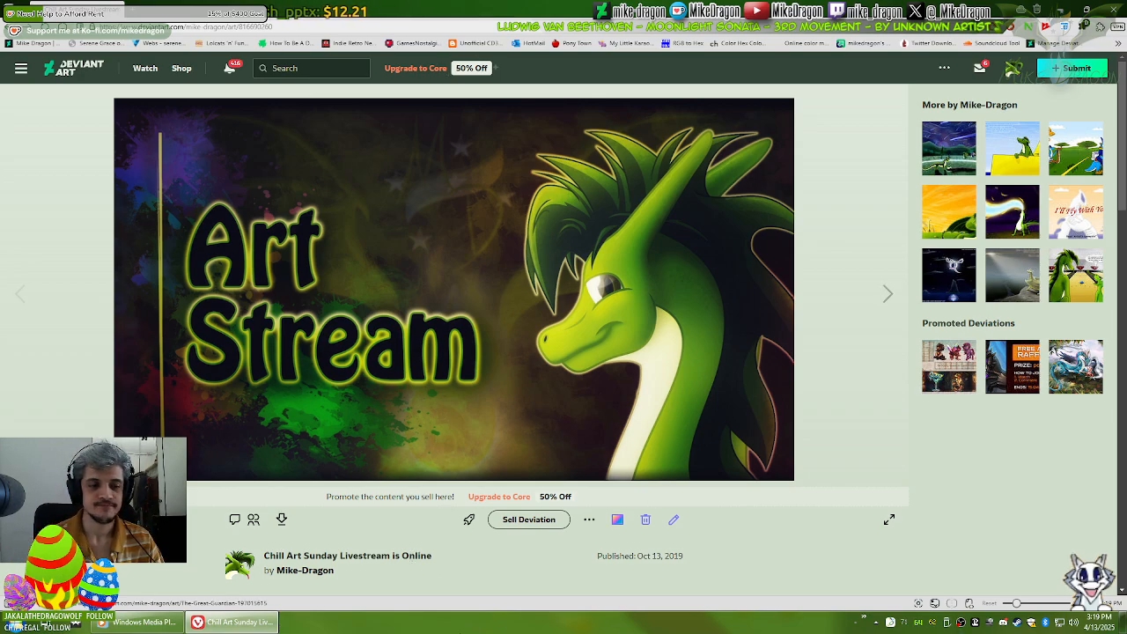
Step: Set the browser aside and browse from Documents through the personal Art folder to WIP and its oC - Photoshop subfolder
left_click(236, 621)
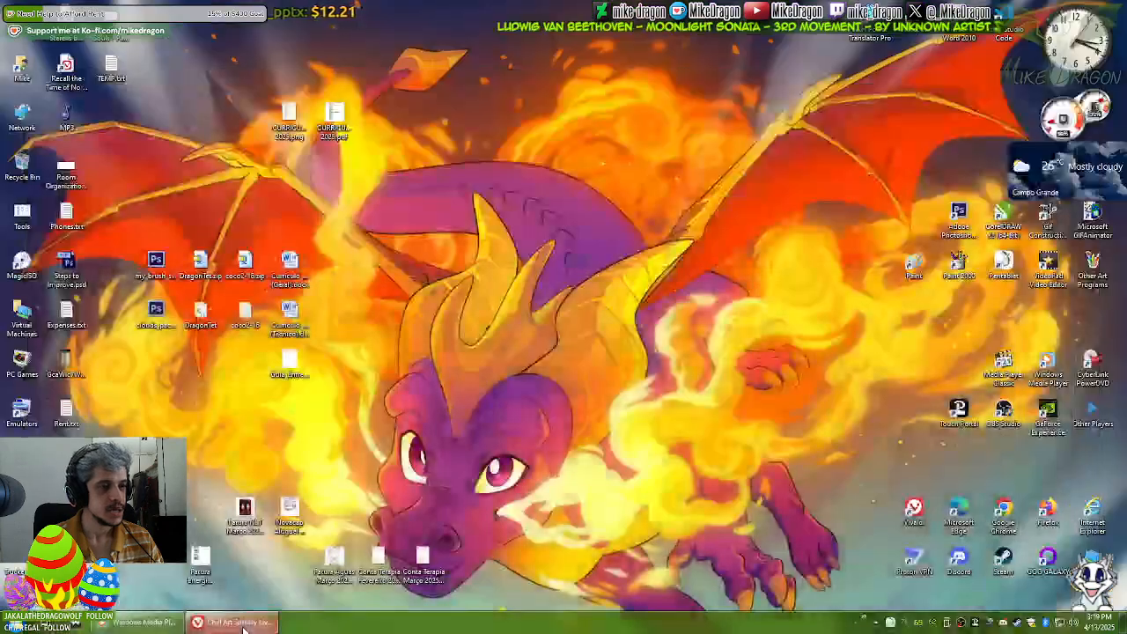
double_click(19, 77)
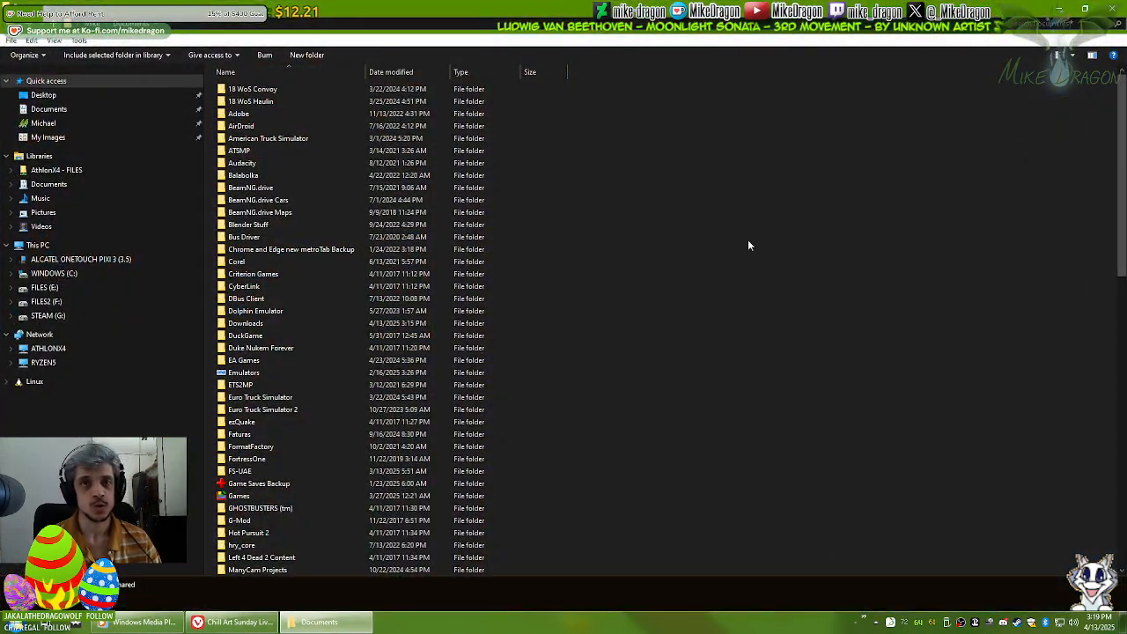
scroll(766, 246, "down", 5)
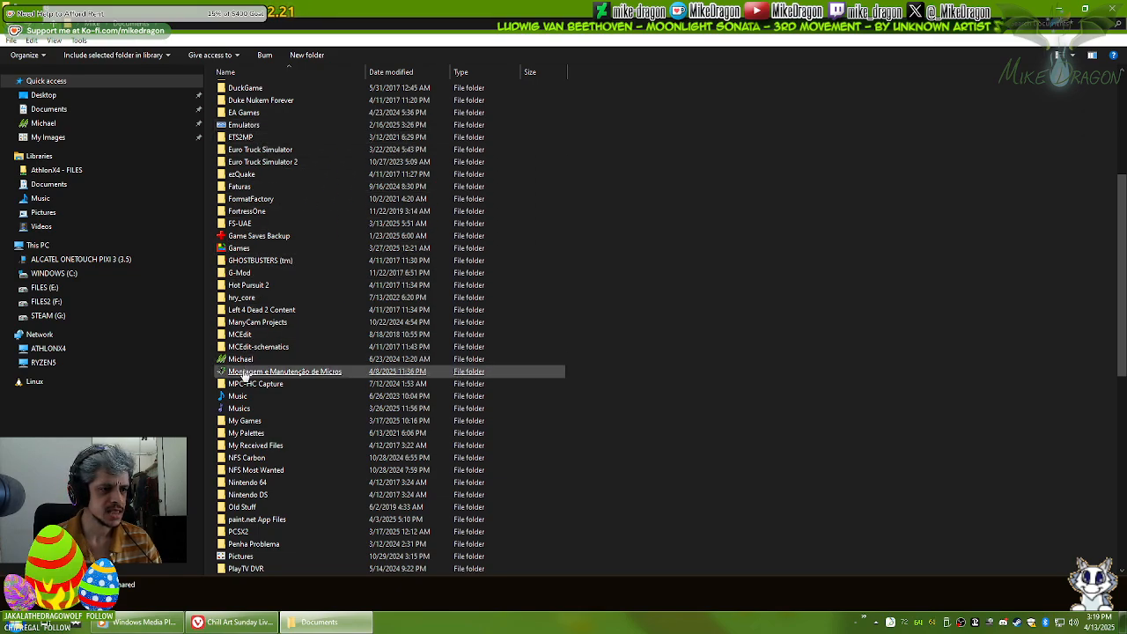
left_click(261, 349)
double_click(262, 358)
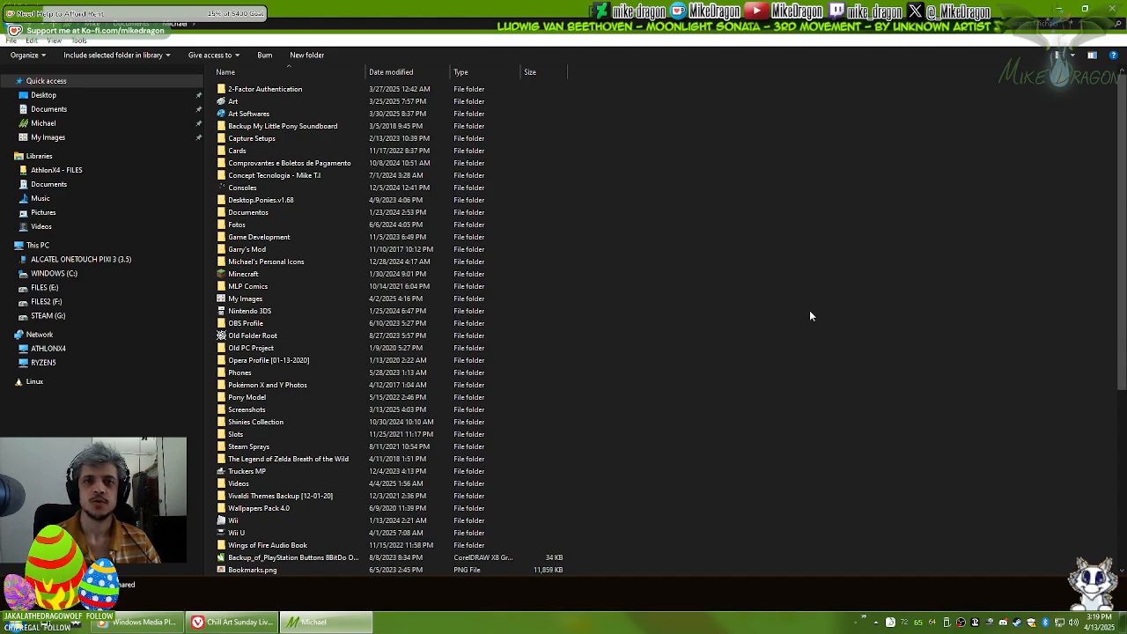
double_click(240, 102)
double_click(1076, 104)
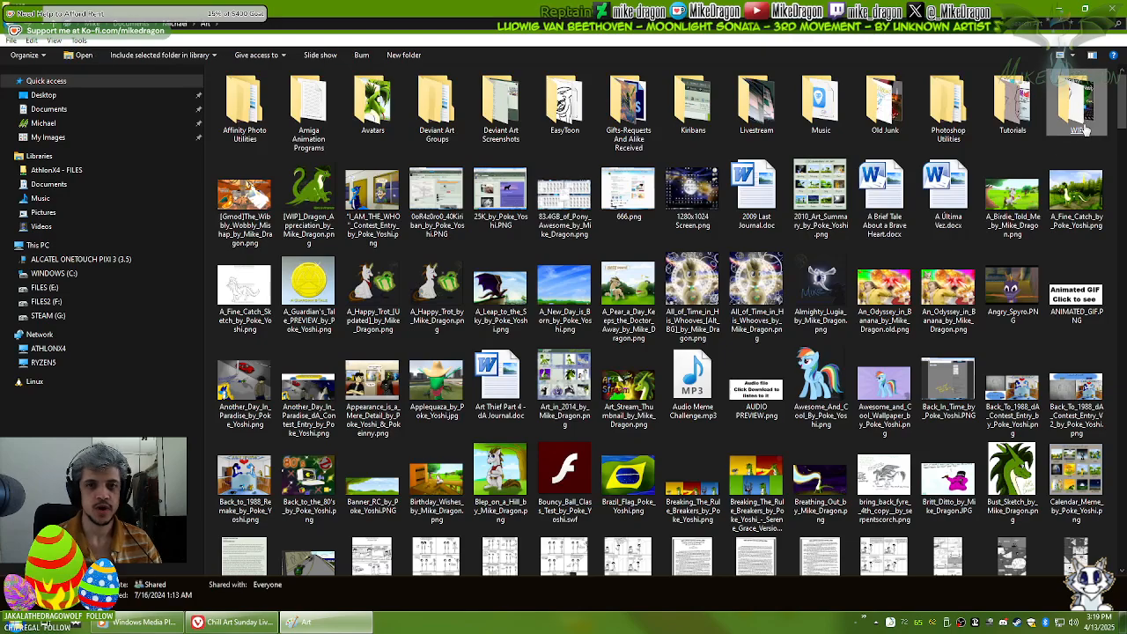
double_click(500, 104)
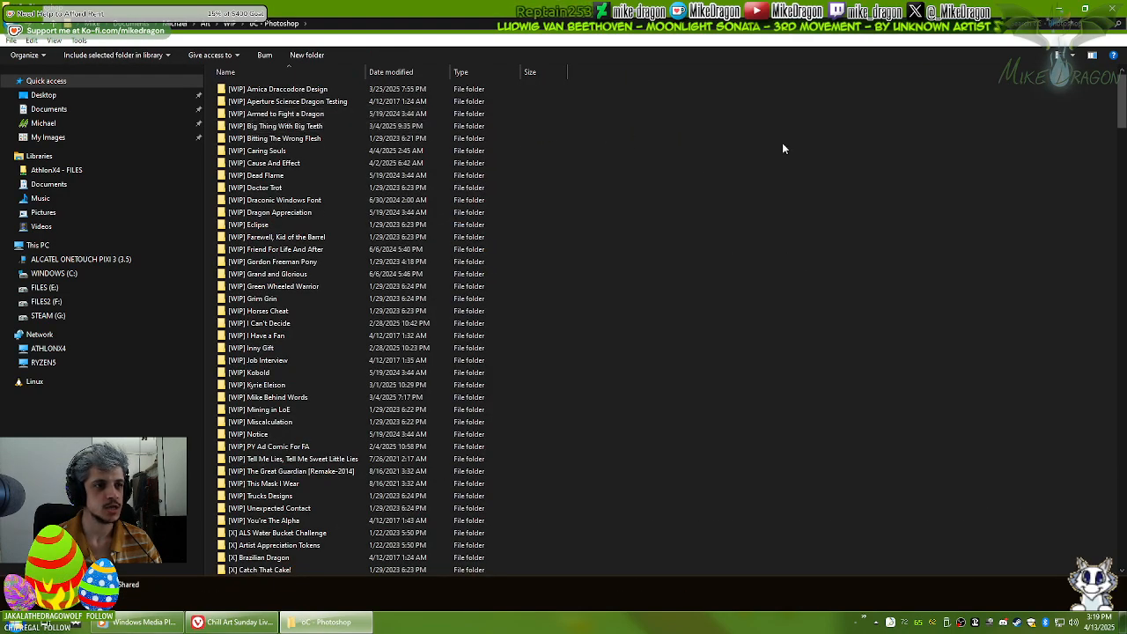
Step: Open Workshop.png from the [WIP] Mike Behind Words folder in Paint
left_click(285, 204)
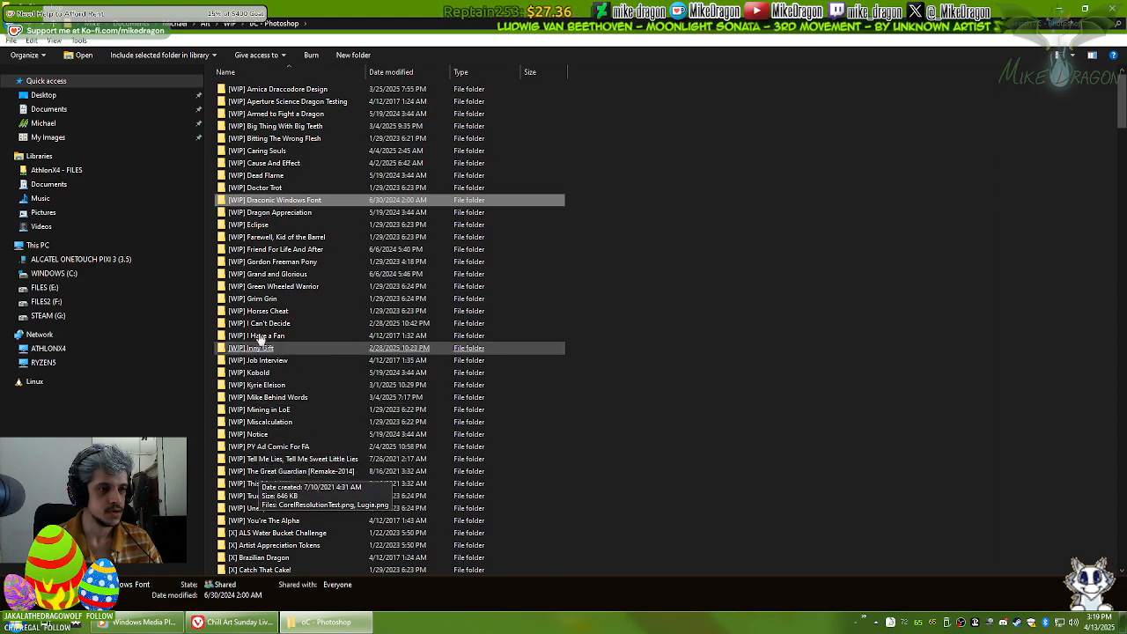
double_click(285, 398)
left_click(374, 107)
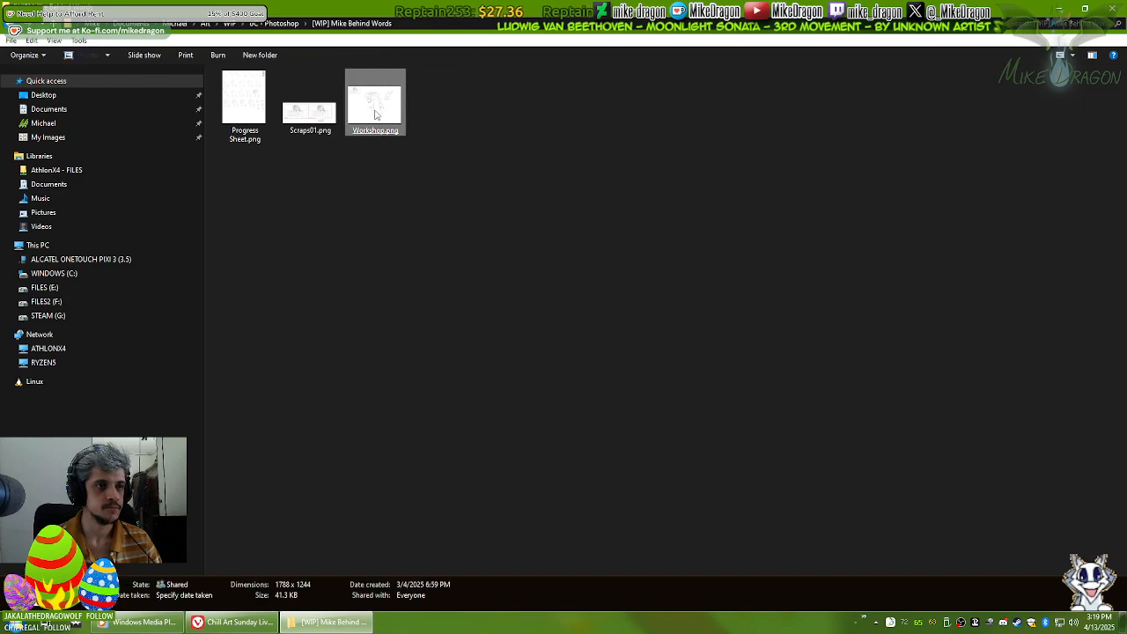
right_click(375, 109)
left_click(368, 119)
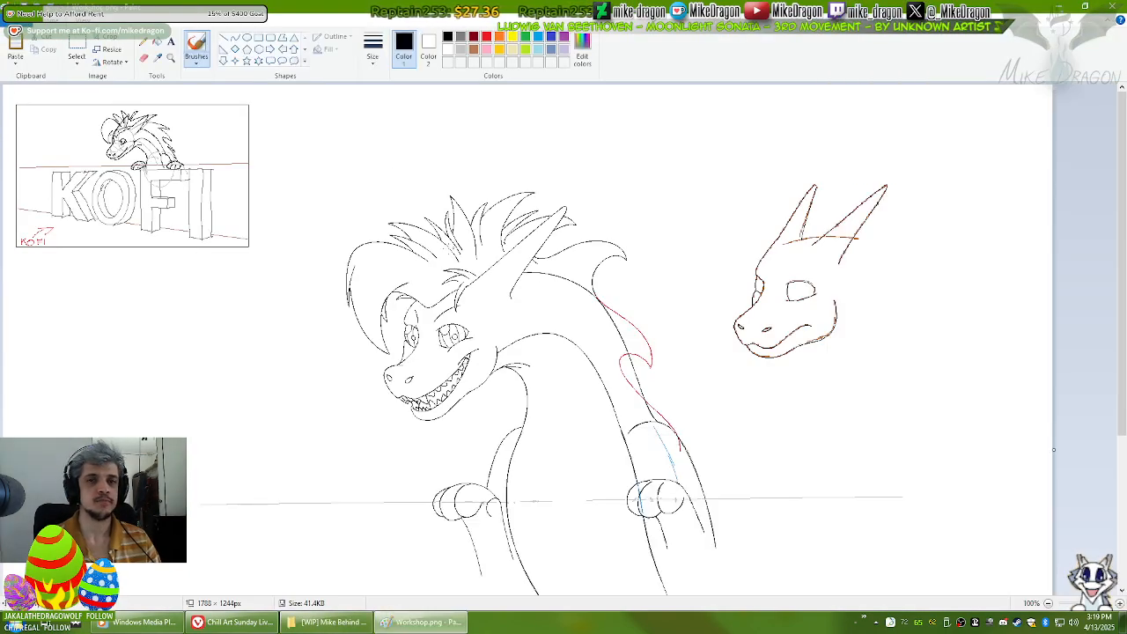
Step: Open Progress Sheet.png from the same folder in Paint, zoomed out to 50%, and look over its last row of sketches
left_click(440, 622)
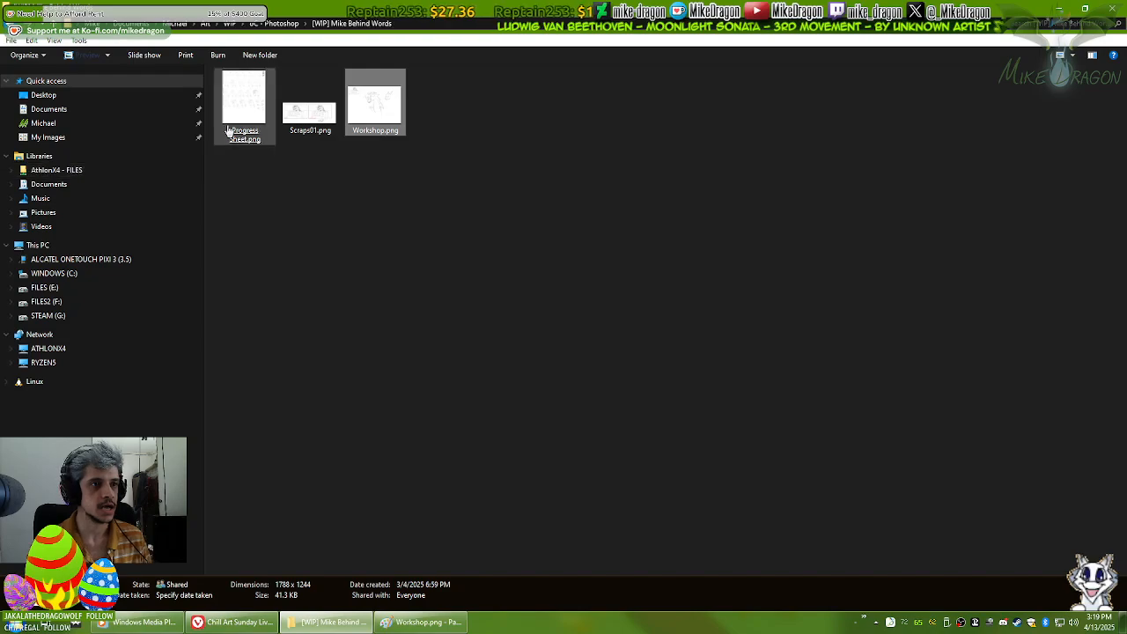
left_click(250, 106)
right_click(243, 99)
left_click(224, 107)
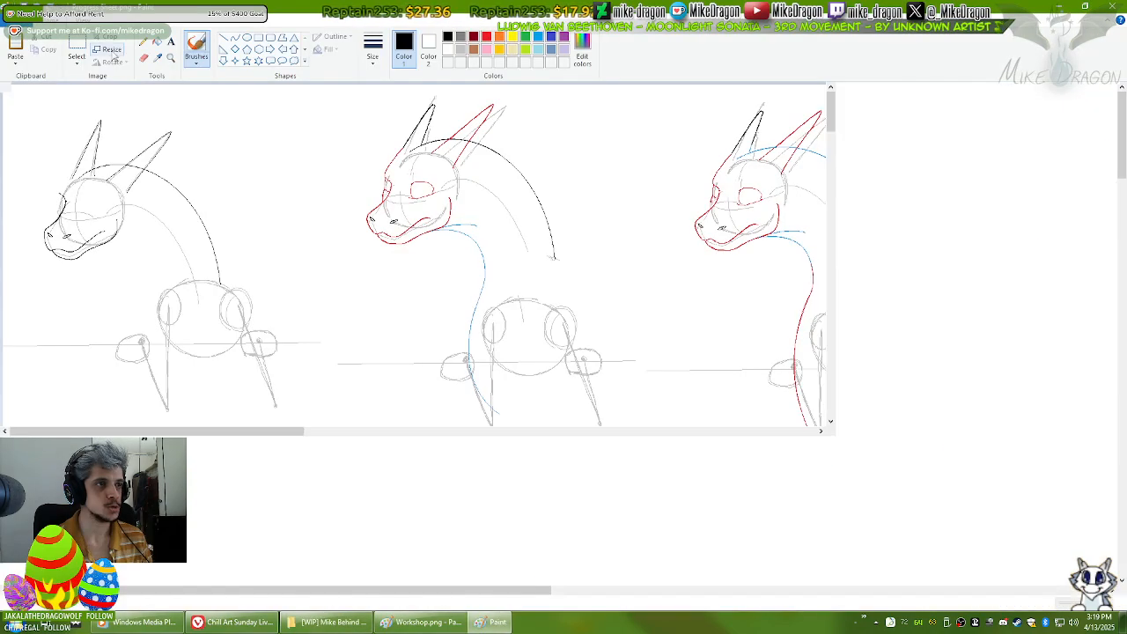
scroll(307, 244, "down", 1)
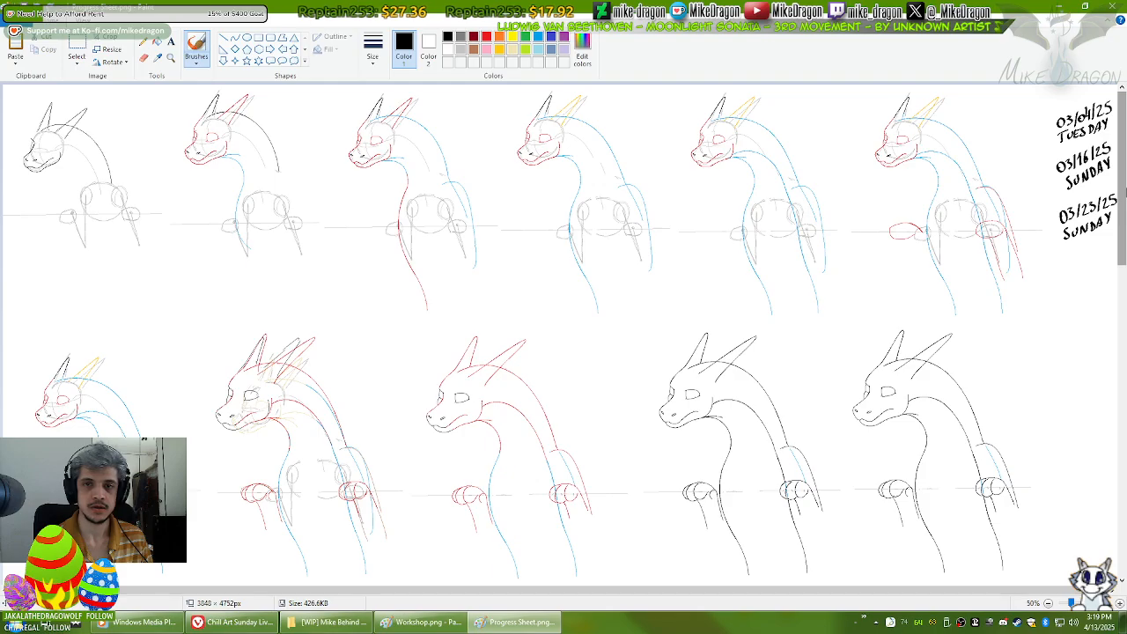
scroll(731, 577, "down", 10)
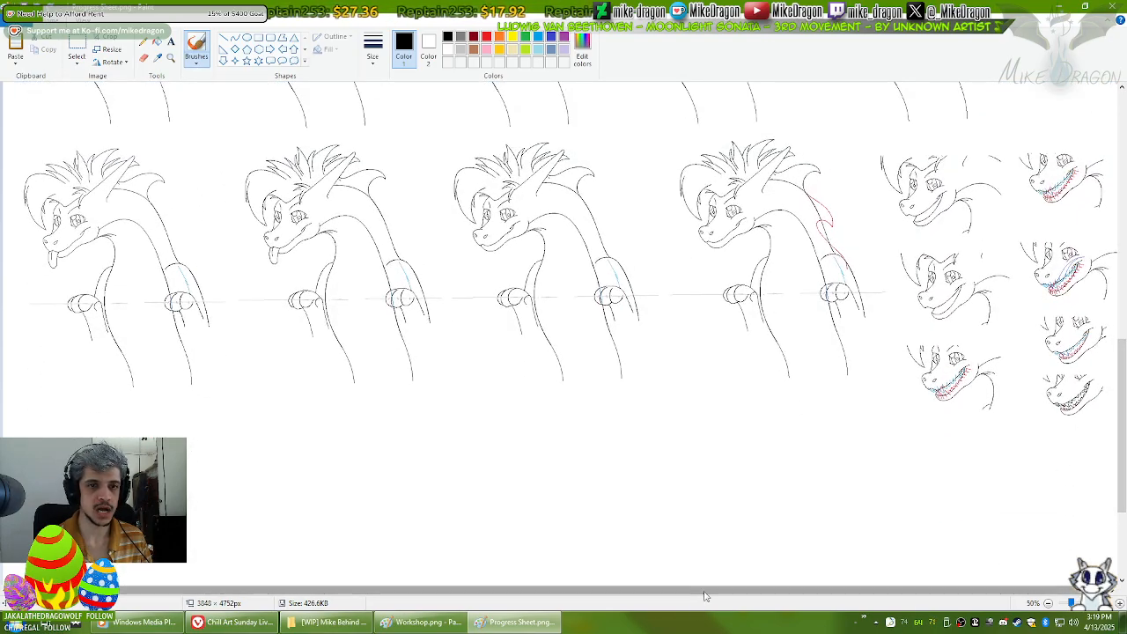
mouse_move(712, 594)
left_mouse_down()
mouse_move(729, 596)
mouse_move(711, 596)
left_mouse_up()
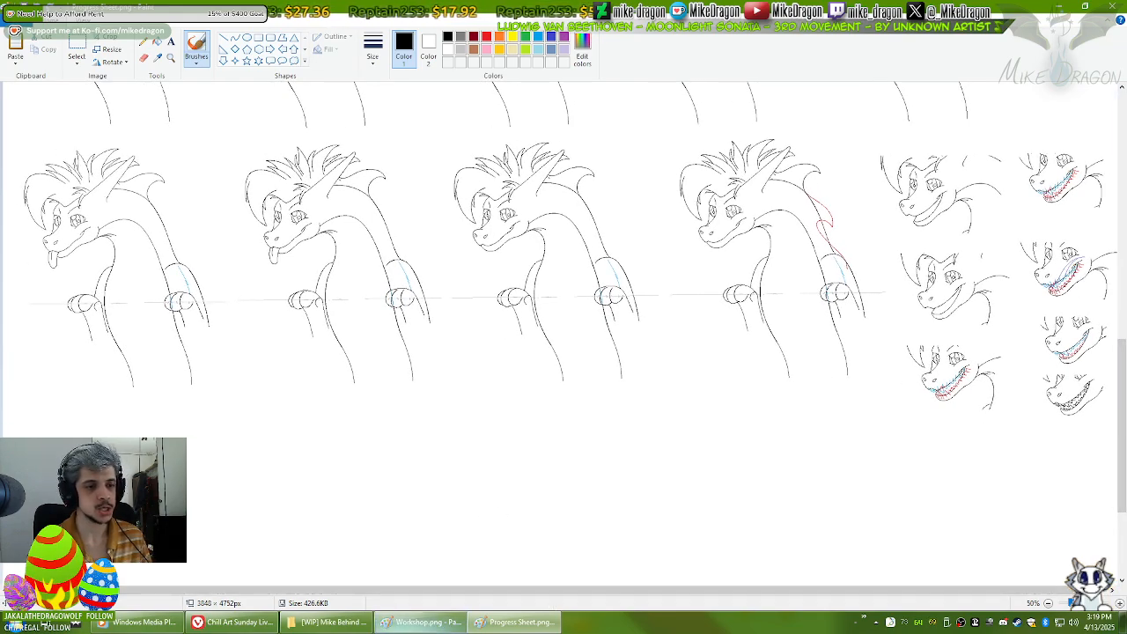
Step: Copy the Workshop.png drawing into a new image whose canvas is first reduced to 1 by 1
mouse_move(420, 622)
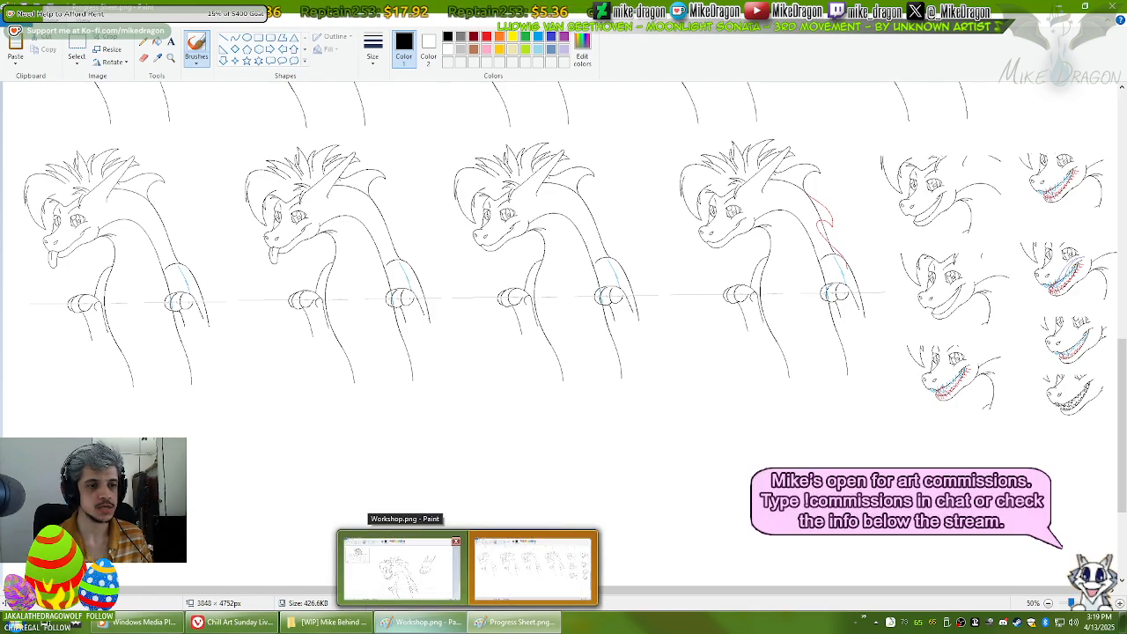
left_click(400, 568)
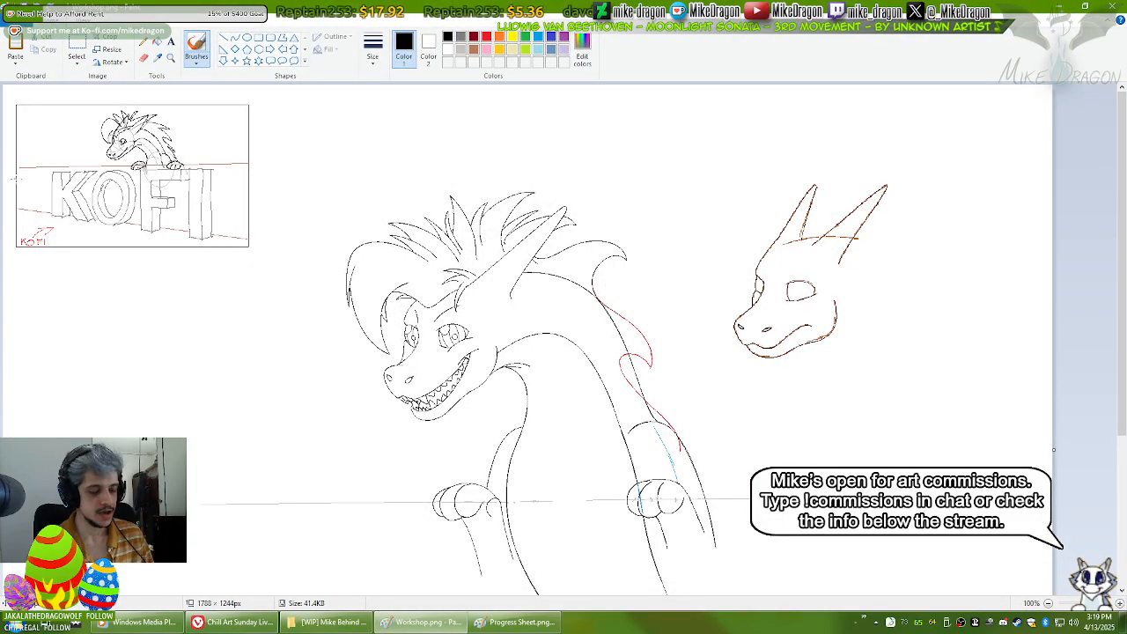
key("ctrl+n")
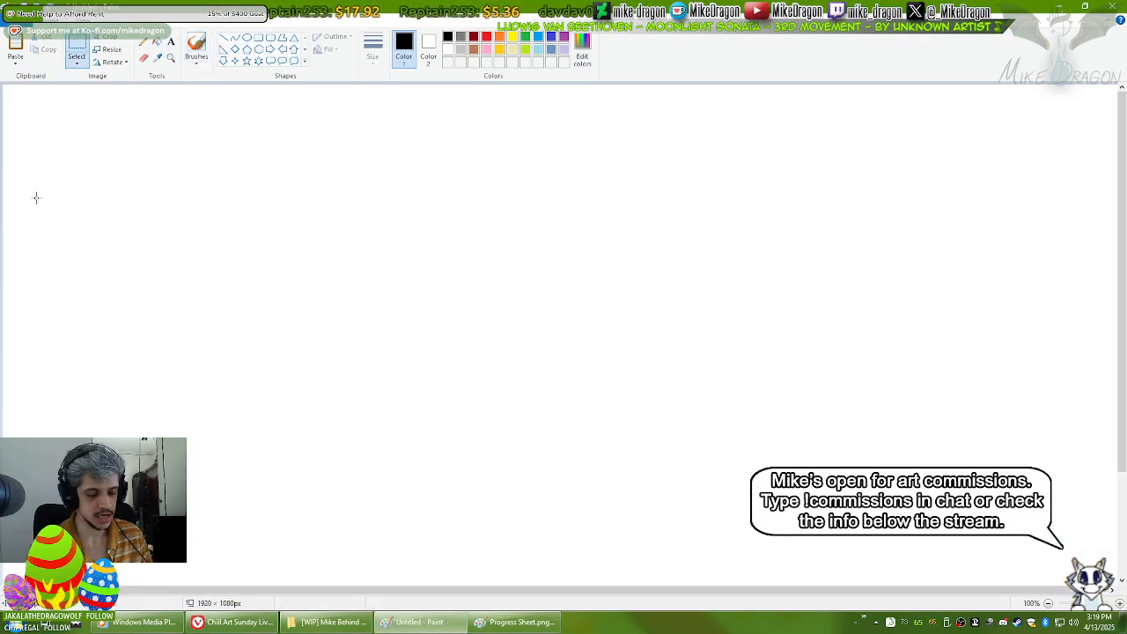
key("ctrl+e")
type("1")
key("Tab")
type("1")
key("Return")
key("ctrl+v")
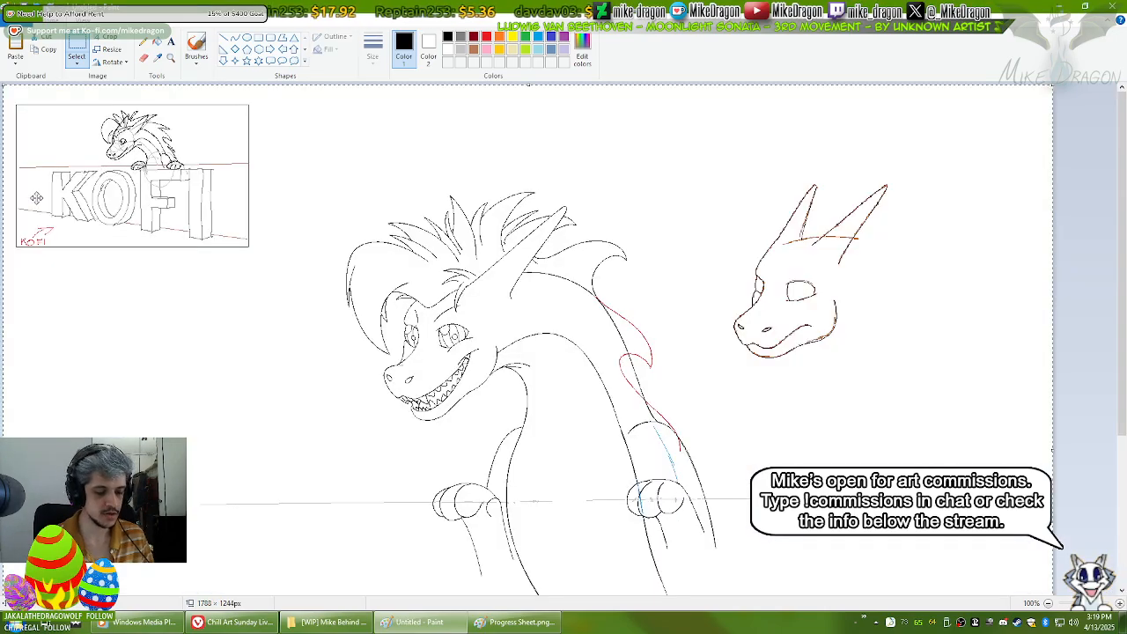
Step: Get the full path of Workshop.png in the [WIP] Mike Behind Words folder for saving the new image
key("ctrl+s")
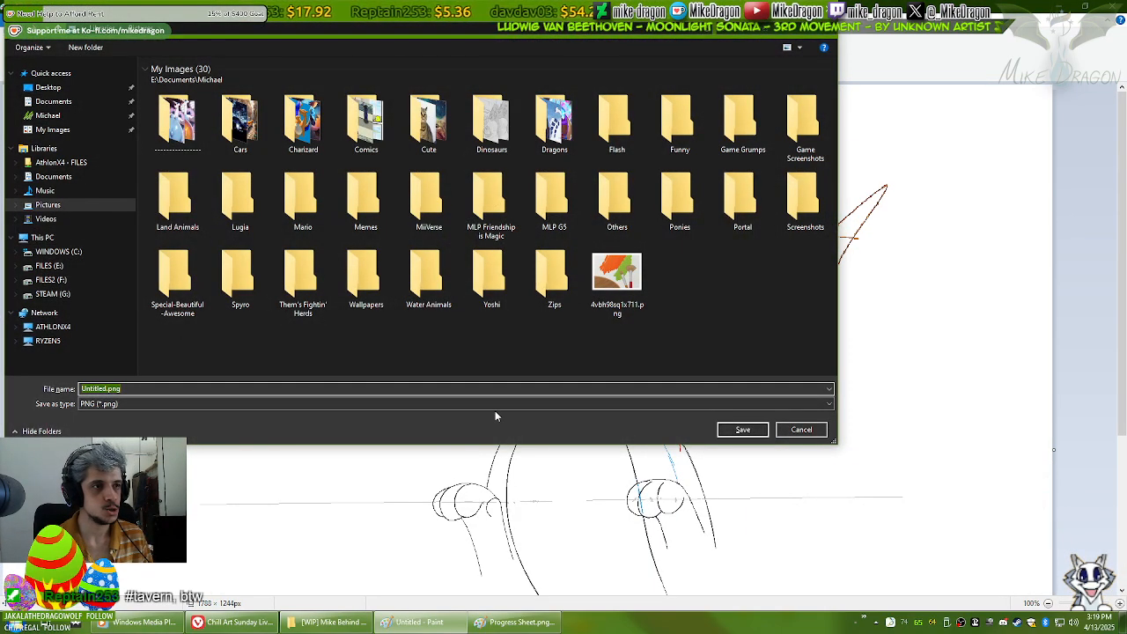
key("Escape")
left_click(517, 621)
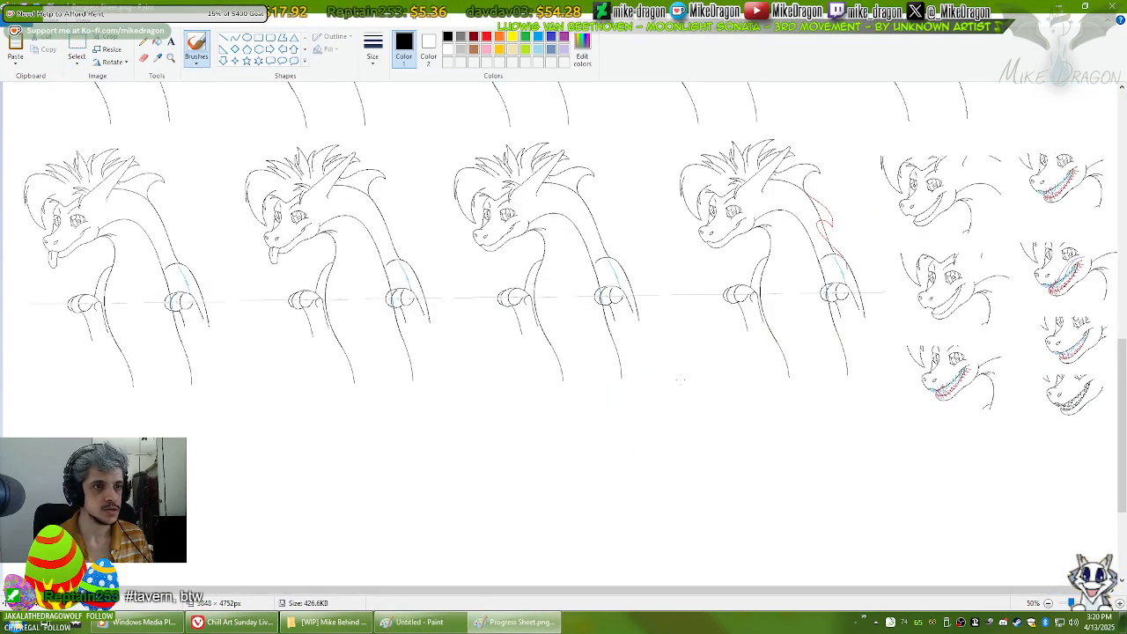
left_click(330, 622)
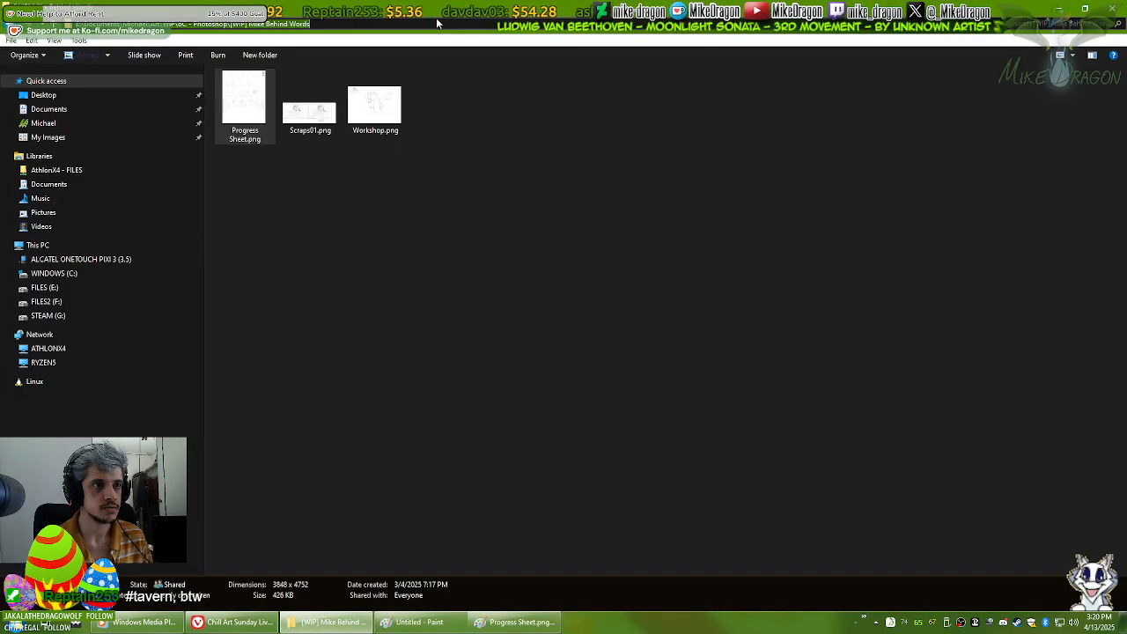
left_click_drag(379, 213, 495, 92)
key("F2")
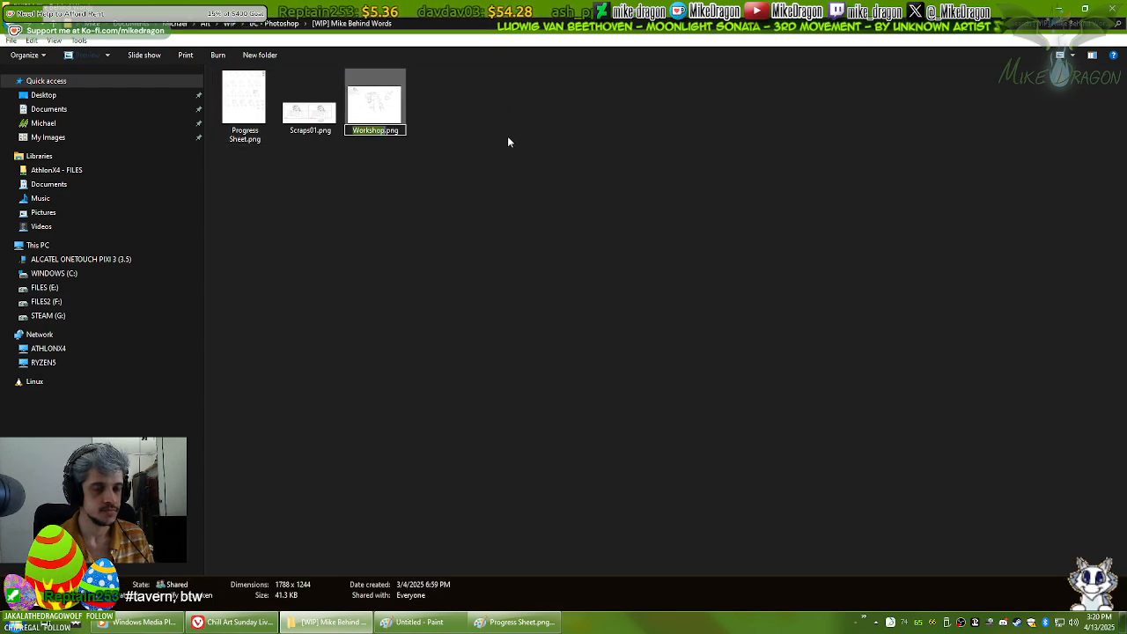
key("Escape")
key("alt+d")
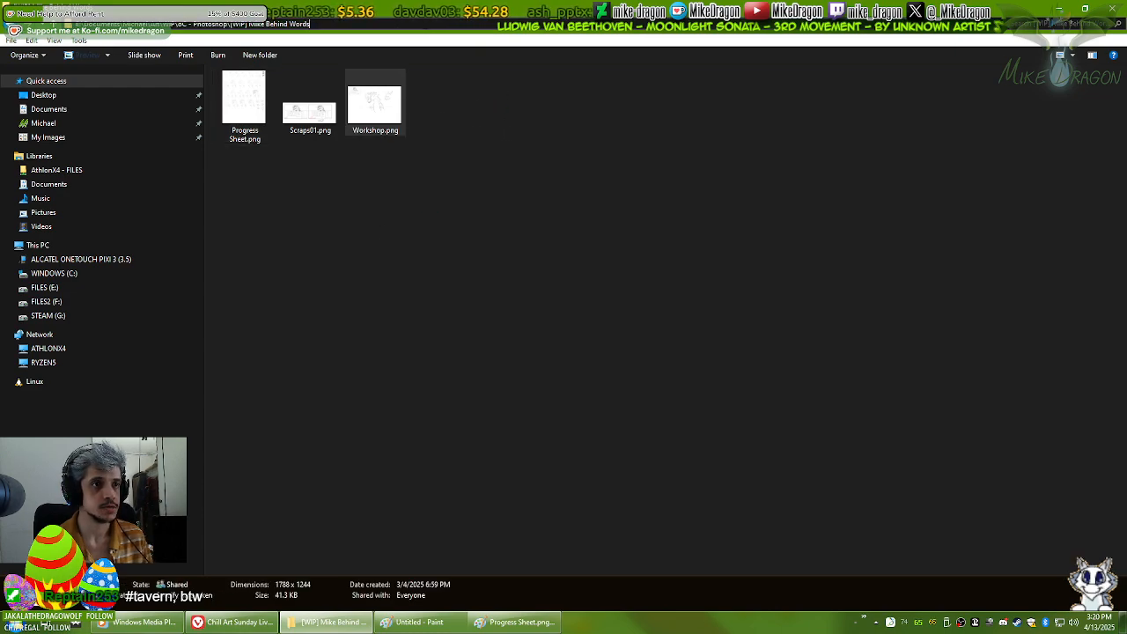
type("\\w")
key("Down")
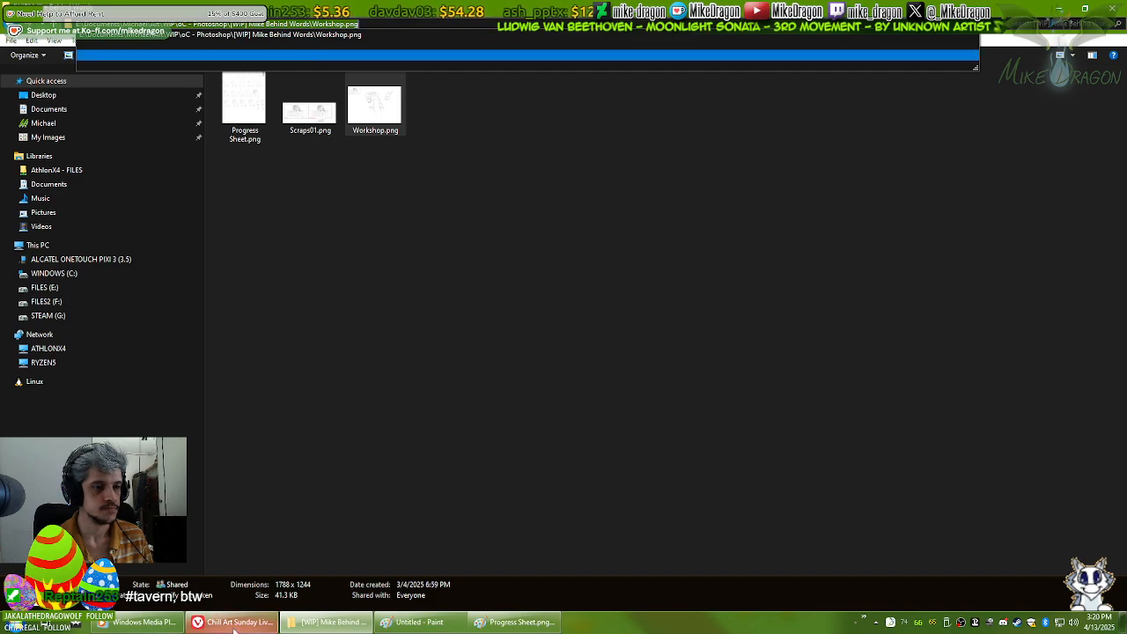
Step: Save the untitled image as a PNG over the existing Workshop.png in the [WIP] Mike Behind Words folder
left_click(414, 621)
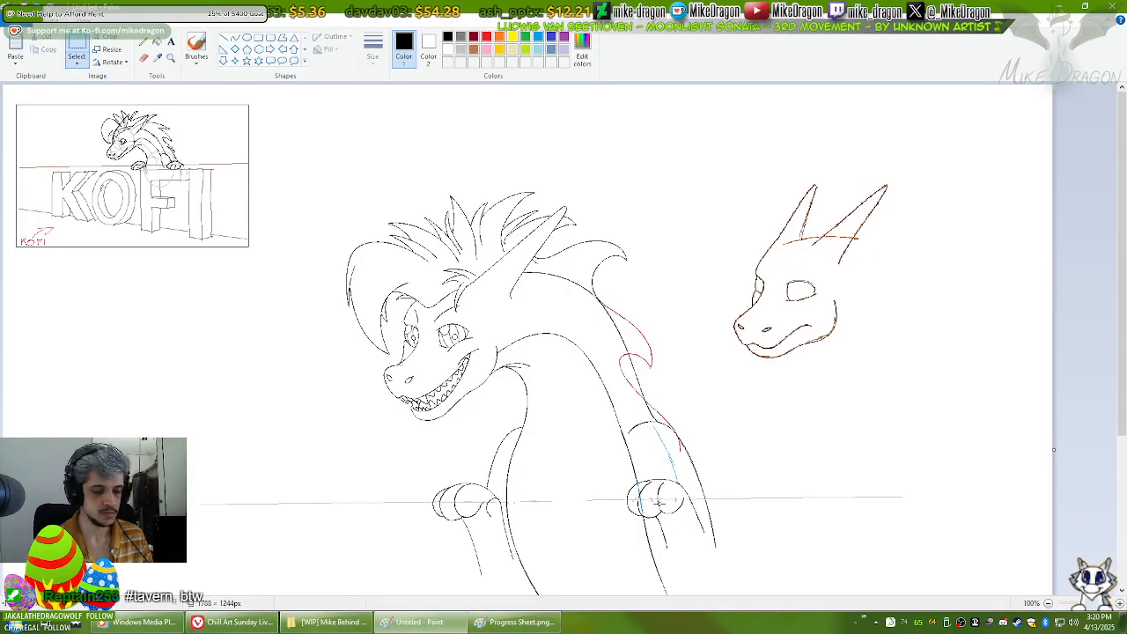
key("ctrl+s")
type("E:\\Documents\\Michael\\Art\\WIP\\oC - Photoshop\\[WIP] Mike Behind Words\\Workshop.png")
key("Return")
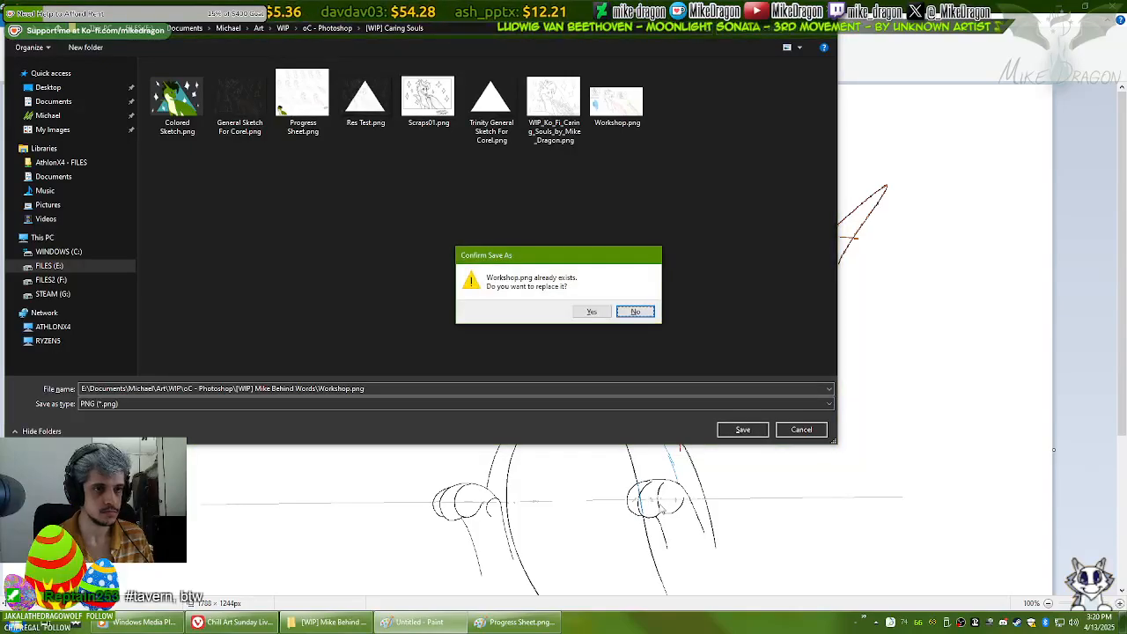
key("y")
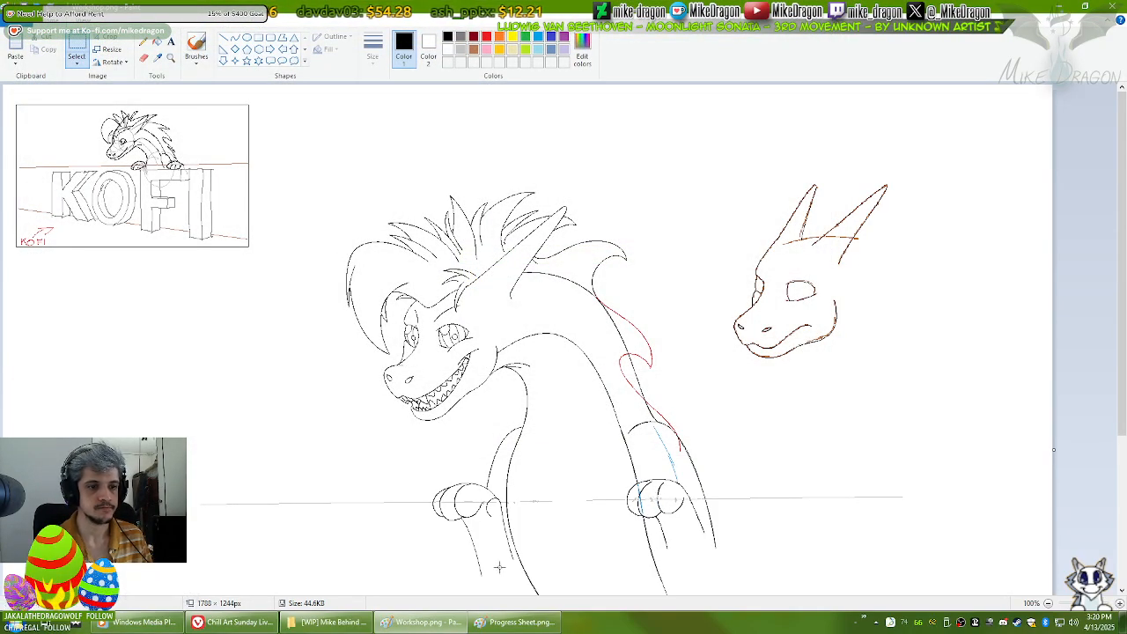
Step: Check the saved Workshop.png in Windows Photo Viewer, close the preview and return to the drawing in Paint
key("alt+Tab")
double_click(372, 103)
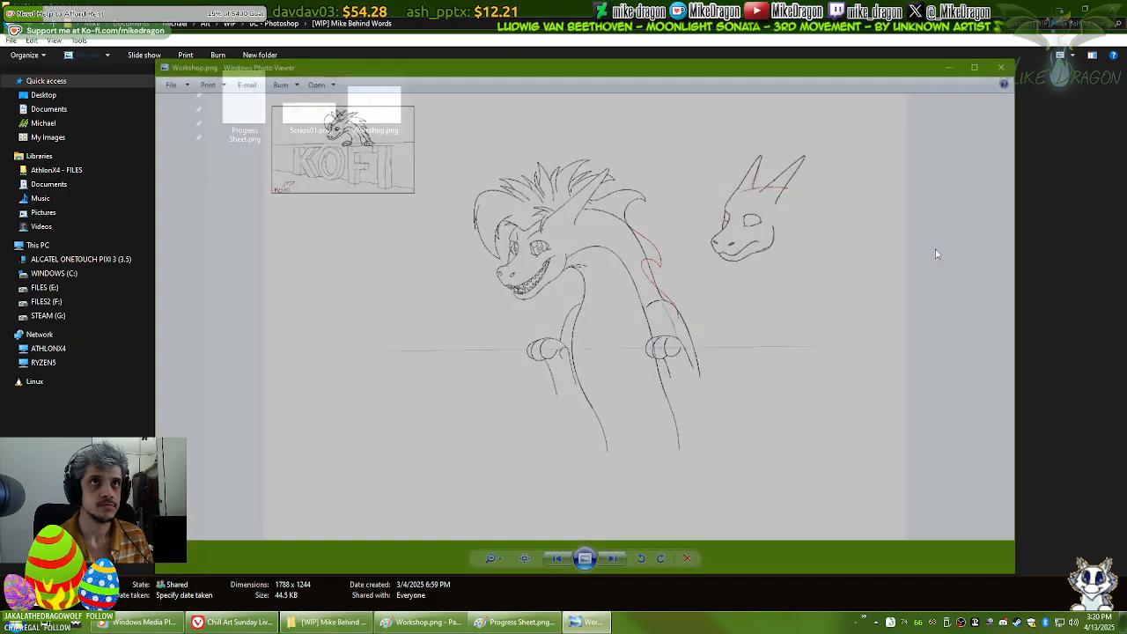
left_click(1001, 68)
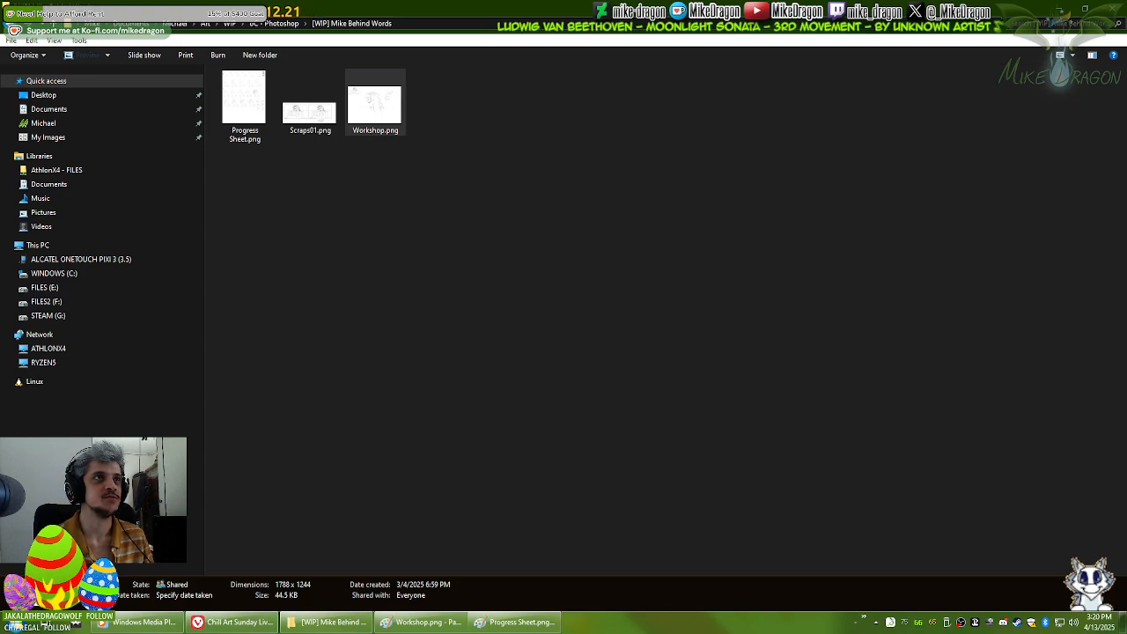
left_click(502, 214)
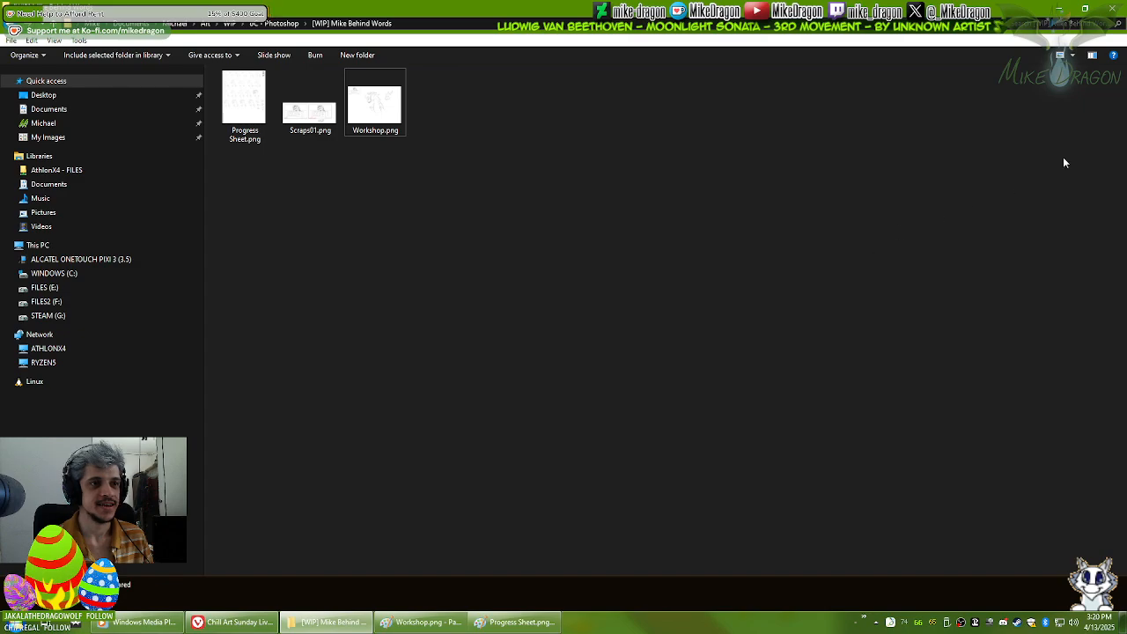
left_click(1056, 7)
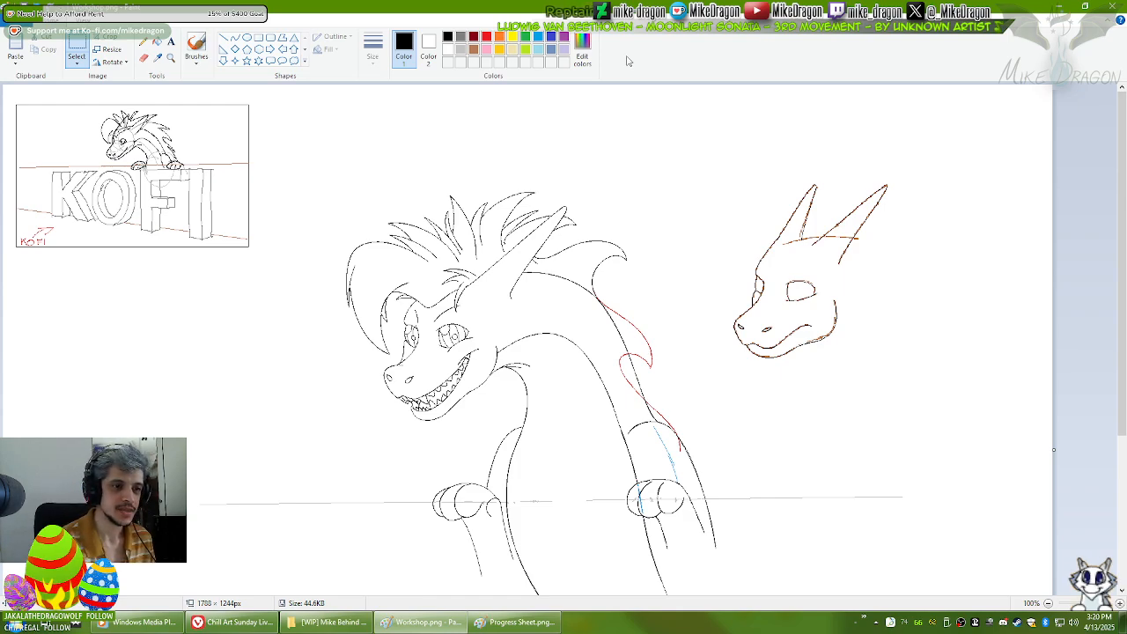
Step: Magnify the dragon's chest and front paws in Workshop.png to 200%
left_click(143, 42)
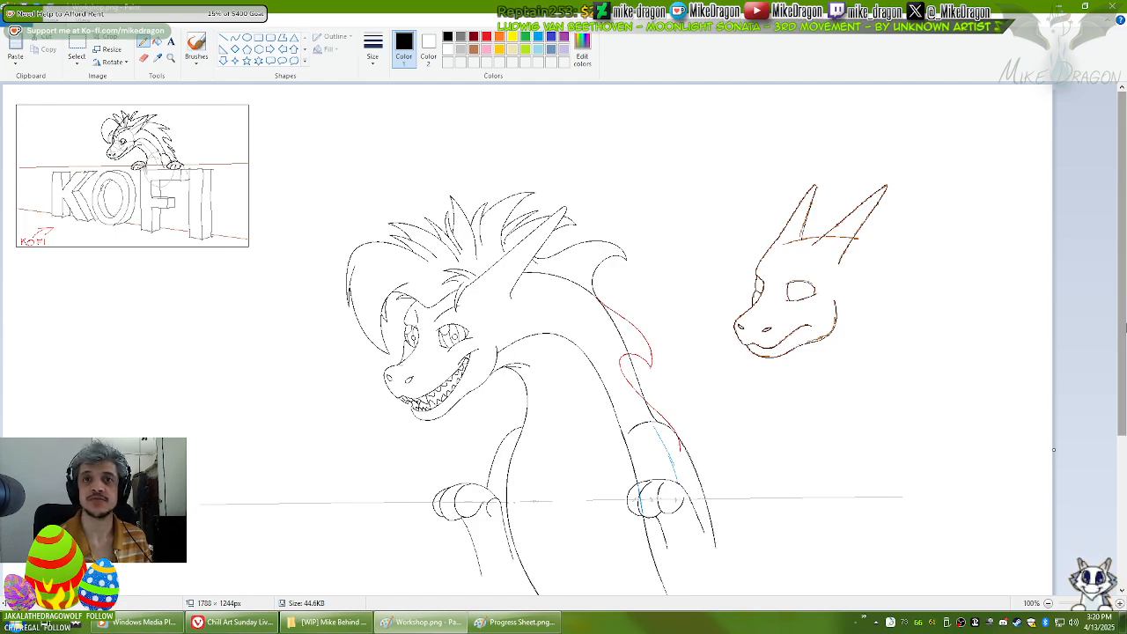
mouse_move(1125, 328)
left_mouse_down()
mouse_move(1124, 388)
mouse_move(1116, 361)
left_mouse_up()
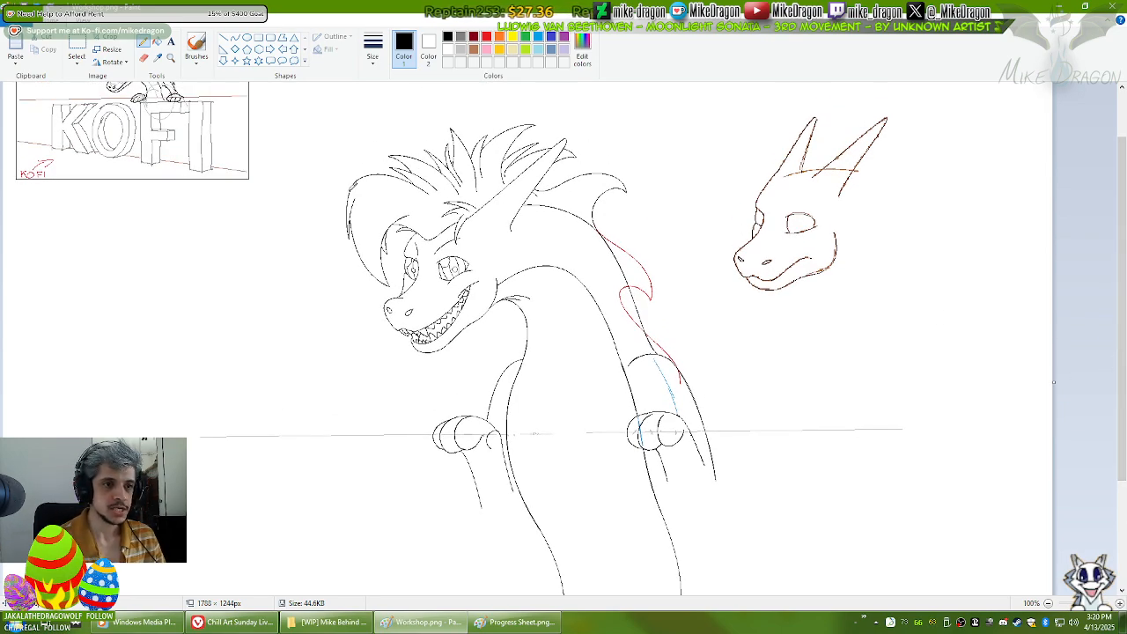
left_click(171, 57)
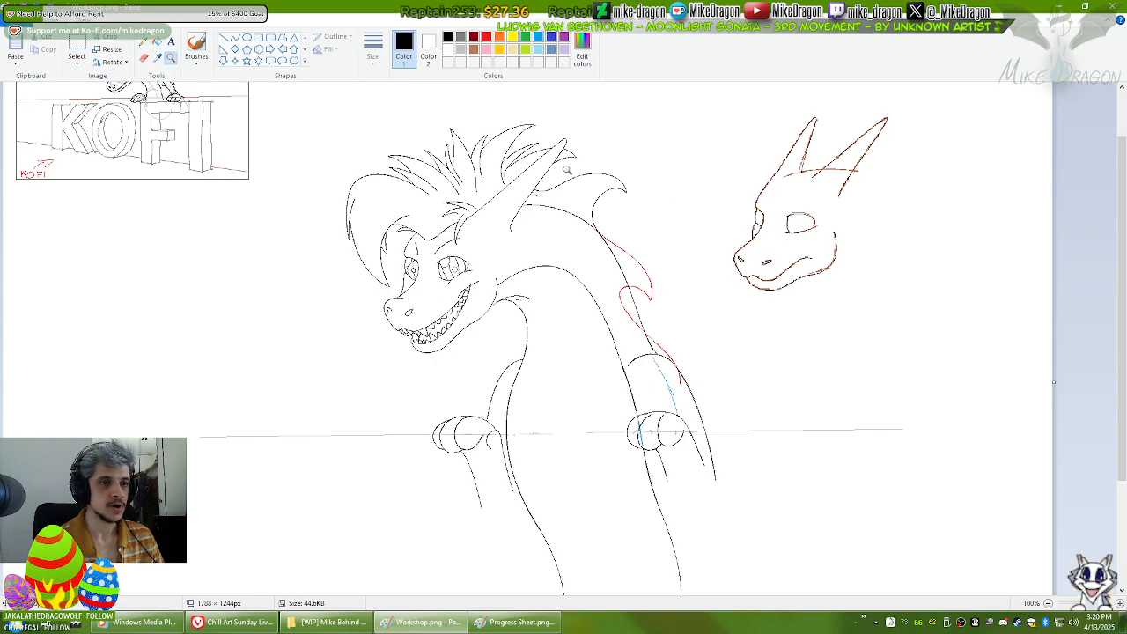
left_click(615, 411)
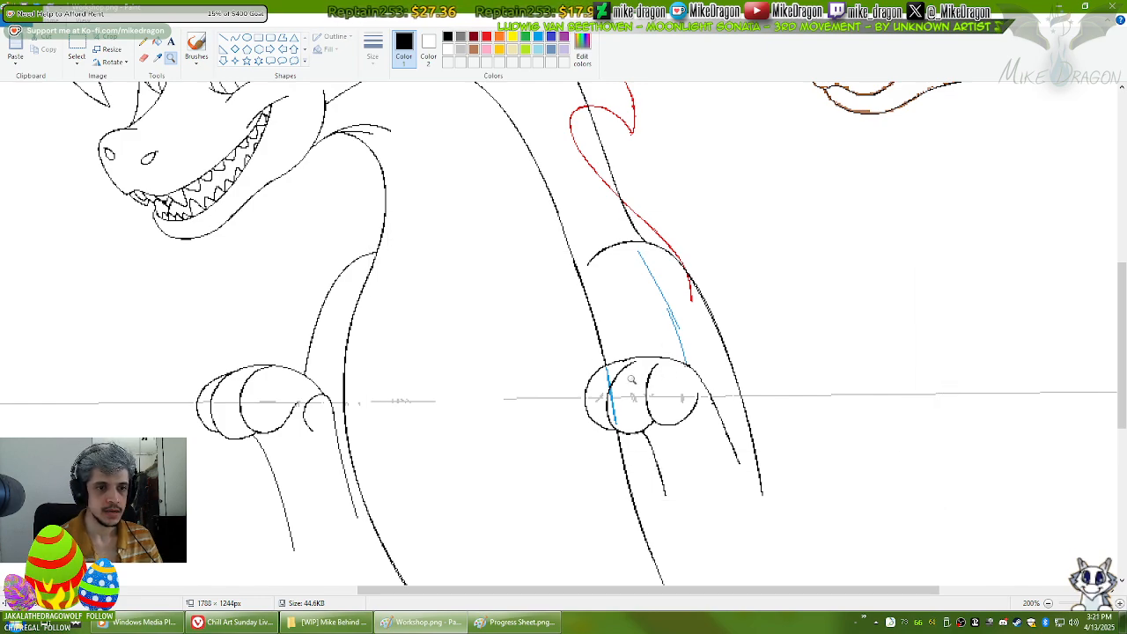
Step: Try to pencil a small black claw on the middle toe of the right-hand front paw, undoing each attempt
left_click(632, 379)
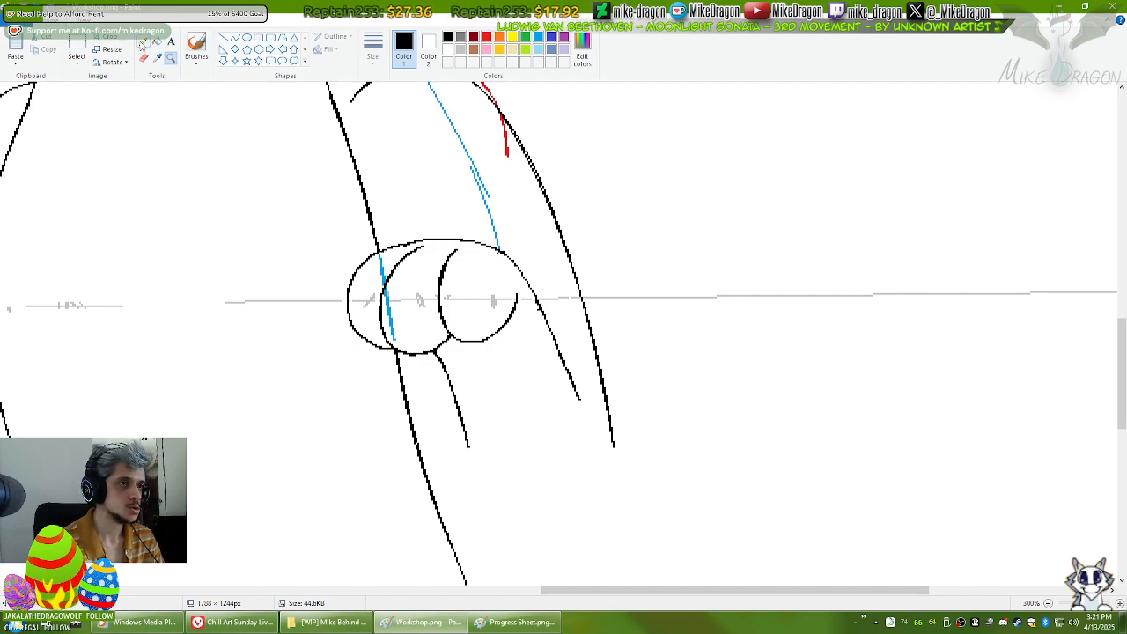
left_click(144, 41)
left_click_drag(596, 599, 486, 600)
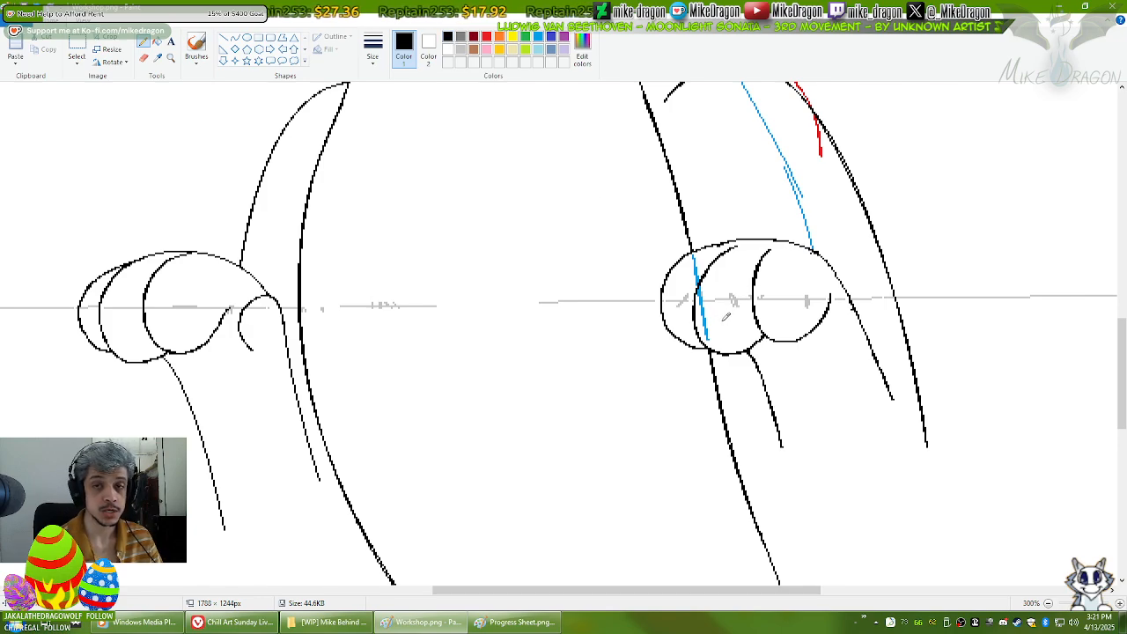
scroll(947, 451, "up", 2)
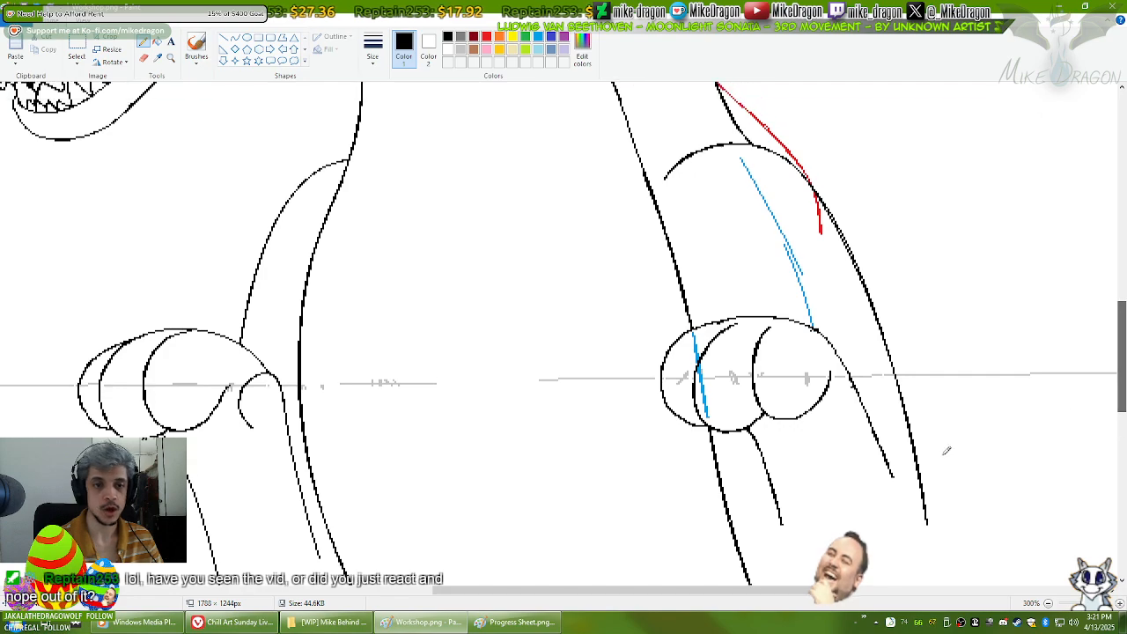
scroll(947, 451, "left", 3)
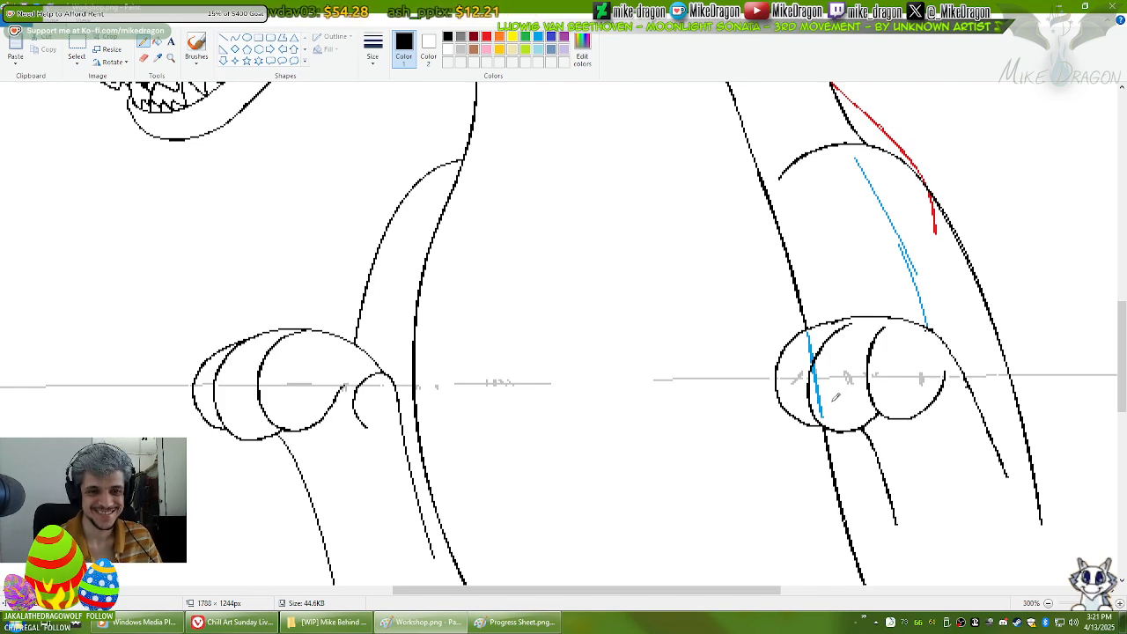
key("ctrl+z")
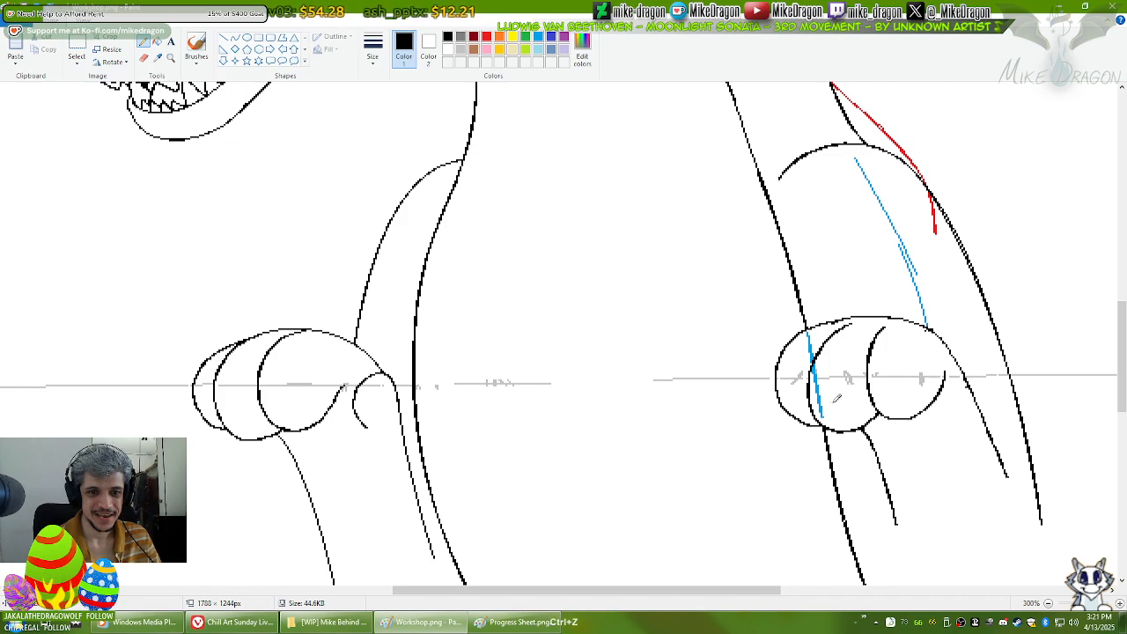
left_click_drag(834, 400, 848, 415)
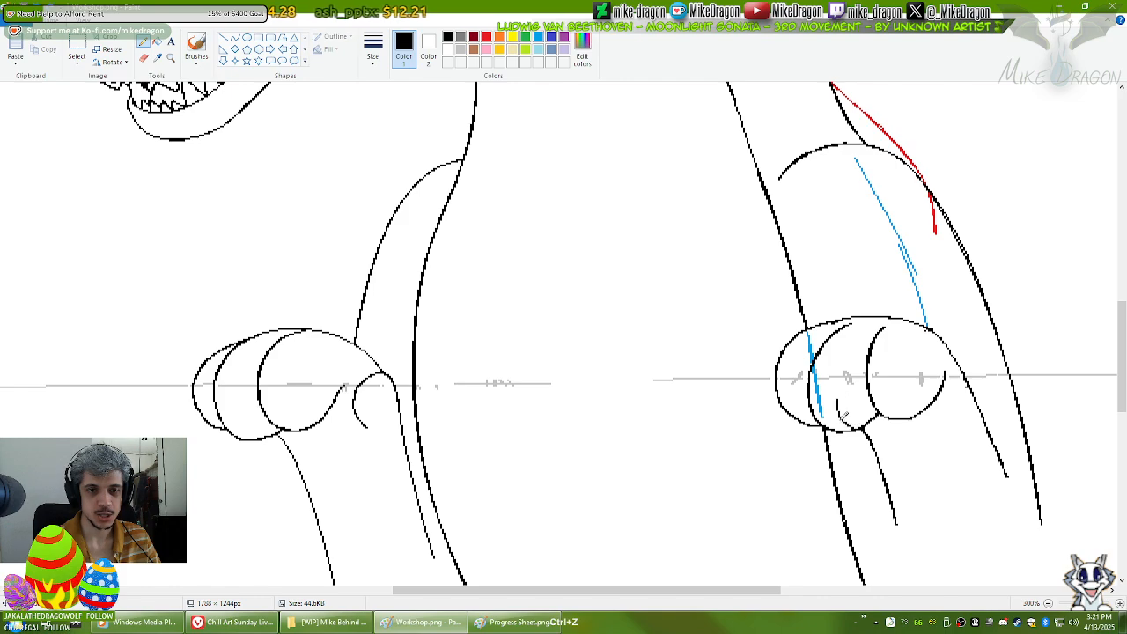
key("ctrl+z")
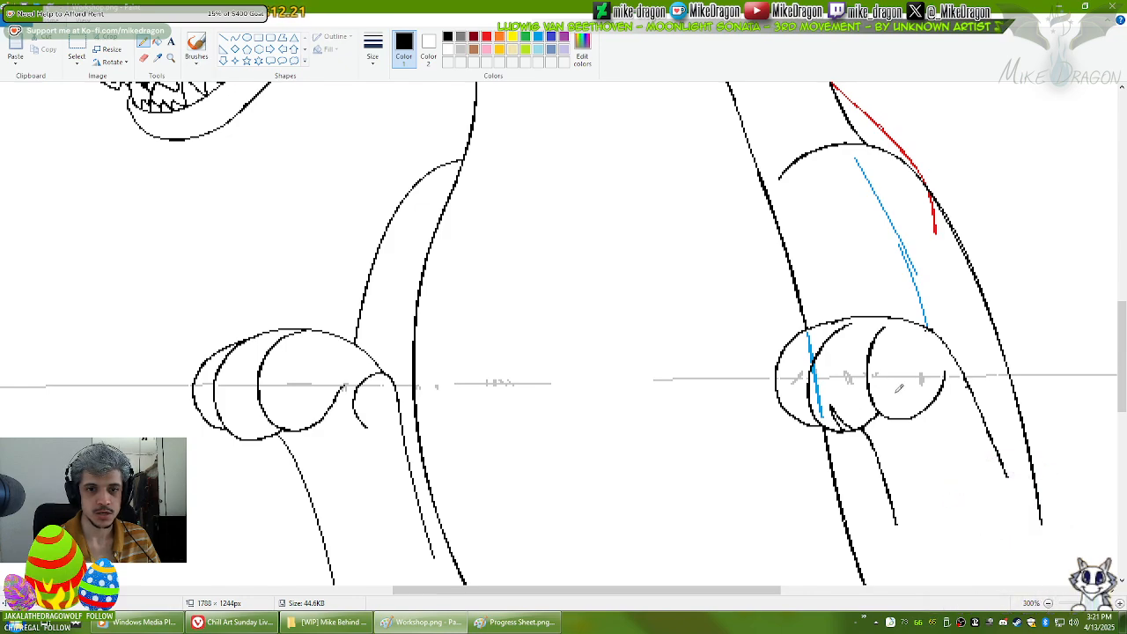
key("ctrl+z")
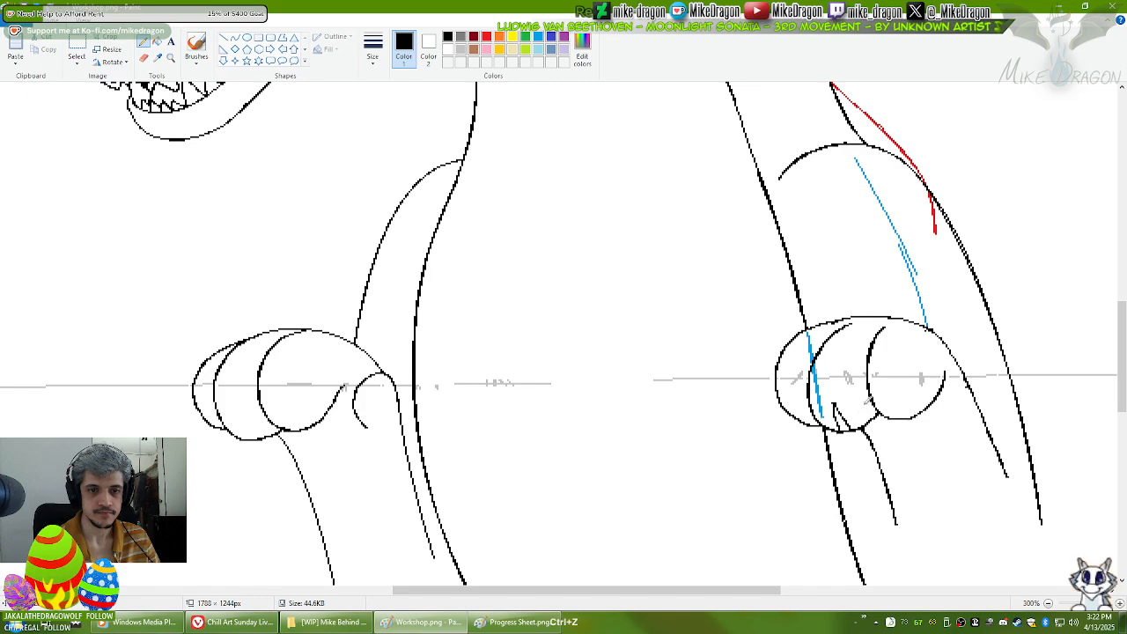
key("ctrl+z")
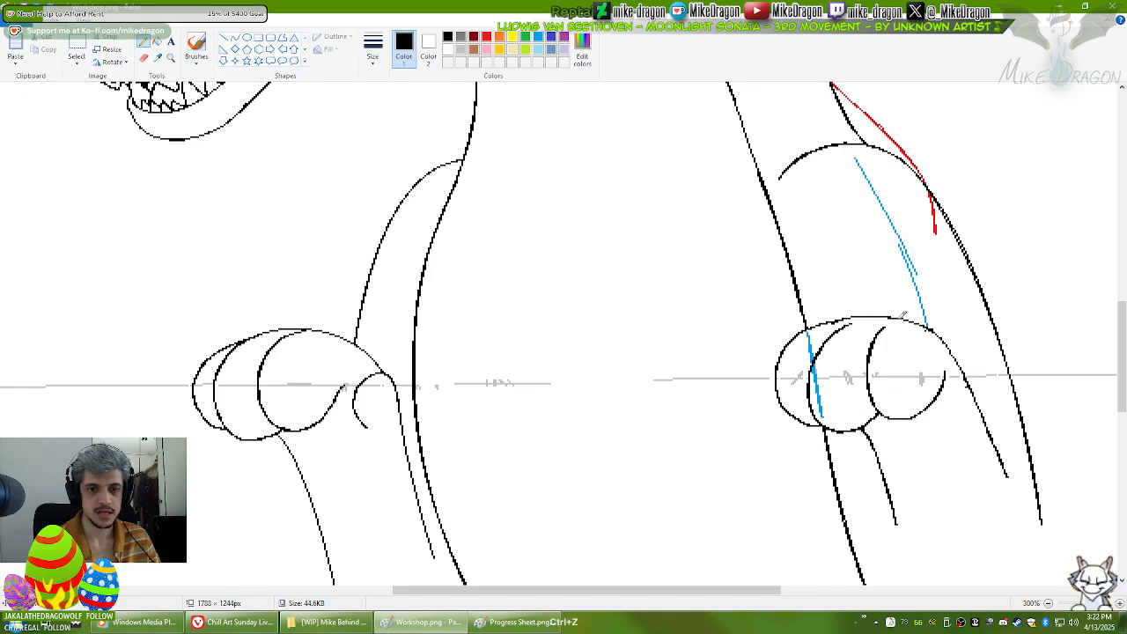
Step: Extend the upper eyelid line at the inner corner of the dragon's nearer eye with a short black pencil stroke
scroll(1107, 375, "up", 10)
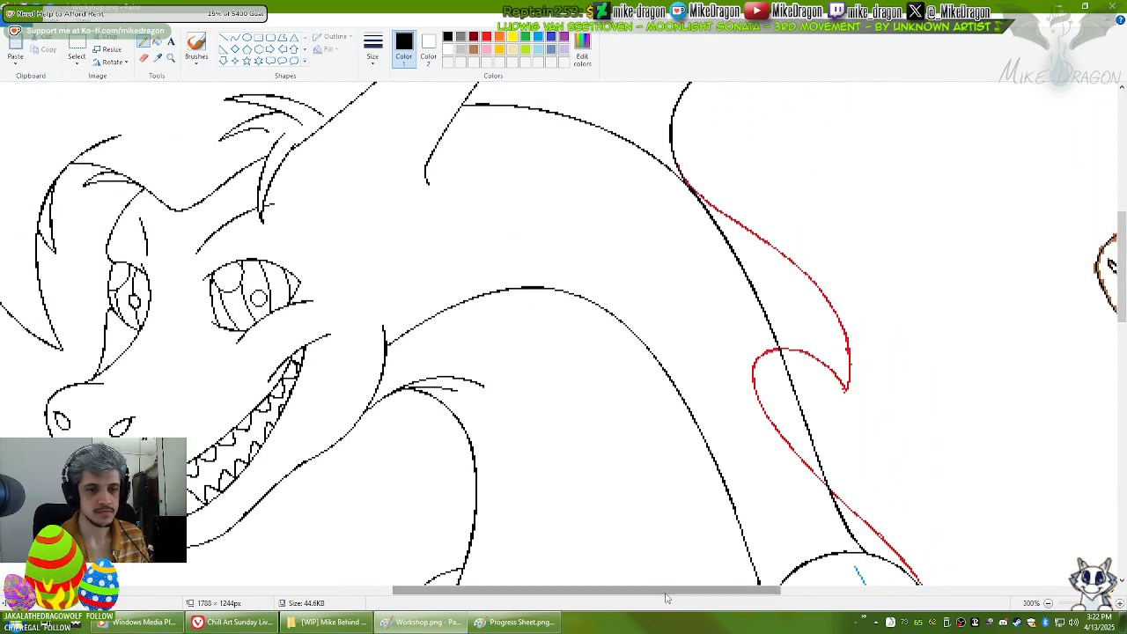
left_click_drag(667, 593, 593, 593)
scroll(1125, 328, "down", 2)
scroll(1124, 317, "up", 1)
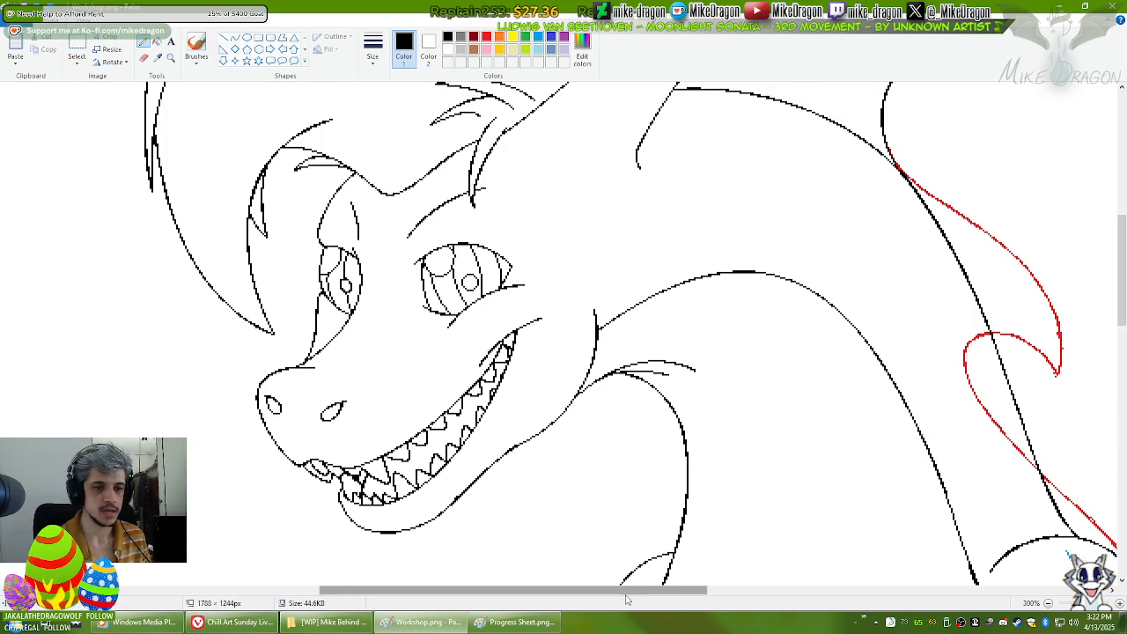
left_click_drag(629, 593, 579, 592)
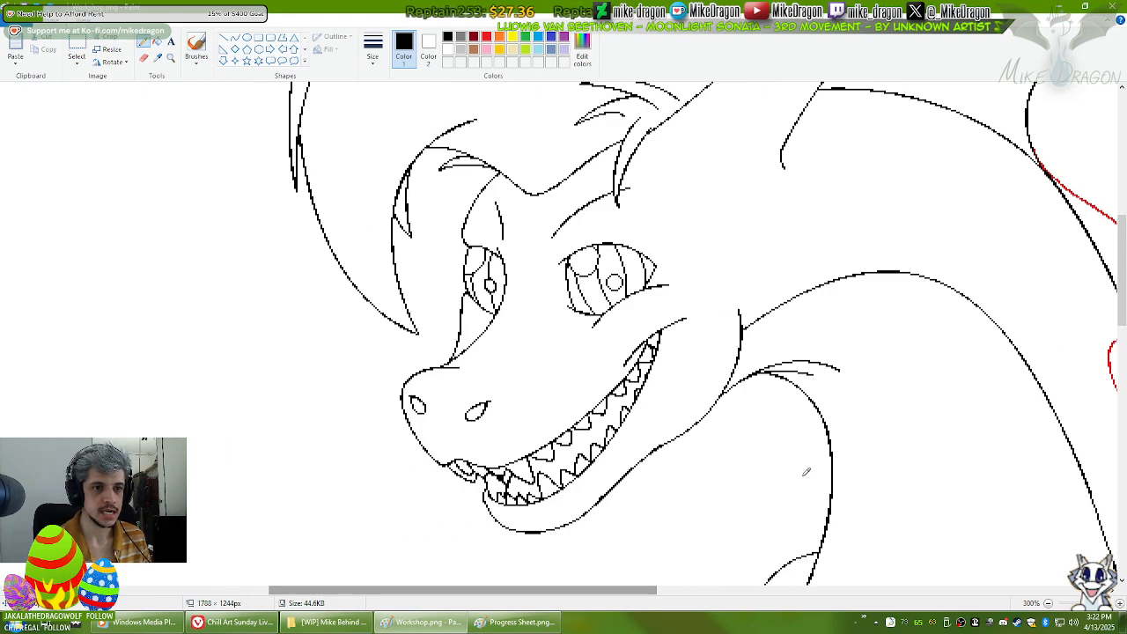
left_click(557, 262)
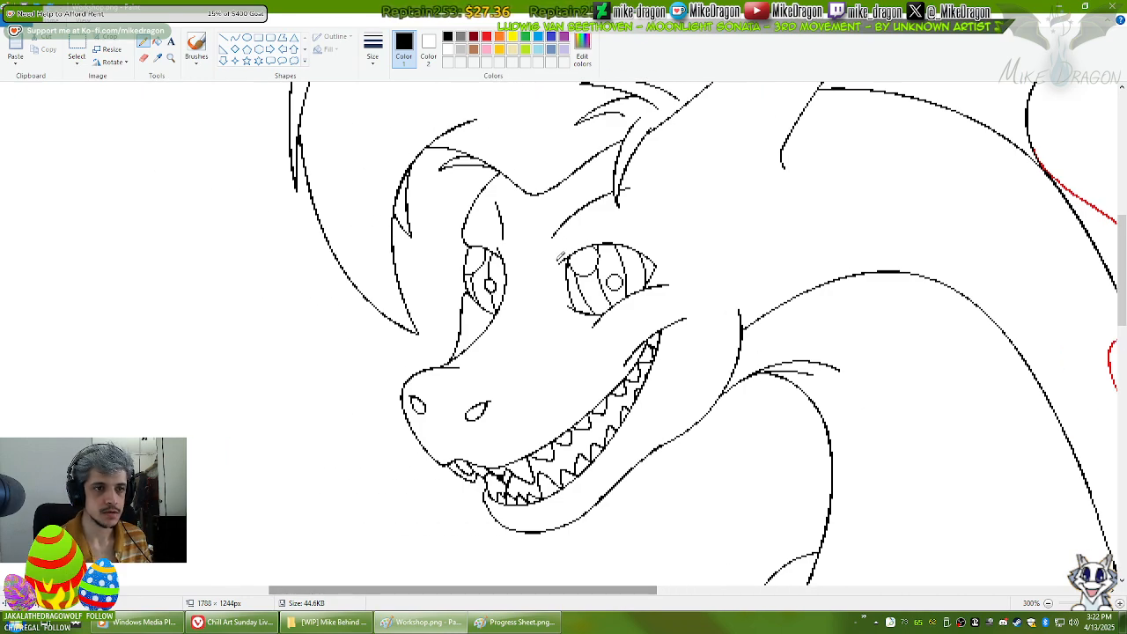
key("ctrl+z")
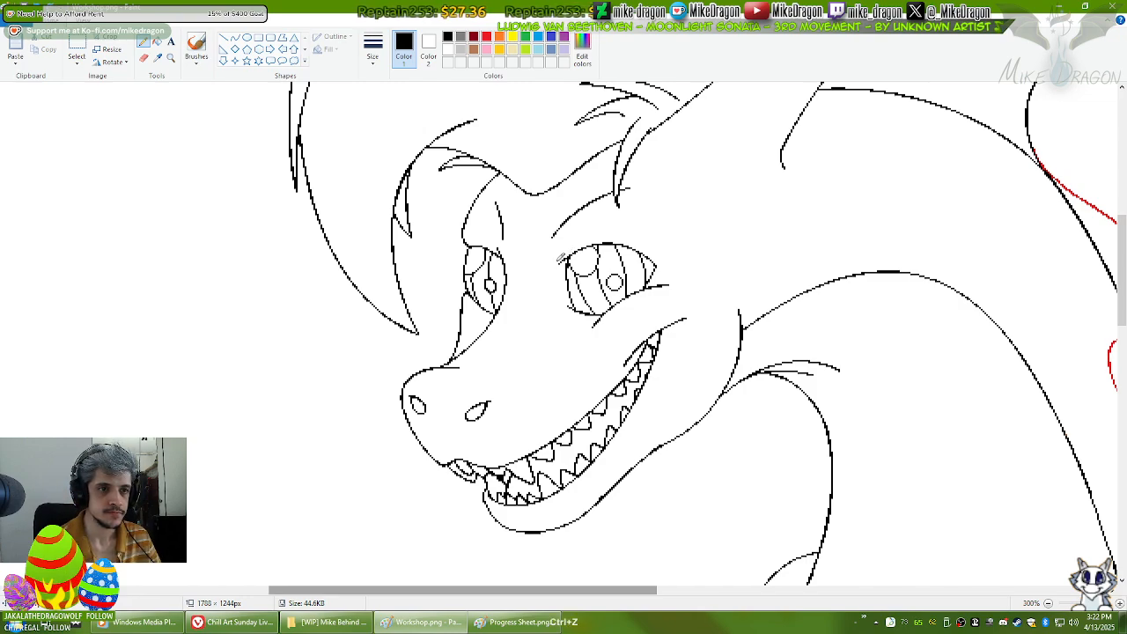
left_click_drag(572, 252, 556, 260)
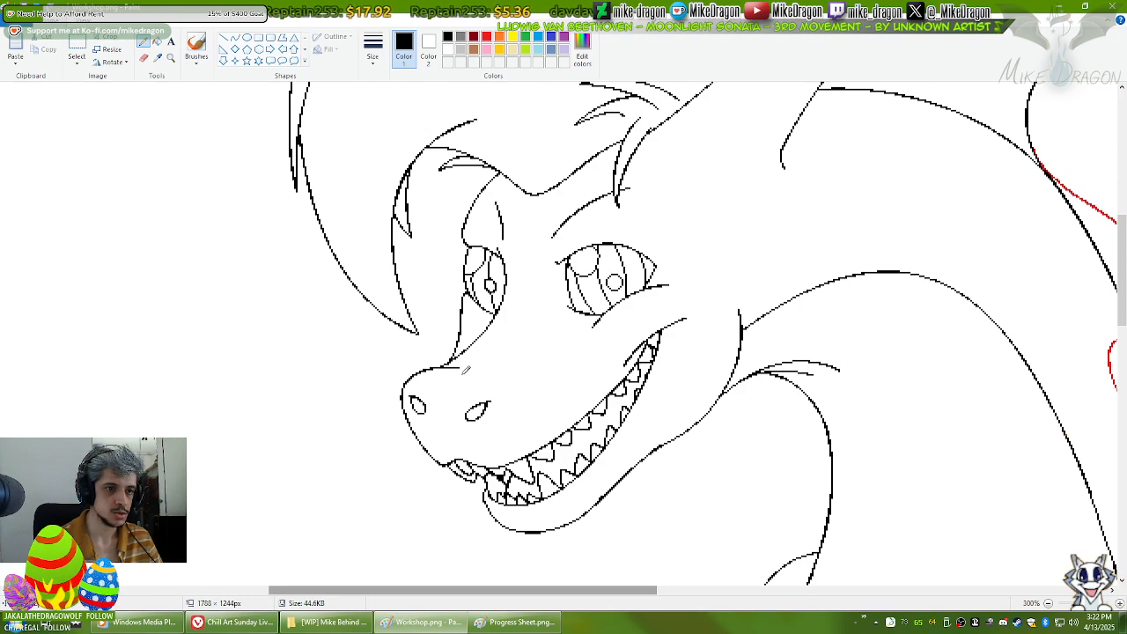
Step: Redraw the top of the snout above the nostrils as a smoother pencil line and paint the old outline white
left_click_drag(453, 369, 412, 378)
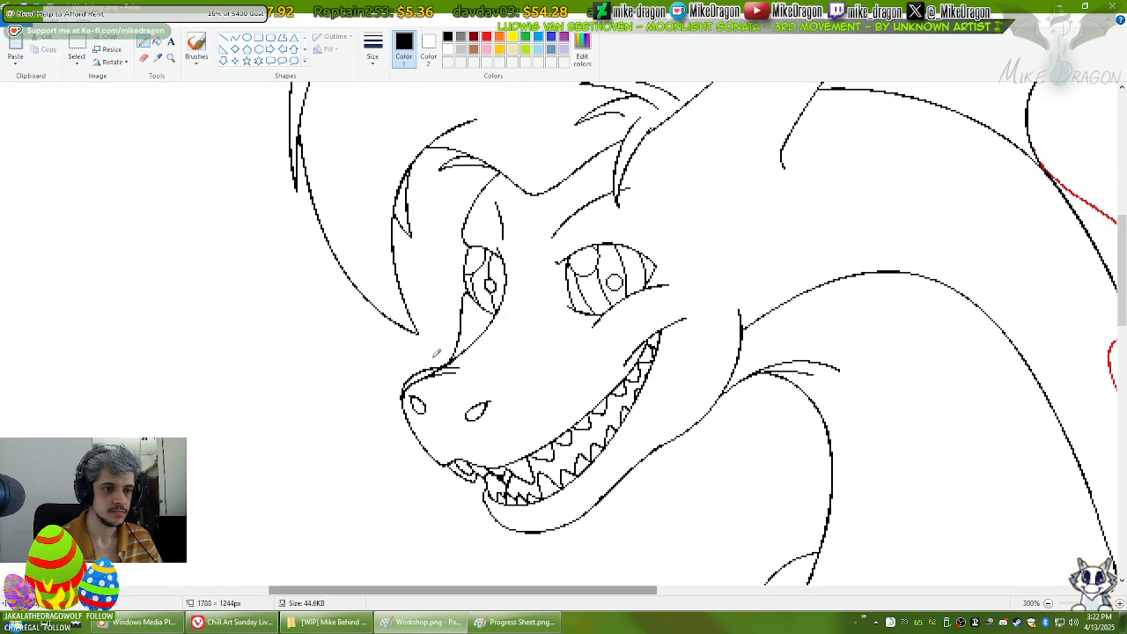
right_click(441, 364)
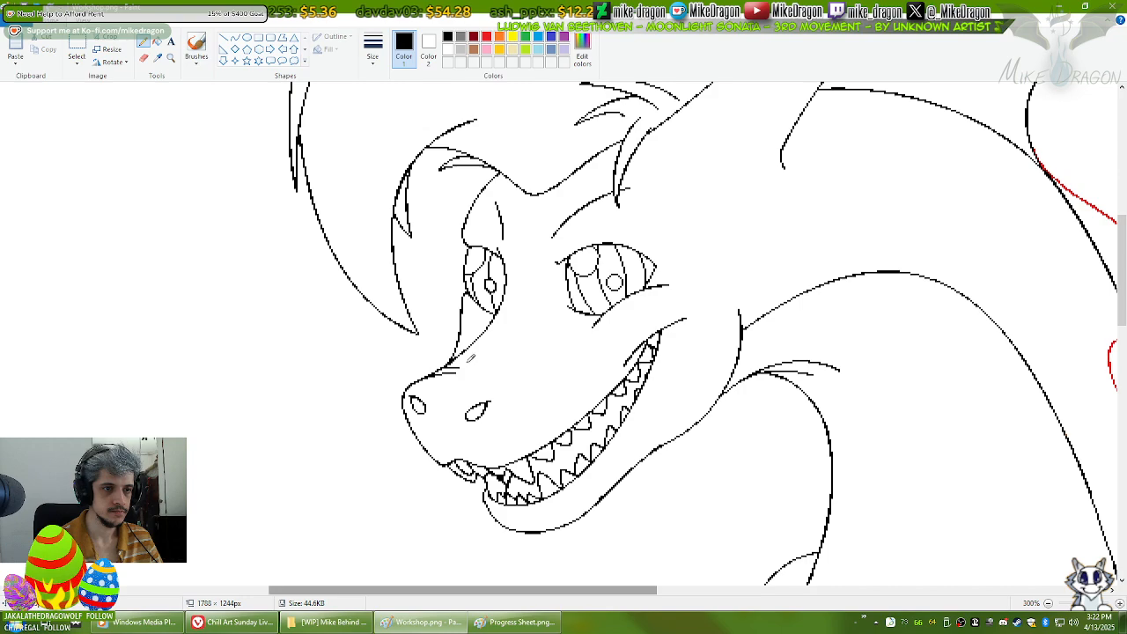
right_click(456, 362)
right_click(451, 364)
key("ctrl+z")
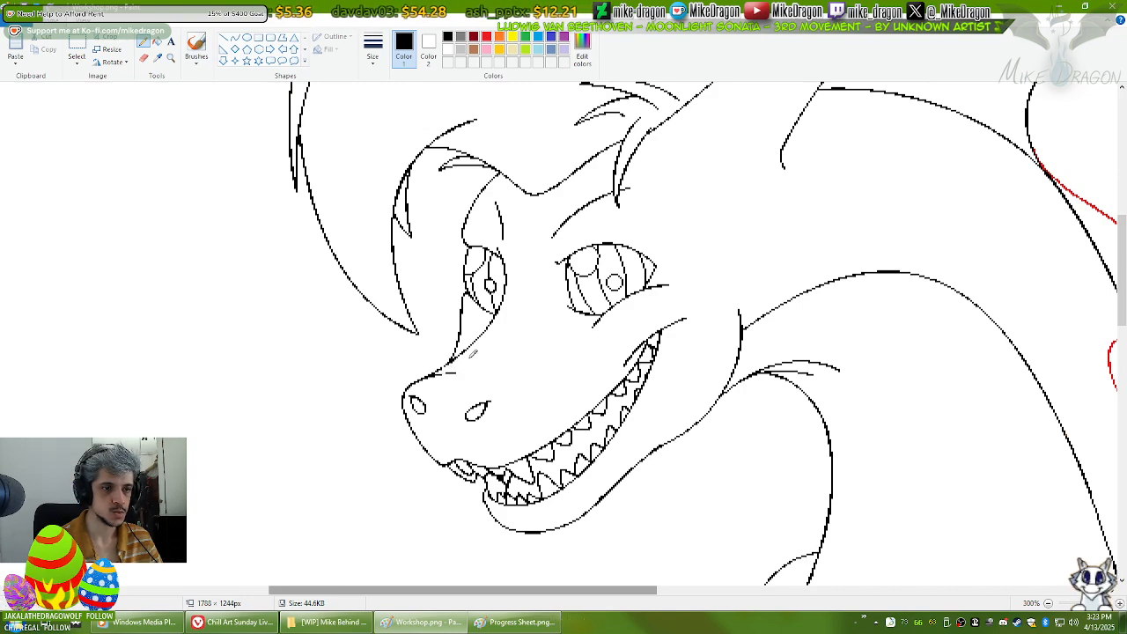
right_click(458, 364)
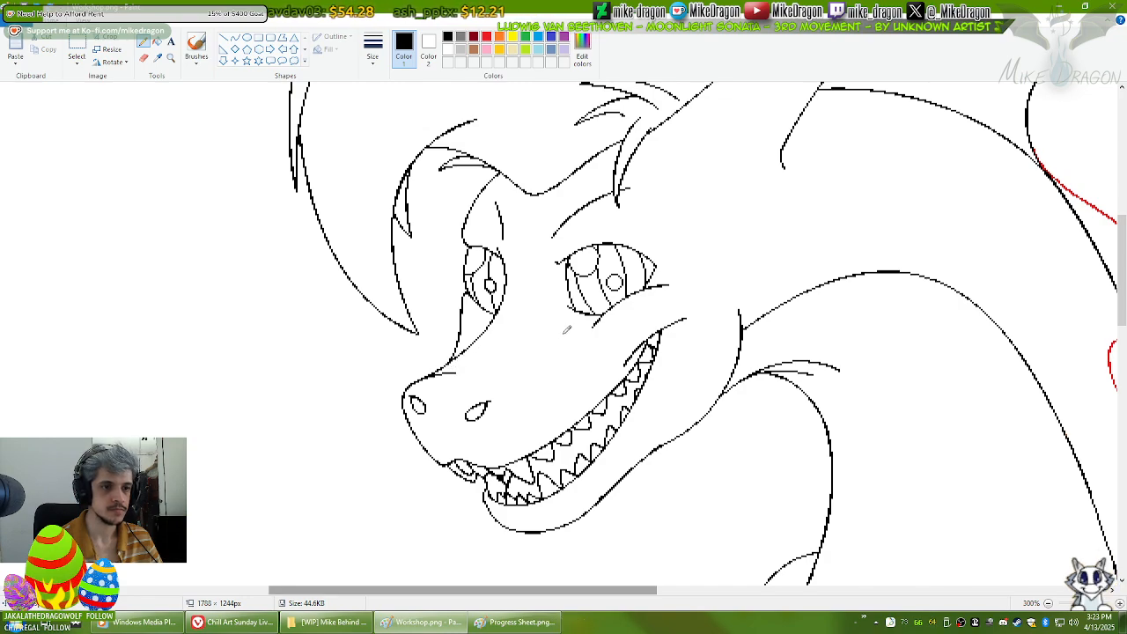
Step: Review the whole dragon sketch at 100%, then magnify the head and spiky hair to 200%
scroll(494, 332, "down", 1, "ctrl")
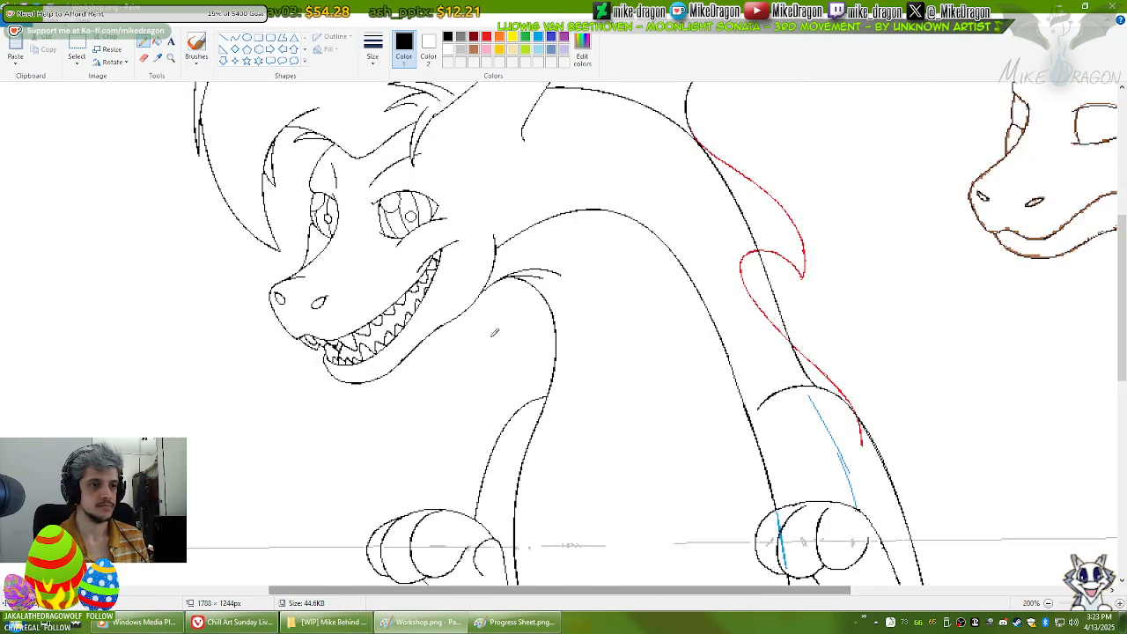
scroll(494, 332, "down", 1, "ctrl")
left_click_drag(1123, 436, 1125, 323)
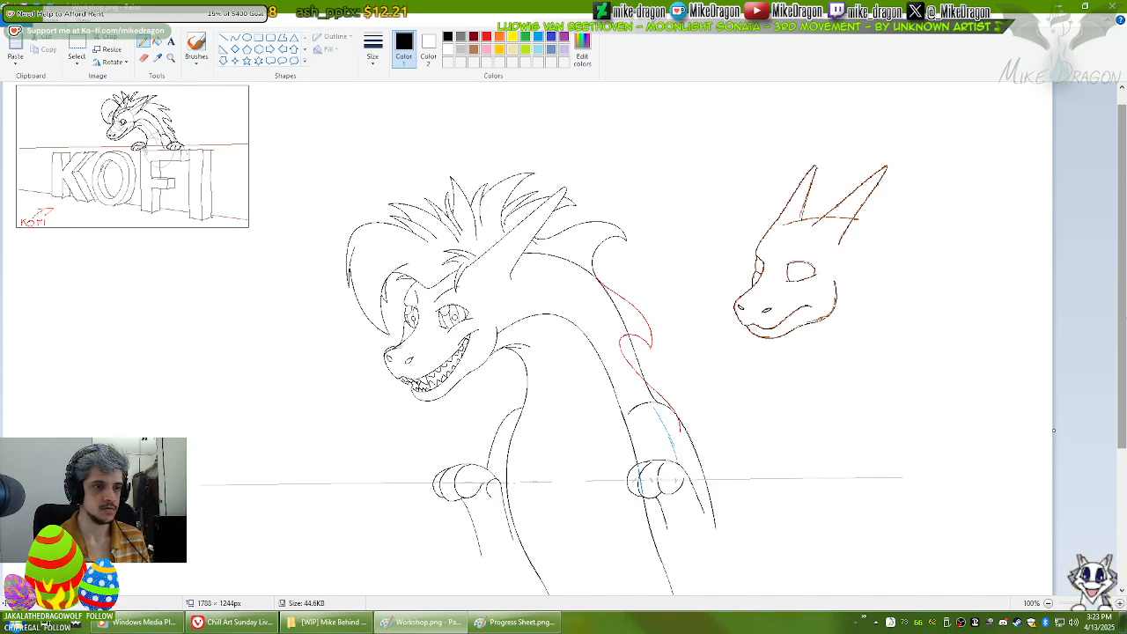
left_click(170, 57)
left_click(415, 306)
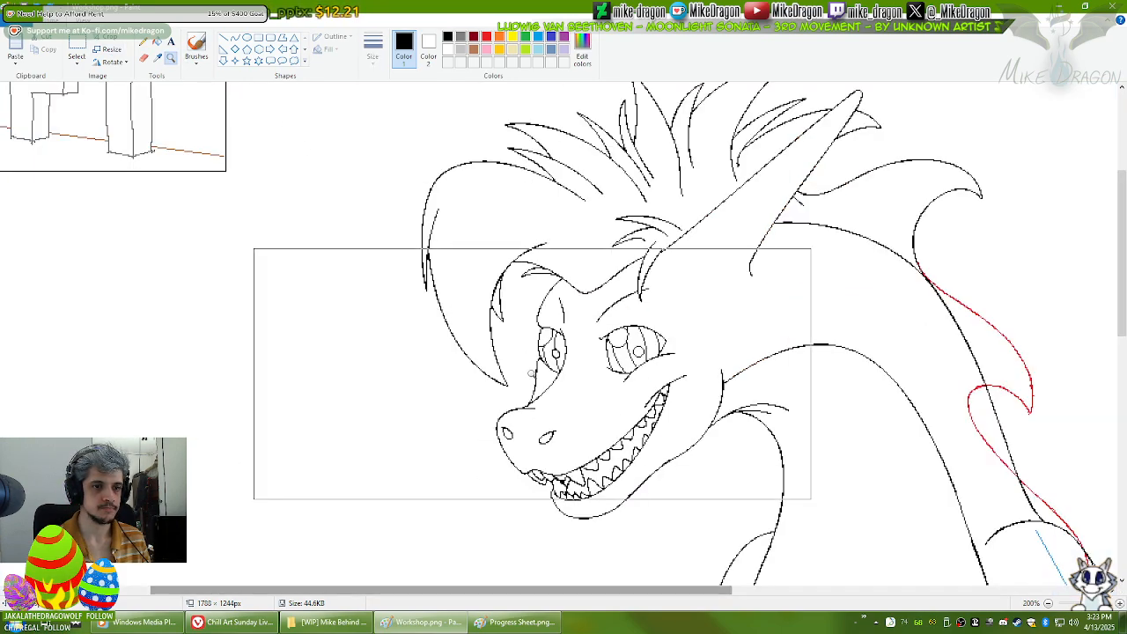
right_click(546, 199)
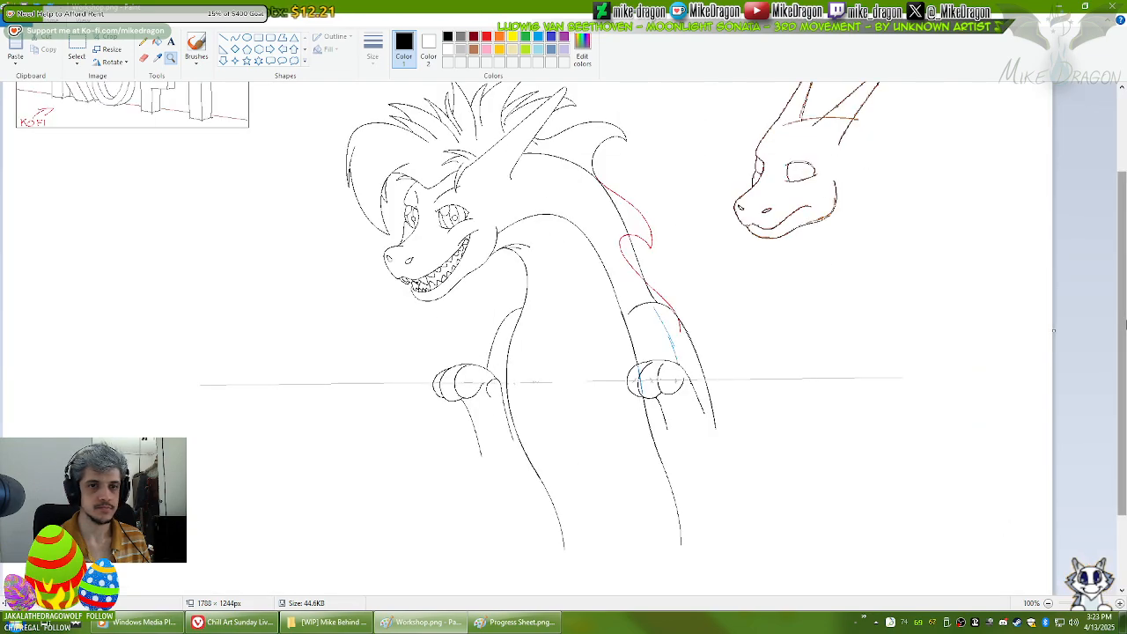
mouse_move(1125, 312)
left_mouse_down()
mouse_move(1126, 232)
mouse_move(1126, 269)
left_mouse_up()
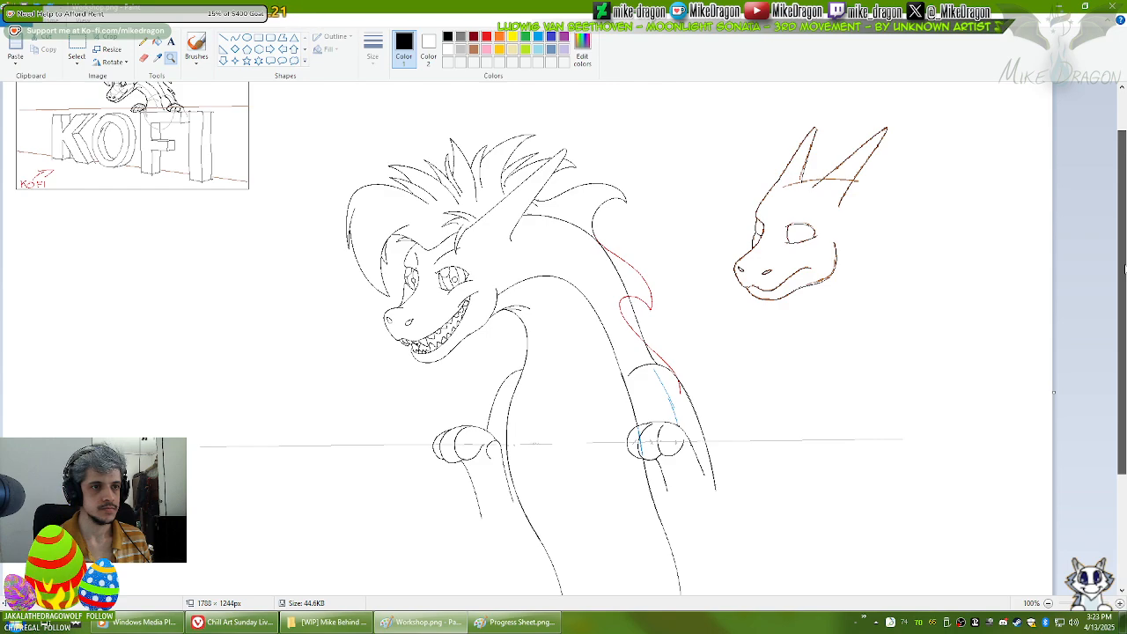
left_click(483, 224)
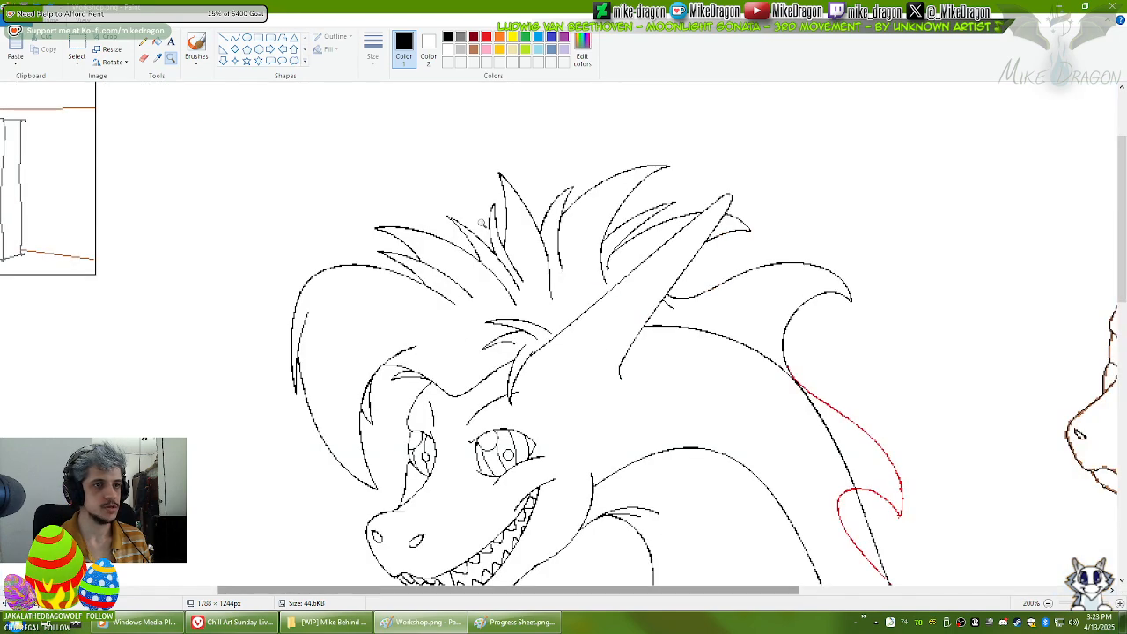
Step: Draw a thin blue guide curve with the Curve tool along the top of the forelock, from its root to its front bend
left_click(234, 37)
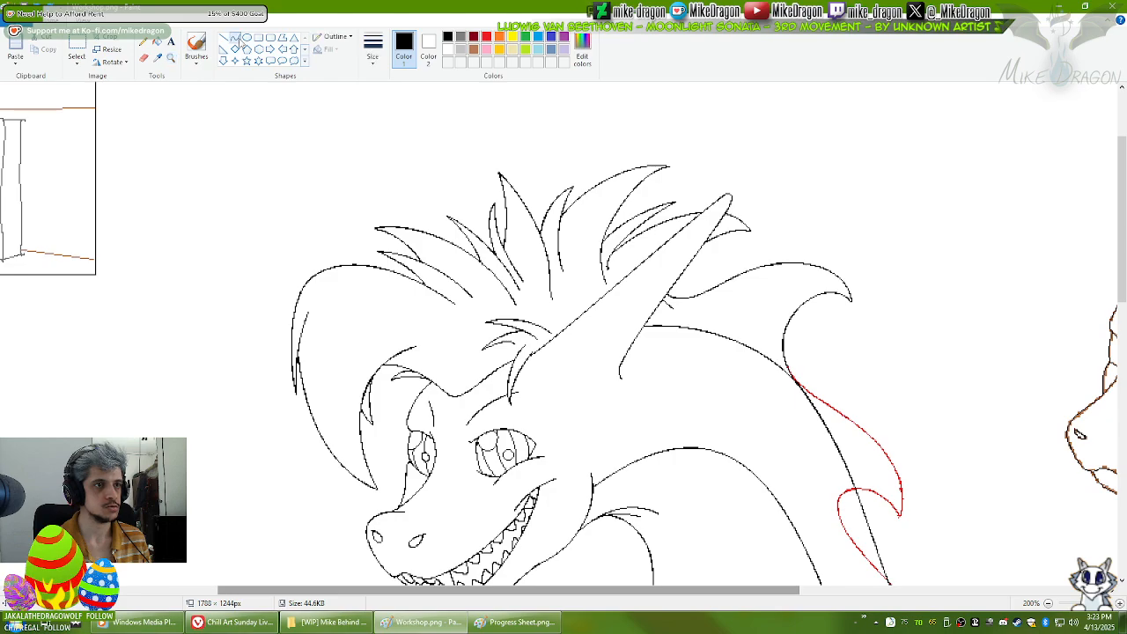
left_click(373, 49)
left_click(372, 95)
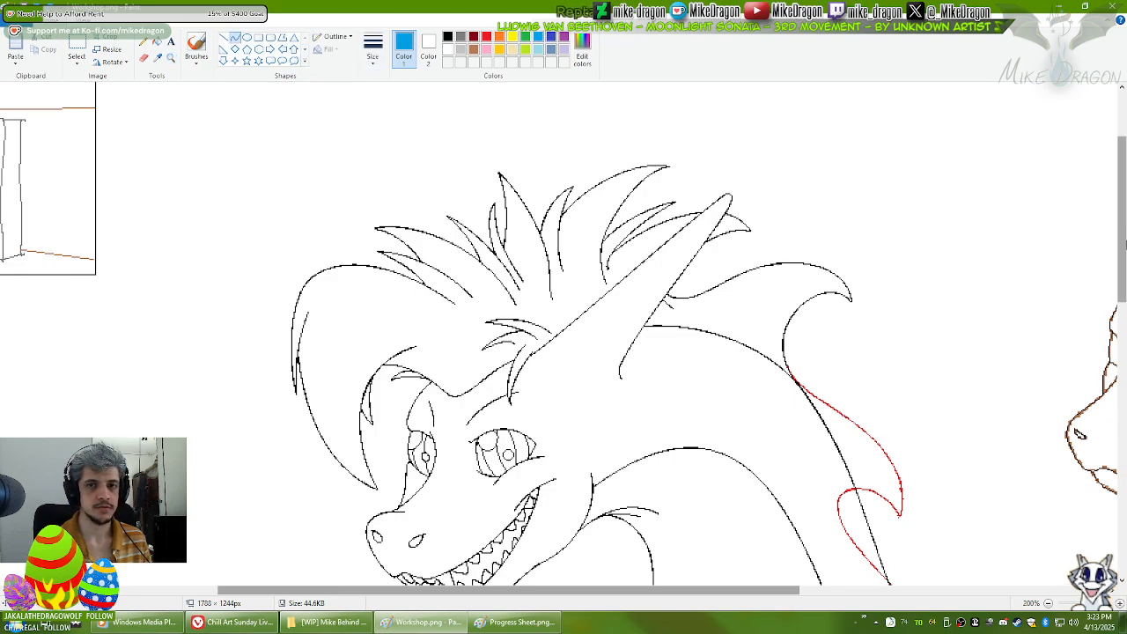
left_click_drag(1124, 256, 1124, 276)
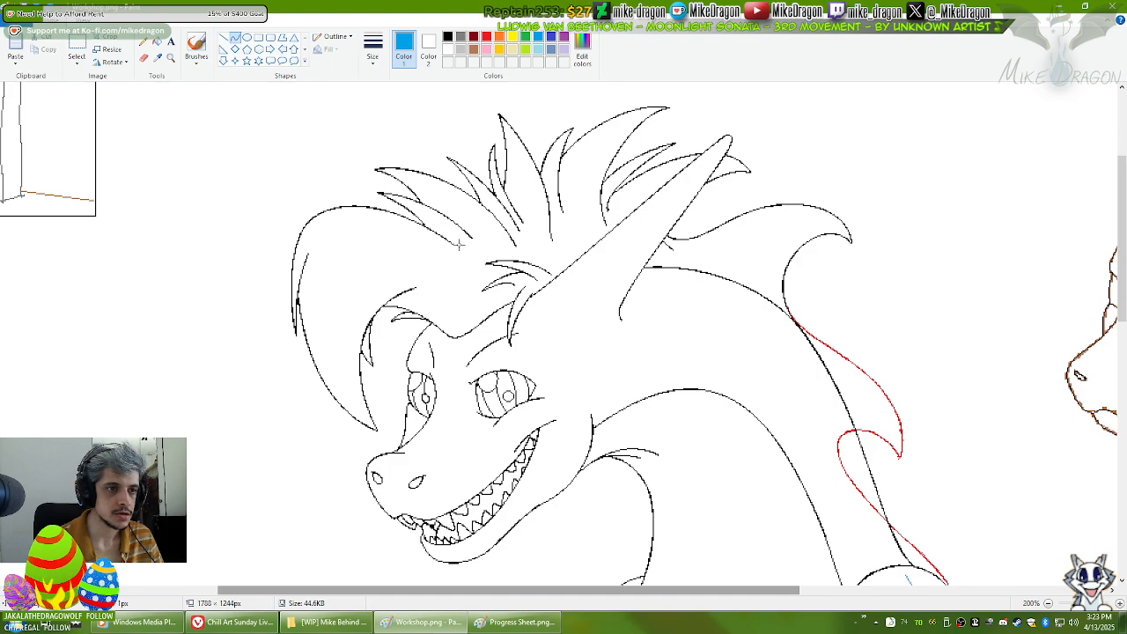
mouse_move(458, 245)
left_mouse_down()
mouse_move(353, 216)
mouse_move(308, 222)
left_mouse_up()
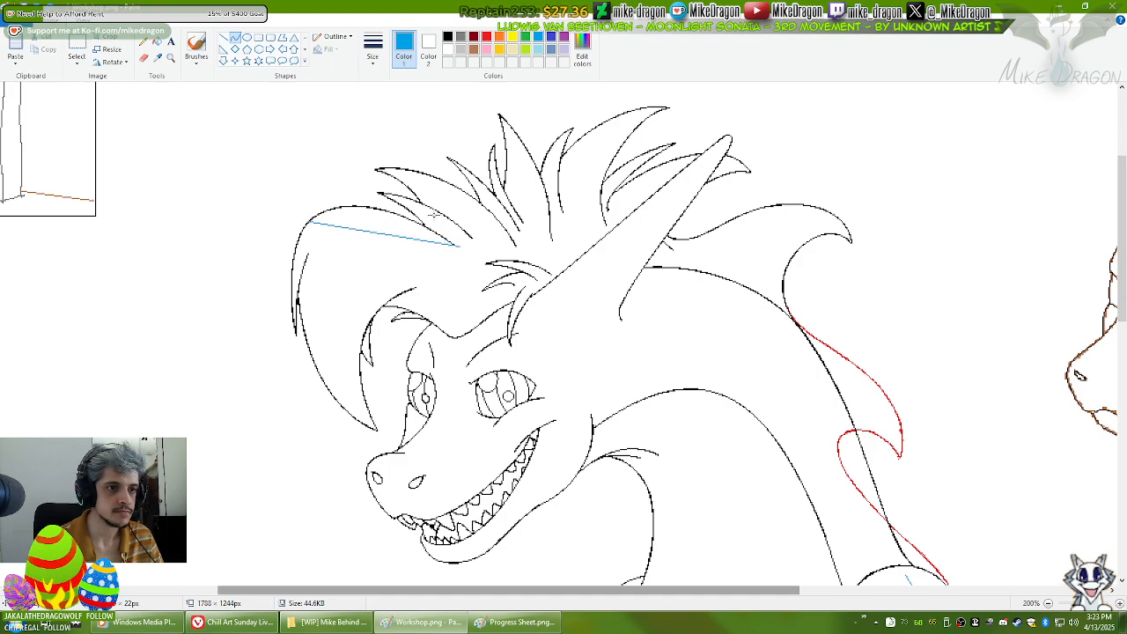
left_click_drag(432, 214, 331, 179)
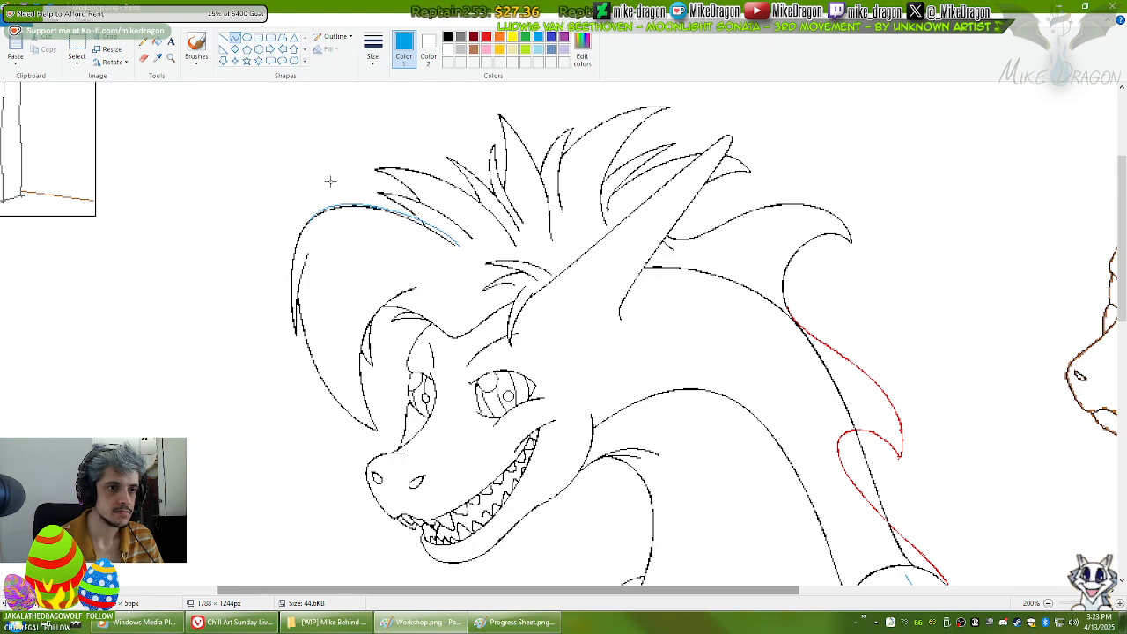
left_click(330, 180)
left_click(390, 142)
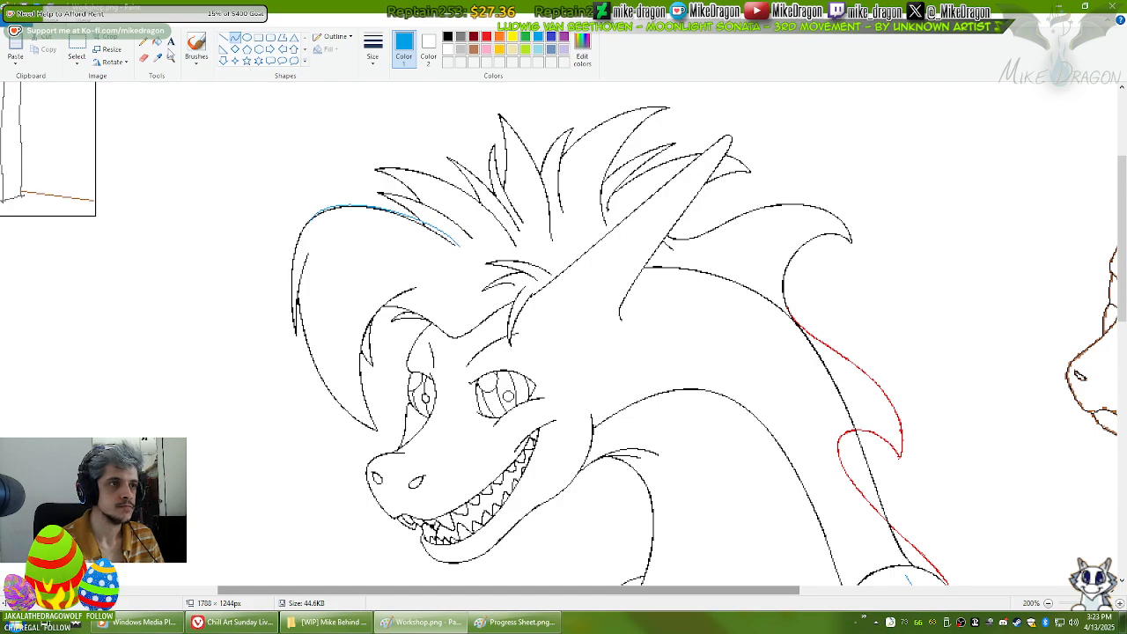
Step: Refine the blue guide at the forelock's front bend with a short Curve-tool line, working at 300% magnification
left_click(171, 57)
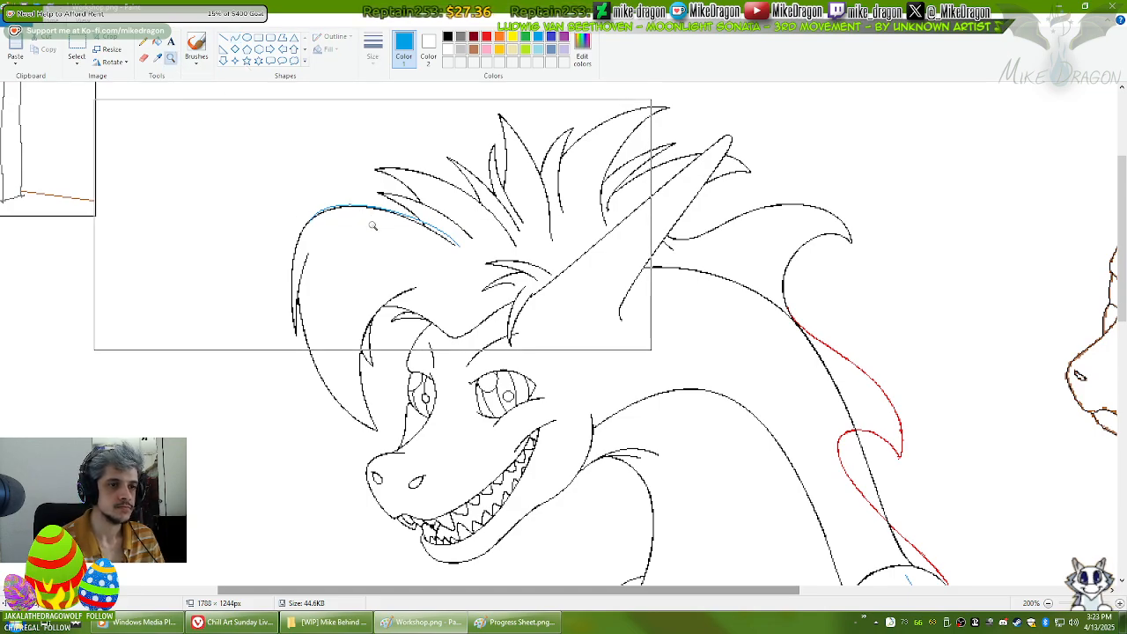
left_click(421, 249)
left_click(235, 38)
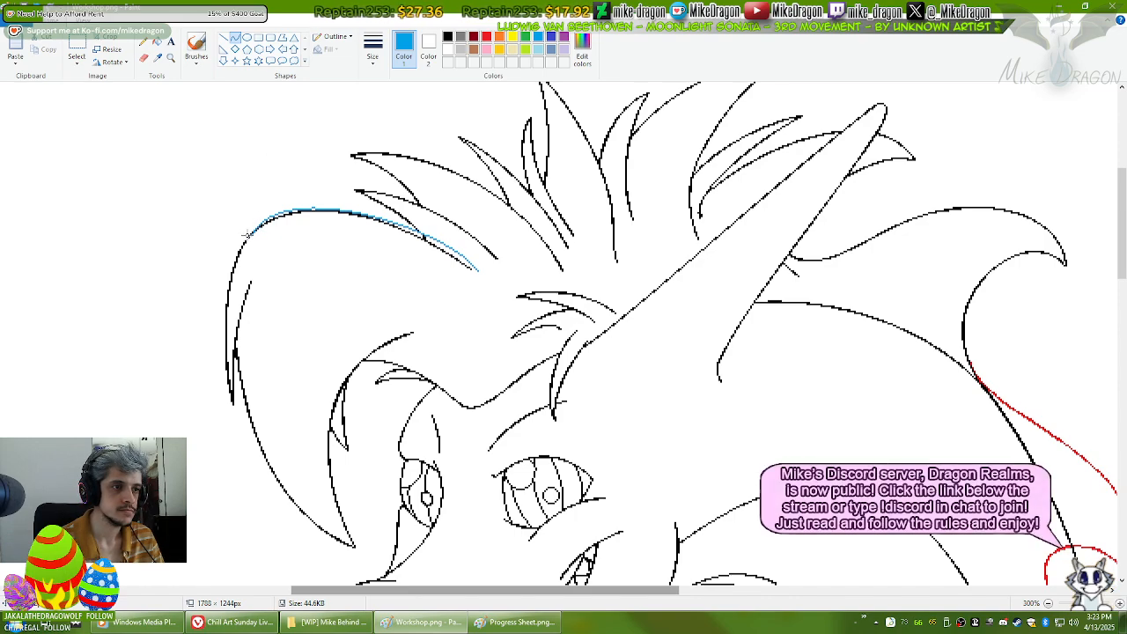
left_click_drag(250, 235, 380, 208)
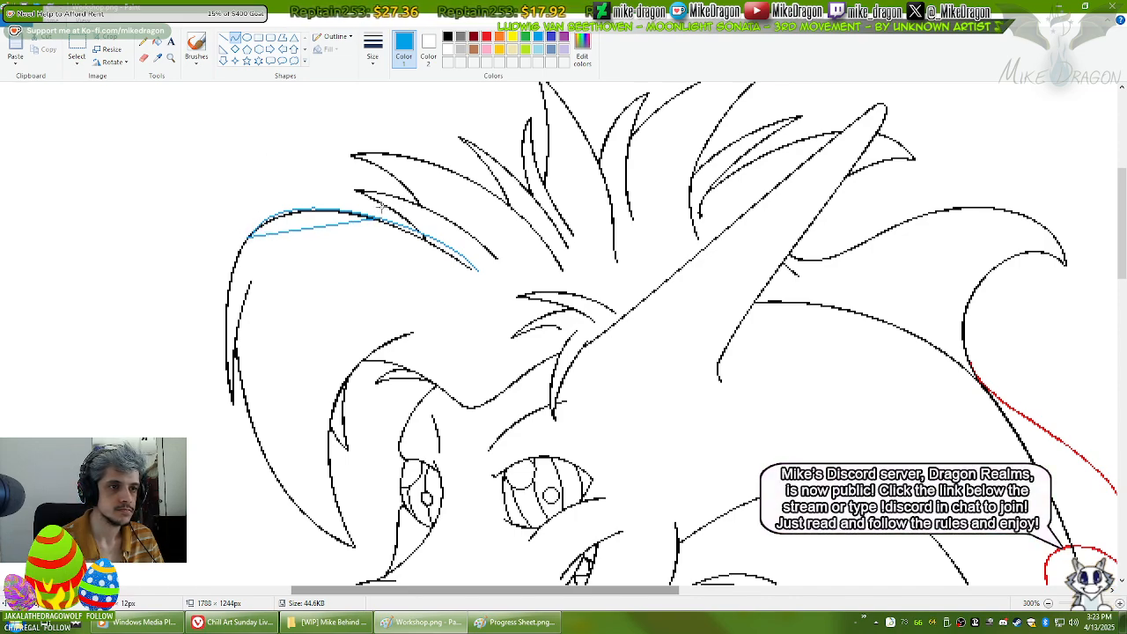
left_click_drag(257, 218, 290, 192)
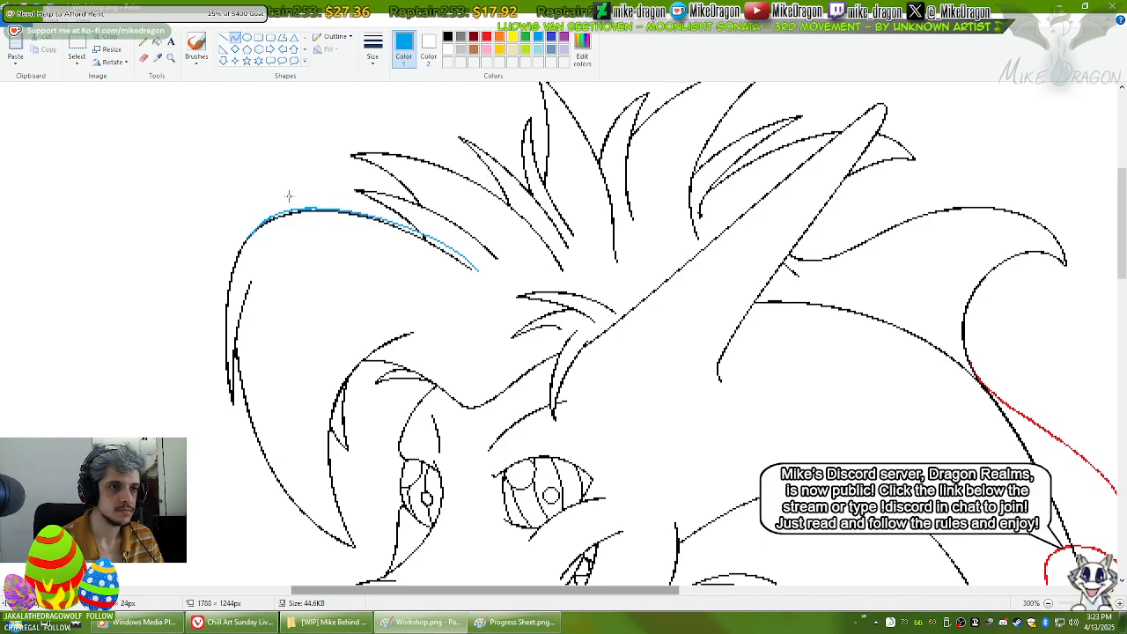
left_click(322, 147)
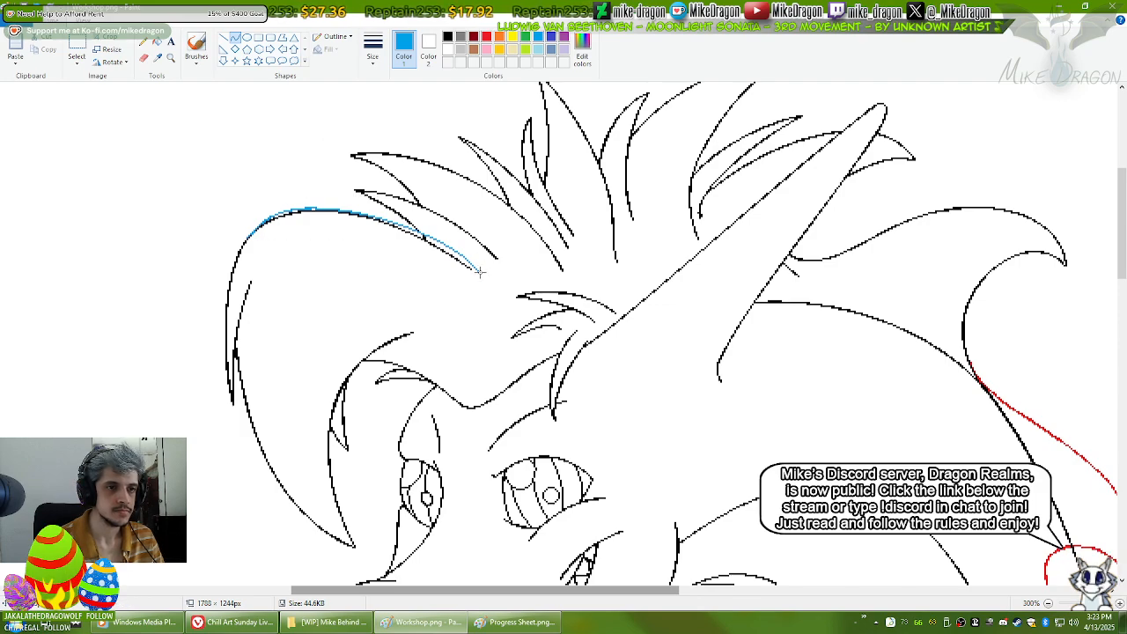
Step: Smooth the forelock guide toward its root with a blue curve and erase the old black outline beneath it
left_click_drag(429, 236, 364, 213)
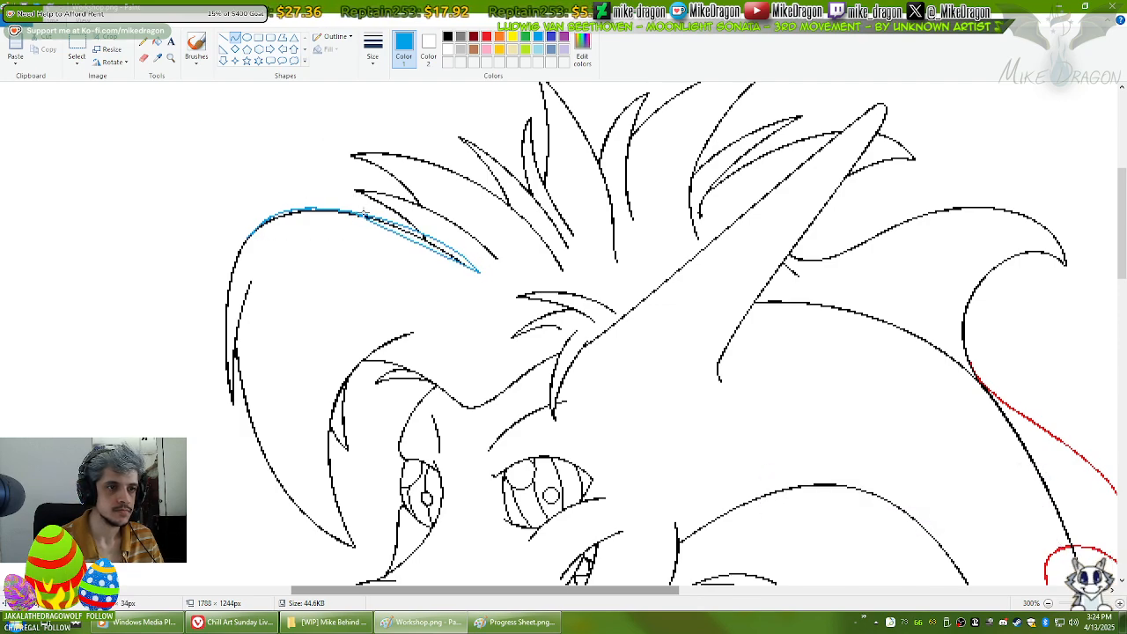
left_click_drag(456, 260, 410, 221)
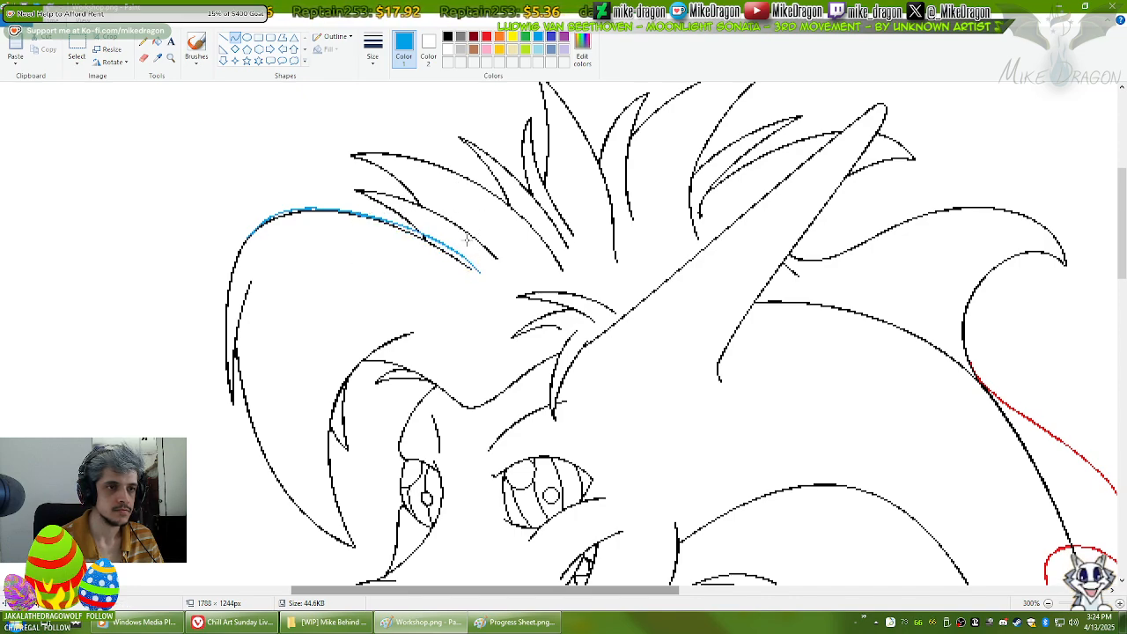
left_click(144, 59)
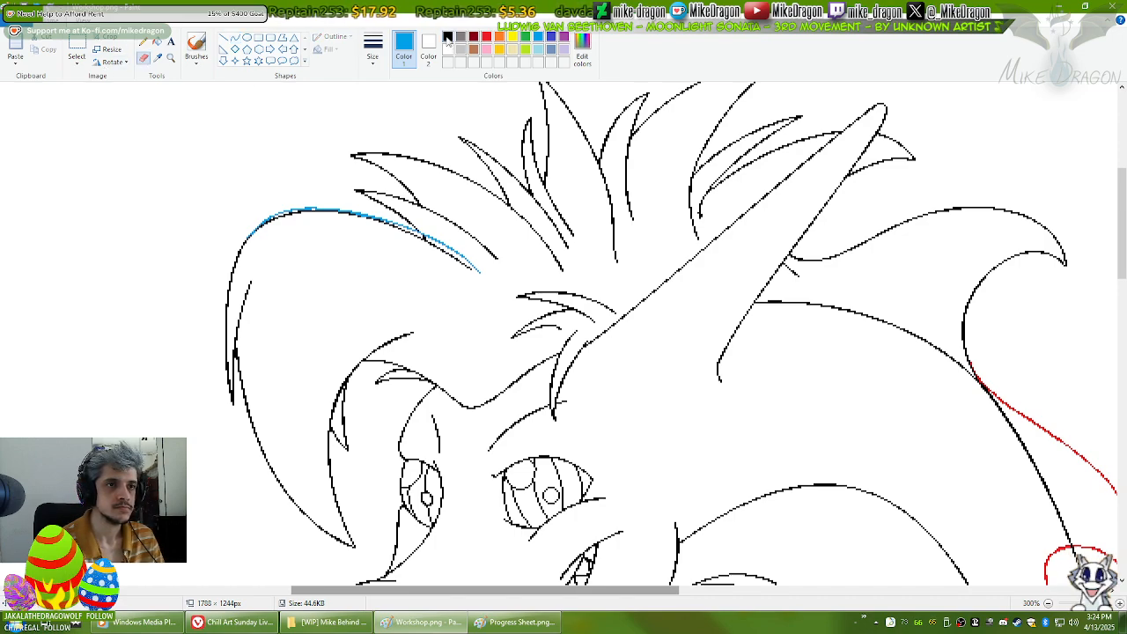
mouse_move(466, 273)
left_mouse_down()
mouse_move(415, 234)
mouse_move(336, 211)
mouse_move(278, 213)
mouse_move(270, 239)
left_mouse_up()
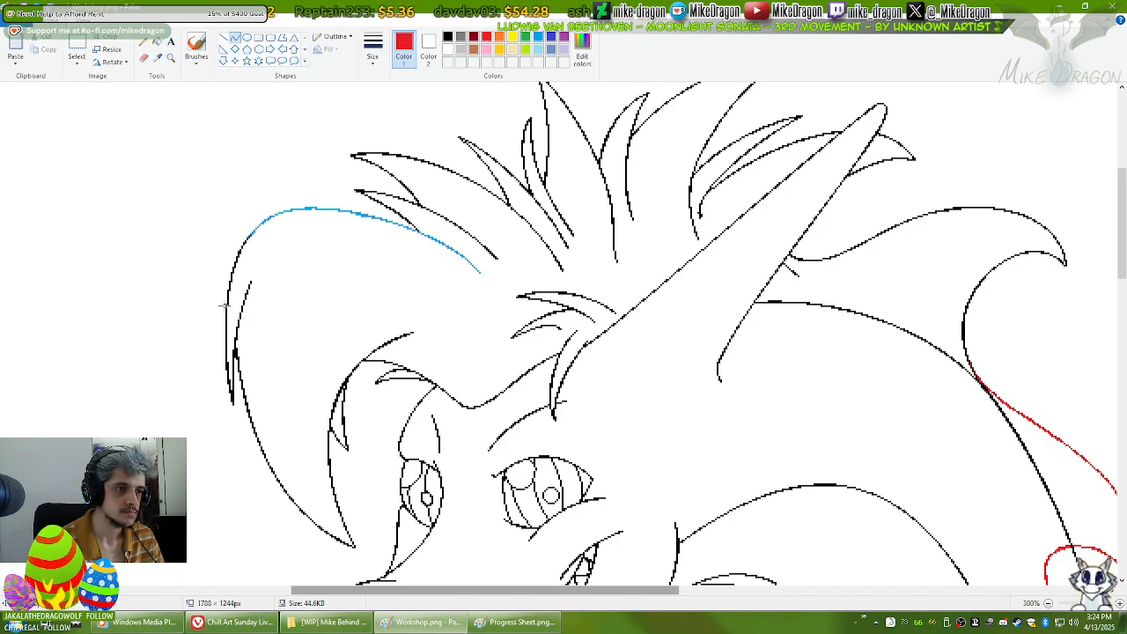
Step: Try a red Curve-tool line around the forelock's front bend, joining its front edge to its top
mouse_move(226, 305)
left_mouse_down()
mouse_move(259, 224)
mouse_move(310, 206)
left_mouse_up()
mouse_move(227, 275)
left_mouse_down()
mouse_move(227, 251)
mouse_move(259, 215)
mouse_move(240, 209)
left_mouse_up()
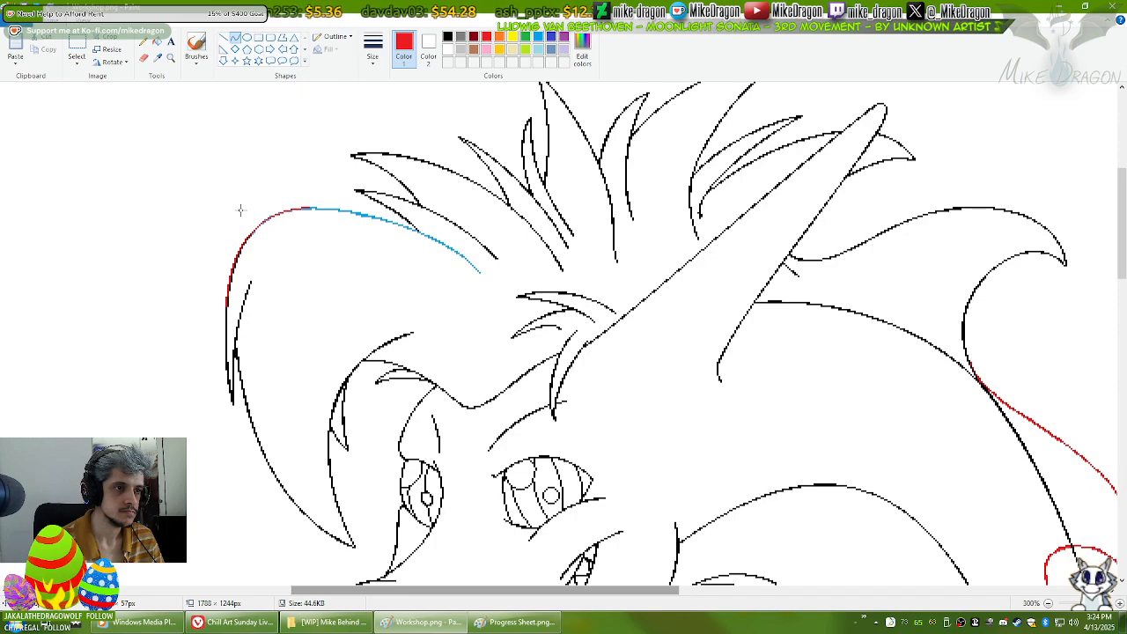
key("ctrl+z")
left_click_drag(307, 208, 227, 305)
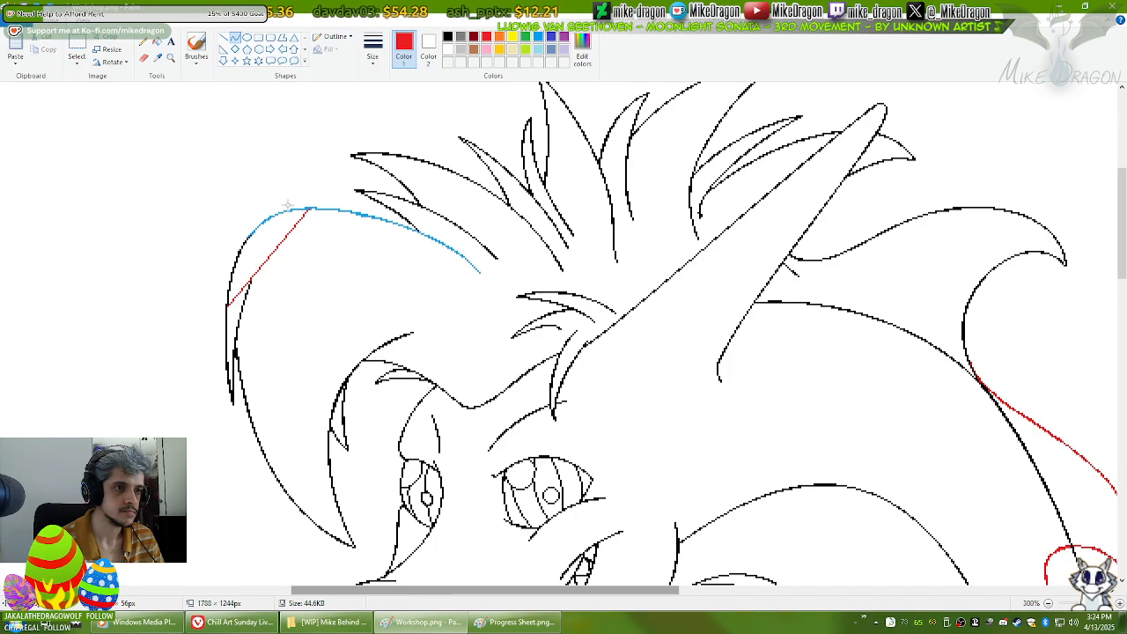
left_click_drag(287, 205, 225, 241)
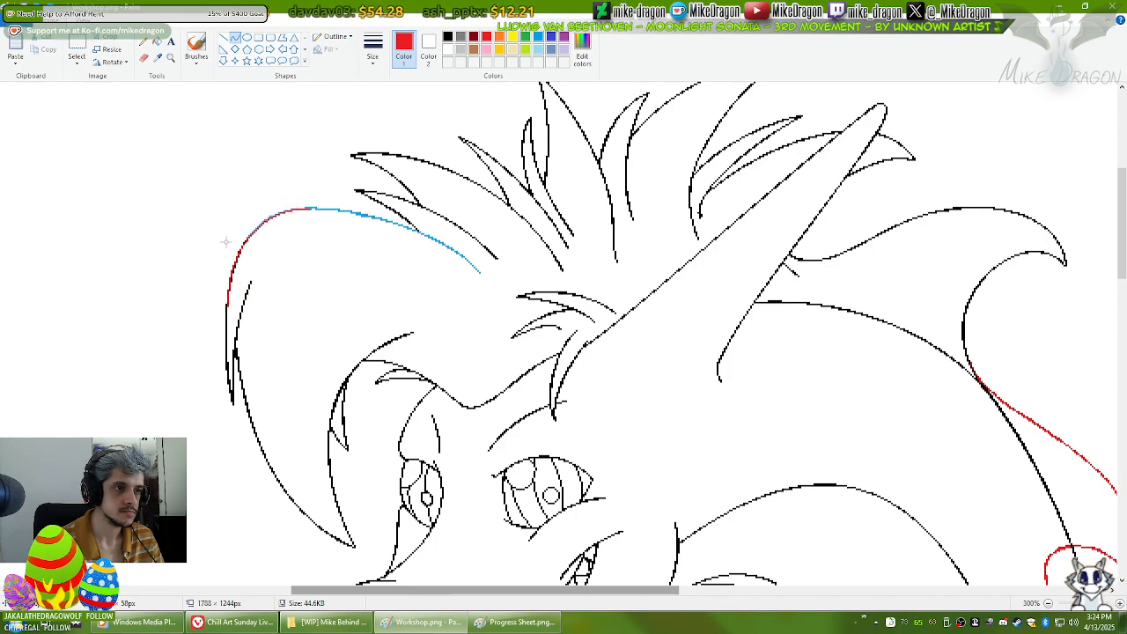
left_click(229, 233)
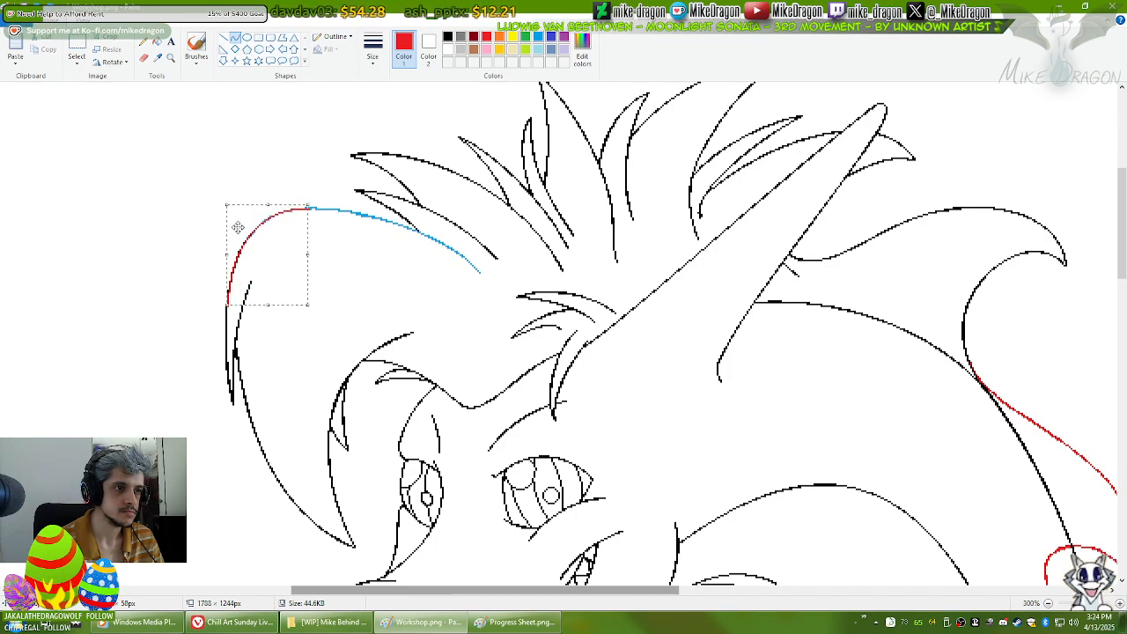
left_click(145, 58)
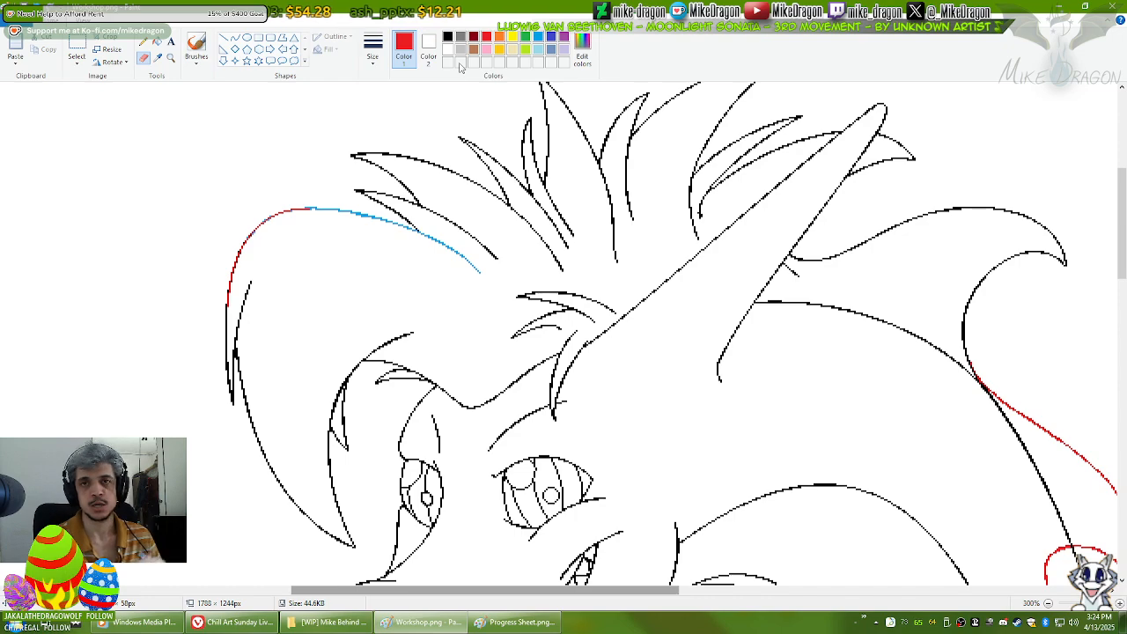
key("ctrl+z")
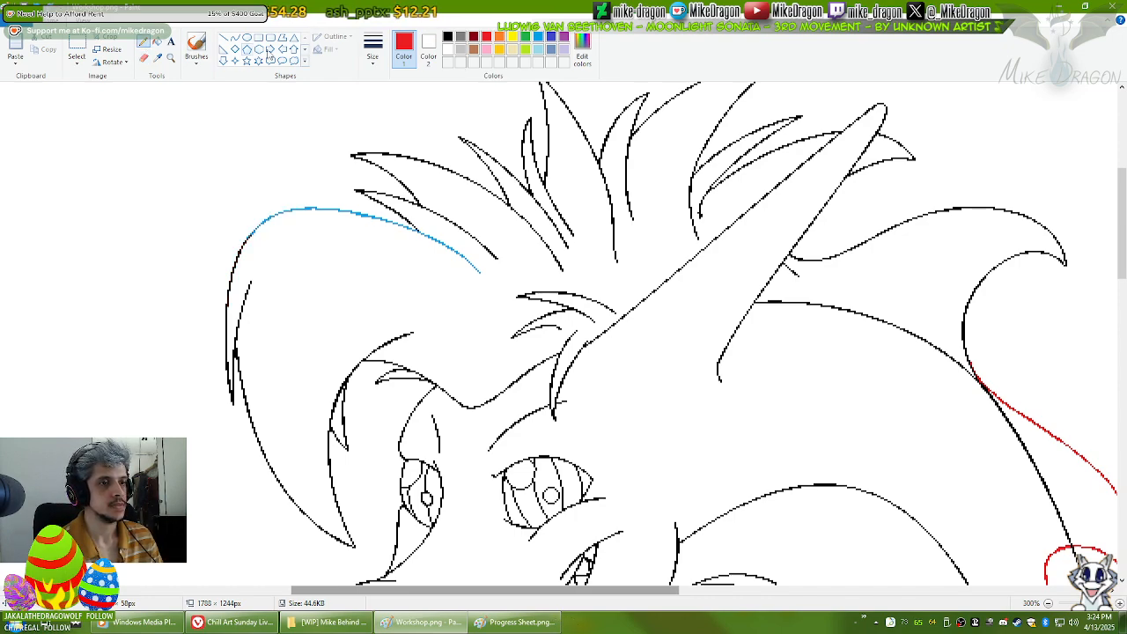
Step: Sketch a small jagged hair tuft in blue pencil inside the forelock, below its top curve
left_click(539, 39)
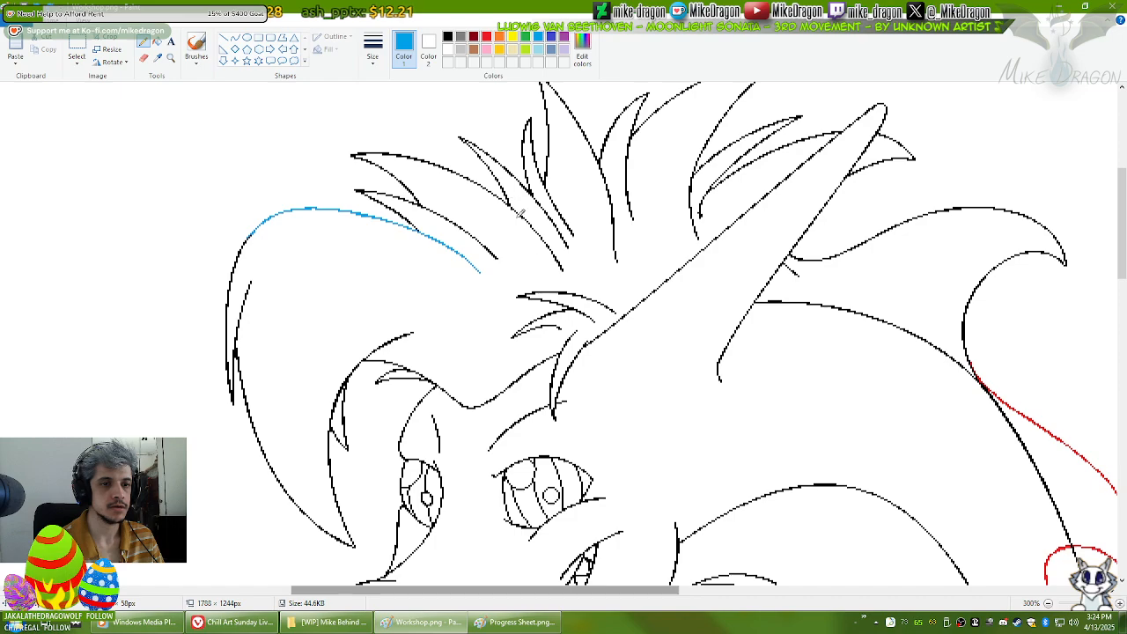
scroll(562, 272, "down", 1)
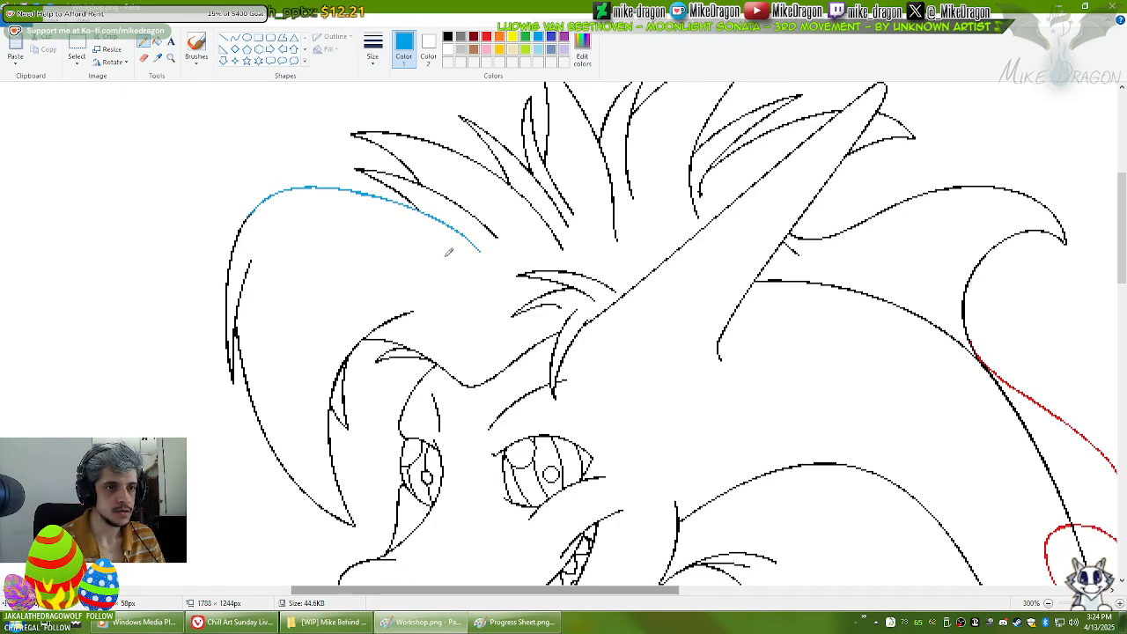
mouse_move(424, 253)
left_mouse_down()
mouse_move(361, 249)
mouse_move(421, 265)
mouse_move(362, 269)
mouse_move(411, 255)
mouse_move(380, 265)
mouse_move(426, 268)
left_mouse_up()
key("ctrl+z")
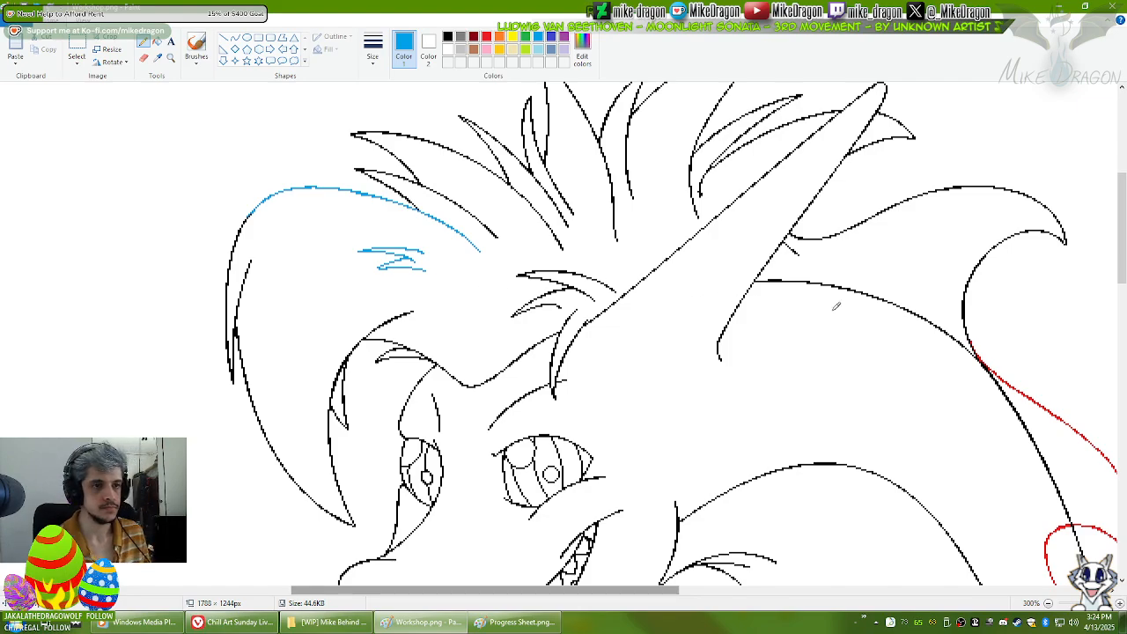
Step: Recolour the forelock's blue top curve and the small blue hair tuft to black with the colour-replacing eraser
scroll(837, 307, "down", 2)
scroll(992, 280, "up", 1)
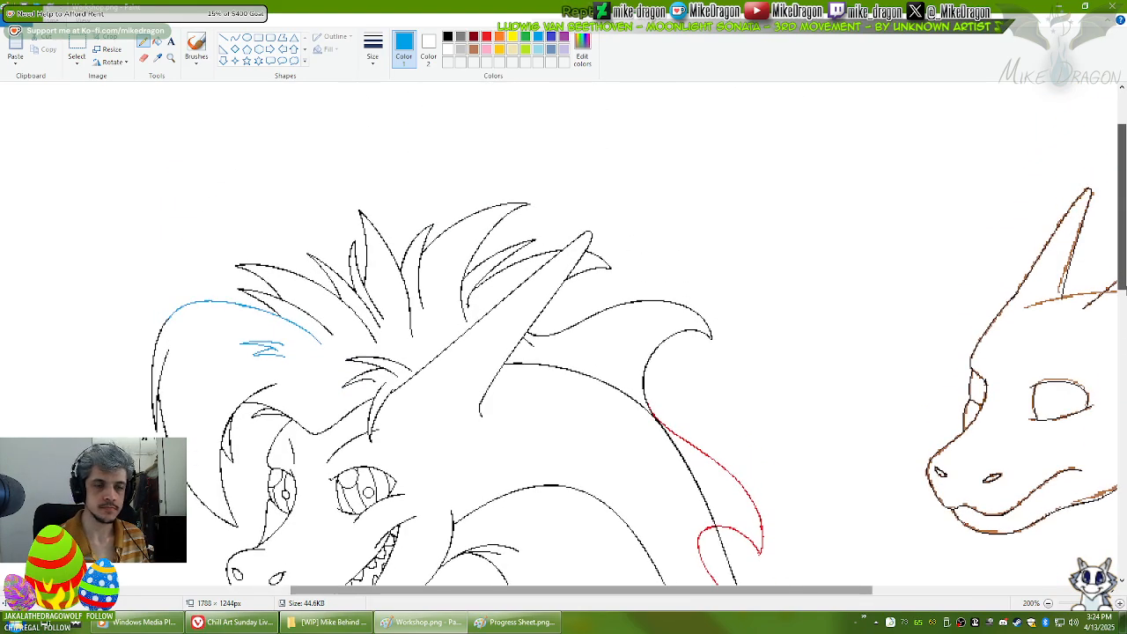
left_click_drag(1122, 287, 1122, 322)
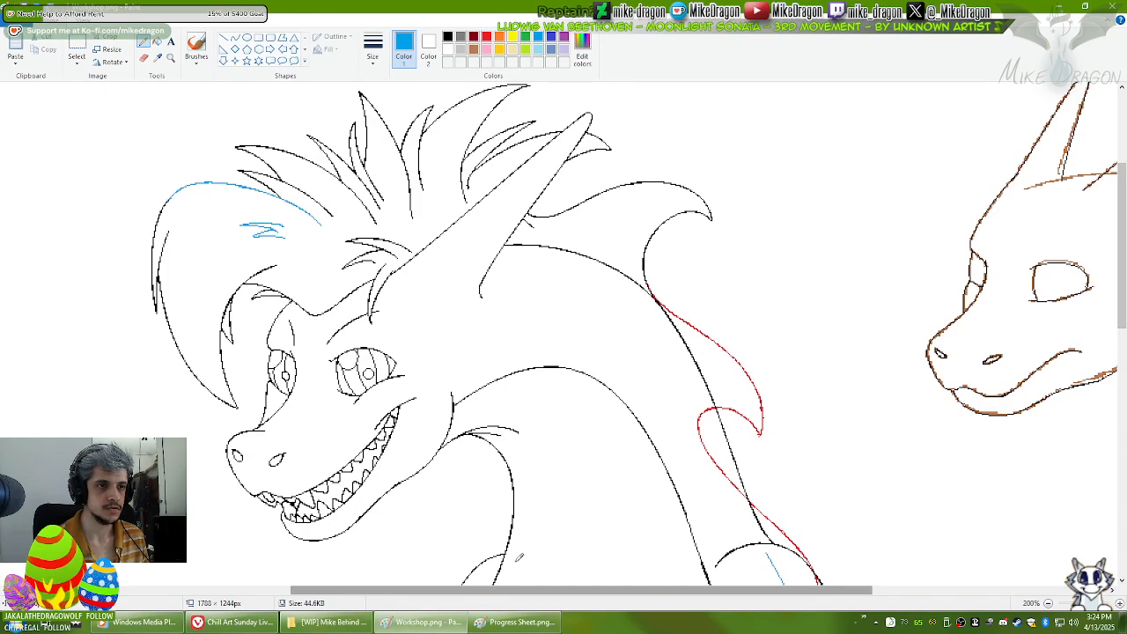
left_click_drag(500, 591, 454, 592)
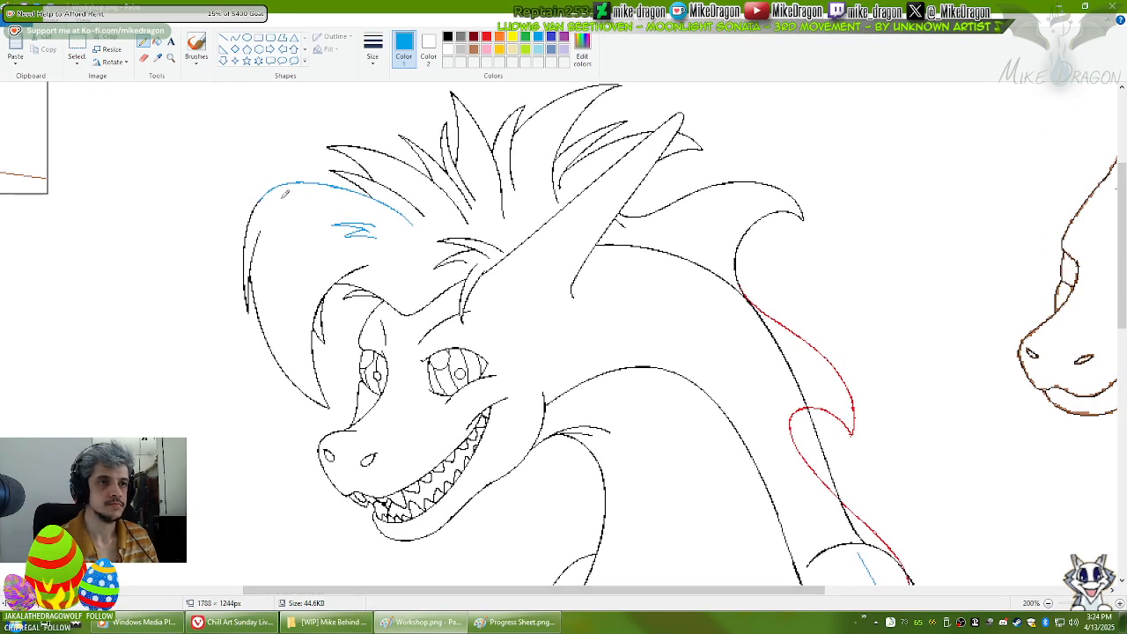
left_click(429, 44)
left_click(448, 37)
left_click(403, 44)
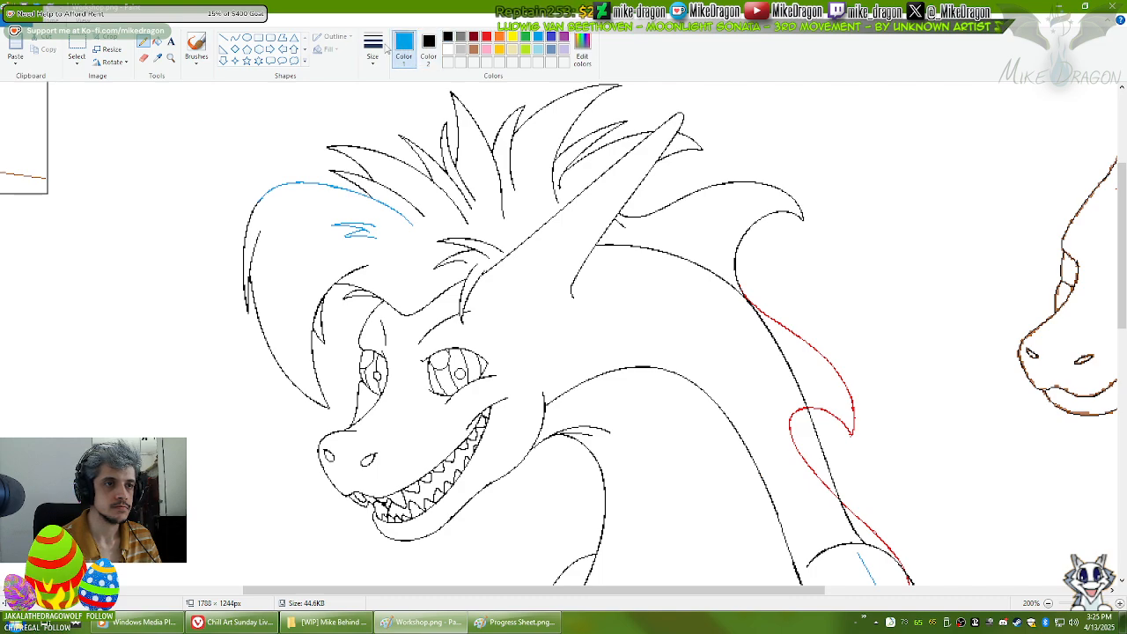
left_click(143, 58)
mouse_move(387, 221)
left_mouse_down()
mouse_move(328, 234)
mouse_move(415, 231)
mouse_move(392, 213)
mouse_move(292, 185)
mouse_move(295, 177)
mouse_move(255, 207)
left_mouse_up()
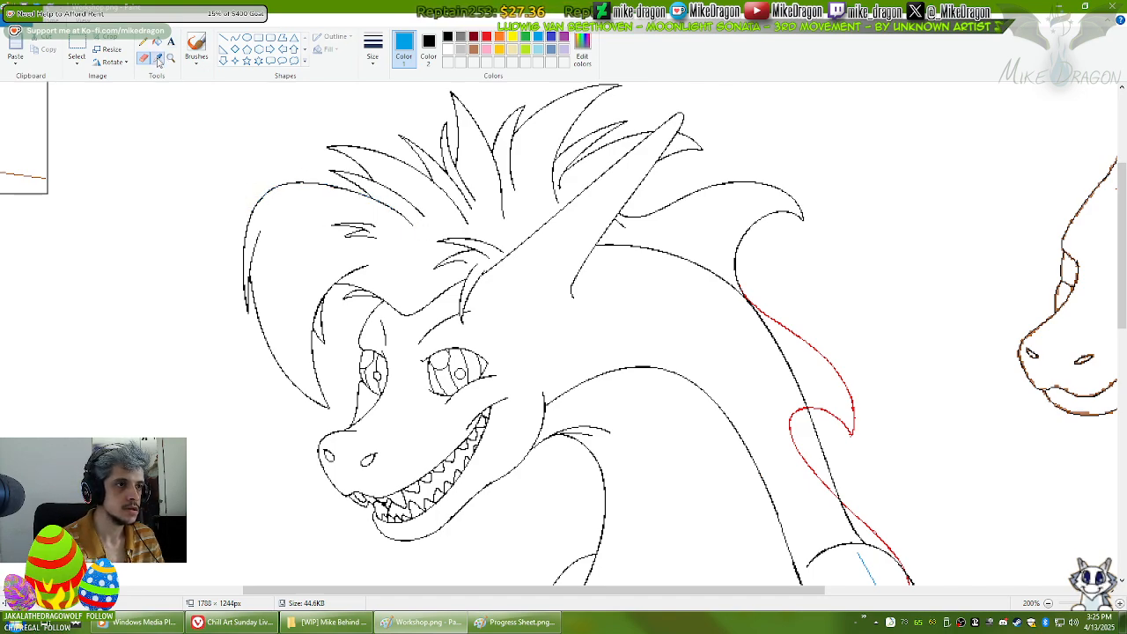
Step: Replace the blue guide lines on the arm and paw below the red fin and the grey horizontal line across both paws with white
left_click(158, 58)
right_click(161, 118)
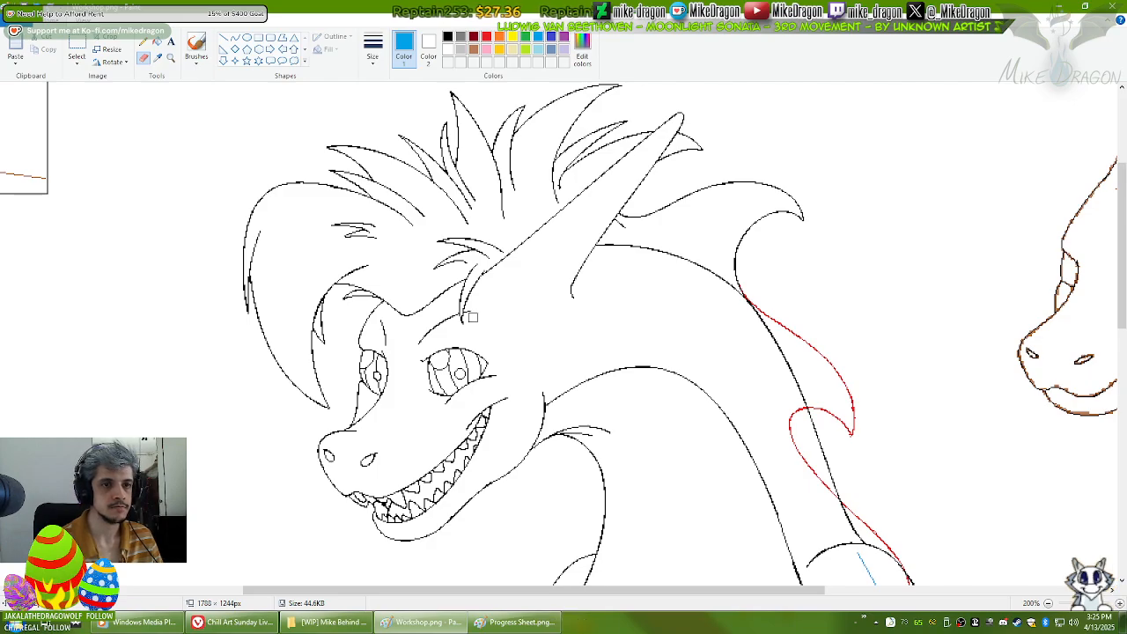
left_click_drag(1124, 295, 1121, 335)
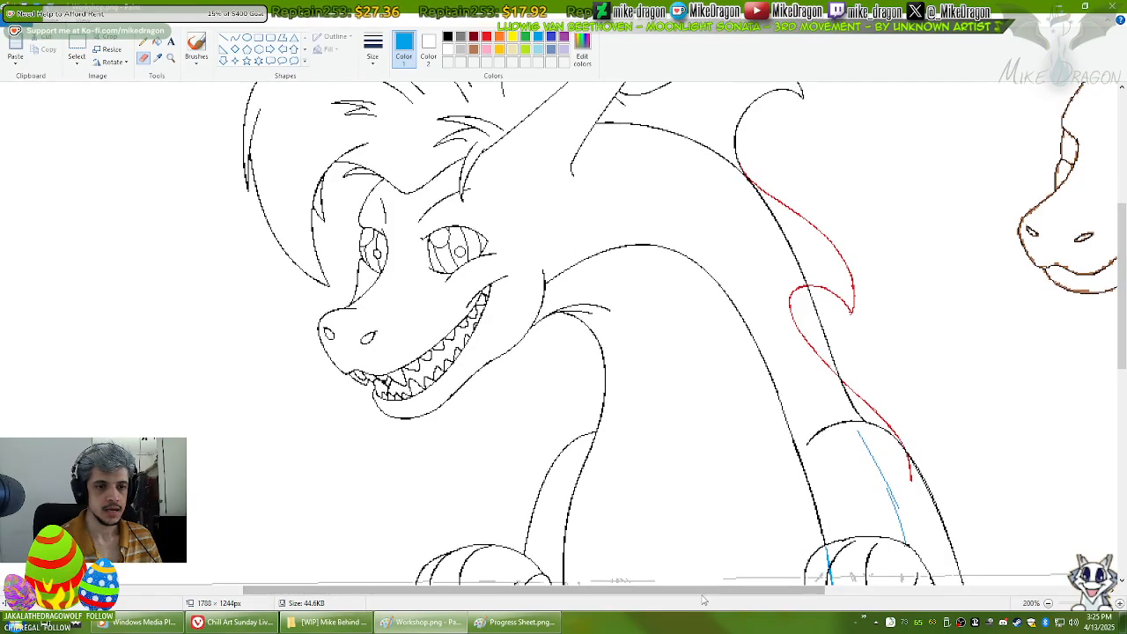
left_click_drag(726, 594, 856, 595)
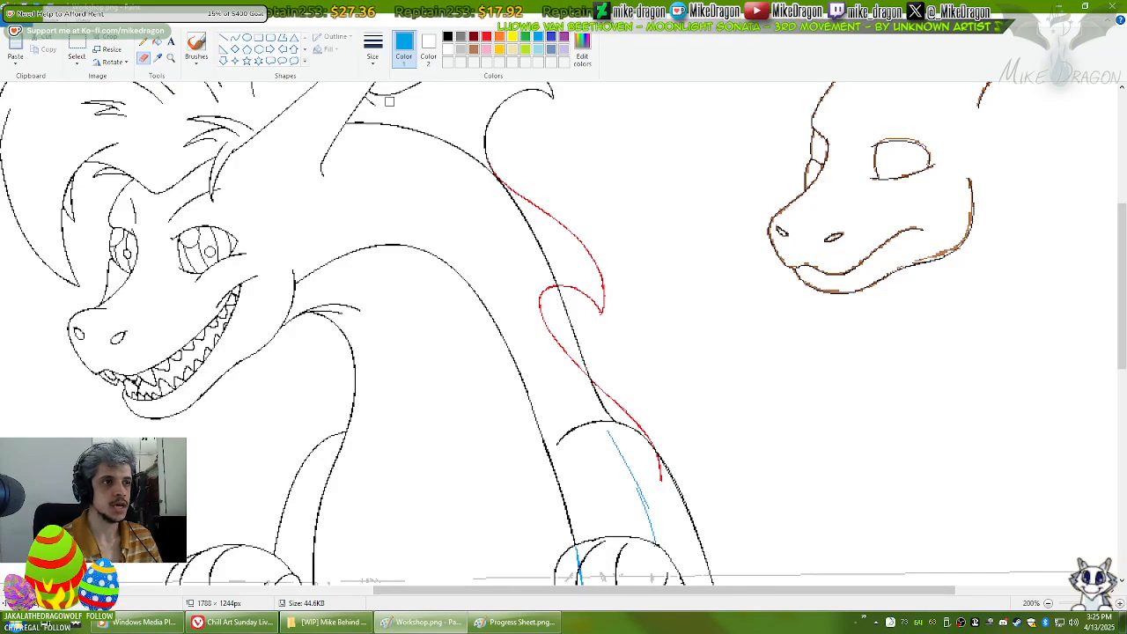
scroll(1030, 219, "down", 3)
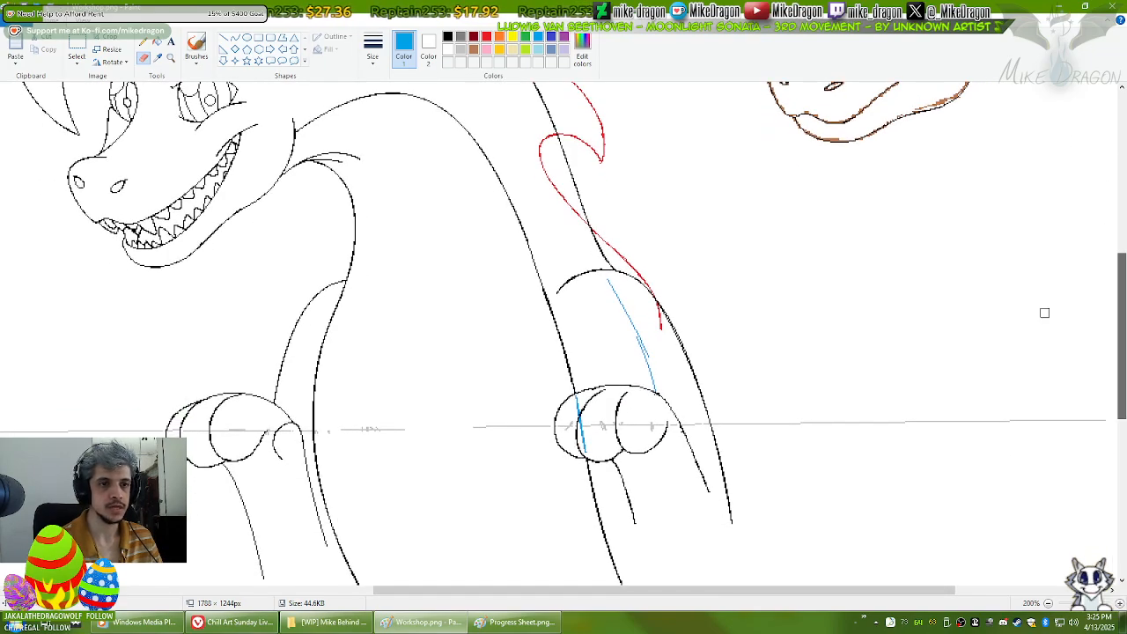
mouse_move(611, 281)
left_mouse_down()
mouse_move(654, 395)
mouse_move(604, 402)
mouse_move(590, 425)
left_mouse_up()
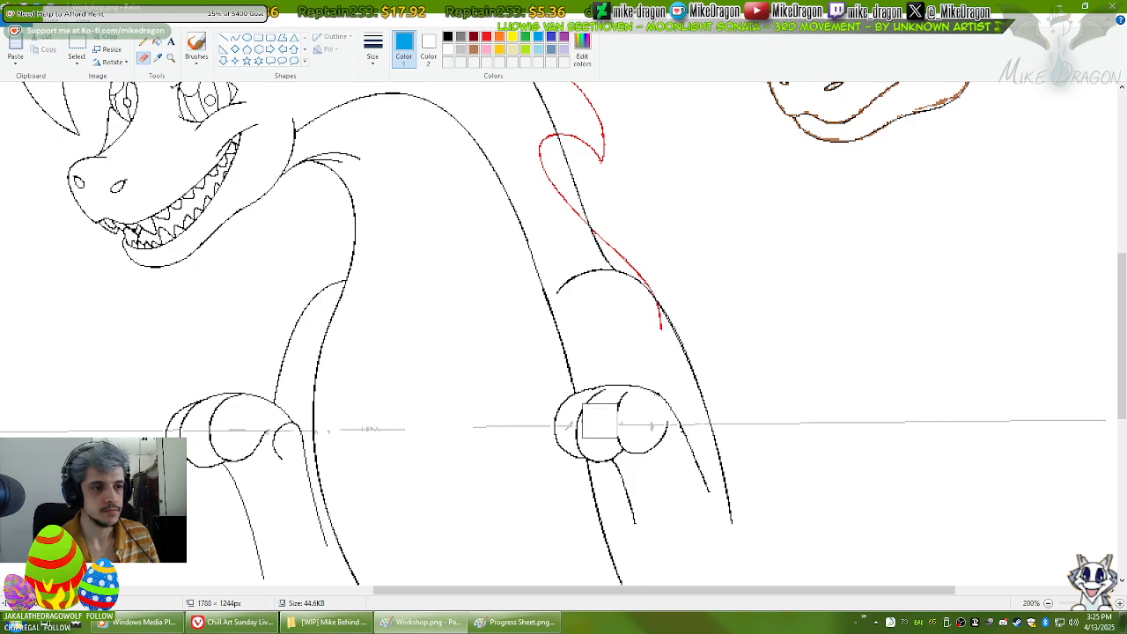
left_click(462, 50)
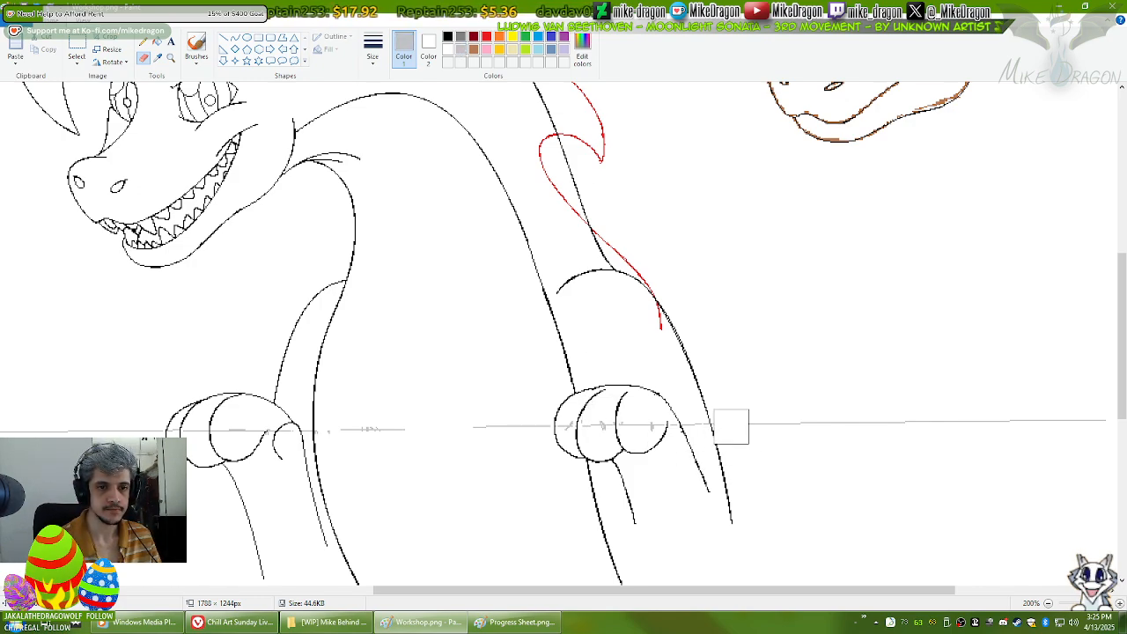
left_click_drag(730, 425, 176, 427)
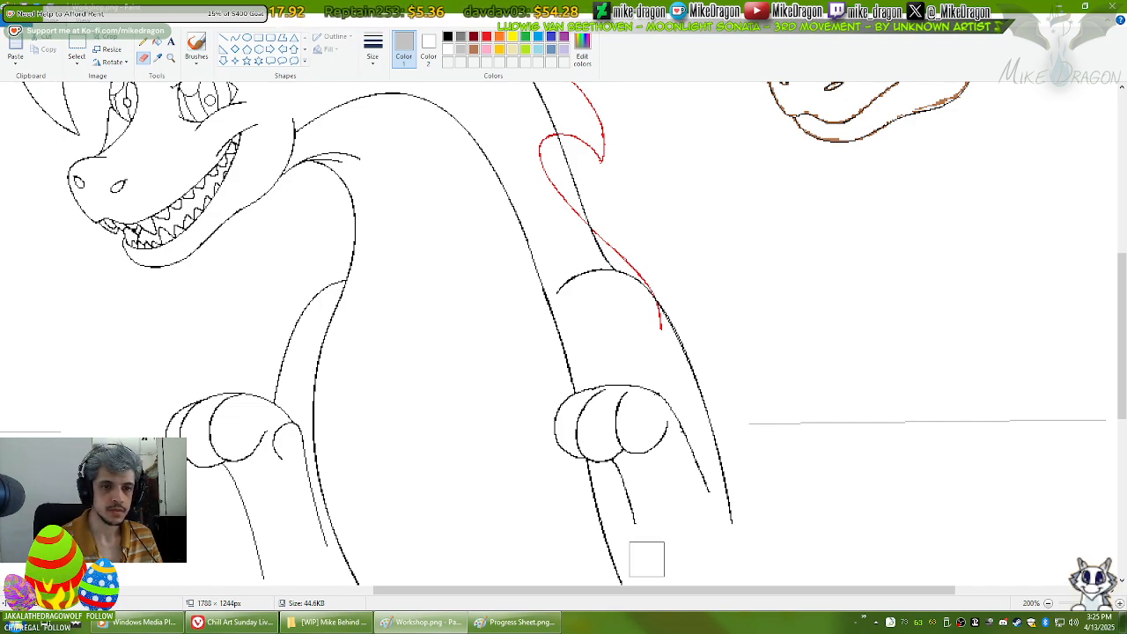
Step: Clean up stray pixels around the paw outline below the red fin with the white pencil, undoing one touch-up
left_click(145, 41)
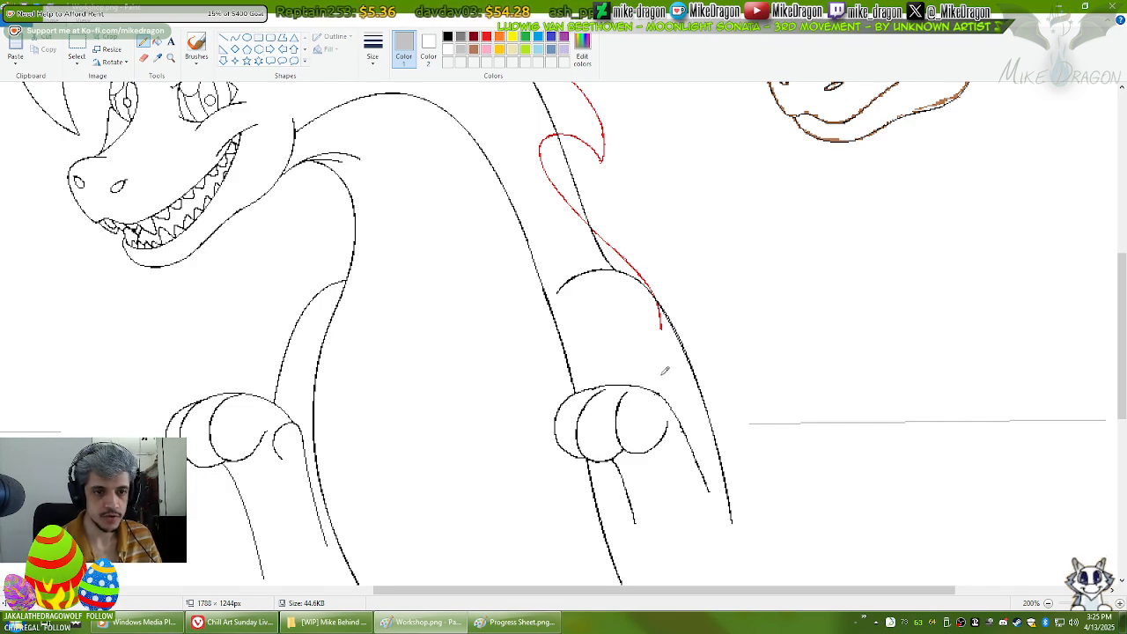
right_click(669, 381)
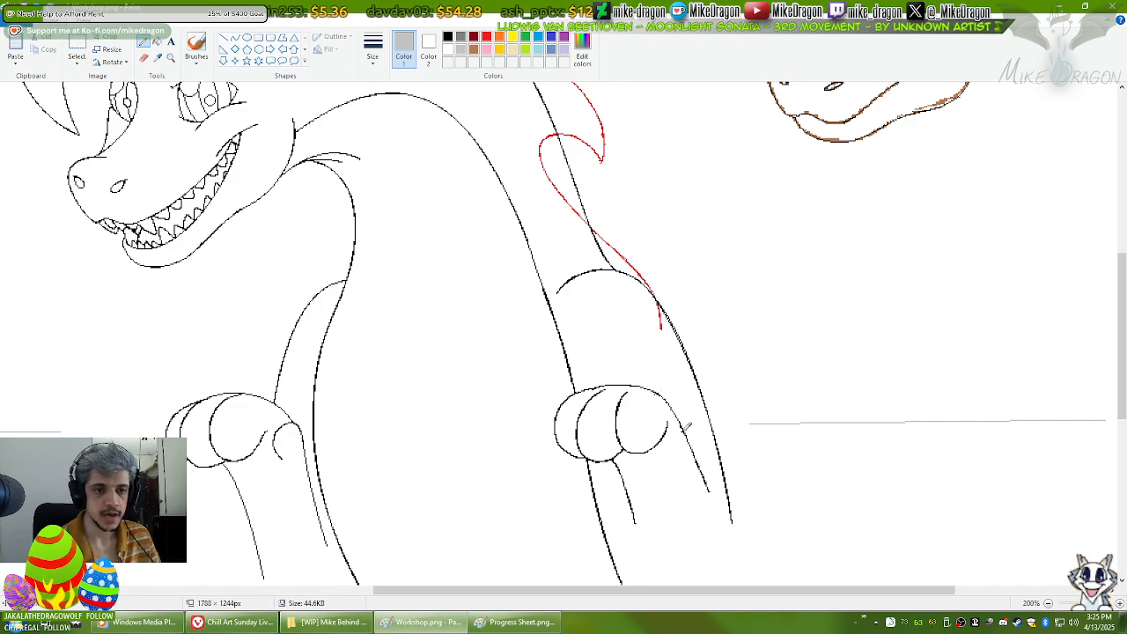
right_click(686, 428)
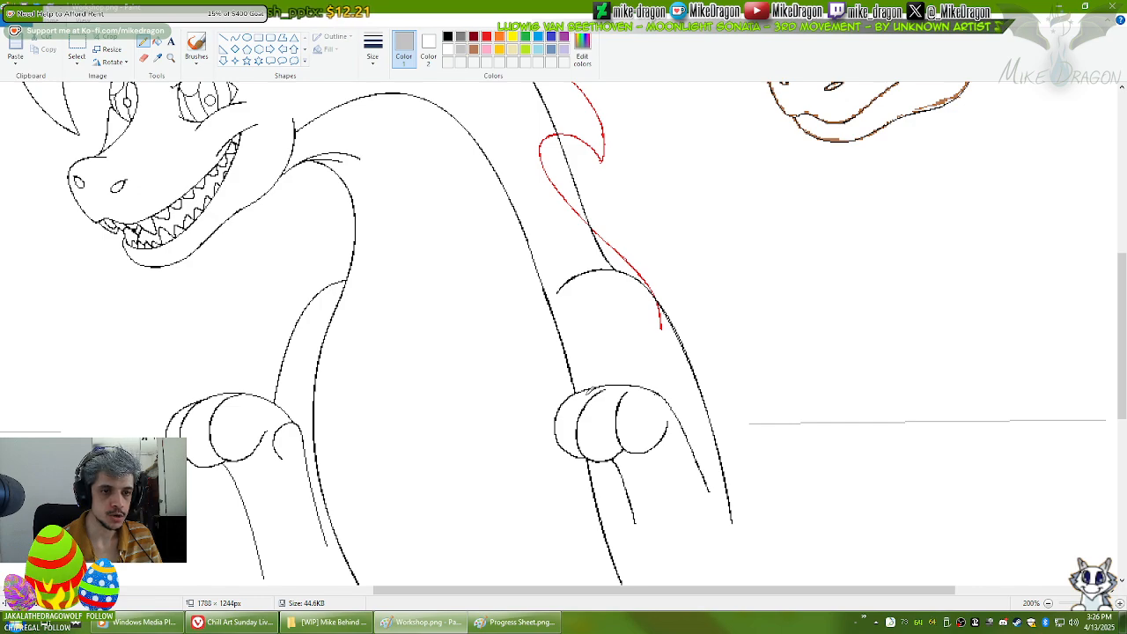
right_click(590, 390)
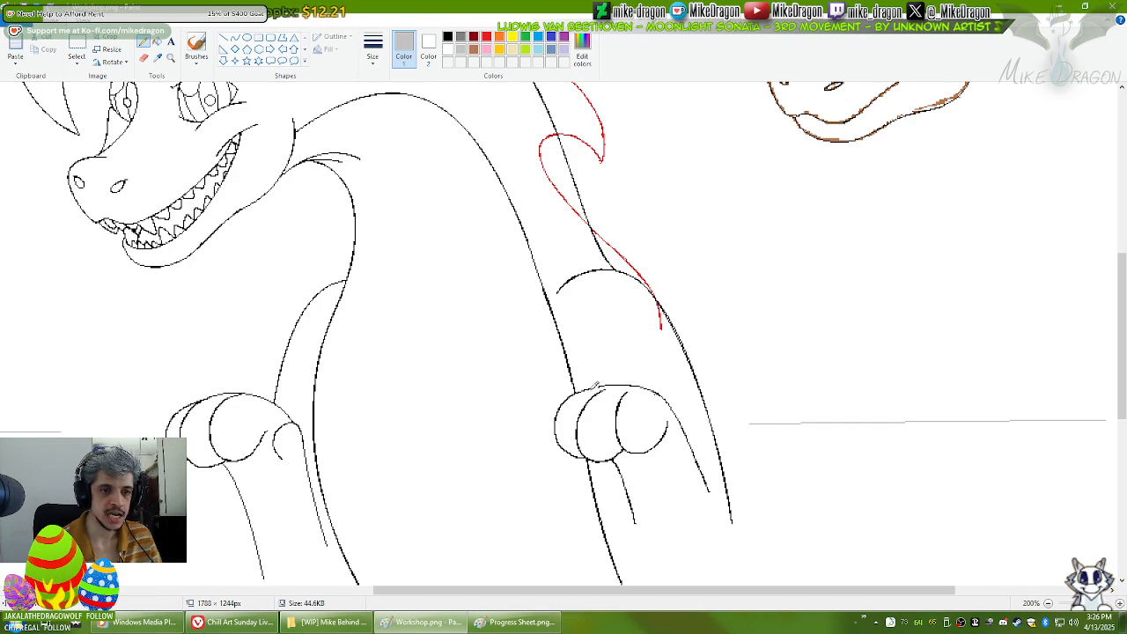
key("ctrl+z")
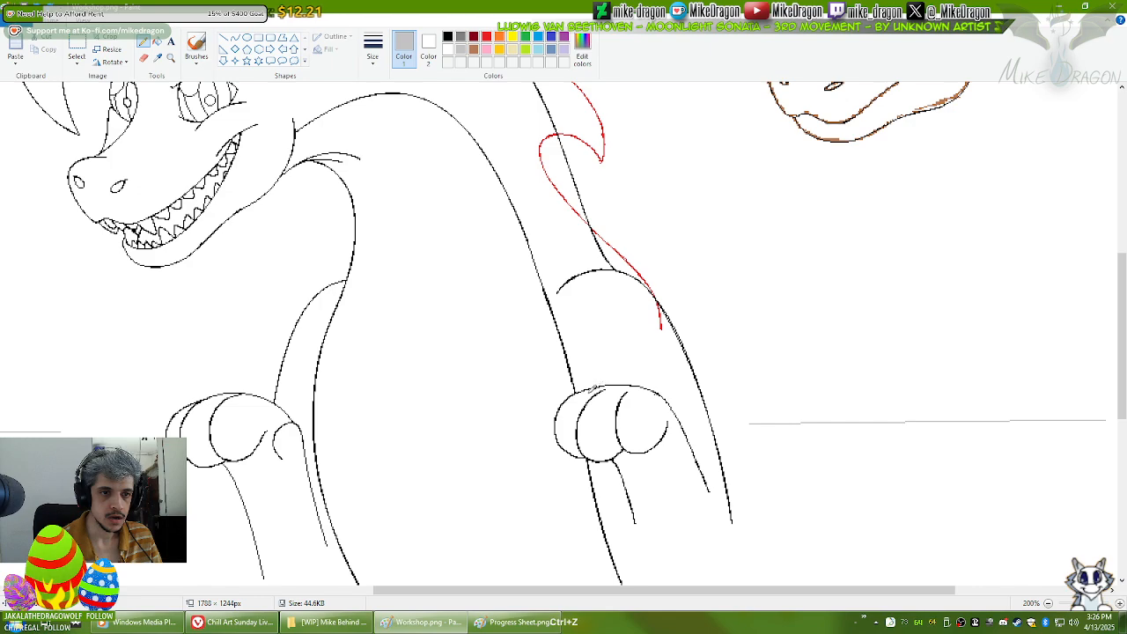
right_click(600, 382)
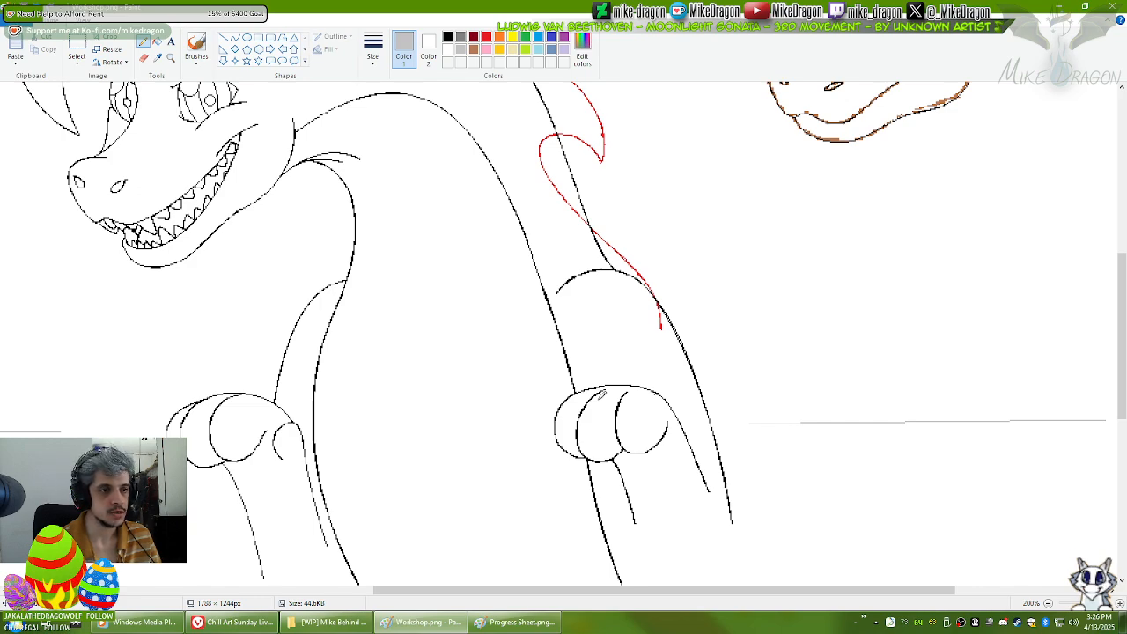
Step: Replace the red fin lines that run inside the dragon's neck and shoulder with white using the colour-replacing eraser
scroll(1113, 325, "up", 4)
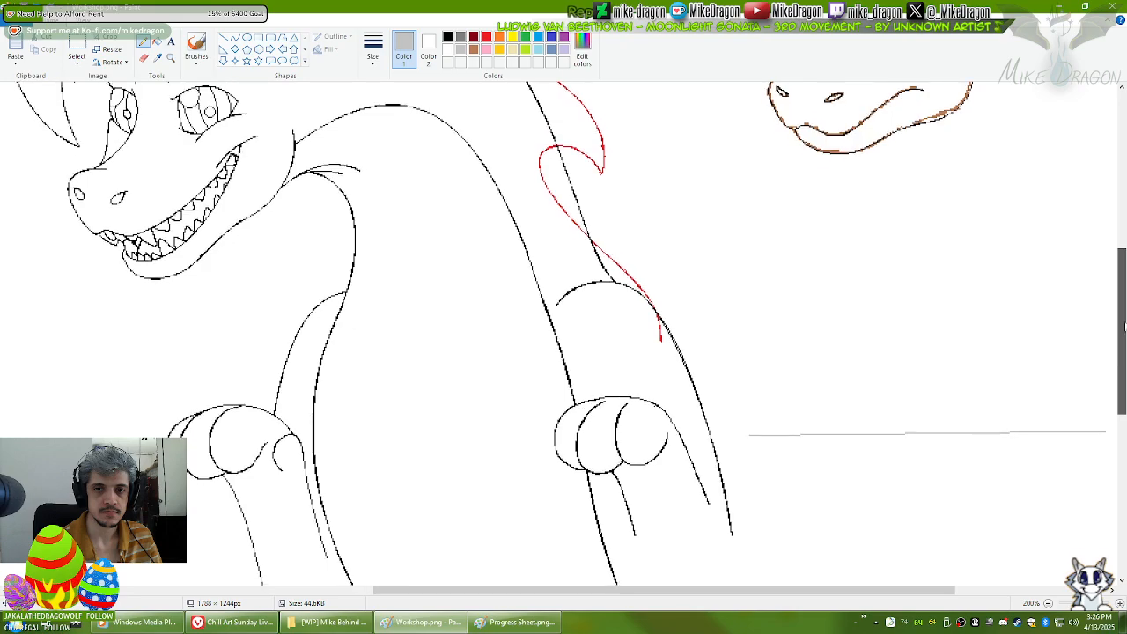
left_click(486, 39)
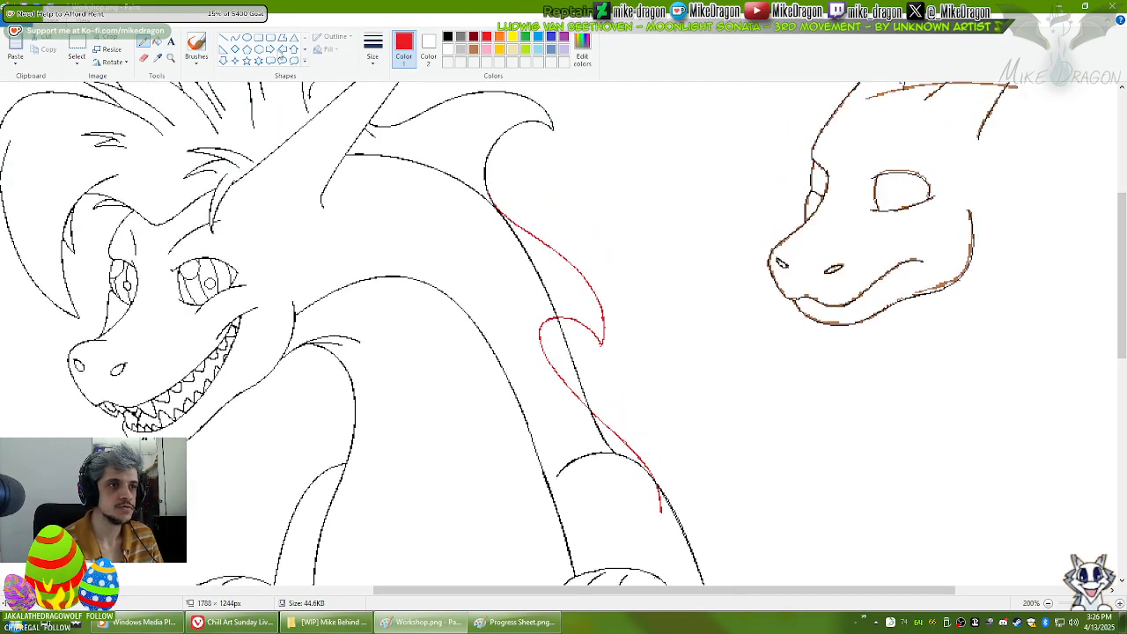
left_click(144, 57)
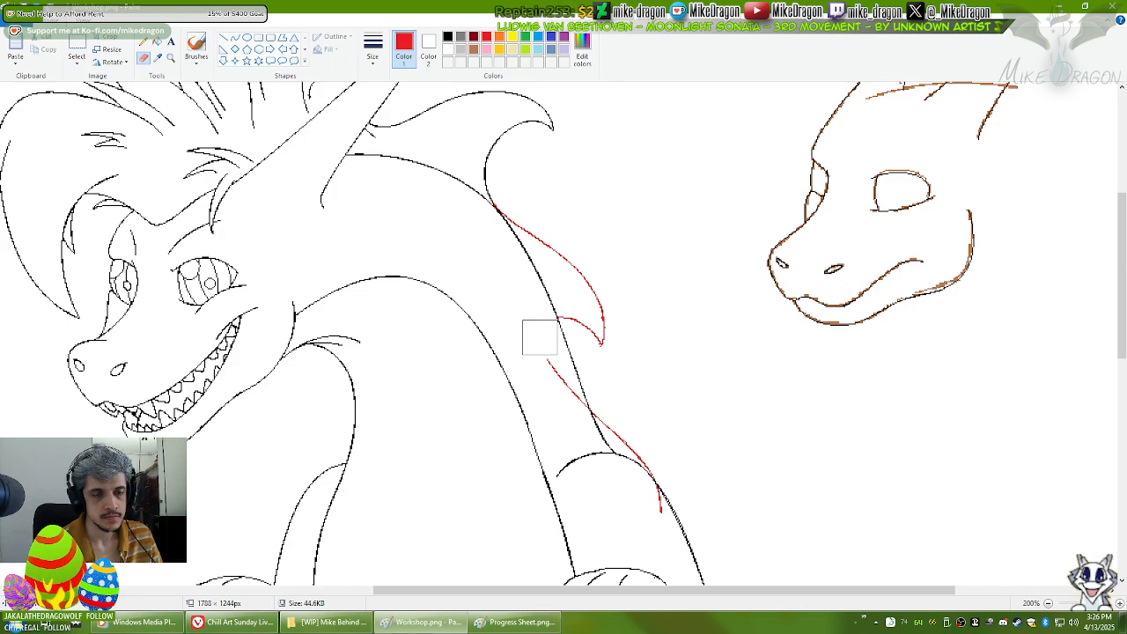
left_click_drag(540, 335, 571, 398)
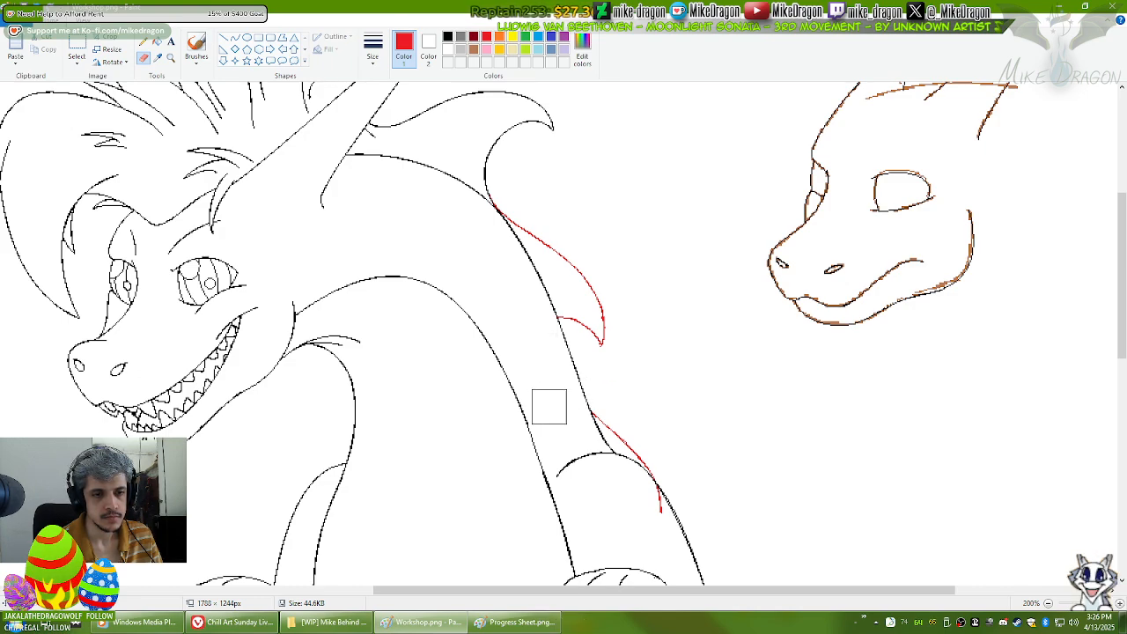
right_click(649, 514)
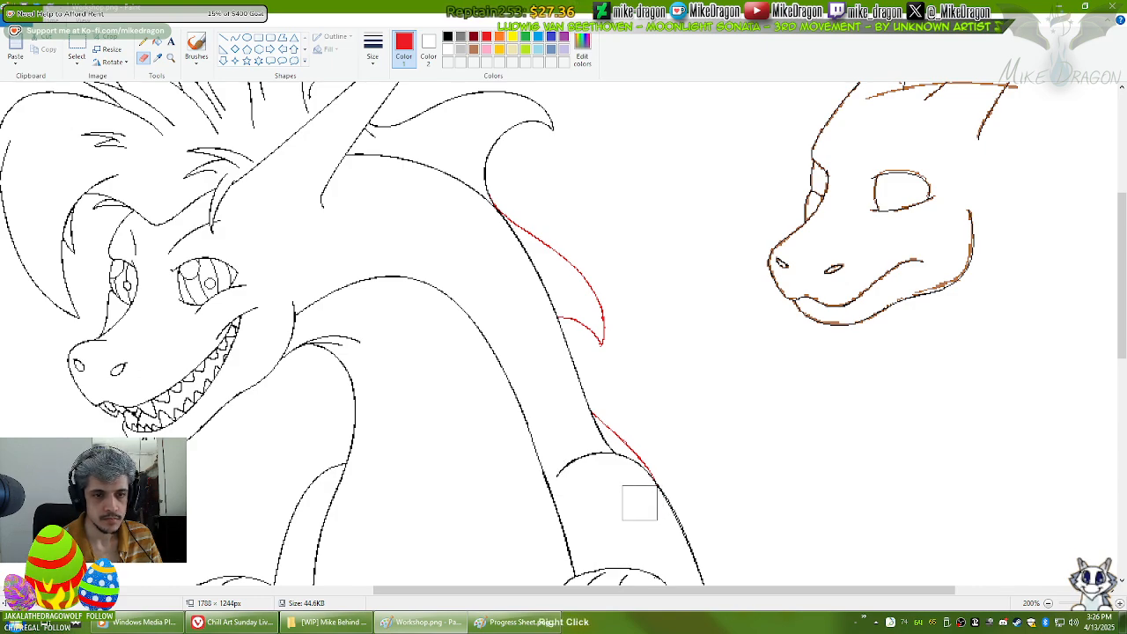
Step: Recolour the remaining red back-fin lines to black with the colour-replacing eraser and reset the secondary colour to white
right_click(448, 36)
mouse_move(478, 176)
left_mouse_down()
mouse_move(608, 320)
mouse_move(578, 317)
mouse_move(566, 339)
mouse_move(598, 432)
mouse_move(682, 506)
left_mouse_up()
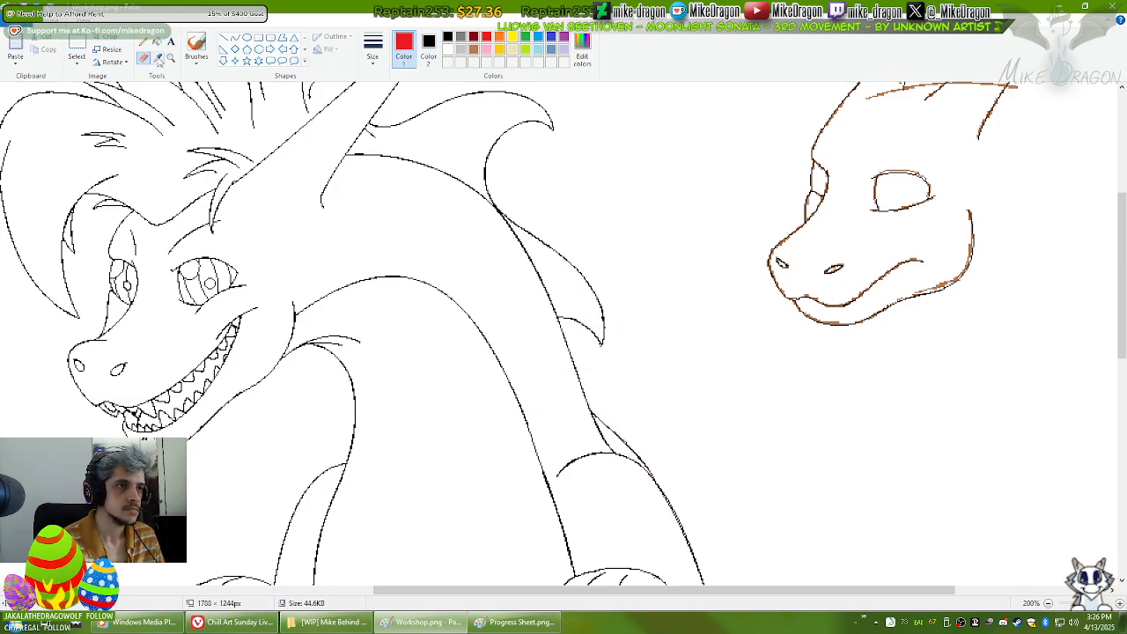
right_click(448, 49)
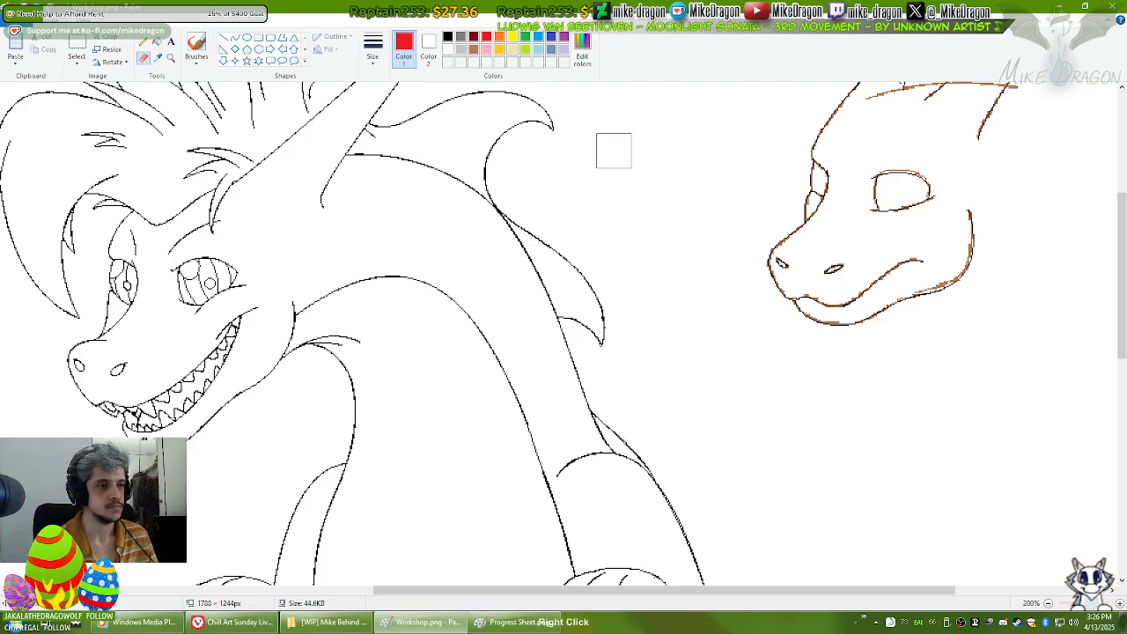
Step: Select the whole dragon with a rectangular selection, copy it and save Workshop.png
scroll(613, 148, "down", 1, "ctrl")
scroll(616, 161, "up", 3)
left_click_drag(1123, 323, 1123, 361)
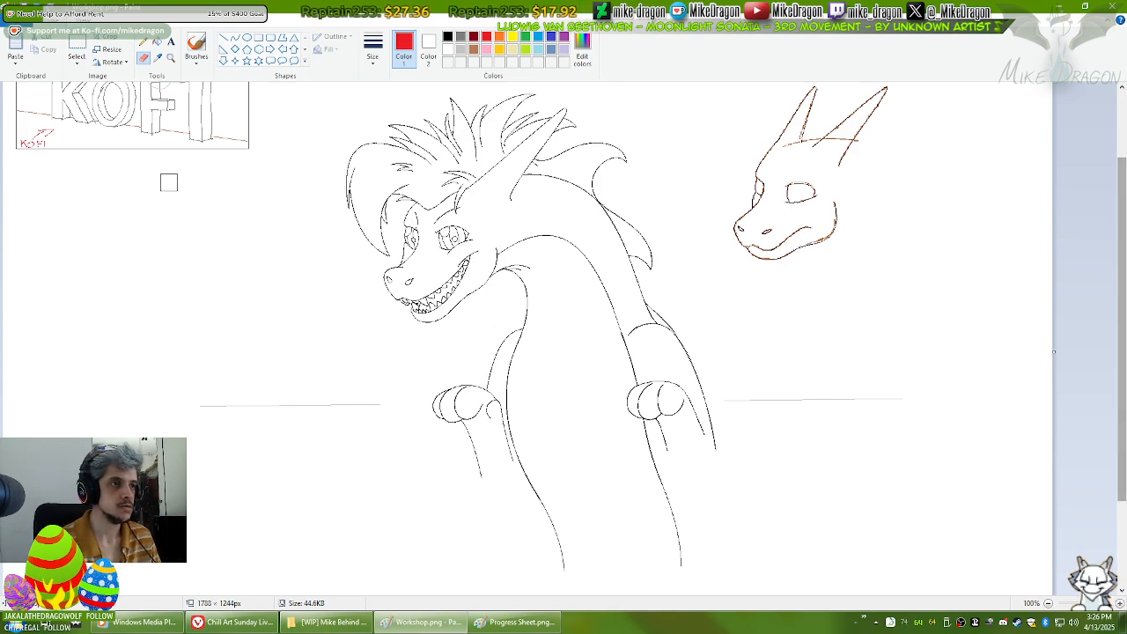
left_click(77, 59)
left_click(69, 106)
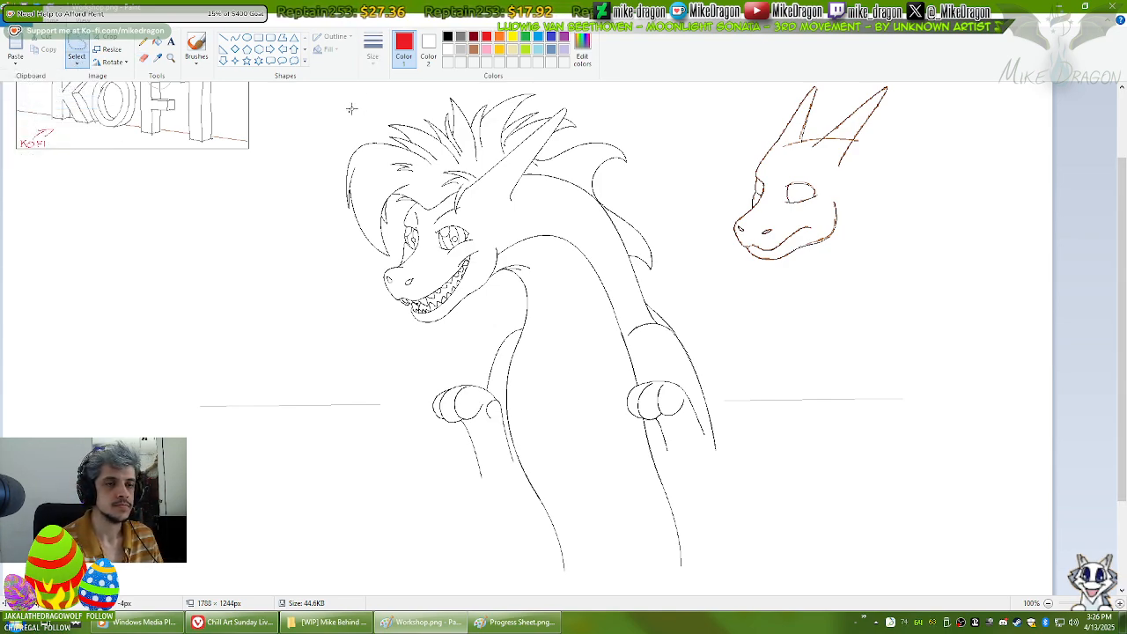
mouse_move(350, 112)
left_mouse_down()
mouse_move(510, 69)
mouse_move(641, 95)
mouse_move(734, 456)
mouse_move(735, 527)
mouse_move(719, 578)
mouse_move(499, 577)
mouse_move(458, 512)
mouse_move(411, 373)
mouse_move(351, 304)
mouse_move(315, 198)
mouse_move(365, 85)
left_mouse_up()
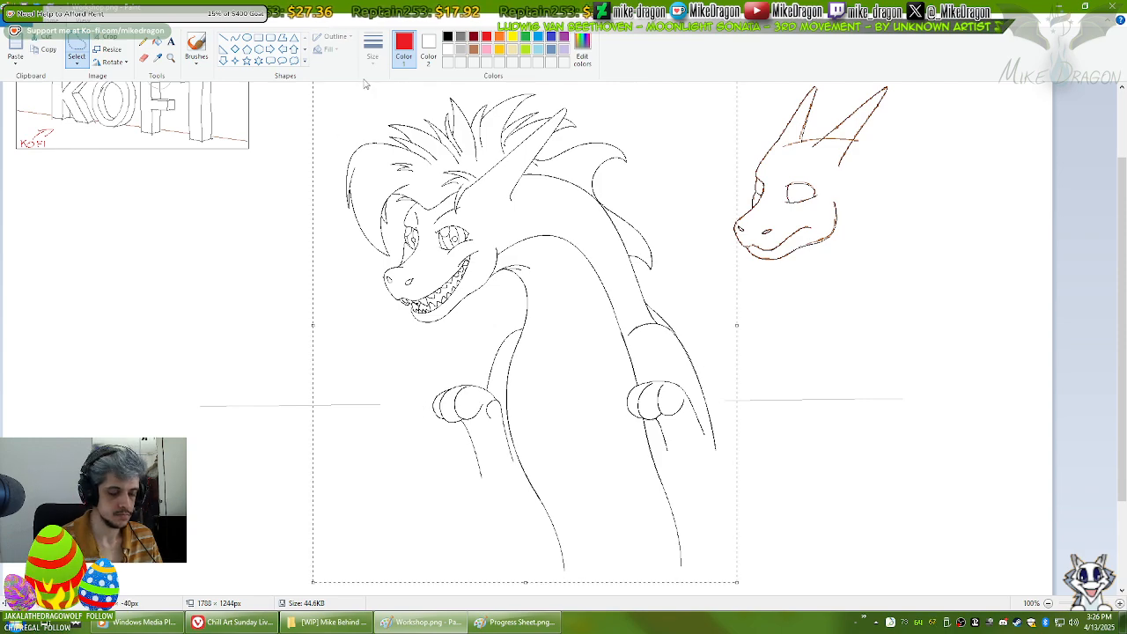
key("ctrl+s")
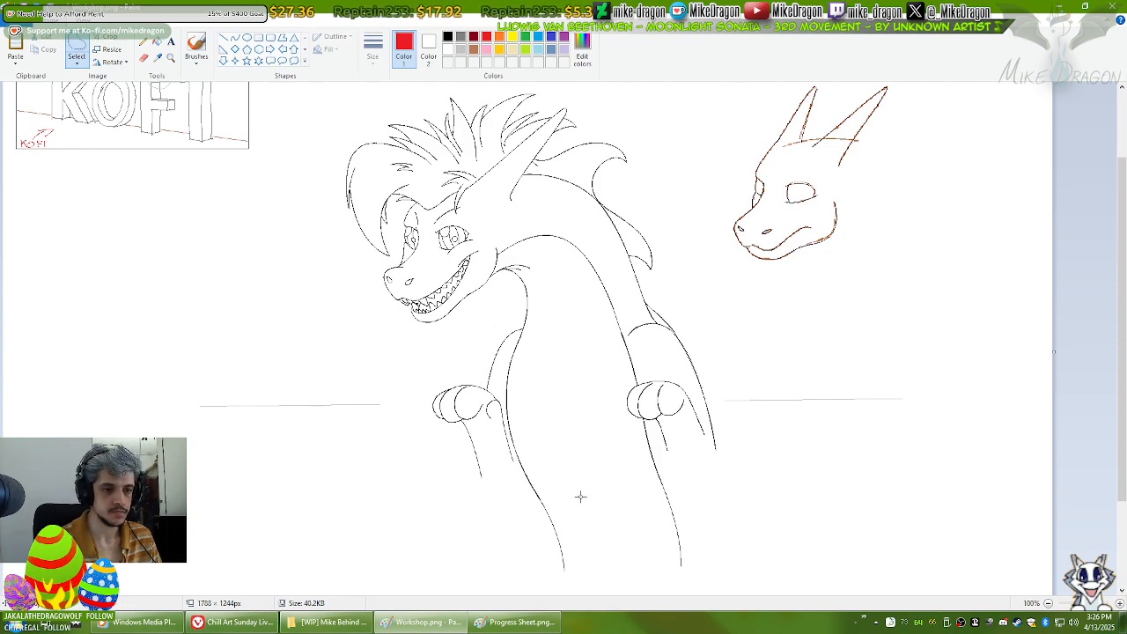
Step: Paste the dragon into Progress Sheet.png with a transparent selection and place it below the first dragon of the last row
left_click(536, 621)
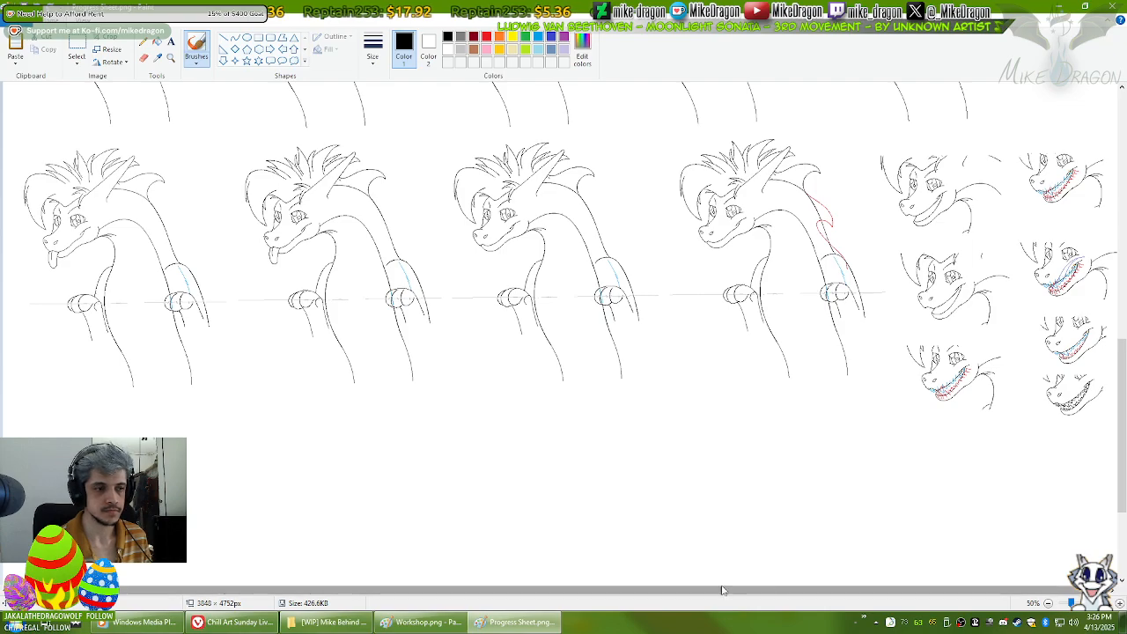
left_click_drag(1122, 435, 1122, 464)
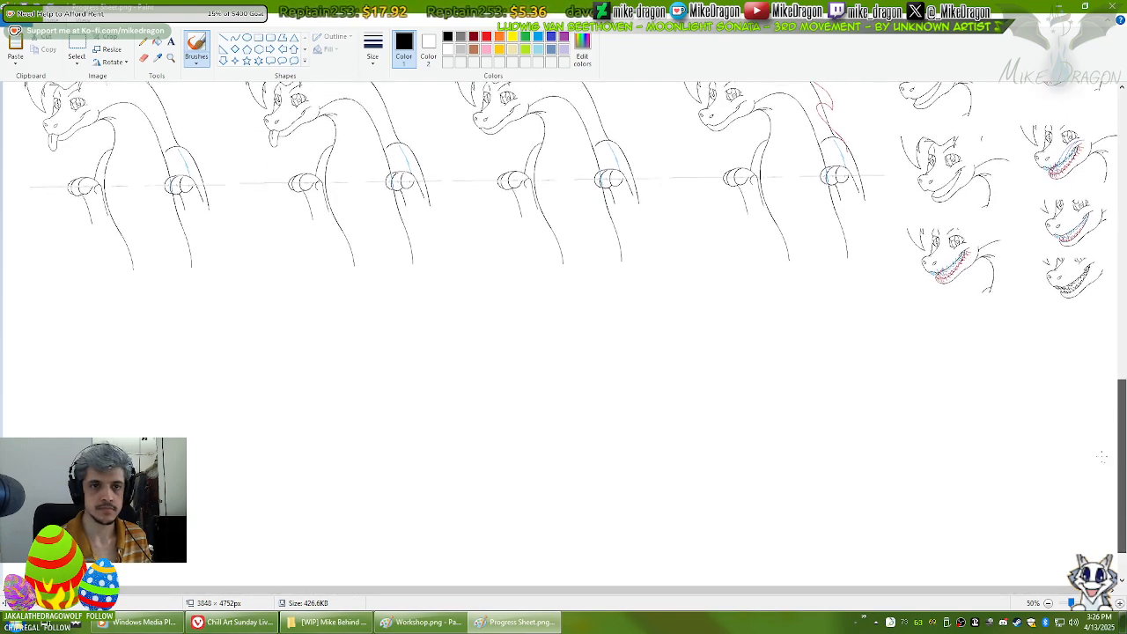
key("ctrl+v")
left_click(78, 67)
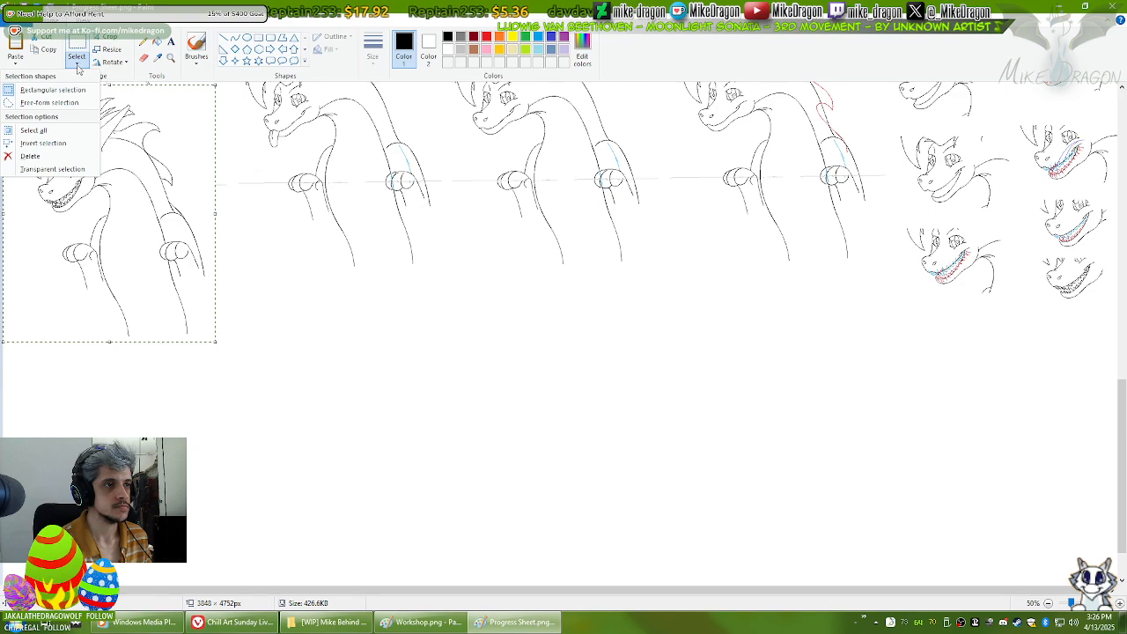
left_click(78, 169)
left_click_drag(77, 172, 122, 383)
left_click_drag(144, 438, 121, 420)
left_click(426, 403)
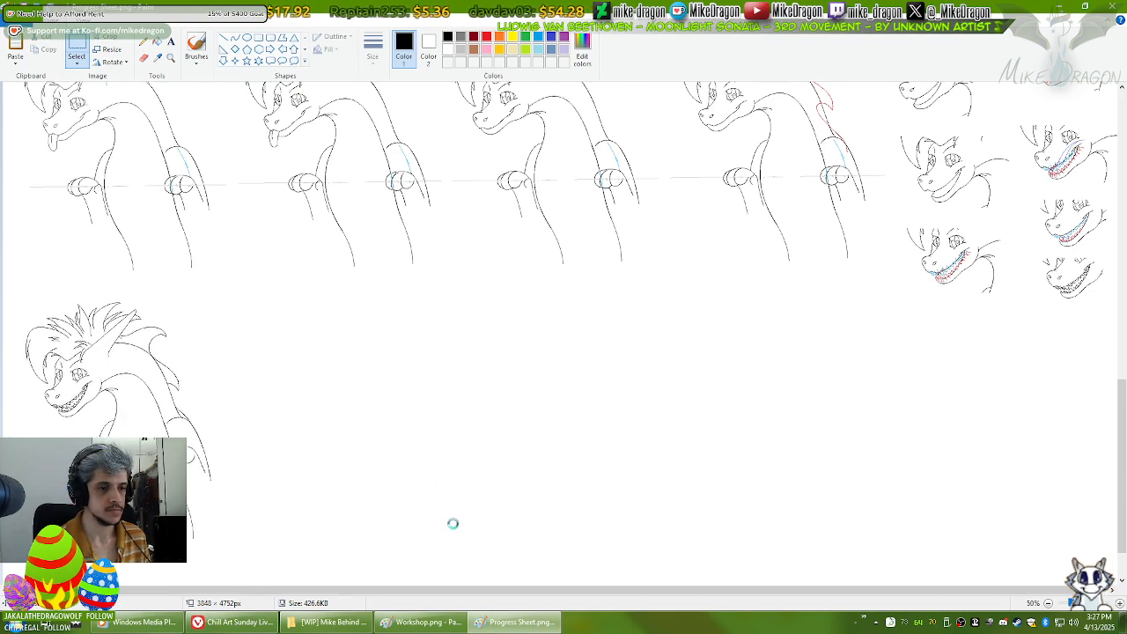
Step: Switch back to Workshop.png and look over the full dragon together with the framed KOFI thumbnail sketch
left_click(425, 622)
key("ctrl+o")
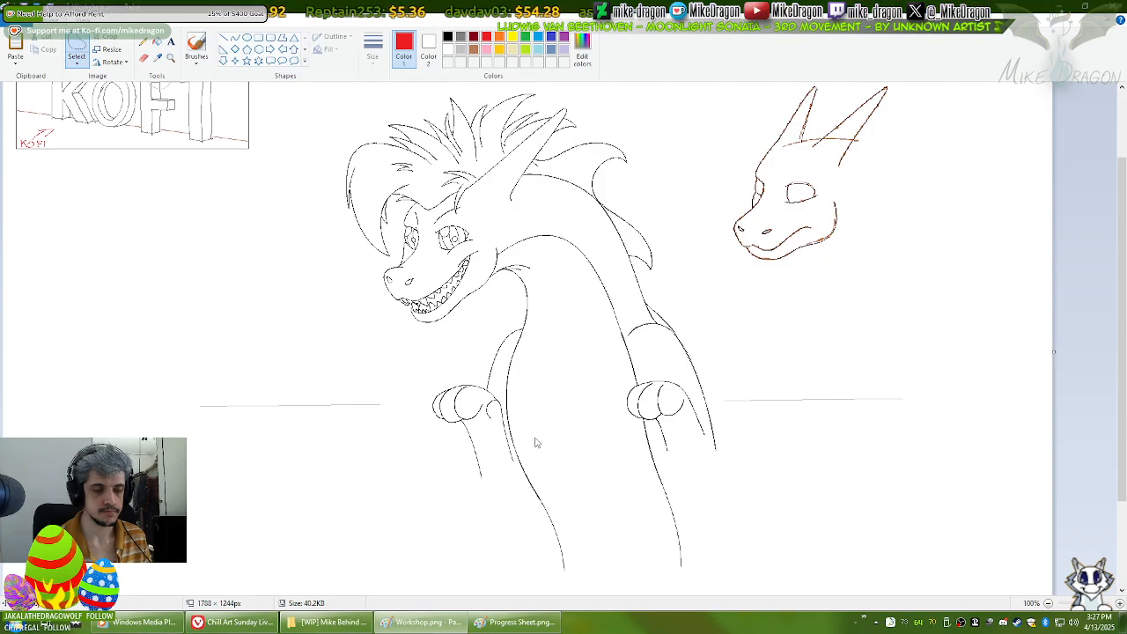
key("Escape")
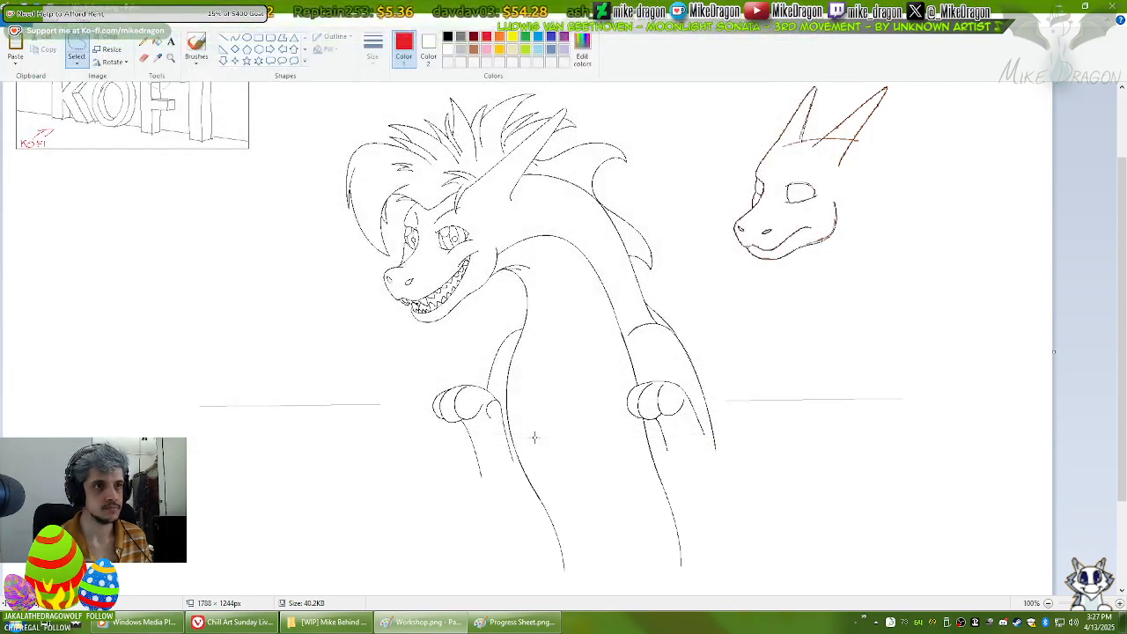
left_click(171, 58)
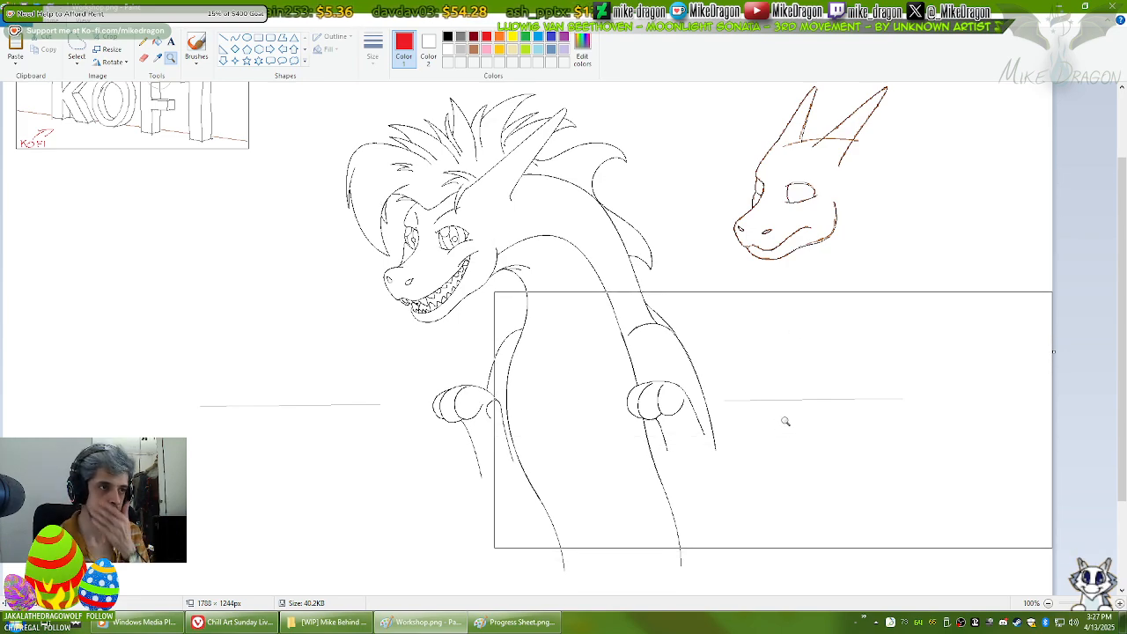
left_click_drag(1124, 352, 1125, 300)
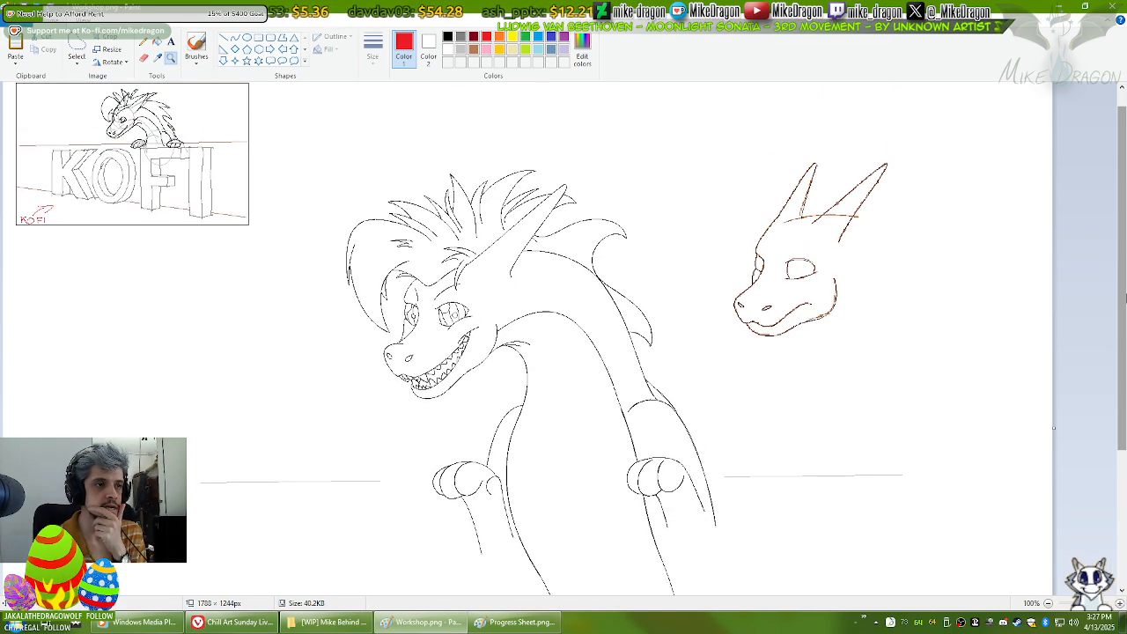
left_click(143, 41)
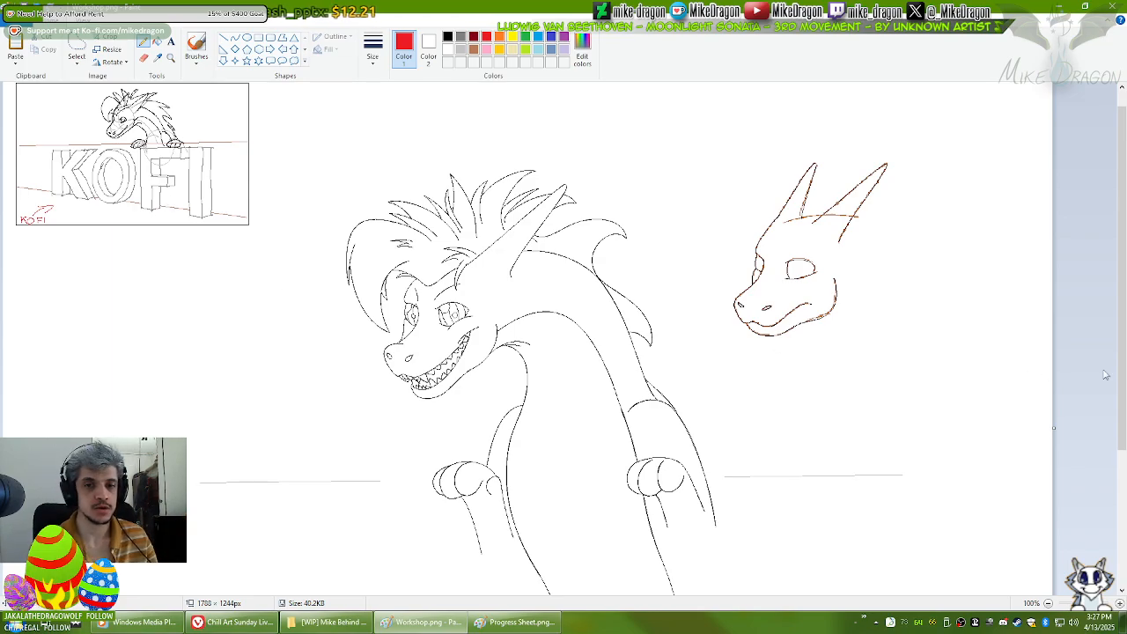
mouse_move(1121, 374)
left_mouse_down()
mouse_move(1117, 449)
mouse_move(1122, 308)
left_mouse_up()
Step: Try a red KOFI text in the blank area between the framed thumbnail sketch and the dragon
left_click(170, 41)
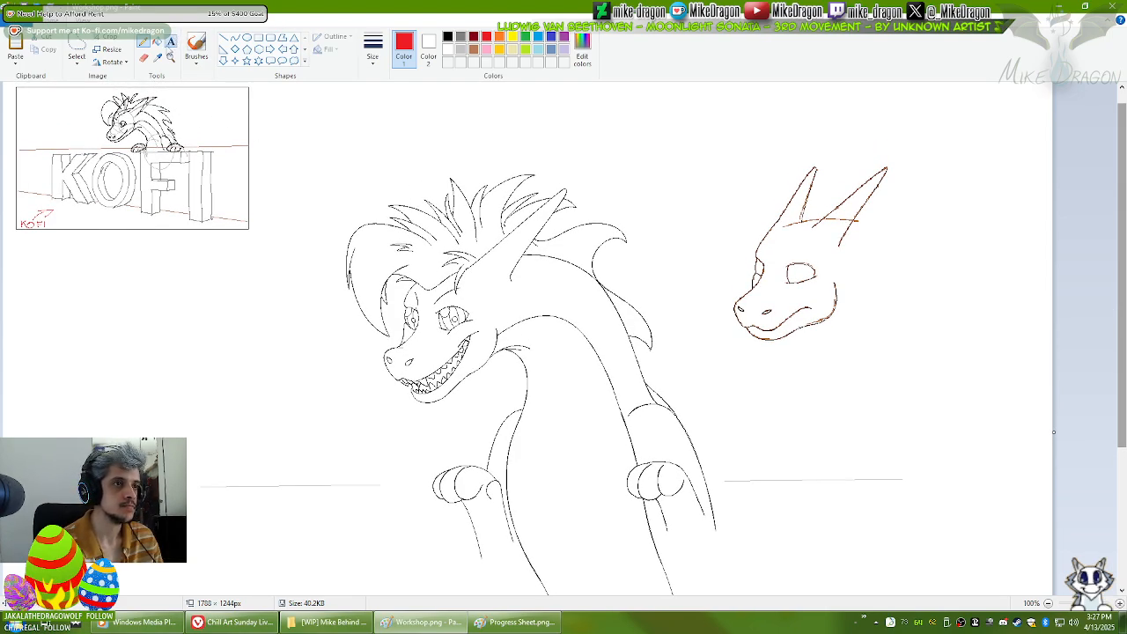
left_click_drag(51, 269, 324, 457)
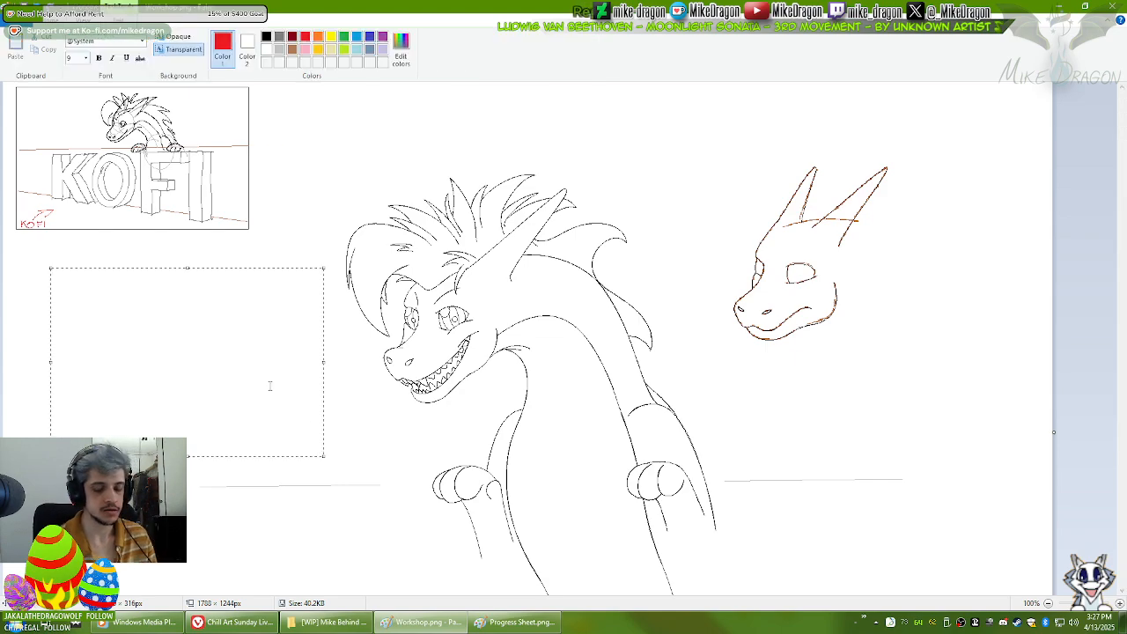
type("Kofi")
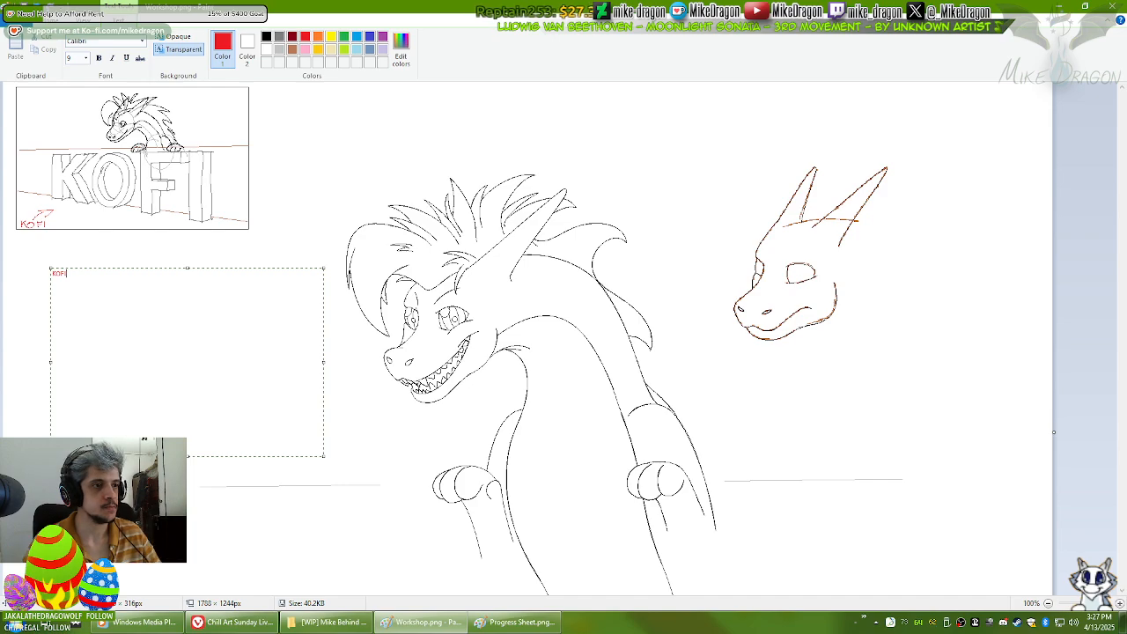
left_click(48, 21)
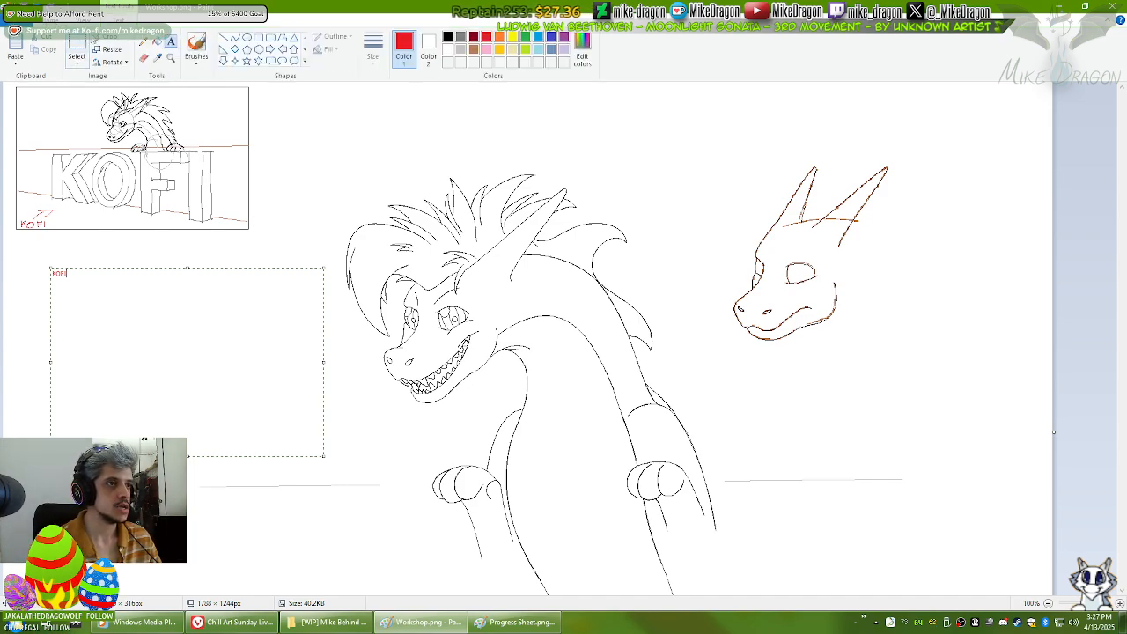
left_click(143, 41)
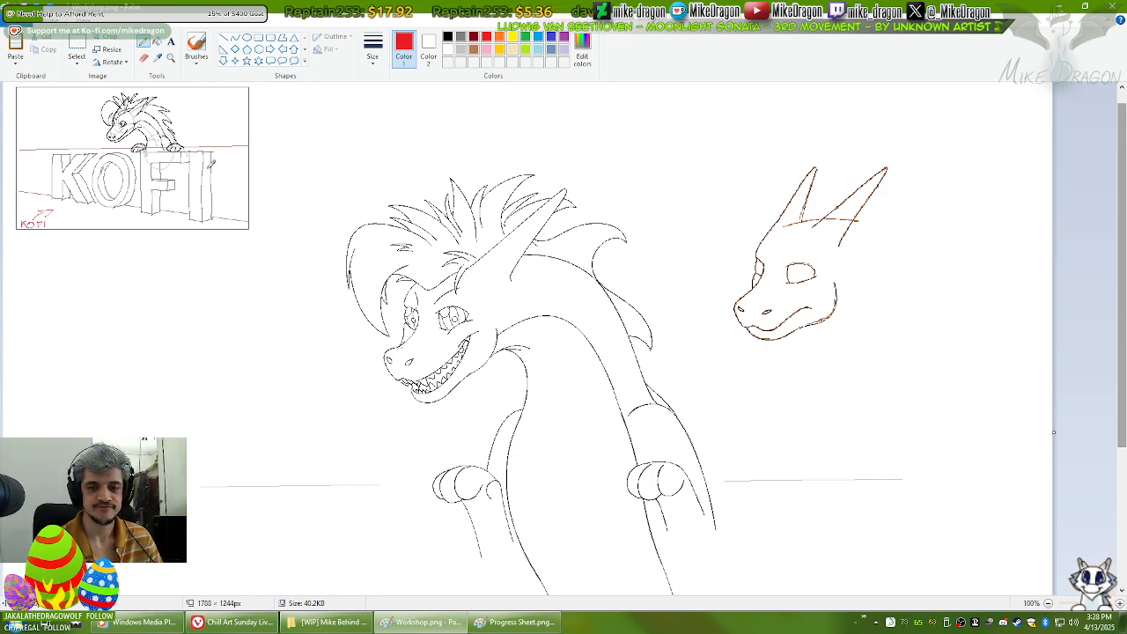
scroll(1080, 319, "down", 3)
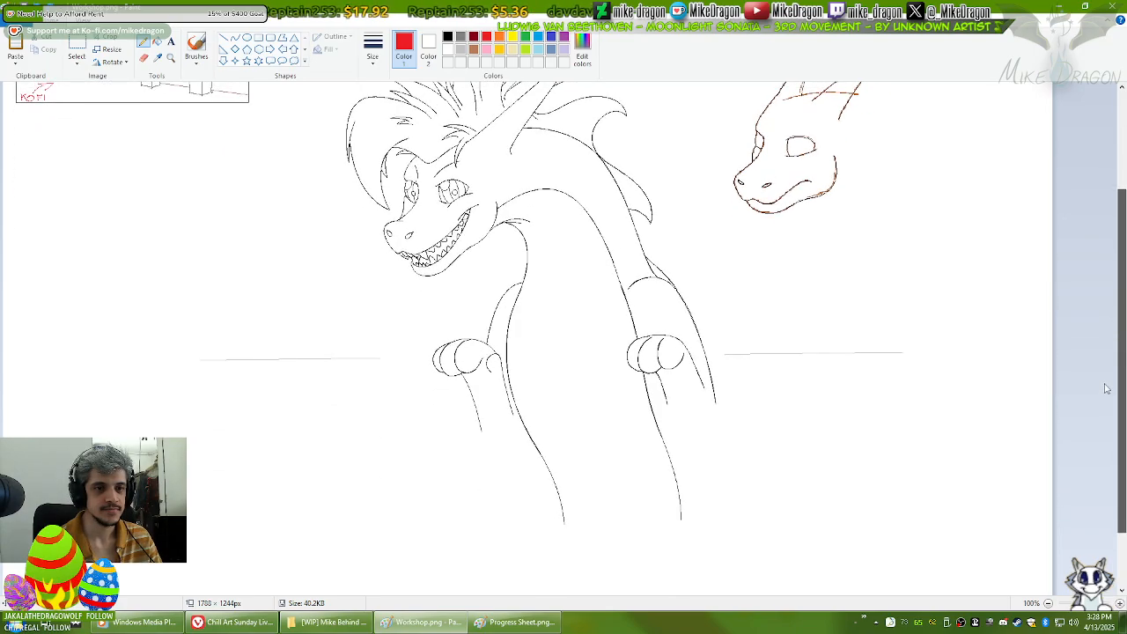
scroll(1107, 388, "up", 3)
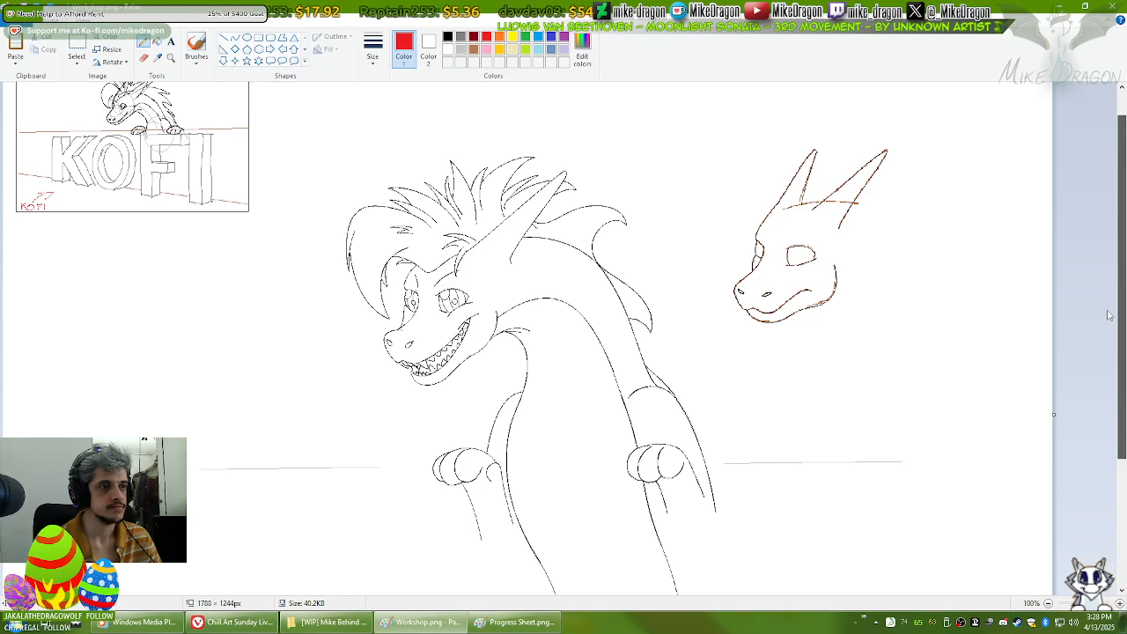
left_click_drag(1109, 315, 1107, 311)
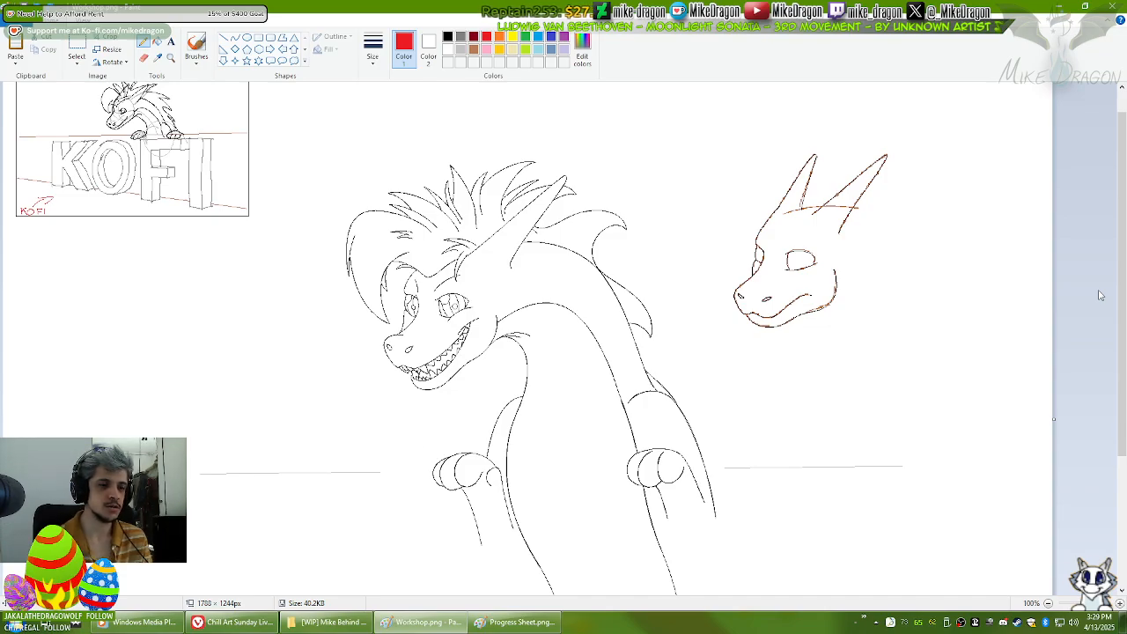
Step: Minimize the Workshop.png and Progress Sheet.png windows to reveal the desktop
left_click(423, 620)
left_click(489, 625)
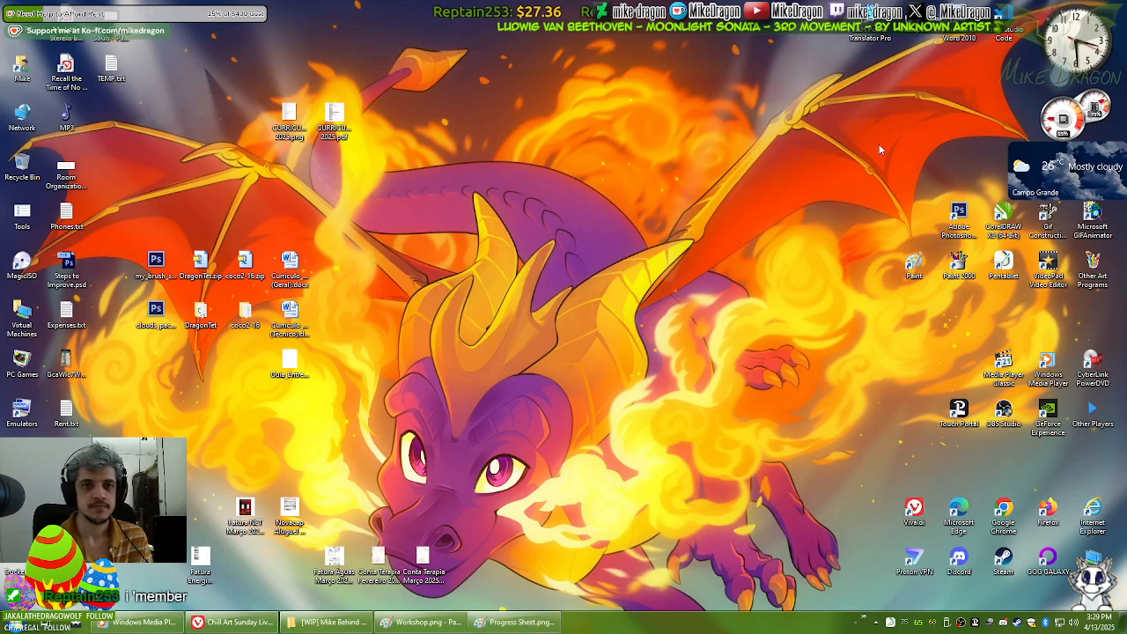
Step: Switch to Microsoft Word 2010 by launching it from the desktop with a blank document
double_click(965, 39)
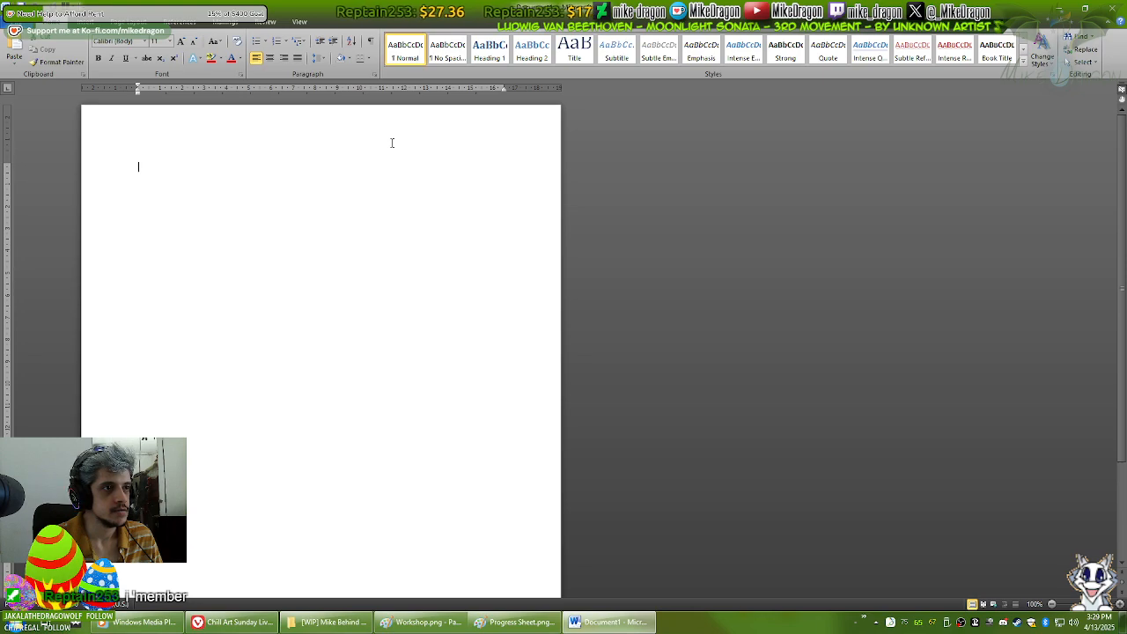
left_click(1042, 60)
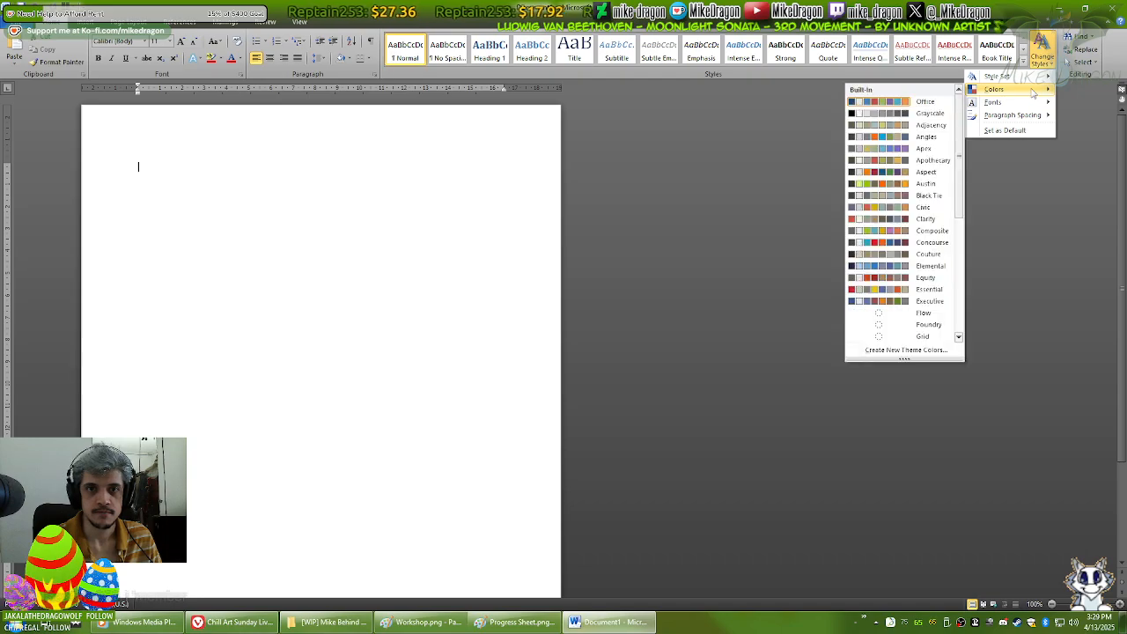
mouse_move(1026, 106)
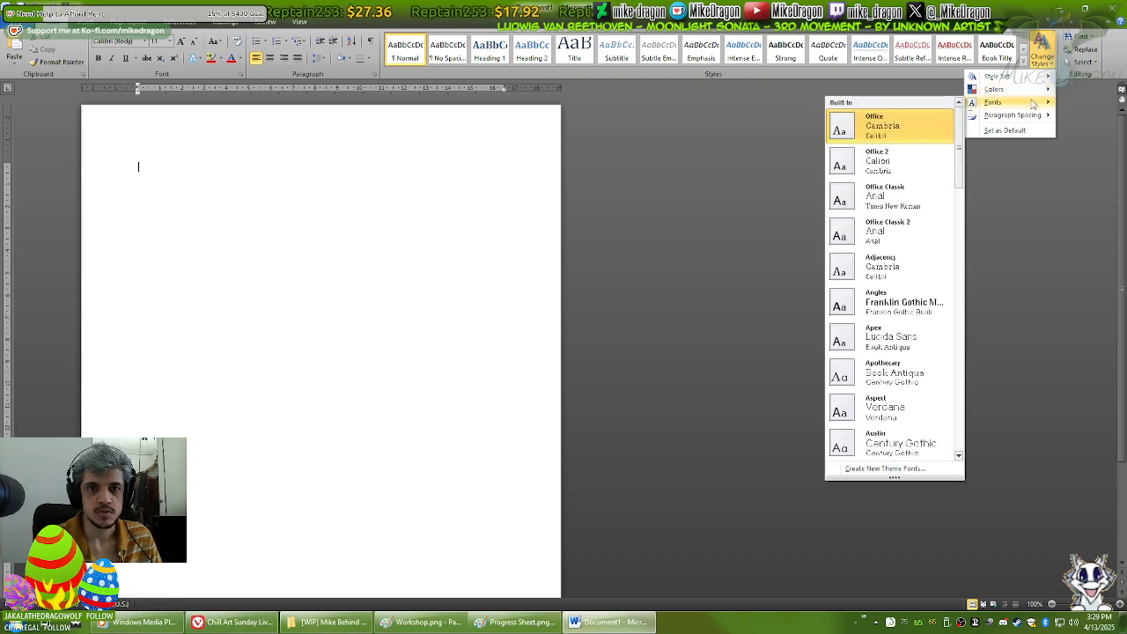
mouse_move(1037, 78)
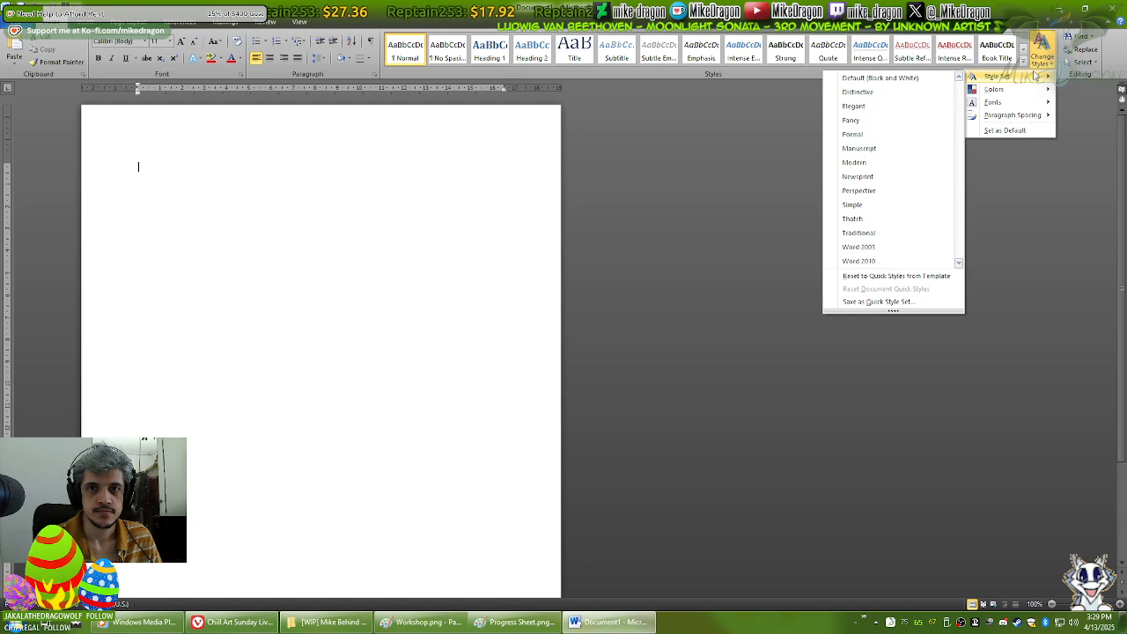
left_click(1043, 44)
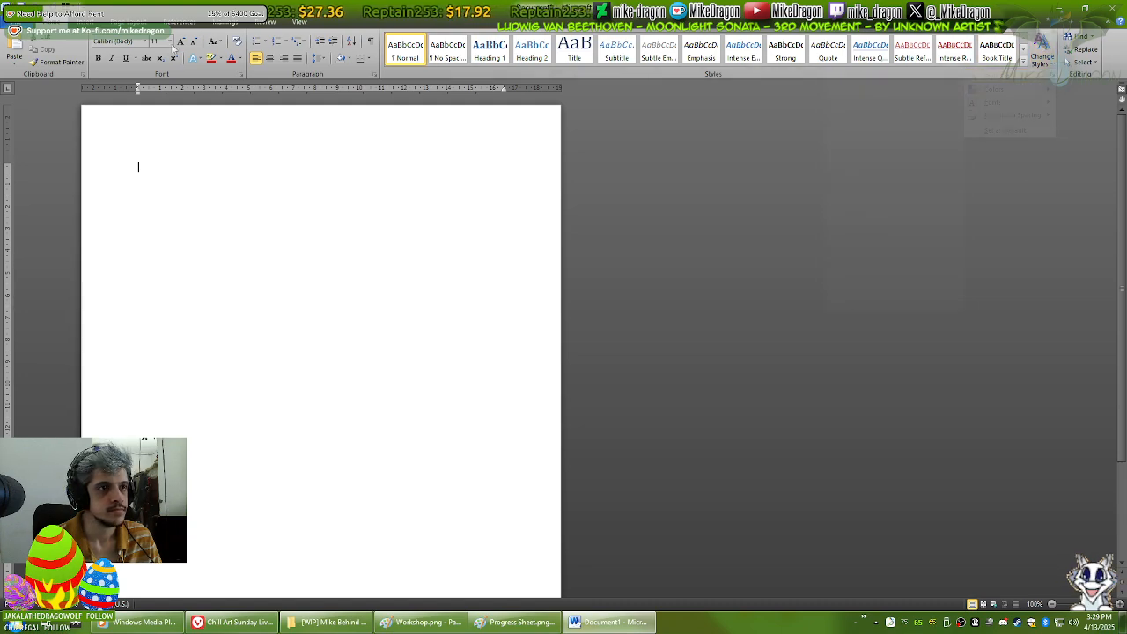
left_click(73, 22)
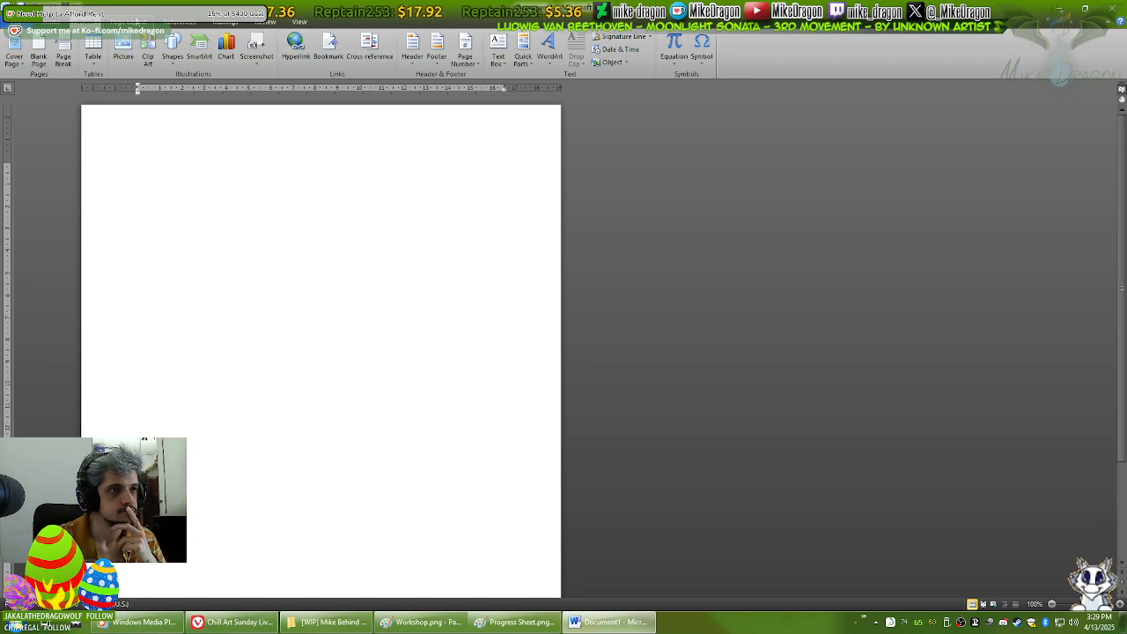
left_click(197, 54)
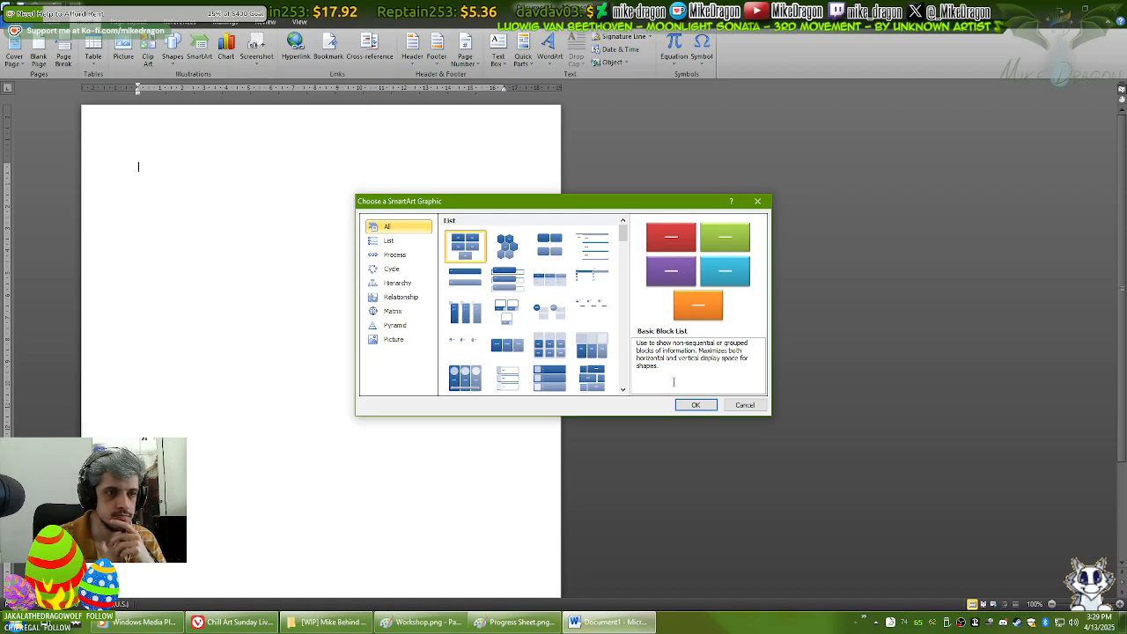
left_click(410, 242)
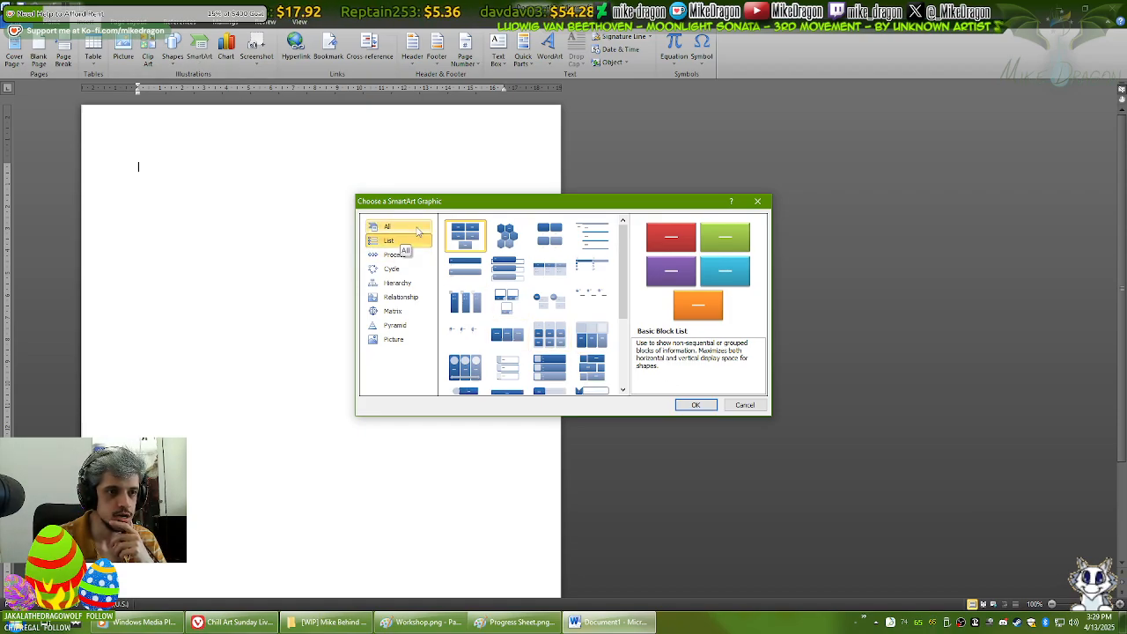
left_click(414, 228)
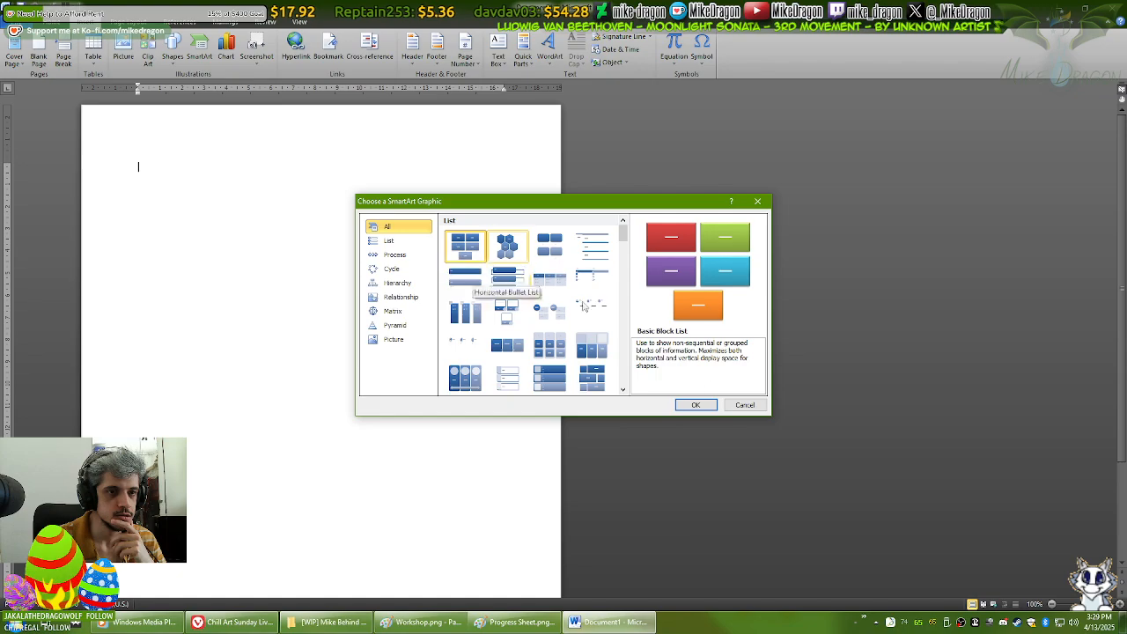
left_click(745, 406)
Step: Enter KoFi on the blank page and convert the whole text into WordArt with an orange filled style
left_click(551, 44)
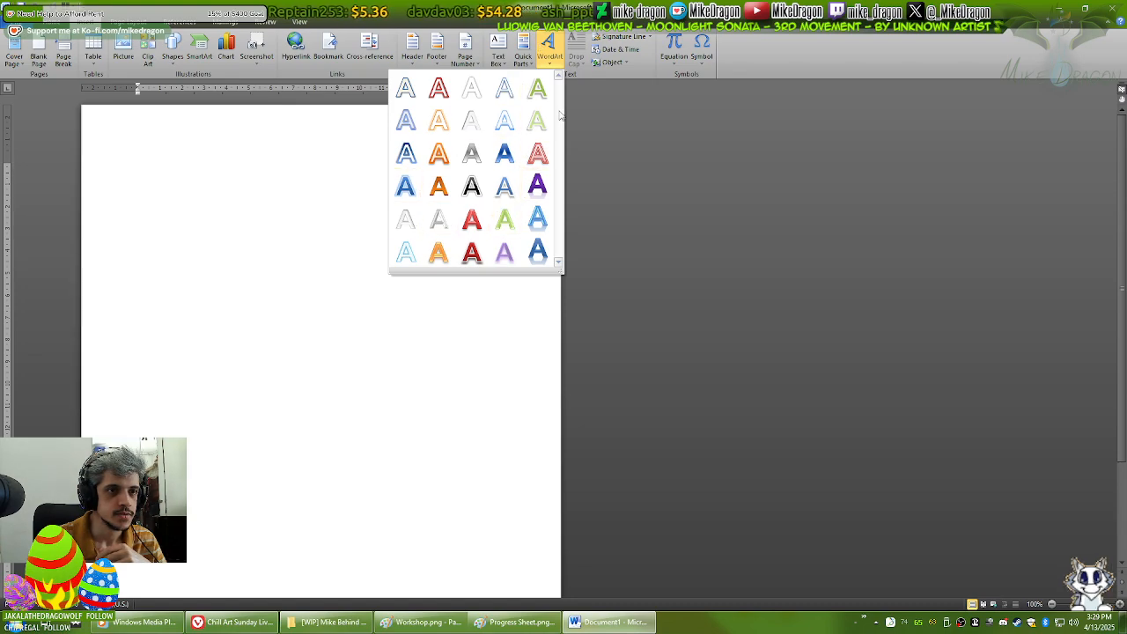
left_click(550, 55)
left_click(551, 61)
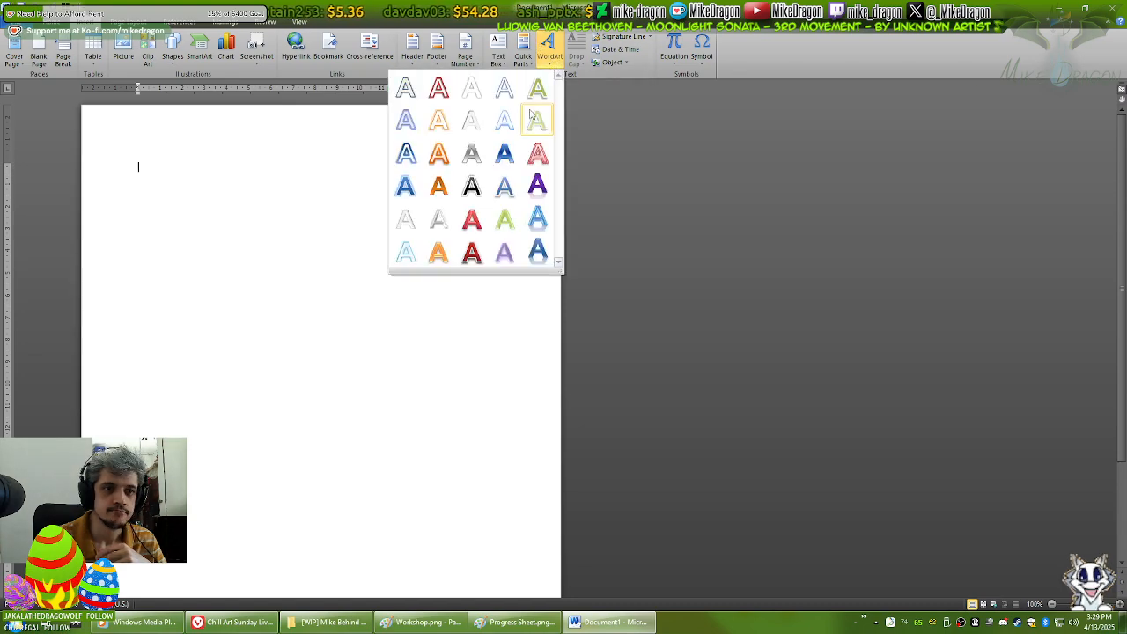
left_click(244, 226)
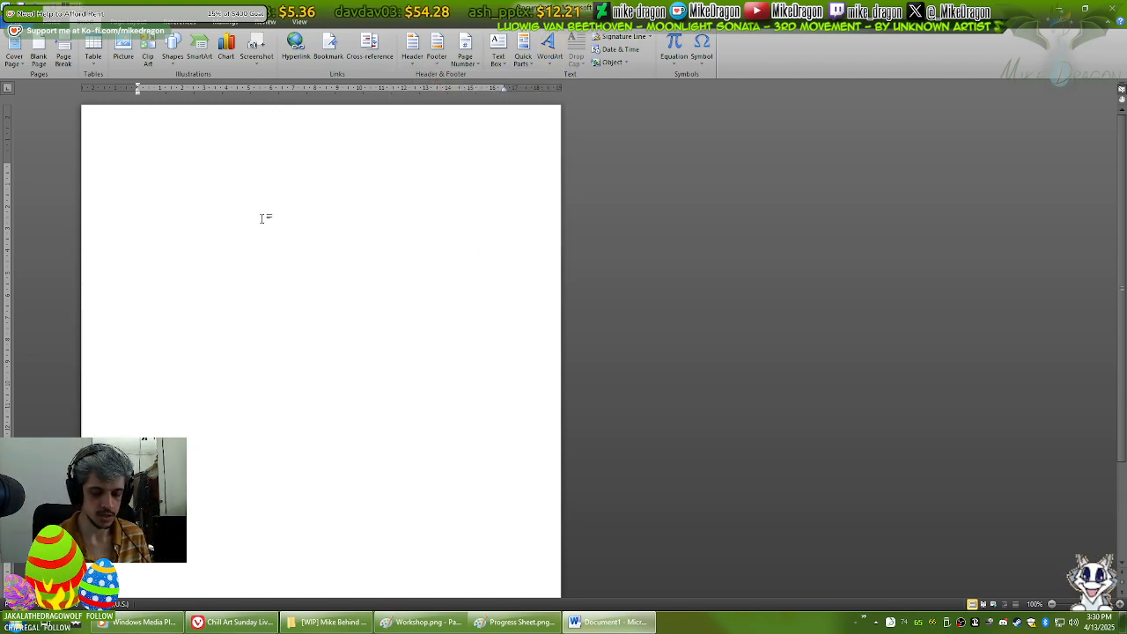
type("KoFi")
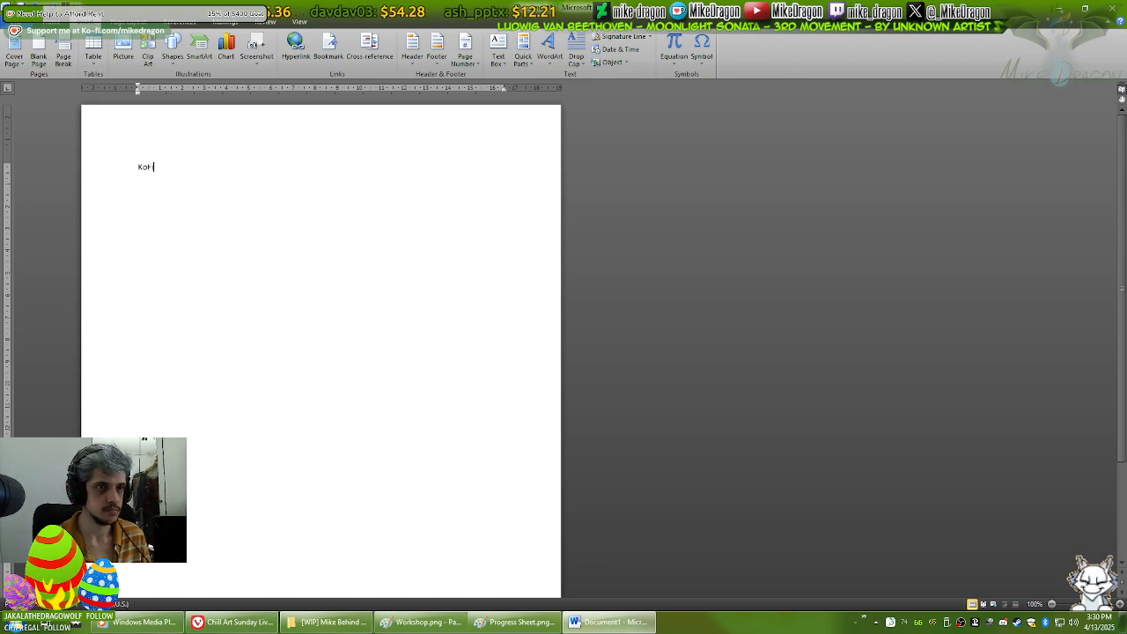
key("ctrl+a")
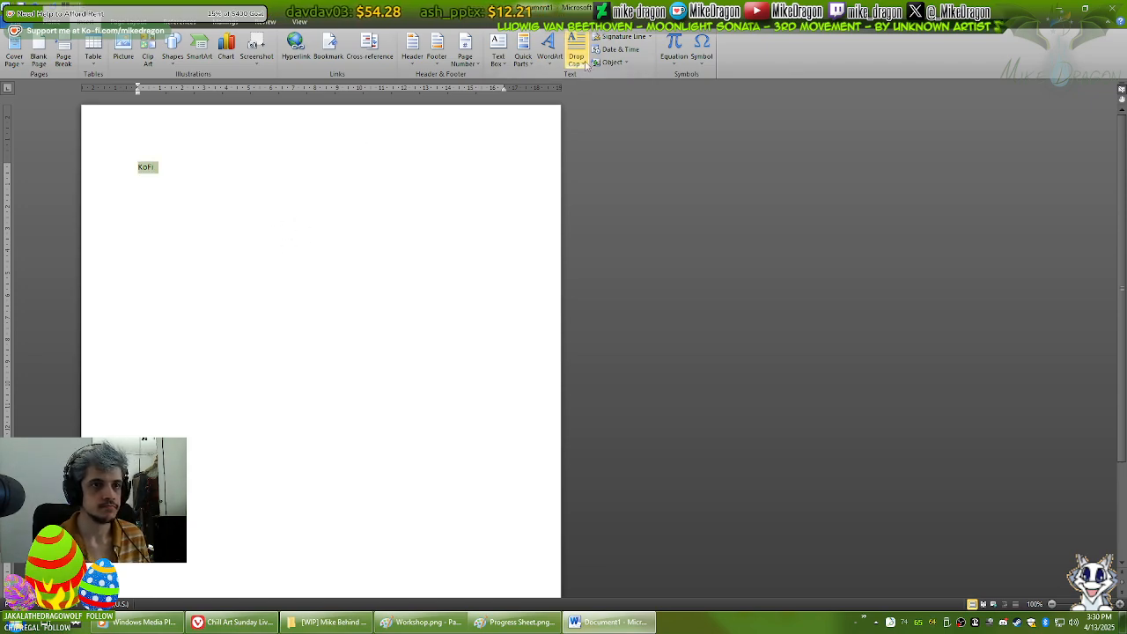
left_click(549, 51)
left_click(445, 185)
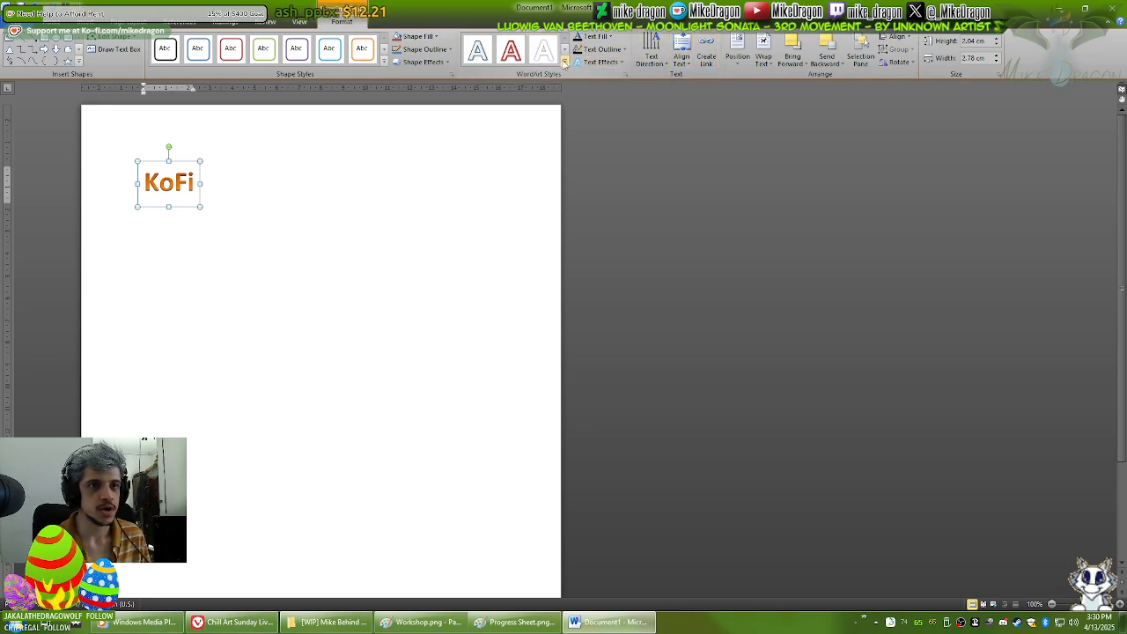
Step: Change the KoFi WordArt to the blue gradient style and enlarge its box to about 11.1 cm wide and 8.3 cm high
left_click(567, 52)
left_click(567, 51)
left_click(566, 51)
left_click(566, 51)
left_click(566, 51)
left_click(566, 51)
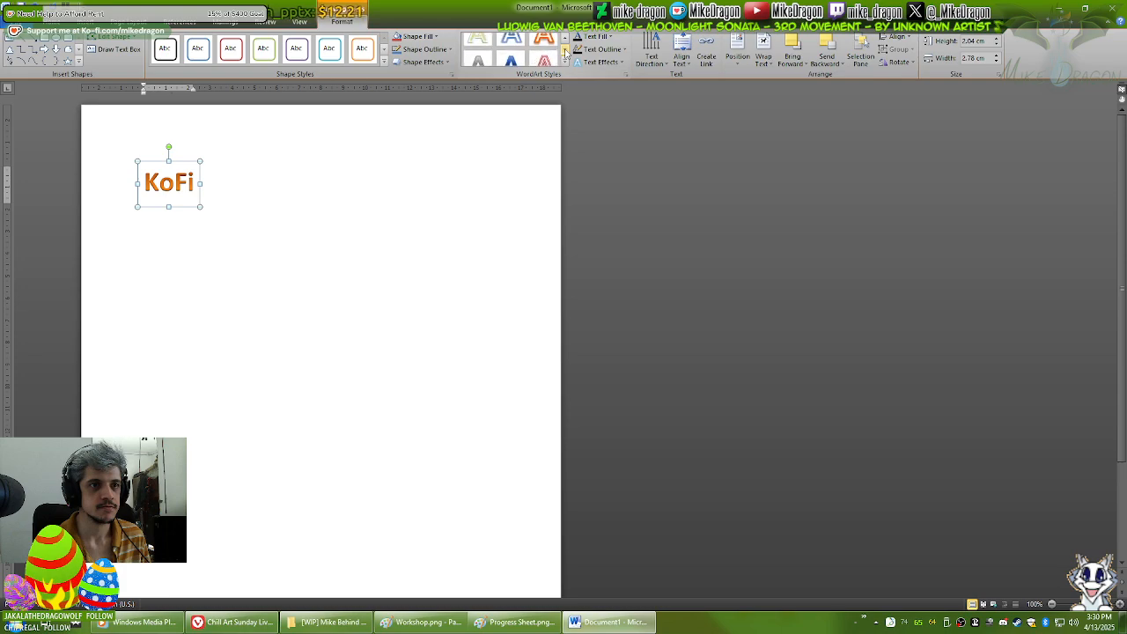
left_click(566, 51)
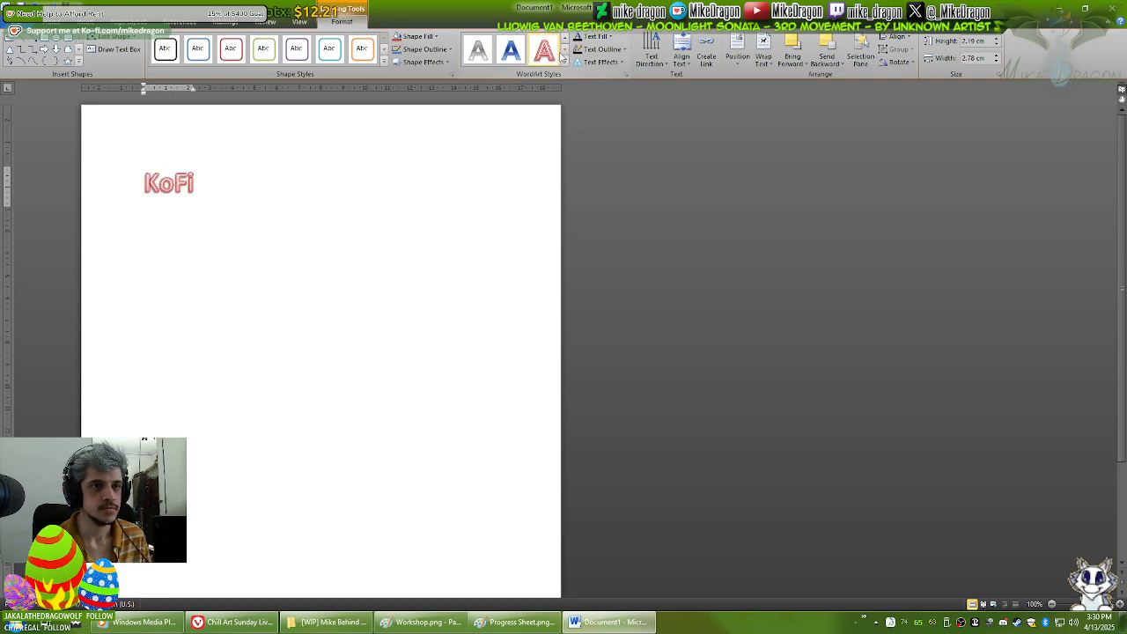
left_click(558, 54)
left_click(517, 53)
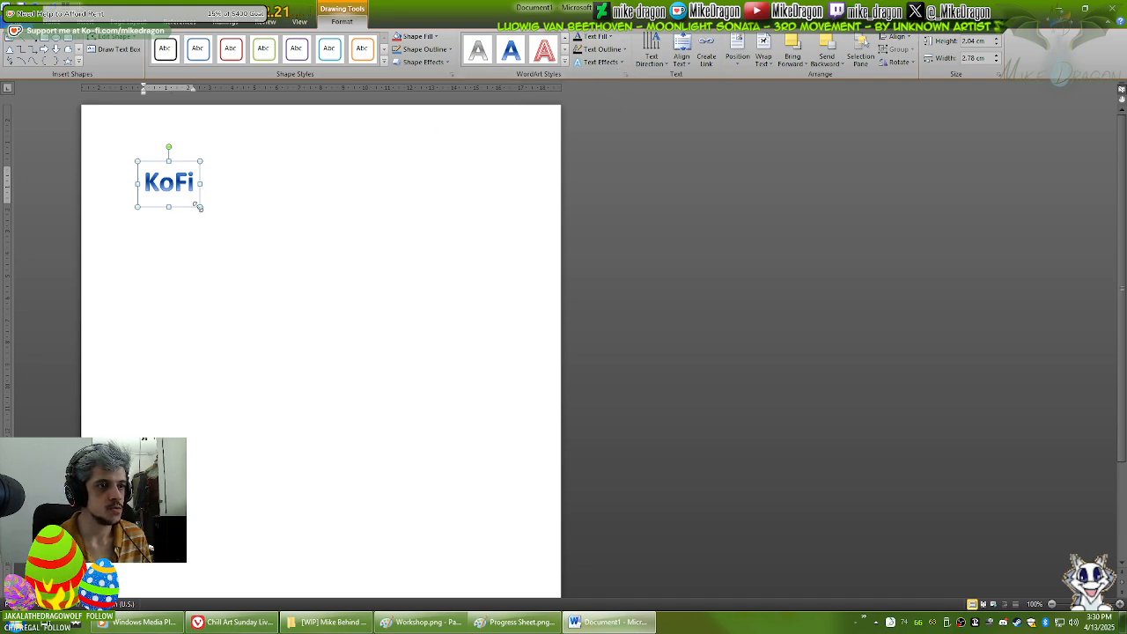
left_click_drag(199, 206, 238, 260)
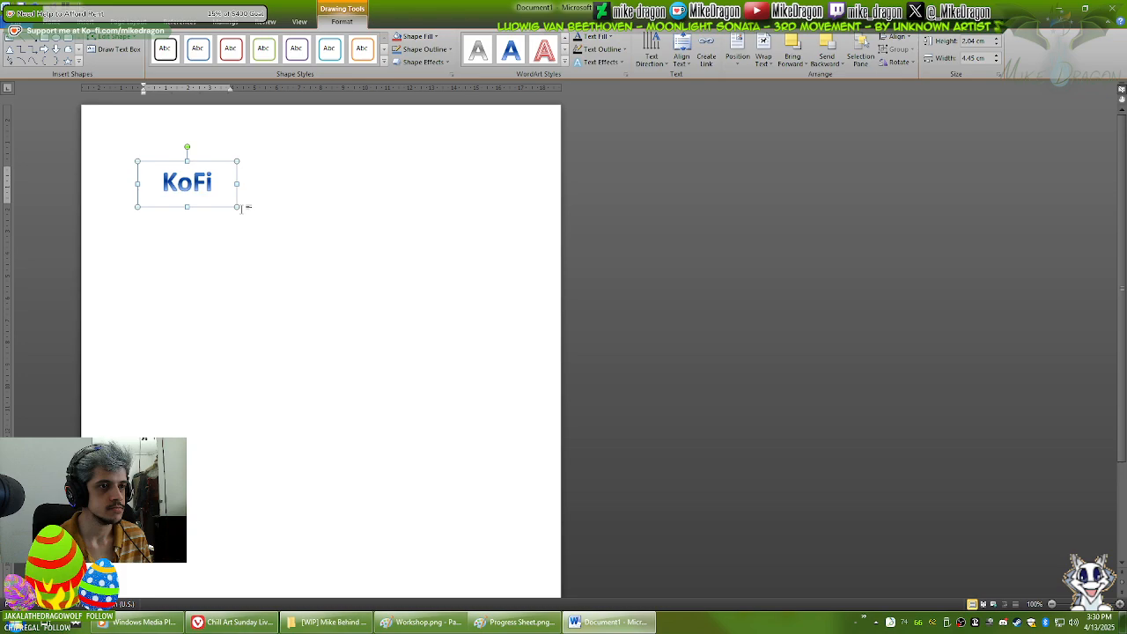
left_click_drag(237, 206, 387, 345)
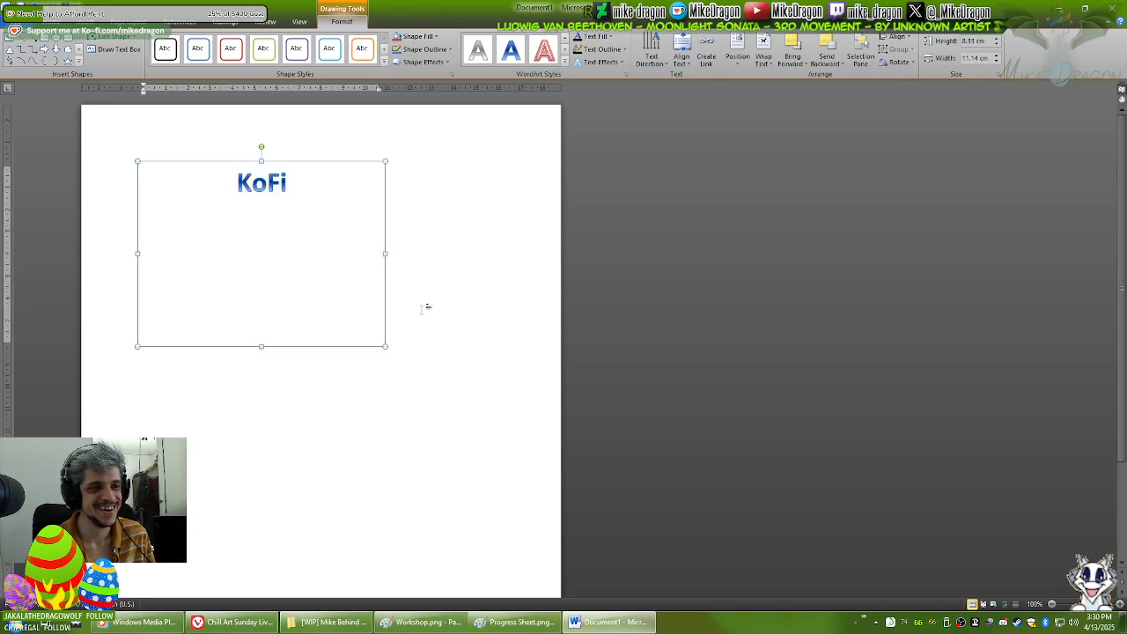
Step: Give the KoFi WordArt a slanted perspective 3-D rotation after trying an oblique one, and shrink its box to about 7.2 by 3.3 cm
left_click(620, 62)
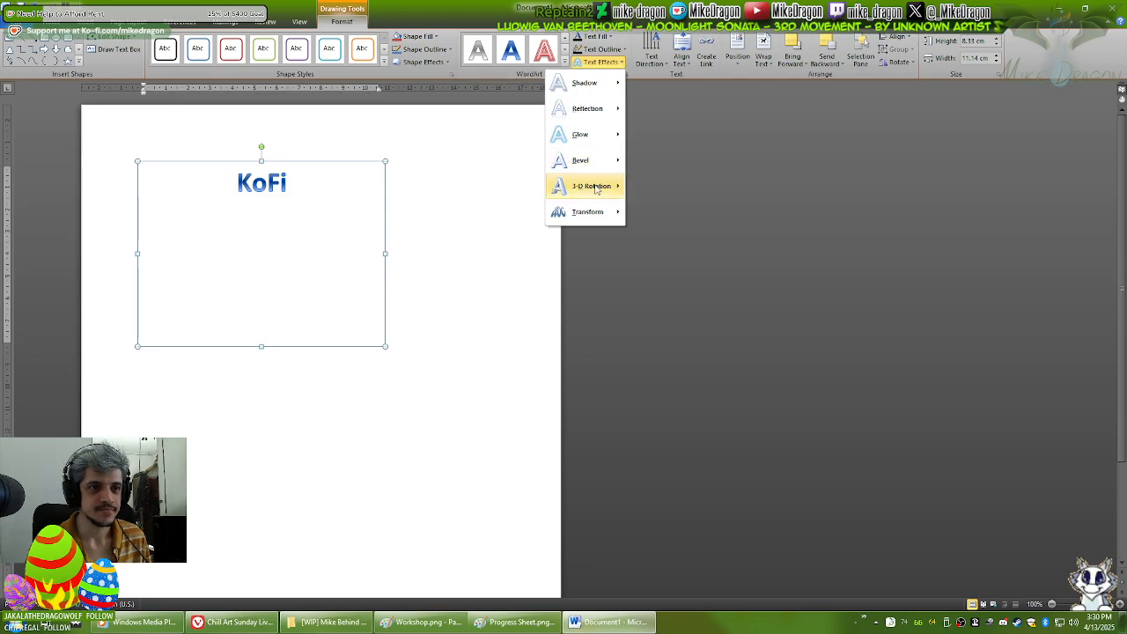
mouse_move(596, 190)
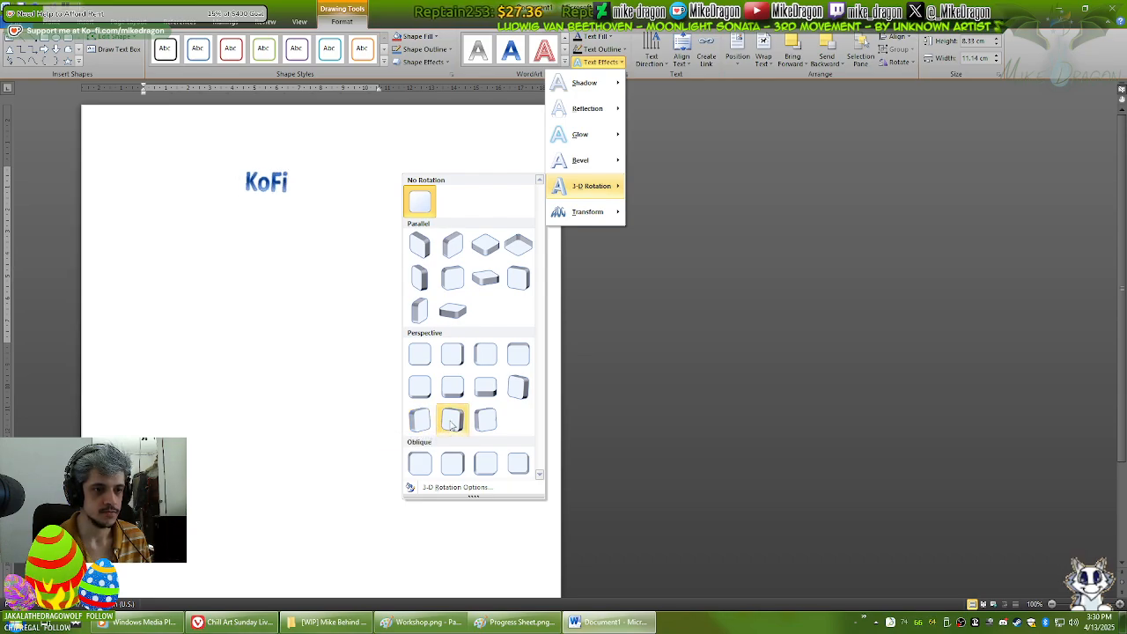
left_click(452, 464)
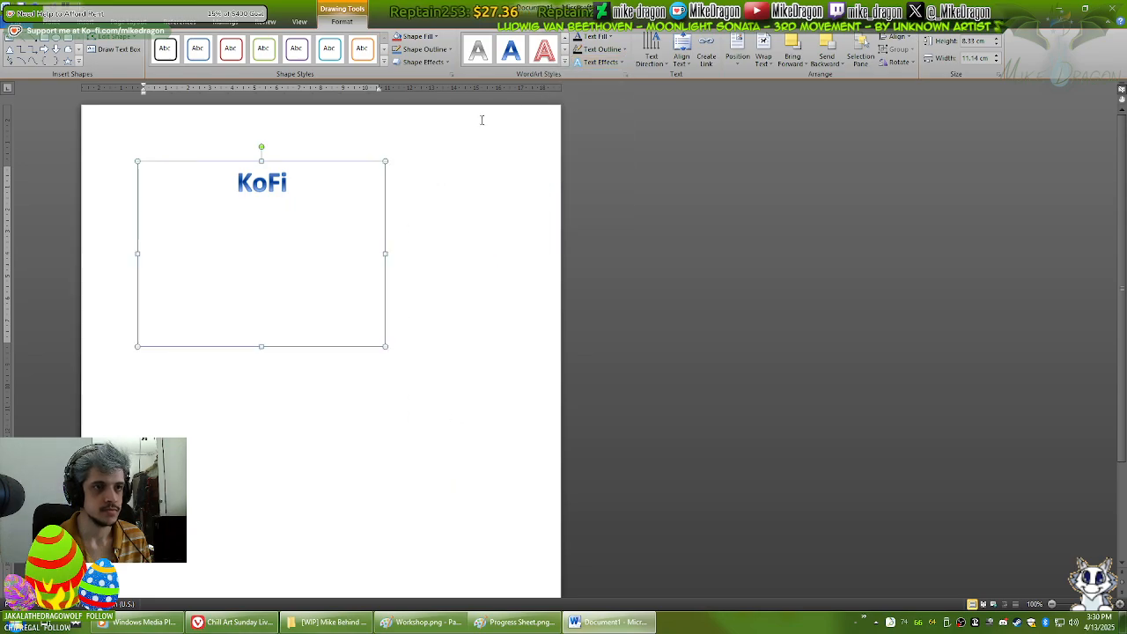
left_click(600, 61)
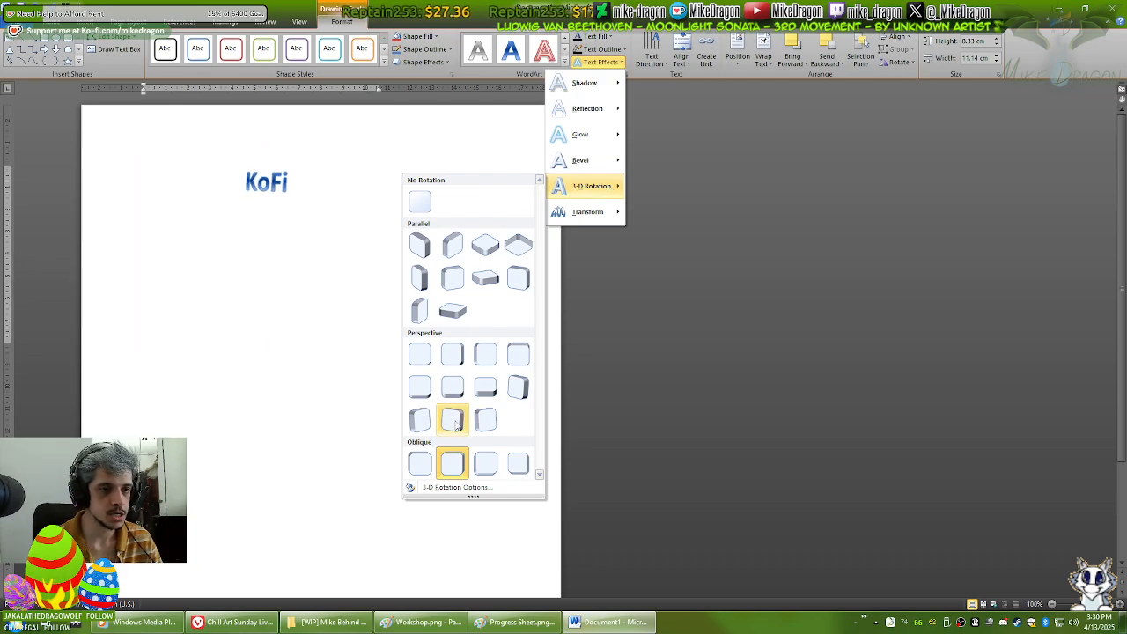
left_click(458, 425)
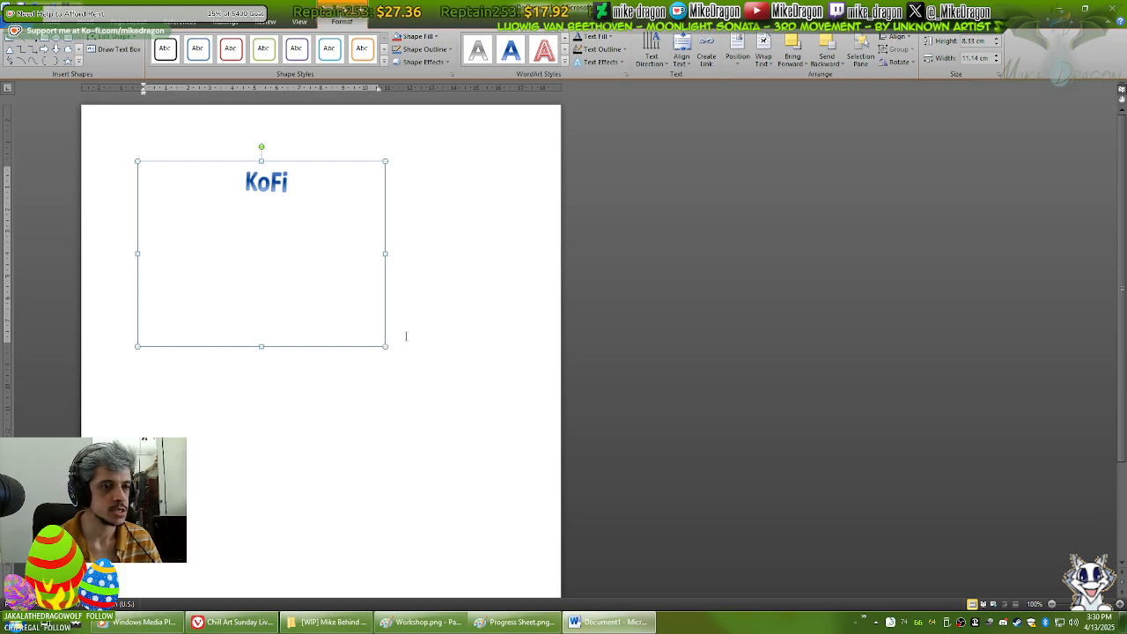
left_click_drag(385, 346, 297, 235)
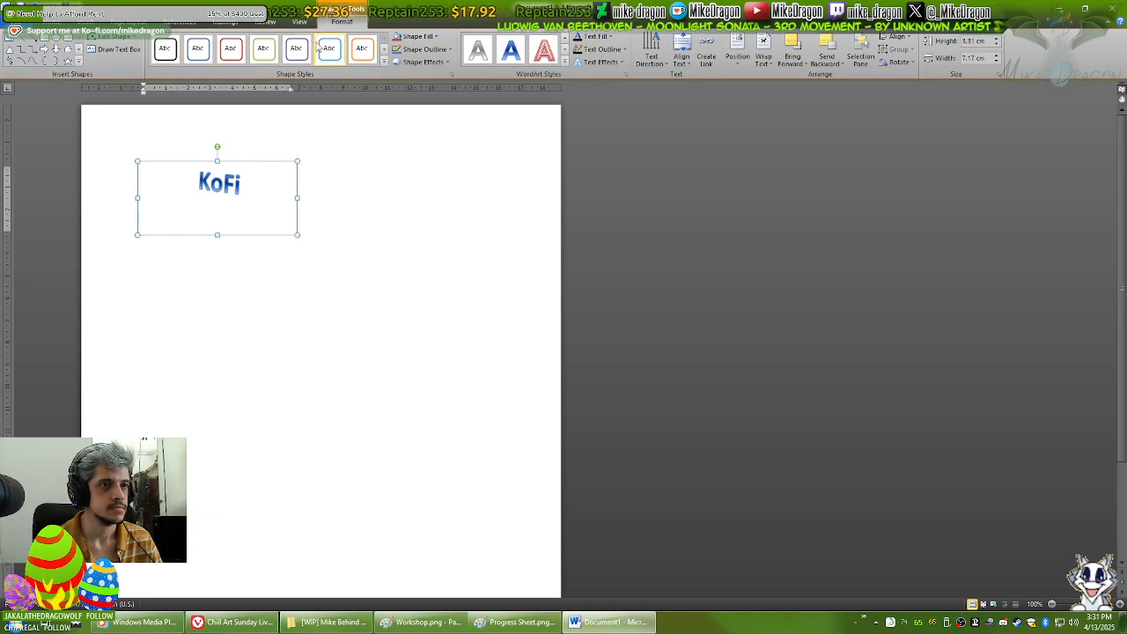
Step: Increase the font size of the whole KoFi text in small increments until the lettering outgrows its box
left_click(246, 187)
left_click_drag(246, 187, 161, 191)
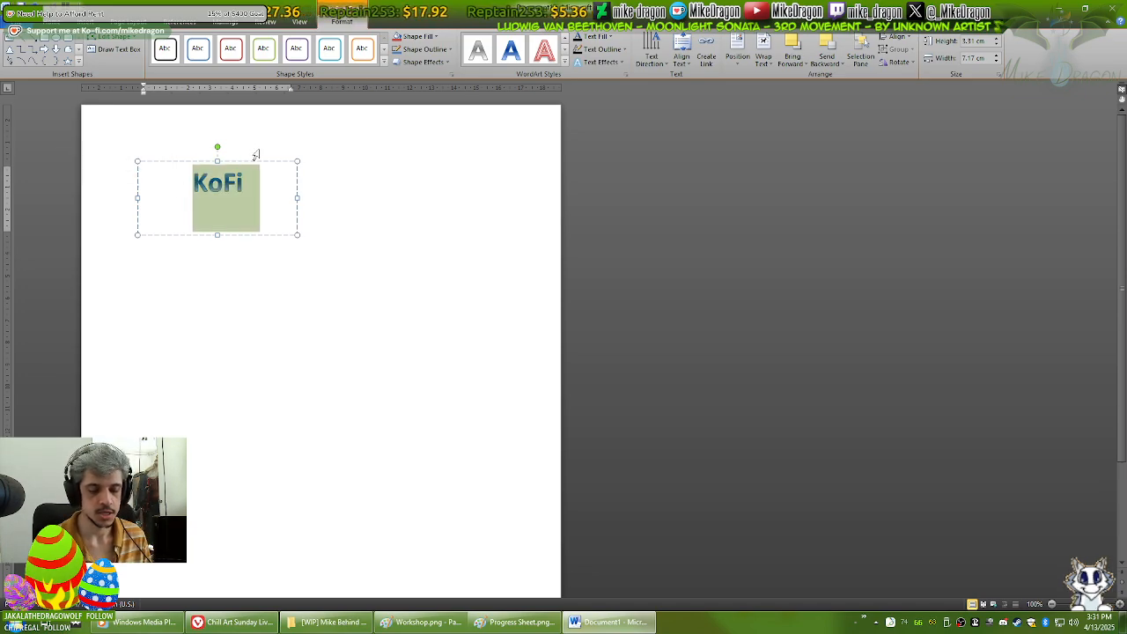
key("Delete")
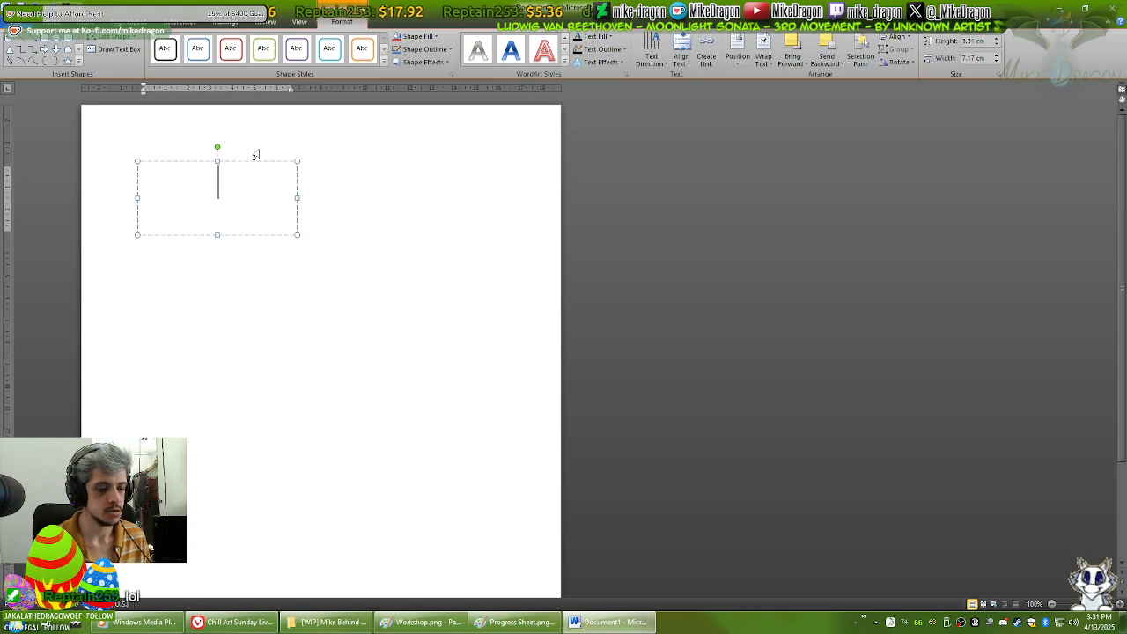
key("ctrl+z")
key("ctrl+bracketright")
key("ctrl+bracketright")
key("ctrl+bracketright")
key("ctrl+bracketright")
key("ctrl+bracketright")
key("ctrl+bracketright")
key("ctrl+bracketright")
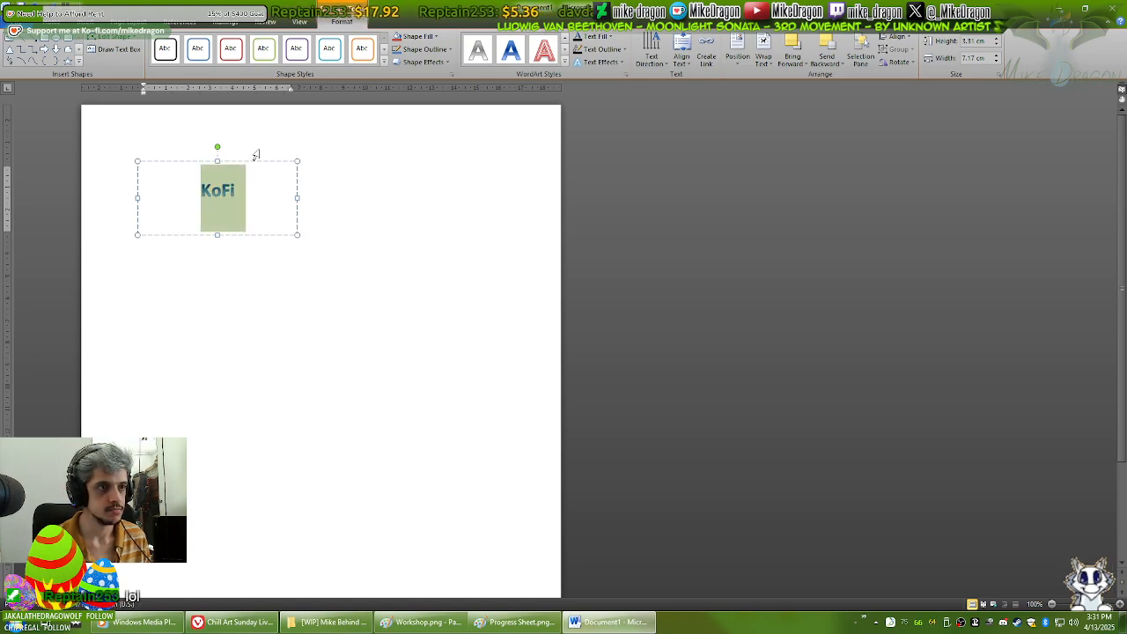
key("ctrl+bracketright")
key("ctrl+bracketright")
key("ctrl+bracketright")
key("ctrl+bracketright")
key("ctrl+bracketright")
key("ctrl+bracketright")
key("ctrl+bracketright")
key("ctrl+bracketright")
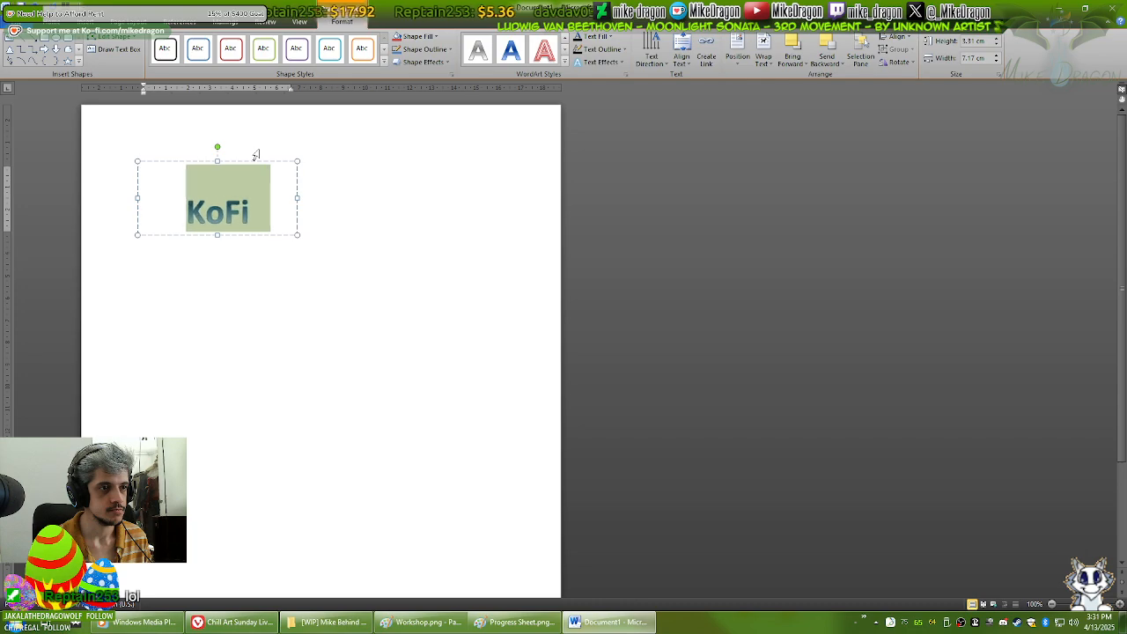
key("ctrl+bracketright")
key("ctrl+bracketright")
key("ctrl+bracketright")
key("ctrl+bracketright")
key("ctrl+bracketright")
key("ctrl+bracketright")
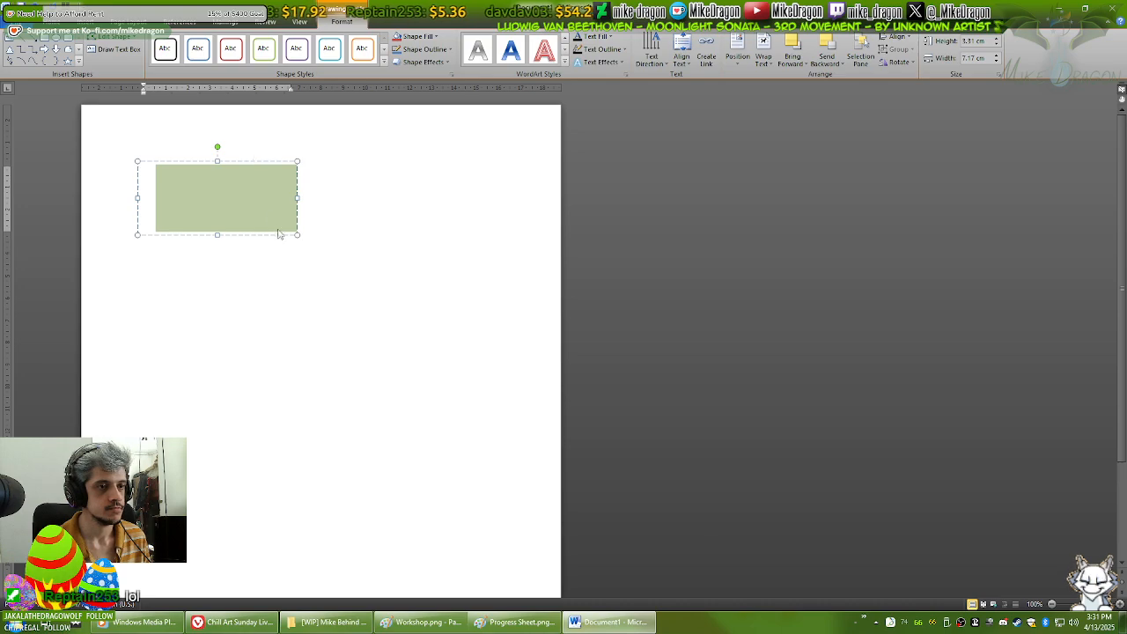
Step: Enlarge the KoFi box to about 11.5 cm wide and 8 cm high so the lettering fits, and deselect it
left_click_drag(297, 235, 393, 338)
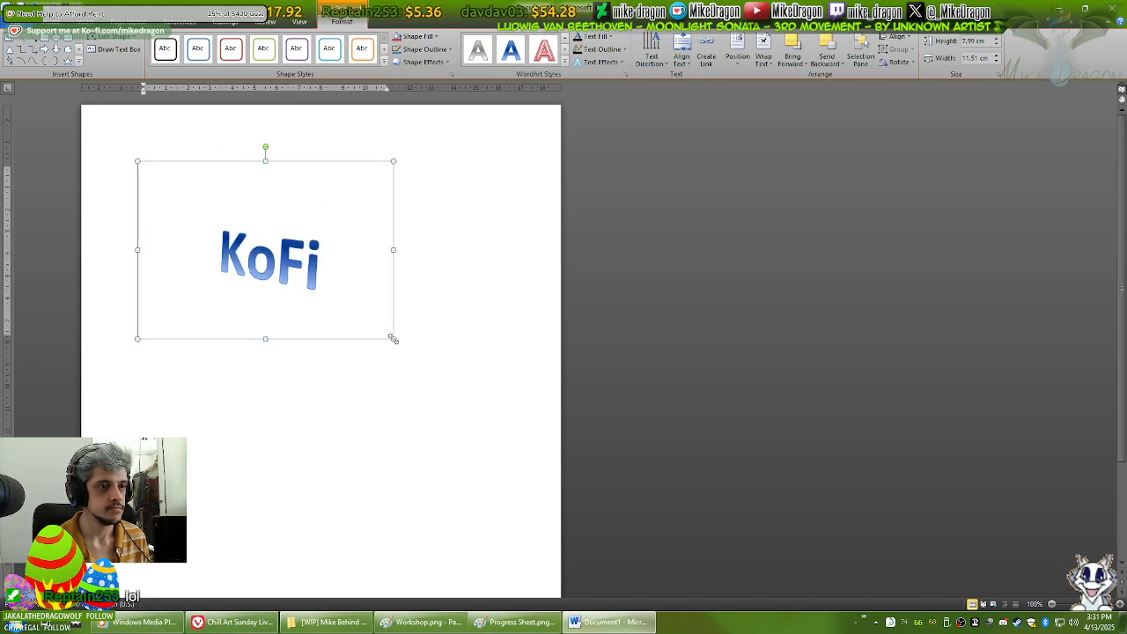
left_click(323, 268)
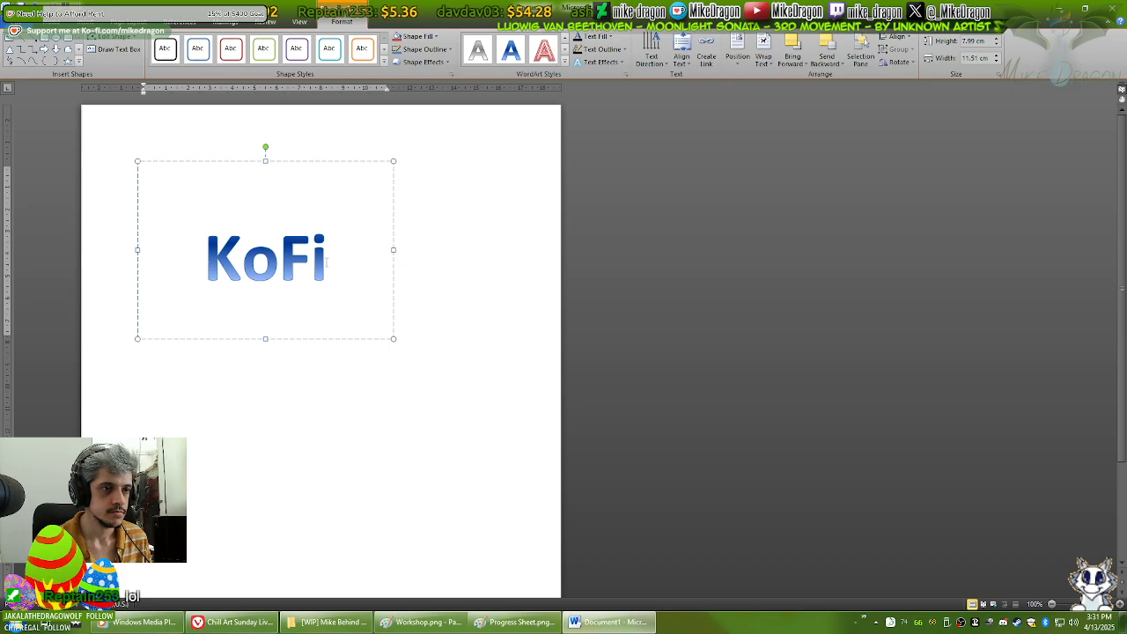
left_click_drag(326, 261, 182, 258)
left_click(356, 287)
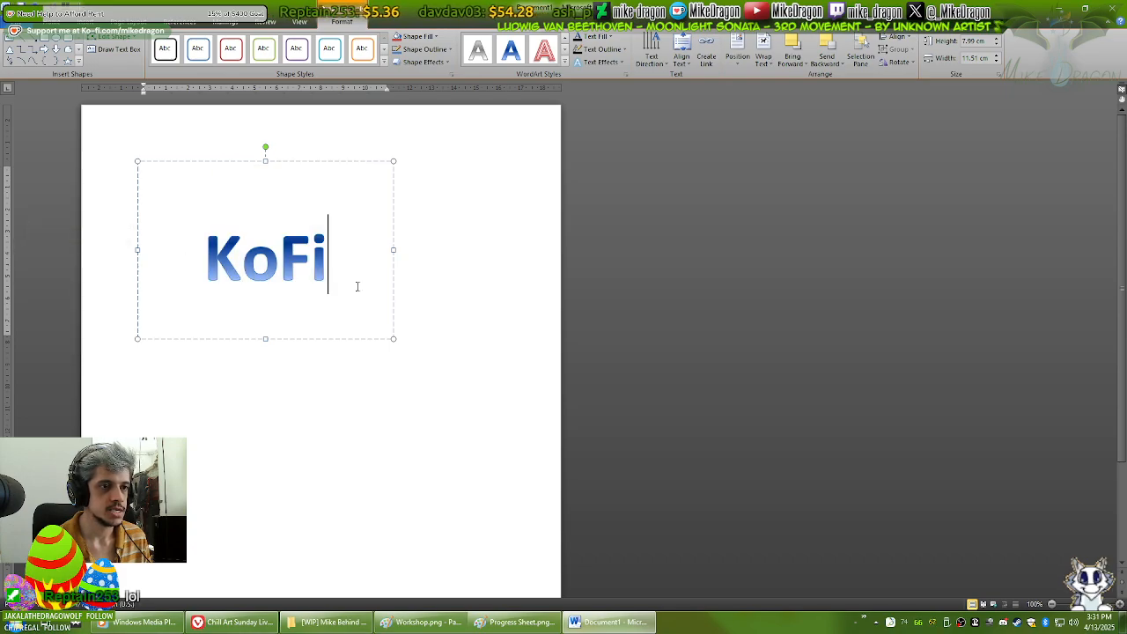
left_click(404, 352)
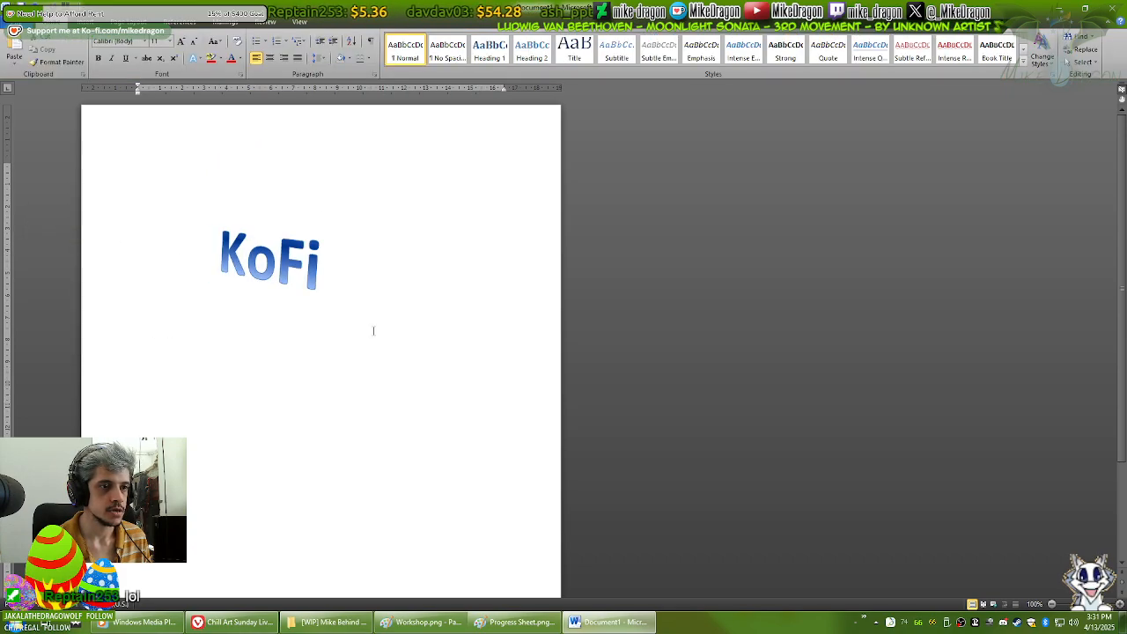
Step: Review the KoFi text's bevel and 3-D rotation presets and its detailed 3-D rotation settings, leaving them as they are
left_click(245, 264)
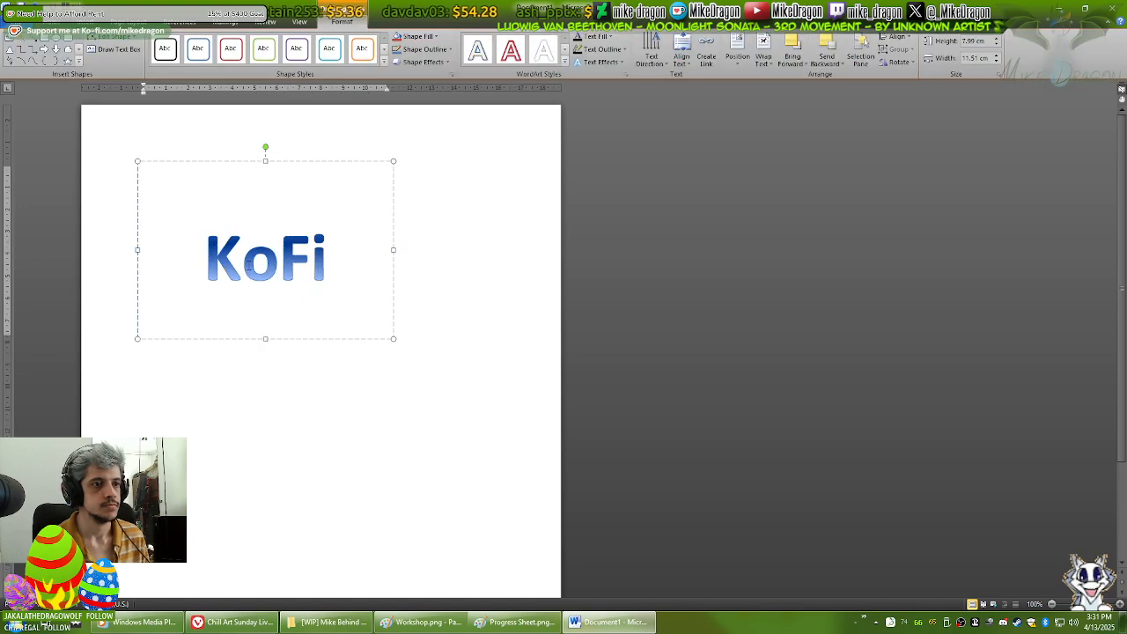
left_click(619, 62)
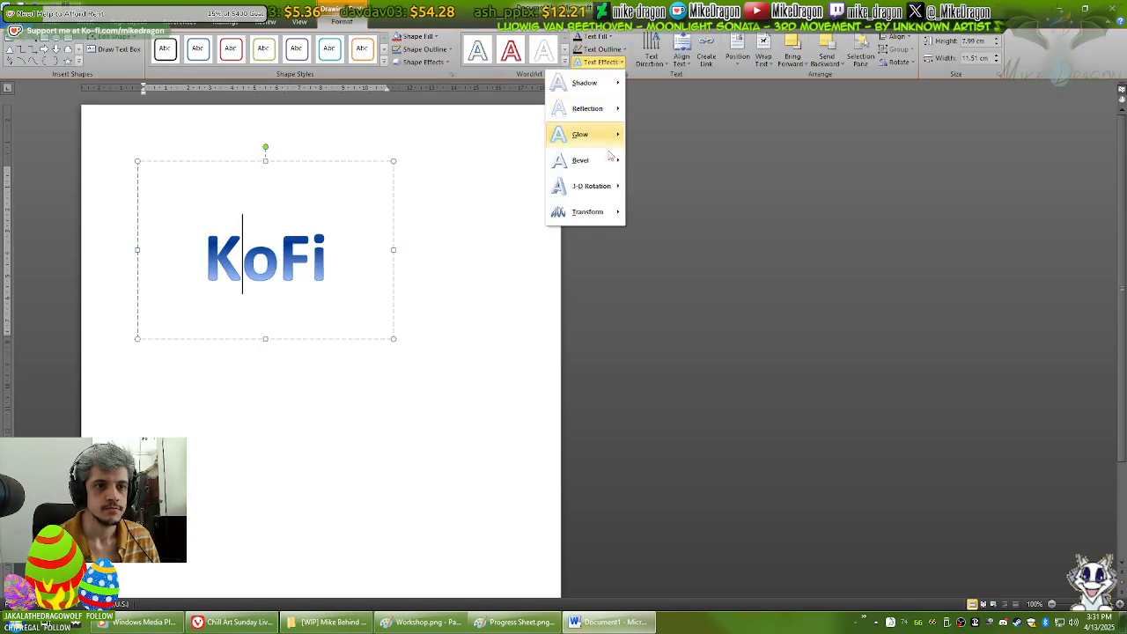
mouse_move(611, 163)
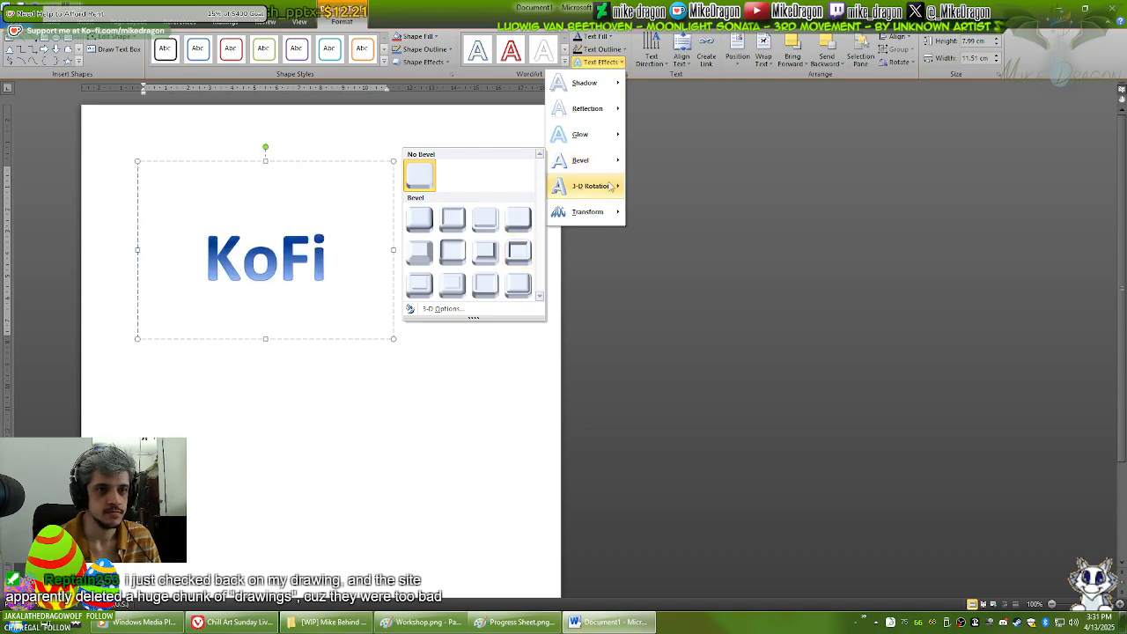
mouse_move(617, 189)
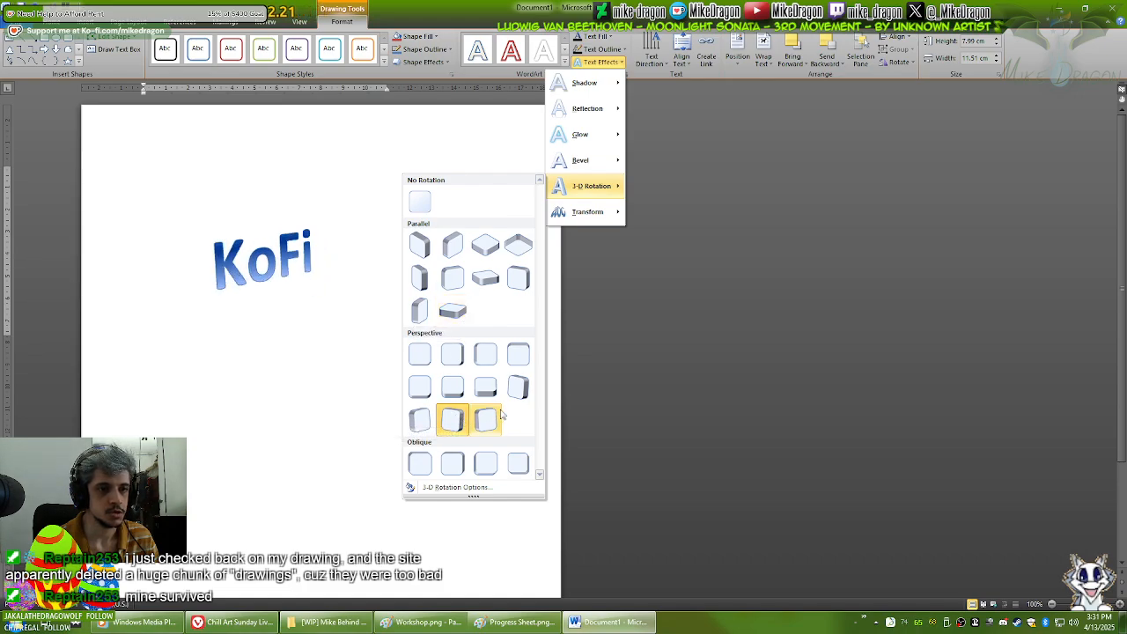
left_click(481, 488)
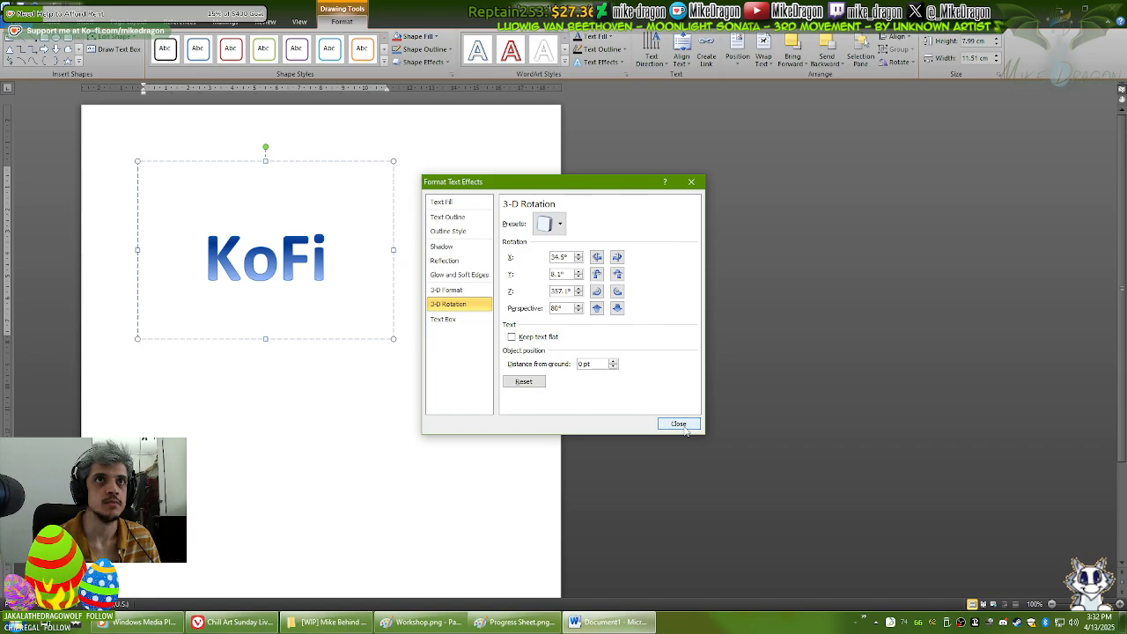
left_click(680, 425)
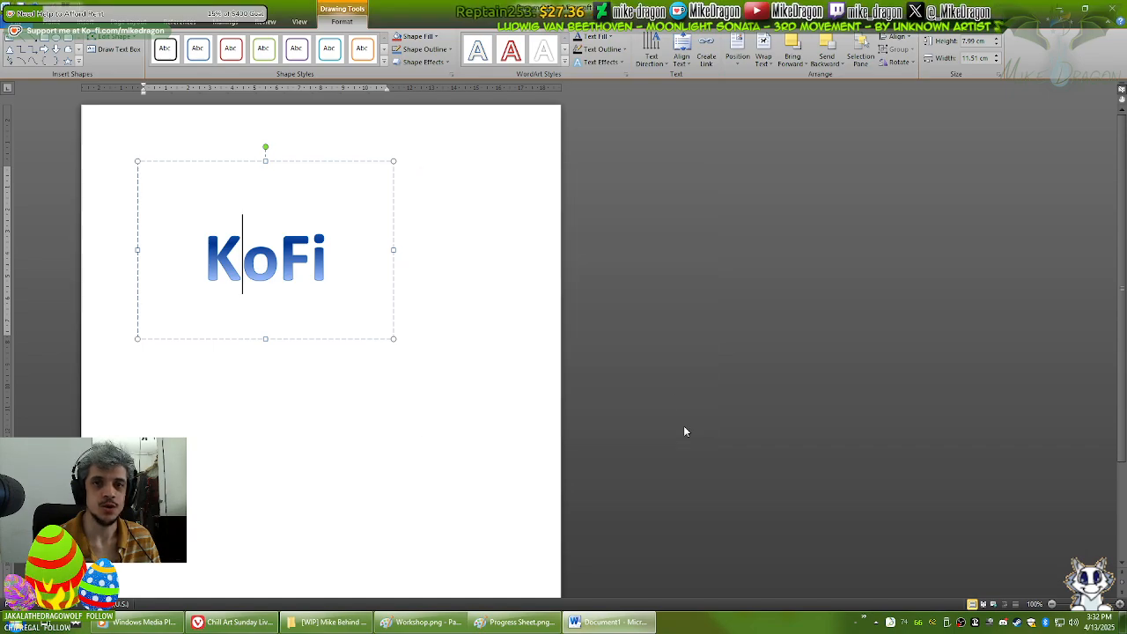
Step: Try a steep parallel 3-D rotation on the KoFi text, and restore the slanted perspective preset
left_click(619, 66)
mouse_move(610, 219)
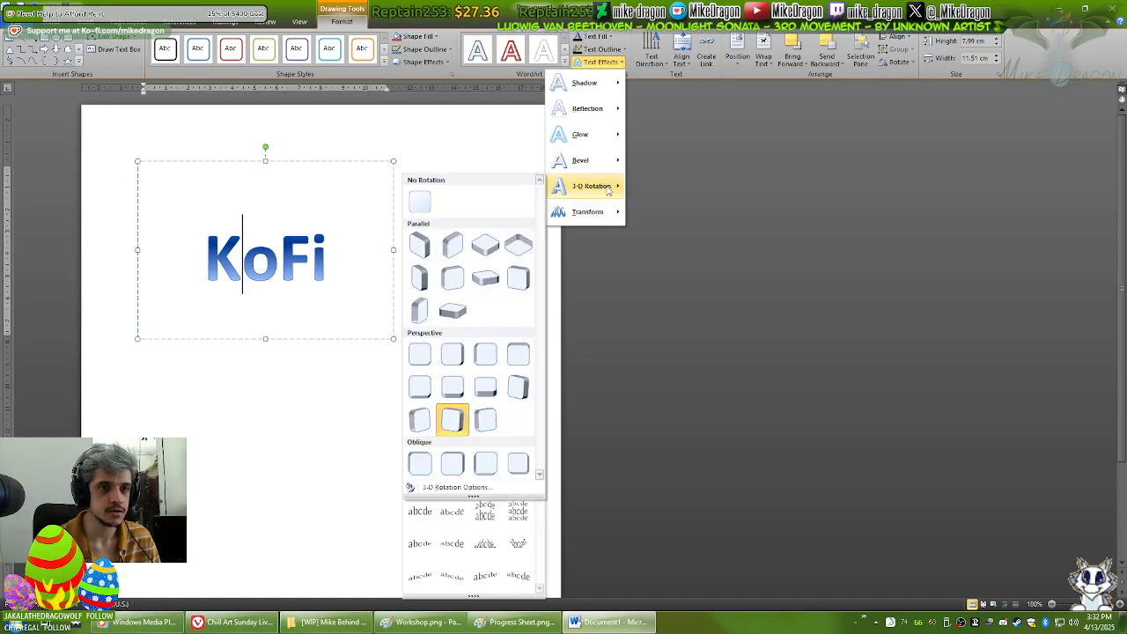
mouse_move(601, 116)
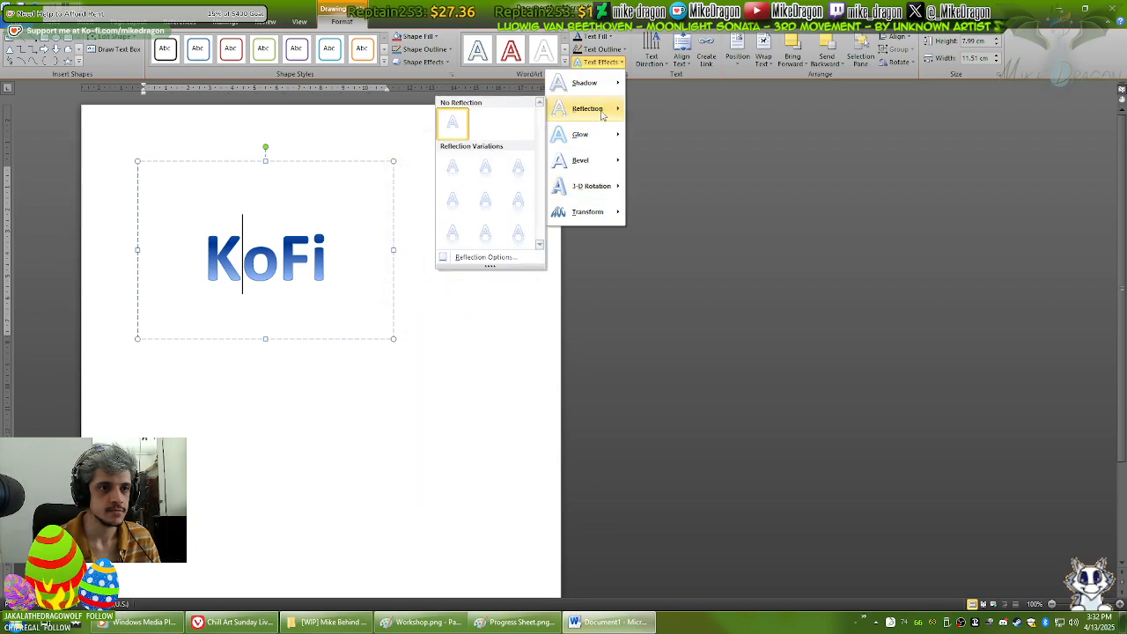
mouse_move(618, 141)
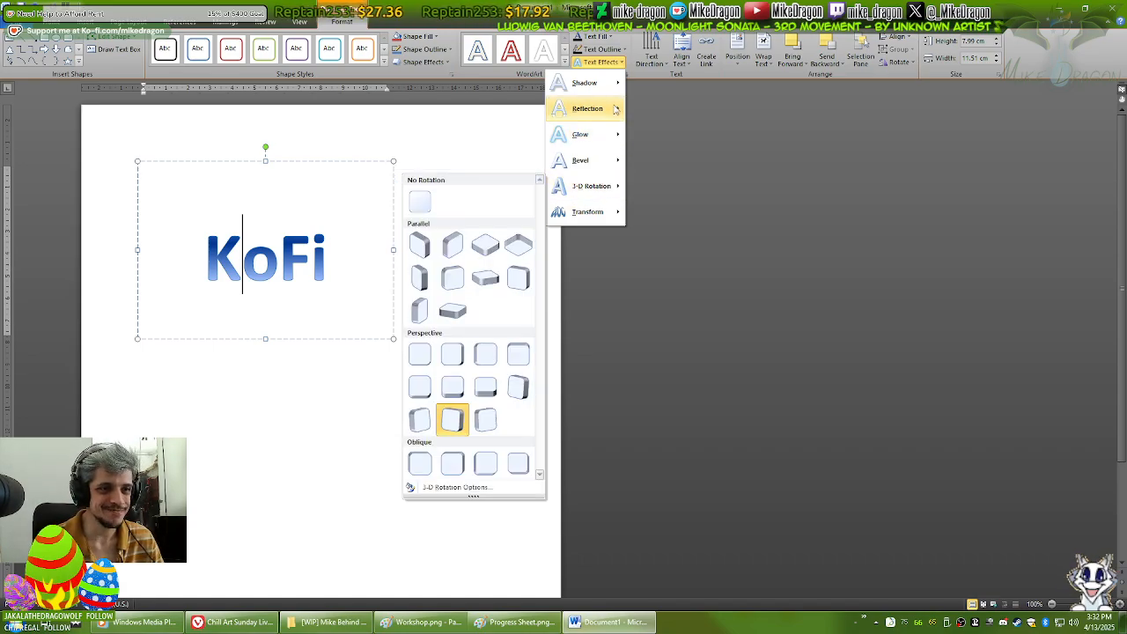
left_click(420, 310)
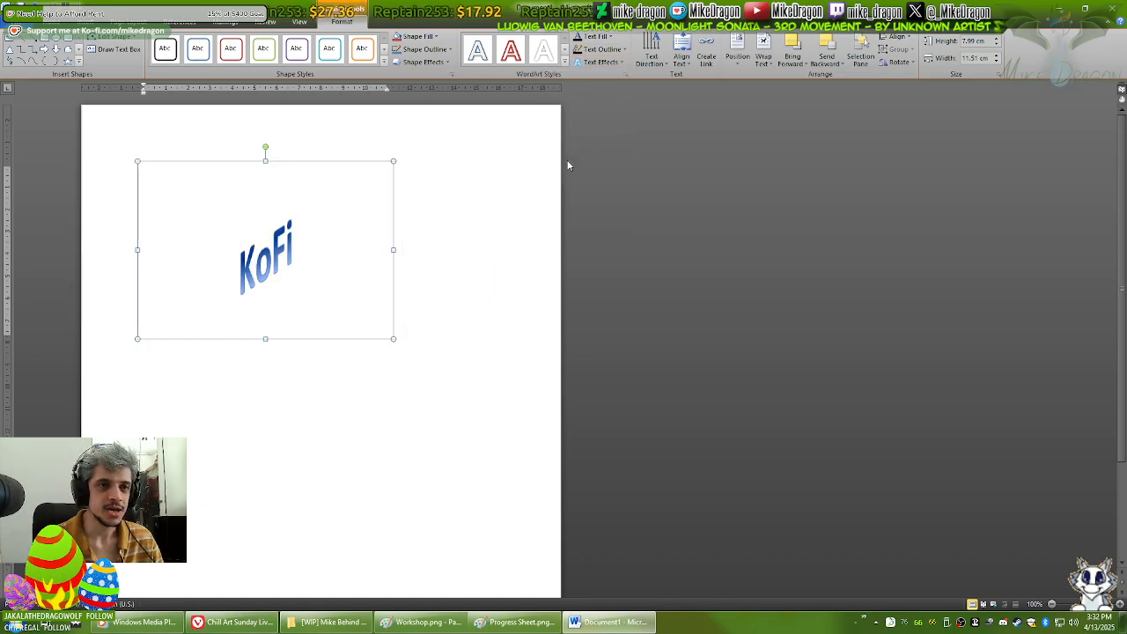
left_click(612, 63)
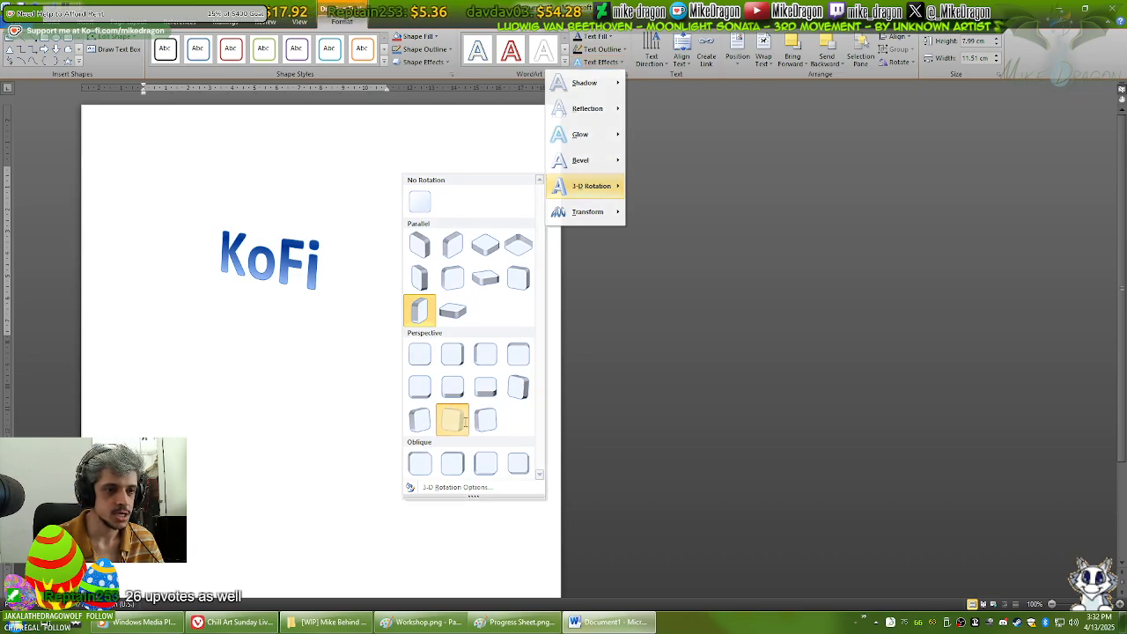
left_click(467, 425)
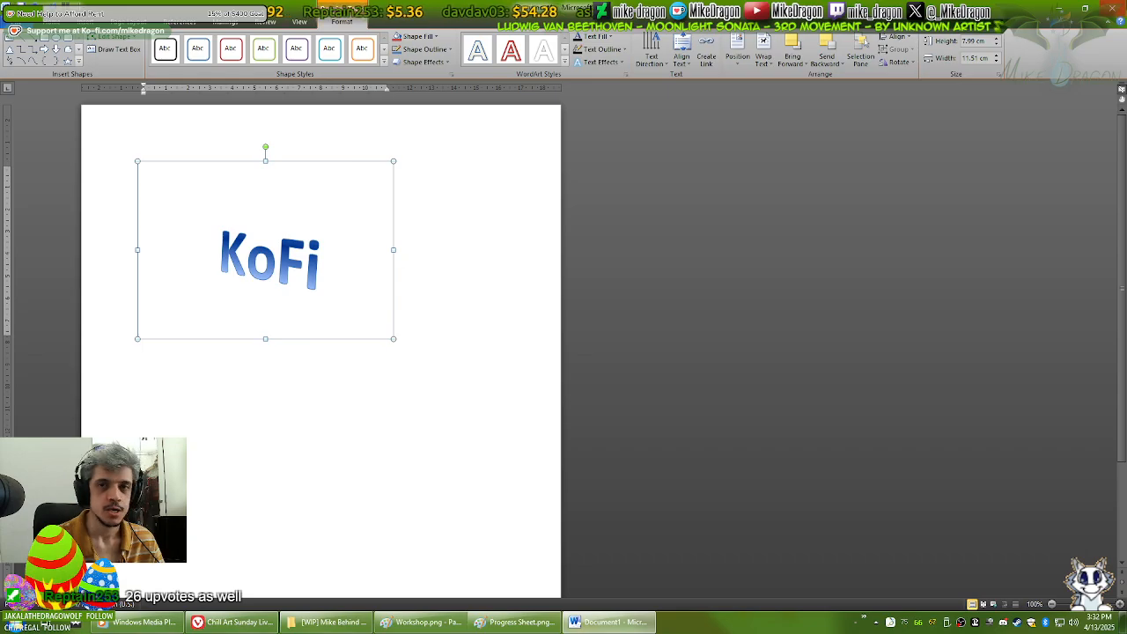
Step: Close the Word document without saving it, and open the desktop's Virtual Machines folder with its shortcuts shown as large icons
left_click(1111, 7)
left_click(577, 331)
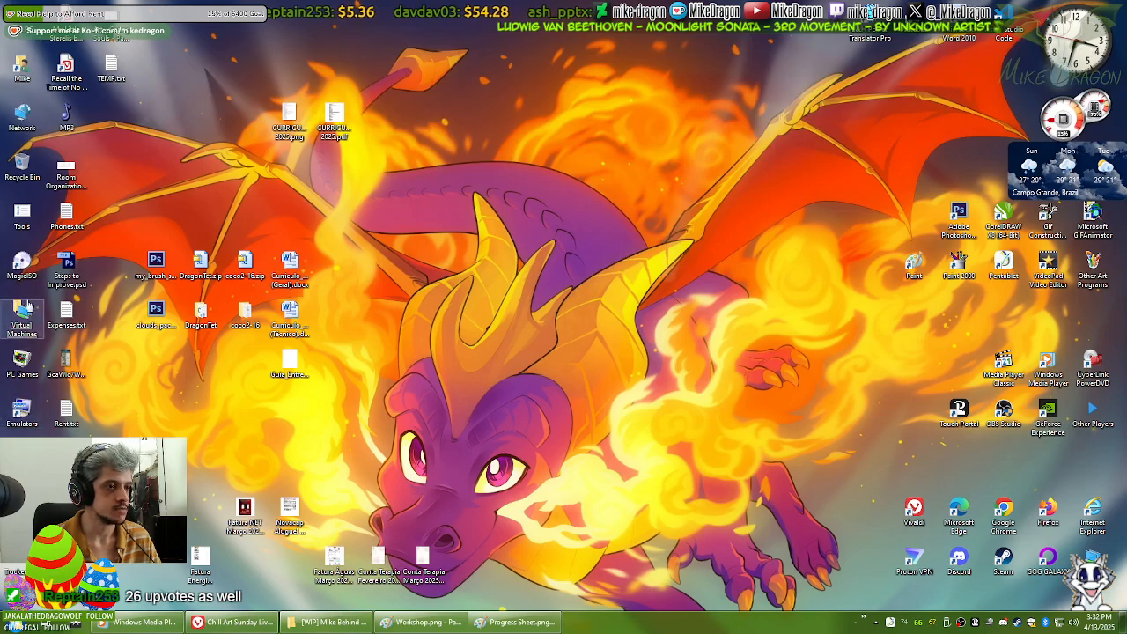
left_click(22, 316)
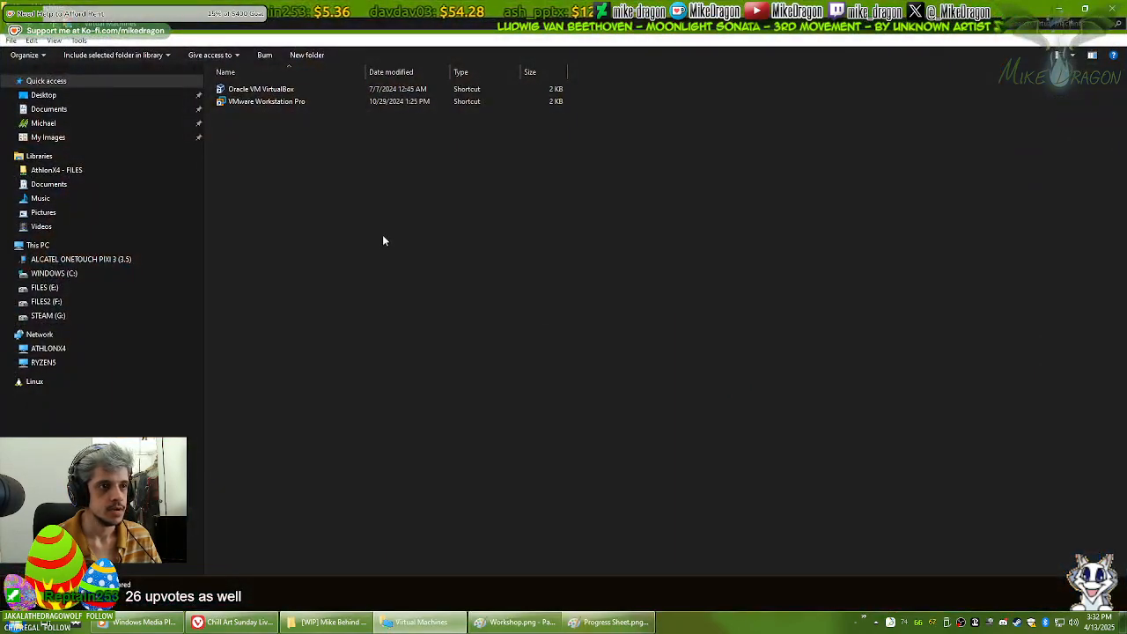
left_click(1058, 55)
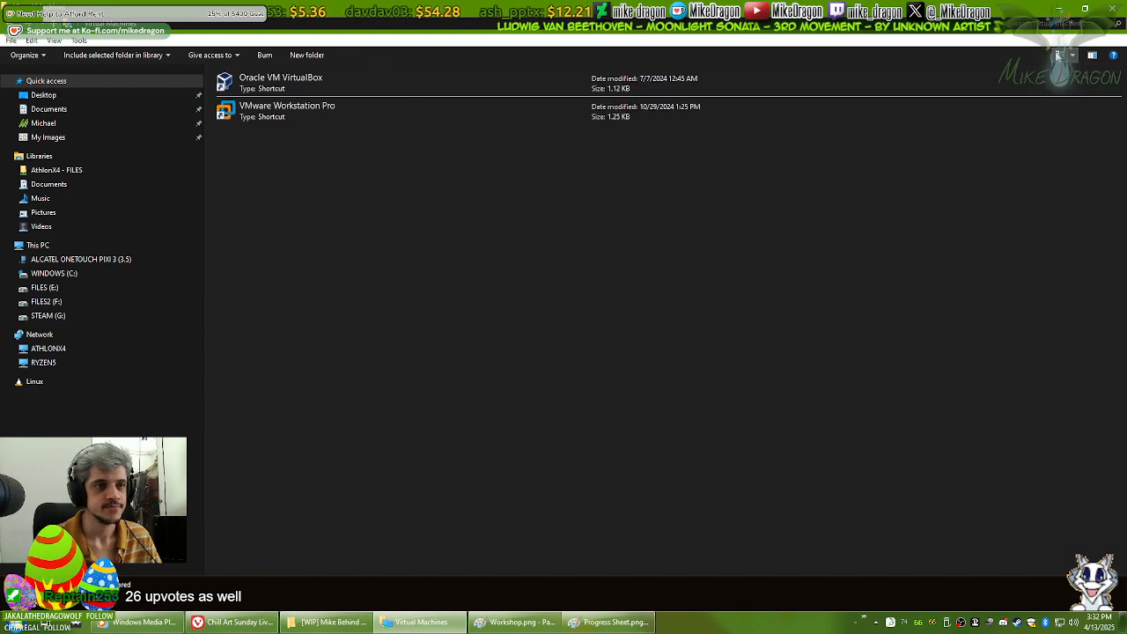
left_click(1058, 55)
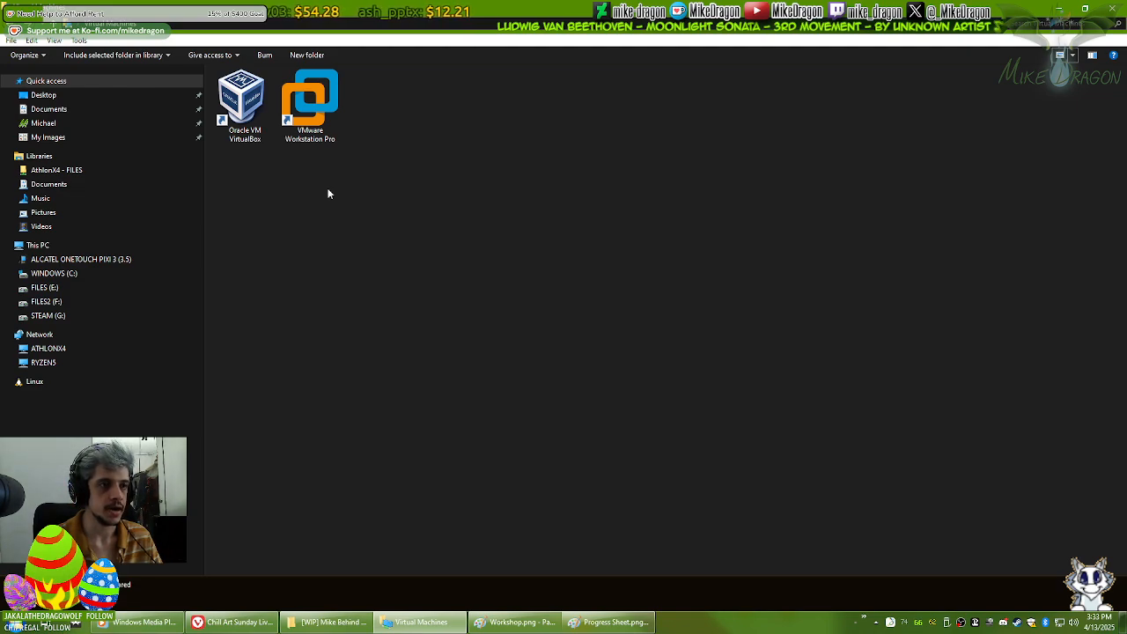
Step: Launch VMware Workstation, look through its library and the Windows 7 x64 machine's details, and close it
left_click(315, 118)
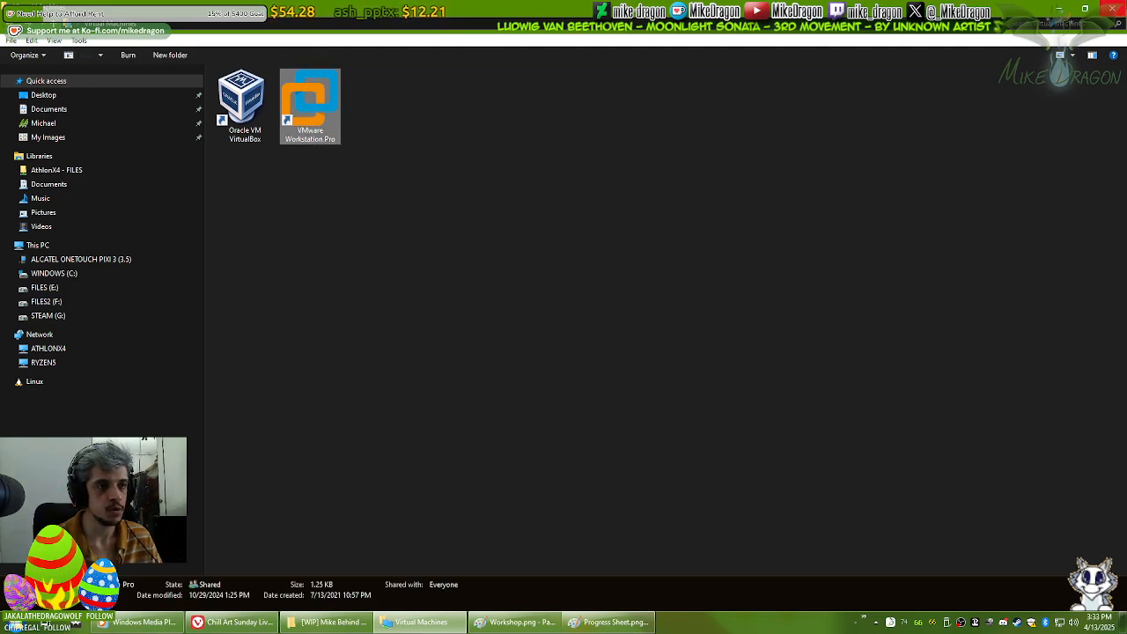
key("alt+F4")
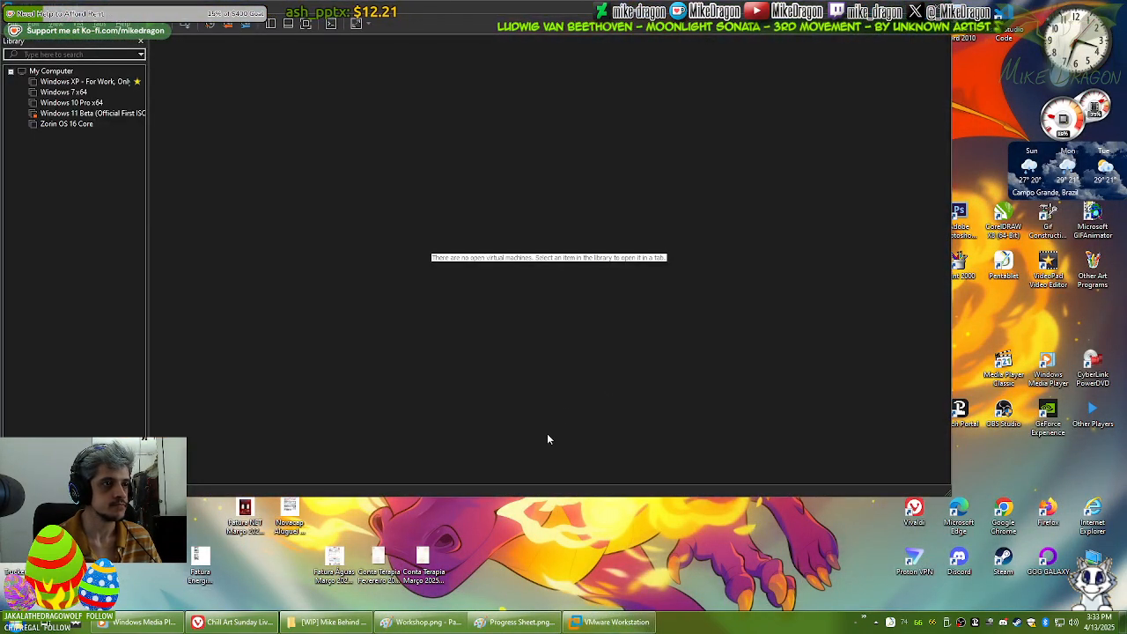
left_click(63, 91)
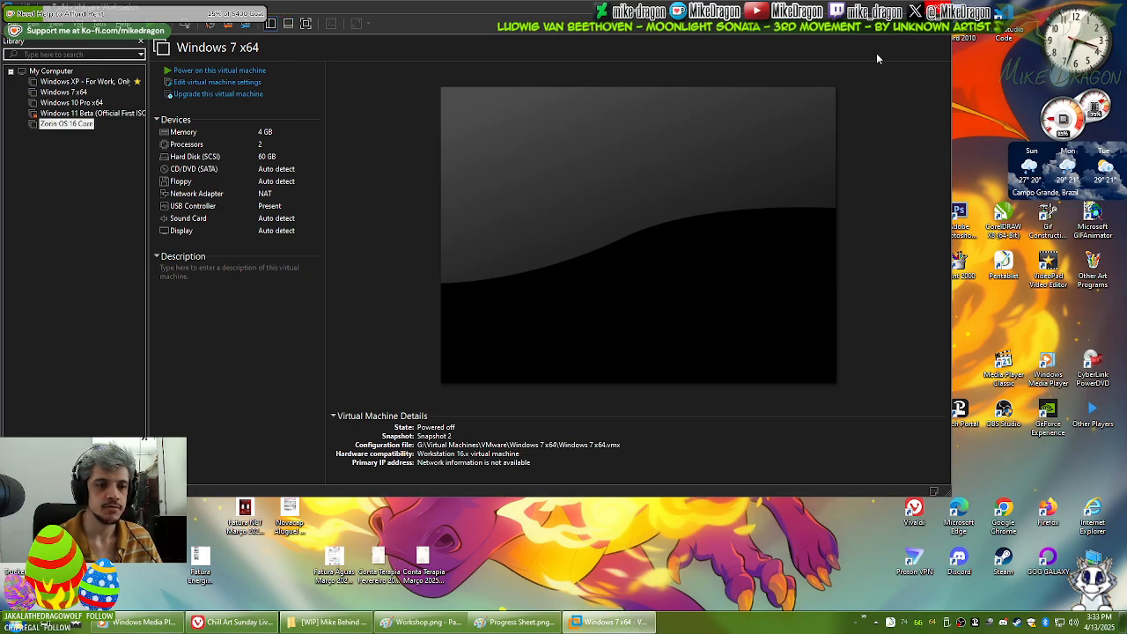
left_click(935, 6)
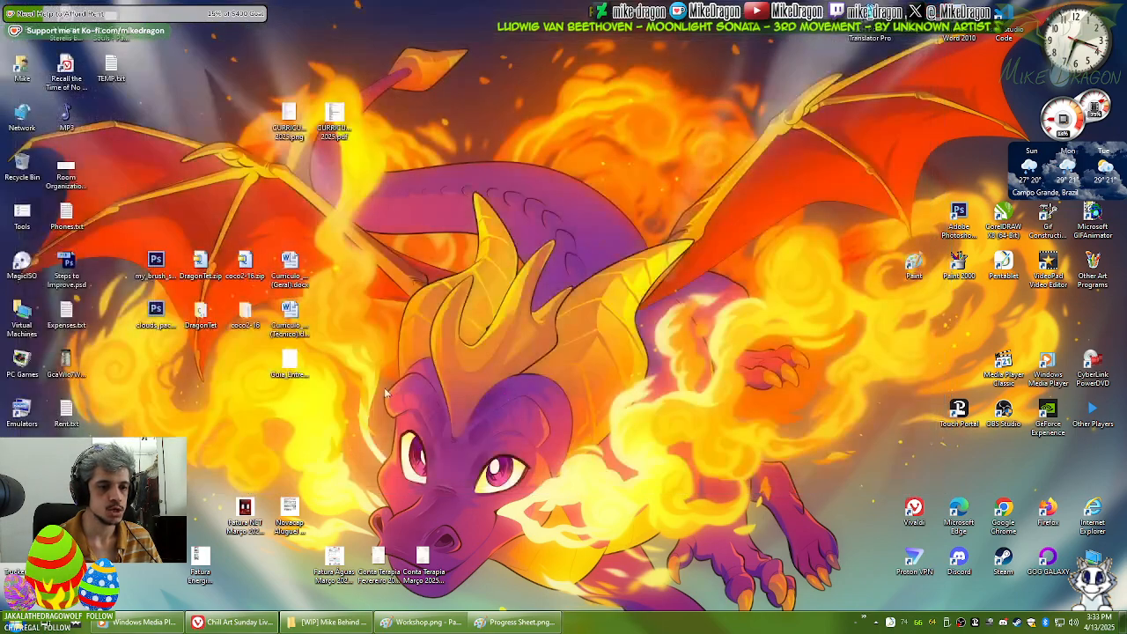
Step: Check the machines available in Oracle VM VirtualBox and again in VMware Workstation, closing each program
double_click(21, 317)
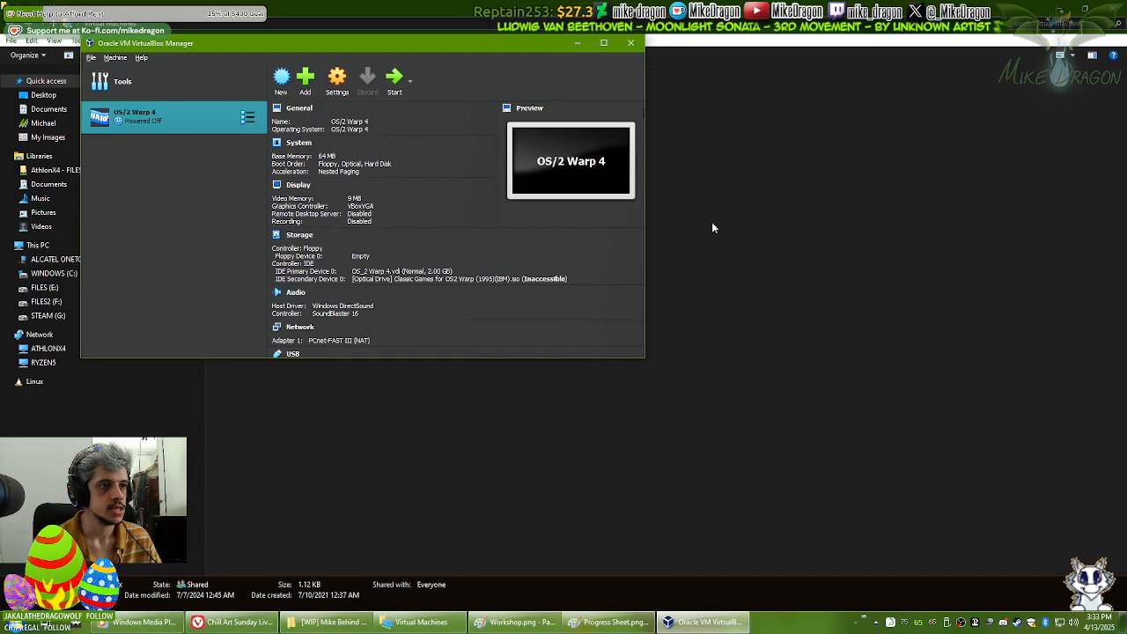
left_click(630, 43)
key("alt+F4")
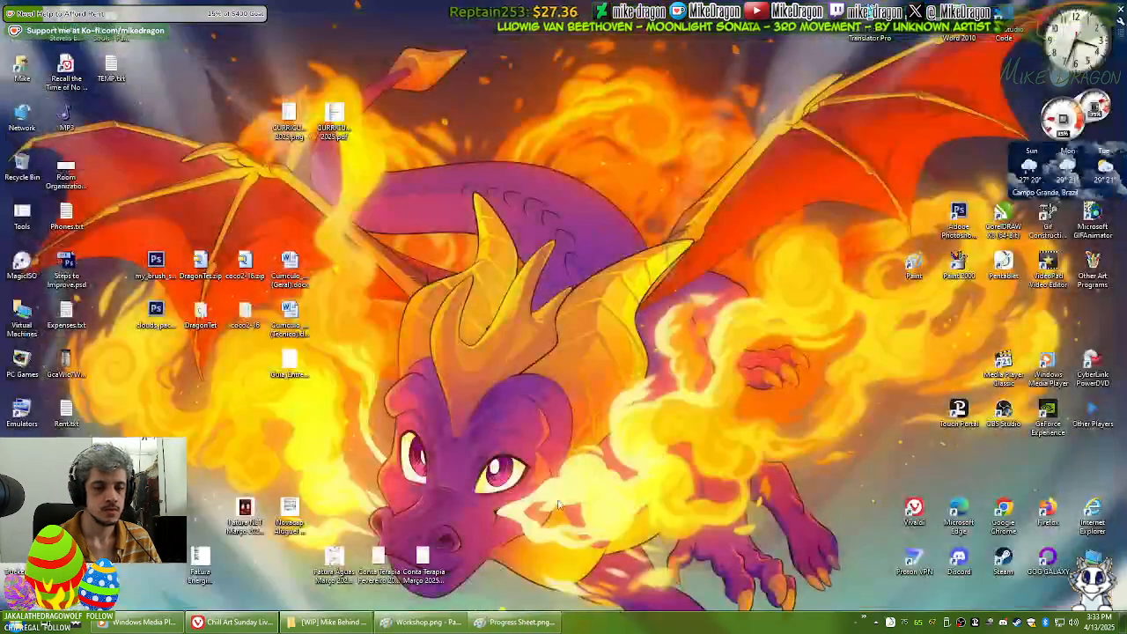
double_click(27, 321)
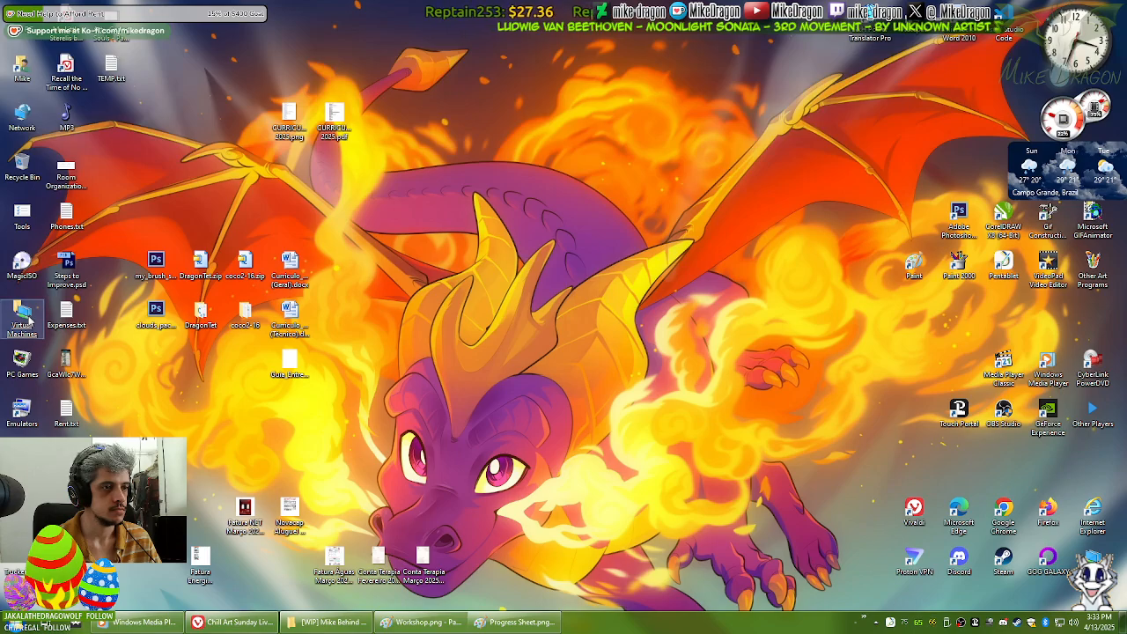
left_click(310, 110)
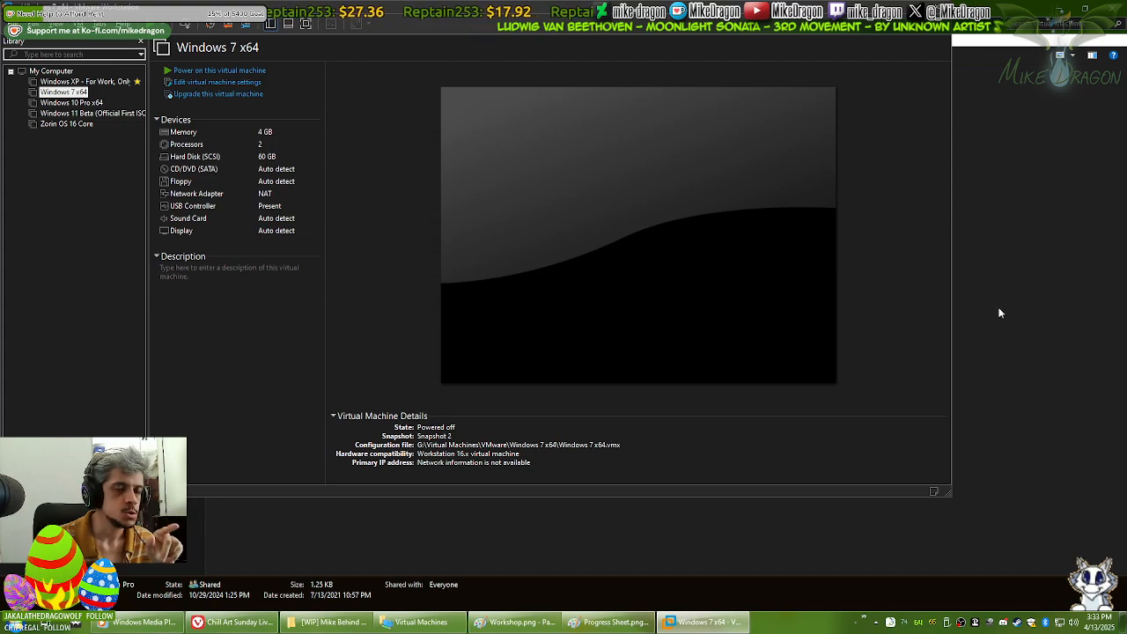
left_click(938, 8)
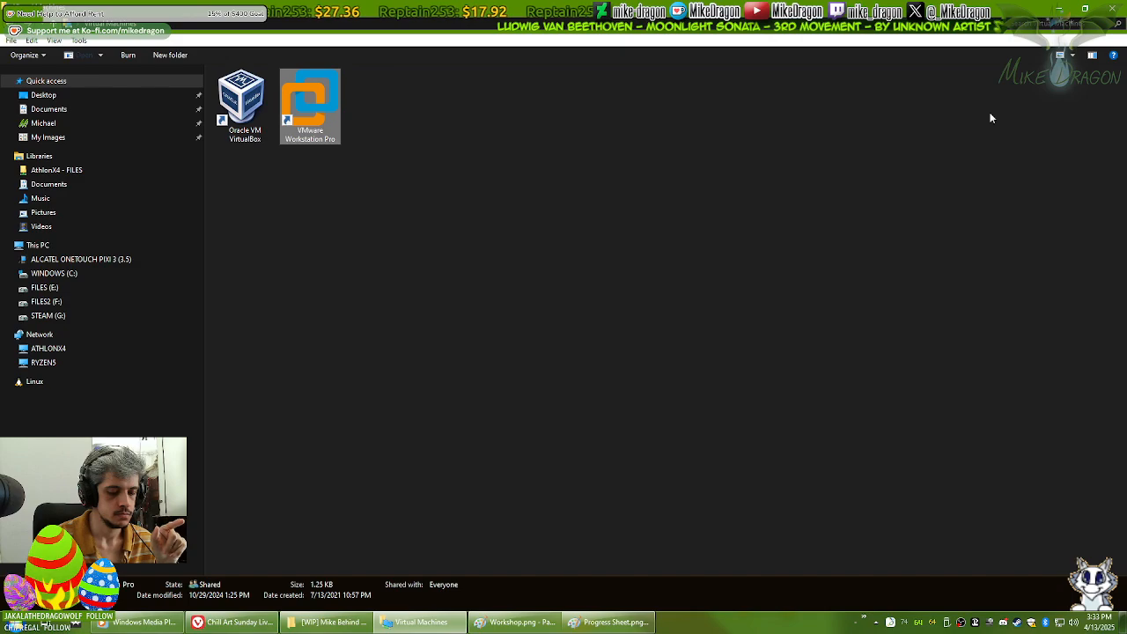
Step: Browse the STEAM (G:) drive to the VMware folder inside Virtual Machines
key("super+e")
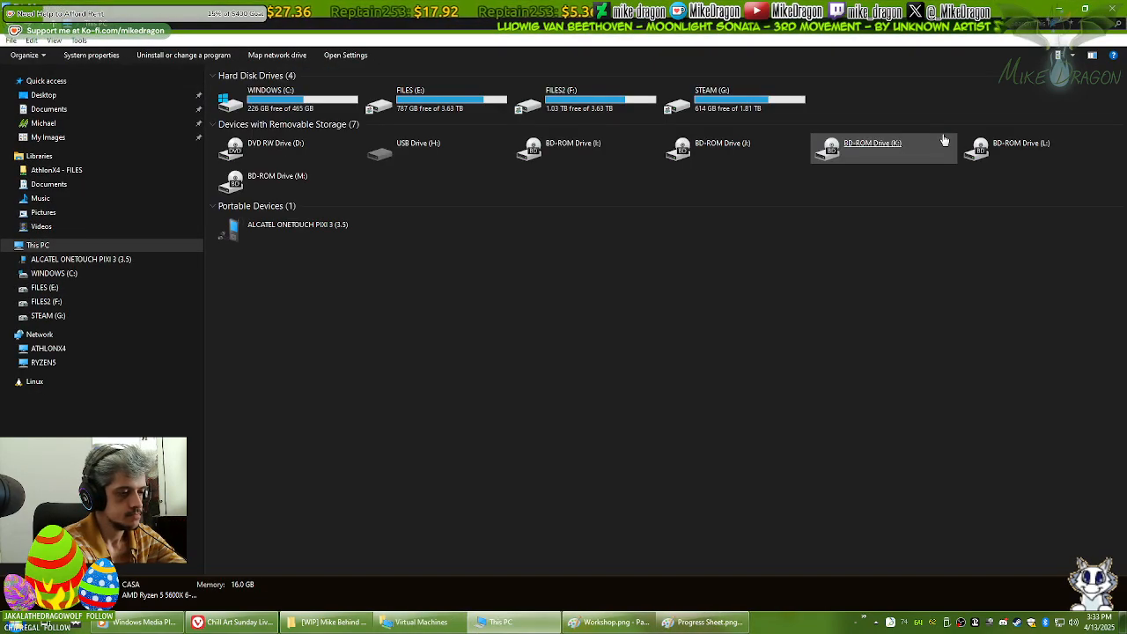
left_click(945, 140)
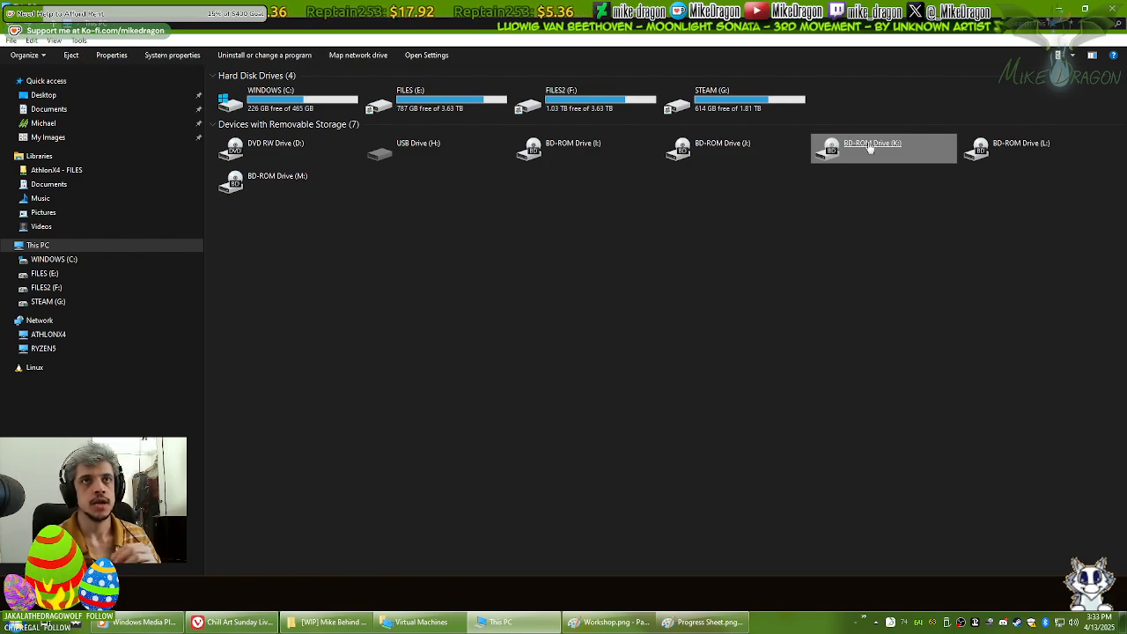
left_click(735, 97)
double_click(735, 97)
scroll(871, 290, "down", 5)
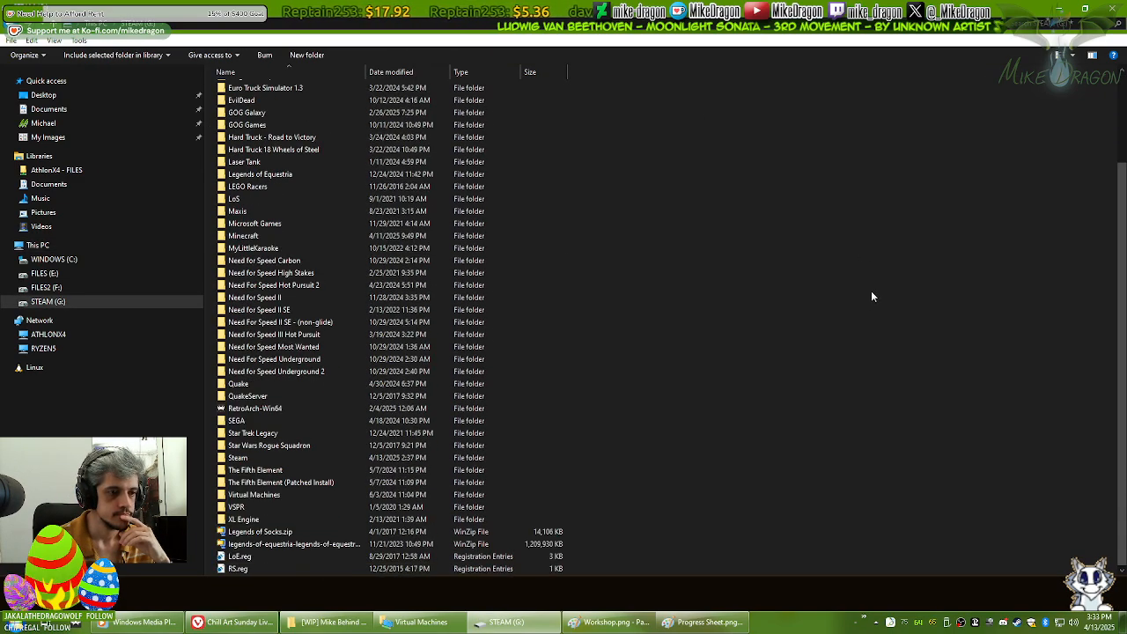
double_click(260, 495)
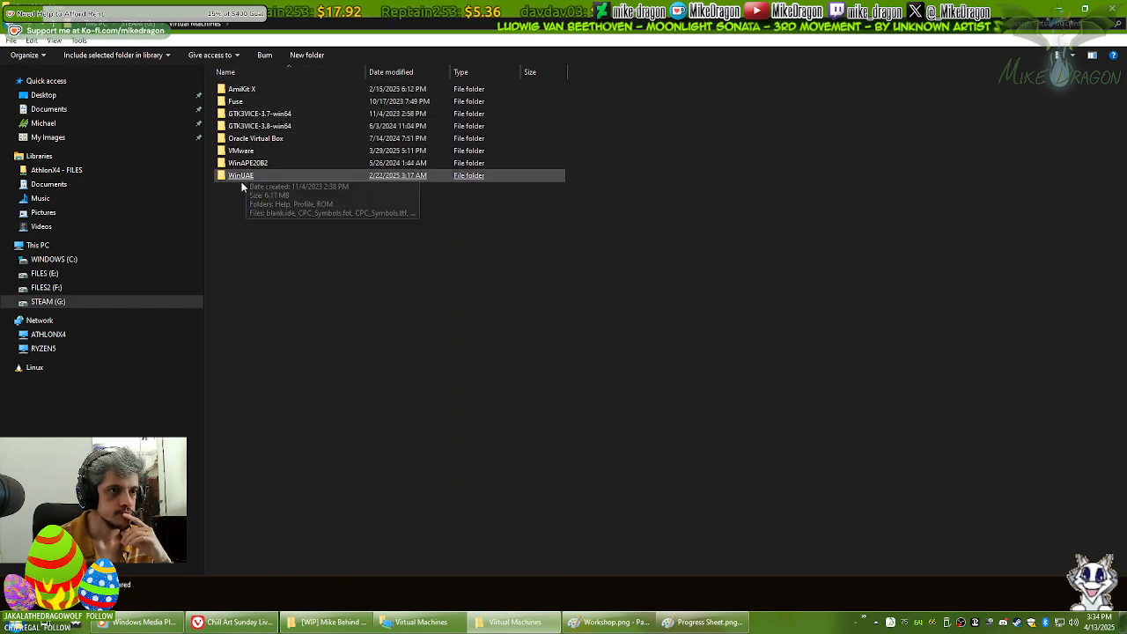
double_click(250, 153)
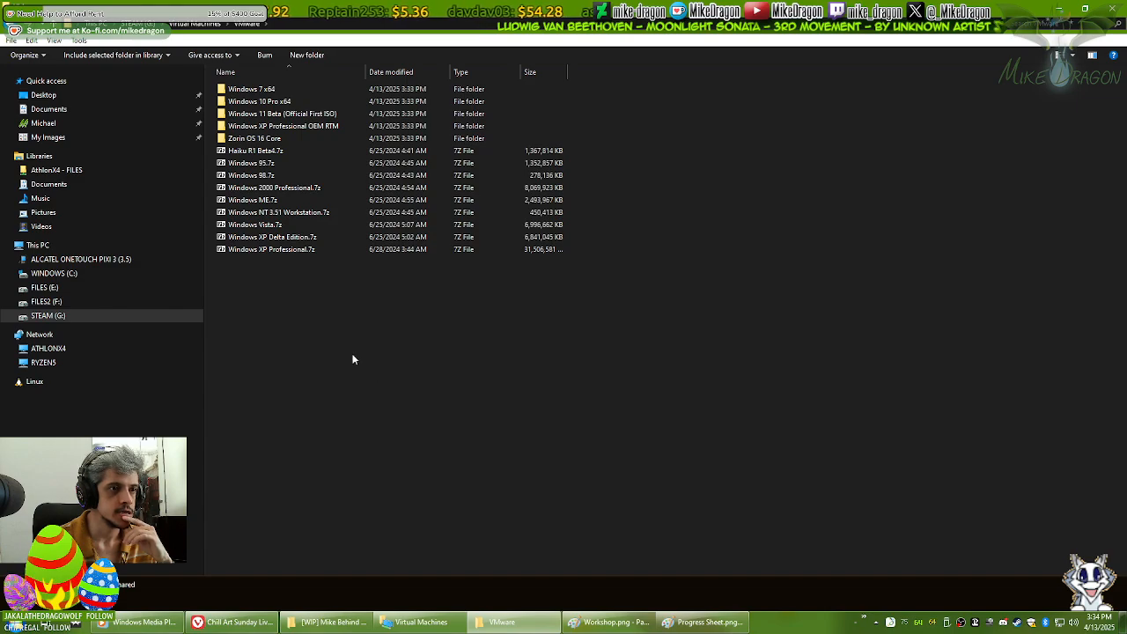
Step: Extract the Windows 2000 Professional folder from its 7z archive into the VMware folder, and switch to Workshop.png in Paint while it runs
double_click(297, 188)
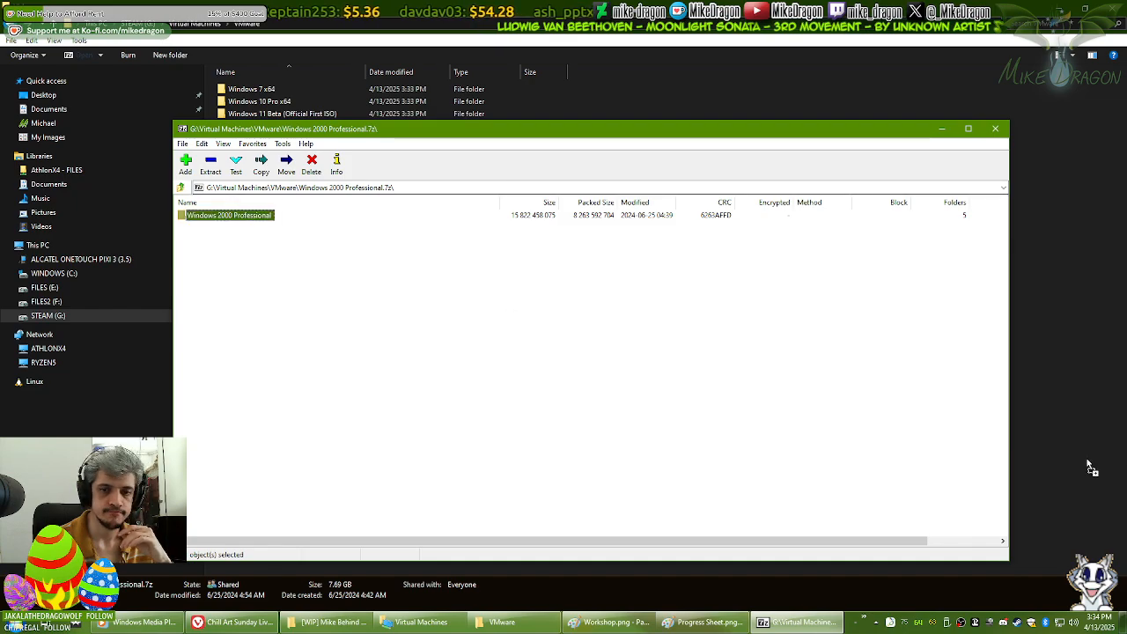
left_click_drag(1088, 461, 1085, 459)
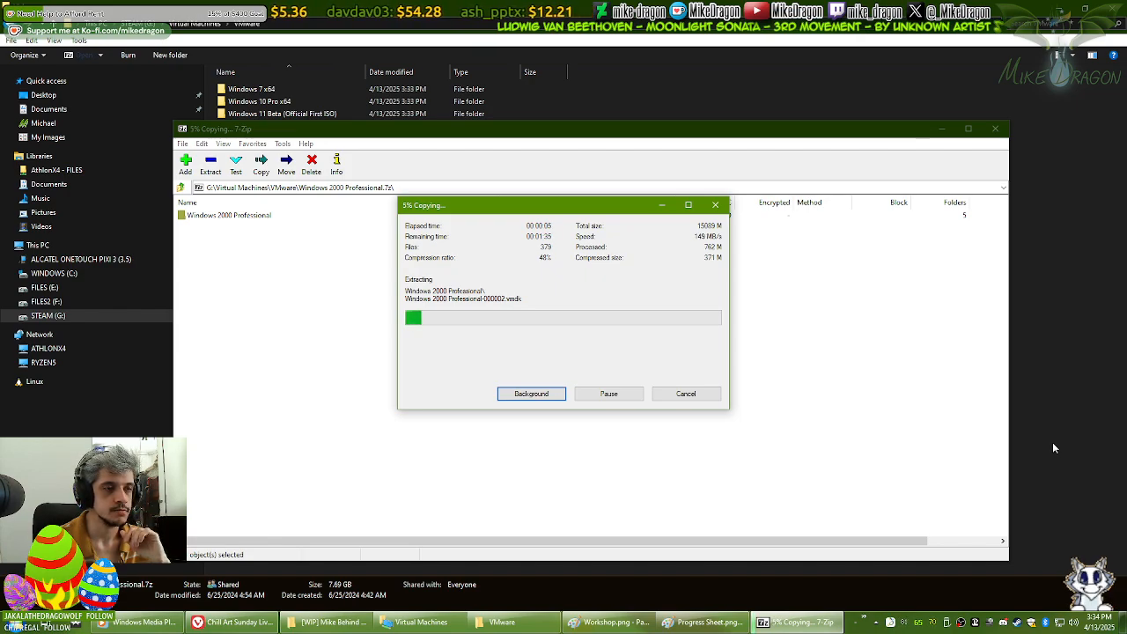
left_click(684, 49)
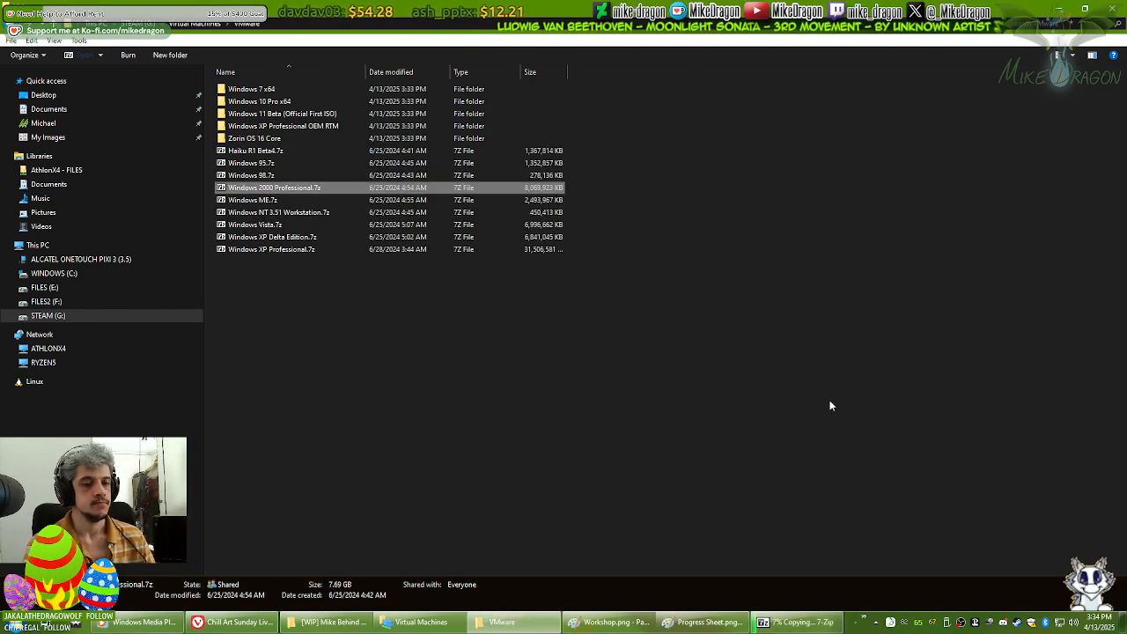
left_click(798, 621)
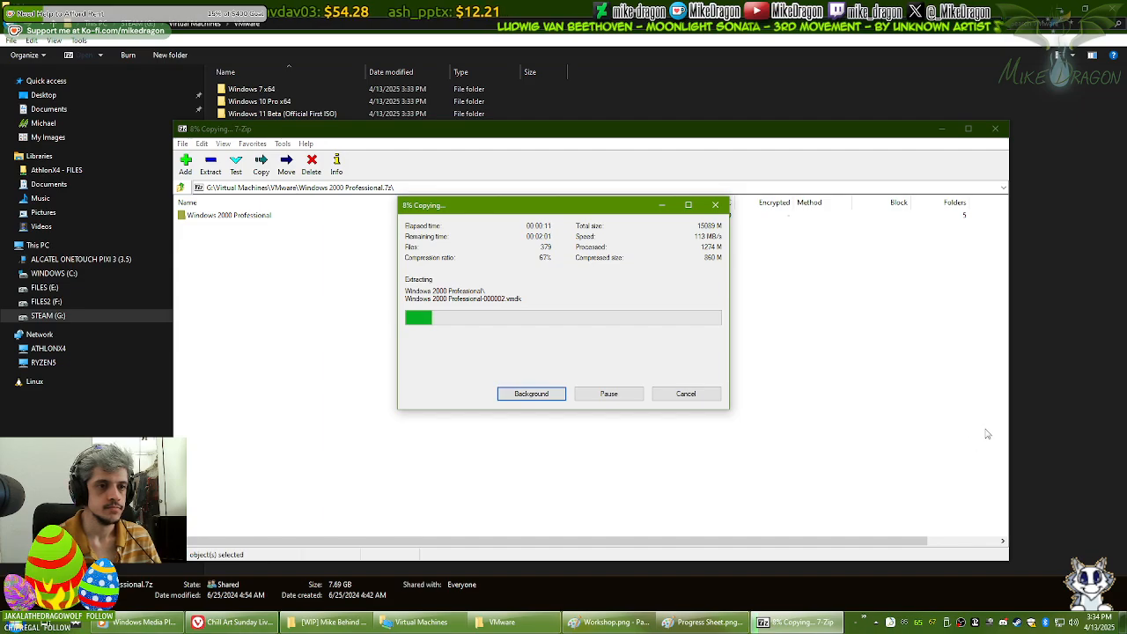
left_click(637, 622)
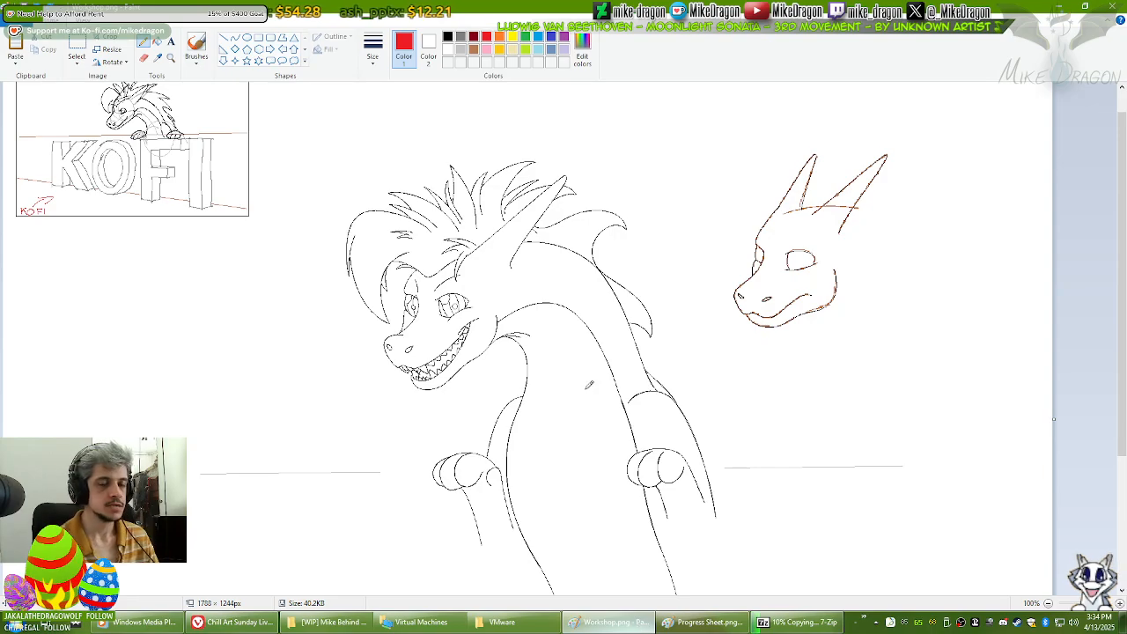
Step: Widen the Workshop.png canvas to 1990 px, adding blank space beside the small dragon head sketch
mouse_move(1119, 282)
left_mouse_down()
mouse_move(1092, 377)
mouse_move(1061, 406)
left_mouse_up()
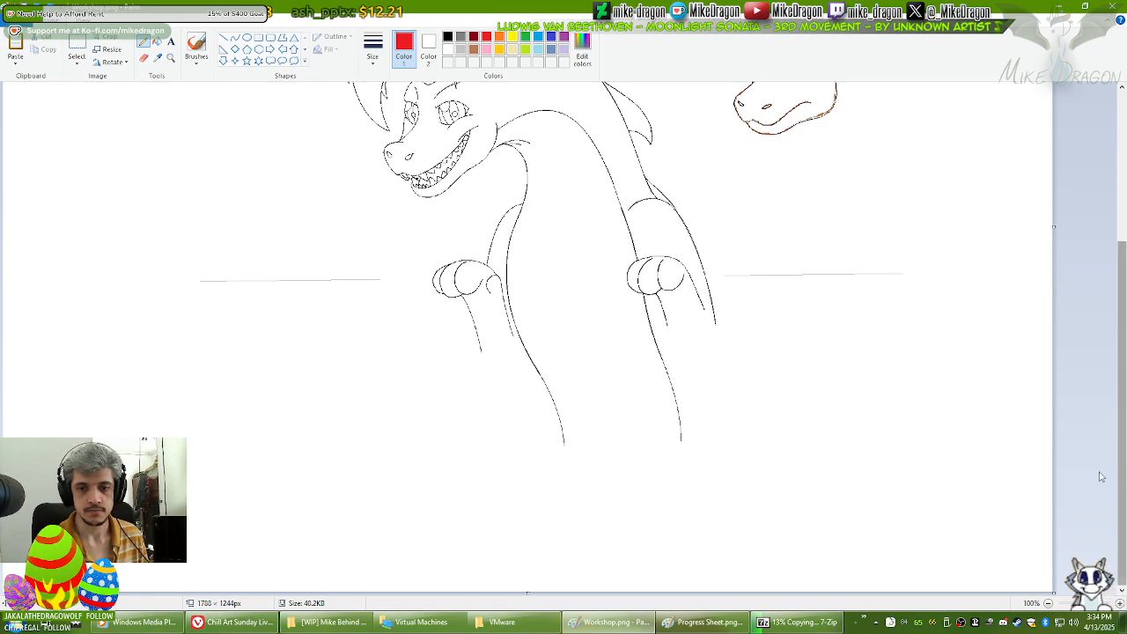
left_click(1048, 603)
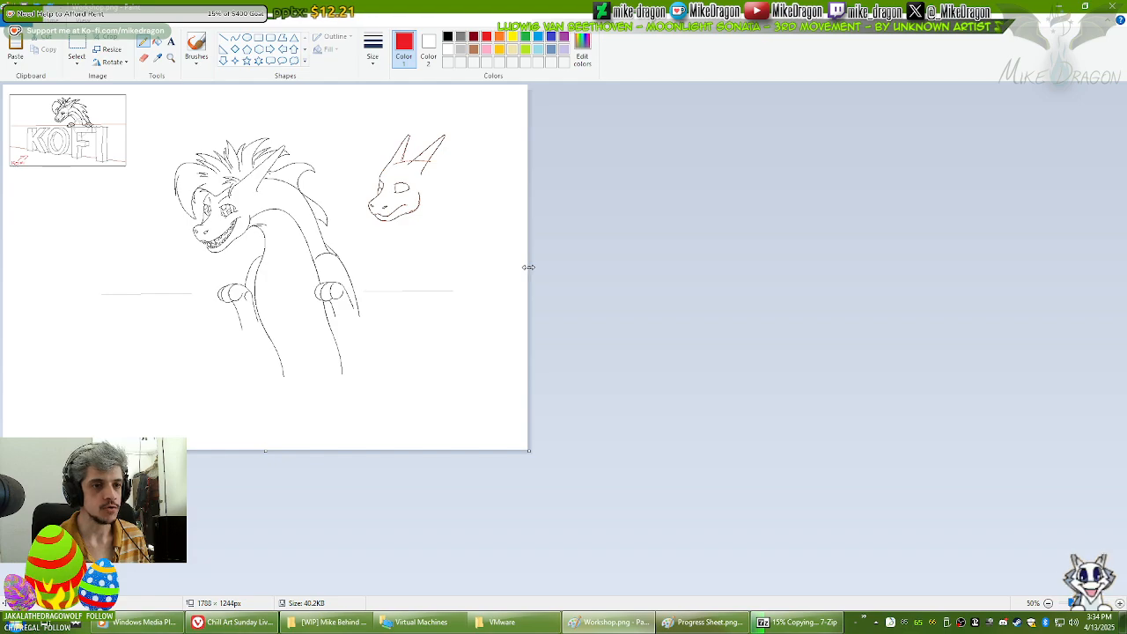
left_click_drag(529, 267, 588, 266)
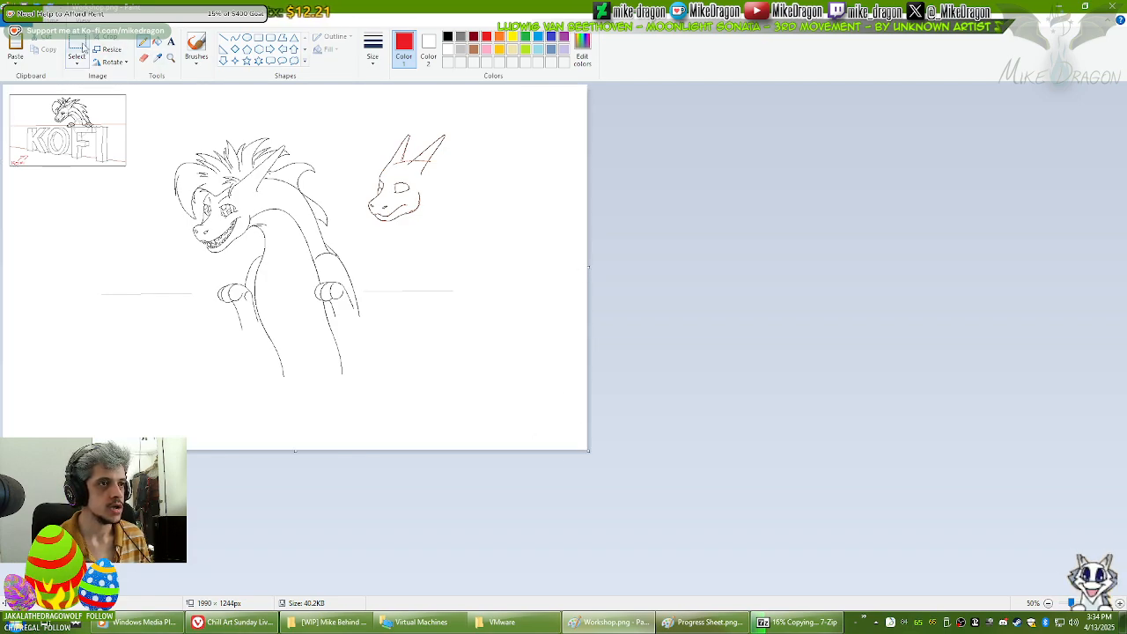
Step: Draw a straight red guide line through both of the dragon's paws, following the existing thin line and spanning the full canvas width
left_click(76, 51)
left_click(223, 38)
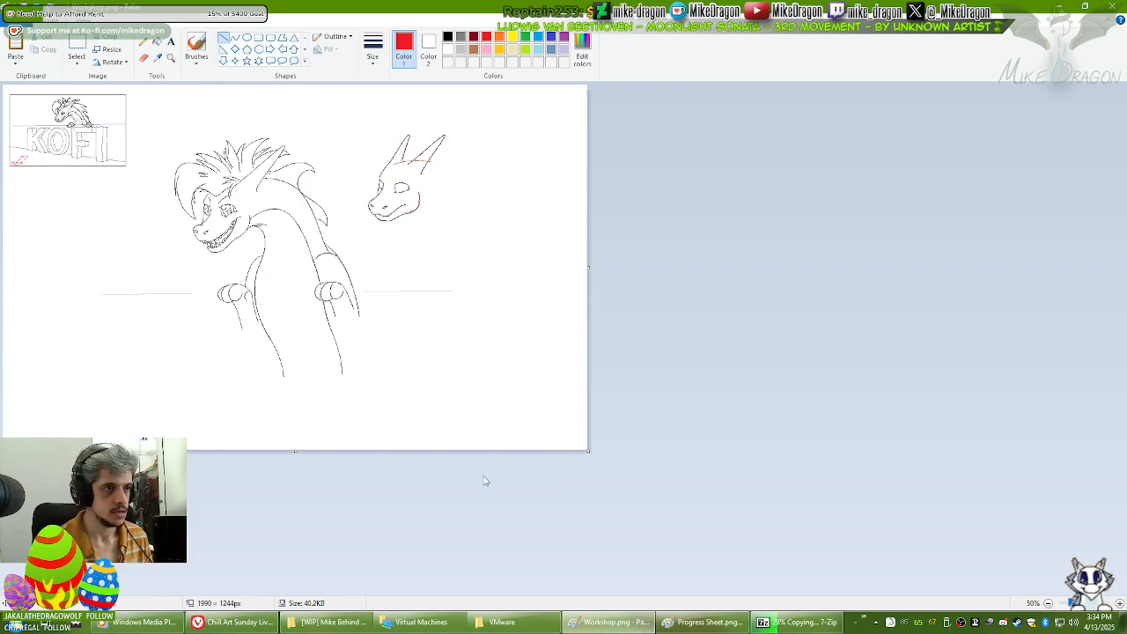
left_click(171, 57)
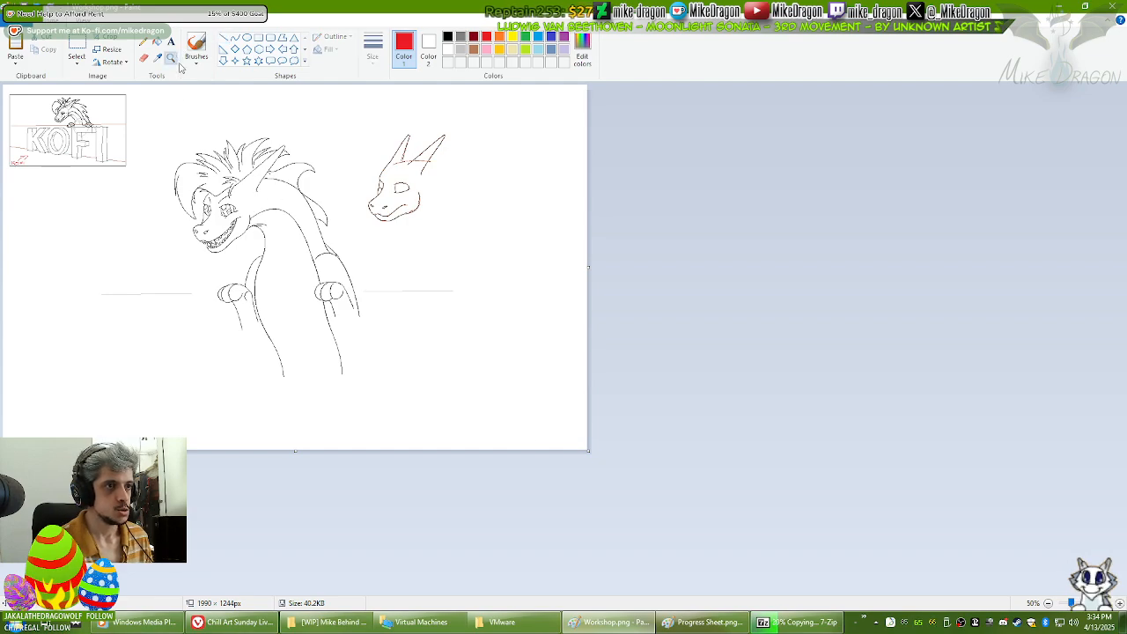
left_click(369, 345)
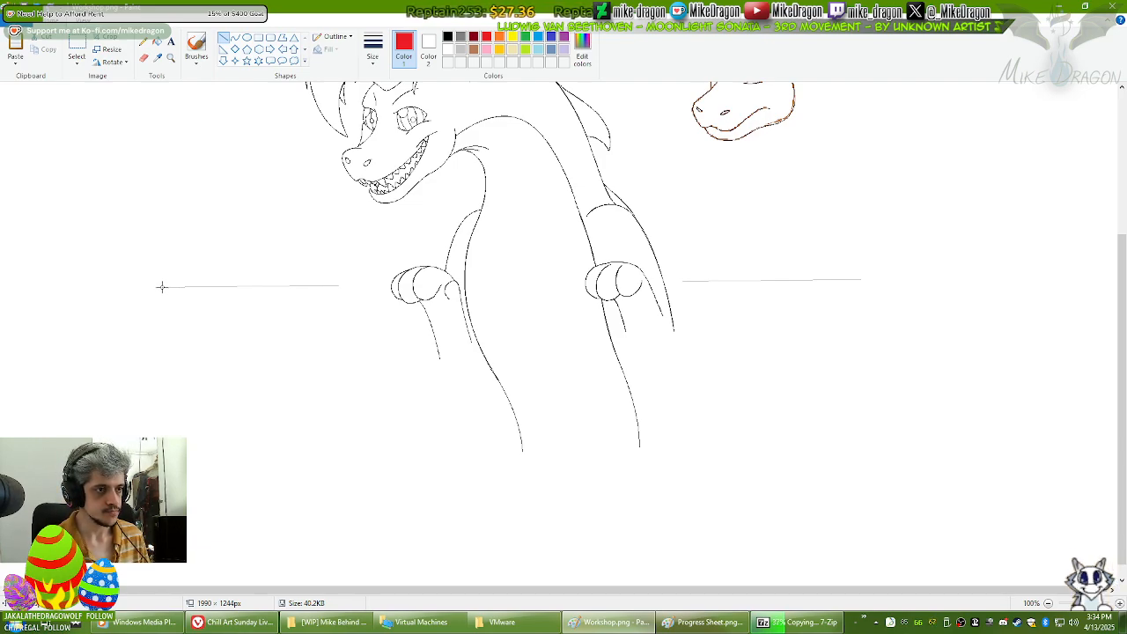
left_click_drag(161, 287, 1115, 276)
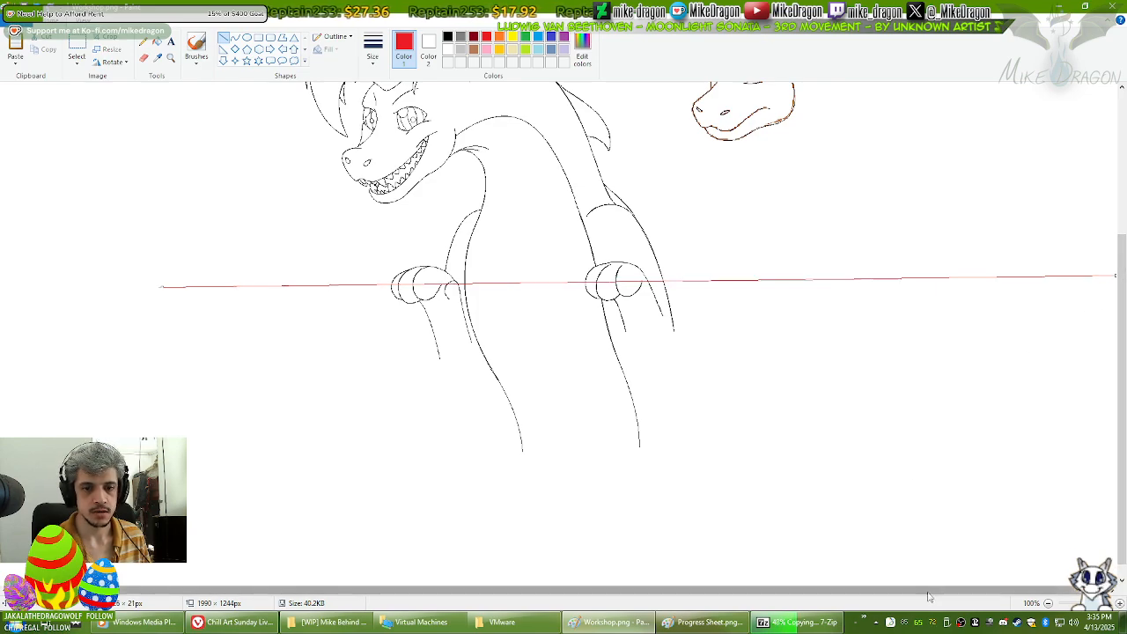
left_click_drag(927, 591, 956, 589)
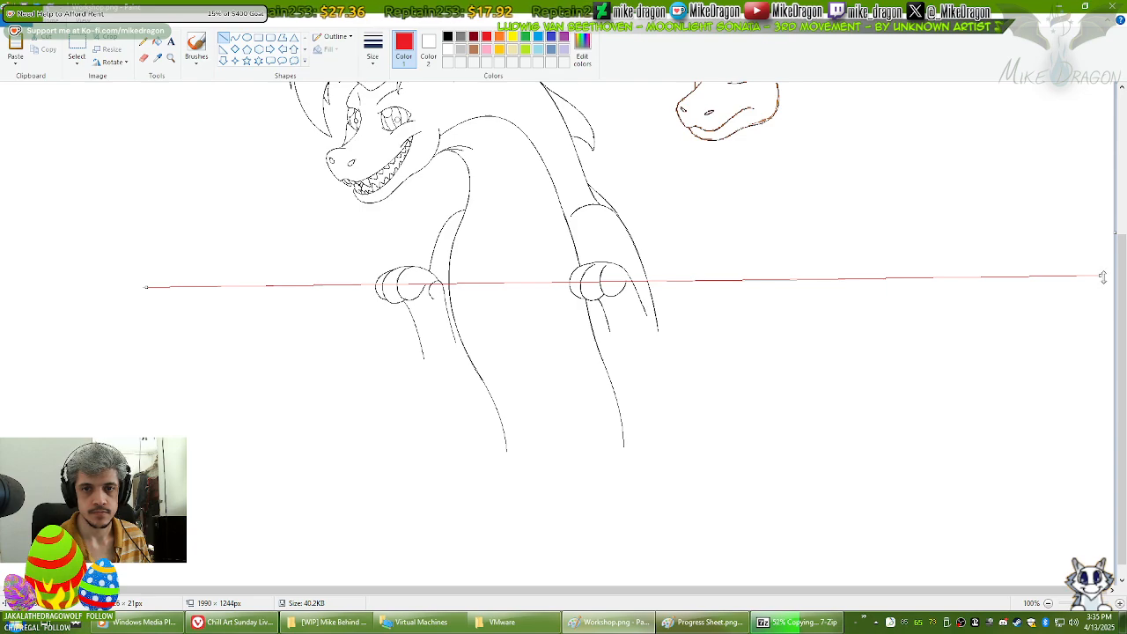
left_click_drag(1103, 276, 1112, 276)
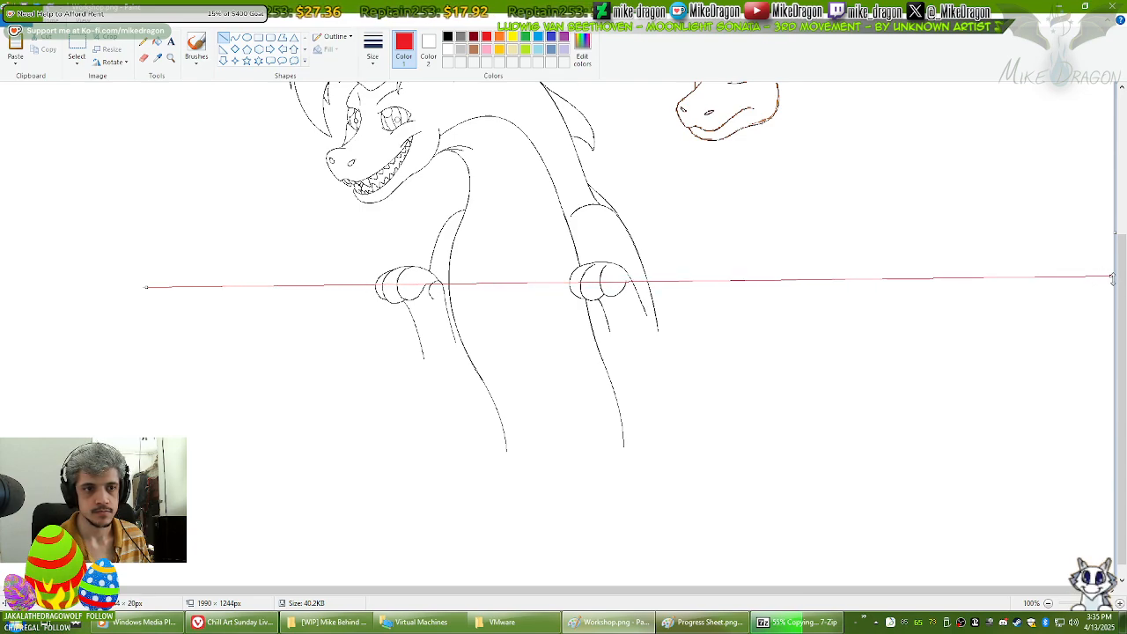
left_click_drag(174, 591, 132, 588)
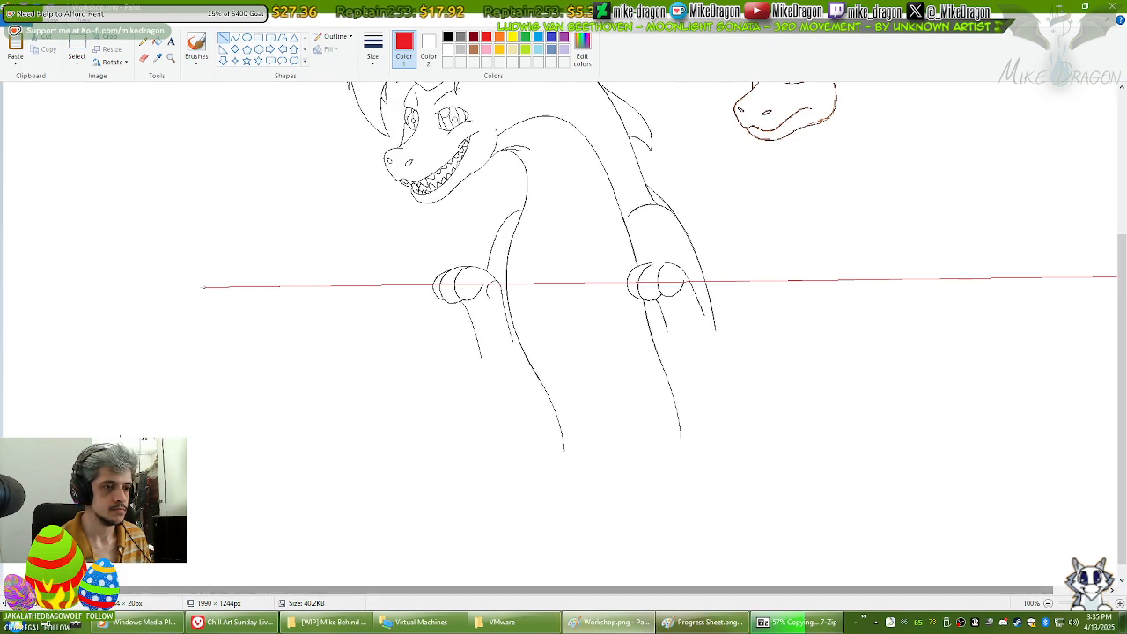
left_click_drag(204, 289, 9, 289)
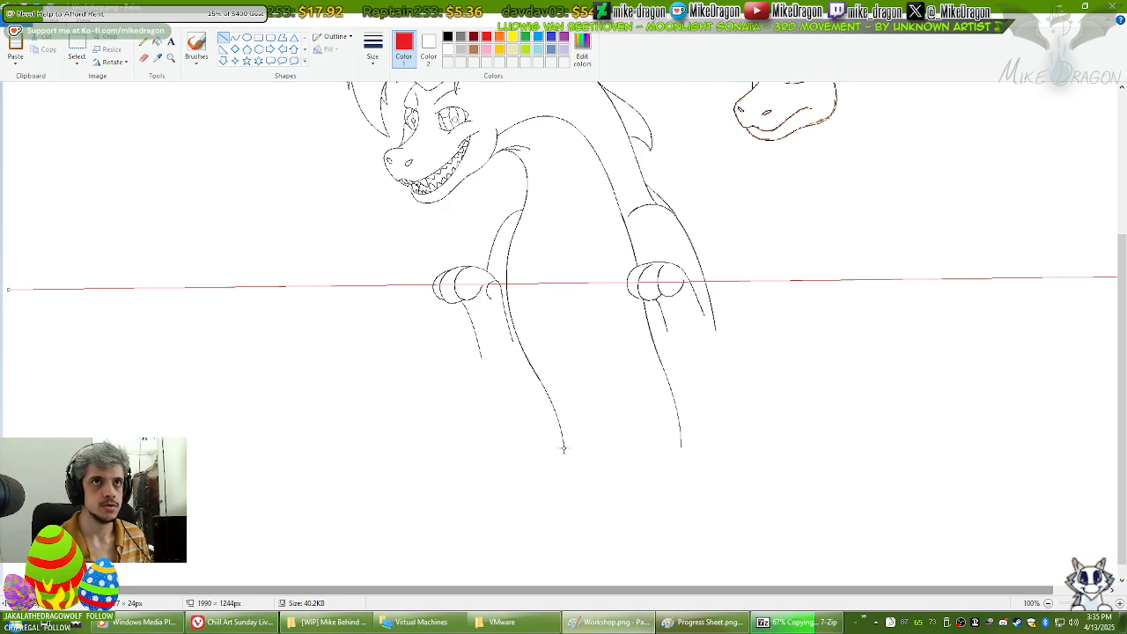
Step: Draw a second red guide line across the canvas below the dragon's body, sloping gently downward from the left edge to the right edge
scroll(563, 448, "down", 2)
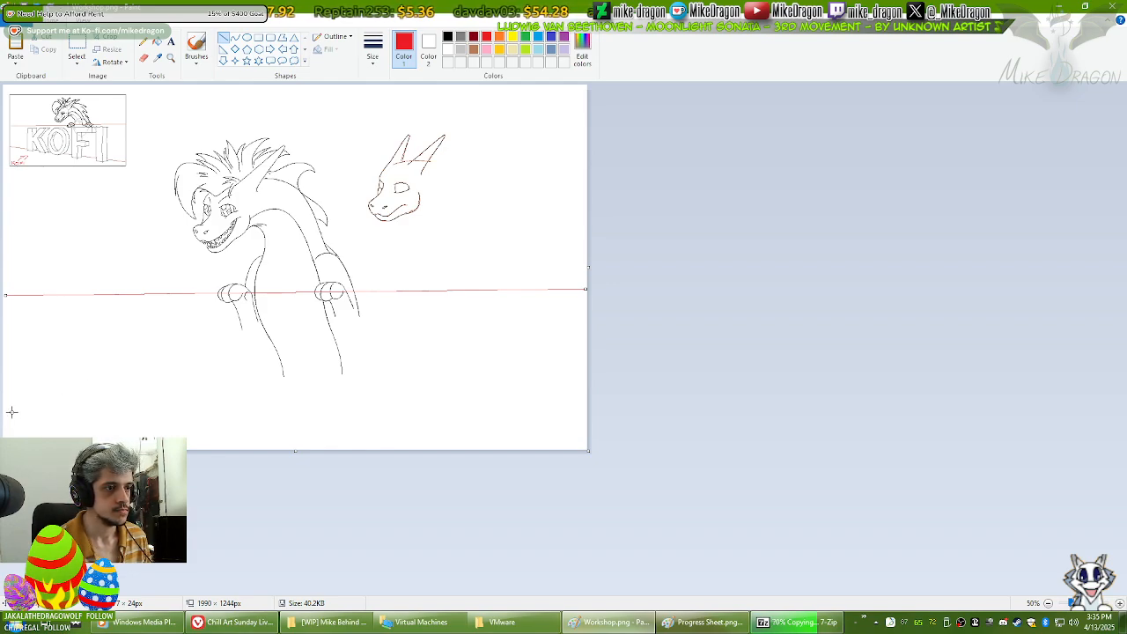
left_click_drag(7, 408, 608, 414)
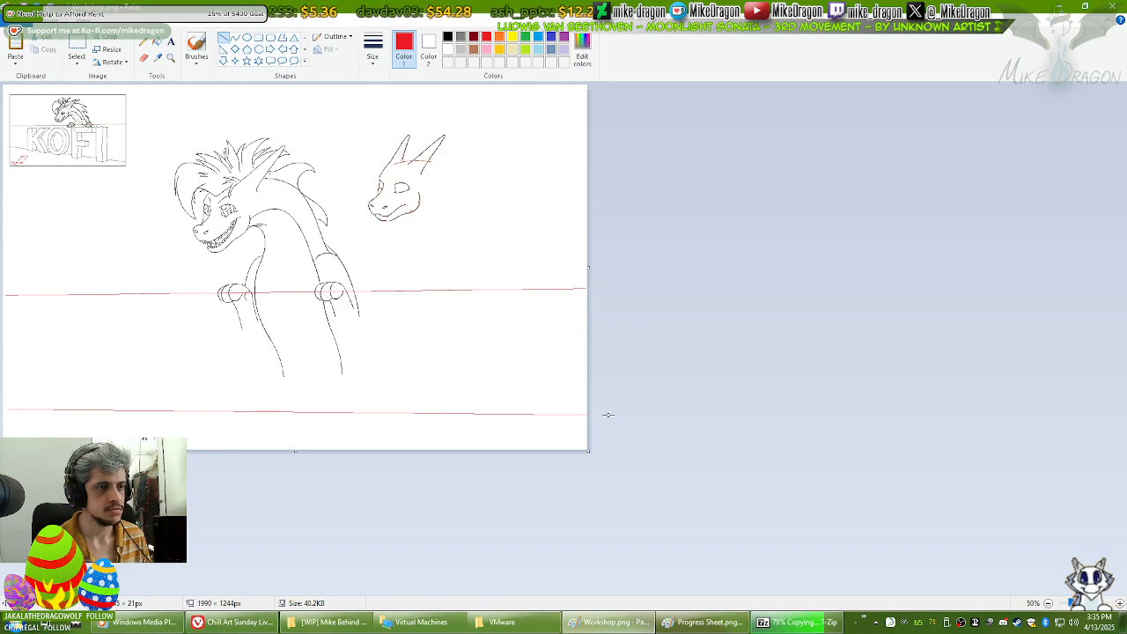
left_click_drag(608, 414, 609, 411)
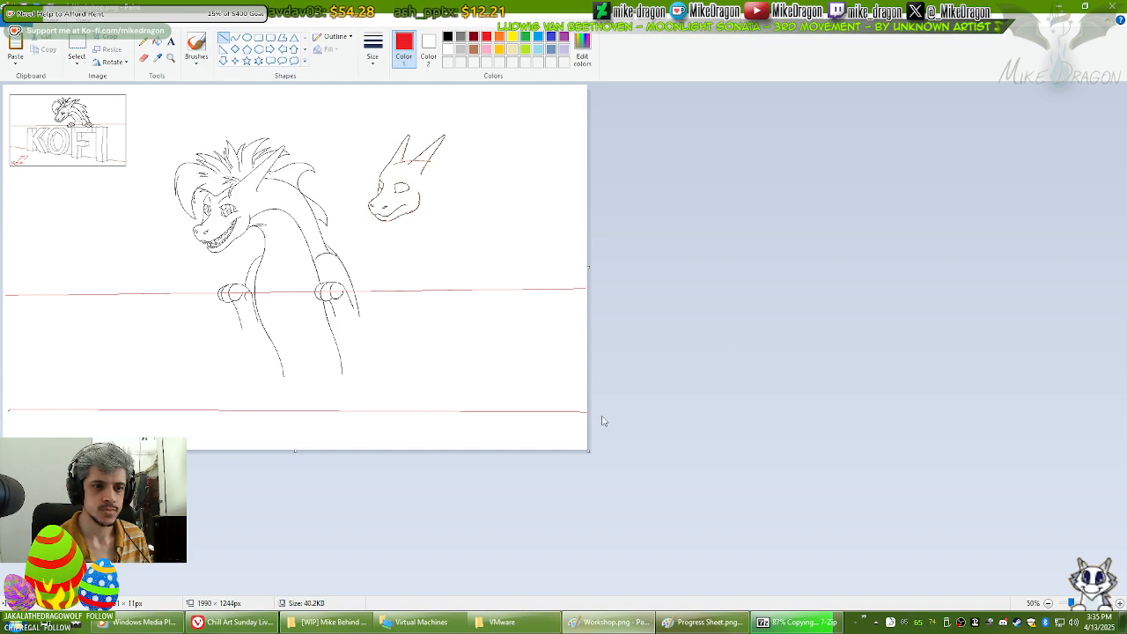
left_click_drag(581, 410, 623, 439)
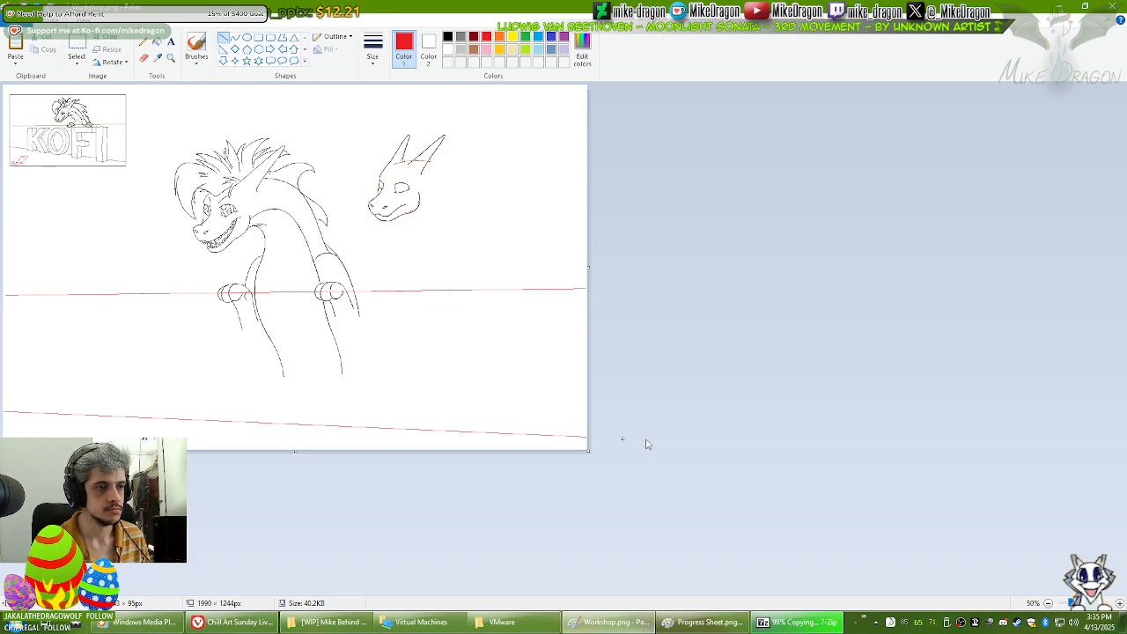
Step: Set the drawing colour to light blue, returning to Workshop.png from the file copy window, and ready the Pencil
left_click(143, 42)
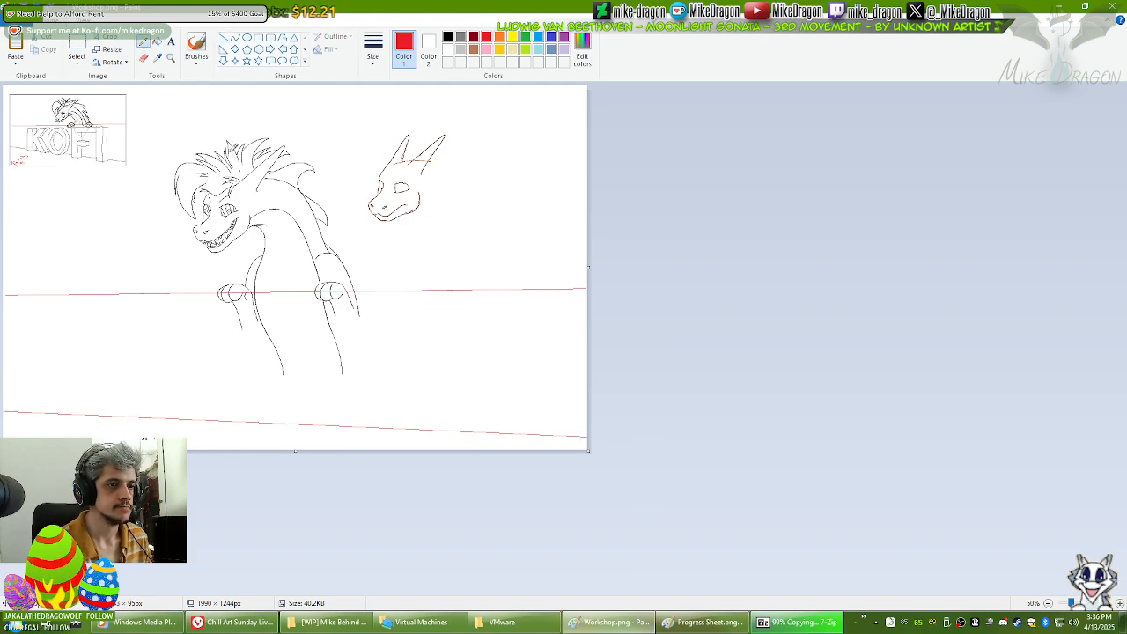
left_click(538, 36)
left_click(171, 58)
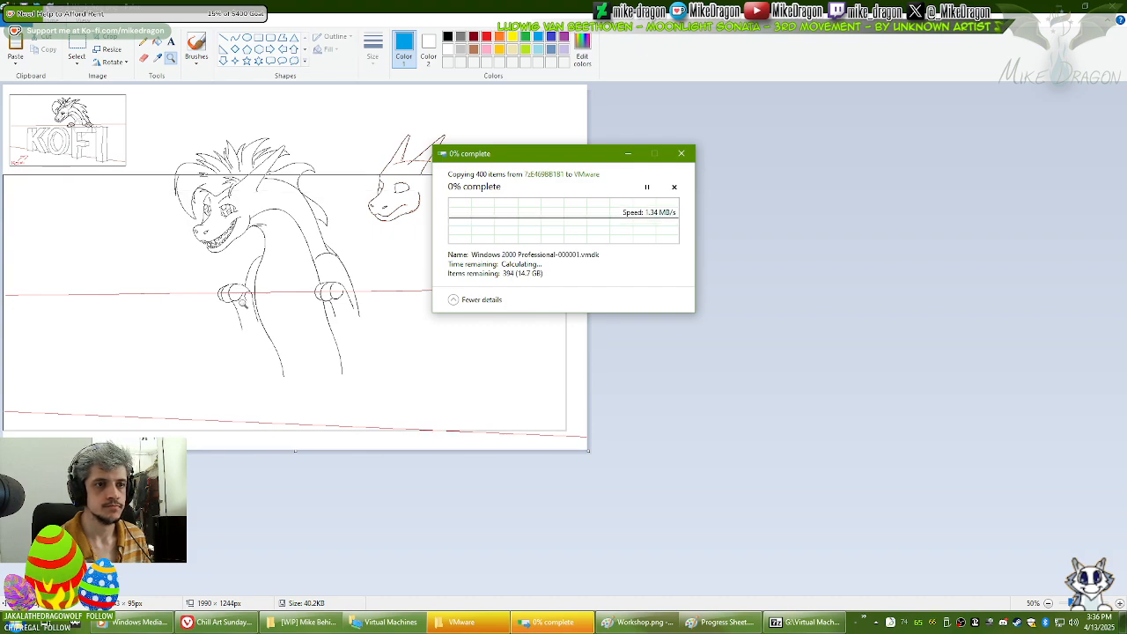
left_click(709, 57)
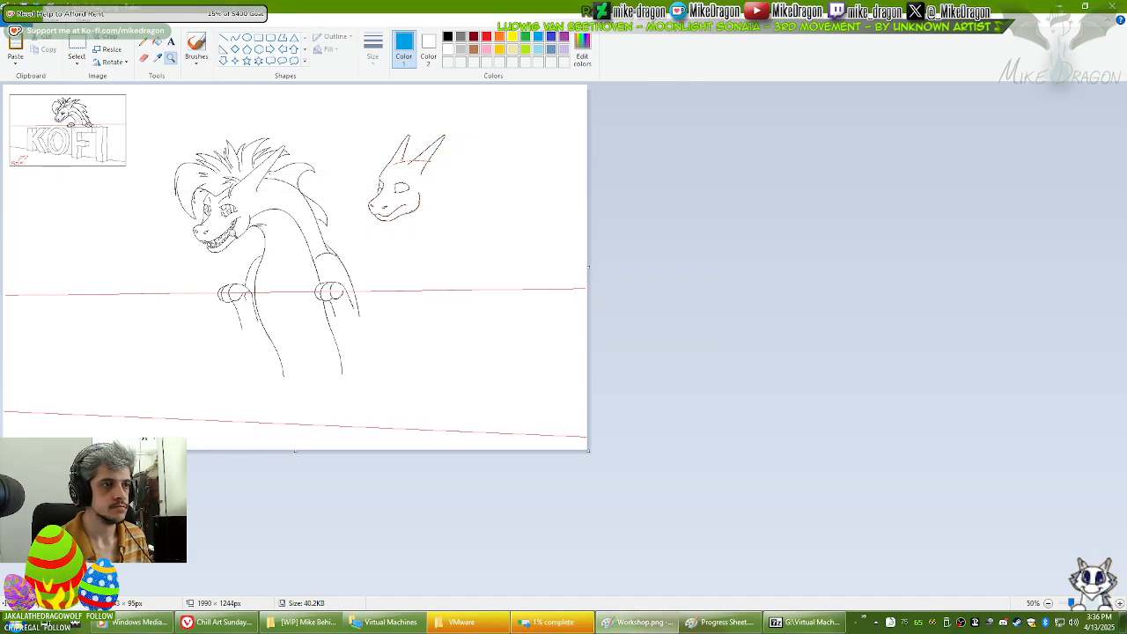
left_click(143, 42)
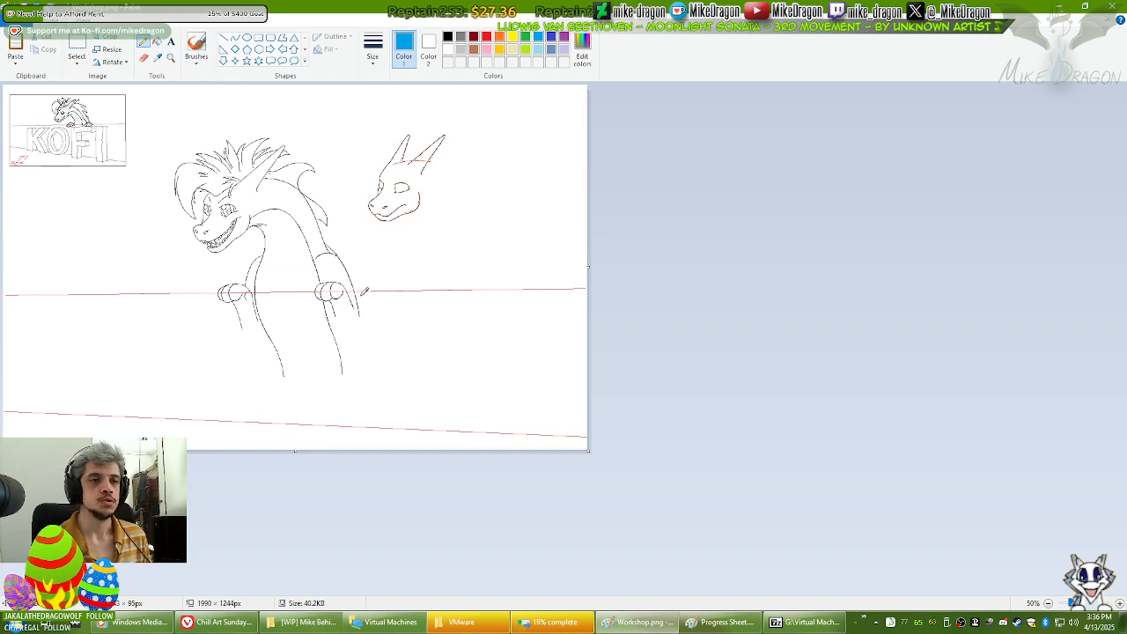
Step: Check the copy progress of the Windows 2000 virtual machine files and the 7-Zip window, and return to Workshop.png
left_click(563, 623)
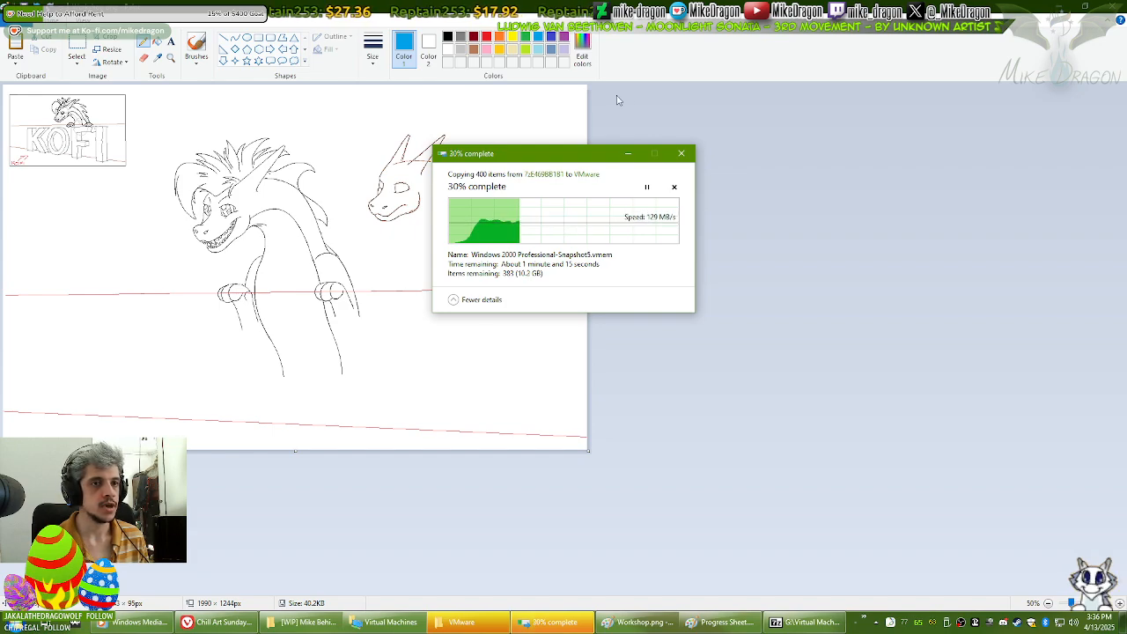
left_click(673, 74)
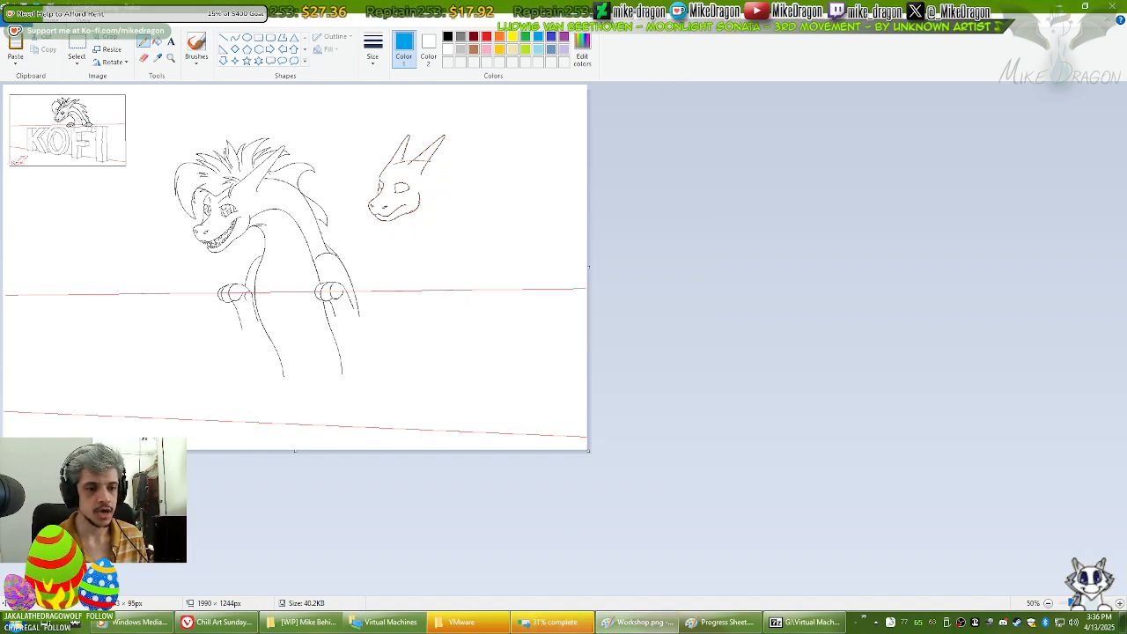
left_click(572, 629)
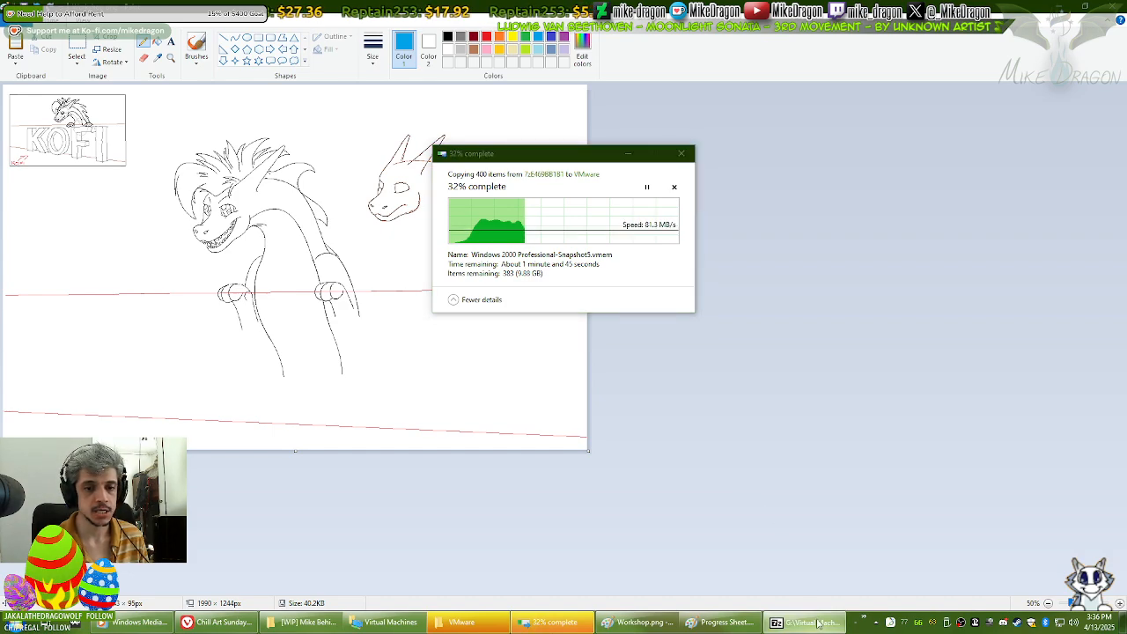
left_click(818, 623)
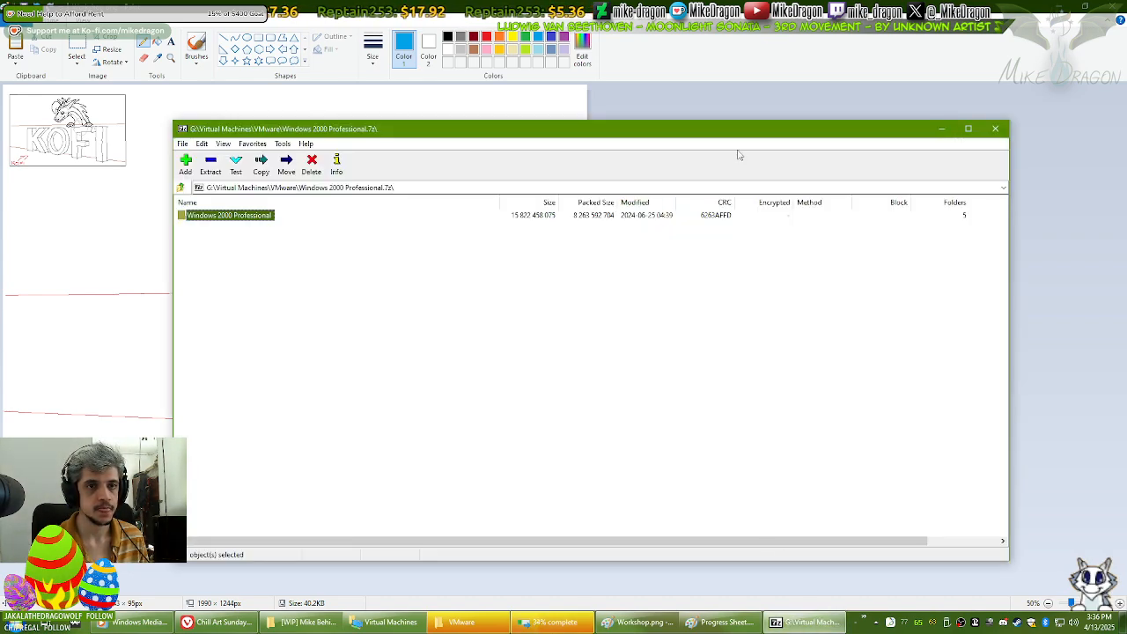
left_click(742, 75)
left_click(554, 622)
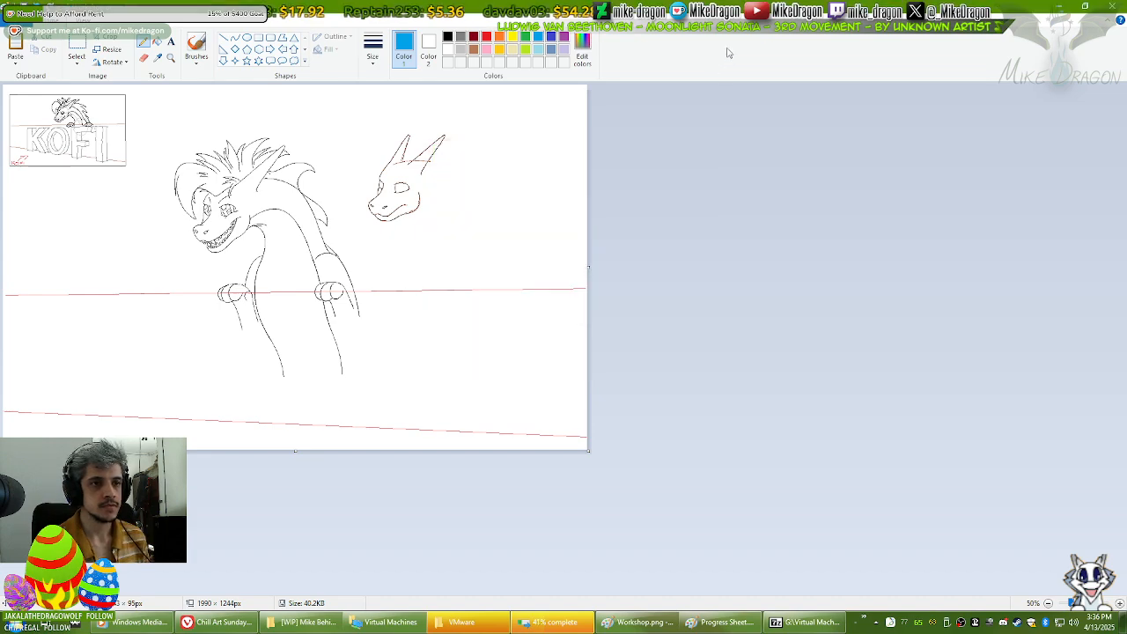
left_click(680, 324)
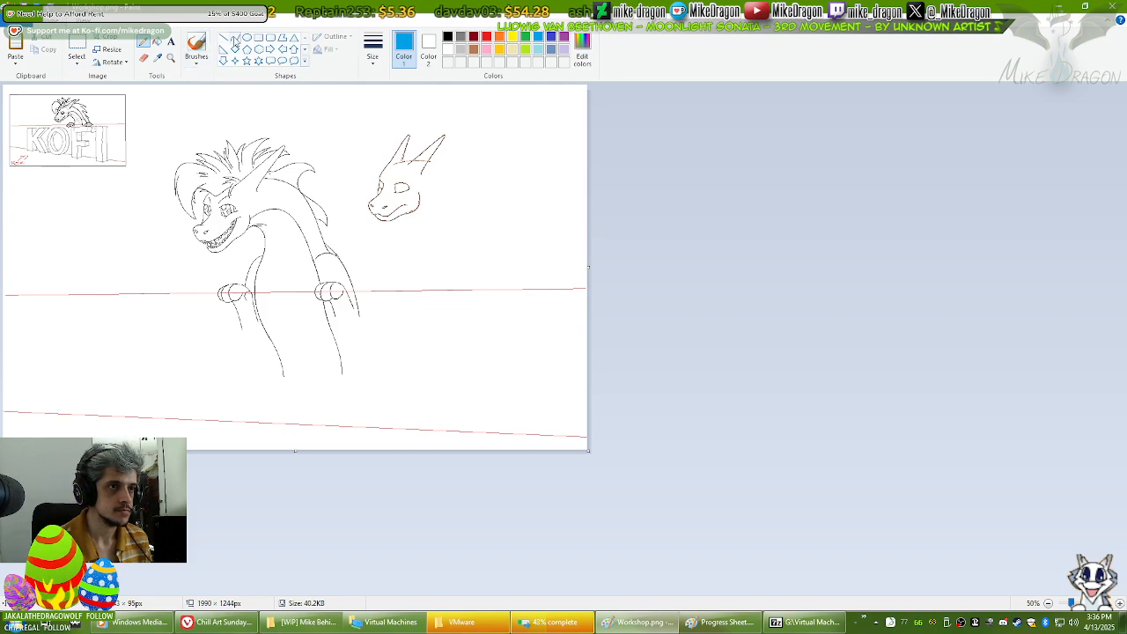
Step: Draw the letter K's vertical stem between the two red guide lines and its upper diagonal arm with straight light blue lines
left_click(224, 40)
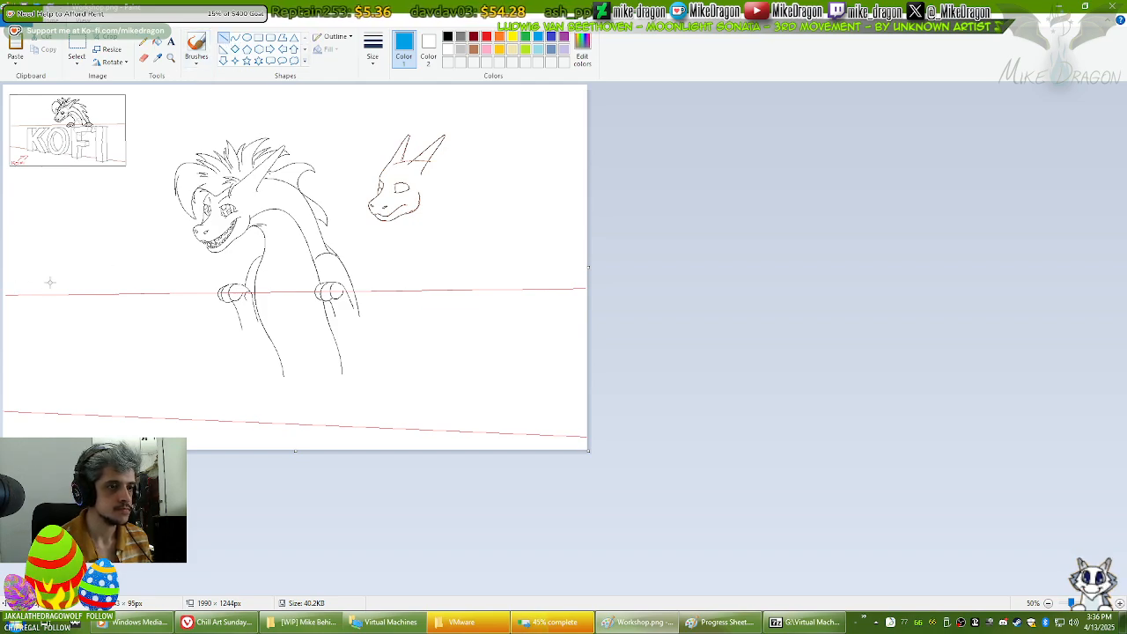
left_click(171, 58)
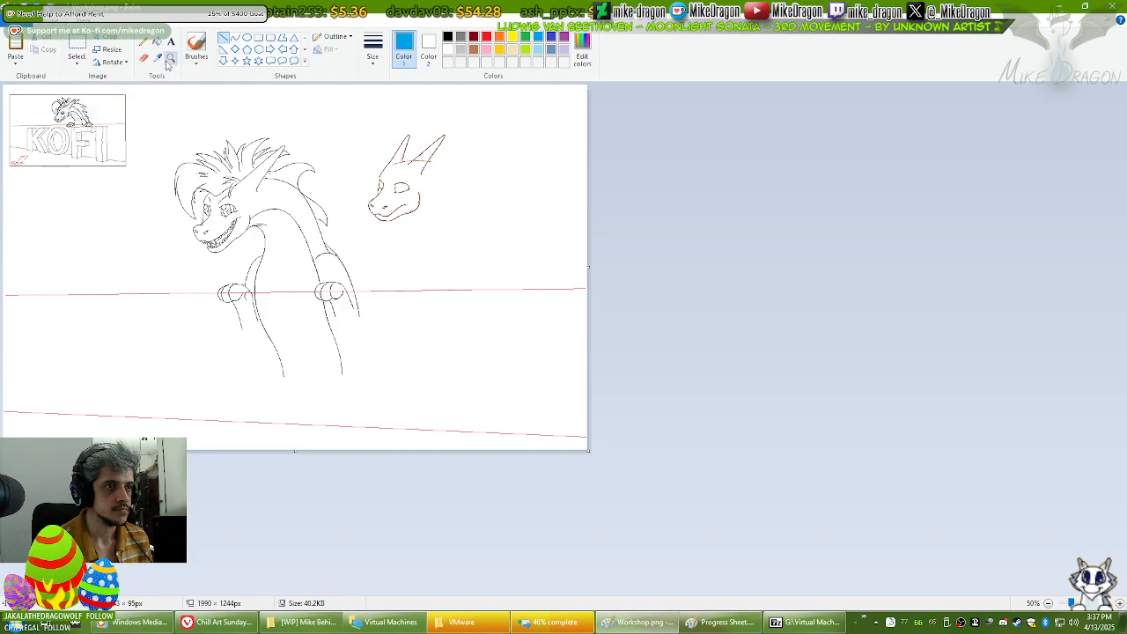
left_click(241, 328)
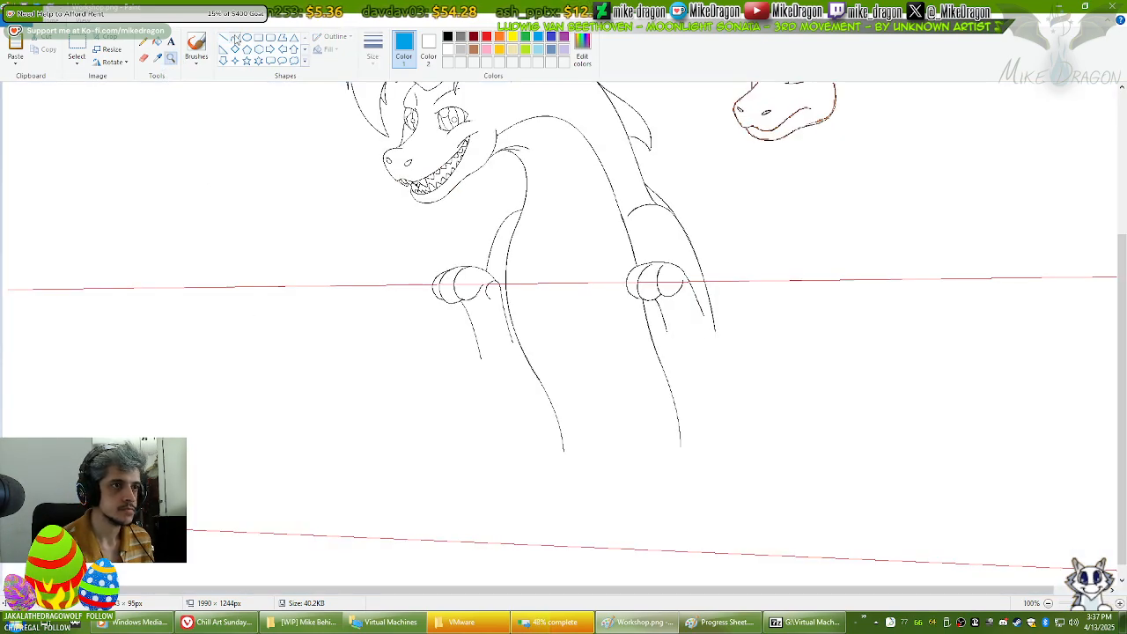
left_click(143, 42)
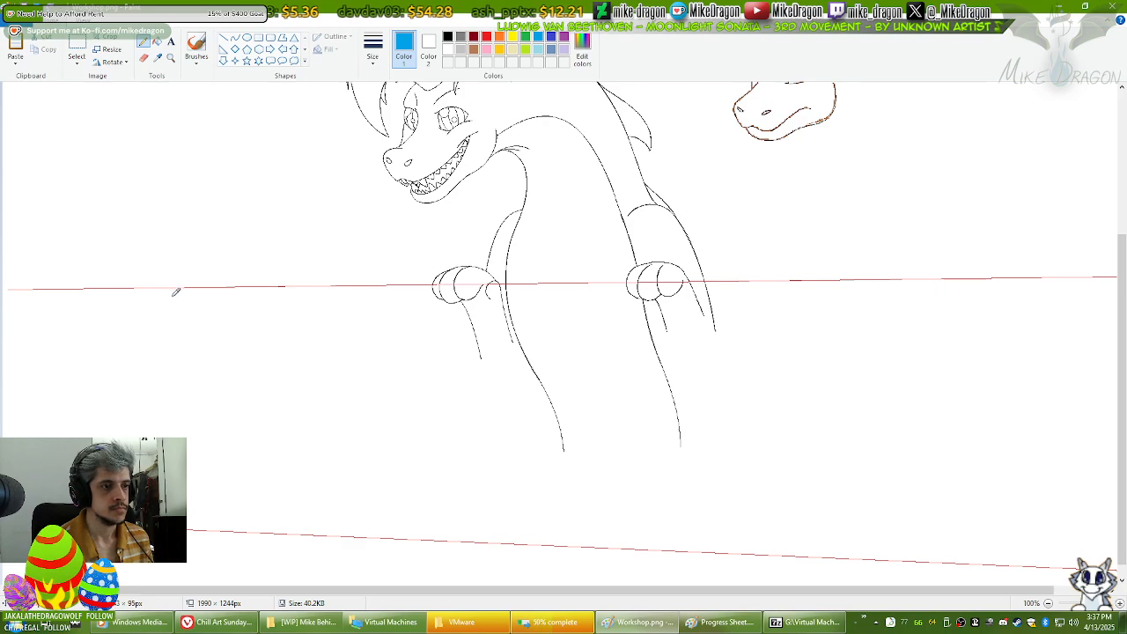
left_click(224, 38)
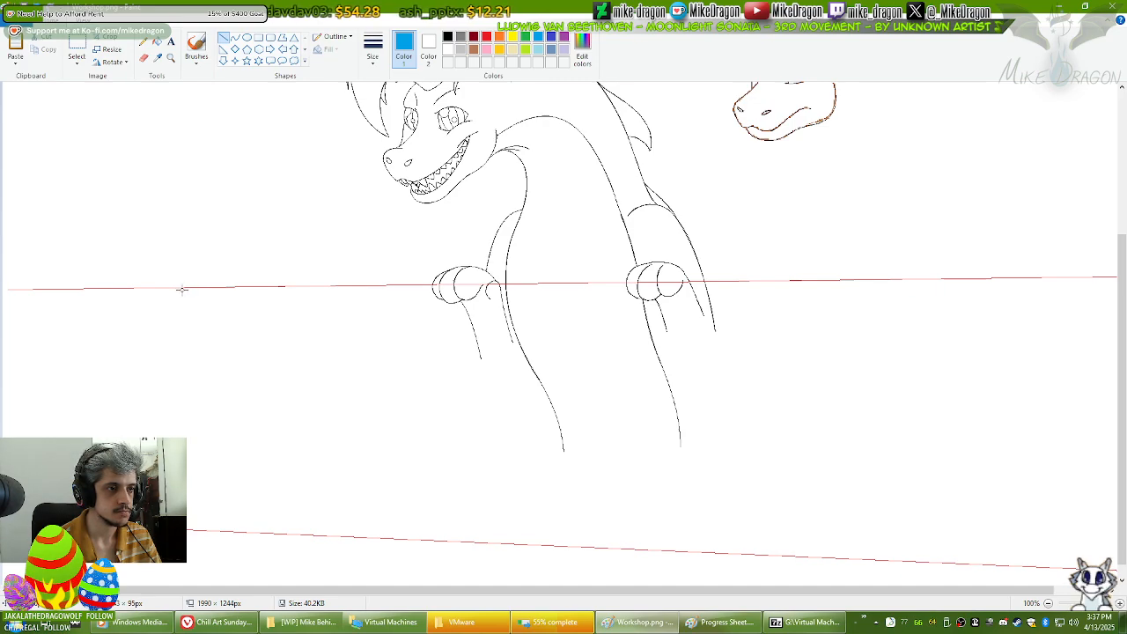
left_click_drag(181, 288, 179, 530)
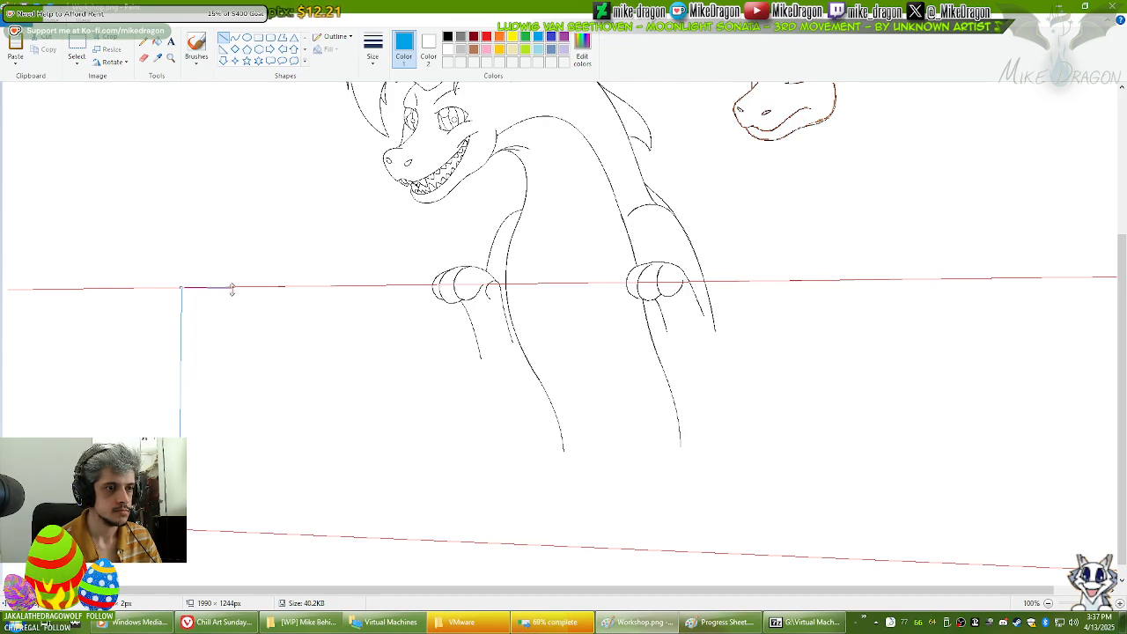
left_click_drag(233, 289, 233, 287)
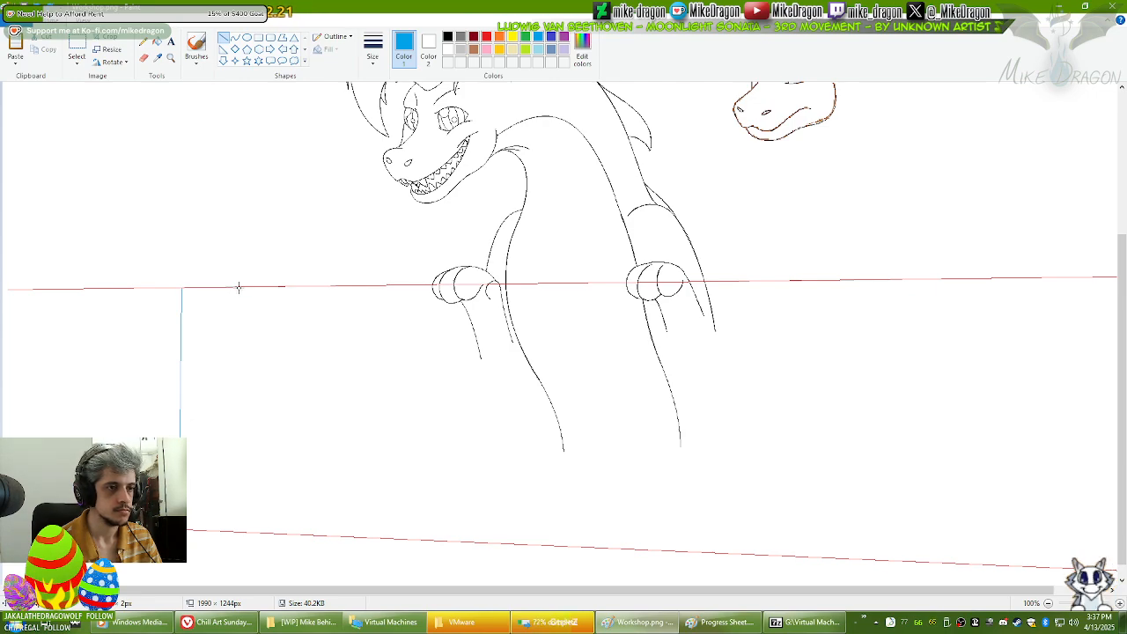
mouse_move(233, 289)
left_mouse_down()
mouse_move(220, 486)
mouse_move(234, 530)
left_mouse_up()
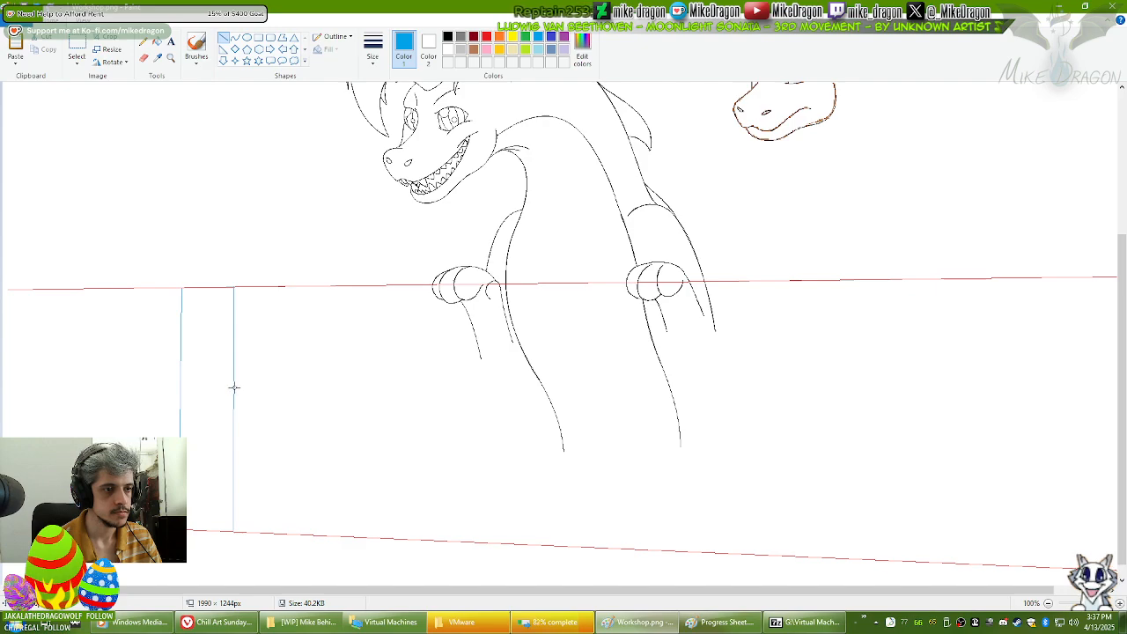
left_click_drag(233, 386, 332, 285)
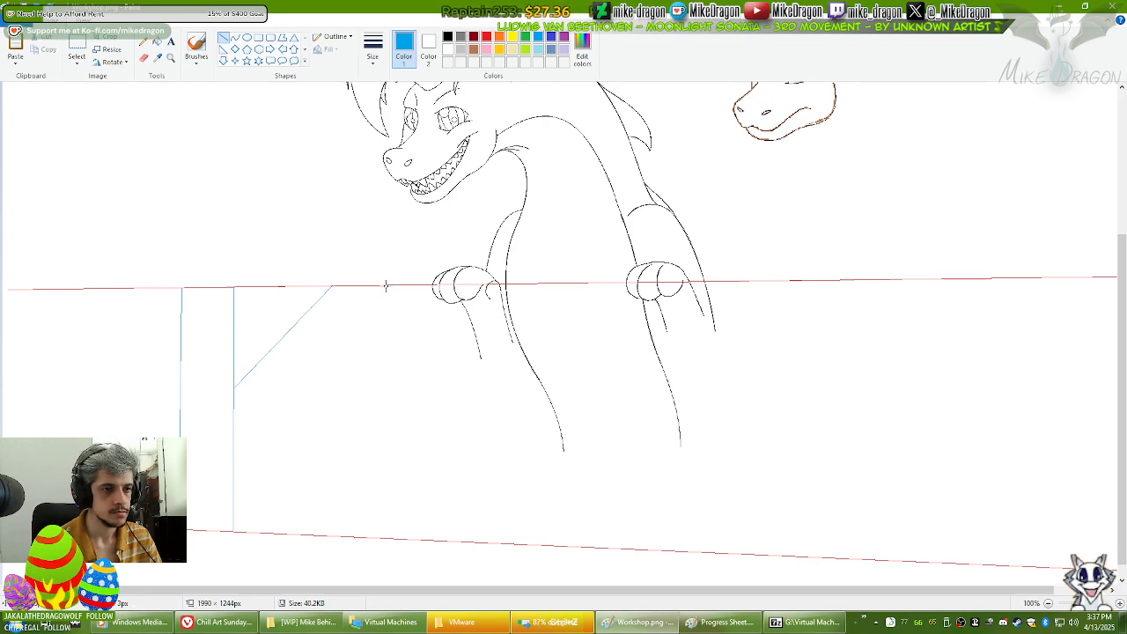
mouse_move(384, 285)
left_mouse_down()
mouse_move(284, 359)
mouse_move(233, 445)
left_mouse_up()
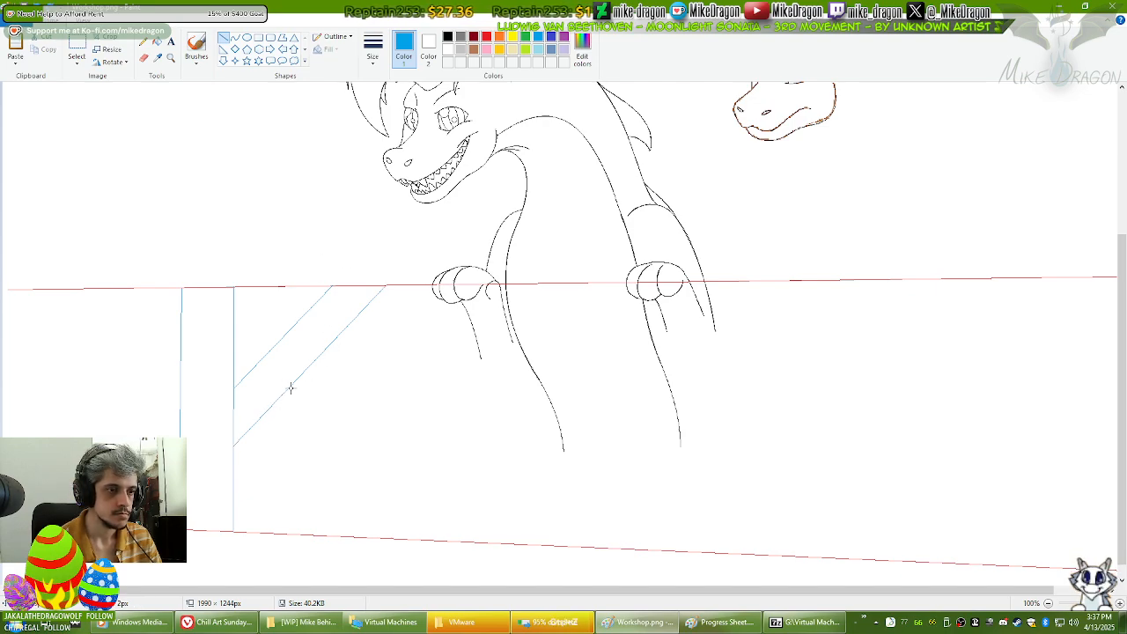
Step: Draw the letter K's lower leg with two straight light blue lines from the diagonal arm down to the lower red guide line
left_click_drag(287, 389, 377, 537)
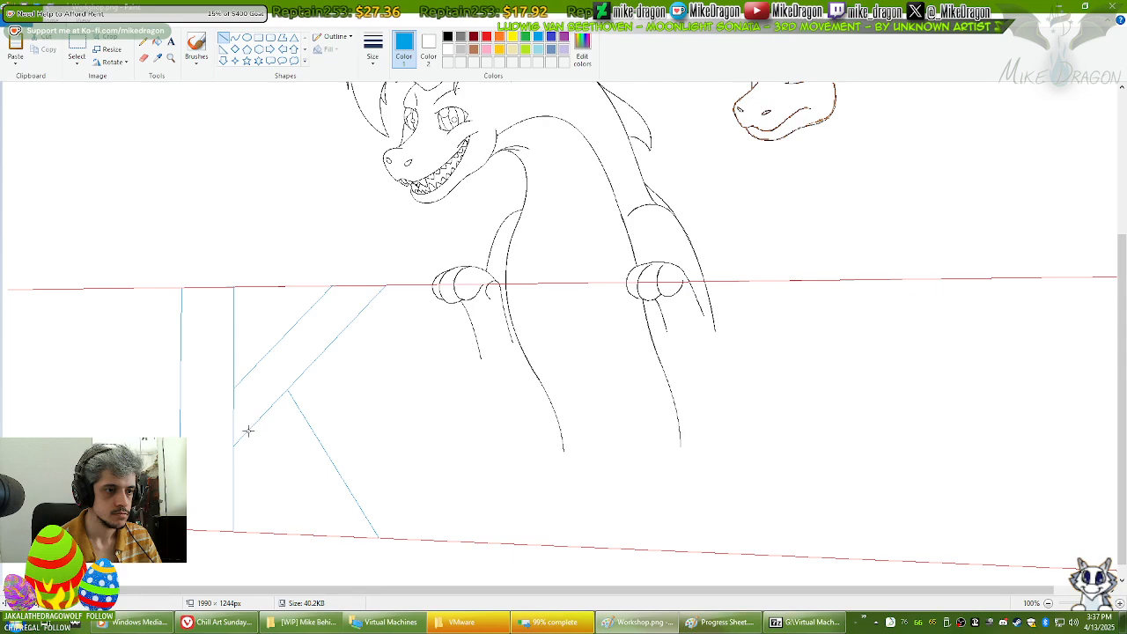
left_click_drag(249, 428, 304, 529)
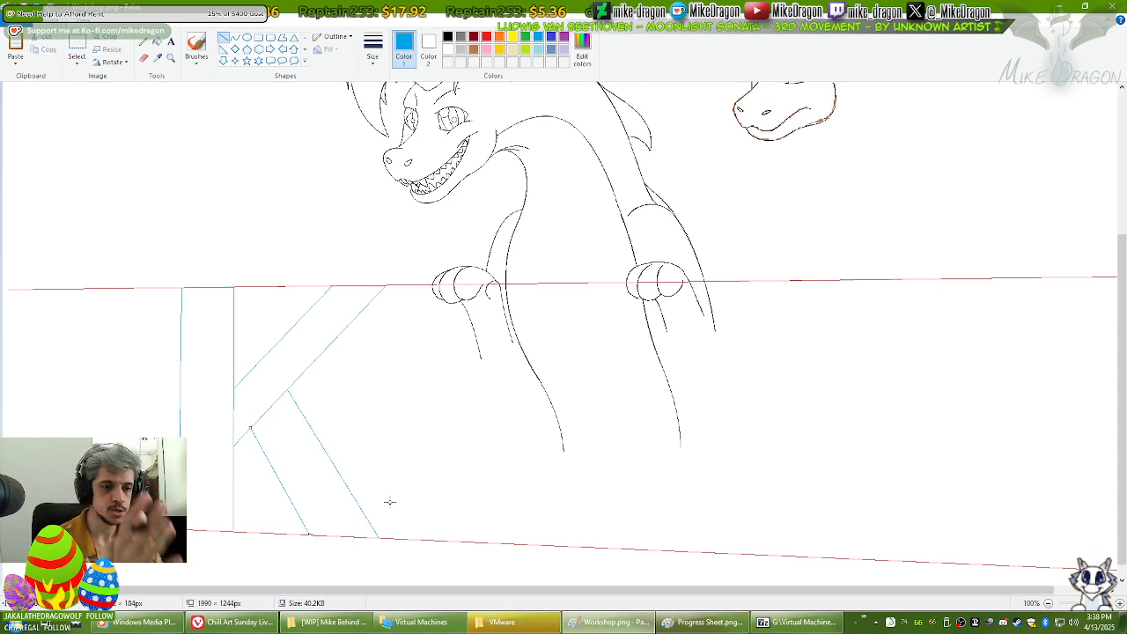
Step: Launch VMware Workstation Pro from the Virtual Machines folder and close the Windows 2000 Professional archive in 7-Zip
left_click(498, 621)
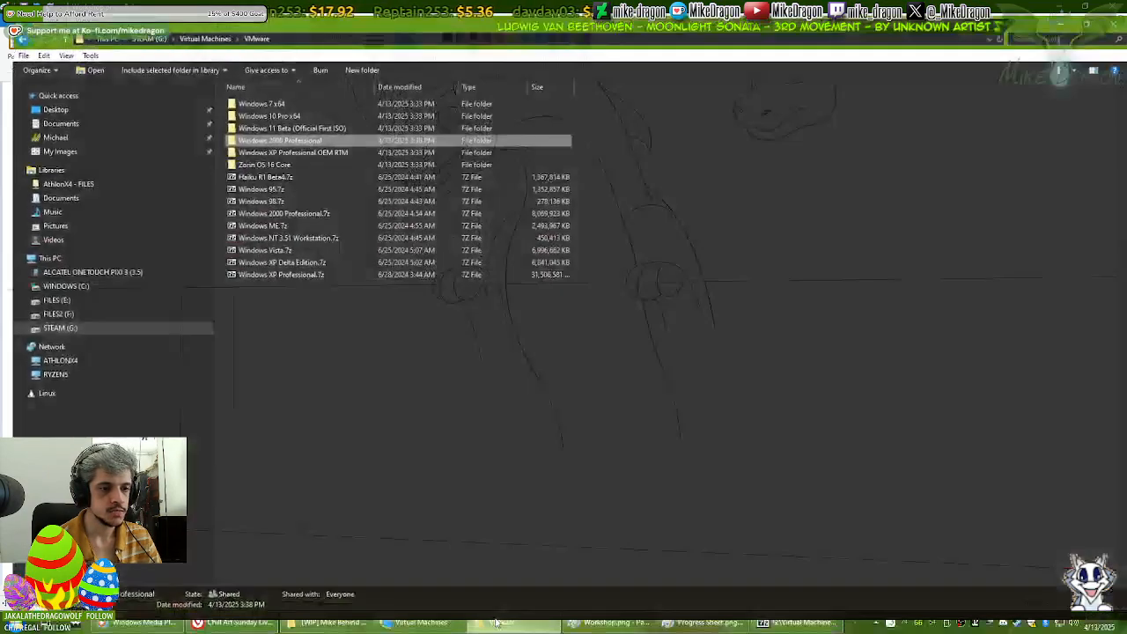
left_click(421, 622)
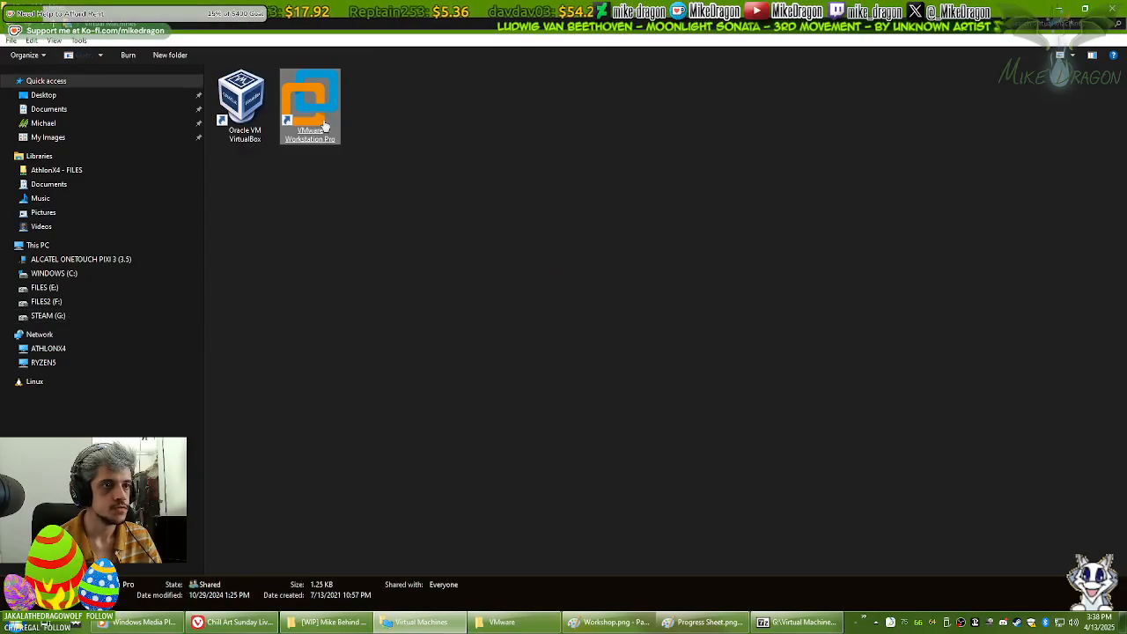
left_click(798, 621)
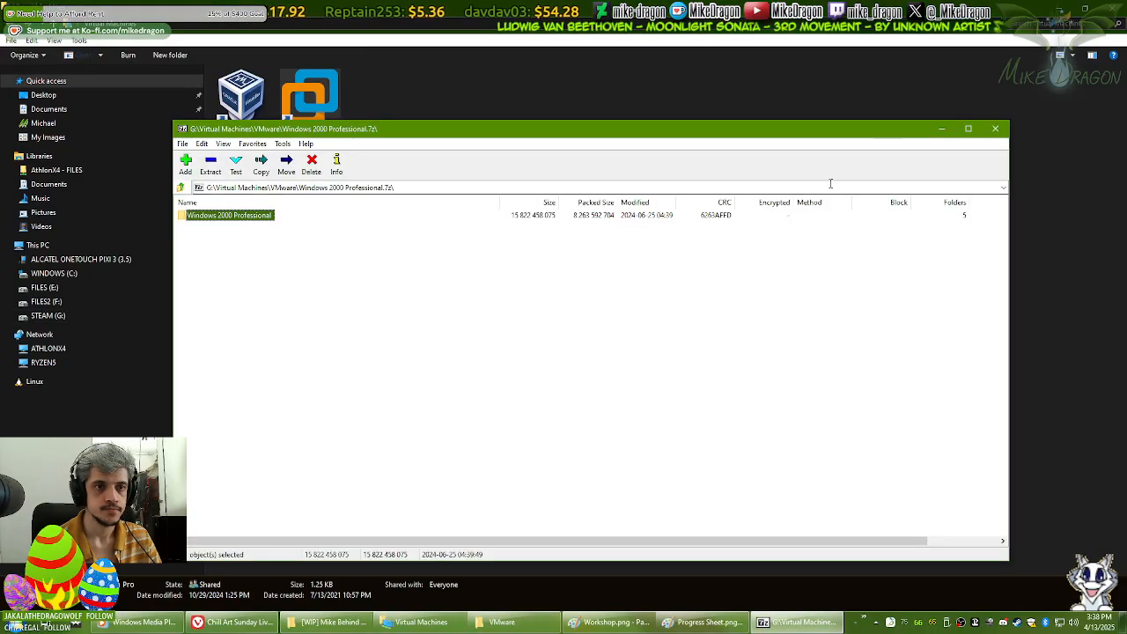
left_click(1002, 127)
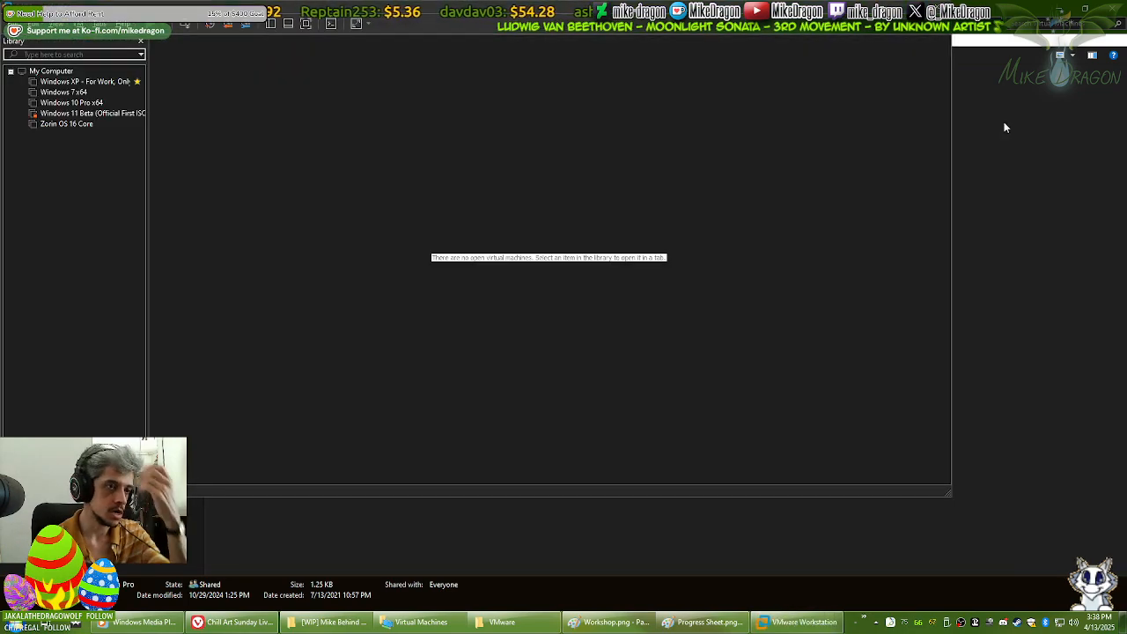
left_click(63, 91)
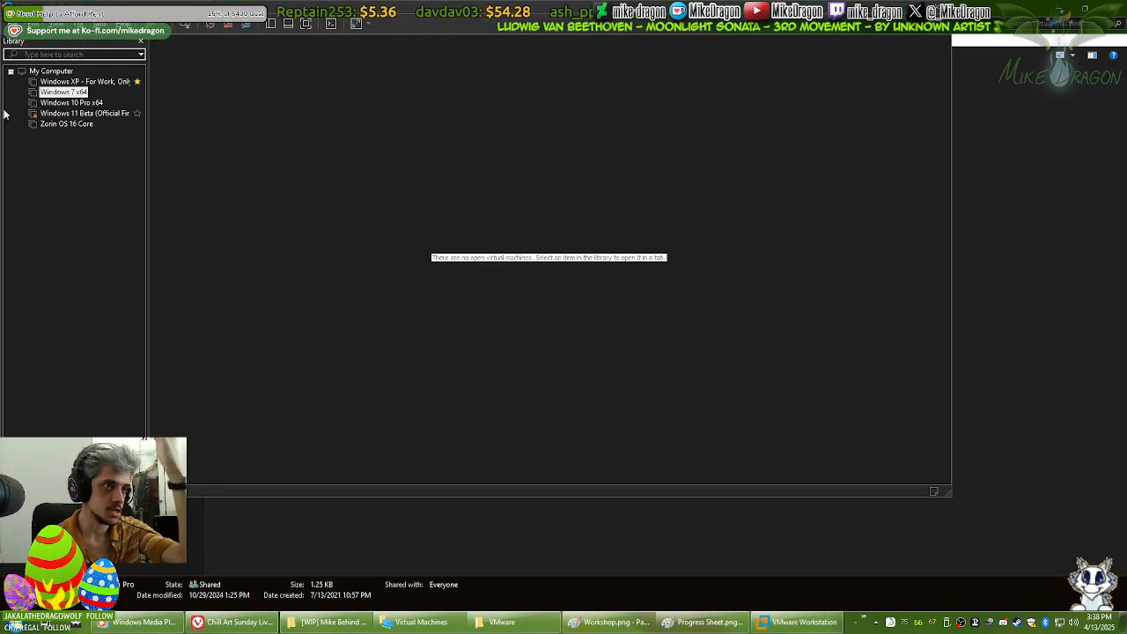
left_click(10, 24)
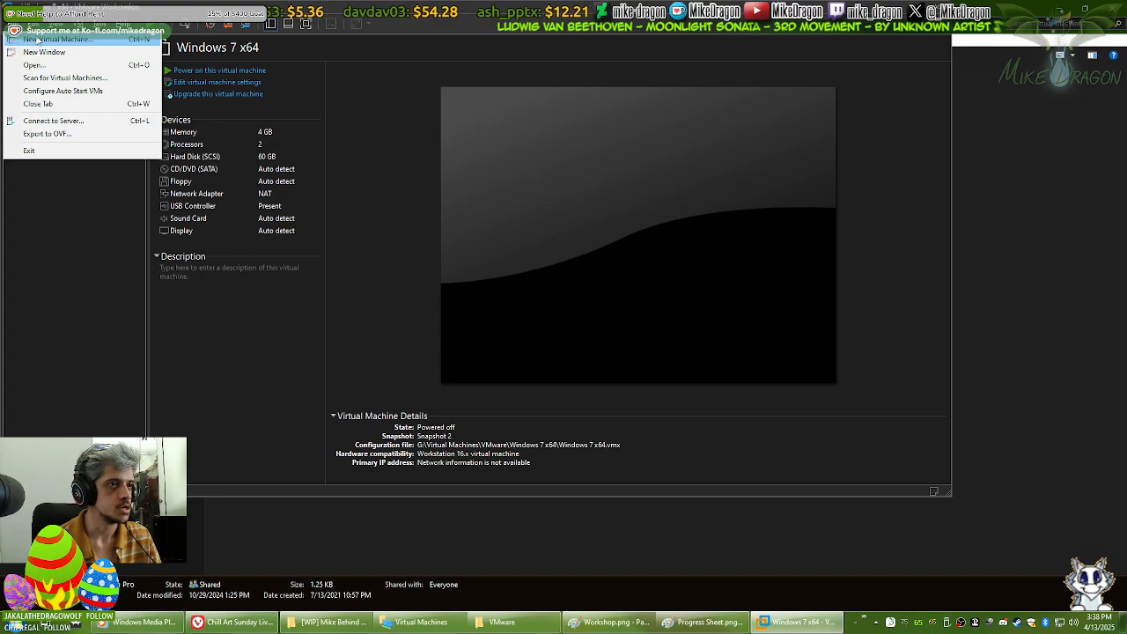
left_click(37, 41)
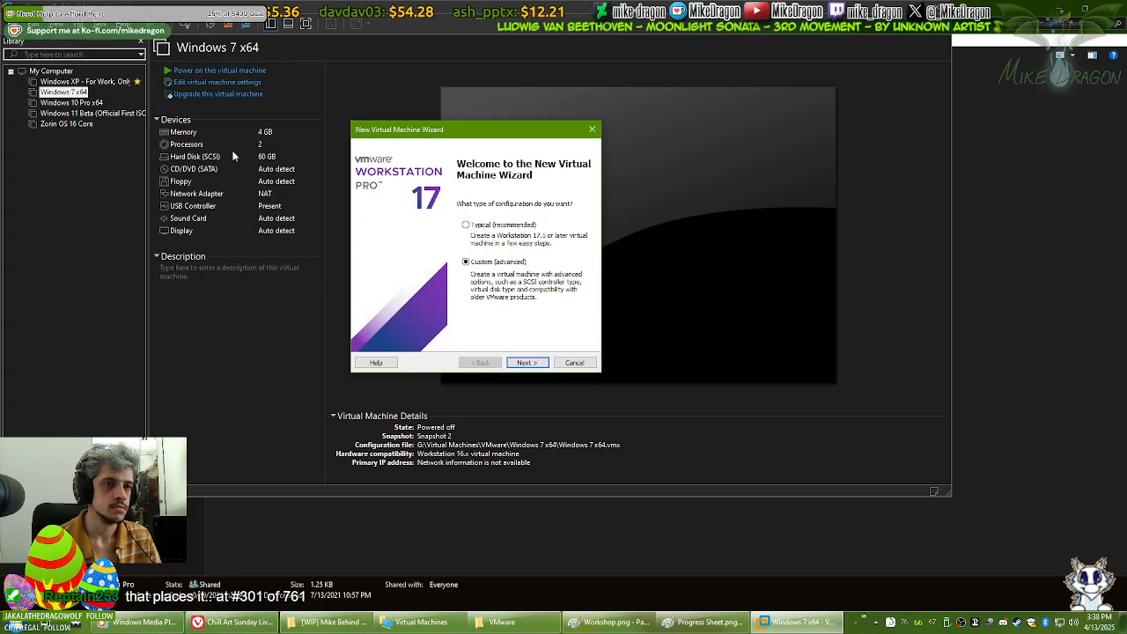
left_click(588, 363)
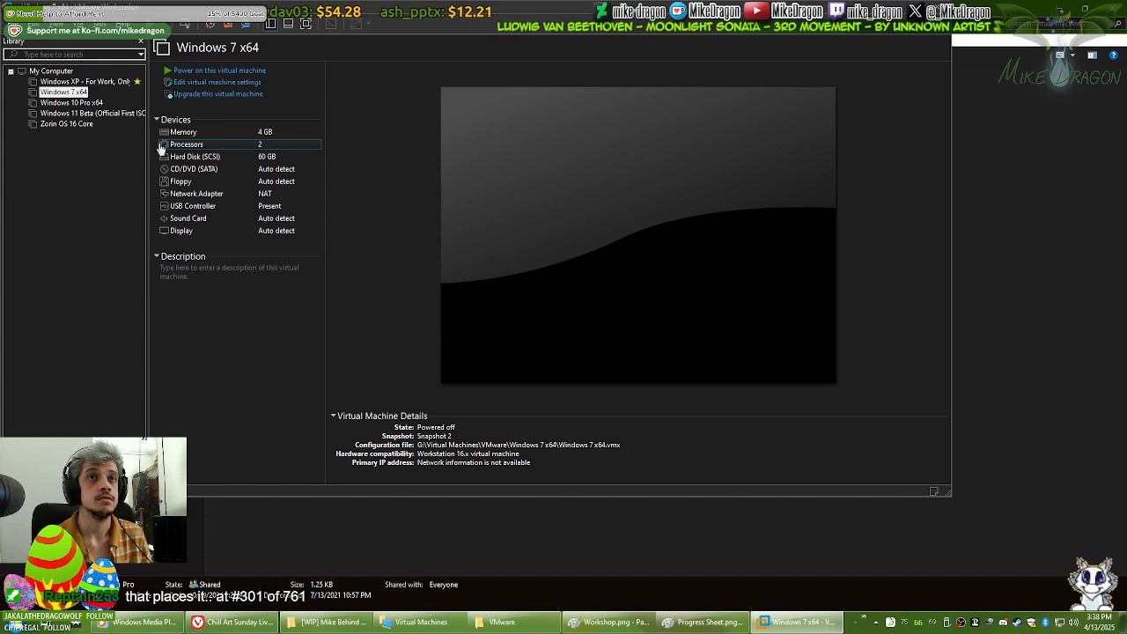
Step: Open Windows 2000 Professional.vmx from G:\Virtual Machines\VMware\Windows 2000 Professional in VMware Workstation
left_click(35, 24)
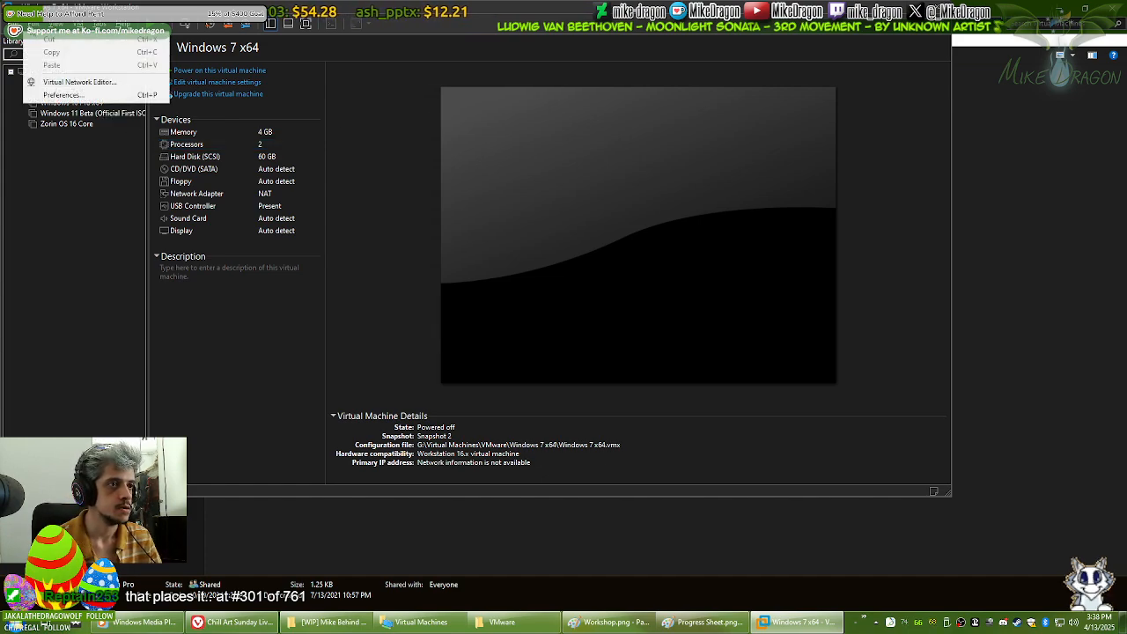
mouse_move(13, 24)
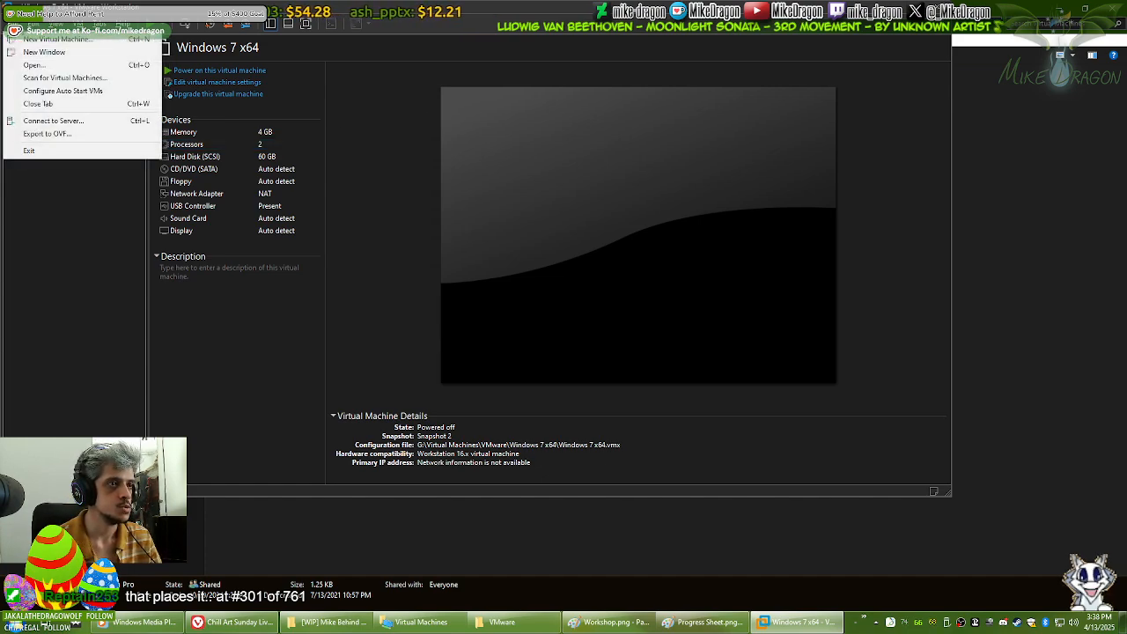
left_click(26, 65)
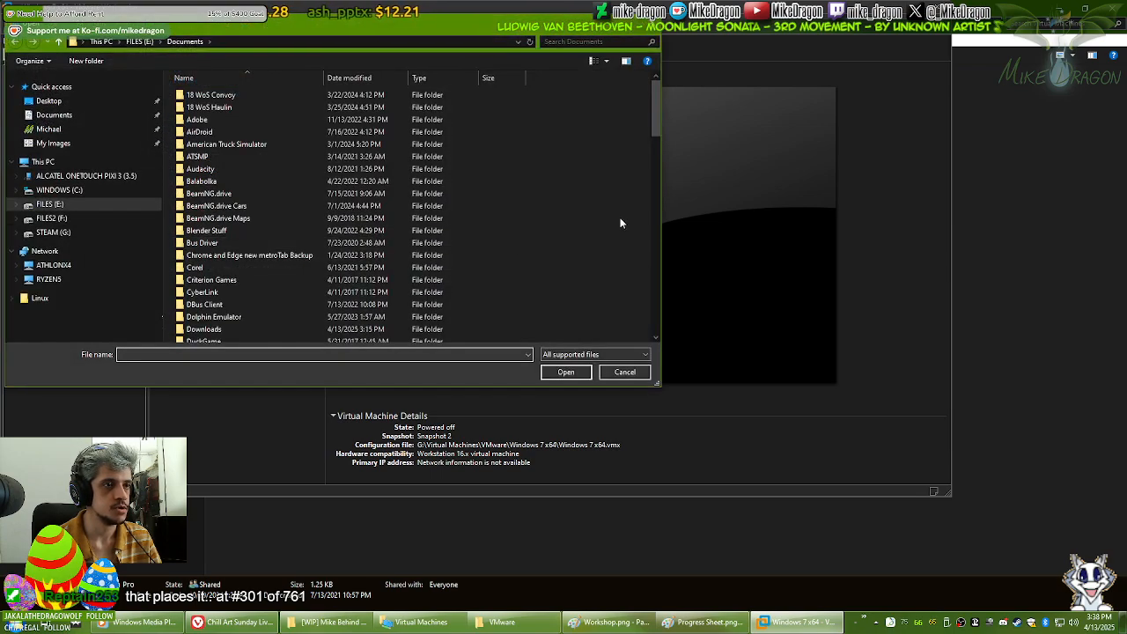
left_click(500, 621)
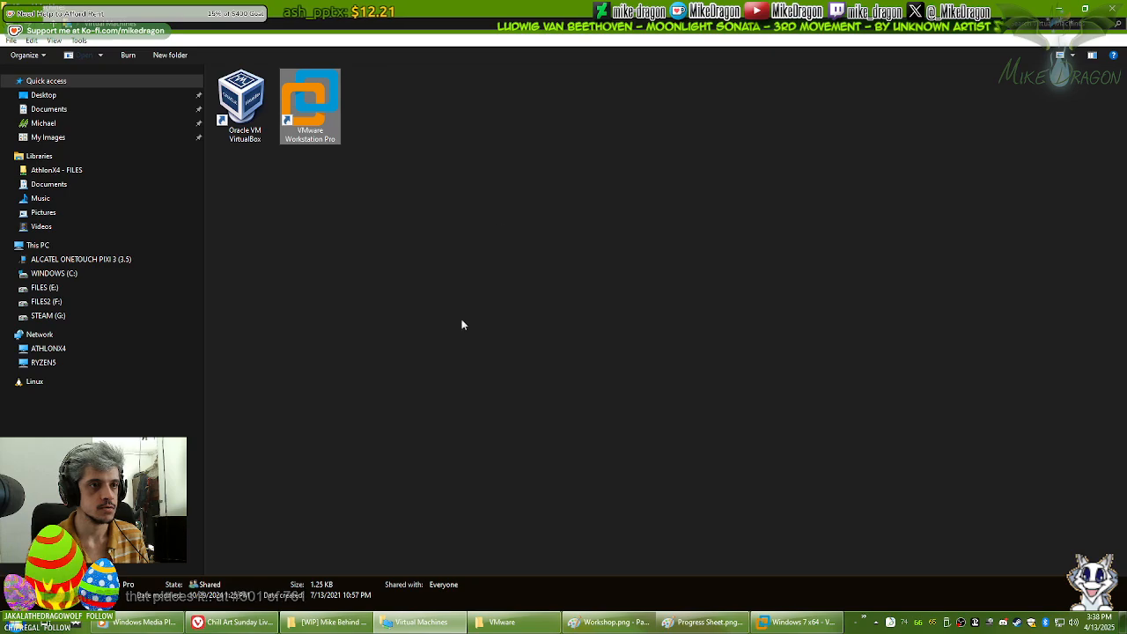
double_click(273, 126)
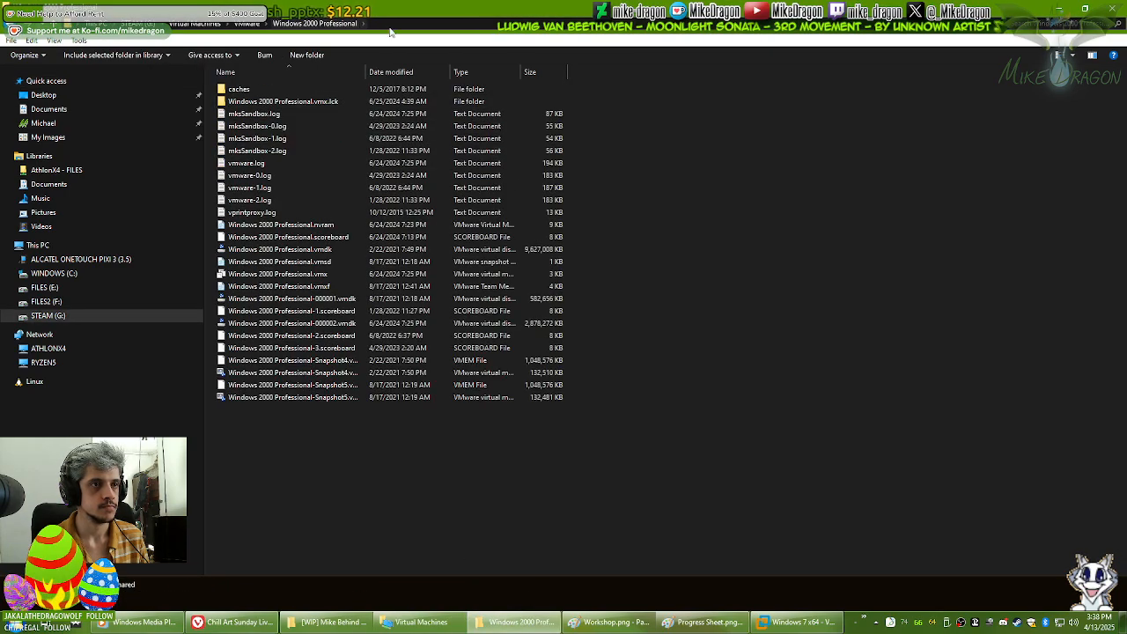
left_click(527, 624)
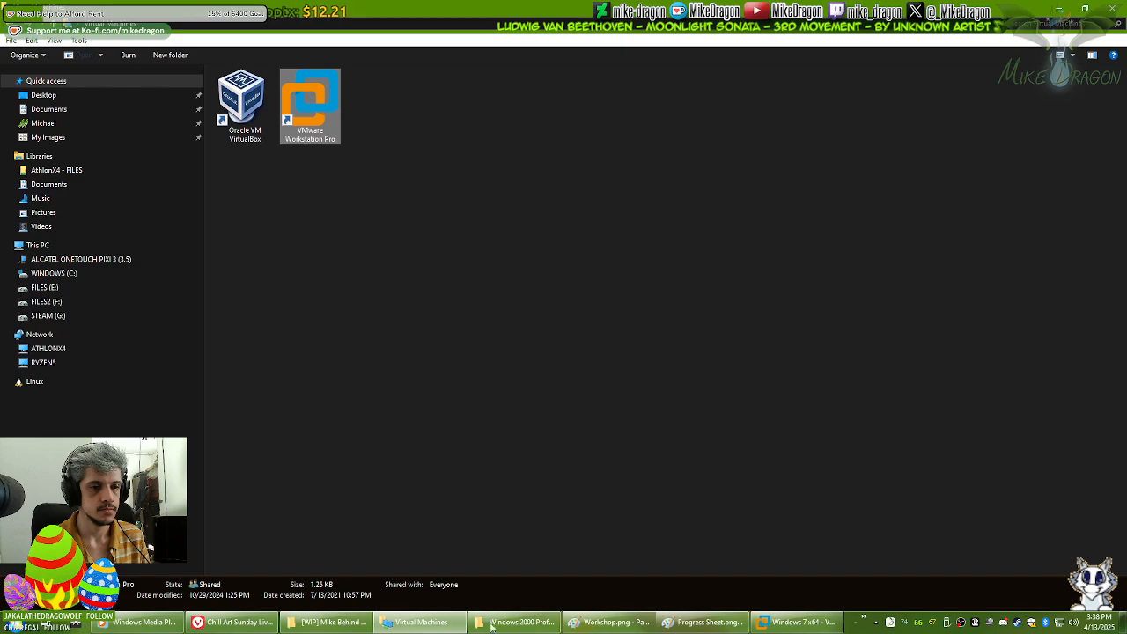
left_click(439, 622)
type("G:\\Virtual Machines\\VMware\\Windows 2000 Professional")
key("Return")
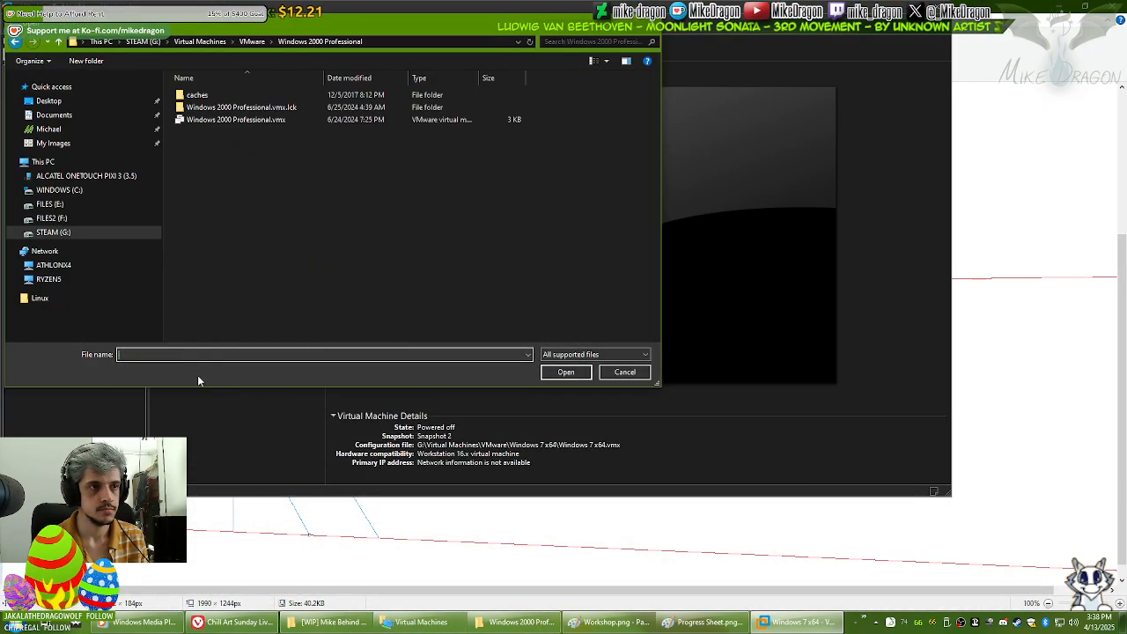
double_click(236, 119)
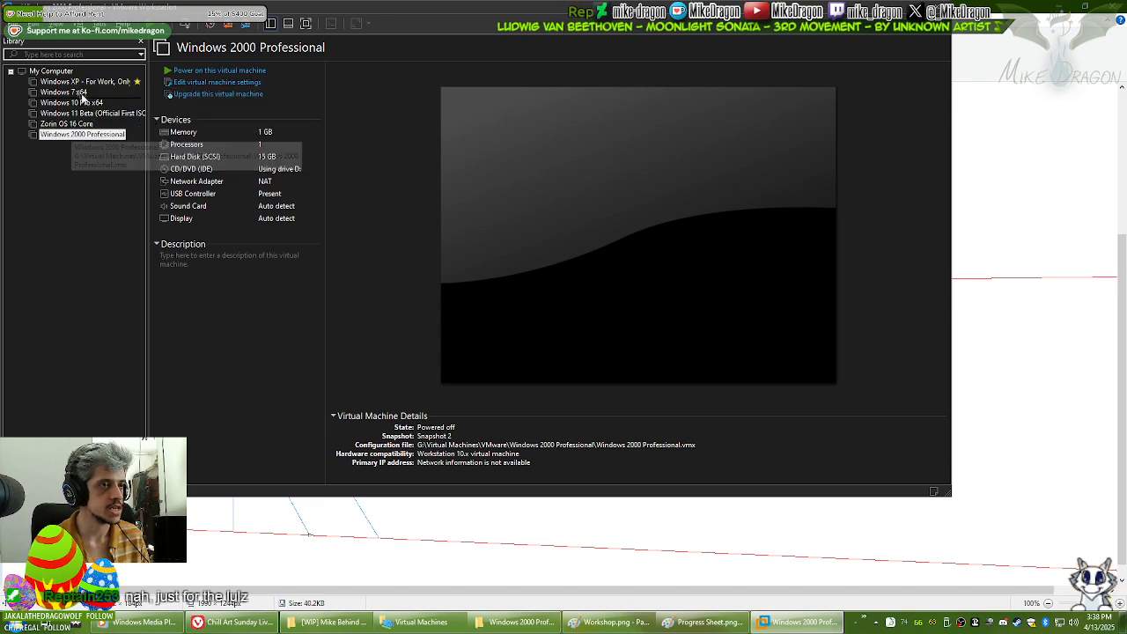
Step: Move Windows 2000 Professional to the top of the virtual machine library and power it on
left_click_drag(89, 82, 89, 80)
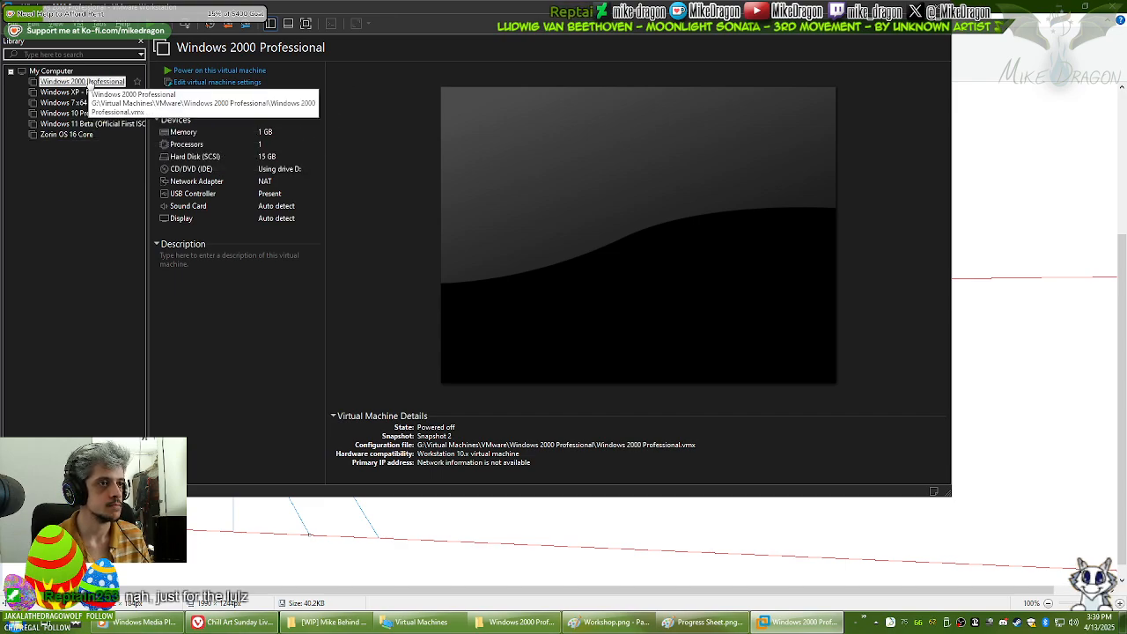
left_click(248, 74)
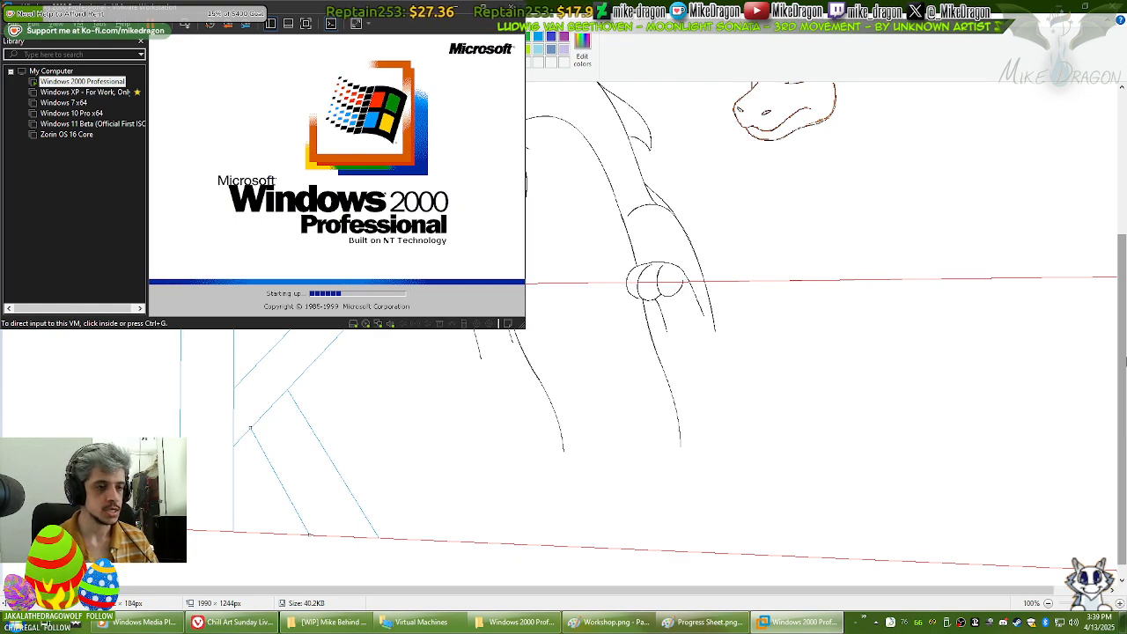
Step: Return to Workshop.png in Paint and shift the lower end of the K leg's inner line slightly outward along the lower guide line
left_click(1126, 362)
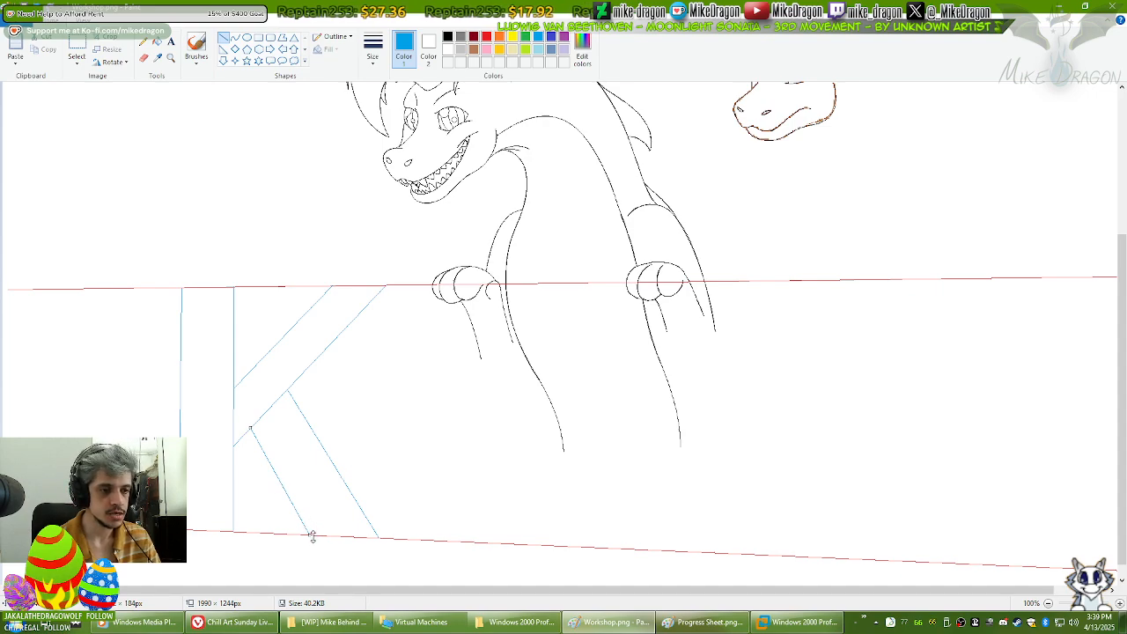
left_click_drag(309, 534, 314, 534)
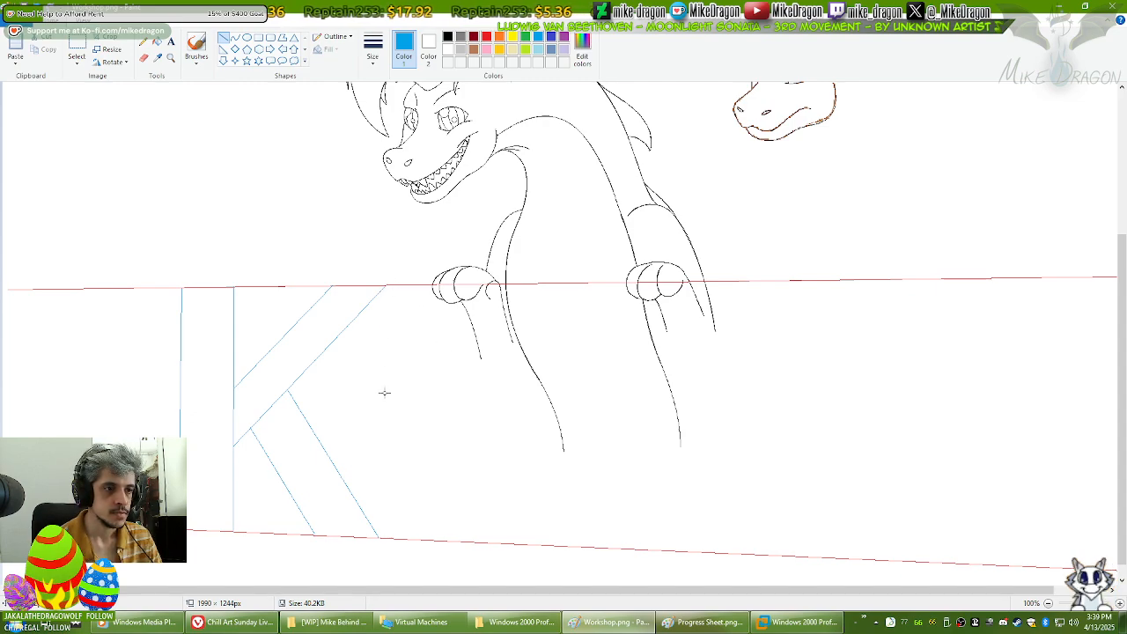
left_click(142, 41)
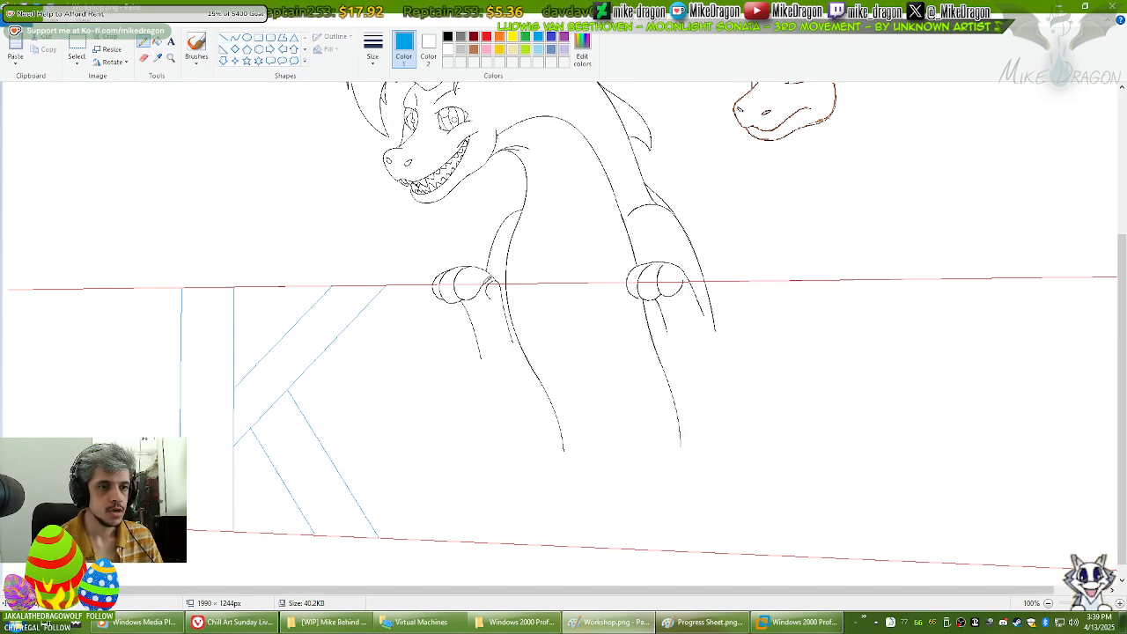
mouse_move(482, 280)
left_mouse_down()
mouse_move(411, 311)
mouse_move(386, 361)
mouse_move(384, 457)
mouse_move(425, 525)
left_mouse_up()
key("ctrl+z")
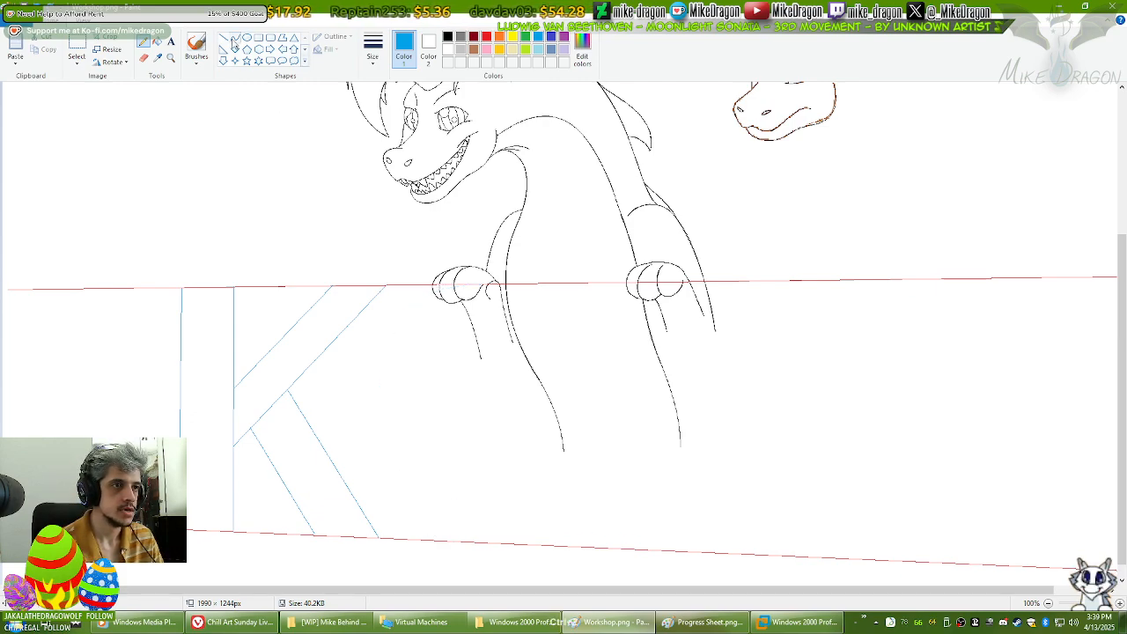
Step: Draw the letter O's upper left arc with the Curve tool, from the upper guide line below the dragon's hand, bulging outward toward the K
left_click(234, 40)
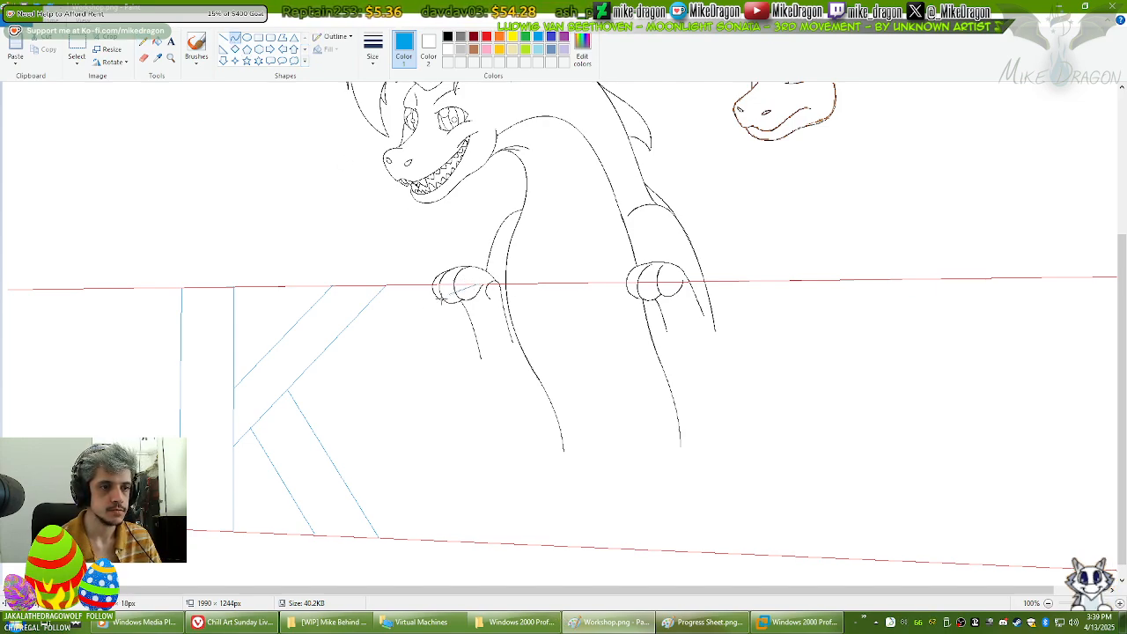
left_click_drag(465, 300, 394, 471)
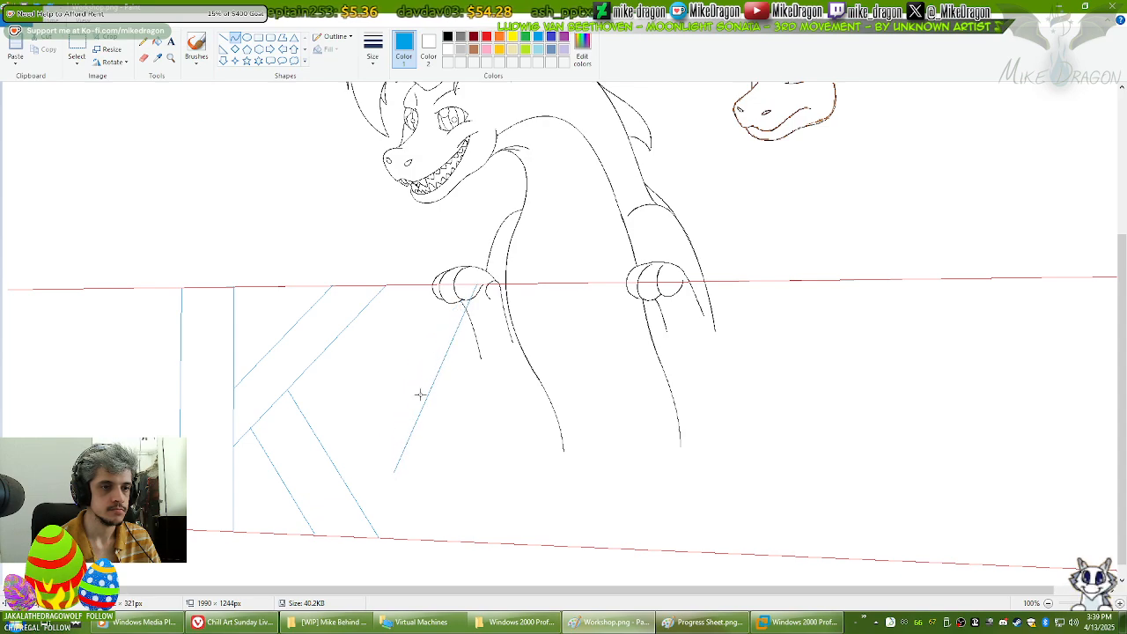
left_click_drag(420, 395, 370, 421)
left_click(530, 361)
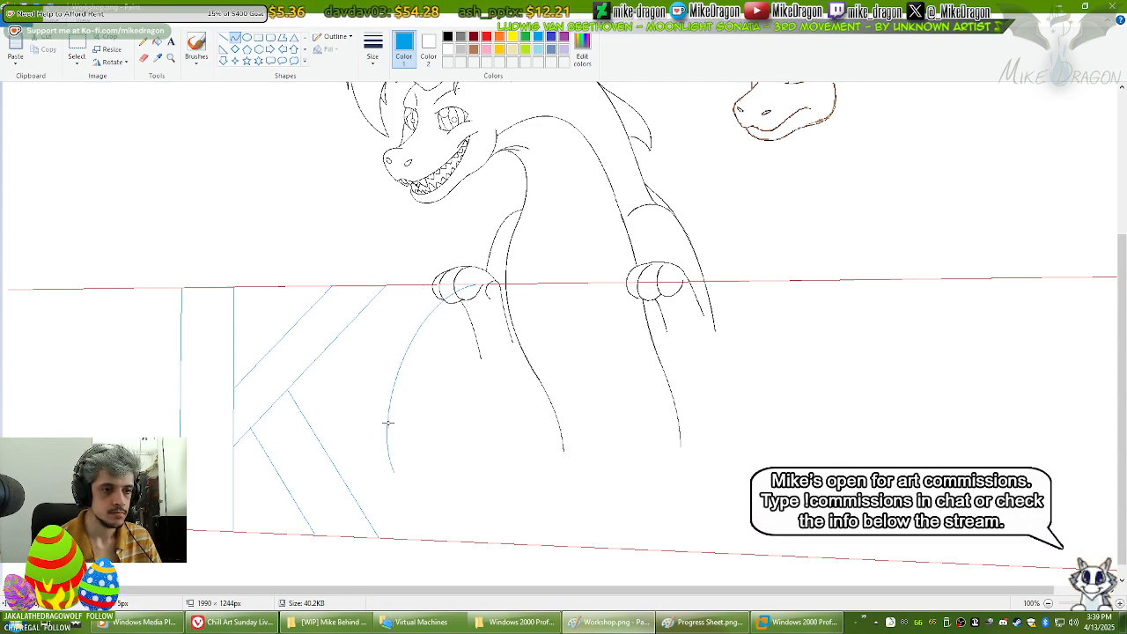
Step: Draw the letter O's lower left arc with the Curve tool, continuing from the upper arc down to the lower red guide line
left_click_drag(389, 424, 426, 531)
key("ctrl+z")
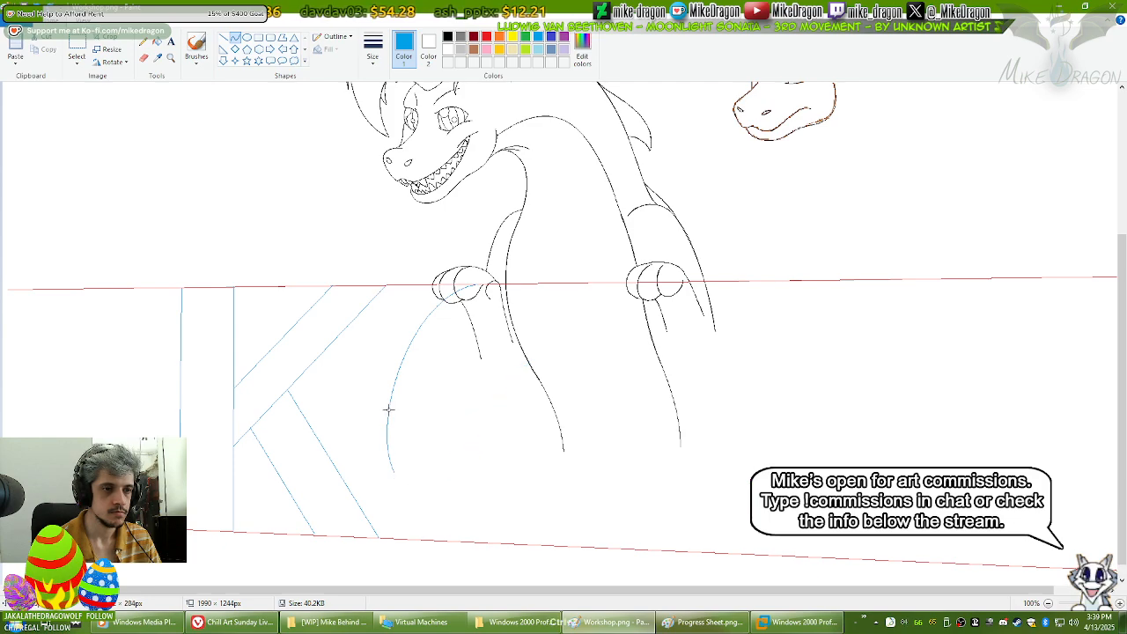
left_click_drag(389, 409, 469, 543)
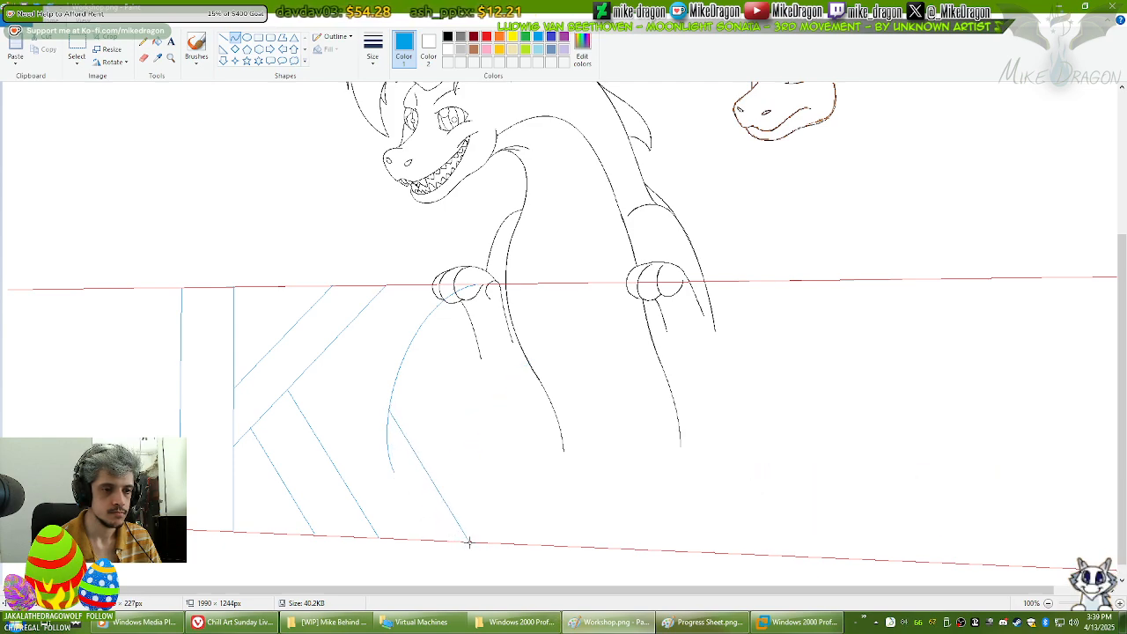
mouse_move(387, 434)
left_mouse_down()
mouse_move(384, 486)
mouse_move(426, 546)
left_mouse_up()
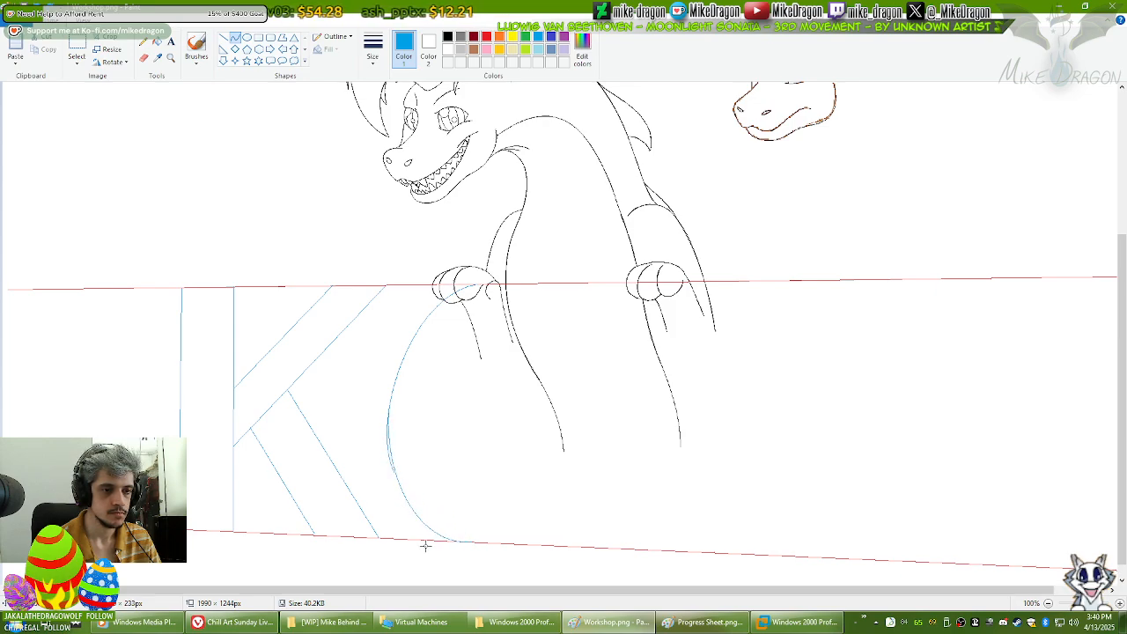
left_click(524, 480)
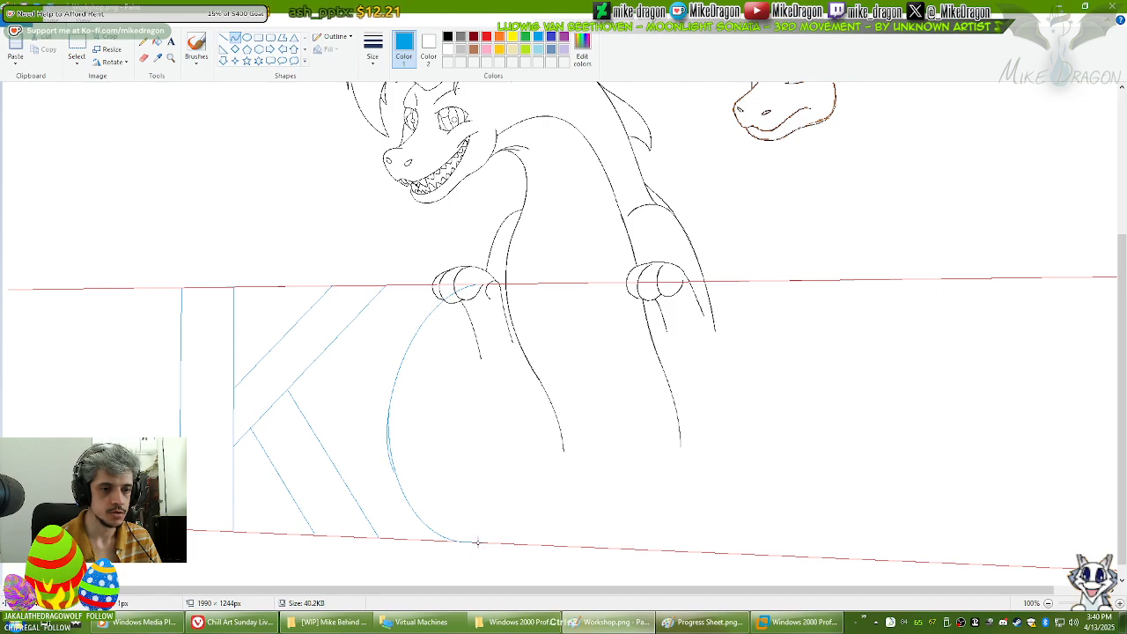
left_click_drag(475, 541, 545, 335)
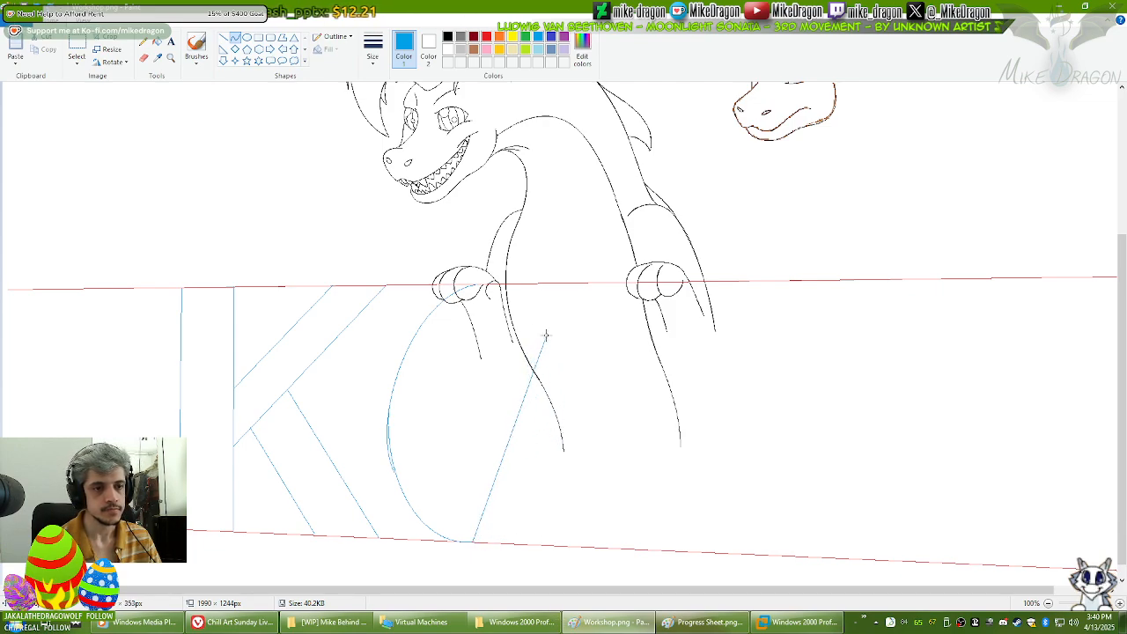
left_click_drag(523, 523, 532, 543)
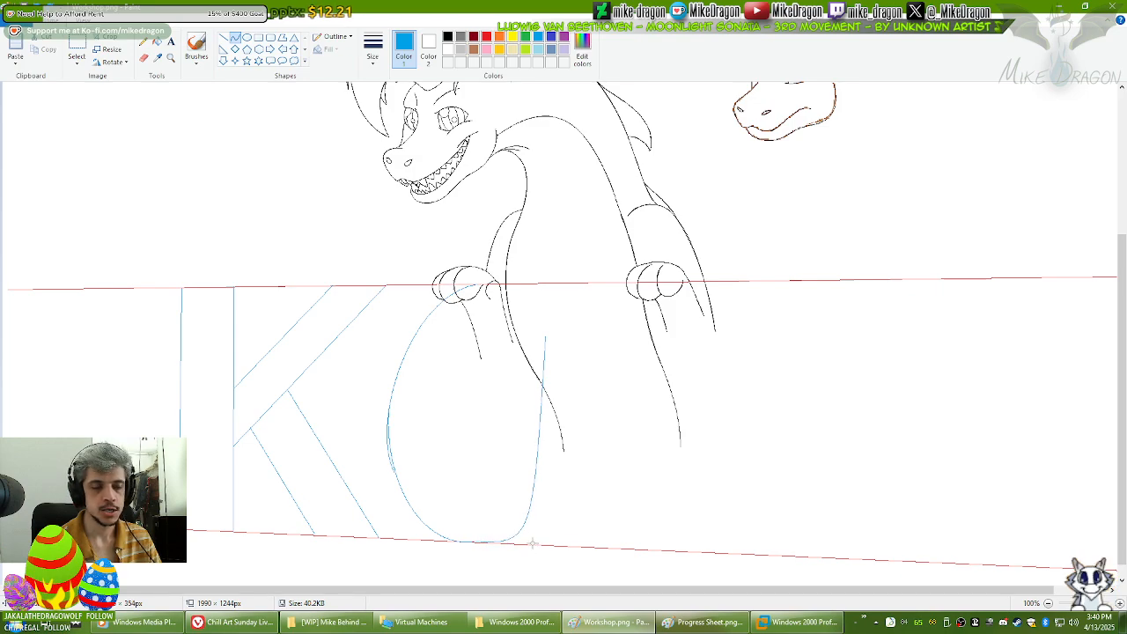
key("ctrl+z")
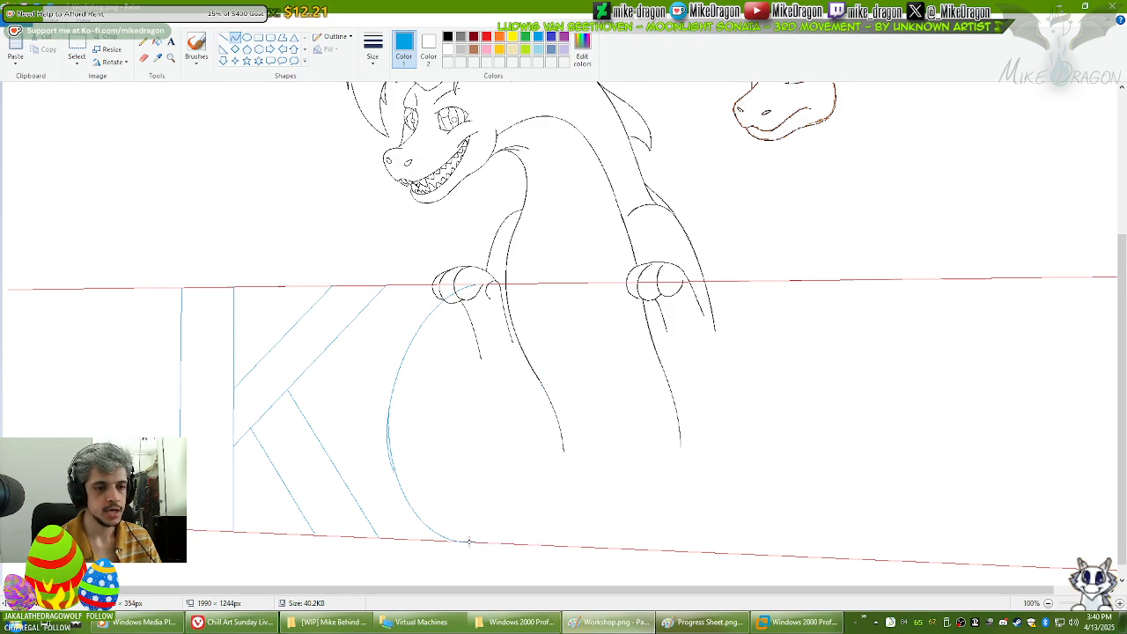
left_click_drag(469, 541, 553, 414)
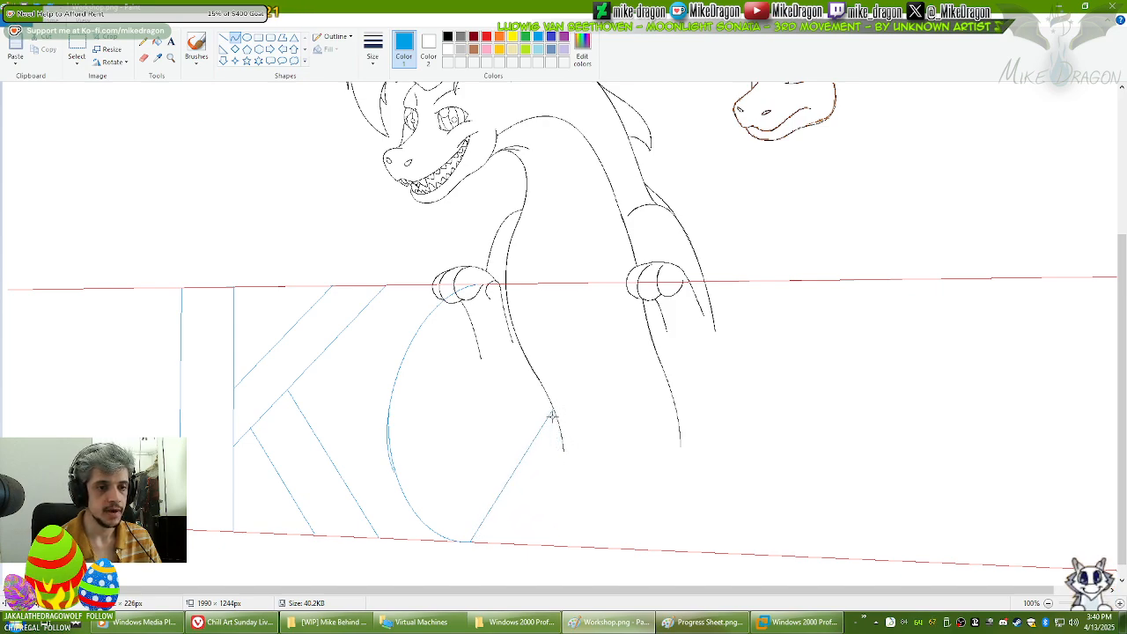
left_click_drag(496, 540, 525, 543)
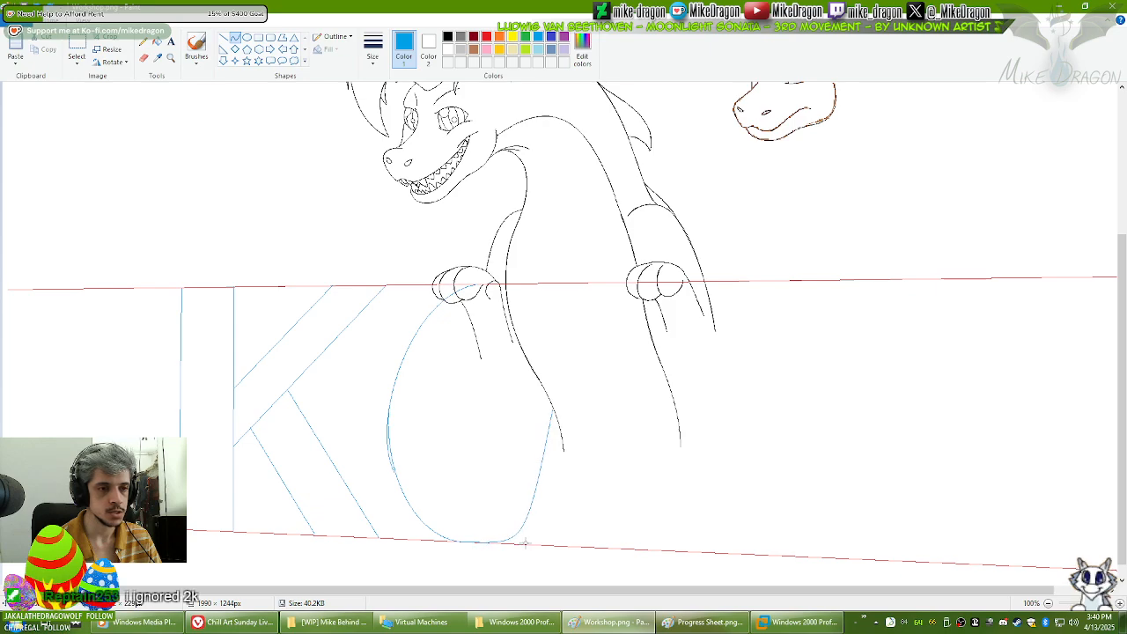
mouse_move(576, 473)
left_mouse_down()
mouse_move(574, 486)
mouse_move(480, 542)
left_mouse_up()
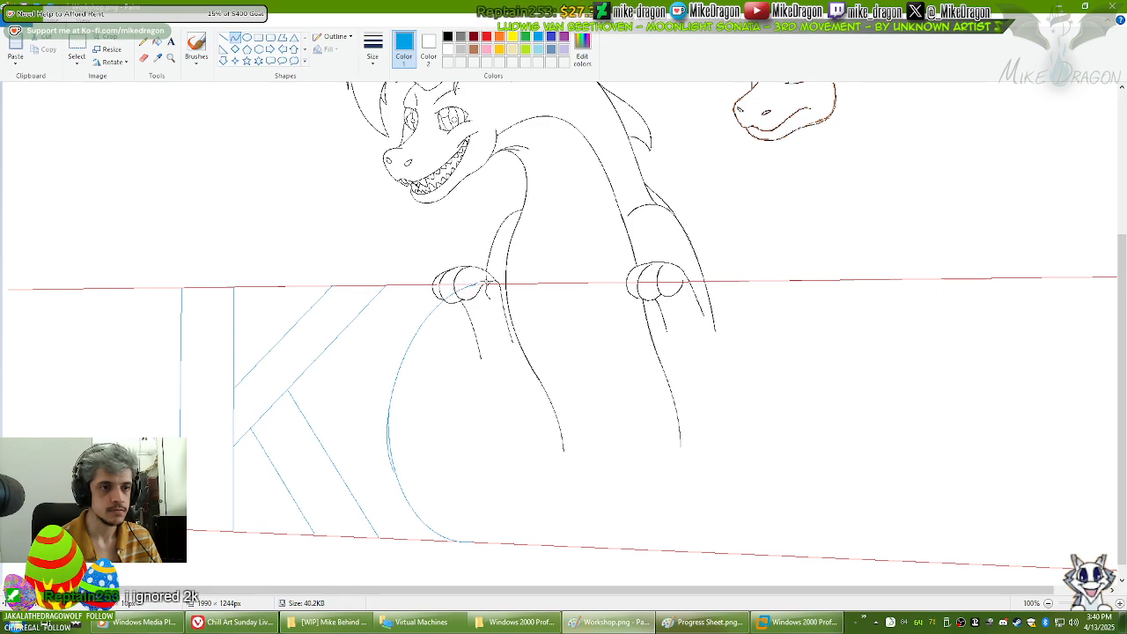
mouse_move(467, 287)
left_mouse_down()
mouse_move(608, 408)
mouse_move(567, 451)
mouse_move(516, 307)
mouse_move(531, 272)
mouse_move(564, 288)
mouse_move(584, 347)
mouse_move(587, 337)
left_mouse_up()
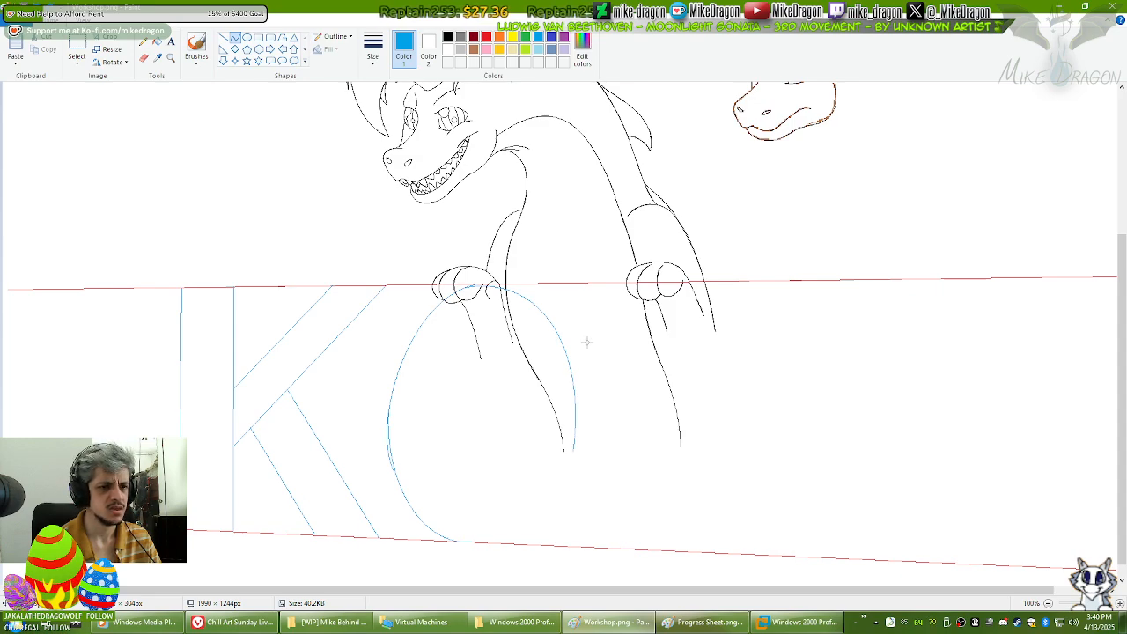
left_click(799, 622)
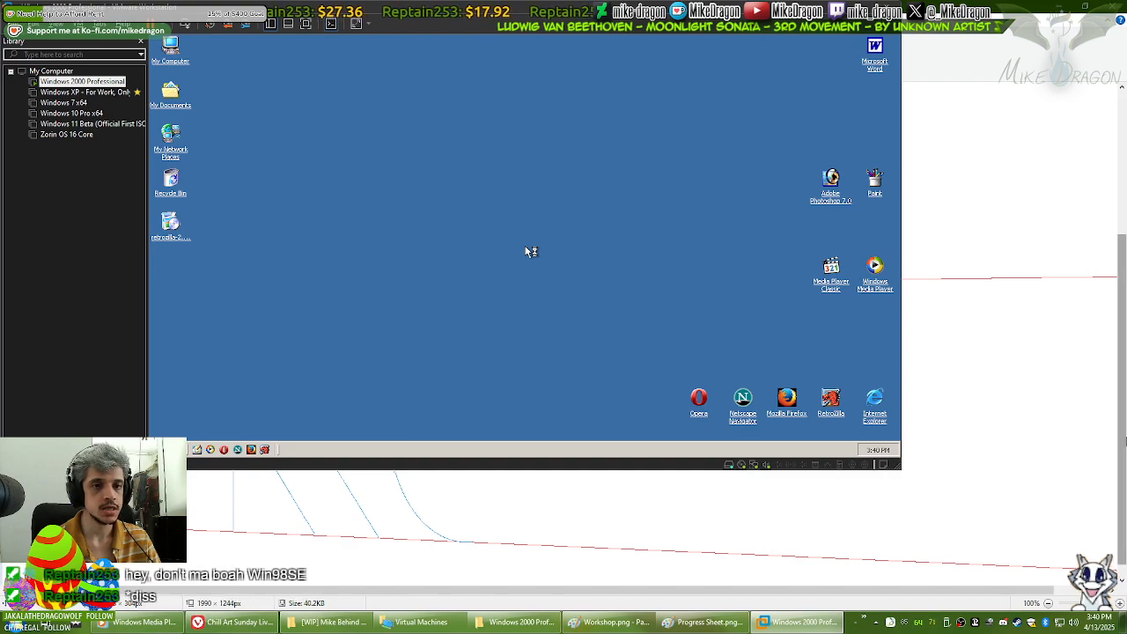
left_click(1126, 441)
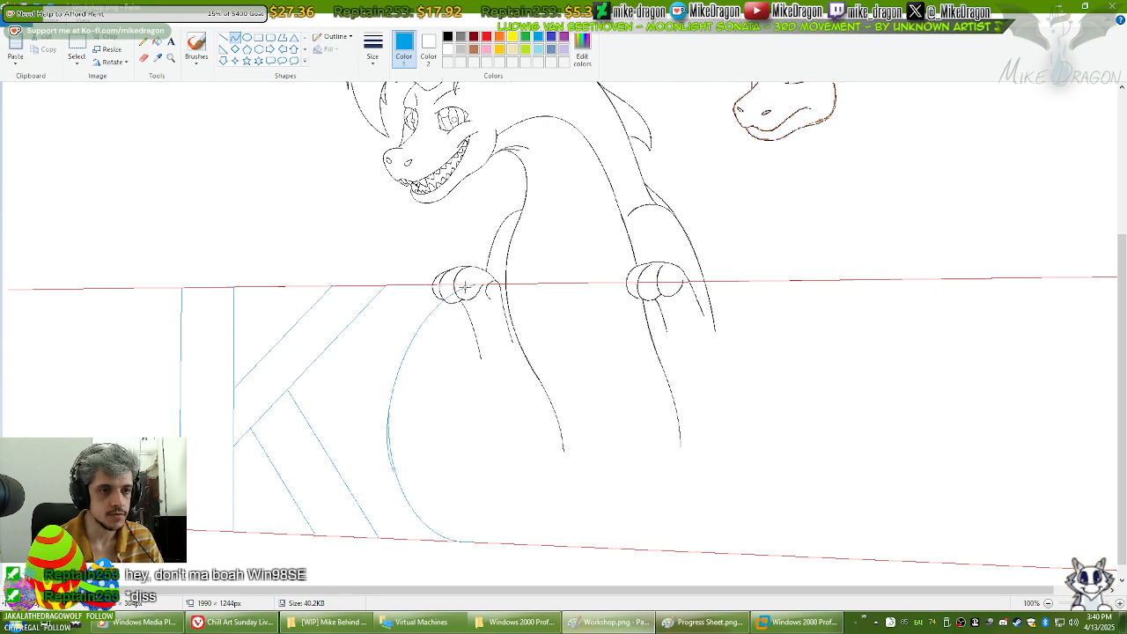
left_click_drag(466, 288, 575, 411)
mouse_move(522, 299)
left_mouse_down()
mouse_move(500, 278)
mouse_move(530, 286)
left_mouse_up()
left_click_drag(568, 329, 571, 325)
key("ctrl+z")
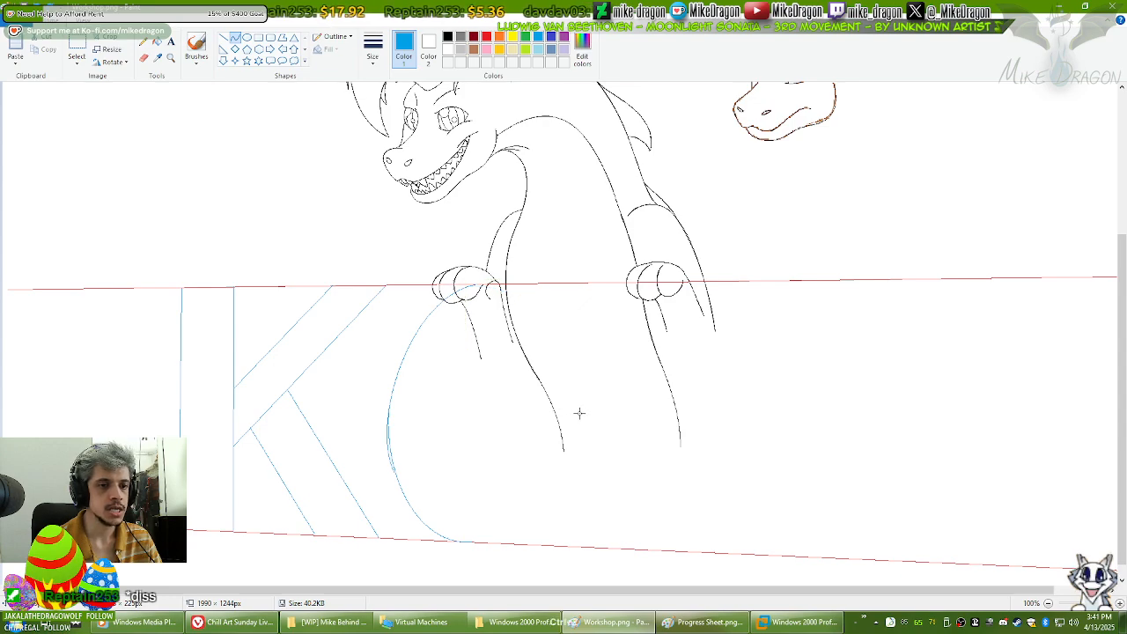
Step: Draw the letter O's upper right arc with the Curve tool, bulging outward from the upper guide line, and nudge it slightly down onto the line
left_click_drag(580, 415, 529, 263)
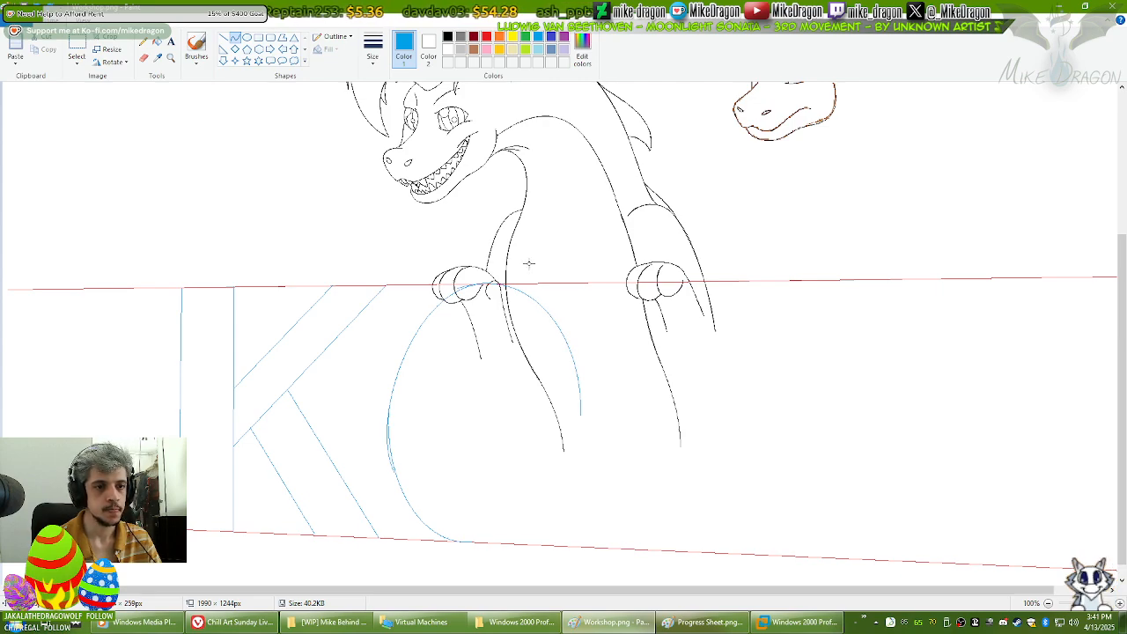
left_click_drag(529, 264, 526, 264)
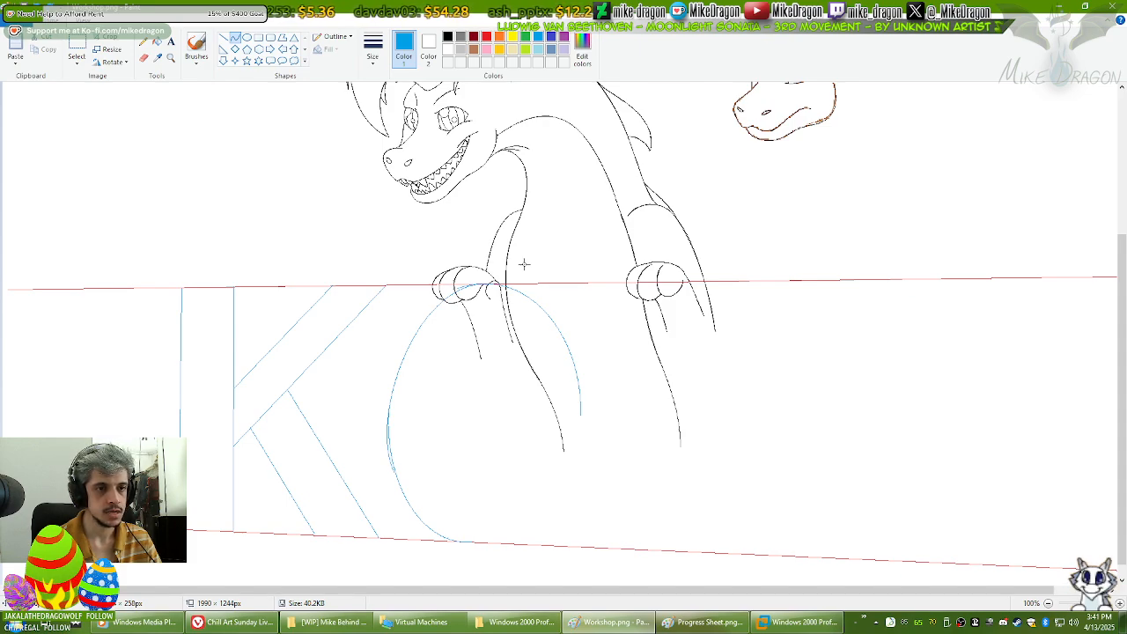
left_click_drag(523, 264, 524, 264)
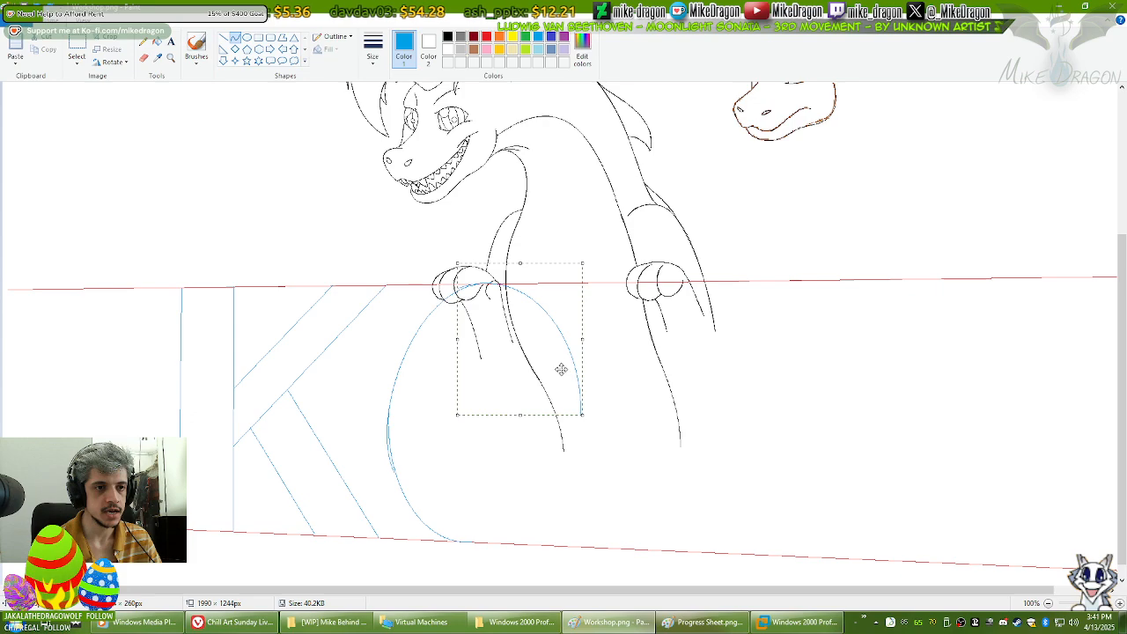
key("Down")
key("Down")
key("Down")
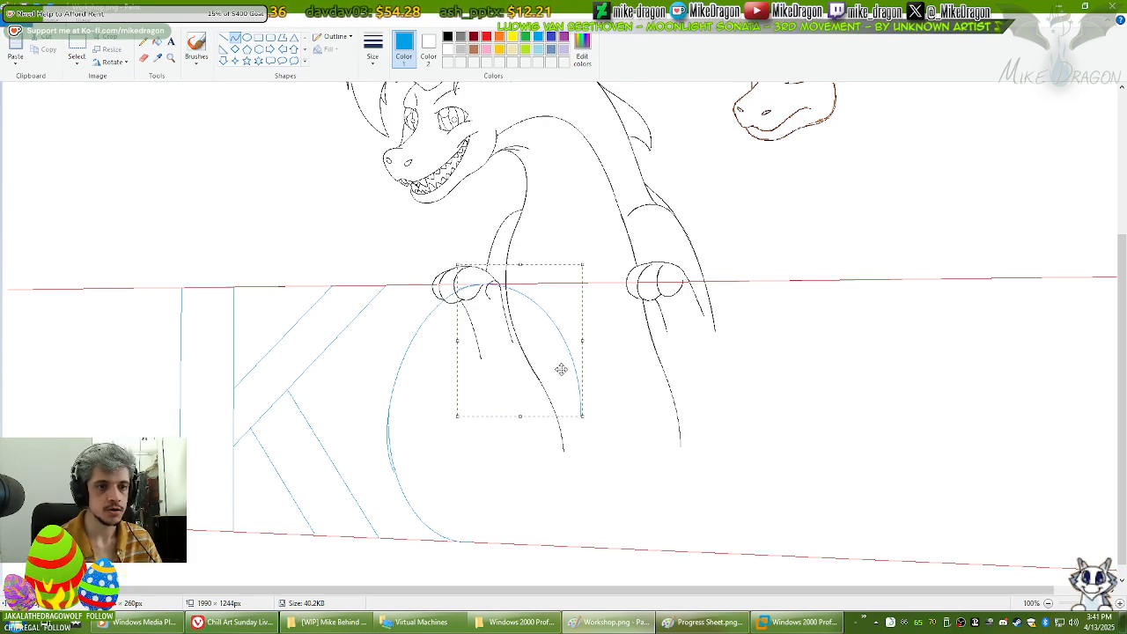
left_click(757, 388)
Step: Close the letter O with a lower right Curve arc, from the upper right arc's end down to the lower red guide line
left_click_drag(582, 404, 584, 392)
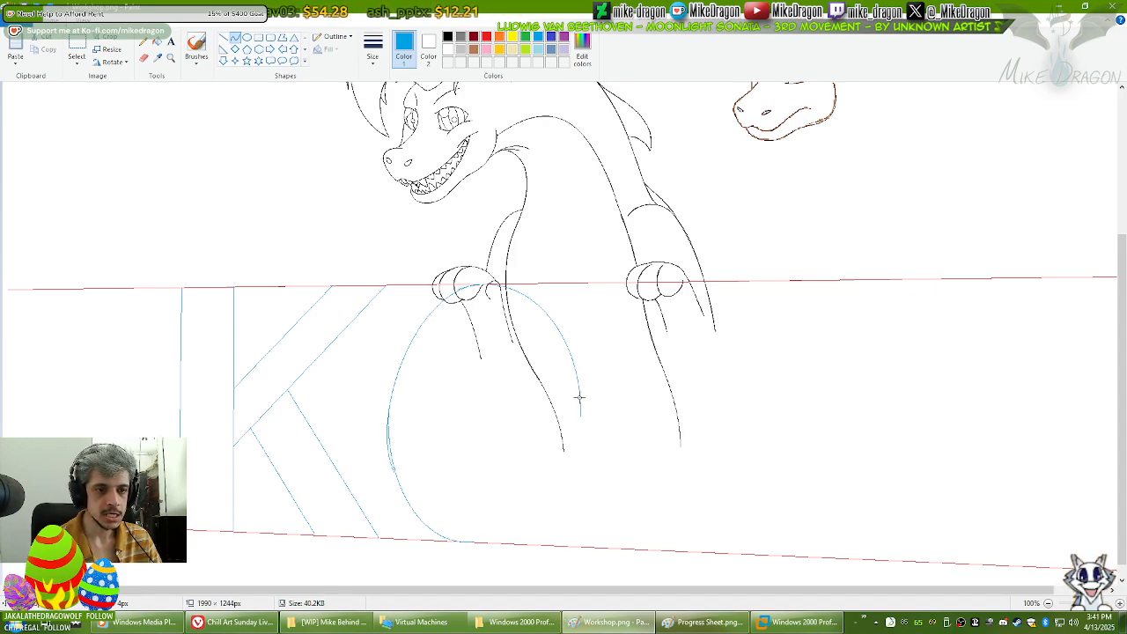
left_click_drag(580, 398, 466, 543)
left_click_drag(573, 437, 574, 554)
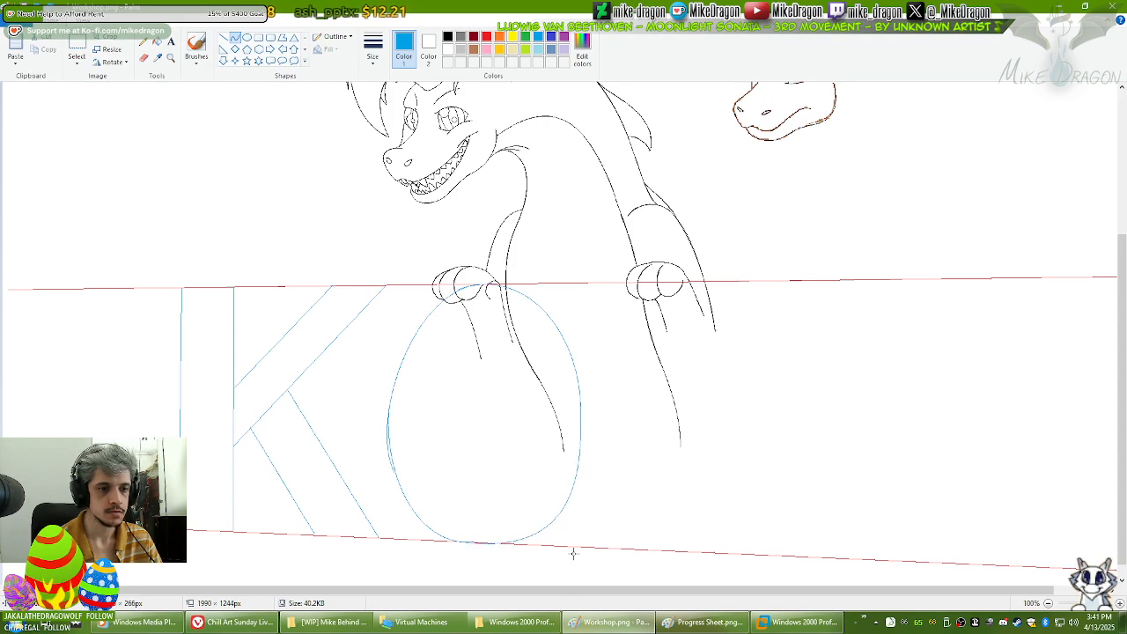
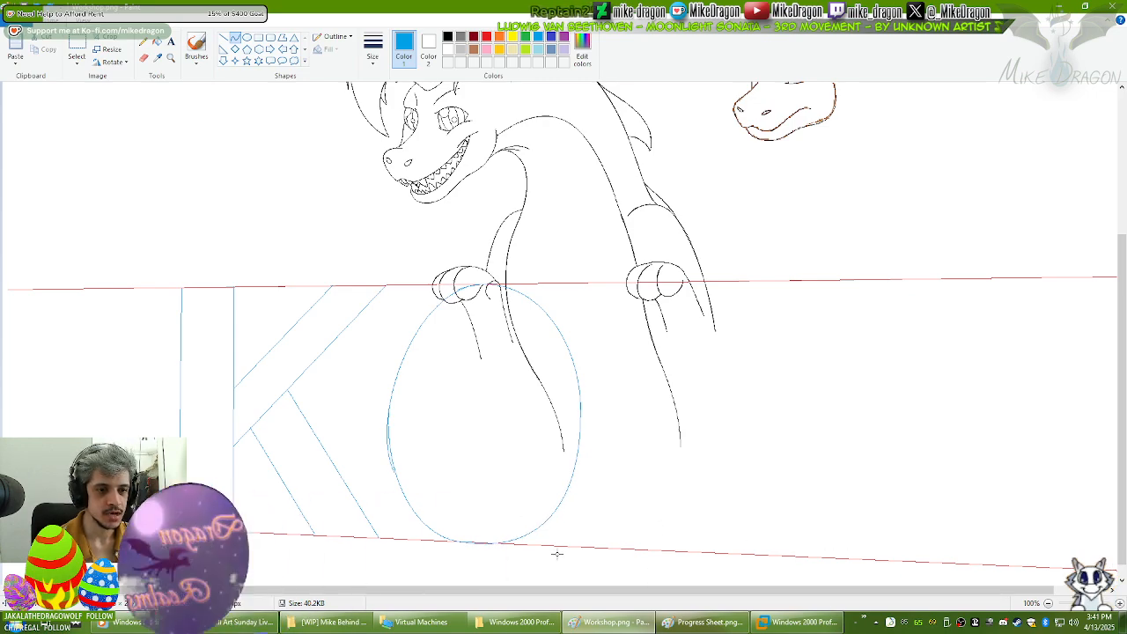
left_click_drag(584, 552, 465, 398)
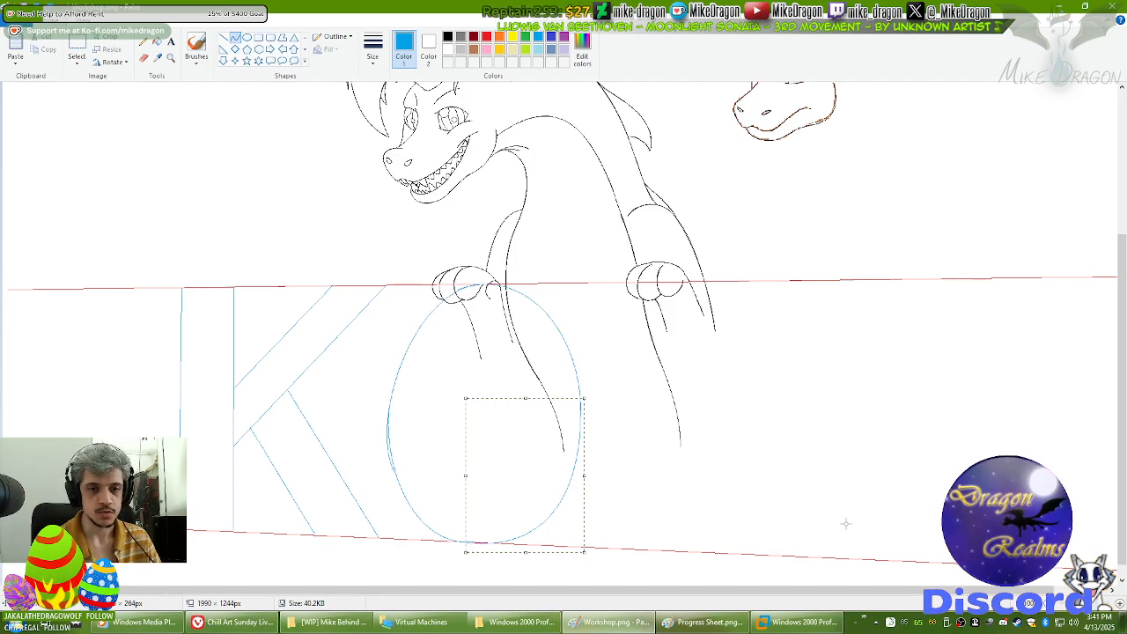
Step: Switch to the Windows 2000 virtual machine and open Microsoft Word's WordArt Gallery, dismissing the antivirus pop-ups
left_click(801, 622)
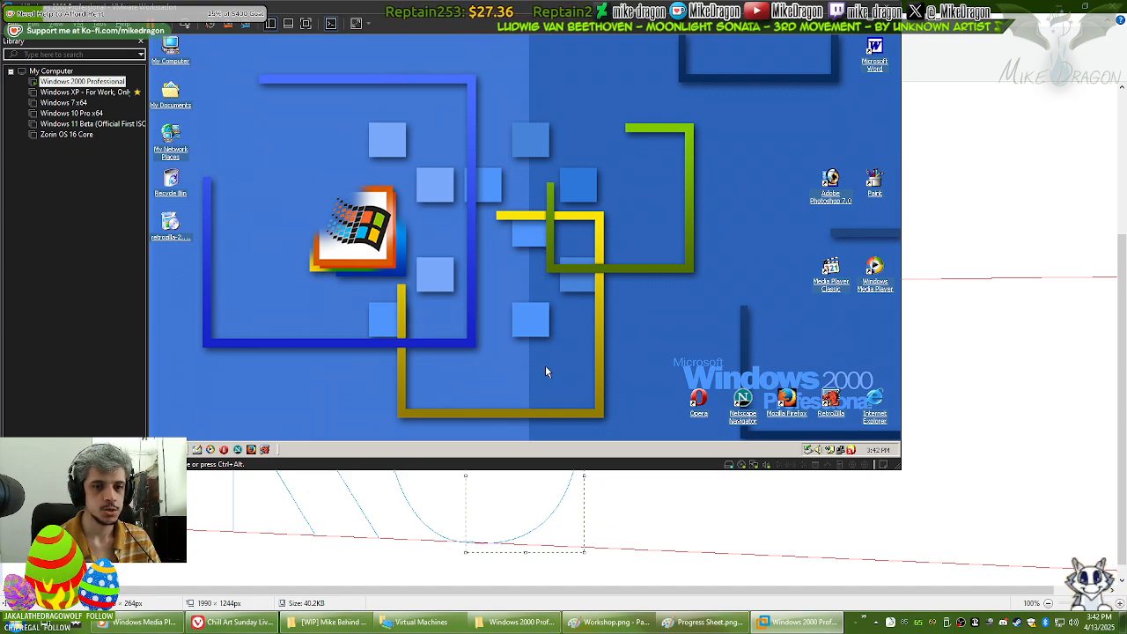
double_click(874, 51)
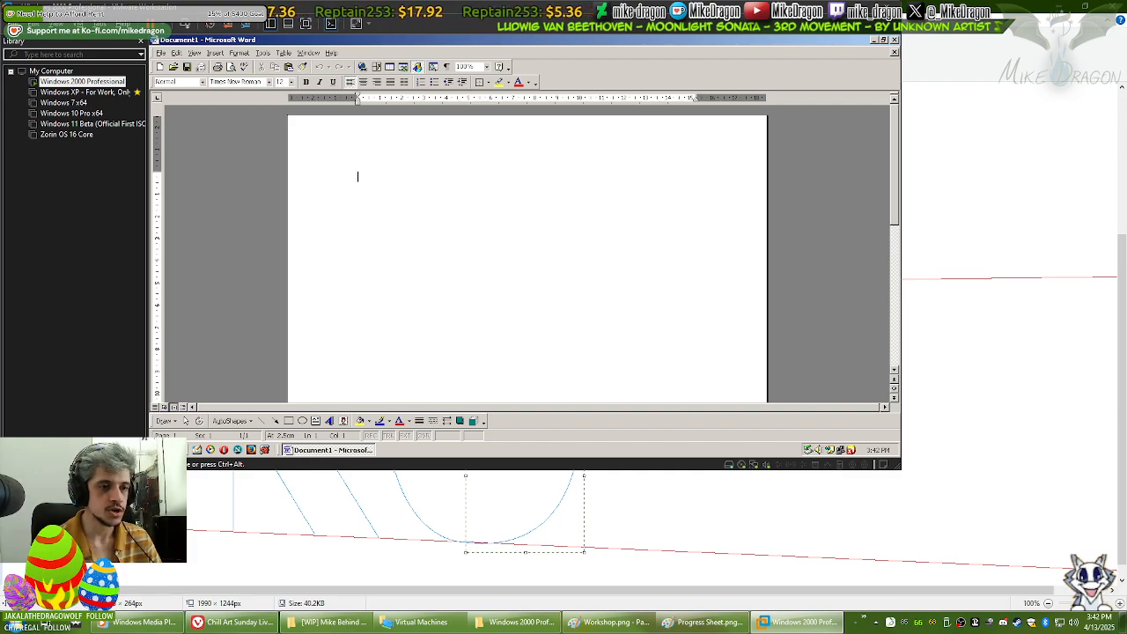
left_click(329, 424)
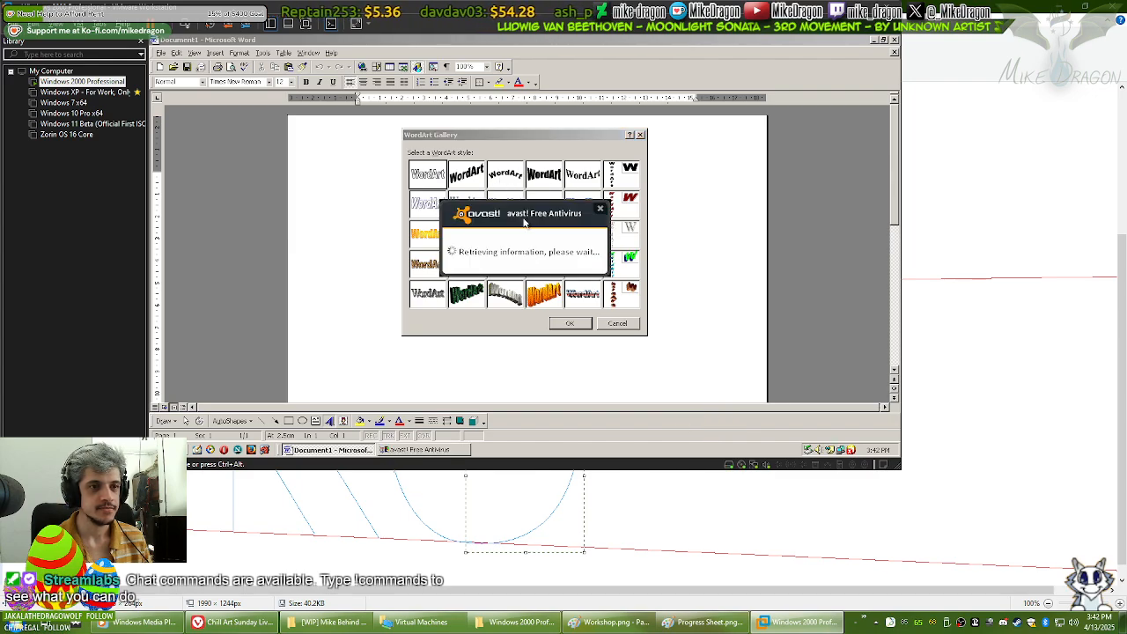
left_click(600, 208)
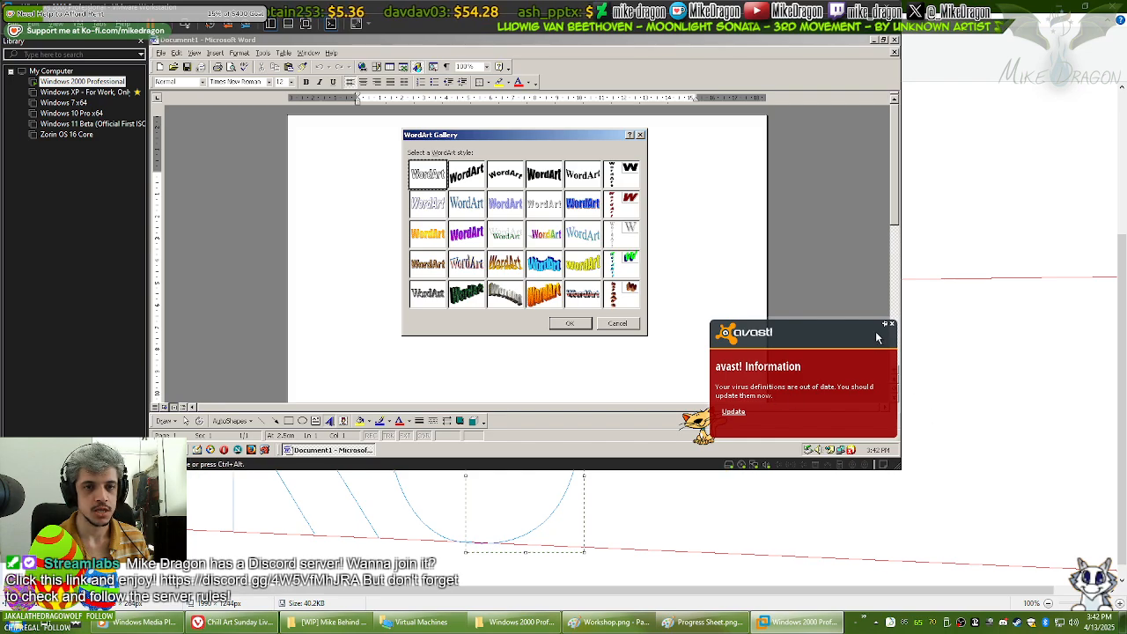
left_click(890, 325)
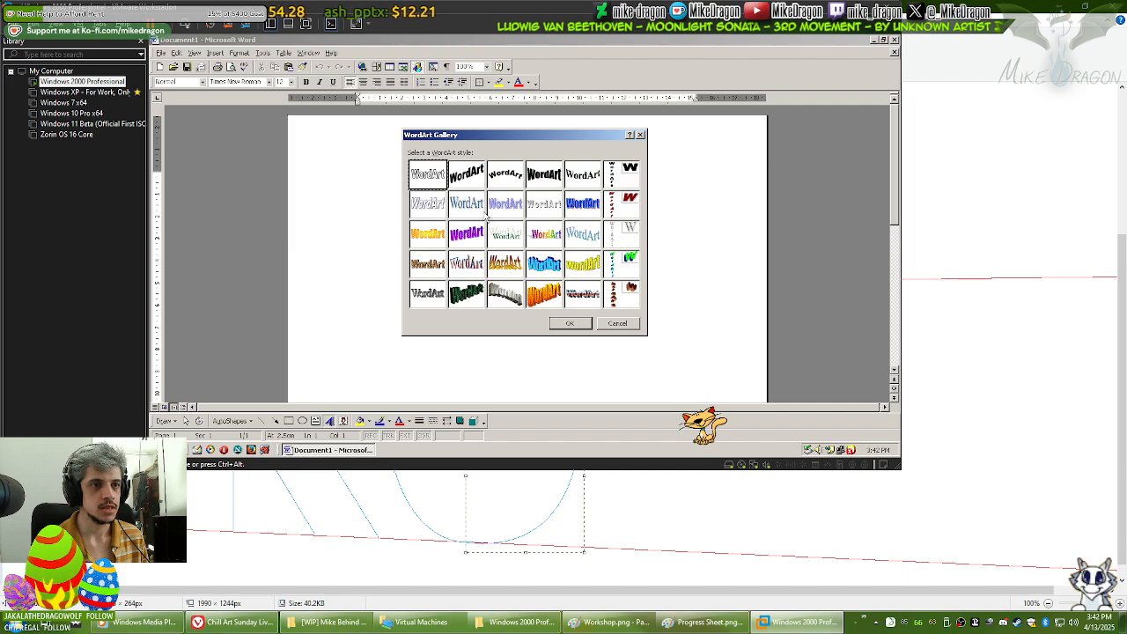
Step: Insert a WordArt reading KOFI in the first plain outline style, and enlarge and widen it on the page
left_click(585, 324)
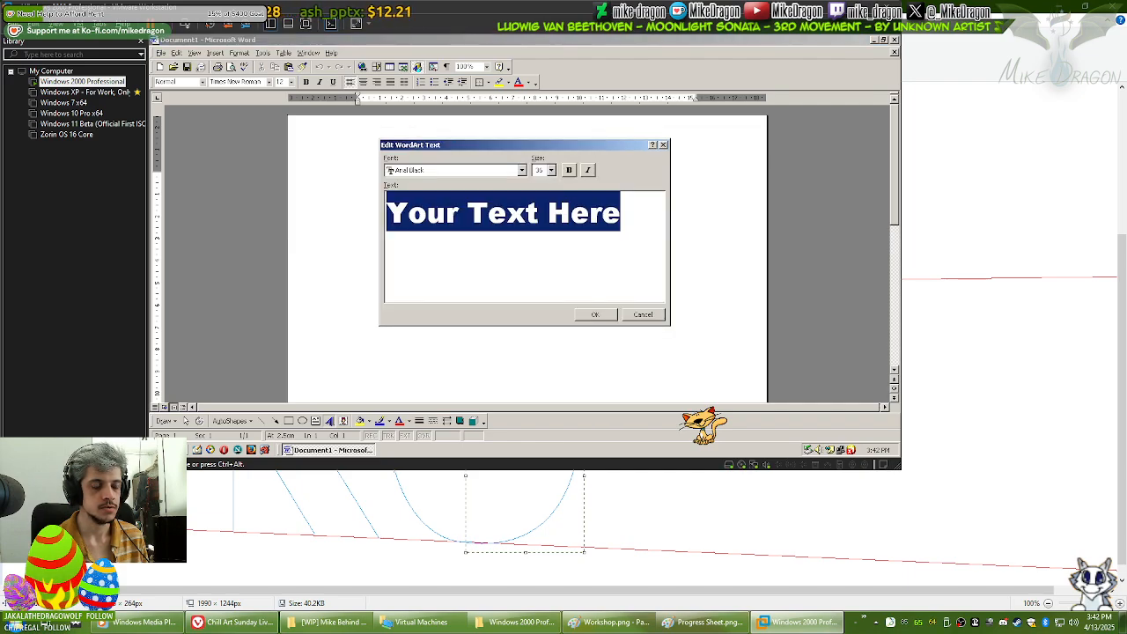
type("Ko")
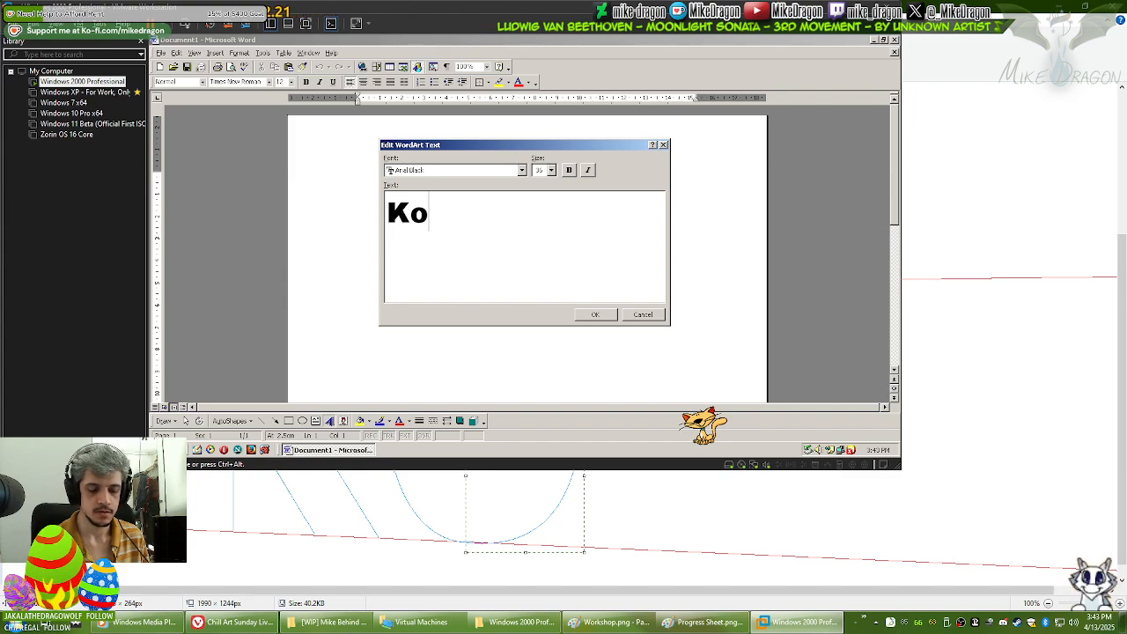
key("BackSpace")
type("OFI")
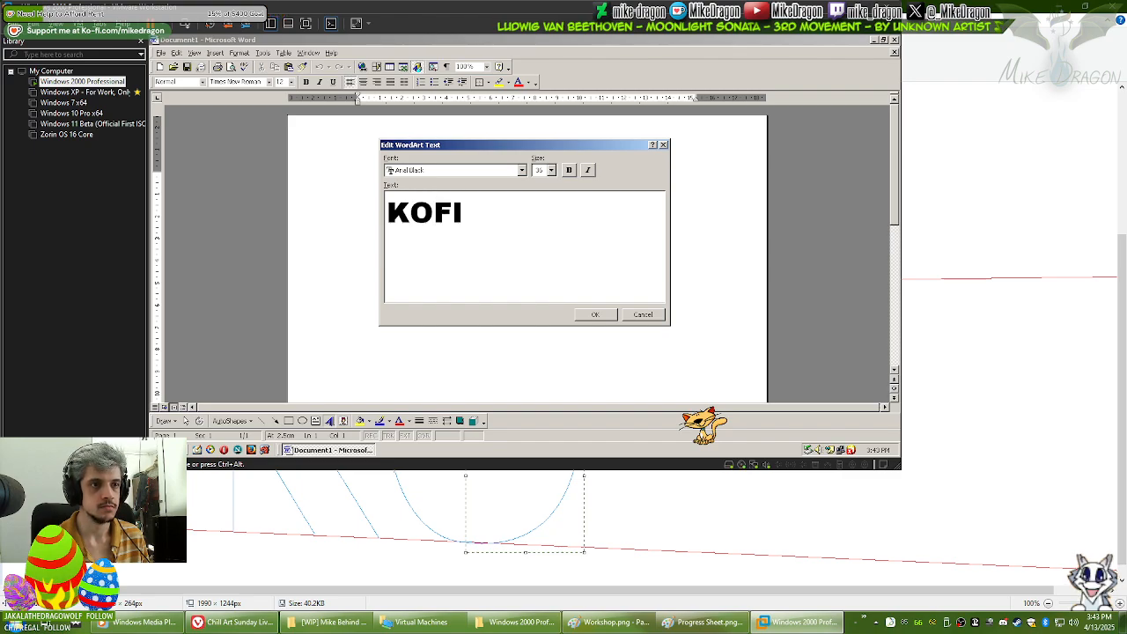
left_click(595, 314)
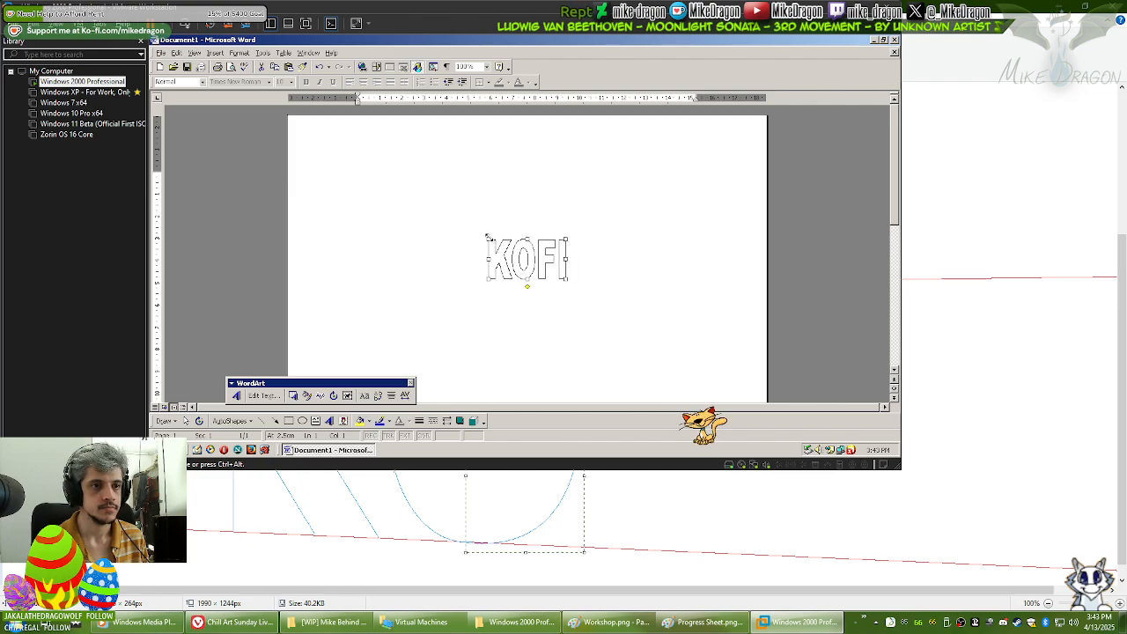
left_click_drag(487, 236, 401, 201)
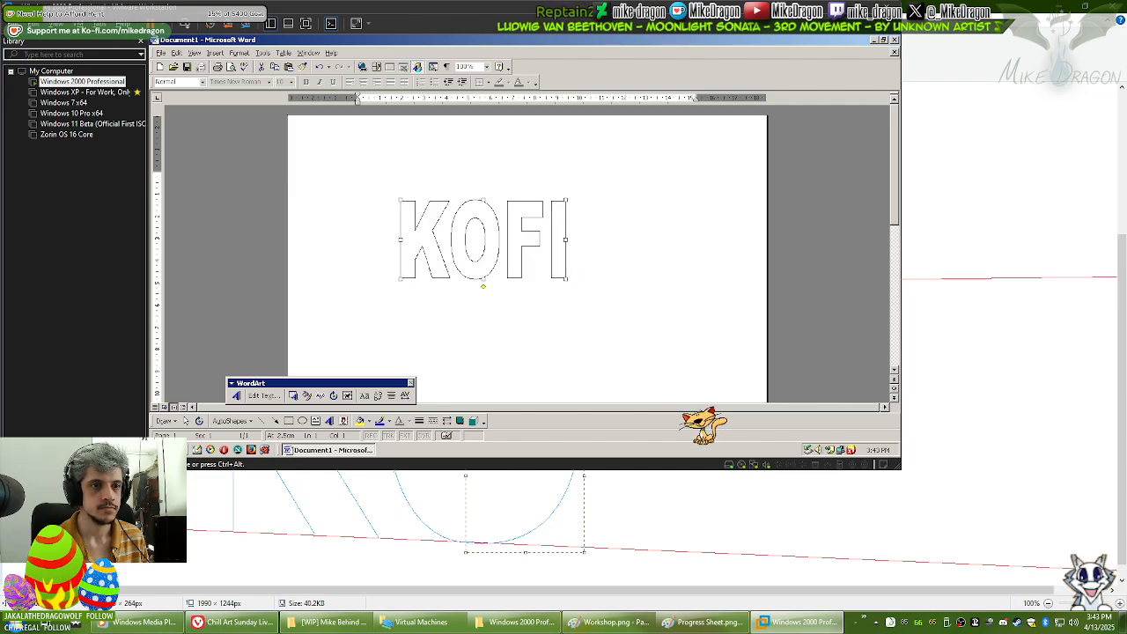
left_click_drag(567, 239, 605, 239)
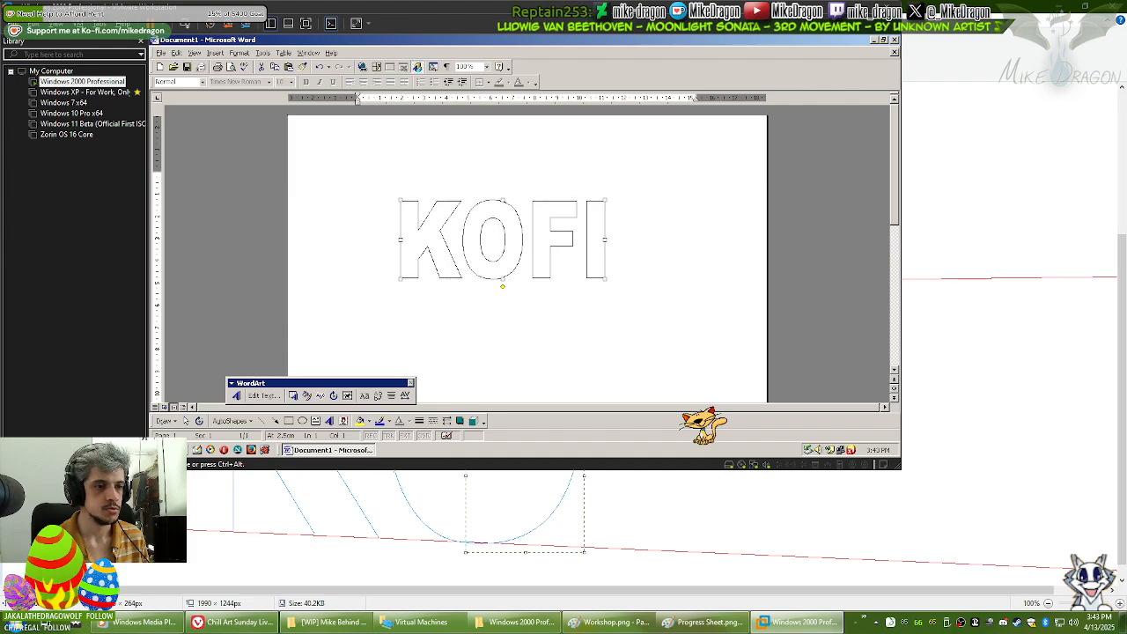
left_click(300, 395)
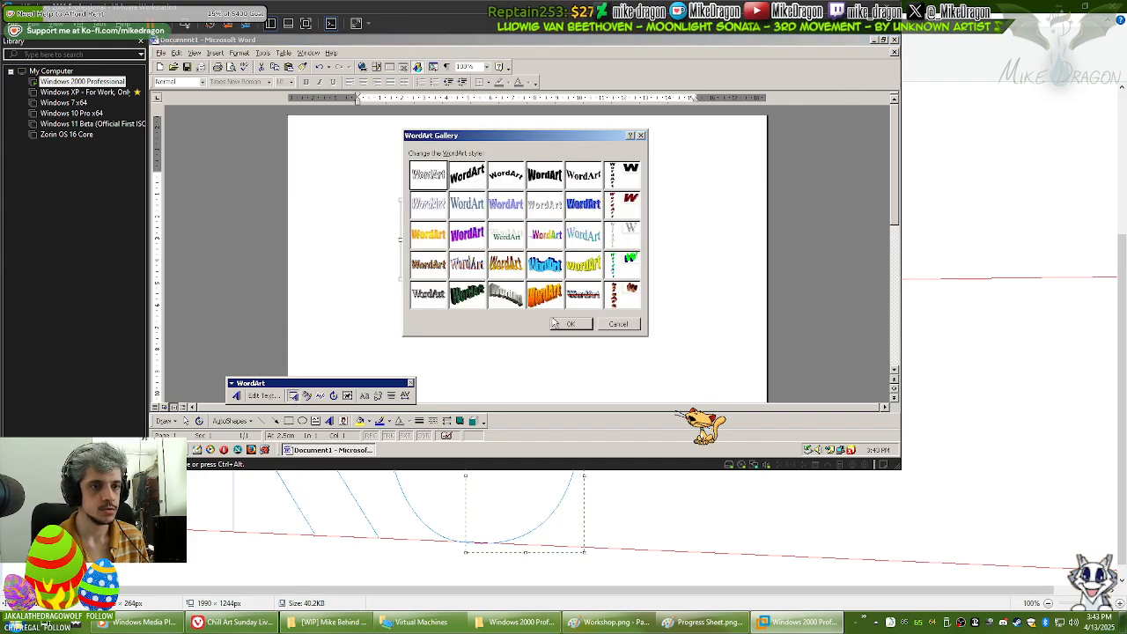
left_click(634, 325)
left_click(236, 396)
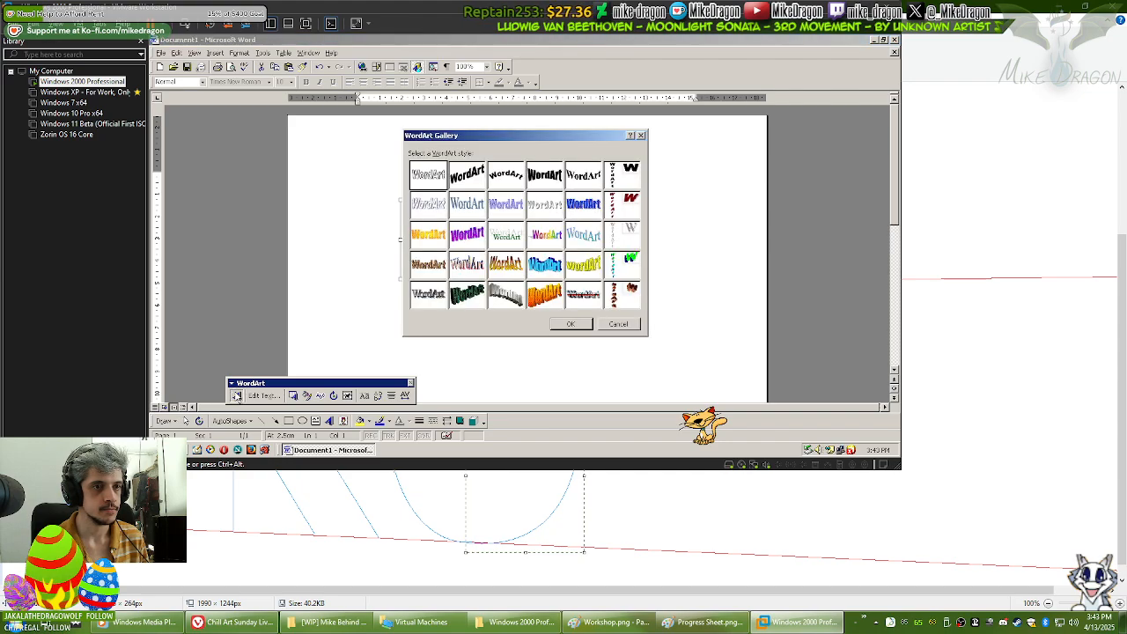
left_click(635, 325)
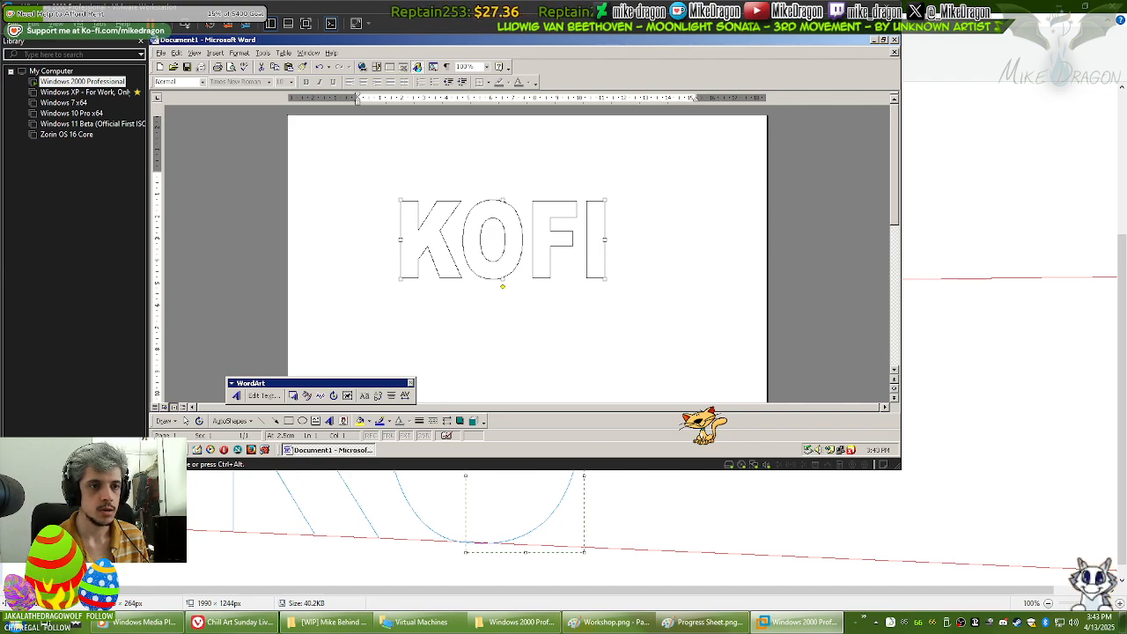
mouse_move(502, 287)
left_mouse_down()
mouse_move(465, 288)
mouse_move(521, 288)
left_mouse_up()
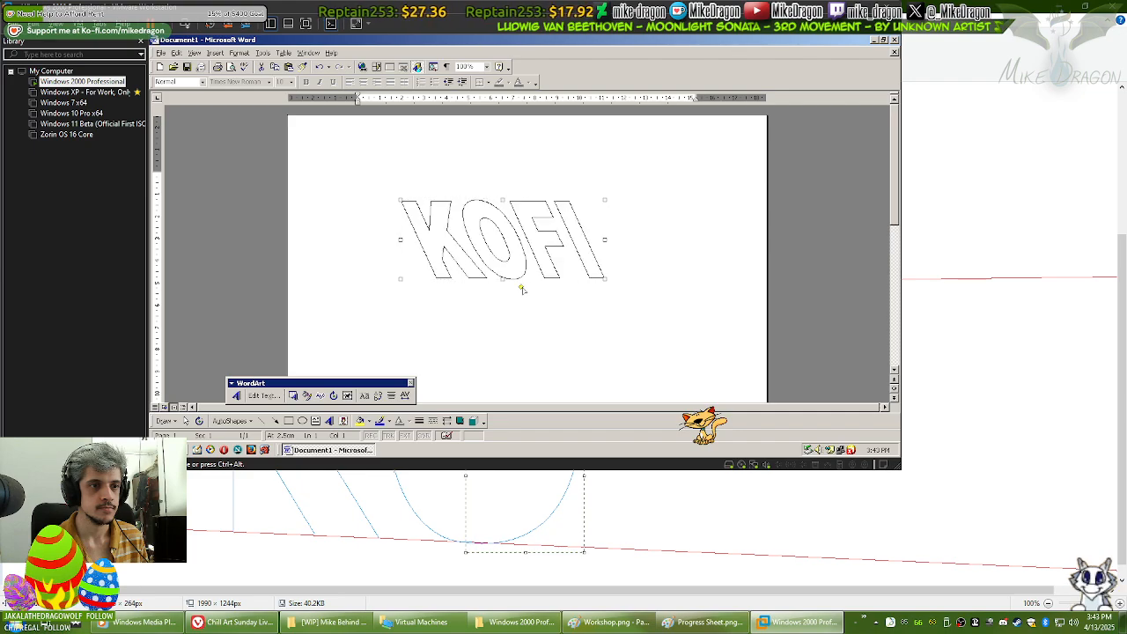
key("ctrl+z")
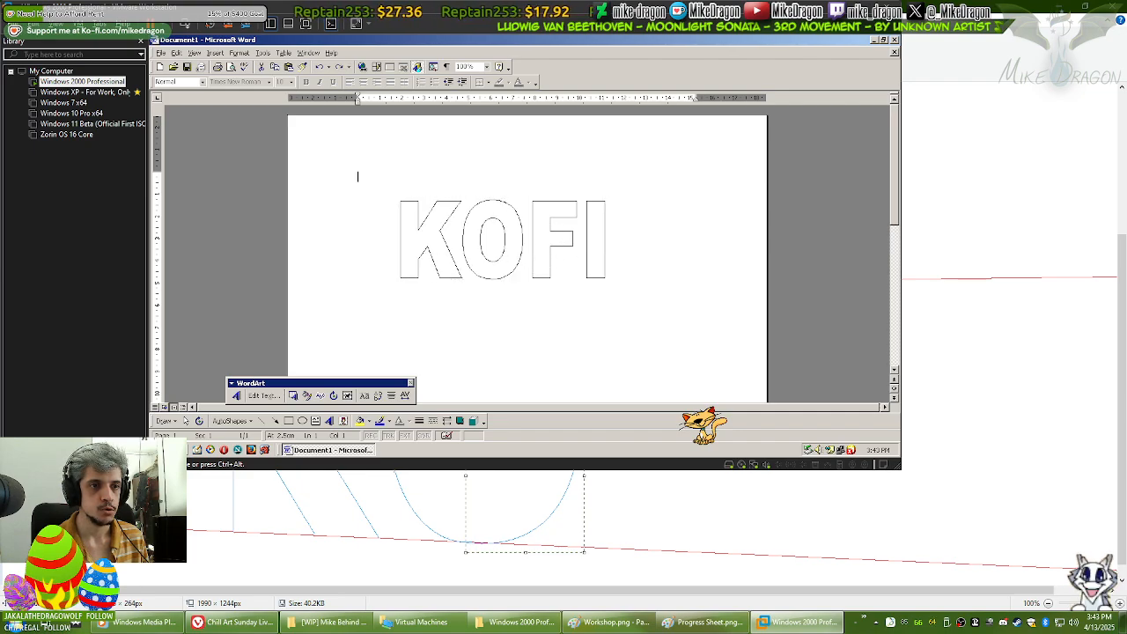
left_click(358, 176)
double_click(555, 232)
left_click(655, 312)
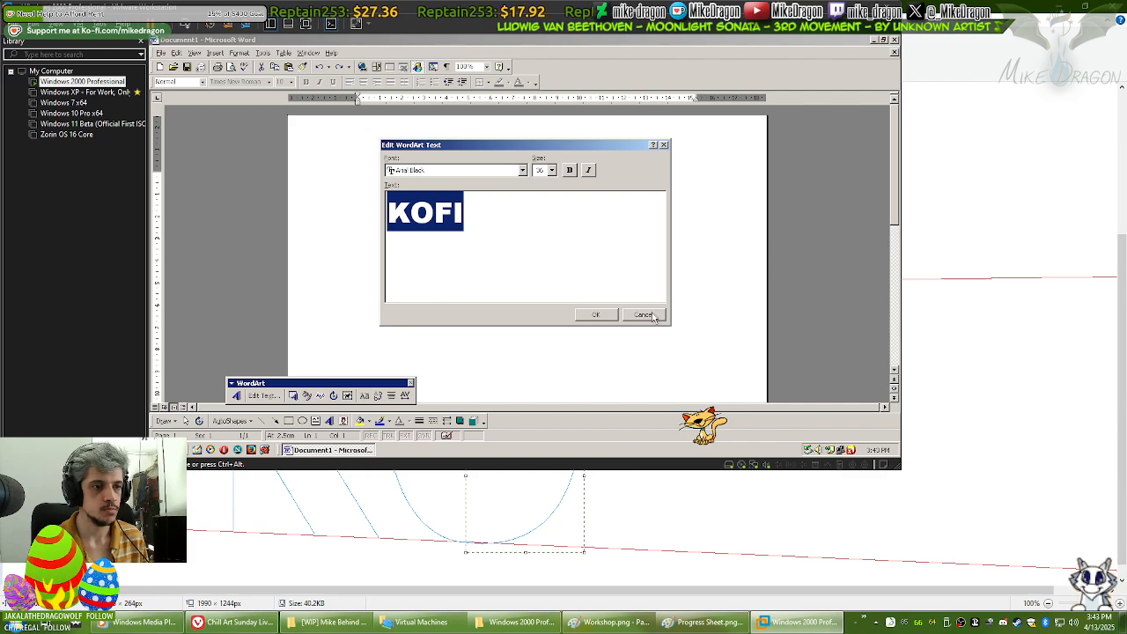
left_click(297, 395)
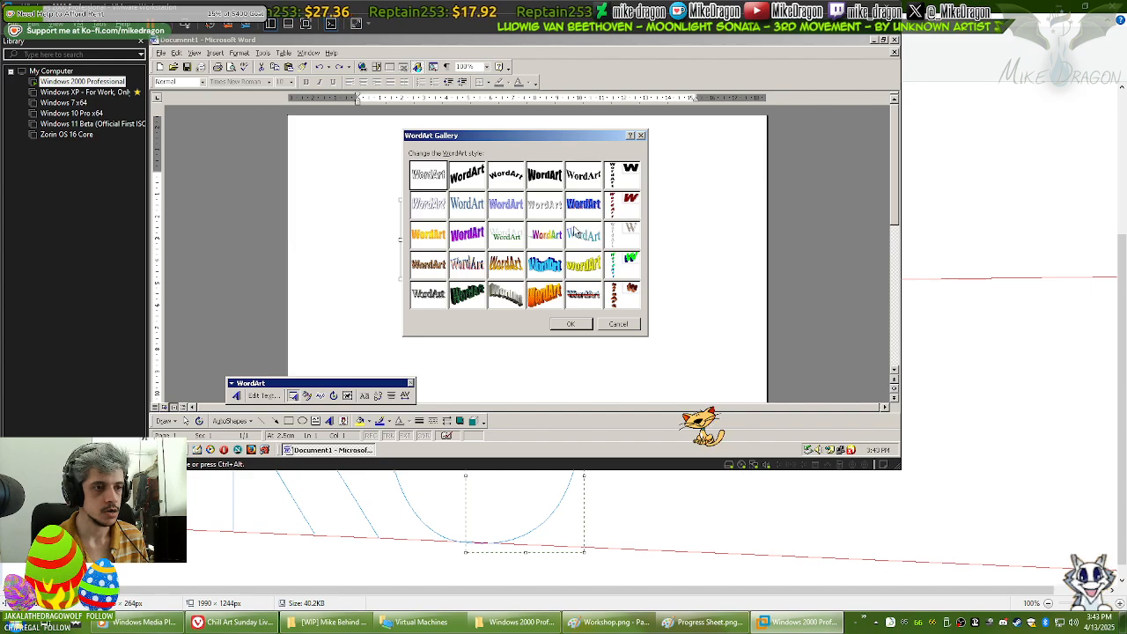
left_click(618, 325)
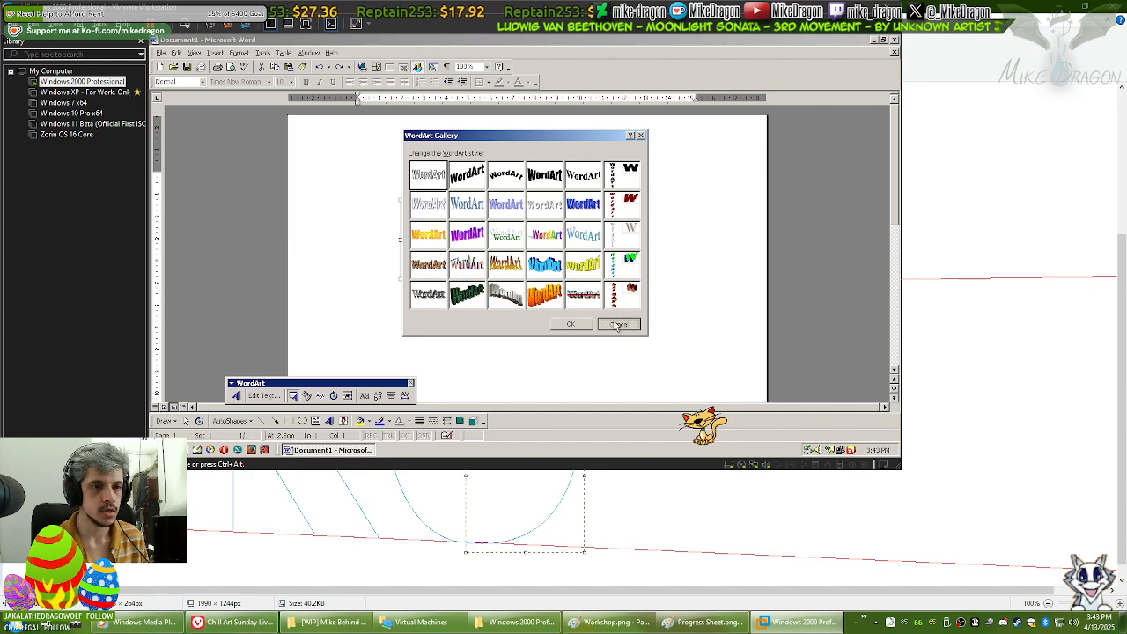
Step: Try rotating the KOFI WordArt slightly clockwise, and undo the rotation
left_click(334, 395)
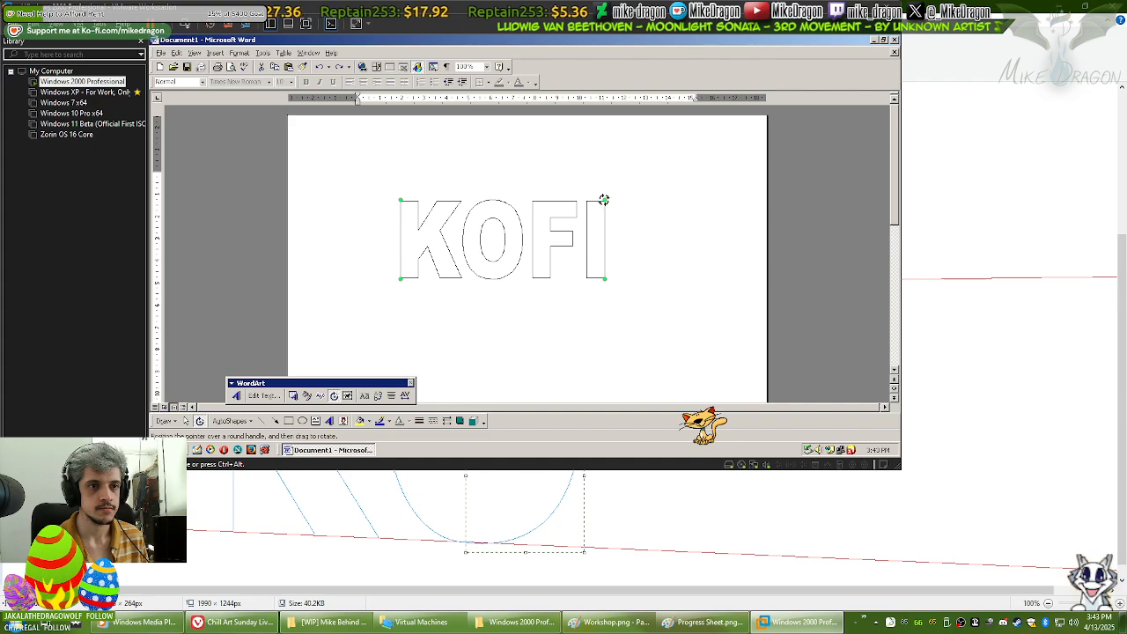
left_click_drag(604, 201, 680, 213)
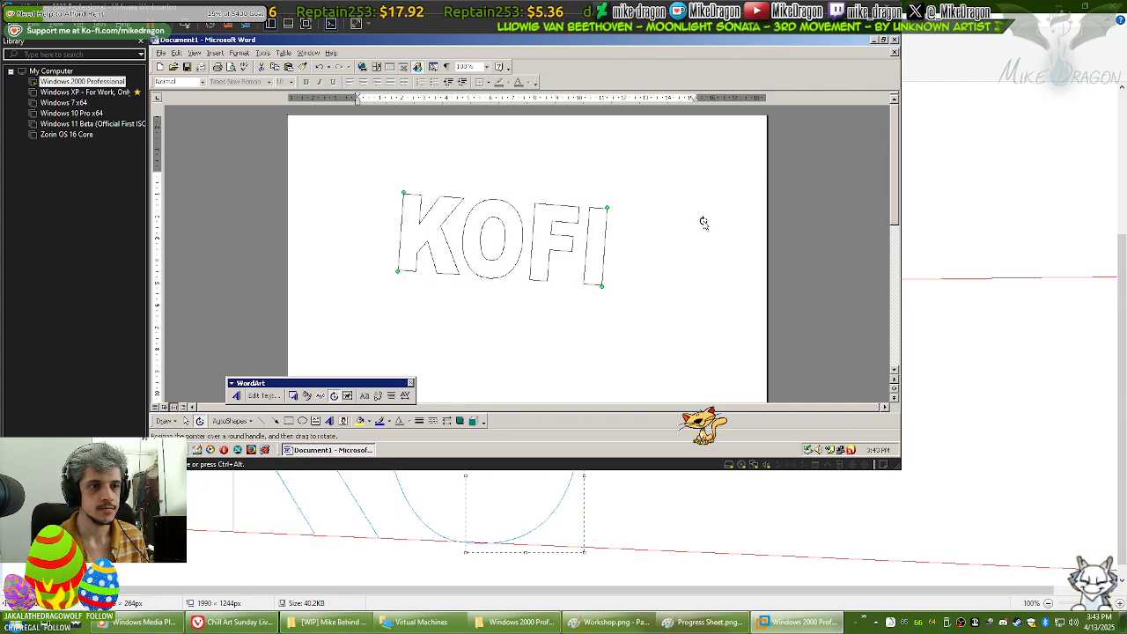
key("ctrl+z")
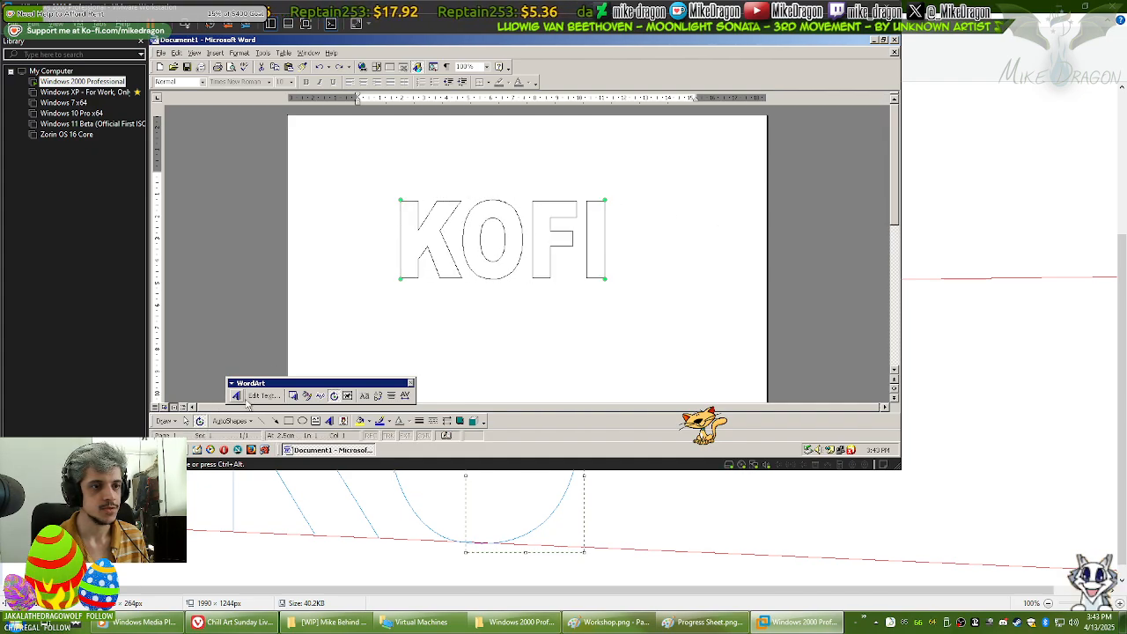
Step: Apply the orange 3D style from the gallery's fifth row to the KOFI WordArt, and try a slight clockwise rotation before undoing it
left_click(293, 395)
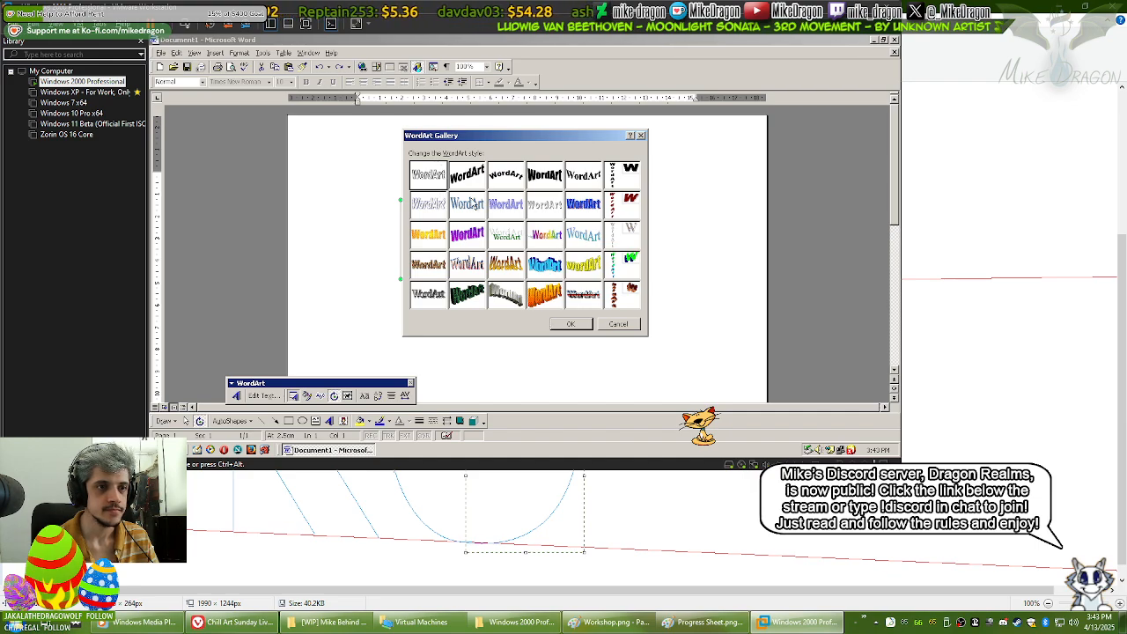
left_click(442, 271)
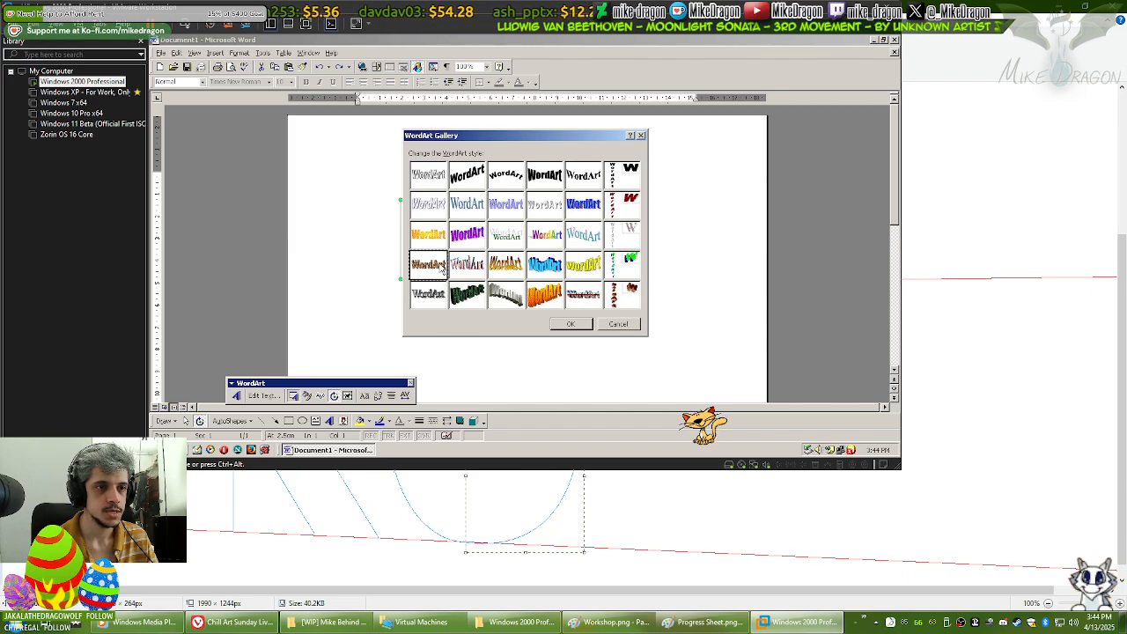
left_click(570, 324)
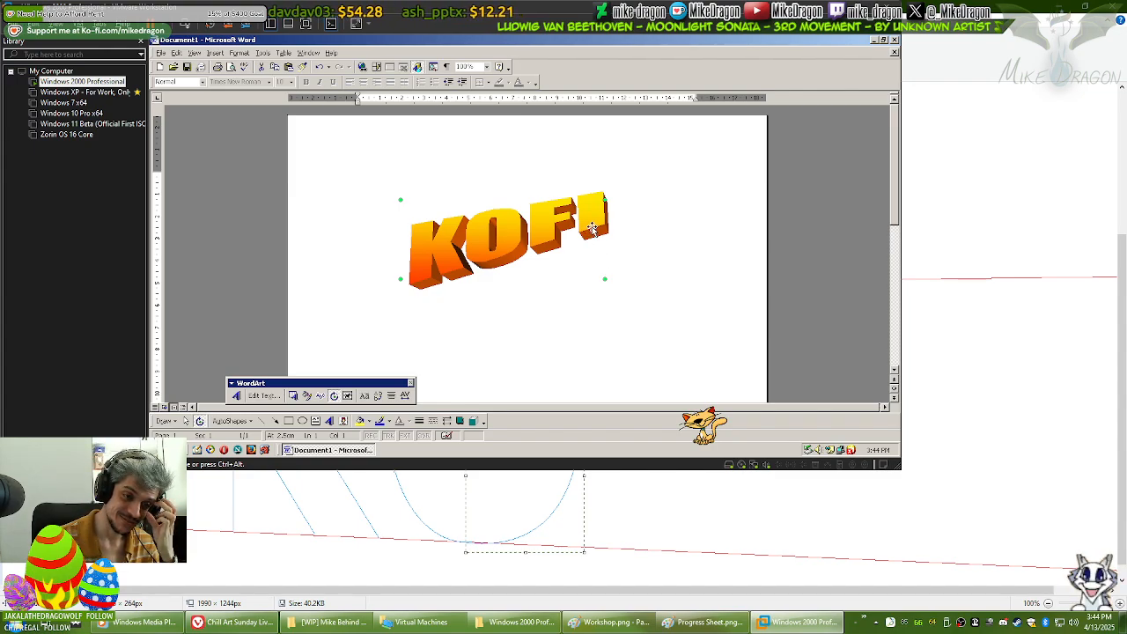
left_click_drag(604, 279, 600, 304)
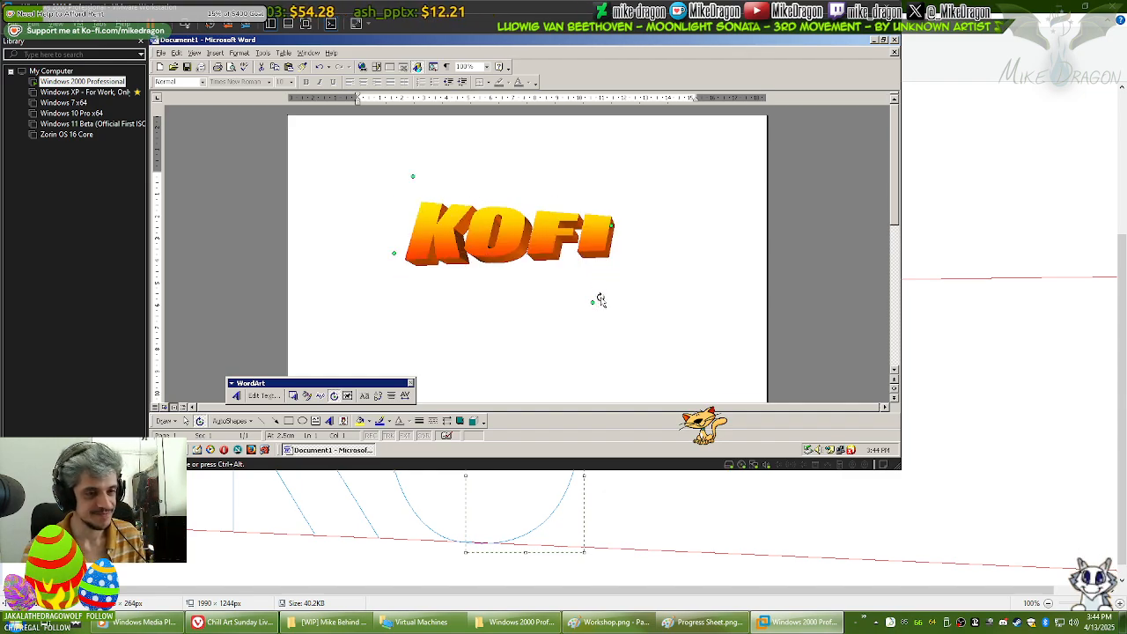
key("ctrl+z")
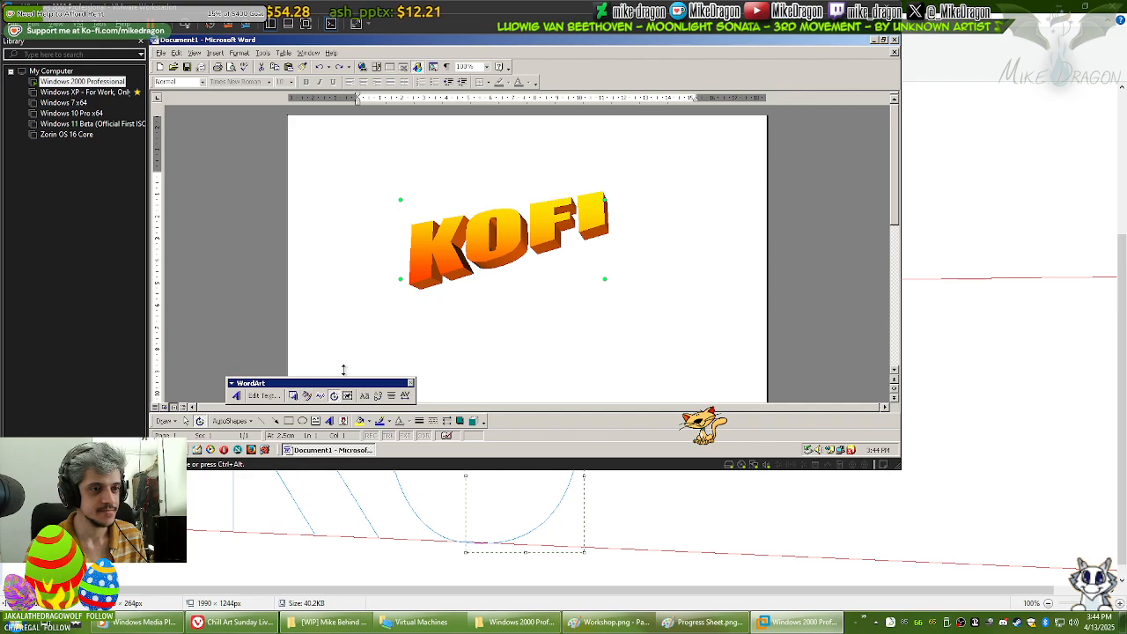
Step: Try the KOFI WordArt in the blue style from the gallery's second row and the brown style from its fourth row
left_click(293, 395)
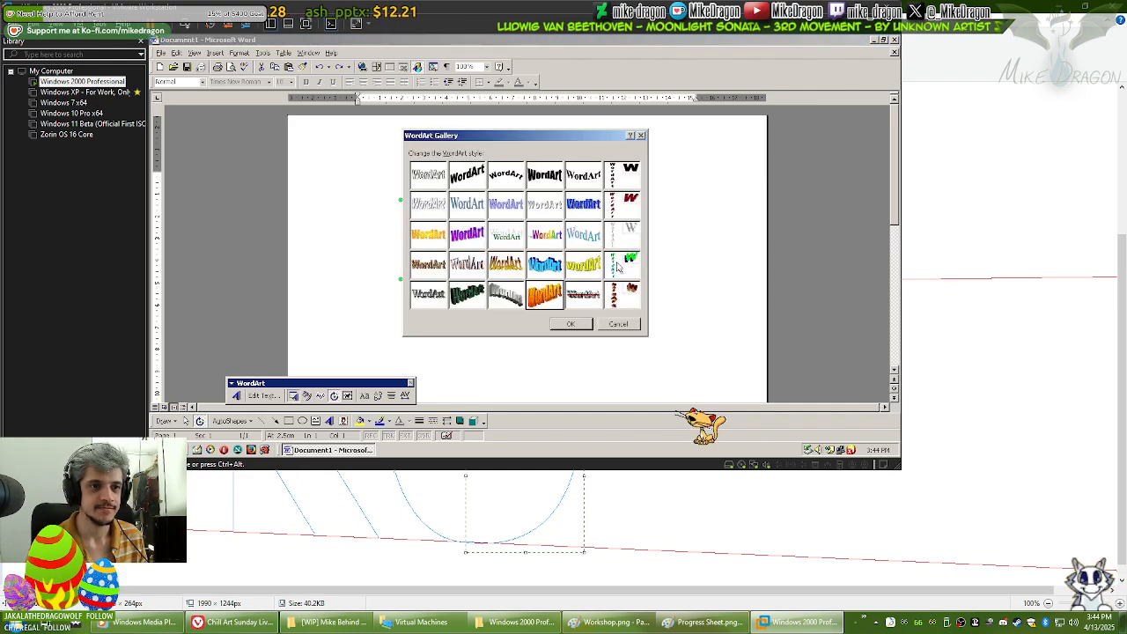
left_click(583, 208)
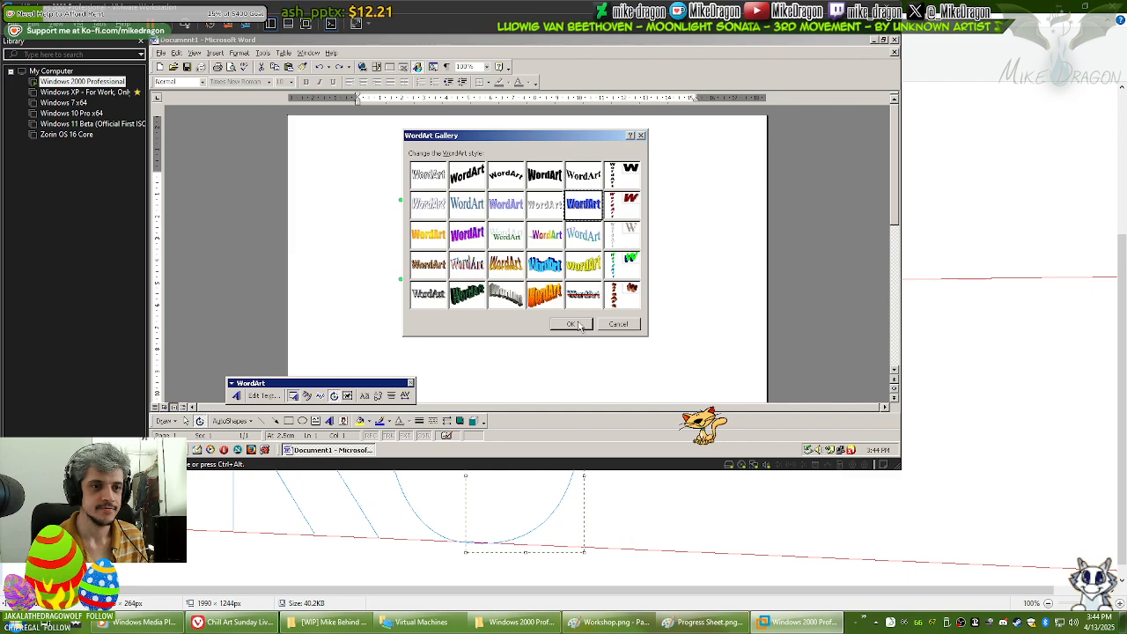
left_click(573, 324)
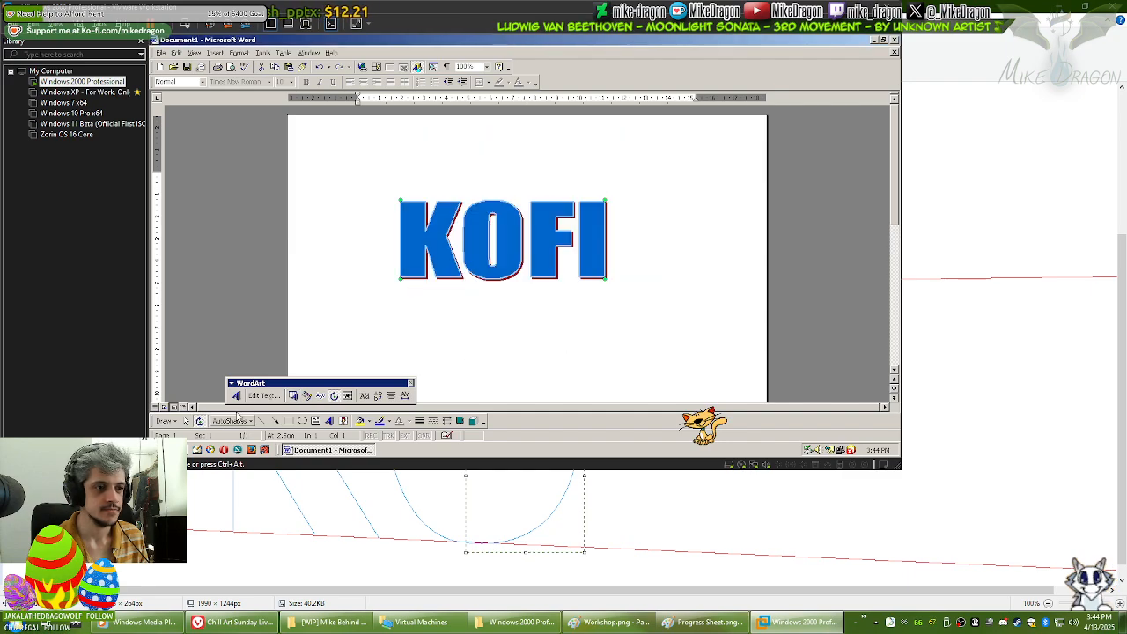
left_click(293, 395)
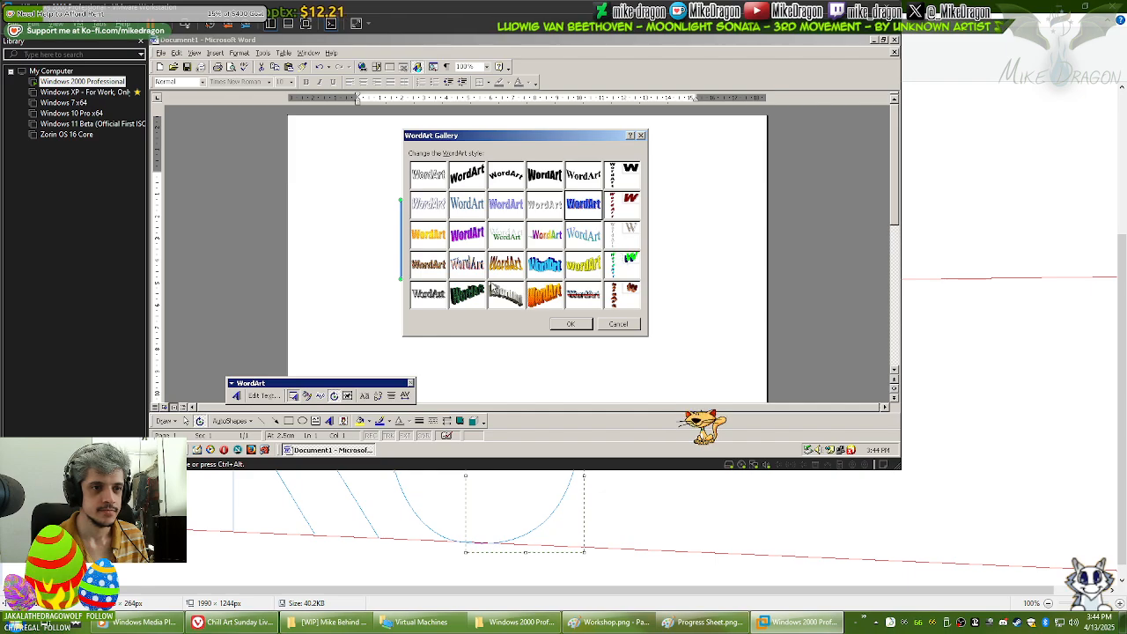
left_click(437, 272)
left_click(563, 325)
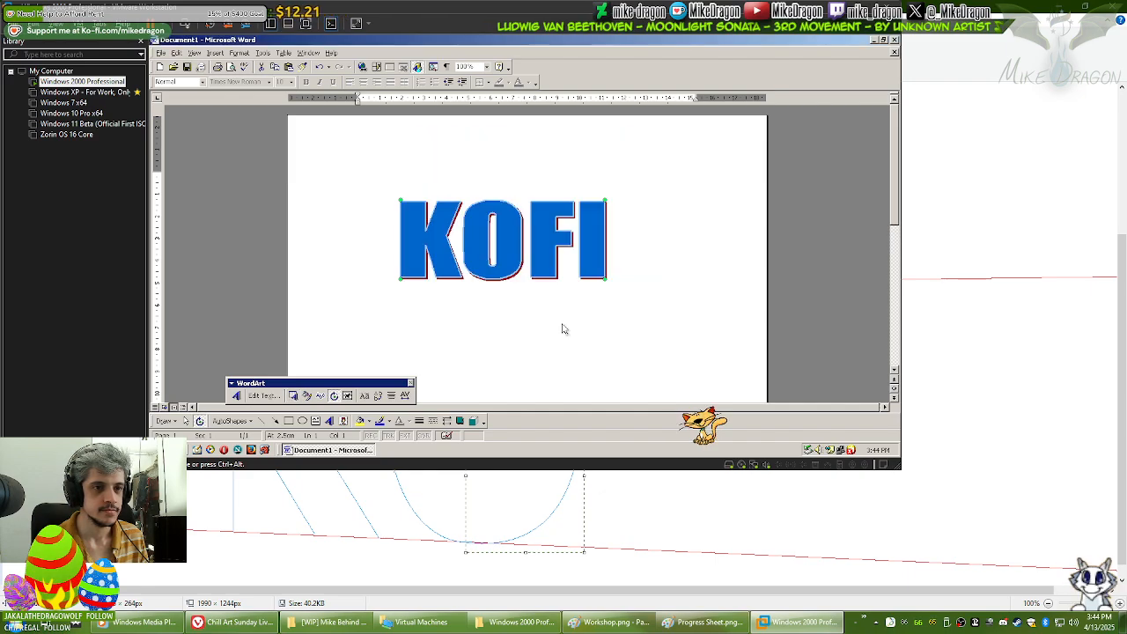
Step: Restyle the KOFI WordArt with the orange and yellow gradient from the gallery's third row, and check its fill and line formatting
left_click(294, 395)
left_click(429, 235)
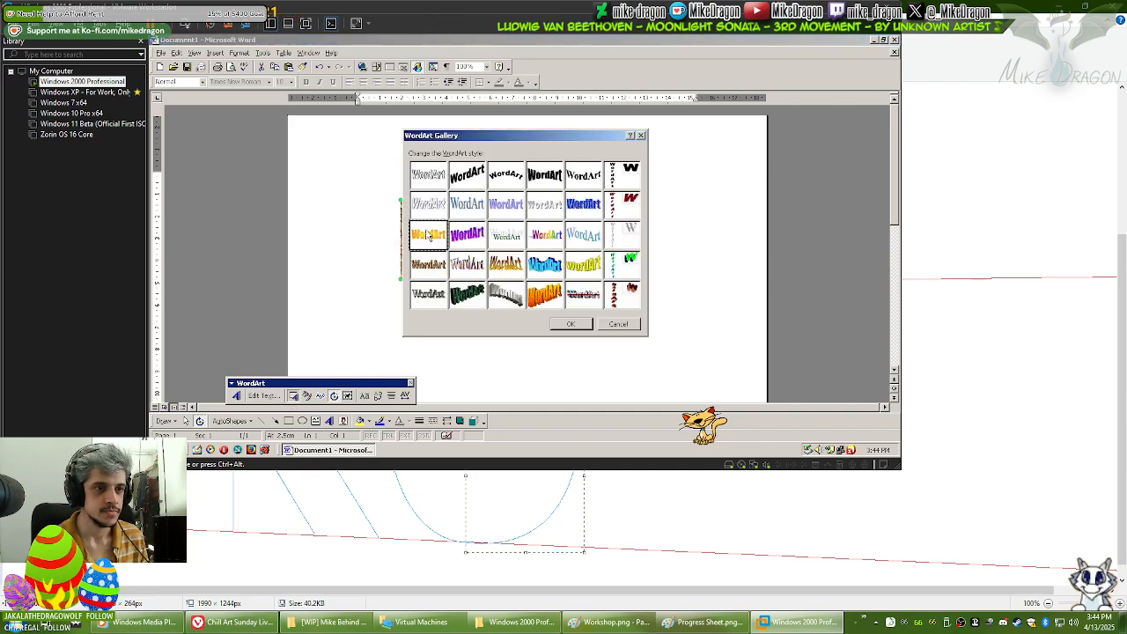
left_click(565, 325)
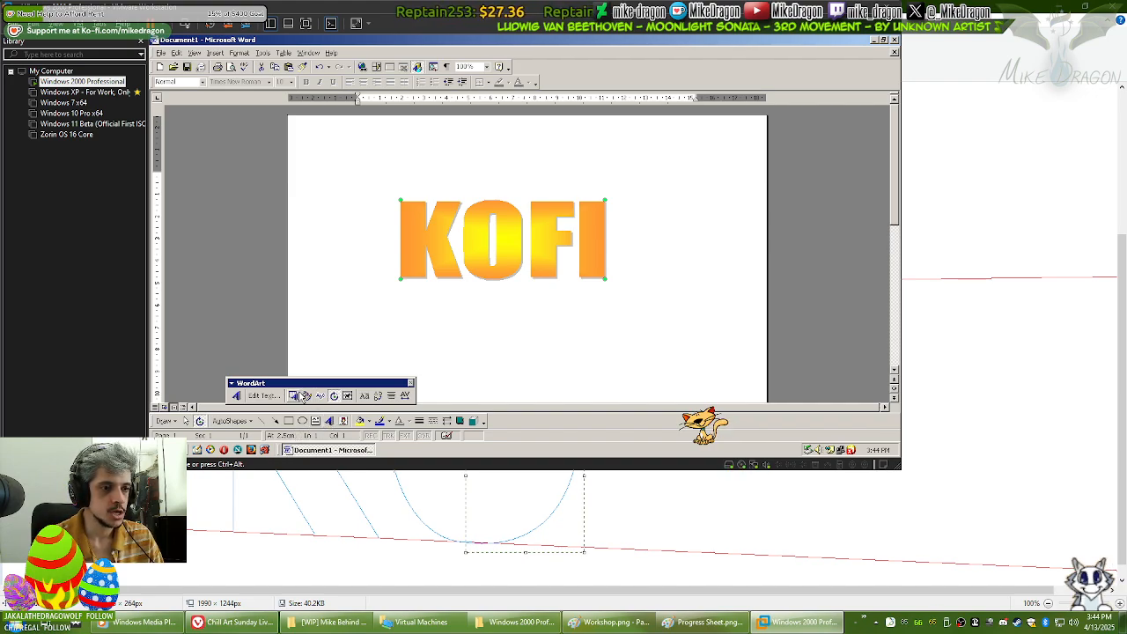
left_click(308, 396)
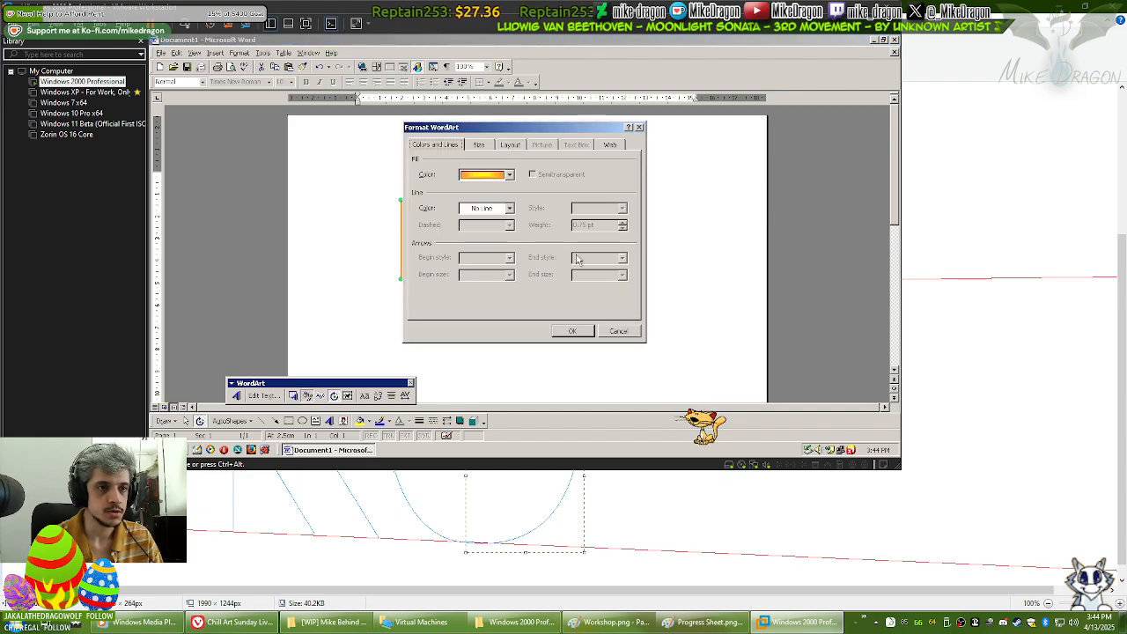
left_click(619, 332)
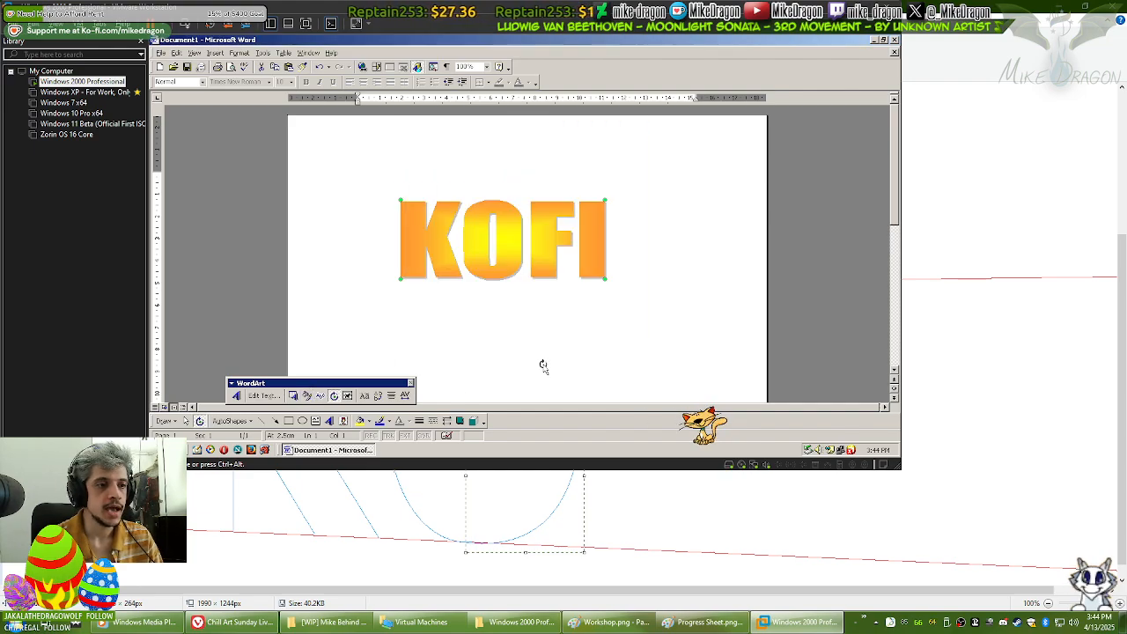
Step: Change the KOFI WordArt to the rainbow style with a slanted grey shadow from the gallery's third row
left_click(296, 395)
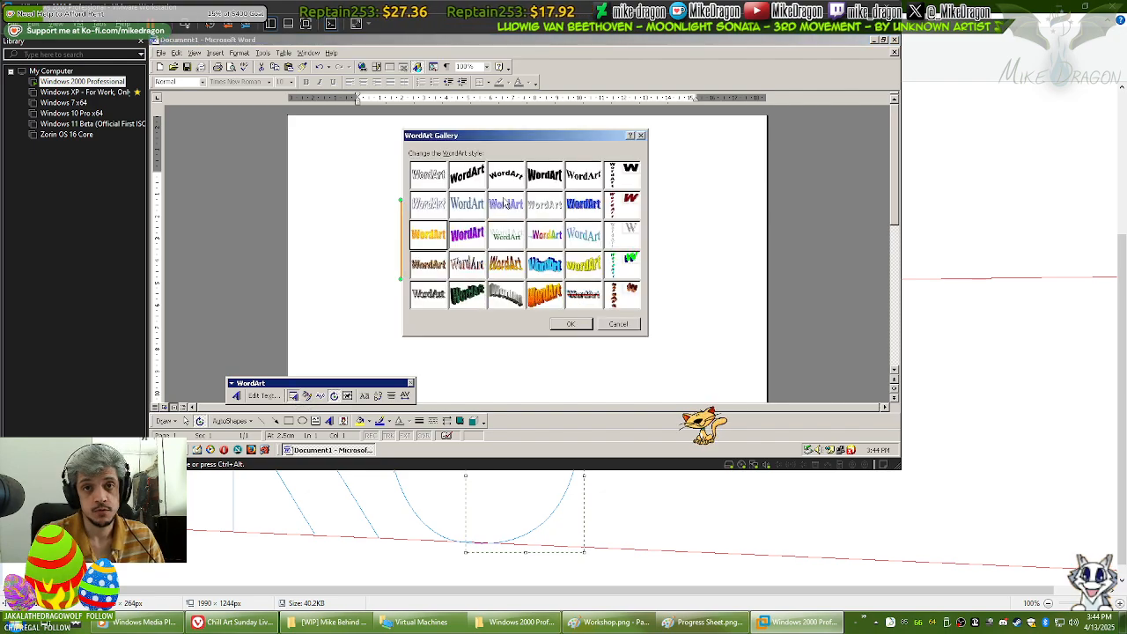
left_click(477, 208)
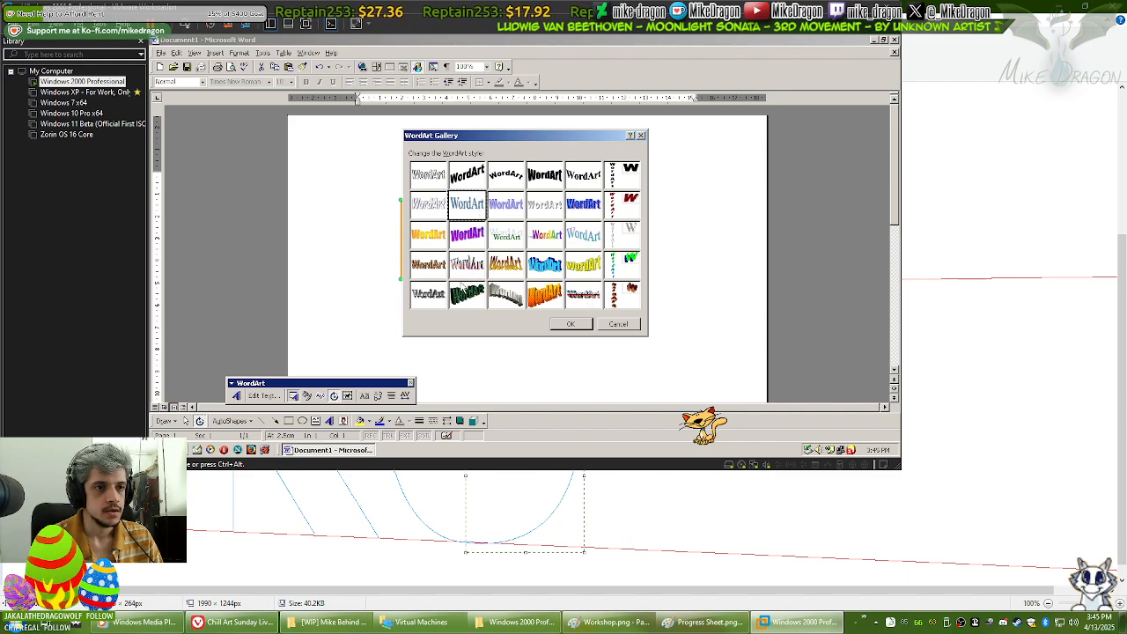
left_click(467, 296)
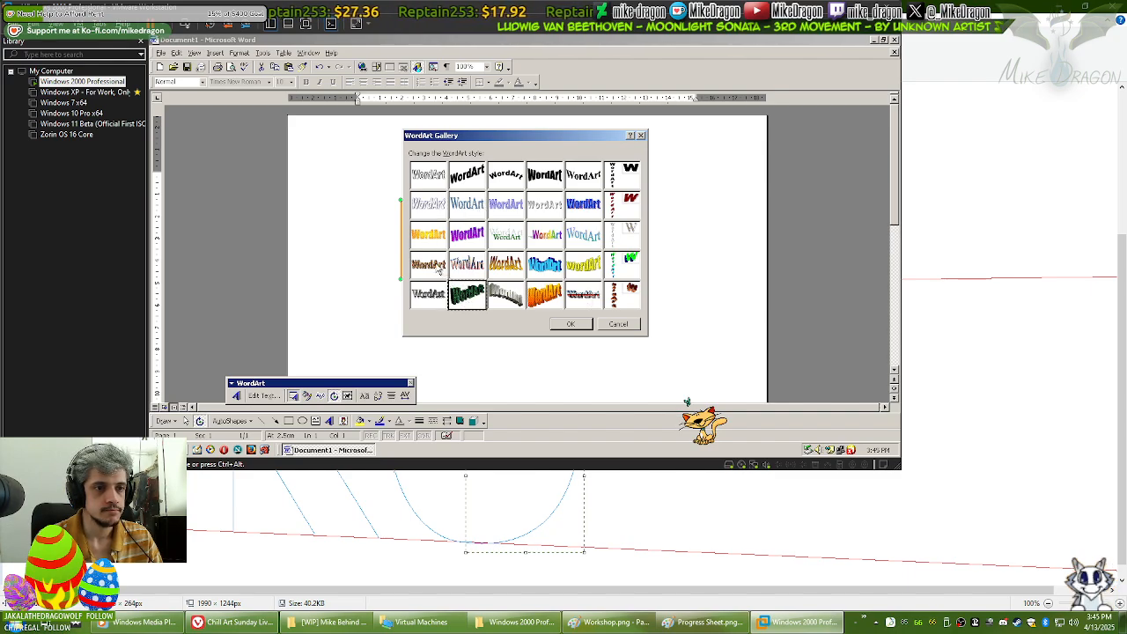
left_click(544, 240)
left_click(573, 324)
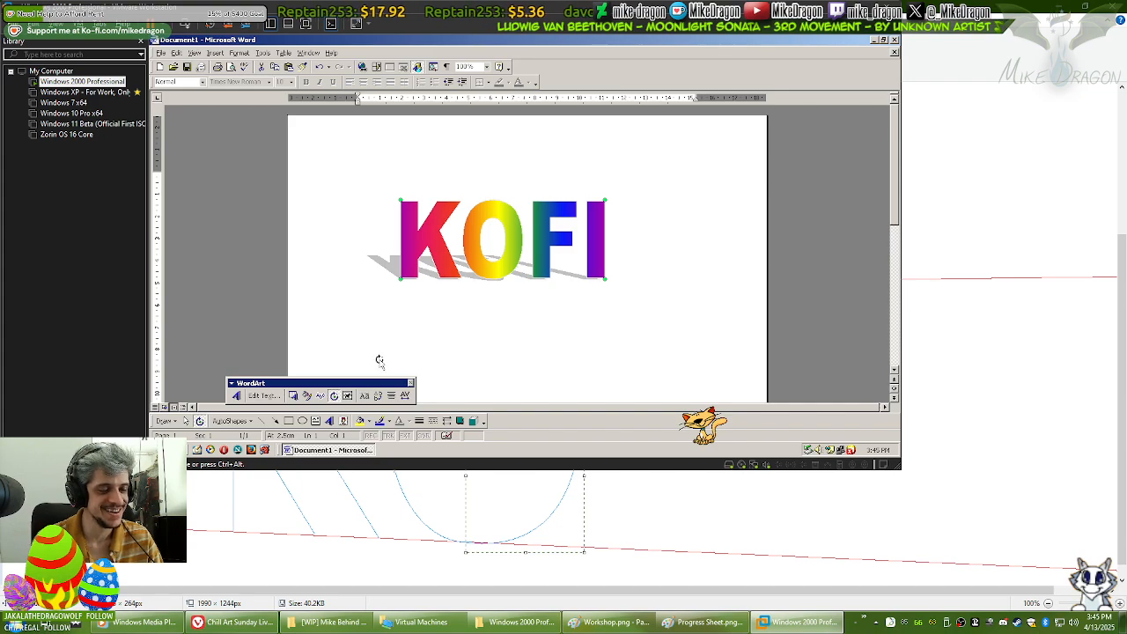
Step: Switch the KOFI WordArt to the upward-slanting purple style from the gallery's third row
left_click(294, 396)
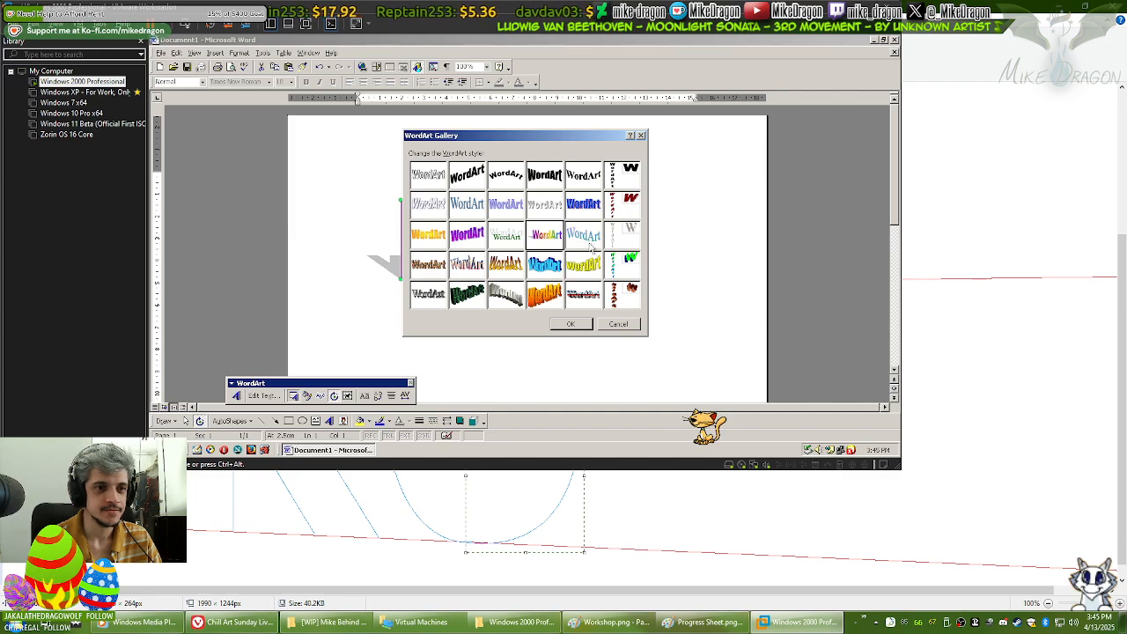
left_click(589, 204)
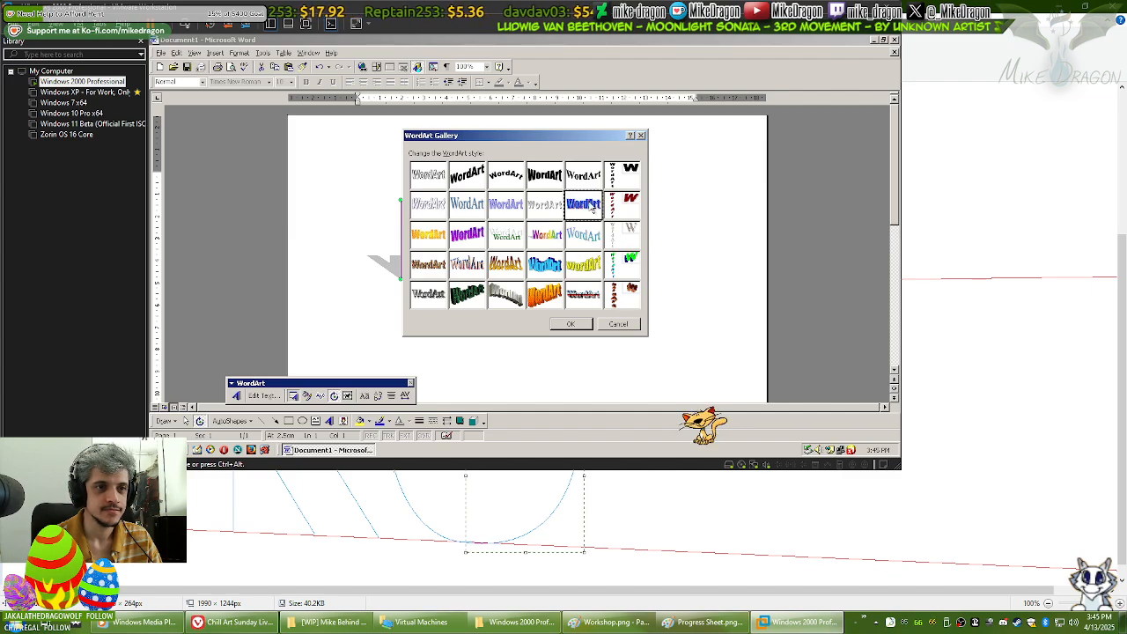
left_click(475, 239)
left_click(571, 326)
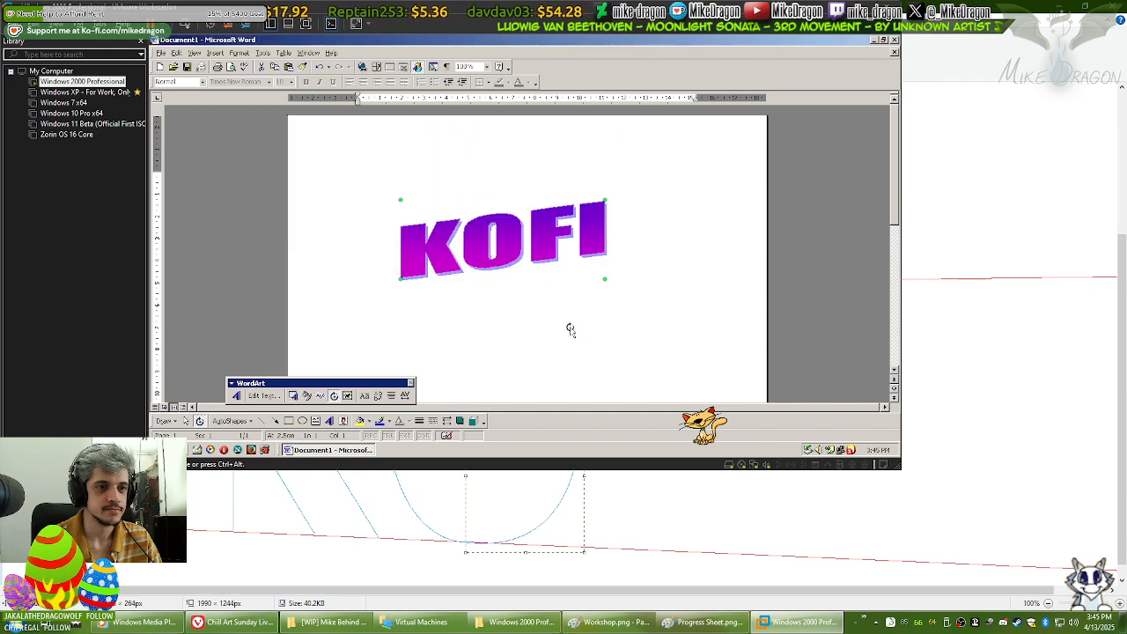
Step: Compare further gallery styles and apply the green marble 3D style from the fifth row to the KOFI WordArt
left_click(297, 396)
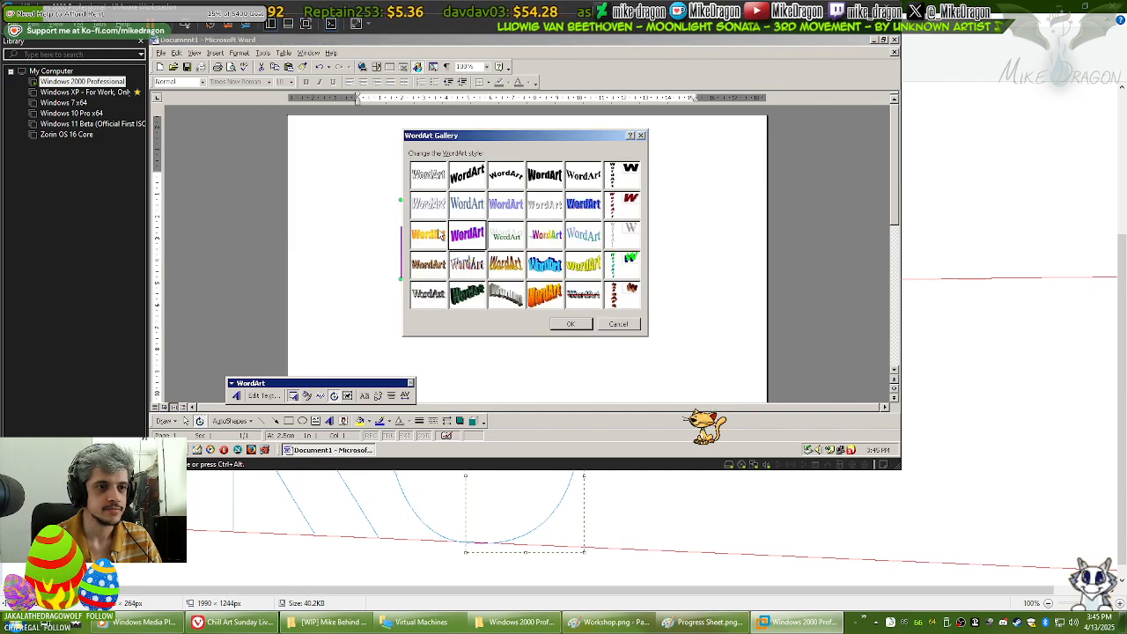
left_click(428, 240)
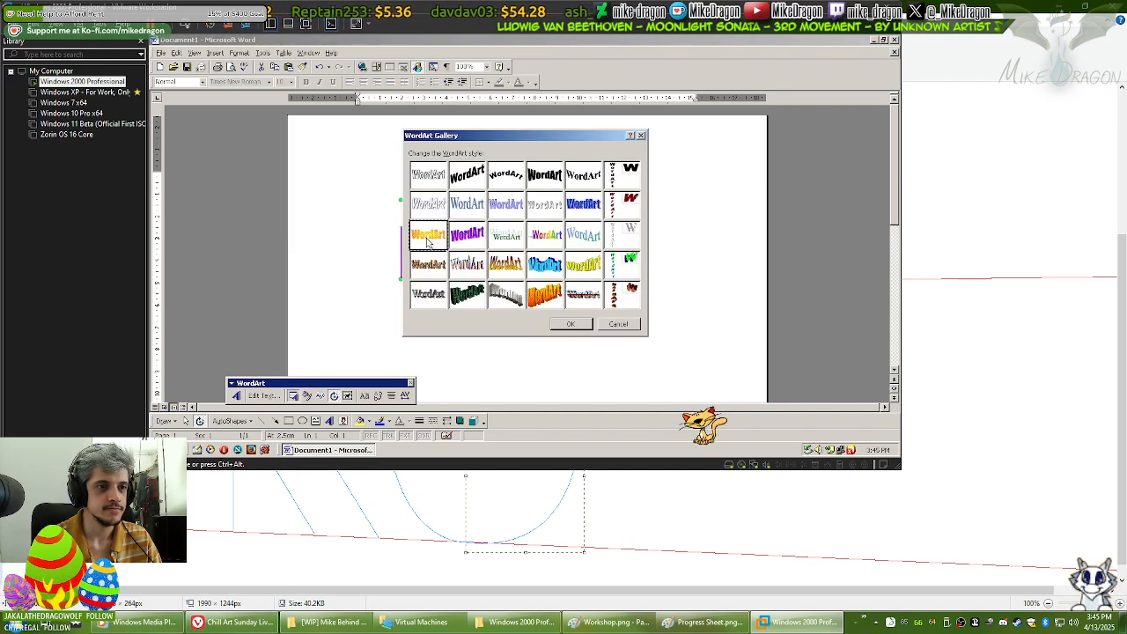
left_click(483, 269)
left_click(548, 269)
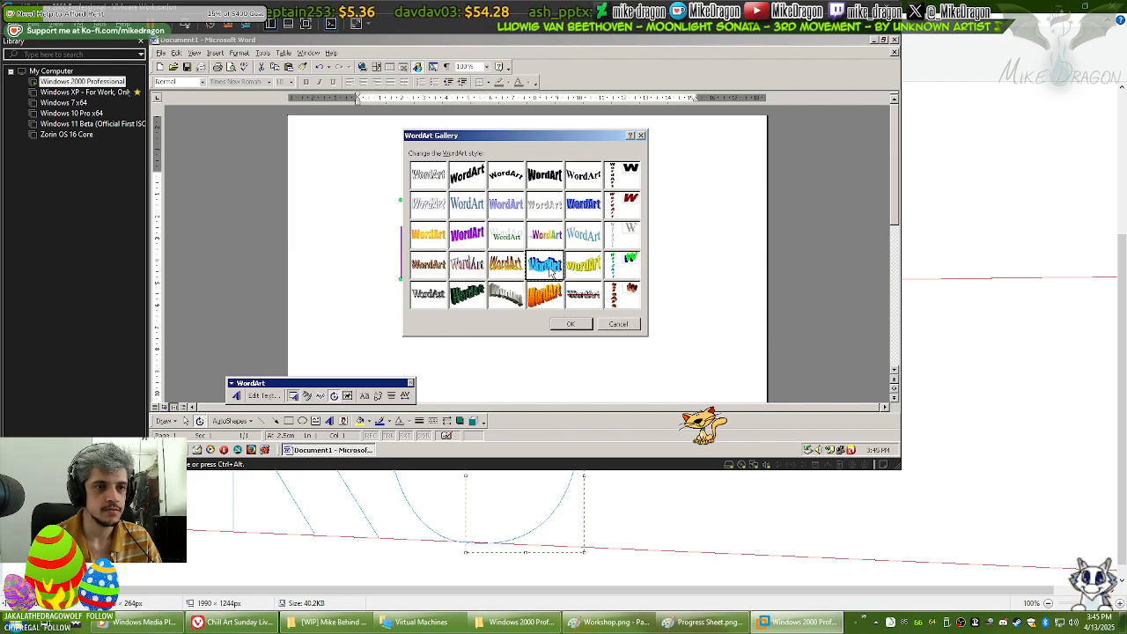
left_click(474, 298)
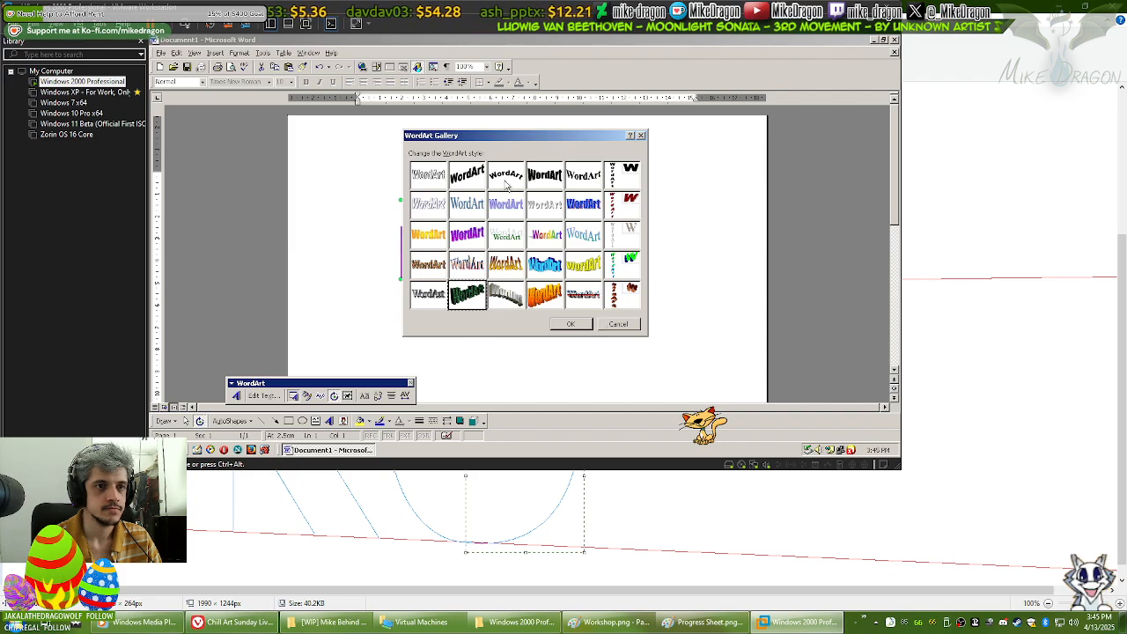
left_click(574, 323)
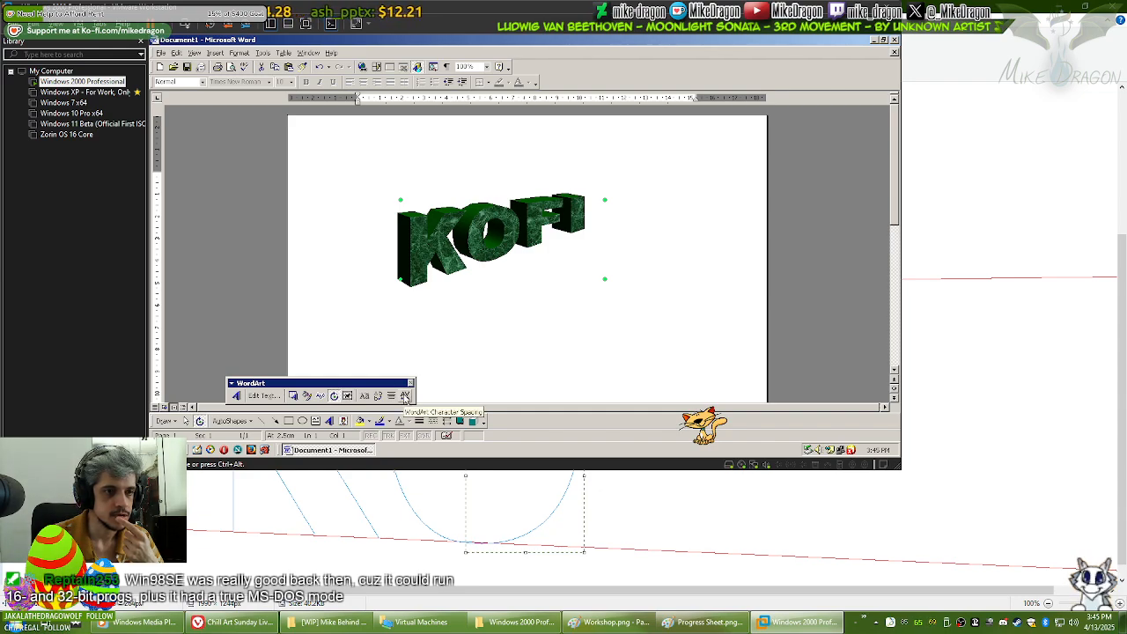
Step: Reshape the green KOFI WordArt with the left-pointing triangle shape, so its letters grow taller from K to I
left_click(321, 396)
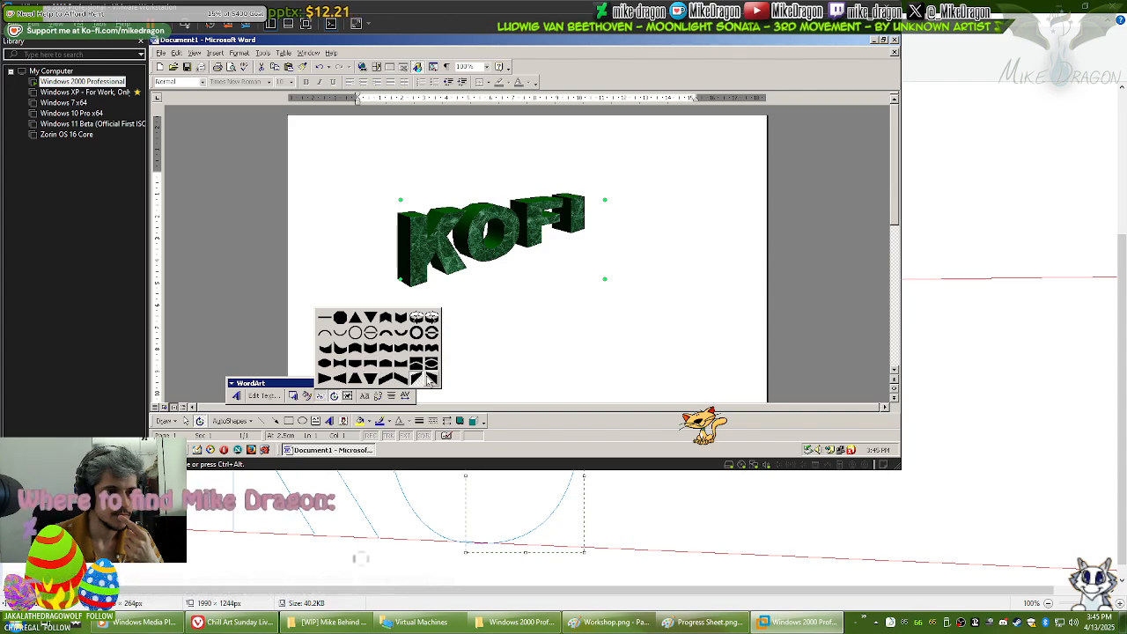
left_click(339, 380)
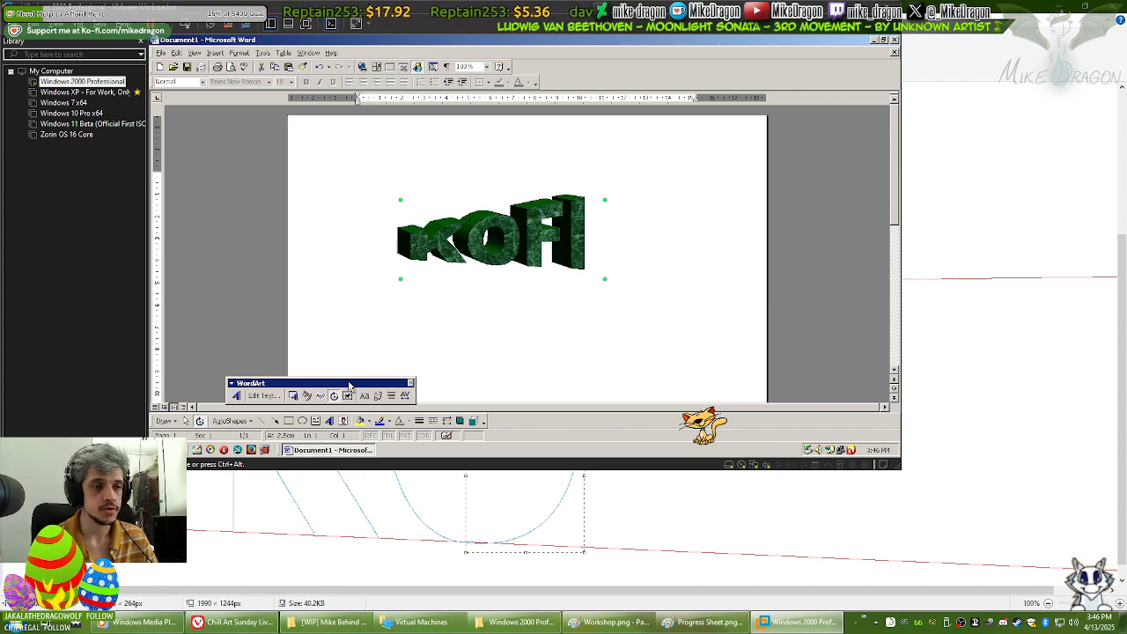
left_click(318, 396)
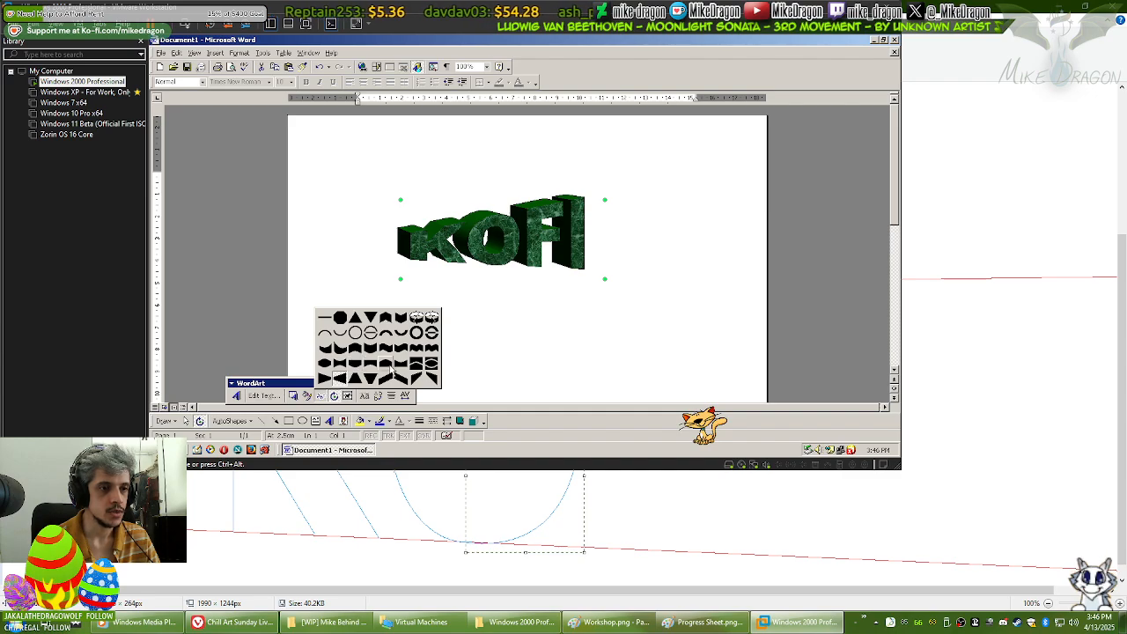
left_click(326, 397)
left_click(326, 396)
left_click(321, 397)
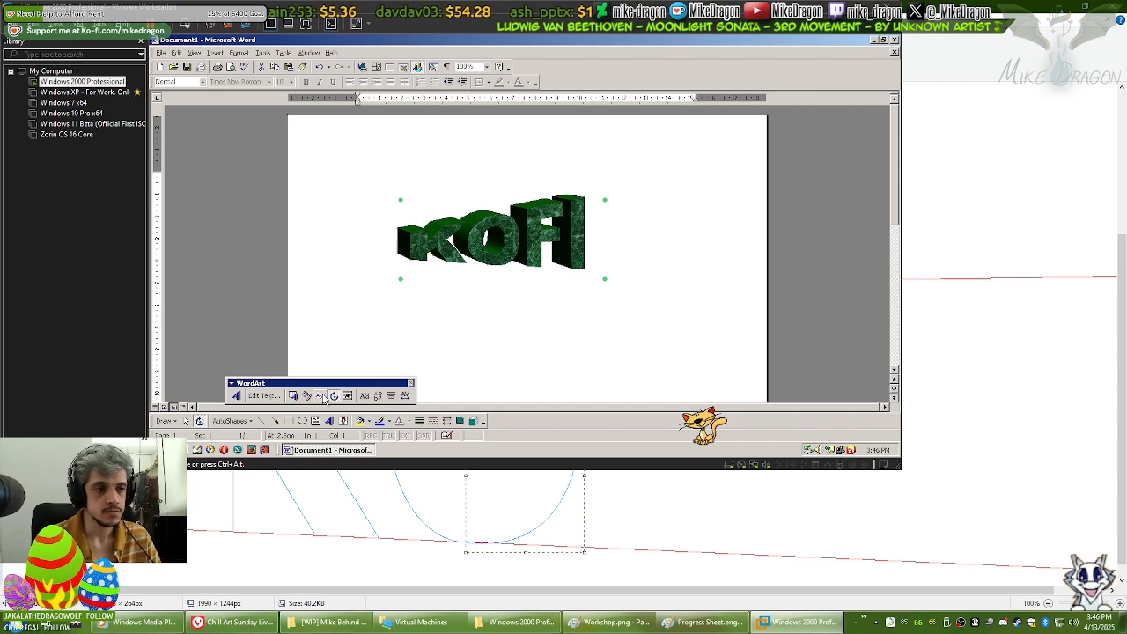
left_click(308, 396)
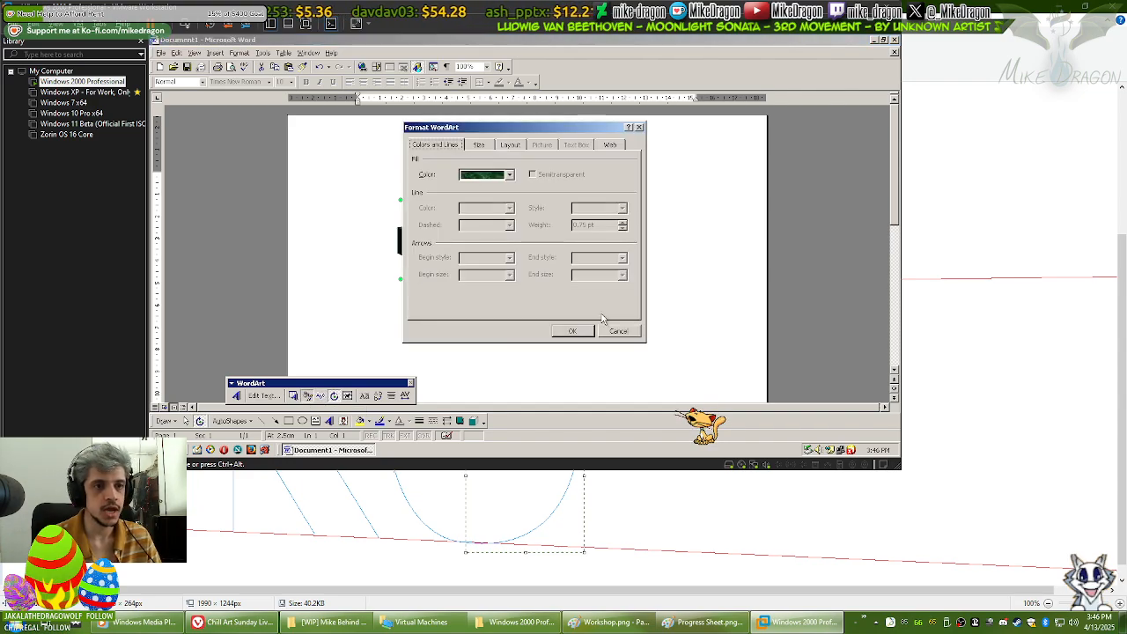
left_click(628, 334)
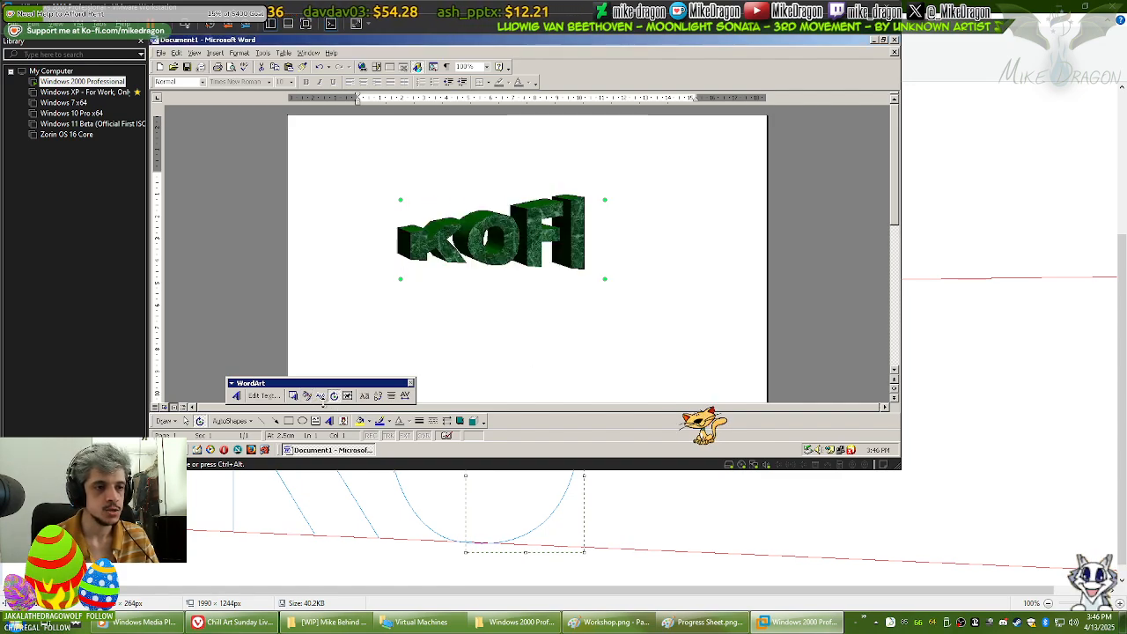
Step: Apply the orange-yellow gradient style from the gallery's third row to the KOFI WordArt and try tilting it slightly clockwise
left_click(294, 396)
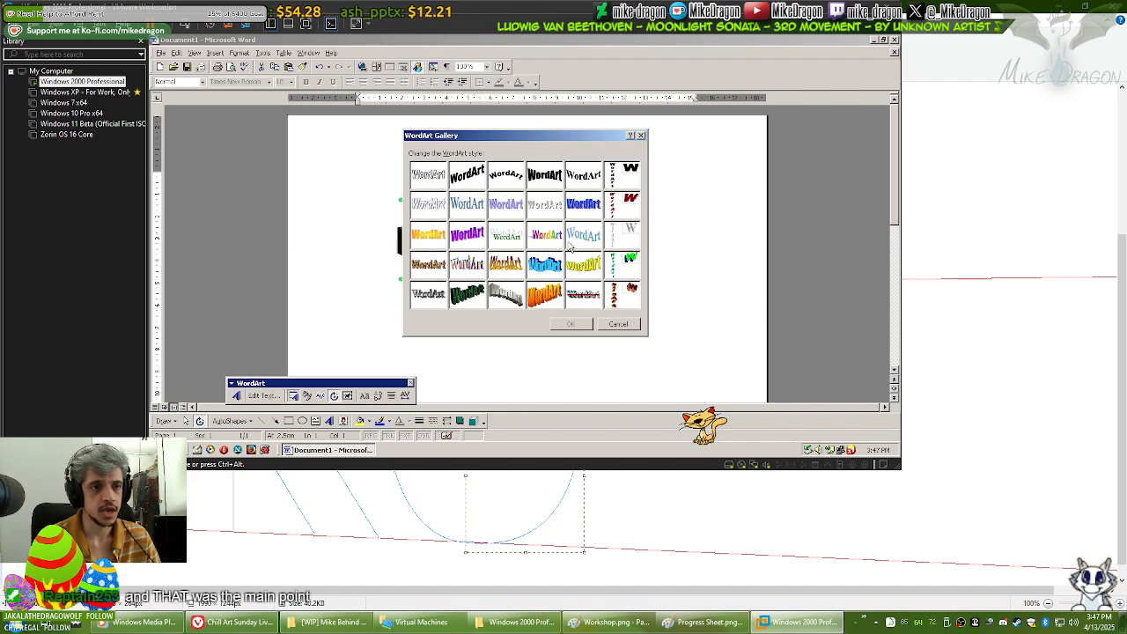
left_click(464, 235)
left_click(439, 243)
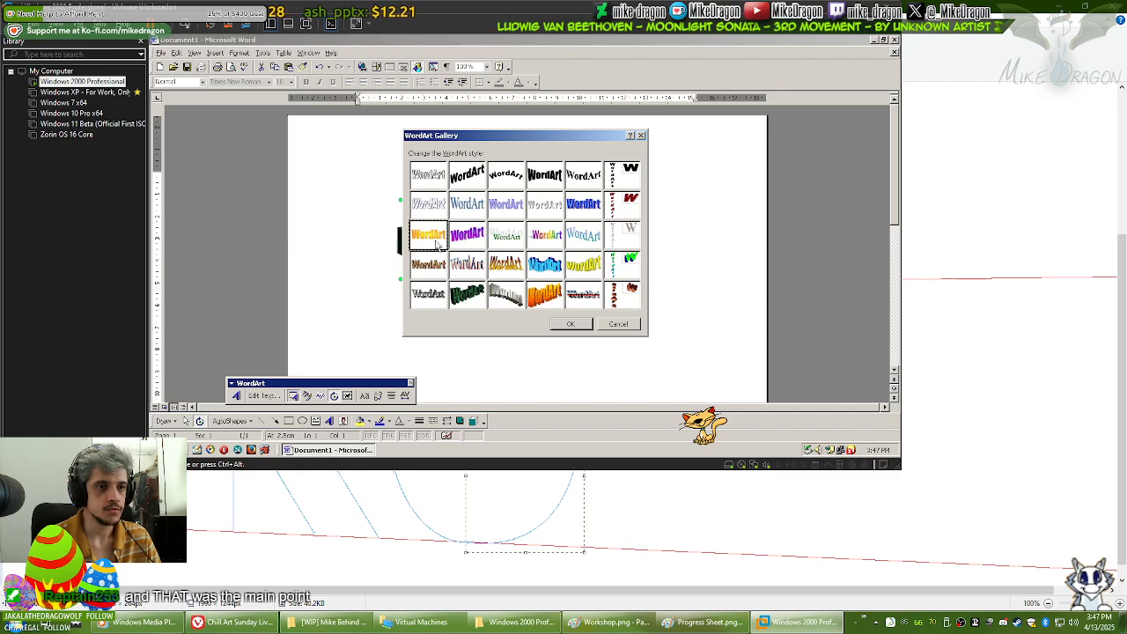
left_click(570, 324)
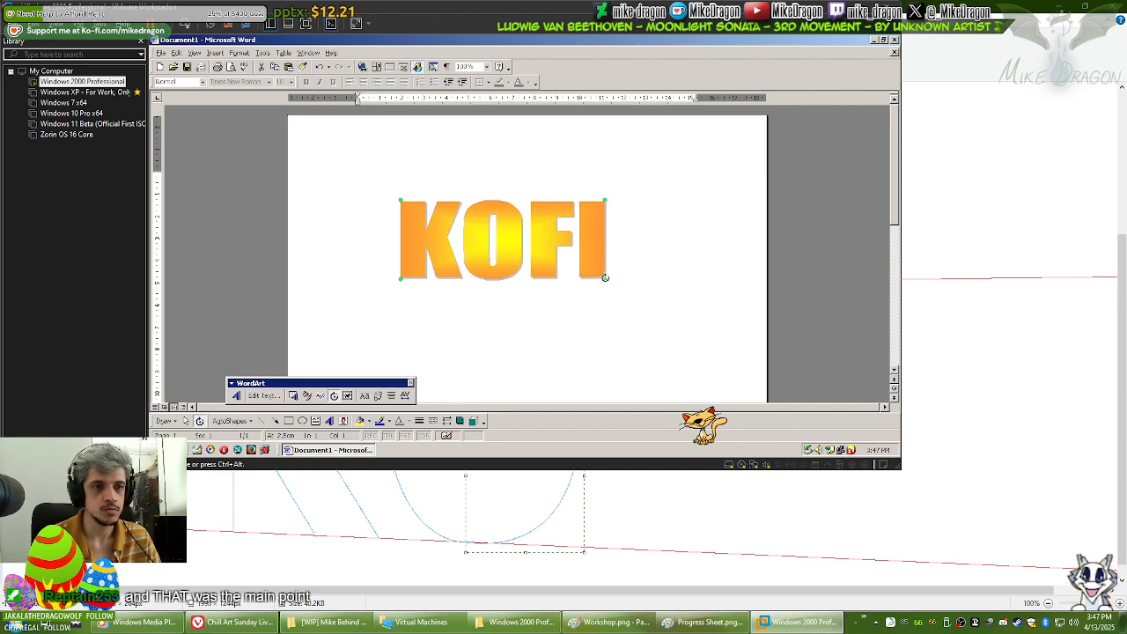
mouse_move(600, 278)
left_mouse_down()
mouse_move(574, 284)
mouse_move(596, 300)
left_mouse_up()
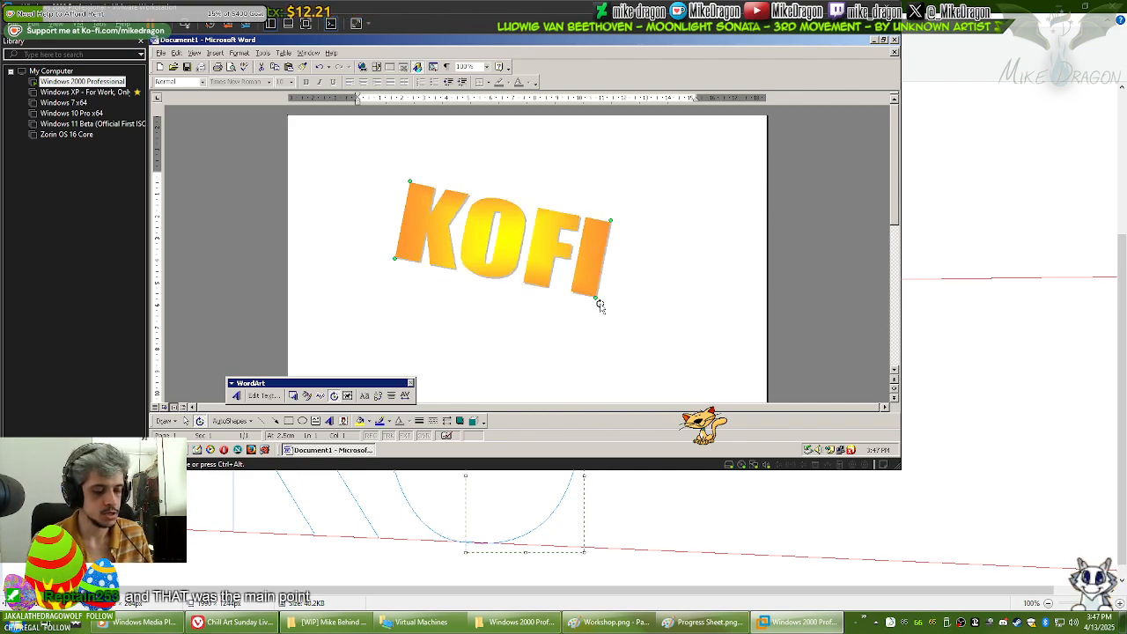
key("ctrl+z")
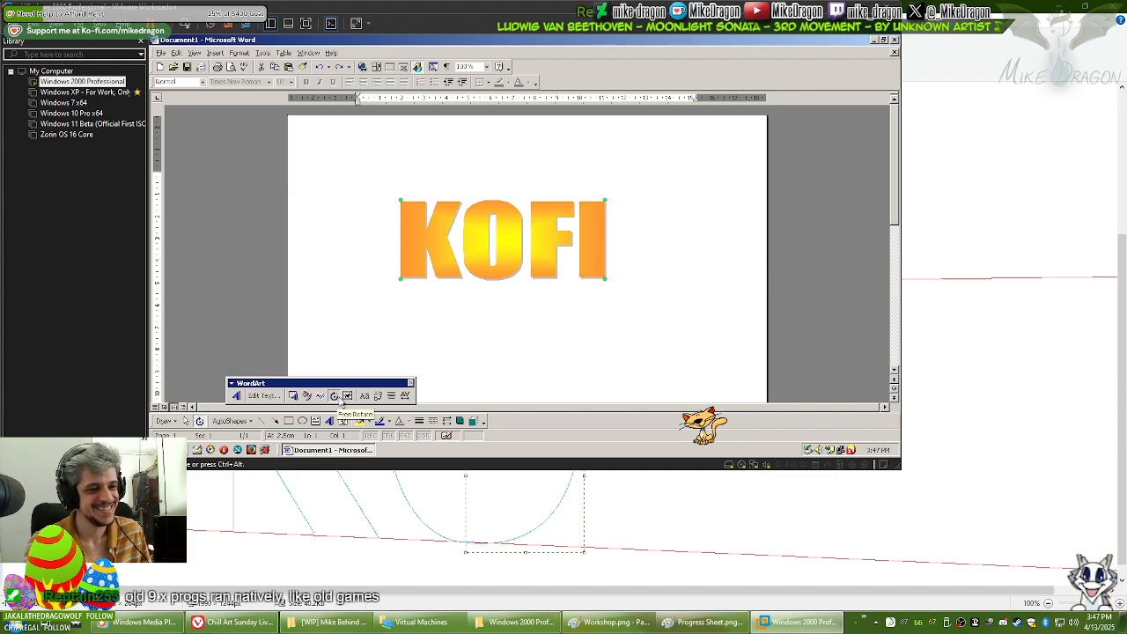
Step: Change the KOFI WordArt to the blue-and-red chrome 3D style from the gallery's fifth row
left_click(293, 396)
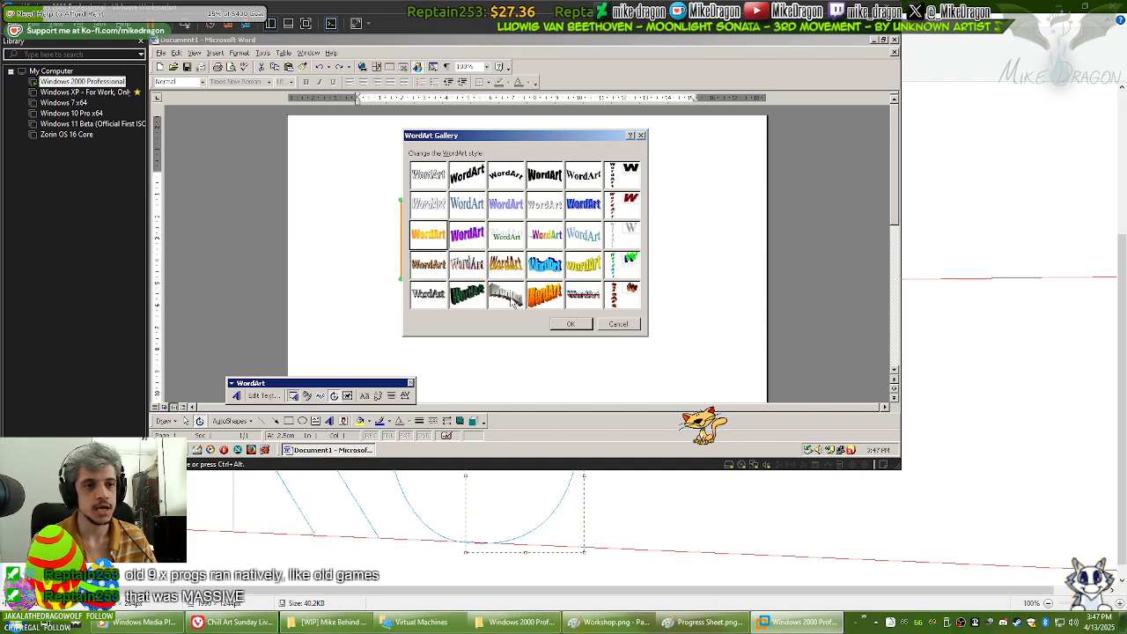
left_click(583, 294)
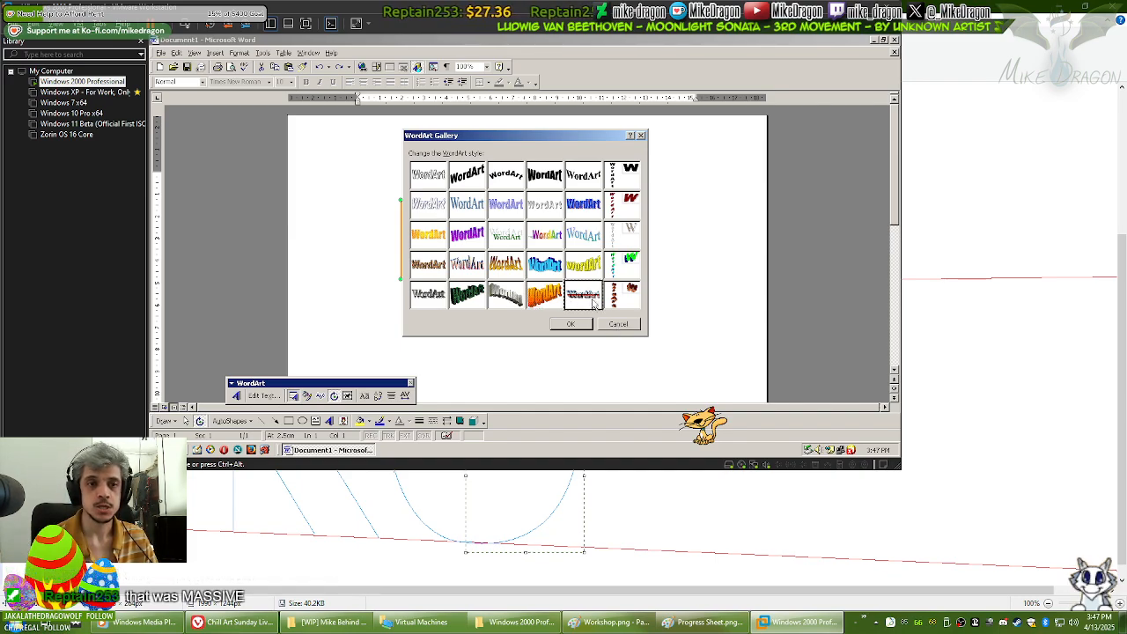
left_click(570, 324)
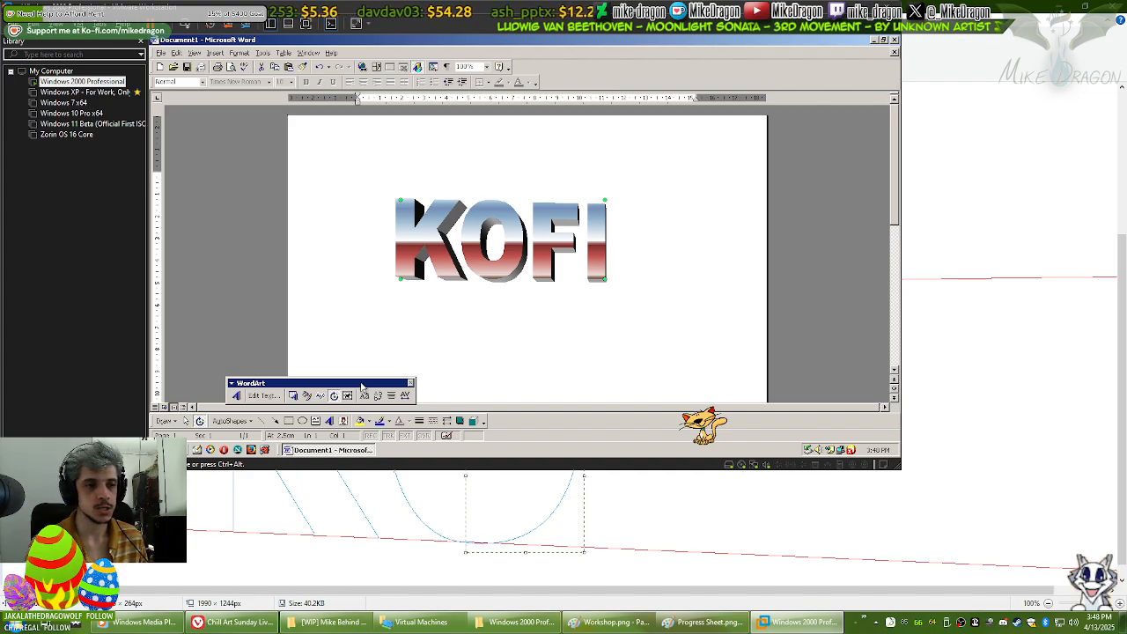
left_click(406, 396)
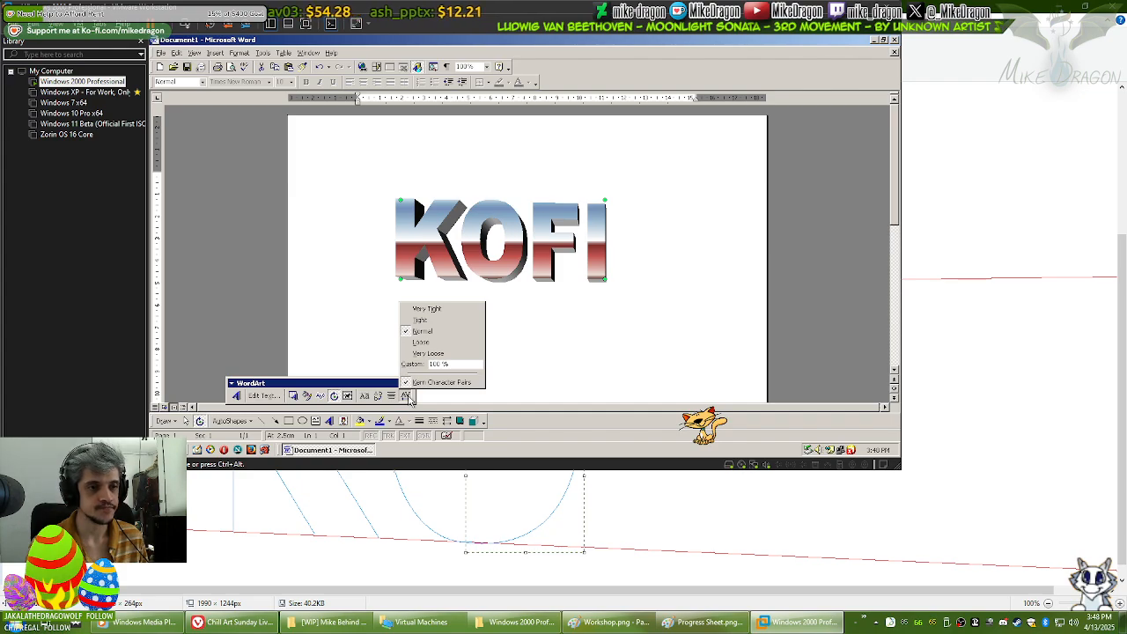
left_click(406, 396)
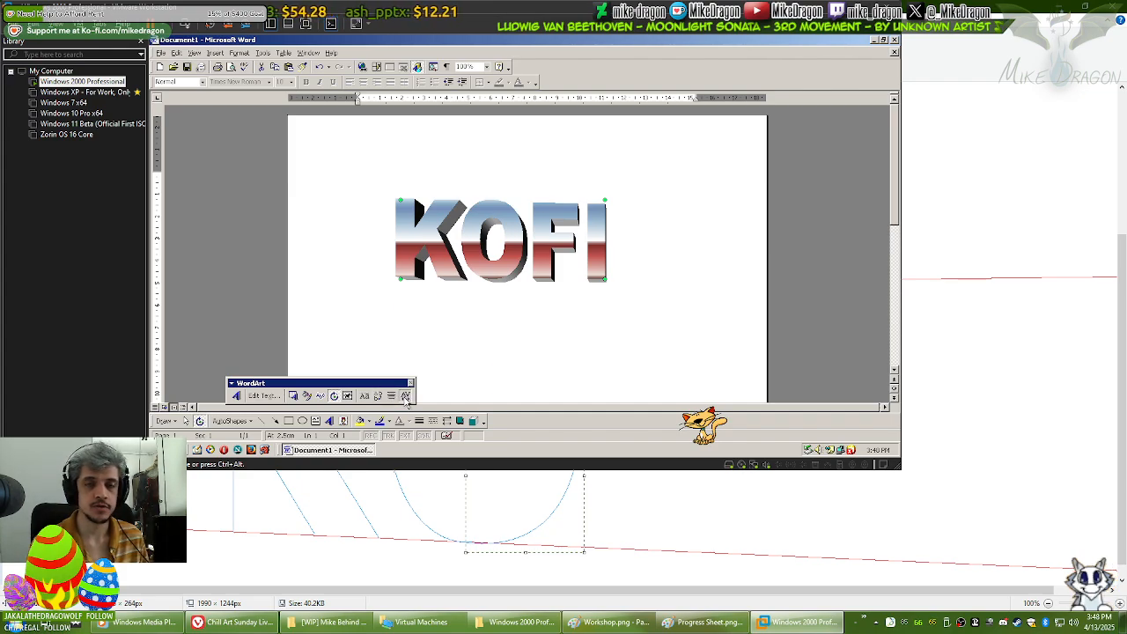
left_click(406, 398)
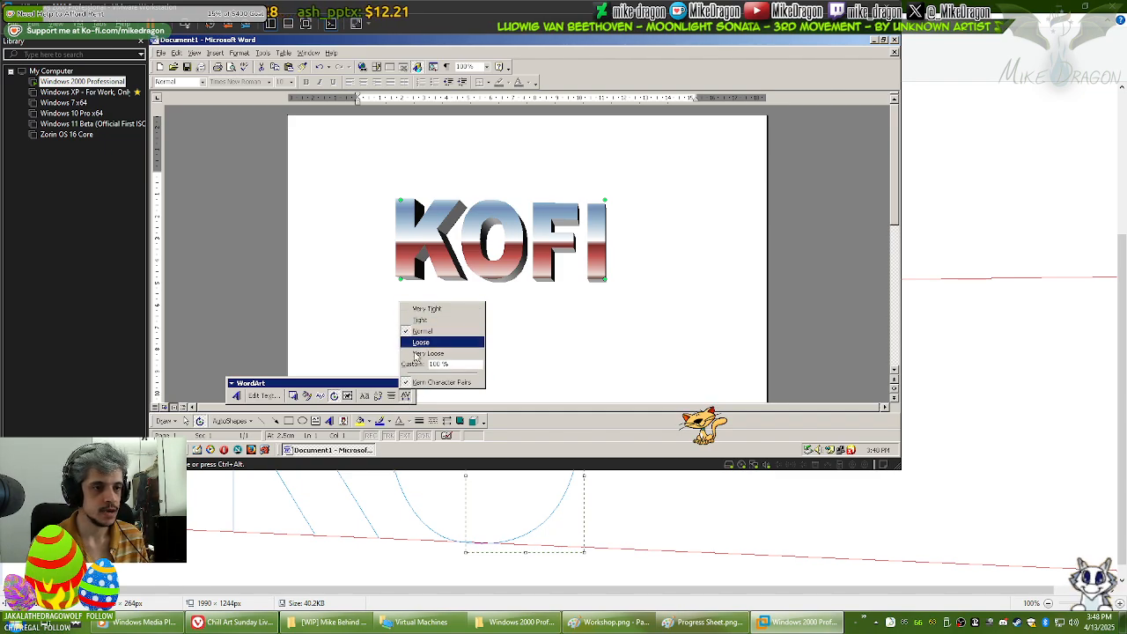
Step: Try pulling the KOFI WordArt's wrap points beside the I and under the O inward, undoing the corner moves
left_click(348, 396)
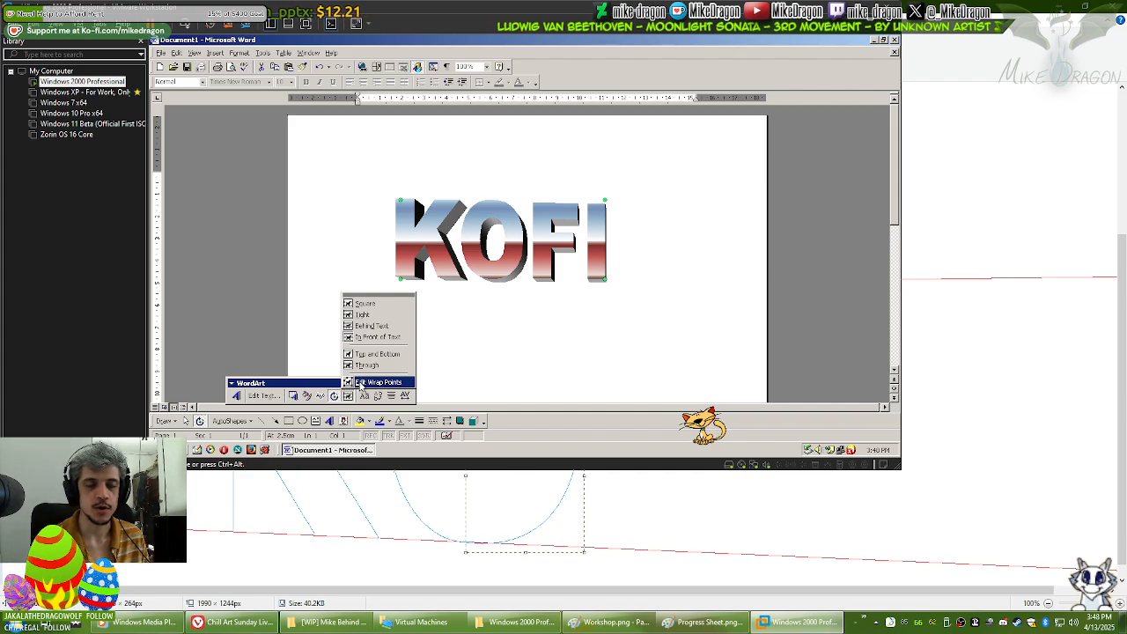
left_click(359, 385)
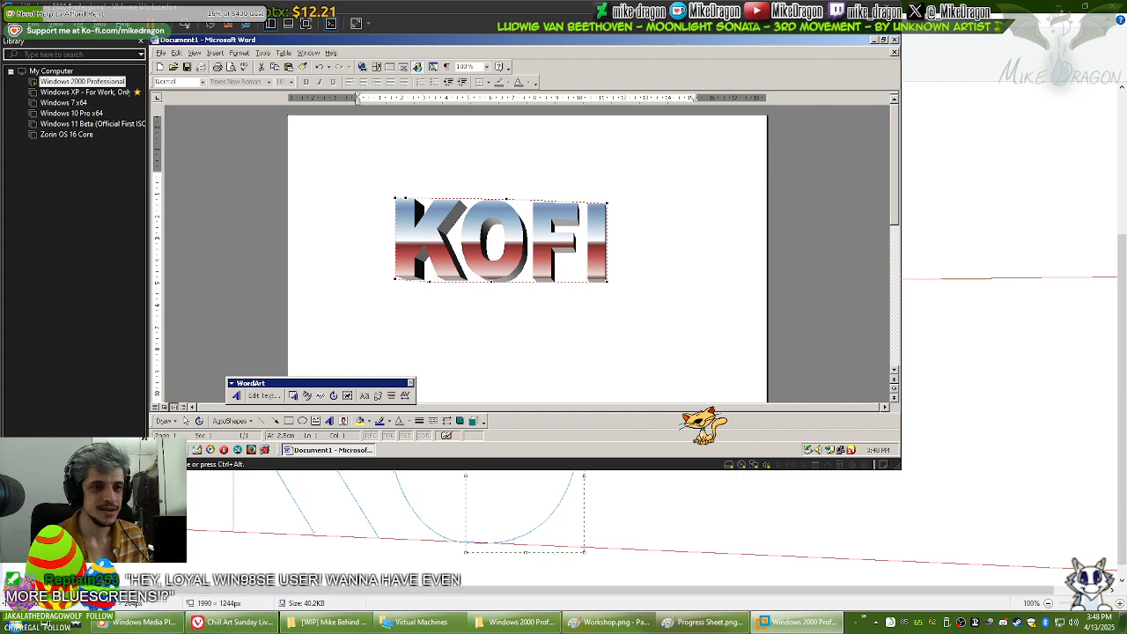
left_click_drag(606, 283, 599, 268)
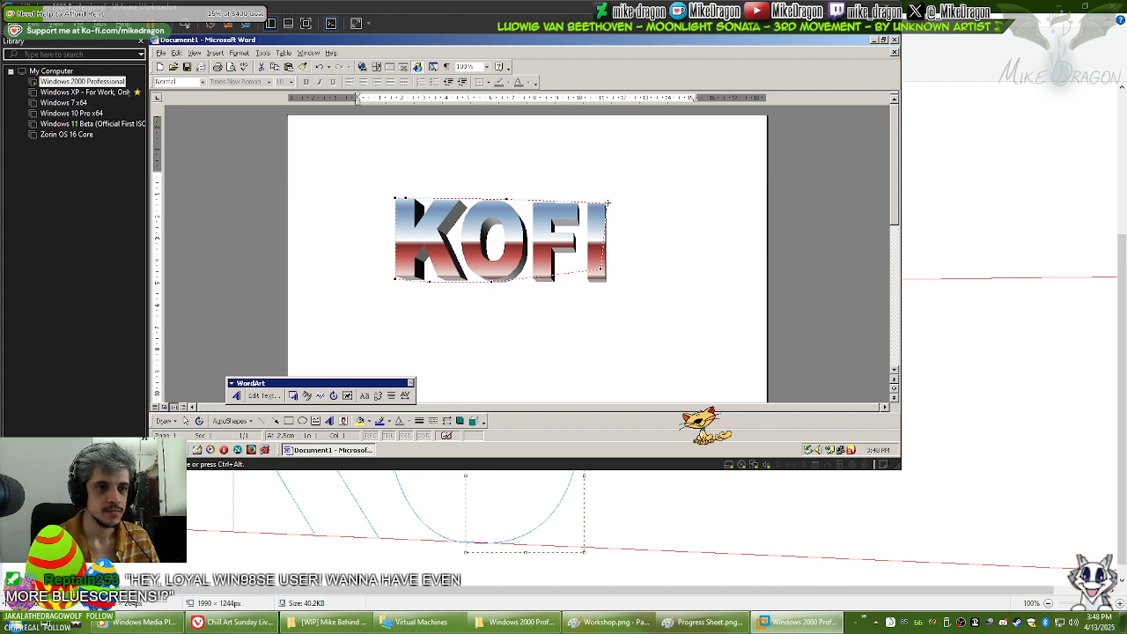
left_click_drag(596, 210, 600, 210)
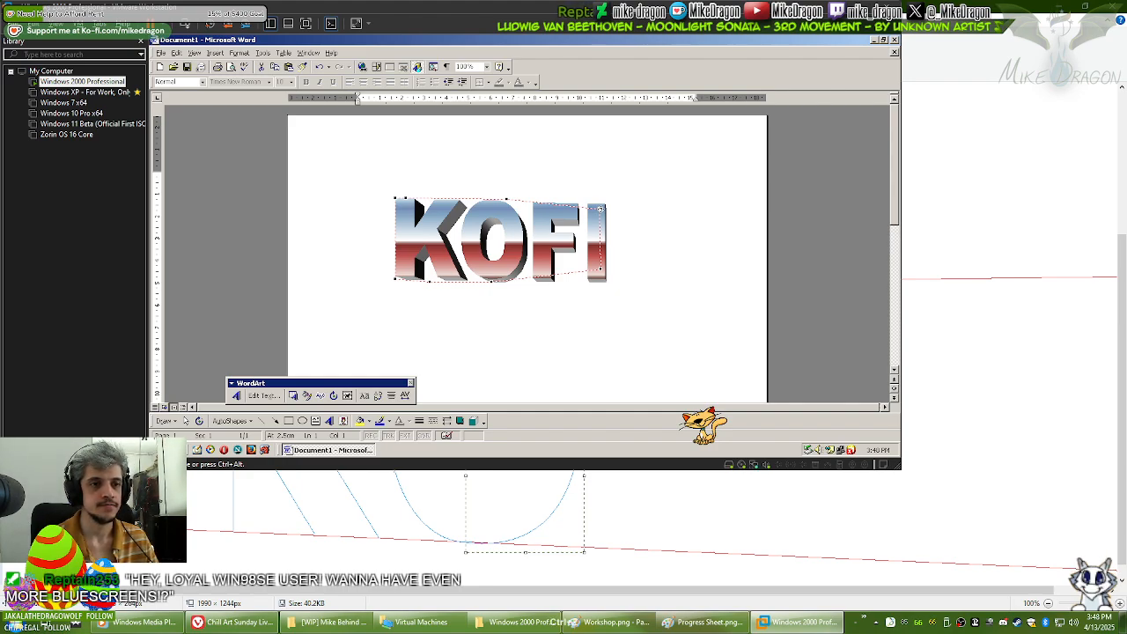
key("ctrl+z")
key("ctrl+z")
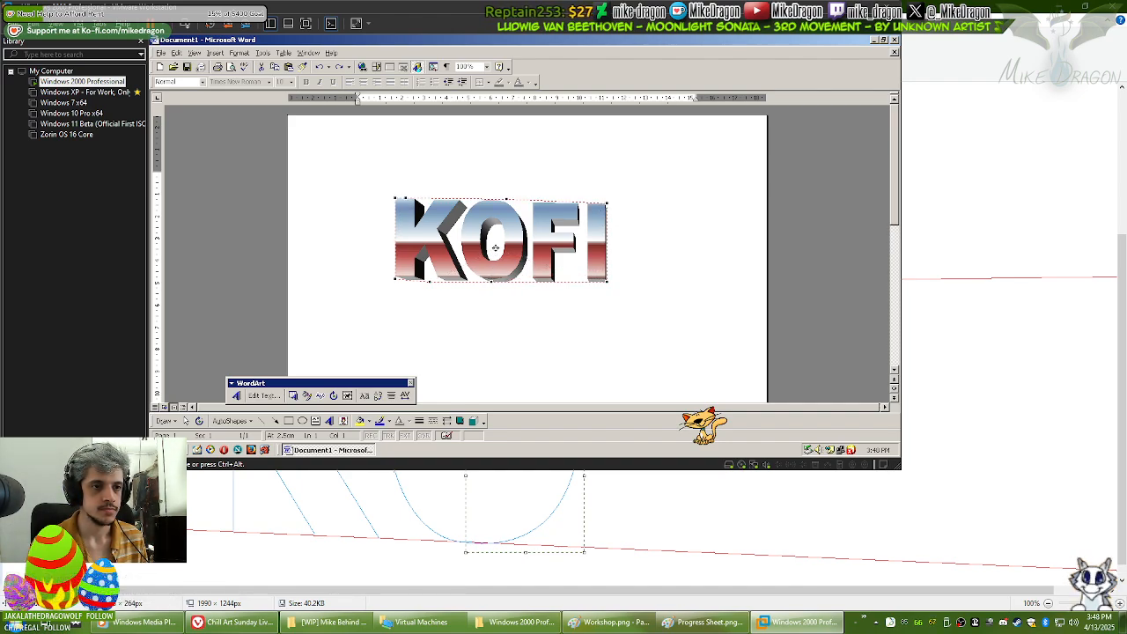
left_click_drag(492, 282, 495, 248)
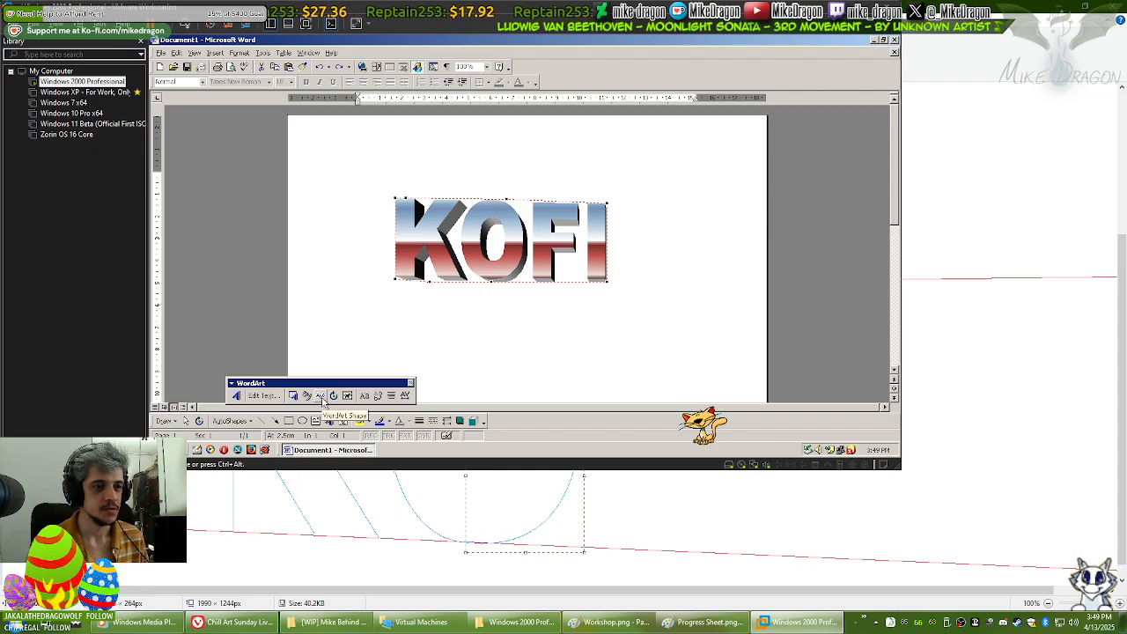
Step: Open the formatting settings for the chrome KOFI WordArt's colors and lines
left_click(322, 397)
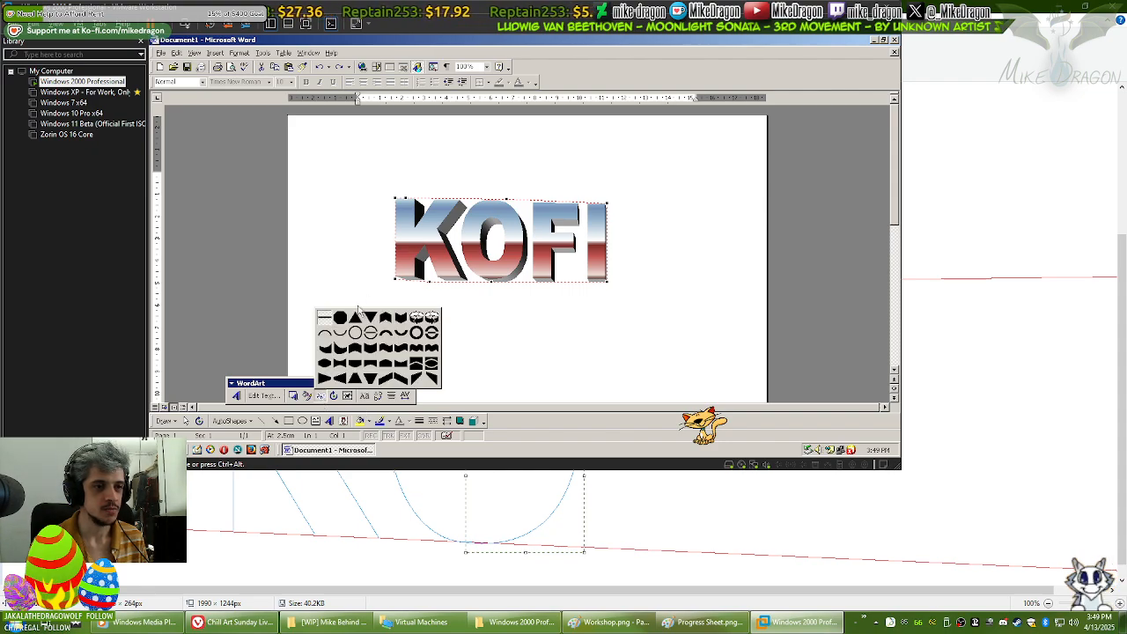
left_click(308, 397)
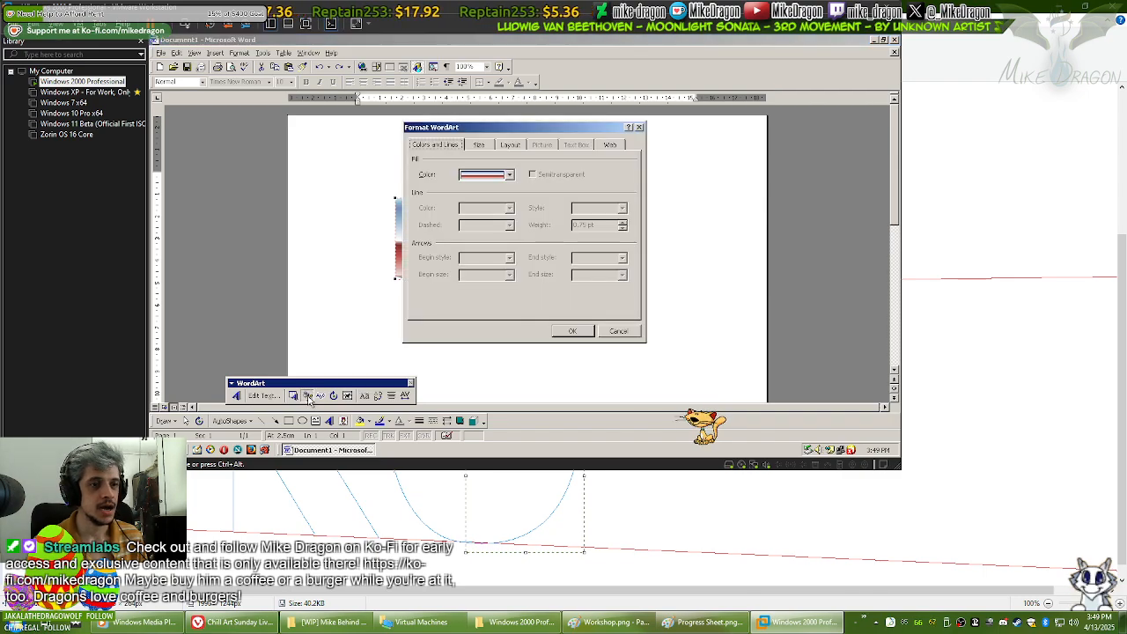
left_click(619, 331)
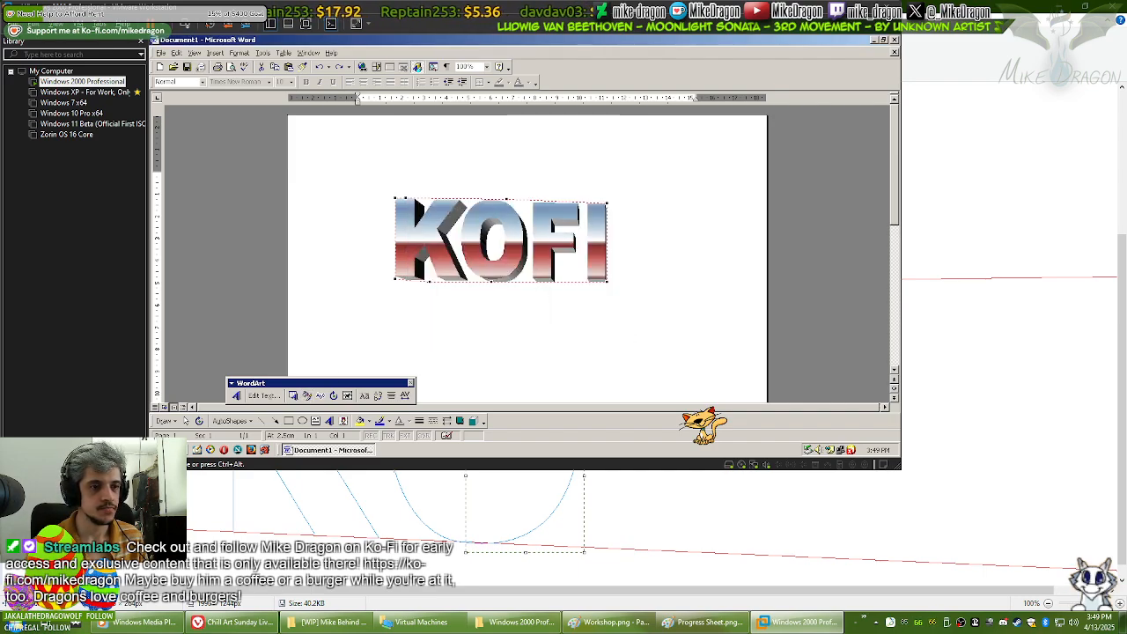
left_click(321, 396)
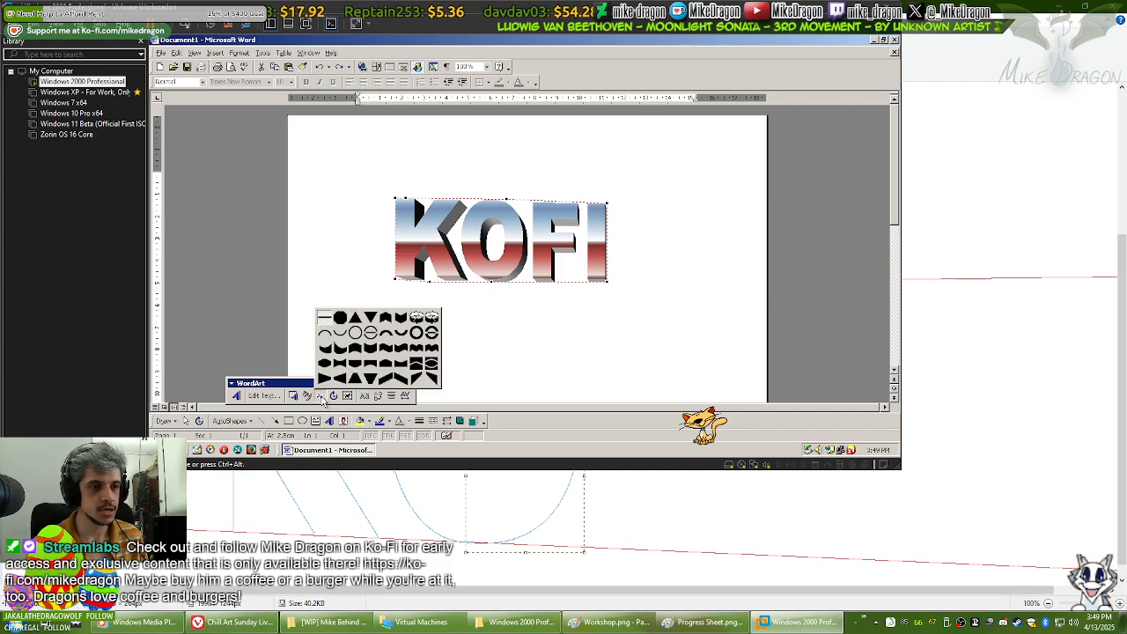
left_click(558, 243)
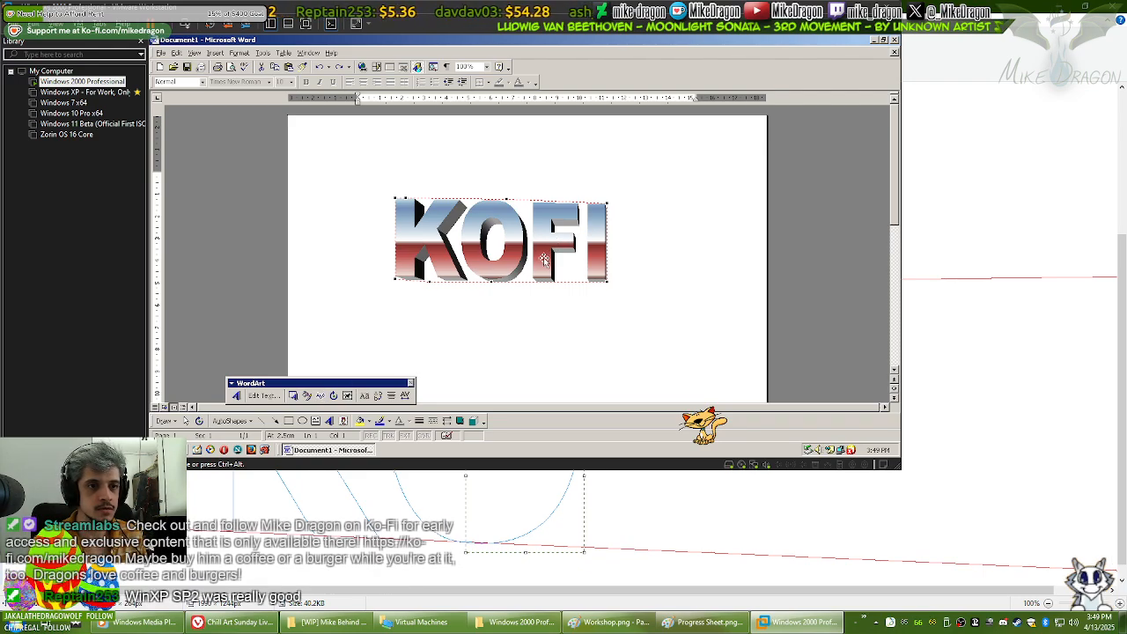
Step: Reshape the KOFI WordArt's text-wrap outline by pulling its lower-right and top-middle wrap points outward
left_click_drag(607, 282, 788, 308)
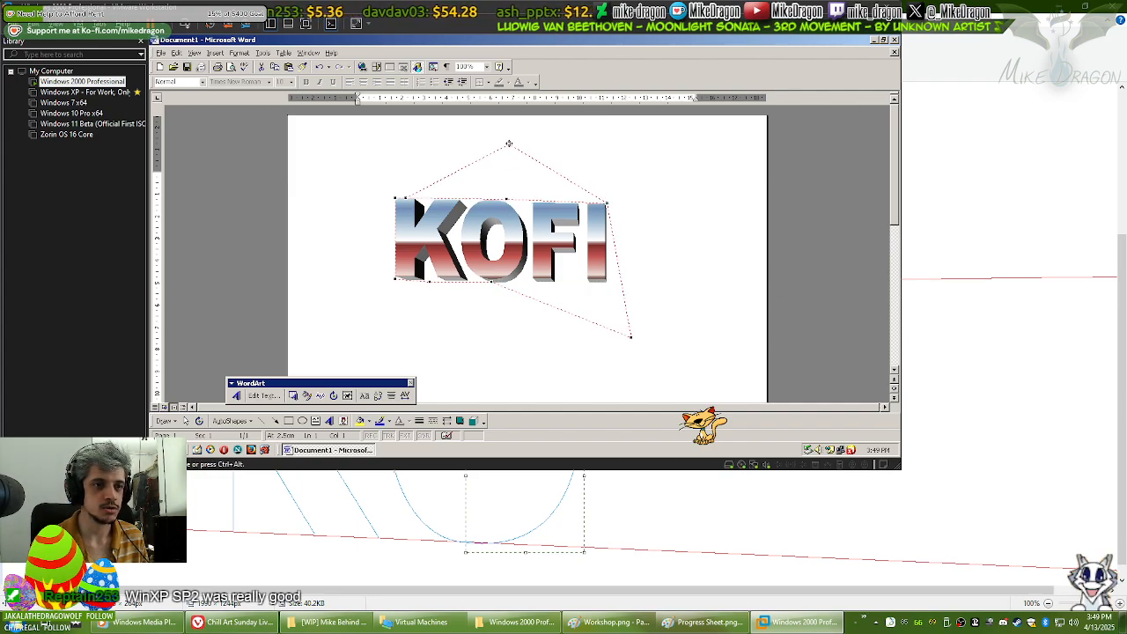
left_click(263, 396)
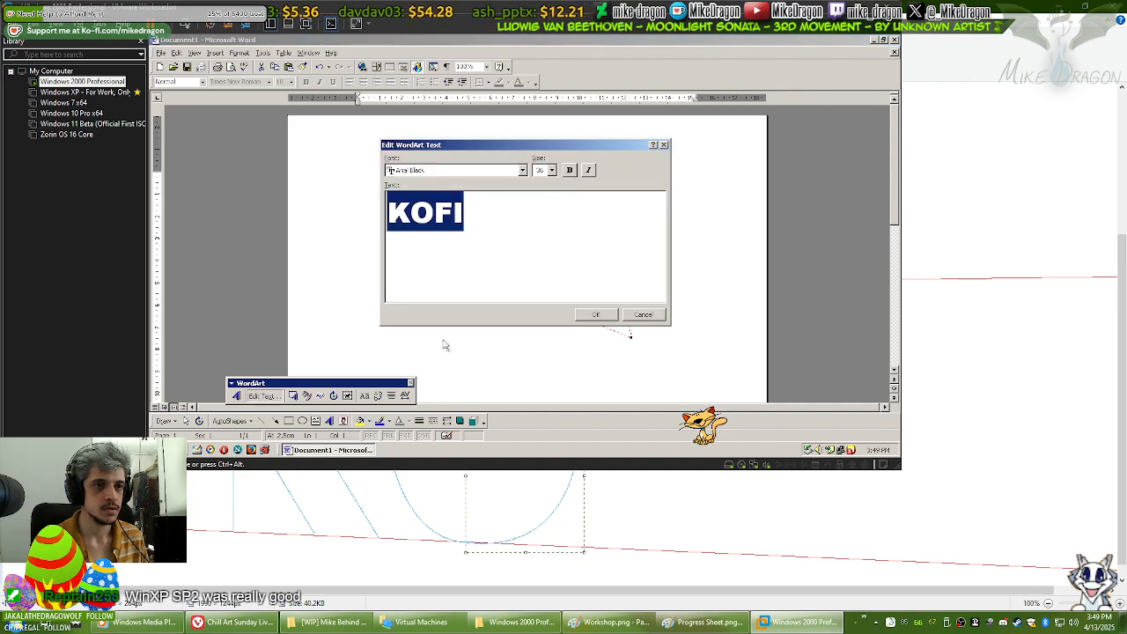
left_click(632, 314)
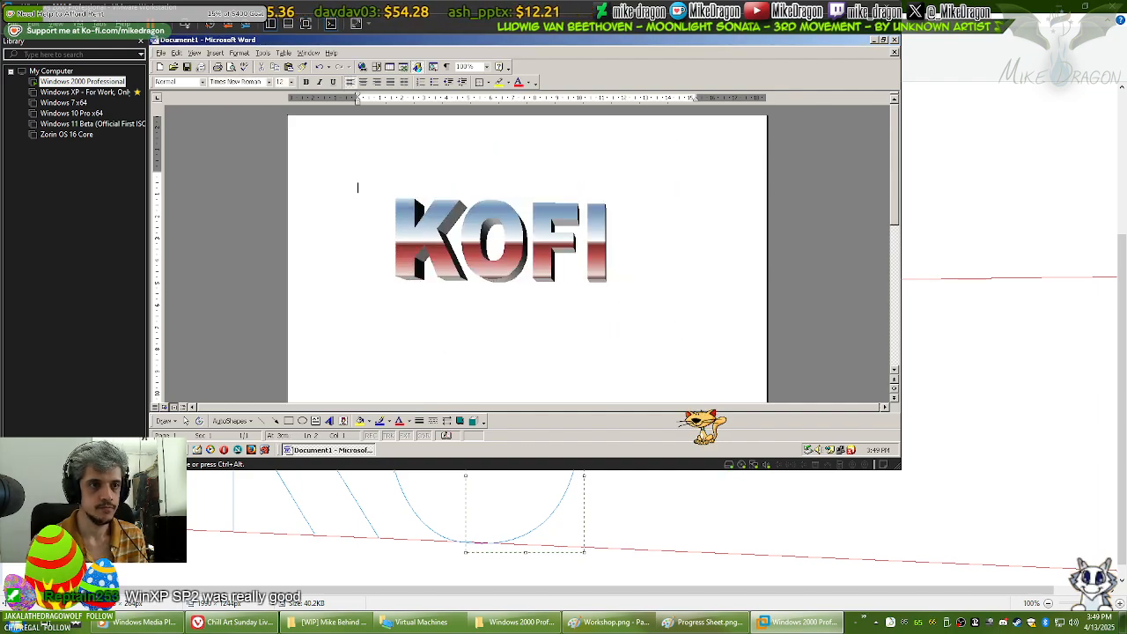
Step: Try stretching the KOFI WordArt from its top edge and upper-right corner, undoing each resize
left_click(544, 257)
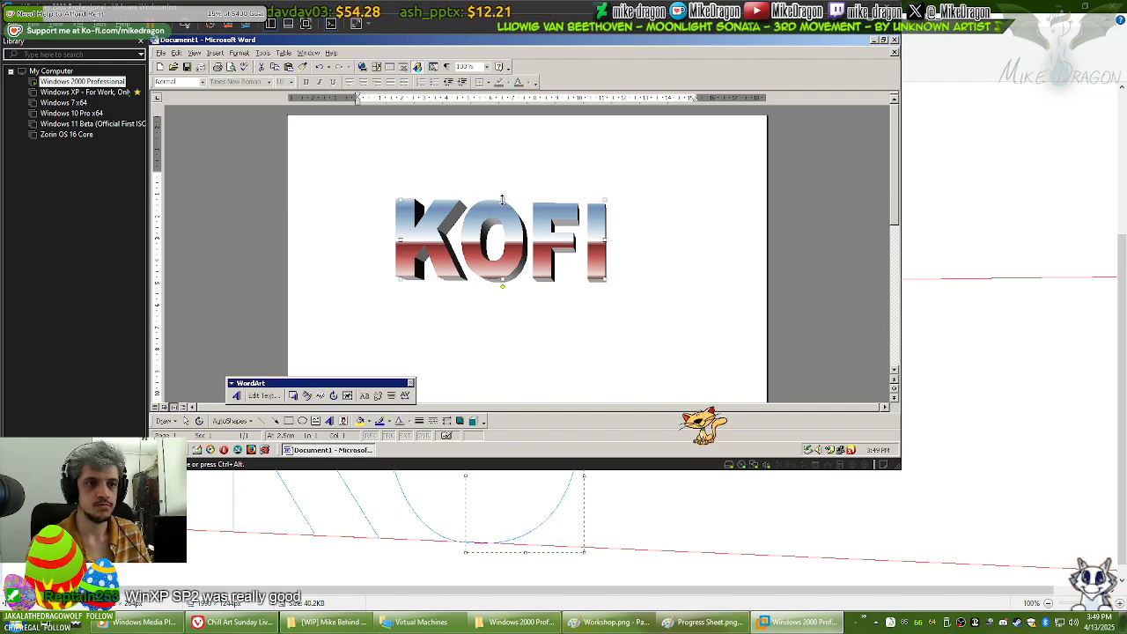
left_click_drag(502, 201, 501, 171)
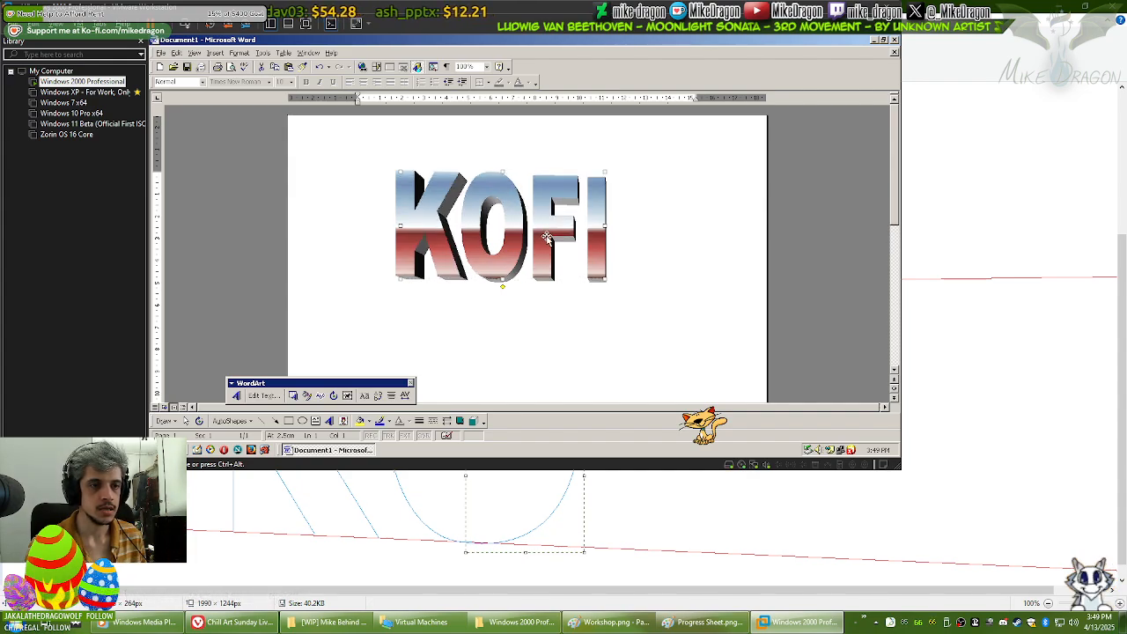
key("ctrl+z")
left_click_drag(605, 201, 606, 178)
key("ctrl+z")
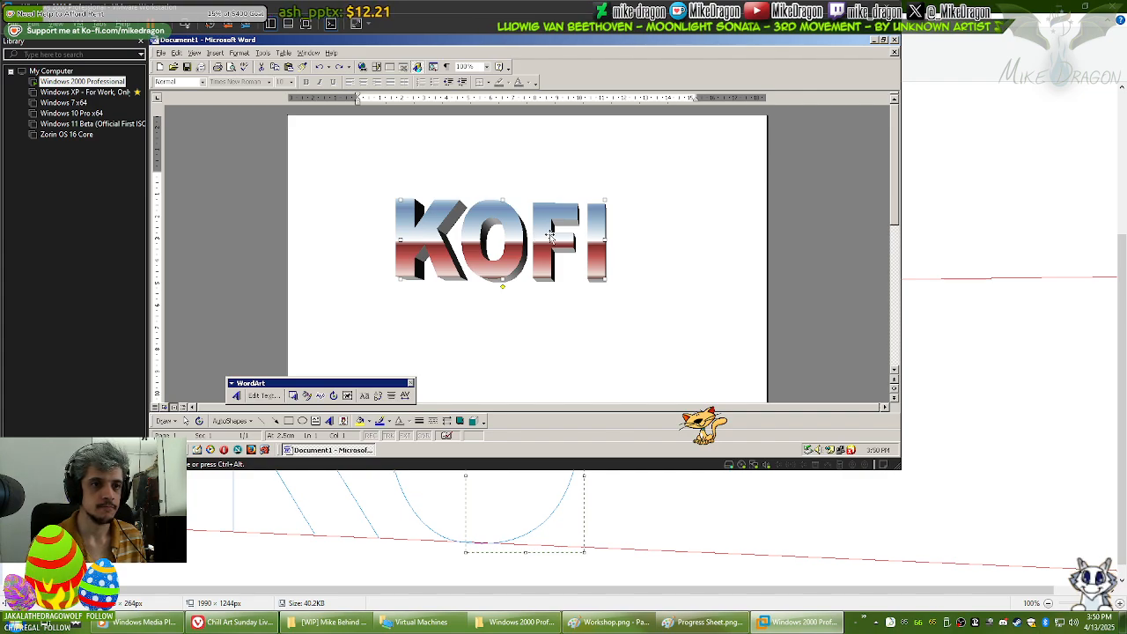
left_click_drag(604, 201, 619, 186)
key("ctrl+z")
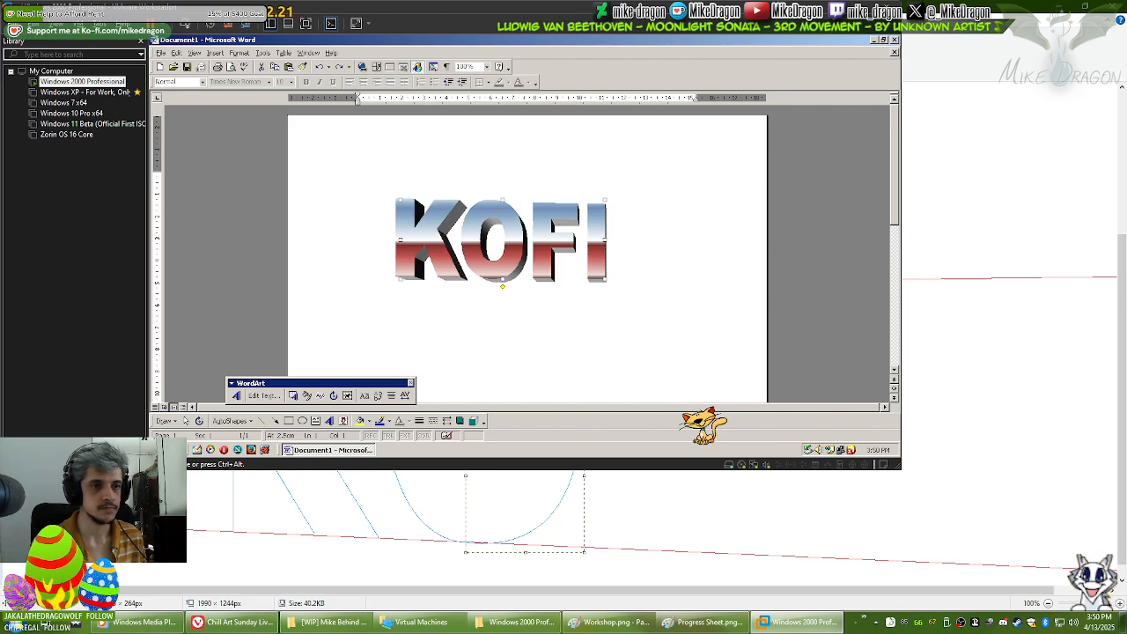
mouse_move(503, 287)
left_mouse_down()
mouse_move(487, 289)
mouse_move(502, 286)
left_mouse_up()
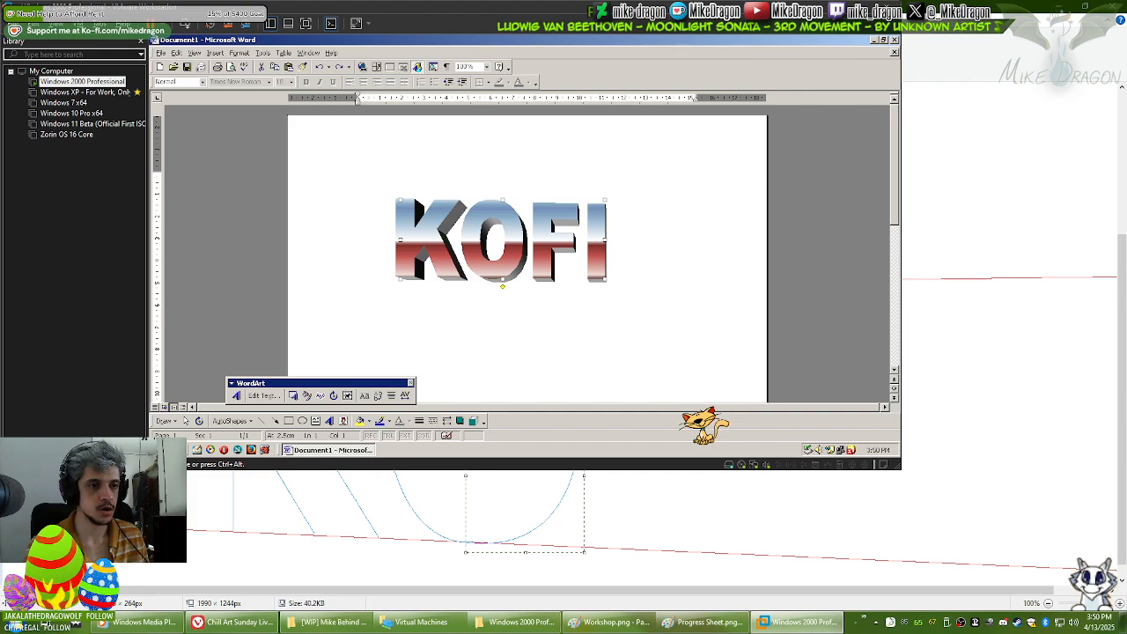
Step: Try vertical text and same letter heights on the KOFI WordArt, switching each one off again
left_click(378, 398)
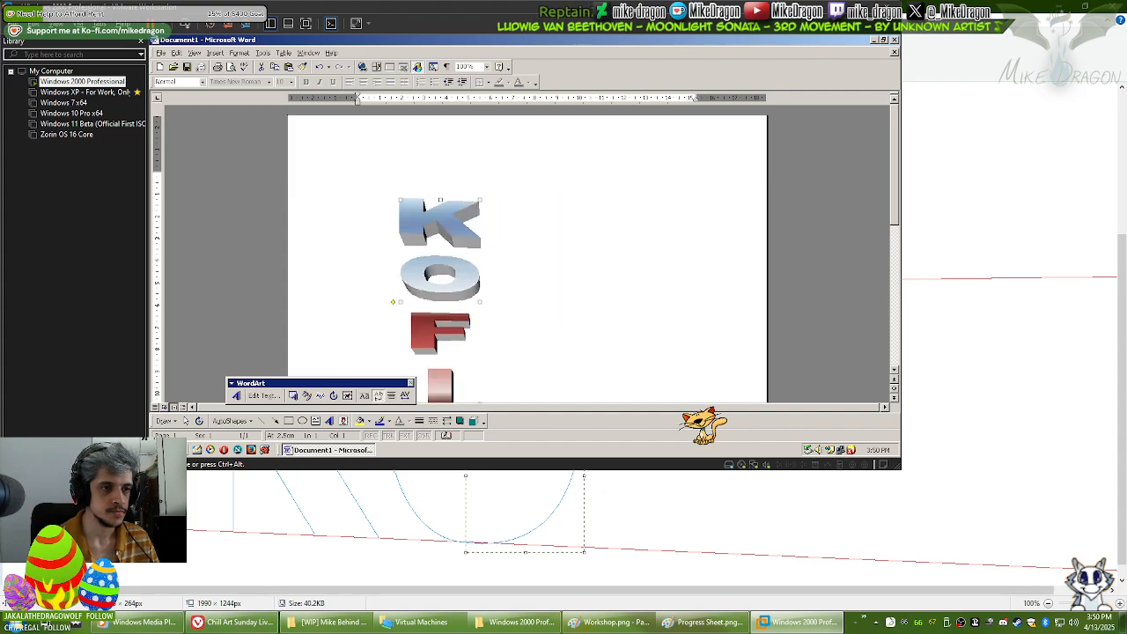
left_click(378, 396)
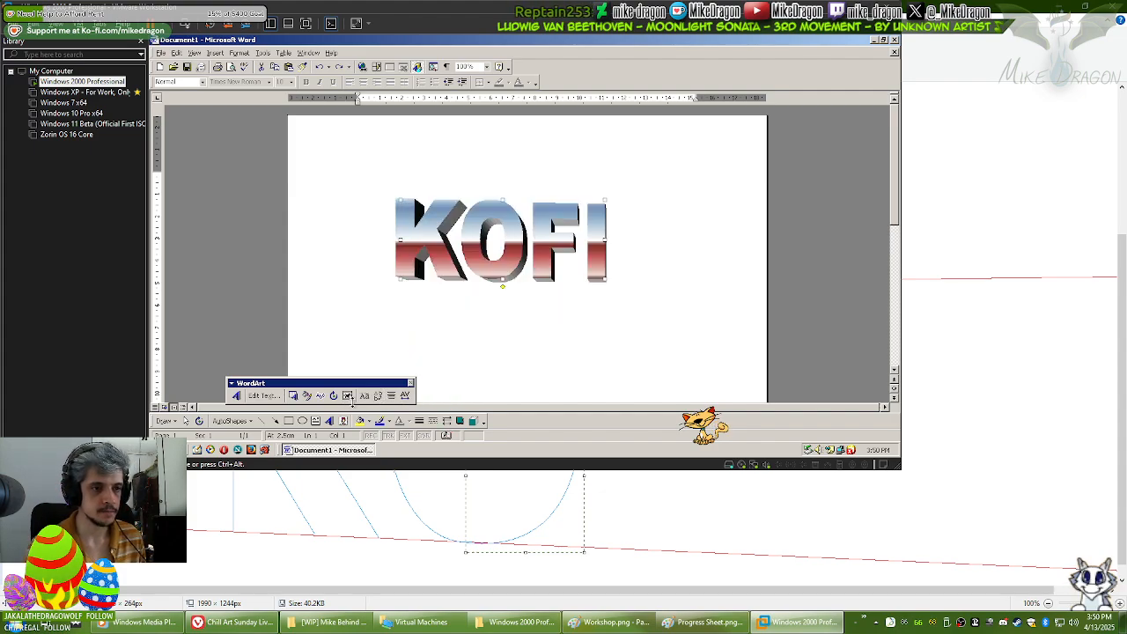
left_click(365, 396)
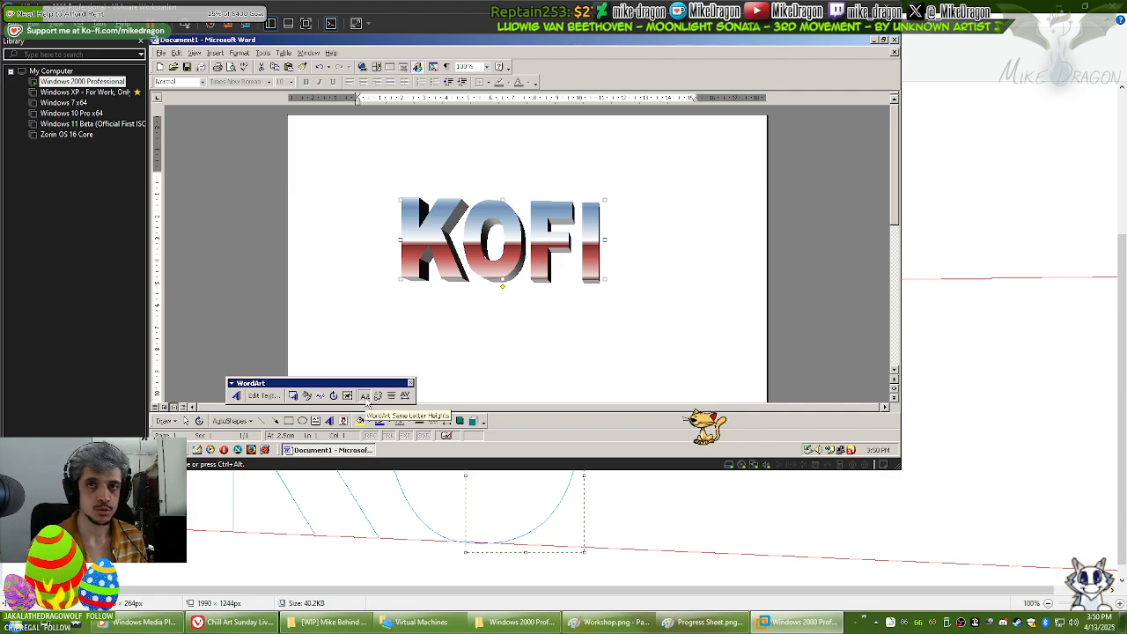
left_click(365, 396)
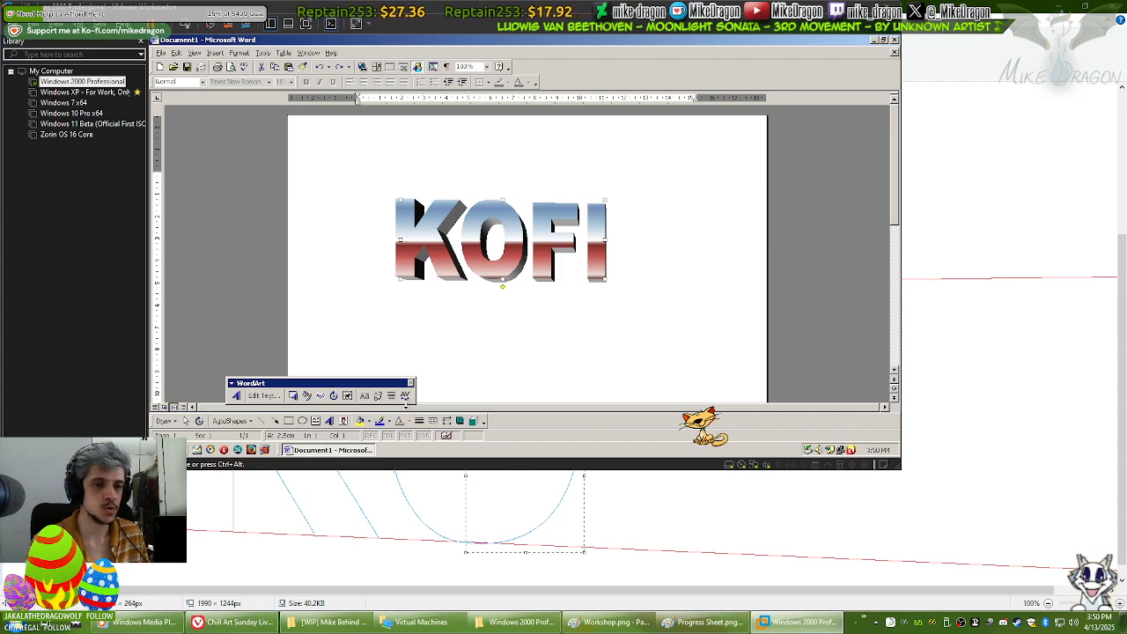
Step: Try Very Loose character spacing on the KOFI WordArt and return it to Normal
left_click(405, 397)
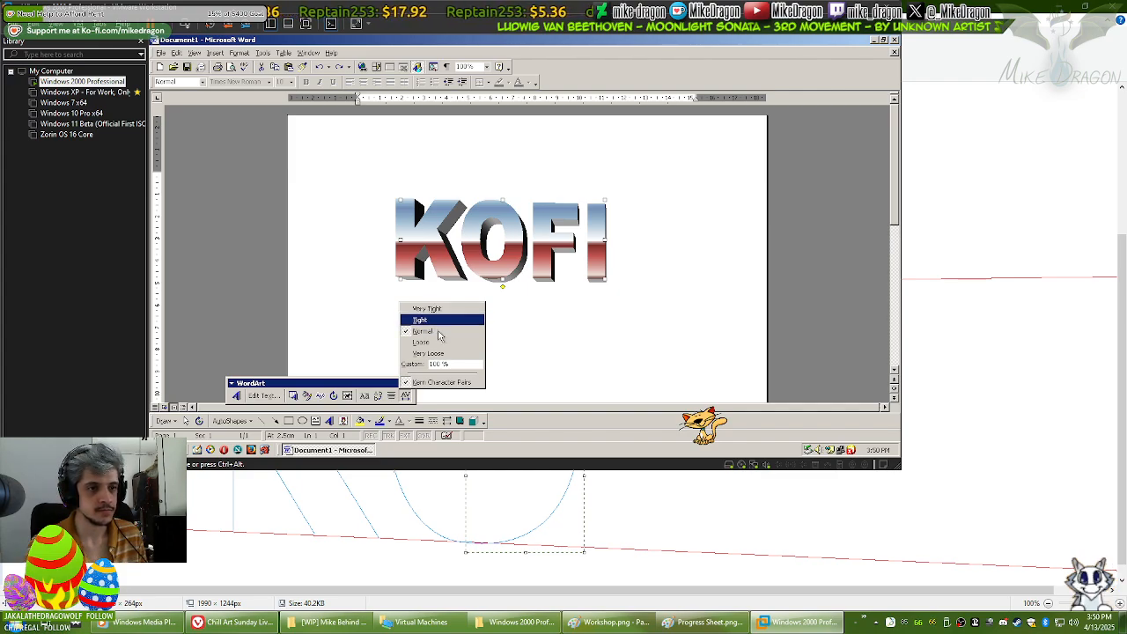
left_click(440, 353)
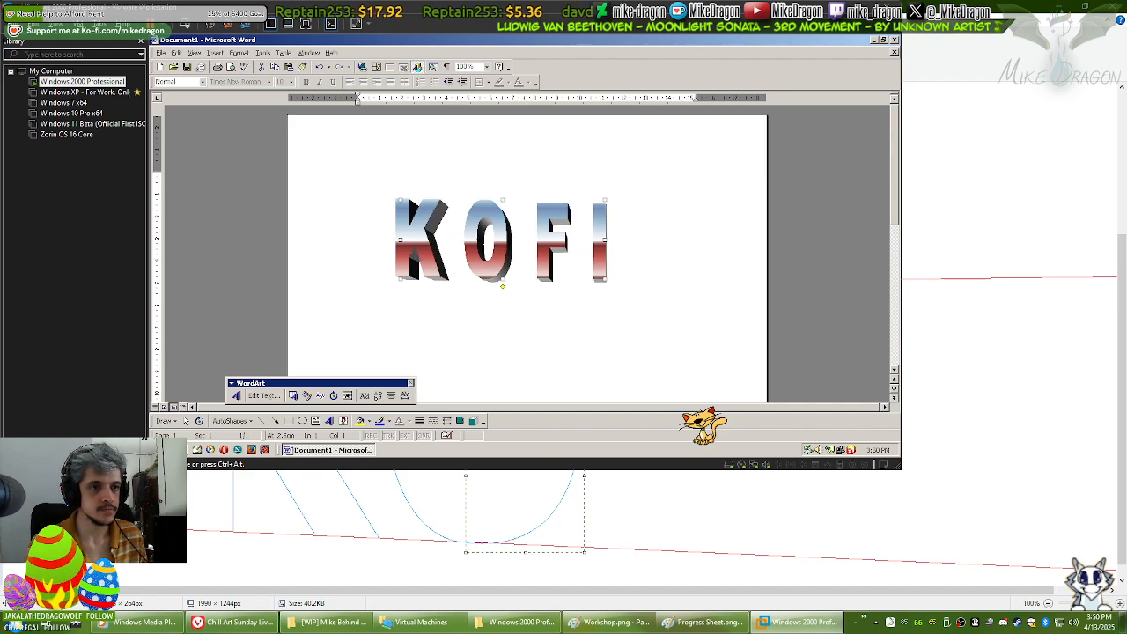
left_click(402, 395)
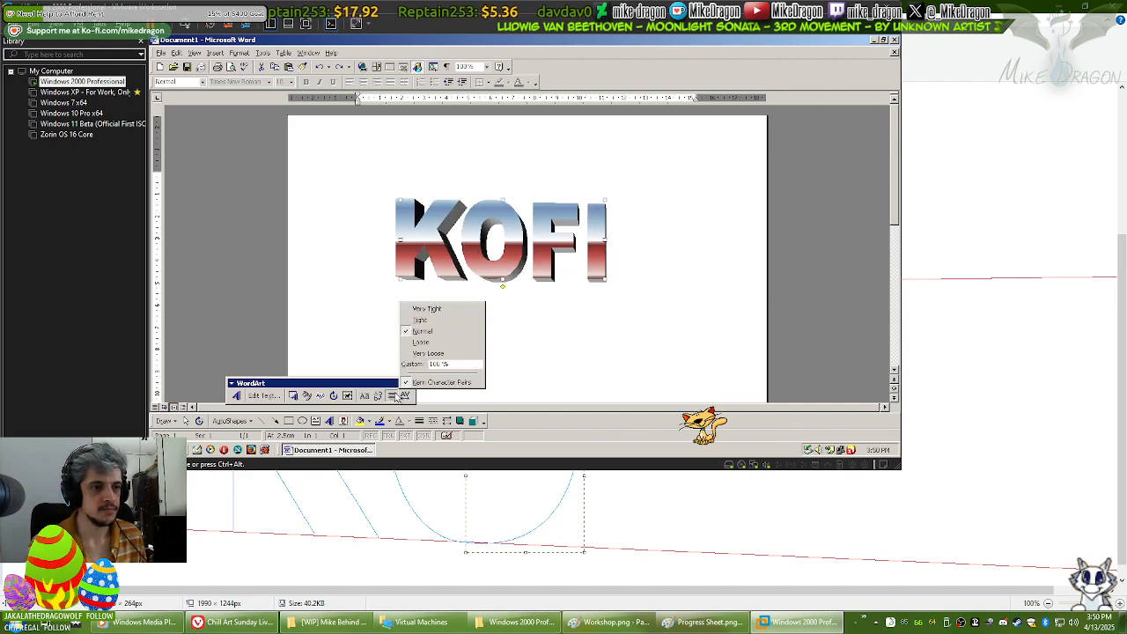
left_click(406, 396)
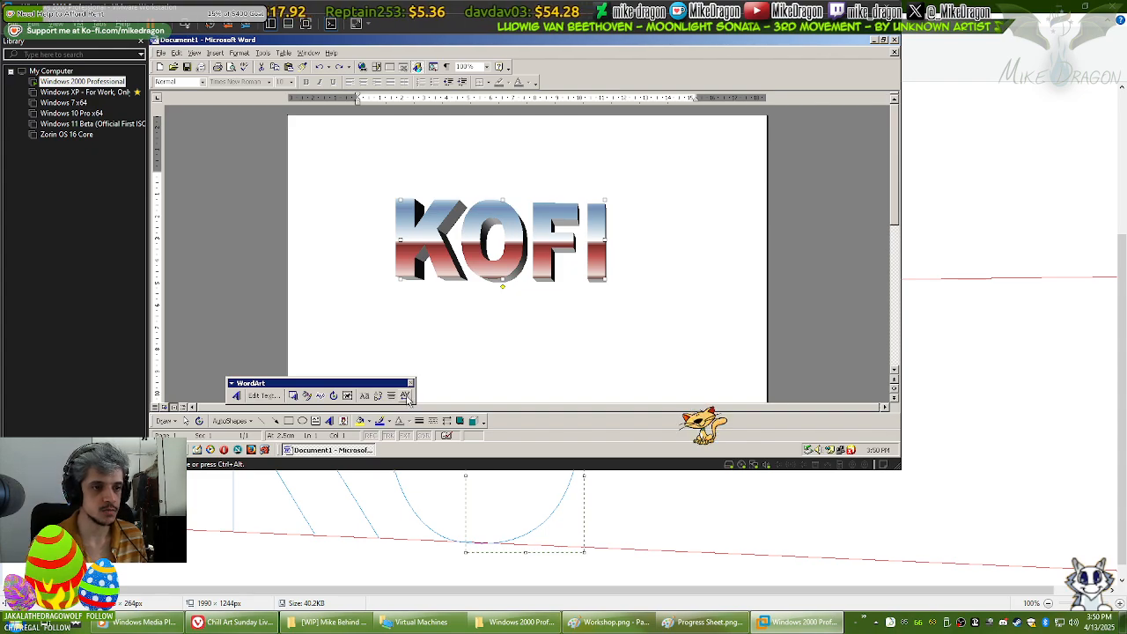
Step: Try the downward-slanting WordArt shape on the KOFI text and undo it
left_click(319, 396)
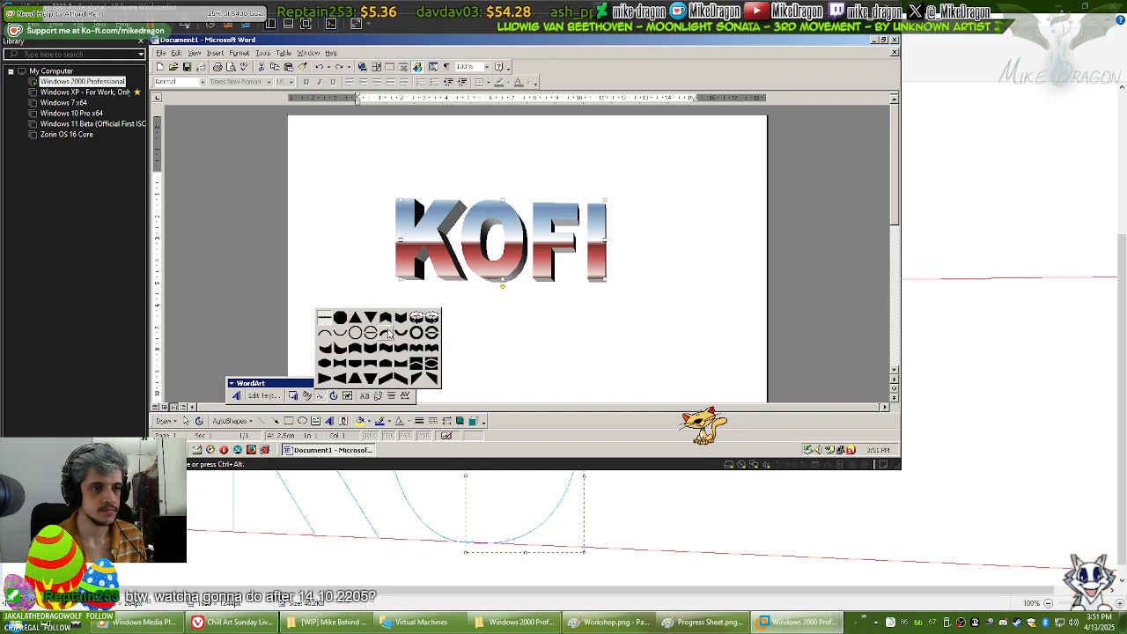
left_click(396, 380)
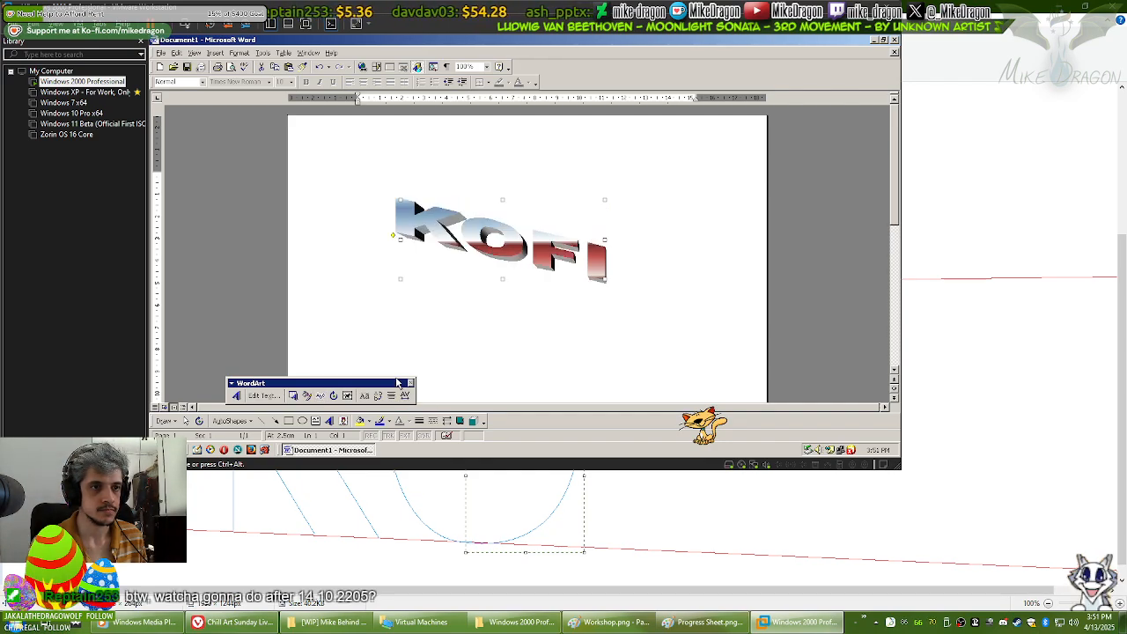
key("ctrl+z")
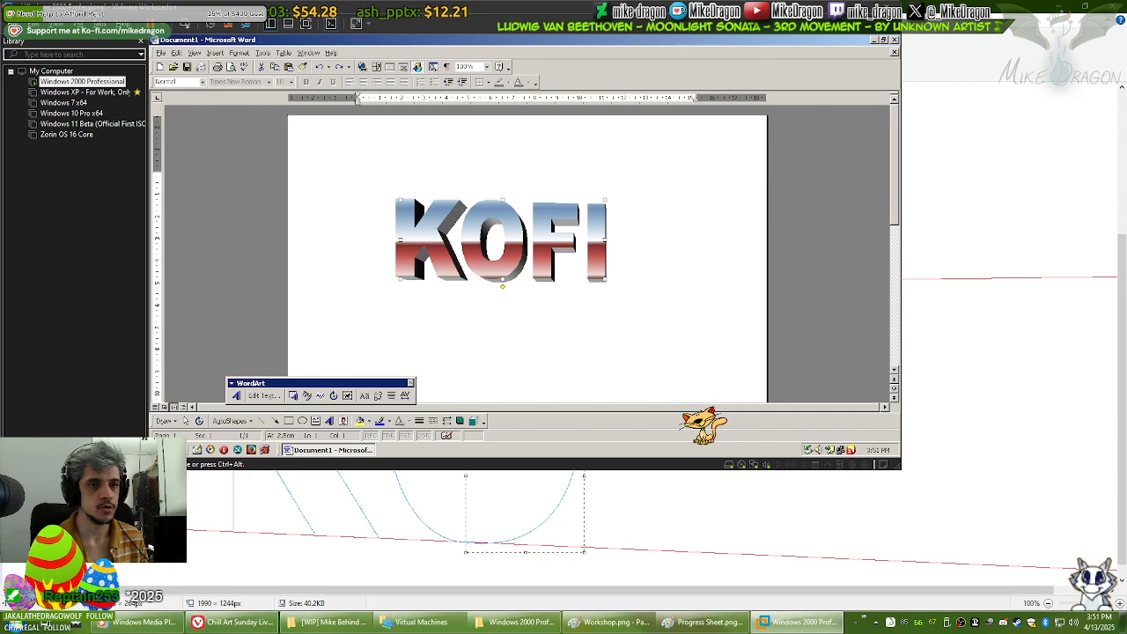
Step: Widen the KOFI WordArt to about 12 cm by extending its right edge, and check its size settings
left_click_drag(605, 240, 668, 240)
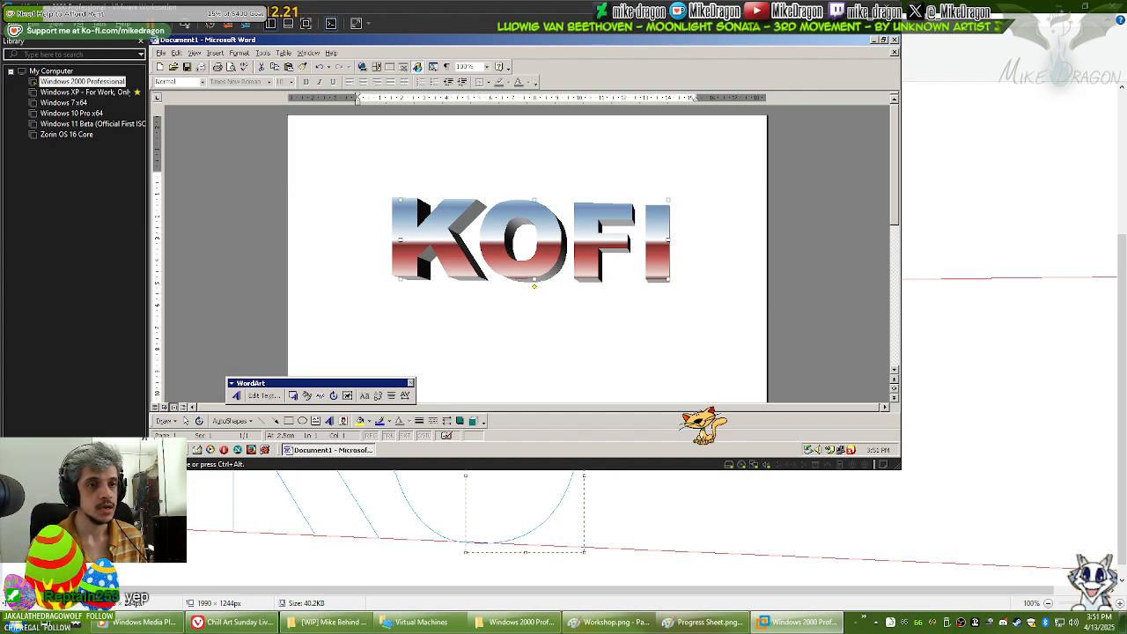
right_click(660, 257)
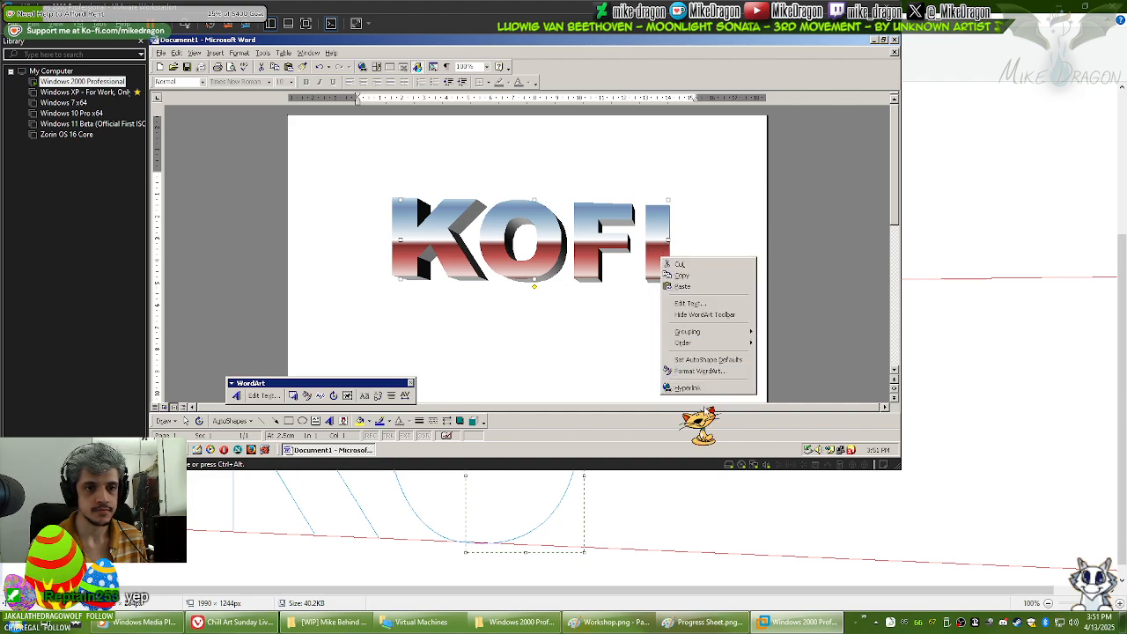
left_click(731, 372)
left_click(492, 145)
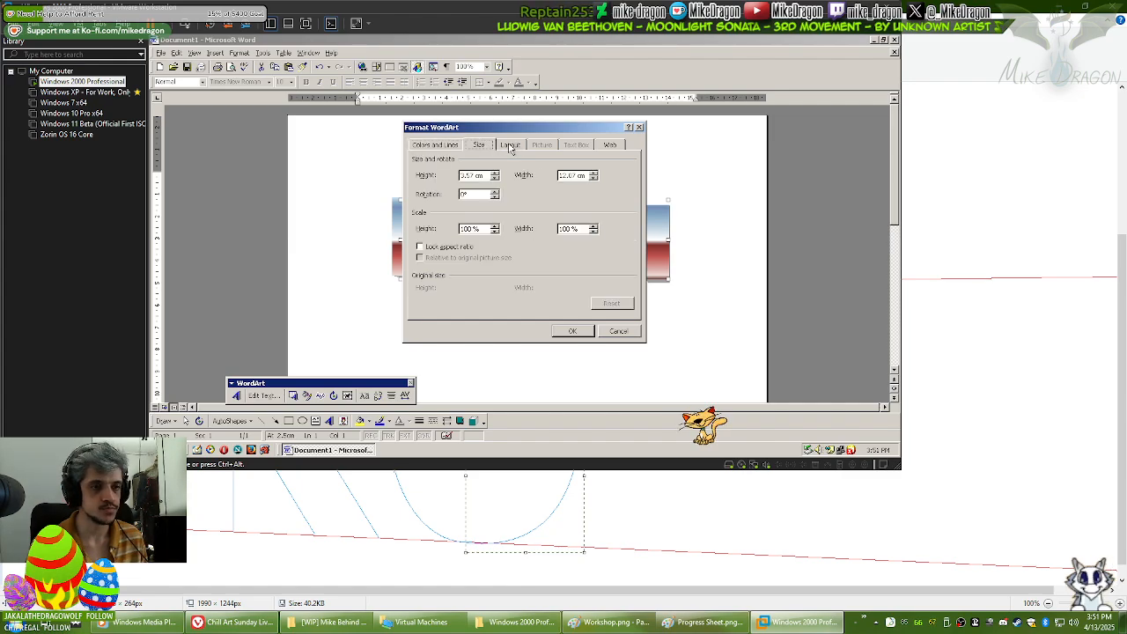
left_click(619, 332)
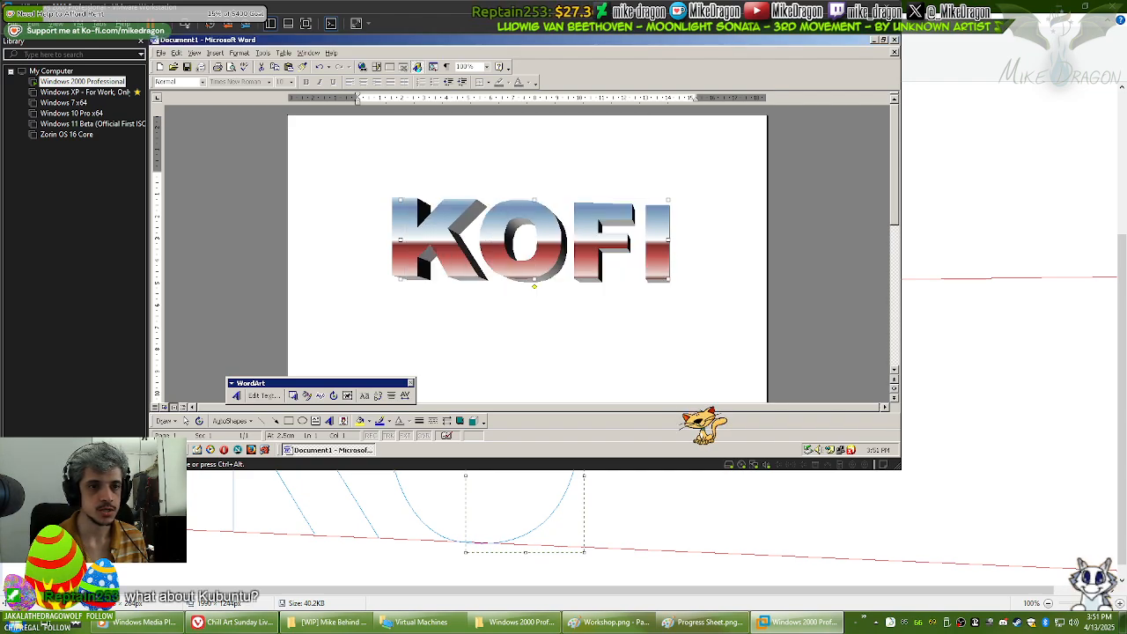
Step: Try enlarging the KOFI WordArt from its lower-right corner and undo the resize
left_click_drag(668, 277, 693, 325)
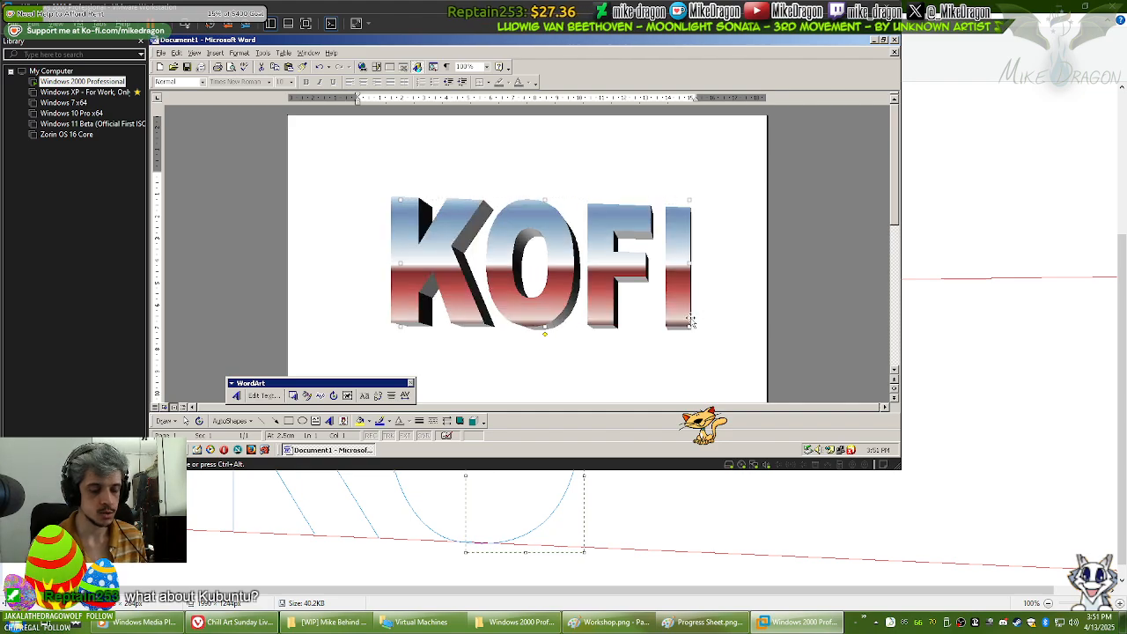
key("ctrl+z")
left_click(320, 395)
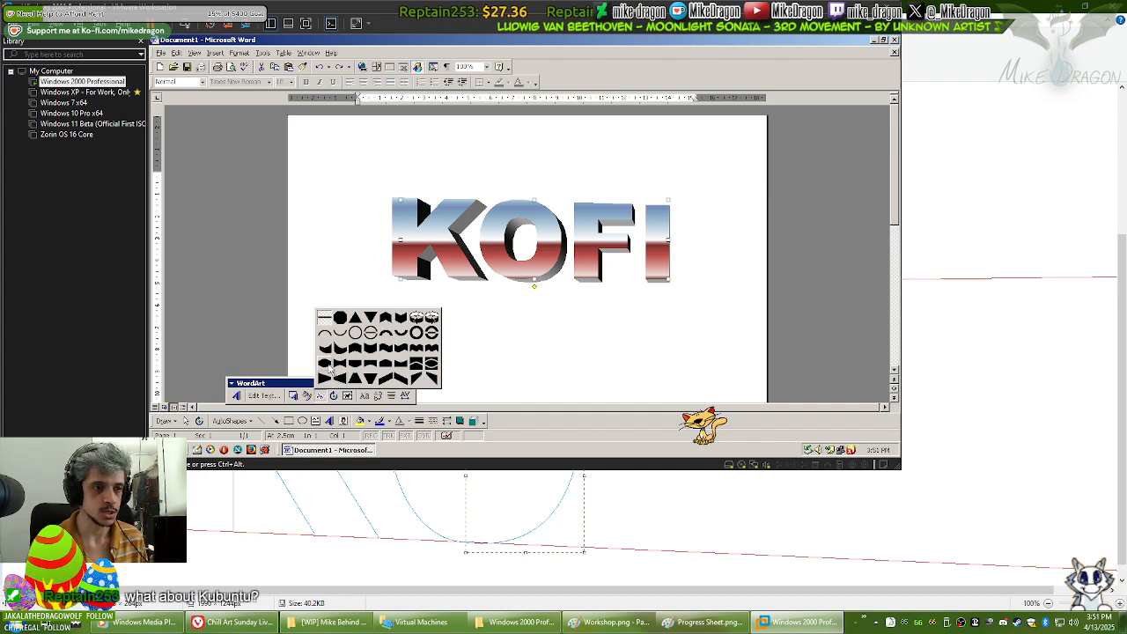
left_click(262, 395)
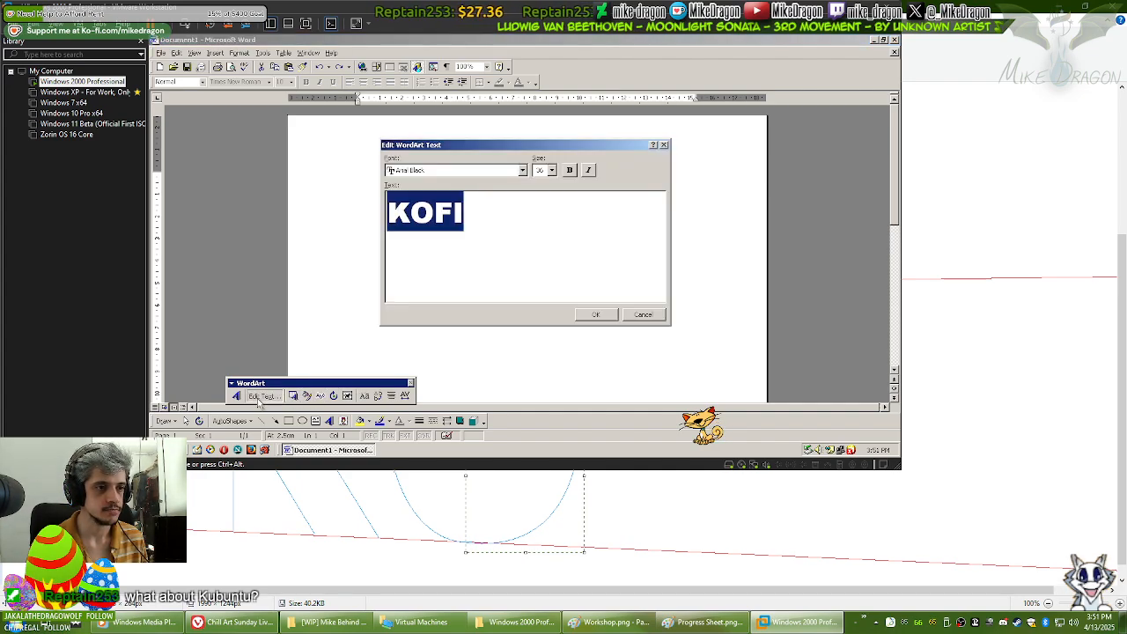
key("Escape")
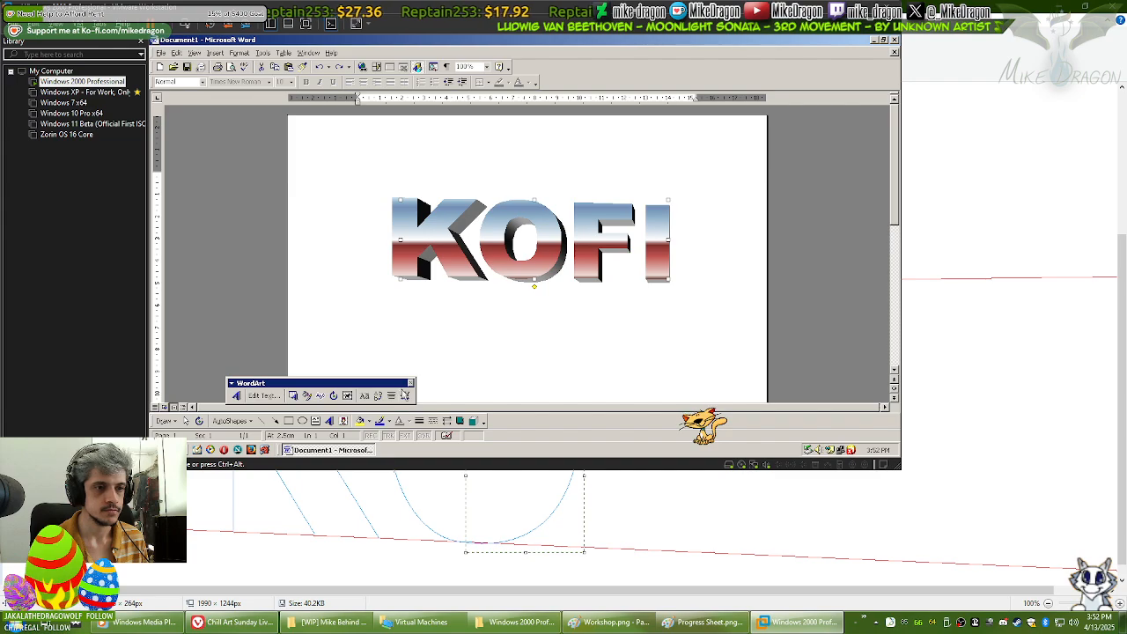
left_click(405, 395)
left_click(405, 397)
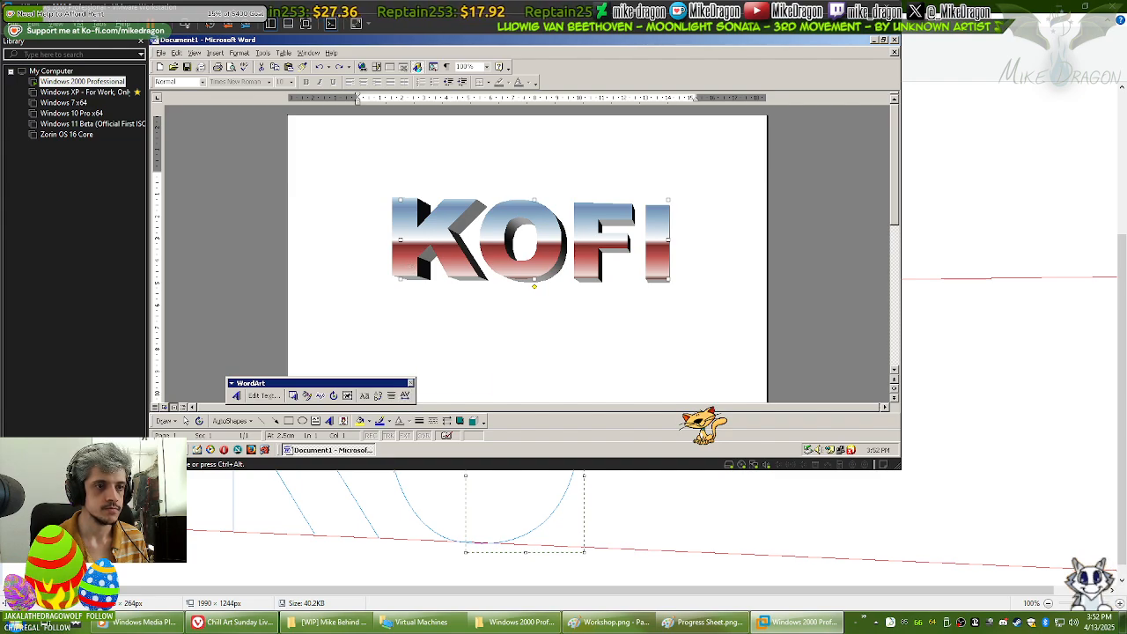
right_click(421, 259)
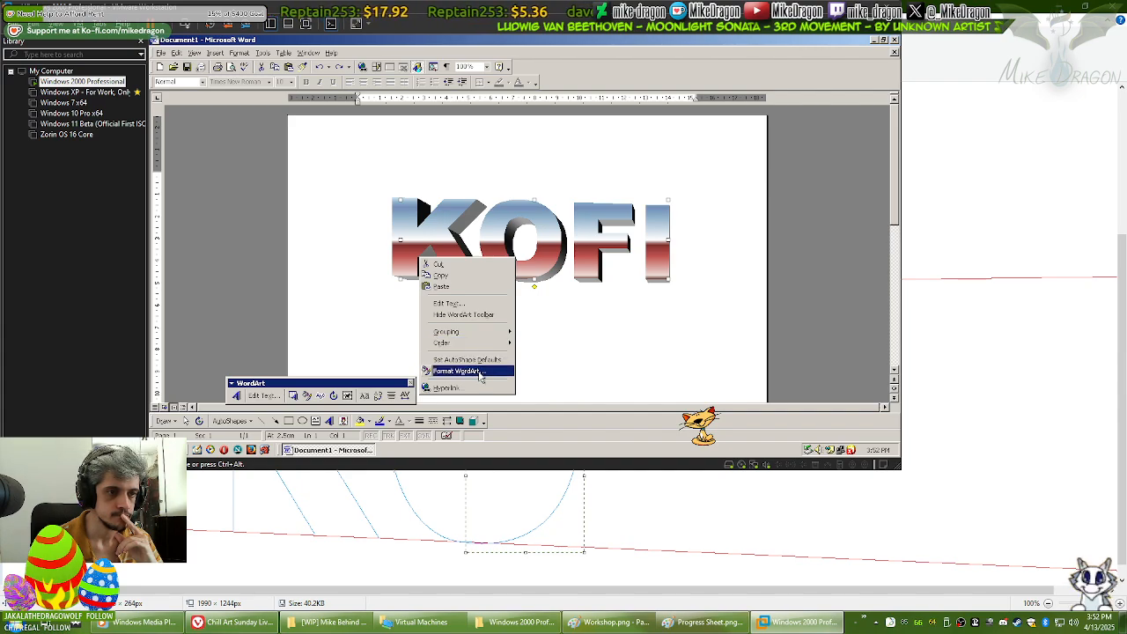
left_click(544, 227)
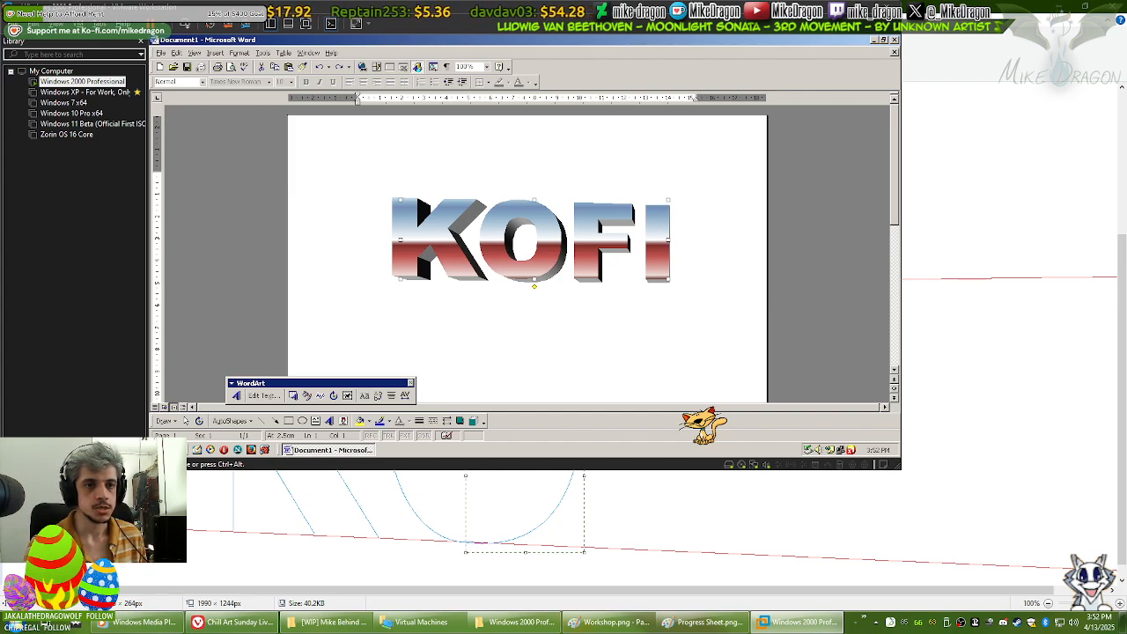
Step: Make the KOFI WordArt slightly taller by raising its upper edge, and switch it to vertical text
left_click_drag(669, 200, 668, 186)
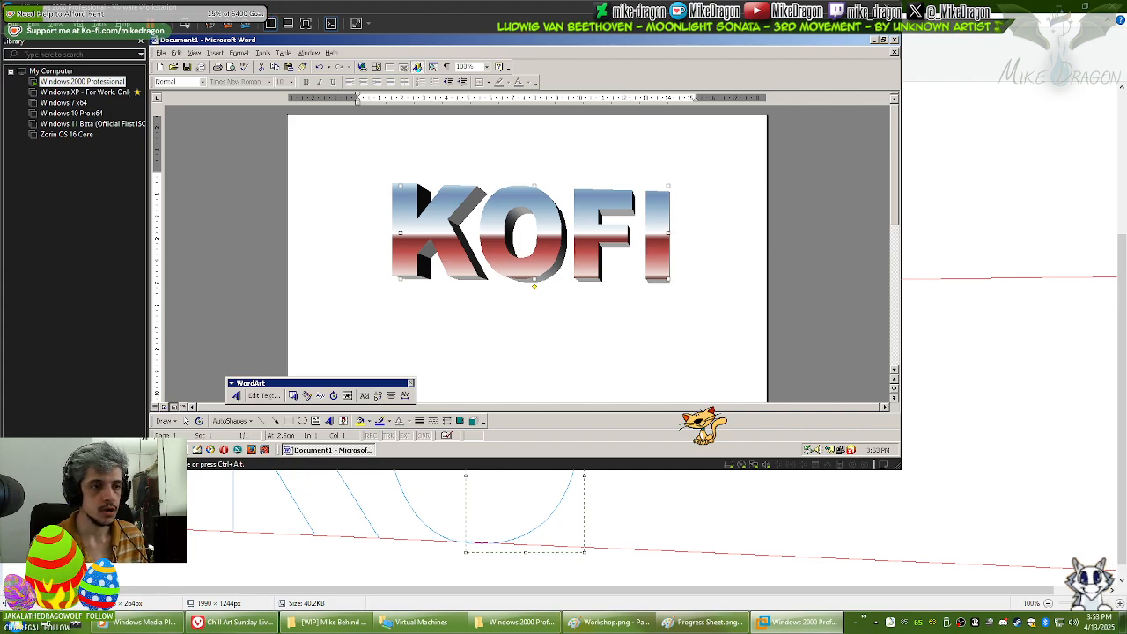
left_click(377, 397)
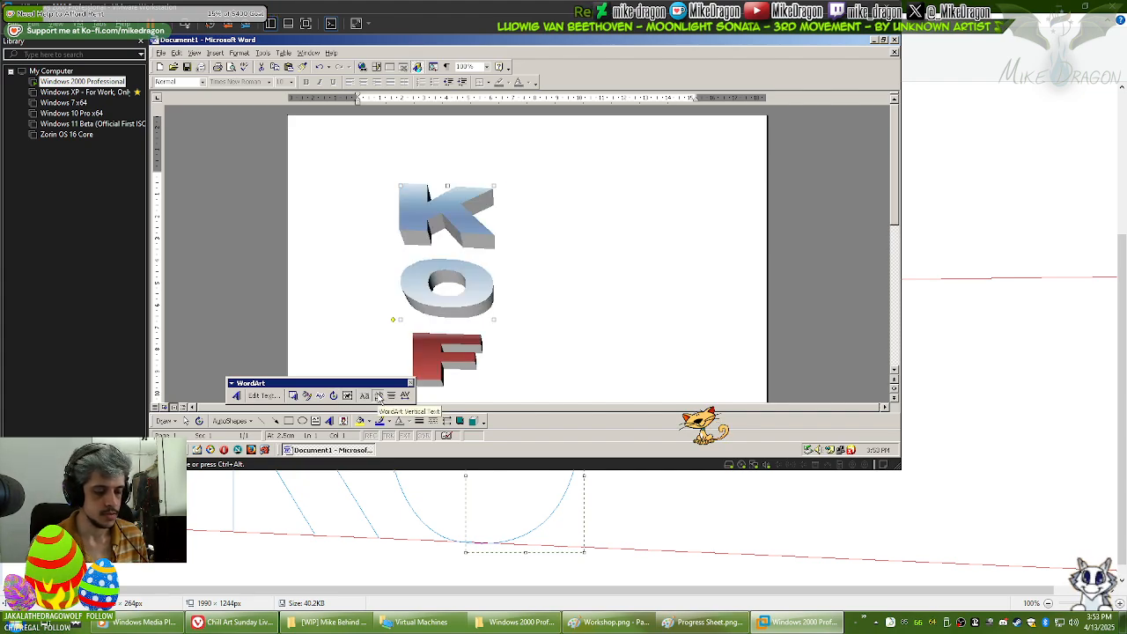
Step: Return the KOFI WordArt to horizontal text and try the same letter heights option on it
left_click(376, 396)
left_click(366, 396)
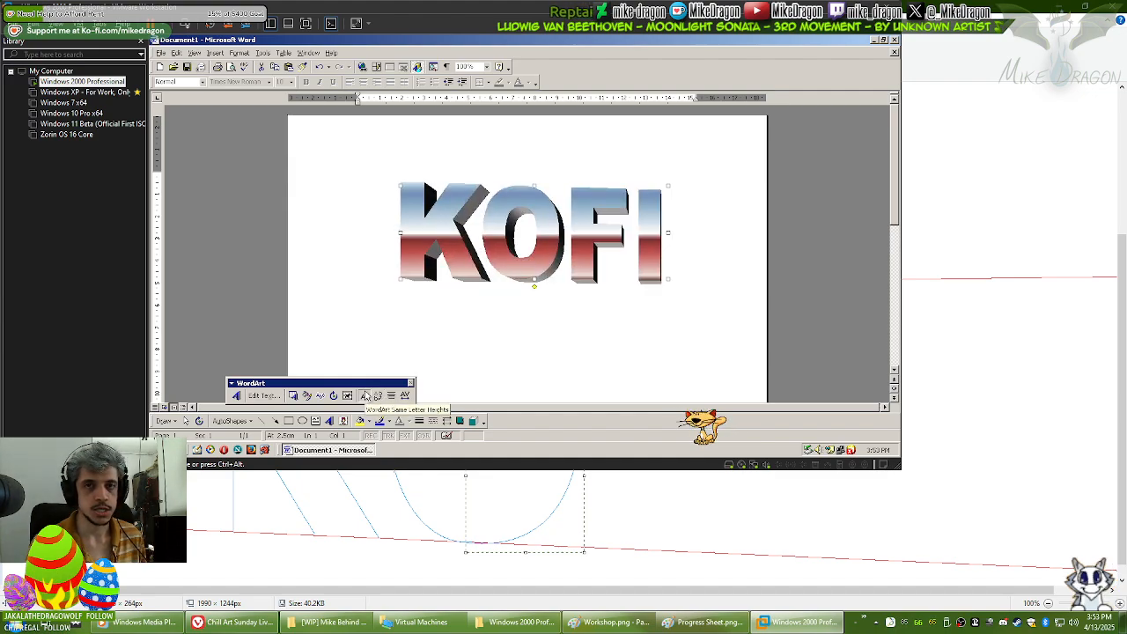
left_click(373, 393)
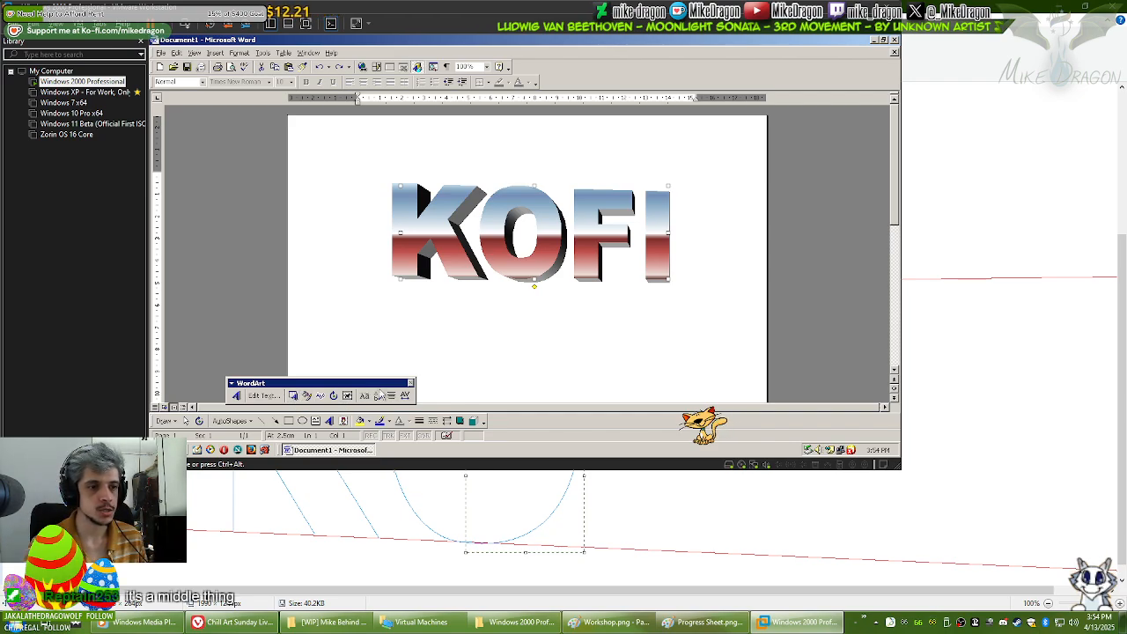
Step: Look through the character spacing and alignment options available for the KOFI WordArt
left_click(409, 395)
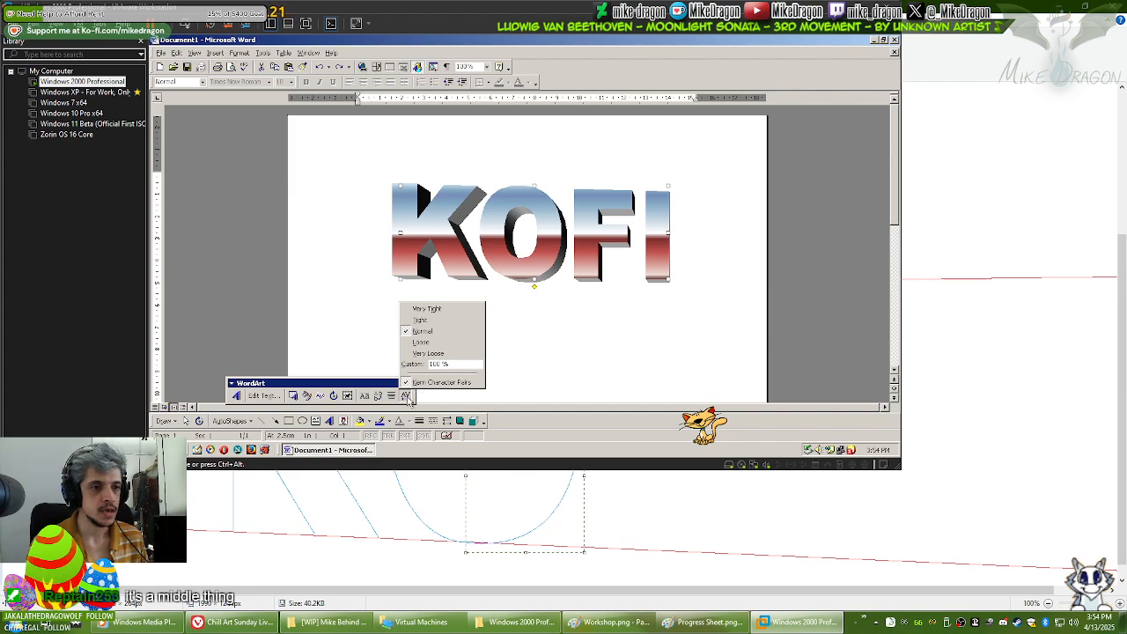
left_click(405, 398)
left_click(392, 396)
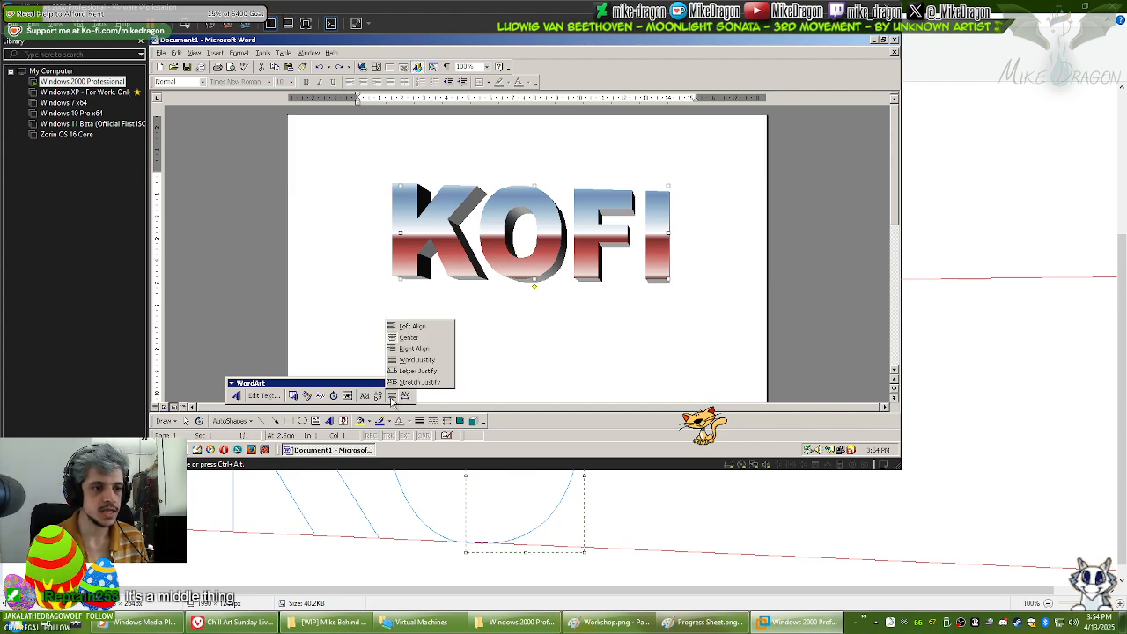
left_click(391, 398)
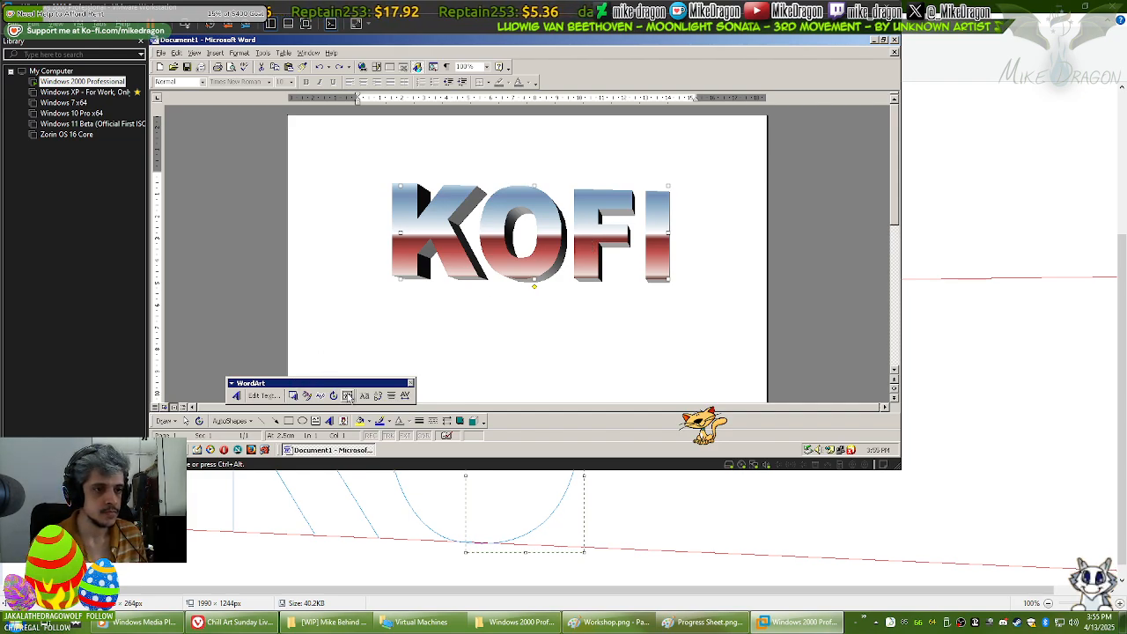
Step: Try rotating the KOFI WordArt slightly counterclockwise, and undo the rotation
left_click(347, 395)
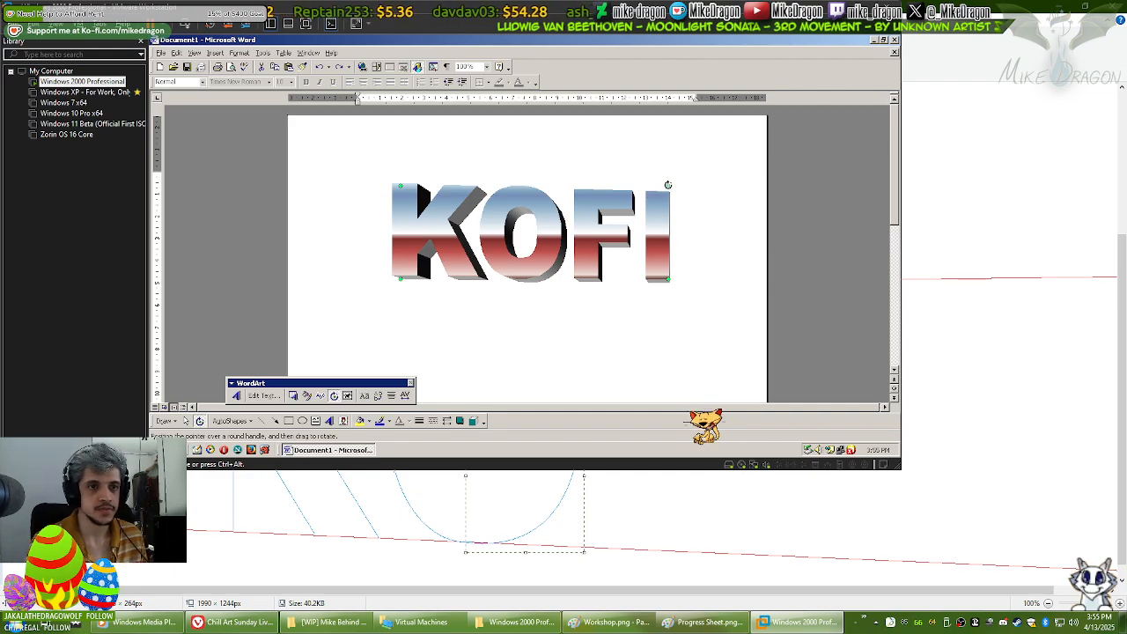
left_click_drag(669, 183, 669, 167)
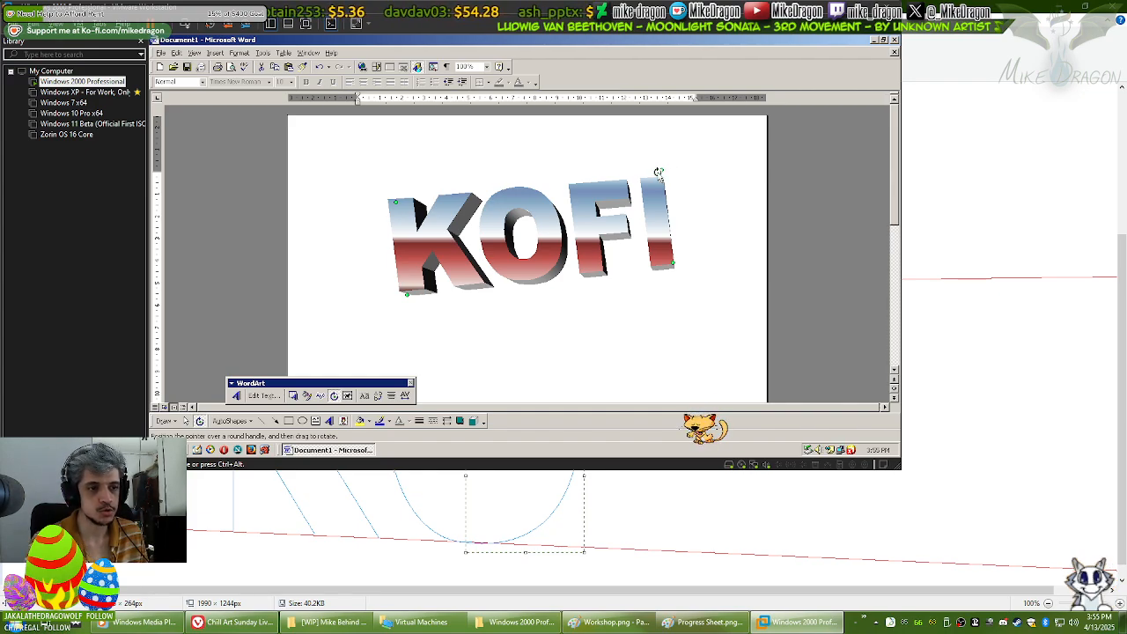
left_click(277, 422)
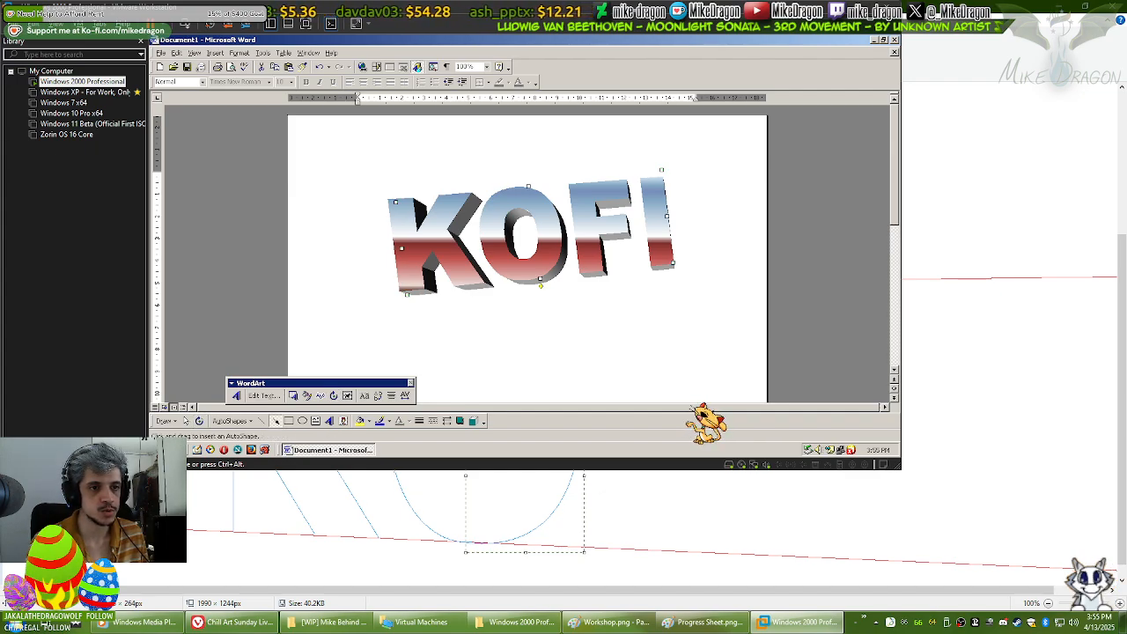
left_click(557, 283)
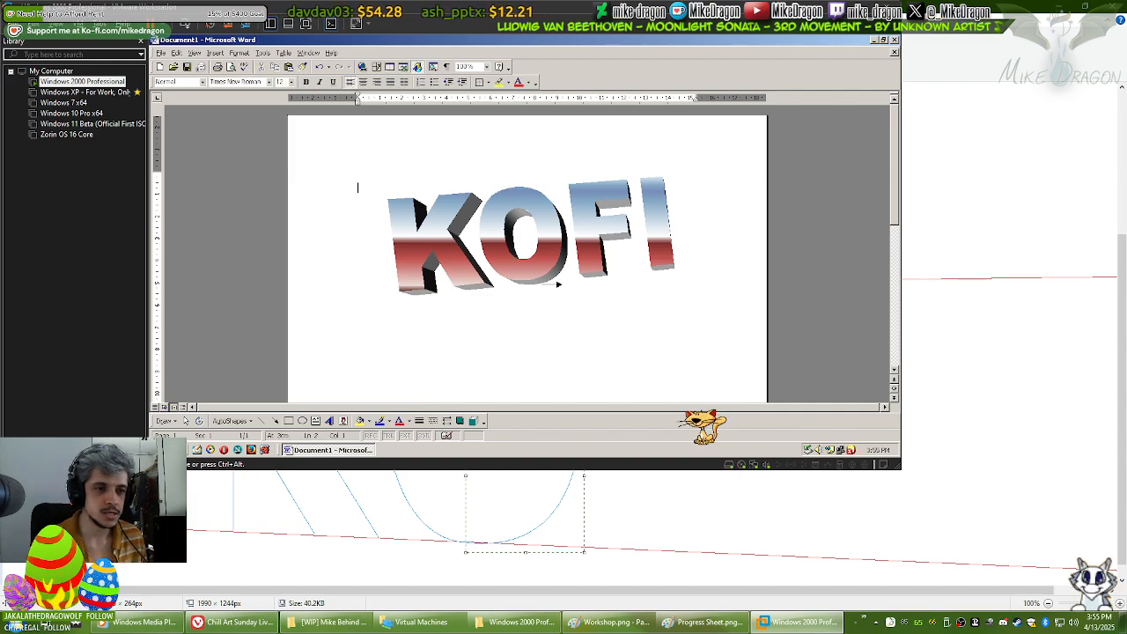
mouse_move(556, 283)
left_mouse_down()
mouse_move(530, 333)
mouse_move(557, 284)
left_mouse_up()
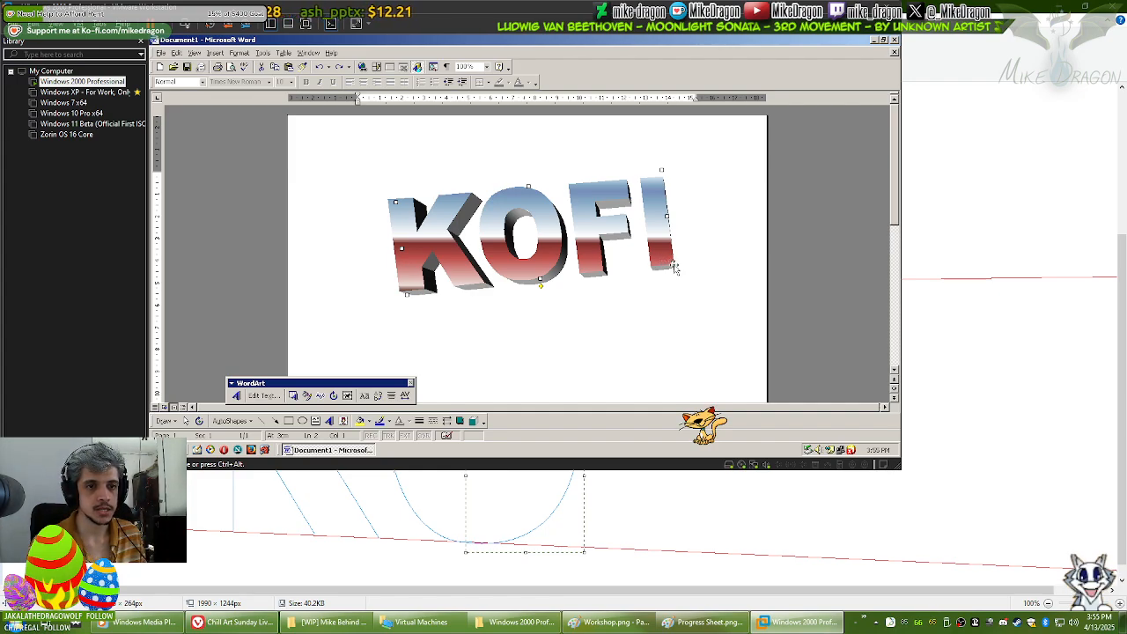
left_click_drag(673, 263, 655, 291)
key("ctrl+z")
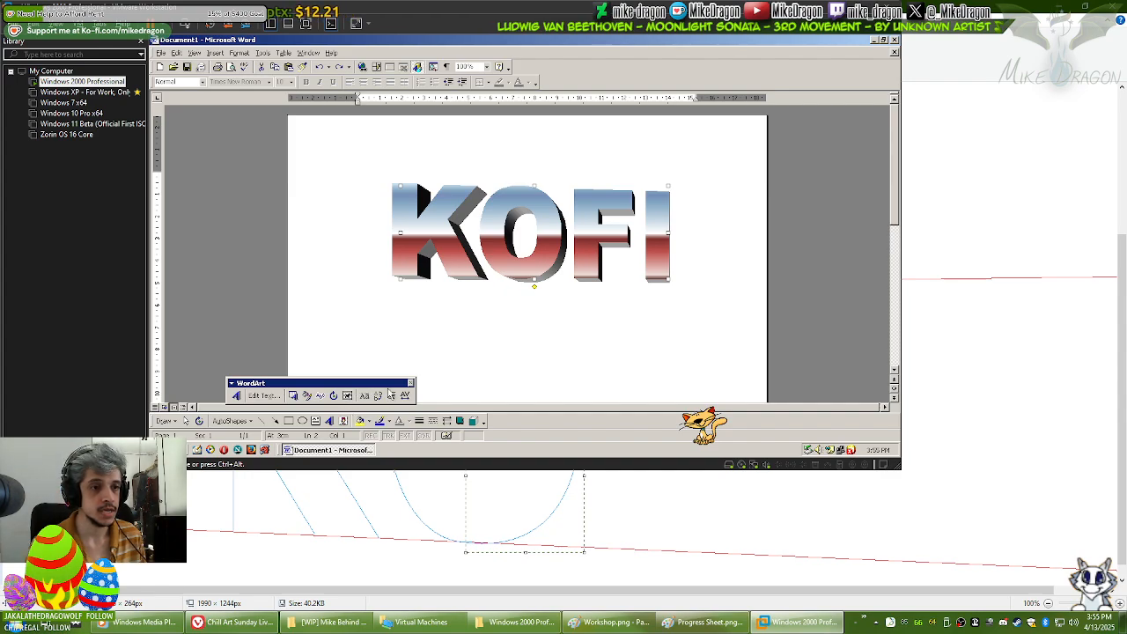
Step: Turn off Kern Character Pairs for the KOFI WordArt, and try slanting its letters forward and undo the slant
left_click(405, 395)
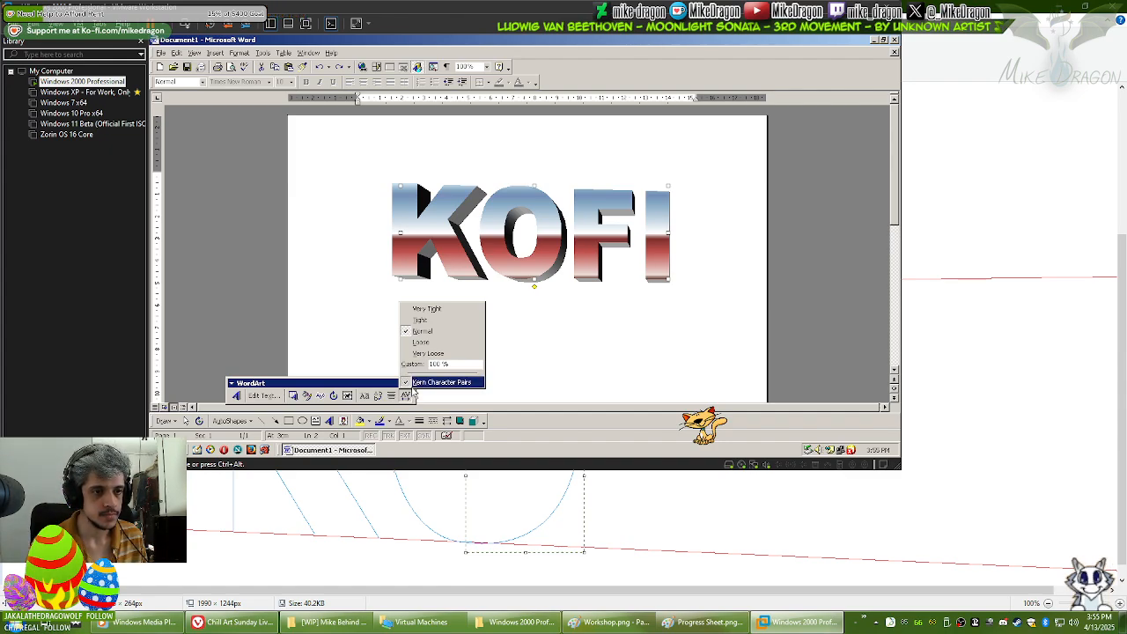
left_click(417, 386)
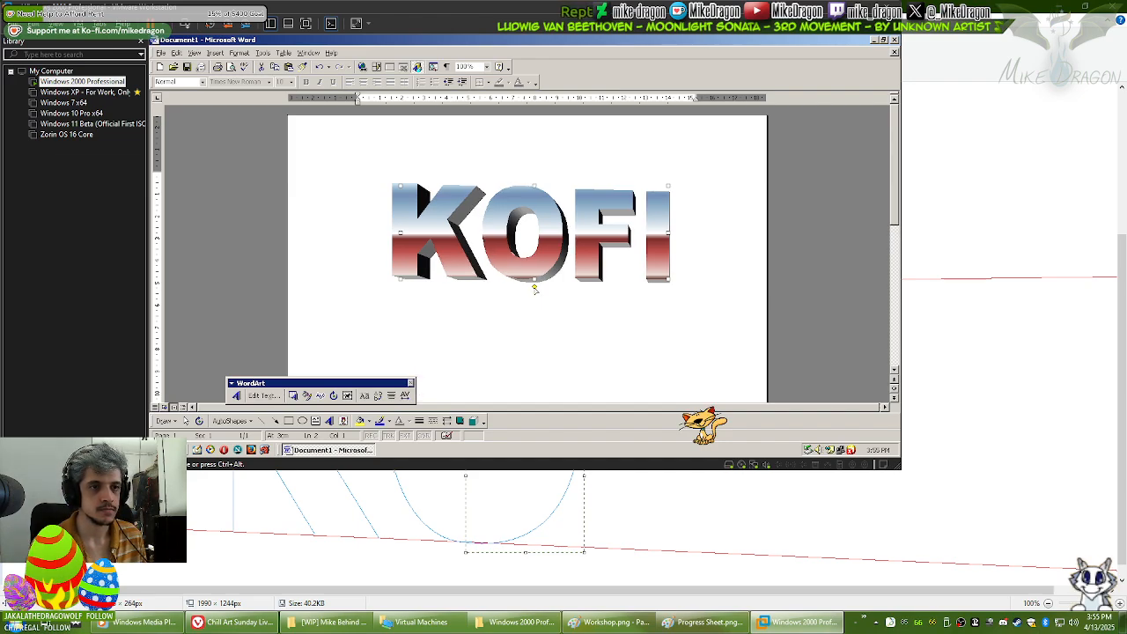
left_click_drag(534, 286, 504, 287)
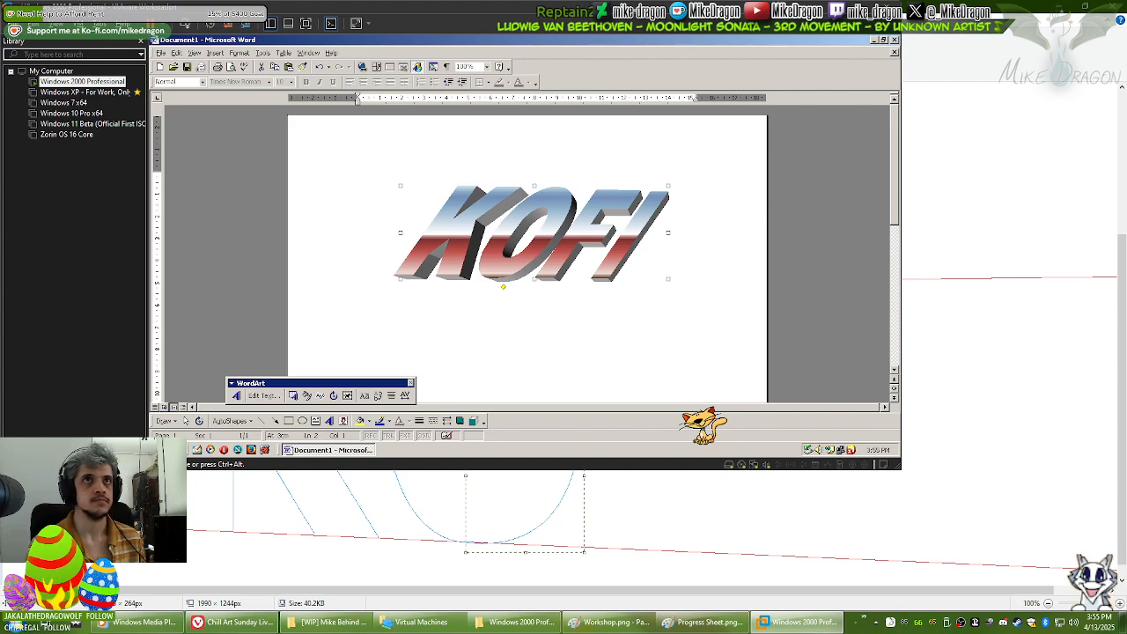
key("ctrl+z")
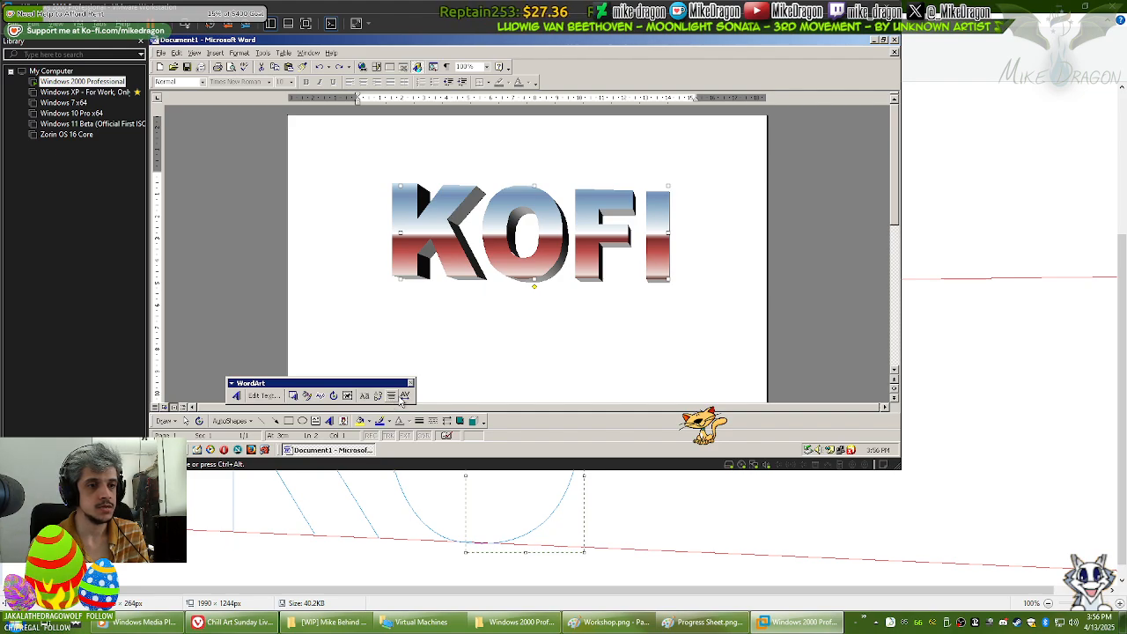
Step: Apply the 3-D style in the third row, fourth column to the KOFI WordArt, and check the shadow styles
left_click(474, 421)
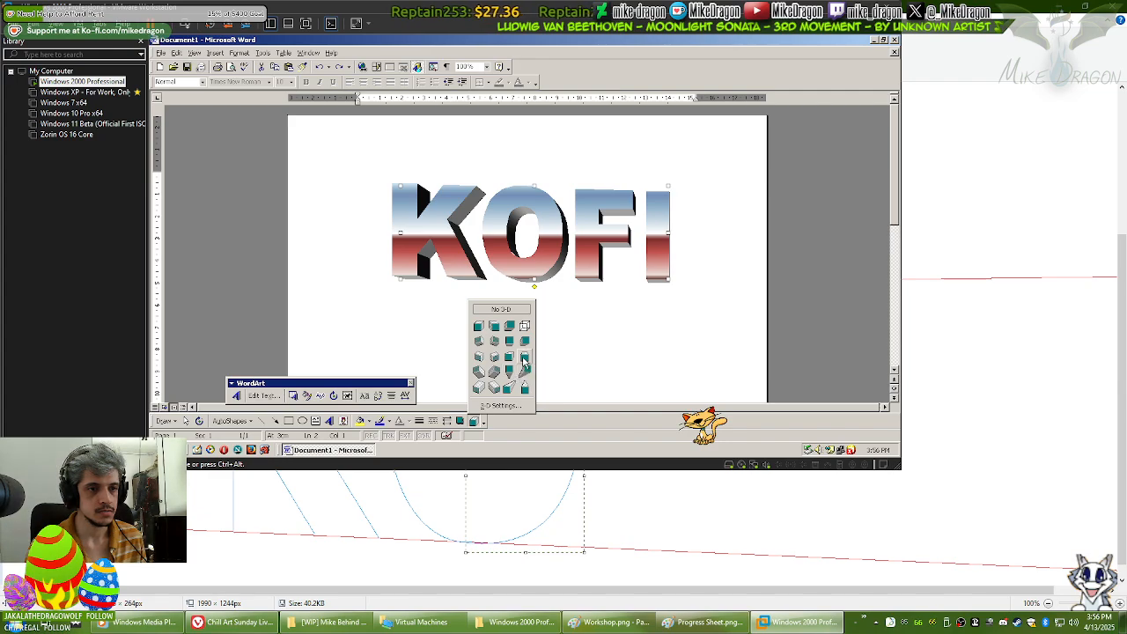
left_click(524, 359)
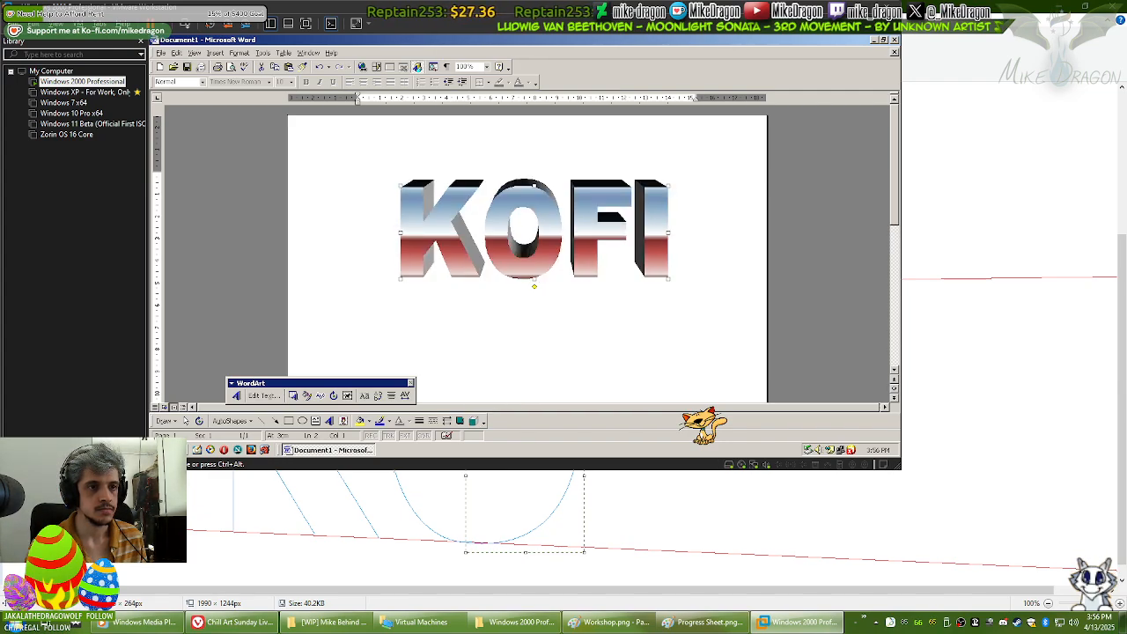
left_click(459, 422)
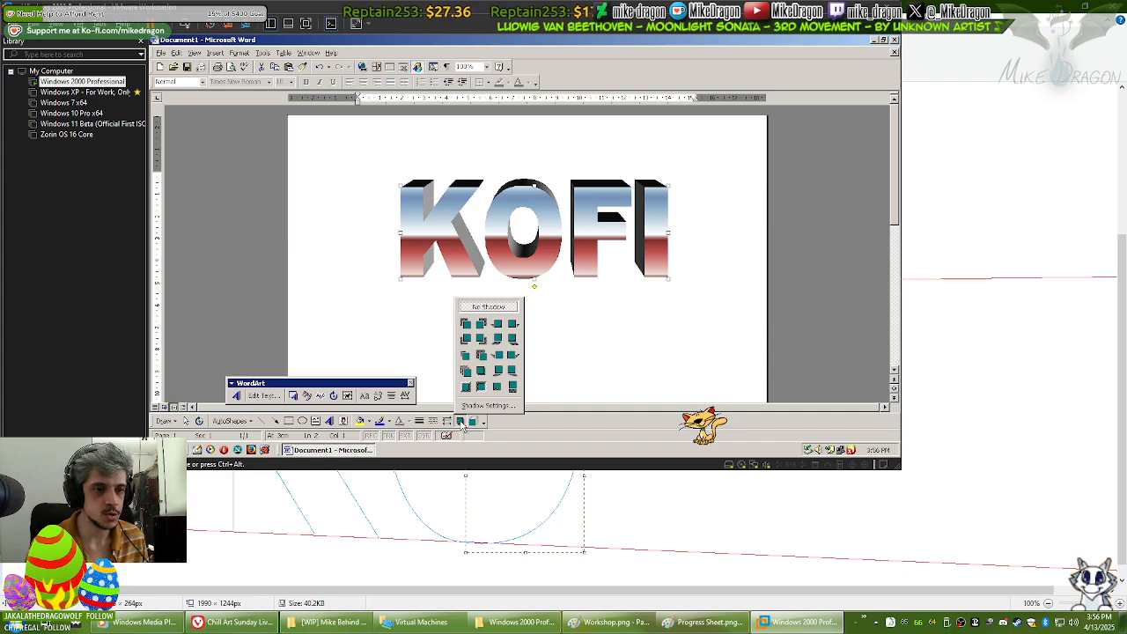
left_click(460, 423)
left_click(460, 423)
left_click(461, 423)
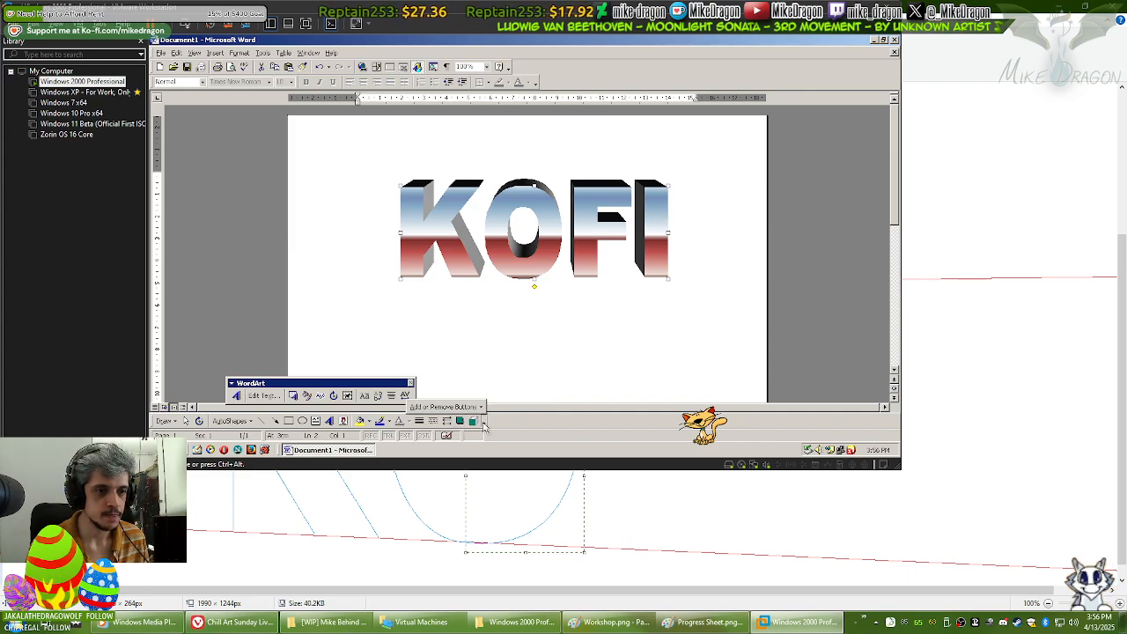
Step: Show the 3-D Settings toolbar and place it beside the WordArt toolbar
left_click(482, 423)
left_click(474, 422)
left_click(474, 422)
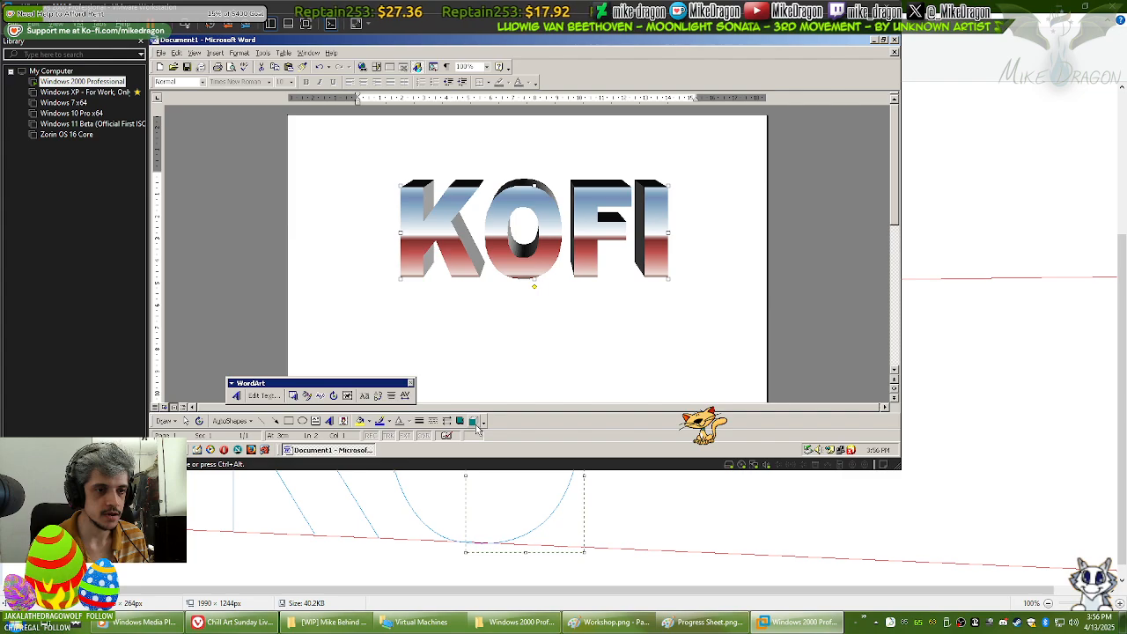
left_click(474, 421)
left_click(500, 405)
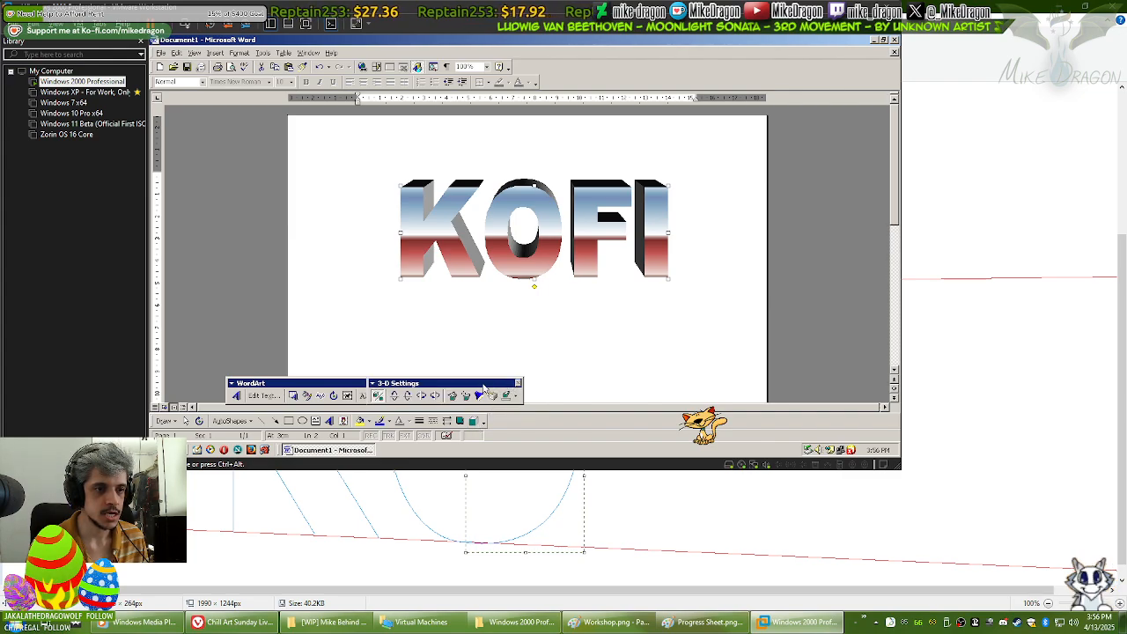
left_click_drag(499, 387, 529, 386)
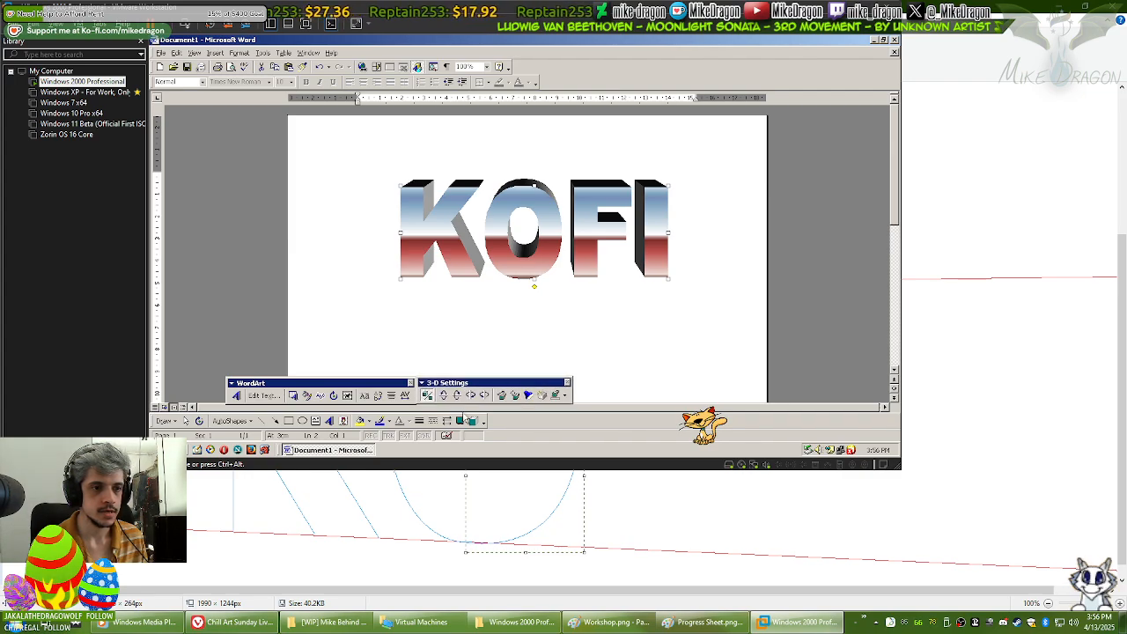
Step: Check the extrusion depth options and tilt the 3-D KOFI WordArt left by several increments
left_click(506, 395)
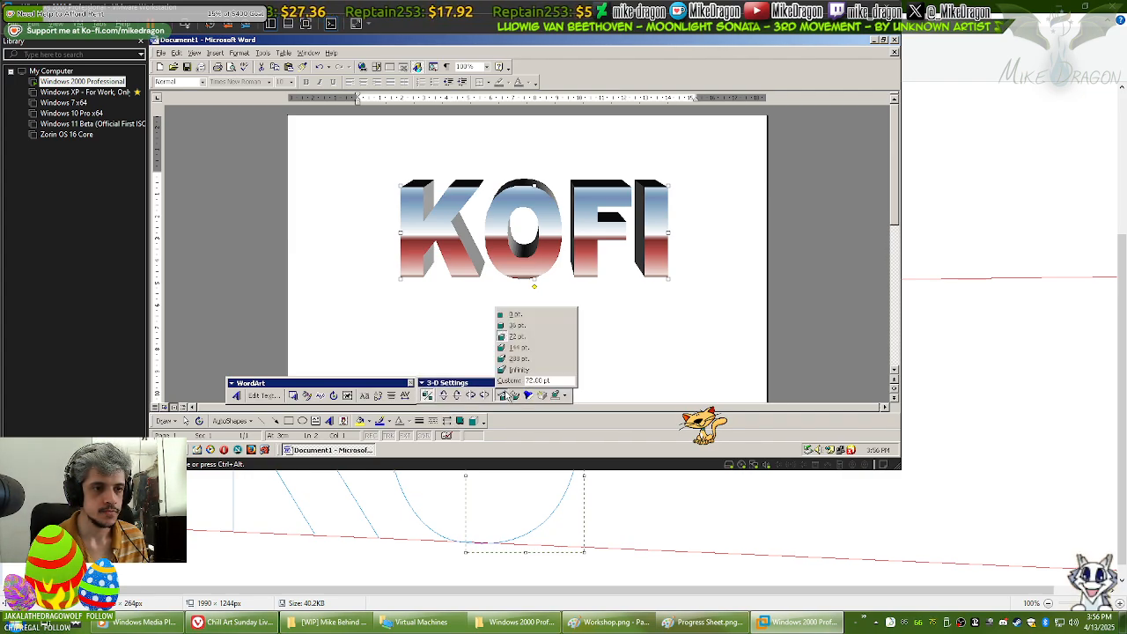
left_click(502, 397)
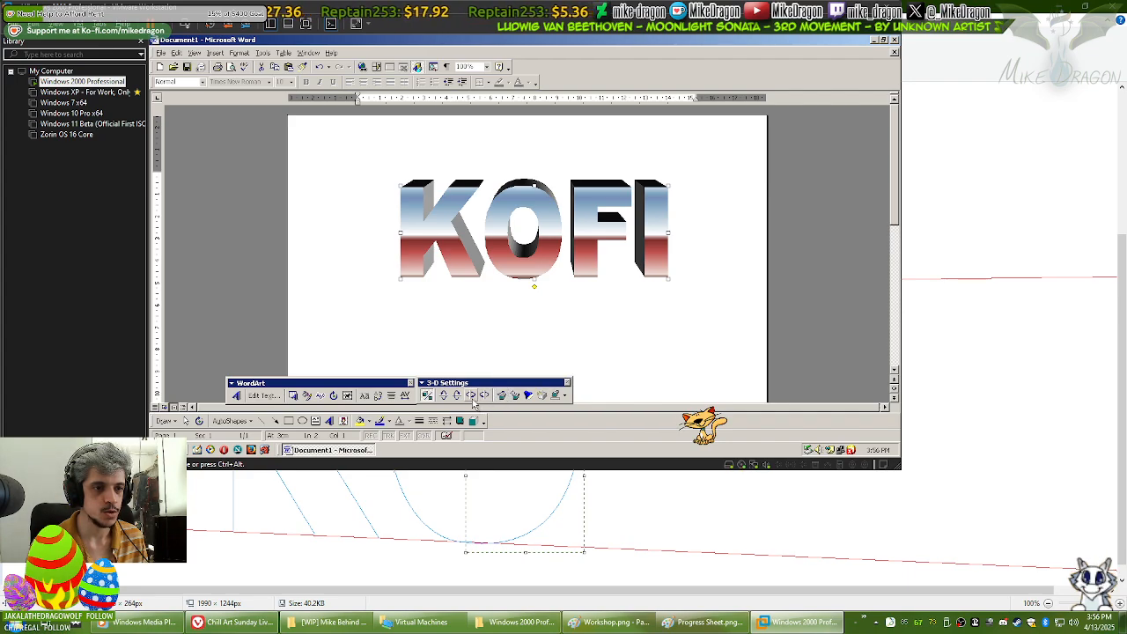
left_click(473, 398)
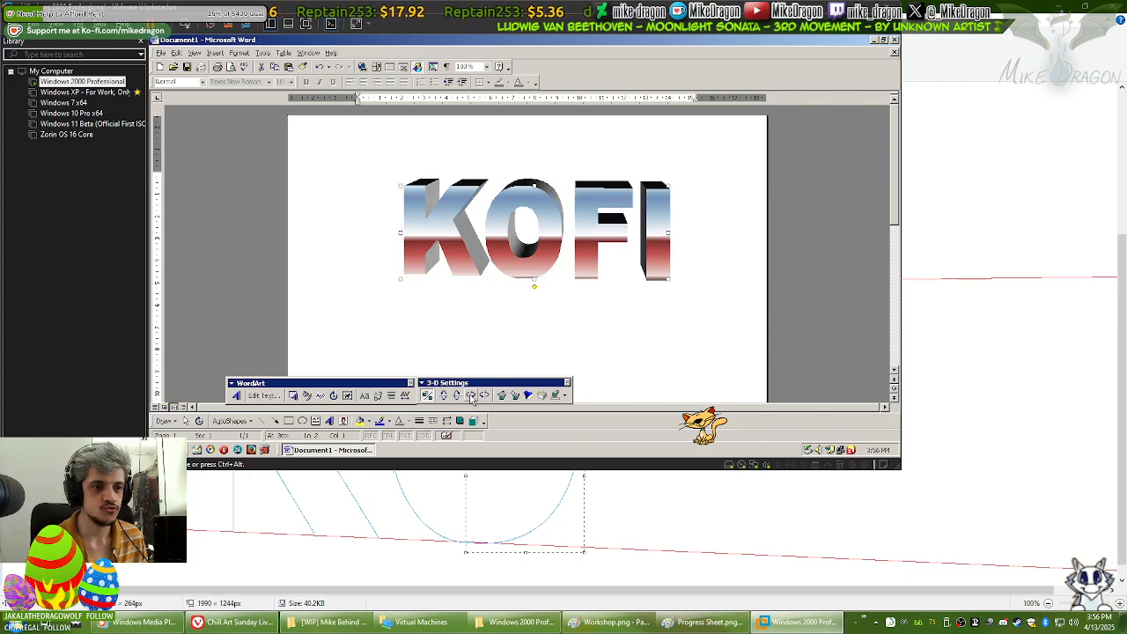
left_click(472, 398)
left_click(473, 398)
left_click(473, 398)
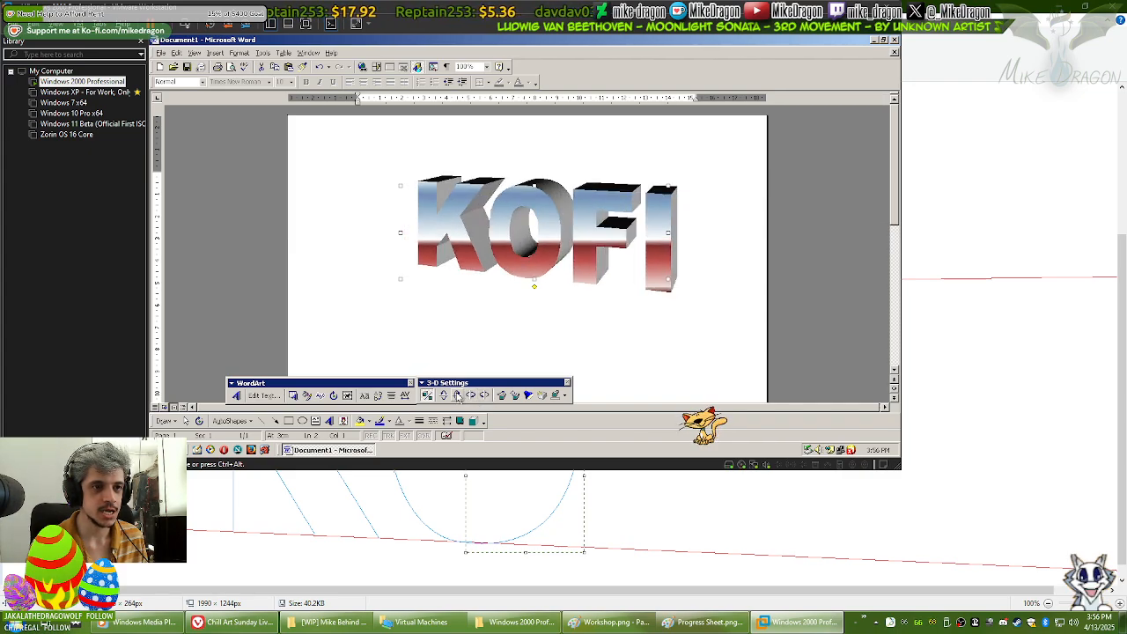
Step: Tilt the 3-D KOFI WordArt upward until the undersides of its letters show
left_click(457, 398)
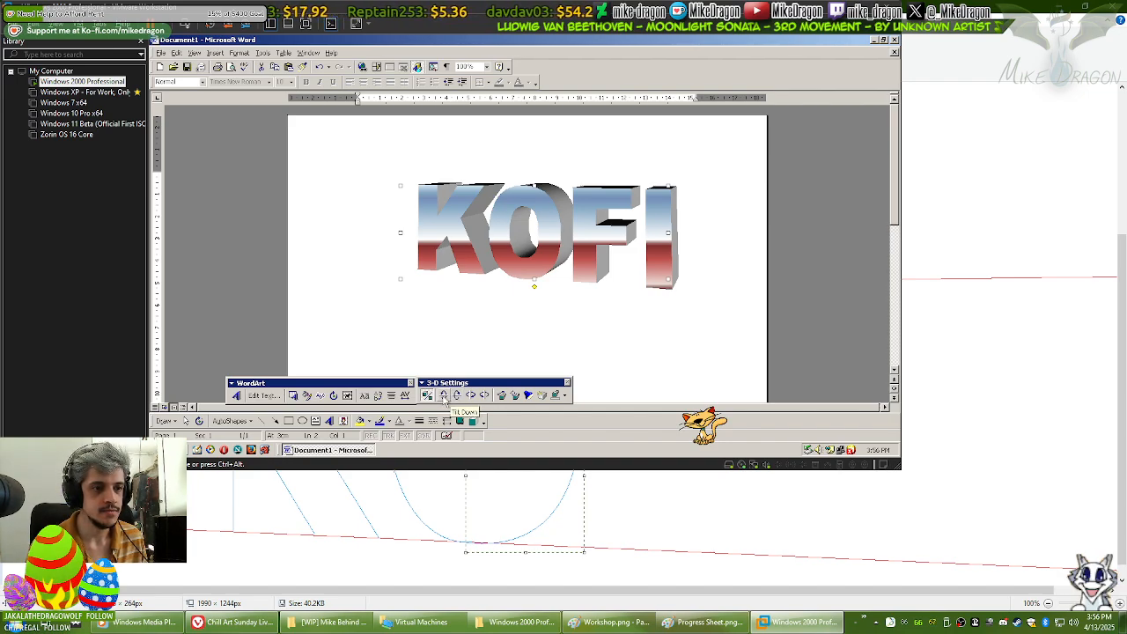
left_click(458, 396)
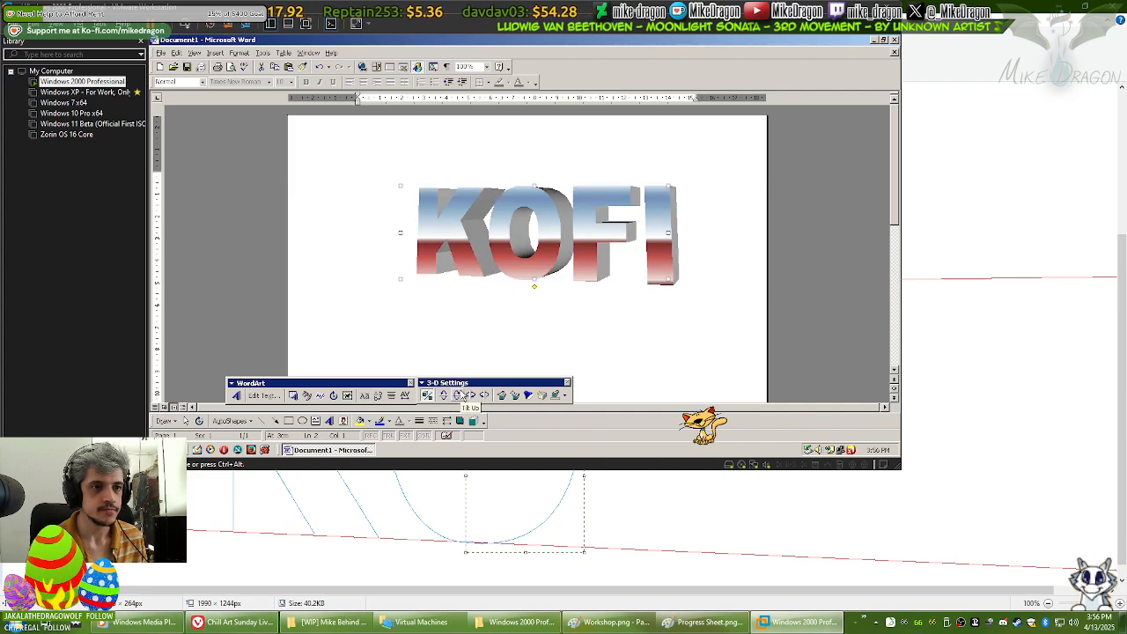
left_click(446, 396)
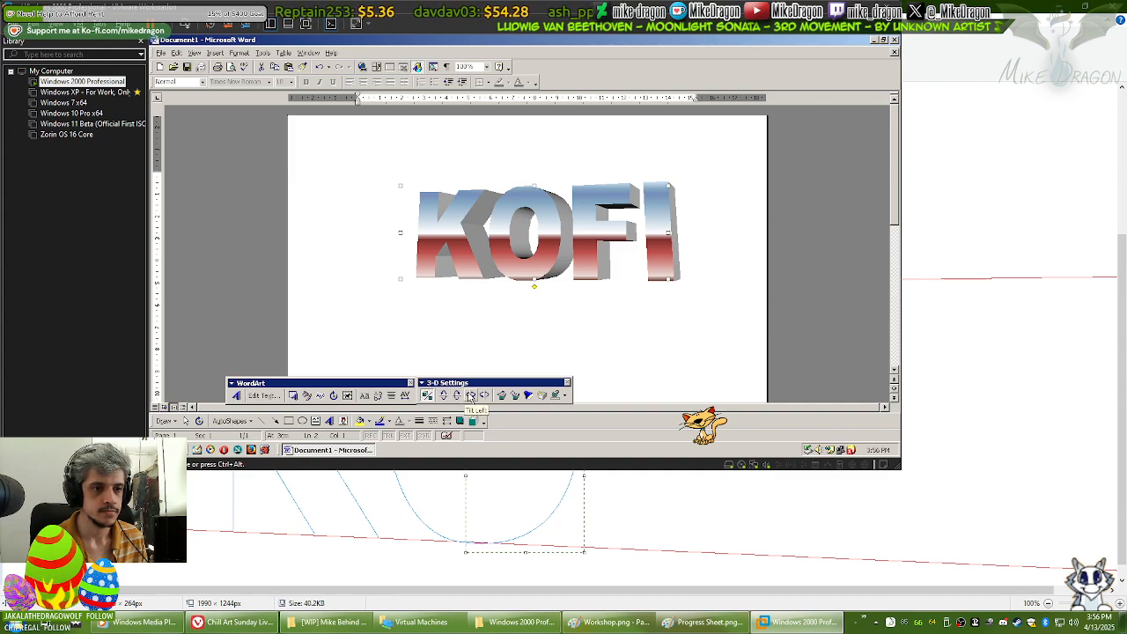
Step: Try tilting the 3-D KOFI WordArt right, and return it to its previous left tilt
left_click(471, 397)
left_click(483, 396)
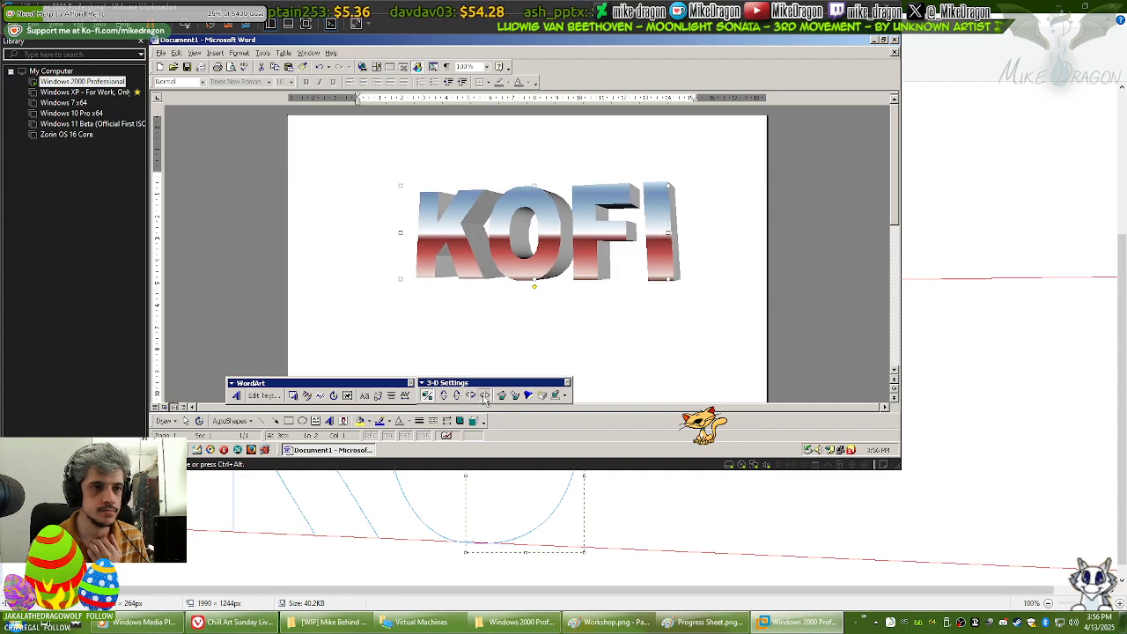
left_click(483, 396)
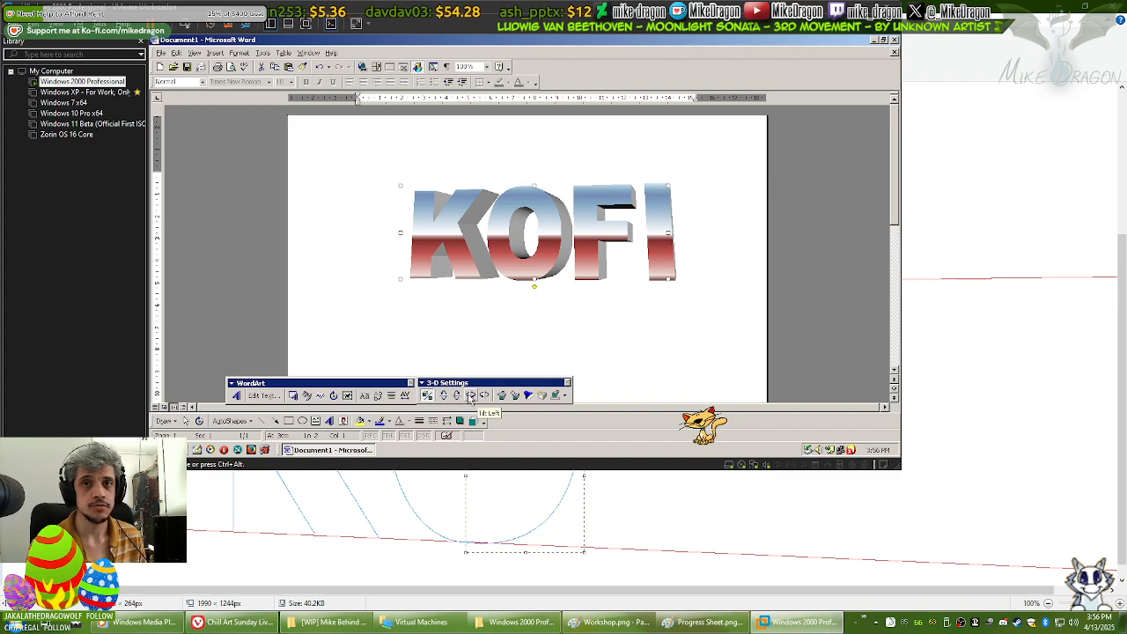
left_click(471, 396)
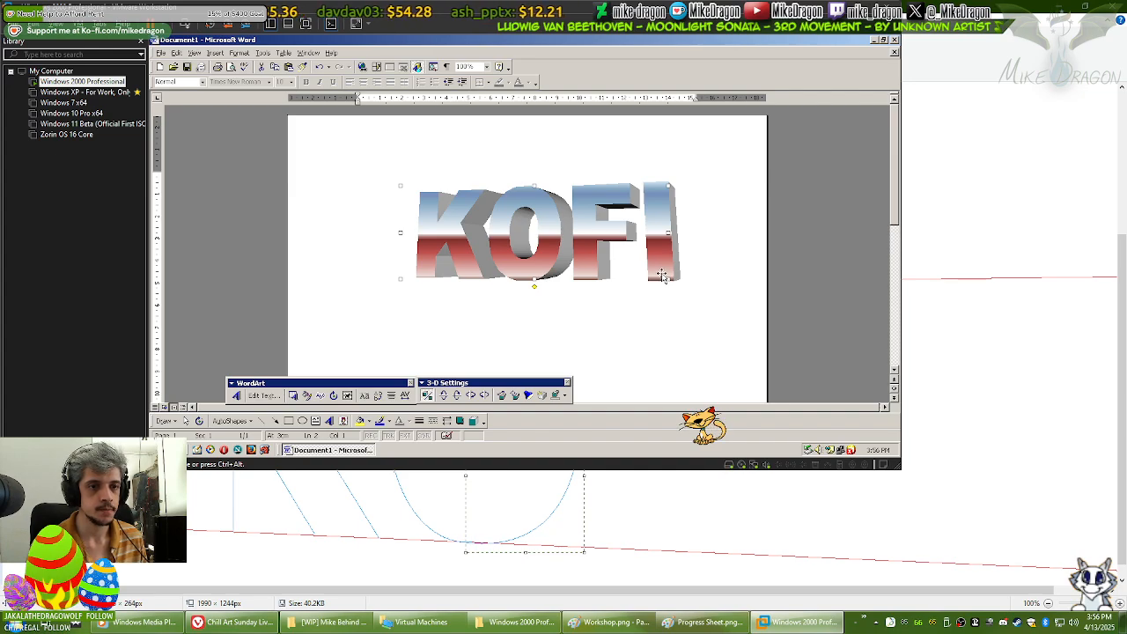
Step: Try the extrusion direction in the lower-left cell of the direction grid on the KOFI WordArt, and revert it
left_click(515, 396)
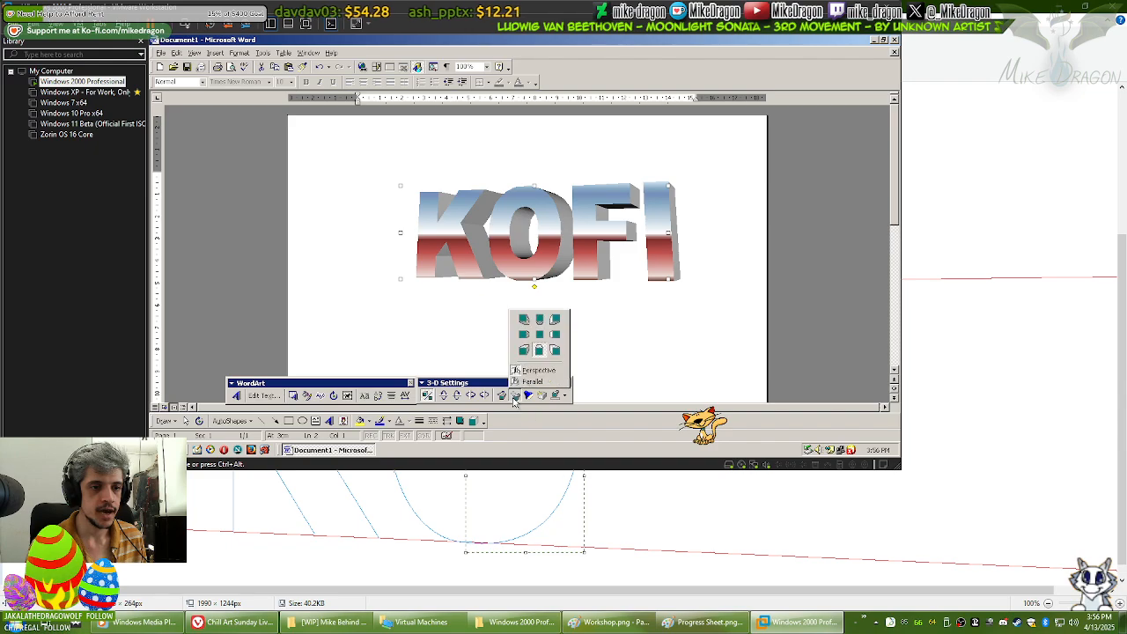
left_click(531, 352)
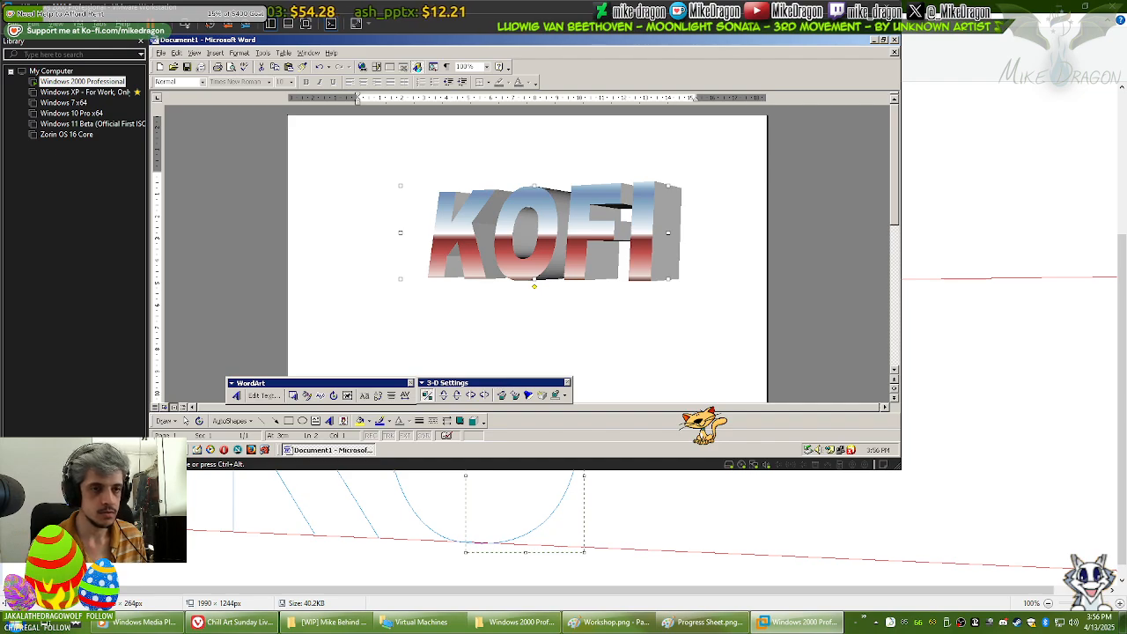
left_click(484, 395)
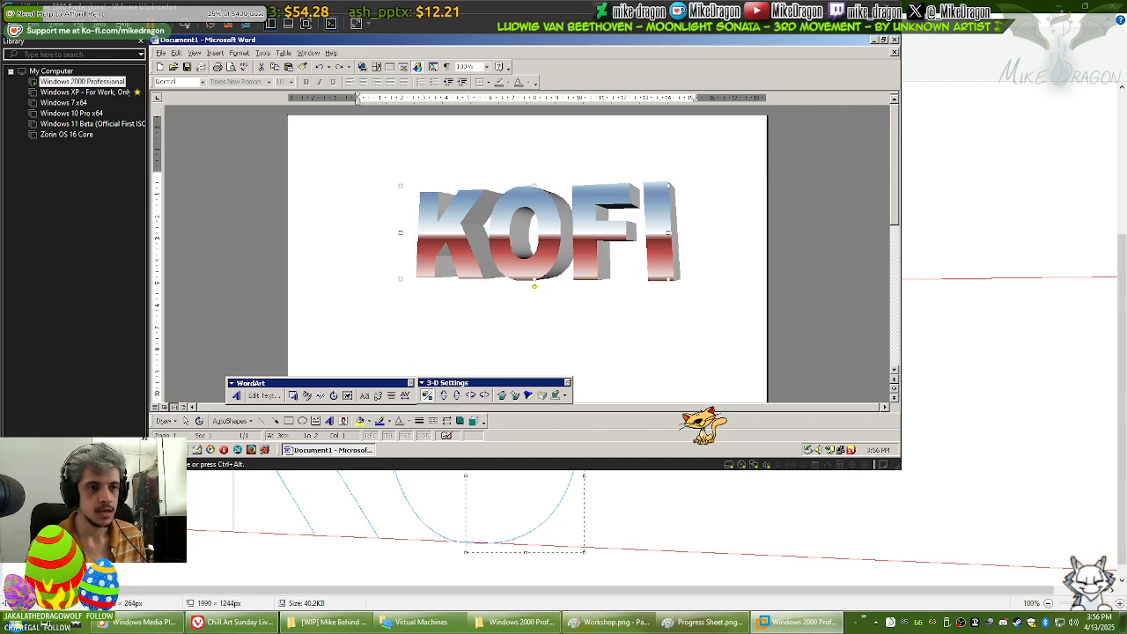
Step: Examine the extrusion direction and depth options of the KOFI WordArt, and view it briefly deselected
left_click(565, 395)
left_click(566, 397)
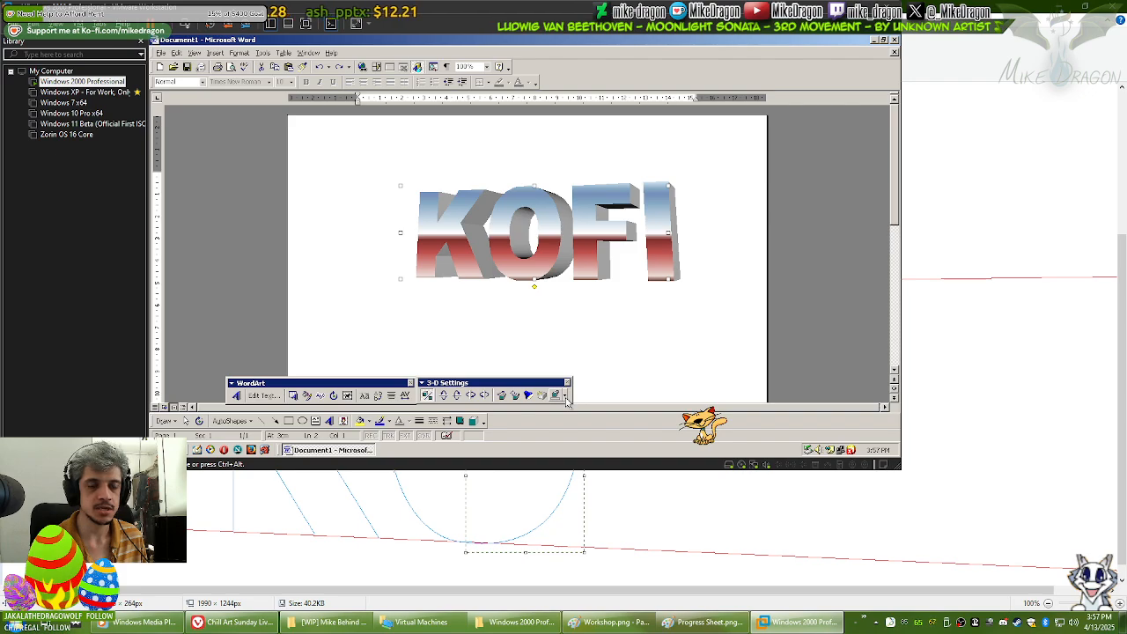
left_click(516, 396)
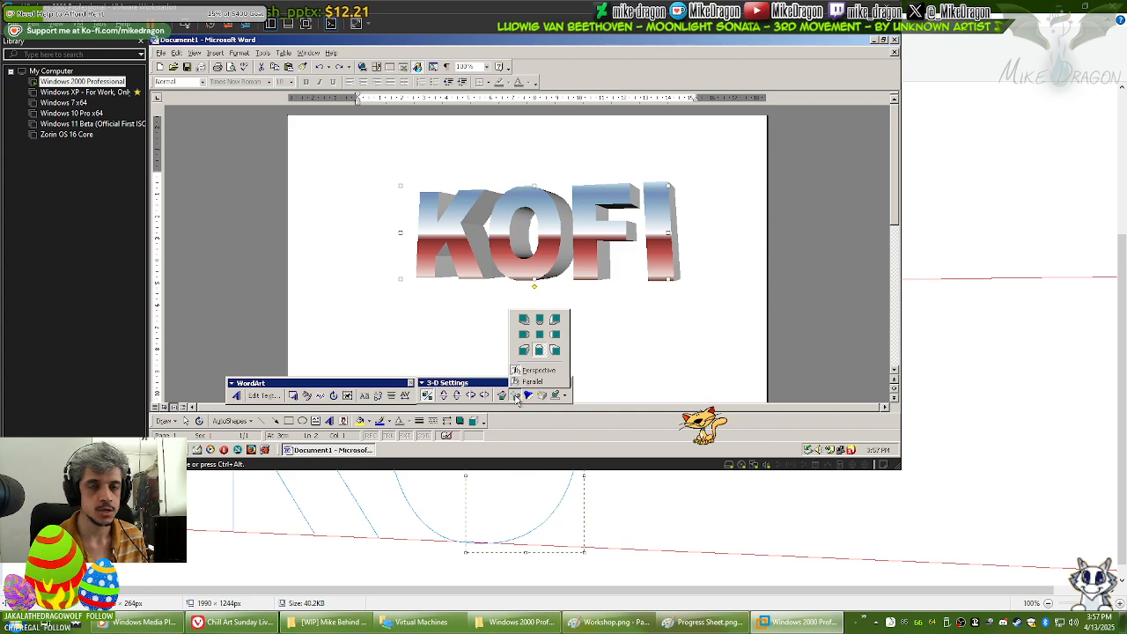
left_click(517, 397)
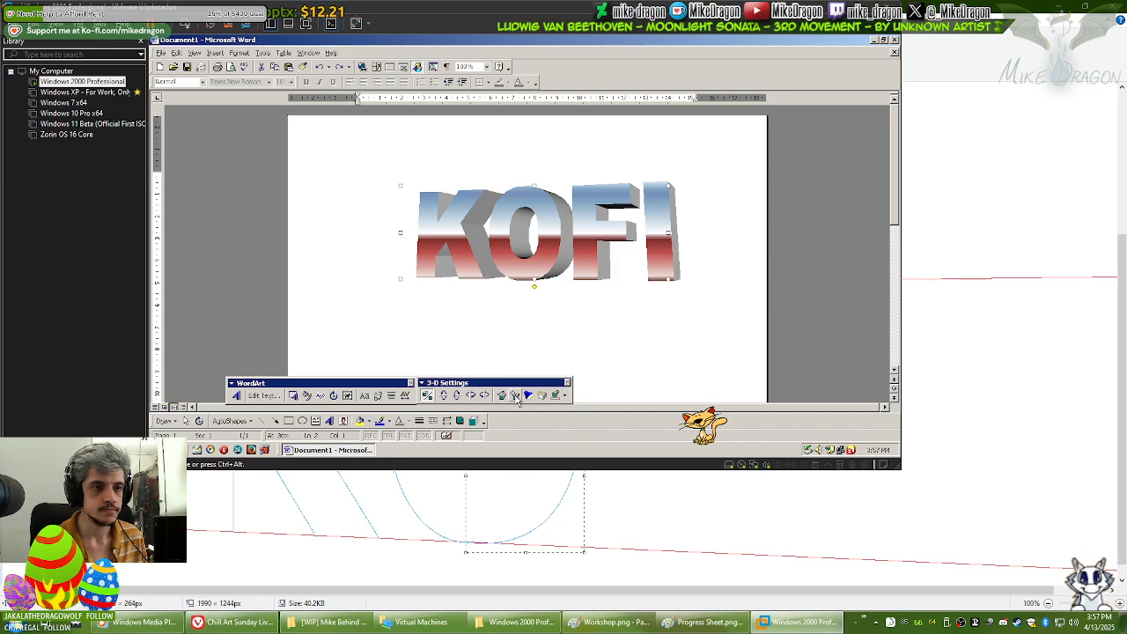
left_click(502, 396)
left_click(501, 397)
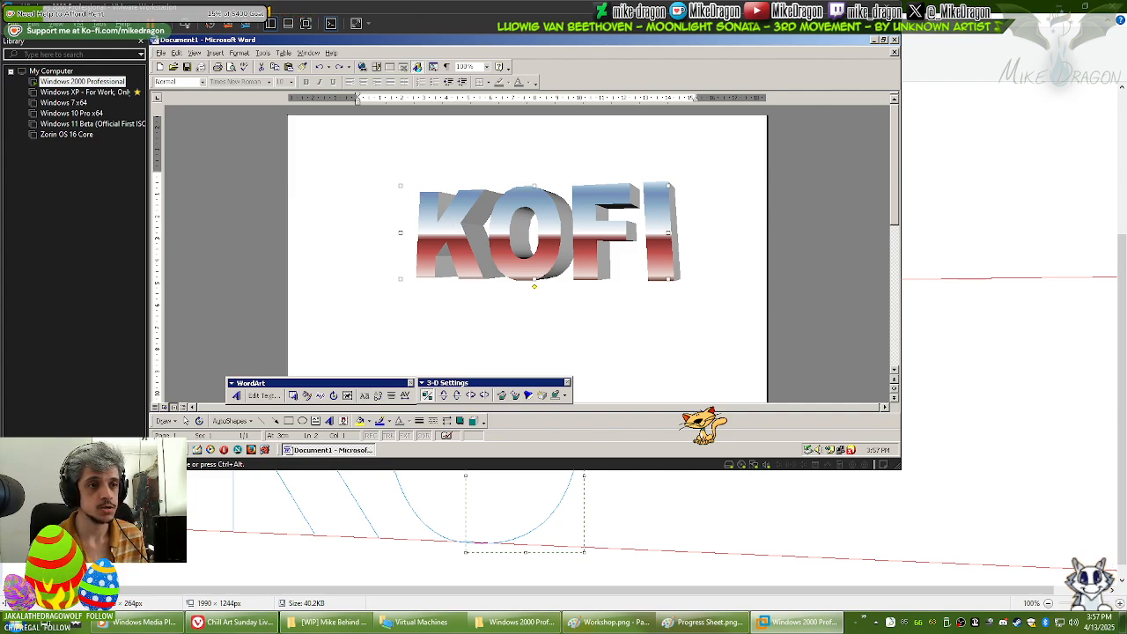
left_click(357, 176)
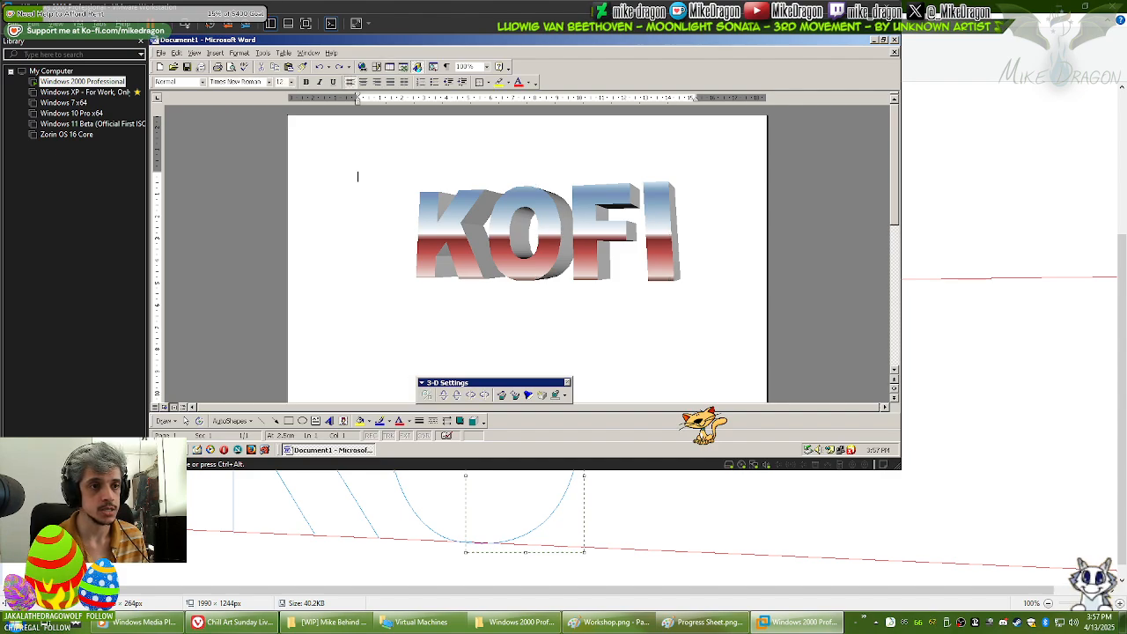
left_click(430, 229)
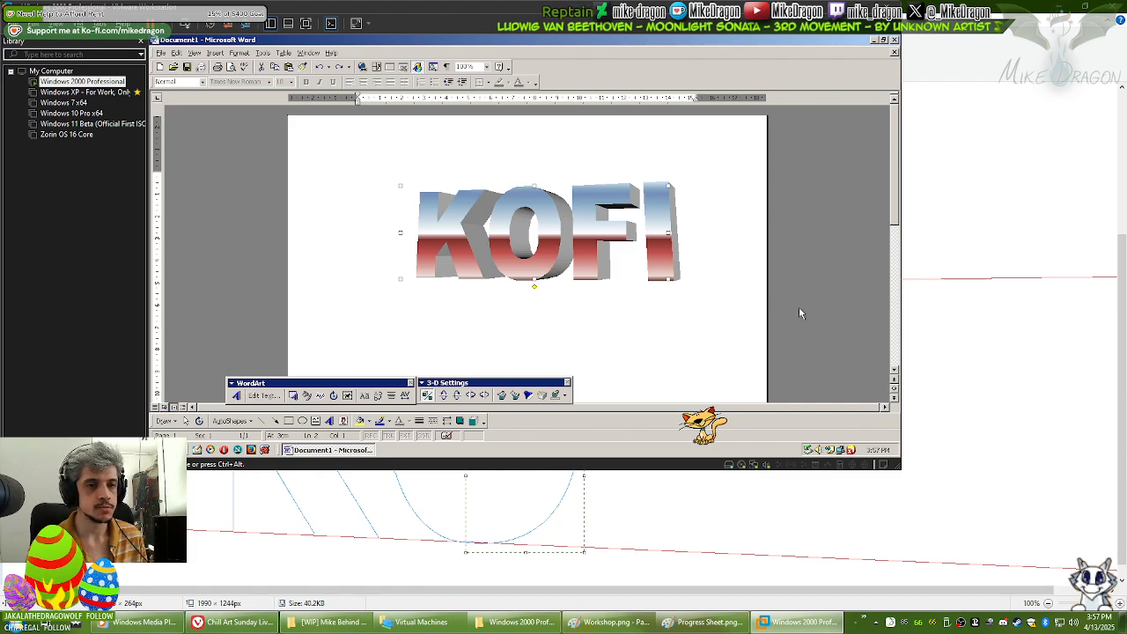
Step: Open My Computer in the virtual machine and shift its window slightly
key("super+e")
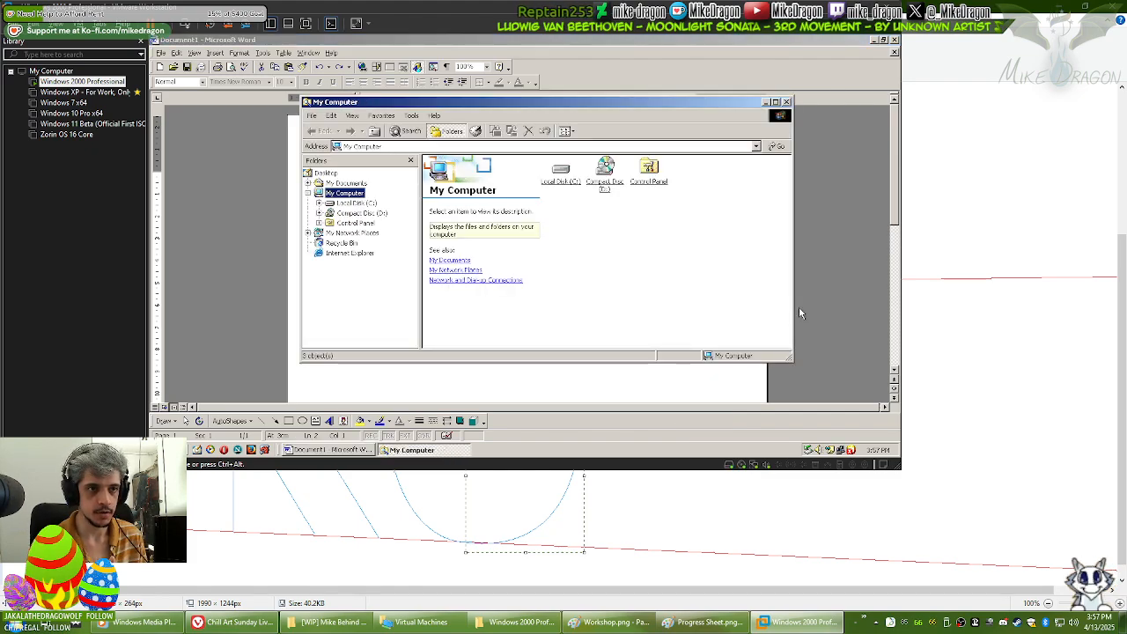
left_click(737, 148)
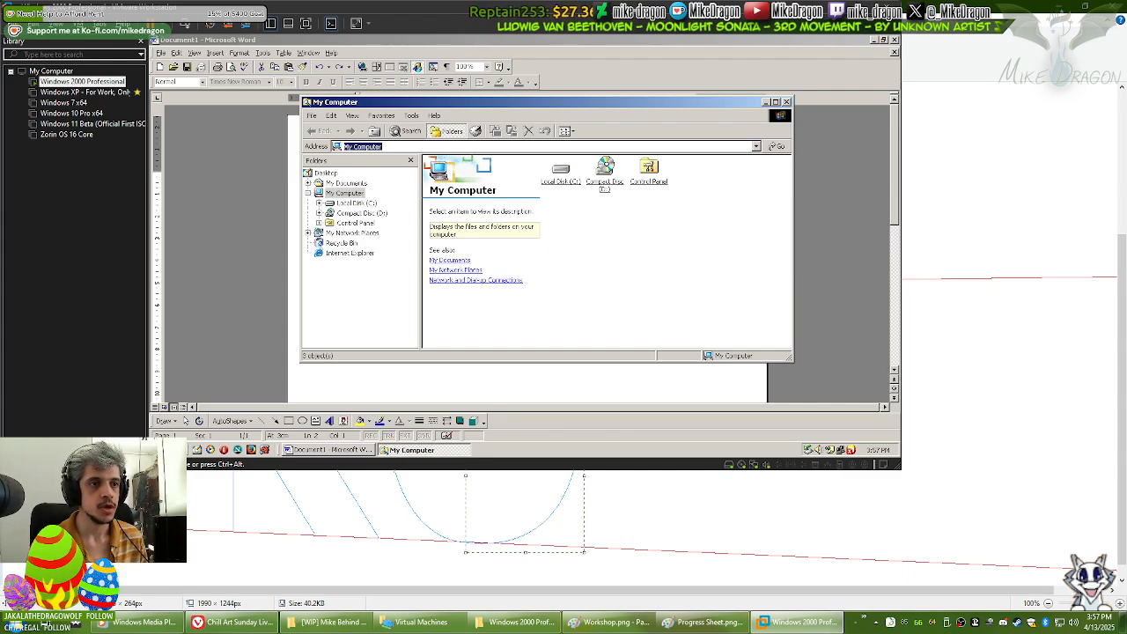
left_click(737, 148)
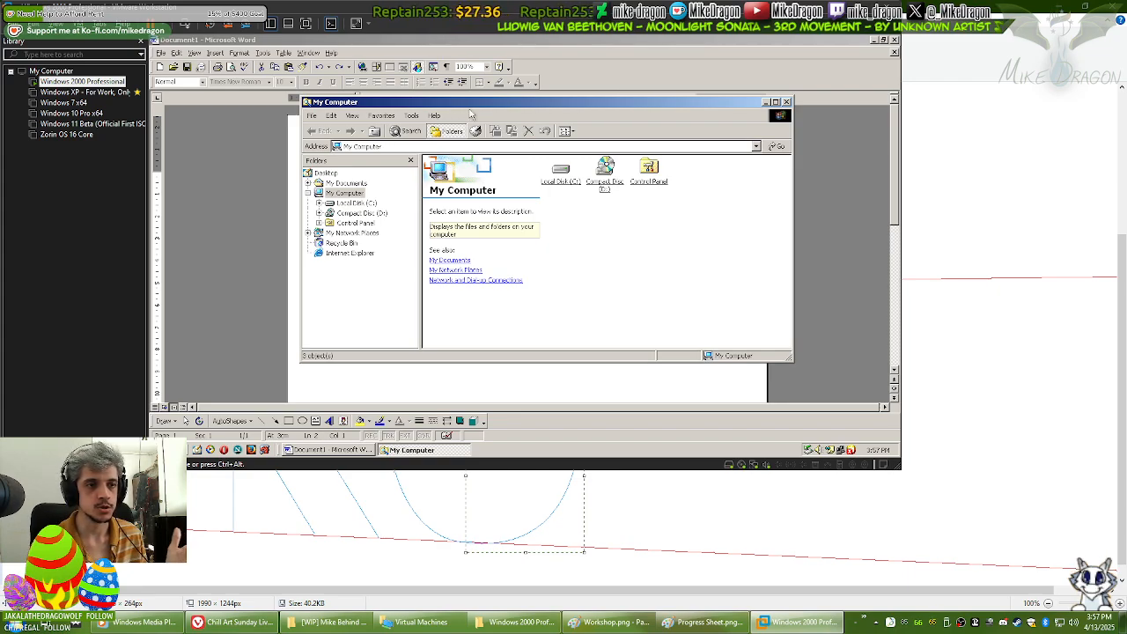
mouse_move(464, 104)
left_mouse_down()
mouse_move(429, 136)
mouse_move(470, 101)
left_mouse_up()
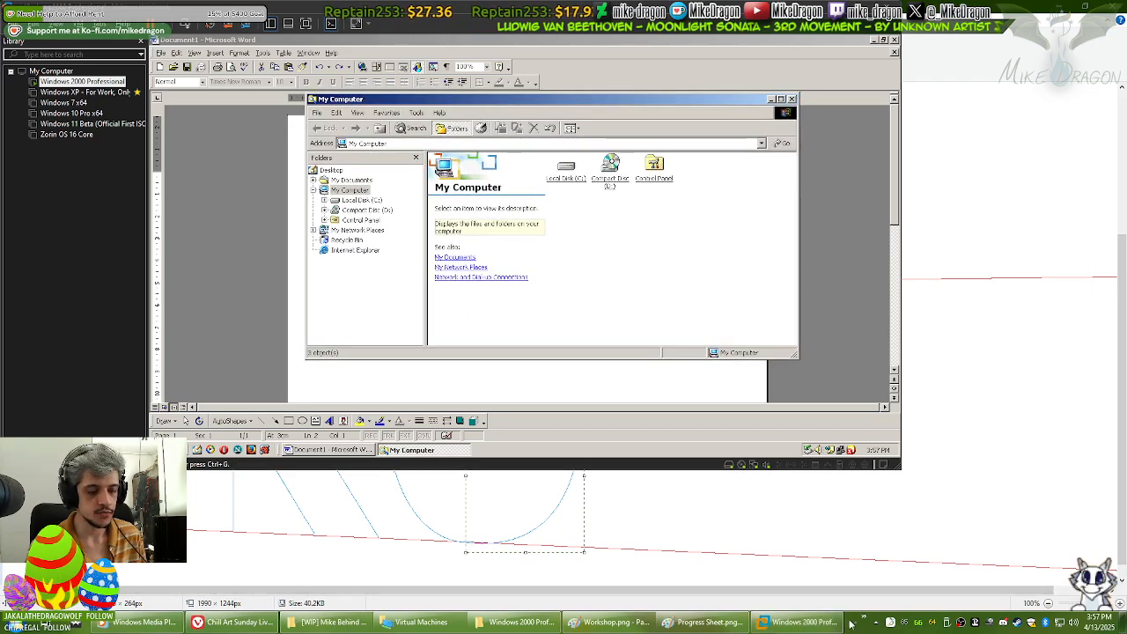
Step: View drive C in the host's file explorer, and close both that window and the virtual machine's My Computer window
key("super+e")
left_click_drag(346, 9, 263, 127)
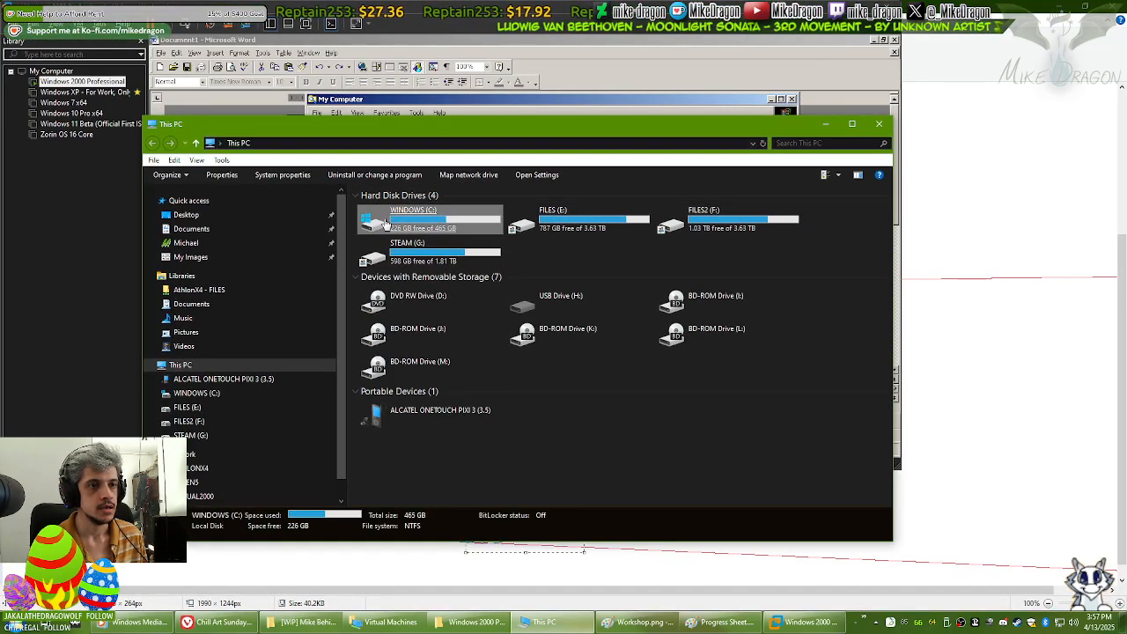
double_click(414, 218)
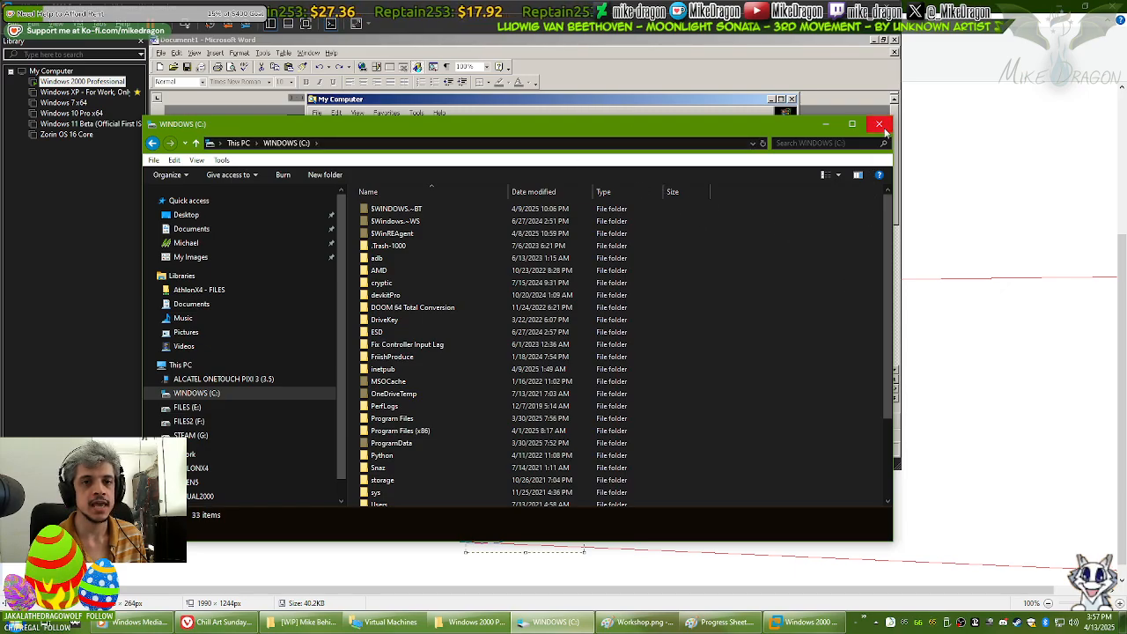
left_click(851, 123)
left_click(1111, 8)
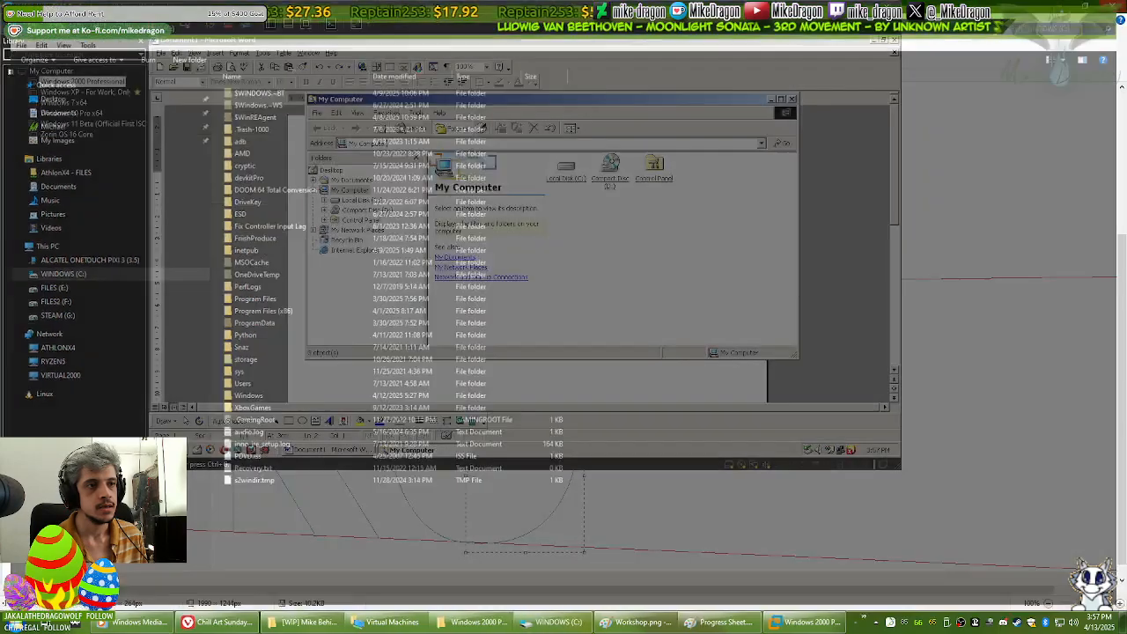
left_click(690, 130)
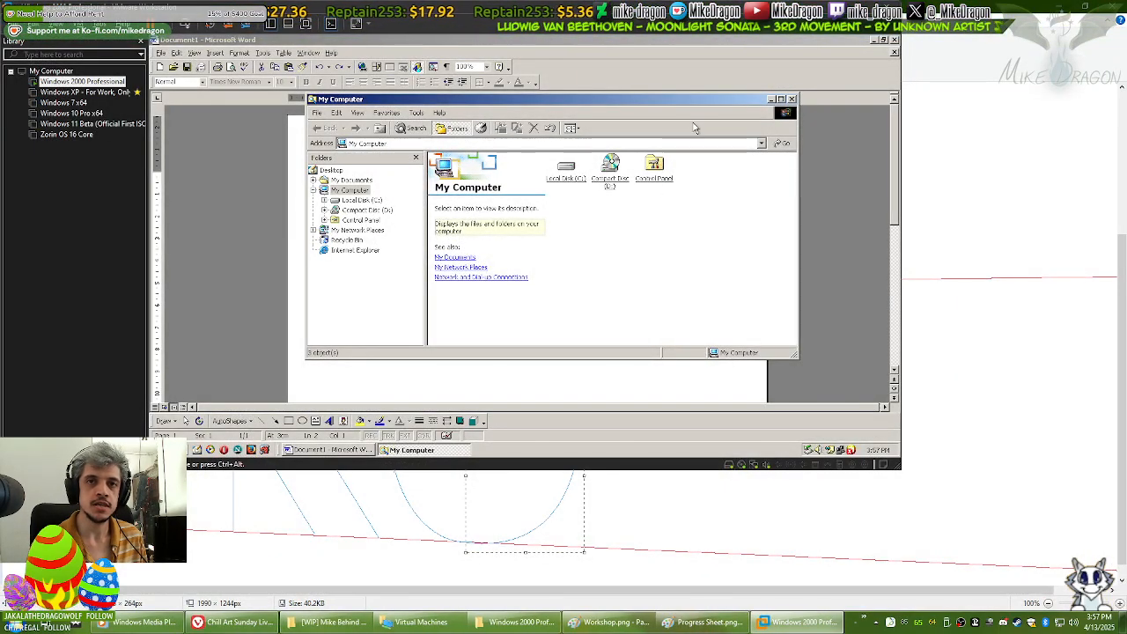
left_click(791, 99)
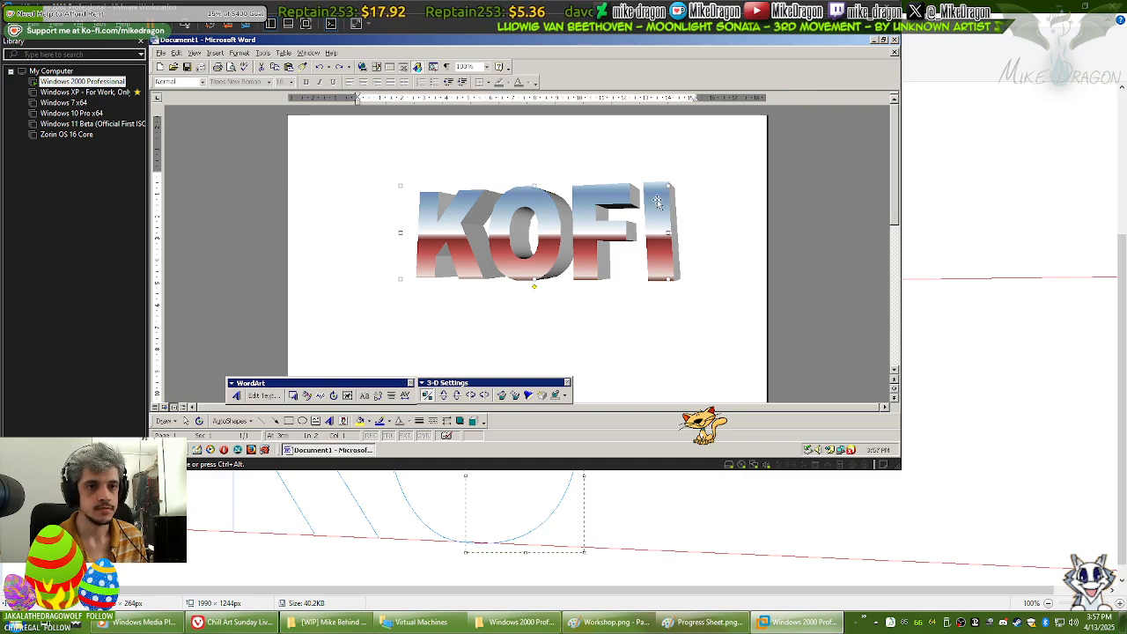
Step: Examine the depth, direction, lighting and surface options for the 3-D KOFI WordArt
left_click(515, 394)
left_click(501, 394)
left_click(501, 395)
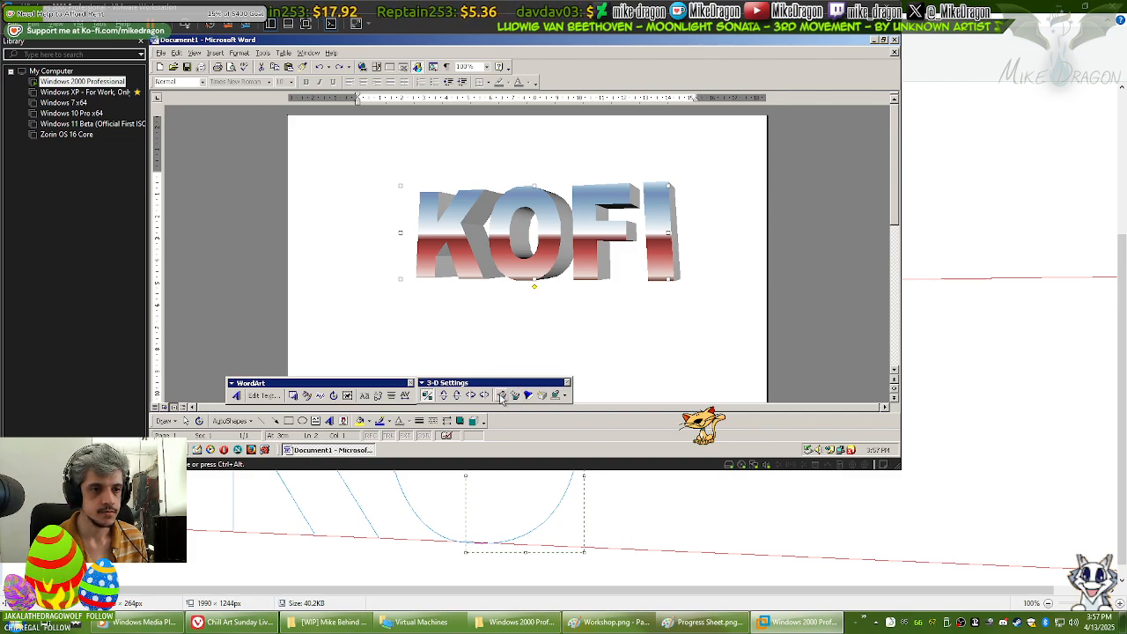
left_click(501, 394)
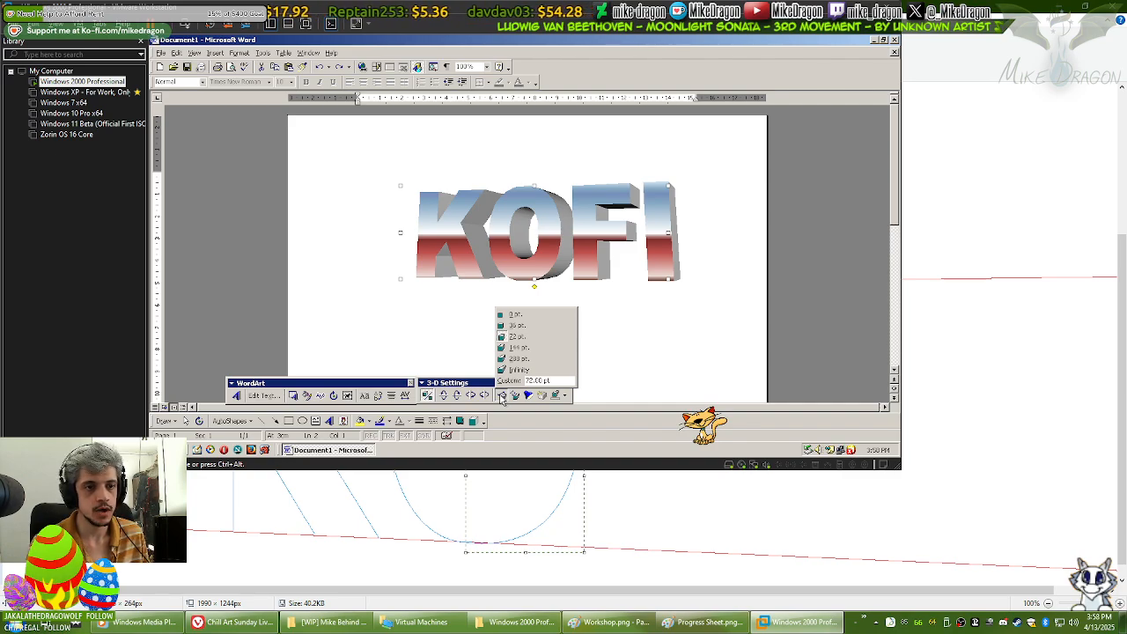
left_click(501, 398)
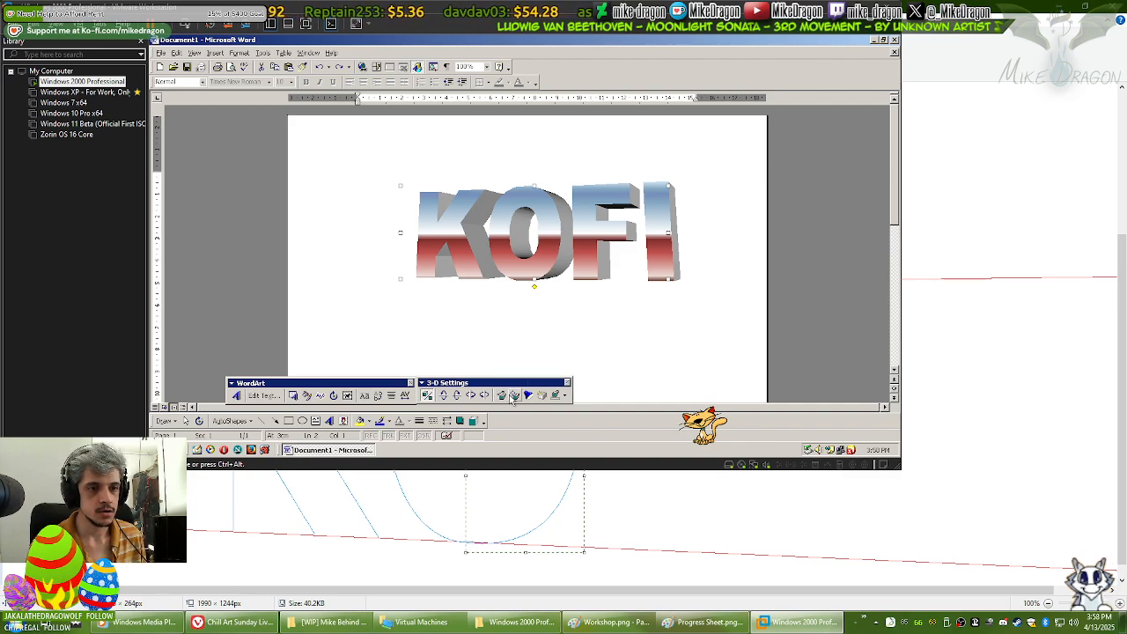
left_click(514, 397)
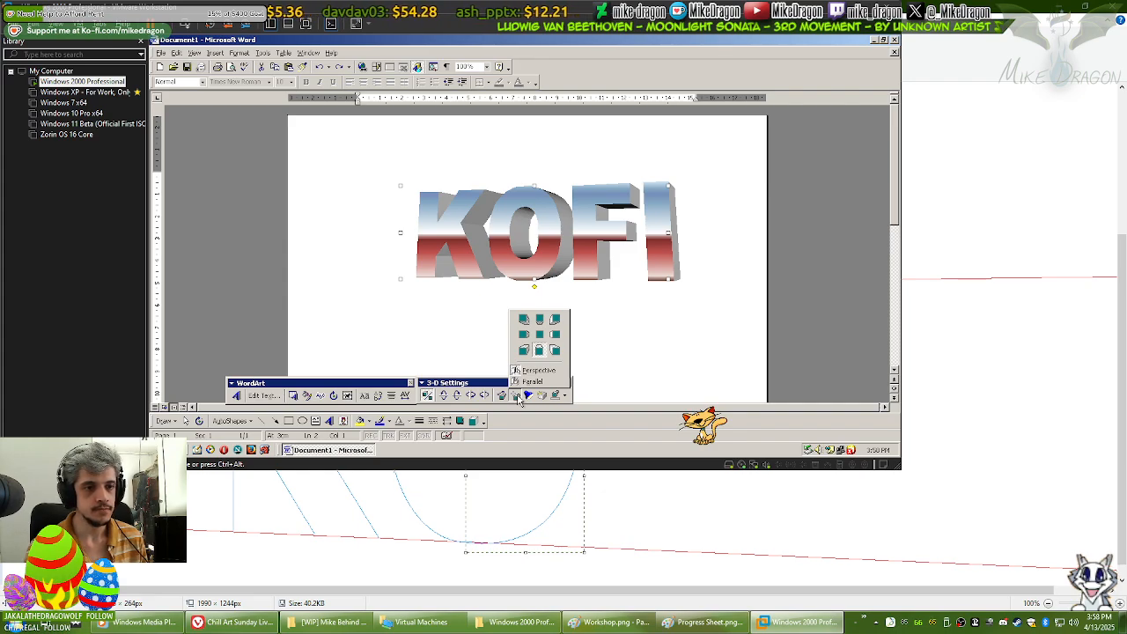
left_click(528, 395)
left_click(542, 395)
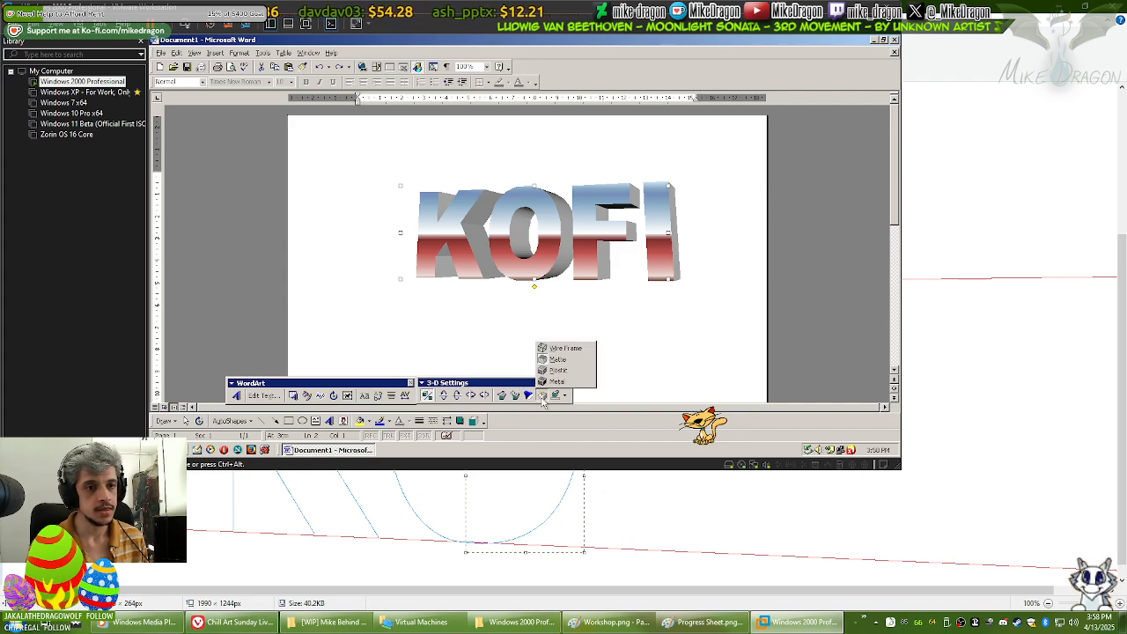
left_click(544, 397)
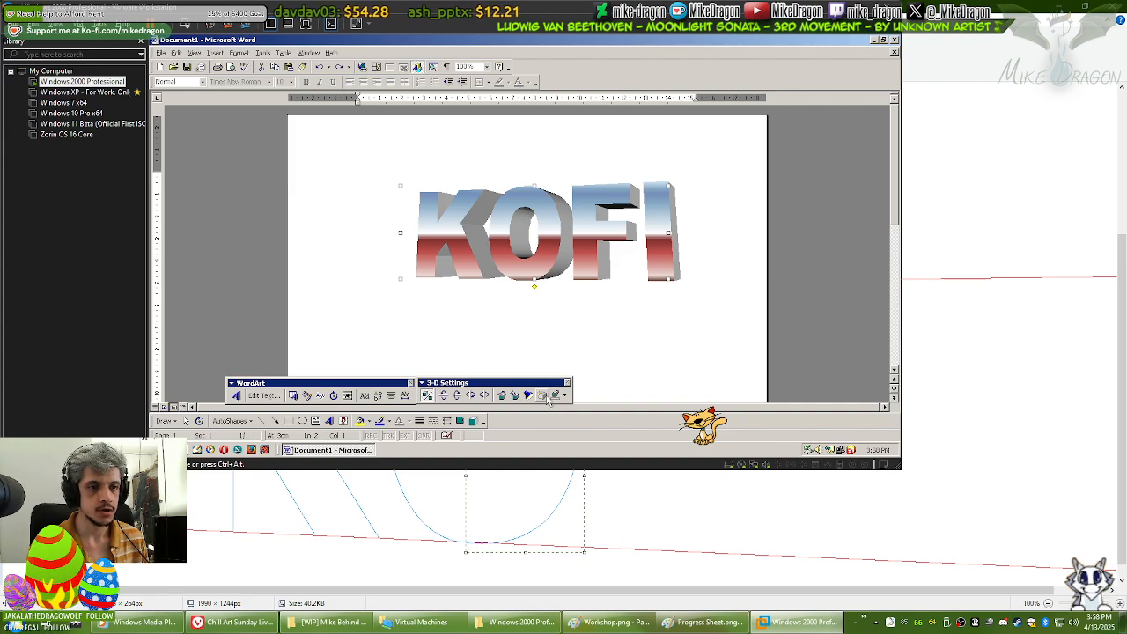
Step: Tilt the 3-D KOFI WordArt slightly downward so the undersides of its letters are hidden
left_click(444, 397)
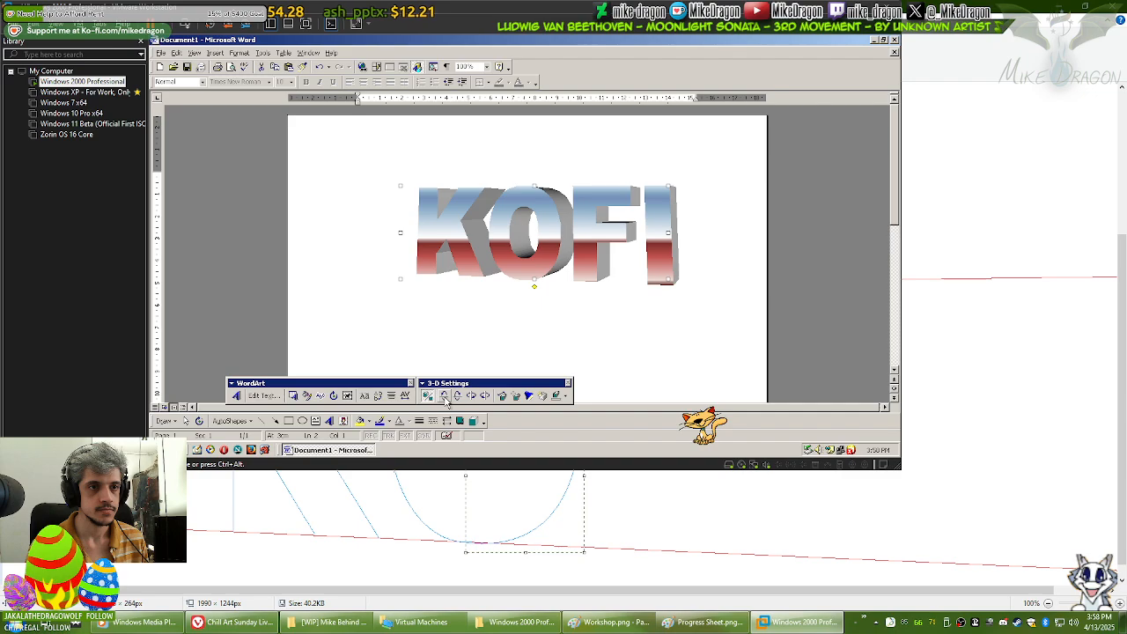
right_click(656, 204)
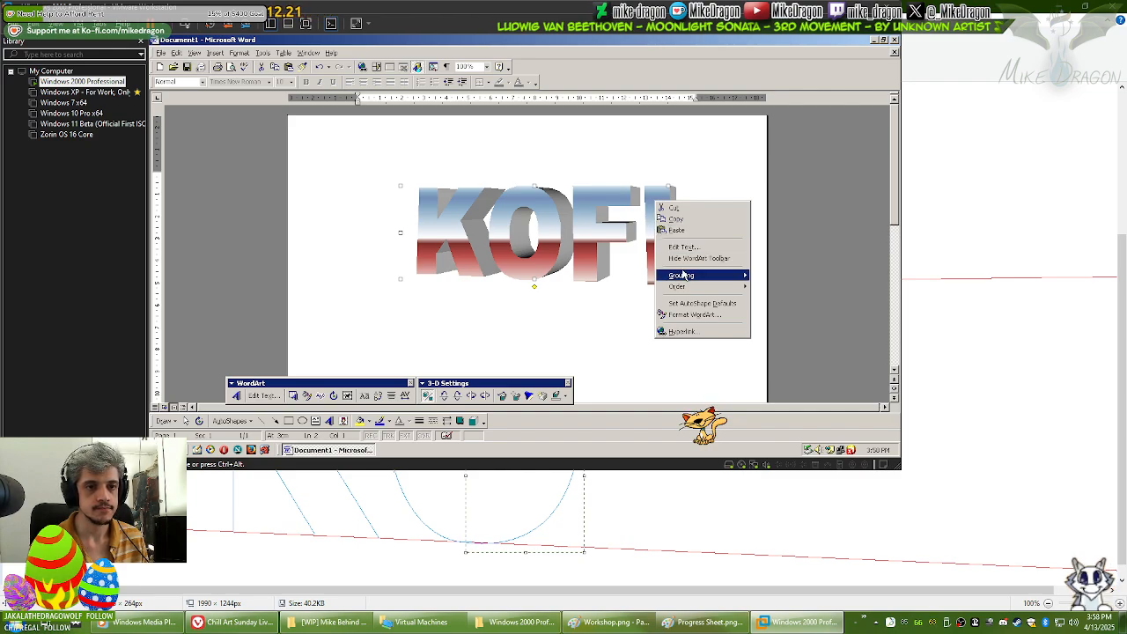
left_click(653, 194)
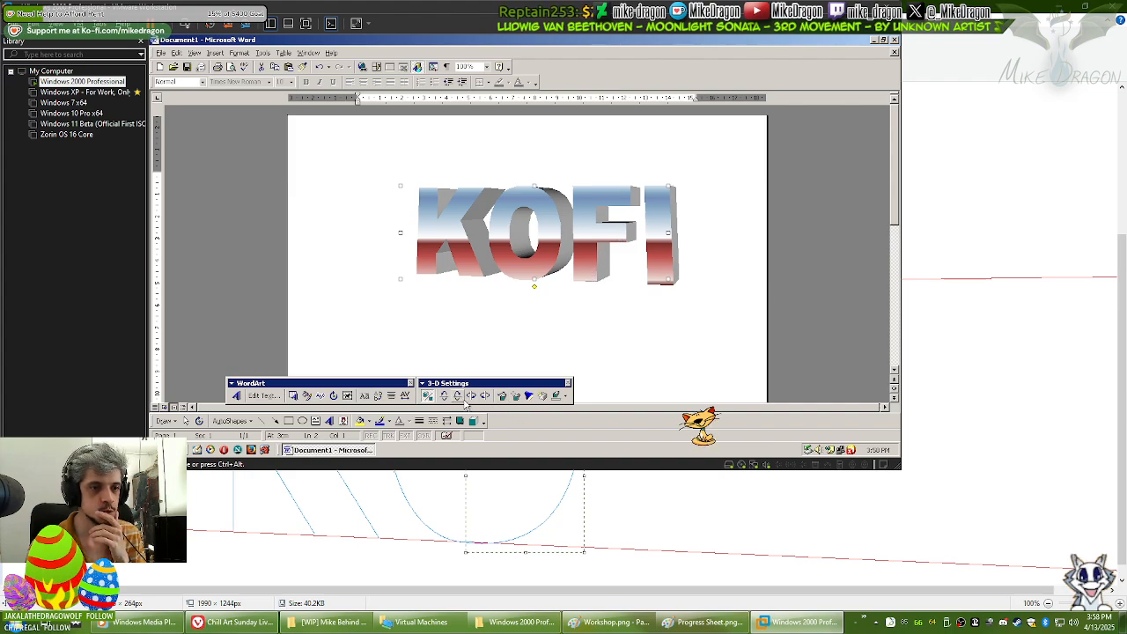
Step: Toggle the WordArt's 3-D effect off and on, and try the Parallel projection before returning to Perspective
left_click(430, 397)
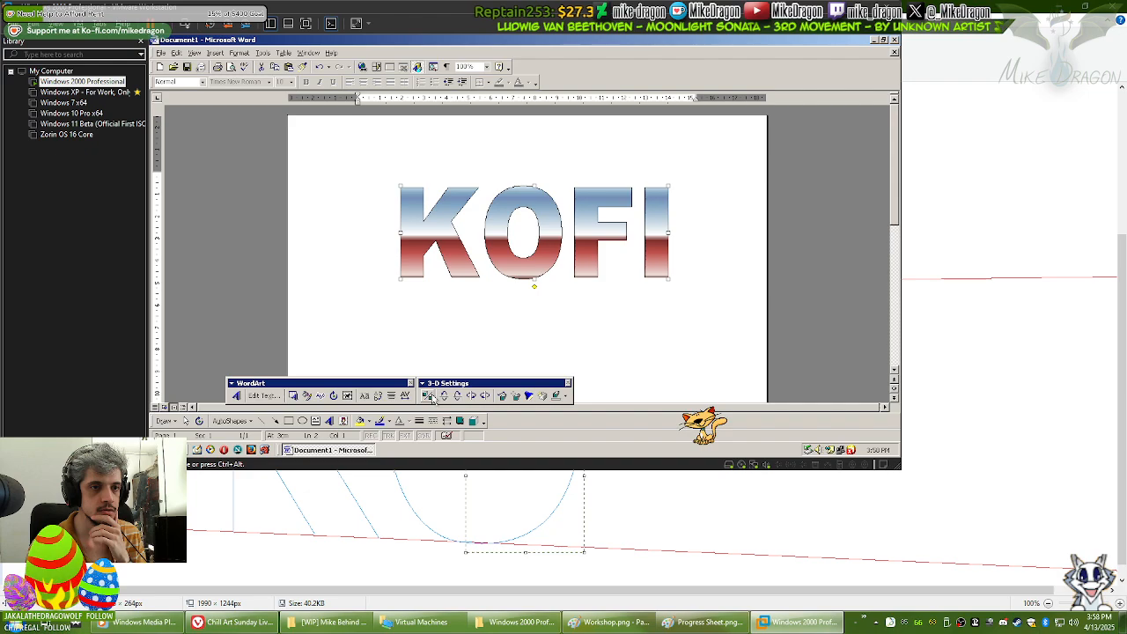
left_click(430, 396)
left_click(516, 396)
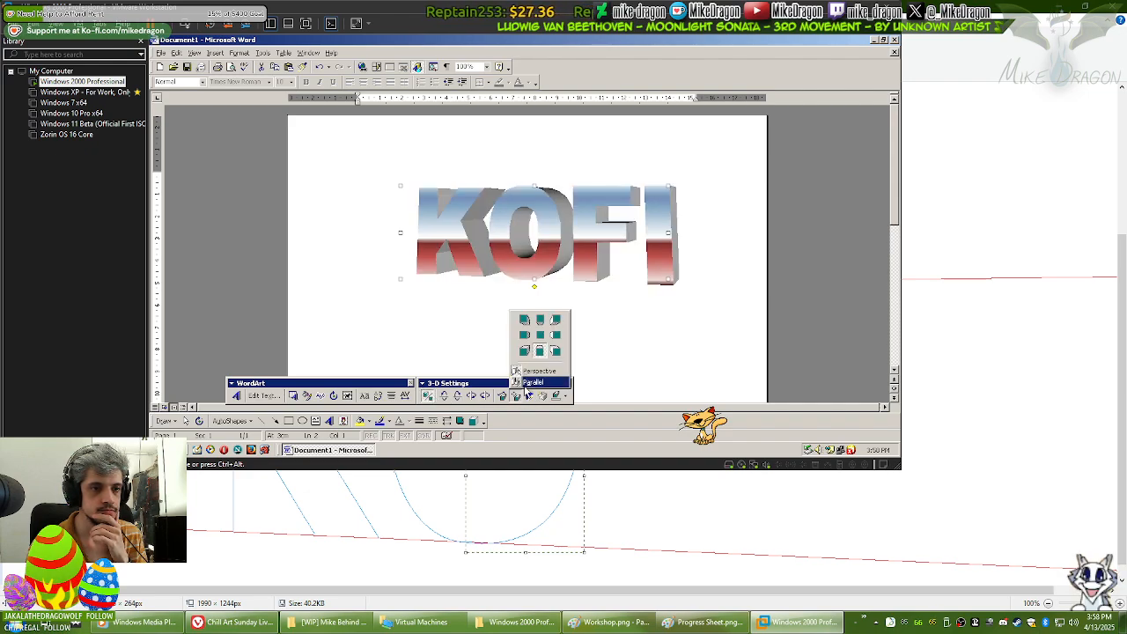
left_click(526, 386)
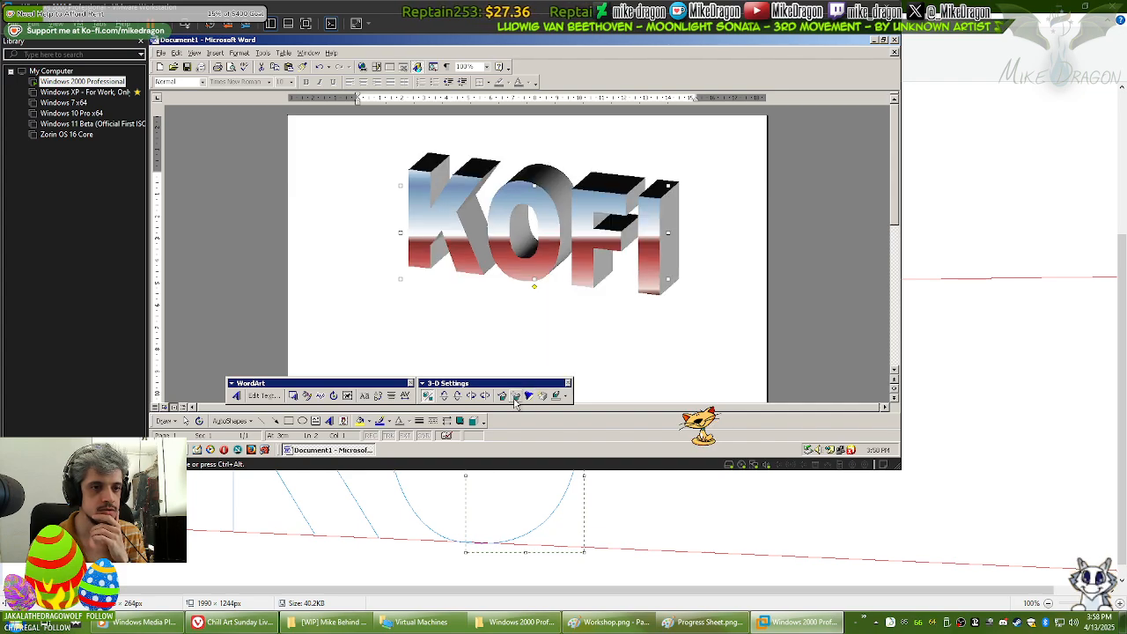
left_click(526, 396)
left_click(532, 378)
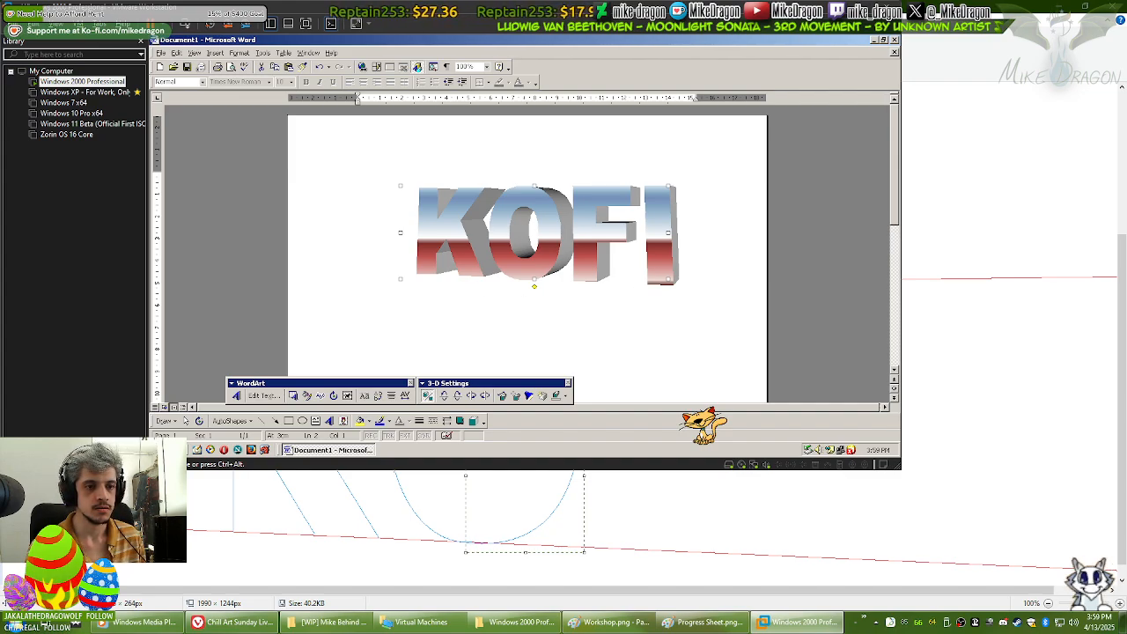
Step: Switch to Workshop.png in Paint to view the whole KOFI dragon sketch zoomed out, and return to the virtual machine
key("alt+Tab")
scroll(590, 348, "down", 2)
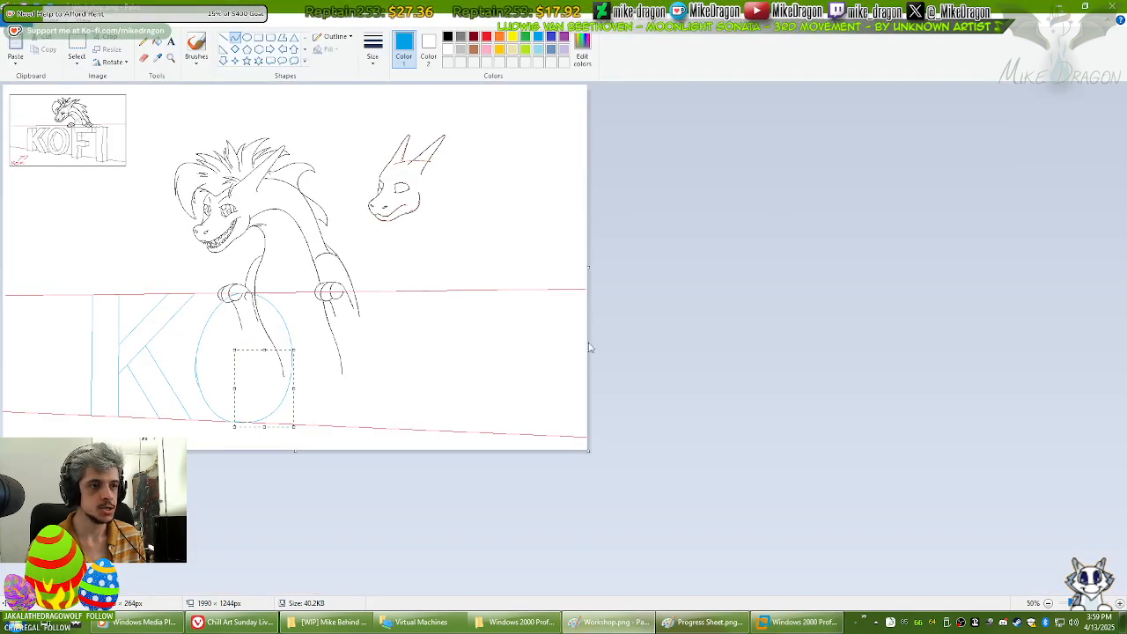
key("alt+Tab")
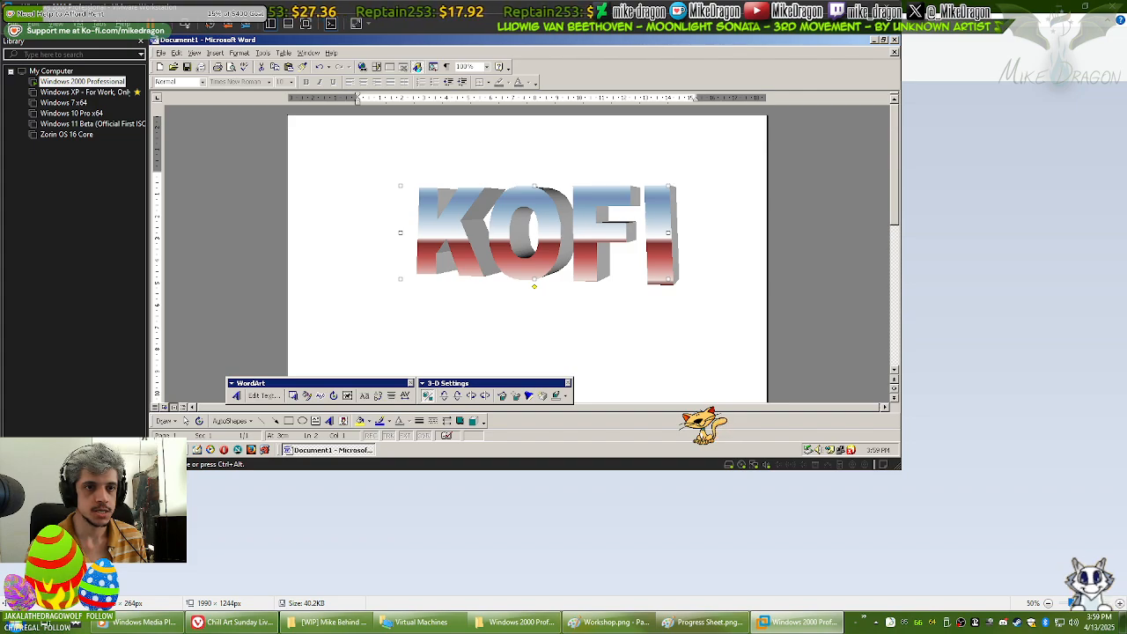
Step: Try the Infinity extrusion depth on the KOFI WordArt, and undo it
left_click(503, 397)
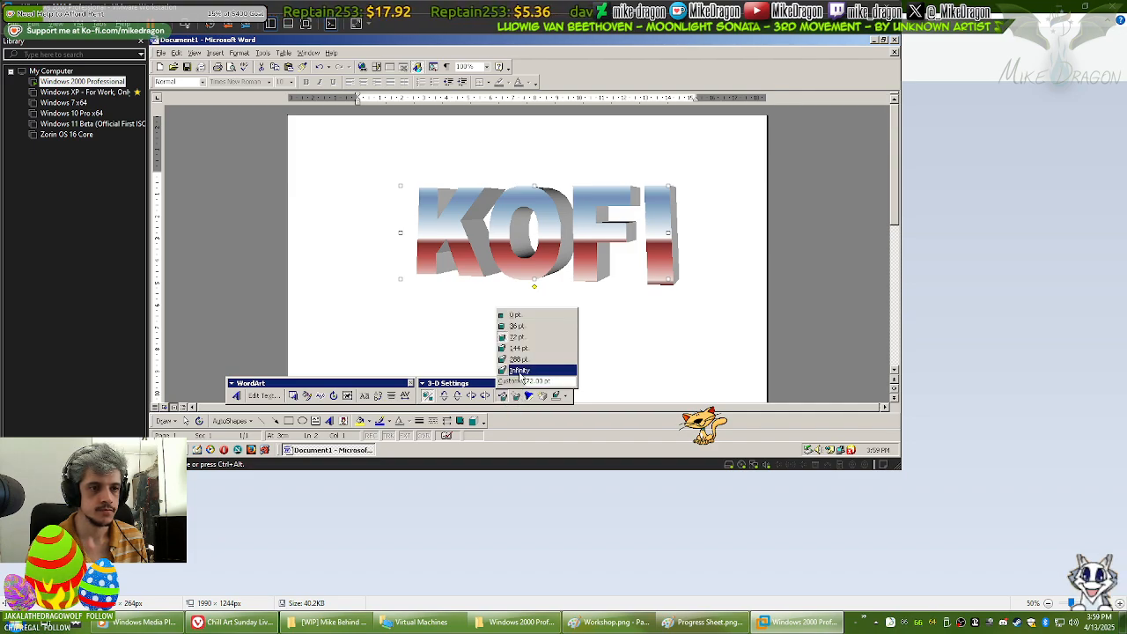
left_click(518, 369)
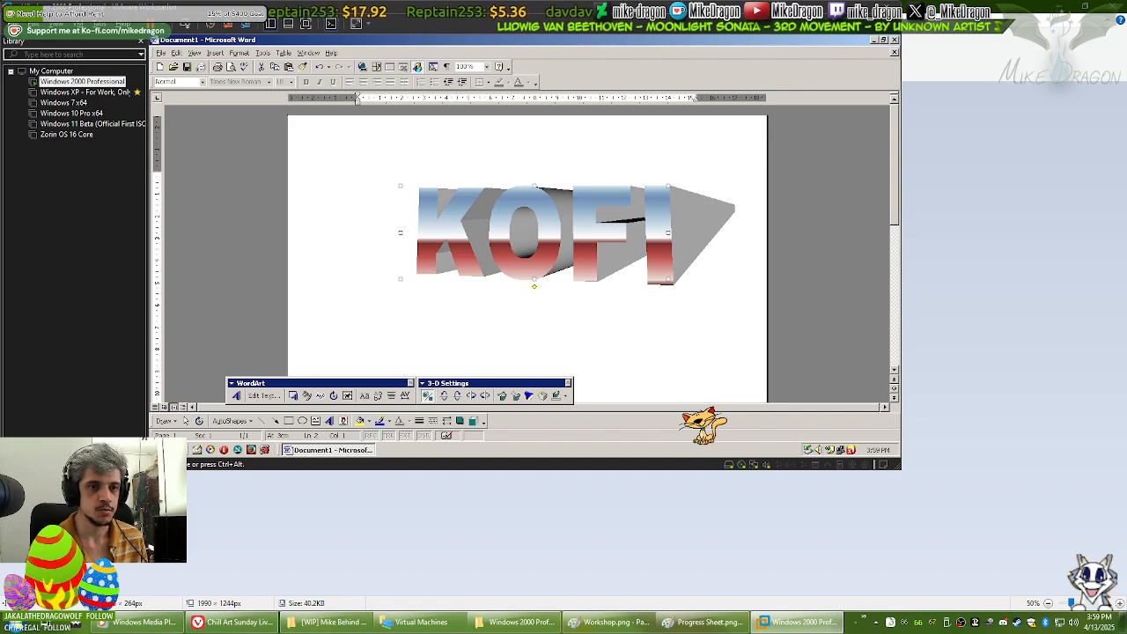
key("ctrl+z")
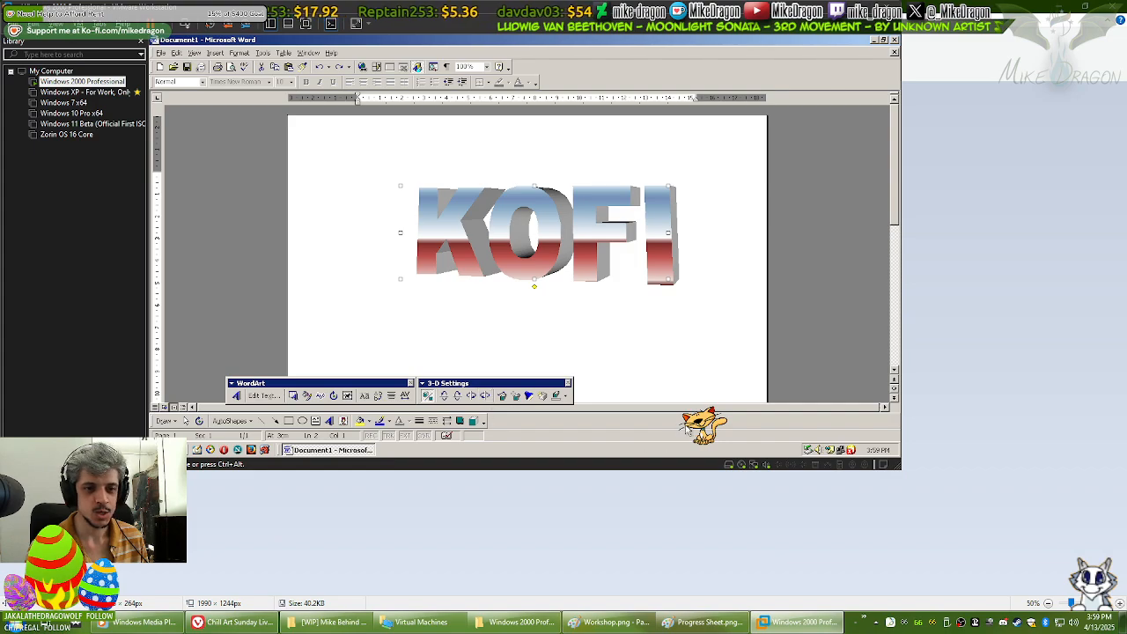
Step: Make the cat Office Assistant play its animations twice
right_click(706, 429)
left_click(716, 412)
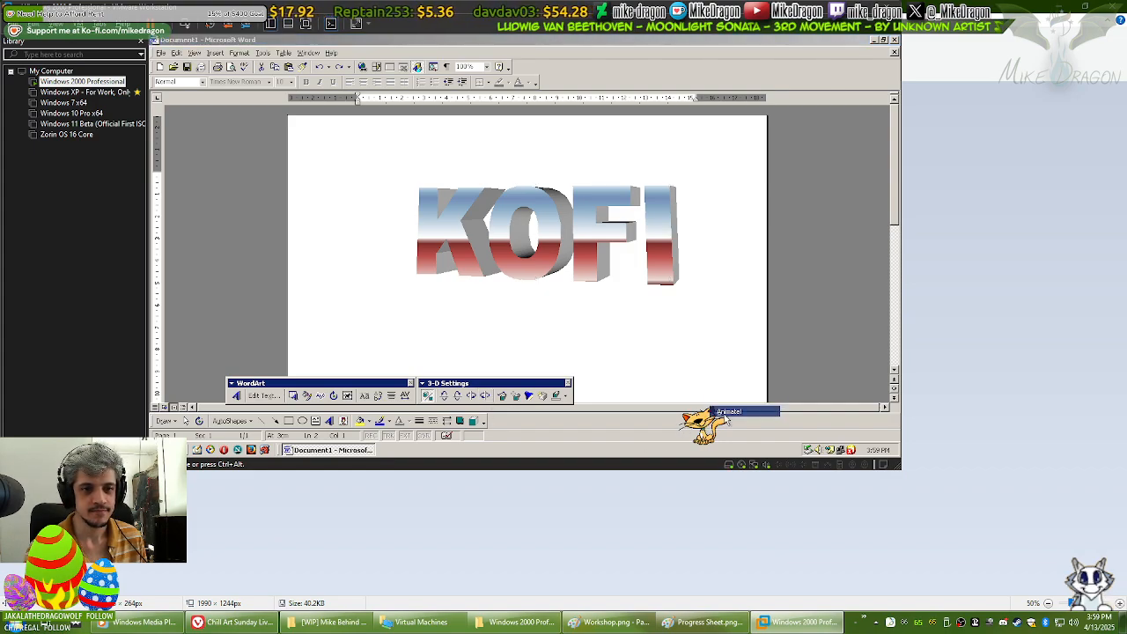
right_click(708, 417)
left_click(728, 409)
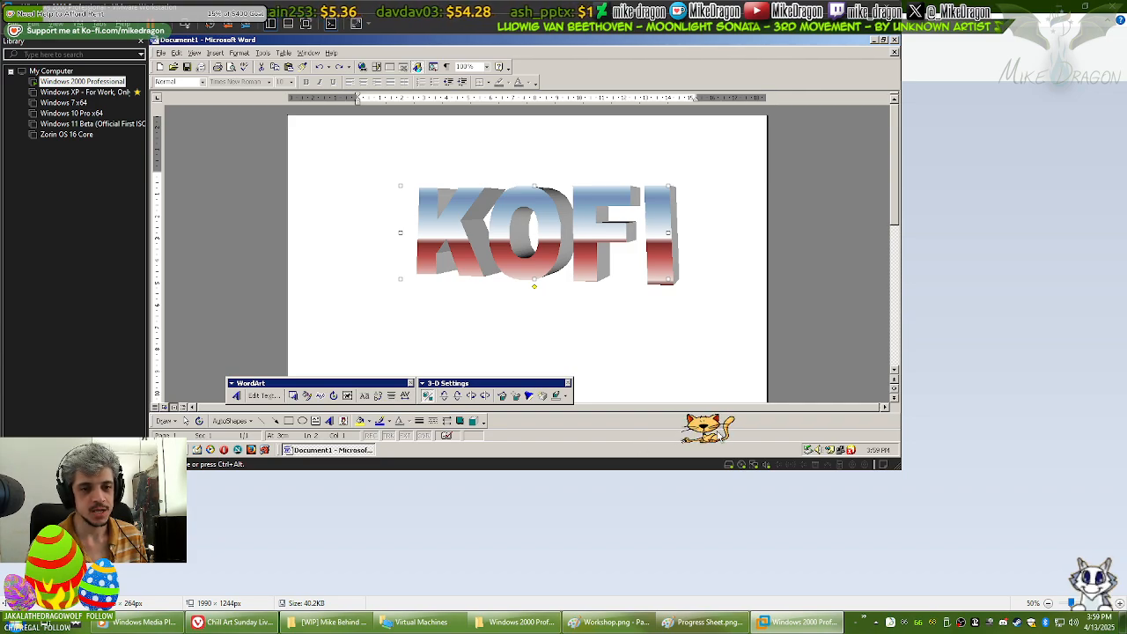
Step: Have the cat Office Assistant perform two more animations
right_click(709, 420)
left_click(717, 412)
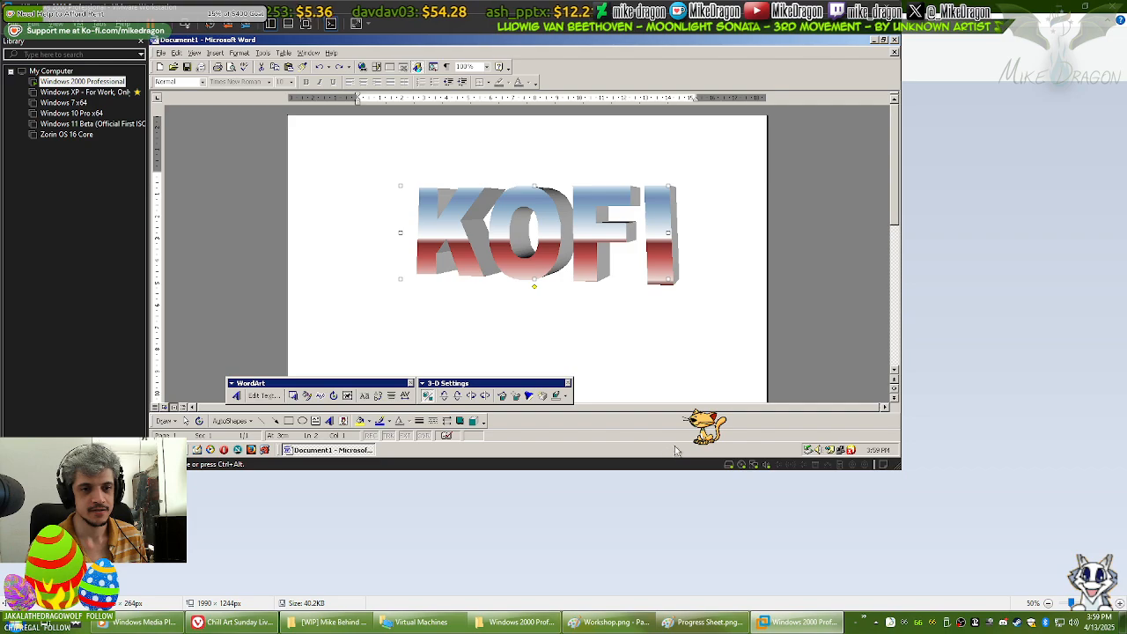
right_click(715, 421)
left_click(740, 410)
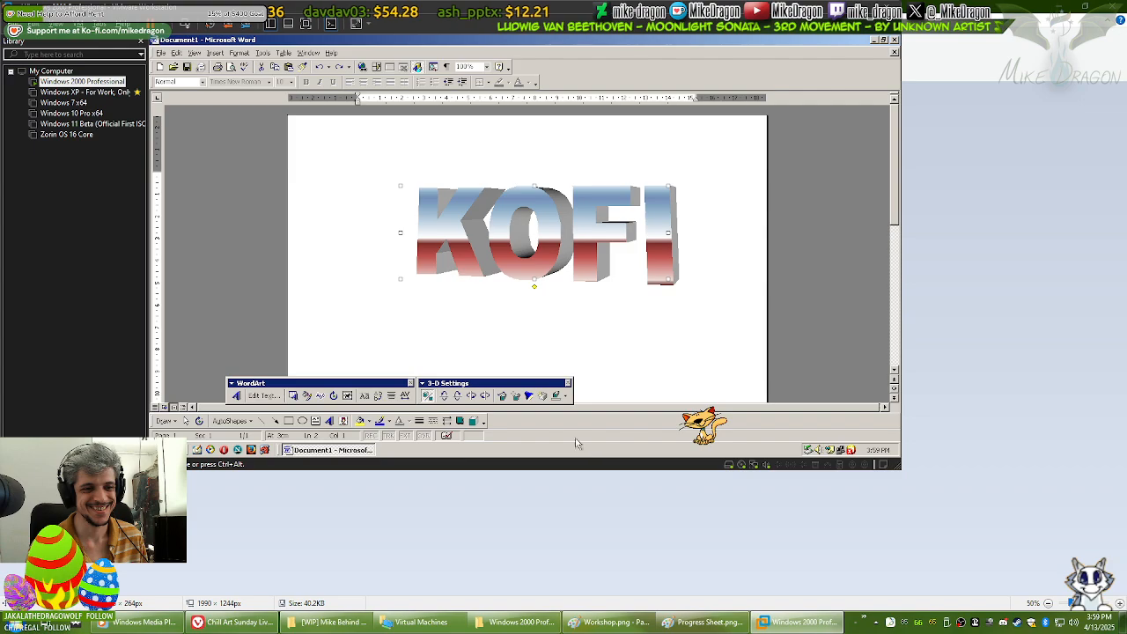
Step: Try the Wire Frame surface on the KOFI WordArt, and undo it
left_click(543, 396)
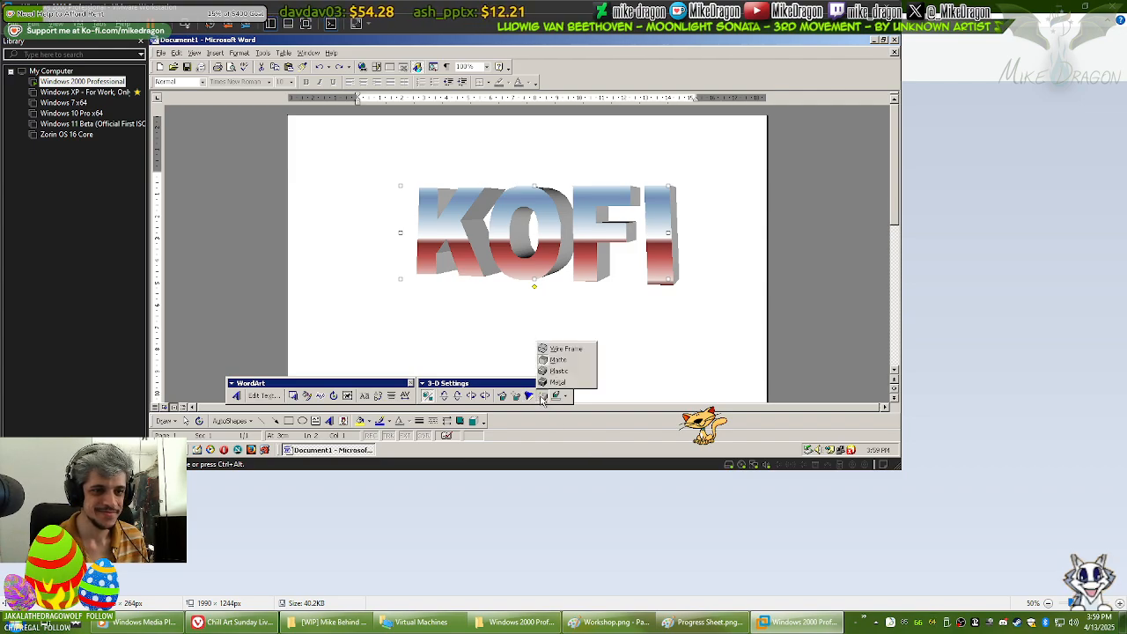
left_click(565, 349)
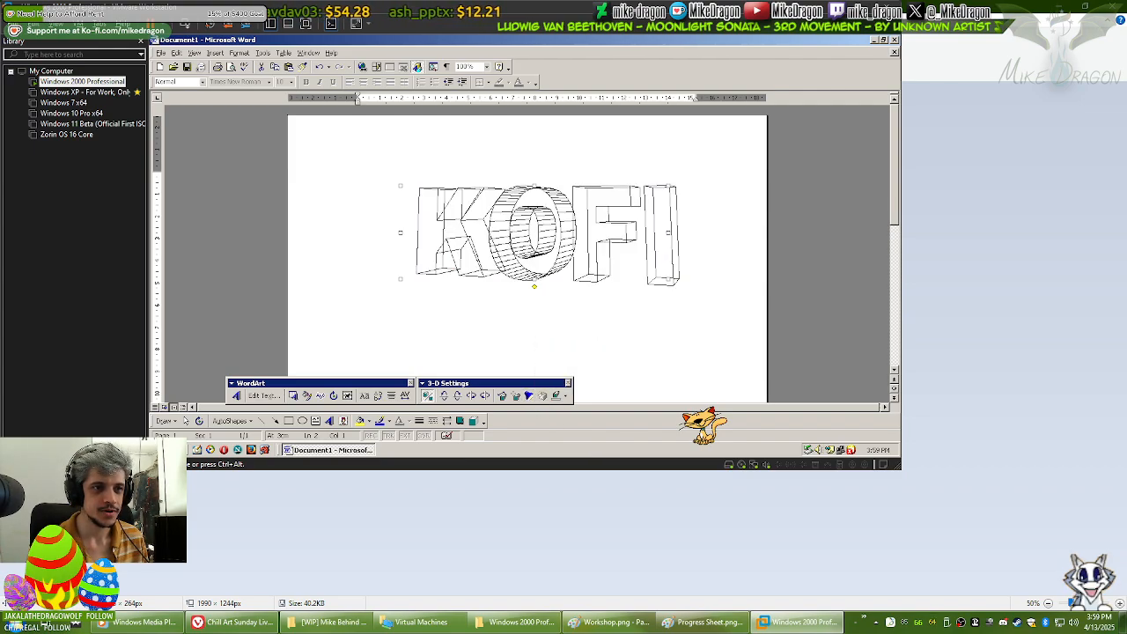
key("ctrl+z")
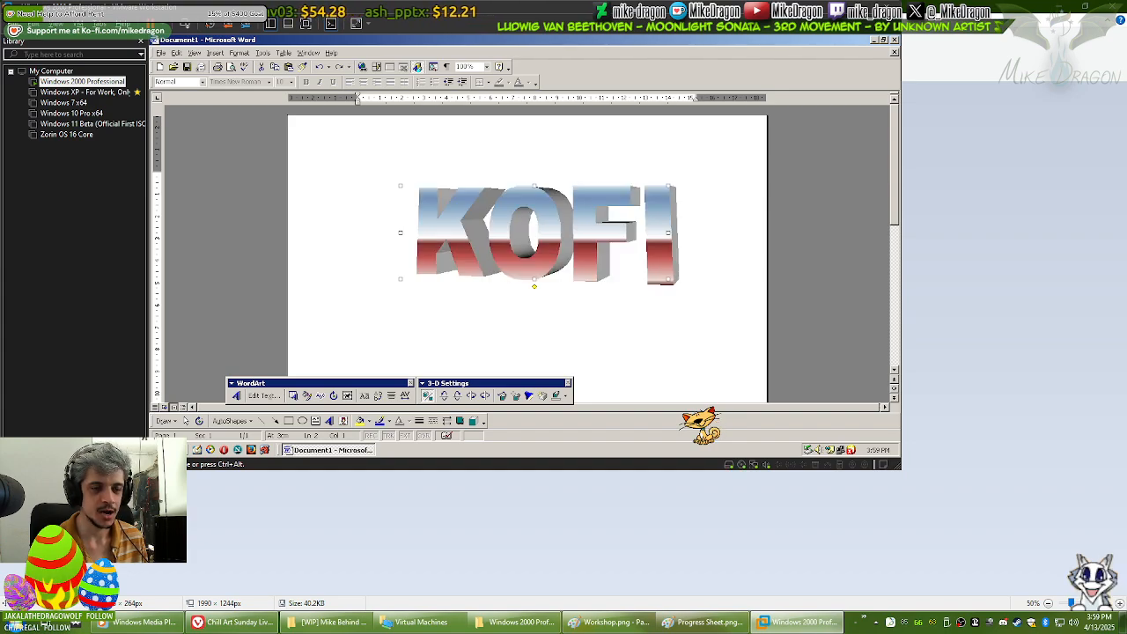
Step: Try tilting the KOFI WordArt down one notch, and tilt it back up
left_click(503, 397)
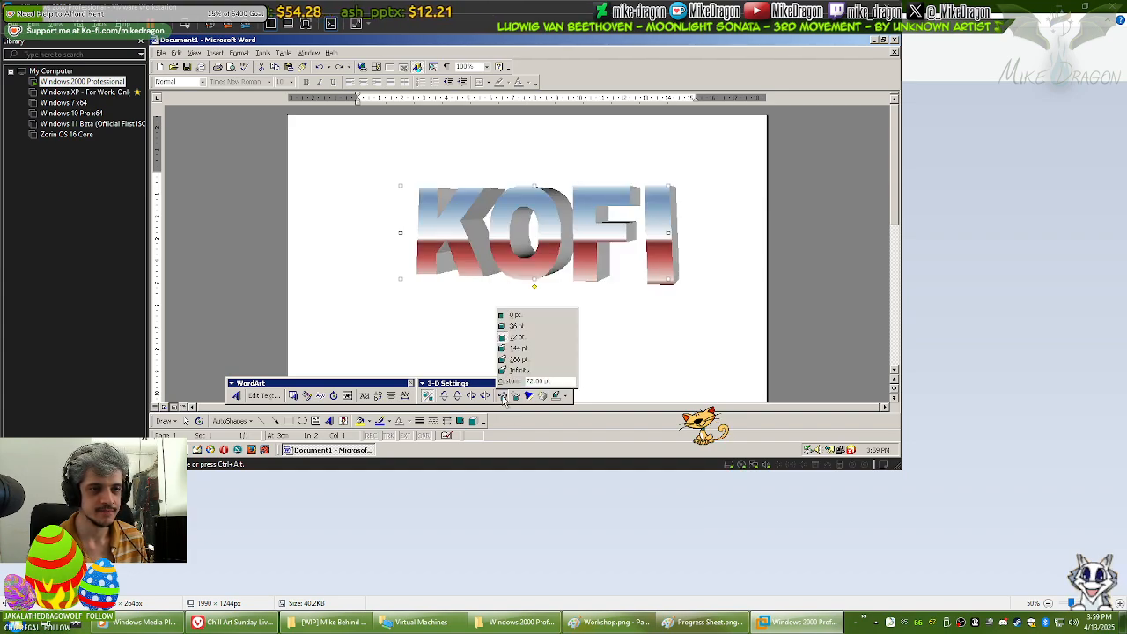
left_click(502, 397)
left_click(445, 396)
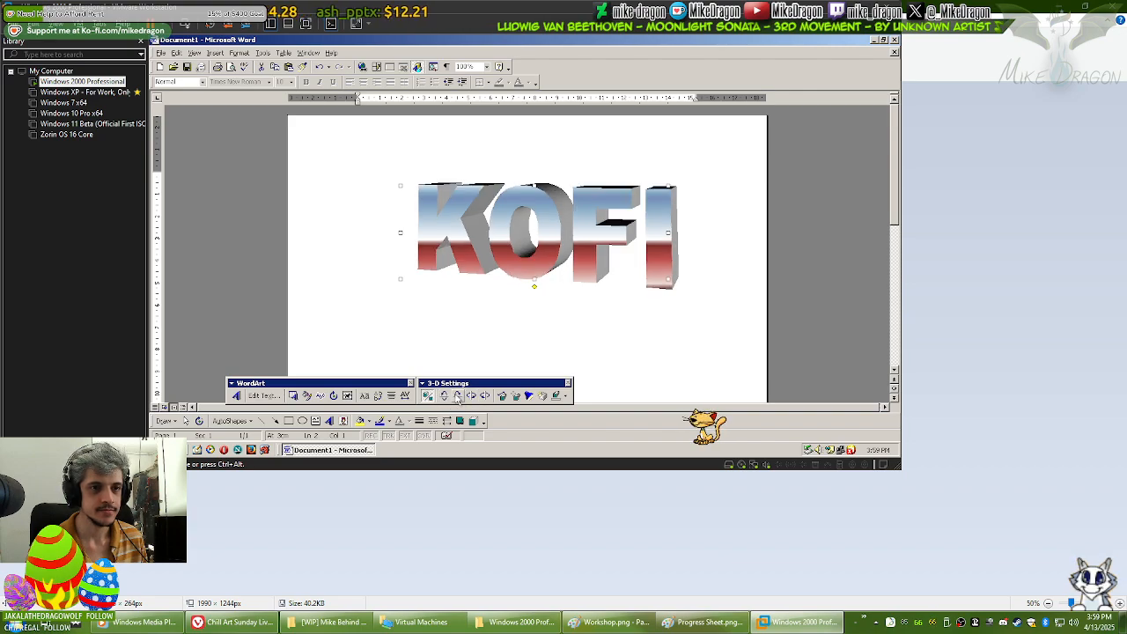
left_click(457, 396)
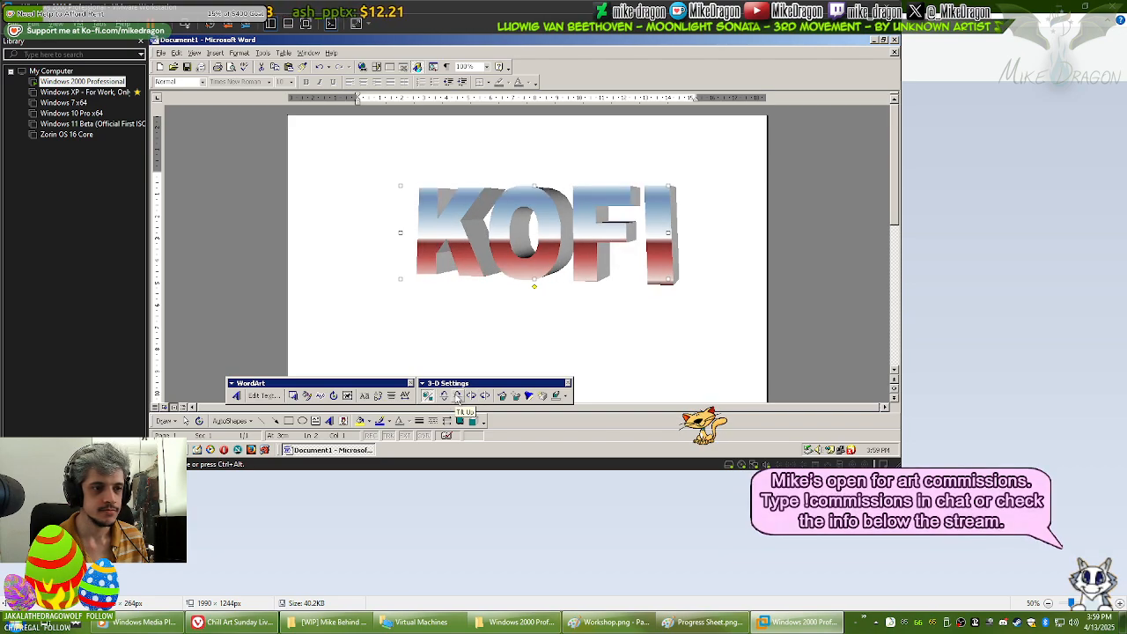
left_click(236, 397)
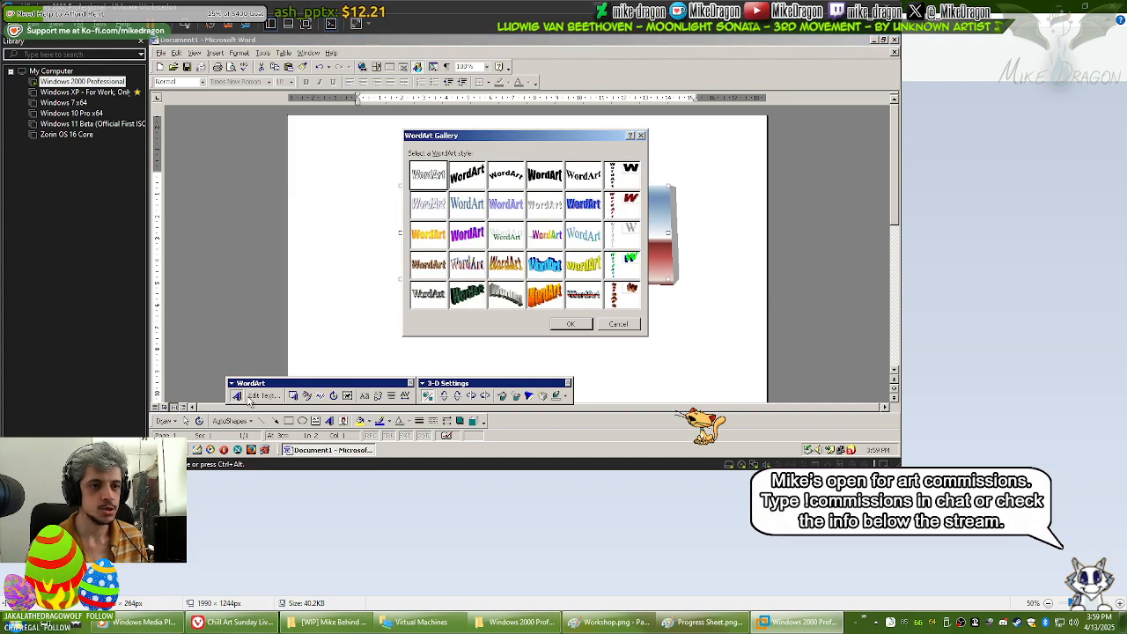
left_click(616, 324)
left_click(263, 395)
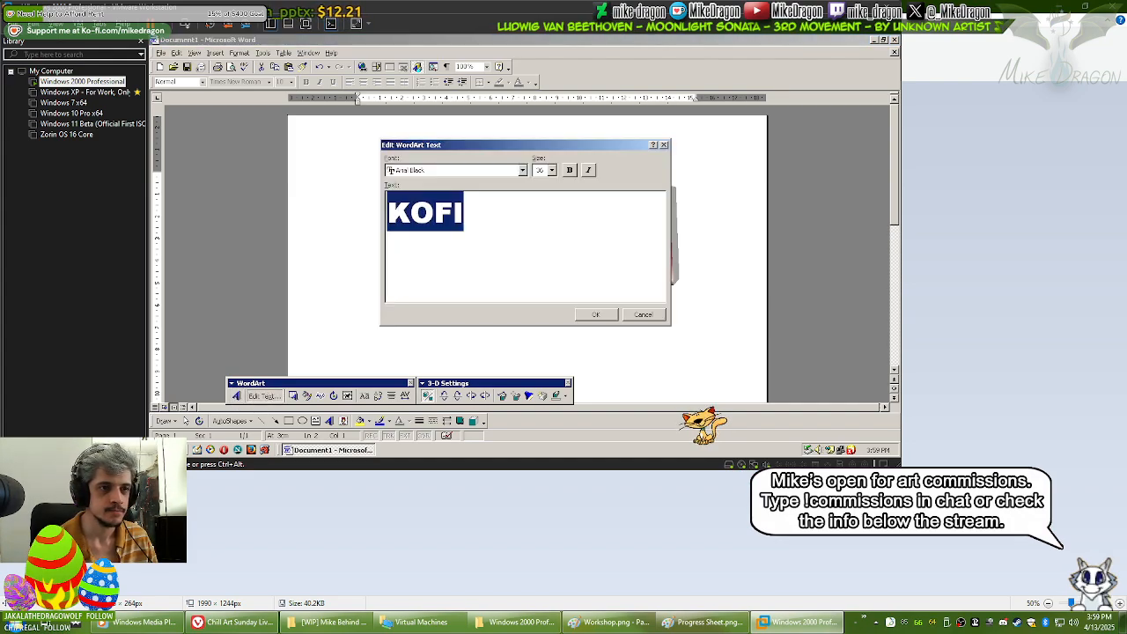
left_click(642, 319)
Step: Change the KOFI WordArt to the gallery's first plain outline style, and turn on its 3-D effect
left_click(293, 395)
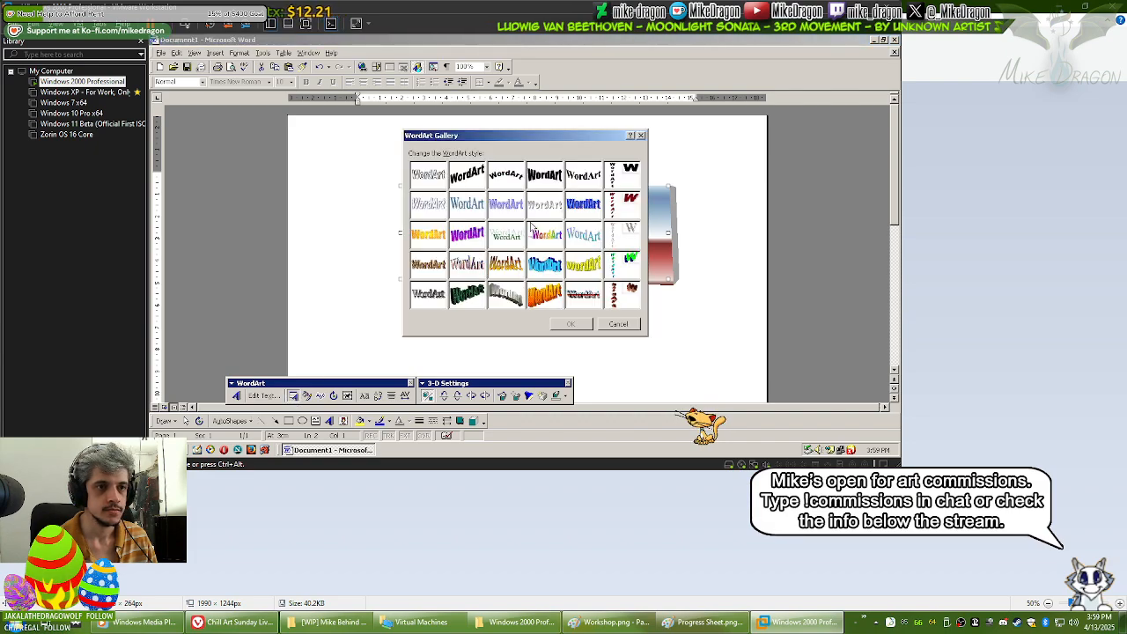
left_click(428, 175)
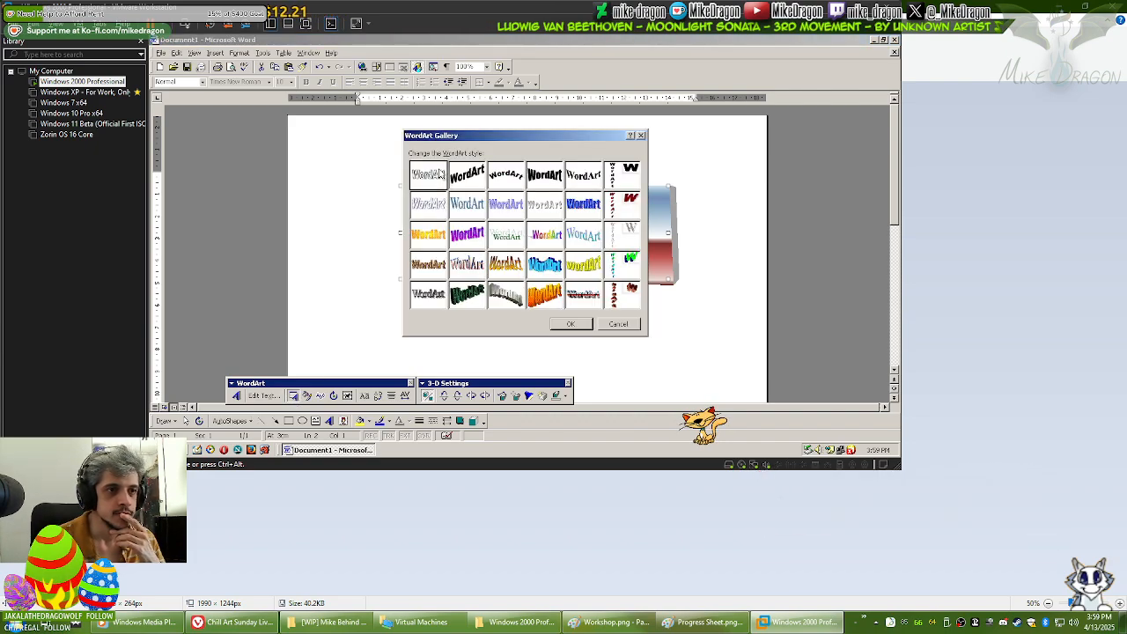
left_click(571, 324)
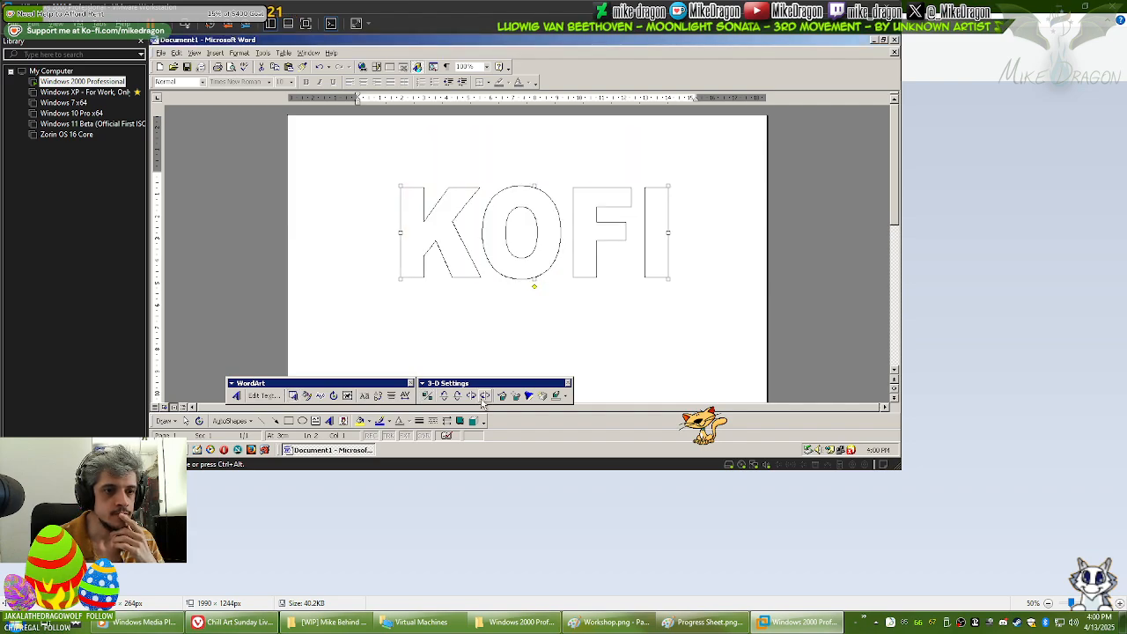
left_click(427, 397)
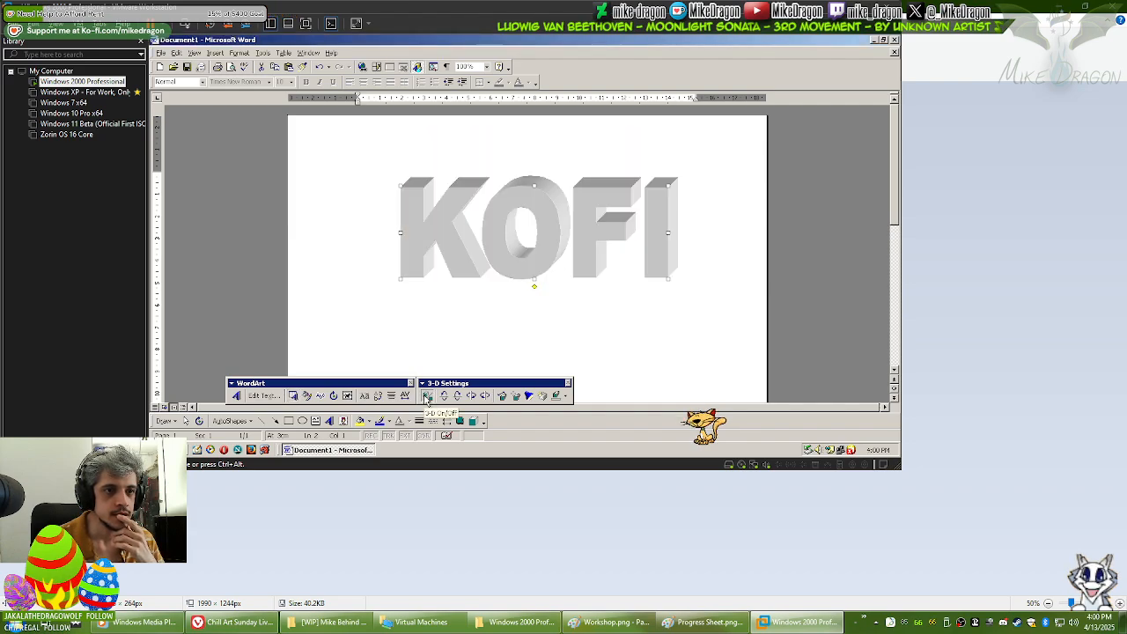
Step: Tilt the grey 3-D KOFI WordArt to the left and then up by several notches
left_click(477, 400)
left_click(458, 396)
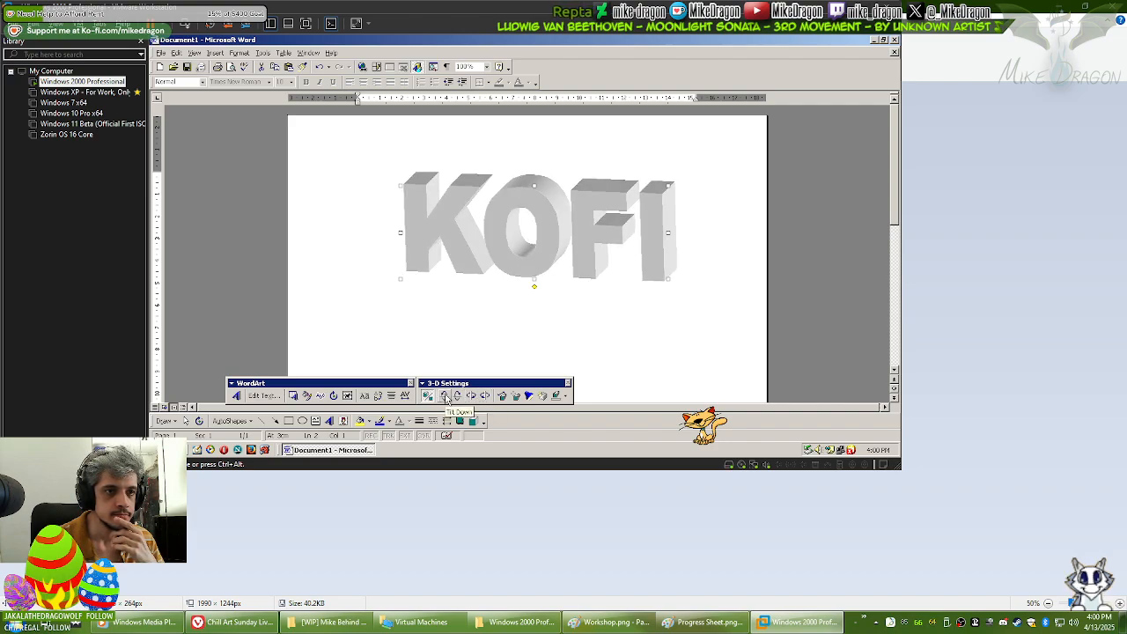
left_click(458, 396)
left_click(458, 396)
left_click(458, 397)
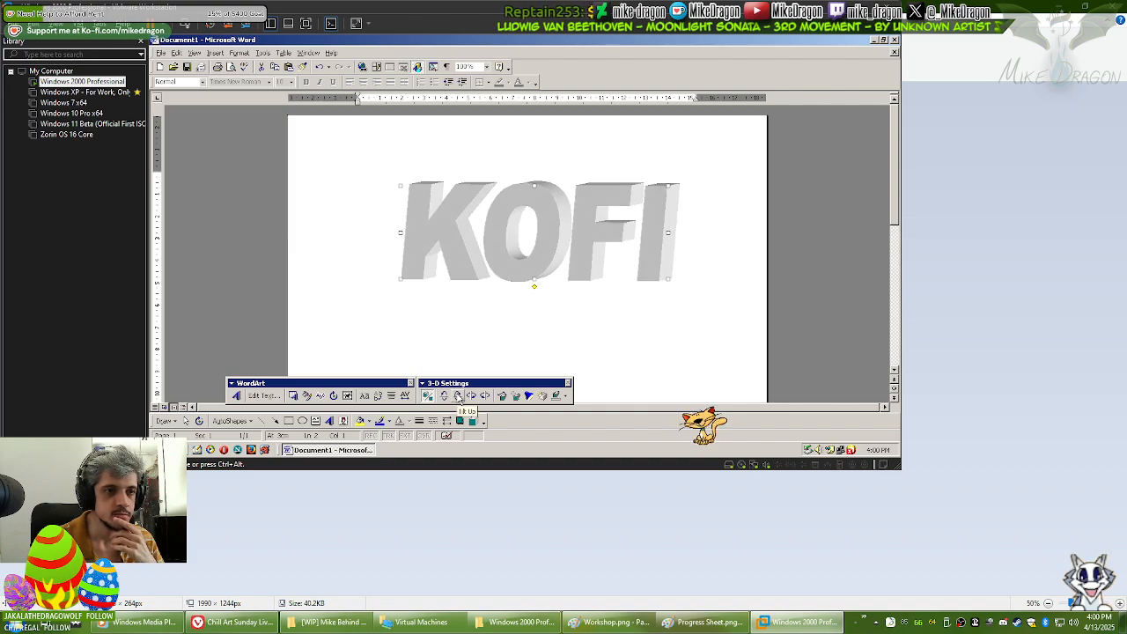
Step: Apply the bottom-row middle extrusion direction to the KOFI WordArt, and fine-tune its tilt left, up and one notch down
left_click(517, 396)
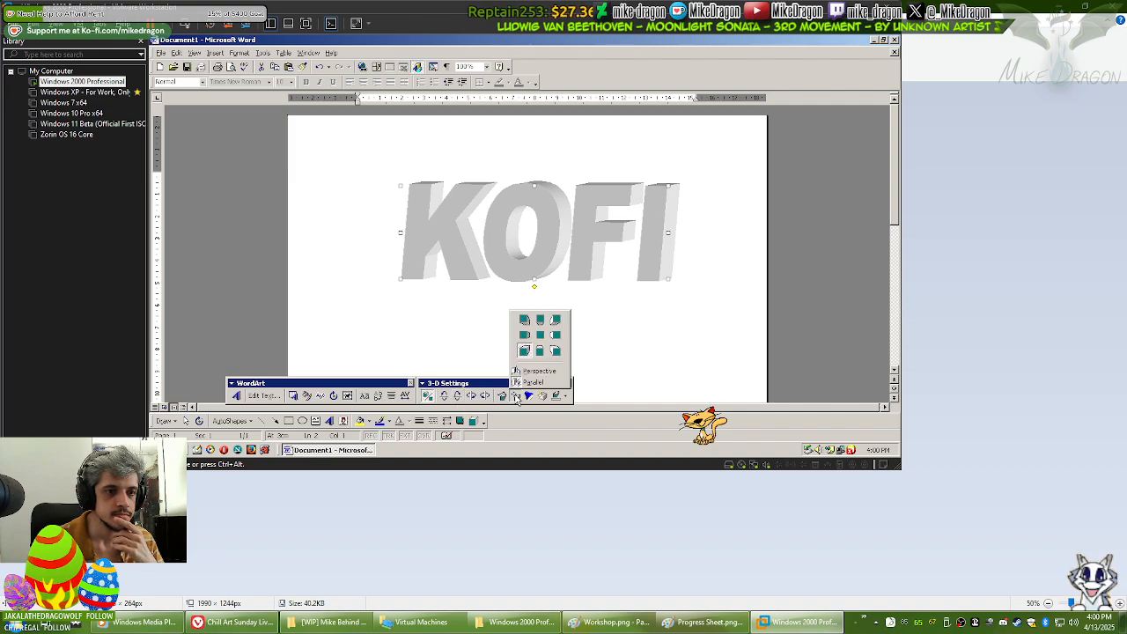
left_click(542, 358)
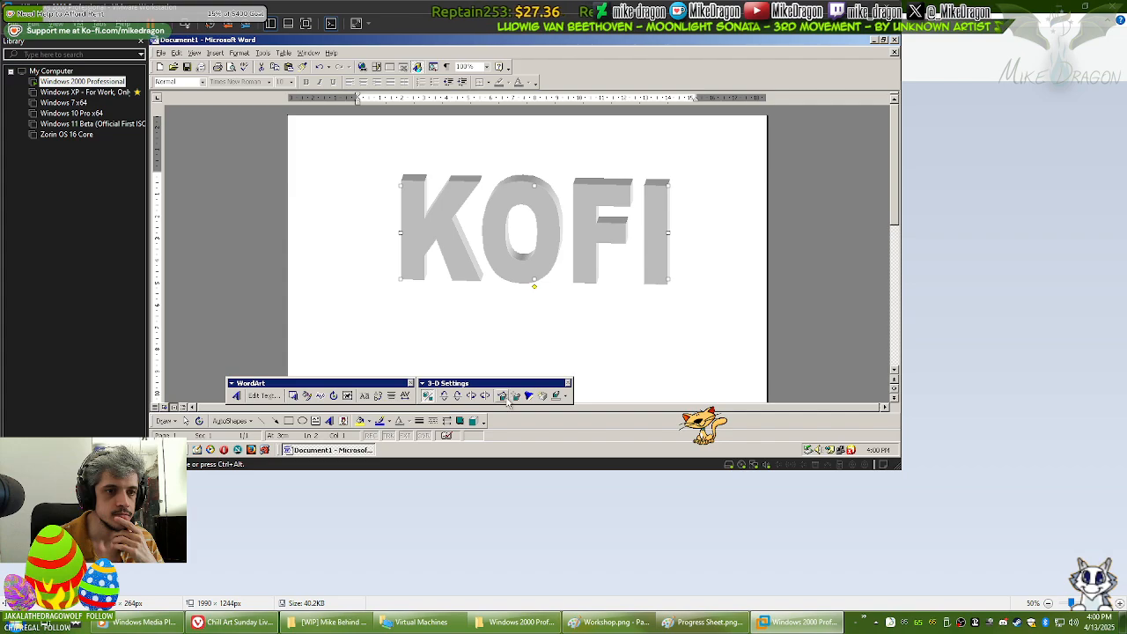
left_click(472, 396)
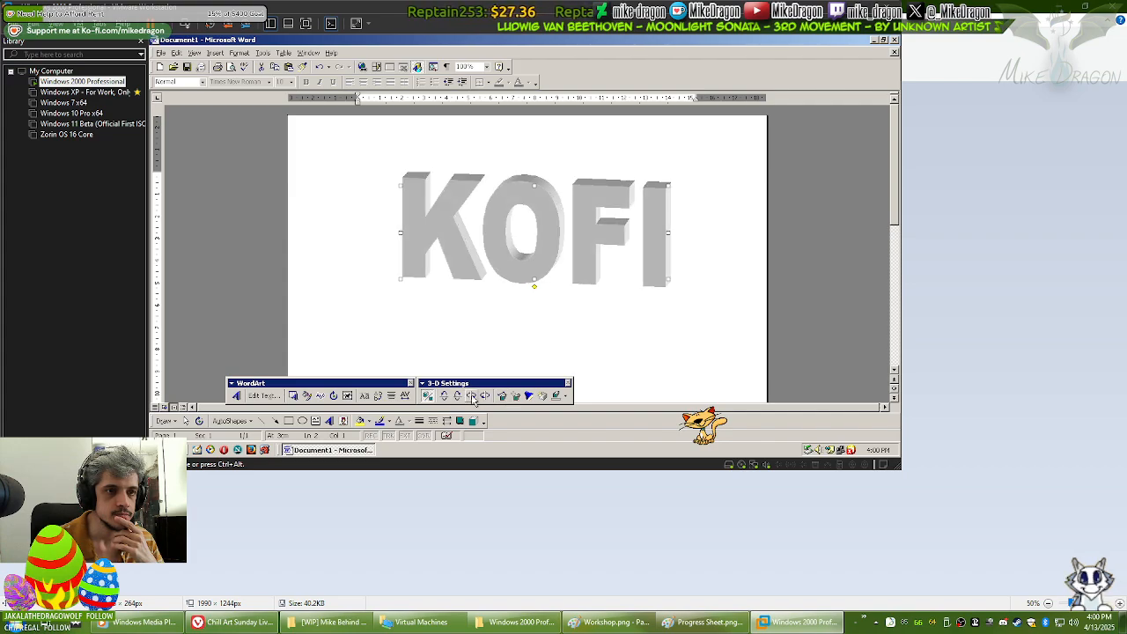
left_click(458, 396)
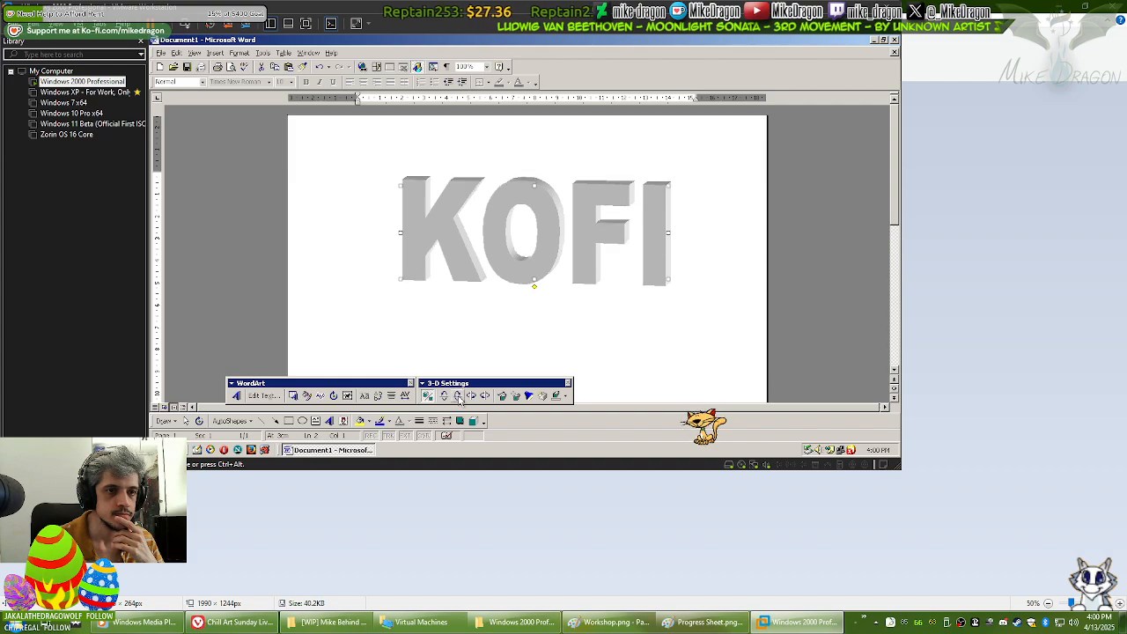
left_click(458, 396)
left_click(458, 396)
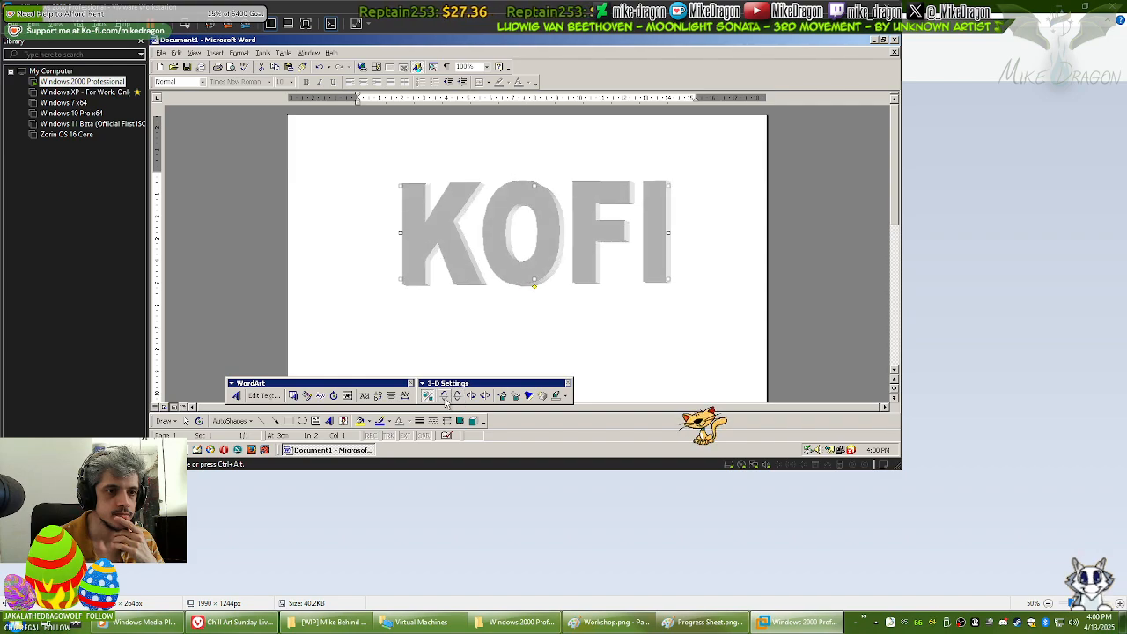
left_click(444, 396)
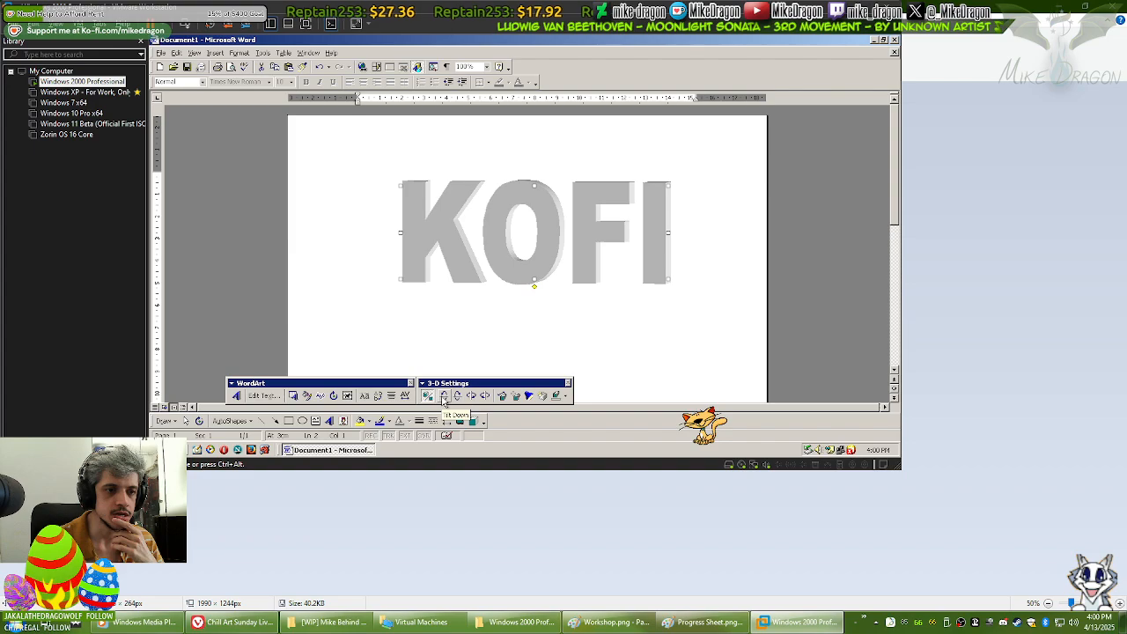
Step: Compare with the KOFI dragon sketch in Paint, return to the virtual machine, and set the WordArt's extrusion depth to 72 pt
key("alt+Tab")
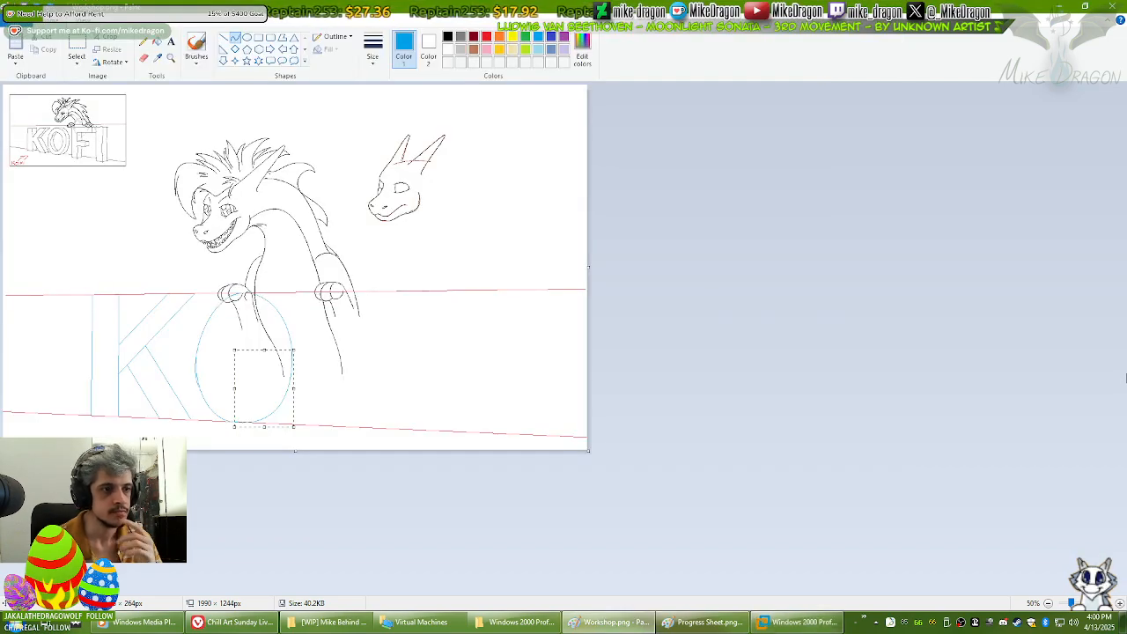
key("alt+Tab")
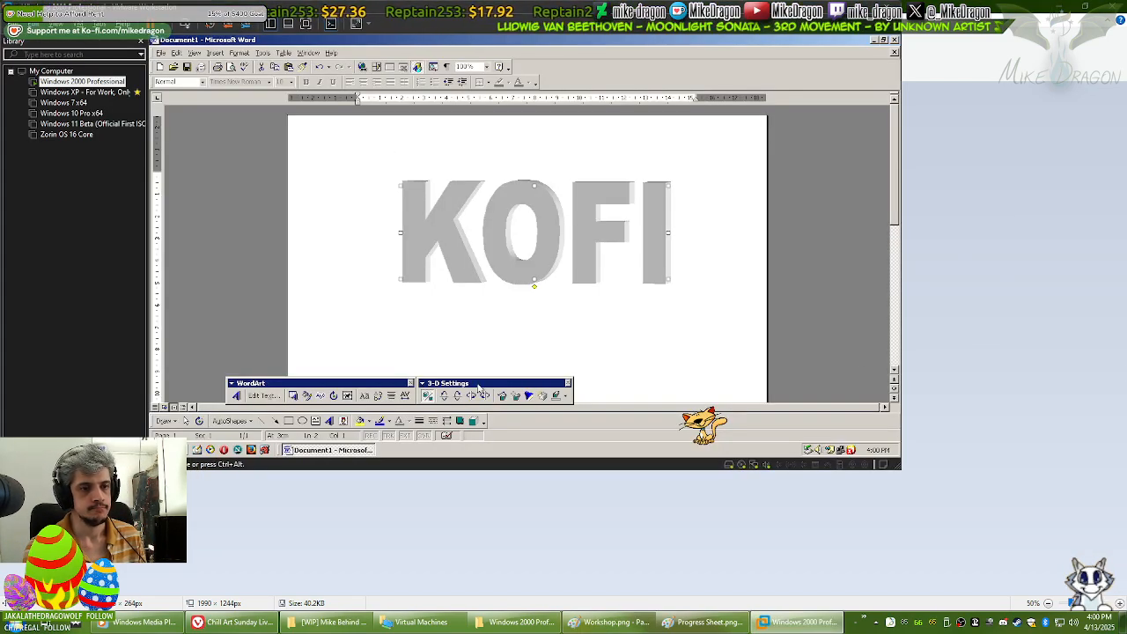
left_click(502, 395)
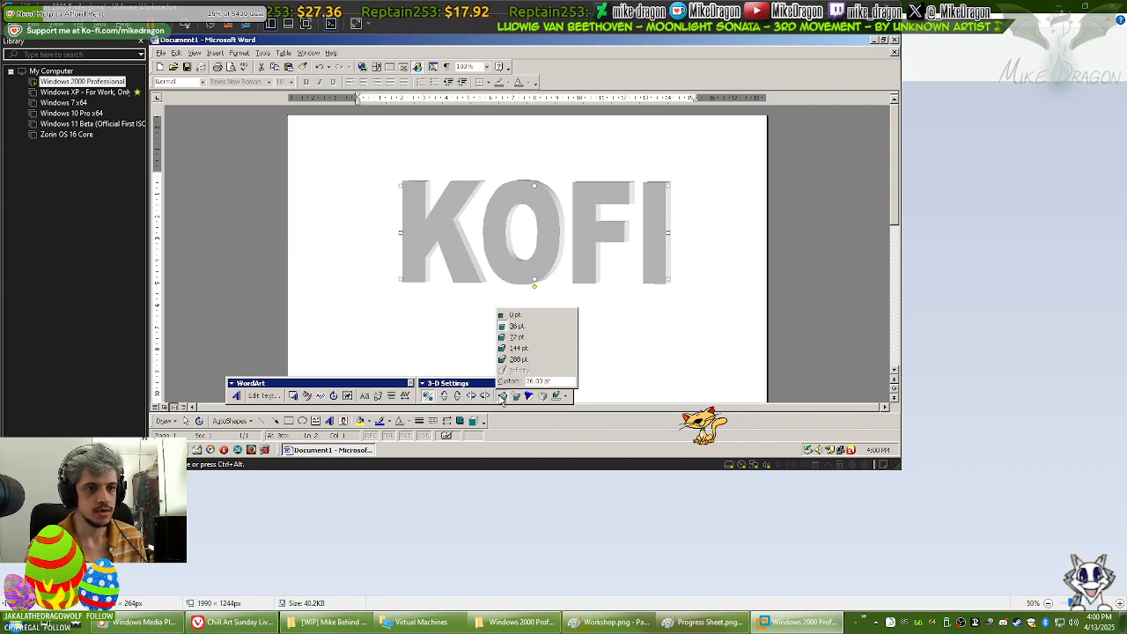
left_click(518, 337)
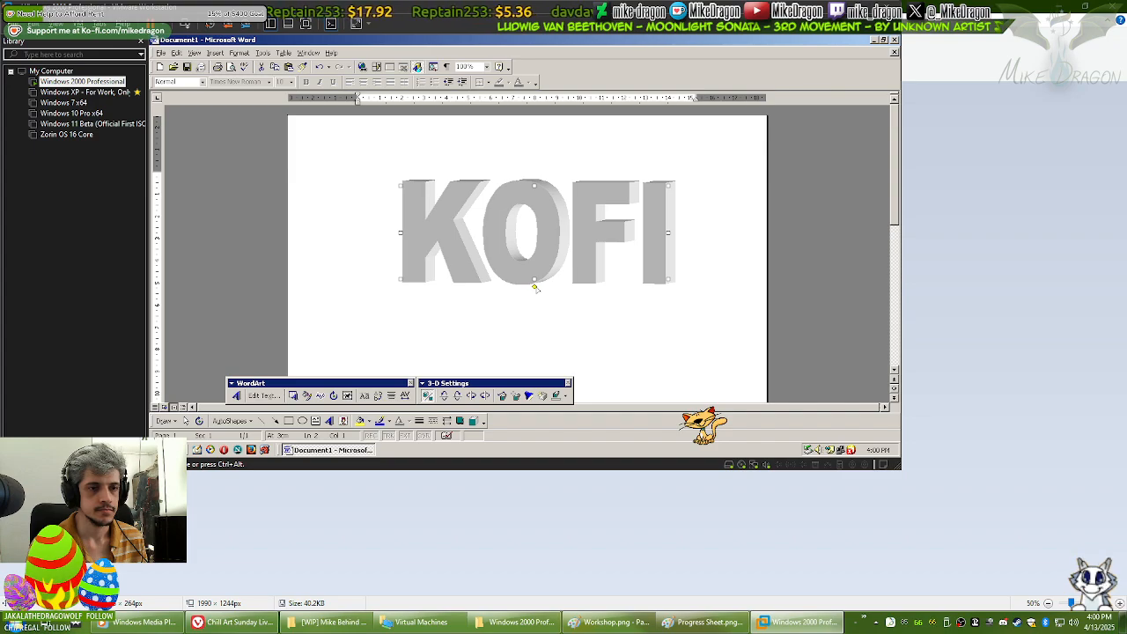
mouse_move(343, 388)
left_mouse_down()
mouse_move(378, 328)
mouse_move(510, 288)
mouse_move(599, 295)
mouse_move(505, 296)
mouse_move(598, 293)
mouse_move(598, 191)
mouse_move(500, 195)
mouse_move(340, 385)
left_mouse_up()
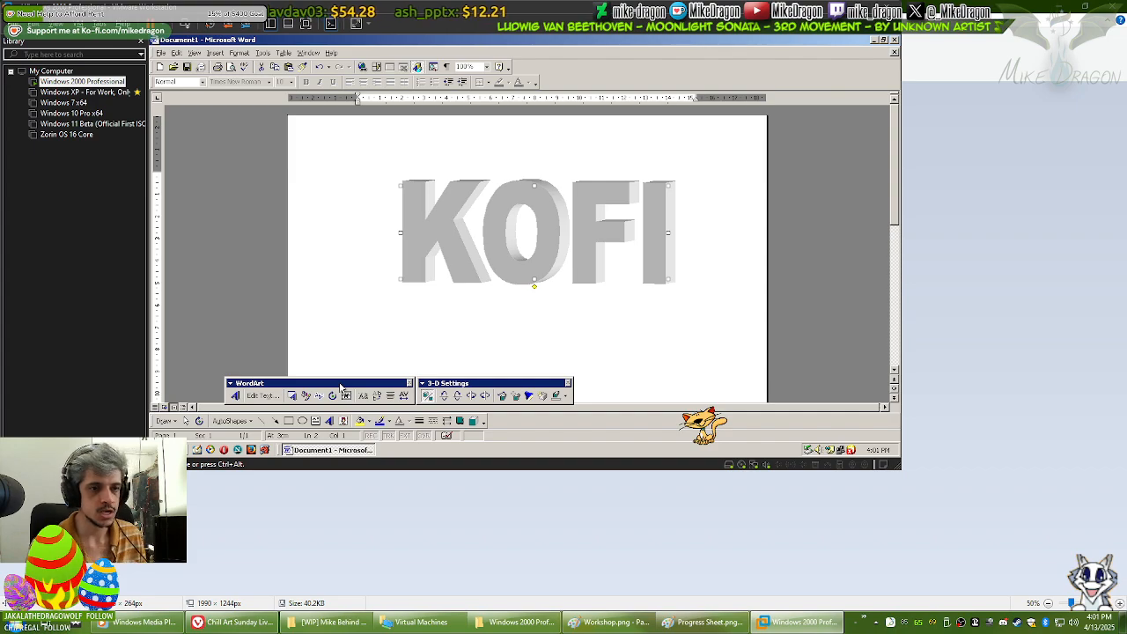
left_click(515, 396)
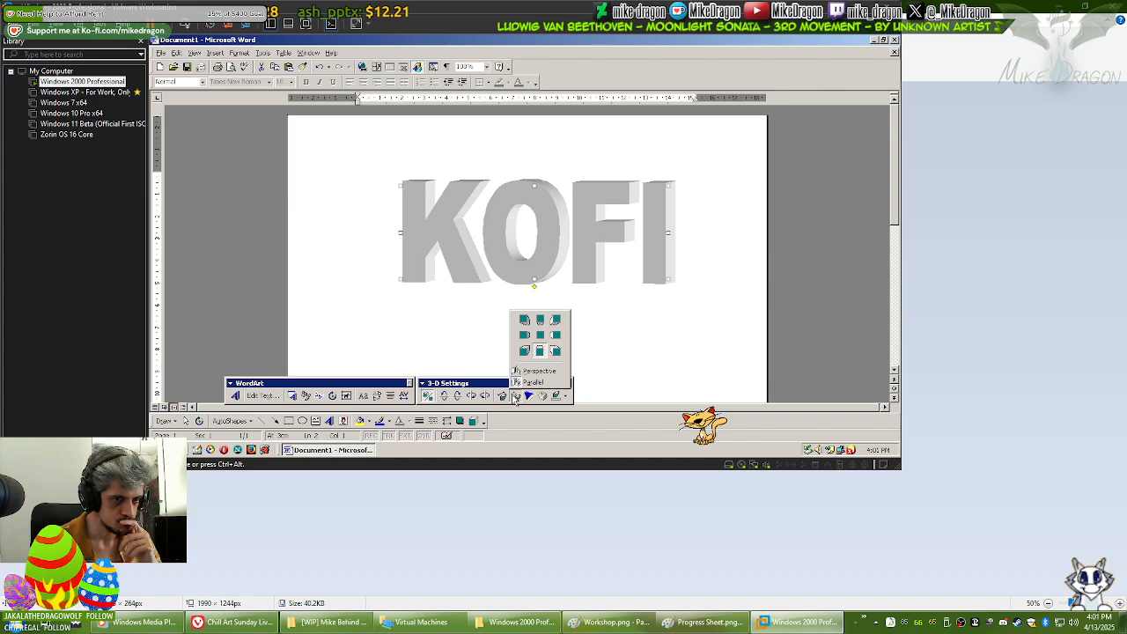
left_click(515, 396)
Step: Try a lime green 3-D colour on the sides of the KOFI WordArt, and undo it
left_click(566, 397)
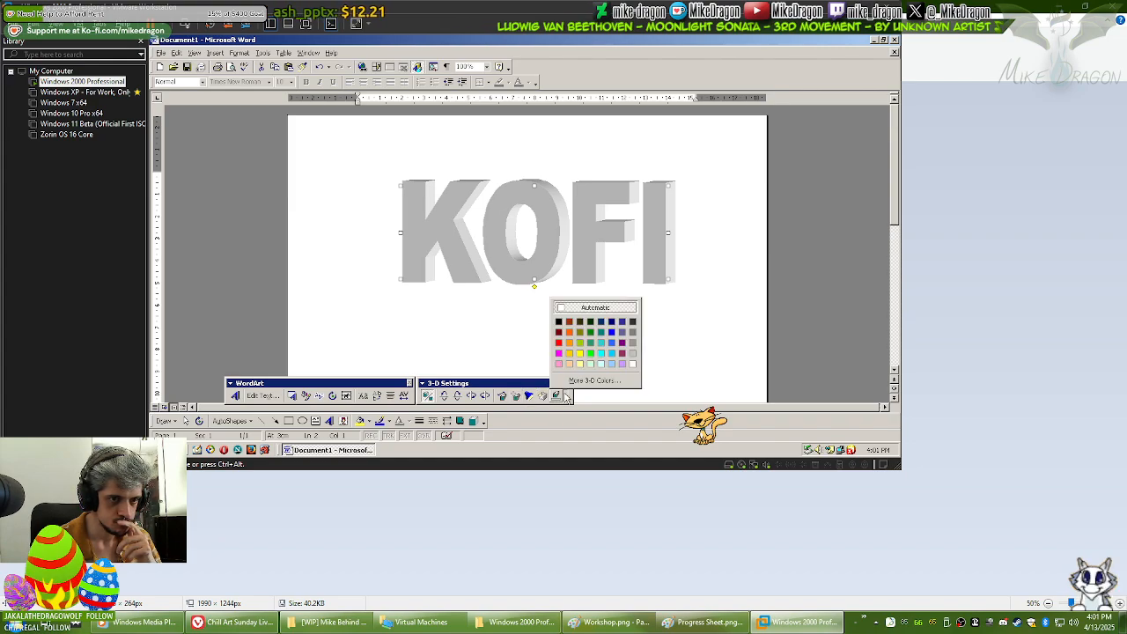
left_click(580, 344)
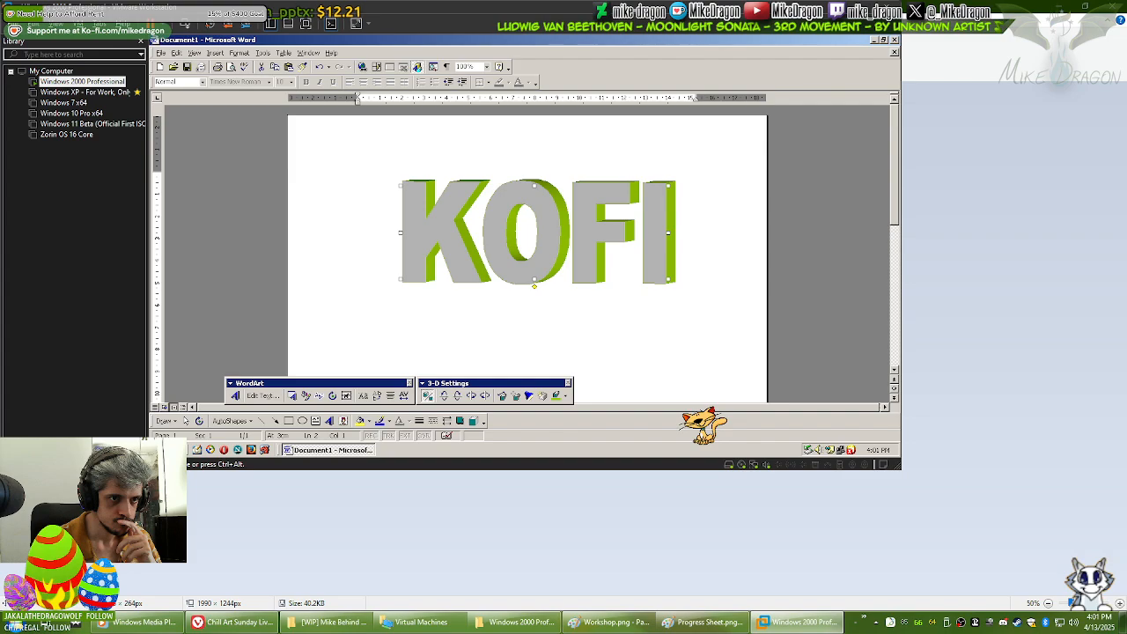
key("ctrl+z")
left_click(557, 396)
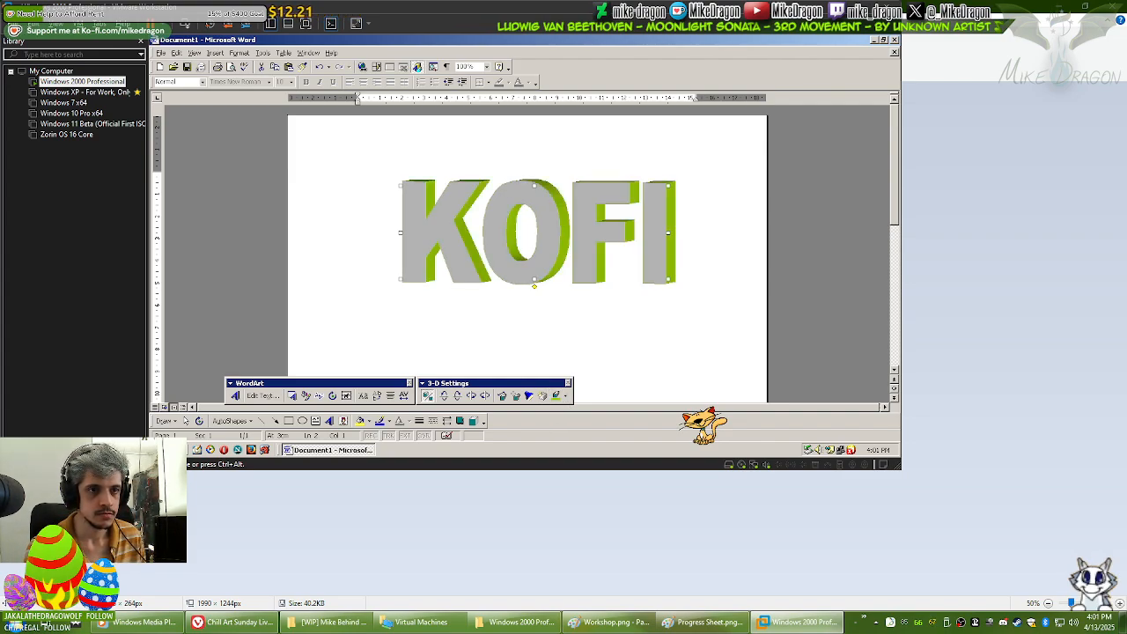
key("ctrl+z")
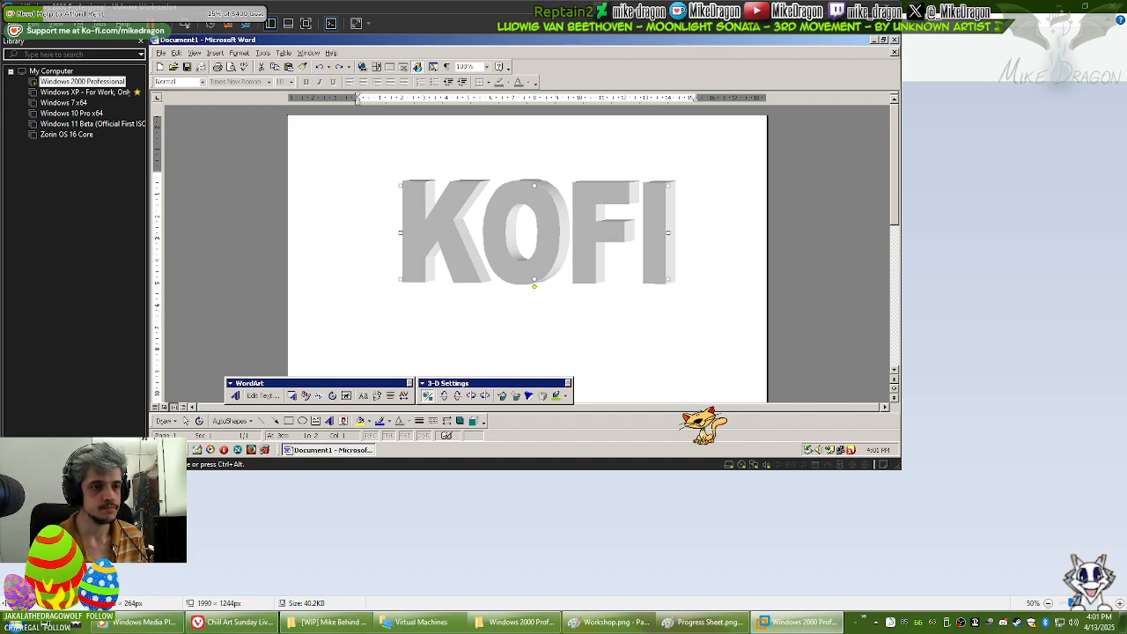
Step: View the KOFI WordArt without its selection handles, reselect it, and return to Workshop.png in Paint
left_click(824, 189)
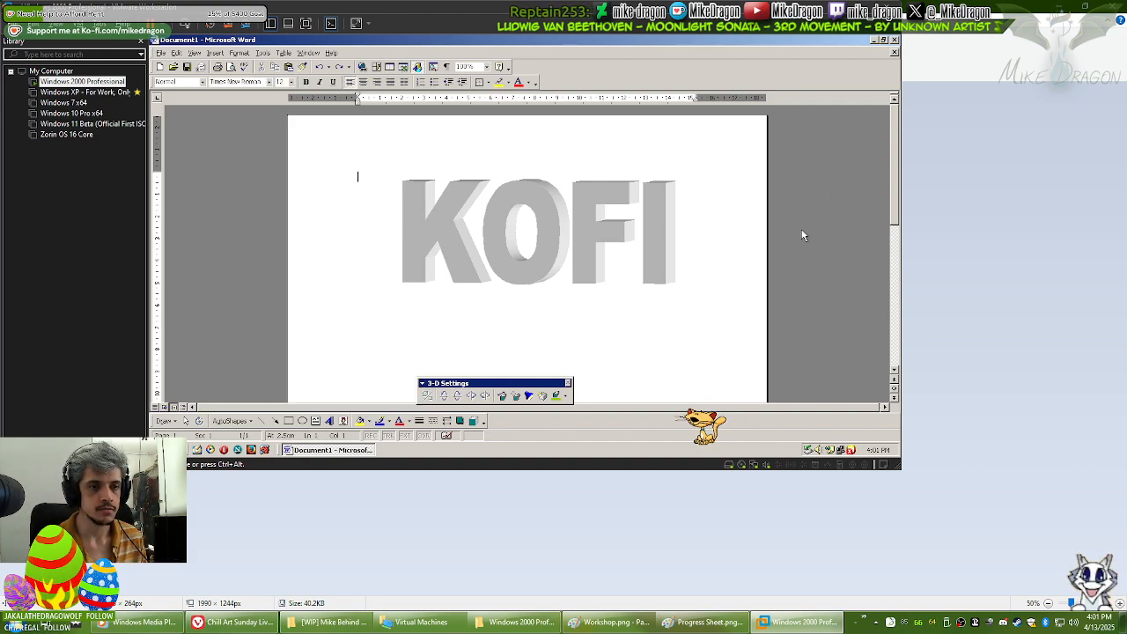
left_click(539, 229)
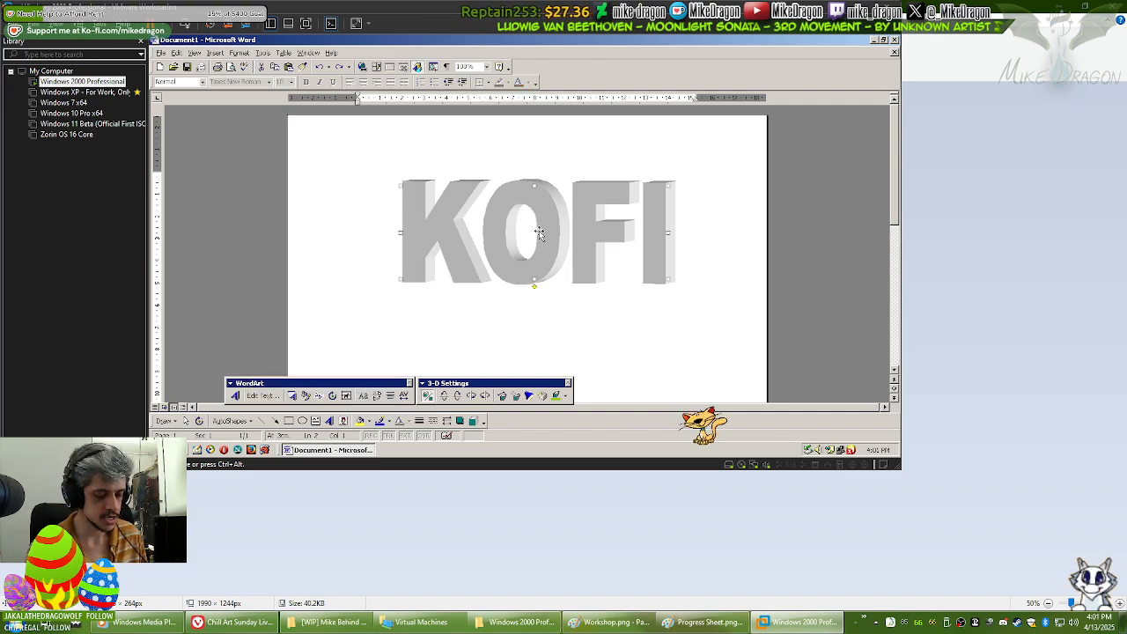
left_click(1011, 62)
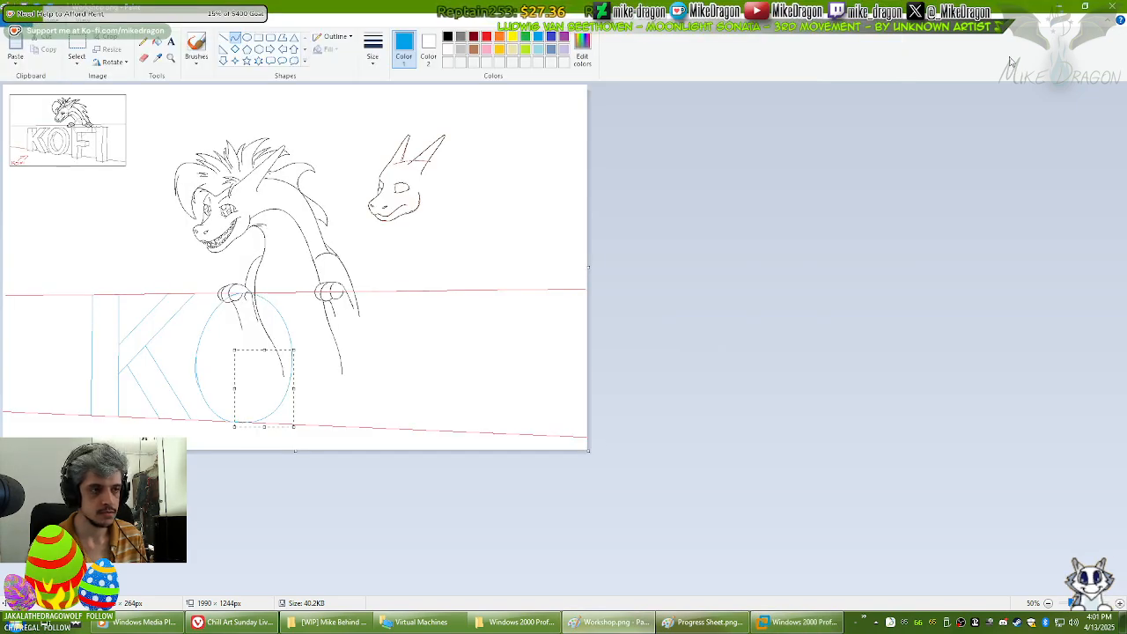
Step: Open Paint in the Windows 2000 virtual machine, paste the KOFI WordArt around the middle of the canvas, and compare it with the Workshop.png sketch
left_click(797, 621)
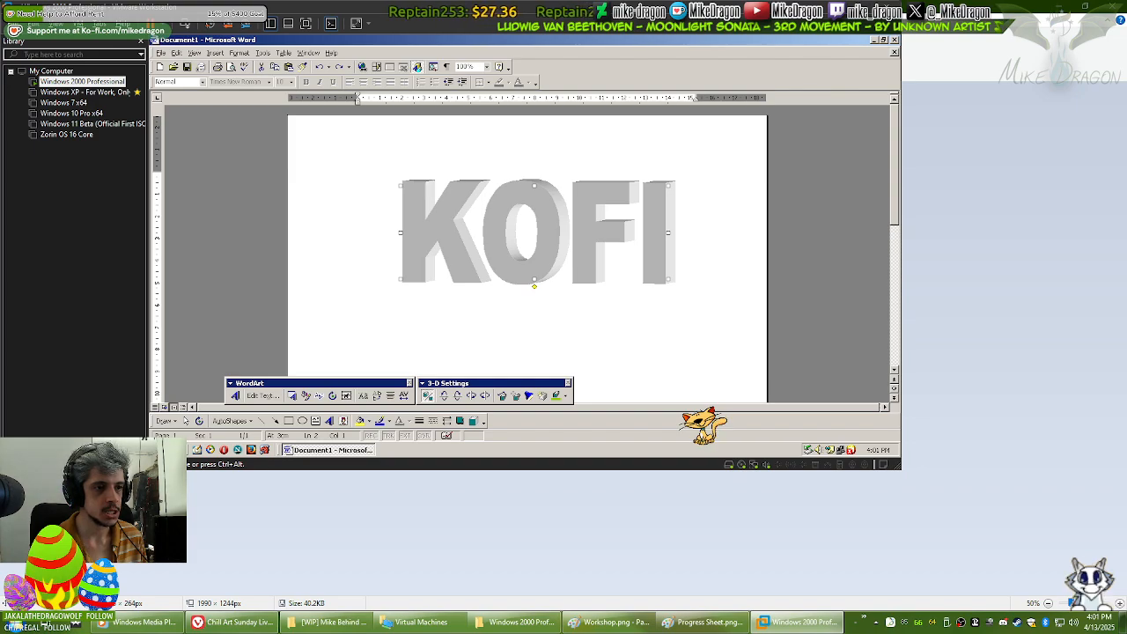
left_click(170, 450)
mouse_move(218, 299)
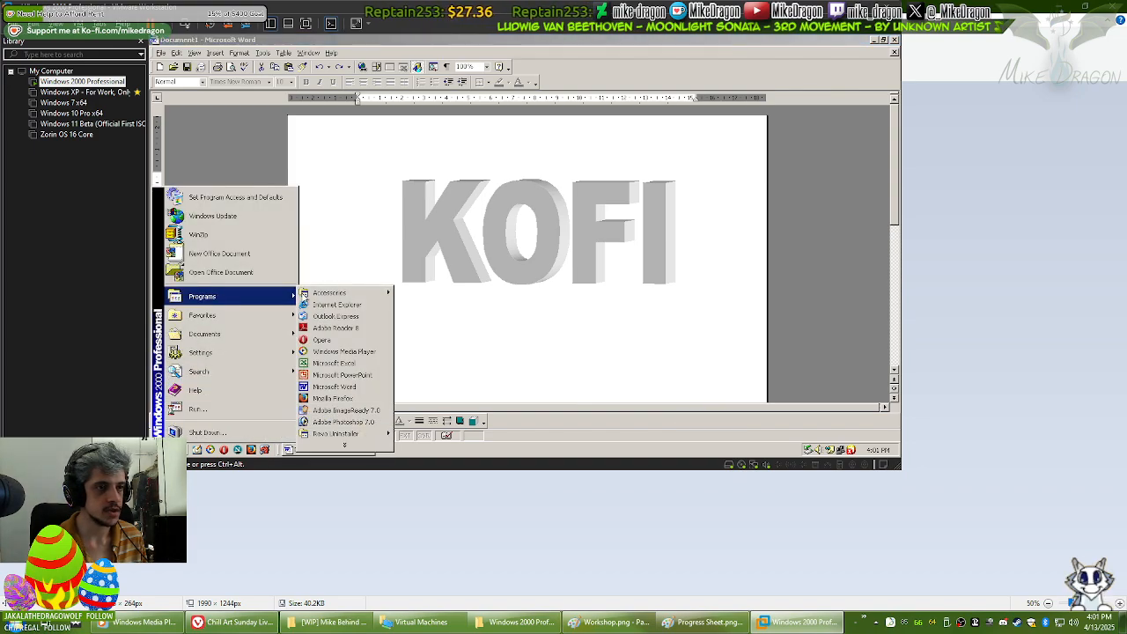
mouse_move(352, 293)
left_click(409, 293)
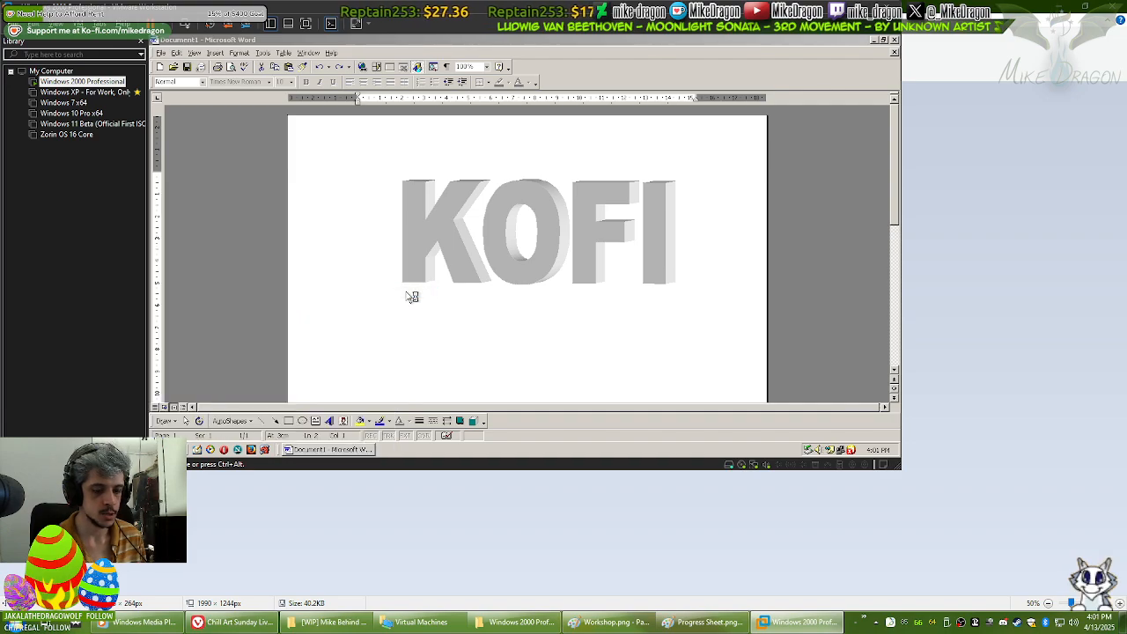
key("ctrl+v")
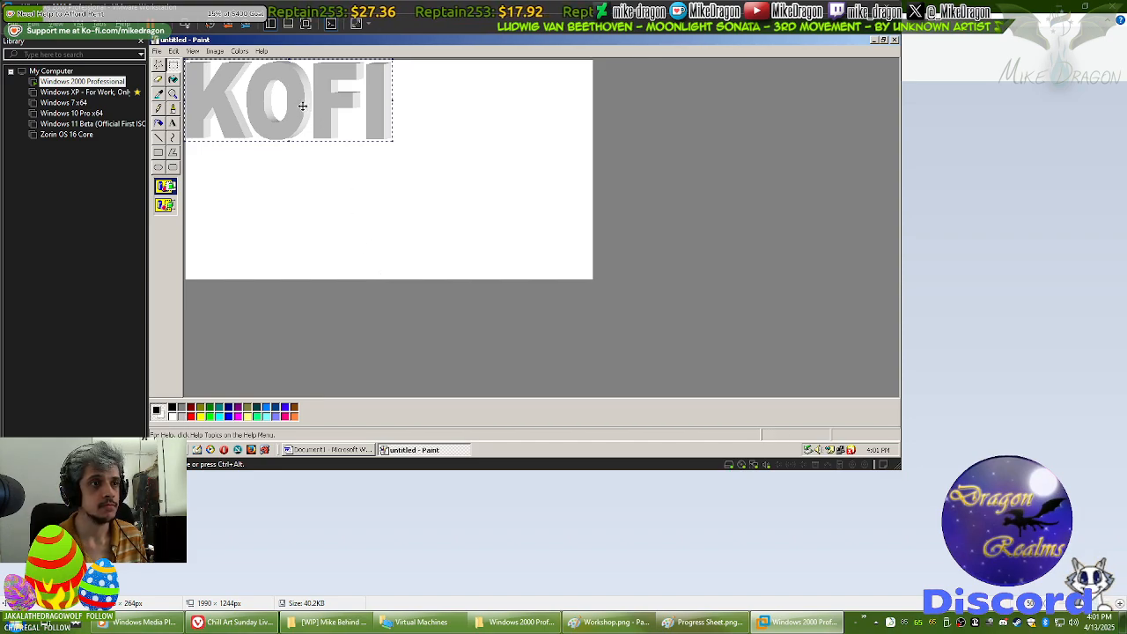
left_click_drag(302, 106, 394, 173)
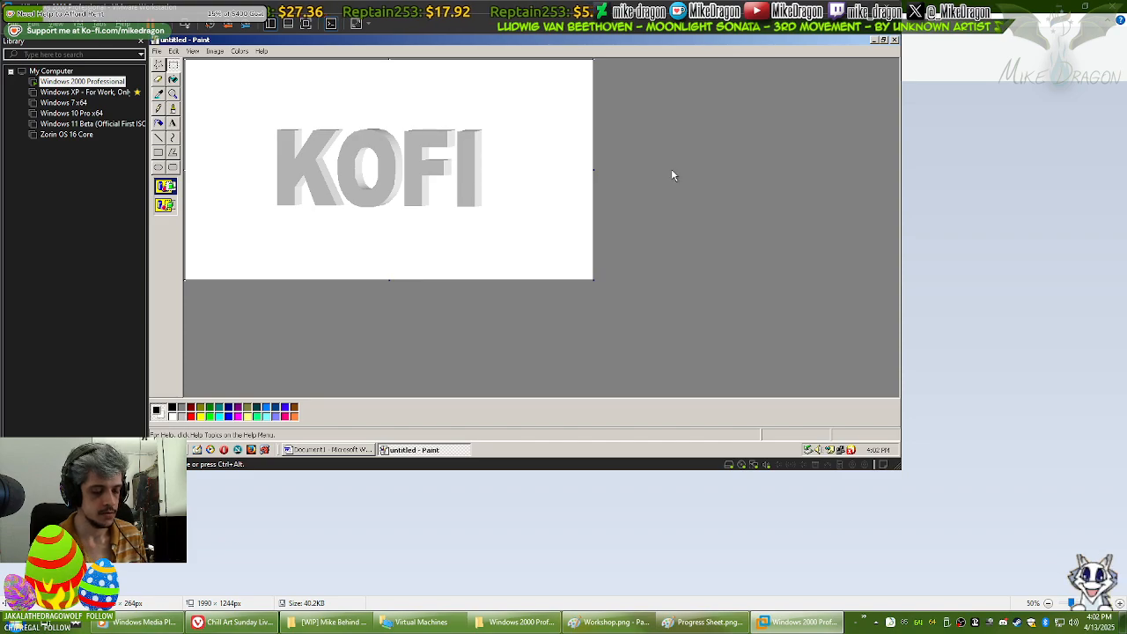
key("alt+Tab")
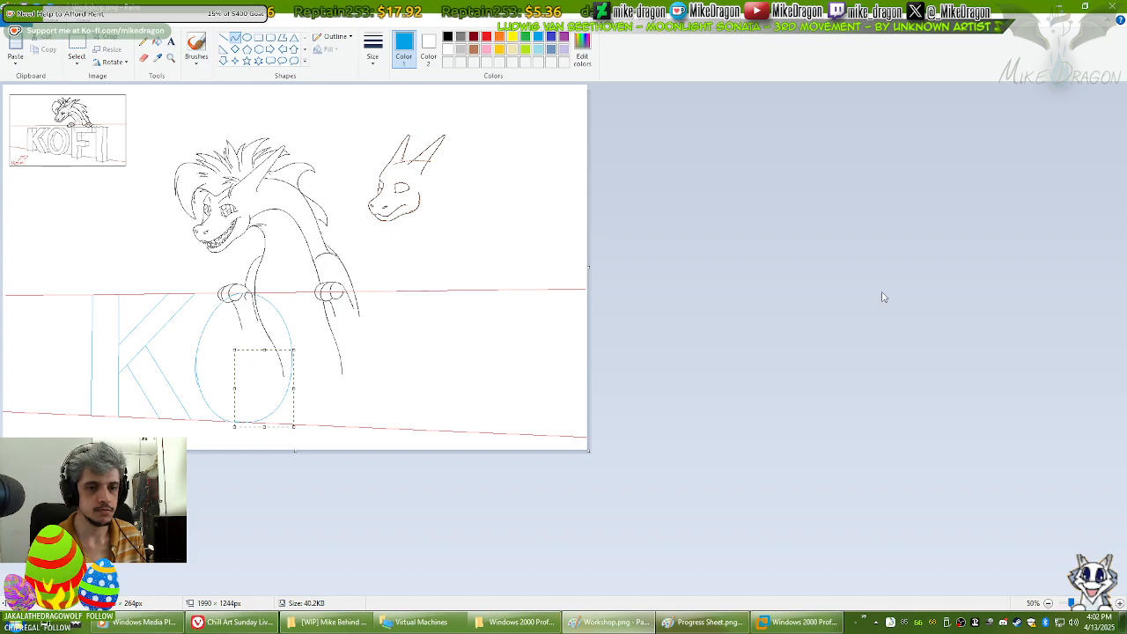
key("alt+Tab")
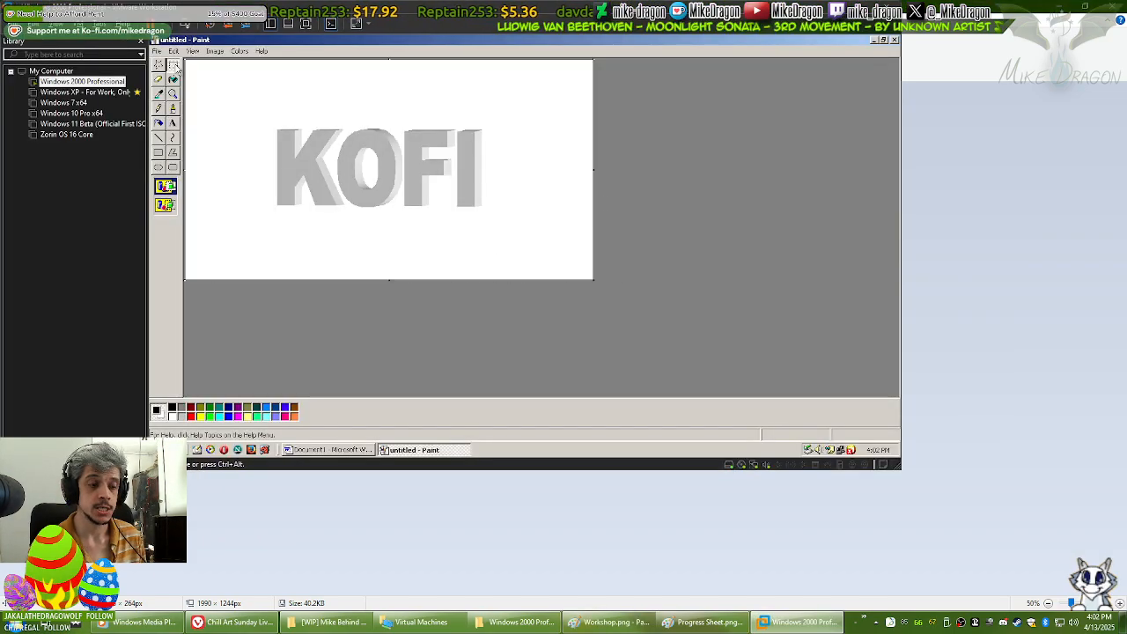
Step: Save the picture to the virtual machine's Desktop as WordArt in 24-bit Bitmap format
key("ctrl+s")
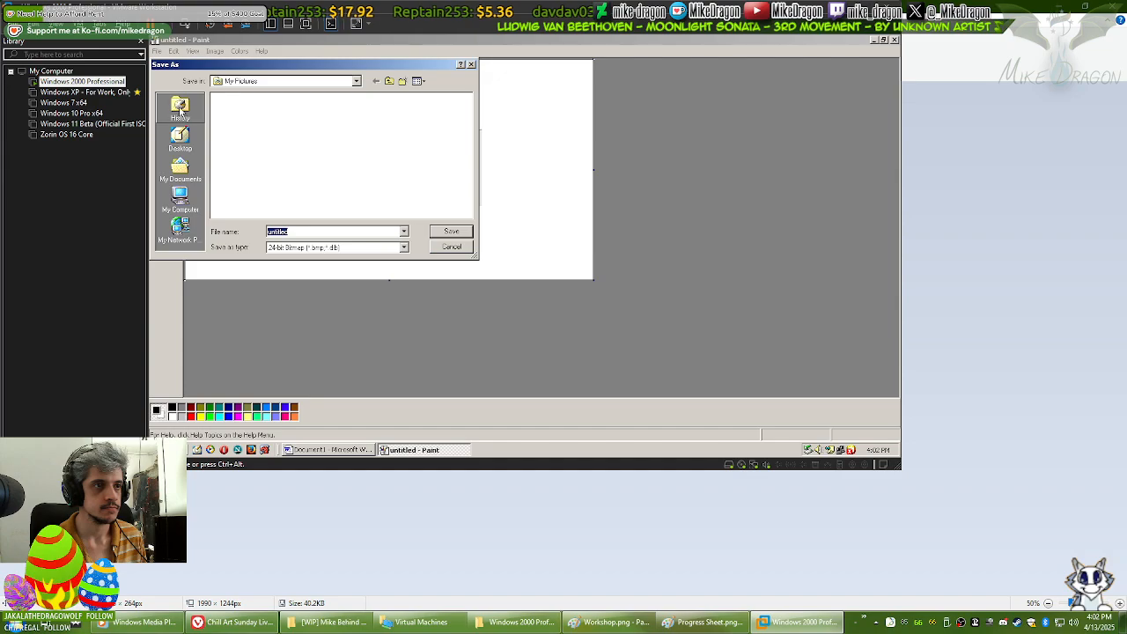
left_click(180, 138)
left_click(403, 247)
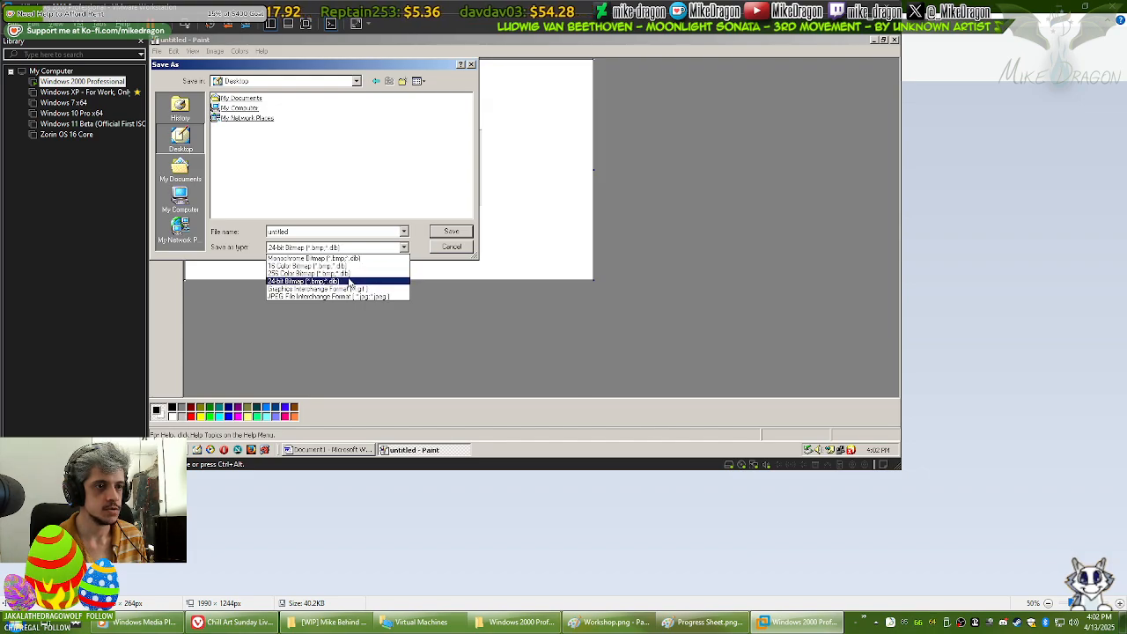
left_click(306, 233)
left_click(307, 232)
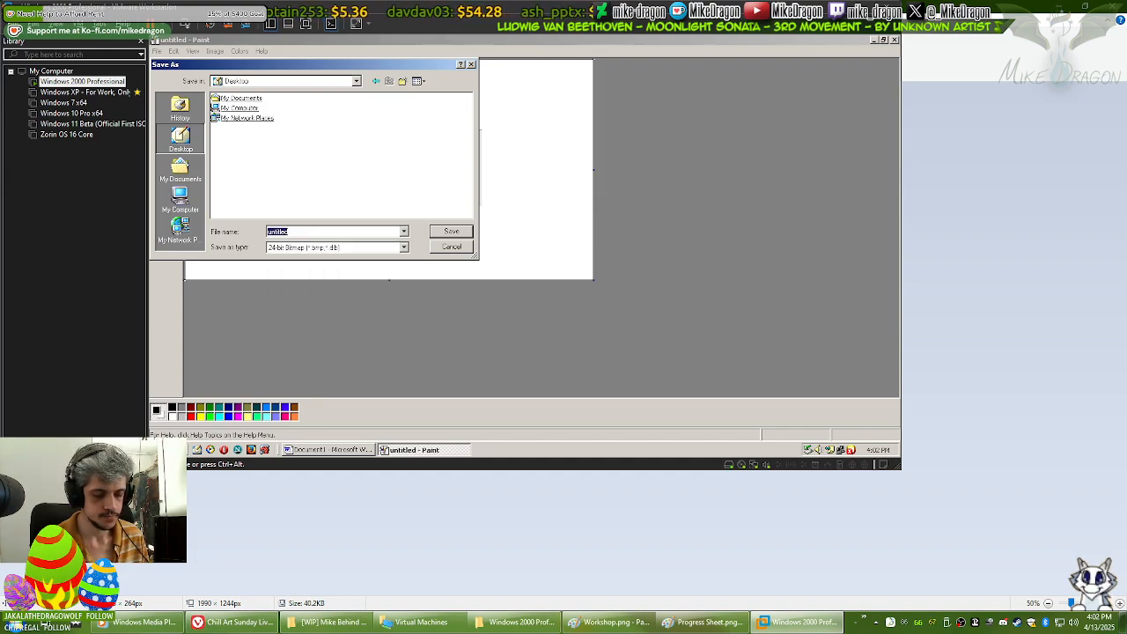
type("WordArt")
key("Return")
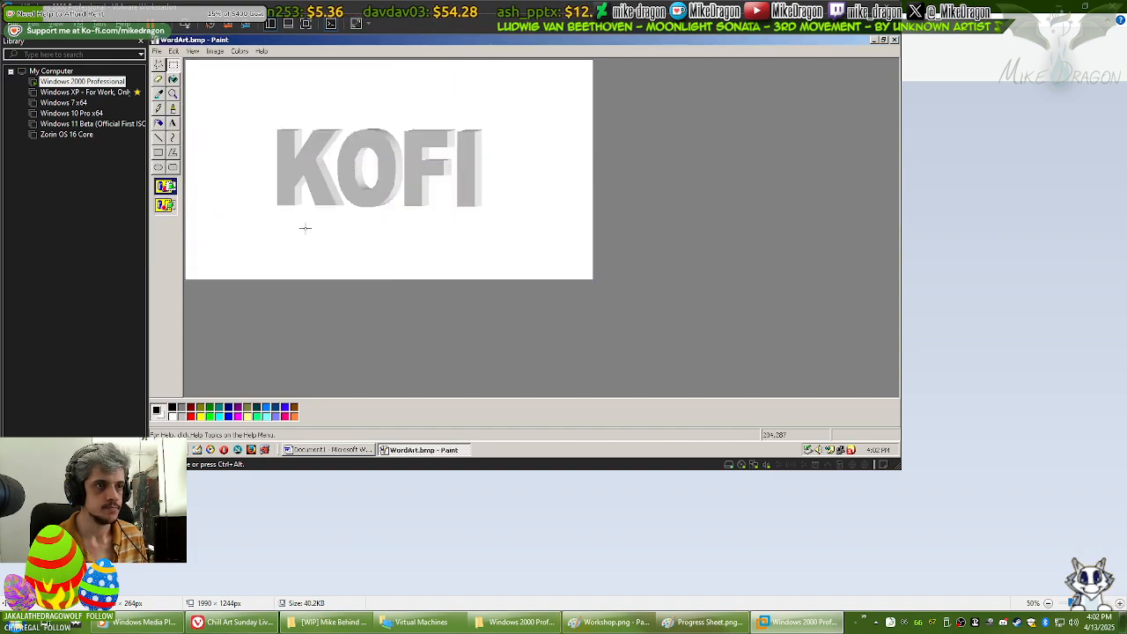
Step: Copy WordArt.bmp from the virtual machine's desktop into the [WIP] Mike Behind Words folder on the host, and open it in Paint
left_click(894, 39)
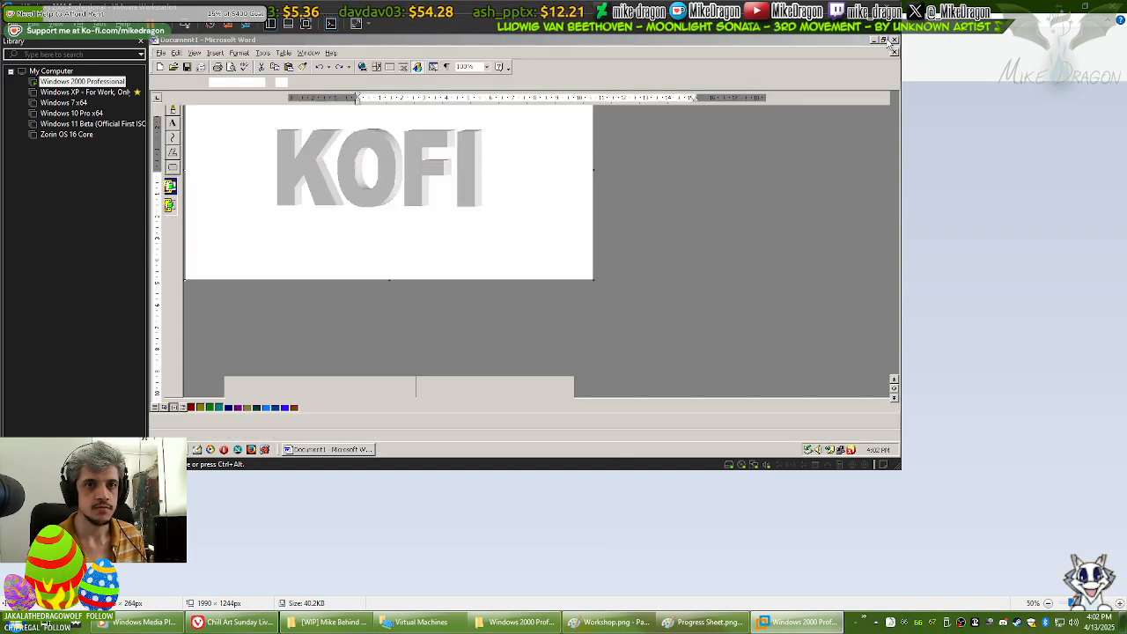
left_click(874, 40)
left_click_drag(551, 116, 472, 254)
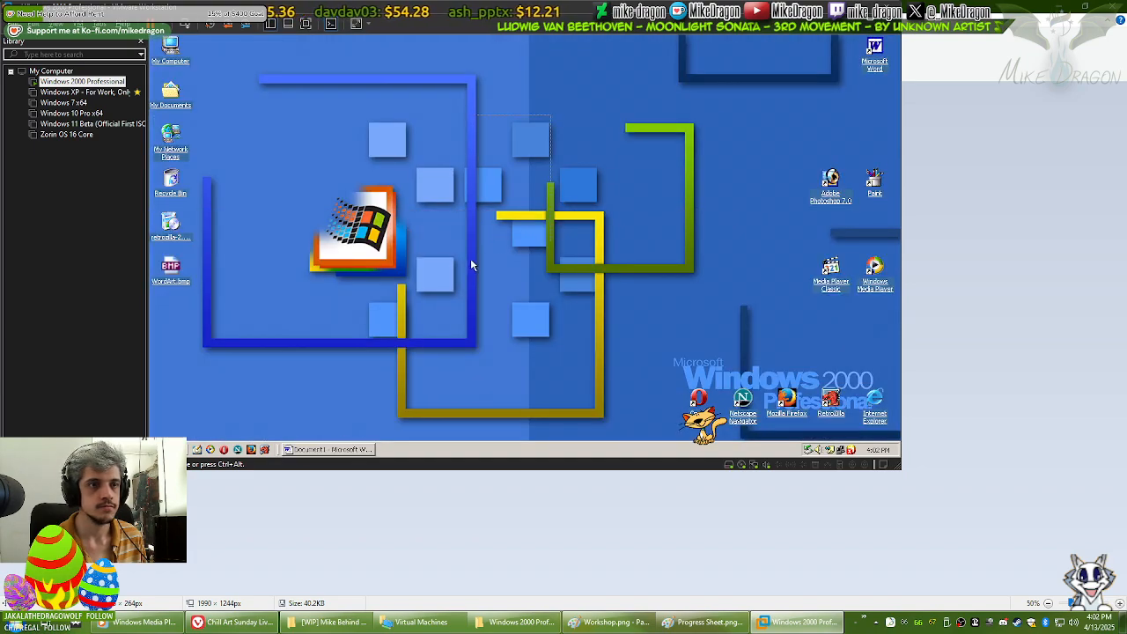
left_click(170, 267)
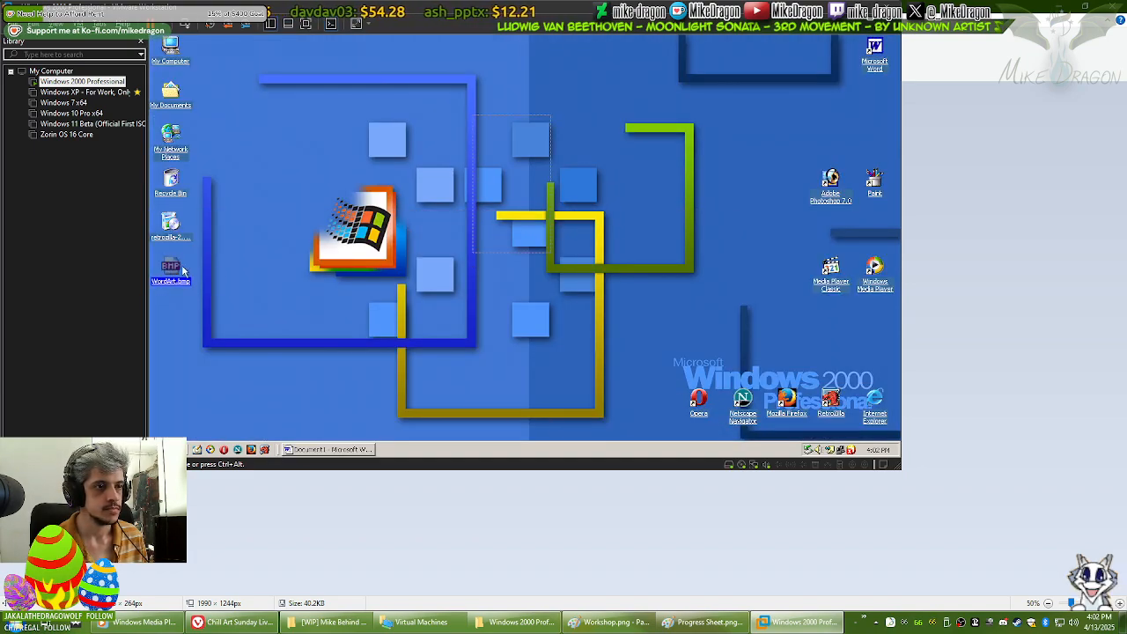
left_click(520, 622)
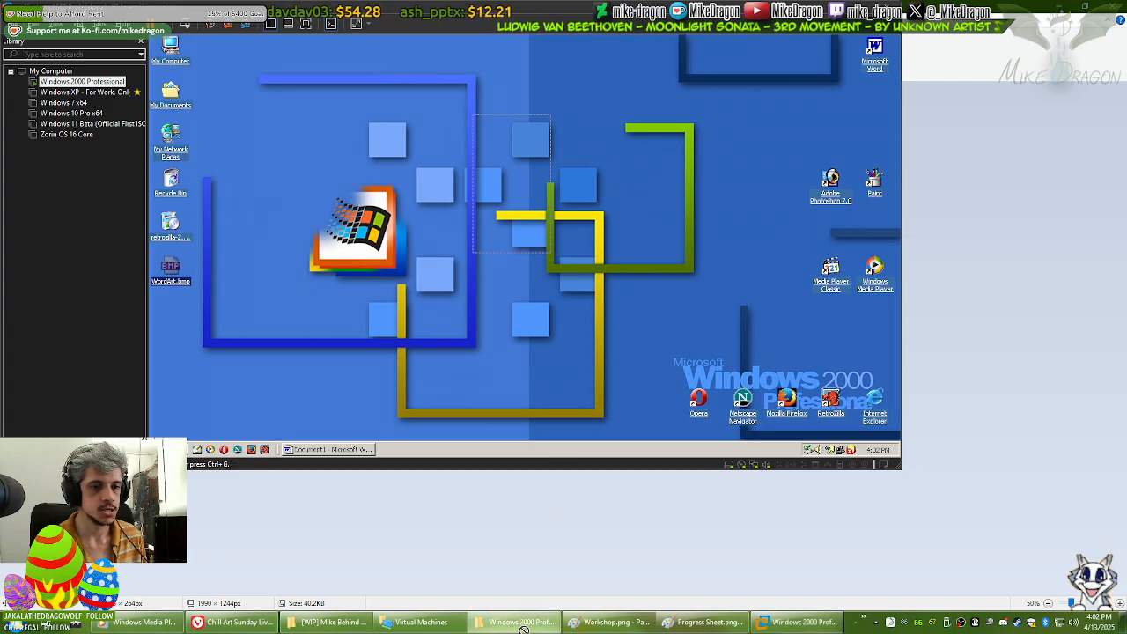
left_click(421, 622)
left_click(335, 622)
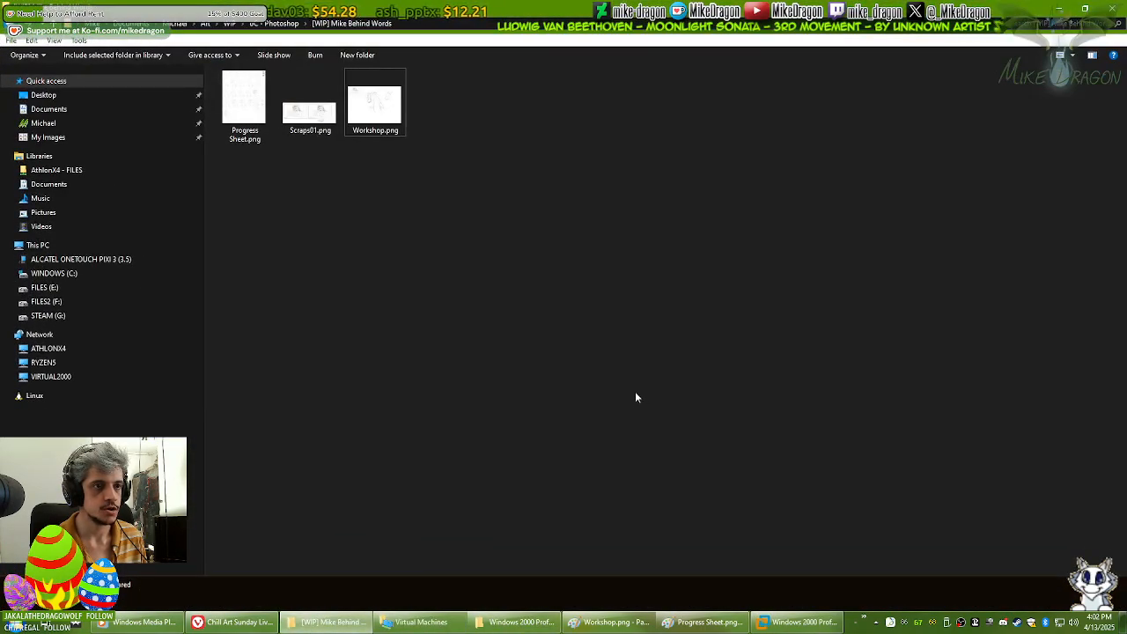
key("ctrl+v")
right_click(368, 115)
left_click(357, 123)
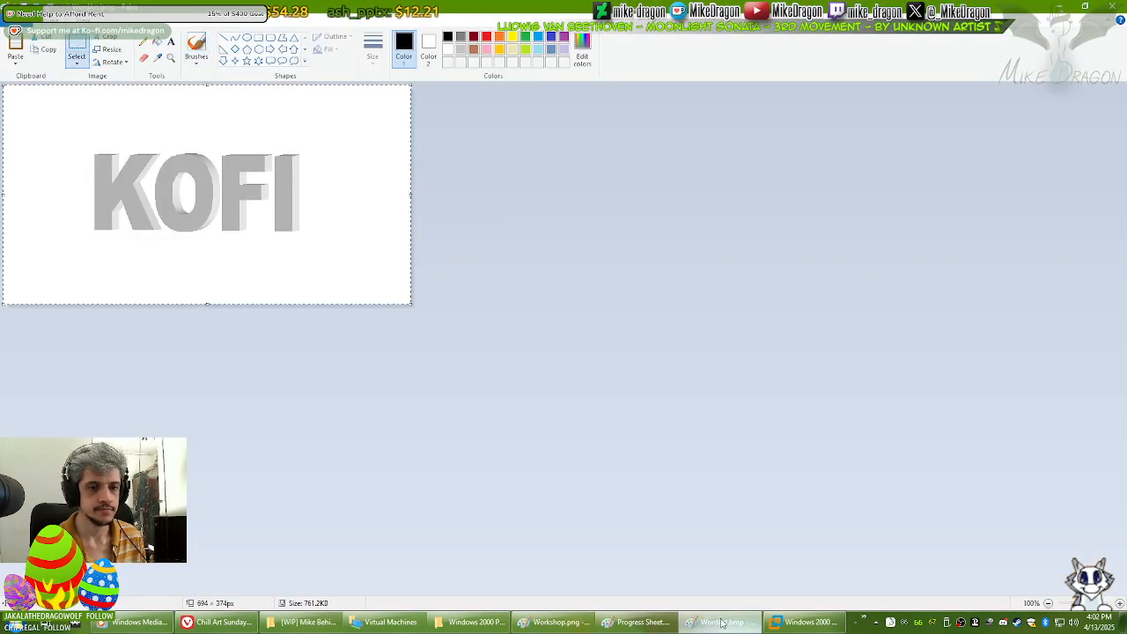
Step: Try overlaying the KOFI WordArt on the Workshop.png sketch as a transparent selection, and delete the pasted picture
left_click(553, 621)
key("ctrl+v")
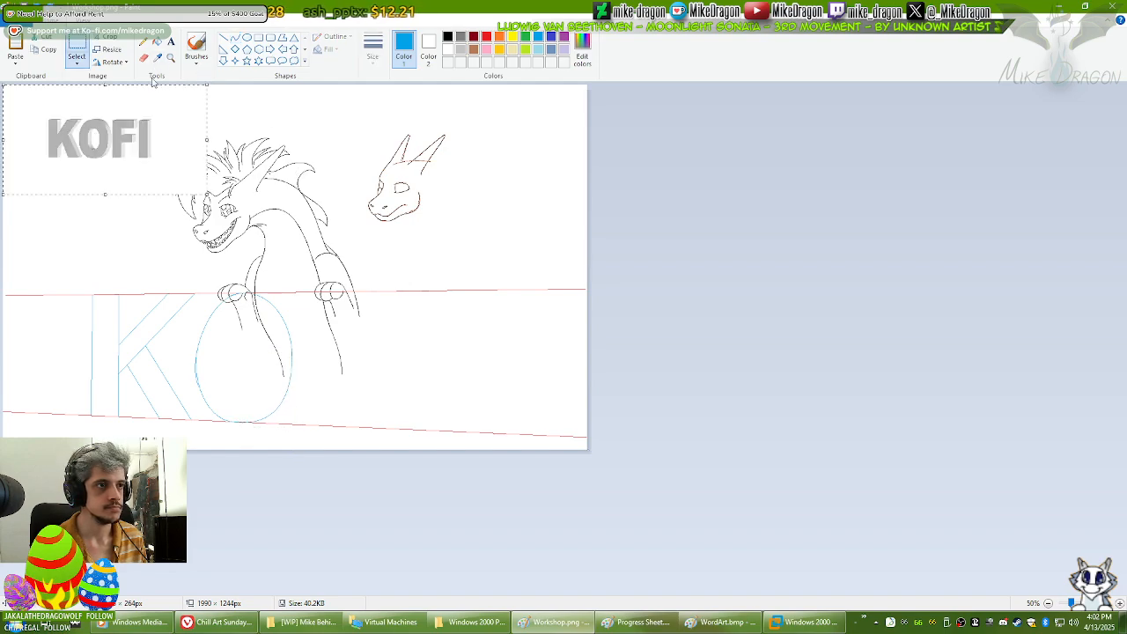
left_click(76, 62)
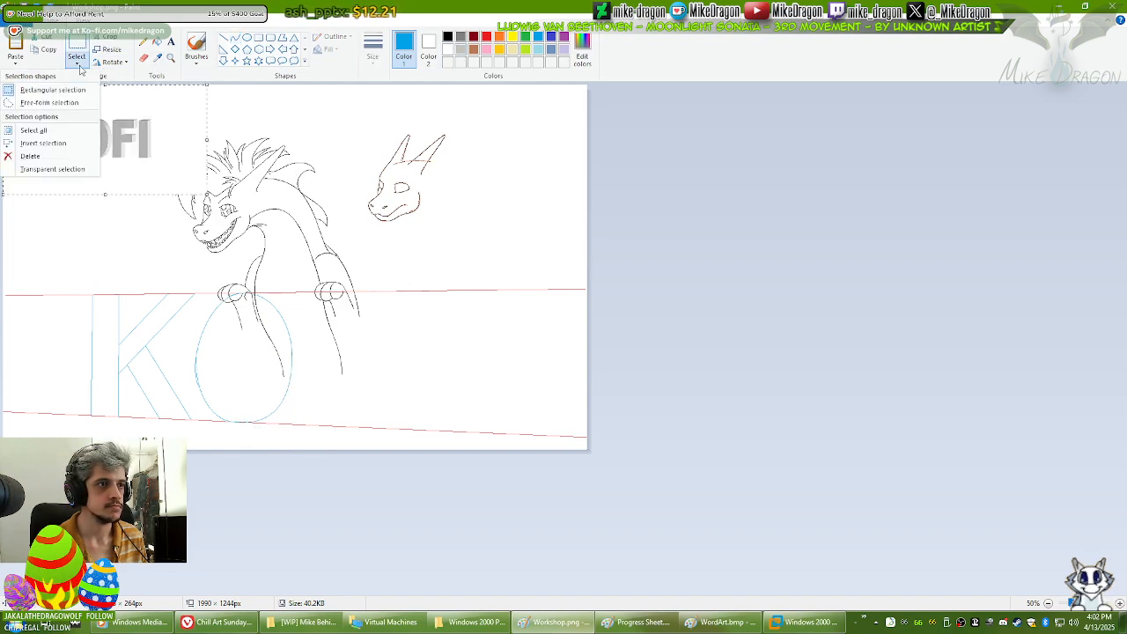
left_click(41, 167)
left_click_drag(209, 169, 225, 191)
mouse_move(336, 357)
left_mouse_down()
mouse_move(271, 378)
mouse_move(224, 378)
mouse_move(231, 263)
mouse_move(222, 396)
mouse_move(337, 309)
left_mouse_up()
key("Delete")
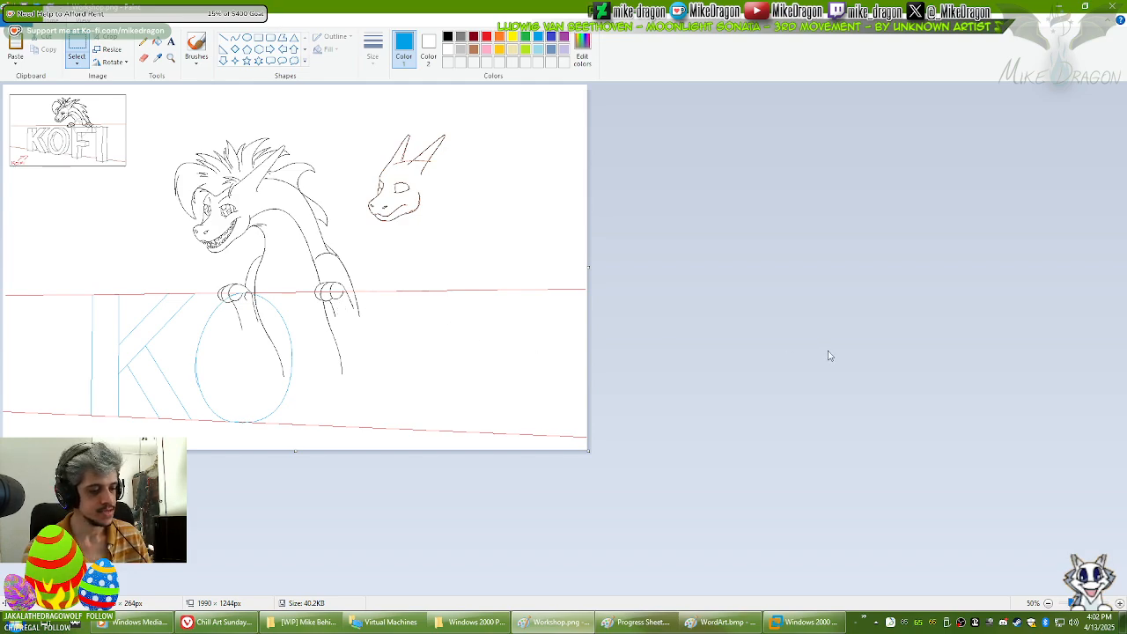
Step: Copy the entire Workshop.png sketch into a new 1990 x 1244 pixel RGB document in Photoshop
key("ctrl+a")
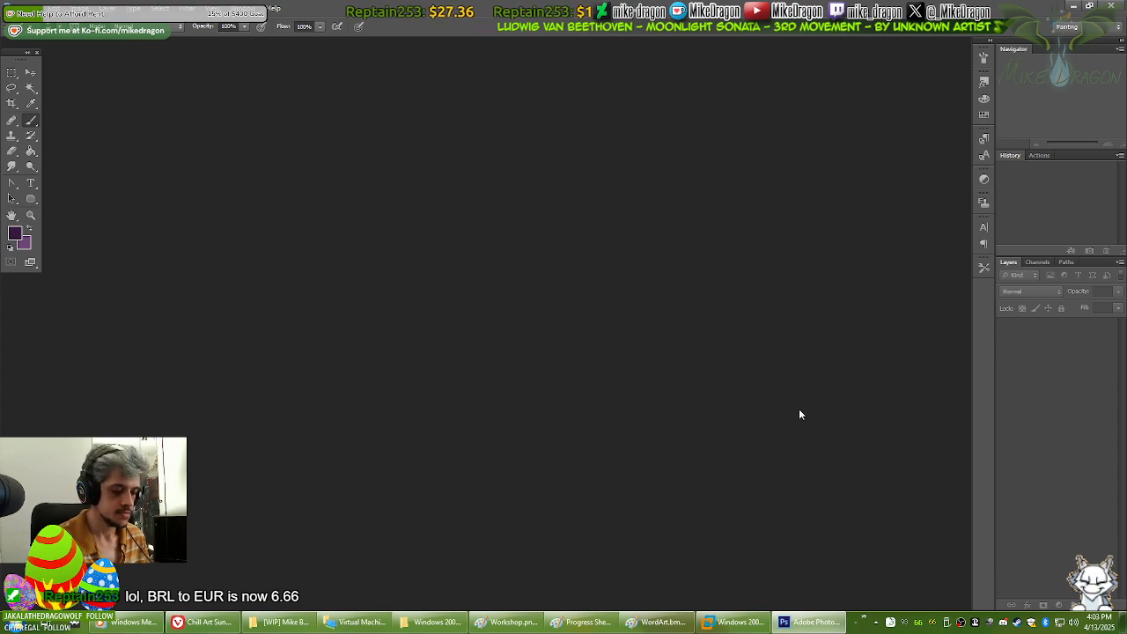
key("ctrl+n")
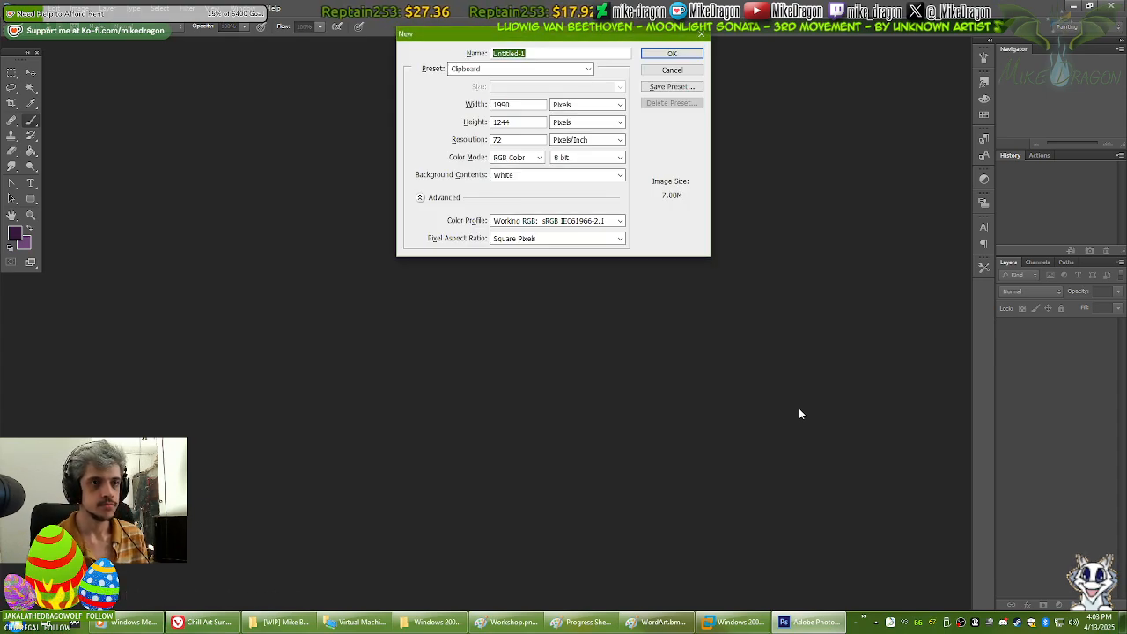
key("Return")
key("ctrl+v")
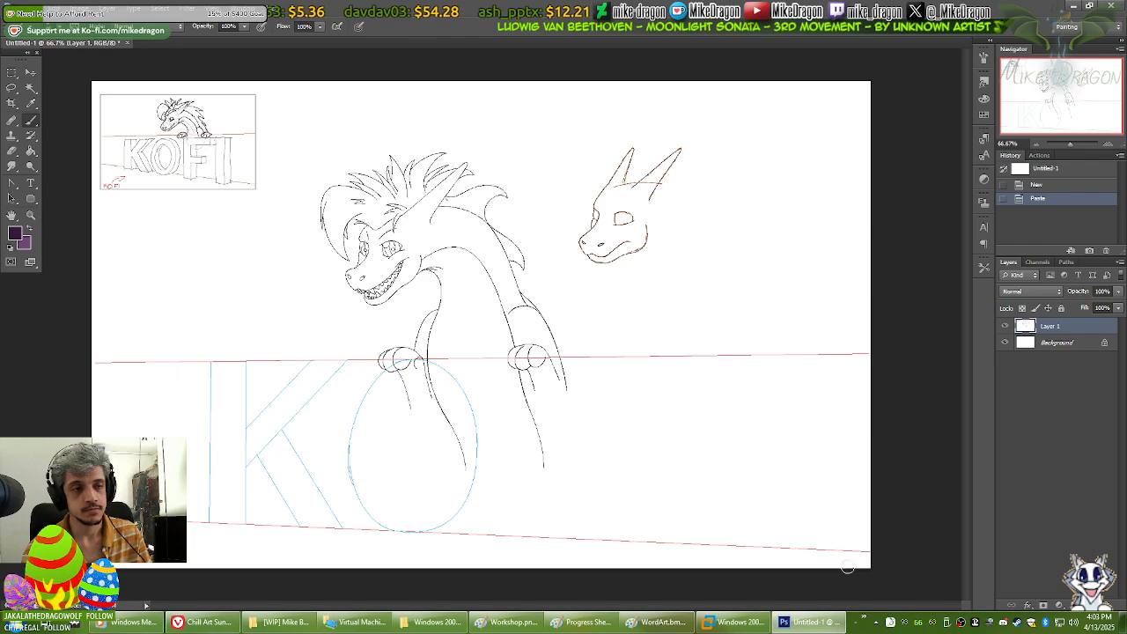
Step: Copy the WordArt.bmp picture from Paint into a second new Photoshop document sized to the clipboard
left_click(656, 621)
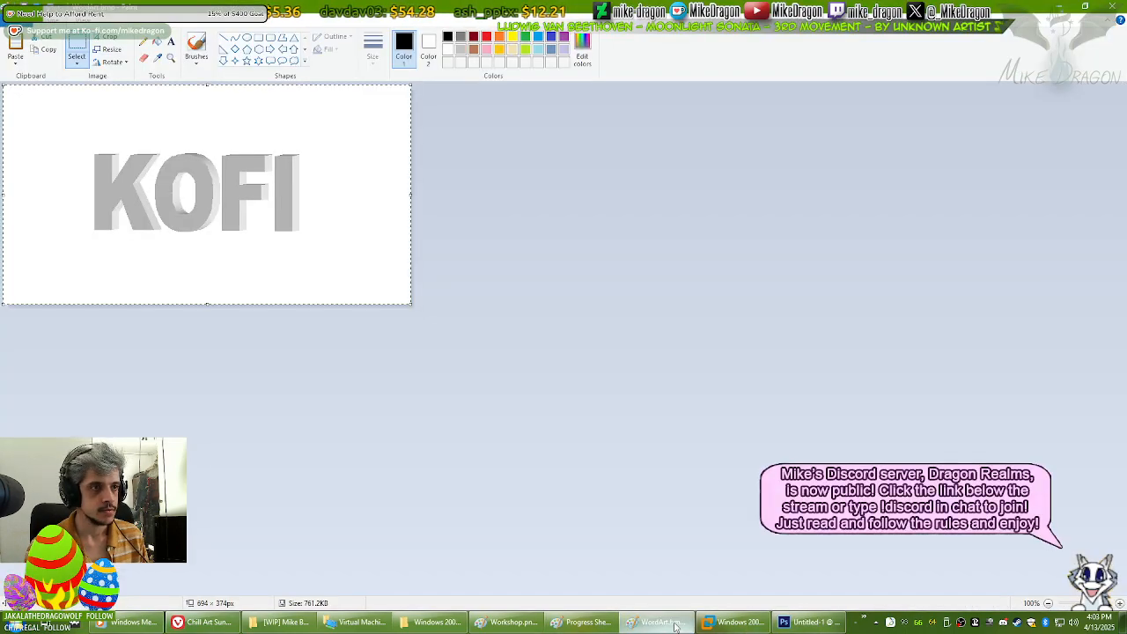
key("alt+Tab")
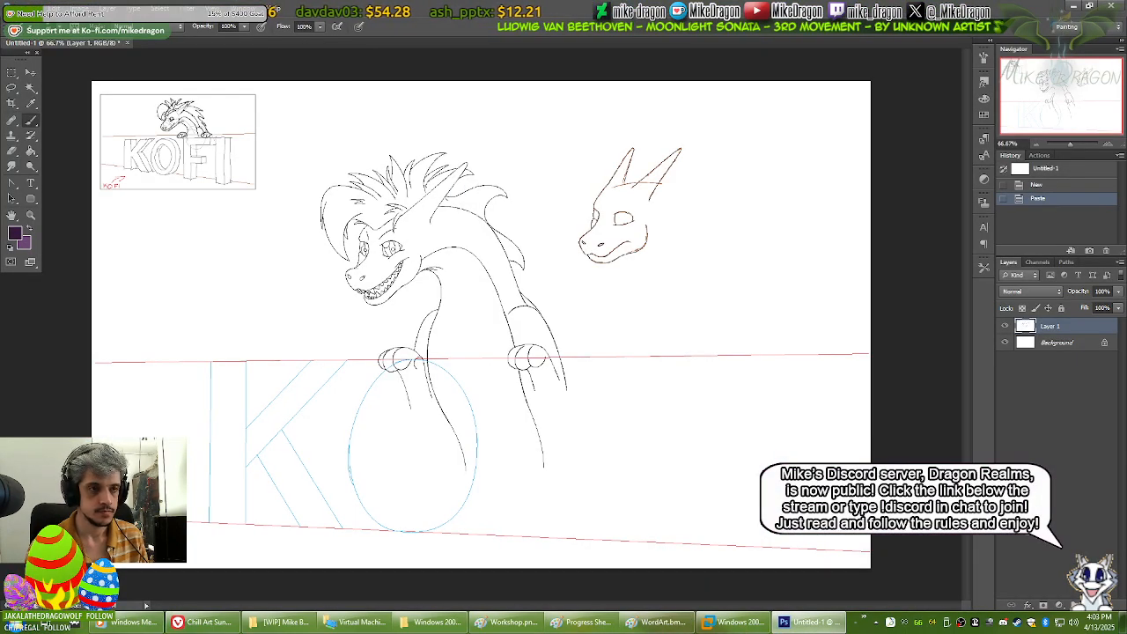
key("ctrl+n")
key("Return")
key("ctrl+v")
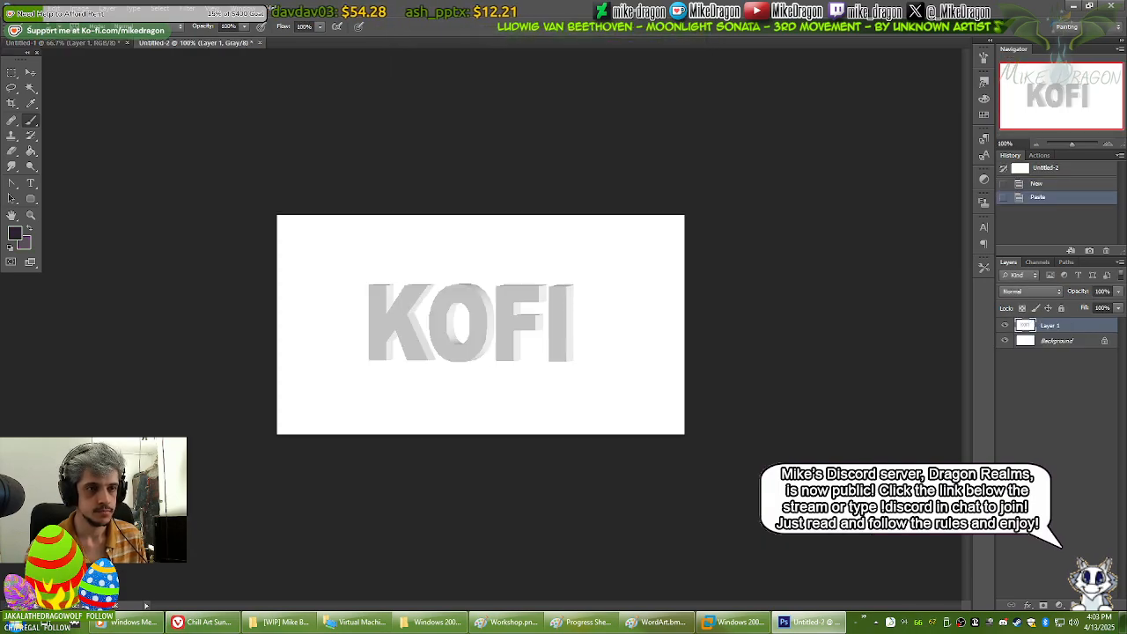
Step: Fill the Background layer of the KOFI WordArt document with the dark foreground colour using the Paint Bucket
key("ctrl+plus")
left_click(1022, 341)
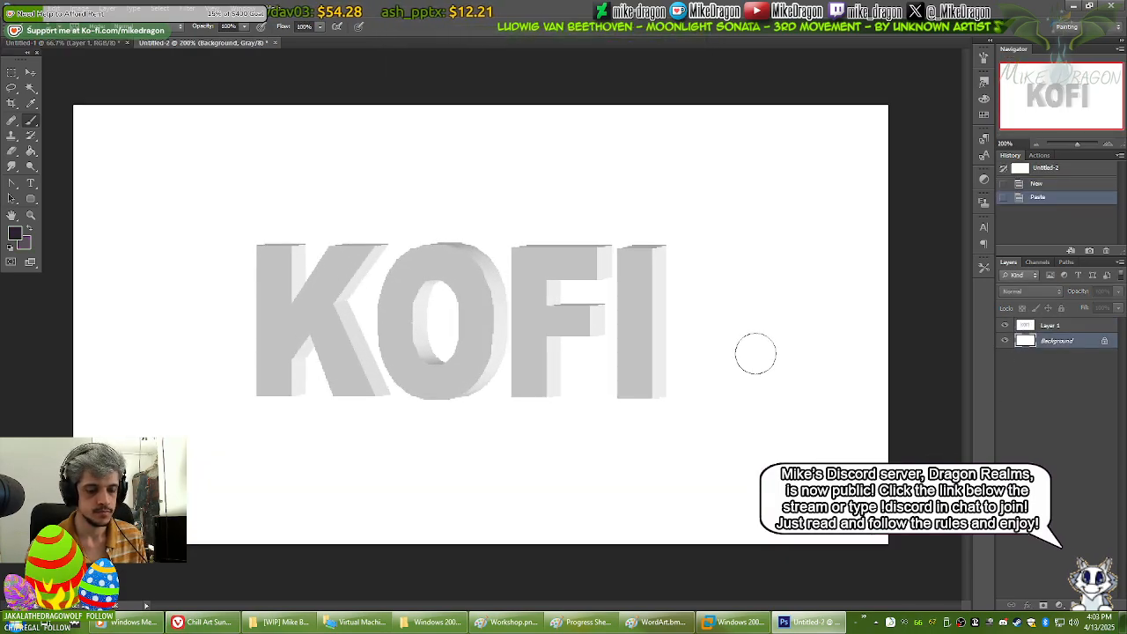
key("g")
left_click(549, 347)
Step: Select the white around the letters on Layer 1 with Color Range at fuzziness 0, delete it, and deselect
left_click(1044, 325)
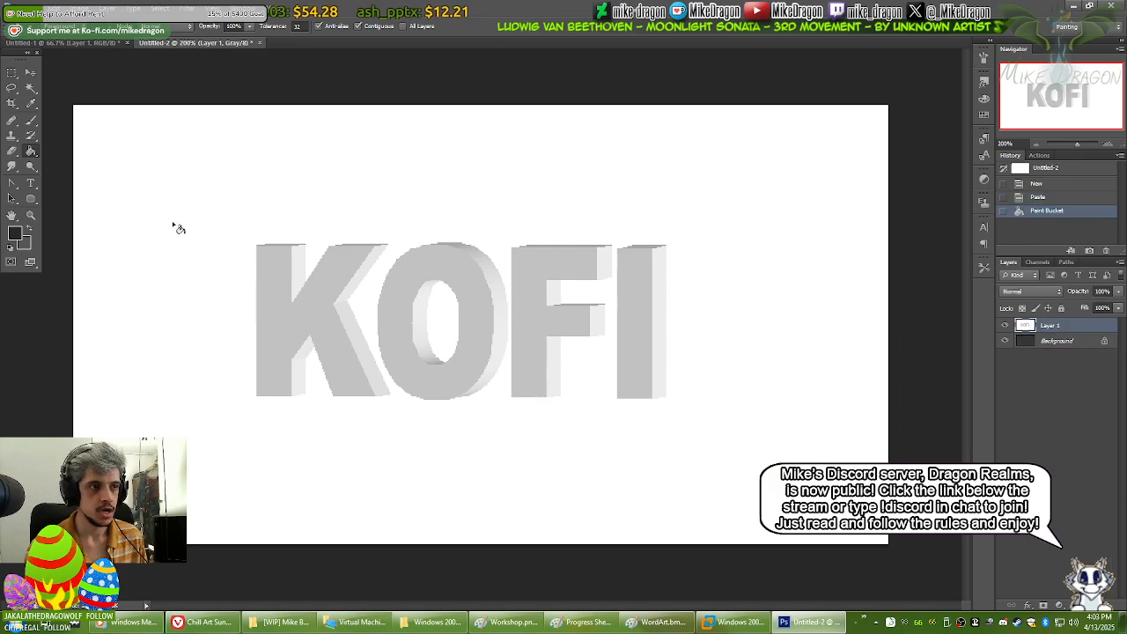
left_click(165, 11)
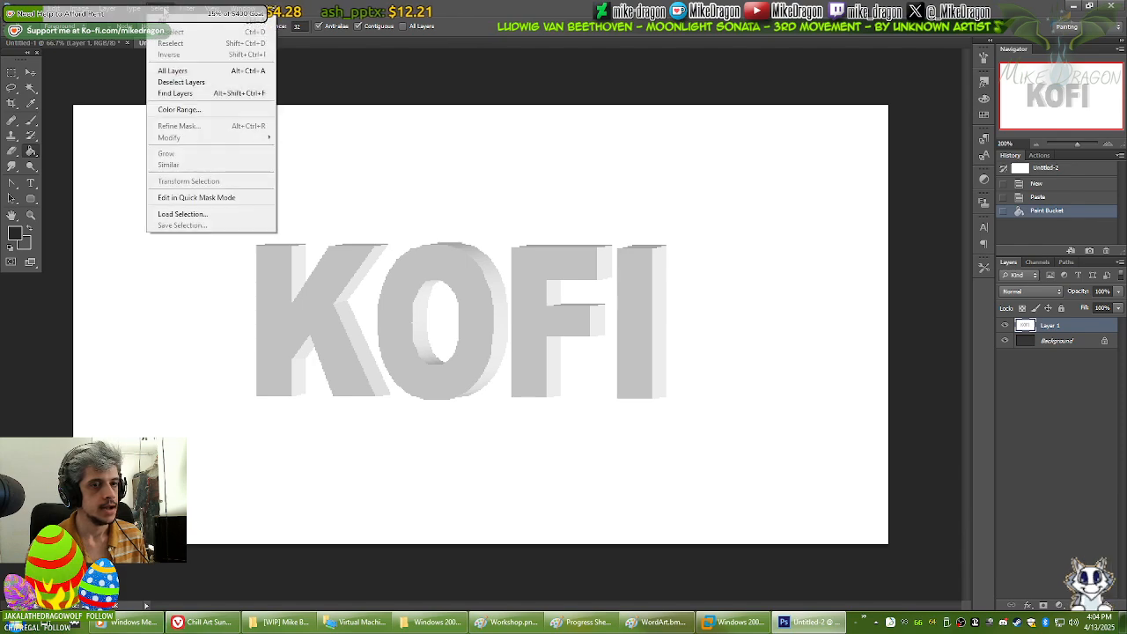
left_click(196, 111)
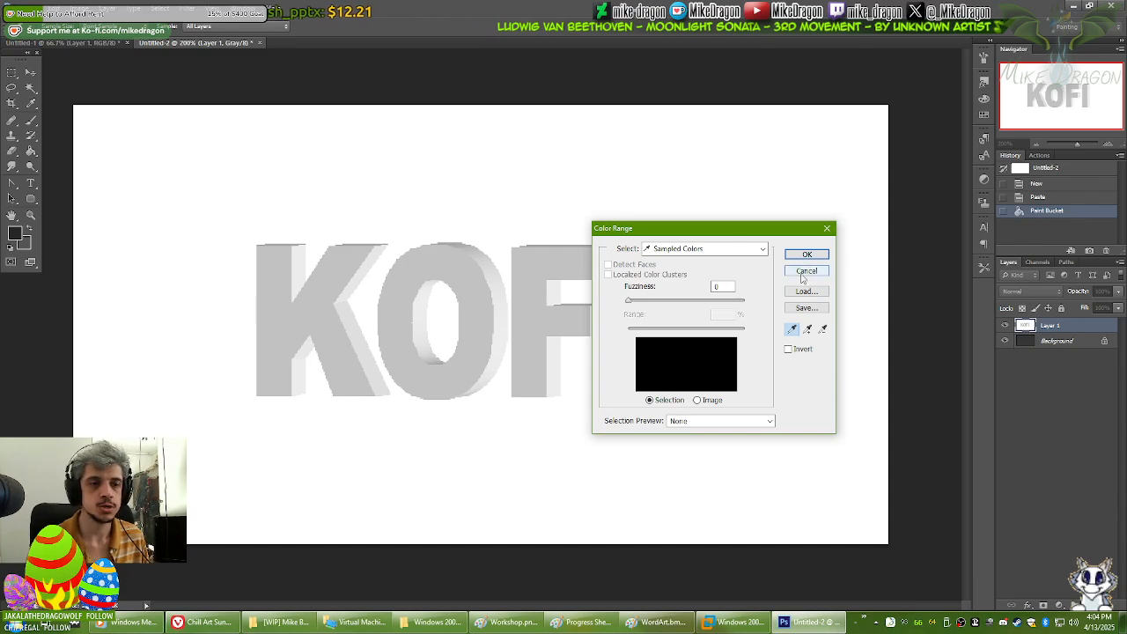
left_click(781, 168)
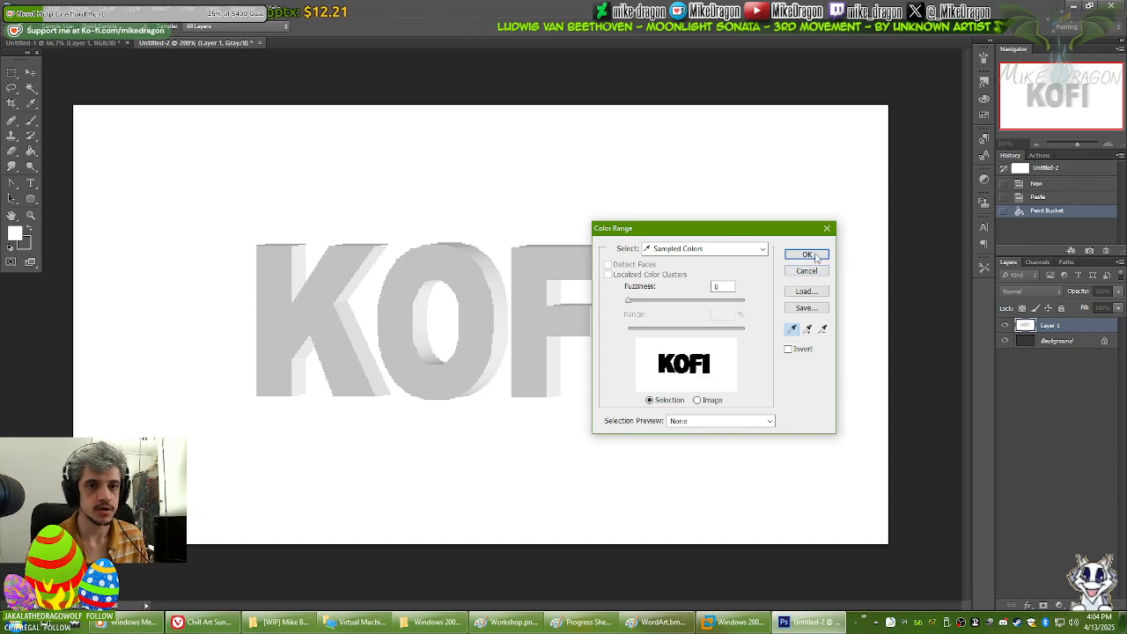
left_click(806, 255)
key("Delete")
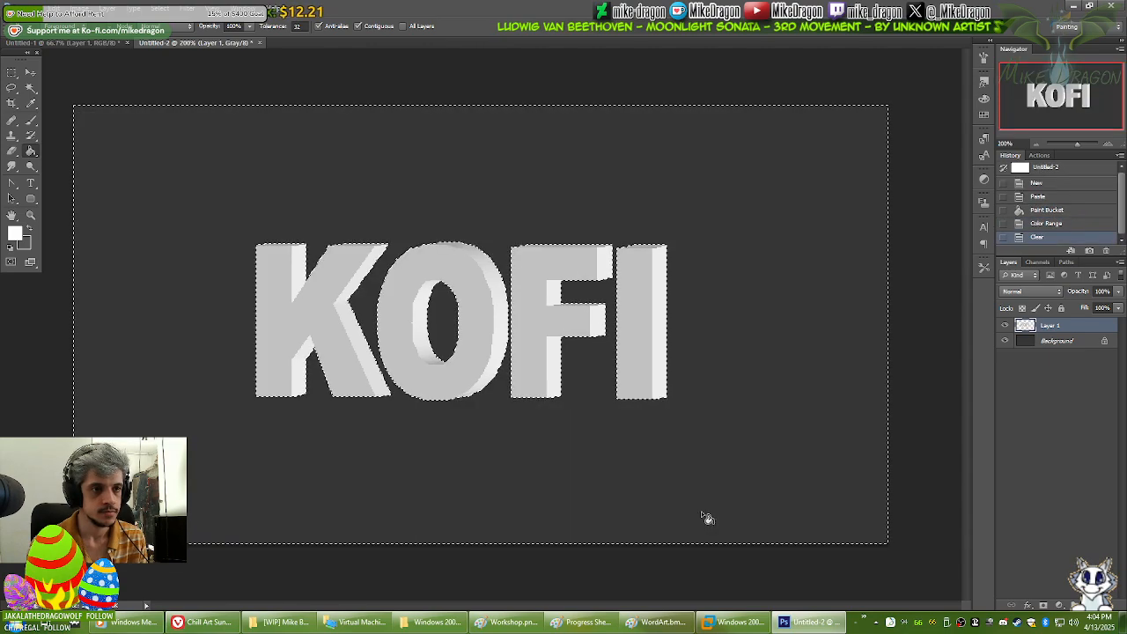
key("ctrl+d")
Step: Copy the KOFI lettering from Layer 1 and paste it as a new layer in the dragon sketch document
key("ctrl+a")
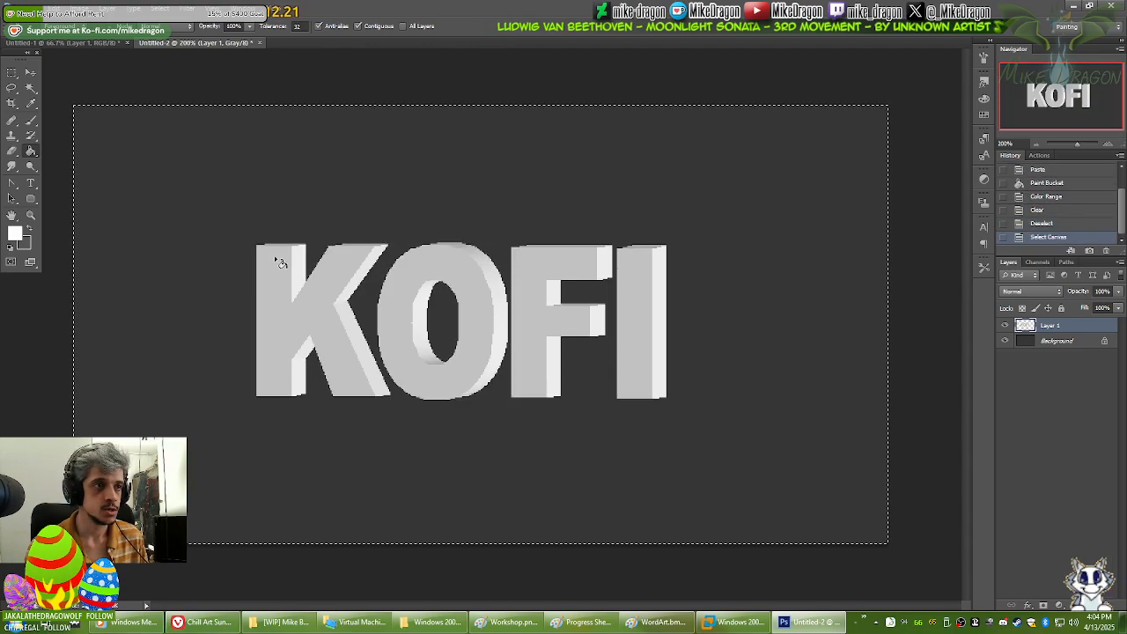
left_click(105, 42)
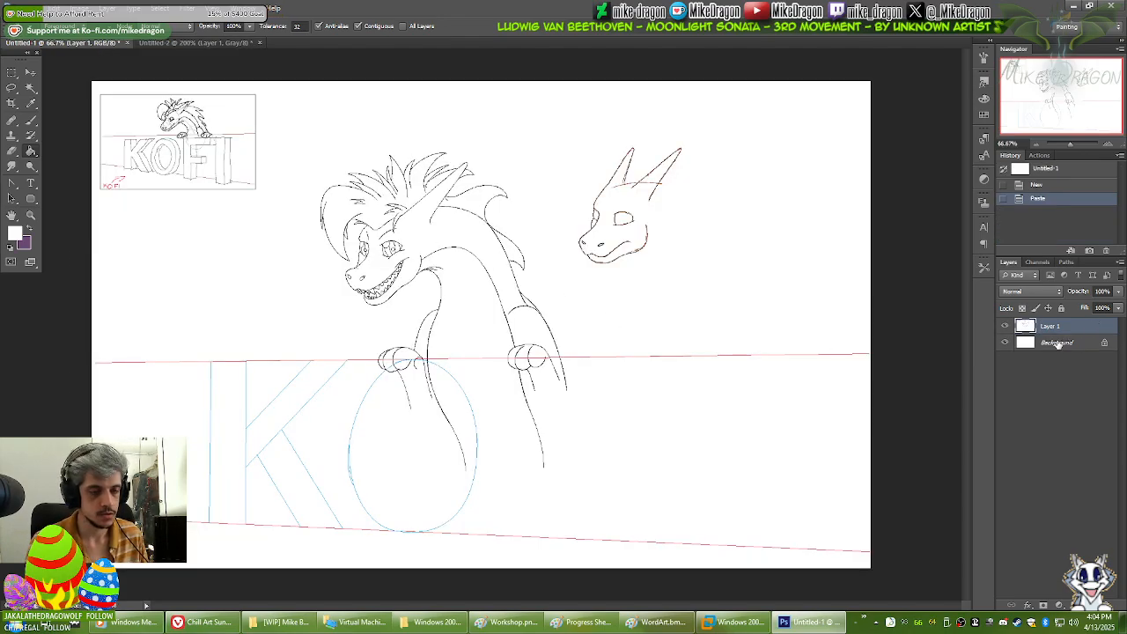
key("ctrl+v")
Step: Enlarge the pasted KOFI lettering to about 313% and place it between the red guide lines, beneath the dragon's claws
key("ctrl+t")
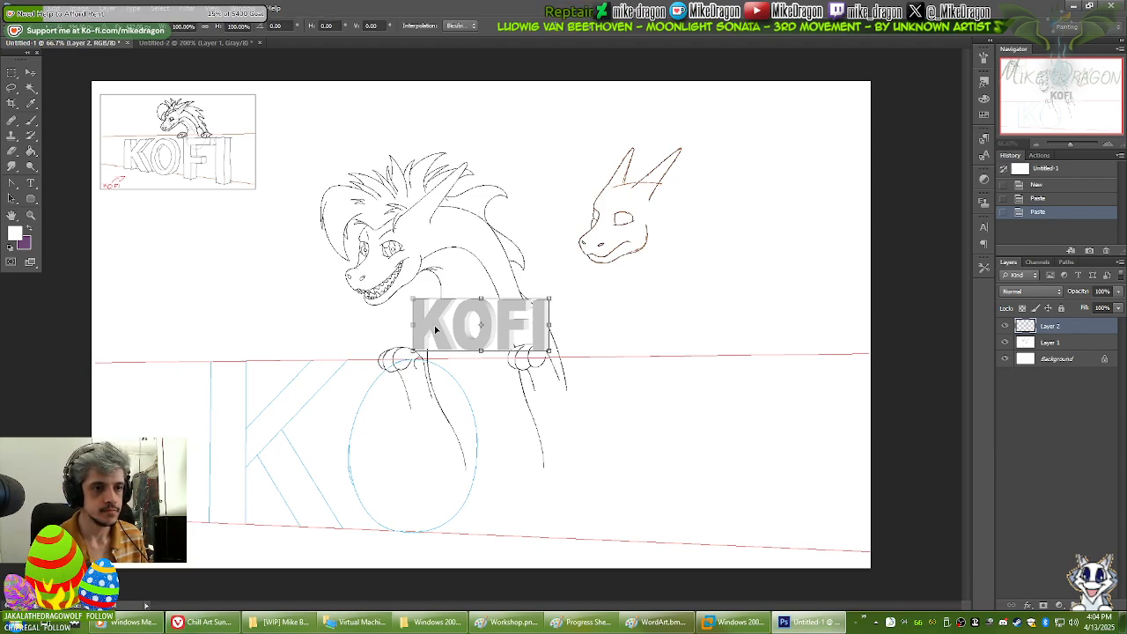
left_click_drag(420, 337, 223, 504)
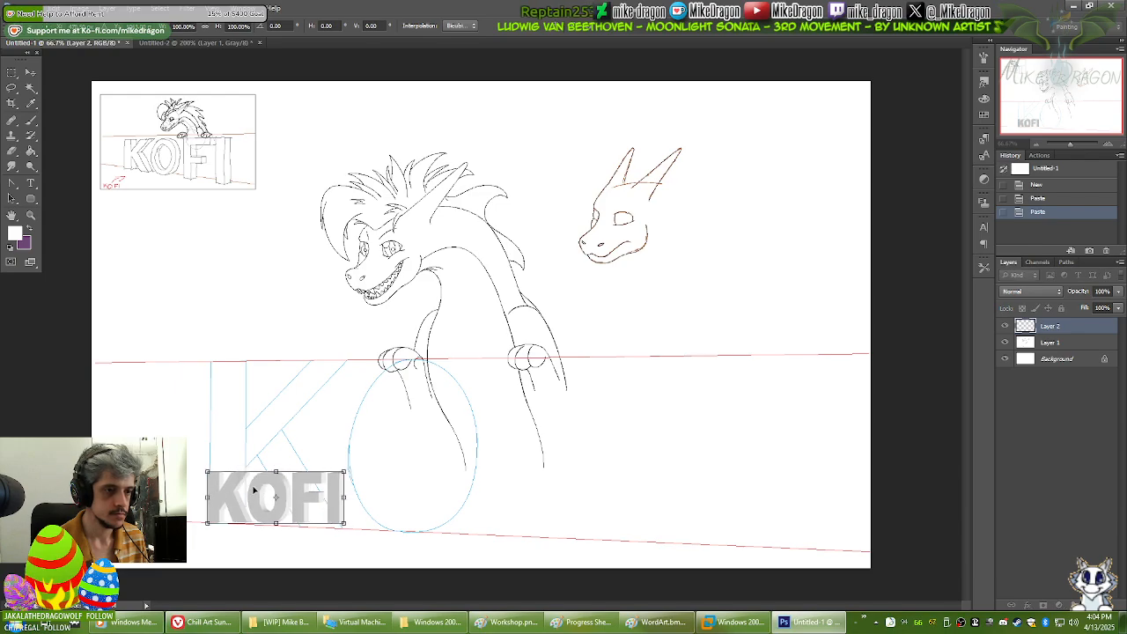
left_click_drag(352, 463, 652, 402)
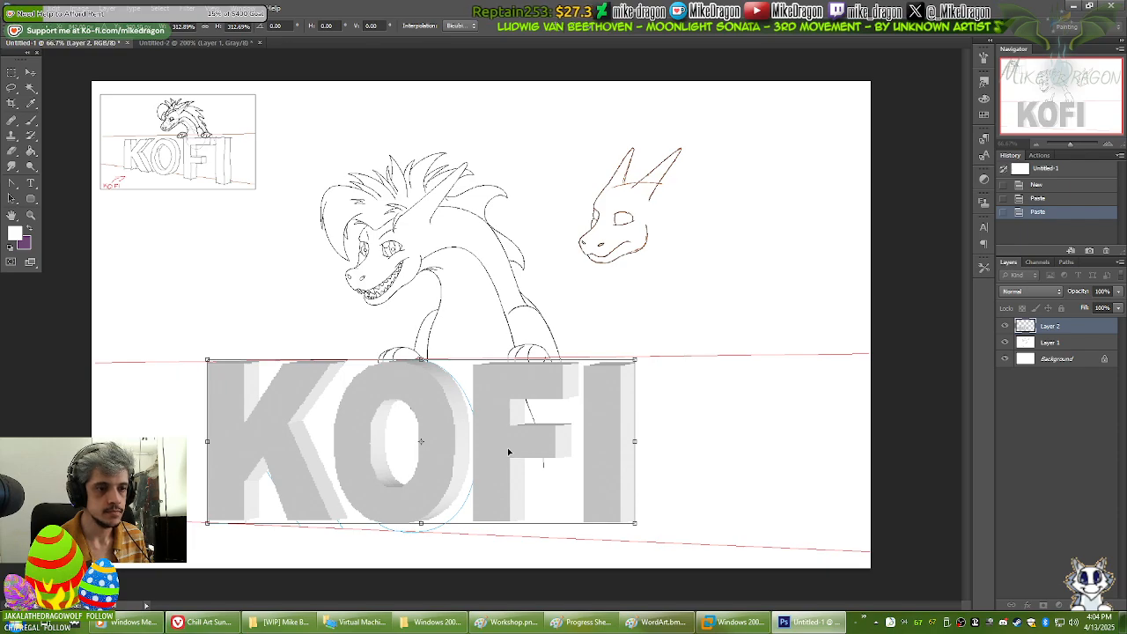
left_click_drag(511, 456, 551, 453)
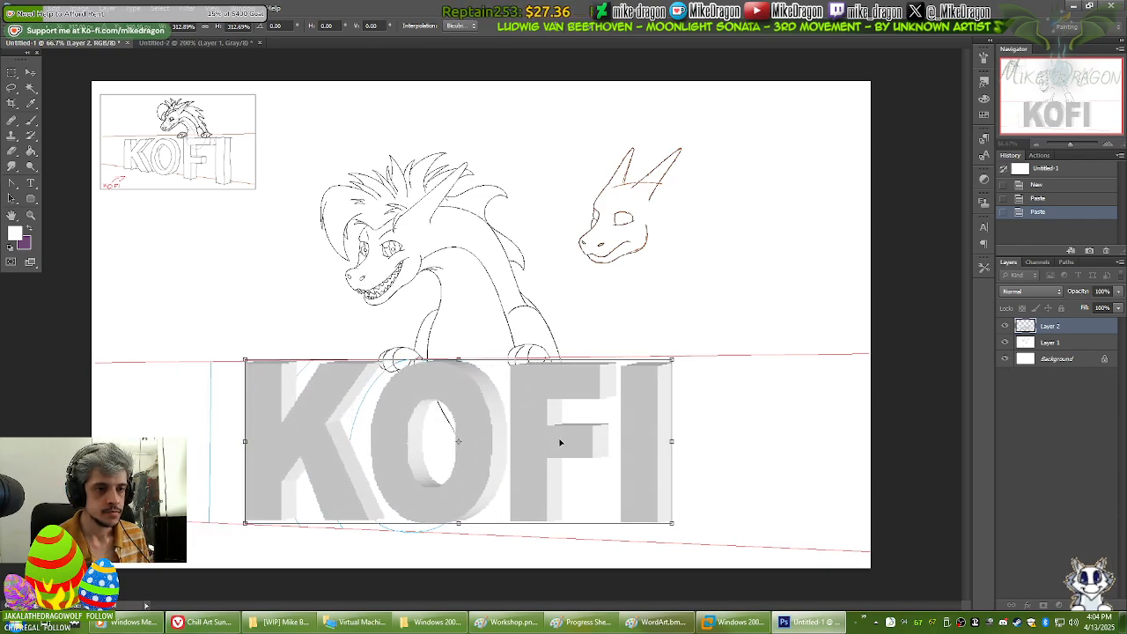
Step: Distort the corners of the KOFI lettering to follow the sketch's upper and lower red perspective lines, and apply the transform
right_click(648, 478)
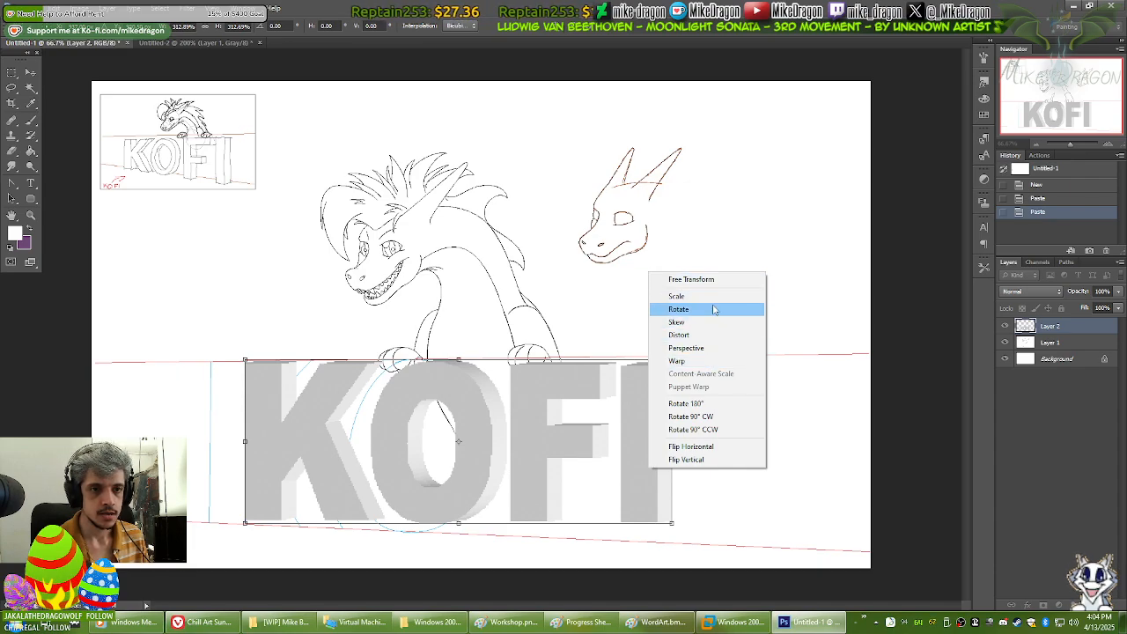
left_click(715, 336)
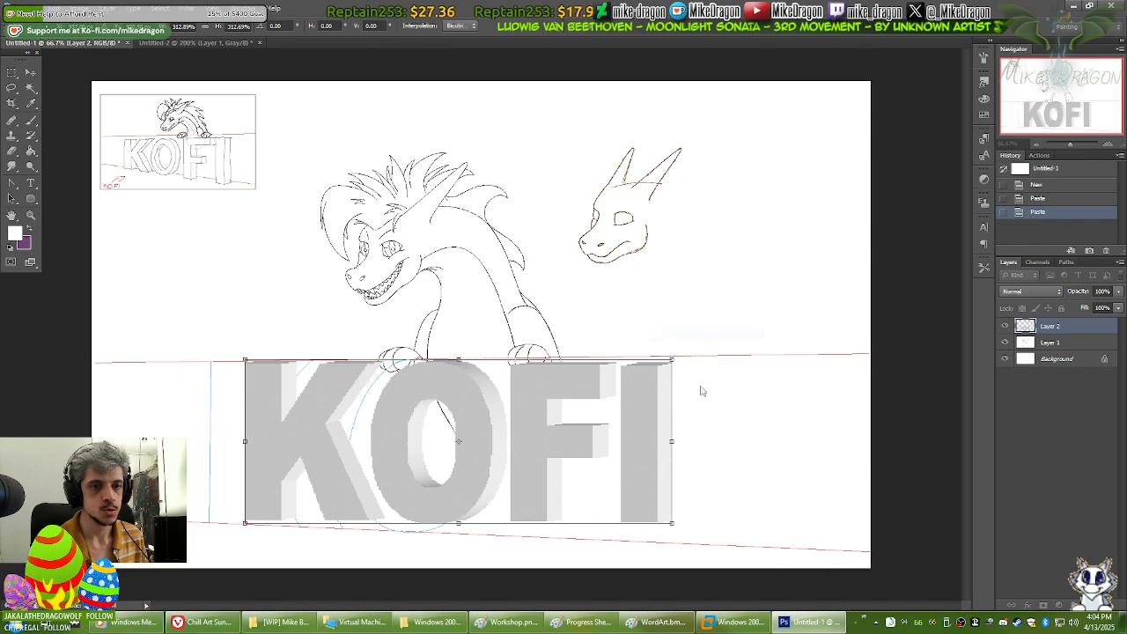
left_click_drag(673, 526, 673, 543)
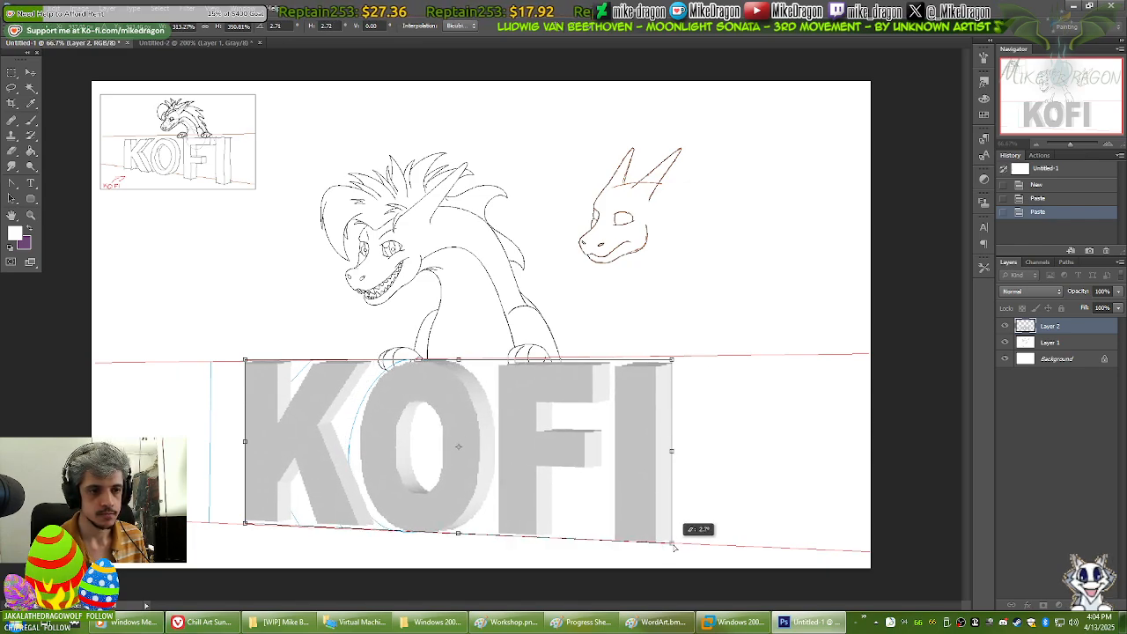
left_click_drag(674, 362, 674, 354)
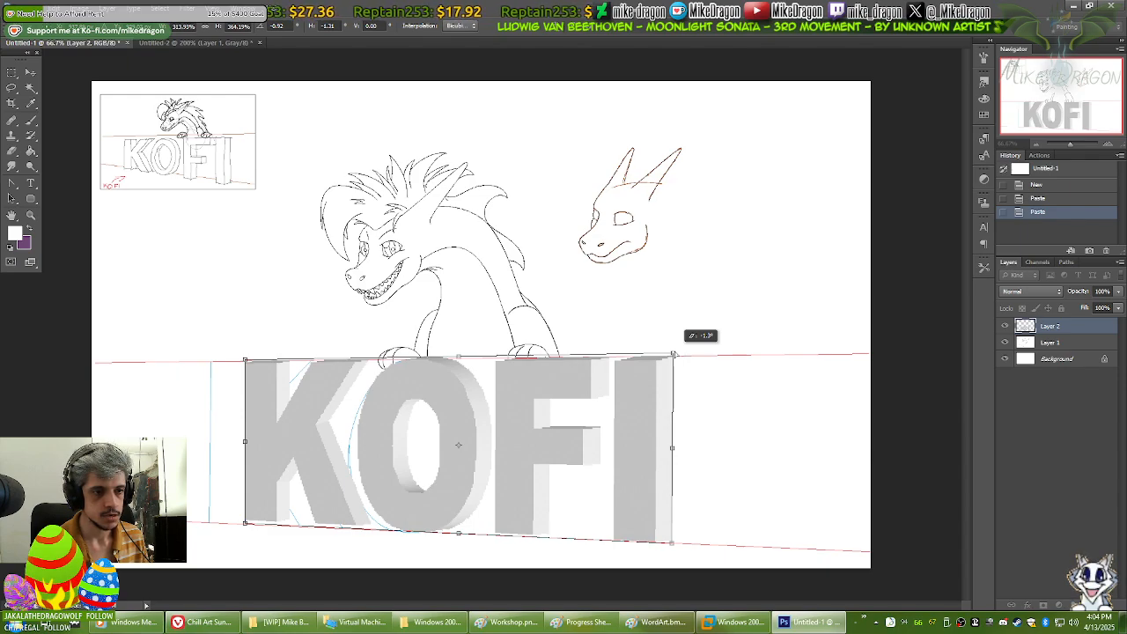
left_click_drag(674, 354, 674, 354)
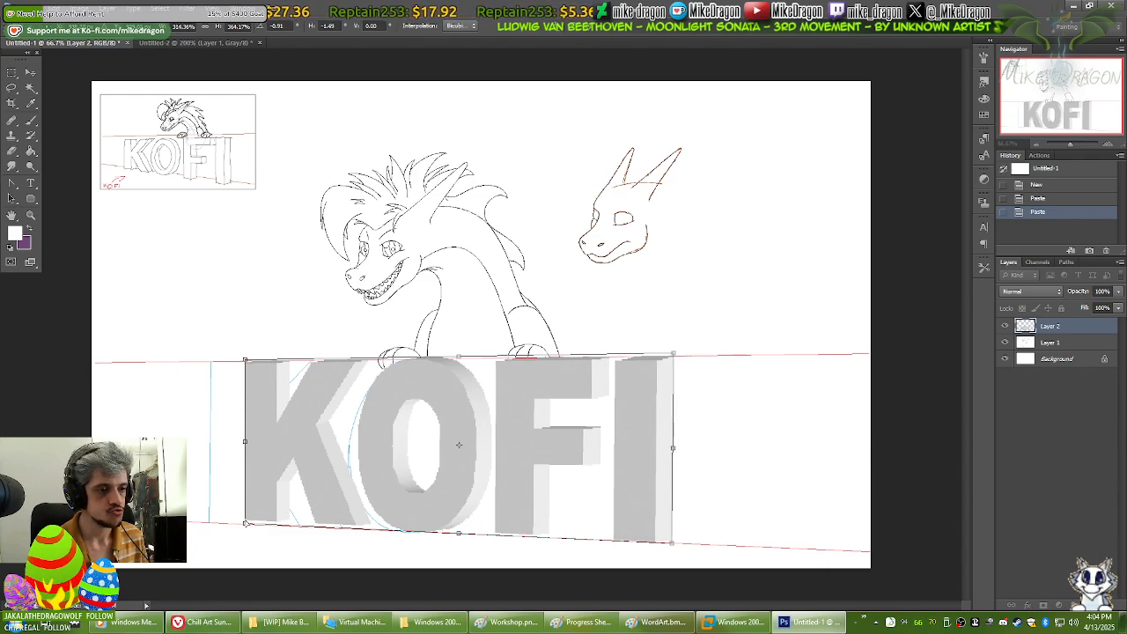
left_click_drag(245, 523, 242, 528)
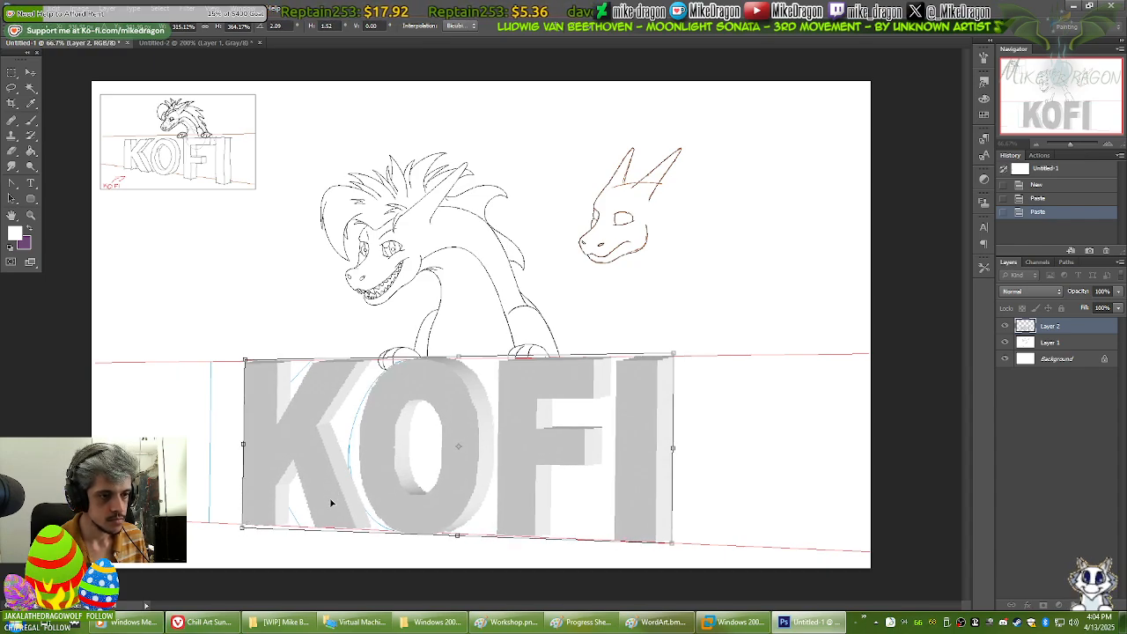
left_click_drag(330, 503, 327, 507)
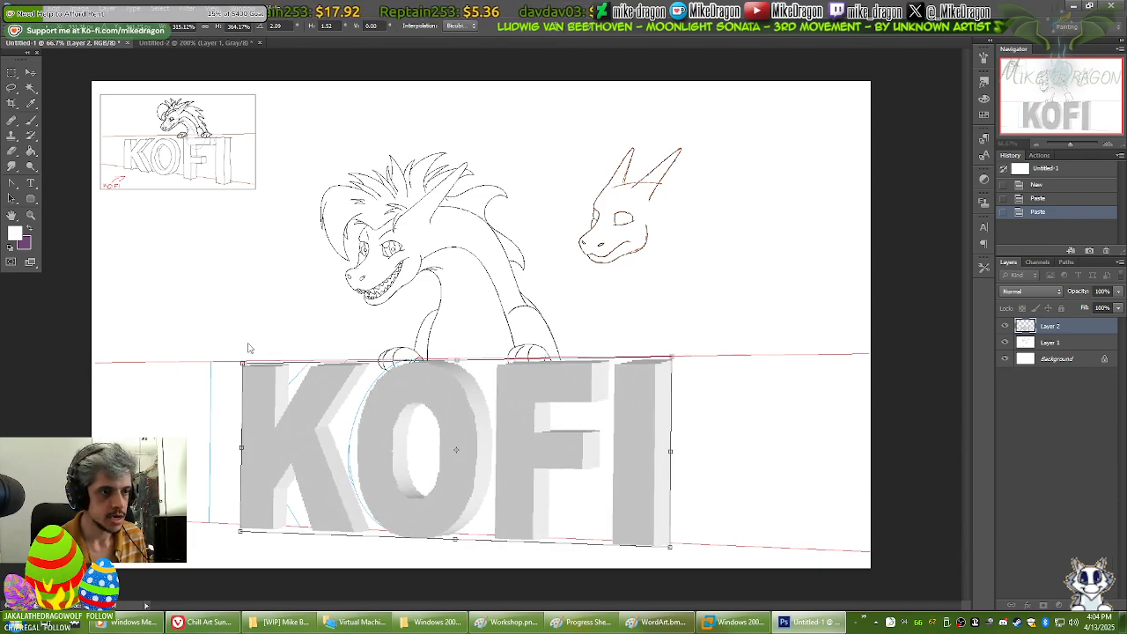
left_click_drag(244, 363, 244, 359)
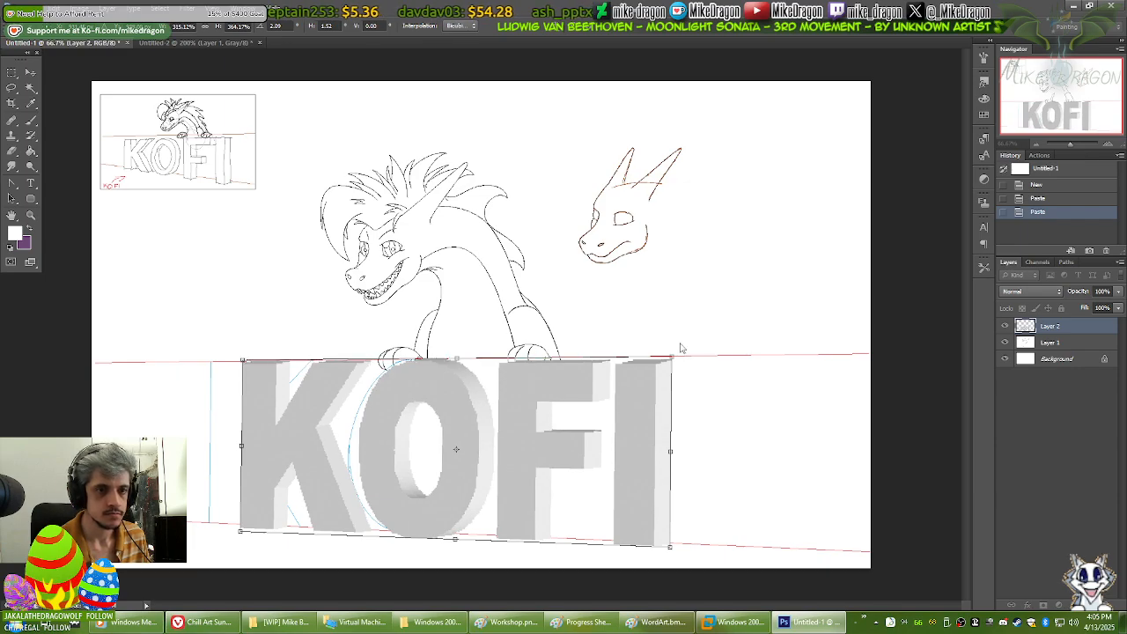
mouse_move(675, 356)
left_mouse_down()
mouse_move(651, 355)
mouse_move(670, 354)
left_mouse_up()
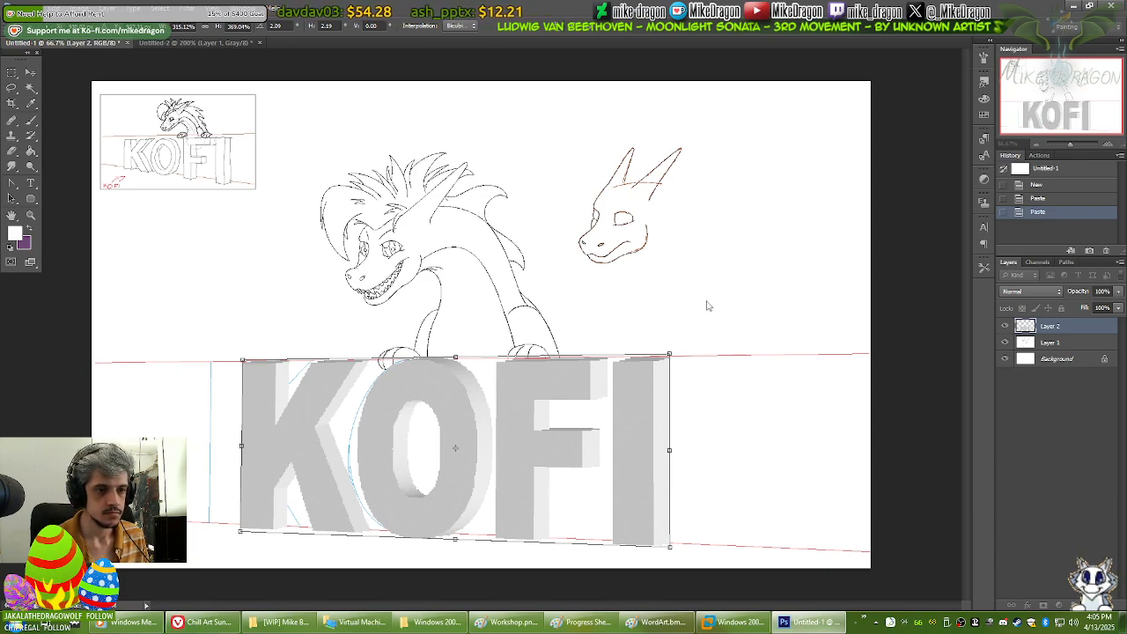
key("Return")
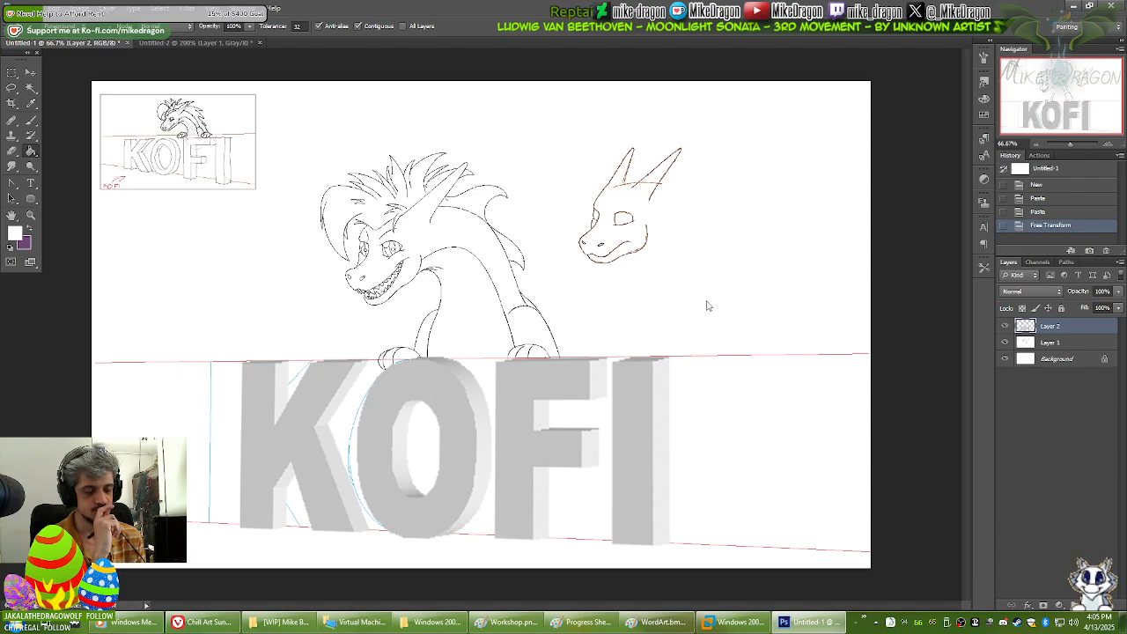
key("v")
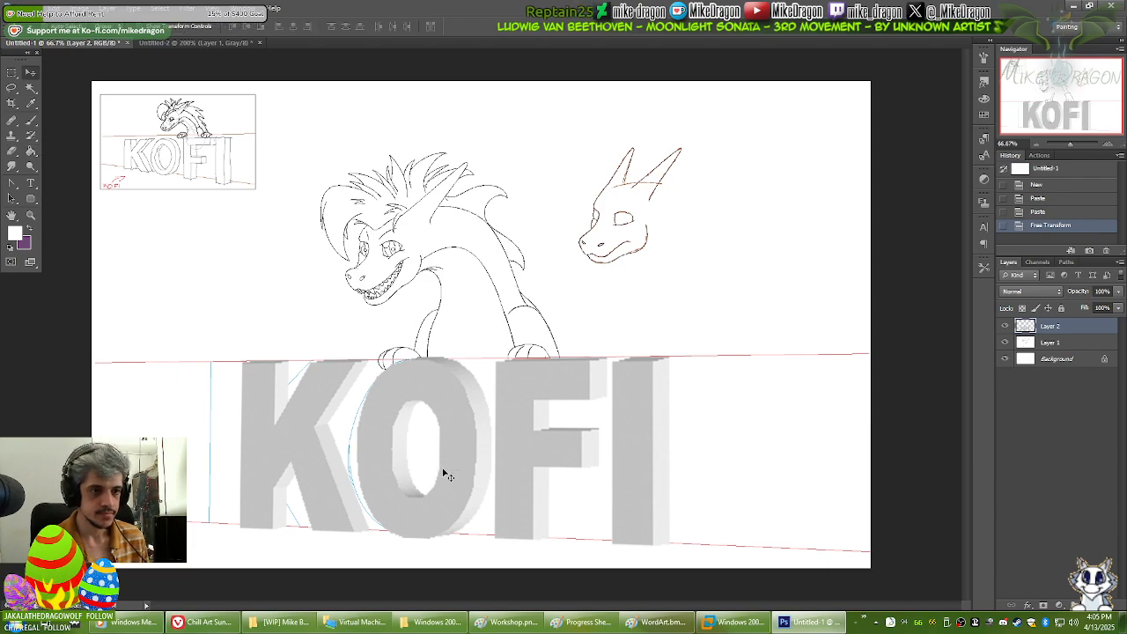
mouse_move(444, 473)
left_mouse_down()
mouse_move(461, 475)
mouse_move(445, 473)
left_mouse_up()
key("ctrl+z")
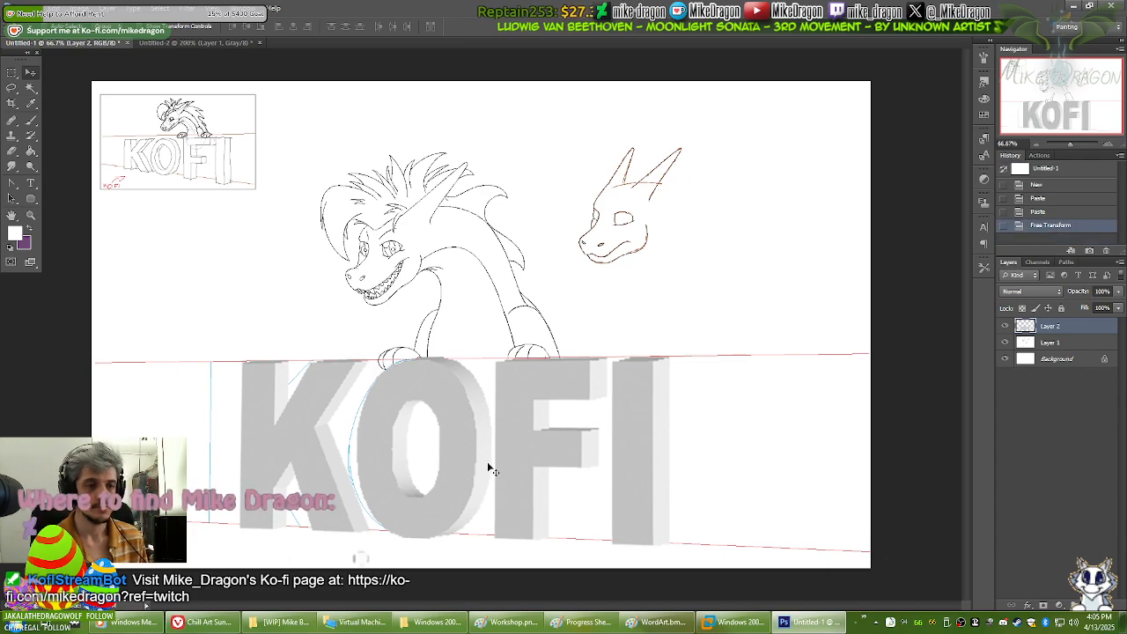
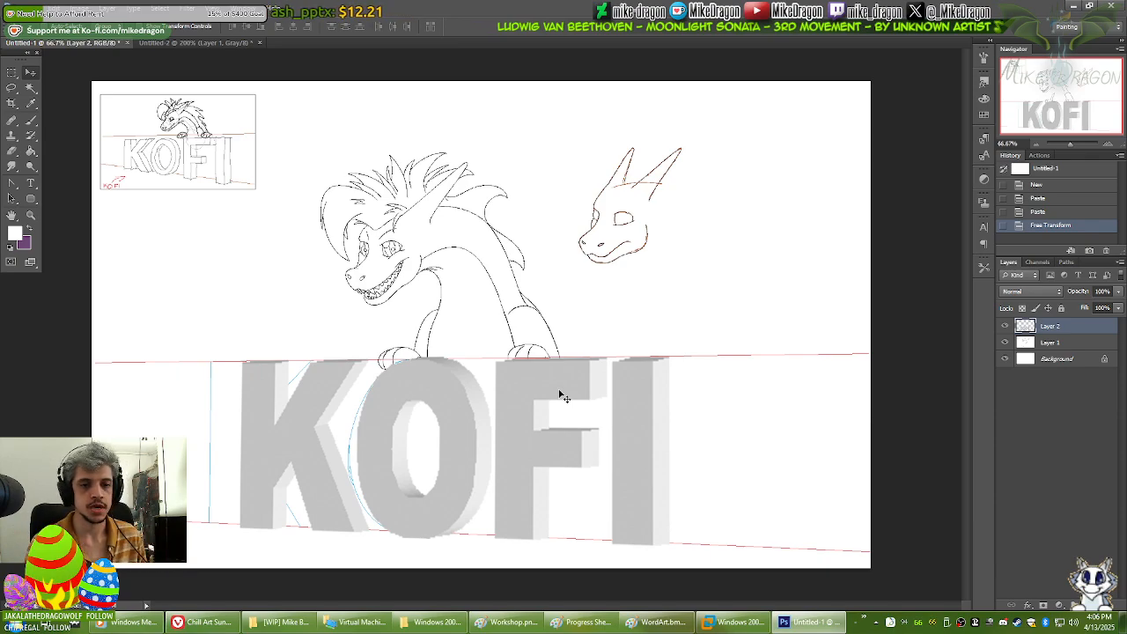
Step: Switch to Word in the Windows 2000 virtual machine, duplicate the KOFI WordArt and place the copy directly below the original
left_click(738, 623)
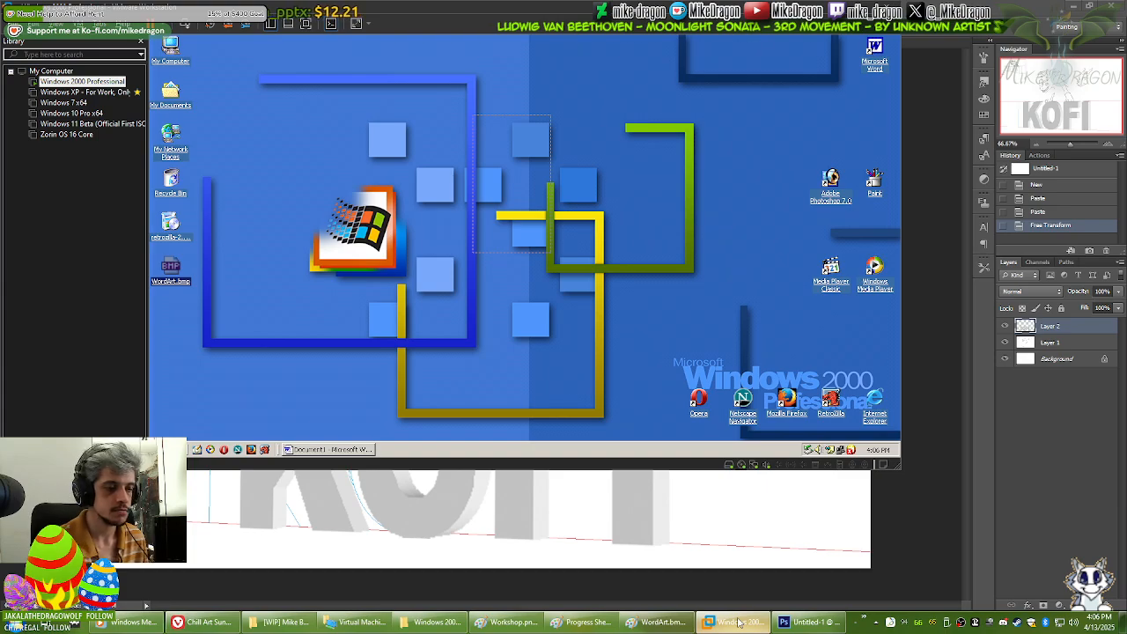
left_click(363, 450)
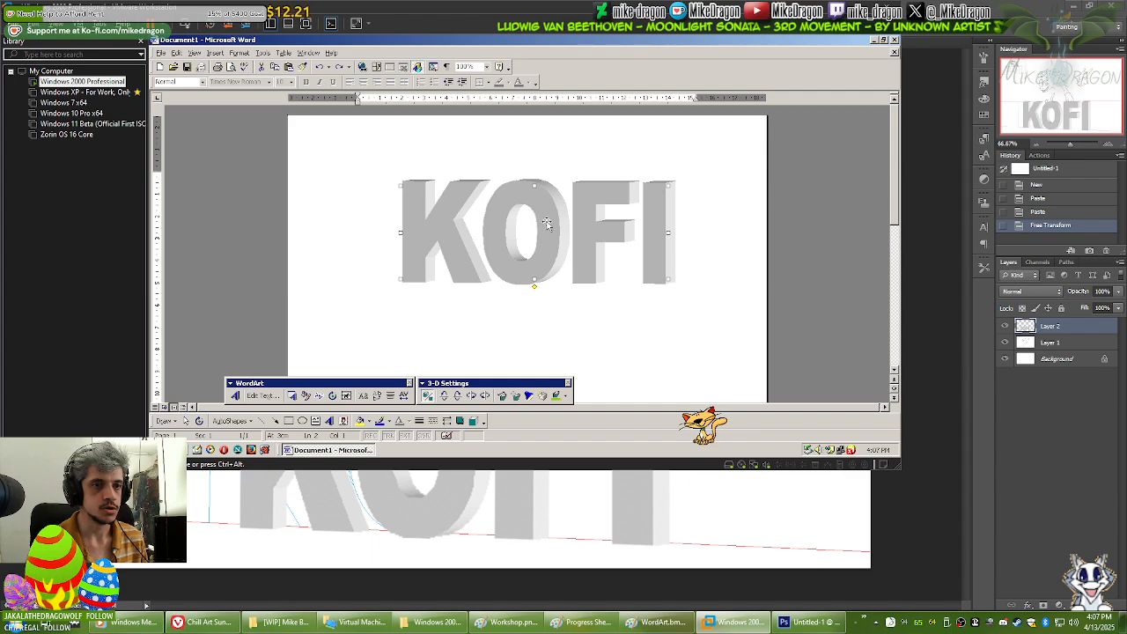
key("ctrl+c")
key("ctrl+v")
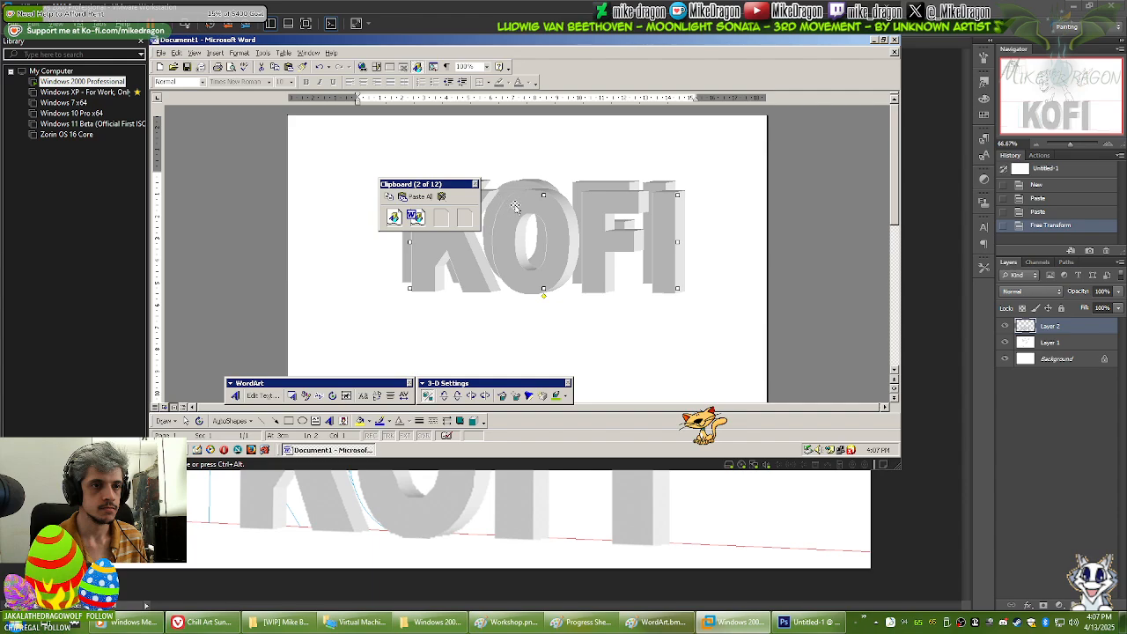
left_click(476, 185)
left_click_drag(536, 294, 541, 317)
scroll(540, 317, "down", 3)
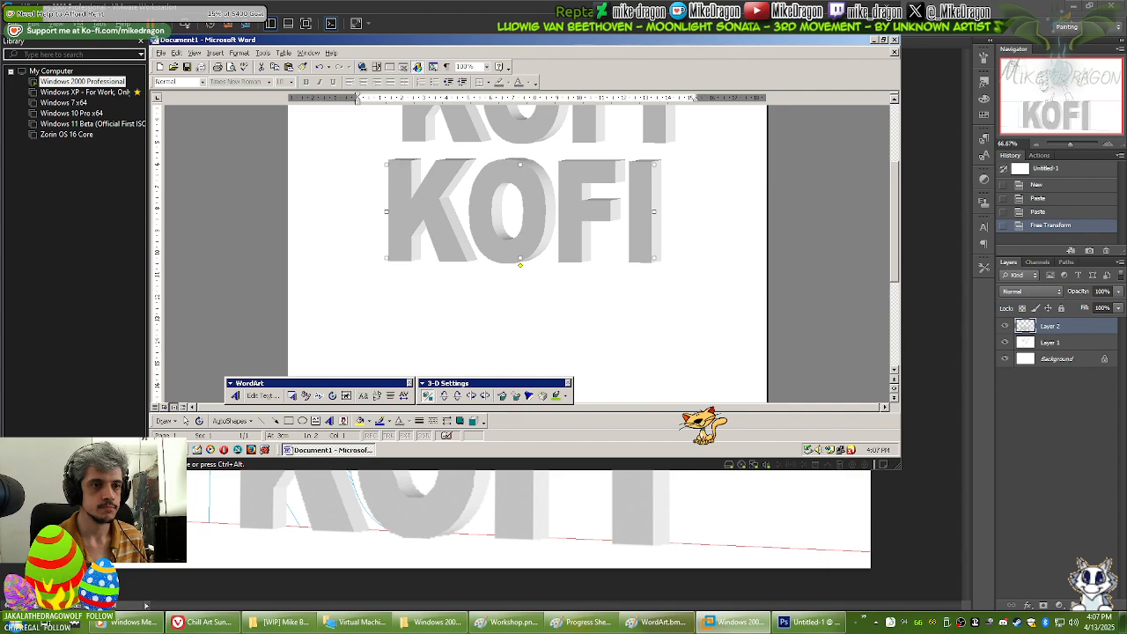
Step: Change the text of the duplicated WordArt to COMMISSIONS
left_click(262, 395)
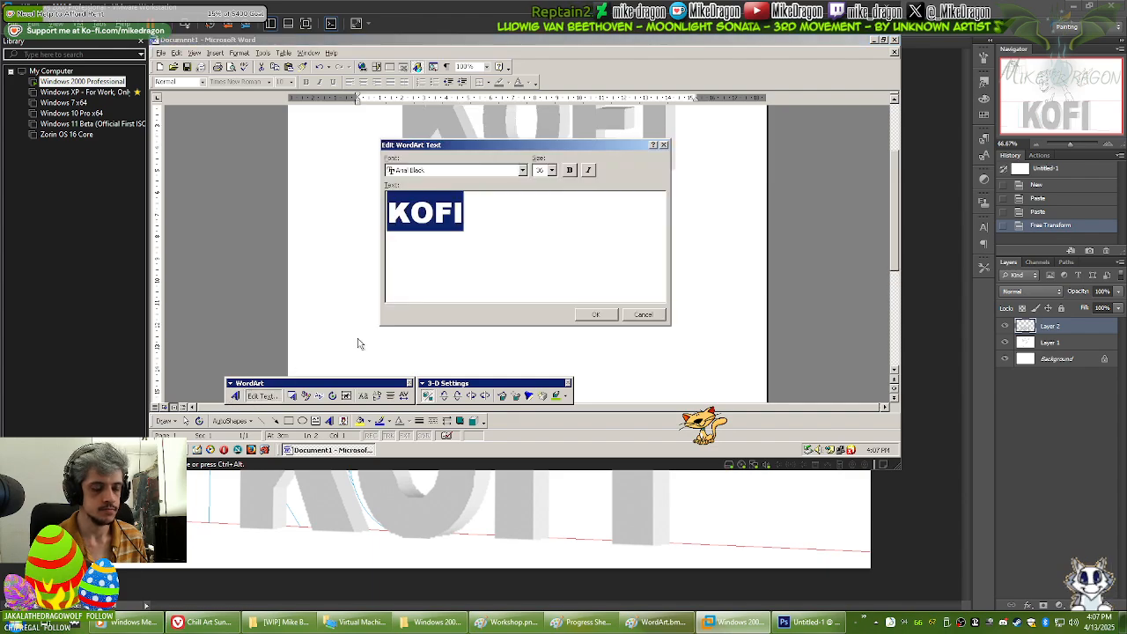
type("COMMISSIONS")
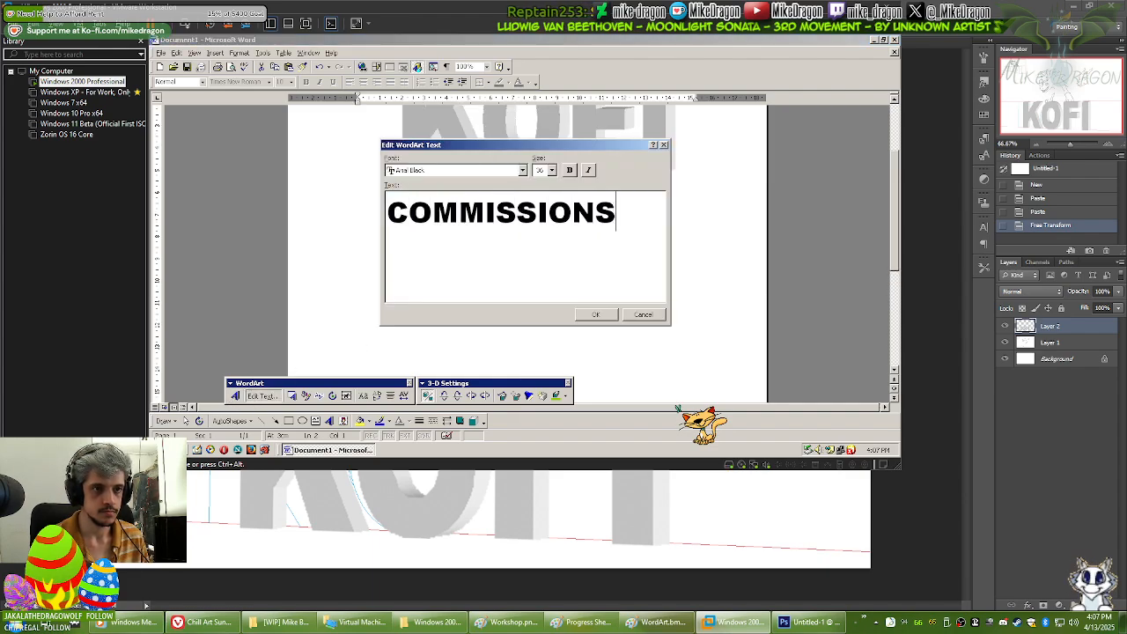
left_click(608, 316)
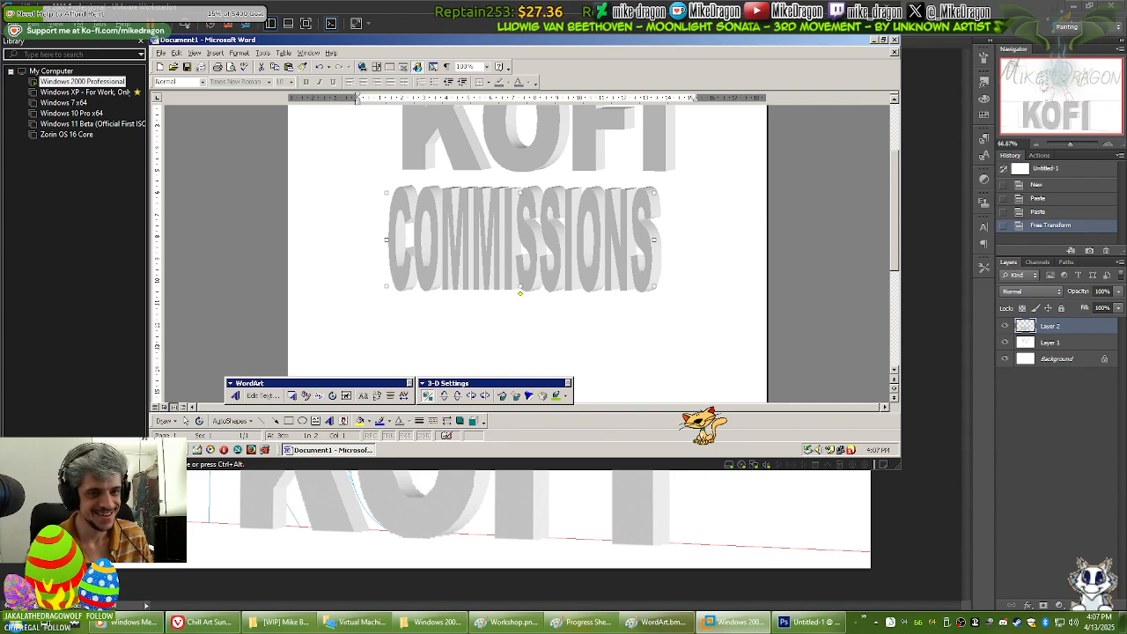
Step: Widen the COMMISSIONS WordArt on both sides until it spans nearly the full page width
left_click_drag(654, 241, 736, 241)
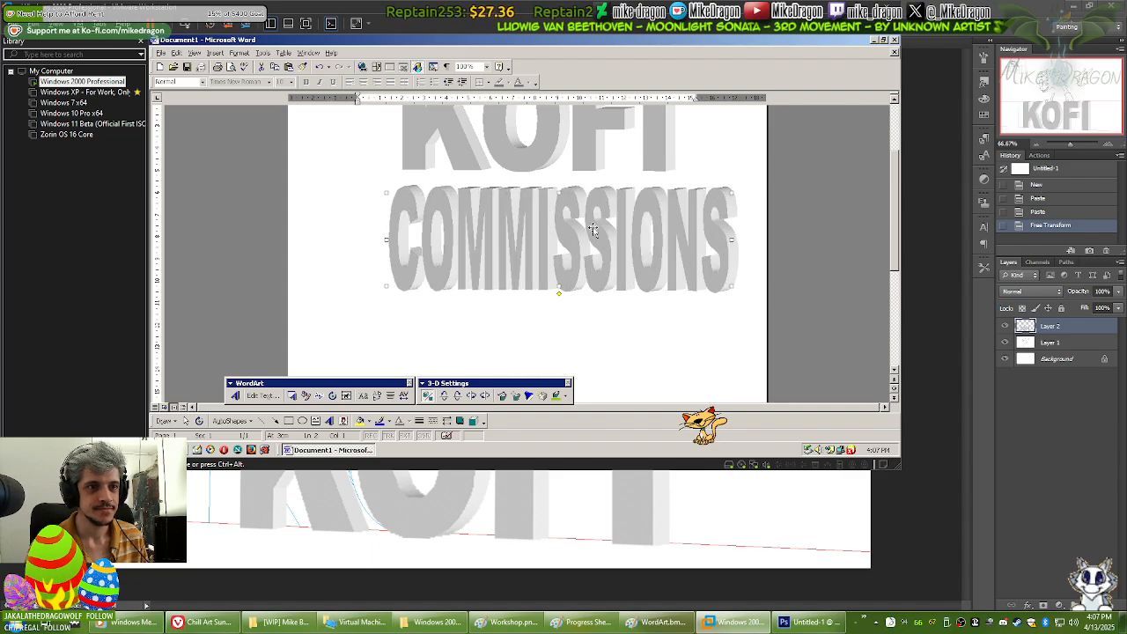
left_click_drag(430, 248, 295, 240)
left_click_drag(689, 239, 759, 239)
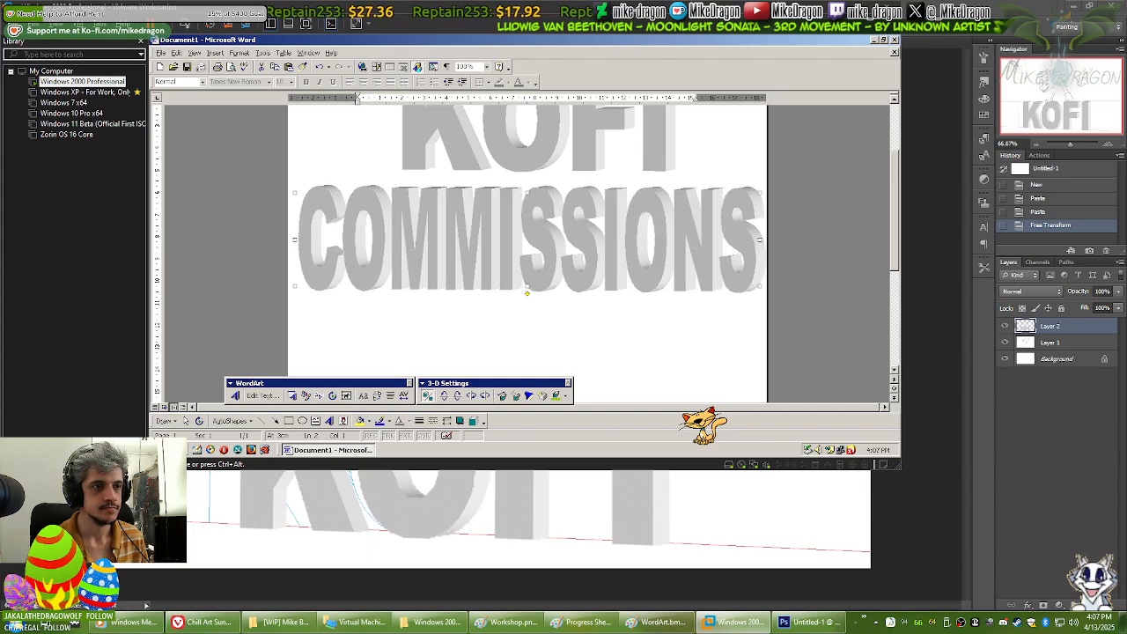
left_click_drag(295, 240, 287, 239)
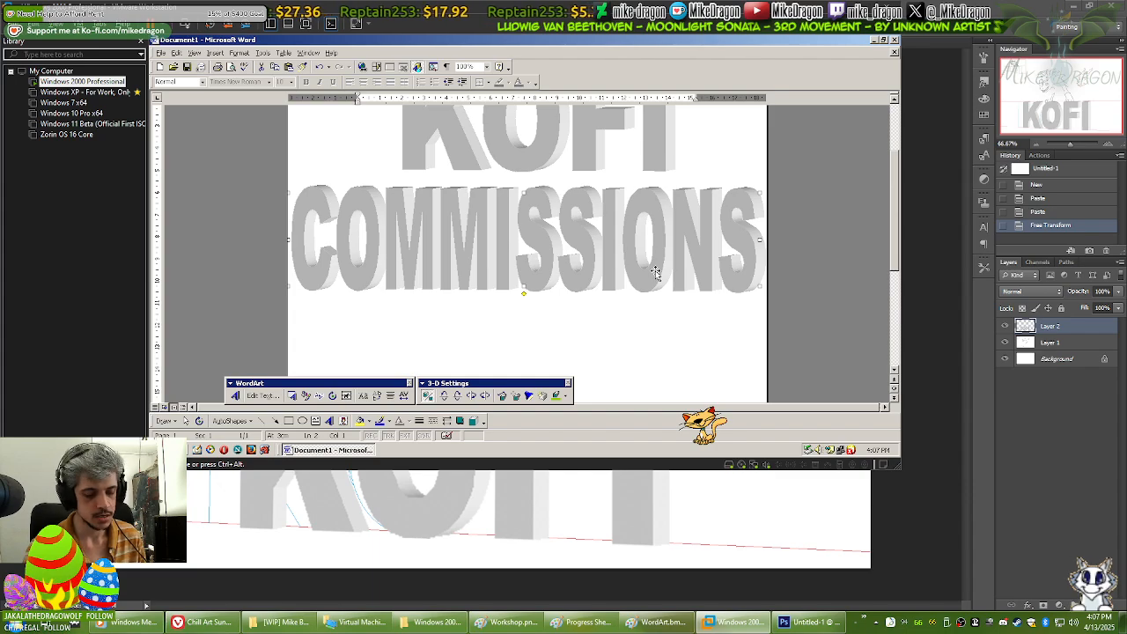
Step: Copy the COMMISSIONS WordArt and open WordArt.bmp from the virtual machine's desktop in Microsoft Paint
left_click(327, 449)
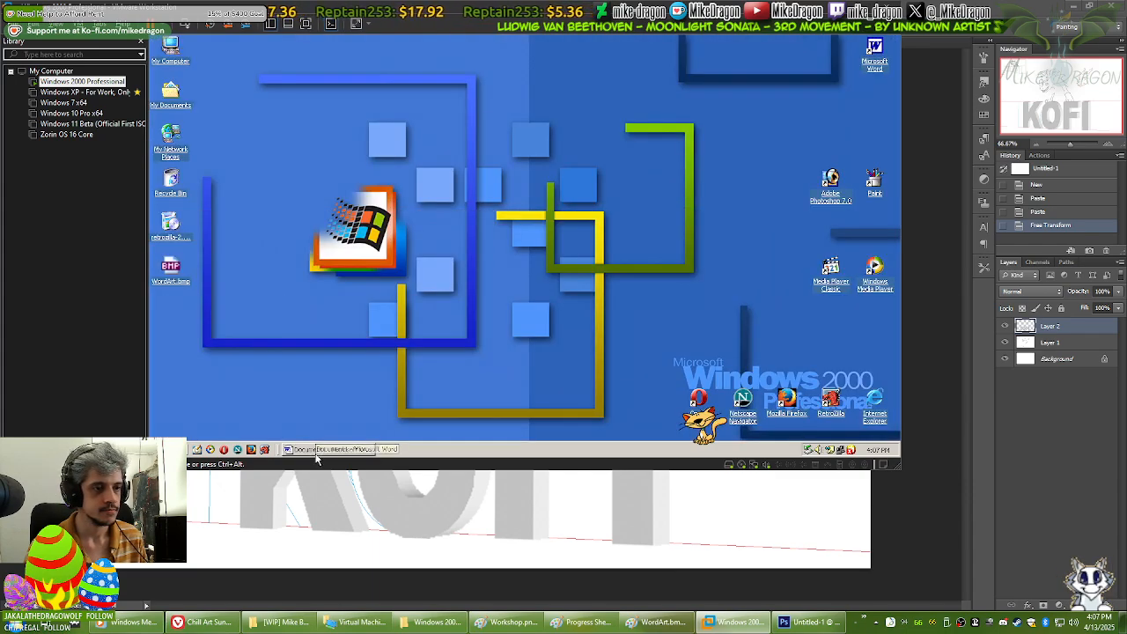
right_click(174, 272)
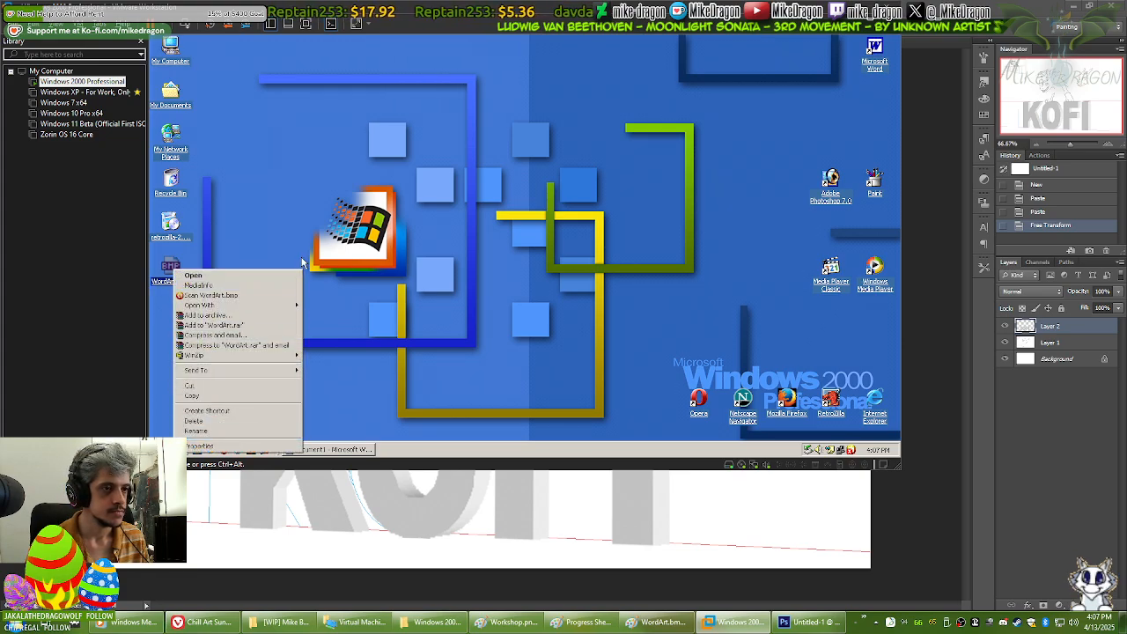
mouse_move(256, 304)
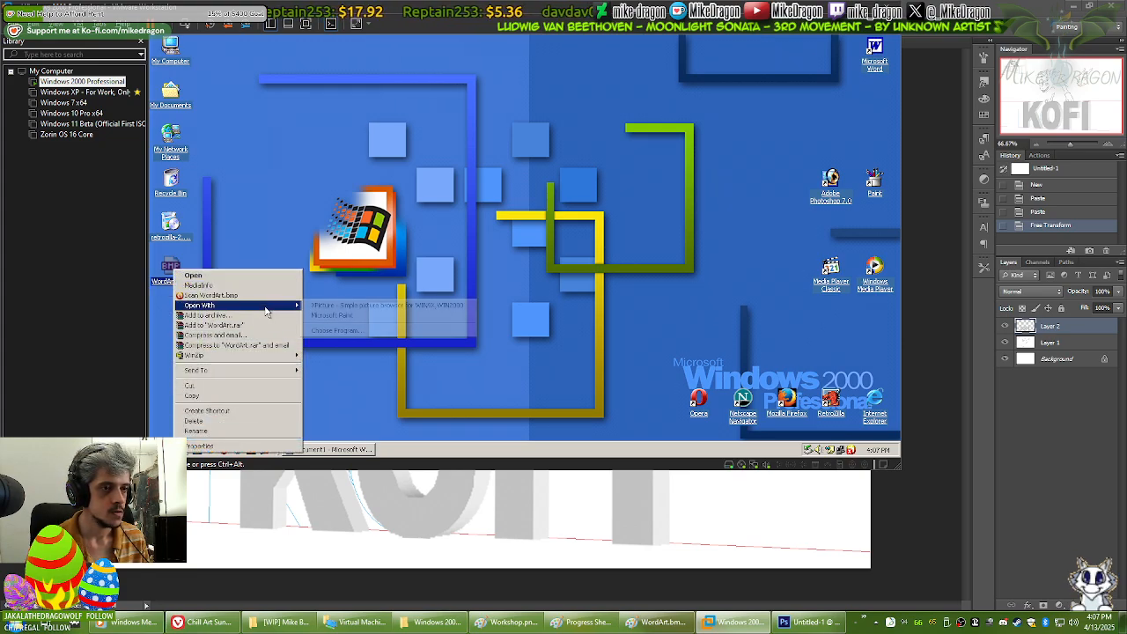
left_click(359, 318)
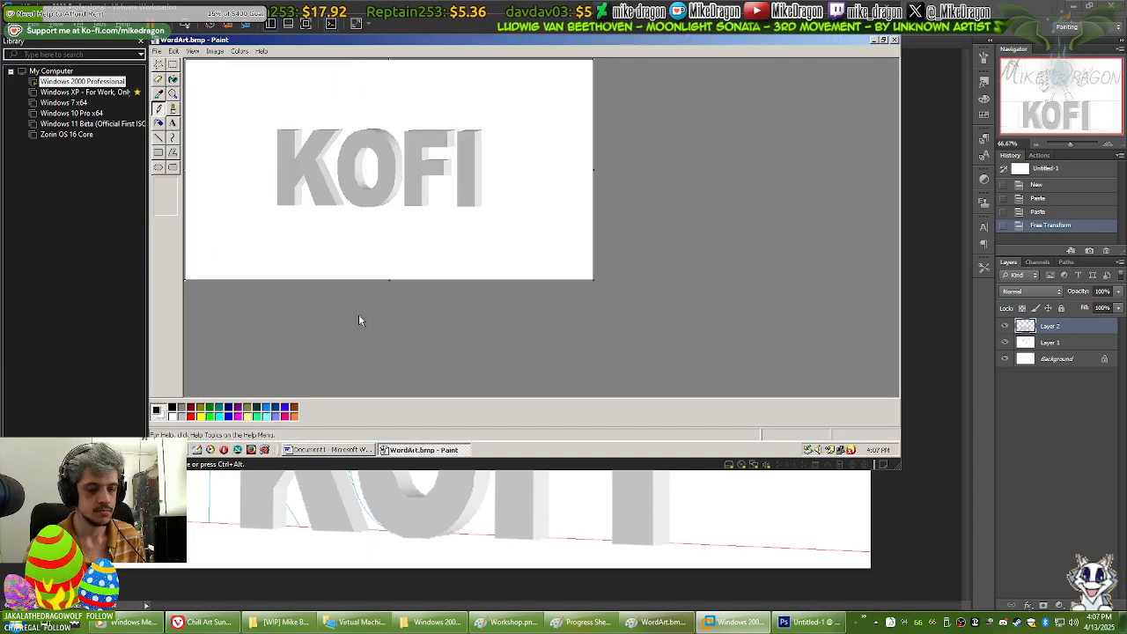
Step: Paste the COMMISSIONS lettering, undo that paste, and move the KOFI lettering up in the picture to make room below
key("ctrl+v")
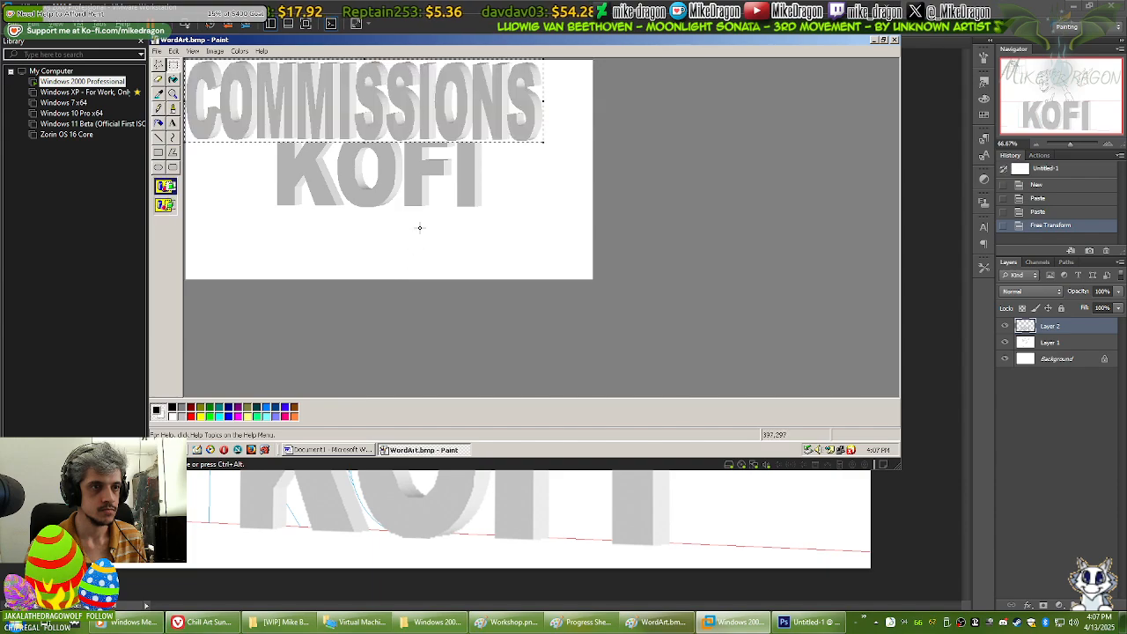
key("ctrl+z")
left_click_drag(413, 192, 420, 144)
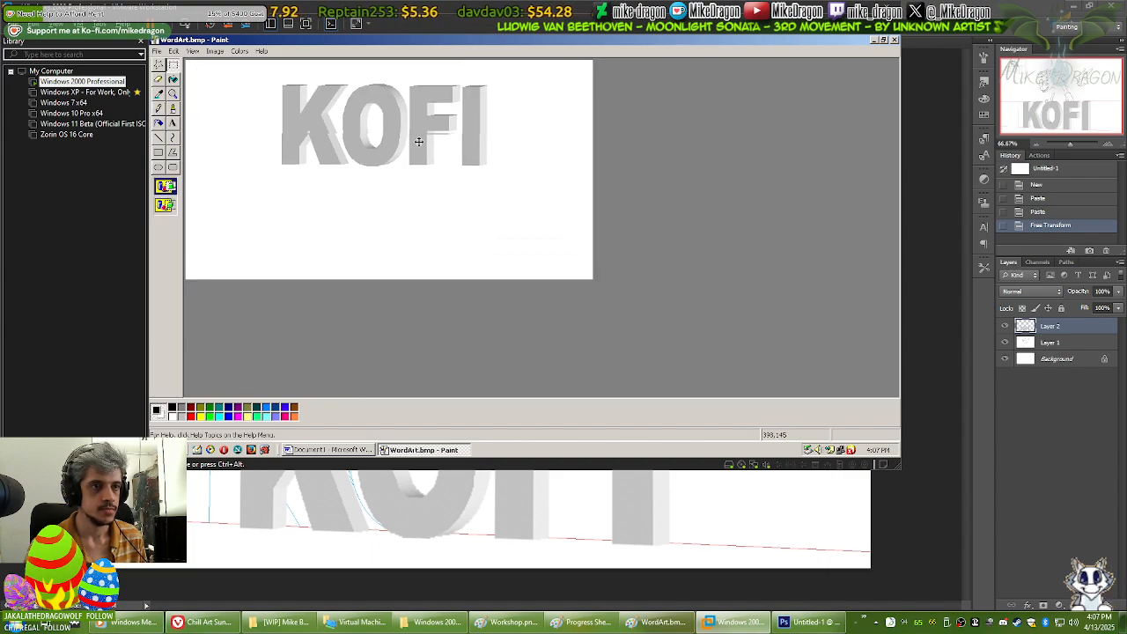
Step: Paste the COMMISSIONS lettering below KOFI in WordArt.bmp and close the picture in Paint
key("ctrl+v")
left_click_drag(350, 130, 378, 221)
left_click(766, 182)
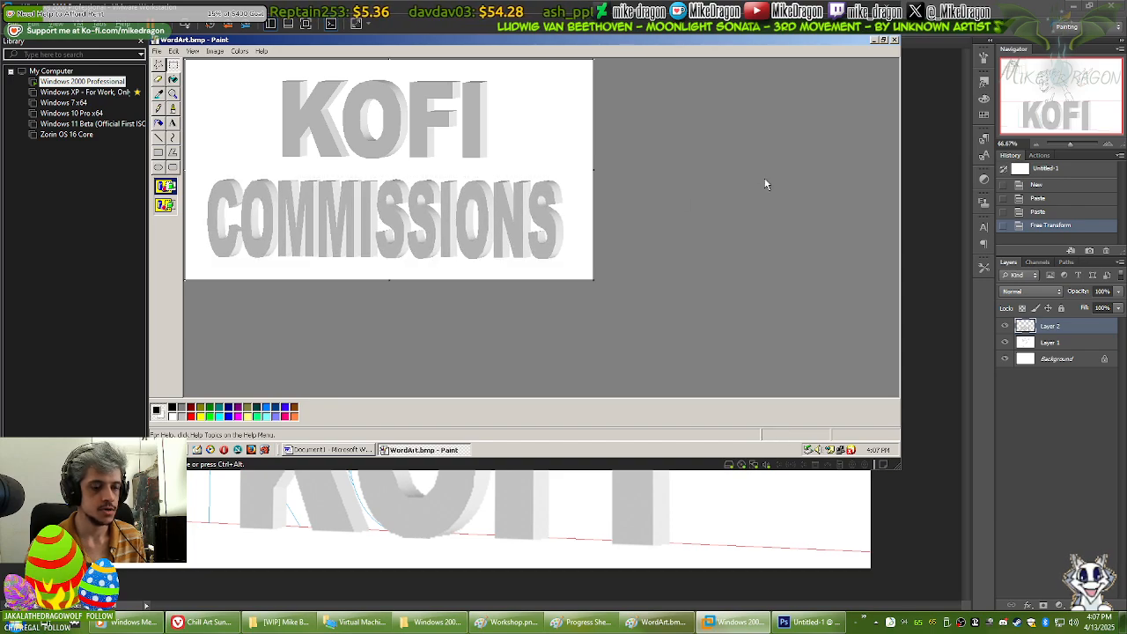
left_click(896, 40)
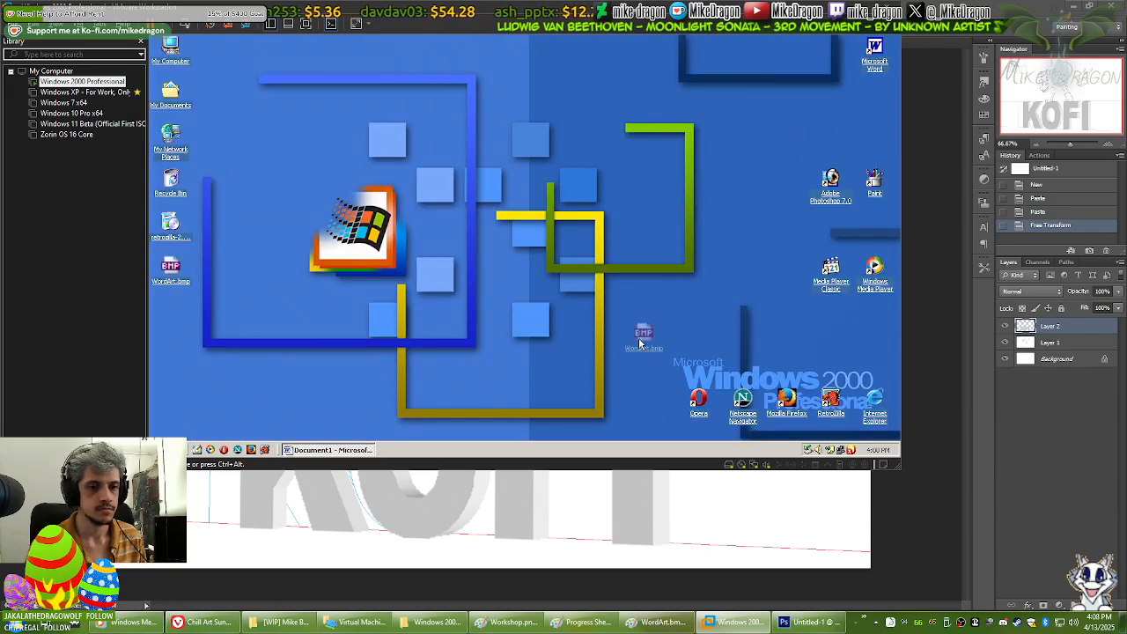
Step: Copy WordArt.bmp from the virtual machine's desktop to the host's [WIP] Mike Behind Words folder, replacing the existing file
left_click(658, 621)
left_click(729, 621)
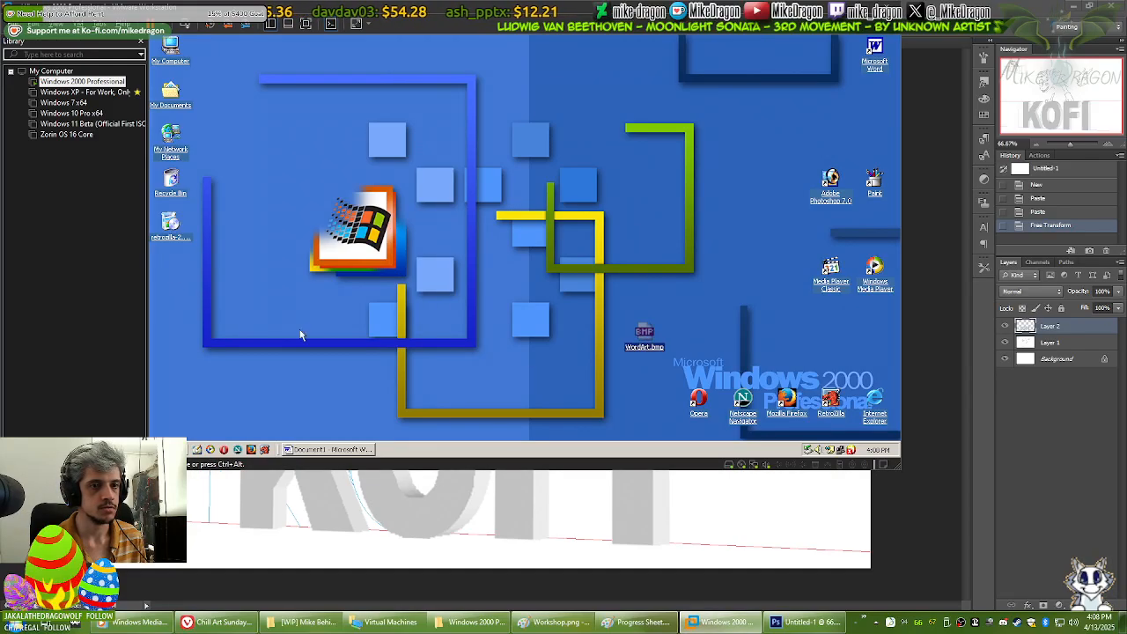
left_click_drag(647, 339, 193, 298)
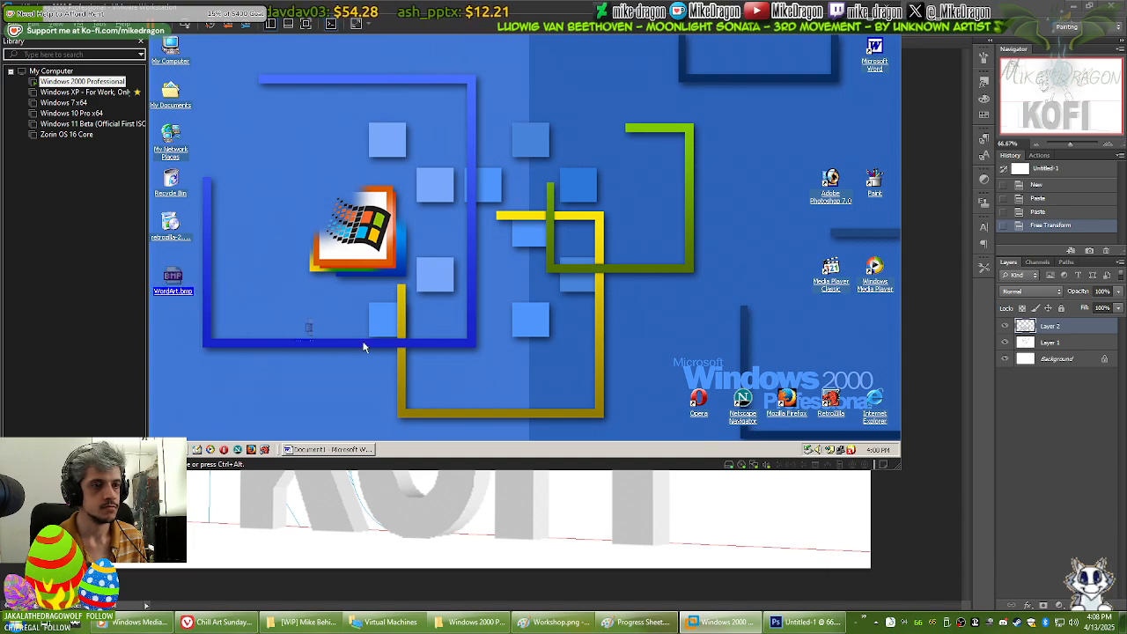
left_click_drag(550, 604, 544, 297)
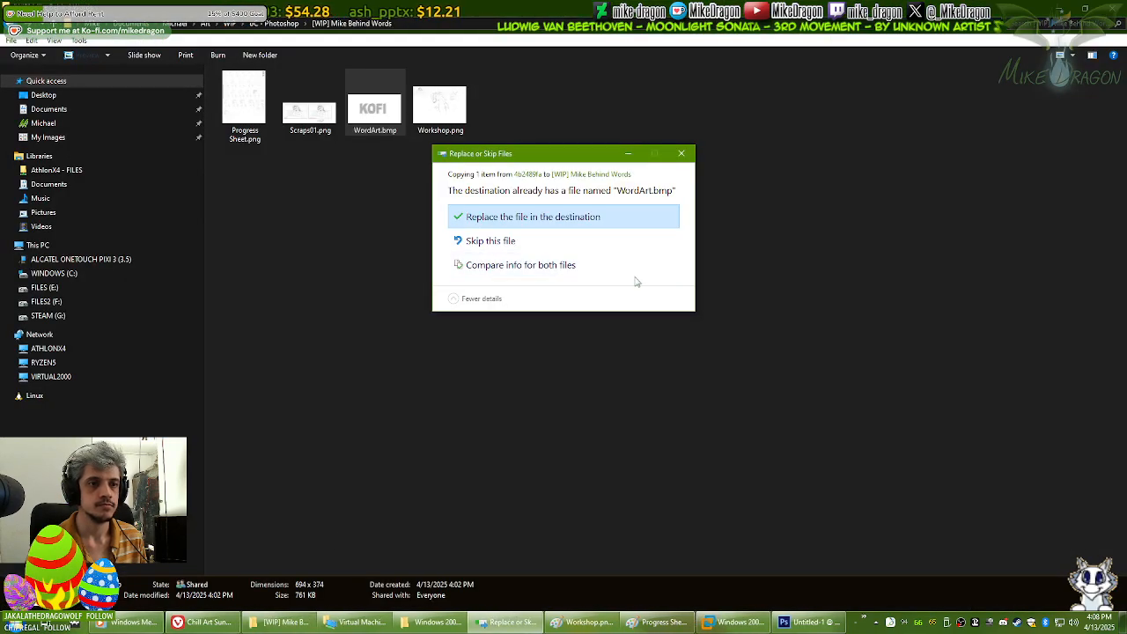
left_click(589, 218)
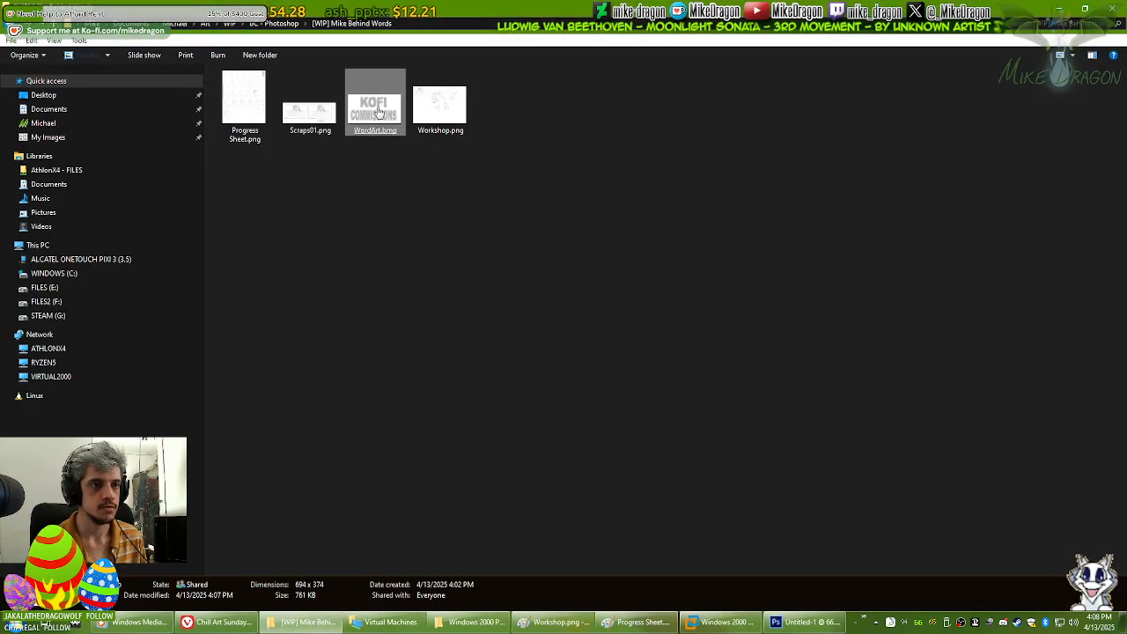
Step: Open the updated WordArt.bmp in Photoshop and close the Untitled-2 document without saving it
right_click(376, 109)
left_click(409, 166)
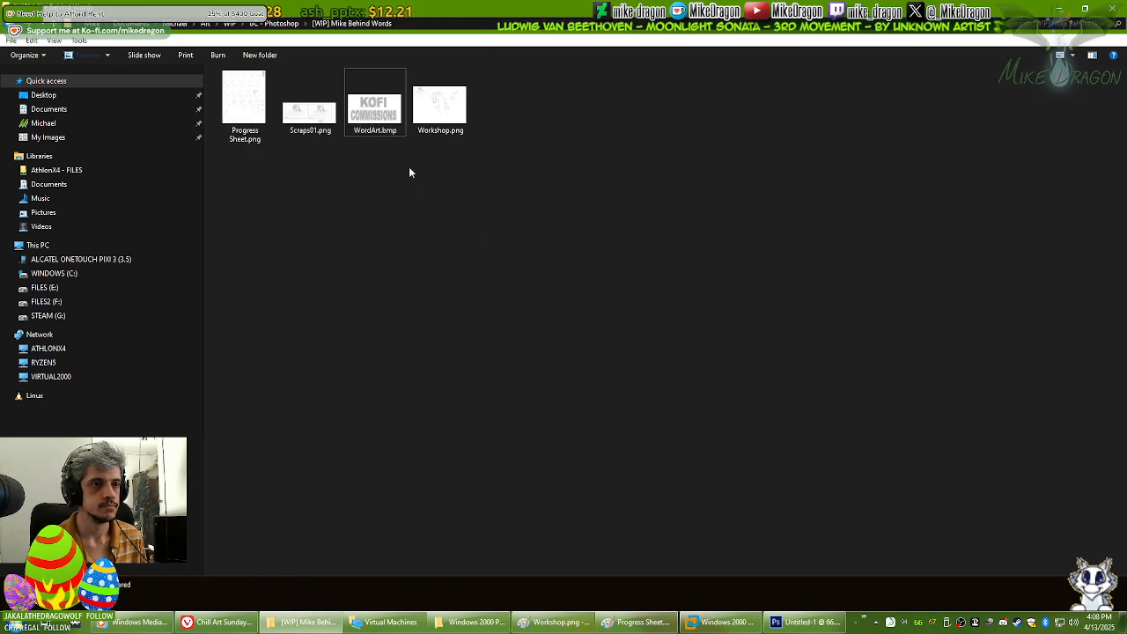
left_click_drag(387, 112, 258, 46)
left_click(258, 46)
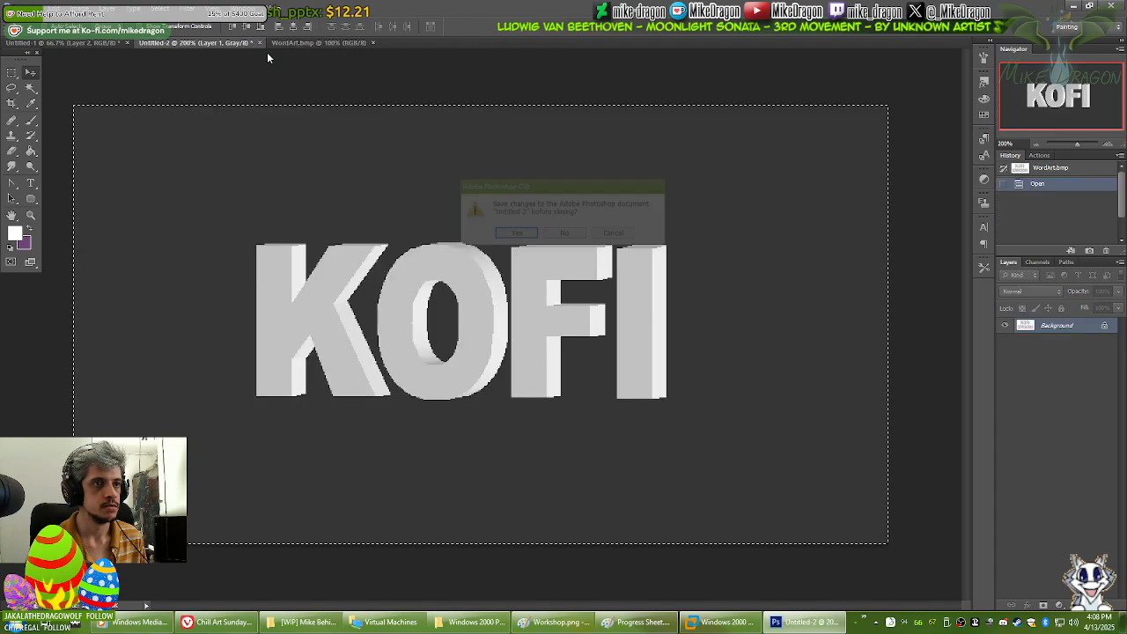
left_click(567, 232)
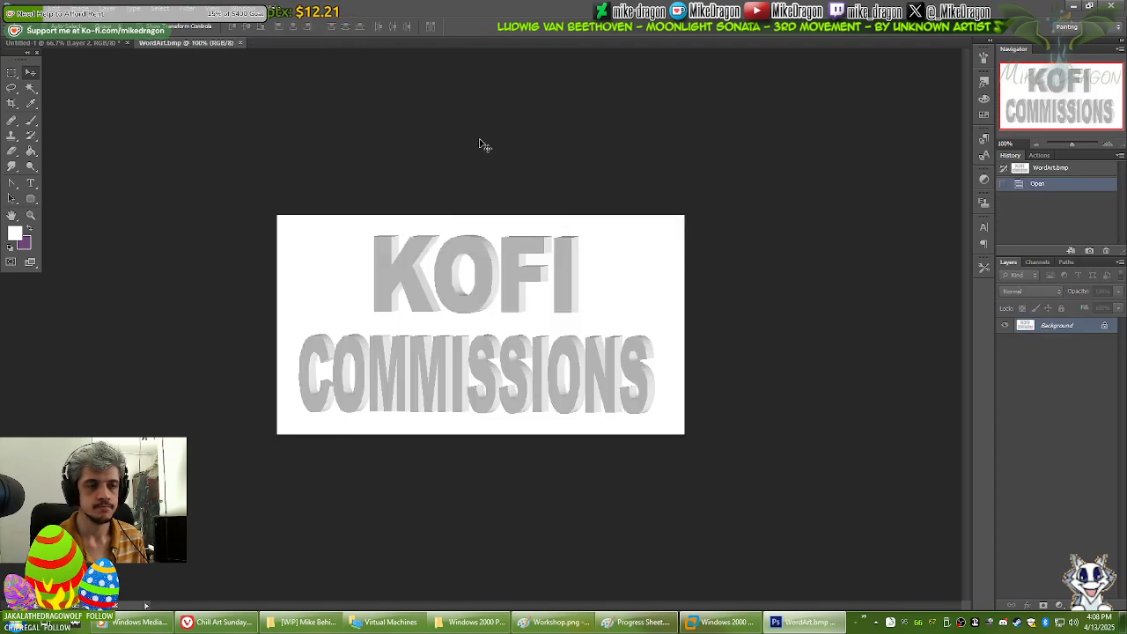
Step: Add an empty layer to WordArt.bmp, convert the Background into a regular layer, and place the empty layer beneath it
left_click(115, 10)
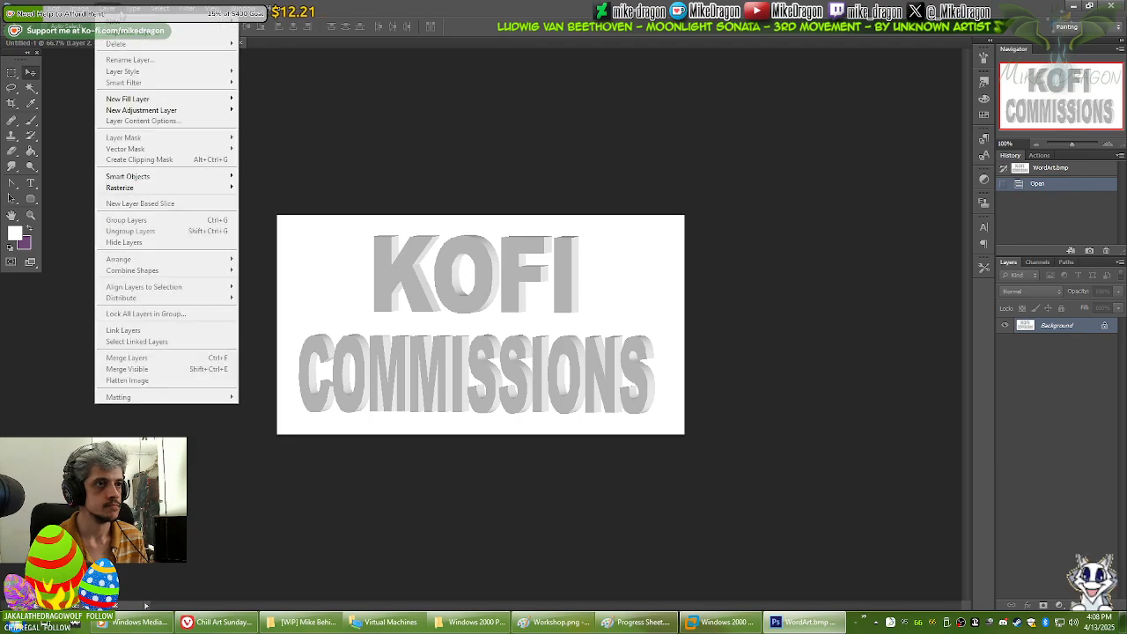
left_click(1105, 524)
left_click(1090, 607)
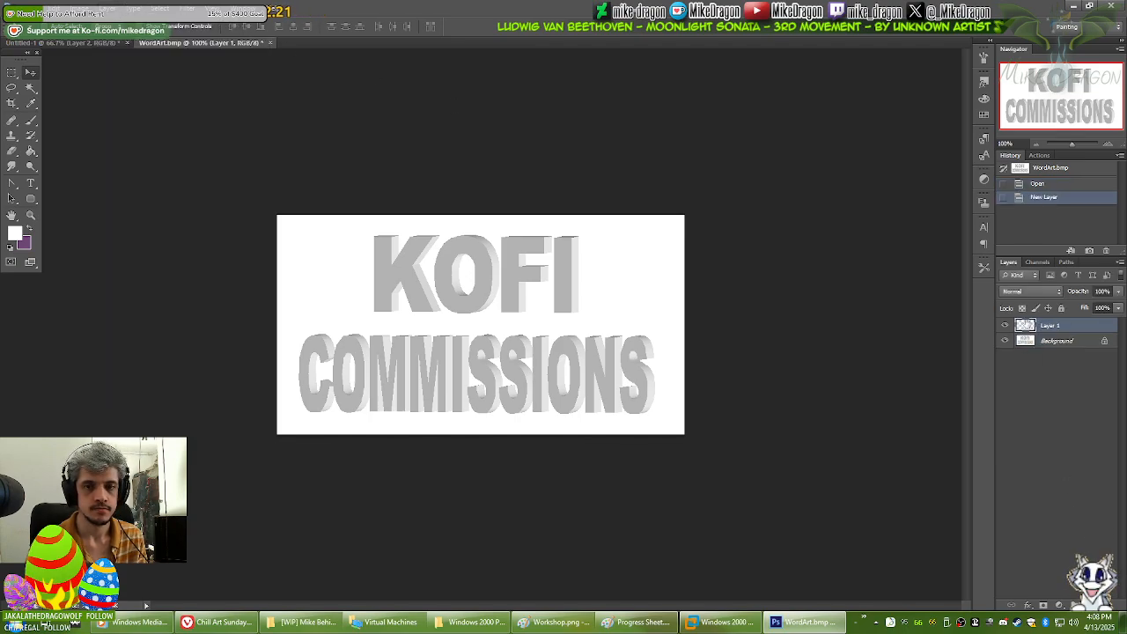
double_click(1105, 344)
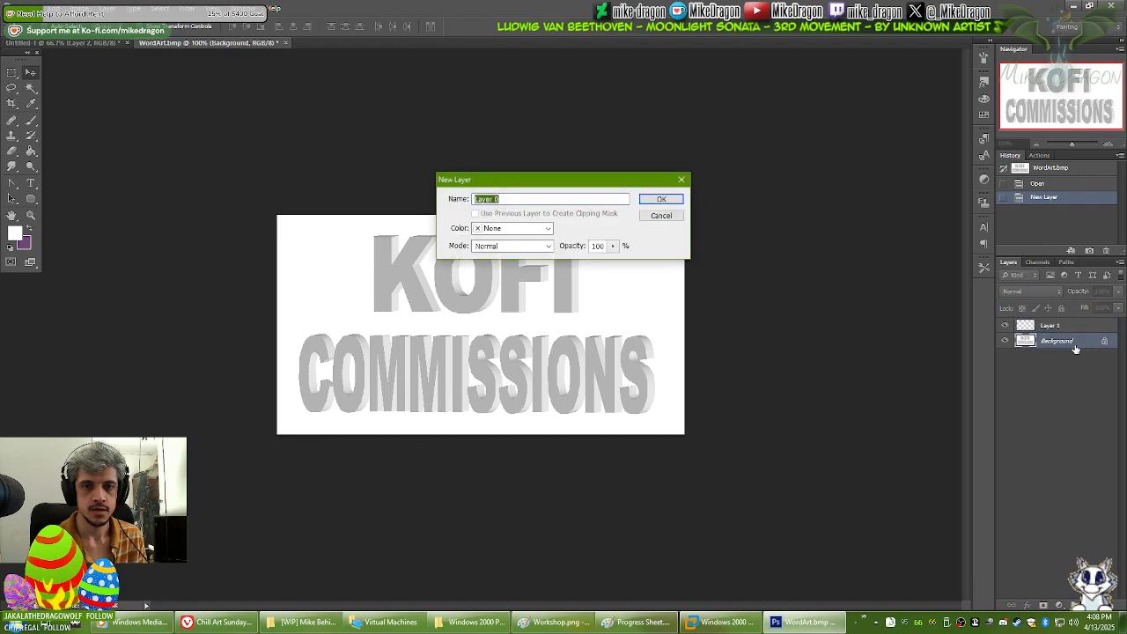
key("Return")
left_click_drag(1048, 326, 1046, 350)
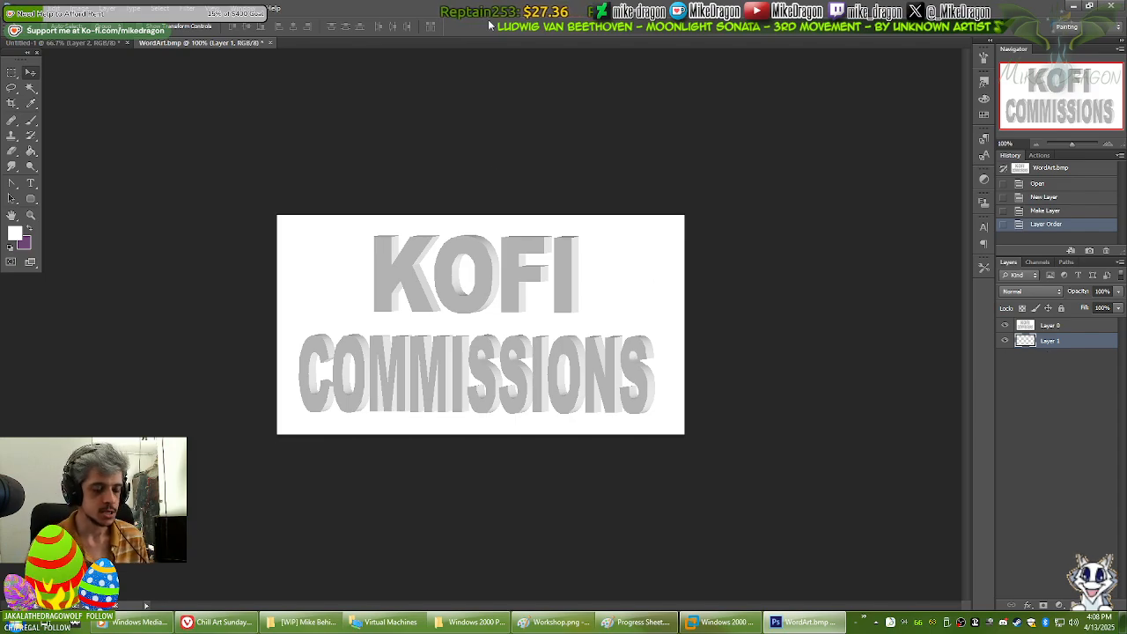
Step: Select the white background with Color Range, clear it from the lettering layer, and deselect
left_click(107, 10)
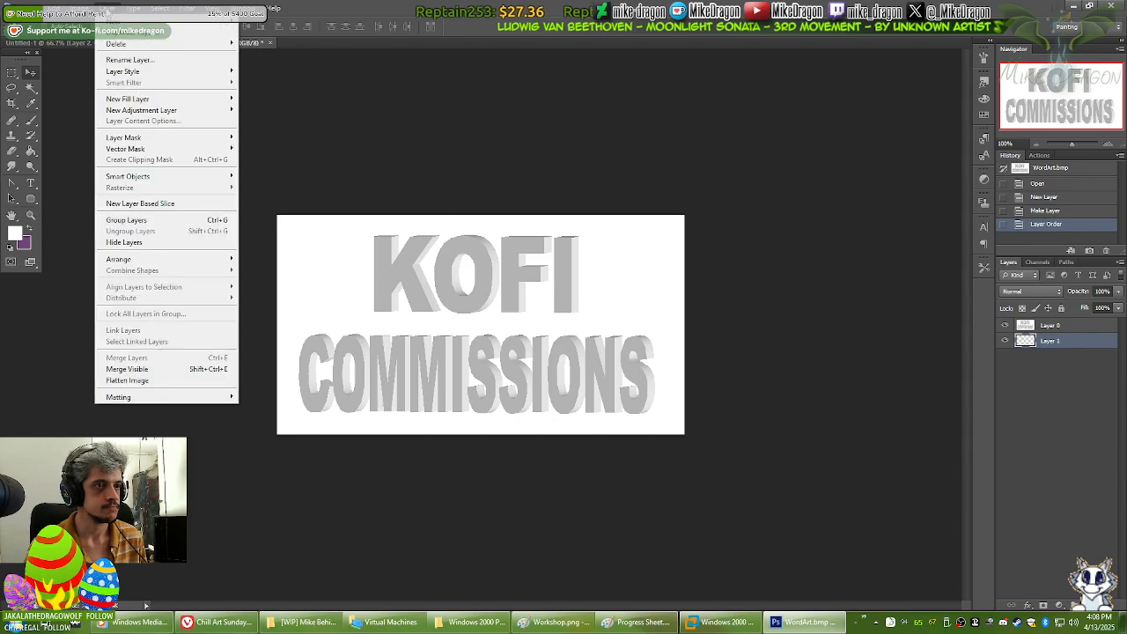
mouse_move(159, 9)
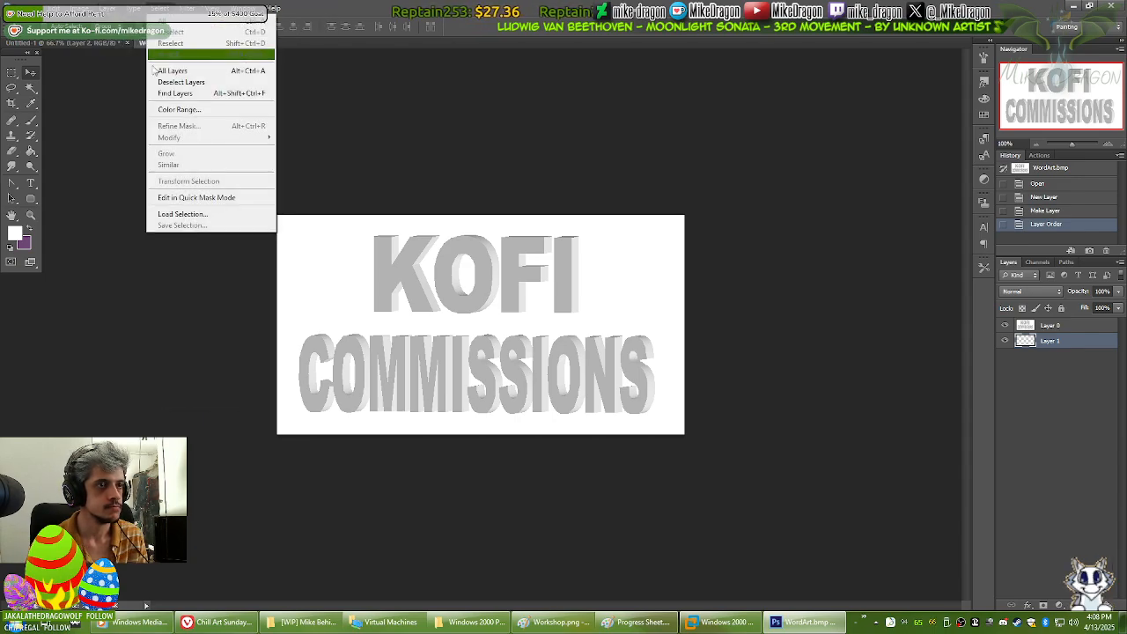
left_click(163, 109)
key("Return")
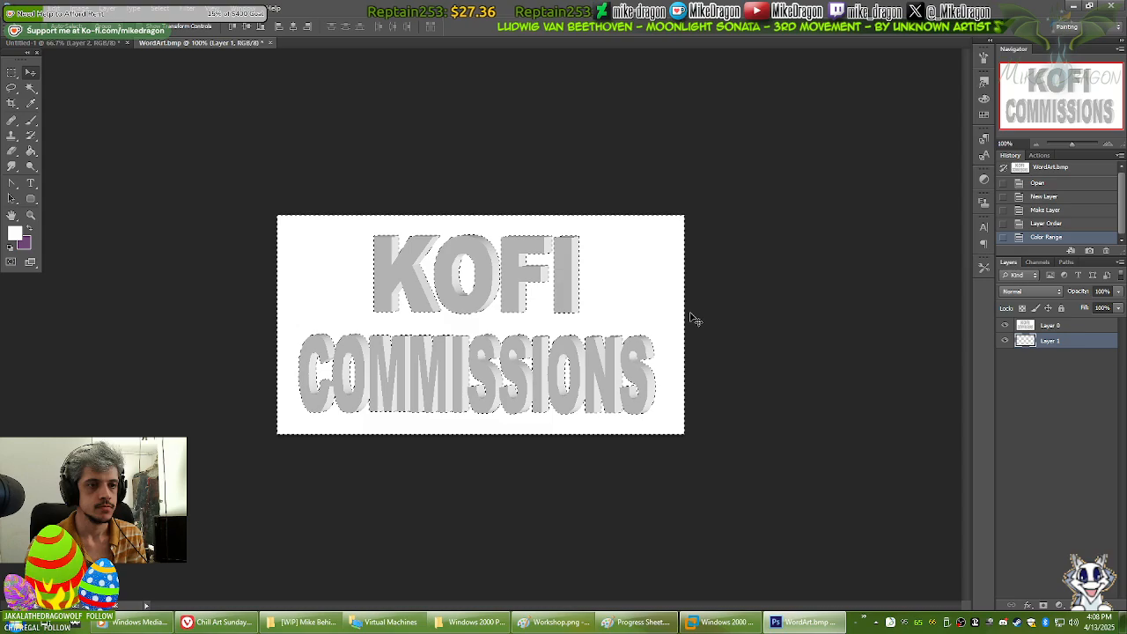
key("Delete")
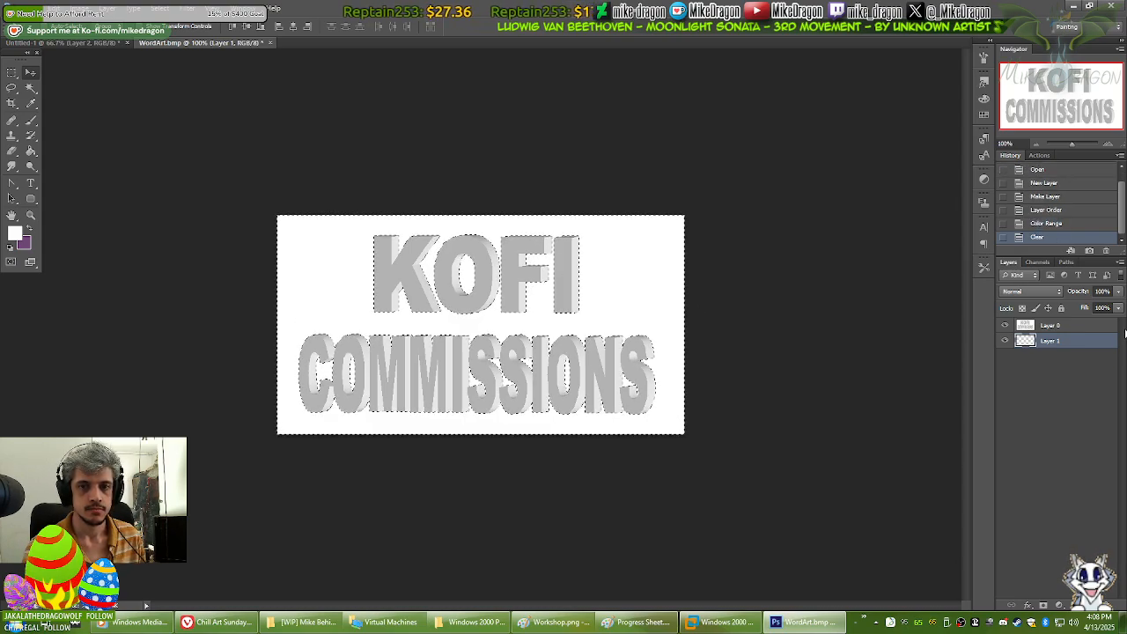
left_click(1050, 325)
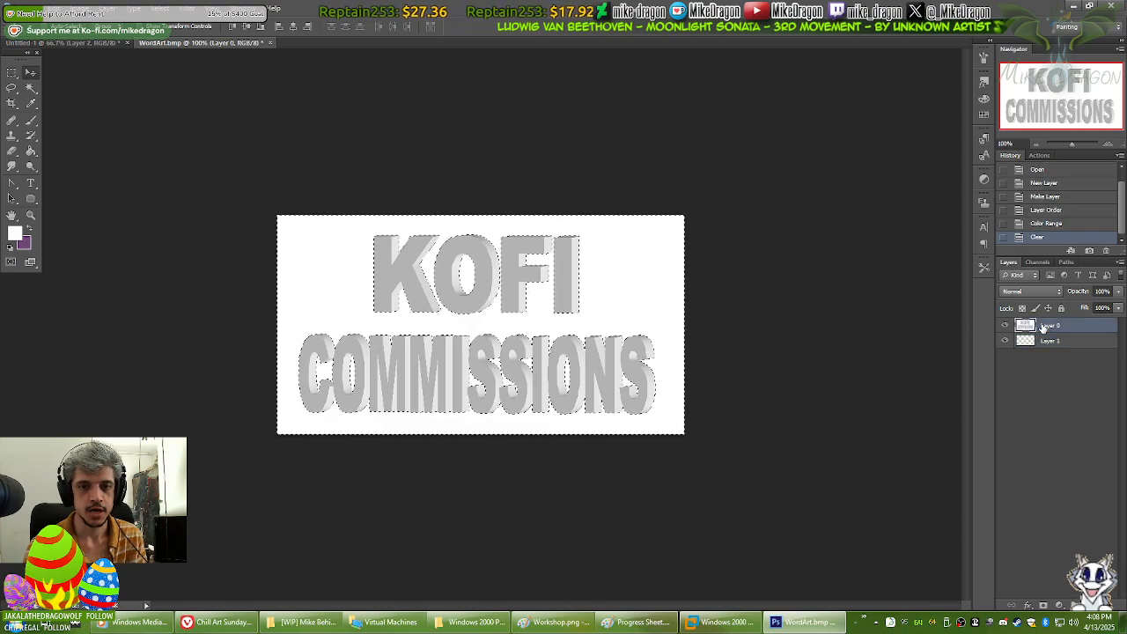
key("Delete")
key("ctrl+d")
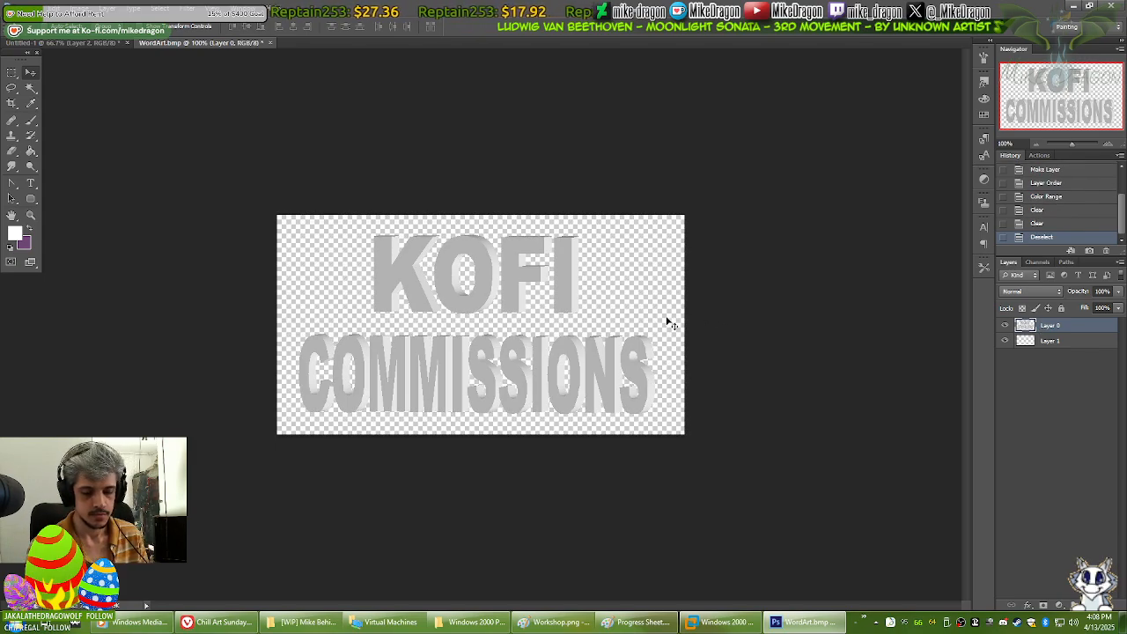
Step: Copy the COMMISSIONS half of the picture and paste it into Untitled-1 in place of the old KOFI layer
key("m")
left_click_drag(683, 440, 243, 322)
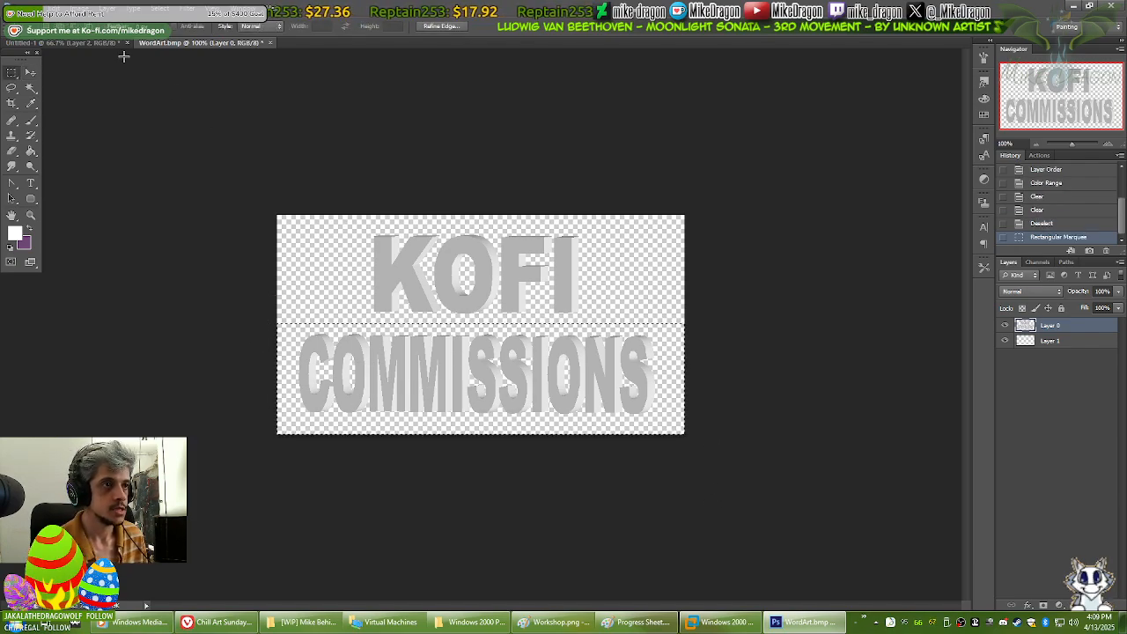
left_click(92, 43)
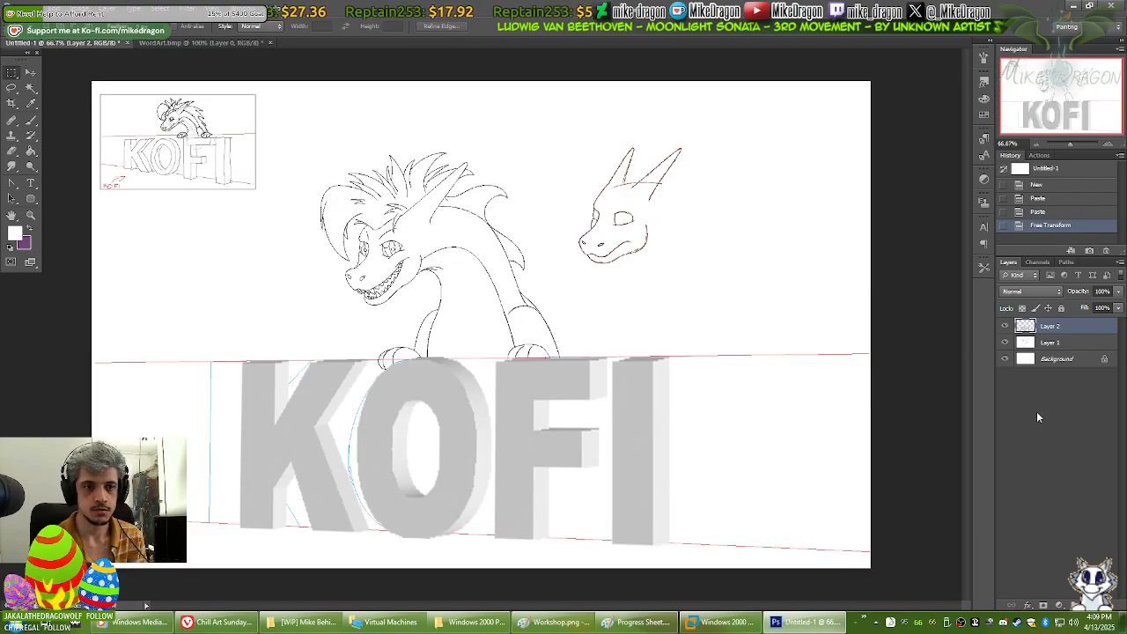
key("Delete")
key("ctrl+v")
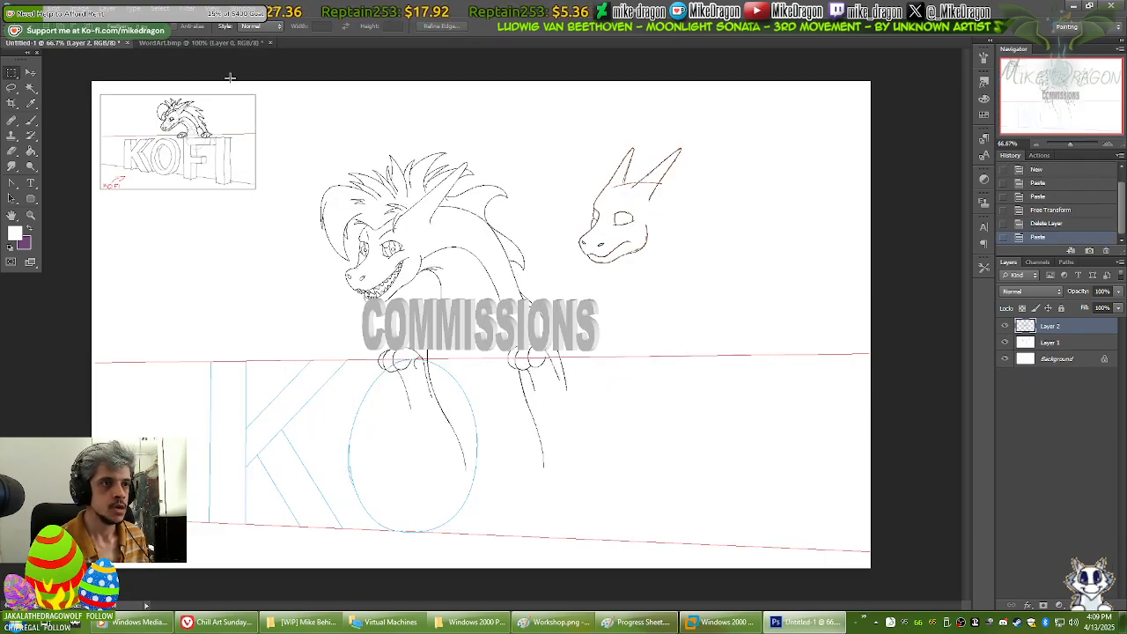
Step: Invert the selection in WordArt.bmp to copy the KOFI half and paste it as another layer in Untitled-1
left_click(201, 42)
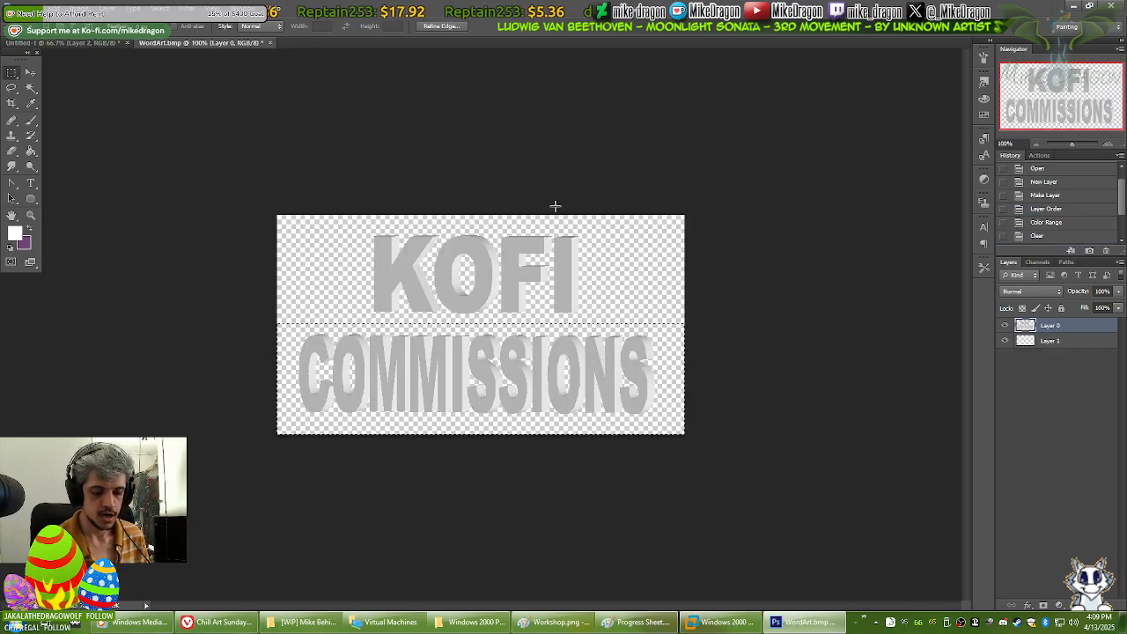
key("ctrl+shift+i")
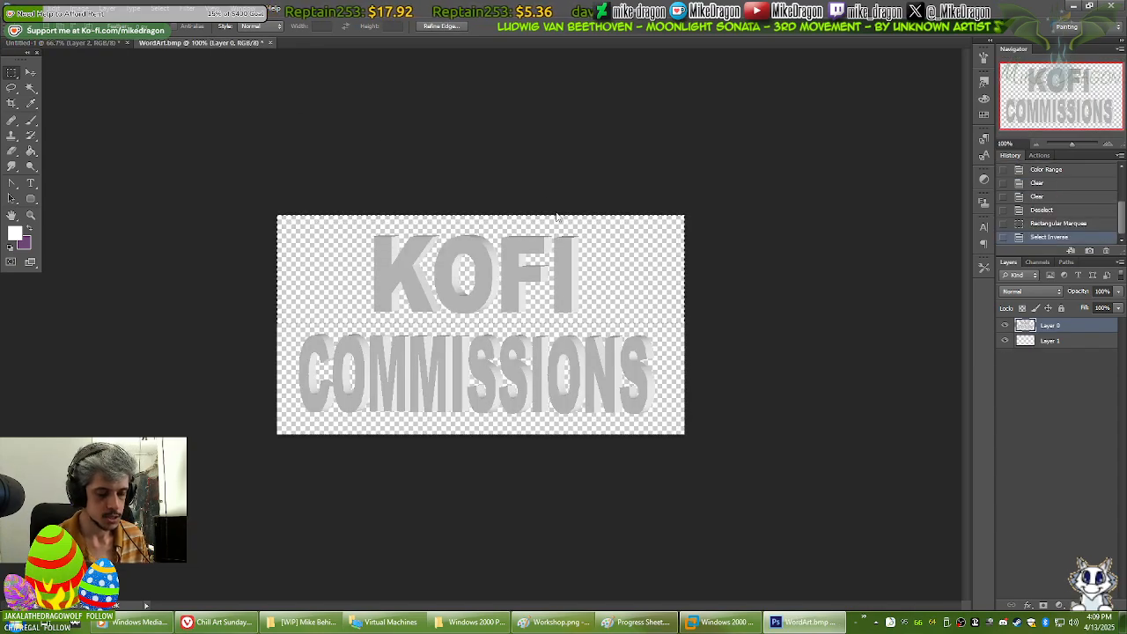
key("ctrl+c")
left_click(104, 44)
key("ctrl+v")
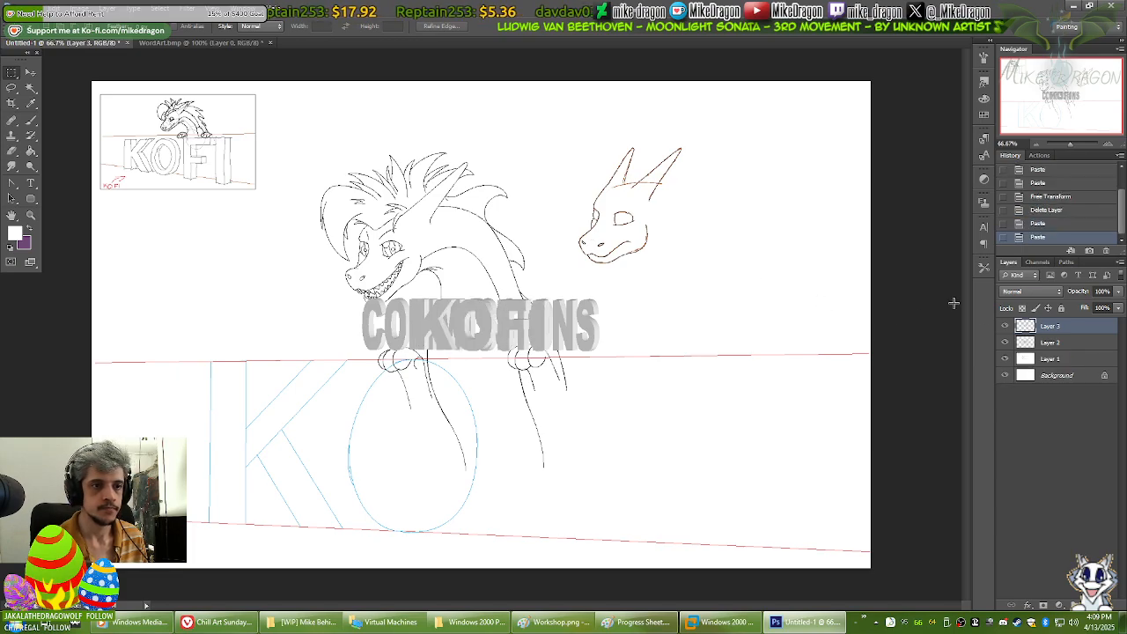
left_click(1047, 345, "shift")
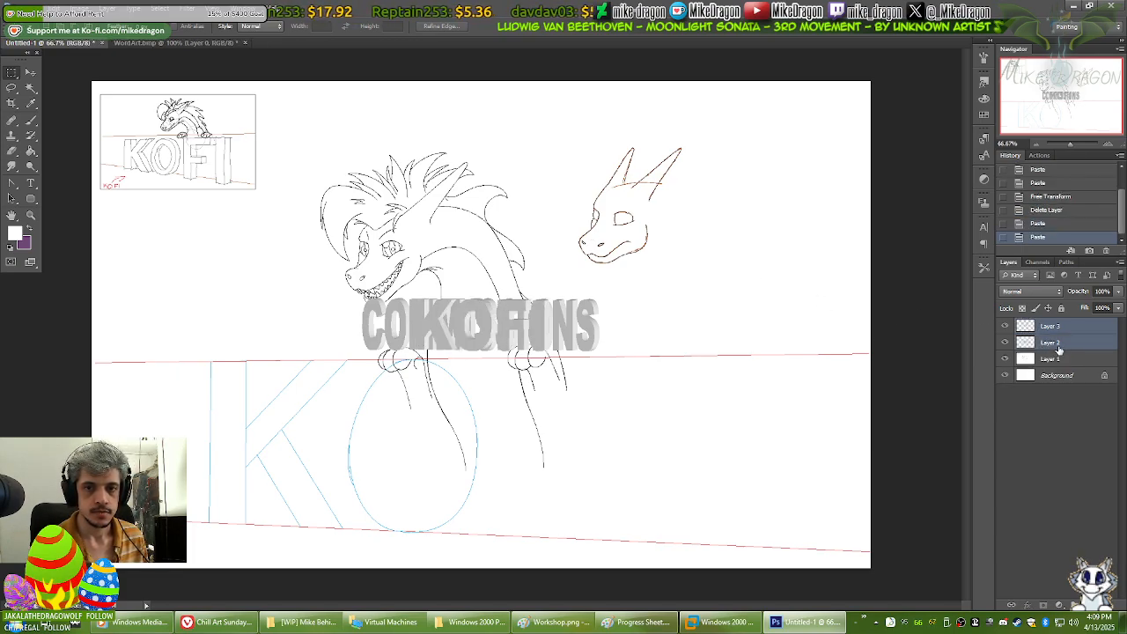
key("ctrl+t")
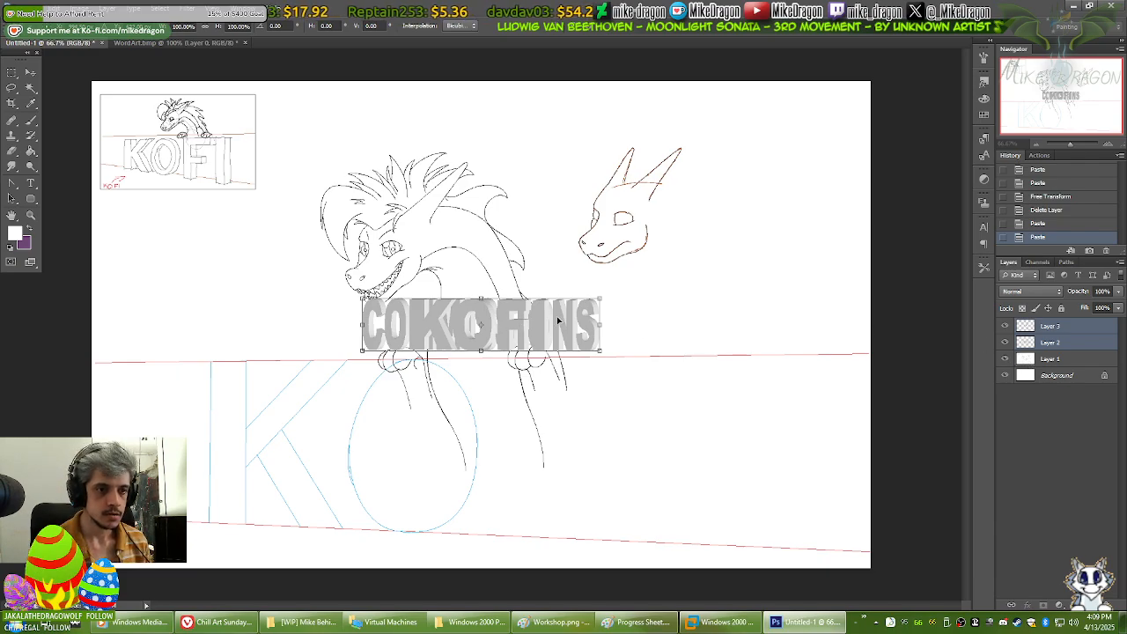
left_click_drag(556, 320, 376, 489)
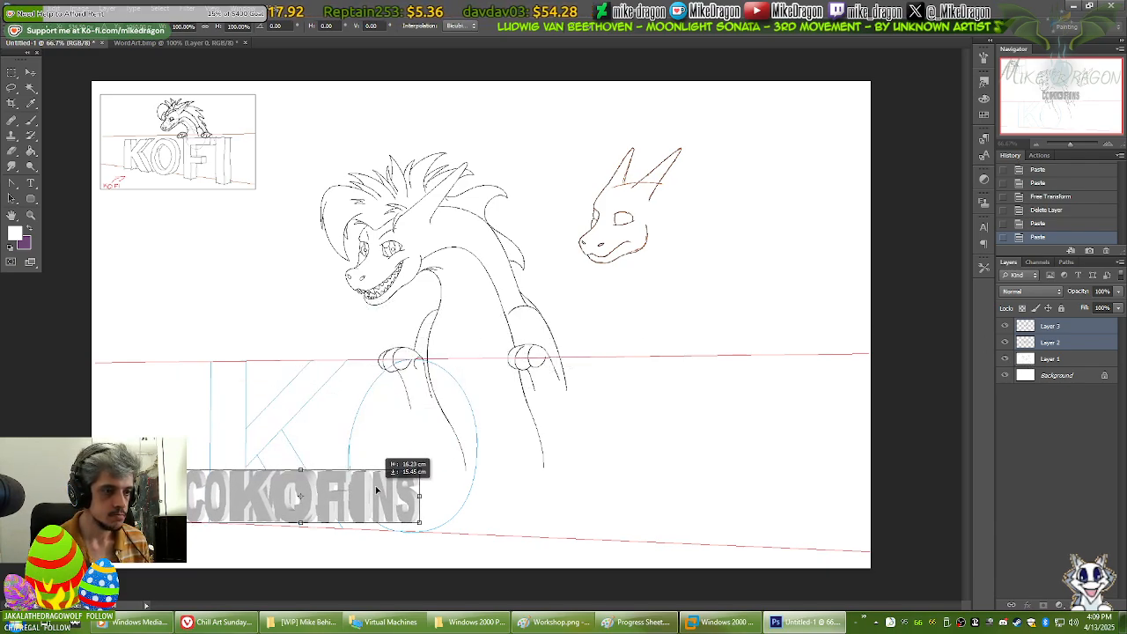
key("Escape")
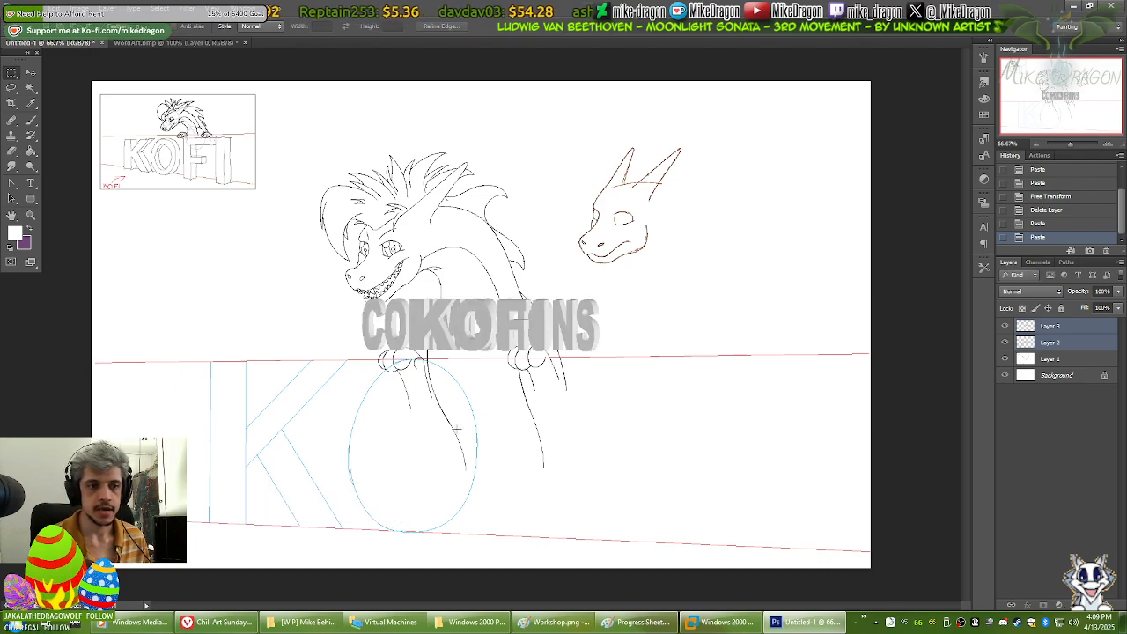
Step: Colorize the KOFI layer strong red using Hue/Saturation with hue 0 and a raised saturation
left_click(1049, 328)
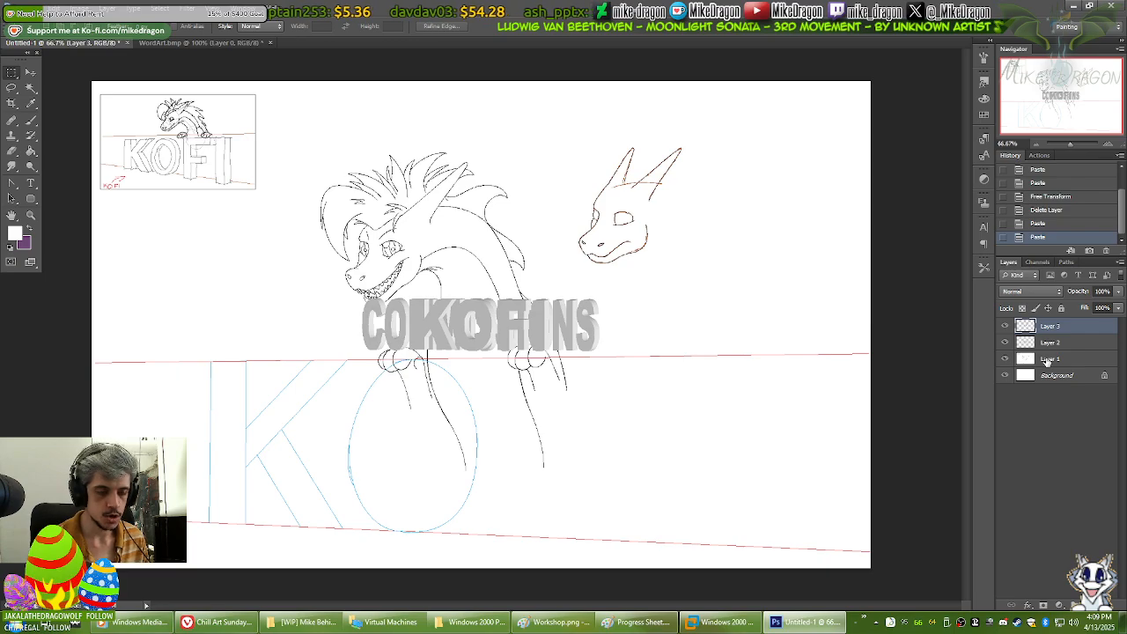
key("ctrl+u")
left_click(885, 511)
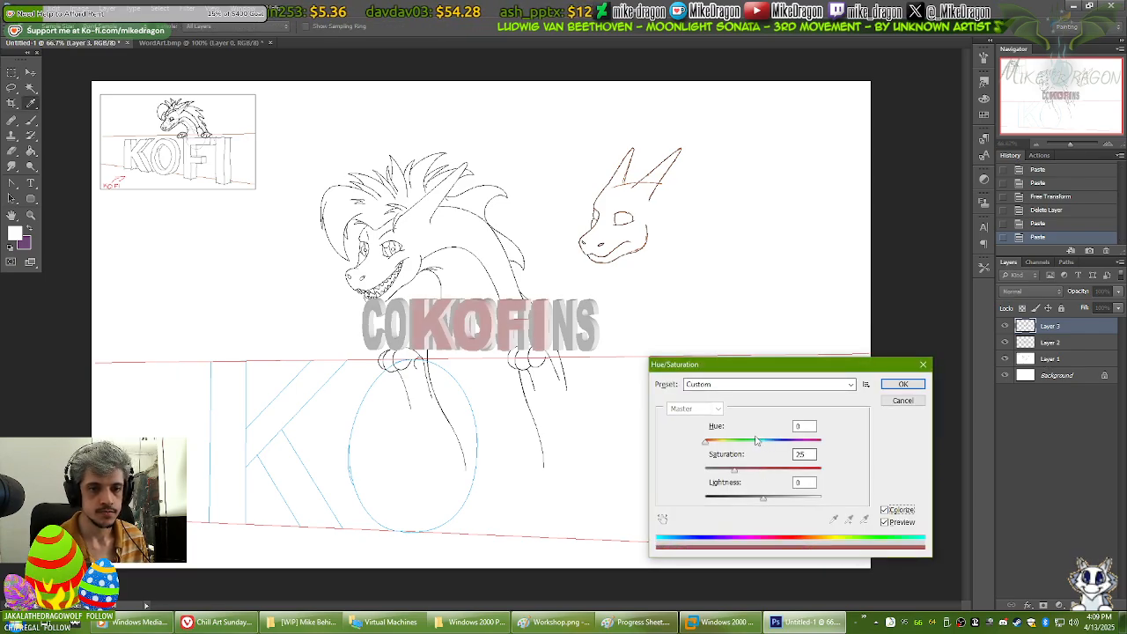
left_click_drag(739, 469, 803, 469)
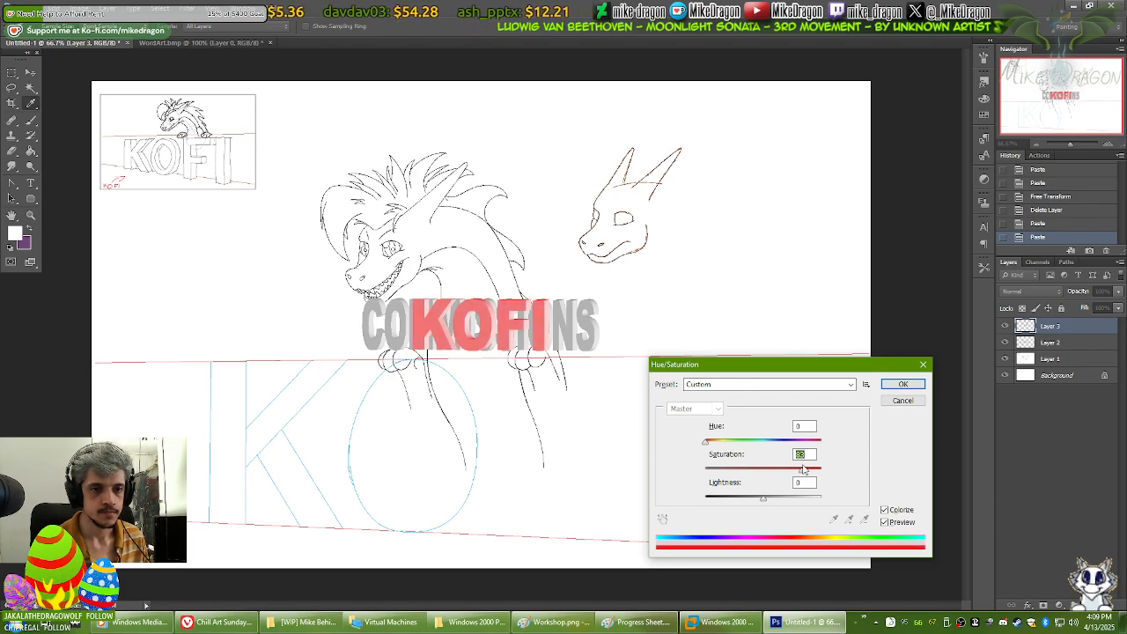
left_click(902, 385)
Step: Scale the KOFI and COMMISSIONS layers together to about 297% and position them between the red perspective lines
left_click(1048, 343, "shift")
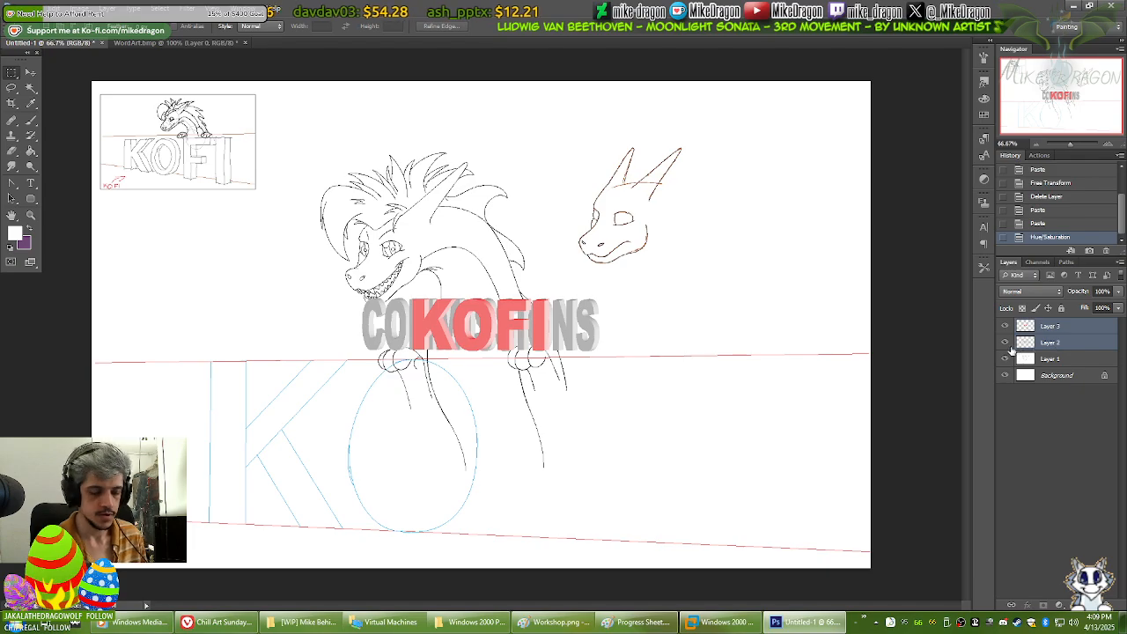
key("ctrl+t")
left_click_drag(558, 324, 840, 313)
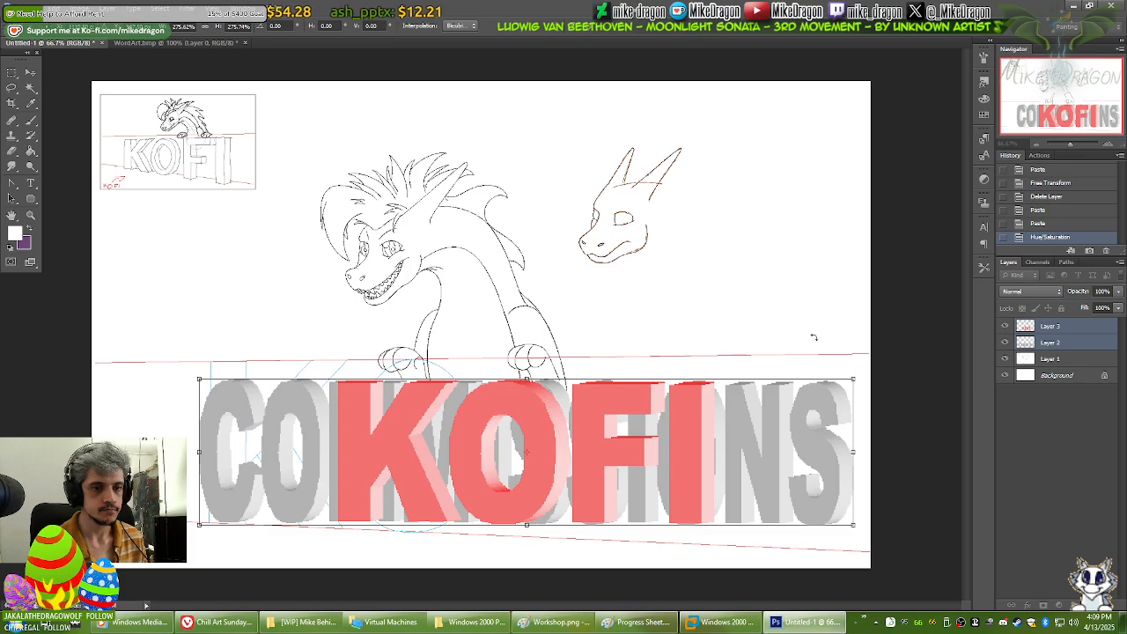
left_click_drag(696, 466, 597, 458)
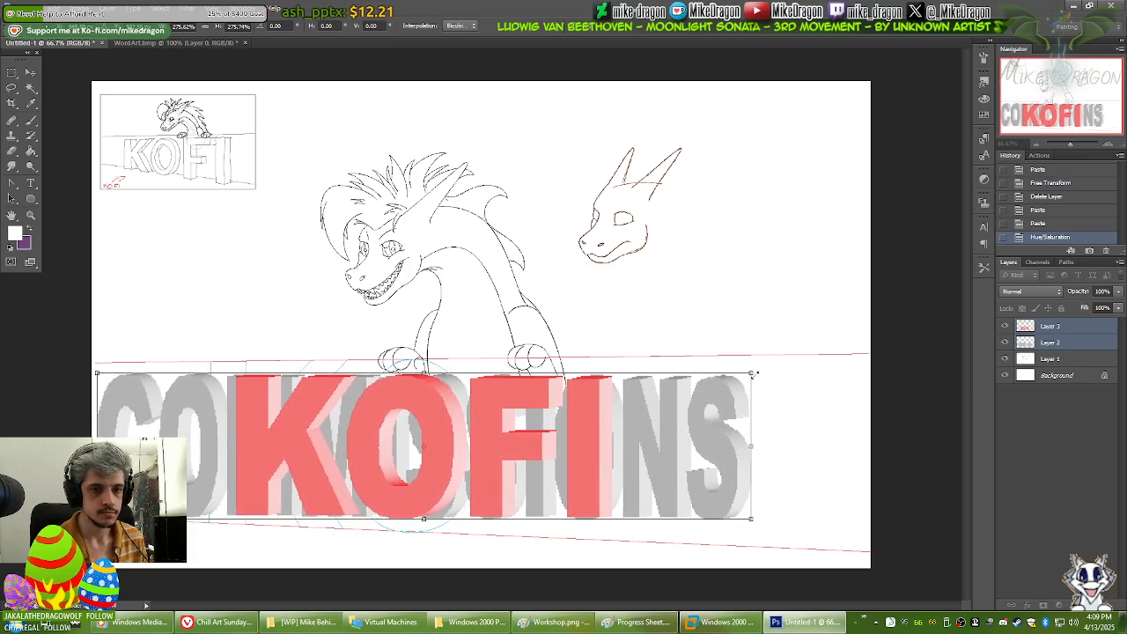
left_click_drag(754, 373, 798, 356)
left_click_drag(581, 441, 606, 437)
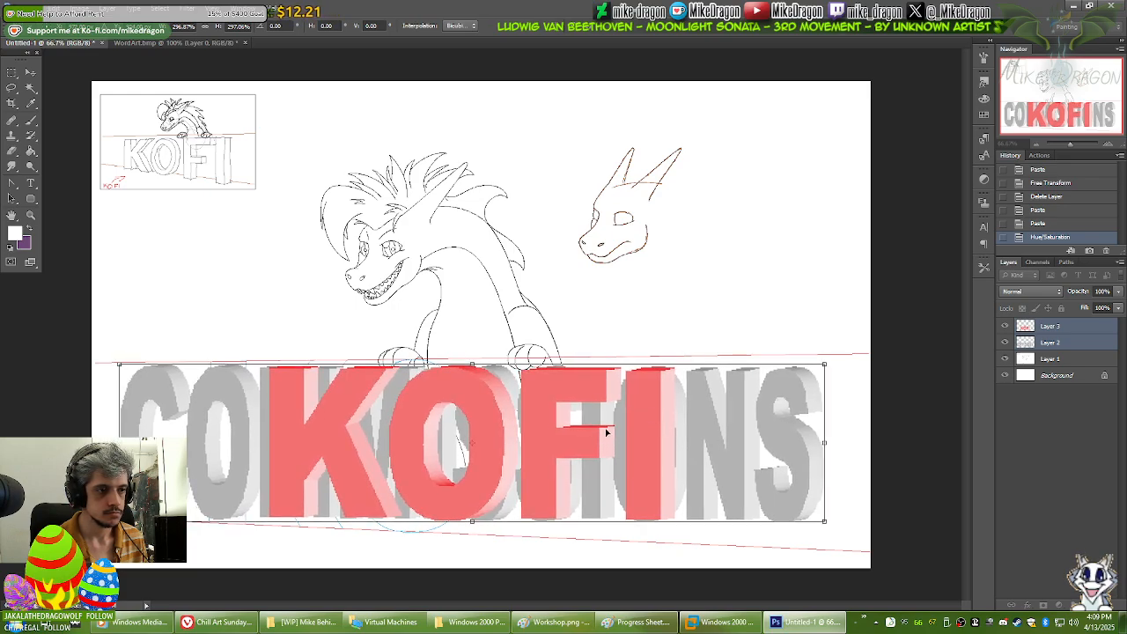
Step: Distort both lettering layers so the corners of their bounding box follow the upper and lower red perspective lines
right_click(613, 423)
left_click(688, 293)
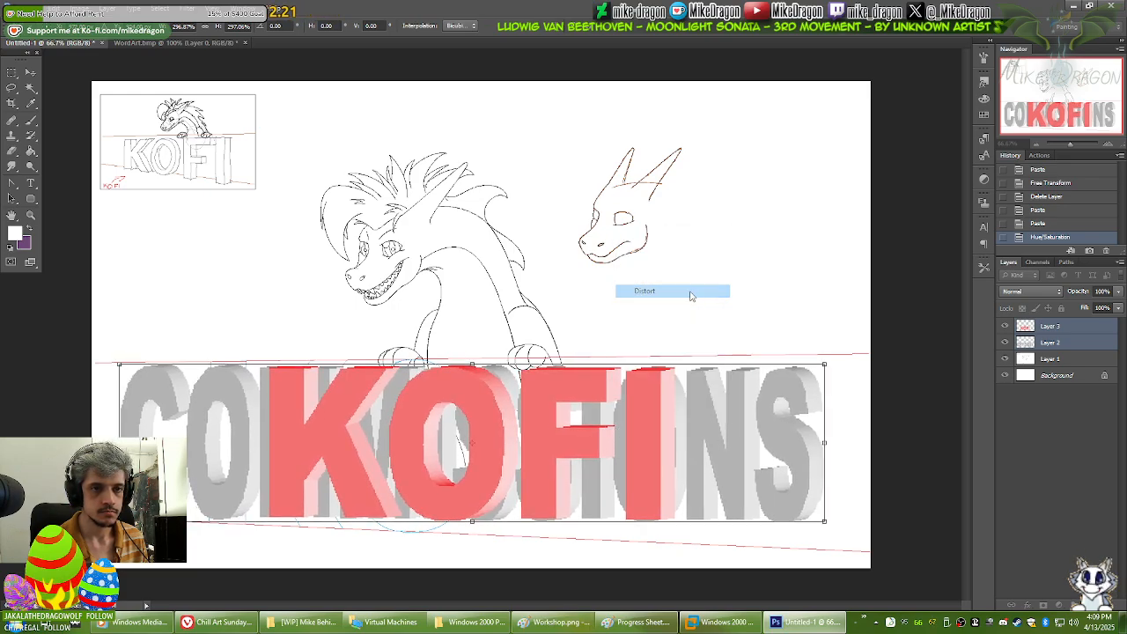
left_click_drag(824, 521, 831, 549)
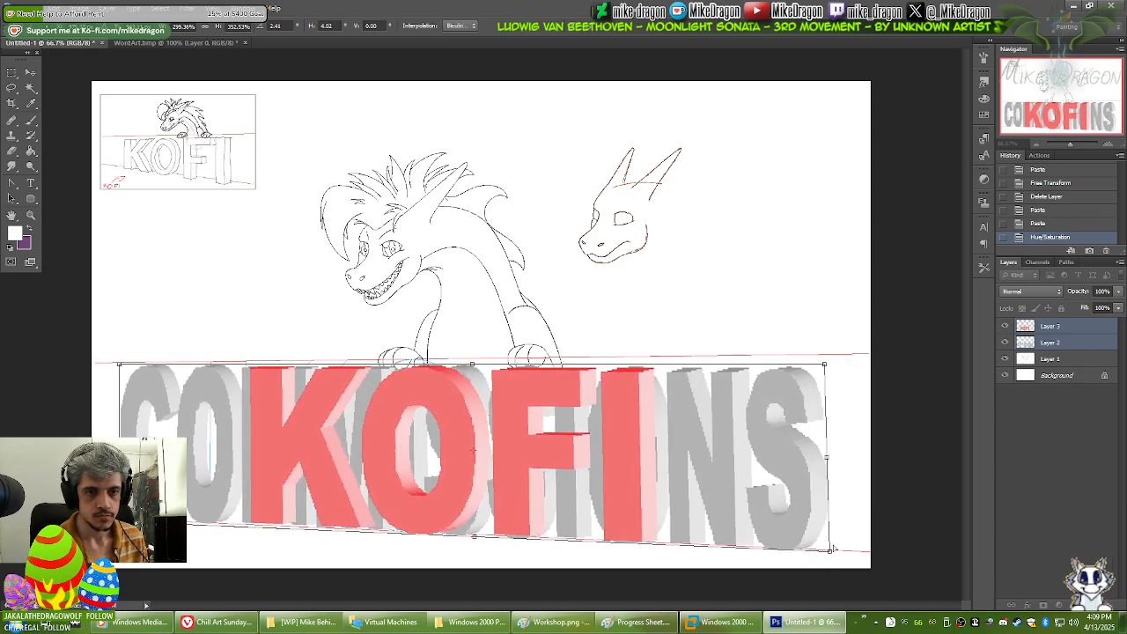
left_click_drag(825, 370, 827, 353)
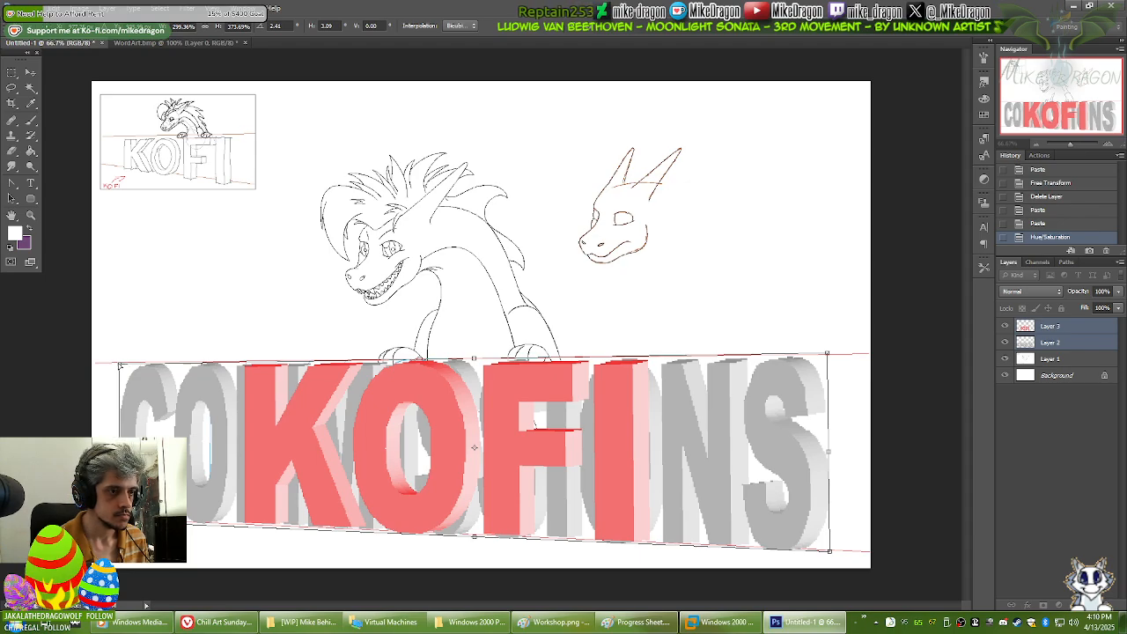
left_click_drag(120, 364, 119, 361)
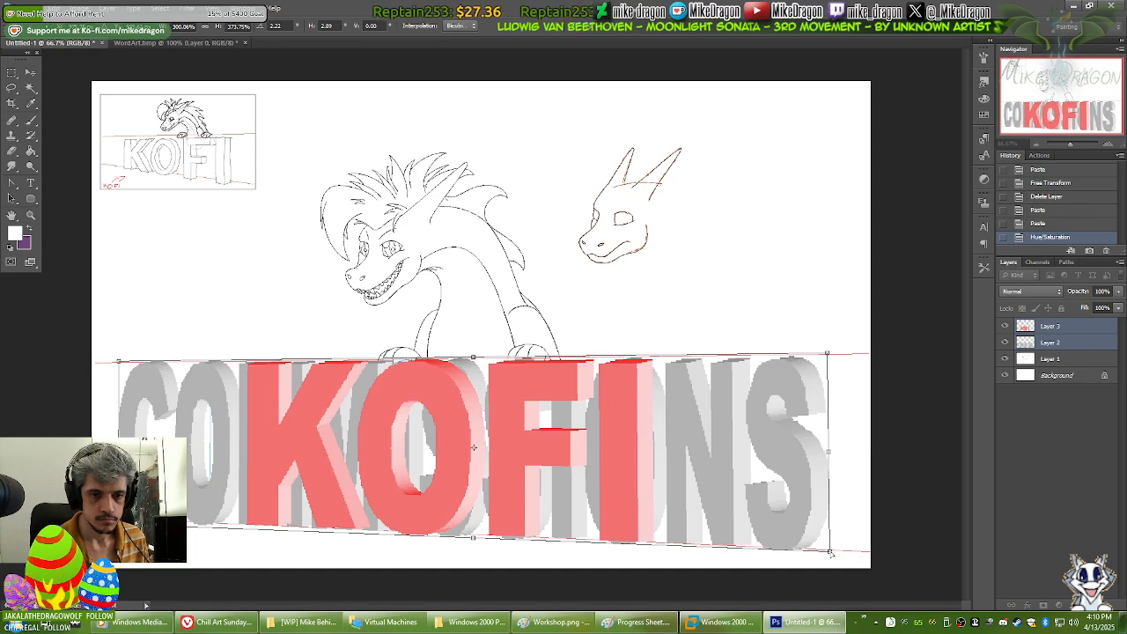
Step: Fine-tune the distortion by nudging the box corners slightly outward, bringing the letter edges closer to the red lines
left_click_drag(829, 552, 830, 553)
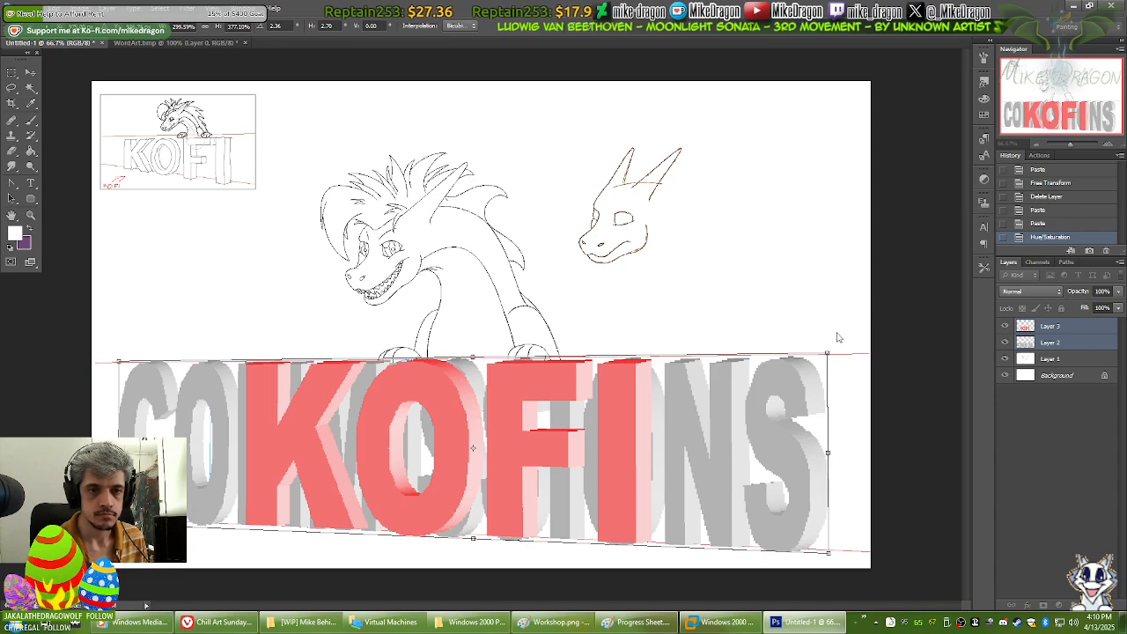
left_click_drag(829, 353, 829, 350)
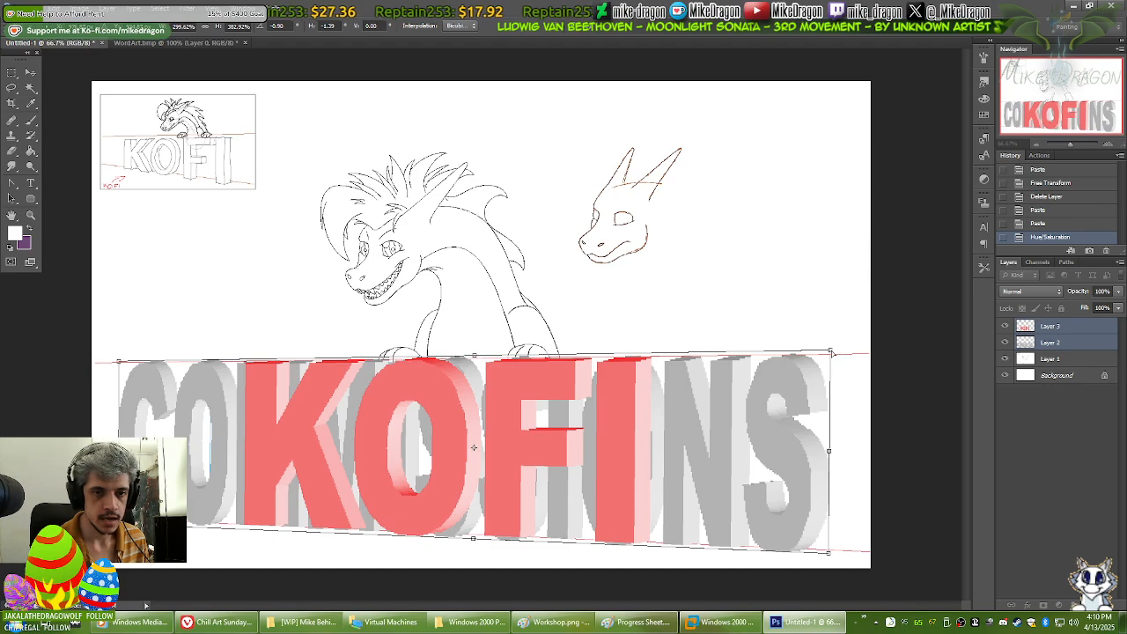
left_click_drag(830, 350, 839, 348)
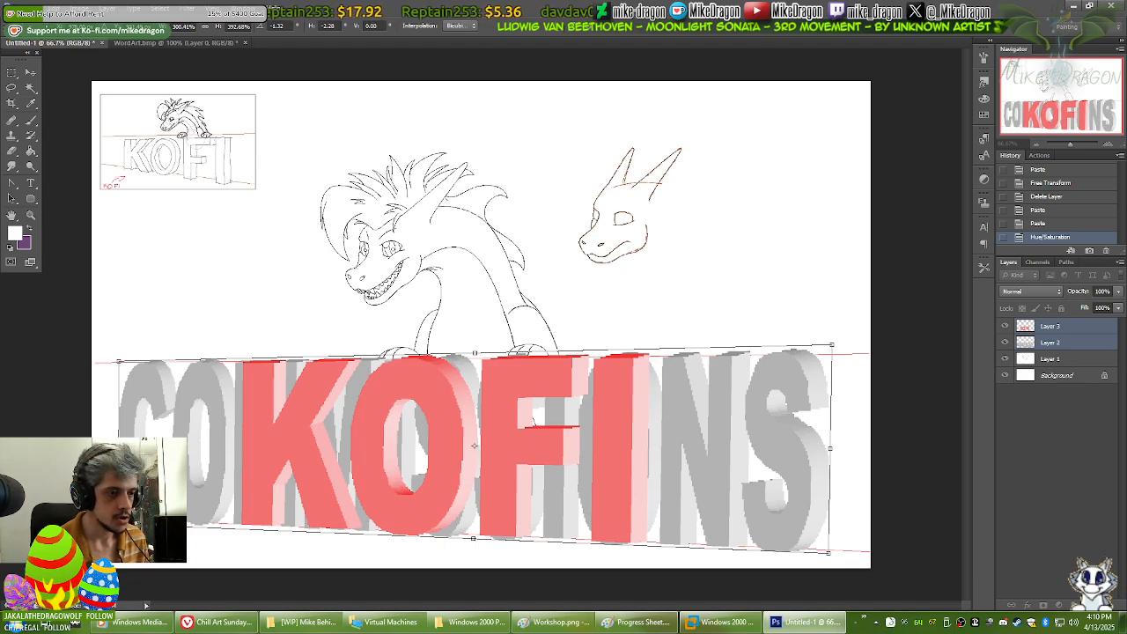
left_click_drag(118, 523, 118, 526)
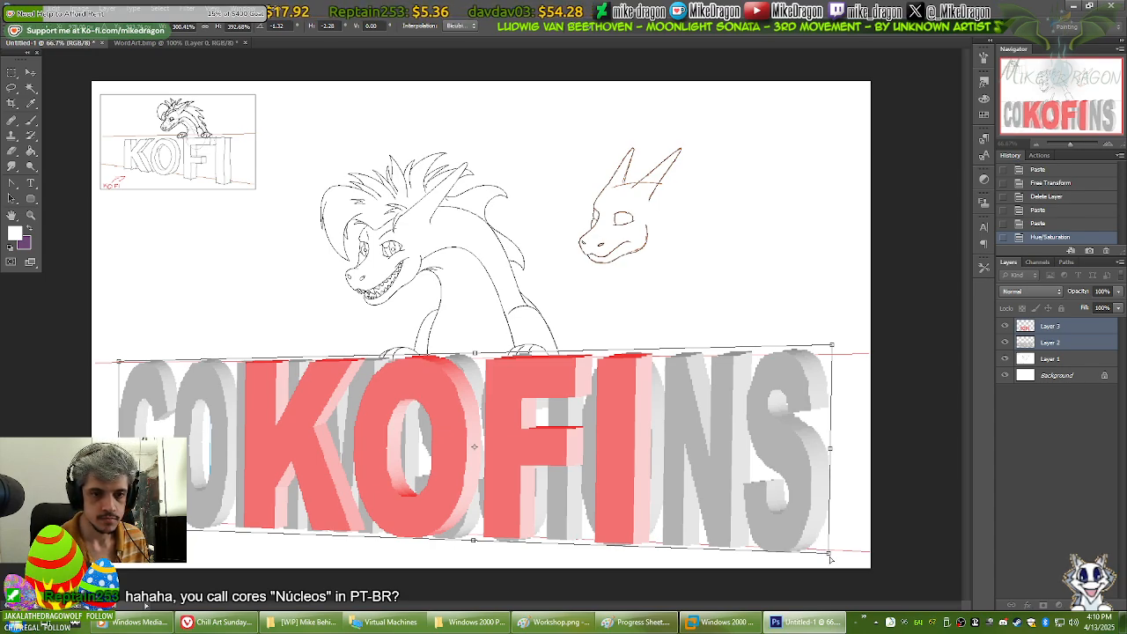
left_click_drag(829, 555, 831, 556)
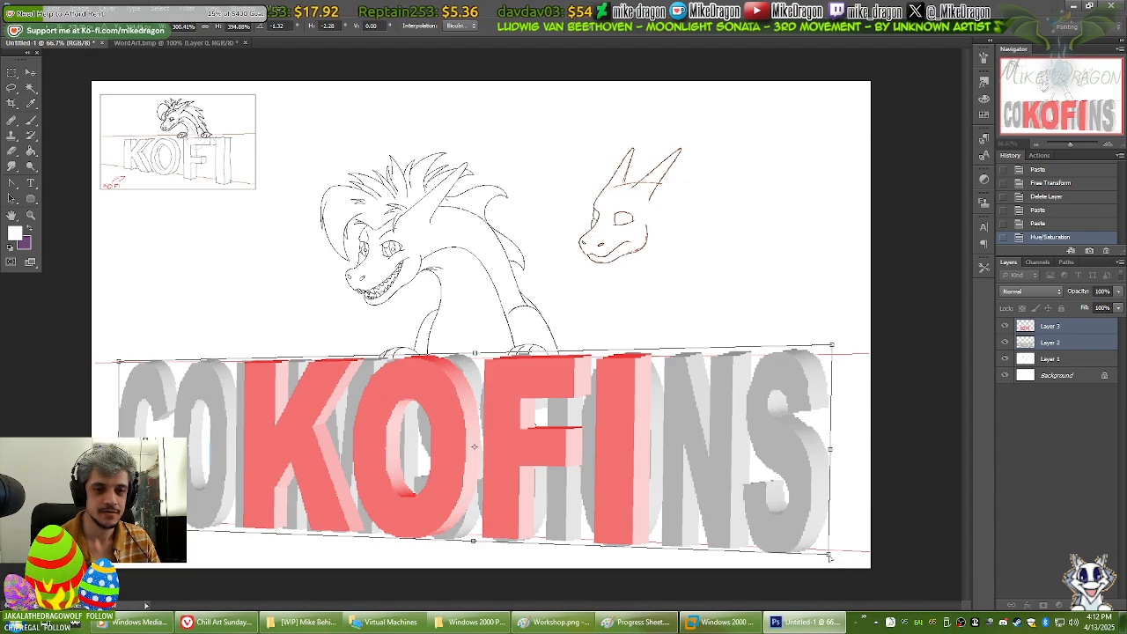
left_click_drag(828, 557, 838, 562)
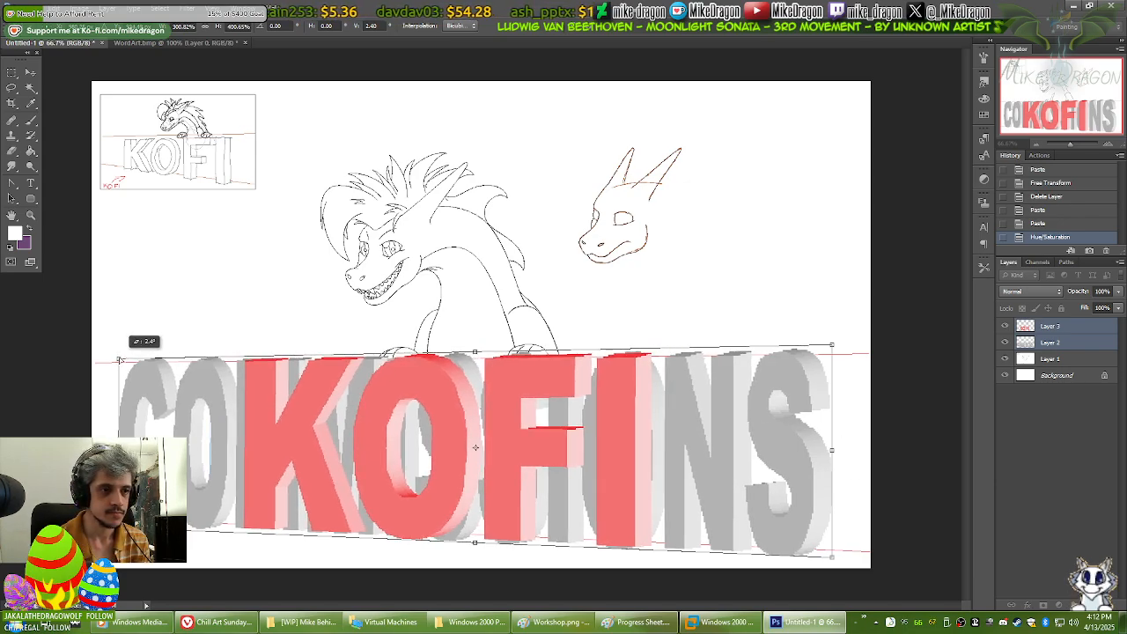
Step: Bring the upper corners back to the upper red line, adjust the lower corners, apply the distortion, and select only the KOFI layer
left_click(120, 361)
left_click_drag(120, 361, 122, 362)
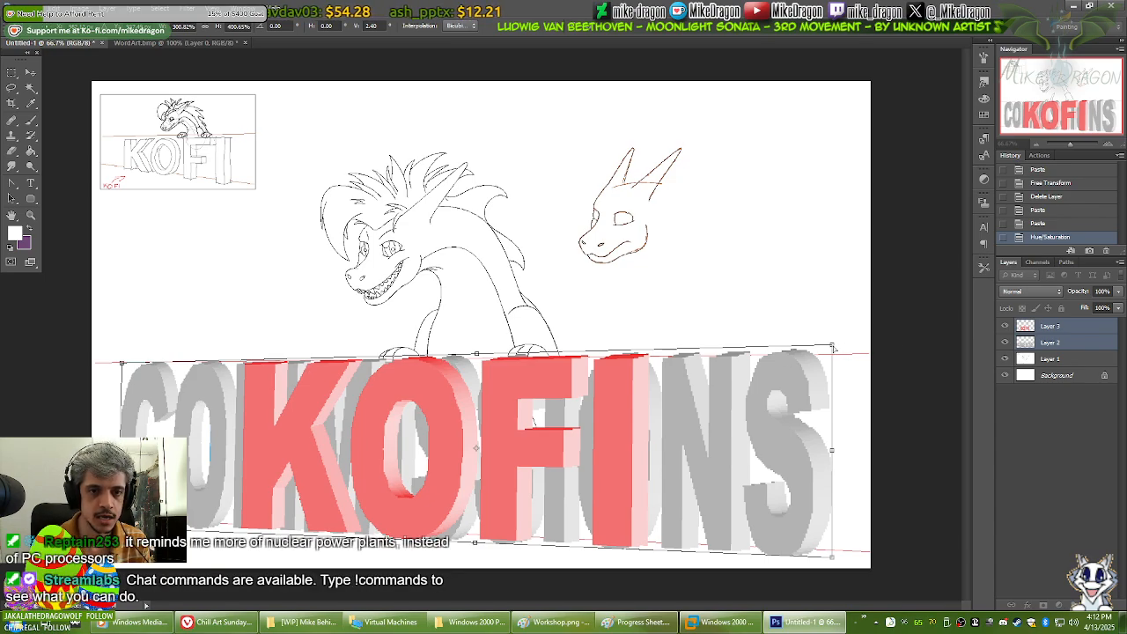
left_click_drag(839, 350, 834, 359)
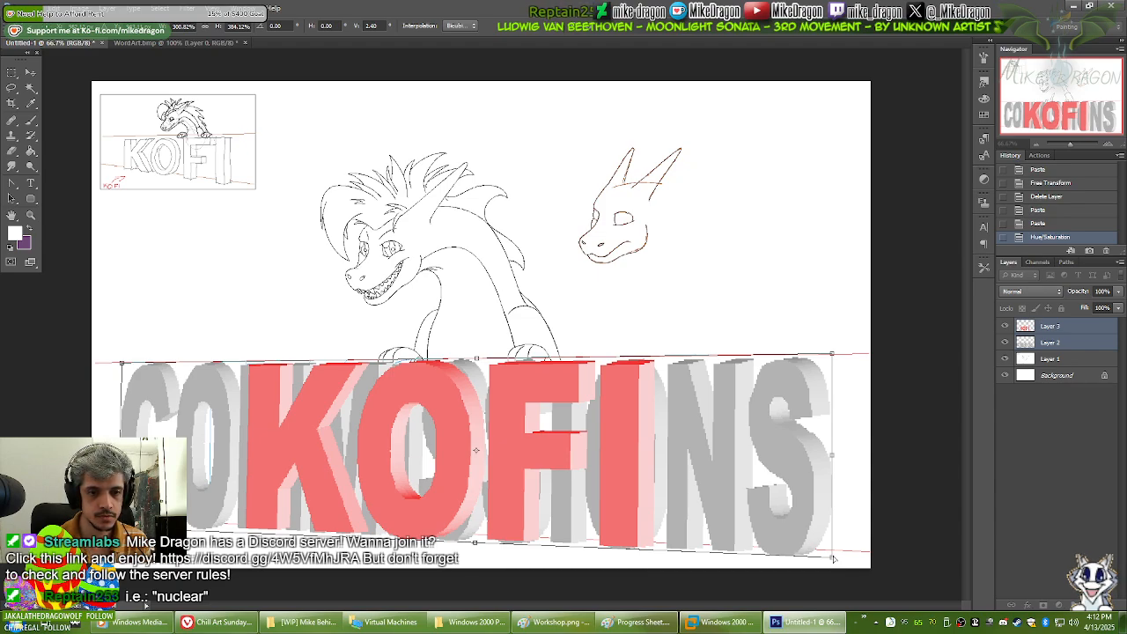
left_click_drag(833, 558, 833, 557)
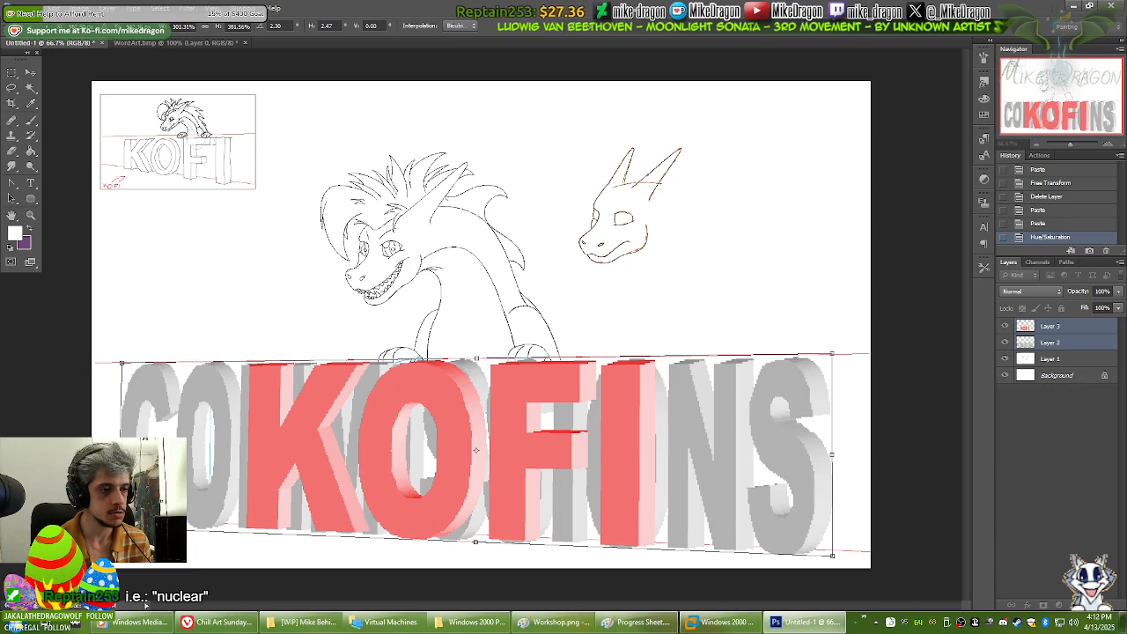
left_click_drag(116, 528, 124, 527)
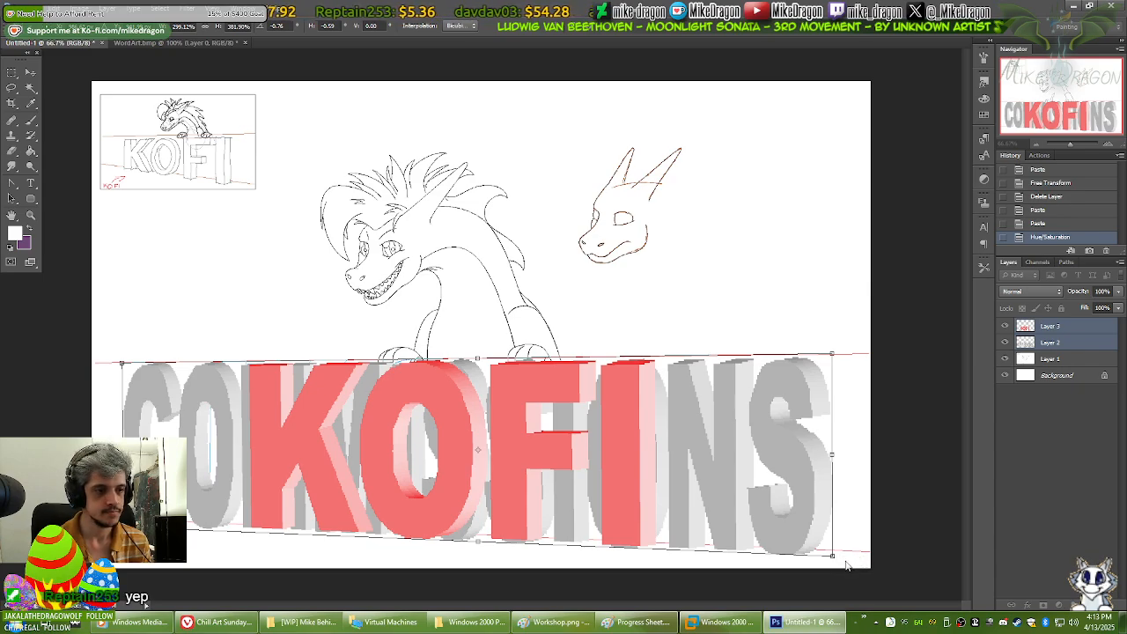
key("Return")
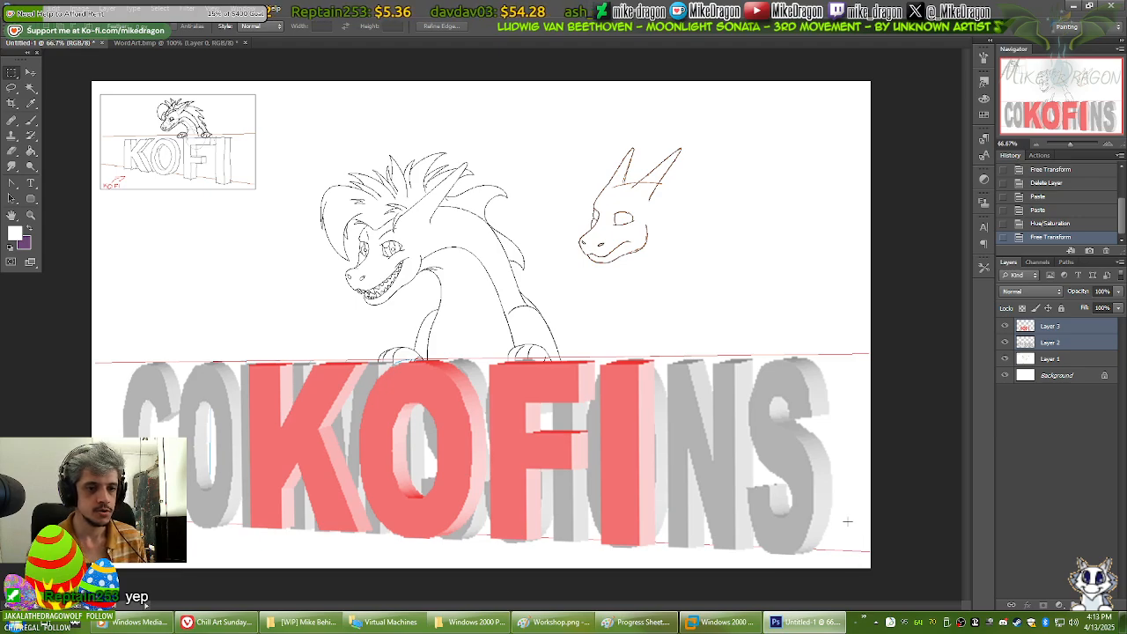
left_click(1051, 345)
left_click(1051, 328)
key("ctrl+t")
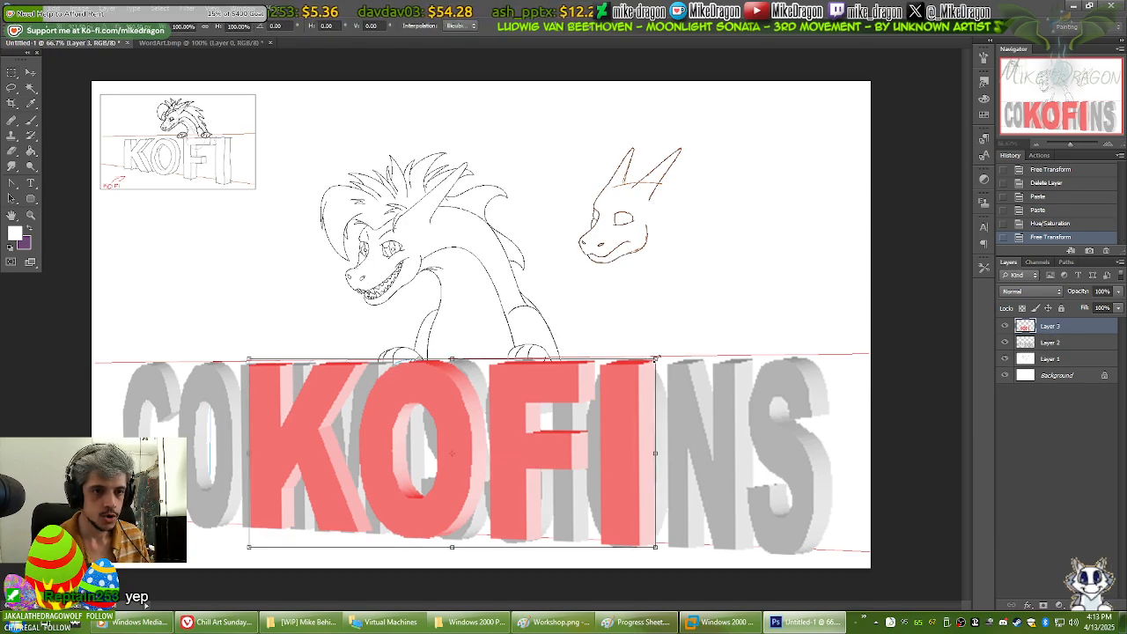
left_click_drag(655, 359, 663, 349)
key("ctrl+z")
right_click(623, 396)
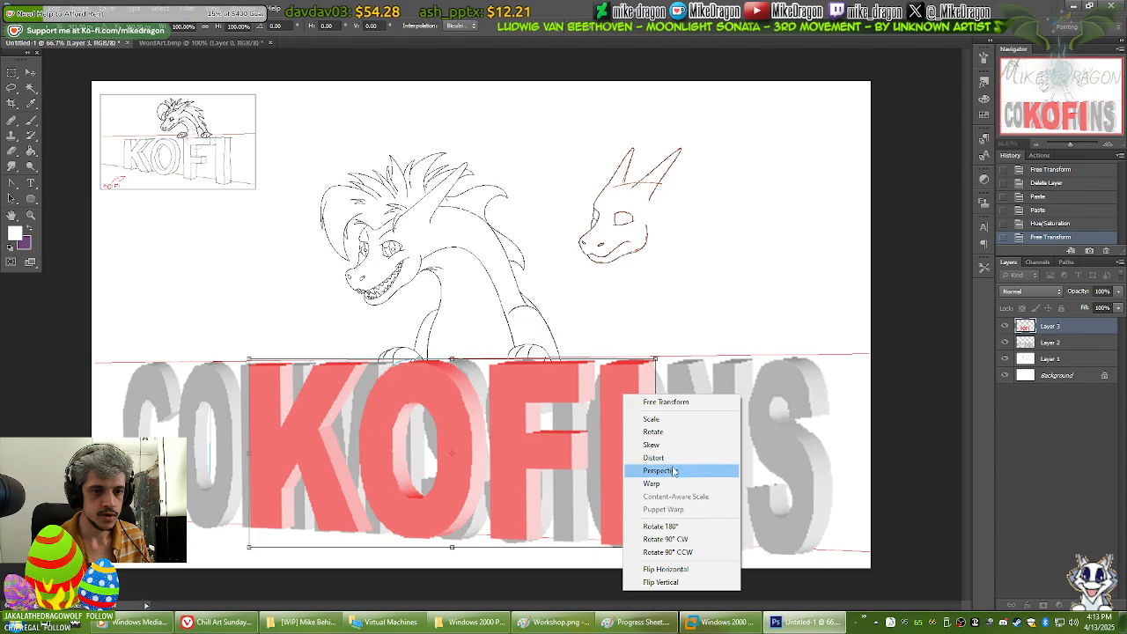
left_click(674, 458)
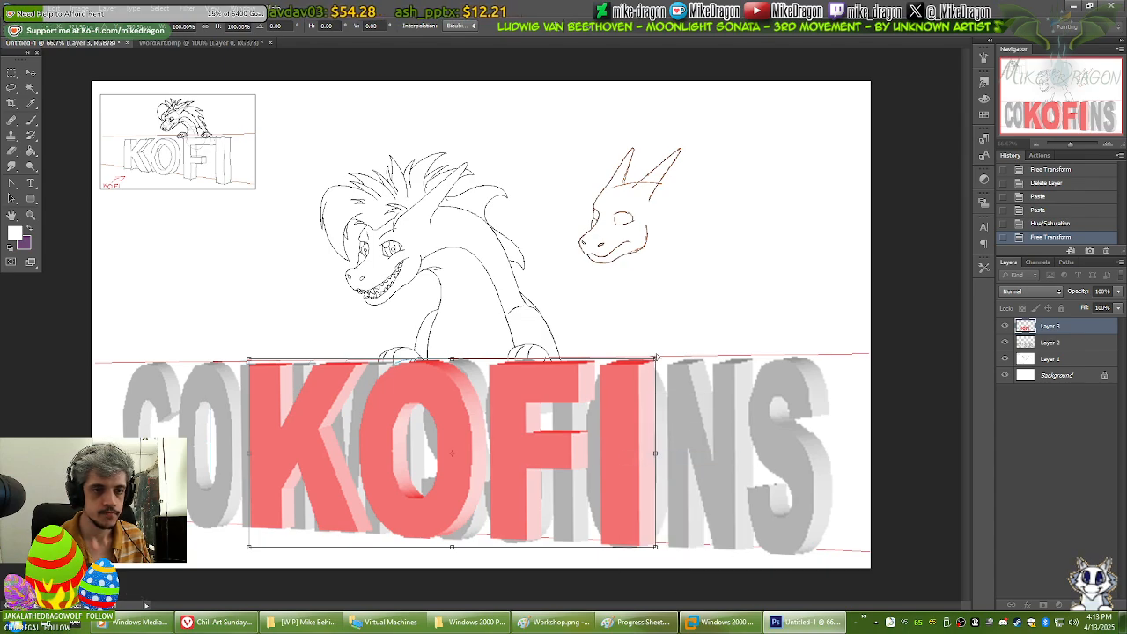
left_click_drag(655, 361, 660, 357)
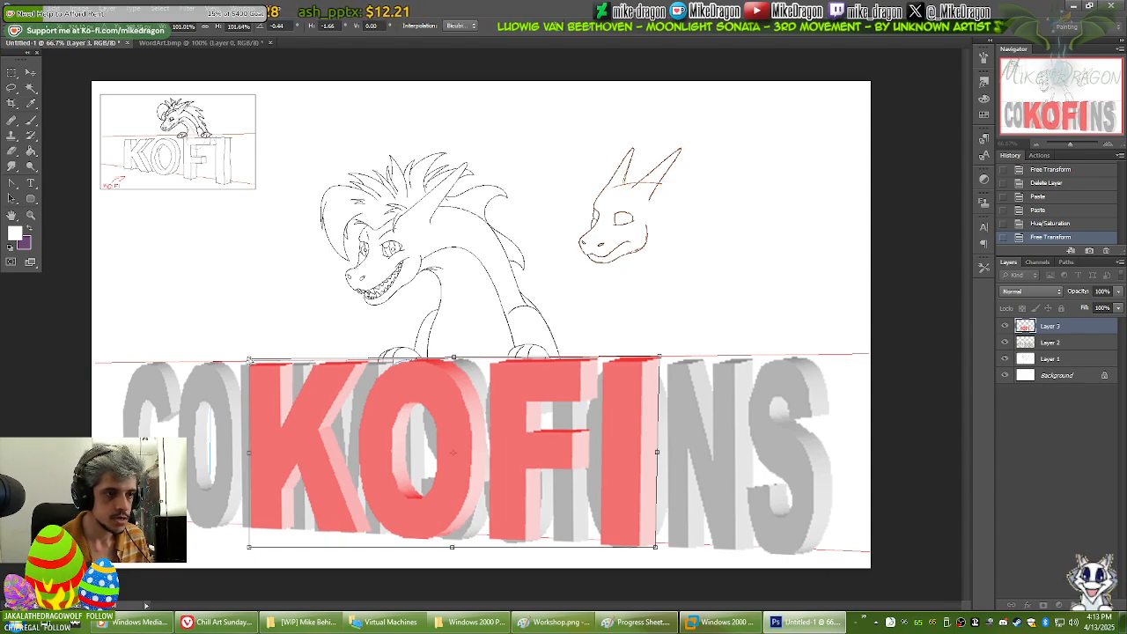
left_click_drag(249, 361, 249, 356)
key("Return")
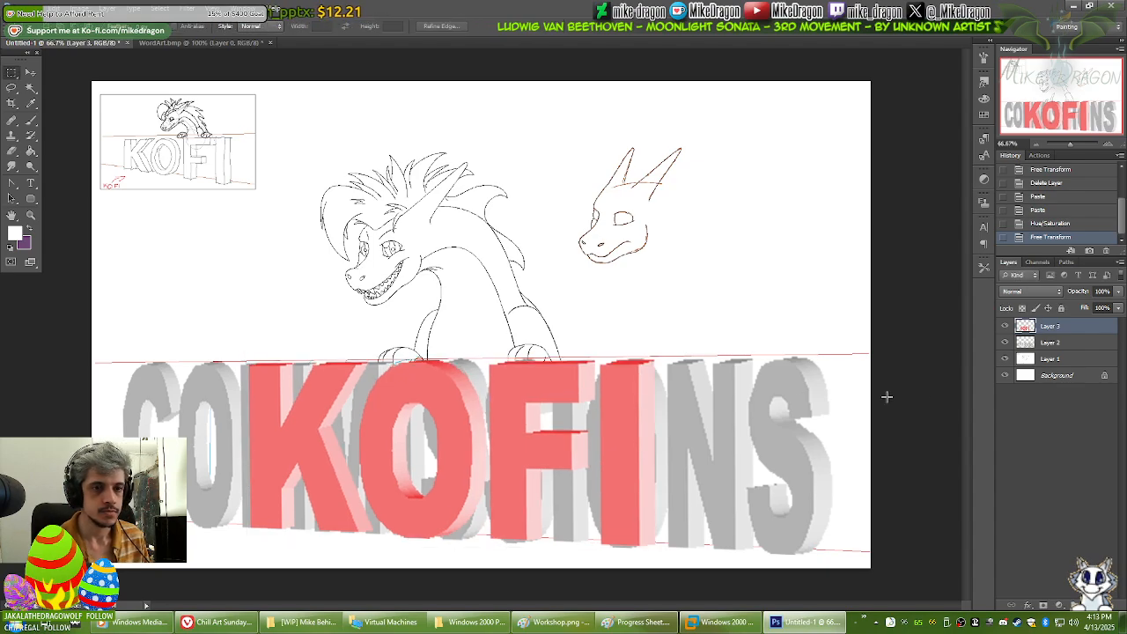
Step: With the COMMISSIONS layer temporarily hidden, distort the KOFI layer's two upper corners slightly upward to meet the upper red line
left_click(1005, 344)
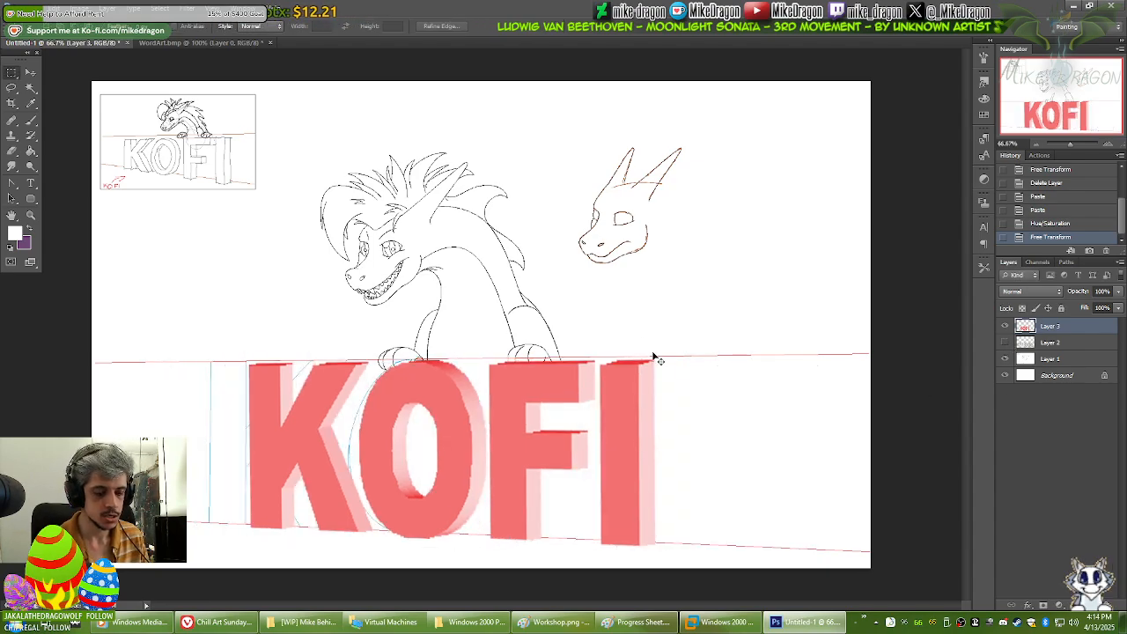
key("ctrl+t")
right_click(646, 379)
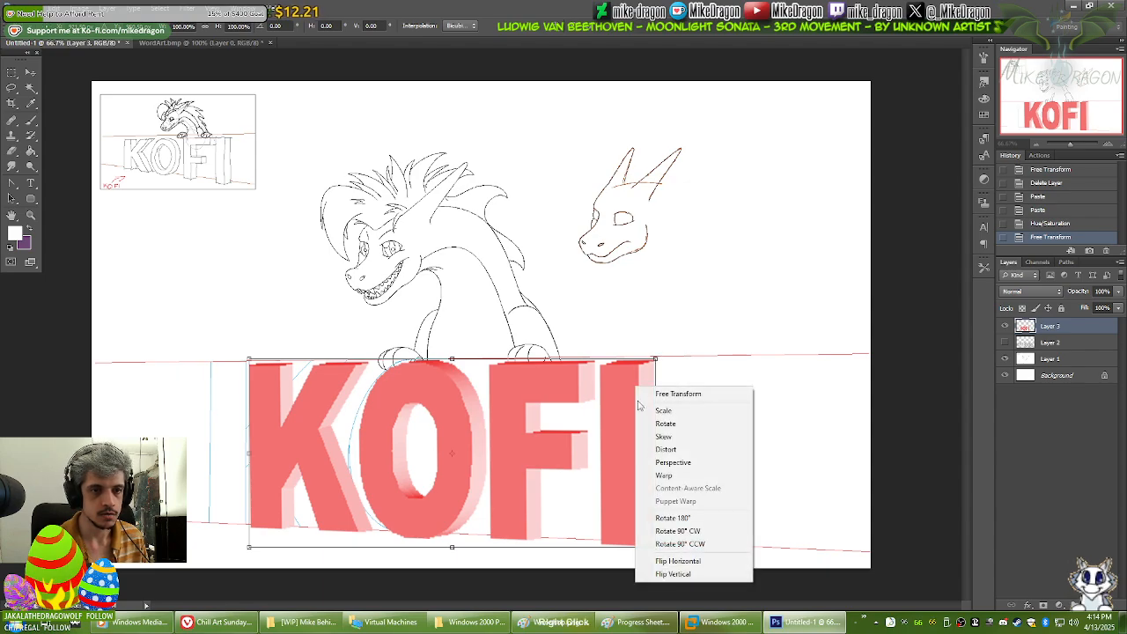
left_click(656, 450)
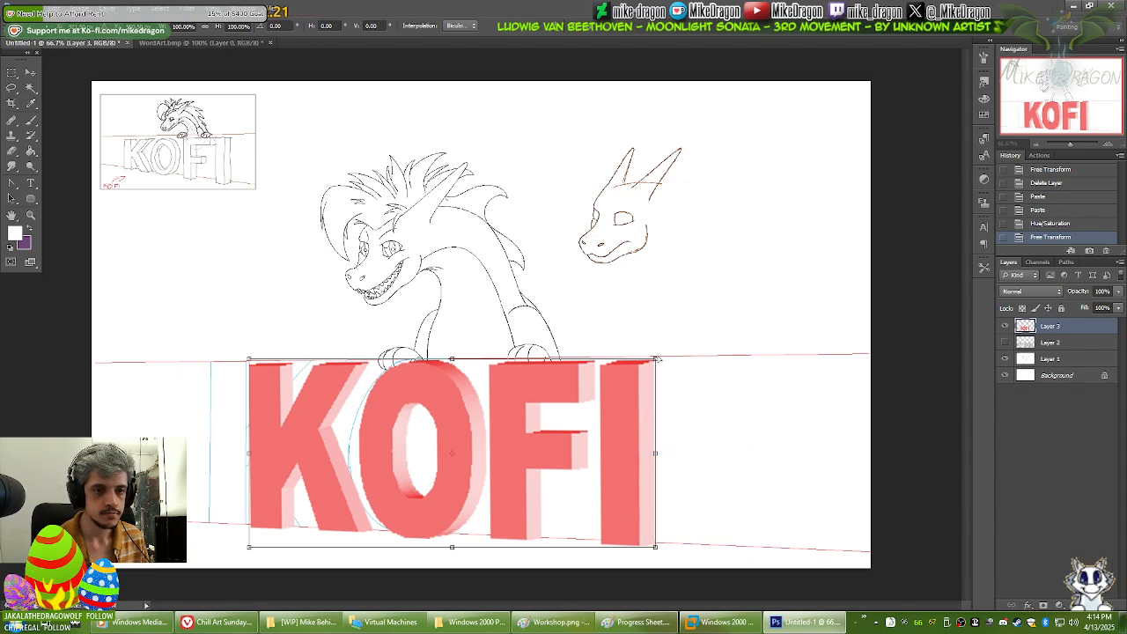
left_click_drag(655, 360, 654, 357)
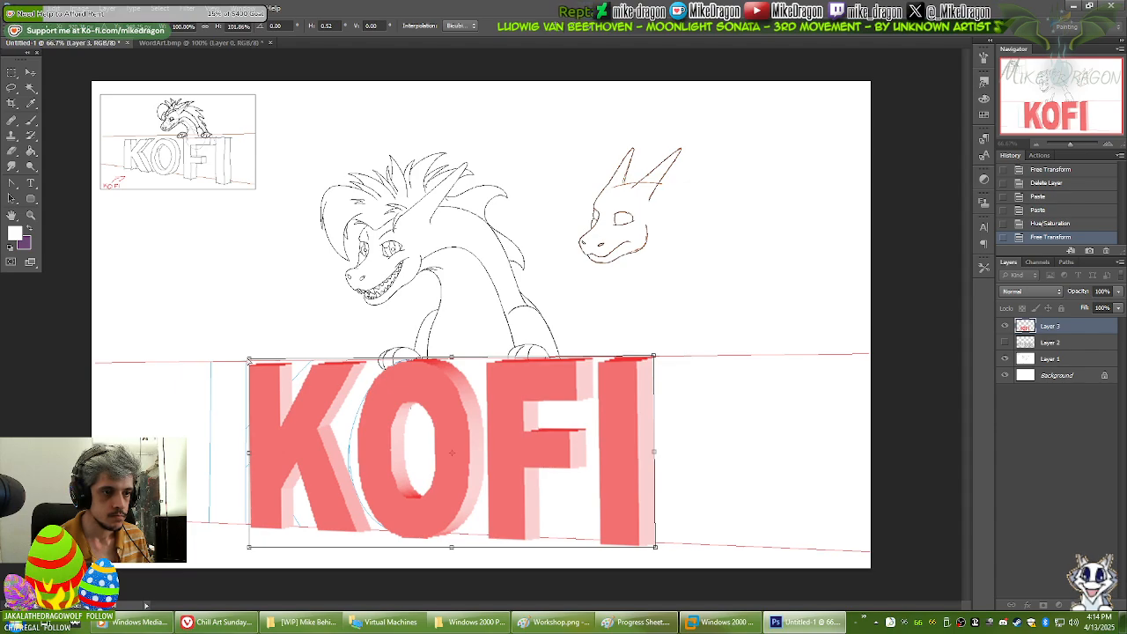
left_click_drag(250, 360, 251, 359)
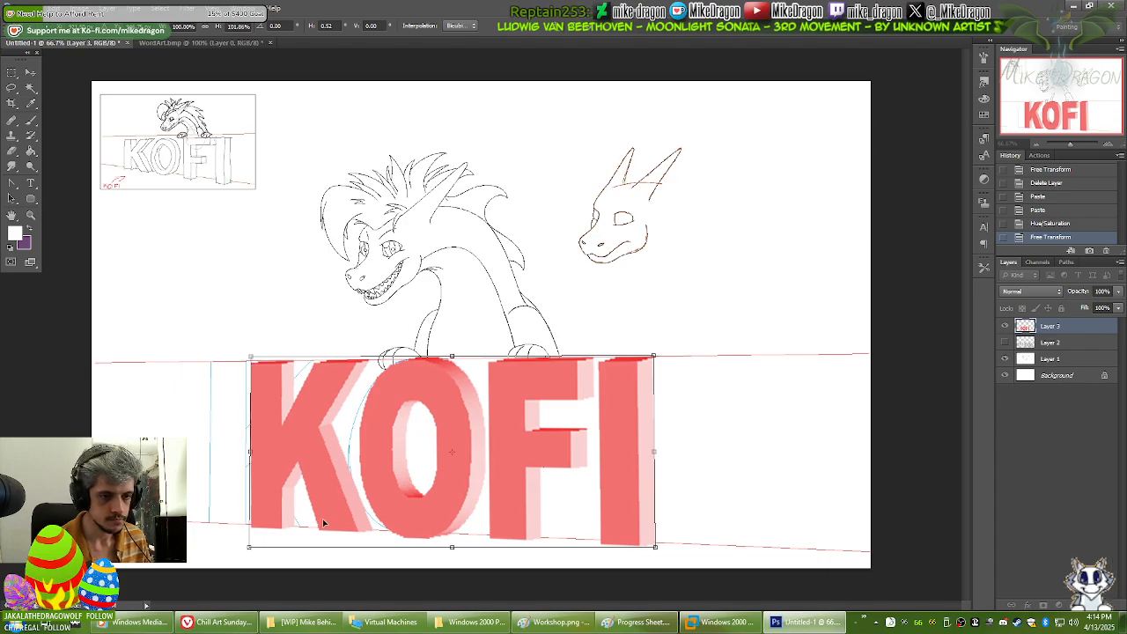
key("Return")
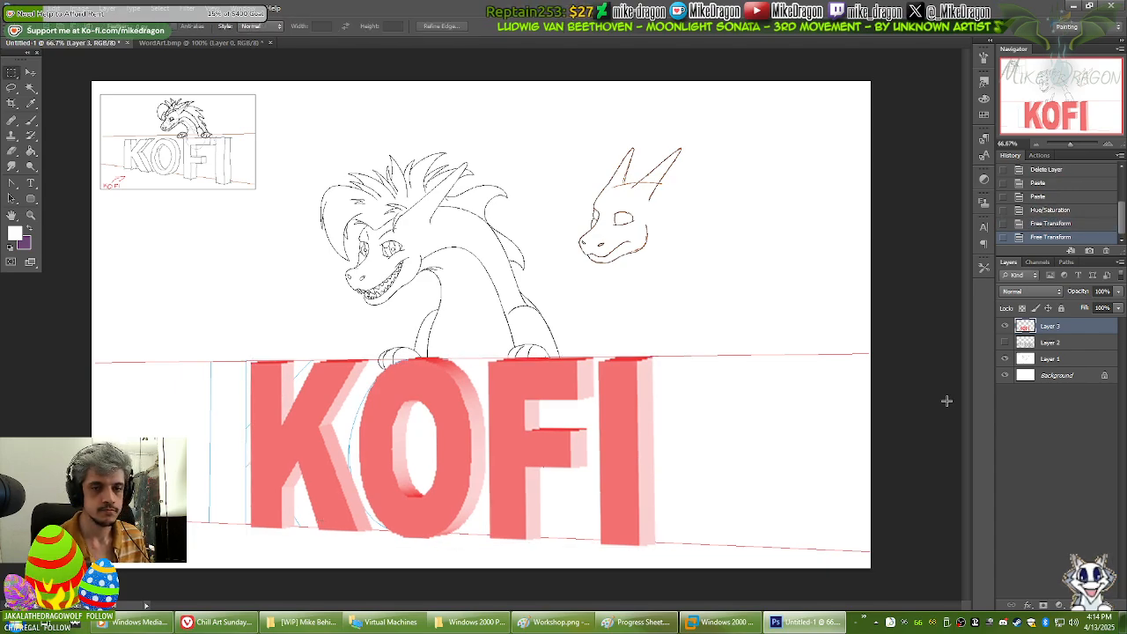
left_click(1006, 343)
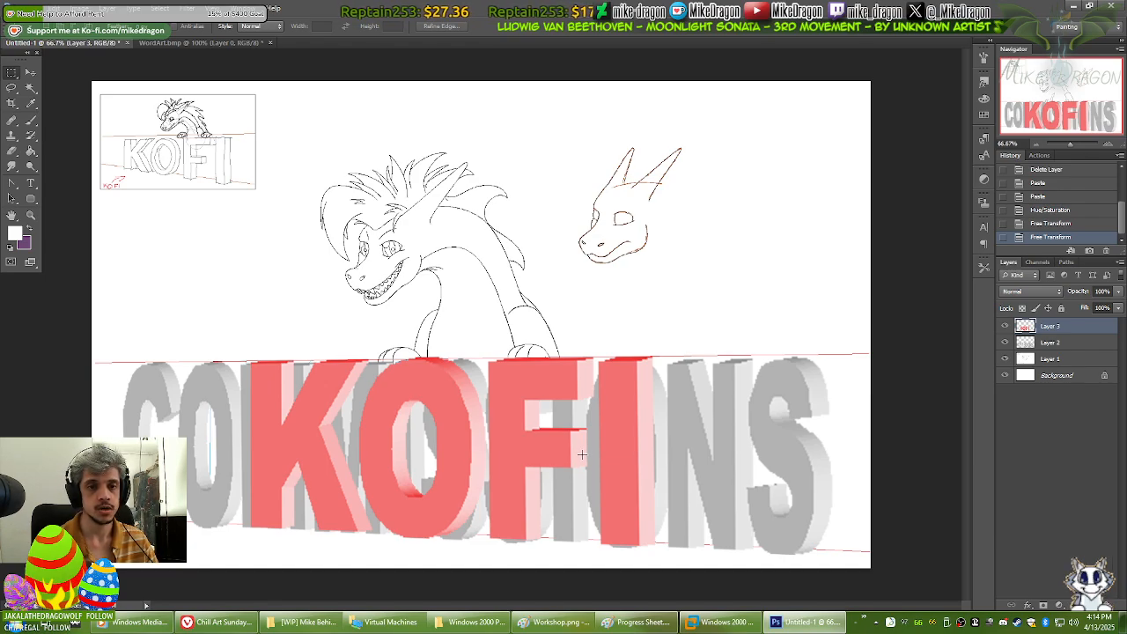
left_click(1048, 344)
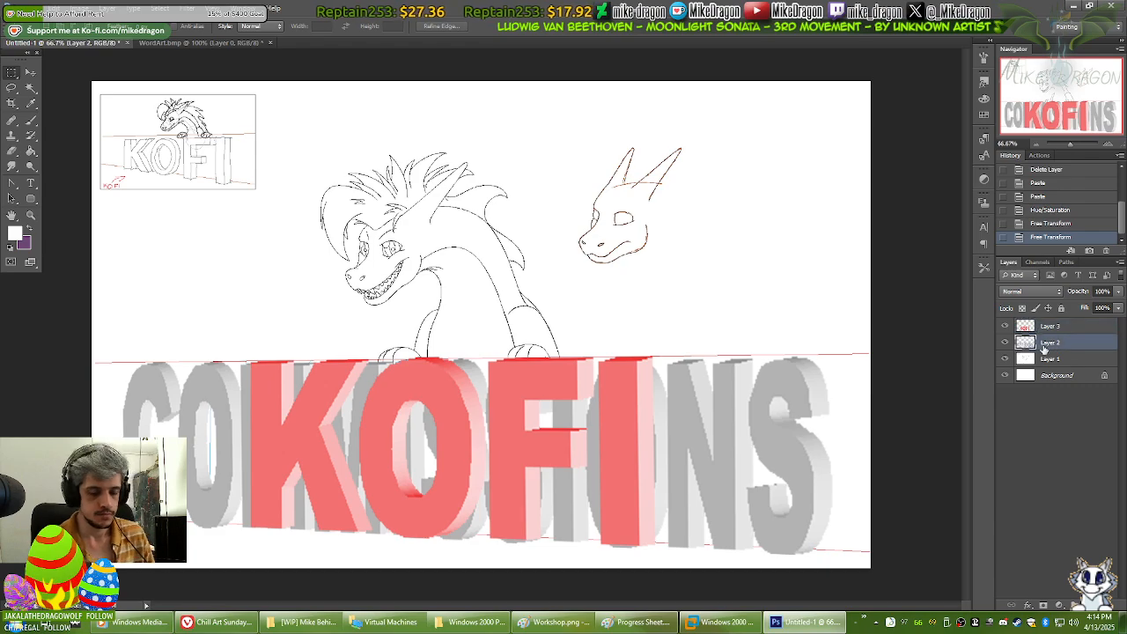
key("ctrl+t")
right_click(764, 442)
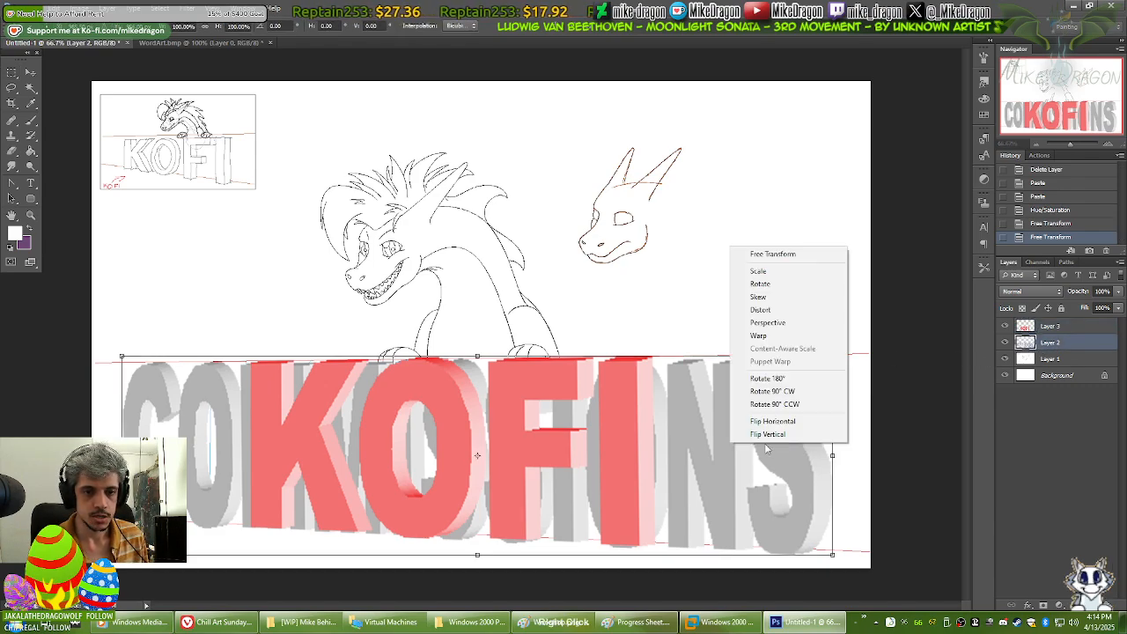
left_click(783, 323)
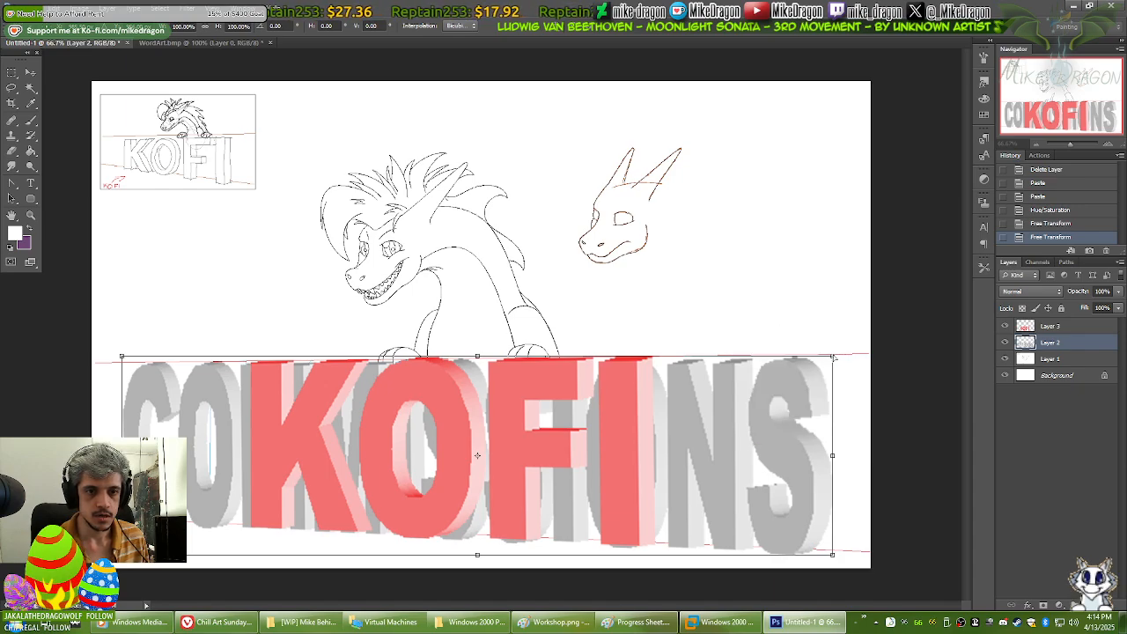
left_click_drag(833, 358, 832, 353)
key("Escape")
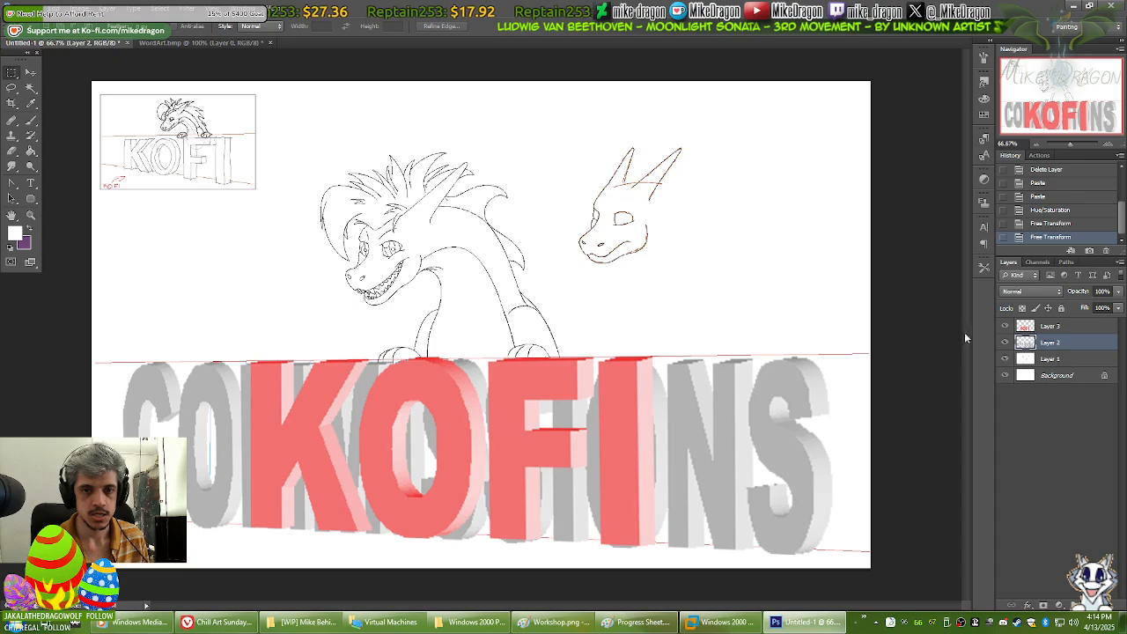
Step: With the KOFI layer hidden, distort the COMMISSIONS lettering by nudging its upper-right corner slightly up to the upper red line
left_click(1005, 326)
key("ctrl+t")
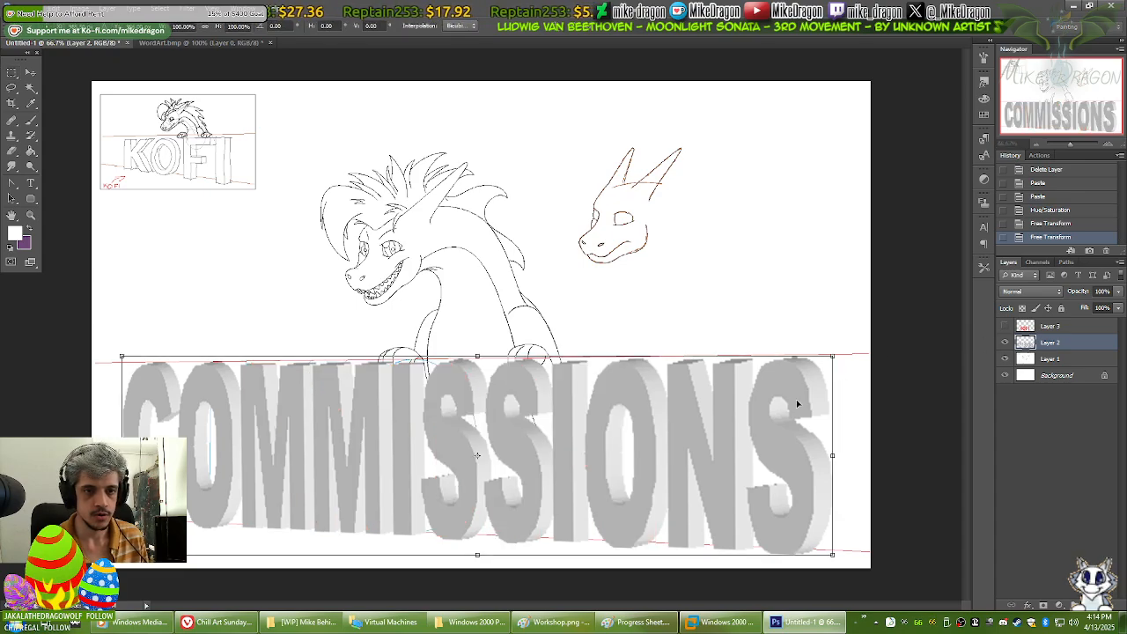
right_click(798, 403)
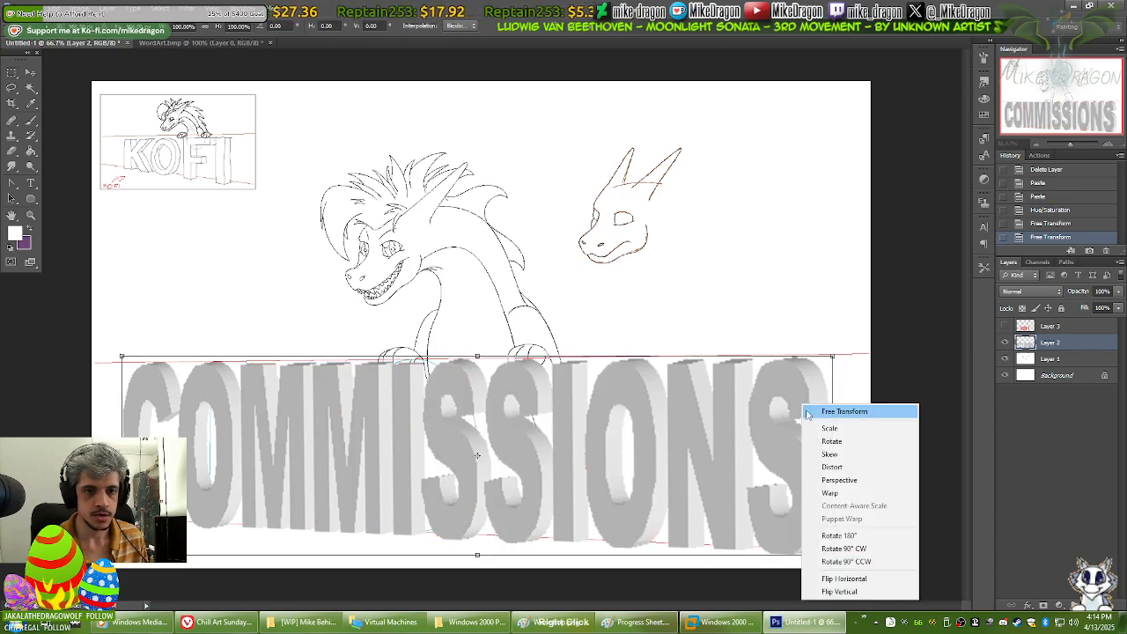
left_click(846, 467)
left_click_drag(833, 358, 833, 354)
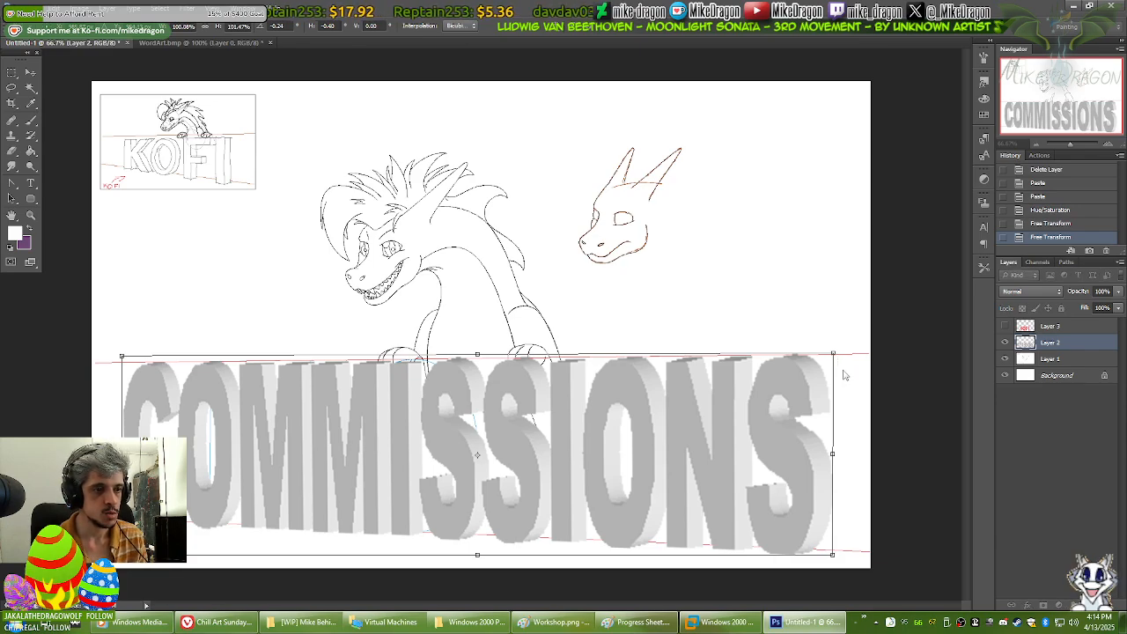
key("Return")
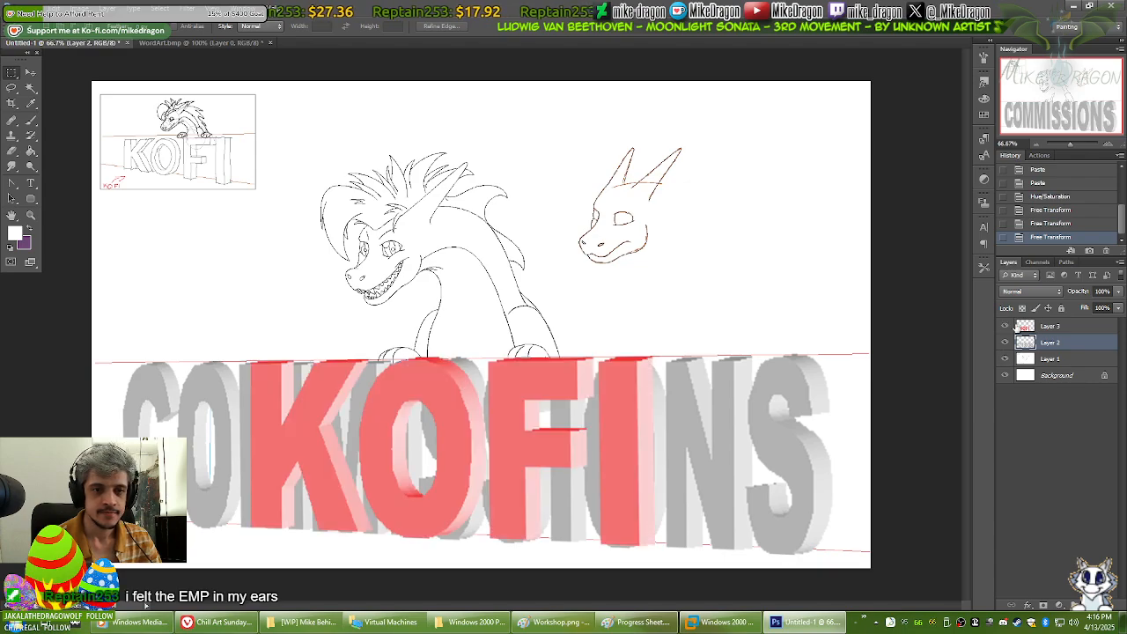
Step: Hide the sketch layer and the white background so that only the KOFI and COMMISSIONS lettering layers show
left_click(1005, 327)
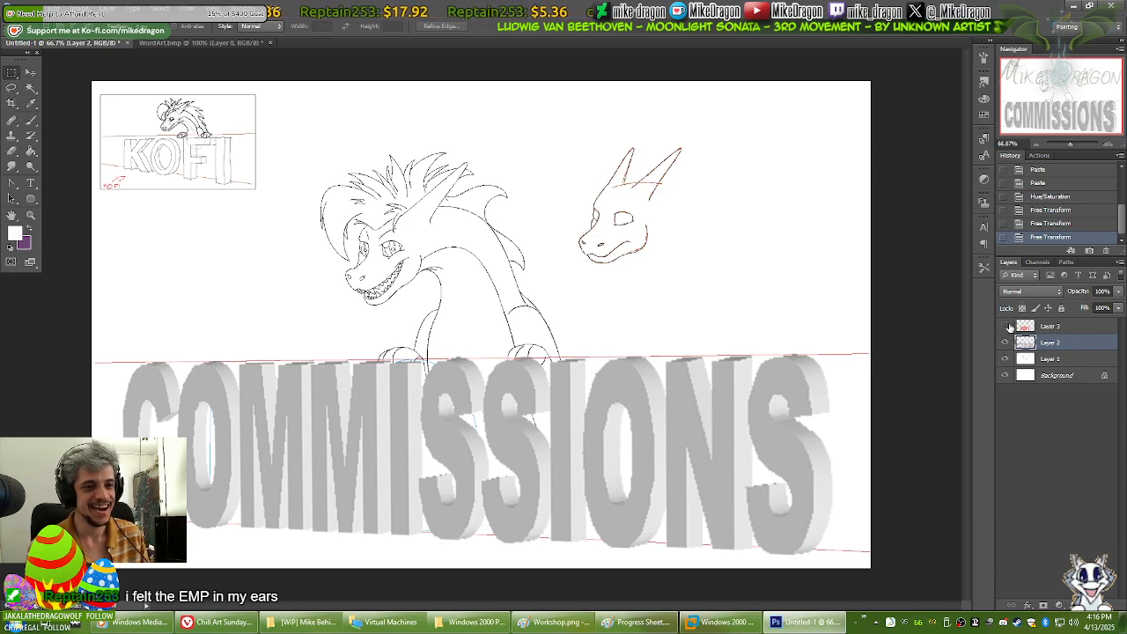
left_click(1005, 342)
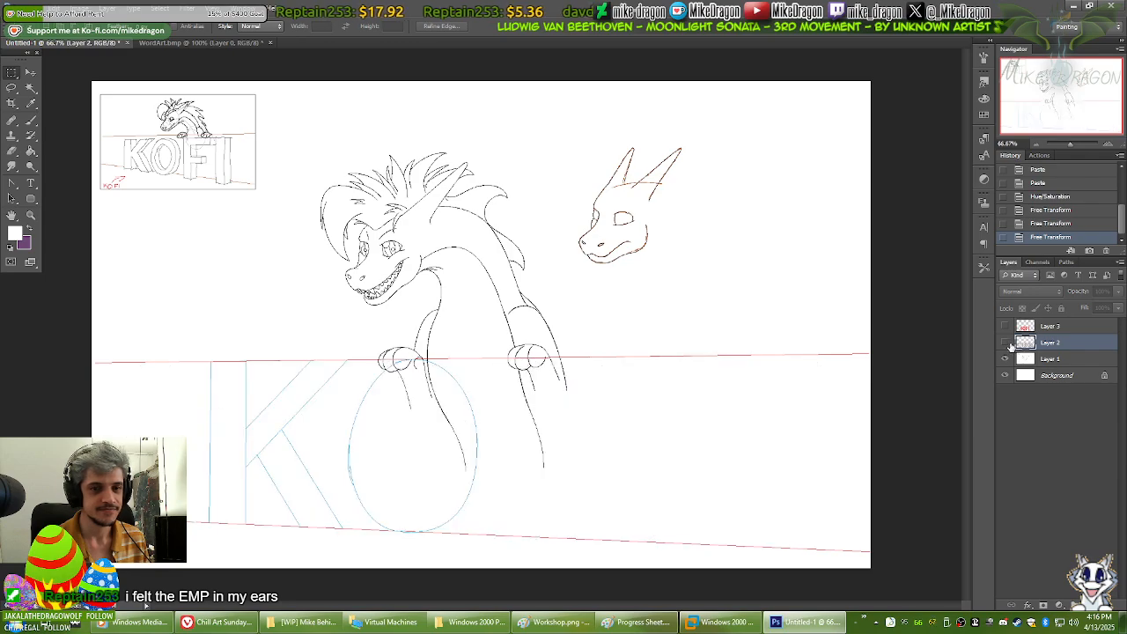
left_click(1006, 358)
left_click(1005, 375)
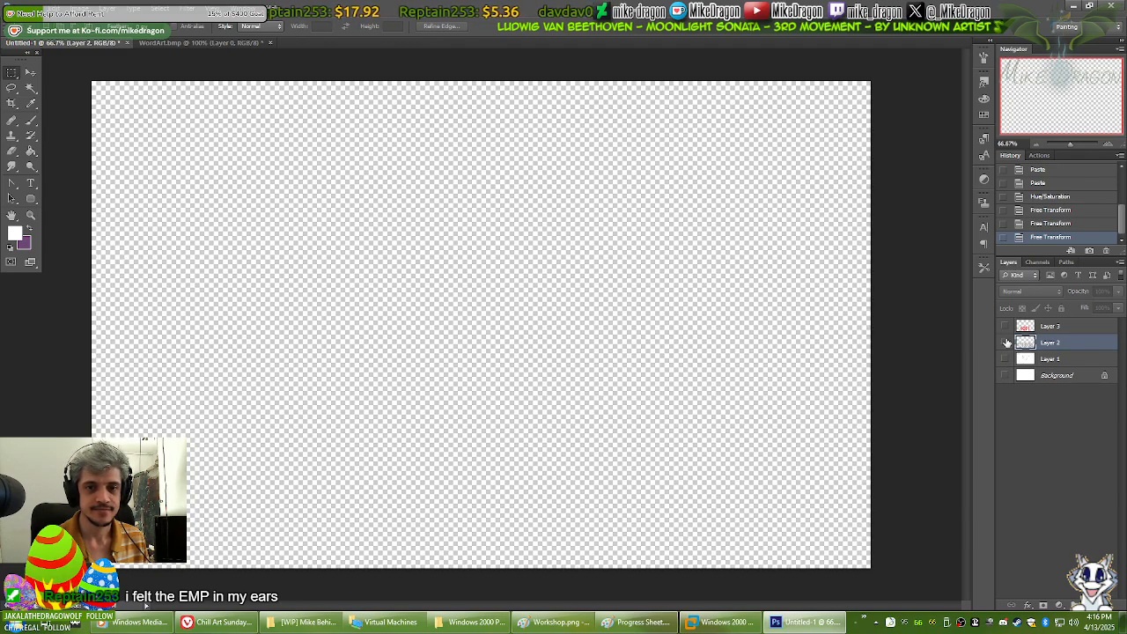
left_click(1005, 342)
left_click(1005, 326)
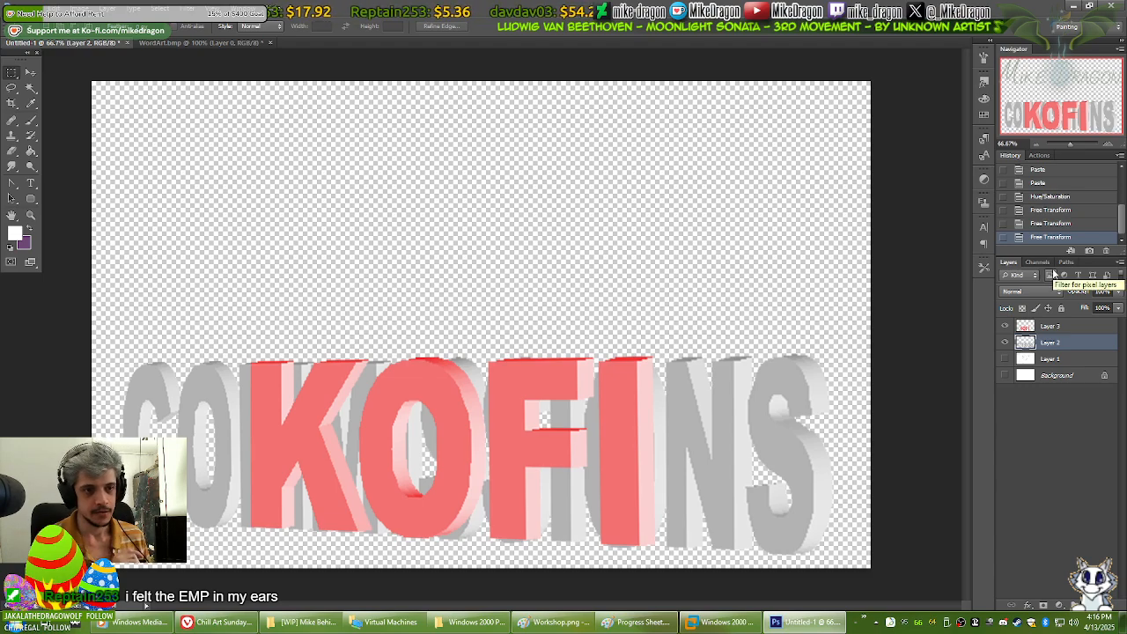
Step: Start saving the document as a layered PSD, with the [WIP] Mike Behind Words folder path as the destination
key("ctrl+s")
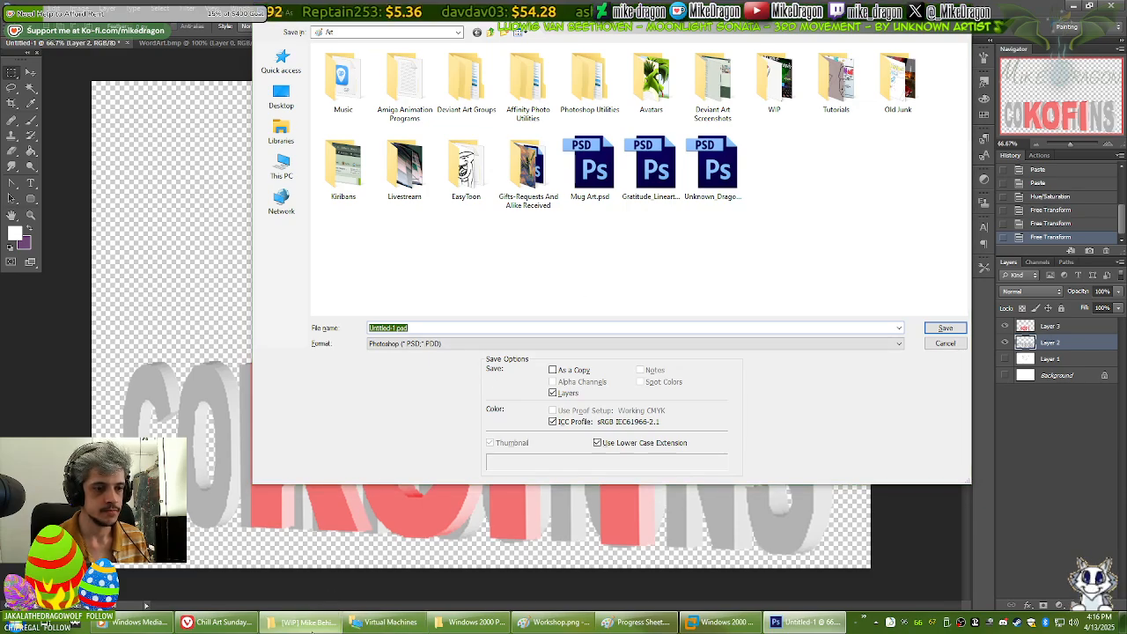
left_click(304, 621)
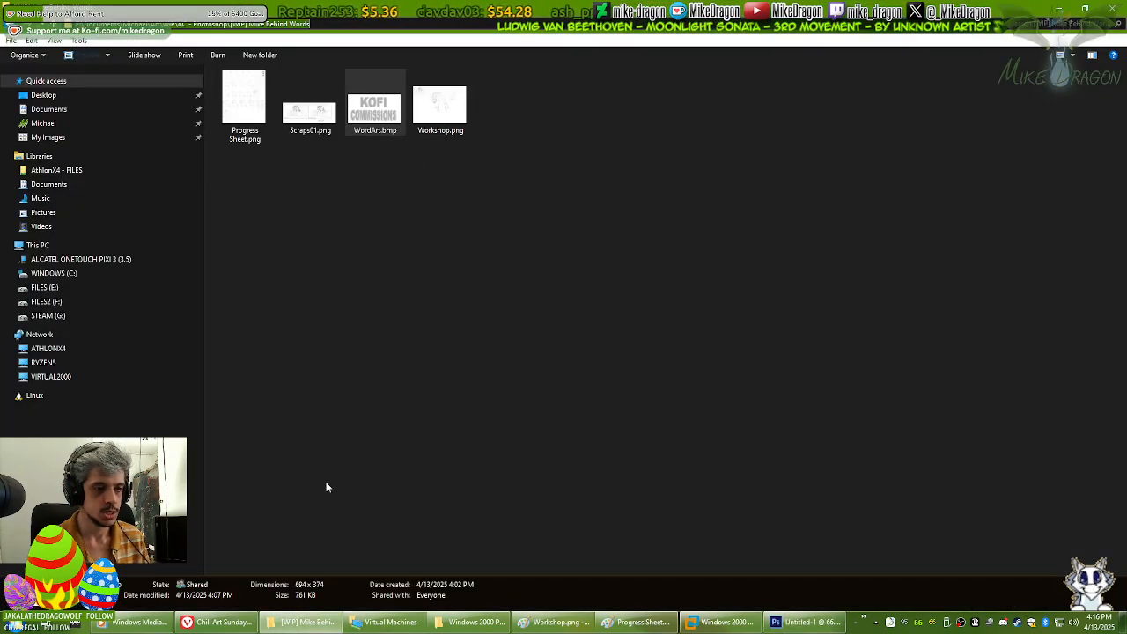
key("alt+Tab")
triple_click(428, 328)
type("E:\\Documents\\Michael\\Art\\WIP\\oC - Photoshop\\[WIP] Mike Behind Words\\")
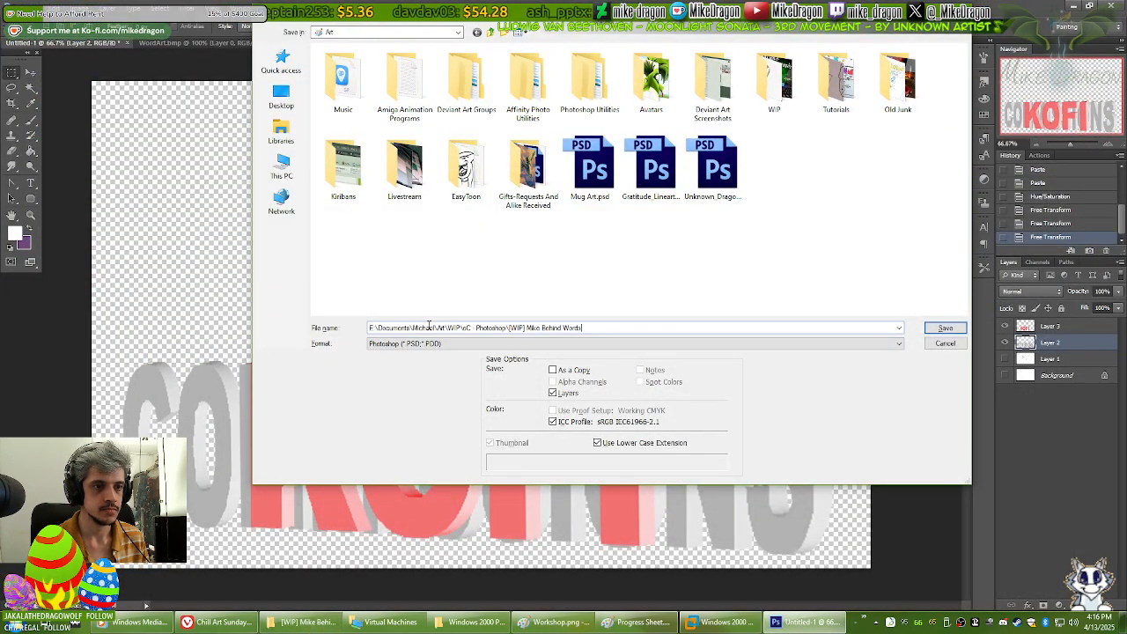
Step: Name the file Words Referrence, save it with maximized compatibility, and check the project folder for it
type("Words")
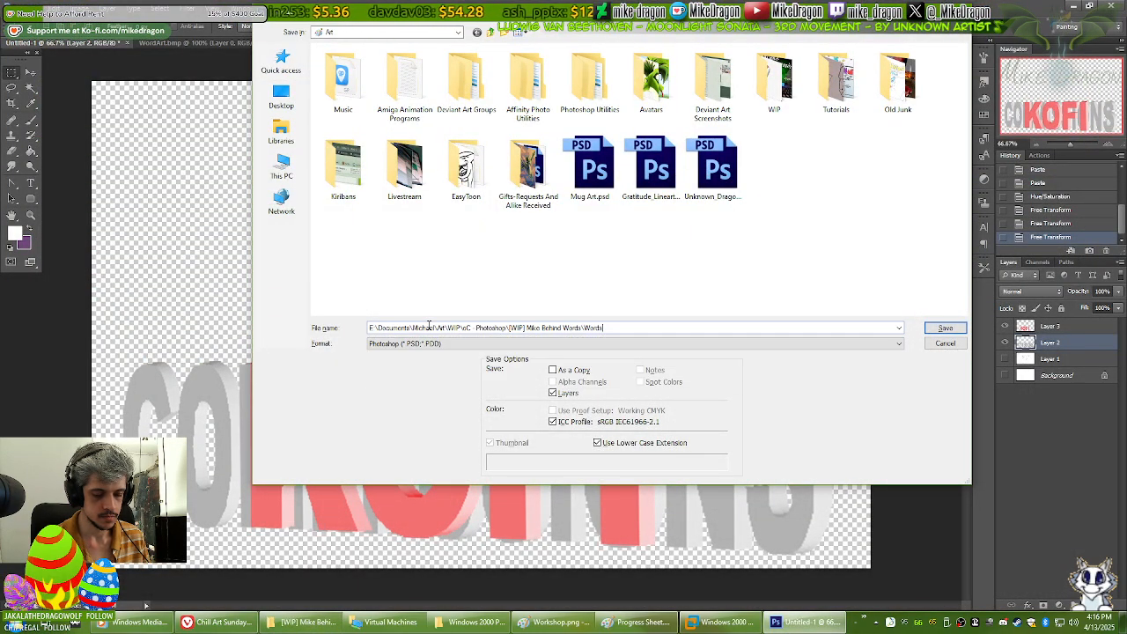
type(" Rotat")
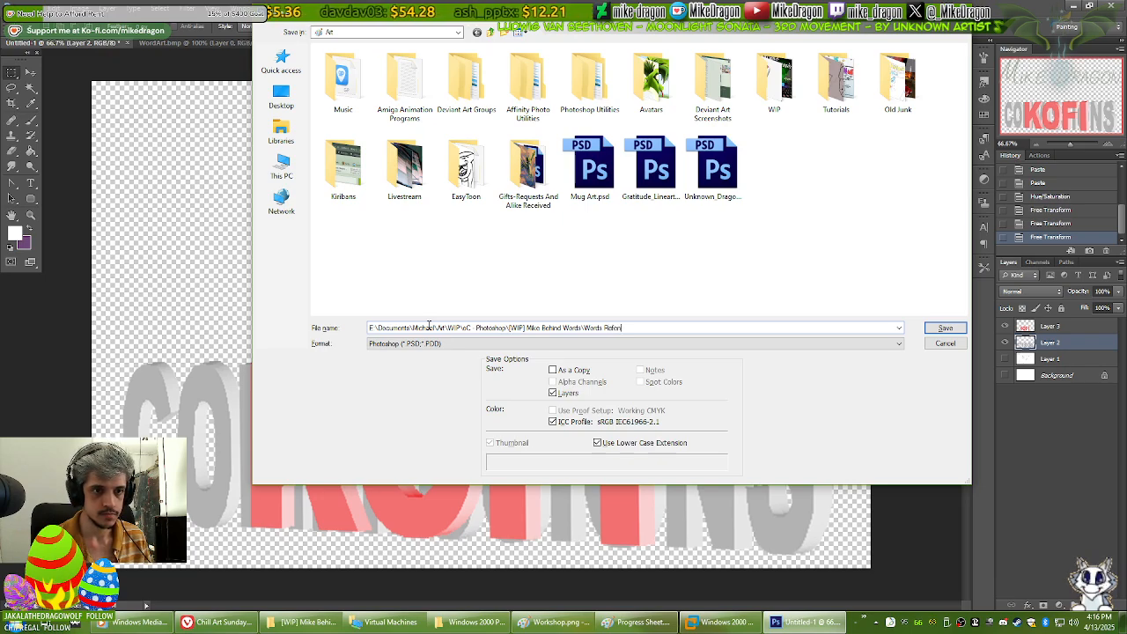
key("BackSpace")
key("BackSpace")
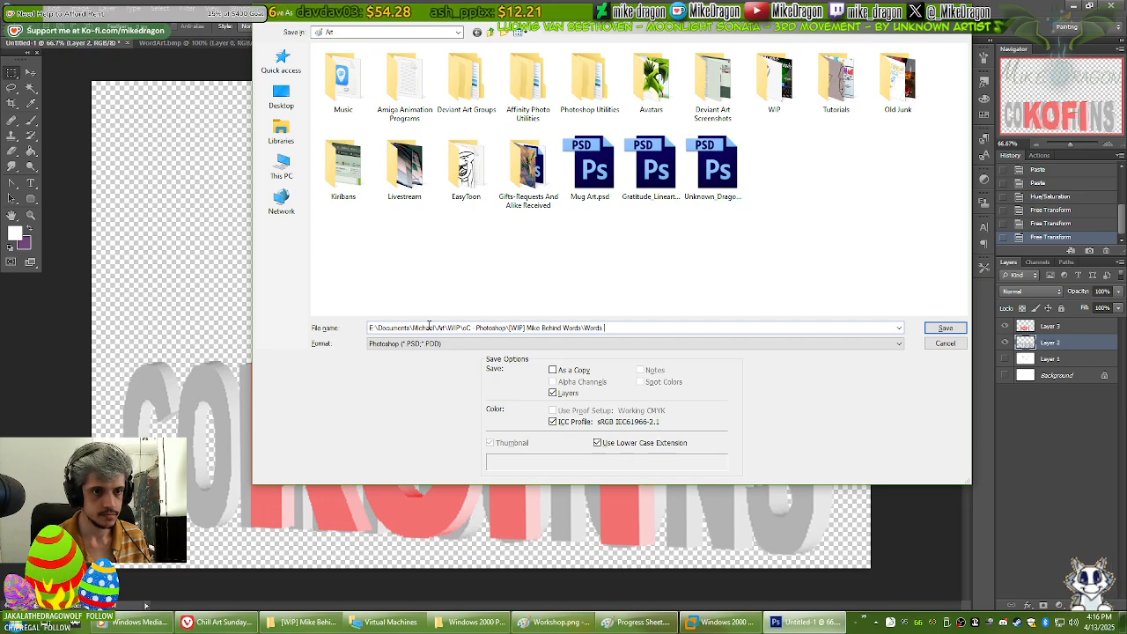
type("ference")
key("Return")
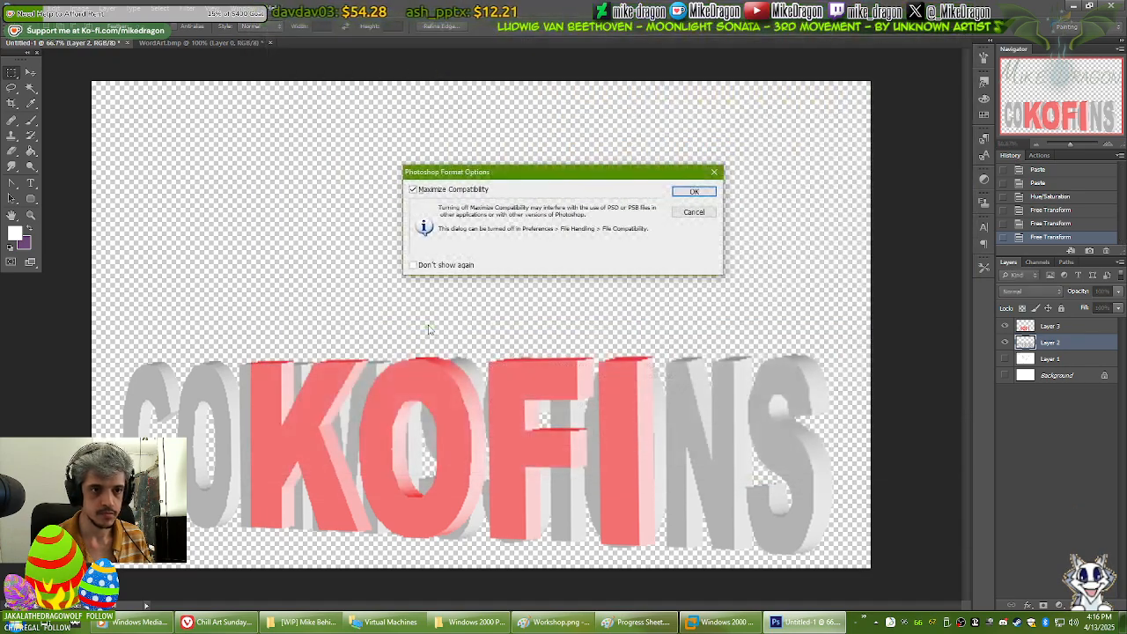
key("Return")
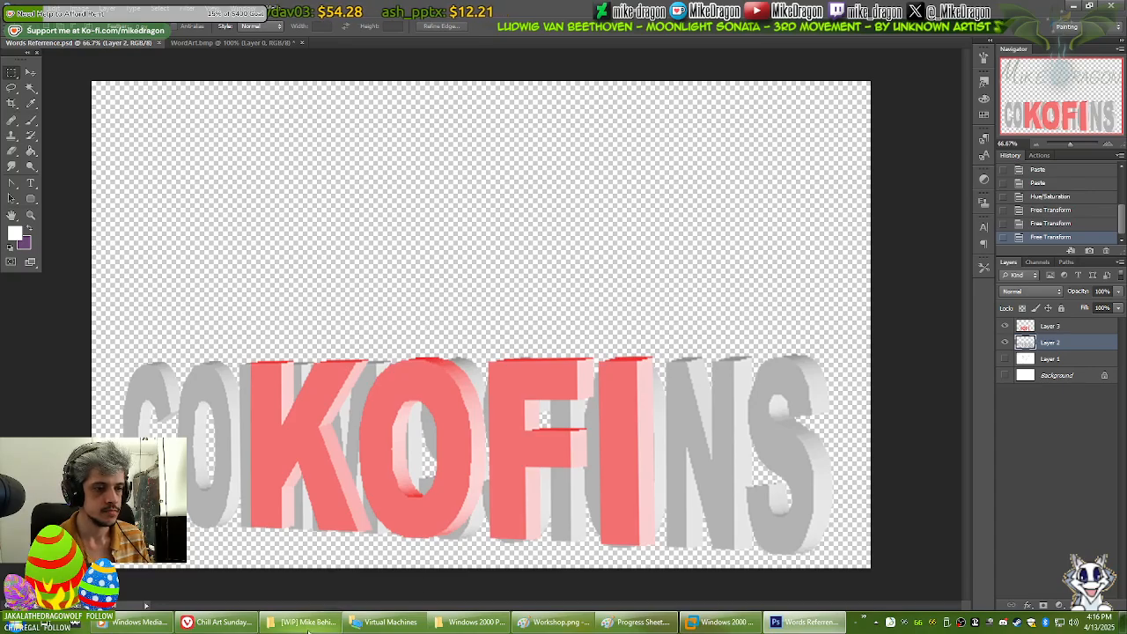
left_click(304, 622)
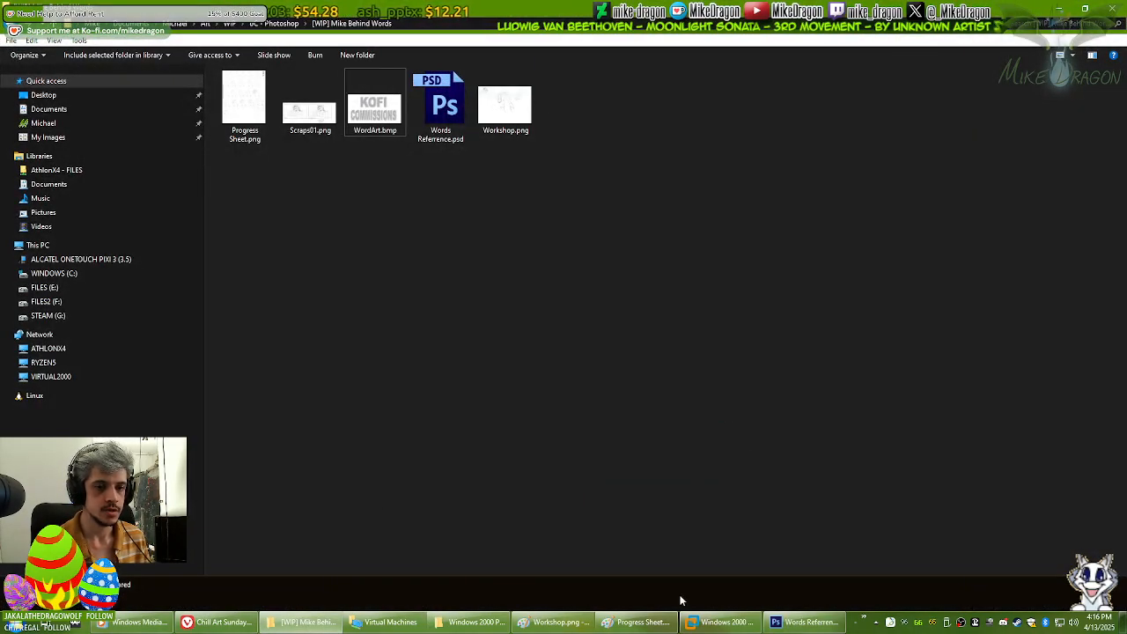
left_click(803, 622)
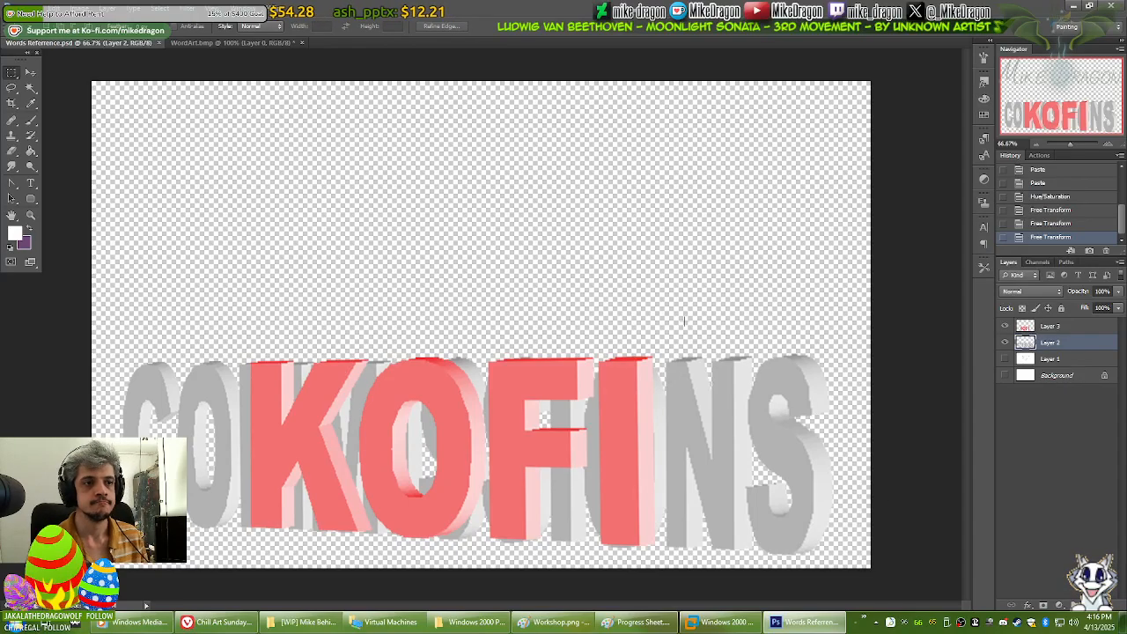
Step: Switch to the Windows 2000 virtual machine and close the WordArt document in Microsoft Word without saving it
left_click(717, 622)
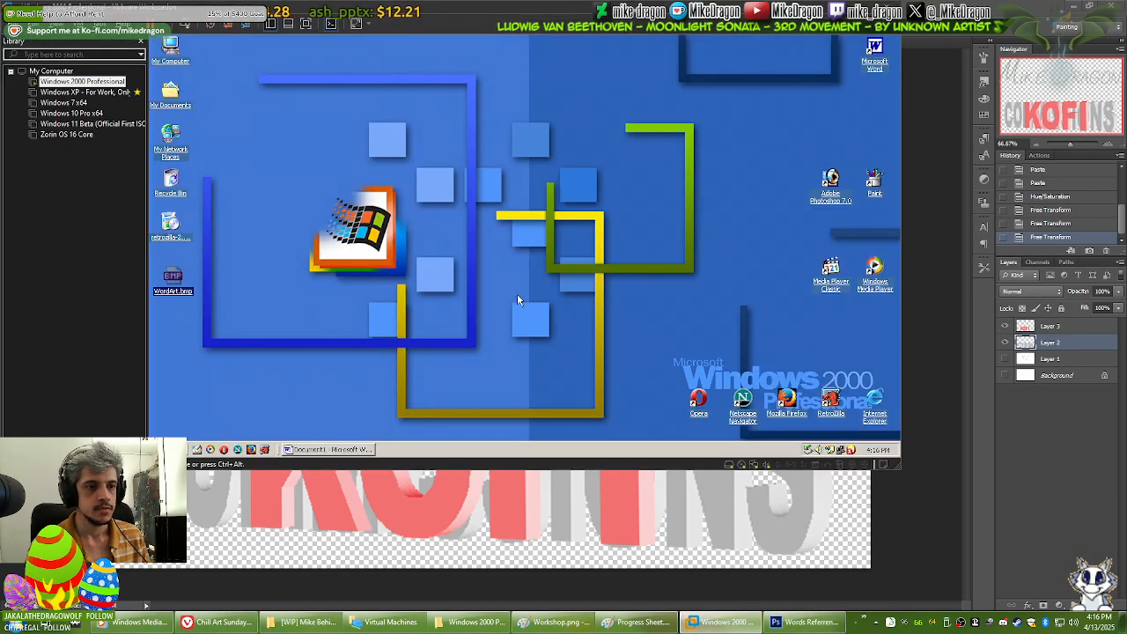
left_click(322, 450)
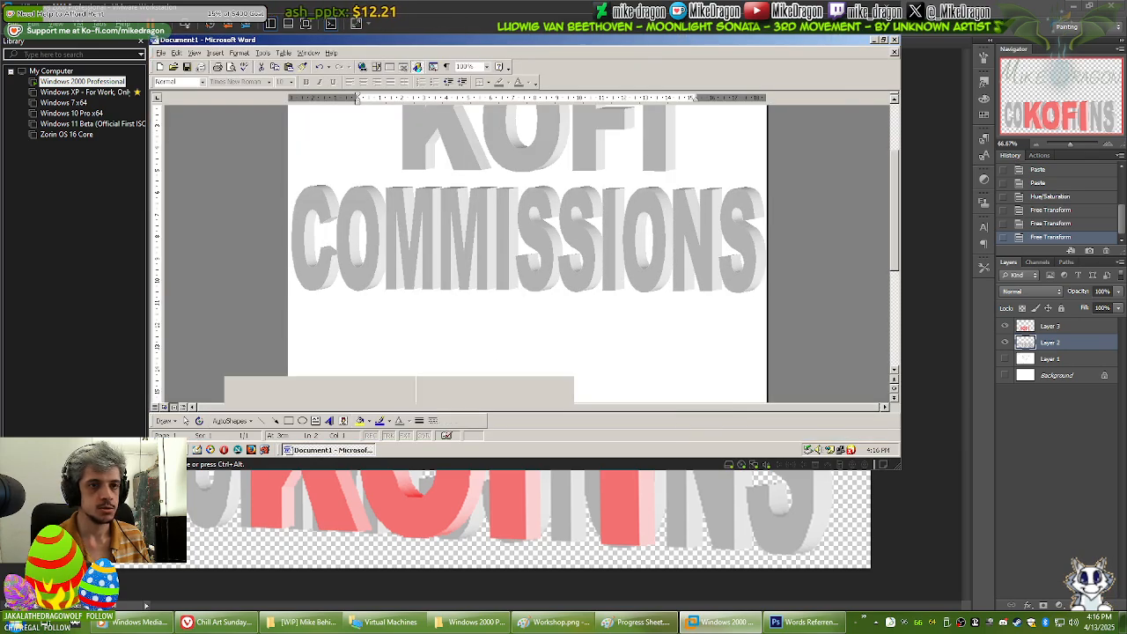
left_click(894, 41)
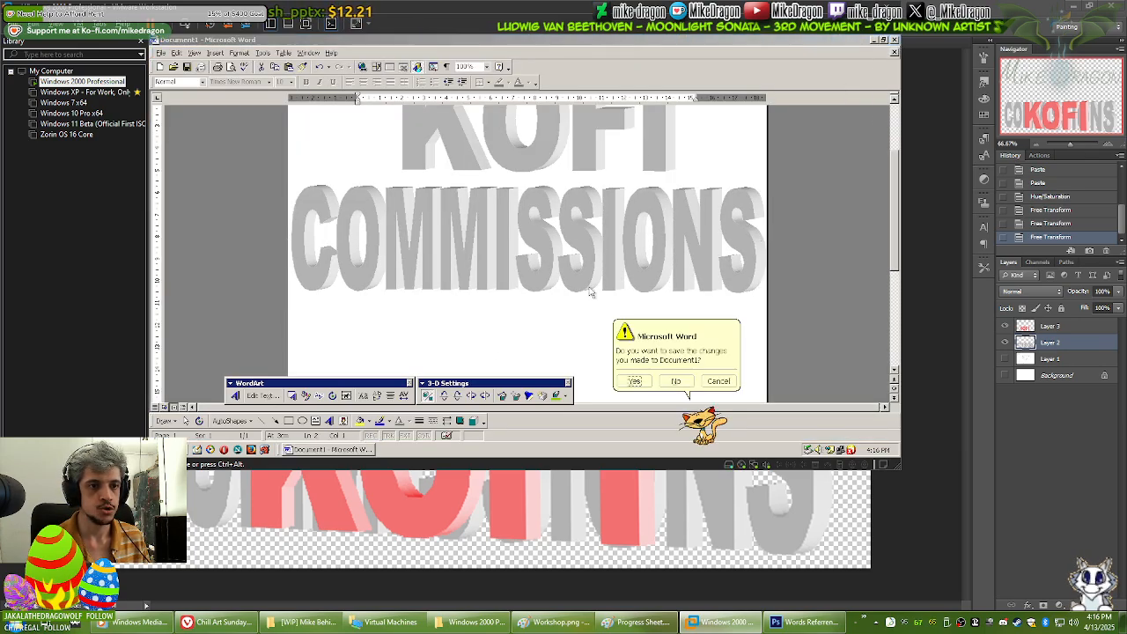
left_click(675, 380)
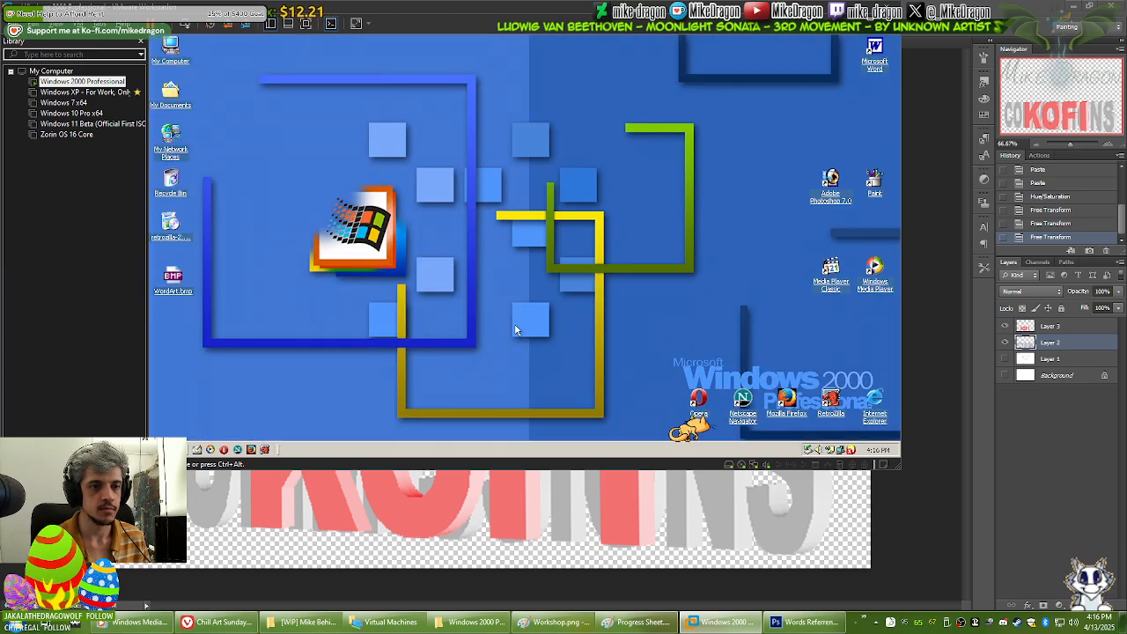
Step: Shut down the Windows 2000 virtual machine and close VMware Workstation, returning to Photoshop
left_click(167, 449)
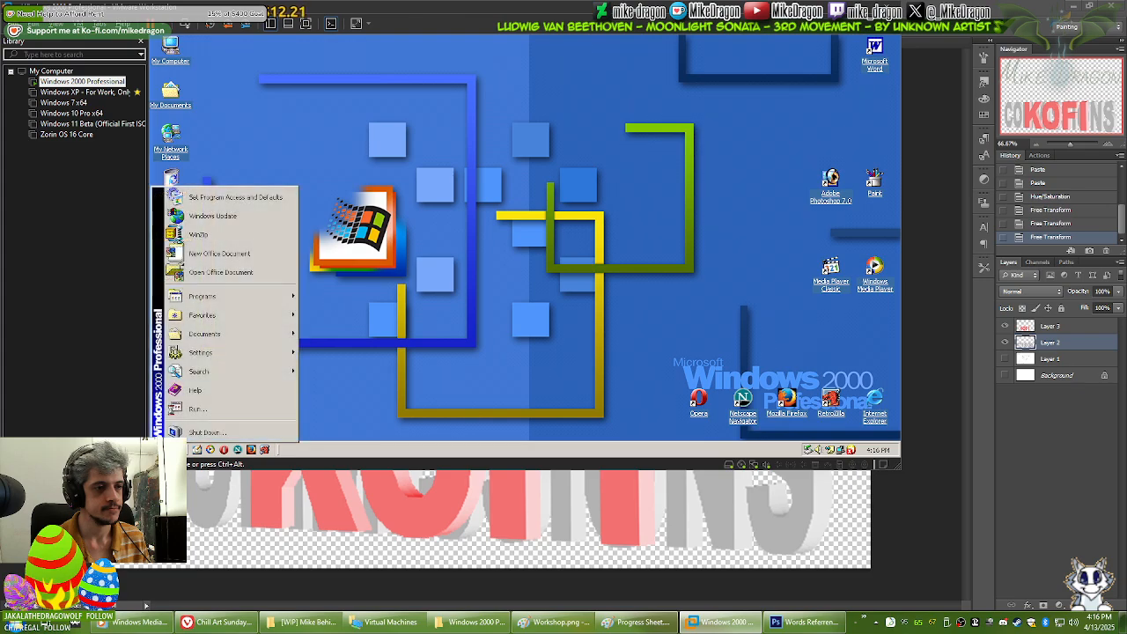
left_click(203, 431)
left_click(527, 267)
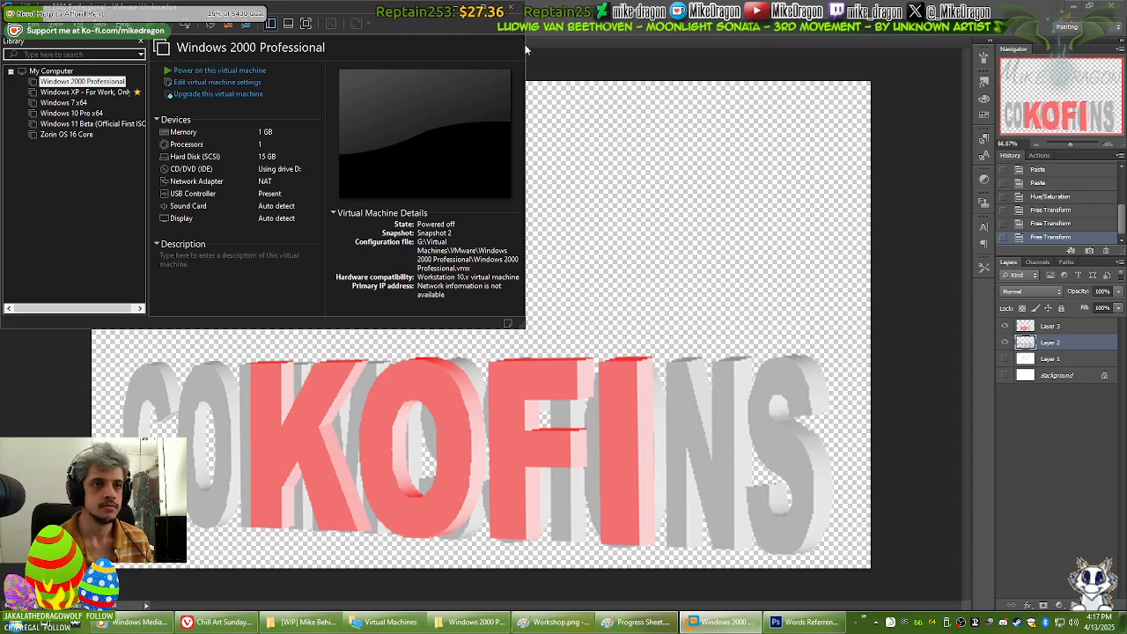
key("alt+Tab")
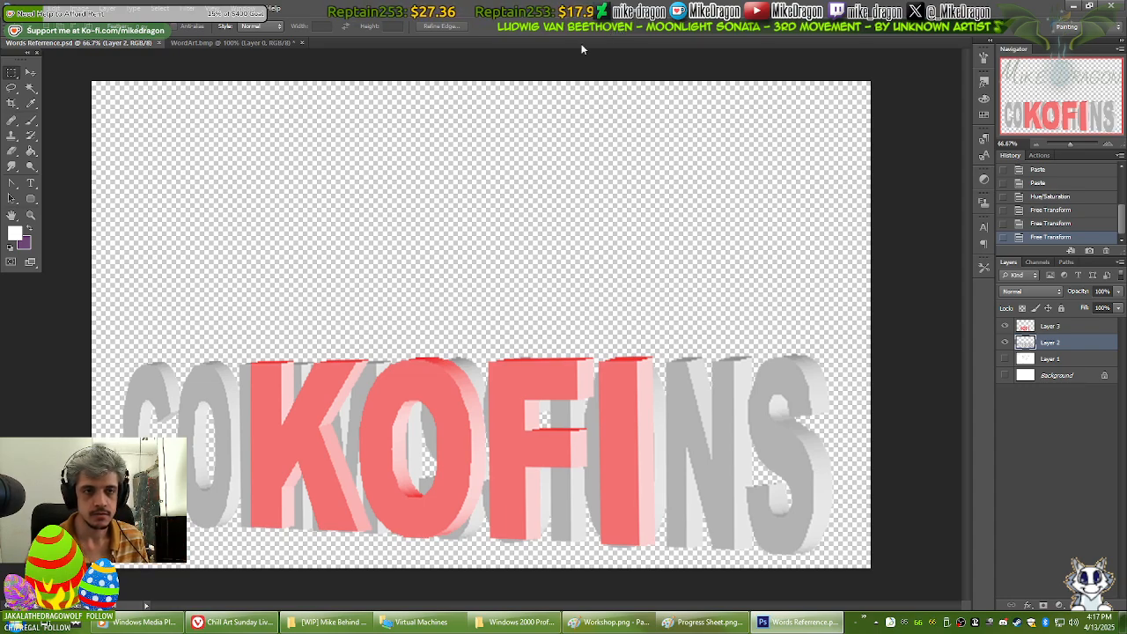
Step: Bring up Workshop.png in Paint and clear the selection around the whole drawing
left_click(806, 623)
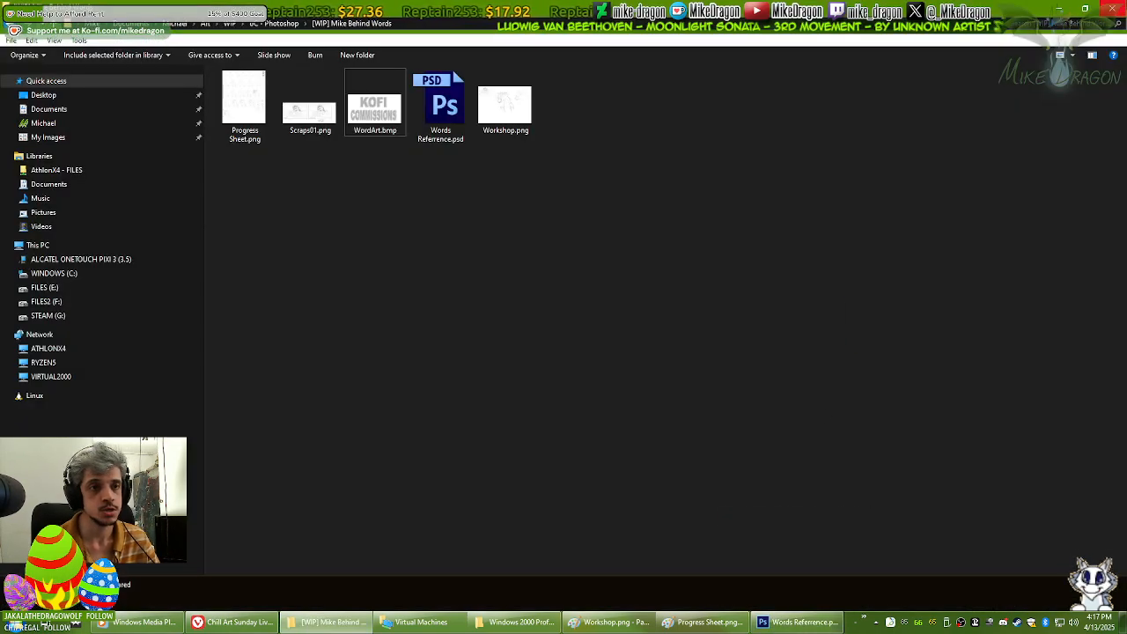
left_click(1113, 8)
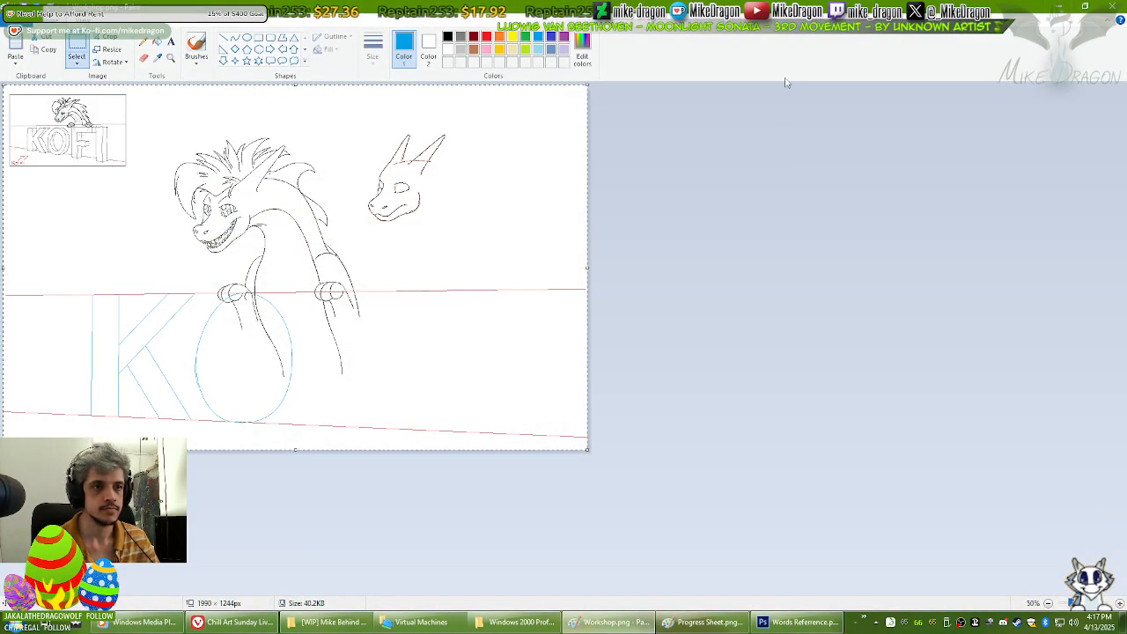
left_click(744, 426)
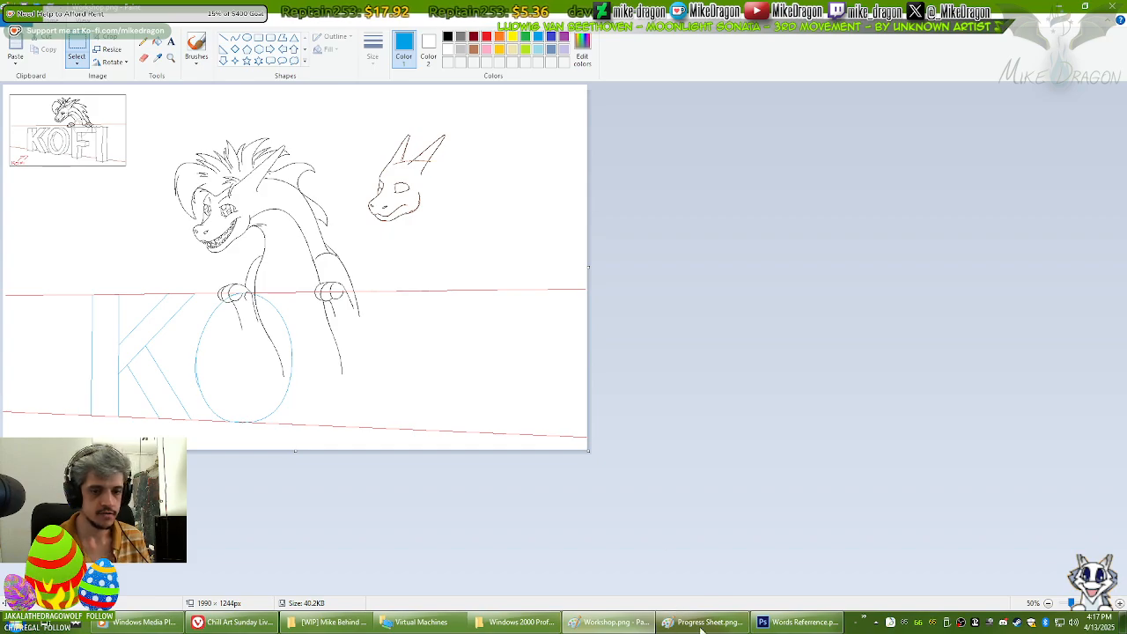
Step: Back in Photoshop, hide the COMMISSIONS layer and make the KOFI layer the active one
left_click(836, 624)
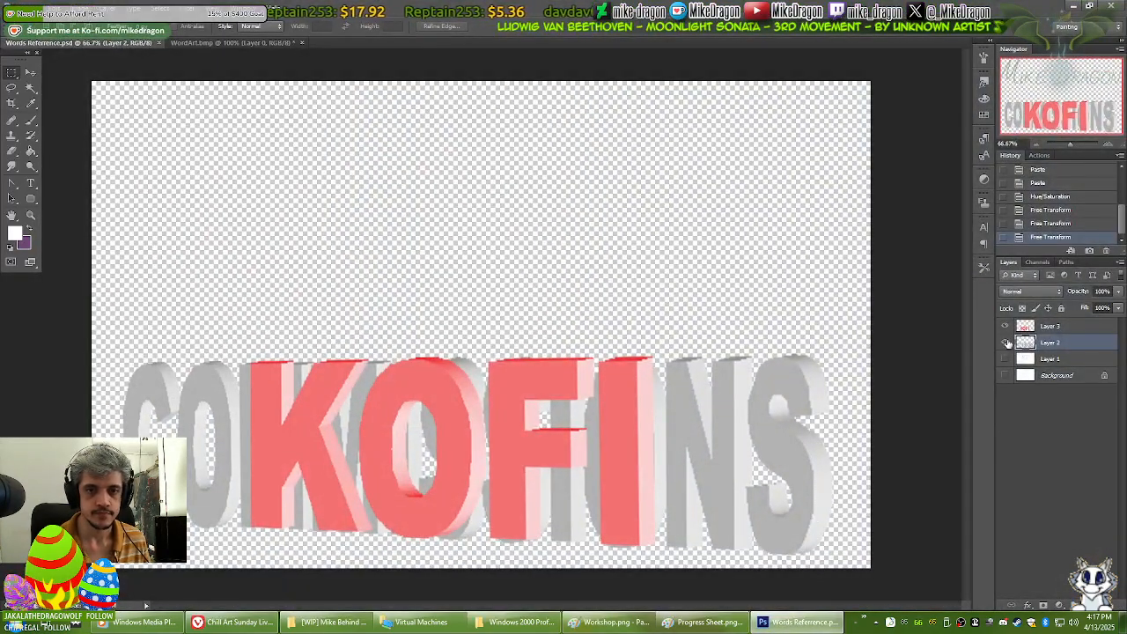
left_click(1004, 342)
left_click(1035, 326)
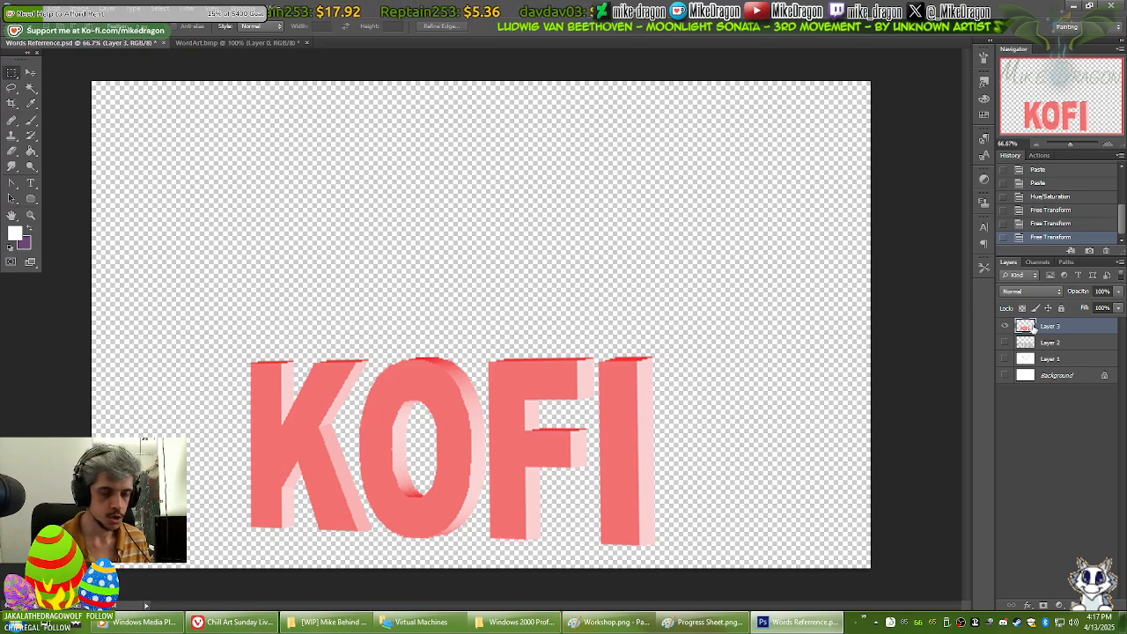
Step: Using a larger hard brush, paint purple marks over the canvas's upper-right and lower-left corners on the KOFI layer, and switch to Workshop.png in Paint
key("b")
key("x")
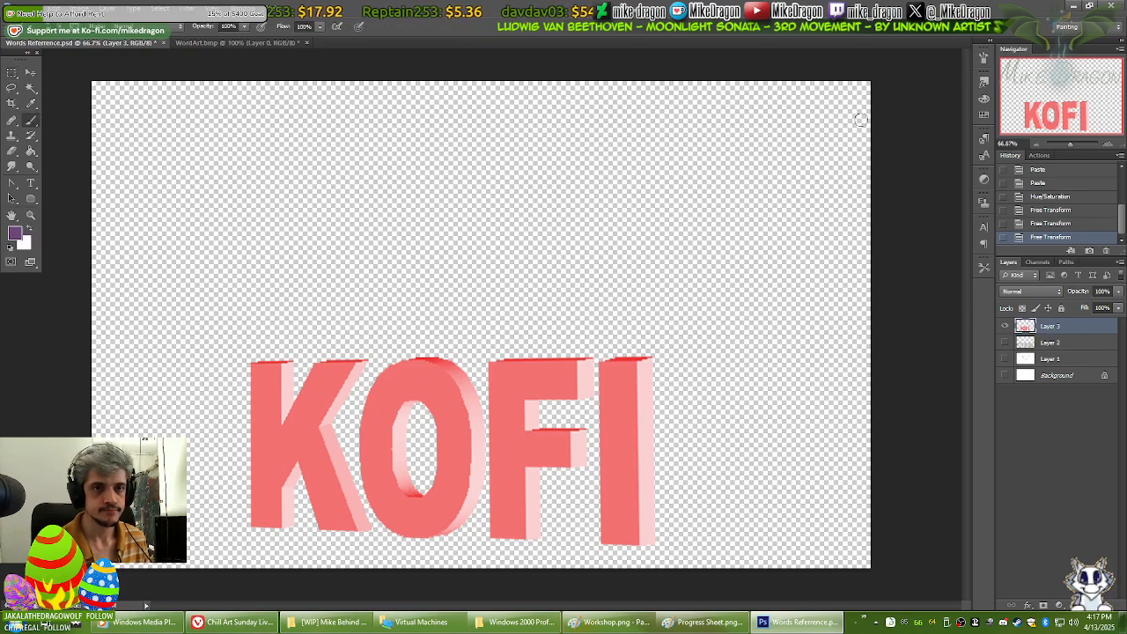
right_click(851, 74)
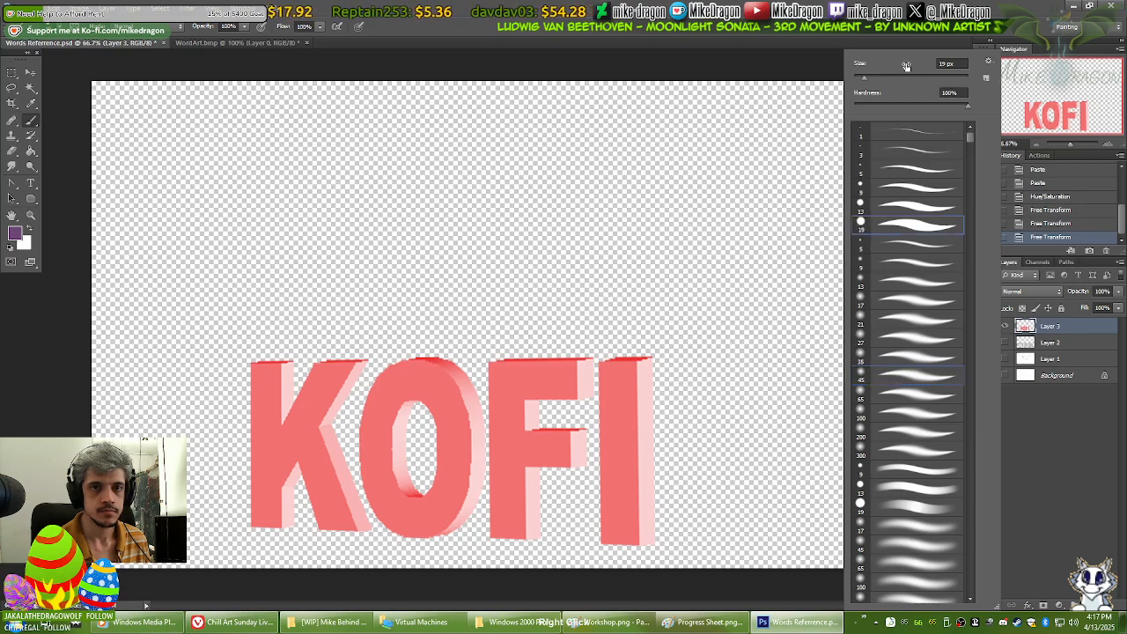
mouse_move(864, 77)
left_mouse_down()
mouse_move(910, 77)
mouse_move(910, 32)
mouse_move(899, 119)
left_mouse_up()
left_click(911, 33)
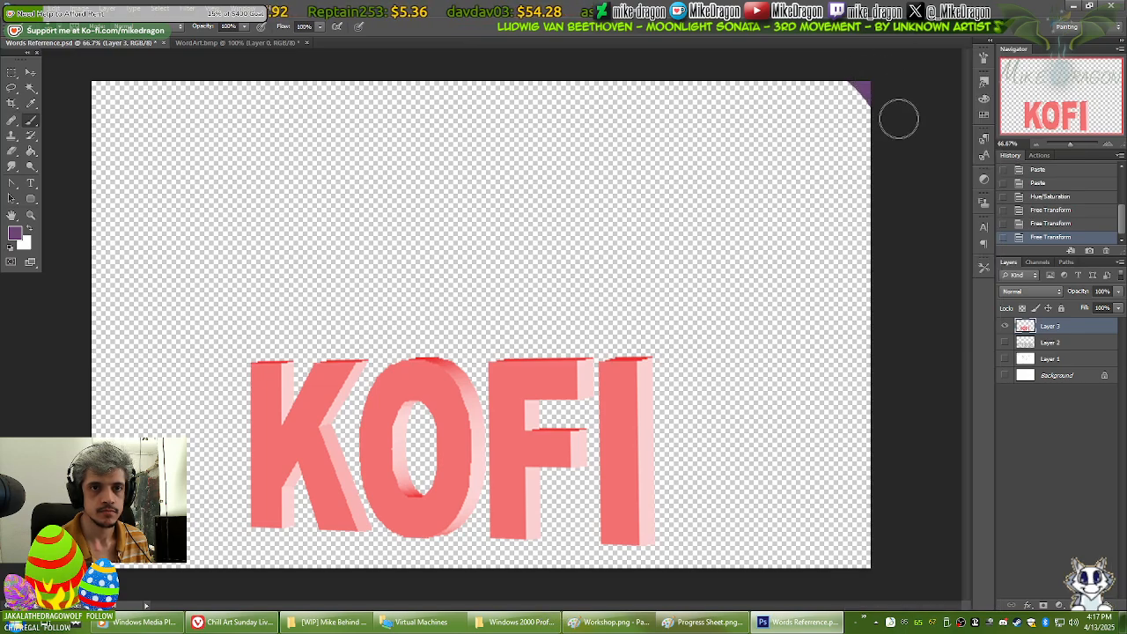
left_click_drag(74, 543, 107, 588)
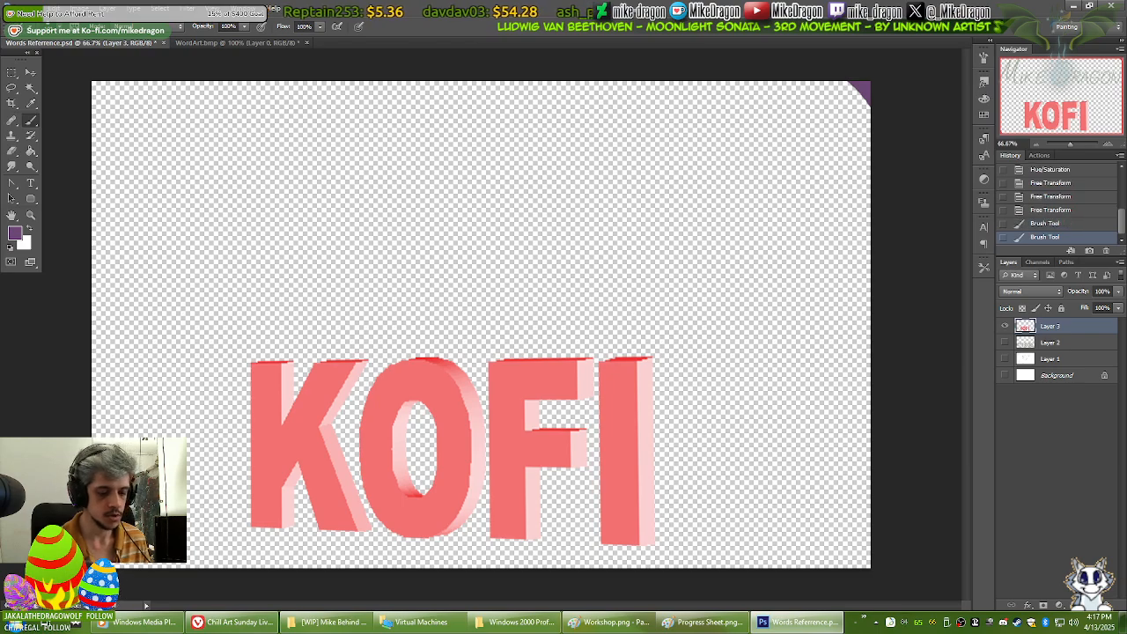
left_click(607, 621)
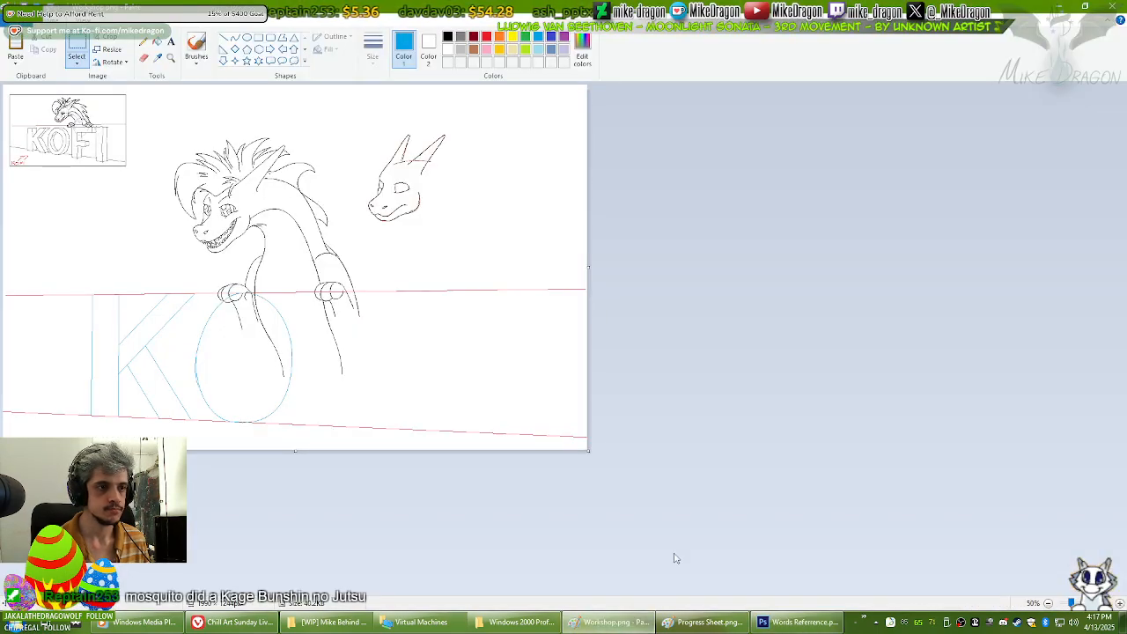
Step: Undo the blue O and K guide lettering in the Workshop.png drawing
key("ctrl+z")
key("ctrl+z")
key("ctrl+z")
key("ctrl+z")
key("ctrl+z")
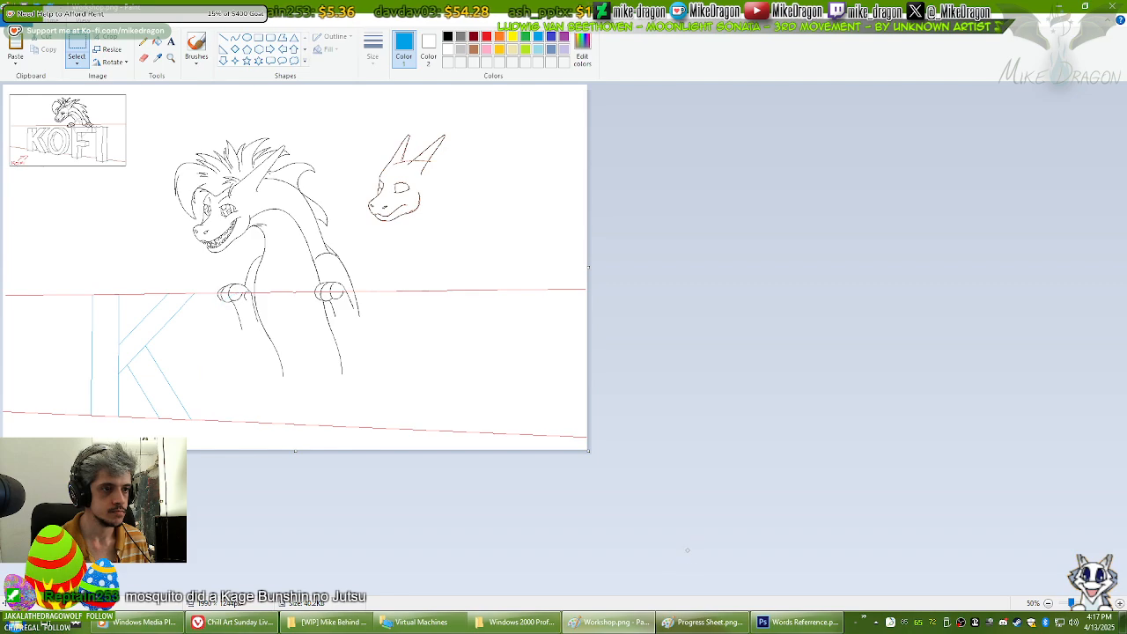
key("ctrl+z")
key("ctrl+z")
key("ctrl+z")
key("ctrl+z")
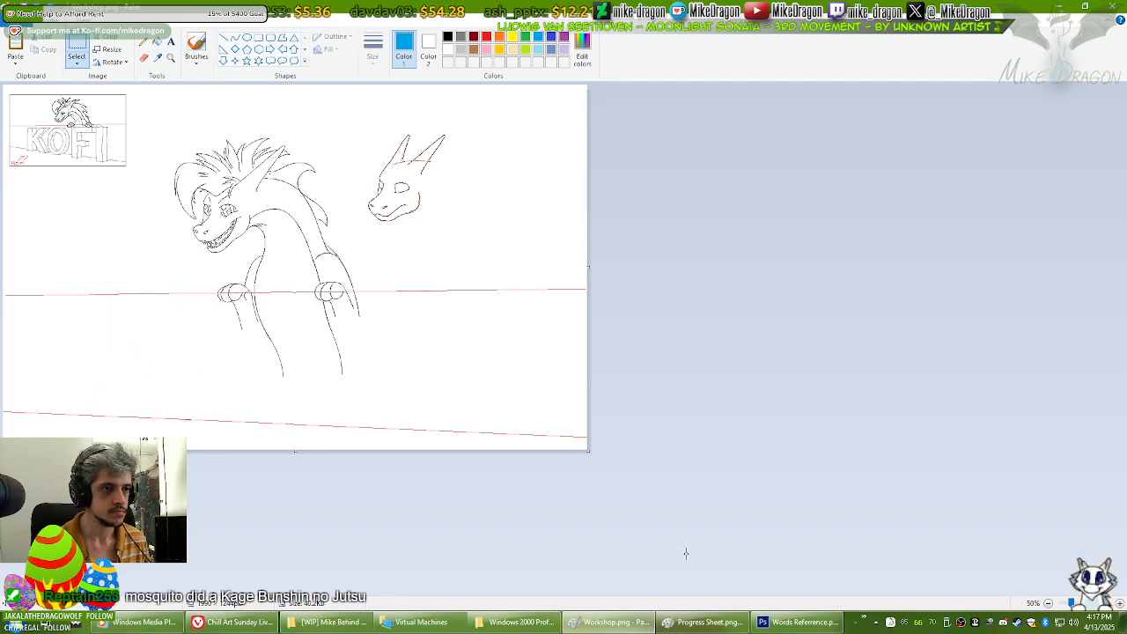
Step: Paste the red KOFI lettering image over the drawing and delete the purple marks in its upper-right and lower-left corners
key("ctrl+v")
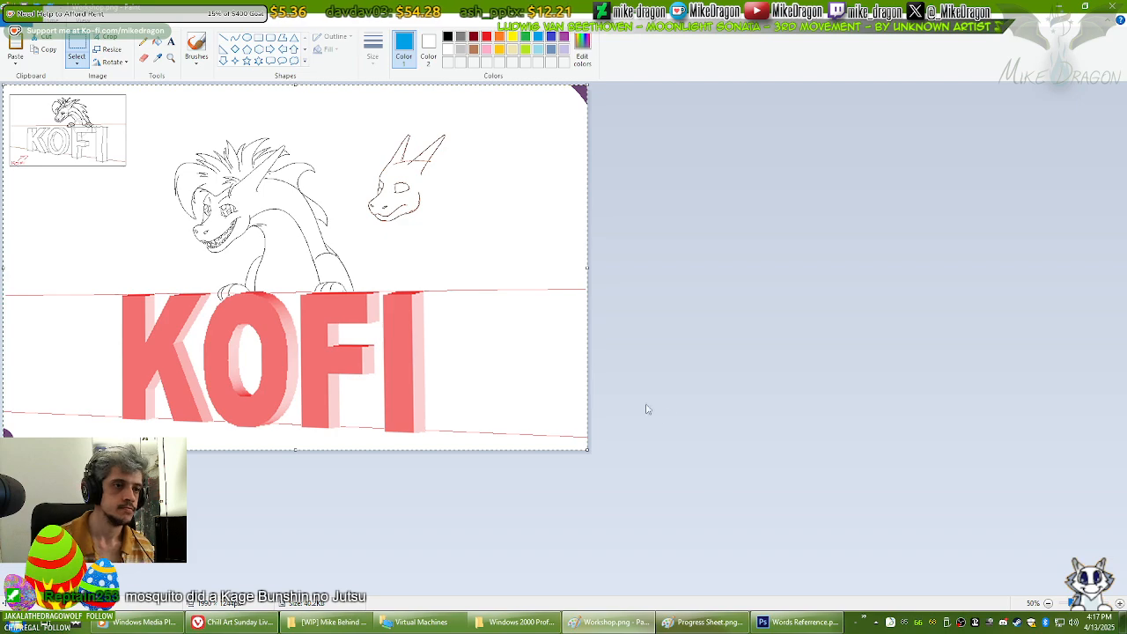
left_click(78, 44)
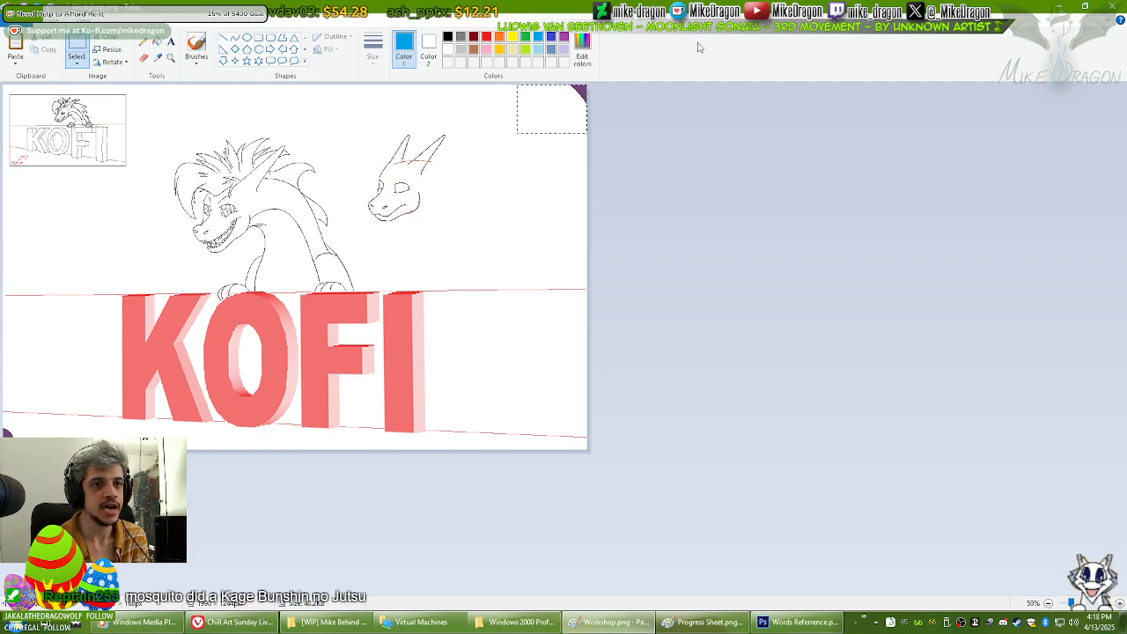
key("Delete")
left_click_drag(33, 420, 2, 446)
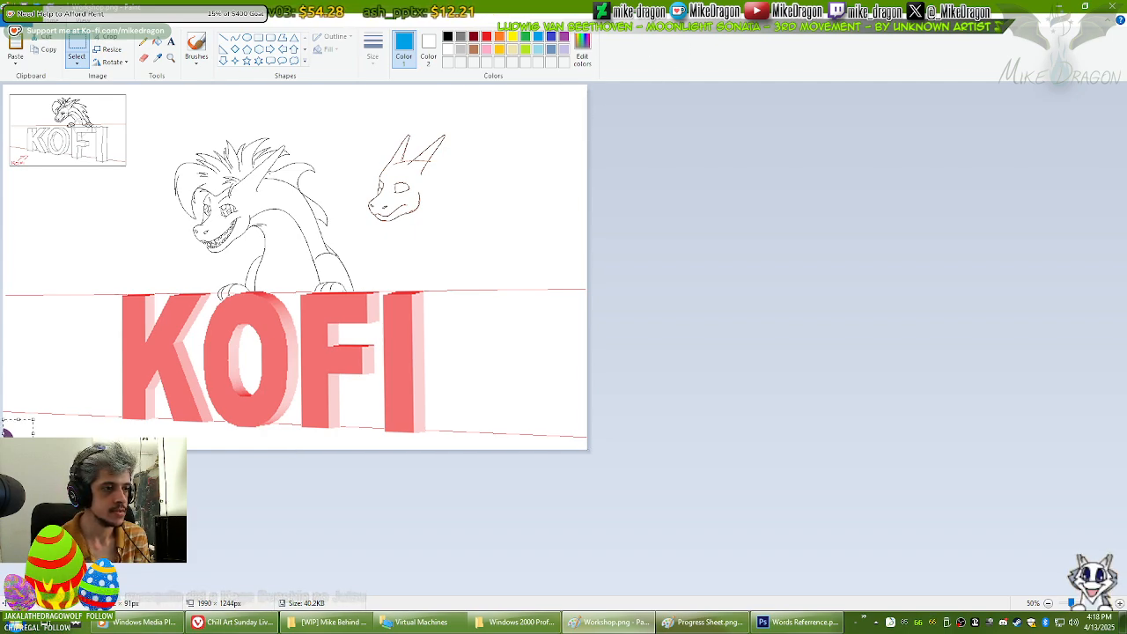
key("Escape")
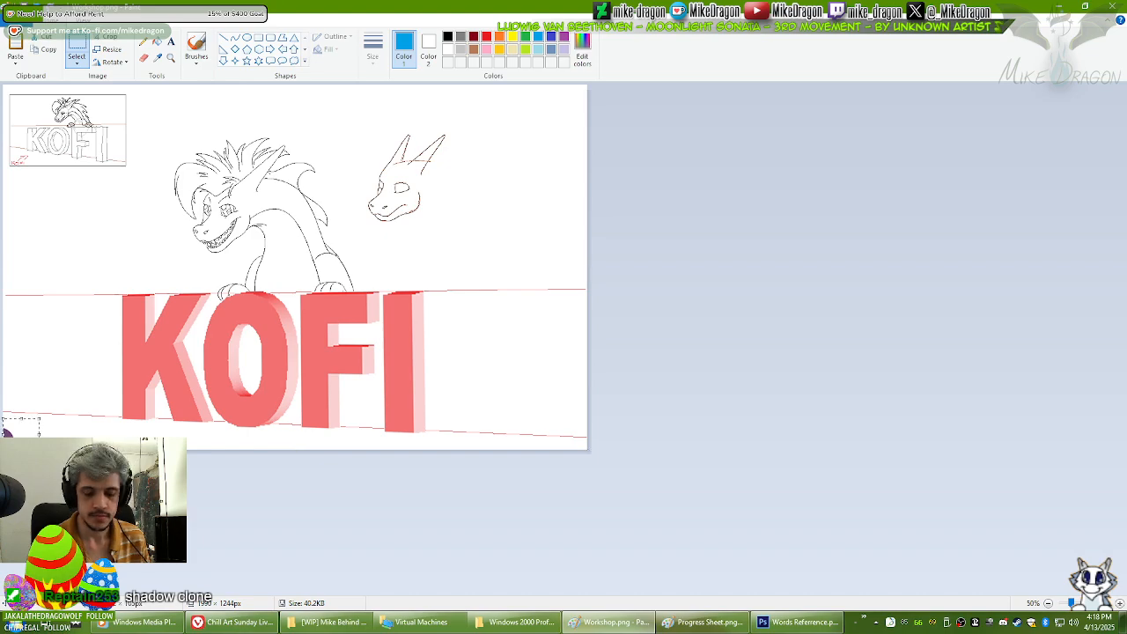
key("Delete")
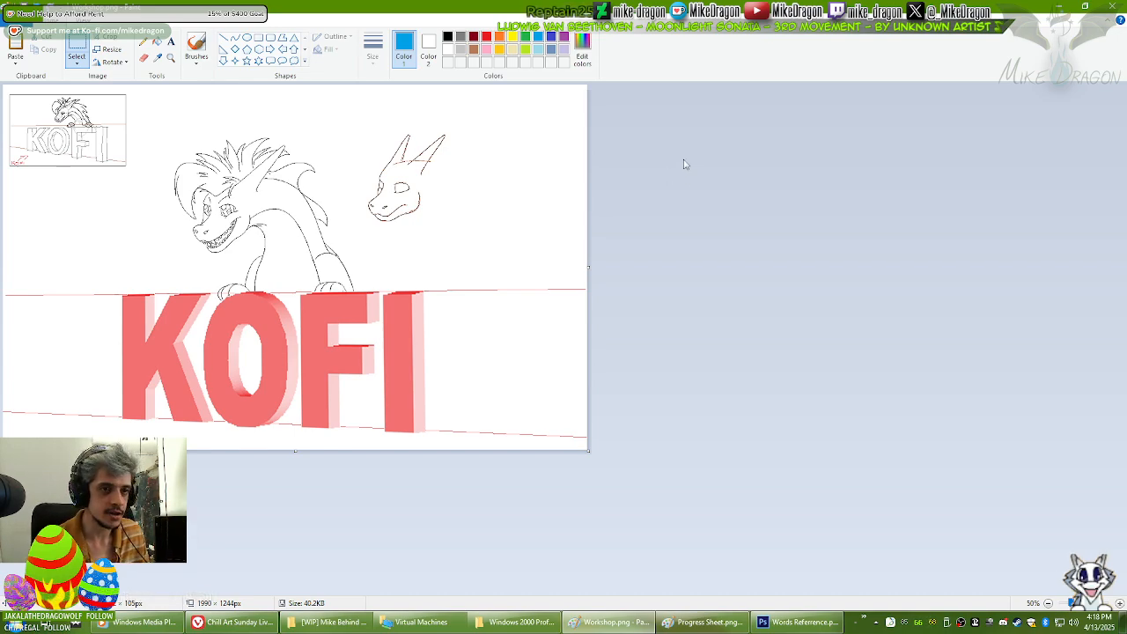
Step: Try a straight line down the outer front edge of the K's stem, and change the line colour to gold
left_click(170, 58)
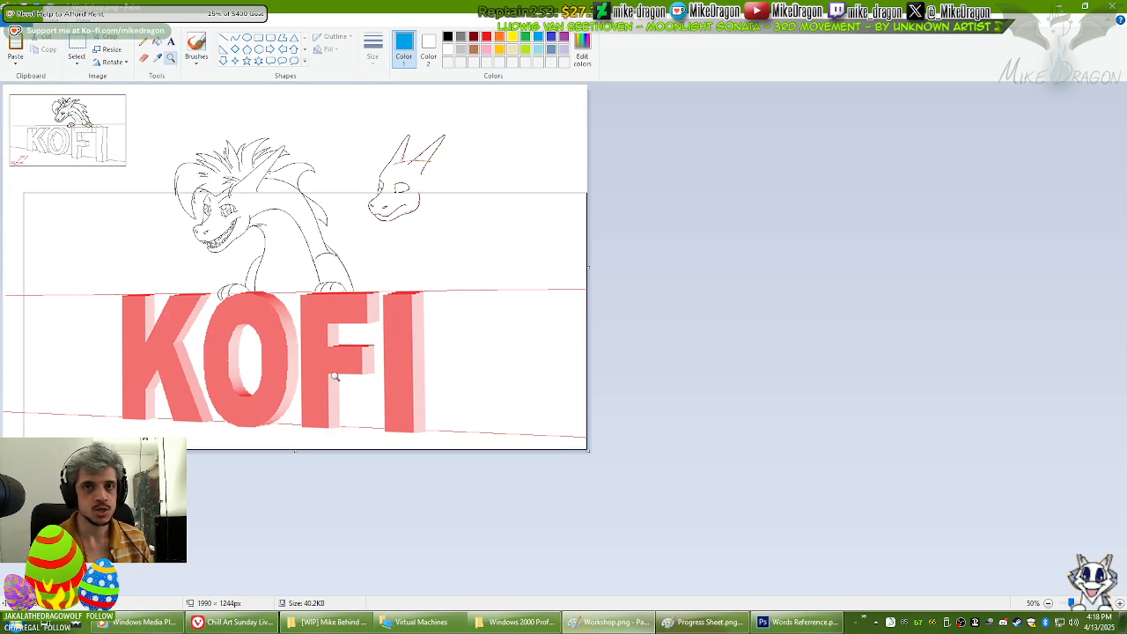
left_click(287, 398)
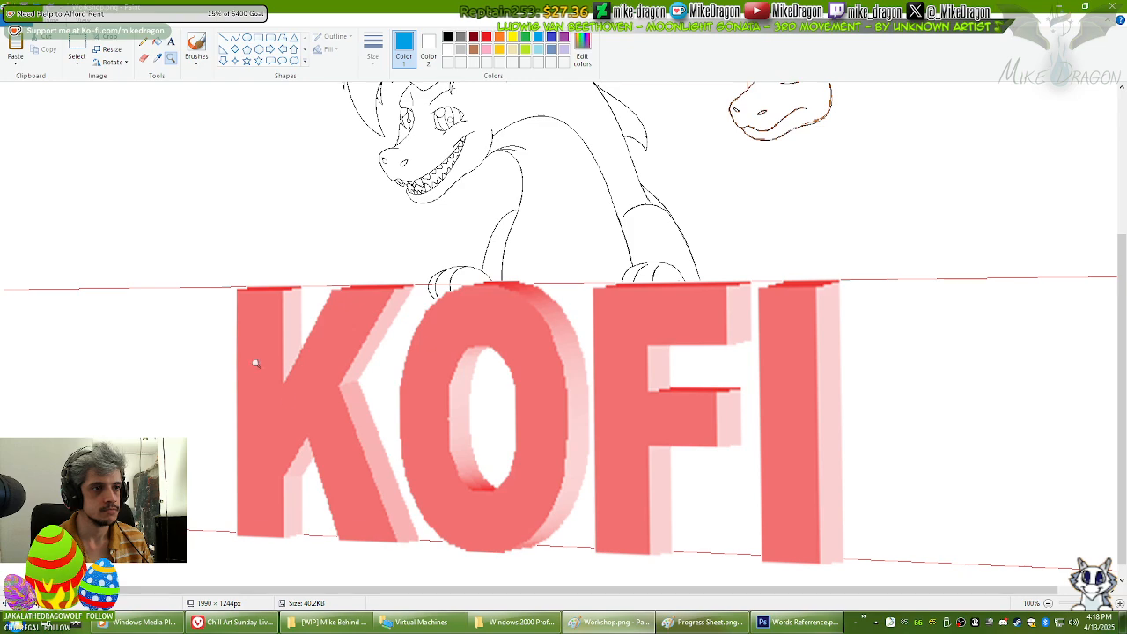
left_click(224, 38)
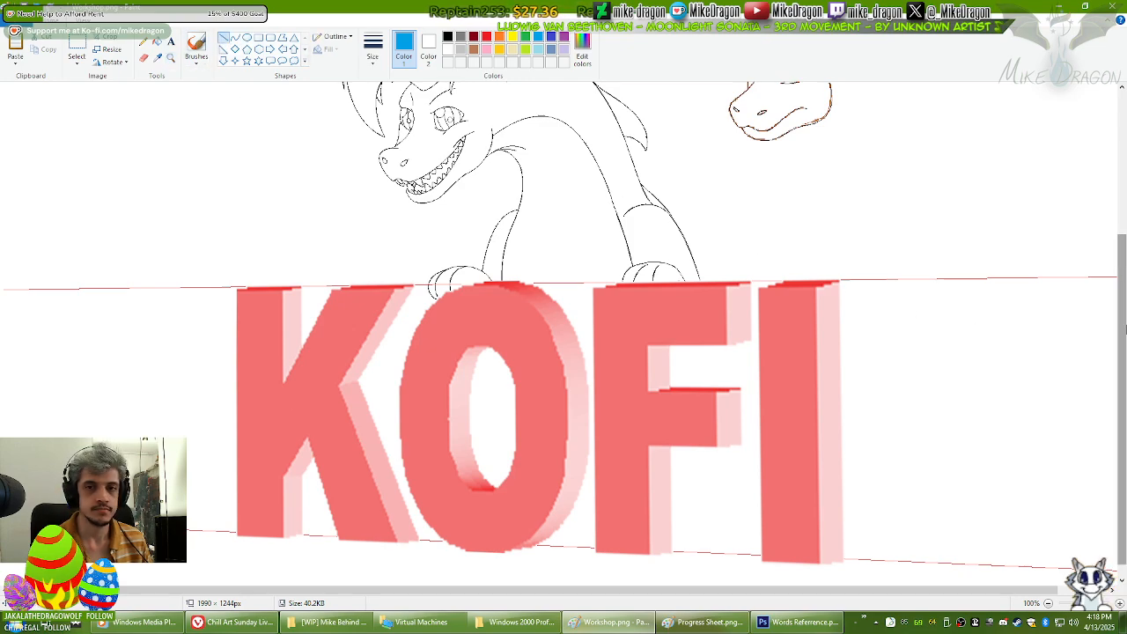
scroll(1124, 327, "down", 1)
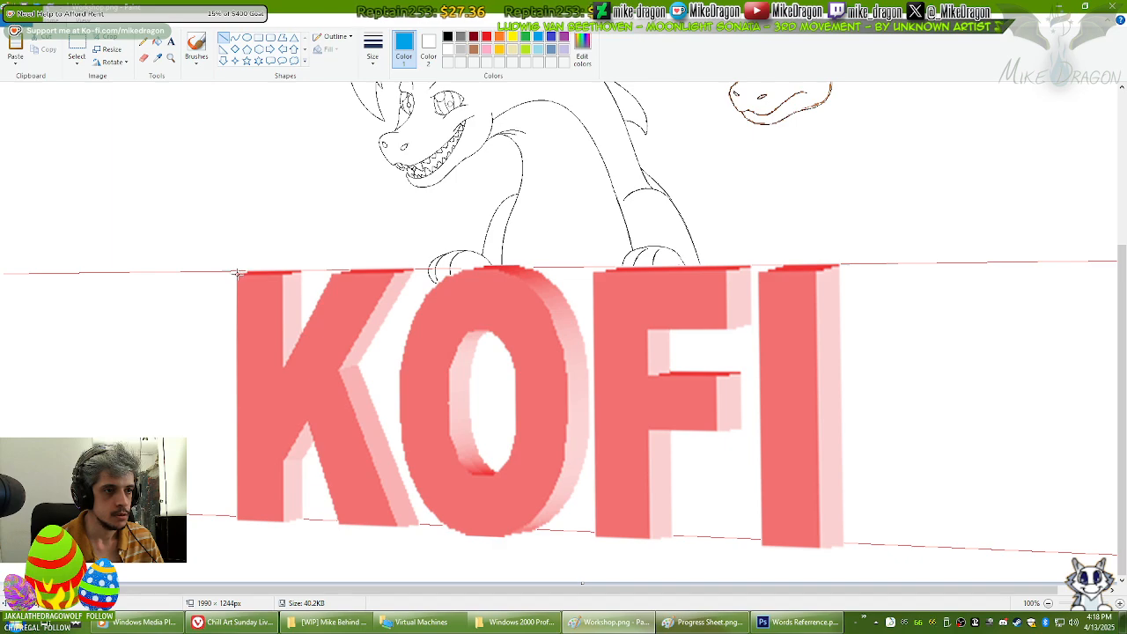
left_click_drag(237, 273, 245, 359)
left_click_drag(243, 477, 238, 518)
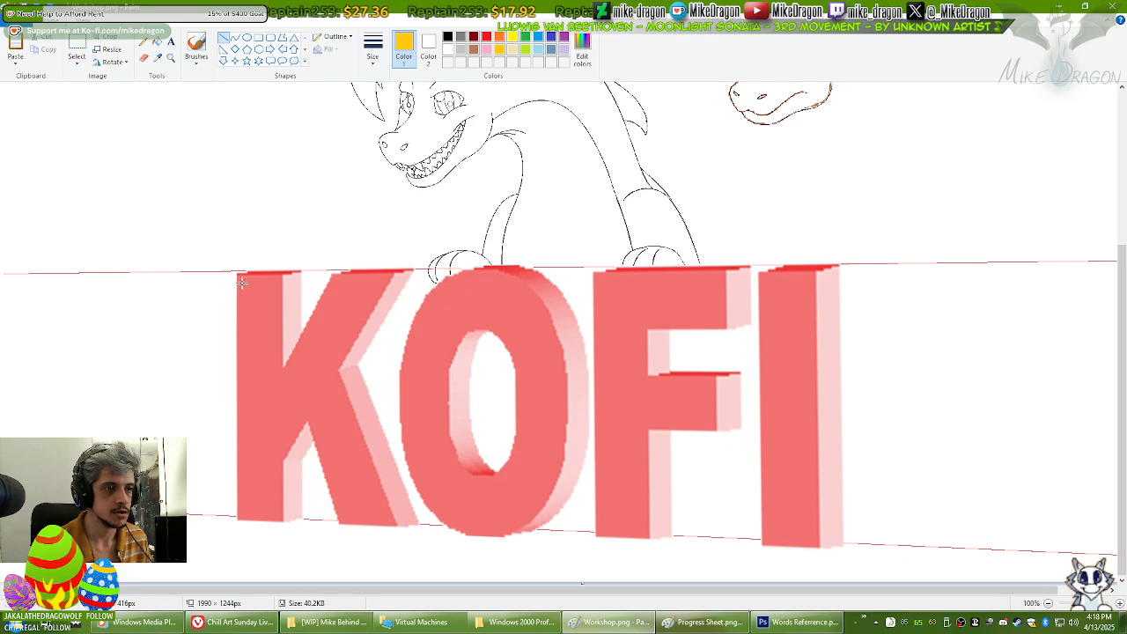
Step: Draw two gold vertical lines for the K stem's back face, running between the upper and lower red guide lines
left_click(171, 58)
left_click(324, 384)
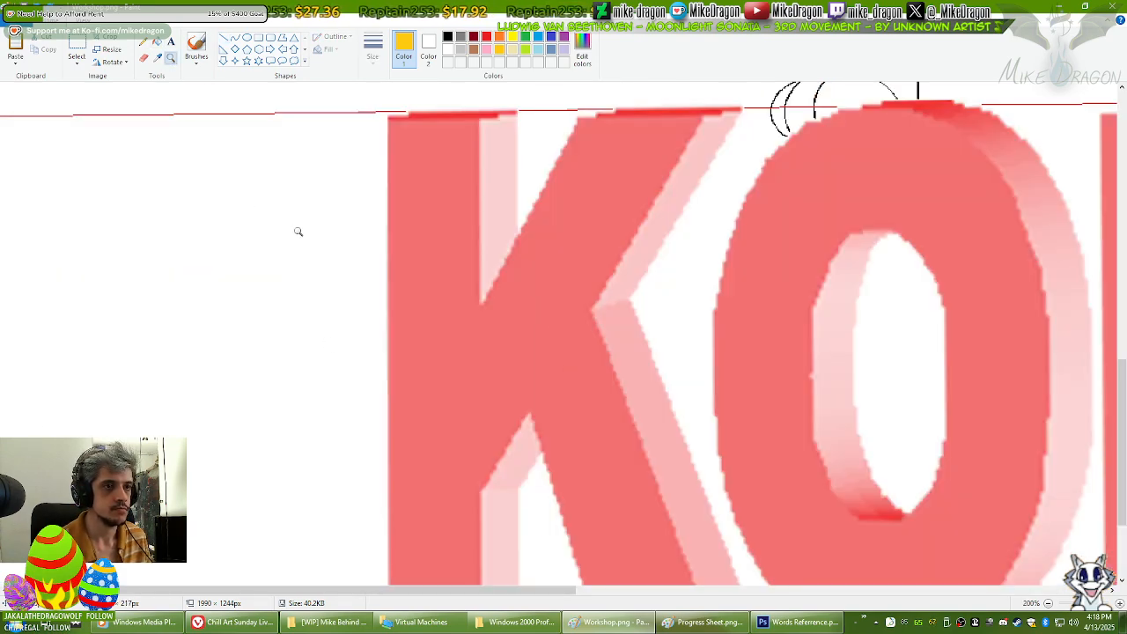
left_click(223, 38)
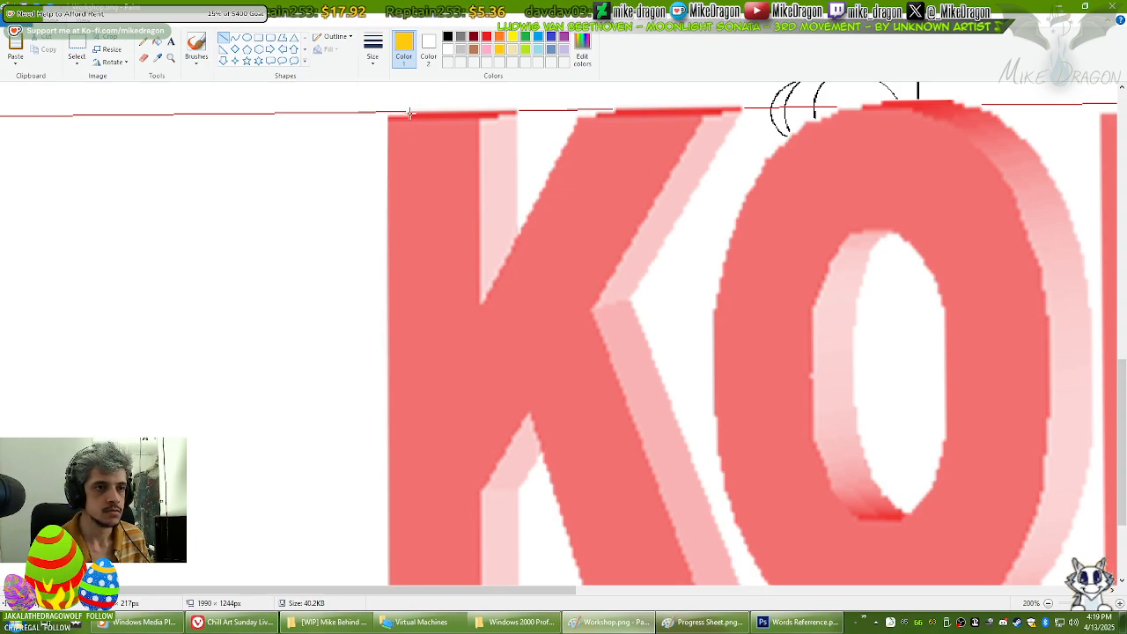
mouse_move(410, 112)
left_mouse_down()
mouse_move(416, 520)
mouse_move(413, 501)
left_mouse_up()
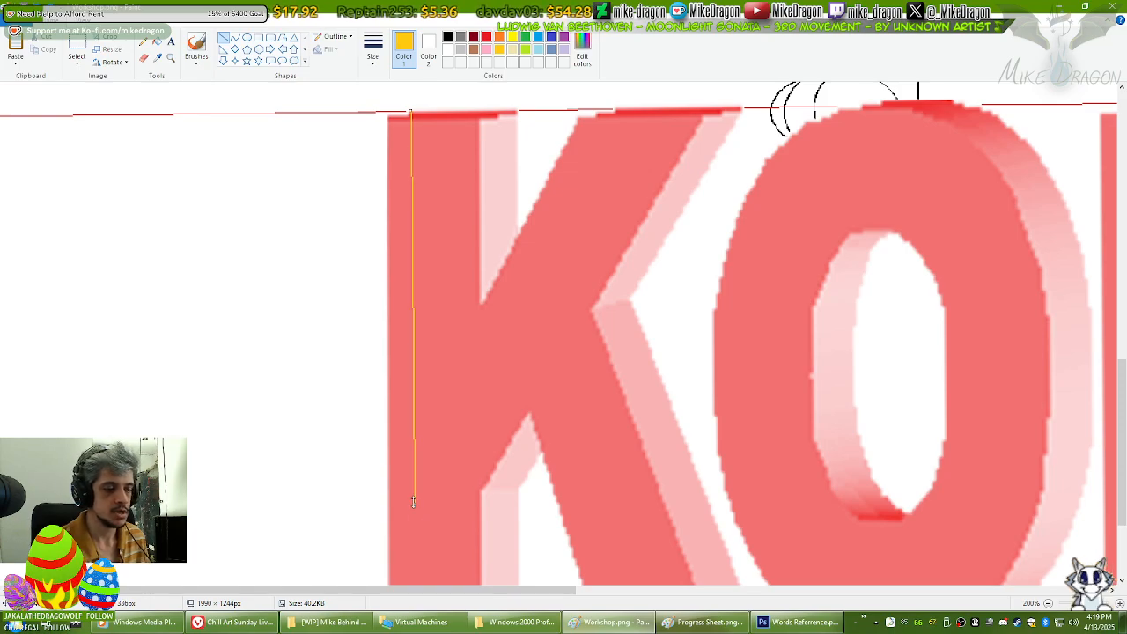
key("ctrl+z")
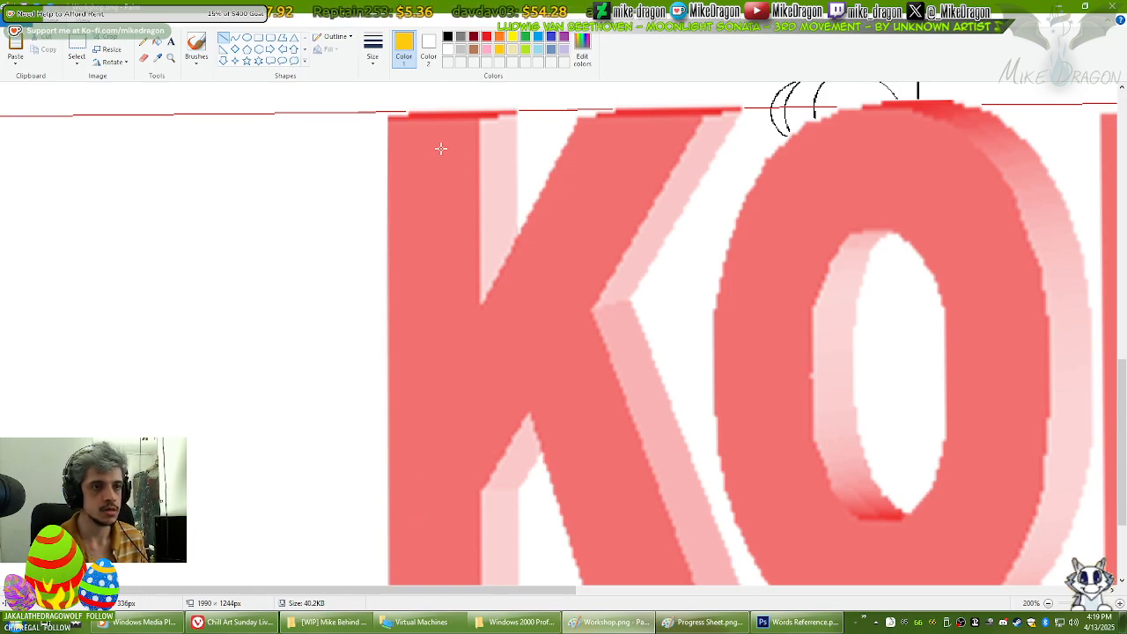
left_click_drag(409, 113, 409, 449)
scroll(405, 270, "down", 3)
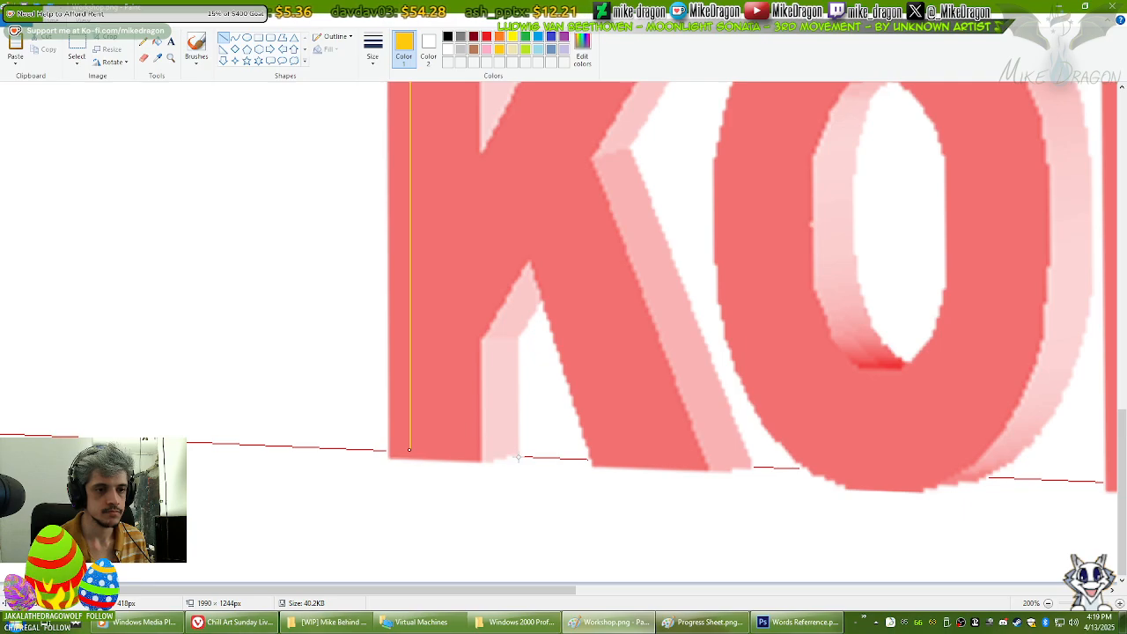
left_click_drag(518, 457, 517, 267)
scroll(519, 269, "up", 3)
left_click_drag(520, 231, 516, 211)
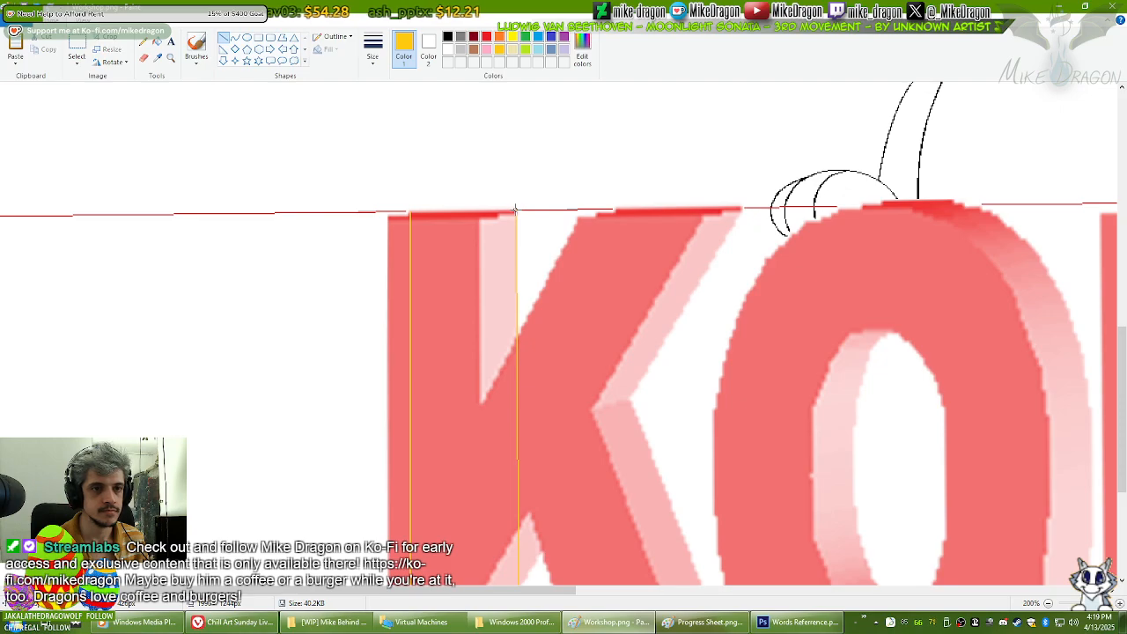
Step: Trace the outer back edges of the K's upper arm and lower leg with gold straight lines
scroll(792, 220, "down", 2)
scroll(742, 164, "up", 2)
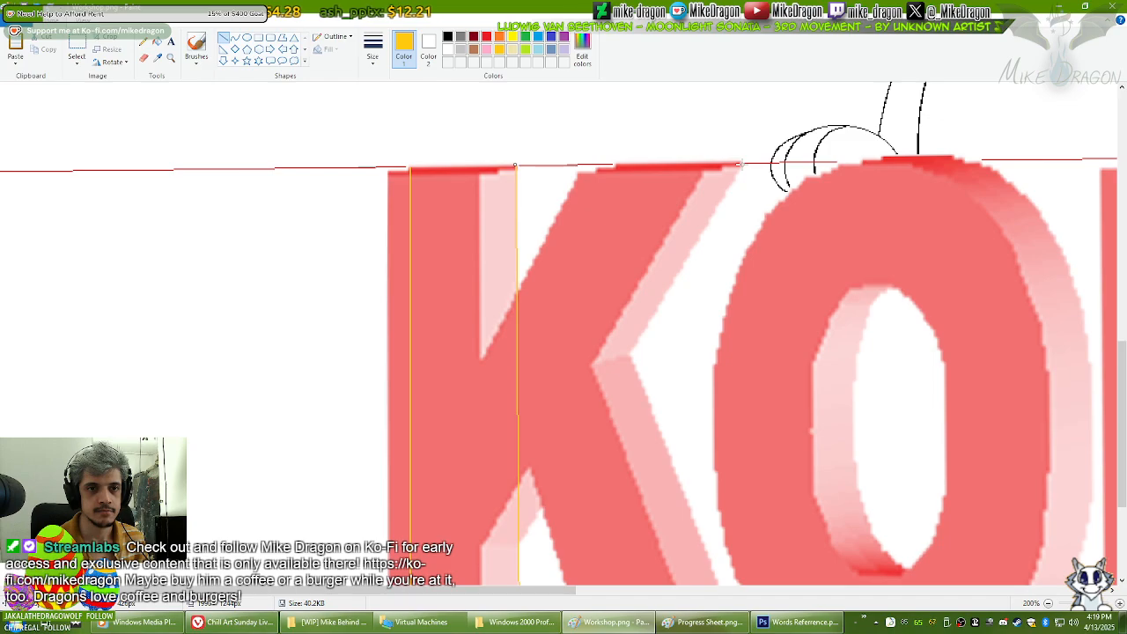
left_click_drag(743, 162, 518, 418)
scroll(718, 209, "down", 3)
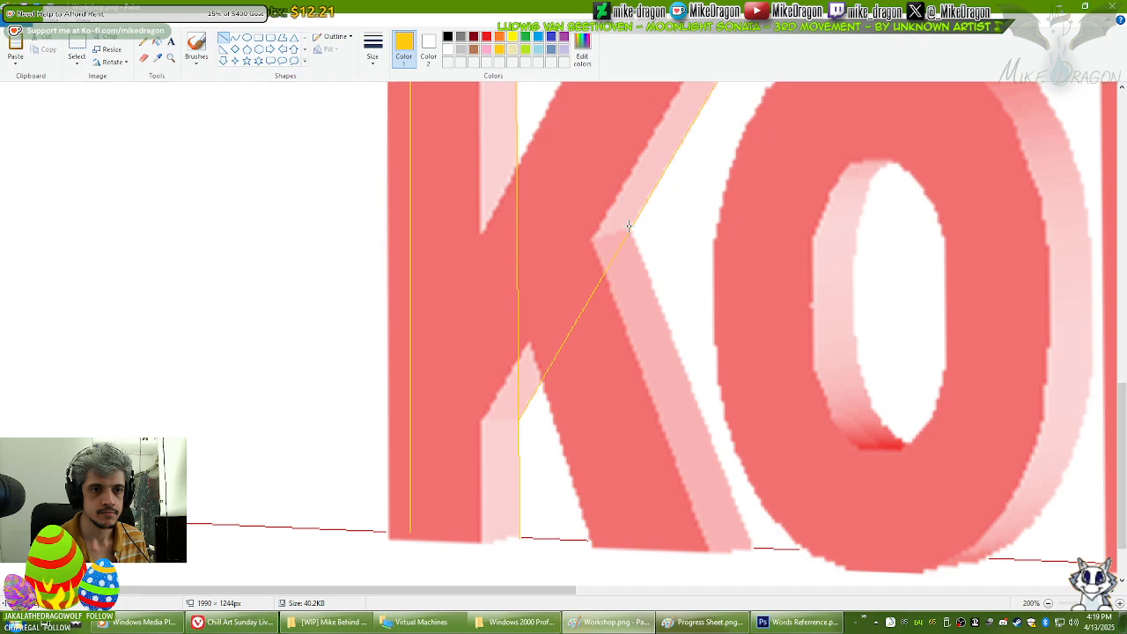
mouse_move(631, 232)
left_mouse_down()
mouse_move(639, 292)
mouse_move(754, 553)
left_mouse_up()
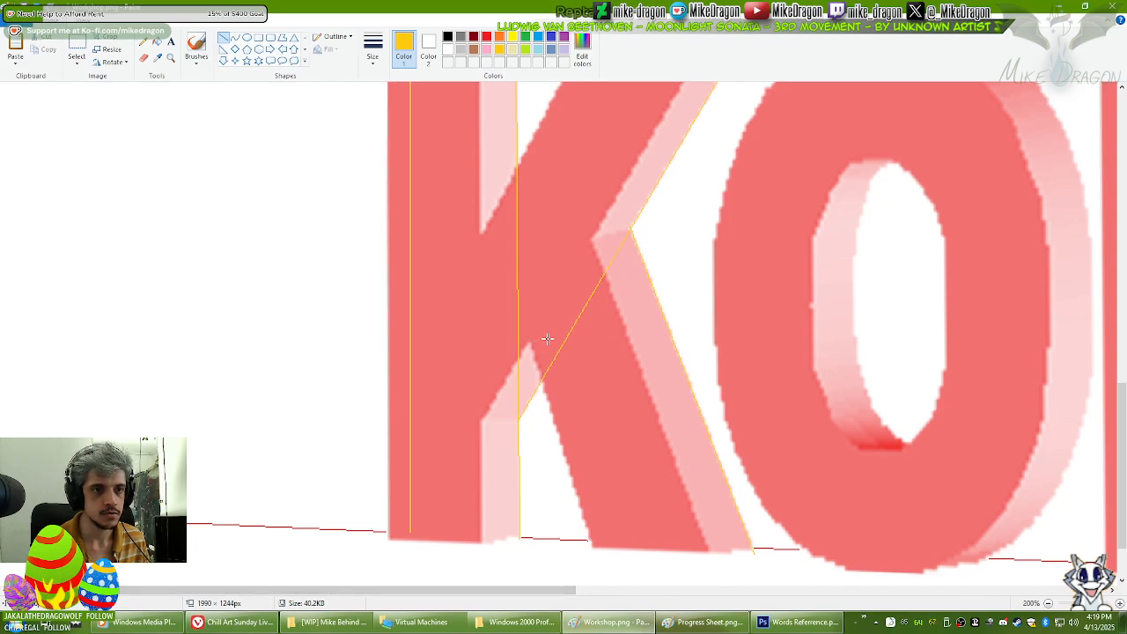
Step: Add gold lines for the inner back edges of the K's upper arm and lower leg, meeting the lines already drawn
scroll(546, 338, "down", 1)
scroll(550, 338, "up", 5)
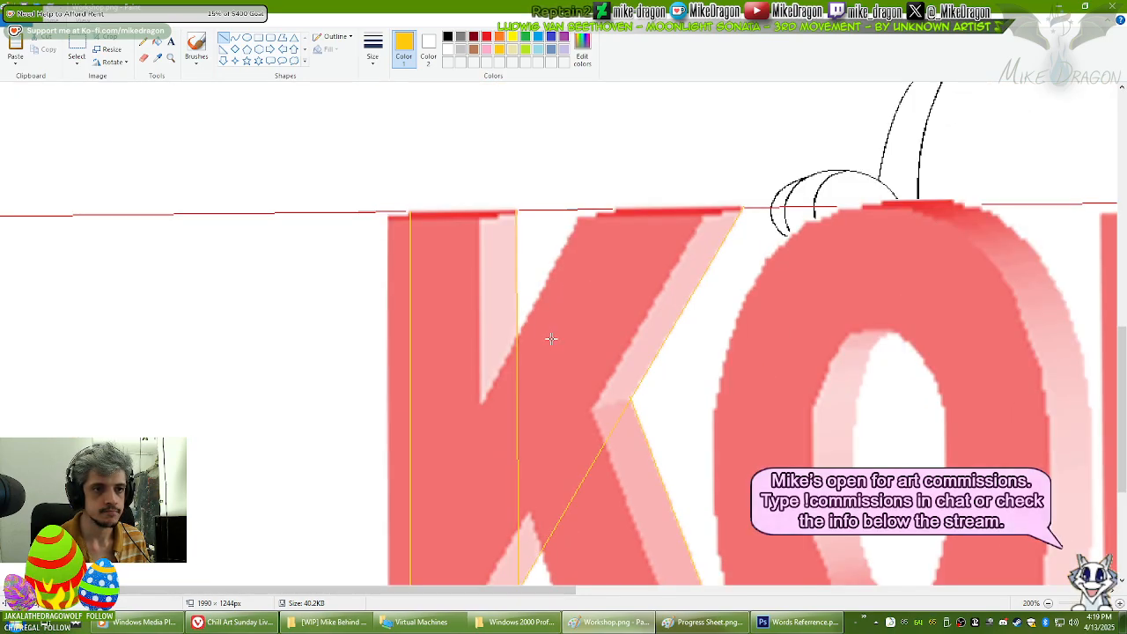
scroll(551, 338, "down", 3)
scroll(551, 339, "up", 3)
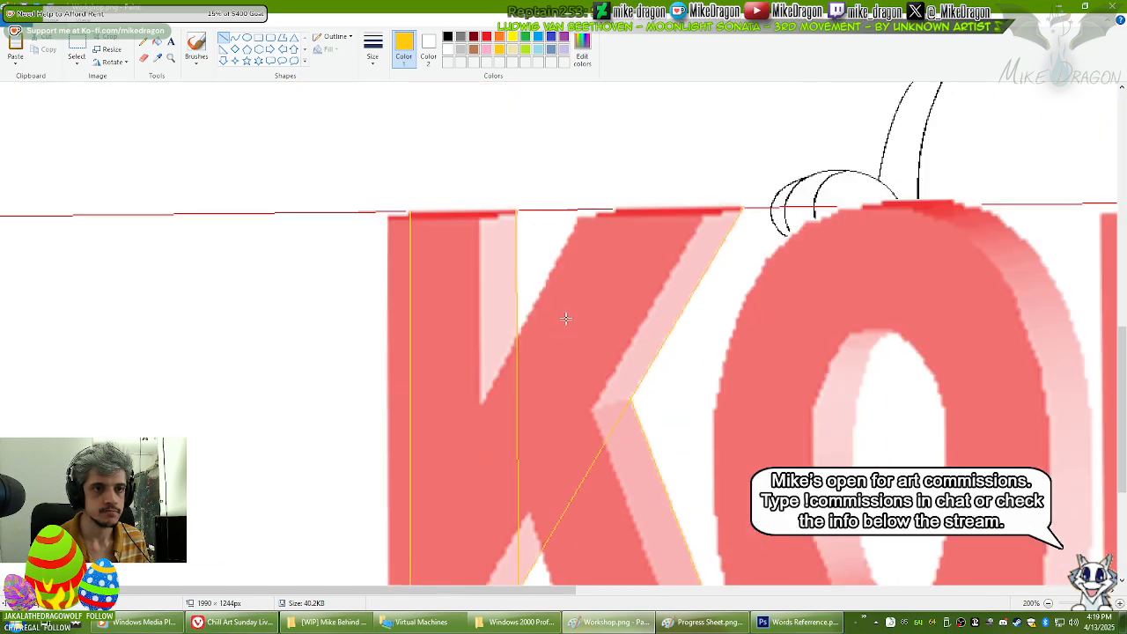
left_click_drag(615, 210, 516, 385)
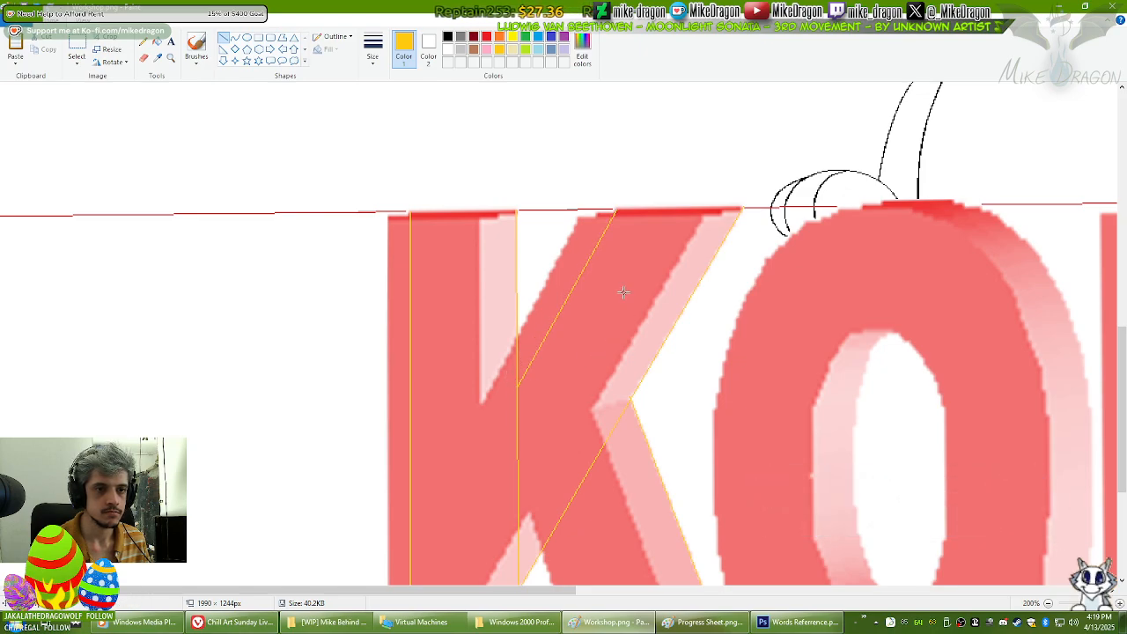
scroll(623, 286, "down", 3)
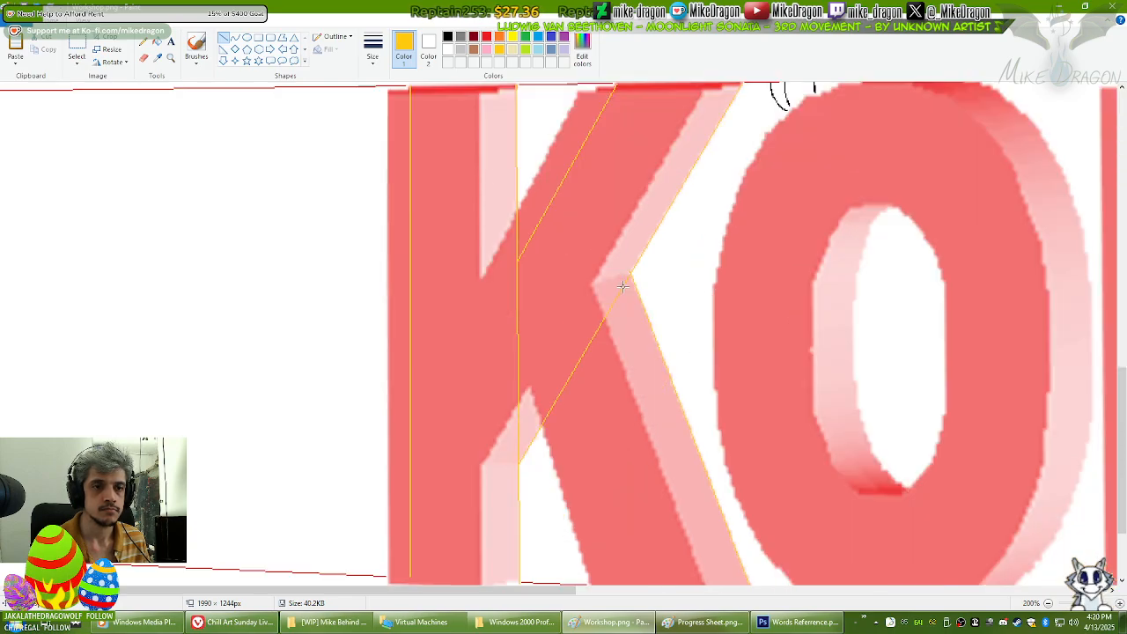
scroll(622, 286, "down", 3)
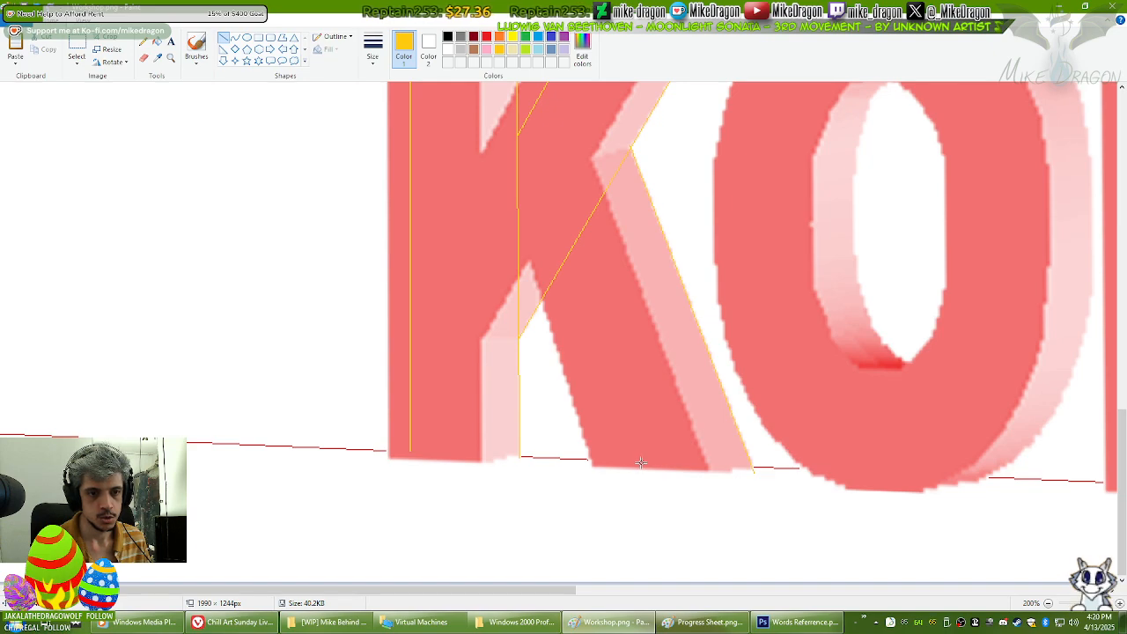
mouse_move(636, 460)
left_mouse_down()
mouse_move(594, 375)
mouse_move(567, 256)
left_mouse_up()
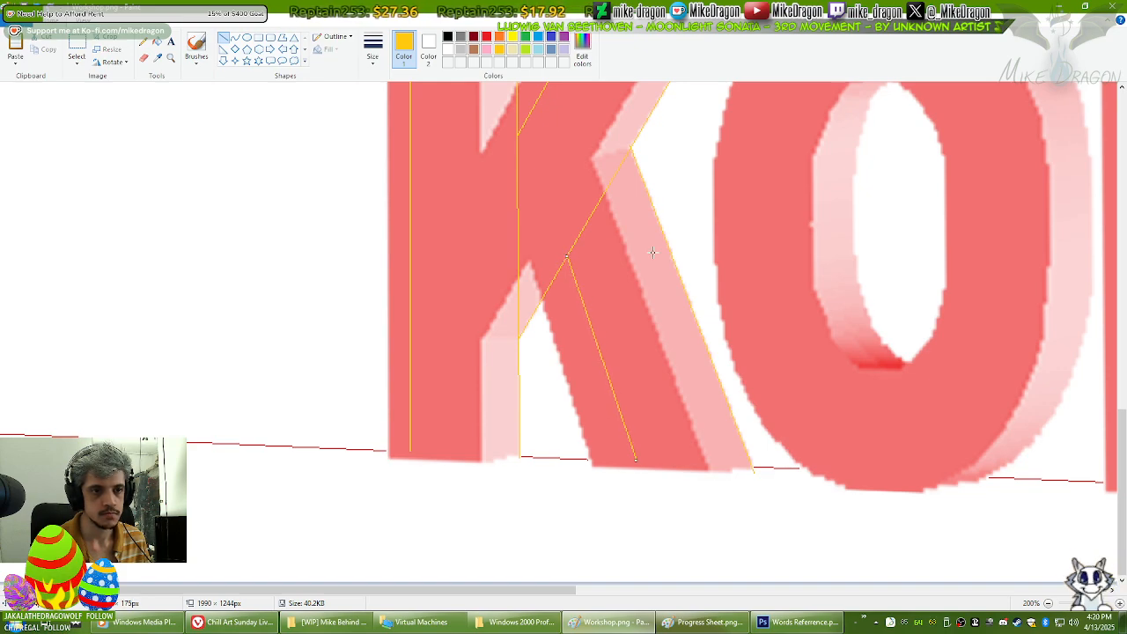
Step: Trace the upper-right outer back edge of the O with a gold Curve, from its top to its rightmost point
left_click_drag(549, 588, 601, 596)
left_click_drag(1125, 519, 1125, 468)
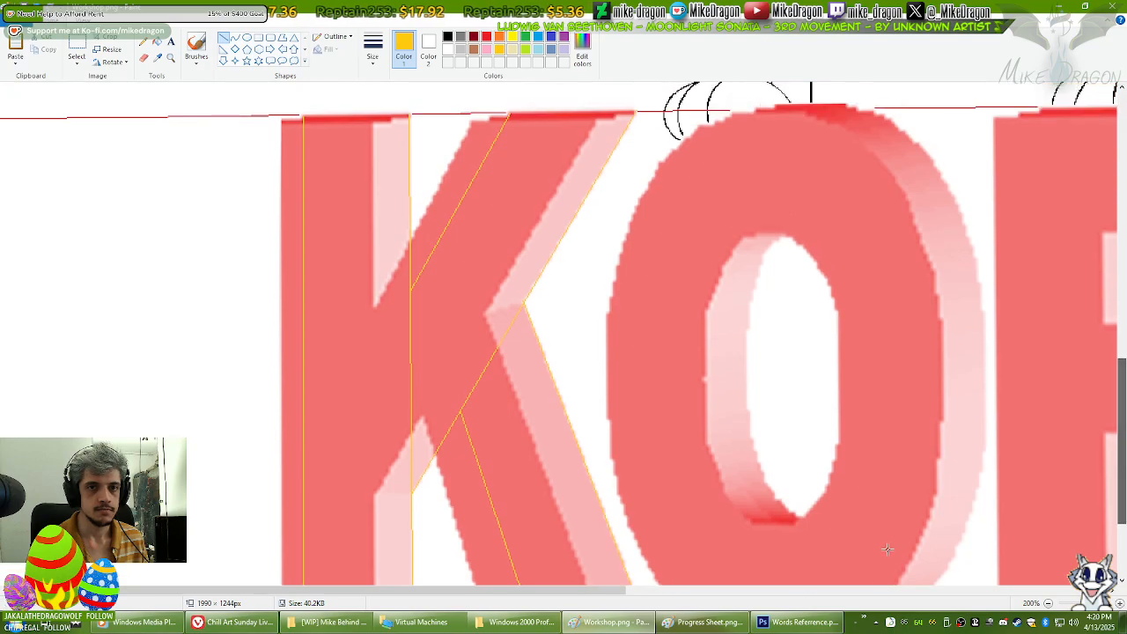
left_click_drag(579, 590, 673, 588)
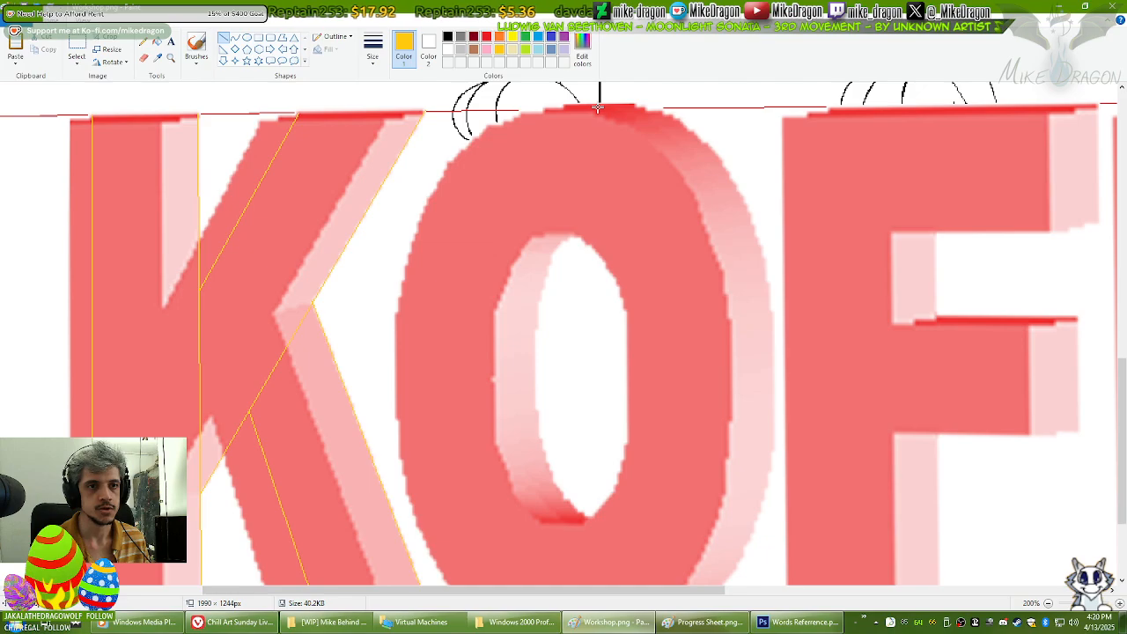
left_click_drag(598, 107, 772, 388)
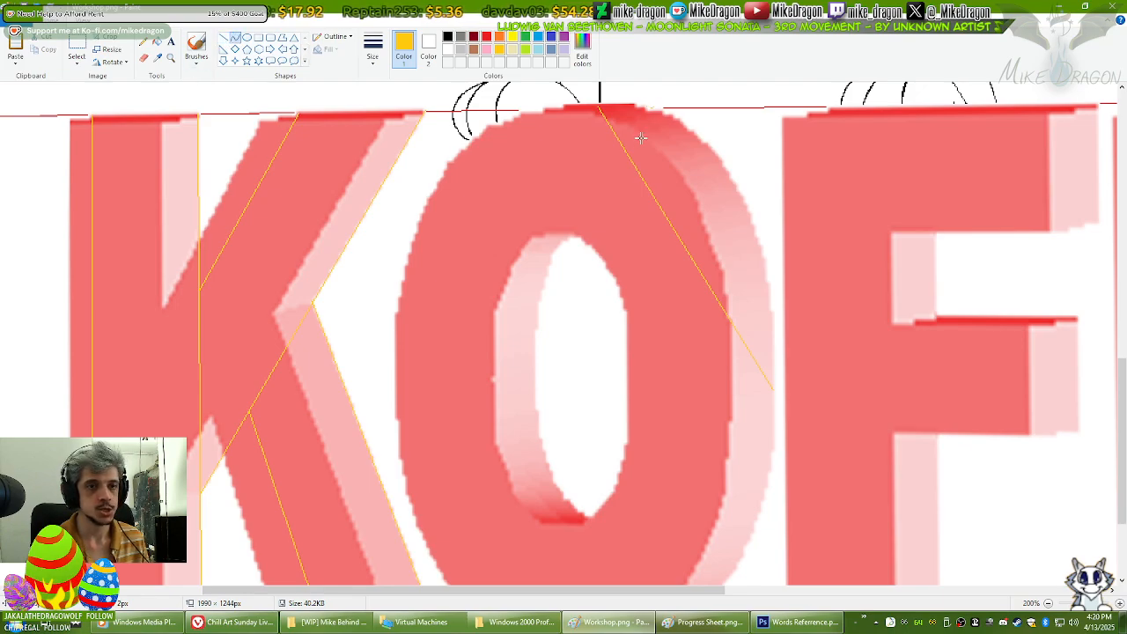
key("ctrl+z")
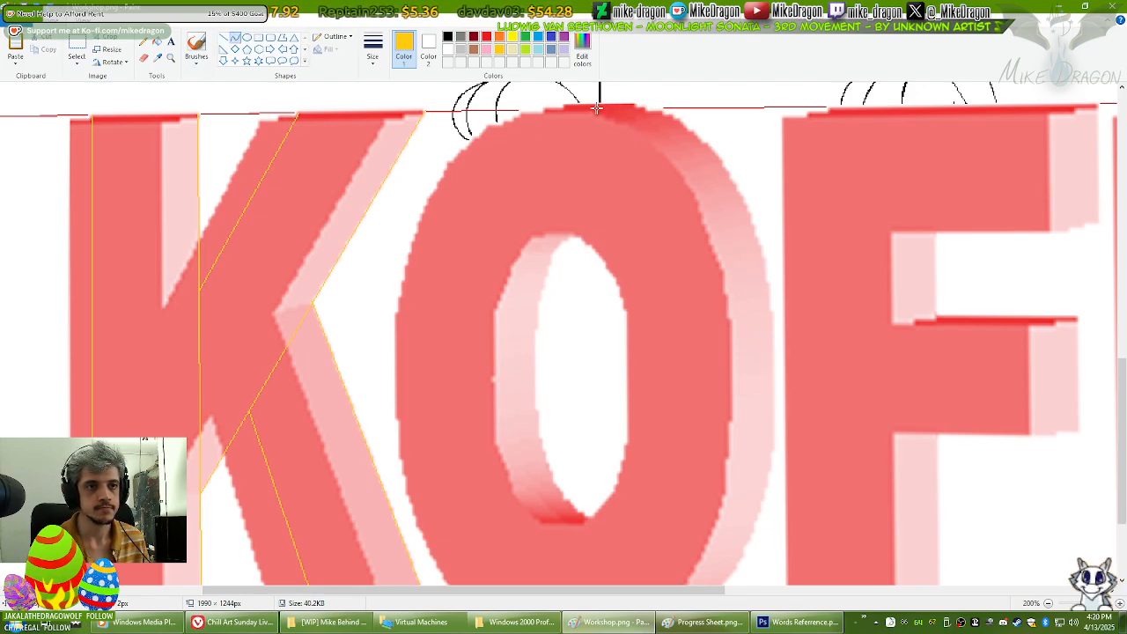
mouse_move(597, 107)
left_mouse_down()
mouse_move(704, 227)
mouse_move(764, 371)
left_mouse_up()
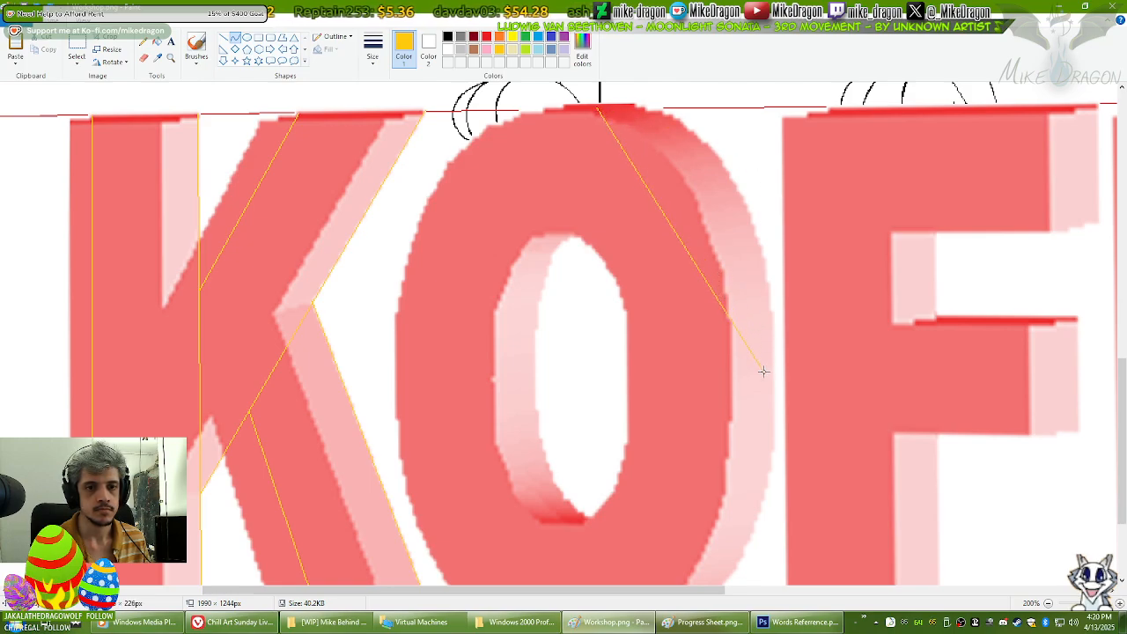
left_click_drag(646, 107, 774, 374)
key("ctrl+z")
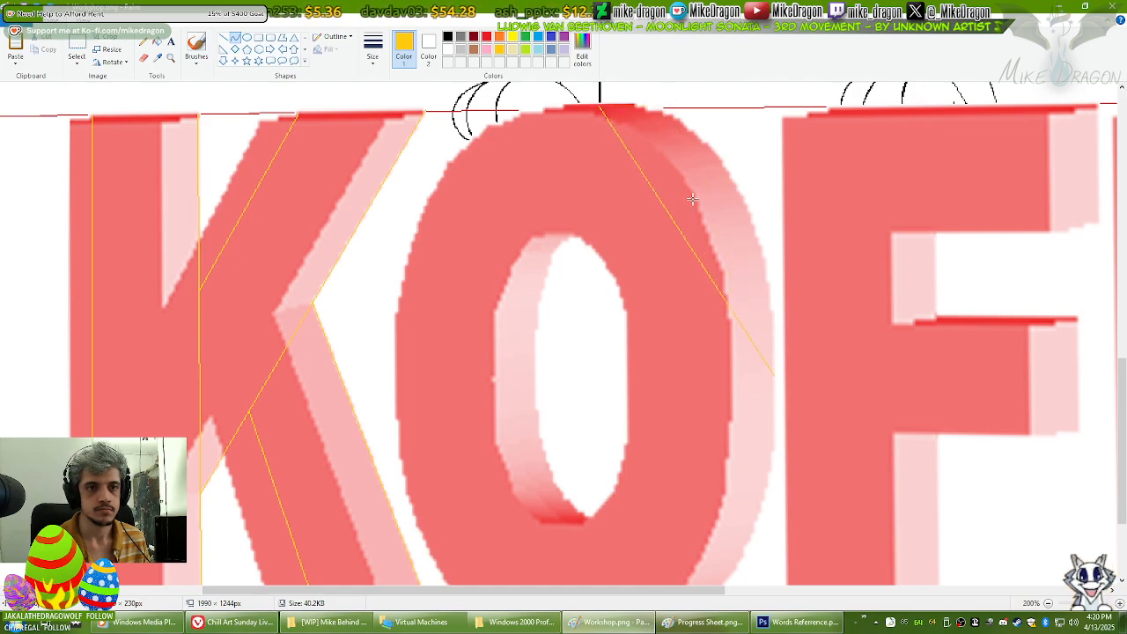
left_click_drag(664, 100, 685, 99)
left_click_drag(764, 161, 778, 173)
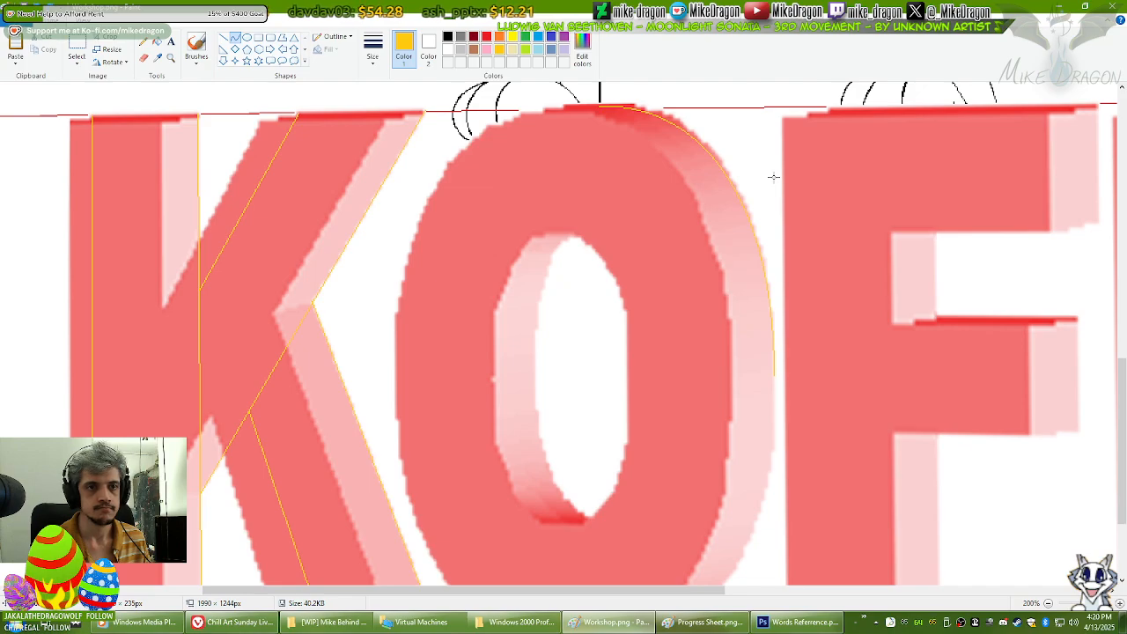
left_click_drag(774, 177, 774, 178)
scroll(881, 379, "down", 3)
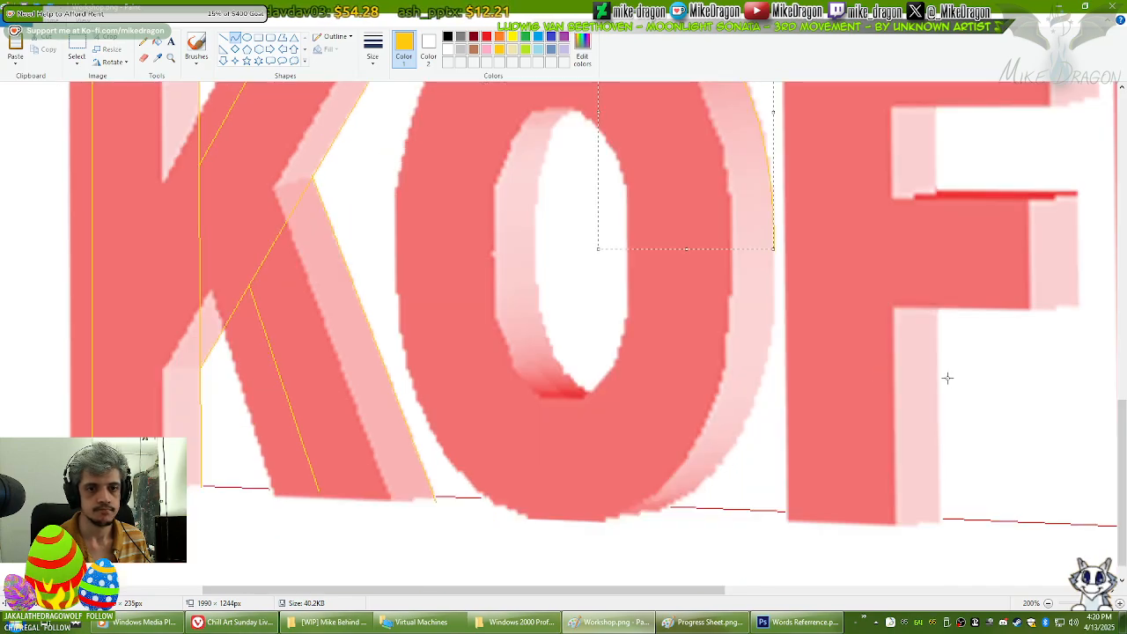
Step: Try to trace the O's lower-right outer back edge with a gold Curve from the upper arc's end to the letter's bottom, and undo it
left_click(830, 255)
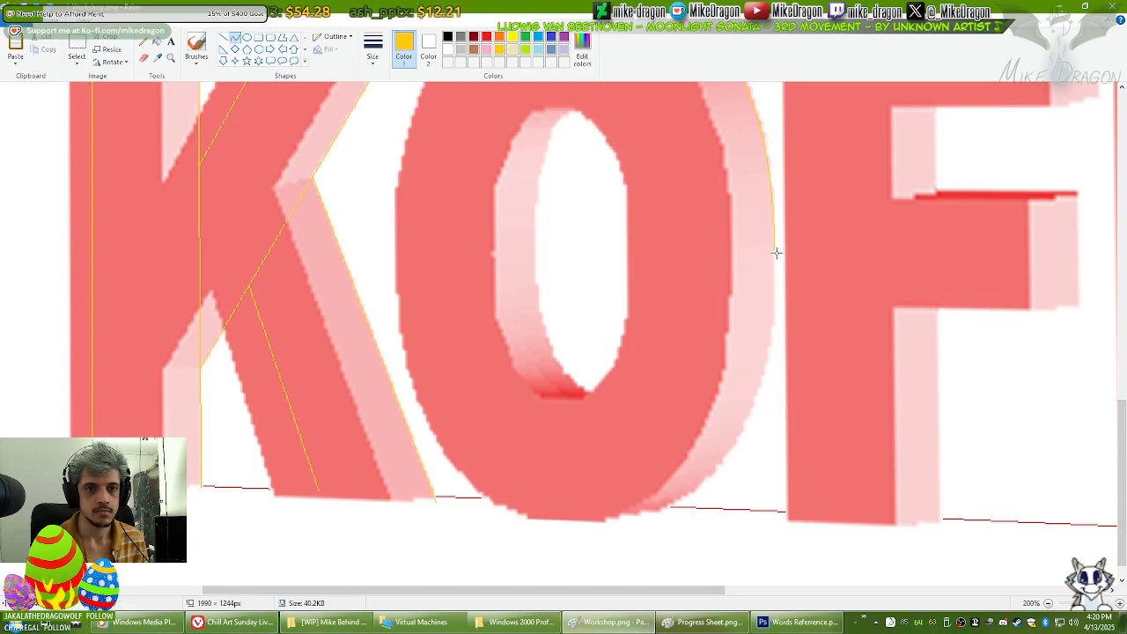
mouse_move(773, 248)
left_mouse_down()
mouse_move(774, 370)
mouse_move(675, 509)
mouse_move(599, 515)
left_mouse_up()
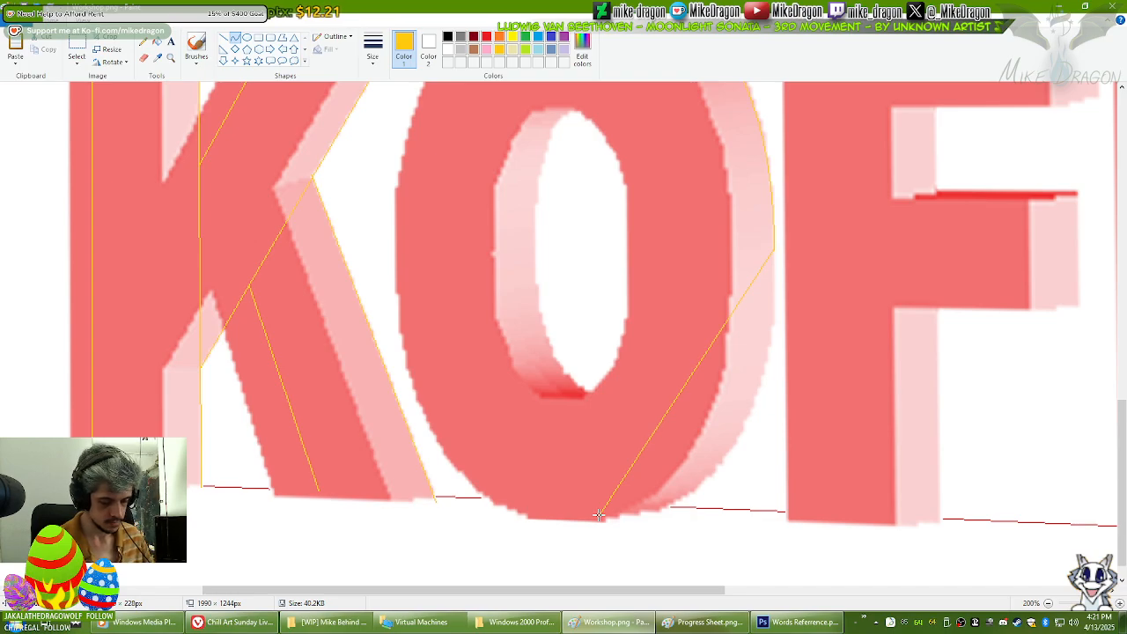
left_click_drag(598, 516, 598, 507)
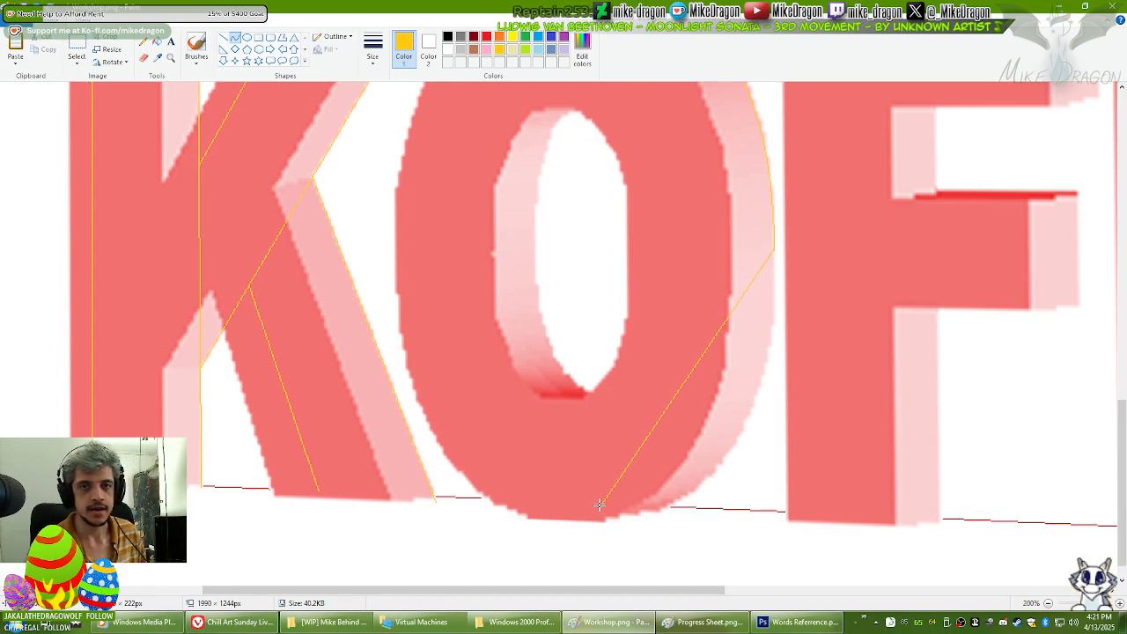
left_click_drag(740, 311, 711, 539)
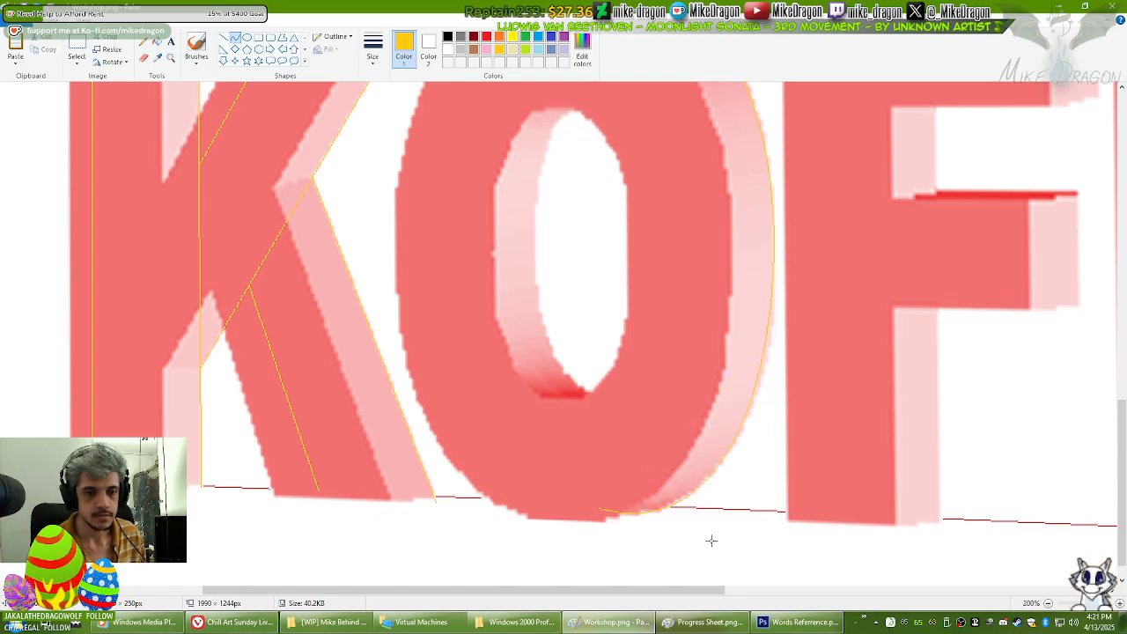
left_click(712, 539)
key("ctrl+z")
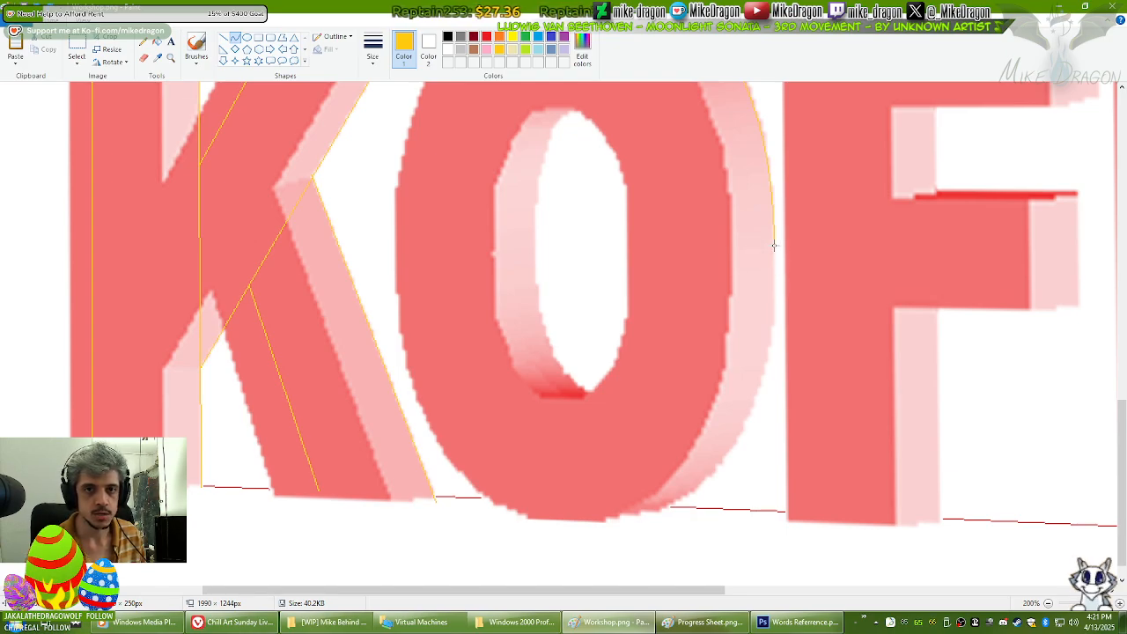
mouse_move(775, 249)
left_mouse_down()
mouse_move(761, 360)
mouse_move(770, 380)
left_mouse_up()
key("ctrl+z")
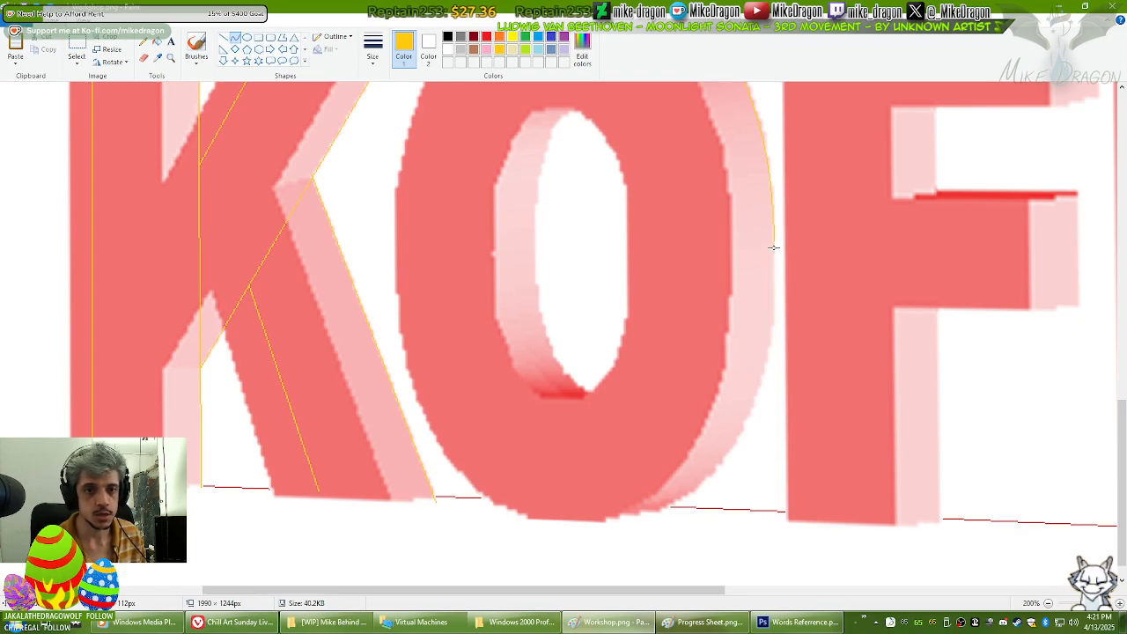
Step: Retry the O's lower-right back edge with a gold Curve ending slightly farther right at the bottom, and undo it
left_click_drag(774, 251, 612, 508)
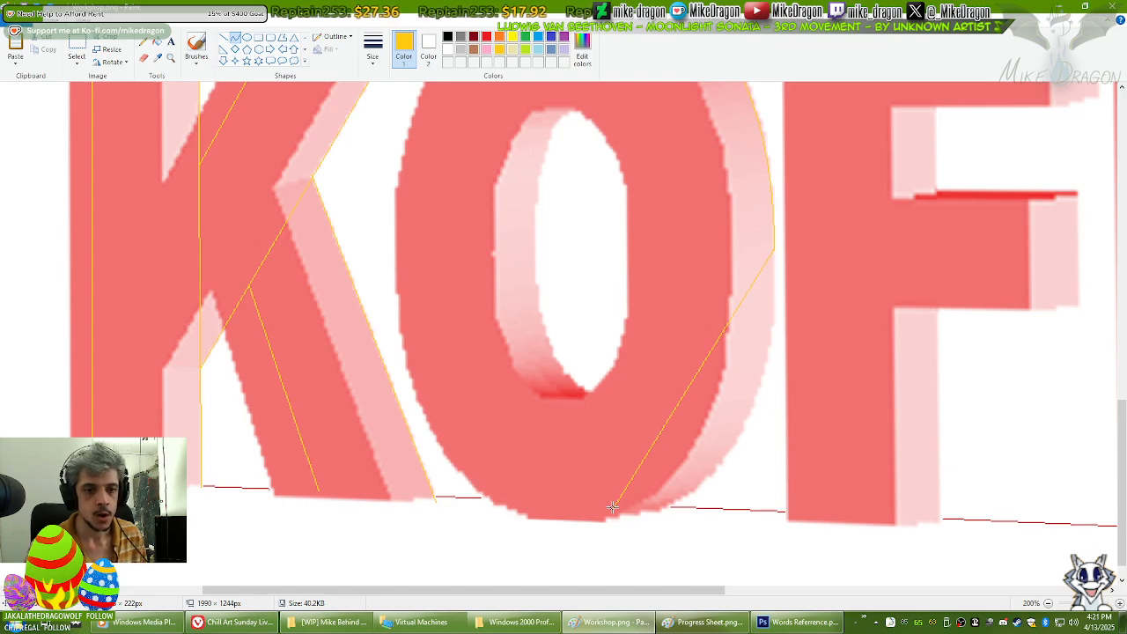
left_click_drag(750, 336, 771, 404)
left_click_drag(725, 521, 714, 531)
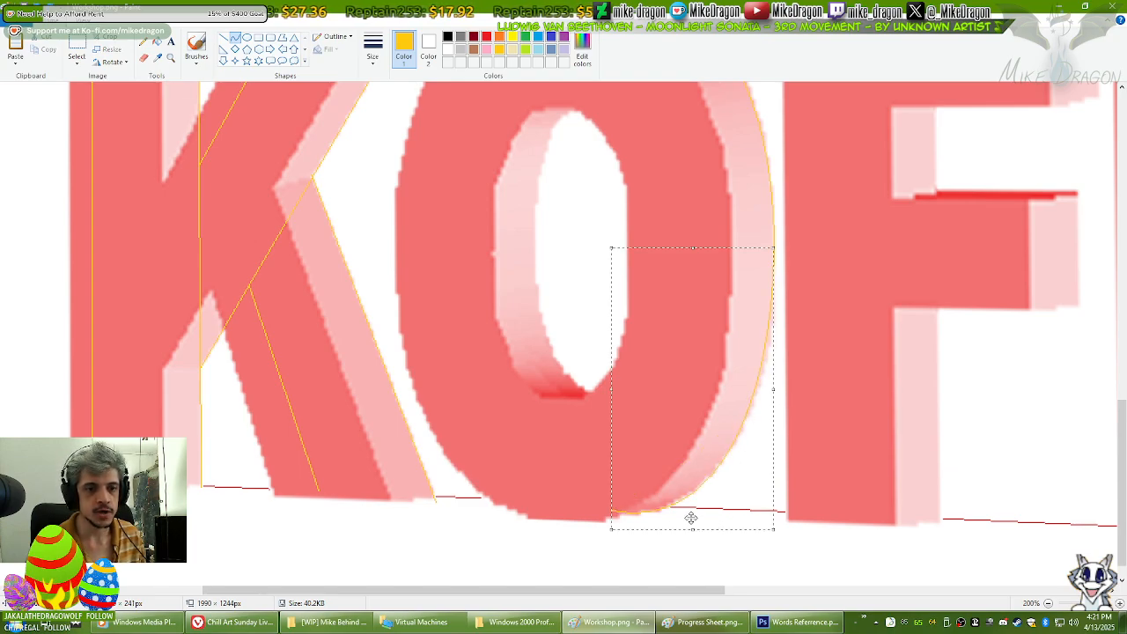
key("ctrl+z")
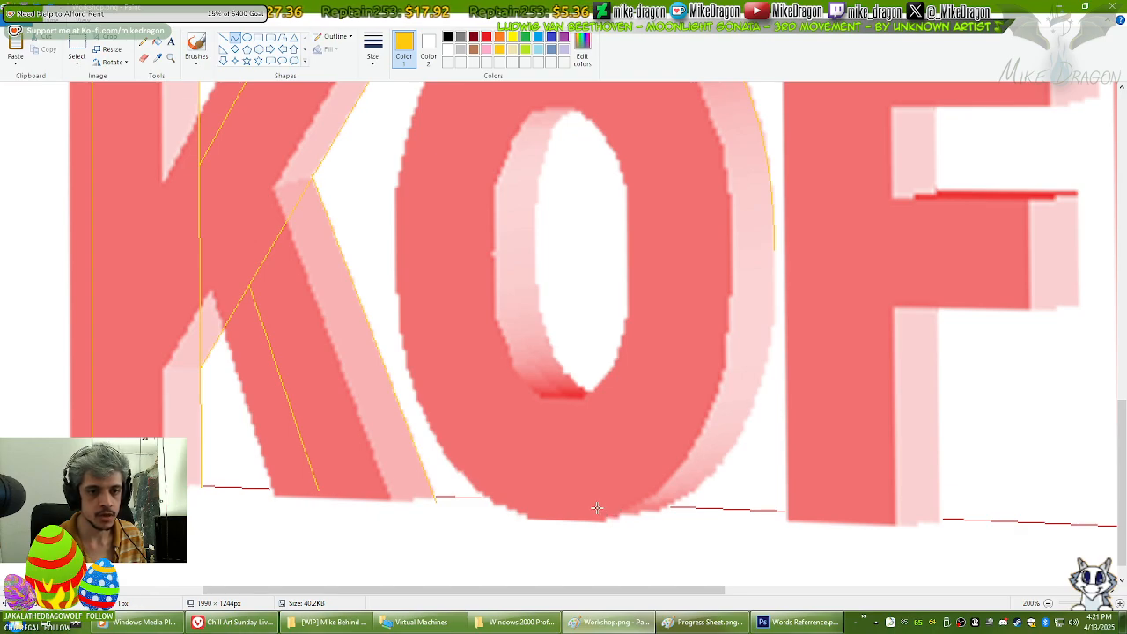
Step: Try tracing the O's lower-right back edge upward from the bottom, ending the gold Curve just below the upper arc
left_click_drag(597, 508, 773, 284)
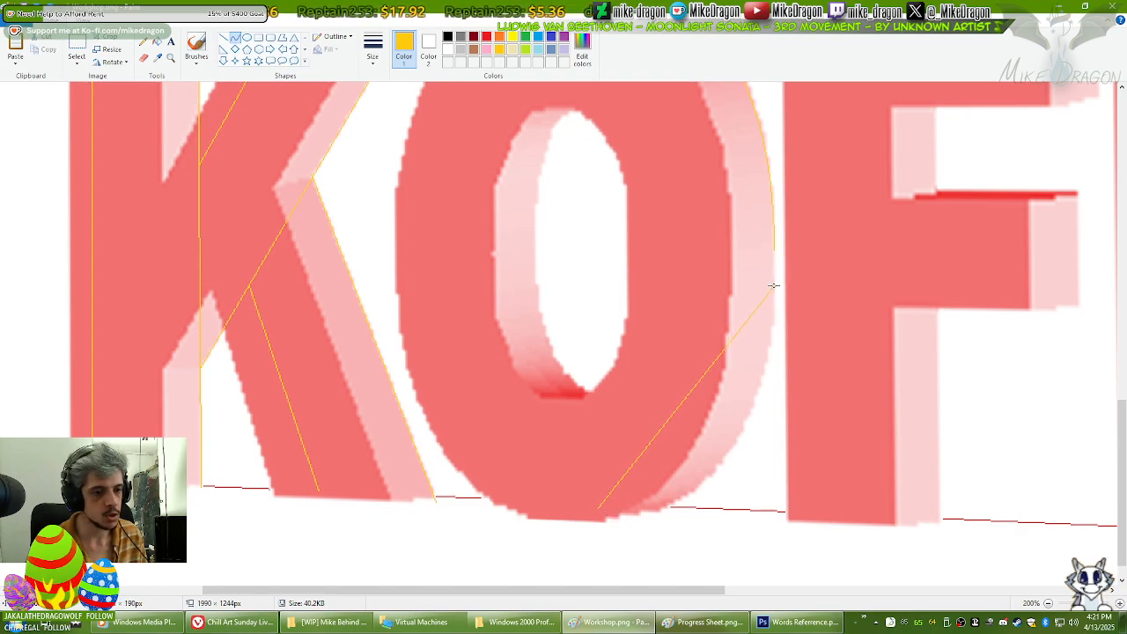
left_click_drag(656, 506, 688, 518)
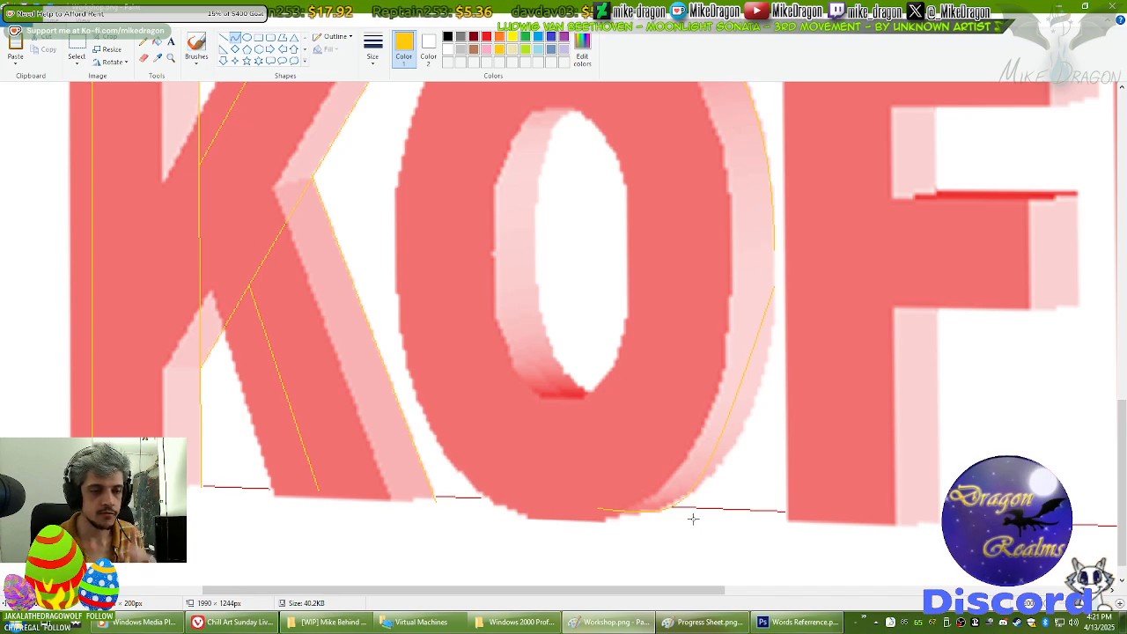
left_click_drag(692, 518, 693, 514)
left_click_drag(772, 423, 771, 439)
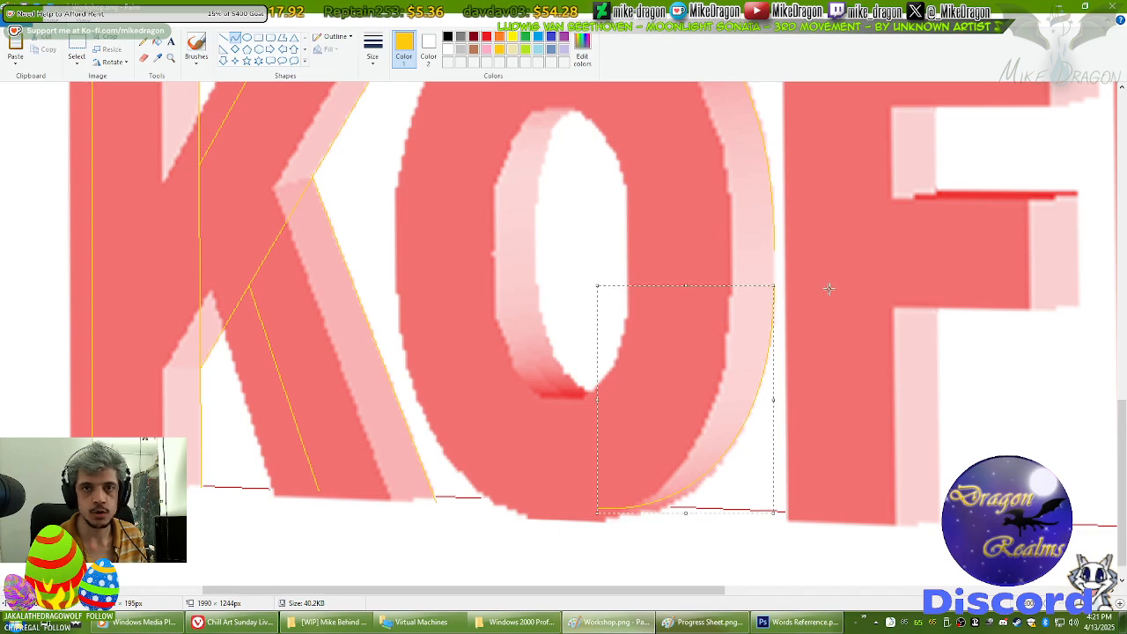
left_click(808, 258)
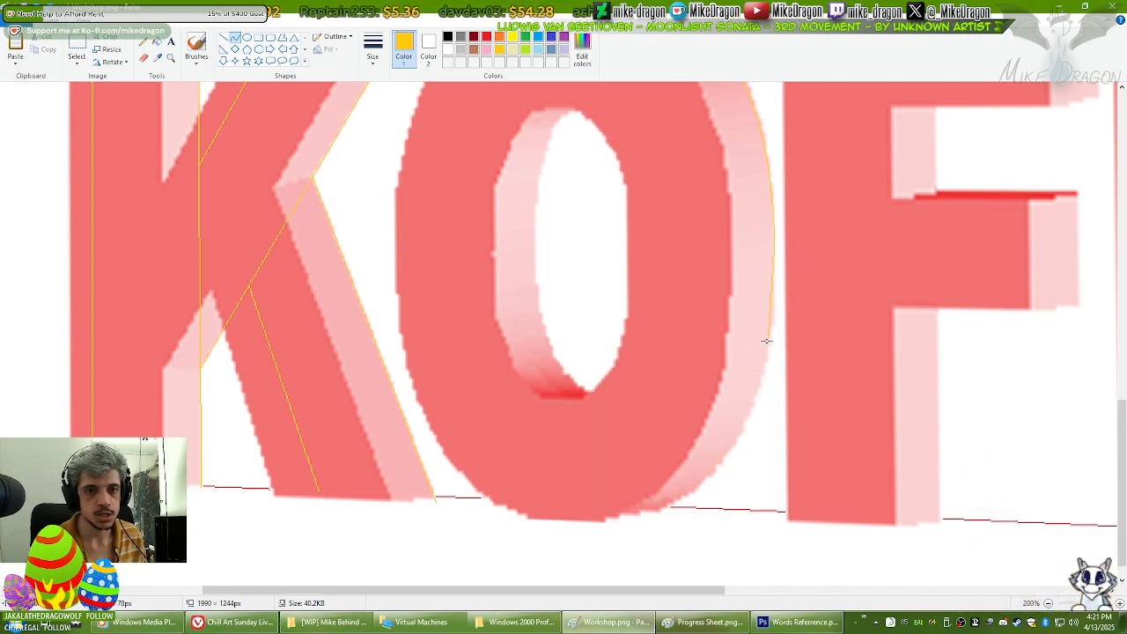
Step: Extend the O's right outer back edge with a short gold segment downward from the end of the upper arc
left_click_drag(774, 329, 773, 323)
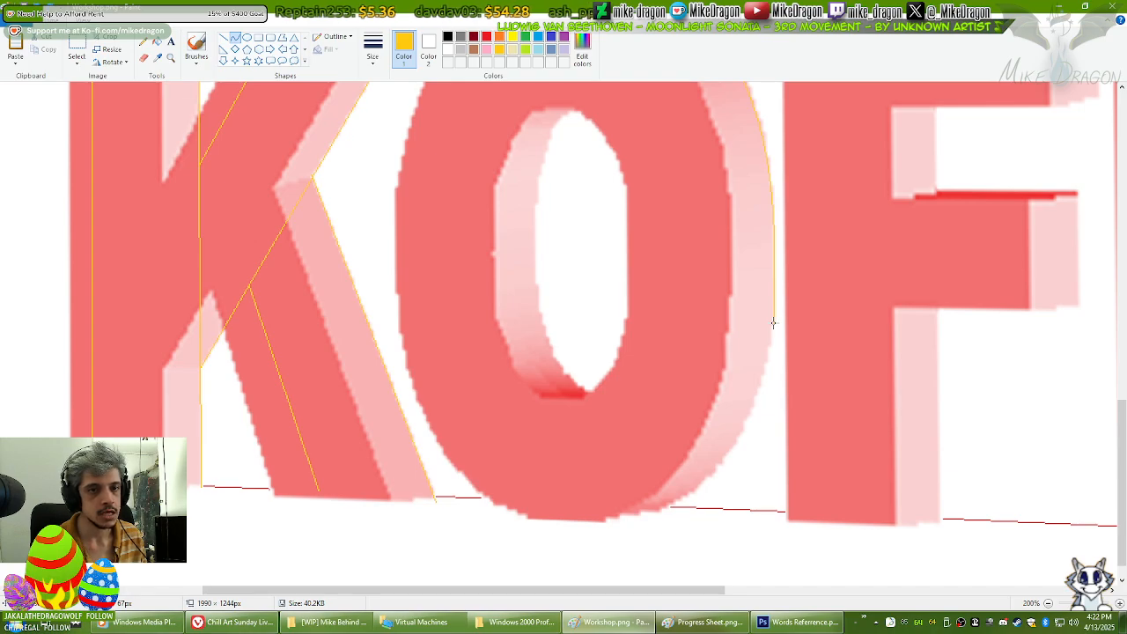
Step: Try to trace the lower outer edge of the O's extruded side with a yellow Curve
left_click(247, 39)
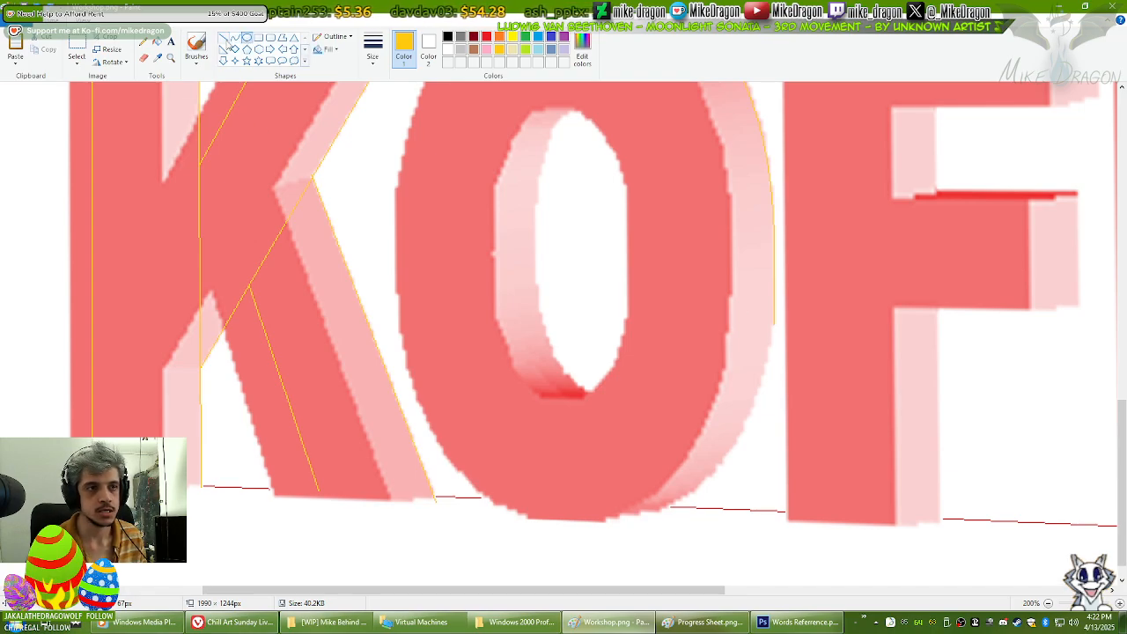
left_click(235, 39)
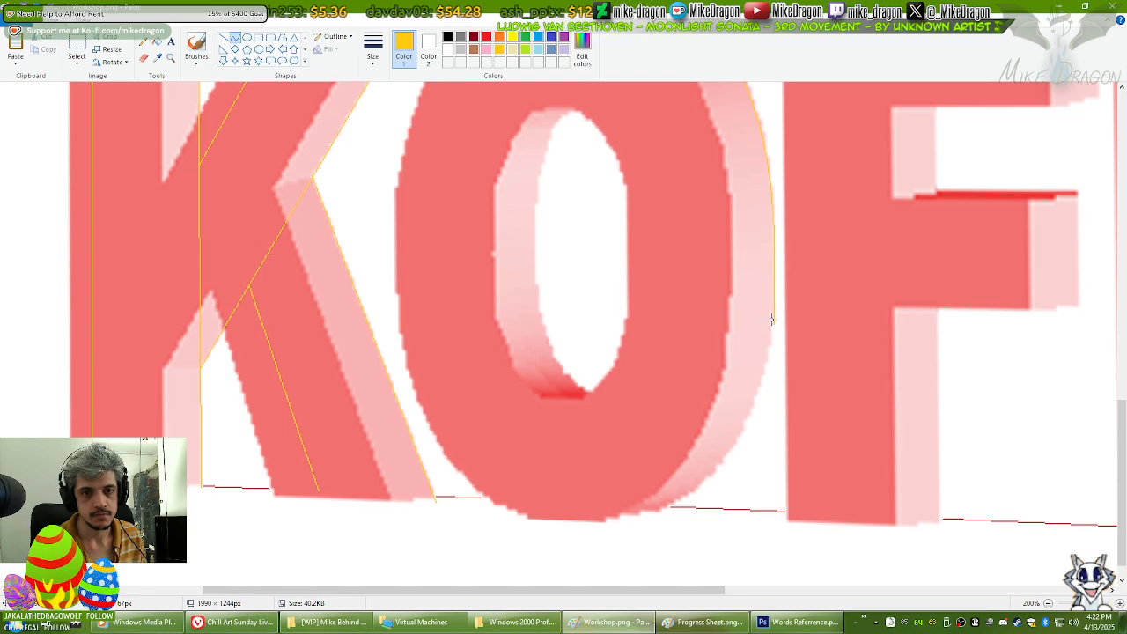
left_click_drag(774, 318, 609, 508)
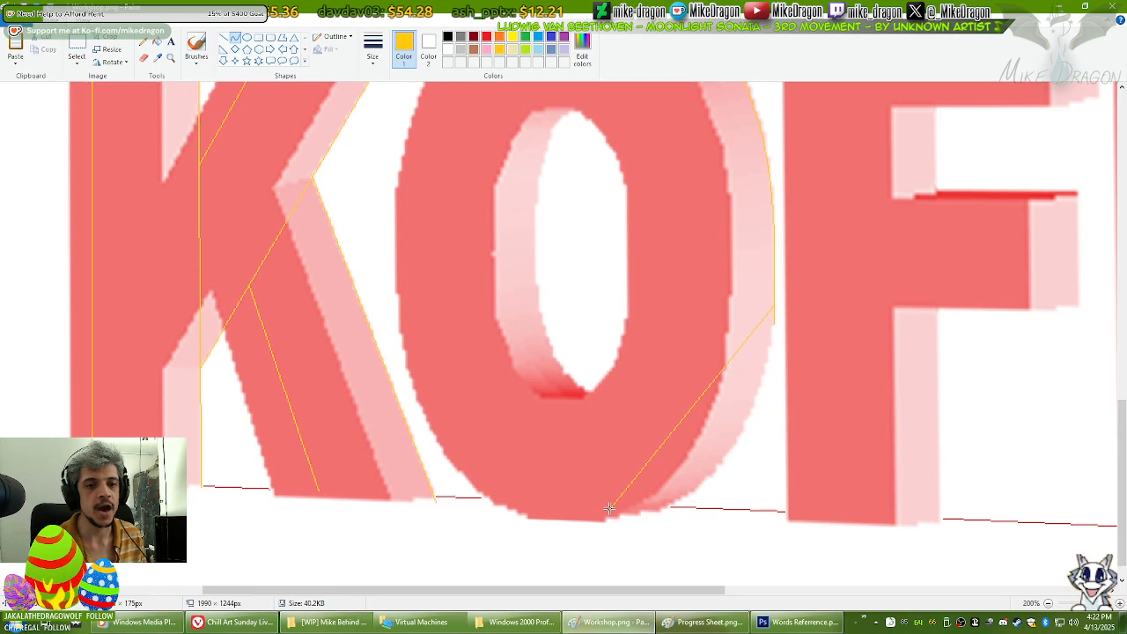
left_click_drag(609, 509, 614, 503)
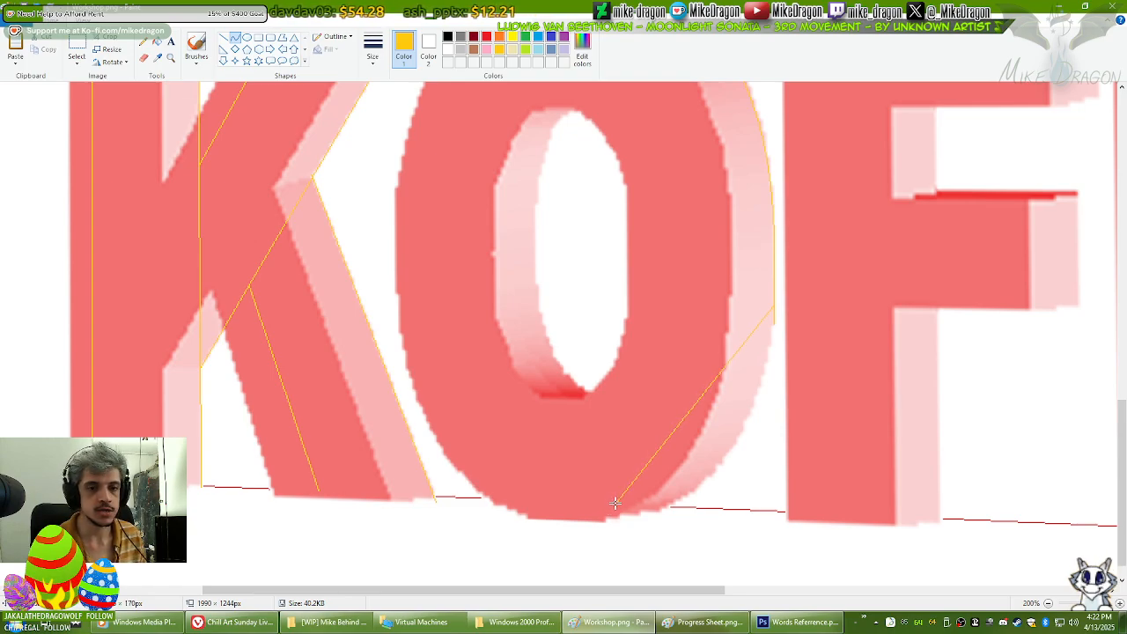
left_click_drag(615, 503, 615, 505)
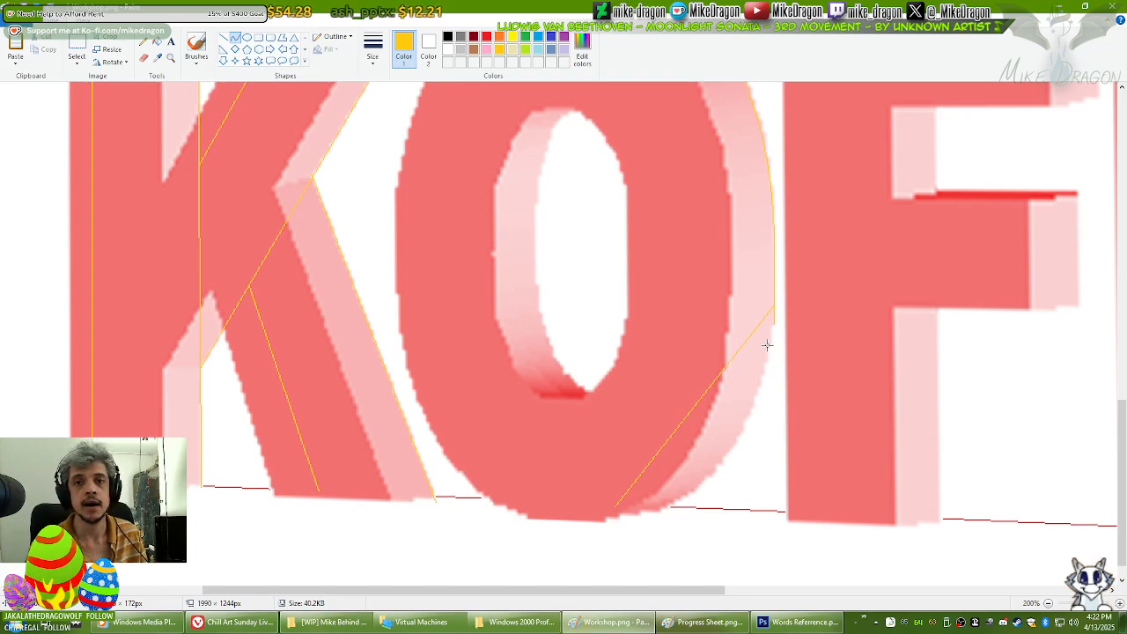
left_click_drag(768, 345, 699, 521)
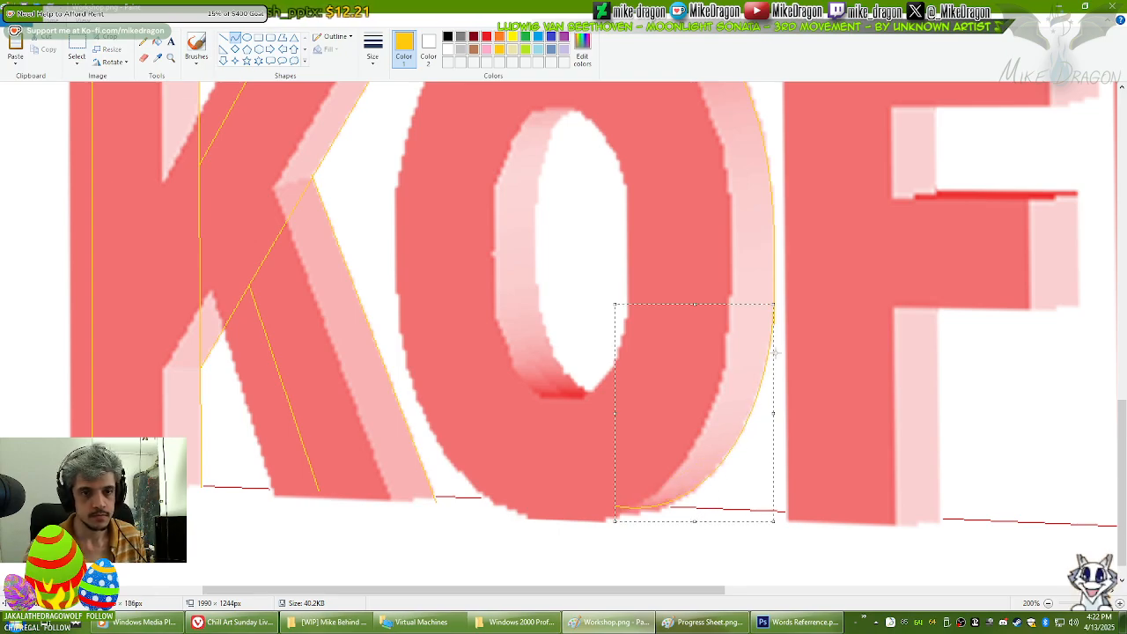
key("ctrl+z")
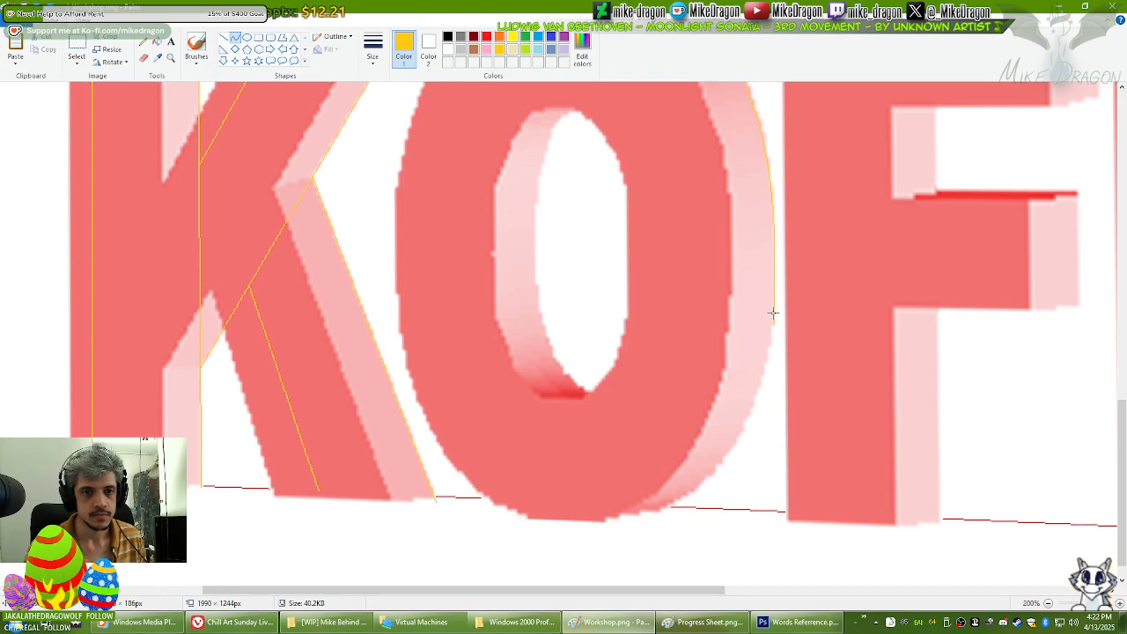
left_click_drag(772, 312, 590, 504)
left_click_drag(778, 353, 764, 436)
left_click_drag(699, 517, 676, 545)
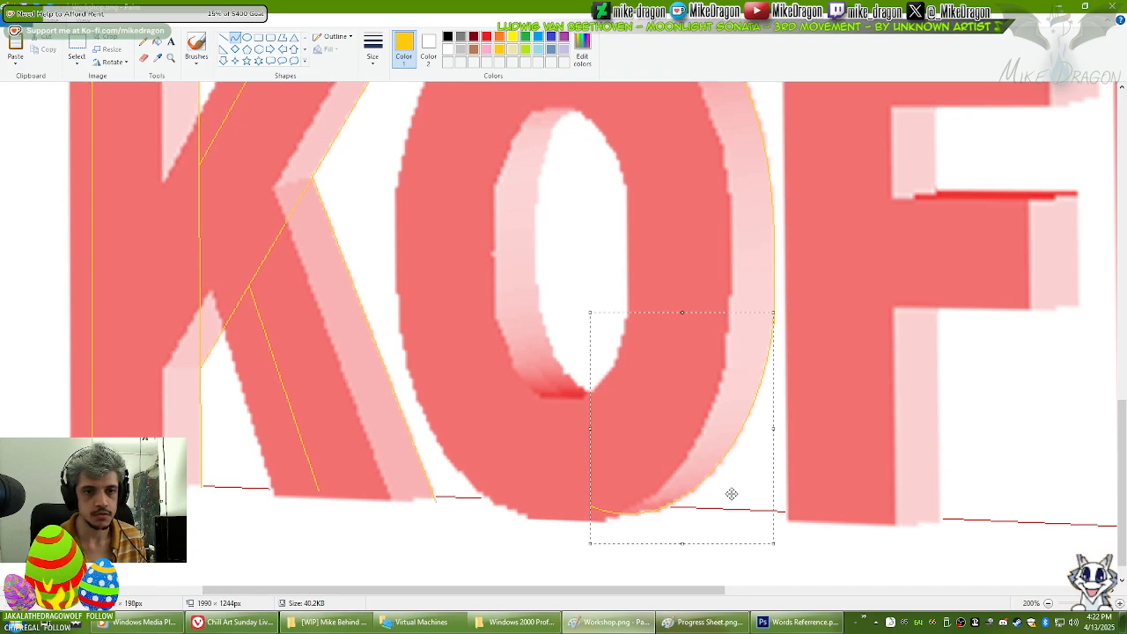
key("ctrl+z")
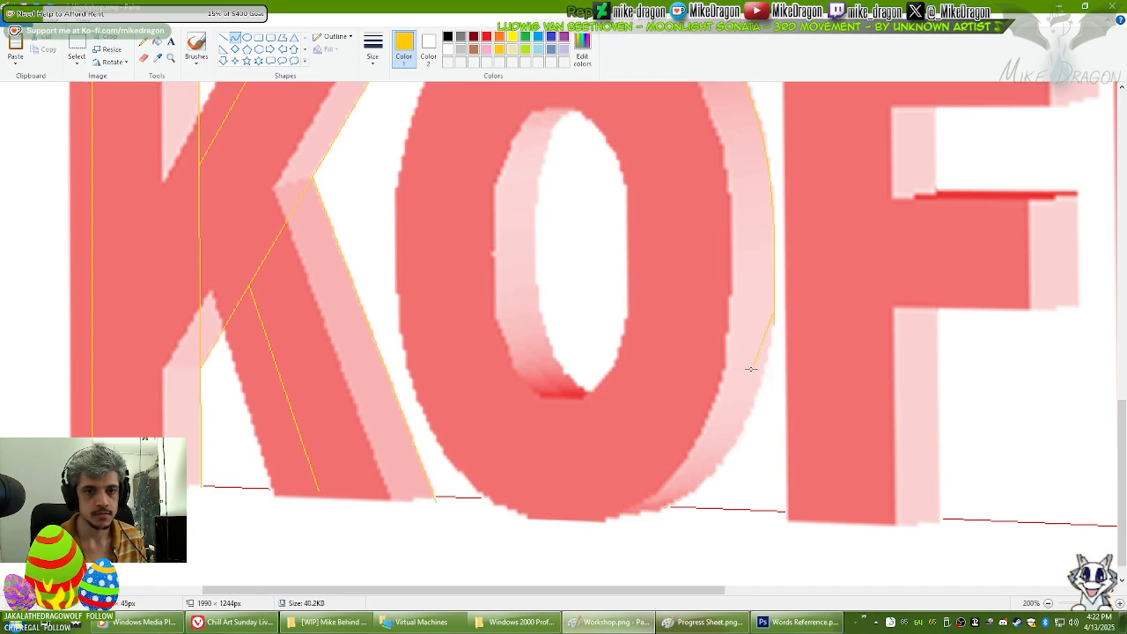
Step: Trace the lower outer edge of the O's extruded side with a yellow curve ending at the letter's base
left_click_drag(773, 322, 767, 428)
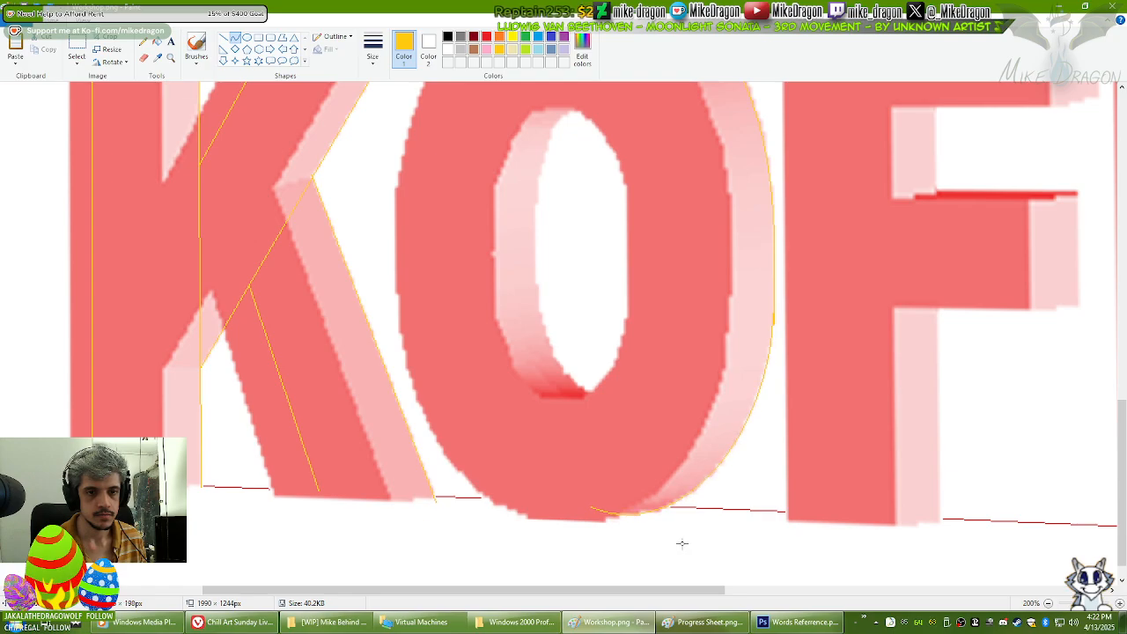
left_click_drag(681, 542, 681, 541)
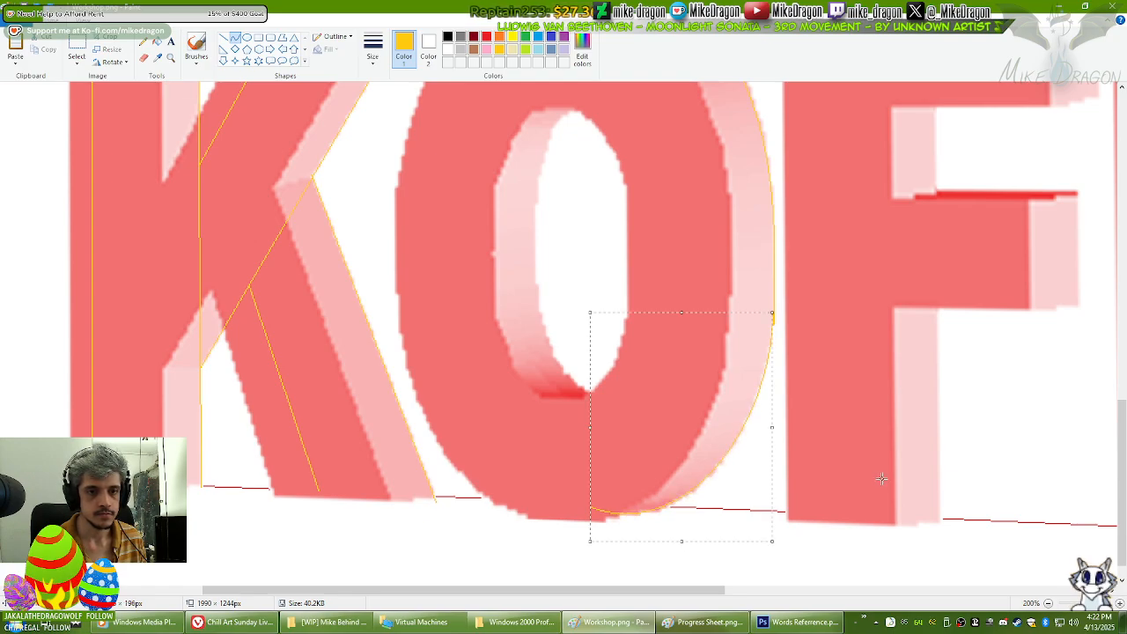
left_click(881, 478)
Step: Trace the lower half of the inner rear edge of the O's hole with a yellow curve
left_click(144, 58)
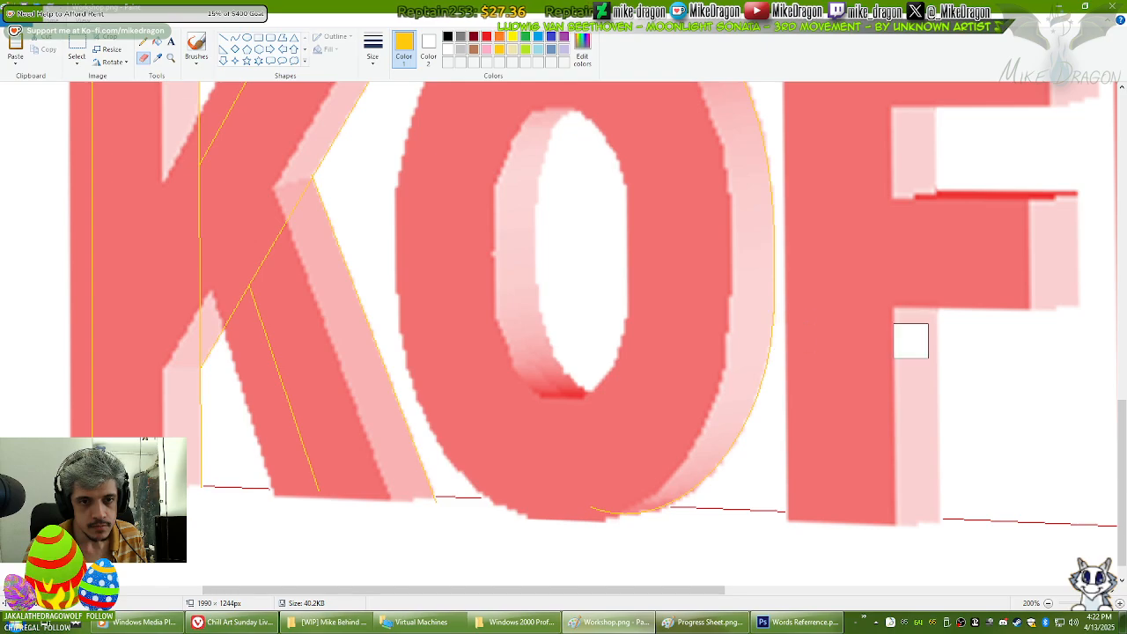
left_click(235, 37)
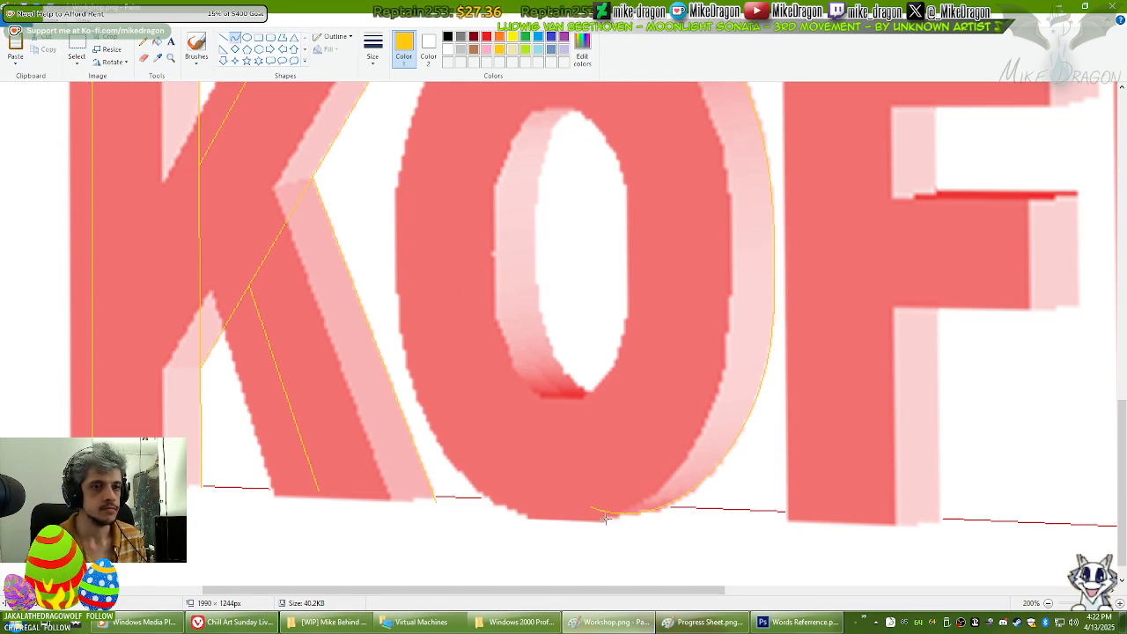
left_click_drag(1124, 454, 1124, 441)
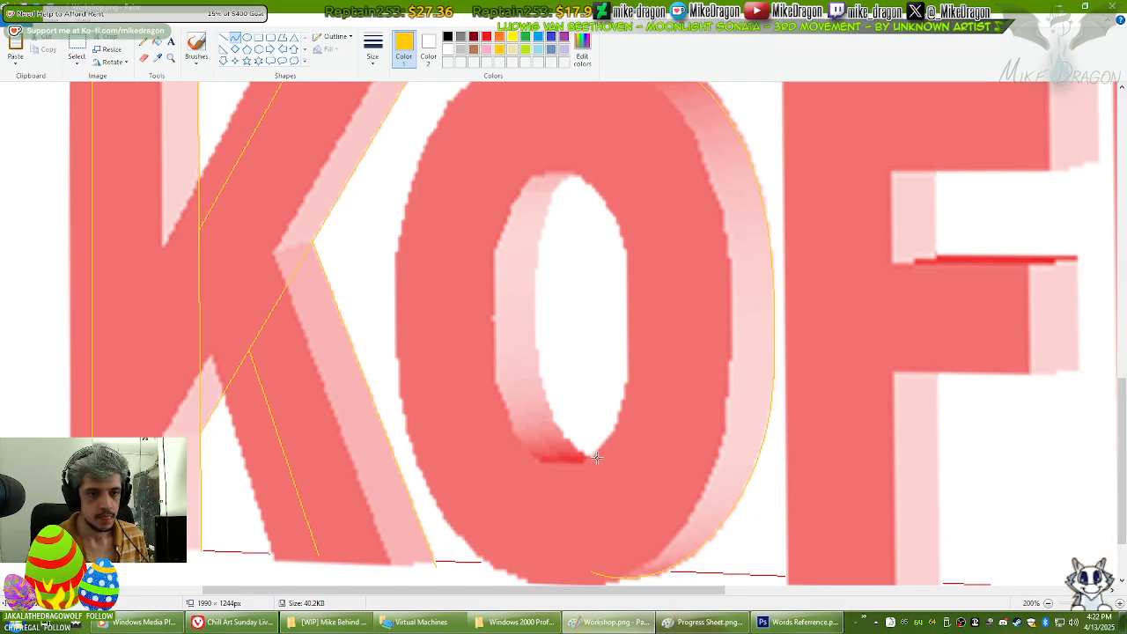
mouse_move(595, 456)
left_mouse_down()
mouse_move(538, 349)
mouse_move(533, 305)
left_mouse_up()
left_click_drag(568, 440, 533, 408)
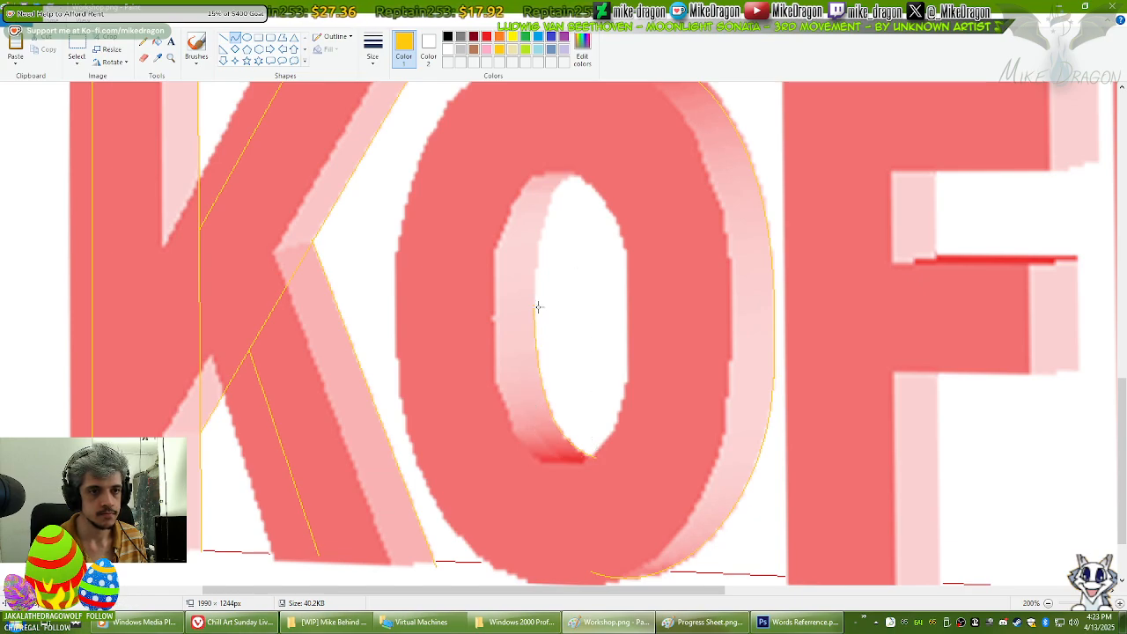
Step: Trace the upper half of the inner rear edge of the O's hole with a yellow curve meeting the lower one
left_click_drag(533, 307, 541, 236)
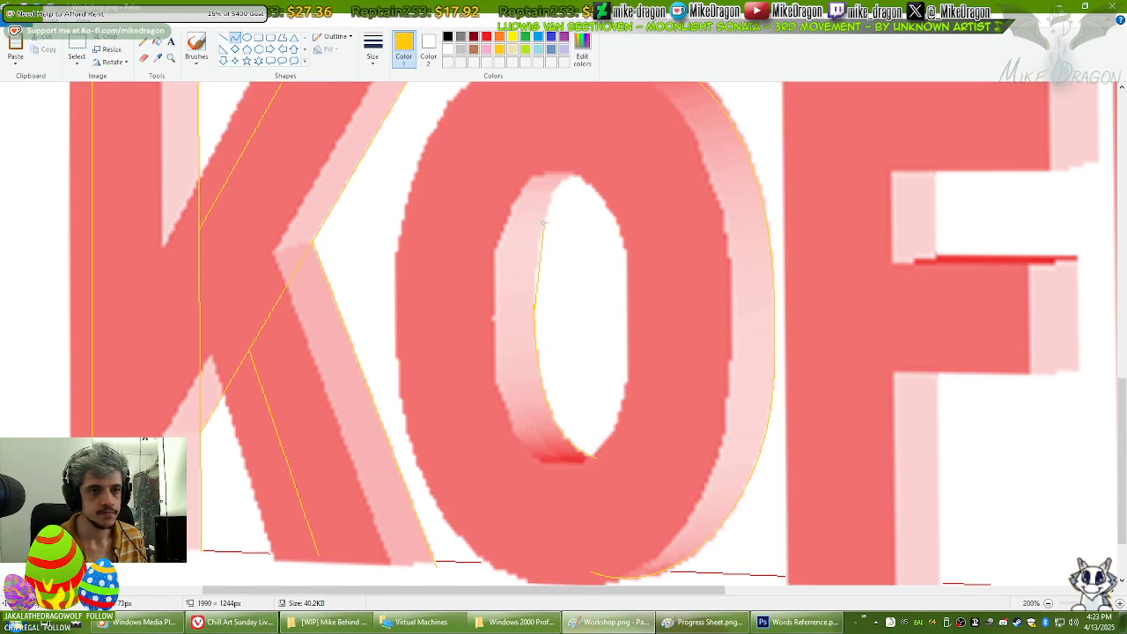
key("Escape")
left_click_drag(533, 308, 582, 174)
left_click(535, 250)
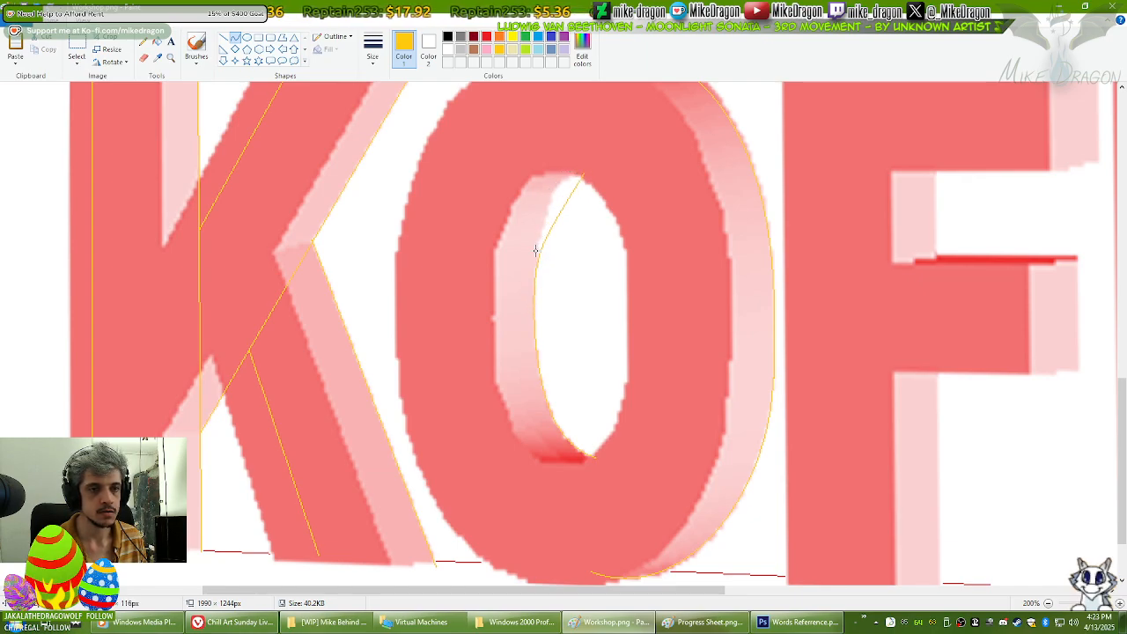
left_click_drag(540, 234, 539, 173)
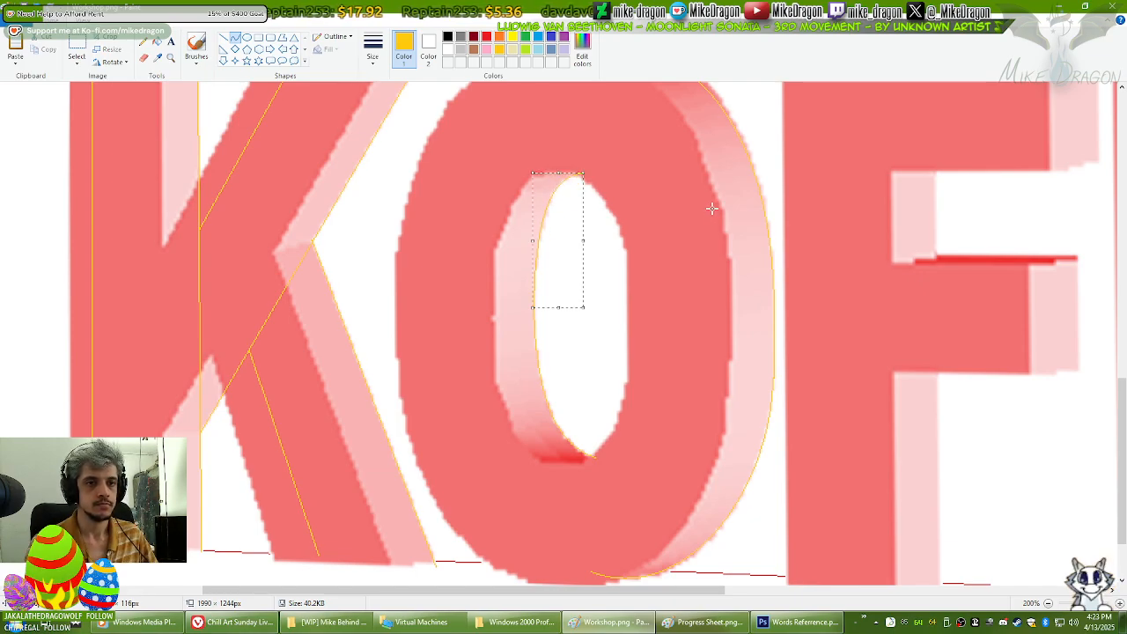
Step: Draw a straight yellow line up the rear edge of the F's stem, from its base to the underside of the top arm
scroll(1078, 315, "up", 2)
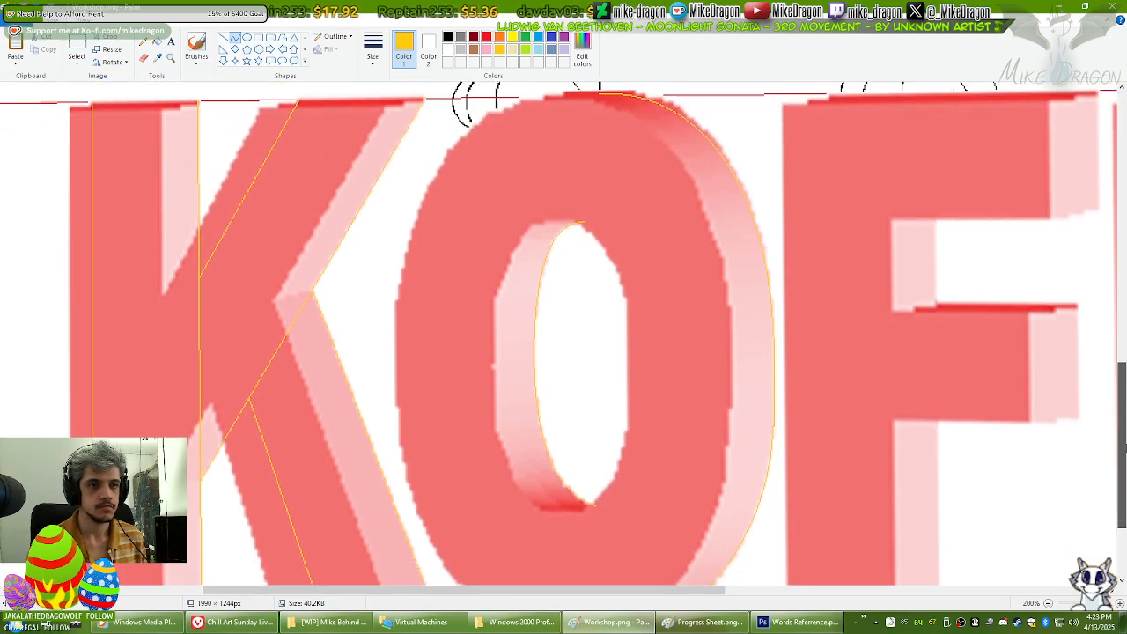
scroll(1083, 449, "down", 3)
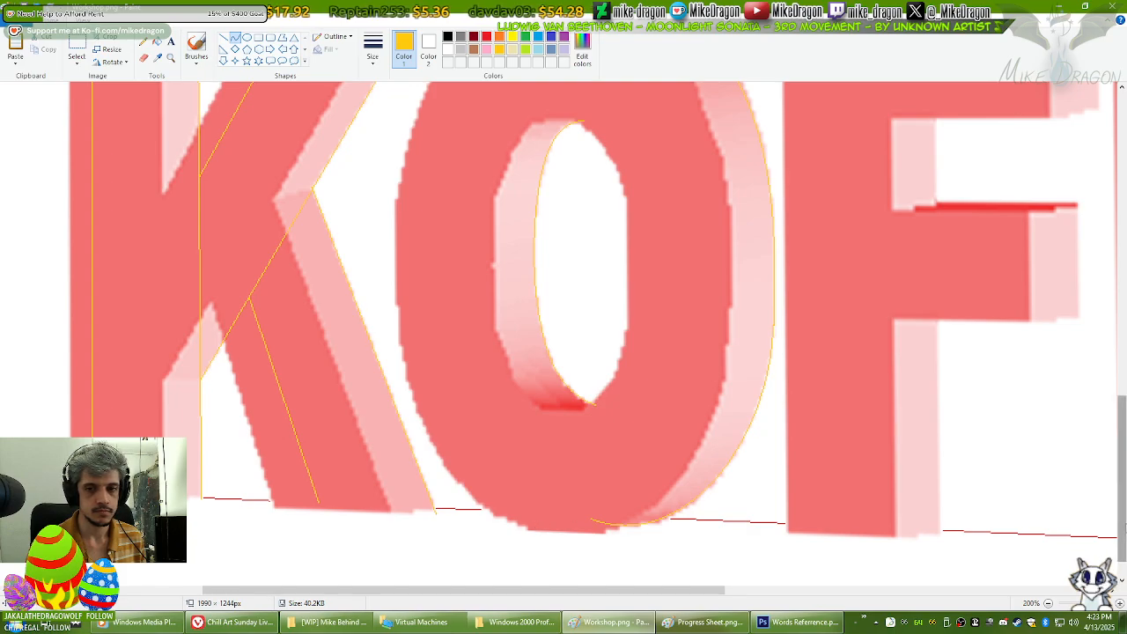
scroll(630, 596, "right", 5)
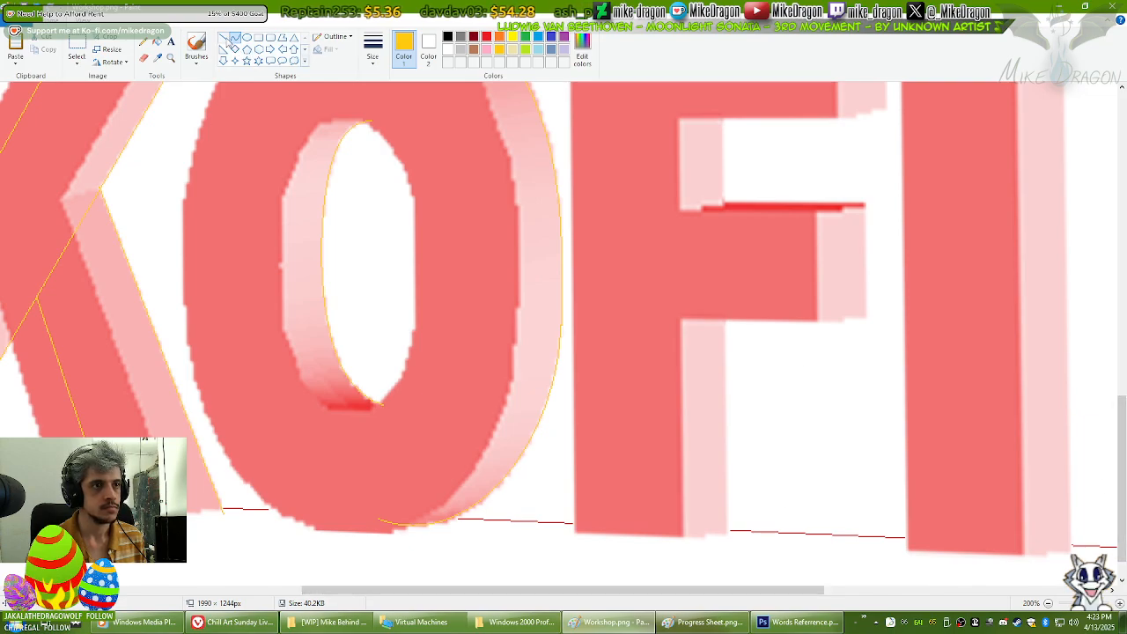
left_click_drag(1124, 535, 1124, 532)
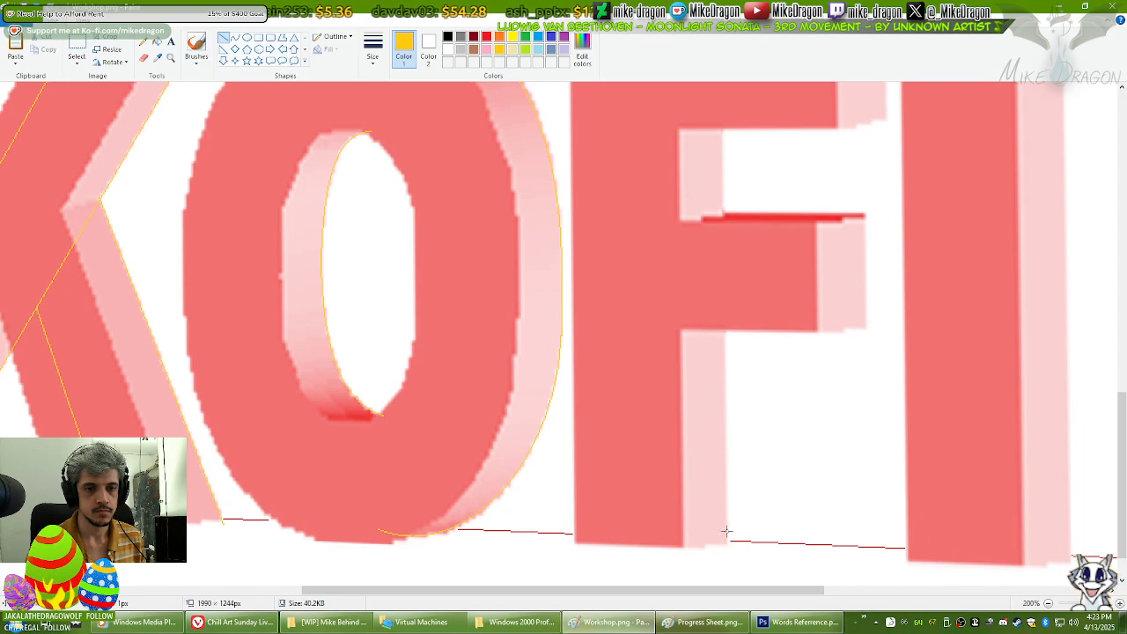
left_click_drag(728, 541, 722, 254)
scroll(734, 361, "up", 3)
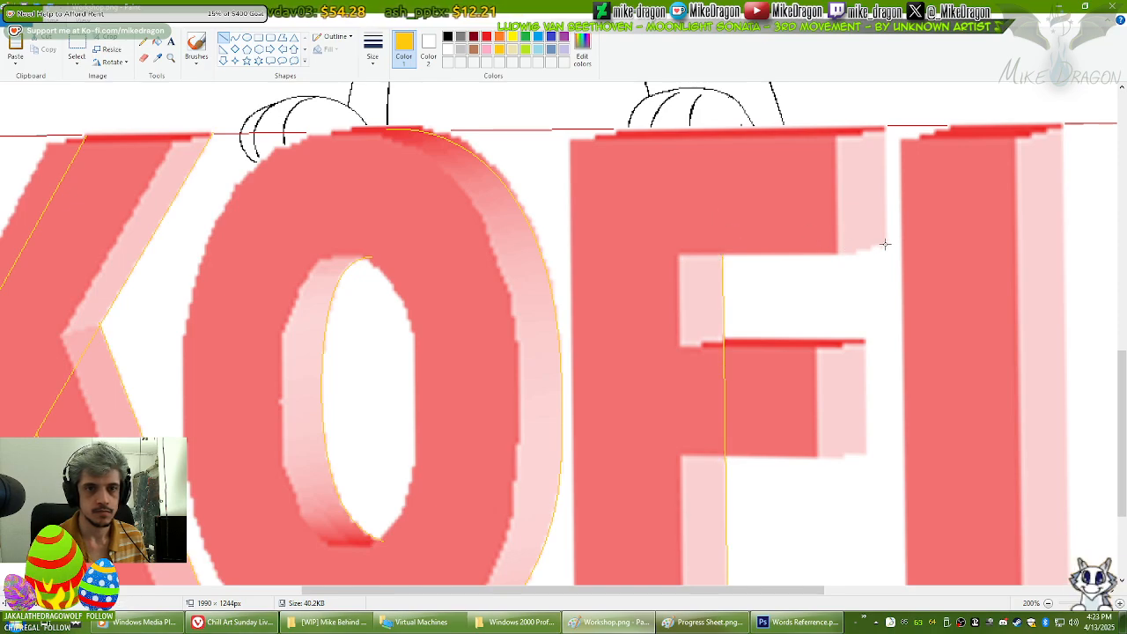
left_click_drag(885, 246, 709, 245)
left_click_drag(1125, 419, 1124, 392)
key("ctrl+z")
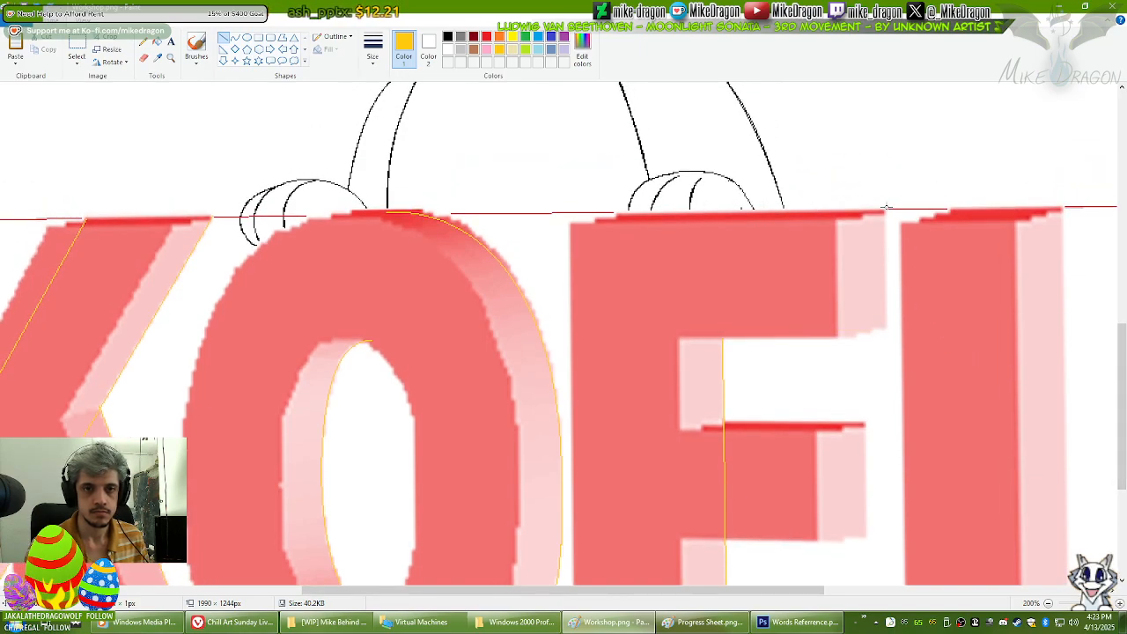
Step: Draw straight yellow lines down the rear end edge of the F's top arm and along its upper rear edge
left_click_drag(884, 209, 885, 325)
left_click(843, 217)
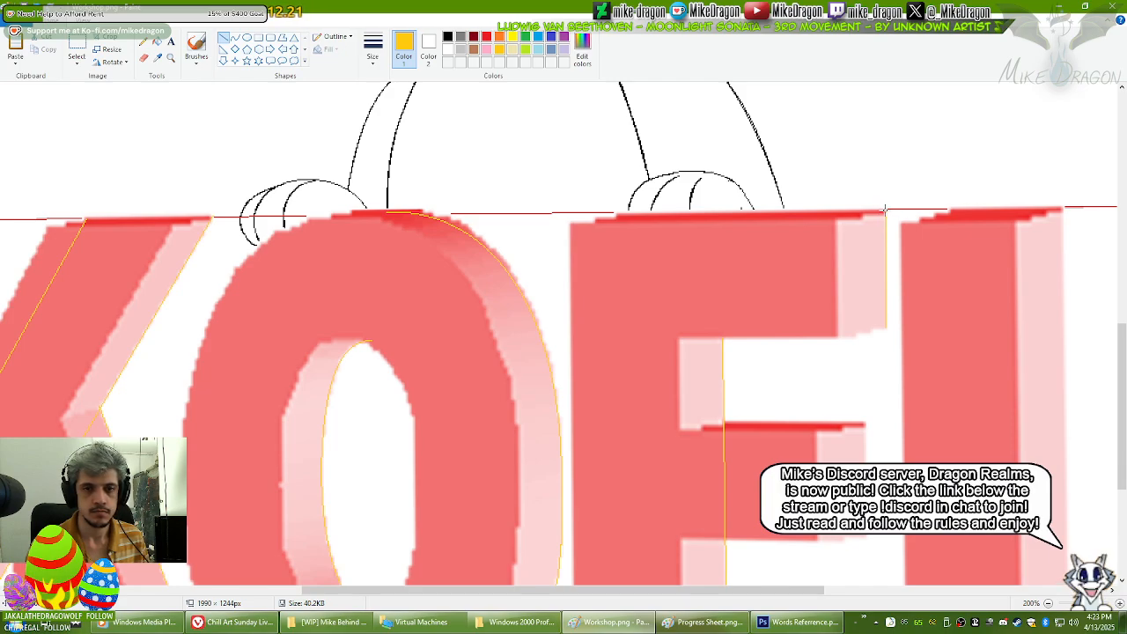
left_click_drag(885, 209, 629, 214)
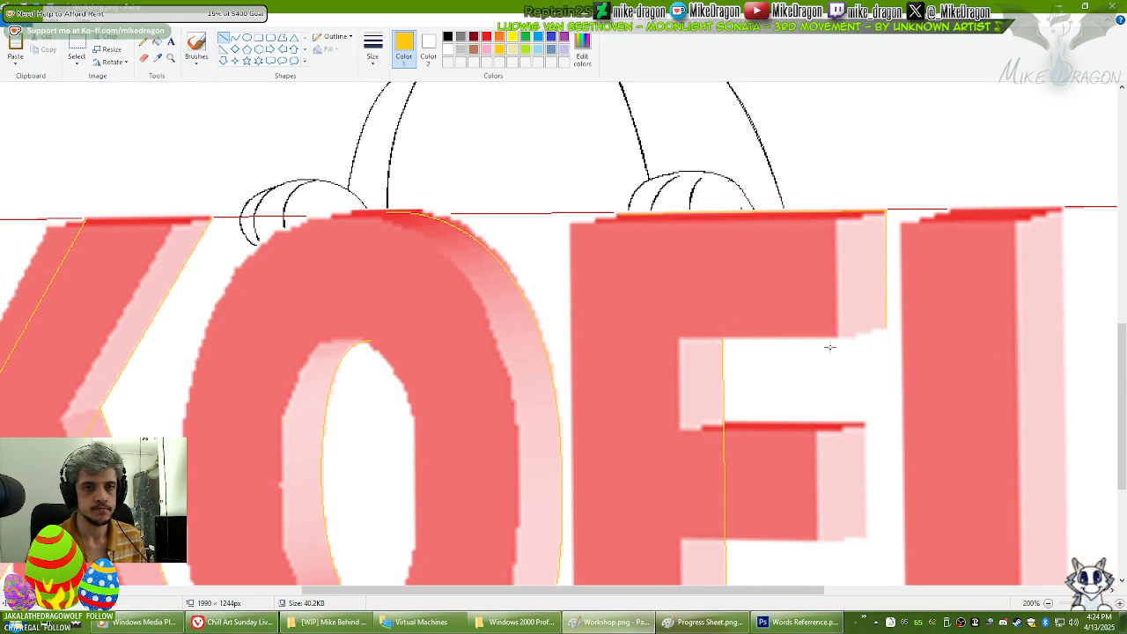
Step: Draw a straight yellow line down the rear end edge of the F's middle arm
scroll(1124, 374, "down", 3)
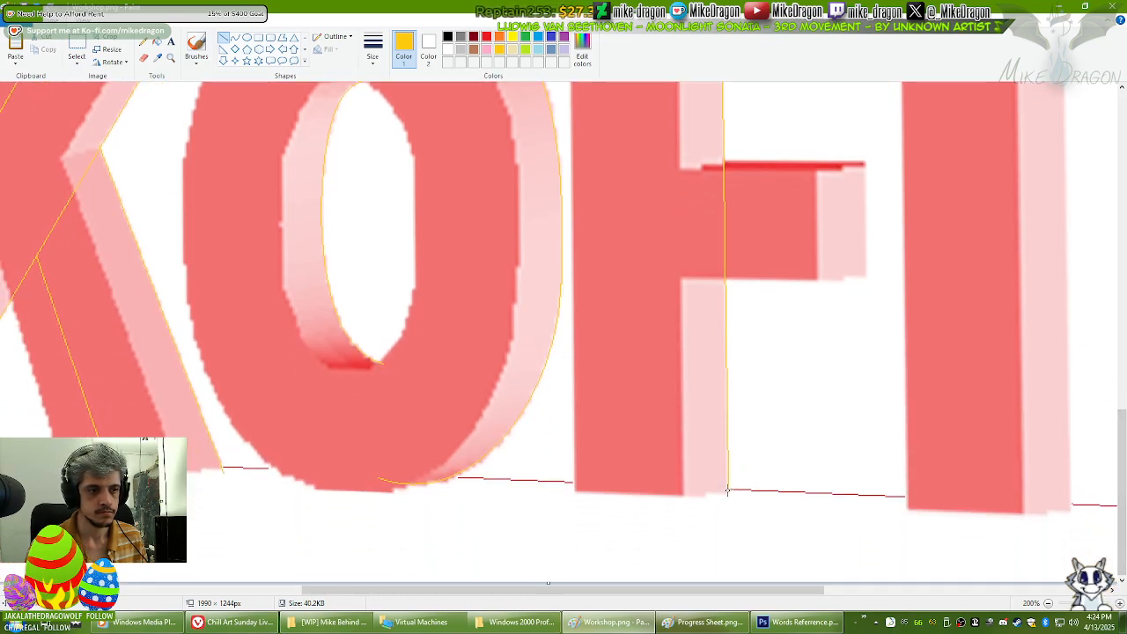
left_click_drag(682, 591, 814, 589)
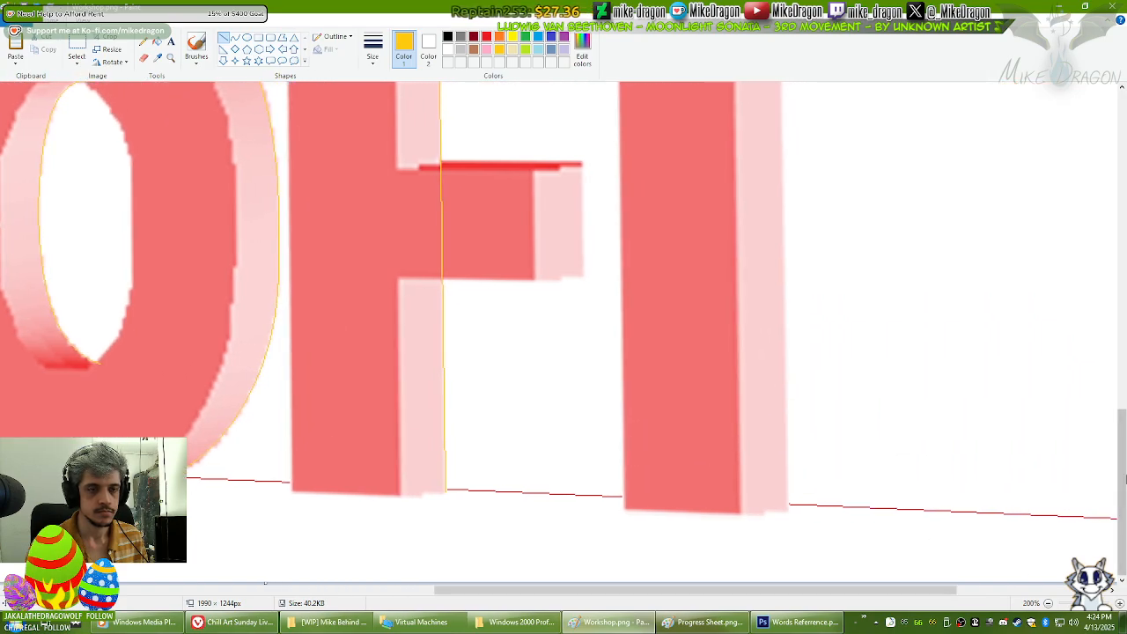
scroll(543, 175, "up", 2)
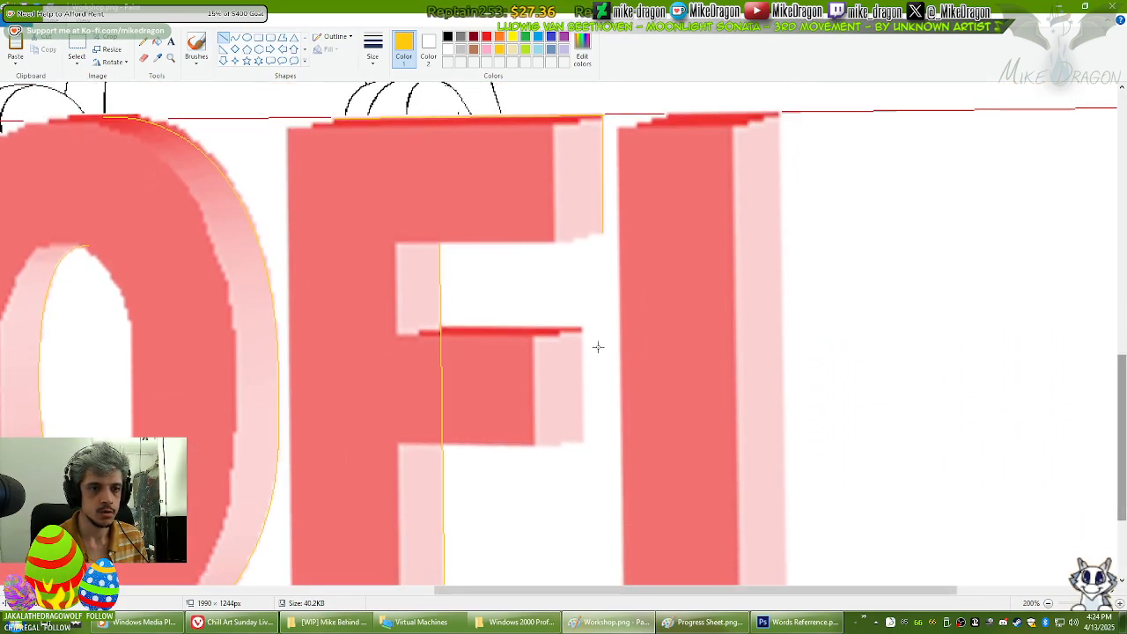
left_click_drag(580, 329, 582, 442)
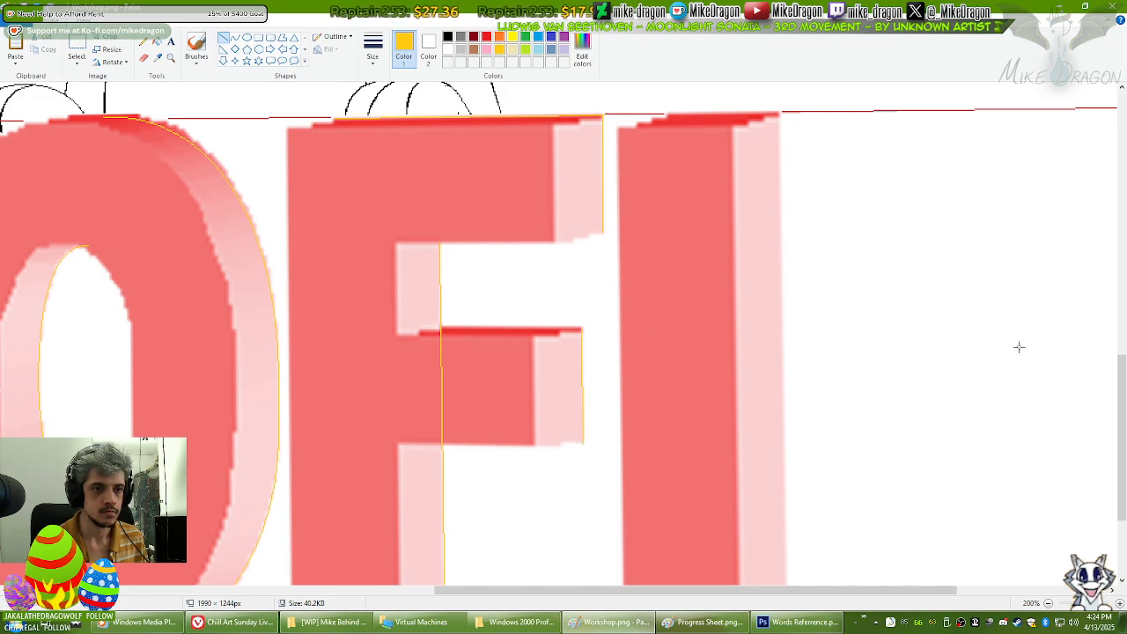
Step: Draw full-height yellow lines down the right rear edge of the I and across its face for the hidden left rear edge
scroll(1018, 344, "up", 1)
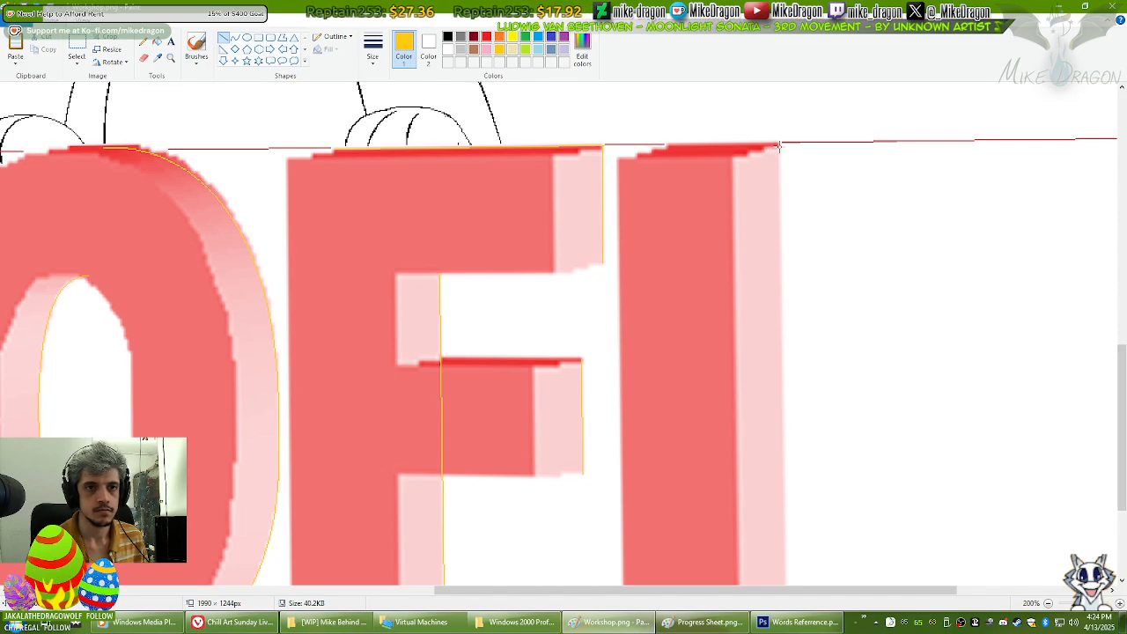
left_click_drag(779, 144, 787, 507)
scroll(785, 308, "down", 3)
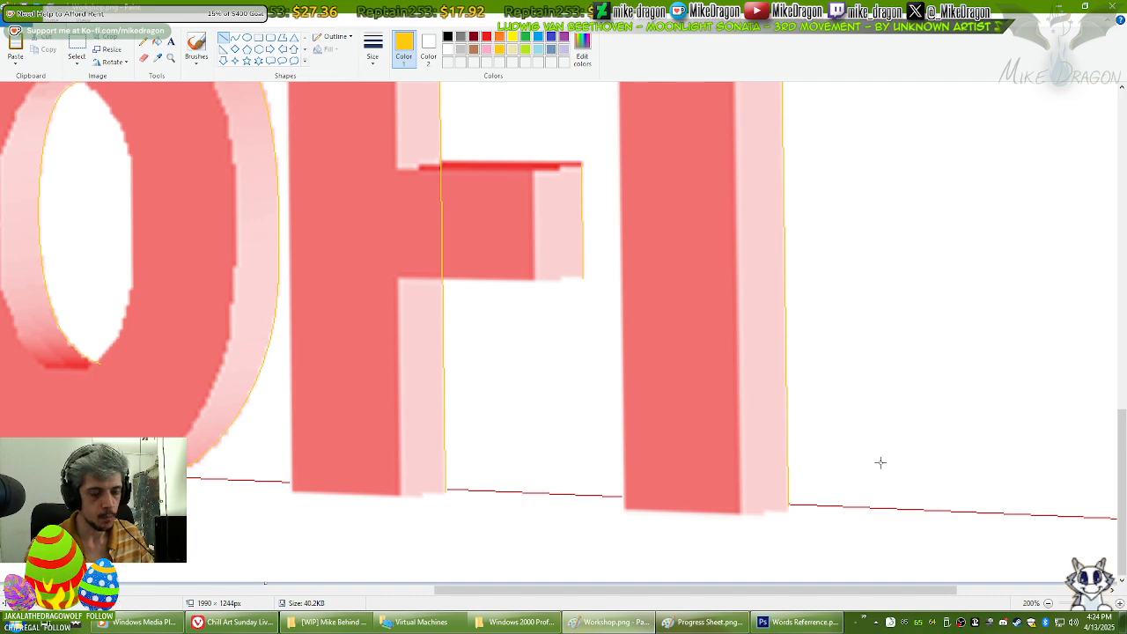
scroll(969, 423, "up", 5)
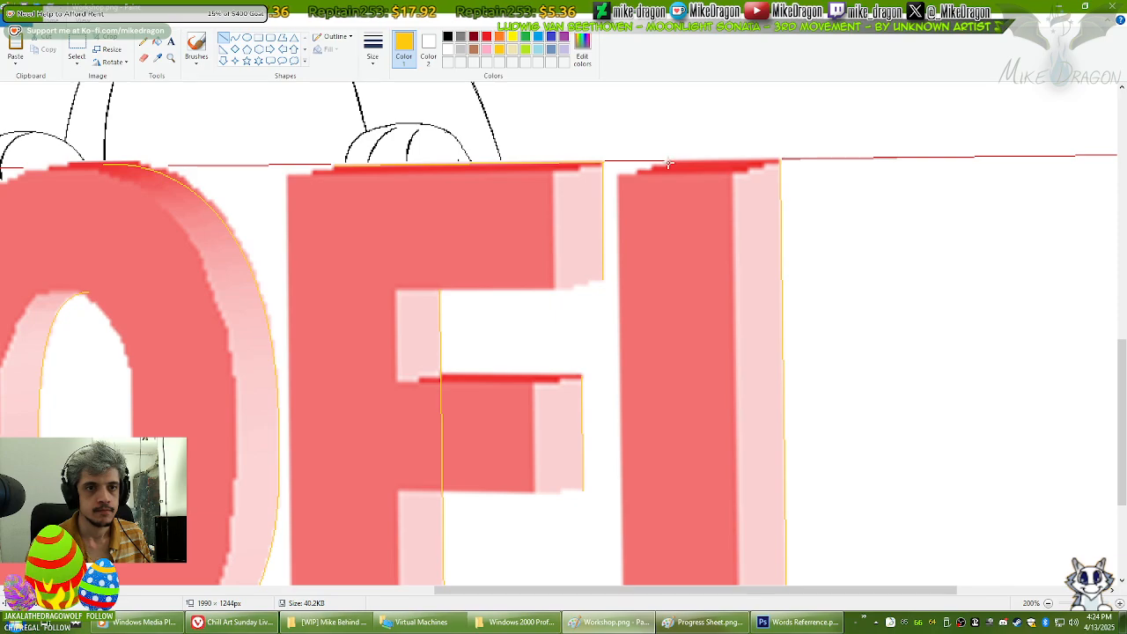
mouse_move(670, 164)
left_mouse_down()
mouse_move(688, 495)
mouse_move(678, 503)
left_mouse_up()
scroll(670, 273, "down", 5)
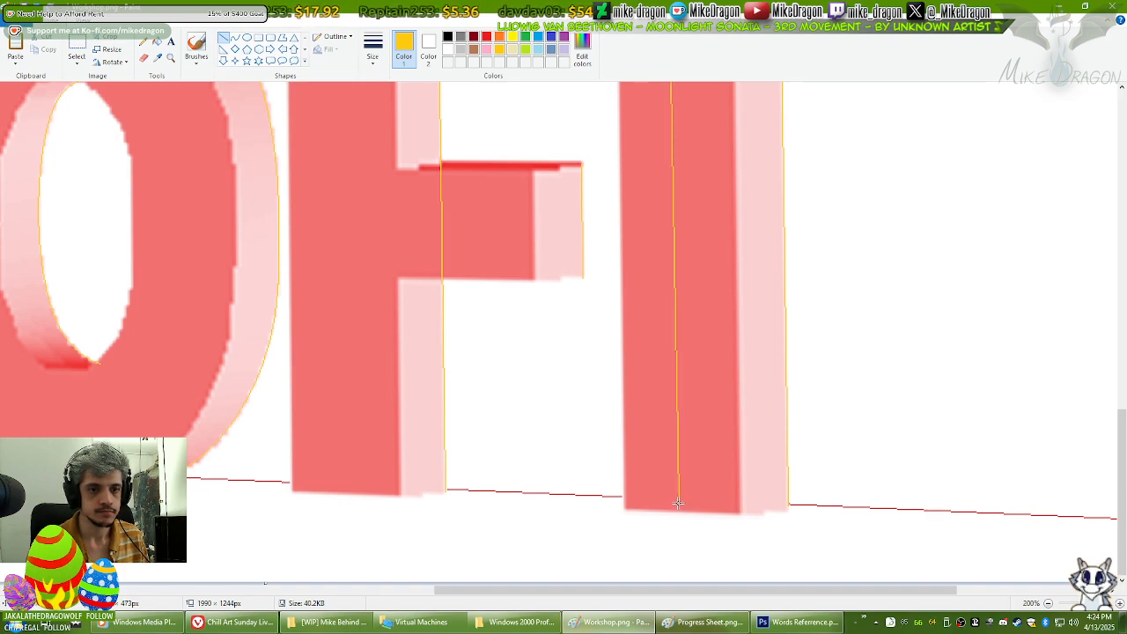
scroll(871, 426, "down", 1)
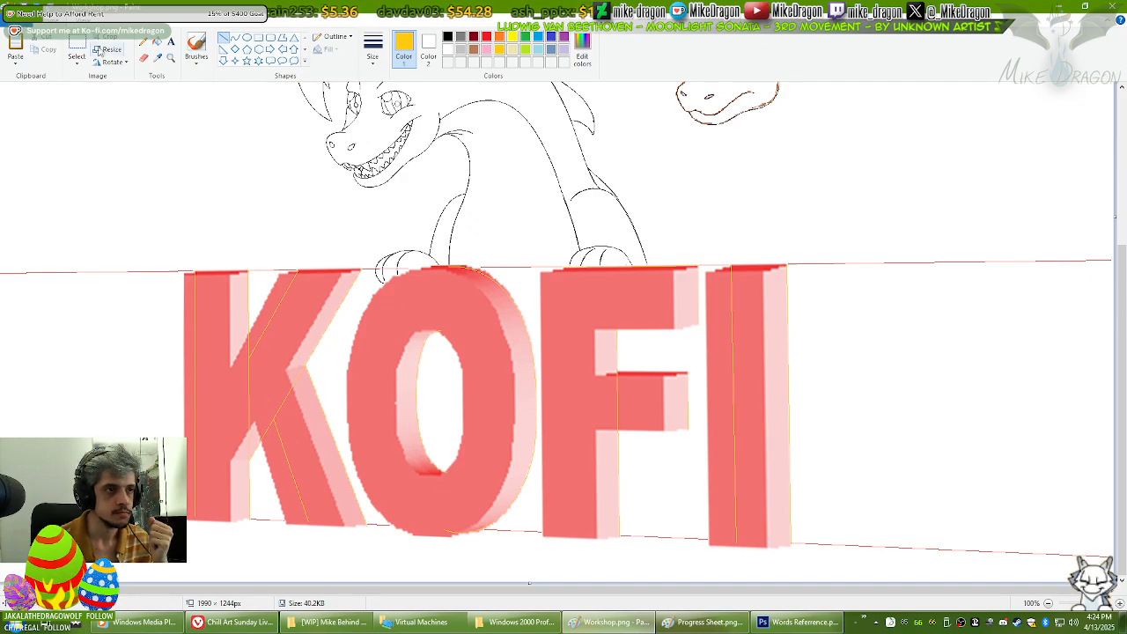
Step: Set the straight Line tool's drawing colour to indigo for tracing the front edges of the K
left_click(172, 57)
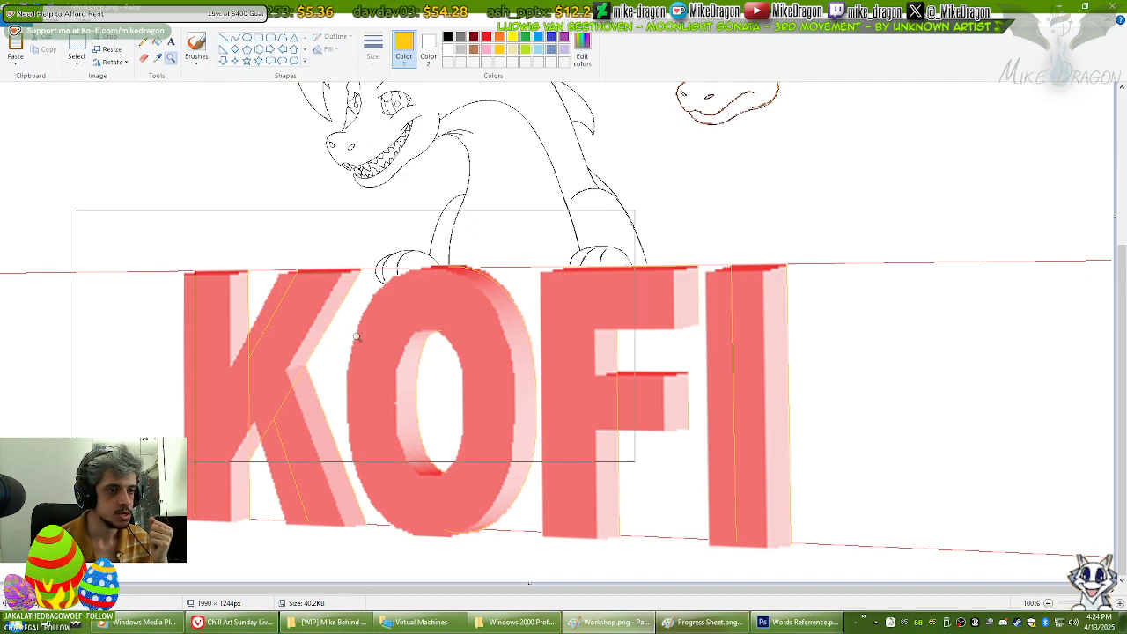
left_click(354, 336)
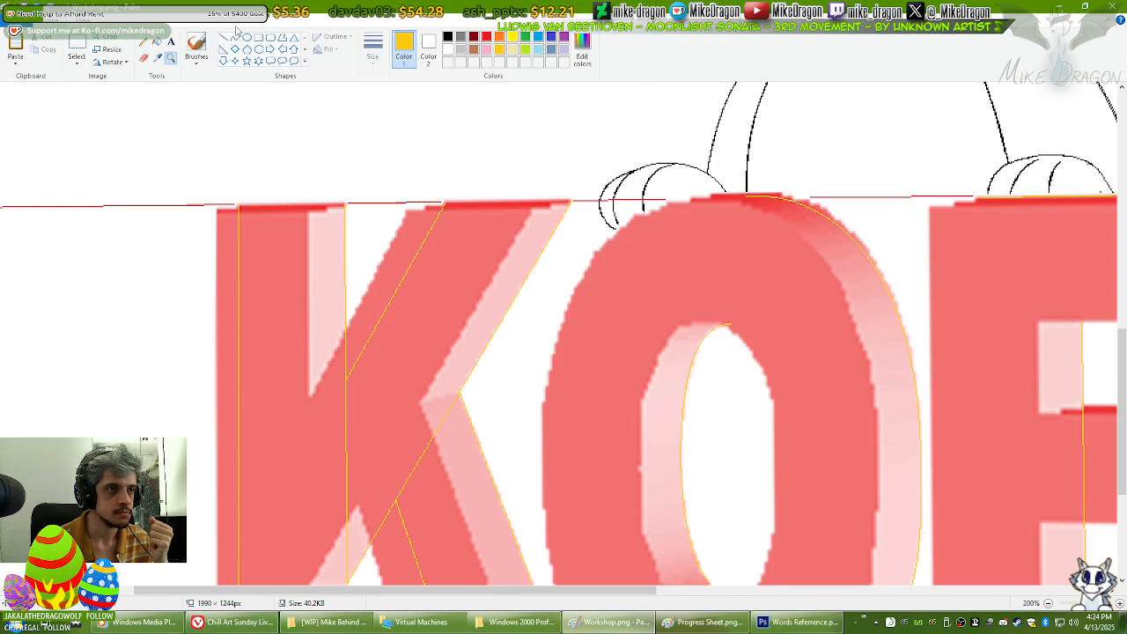
left_click(225, 38)
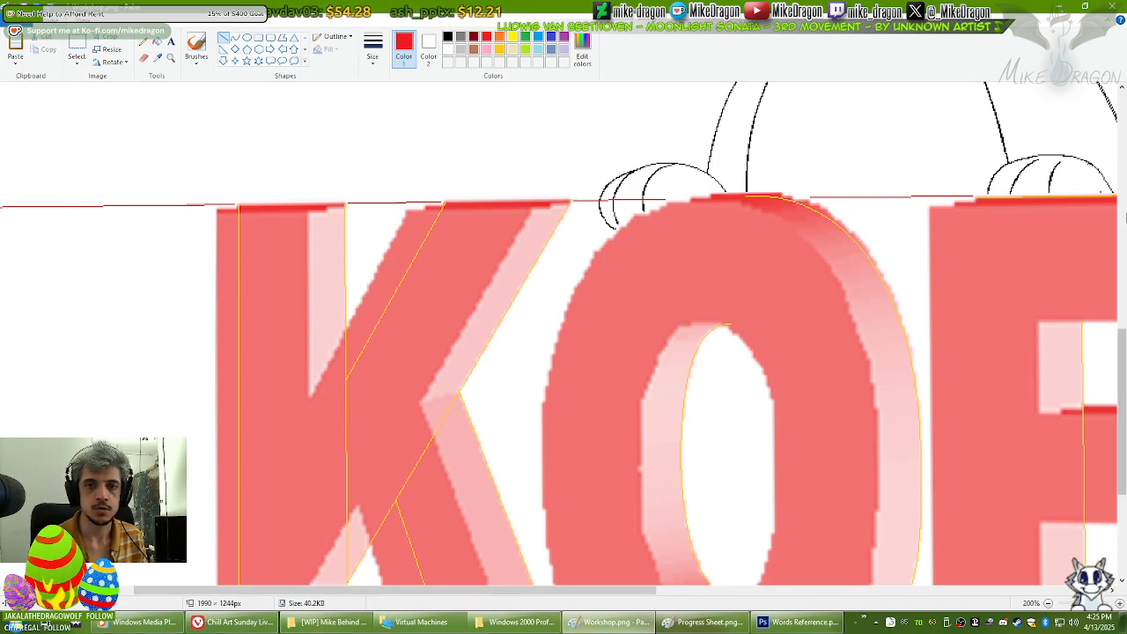
left_click(551, 39)
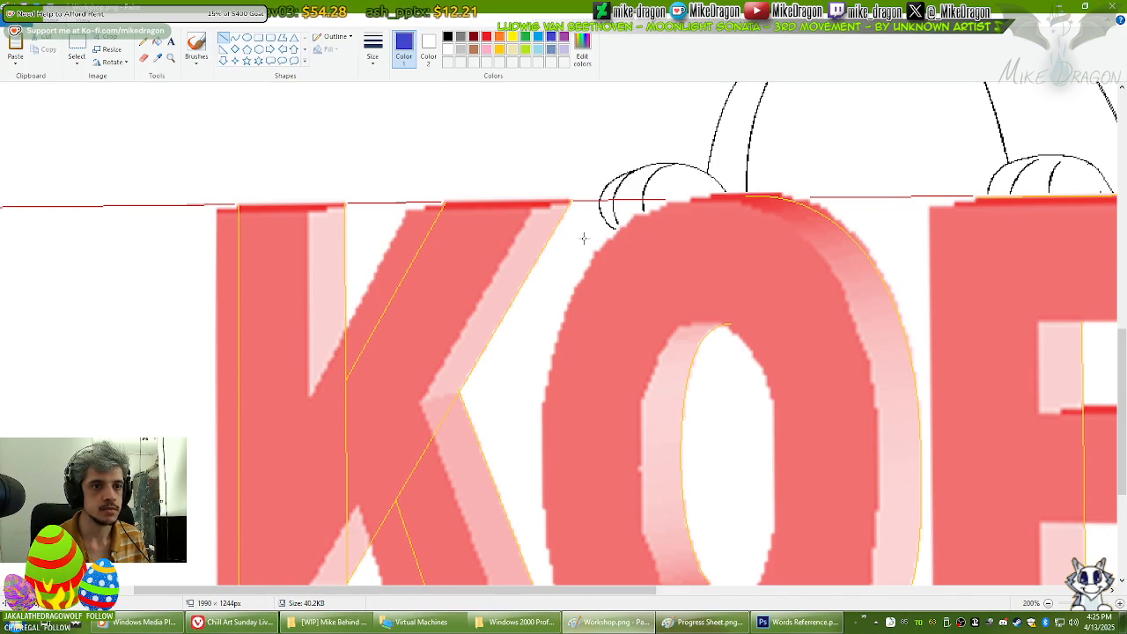
left_click_drag(569, 202, 502, 211)
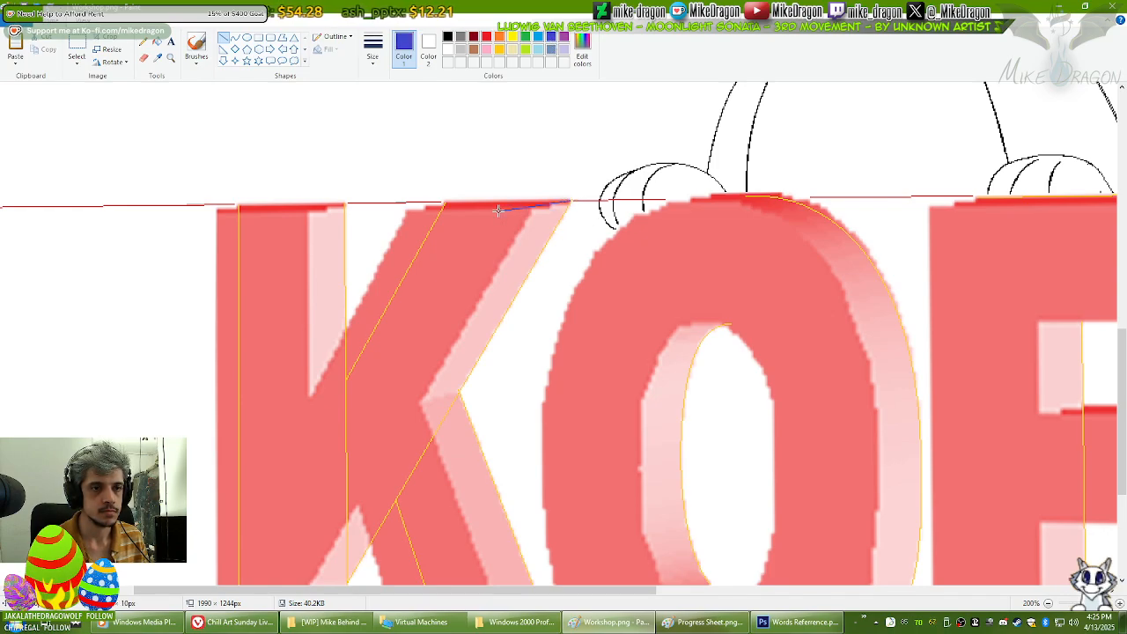
key("ctrl+z")
scroll(528, 215, "up", 1)
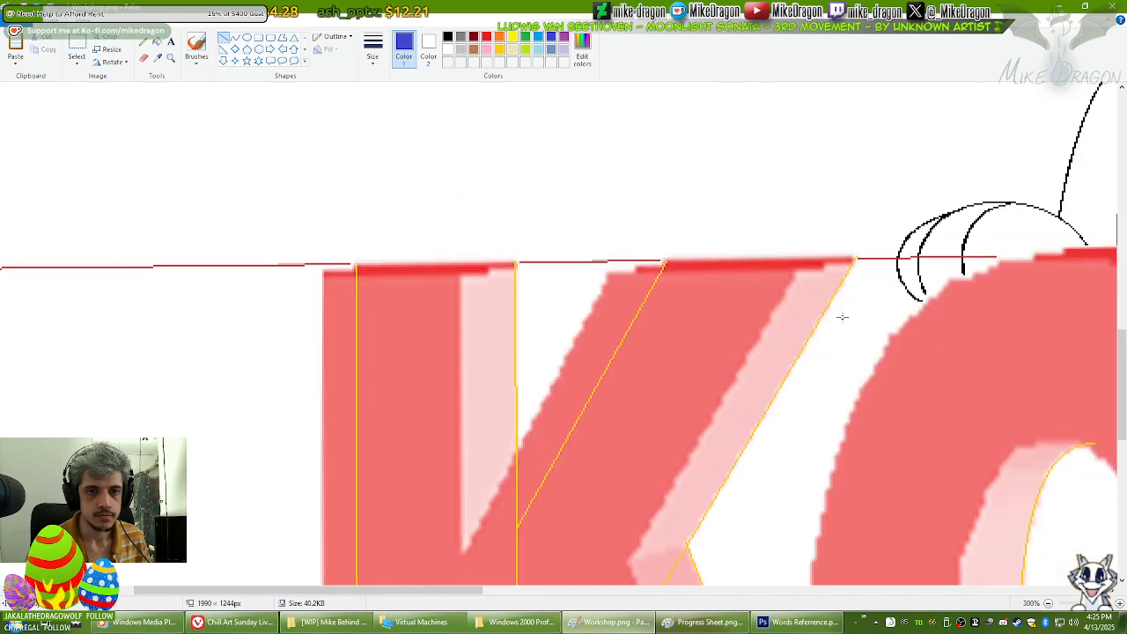
left_click_drag(854, 262, 792, 262)
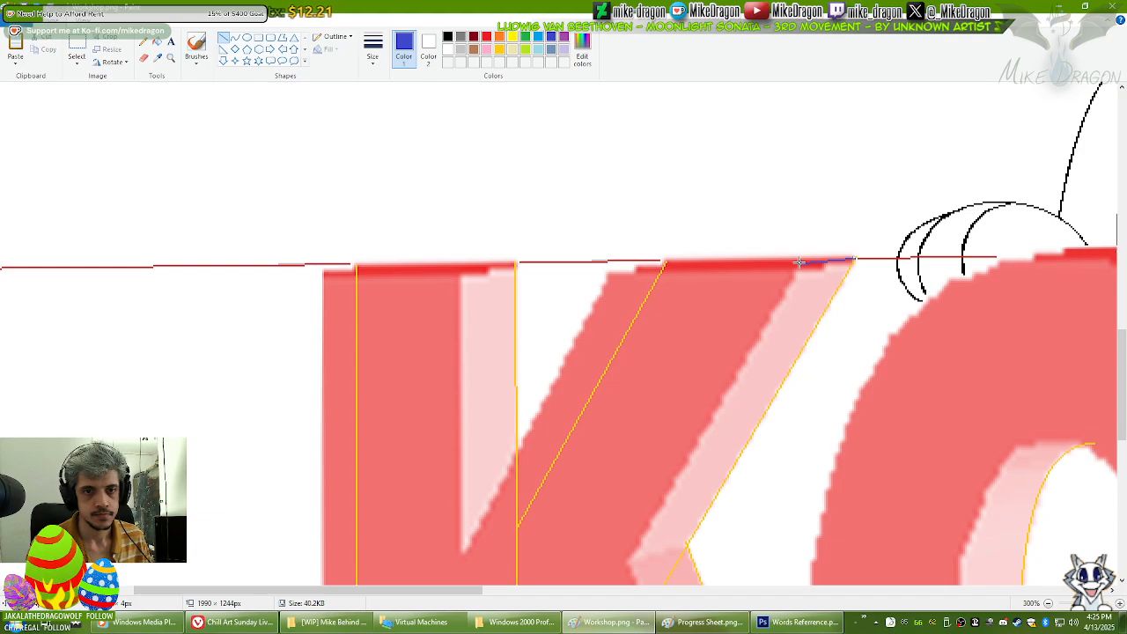
key("ctrl+z")
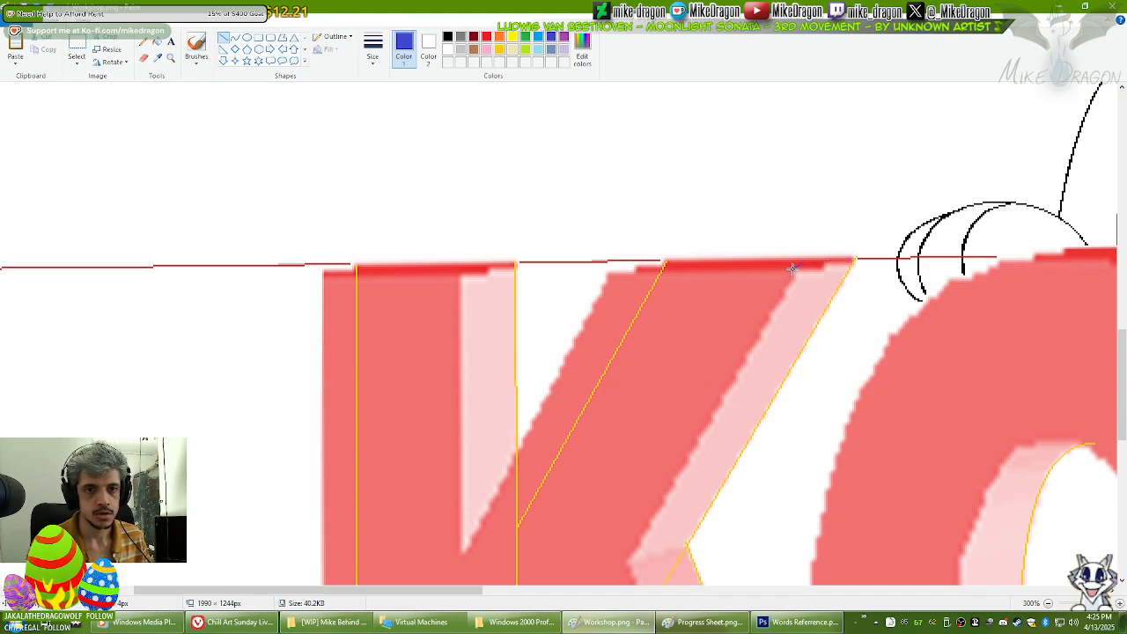
scroll(793, 268, "down", 3)
mouse_move(798, 141)
left_mouse_down()
mouse_move(780, 276)
mouse_move(642, 402)
mouse_move(628, 433)
left_mouse_up()
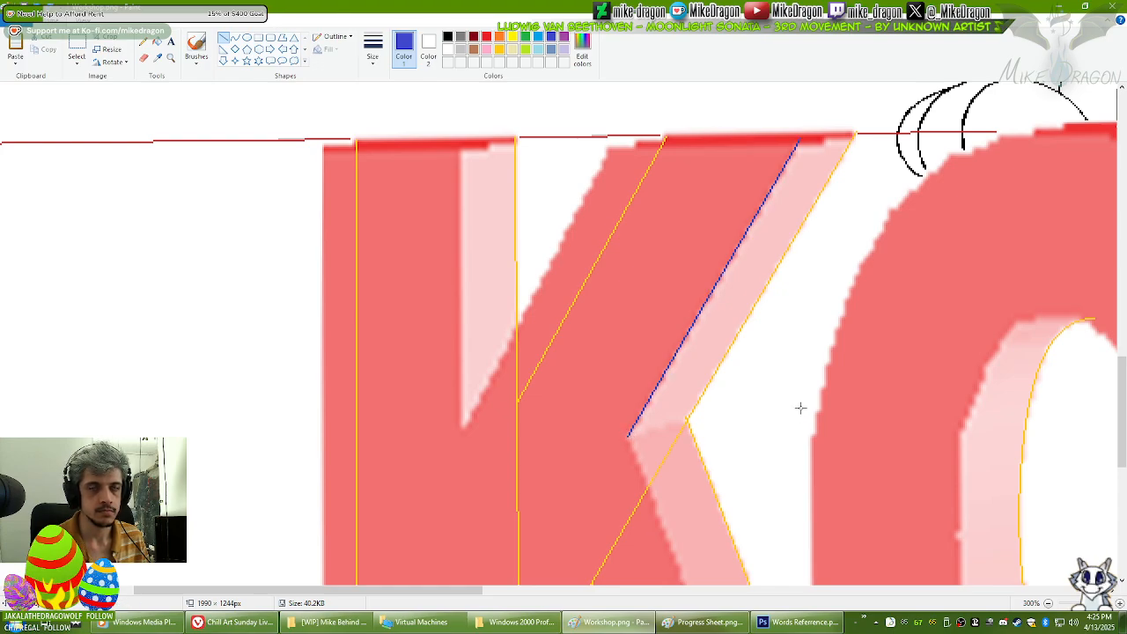
scroll(797, 407, "down", 3)
scroll(769, 365, "down", 2)
scroll(760, 339, "up", 1)
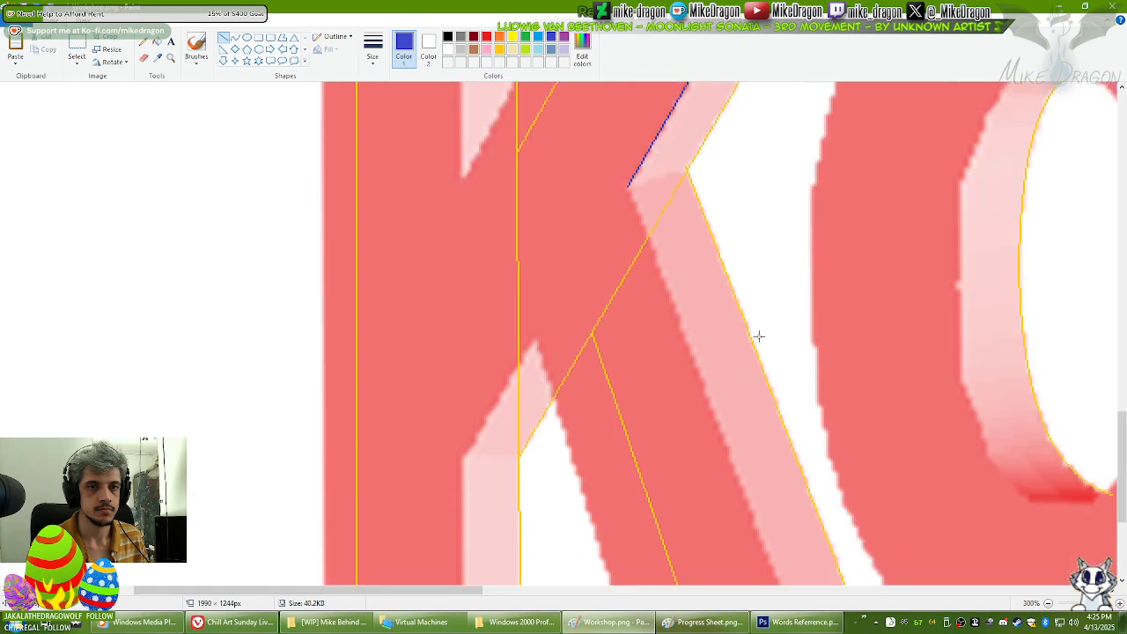
left_click_drag(1124, 470, 1126, 486)
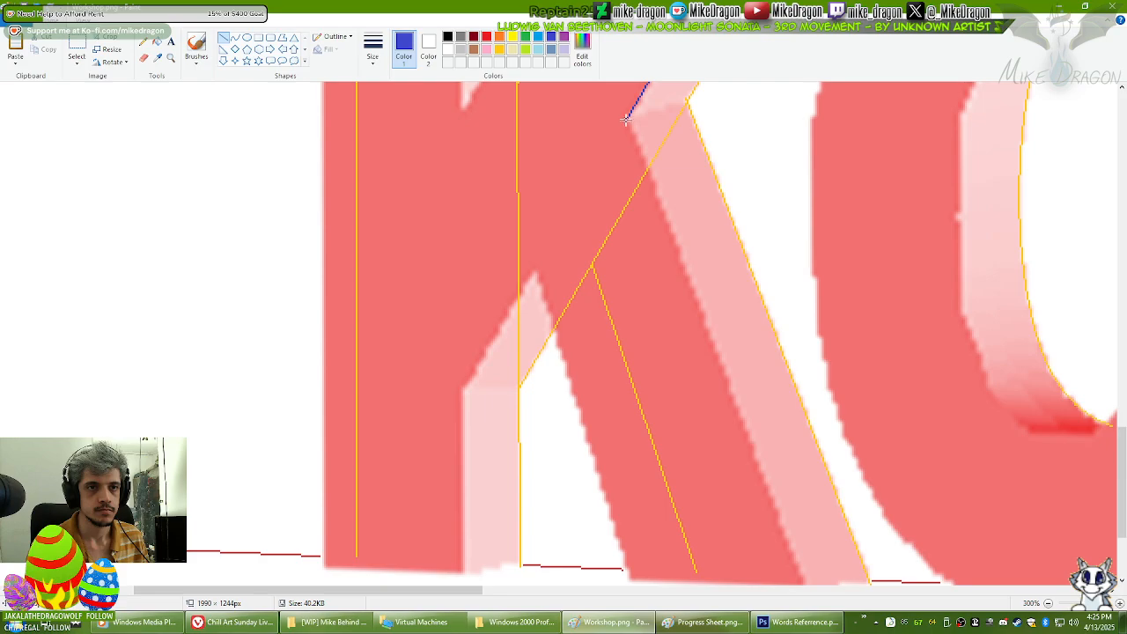
left_click_drag(627, 116, 812, 479)
scroll(787, 511, "down", 1)
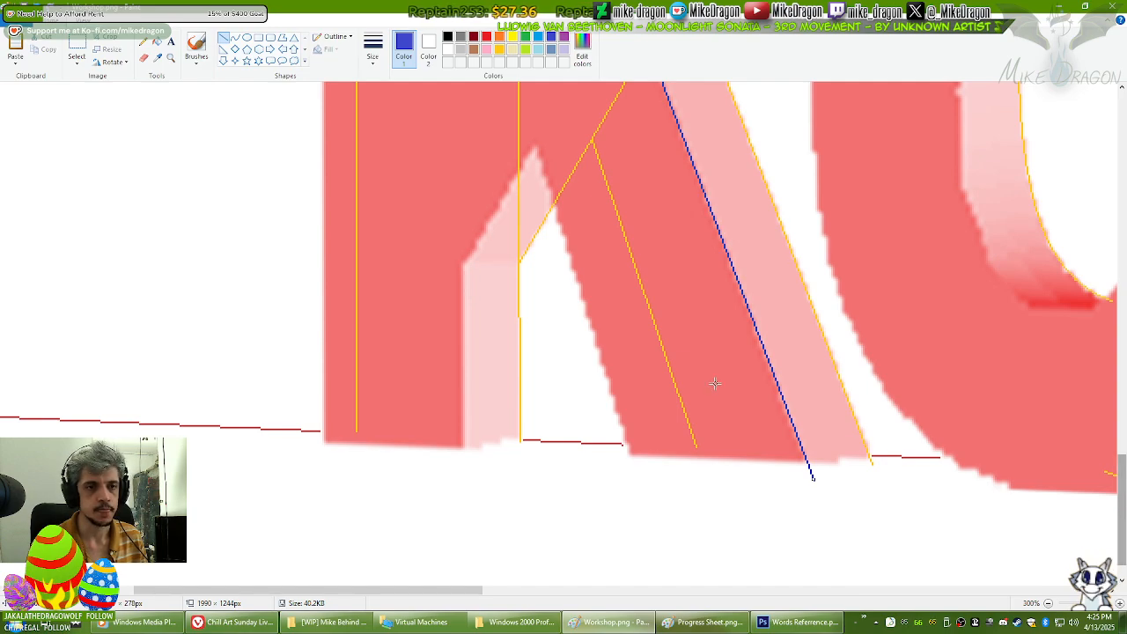
left_click_drag(1121, 506, 1121, 480)
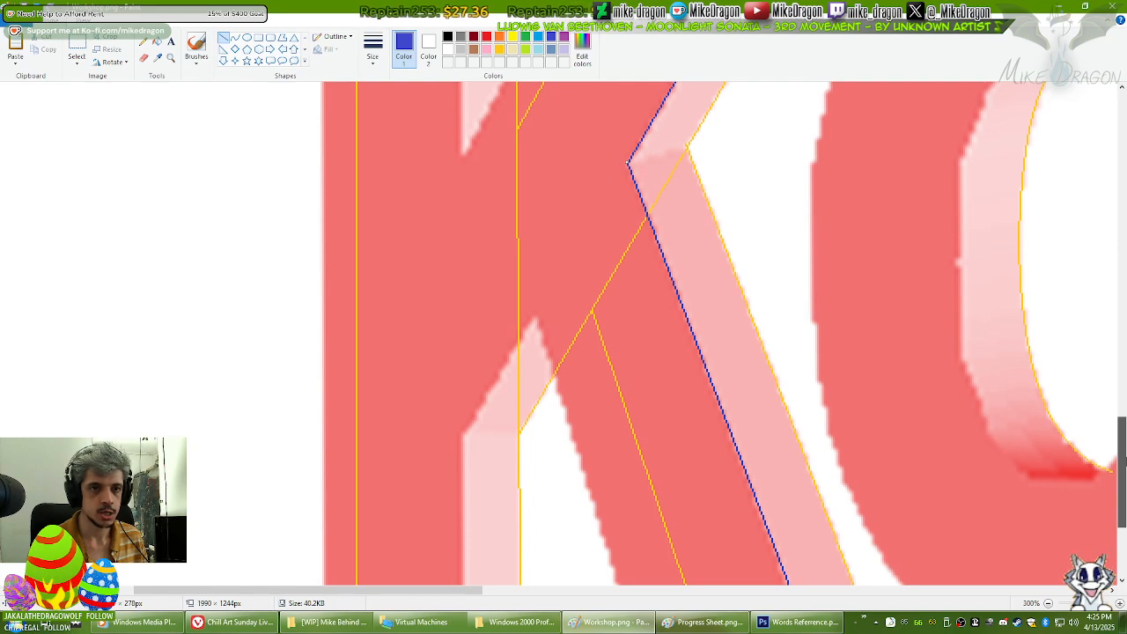
left_click_drag(1121, 476, 1122, 406)
key("ctrl+z")
key("ctrl+z")
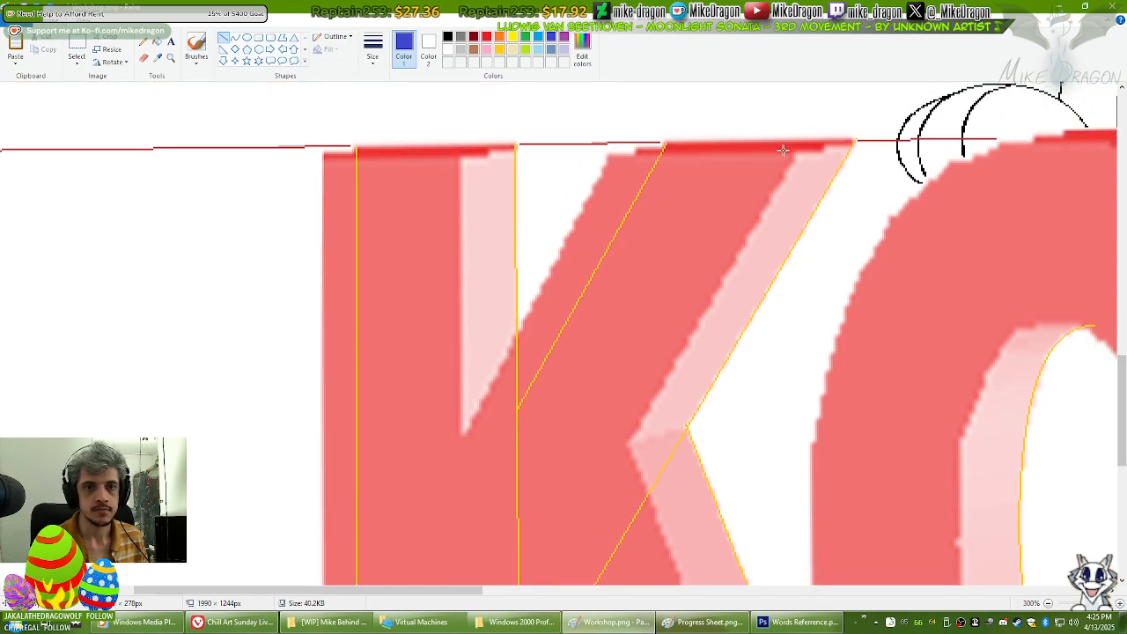
Step: Draw indigo lines along both front edges of the K's upper diagonal arm, extending the right-hand one down across the stem
mouse_move(798, 149)
left_mouse_down()
mouse_move(730, 252)
mouse_move(533, 340)
mouse_move(481, 381)
mouse_move(465, 460)
mouse_move(448, 489)
left_mouse_up()
scroll(730, 252, "down", 3)
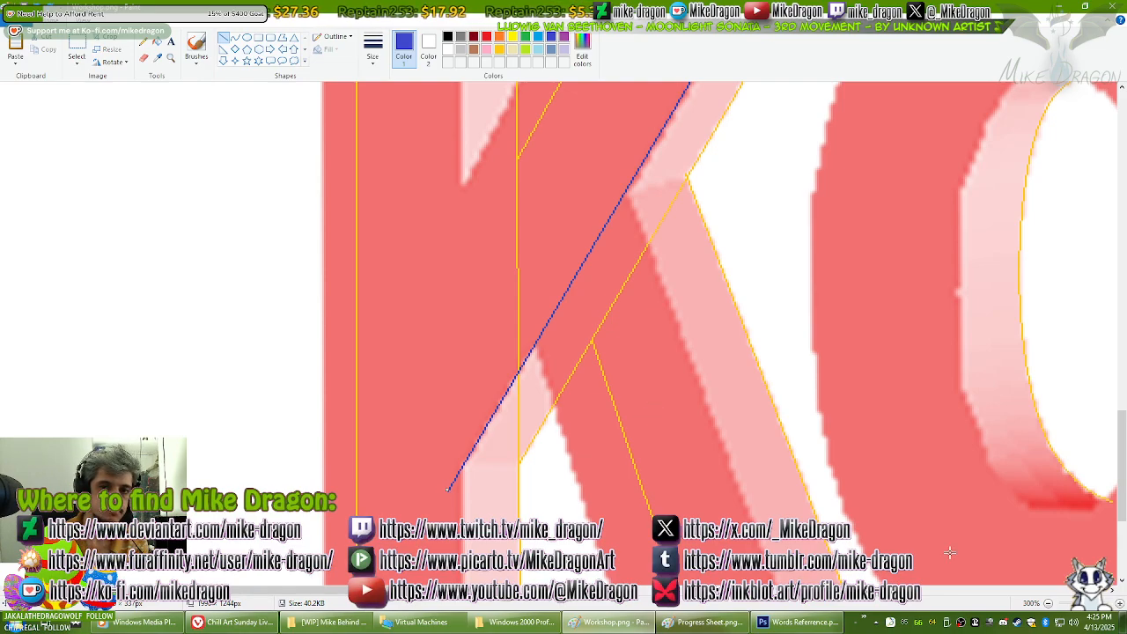
scroll(754, 312, "up", 5)
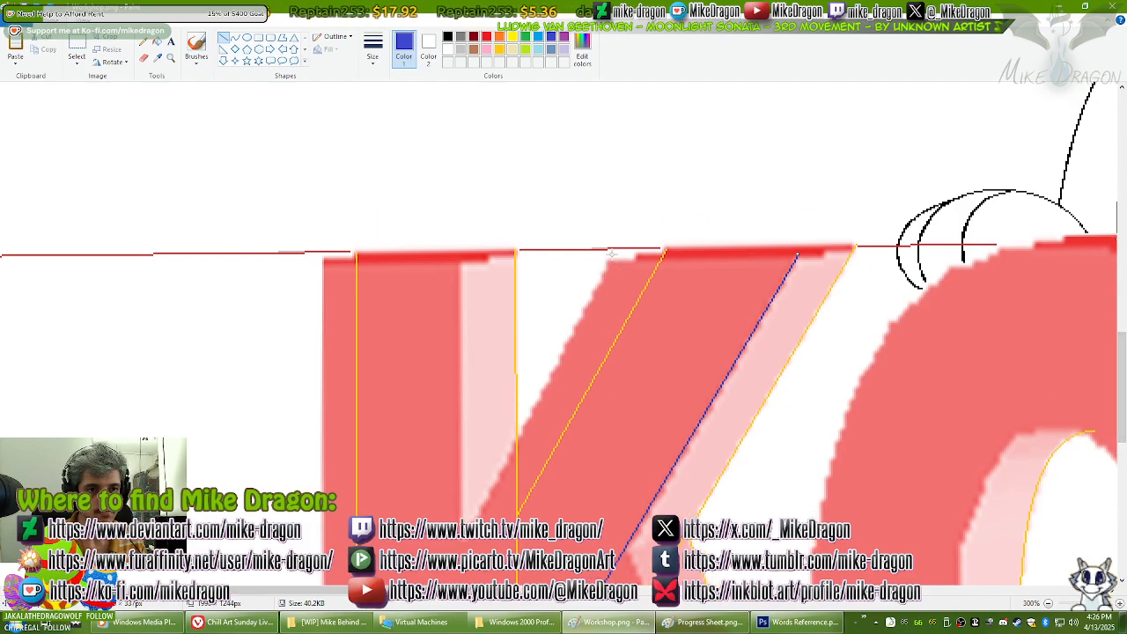
left_click_drag(611, 256, 472, 472)
left_click_drag(456, 532, 460, 547)
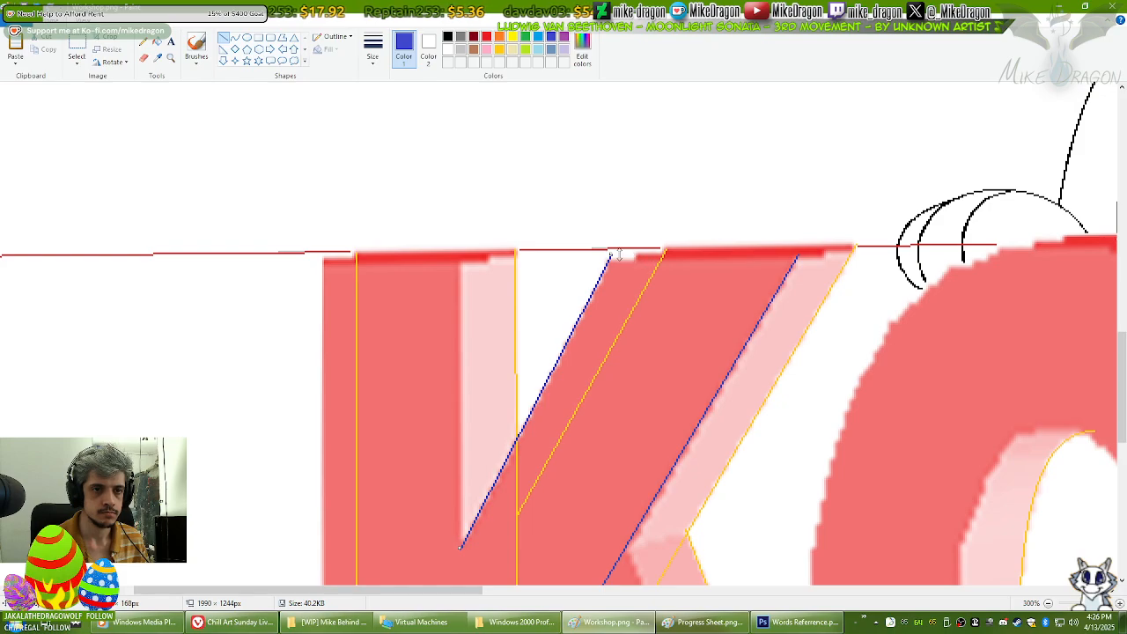
left_click_drag(610, 253, 615, 254)
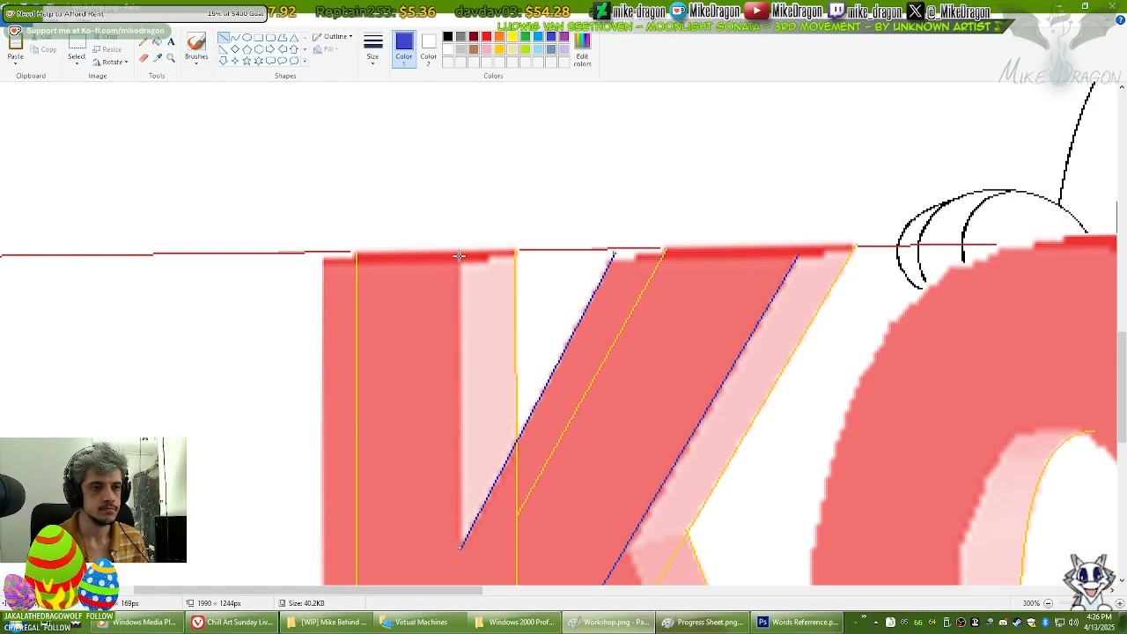
Step: Draw indigo lines down the right front edge of the K's stem and along the K's base to the leg's outer corner
left_click_drag(460, 256, 460, 403)
scroll(452, 514, "down", 4)
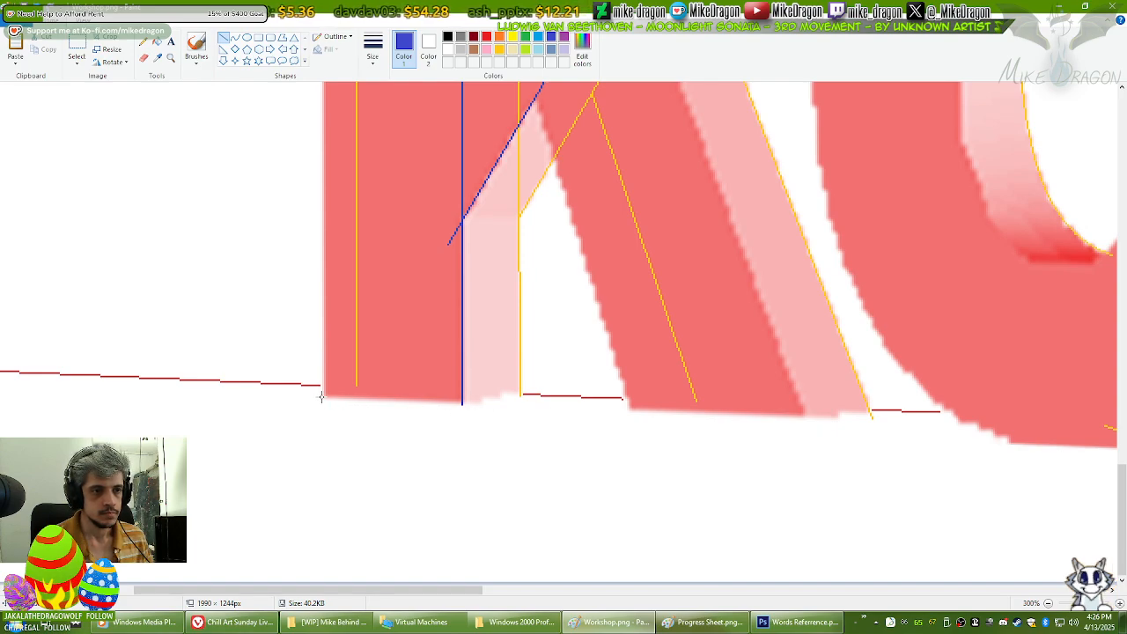
left_click_drag(322, 397, 803, 414)
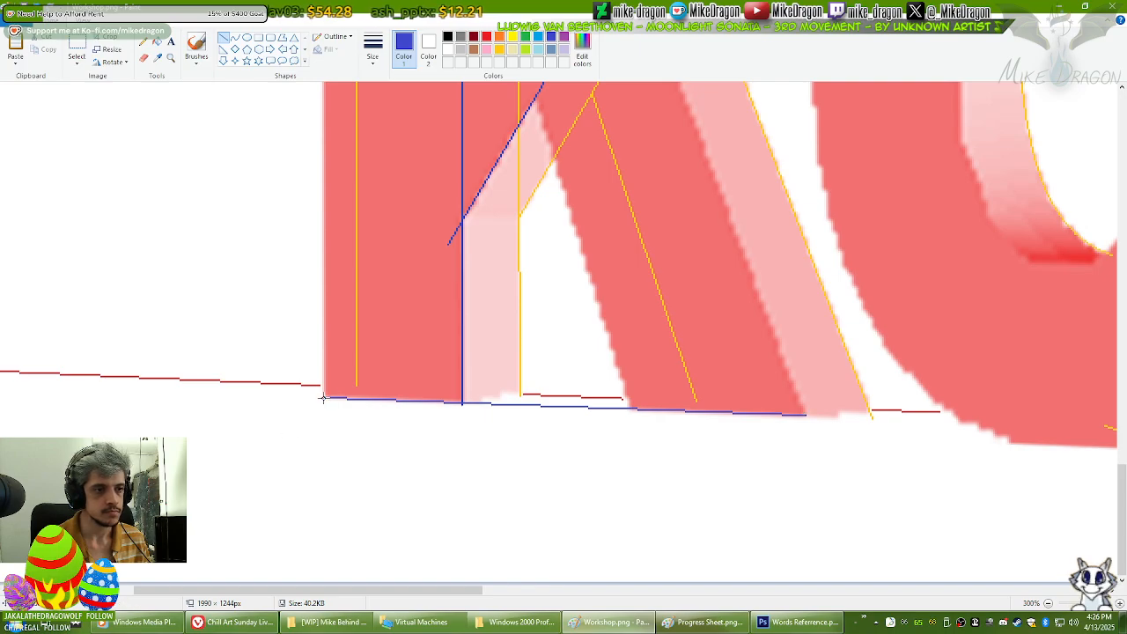
Step: Draw indigo lines up the left front edge of the K's stem and across the front top edge to the upper arm's outer corner
left_click_drag(326, 397, 323, 276)
scroll(329, 323, "up", 3)
scroll(329, 322, "up", 5)
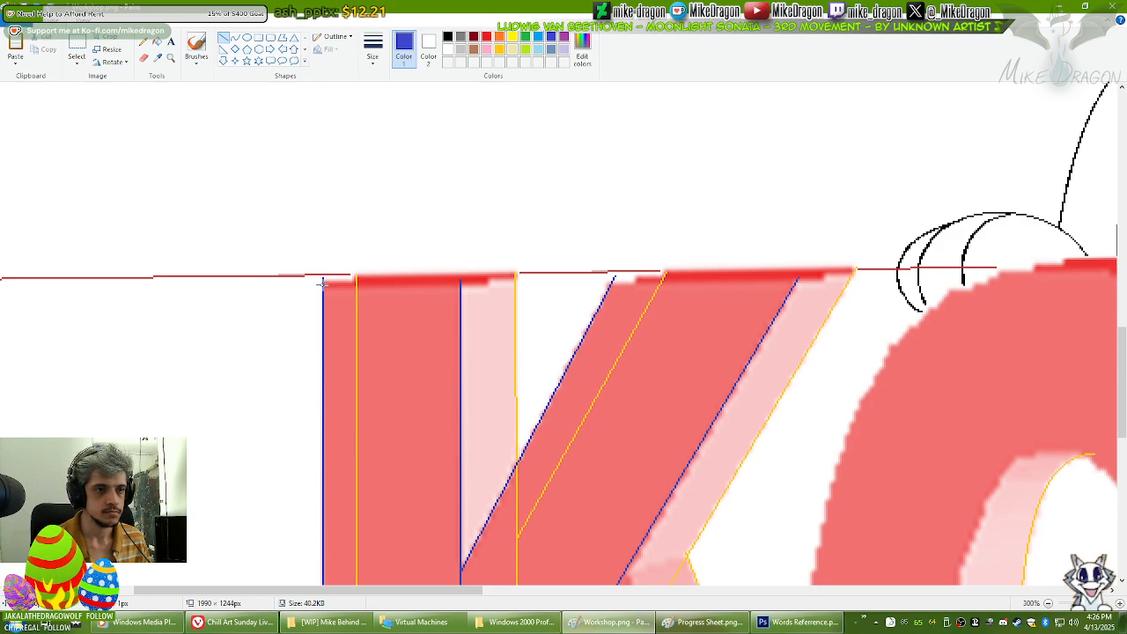
left_click_drag(323, 282, 796, 279)
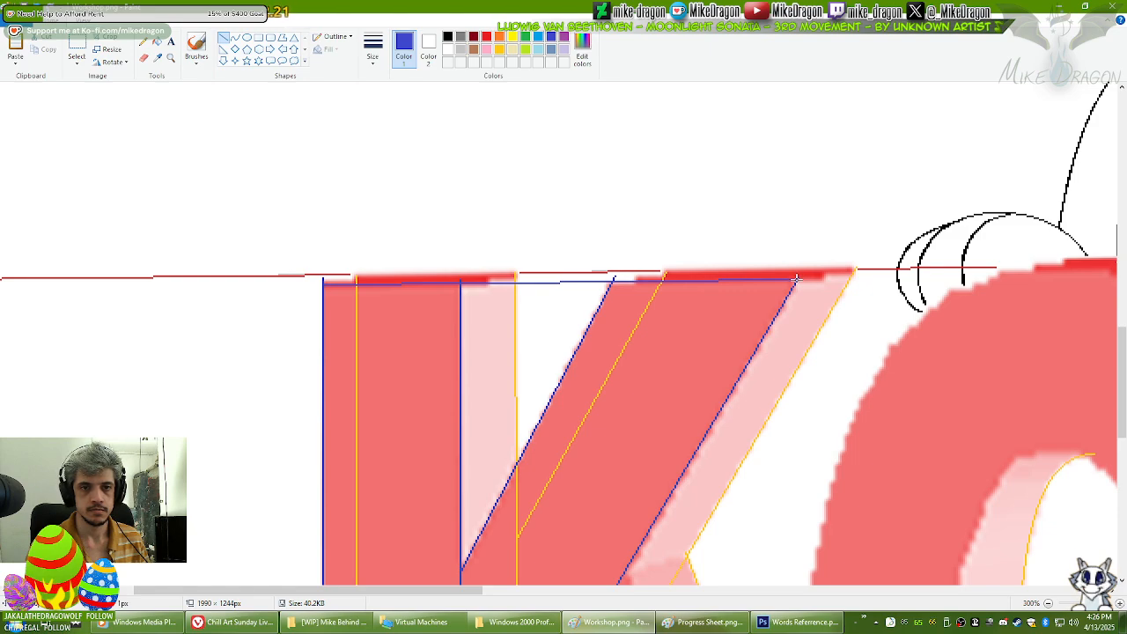
Step: Draw short indigo depth lines joining the front and rear top corners of the K's upper arm and stem
left_click_drag(796, 279, 854, 268)
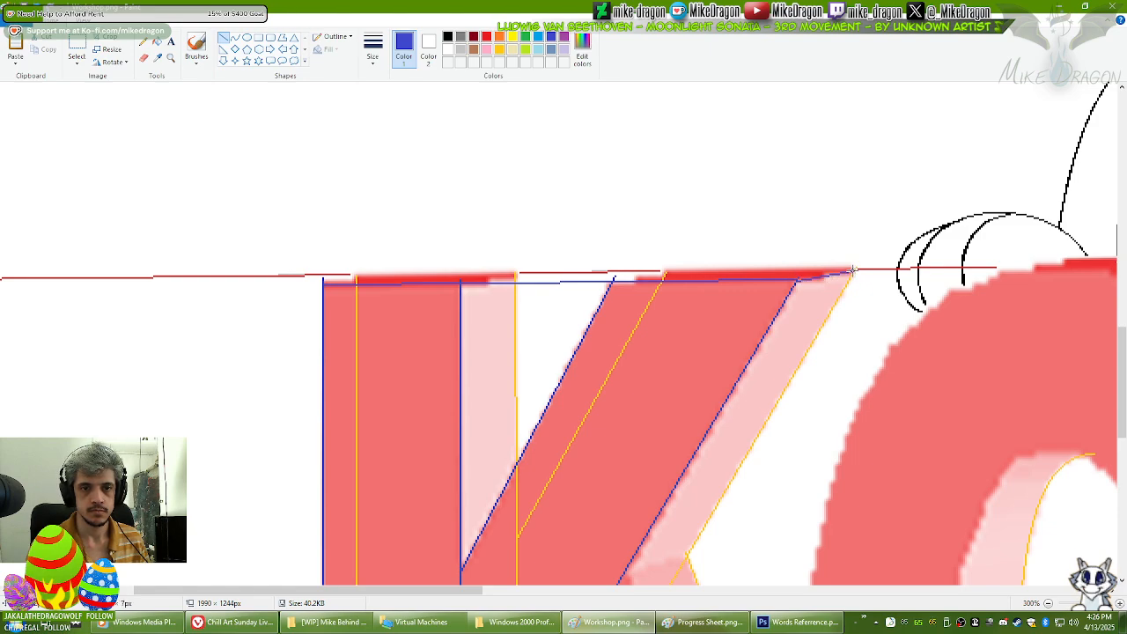
key("ctrl+z")
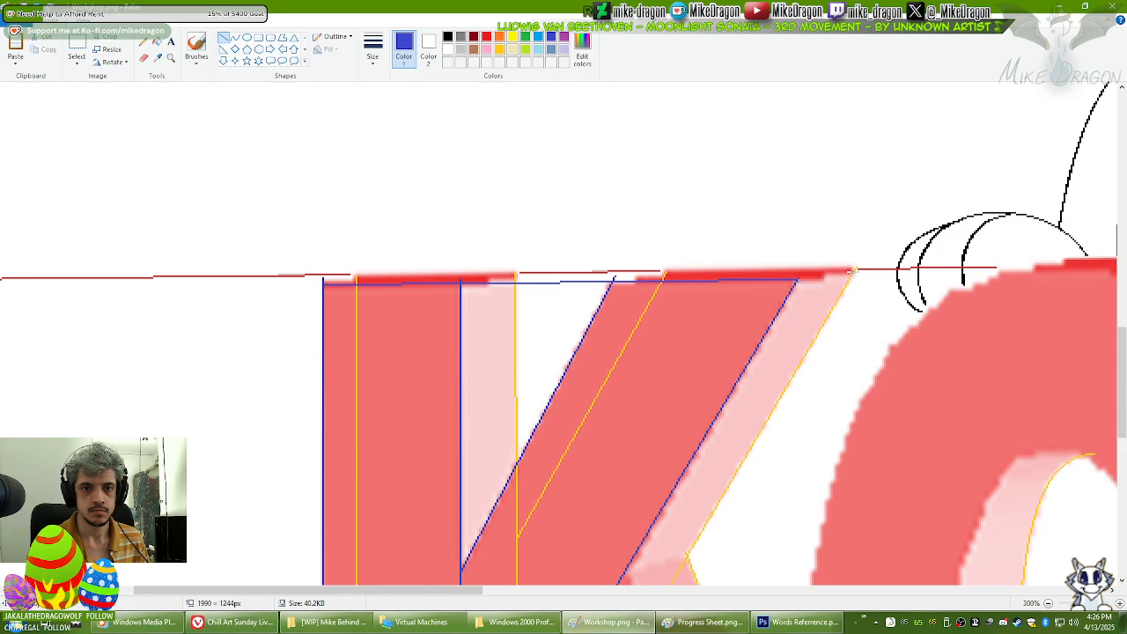
left_click_drag(851, 271, 796, 277)
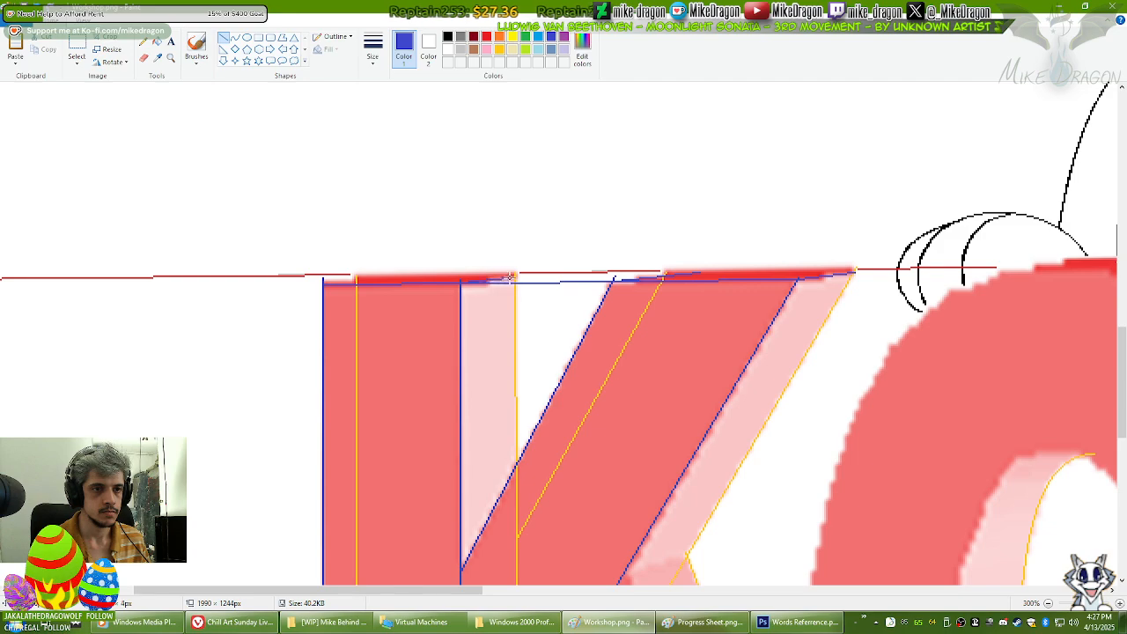
left_click_drag(519, 273, 457, 282)
key("ctrl+z")
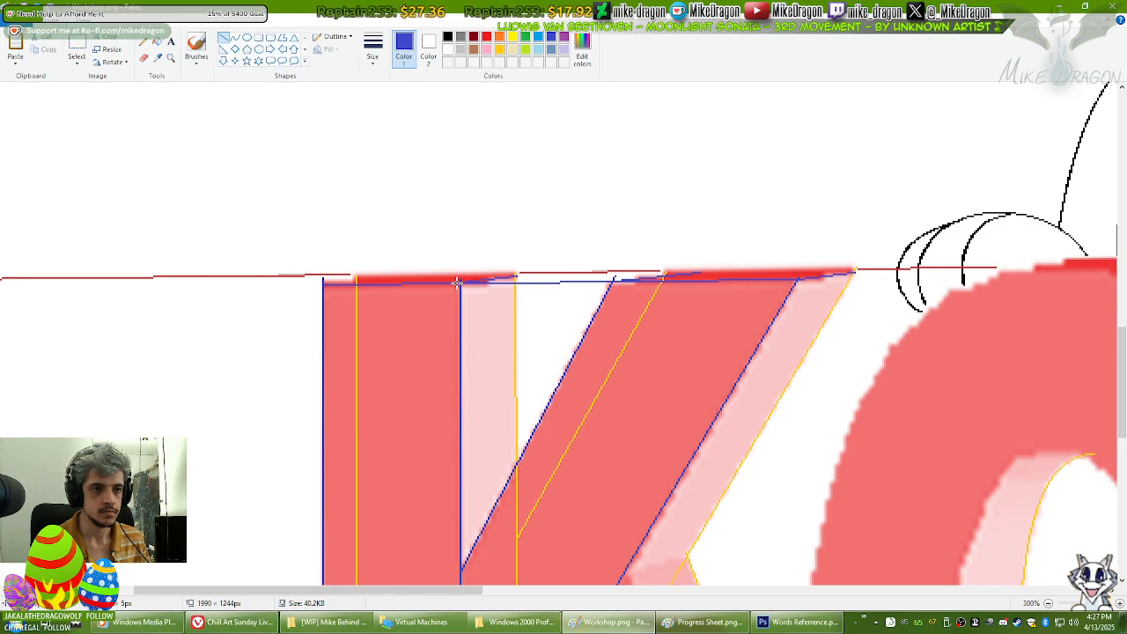
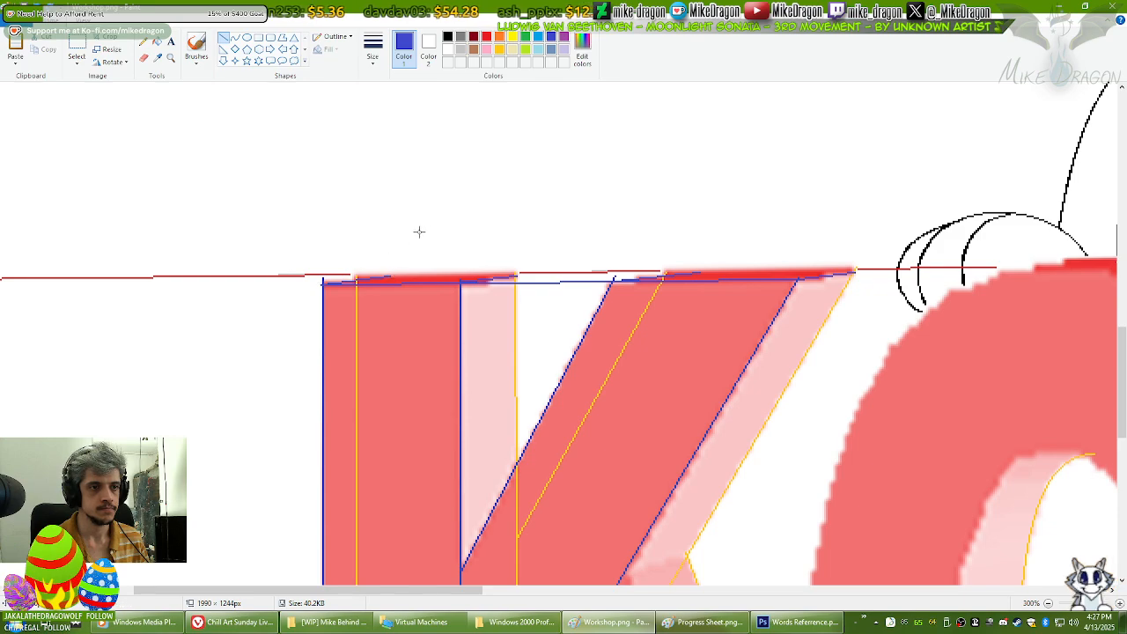
Step: Draw short indigo depth lines joining the front and rear bottom right corners of the K's stem and leg
left_click_drag(1121, 370, 1120, 493)
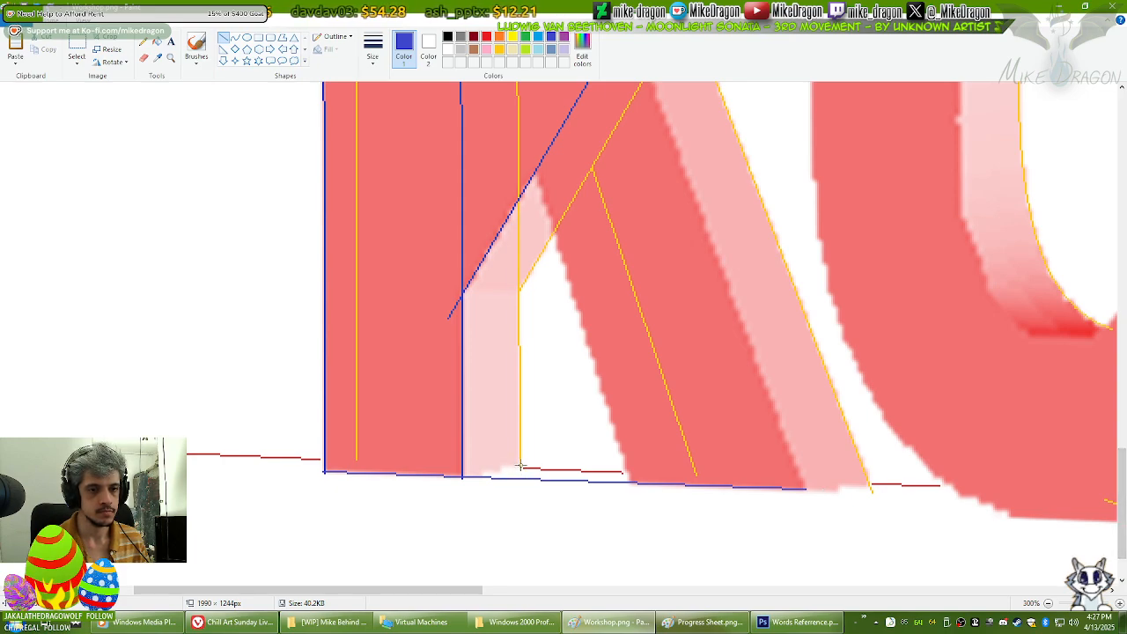
left_click_drag(519, 463, 458, 477)
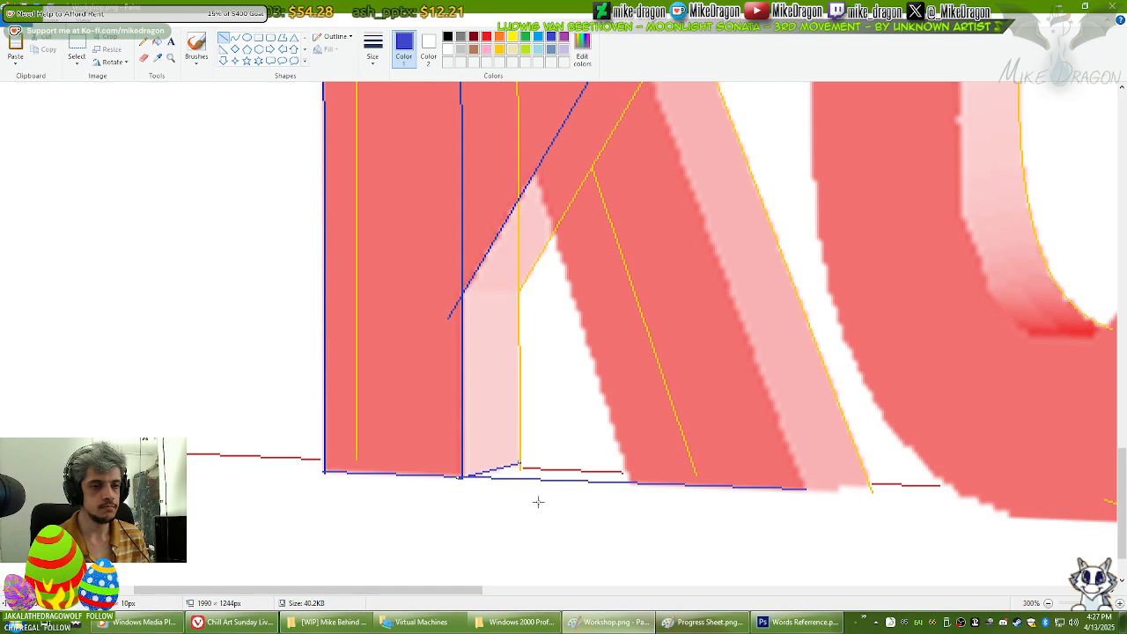
left_click_drag(454, 589, 527, 589)
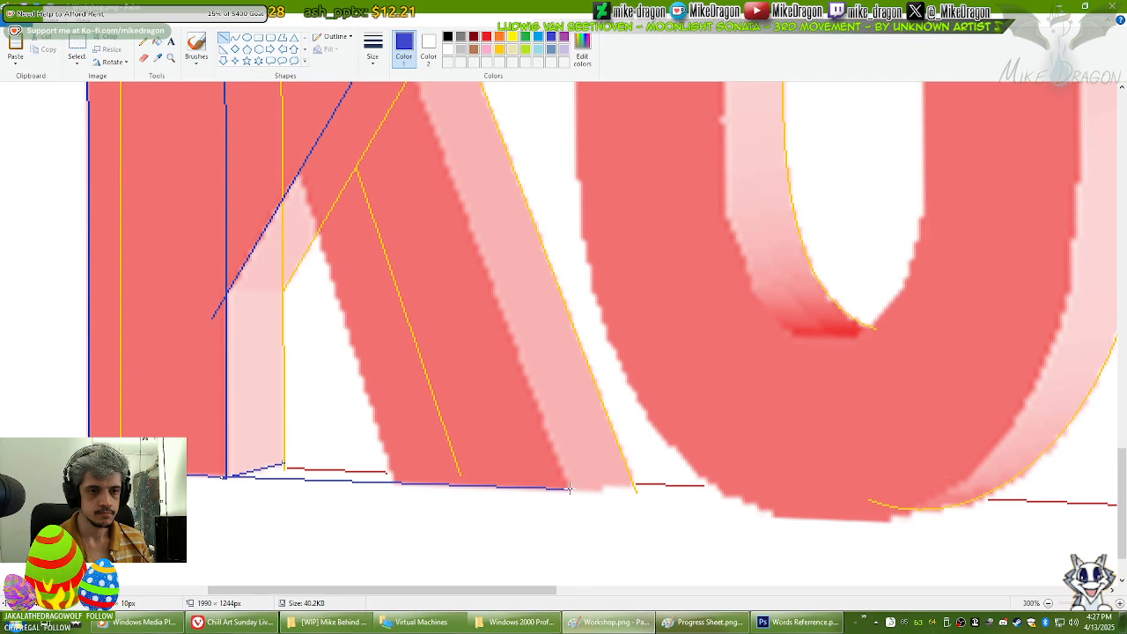
left_click_drag(570, 488, 634, 485)
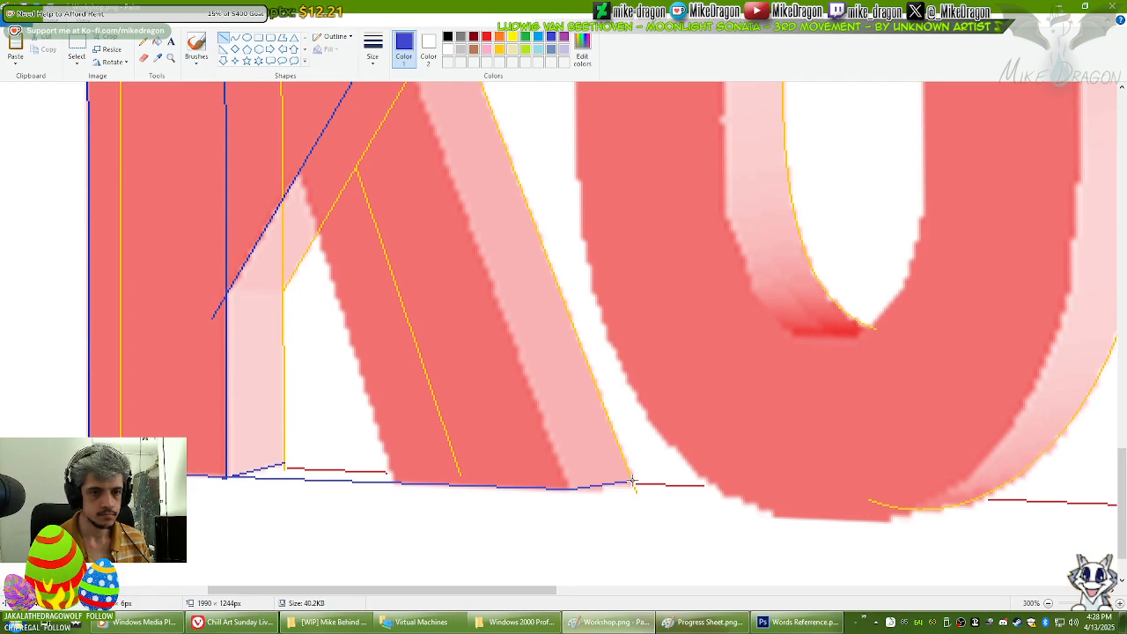
key("ctrl+z")
left_click_drag(632, 483, 564, 487)
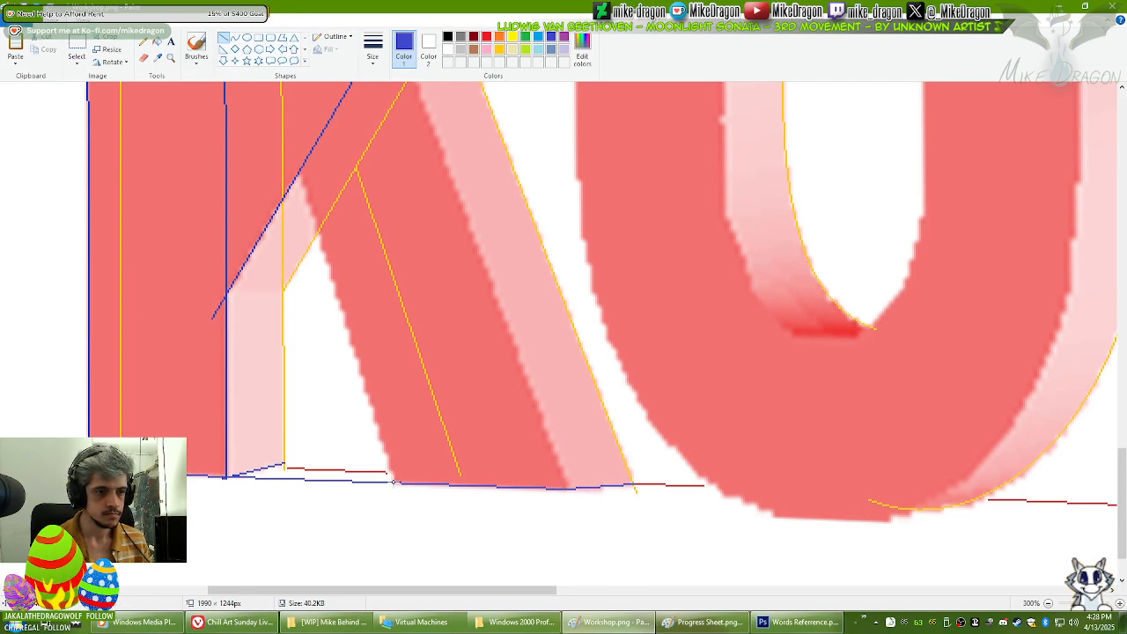
Step: Draw indigo lines along both front edges of the K's lower diagonal leg, between the upper arm's line and the base
left_click_drag(393, 481, 299, 298)
scroll(342, 331, "up", 3)
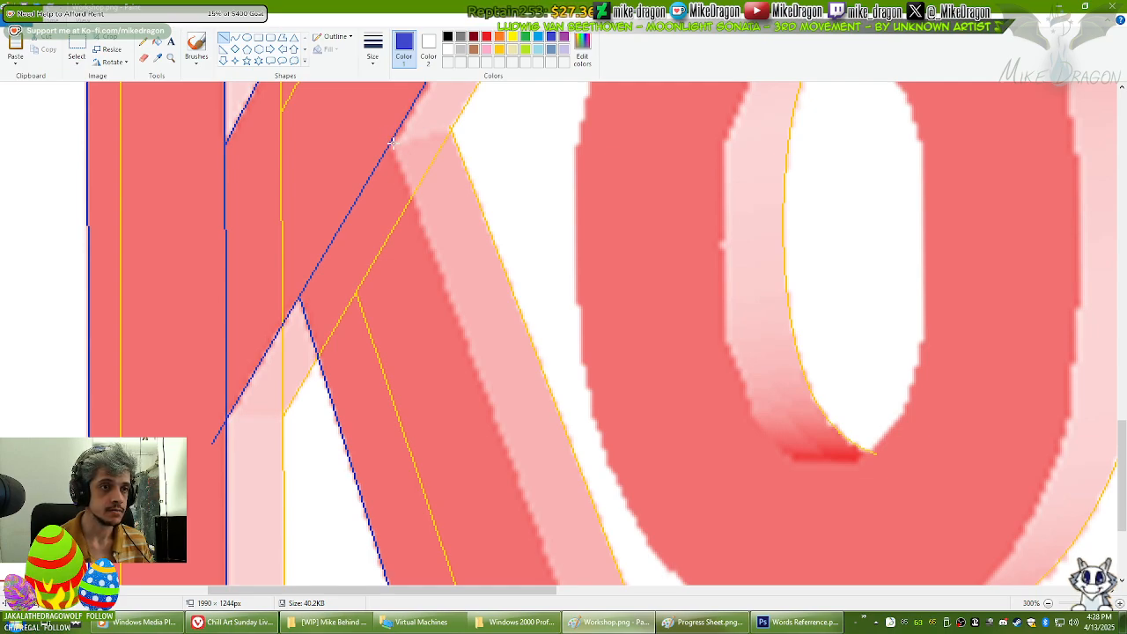
mouse_move(389, 141)
left_mouse_down()
mouse_move(446, 287)
mouse_move(442, 276)
mouse_move(575, 430)
left_mouse_up()
scroll(444, 282, "down", 3)
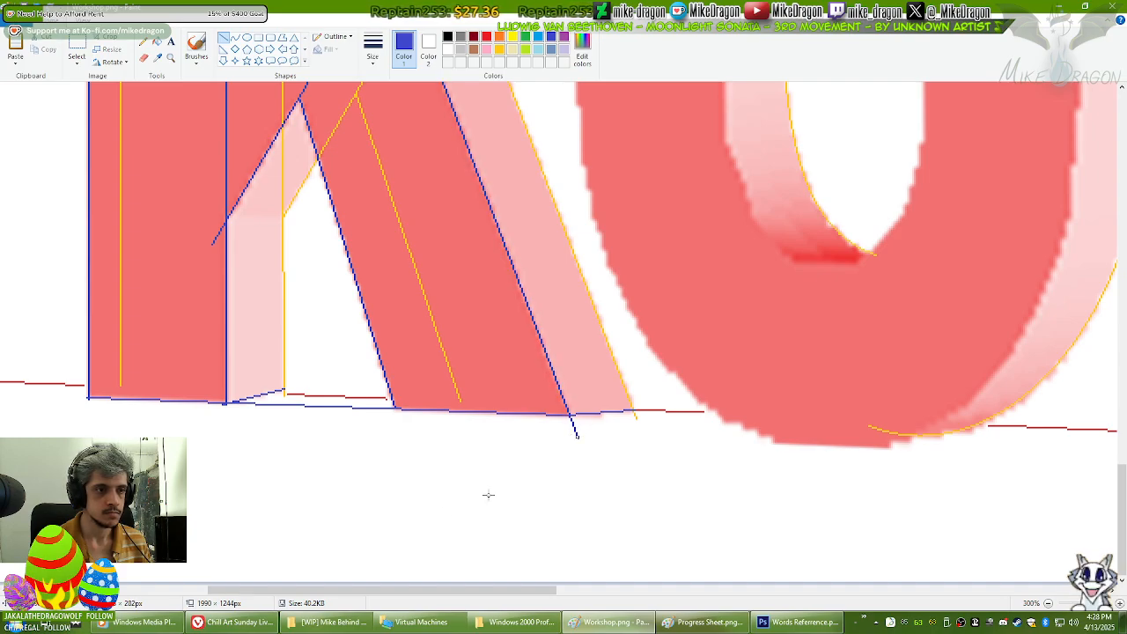
scroll(383, 531, "up", 2)
scroll(383, 531, "up", 2)
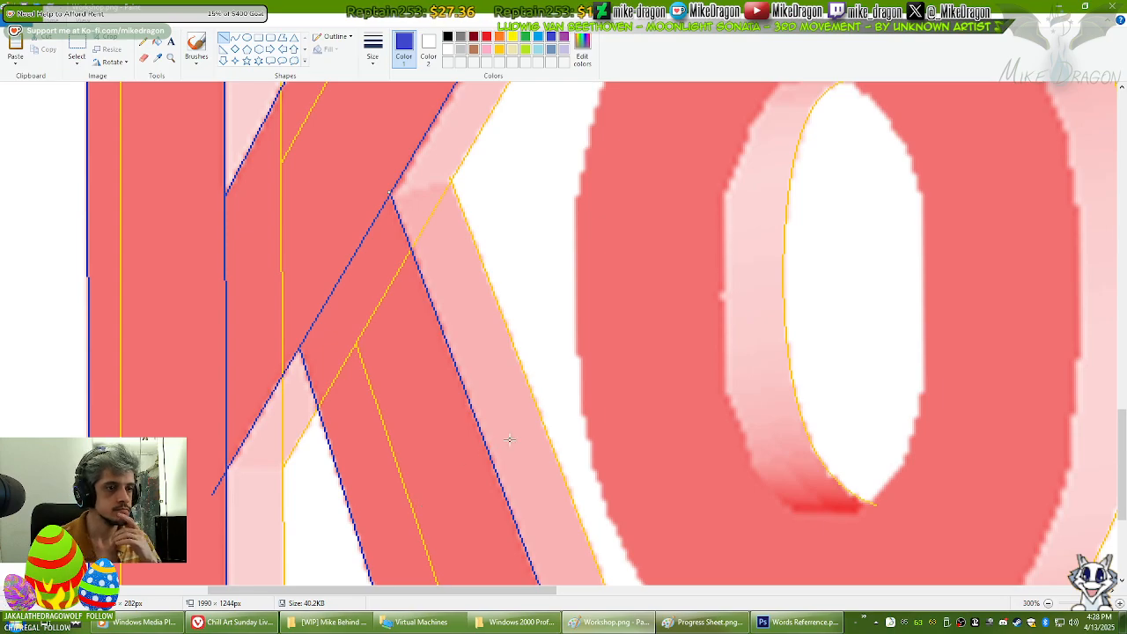
Step: Draw an indigo depth line at the notch between the K's arm and leg, and another along the K's rear top edge
scroll(529, 300, "up", 4)
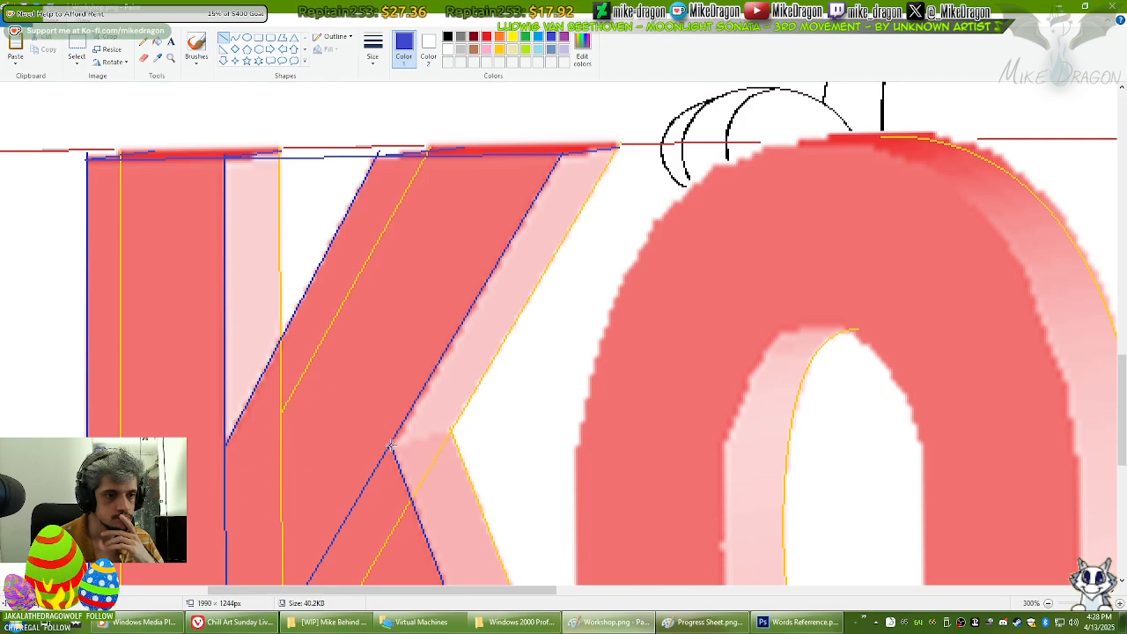
mouse_move(390, 445)
left_mouse_down()
mouse_move(451, 432)
mouse_move(393, 440)
left_mouse_up()
key("ctrl+z")
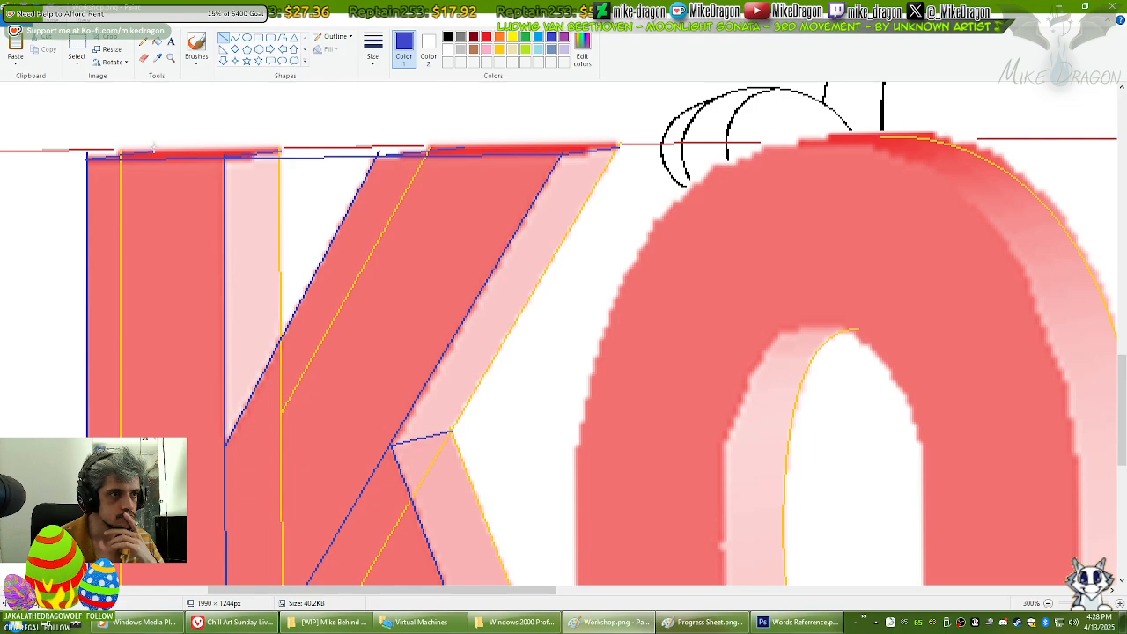
left_click_drag(153, 151, 622, 143)
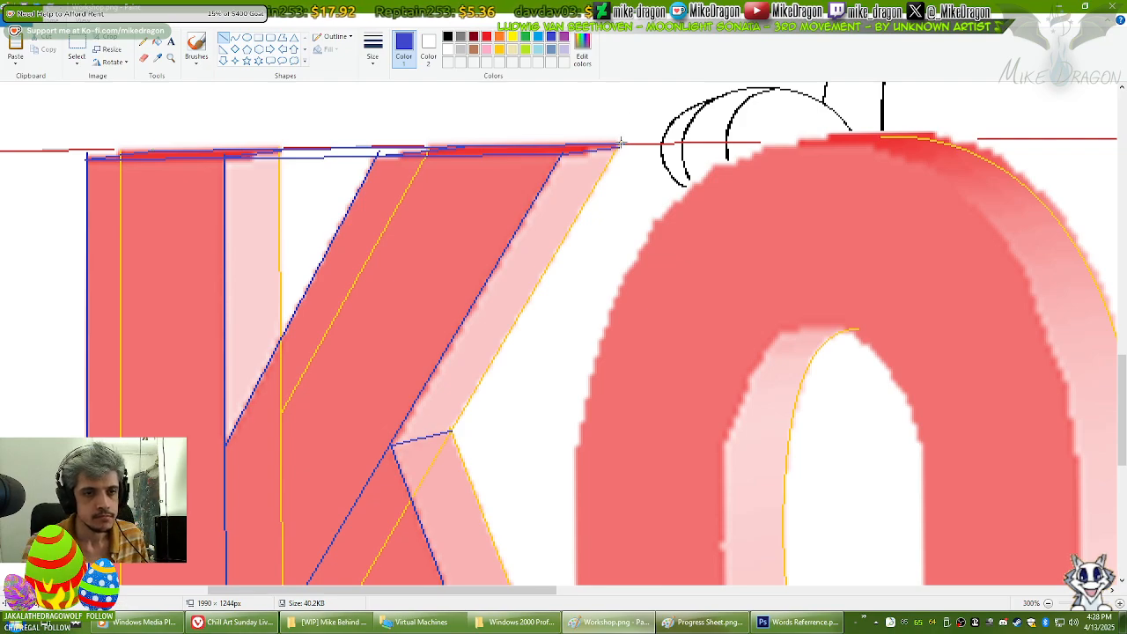
Step: Examine the traced K lines up close, from the top edges beside the O down to the base
left_click(174, 60)
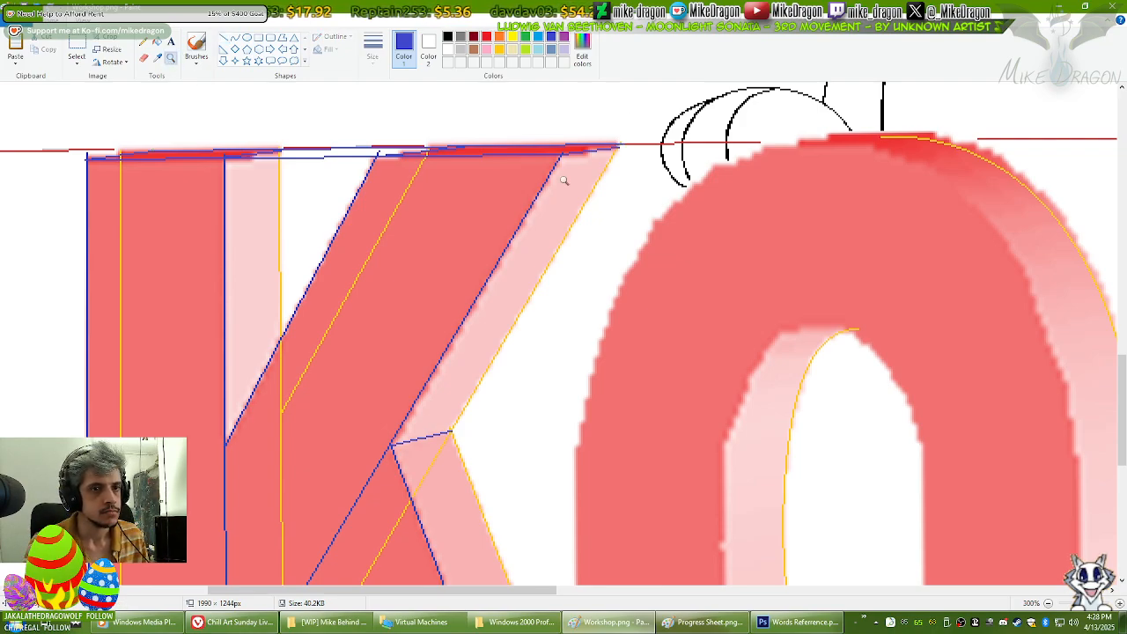
left_click(570, 180)
left_click(274, 186)
left_click(329, 233)
left_click(385, 192)
left_click(271, 237)
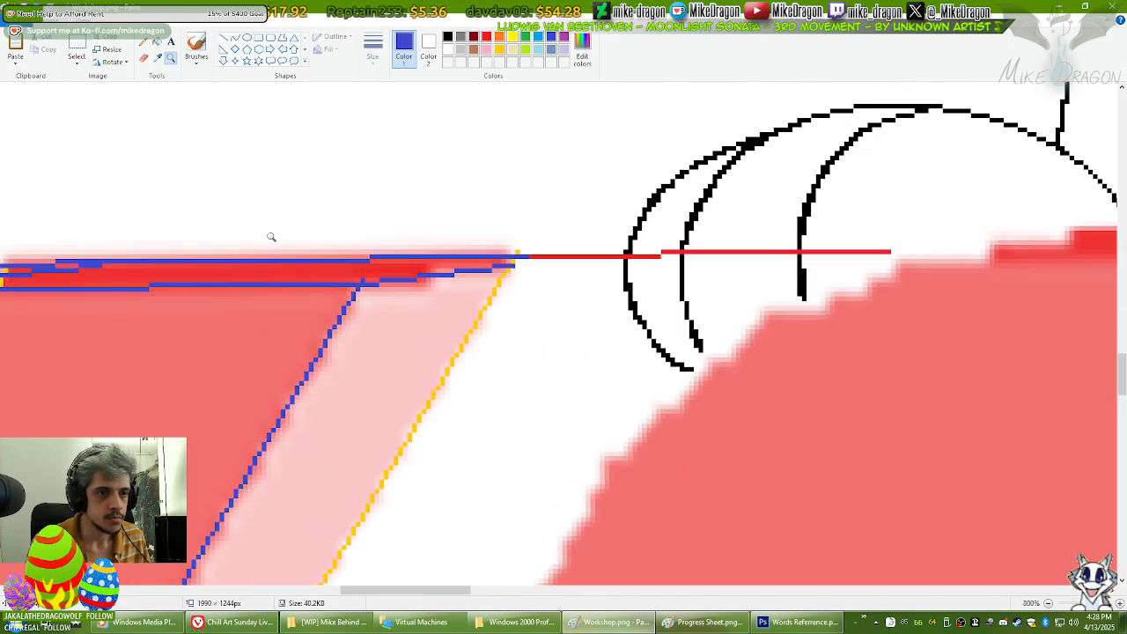
right_click(400, 207)
right_click(546, 207)
right_click(704, 207)
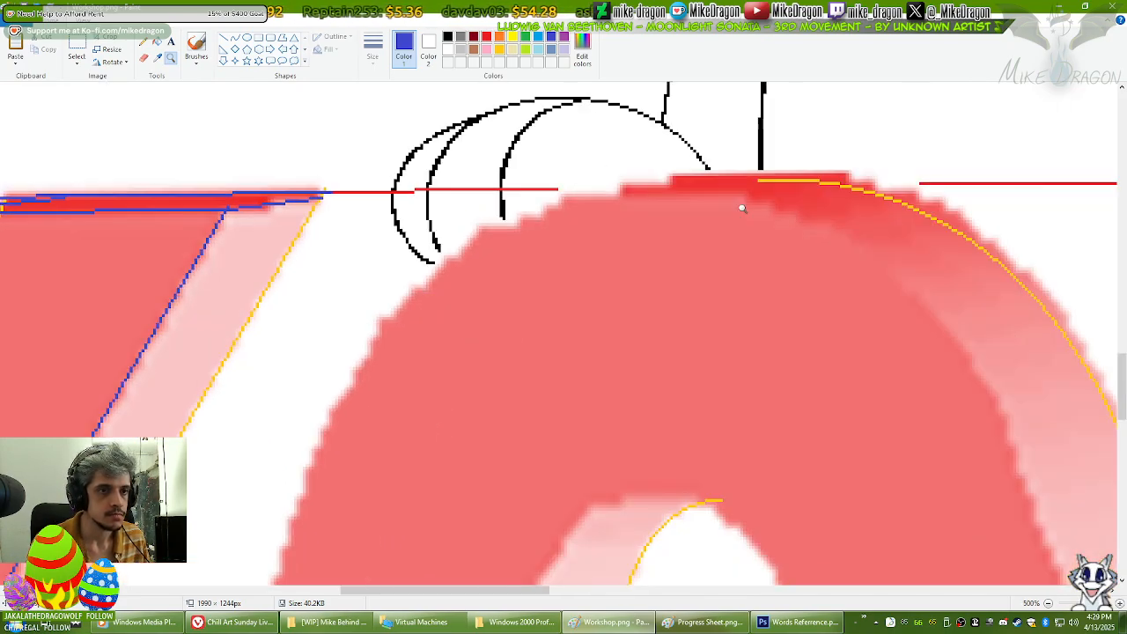
right_click(742, 207)
right_click(740, 209)
right_click(740, 209)
right_click(640, 418)
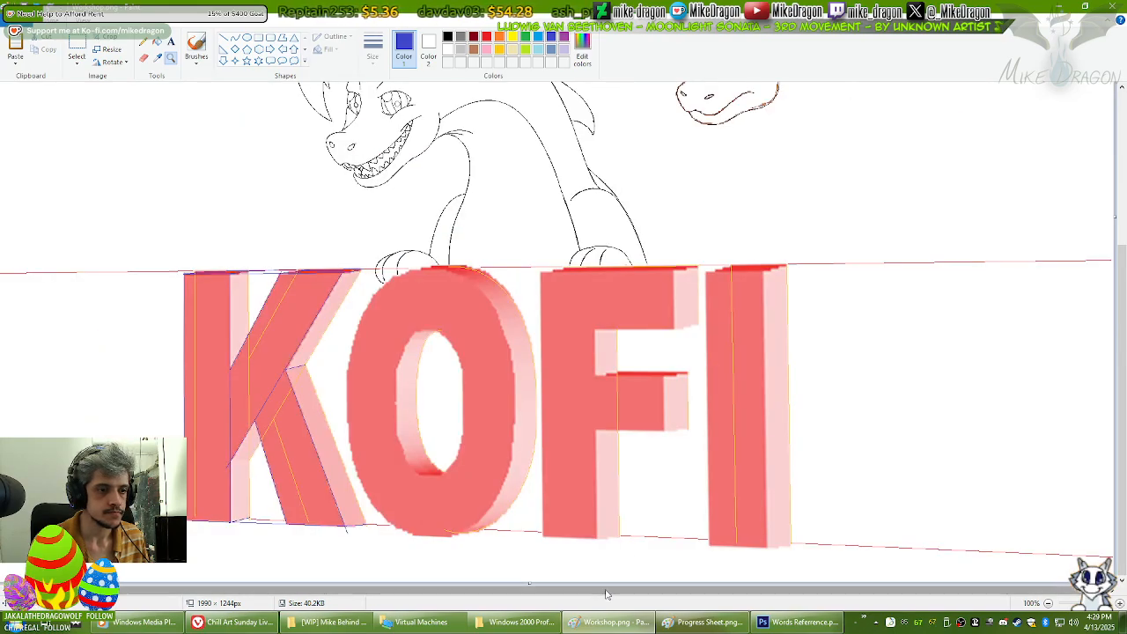
left_click(310, 396)
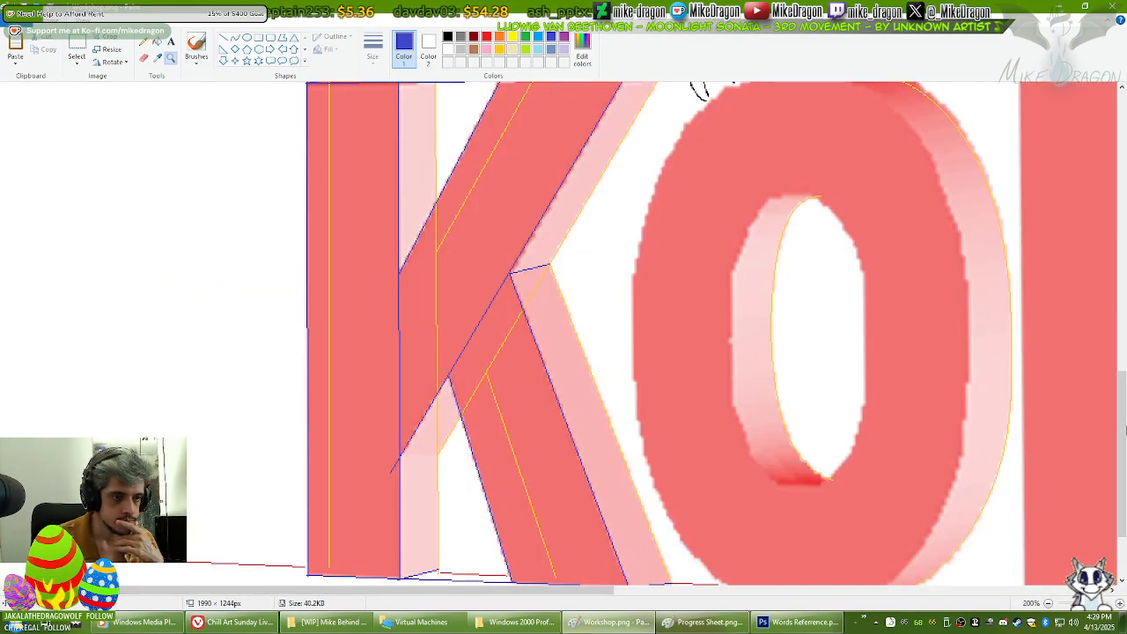
scroll(700, 91, "down", 2)
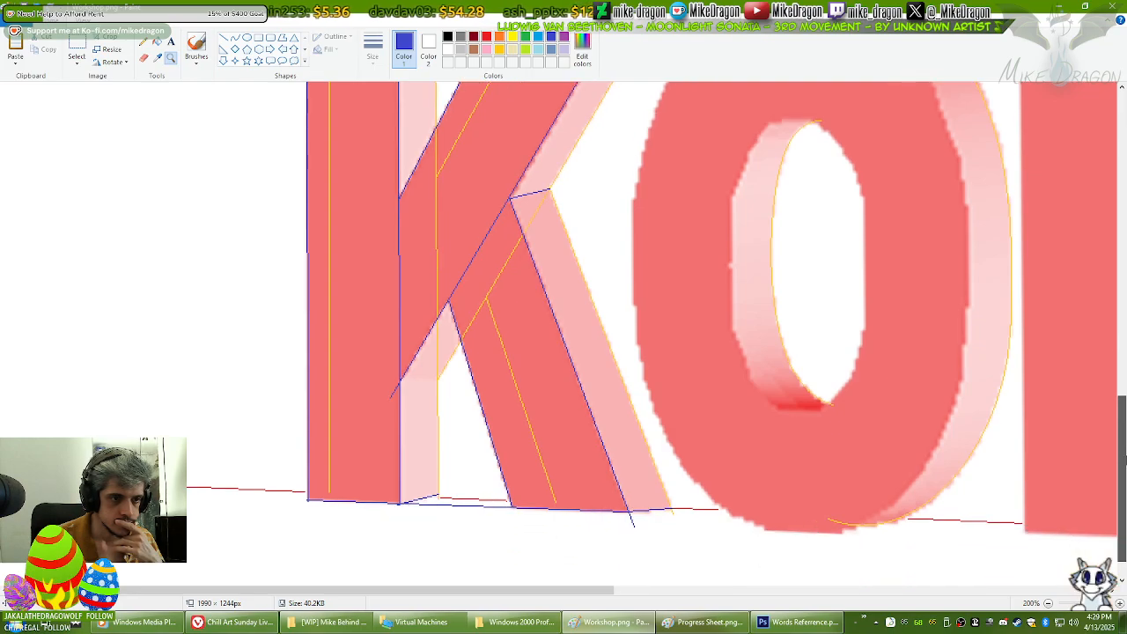
scroll(563, 334, "up", 4)
left_click(502, 262)
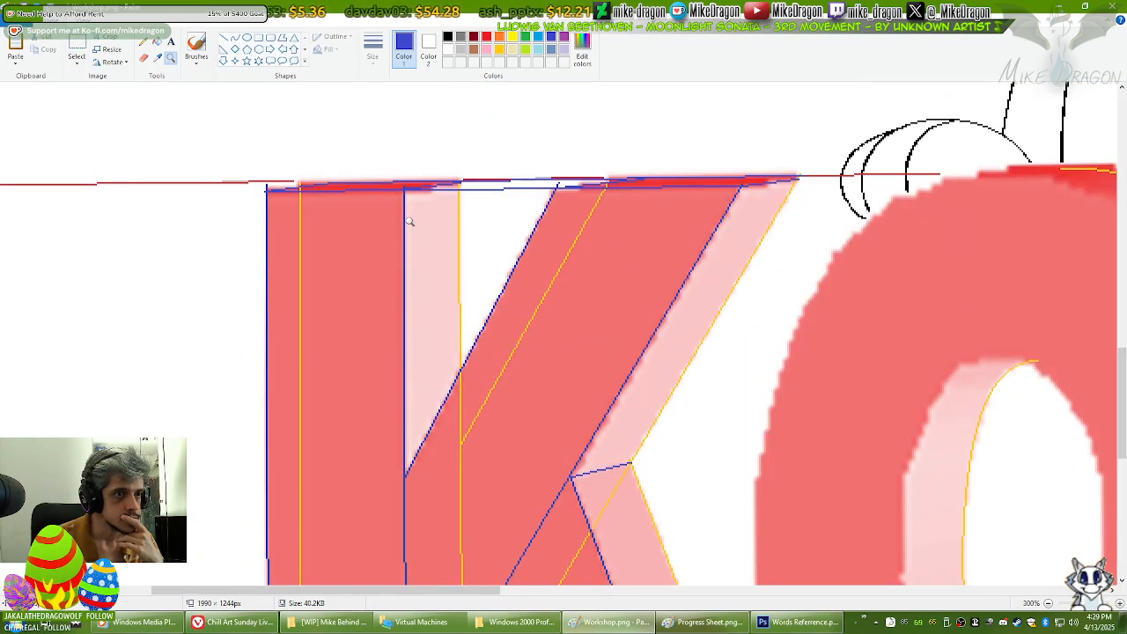
right_click(123, 123)
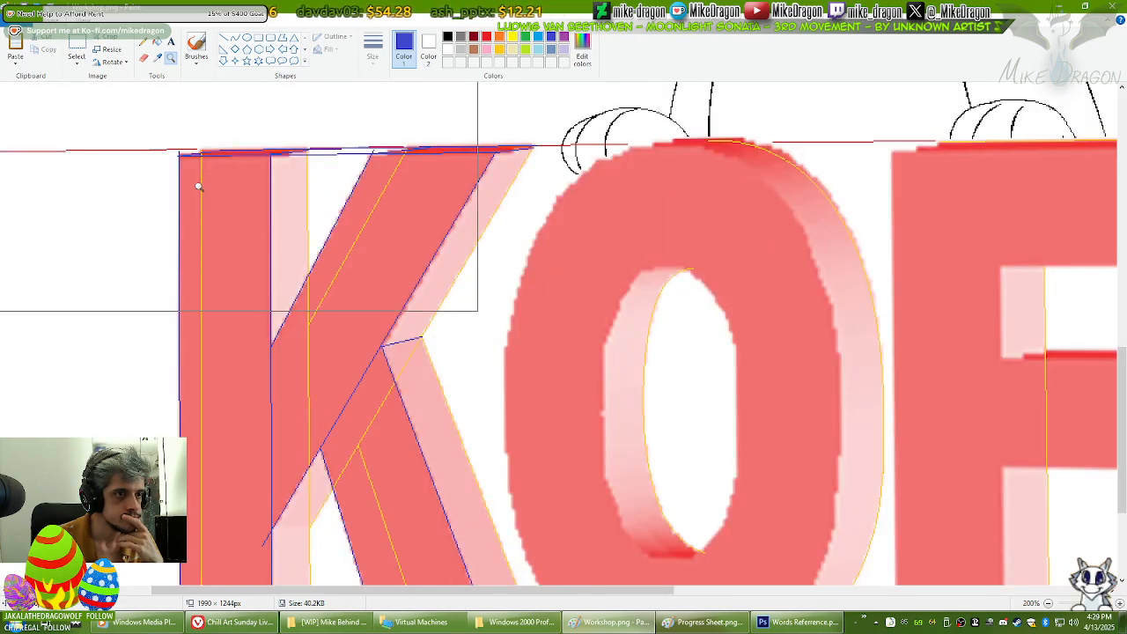
right_click(189, 185)
Step: Copy the K area of Workshop.png, switch to Photoshop, paste it into Words Reference.psd and show only it over the white background
left_click(78, 46)
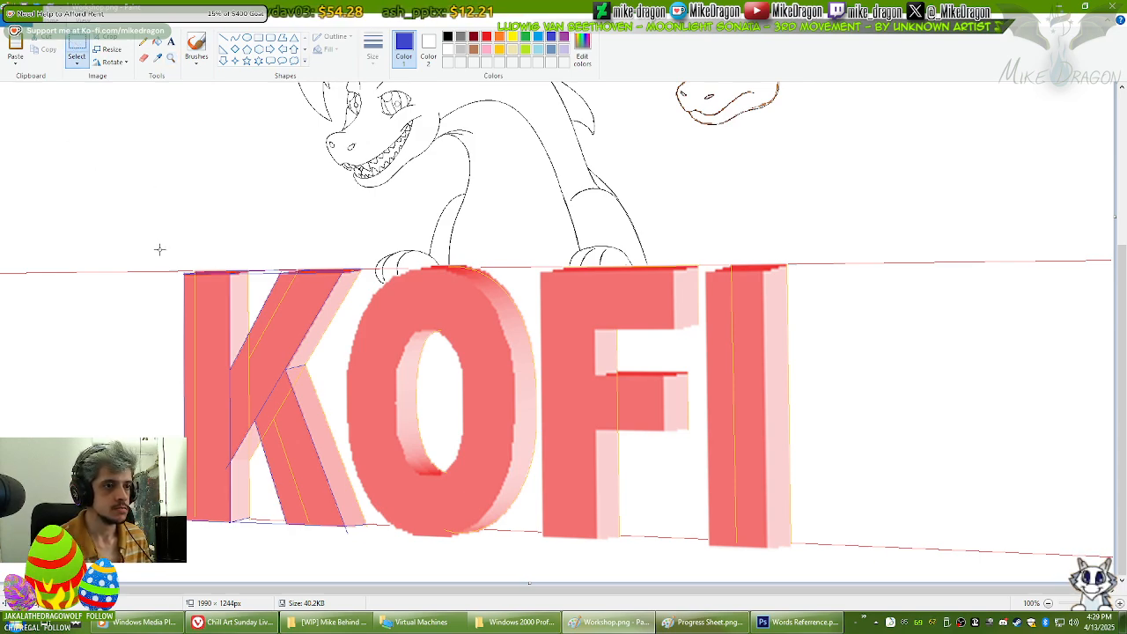
left_click_drag(167, 252, 378, 541)
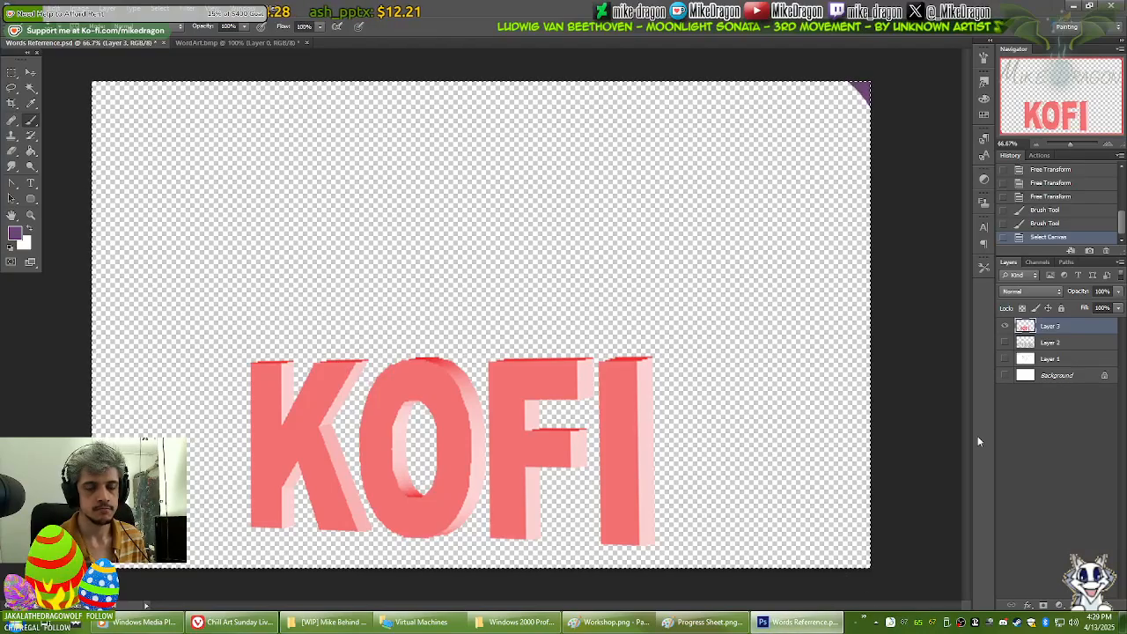
key("ctrl+v")
left_click(1005, 342)
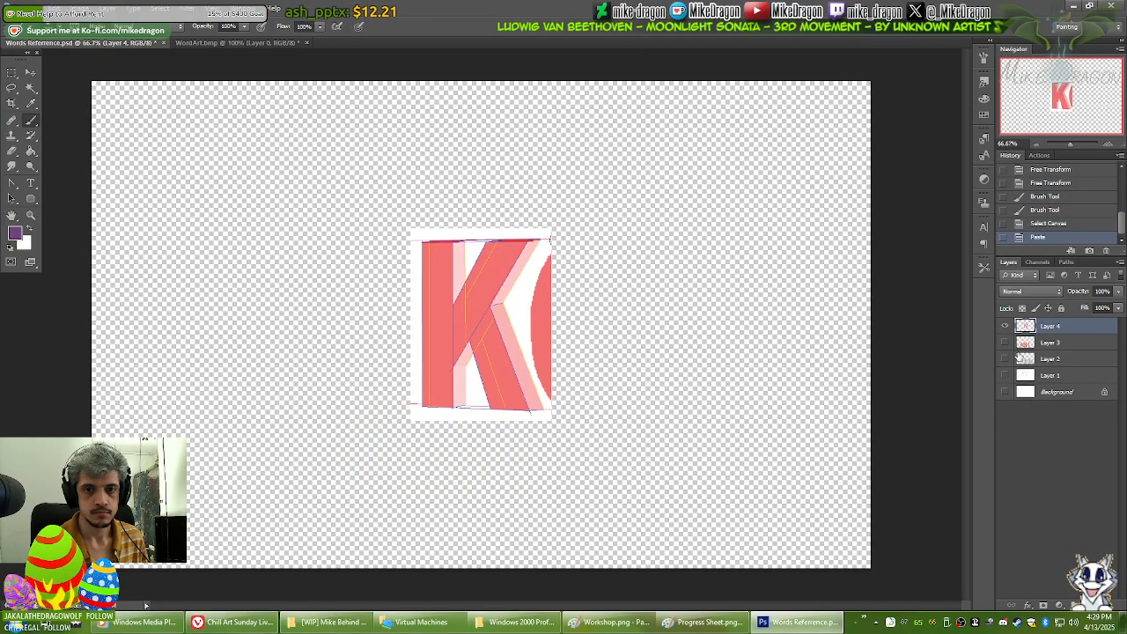
left_click(1005, 391)
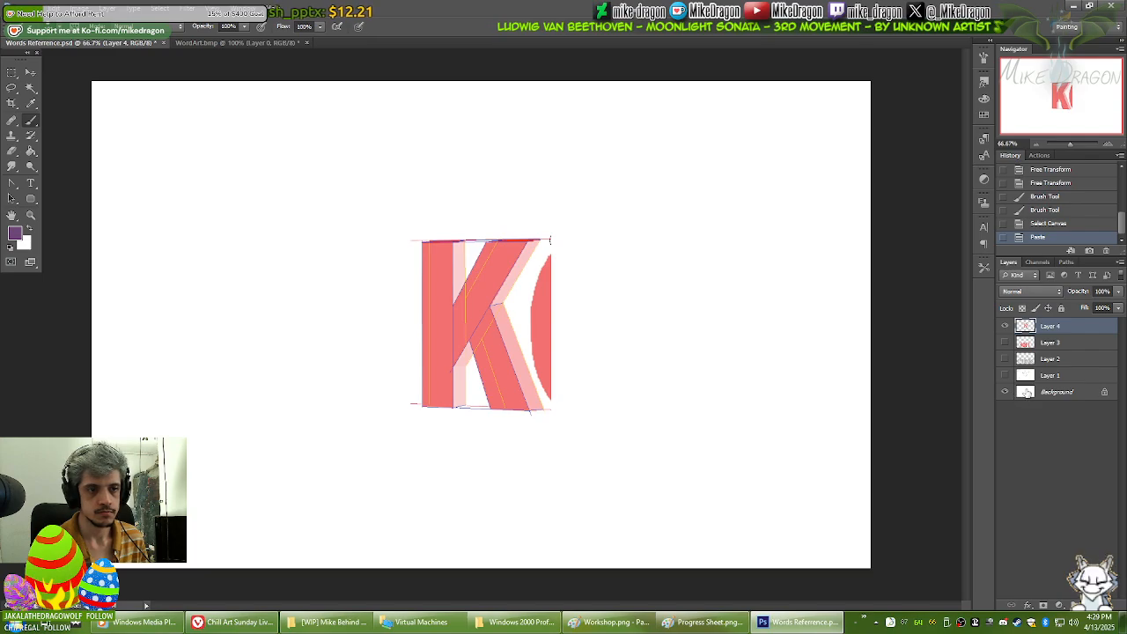
Step: Select the K's indigo lines with Color Range, copy them onto a new layer and hide that layer
key("ctrl+plus")
key("ctrl+plus")
key("ctrl+plus")
key("ctrl+plus")
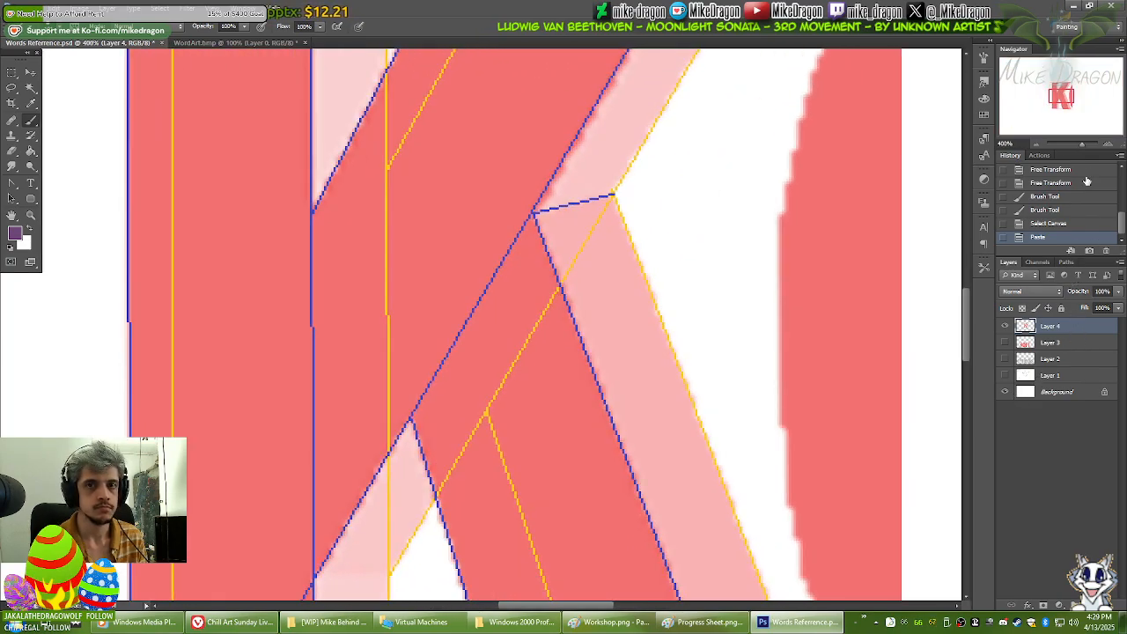
left_click_drag(1060, 99, 1059, 89)
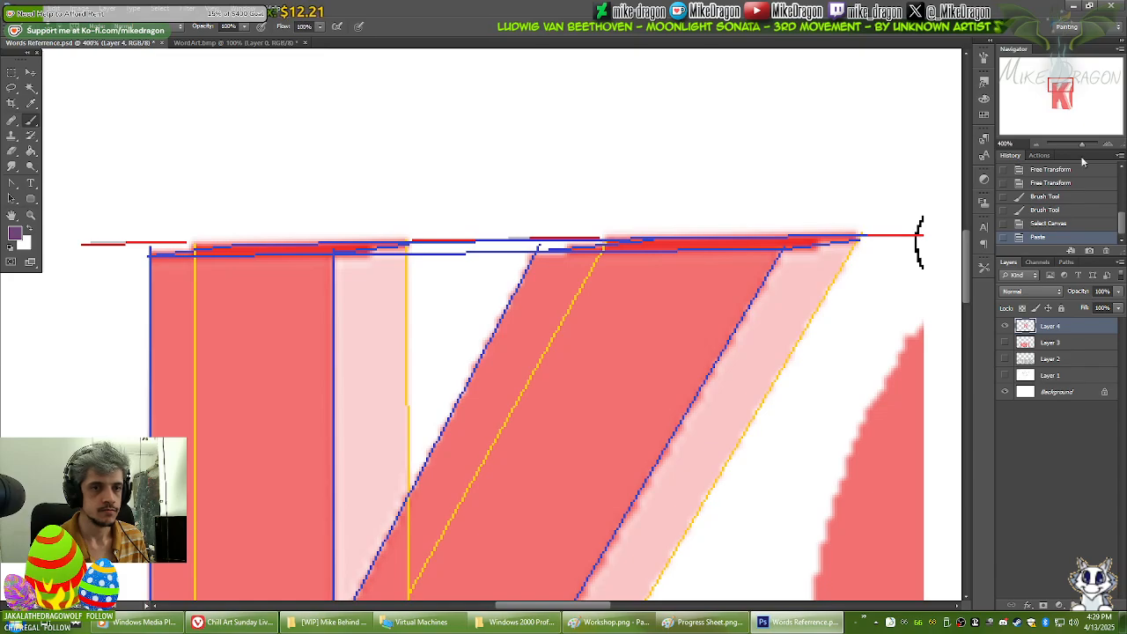
key("ctrl+minus")
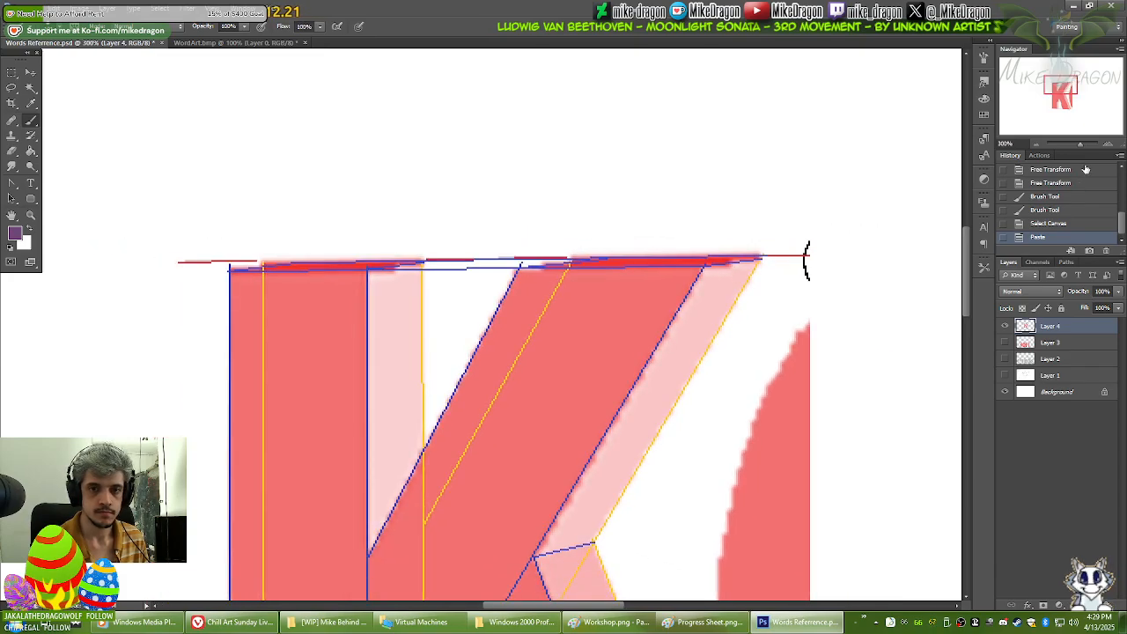
left_click(166, 15)
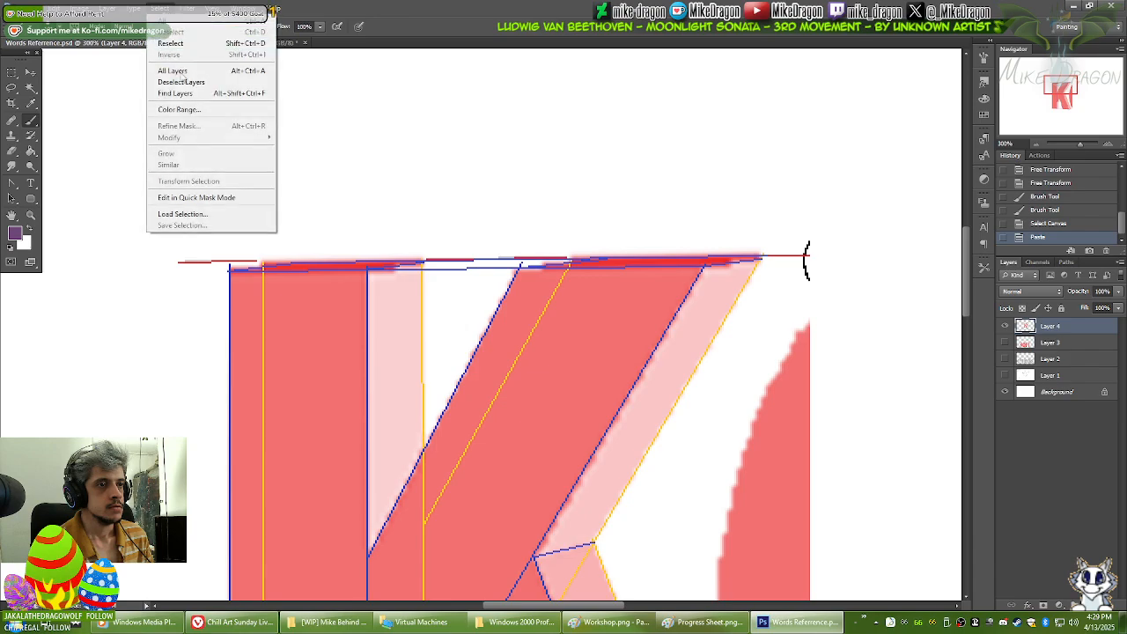
left_click(193, 112)
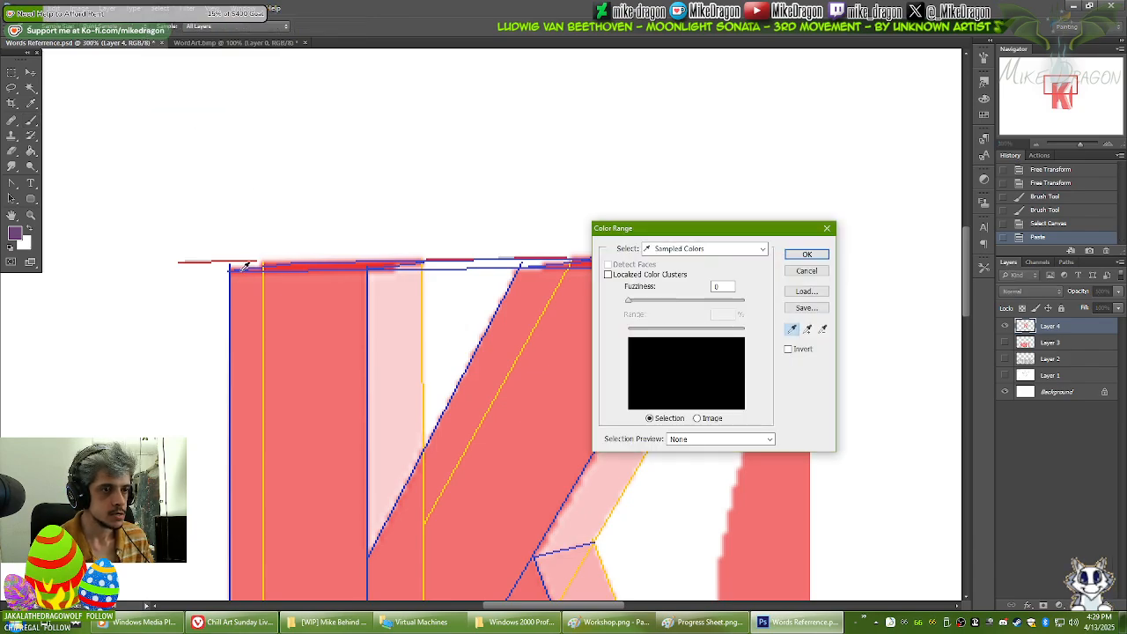
left_click(815, 257)
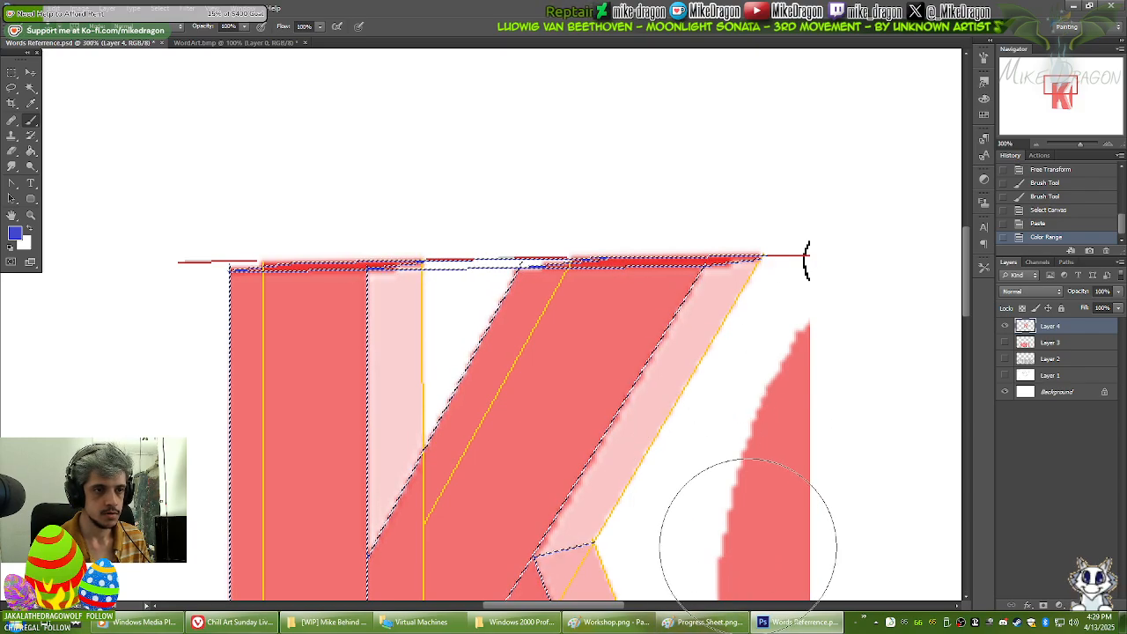
key("ctrl+c")
key("ctrl+v")
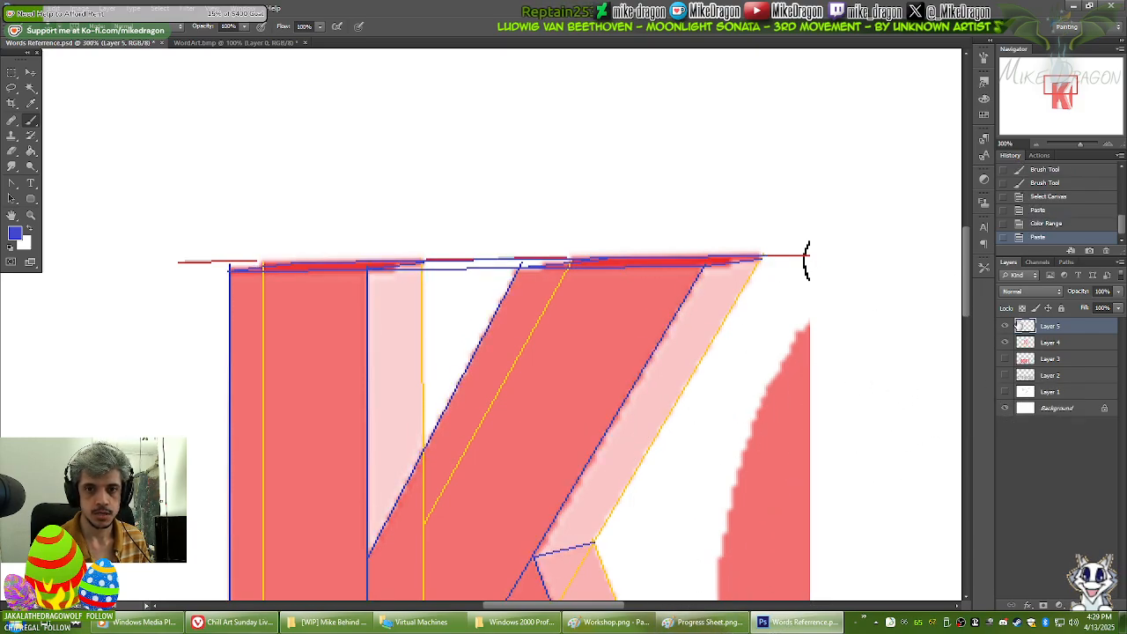
left_click(1006, 328)
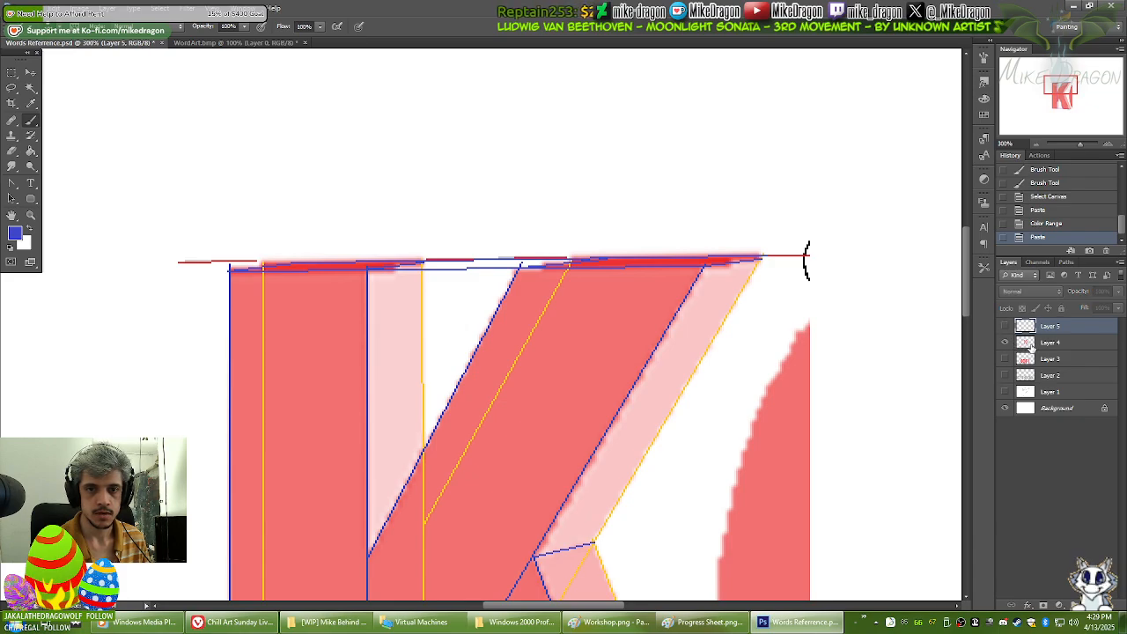
Step: Copy the yellow lines from Layer 4 onto a new layer with Color Range, hide Layer 4 and show the indigo line layer
left_click(1032, 344)
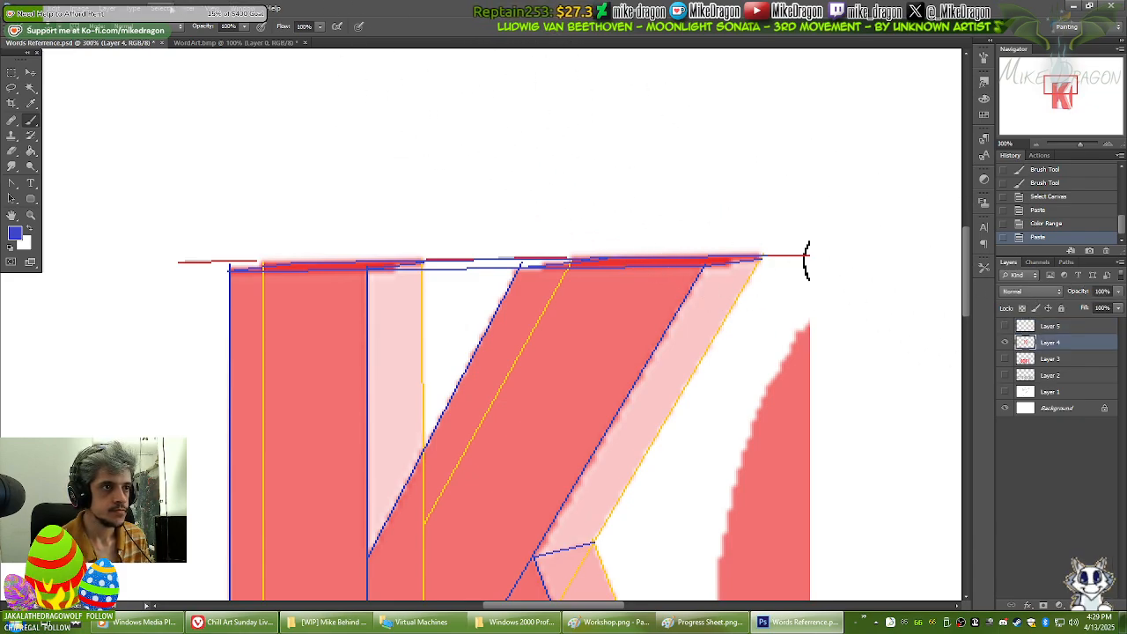
left_click(164, 8)
left_click(196, 111)
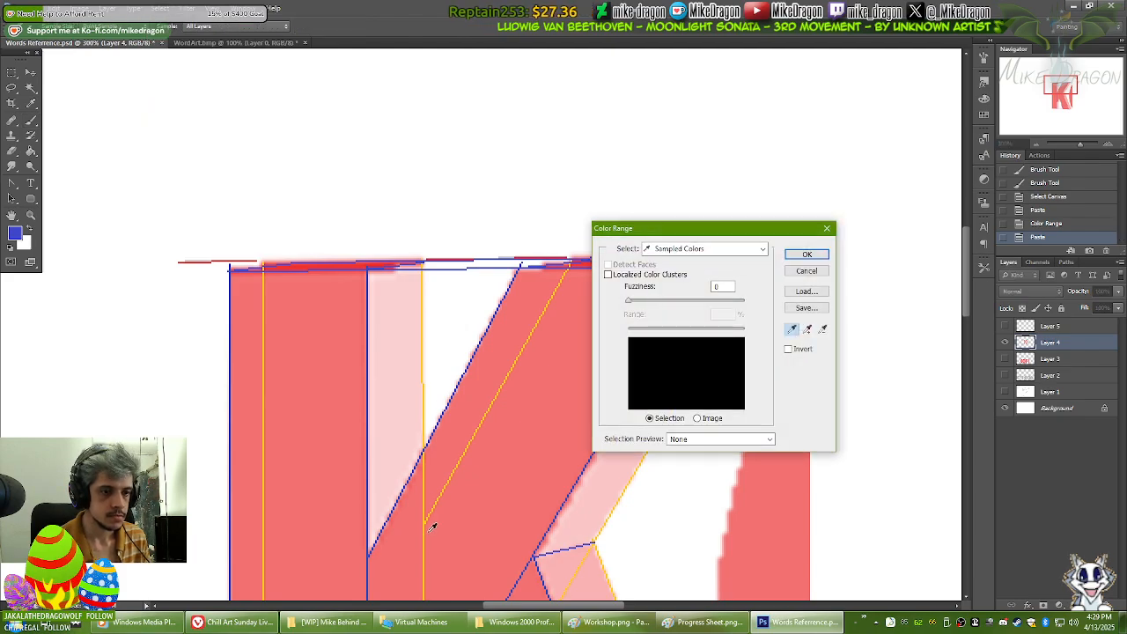
left_click(821, 257)
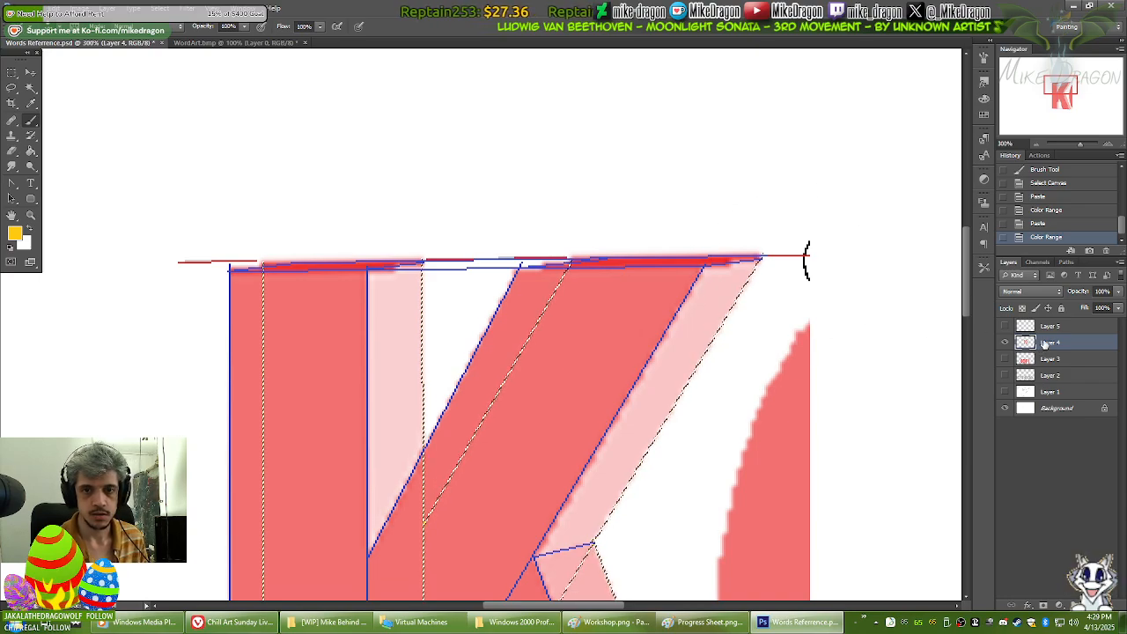
key("ctrl+v")
left_click(1005, 358)
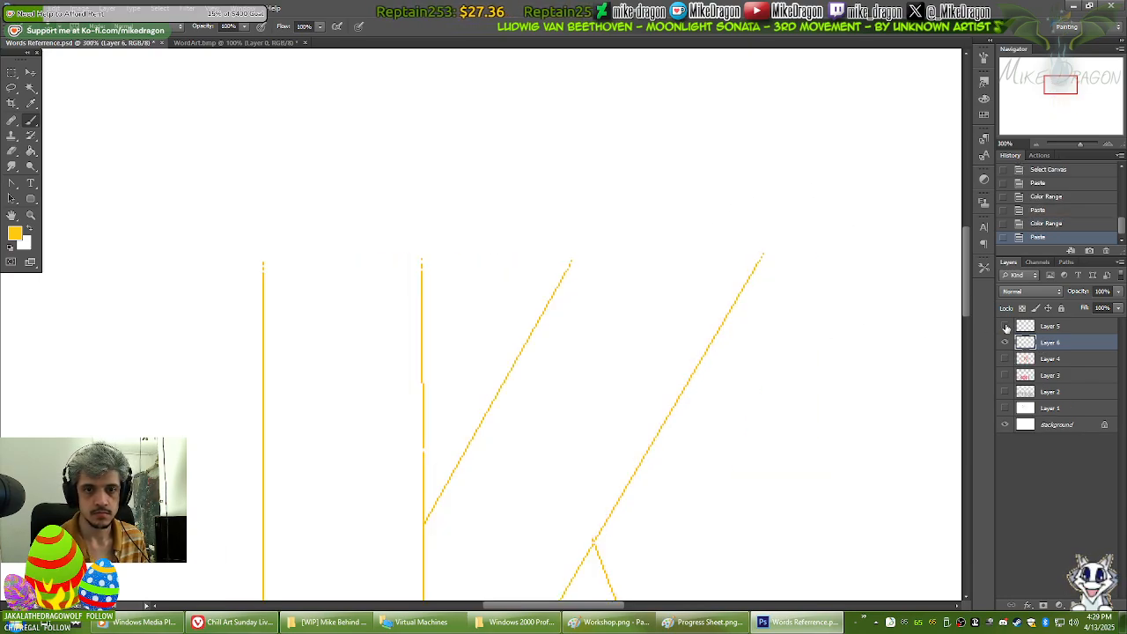
left_click(1006, 327)
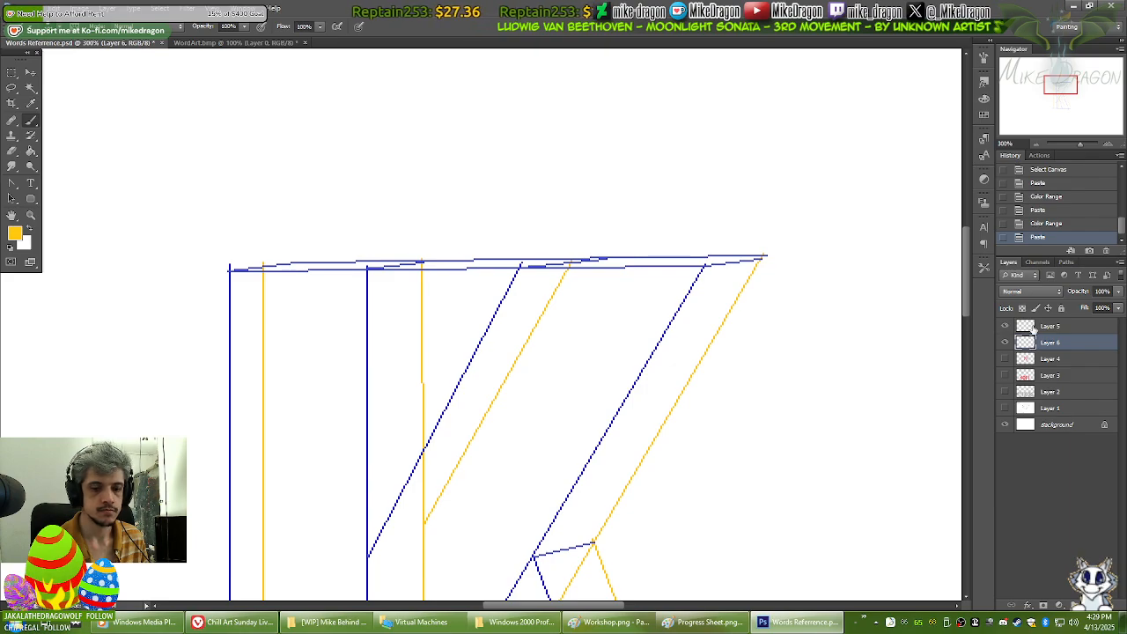
Step: Merge the indigo line layer, Layer 5, down into the yellow line layer
key("ctrl+minus")
key("ctrl+minus")
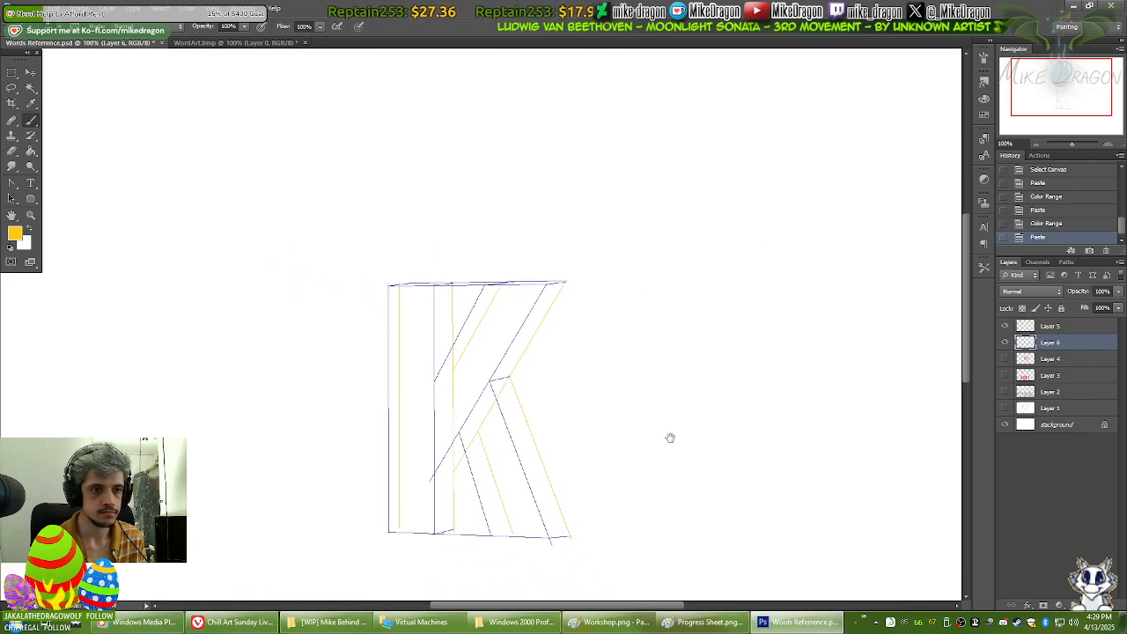
left_click_drag(669, 438, 655, 393)
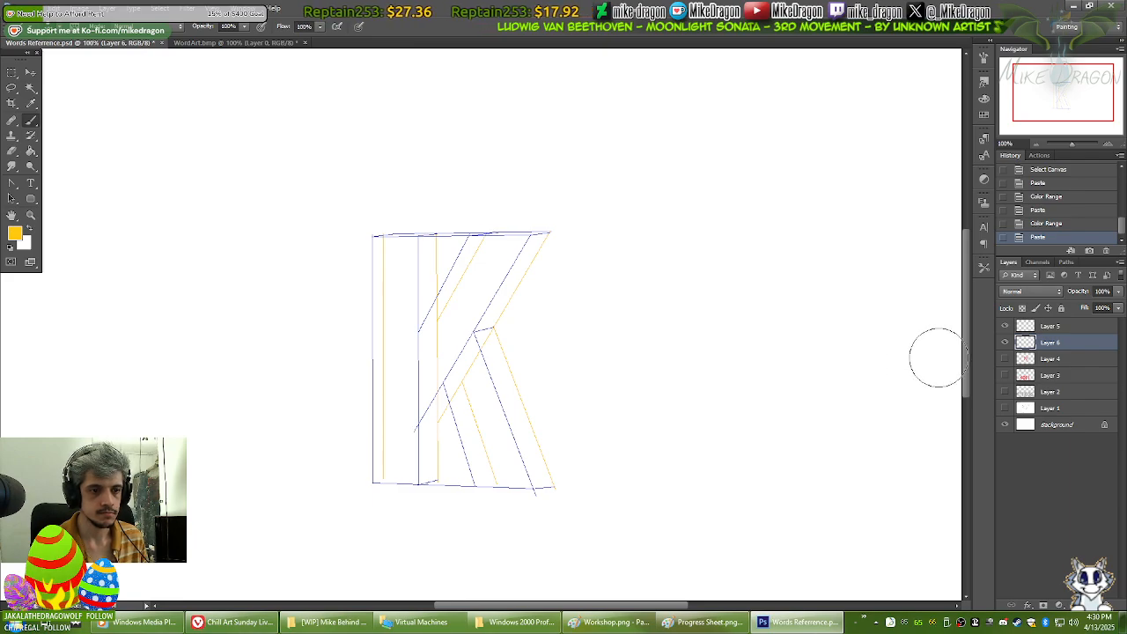
right_click(1049, 330)
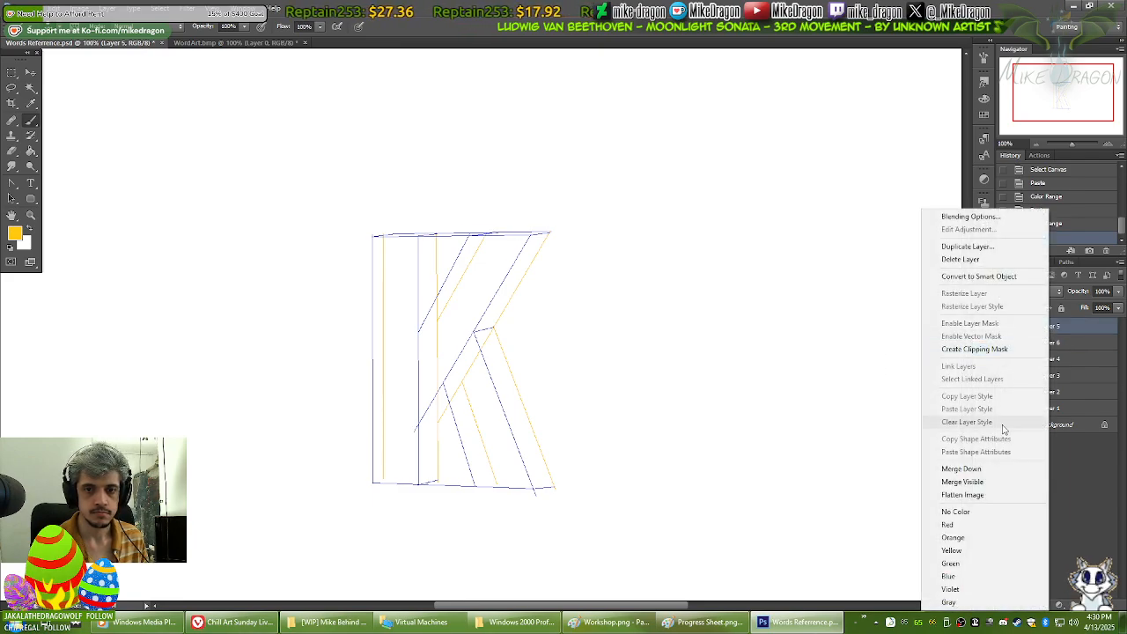
left_click(996, 469)
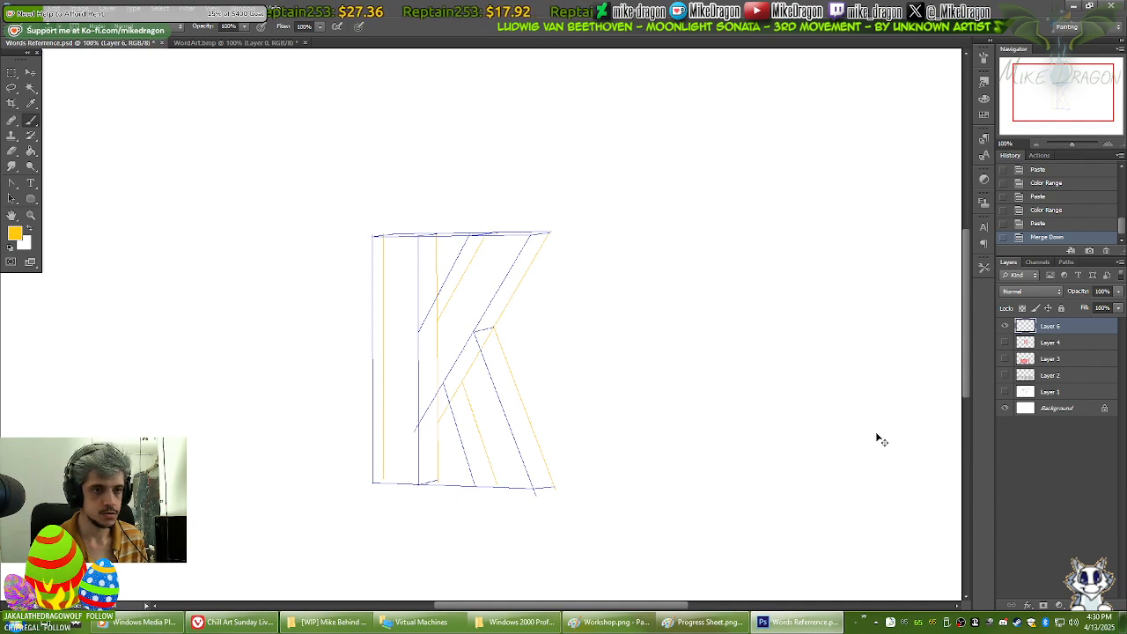
Step: Copy the merged K line art and paste it into a new Paint image with its canvas shrunk to fit the pasted lines
key("ctrl+a")
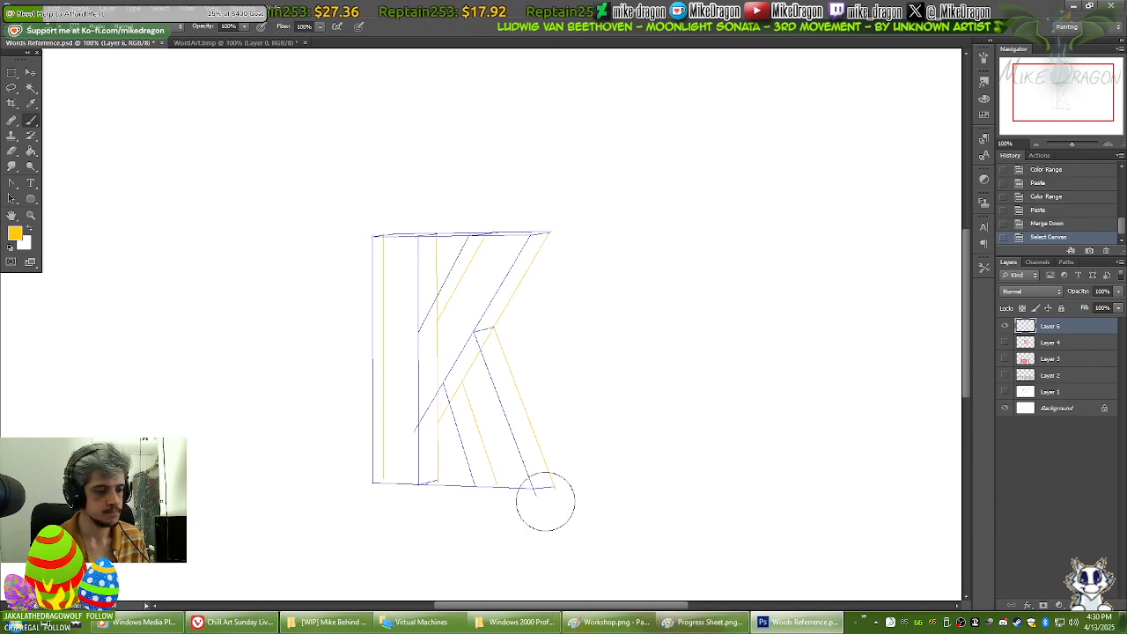
key("XF86Launch1")
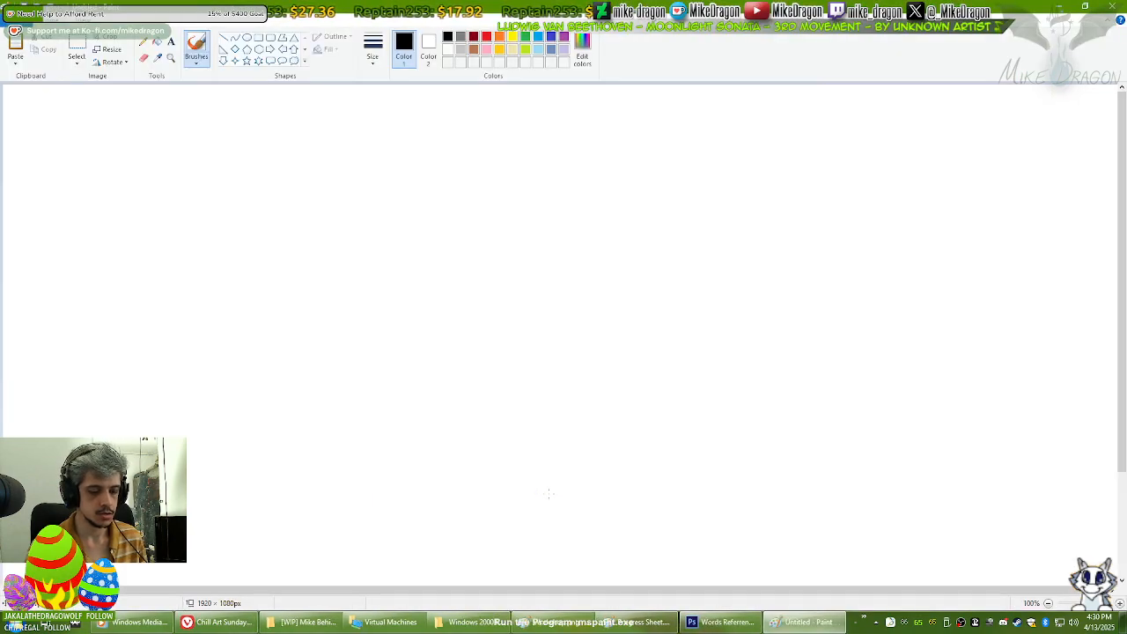
key("ctrl+e")
key("Return")
key("ctrl+v")
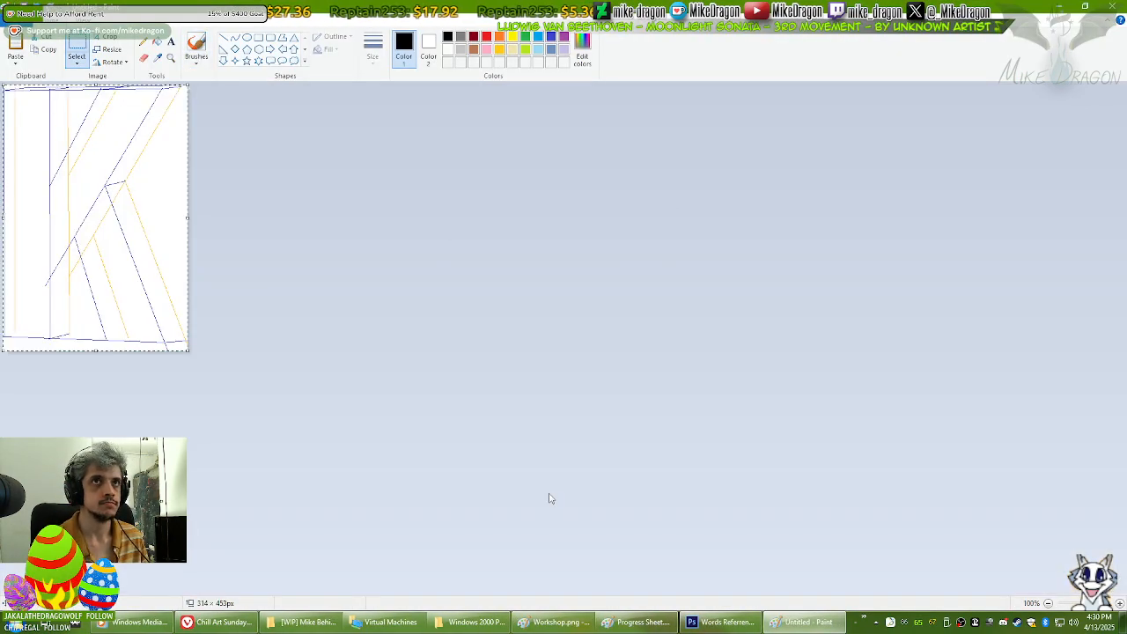
Step: Erase the yellow line ends that overshoot the K's top edges
scroll(583, 462, "up", 7)
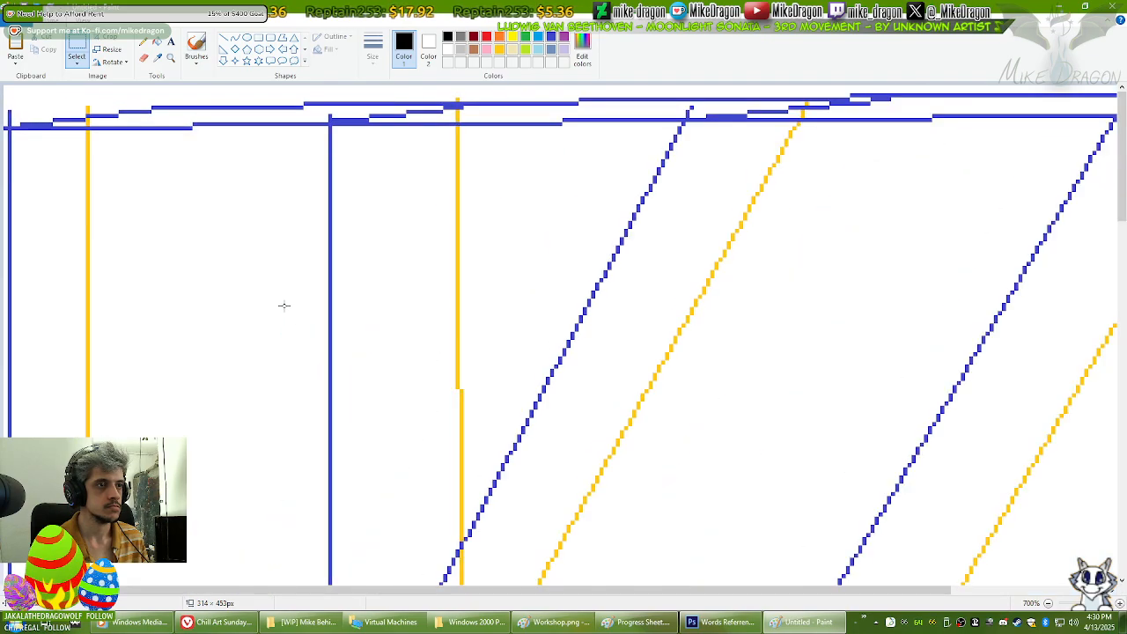
left_click(146, 60)
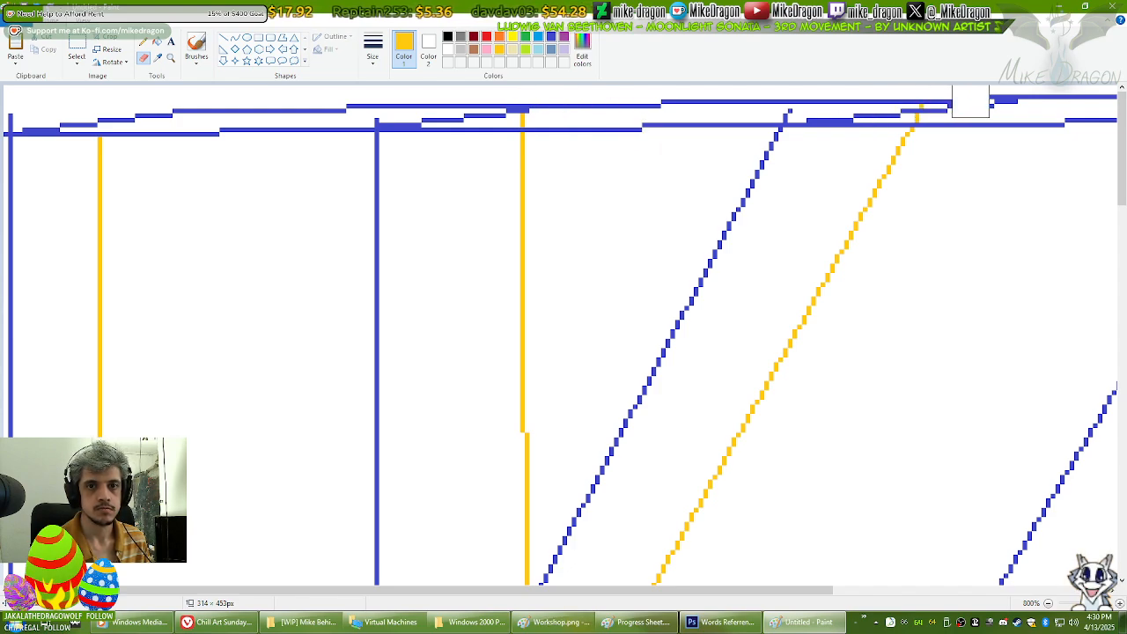
right_click(919, 101)
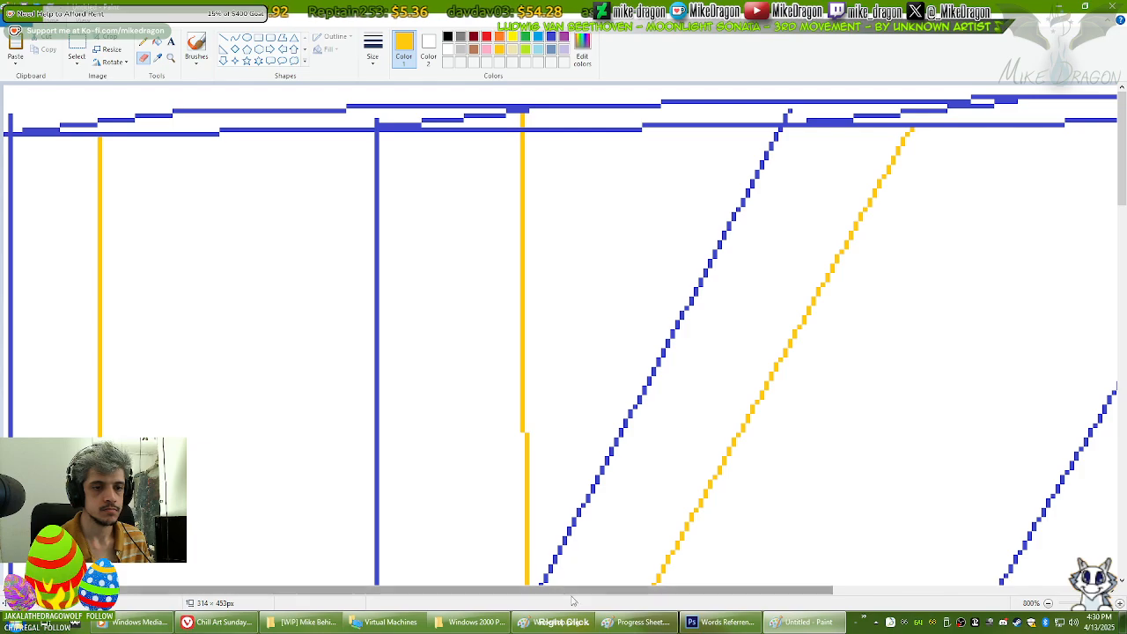
left_click_drag(577, 591, 823, 591)
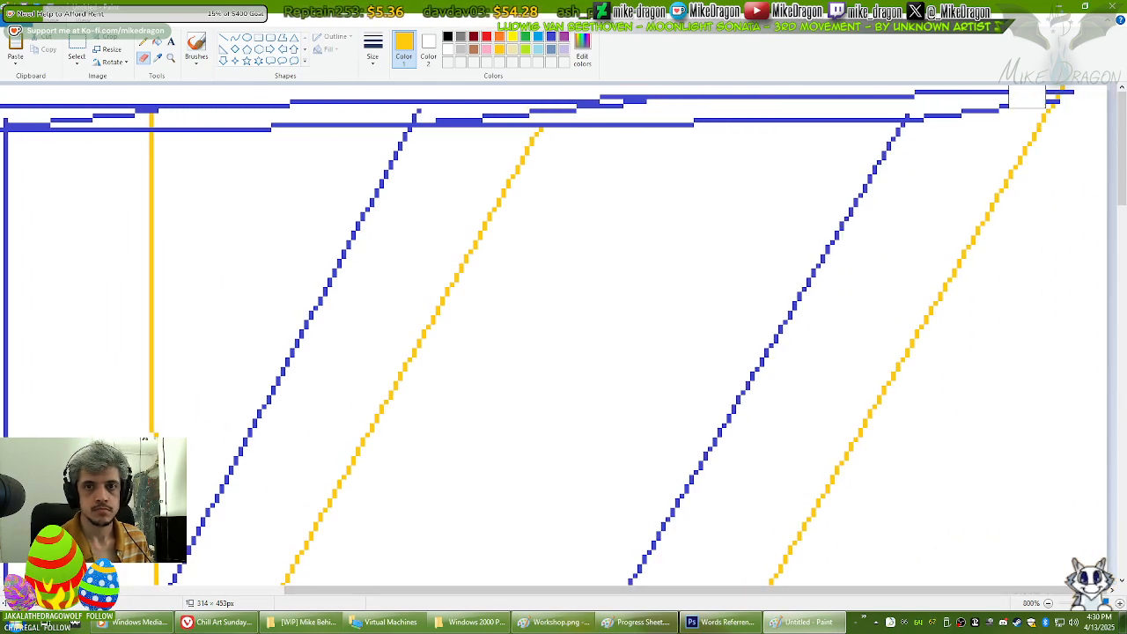
left_click(144, 42)
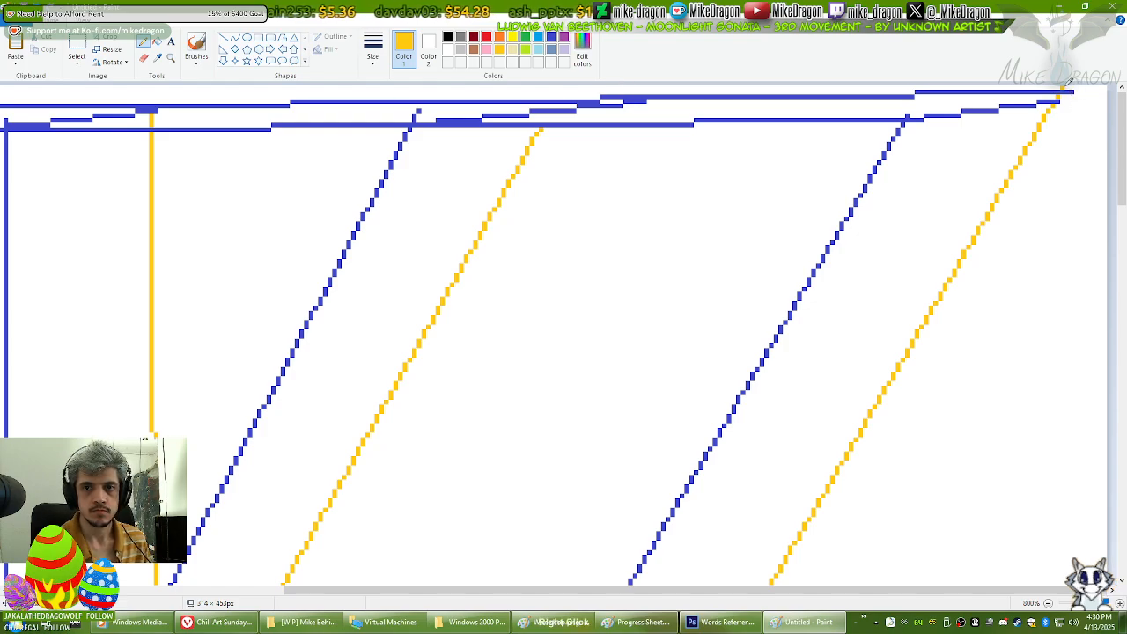
Step: Erase the hidden yellow rear diagonal between the arm-and-leg junction and the leg's inner indigo edge
scroll(1085, 319, "down", 10)
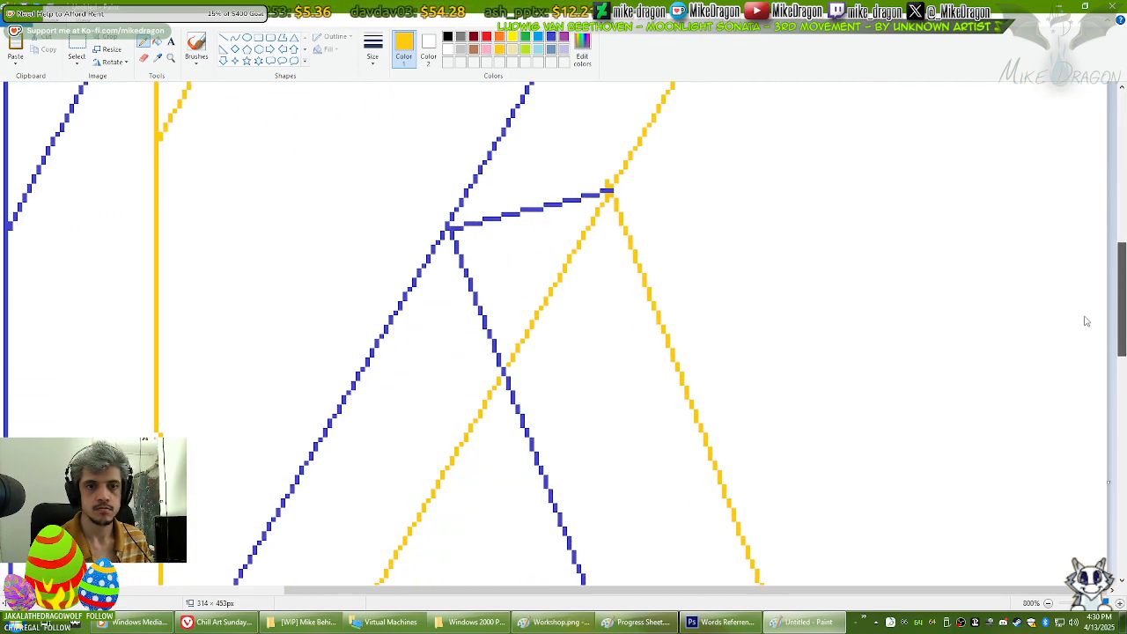
scroll(1086, 319, "up", 2)
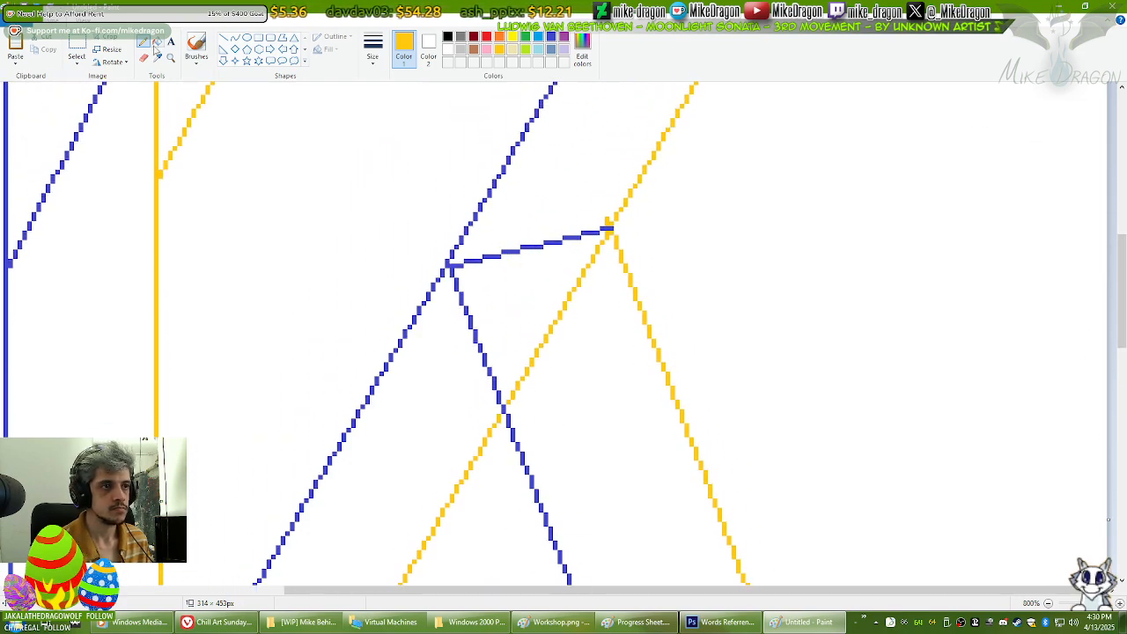
left_click(143, 57)
mouse_move(587, 229)
left_mouse_down()
mouse_move(458, 496)
mouse_move(445, 490)
left_mouse_up()
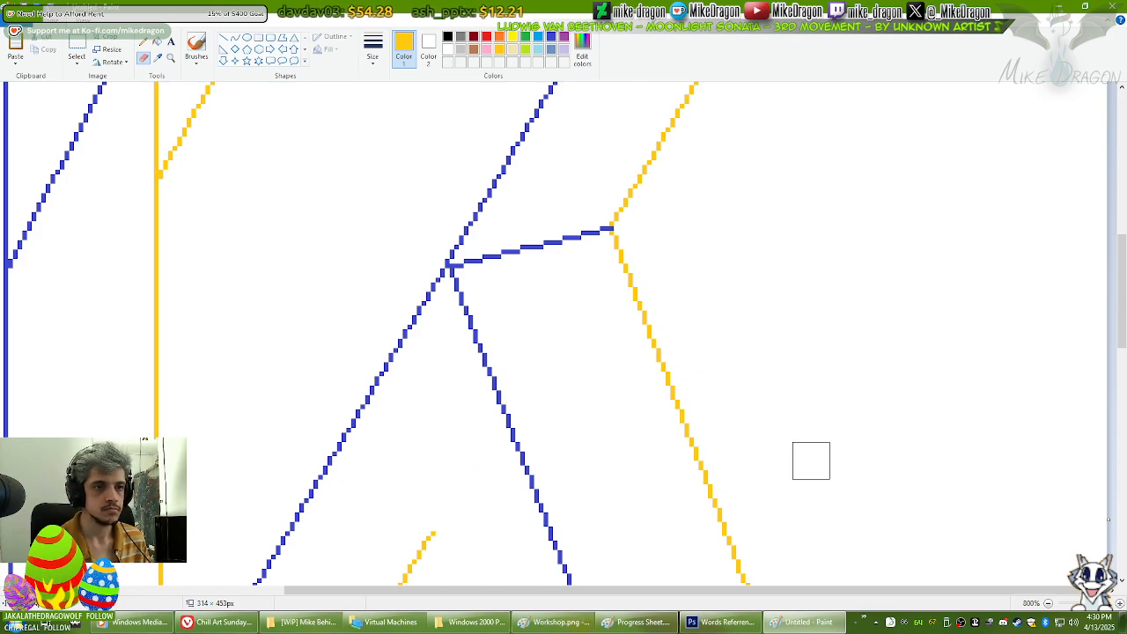
scroll(810, 458, "down", 5)
scroll(600, 394, "down", 1)
scroll(532, 366, "up", 2)
scroll(530, 366, "down", 1)
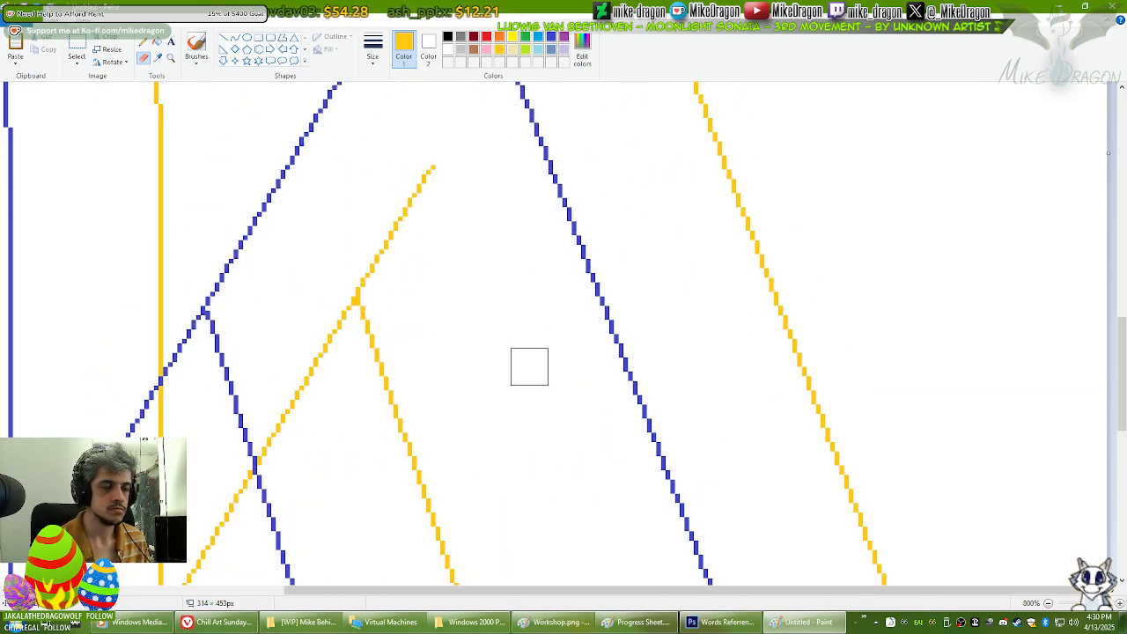
left_click_drag(417, 225, 415, 224)
mouse_move(421, 166)
left_mouse_down()
mouse_move(275, 447)
mouse_move(313, 381)
mouse_move(369, 344)
mouse_move(441, 520)
left_mouse_up()
Step: Erase the rest of the hidden yellow inner rear edge of the K's leg down to the base
scroll(440, 521, "down", 9)
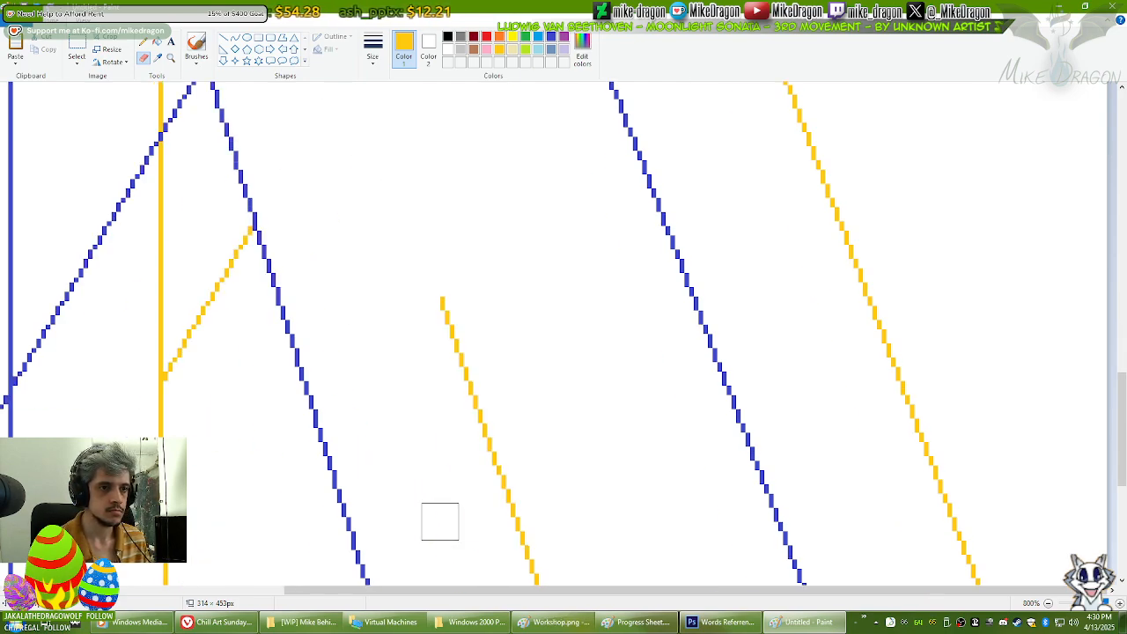
scroll(440, 520, "up", 3)
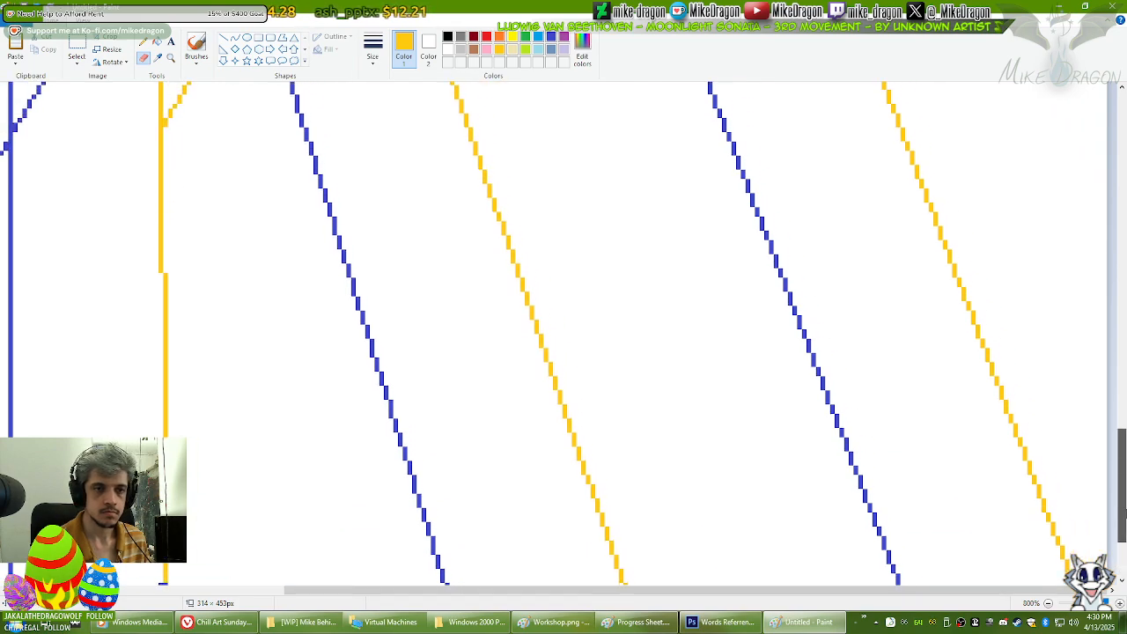
mouse_move(439, 184)
left_mouse_down()
mouse_move(452, 171)
mouse_move(578, 521)
left_mouse_up()
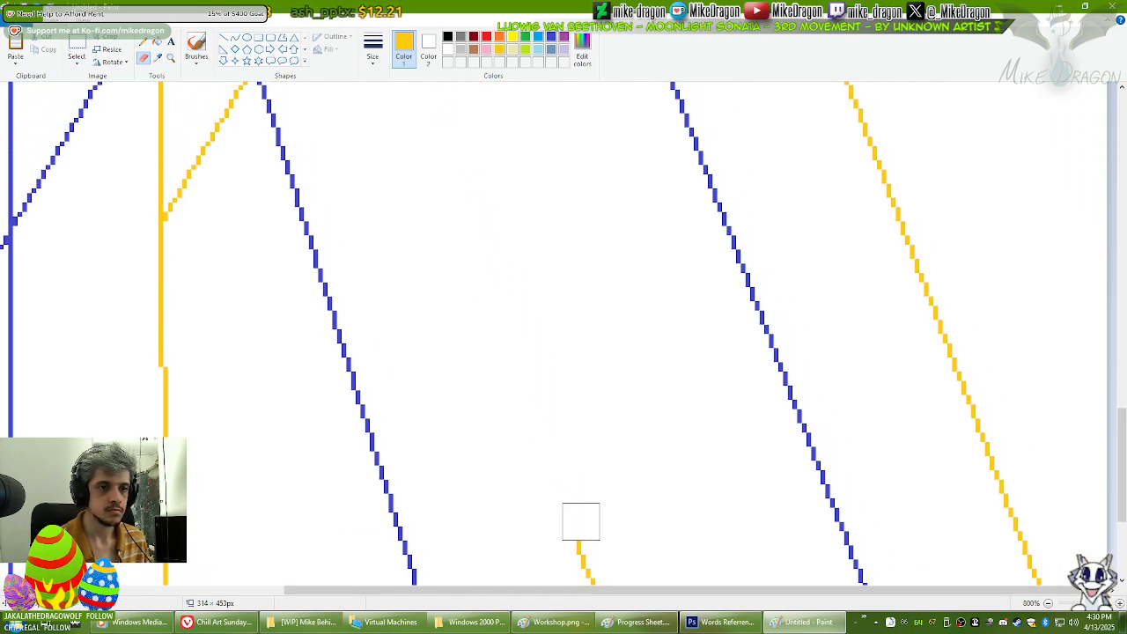
scroll(578, 521, "down", 3)
left_click(613, 476)
mouse_move(614, 475)
left_mouse_down()
mouse_move(571, 333)
mouse_move(545, 297)
left_mouse_up()
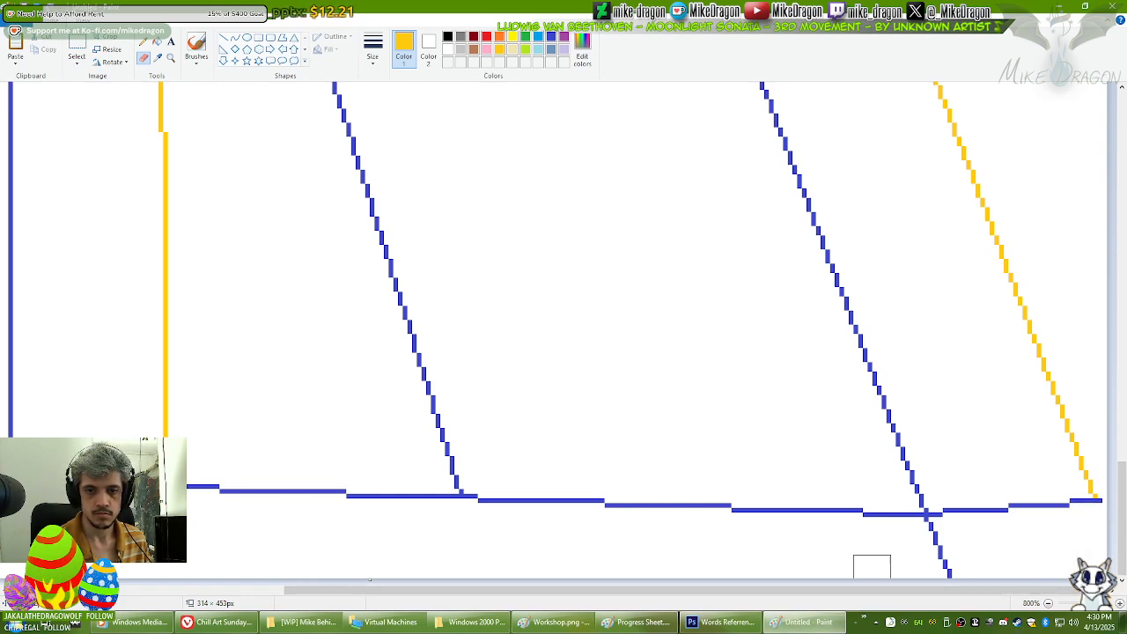
Step: Trim the indigo and yellow line ends that overshoot the base corners of the K's leg and stem
left_click_drag(924, 534, 947, 576)
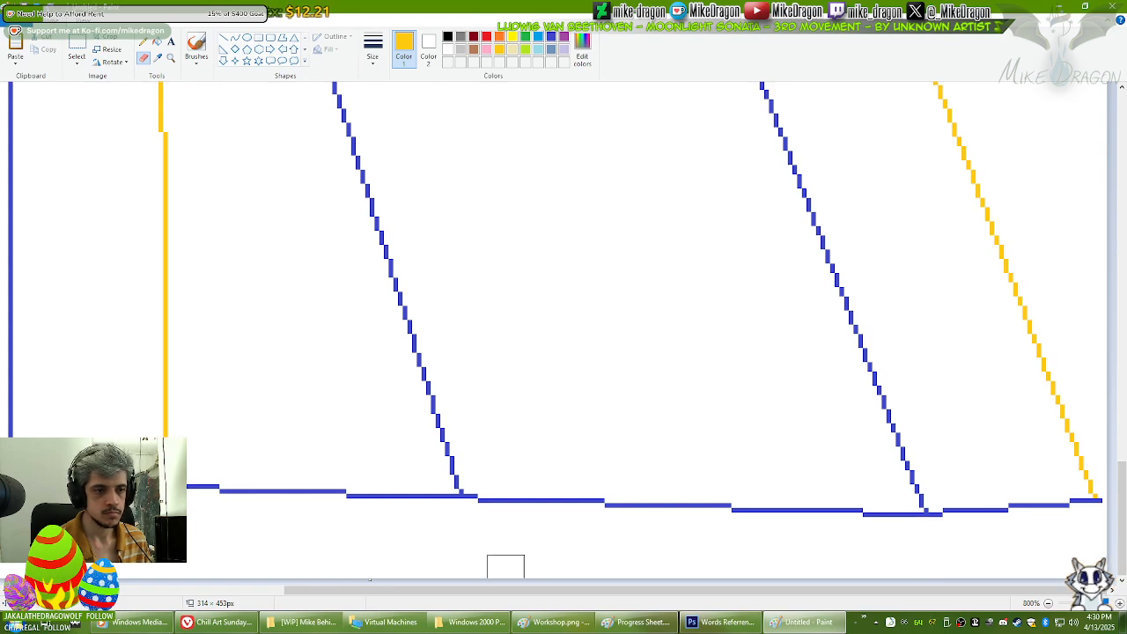
left_click_drag(506, 589, 356, 590)
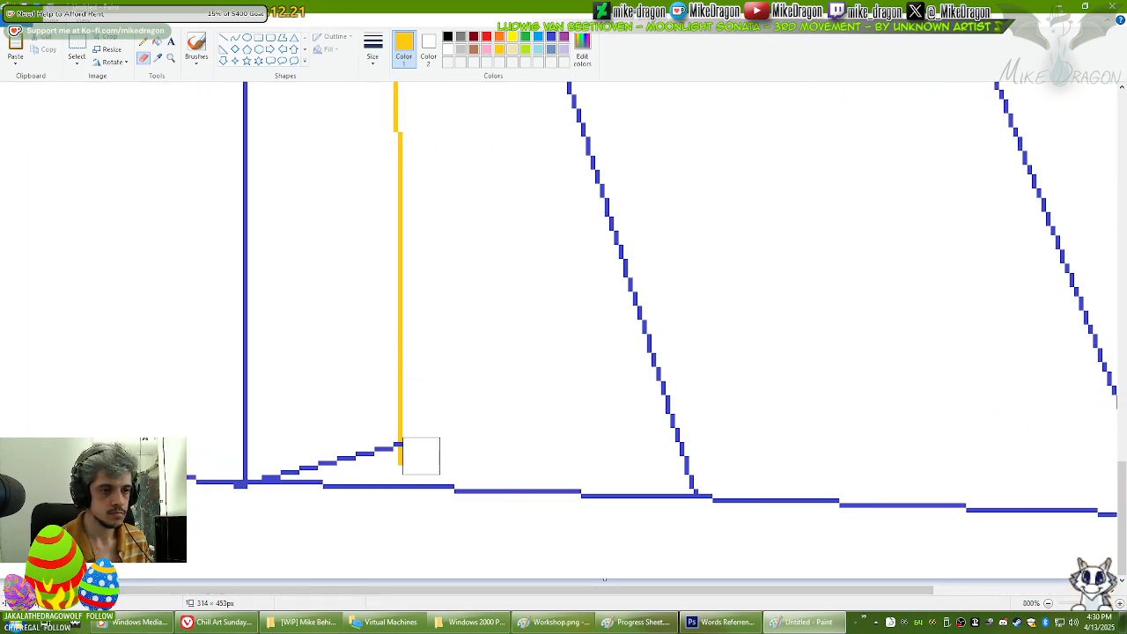
right_click(416, 468)
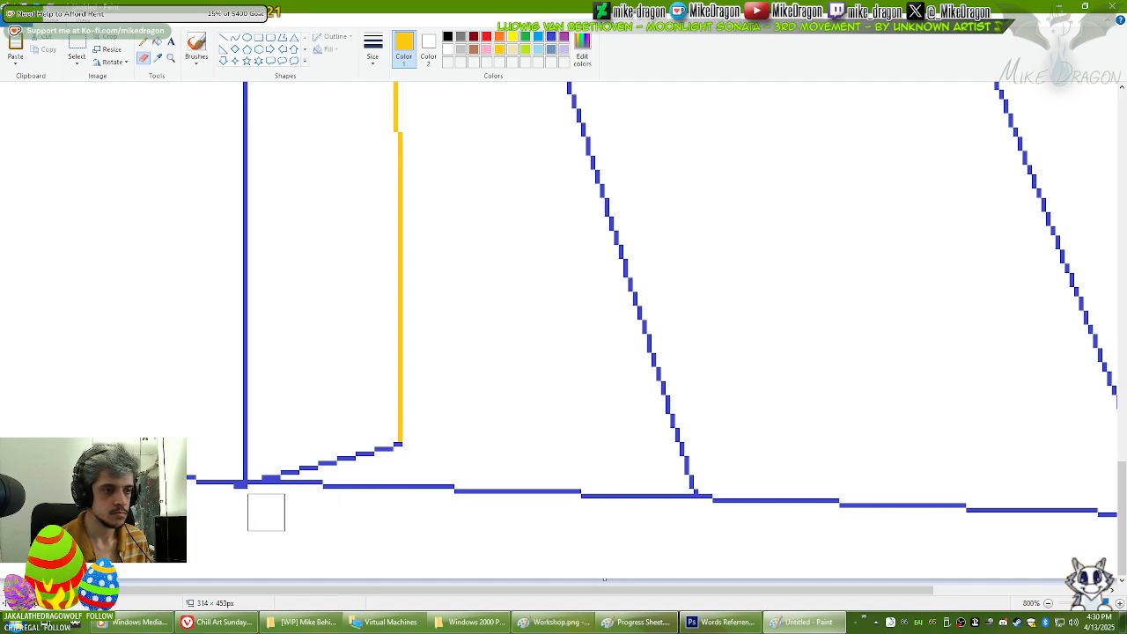
left_click(243, 503)
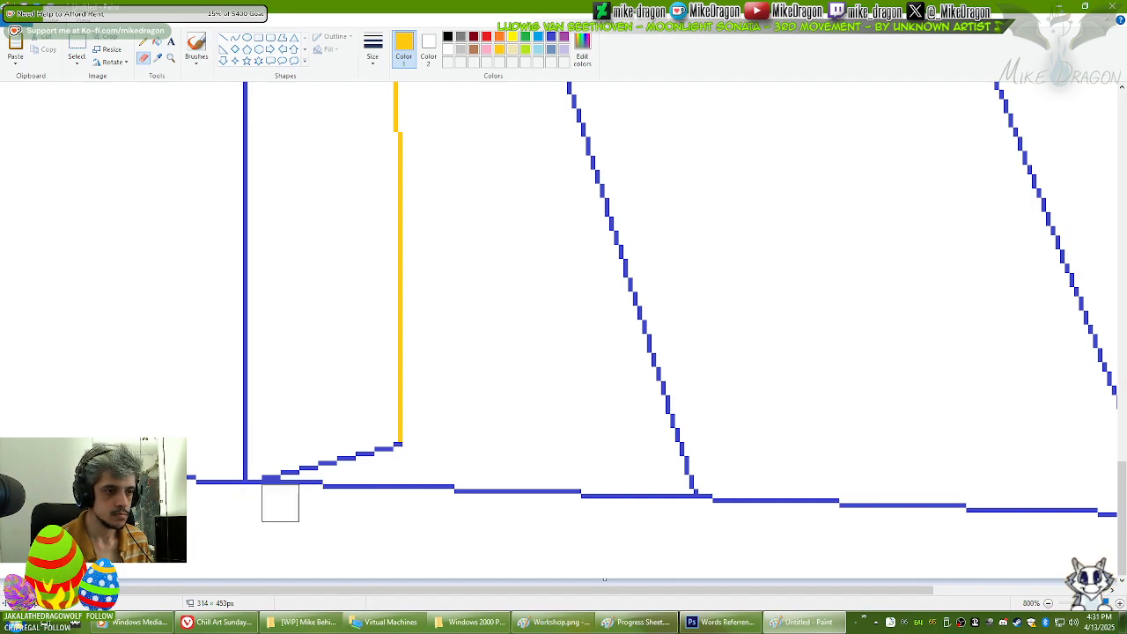
Step: Erase the indigo base line between the stem and the leg, and touch up the leg's inner corner in indigo
mouse_move(290, 500)
left_mouse_down()
mouse_move(387, 491)
mouse_move(654, 516)
mouse_move(670, 507)
left_mouse_up()
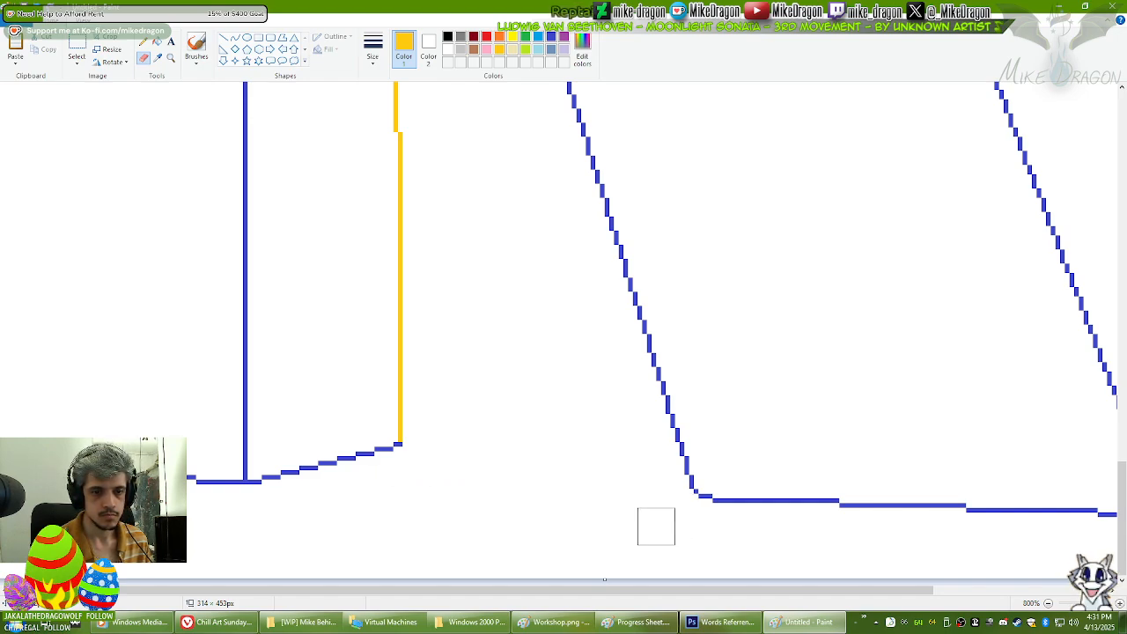
left_click_drag(704, 589, 870, 589)
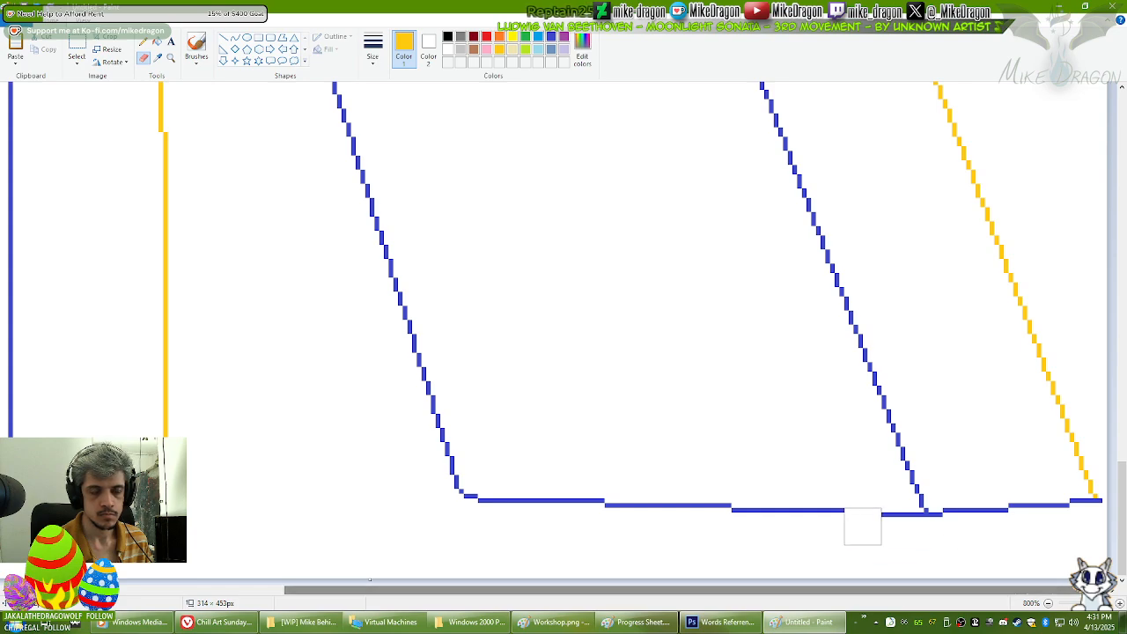
left_click(550, 36)
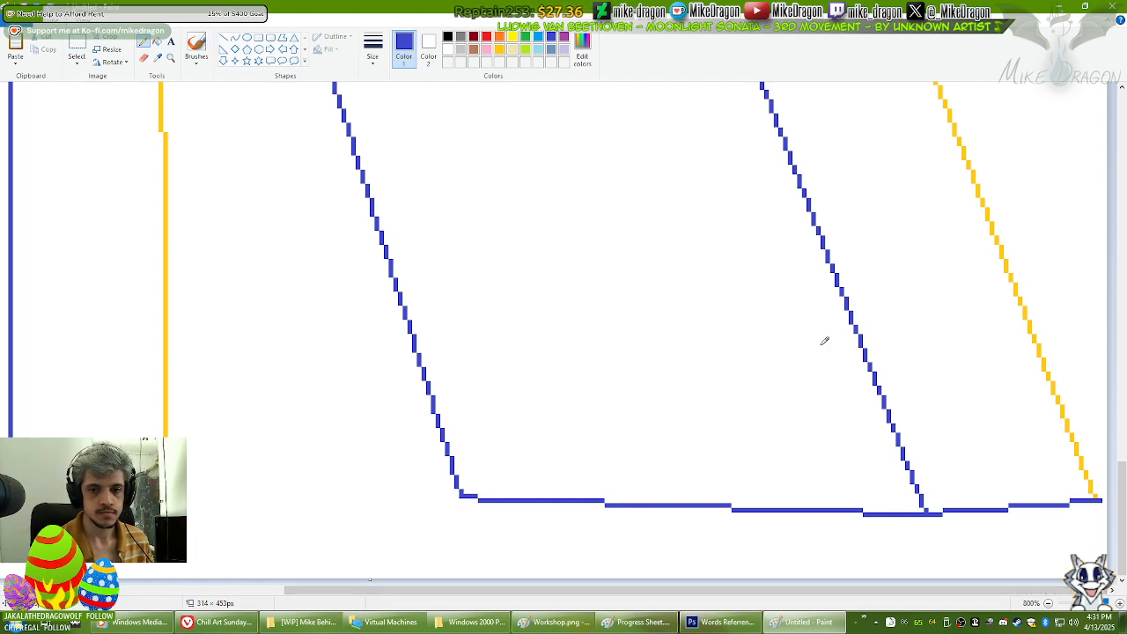
Step: Erase the hidden yellow inner rear edge of the K's upper arm down to the stem
left_click_drag(1117, 502, 1120, 106)
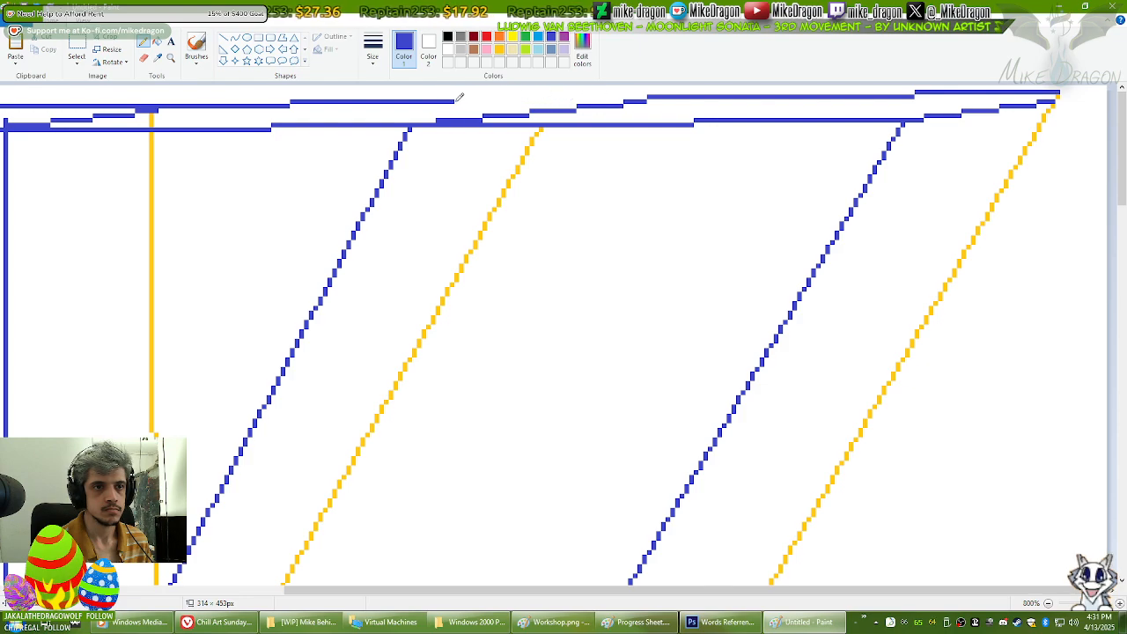
left_click(144, 58)
mouse_move(516, 164)
left_mouse_down()
mouse_move(534, 156)
mouse_move(294, 545)
left_mouse_up()
scroll(388, 458, "down", 5)
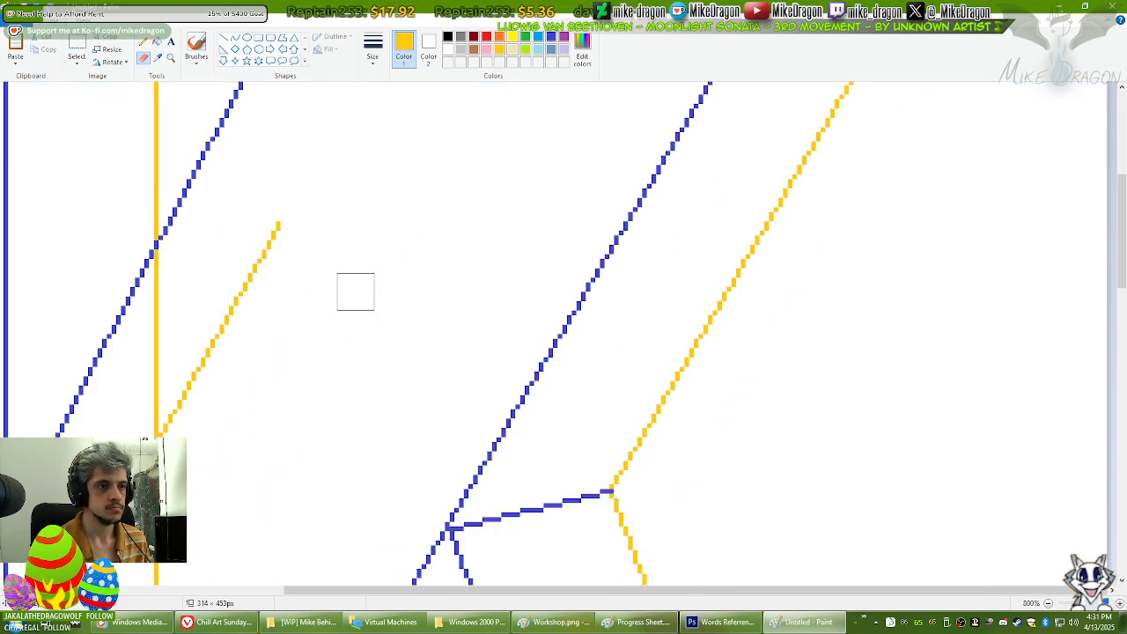
mouse_move(304, 203)
left_mouse_down()
mouse_move(228, 310)
mouse_move(210, 310)
mouse_move(195, 282)
mouse_move(168, 268)
mouse_move(172, 344)
mouse_move(195, 380)
left_mouse_up()
Step: Erase the hidden yellow rear stem line beside the junction of the arm and the stem
scroll(196, 380, "down", 5)
left_click_drag(144, 201, 167, 451)
scroll(167, 450, "down", 5)
left_click_drag(159, 294, 148, 375)
scroll(181, 410, "down", 5)
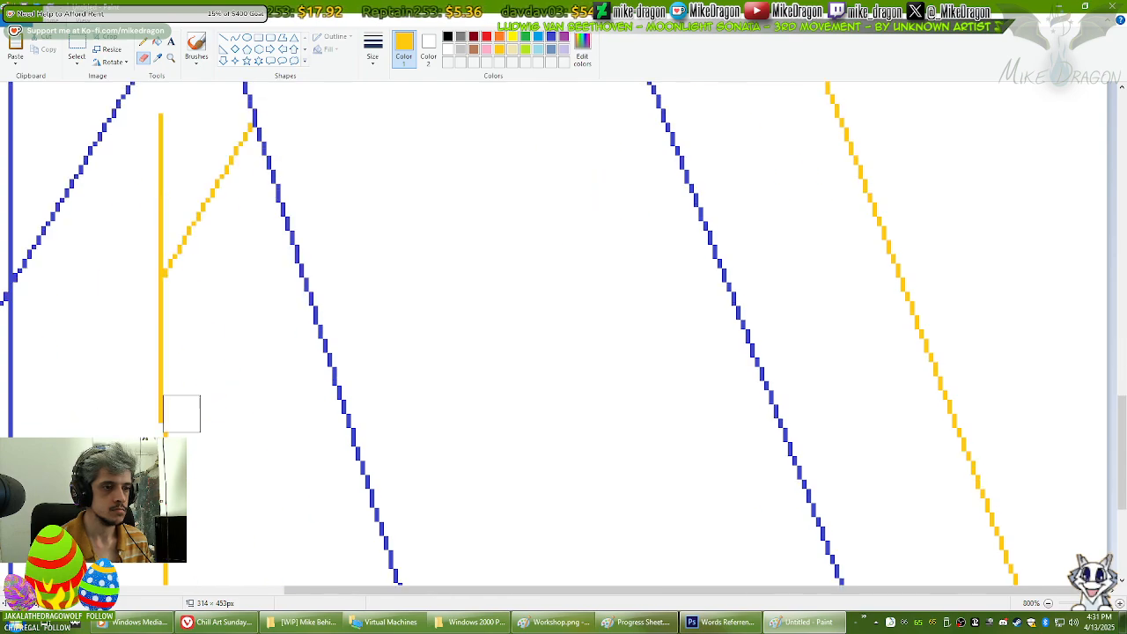
Step: Trim the end of the indigo diagonal that overshoots the stem's inner indigo edge
mouse_move(234, 165)
left_mouse_down()
mouse_move(167, 273)
mouse_move(173, 123)
mouse_move(168, 418)
left_mouse_up()
key("ctrl+z")
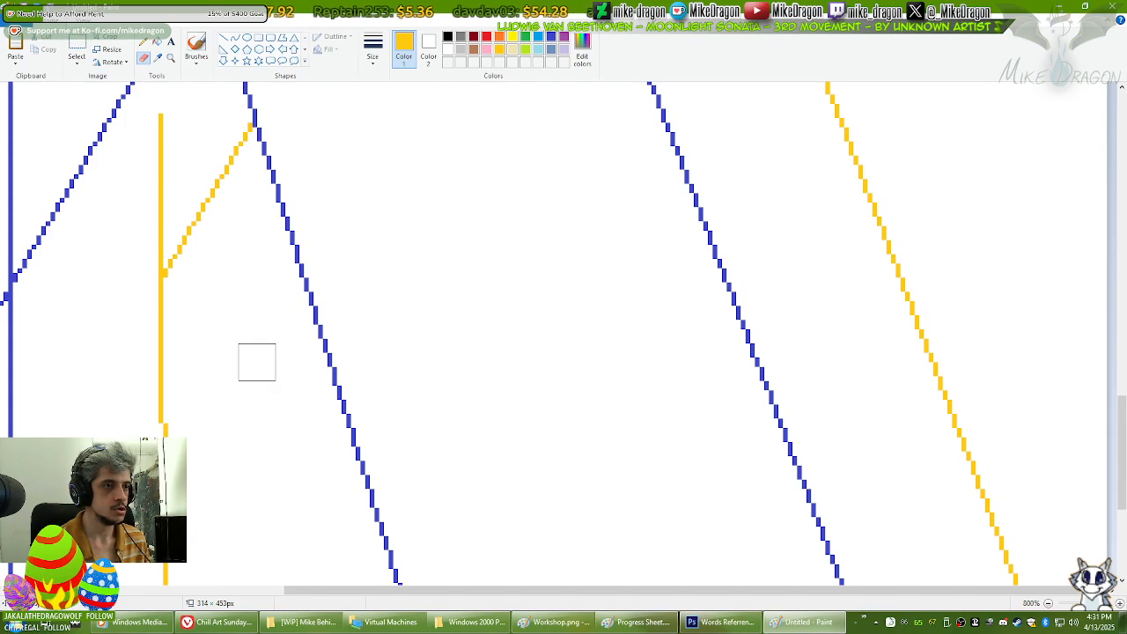
scroll(256, 362, "down", 1)
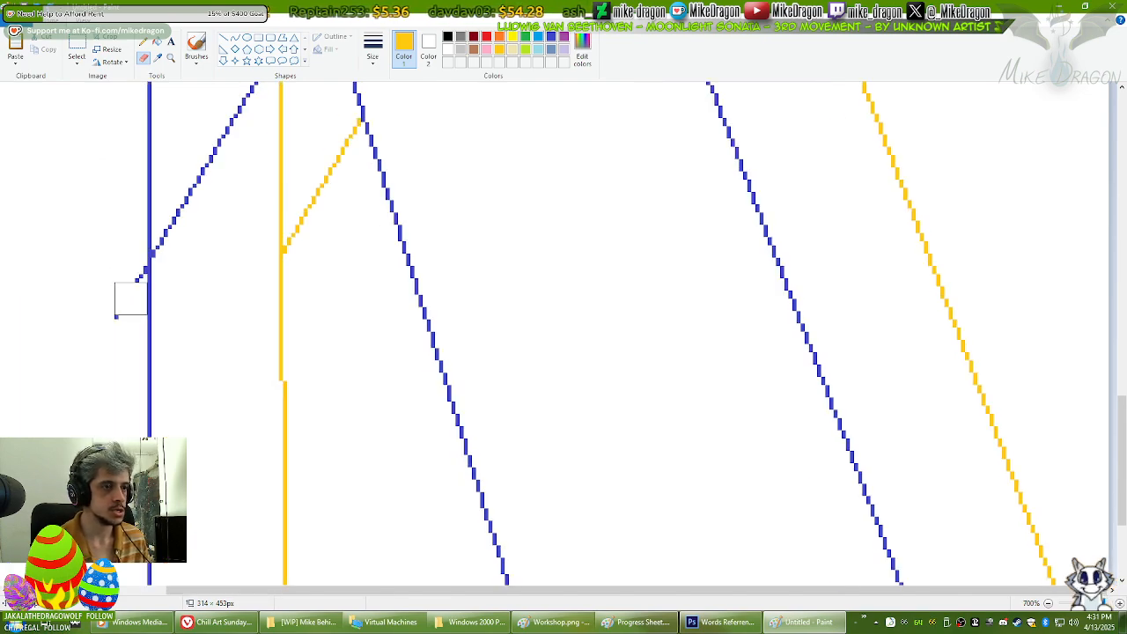
left_click_drag(129, 276, 100, 325)
scroll(324, 439, "up", 3)
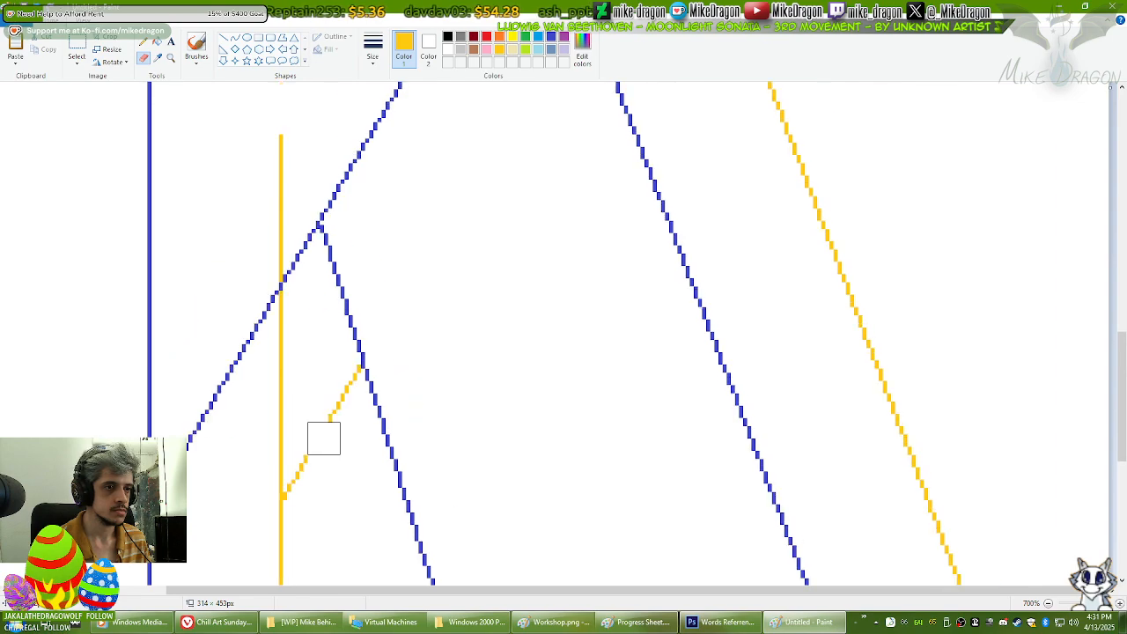
scroll(324, 438, "down", 2)
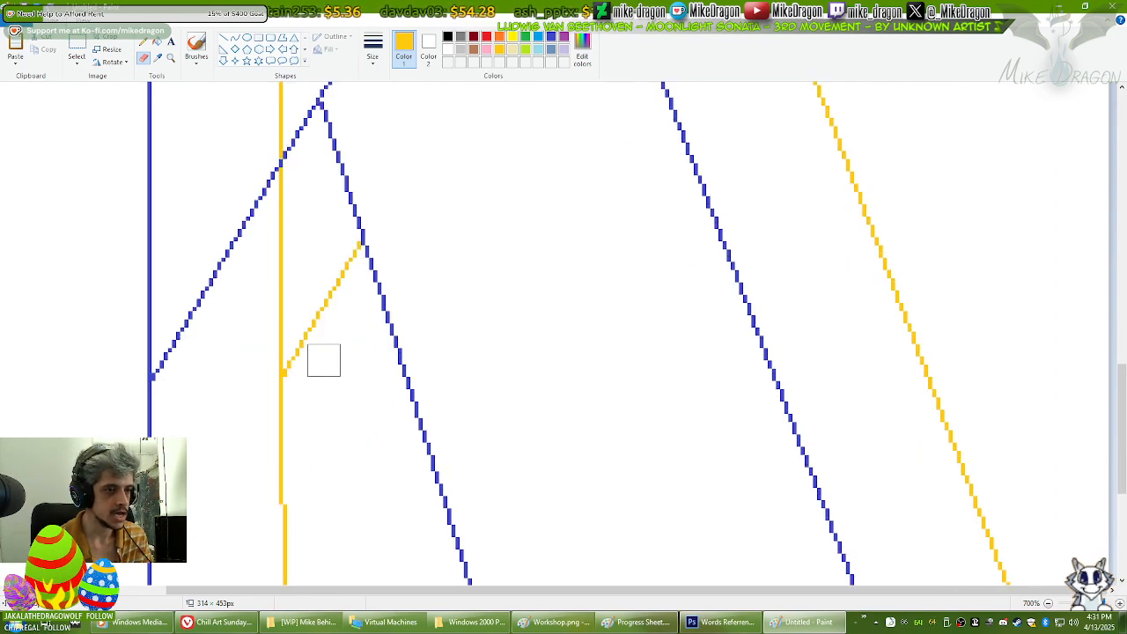
scroll(341, 380, "down", 3)
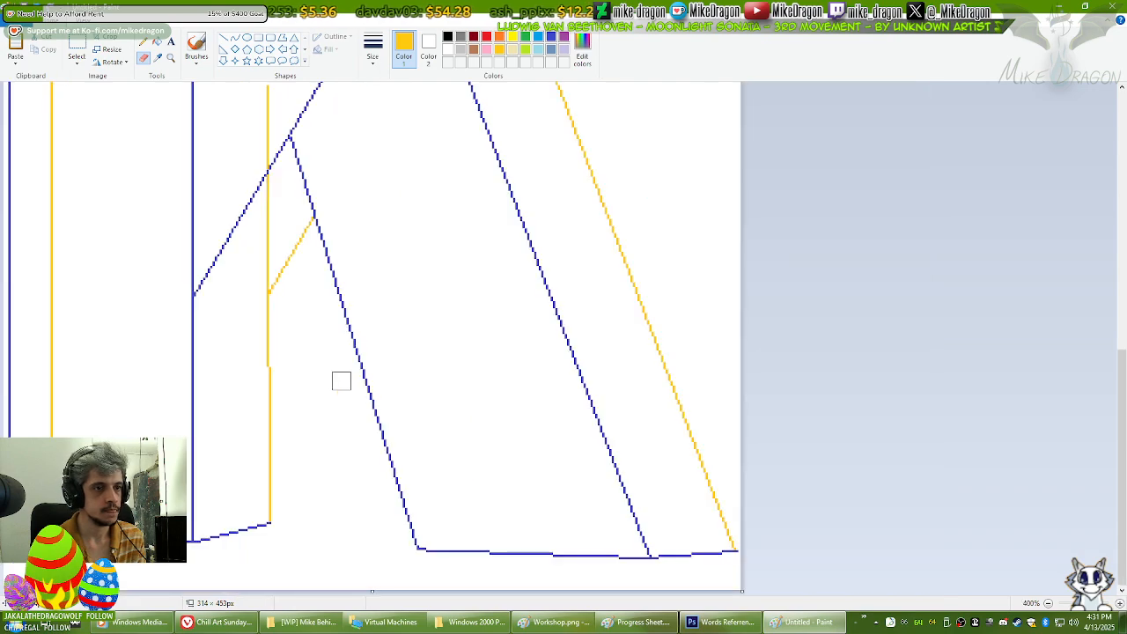
Step: Set the smallest eraser size, and draw a thin indigo depth line from the lower diagonal's stem junction to the yellow rear corner
scroll(341, 380, "up", 1)
left_click(373, 55)
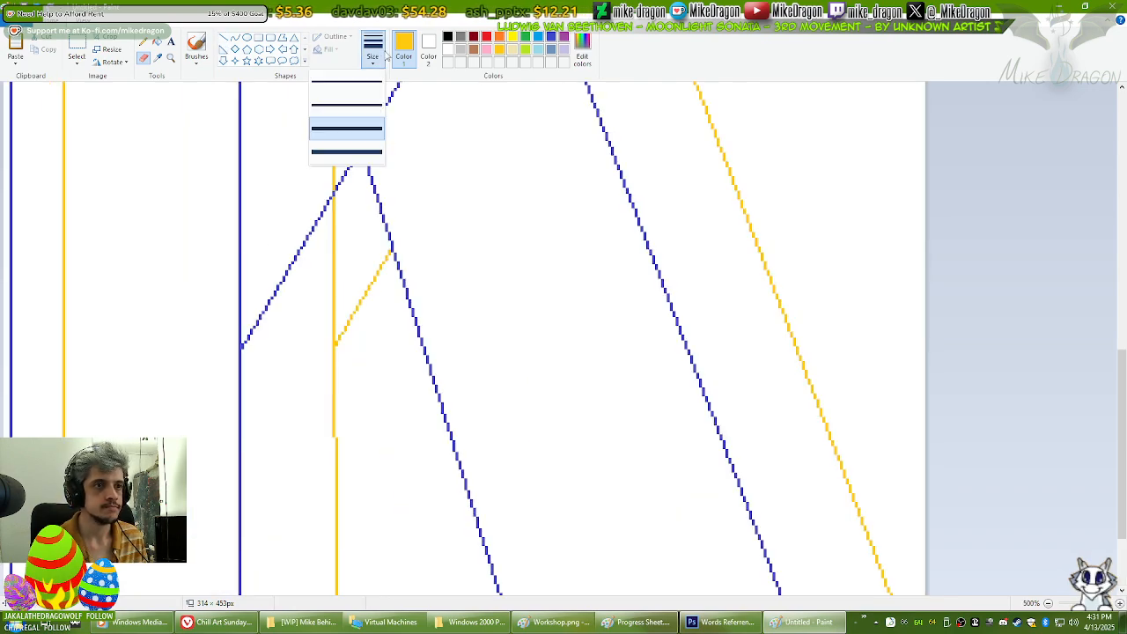
left_click(356, 83)
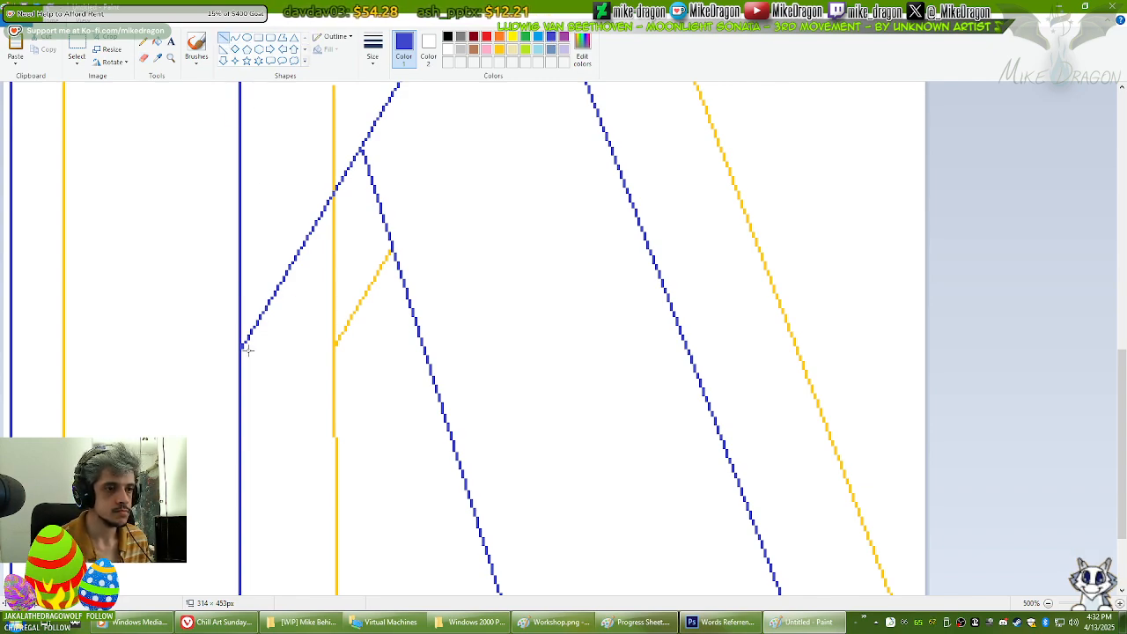
left_click_drag(239, 348, 294, 353)
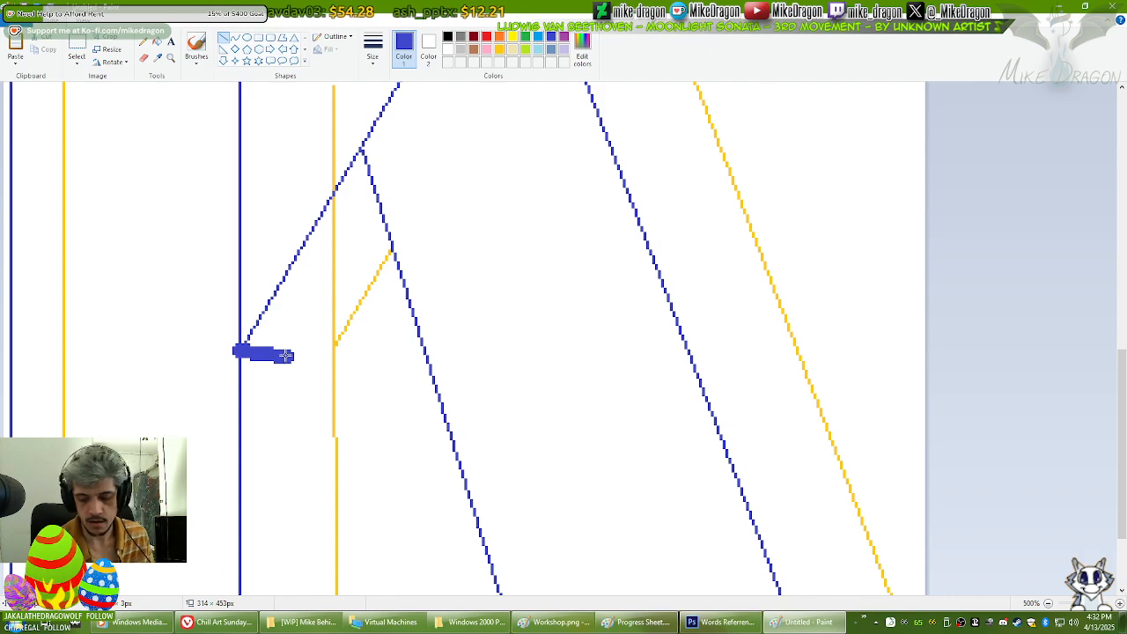
key("ctrl+z")
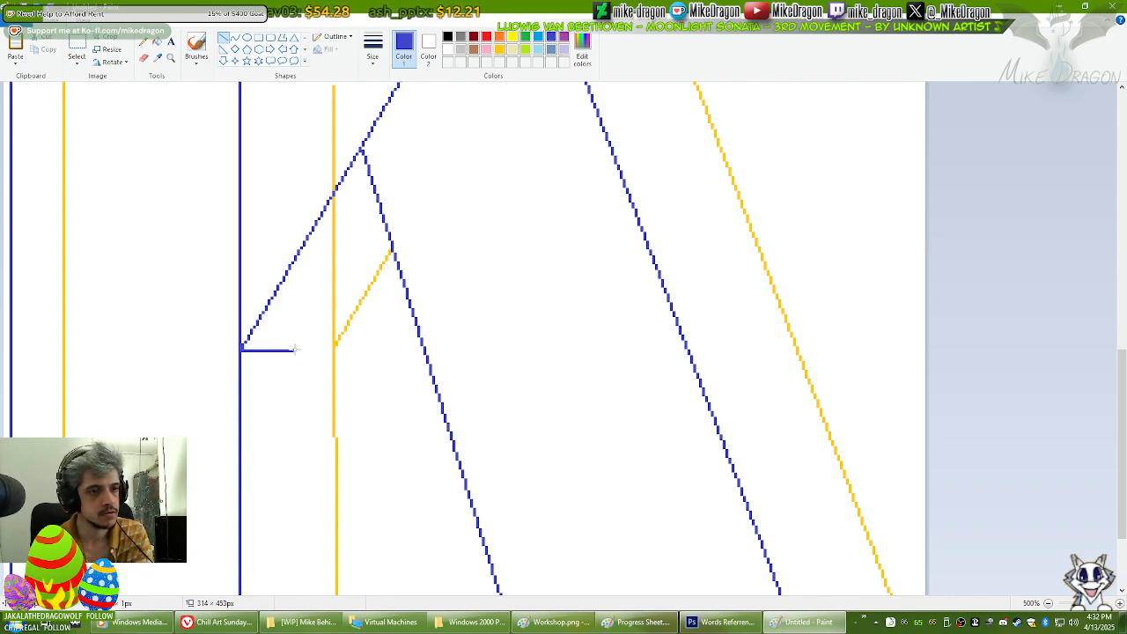
left_click_drag(295, 350, 325, 346)
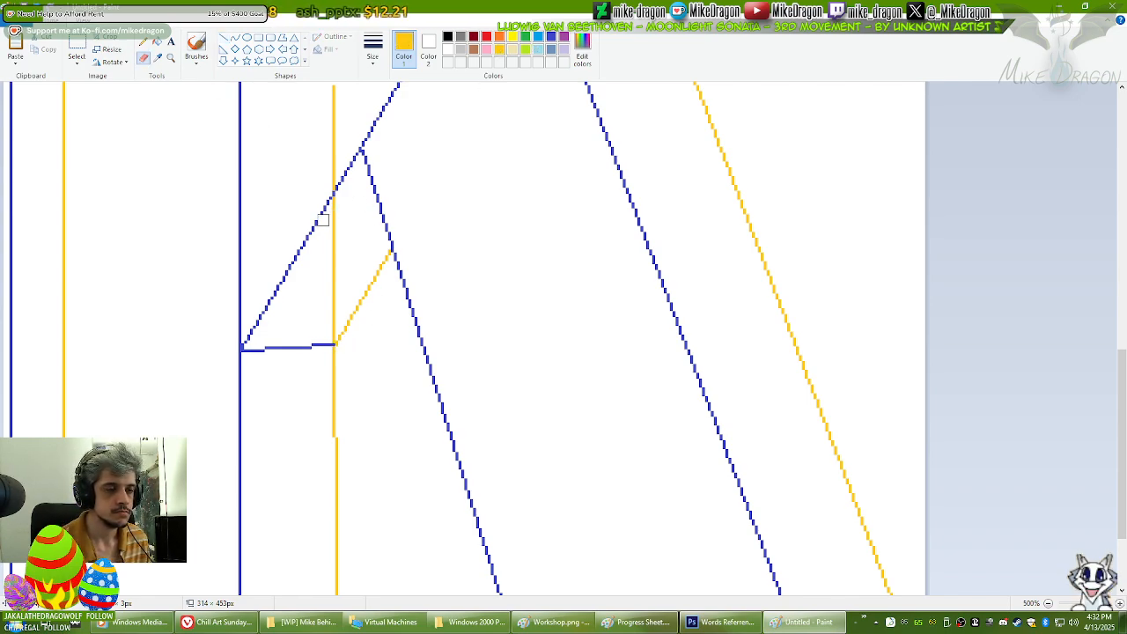
Step: Erase the hidden yellow rear stem line from the lower diagonal's stem junction up to the upper arm
right_click(335, 203)
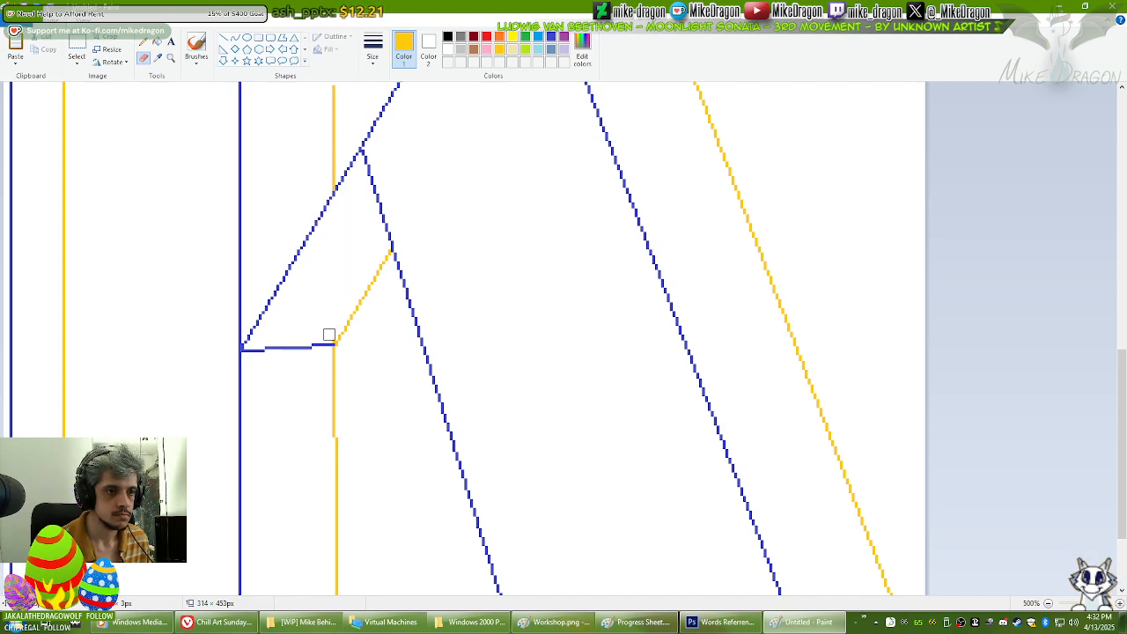
left_click_drag(340, 185, 331, 158)
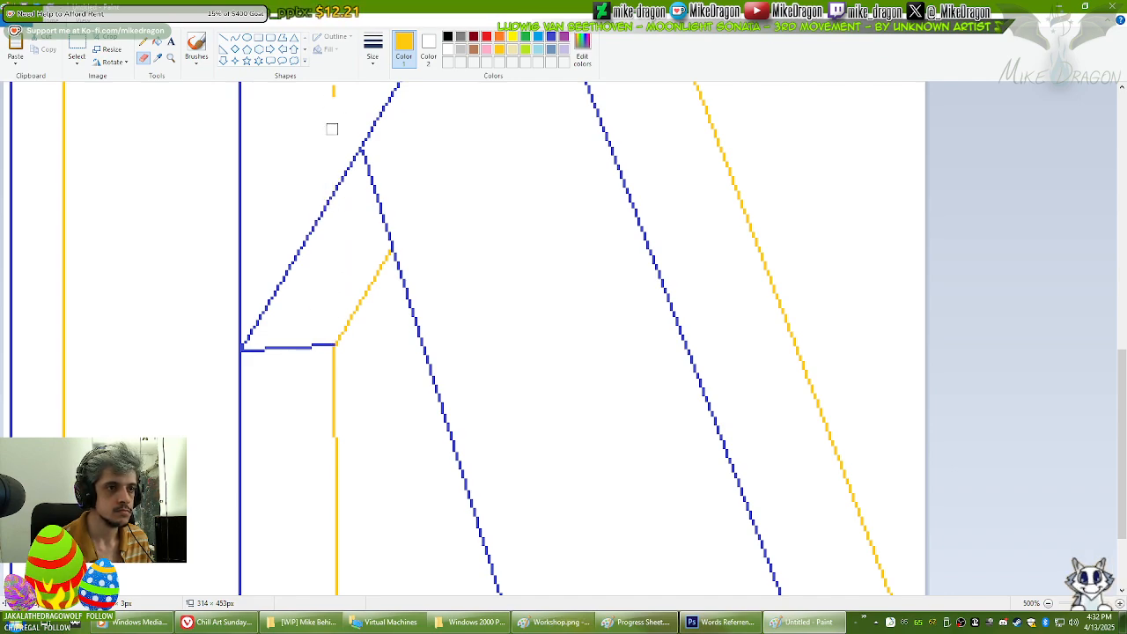
scroll(317, 193, "up", 5)
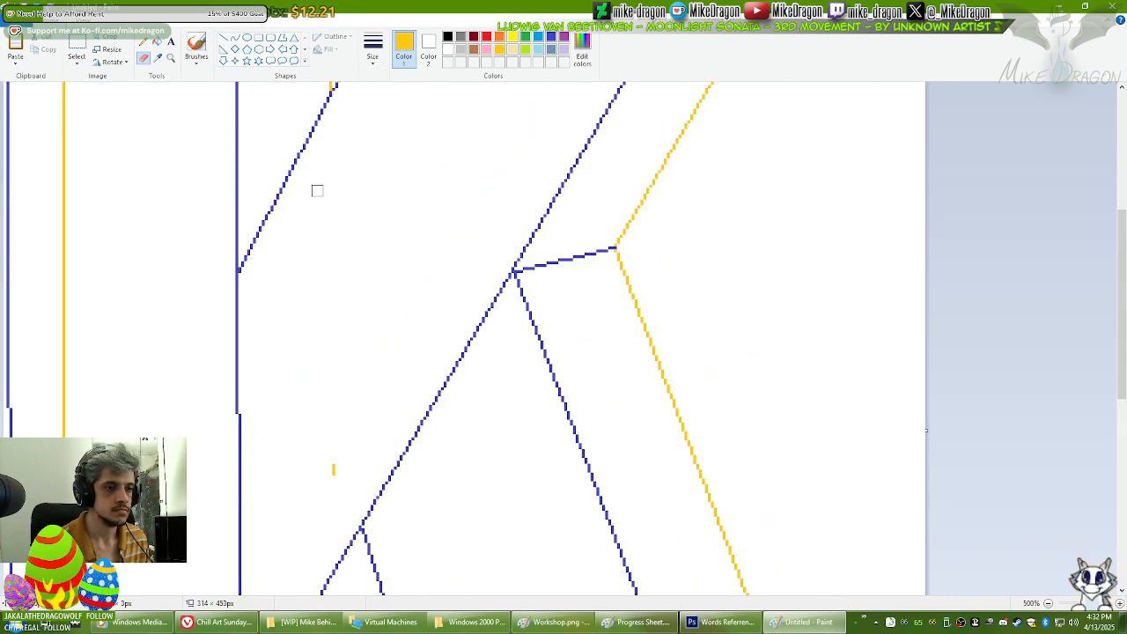
Step: Erase the indigo inner stem edge between the upper arm's junction and the lower diagonal's junction
scroll(330, 476, "down", 7)
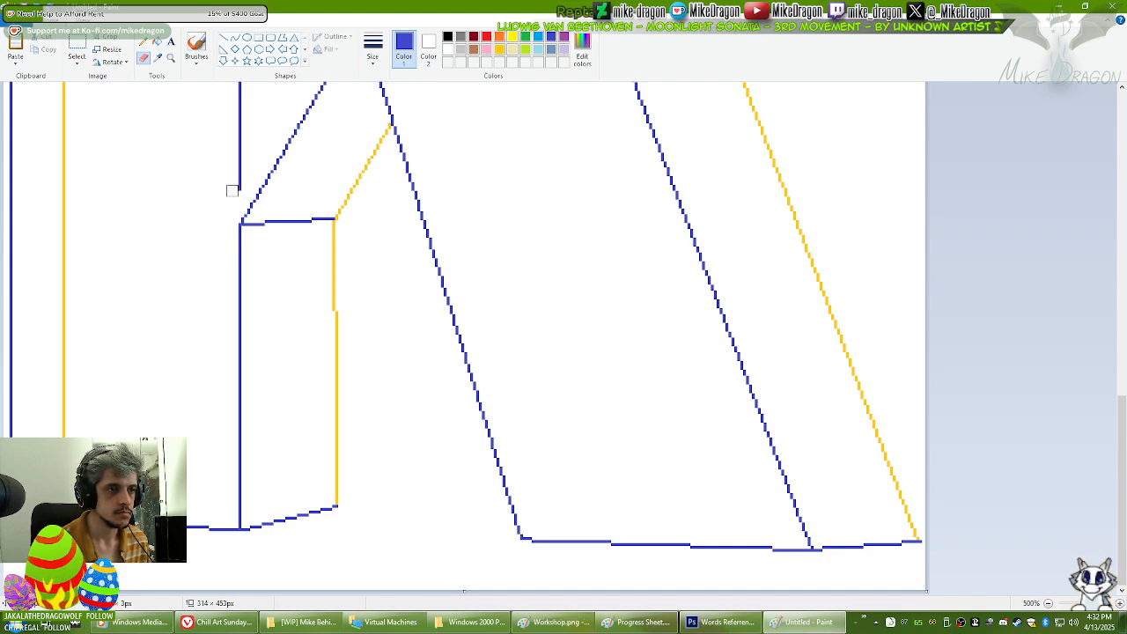
left_click_drag(233, 150, 239, 91)
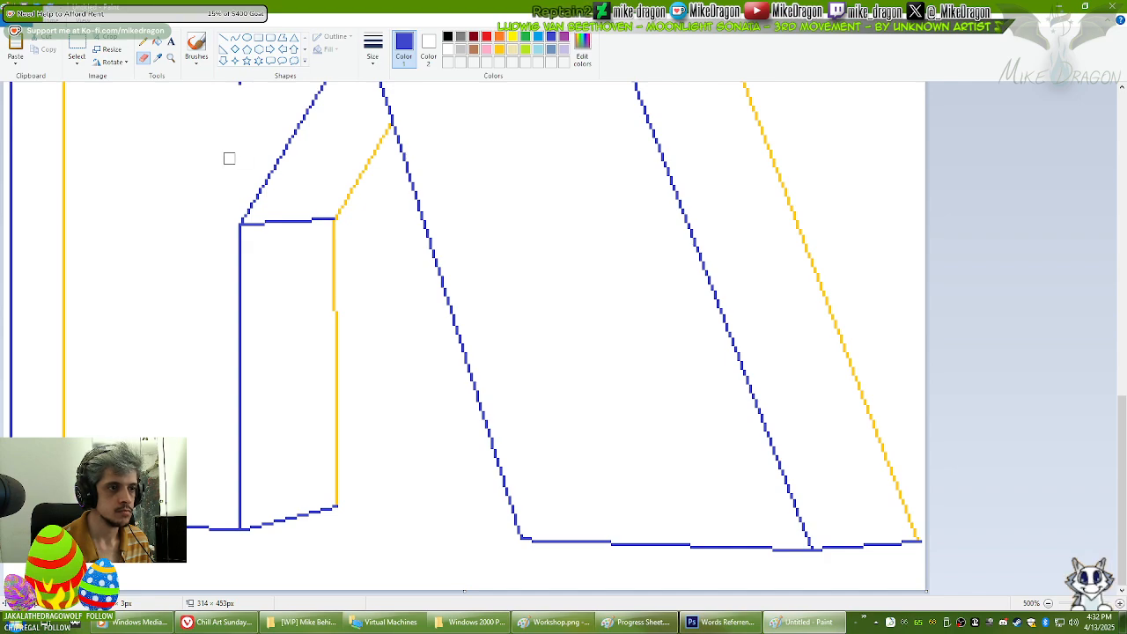
scroll(231, 193, "up", 5)
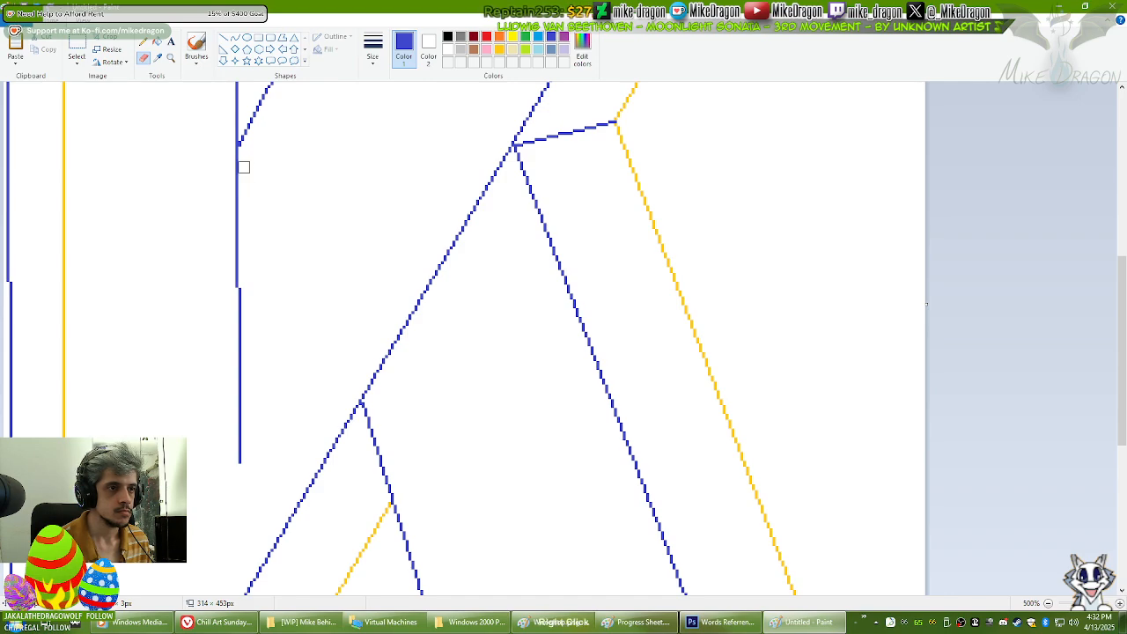
mouse_move(240, 156)
left_mouse_down()
mouse_move(232, 262)
mouse_move(244, 461)
left_mouse_up()
Step: Remove the hidden yellow vertical line inside the K's stem face by filling it with white
left_click(512, 37)
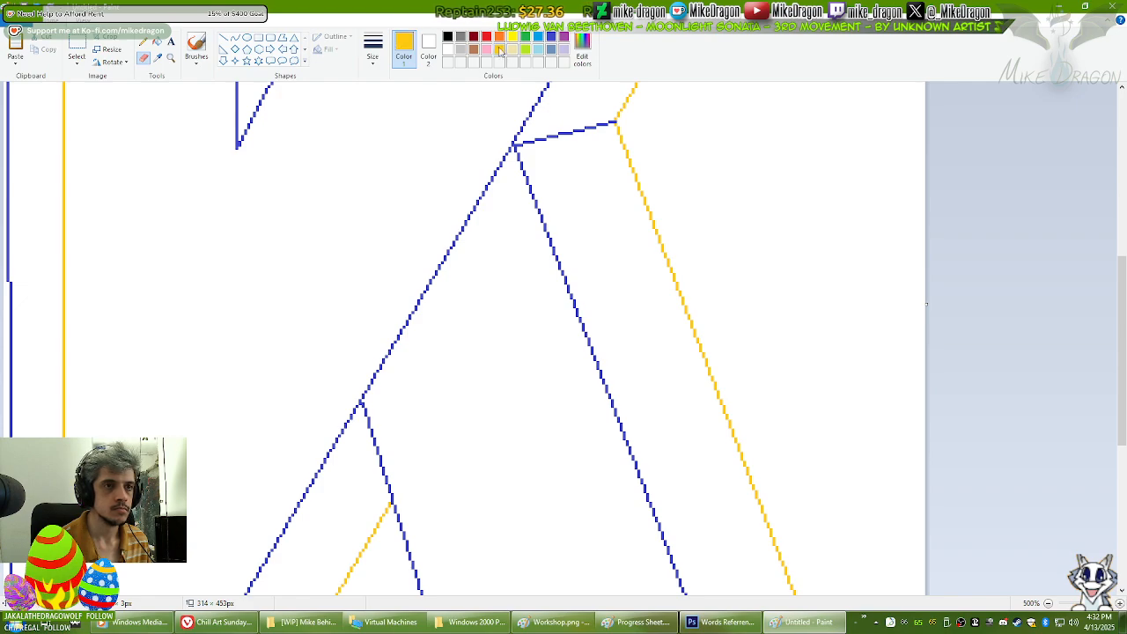
scroll(194, 246, "up", 5)
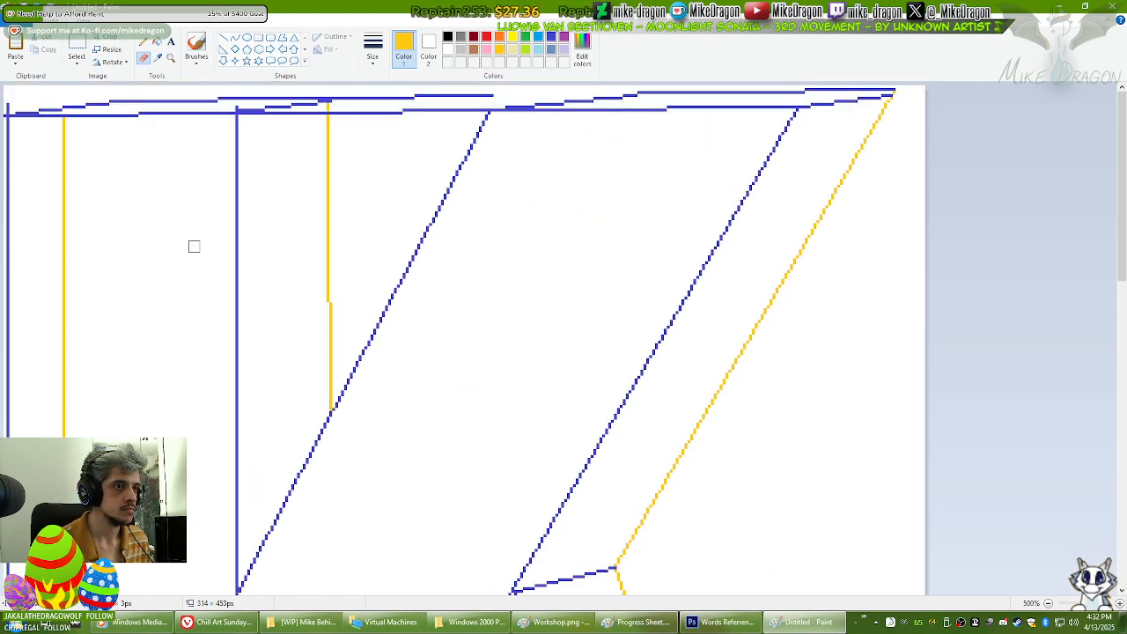
left_click(157, 41)
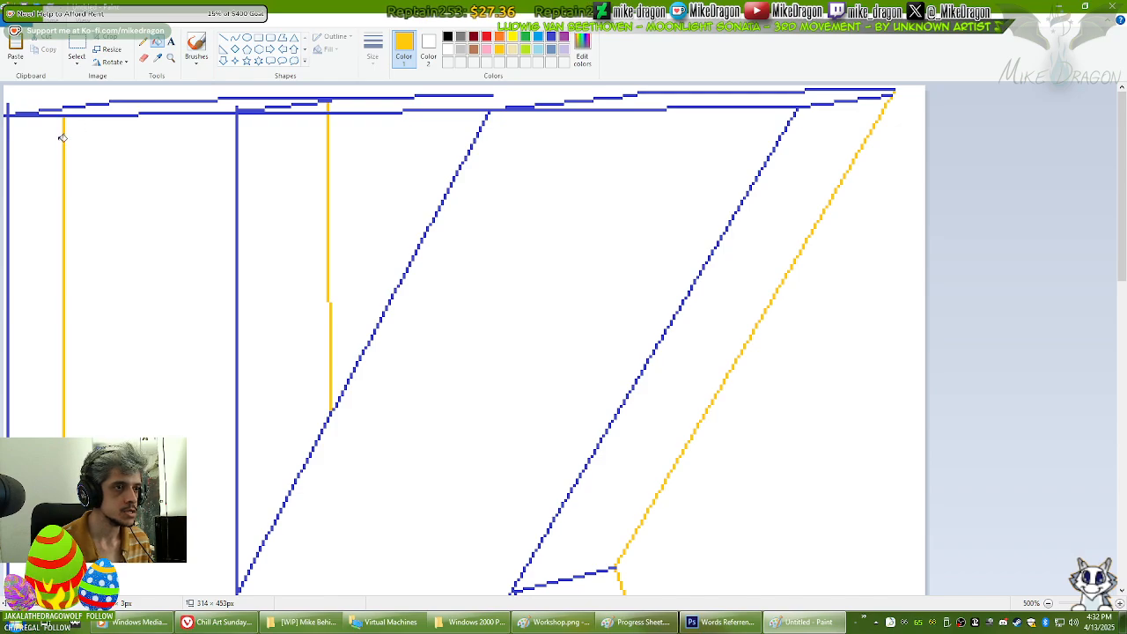
key("ctrl+z")
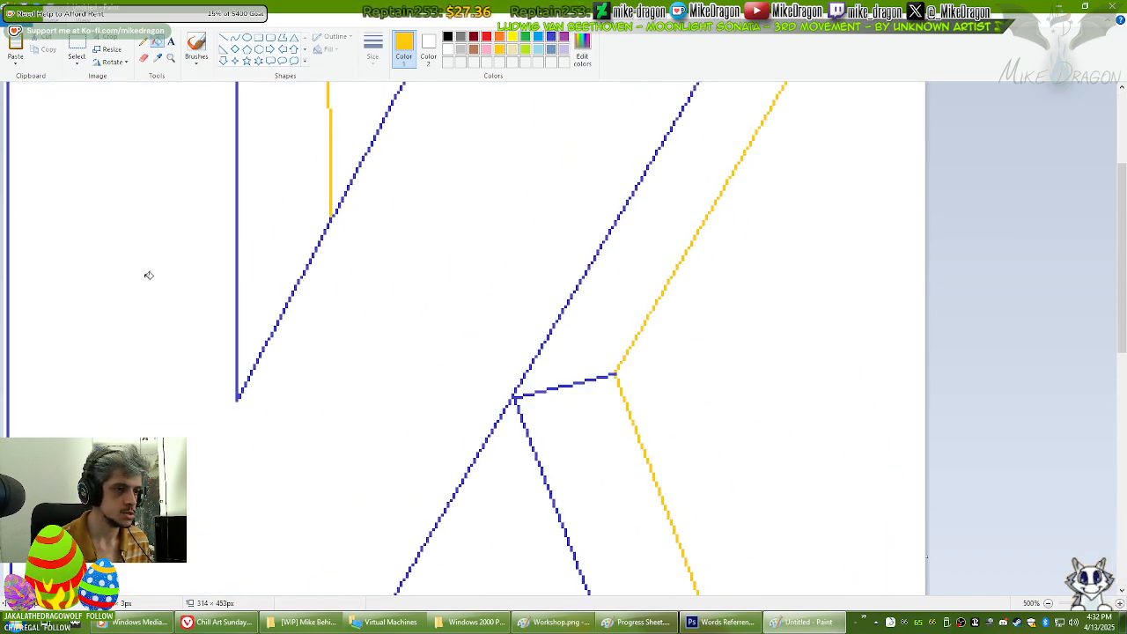
Step: Erase the extra indigo lines between the tops of the stem and upper arm, and trim the overshoots at the stem's top corners
left_click(145, 58)
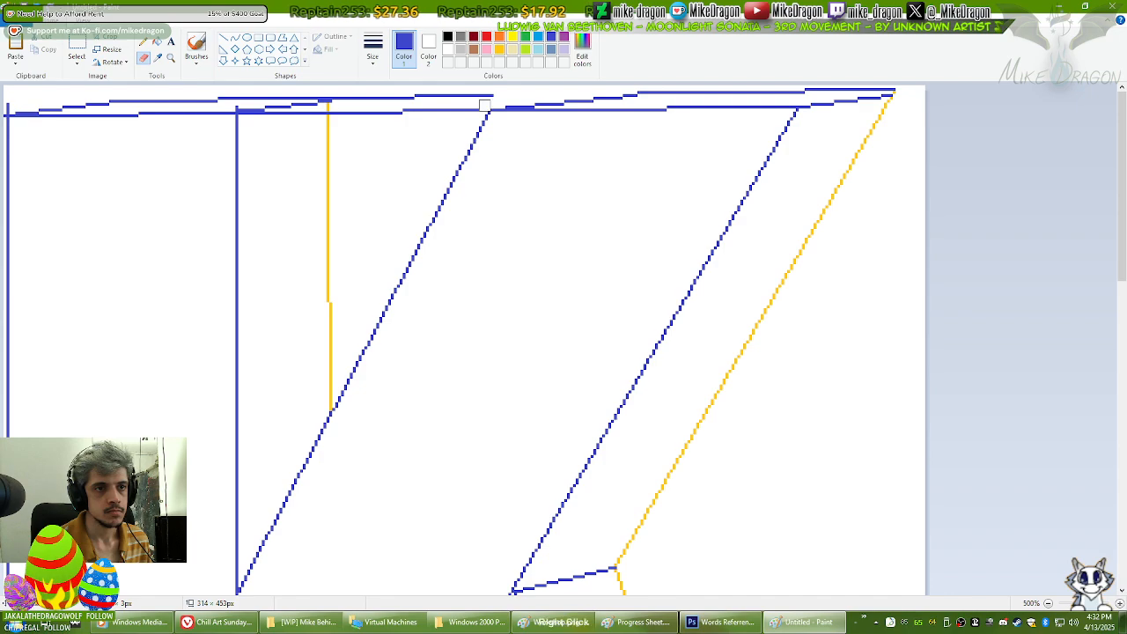
mouse_move(478, 105)
left_mouse_down()
mouse_move(397, 120)
mouse_move(378, 108)
mouse_move(397, 100)
mouse_move(382, 91)
mouse_move(334, 99)
mouse_move(362, 111)
mouse_move(282, 119)
left_mouse_up()
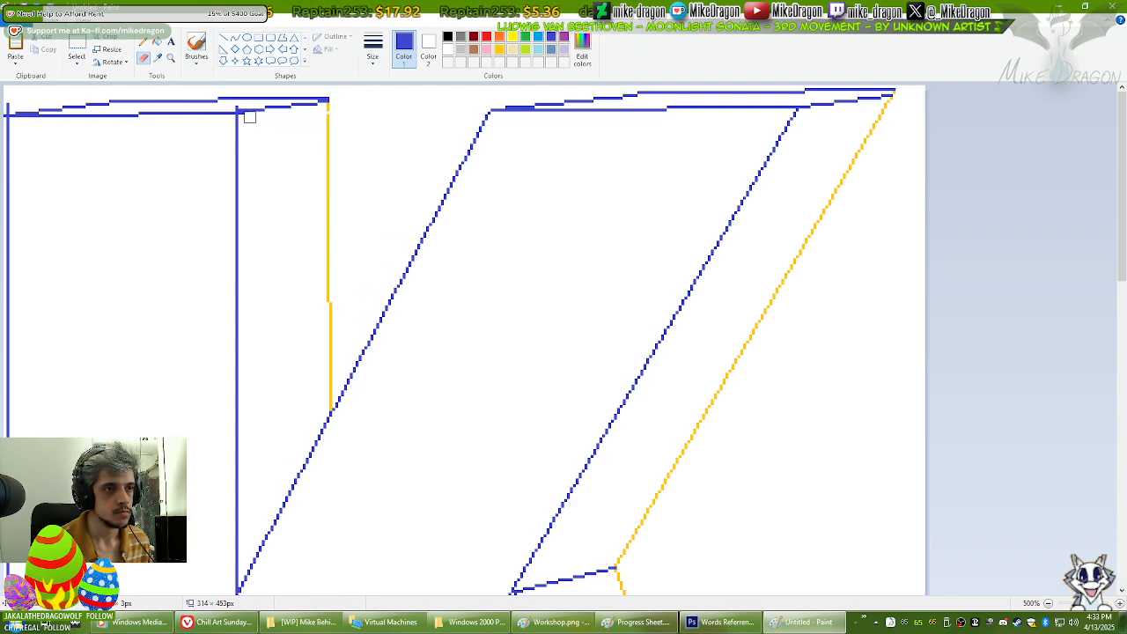
left_click(143, 42)
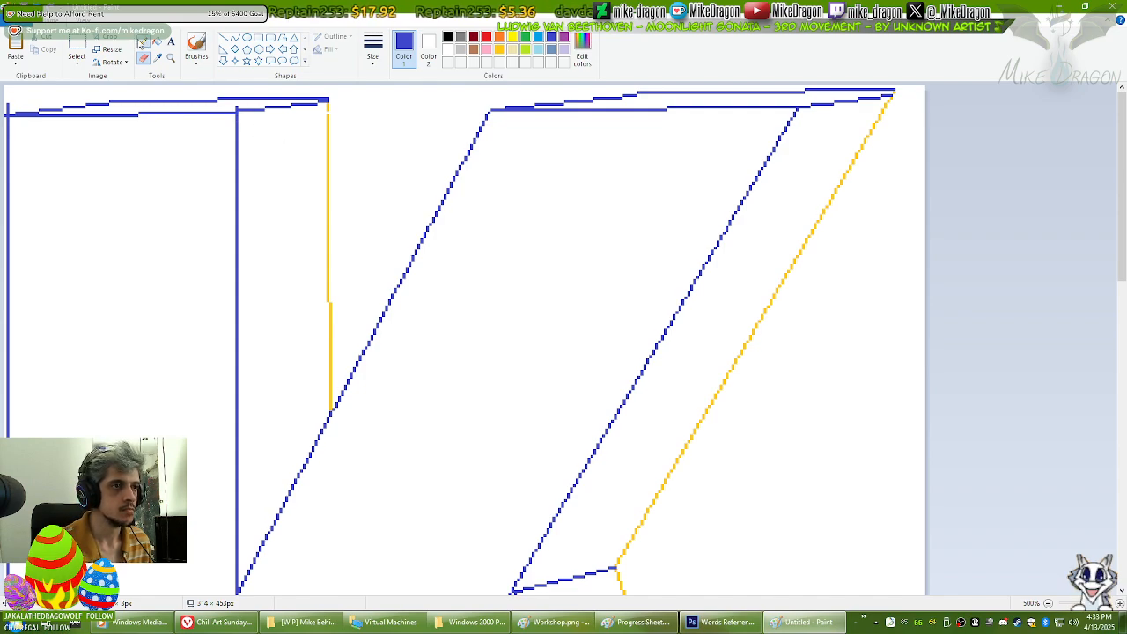
right_click(238, 106)
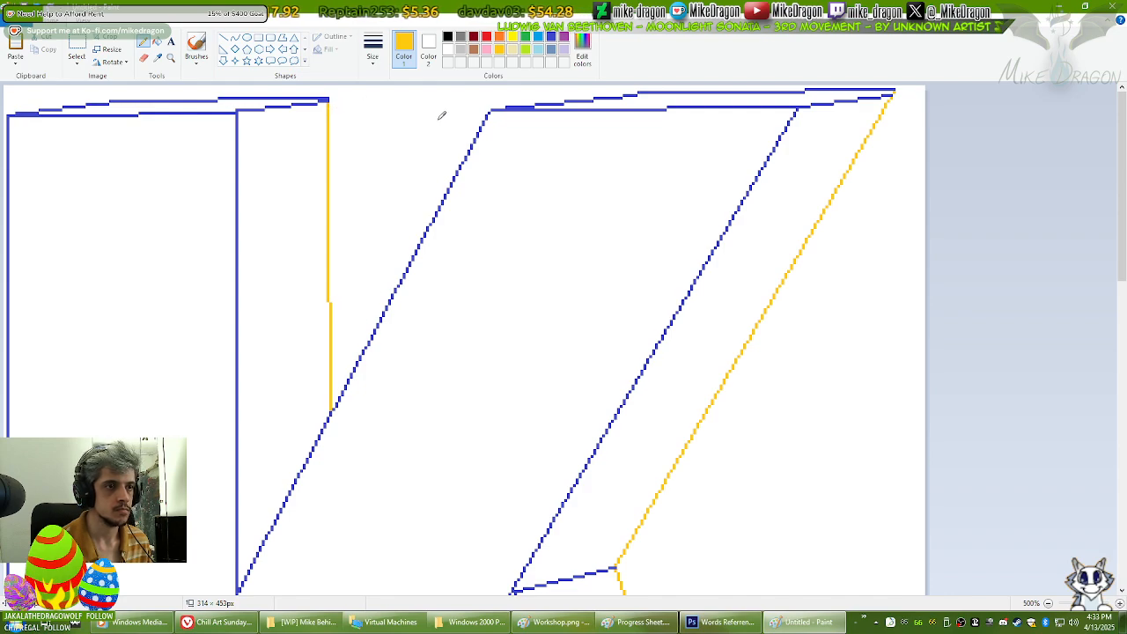
Step: Erase the upper part of the internal indigo diagonal below the K's right-hand inner corner, and clean up the pixels at that corner
scroll(432, 121, "down", 5)
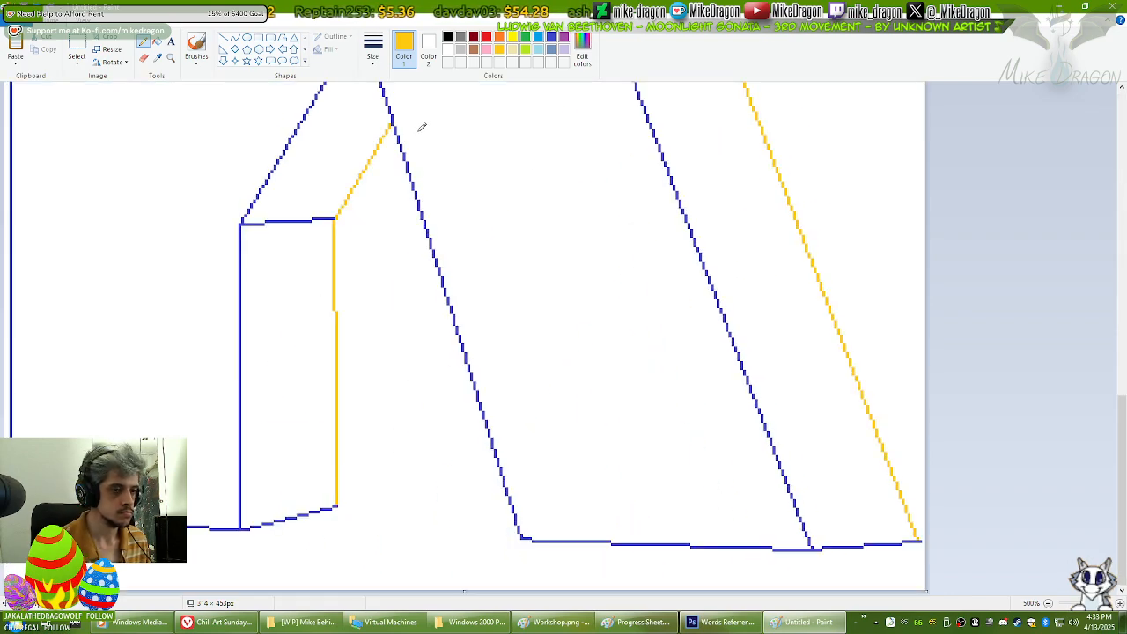
right_click(554, 621)
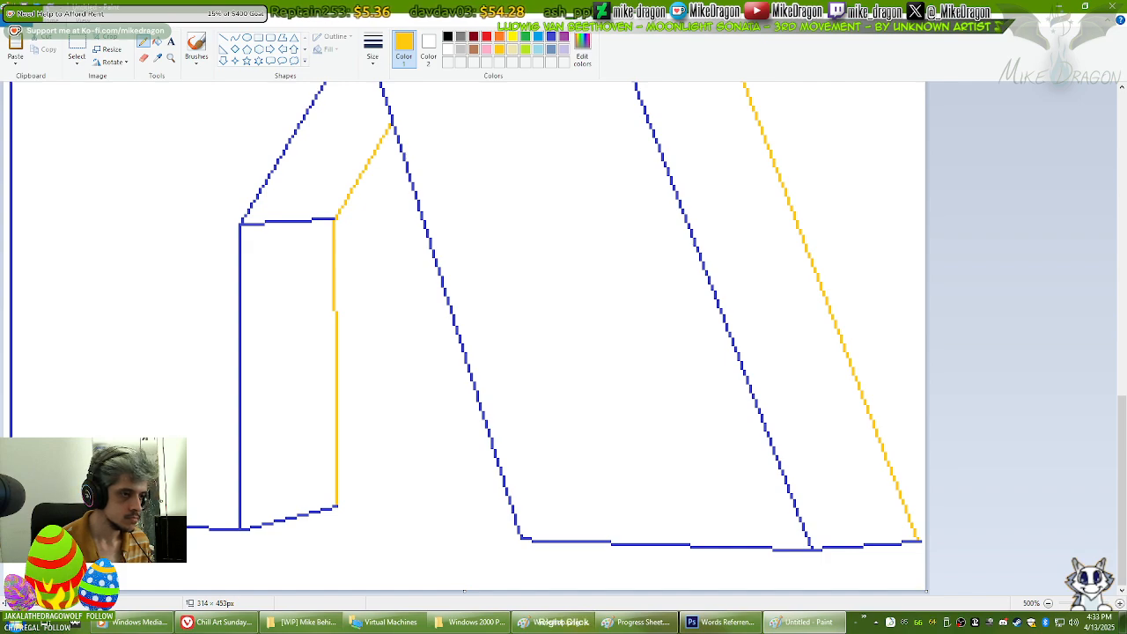
scroll(466, 335, "down", 4)
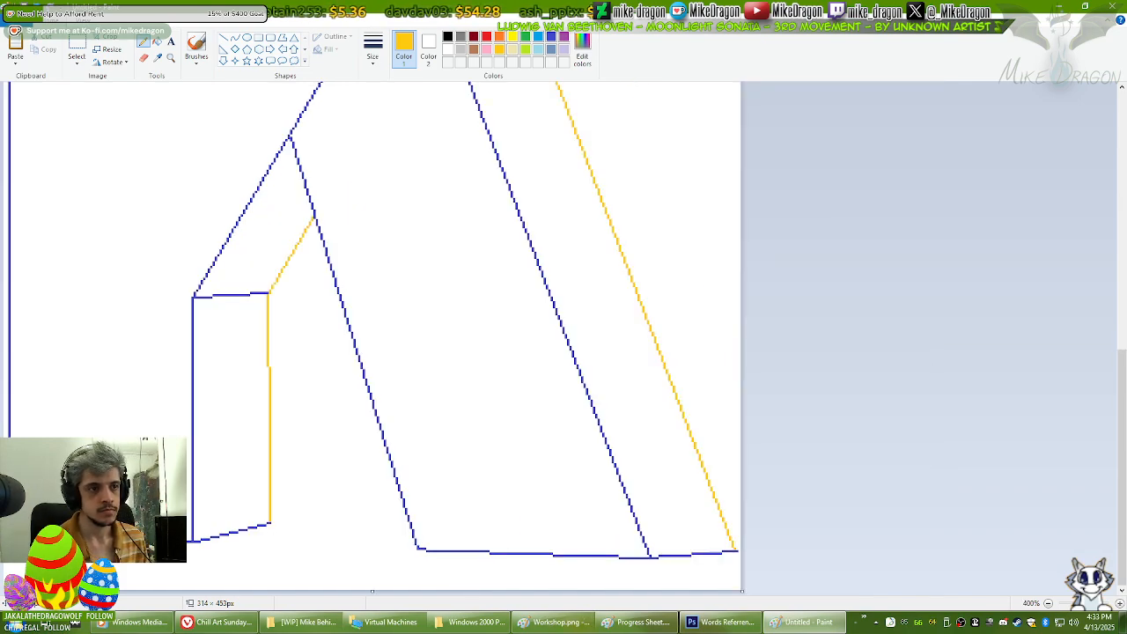
scroll(200, 442, "up", 3)
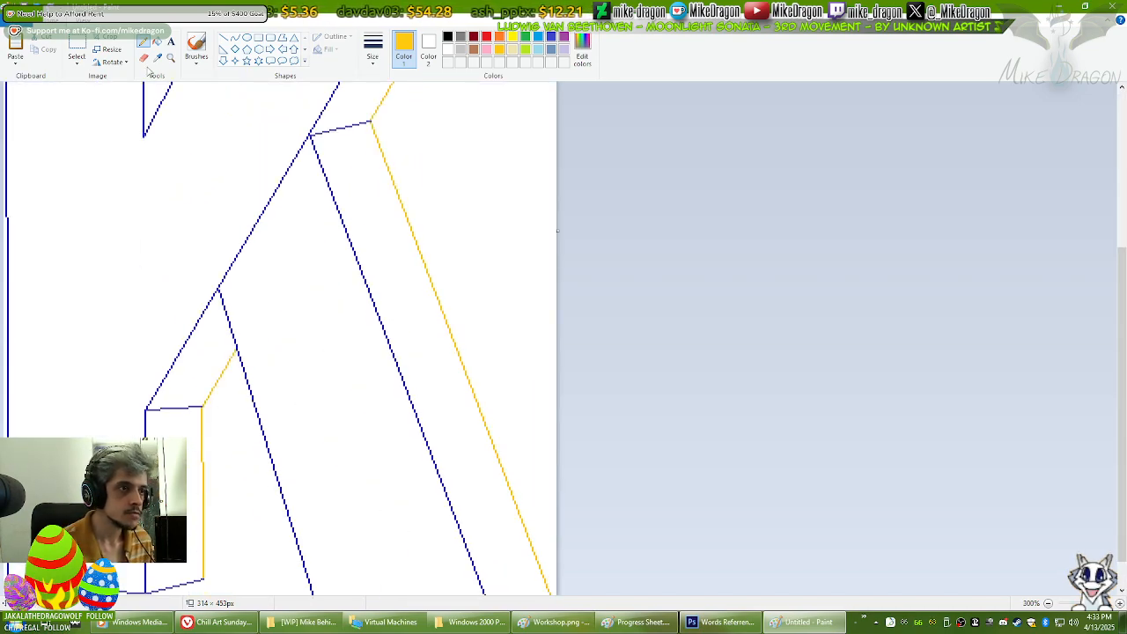
left_click(144, 57)
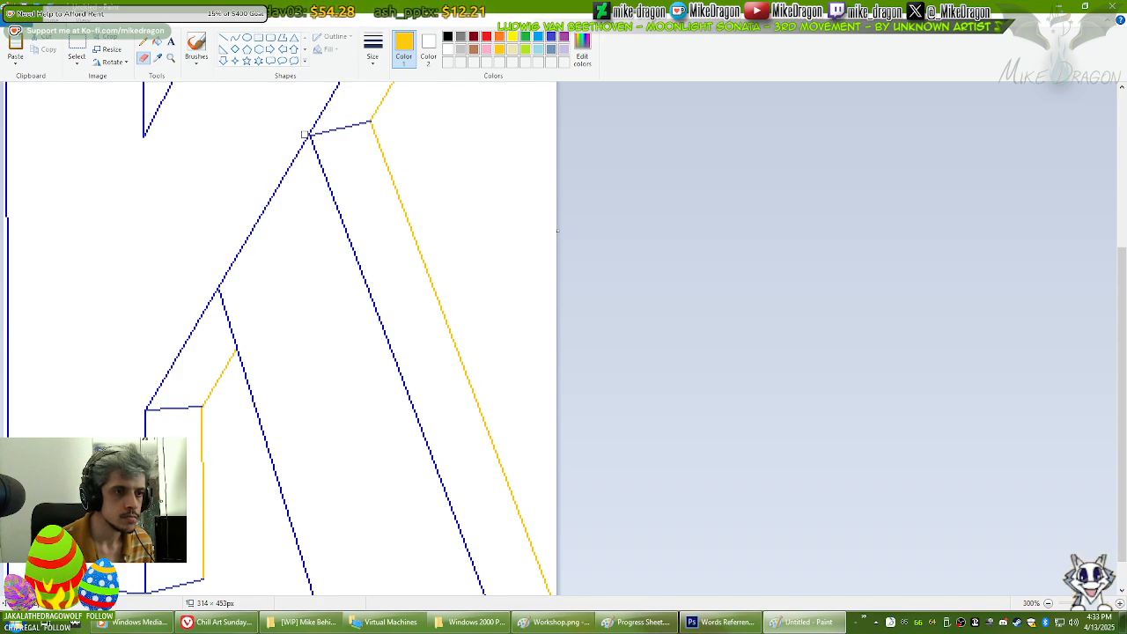
left_click_drag(308, 135, 291, 166)
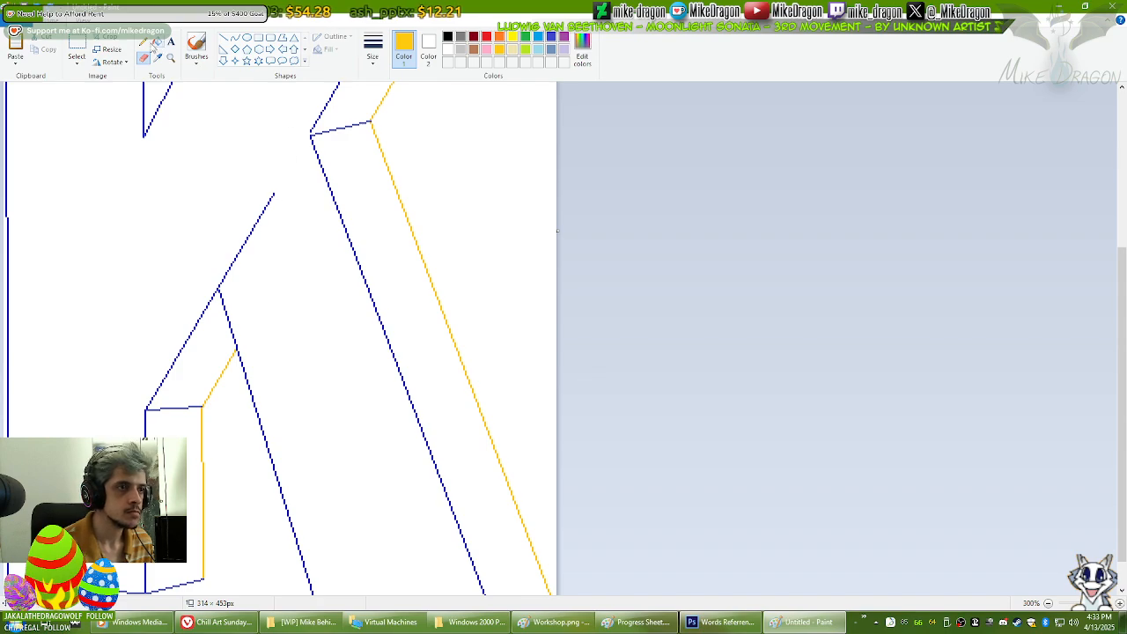
left_click(143, 42)
left_click(550, 36)
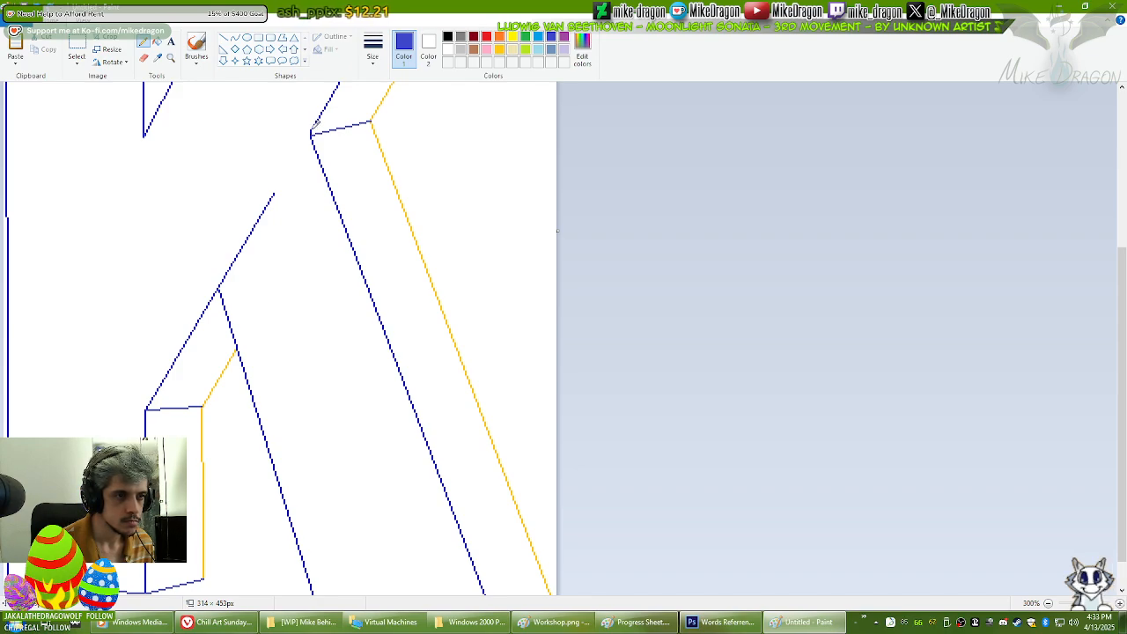
right_click(314, 124)
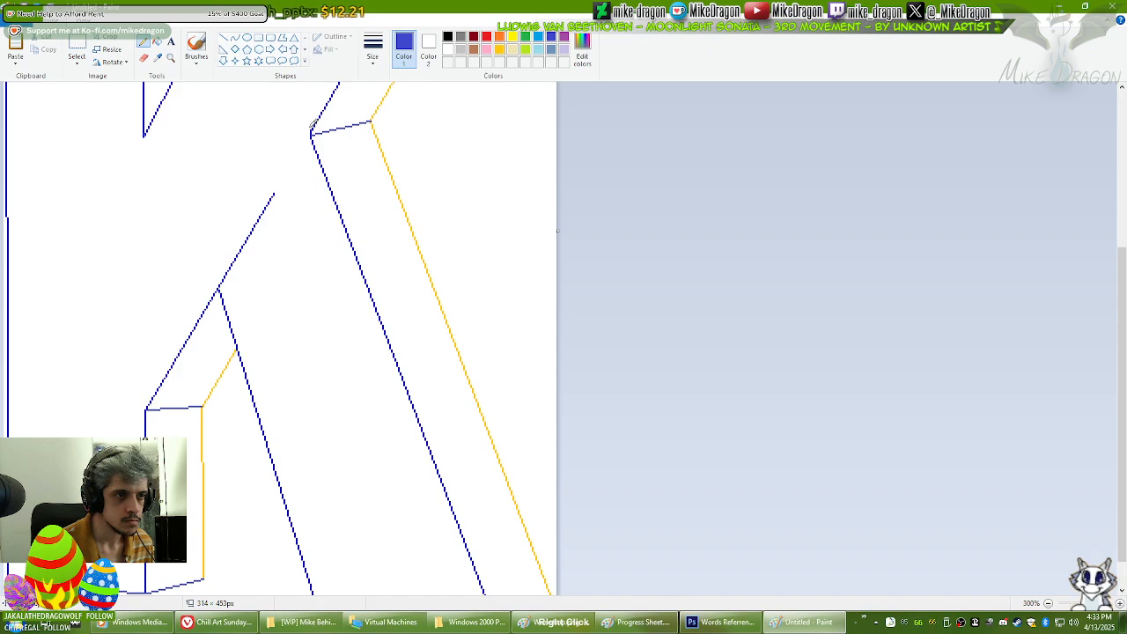
Step: Erase the rest of the internal indigo diagonal down to the peak of the notch between the stem and leg
left_click(143, 57)
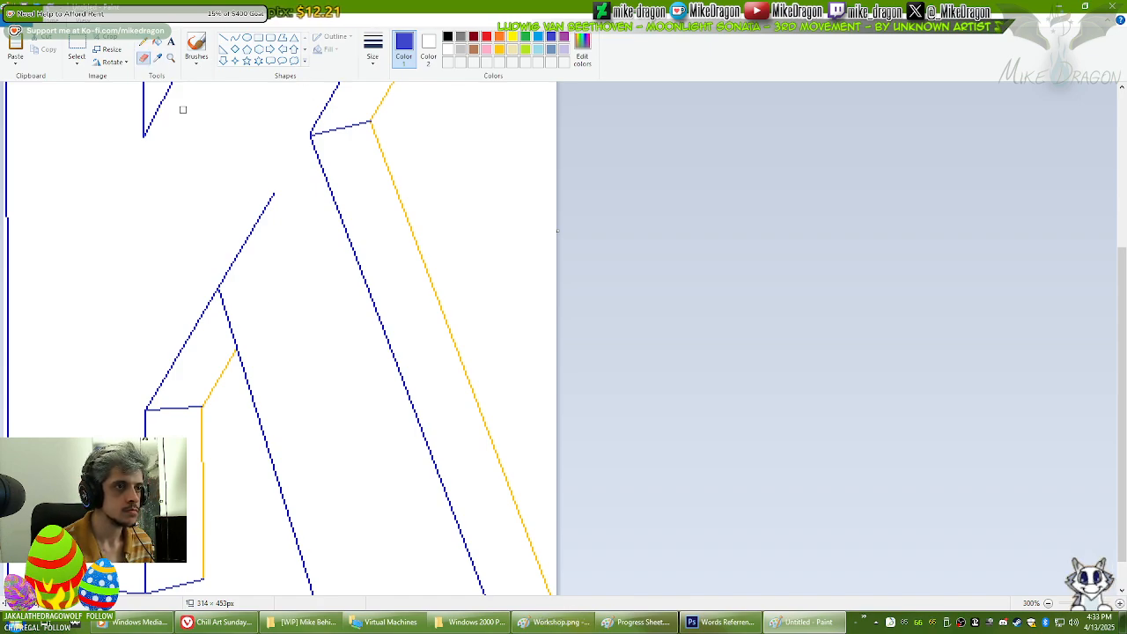
left_click_drag(233, 266, 235, 265)
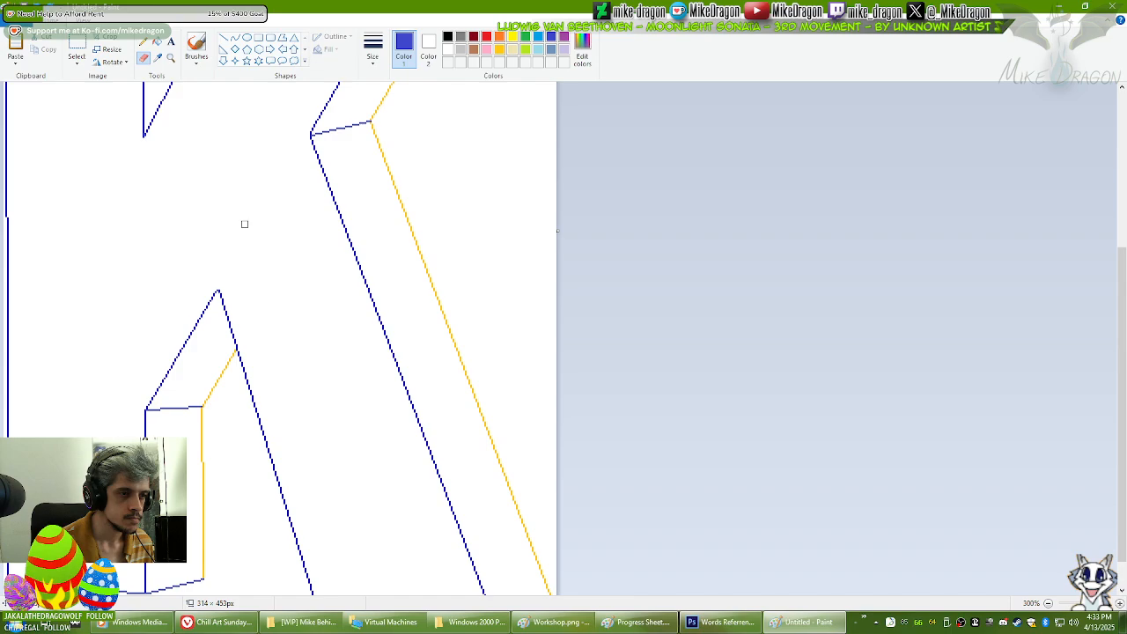
key("ctrl+z")
left_click_drag(219, 286, 277, 186)
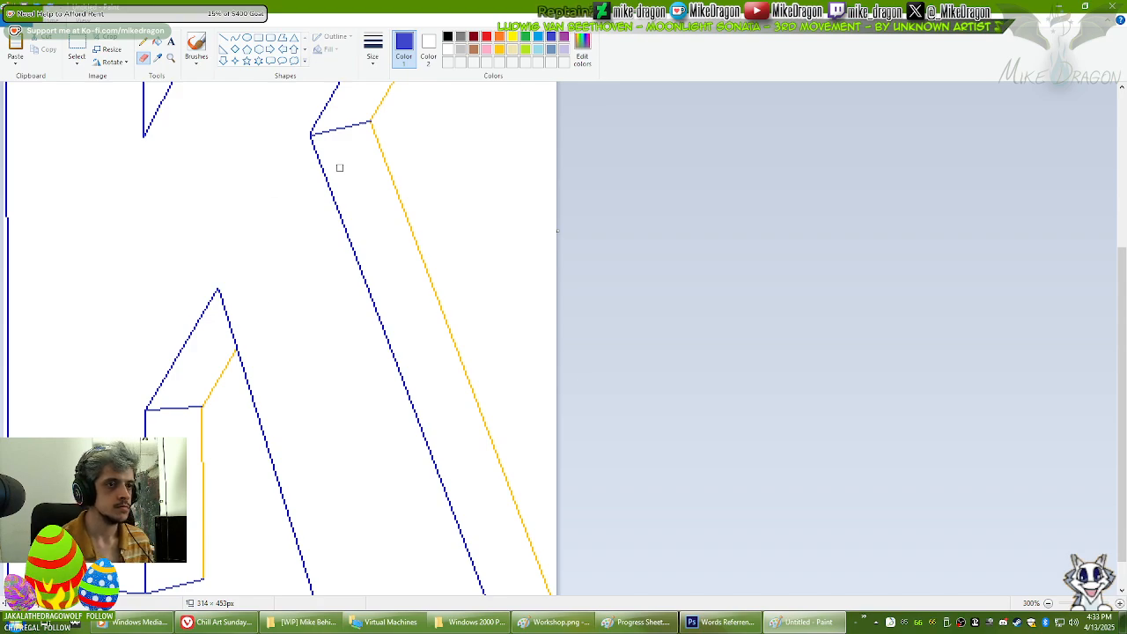
Step: Enlarge the eraser and recolour all of the K's yellow lines to indigo
scroll(325, 174, "up", 3)
scroll(322, 176, "down", 1, "ctrl")
scroll(320, 181, "up", 1, "ctrl")
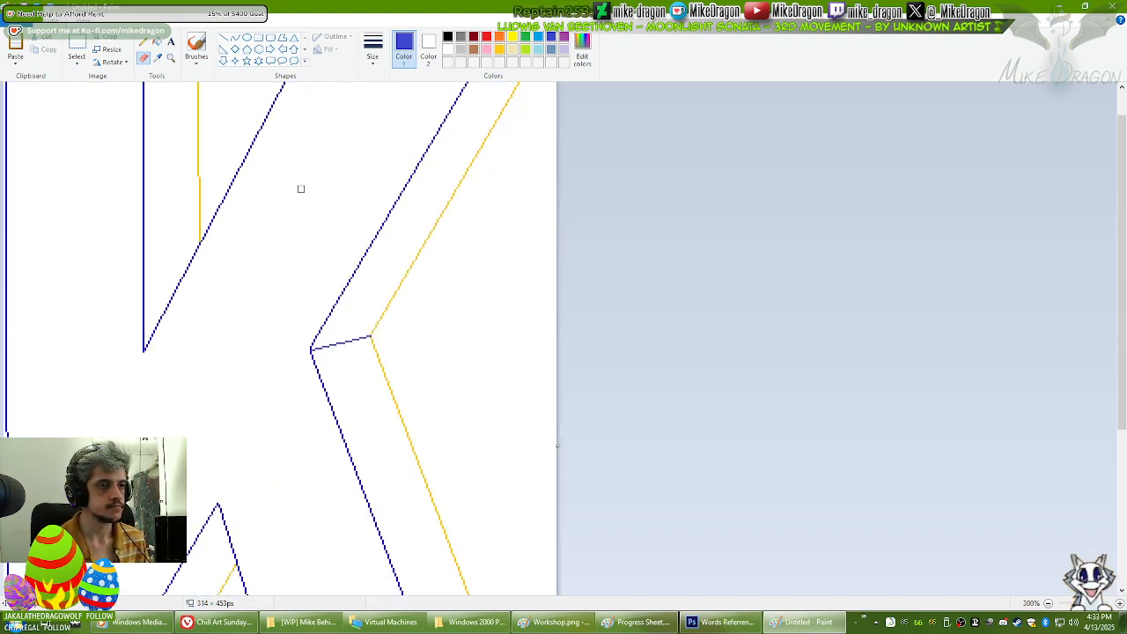
scroll(299, 186, "down", 1, "ctrl")
scroll(299, 186, "down", 1, "ctrl")
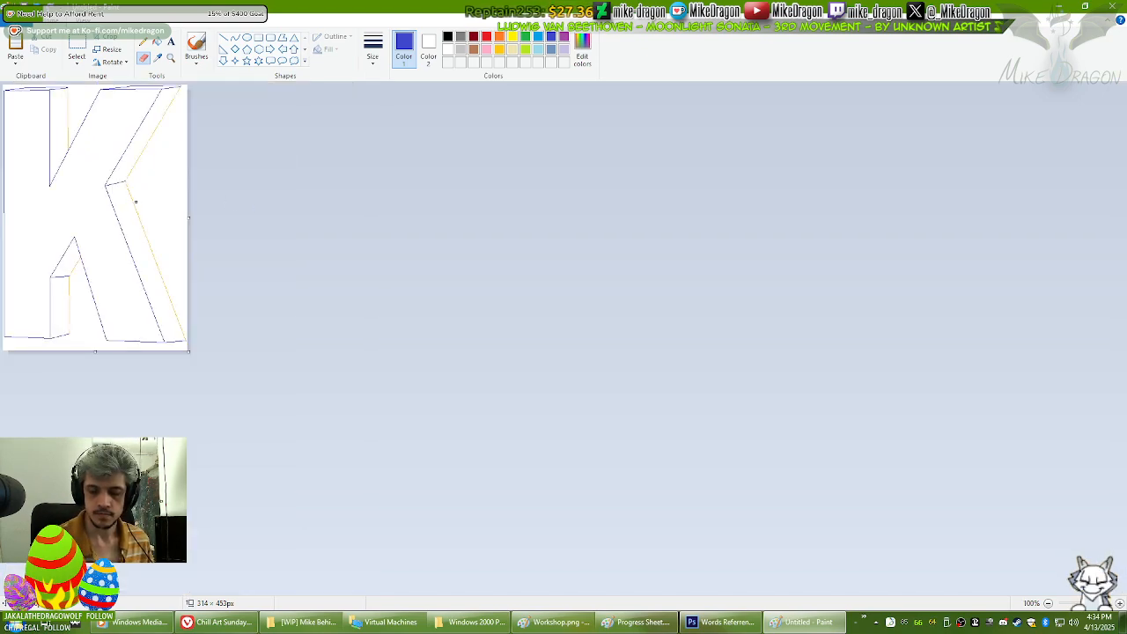
key("ctrl+plus")
key("ctrl+plus")
key("ctrl+plus")
key("ctrl+plus")
key("ctrl+plus")
key("ctrl+plus")
key("ctrl+plus")
key("ctrl+plus")
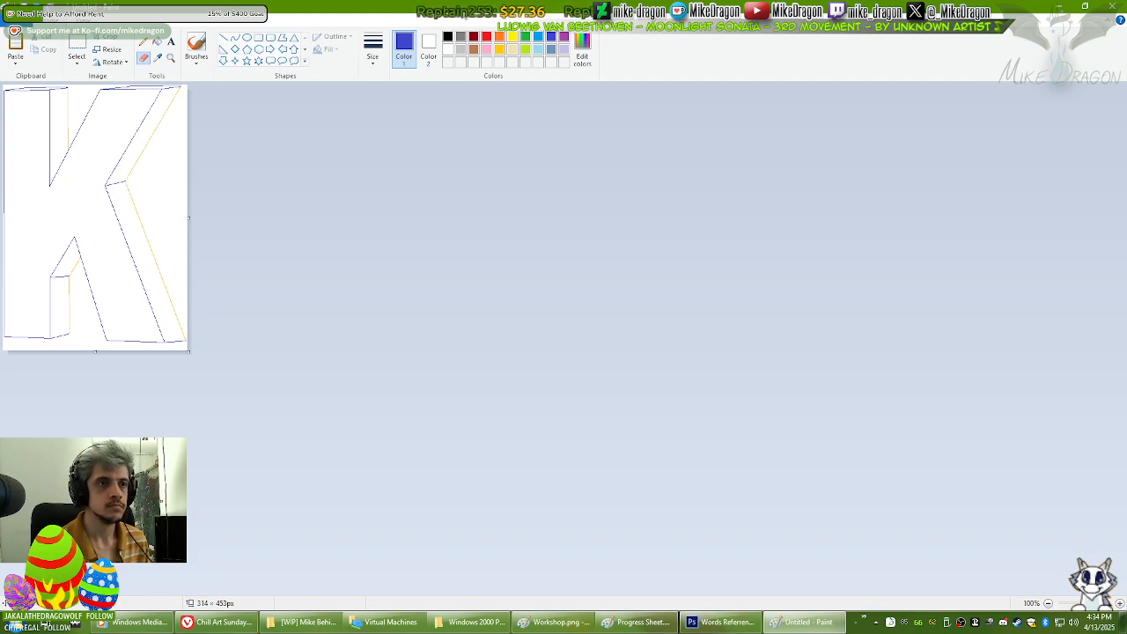
left_click(430, 51)
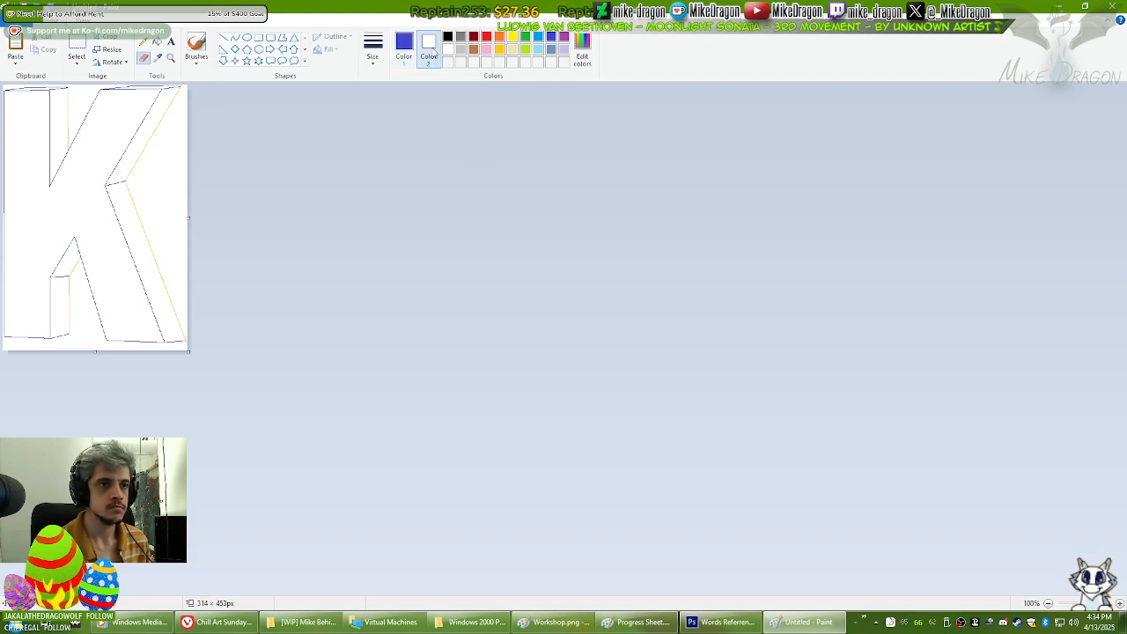
left_click(550, 42)
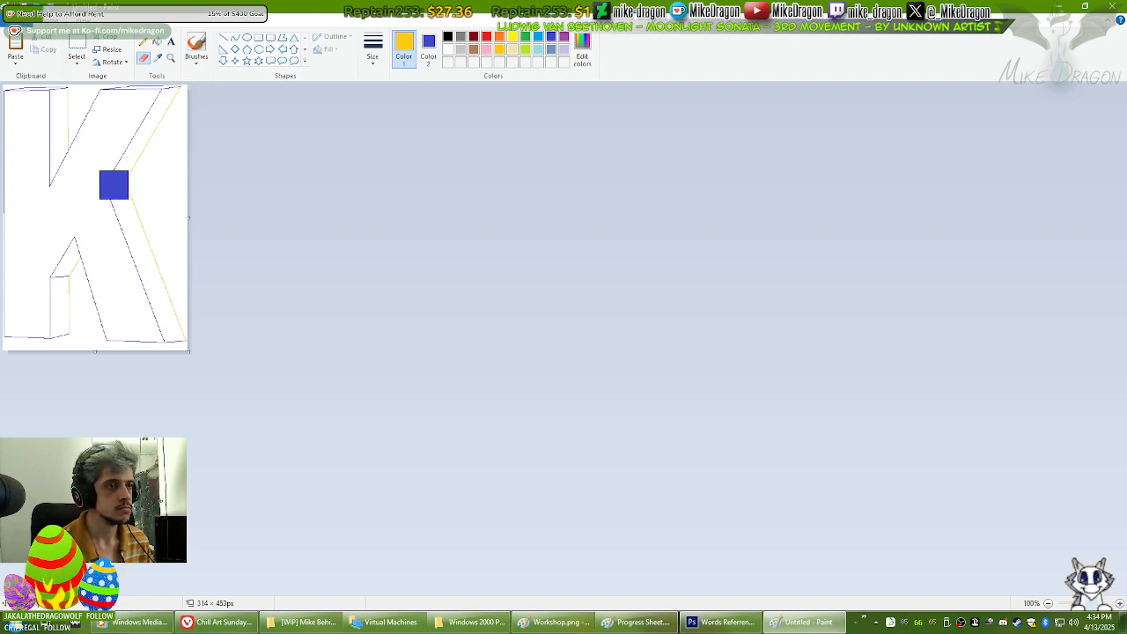
mouse_move(28, 147)
left_mouse_down()
mouse_move(75, 103)
mouse_move(148, 252)
mouse_move(120, 287)
mouse_move(93, 257)
left_mouse_up()
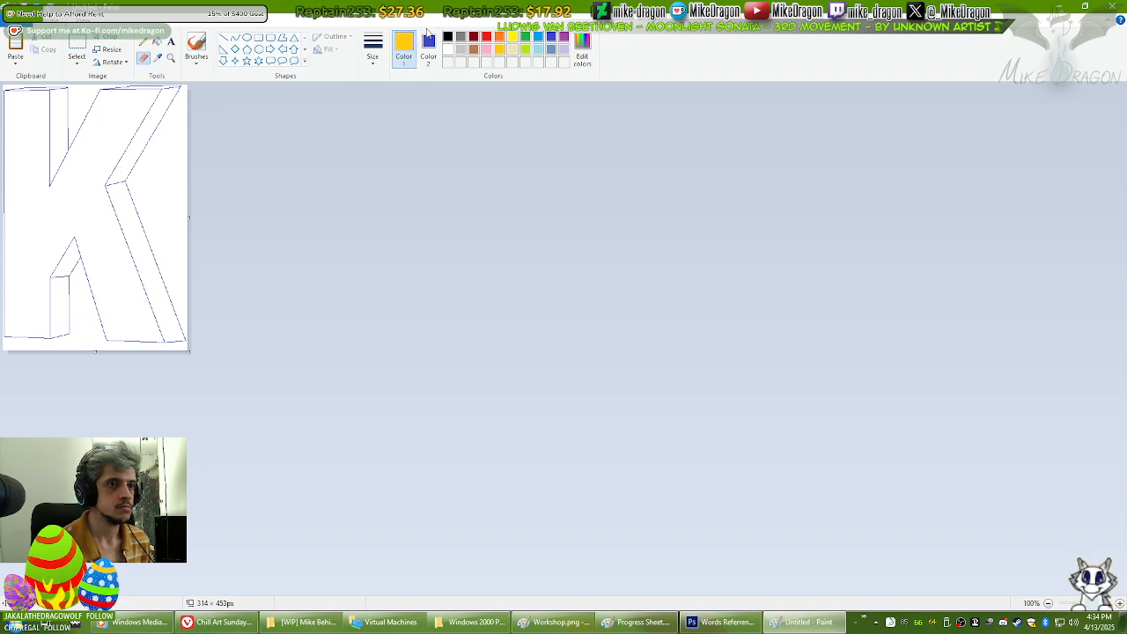
Step: Recolour all of the K's indigo lines to purple
left_click(550, 37)
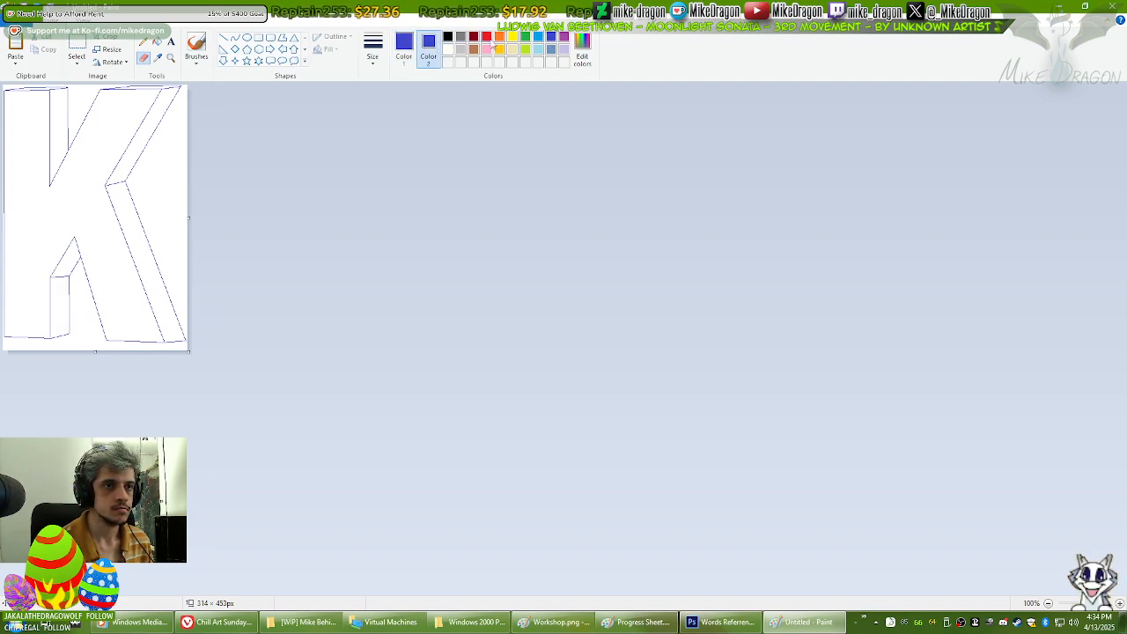
left_click(564, 37)
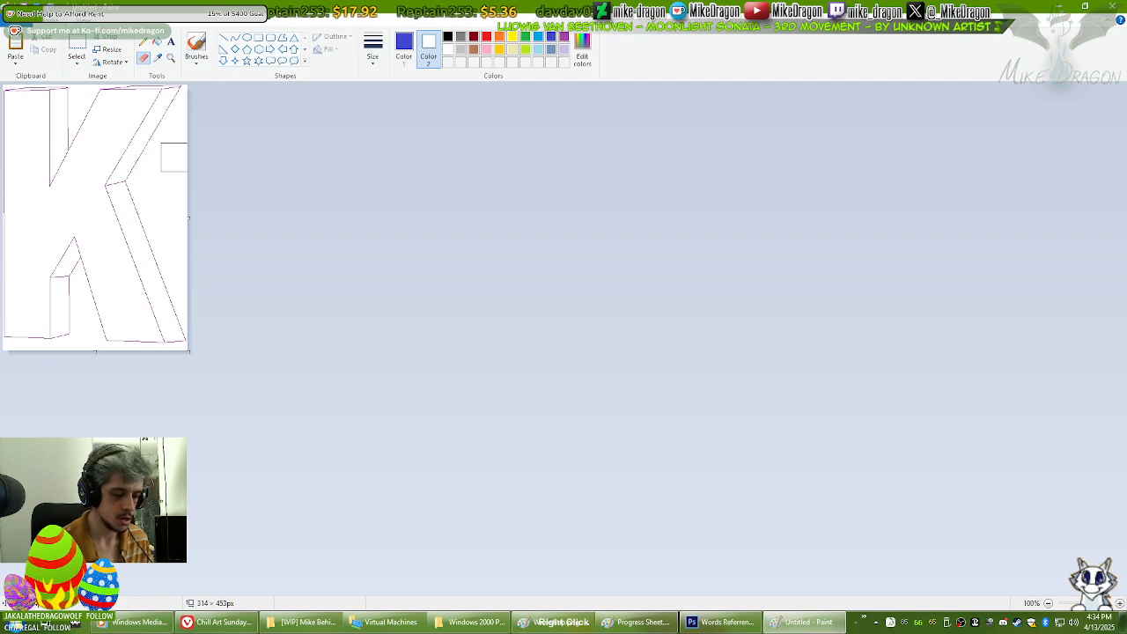
Step: Copy the whole purple K line art and paste it into Workshop.png in Paint, aligned over the red K
key("ctrl+a")
left_click(555, 621)
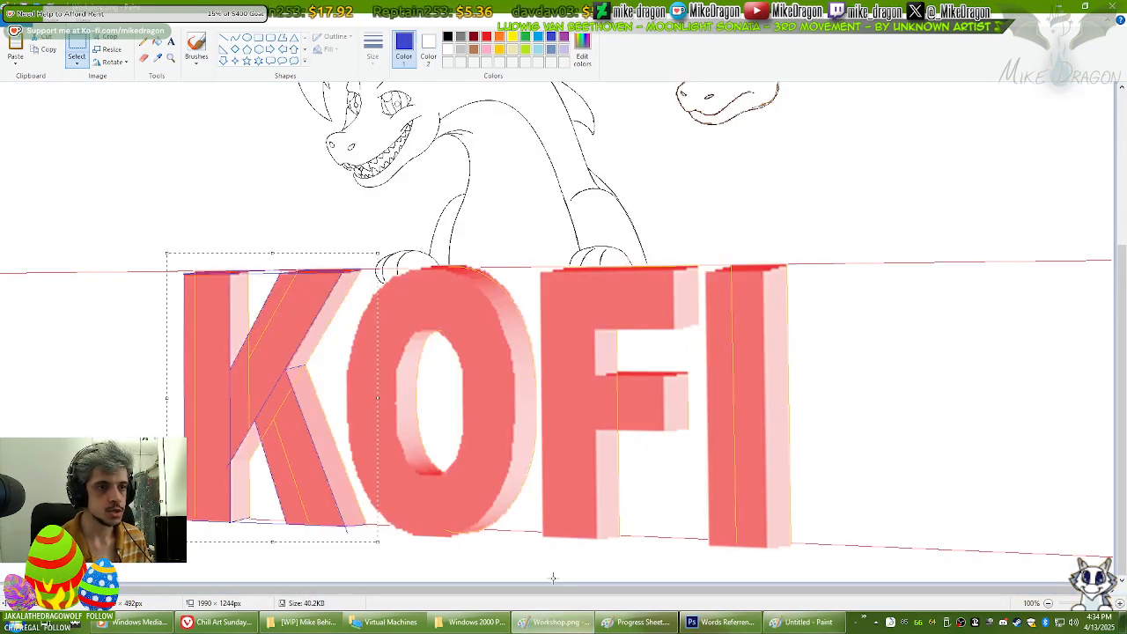
left_click(171, 57)
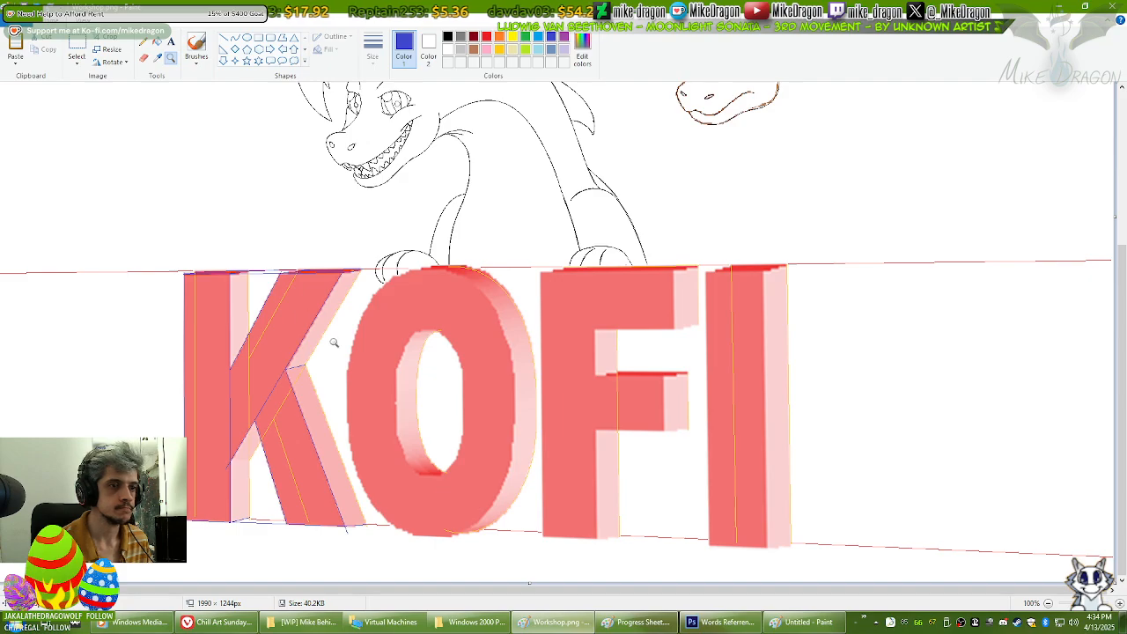
left_click(335, 343)
key("ctrl+v")
mouse_move(156, 266)
left_mouse_down()
mouse_move(312, 347)
mouse_move(355, 350)
mouse_move(390, 335)
mouse_move(396, 318)
left_mouse_up()
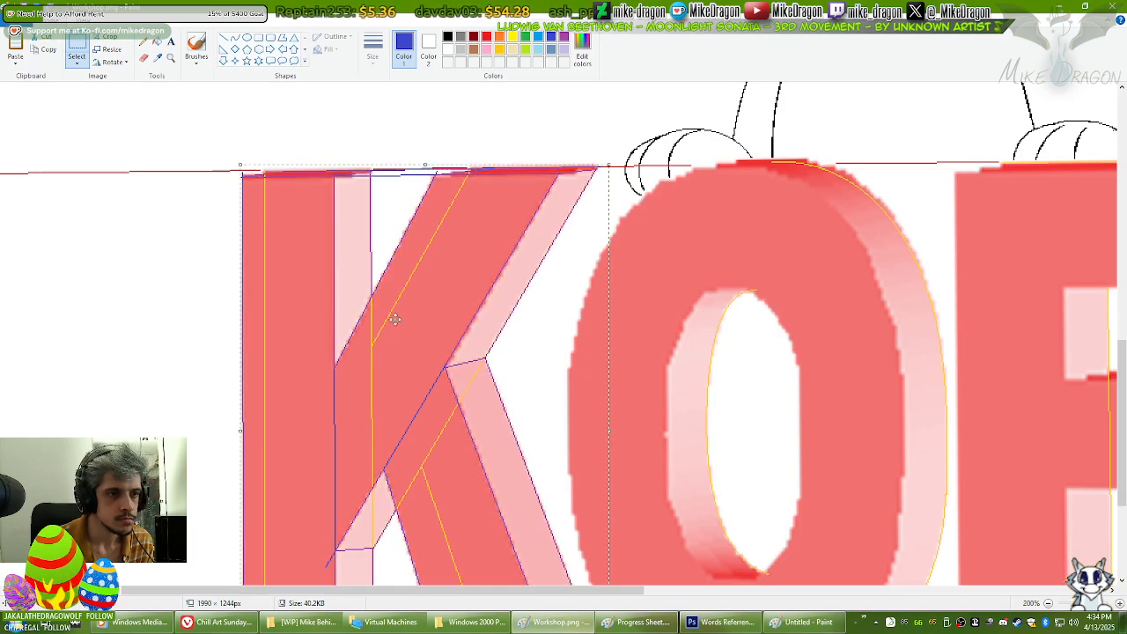
scroll(768, 275, "down", 1)
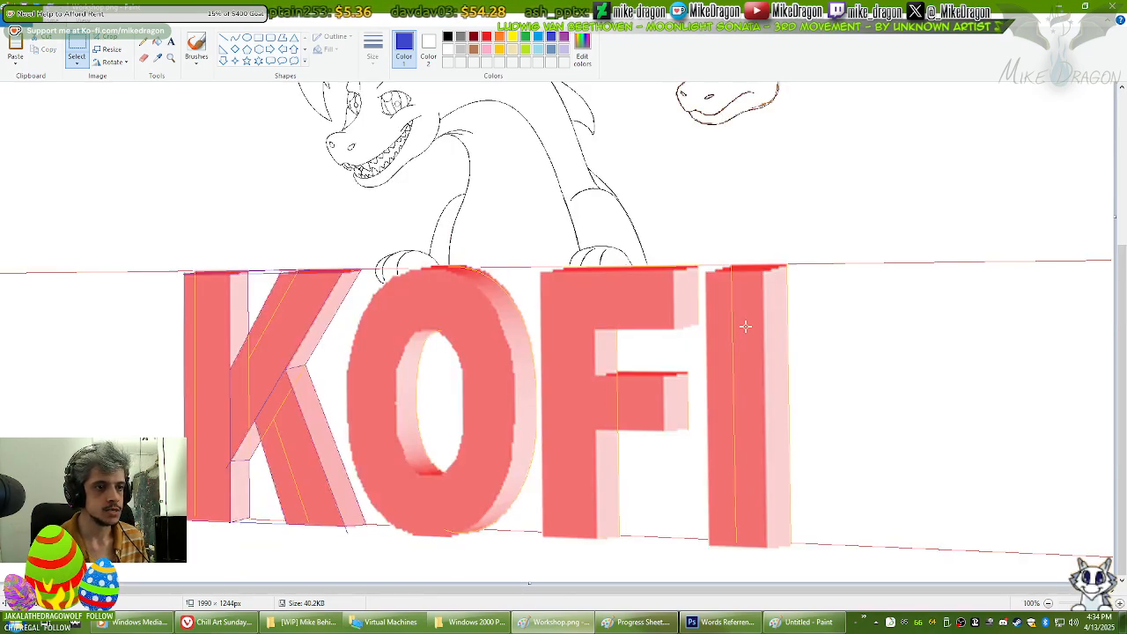
Step: Copy the entire Workshop.png drawing and paste it as a new layer into Words Reference.psd in Photoshop
left_click(801, 622)
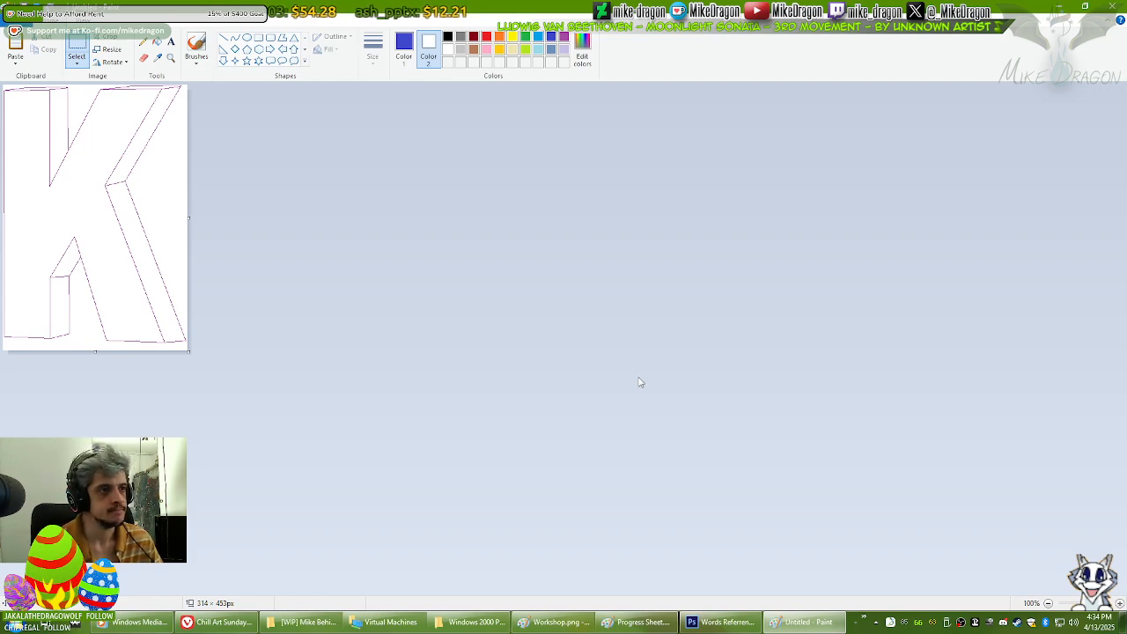
left_click(553, 622)
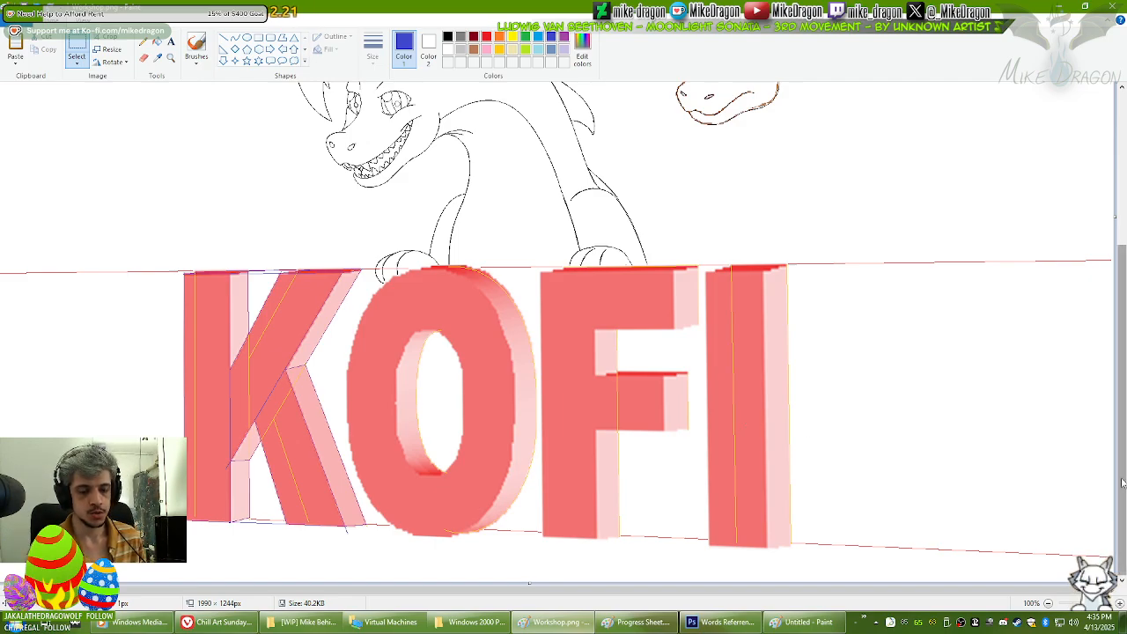
scroll(762, 497, "down", 1)
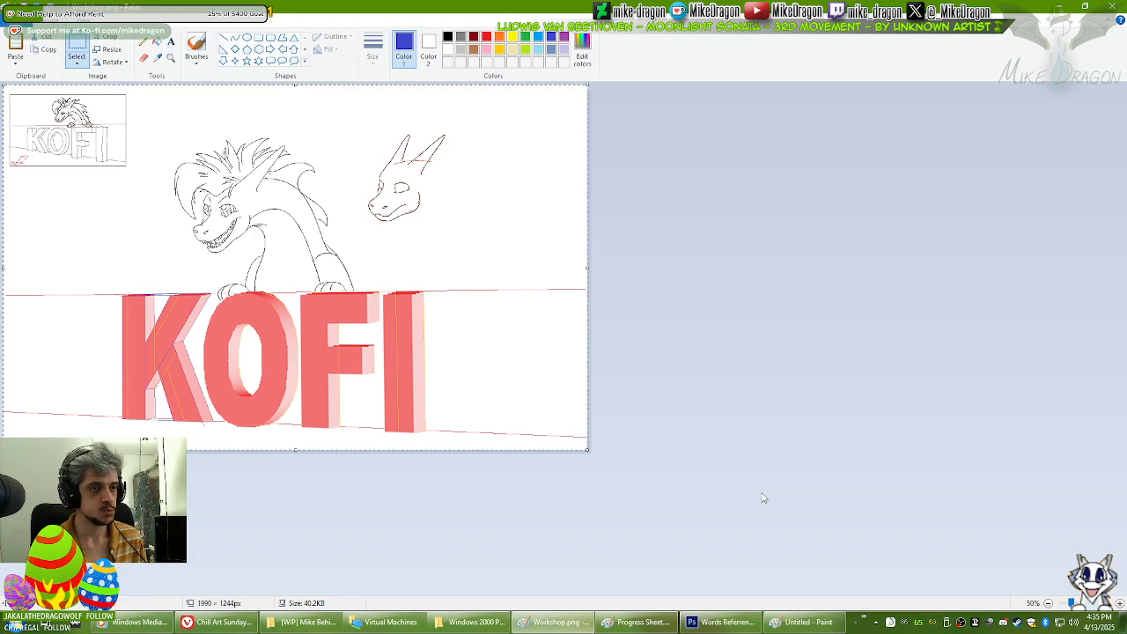
left_click(731, 621)
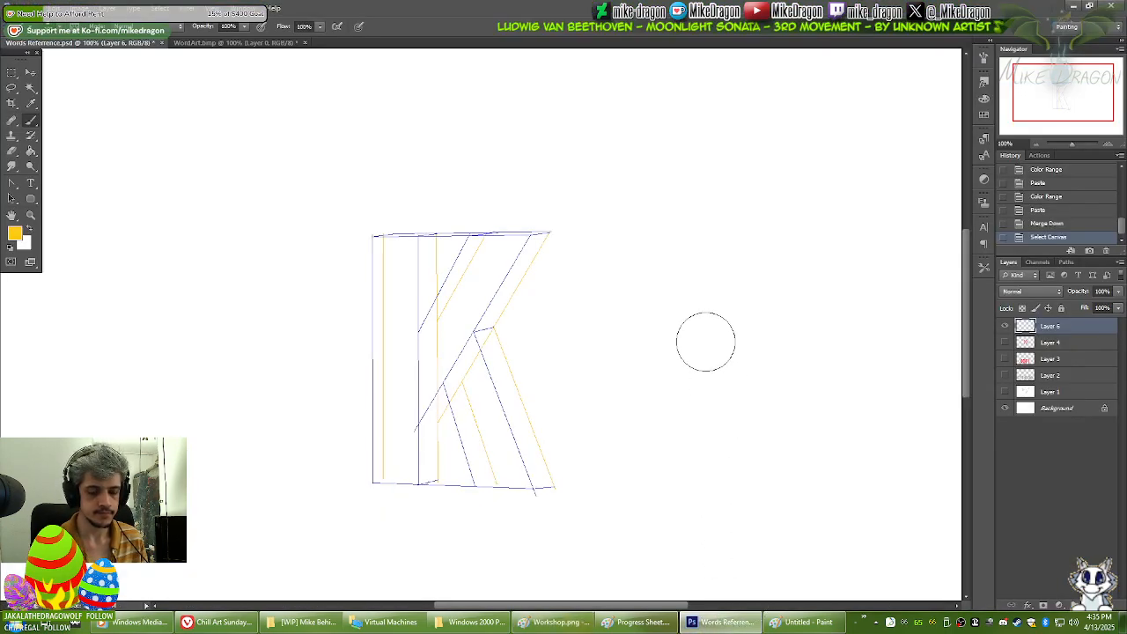
scroll(715, 341, "down", 1)
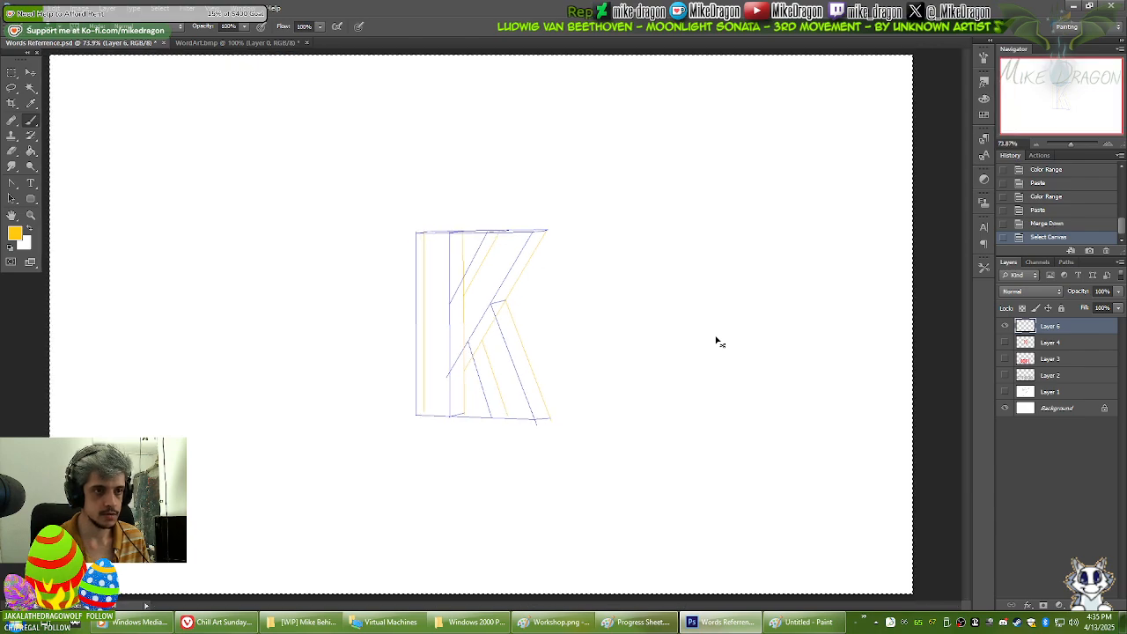
key("ctrl+v")
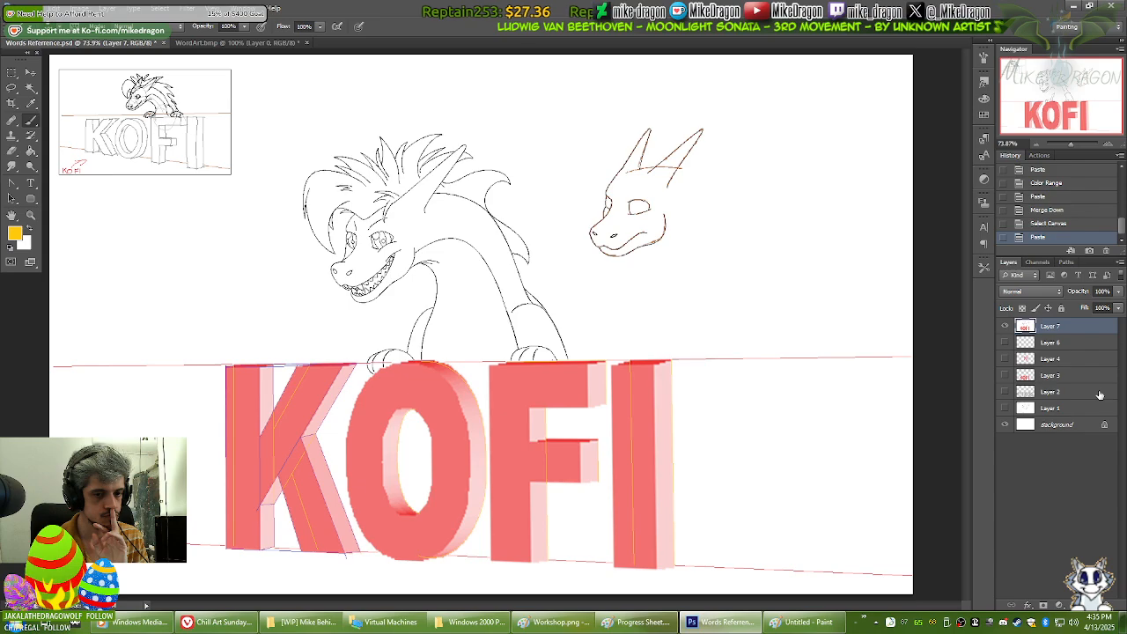
Step: Copy the purple K line art from the untitled Paint drawing into Words Reference.psd as a new layer and move it near the red K
left_click(819, 625)
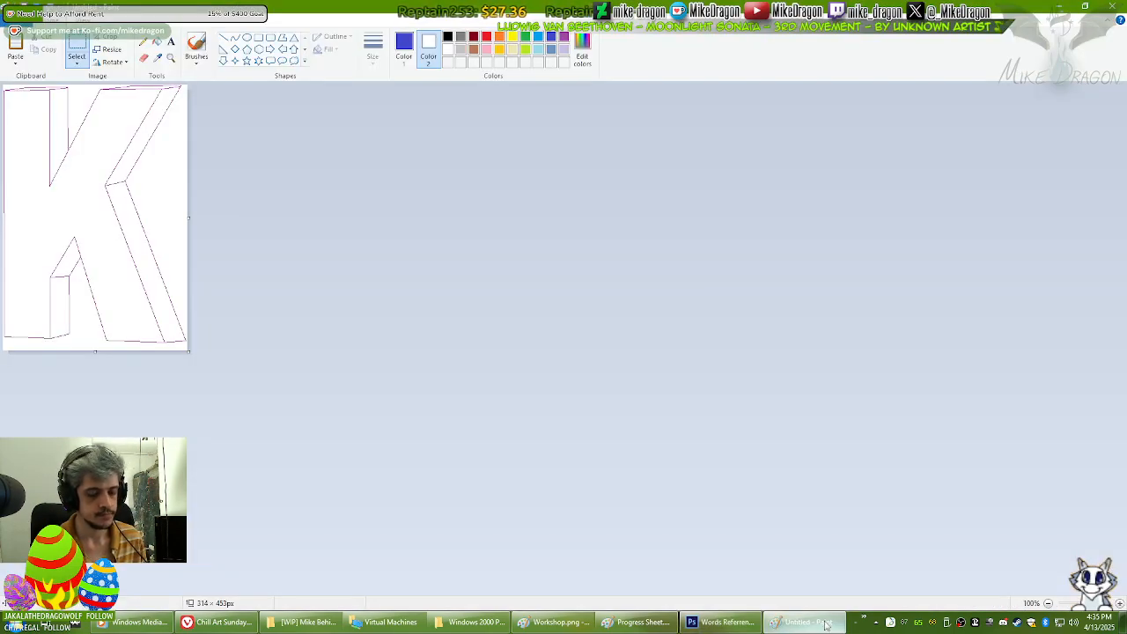
left_click(825, 625)
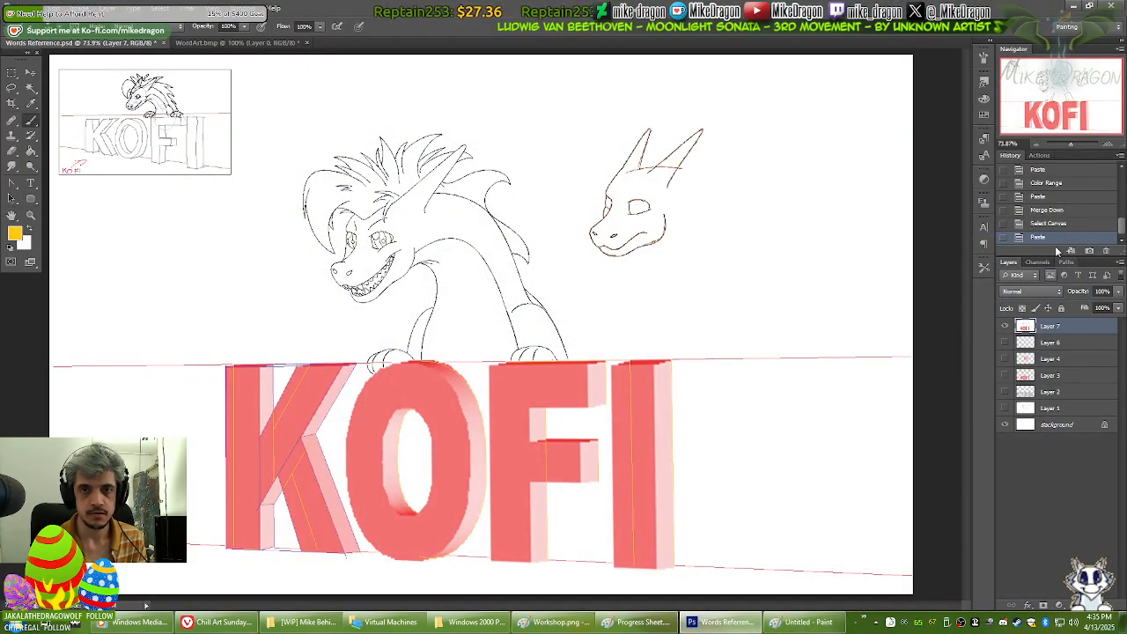
key("ctrl+plus")
key("ctrl+plus")
key("ctrl+plus")
left_click_drag(1069, 94, 1038, 111)
key("ctrl+v")
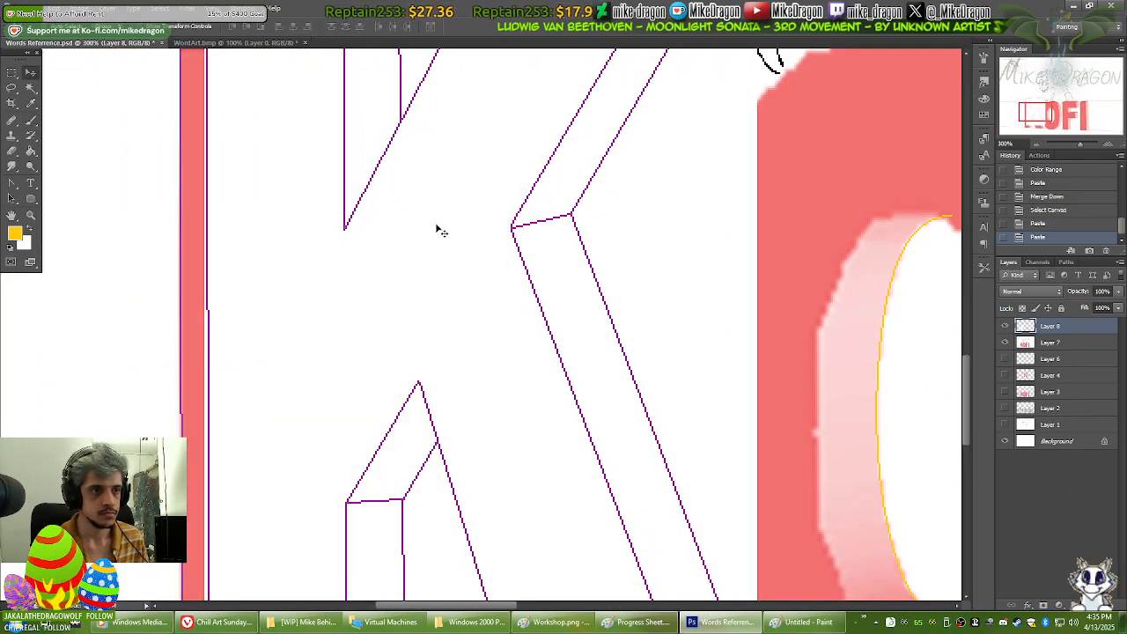
scroll(440, 231, "up", 5)
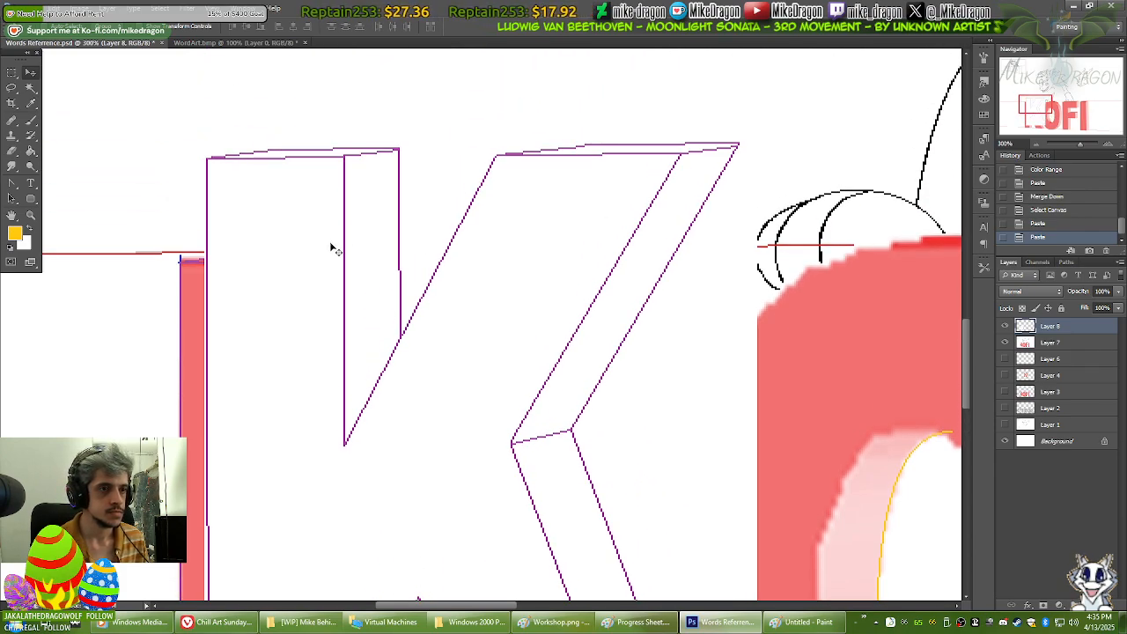
left_click_drag(333, 249, 321, 359)
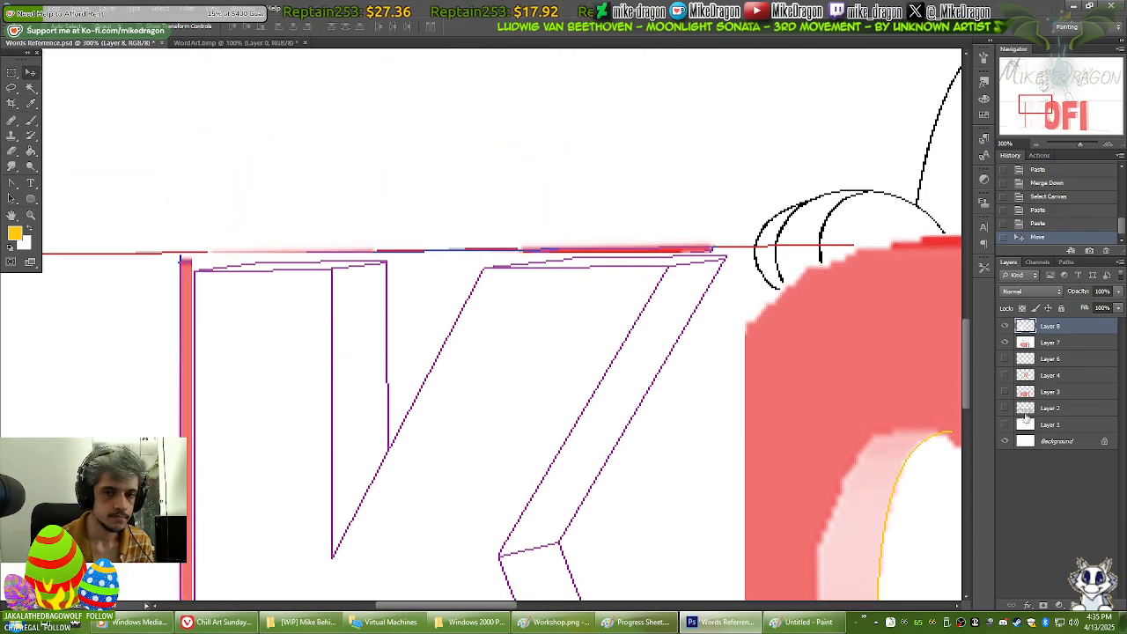
Step: Hide Layer 7, select the K line art's white background with Color Range, delete it and deselect
left_click(1004, 343)
left_click(161, 4)
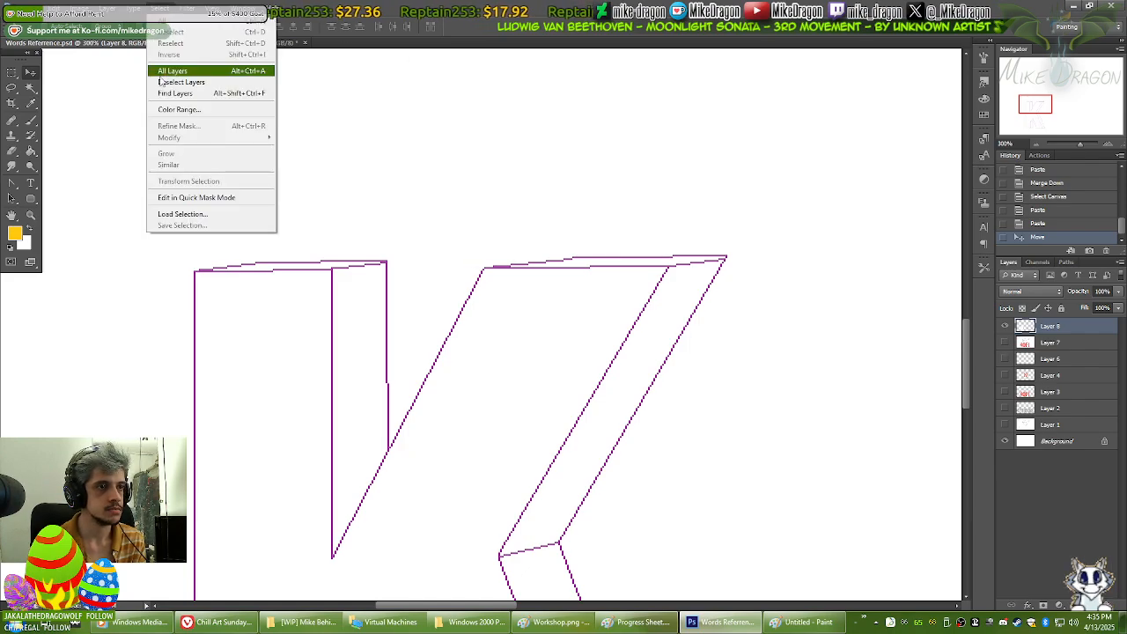
left_click(176, 112)
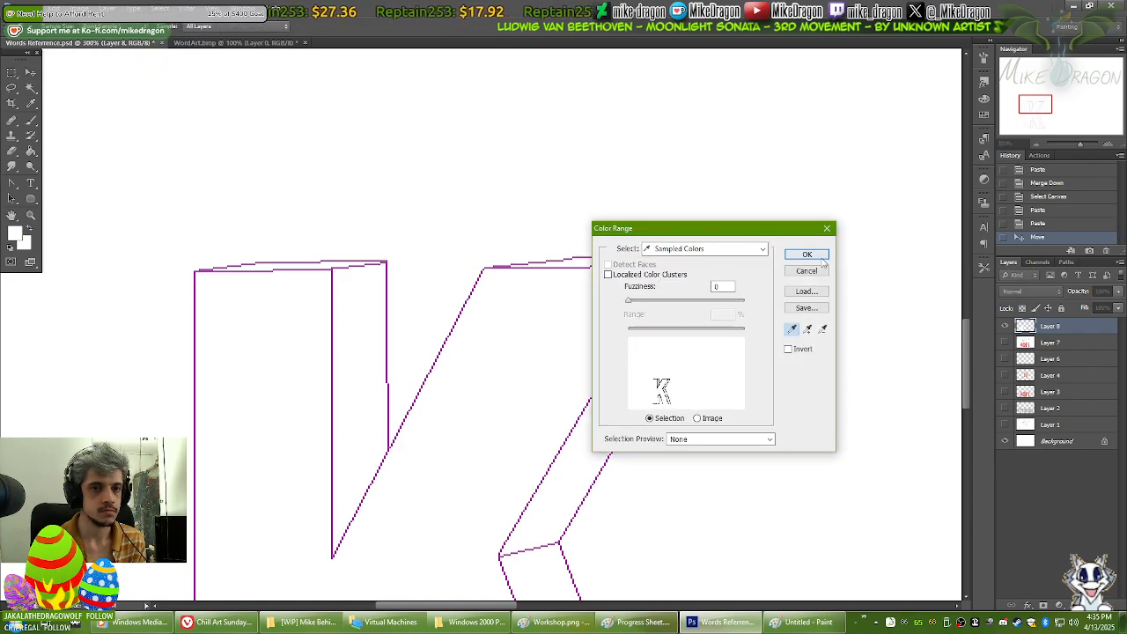
left_click(817, 257)
key("Delete")
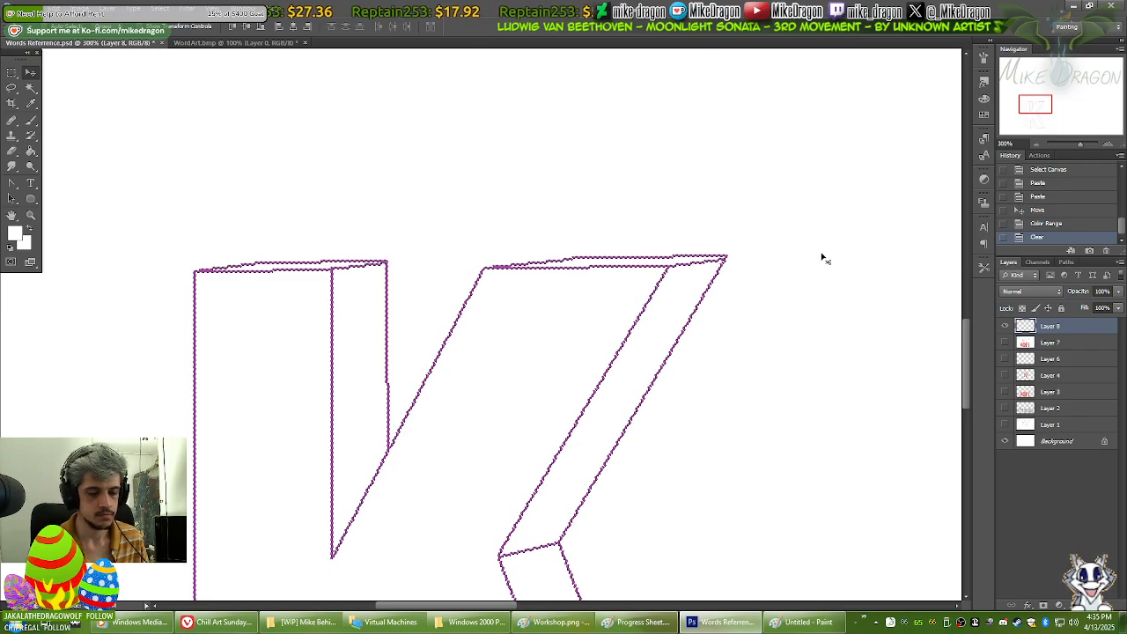
key("ctrl+d")
Step: Show Layer 7 again and align the purple K outline exactly with the red K's edges
left_click_drag(1005, 343, 1004, 424)
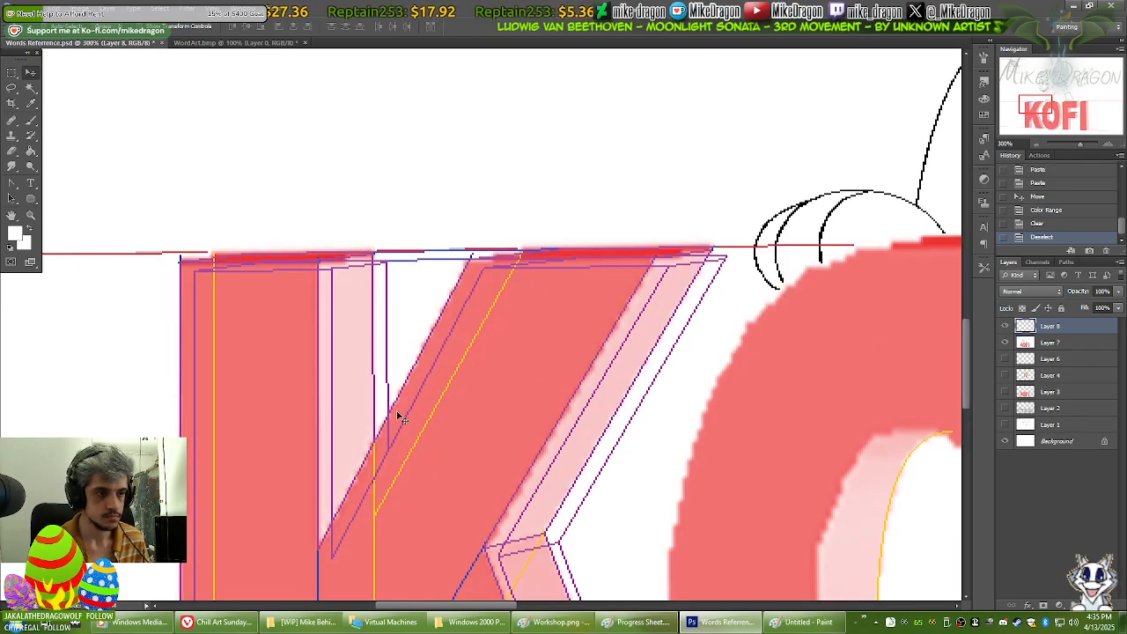
left_click_drag(396, 415, 332, 413)
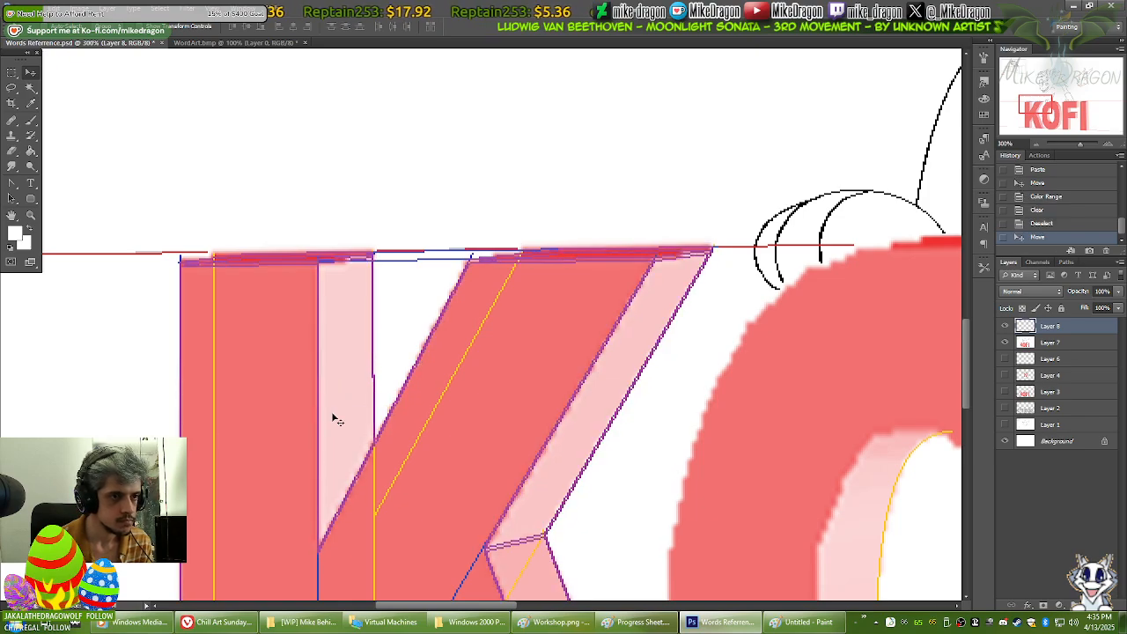
key("ctrl+0")
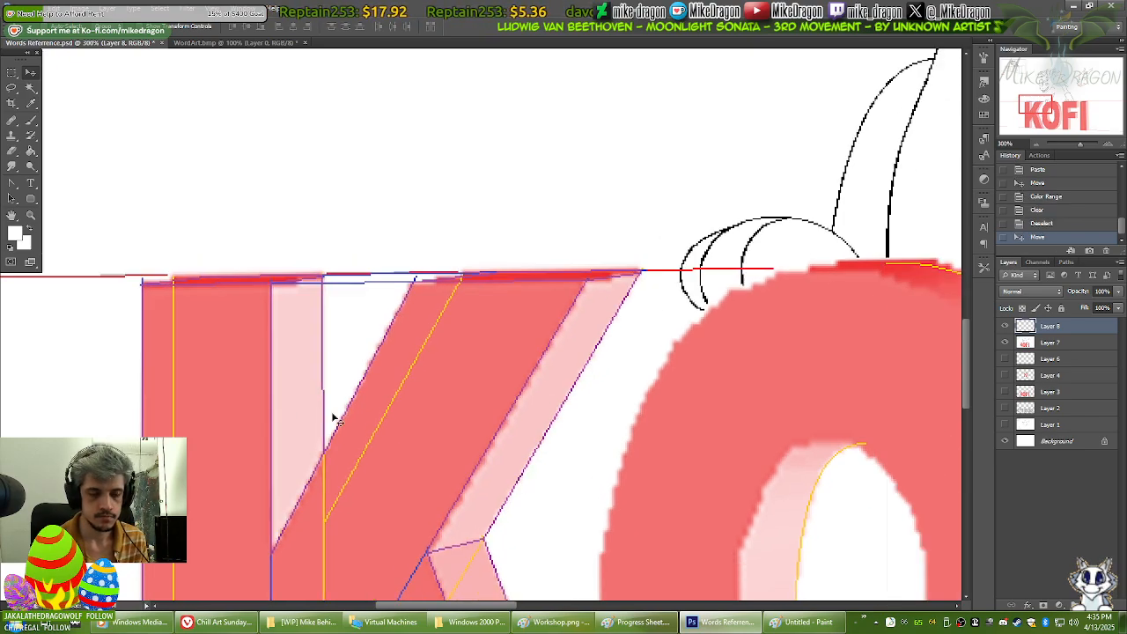
Step: Close the Virtual Machines and Windows 2000 folder windows
left_click(299, 622)
left_click(460, 626)
left_click(387, 622)
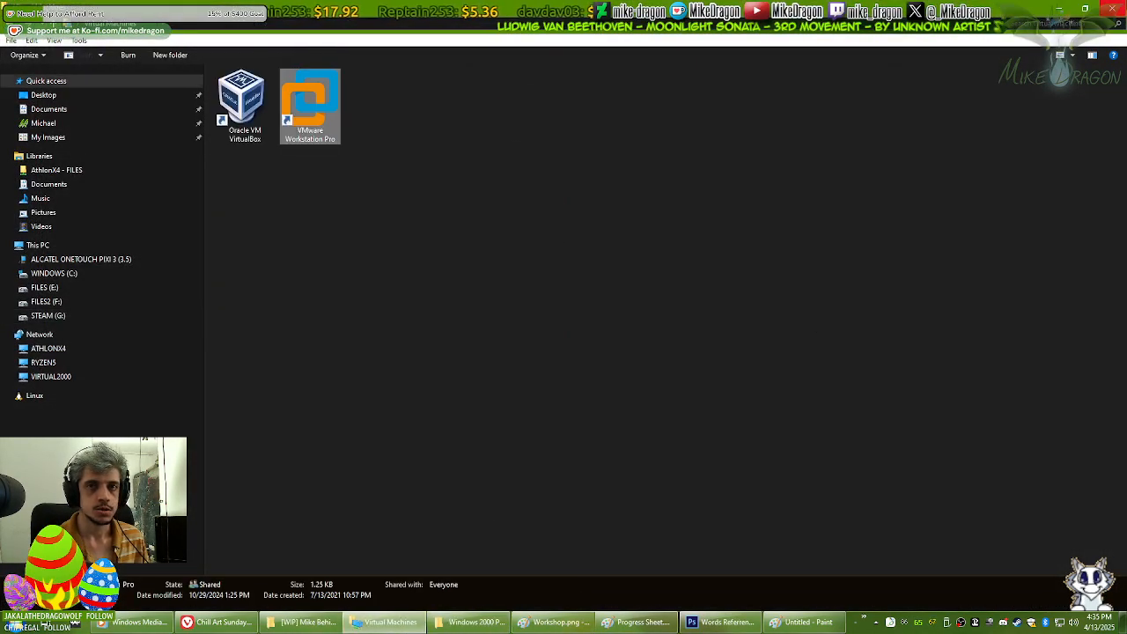
left_click(1115, 7)
left_click(1115, 7)
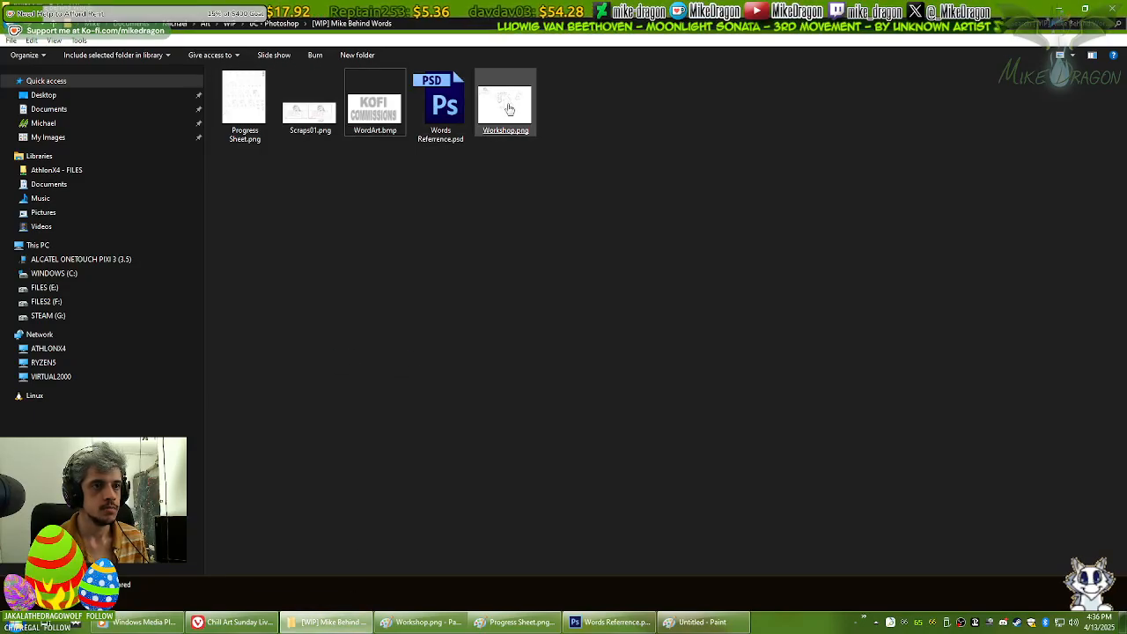
Step: Copy the full dragon sketch at the lower end of Progress Sheet.png in Paint and paste it into Words Reference.psd in Photoshop as a new layer
left_click(518, 622)
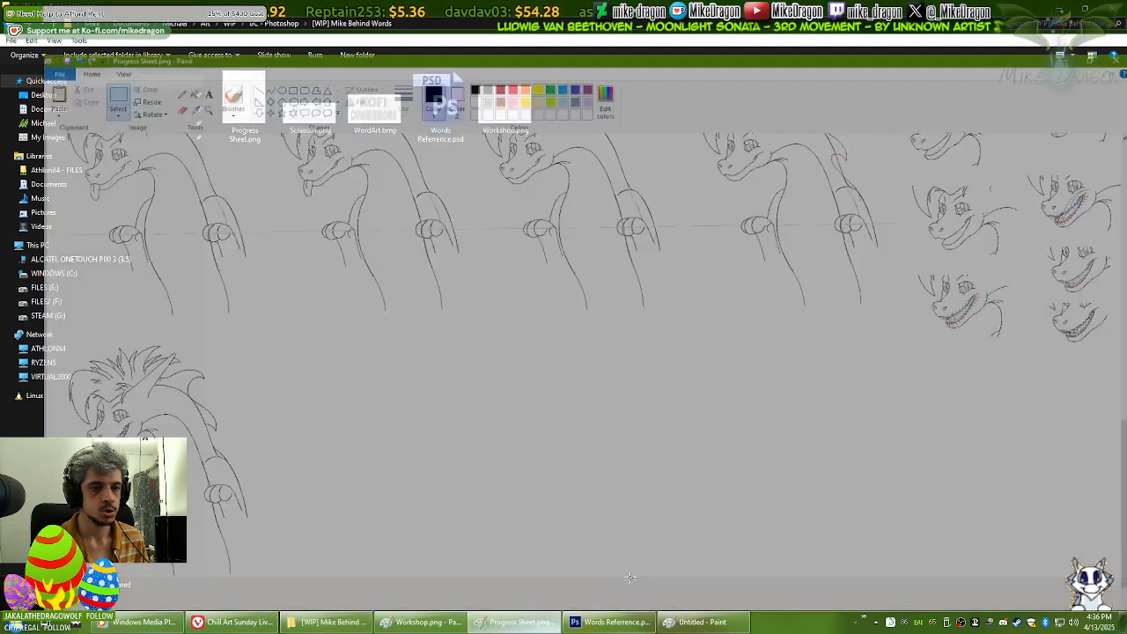
left_click_drag(263, 509, 110, 386)
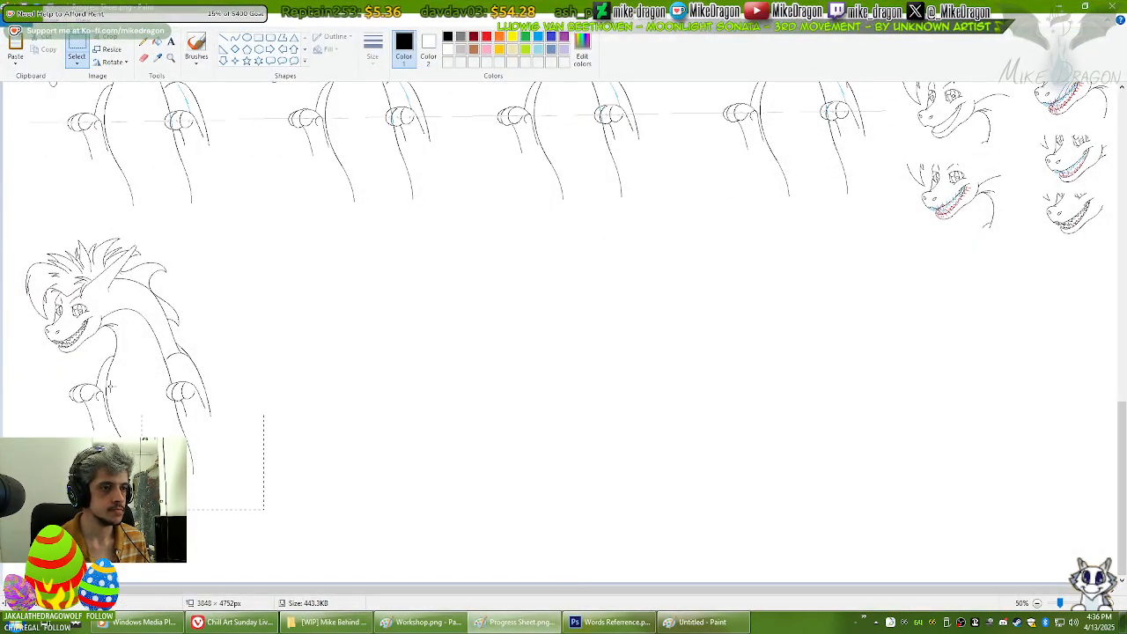
left_click_drag(3, 237, 2, 232)
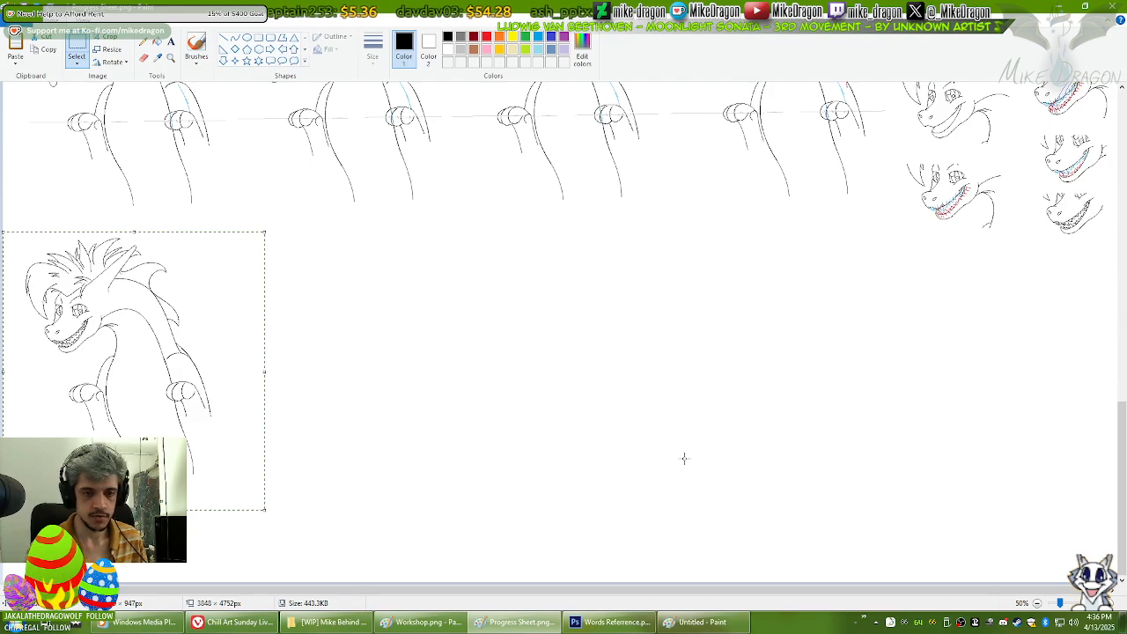
left_click(698, 622)
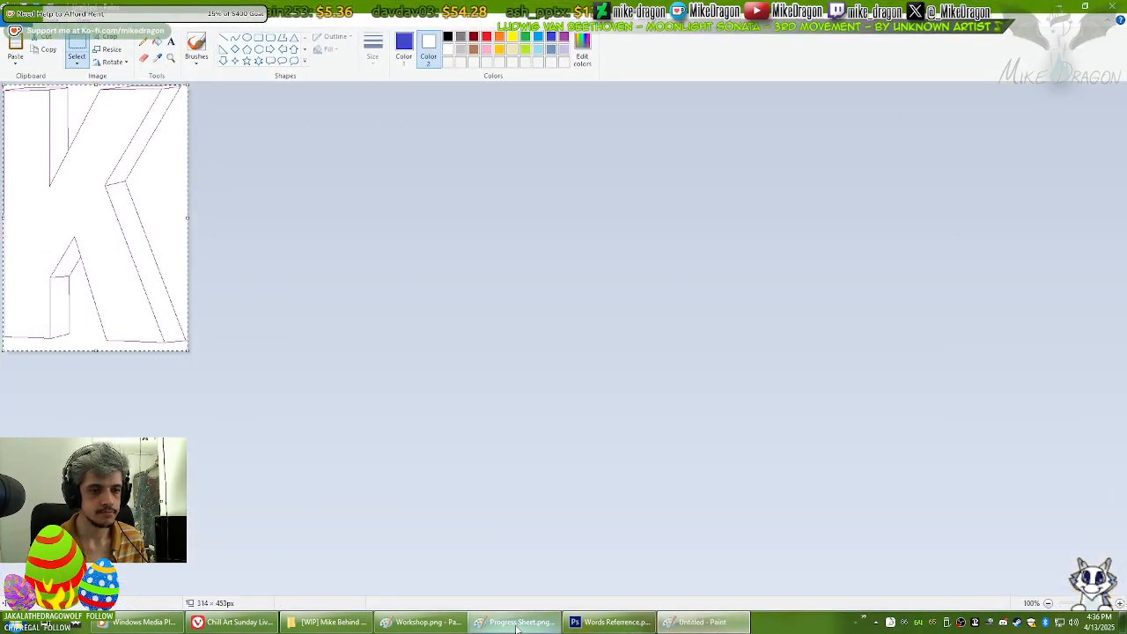
left_click(616, 624)
Step: Hide Layers 8 and 7, select the dragon layer's white background with Color Range, delete it and deselect
left_click(1005, 342)
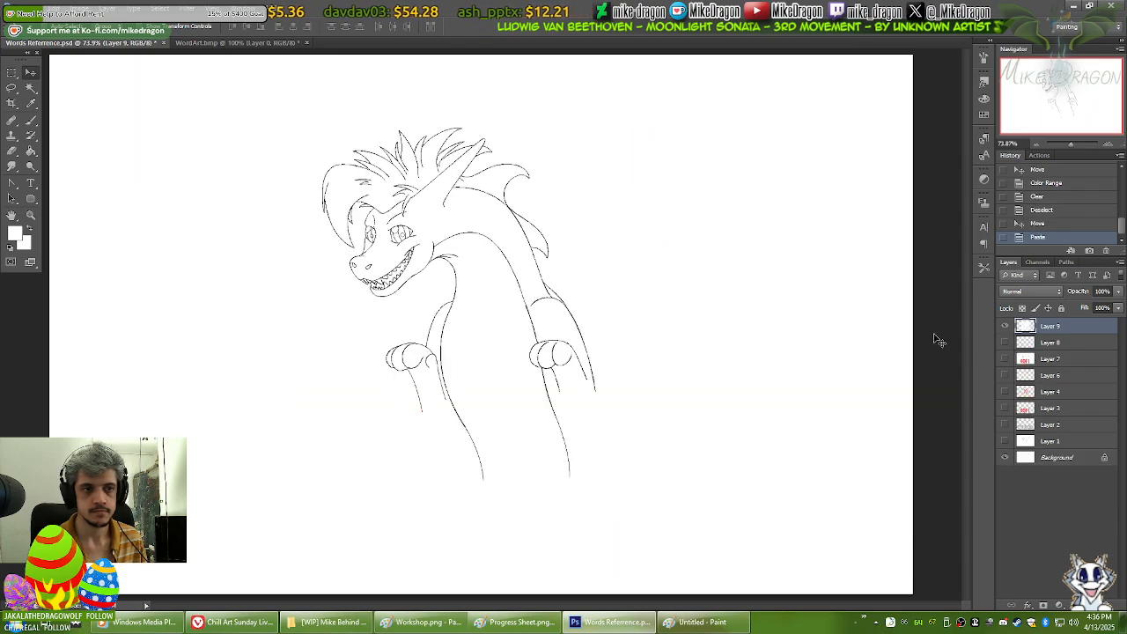
left_click(1004, 358)
left_click(164, 7)
left_click(176, 112)
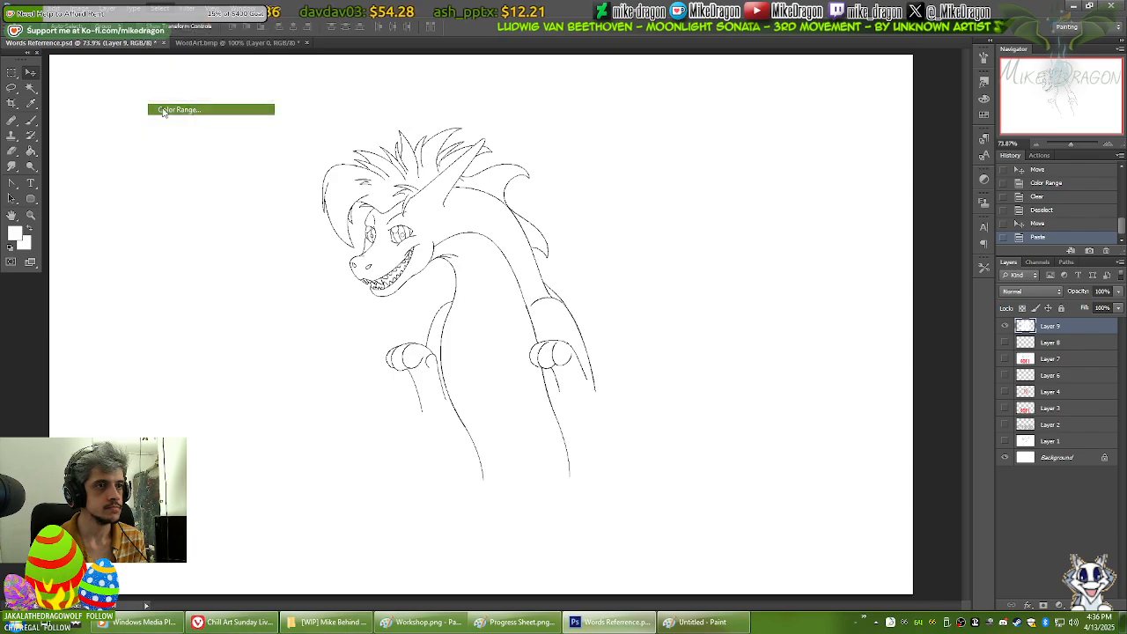
key("Return")
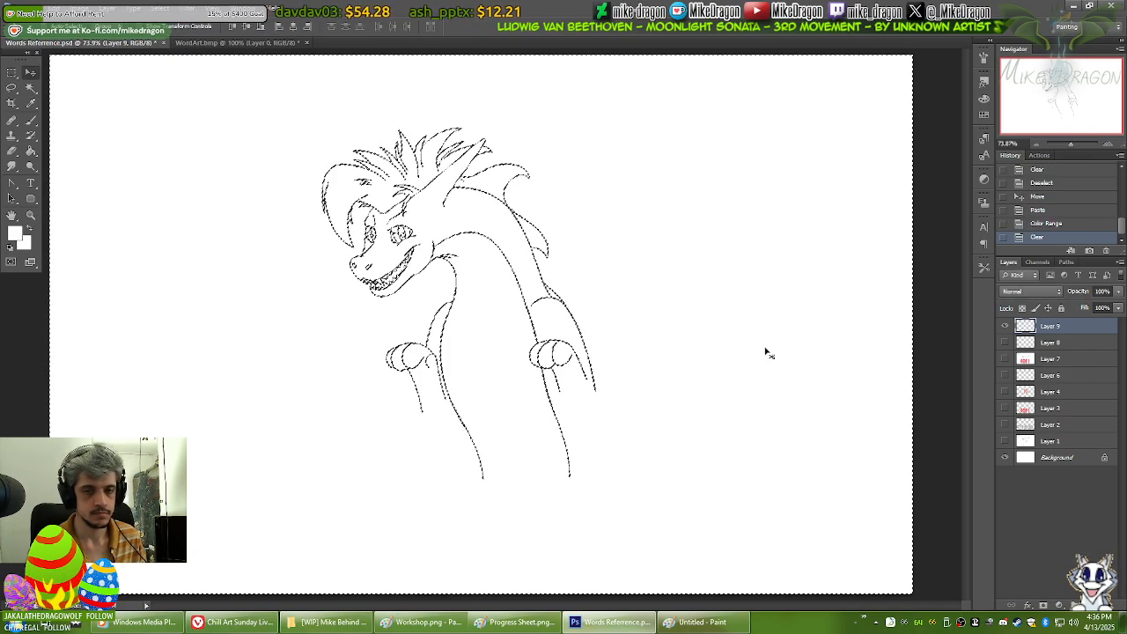
key("Delete")
key("ctrl+d")
Step: Show Layers 8 and 7 again, align the pasted dragon with the existing dragon sketch, and toggle Layer 9 to compare them
left_click(1004, 342)
left_click(1005, 358)
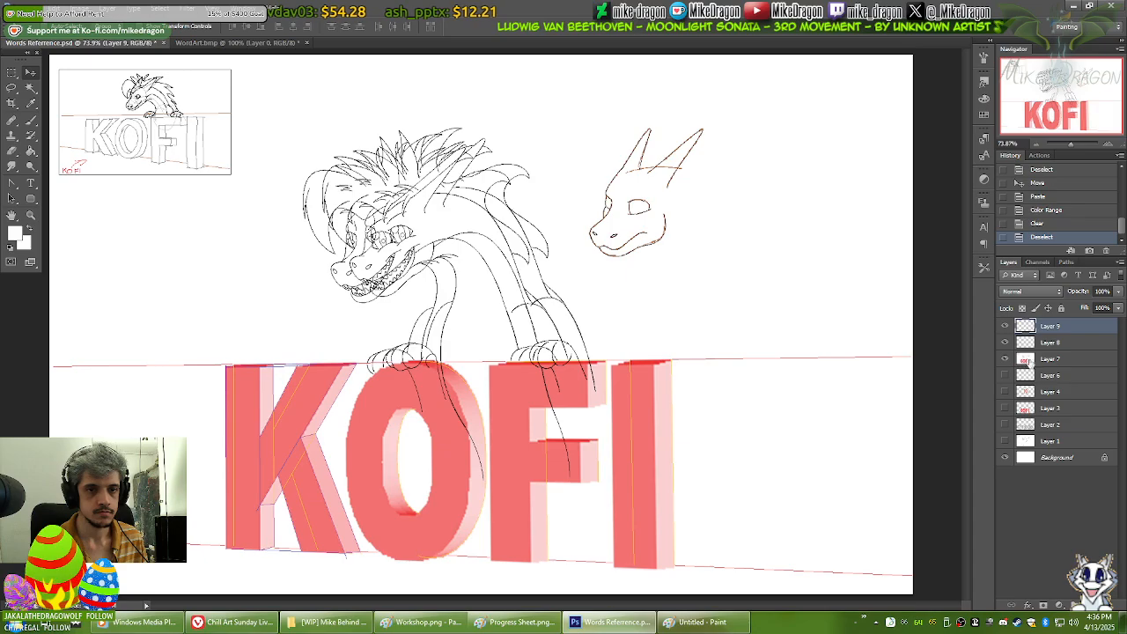
scroll(476, 280, "up", 4)
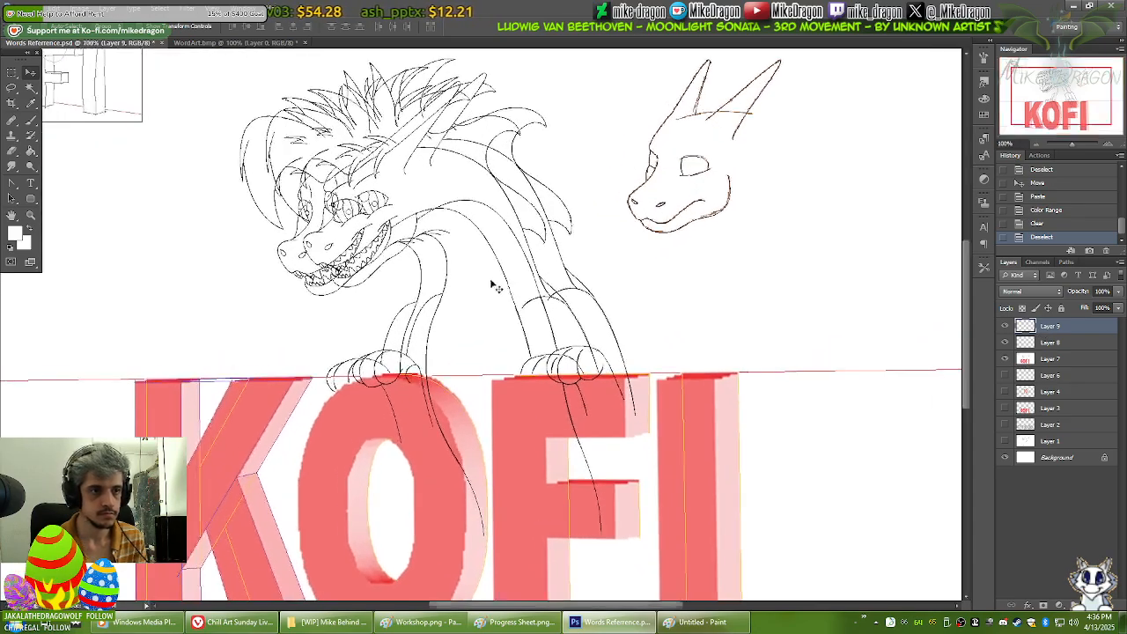
left_click_drag(403, 259, 335, 291)
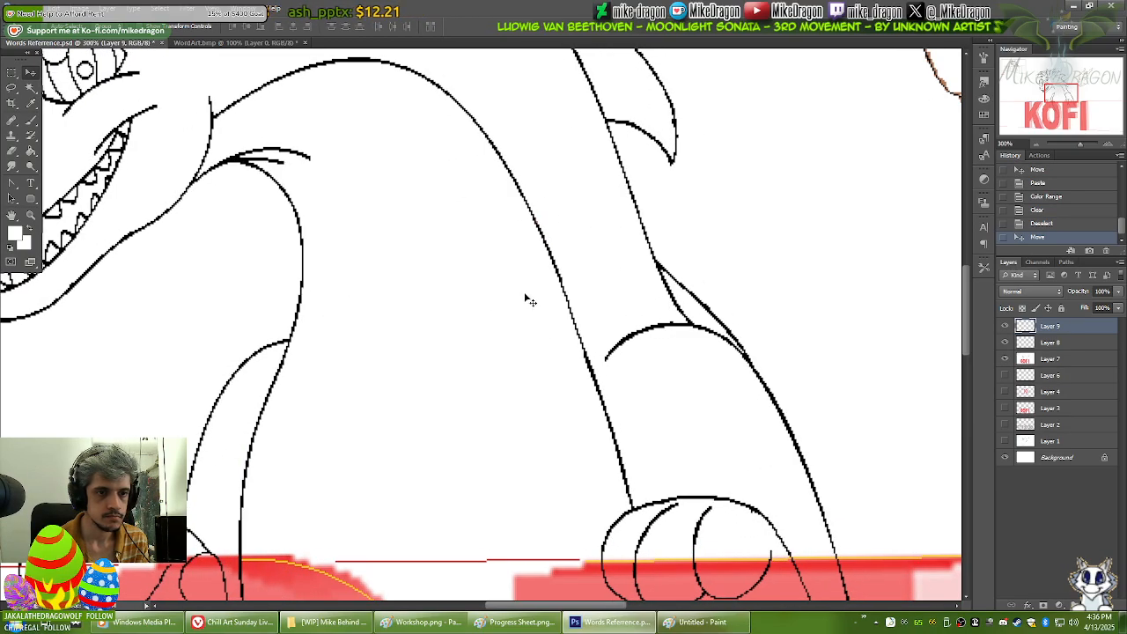
key("Up")
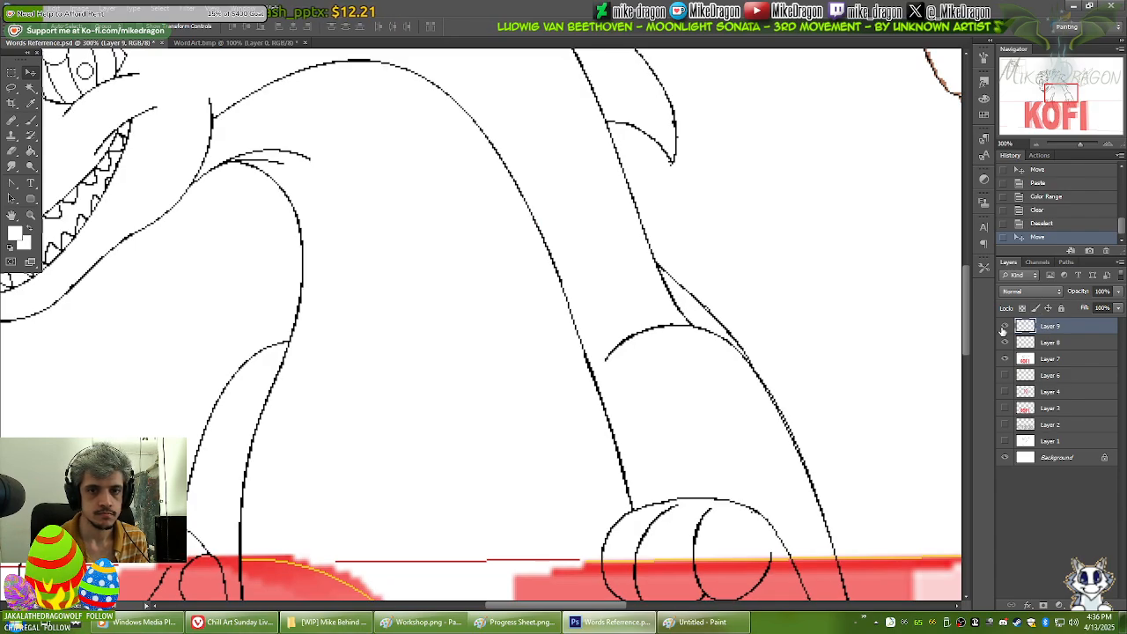
left_click(1003, 329)
left_click(1003, 329)
key("ctrl+minus")
key("ctrl+minus")
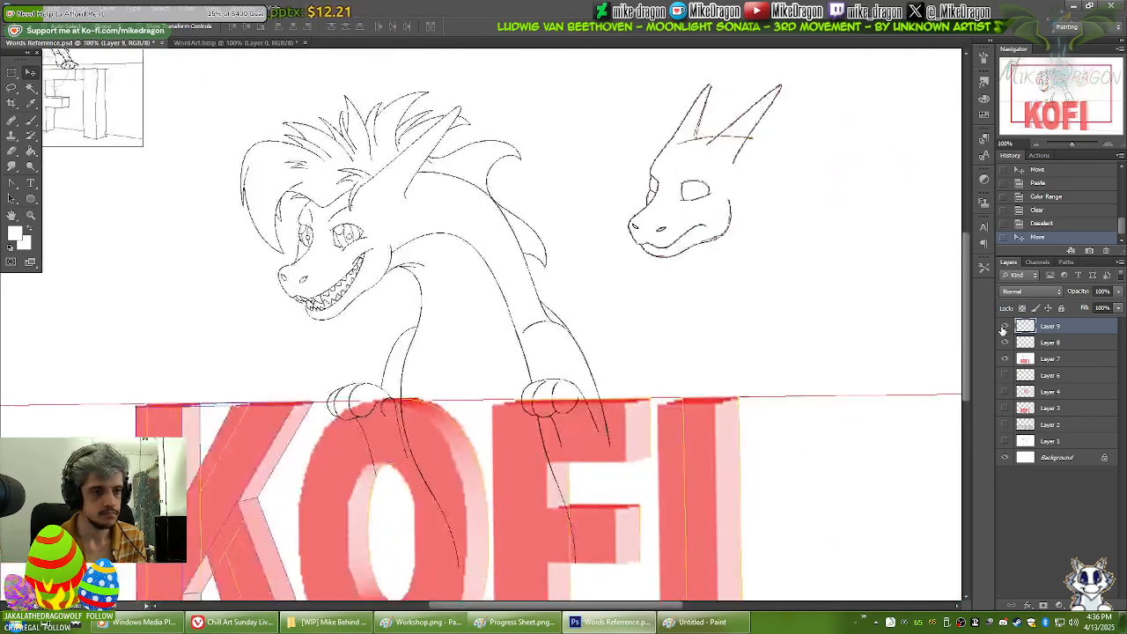
Step: Hide Layer 7 in Words Reference.psd and check the open Progress Sheet.png and Workshop.png drawings in Paint
scroll(796, 373, "down", 3)
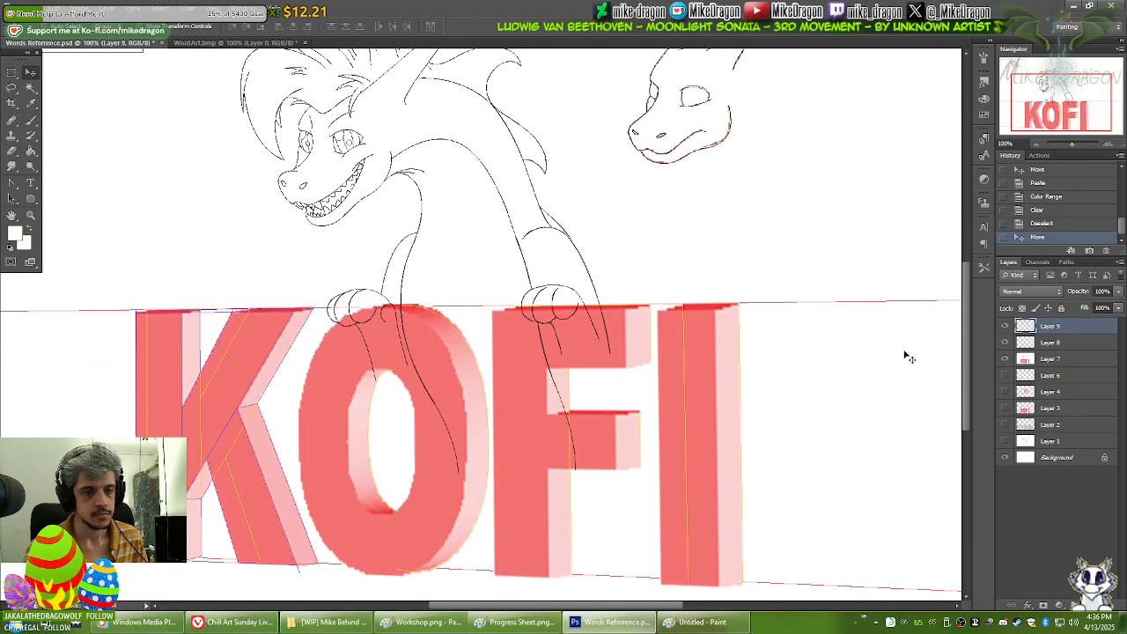
left_click(1004, 359)
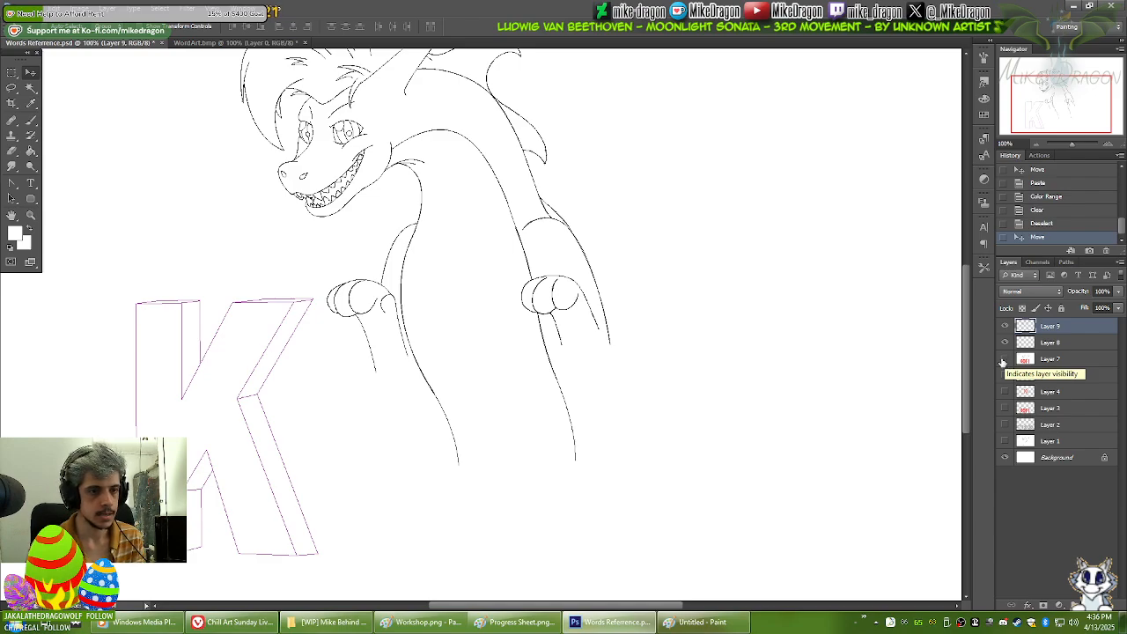
left_click(515, 622)
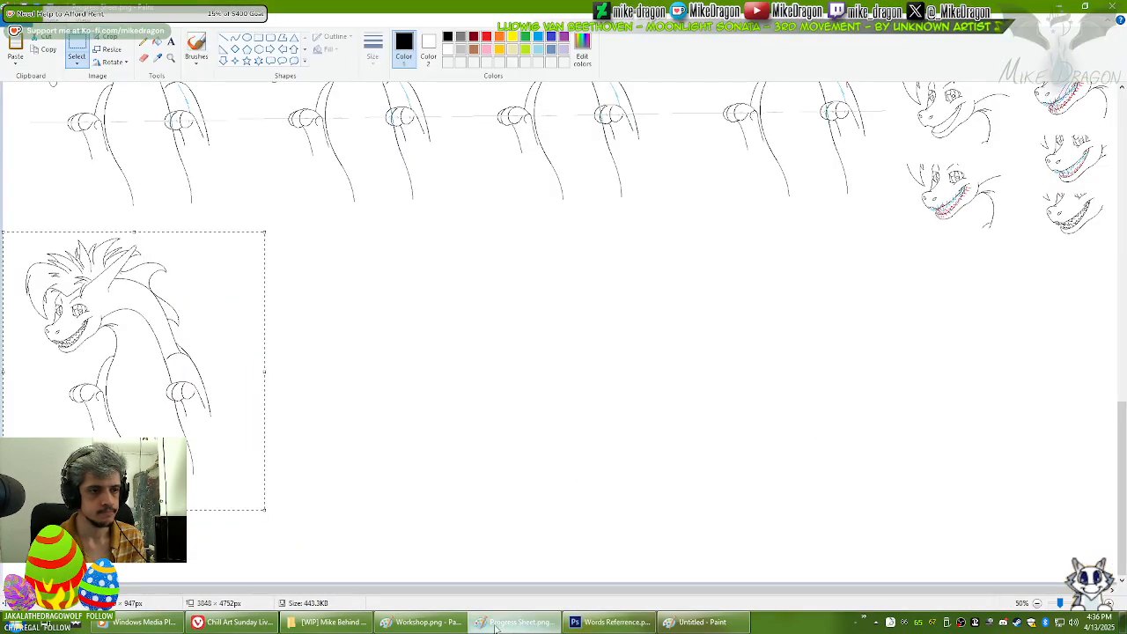
left_click(432, 625)
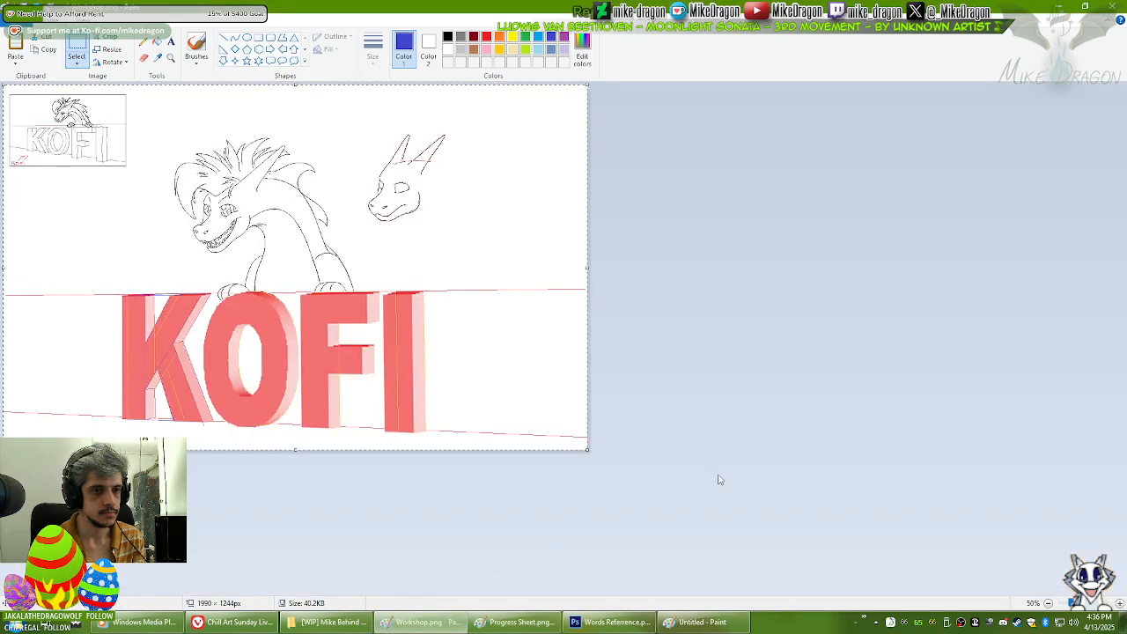
Step: Open the saved Workshop.png from the [WIP] Mike Behind Words folder in Paint, inspect it, close it and return to the already open Workshop.png
left_click(326, 625)
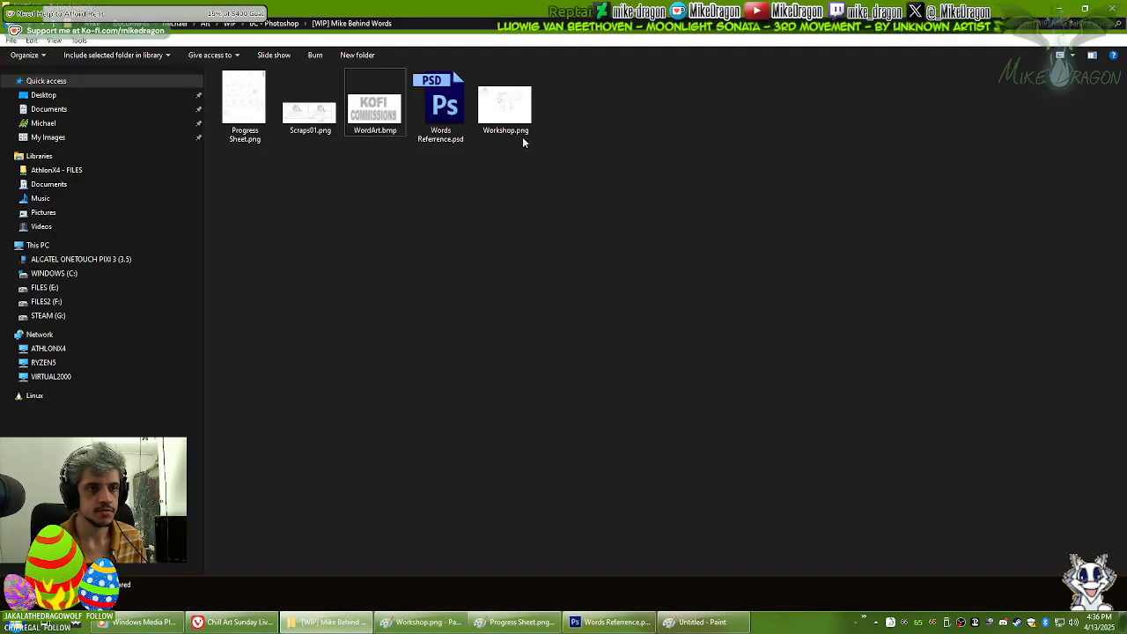
right_click(498, 107)
left_click(489, 116)
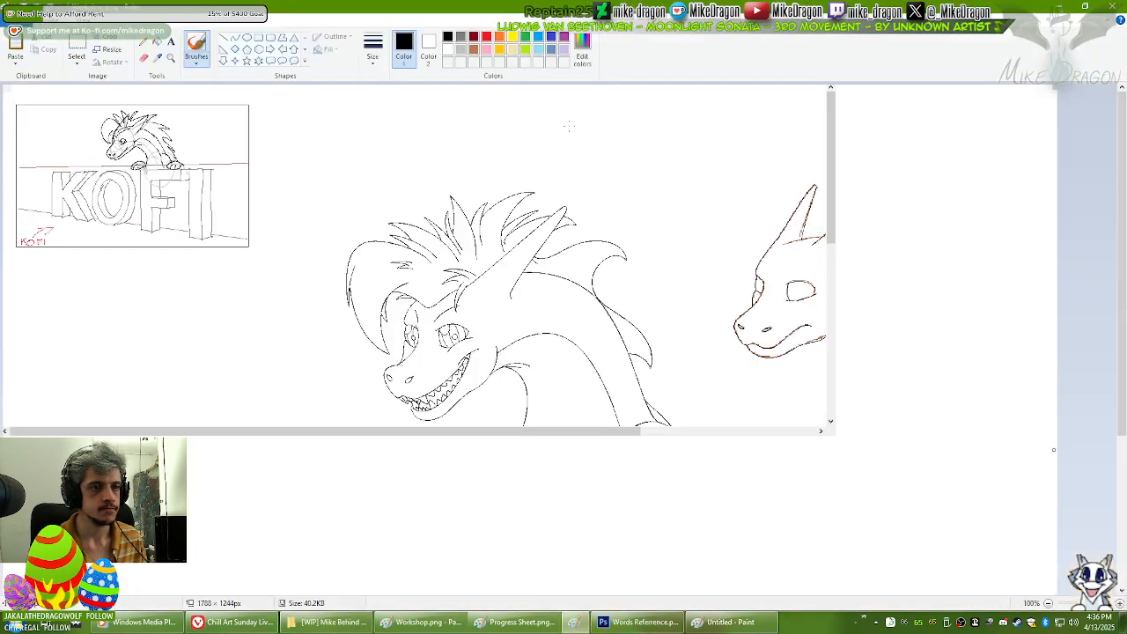
scroll(570, 167, "down", 3)
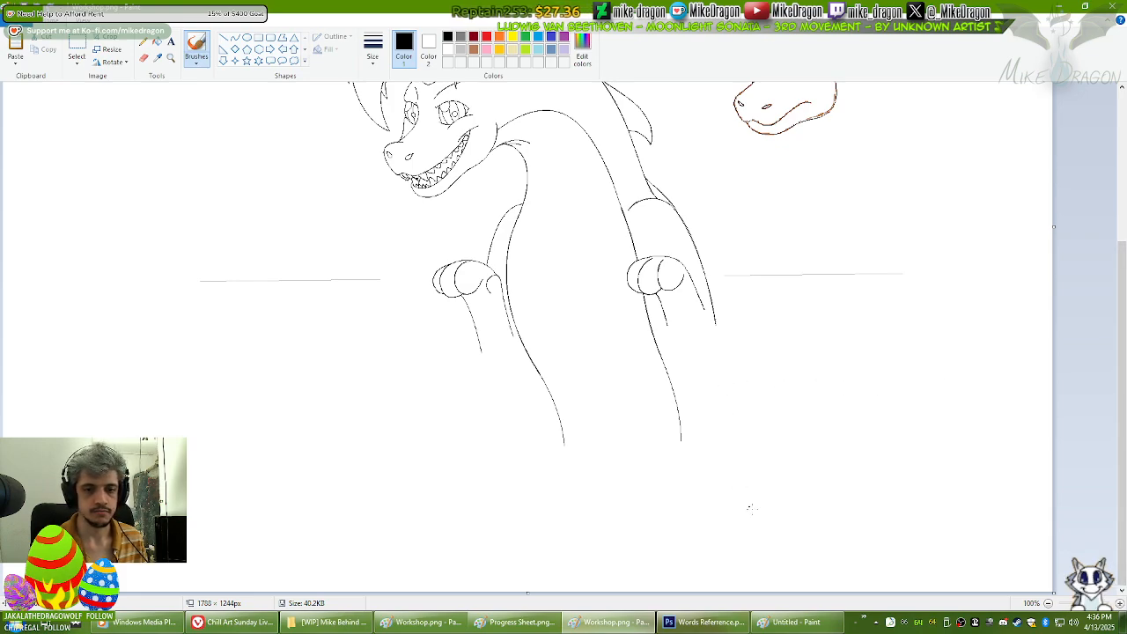
left_click(609, 622)
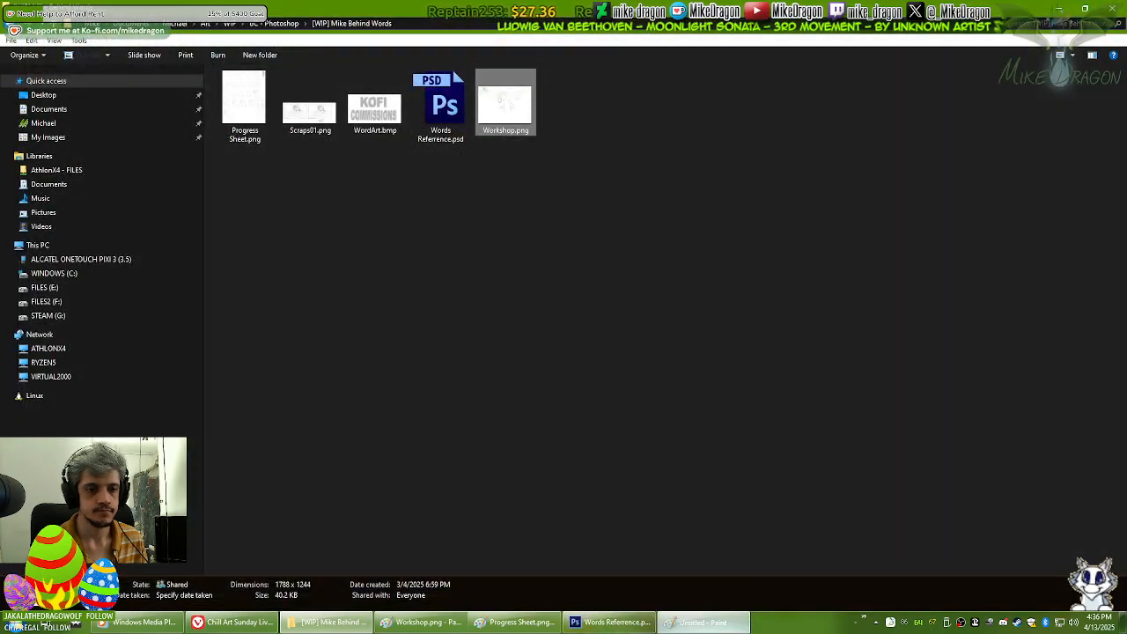
left_click(704, 623)
key("alt+Tab")
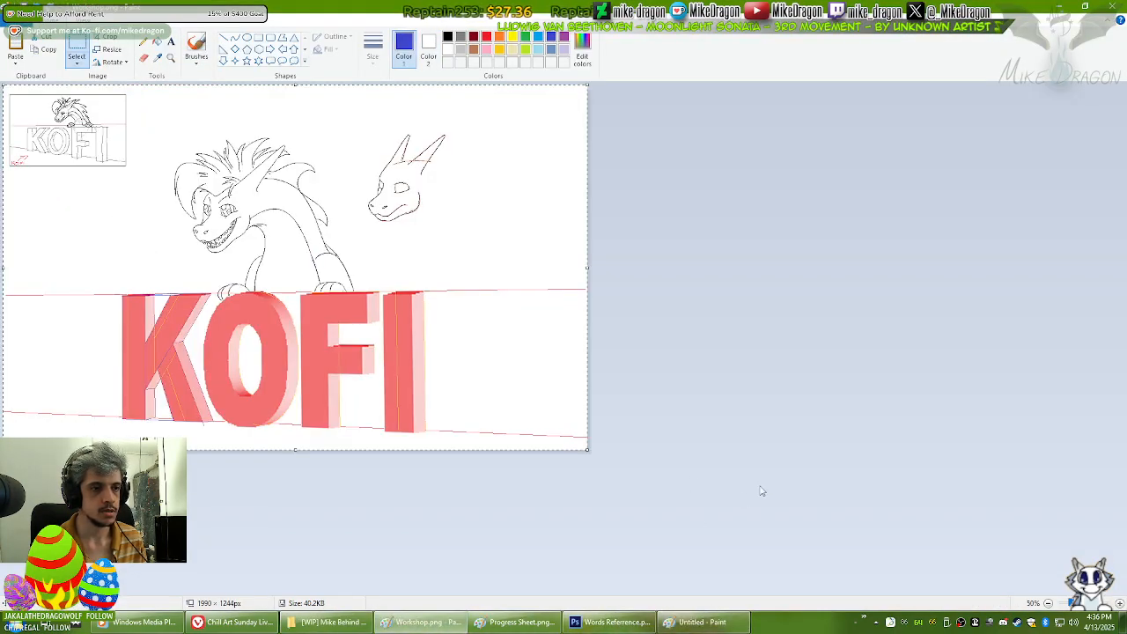
Step: Undo Workshop.png back to the dragon sketches with only the red perspective lines, copy that version, and redo the edits to restore the drawing
left_click(766, 473)
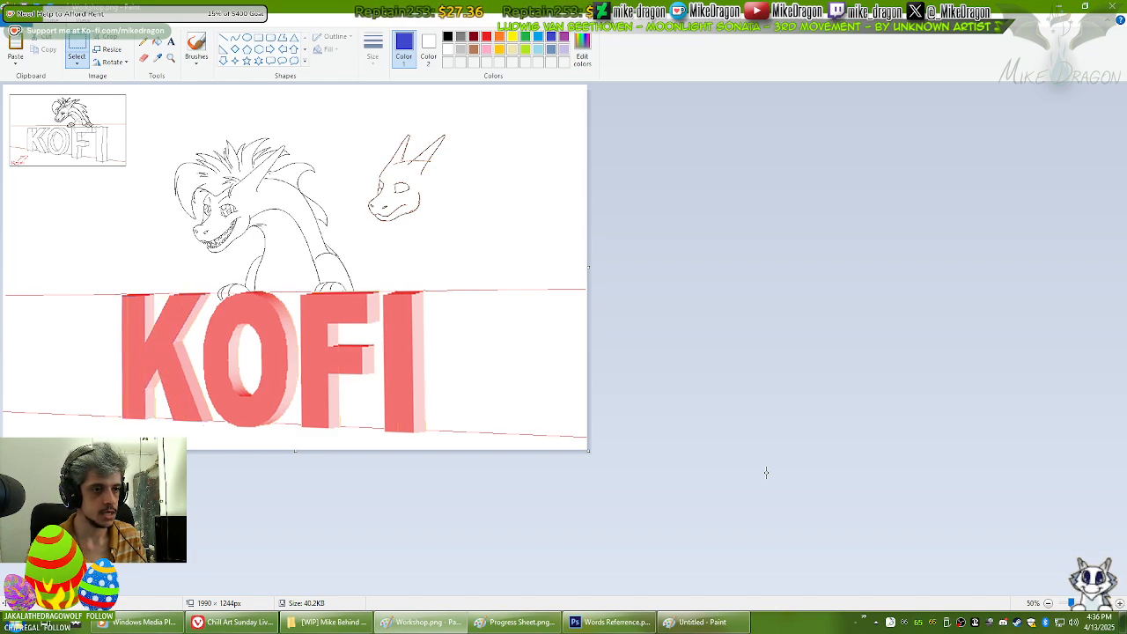
key("ctrl+z")
key("ctrl+z")
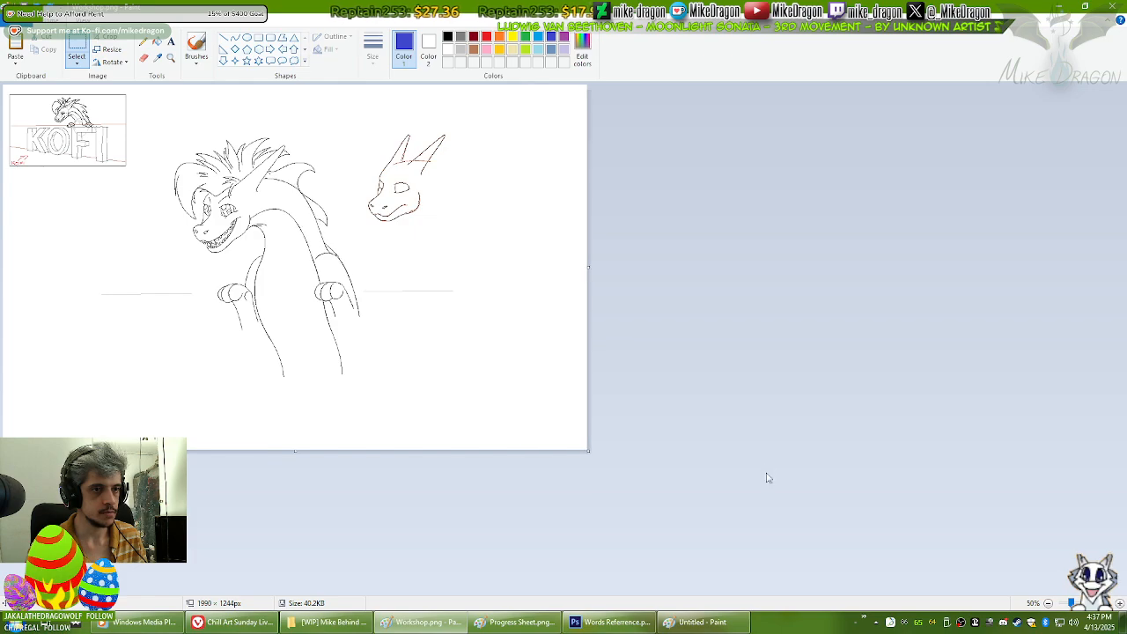
key("ctrl+z")
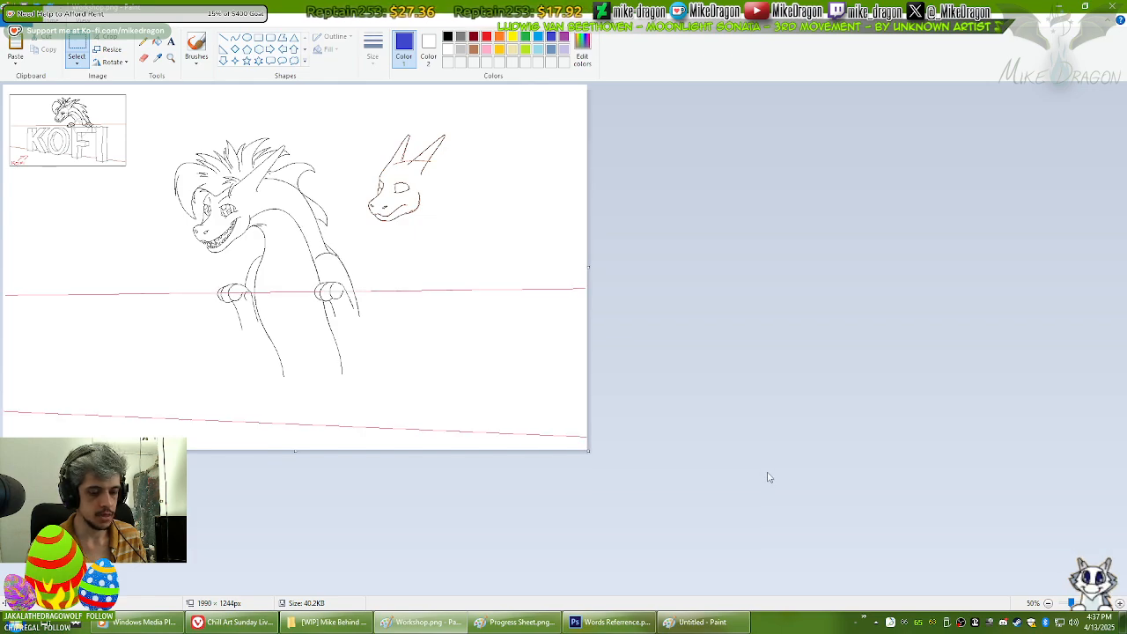
key("ctrl+z")
key("ctrl+z")
key("ctrl+z")
key("ctrl+z")
key("ctrl+z")
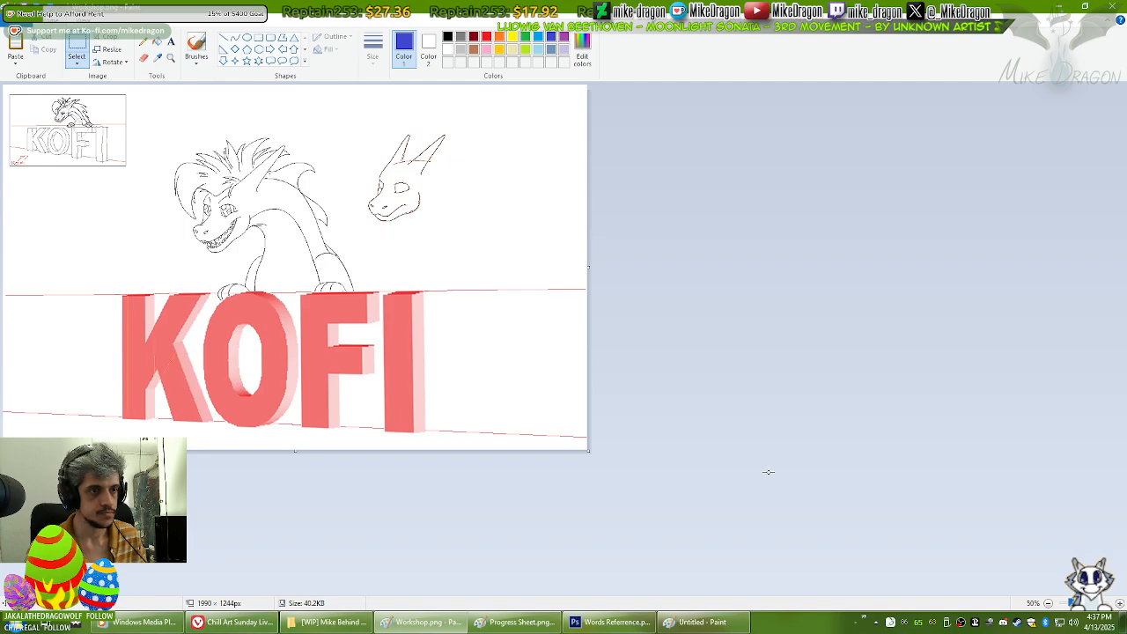
key("ctrl+z")
key("ctrl+z")
key("ctrl+z")
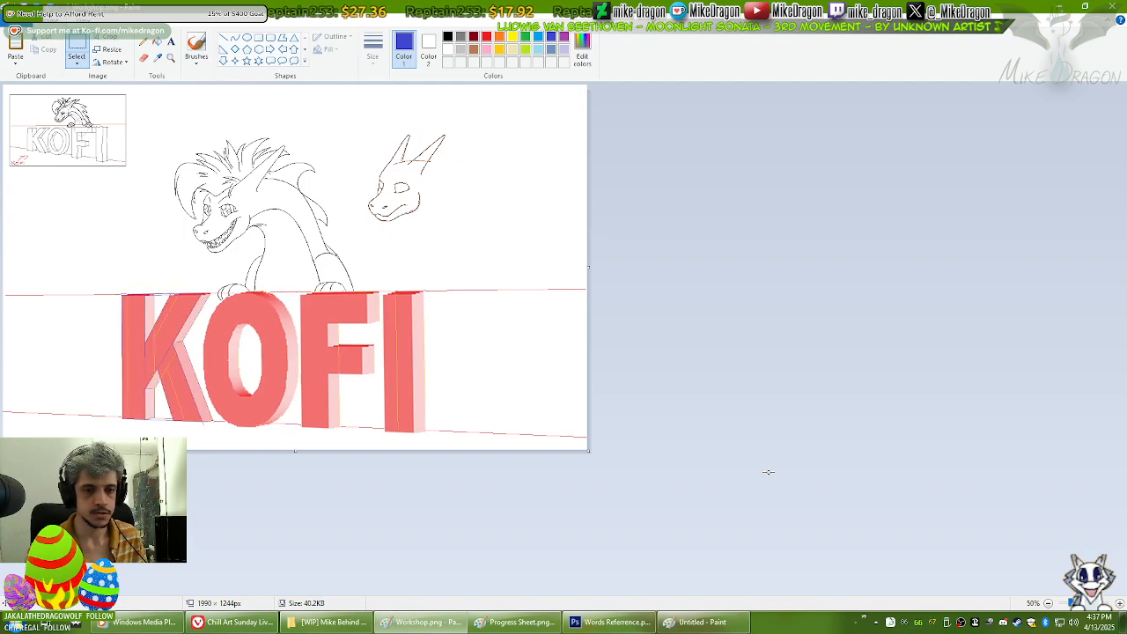
Step: Paste the copied sketch with perspective lines into Words Reference.psd in Photoshop as a new layer and hide Layers 9 and 8
left_click(703, 622)
left_click(610, 622)
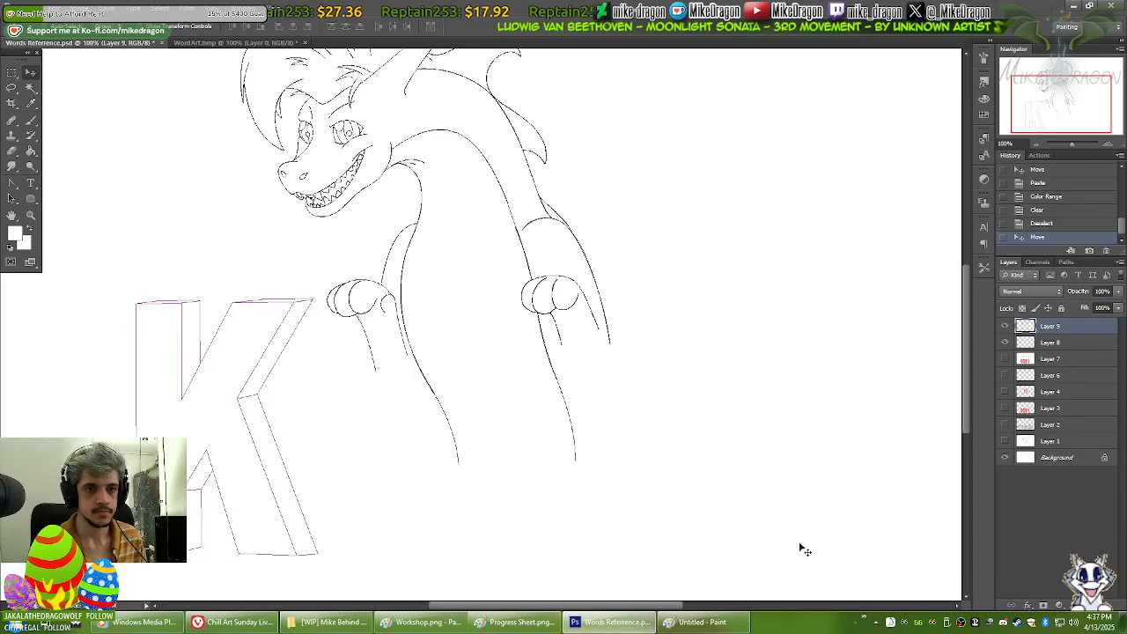
key("ctrl+0")
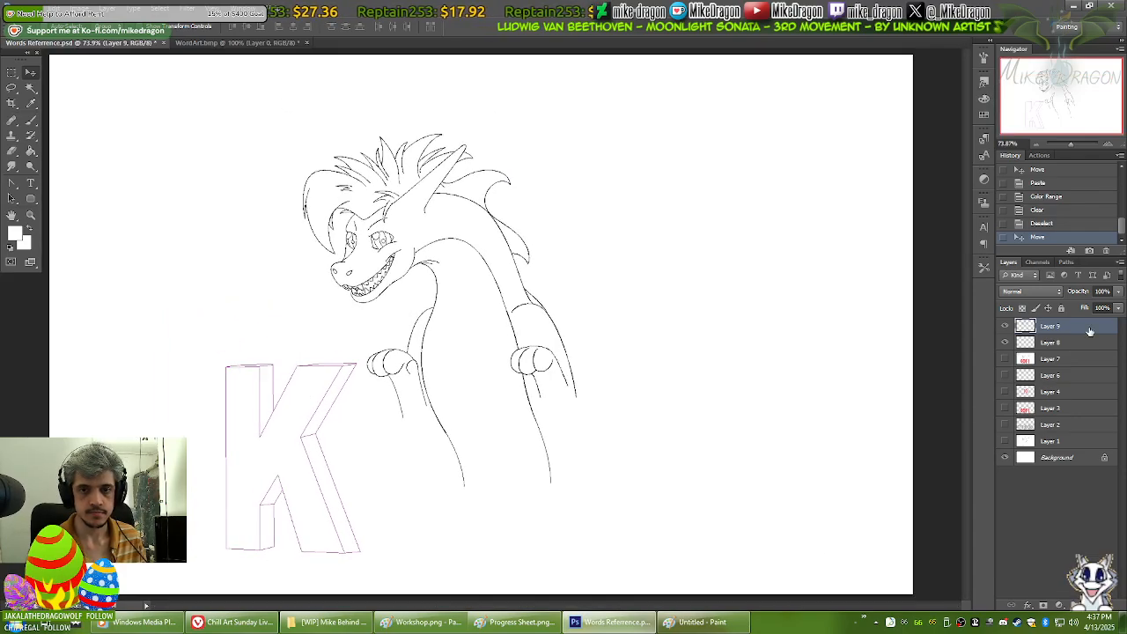
key("ctrl+v")
left_click(1005, 342)
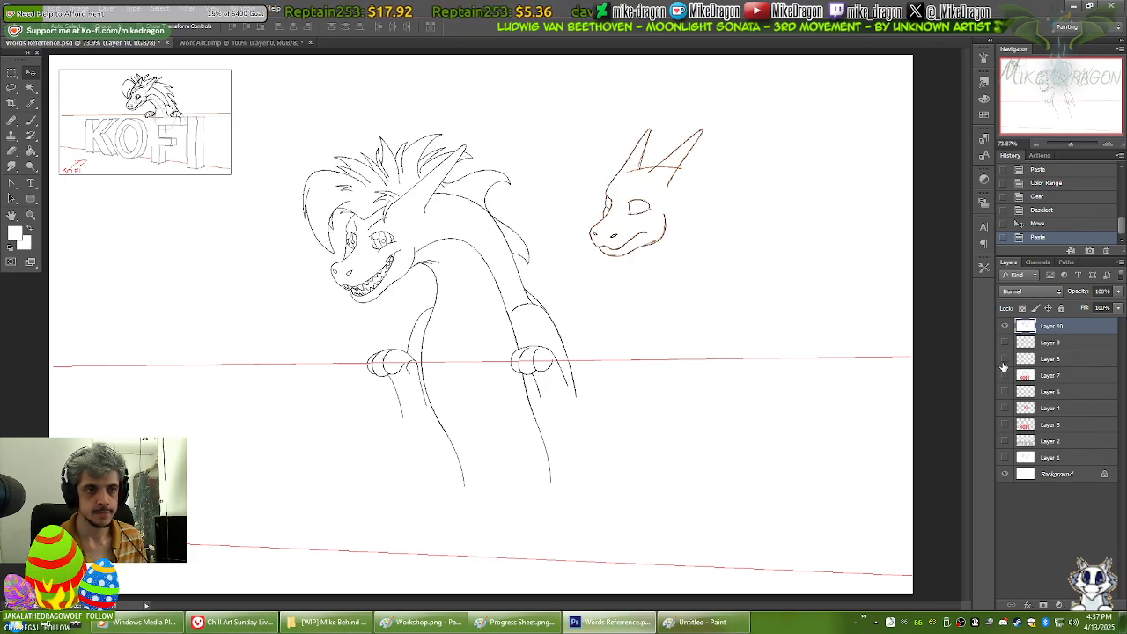
Step: Select the white background of Layer 10 with Color Range, delete it and deselect
left_click(161, 8)
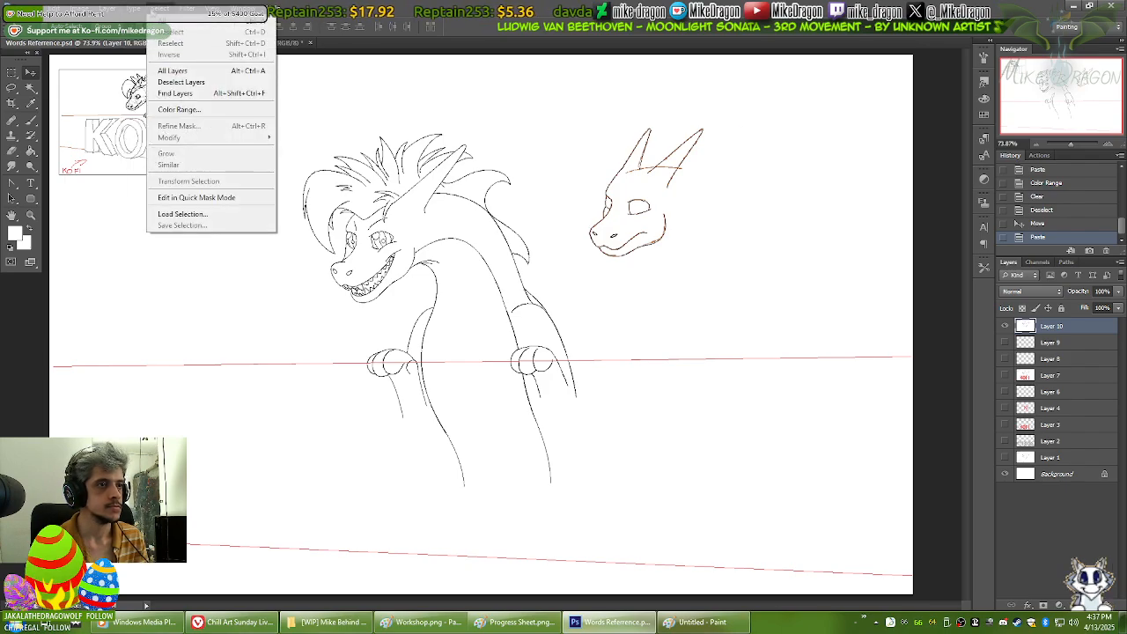
left_click(178, 109)
key("Return")
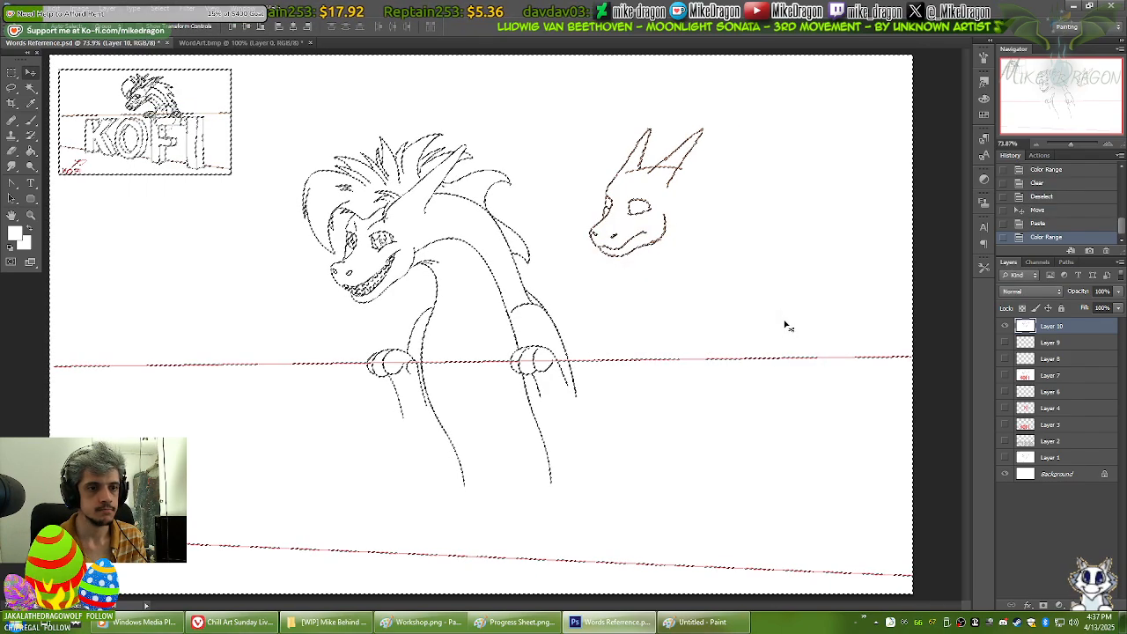
key("Delete")
key("ctrl+d")
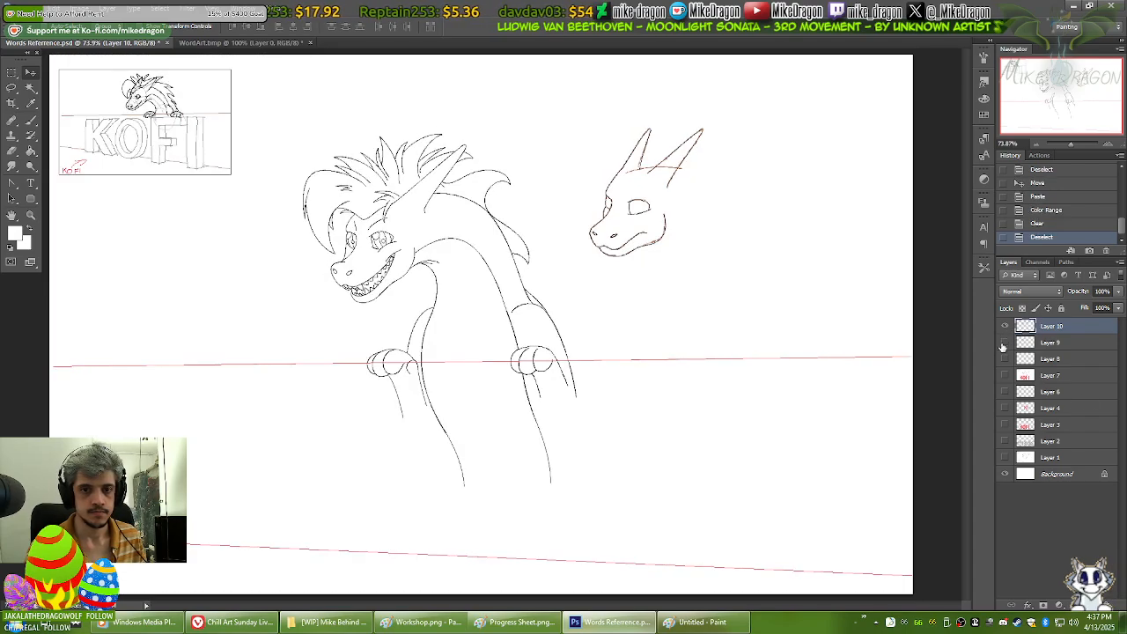
Step: Show Layer 8 together with Layer 10, and toggle Layer 7 to compare the sketch with the red KOFI lettering, leaving Layer 7 hidden
left_click(1005, 329)
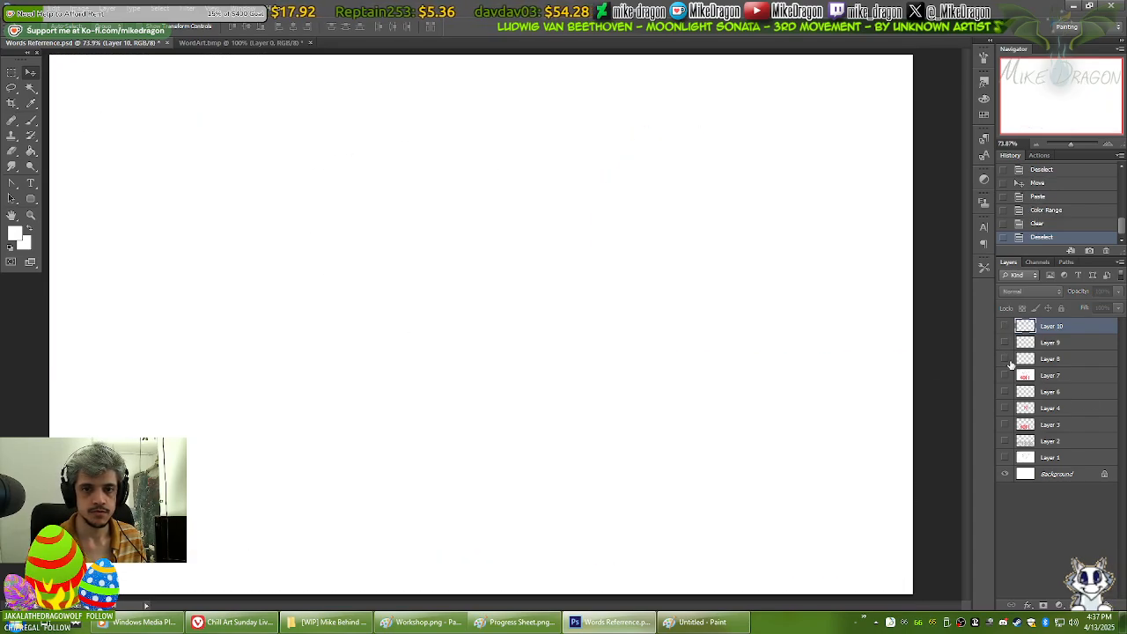
left_click(1005, 327)
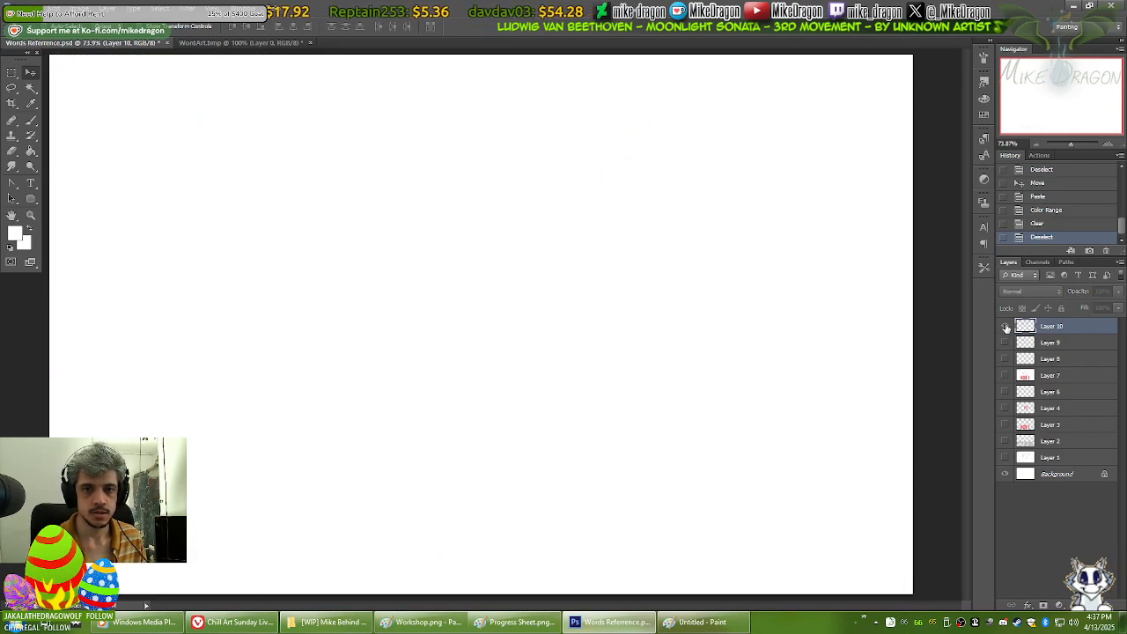
left_click(1006, 377)
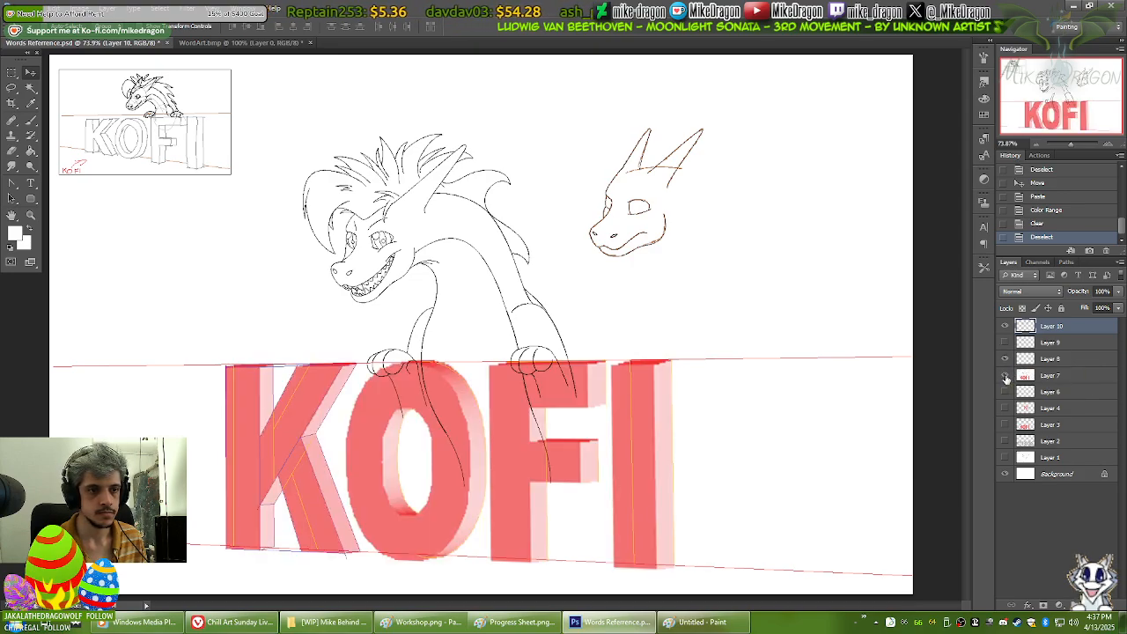
left_click(1007, 378)
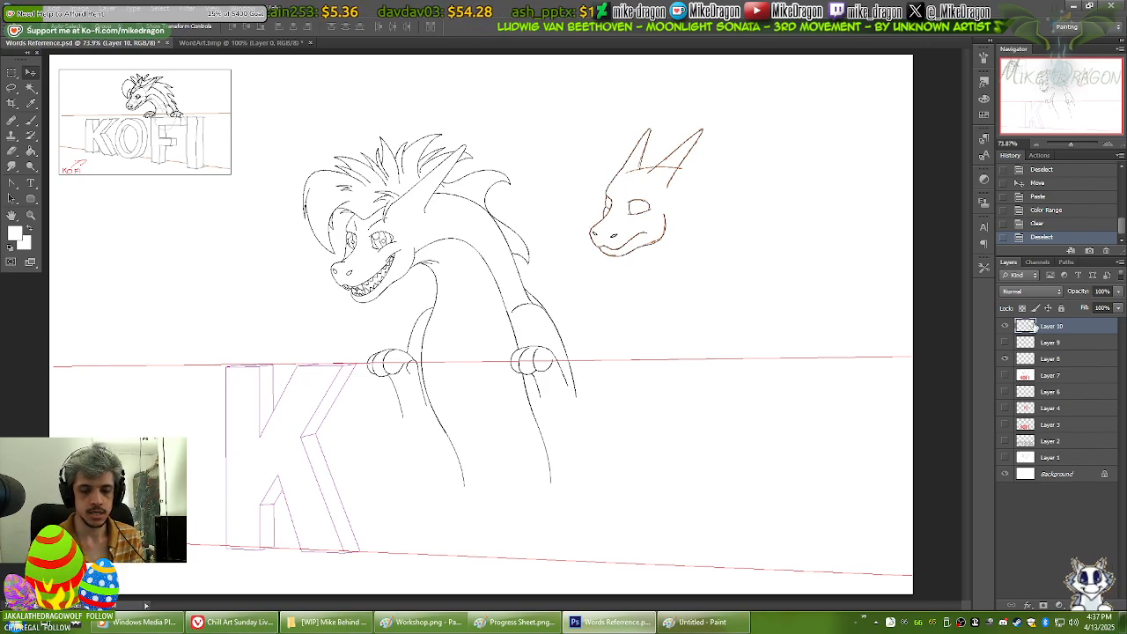
Step: Inspect the purple K against the red perspective line and move Layer 8 above Layer 10 in the layer order
key("ctrl+plus")
key("ctrl+plus")
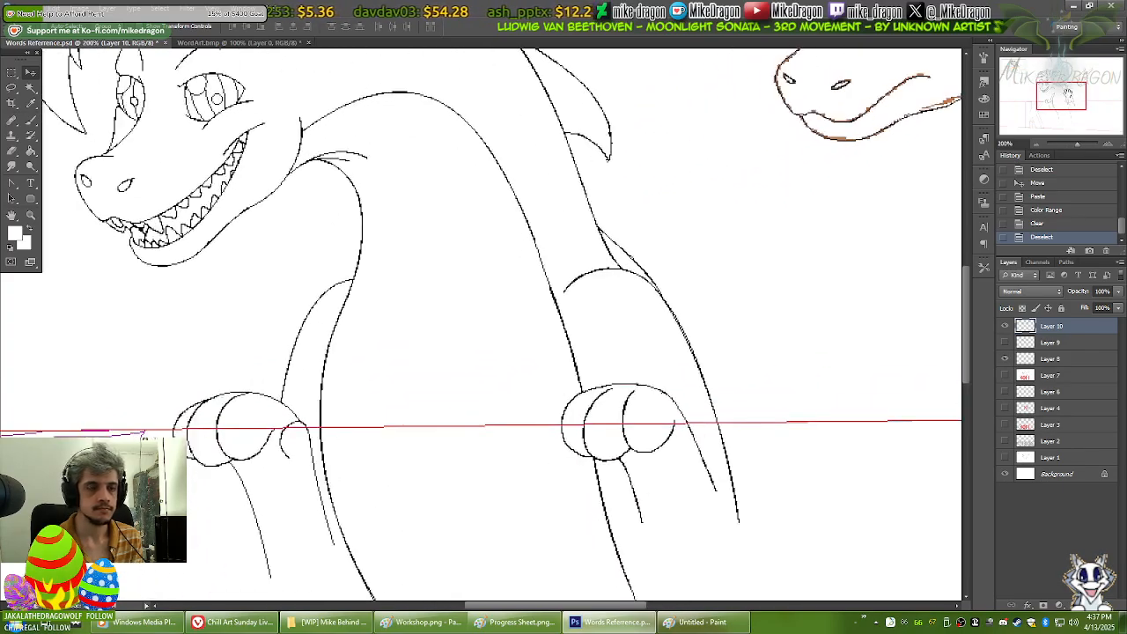
left_click_drag(1064, 93, 1045, 104)
mouse_move(463, 459)
left_mouse_down()
mouse_move(488, 420)
mouse_move(506, 255)
mouse_move(593, 206)
mouse_move(516, 393)
mouse_move(516, 361)
left_mouse_up()
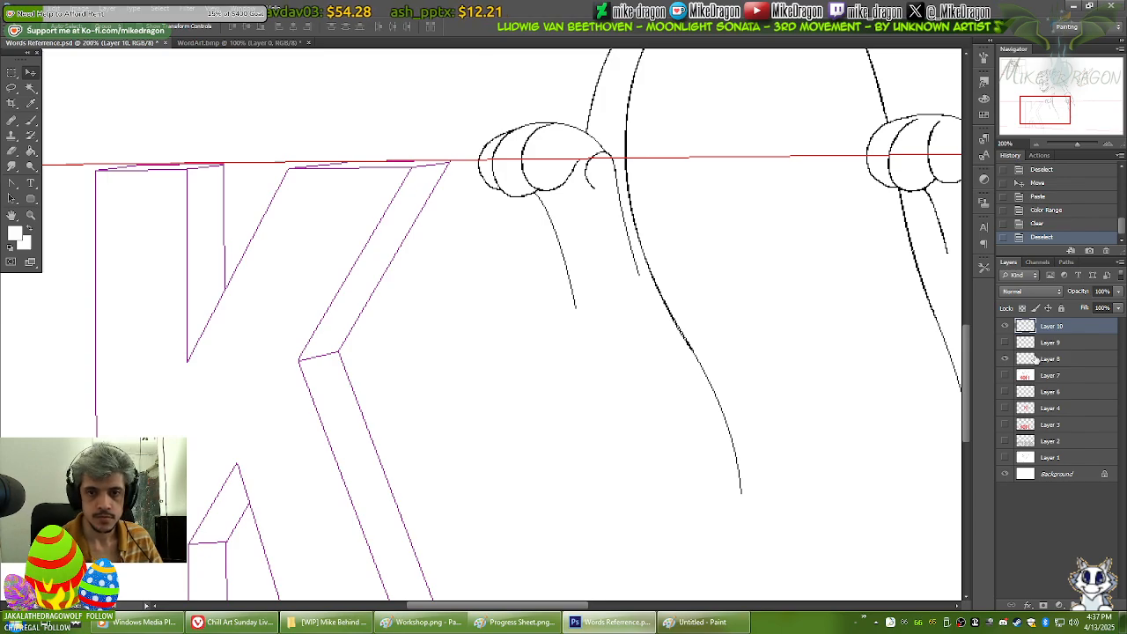
left_click_drag(1035, 362, 1054, 320)
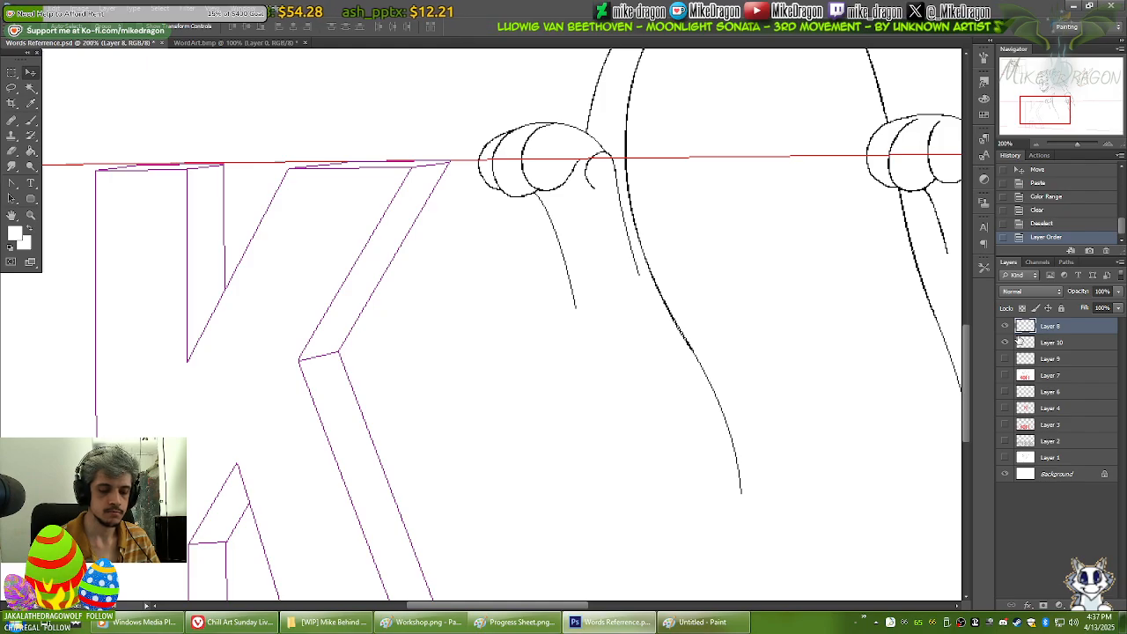
key("ctrl+minus")
mouse_move(709, 268)
left_mouse_down()
mouse_move(693, 272)
mouse_move(653, 329)
mouse_move(623, 405)
mouse_move(635, 293)
mouse_move(598, 328)
left_mouse_up()
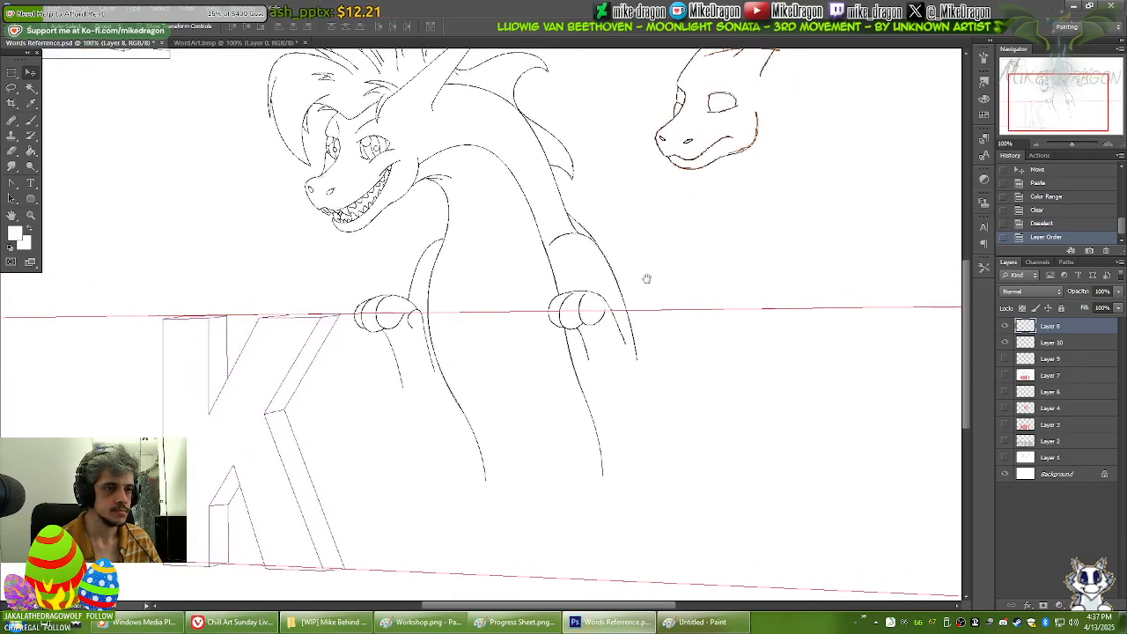
mouse_move(707, 252)
left_mouse_down()
mouse_move(709, 300)
mouse_move(716, 226)
mouse_move(730, 219)
left_mouse_up()
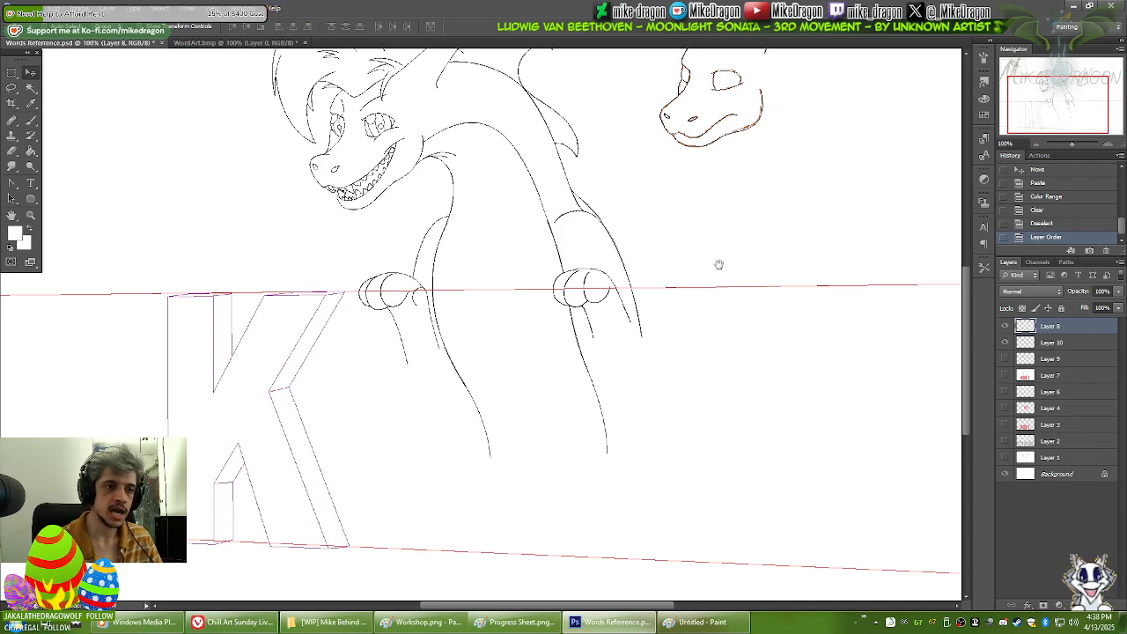
mouse_move(705, 256)
left_mouse_down()
mouse_move(703, 324)
mouse_move(716, 305)
left_mouse_up()
key("ctrl+0")
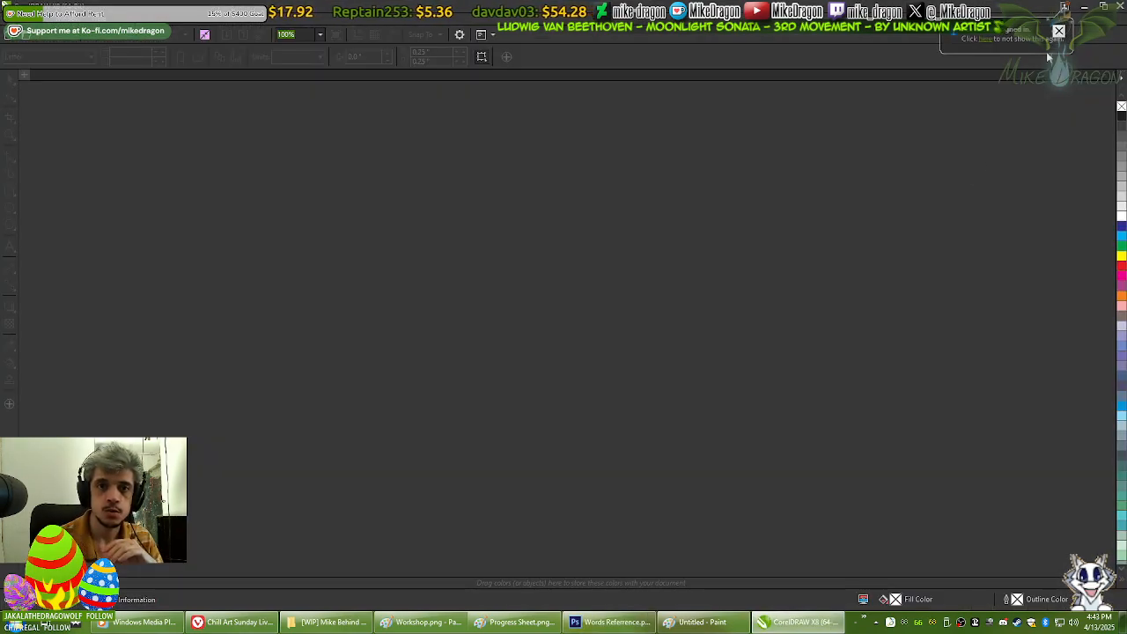
Step: Dismiss the notification in CorelDRAW and create a new 500 × 500 px document
left_click(1058, 31)
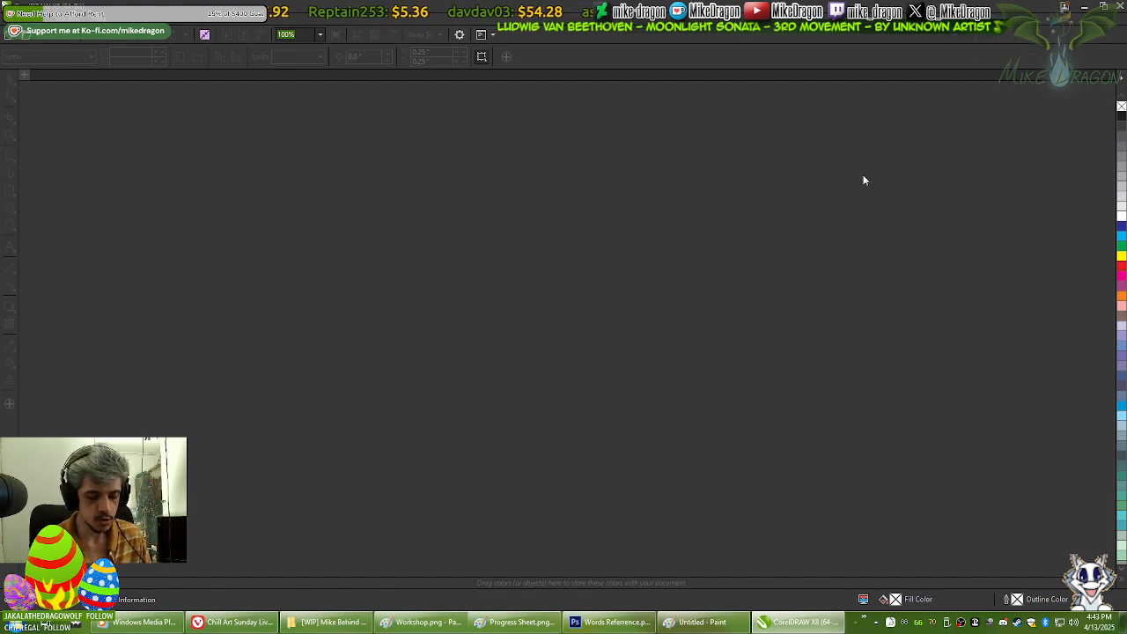
key("ctrl+n")
key("Return")
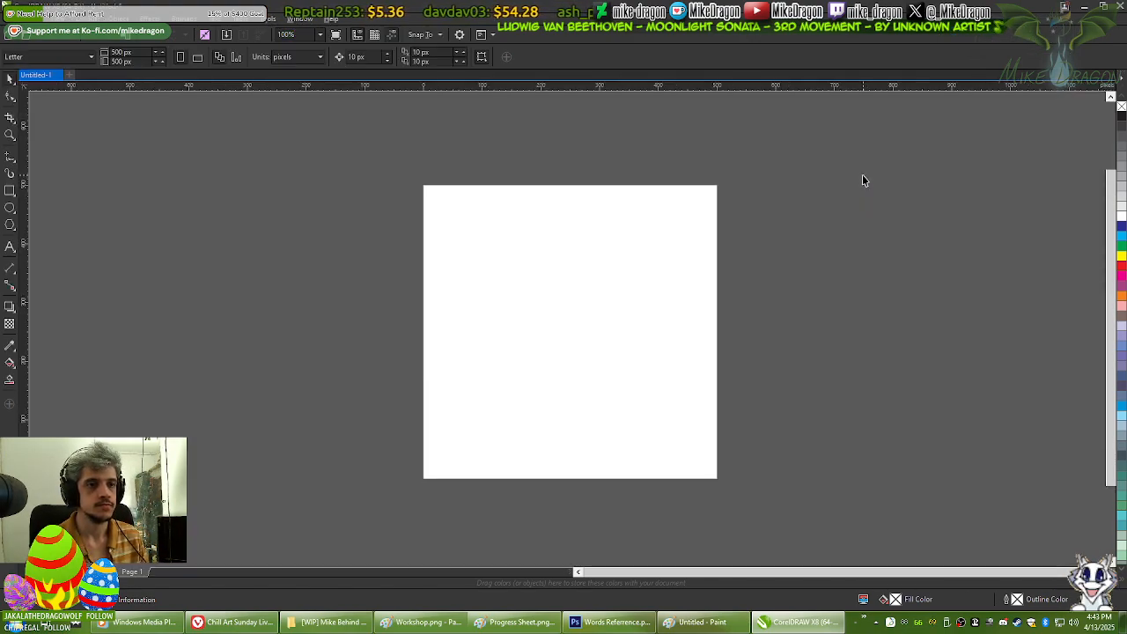
Step: Add the text KOFI in Arial 24 pt on the upper part of the page with the Text tool
left_click_drag(579, 570, 178, 570)
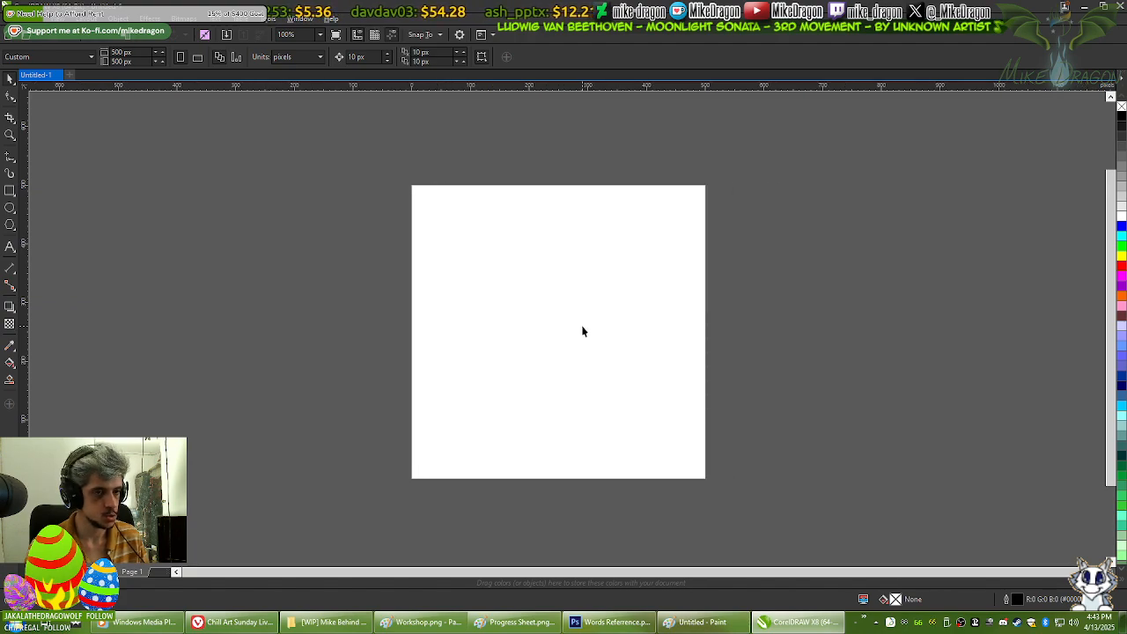
scroll(582, 331, "up", 1)
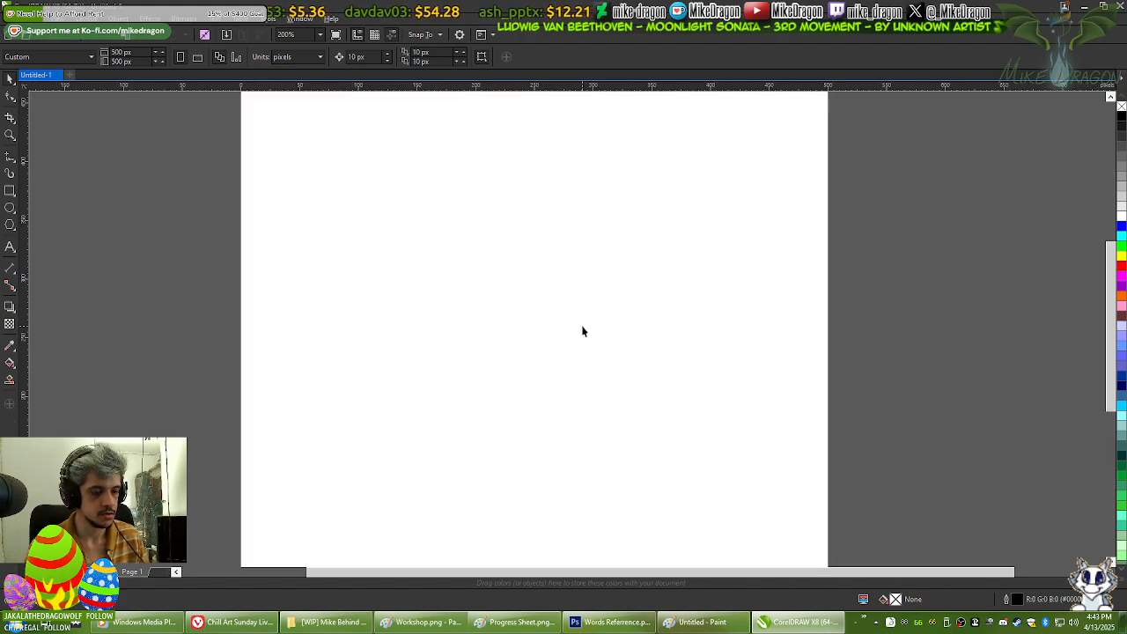
left_click(11, 247)
left_click_drag(395, 269, 602, 390)
type("KOFI")
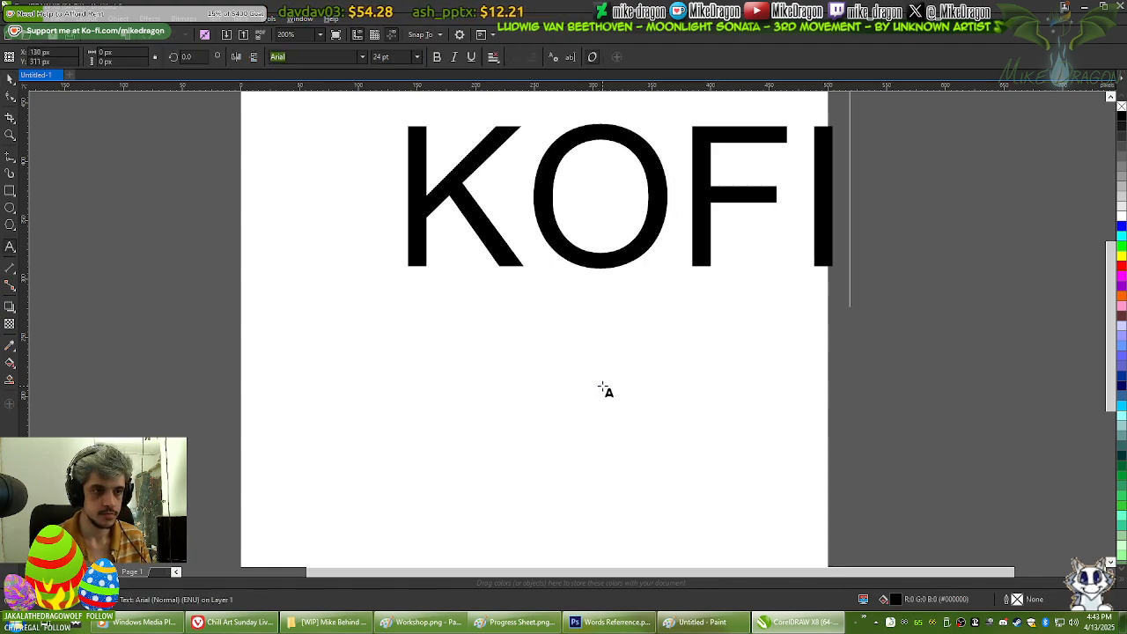
Step: Move the KOFI text to the middle of the page and set the document view mode to Enhanced
left_click(11, 78)
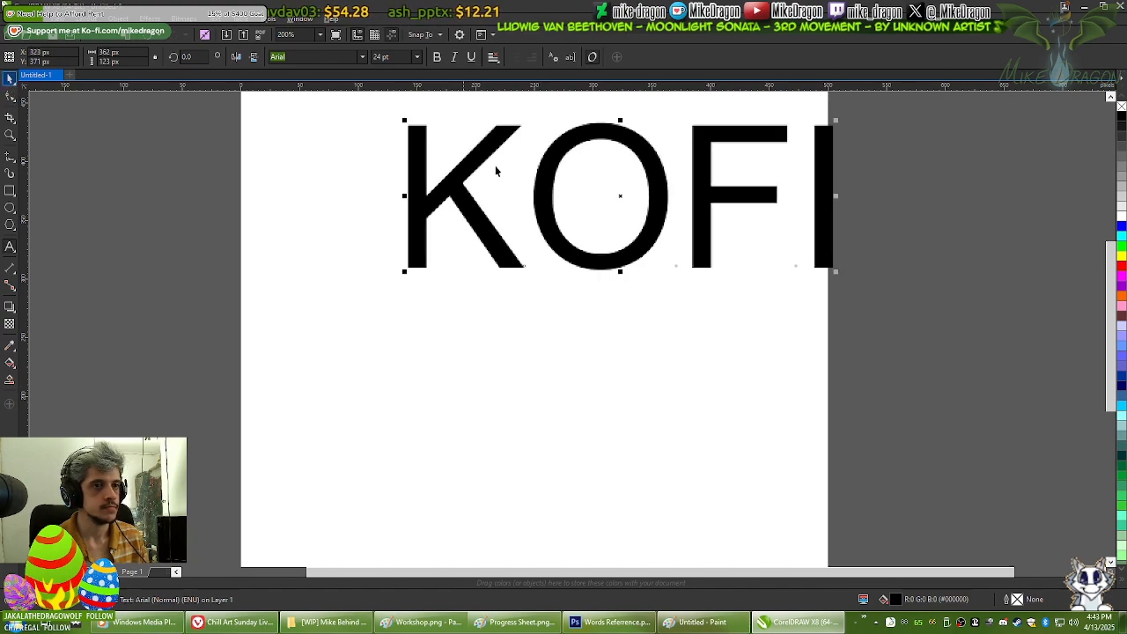
left_click_drag(542, 196, 475, 348)
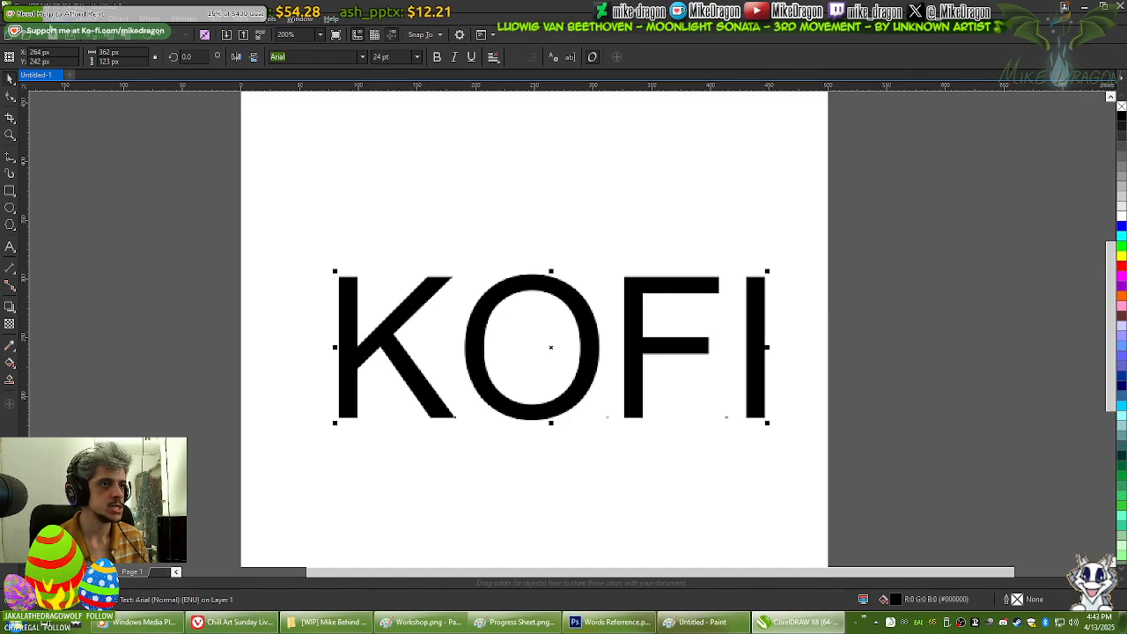
left_click(55, 17)
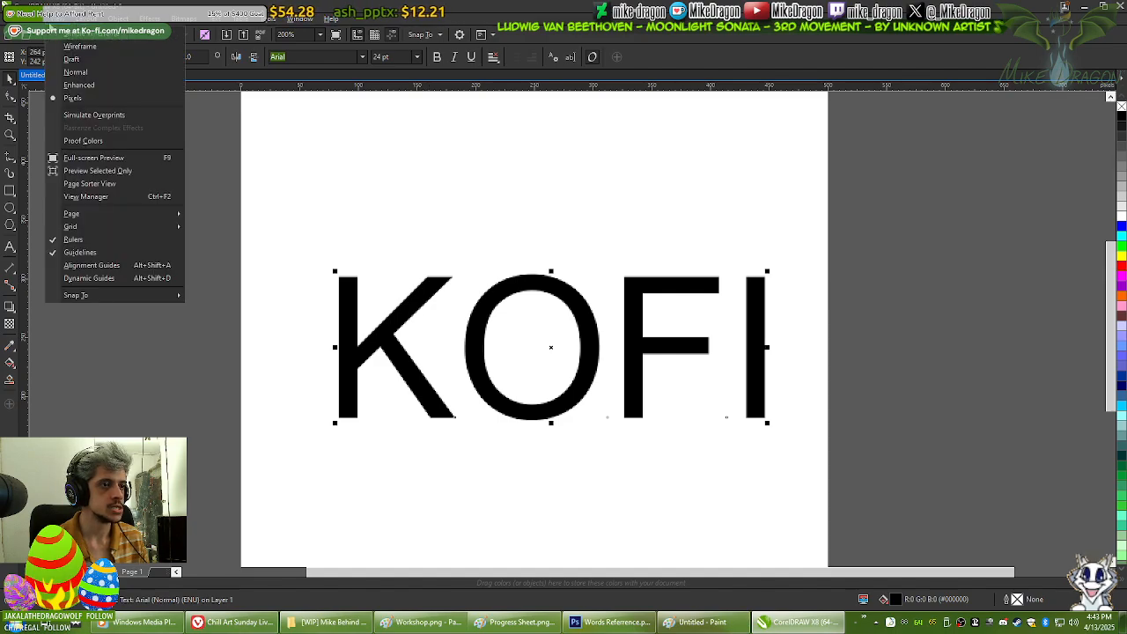
left_click(101, 88)
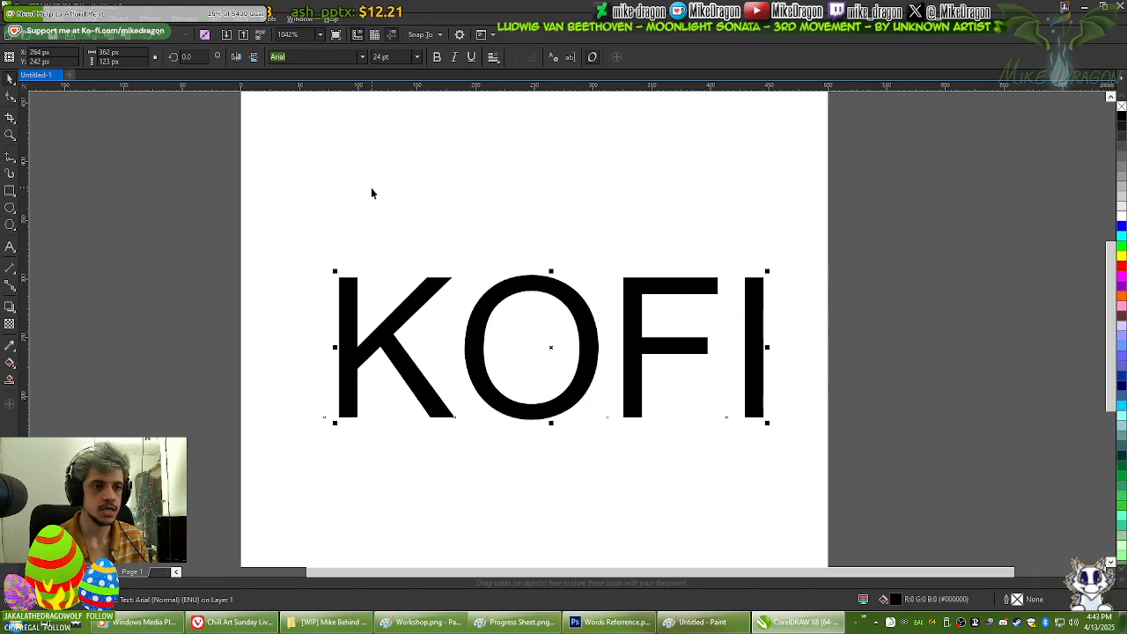
left_click(926, 296)
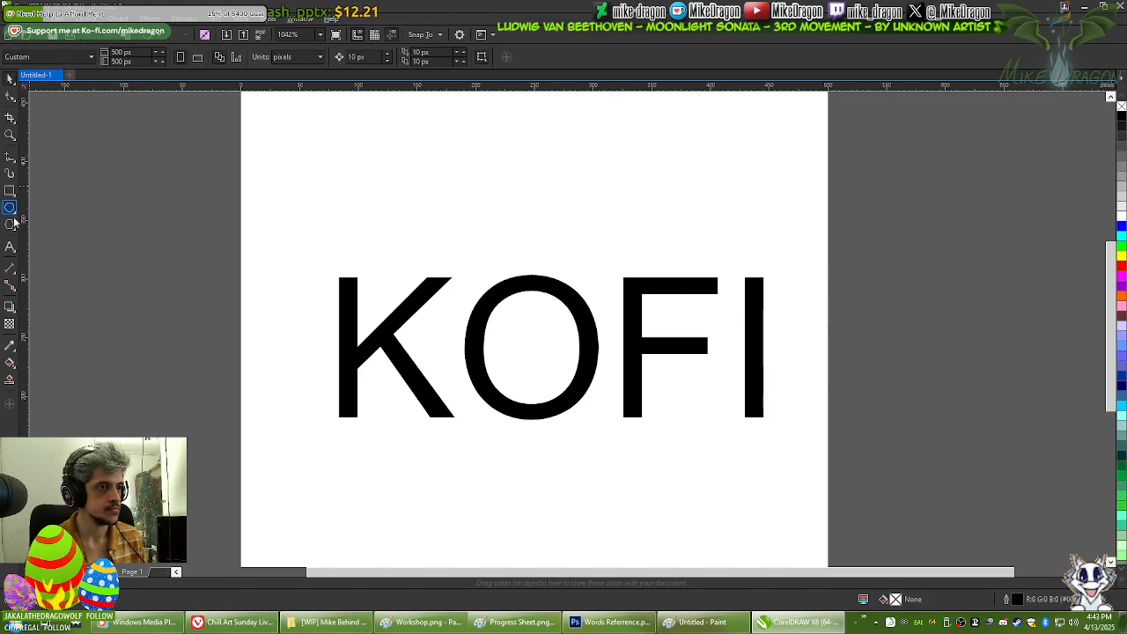
left_click(373, 335)
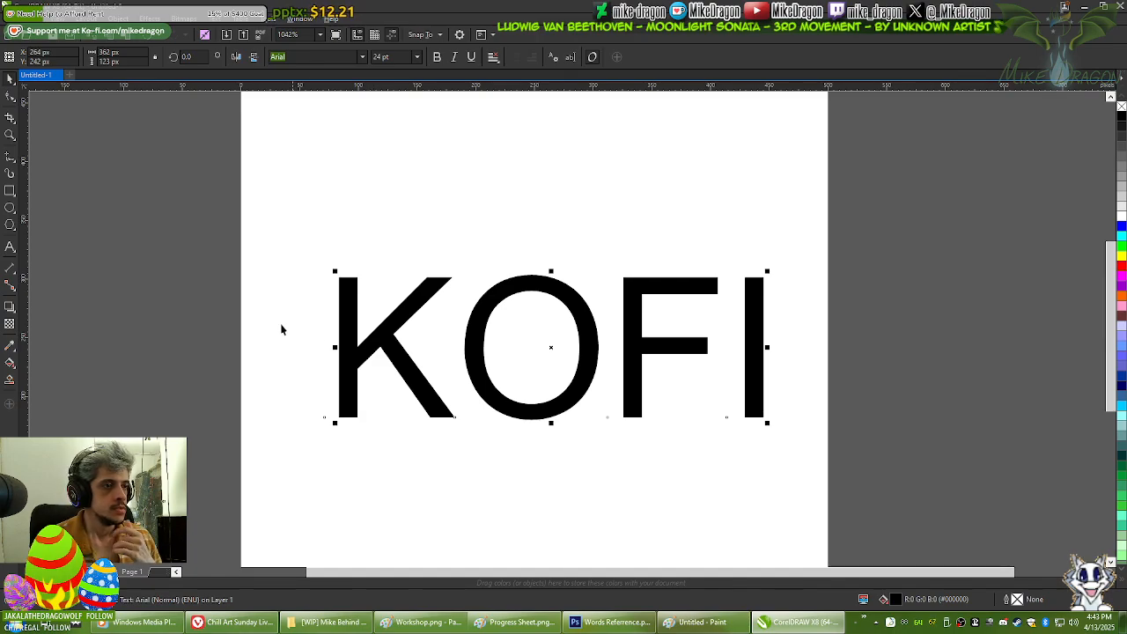
left_click(10, 308)
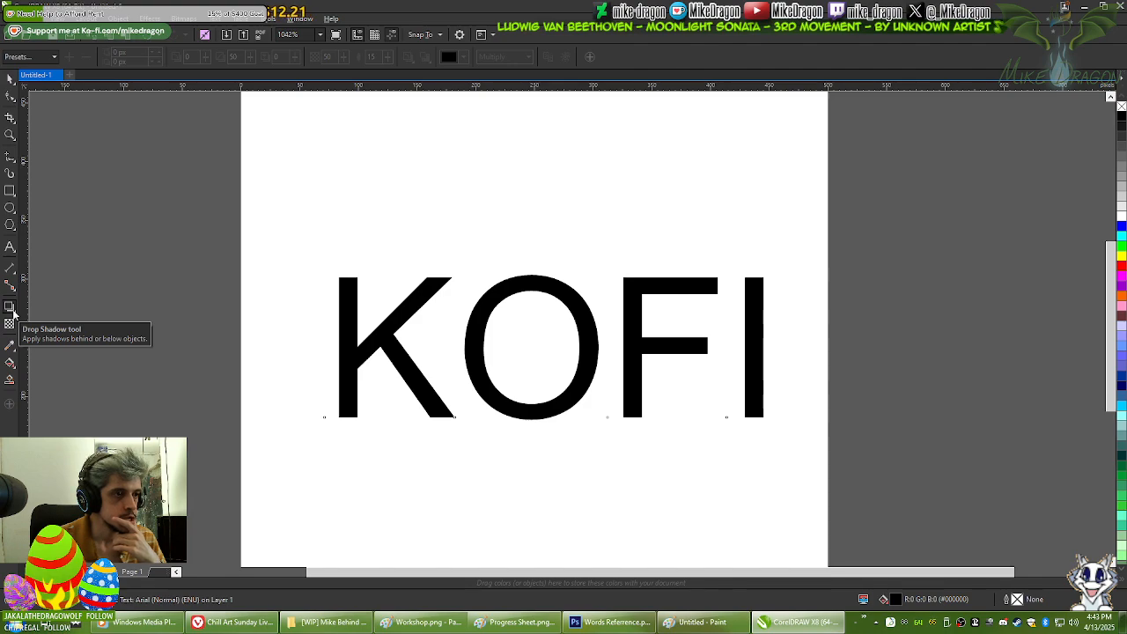
left_click(9, 247)
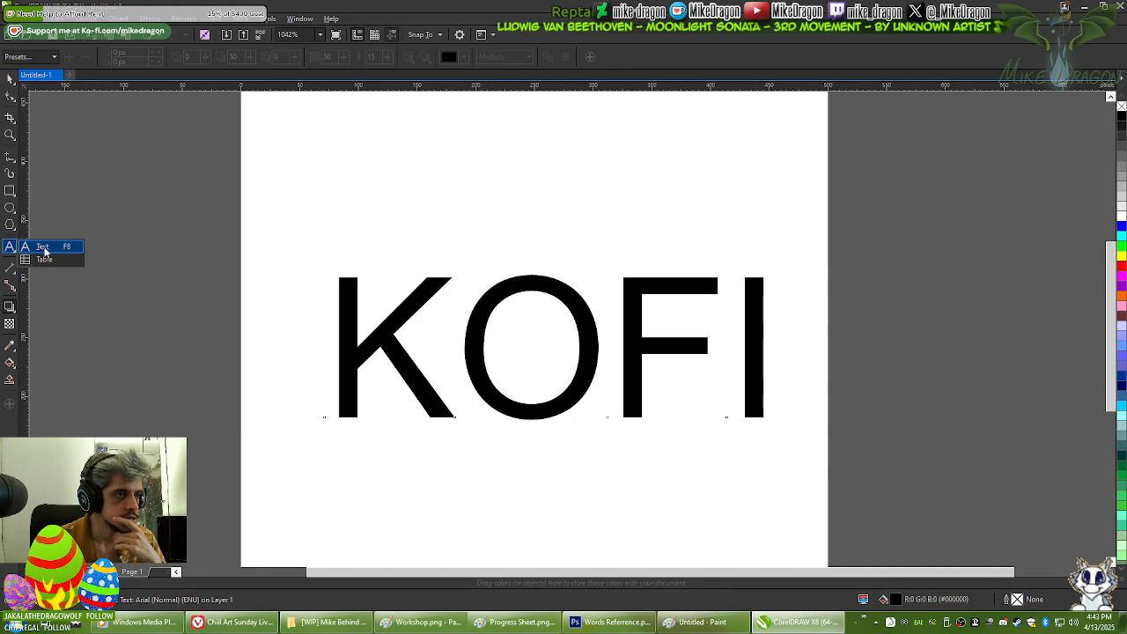
left_click(41, 246)
left_click(392, 331)
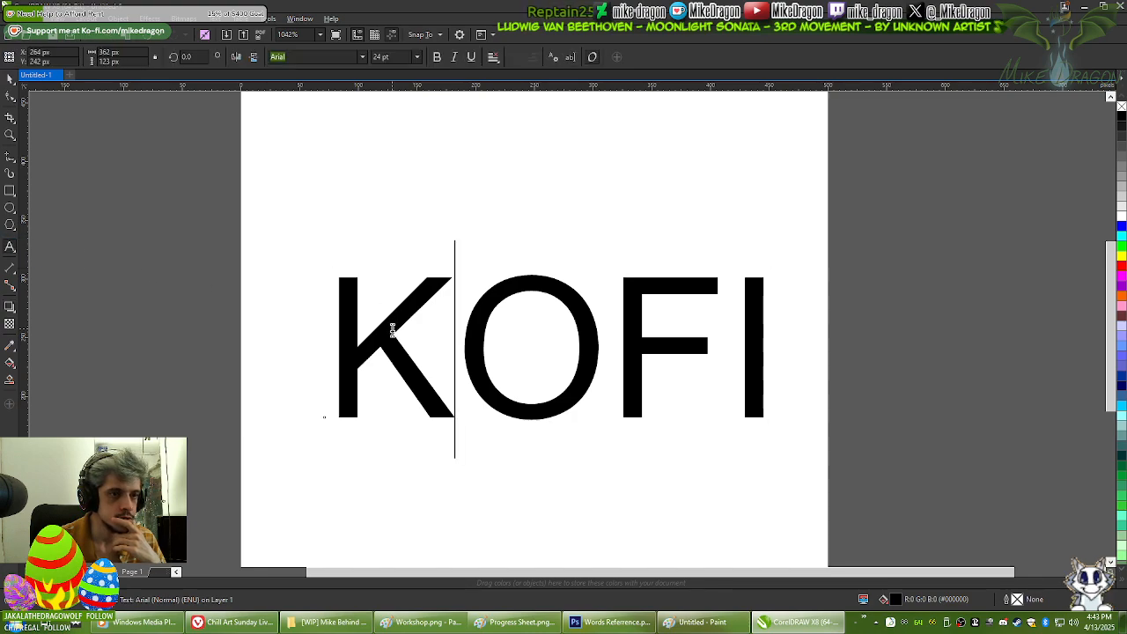
left_click(12, 81)
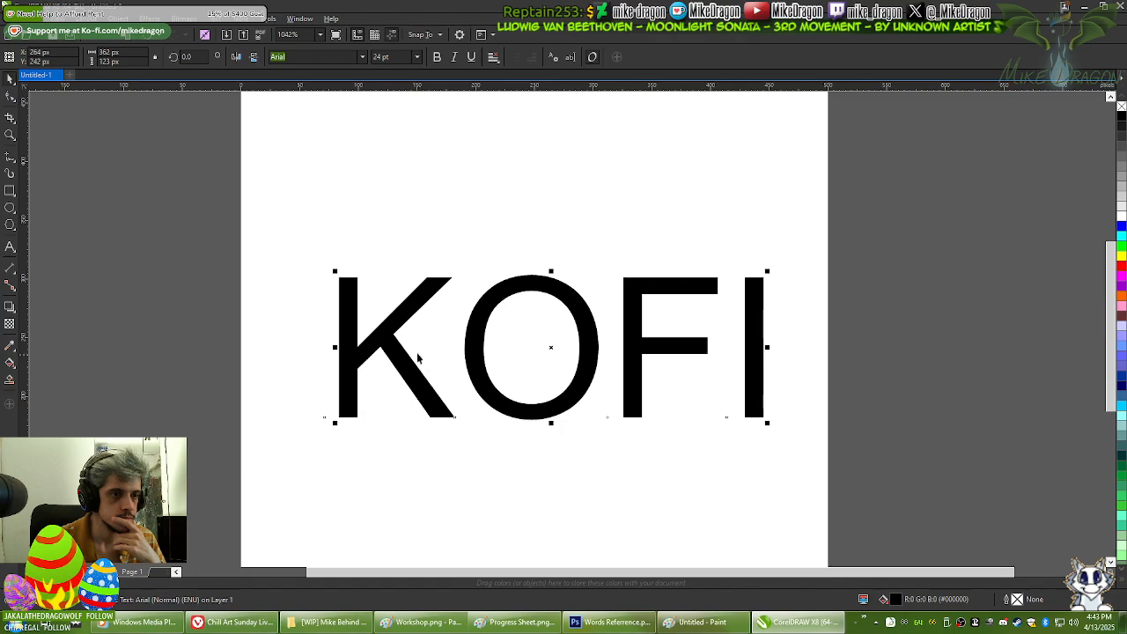
right_click(375, 342)
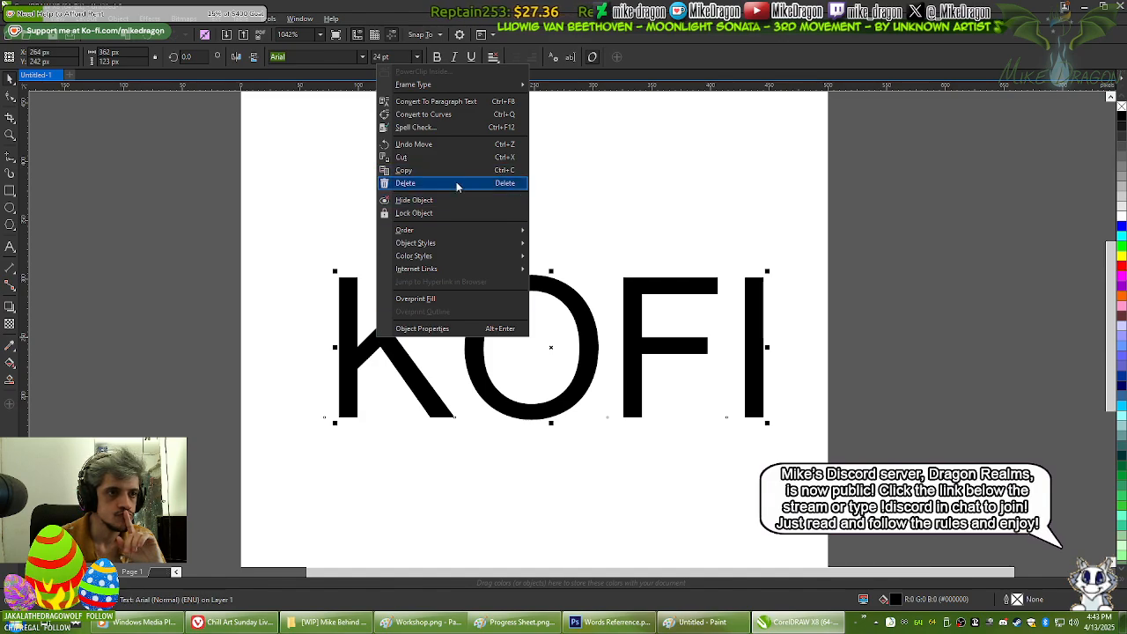
mouse_move(452, 234)
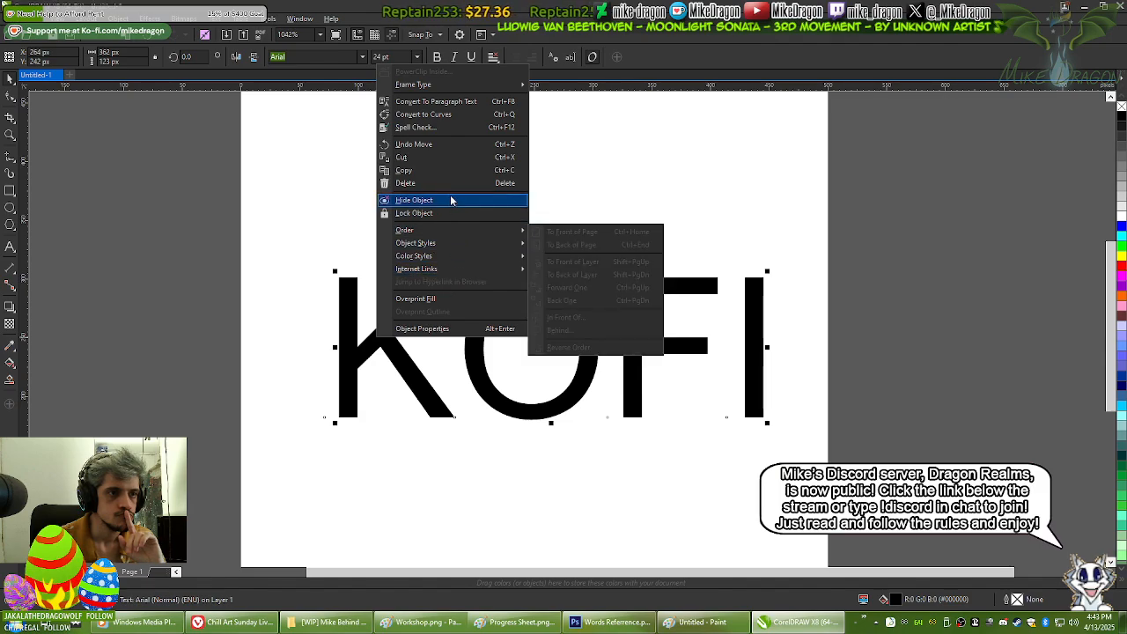
left_click(683, 47)
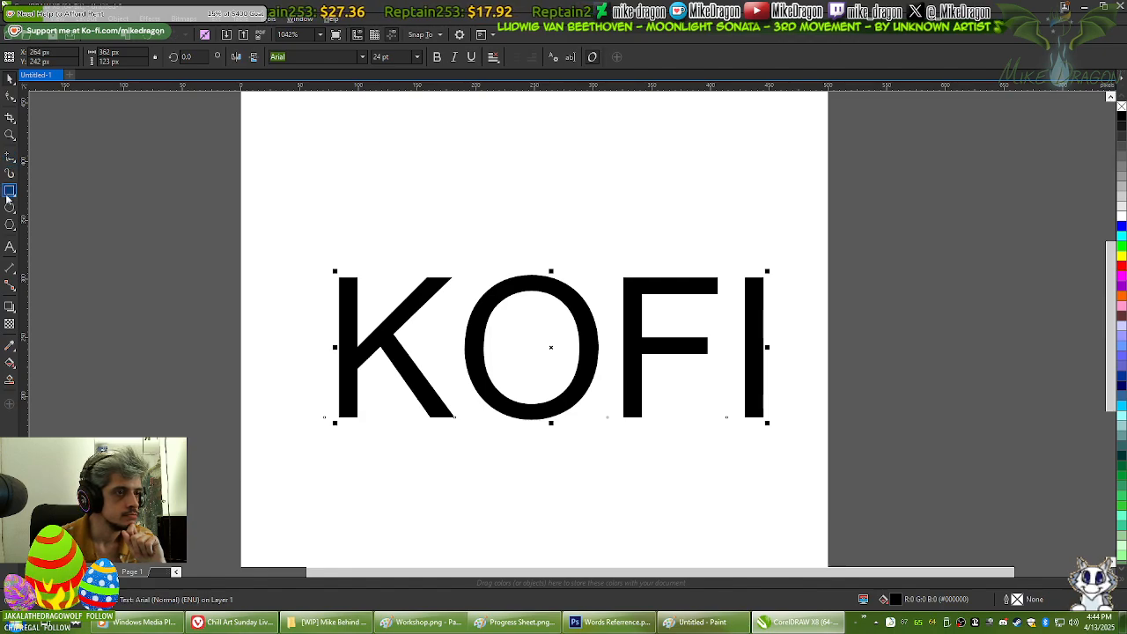
left_click(15, 269)
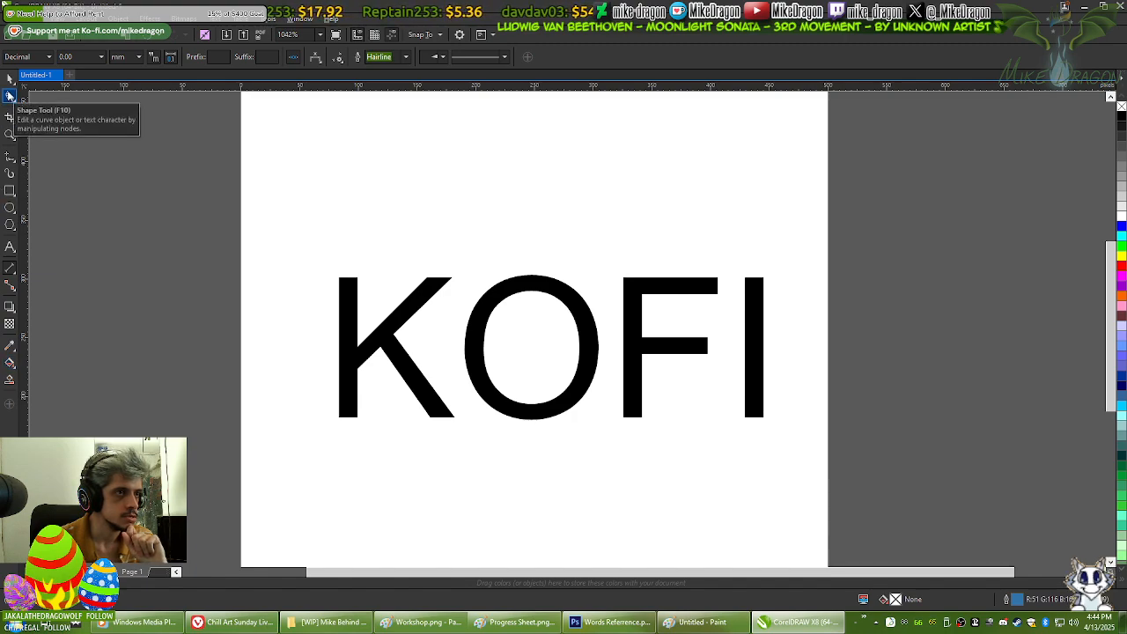
left_click(10, 78)
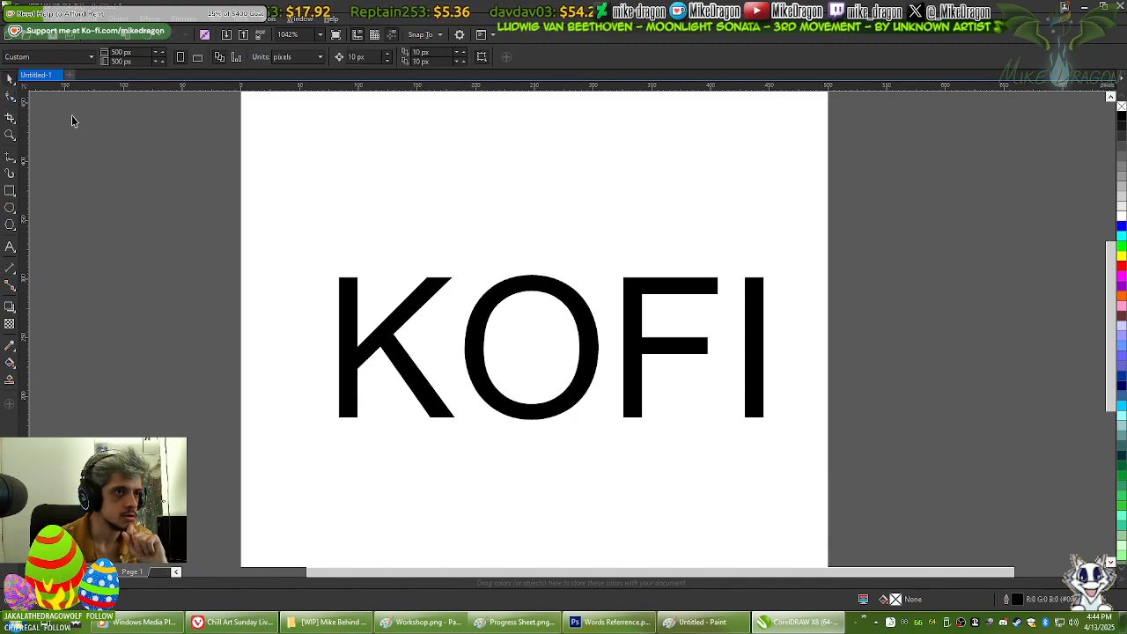
left_click(394, 325)
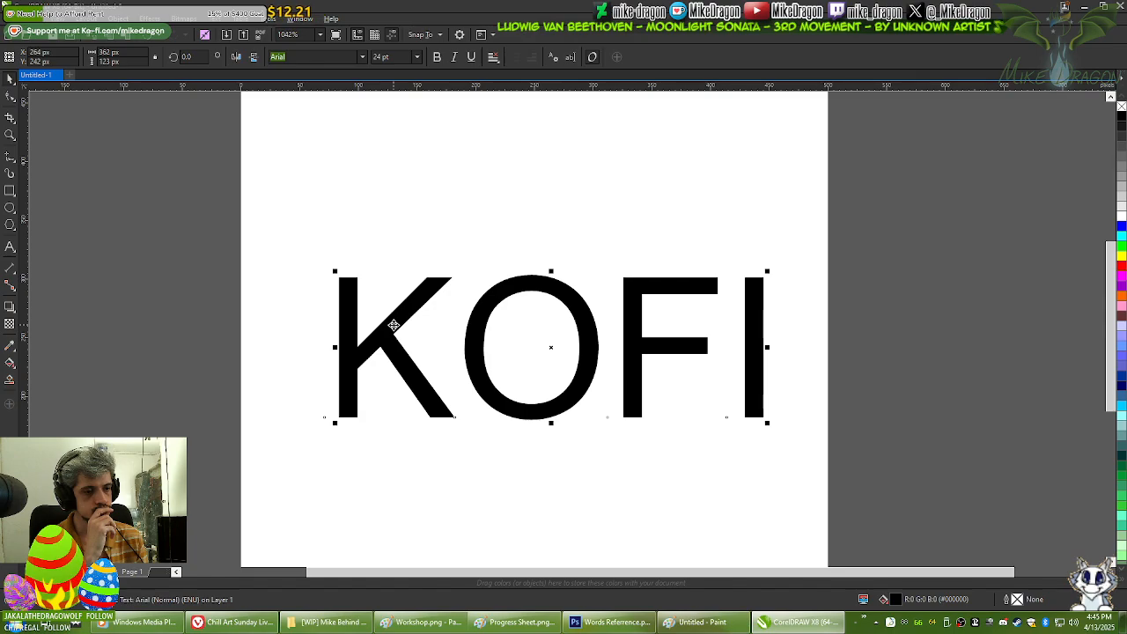
Step: Switch to the Vivaldi browser and search Google for "CorelDRAW 3D text" in a new tab
left_click(231, 621)
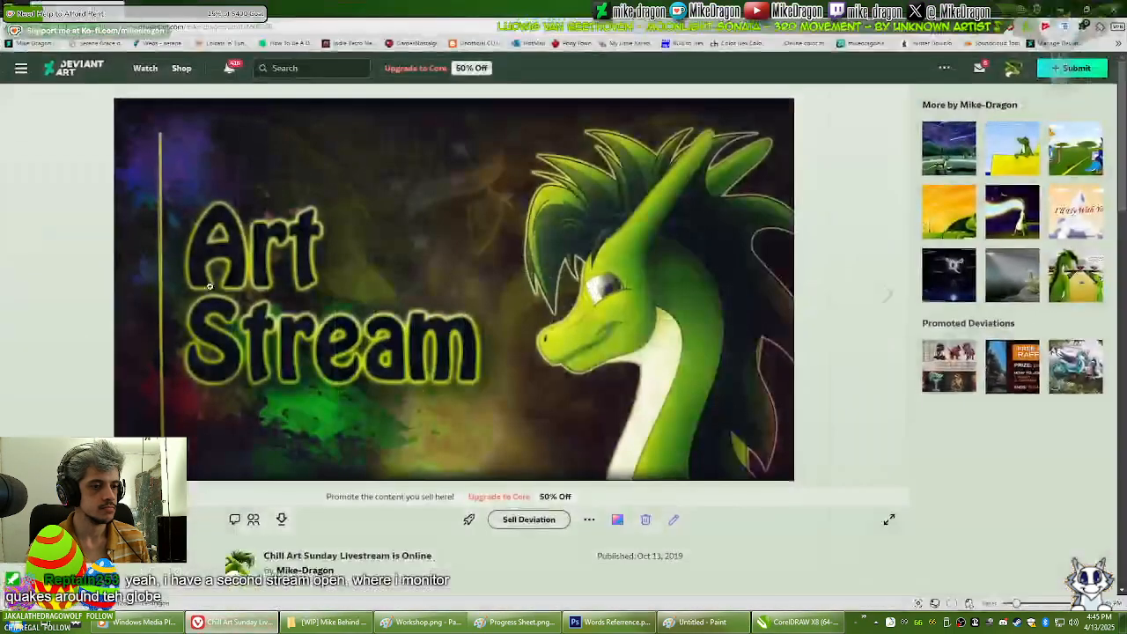
key("ctrl+t")
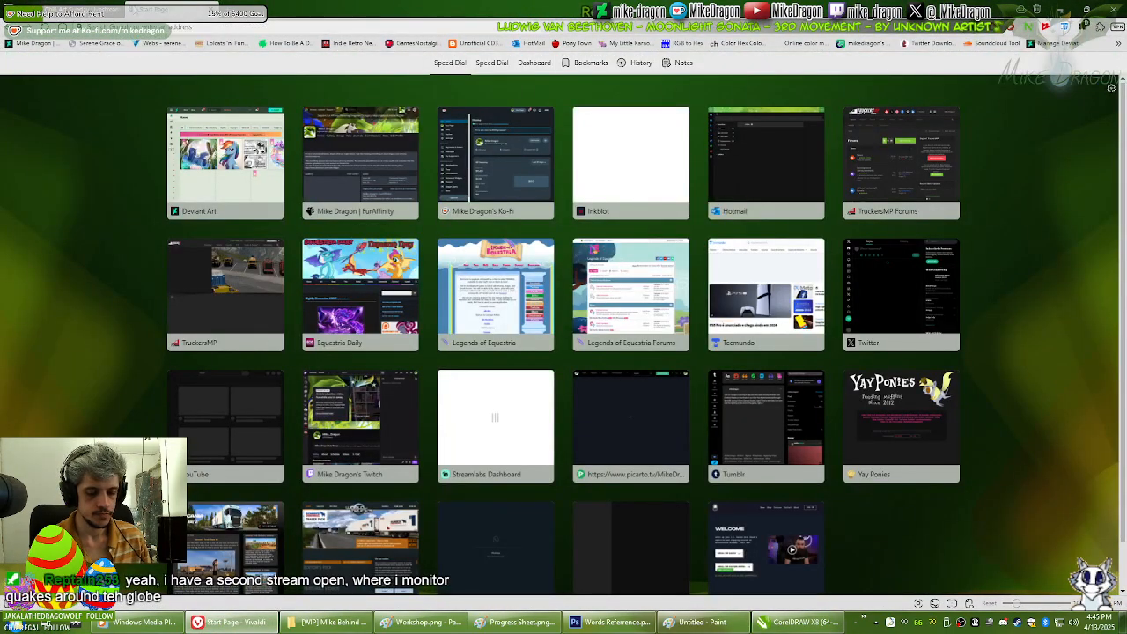
type("COrelDRAW")
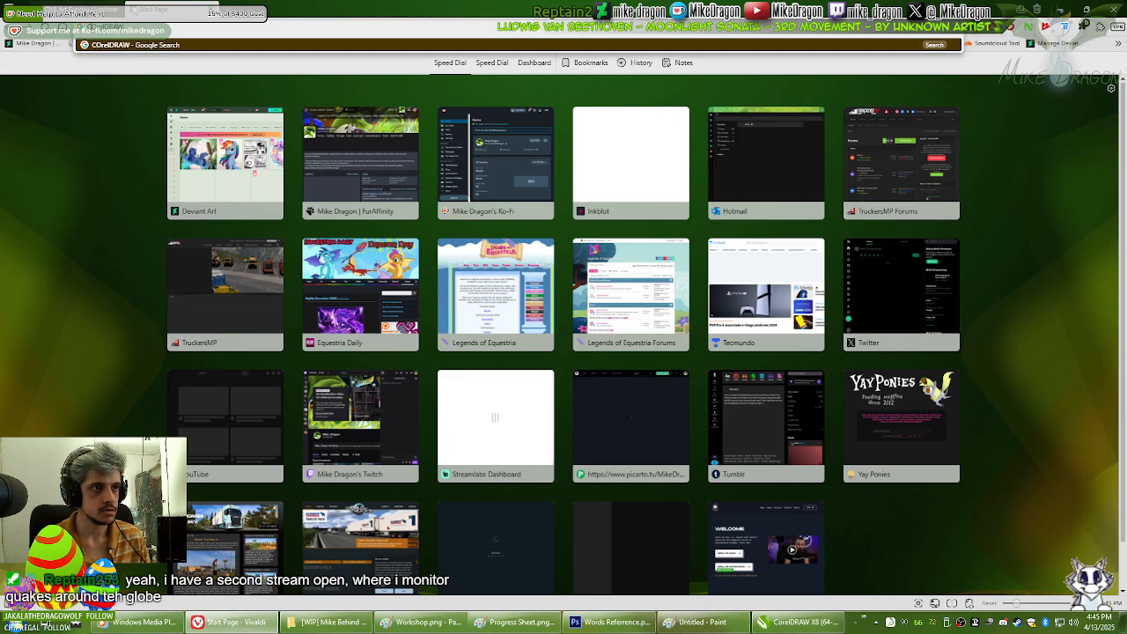
key("BackSpace")
type("orelDRAW")
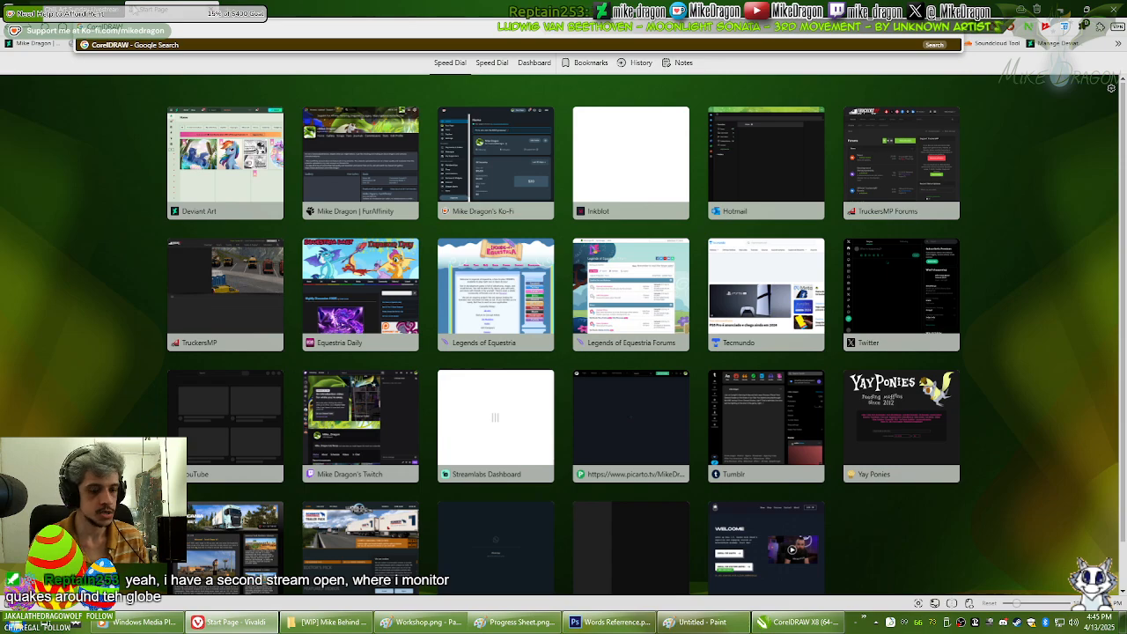
type(" 3D")
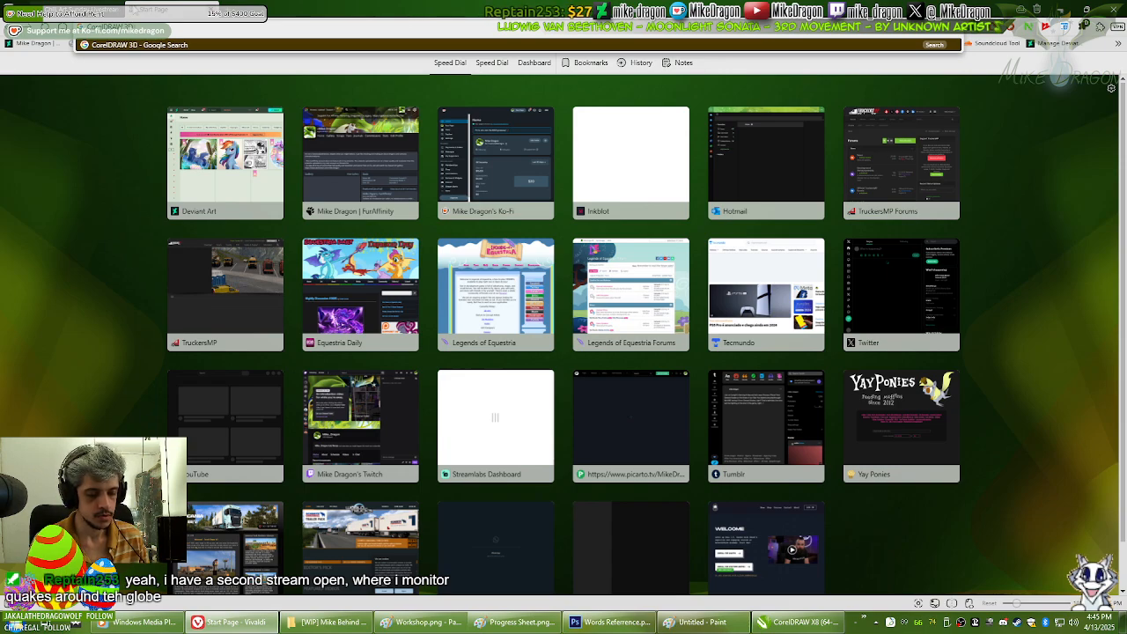
type(" text")
key("Return")
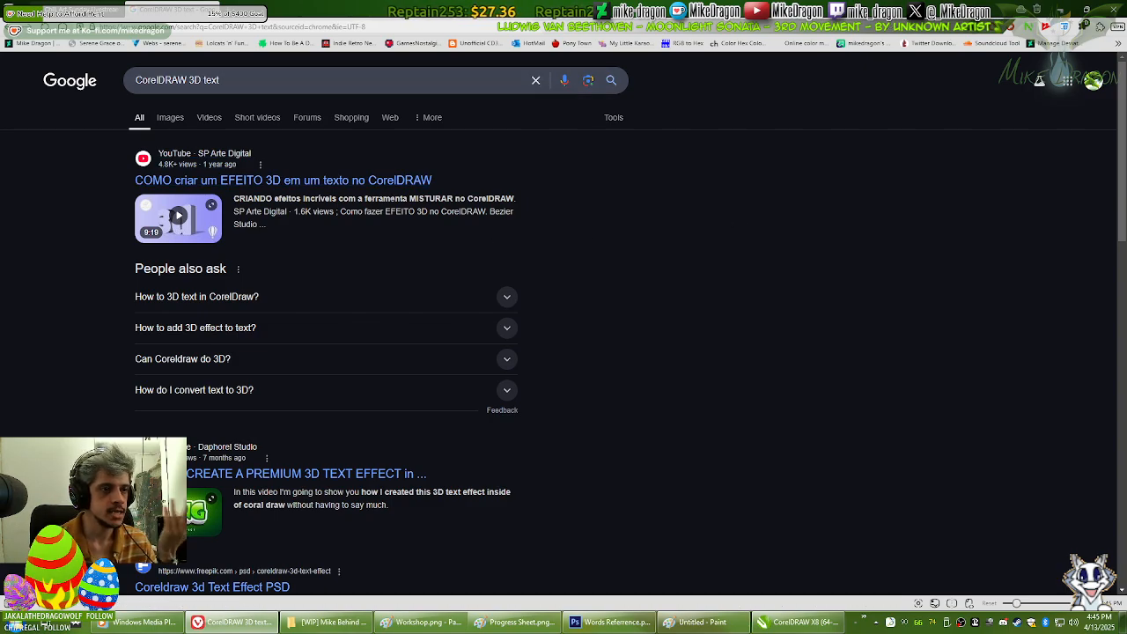
Step: Open the Web Design Library guide "How to Create a 3D Effect in Corel Draw" and read its first three steps
scroll(748, 216, "down", 4)
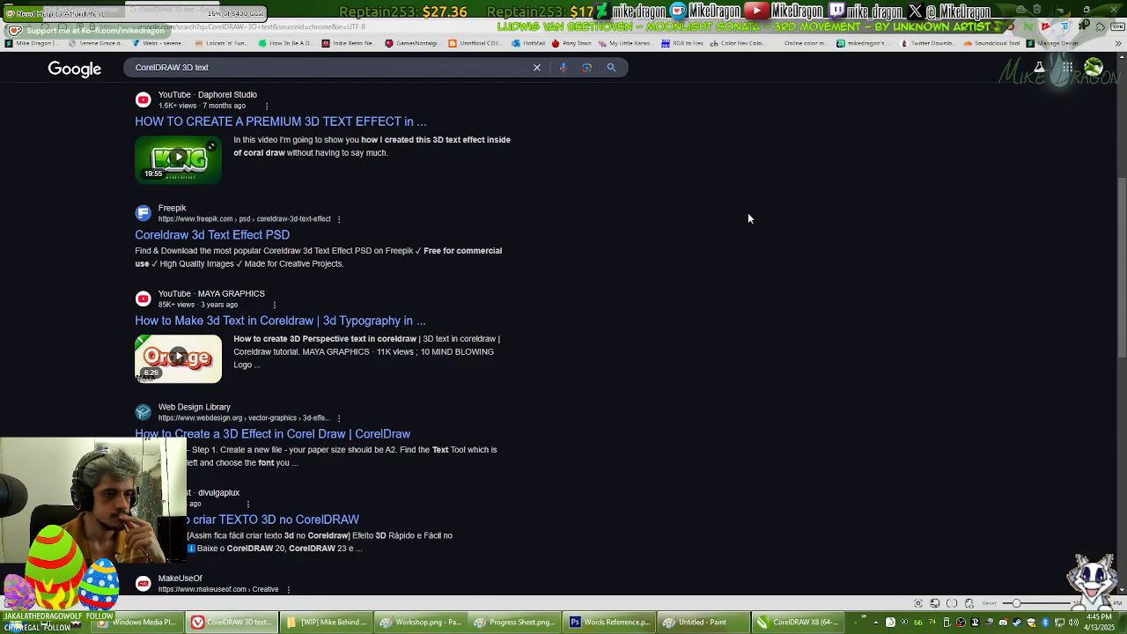
middle_click(236, 443)
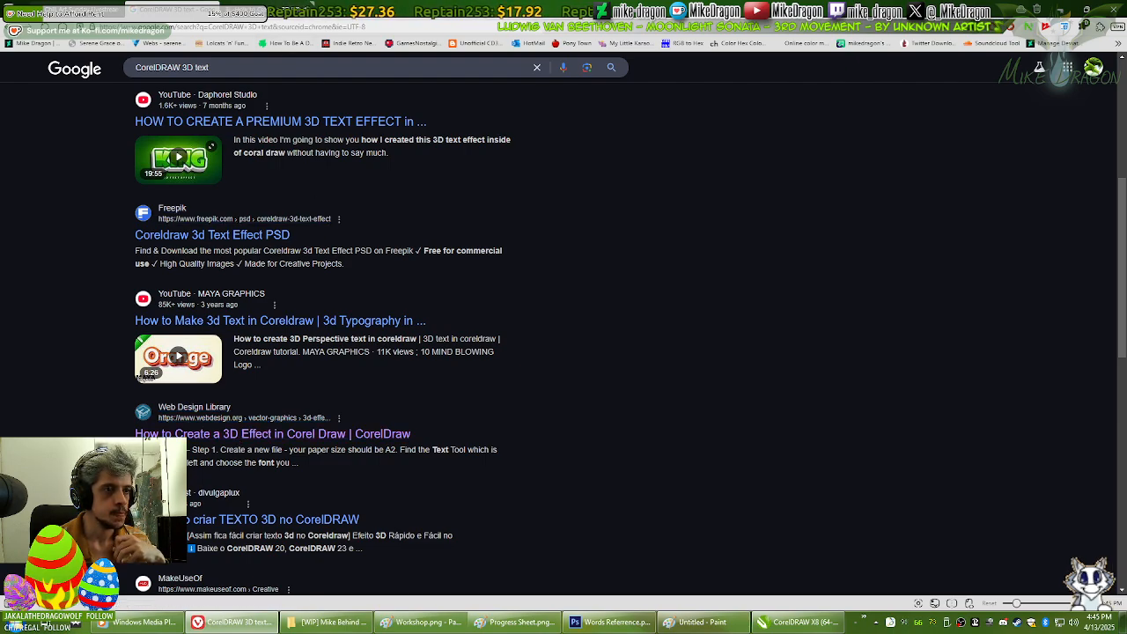
left_click(264, 10)
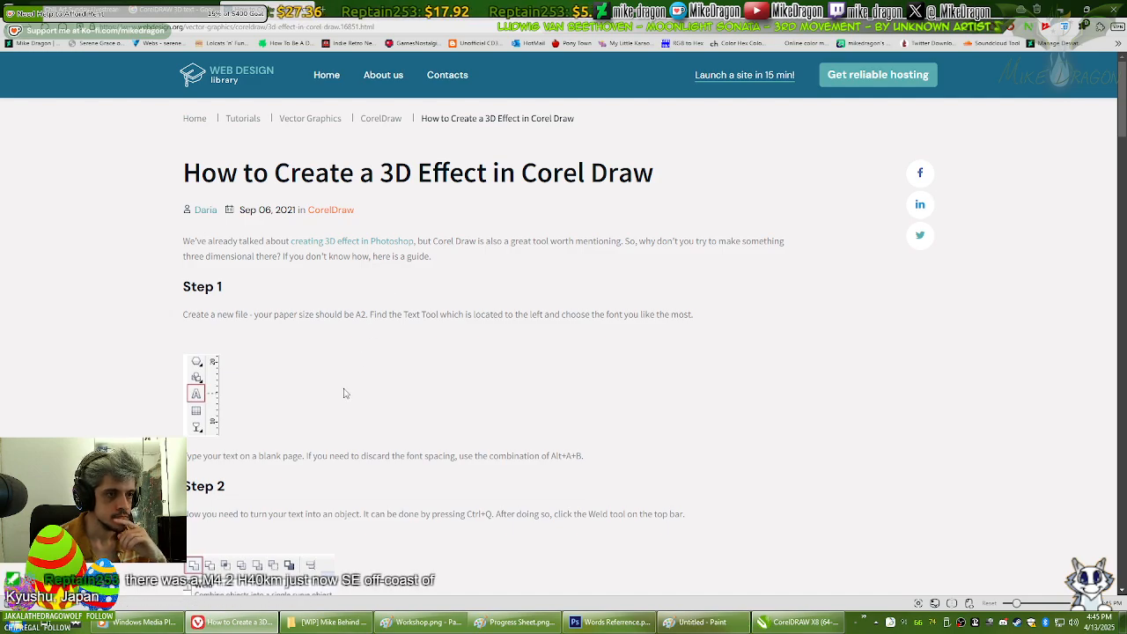
scroll(345, 391, "down", 1)
scroll(345, 391, "down", 1)
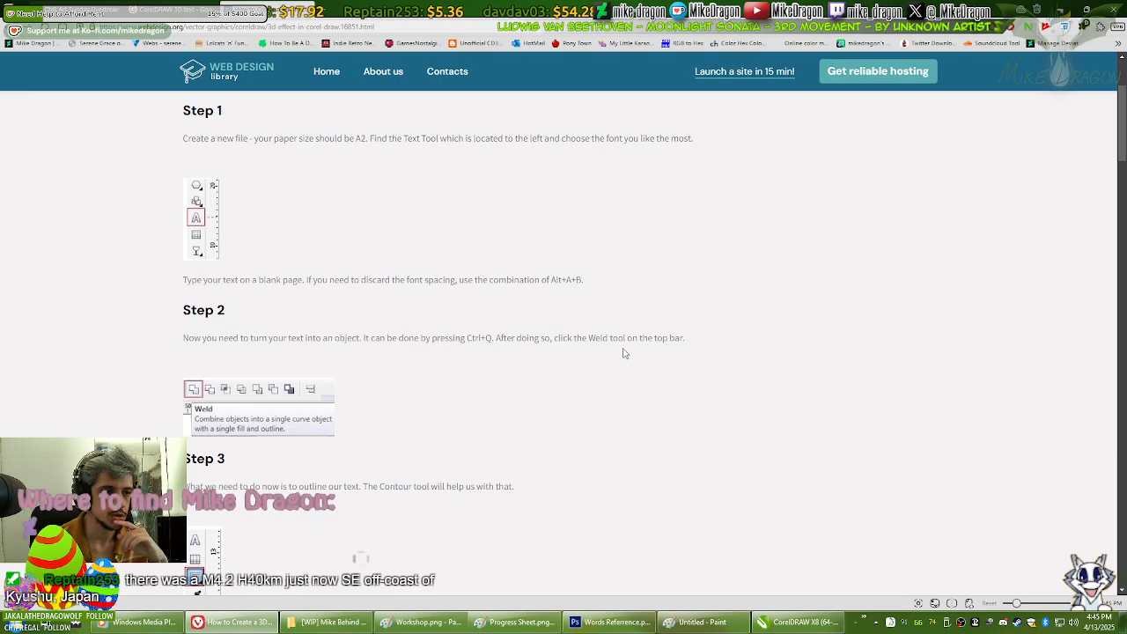
scroll(623, 353, "down", 1)
scroll(623, 353, "down", 1)
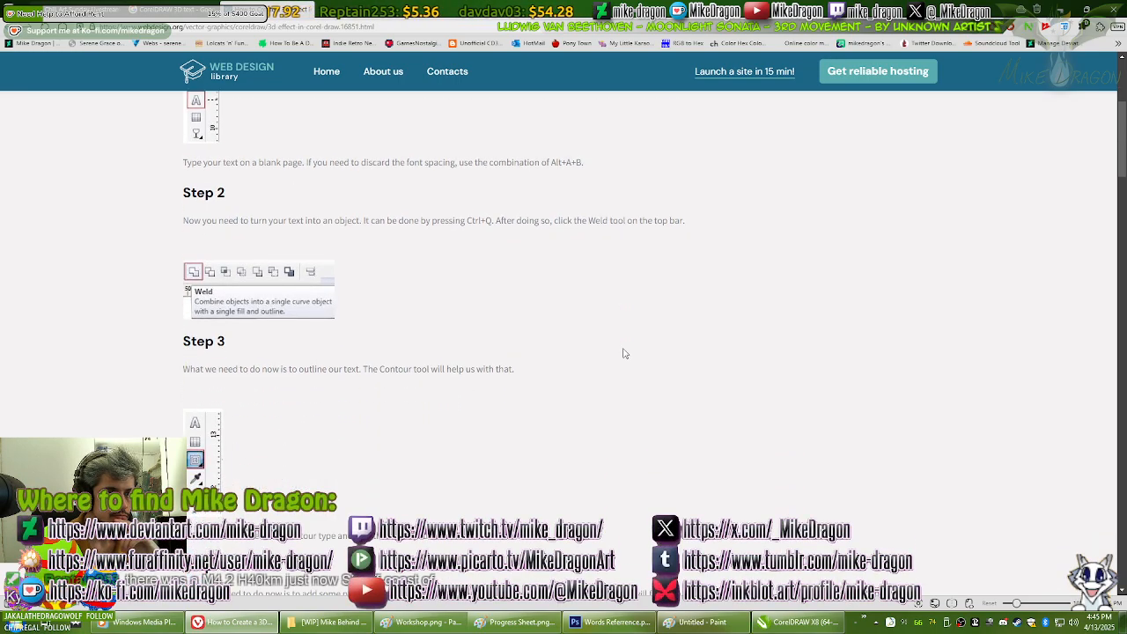
Step: Return to CorelDRAW to check the commands available for the KOFI text, and compare them with Step 2 of the browser guide
left_click(762, 622)
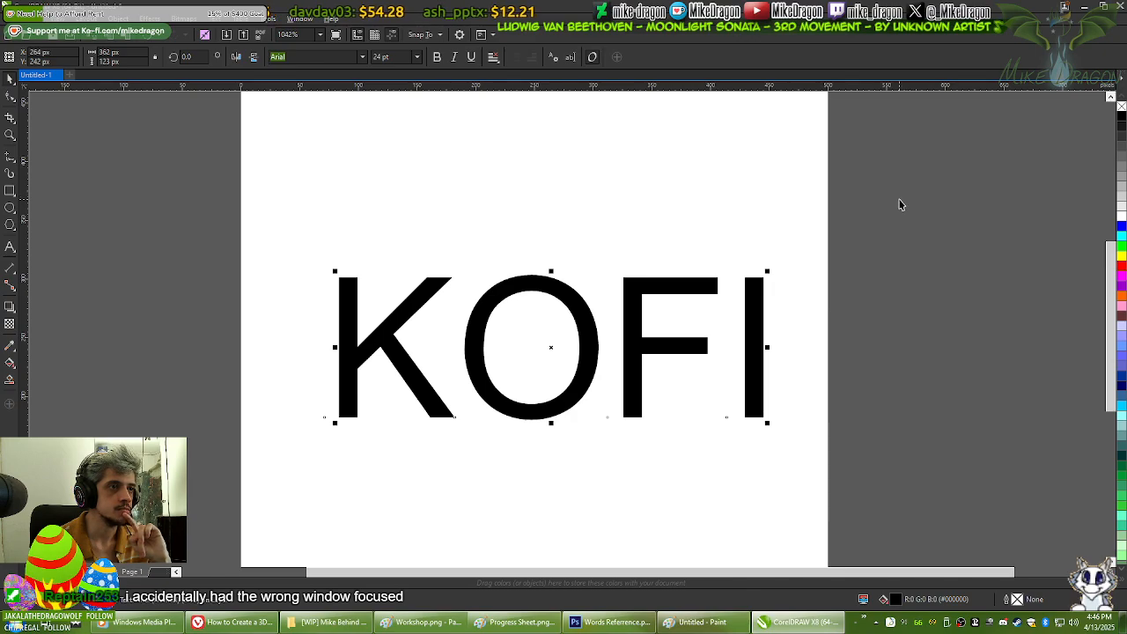
left_click(804, 262)
left_click(529, 299)
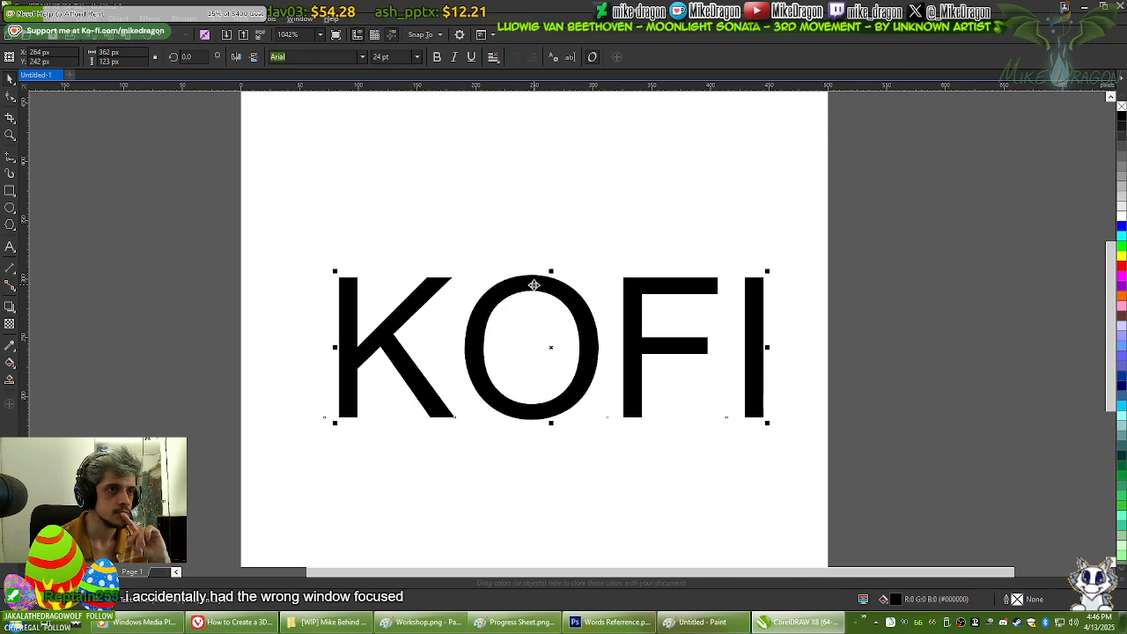
right_click(534, 287)
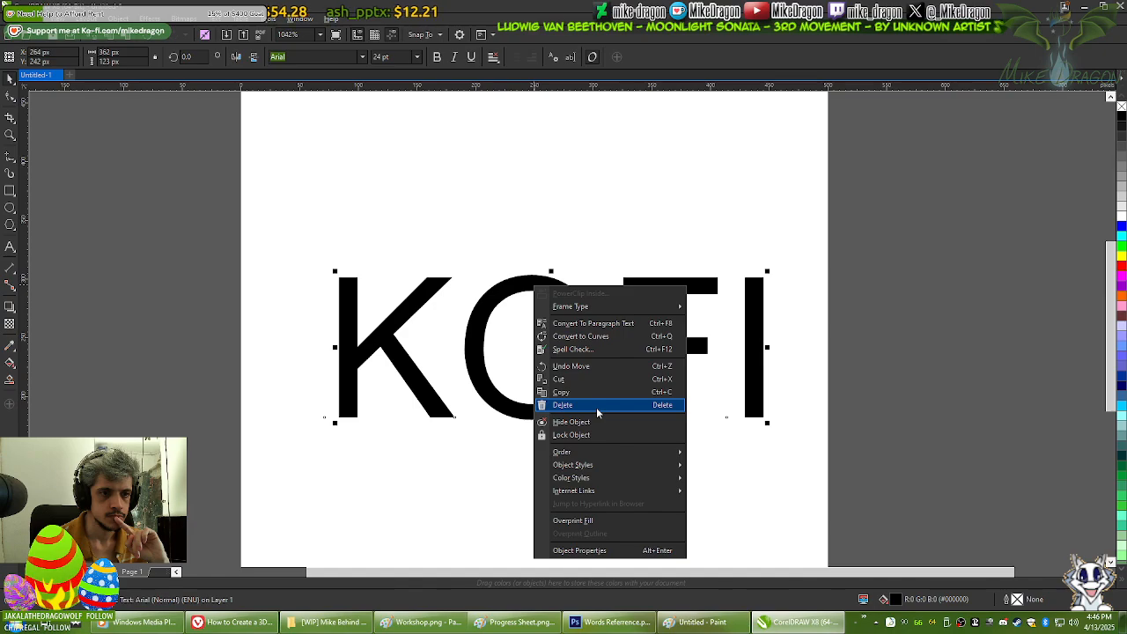
left_click(234, 621)
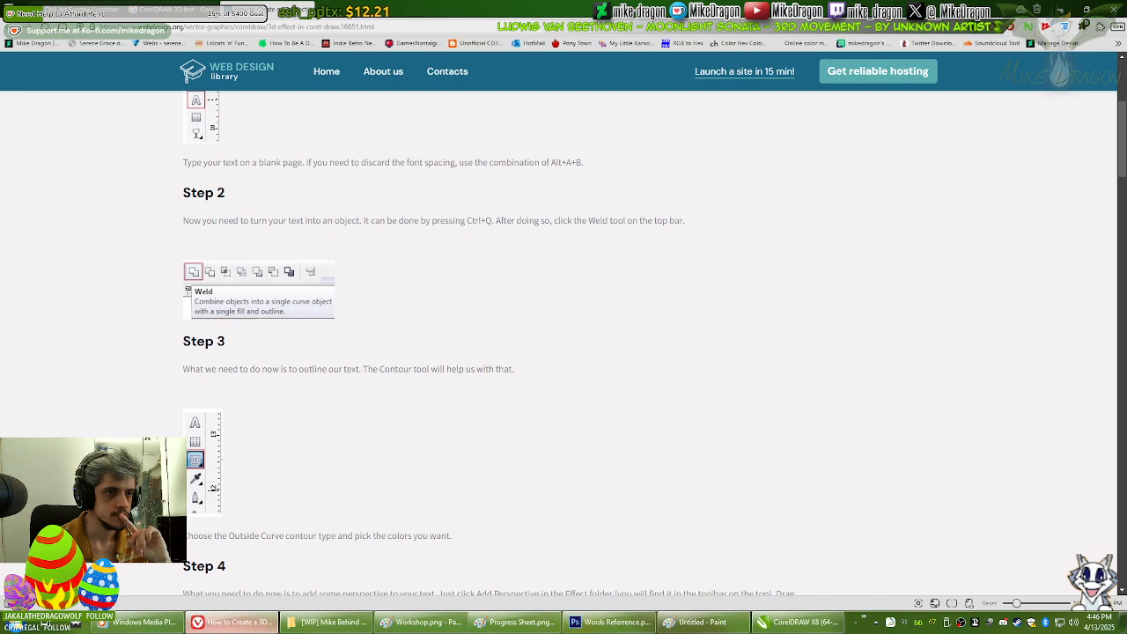
Step: Switch back to CorelDRAW, try converting the KOFI text to curves, and undo the conversion
key("alt+Tab")
key("ctrl+q")
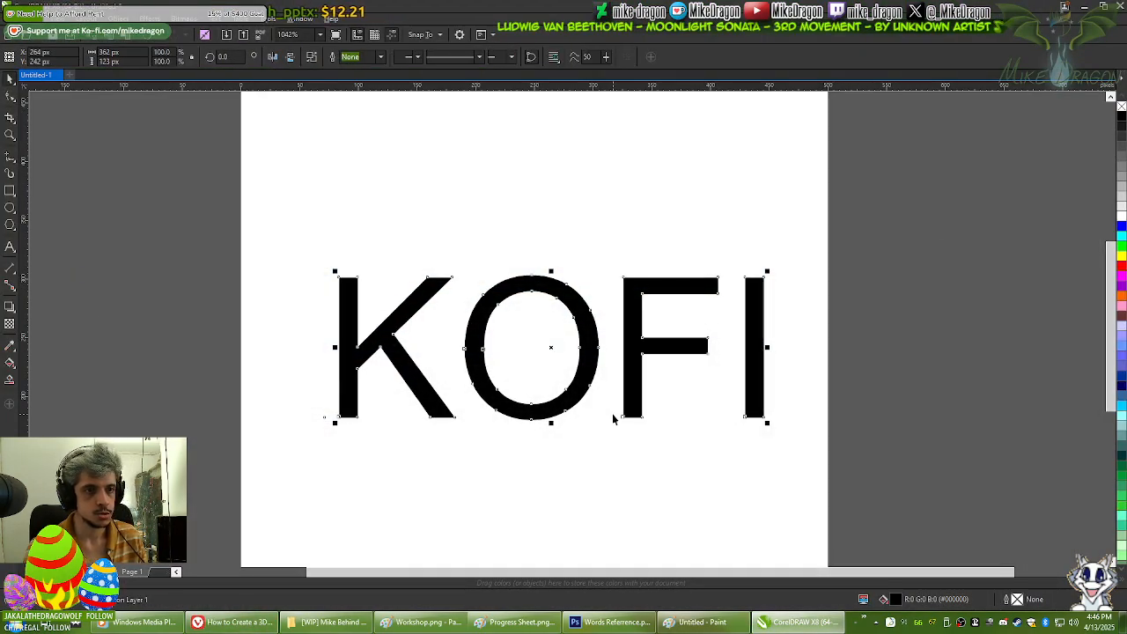
right_click(353, 367)
left_click(946, 273)
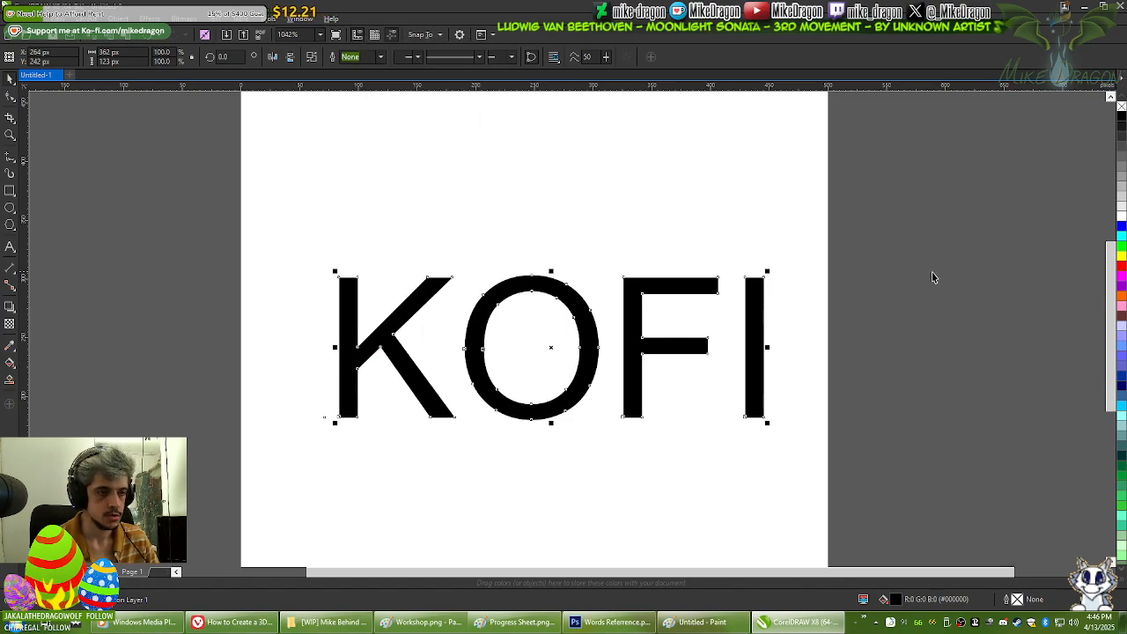
key("ctrl+z")
Step: Convert the KOFI text to curves
right_click(543, 291)
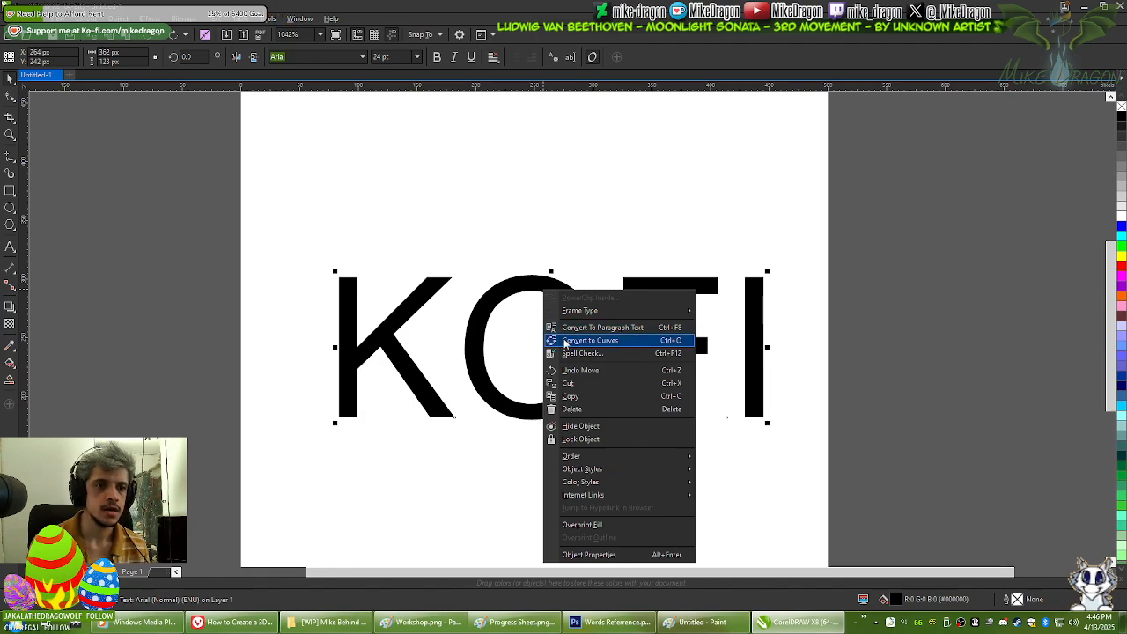
left_click(565, 342)
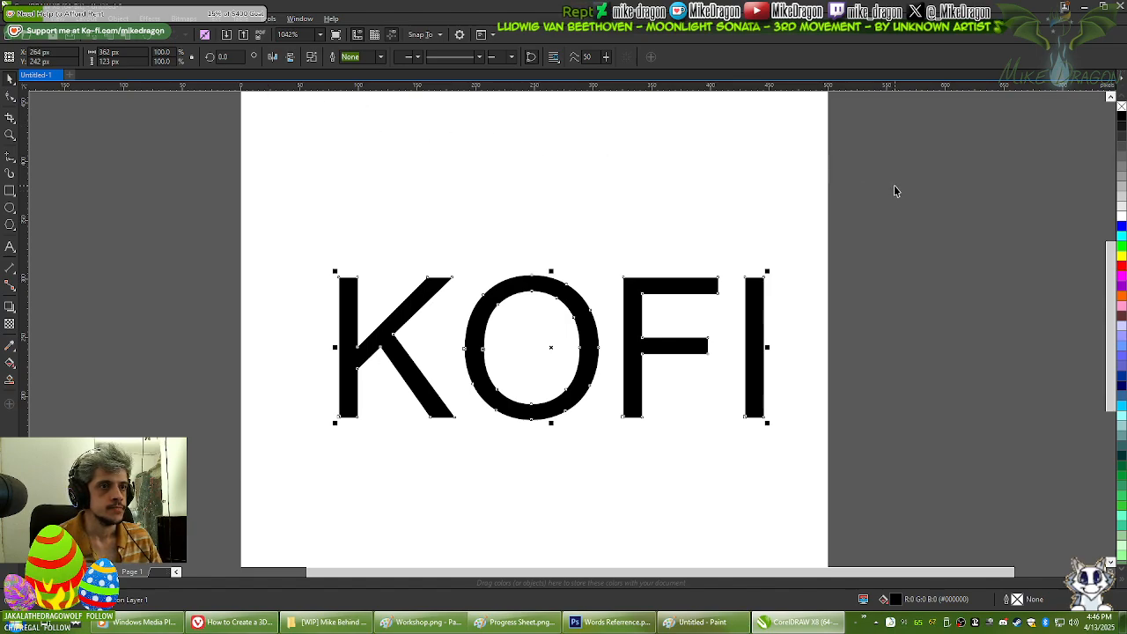
Step: Reselect the KOFI curves, check Steps 1 and 2 of the browser guide again, and return to CorelDRAW
left_click(936, 159)
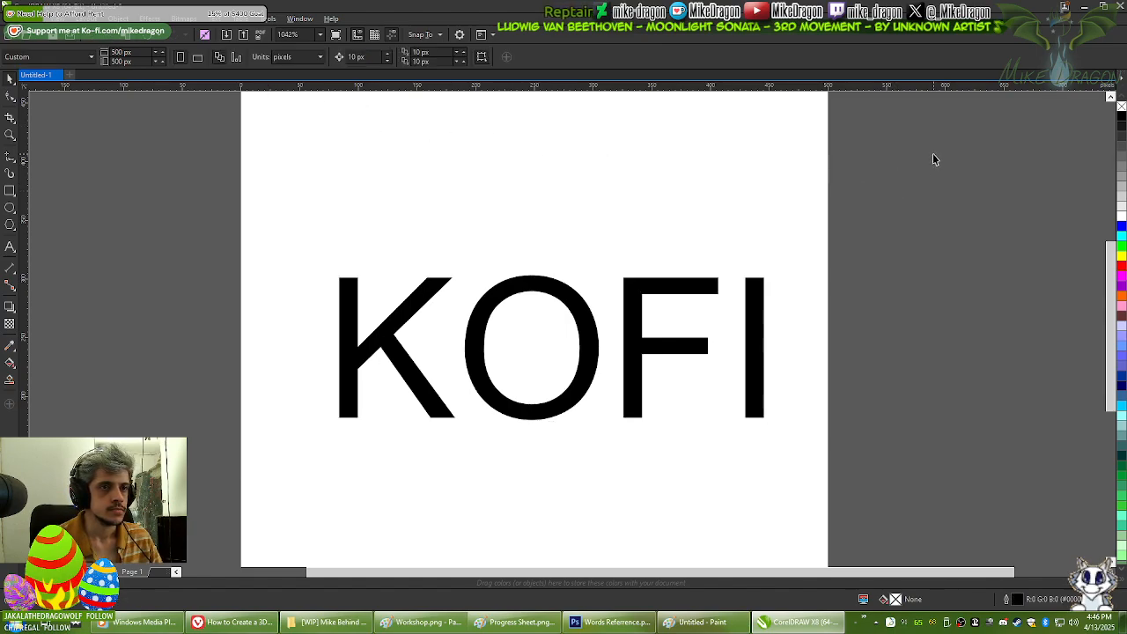
left_click(544, 301)
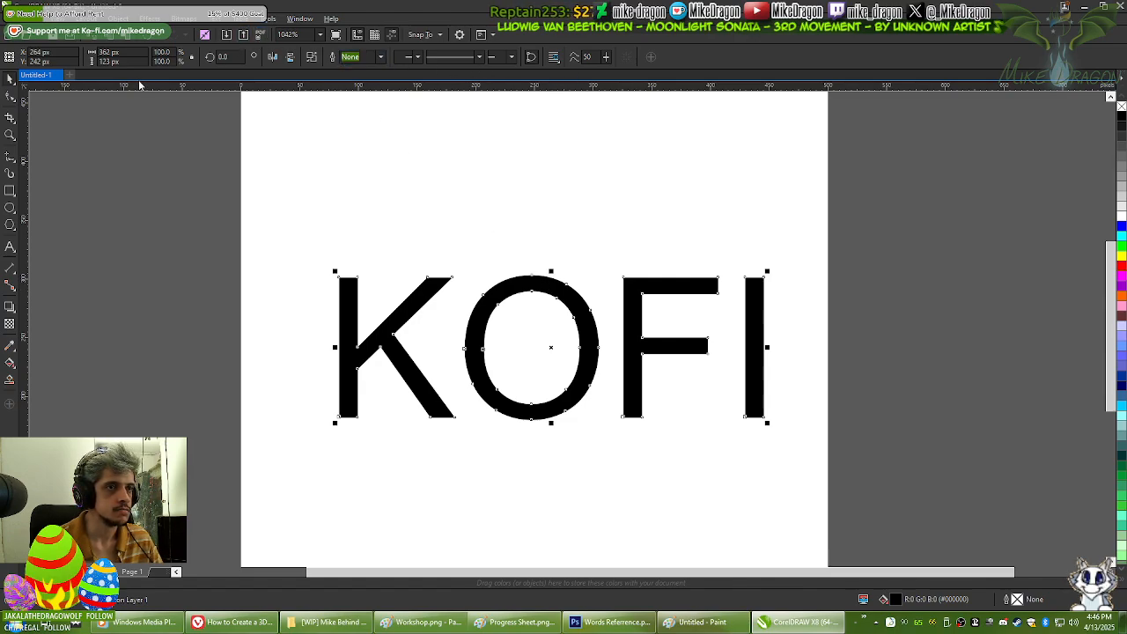
key("alt+Tab")
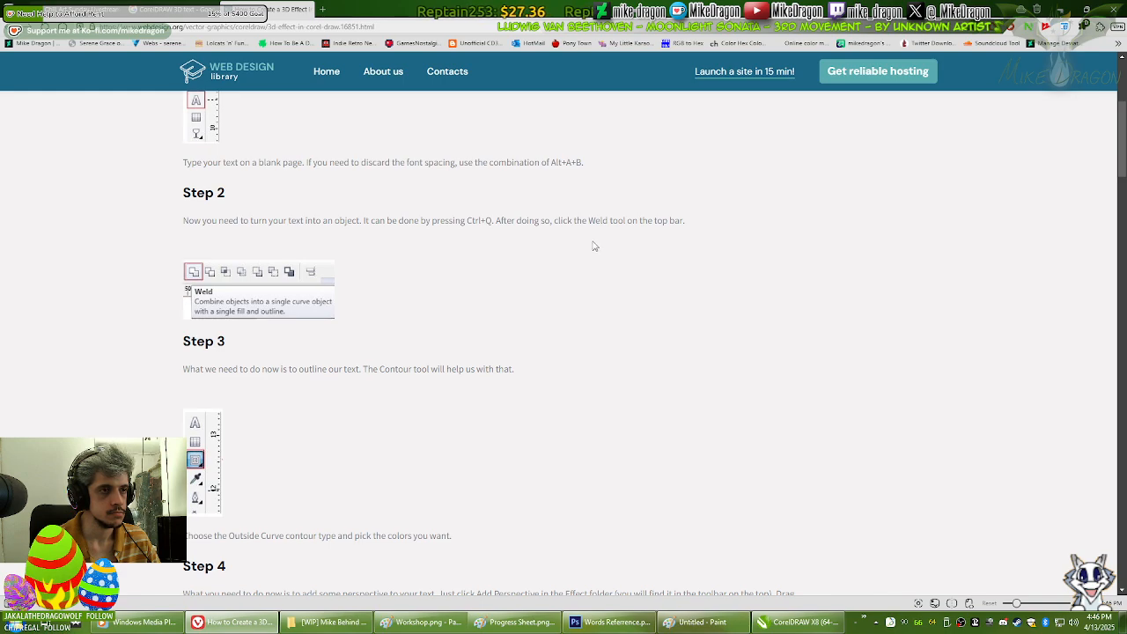
scroll(594, 247, "up", 2)
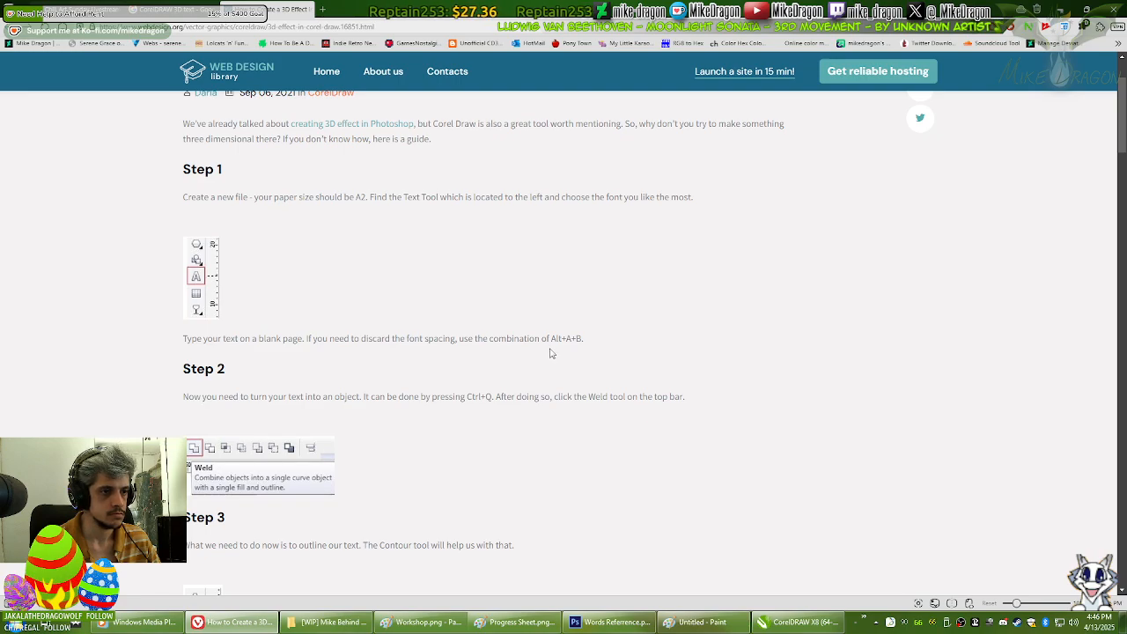
key("alt+Tab")
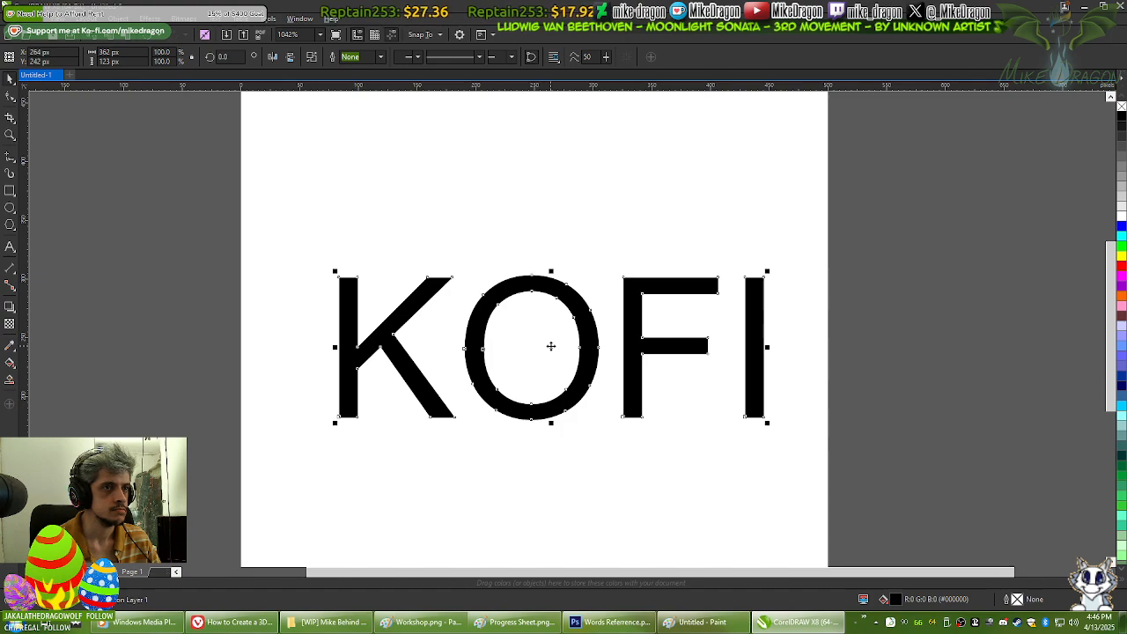
Step: Duplicate the KOFI lettering above and slightly to the right of the original, and select both copies together
left_click(535, 321)
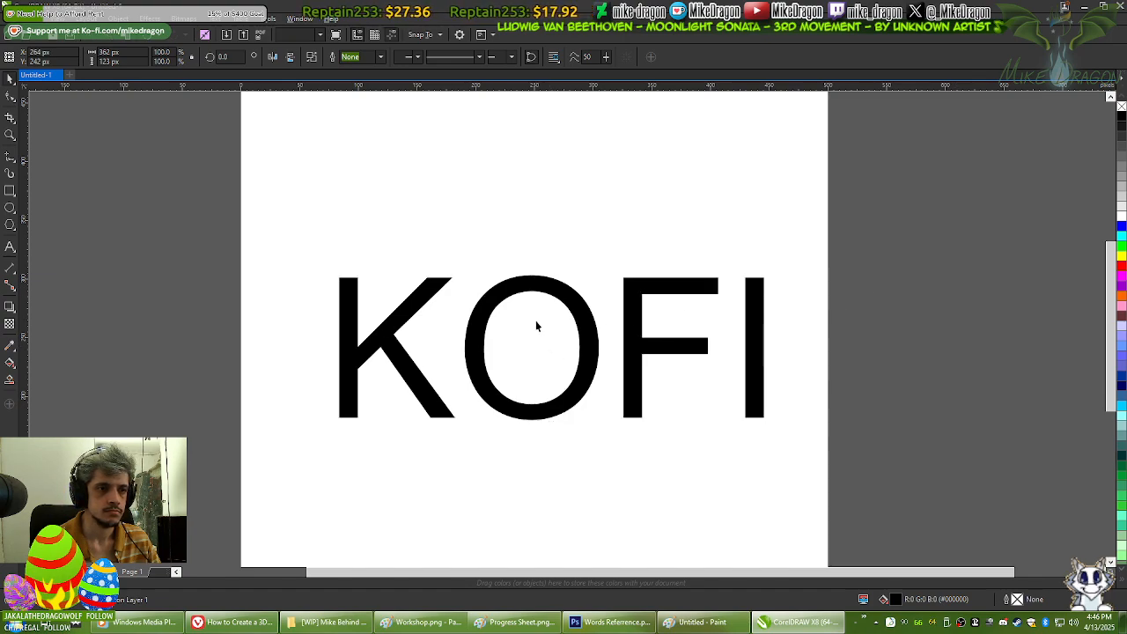
left_click(418, 308)
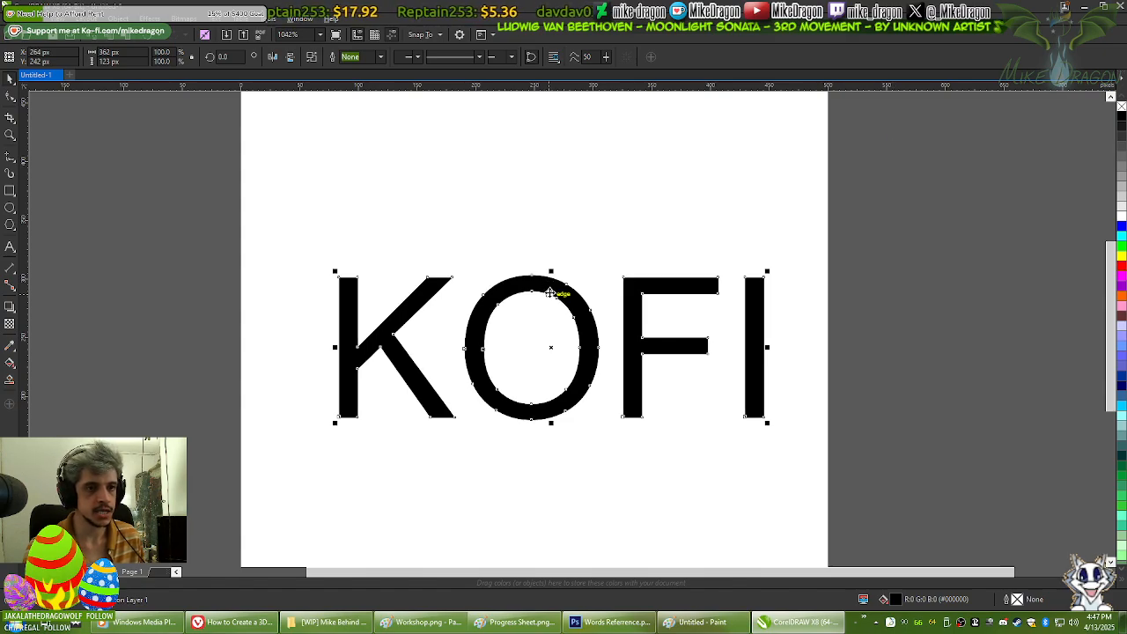
left_click_drag(550, 292, 589, 191)
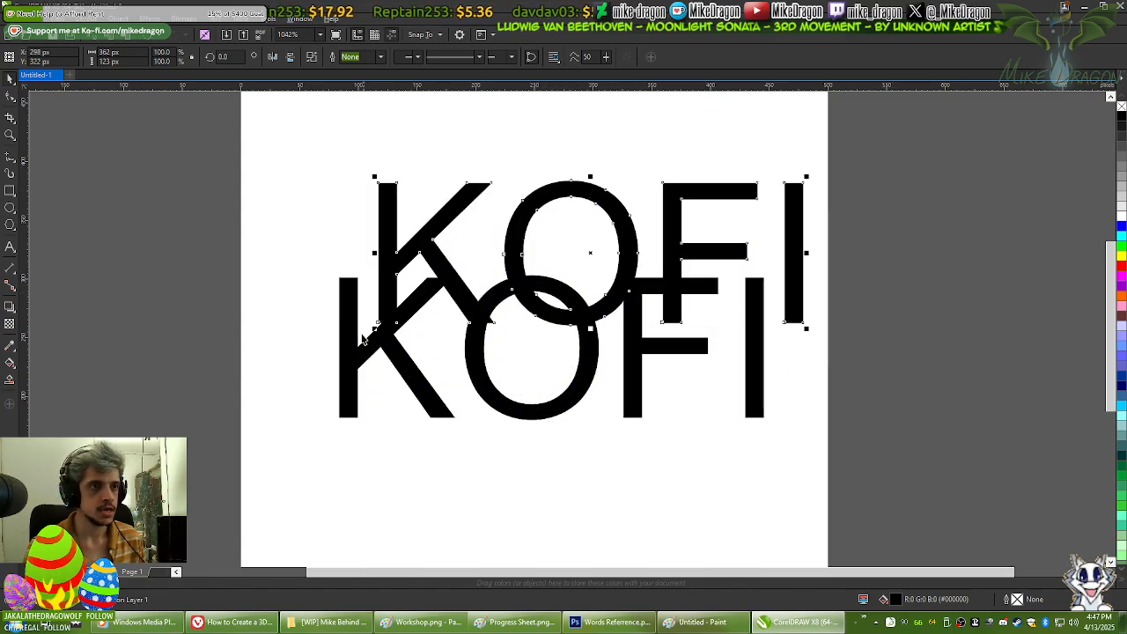
left_click(348, 357)
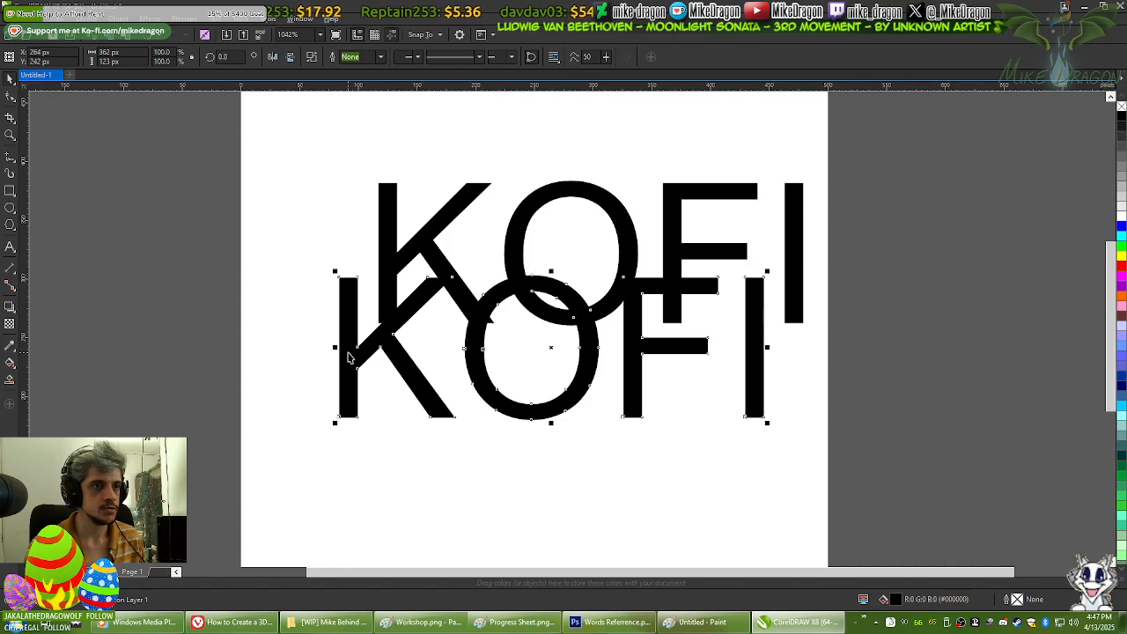
left_click(397, 224, "shift")
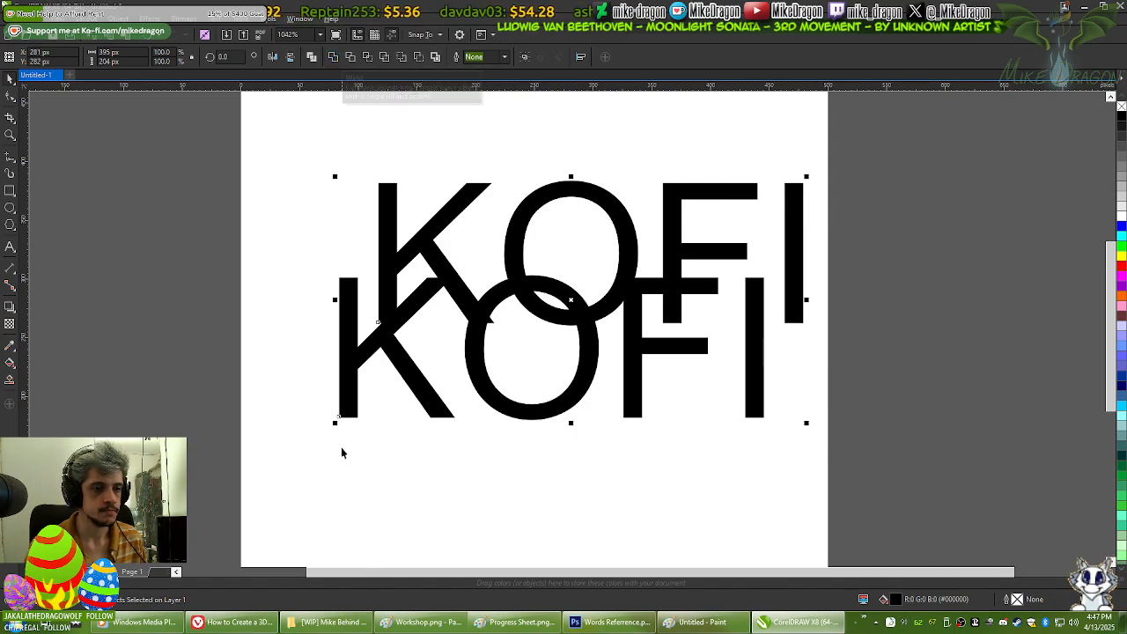
Step: Switch to the browser guide to re-read its introduction and the Weld instruction in Step 2, and return to CorelDRAW
key("alt+Tab")
scroll(365, 328, "up", 1)
scroll(365, 328, "up", 1)
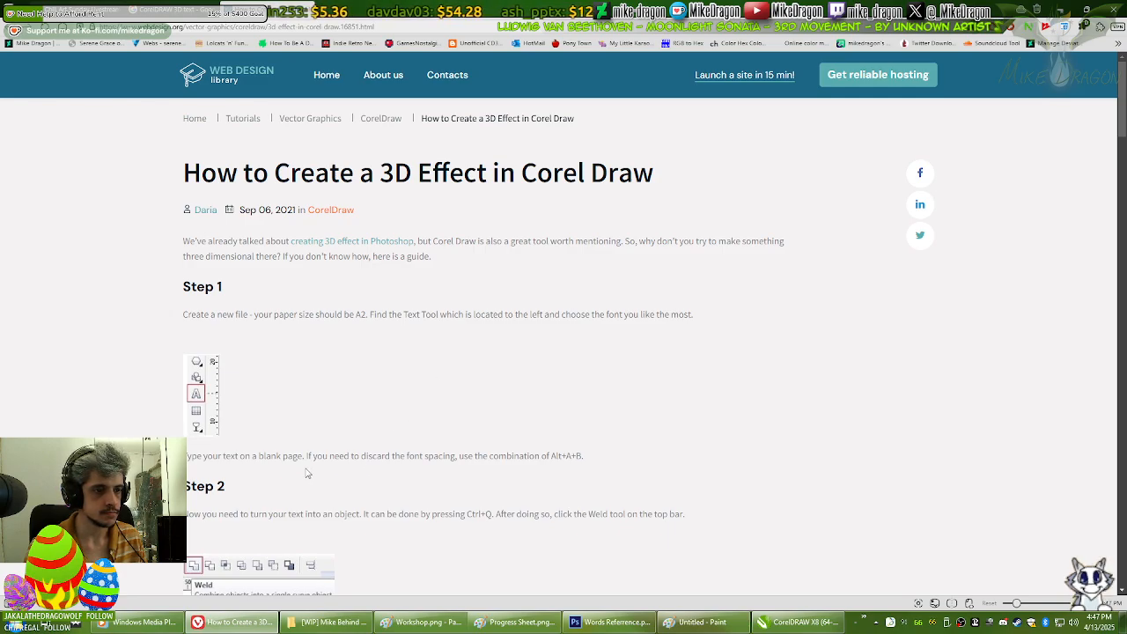
scroll(305, 472, "down", 2)
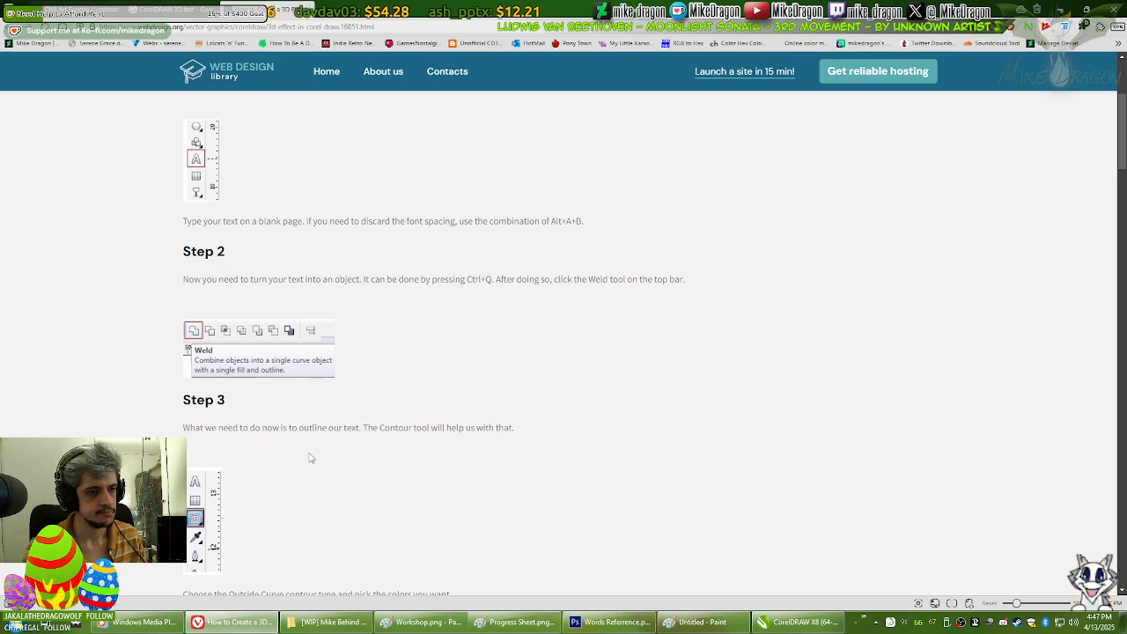
key("alt+Tab")
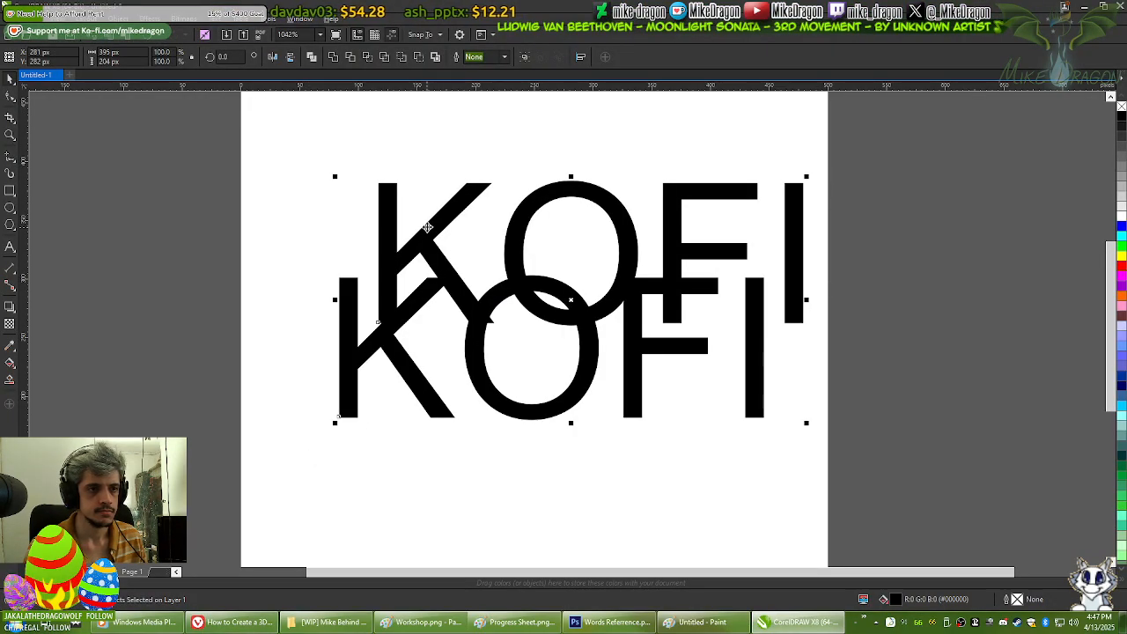
Step: Shift both KOFI copies down, fill the upper one blue (#0000FF), and move it over the black one with a slight offset to the left
left_click_drag(425, 236, 425, 279)
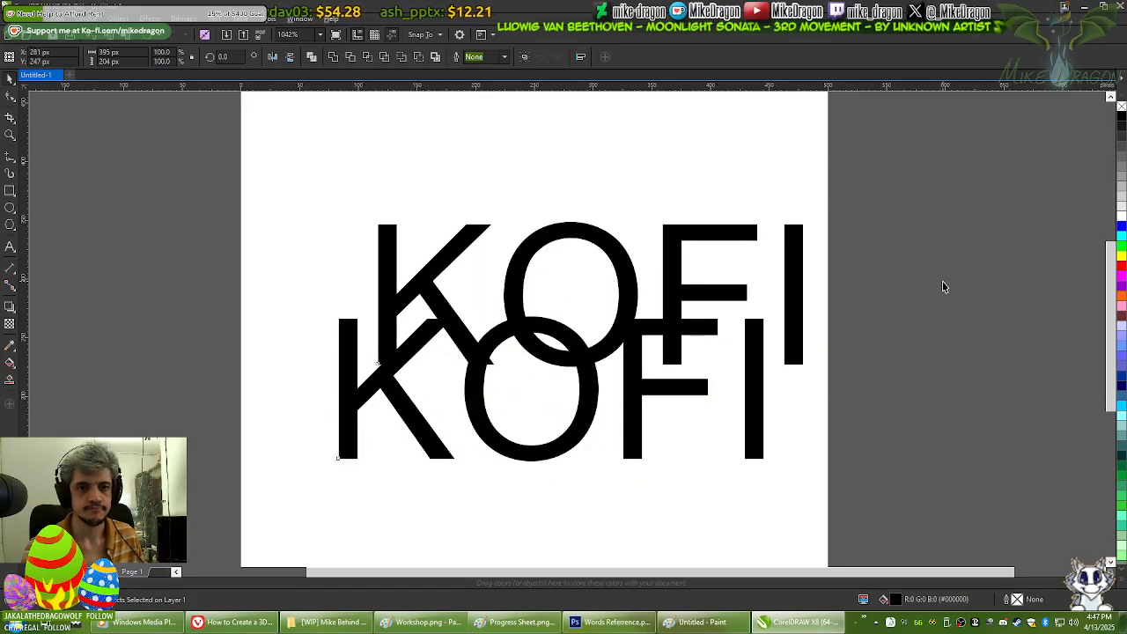
left_click(943, 284)
left_click(436, 274)
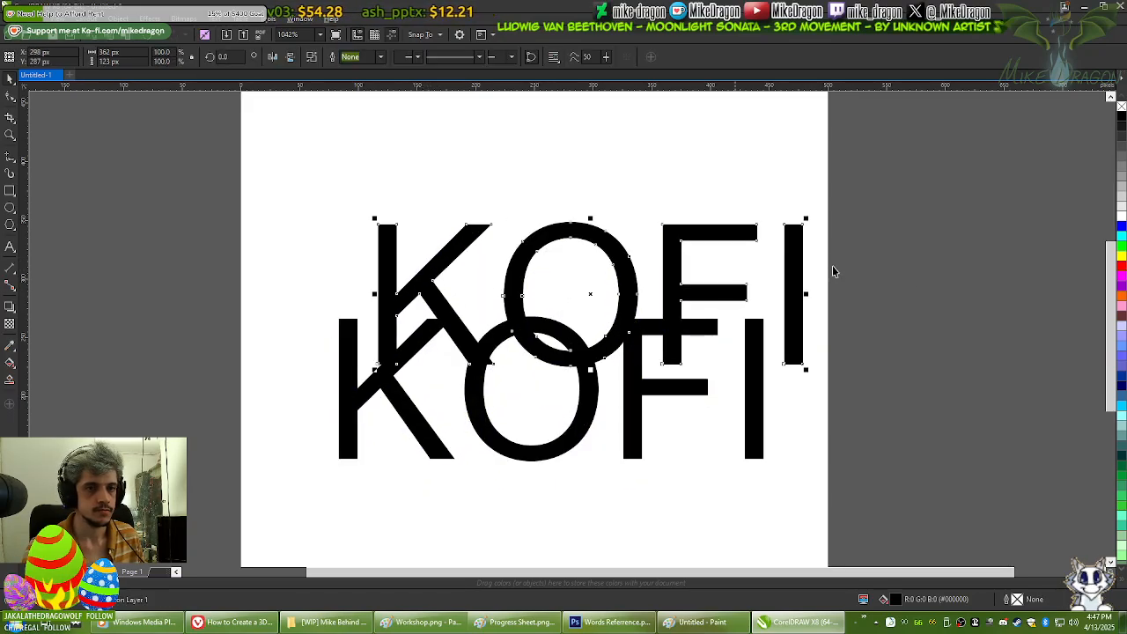
left_click(1121, 228)
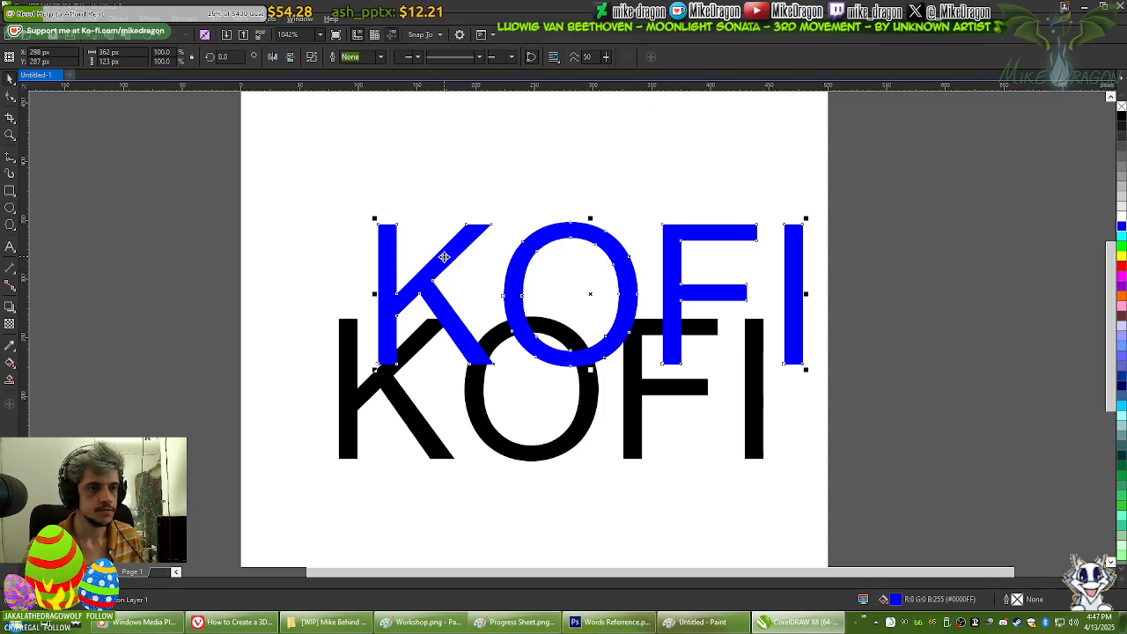
left_click_drag(445, 256, 390, 358)
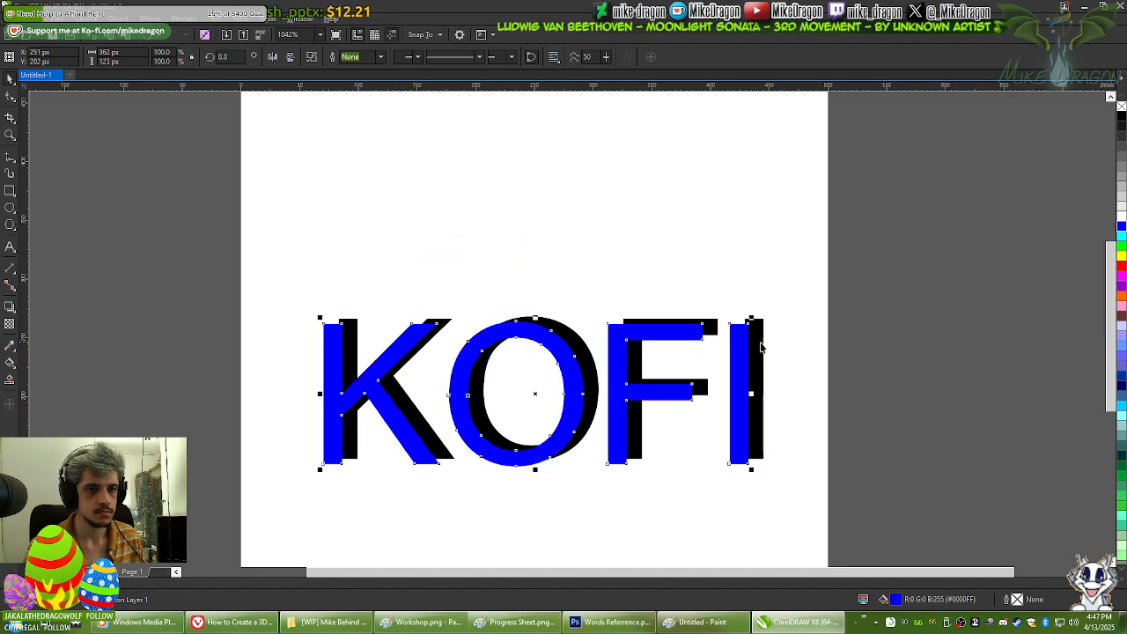
Step: Weld the blue and black KOFI copies into one shape, try moving it up the page, and undo the move
left_click(761, 349, "shift")
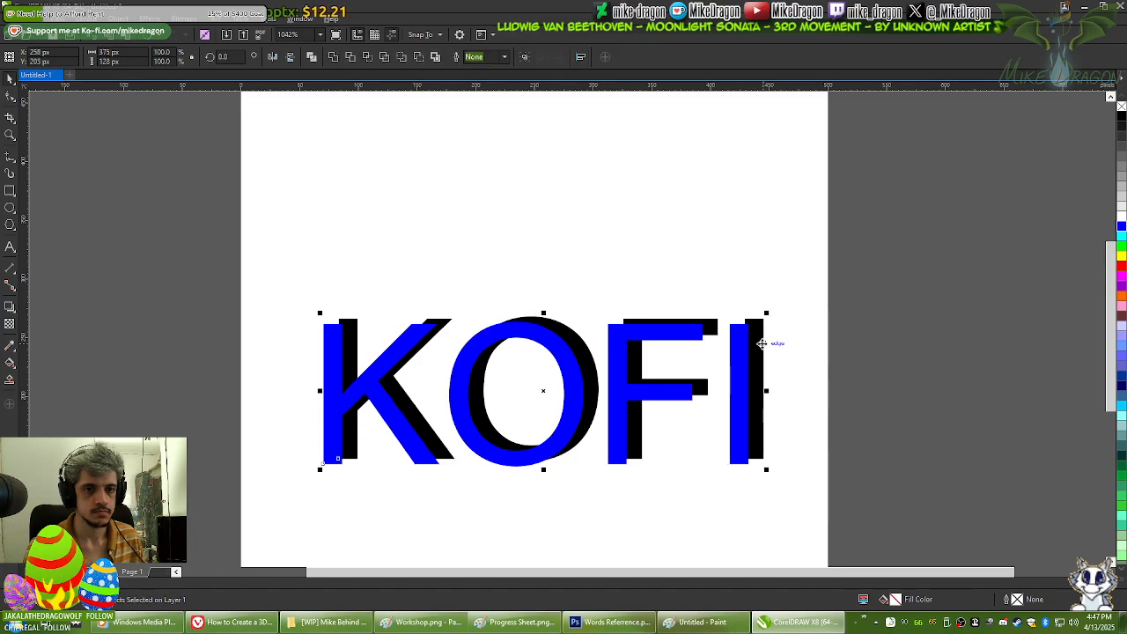
left_click(332, 56)
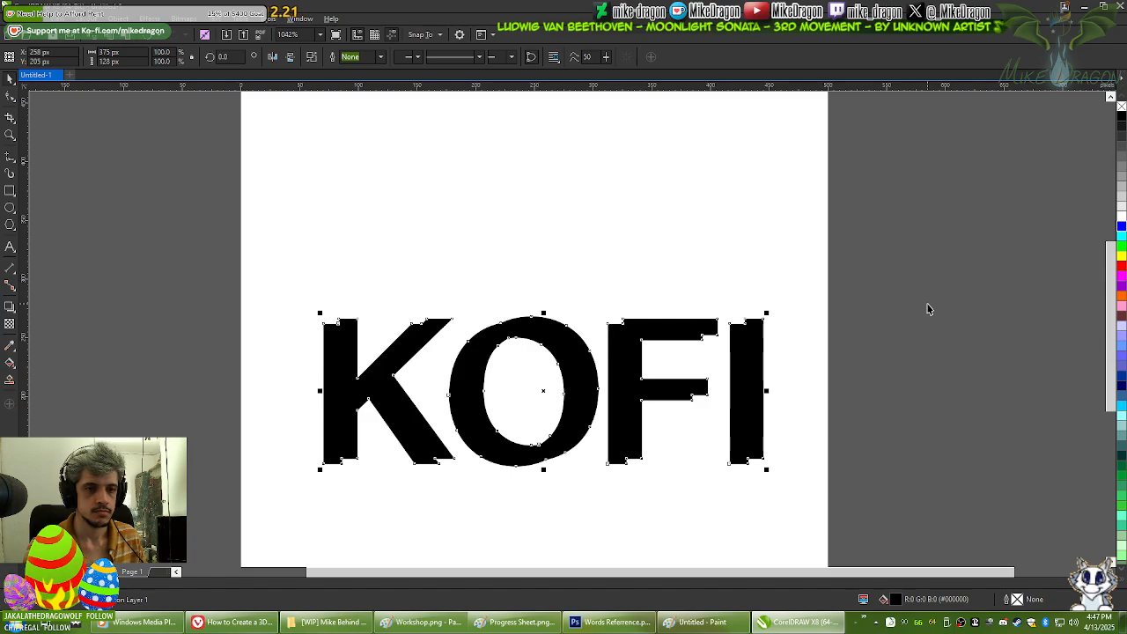
left_click_drag(746, 372, 749, 202)
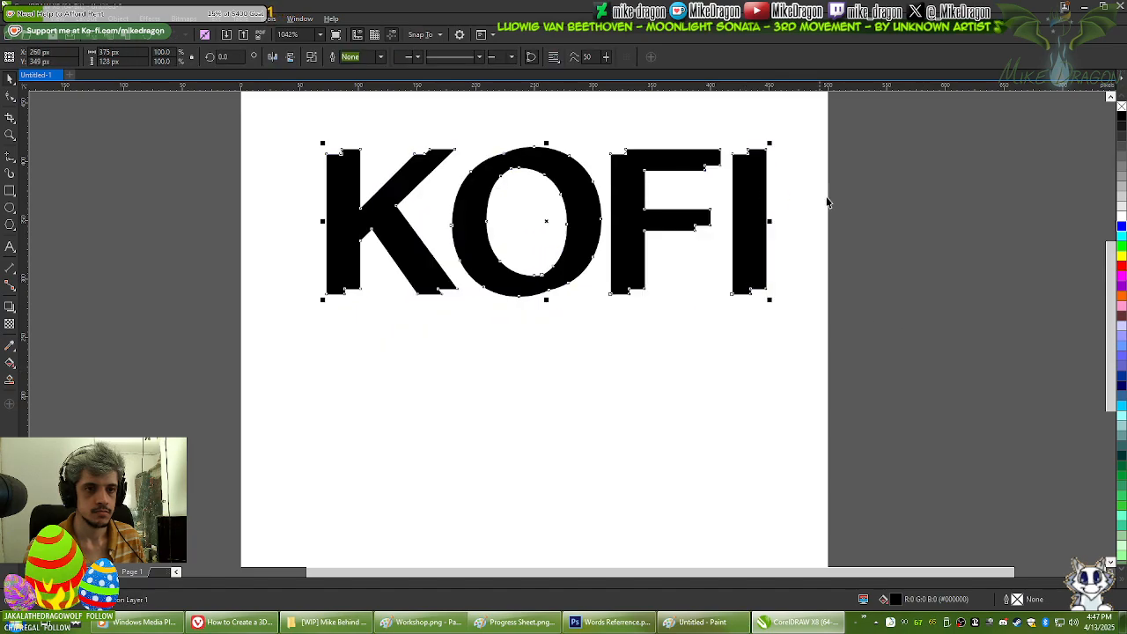
key("ctrl+z")
Step: Read Step 3 of the browser guide on the Contour tool and compare its tool picture with CorelDRAW's toolbox
key("alt+Tab")
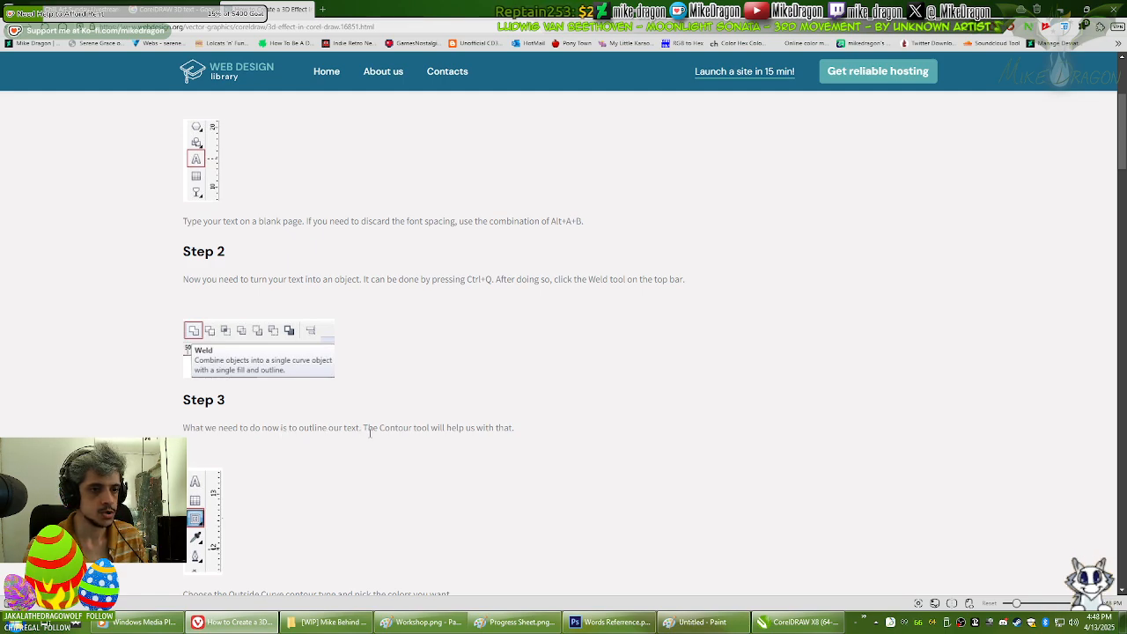
scroll(370, 432, "down", 2)
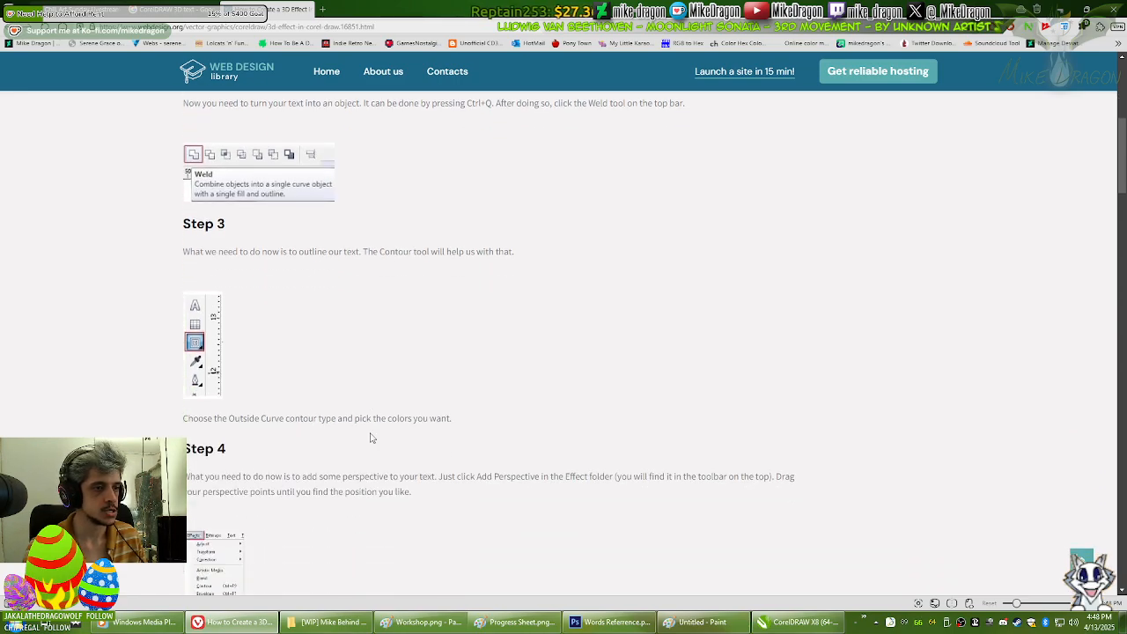
key("alt+Tab")
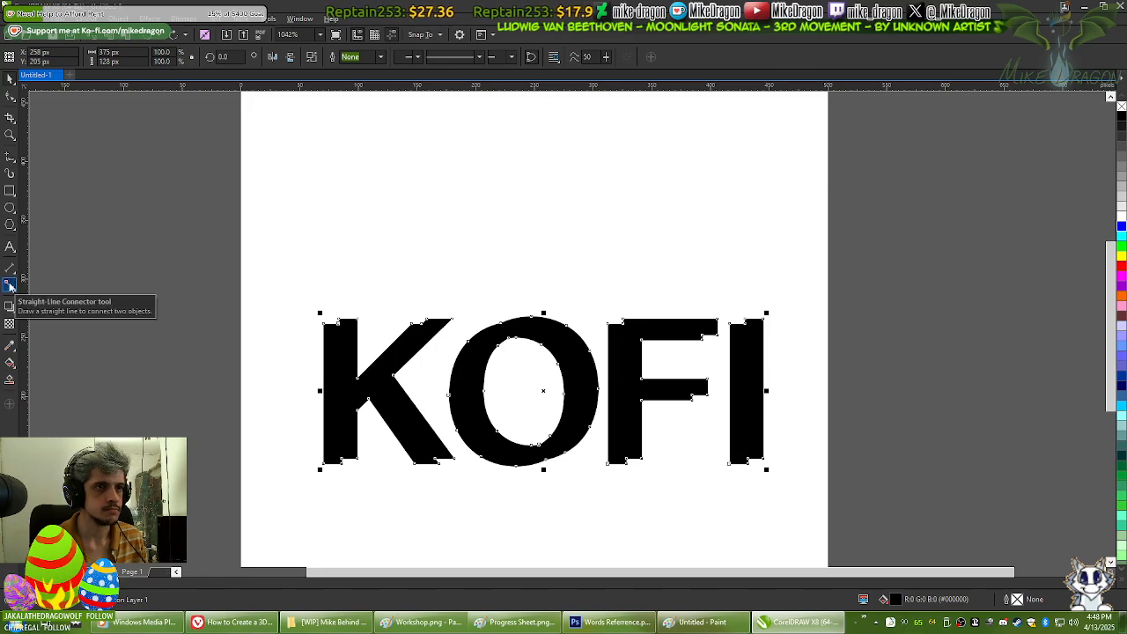
key("super+Tab")
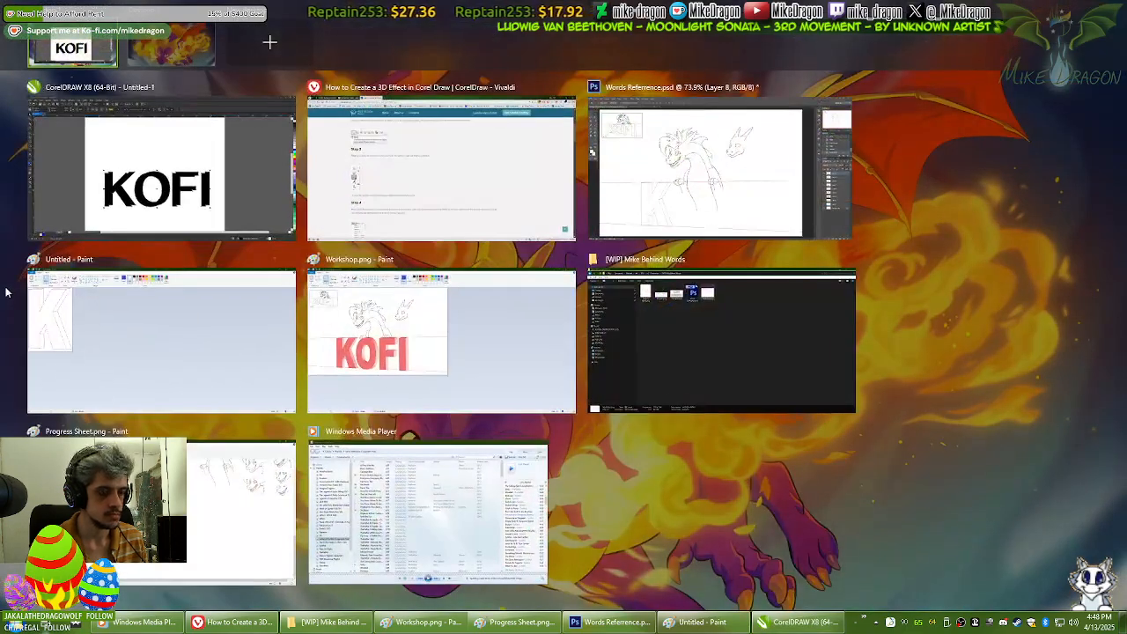
left_click(99, 172)
key("alt+Tab")
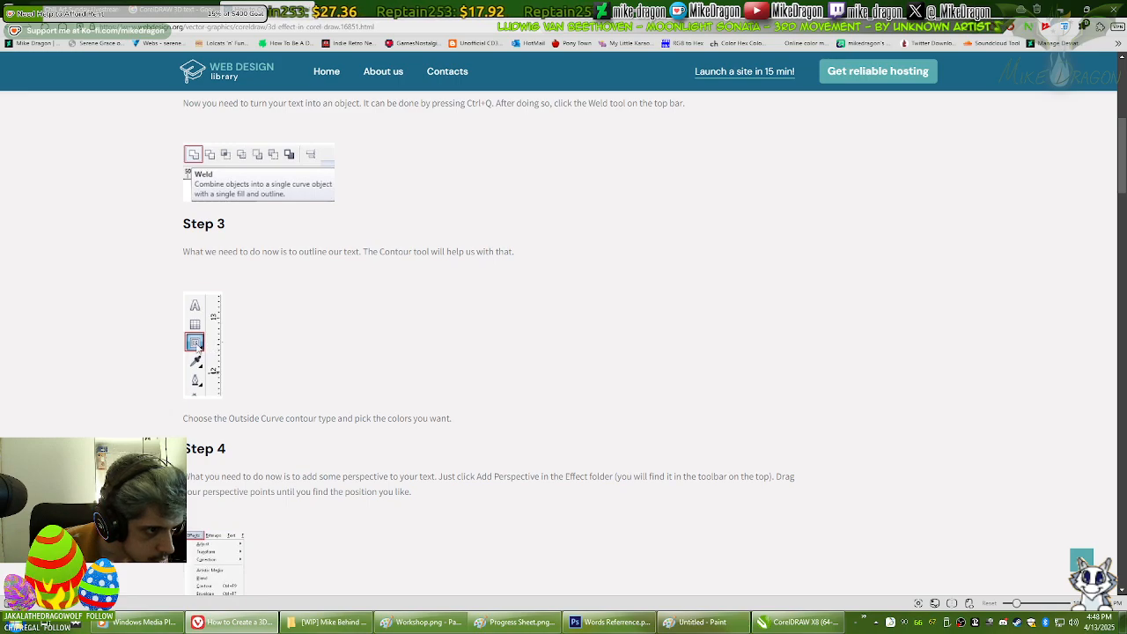
key("alt+Tab")
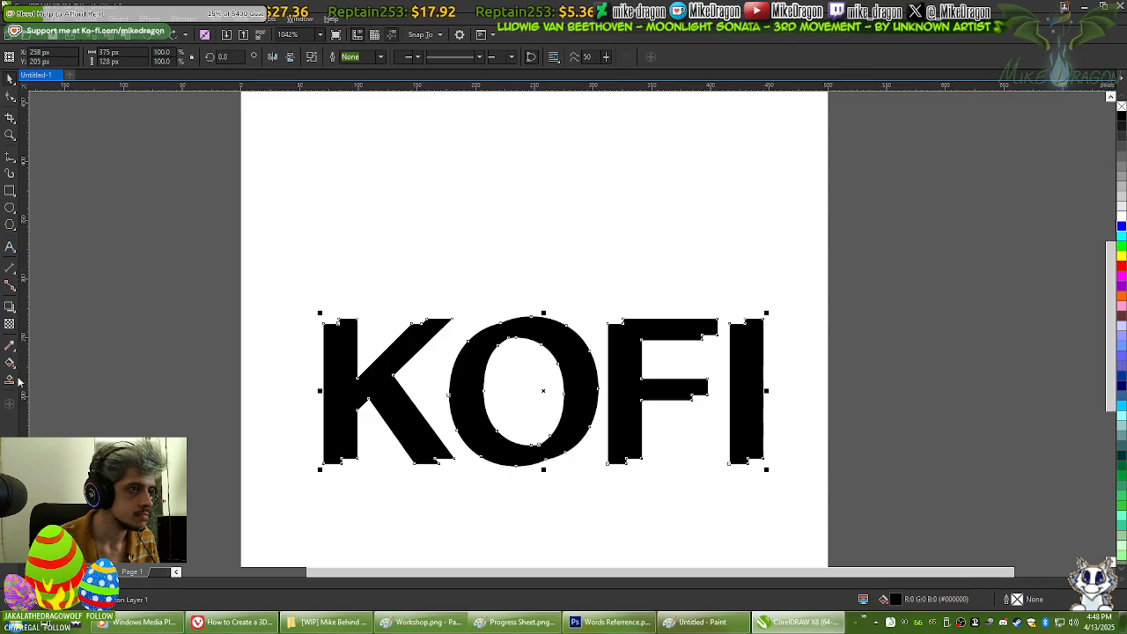
Step: Look through CorelDRAW's toolbox customization list for the Contour tool, view the Customization options, and close them without changes
left_click(11, 404)
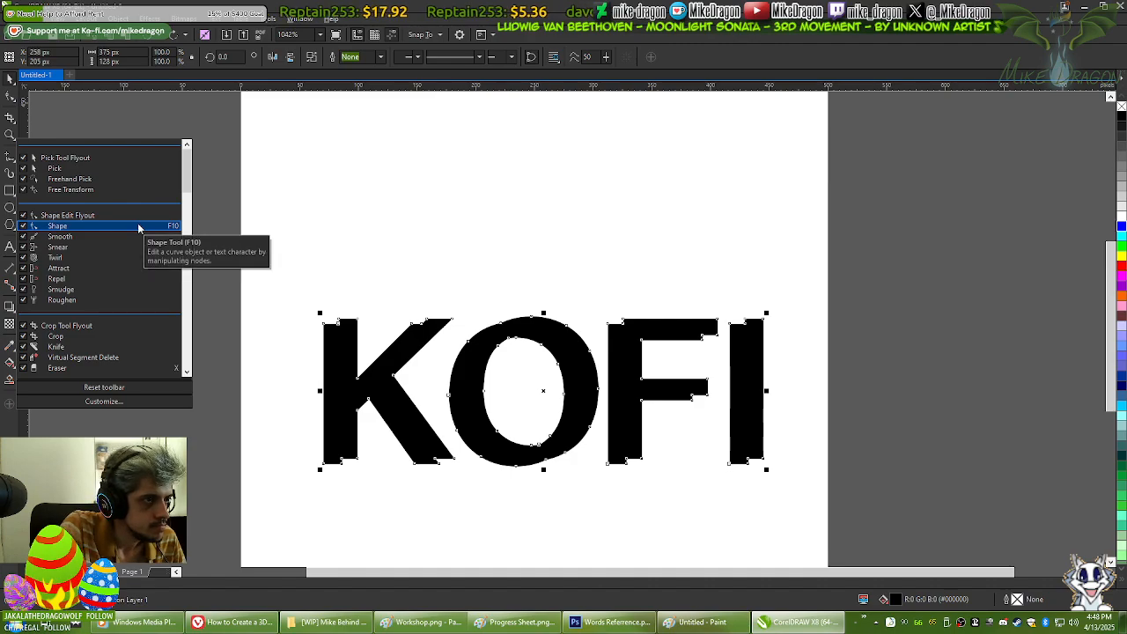
scroll(139, 231, "down", 3)
scroll(140, 231, "down", 4)
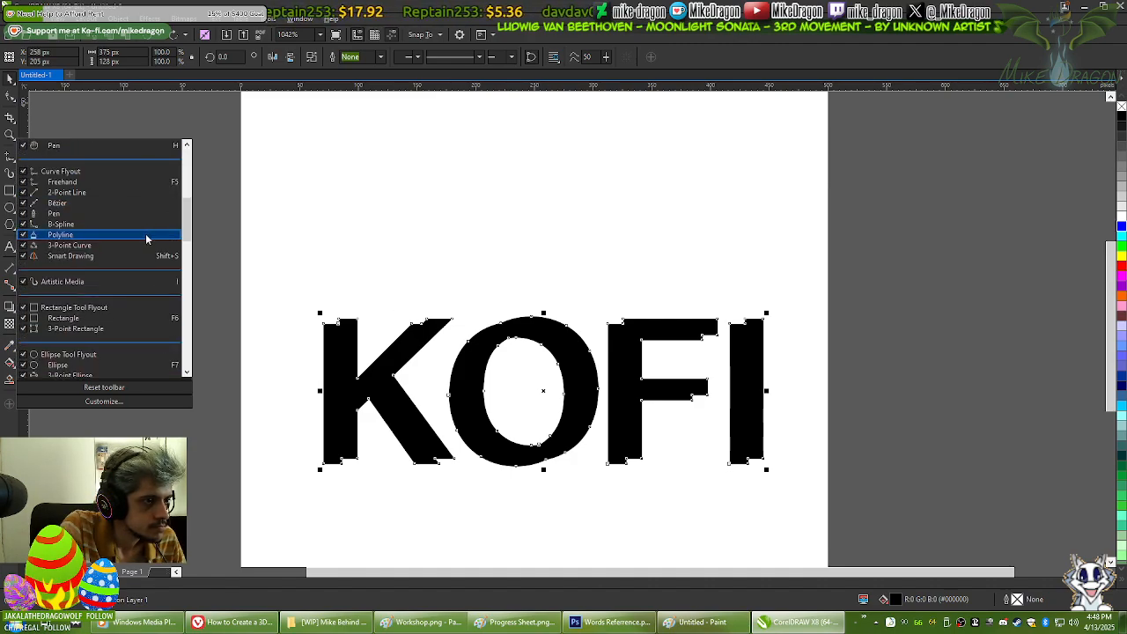
scroll(145, 234, "down", 4)
scroll(145, 233, "down", 4)
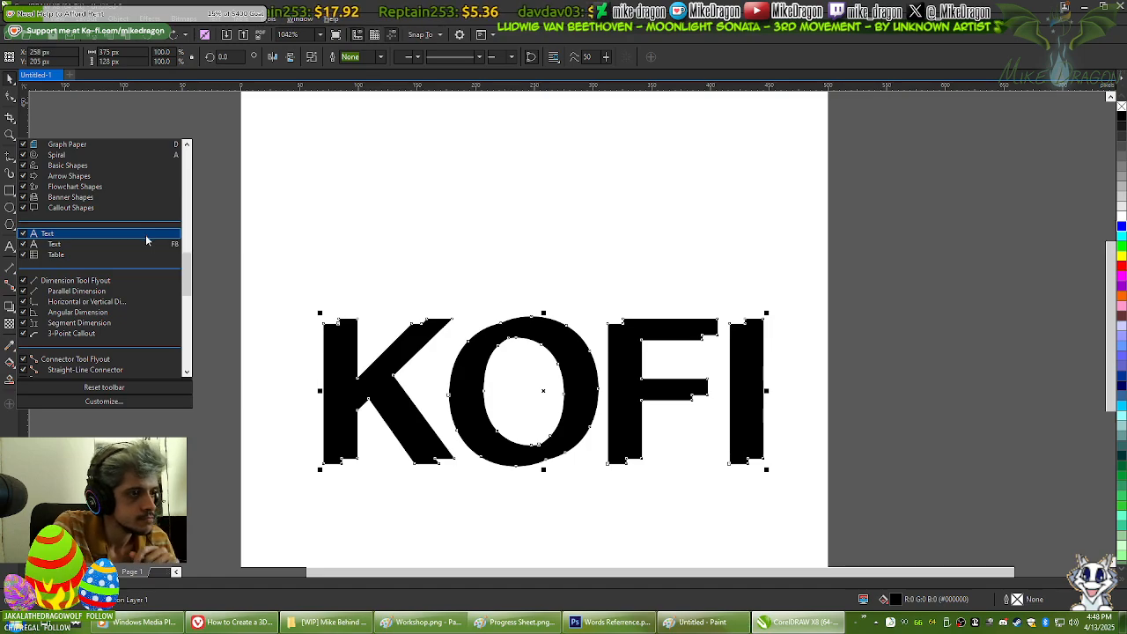
scroll(147, 240, "down", 3)
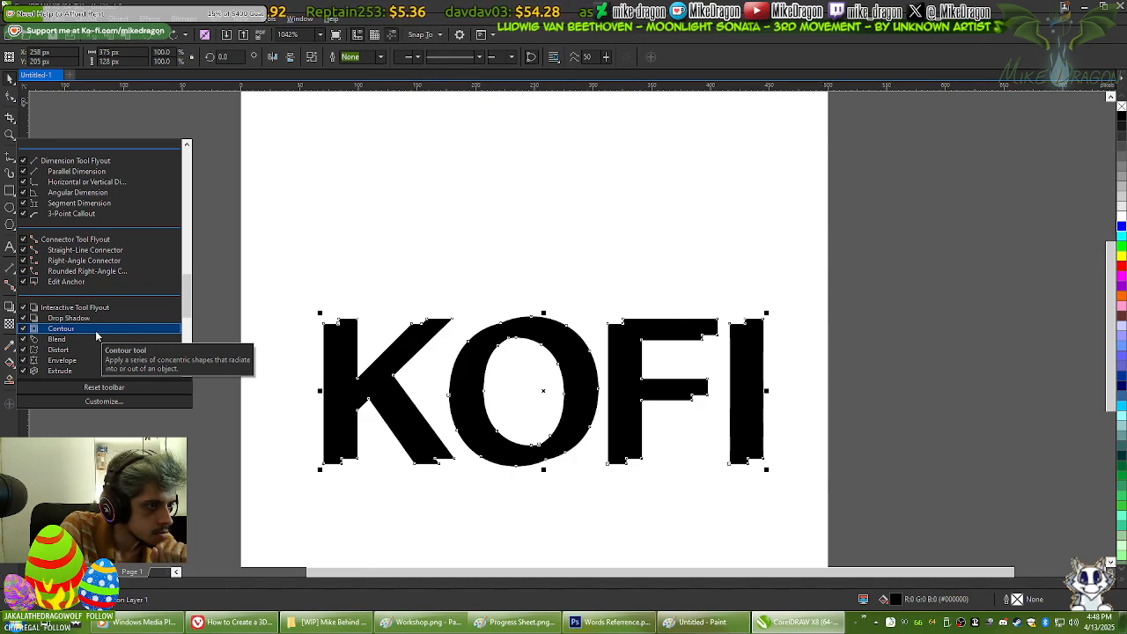
scroll(120, 336, "down", 1)
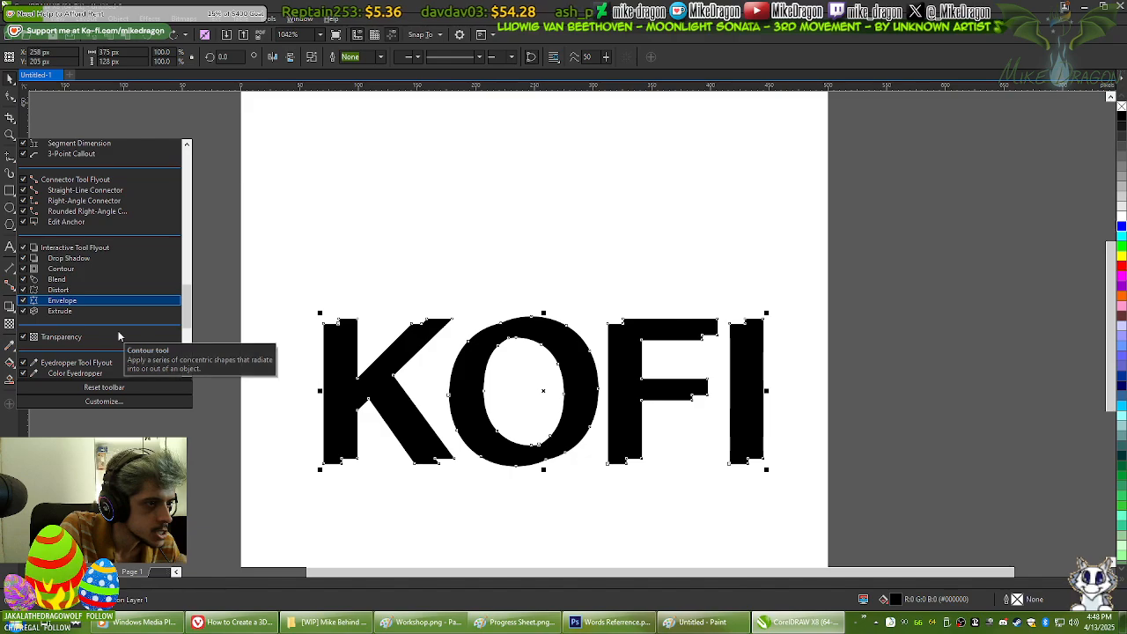
scroll(119, 337, "down", 2)
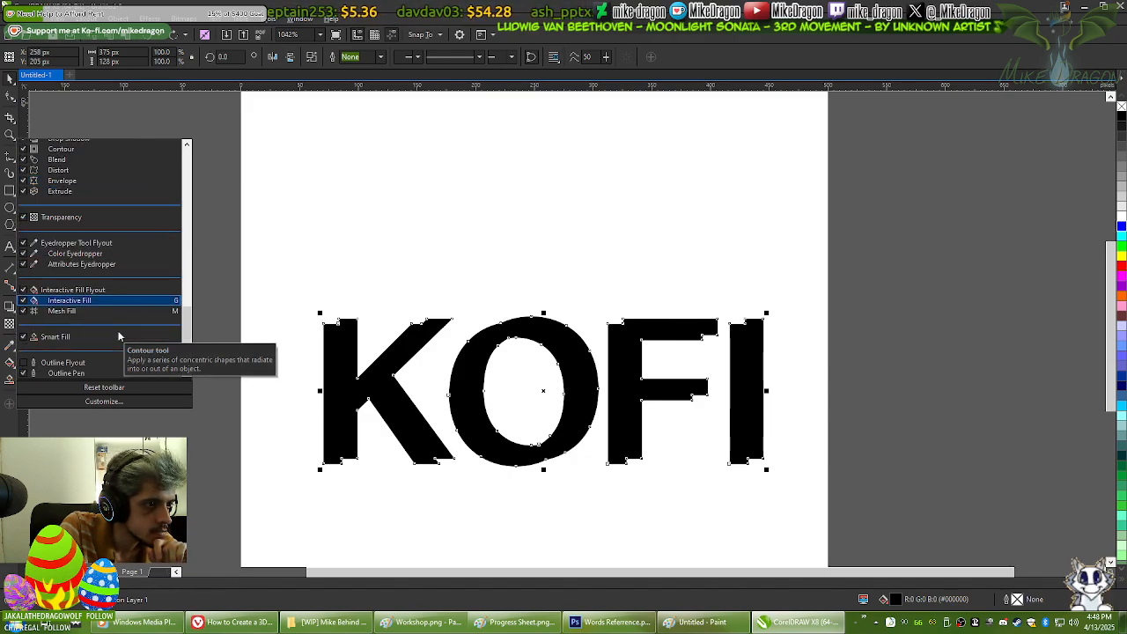
scroll(120, 336, "down", 2)
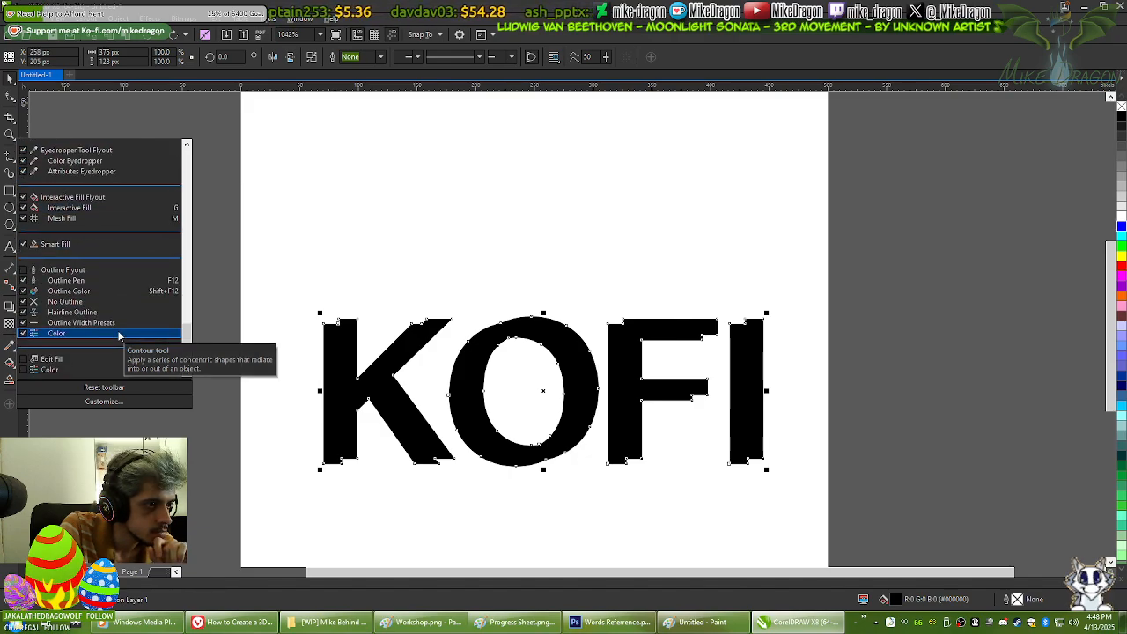
left_click(104, 401)
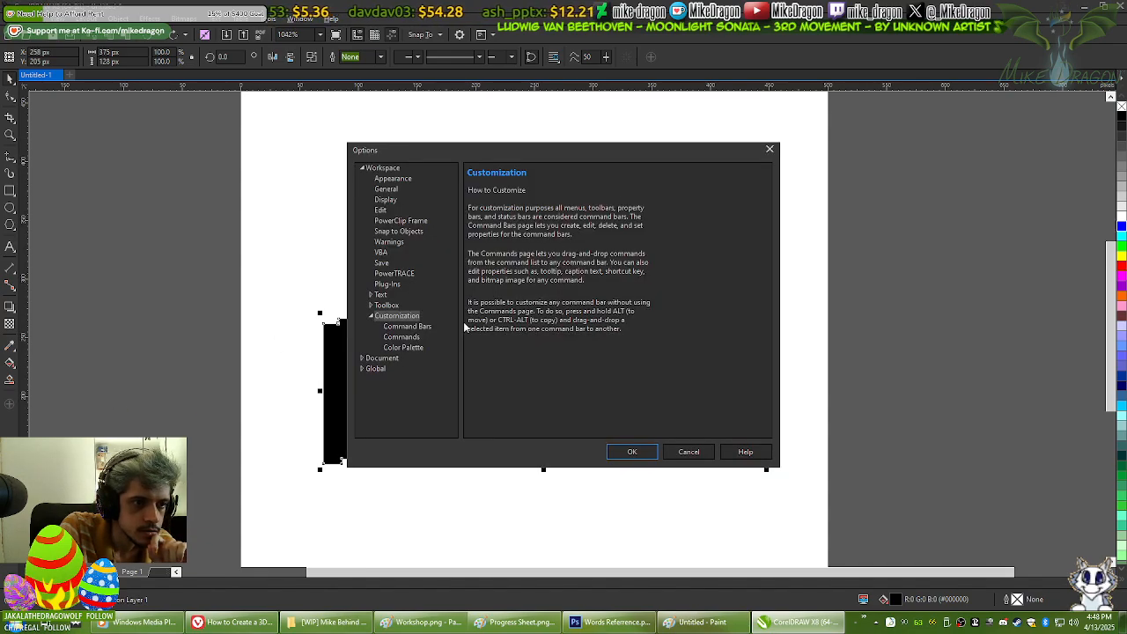
left_click(691, 451)
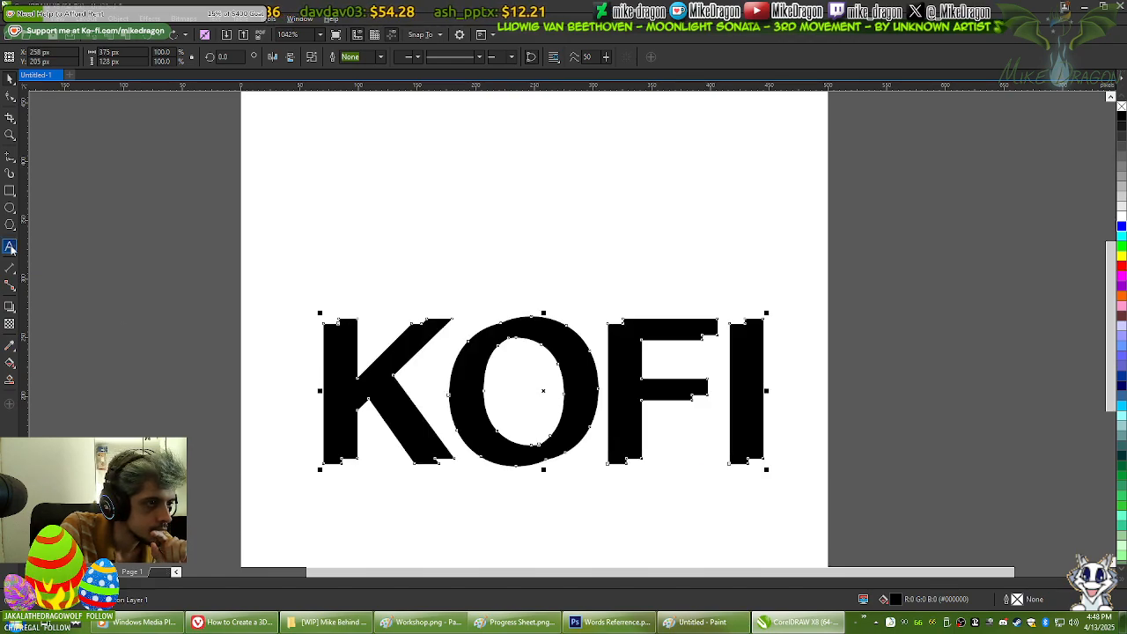
Step: Fill the welded KOFI shape green (#00FF00) and apply a one-step black inside contour with a 4 px offset
left_click(14, 309)
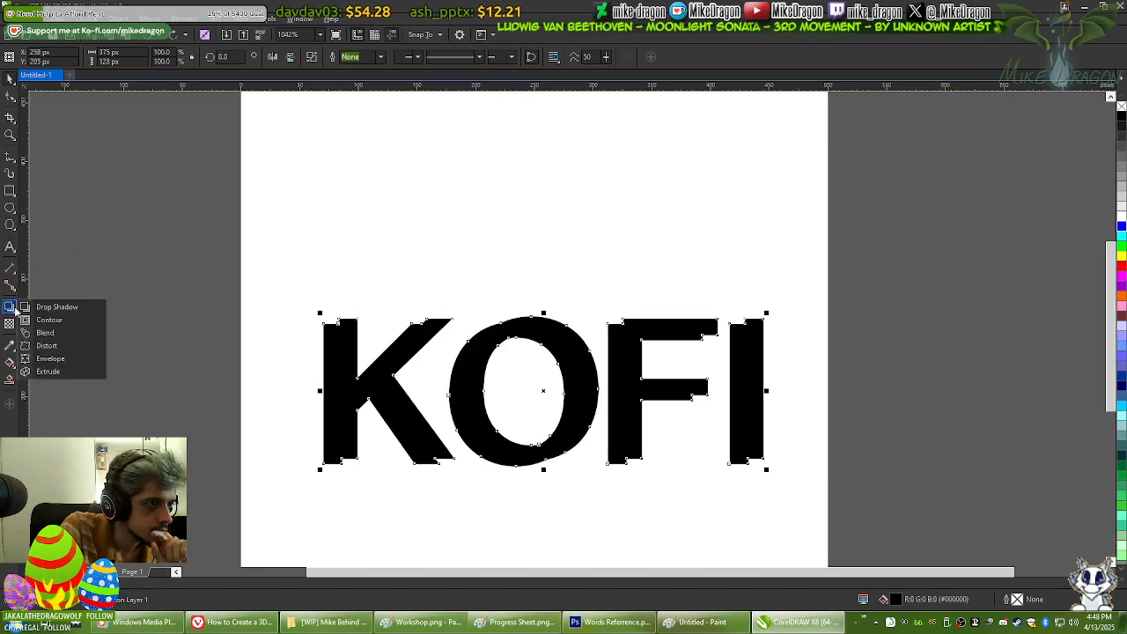
left_click(51, 321)
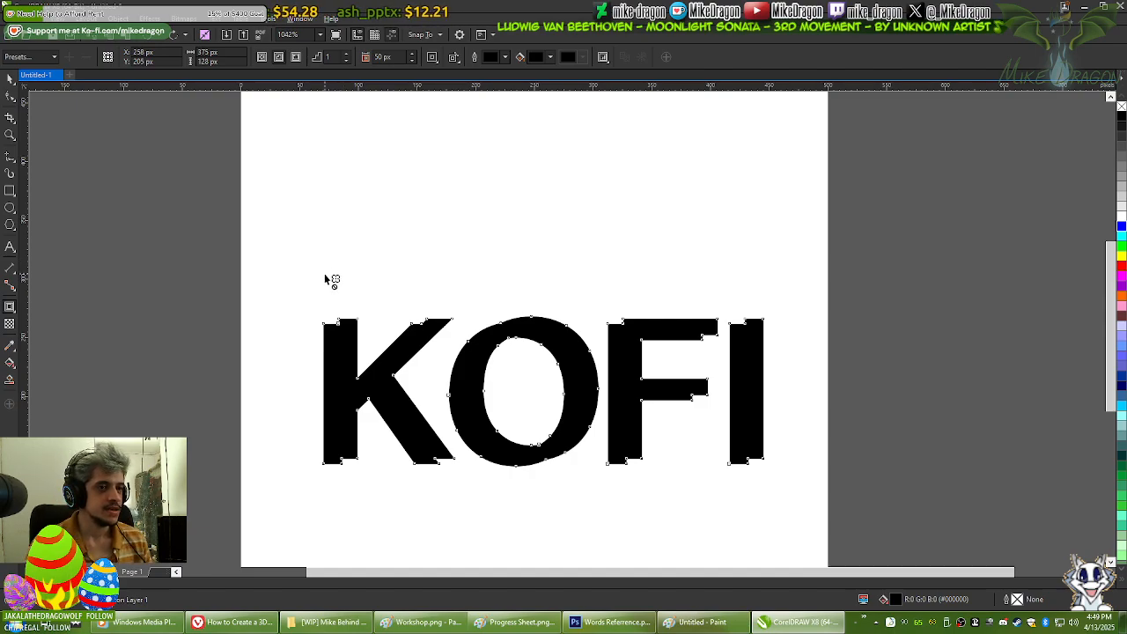
key("alt+Tab")
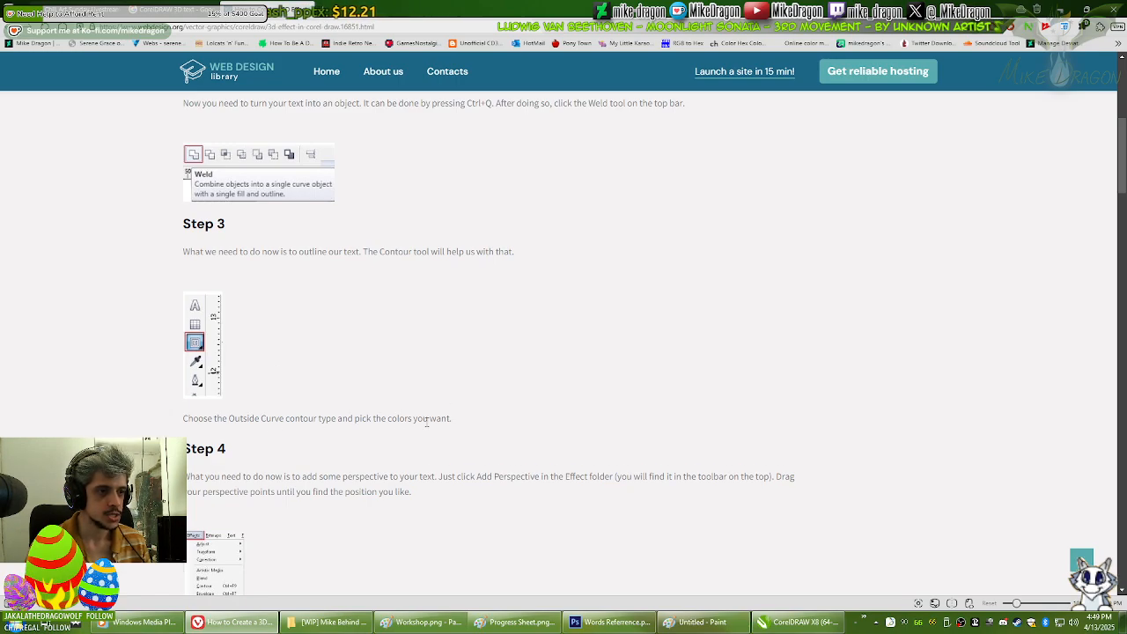
key("alt+Tab")
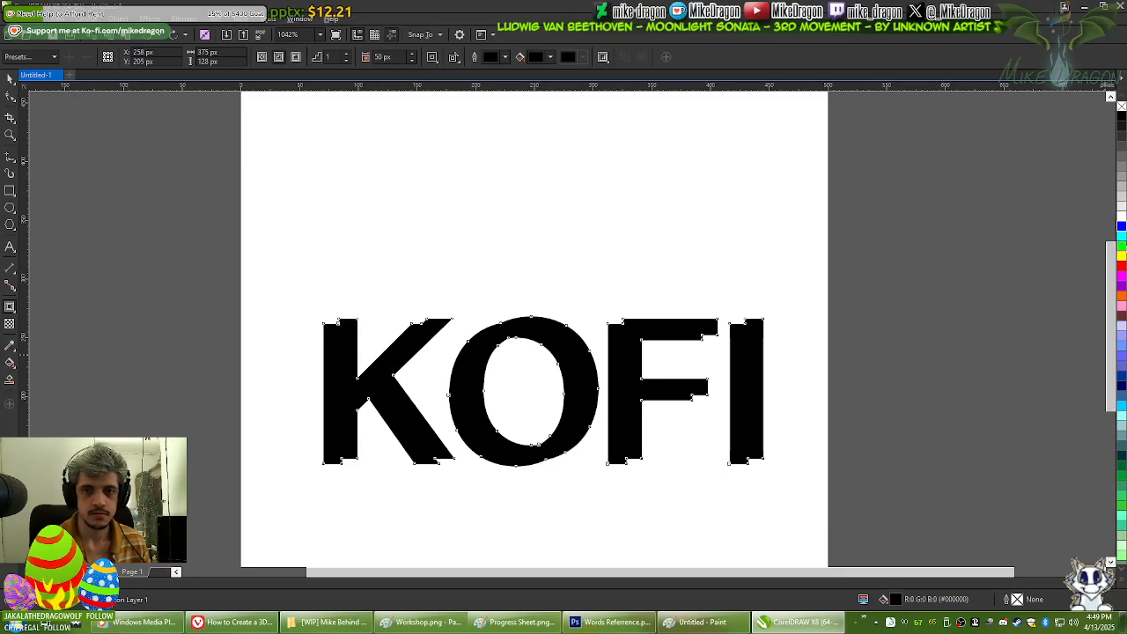
left_click(1122, 247)
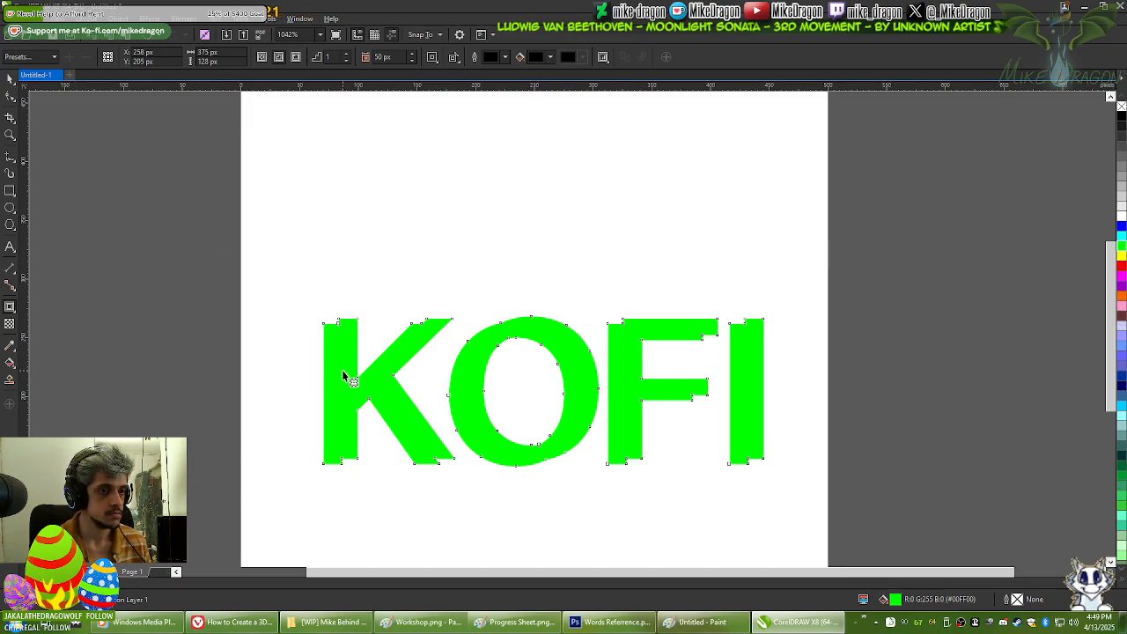
mouse_move(343, 376)
left_mouse_down()
mouse_move(326, 389)
mouse_move(328, 369)
left_mouse_up()
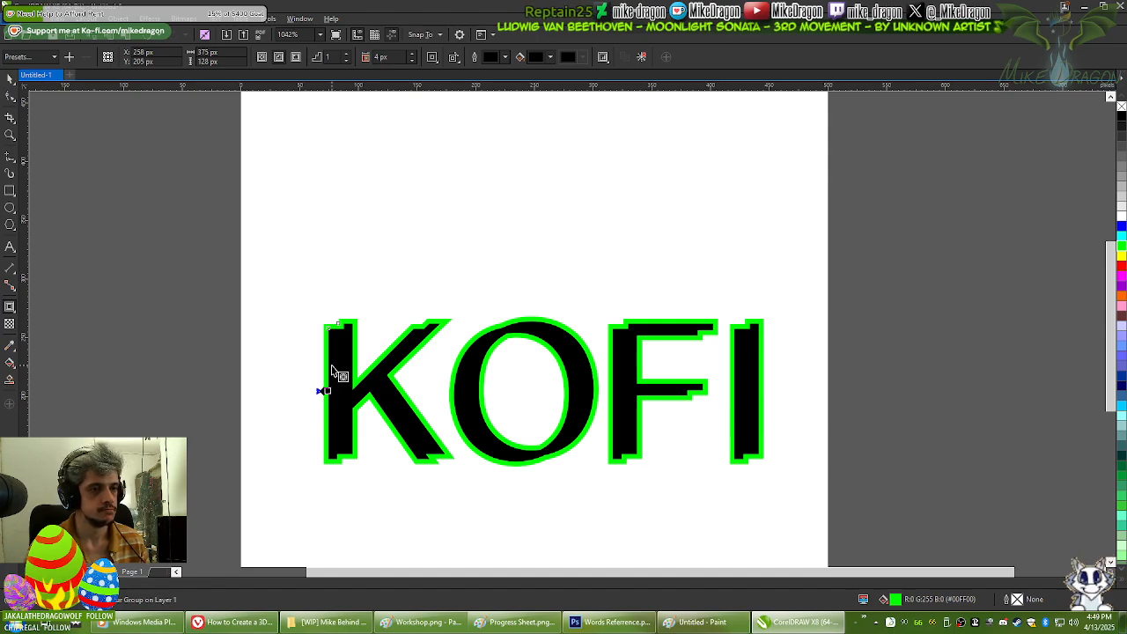
Step: Read Step 4 of the browser guide and add the Perspective effect to the contoured KOFI lettering
key("alt+Tab")
scroll(330, 369, "down", 2)
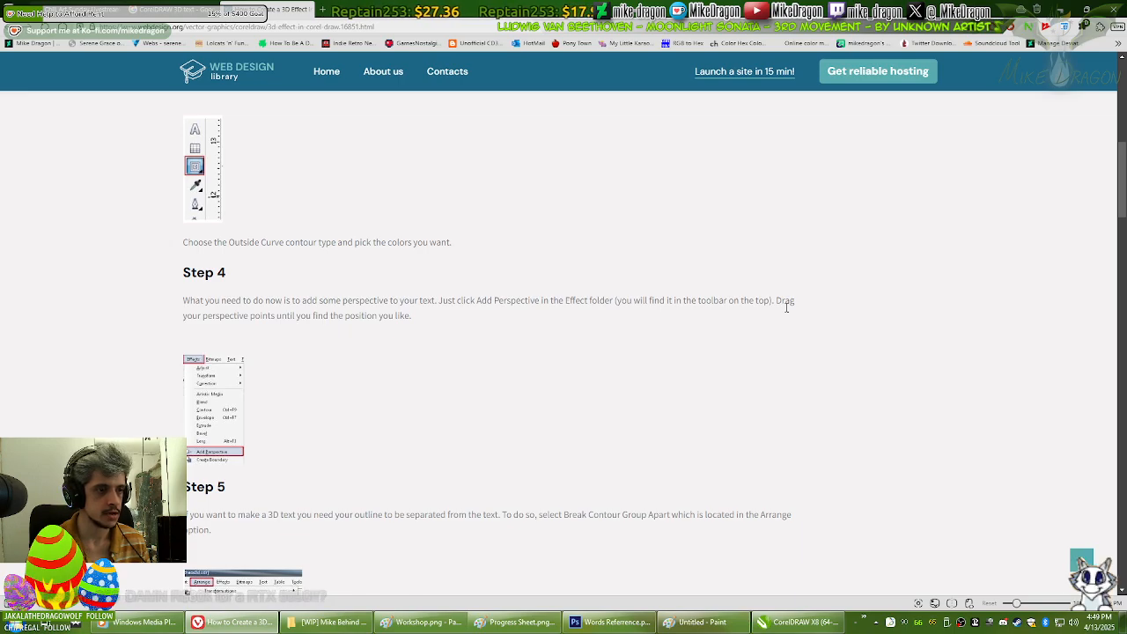
key("alt+Tab")
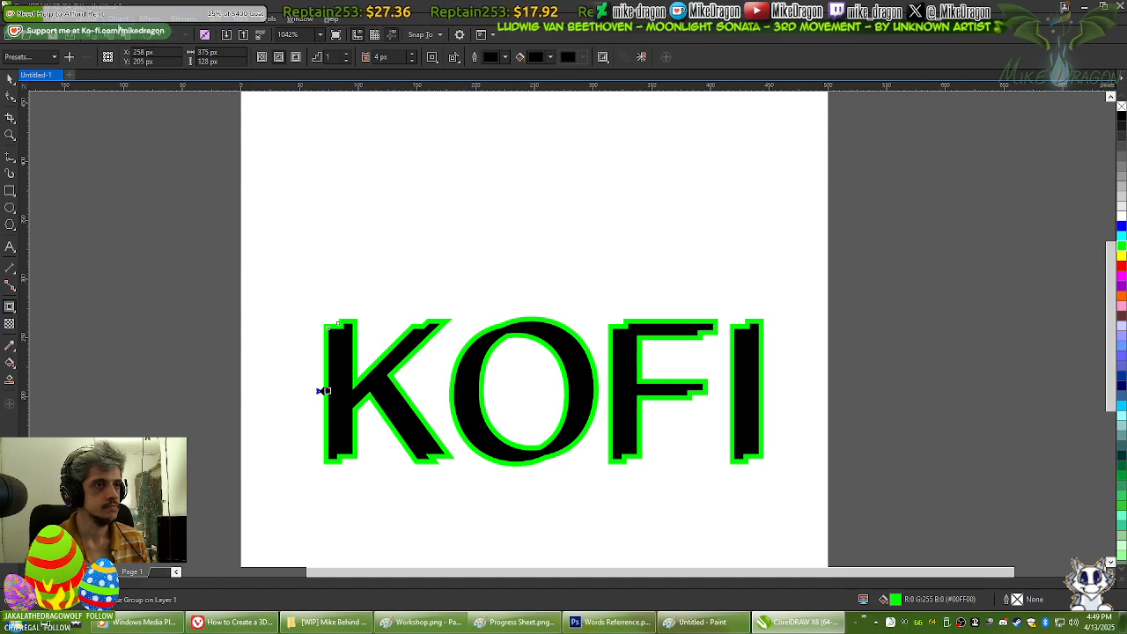
left_click(147, 18)
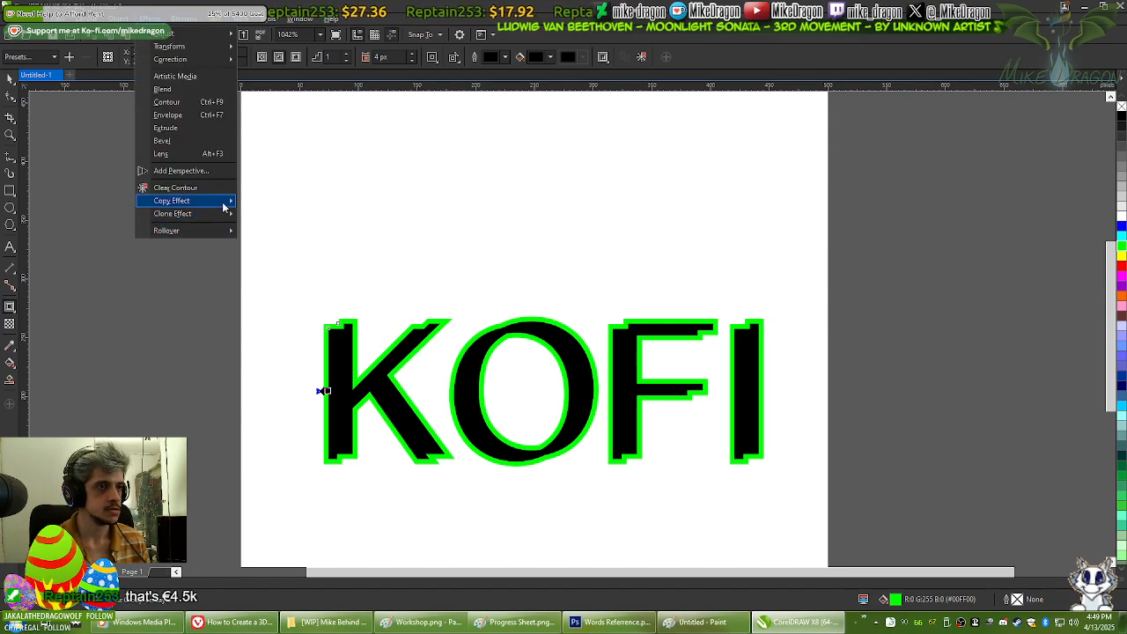
left_click(220, 173)
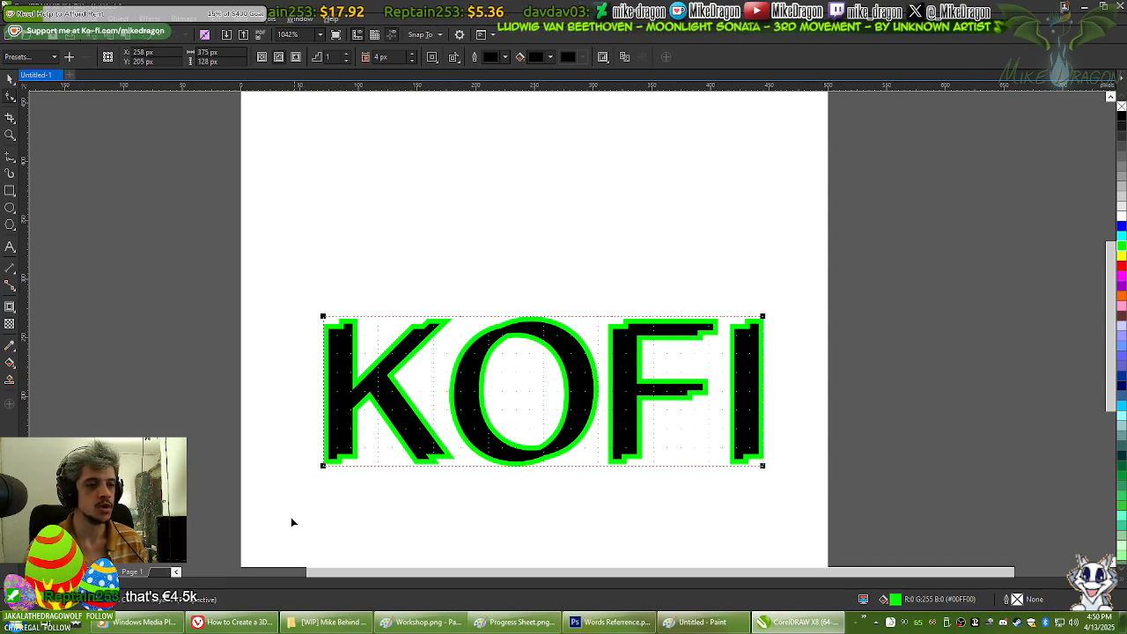
Step: Switch to the browser, open the bookmarked KaBuM! store, and search it for "RTX 5090"
left_click(234, 622)
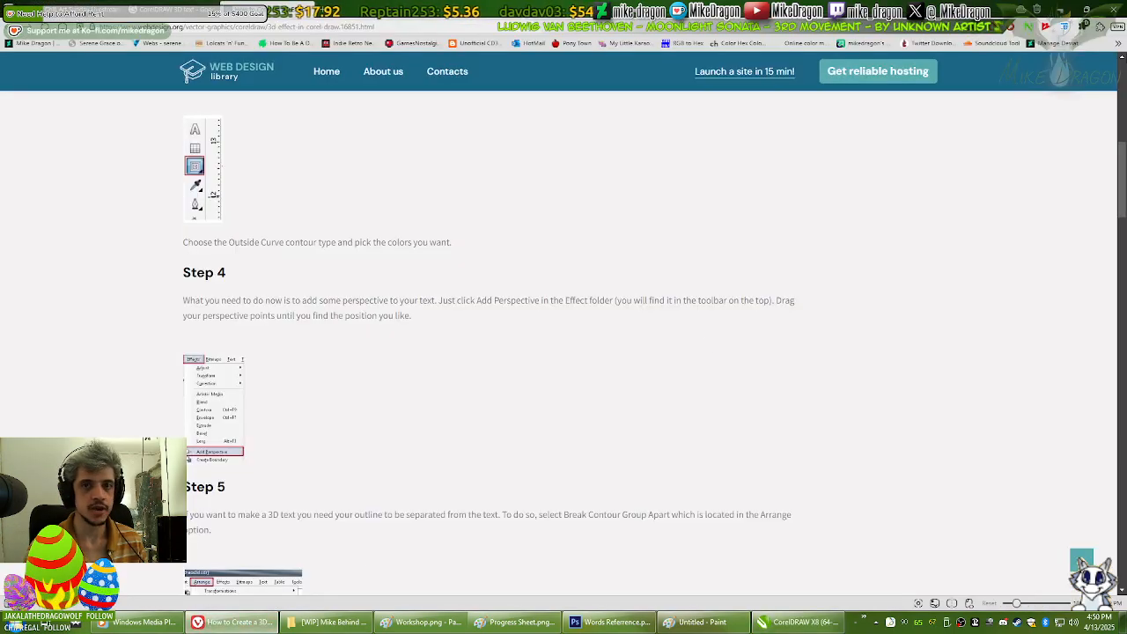
left_click(1118, 46)
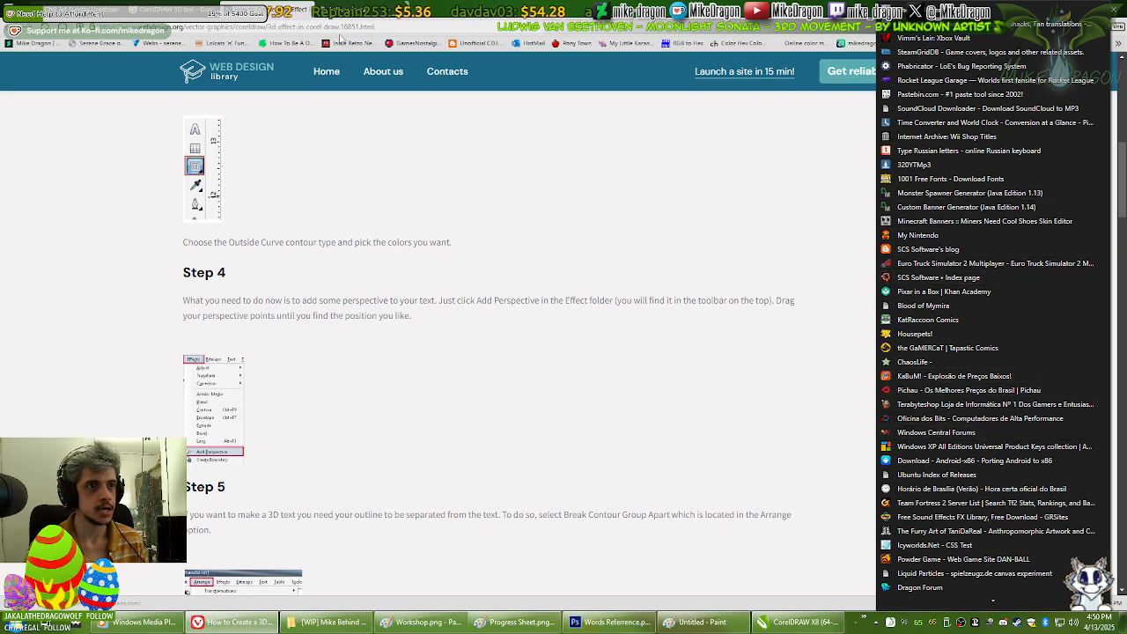
left_click(954, 376)
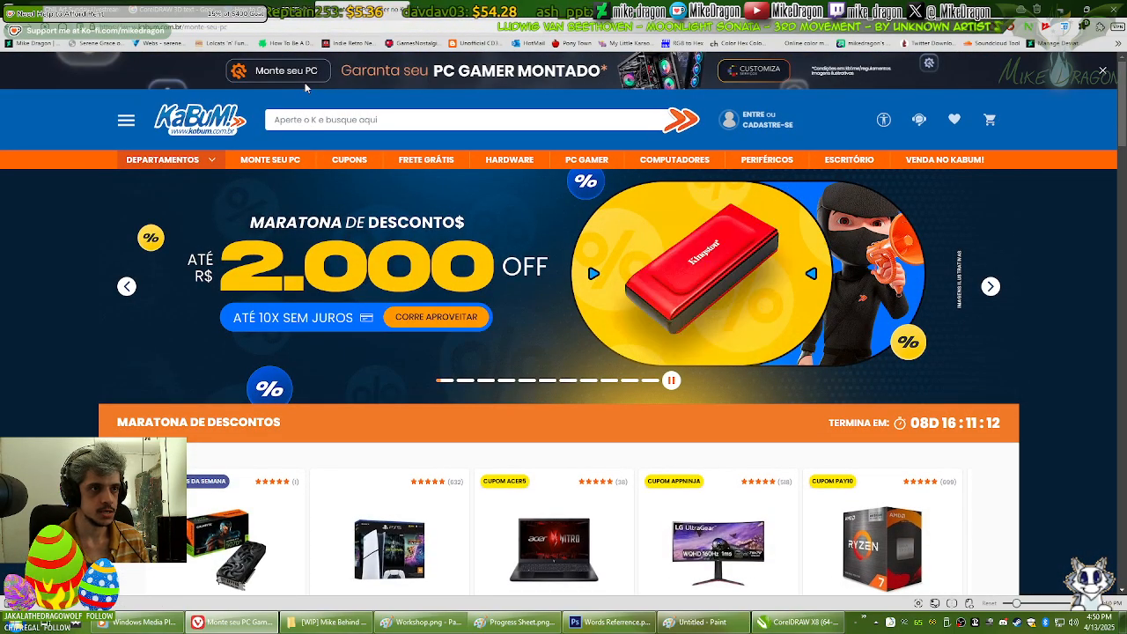
left_click(303, 82)
key("alt+Left")
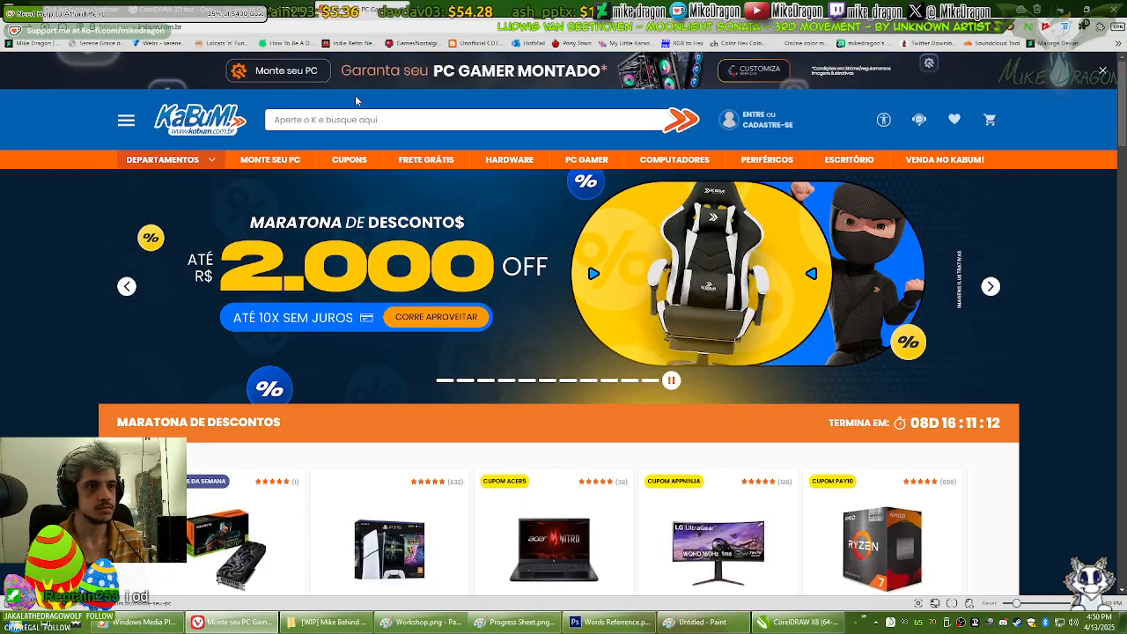
left_click(353, 123)
type("RTX")
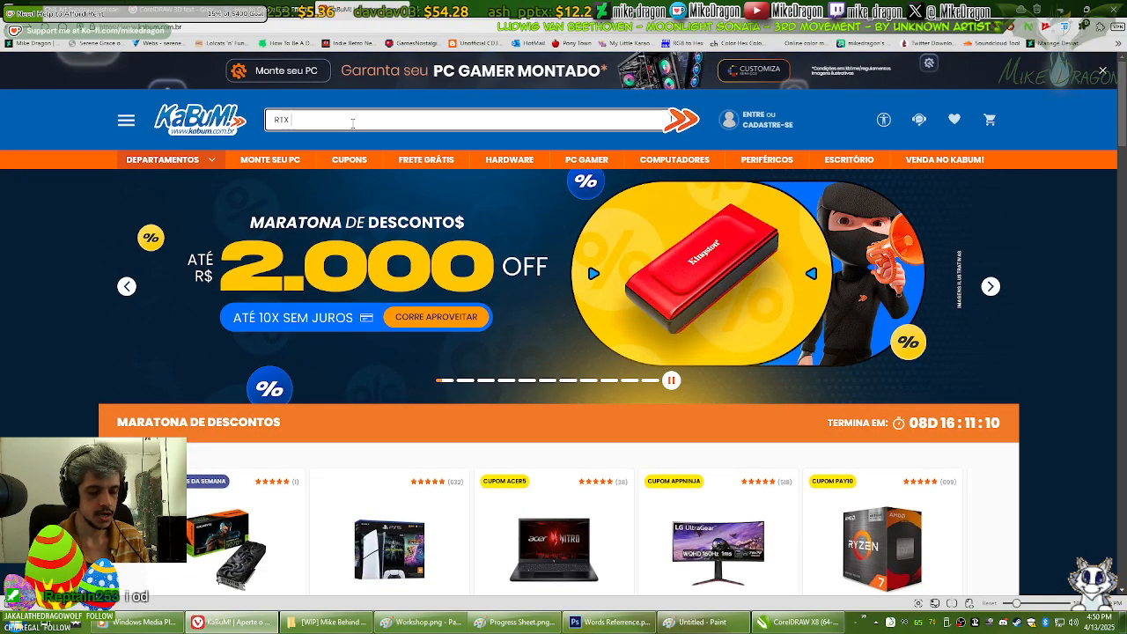
type(" 5090")
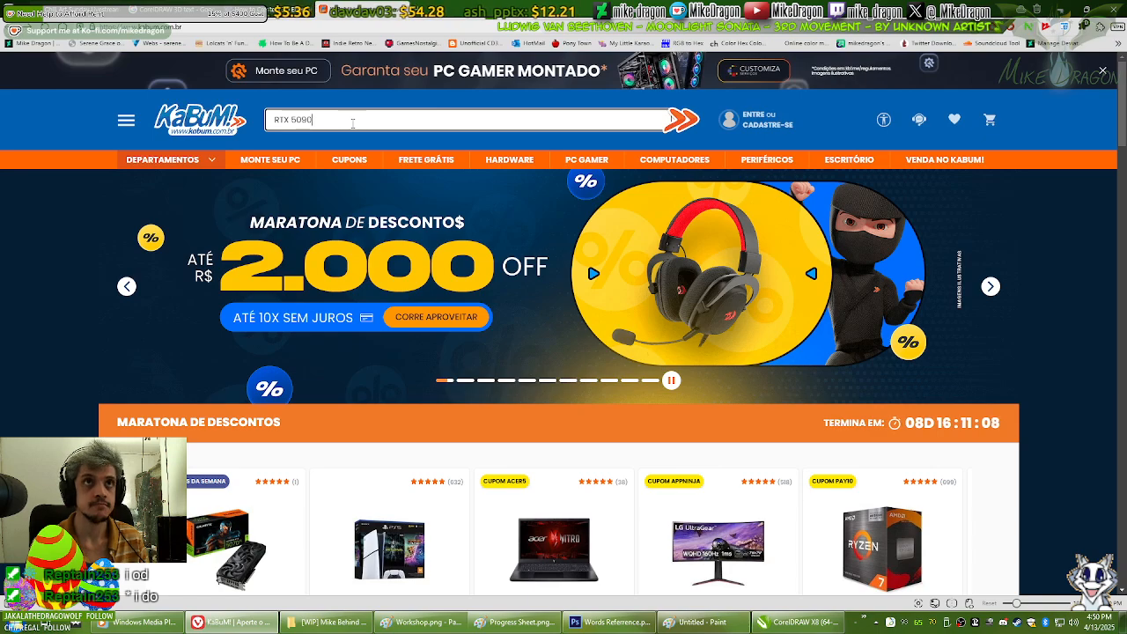
key("Return")
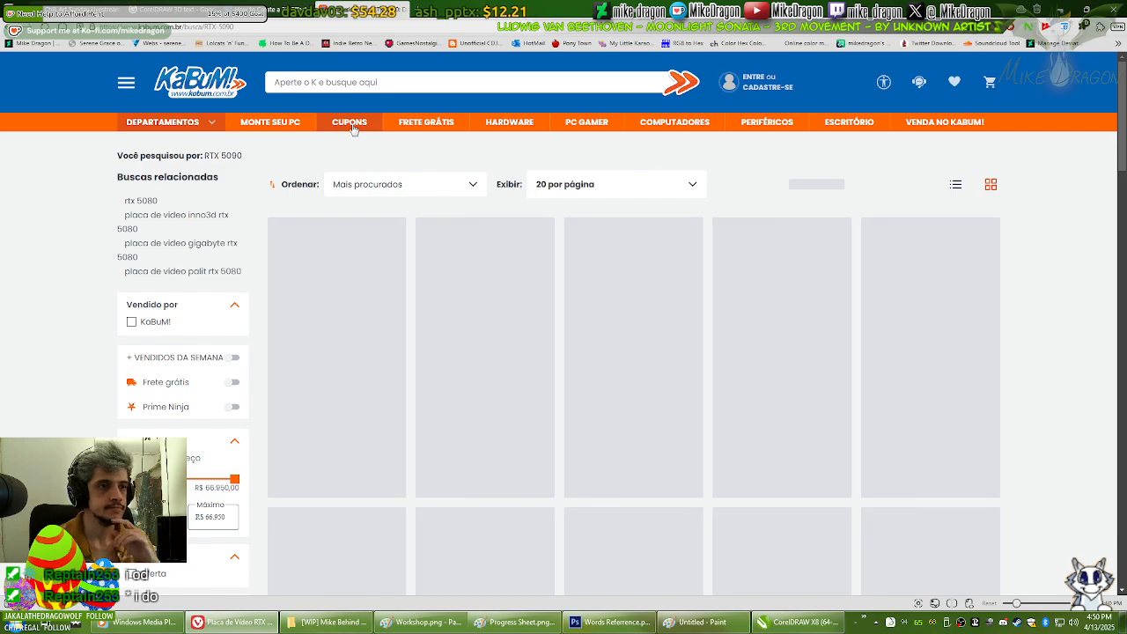
Step: Look through the KaBuM! results page for RTX 5090 and open the related search "rtx 5080"
scroll(1047, 266, "down", 2)
scroll(1047, 265, "up", 2)
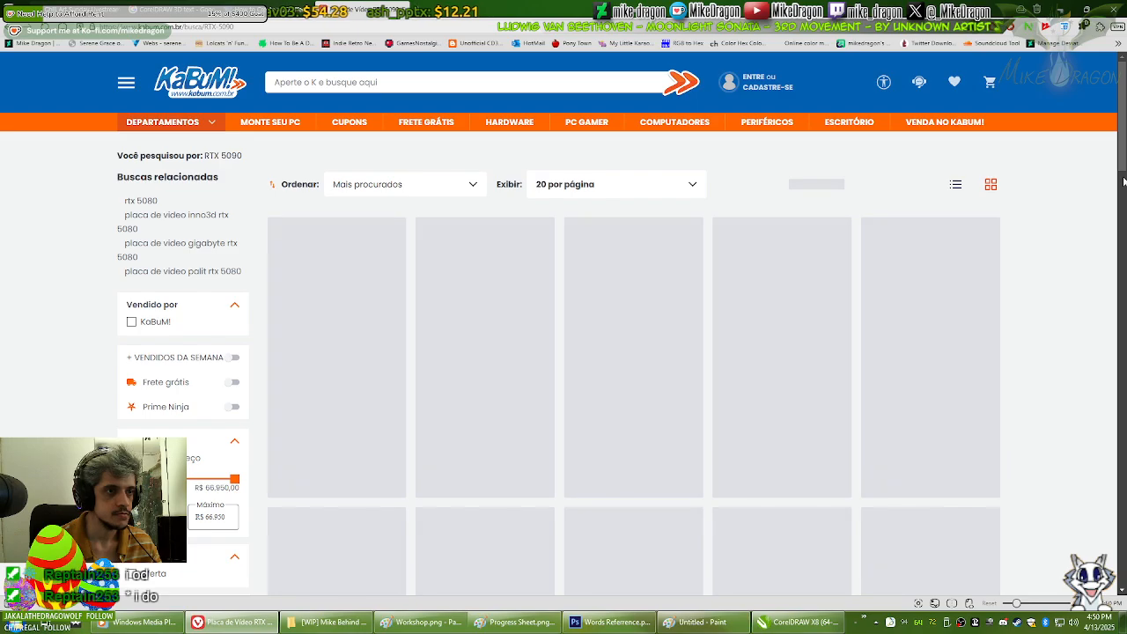
scroll(1115, 185, "down", 10)
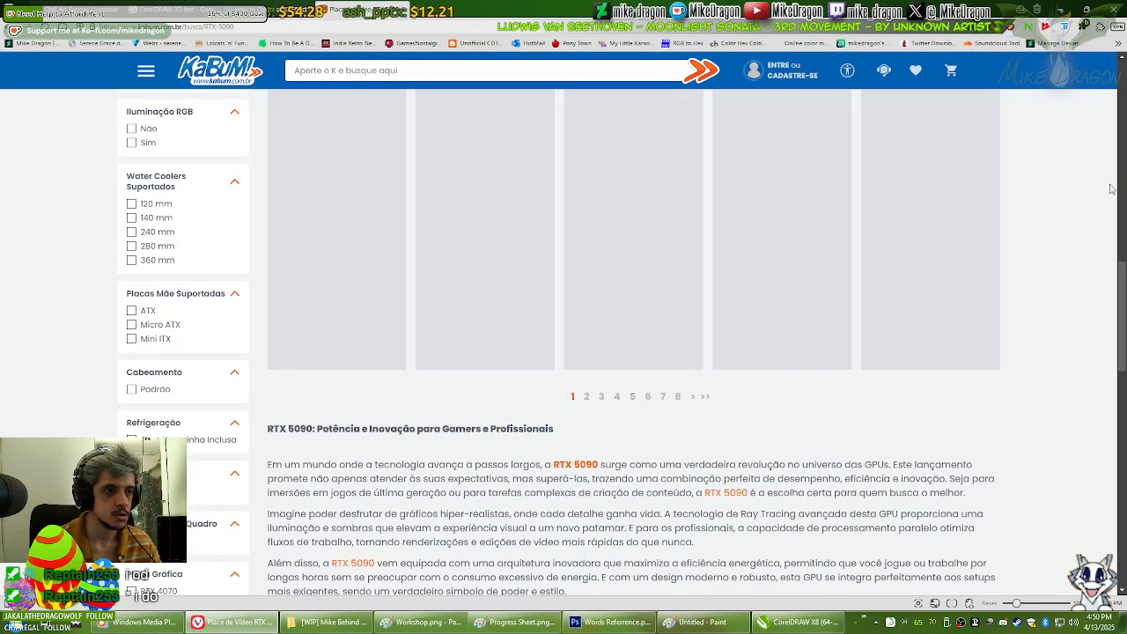
scroll(1111, 190, "up", 10)
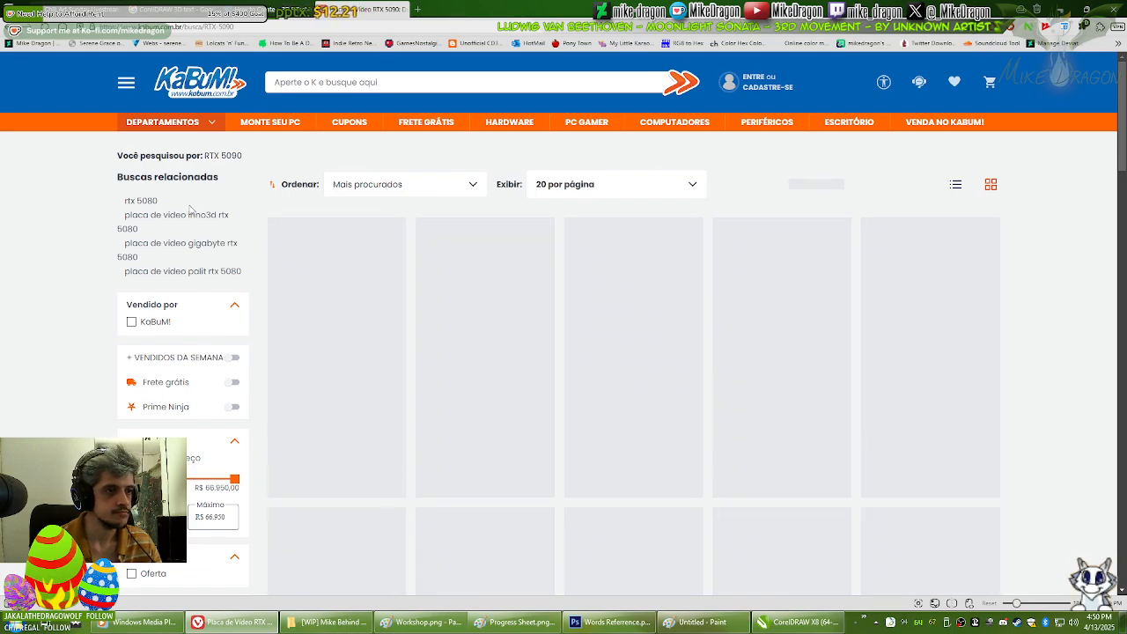
left_click(128, 204)
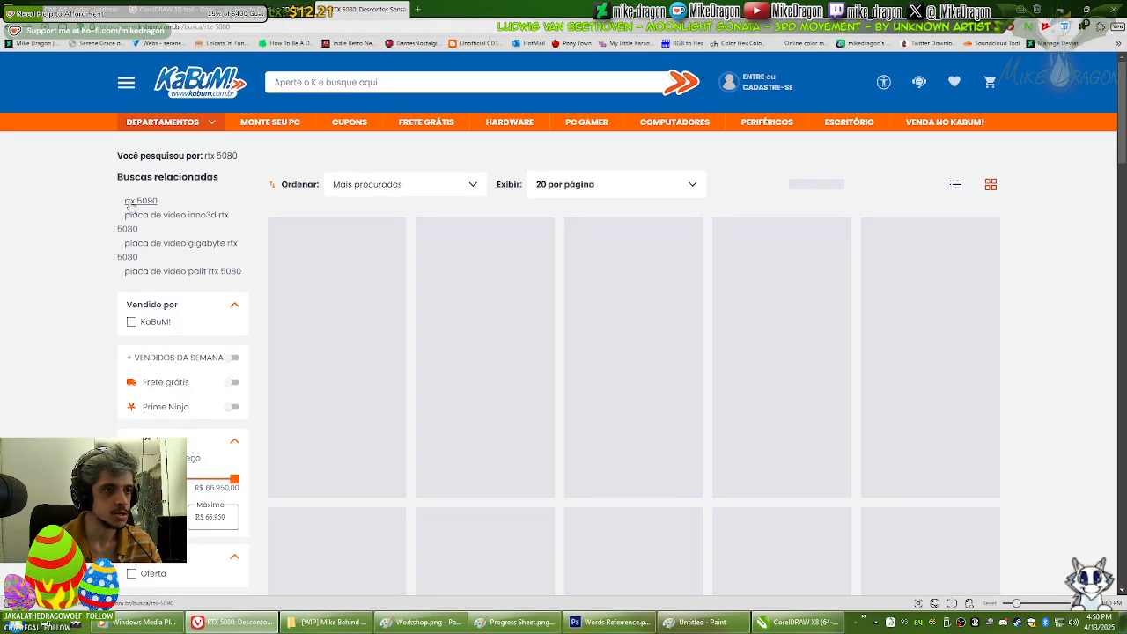
Step: Open the bookmarked Pichau store and search it for "RTX 5090"
left_click(1118, 42)
left_click(903, 400)
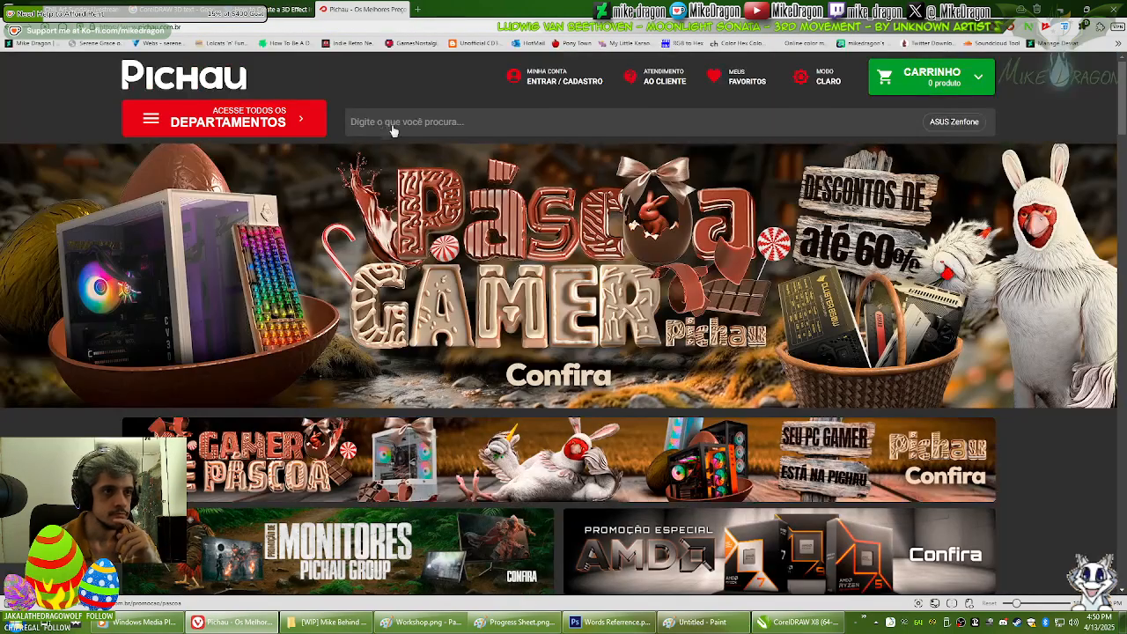
left_click(401, 120)
type("RTX")
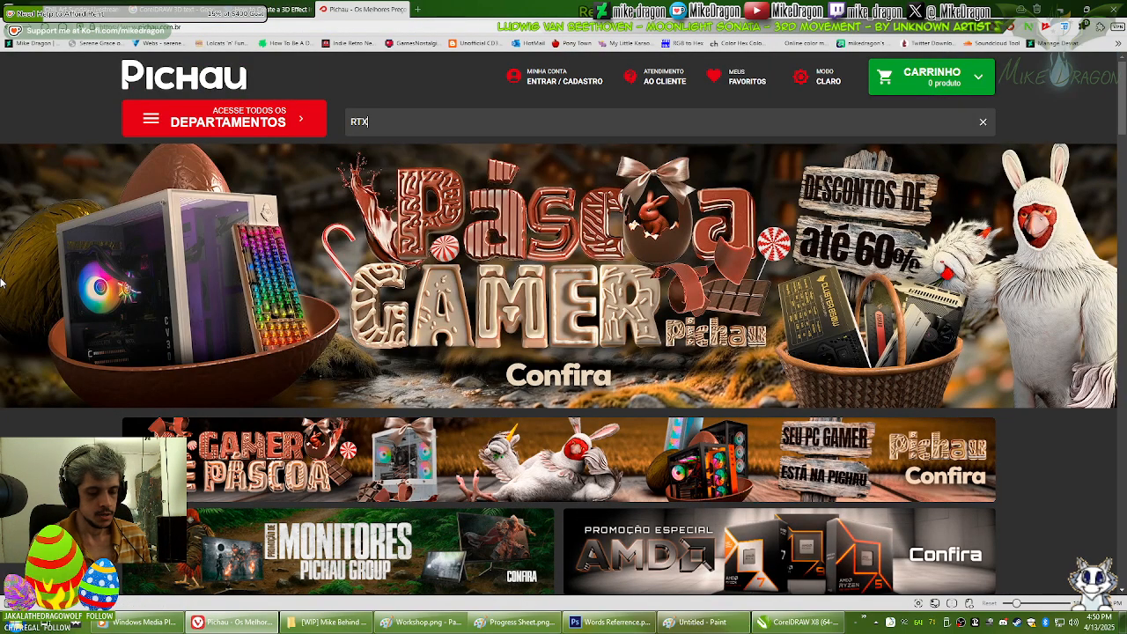
type(" 5090")
key("Return")
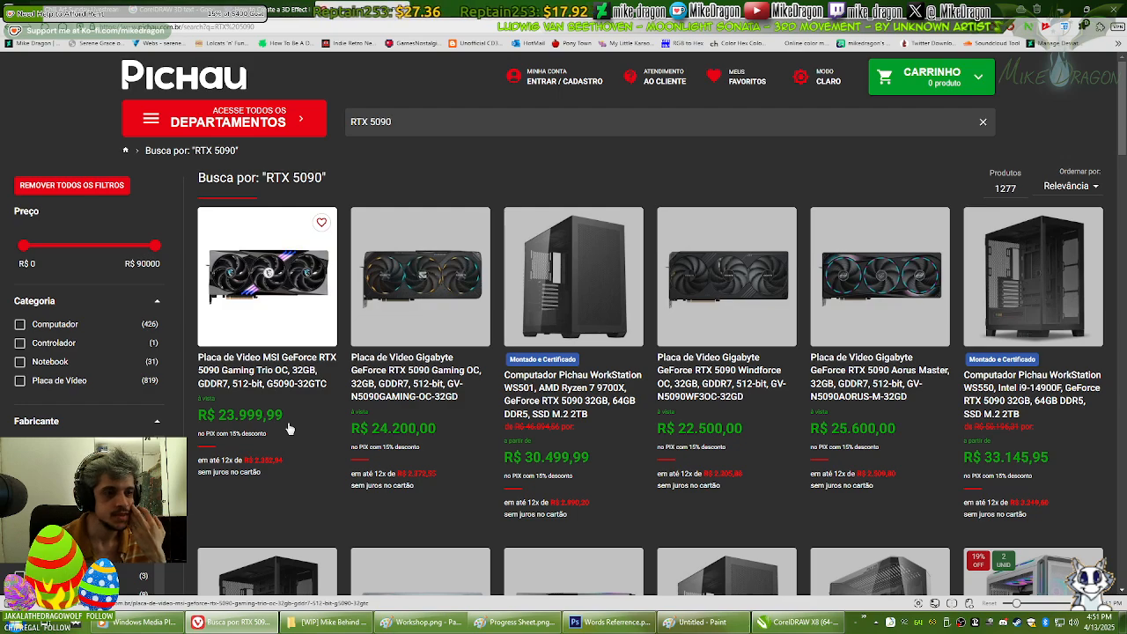
Step: Check the RTX 5090 prices on Pichau, close the store page, and return to CorelDRAW
scroll(289, 429, "down", 1)
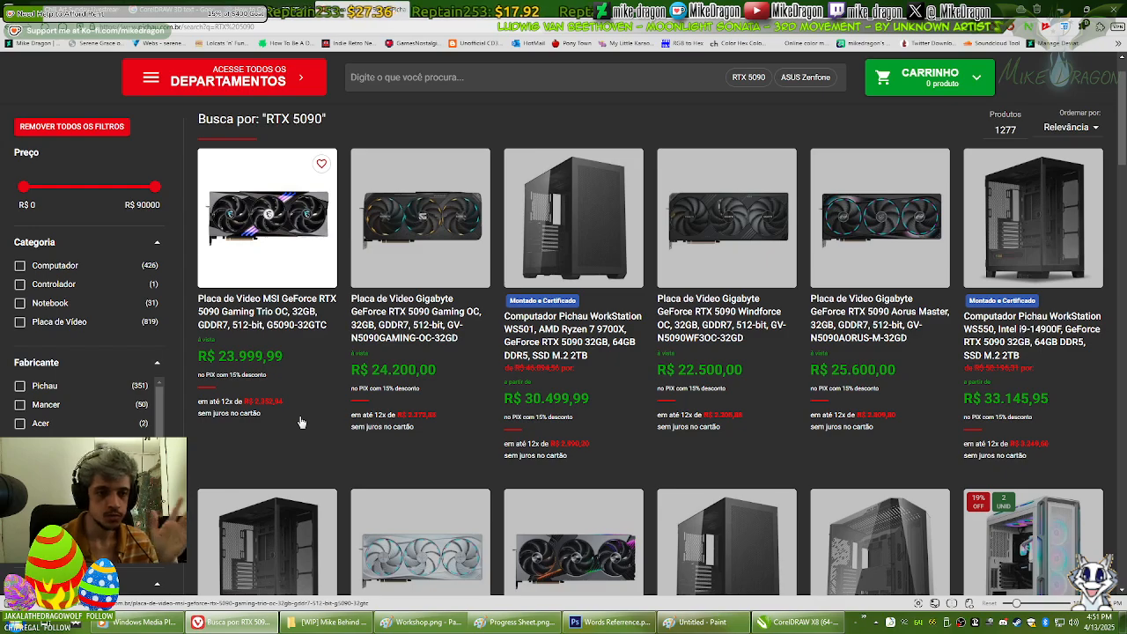
scroll(299, 423, "down", 2)
scroll(321, 340, "up", 3)
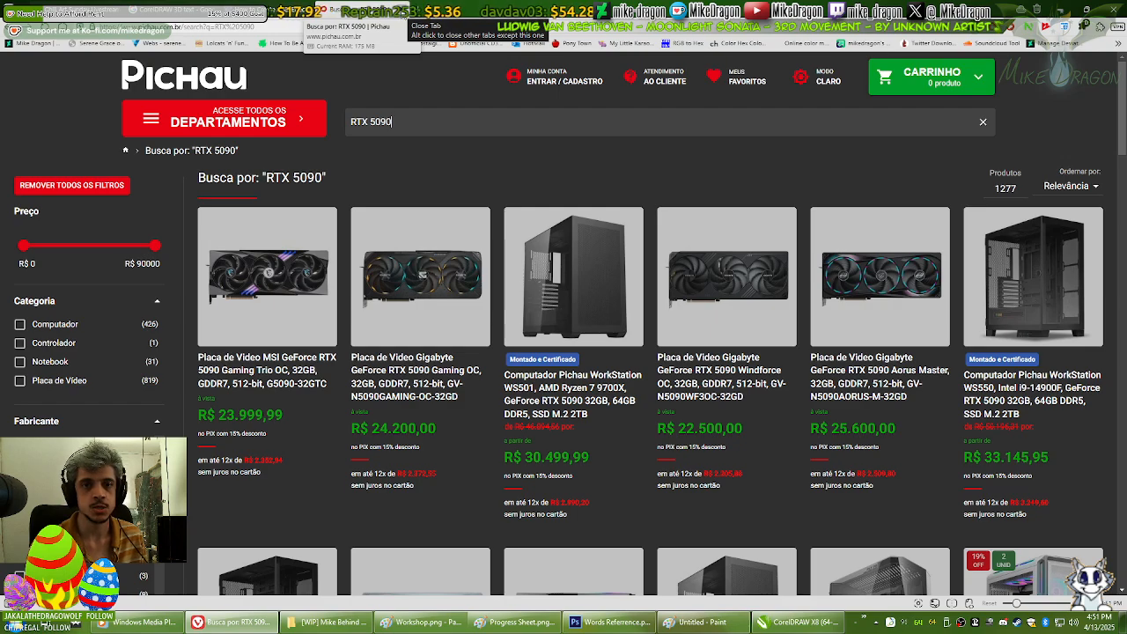
left_click(402, 12)
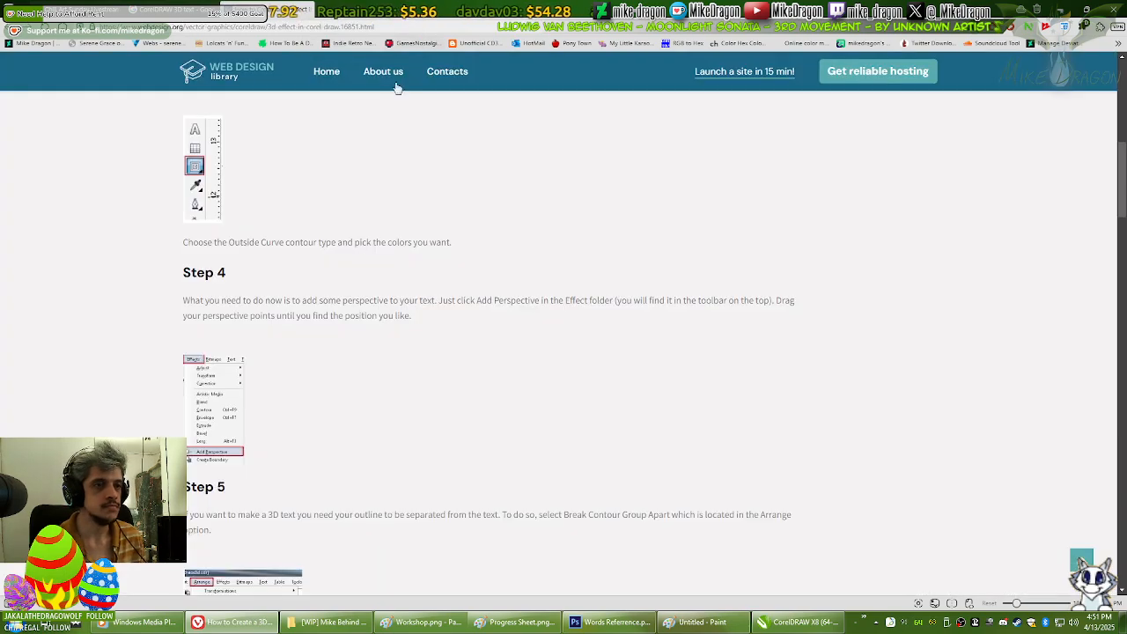
key("alt+Tab")
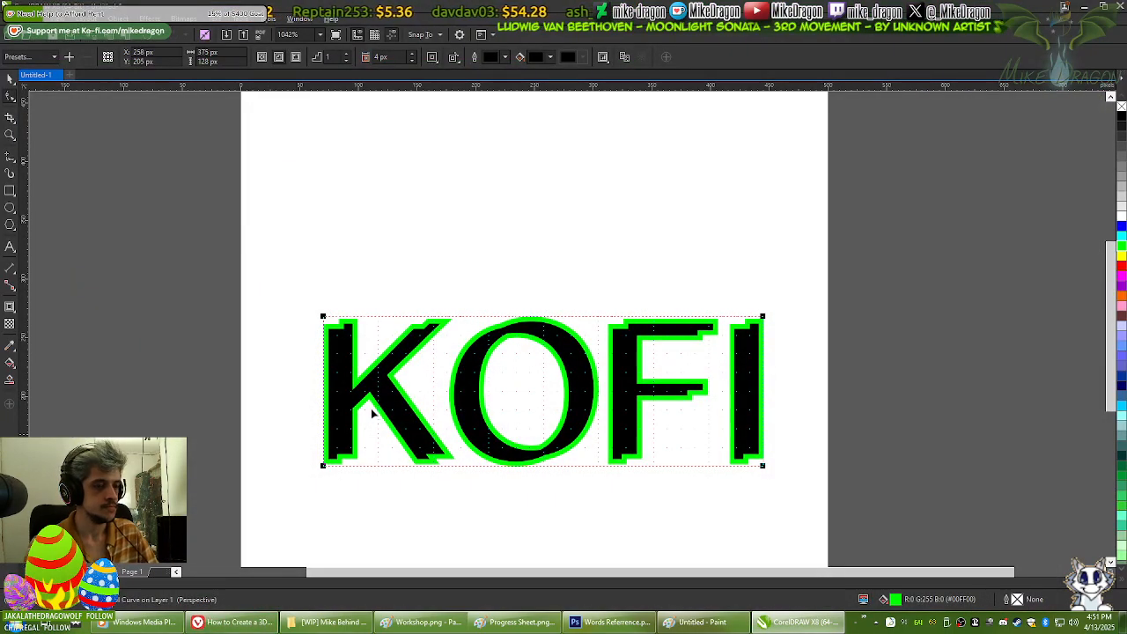
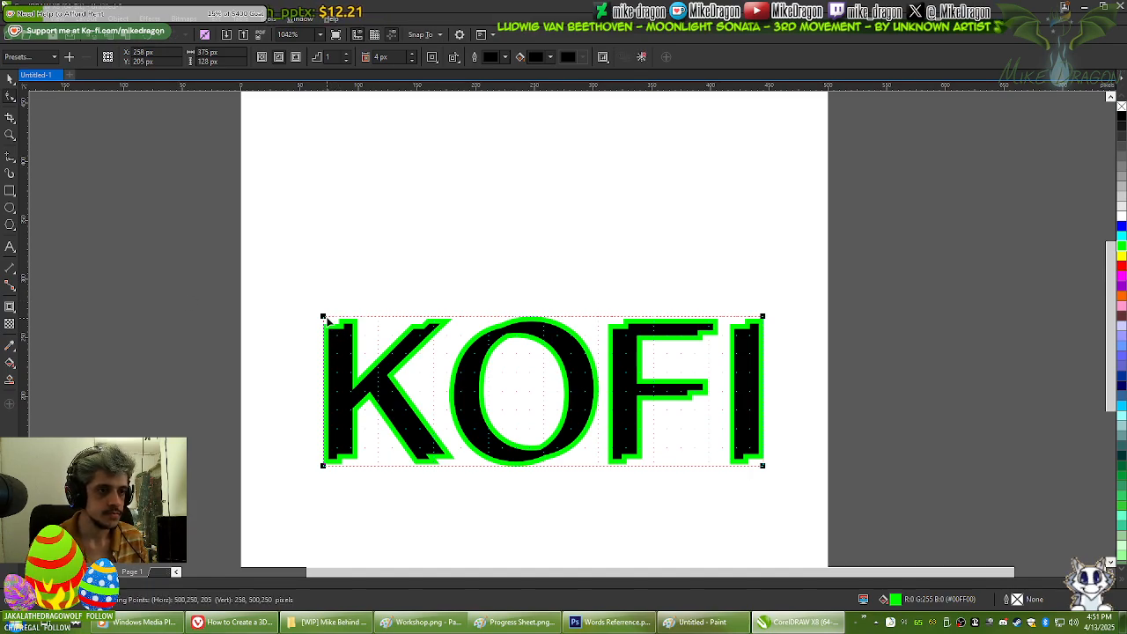
Step: Try moving the two upper and the lower right perspective points of the KOFI lettering, undoing each change
left_click_drag(323, 316, 328, 302)
key("ctrl+z")
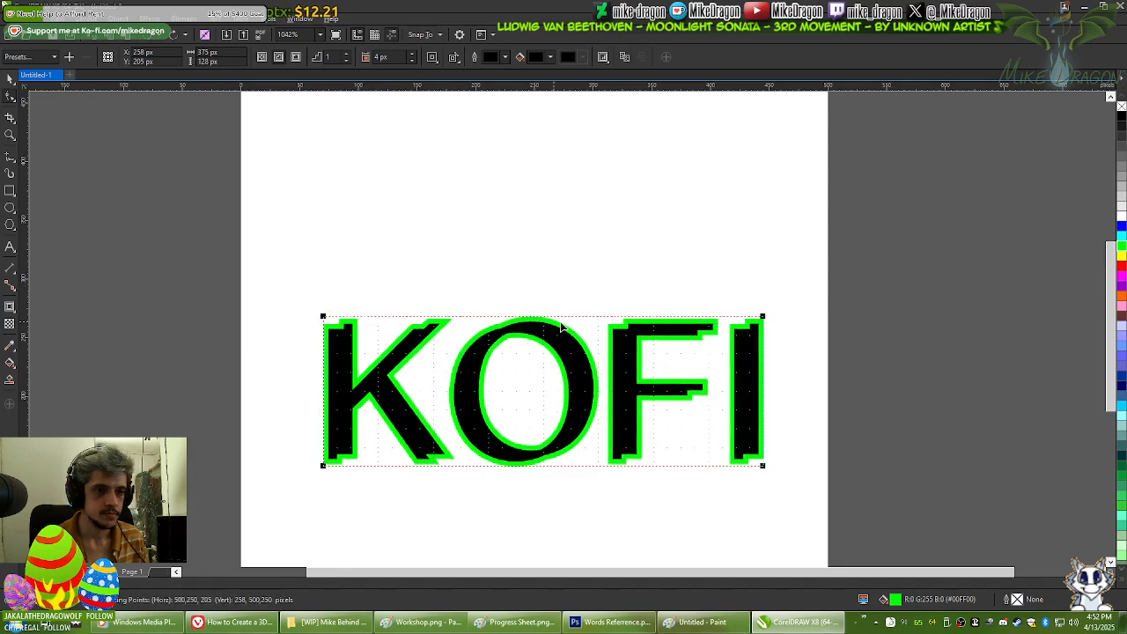
left_click_drag(763, 317, 769, 296)
key("ctrl+z")
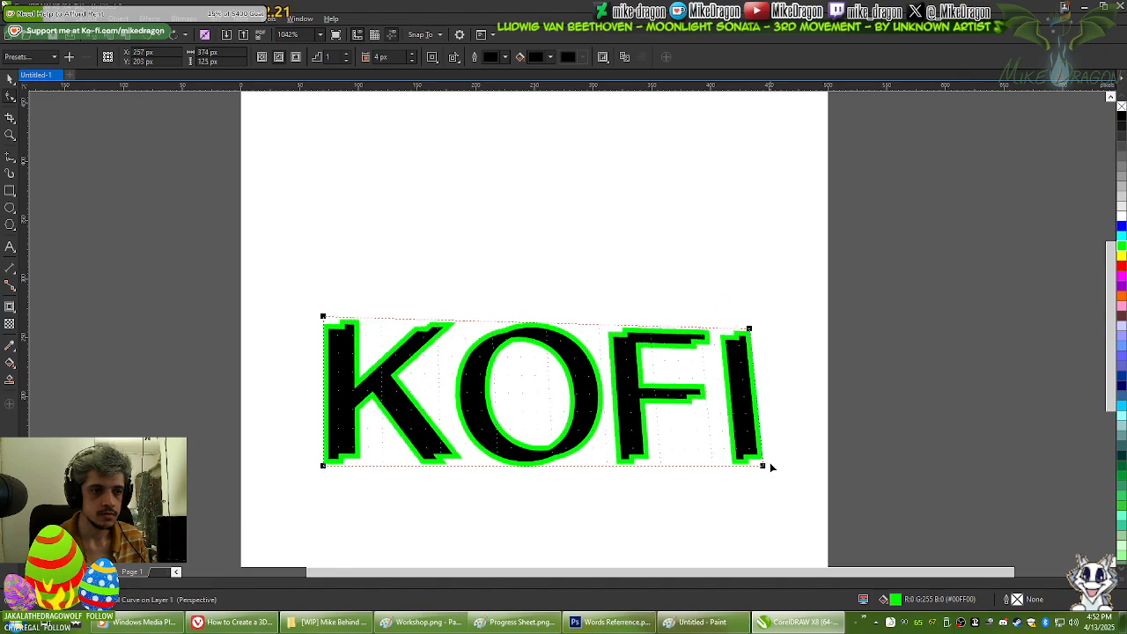
key("ctrl+z")
left_click_drag(763, 464, 753, 454)
key("ctrl+z")
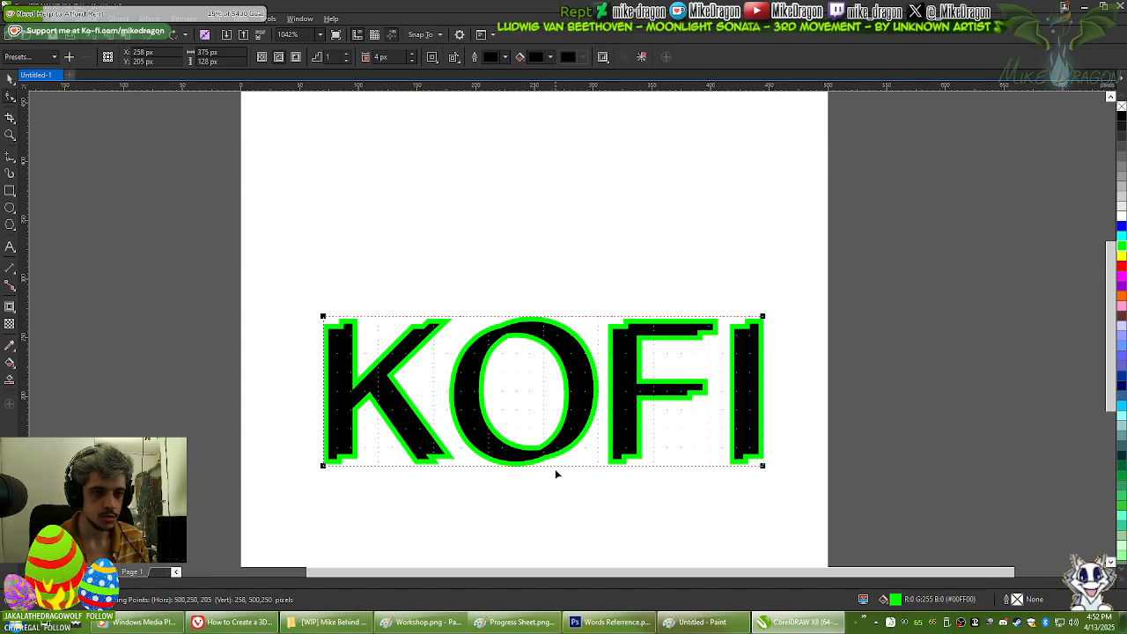
right_click(546, 419)
left_click(563, 444)
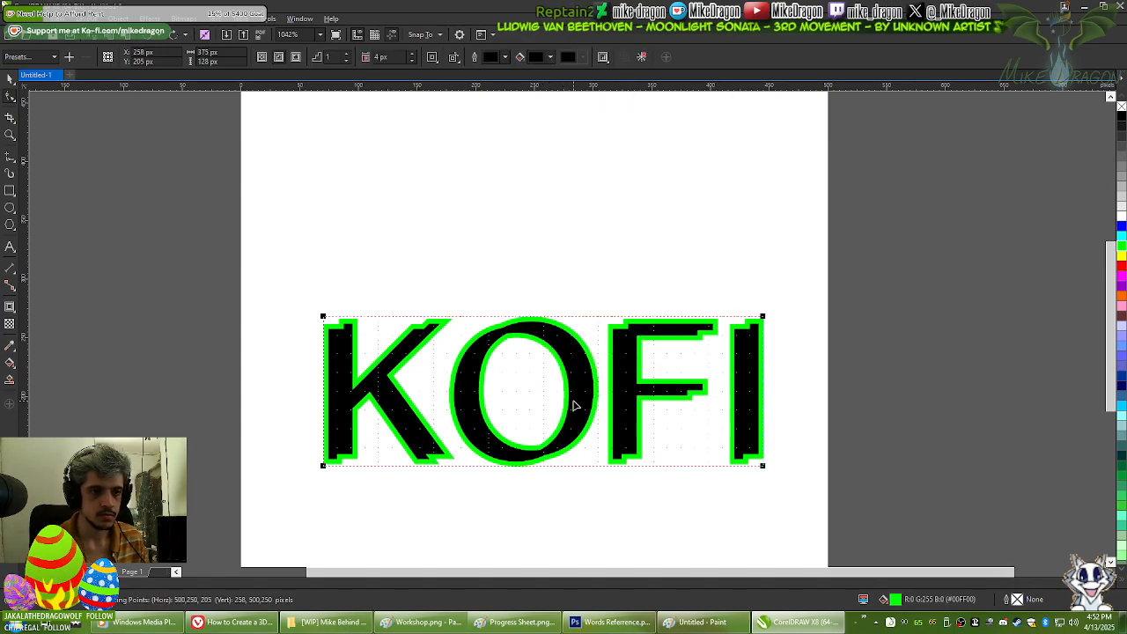
right_click(573, 401)
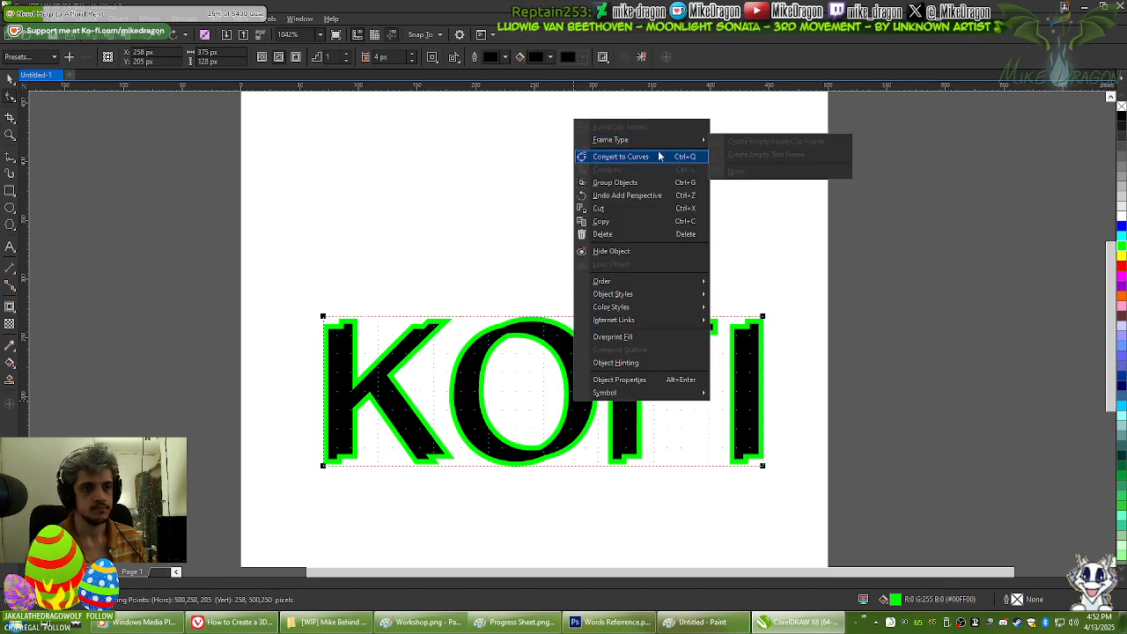
mouse_move(678, 393)
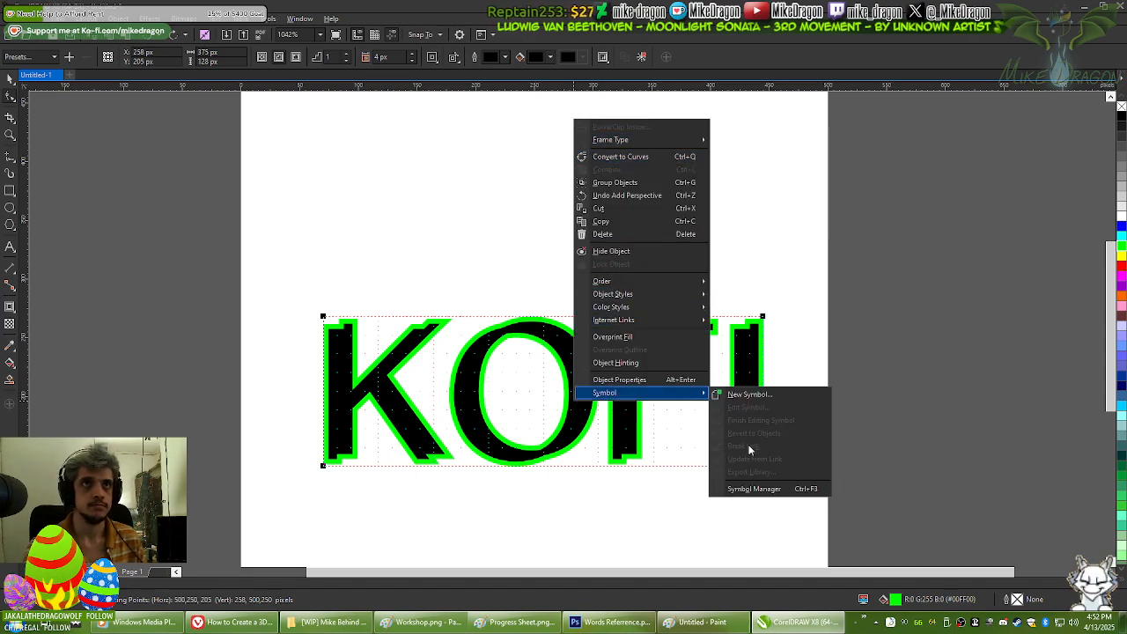
Step: Try pulling the lower right perspective point of the KOFI lettering up and inward, and undo that change
left_click(756, 372)
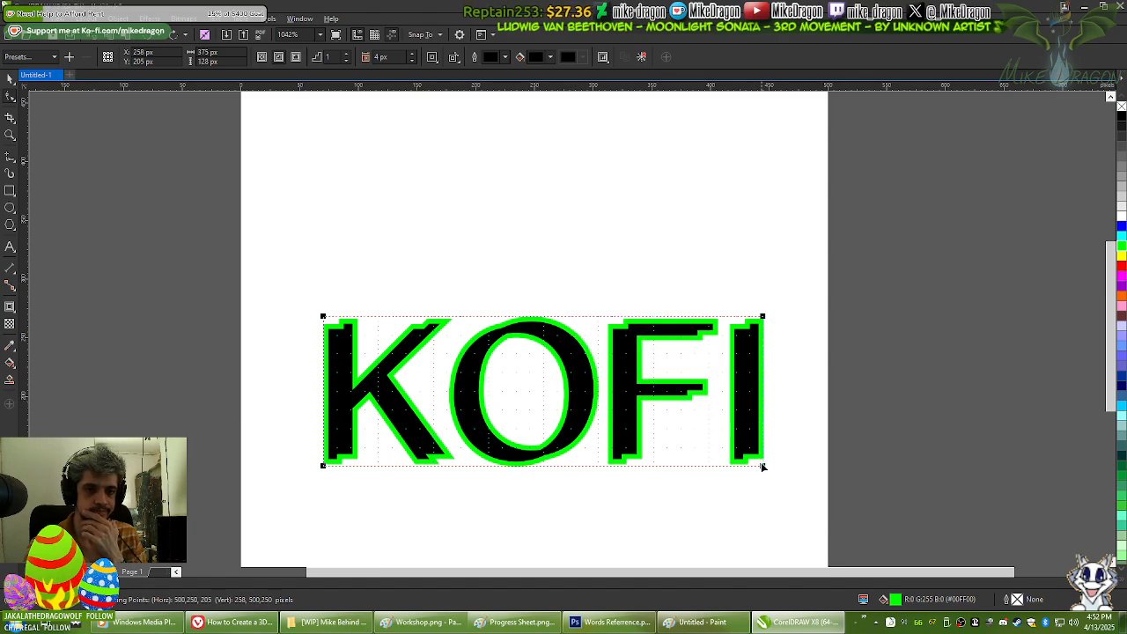
left_click_drag(762, 467, 742, 438)
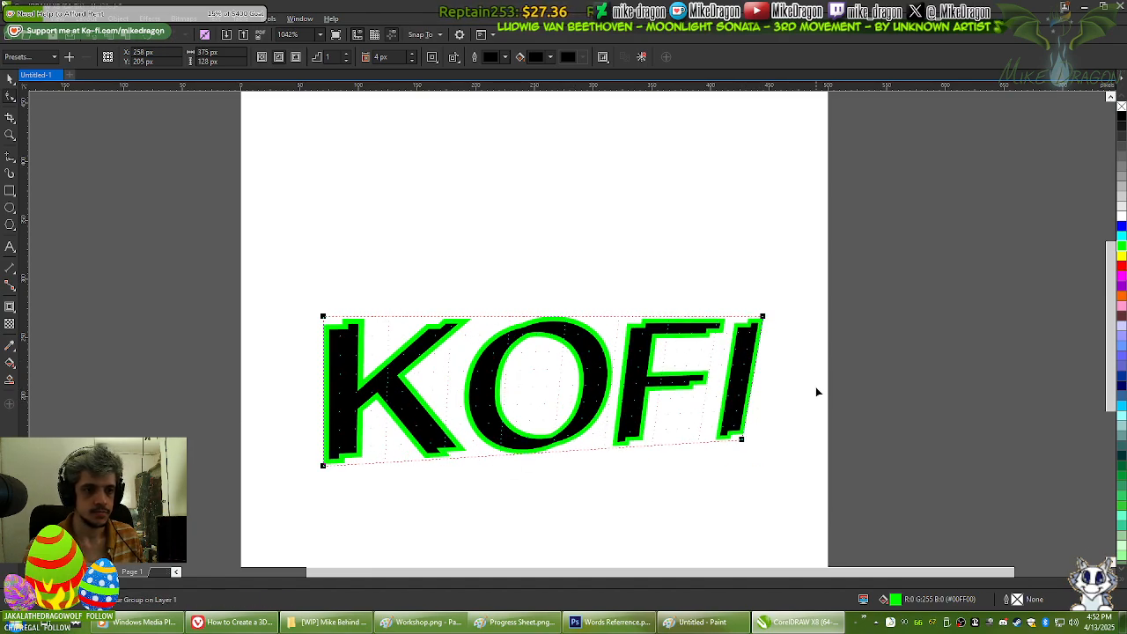
key("ctrl+z")
Step: Read Step 5 of the web guide and look for its Break Contour Group Apart command among CorelDRAW's commands for the KOFI lettering
key("alt+Tab")
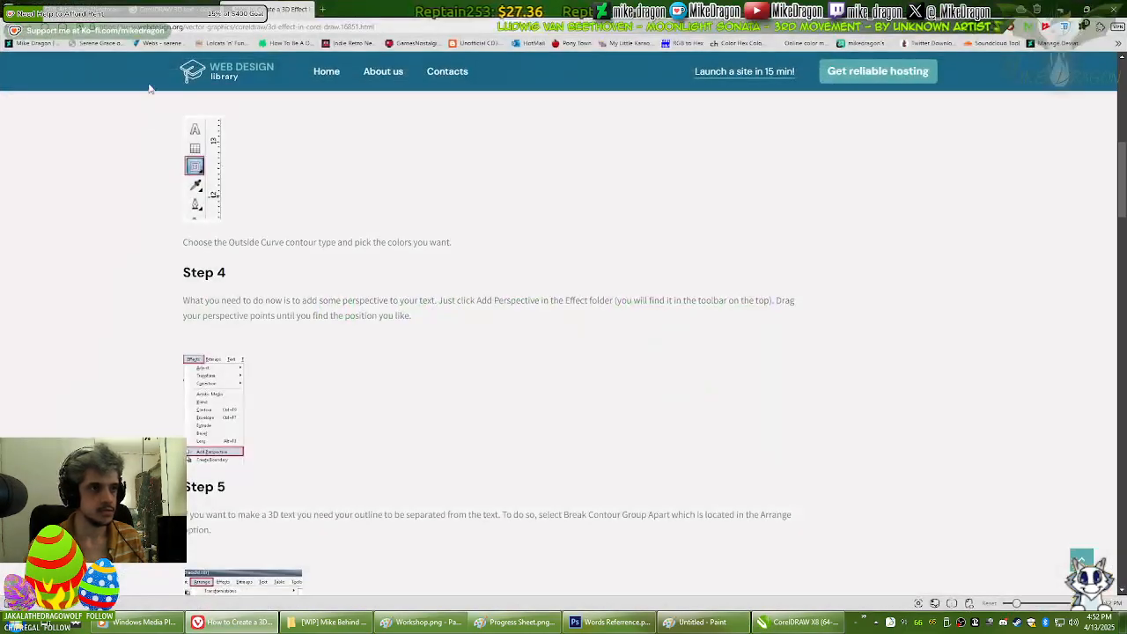
scroll(459, 460, "down", 3)
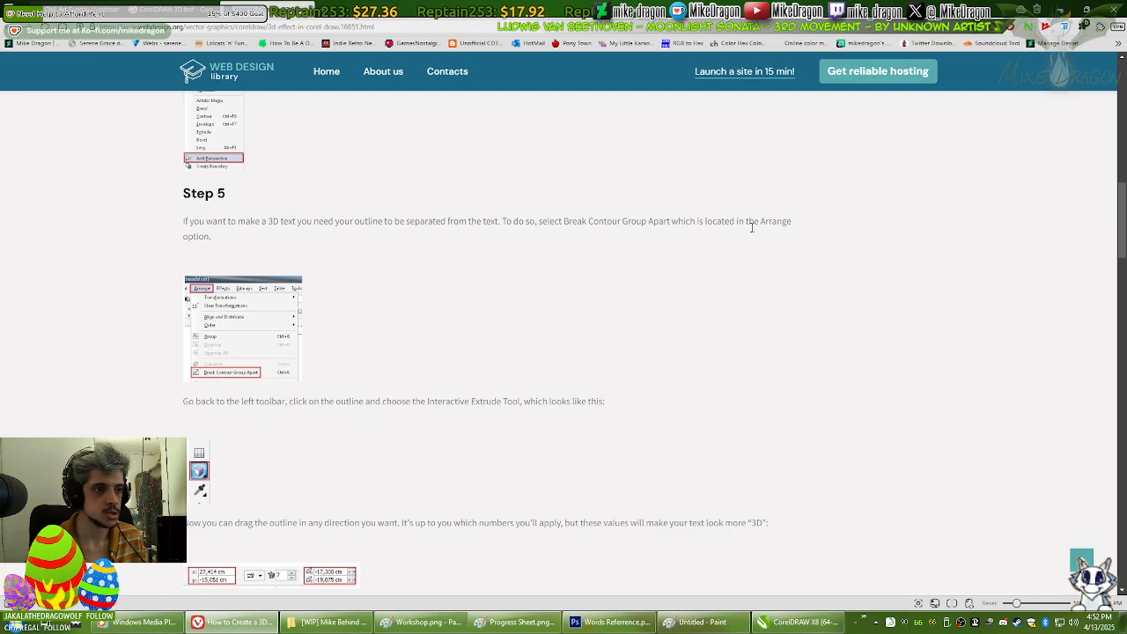
key("alt+Tab")
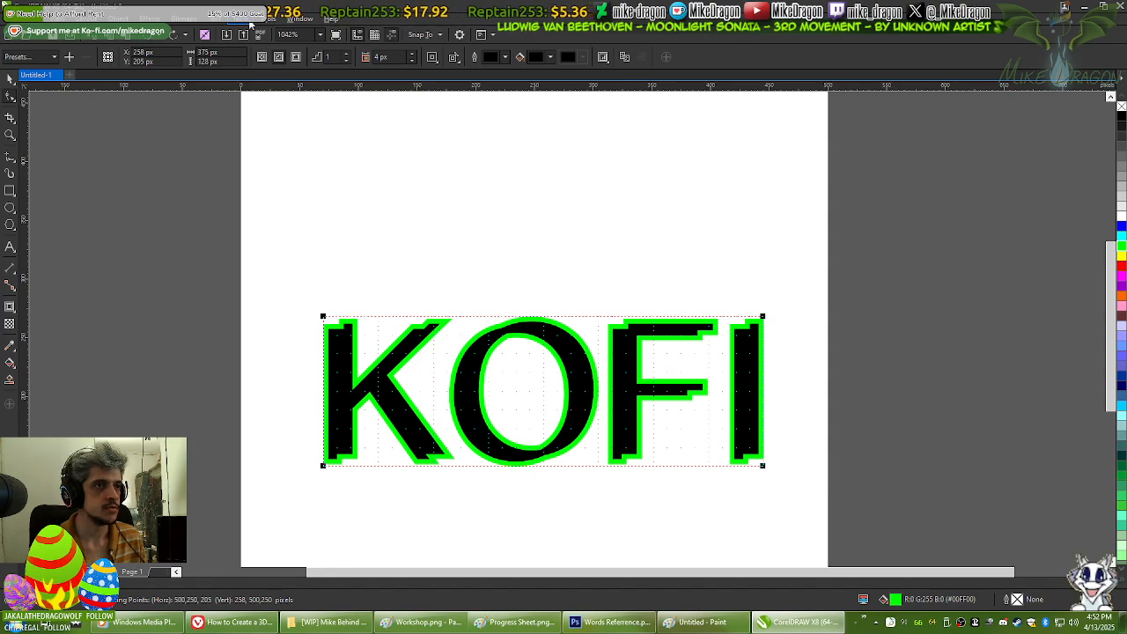
key("alt+Tab")
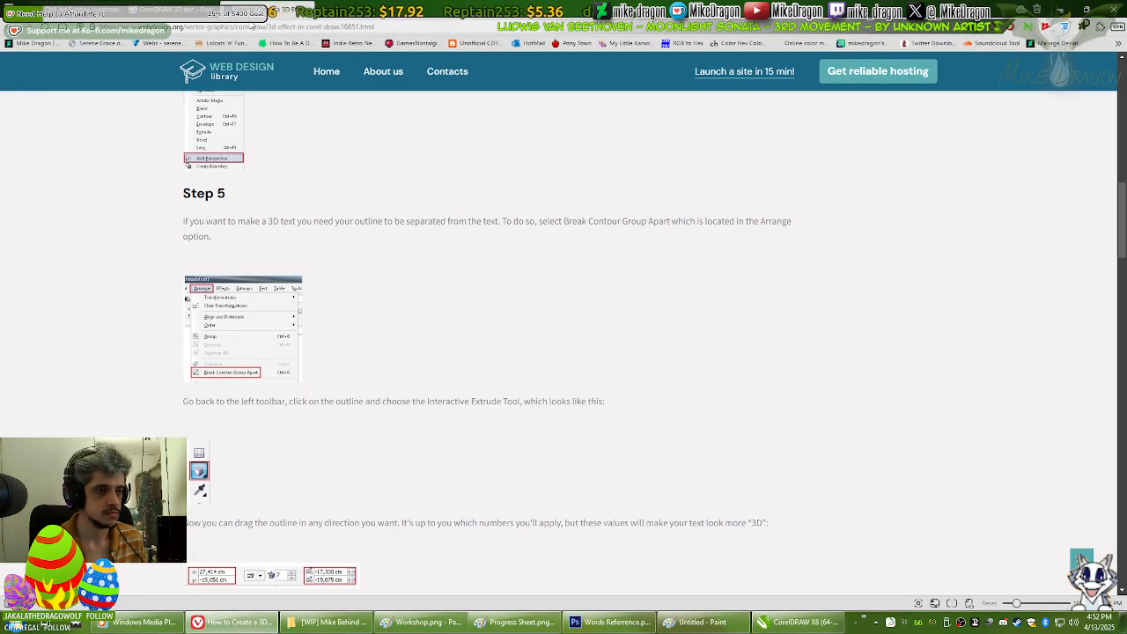
key("alt+Tab")
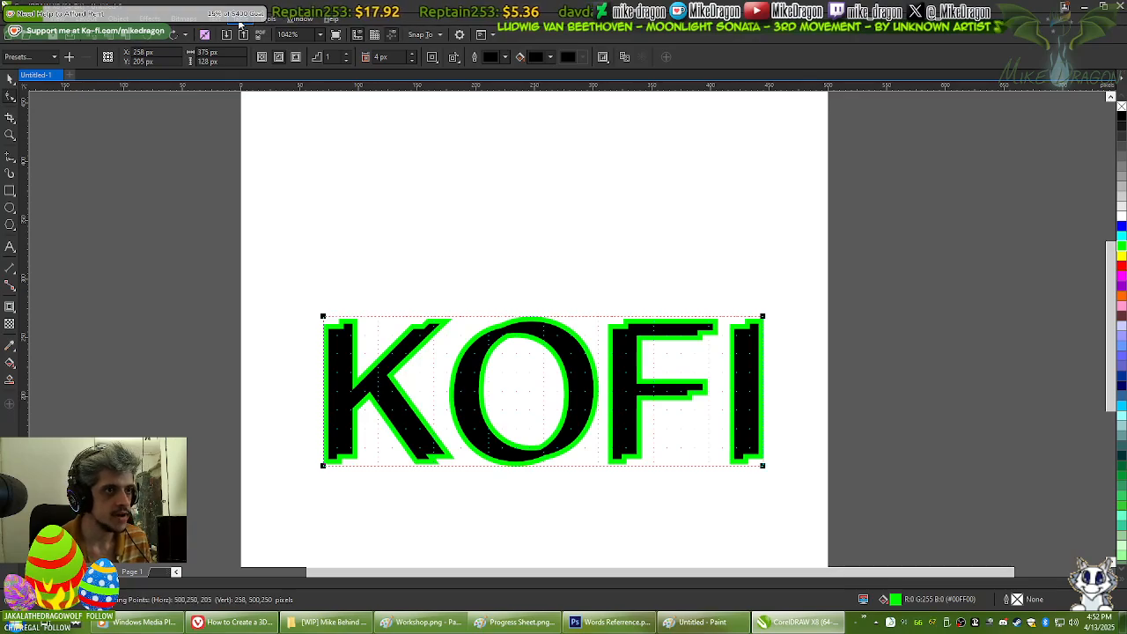
left_click(123, 19)
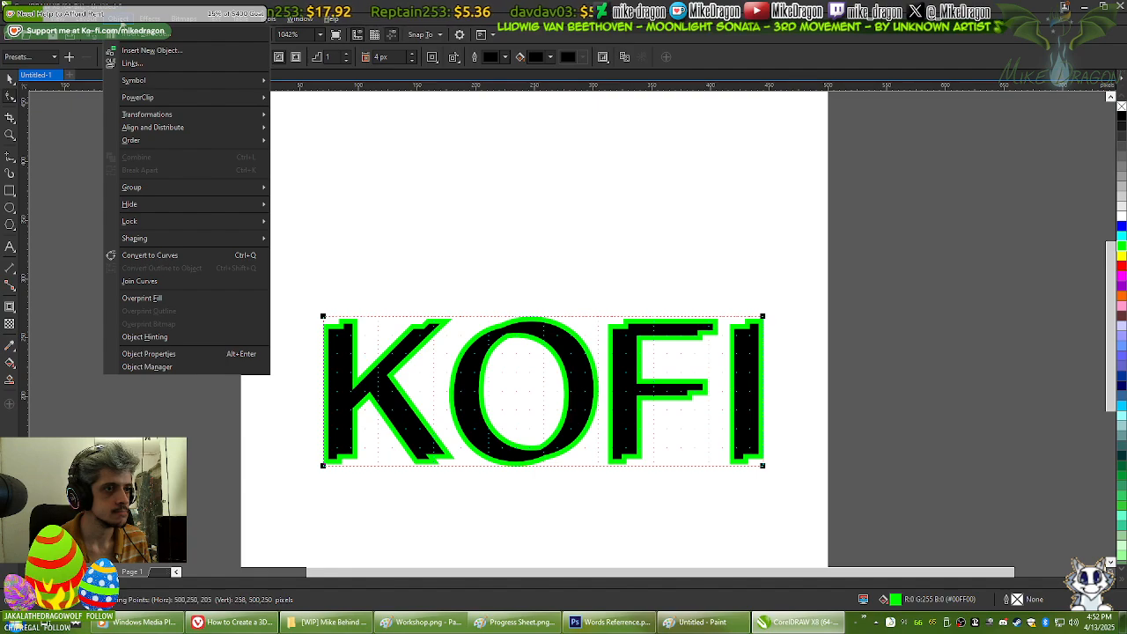
key("alt+Tab")
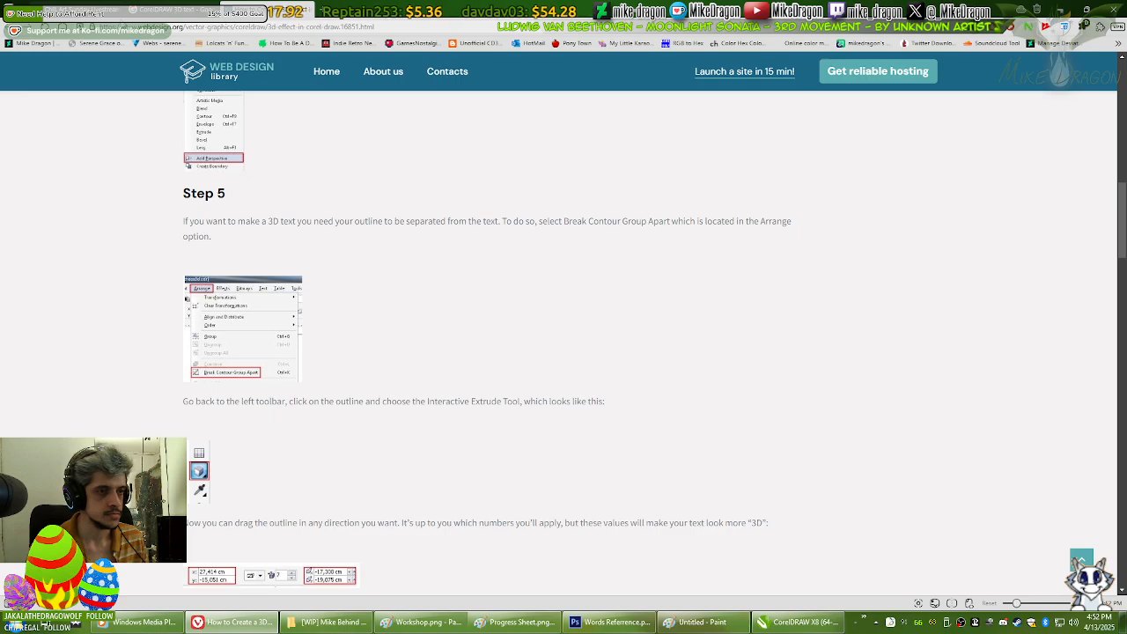
key("alt+Tab")
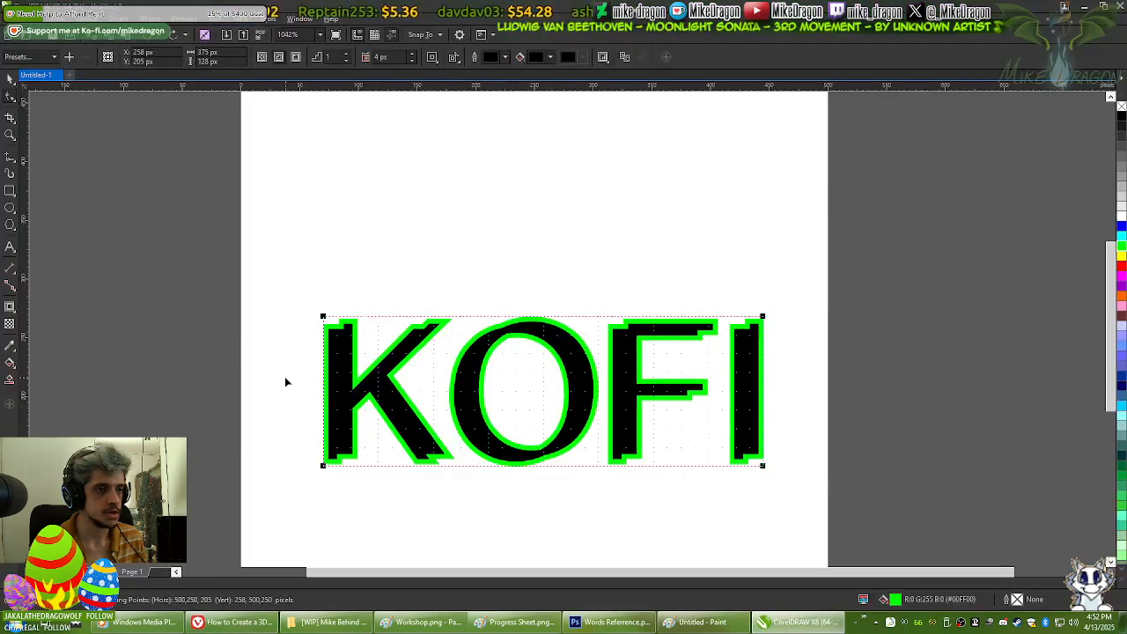
right_click(574, 359)
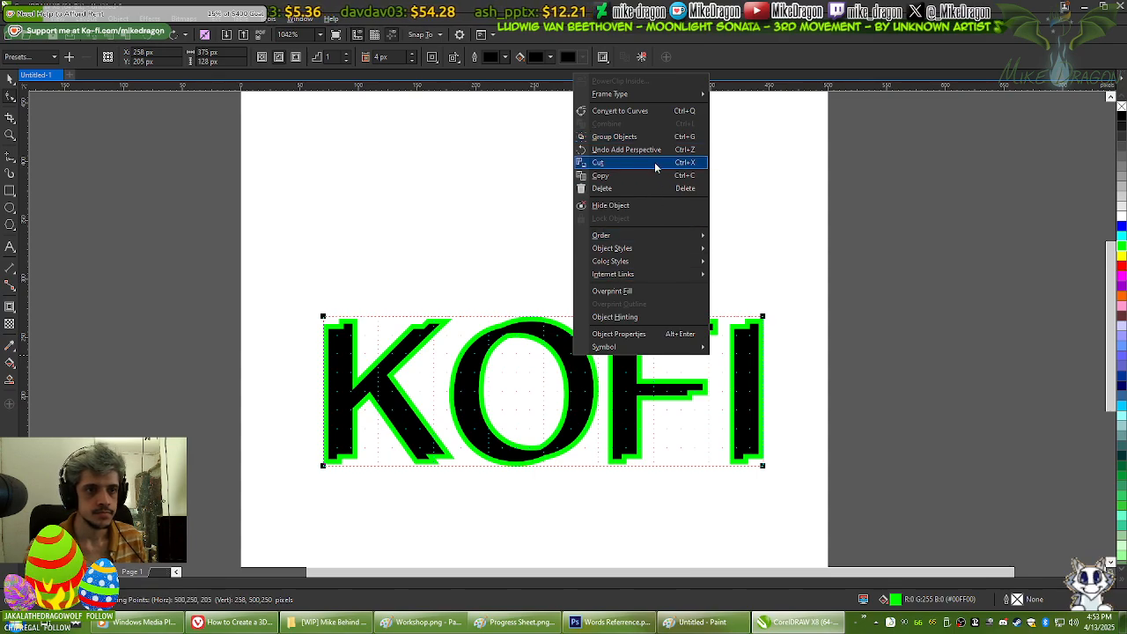
key("alt+Tab")
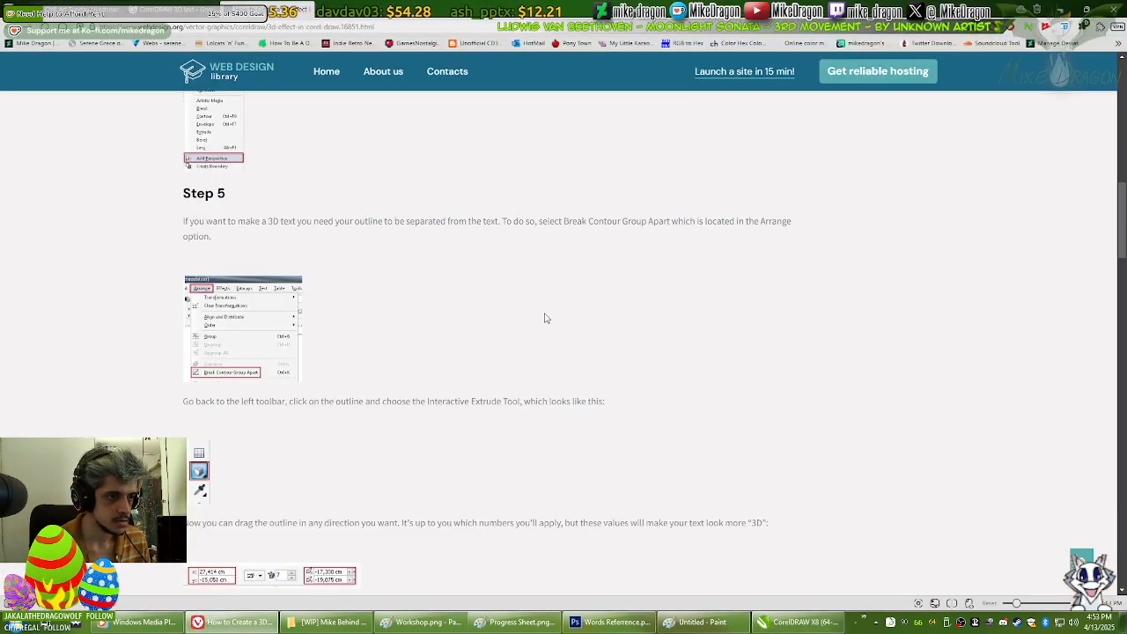
Step: Switch to CorelDRAW, break the KOFI contour group apart, test moving the lettering upward, and undo the move
key("alt+Tab")
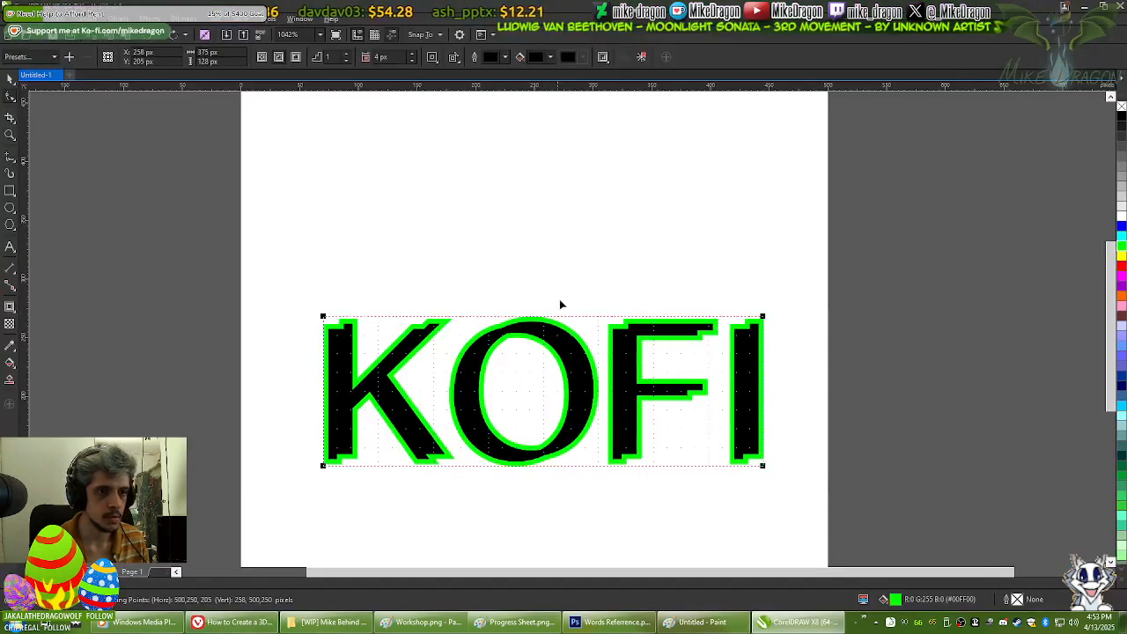
right_click(580, 357)
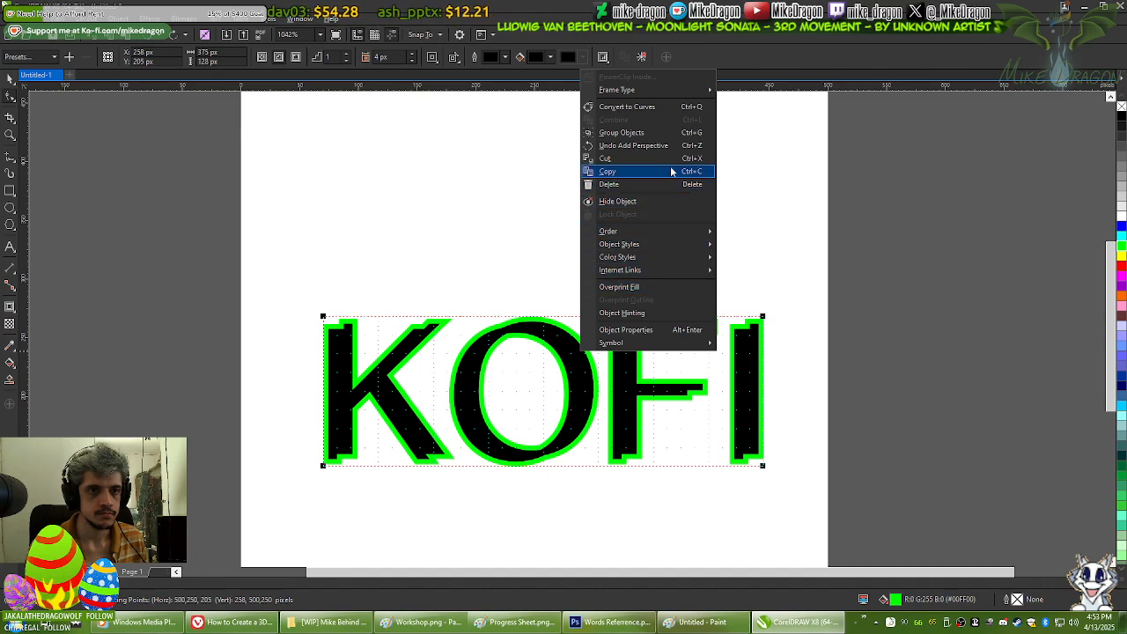
left_click(706, 54)
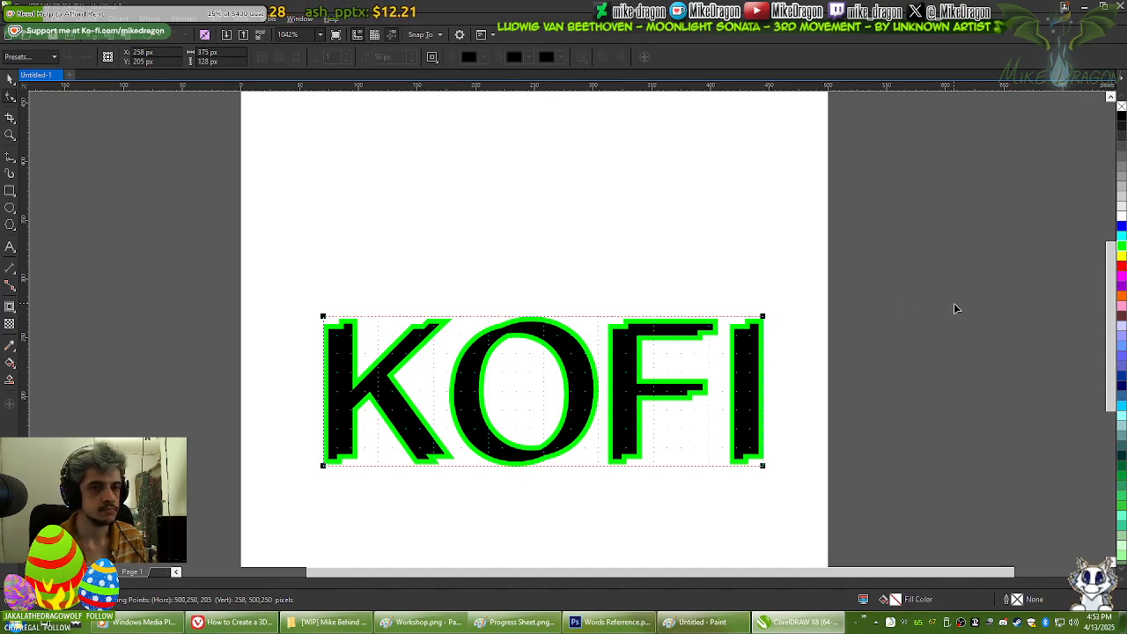
left_click(10, 79)
right_click(422, 324)
left_click_drag(423, 324, 433, 188)
key("ctrl+z")
left_click(896, 296)
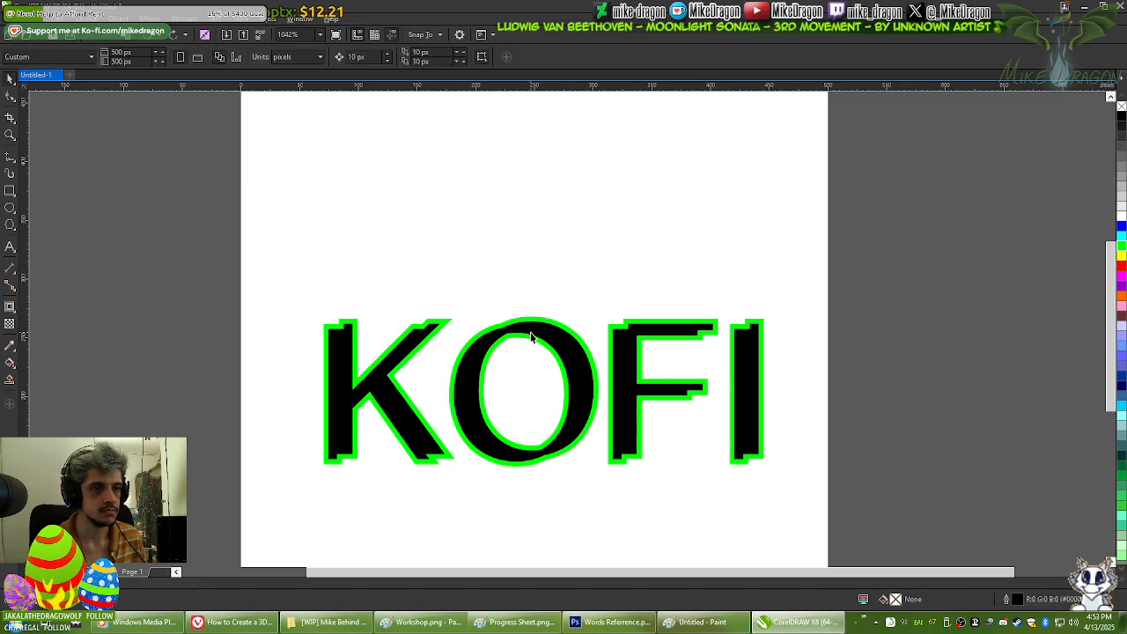
Step: Try to break the black KOFI lettering into separate curves and move the O's outer shape above the word, undoing the move
left_click(530, 336)
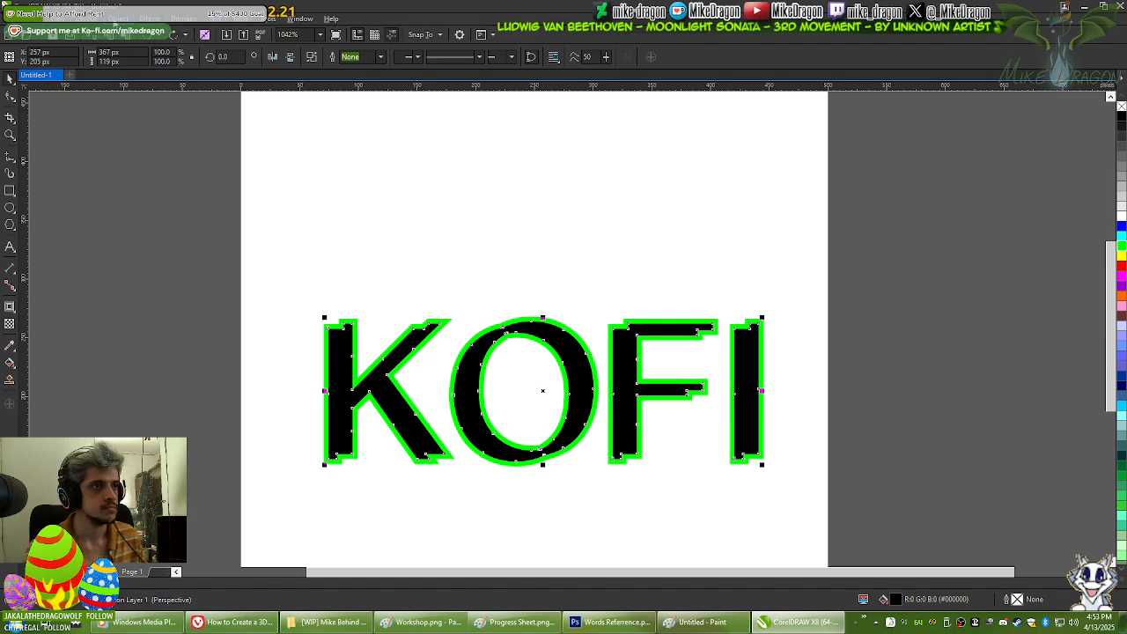
left_click(115, 22)
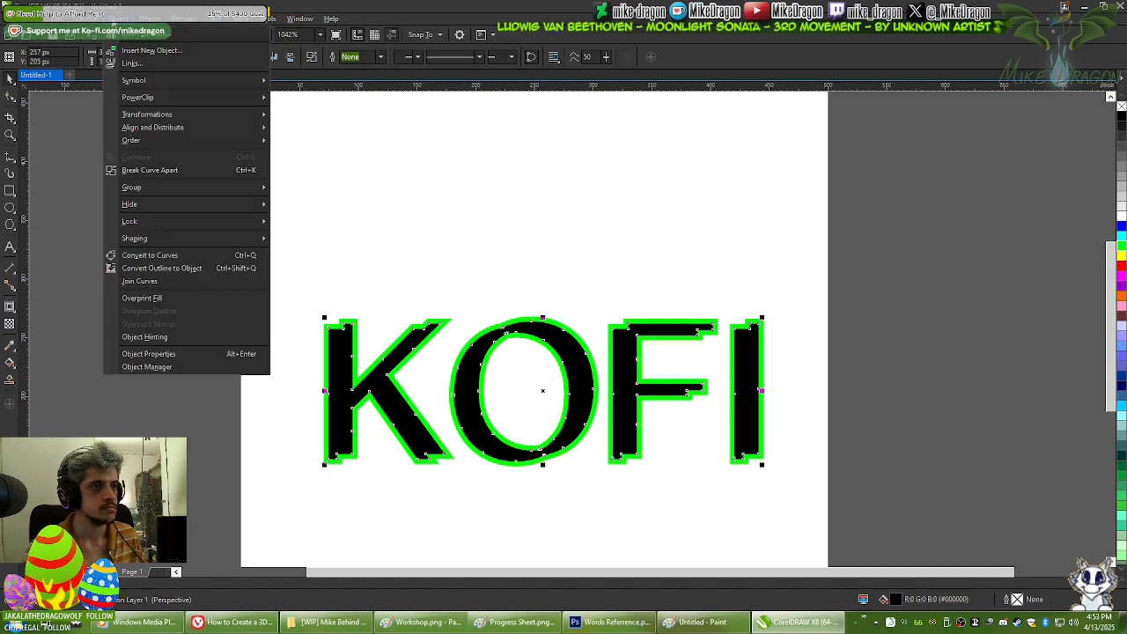
left_click(159, 173)
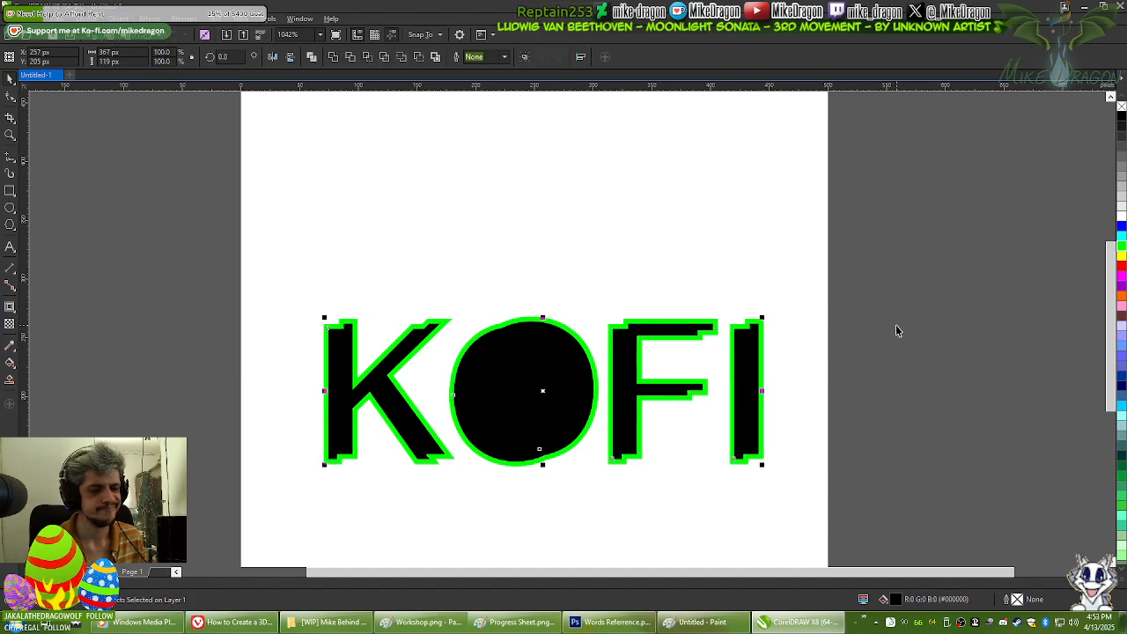
left_click(864, 332)
left_click(516, 390)
left_click_drag(516, 390, 533, 201)
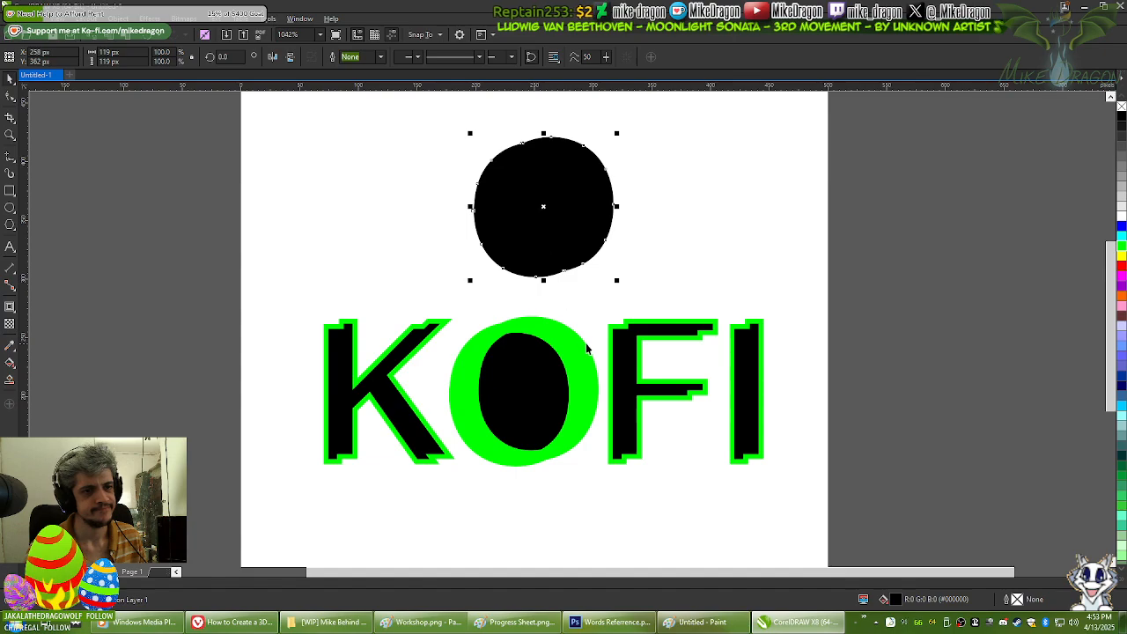
key("ctrl+z")
Step: Switch to the browser and review Step 5 of the 3D effect tutorial on separating the outline and extruding it
left_click(179, 624)
left_click(248, 627)
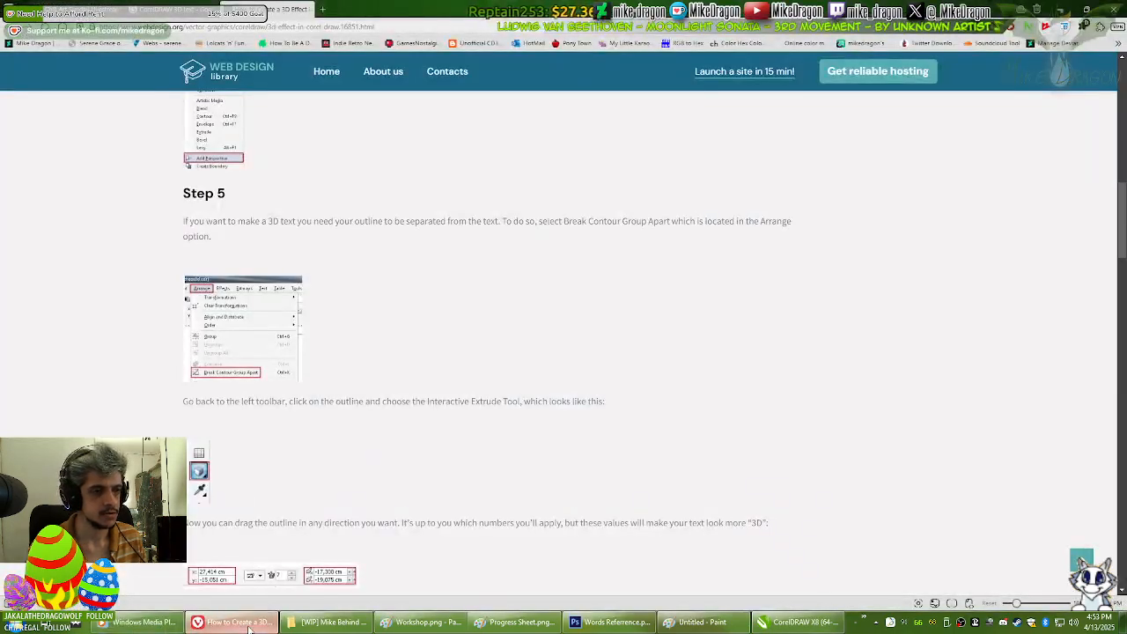
scroll(428, 388, "down", 2)
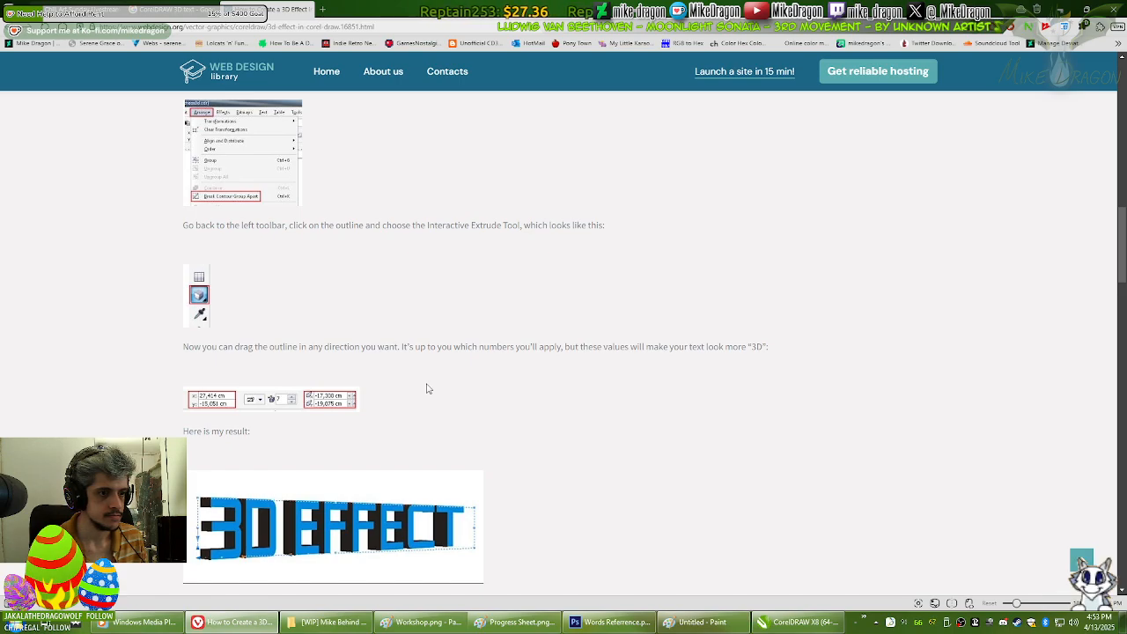
scroll(429, 388, "up", 1)
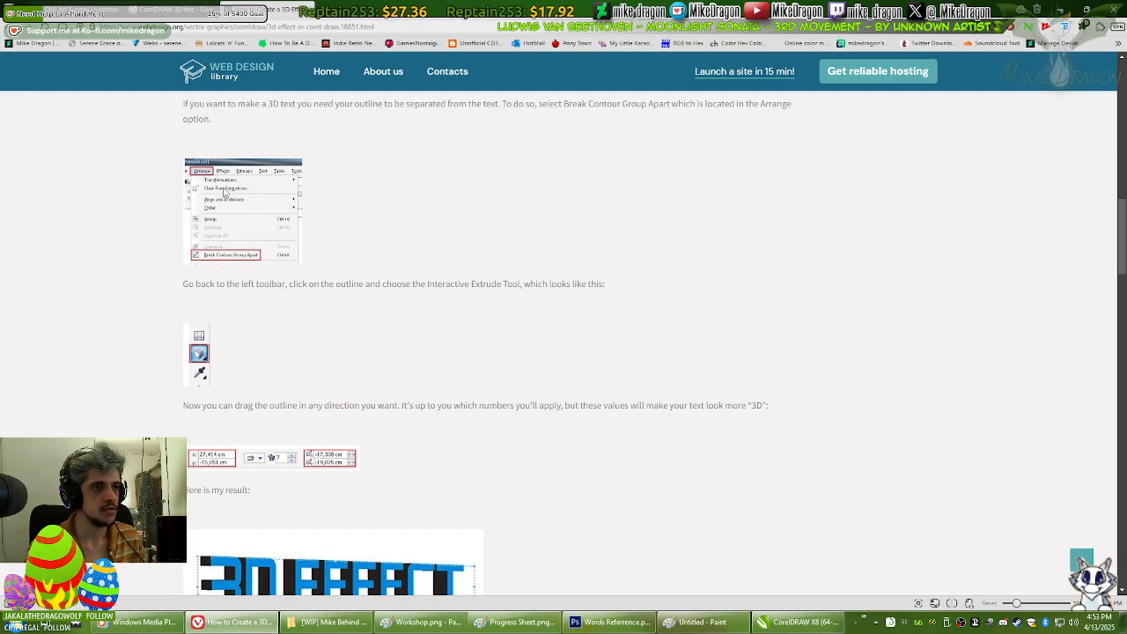
Step: Return to CorelDRAW, undo both break-apart operations on the KOFI lettering and its contour, and clear the selection
key("alt+Tab")
left_click(909, 67)
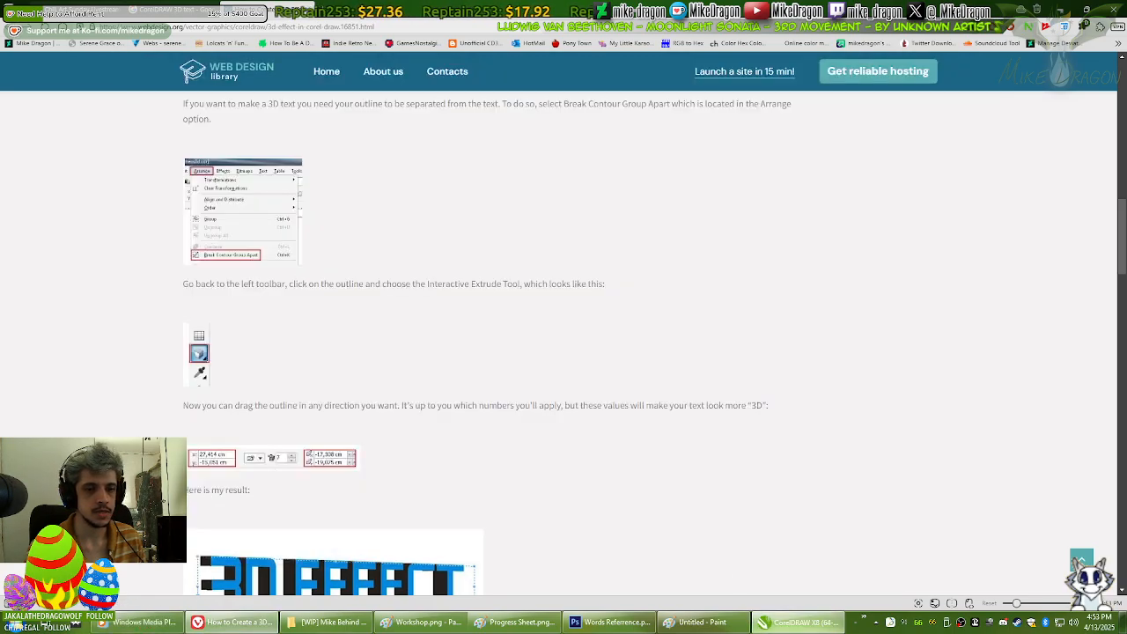
left_click(798, 622)
key("ctrl+z")
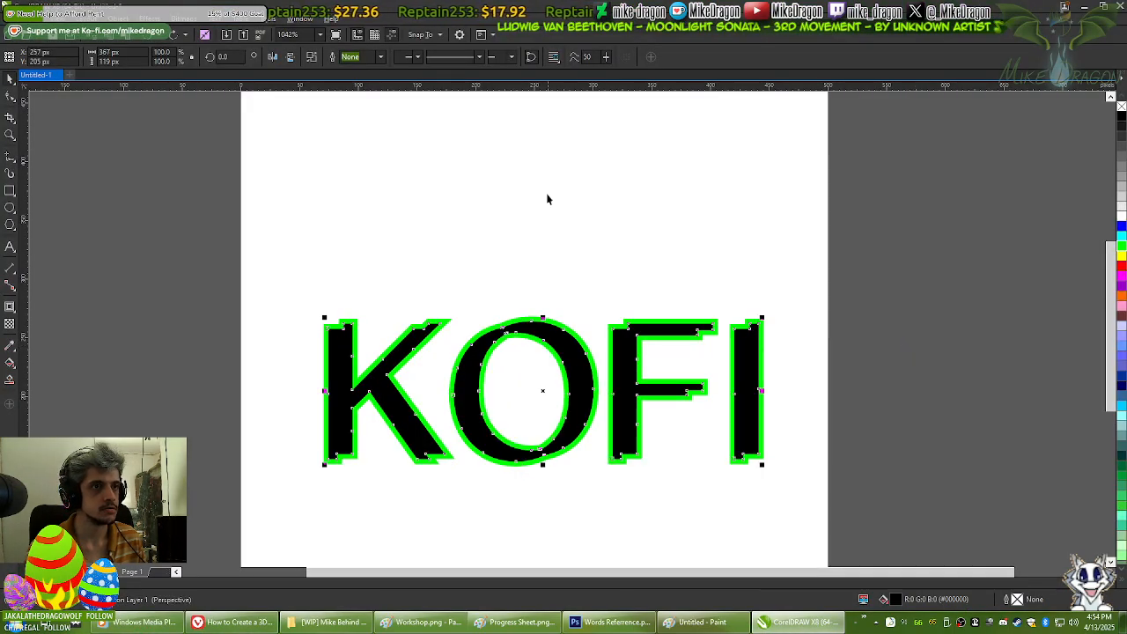
key("ctrl+z")
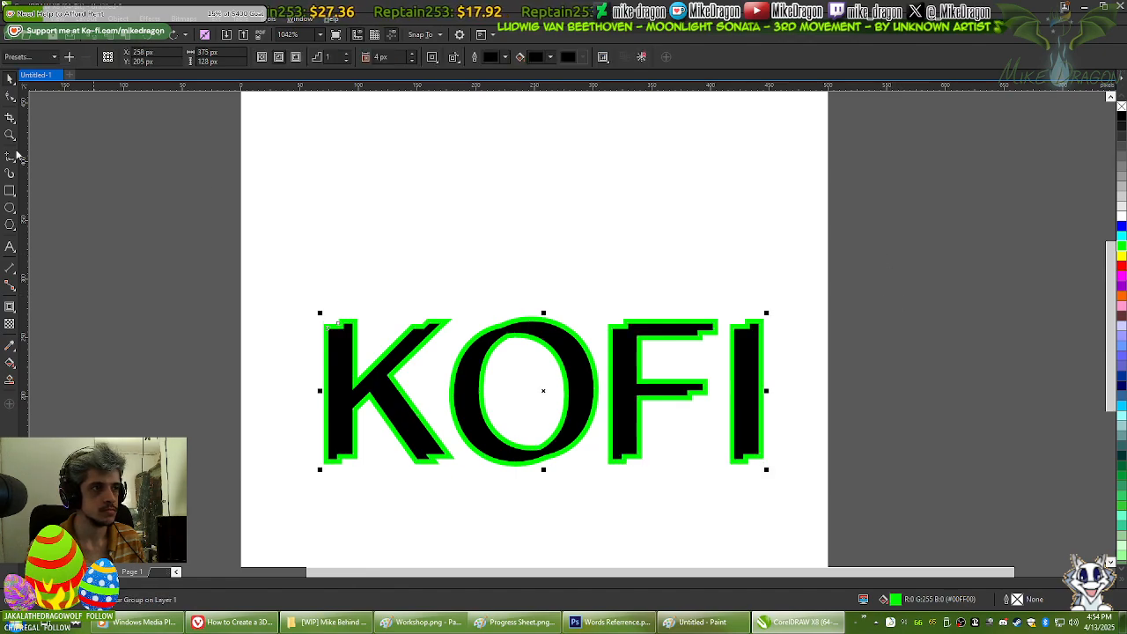
left_click(179, 160)
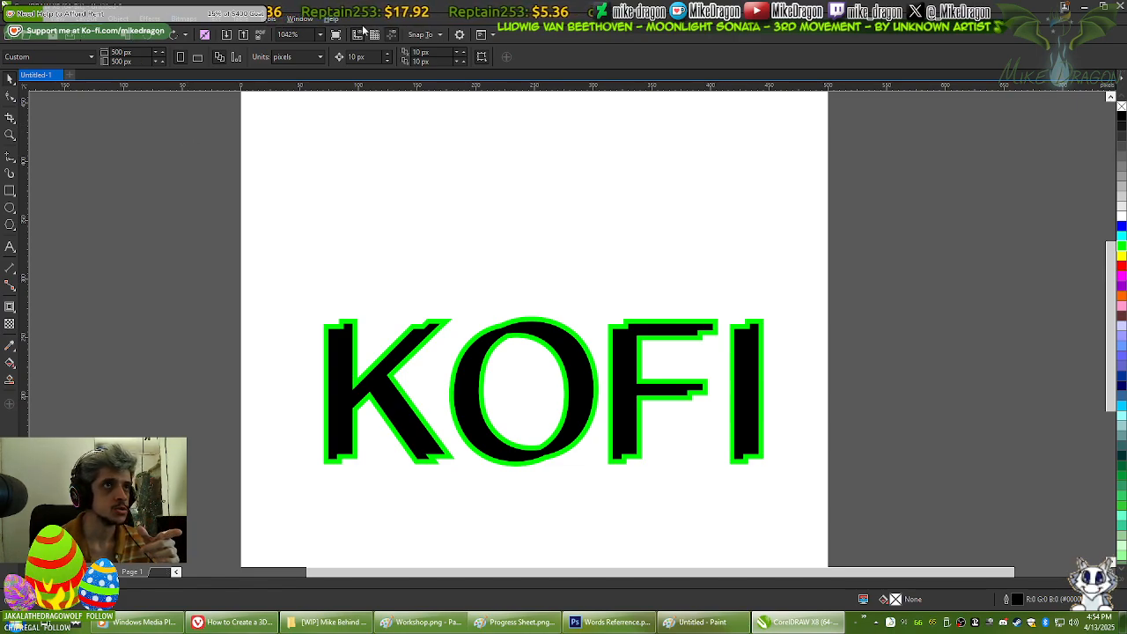
Step: Examine the Customization, Toolbox and General categories in the program options, and cancel without applying anything
left_click(285, 23)
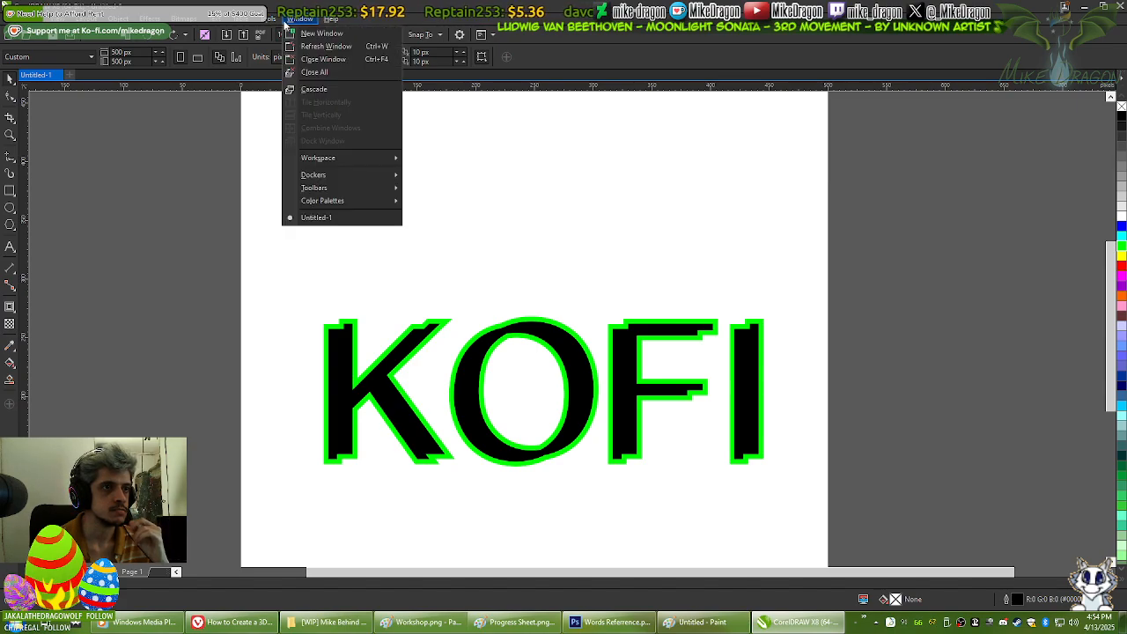
mouse_move(279, 22)
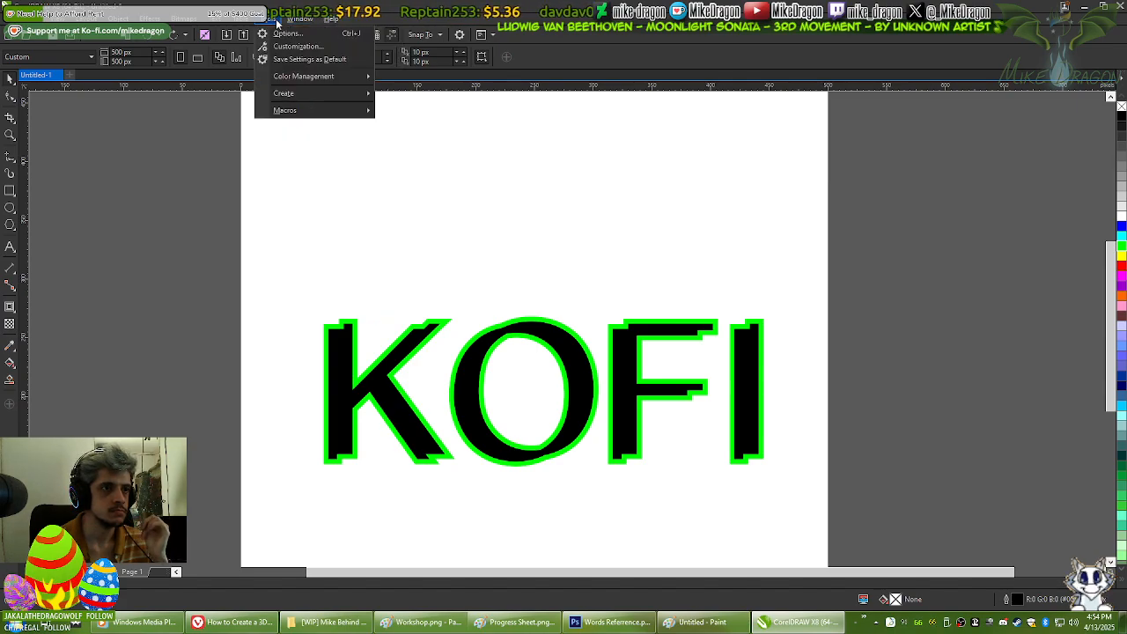
left_click(276, 48)
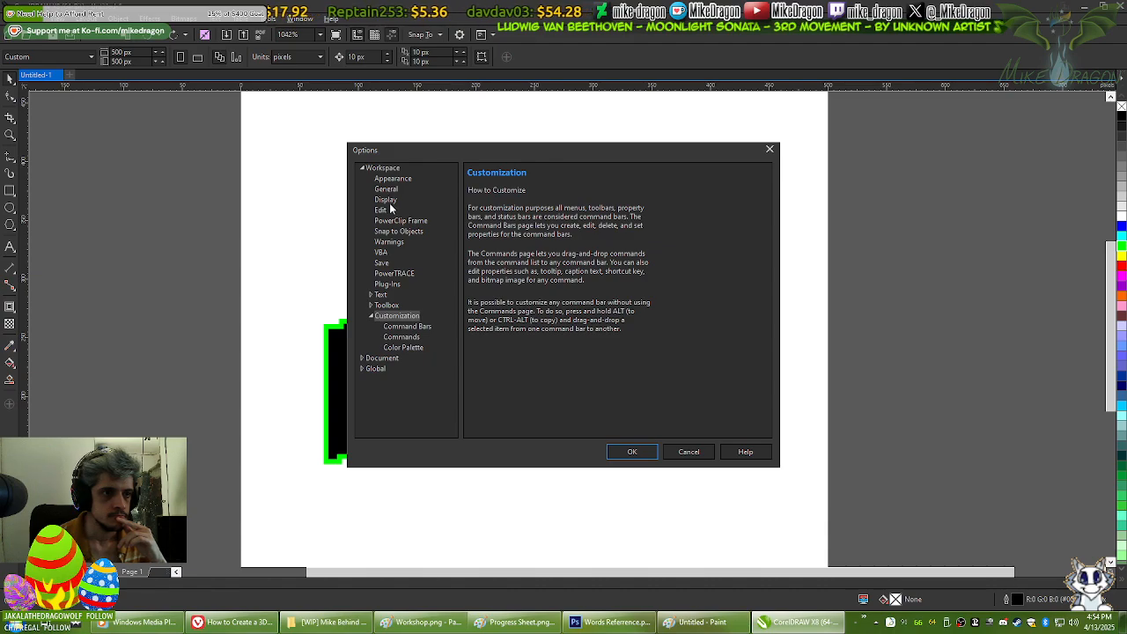
left_click(371, 306)
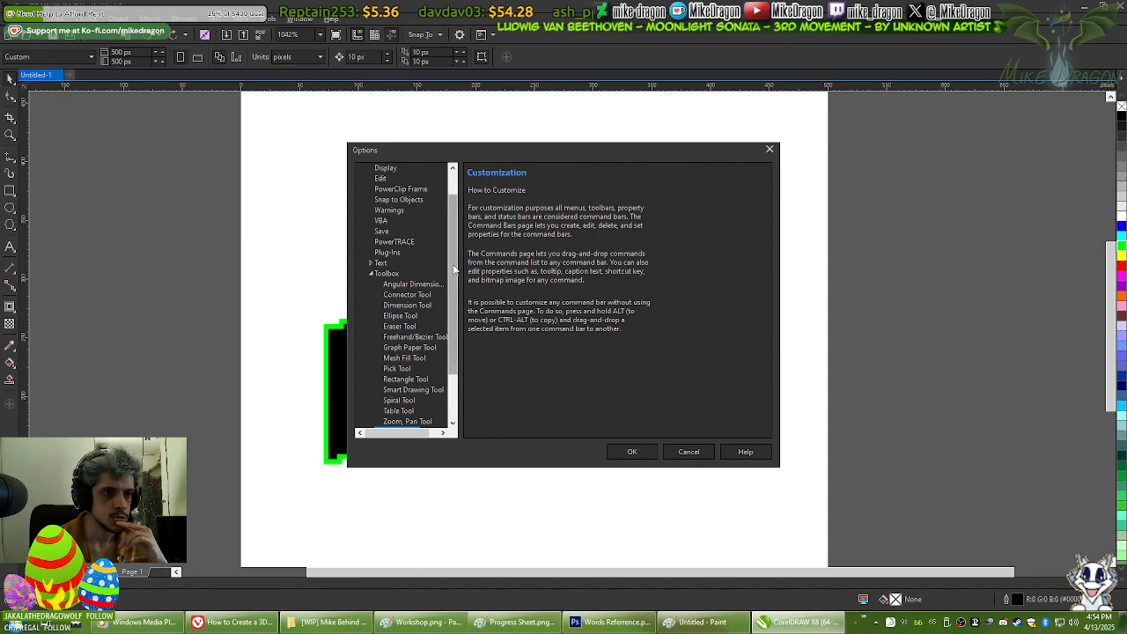
scroll(456, 278, "down", 2)
left_click_drag(456, 274, 458, 299)
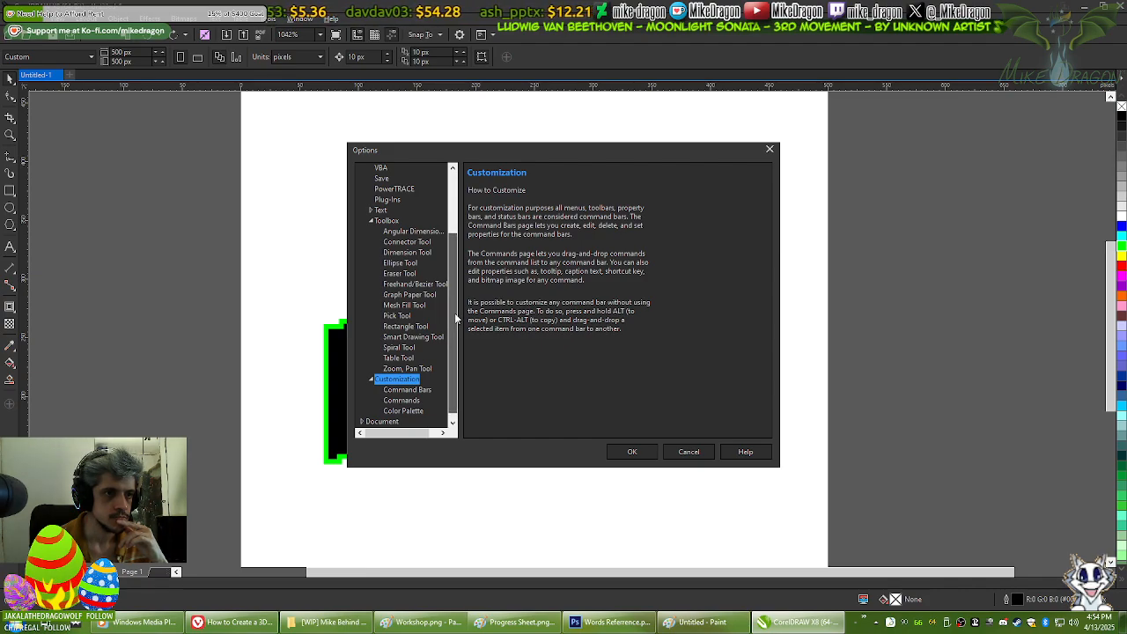
left_click_drag(454, 313, 456, 376)
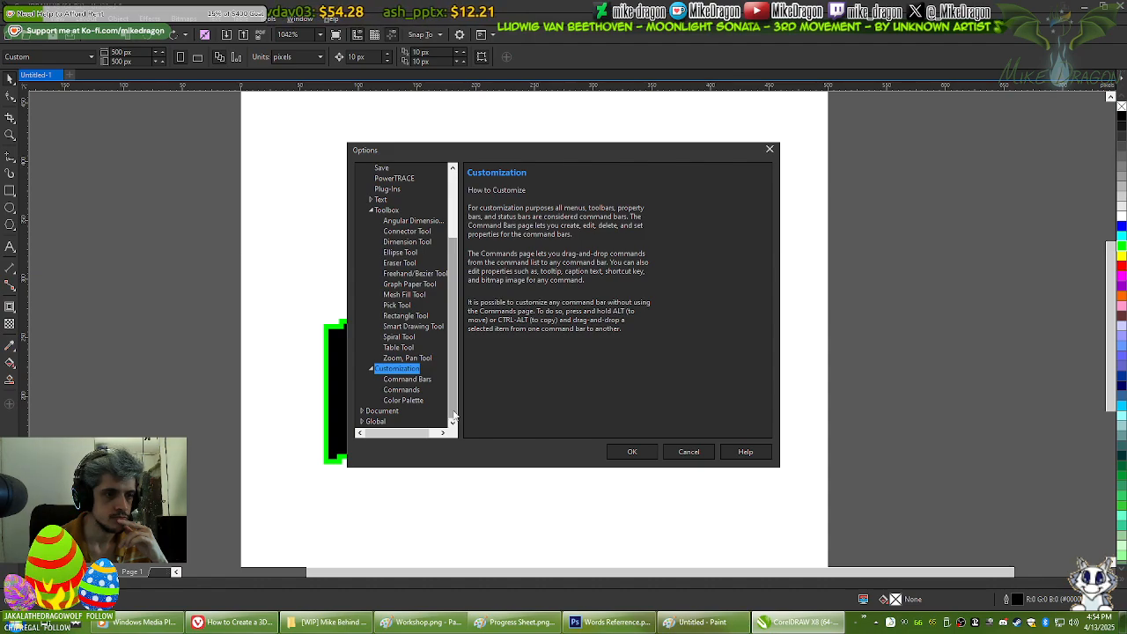
left_click_drag(454, 413, 456, 314)
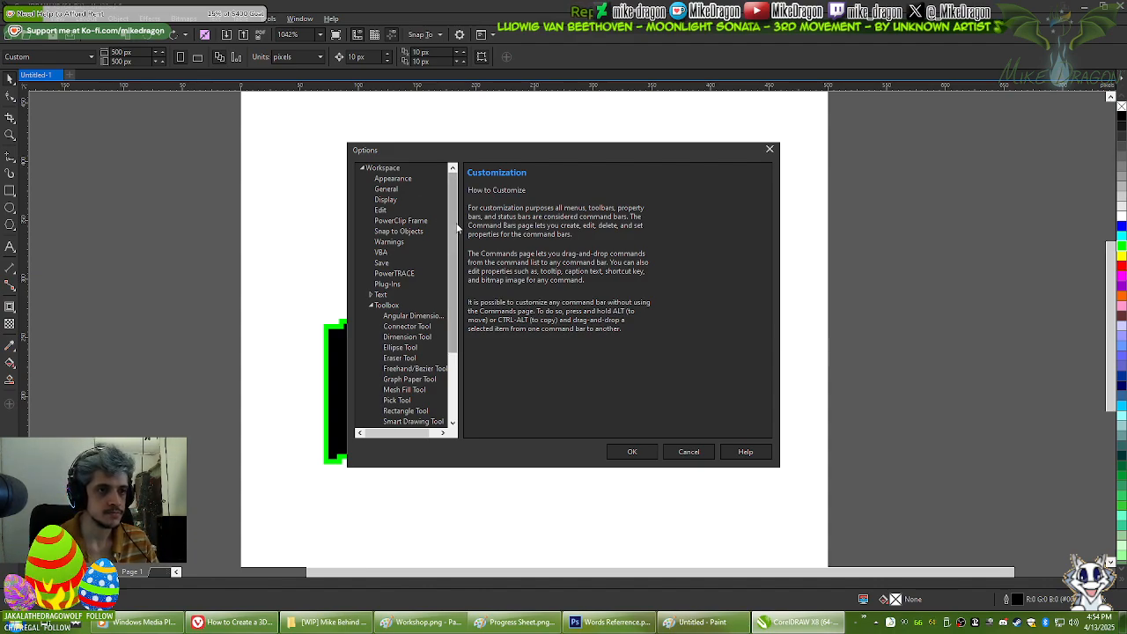
left_click(403, 180)
left_click(392, 190)
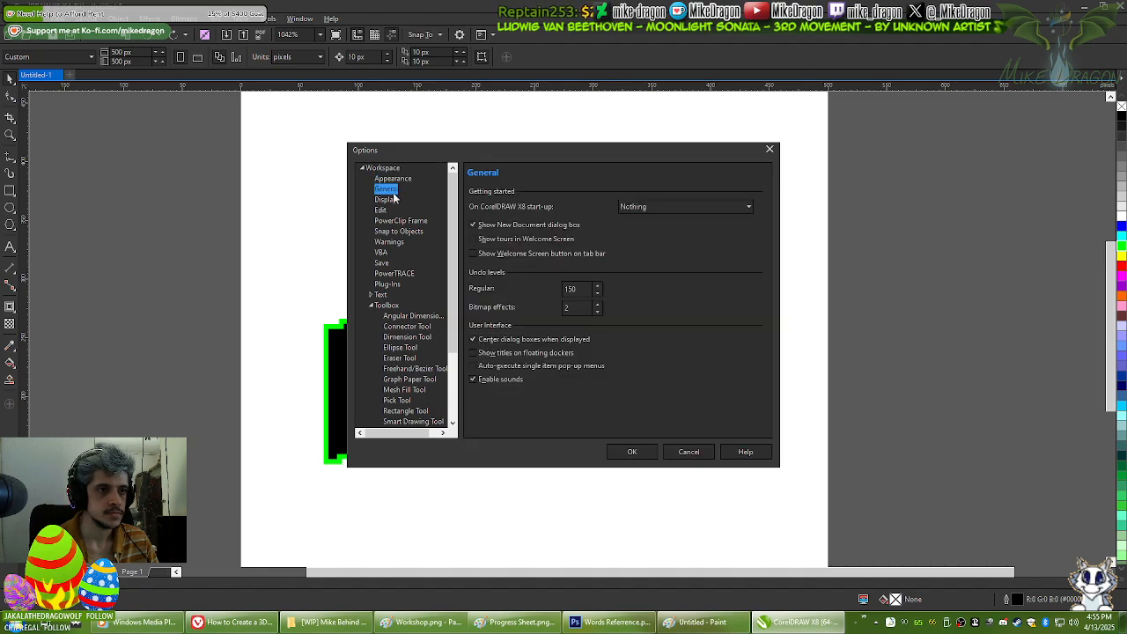
left_click(702, 452)
left_click(65, 19)
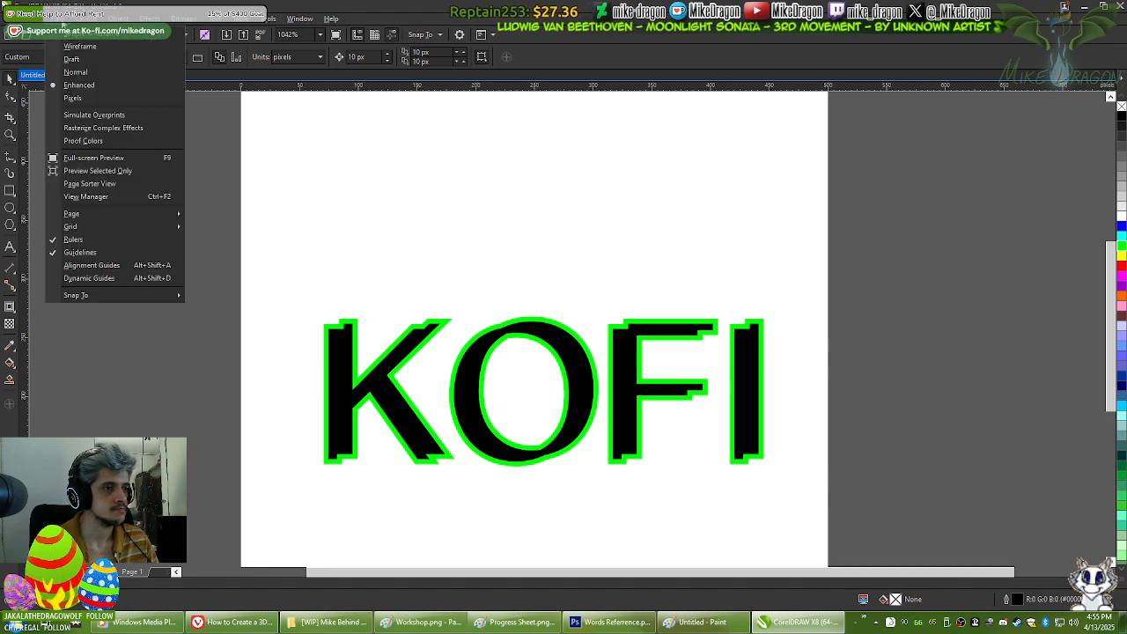
left_click(63, 20)
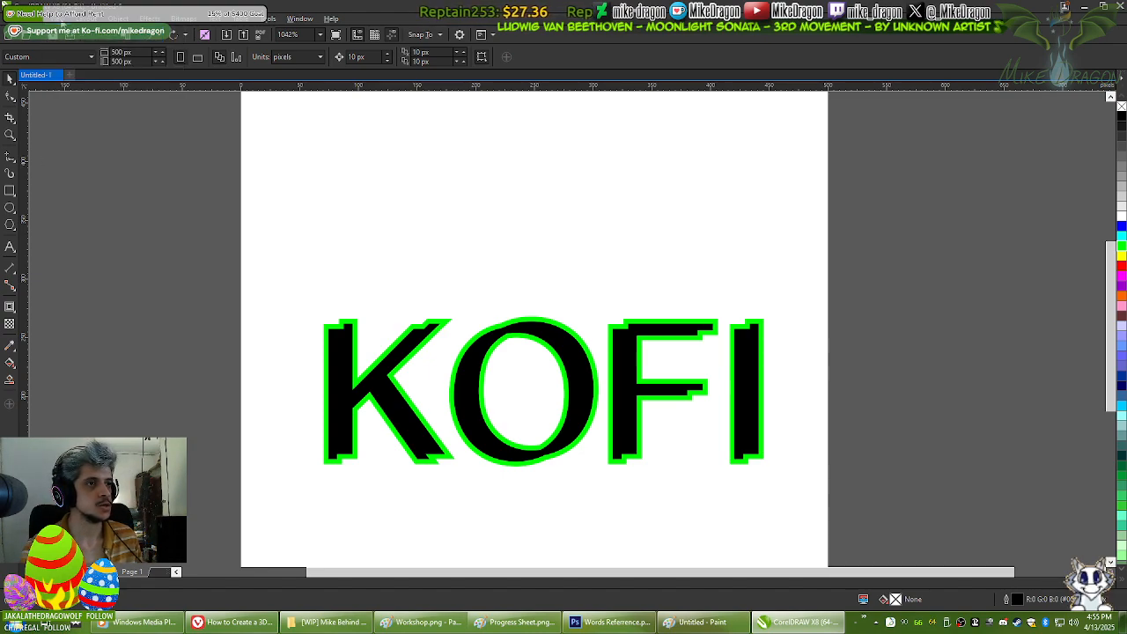
Step: Switch to the browser and reread the 3D effect tutorial from its beginning down to the contour separation in Step 5
left_click(233, 622)
scroll(551, 370, "up", 15)
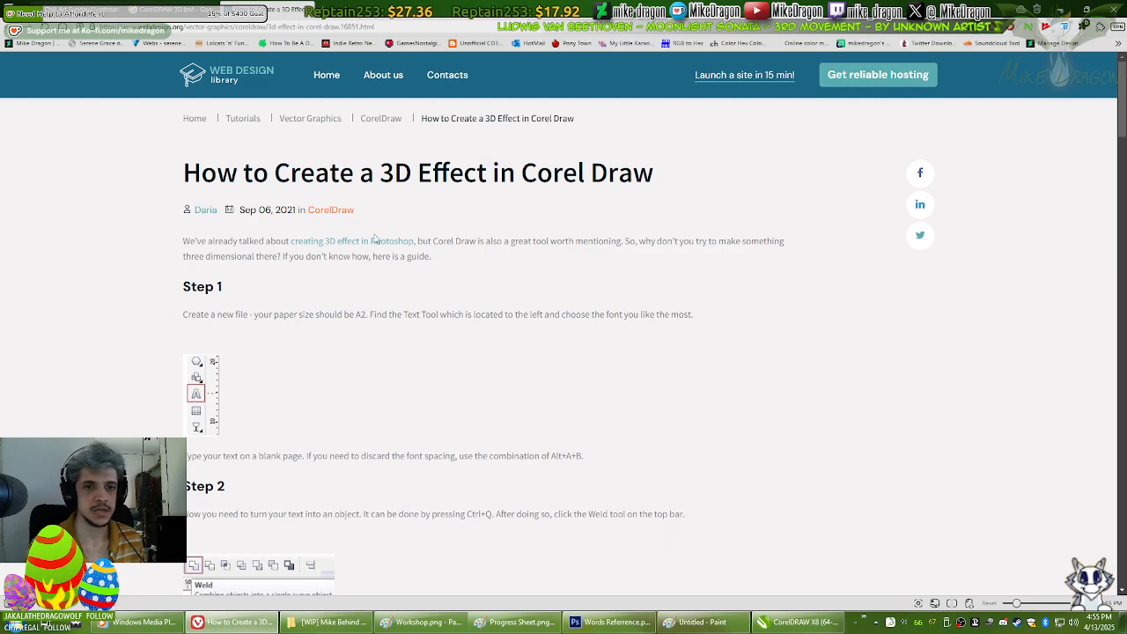
scroll(522, 365, "down", 10)
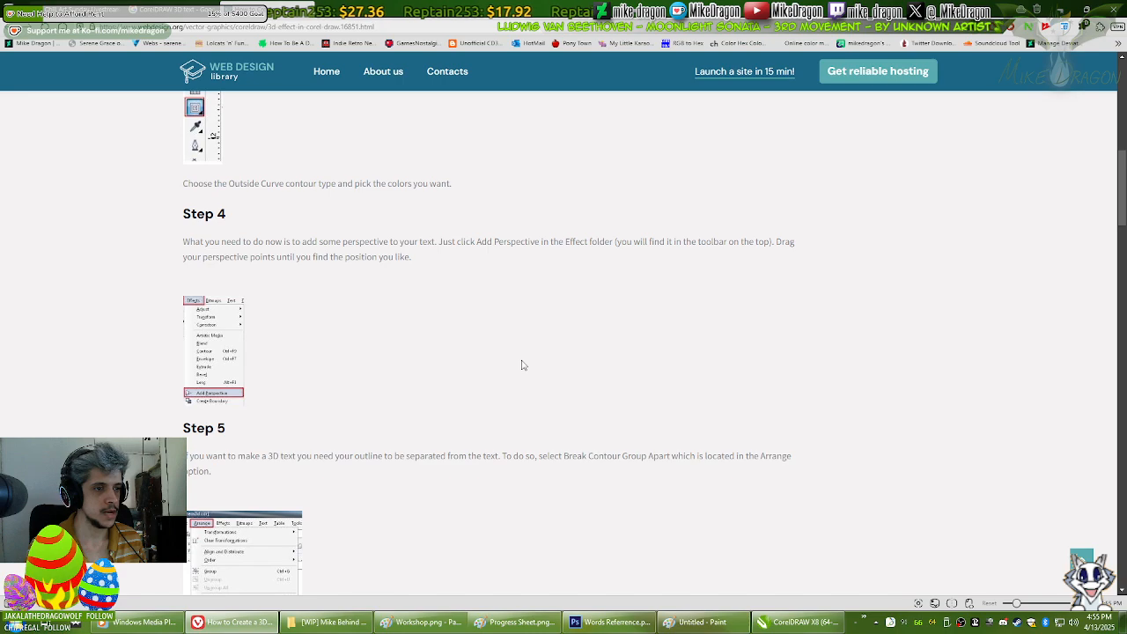
scroll(407, 419, "down", 3)
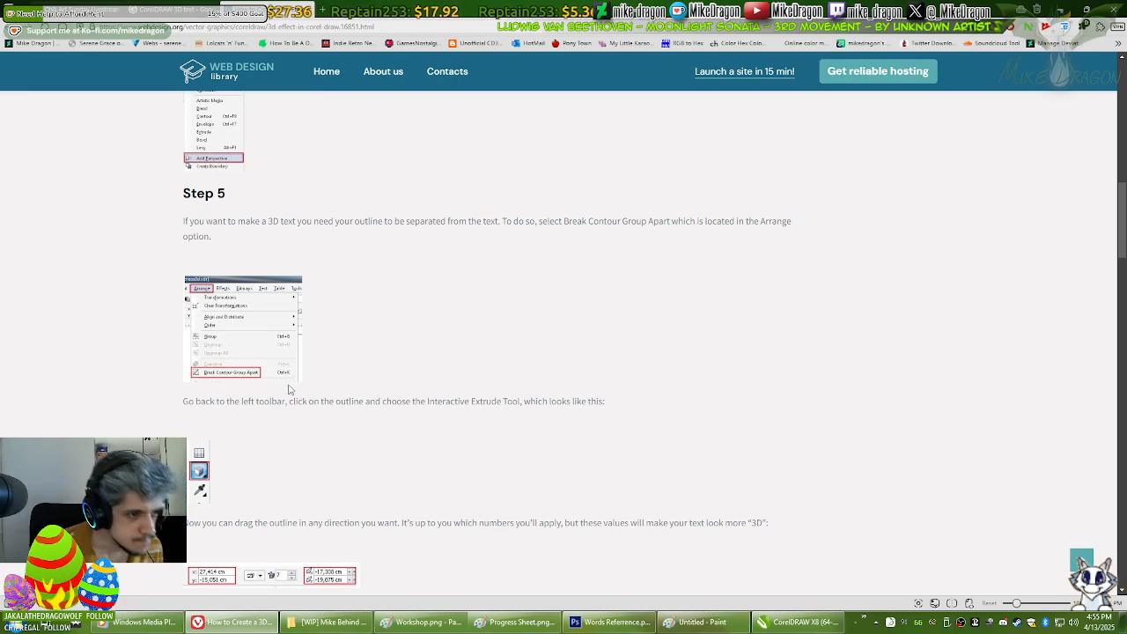
Step: Return to CorelDRAW, separate the KOFI contour group from its lettering, test moving the black letters upward, and undo the move
key("alt+Tab")
left_click(577, 352)
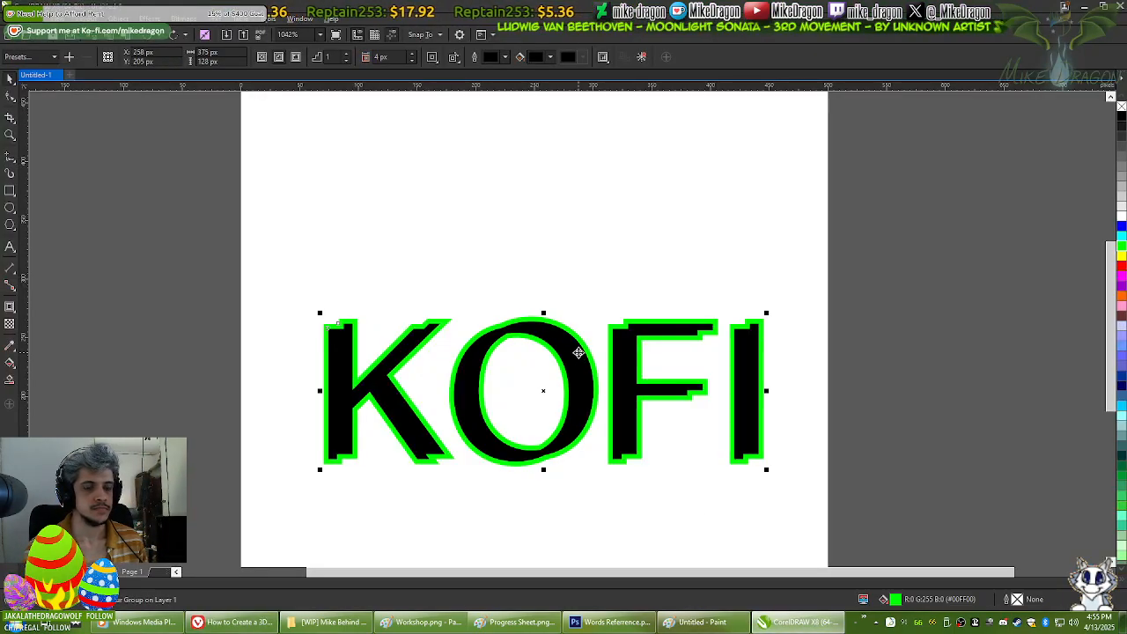
key("ctrl+u")
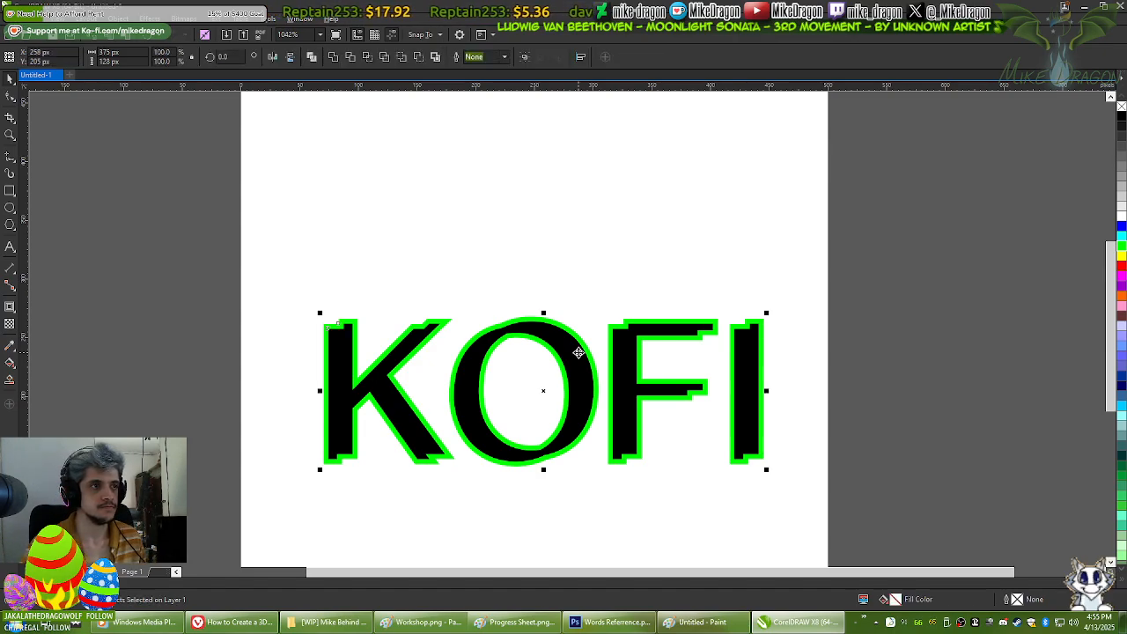
left_click(864, 325)
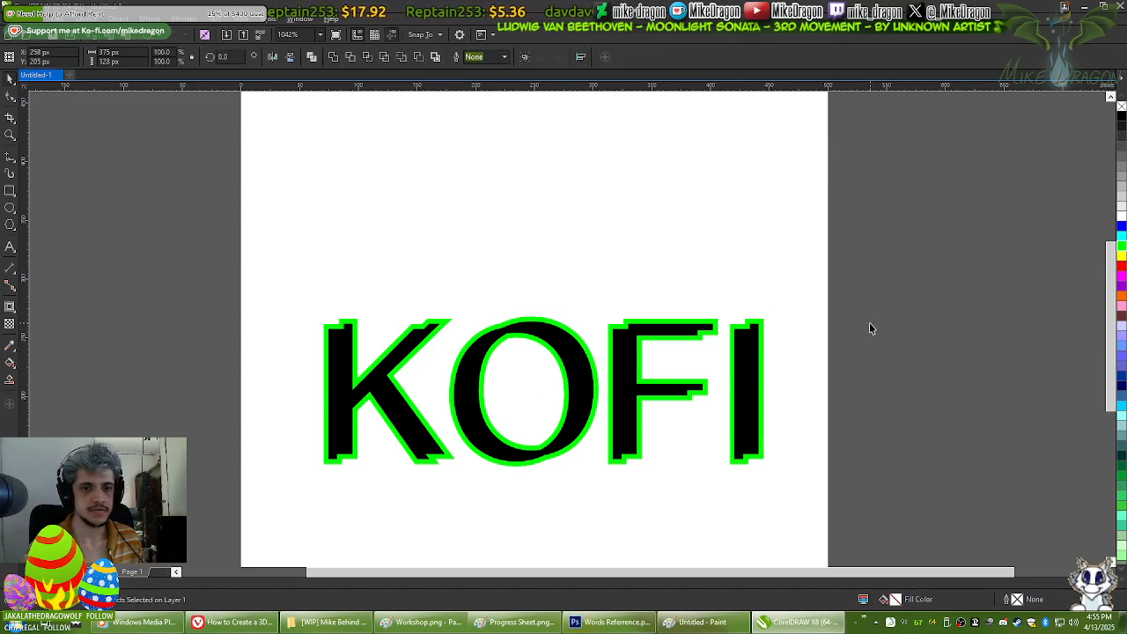
left_click_drag(699, 334, 706, 231)
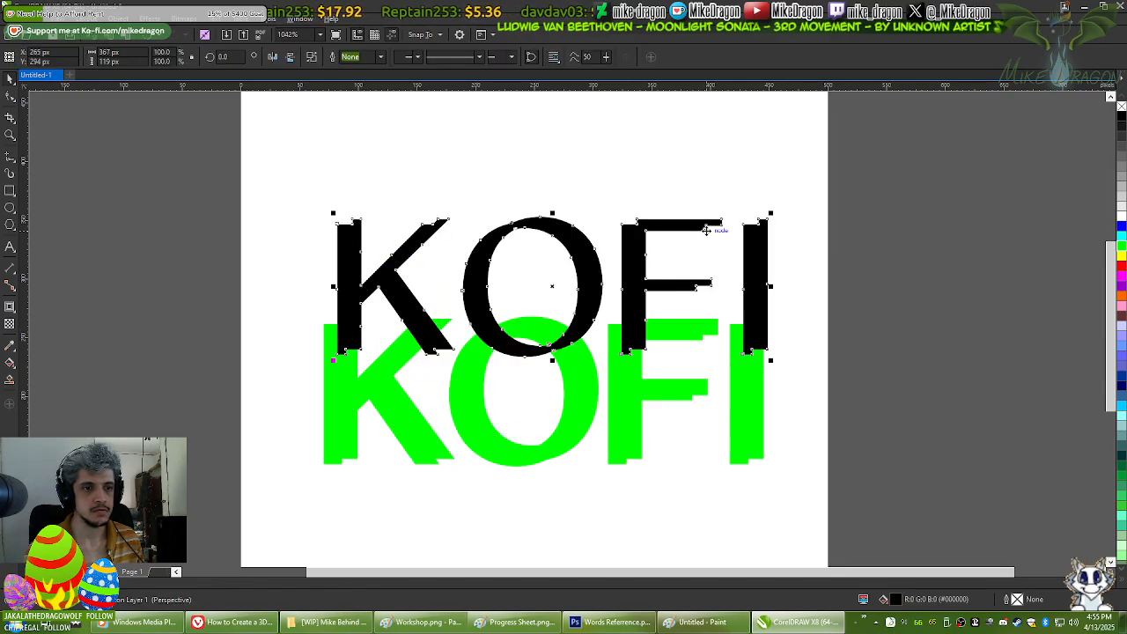
key("ctrl+z")
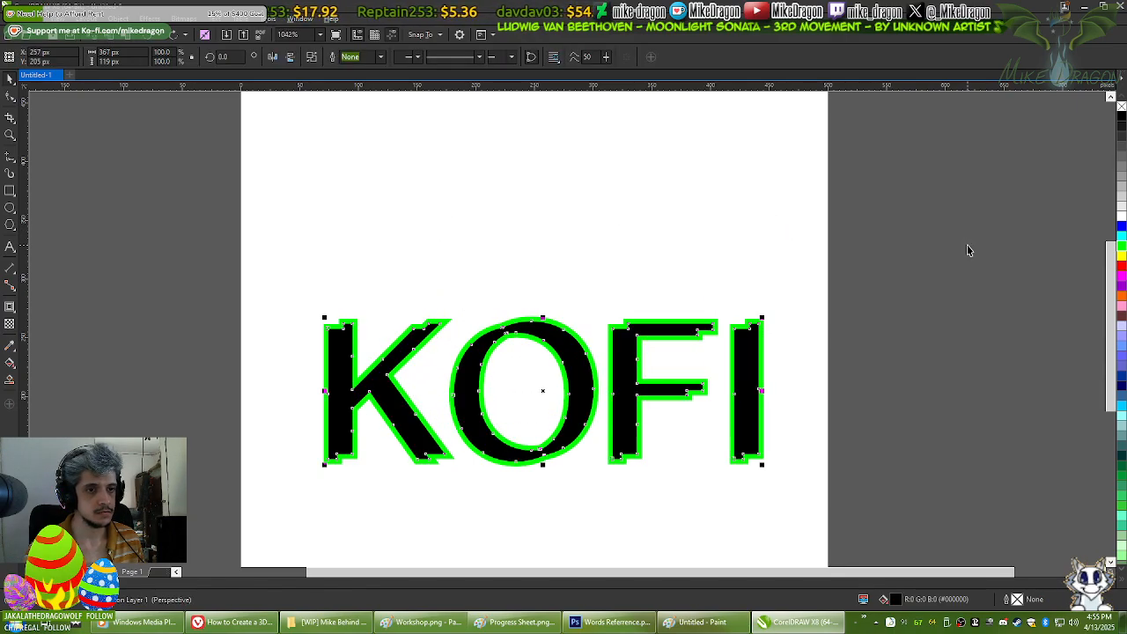
Step: Check the tutorial's Interactive Extrude Tool instruction in the browser and return to CorelDRAW
key("alt+Tab")
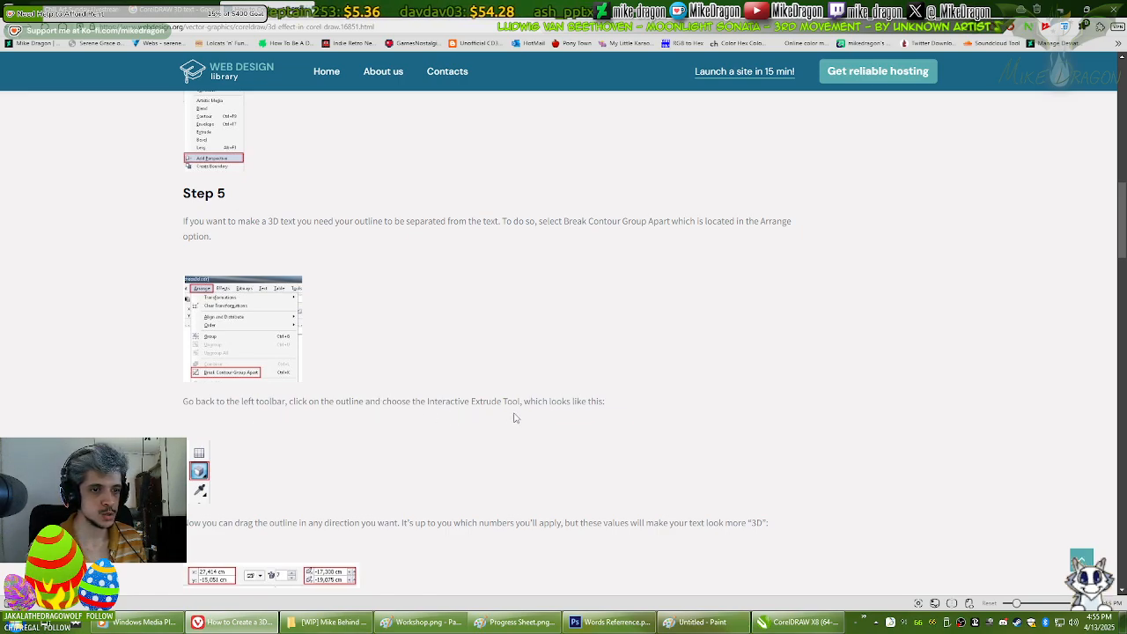
key("alt+Tab")
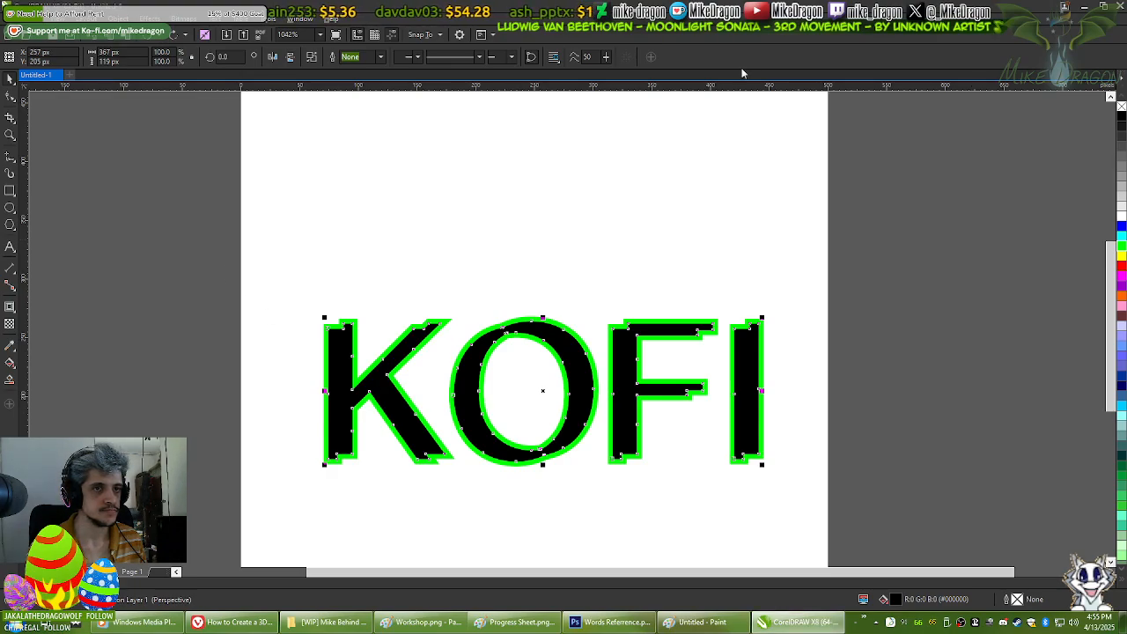
Step: Select both the KOFI lettering and its separated green outline, and activate the Extrude tool
key("Tab")
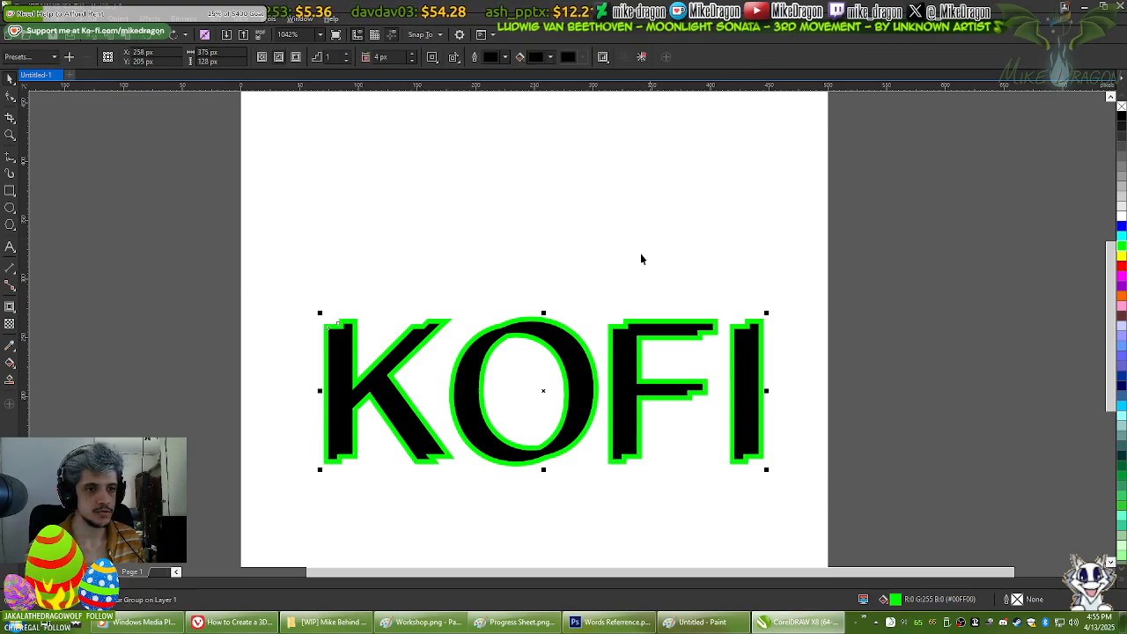
key("ctrl+a")
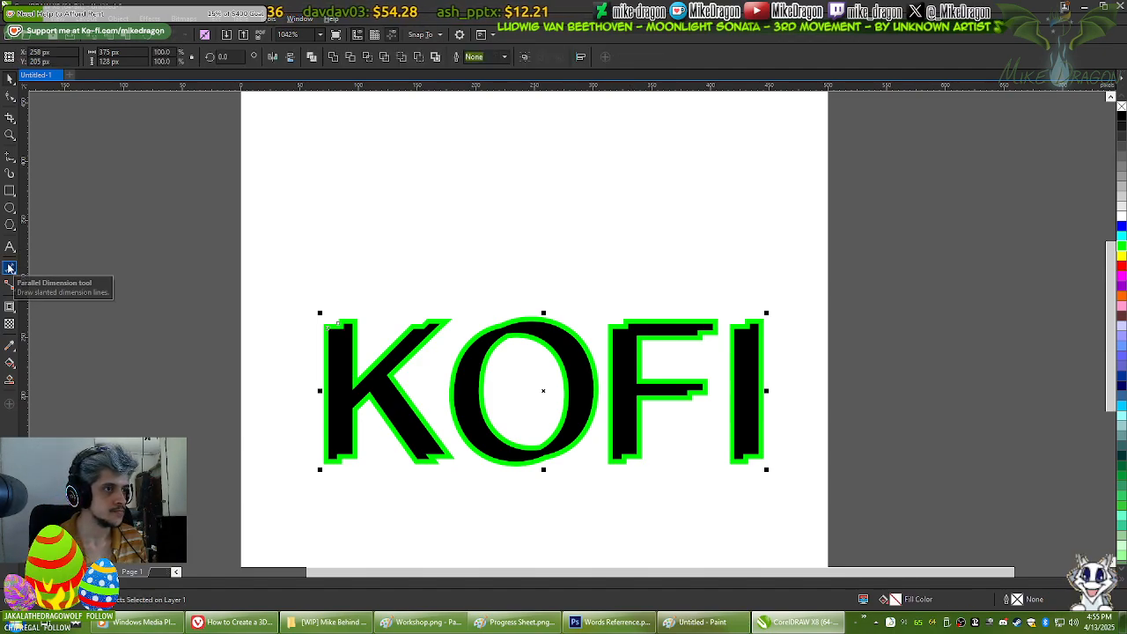
left_click(13, 307)
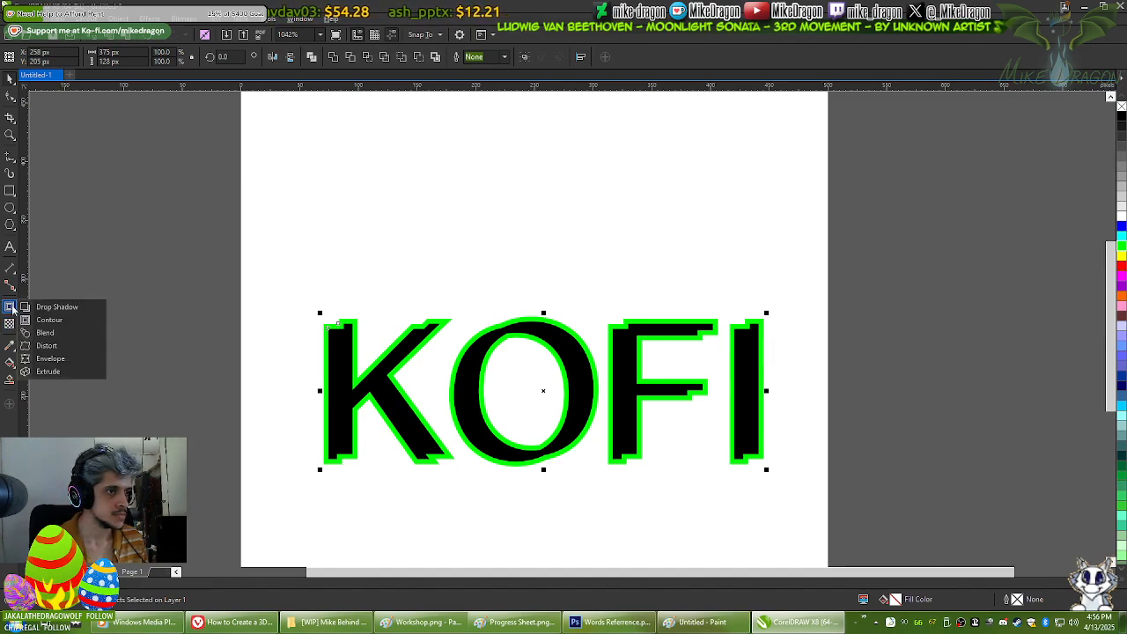
left_click(12, 309)
left_click(13, 310)
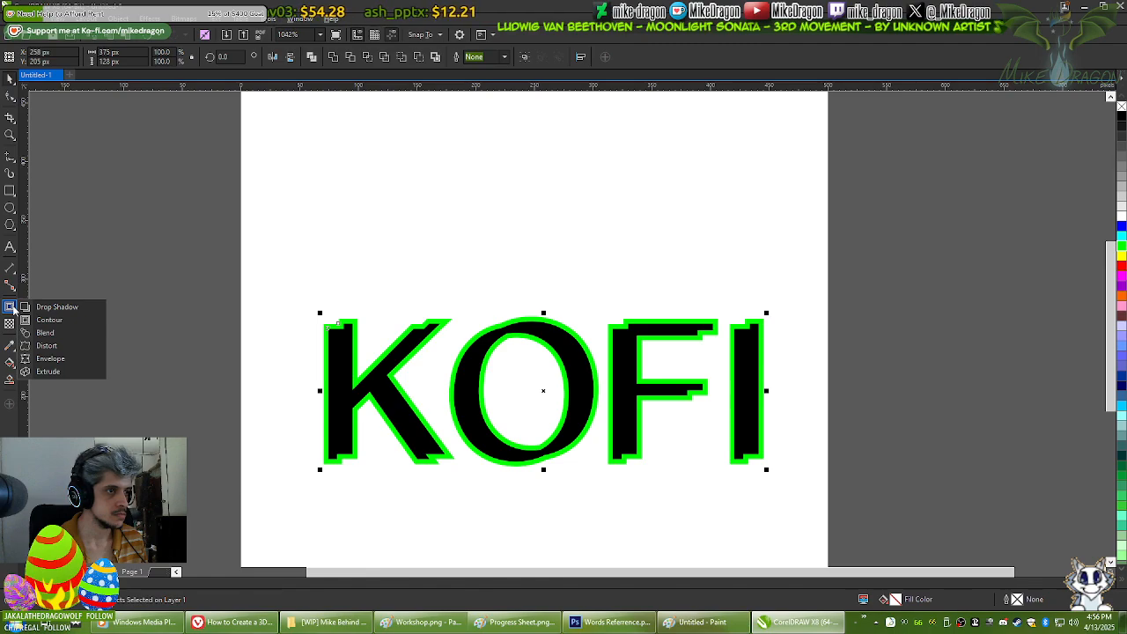
left_click(42, 373)
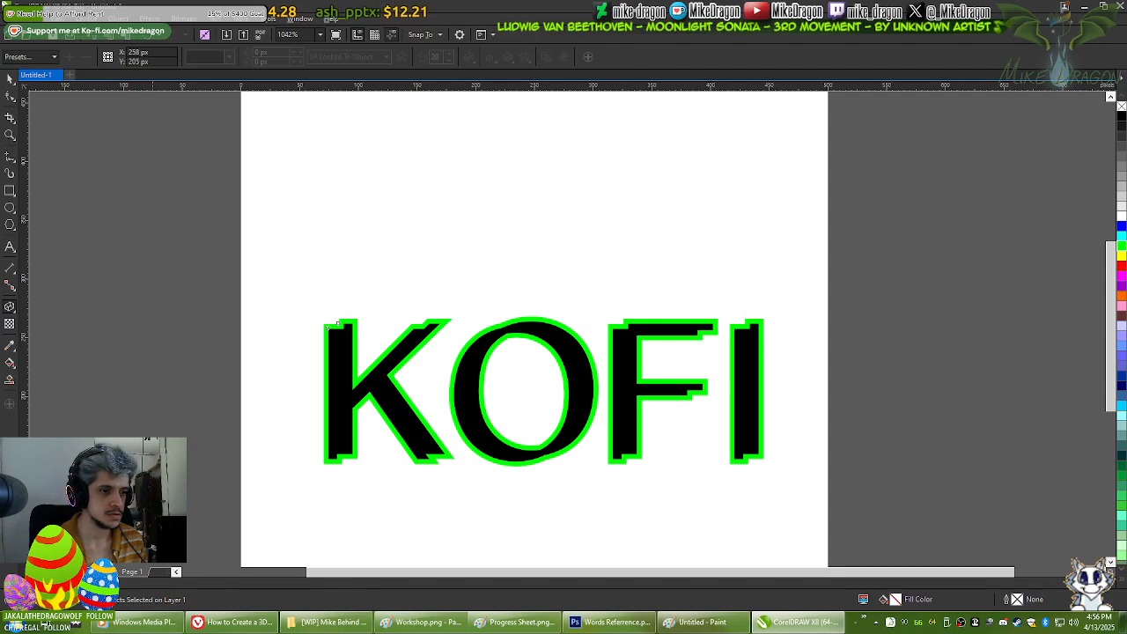
Step: Recheck the tutorial's Interactive Extrude Tool instruction in the browser, return to CorelDRAW, and compare the tool groups before choosing Extrude again
left_click(231, 622)
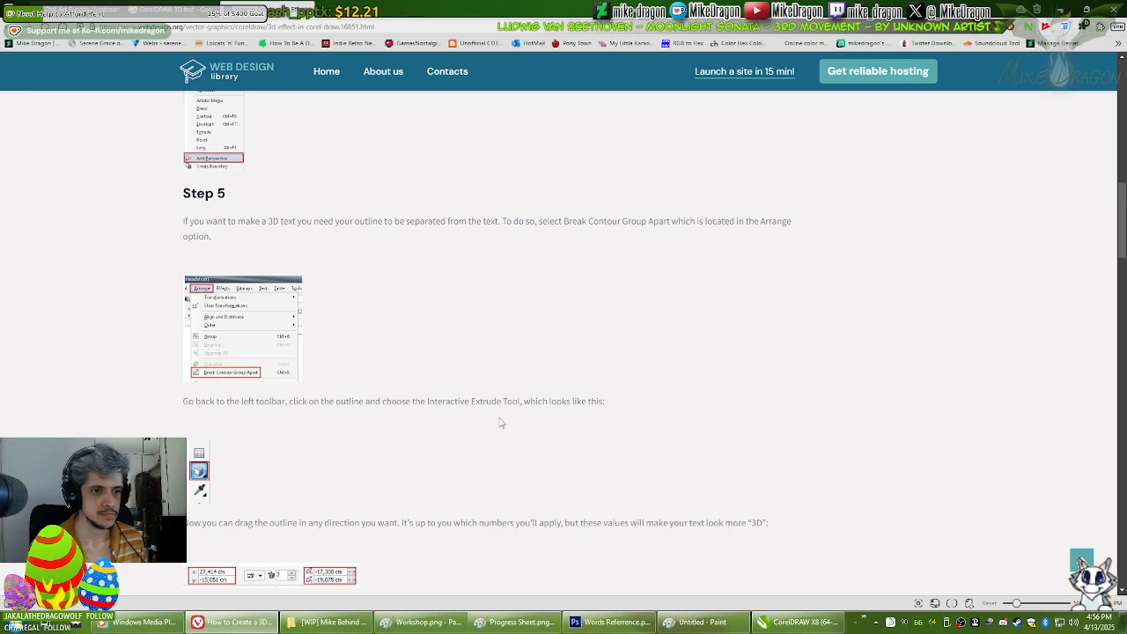
key("alt+Tab")
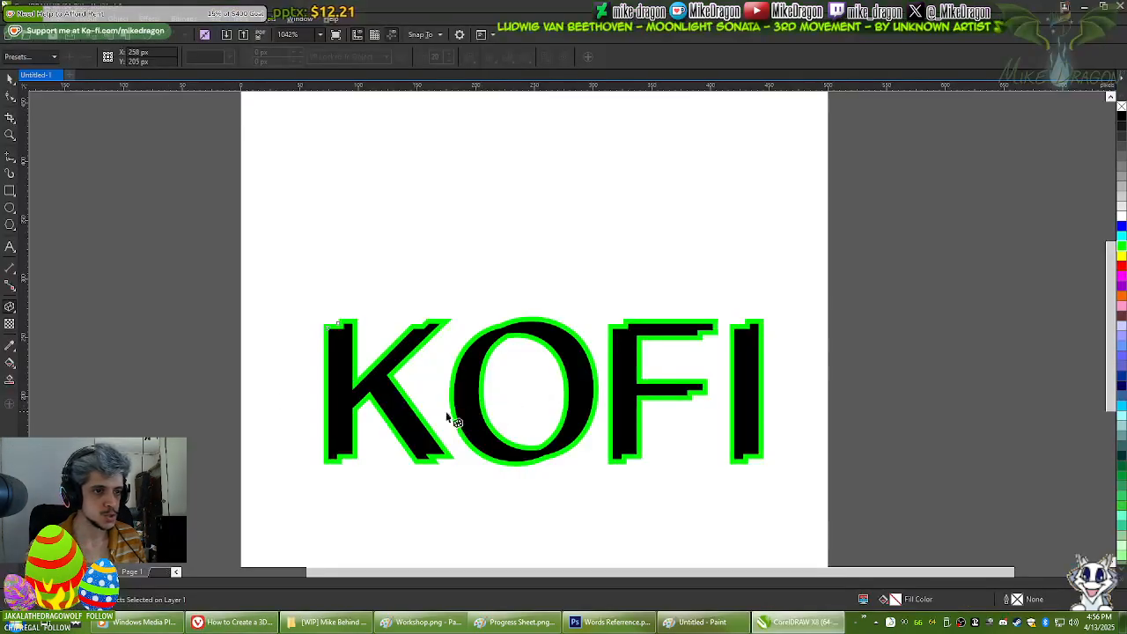
left_click(9, 306)
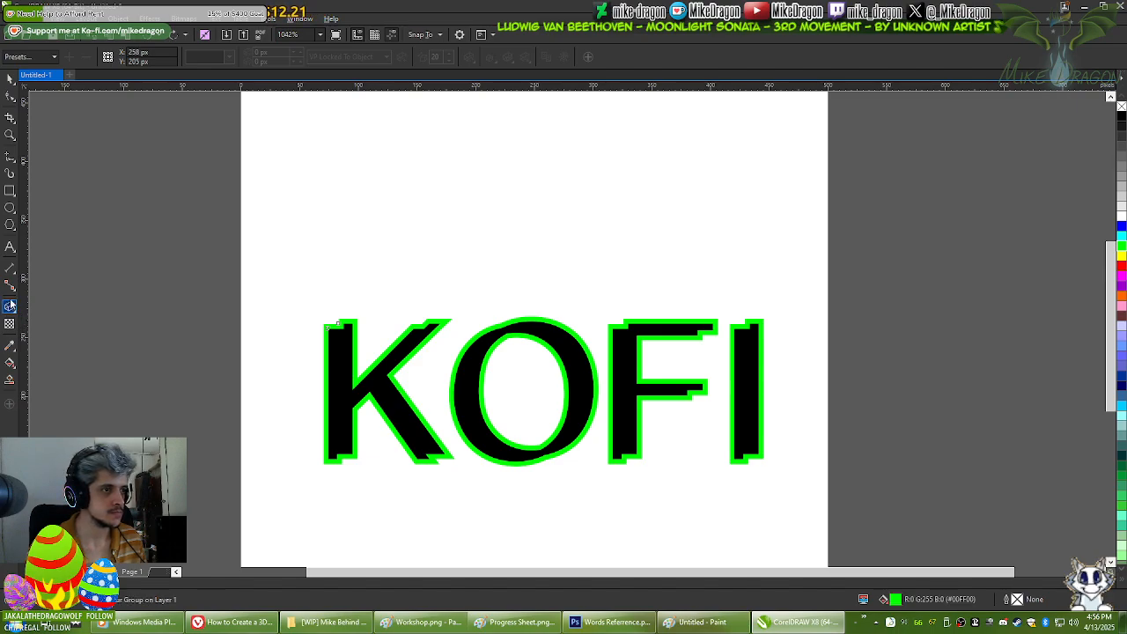
left_click(10, 286)
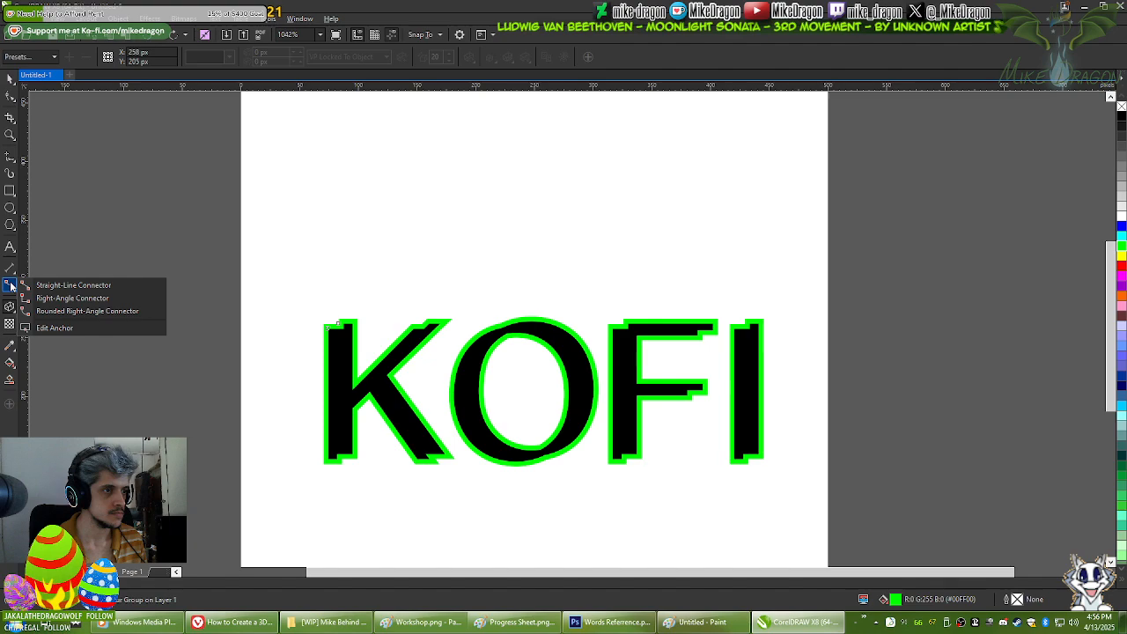
left_click(10, 273)
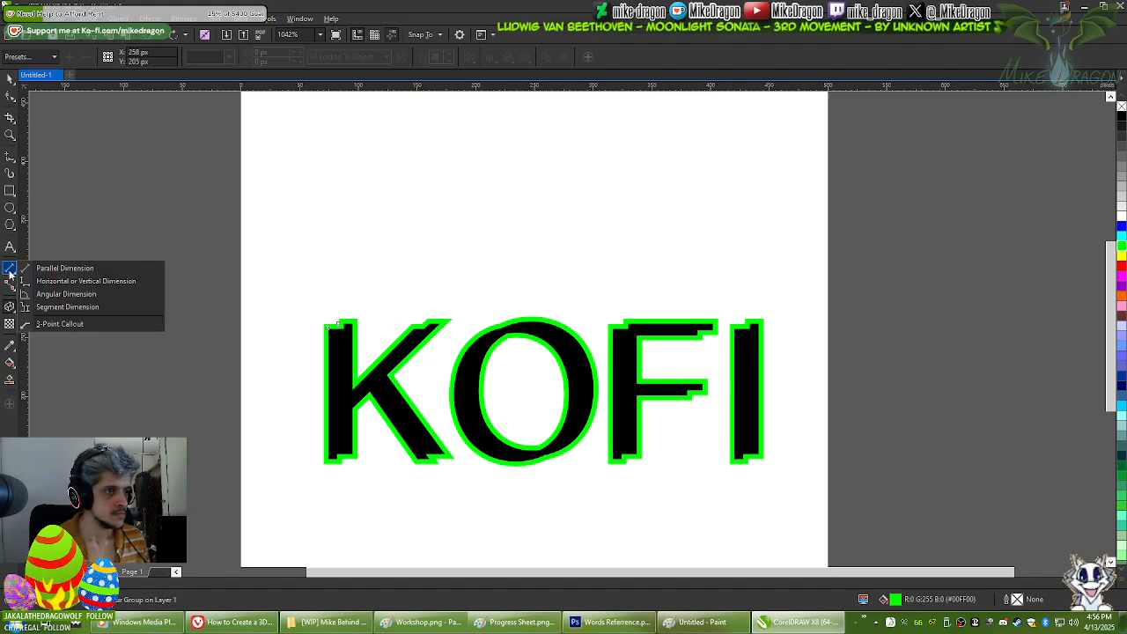
left_click(7, 325)
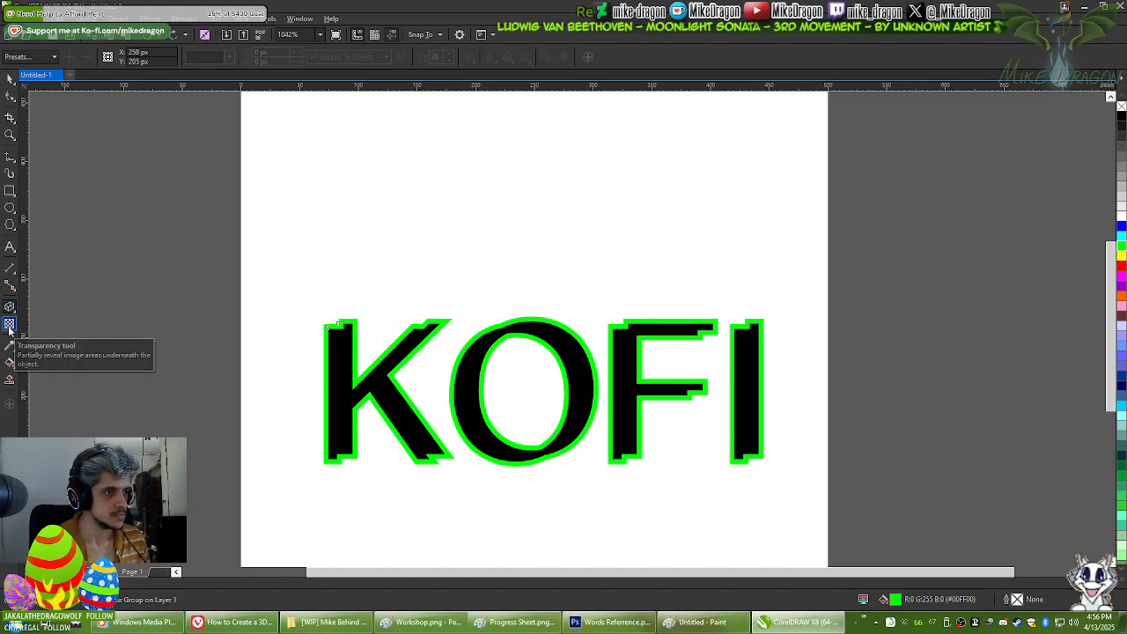
left_click(13, 312)
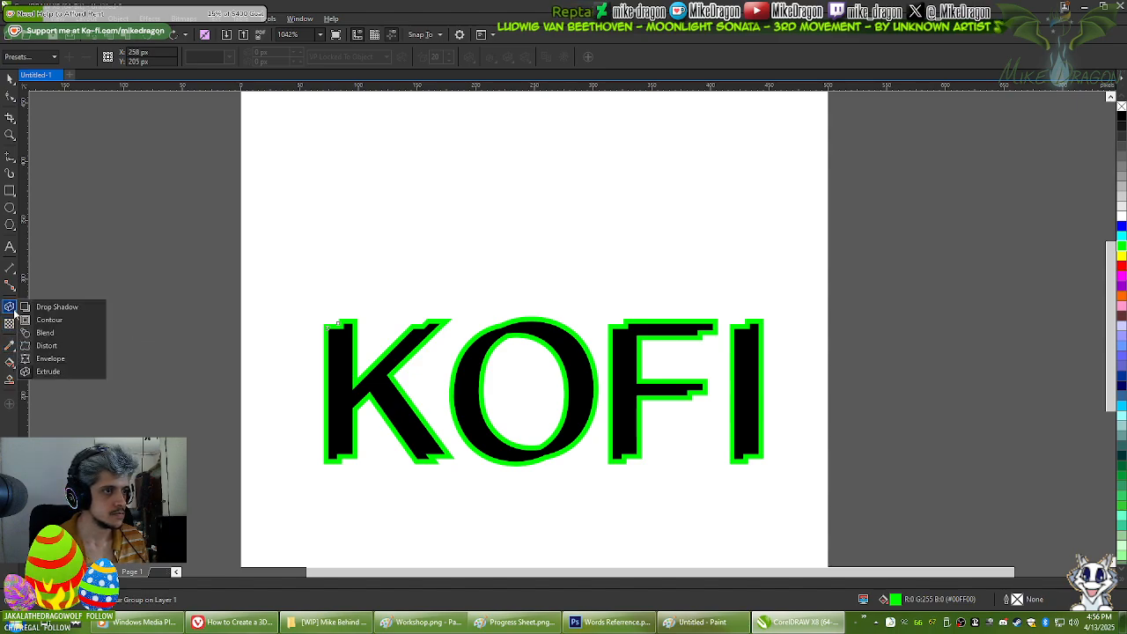
left_click(53, 372)
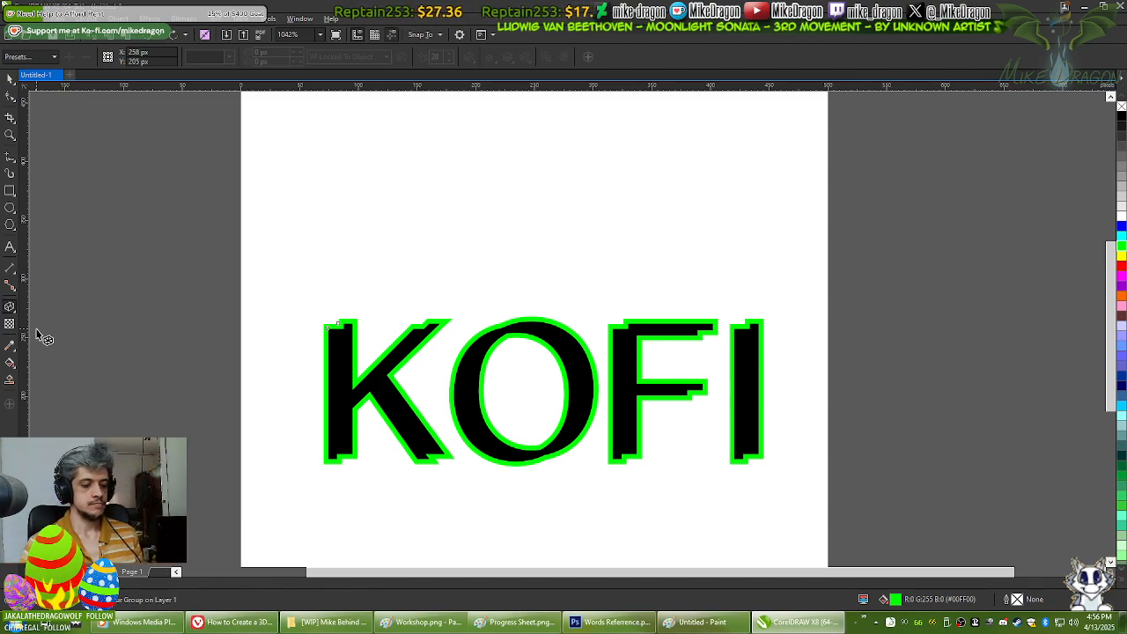
Step: Read the tutorial's guidance on dragging the extrusion and its suggested values in the browser, and return to CorelDRAW
key("alt+Tab")
scroll(637, 420, "down", 3)
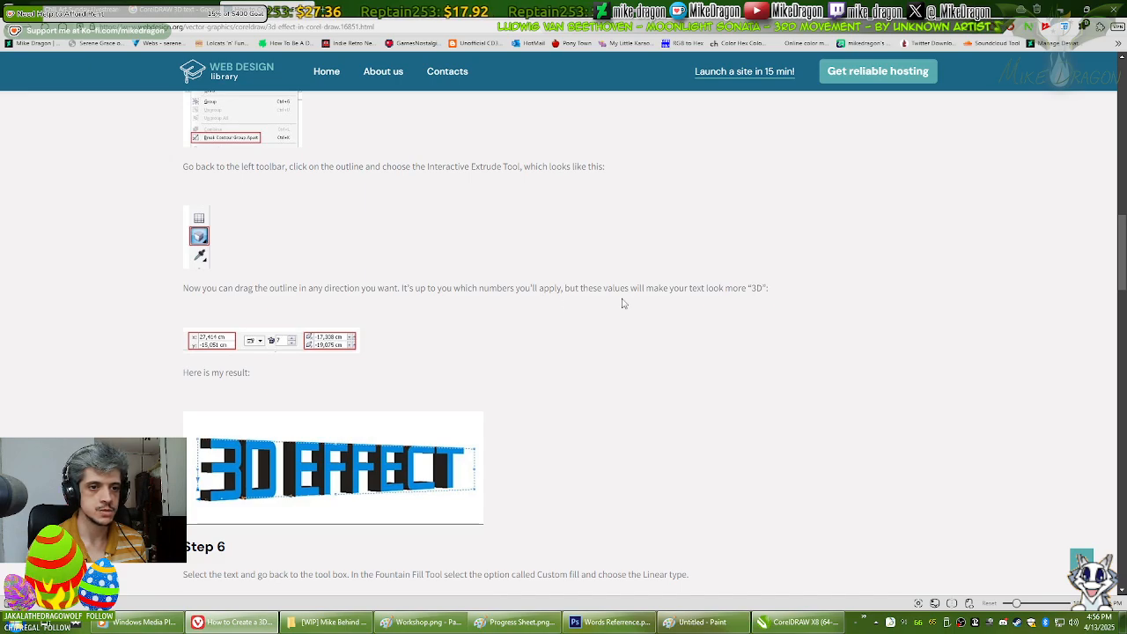
key("alt+Tab")
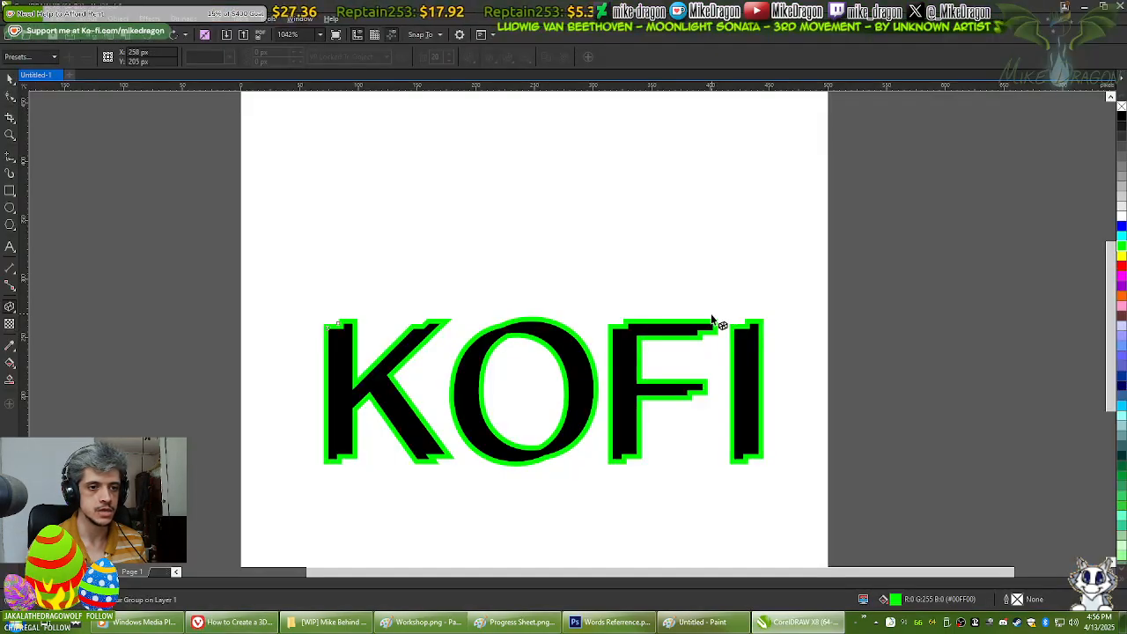
Step: Test moving the whole KOFI contour group slightly upward and undo the move
left_click(10, 81)
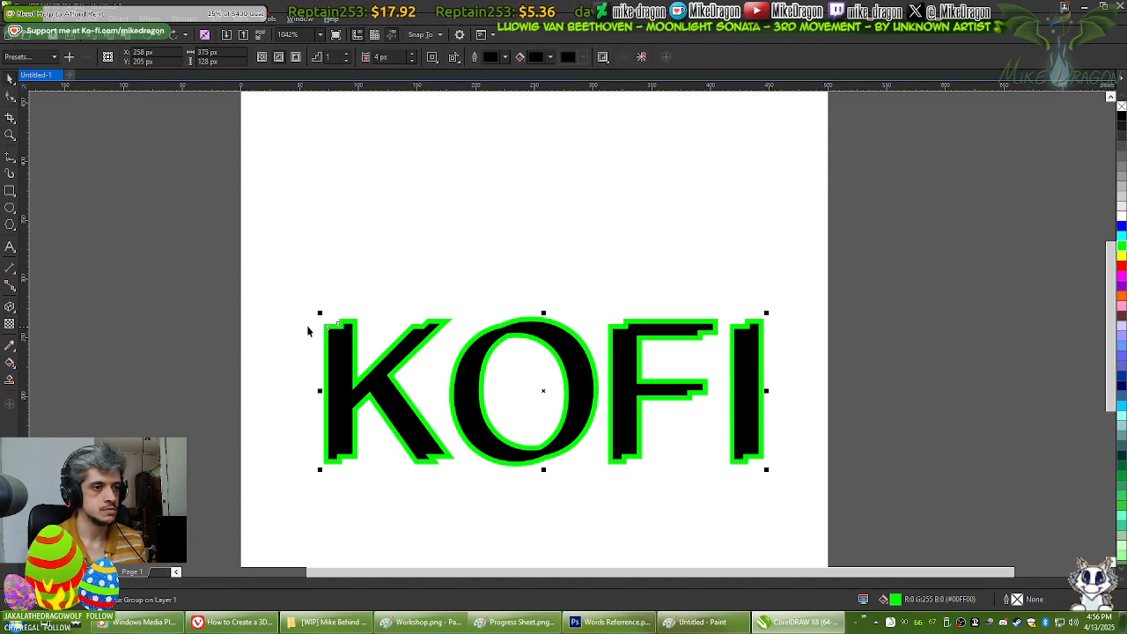
left_click_drag(341, 324, 347, 305)
left_click(373, 253)
left_click(365, 303)
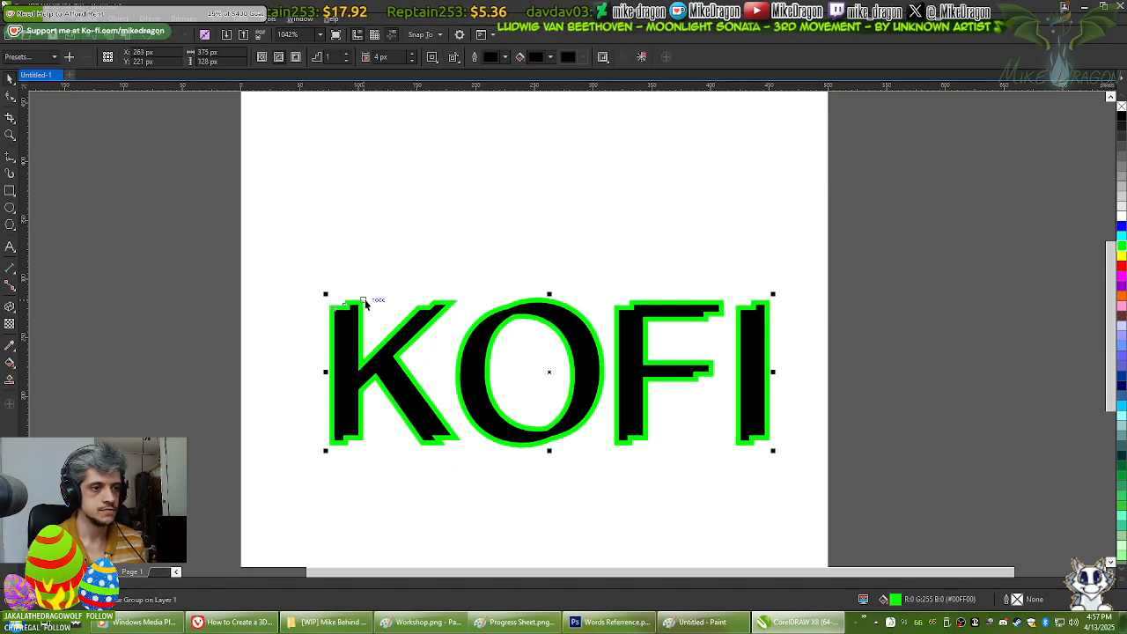
mouse_move(325, 294)
left_mouse_down()
mouse_move(277, 256)
mouse_move(278, 280)
mouse_move(310, 290)
left_mouse_up()
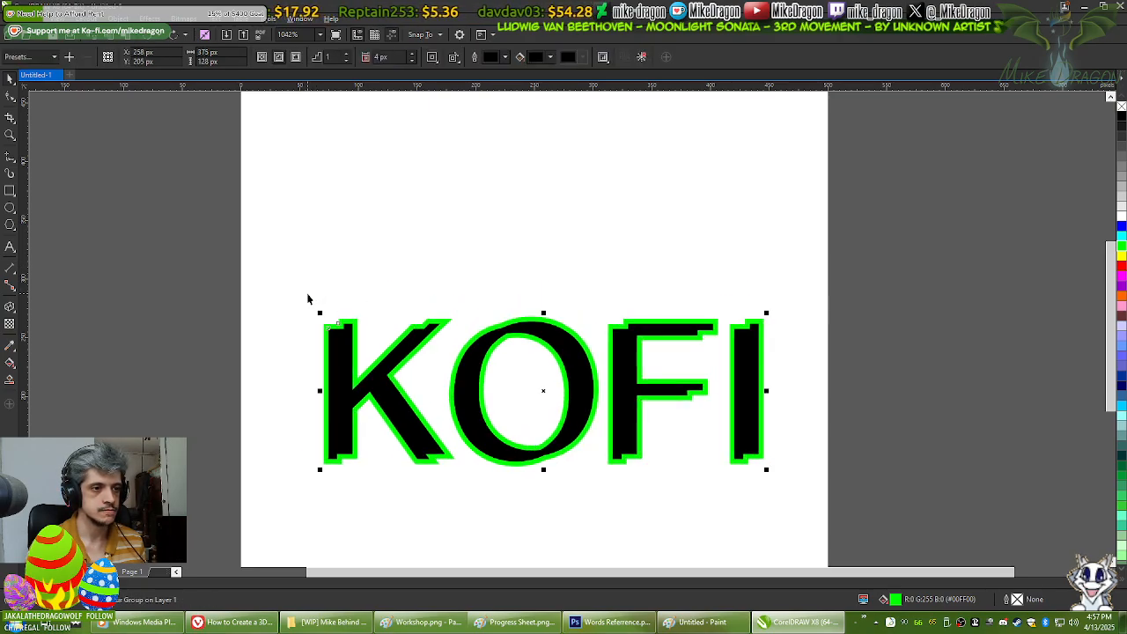
Step: Undo the contour and the green fill on the KOFI lettering, and redo both
key("ctrl+z")
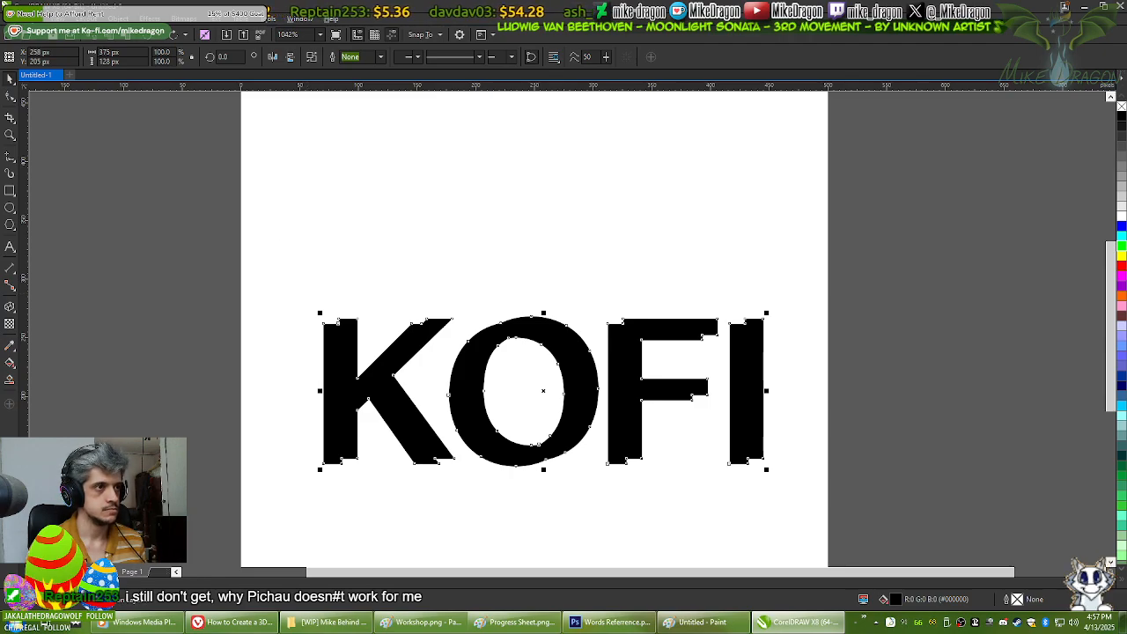
left_click(32, 26)
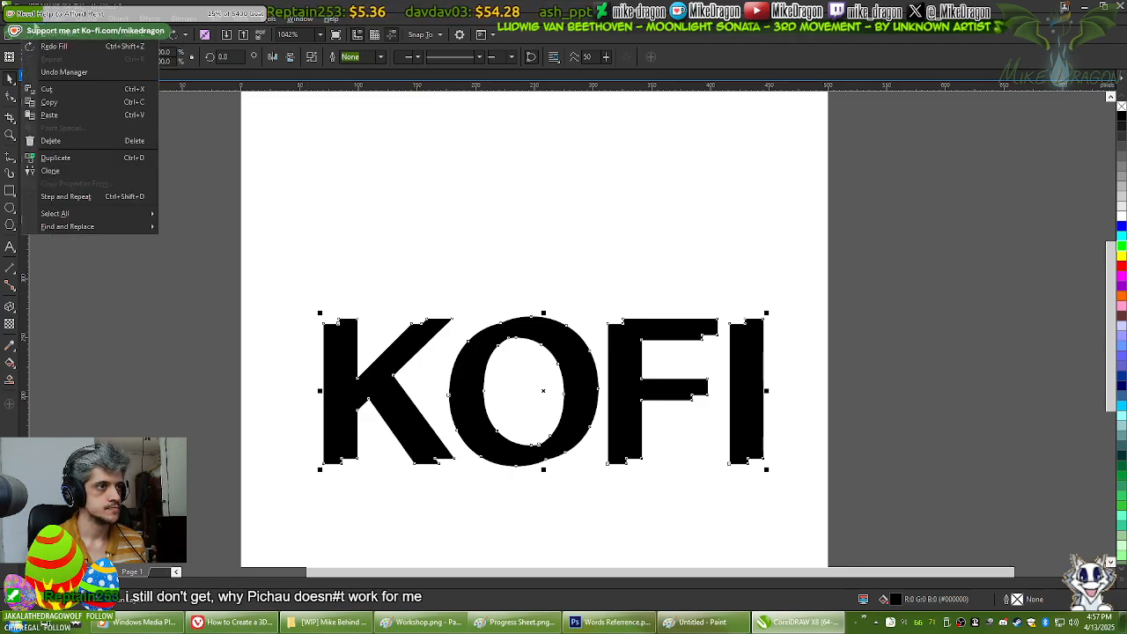
left_click(42, 46)
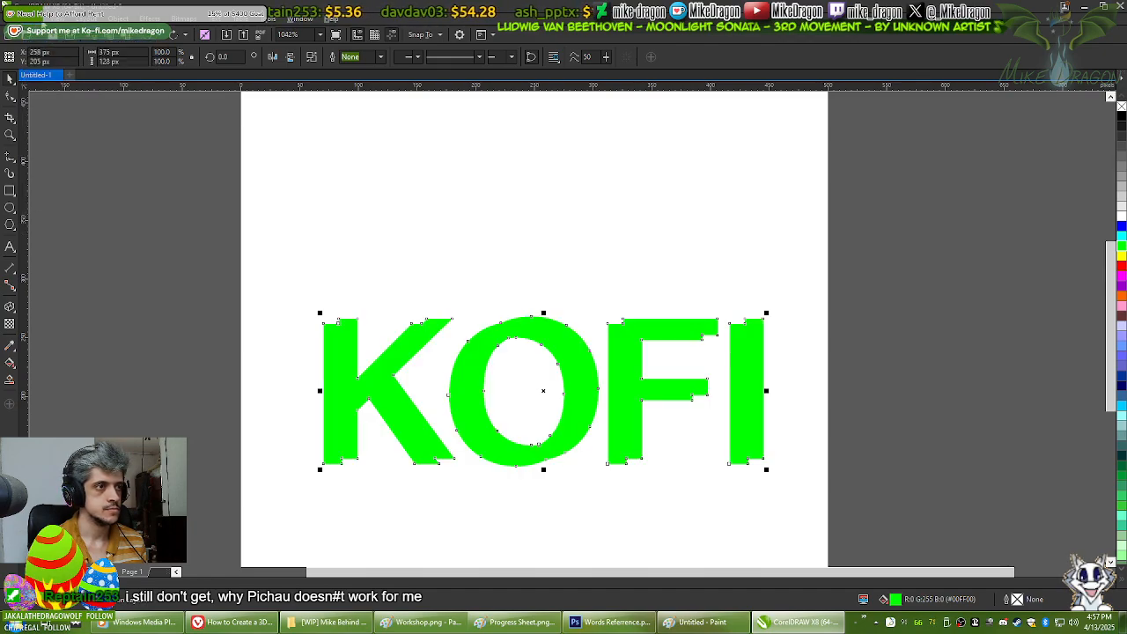
left_click(32, 26)
left_click(38, 44)
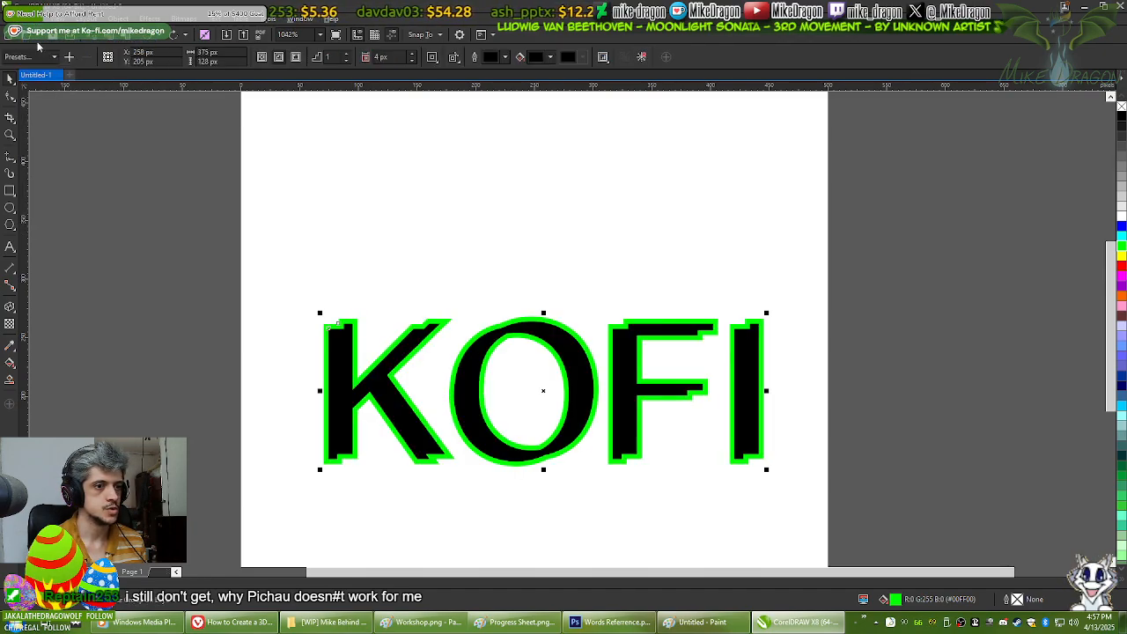
Step: Activate the Extrude tool, break the KOFI contour group apart, and try to pick the green outline at the K
left_click(10, 308)
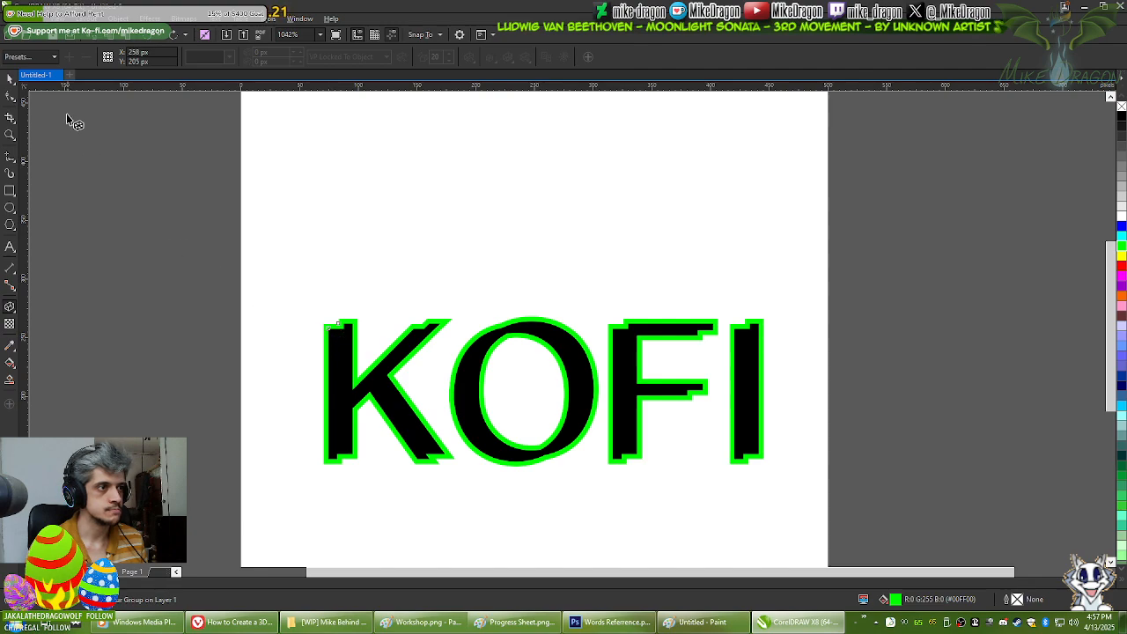
right_click(346, 351)
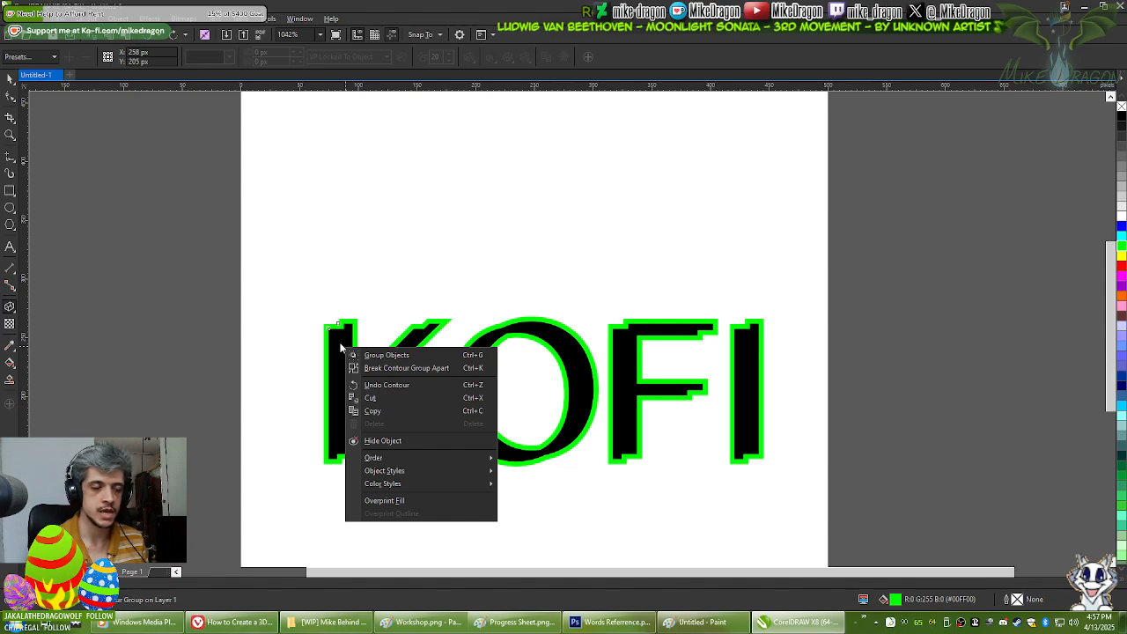
left_click(403, 368)
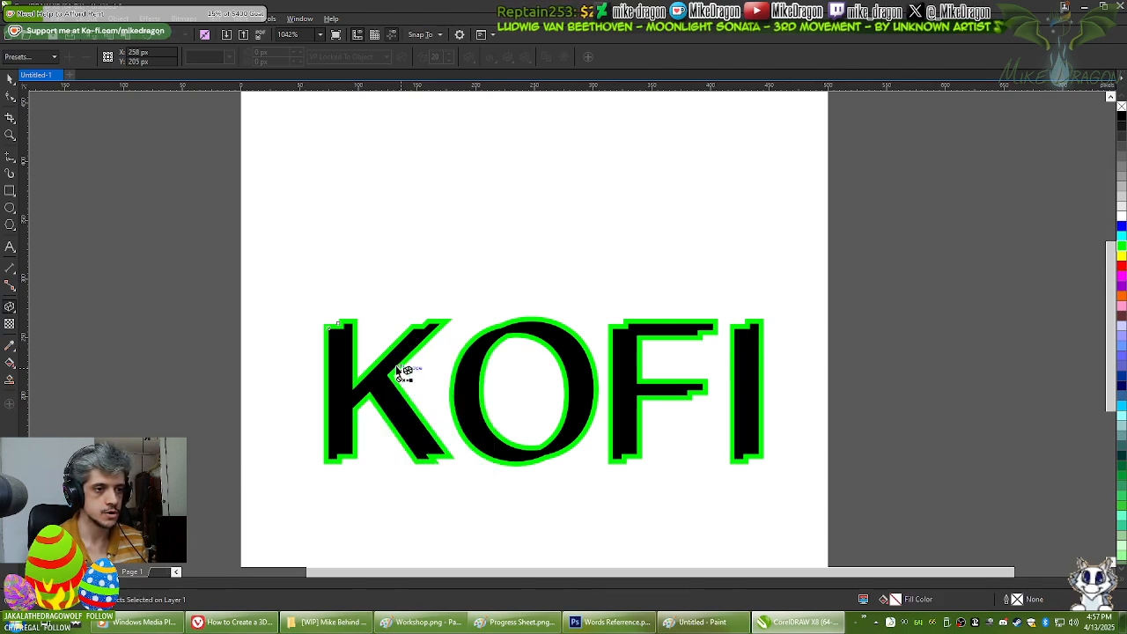
left_click(326, 328)
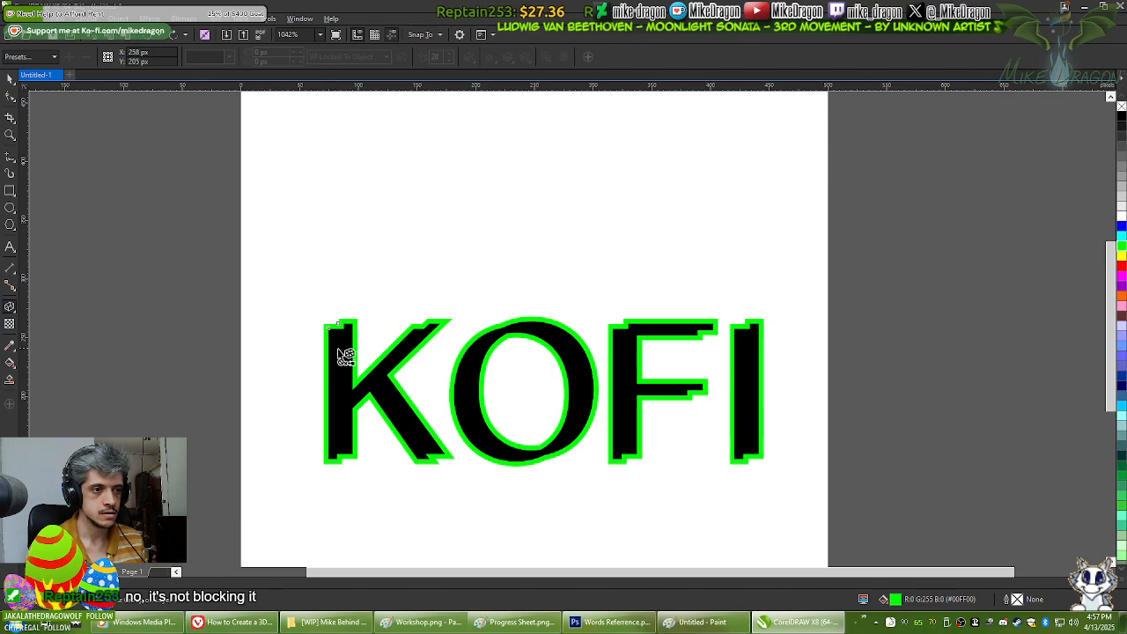
Step: Undo the KOFI contour, redo it, and break the contour group apart again
key("shift+Page_Up")
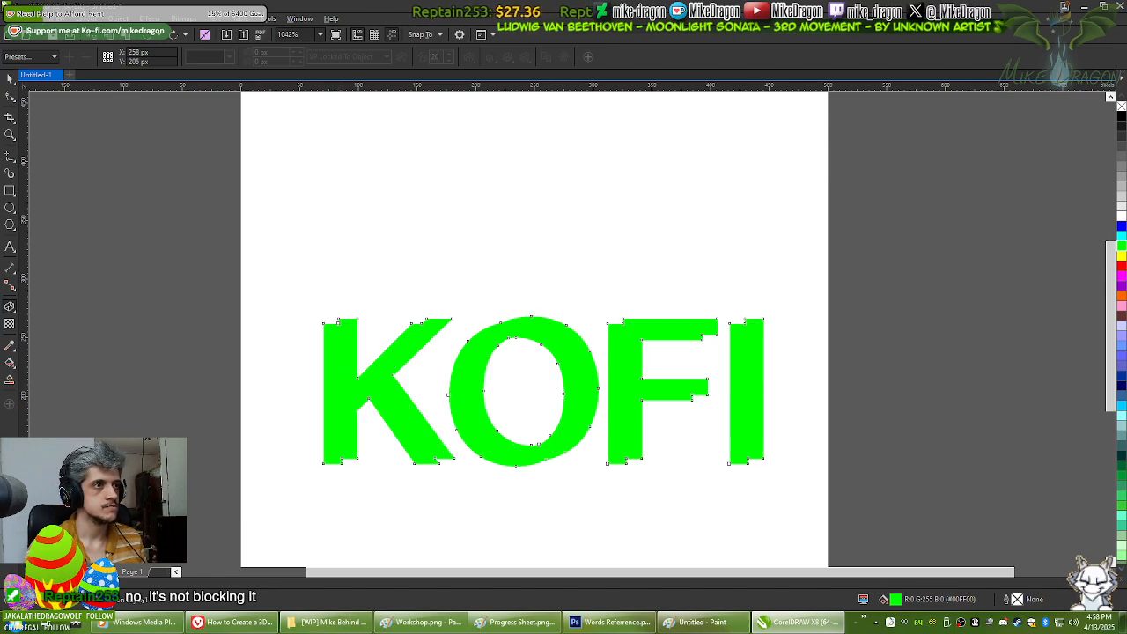
left_click(32, 21)
left_click(59, 48)
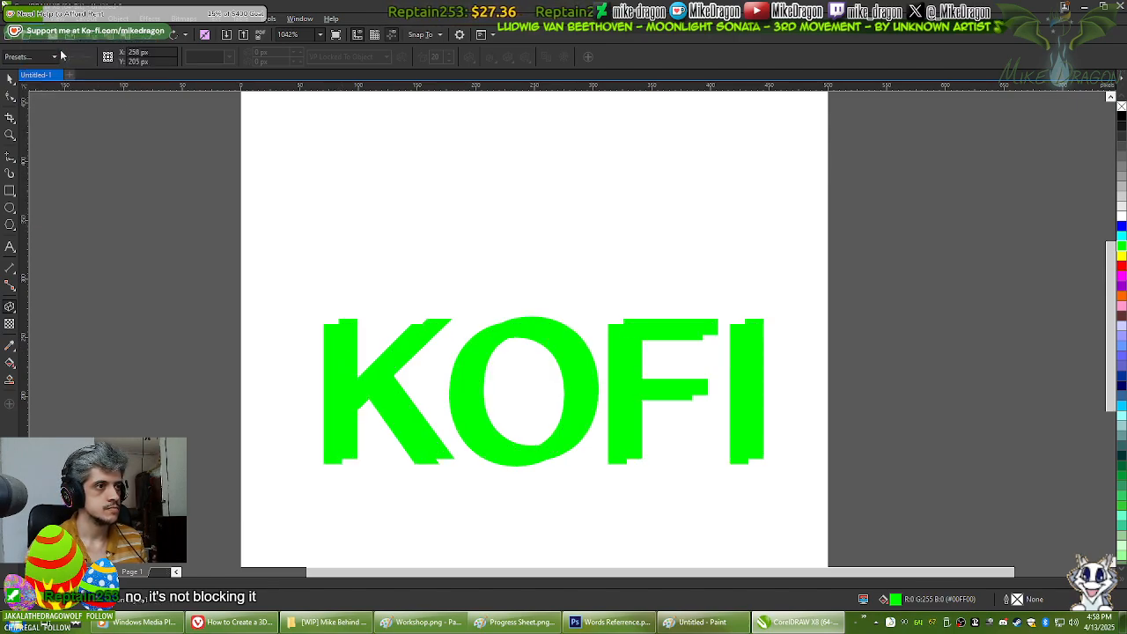
right_click(342, 357)
key("Escape")
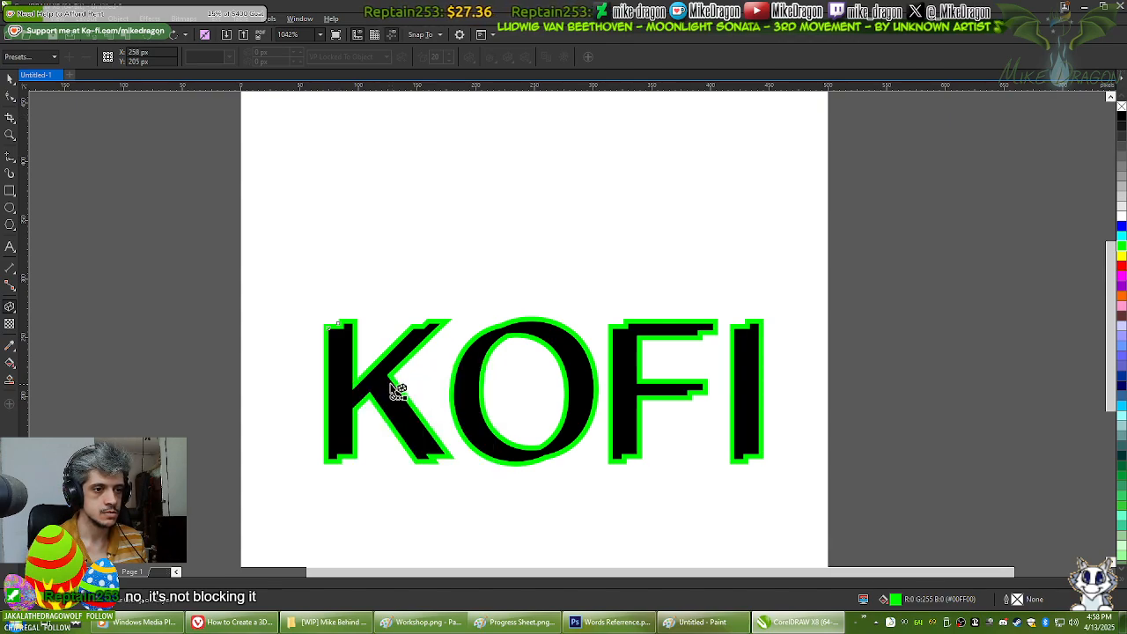
right_click(339, 363)
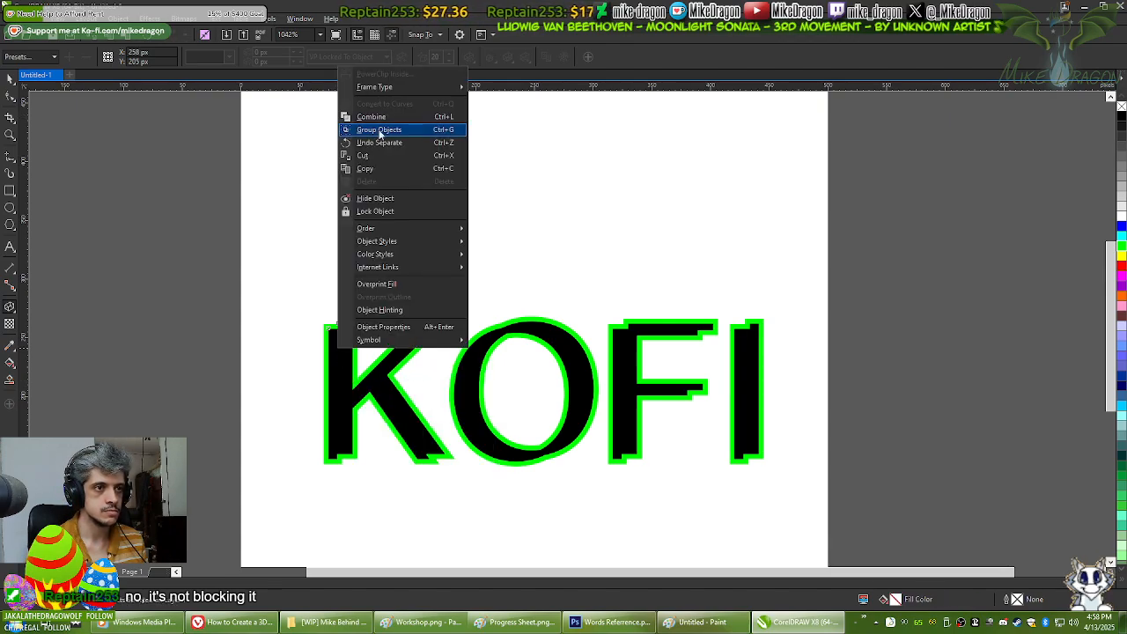
left_click(621, 34)
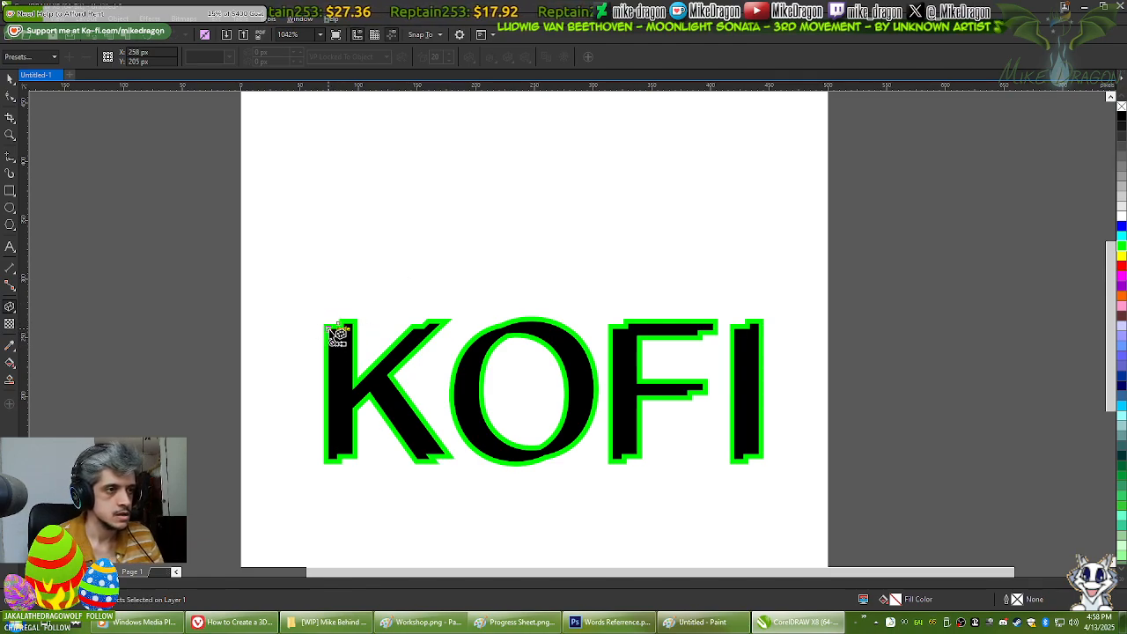
right_click(343, 398)
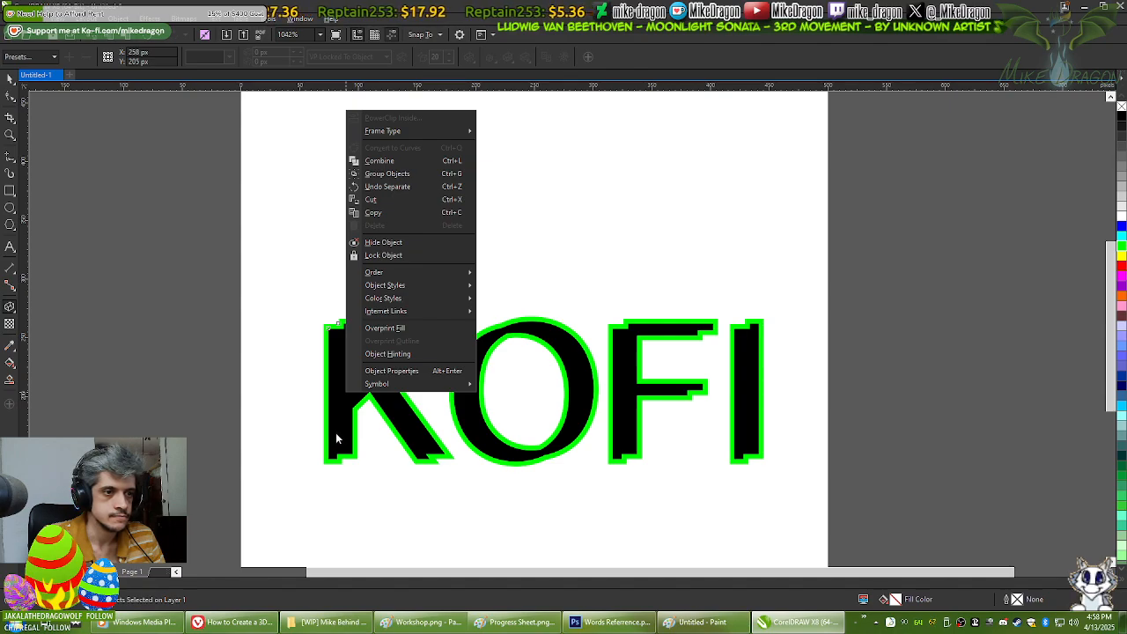
Step: Use the Shape tool to pull a node at the K's upper-left corner up and outward into a green spike
left_click(10, 81)
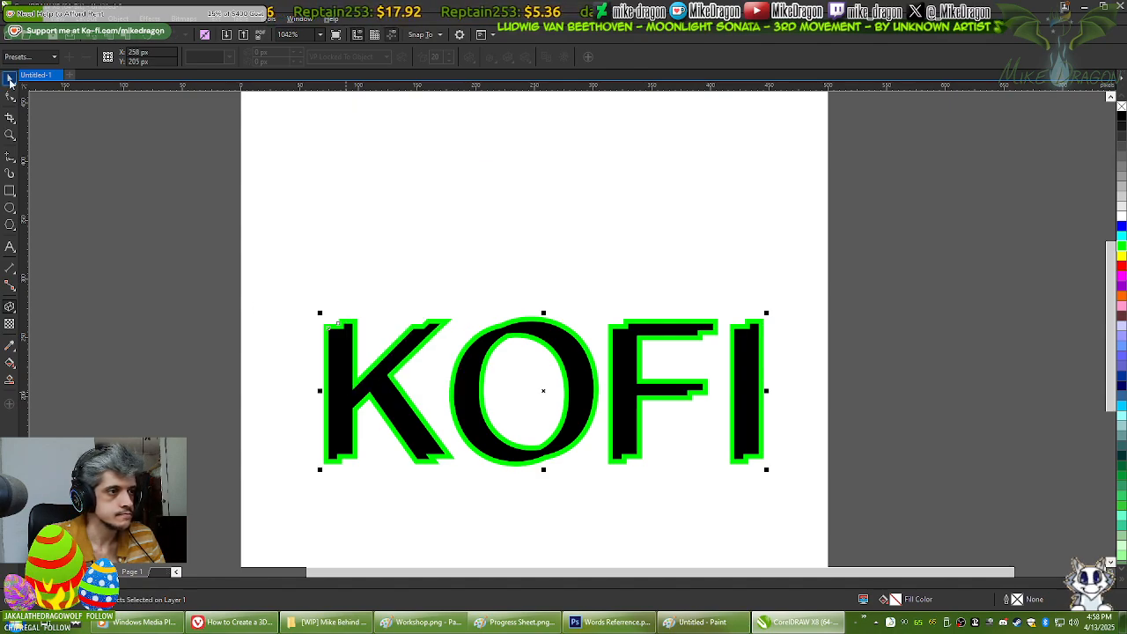
left_click(10, 96)
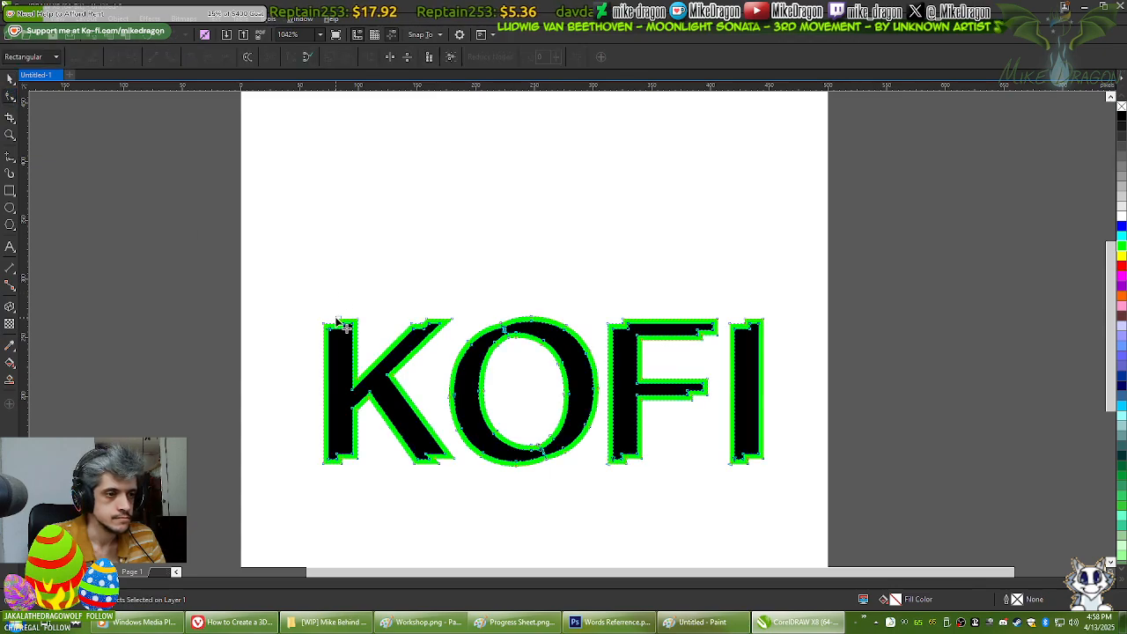
left_click(344, 330)
left_click_drag(342, 328, 321, 280)
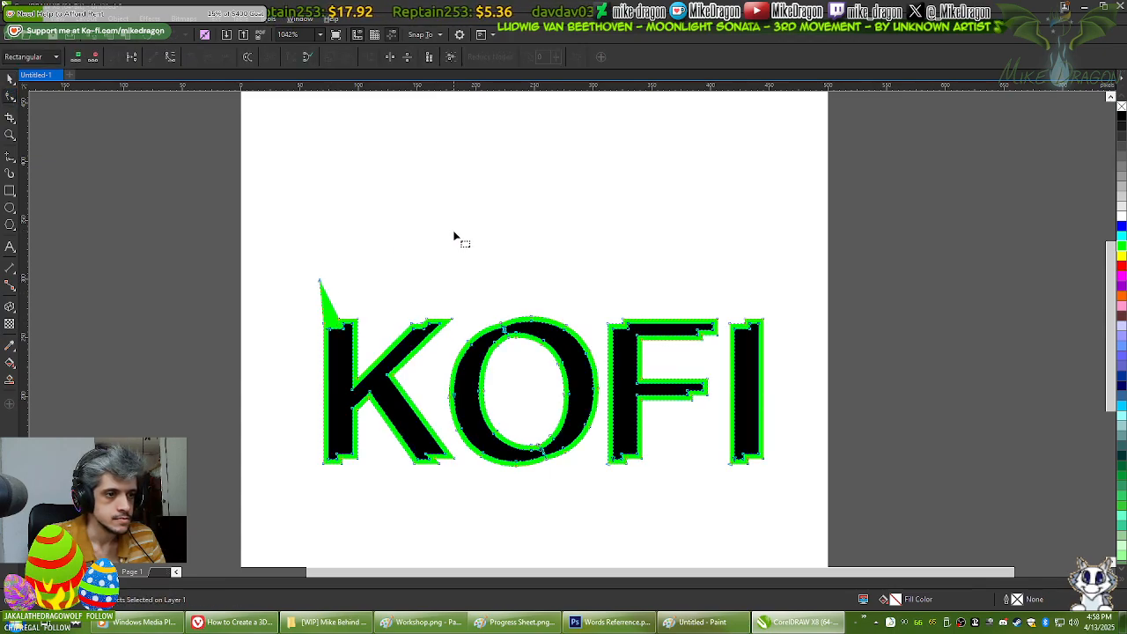
Step: Switch to the browser and read through the remaining steps of the CorelDRAW 3D effect tutorial and its publication date
left_click(233, 621)
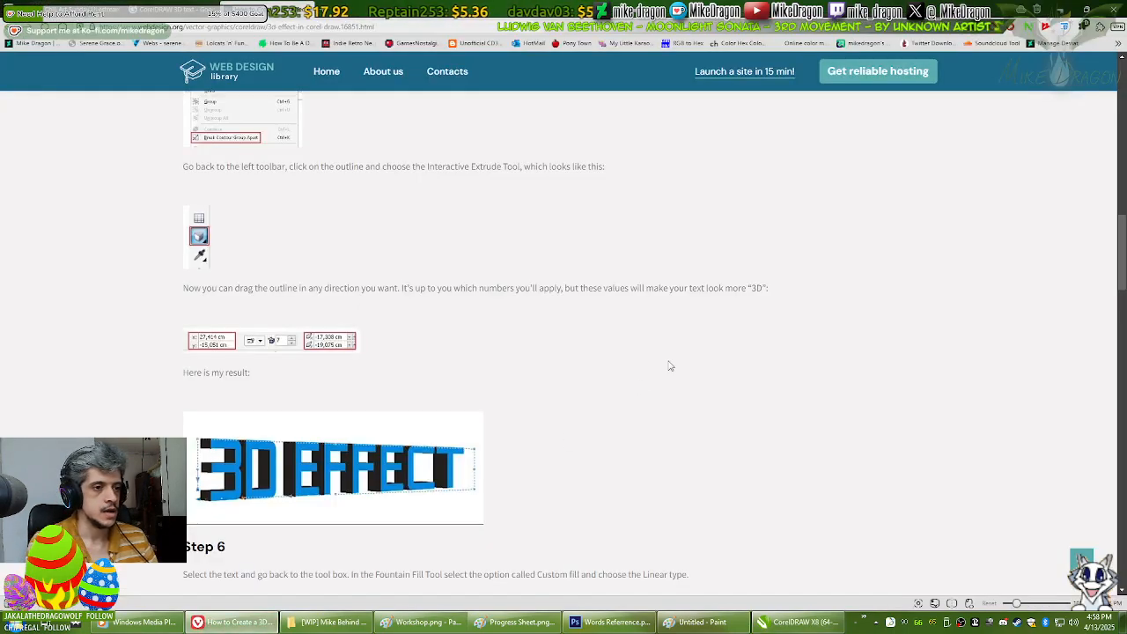
scroll(703, 341, "down", 5)
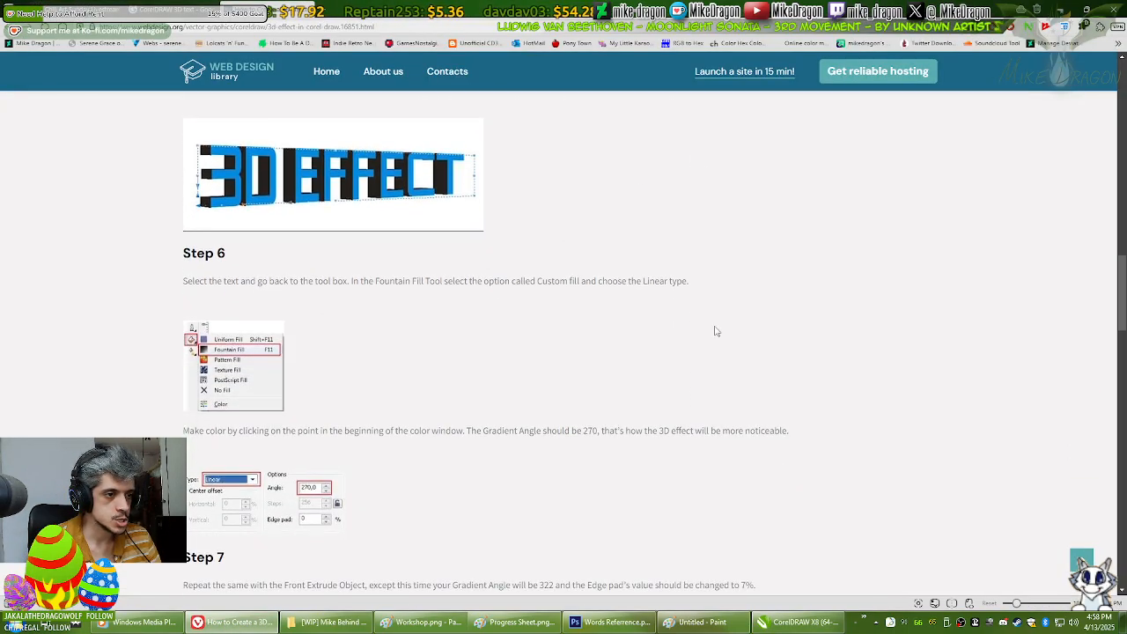
scroll(715, 330, "down", 7)
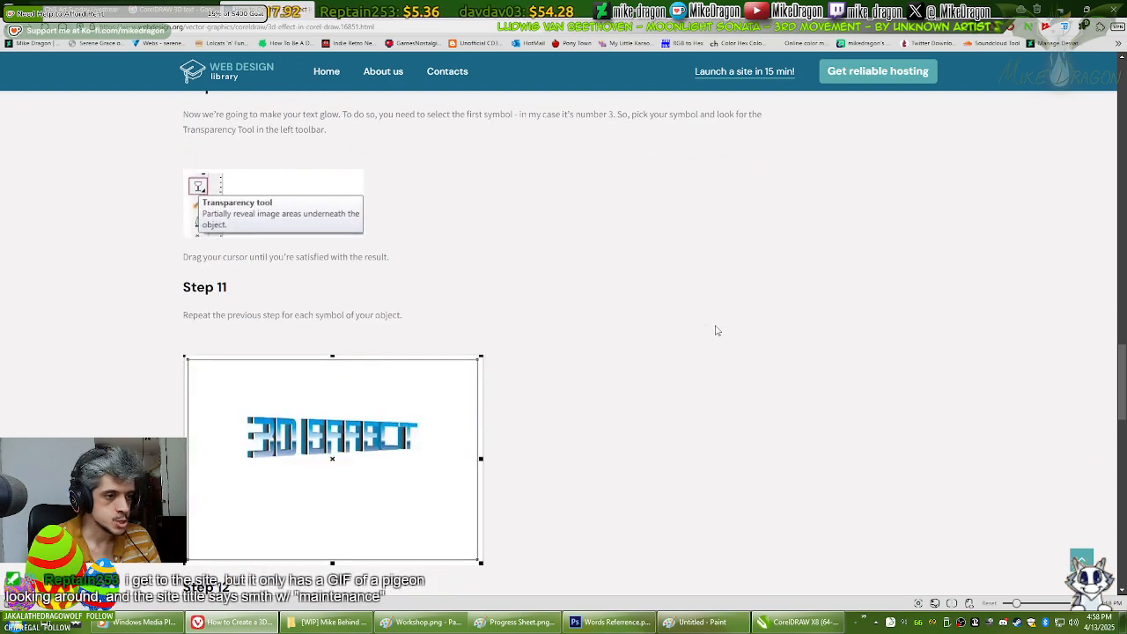
scroll(715, 330, "down", 5)
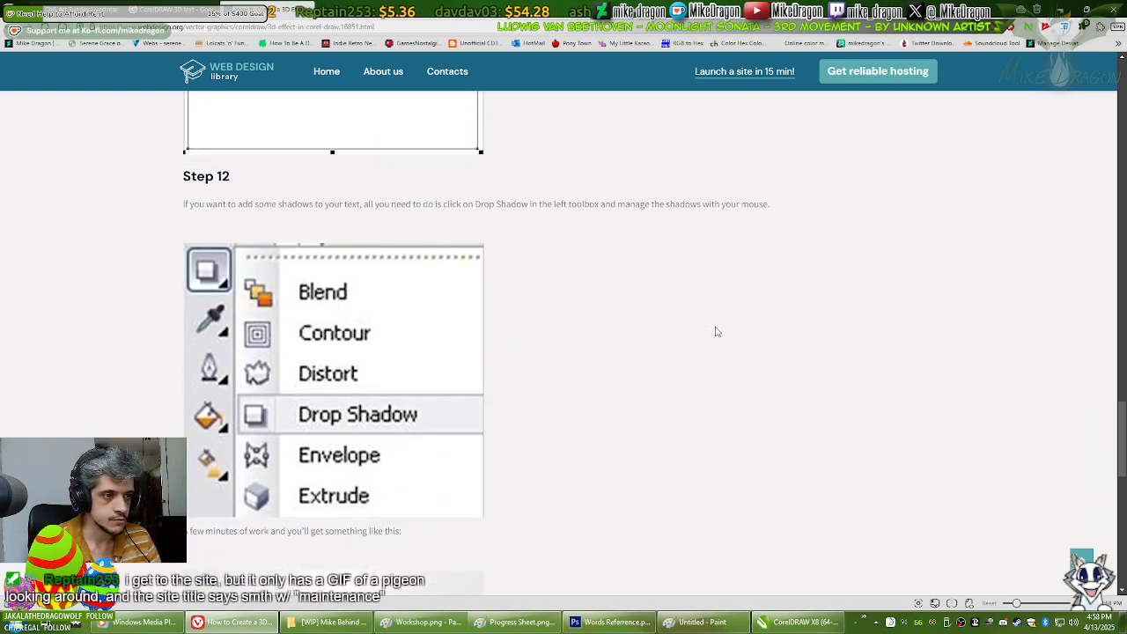
scroll(715, 332, "up", 20)
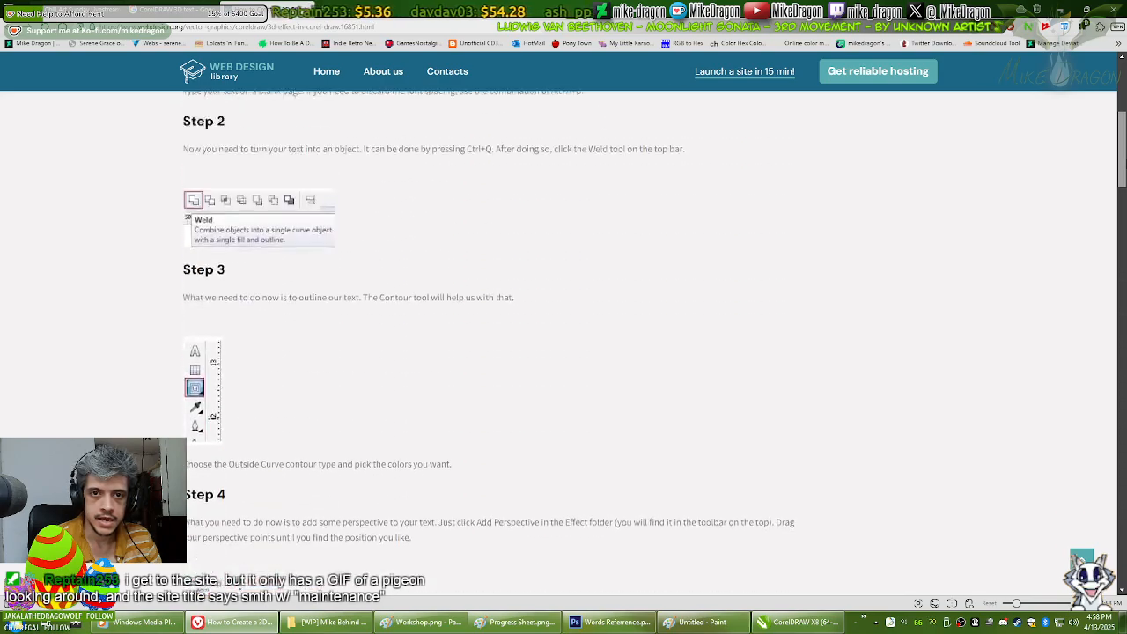
scroll(297, 210, "up", 4)
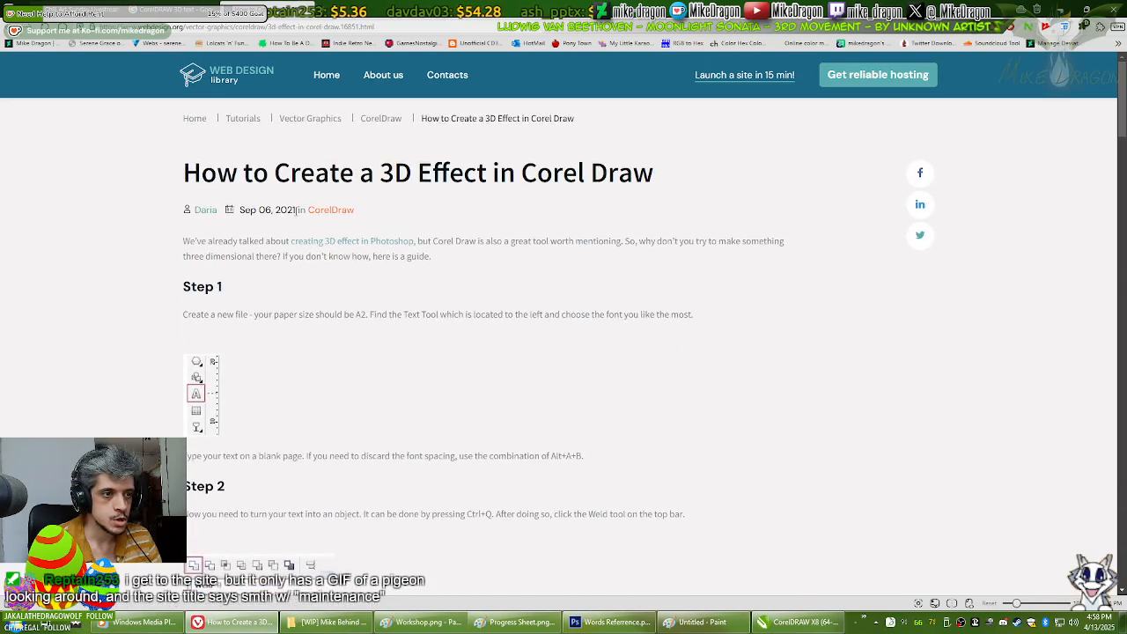
left_click_drag(276, 210, 271, 210)
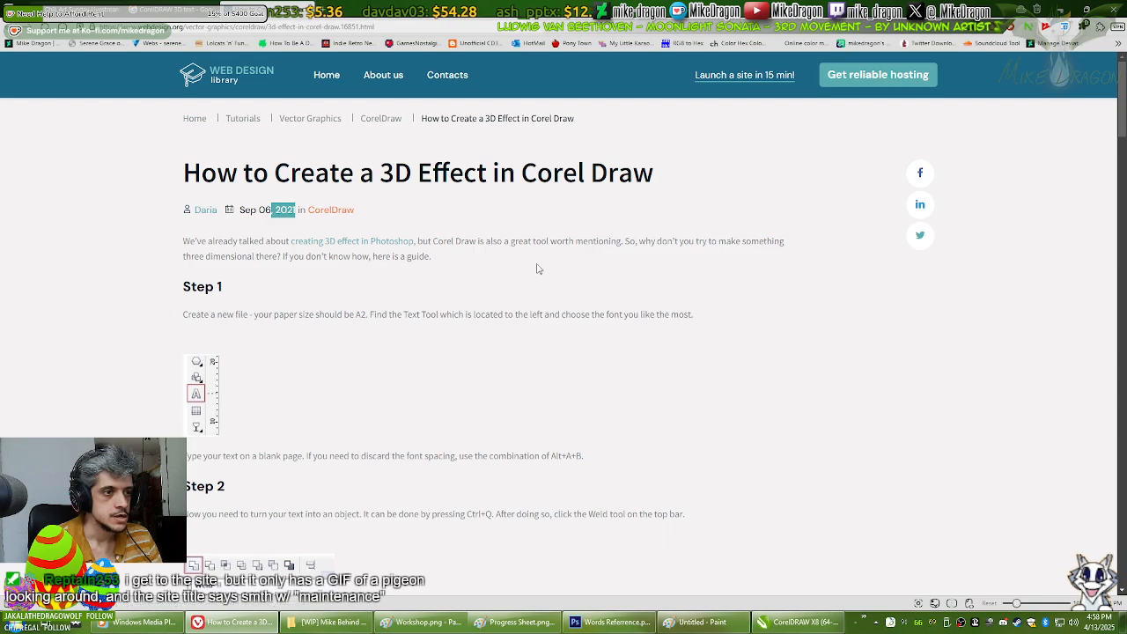
Step: Switch back to CorelDRAW and check the program's version in its About information
left_click(800, 622)
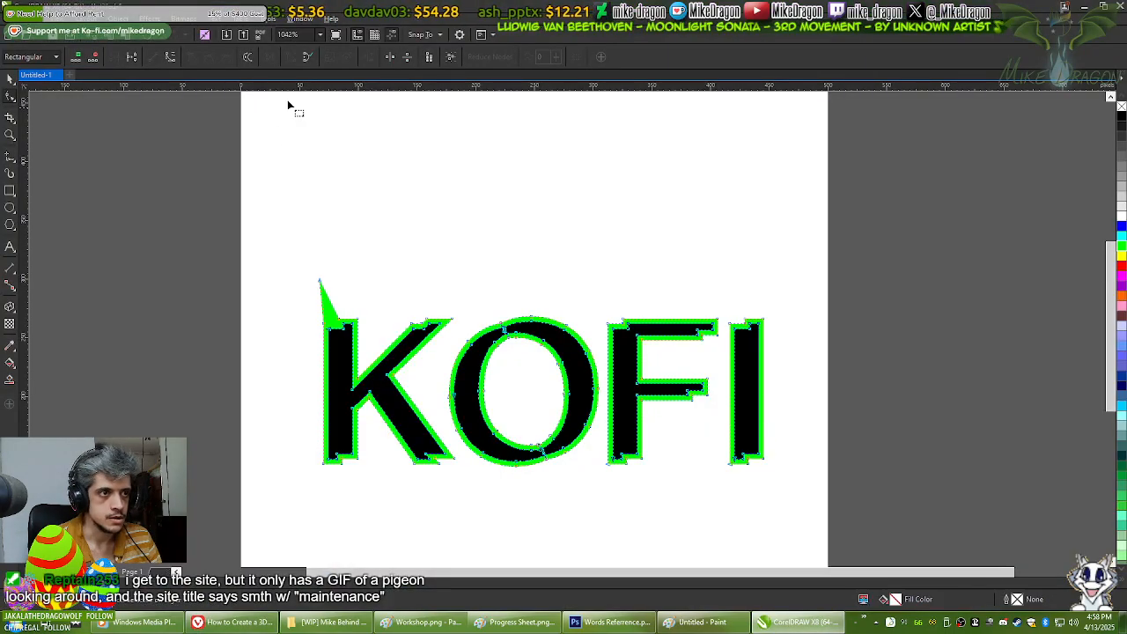
left_click(330, 18)
left_click(394, 222)
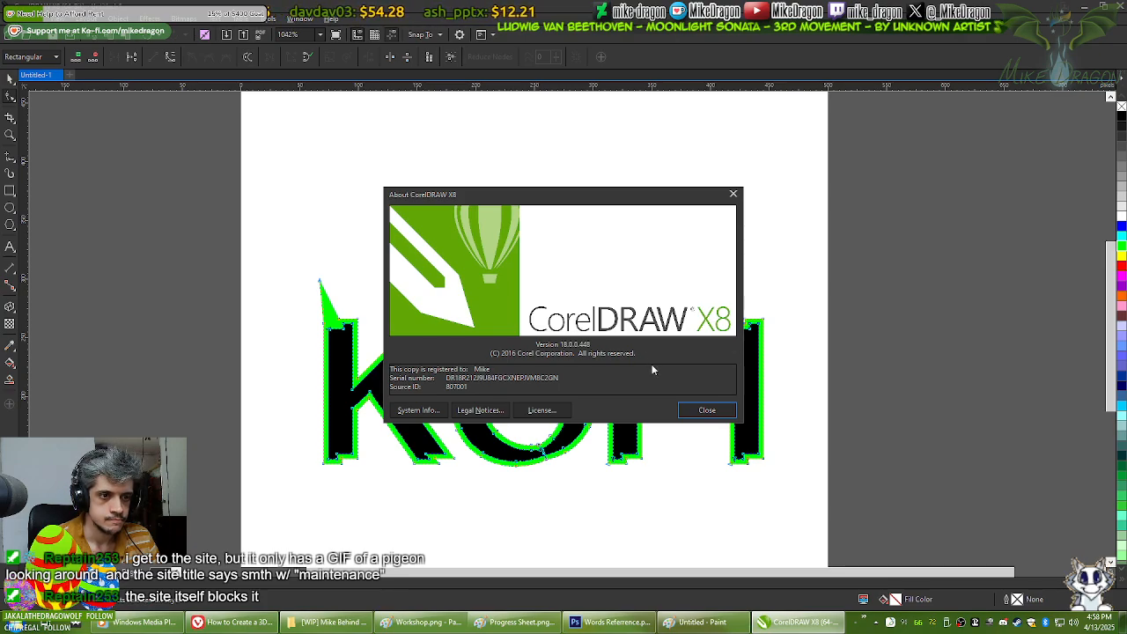
left_click(707, 411)
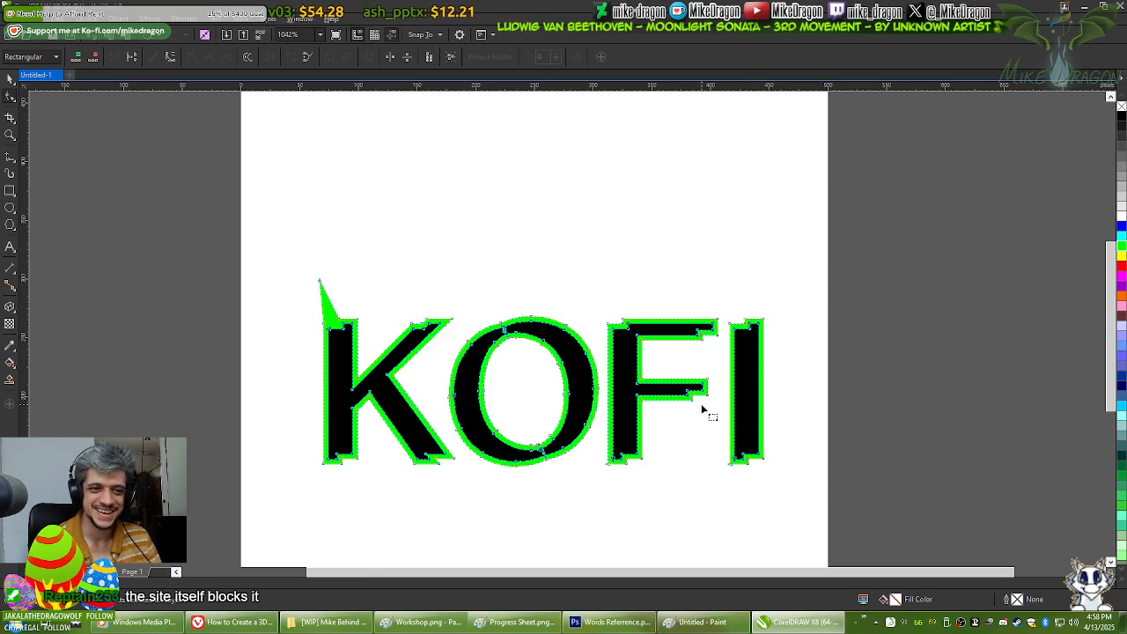
Step: Deselect the KOFI outline and close CorelDRAW without saving the drawing
left_click(9, 77)
left_click(503, 266)
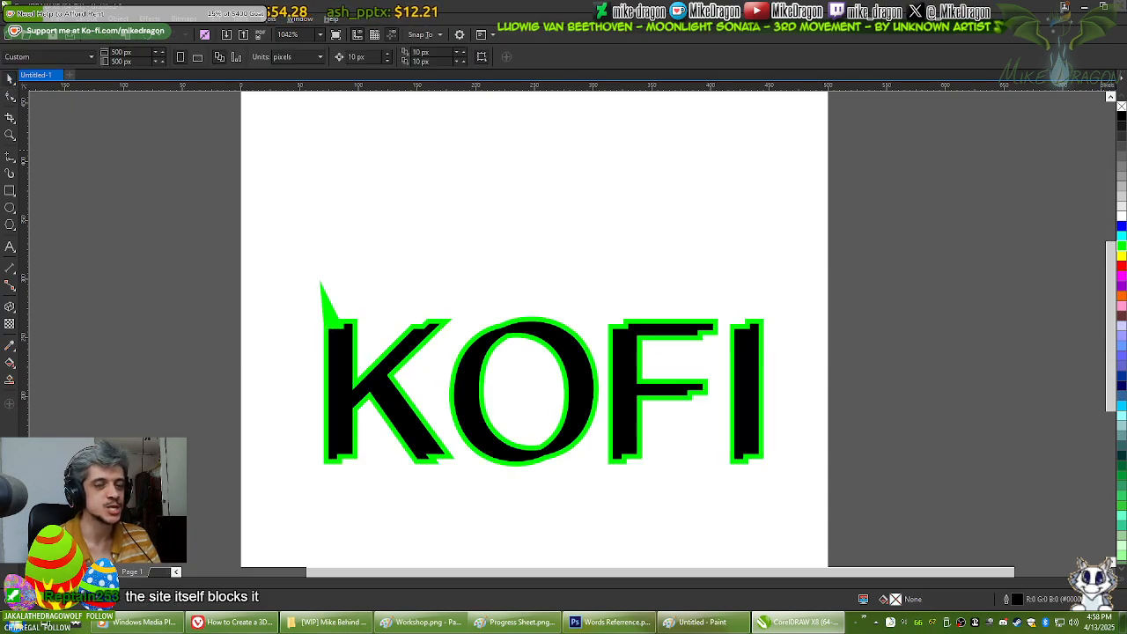
left_click(1116, 7)
left_click(565, 340)
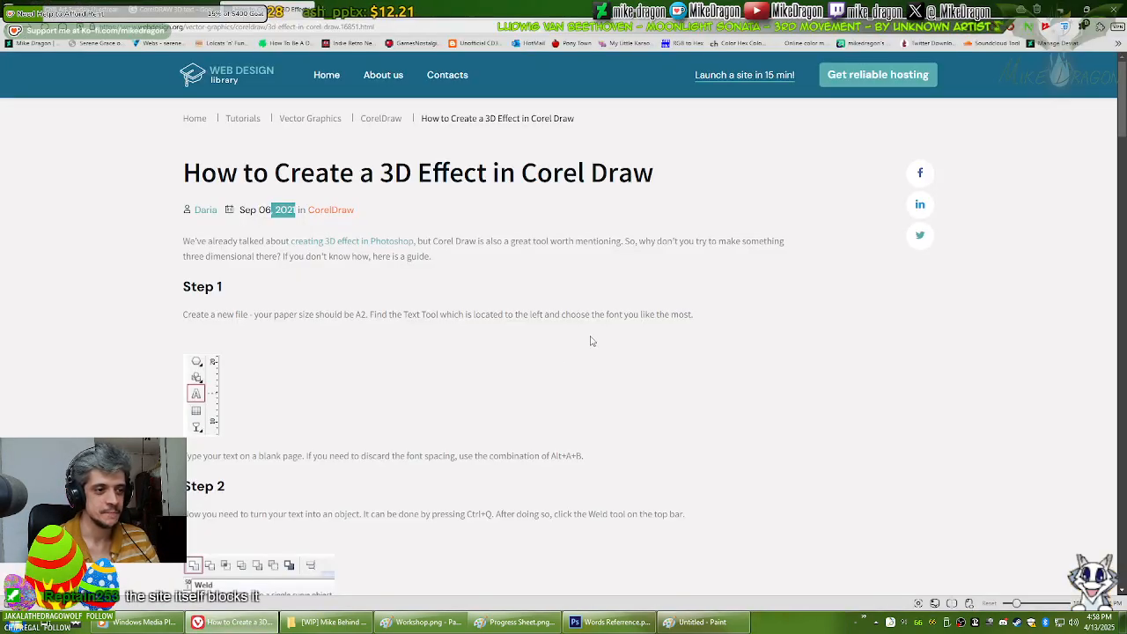
Step: Return to the Google results, search for "Photoshop CS6 3D text" instead, and look through the tutorials found
left_click(440, 382)
scroll(442, 384, "down", 5)
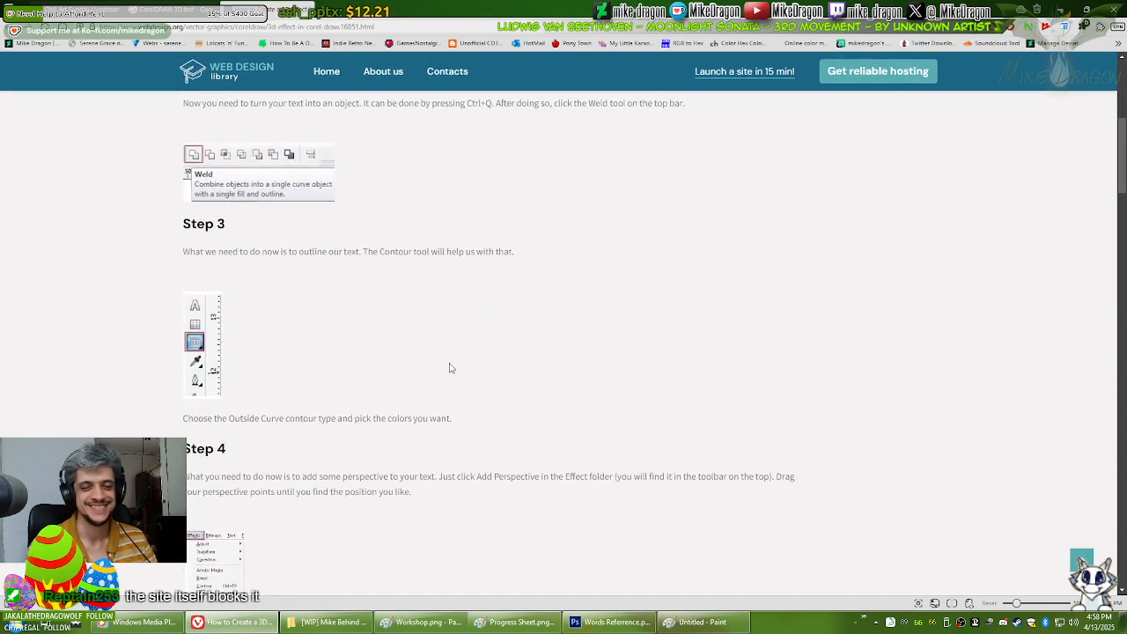
left_click(305, 10)
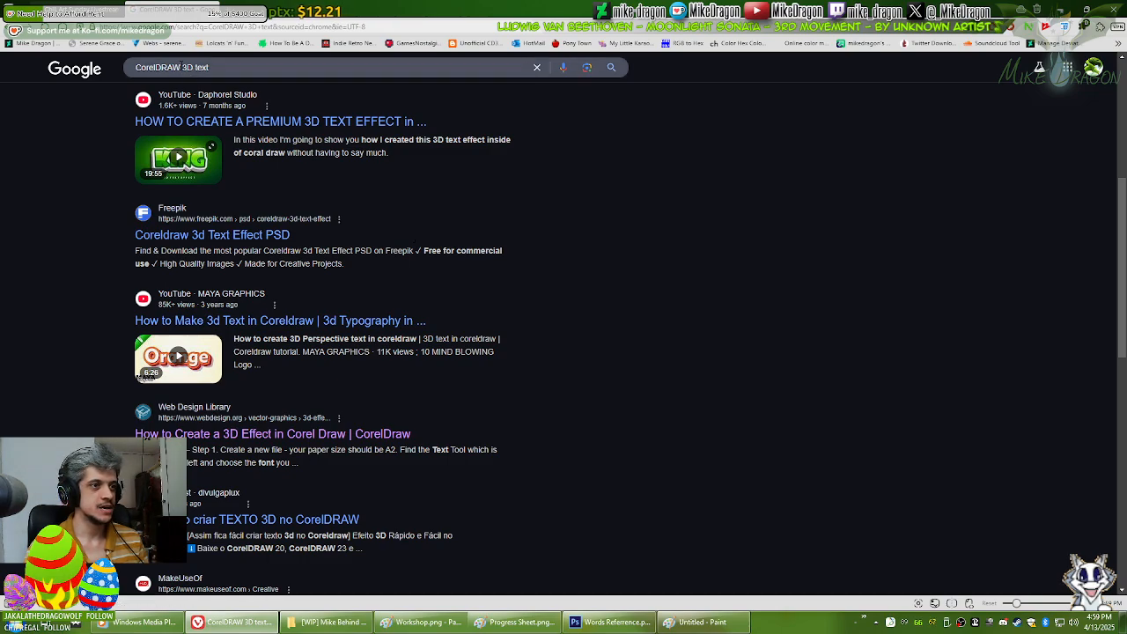
type("pho")
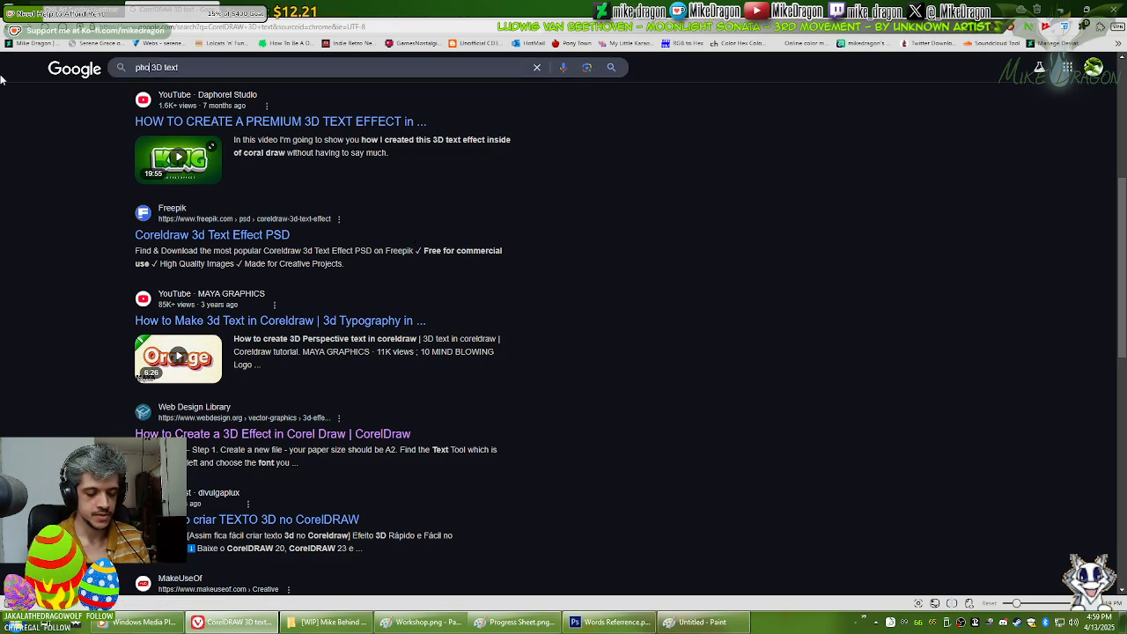
key("BackSpace")
key("BackSpace")
key("BackSpace")
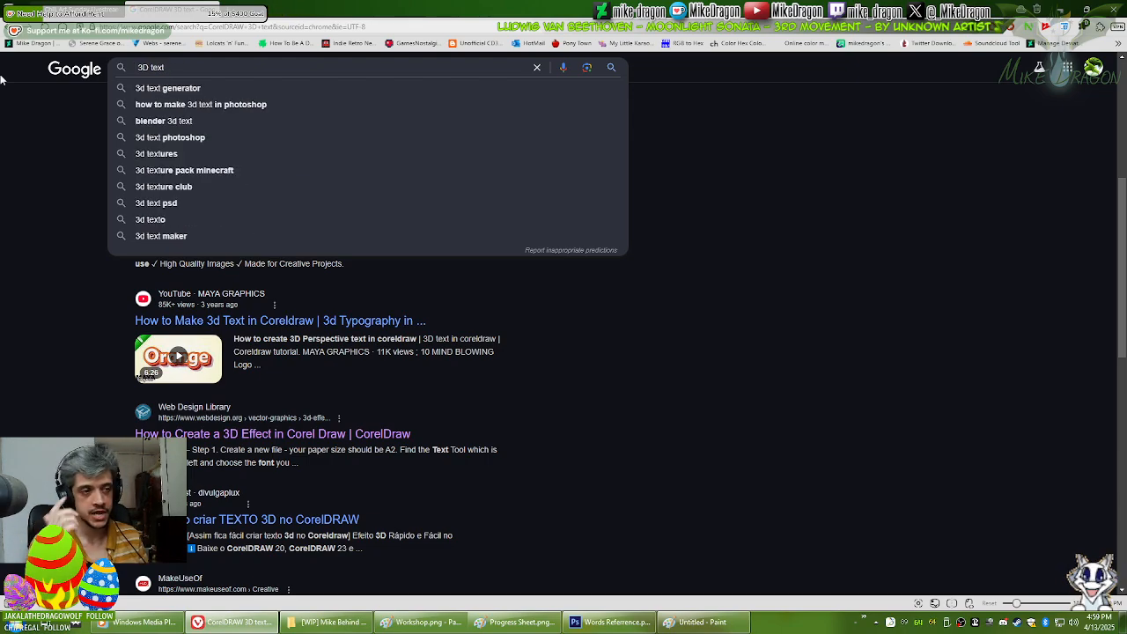
type("Php")
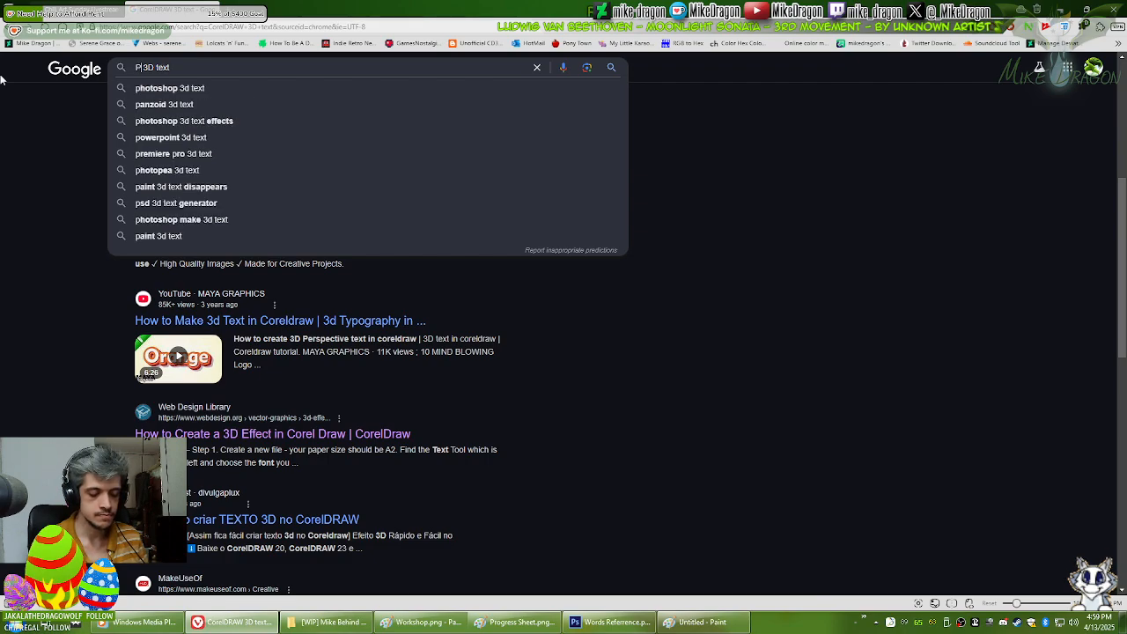
key("BackSpace")
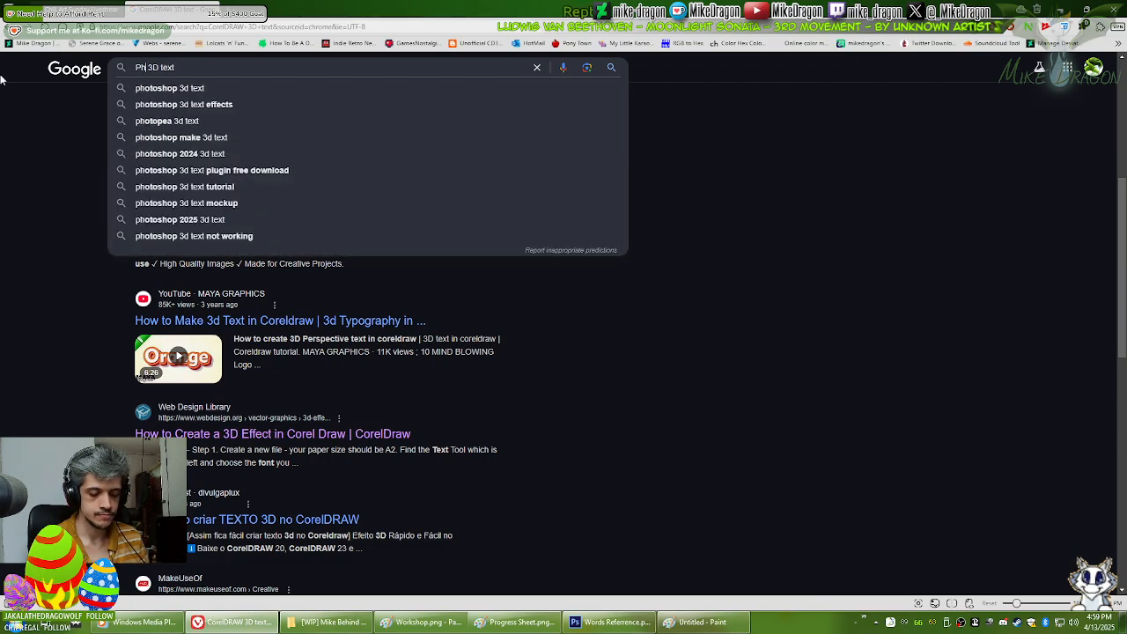
type("otoshop")
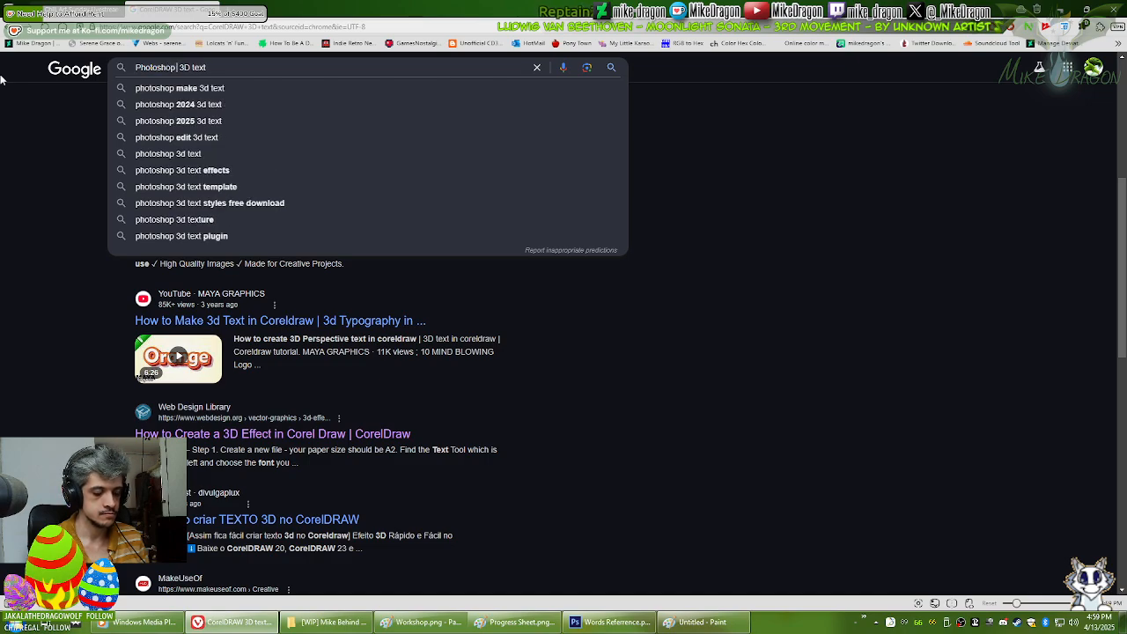
type(" CS6")
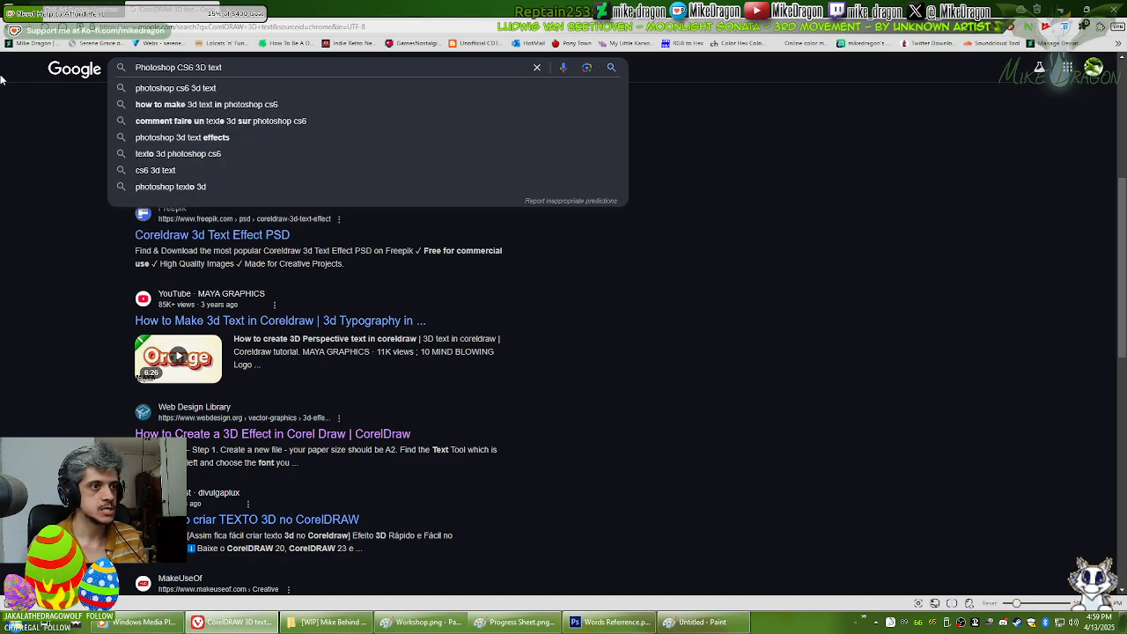
key("Return")
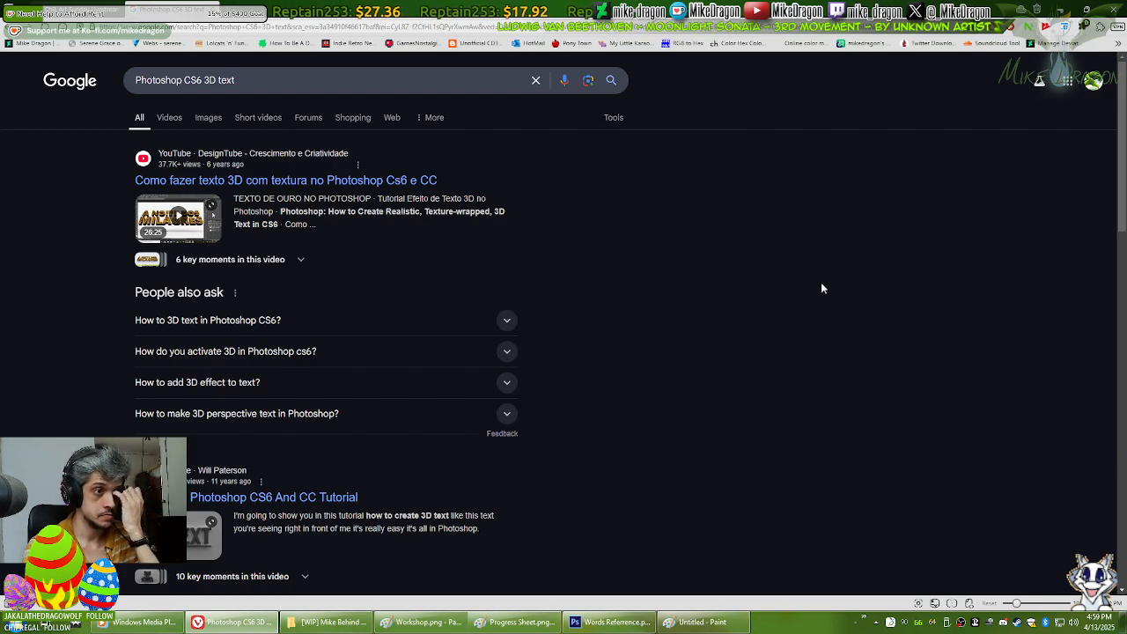
scroll(819, 286, "down", 3)
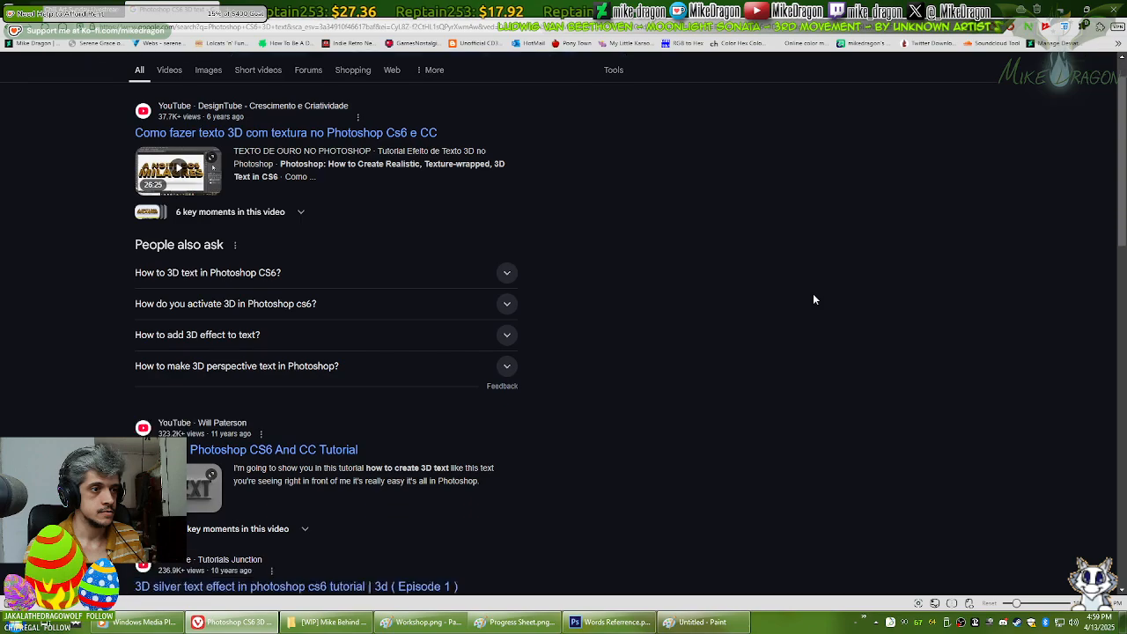
Step: Open the bookmarked Pichau store site and connect Proton VPN to the fastest free server
left_click(1120, 42)
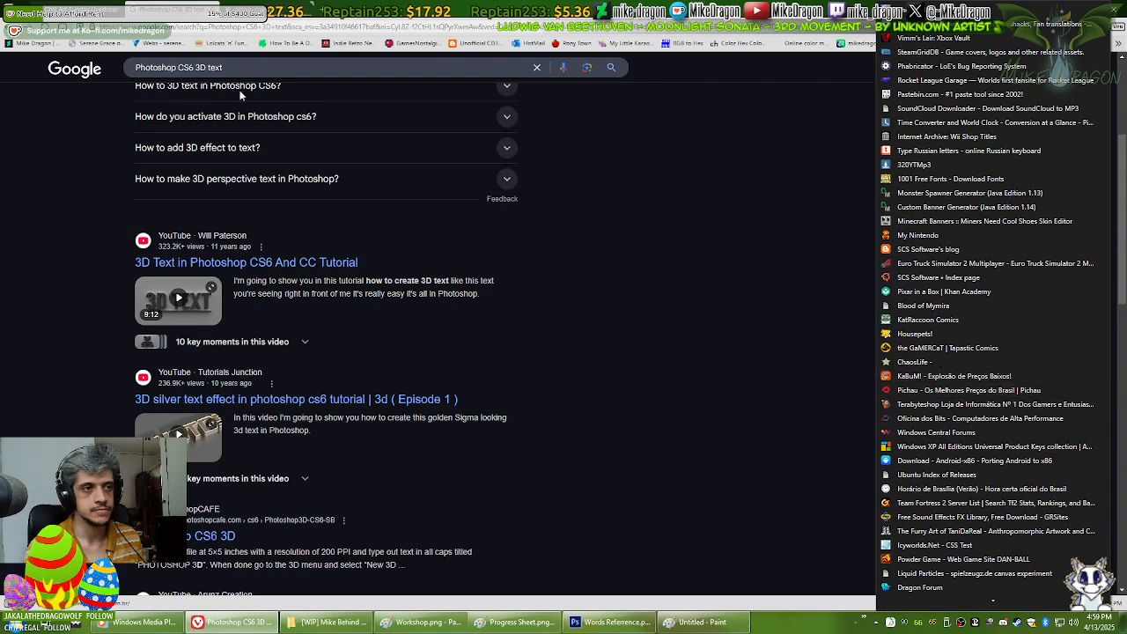
left_click(969, 390)
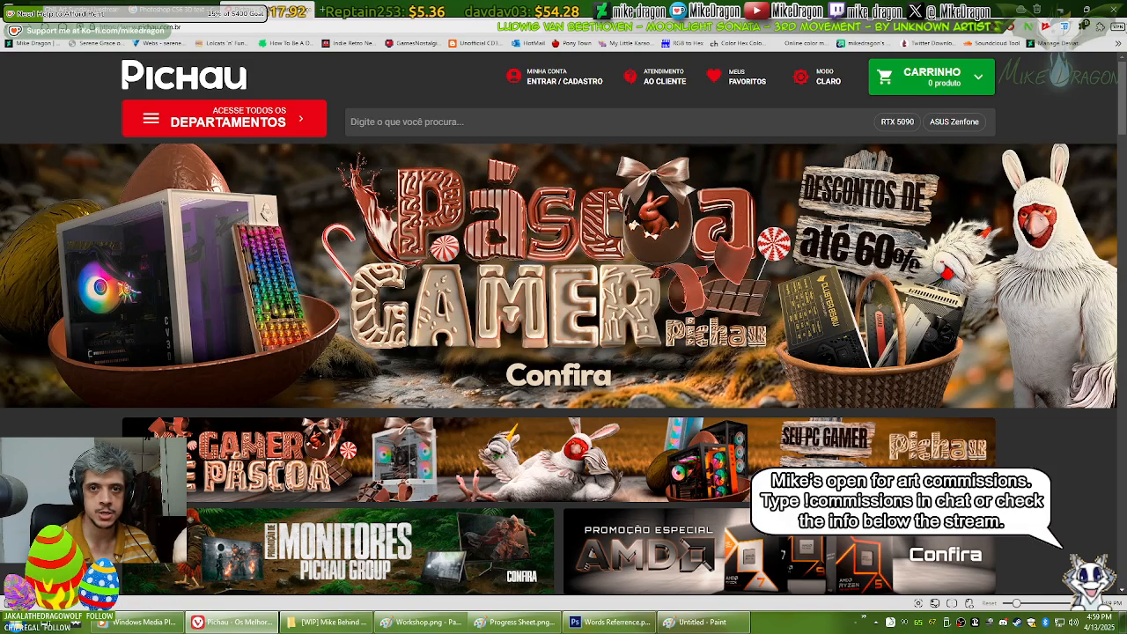
left_click(1115, 26)
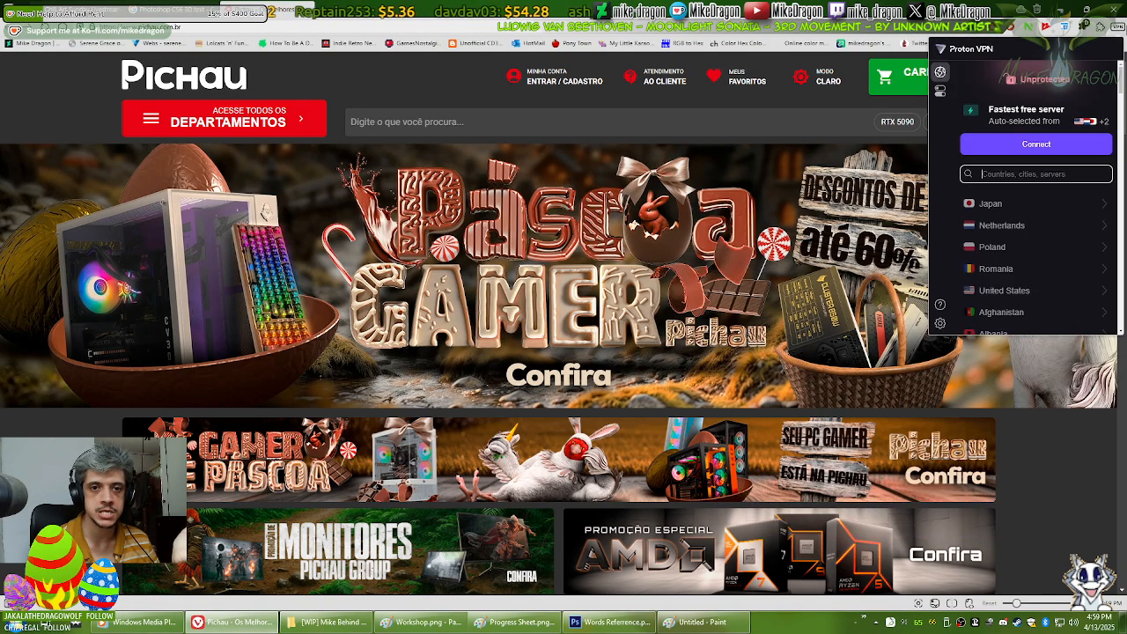
left_click(1035, 148)
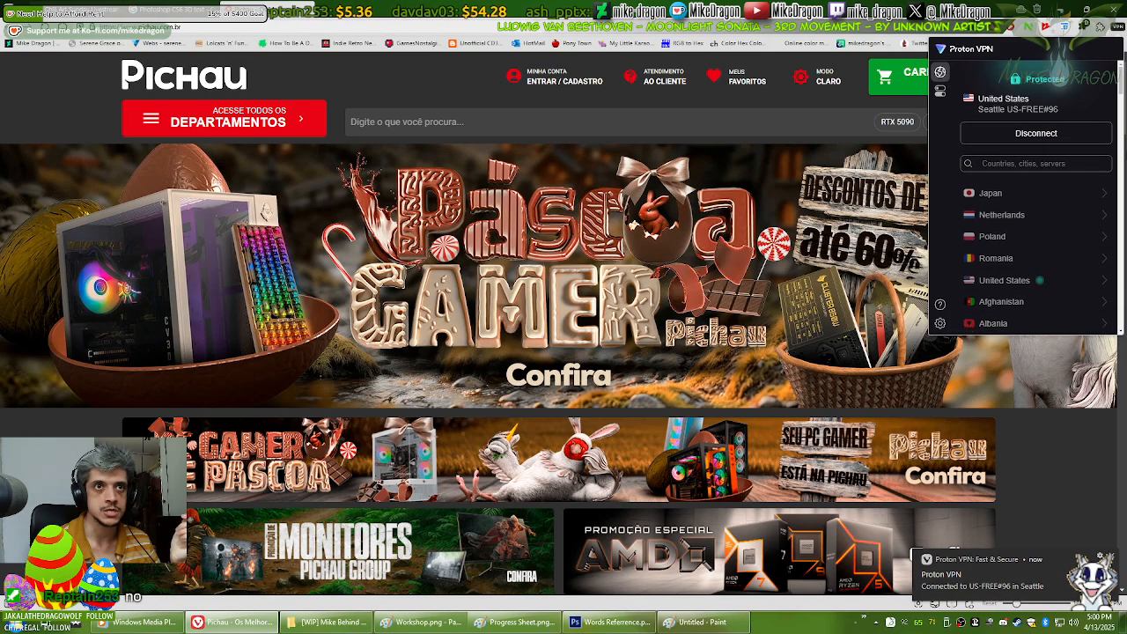
Step: Check the Pichau site over the VPN by reloading it and opening its bookmark again in a new tab
left_click(268, 13)
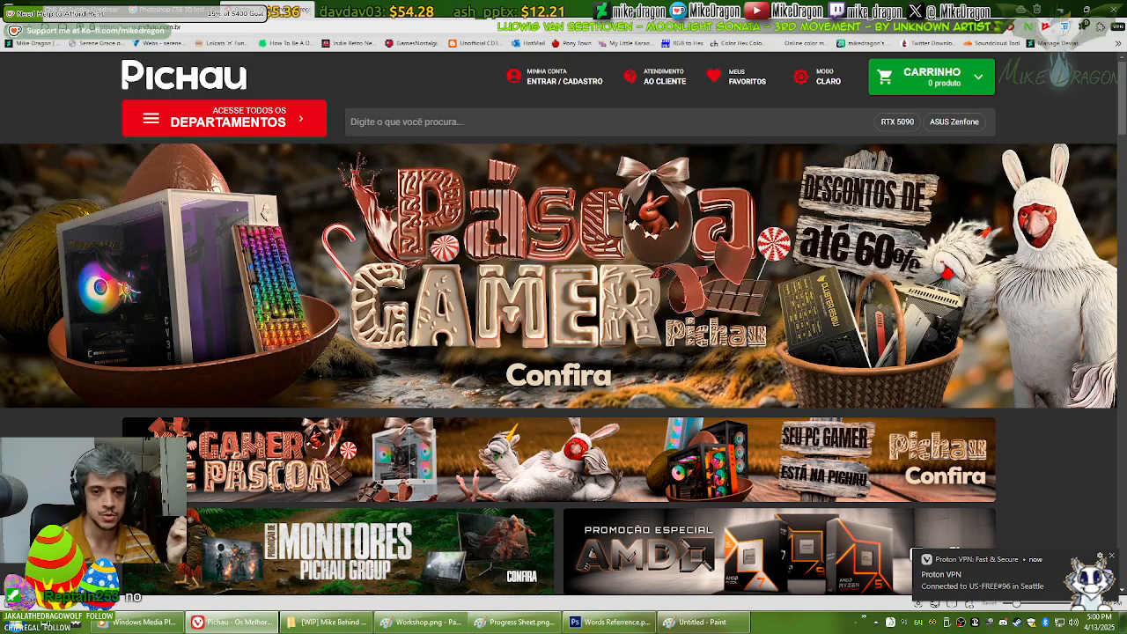
left_click(1112, 557)
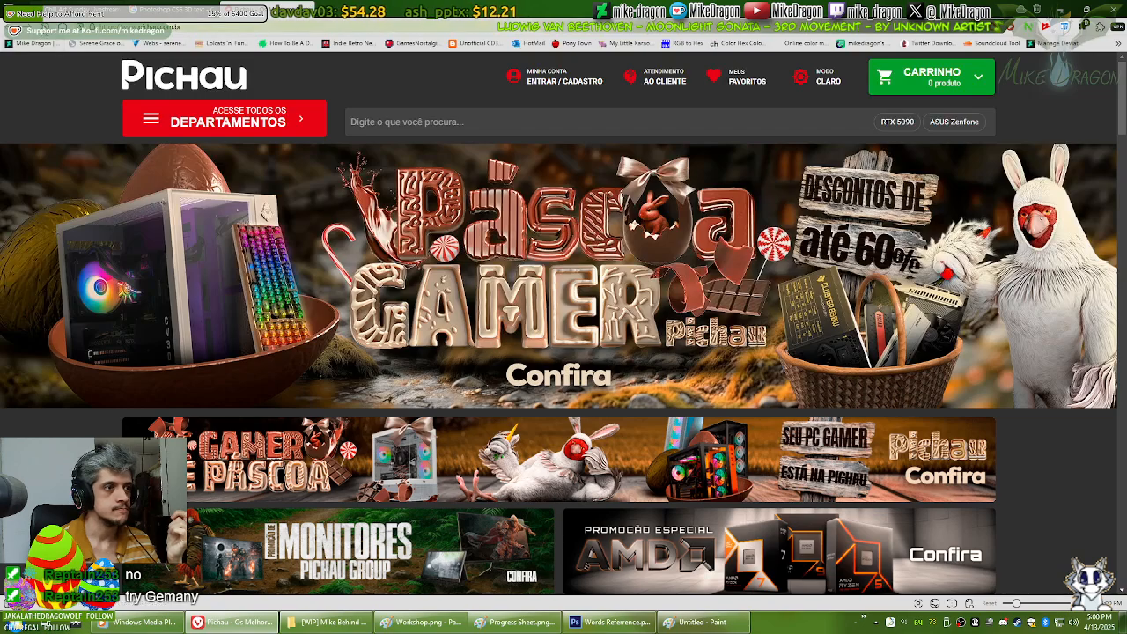
key("F5")
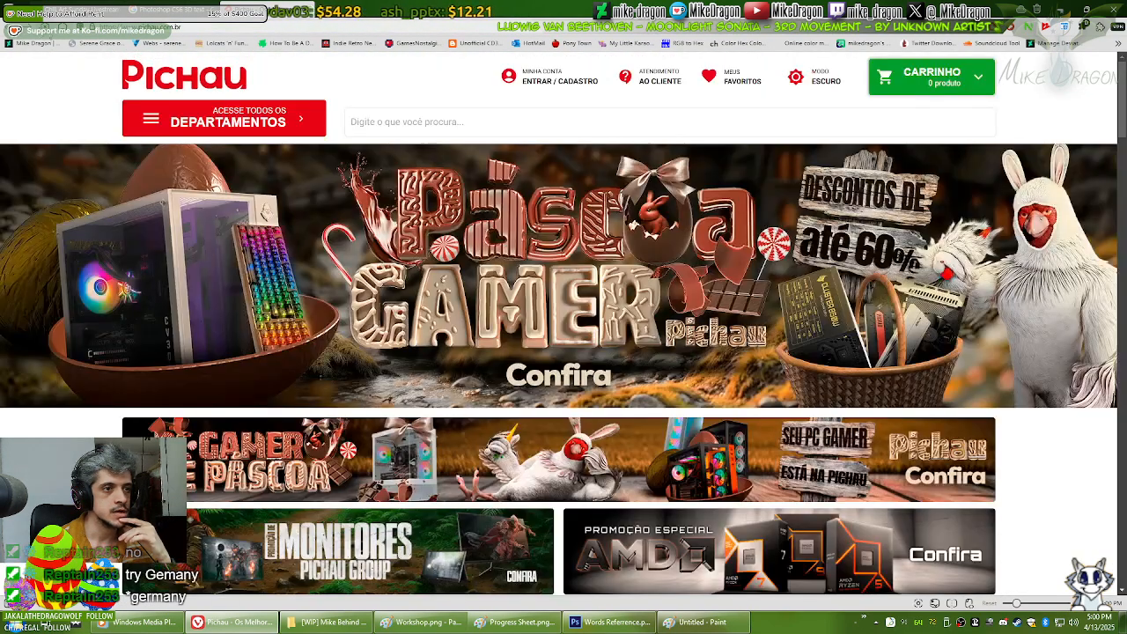
left_click(340, 19)
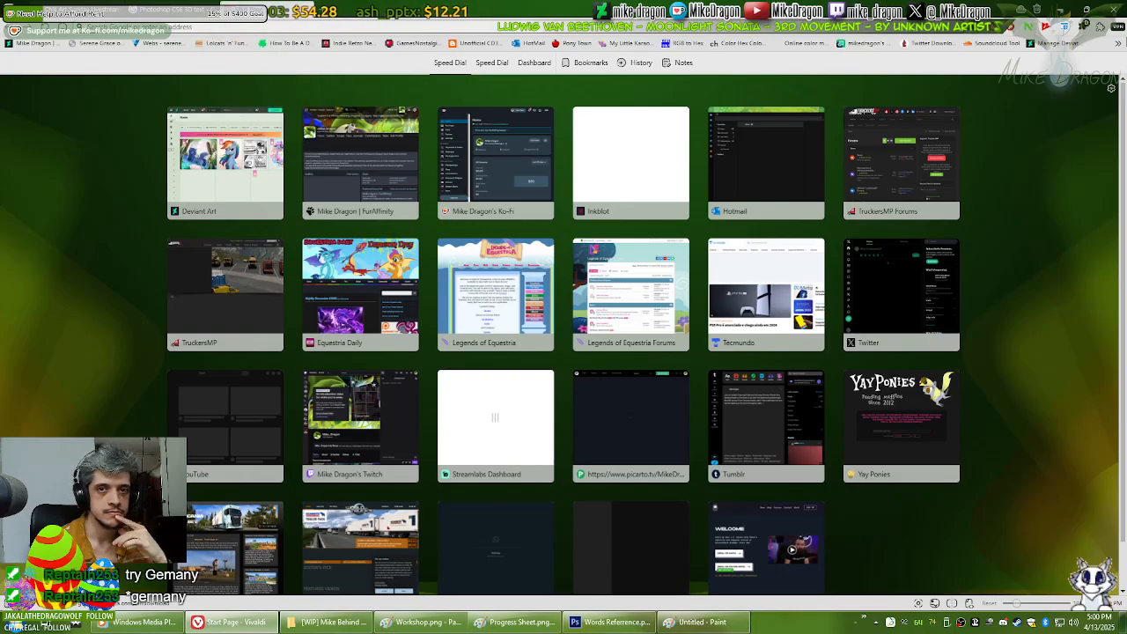
left_click(1119, 44)
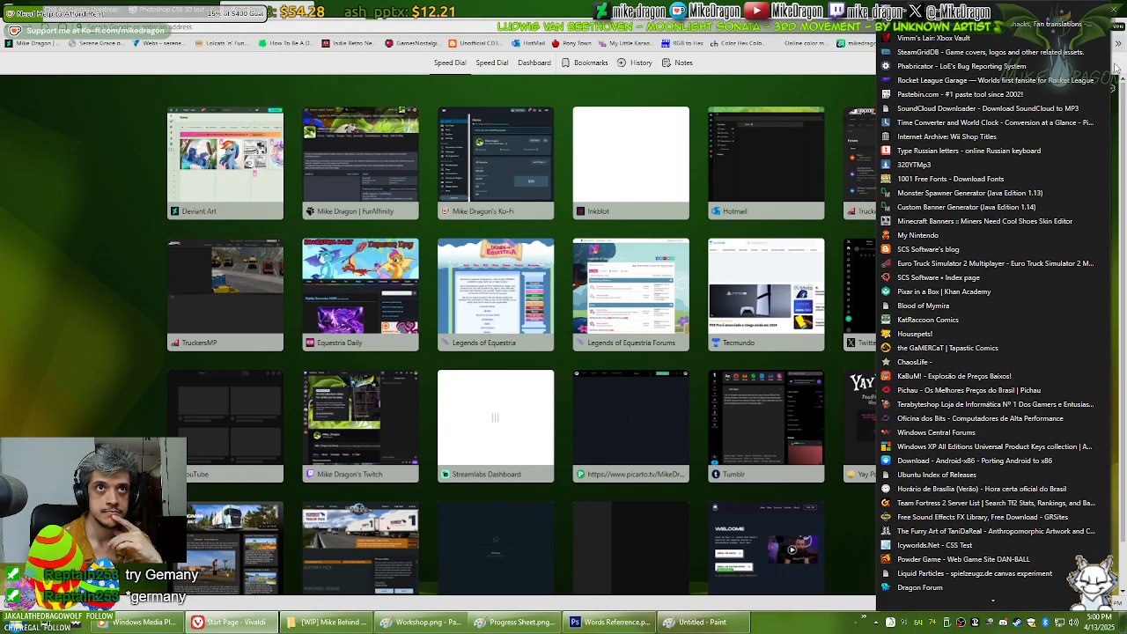
left_click(930, 390)
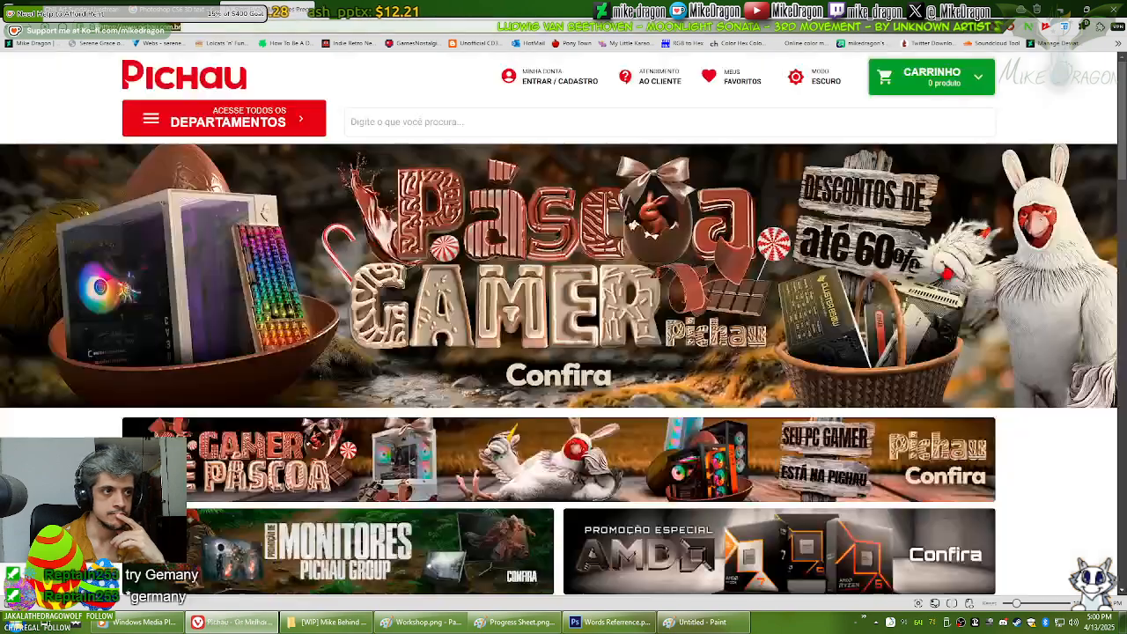
Step: Disconnect Proton VPN and close the Pichau store tab to get back to the Google results
left_click(1115, 27)
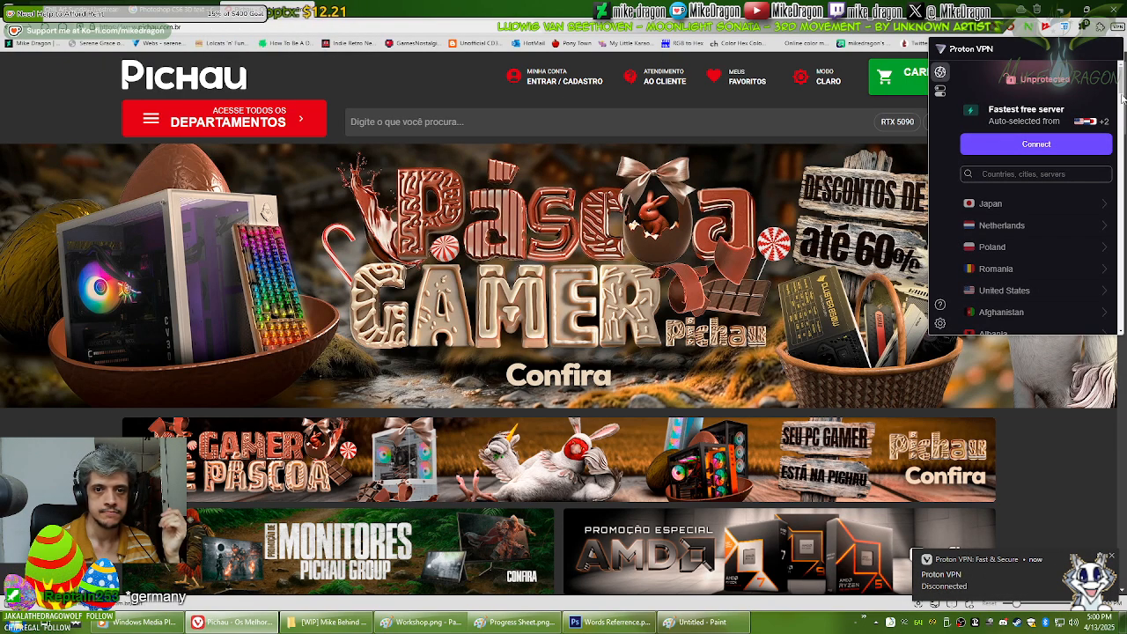
left_click(307, 9)
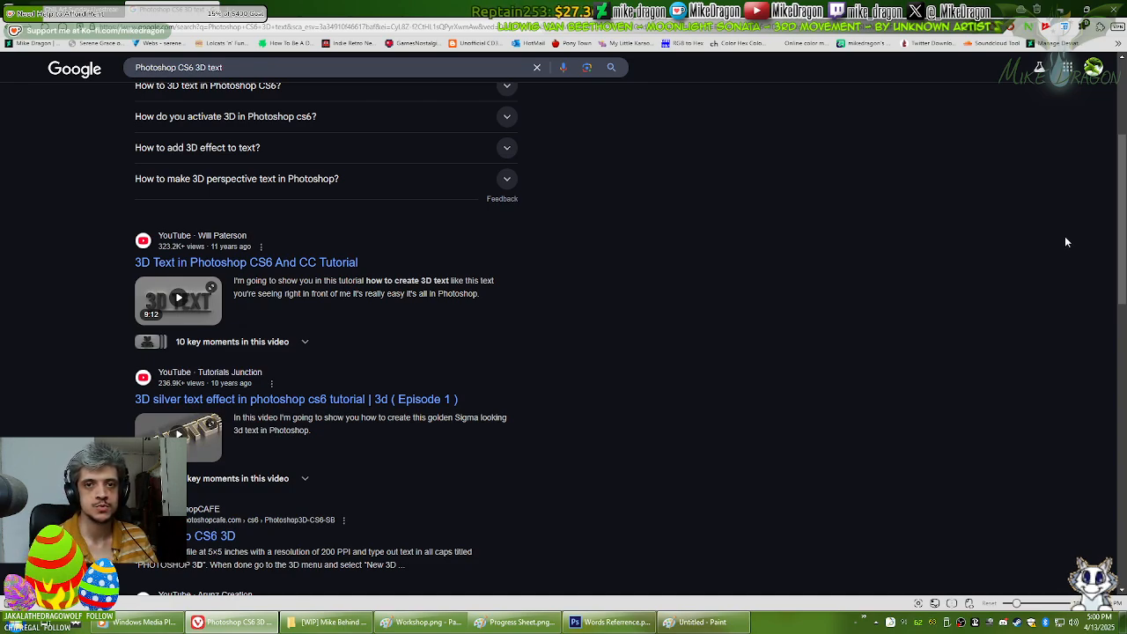
Step: Look through Proton VPN's server countries and try to connect through Germany, dismissing the upgrade offer
left_click(1117, 31)
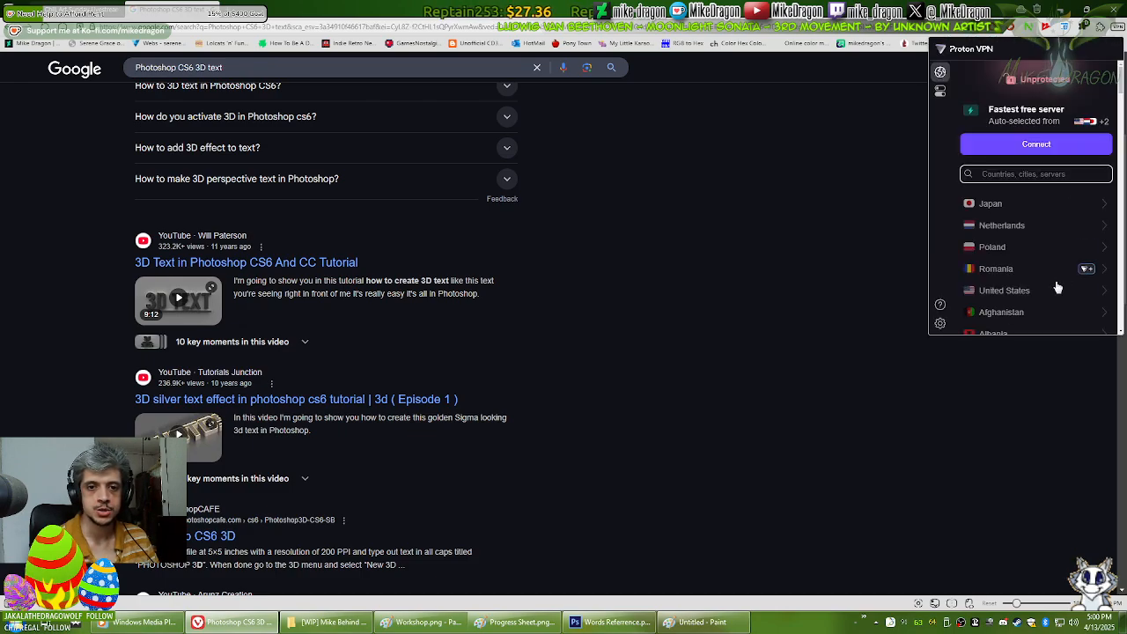
scroll(1057, 288, "down", 5)
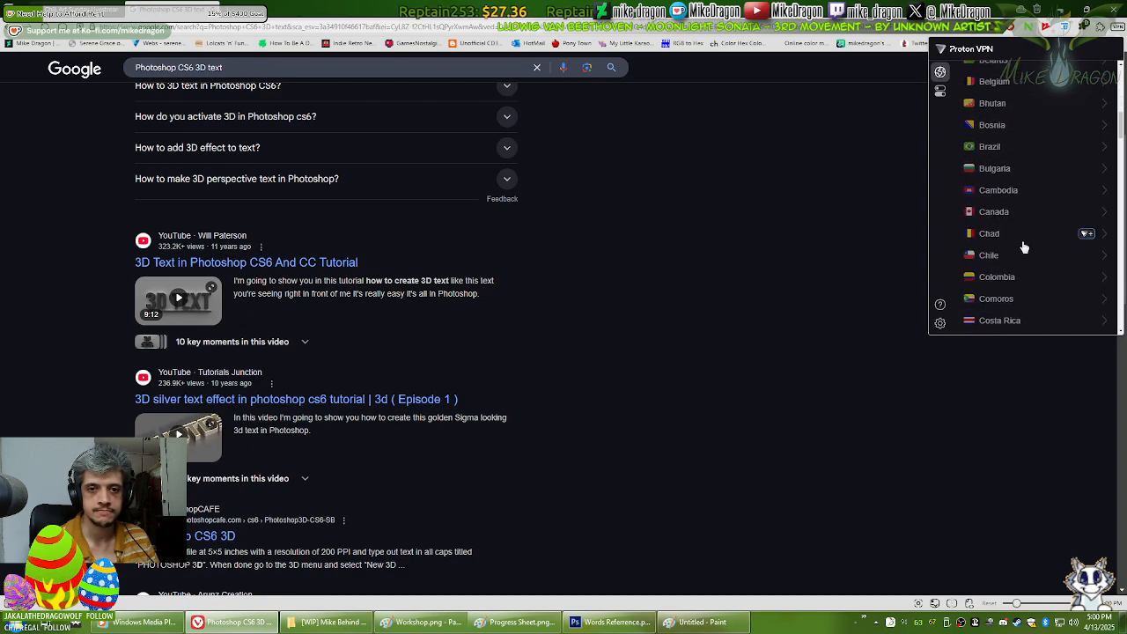
scroll(1014, 189, "down", 2)
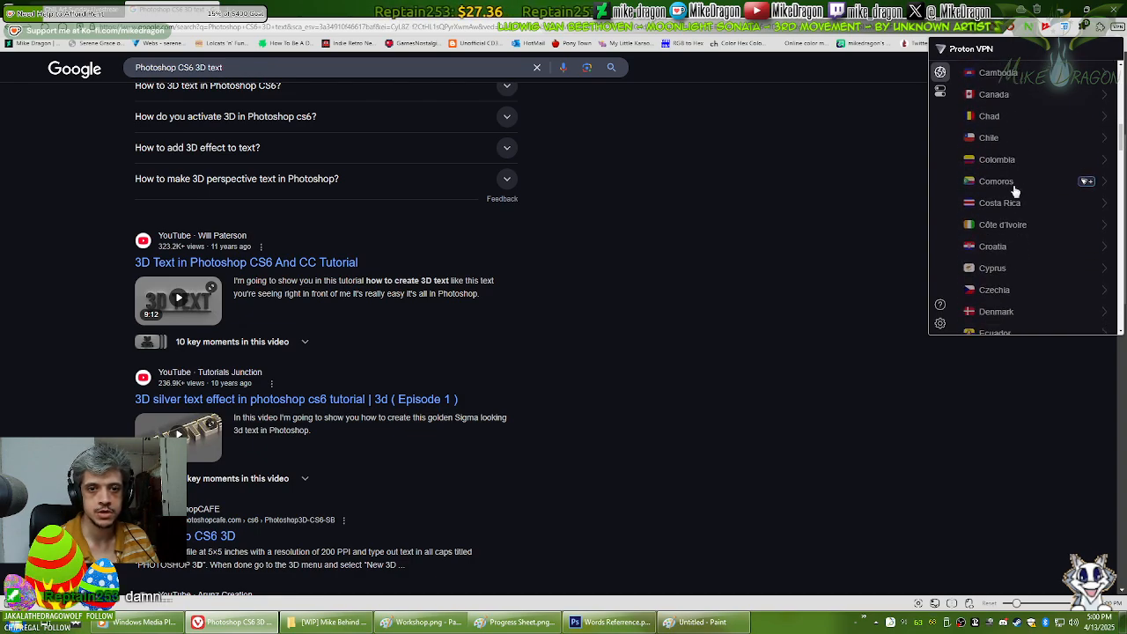
scroll(1014, 190, "down", 3)
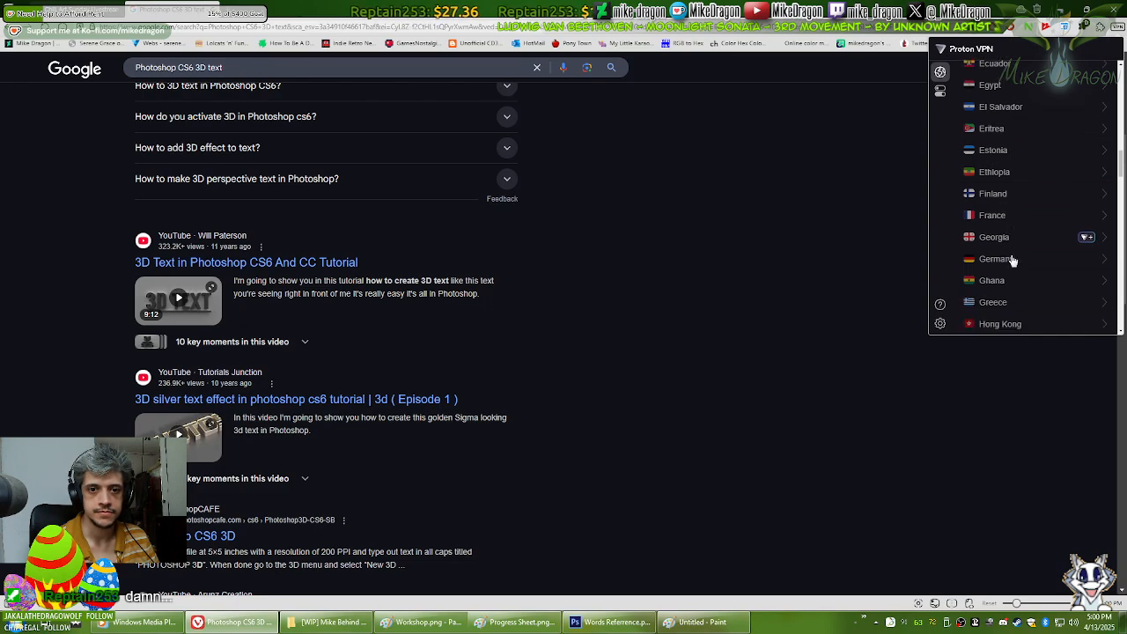
scroll(1012, 260, "down", 2)
left_click(1006, 144)
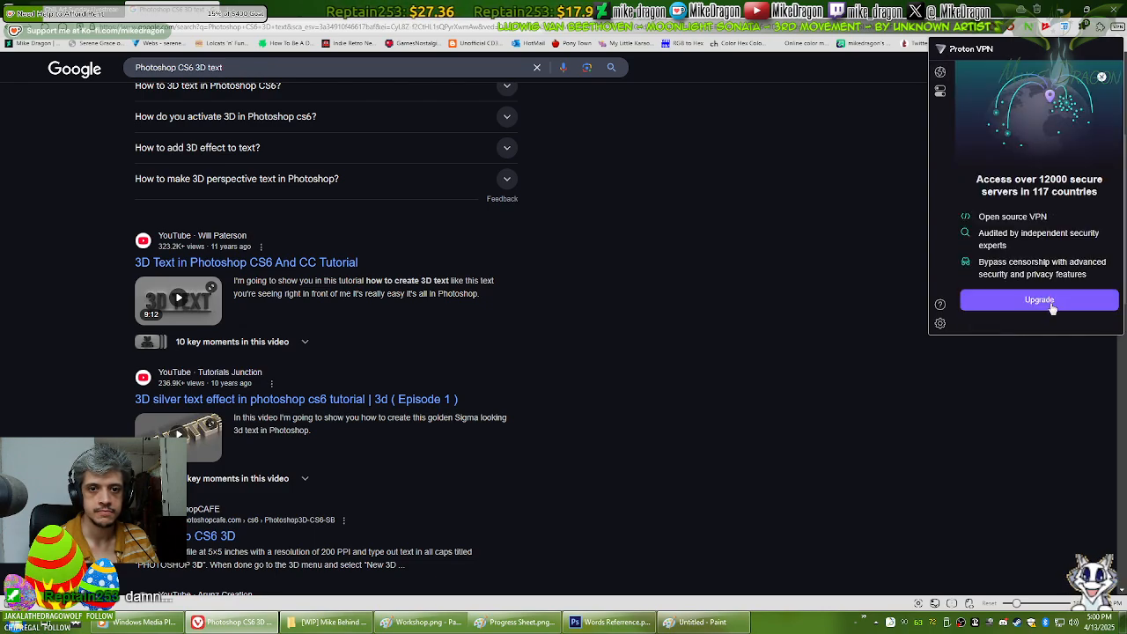
left_click(826, 384)
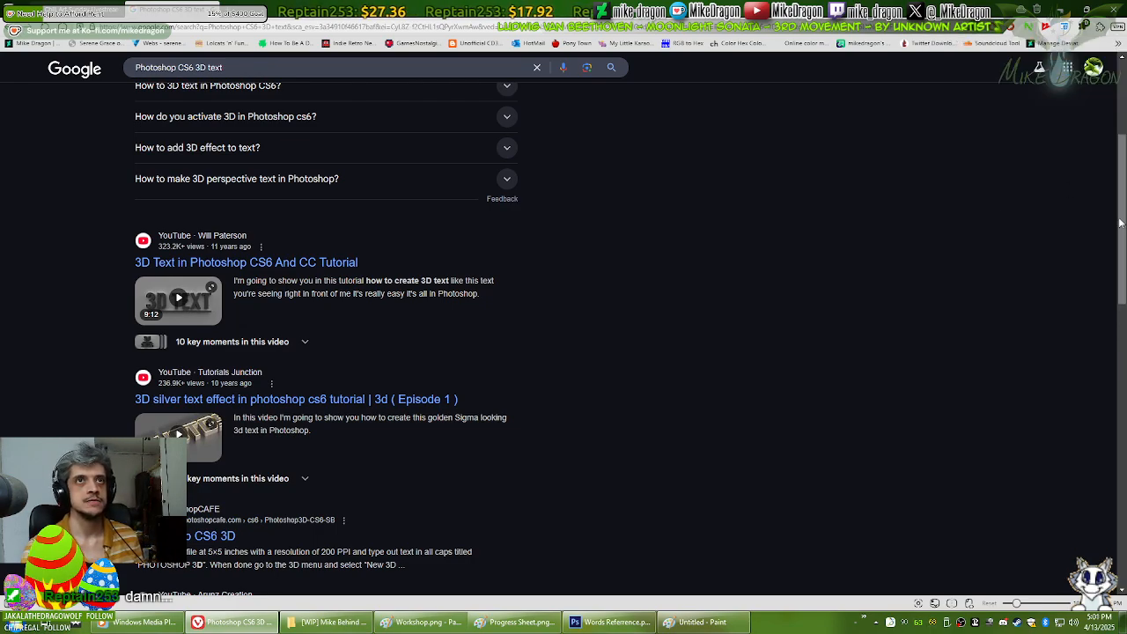
Step: Look through the Google results, open PhotoshopCAFE's "Photoshop CS6 3D" tutorial and read its first step, dismissing the sign-up offer
scroll(1123, 223, "up", 3)
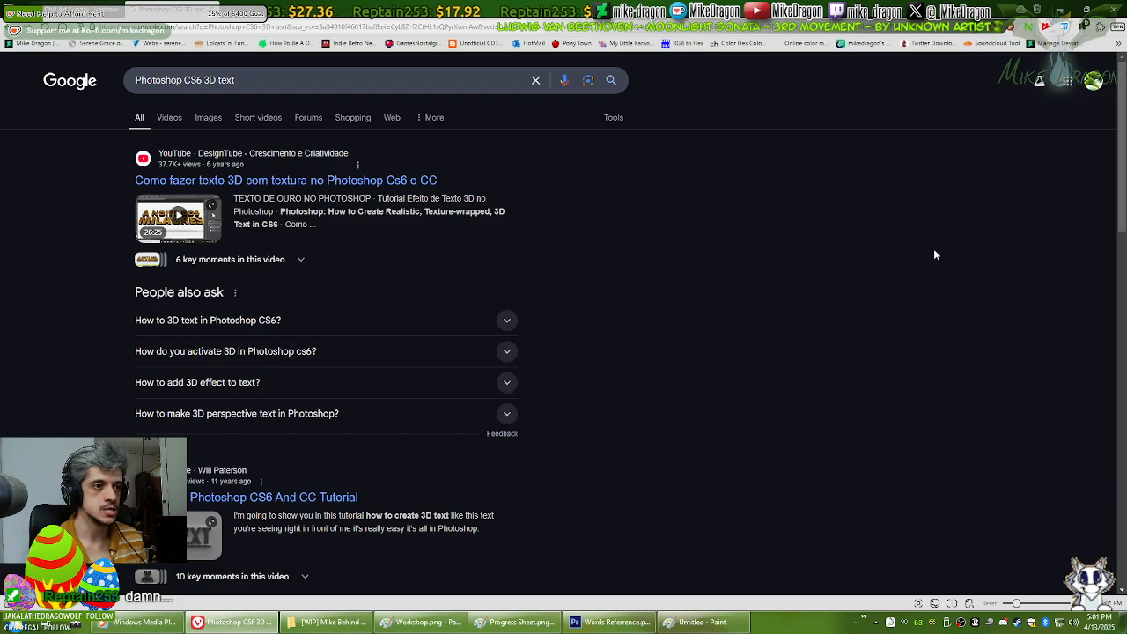
scroll(915, 264, "down", 3)
scroll(913, 278, "down", 3)
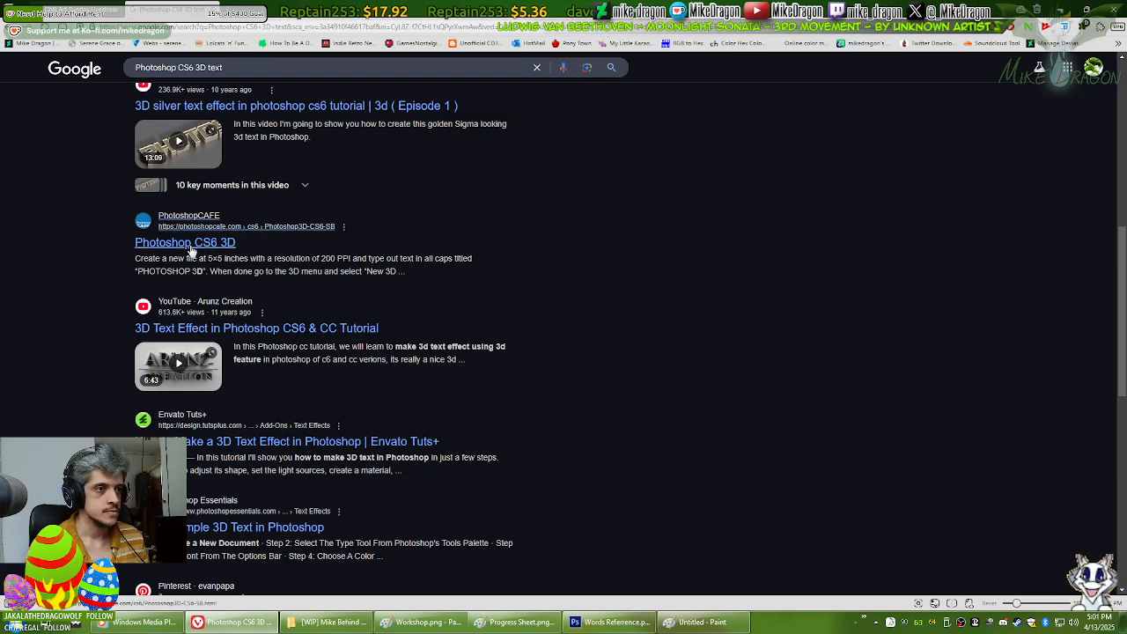
scroll(358, 264, "up", 3)
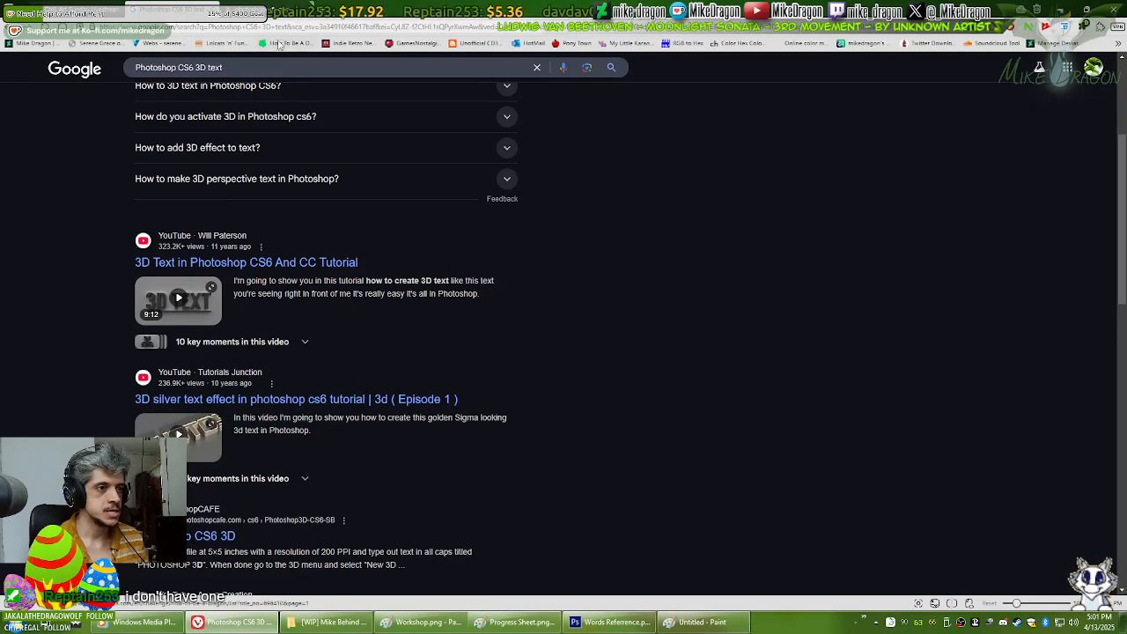
scroll(397, 244, "up", 2)
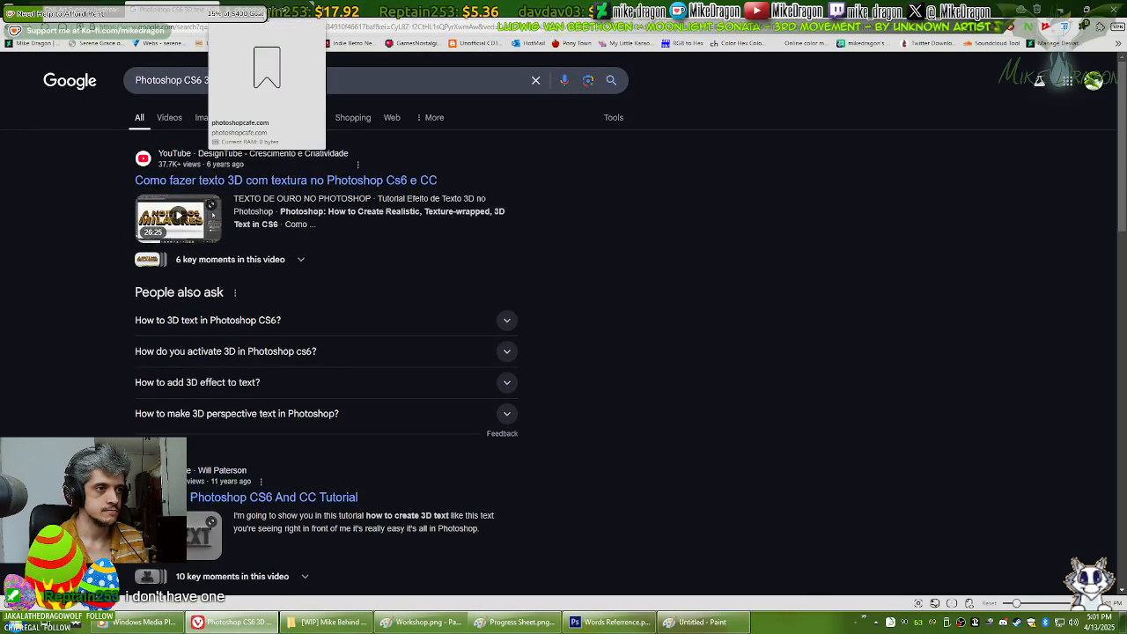
left_click(266, 10)
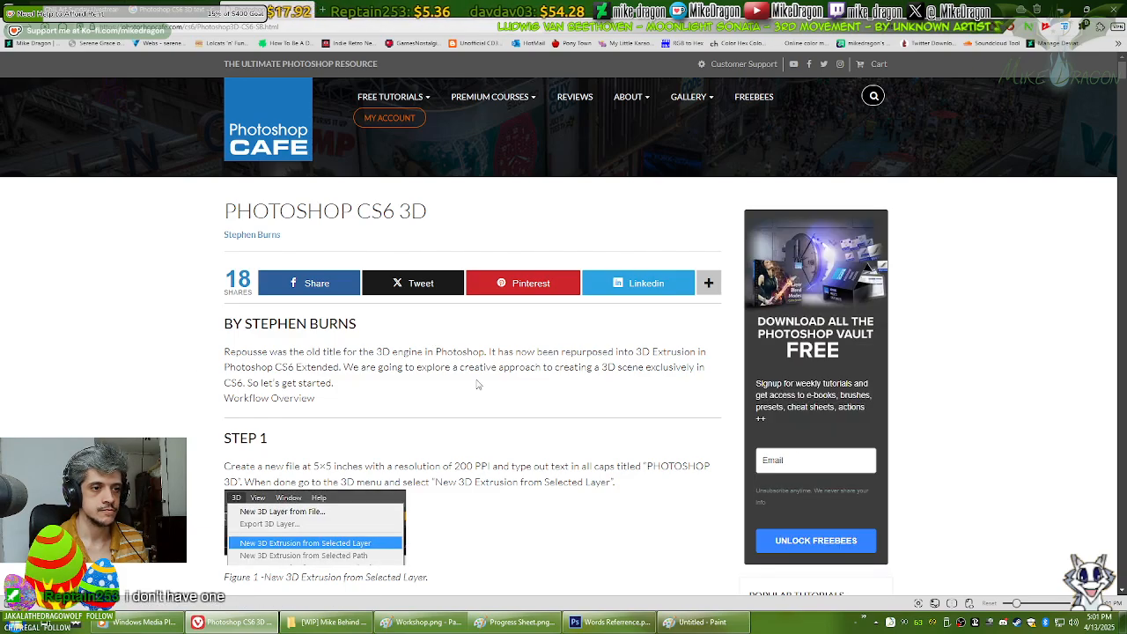
scroll(478, 385, "down", 2)
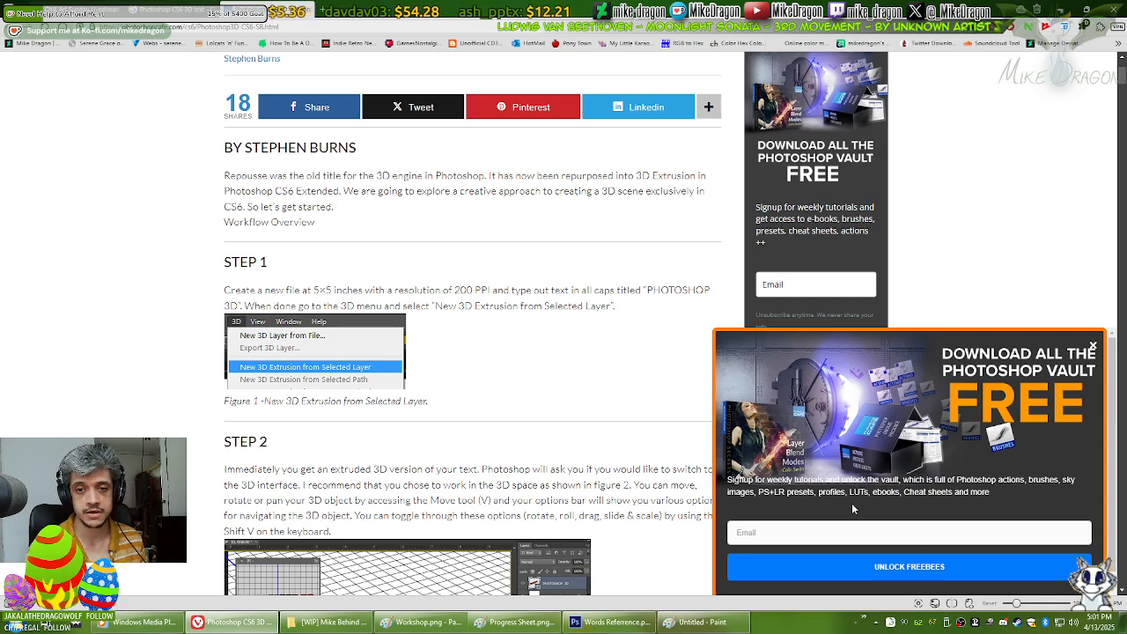
left_click(1092, 345)
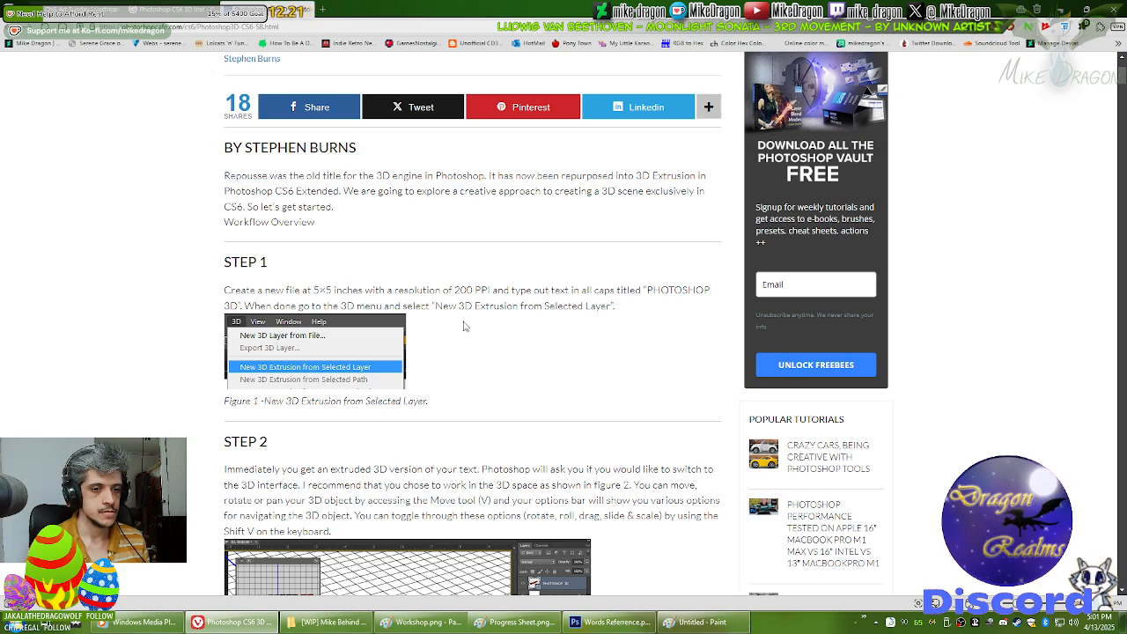
Step: Switch to Photoshop, set the foreground color to bright red and add the text "KOFI" over the sketched K
left_click(610, 621)
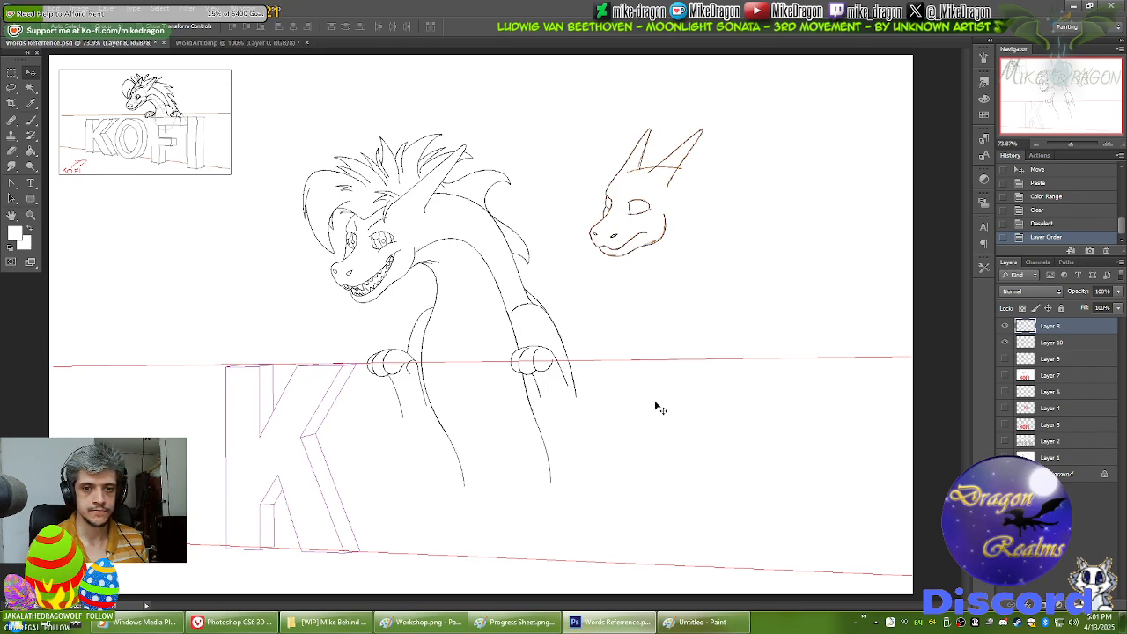
key("t")
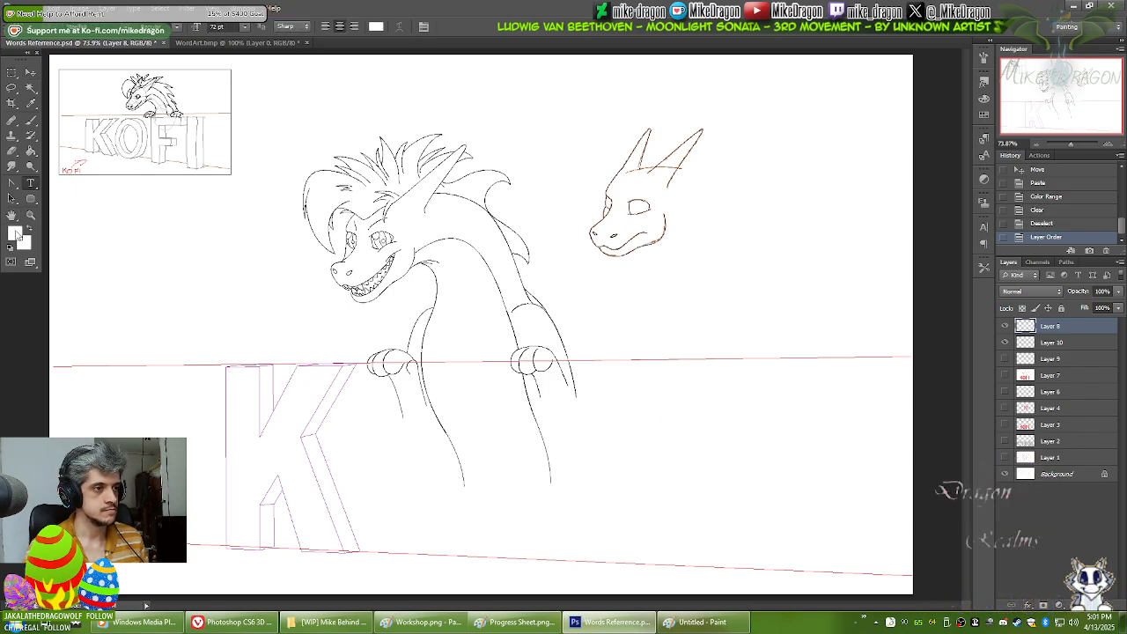
left_click(15, 233)
left_click_drag(796, 364, 925, 277)
left_click(965, 312)
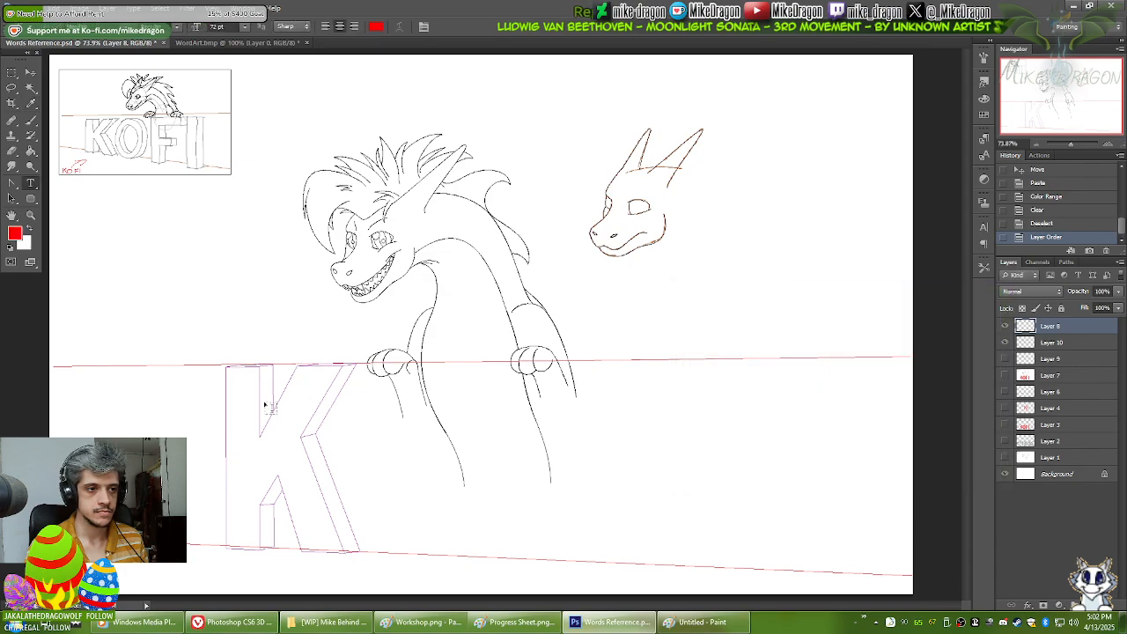
left_click(244, 408)
type("KOFI")
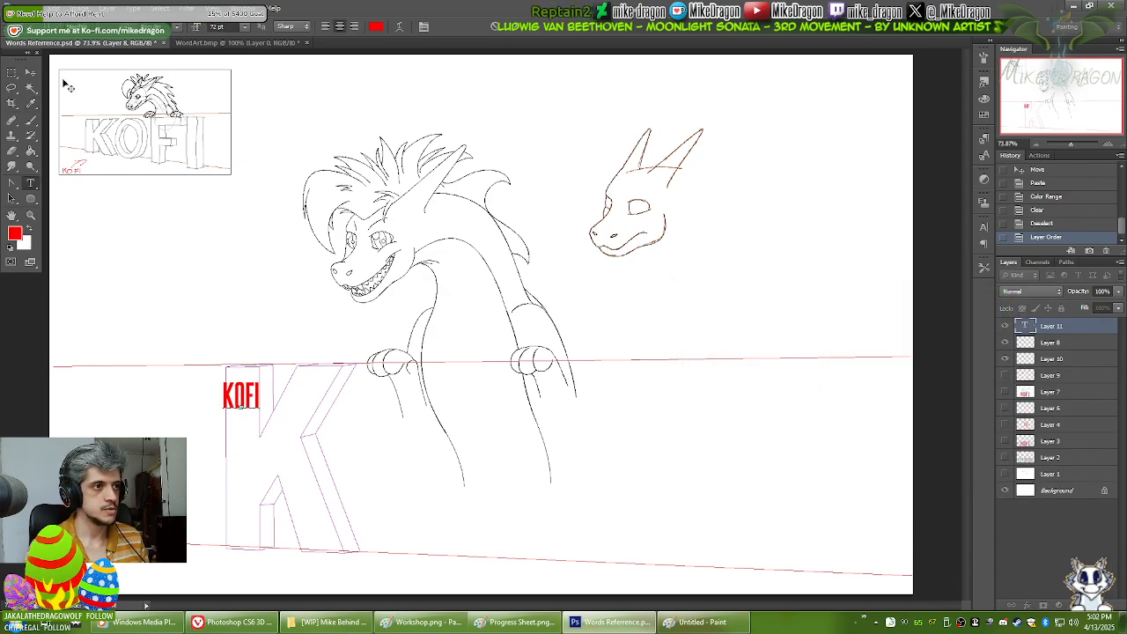
Step: Change the font of the whole KOFI text to Arial
key("ctrl+a")
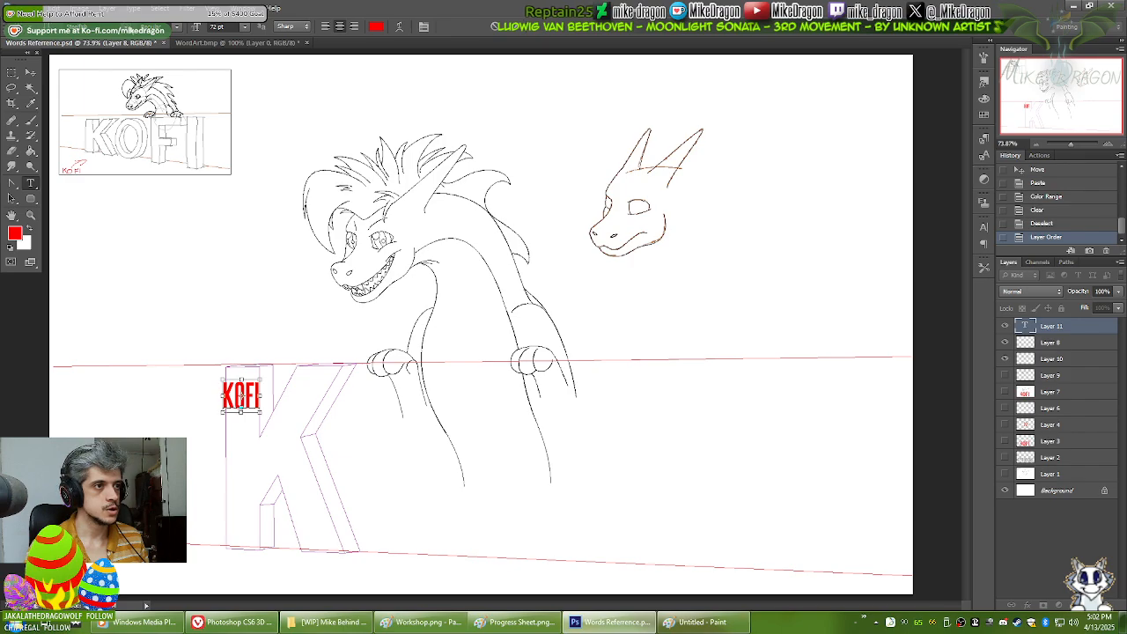
left_click(130, 27)
left_click_drag(239, 388, 239, 70)
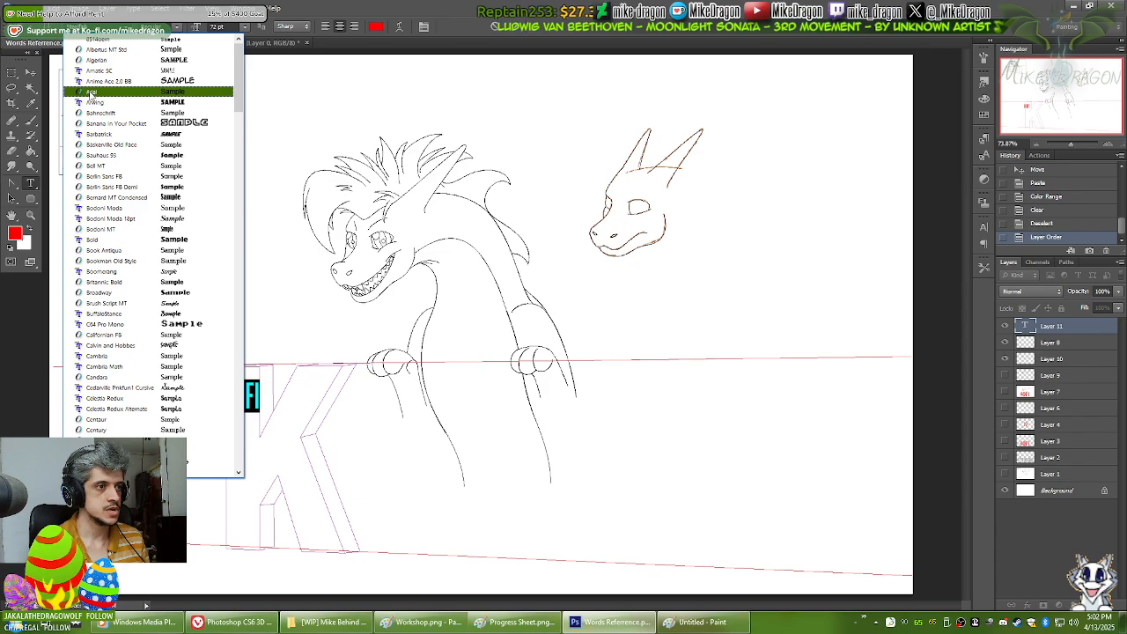
left_click(102, 91)
left_click(30, 73)
Step: Enlarge the KOFI text to about 354% and move it beside the sketched K, below the dragon
key("ctrl+t")
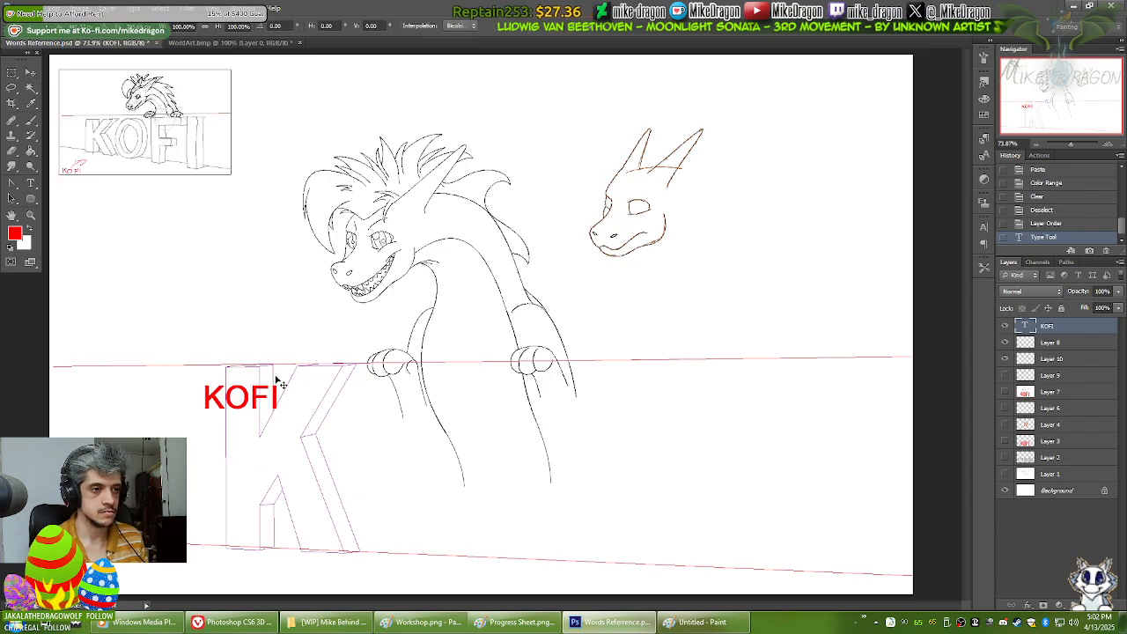
left_click_drag(280, 414, 473, 518)
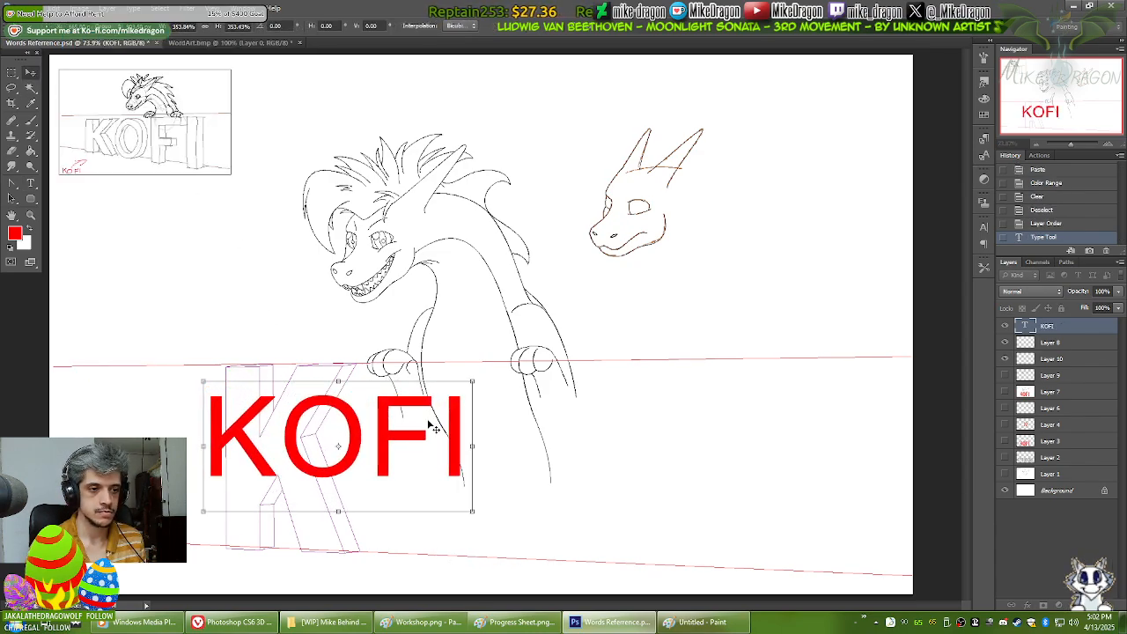
key("Return")
left_click_drag(389, 445, 534, 456)
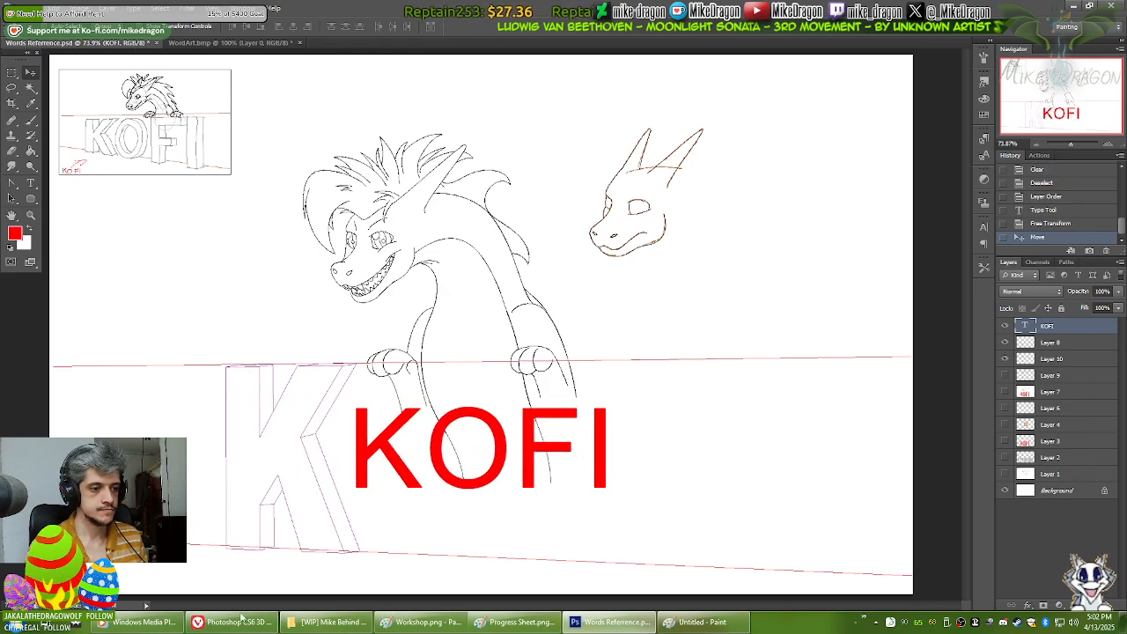
Step: Check step 1 of the browser tutorial and look through the available workspaces in Photoshop
left_click(234, 622)
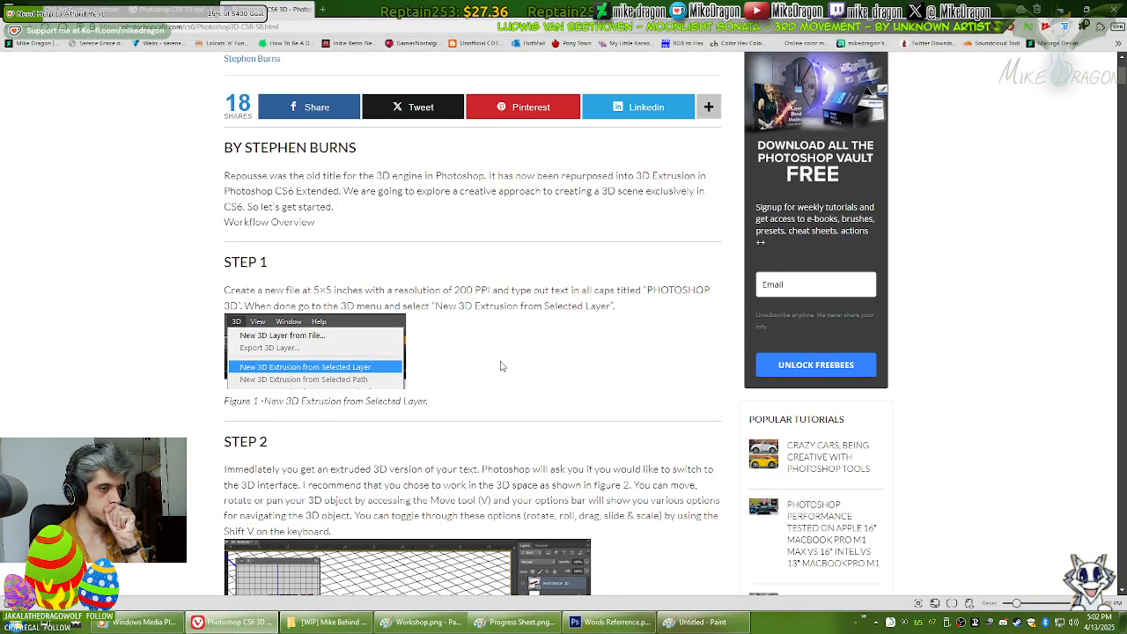
key("alt+Tab")
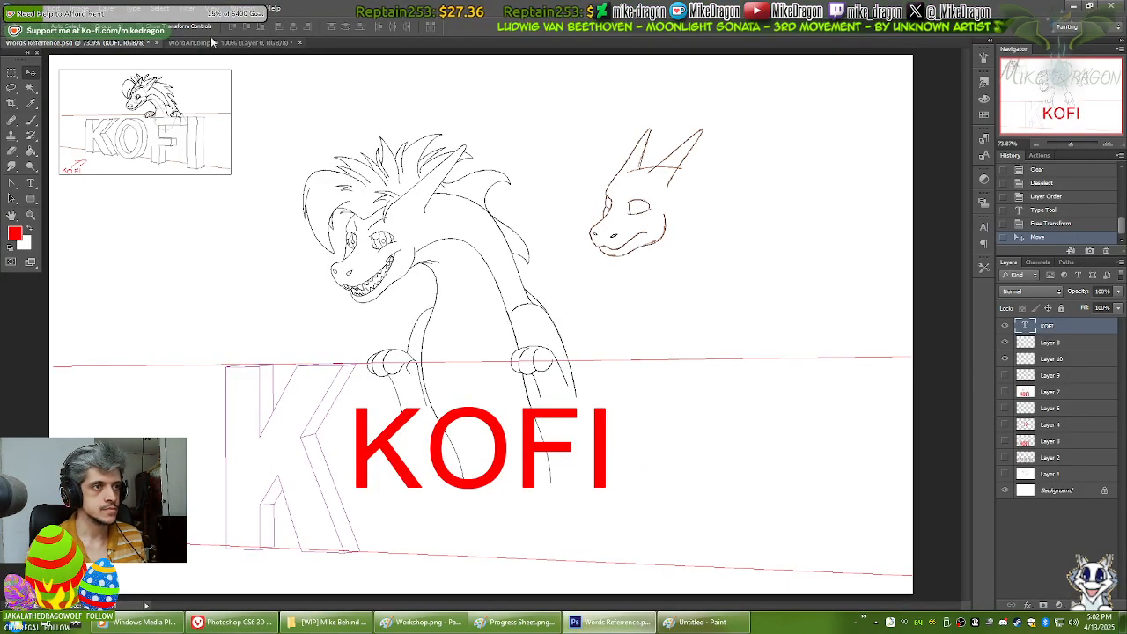
left_click(1116, 30)
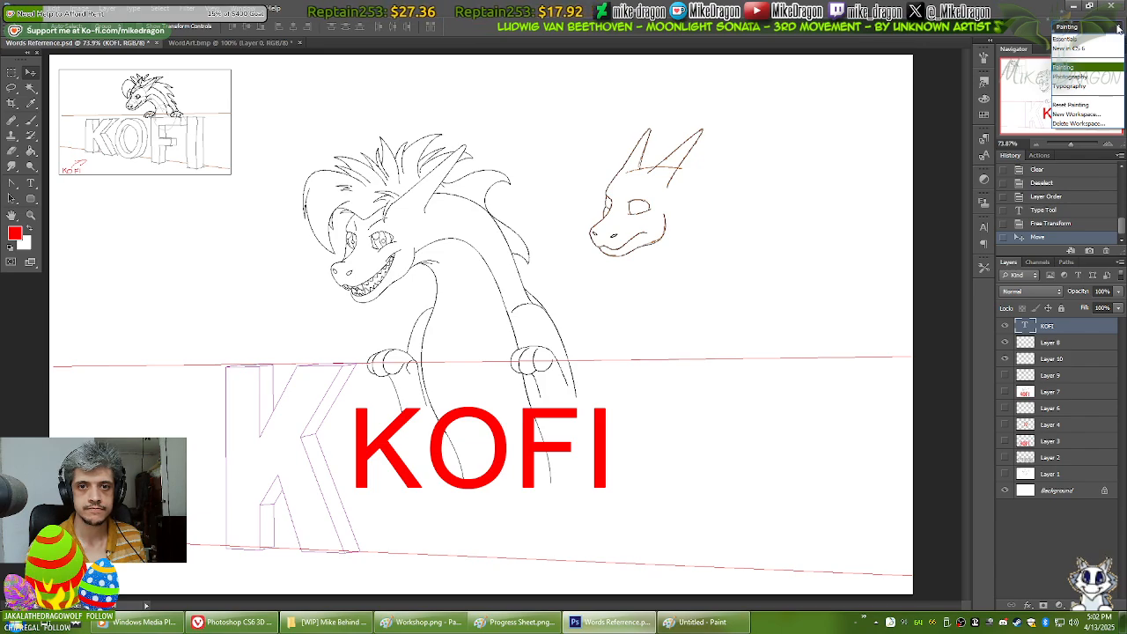
left_click(1119, 30)
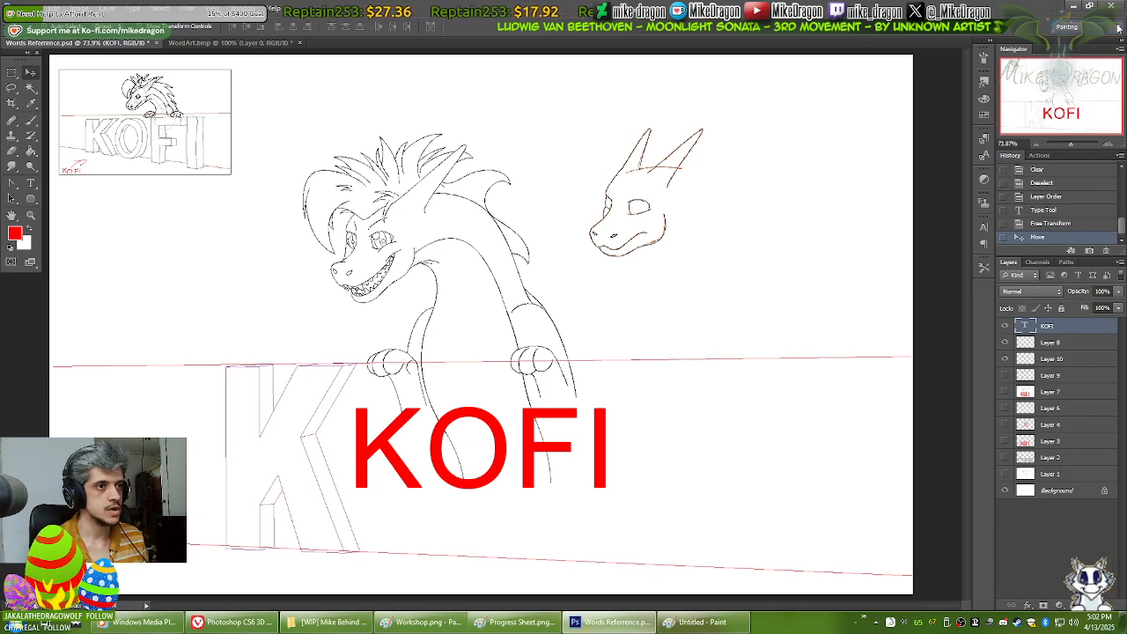
Step: Return to the browser tutorial and reread steps 1 and 2 on extruding text and working in the 3D workspace
key("alt+Tab")
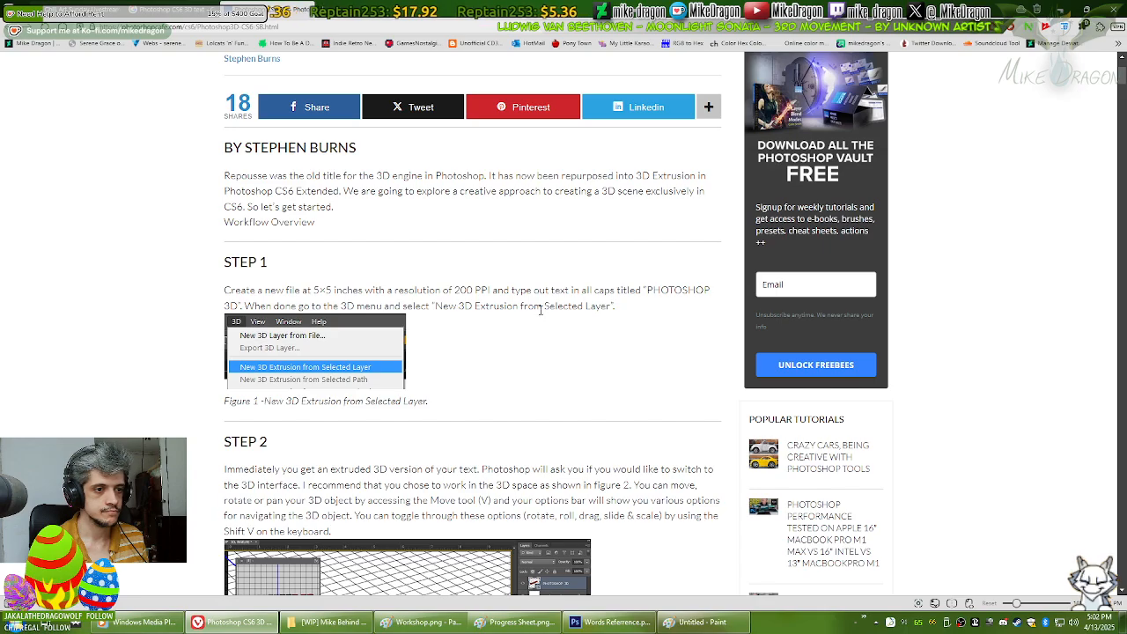
scroll(541, 309, "down", 4)
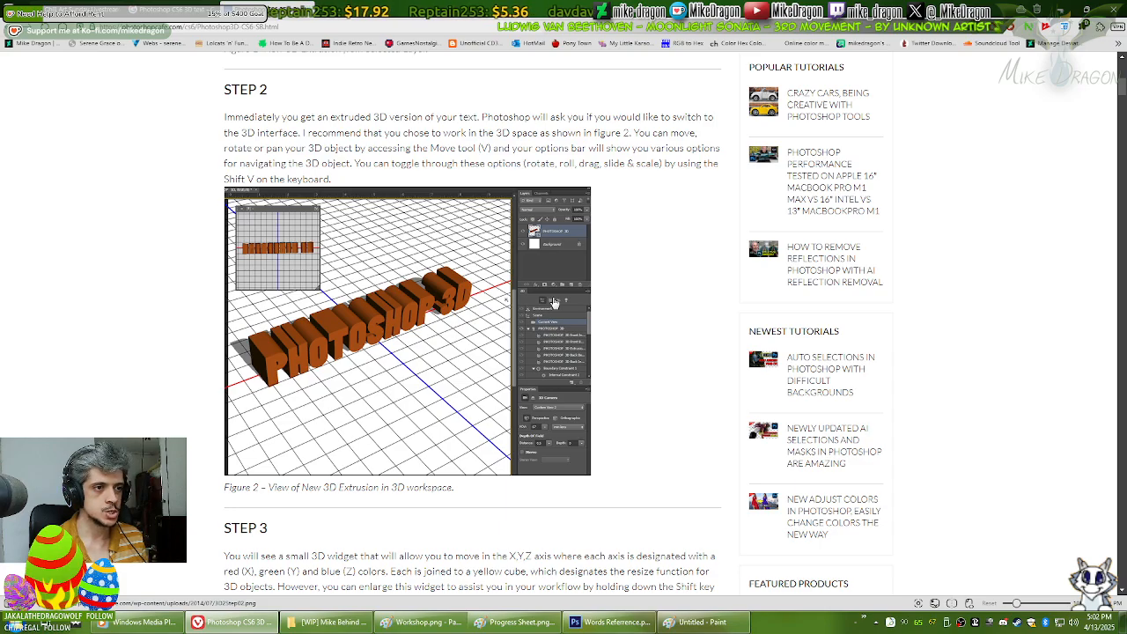
scroll(663, 401, "up", 1)
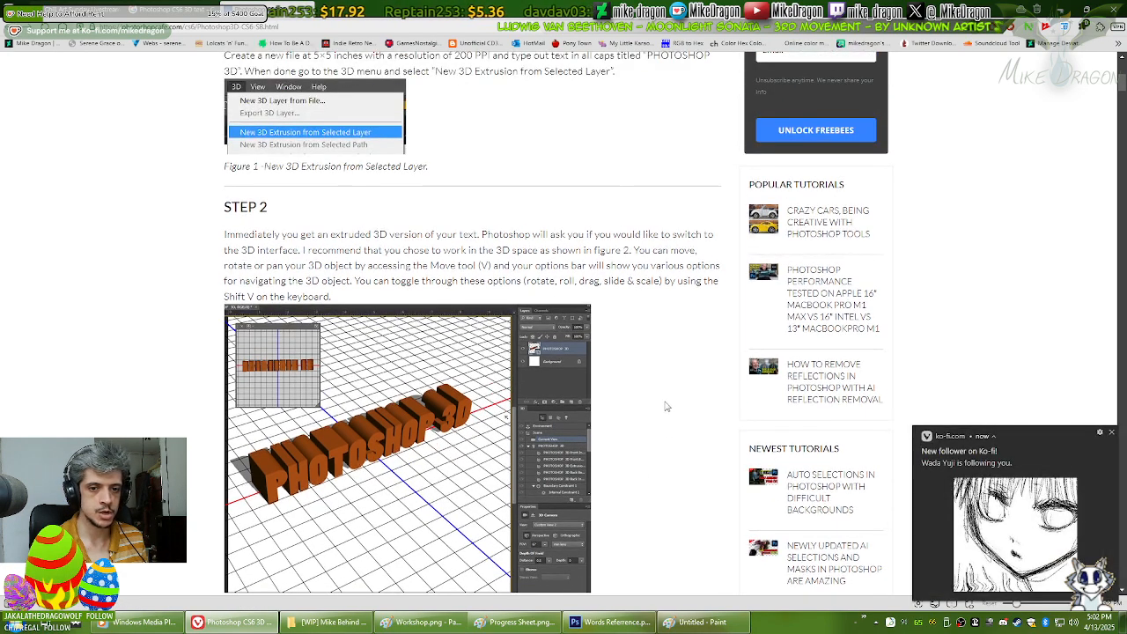
left_click(1112, 434)
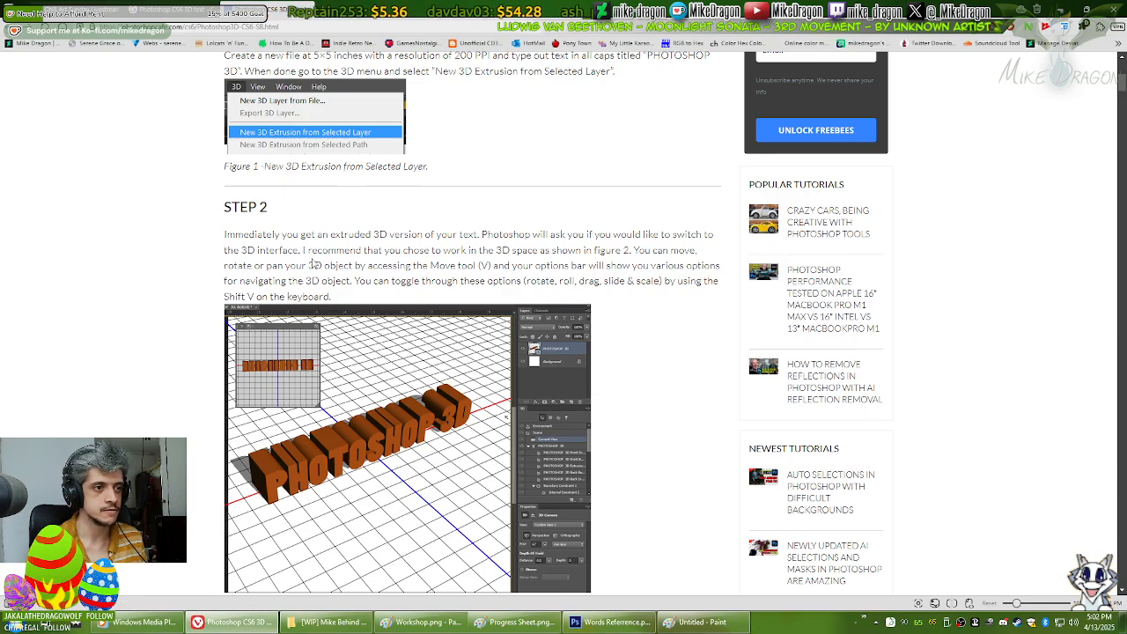
scroll(313, 262, "up", 4)
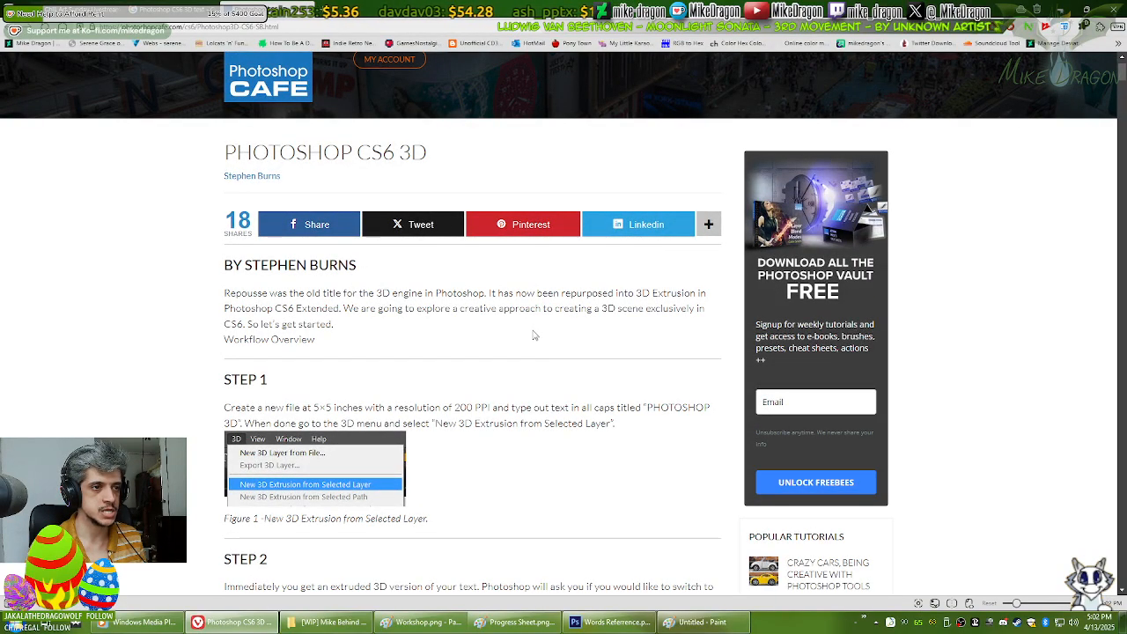
scroll(532, 335, "down", 3)
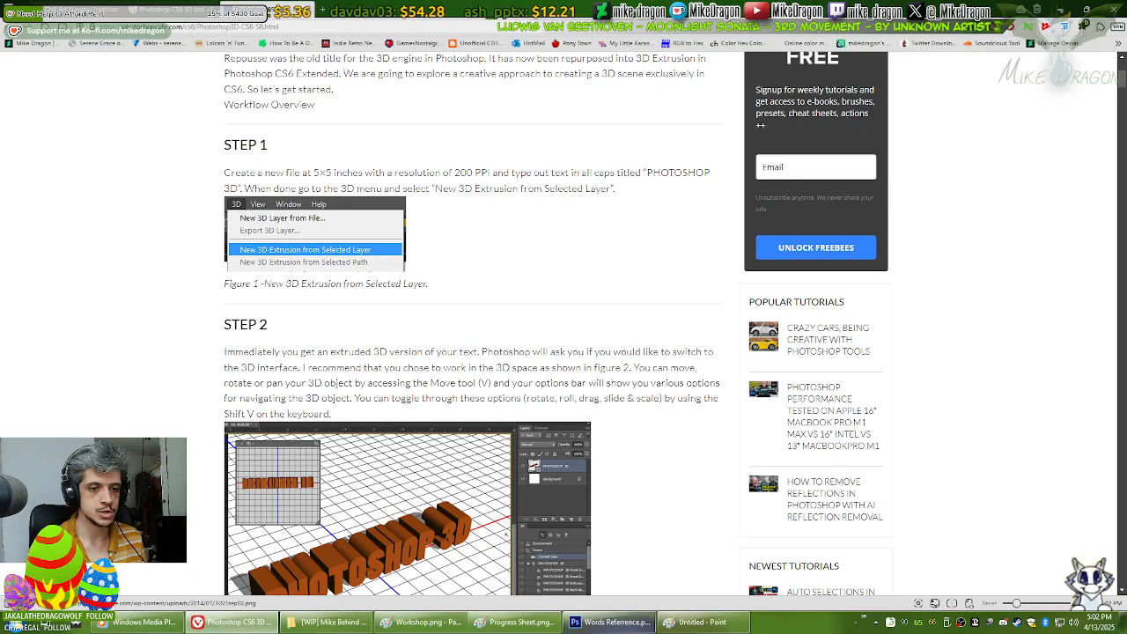
Step: Switch to Photoshop, try the Essentials, New in CS6, Photography and Typography workspaces, and return to the Painting workspace
left_click(609, 621)
left_click(1108, 29)
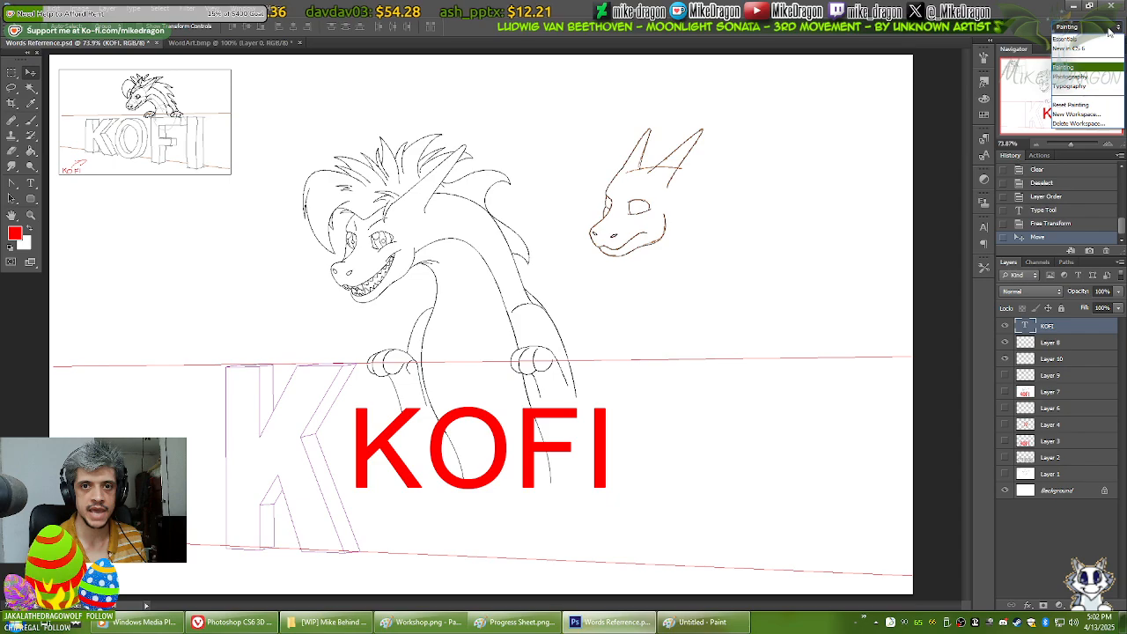
left_click(1104, 38)
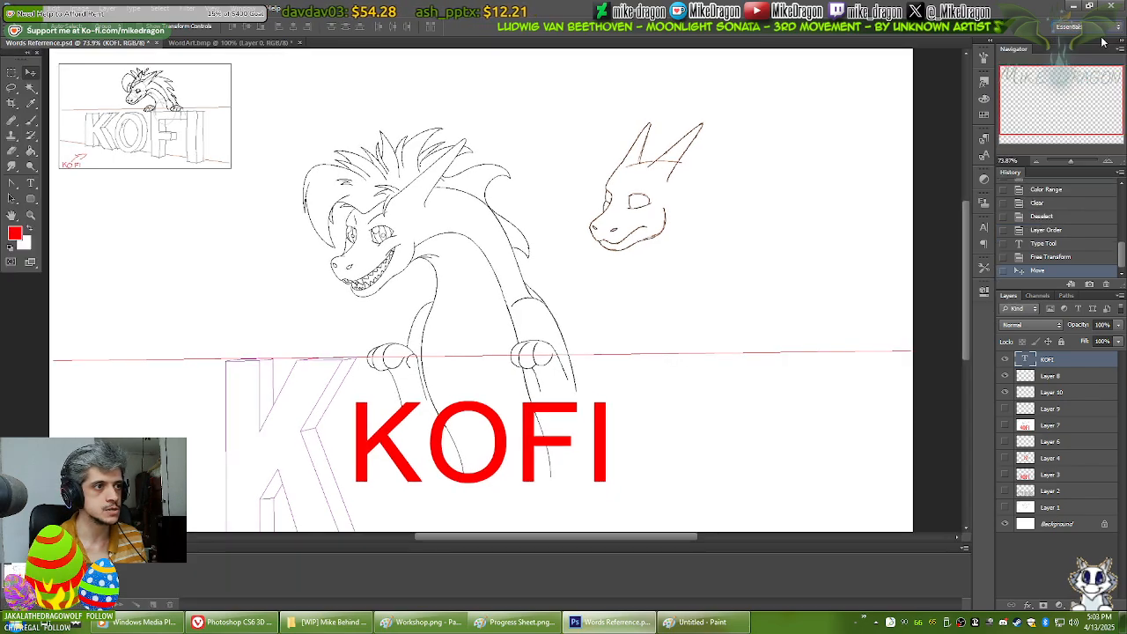
left_click(1111, 28)
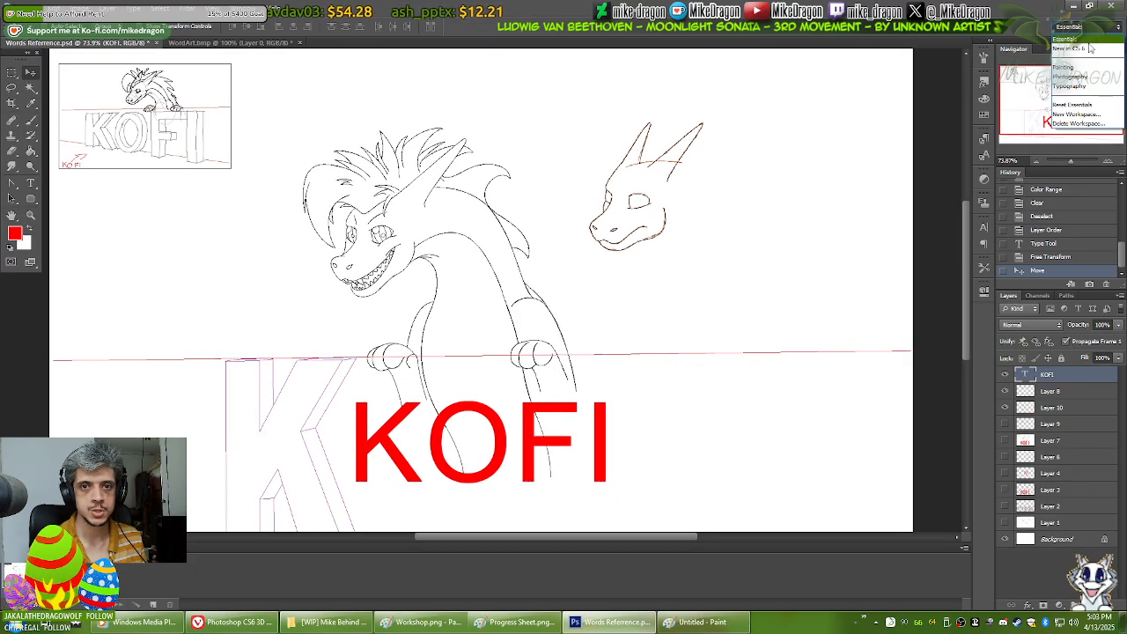
left_click(1101, 51)
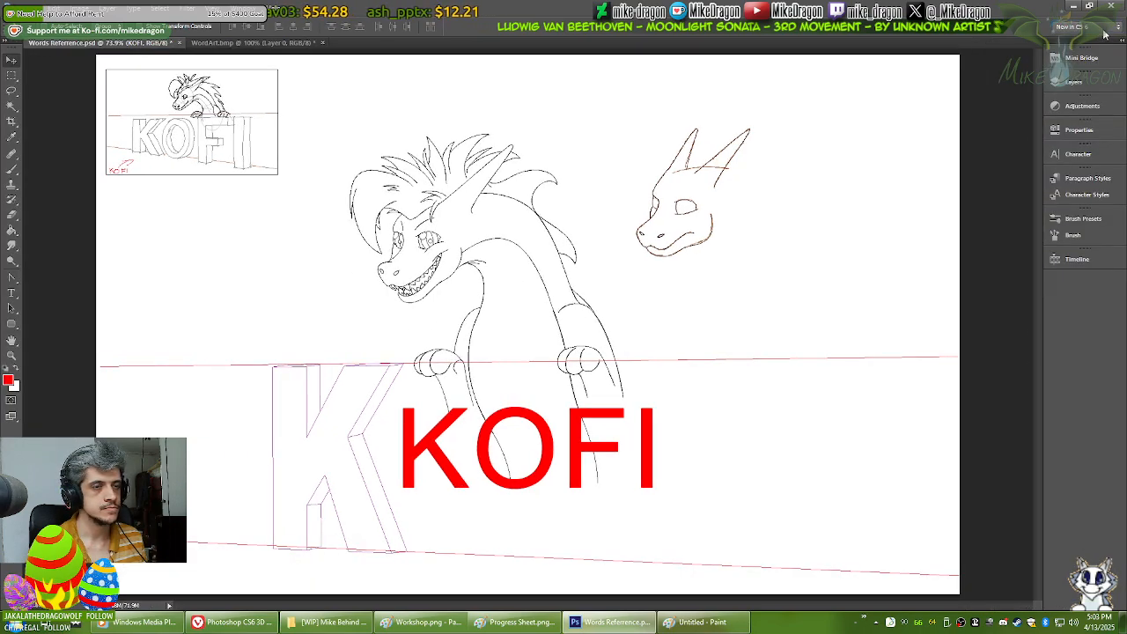
left_click(1101, 27)
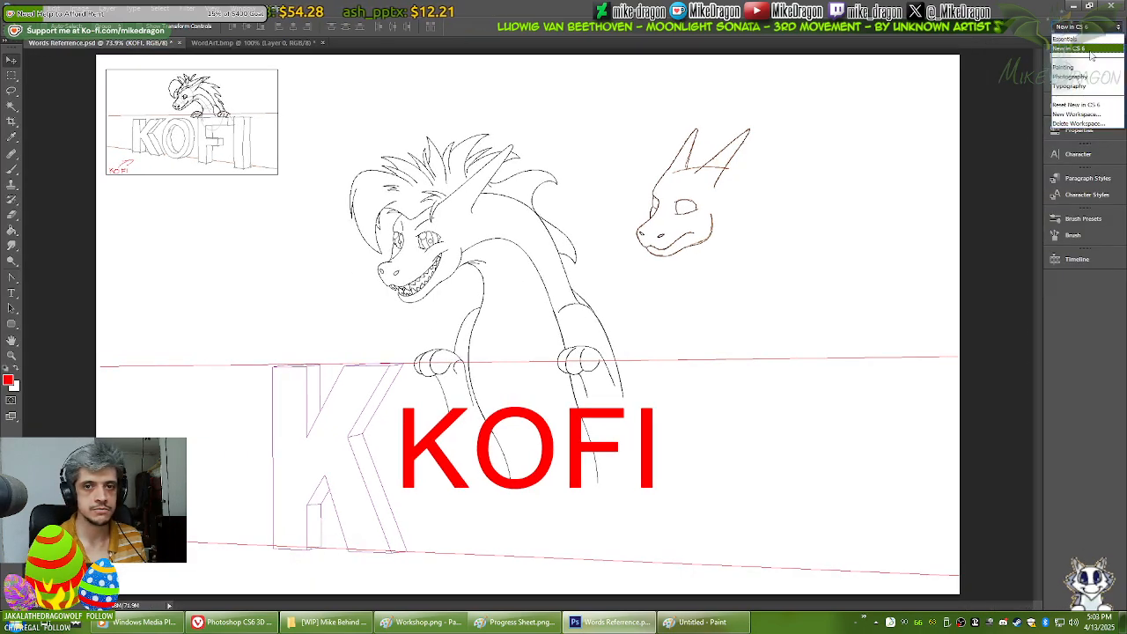
left_click(1085, 76)
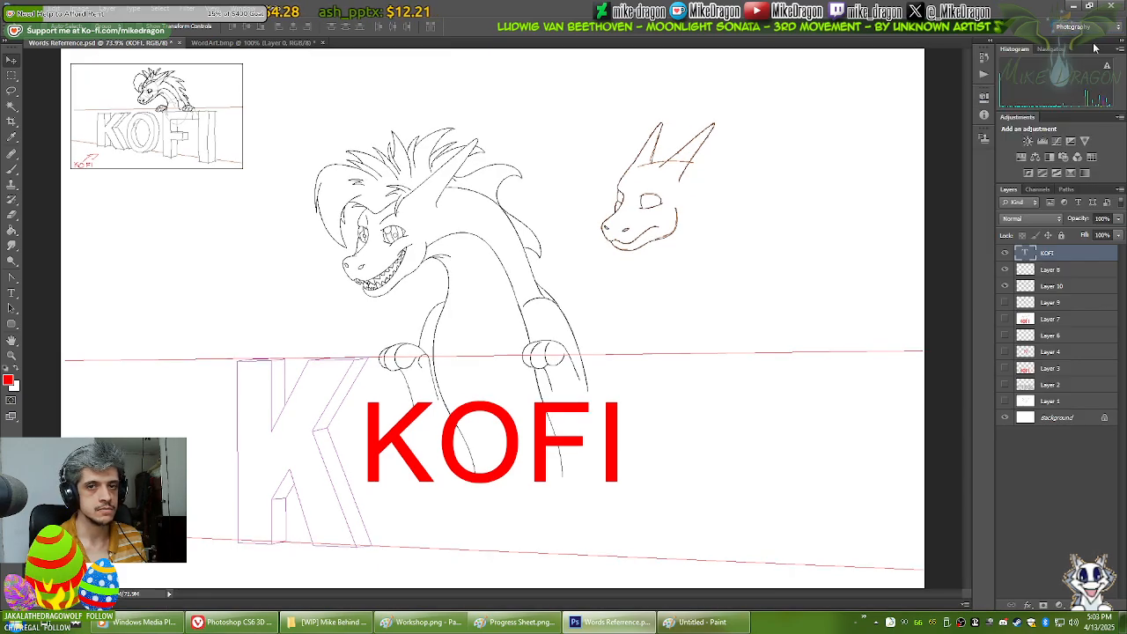
left_click(1098, 32)
left_click(1071, 44)
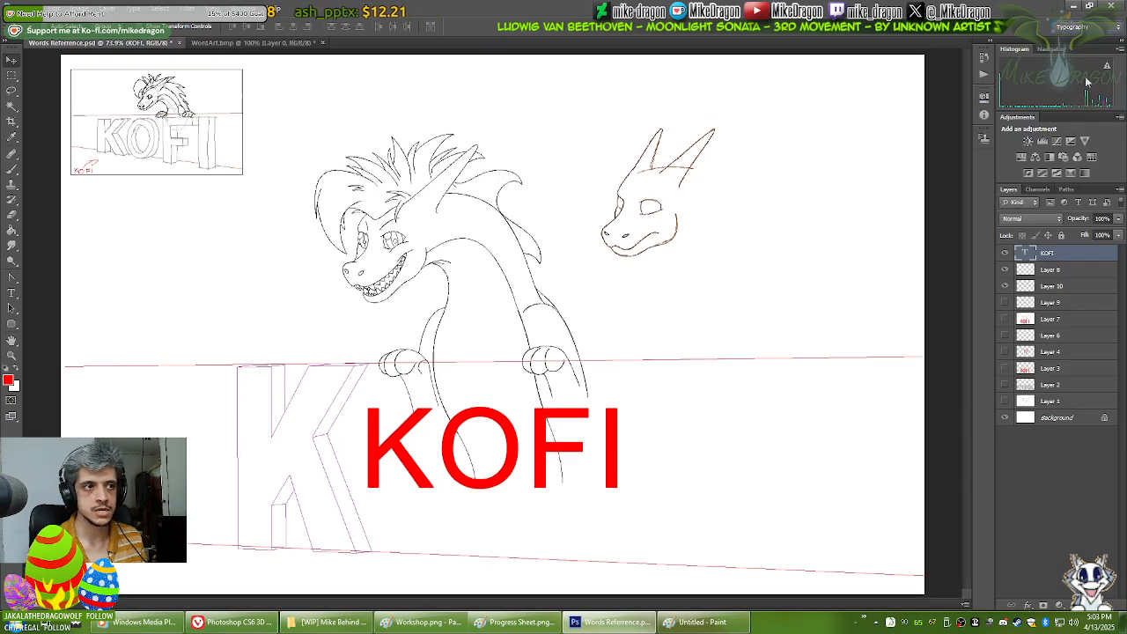
left_click(1092, 26)
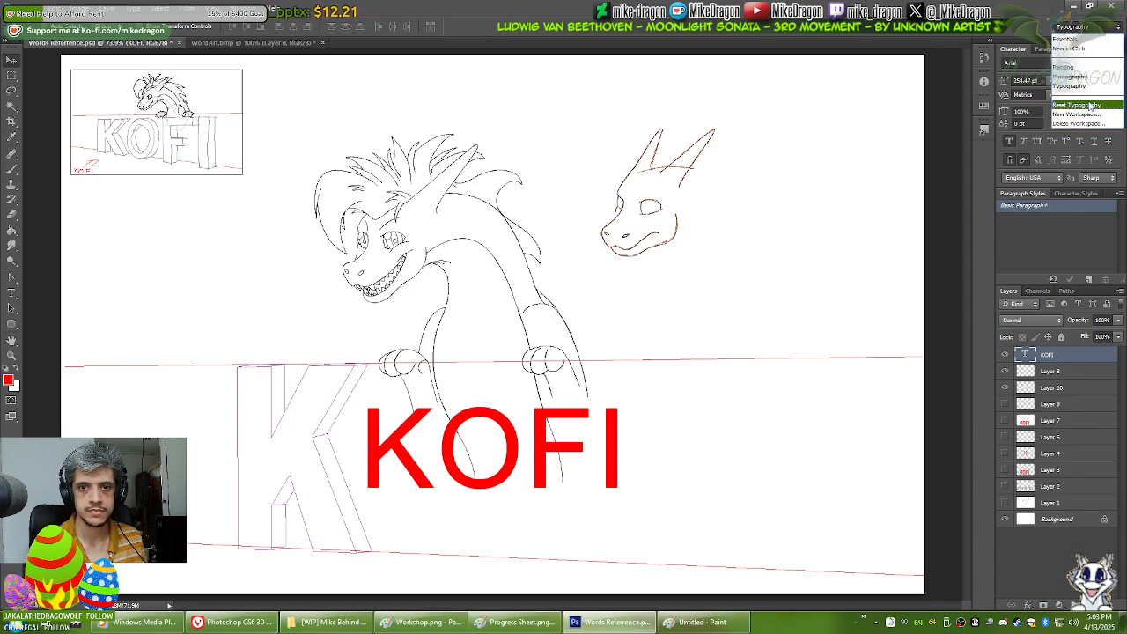
left_click(1066, 67)
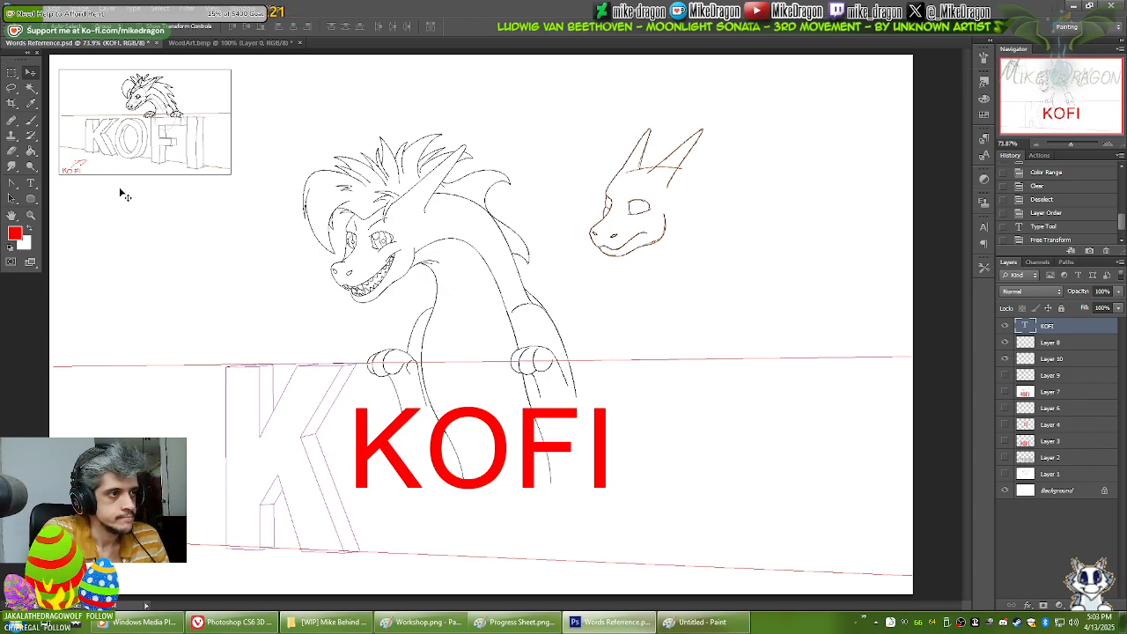
Step: Start a free transform on the KOFI text and check the transform and view options for 3D commands
key("ctrl+t")
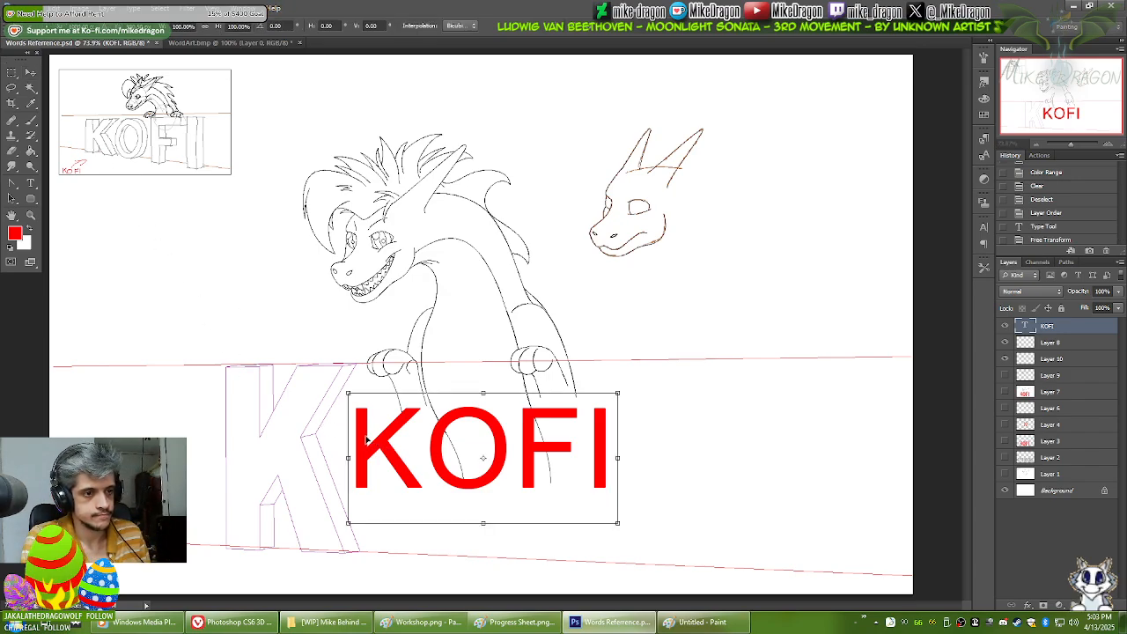
right_click(367, 440)
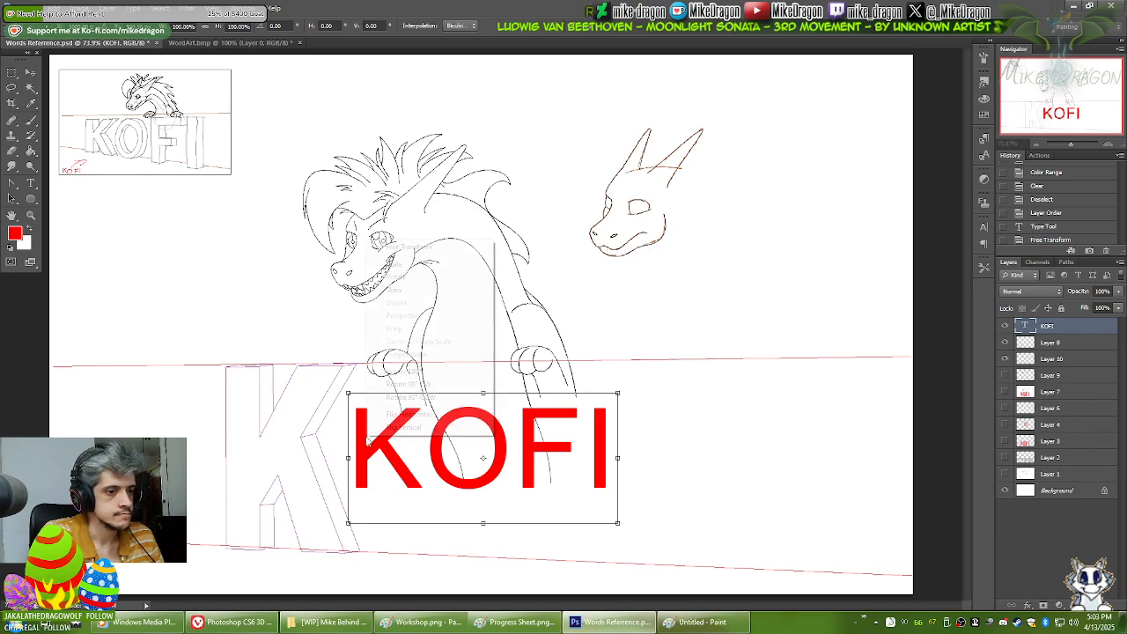
left_click(350, 429)
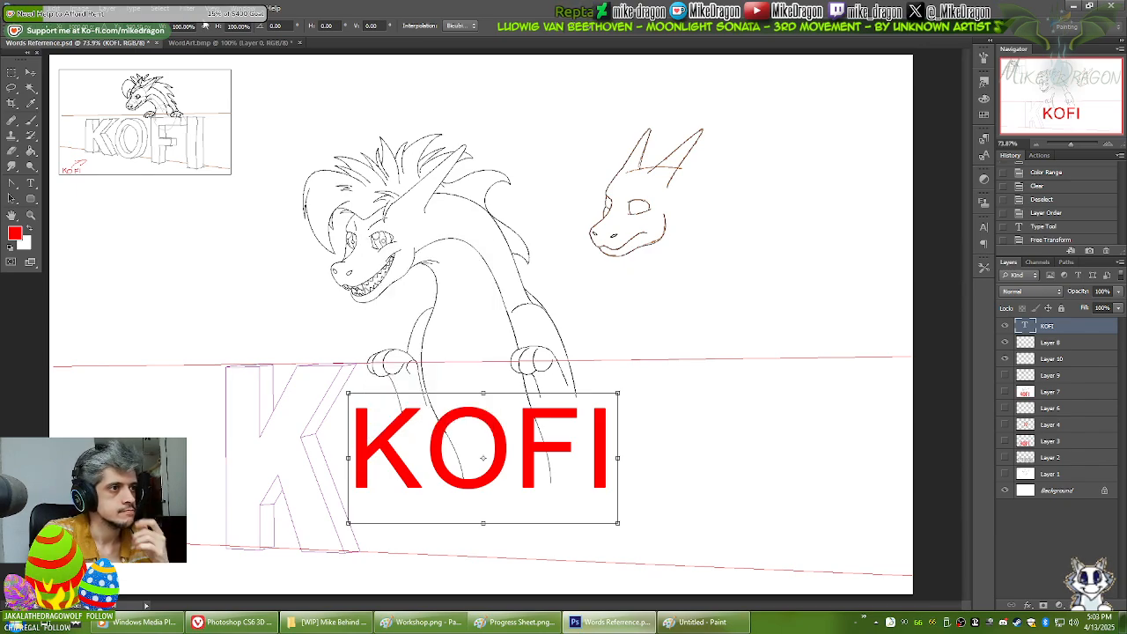
left_click(211, 9)
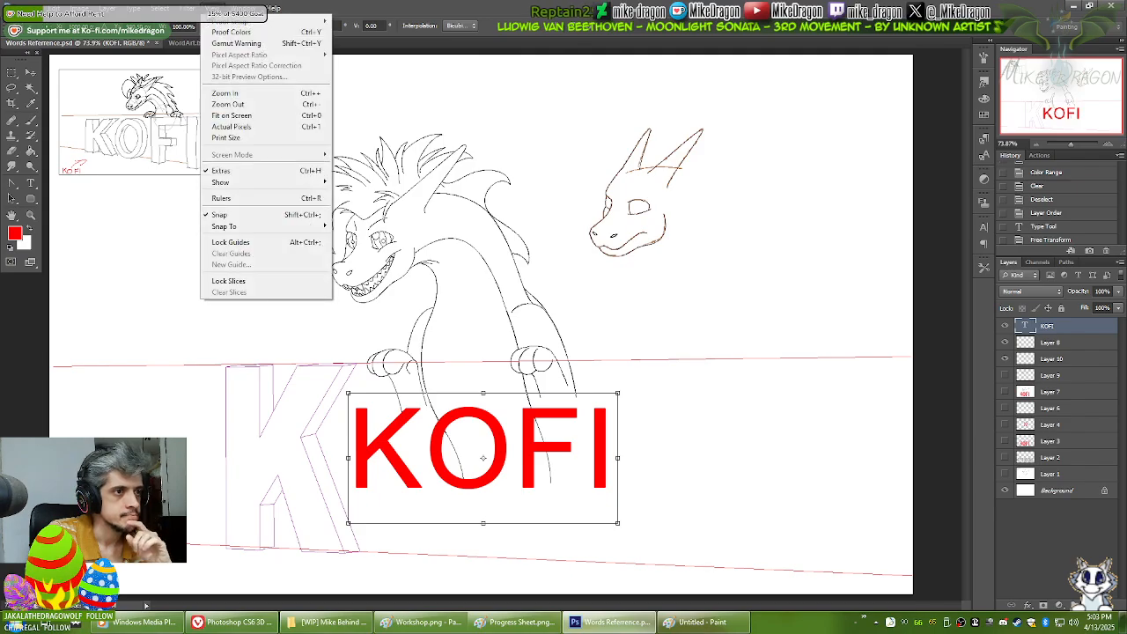
Step: Compare Photoshop's menu bar with the tutorial's step 1 figure by placing its window over the tutorial page, and maximize the window again
left_click(233, 621)
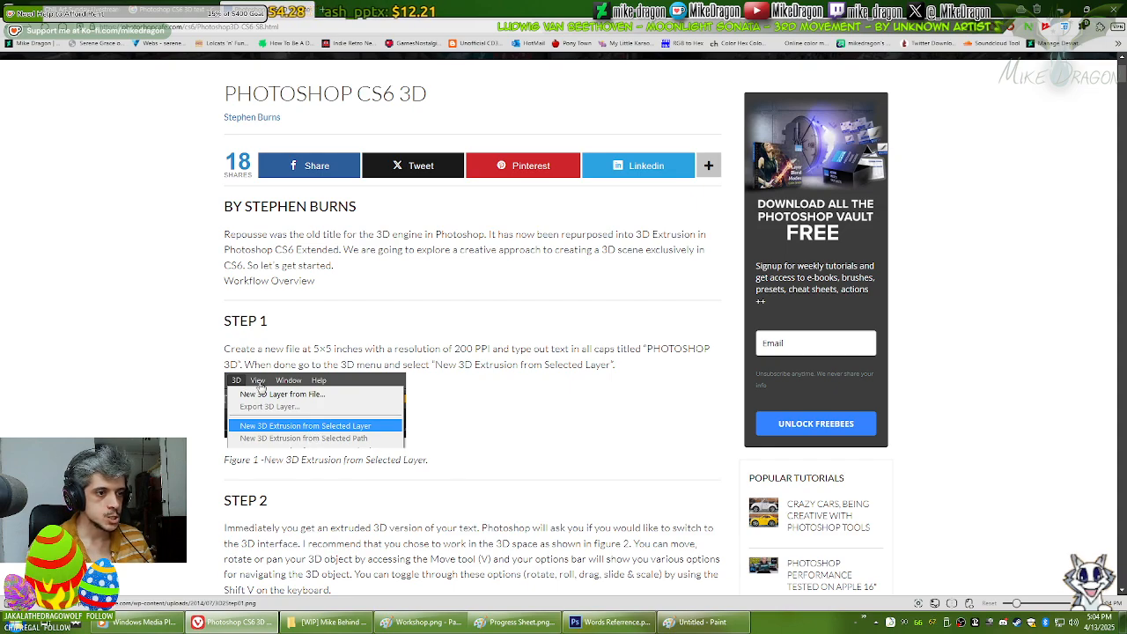
left_click(607, 621)
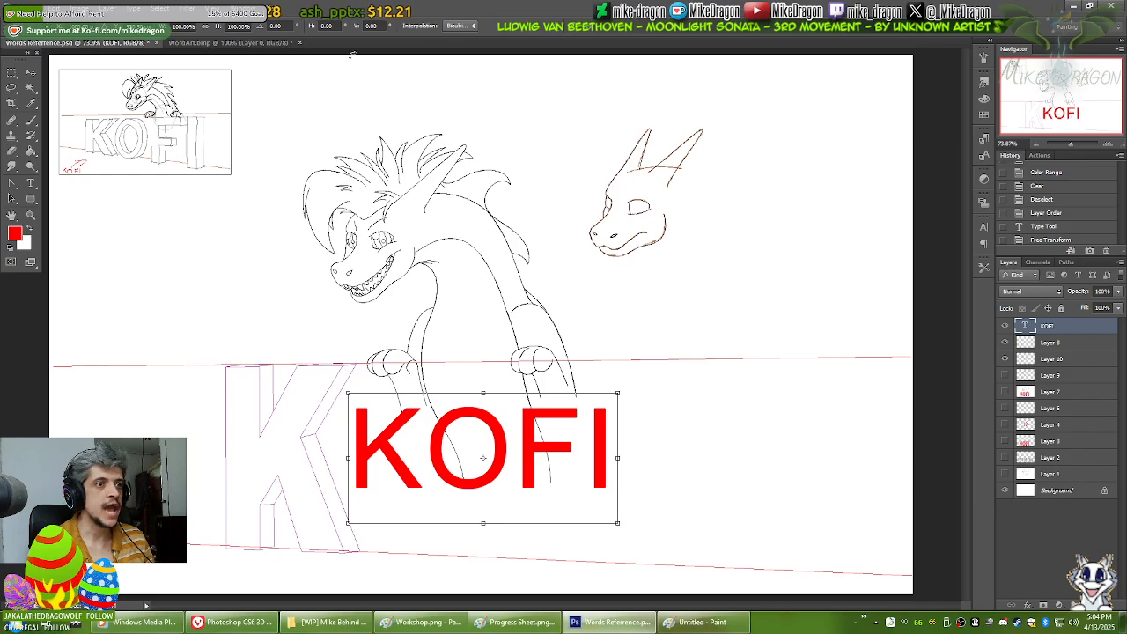
left_click_drag(363, 12, 649, 256)
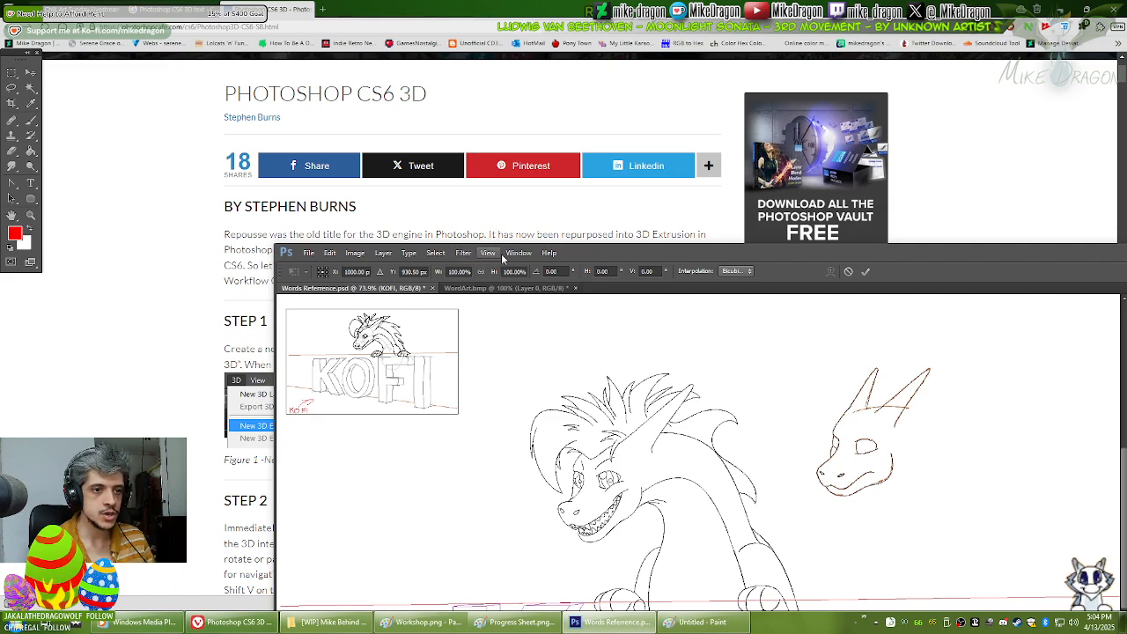
left_click_drag(572, 256, 655, 257)
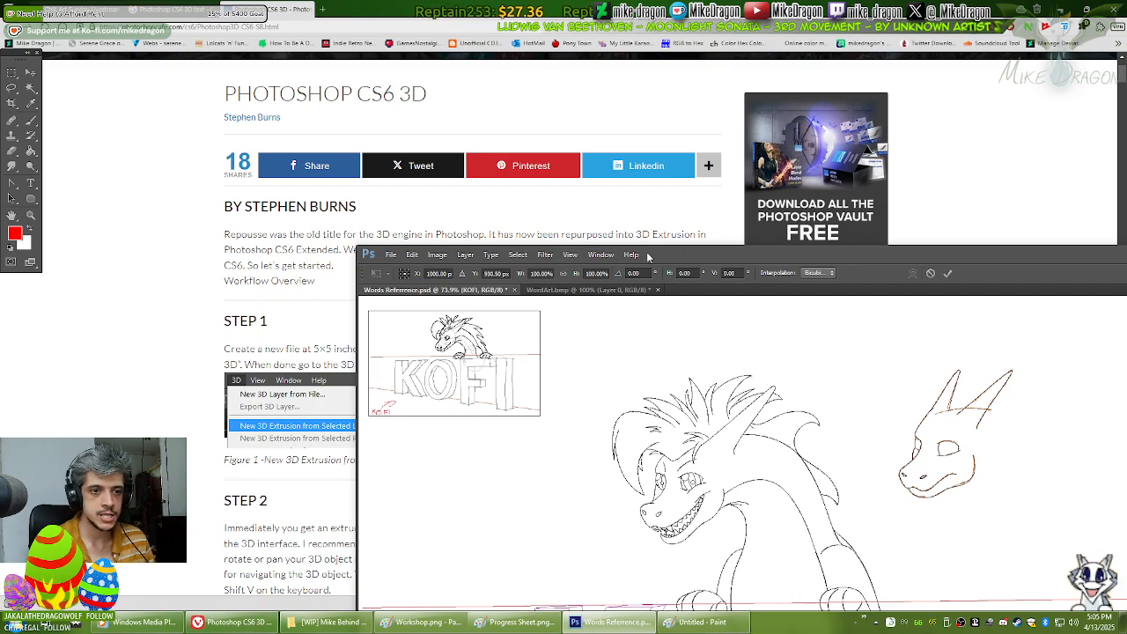
left_click(546, 256)
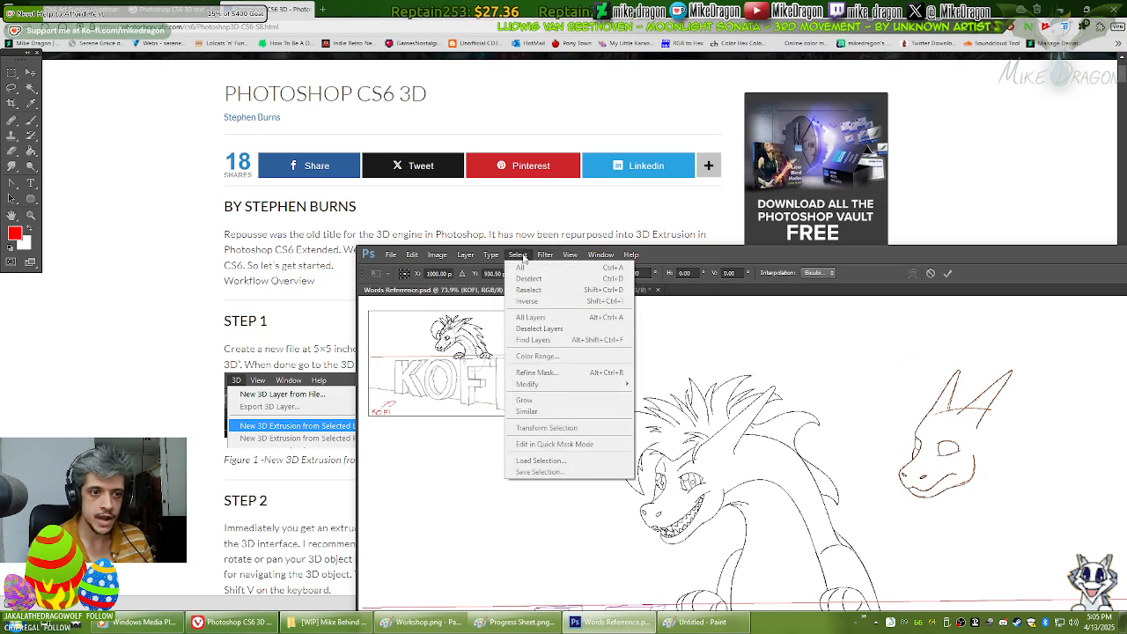
left_click(518, 256)
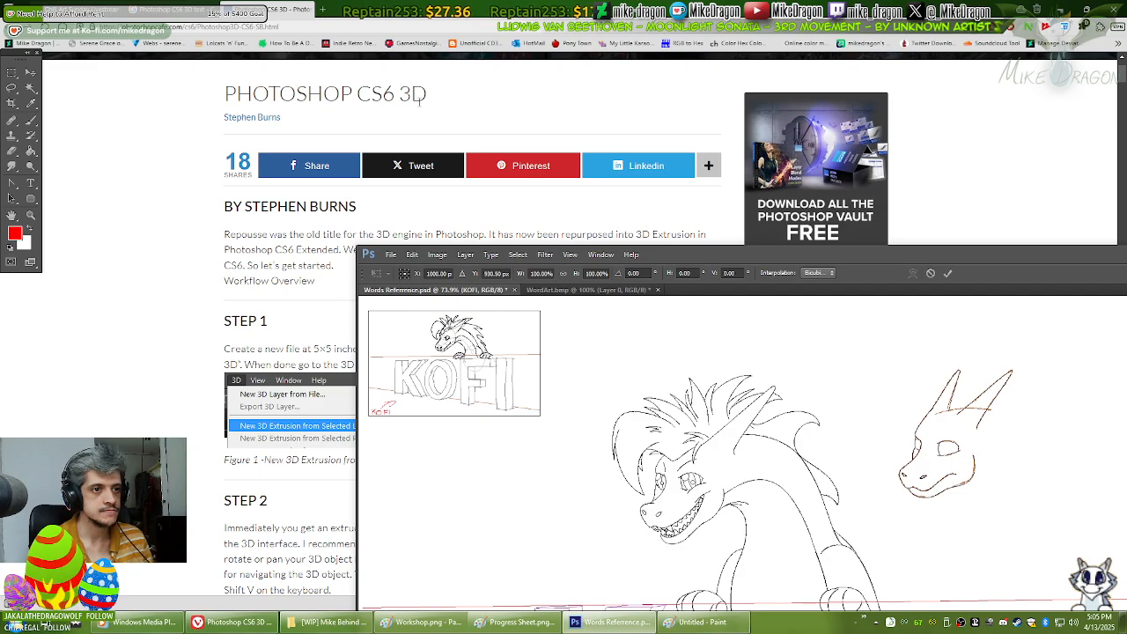
double_click(755, 254)
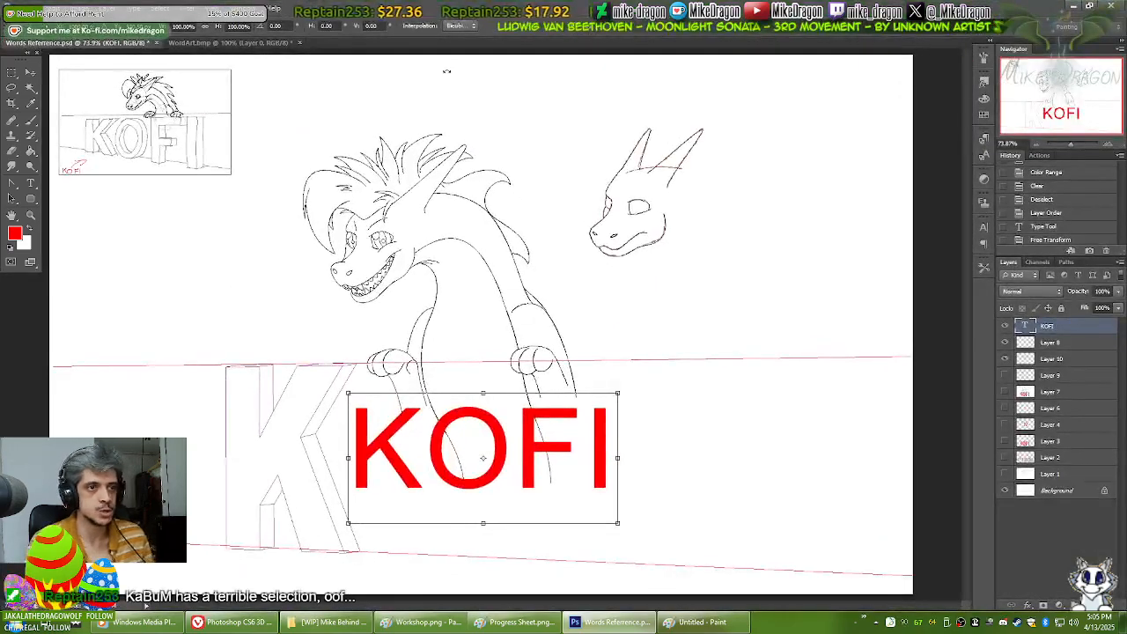
Step: Copy the tutorial's title "Photoshop CS6 3D" in the browser and search Google for it in a new tab
key("alt+Tab")
left_click_drag(428, 95, 221, 85)
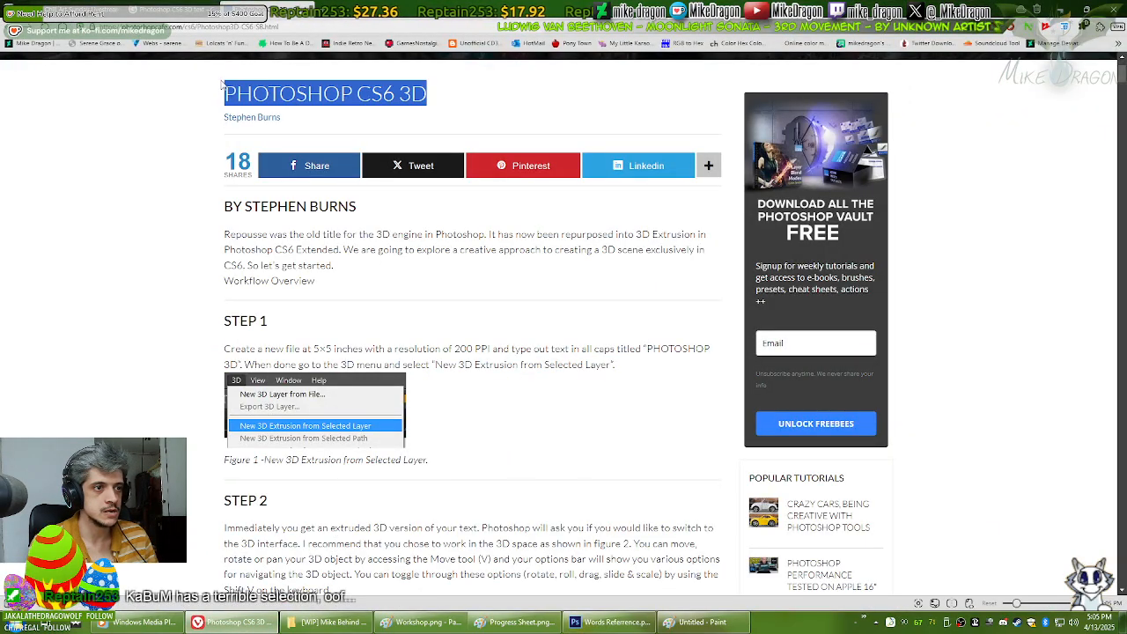
key("ctrl+c")
key("ctrl+t")
key("ctrl+v")
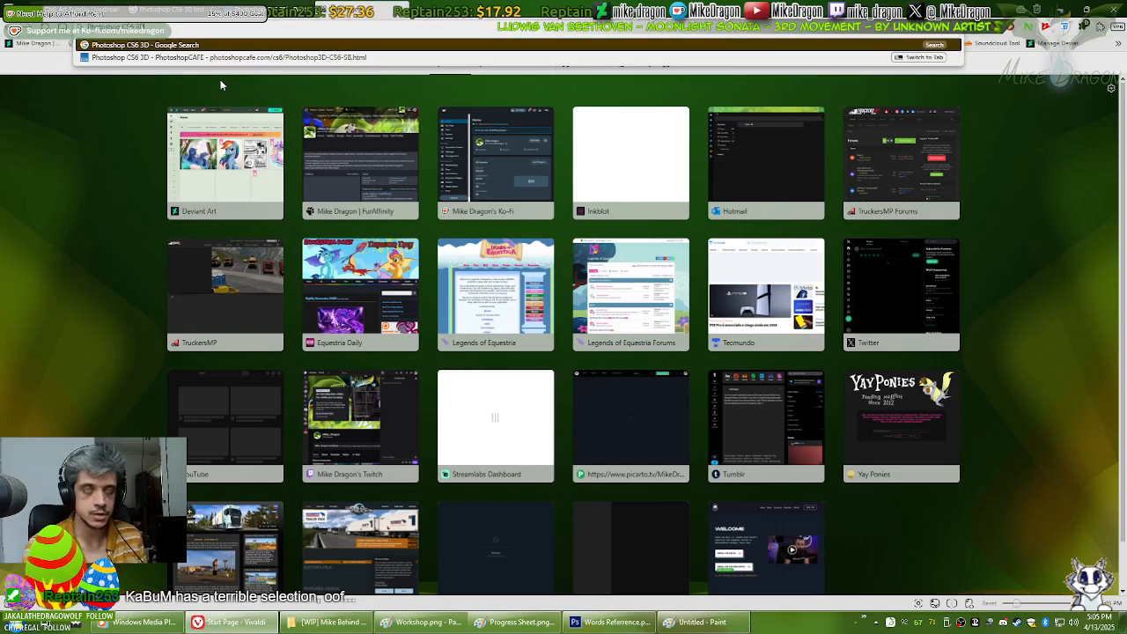
key("Return")
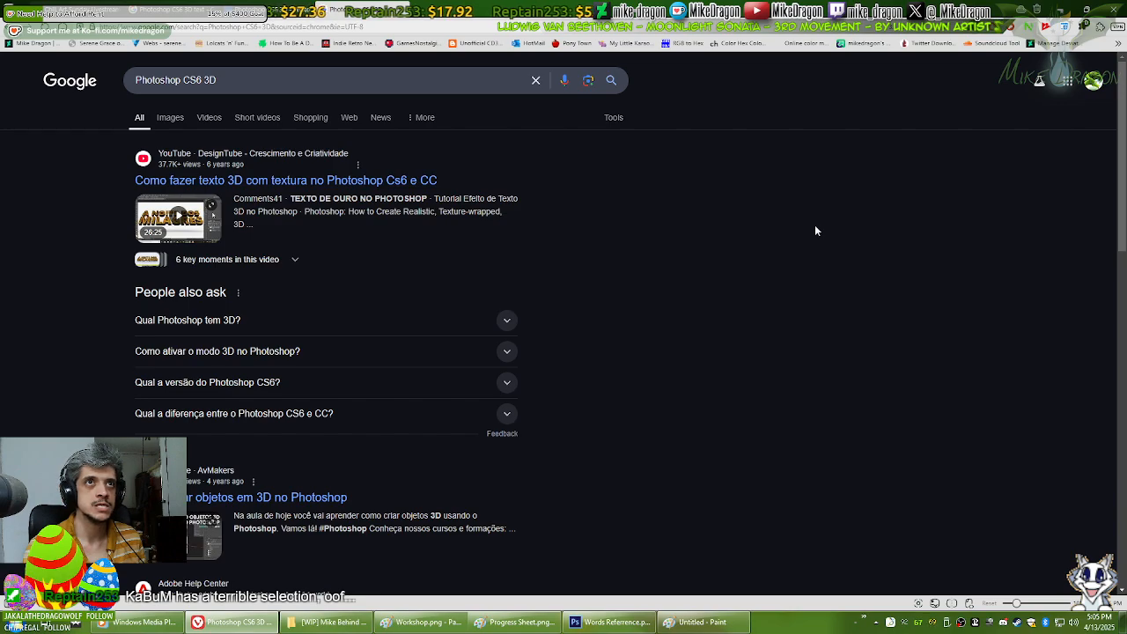
Step: Open the bookmarked KaBuM! store, look through its hardware category for Nvidia video cards, and close the store page
left_click(1119, 44)
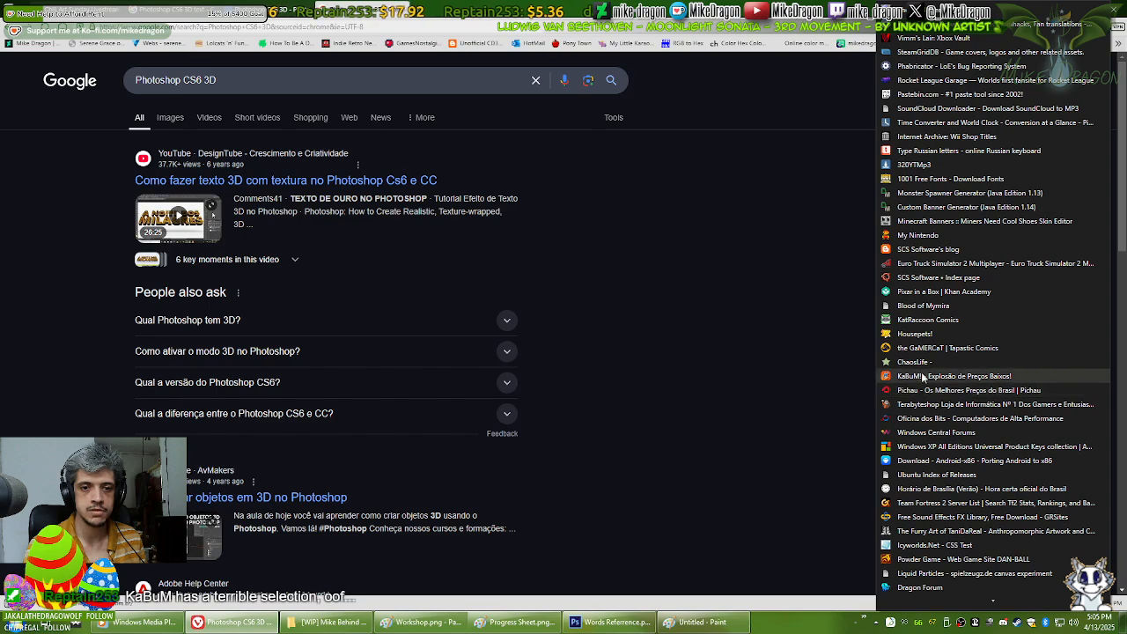
left_click(954, 376)
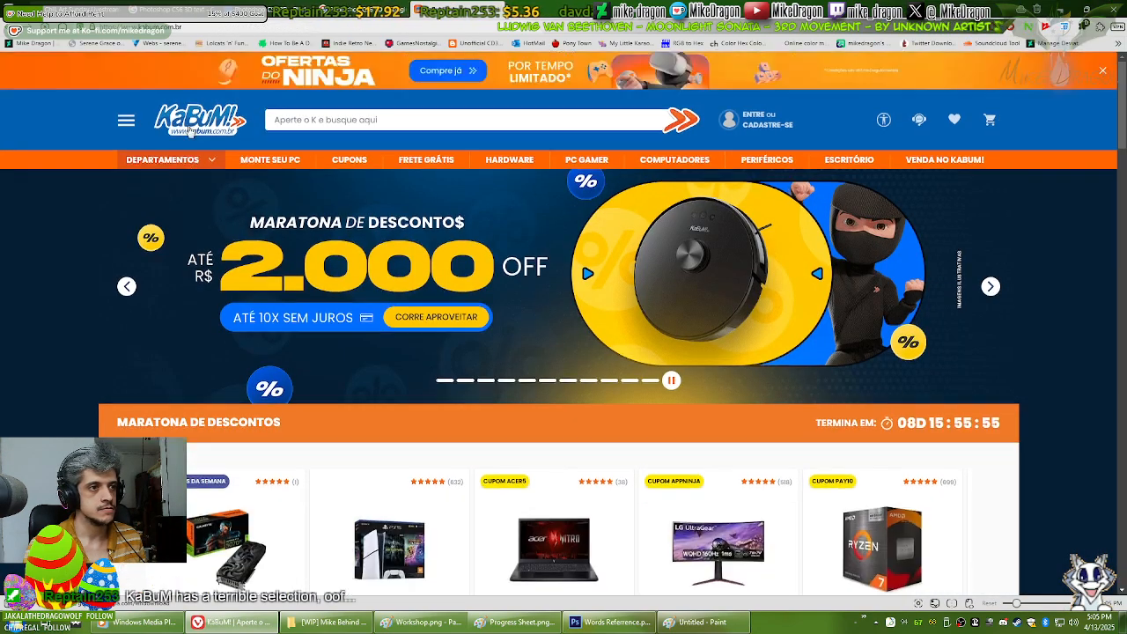
mouse_move(214, 168)
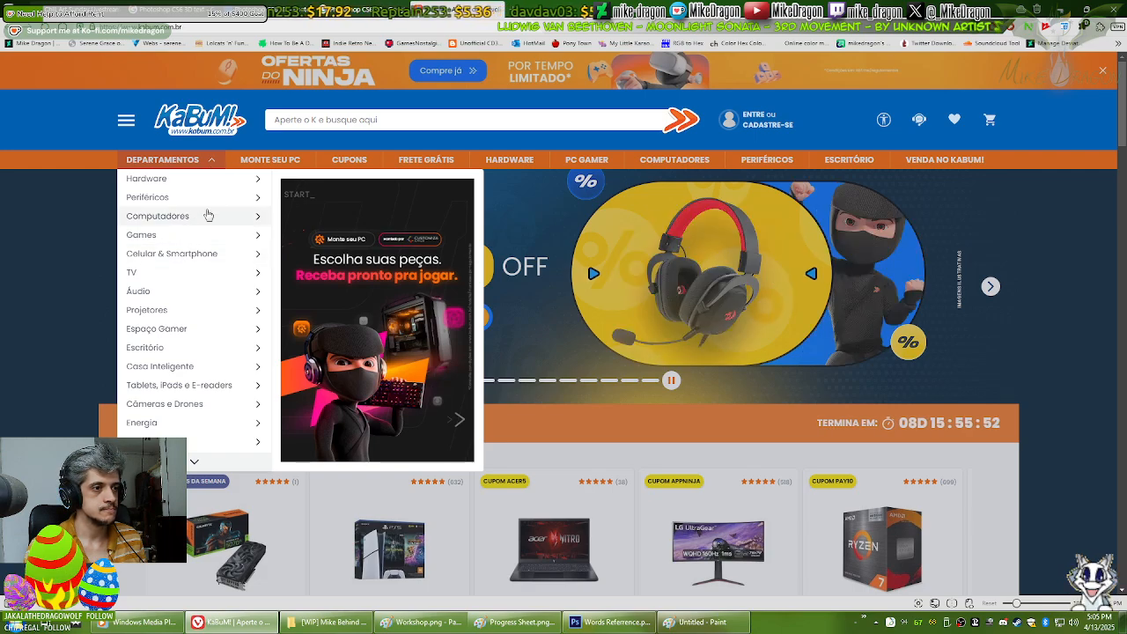
mouse_move(231, 184)
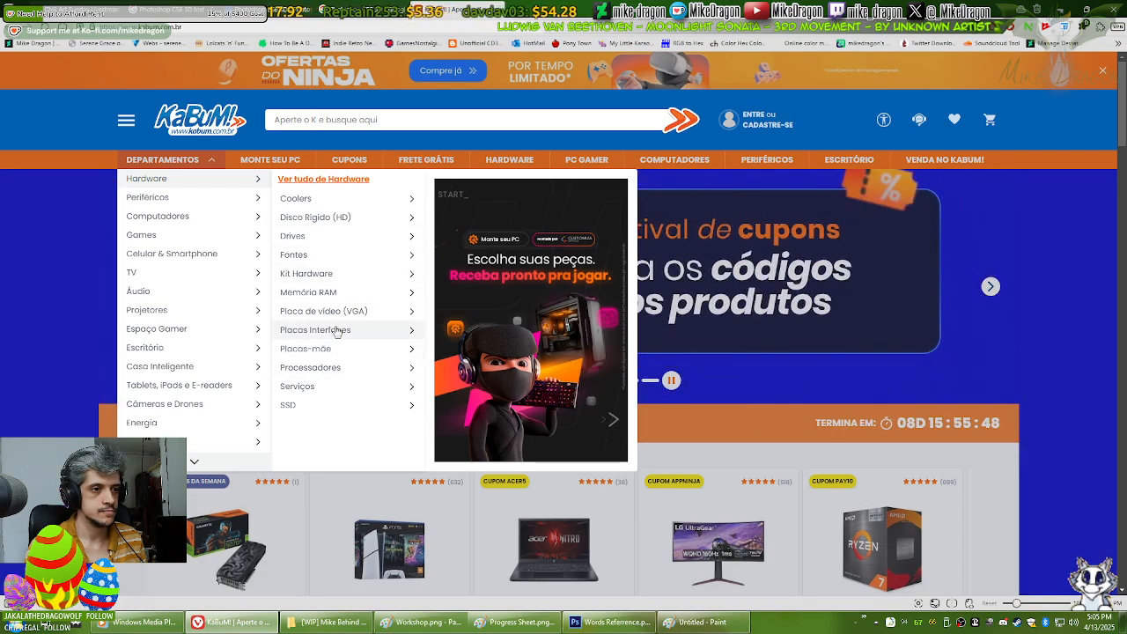
mouse_move(360, 313)
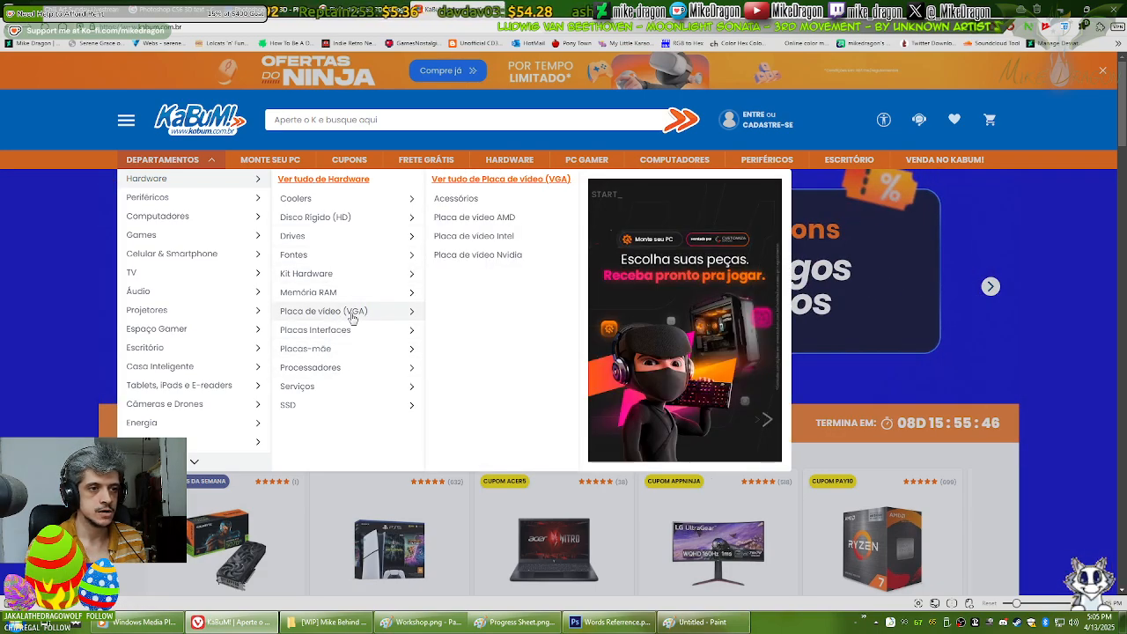
left_click(498, 259)
scroll(572, 305, "down", 3)
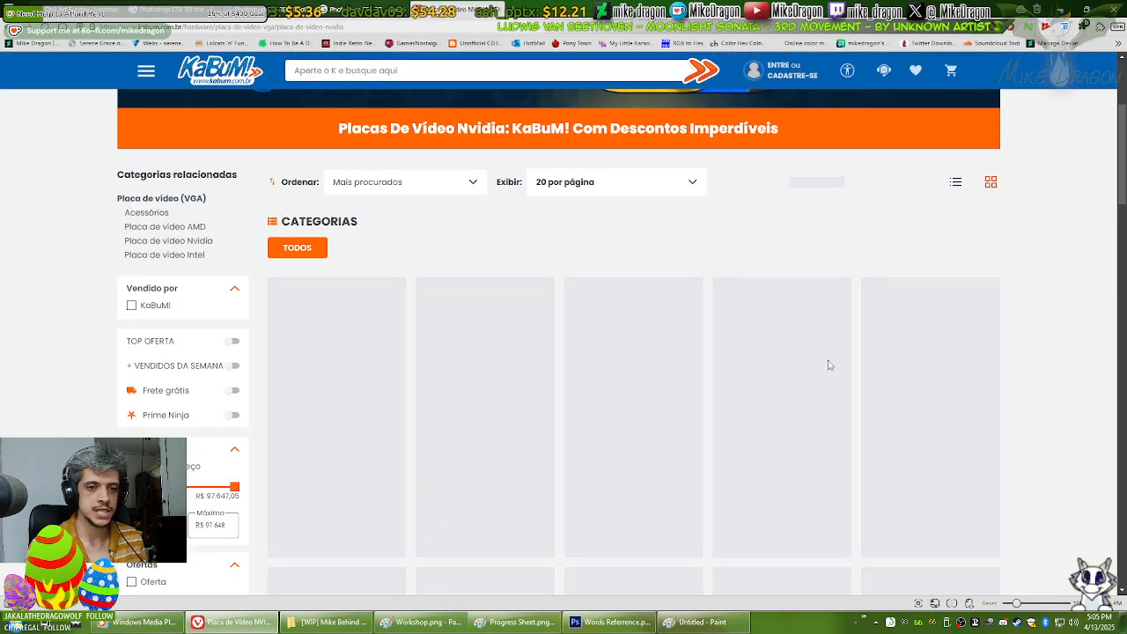
scroll(714, 408, "down", 3)
scroll(715, 408, "up", 2)
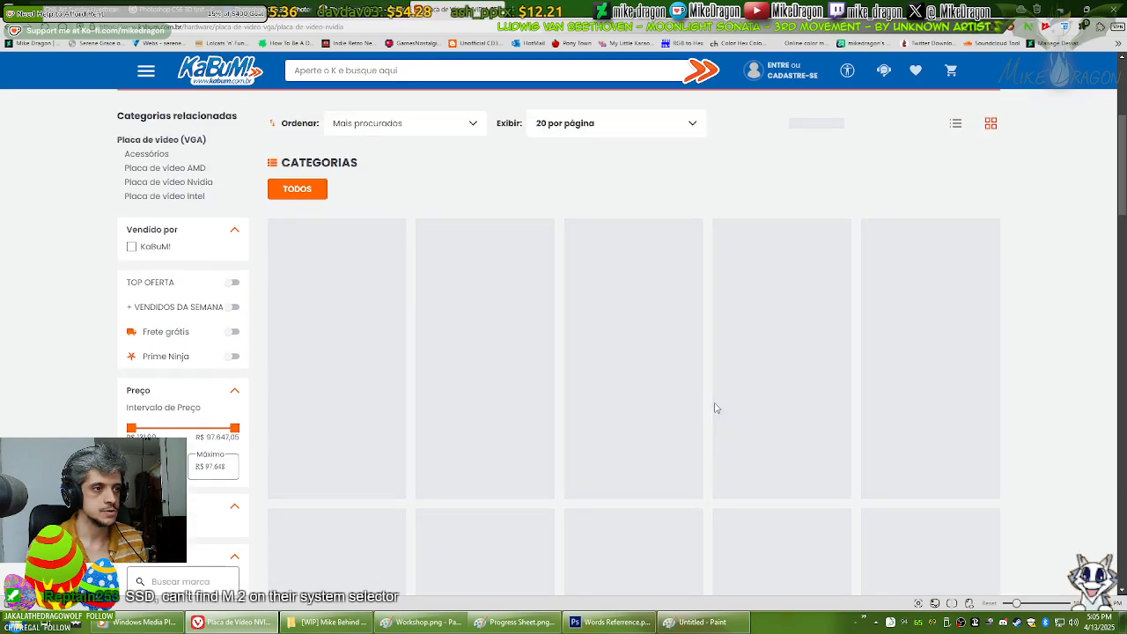
scroll(714, 405, "up", 3)
scroll(714, 405, "down", 3)
scroll(155, 287, "down", 3)
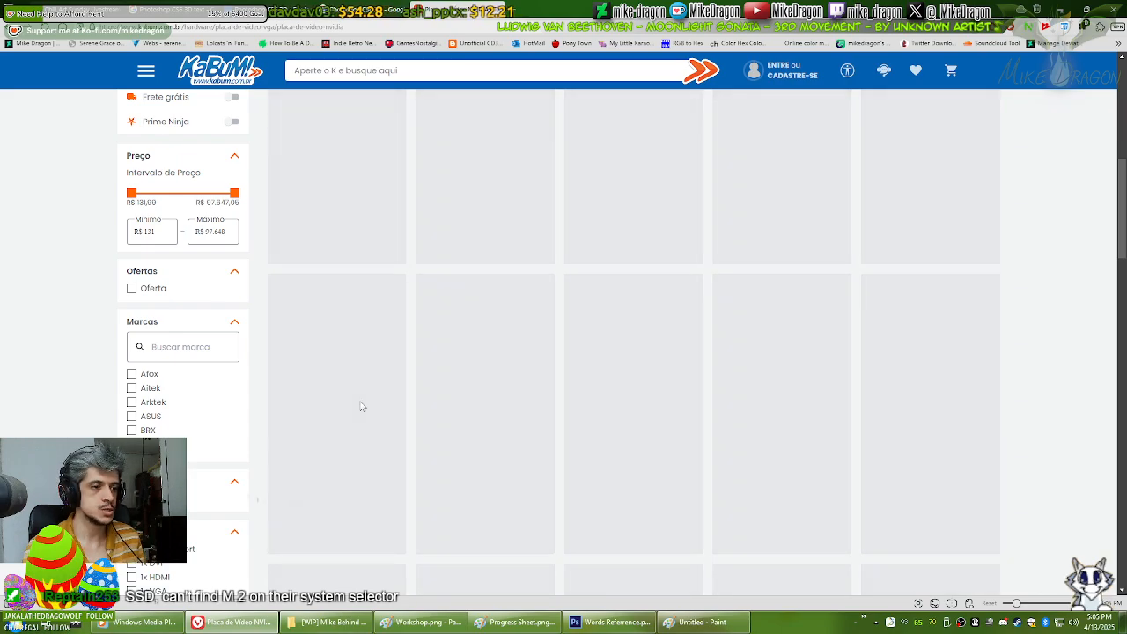
scroll(360, 406, "up", 5)
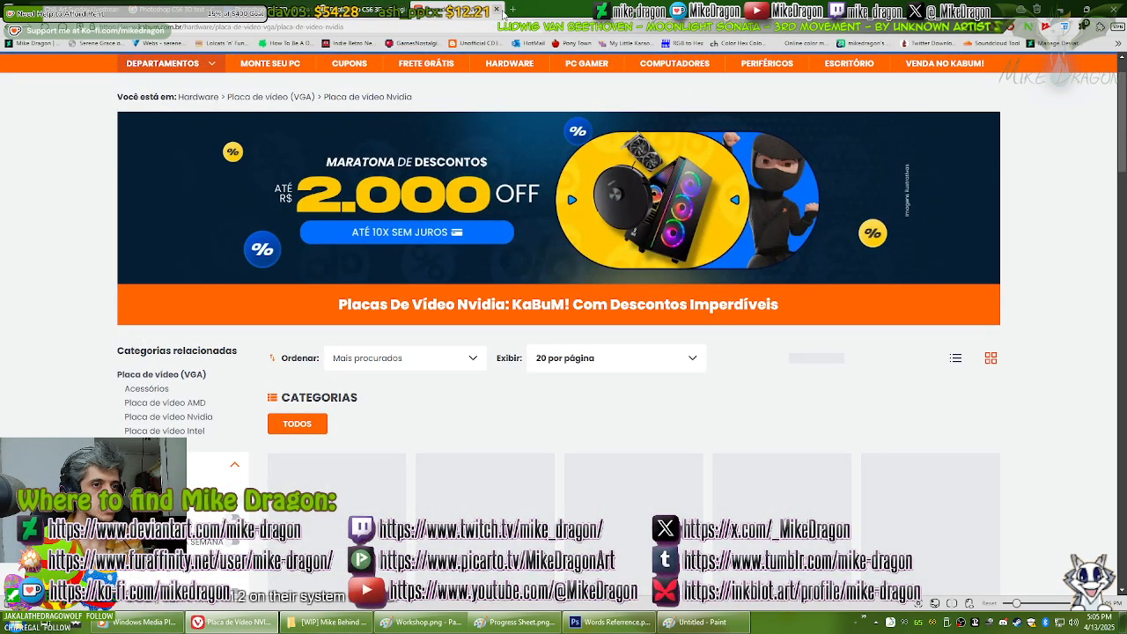
left_click(499, 13)
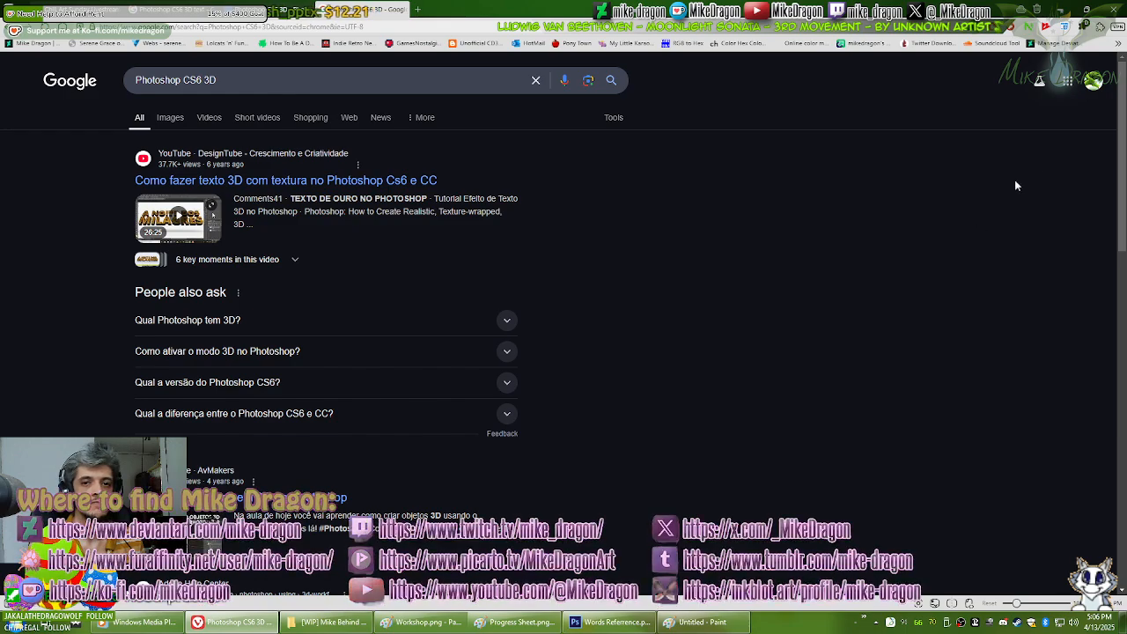
Step: Open the bookmarked KaBuM! store in a new tab and look through its hardware listing for SSD M.2 SATA
left_click(1118, 42)
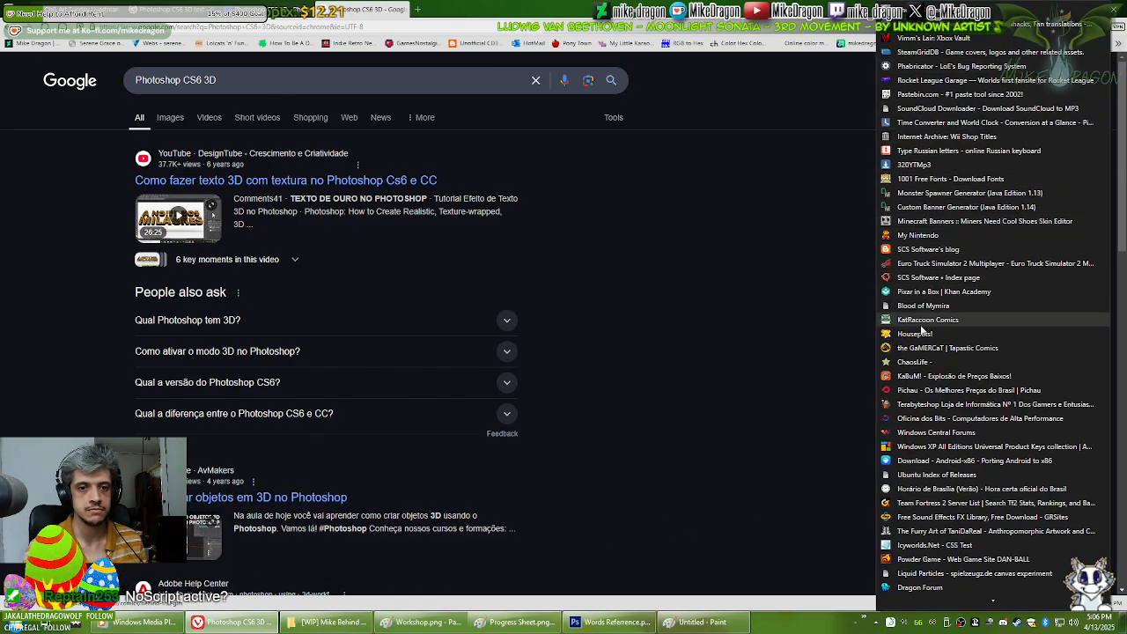
middle_click(916, 375)
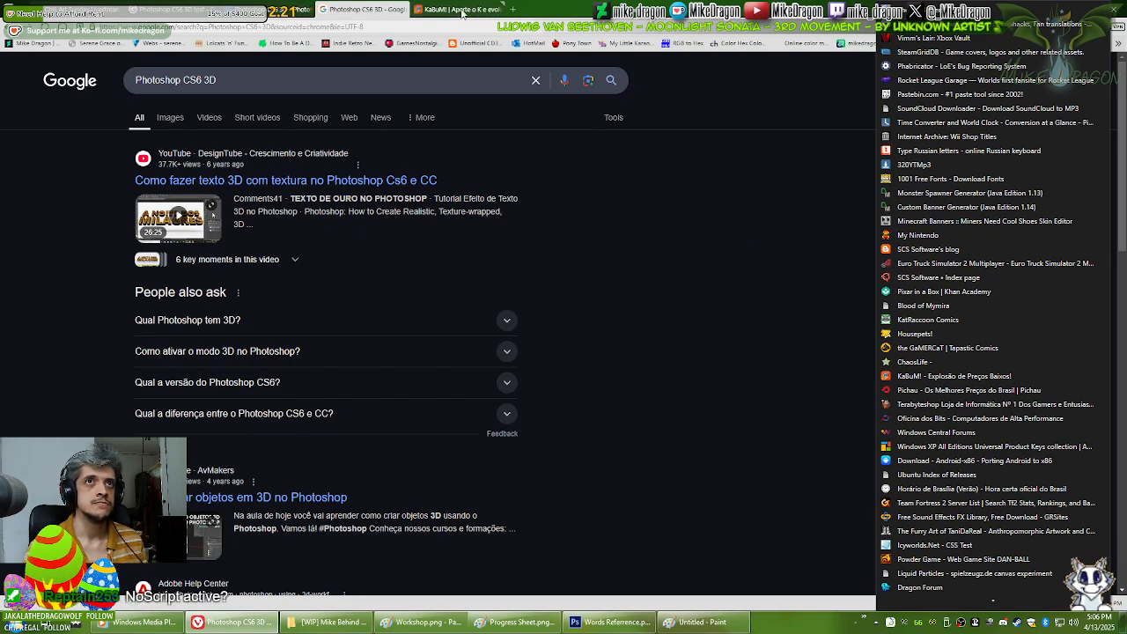
left_click(462, 13)
mouse_move(233, 166)
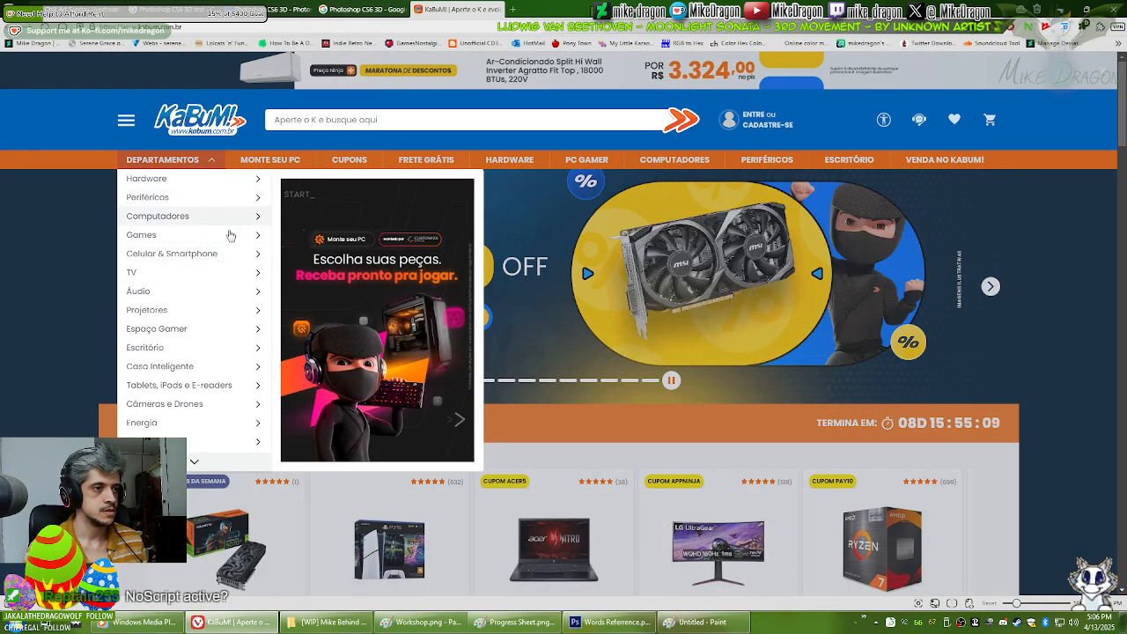
left_click(259, 185)
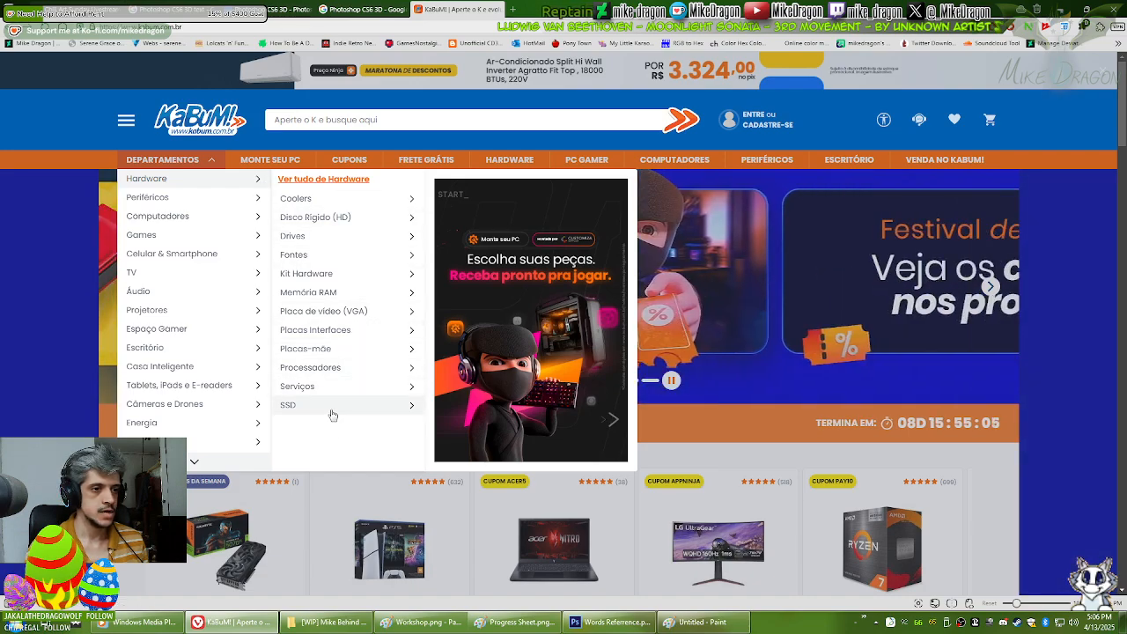
mouse_move(379, 410)
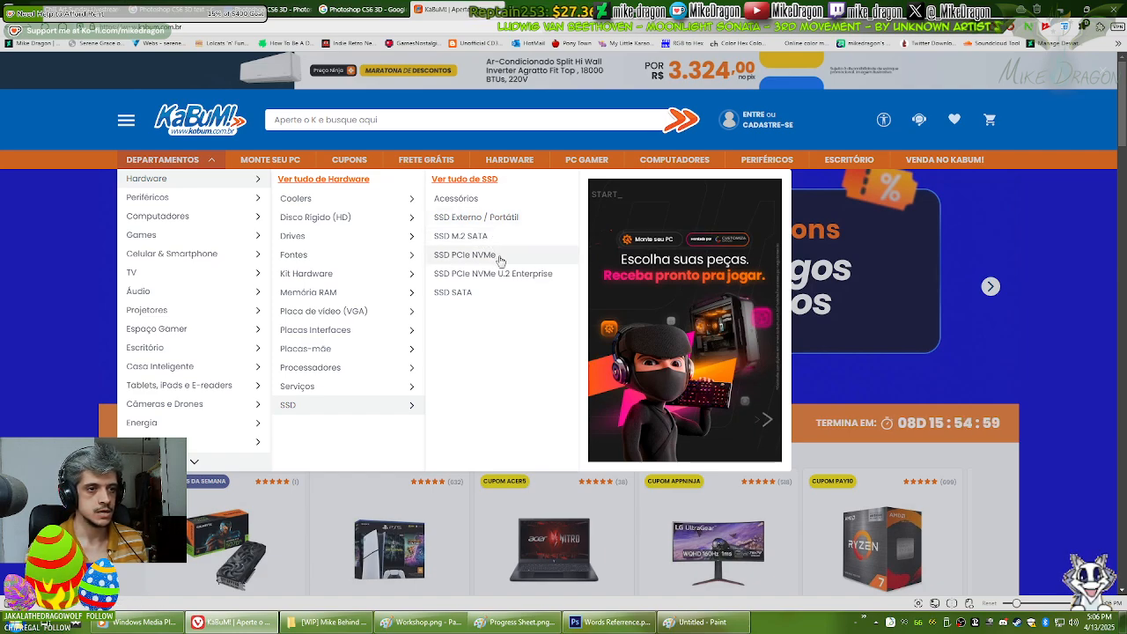
left_click(473, 241)
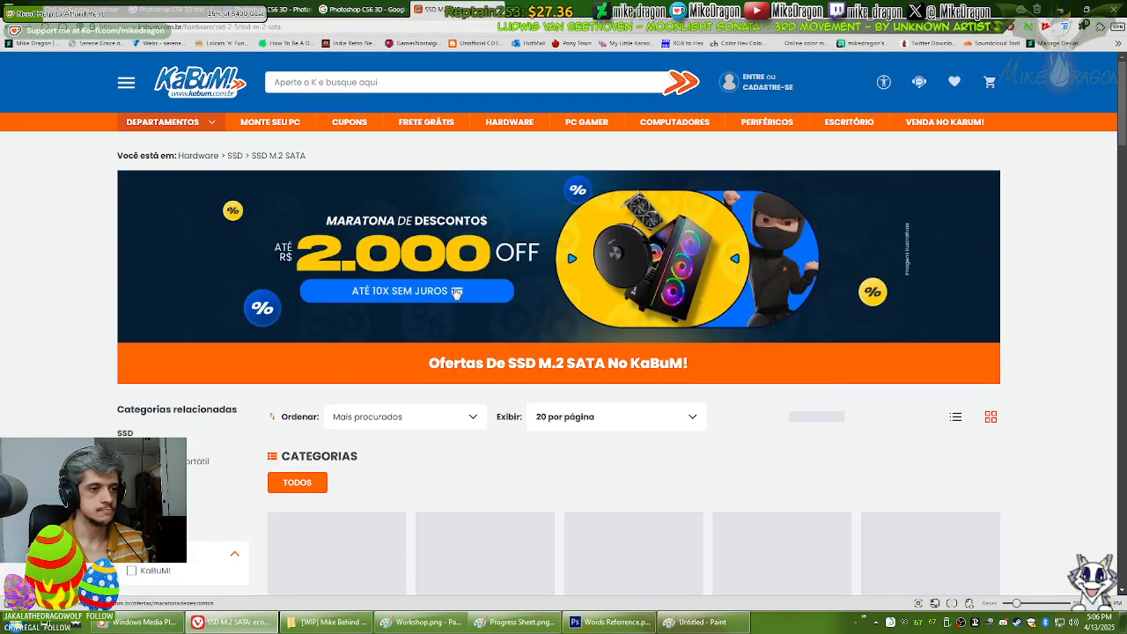
scroll(207, 353, "down", 2)
scroll(207, 353, "down", 2)
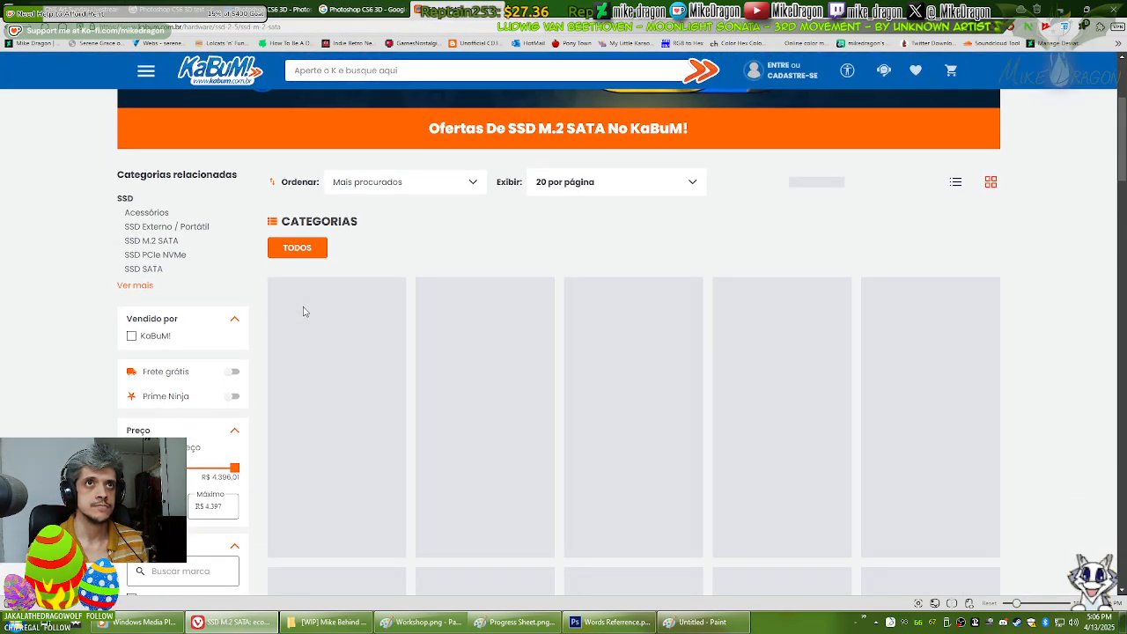
scroll(305, 312, "down", 3)
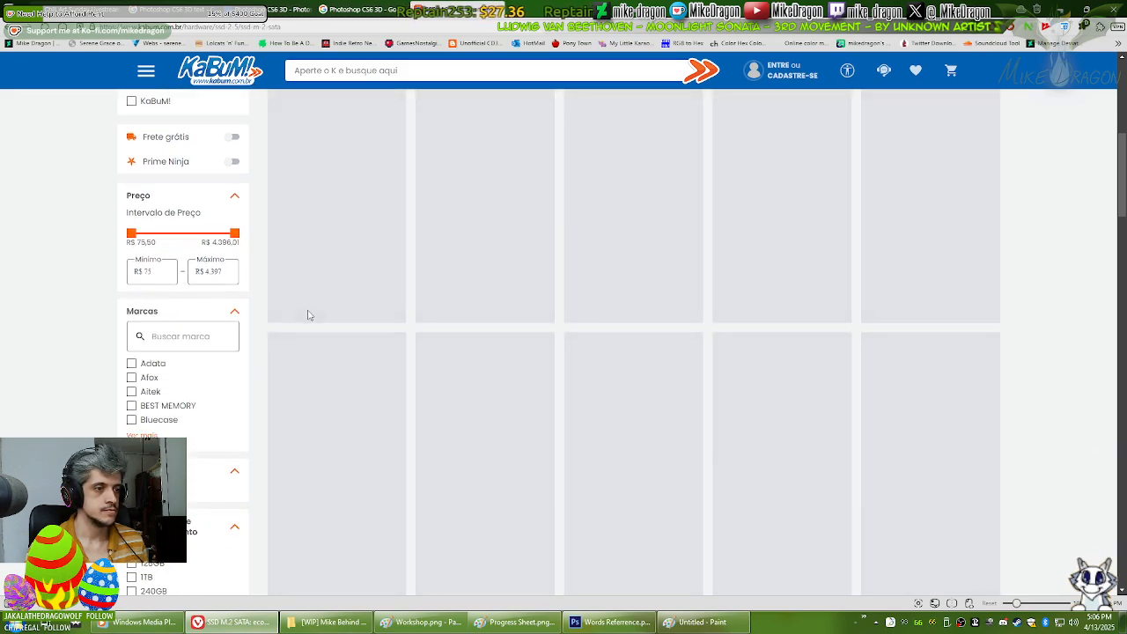
scroll(308, 315, "down", 2)
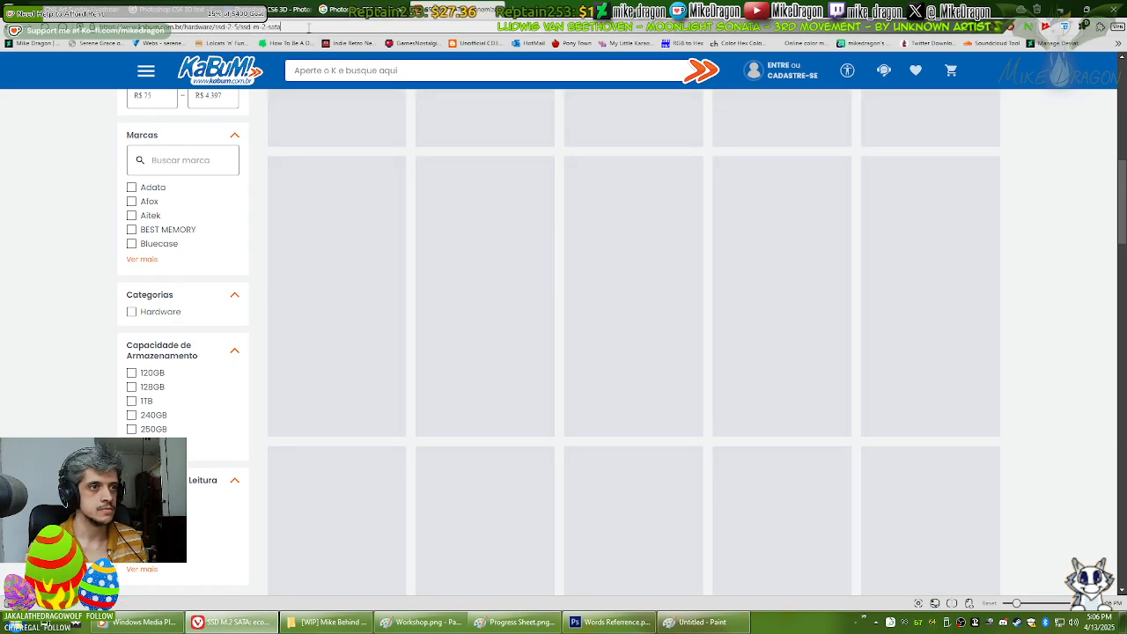
Step: Switch to Chrome and open the same KaBuM! SSD M.2 SATA page there in a maximized window
key("super")
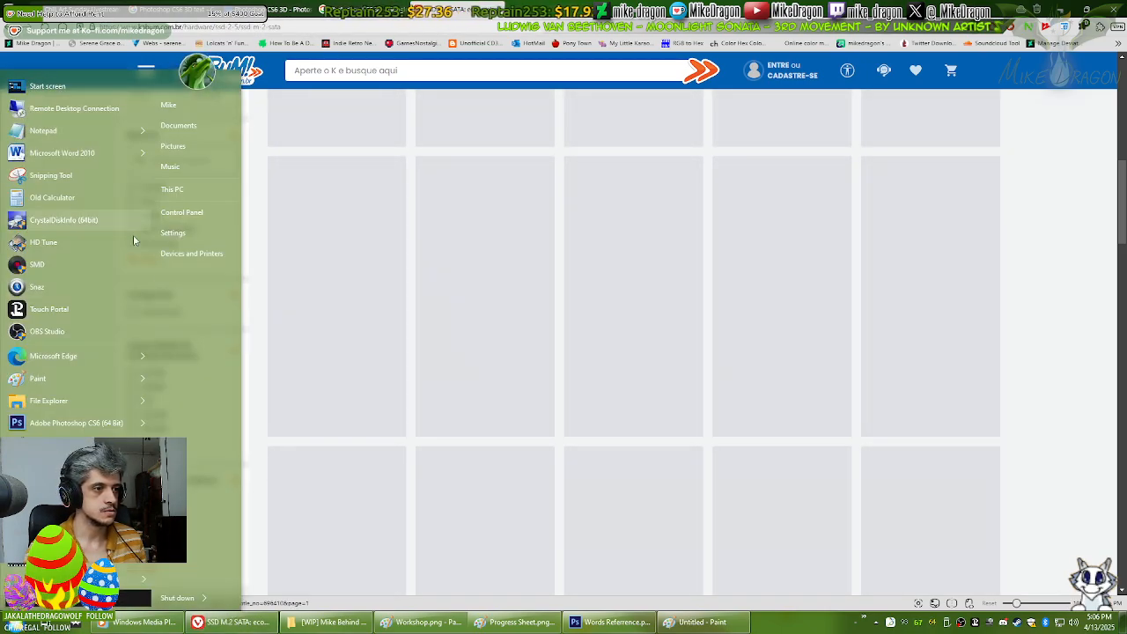
key("Escape")
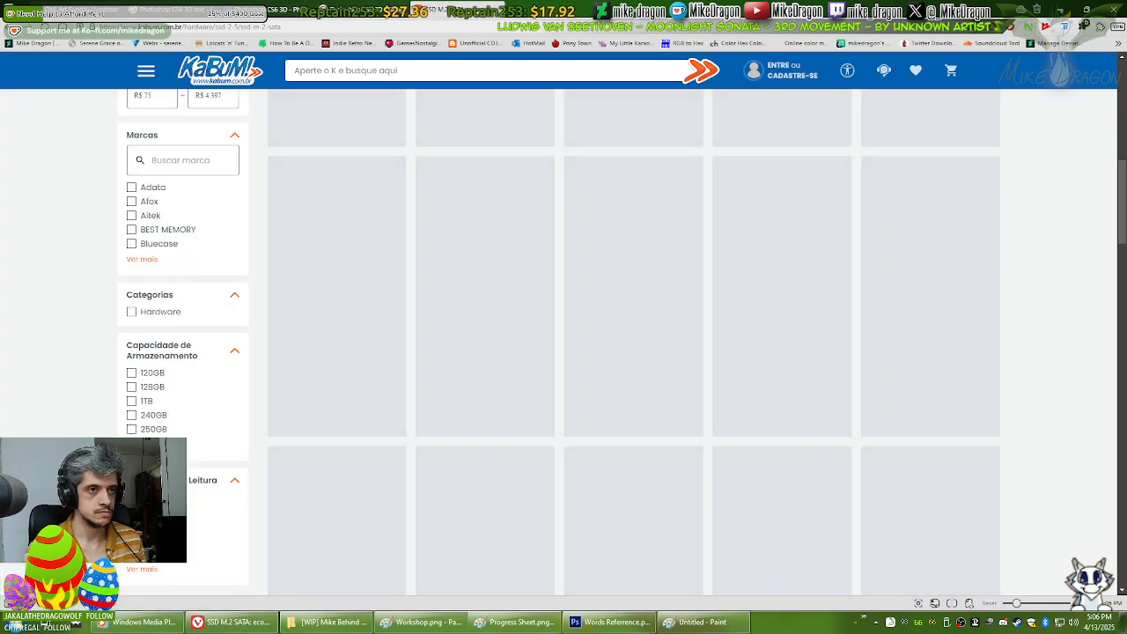
left_click_drag(715, 0, 604, 15)
double_click(603, 15)
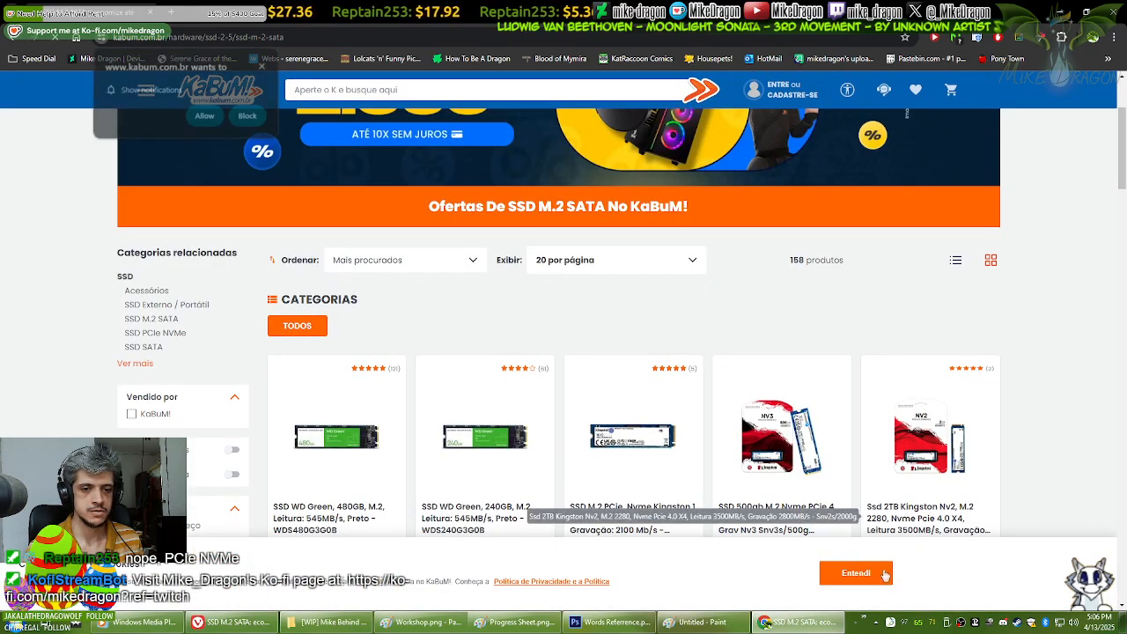
Step: Accept KaBuM!'s cookie notice, block the site's notifications, and look through the listed M.2 drives
left_click(885, 574)
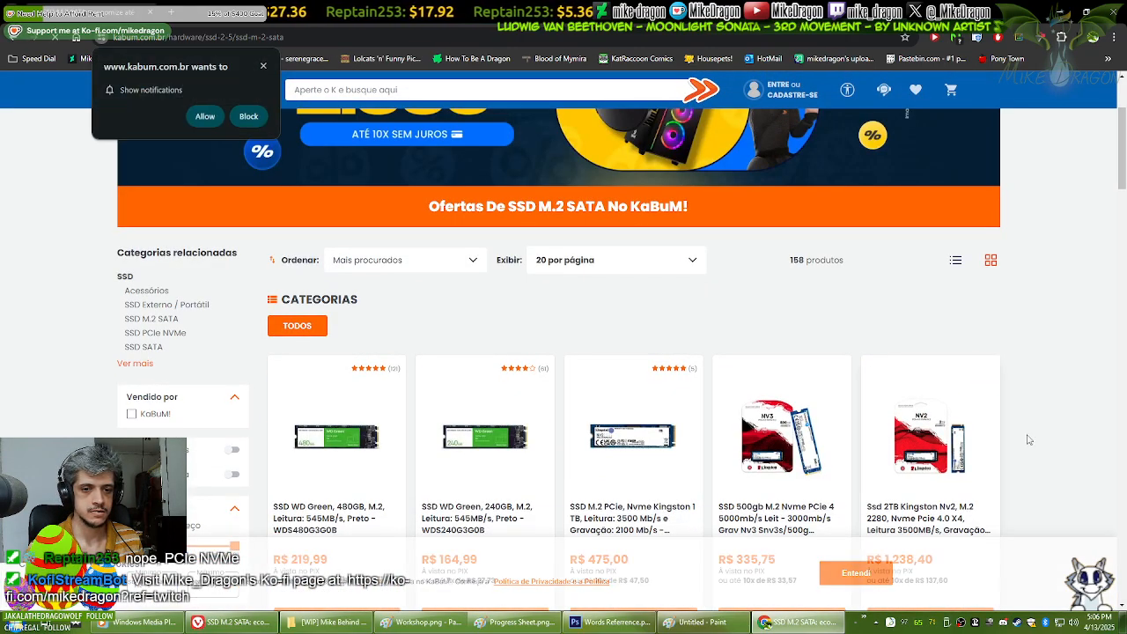
scroll(1057, 391, "down", 2)
left_click(250, 117)
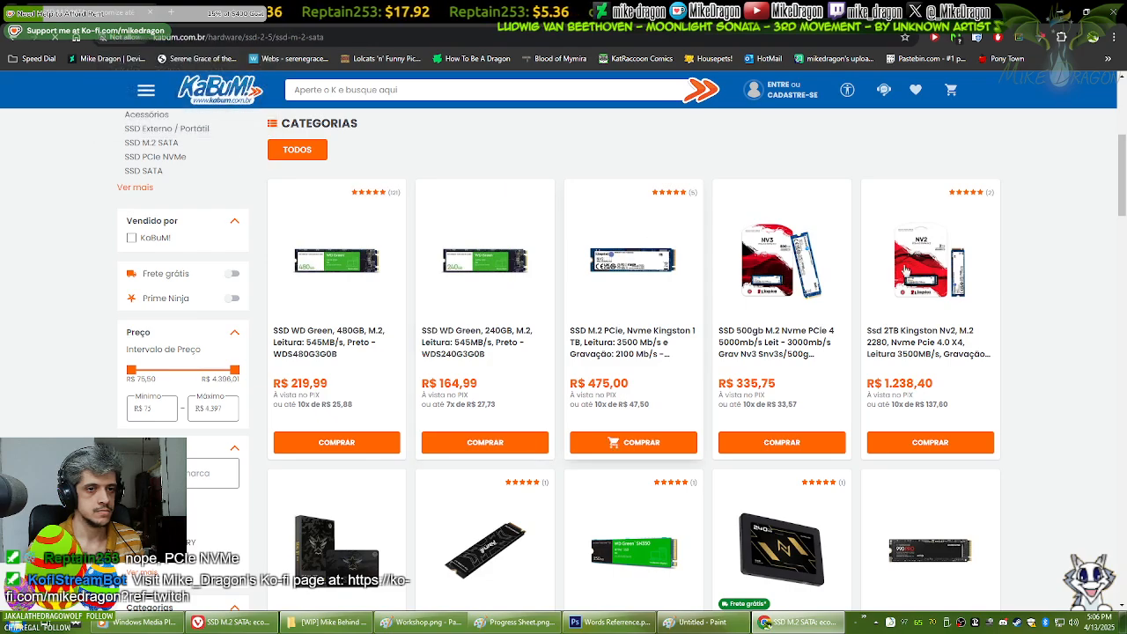
scroll(1015, 263, "down", 2)
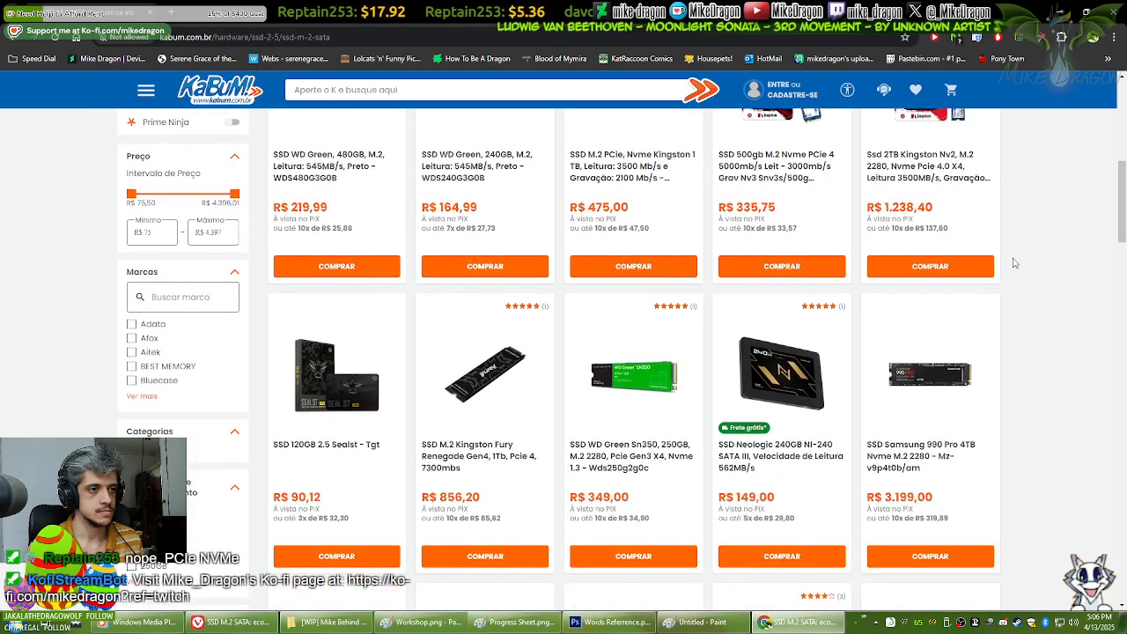
Step: Compare the SSD listing with the copy in the Vivaldi browser, and close the Chrome window
left_click(252, 625)
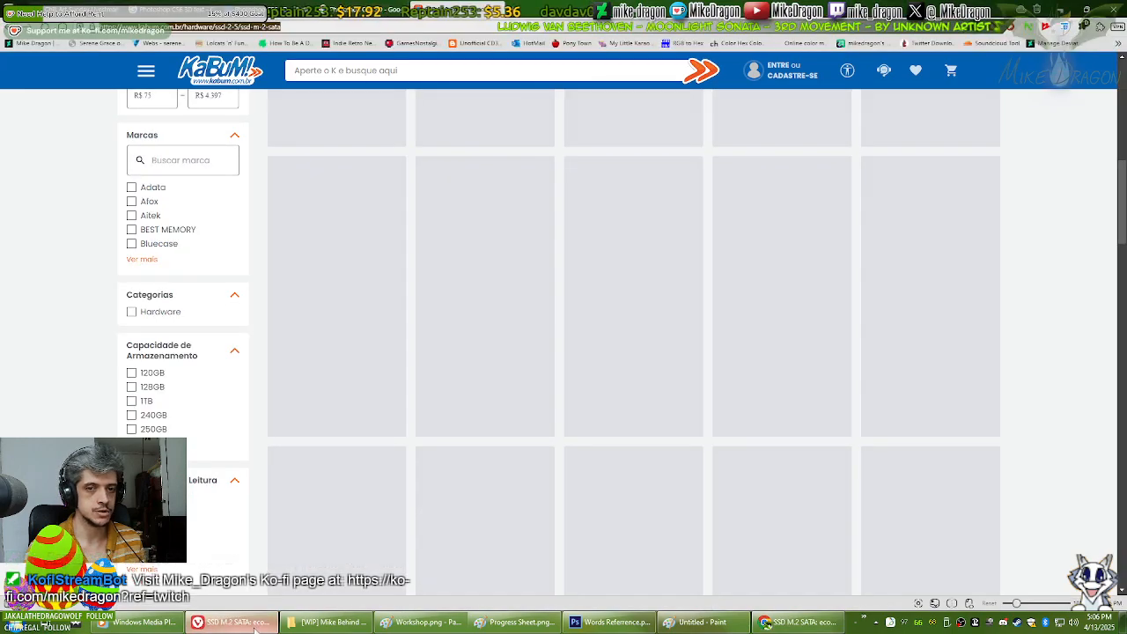
left_click(247, 628)
scroll(1044, 367, "up", 2)
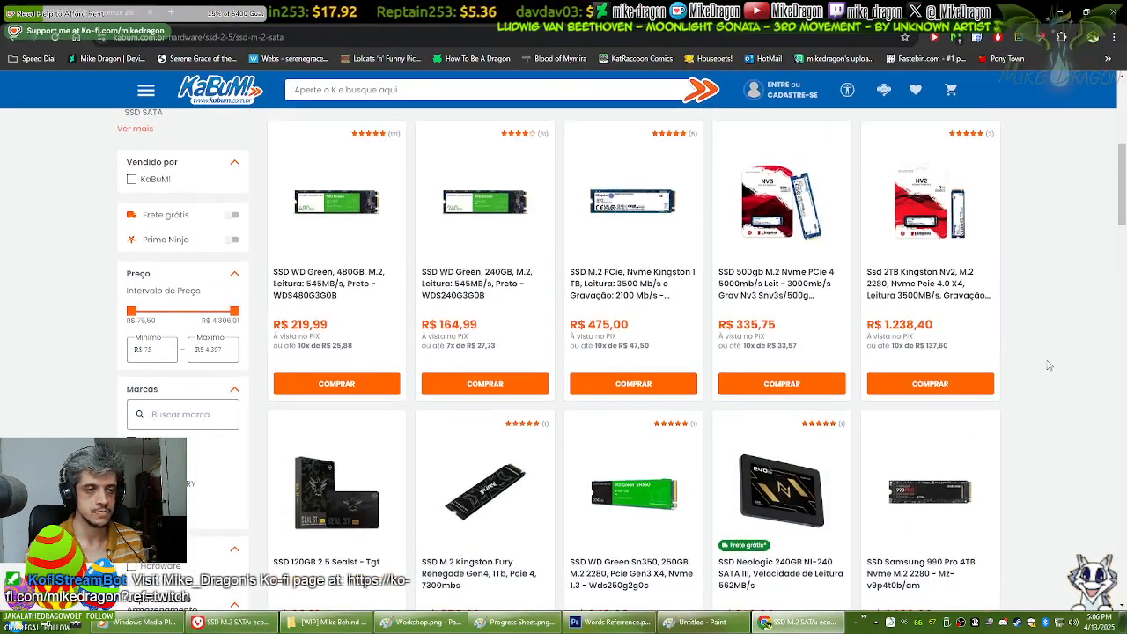
scroll(1043, 361, "up", 1)
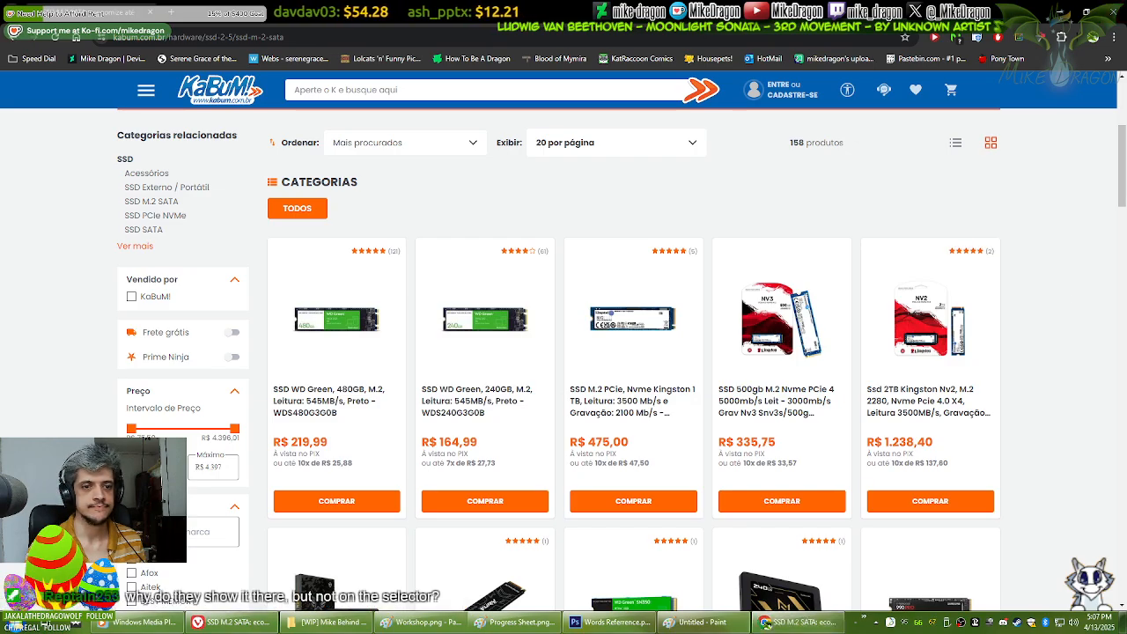
left_click(1114, 12)
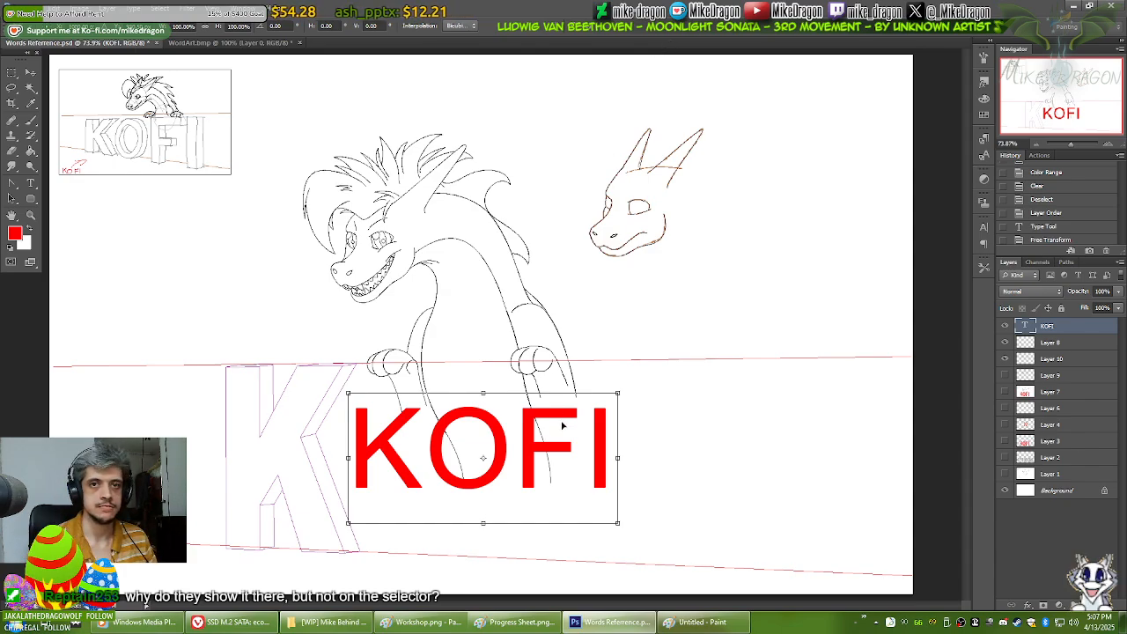
Step: Switch to Vivaldi, return to the beginning of the KaBuM! SSD page, and close its tab
left_click(231, 622)
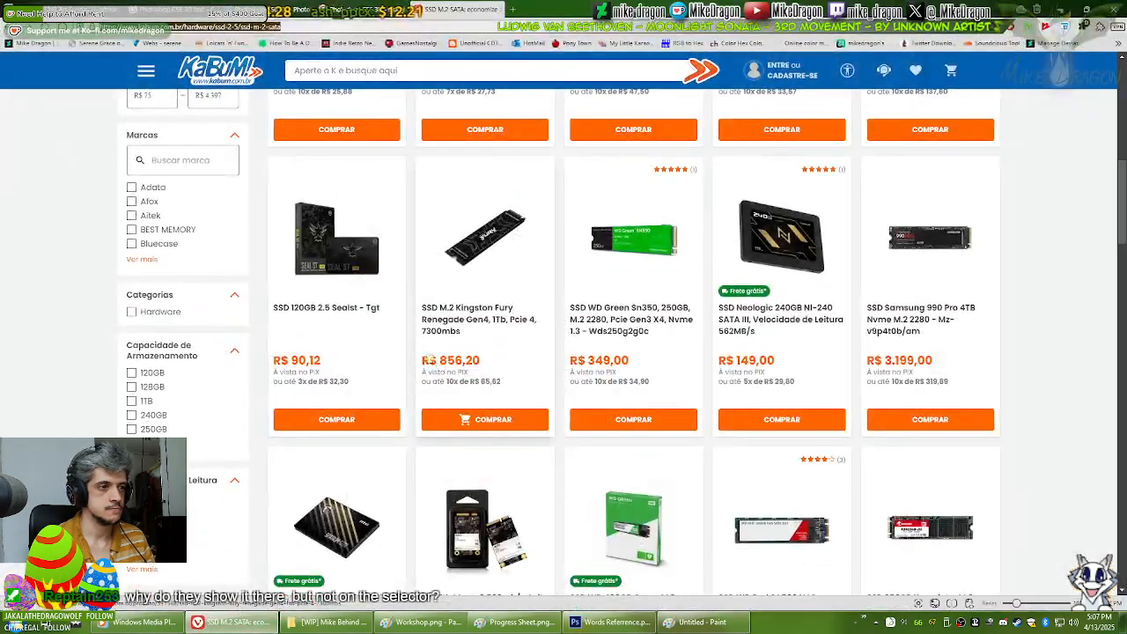
scroll(272, 187, "up", 8)
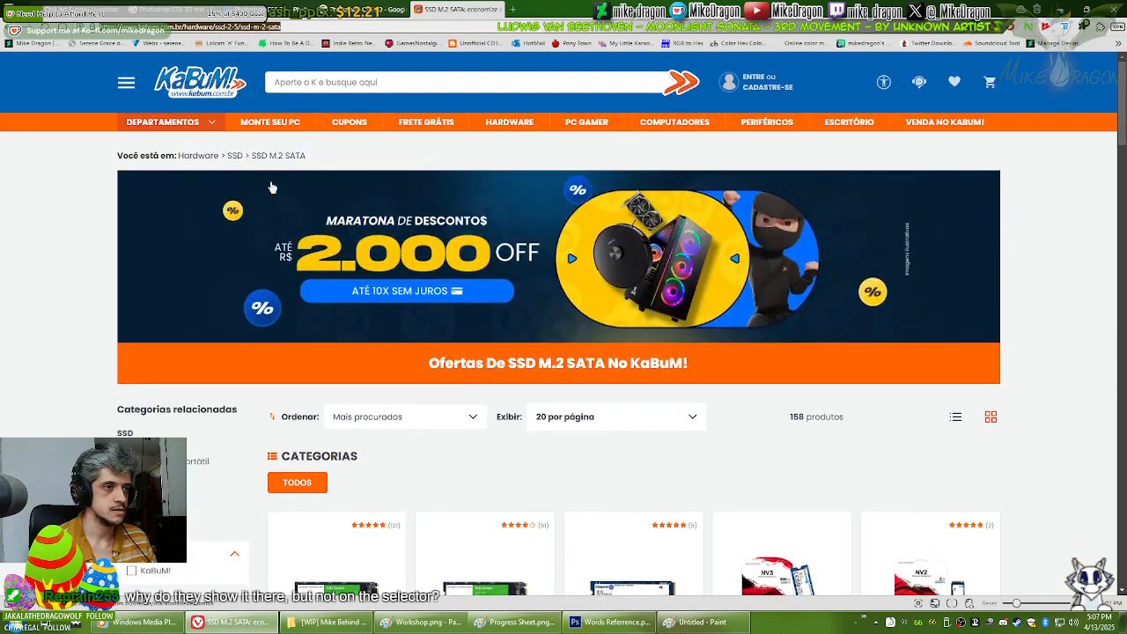
mouse_move(199, 124)
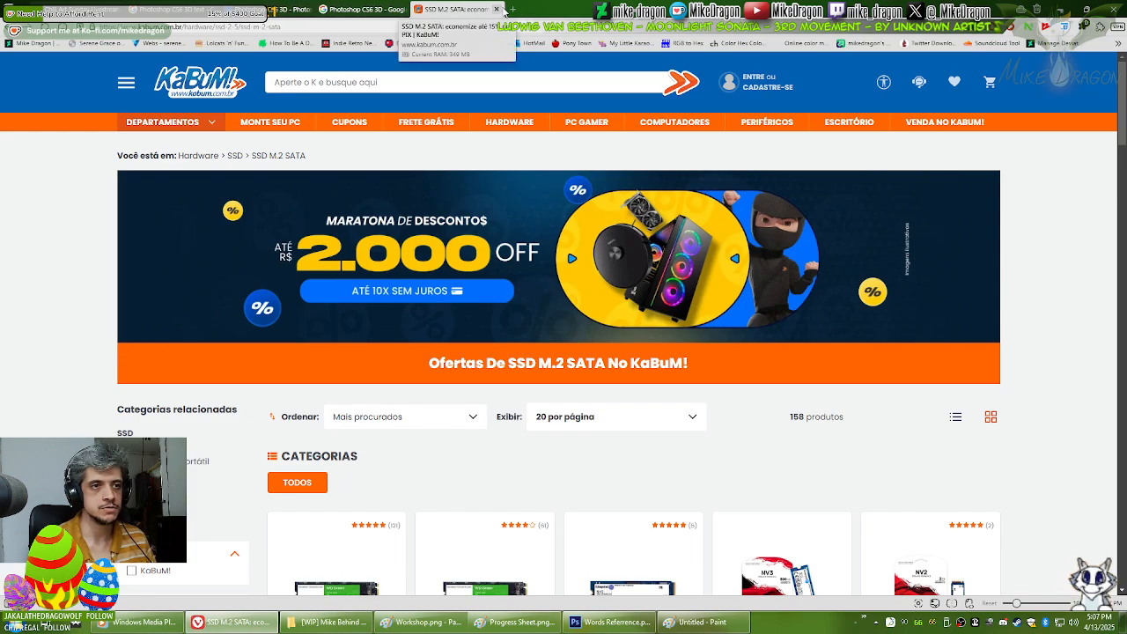
left_click(497, 9)
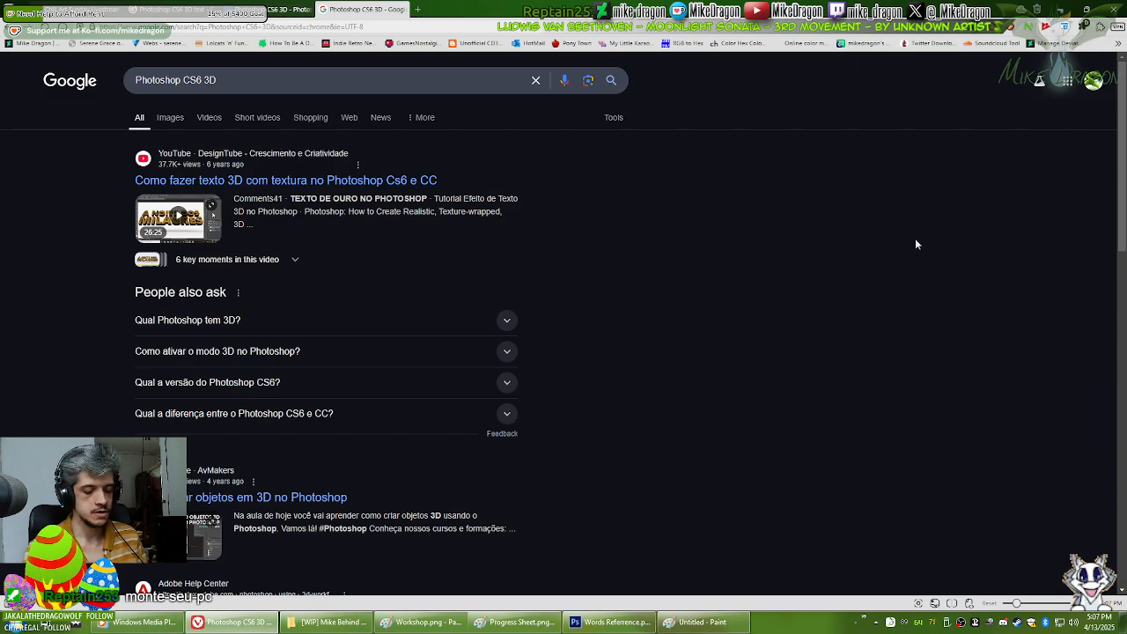
Step: Reopen the closed KaBuM! tab and look through the processors in its Monte seu PC builder
key("ctrl+shift+t")
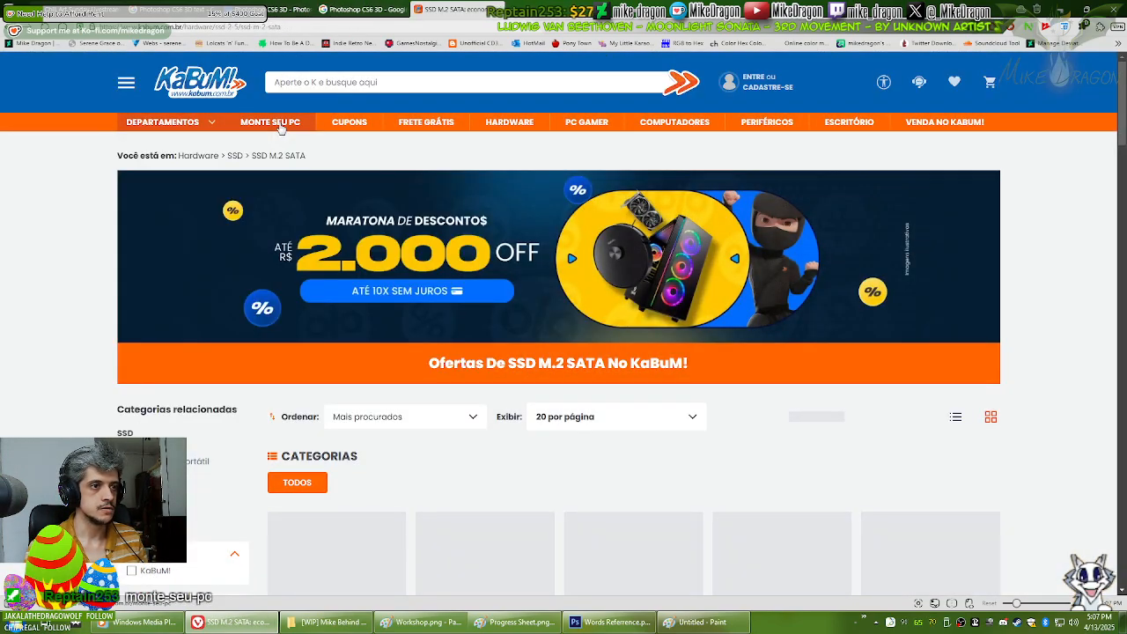
left_click(278, 122)
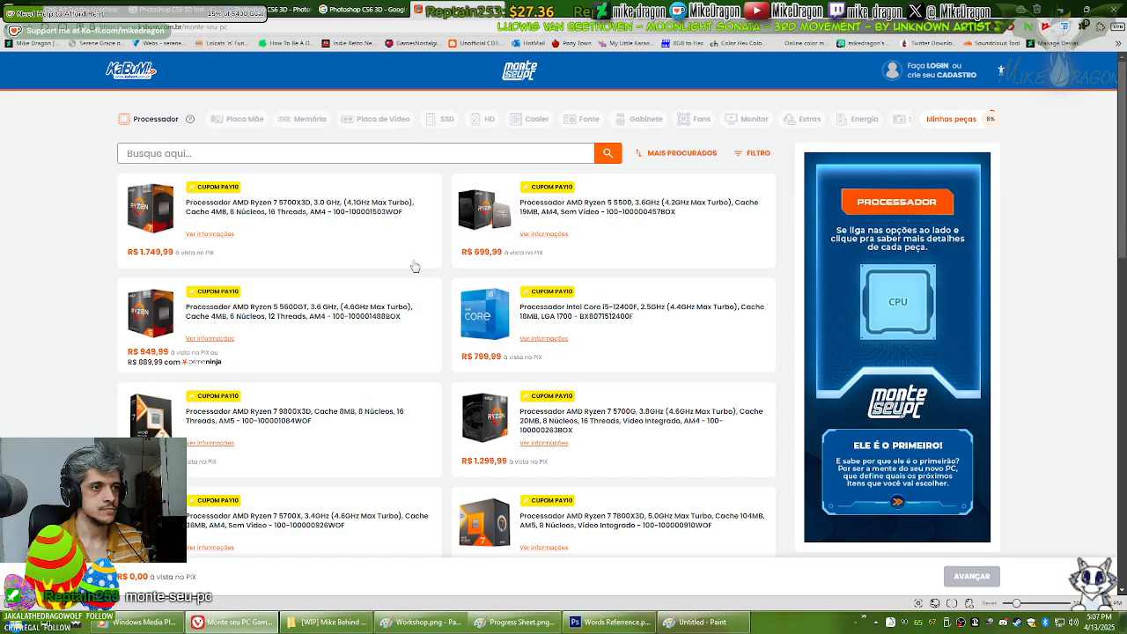
scroll(413, 265, "down", 10)
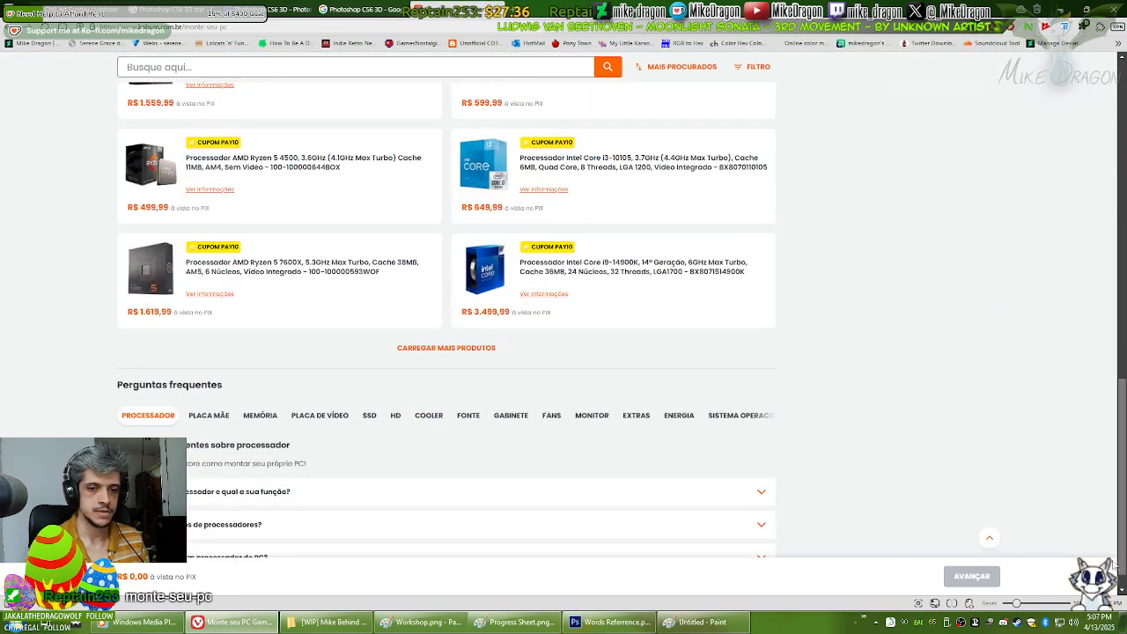
scroll(895, 379, "down", 1)
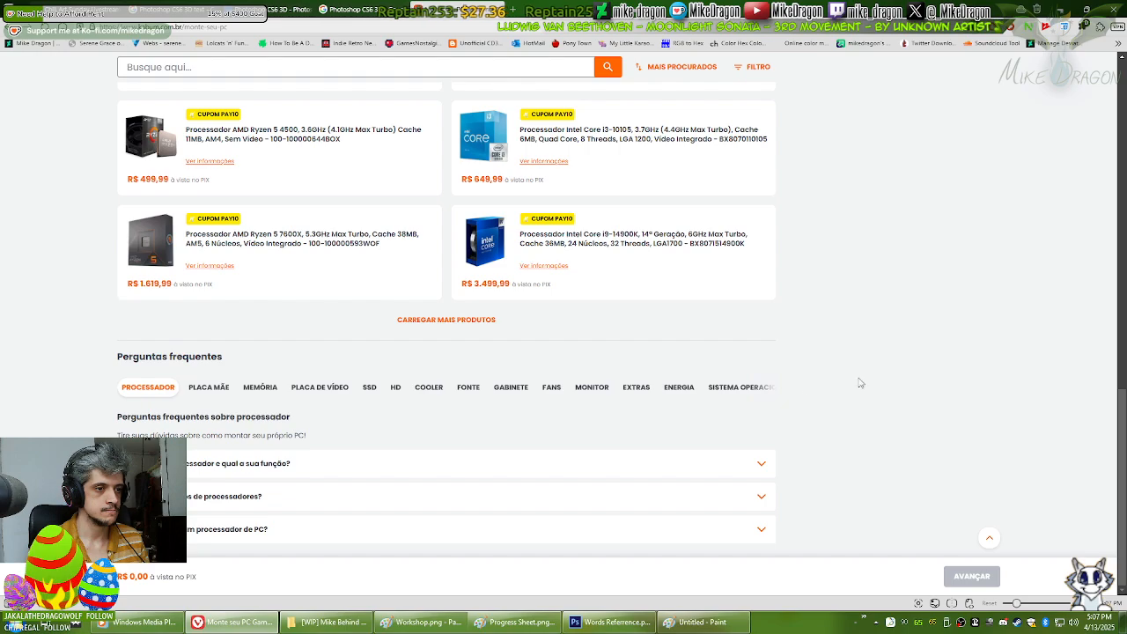
Step: Show the builder's frequently asked questions about SSD and return to the beginning of the processor list
left_click(367, 394)
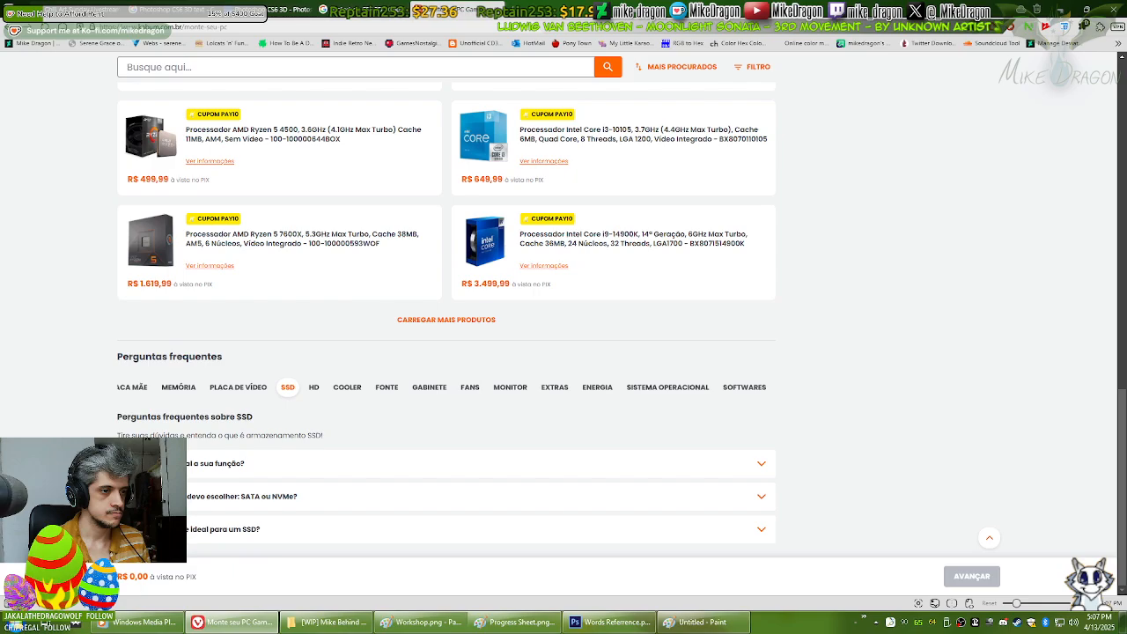
scroll(782, 462, "up", 2)
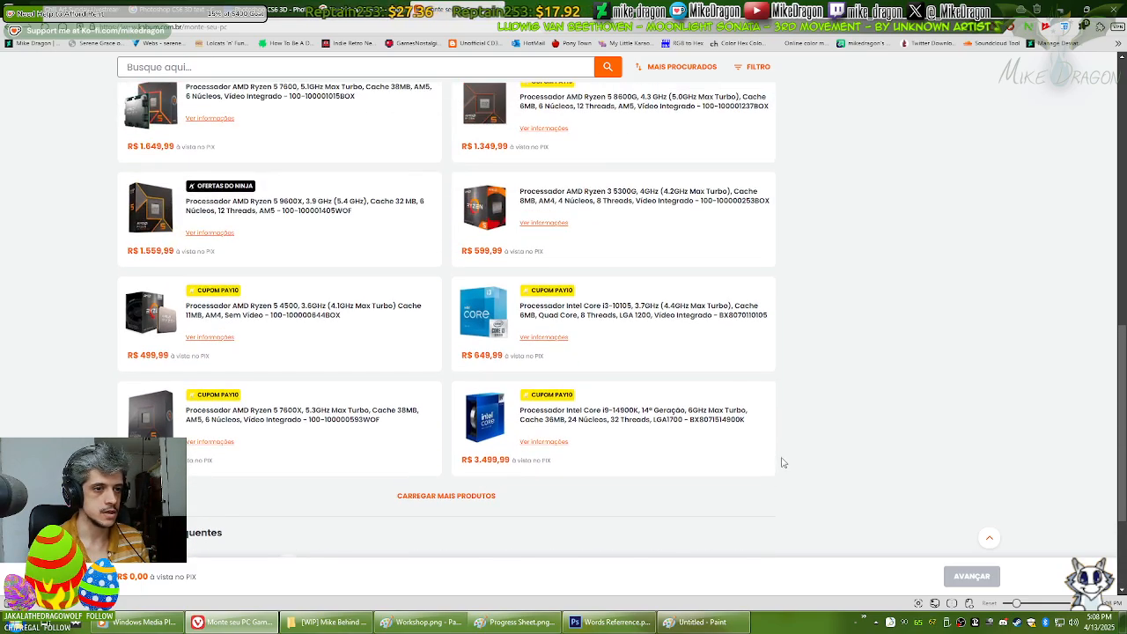
scroll(814, 470, "down", 2)
scroll(817, 472, "up", 5)
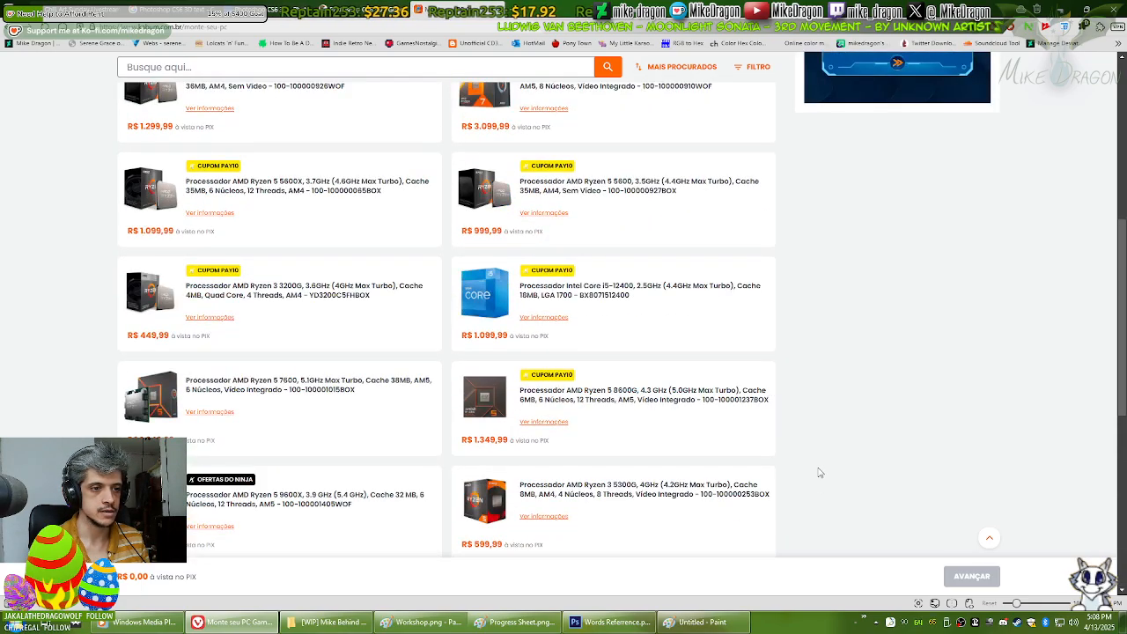
scroll(817, 471, "up", 5)
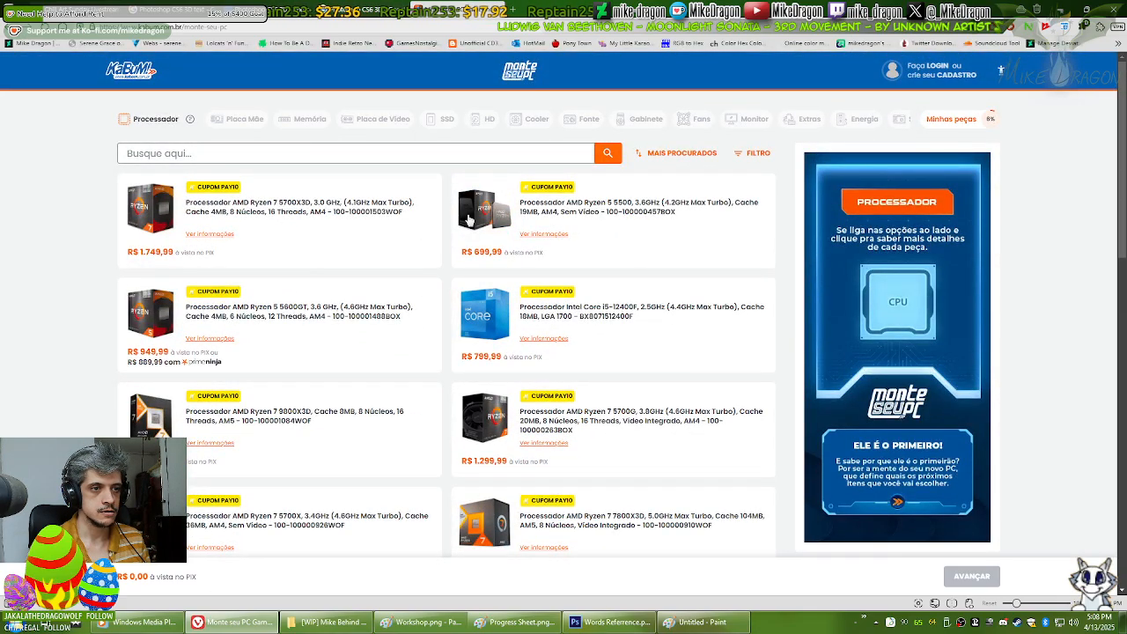
Step: Add the AMD Ryzen 7 5700X3D processor to the PC build
left_click(251, 208)
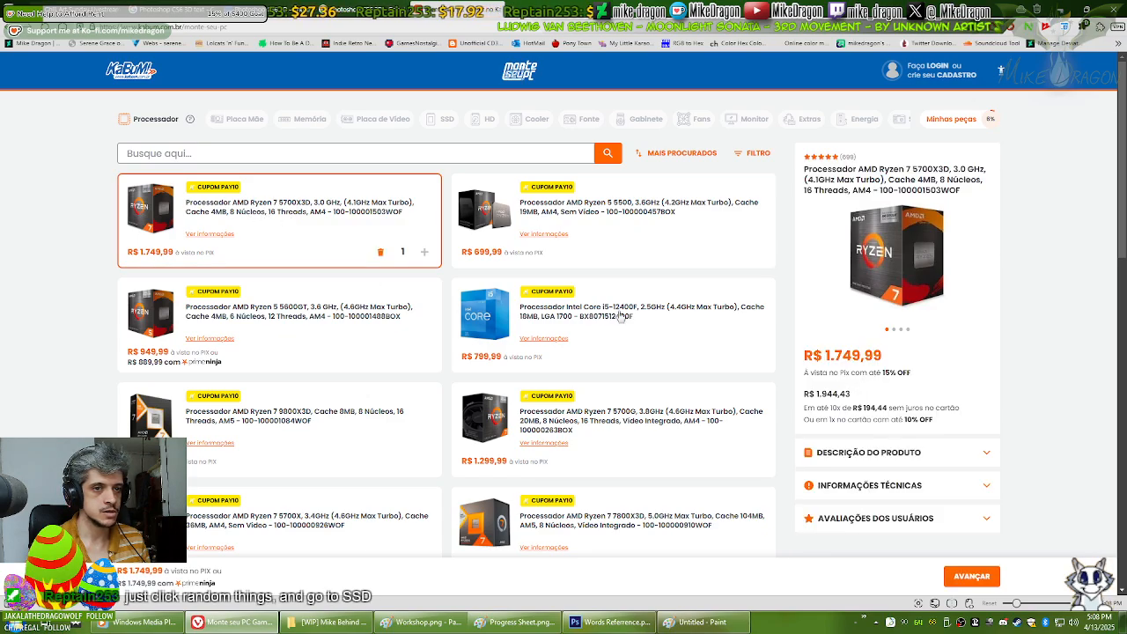
scroll(623, 319, "down", 5)
scroll(639, 331, "up", 5)
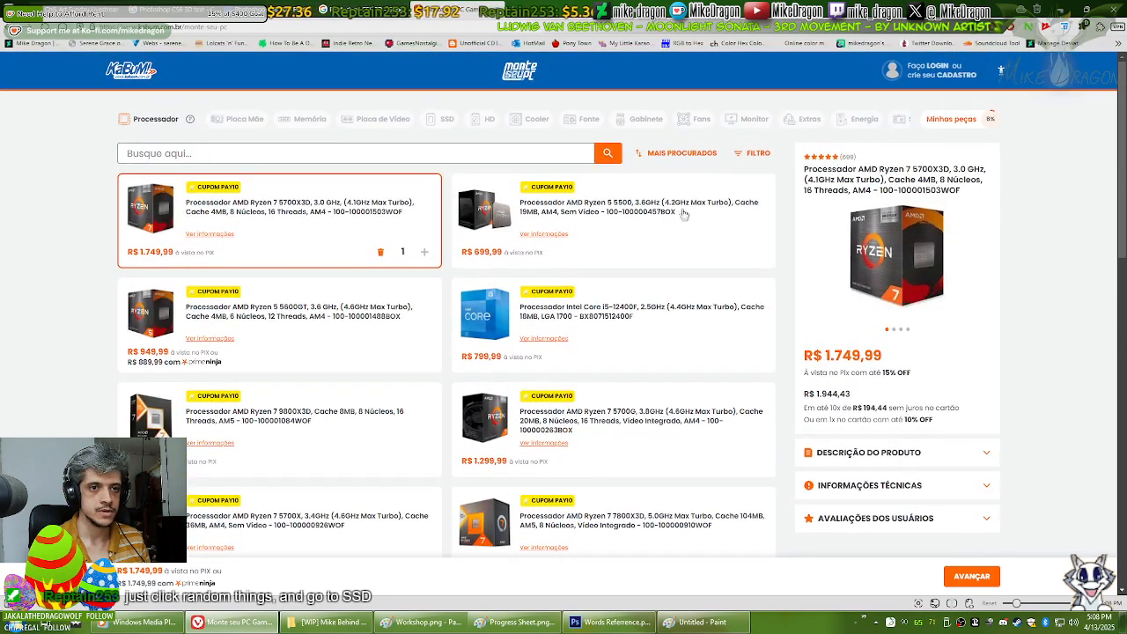
Step: Load more products in the builder's processor list and look through the additional AMD and Intel processors
scroll(681, 234, "down", 2)
scroll(672, 318, "down", 5)
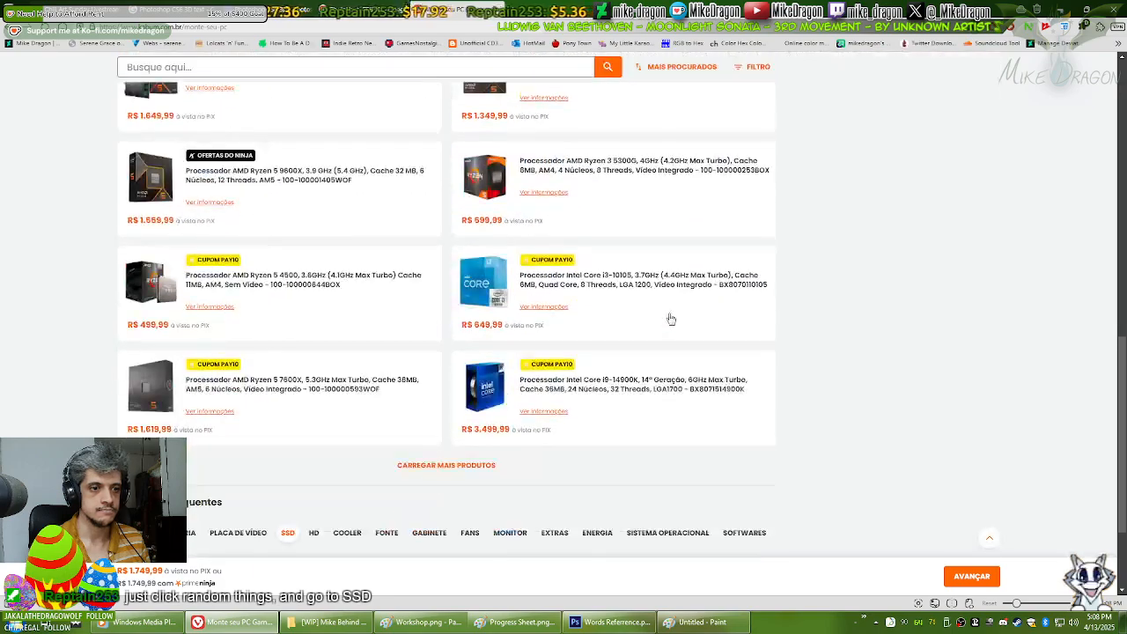
left_click(453, 465)
scroll(541, 449, "down", 3)
scroll(541, 449, "down", 5)
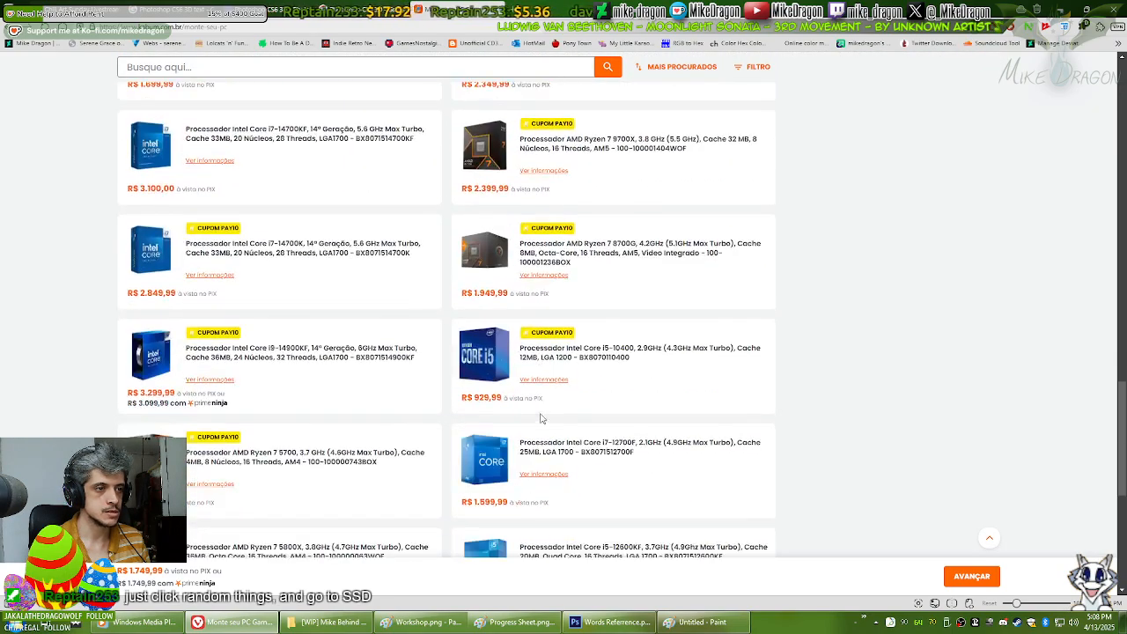
Step: Load the remaining products in the builder's processor list and look through them to the end
left_click(446, 338)
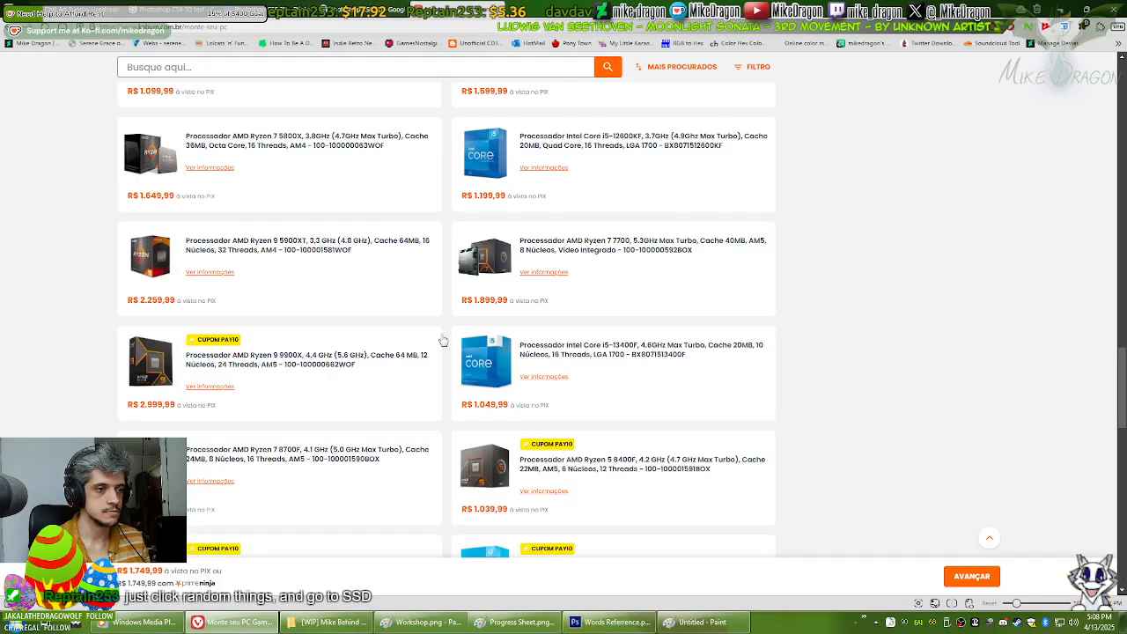
scroll(443, 343, "down", 6)
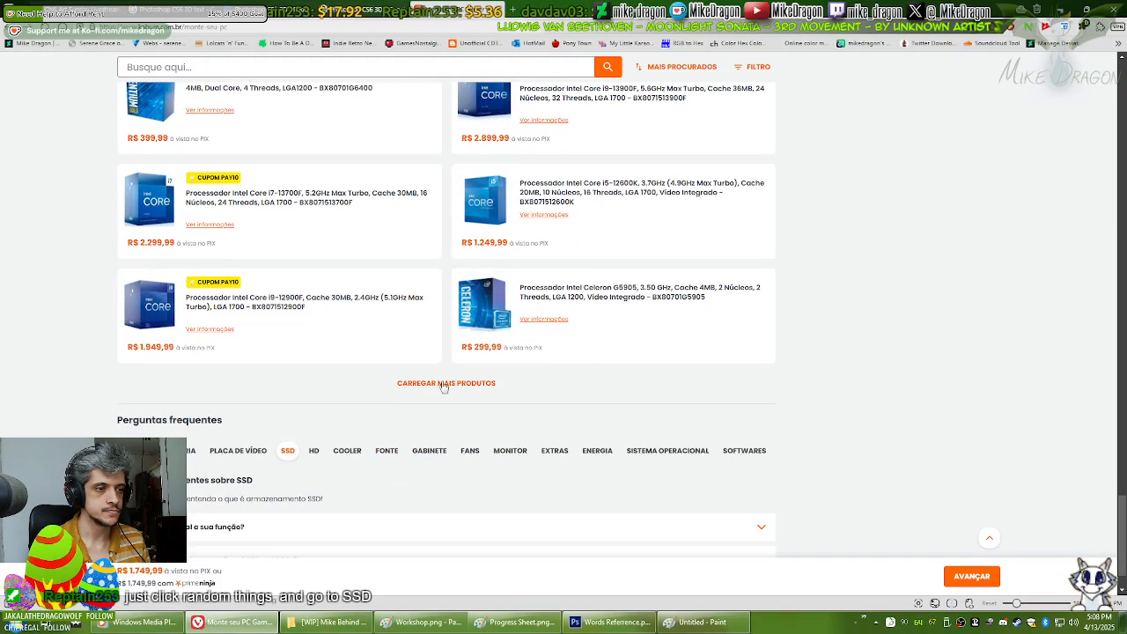
left_click(445, 384)
scroll(444, 388, "down", 3)
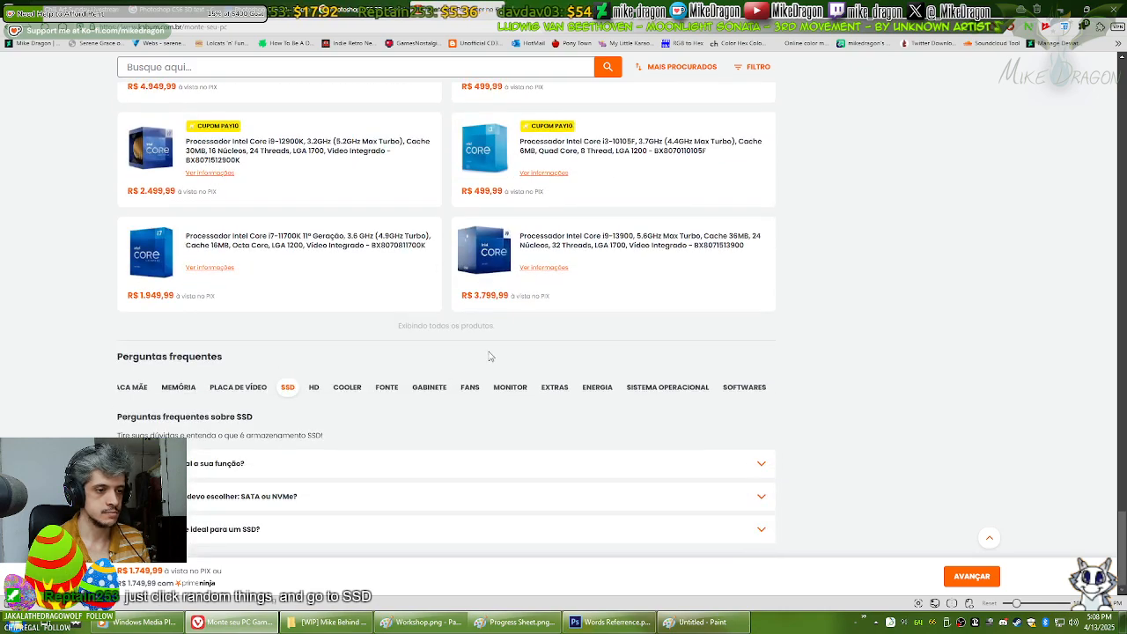
Step: Advance to the motherboard stage, add the ASUS TUF GAMING A520M-PLUS II to the PC build and proceed to memory
left_click(971, 578)
scroll(813, 440, "up", 10)
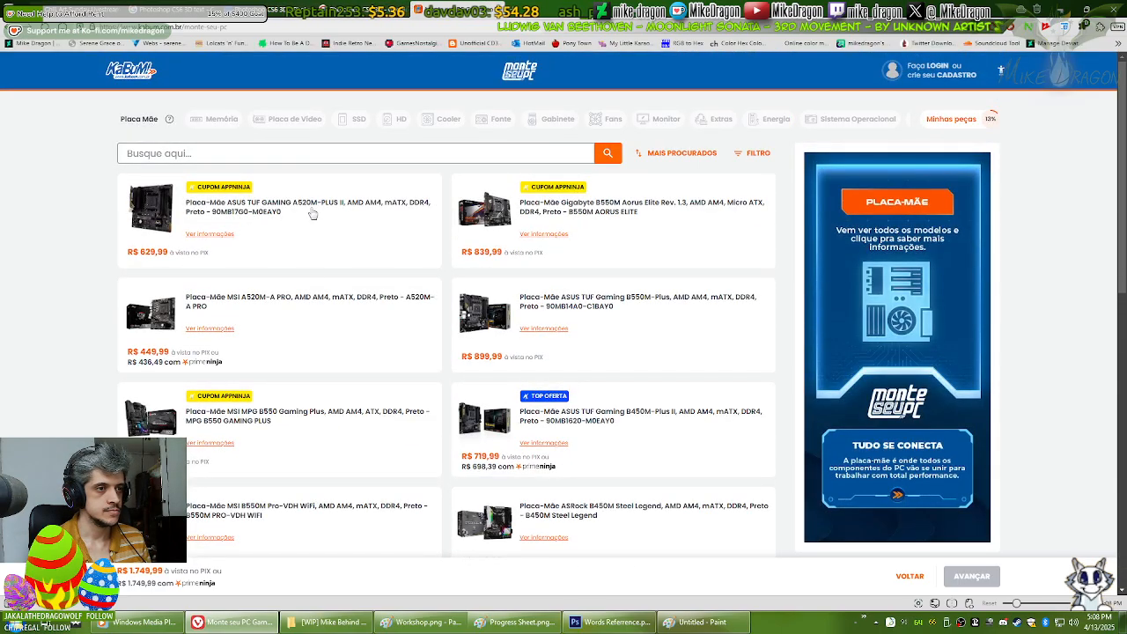
left_click(236, 217)
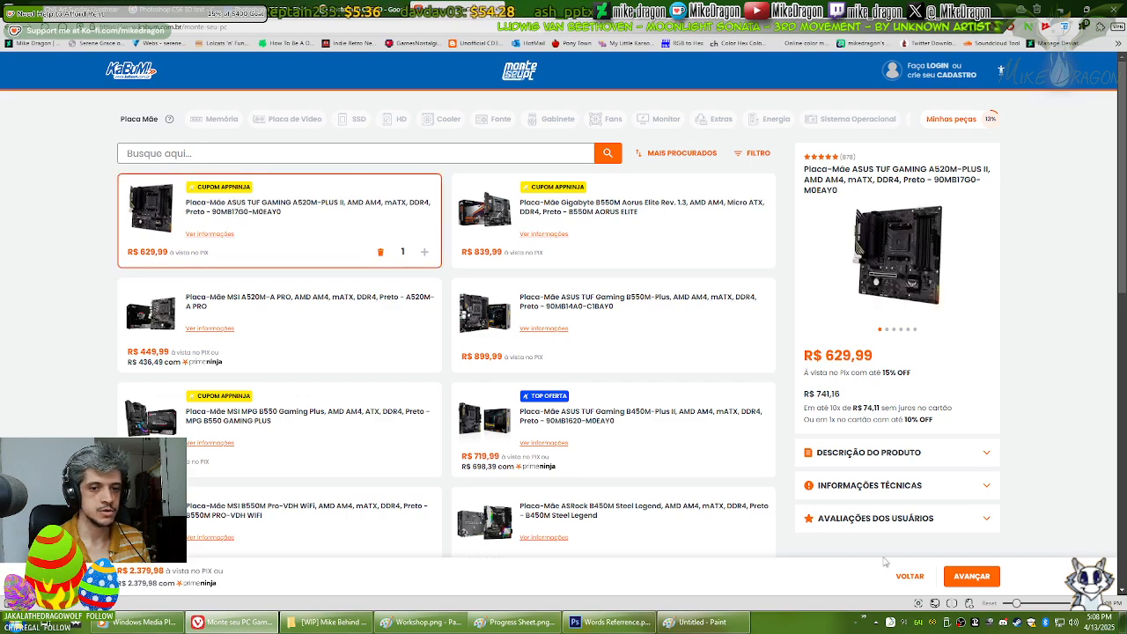
left_click(981, 580)
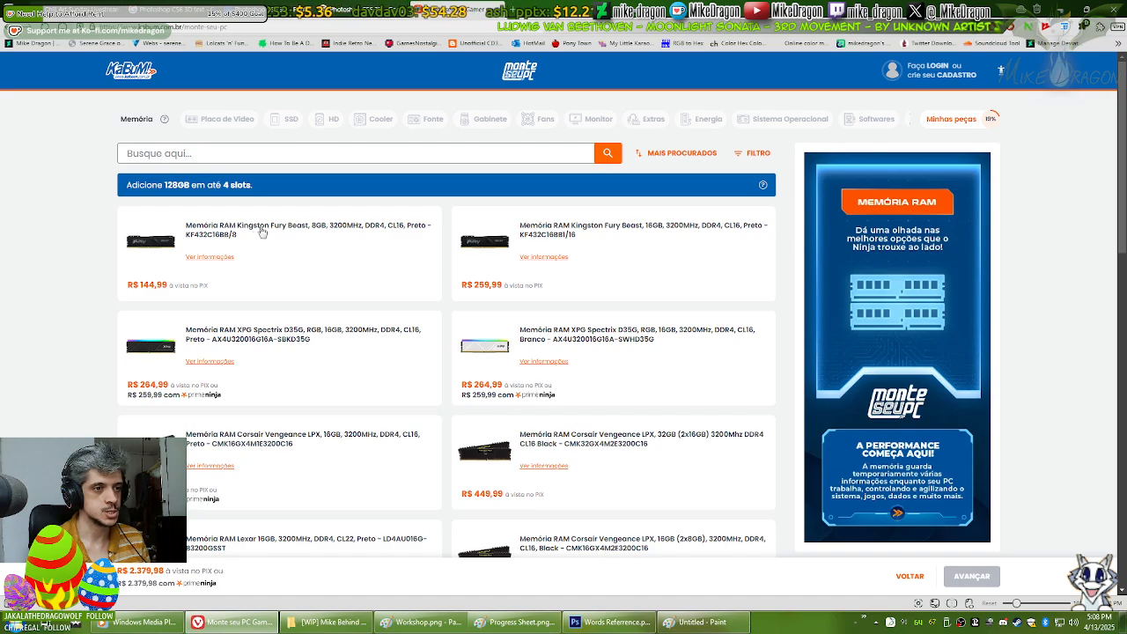
Step: Add the Kingston Fury Beast 8GB 3200MHz memory and the ASRock RX 6600 CLD 8G graphics card, advancing to the SSD stage
left_click(255, 231)
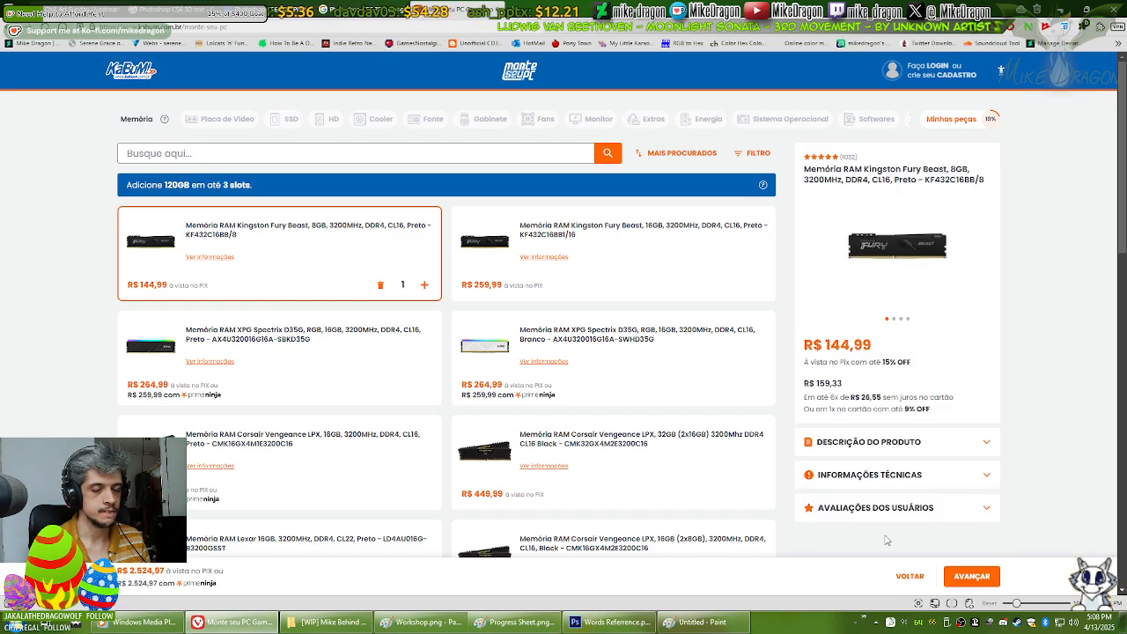
left_click(972, 576)
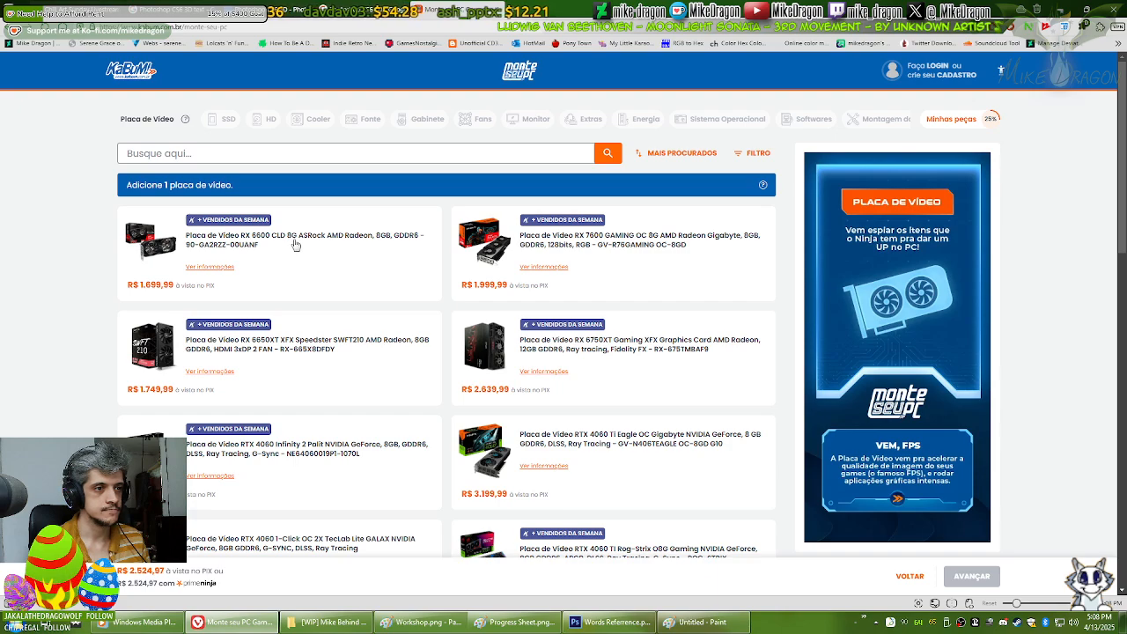
left_click(296, 246)
left_click(972, 576)
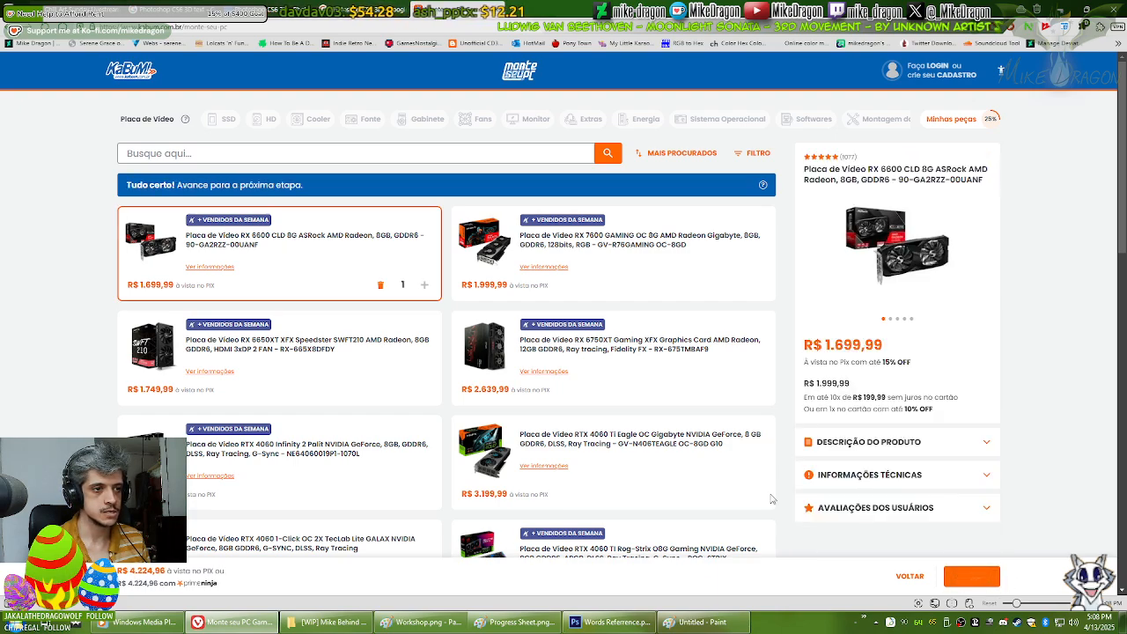
left_click(763, 214)
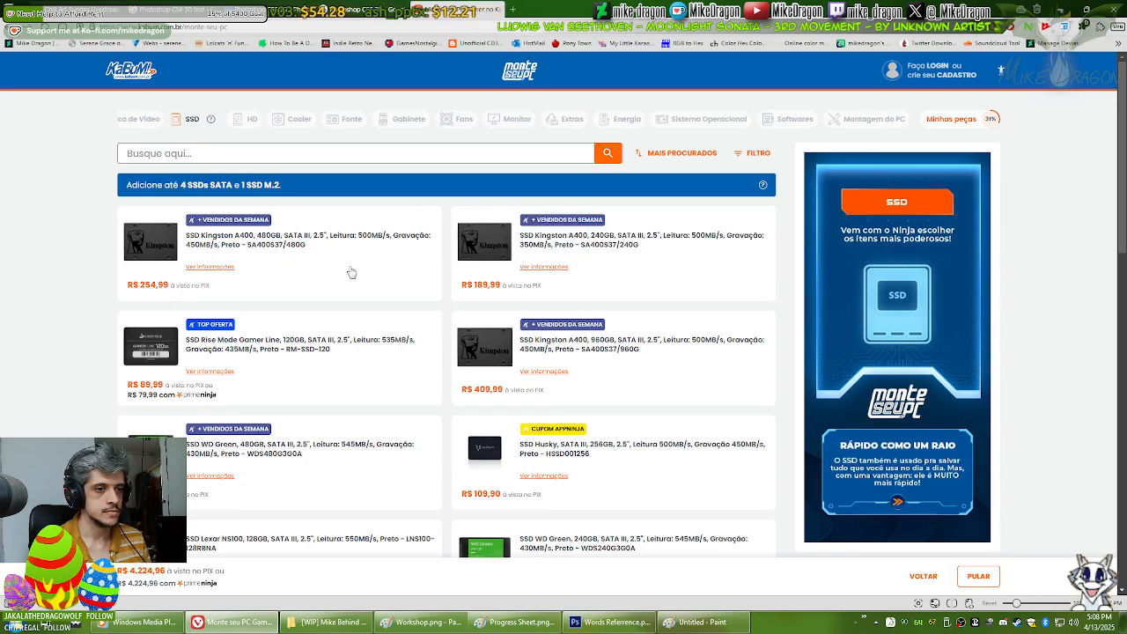
Step: Look through the SSD list and add the WD Green SN350 1TB M.2 2280 NVMe drive to the build
scroll(377, 273, "down", 5)
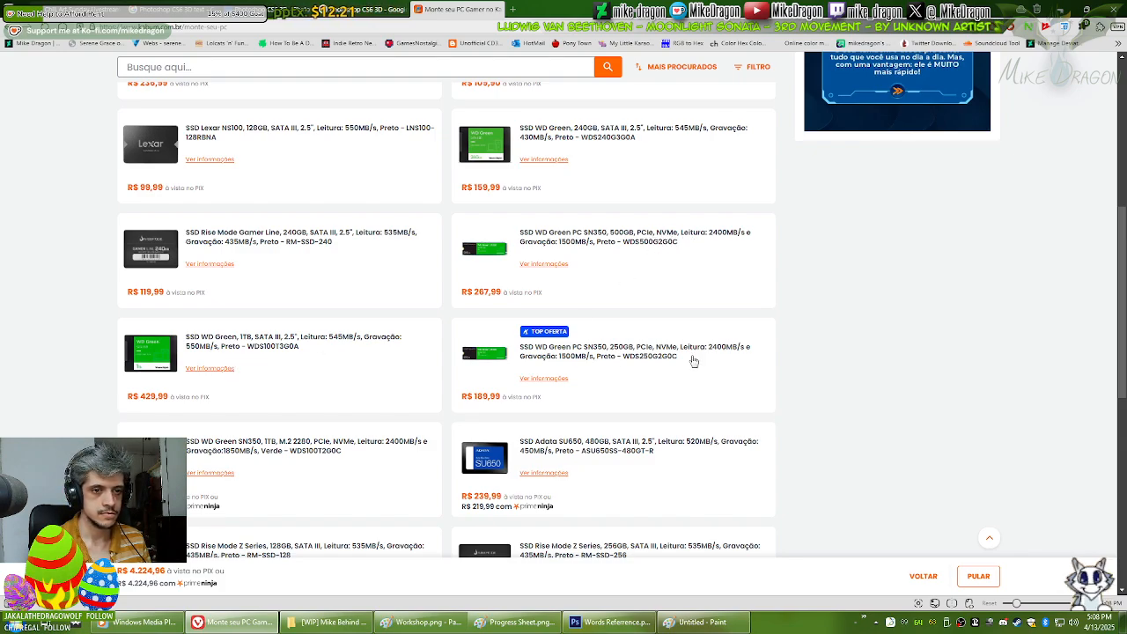
scroll(695, 361, "down", 2)
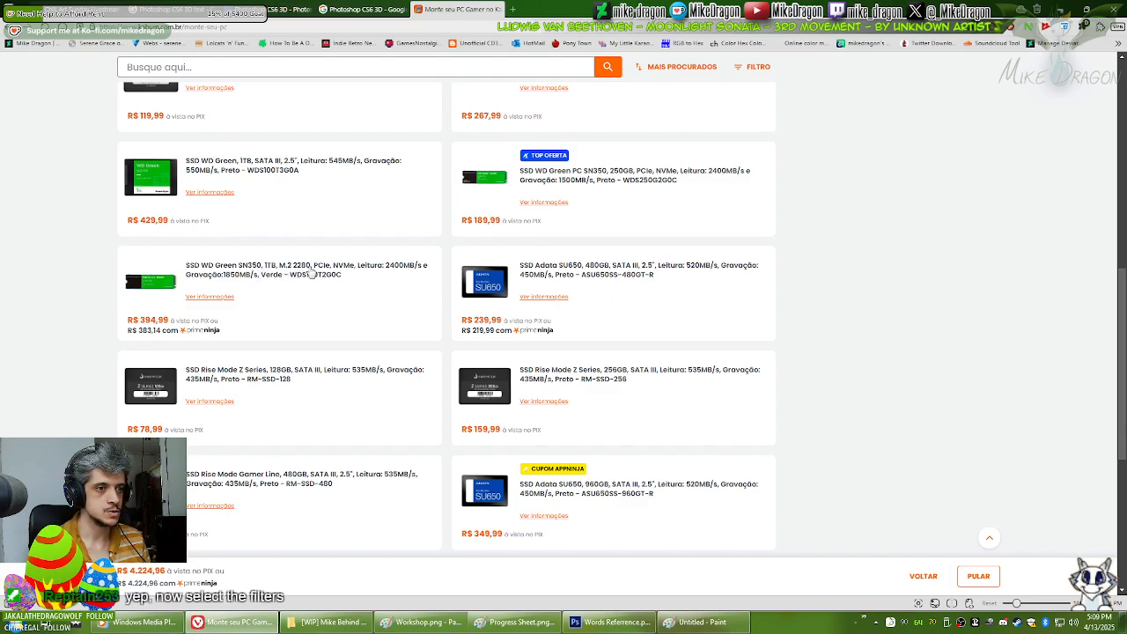
left_click(310, 271)
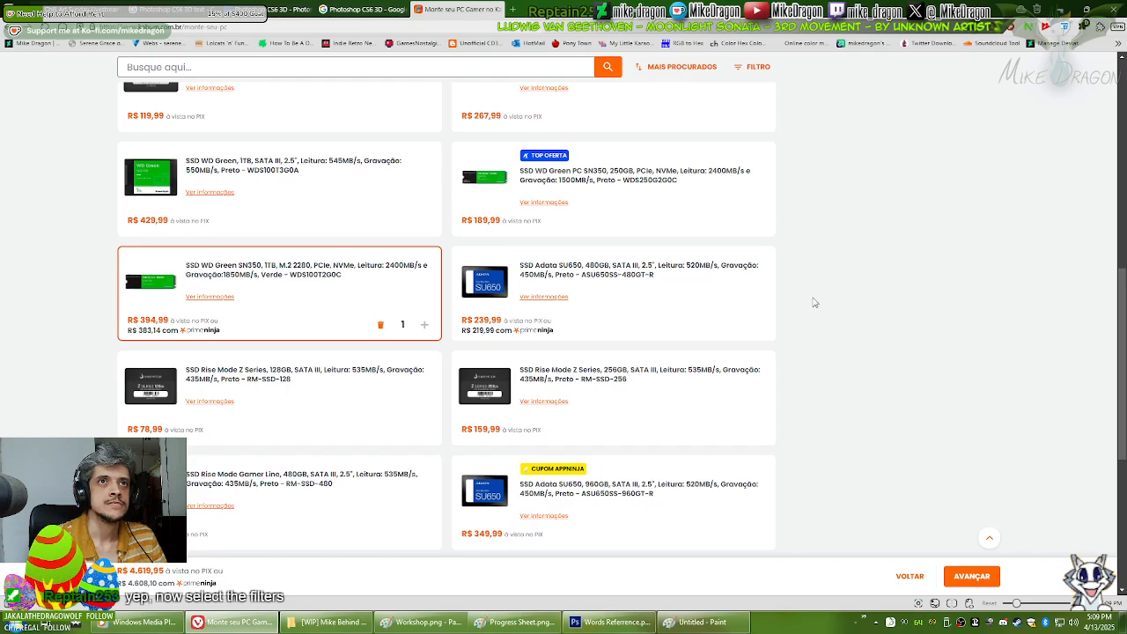
Step: Filter the SSD list by 2TB capacity, the WD and Western Digital brands, and 3200 MBs read speed
scroll(815, 303, "up", 3)
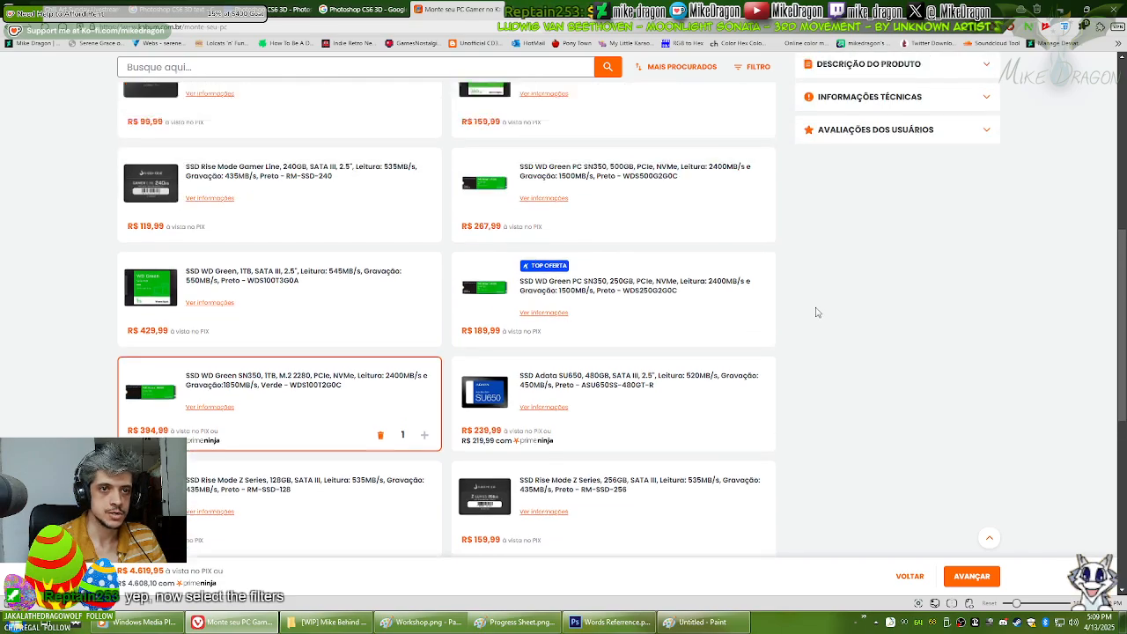
left_click(753, 67)
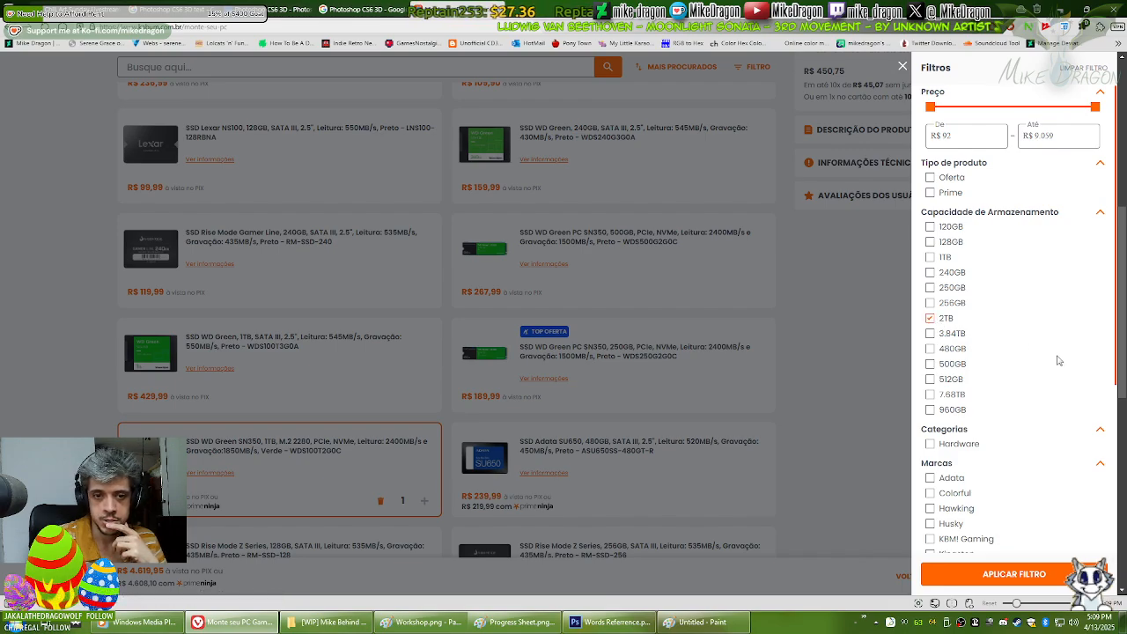
scroll(1052, 352, "down", 3)
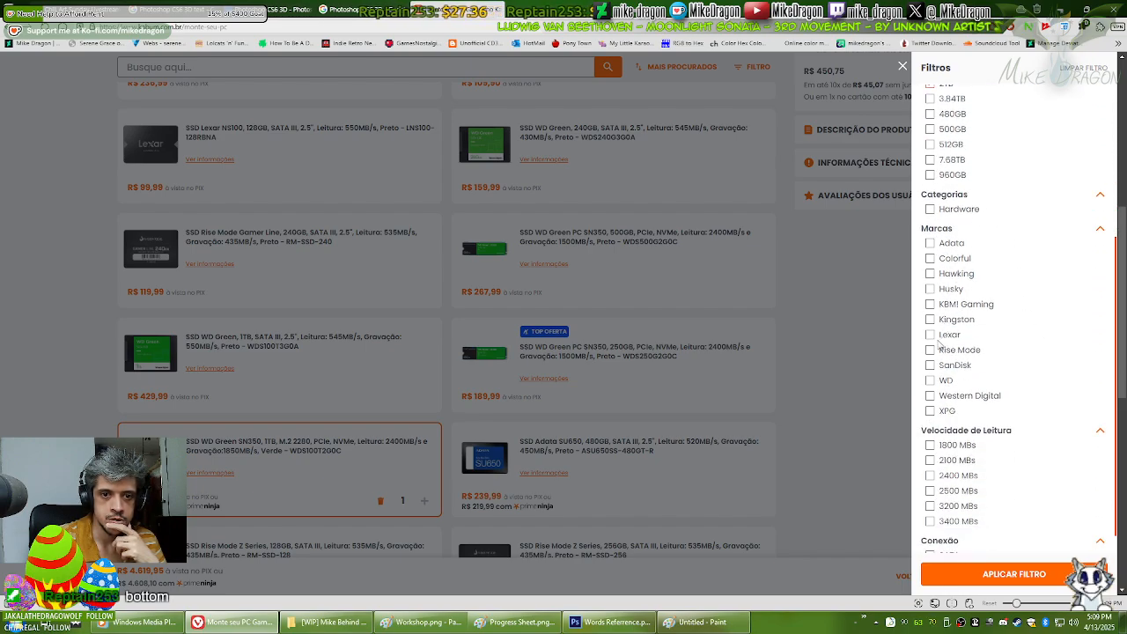
left_click(931, 397)
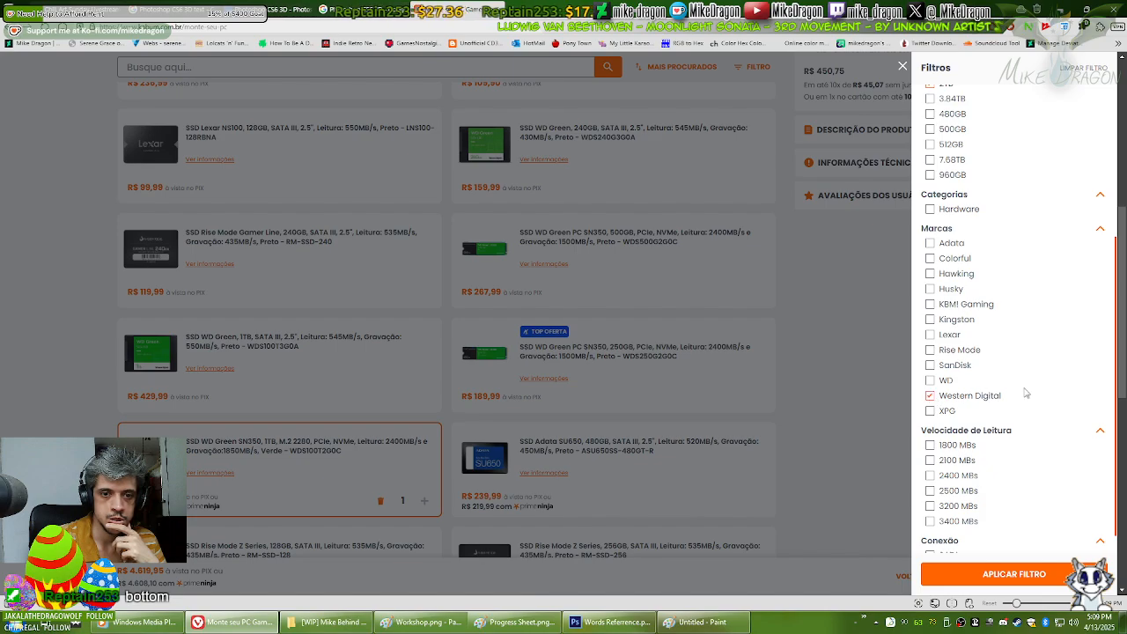
left_click(931, 380)
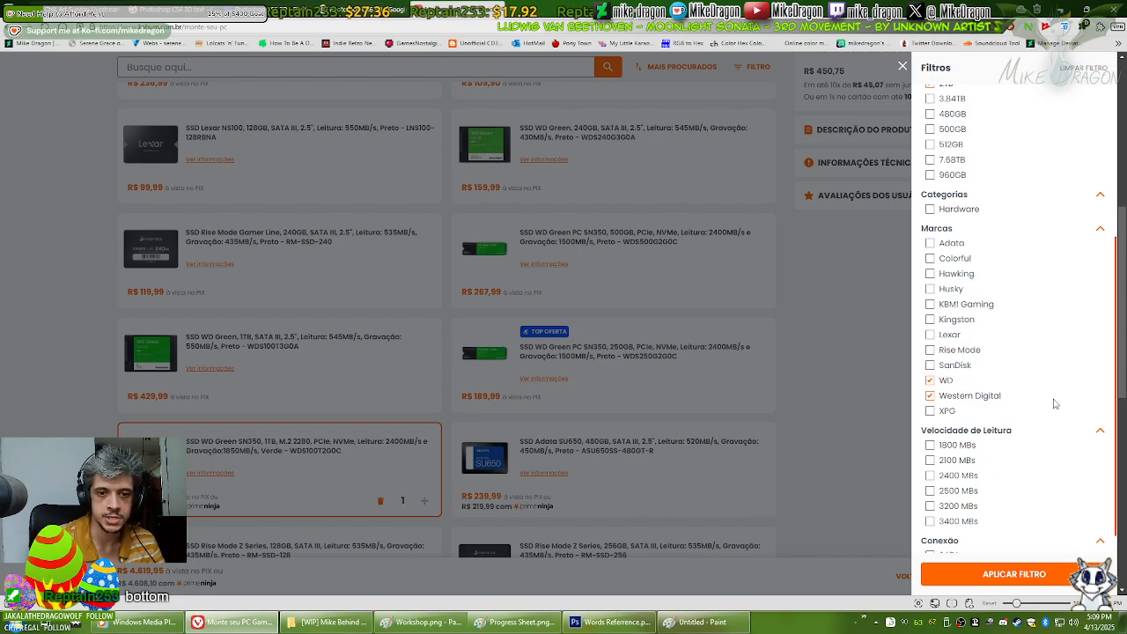
scroll(1086, 384, "down", 1)
scroll(1074, 396, "down", 2)
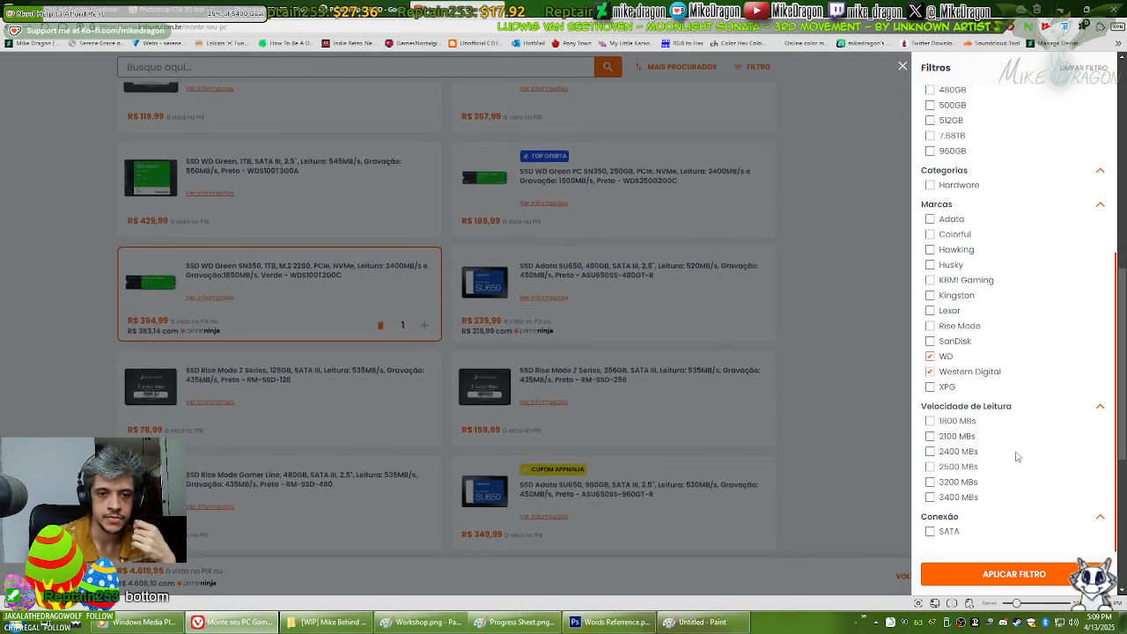
left_click(931, 482)
scroll(1018, 447, "down", 2)
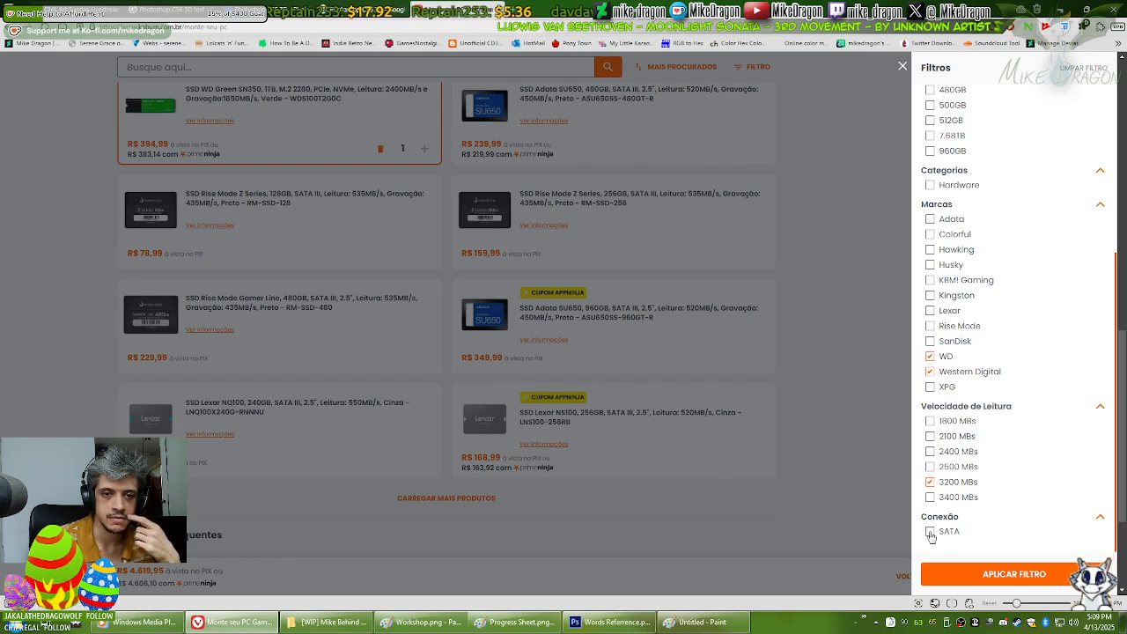
left_click(935, 574)
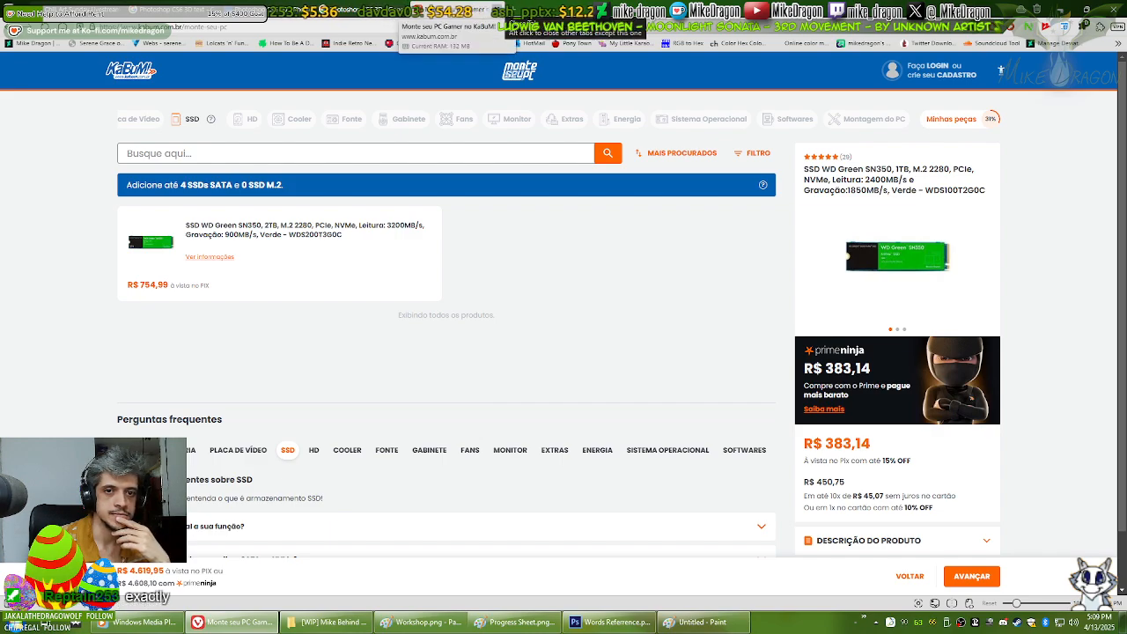
Step: Close the KaBuM! PC builder tab and open the Mercado Livre site in a new tab
left_click(496, 10)
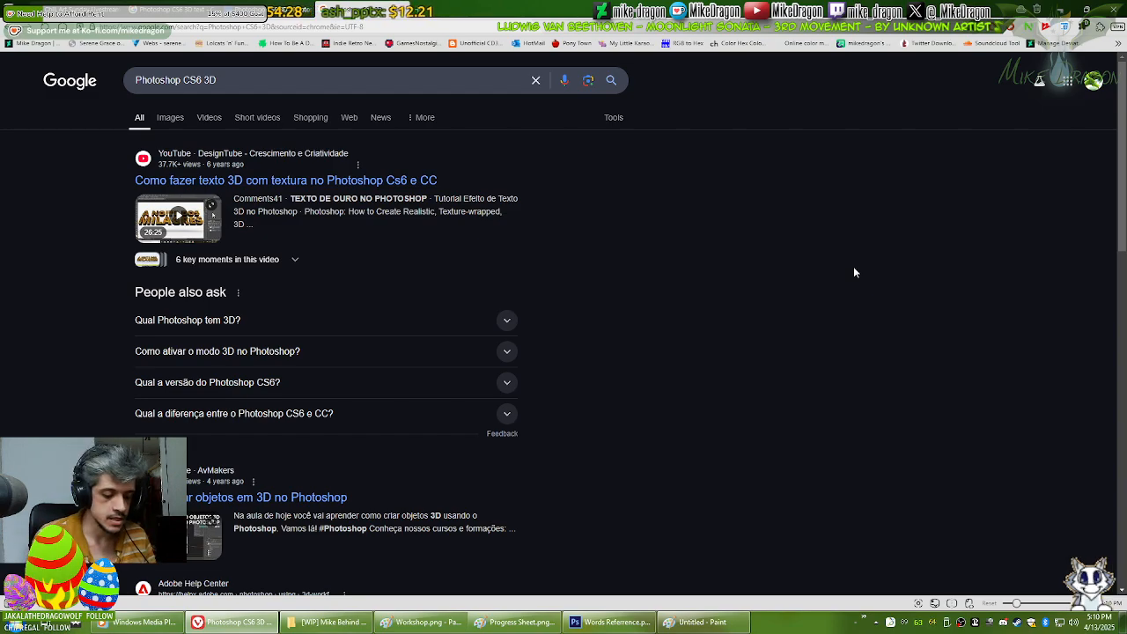
key("ctrl+t")
type("mer")
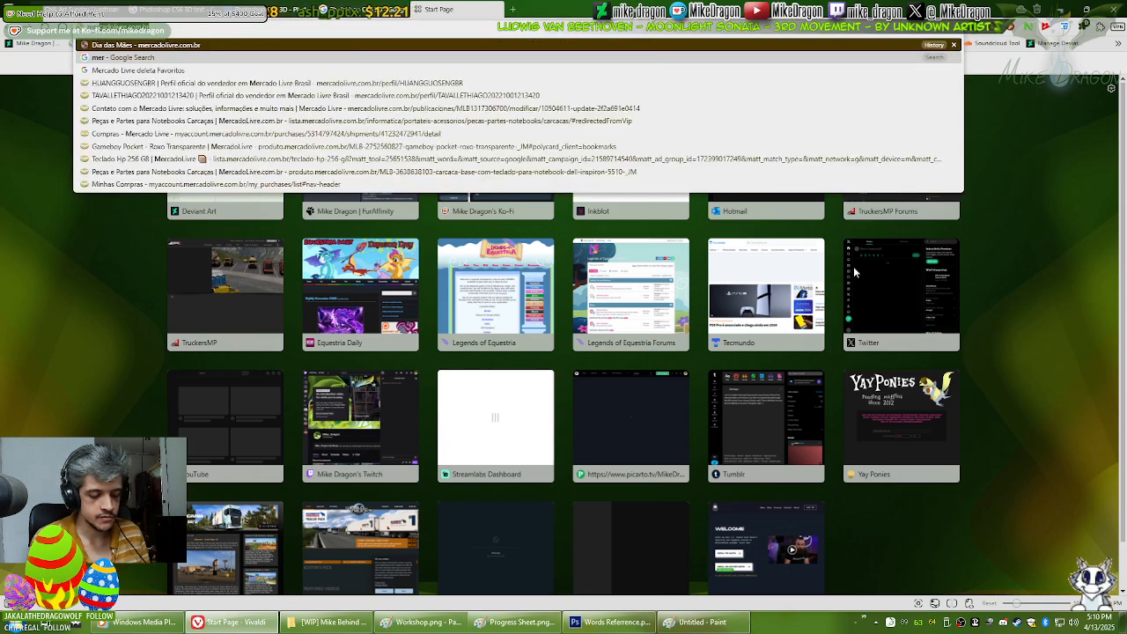
key("Return")
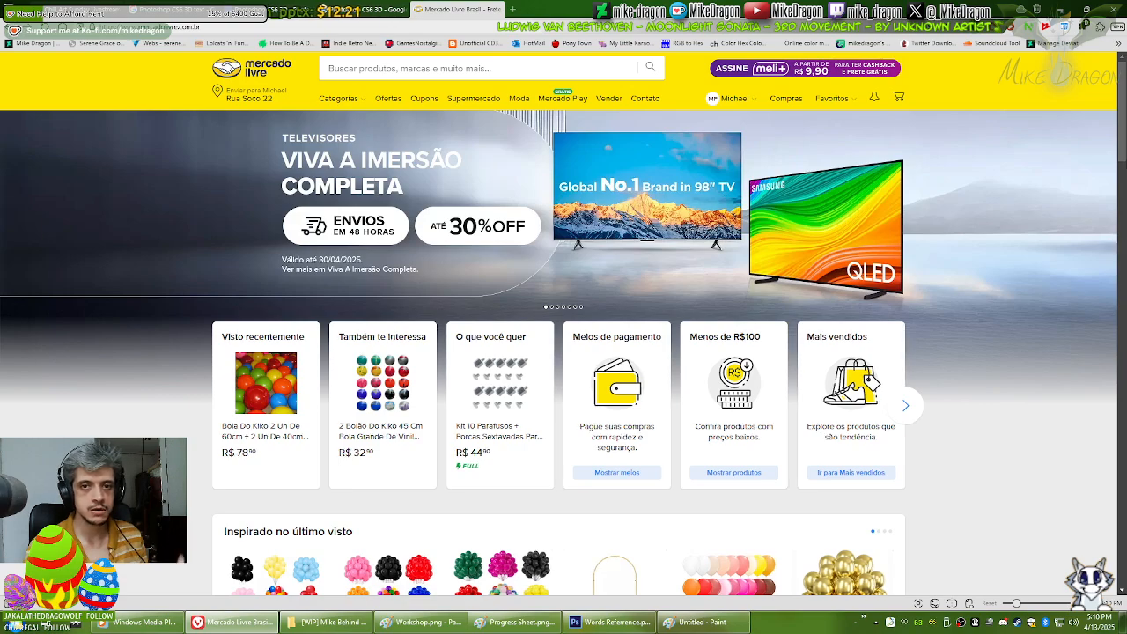
Step: Search Mercado Livre for "Game Boy Pocket"
left_click(376, 67)
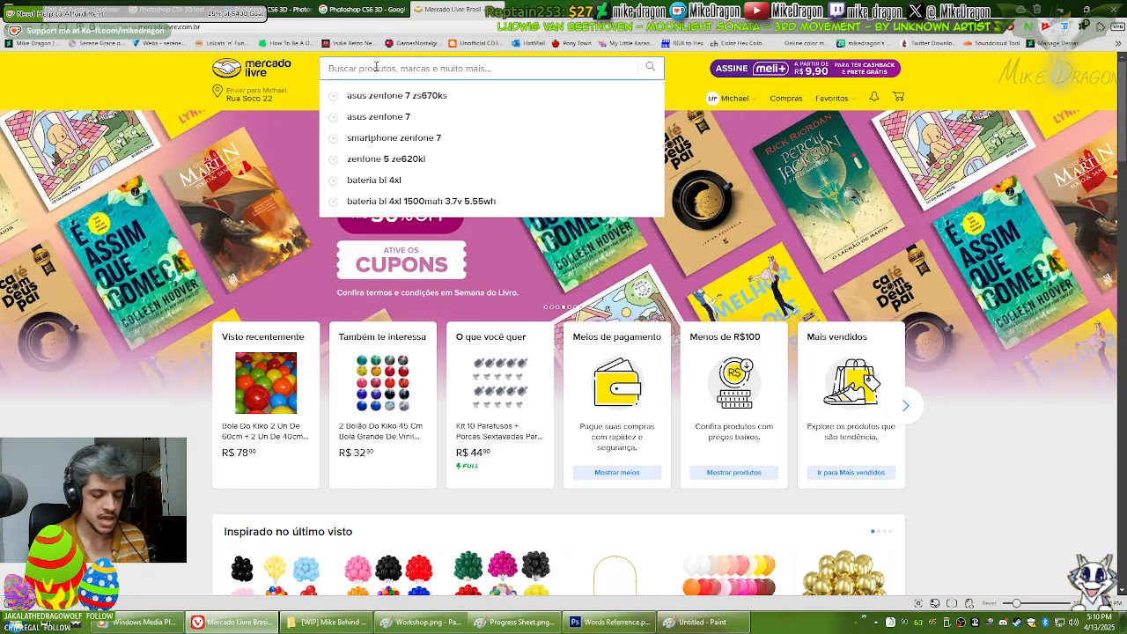
type("Game Boy")
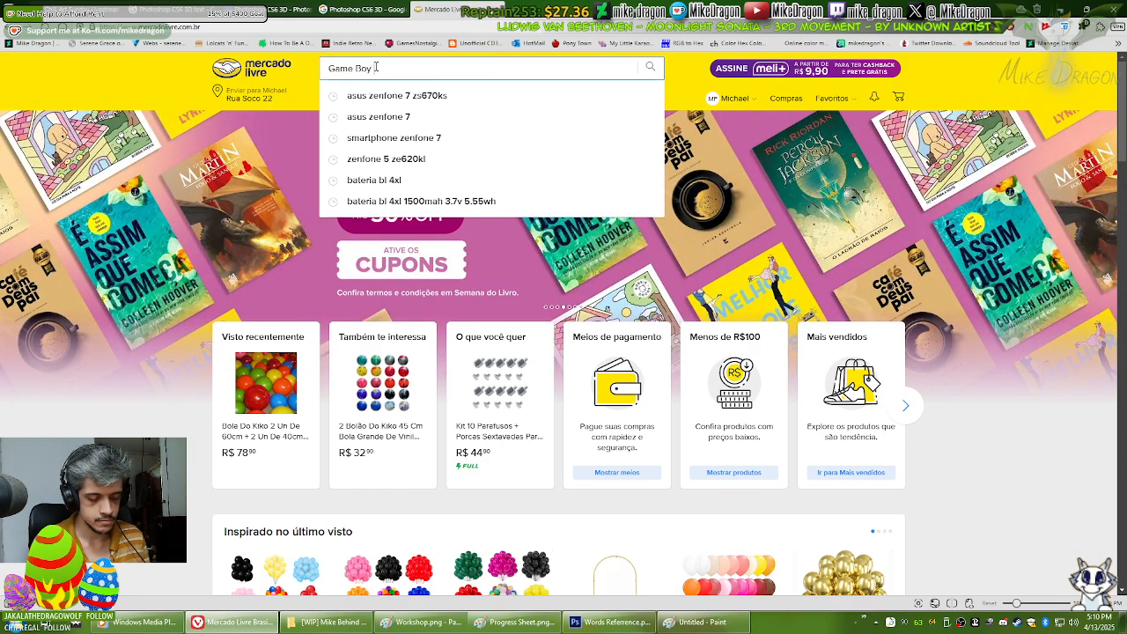
type(" Color")
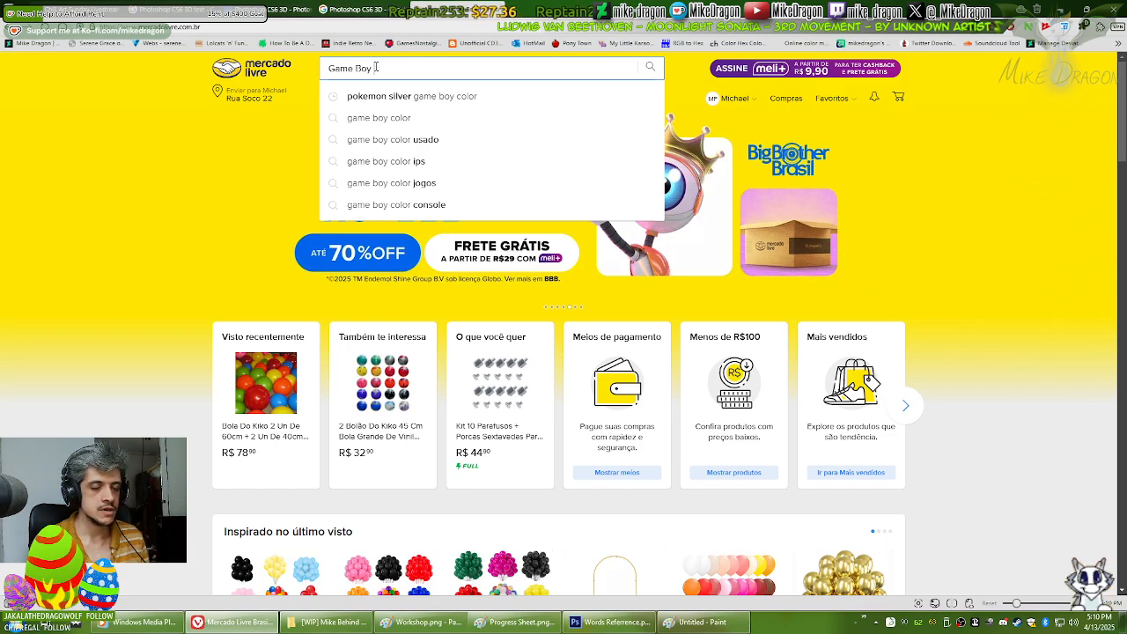
type("Pocket")
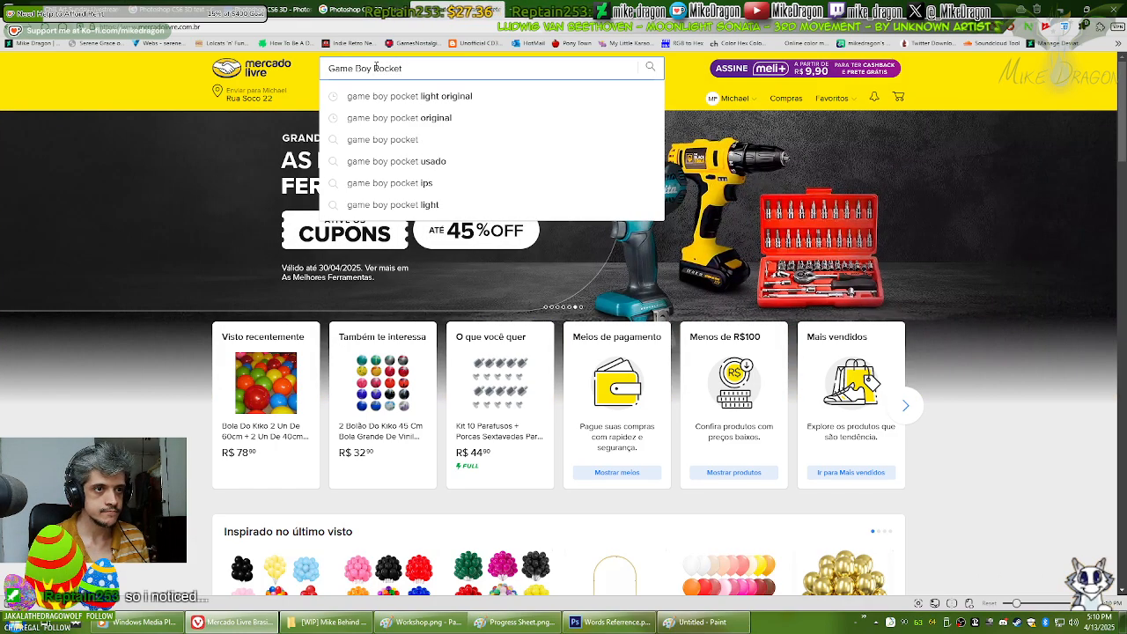
key("Return")
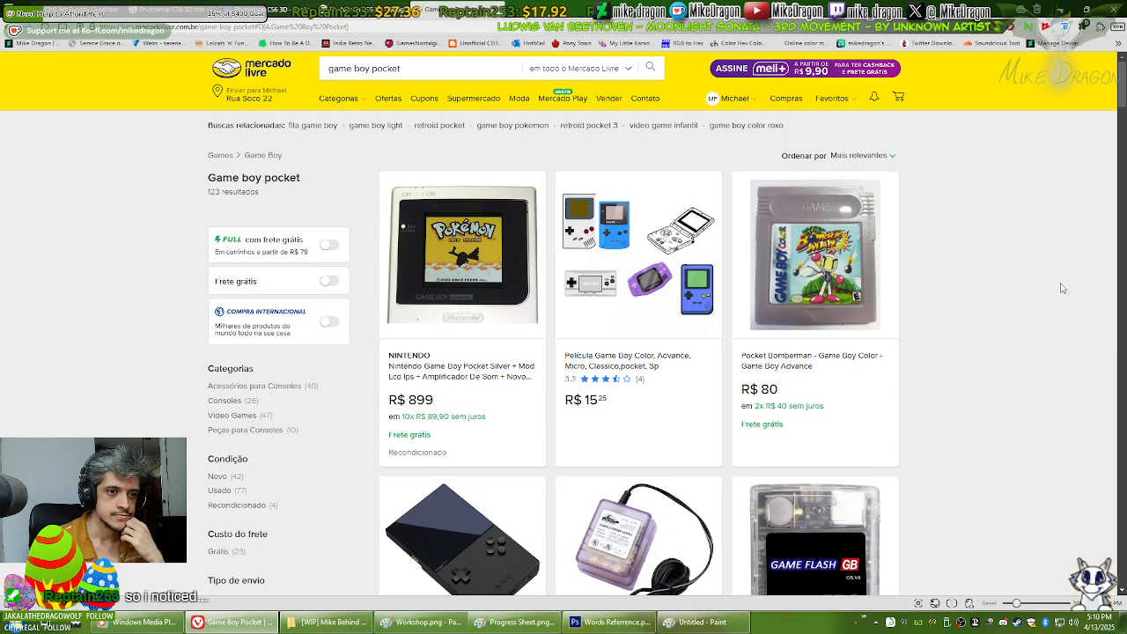
Step: View the Nintendo Game Boy Pocket Silver listing's console and color palette photos and close the listing
left_click(415, 365)
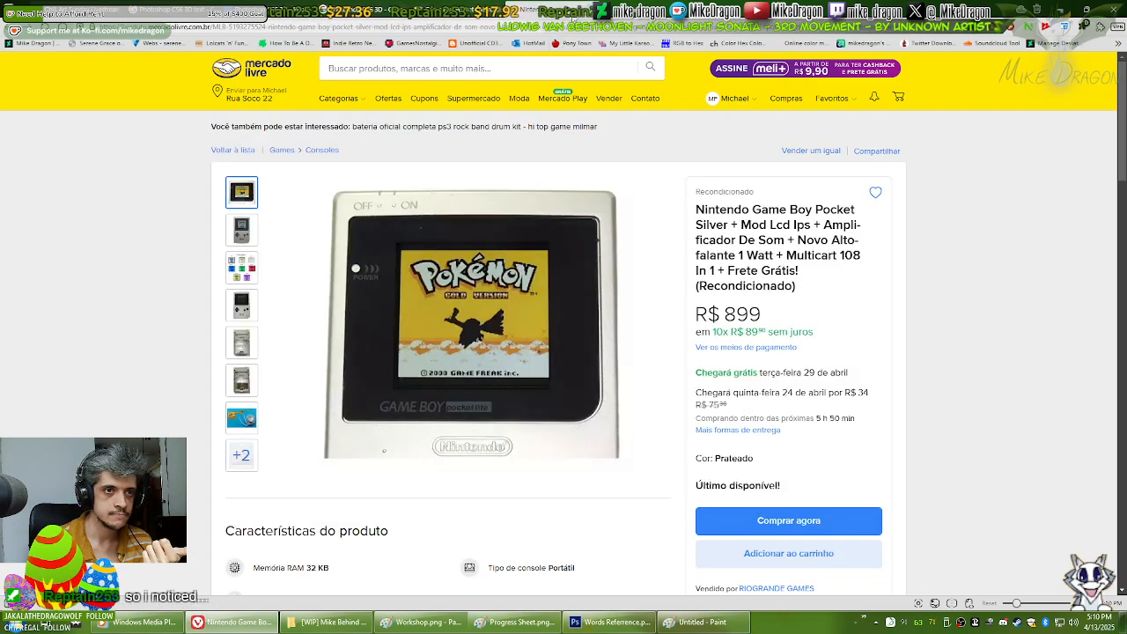
mouse_move(248, 238)
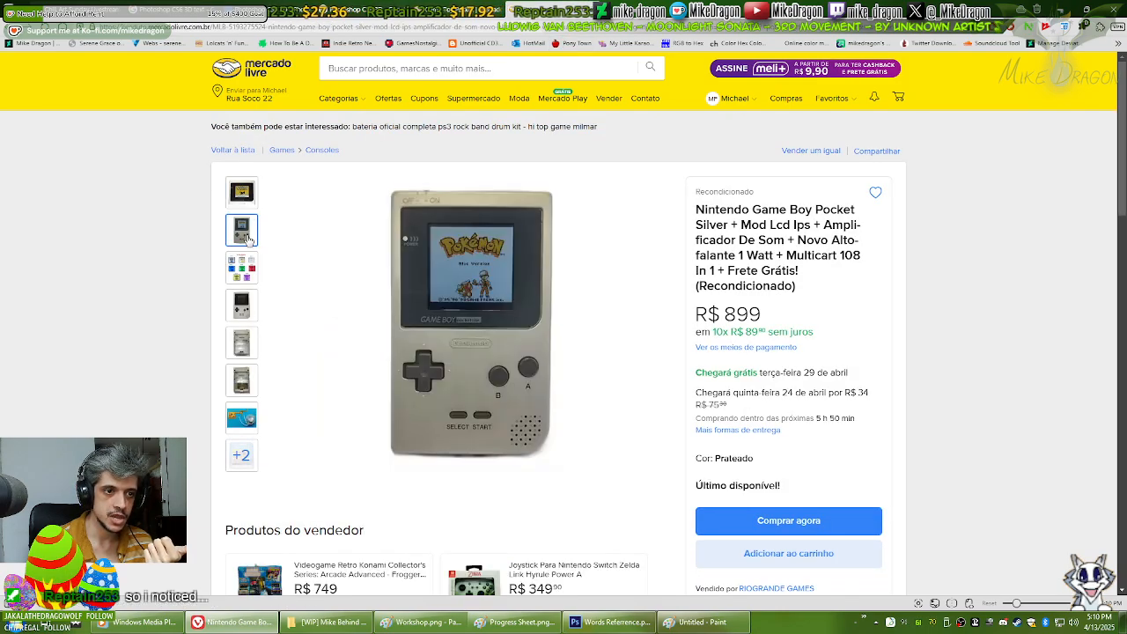
mouse_move(236, 279)
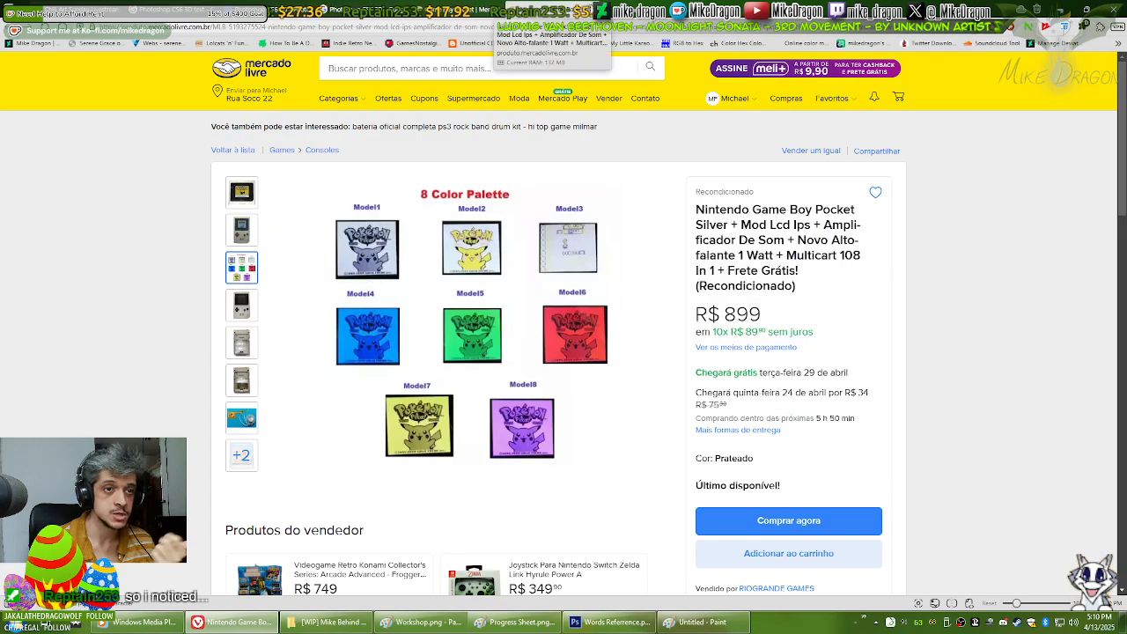
left_click(590, 10)
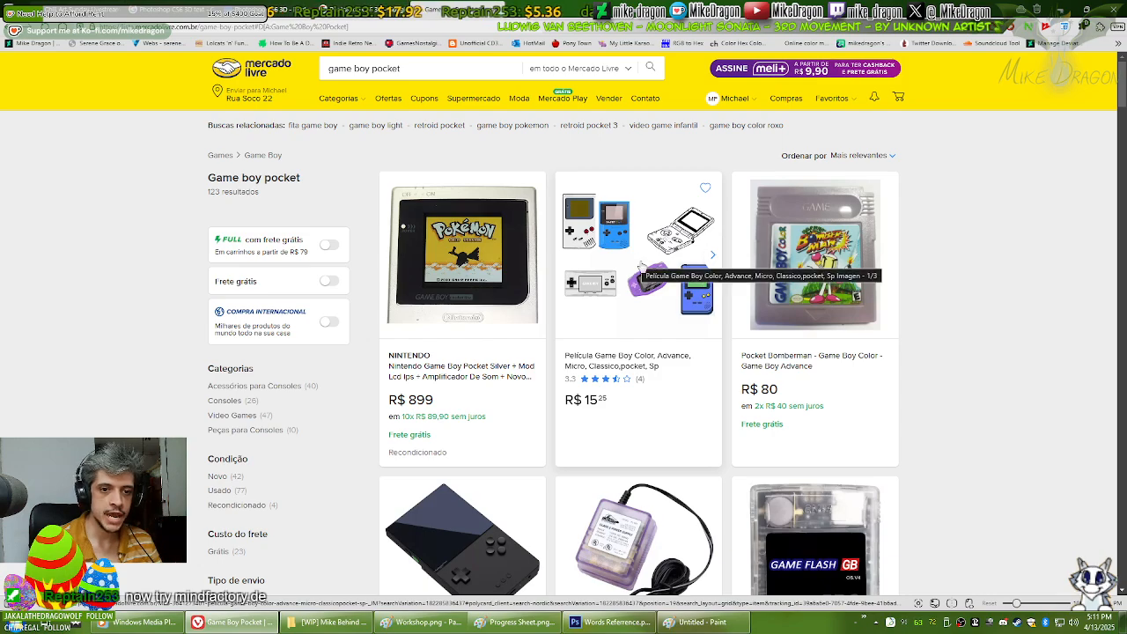
Step: Look through further Game Boy Pocket search results, including the handhelds, power supplies and flash cartridges
scroll(843, 301, "down", 1)
scroll(843, 301, "down", 2)
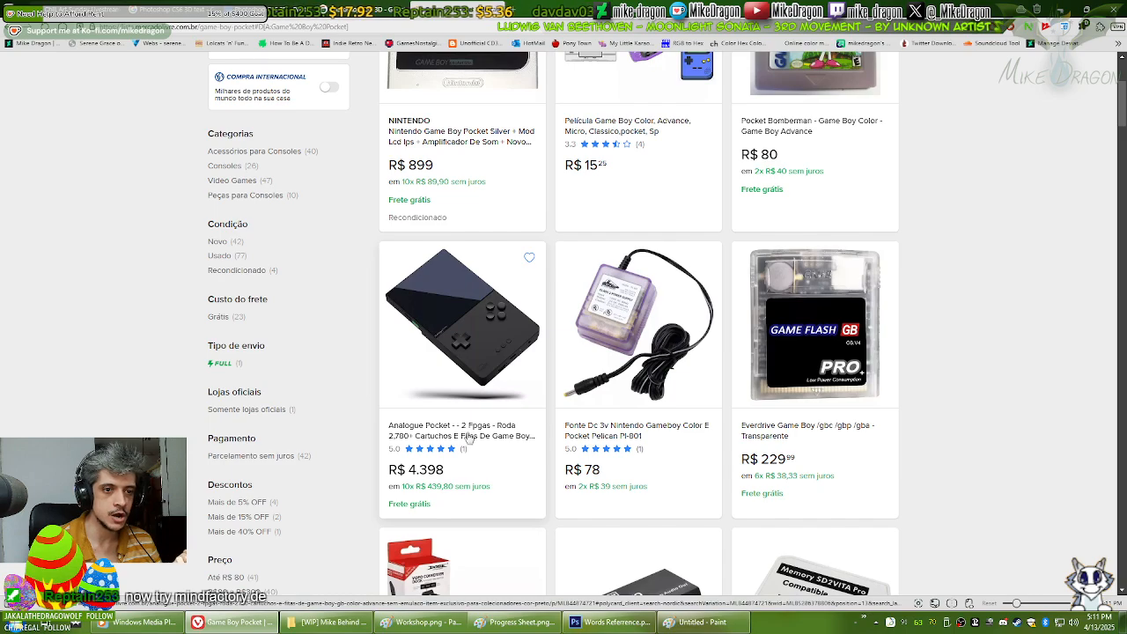
scroll(466, 436, "down", 1)
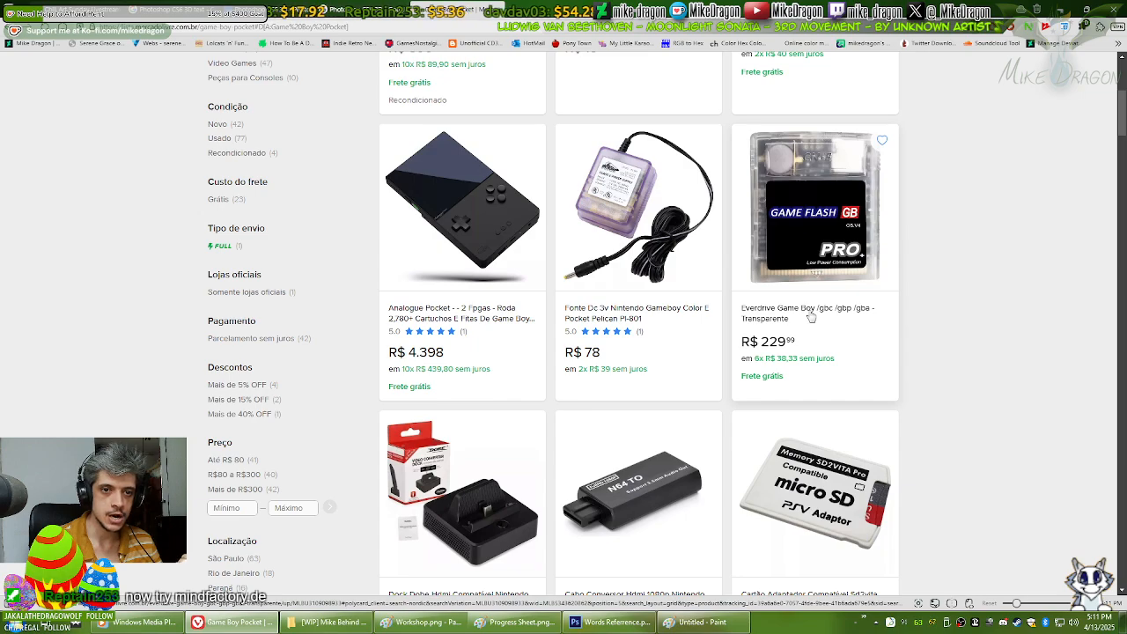
Step: Browse the remaining Game Boy Pocket results, including consoles, screen lenses, adapters and stands, and close the Mercado Livre tab
scroll(847, 208, "down", 2)
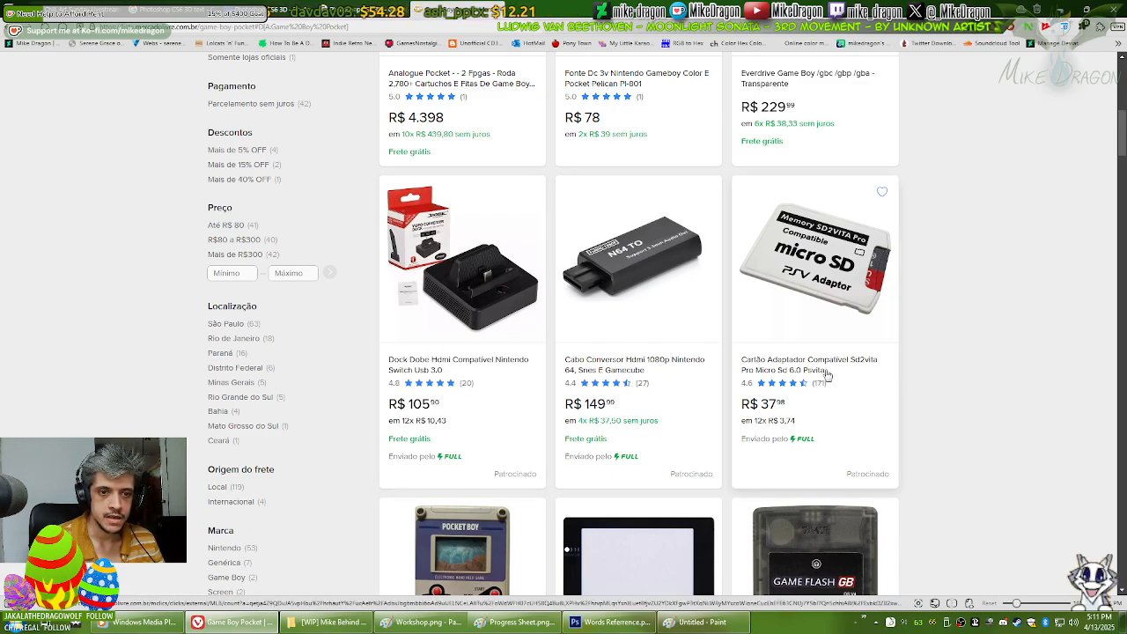
scroll(754, 381, "down", 3)
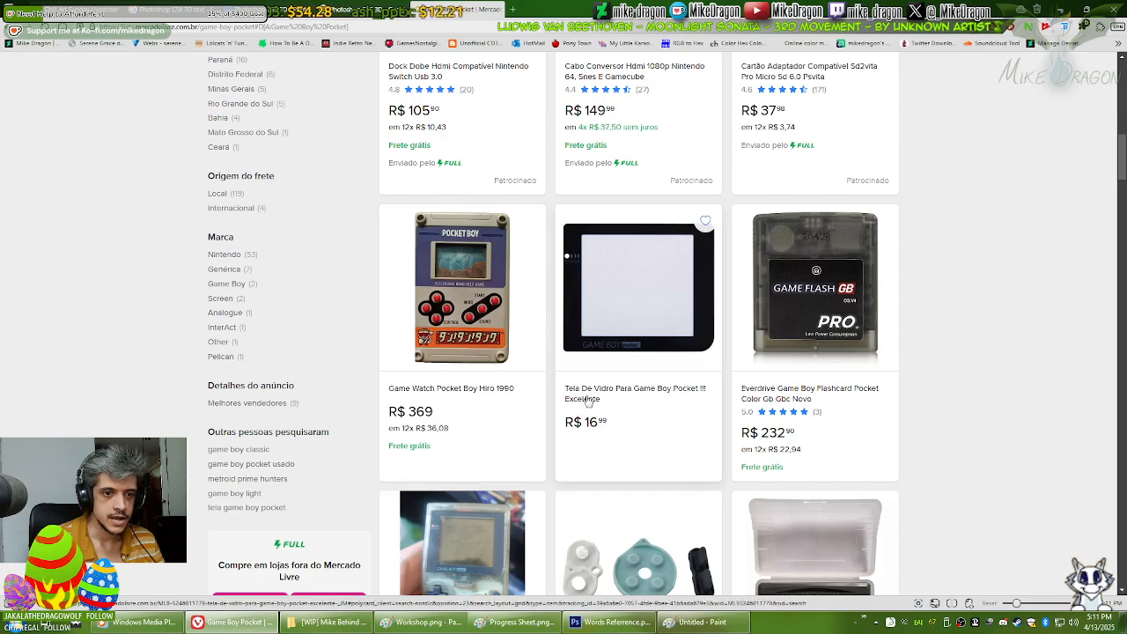
scroll(884, 172, "down", 2)
scroll(884, 173, "down", 2)
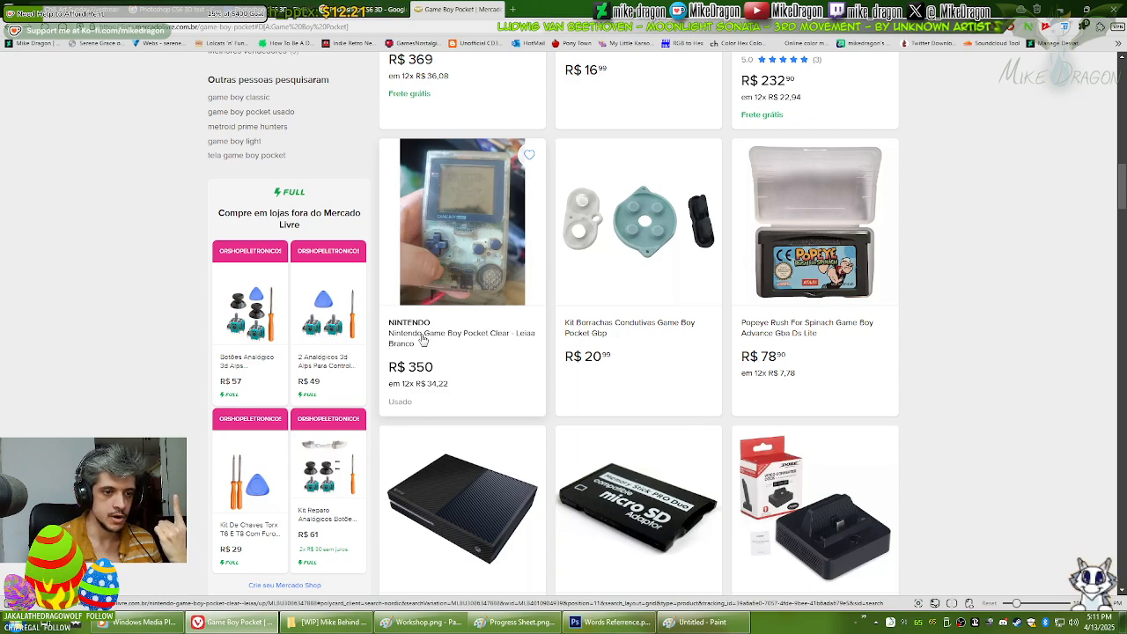
scroll(426, 337, "down", 2)
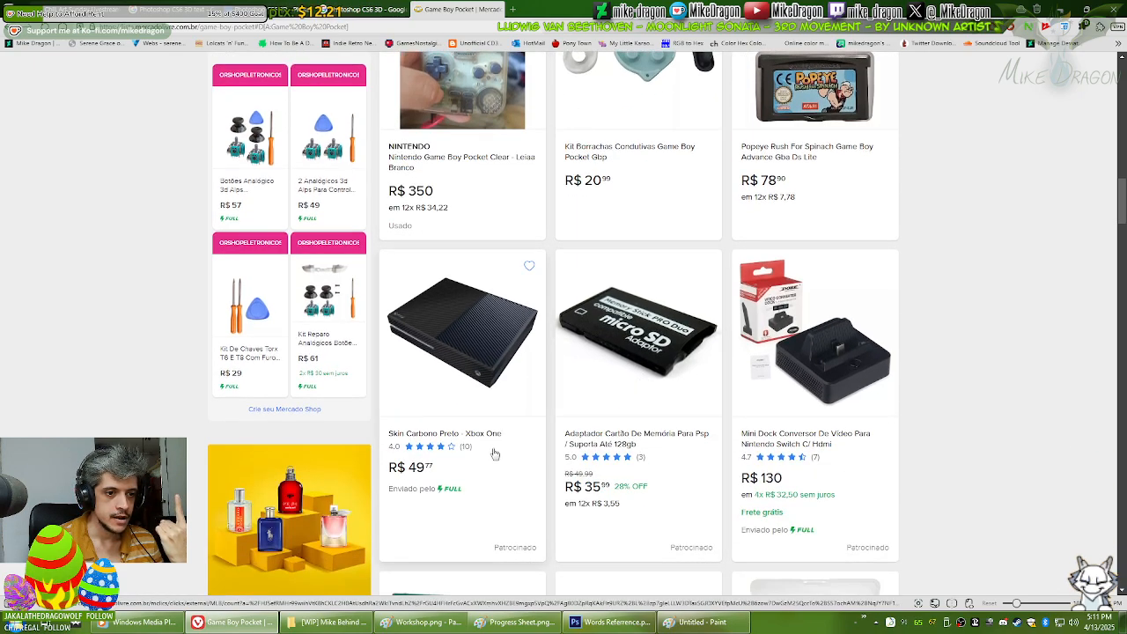
scroll(493, 447, "down", 4)
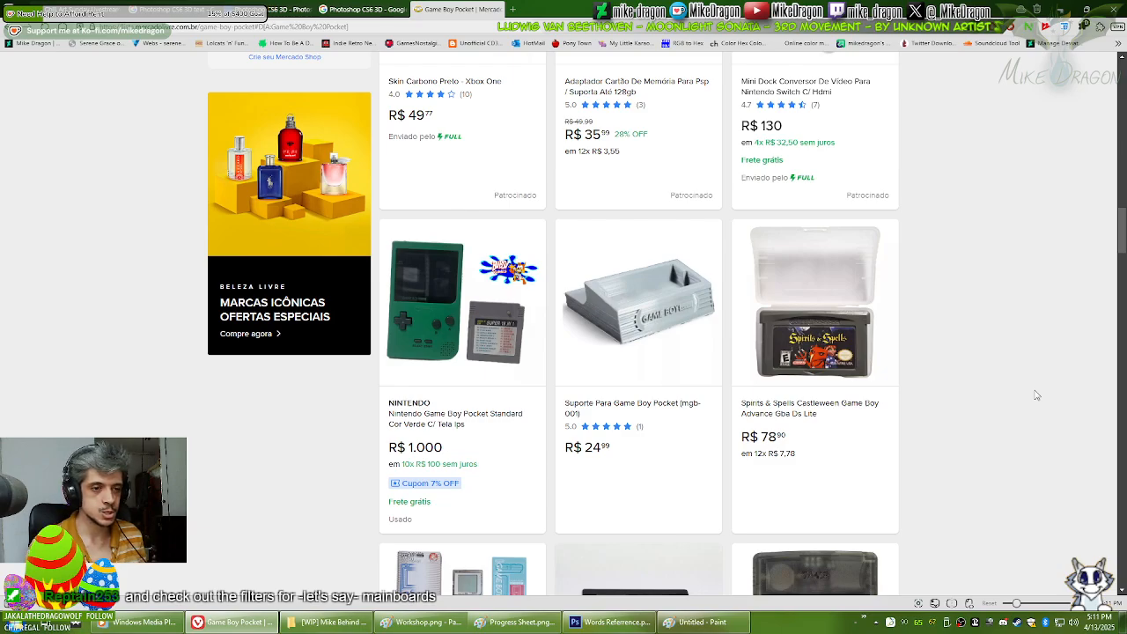
scroll(1035, 395, "down", 6)
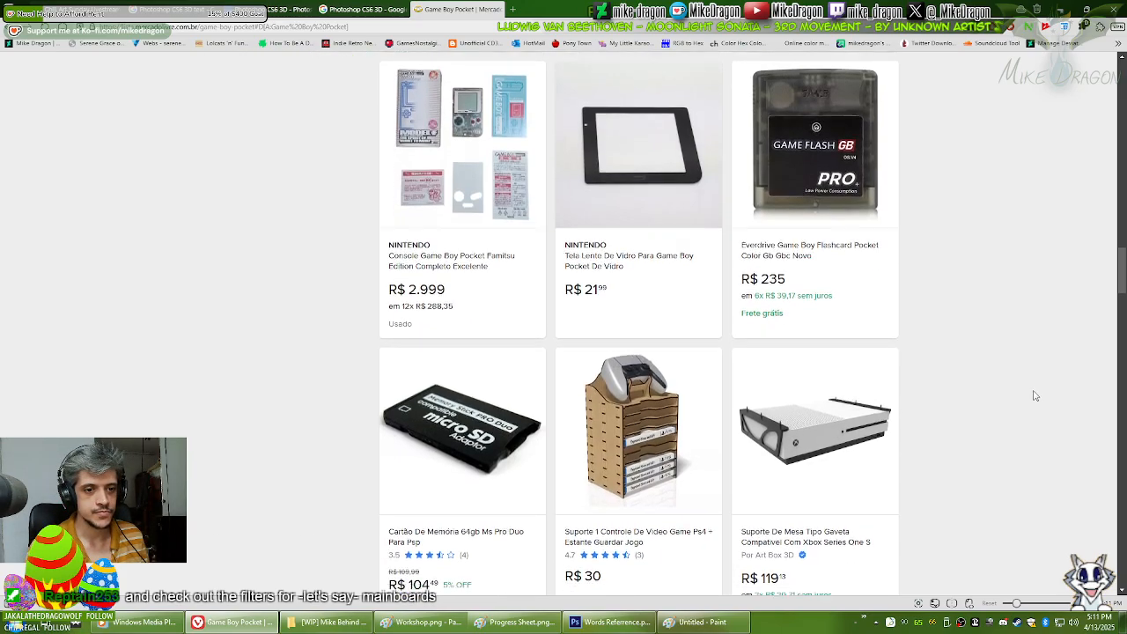
scroll(1035, 395, "down", 3)
scroll(1035, 396, "up", 2)
key("ctrl+w")
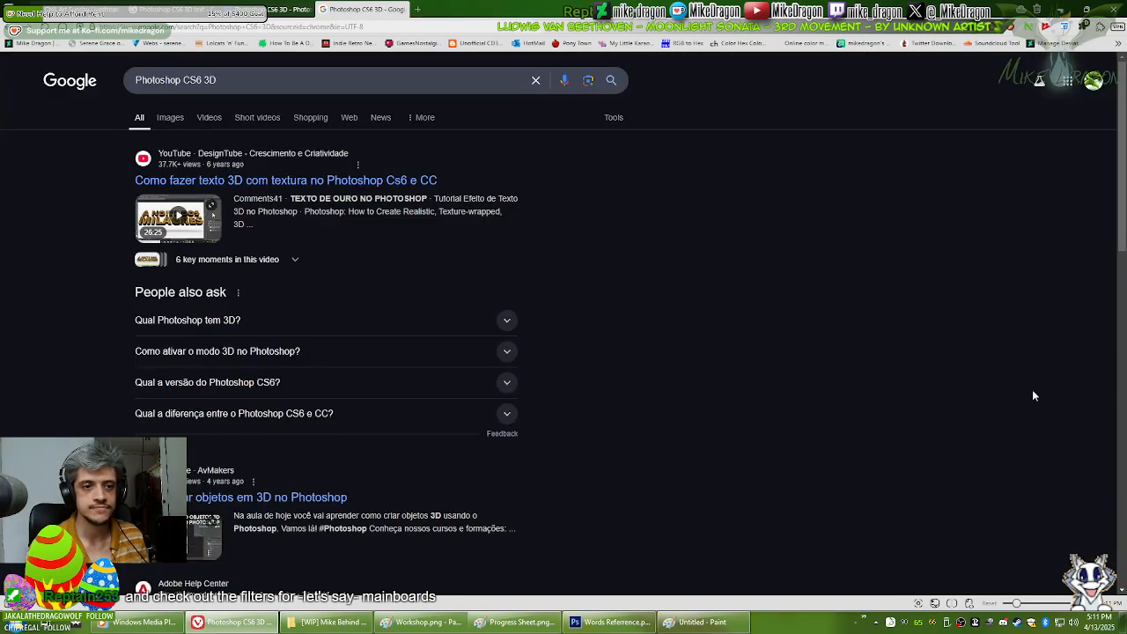
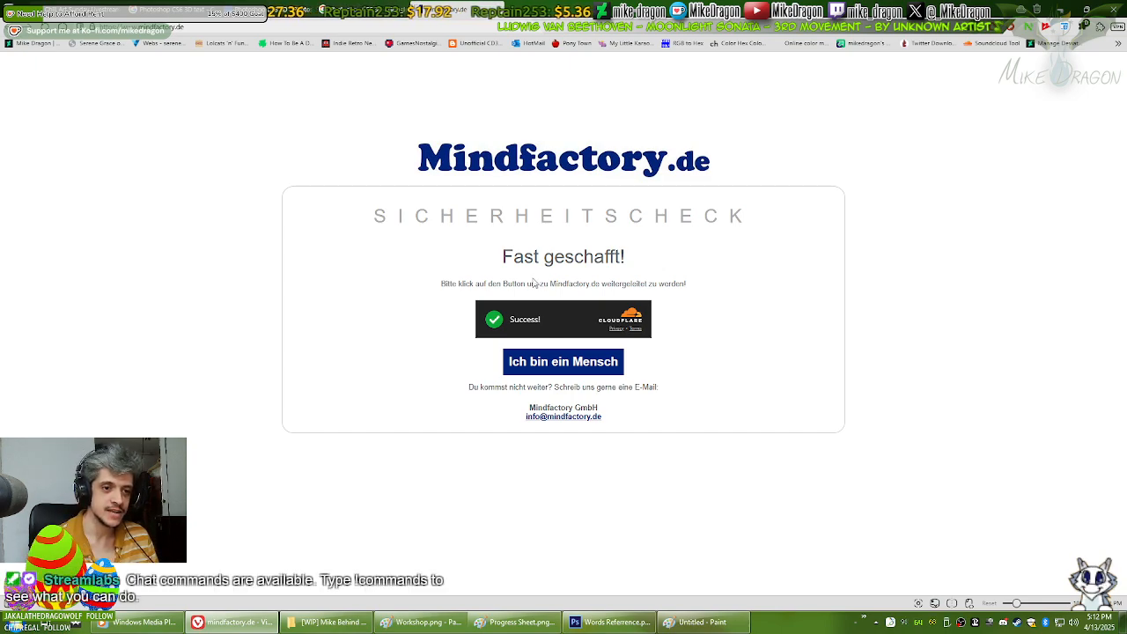
Step: Pass the Mindfactory.de human verification check and accept the site's cookies
left_click(548, 373)
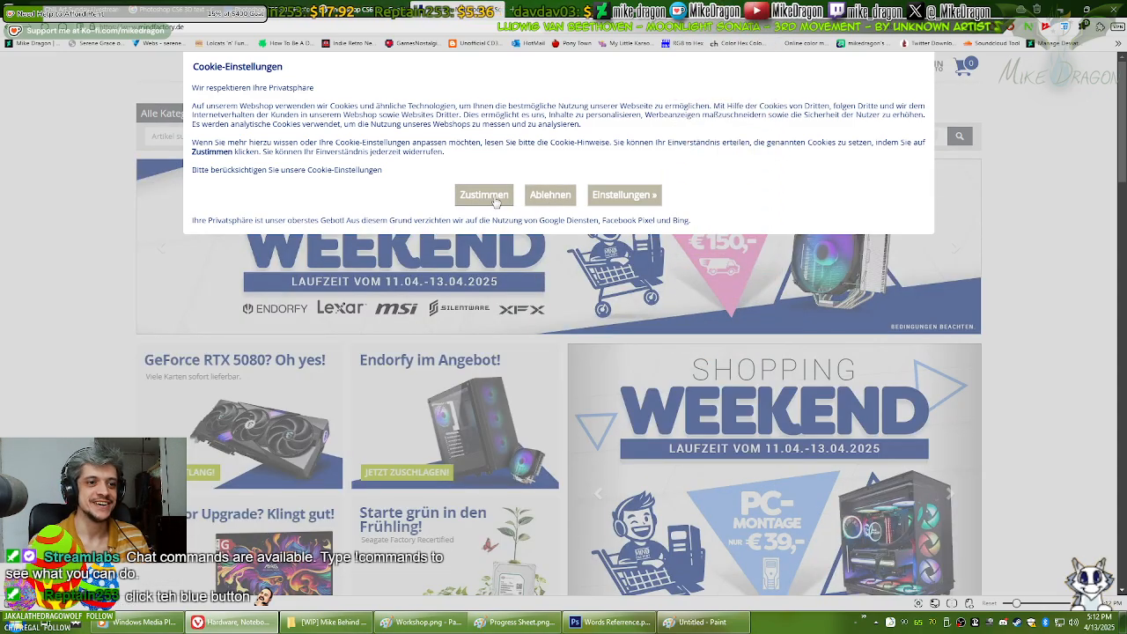
left_click(484, 196)
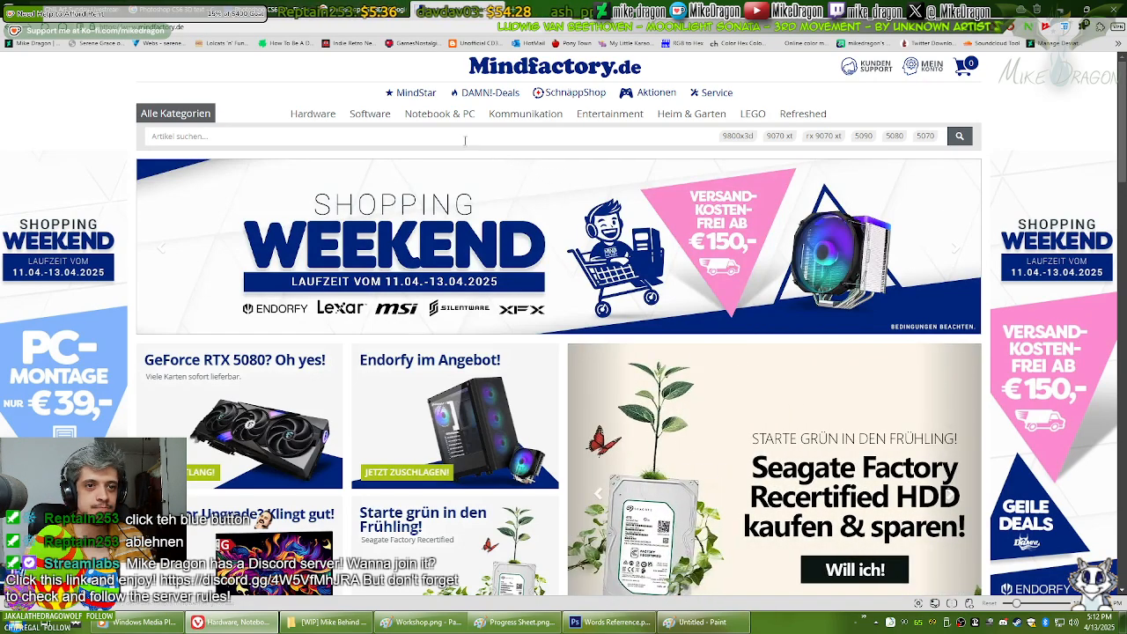
Step: View Mindfactory's Hardware category and its Solid State Drives (SSD) listing
mouse_move(322, 121)
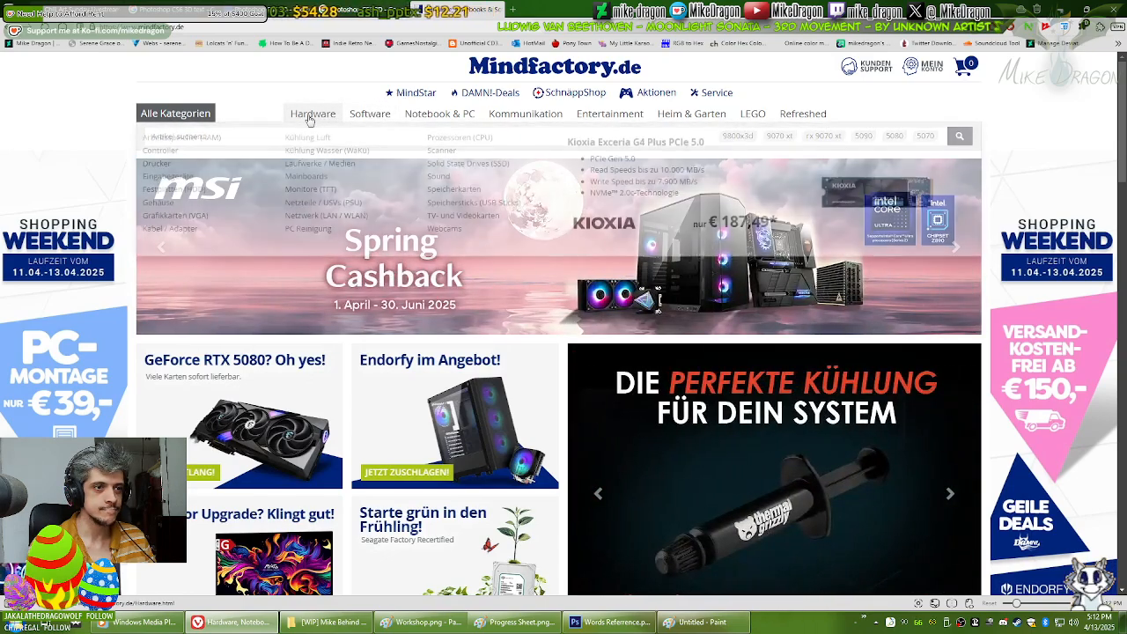
mouse_move(520, 121)
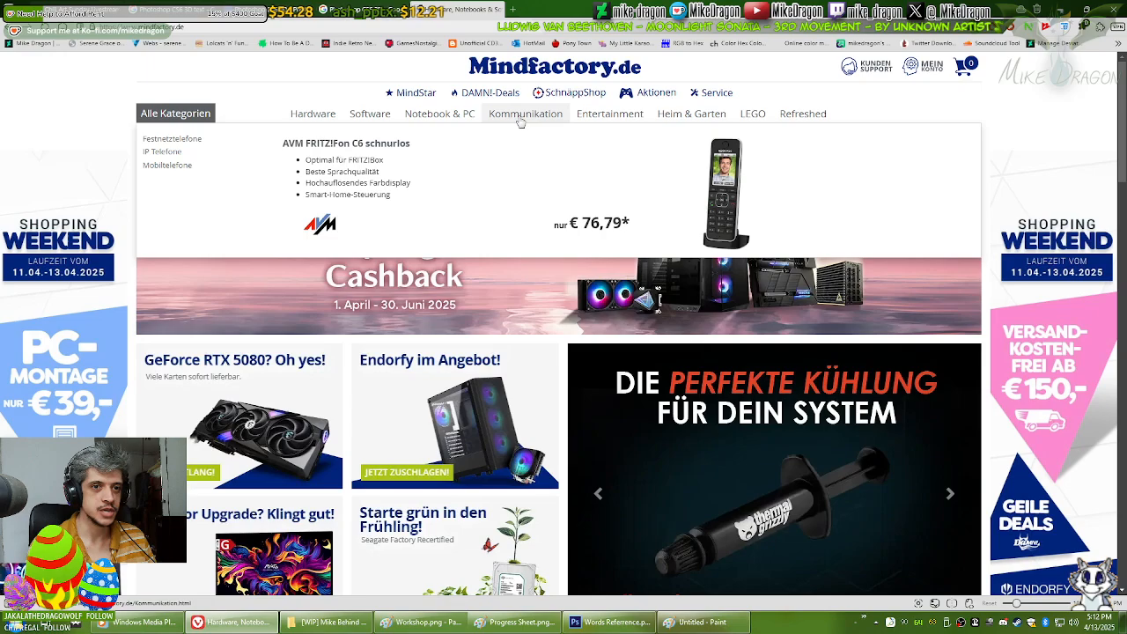
left_click(313, 114)
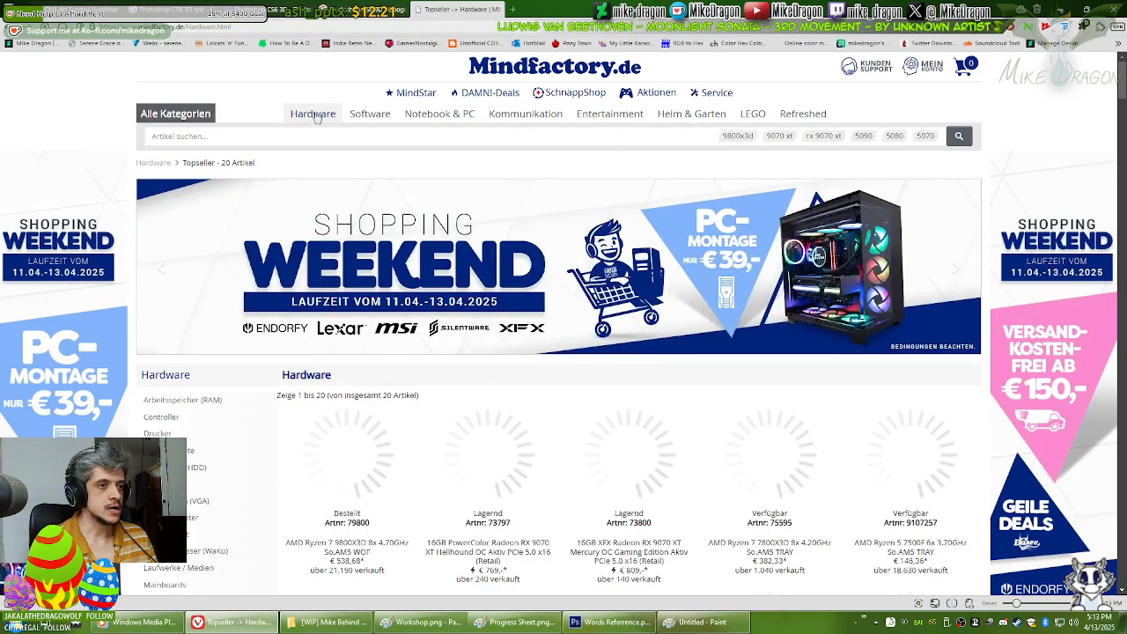
mouse_move(306, 119)
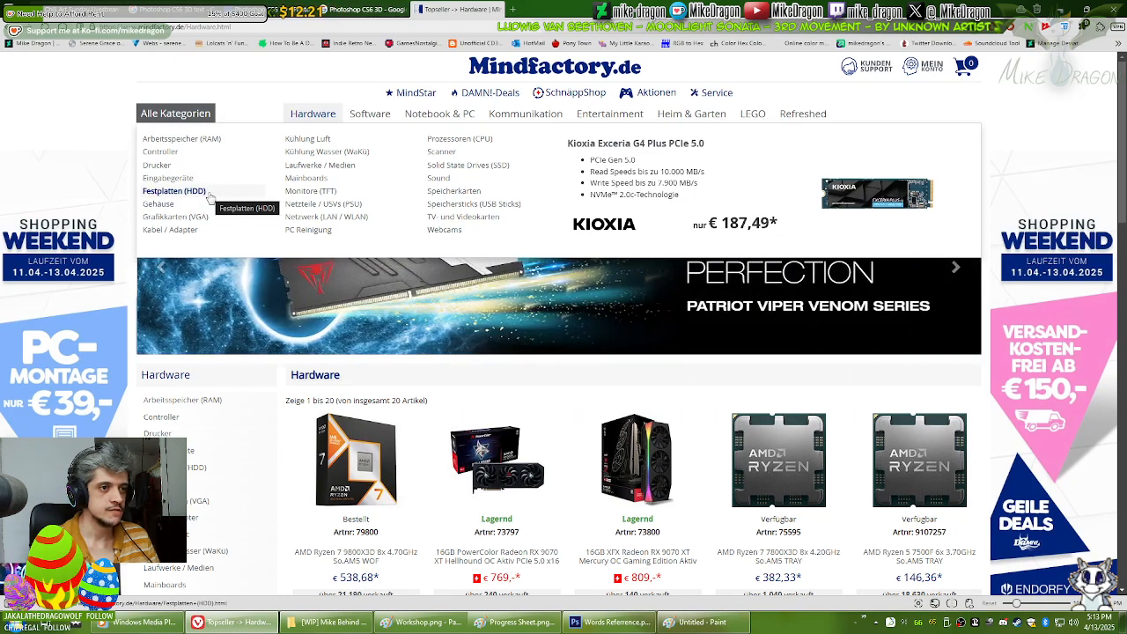
left_click(468, 168)
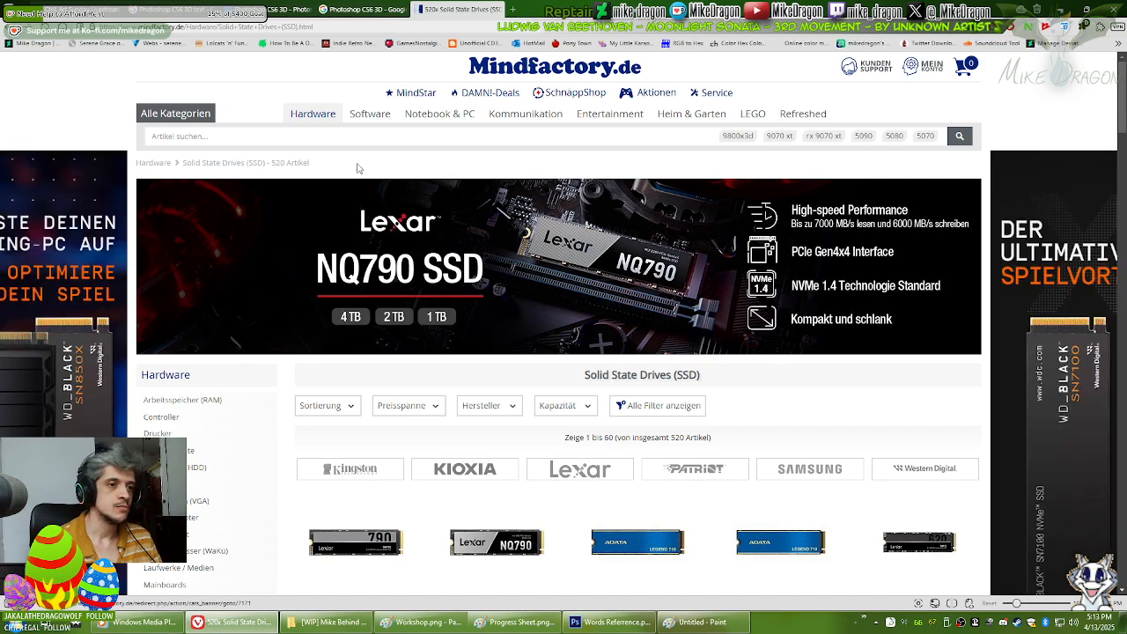
Step: Open the Mainboards category under Hardware and narrow it to Desktop Mainboards
left_click(316, 118)
mouse_move(312, 115)
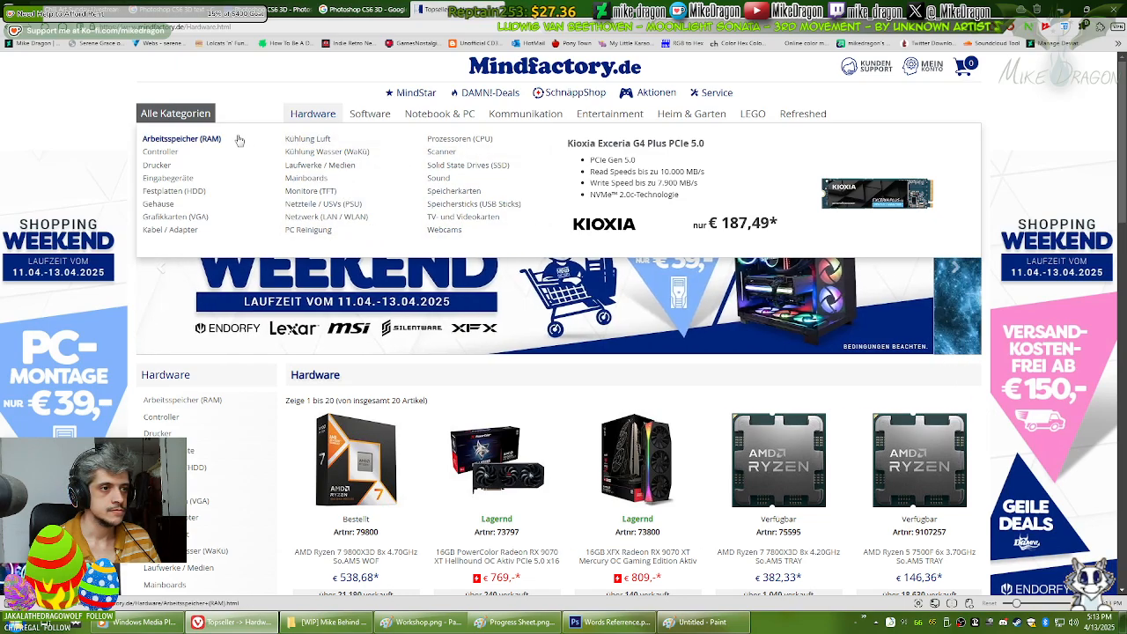
left_click(308, 178)
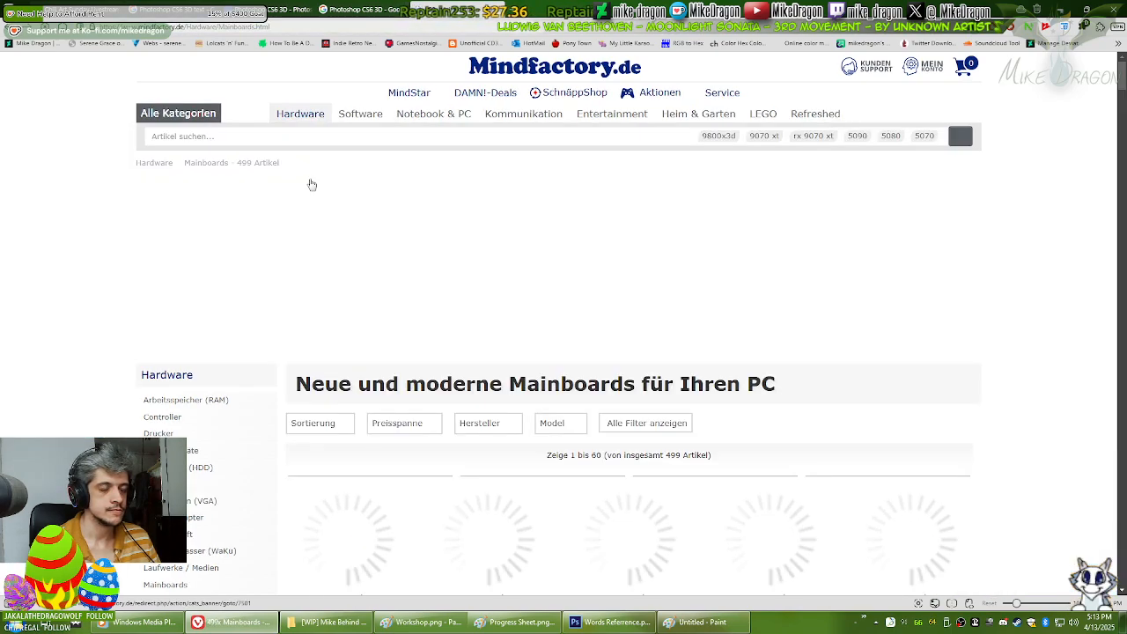
scroll(977, 365, "down", 3)
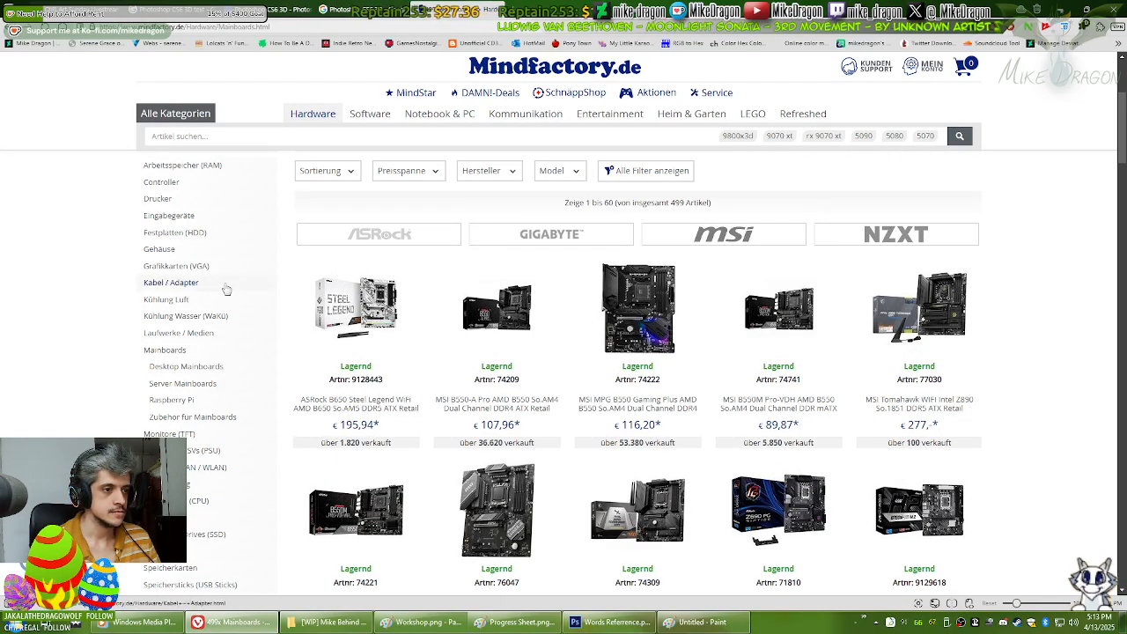
scroll(229, 285, "down", 2)
scroll(244, 264, "up", 1)
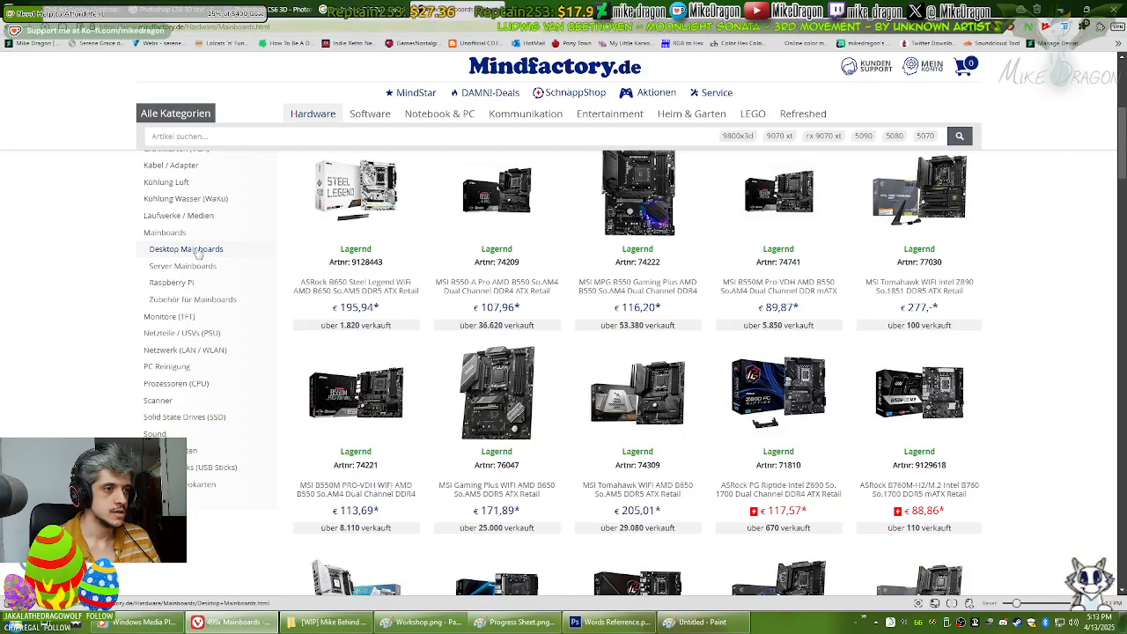
left_click(198, 250)
scroll(346, 234, "down", 1)
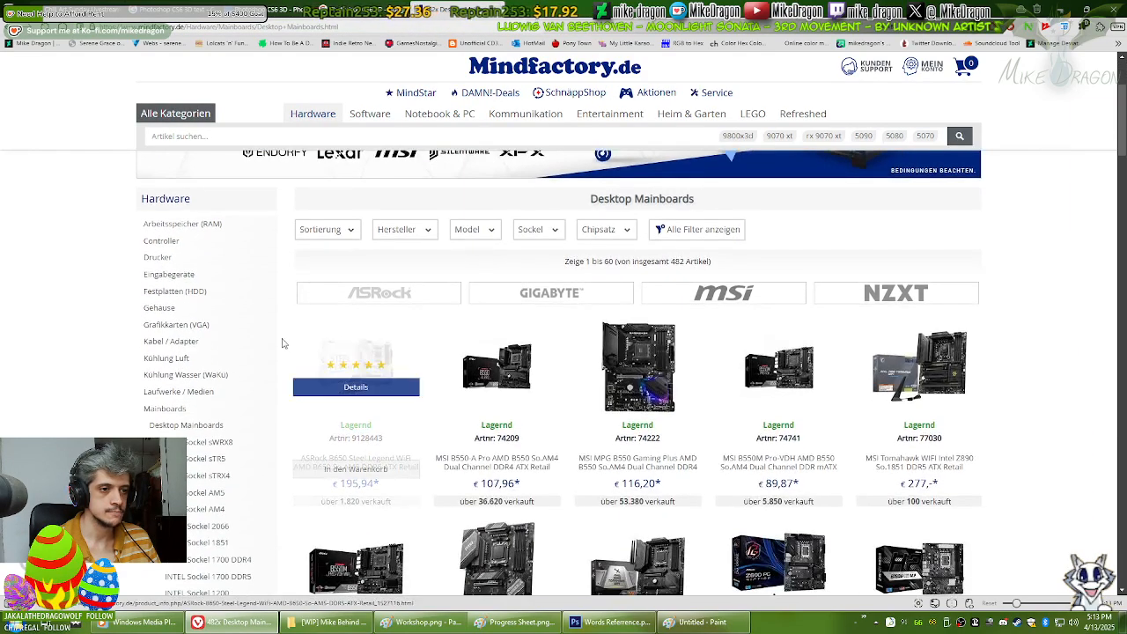
Step: Check the sorting options and filter the desktop mainboards by the manufacturer MSI
left_click(349, 232)
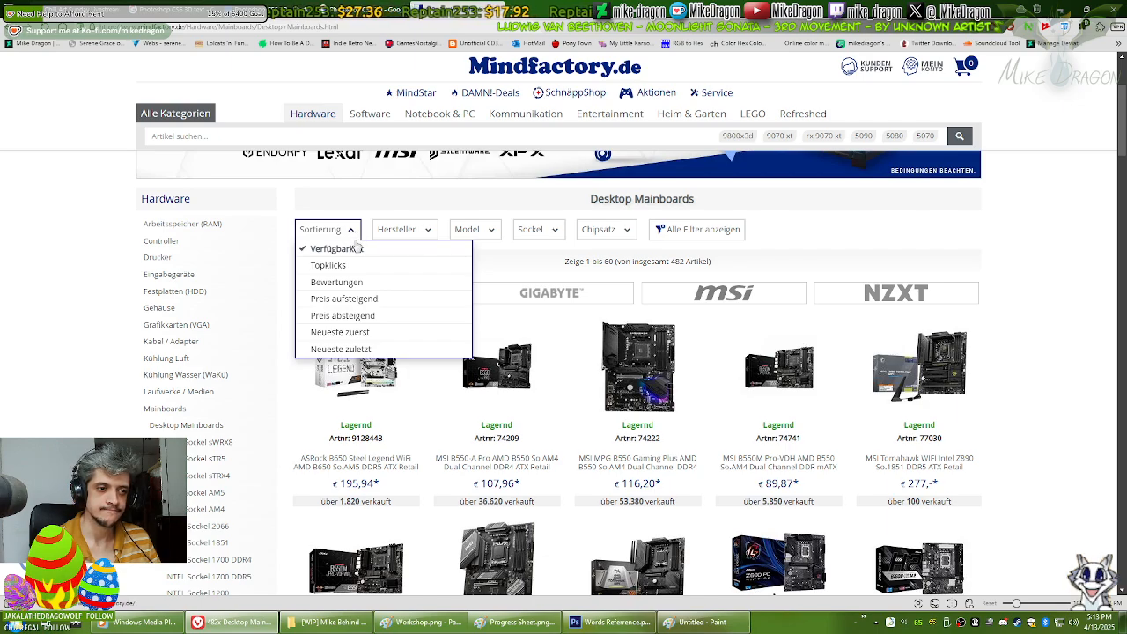
left_click(405, 231)
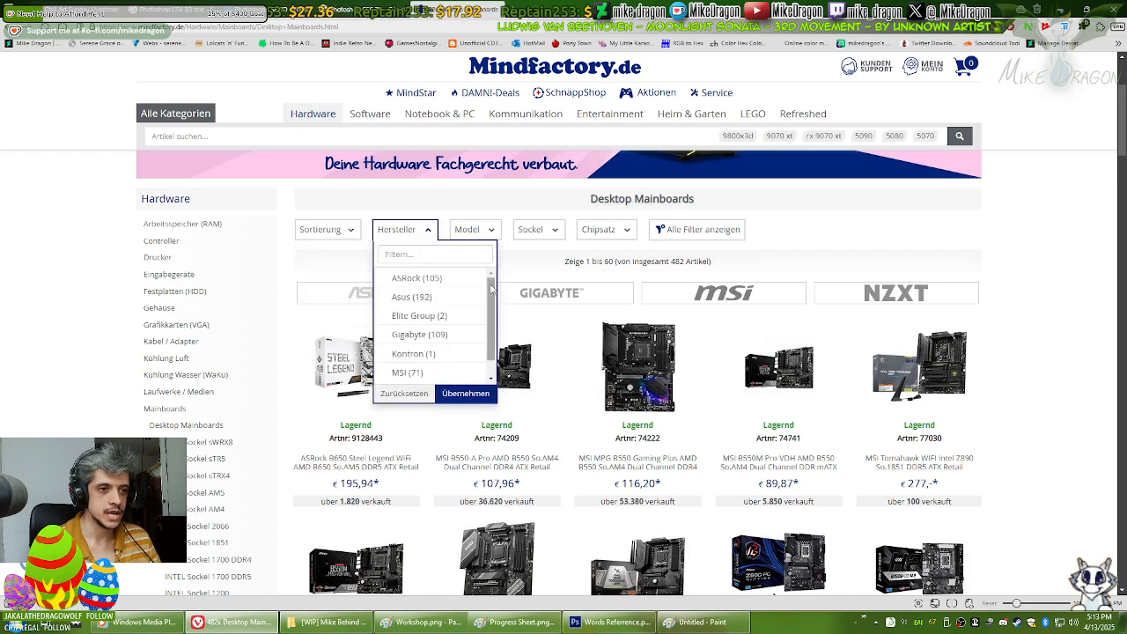
scroll(433, 353, "down", 1)
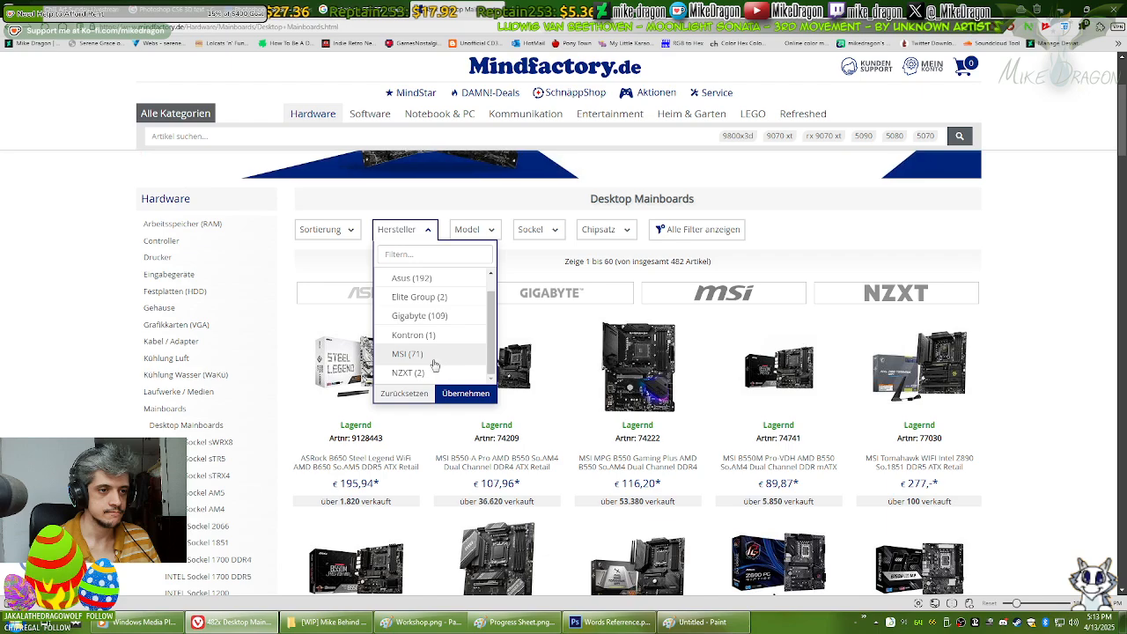
left_click(403, 355)
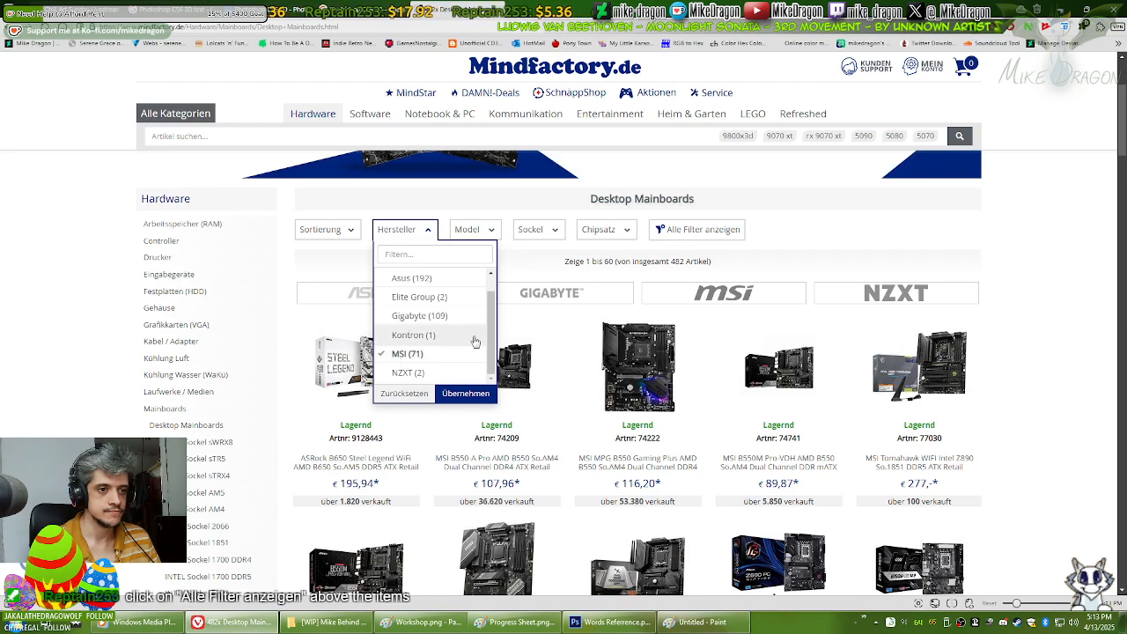
left_click(466, 392)
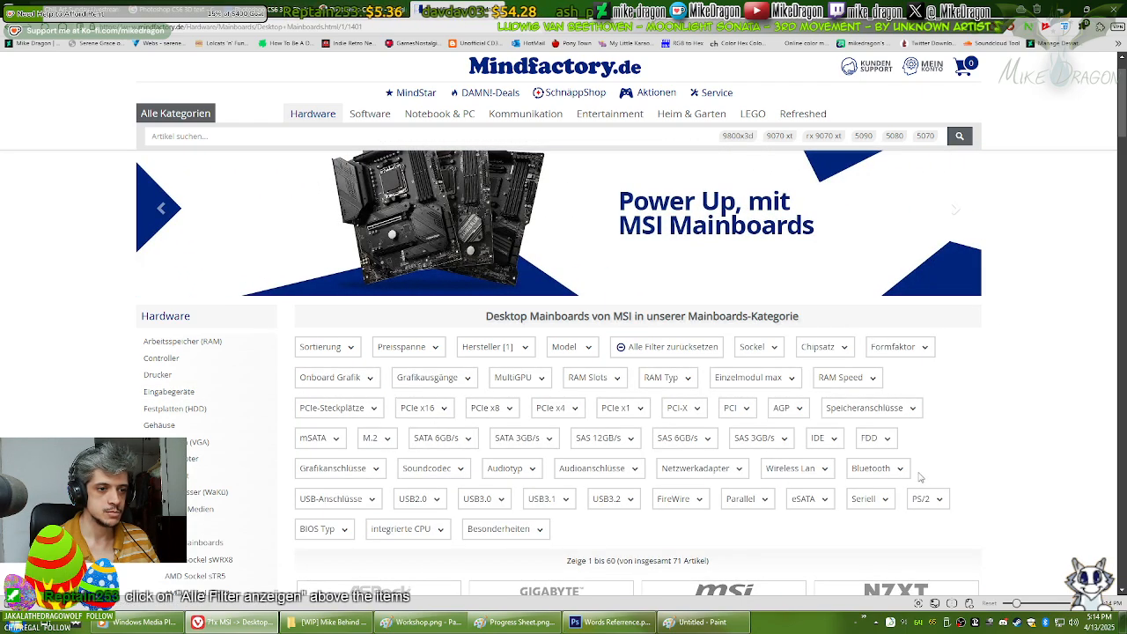
Step: Filter the MSI mainboards by the M.2 option "1x M.2 bis 22110" and view the matching boards
left_click(385, 442)
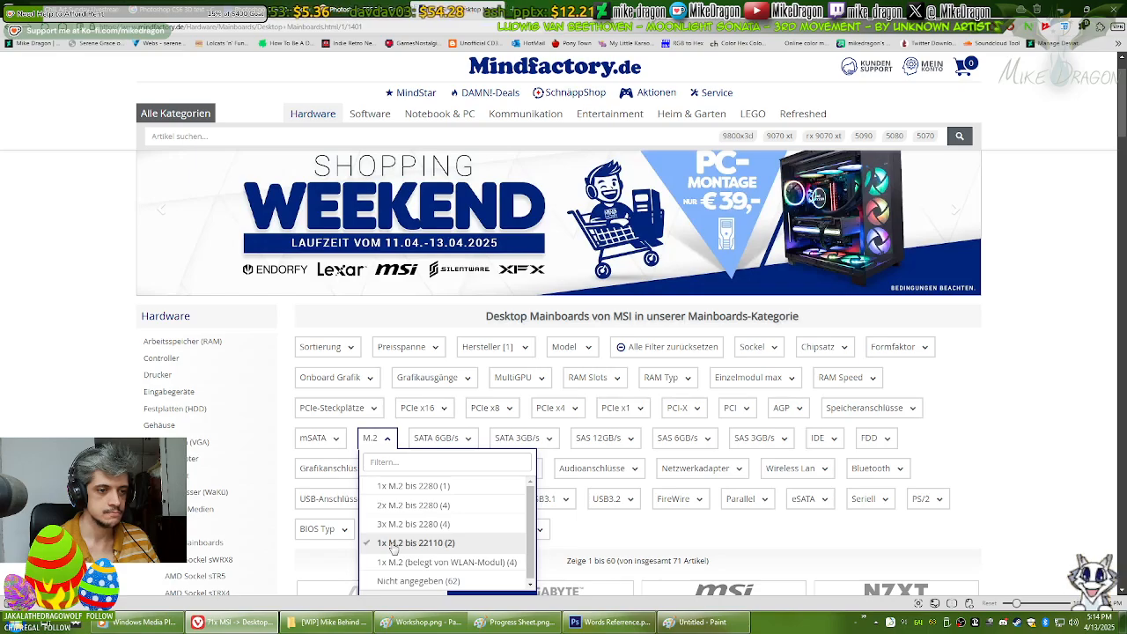
left_click(393, 545)
scroll(502, 528, "down", 2)
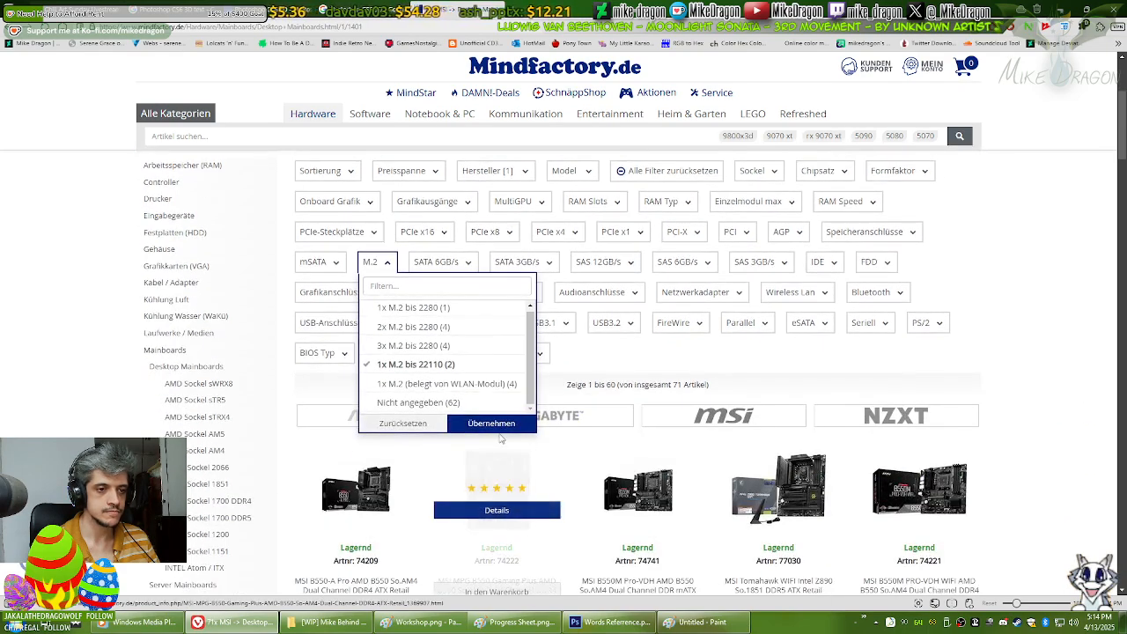
left_click(490, 425)
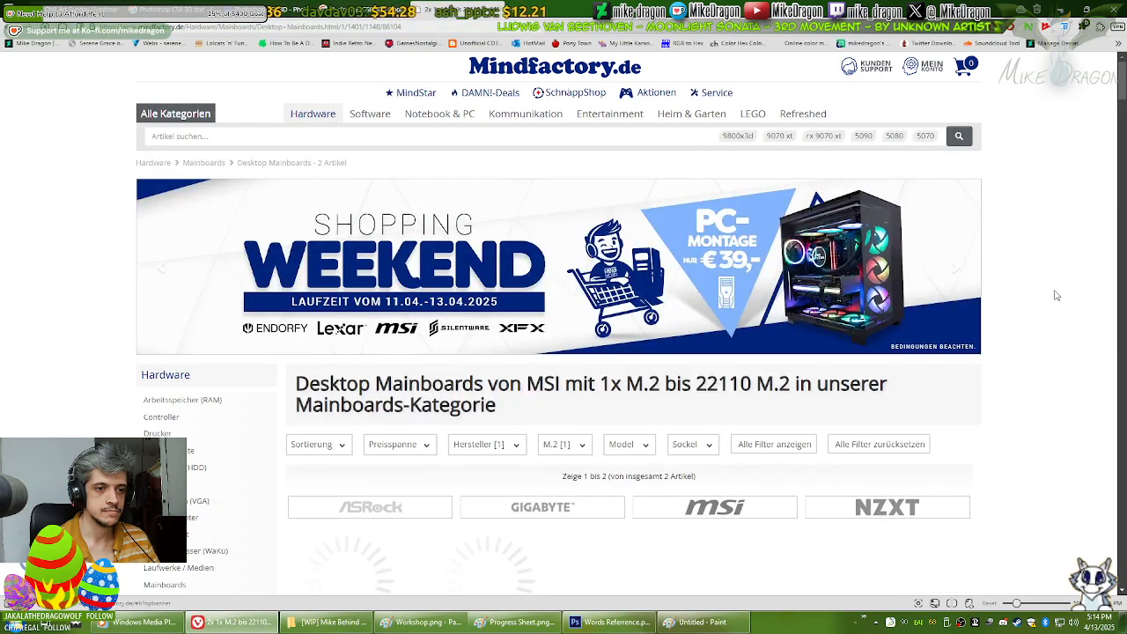
scroll(1061, 293, "down", 3)
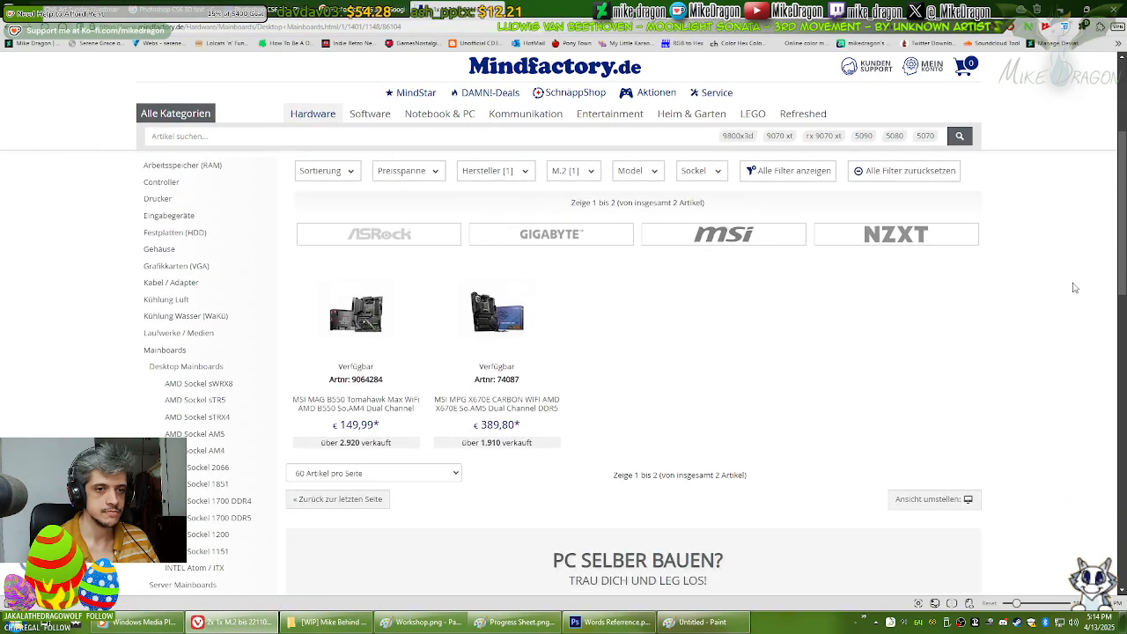
Step: Open the MSI shop's Desktop Mainboards listing and look over its boards and prices
left_click(723, 234)
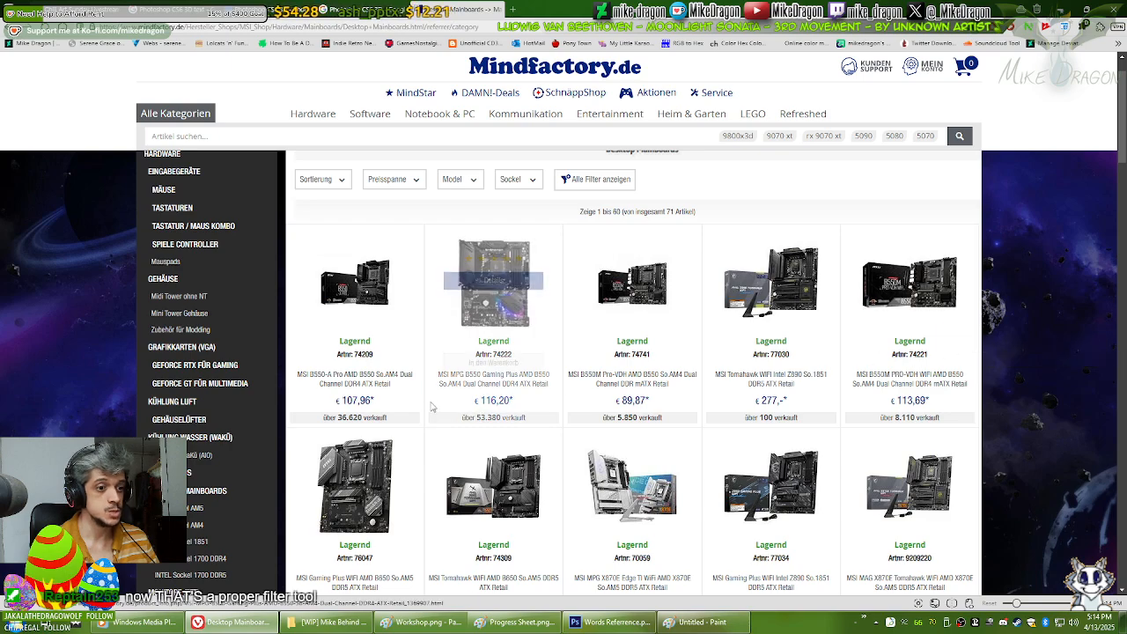
scroll(1005, 370, "down", 2)
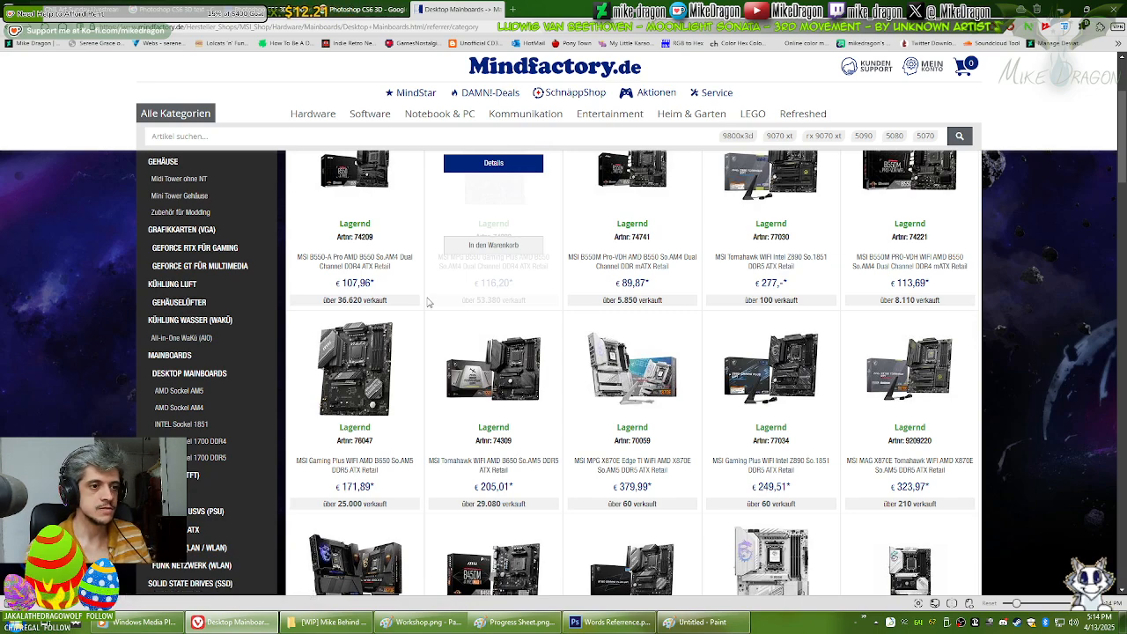
scroll(431, 302, "up", 1)
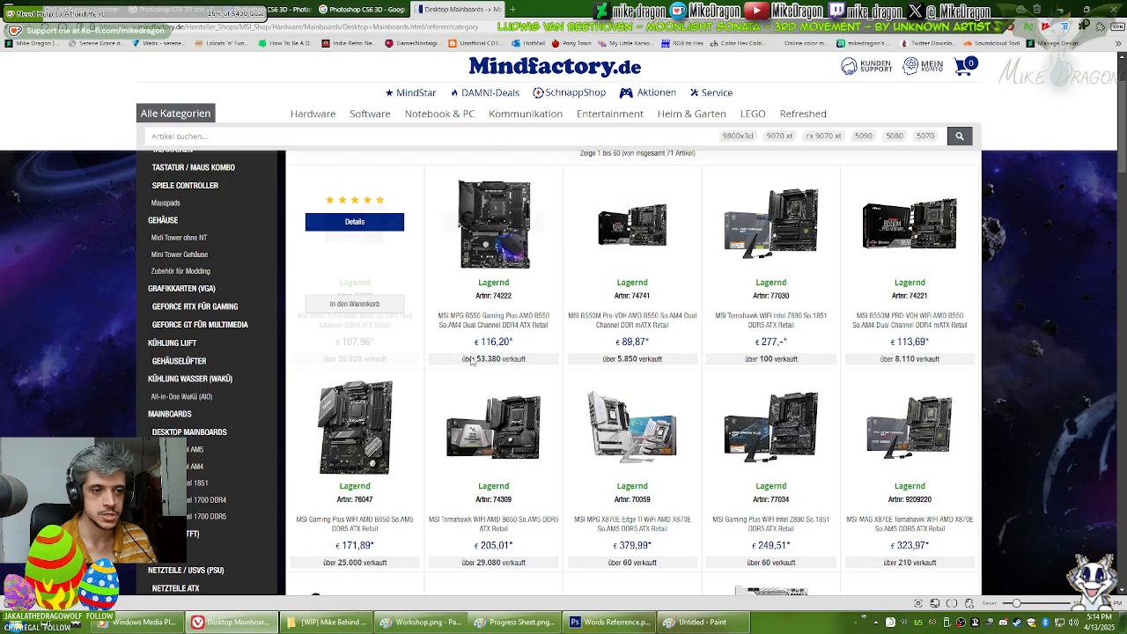
scroll(1050, 315, "up", 2)
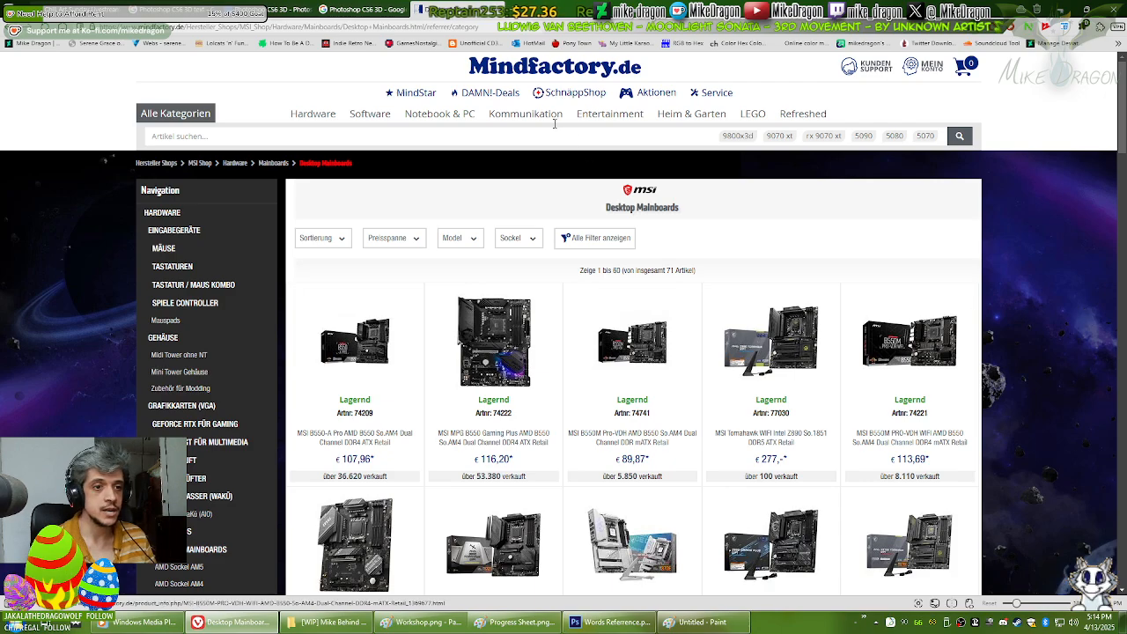
Step: Return to the Google results for "Photoshop CS6 3D" and look through the tutorials and help pages listed
left_click(361, 8)
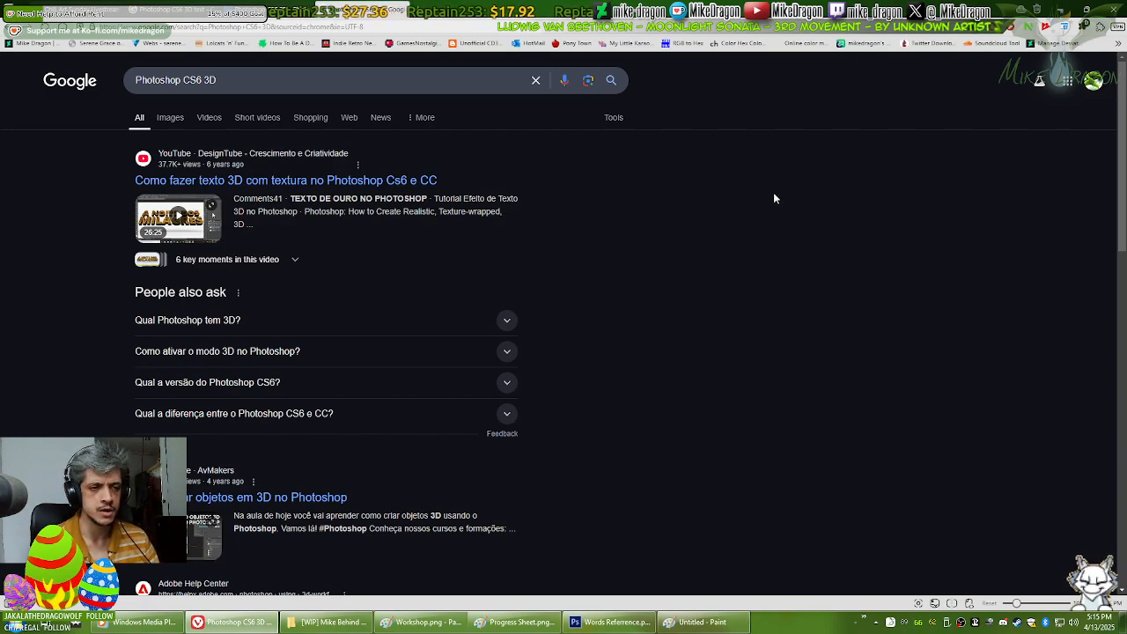
scroll(1038, 202, "down", 3)
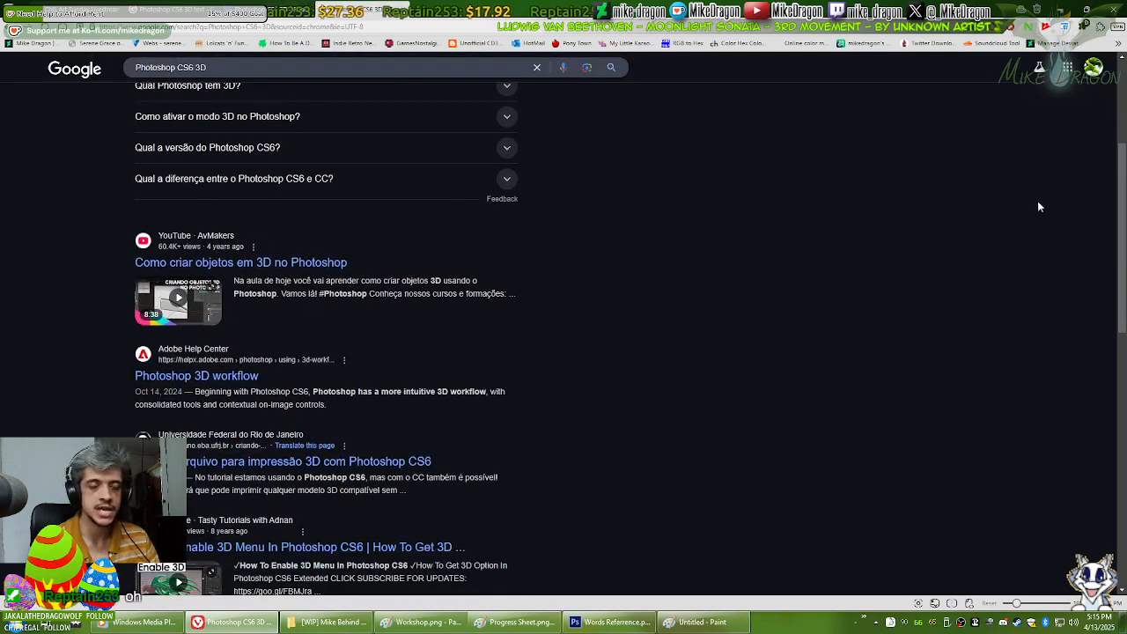
Step: Open mercadolivre.com.br in a new browser tab and decline the Meli+ subscription offer
scroll(1037, 203, "up", 3)
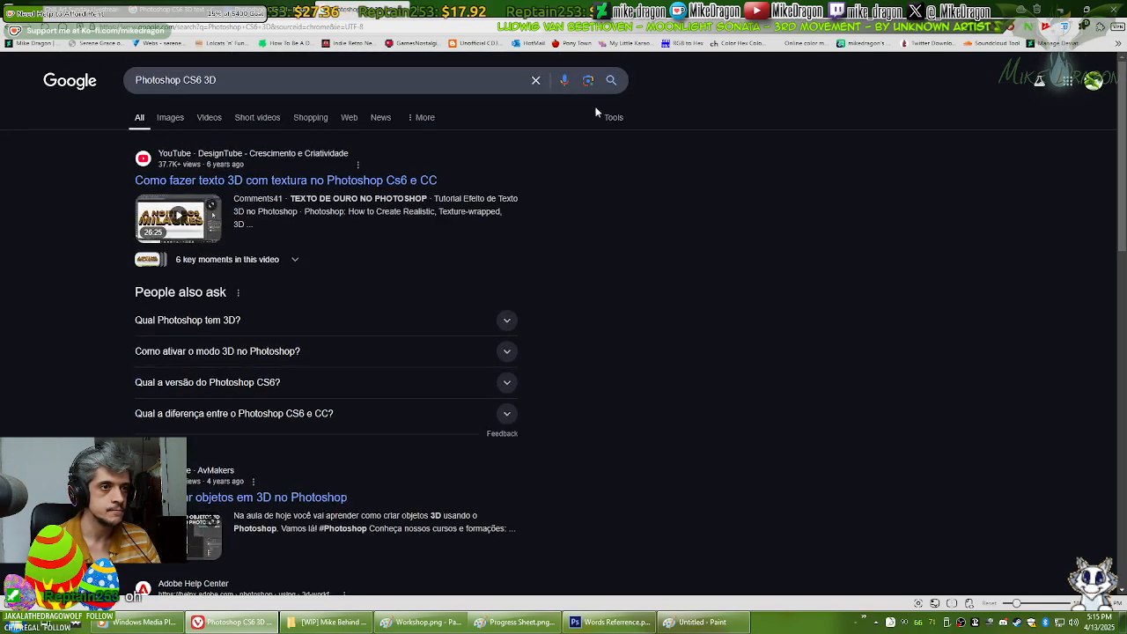
left_click(421, 11)
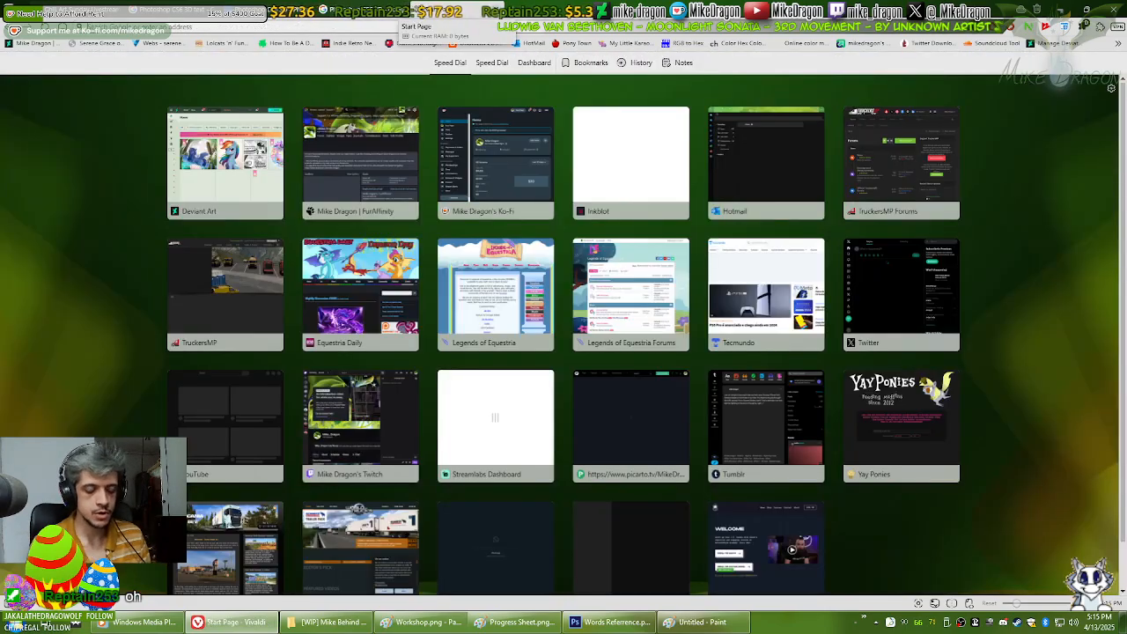
type("mercadolivre.com.br")
key("Return")
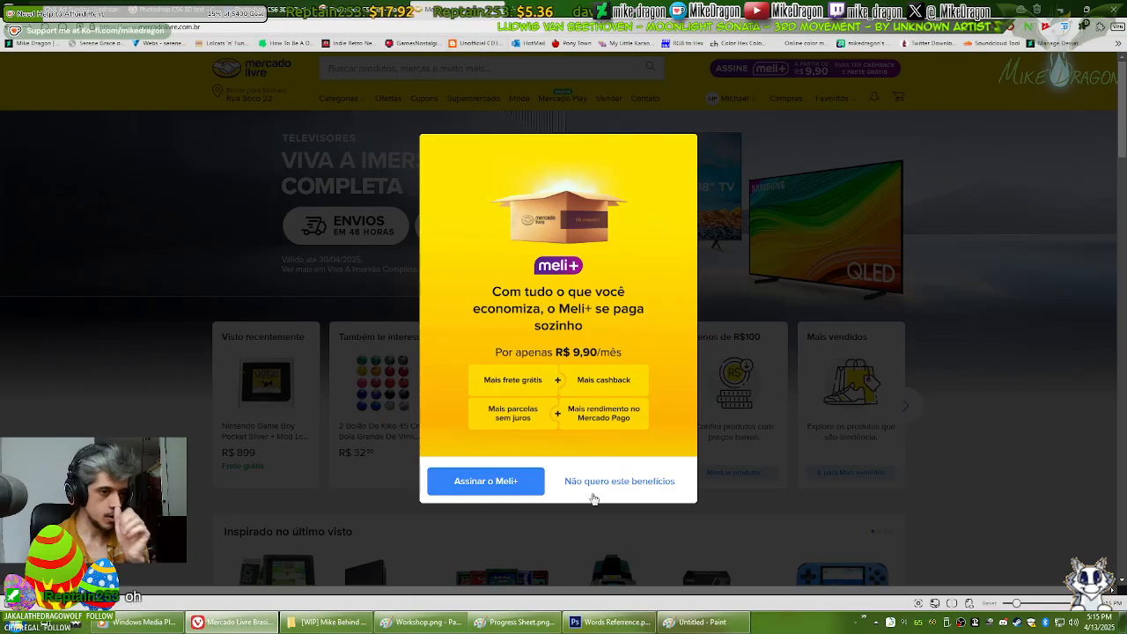
left_click(634, 481)
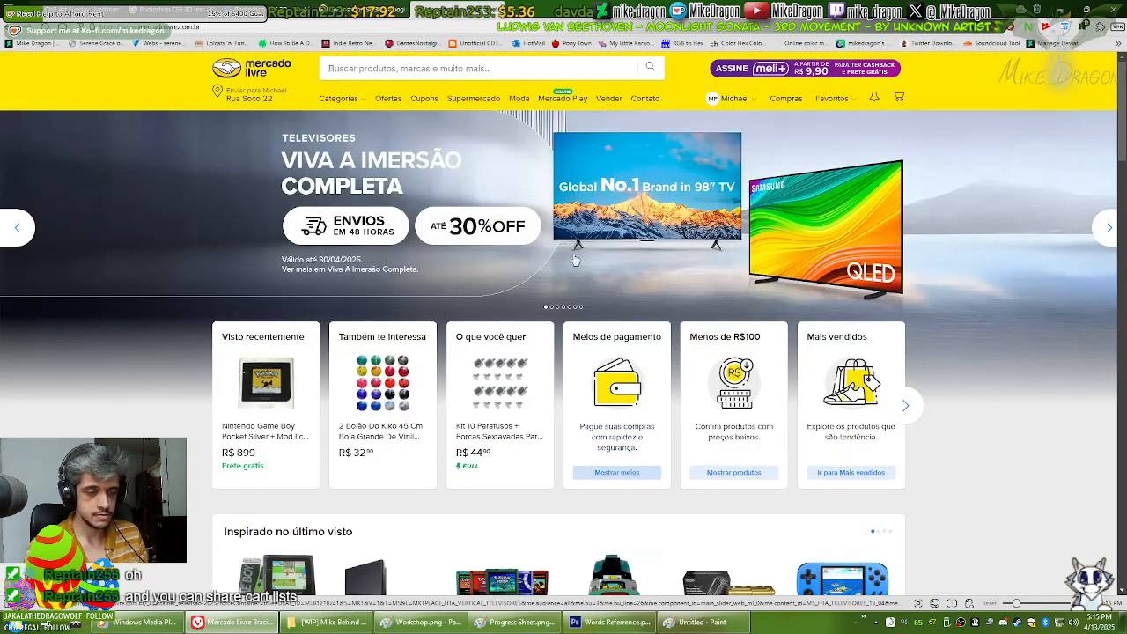
Step: Search Mercado Livre for "Grade radiador Fiat Prêmio 1986"
left_click(434, 68)
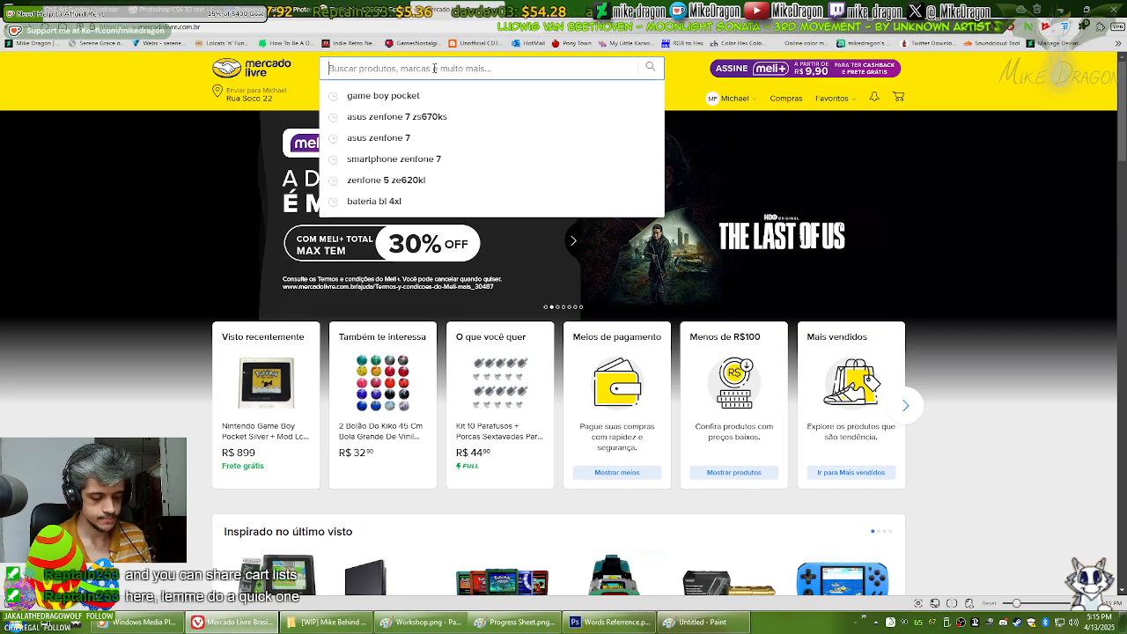
type("Grade ")
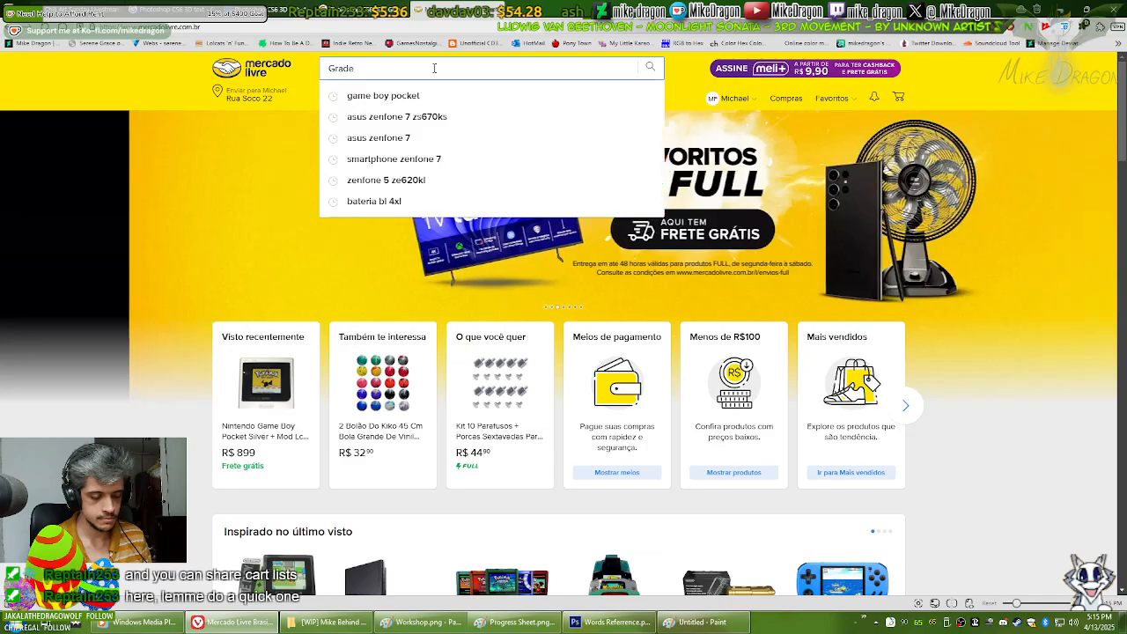
type("radiador Fiat")
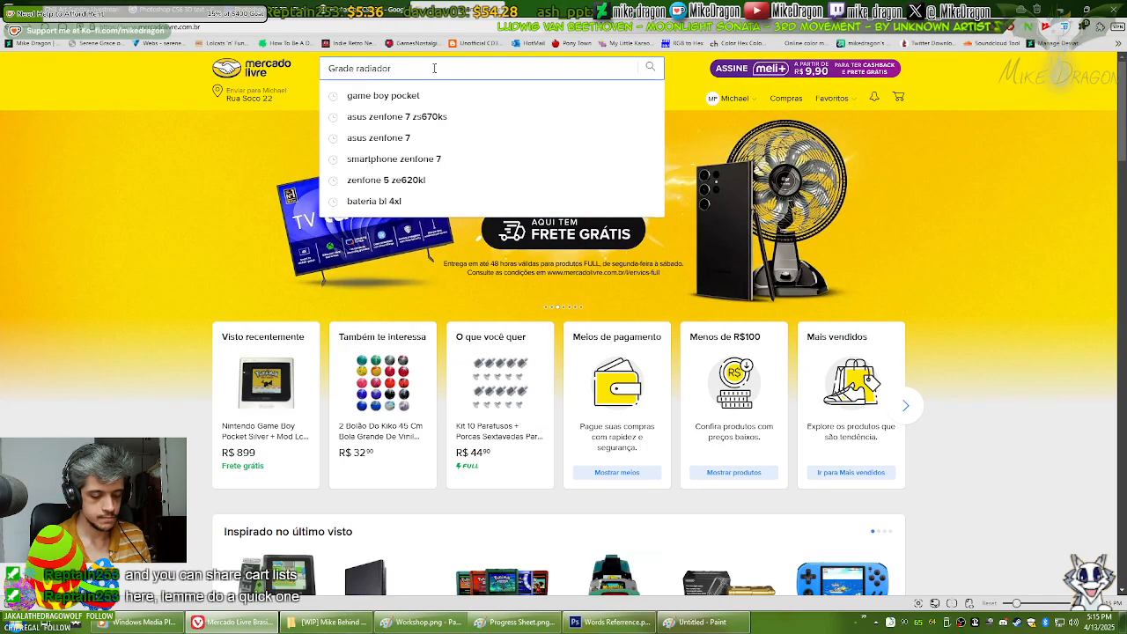
type(" Prêmi")
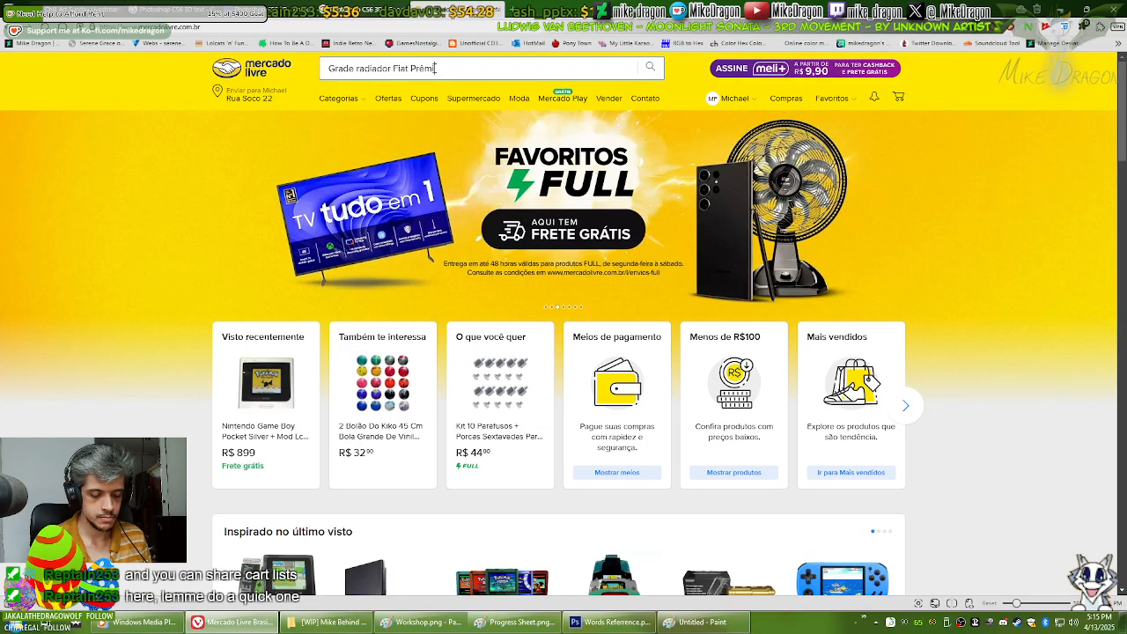
type("o 1986")
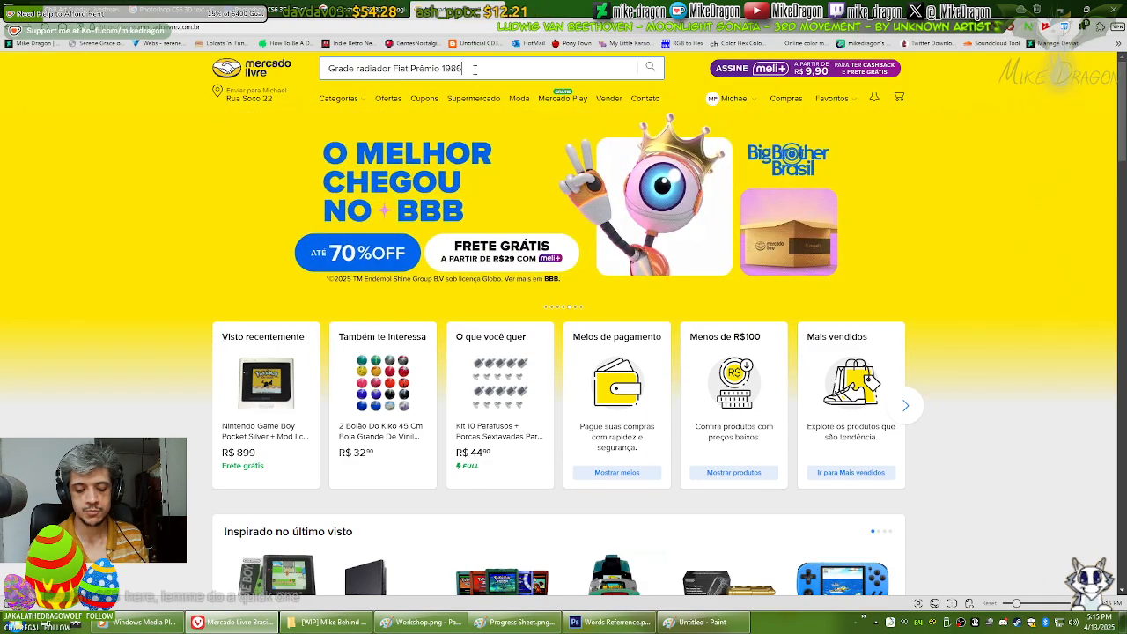
key("Return")
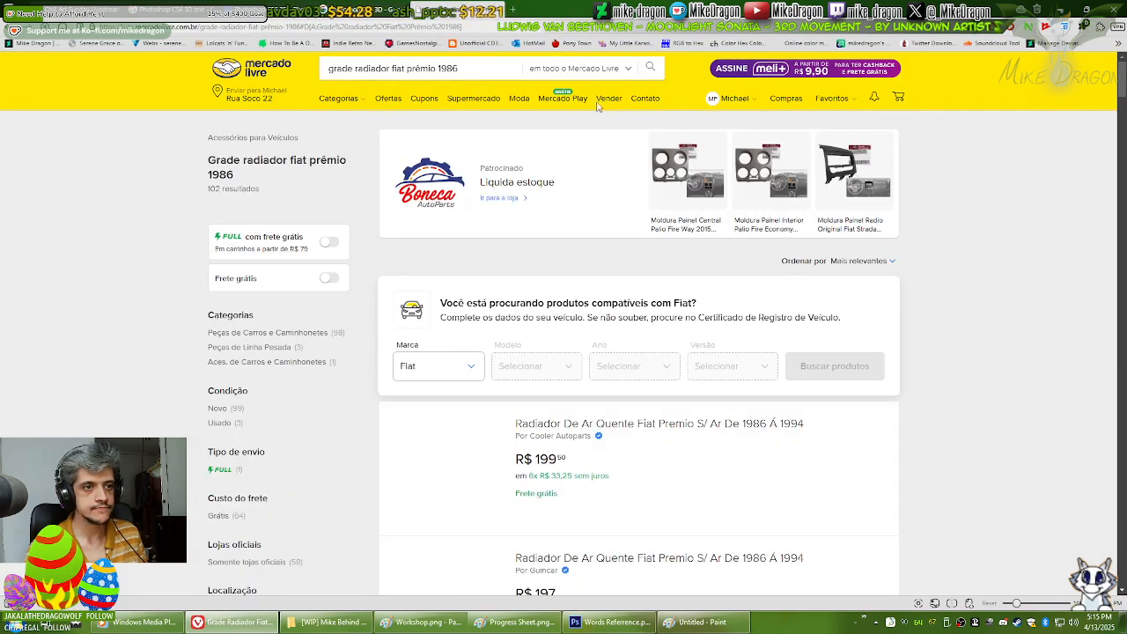
Step: Look over the first search results and compare the radiator grilles offered for the Fiat Uno and Premio
scroll(1109, 270, "down", 2)
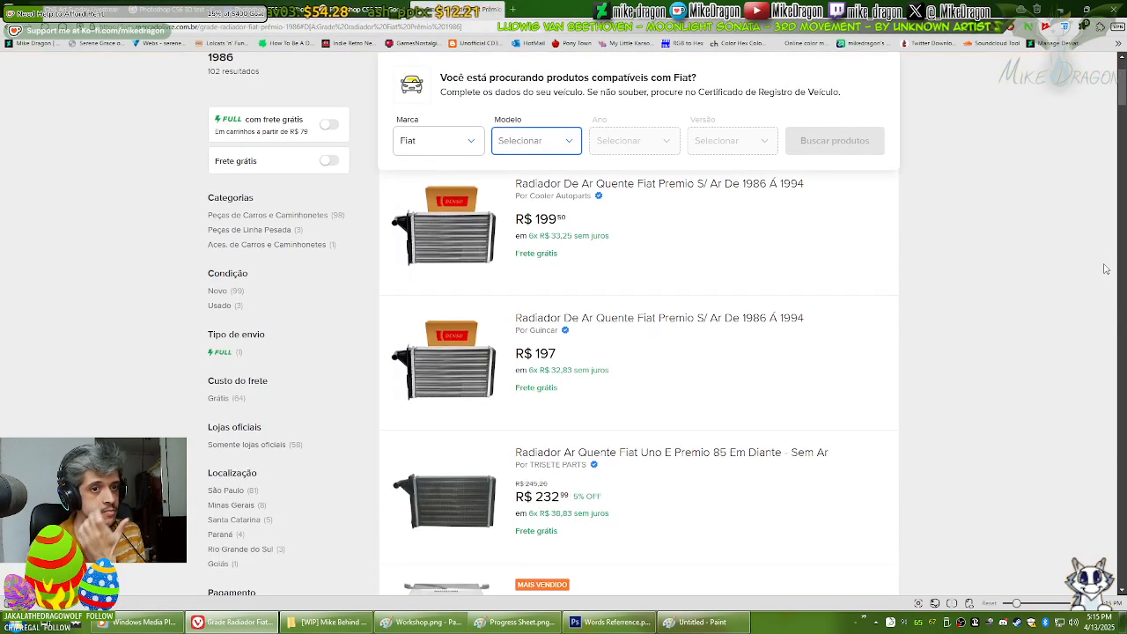
scroll(1100, 268, "down", 4)
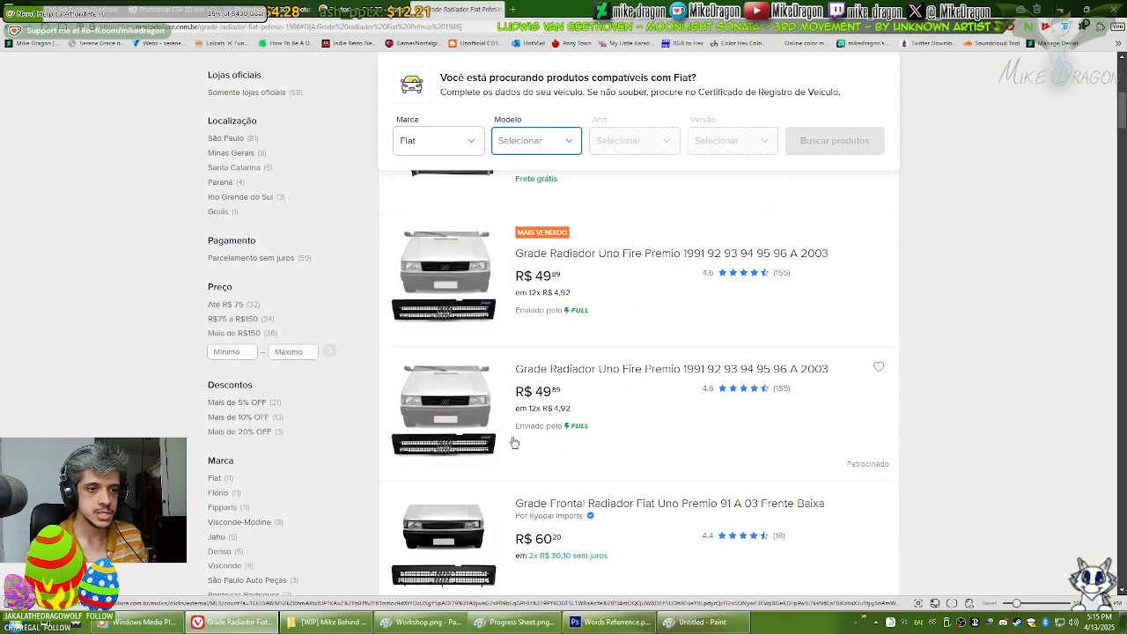
scroll(425, 394, "down", 3)
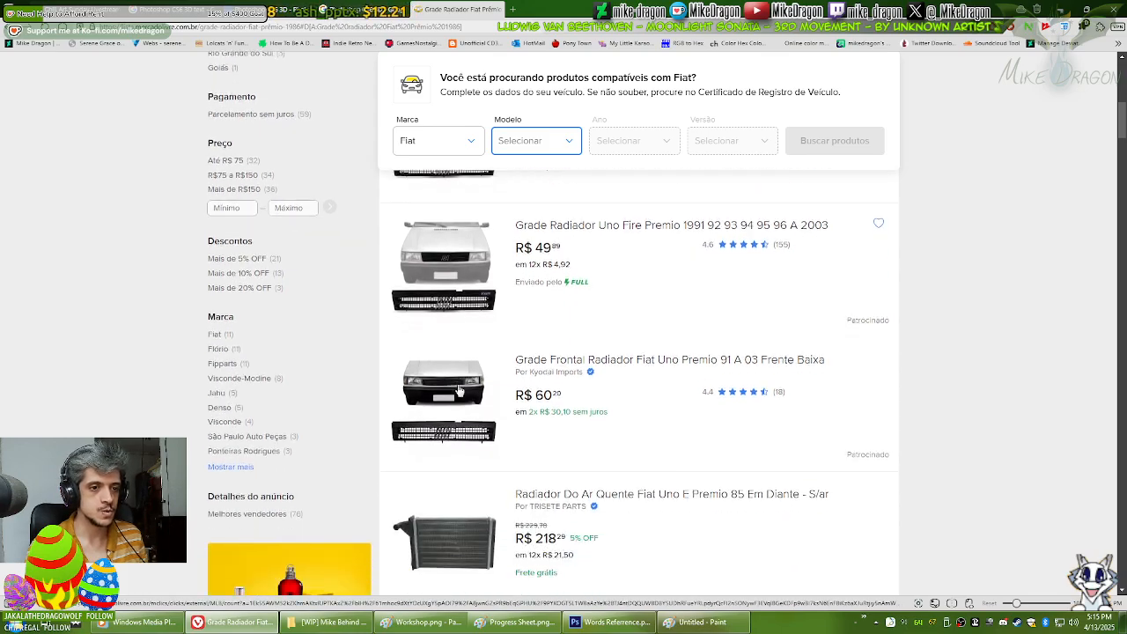
scroll(1044, 370, "up", 2)
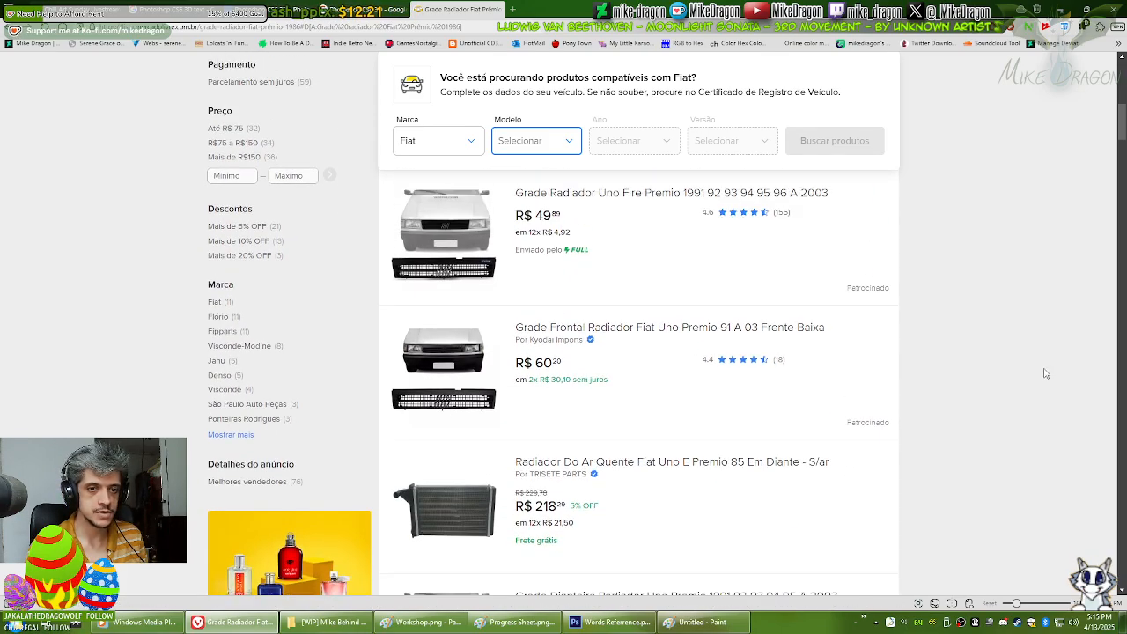
scroll(811, 409, "up", 1)
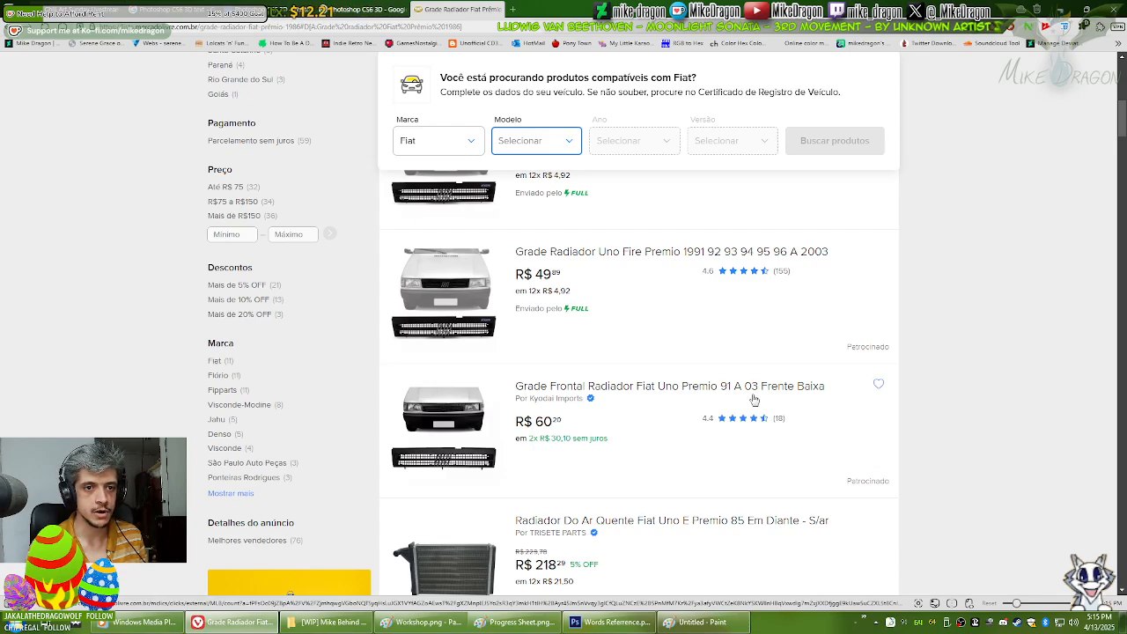
Step: Look through the remaining listings for radiator grilles fitting a 1980s Fiat, including the Uno/Prêmio 85–90 one, and close the Mercado Livre page
scroll(755, 400, "down", 6)
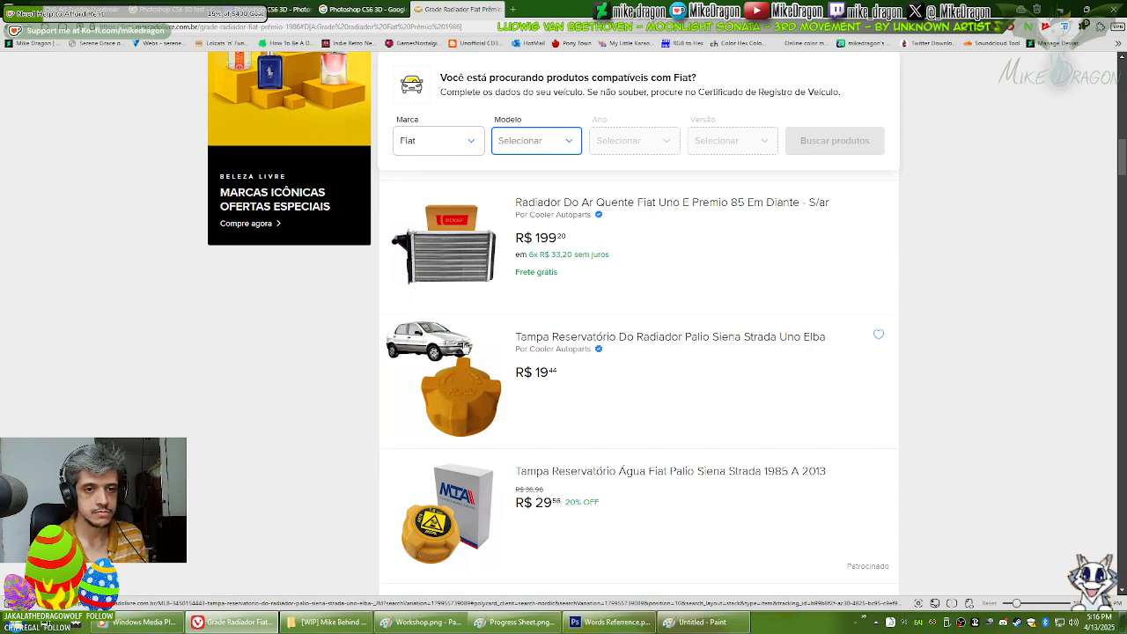
scroll(839, 346, "down", 1)
scroll(839, 346, "down", 7)
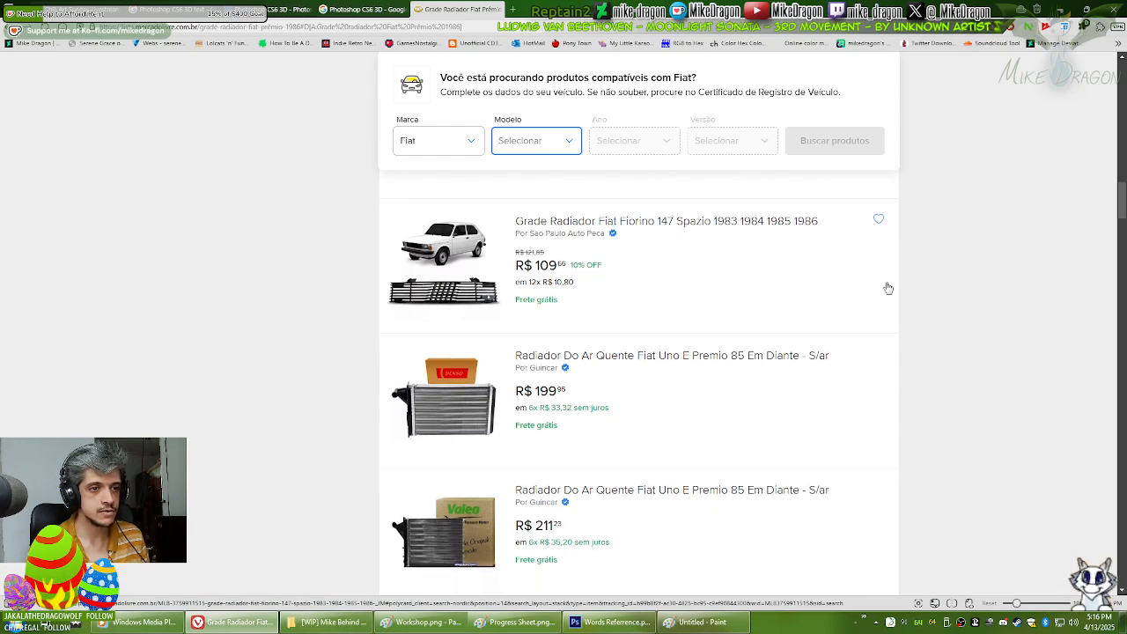
scroll(938, 302, "down", 5)
scroll(956, 317, "down", 4)
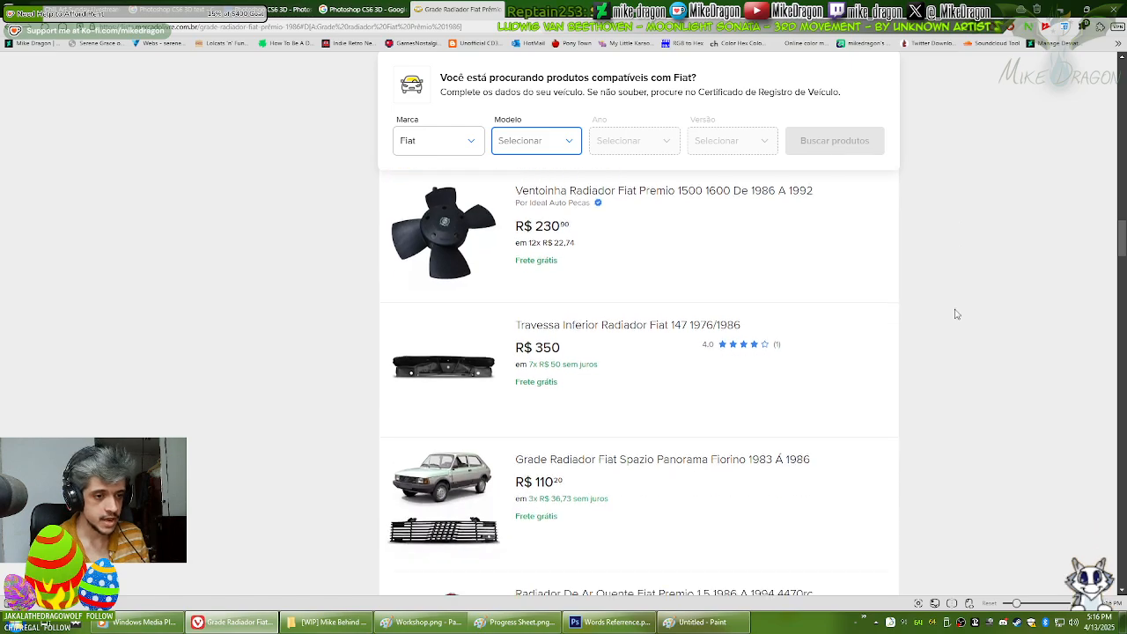
scroll(957, 308, "down", 3)
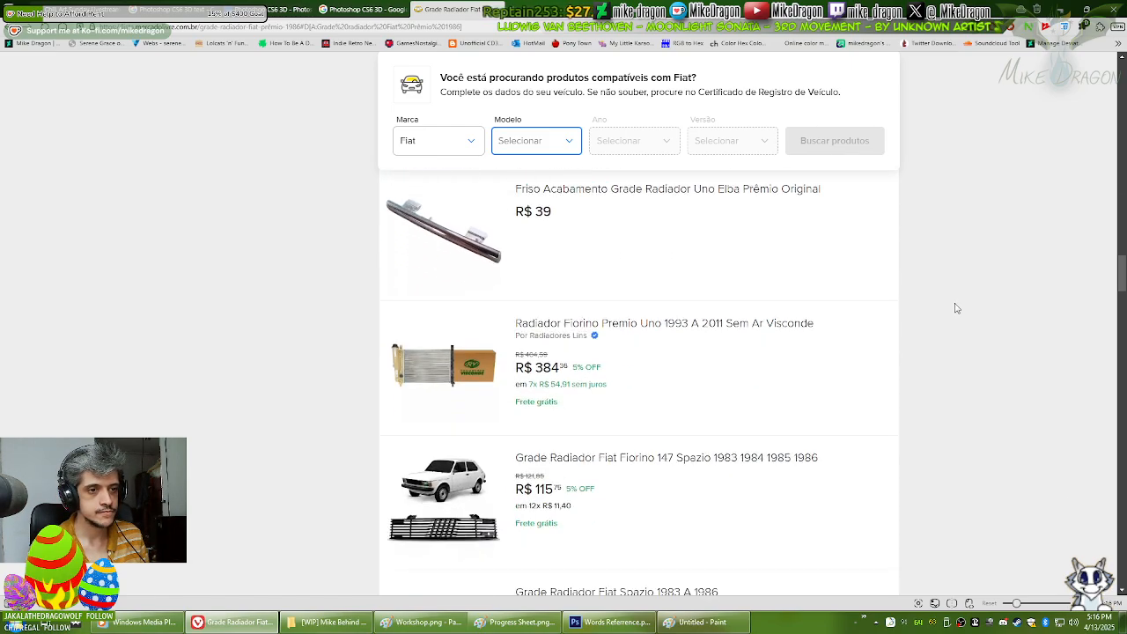
scroll(957, 308, "up", 1)
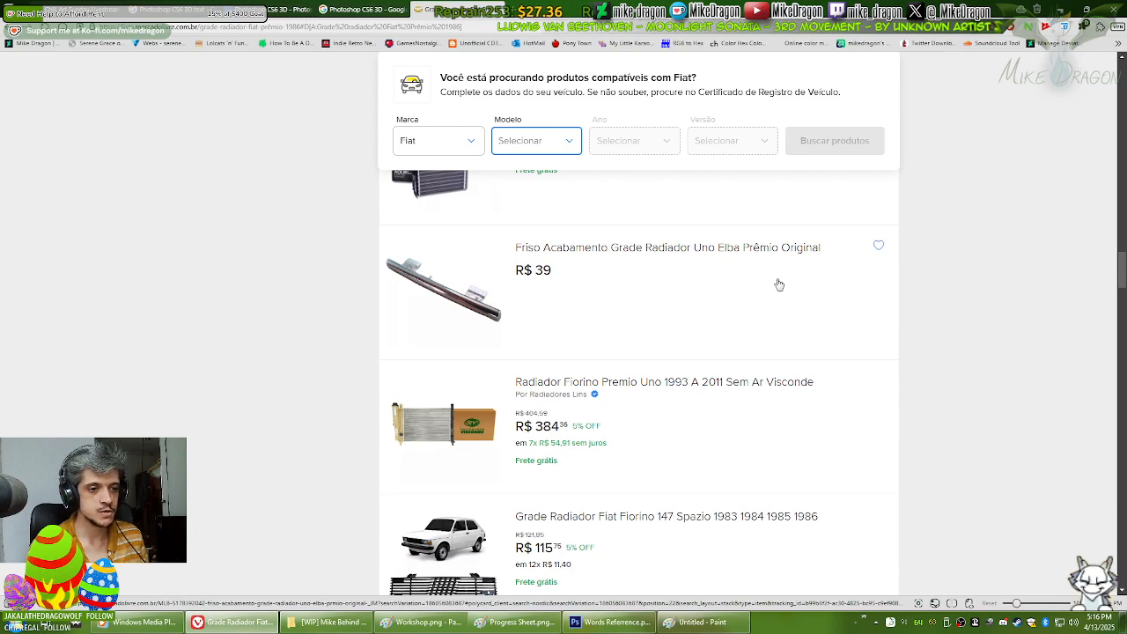
scroll(752, 282, "down", 5)
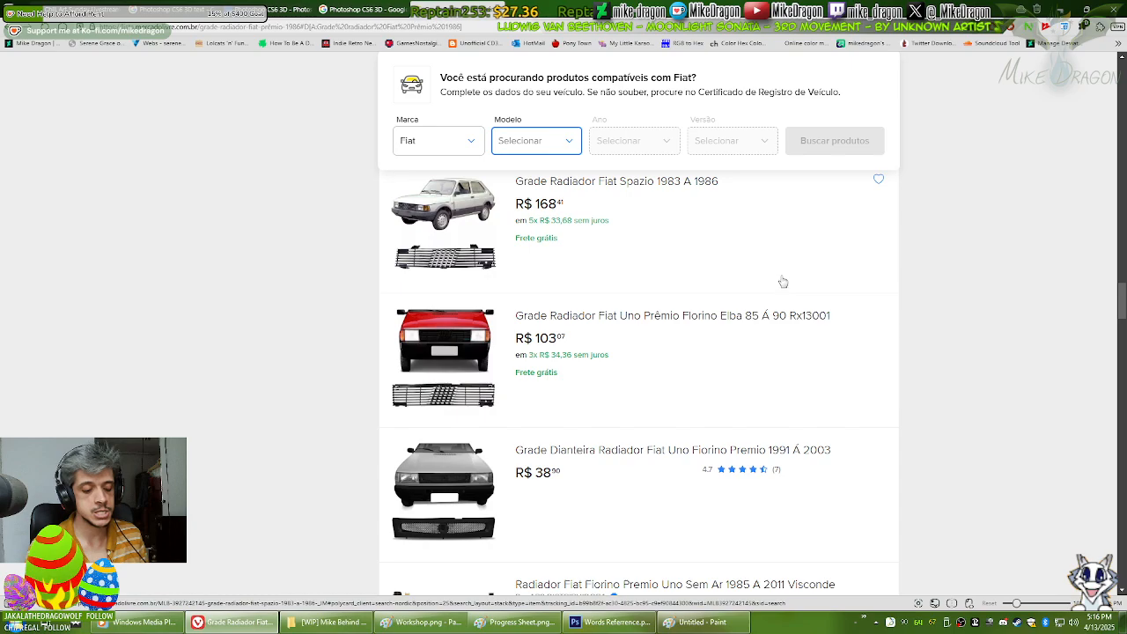
scroll(783, 281, "down", 4)
scroll(636, 322, "up", 5)
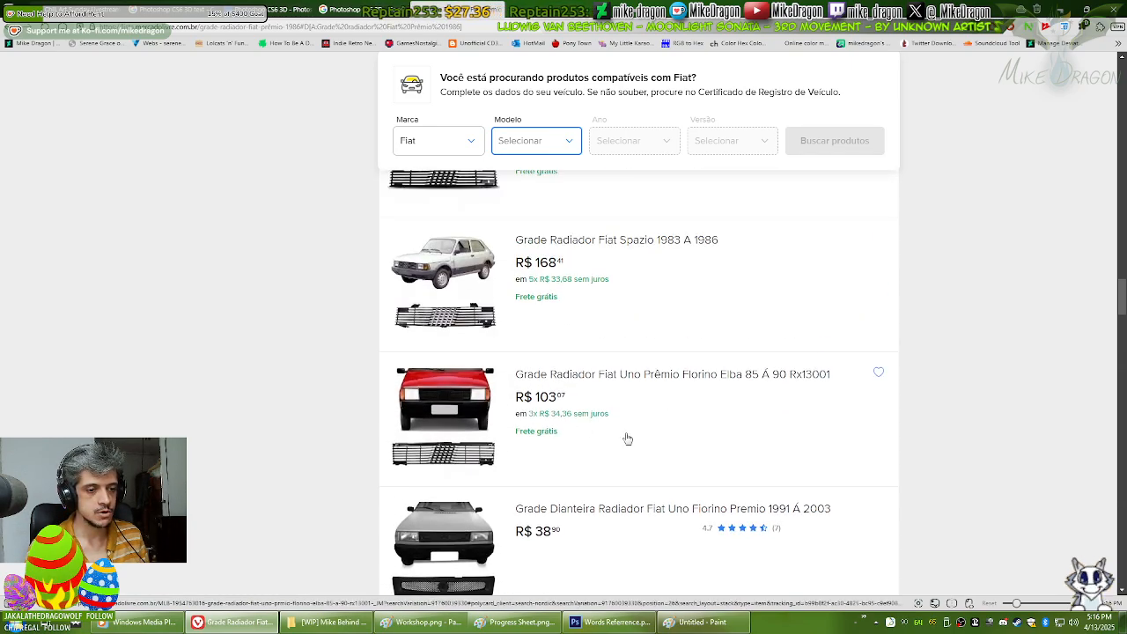
scroll(626, 439, "down", 5)
key("ctrl+w")
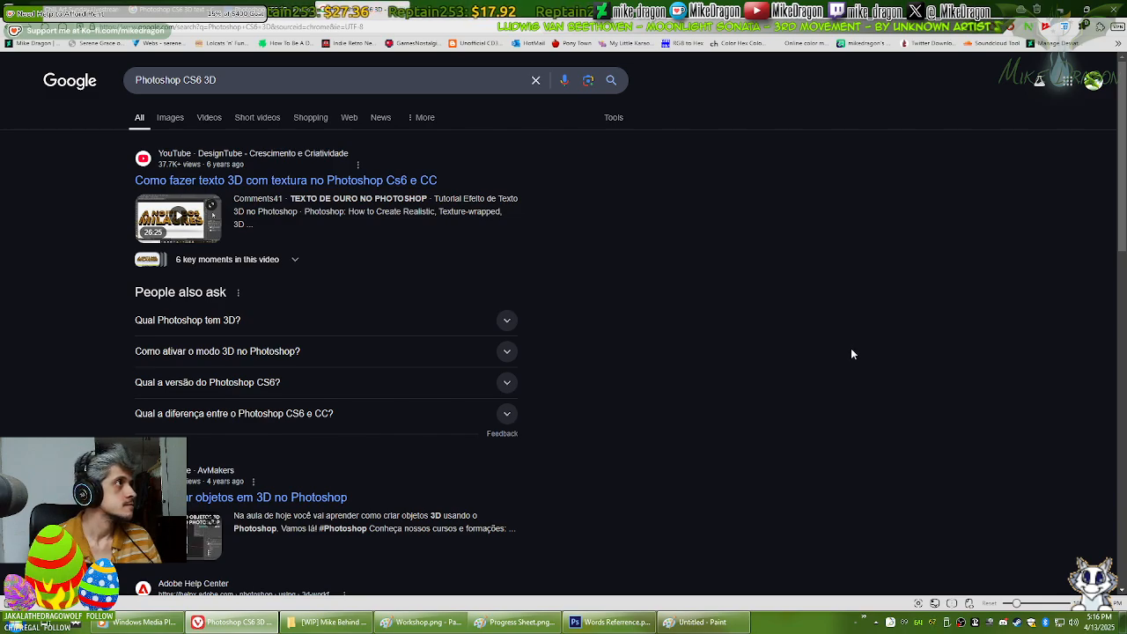
Step: From the "Photoshop CS6 3D" results, open the Microsoft Community thread "Não consigo usar a parte 3D no photoshop CS6" and read its question and answer
scroll(718, 231, "down", 3)
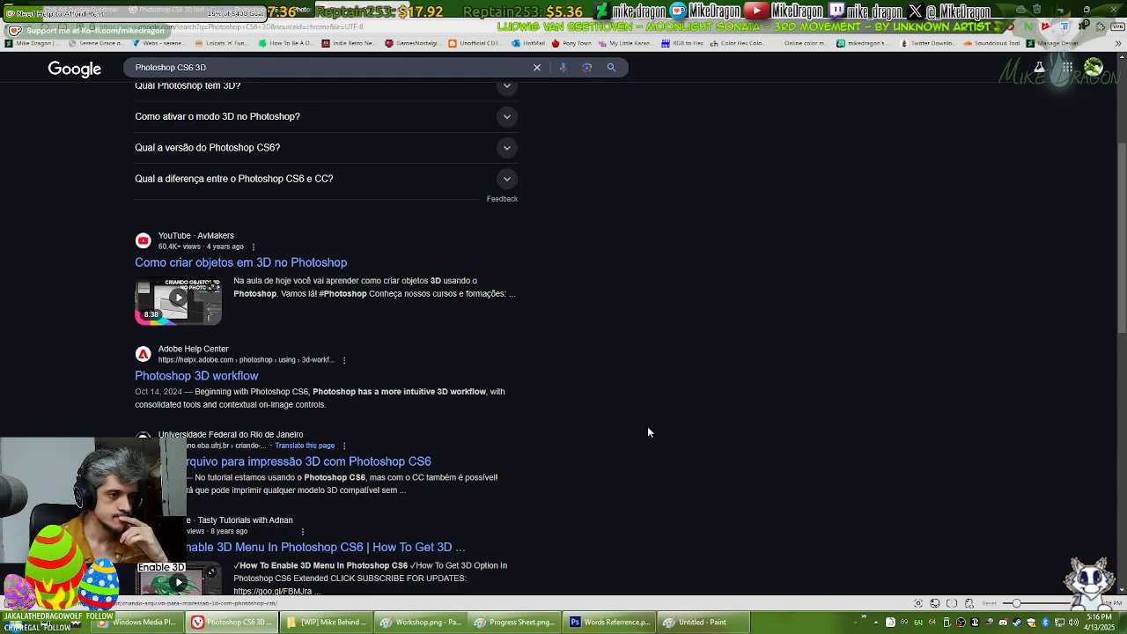
scroll(656, 430, "down", 3)
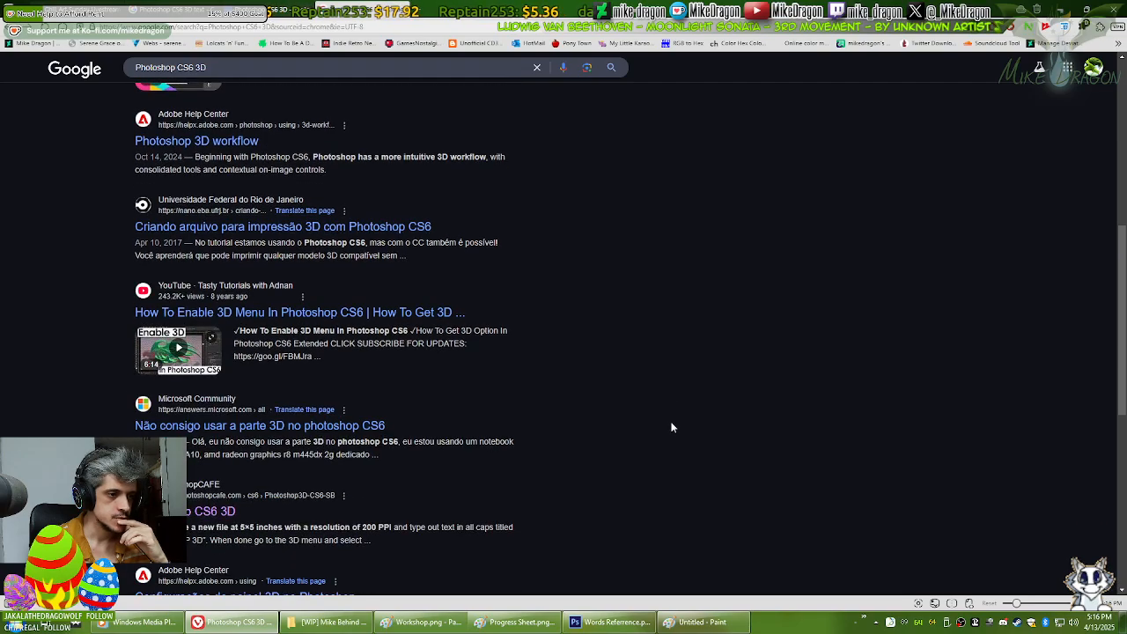
scroll(671, 427, "down", 1)
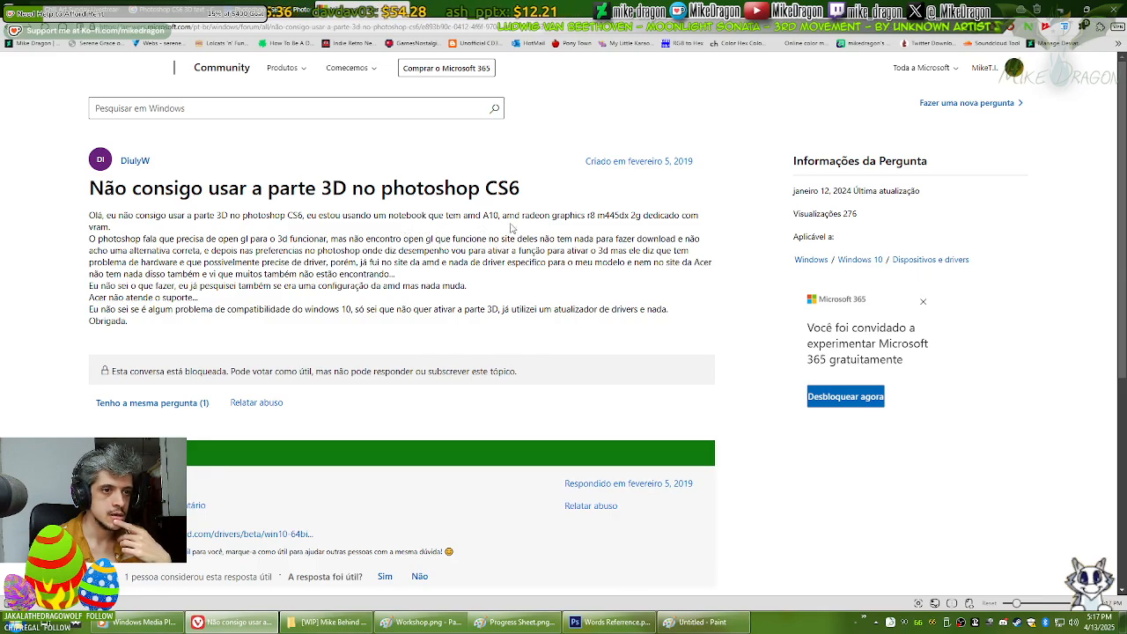
scroll(317, 304, "down", 3)
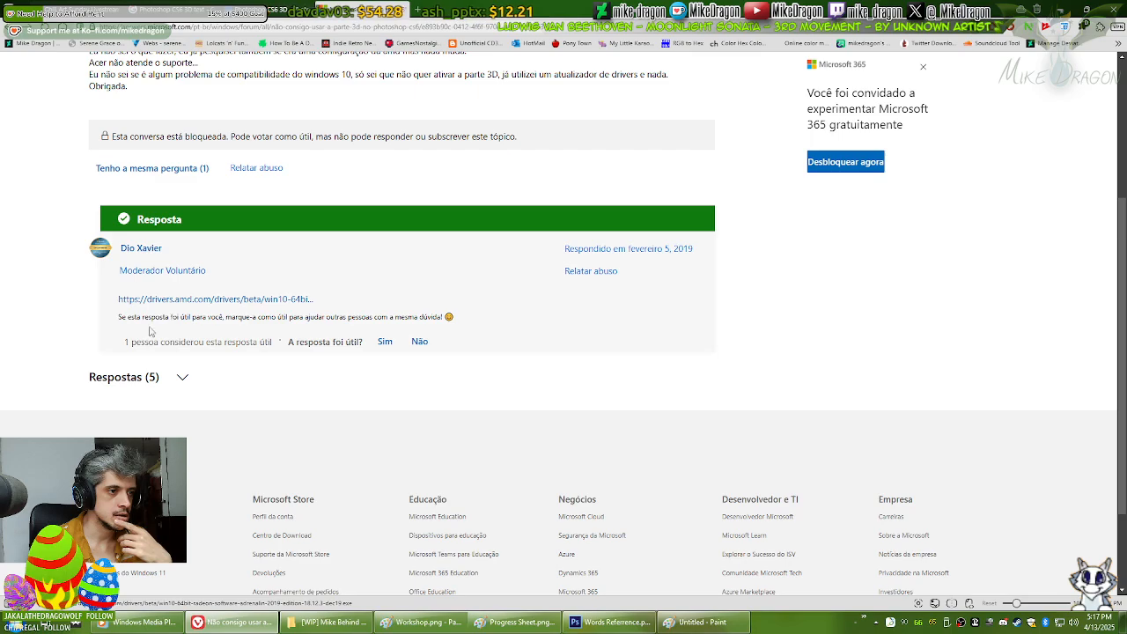
scroll(129, 327, "up", 3)
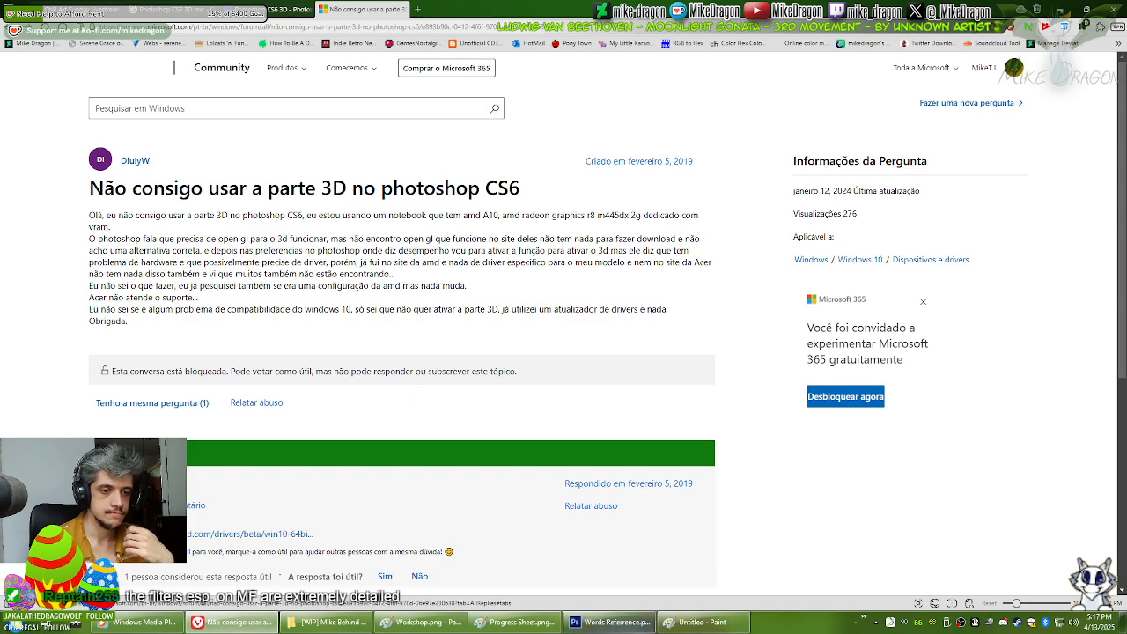
Step: Switch to Photoshop, check the program's commands with the KOFI text layer selected, and return to the browser
left_click(612, 622)
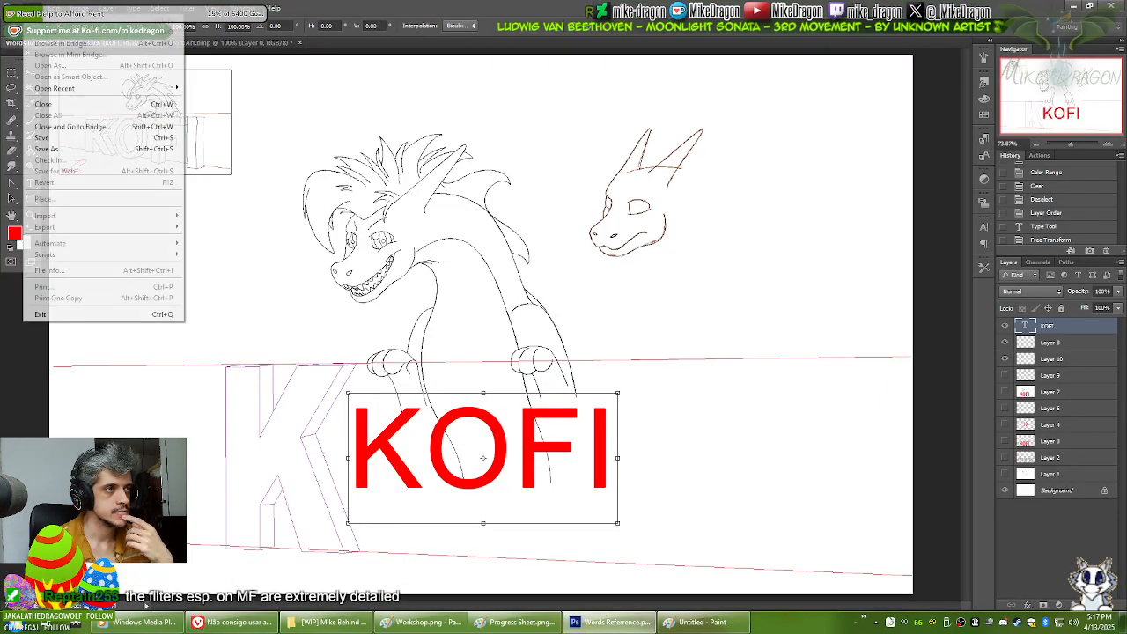
key("alt+f")
key("Right")
key("Right")
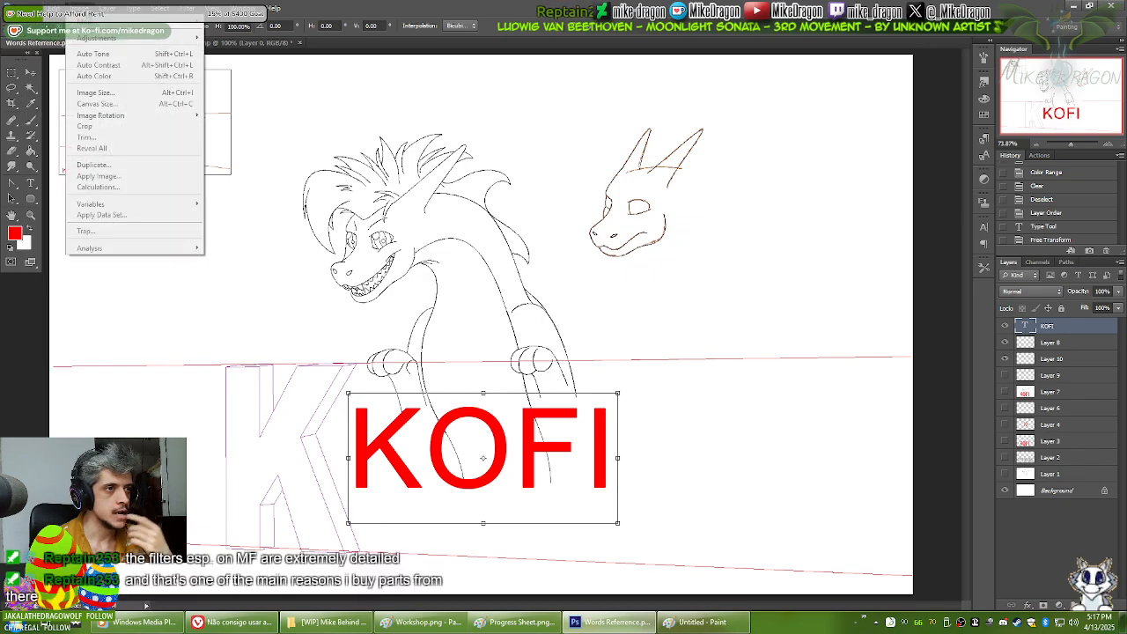
left_click(105, 9)
left_click(233, 621)
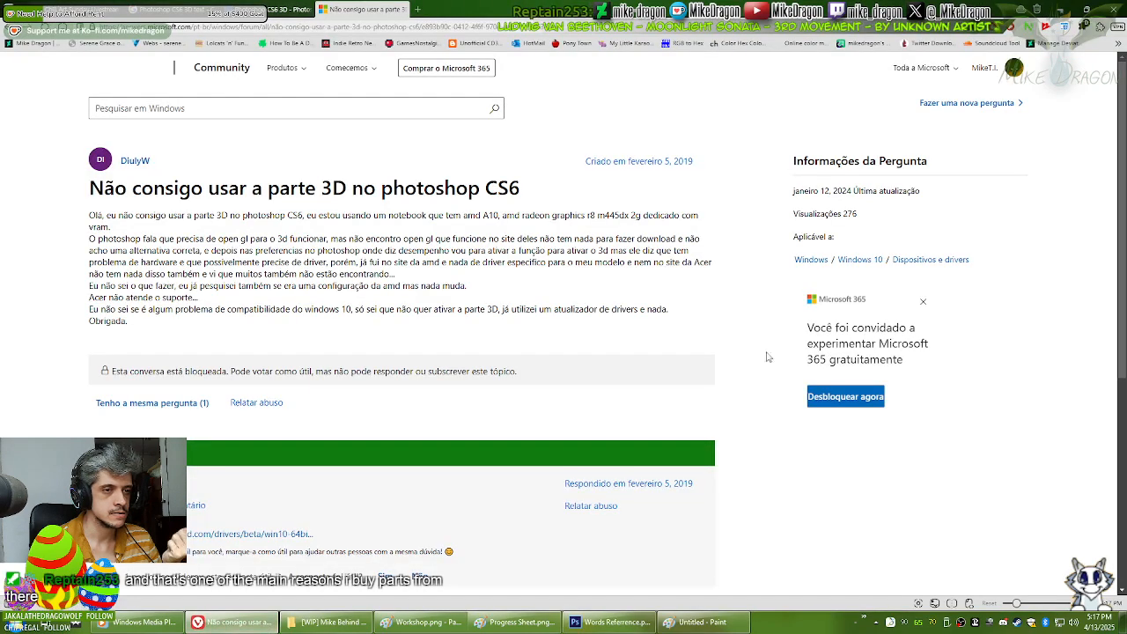
Step: Close the Microsoft Community thread and look through the Google results for "Photoshop CS6 3D text"
left_click(403, 11)
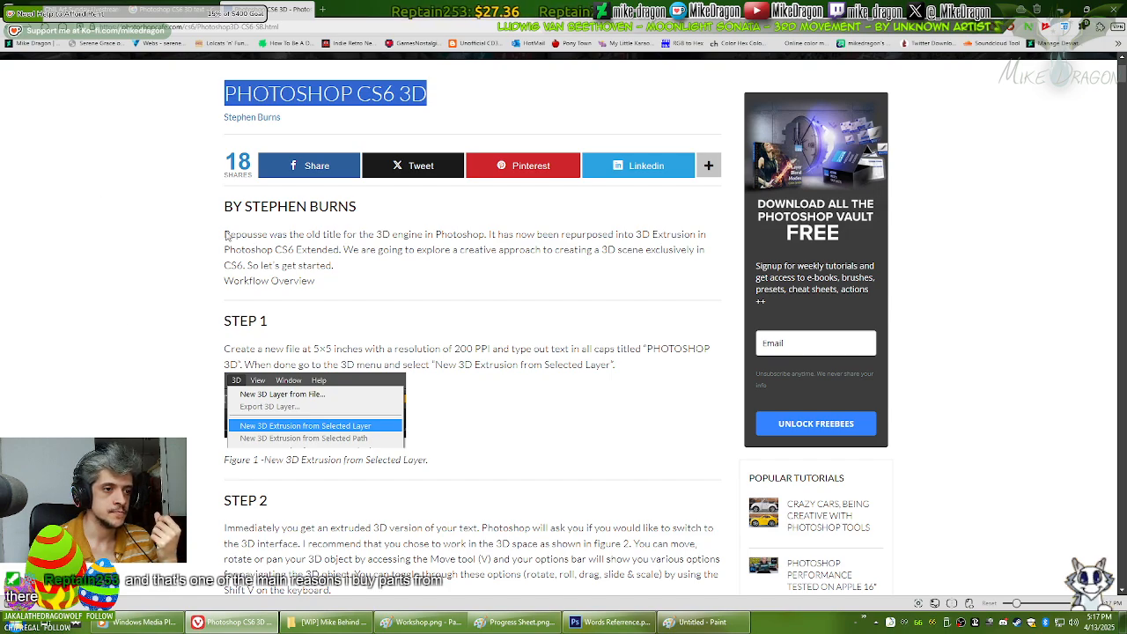
left_click(176, 10)
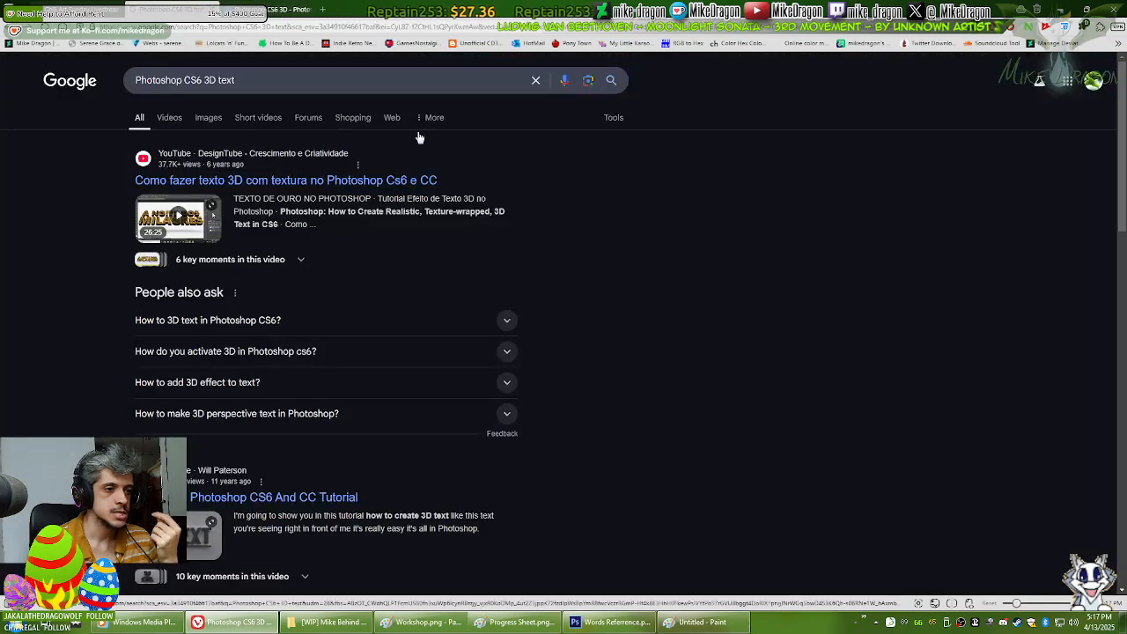
scroll(815, 284, "down", 3)
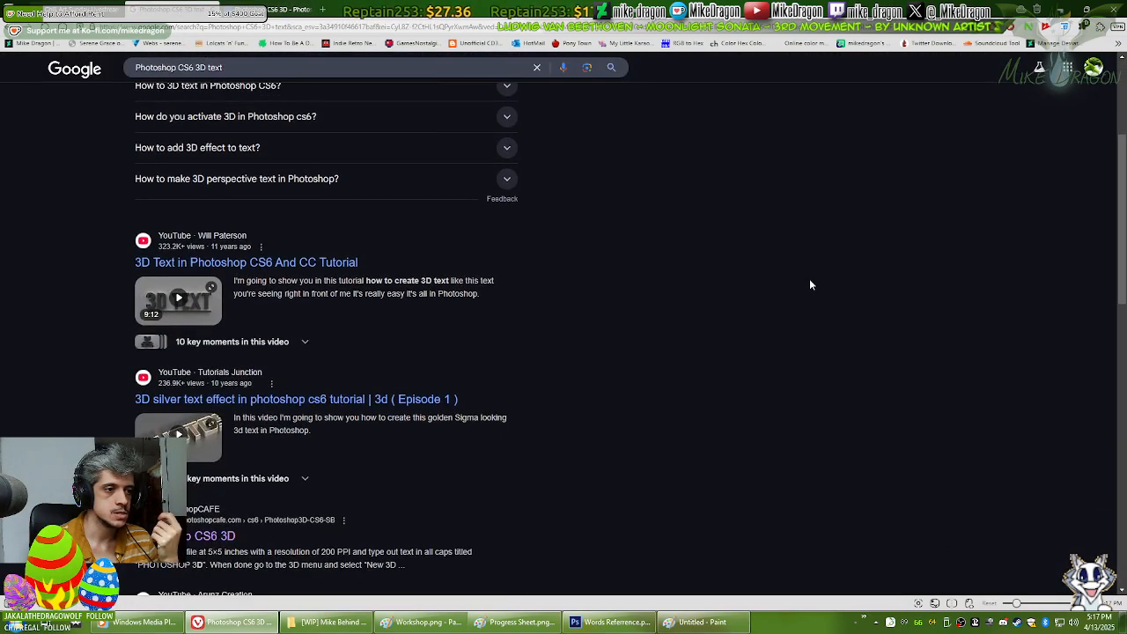
scroll(811, 284, "down", 5)
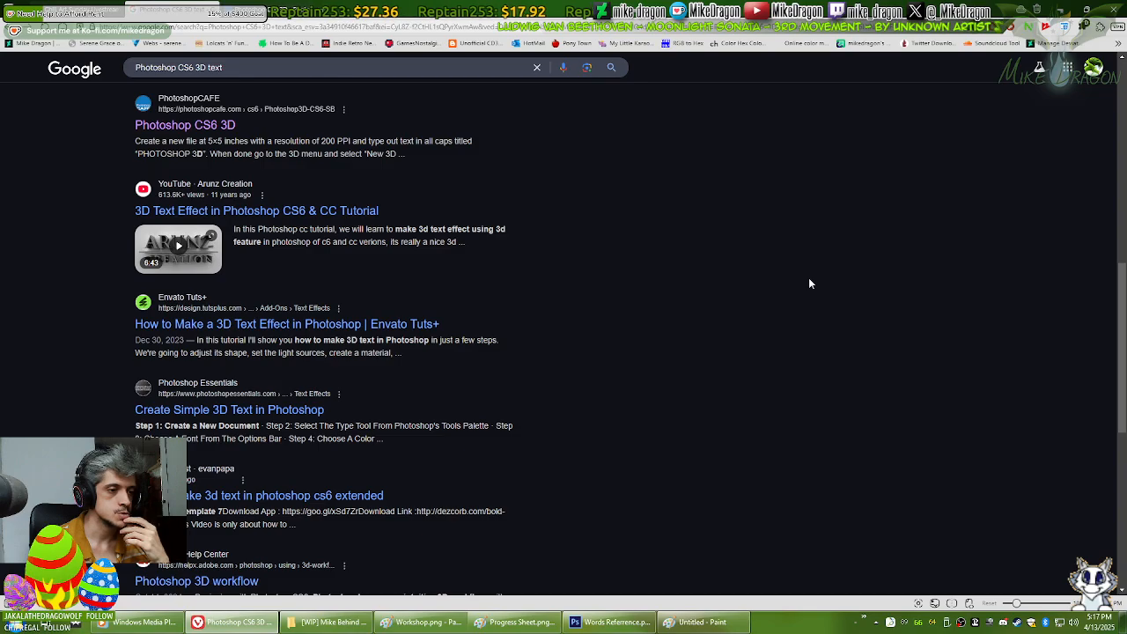
Step: Search Google for "Photoshop CS6 3D tool box not showing" and open the Adobe Community thread "3D menu doesn't appear - Photoshop CS6 extended"
scroll(811, 283, "up", 5)
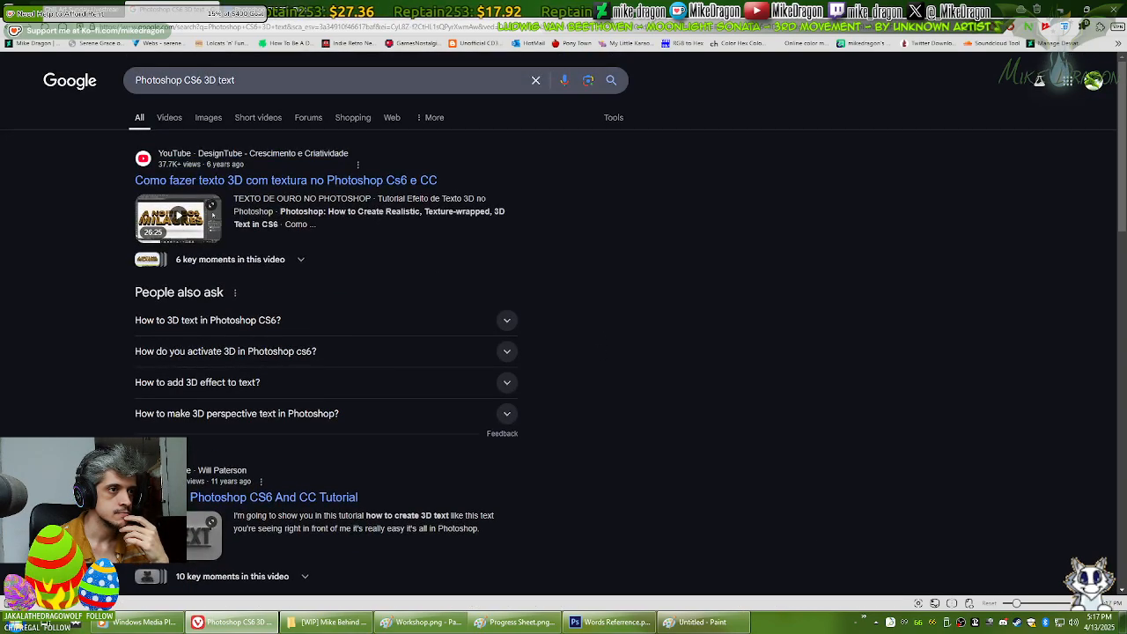
left_click(290, 79)
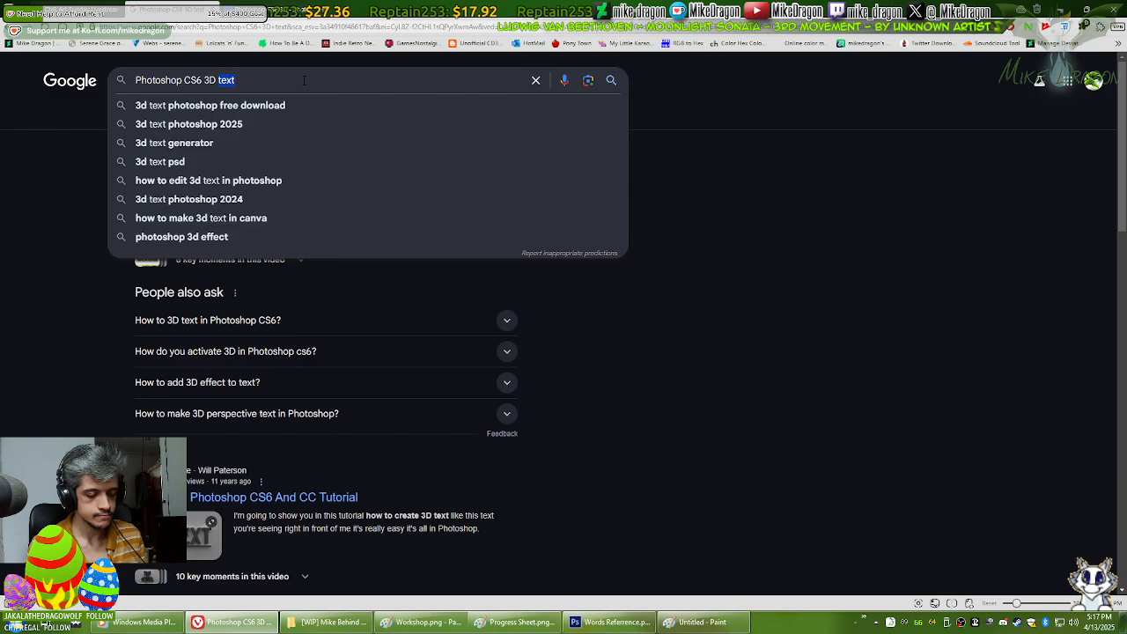
type("too")
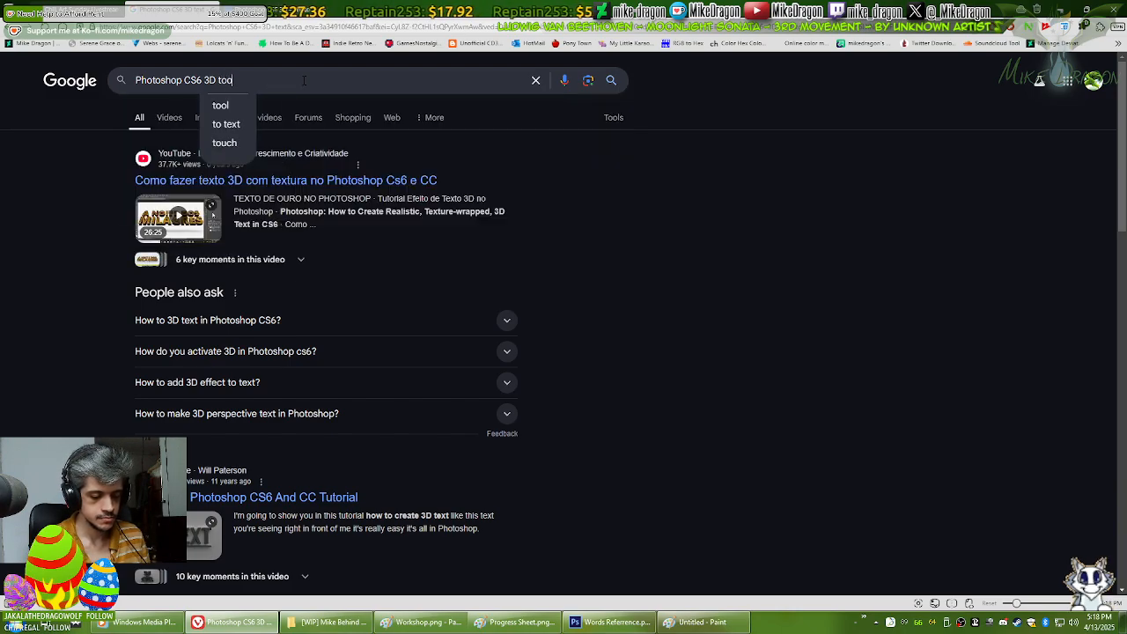
type("l box not showing")
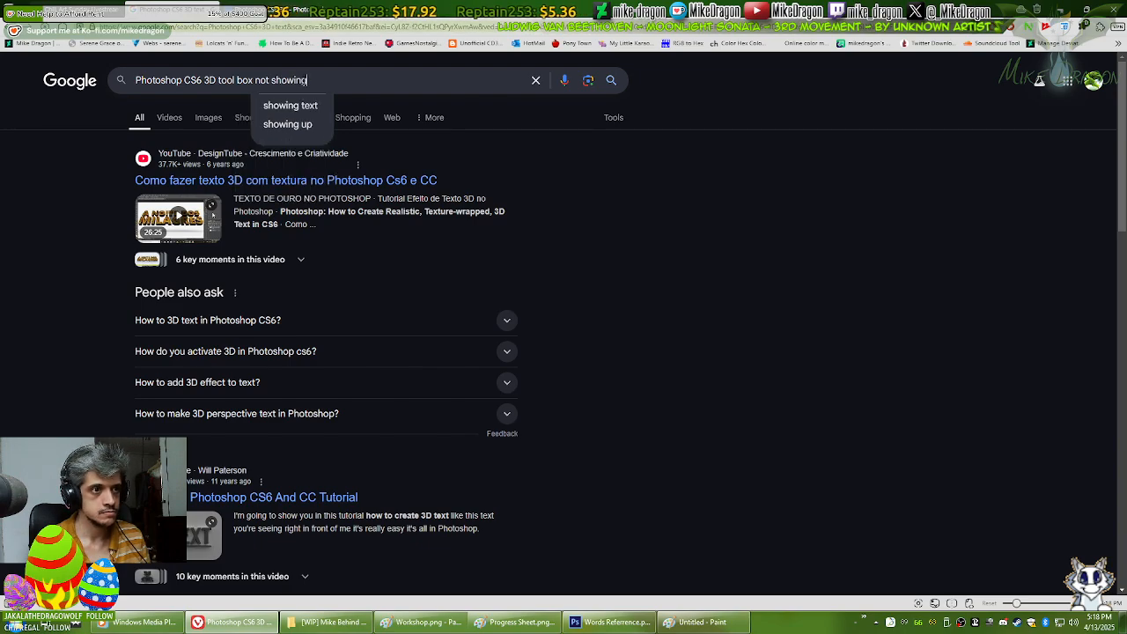
key("Return")
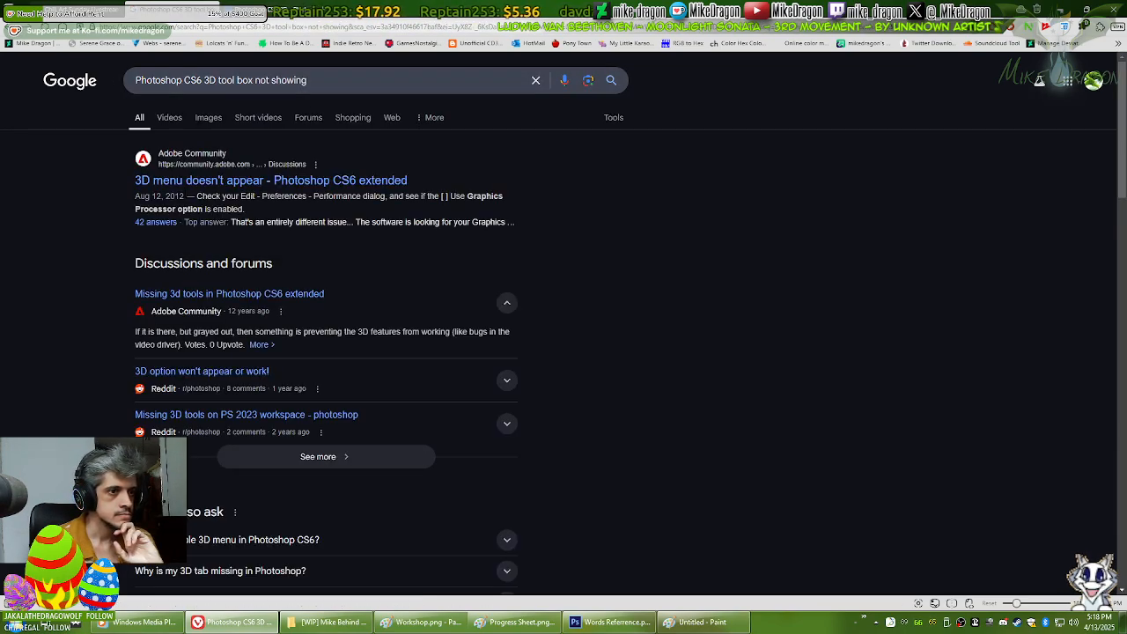
left_click(283, 187)
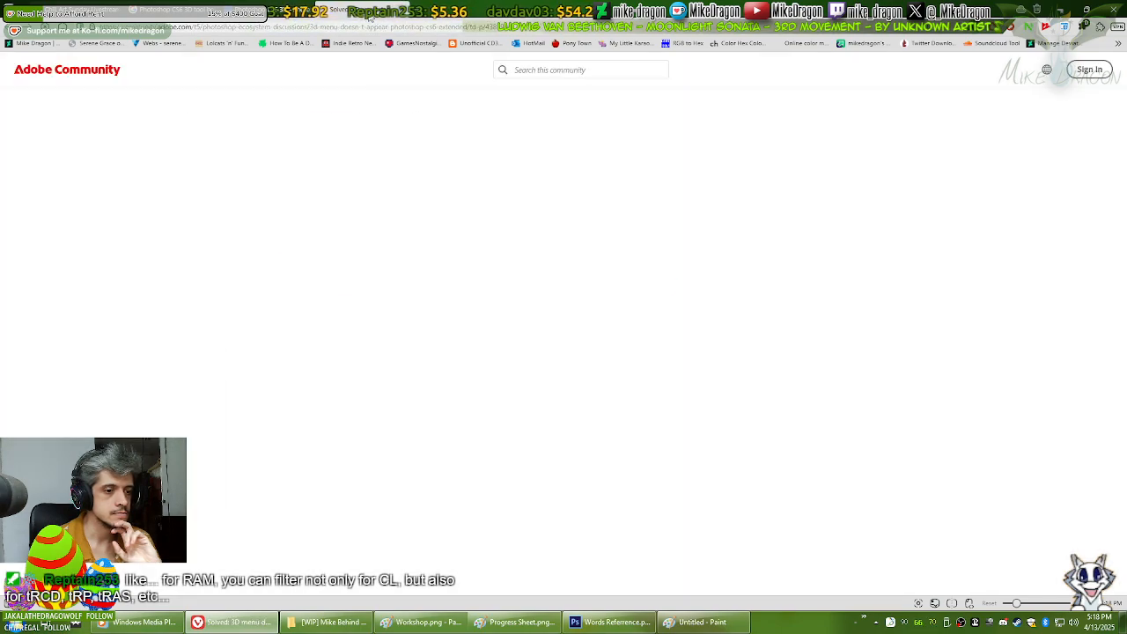
Step: Switch to Photoshop, commit the free transform of the KOFI text, and check the list of available workspaces
left_click(609, 621)
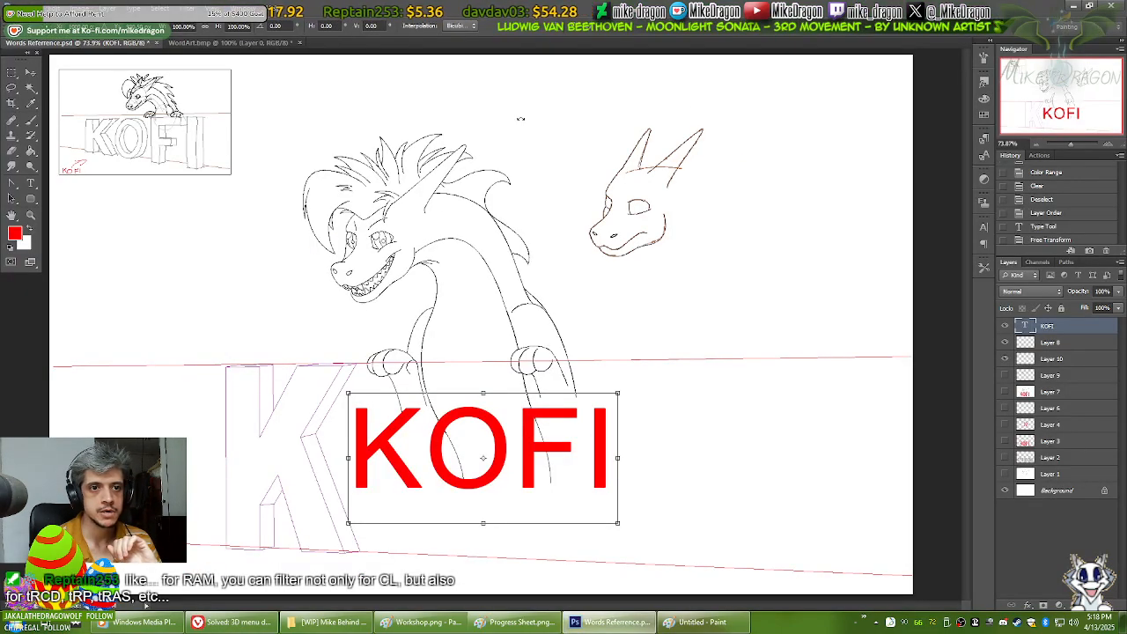
key("Return")
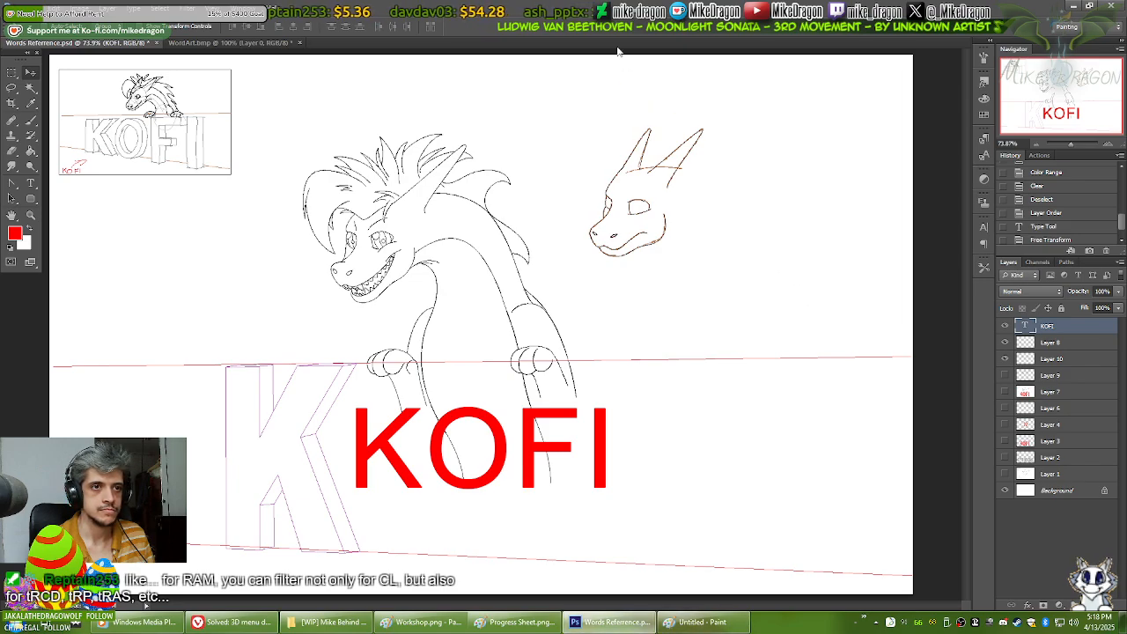
left_click(1088, 28)
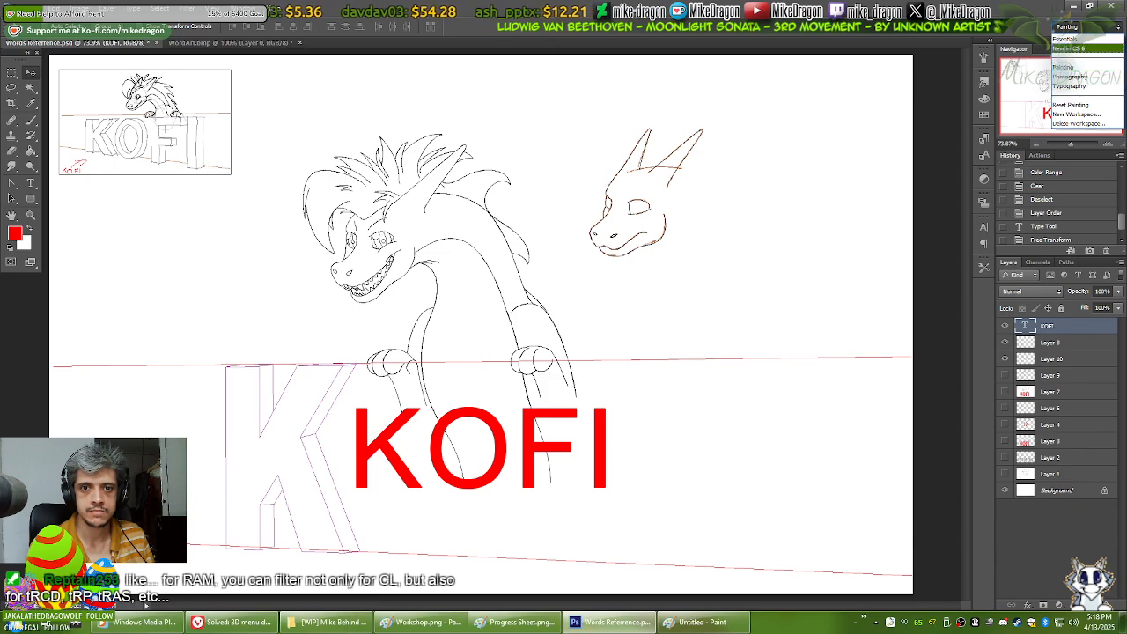
left_click(875, 89)
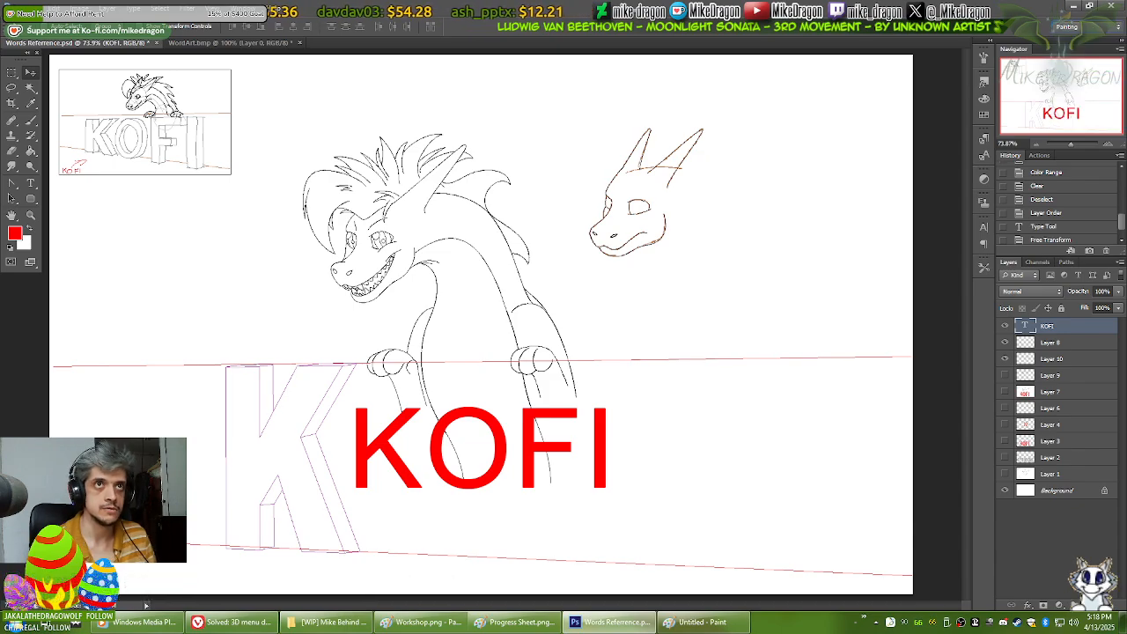
Step: Return to the Adobe Community thread and read the correct answer about the missing 3D menu
key("alt+Tab")
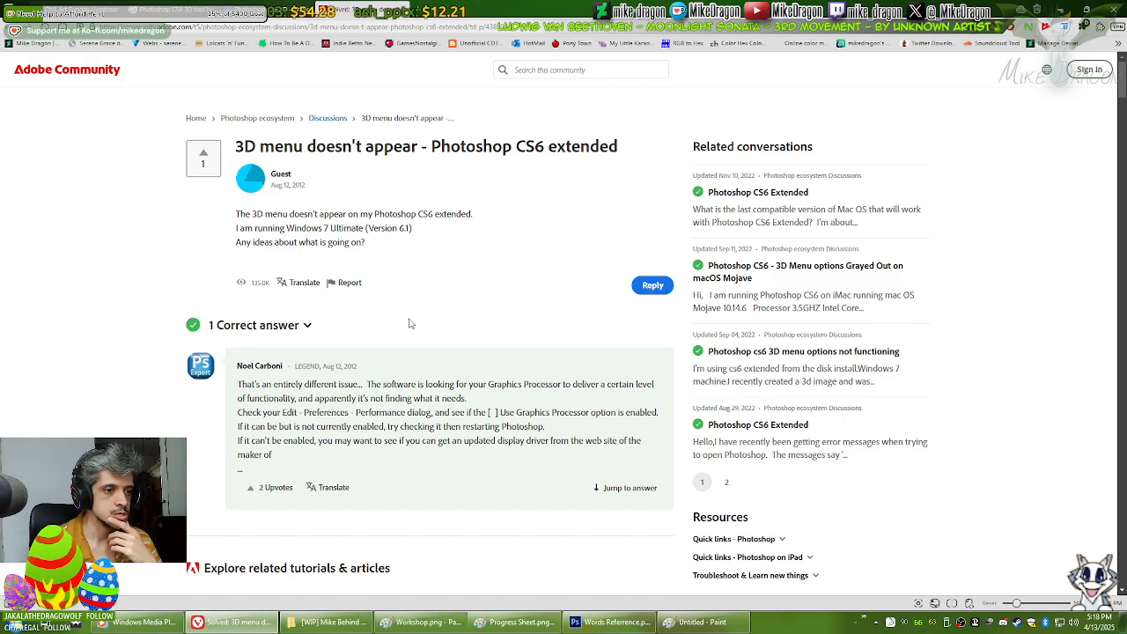
scroll(430, 367, "down", 1)
scroll(429, 362, "down", 1)
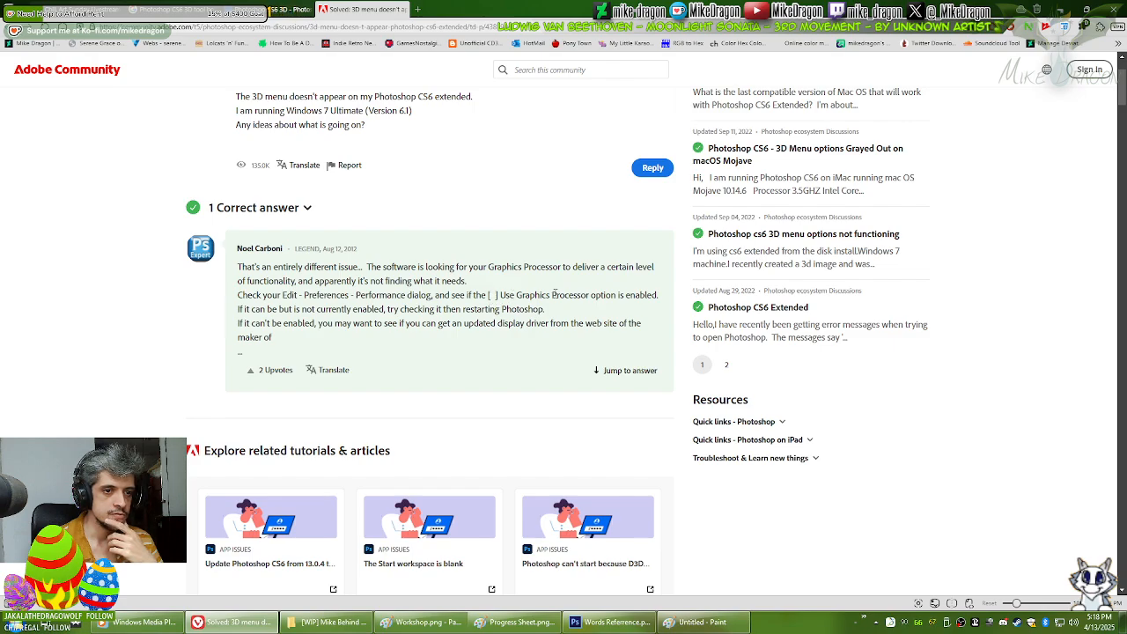
left_click(608, 622)
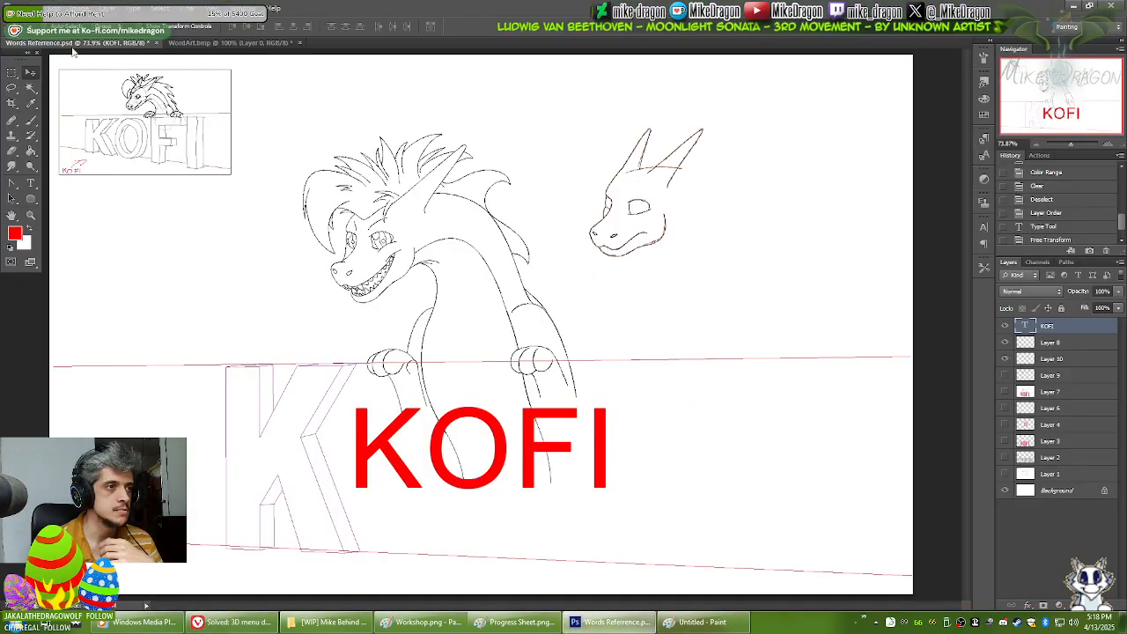
left_click(231, 621)
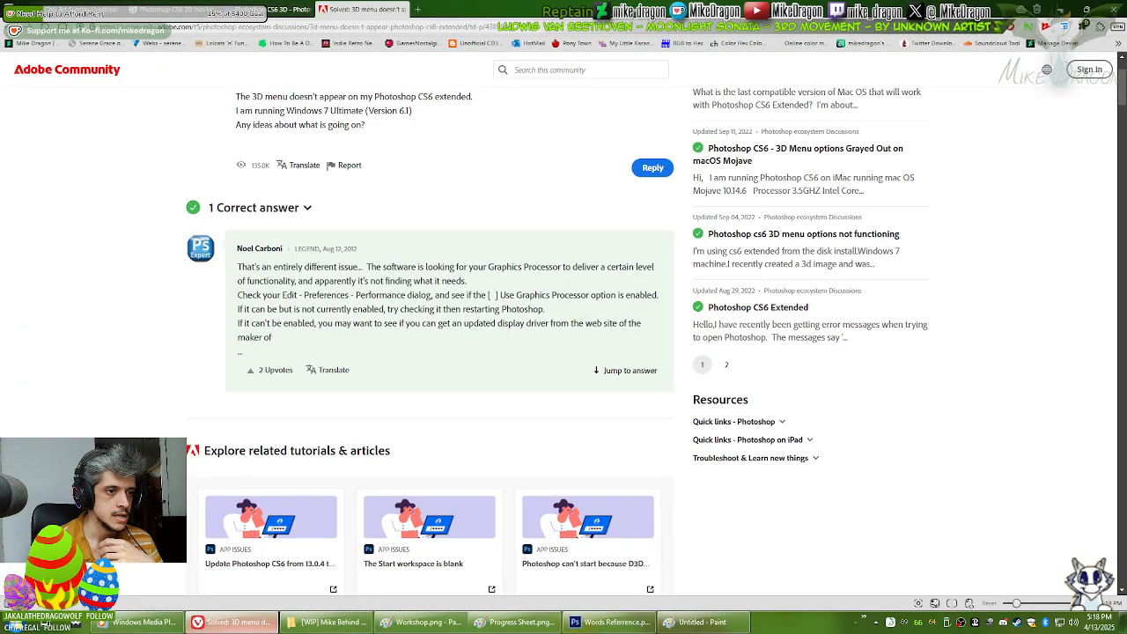
Step: Switch to Photoshop, open the Performance preferences, and compare the graphics processor settings with the advice in the browser thread
key("alt+Tab")
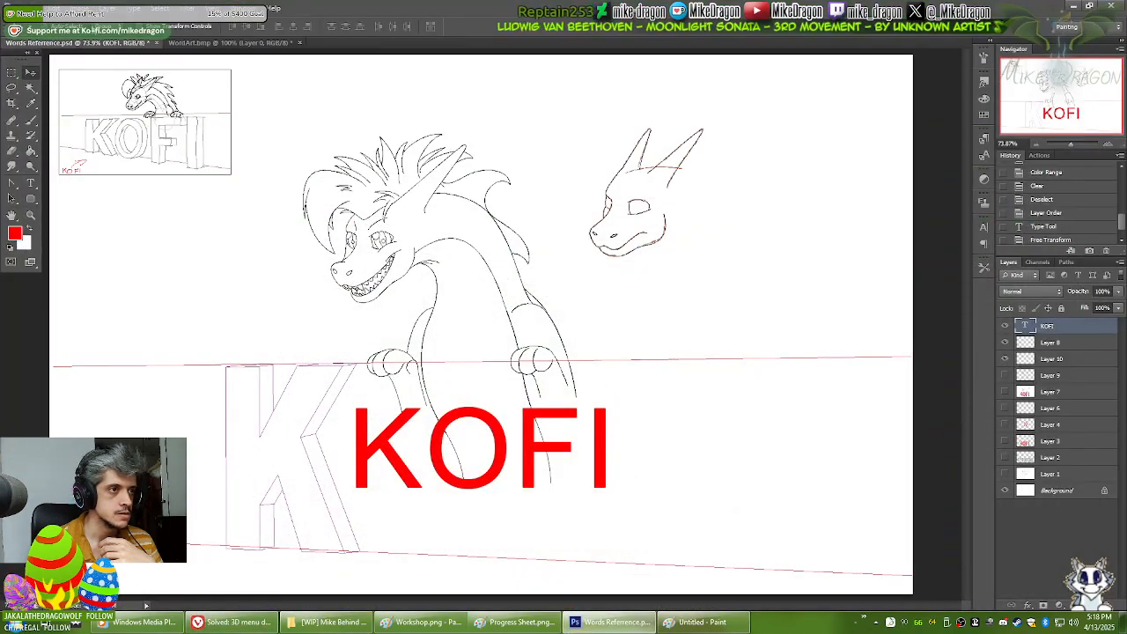
left_click(55, 8)
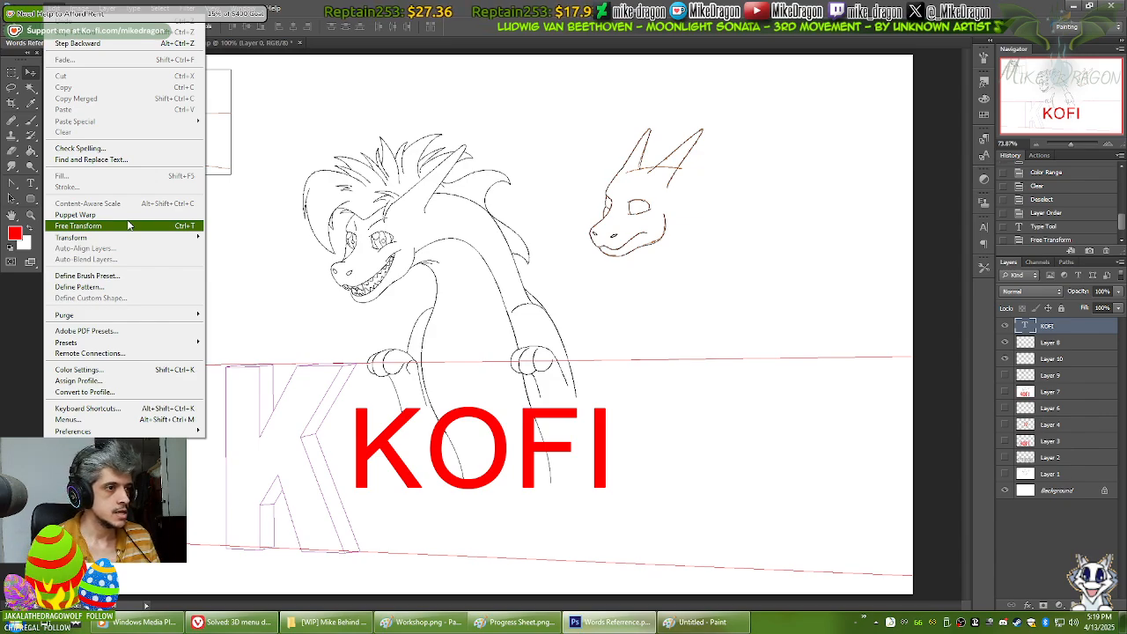
mouse_move(88, 430)
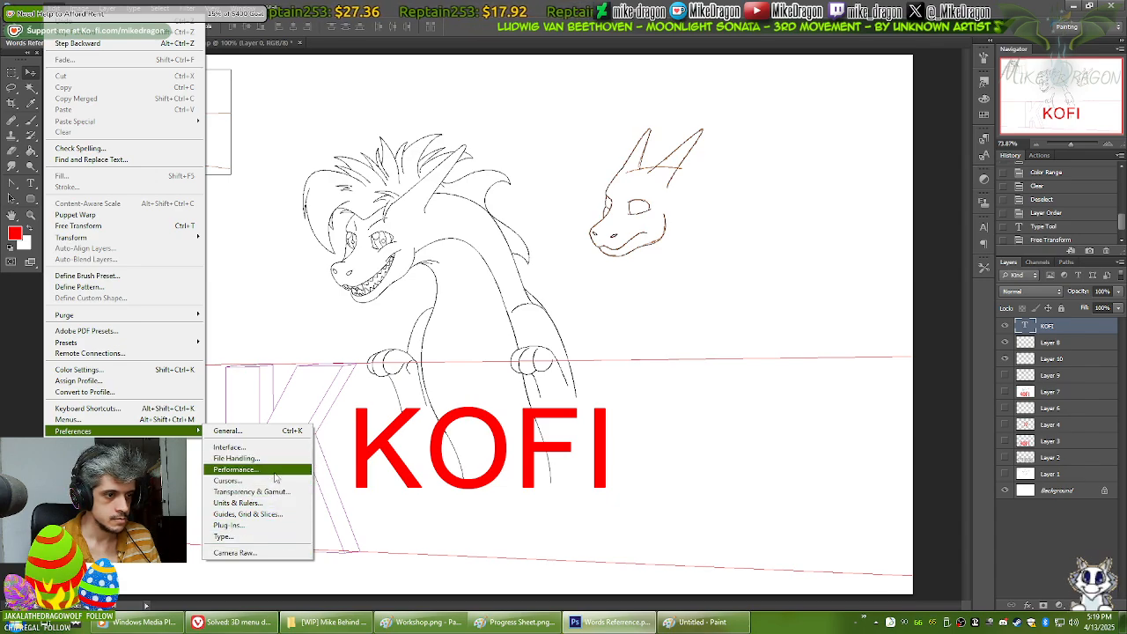
left_click(274, 471)
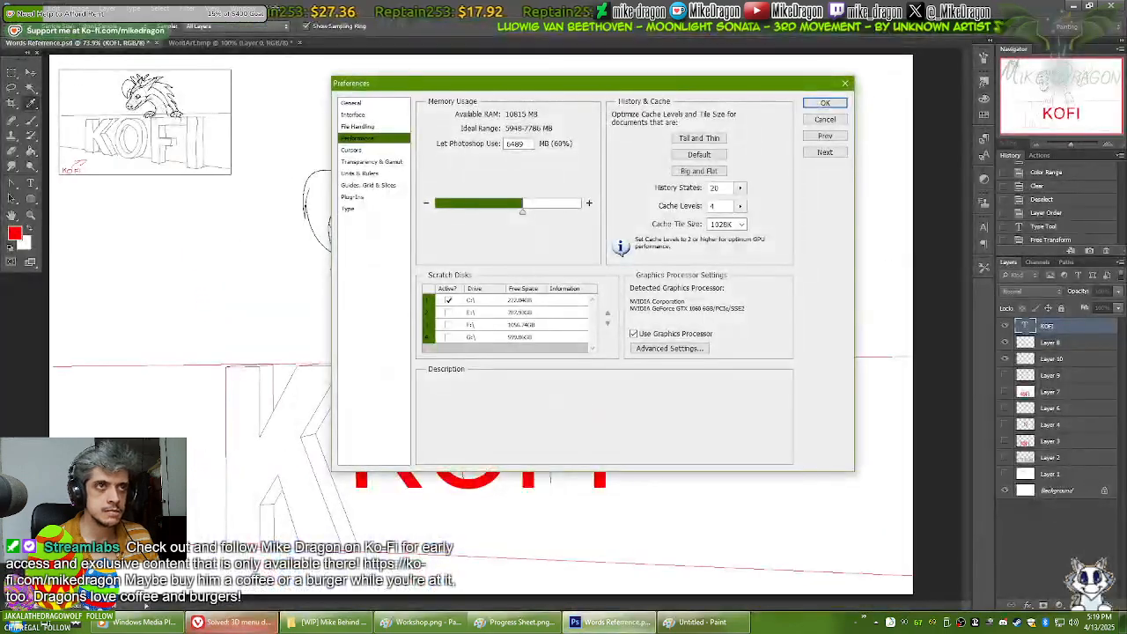
left_click(231, 622)
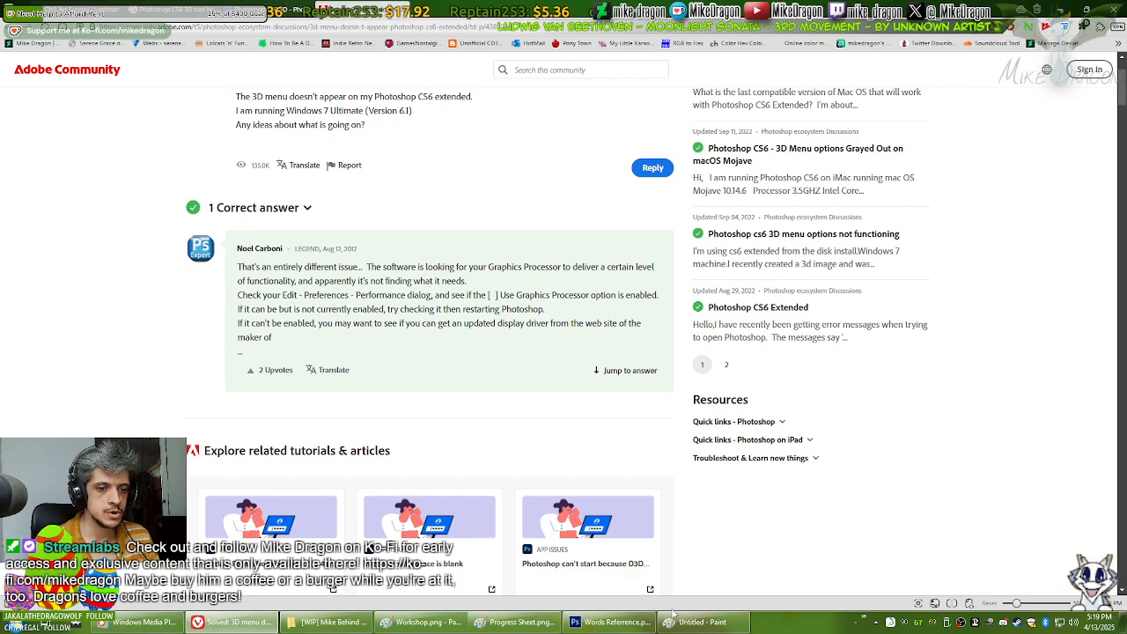
left_click(610, 622)
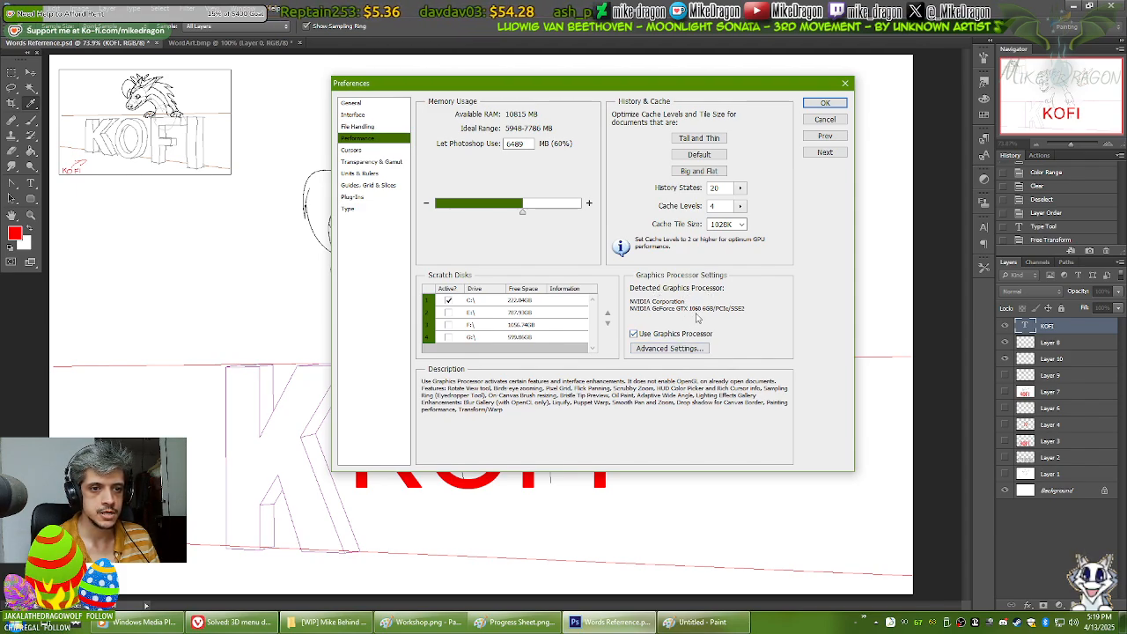
Step: Inspect the advanced graphics processor settings, including the Drawing Mode options, and close them without changes
left_click(684, 351)
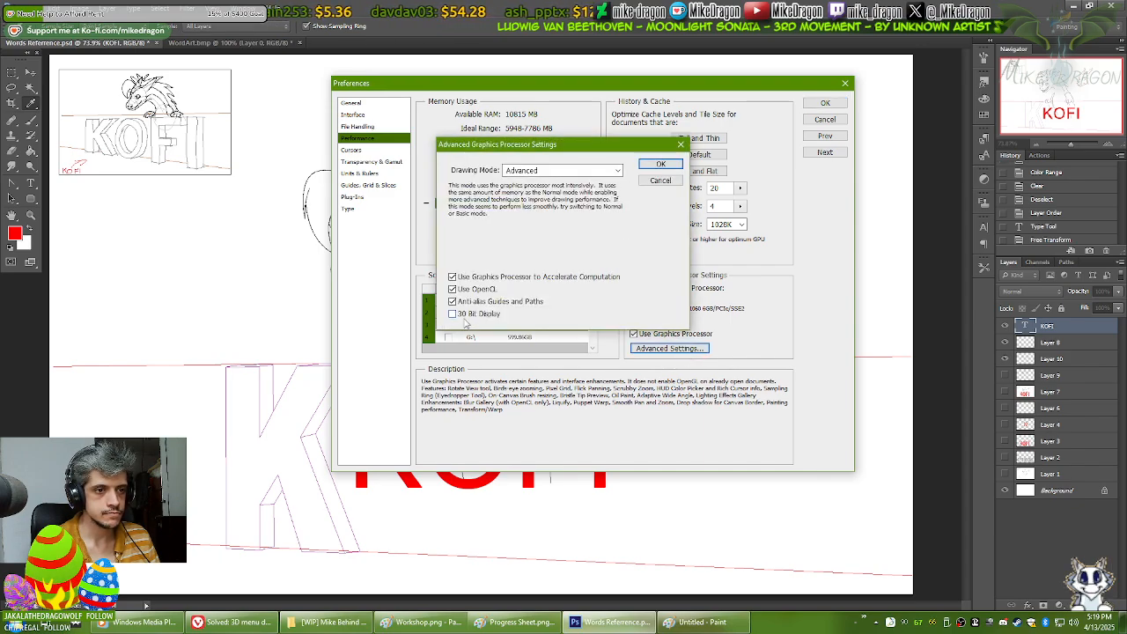
left_click(621, 171)
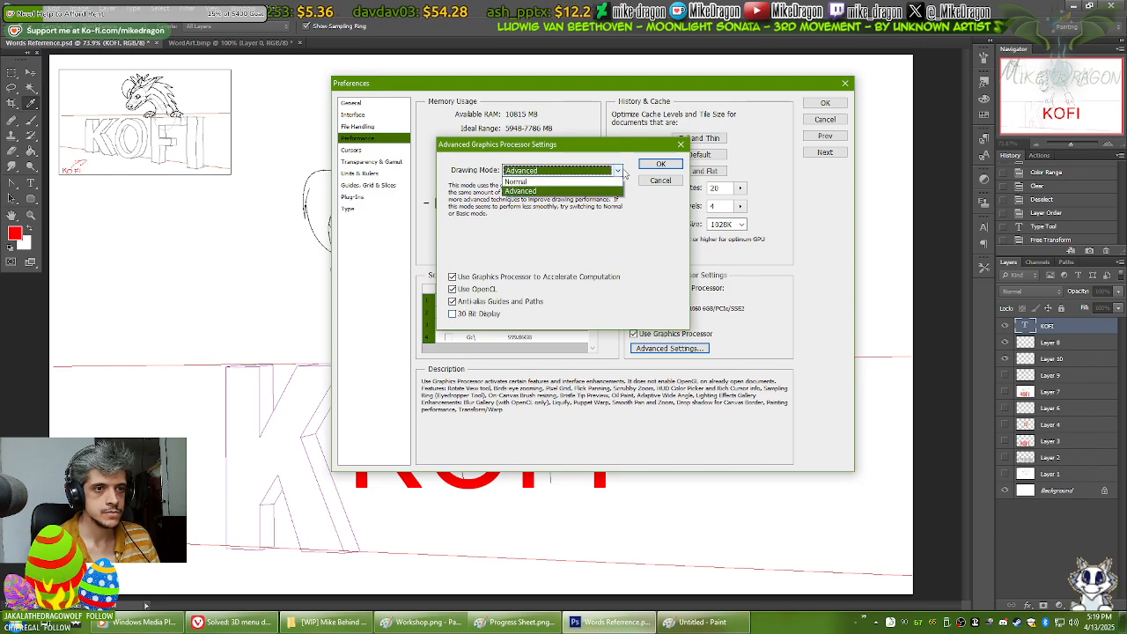
left_click(624, 172)
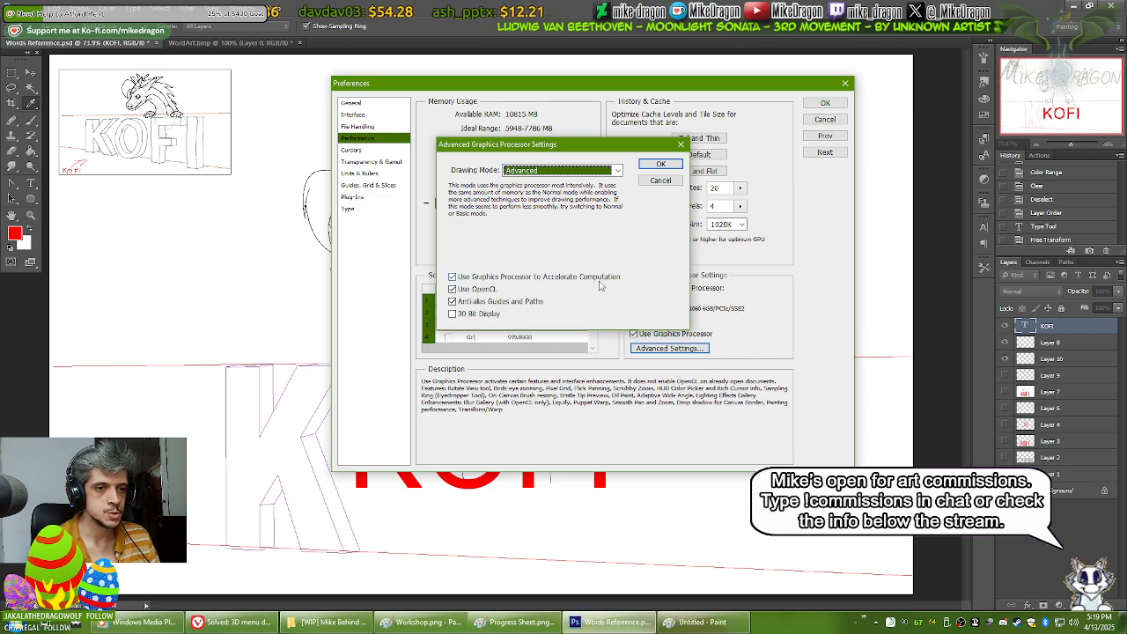
left_click(664, 180)
Step: Return to the Adobe Community thread in the browser and read the first replies below the correct answer
left_click(234, 622)
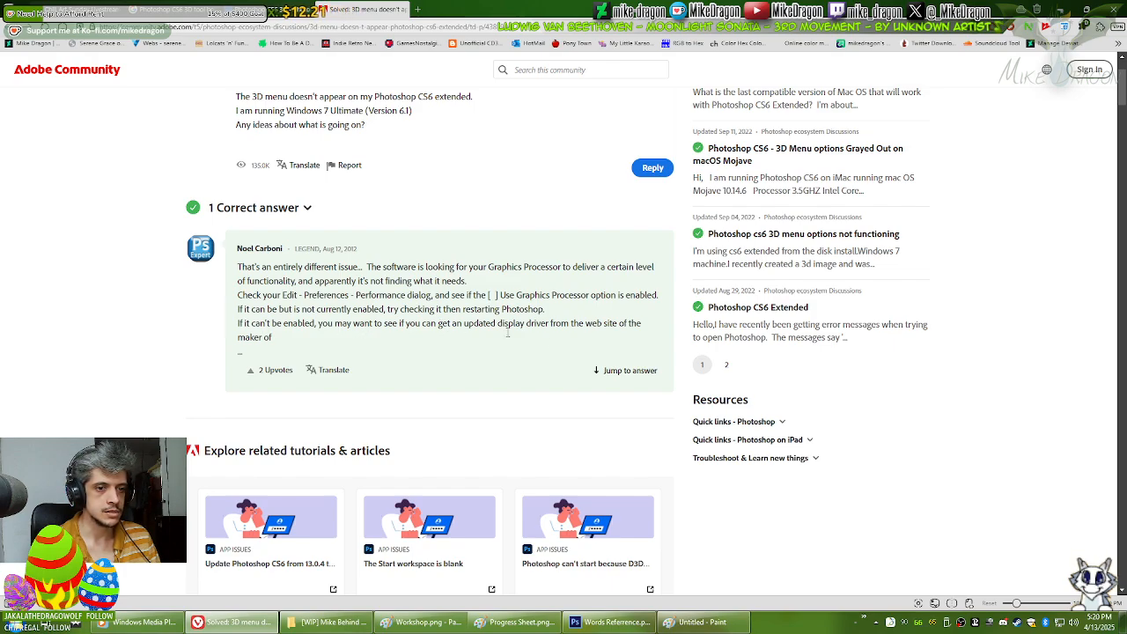
scroll(498, 320, "down", 3)
scroll(528, 319, "up", 3)
scroll(590, 312, "down", 4)
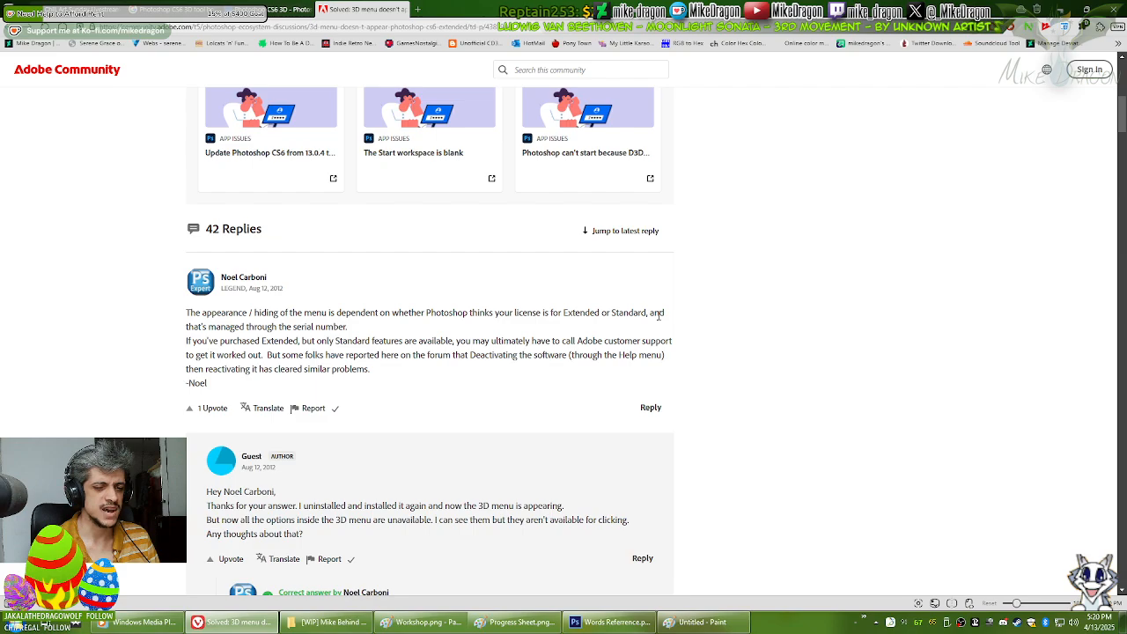
Step: Return to Photoshop, cancel the Preferences, and check the installed edition and version in the About Photoshop information
key("alt+Tab")
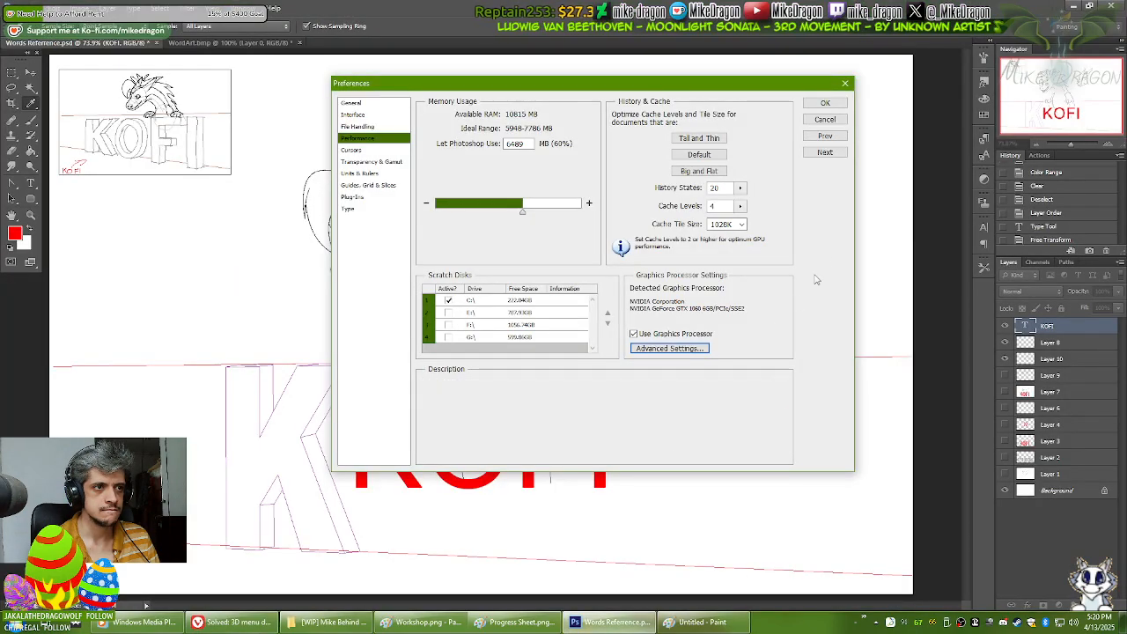
left_click(830, 123)
left_click(12, 9)
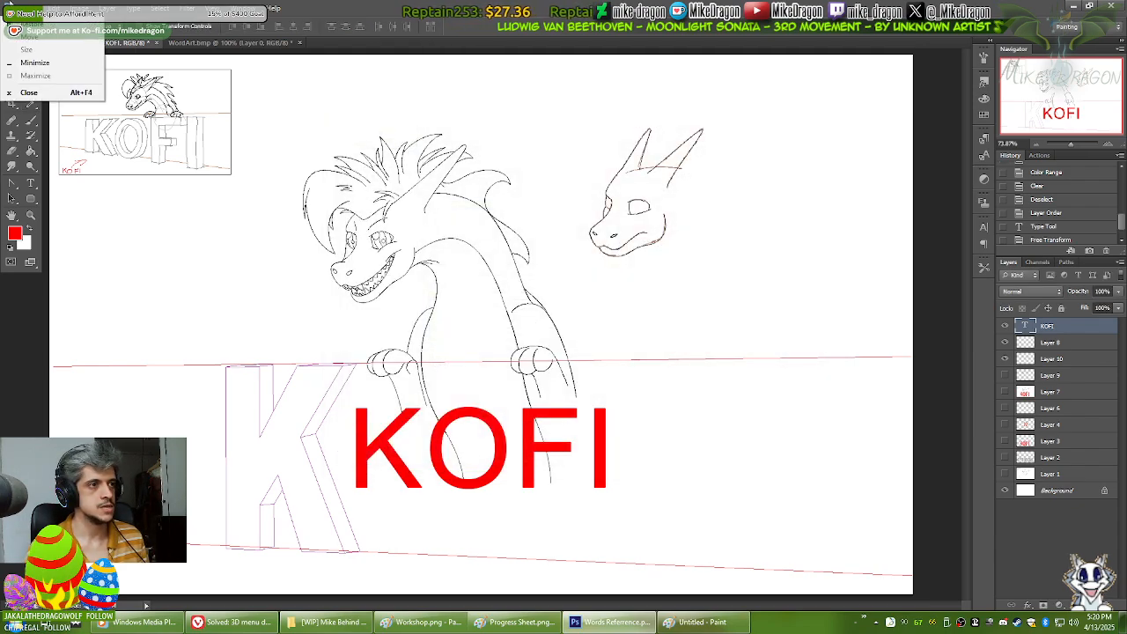
left_click(274, 8)
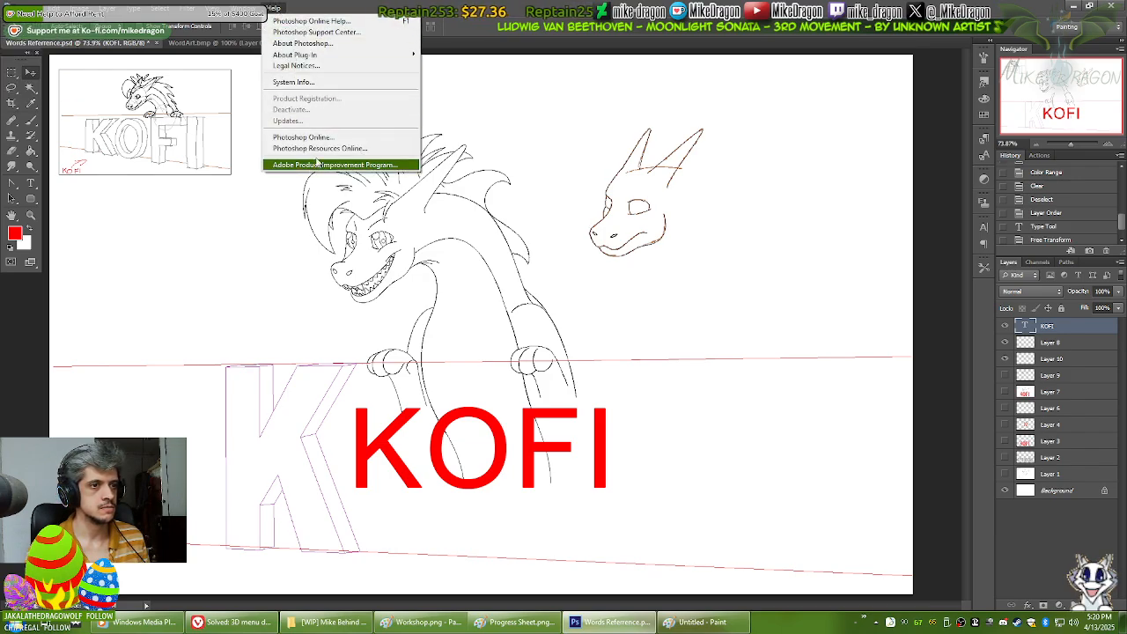
left_click(354, 44)
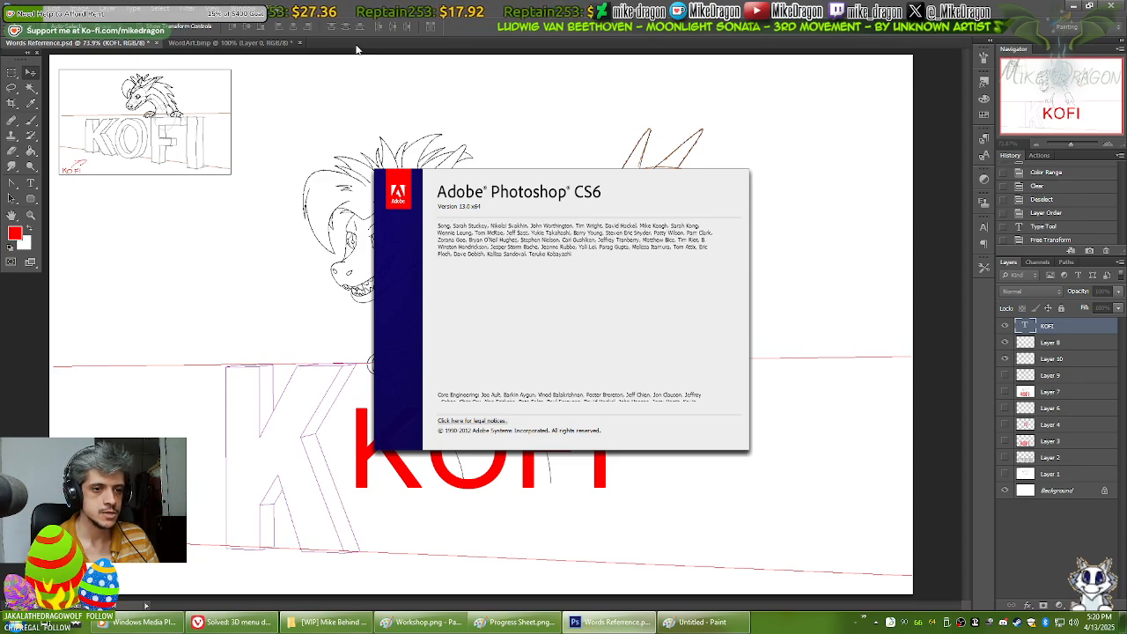
key("Escape")
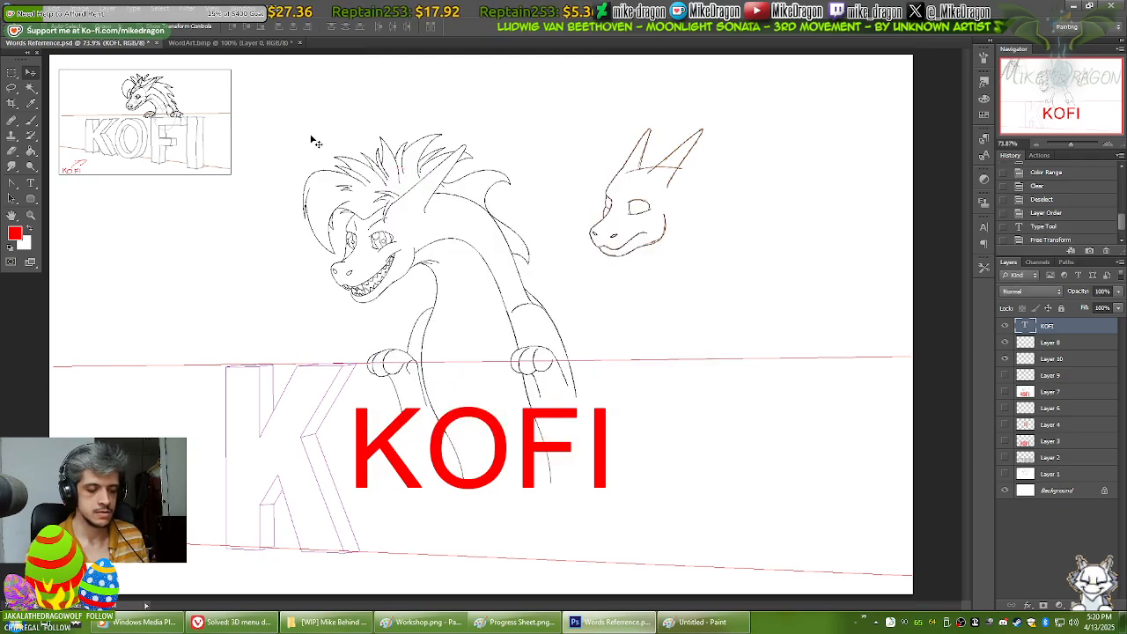
Step: In File Explorer, browse from Documents on the FILES (E:) drive through the personal folder and Art Softwares to Adobe Photoshop Versions
key("super+e")
left_click(469, 106)
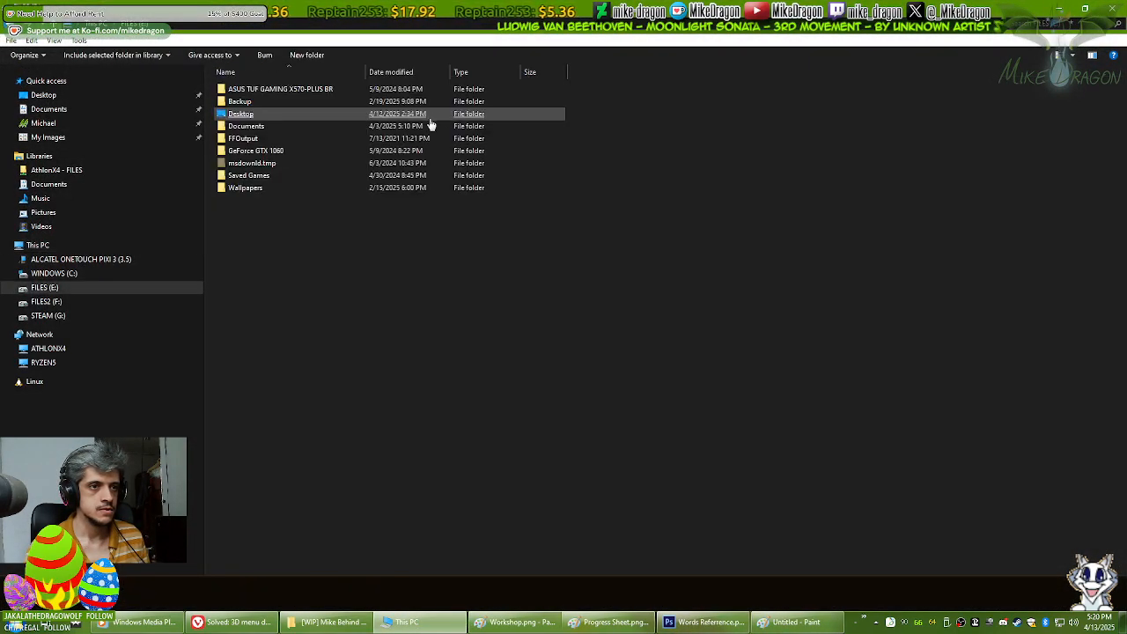
left_click(245, 128)
scroll(253, 390, "down", 7)
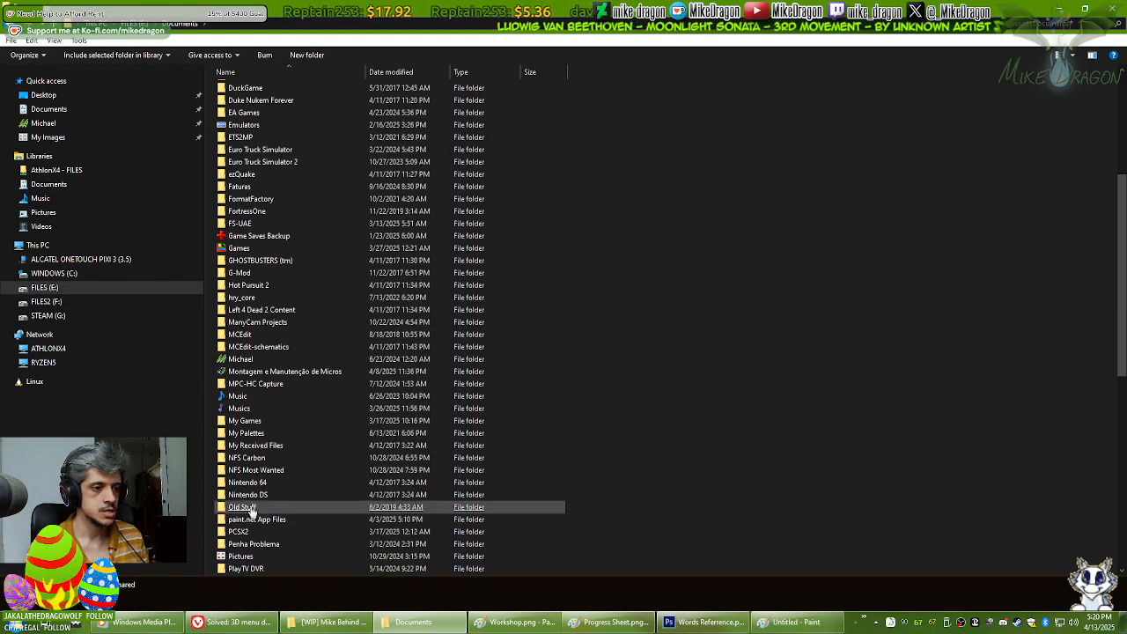
double_click(252, 365)
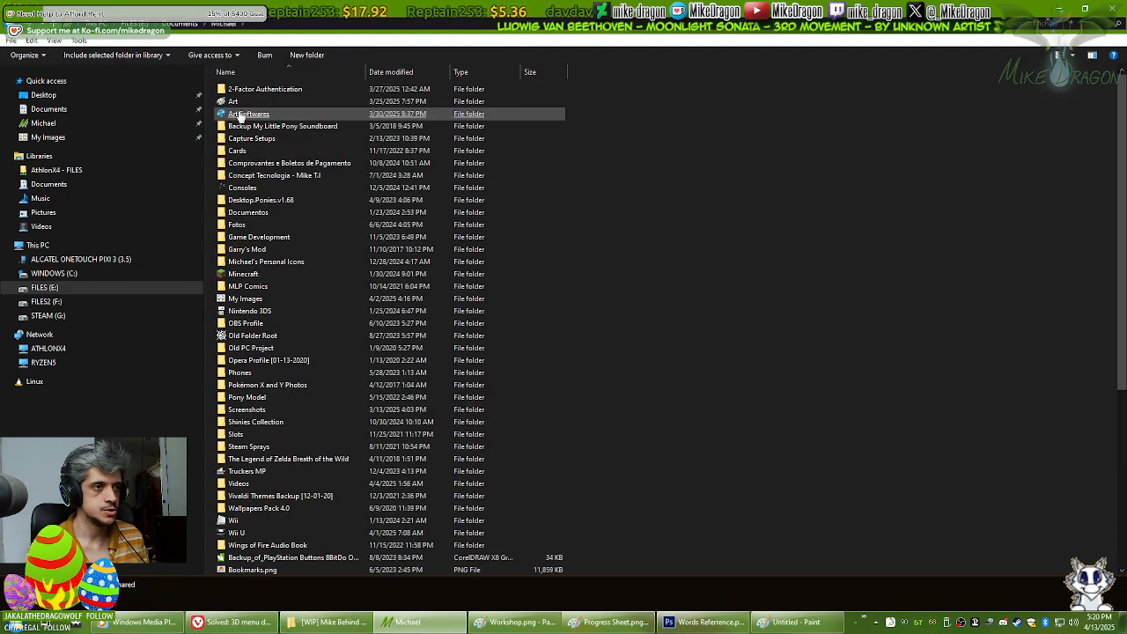
double_click(239, 114)
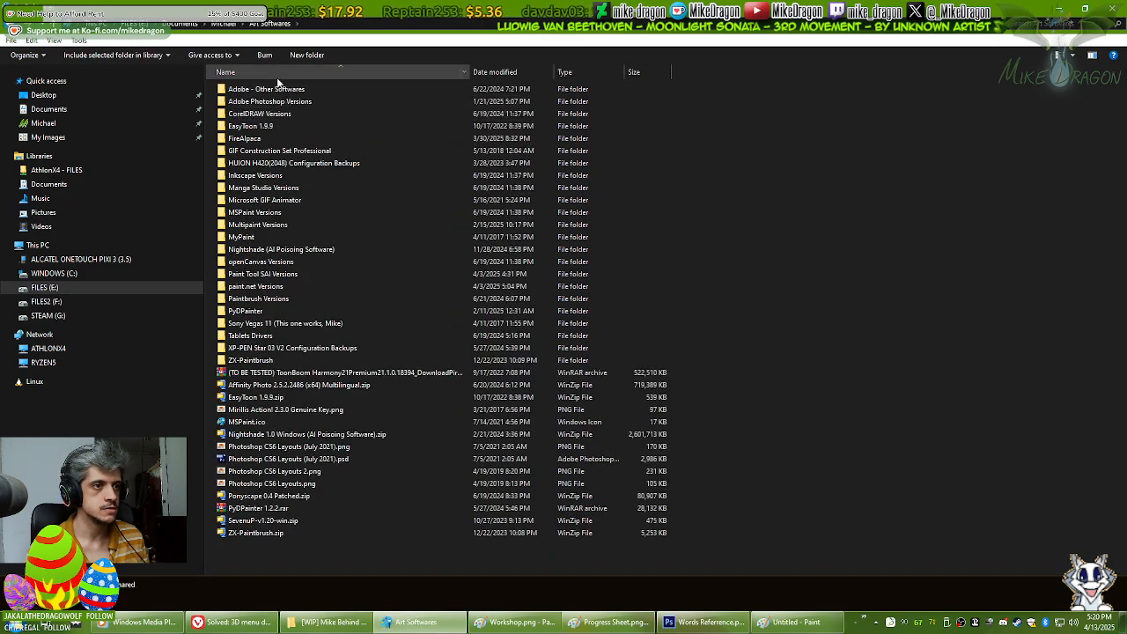
left_click(246, 89)
double_click(261, 104)
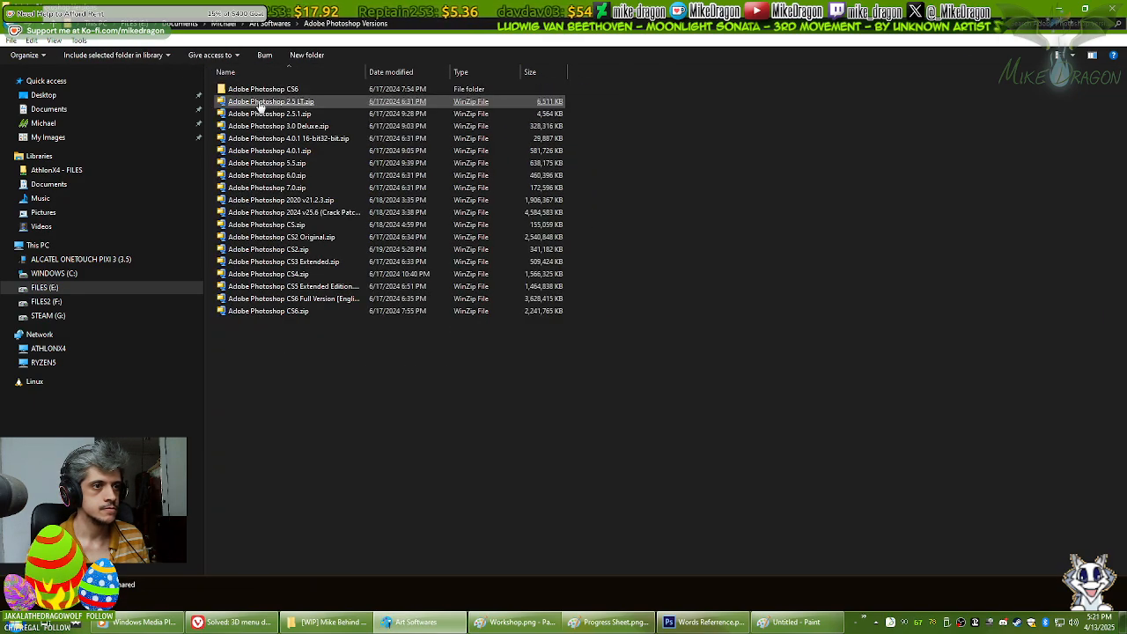
Step: Widen the Name column in Adobe Photoshop Versions, examine the full archive names, and go back to the Art Softwares folder
left_click(283, 94)
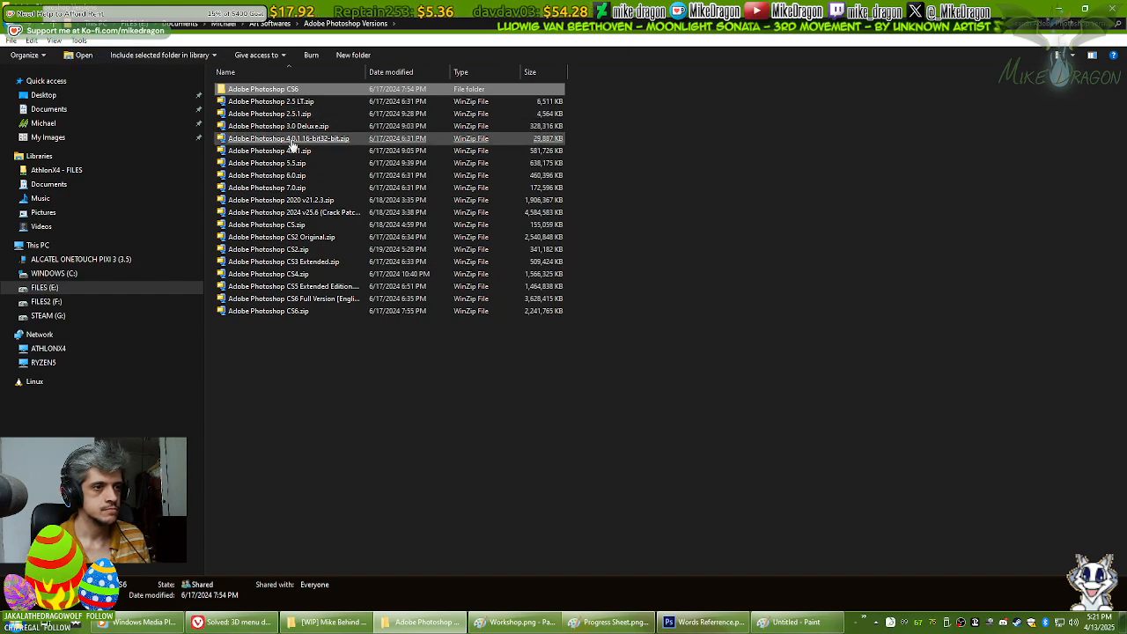
left_click(339, 262)
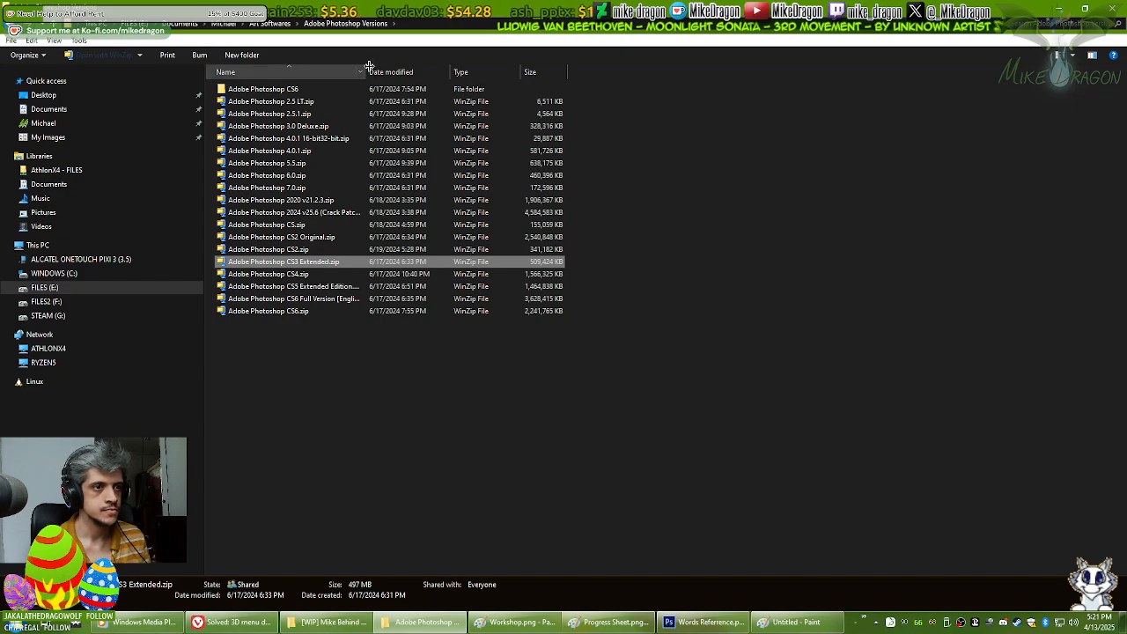
left_click_drag(368, 68, 467, 64)
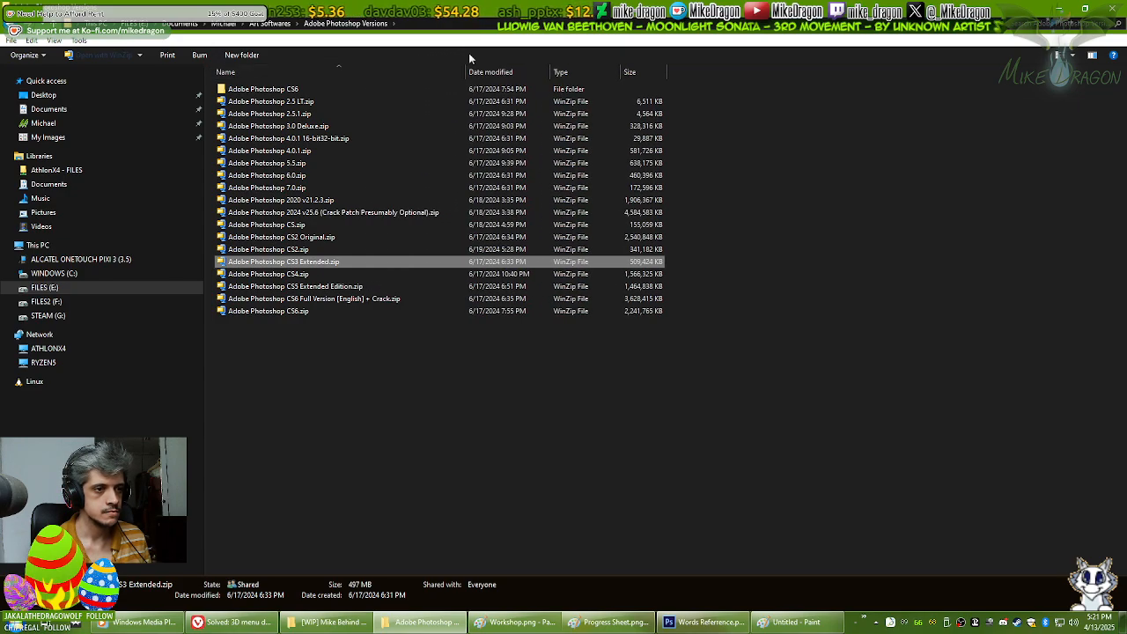
left_click(483, 370)
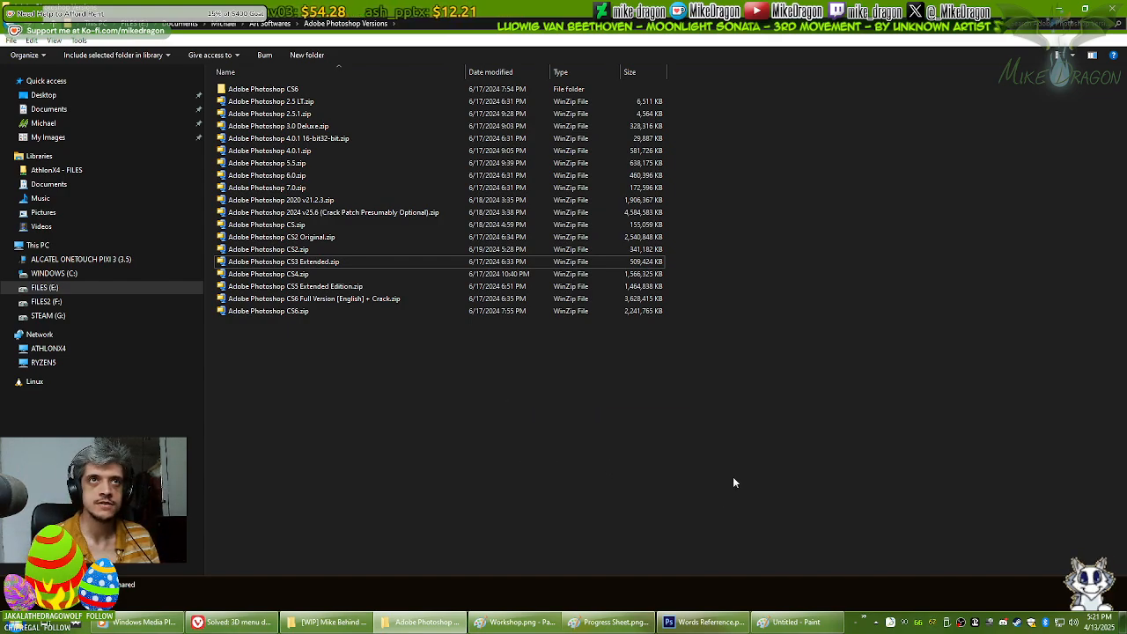
key("BackSpace")
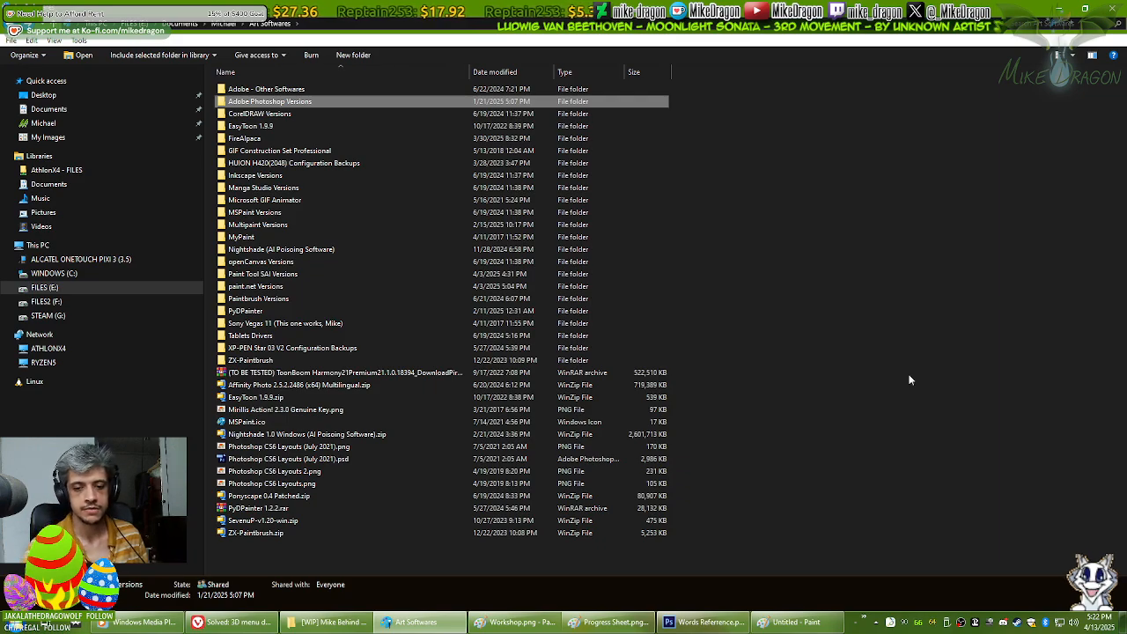
Step: Switch to the browser and read the opening of the Photoshop CAFE tutorial on Photoshop CS6 3D
left_click(702, 622)
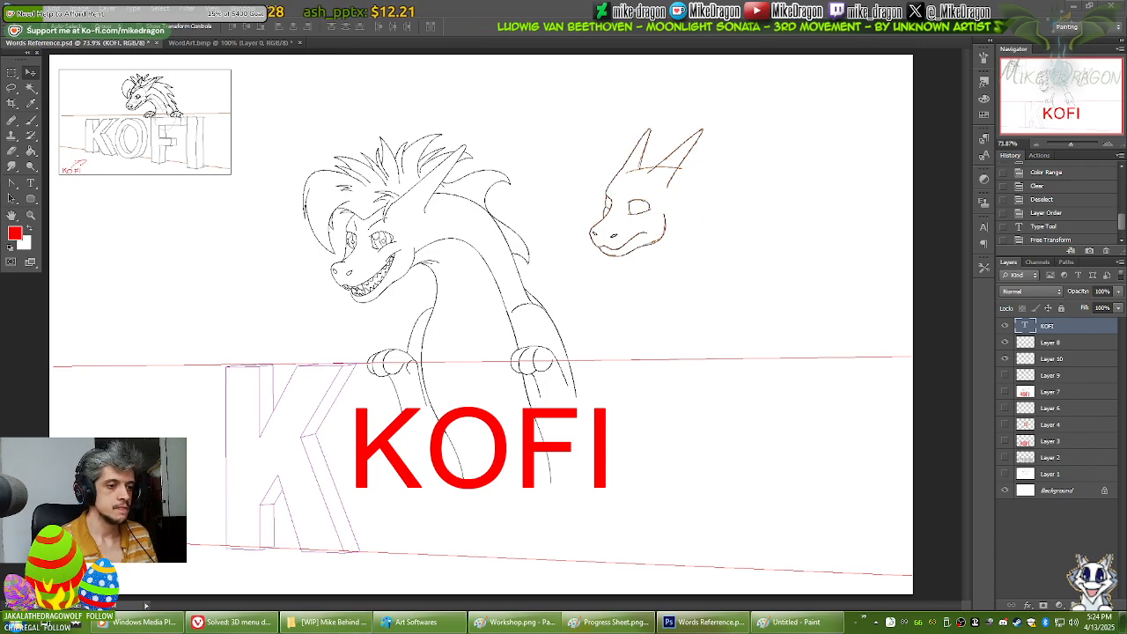
left_click(234, 622)
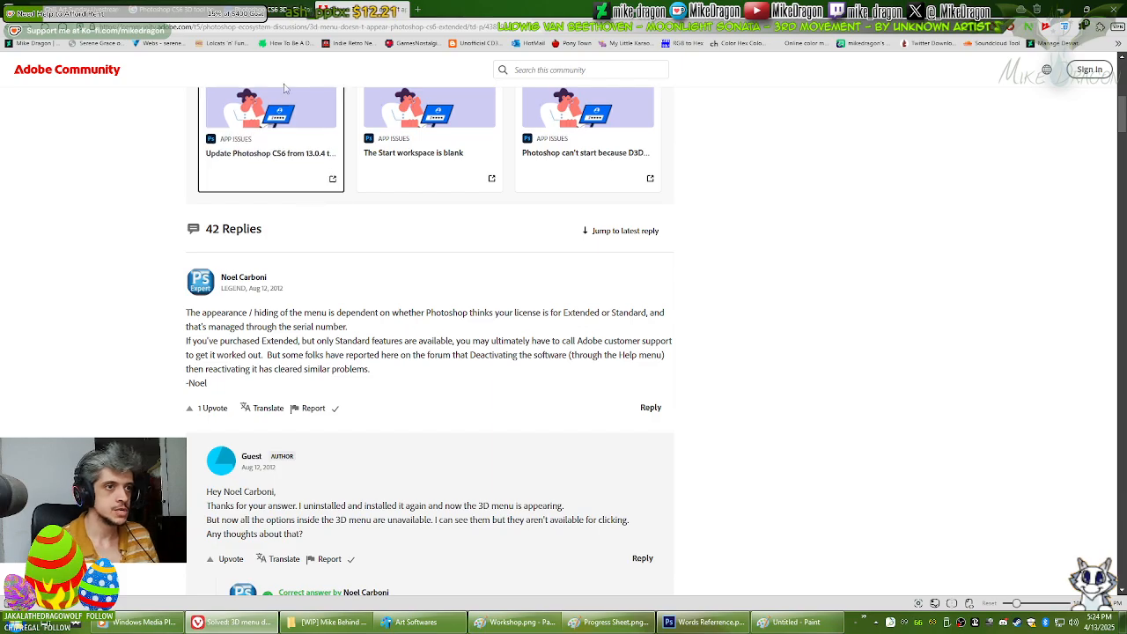
left_click(275, 9)
scroll(555, 364, "up", 1)
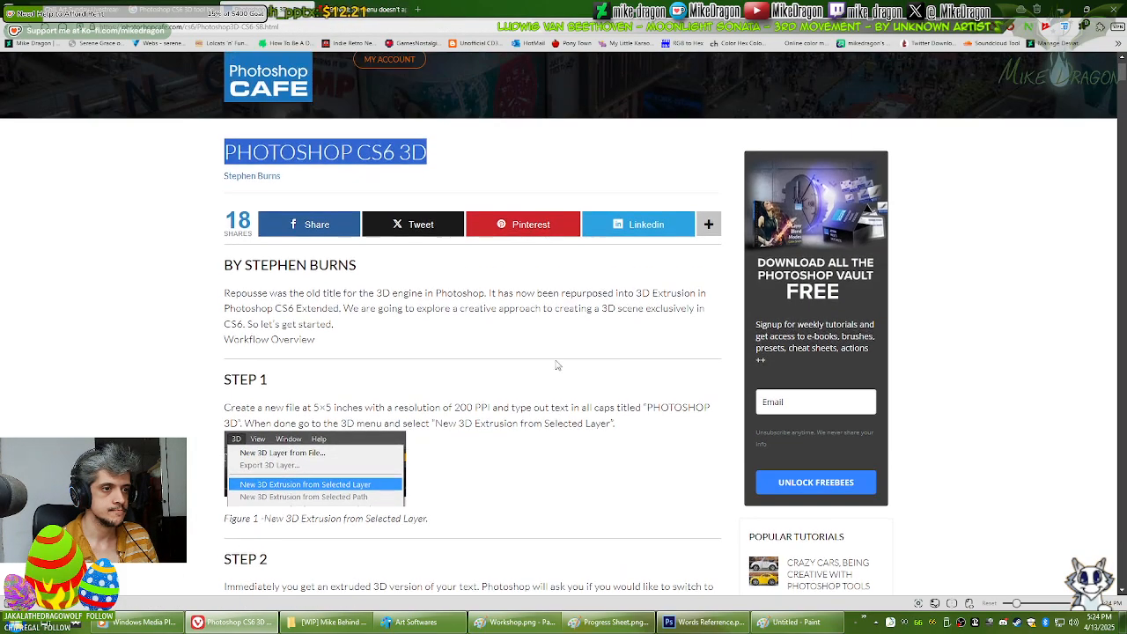
scroll(558, 366, "down", 1)
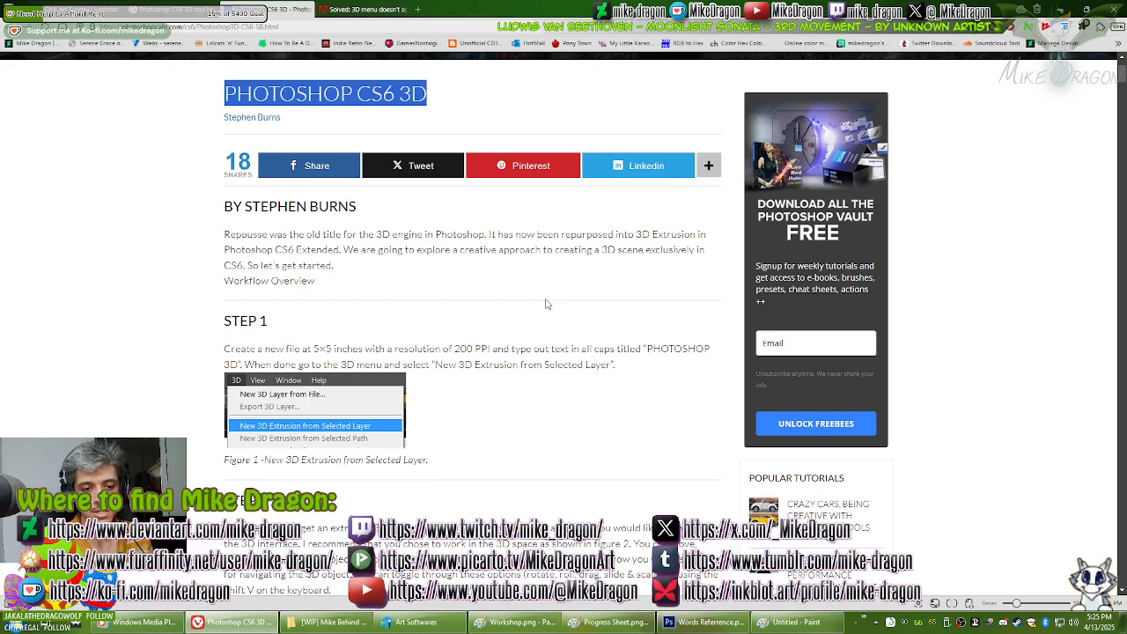
Step: Return to Photoshop and try to reshape the red KOFI text with Free Transform
key("alt+Tab")
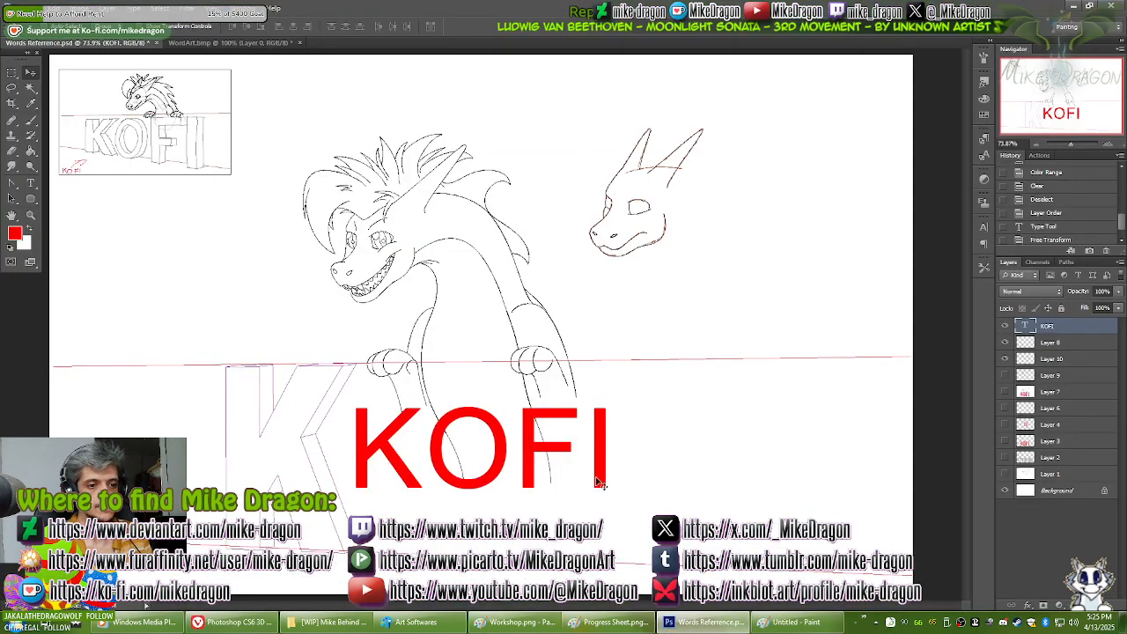
key("ctrl+t")
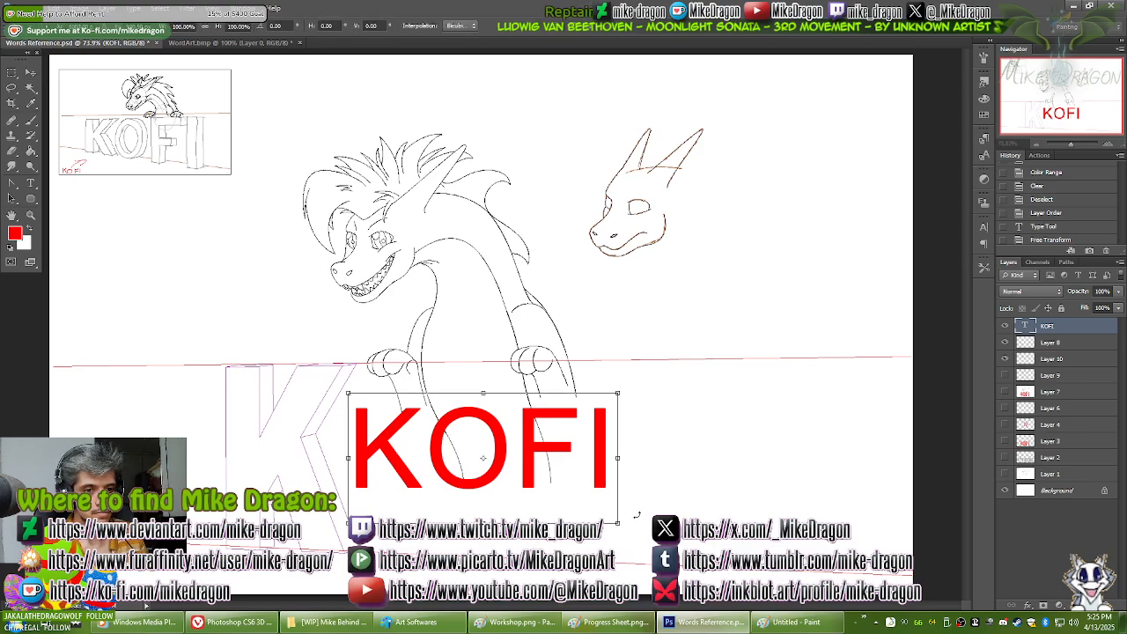
left_click_drag(619, 523, 625, 459)
left_click_drag(749, 504, 641, 535)
key("Return")
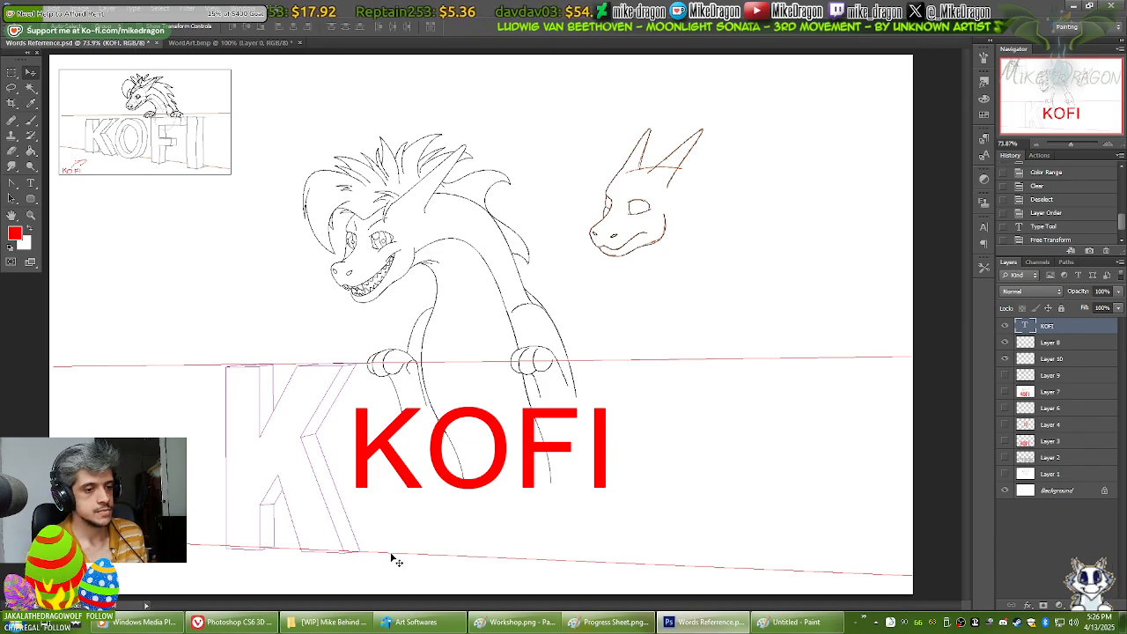
Step: Go back to the Photoshop CS6 3D tutorial in the browser and read Steps 1 and 2 on extruding text
left_click(234, 621)
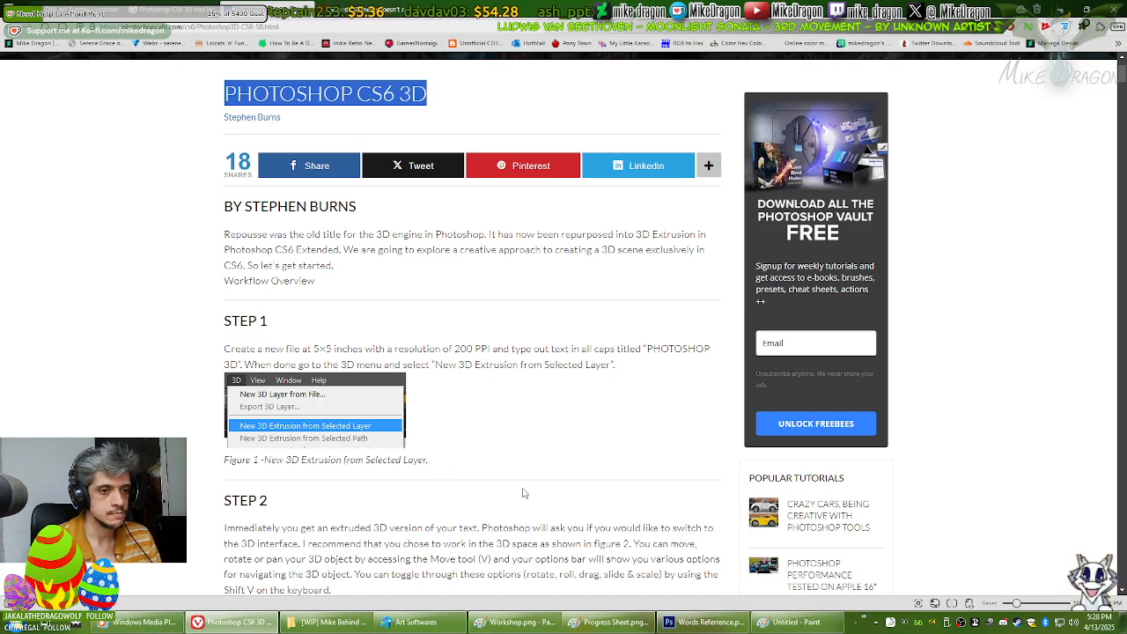
scroll(524, 494, "down", 1)
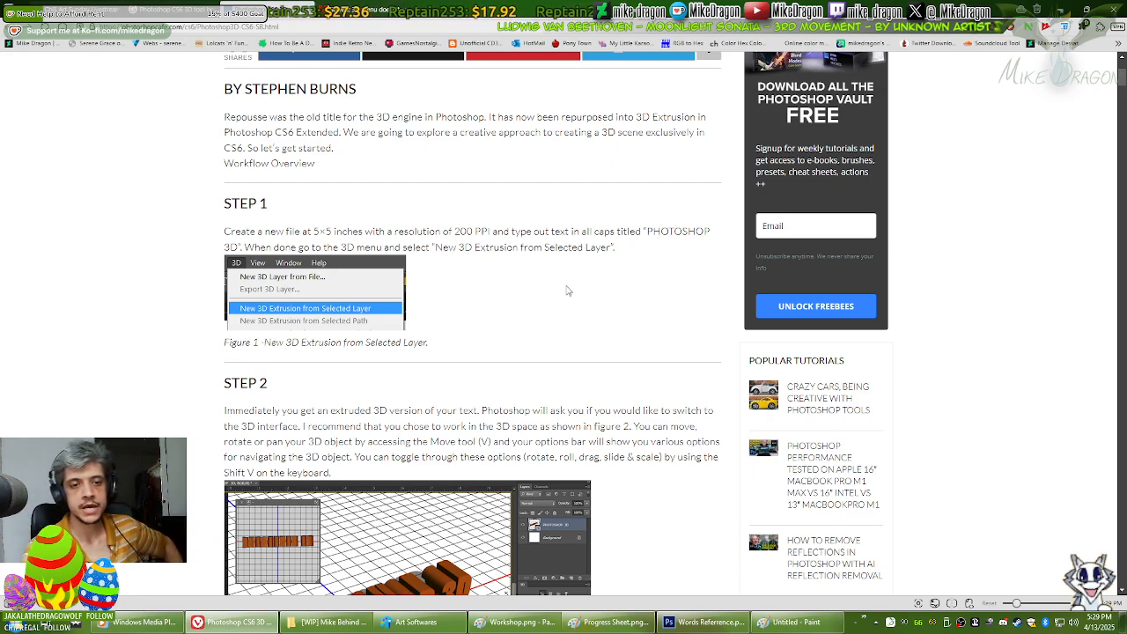
Step: Switch to Photoshop and move the red KOFI text to the lower end of the sketched K, resting on the lower perspective line
left_click(700, 623)
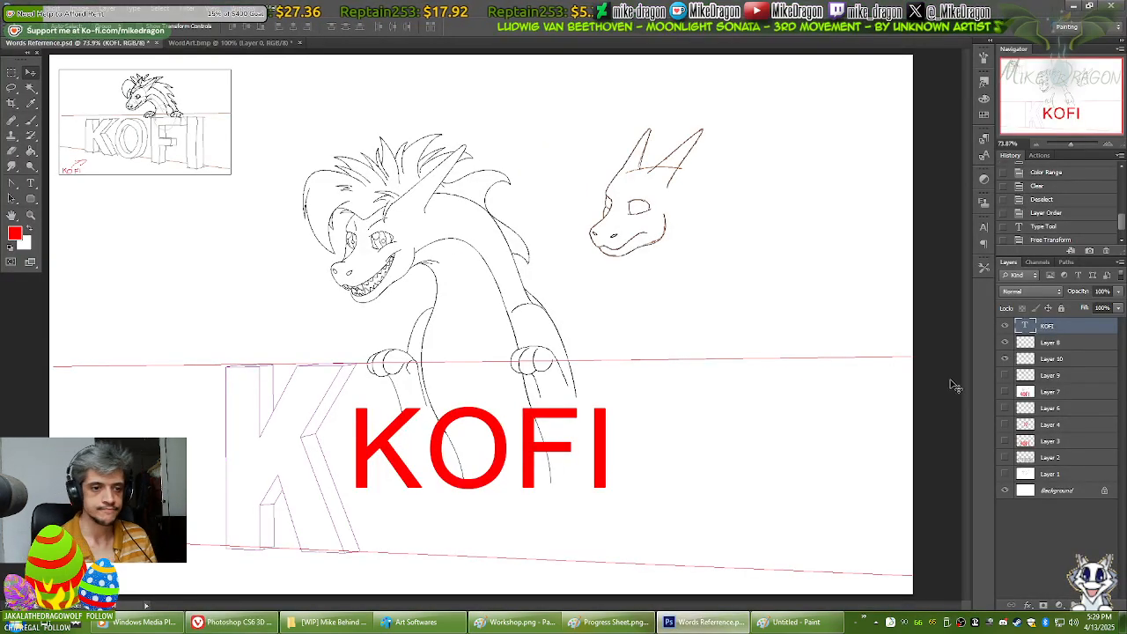
left_click_drag(481, 428, 365, 489)
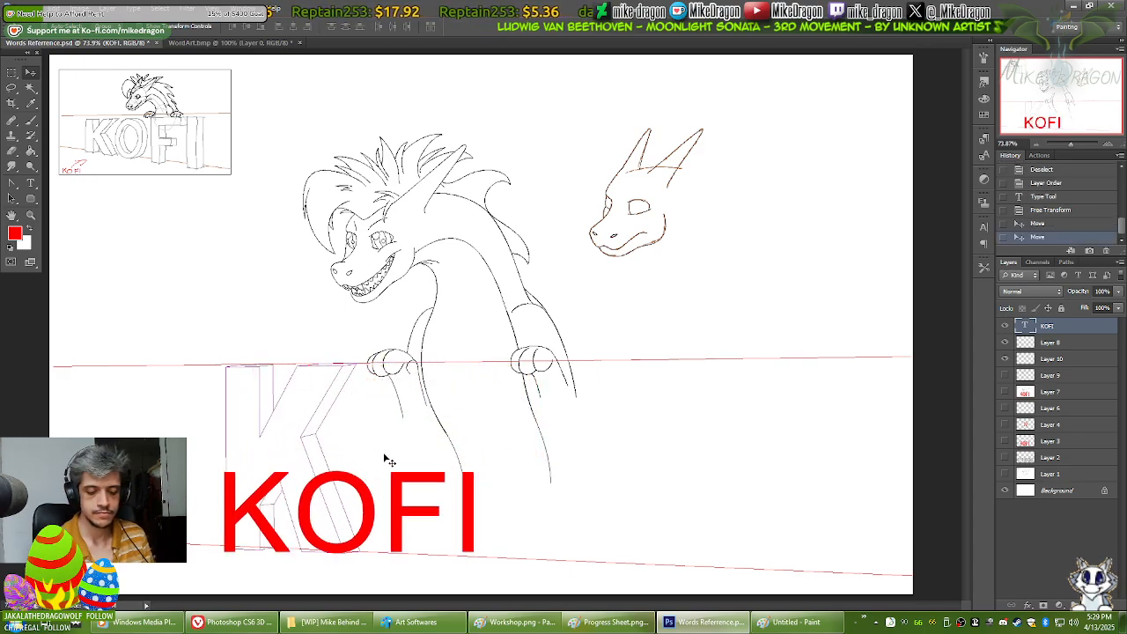
key("ctrl+plus")
left_click_drag(554, 330, 516, 341)
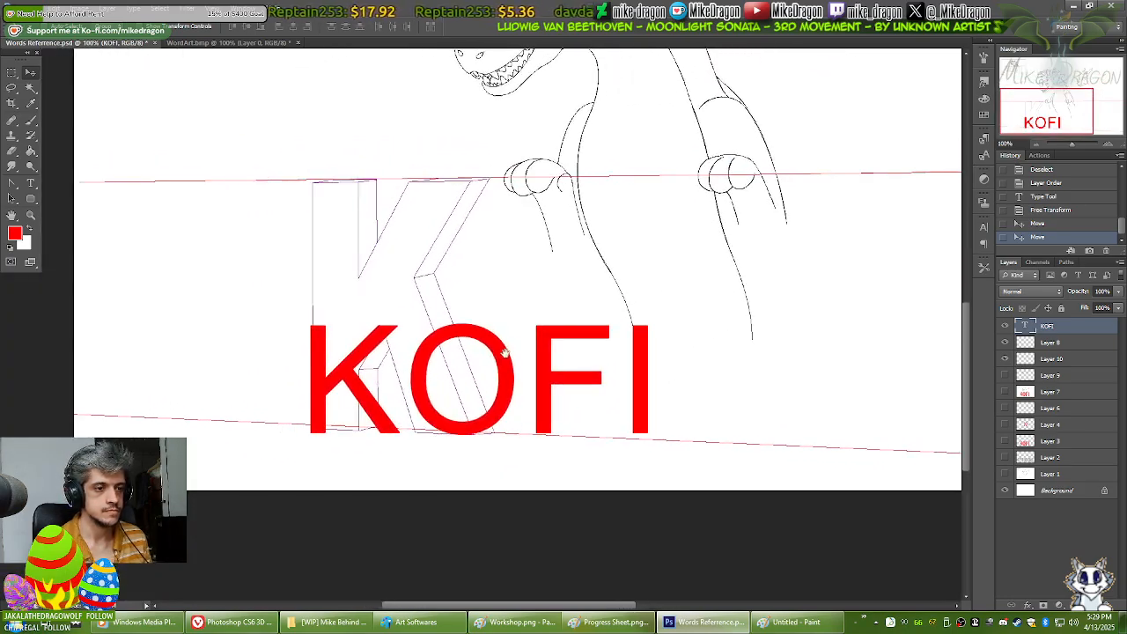
key("Up")
key("Up")
key("Up")
key("Up")
key("Up")
key("Up")
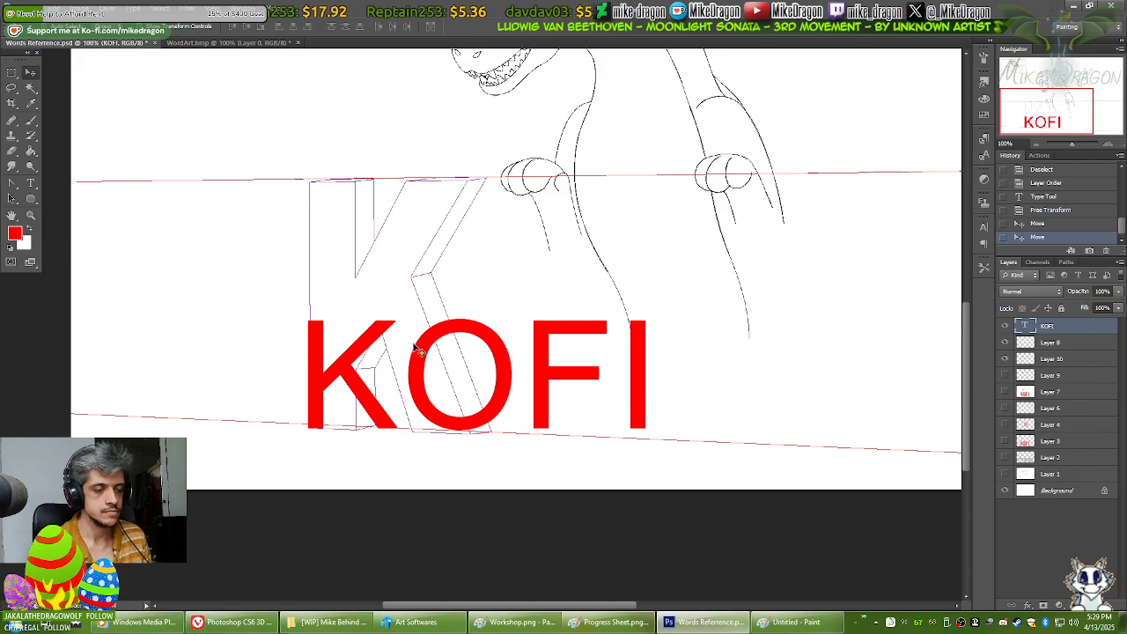
Step: Change the KOFI text's font to a heavy display font with curved, rounded strokes
mouse_move(673, 398)
left_mouse_down()
mouse_move(525, 452)
mouse_move(379, 428)
mouse_move(159, 428)
left_mouse_up()
key("t")
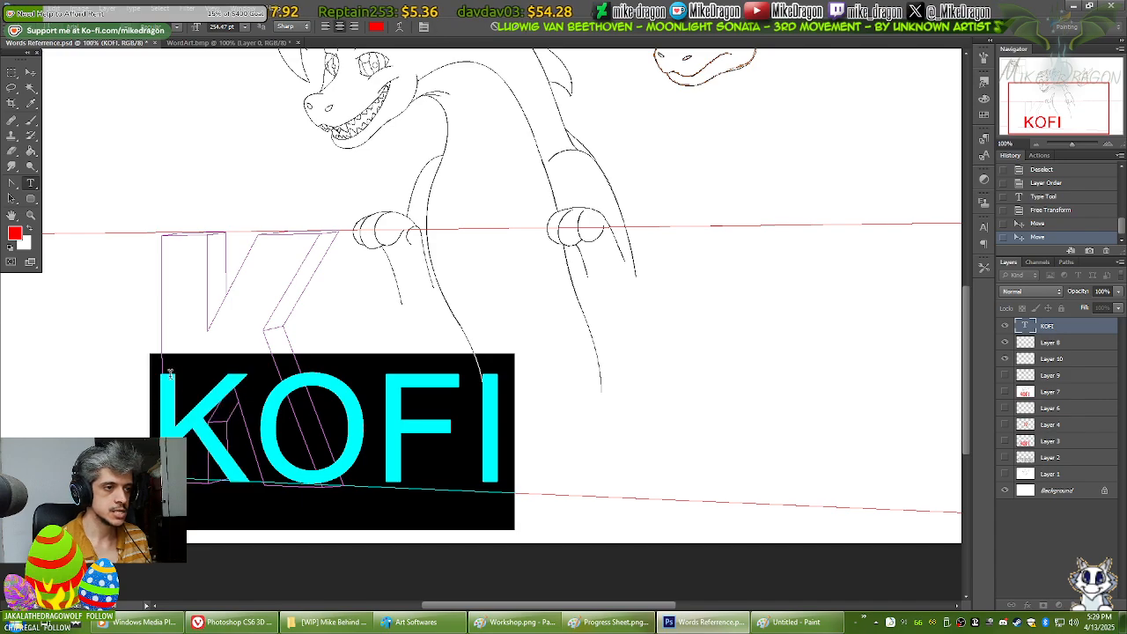
left_click(130, 27)
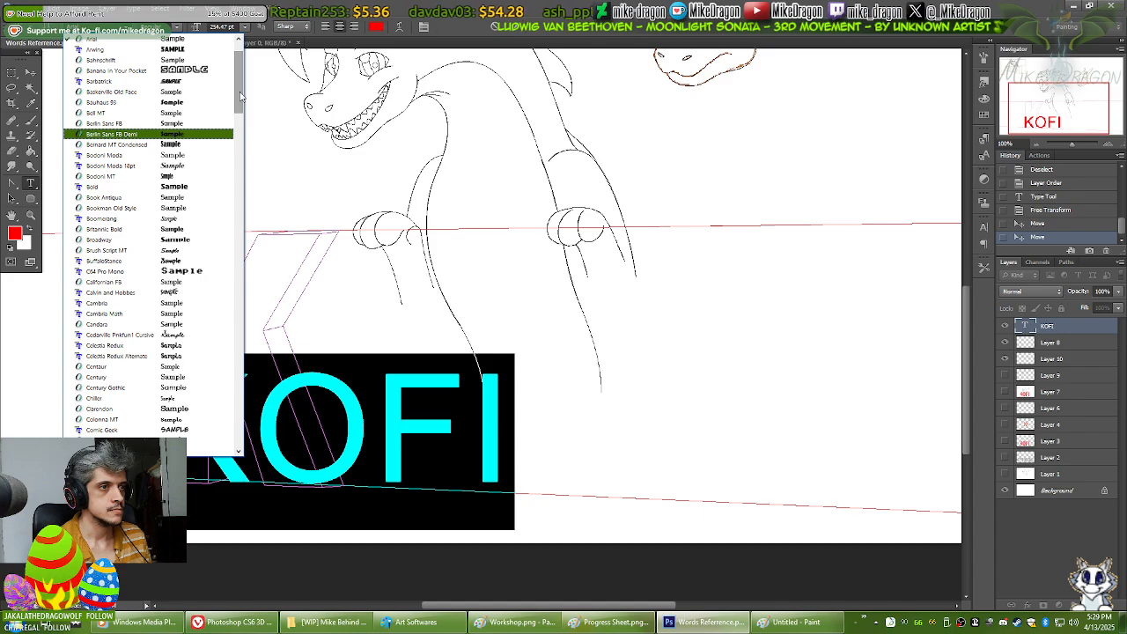
left_click_drag(240, 104, 237, 207)
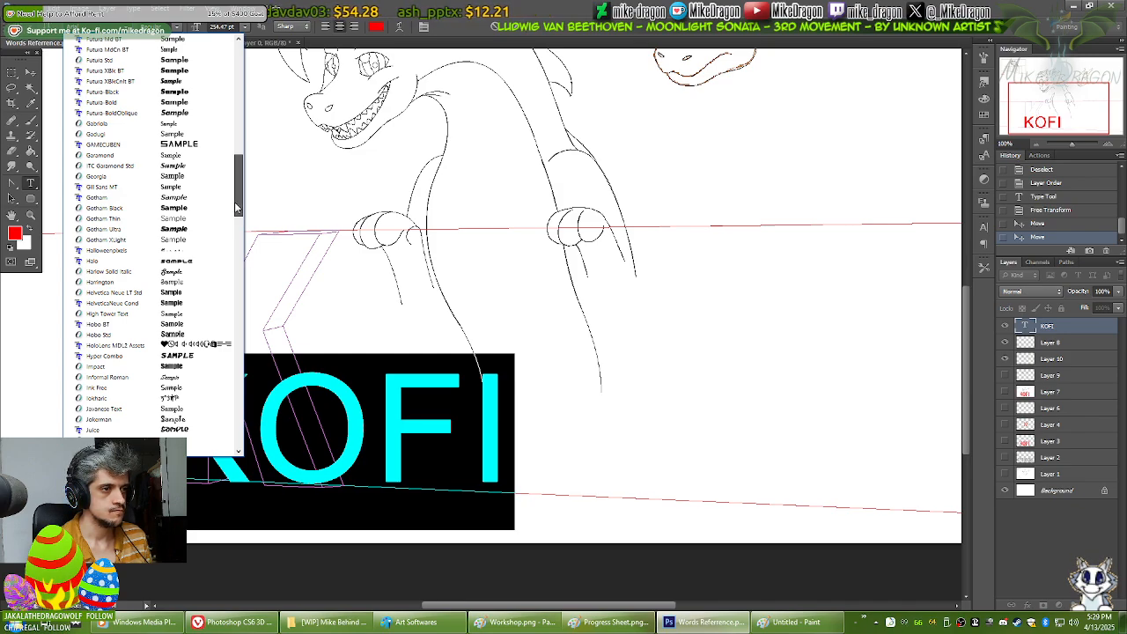
left_click_drag(236, 208, 243, 222)
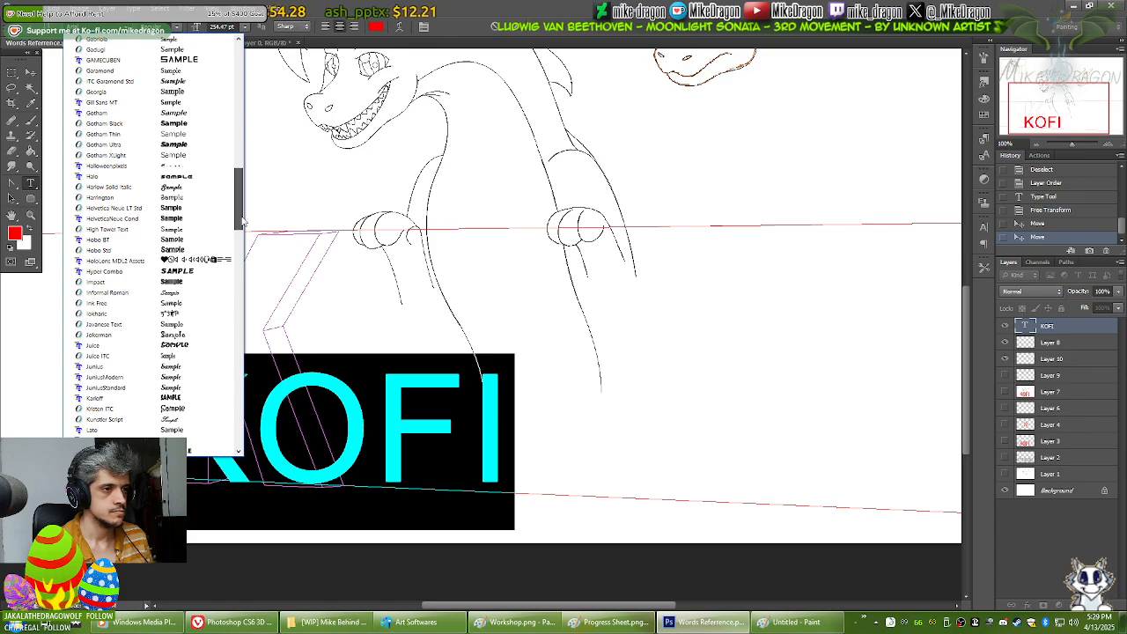
left_click(182, 285)
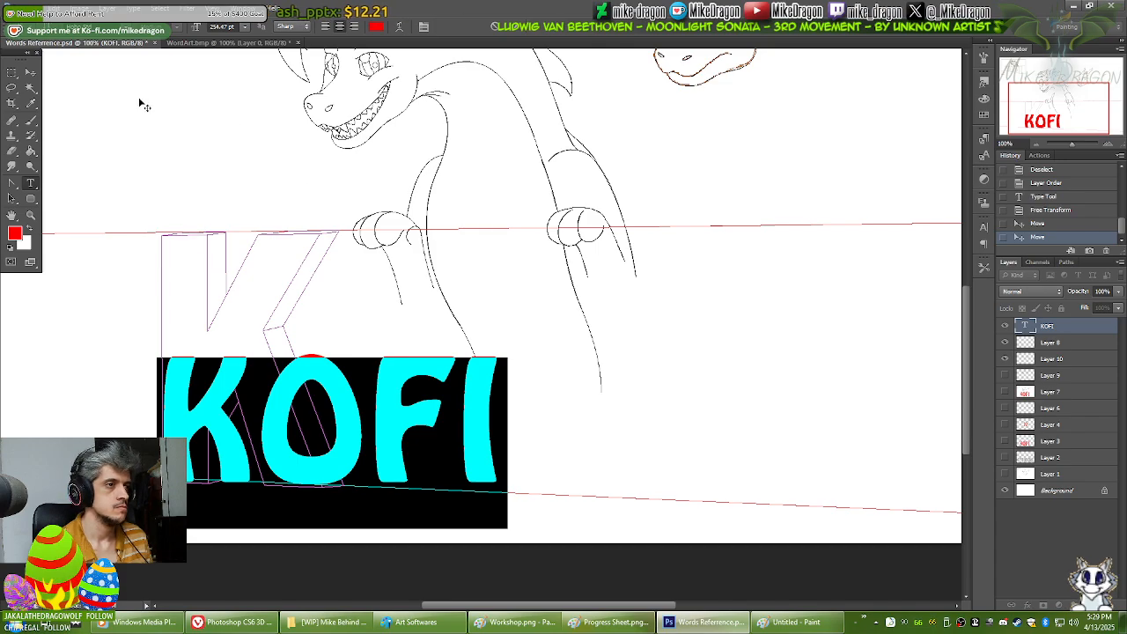
left_click(30, 72)
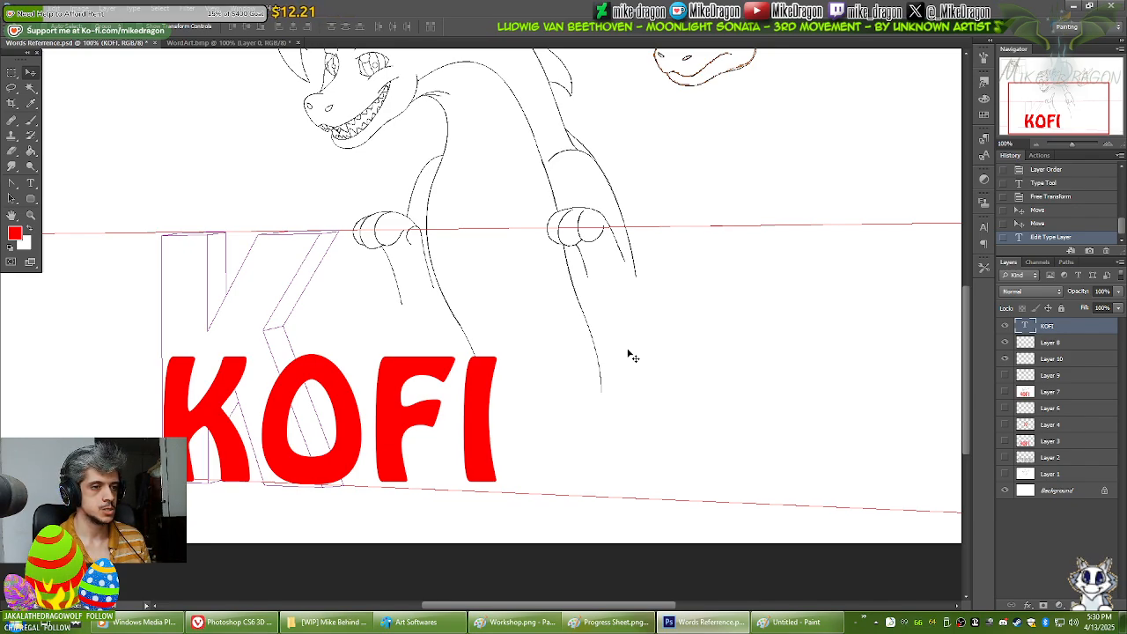
Step: Scale the KOFI text up to about 176% and shift it down toward the lower perspective line
key("ctrl+t")
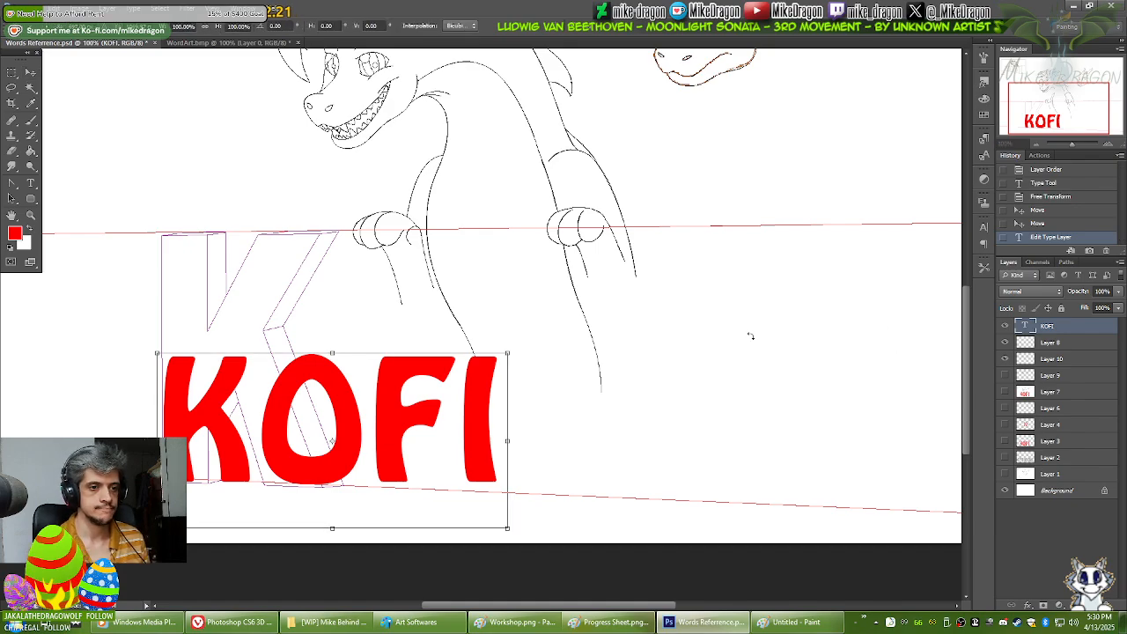
left_click_drag(509, 351, 775, 238)
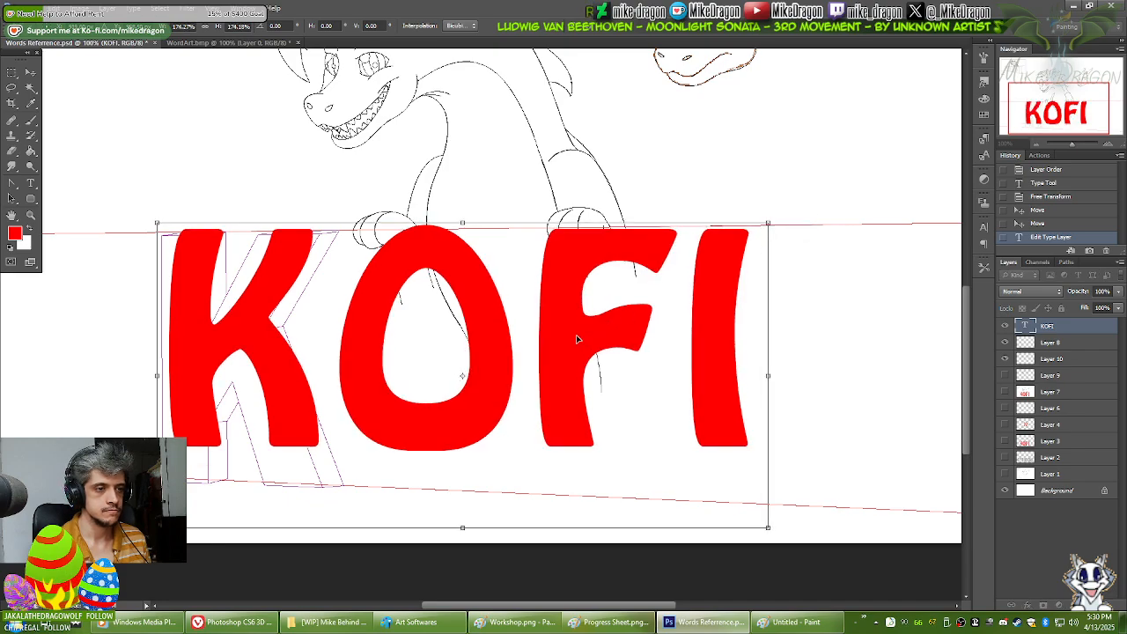
left_click_drag(576, 335, 567, 374)
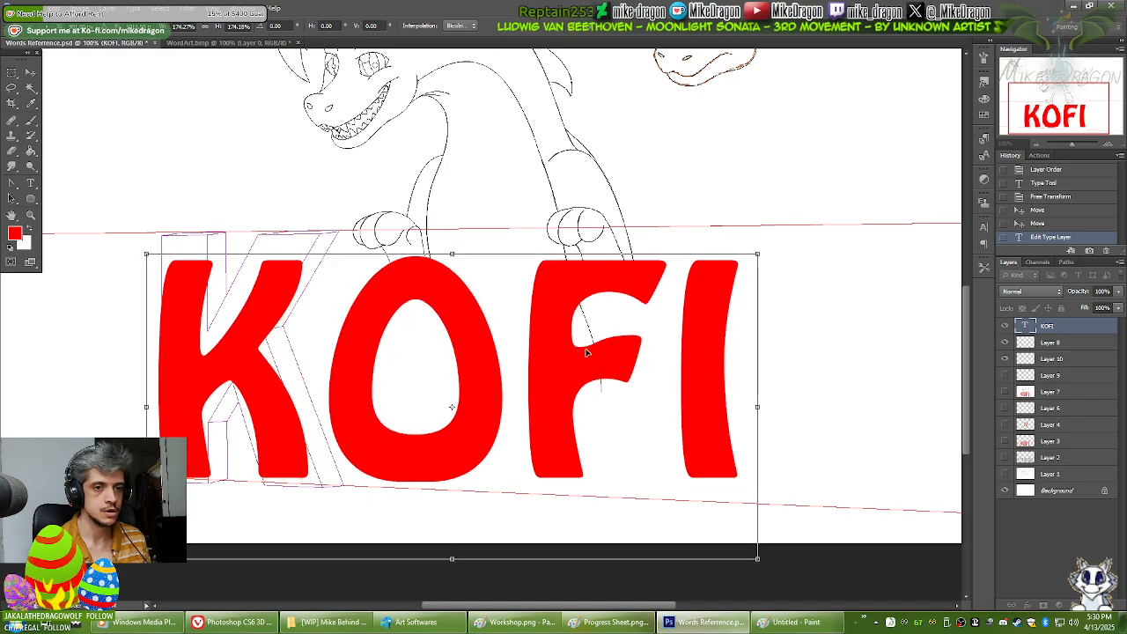
right_click(712, 332)
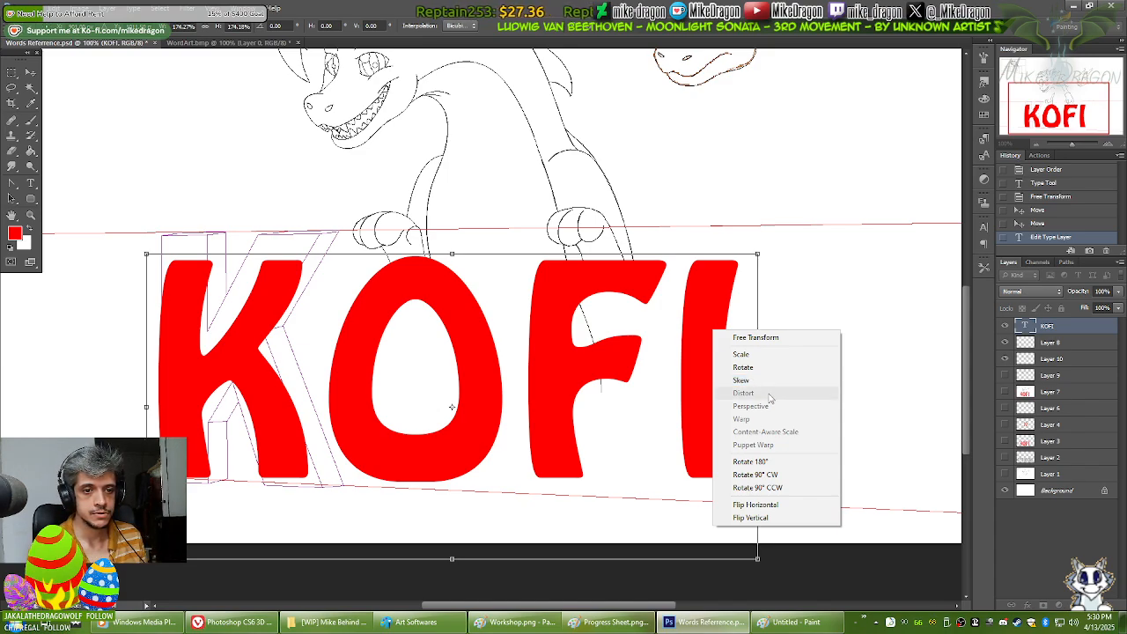
left_click(706, 299)
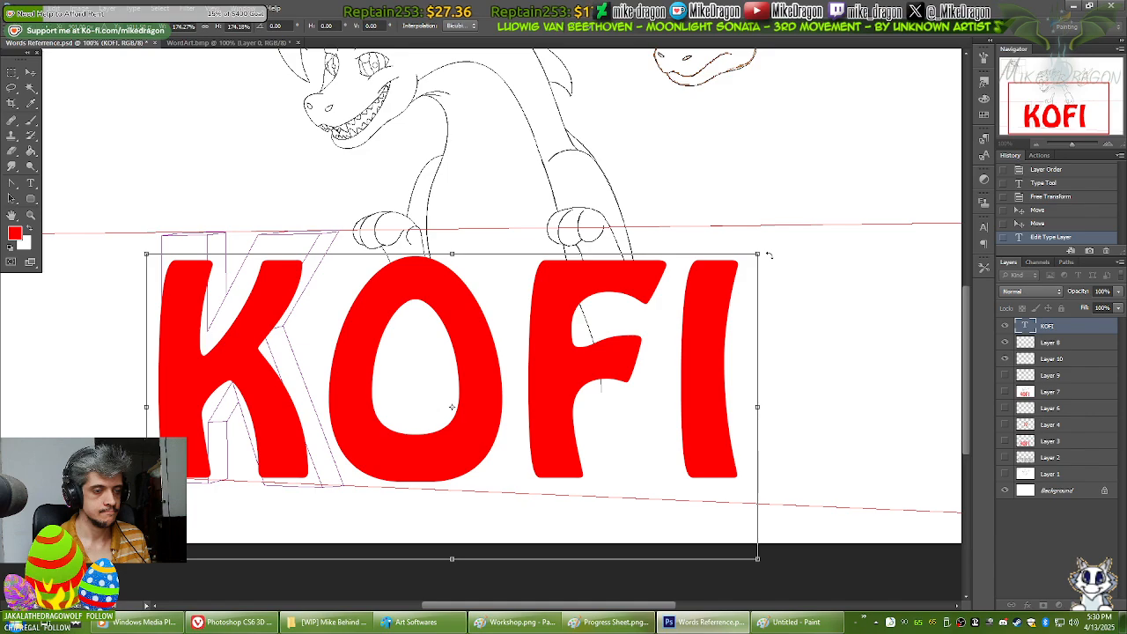
Step: Enlarge the KOFI text to about 196%, align it between the two red perspective lines and apply the transform
key("ctrl+minus")
key("ctrl+minus")
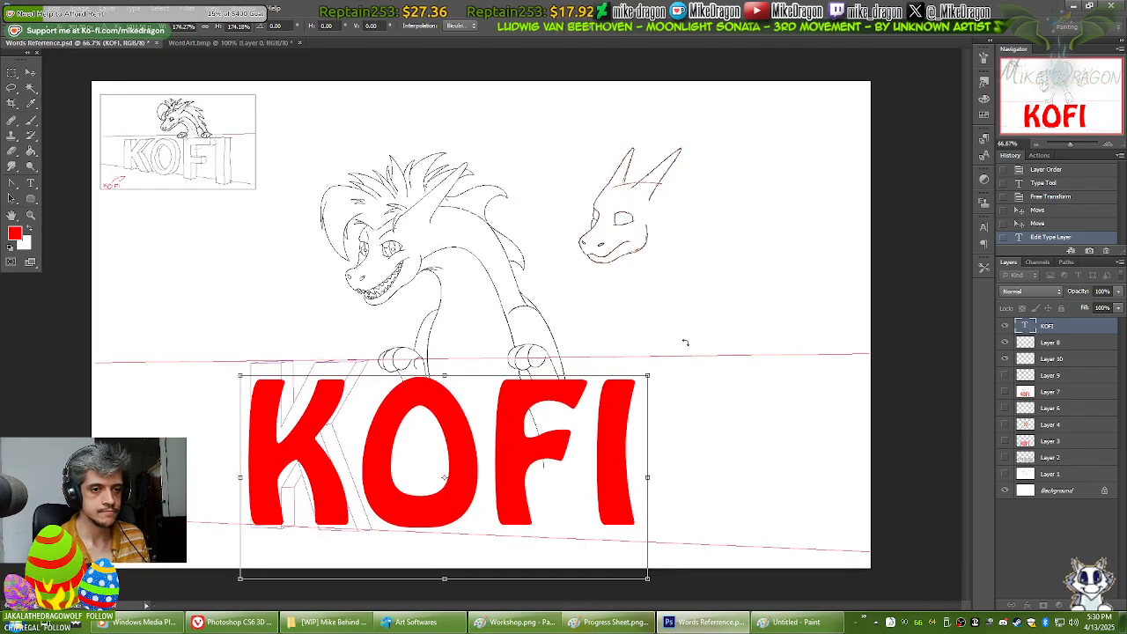
left_click_drag(652, 378, 701, 349)
key("shift+Left")
key("shift+Down")
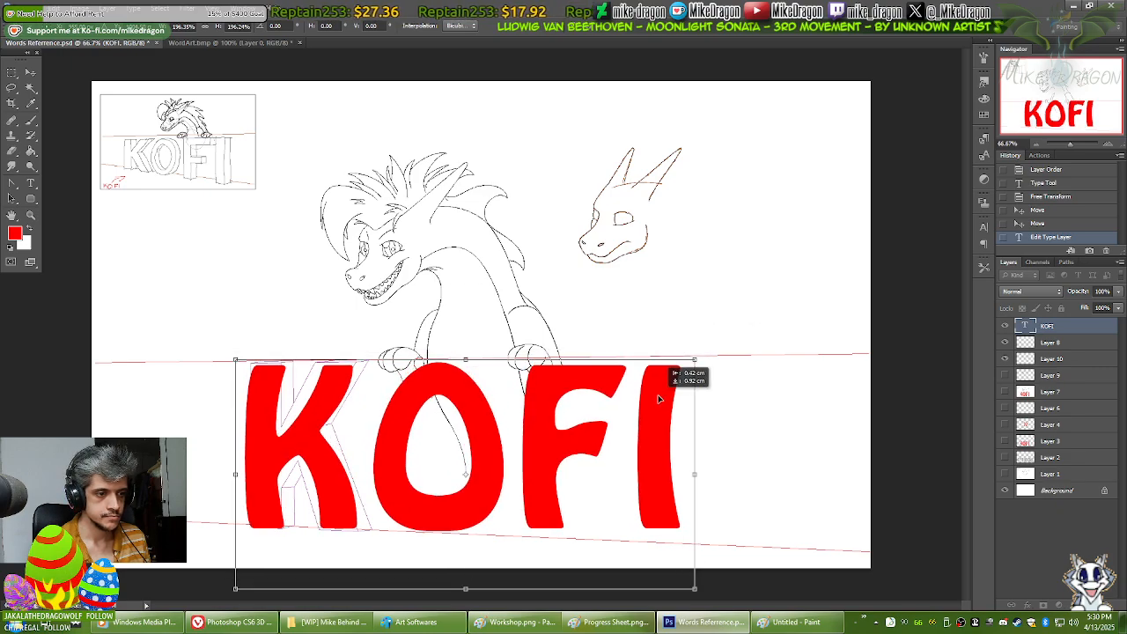
key("Down")
key("Down")
key("Down")
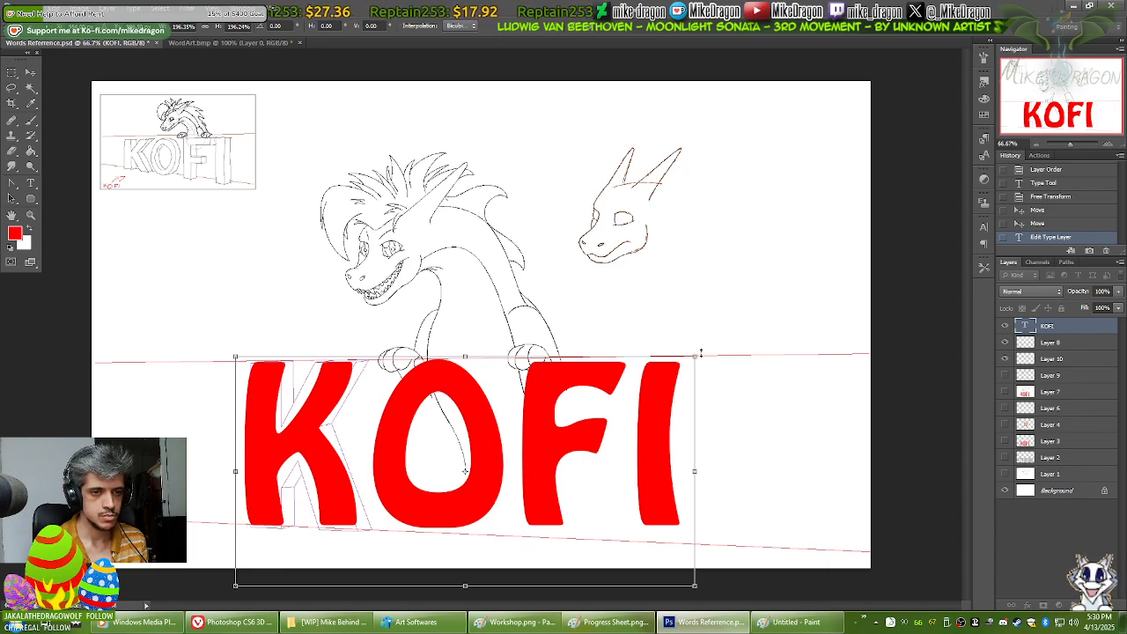
right_click(663, 403)
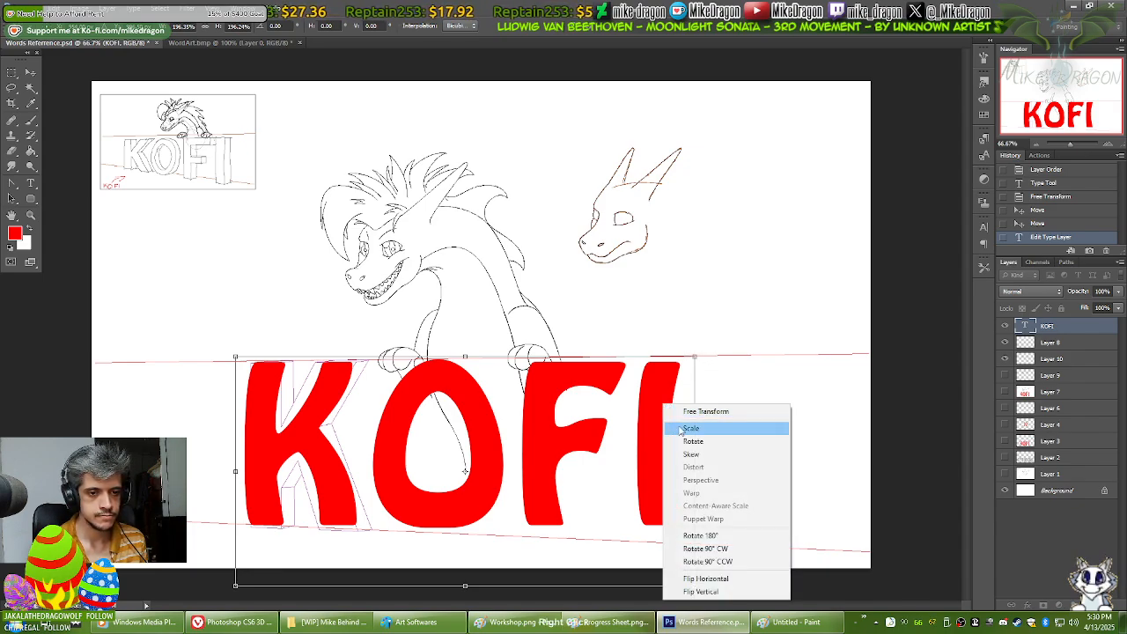
left_click(723, 411)
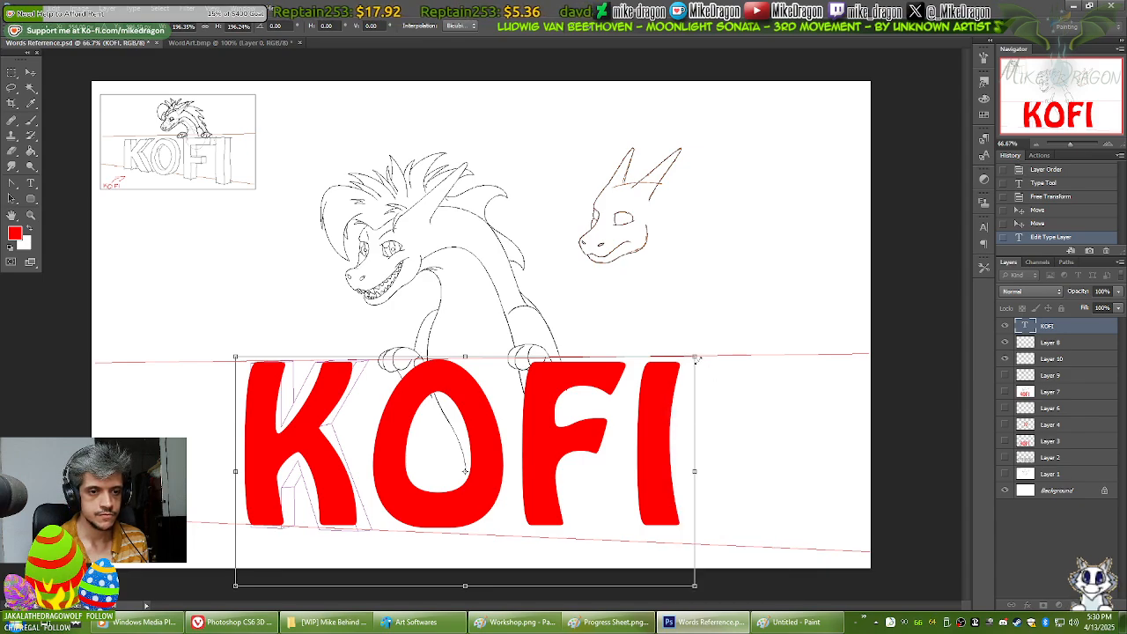
left_click_drag(695, 356, 695, 356)
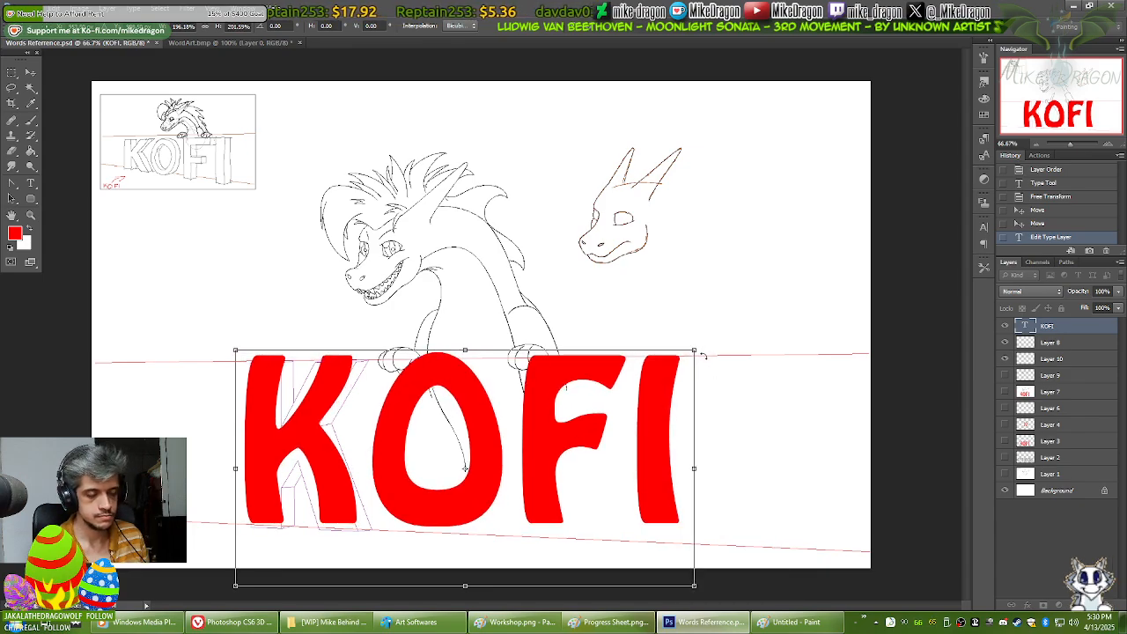
key("Return")
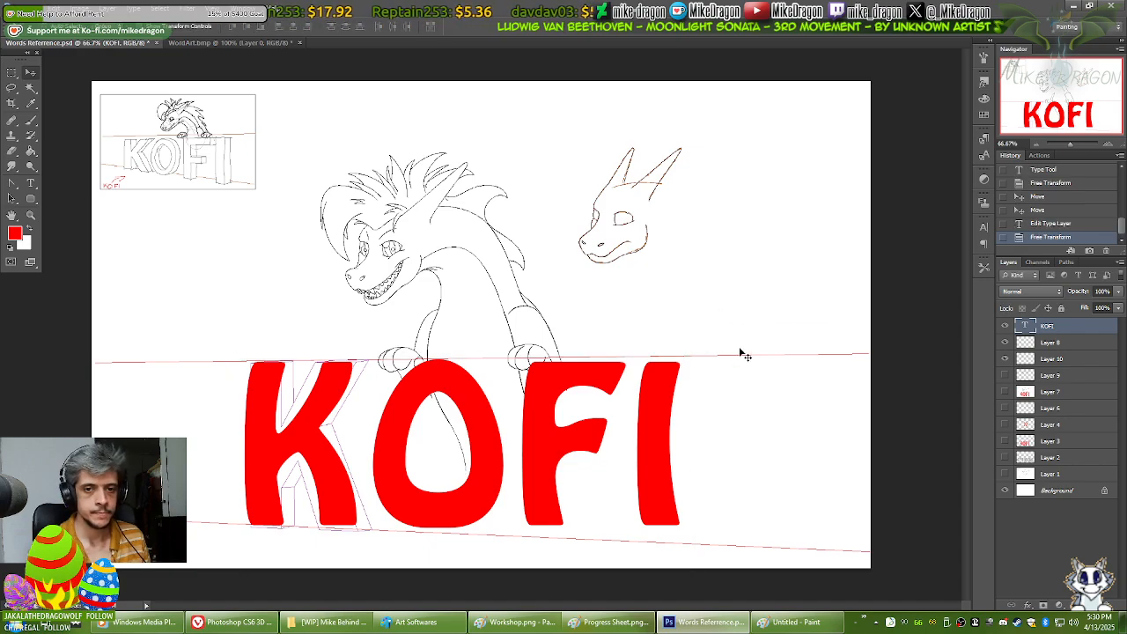
Step: Duplicate the KOFI text layer under the name COMMISSIONS and hide the original KOFI layer
right_click(1044, 329)
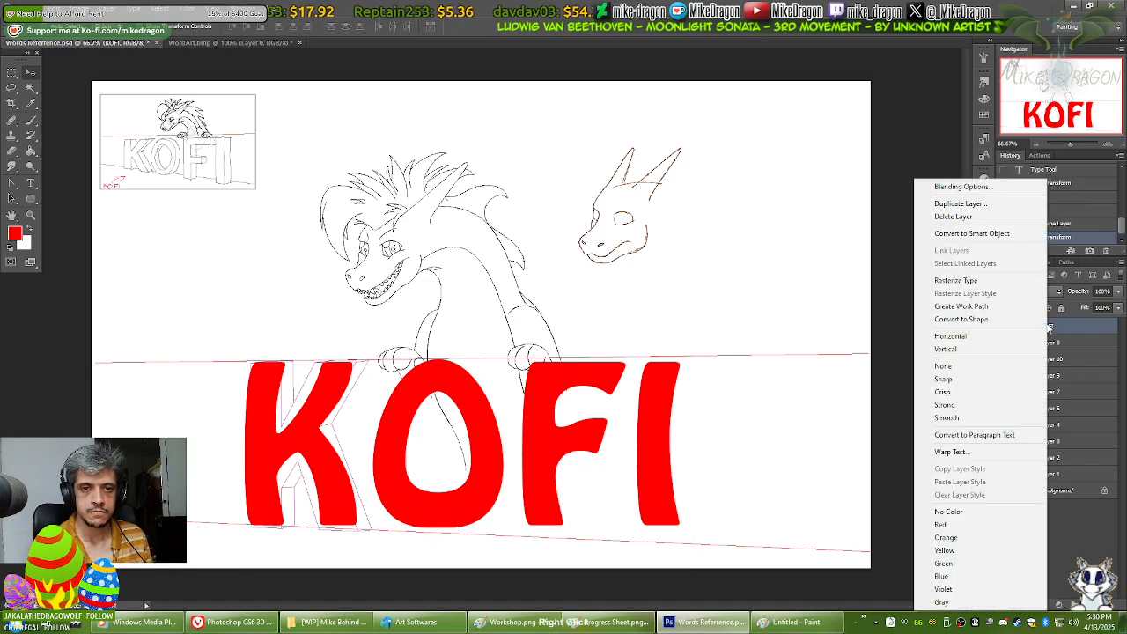
left_click(1009, 206)
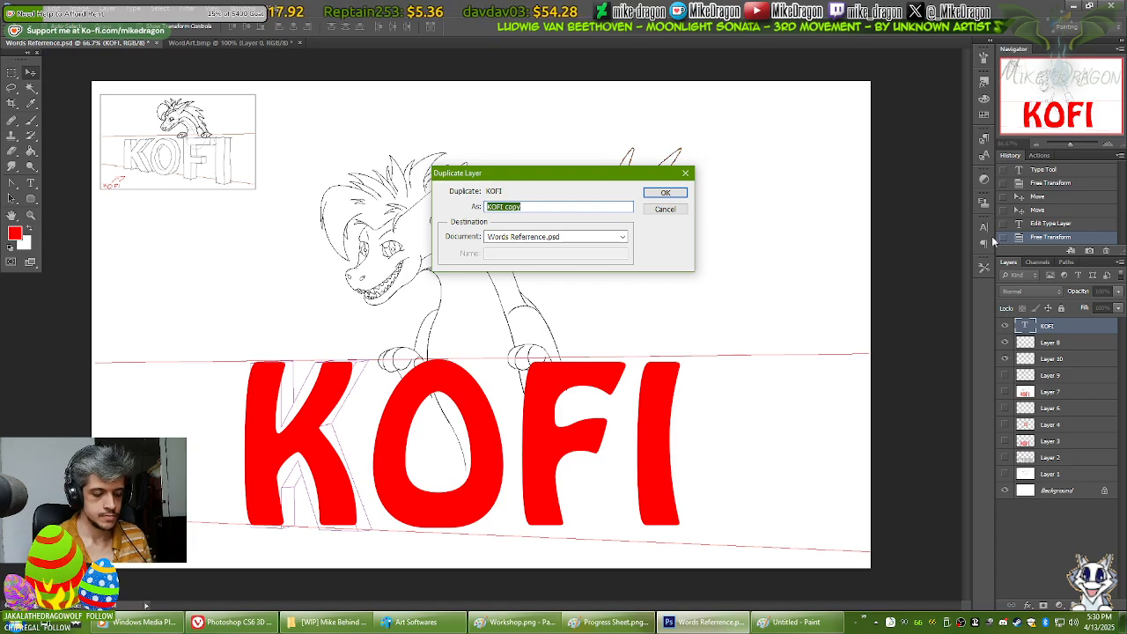
type("COMMISSIONS")
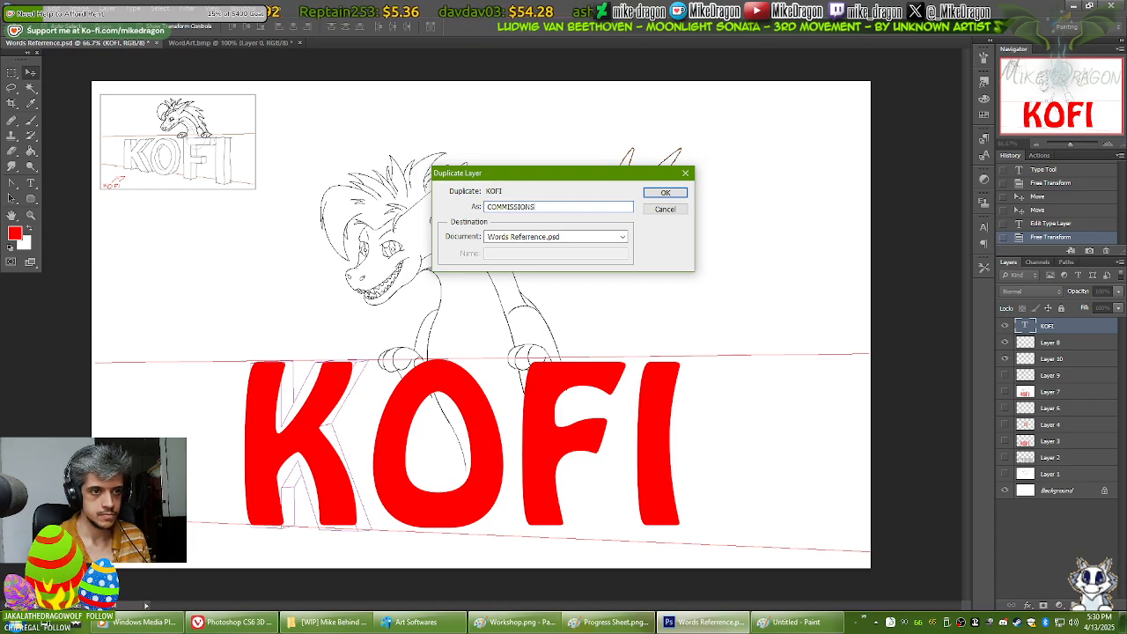
key("Return")
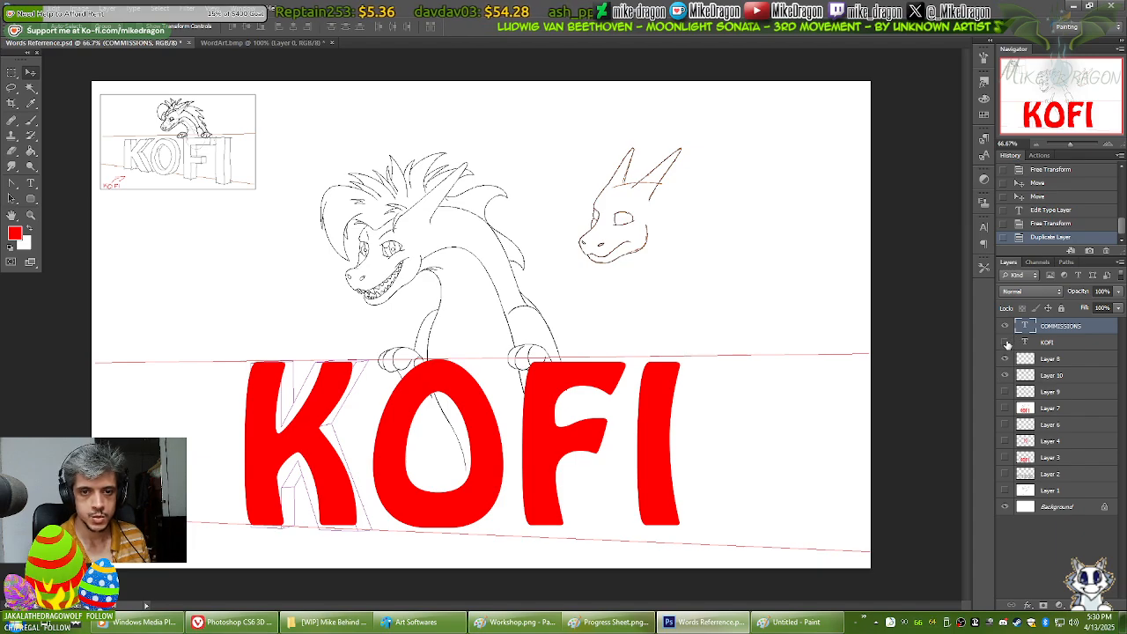
Step: Replace the duplicated layer's text with COMMISSIONS
key("t")
left_click(537, 446)
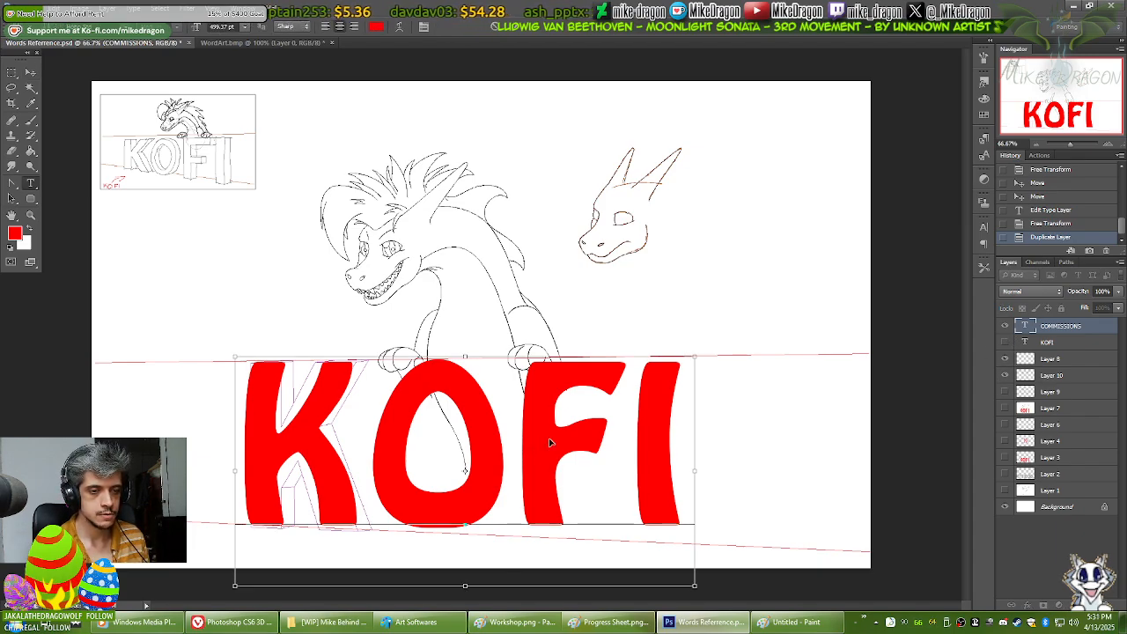
key("ctrl+a")
type("COMMISSIONS")
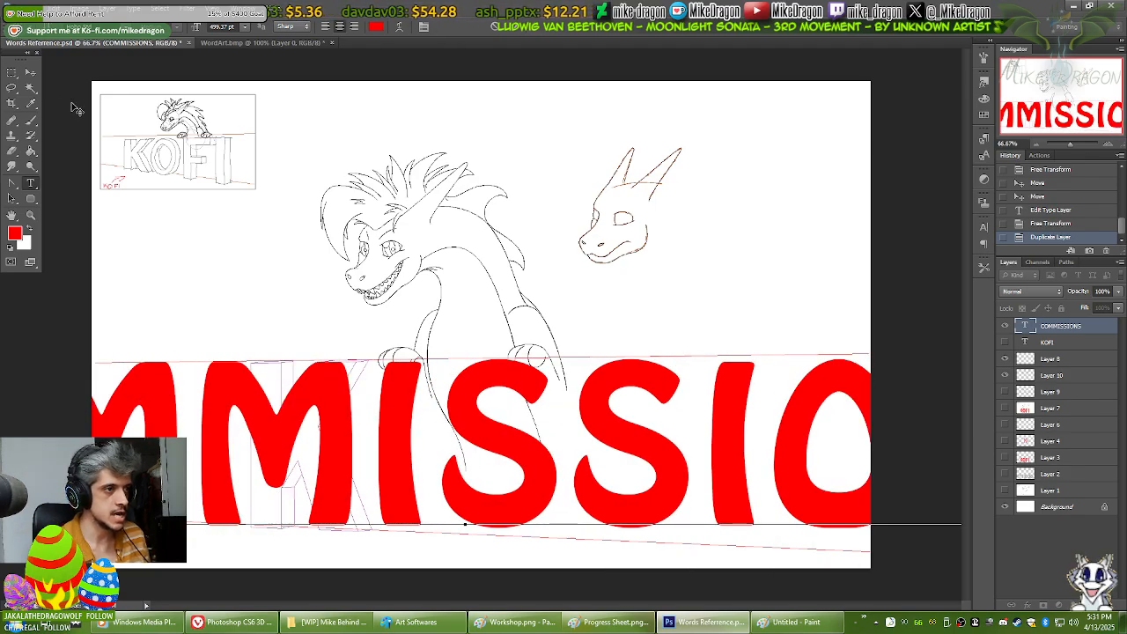
left_click(32, 74)
Step: Squeeze the COMMISSIONS text horizontally to about 50% width so the whole word fits on the canvas
key("ctrl+t")
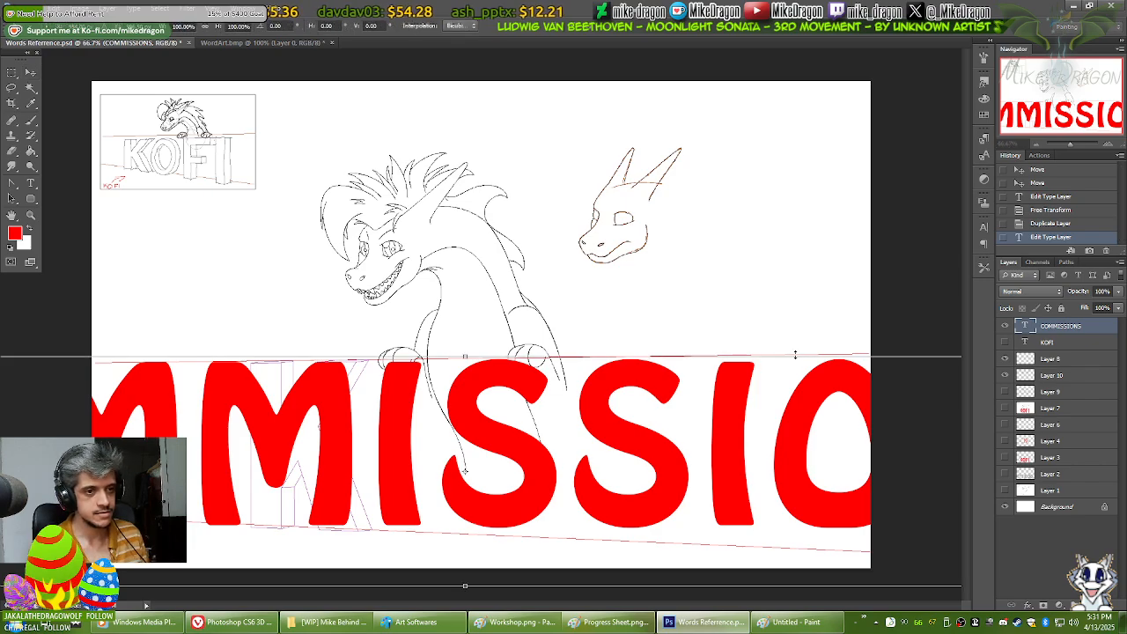
key("ctrl+minus")
key("ctrl+minus")
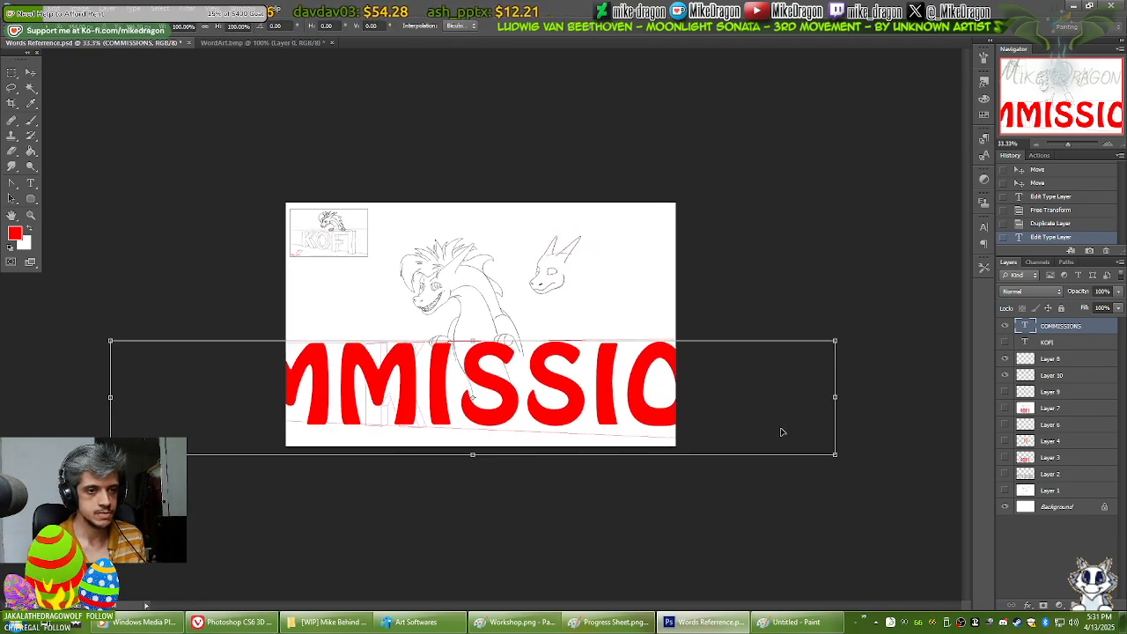
left_click_drag(835, 396, 656, 397)
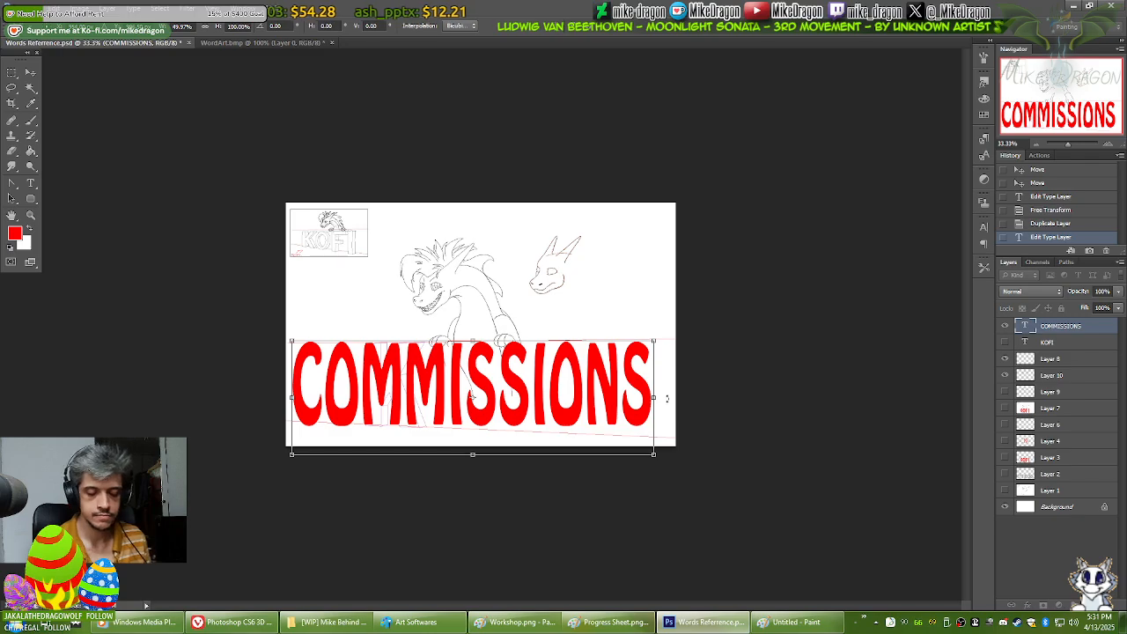
key("Return")
Step: Copy the COMMISSIONS text from the whole canvas, paste it as a separate pixel layer and select that layer
key("ctrl+plus")
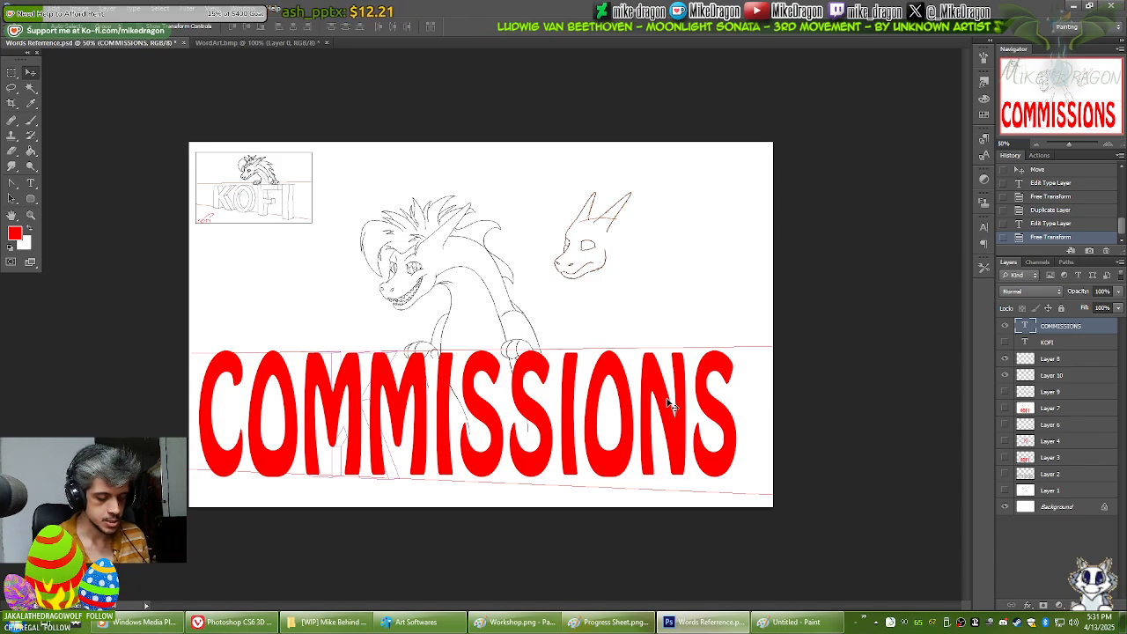
key("ctrl+a")
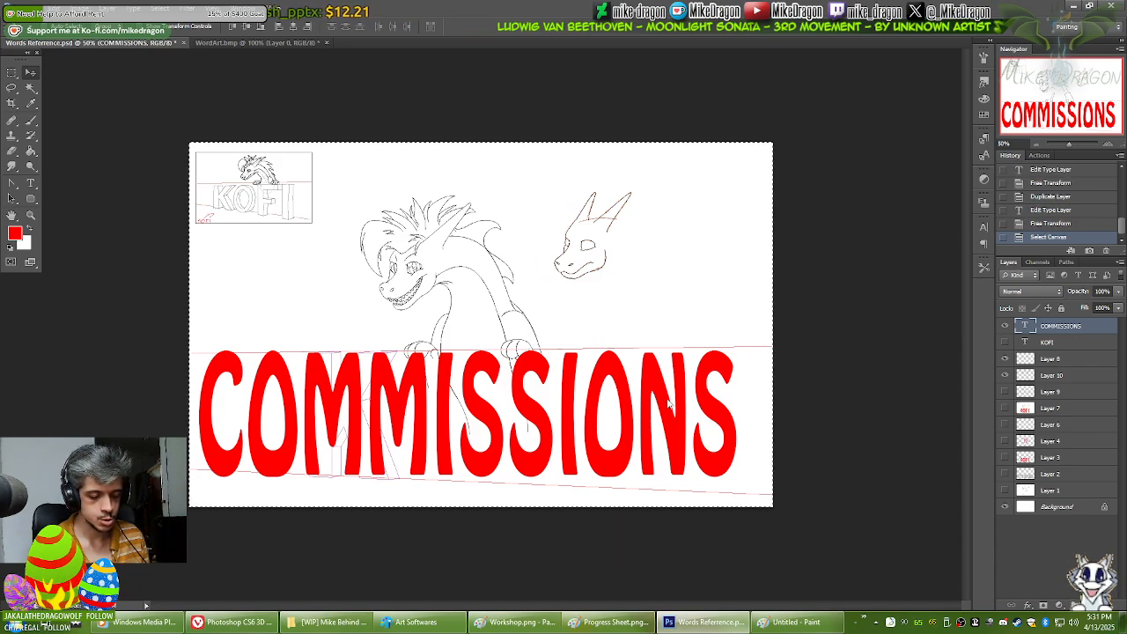
key("ctrl+v")
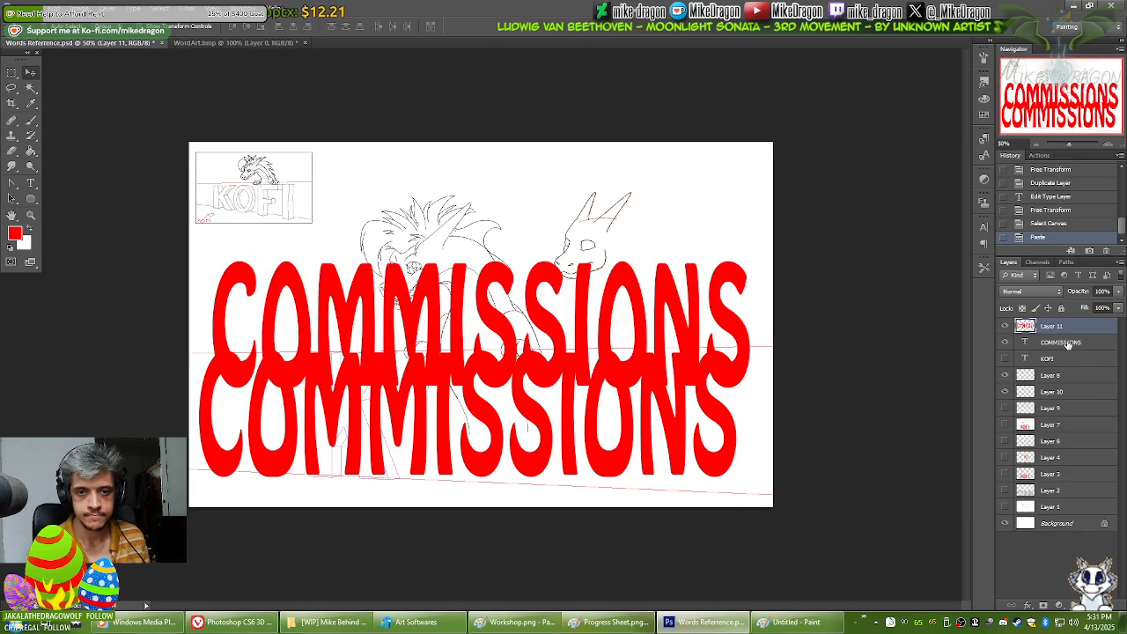
left_click(1067, 348)
left_click(1055, 328)
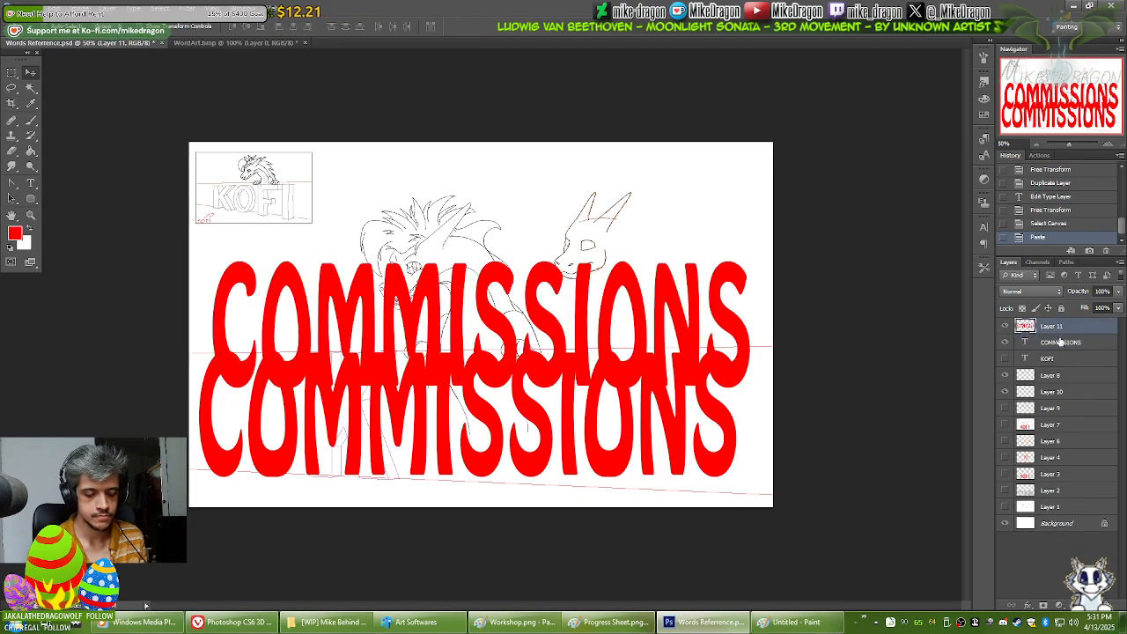
Step: Turn the pasted COMMISSIONS copy black with a Hue/Saturation lightness of -100 and select the red COMMISSIONS text layer
key("ctrl+u")
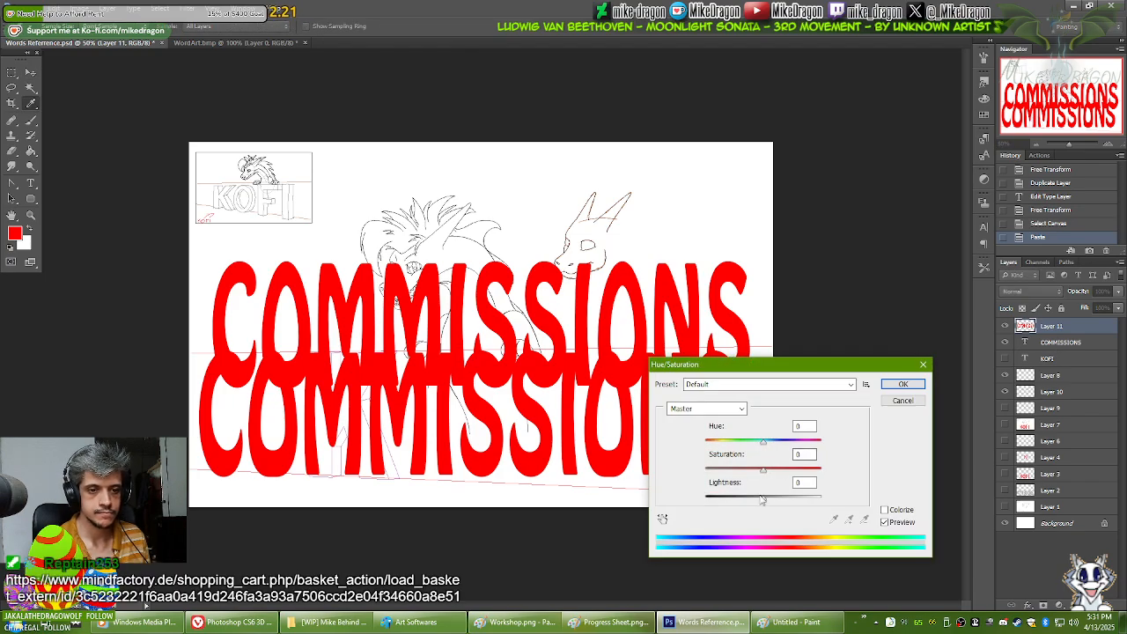
left_click_drag(763, 498, 680, 442)
left_click(920, 384)
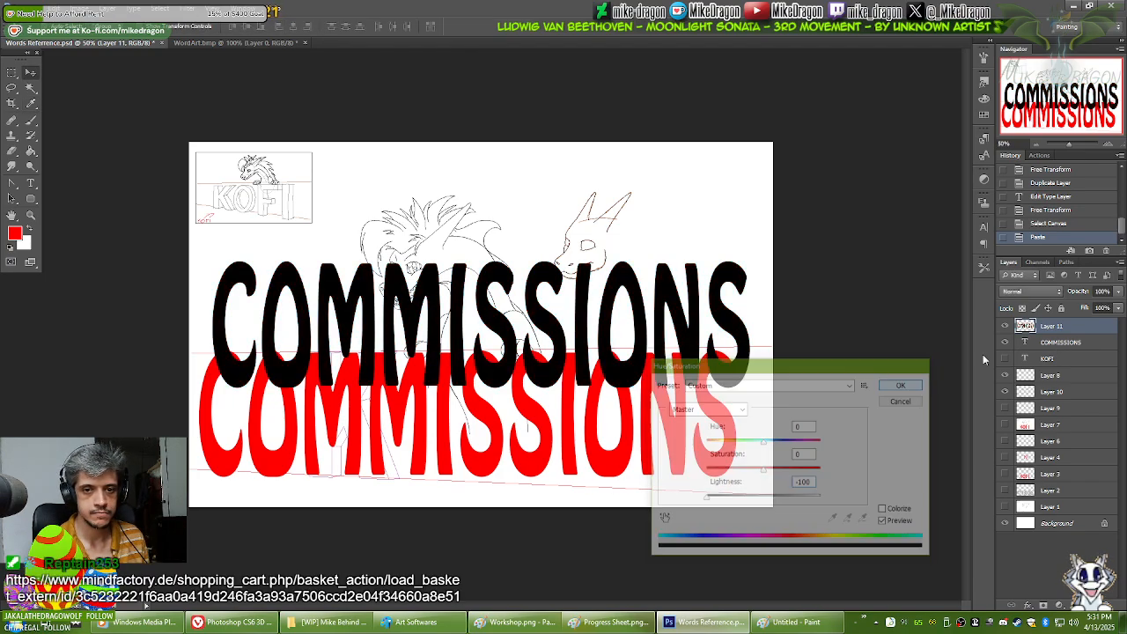
left_click(1061, 345)
key("ctrl+plus")
key("ctrl+plus")
key("ctrl+plus")
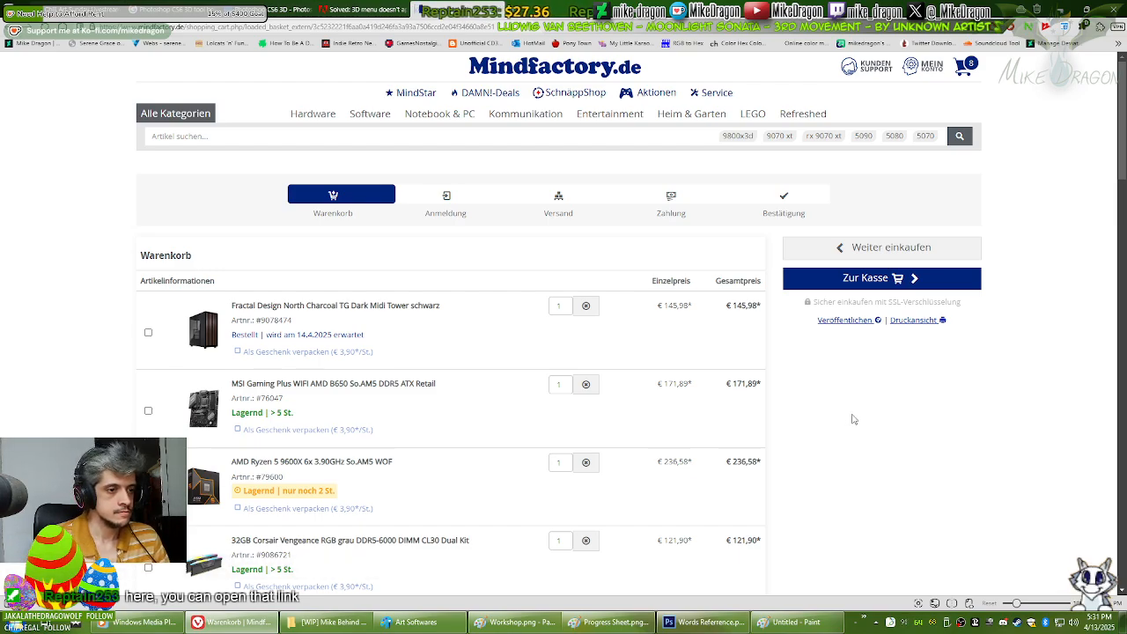
Step: Review the PC parts and the subtotal in the linked Mindfactory shopping cart in the browser, close that page and return to Photoshop
scroll(853, 419, "down", 1)
scroll(852, 419, "down", 4)
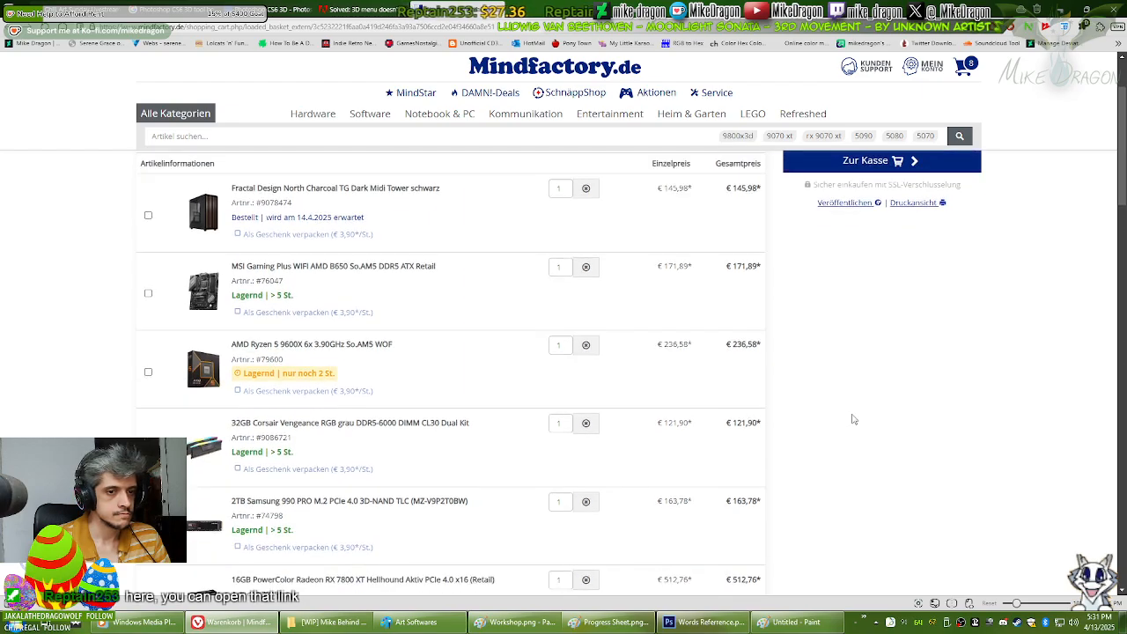
scroll(853, 417, "down", 5)
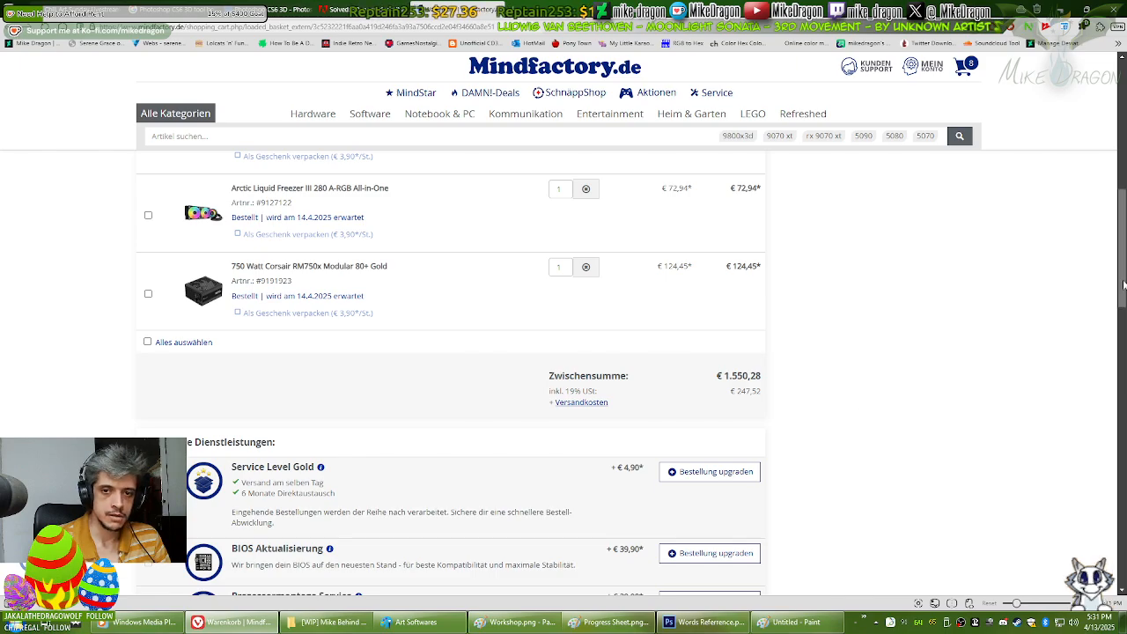
scroll(631, 372, "up", 2)
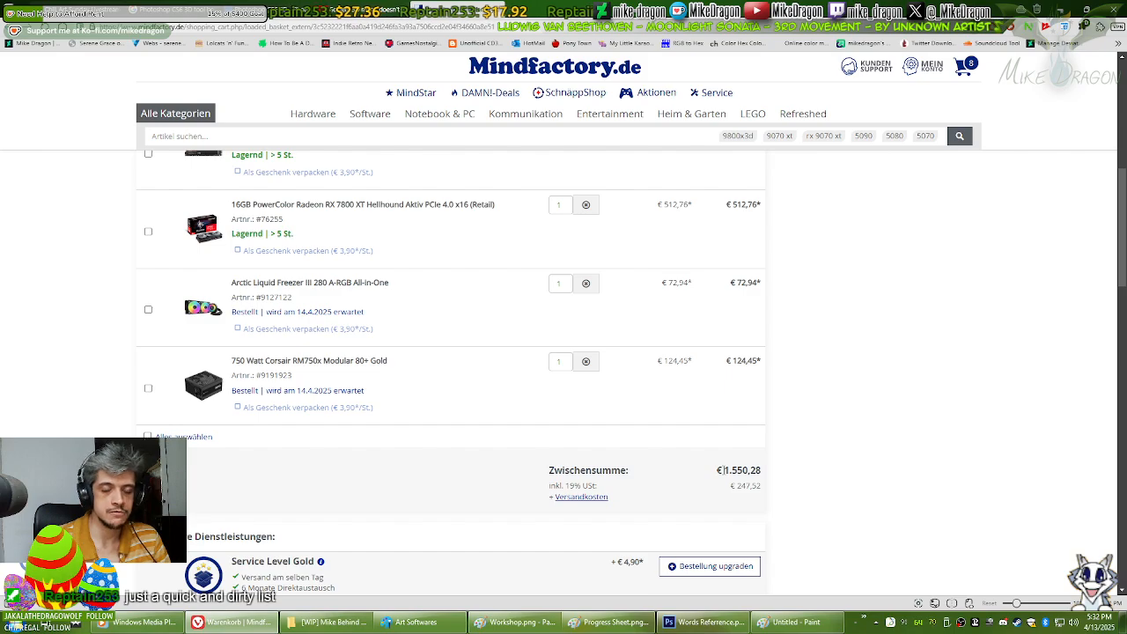
left_click_drag(723, 470, 762, 471)
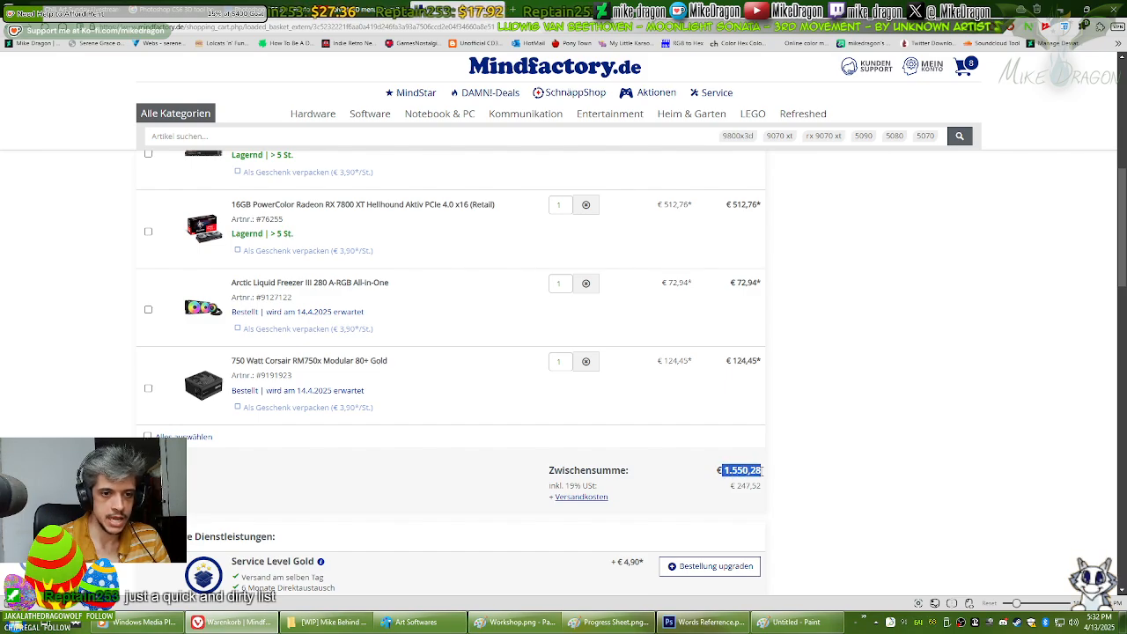
scroll(840, 464, "up", 2)
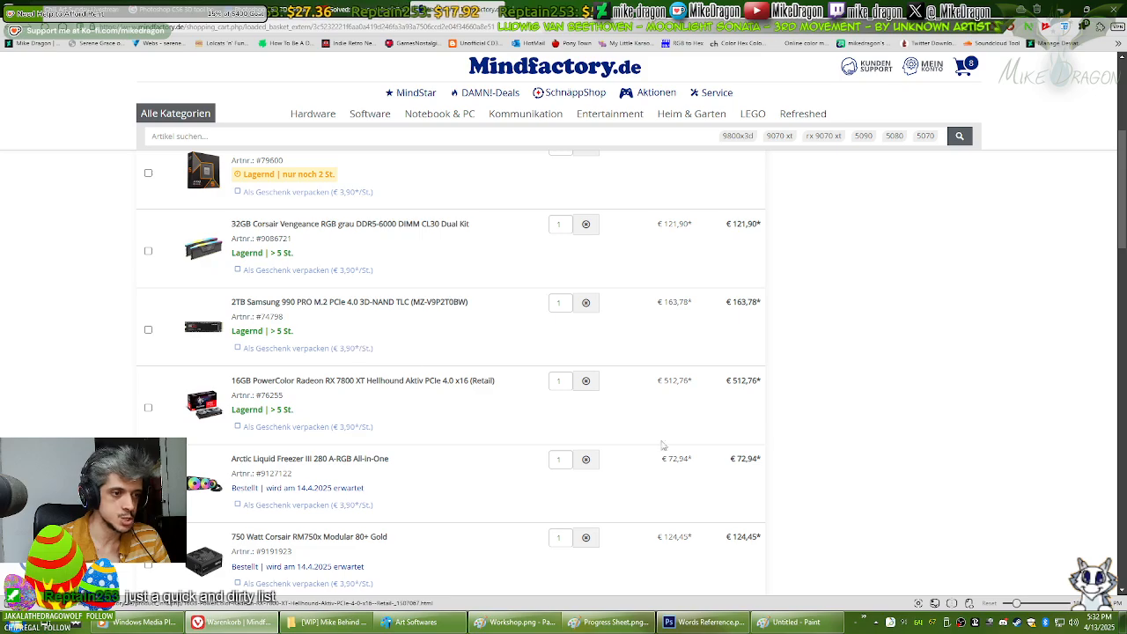
scroll(854, 454, "down", 2)
left_click(789, 482)
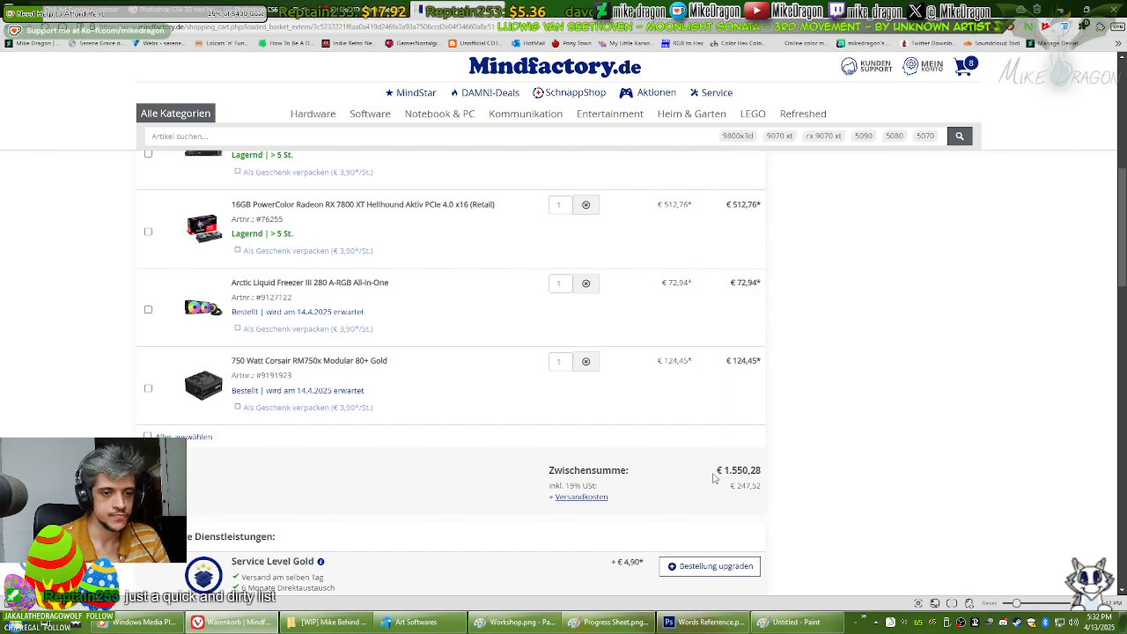
left_click_drag(724, 470, 764, 473)
left_click(803, 458)
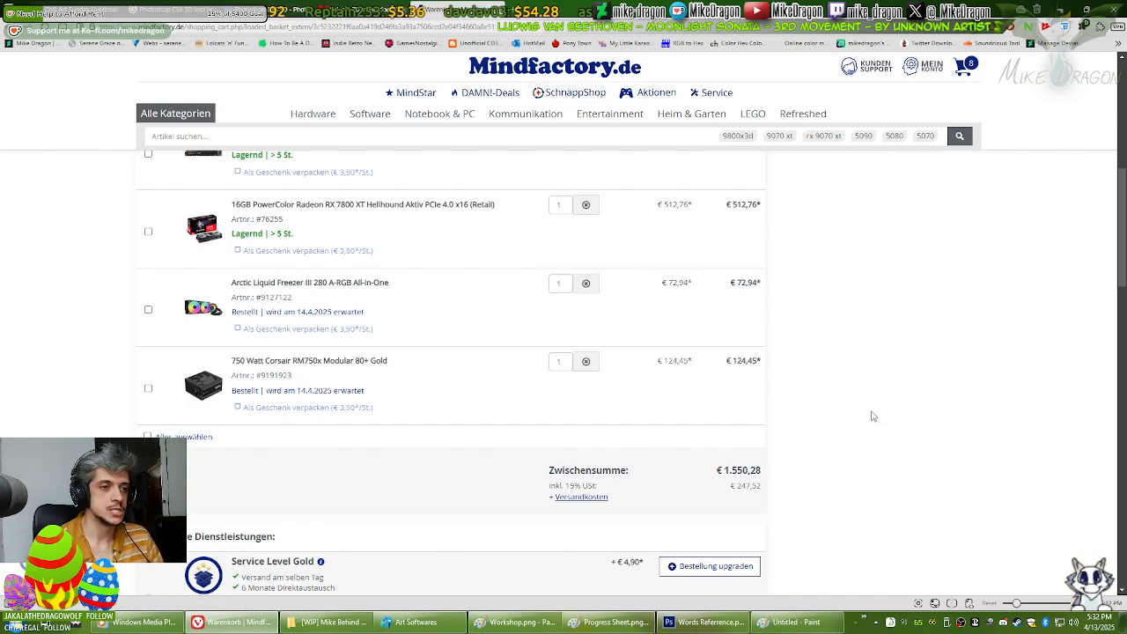
scroll(873, 414, "up", 5)
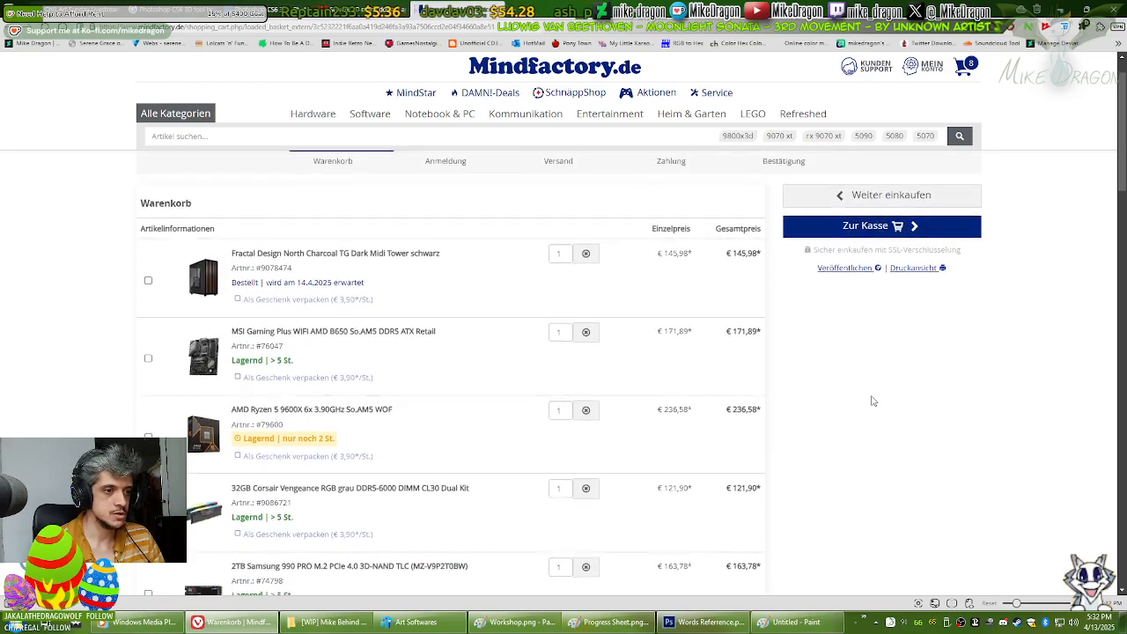
scroll(872, 401, "up", 1)
scroll(872, 400, "up", 1)
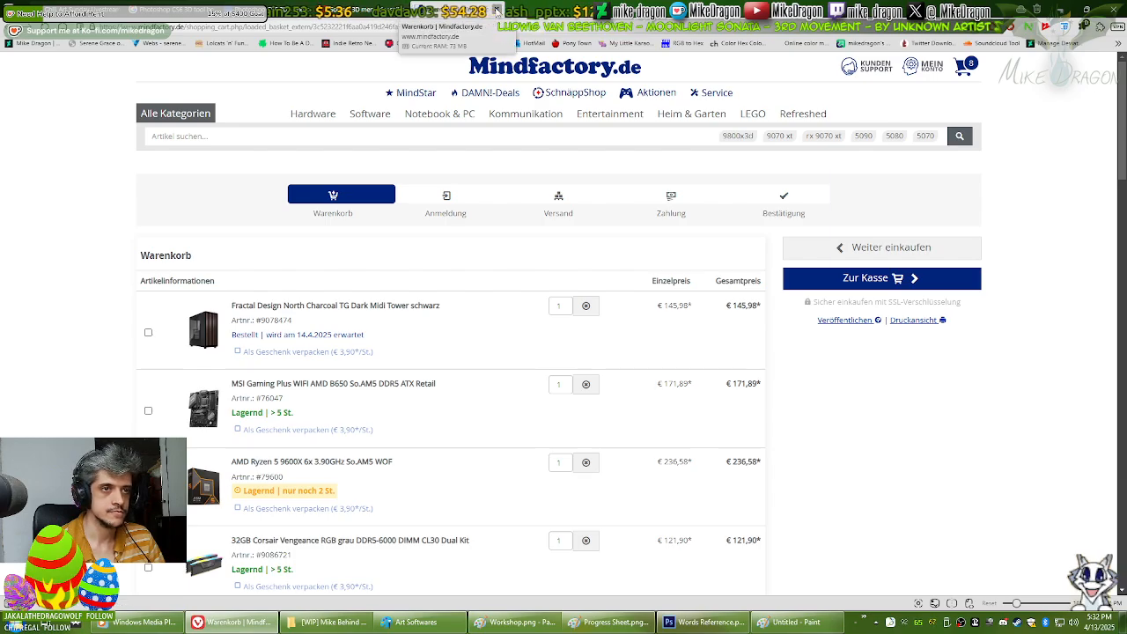
left_click(495, 10)
left_click(233, 622)
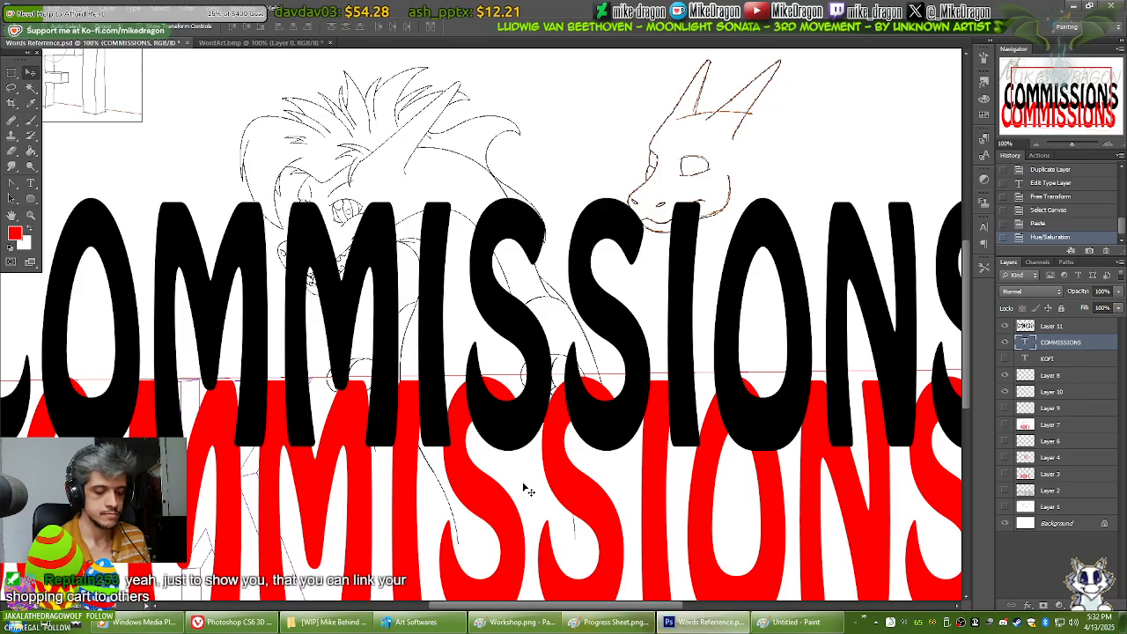
Step: Align the red COMMISSIONS text exactly with its black centred copy and delete the black copy layer
left_click_drag(515, 560, 539, 374)
key("ctrl+plus")
key("ctrl+plus")
key("ctrl+plus")
key("ctrl+plus")
key("ctrl+plus")
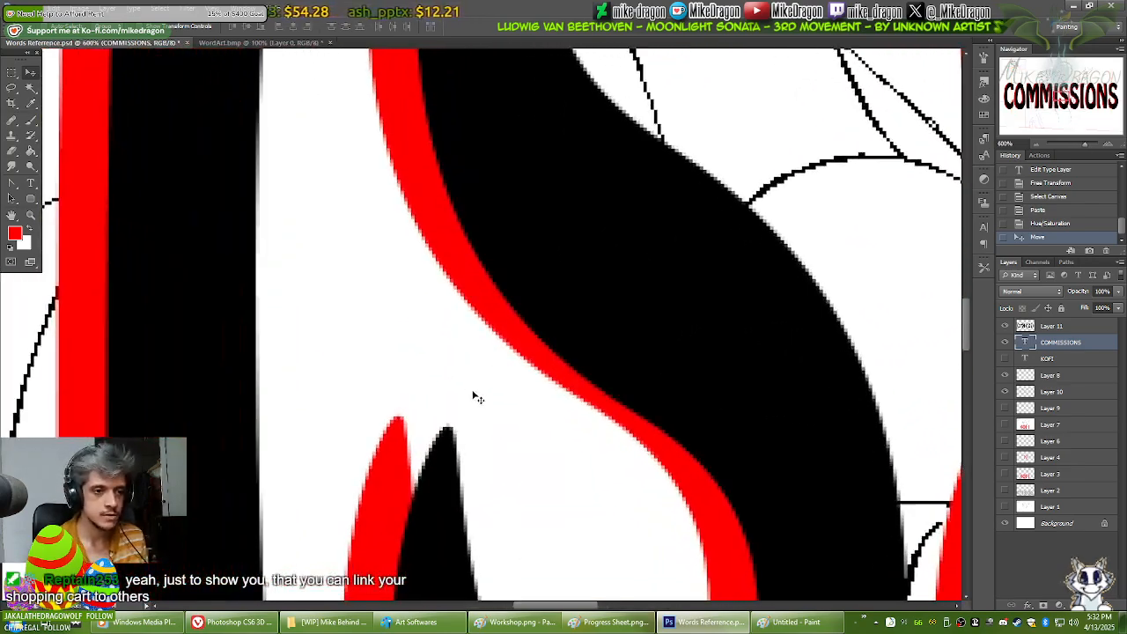
left_click_drag(410, 446, 445, 457)
key("Right")
key("Right")
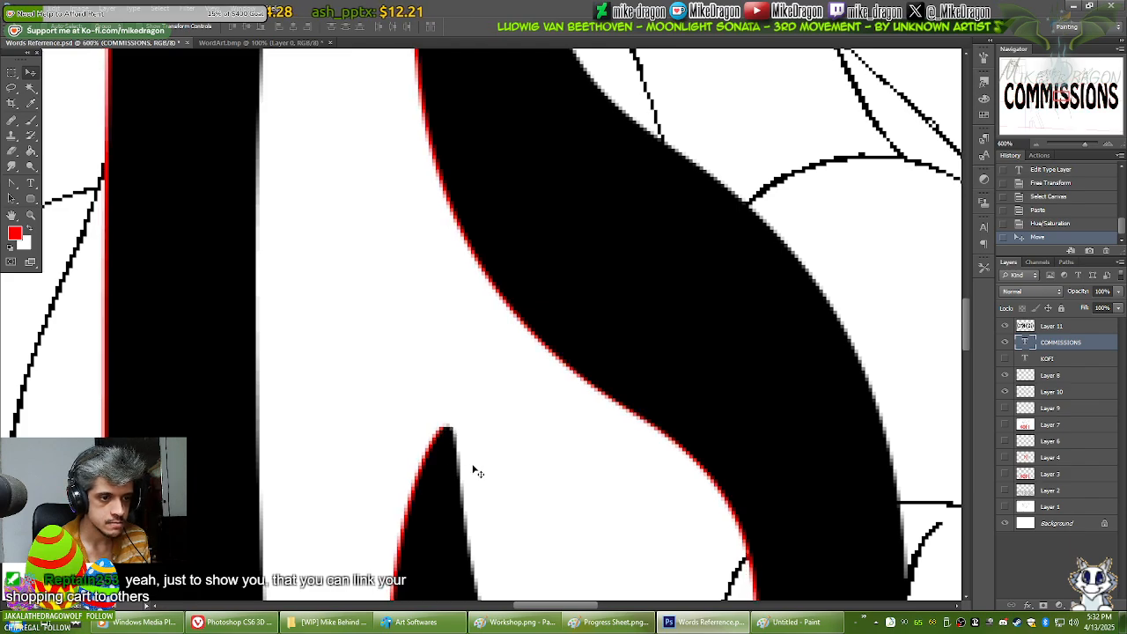
key("ctrl+0")
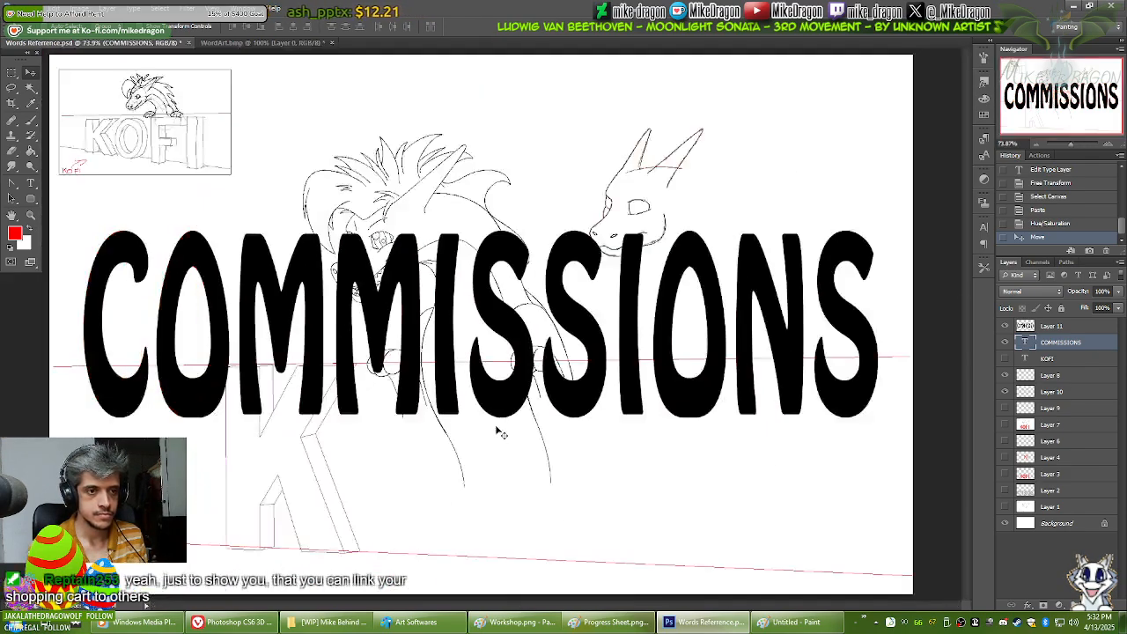
left_click(1053, 331)
key("Delete")
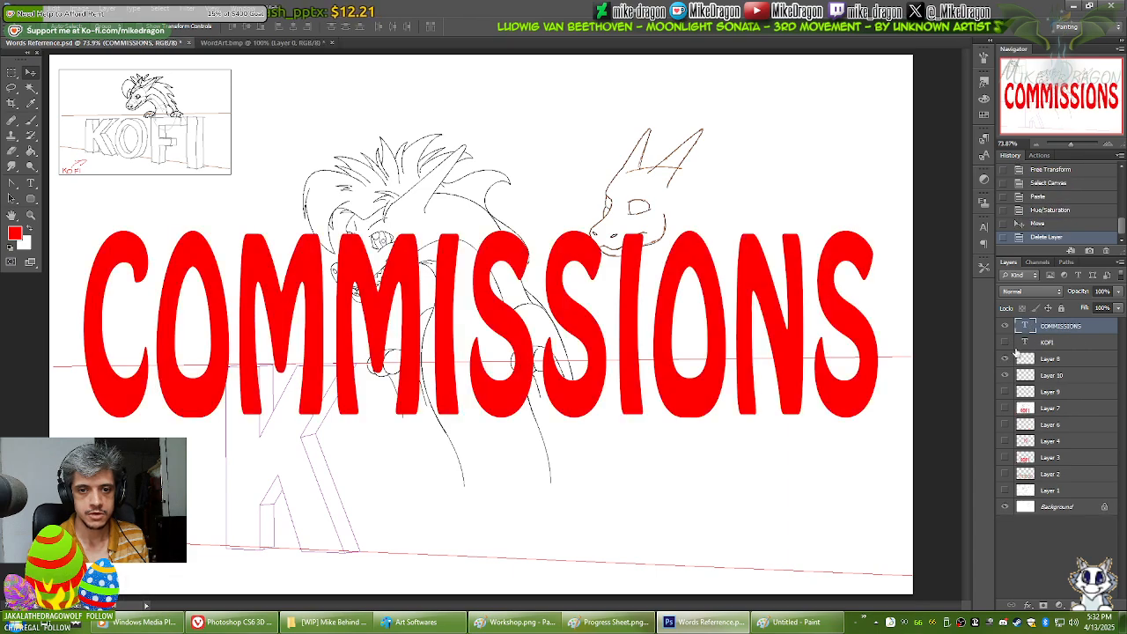
Step: Show the KOFI text layer, paste a pixel copy of it centred on the canvas, and blacken the copy with a lightness of -100
left_click(1005, 343)
left_click(1046, 344)
key("ctrl+a")
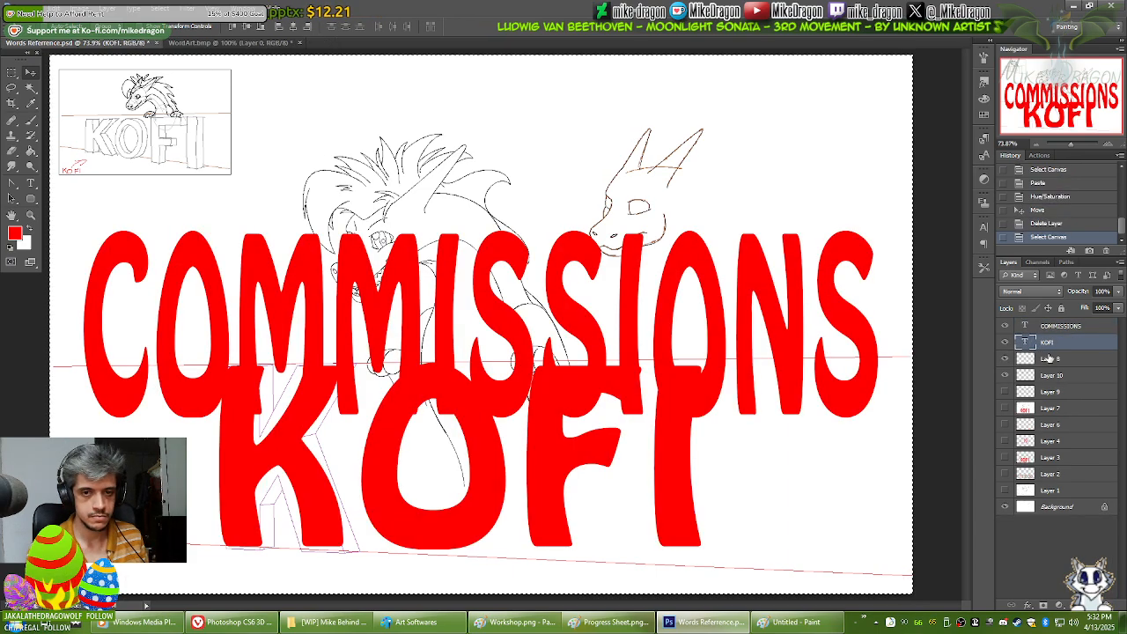
key("ctrl+v")
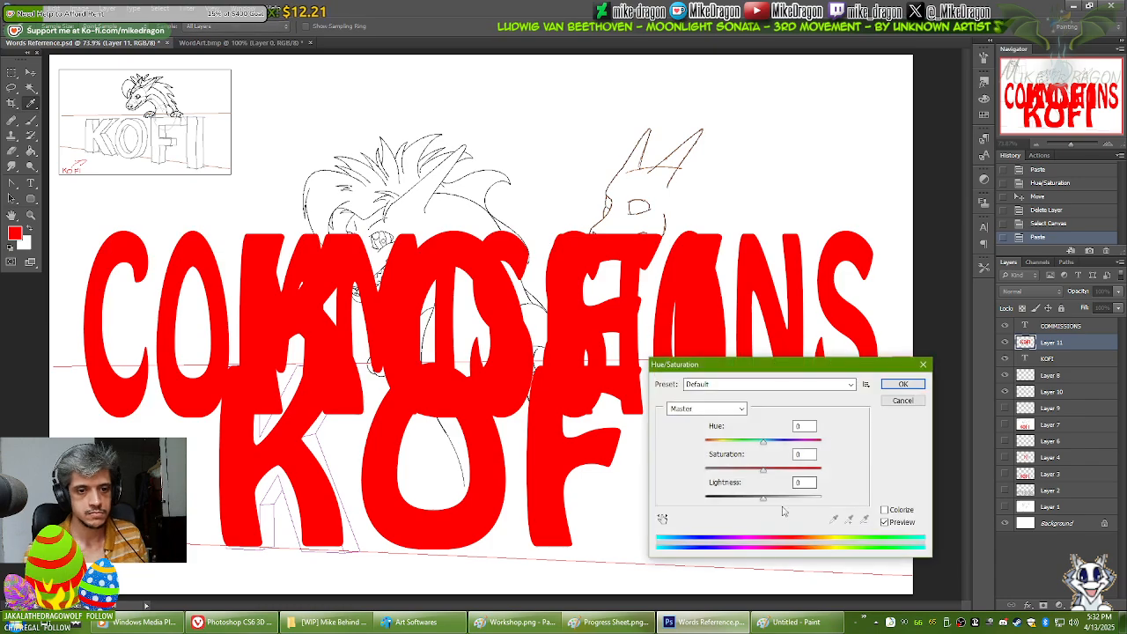
left_click_drag(762, 498, 704, 498)
left_click(904, 385)
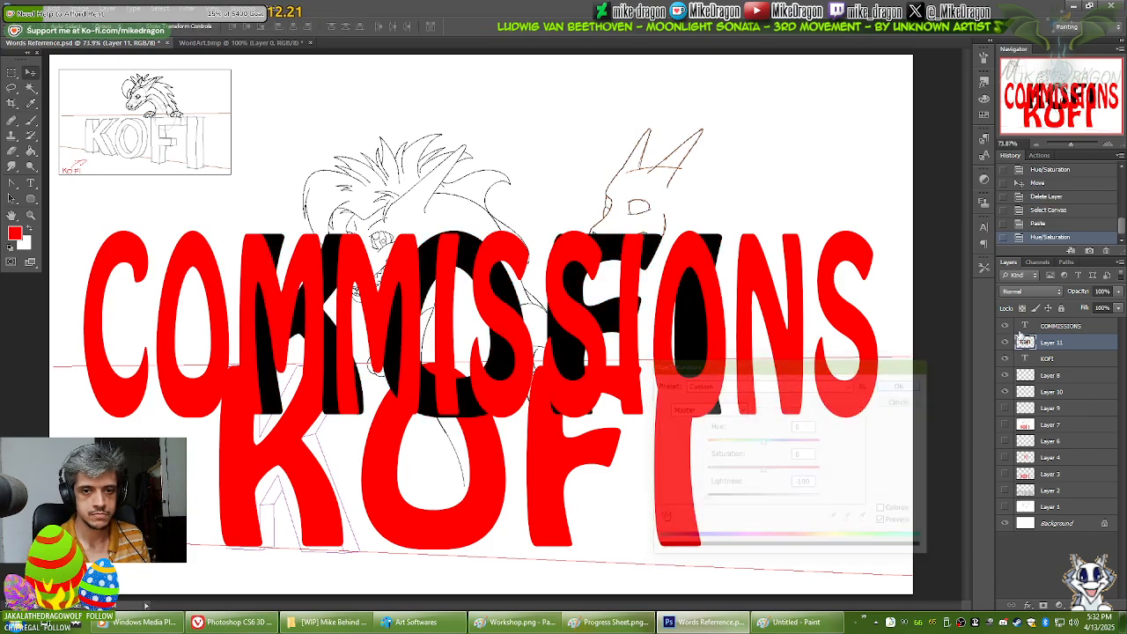
Step: Hide the COMMISSIONS layer and move the red KOFI text so it lines up exactly with its black centred copy
left_click(1004, 325)
left_click(1045, 360)
key("ctrl+plus")
key("ctrl+plus")
key("ctrl+plus")
key("ctrl+plus")
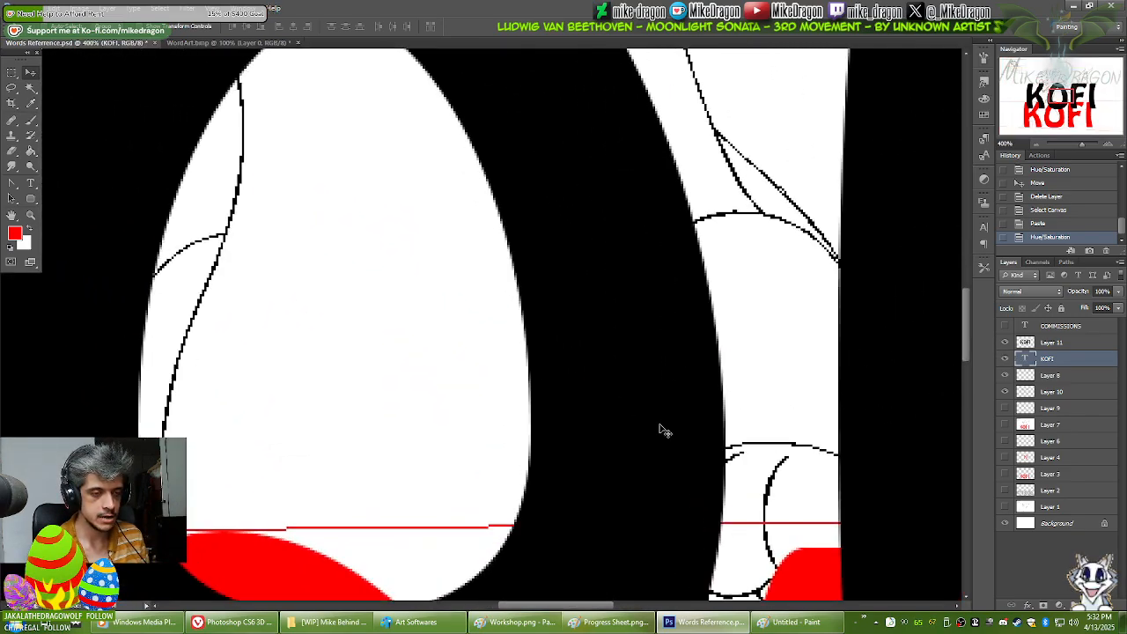
left_click_drag(661, 431, 464, 228)
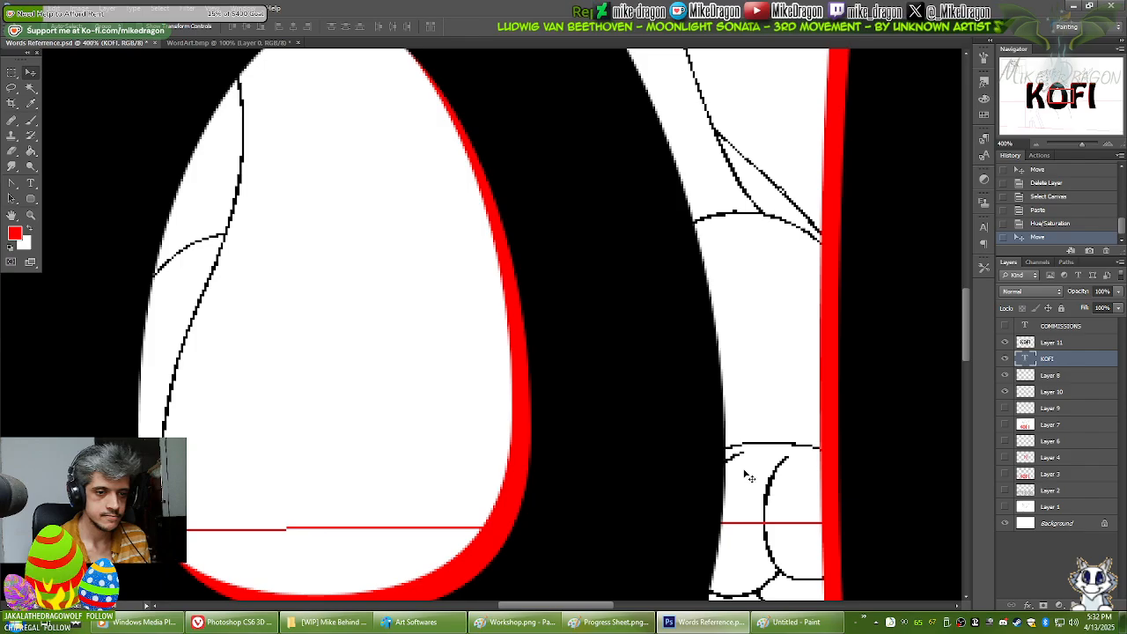
left_click_drag(755, 253, 537, 388)
left_click_drag(787, 252, 589, 411)
left_click_drag(776, 404, 498, 403)
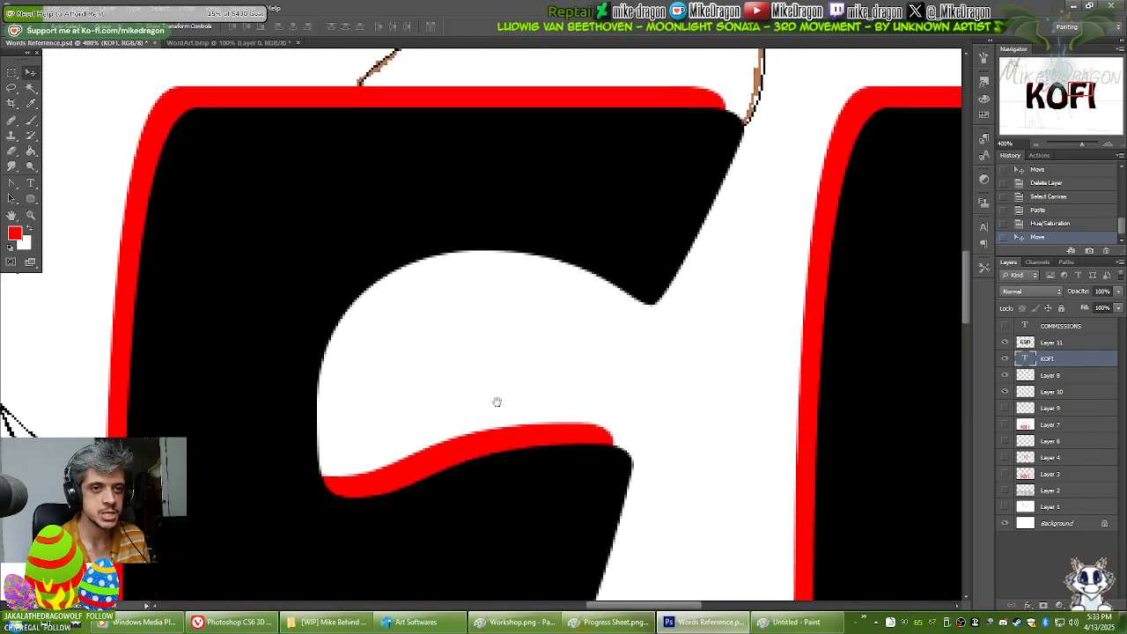
left_click_drag(619, 329, 652, 323)
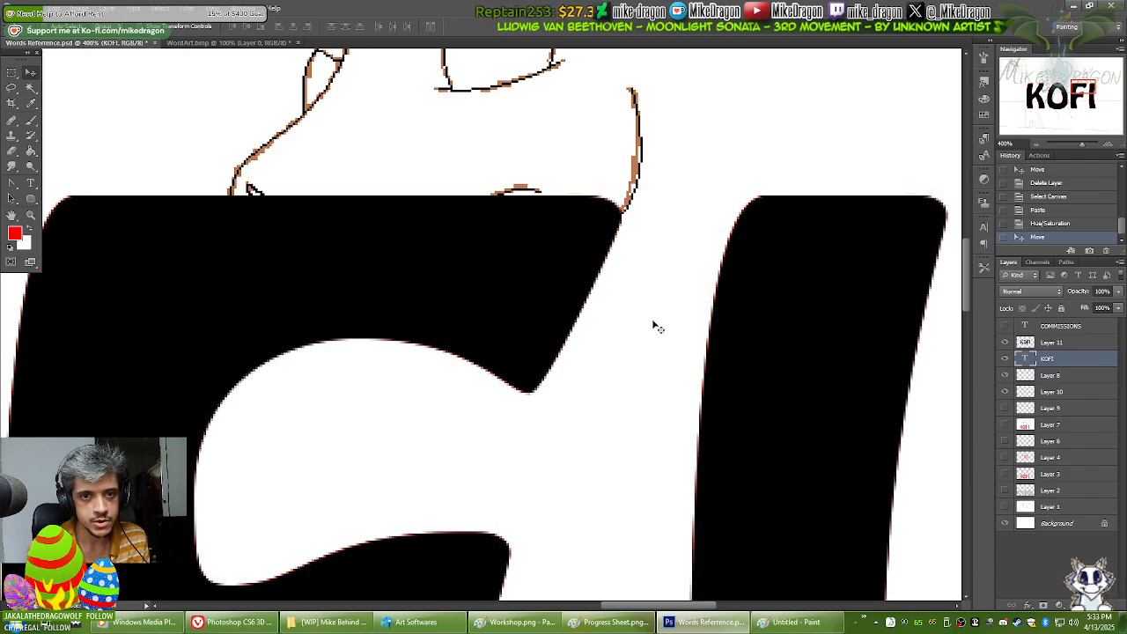
Step: Delete the black KOFI copy layer and show the COMMISSIONS text layer placed beneath the KOFI text layer
left_click(1004, 344)
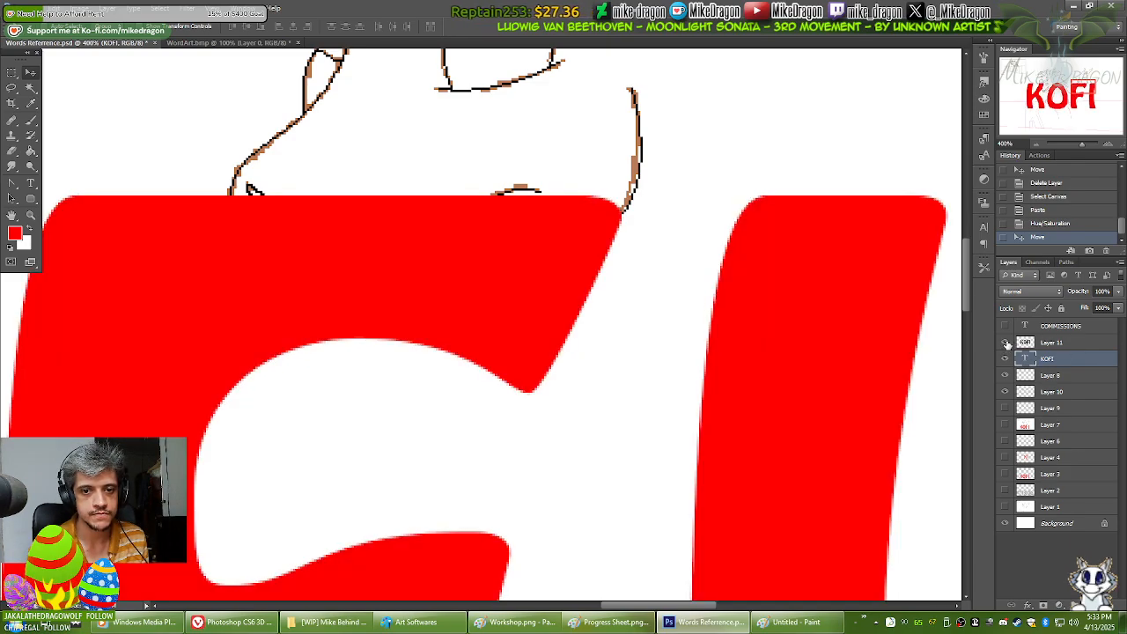
left_click(1042, 342)
key("Delete")
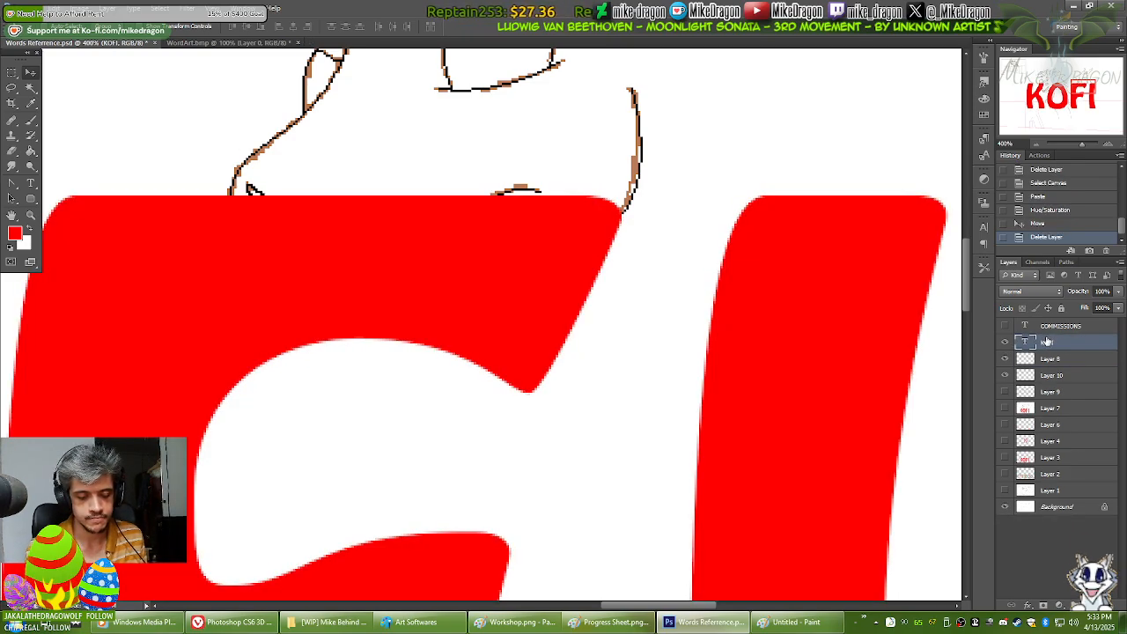
key("ctrl+0")
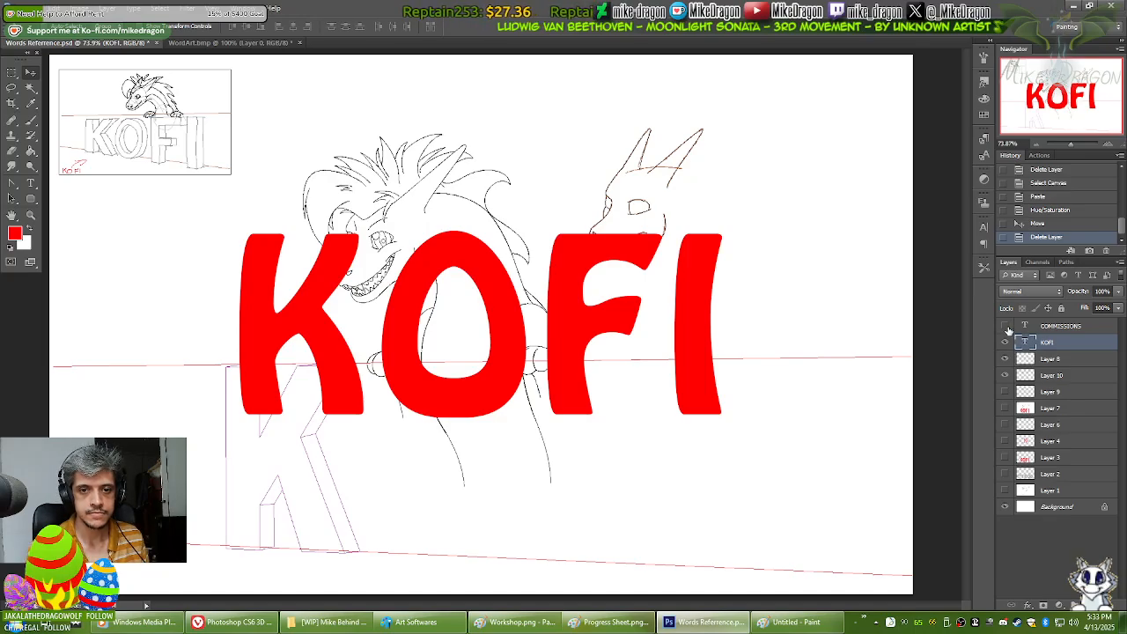
left_click(1005, 326)
left_click_drag(1052, 327, 1050, 346)
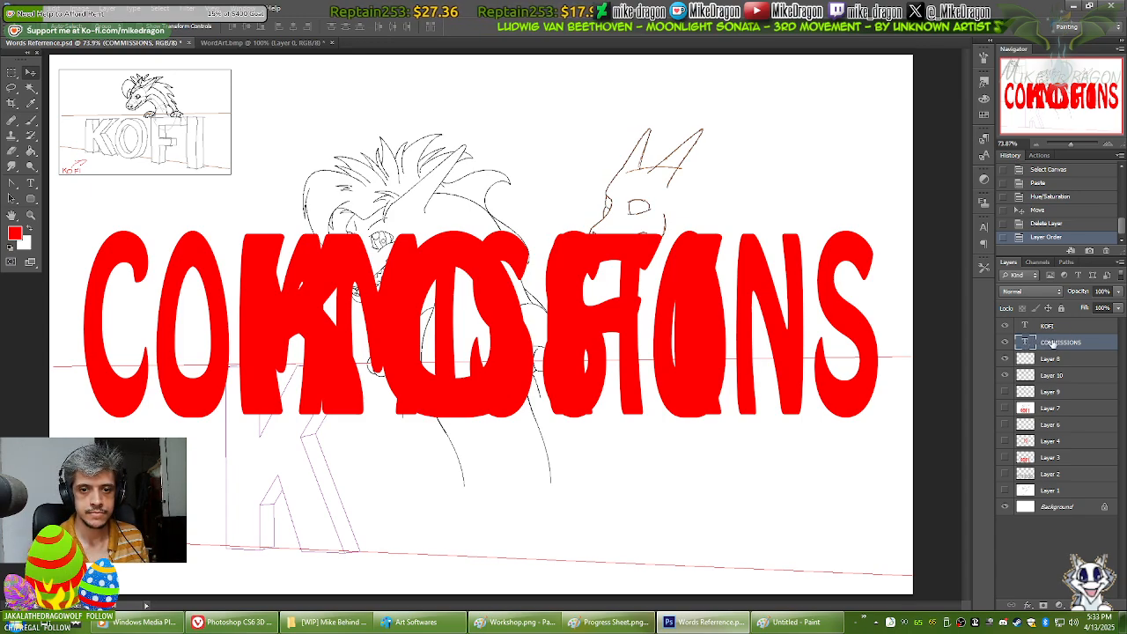
Step: Recolour the whole COMMISSIONS text dark green with hue 112 and select its layer together with the KOFI layer
key("t")
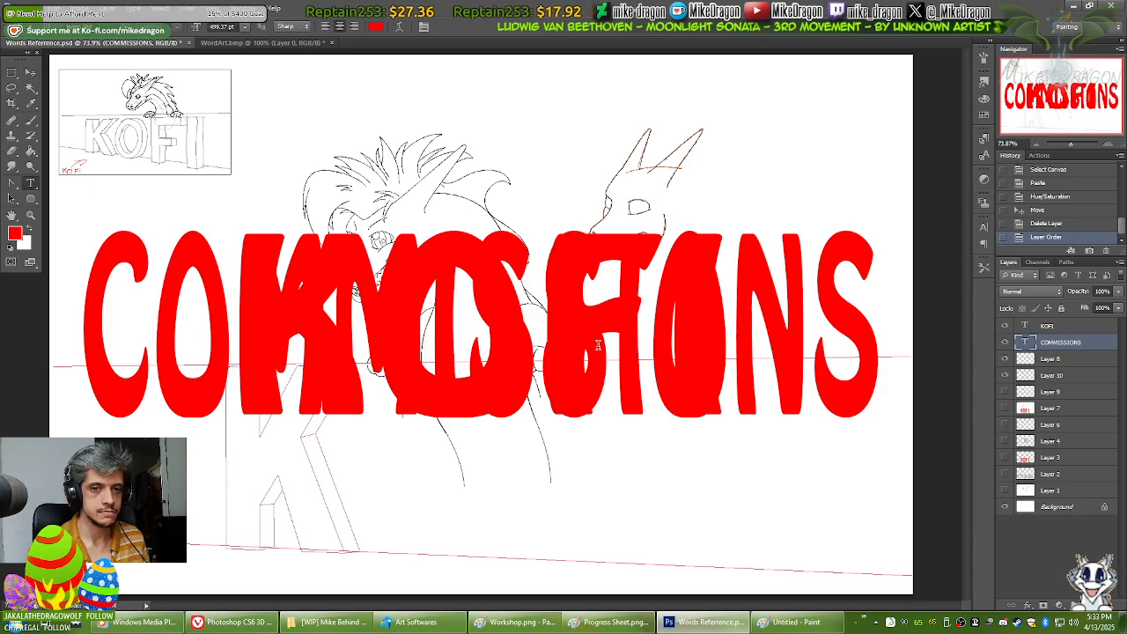
left_click(811, 359)
key("ctrl+a")
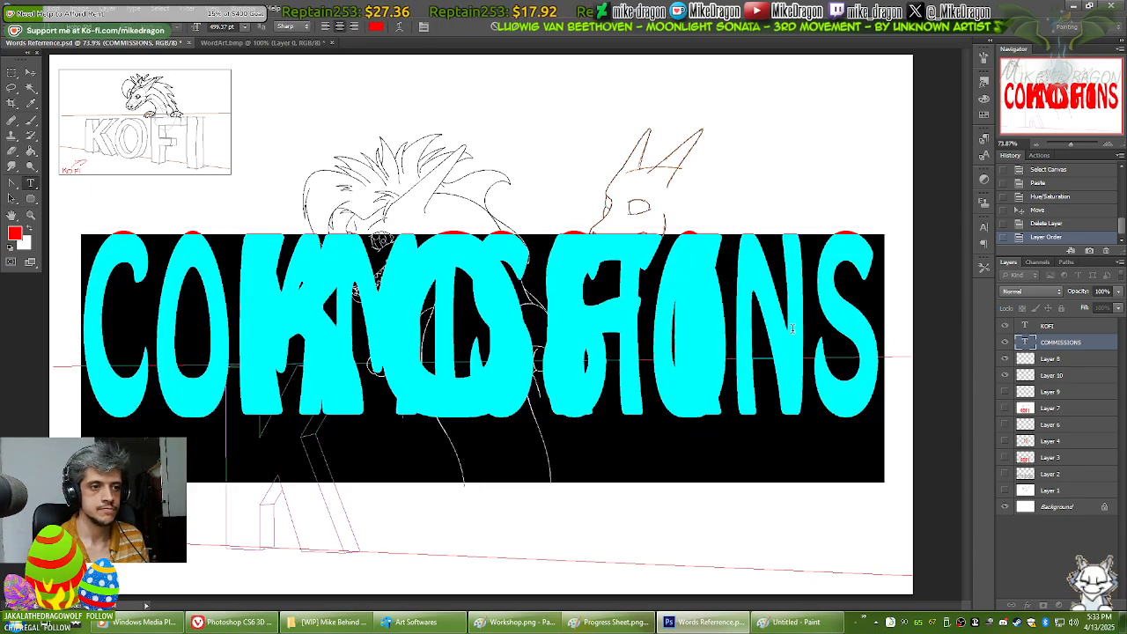
left_click(30, 229)
left_click(15, 233)
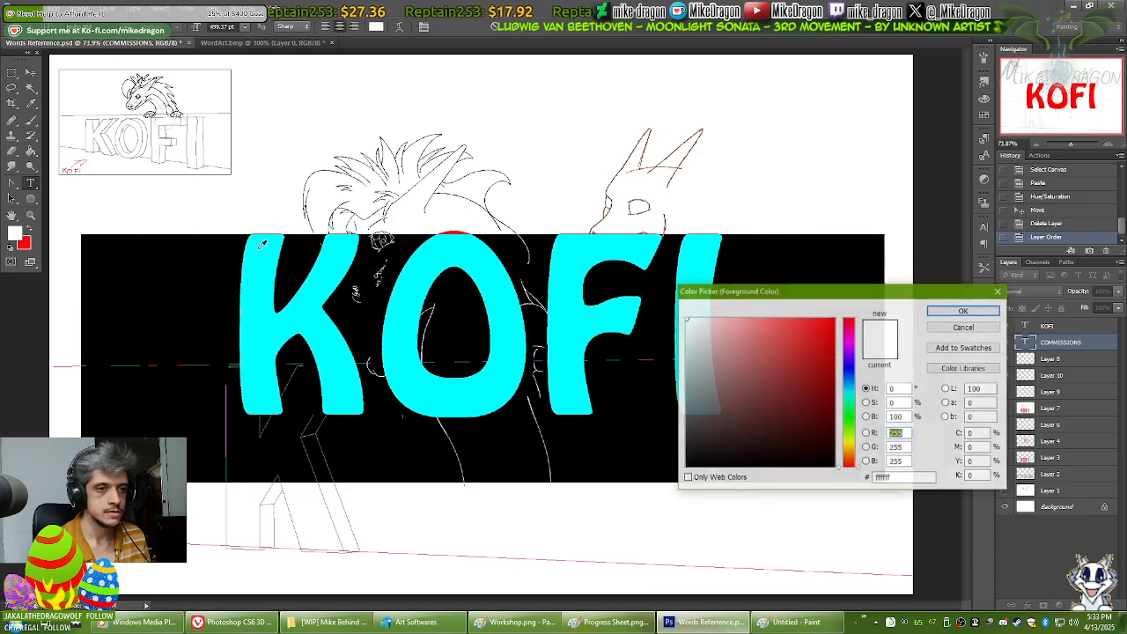
left_click(849, 421)
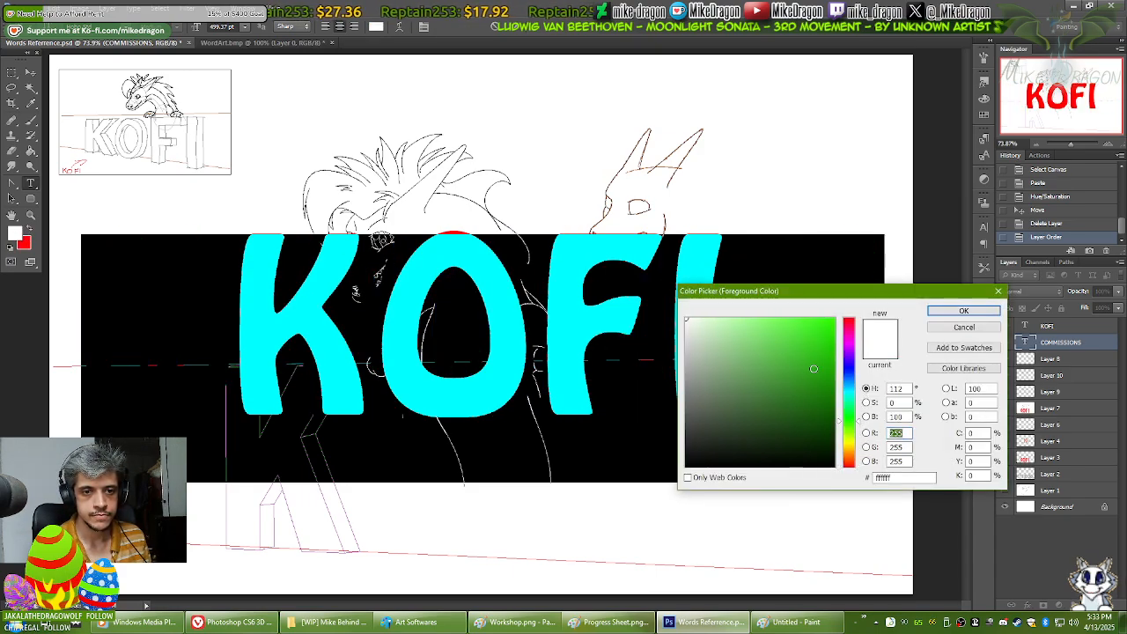
left_click(834, 383)
left_click(964, 310)
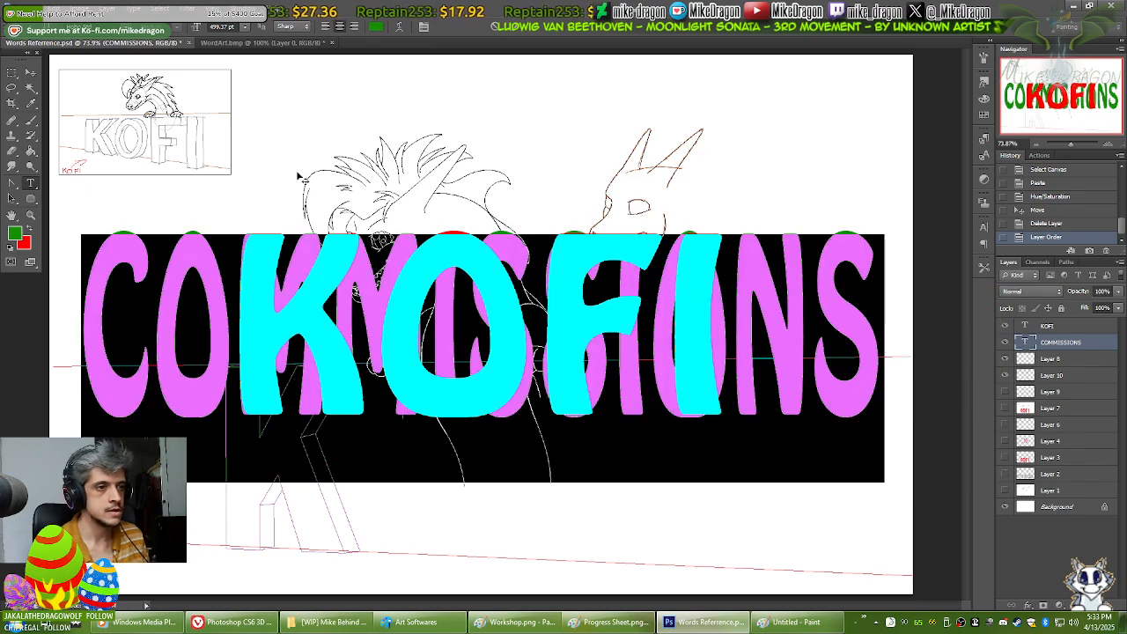
left_click(30, 72)
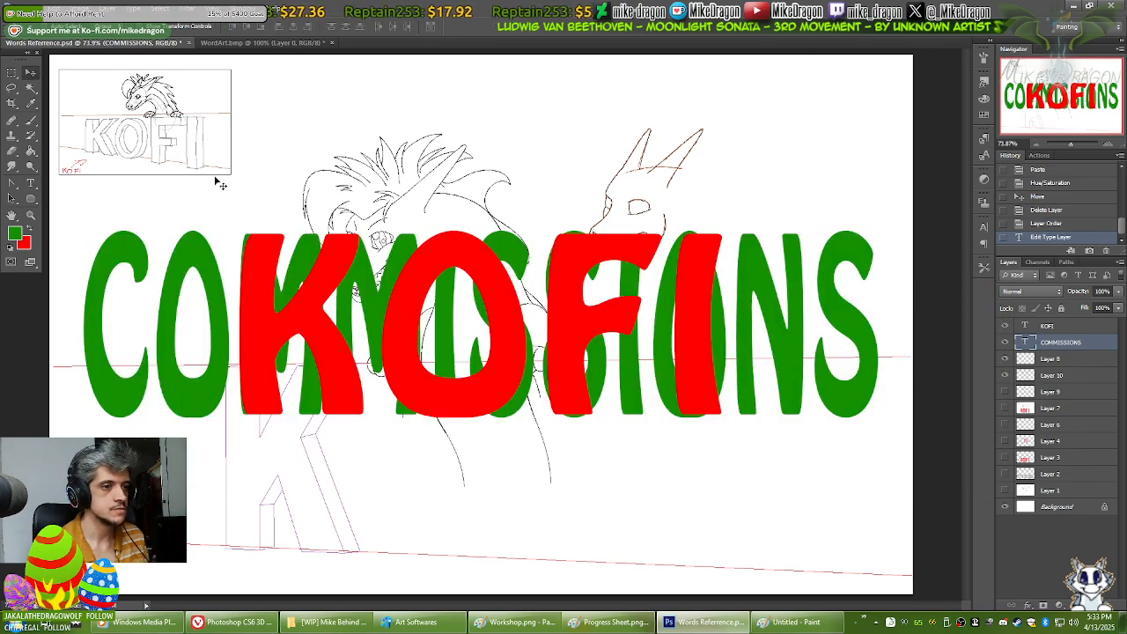
left_click(1047, 326, "ctrl")
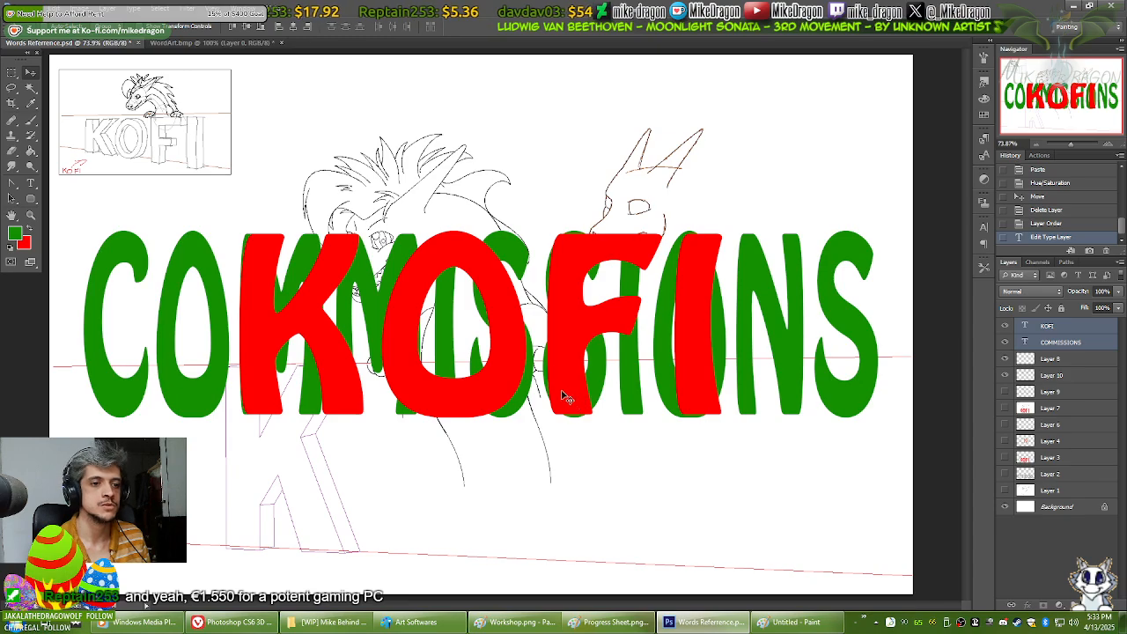
Step: Move the KOFI and COMMISSIONS text layers straight down between the perspective lines and view the Workshop.png reference in Paint
left_click_drag(517, 346, 517, 488)
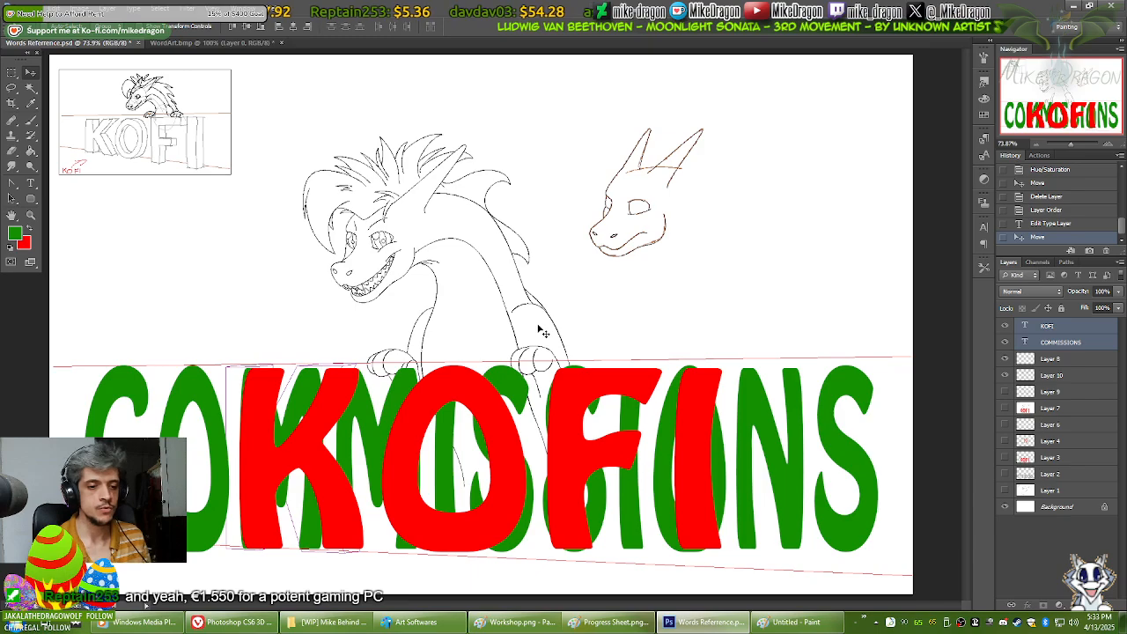
key("alt+Tab")
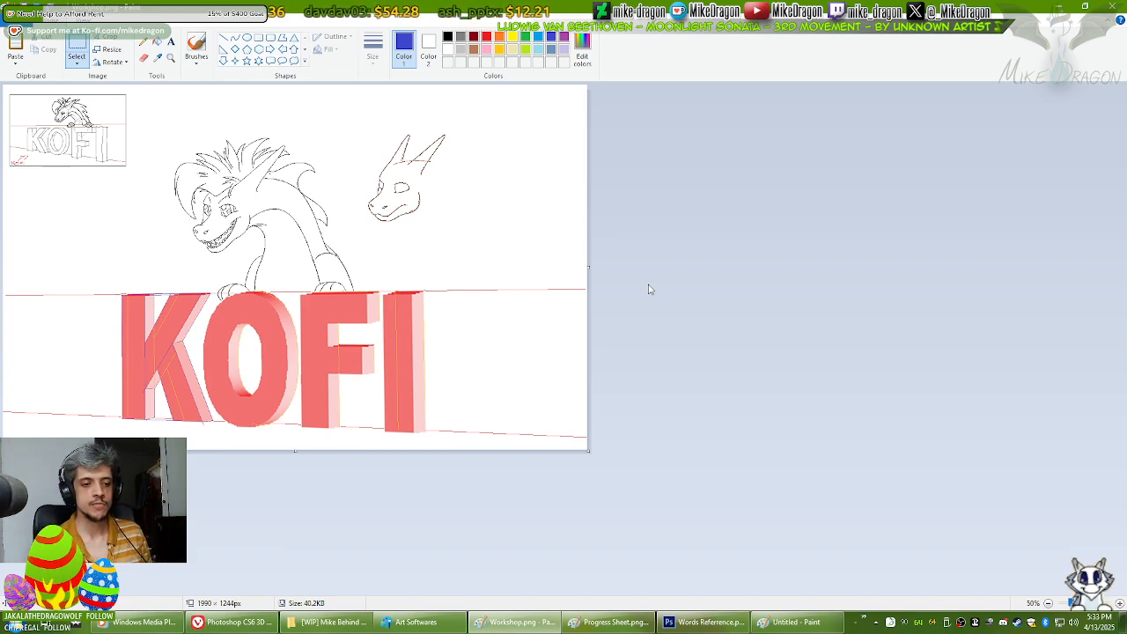
left_click(544, 622)
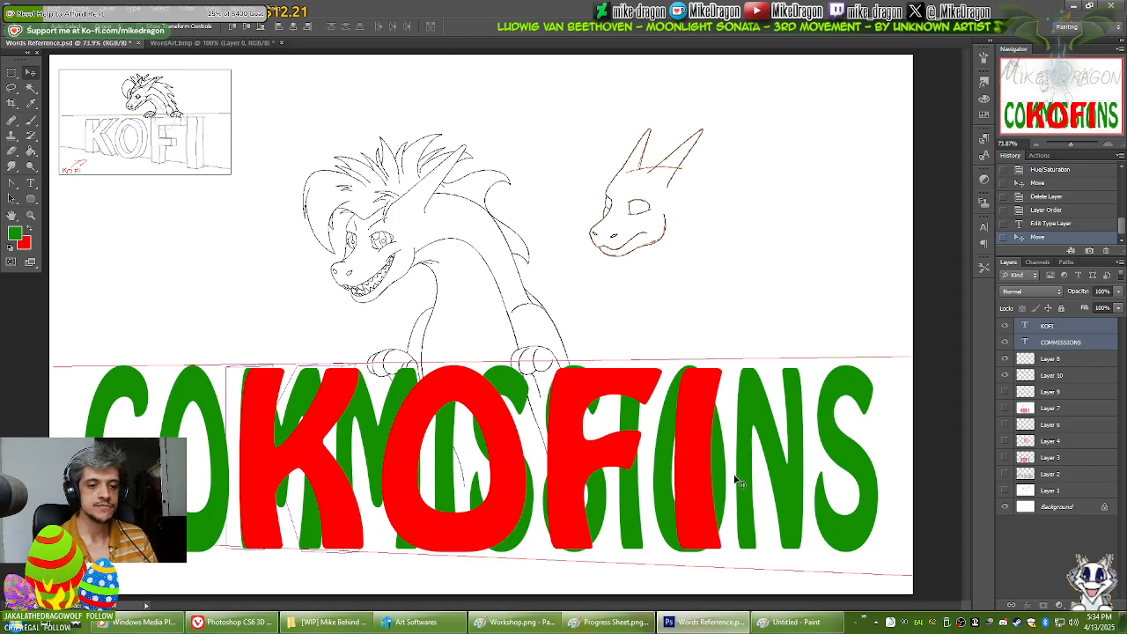
Step: Switch to the untitled Paint drawing of the K, widen its canvas to 1054 px and ready a black brush
left_click(795, 622)
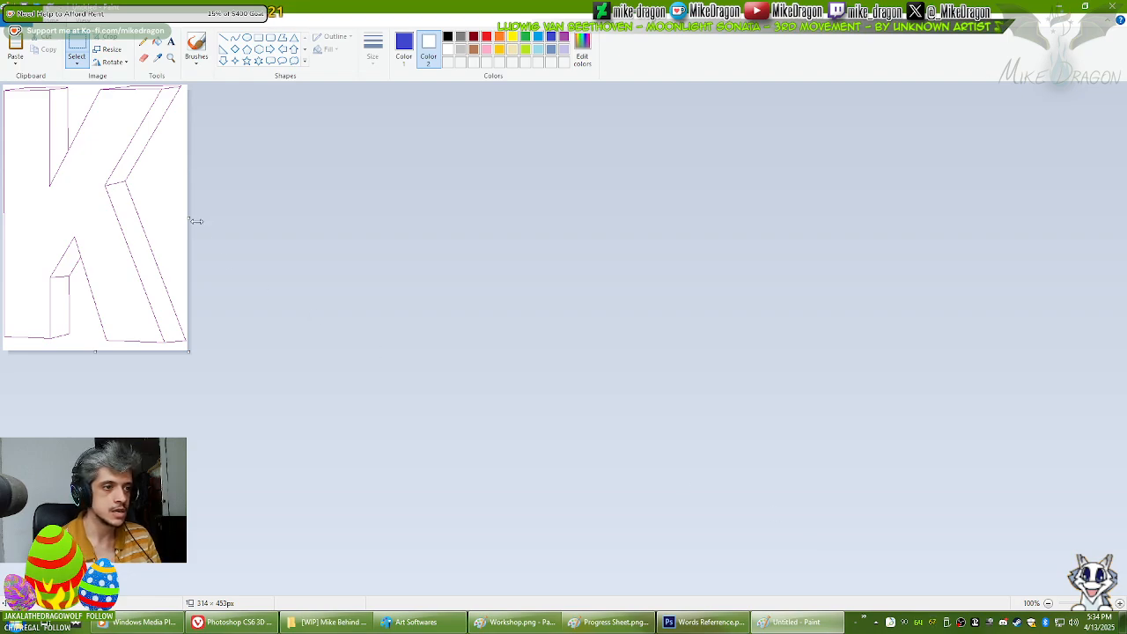
left_click_drag(196, 221, 625, 212)
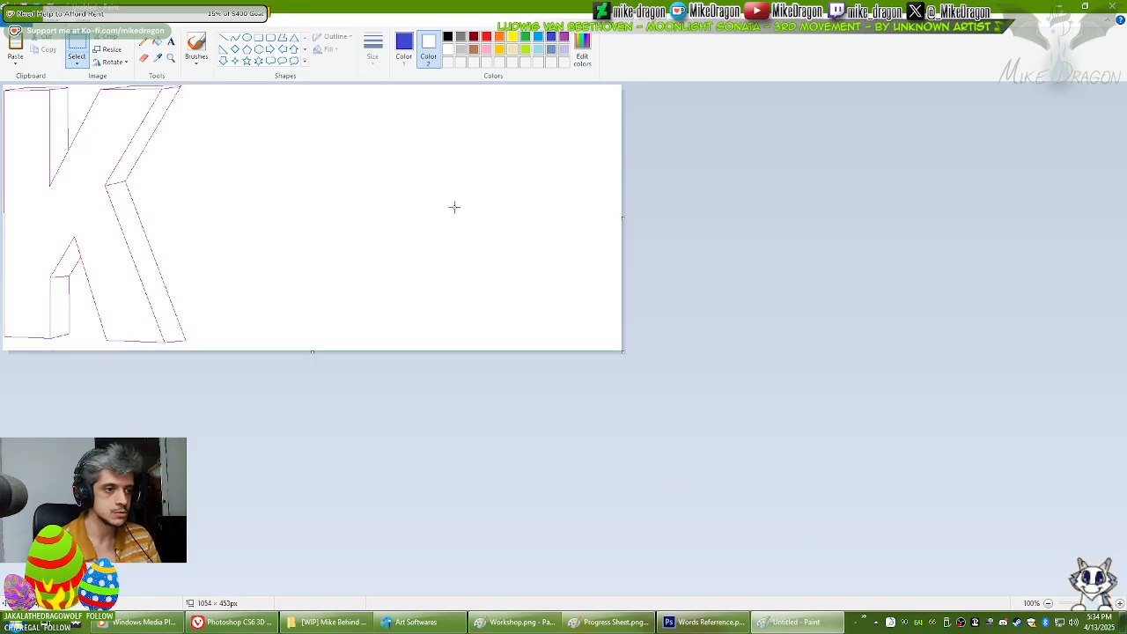
left_click(195, 46)
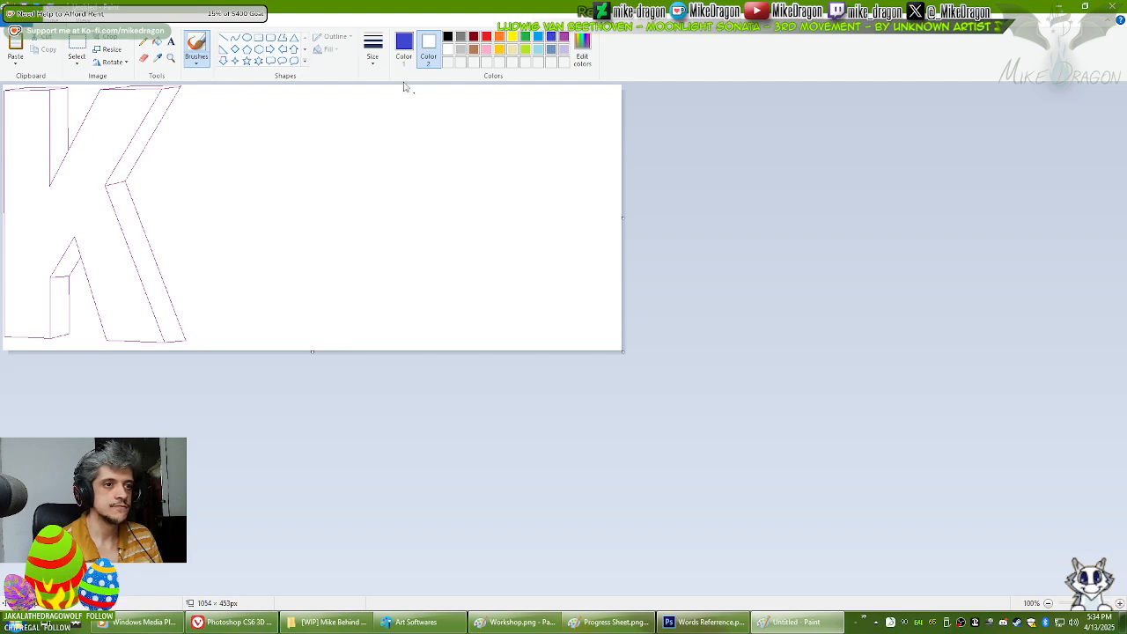
left_click(403, 48)
left_click(447, 37)
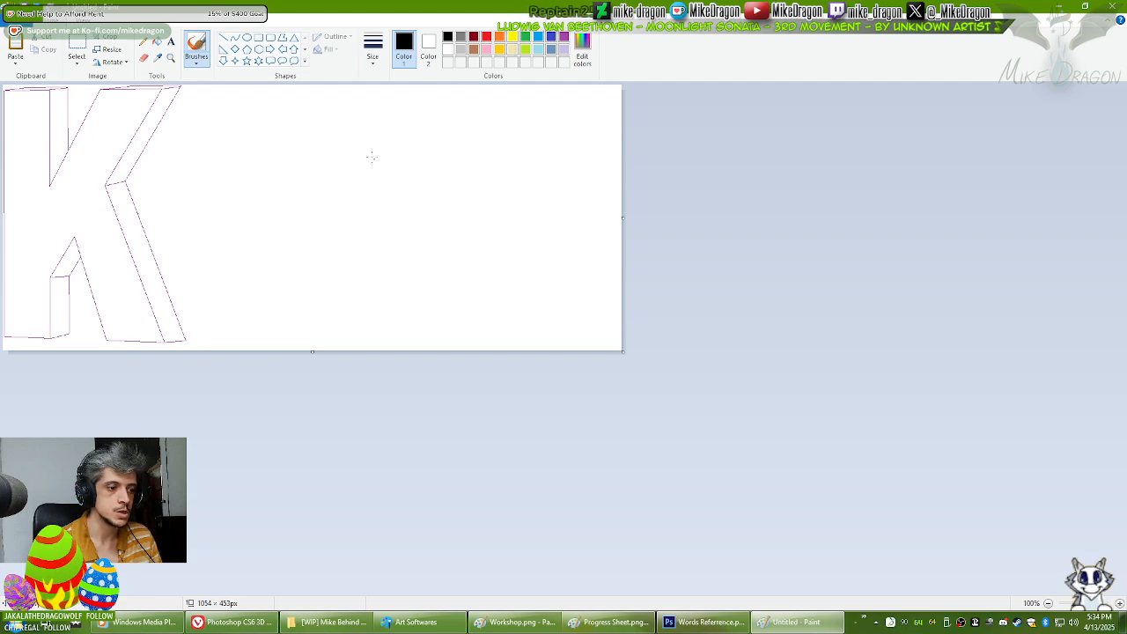
Step: Handwrite the amounts R$100, $100 and ₡100 in black on the blank canvas beside the K
mouse_move(290, 147)
left_mouse_down()
mouse_move(299, 183)
mouse_move(347, 179)
mouse_move(332, 190)
mouse_move(339, 194)
mouse_move(373, 155)
mouse_move(388, 185)
mouse_move(416, 158)
left_mouse_up()
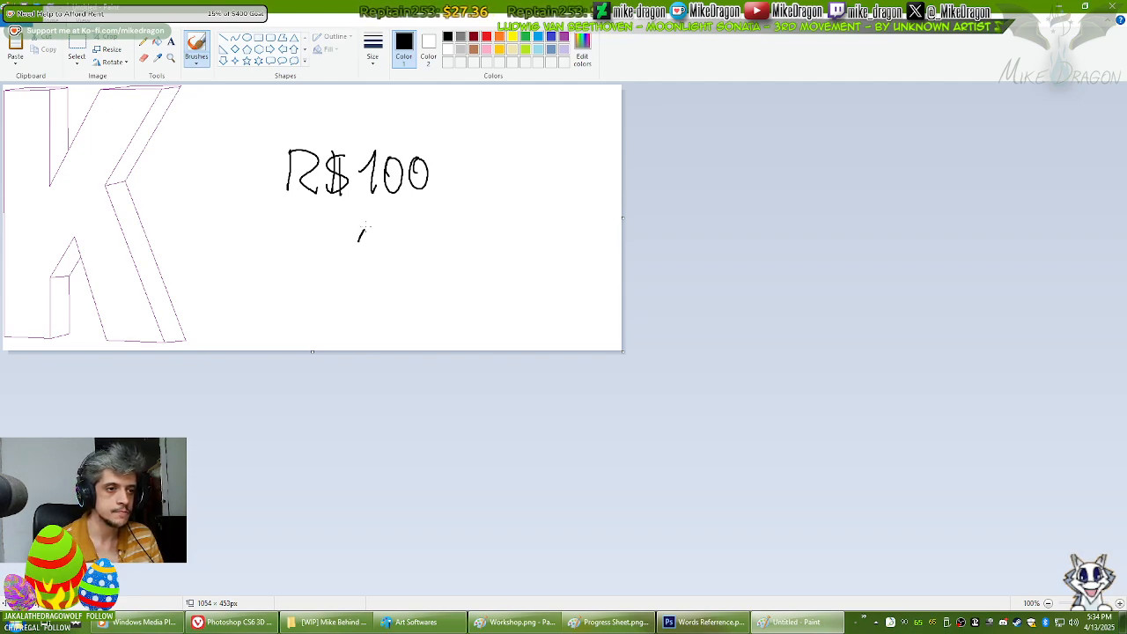
mouse_move(400, 236)
left_mouse_down()
mouse_move(331, 234)
mouse_move(323, 258)
mouse_move(328, 231)
mouse_move(346, 261)
mouse_move(328, 326)
left_mouse_up()
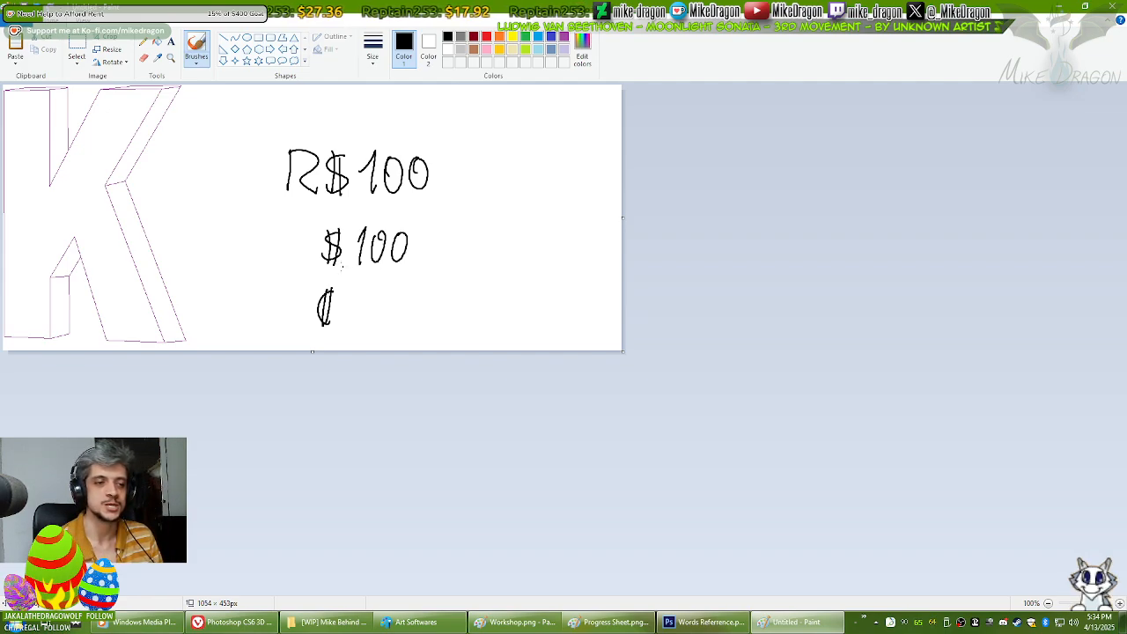
left_click_drag(362, 287, 355, 332)
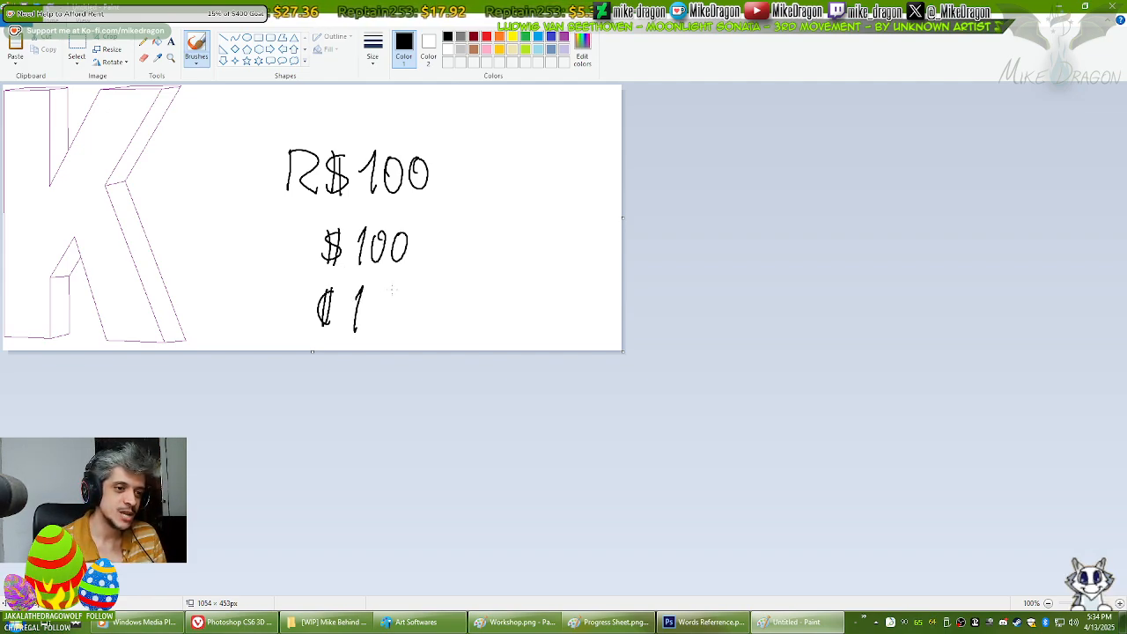
left_click_drag(379, 296, 403, 297)
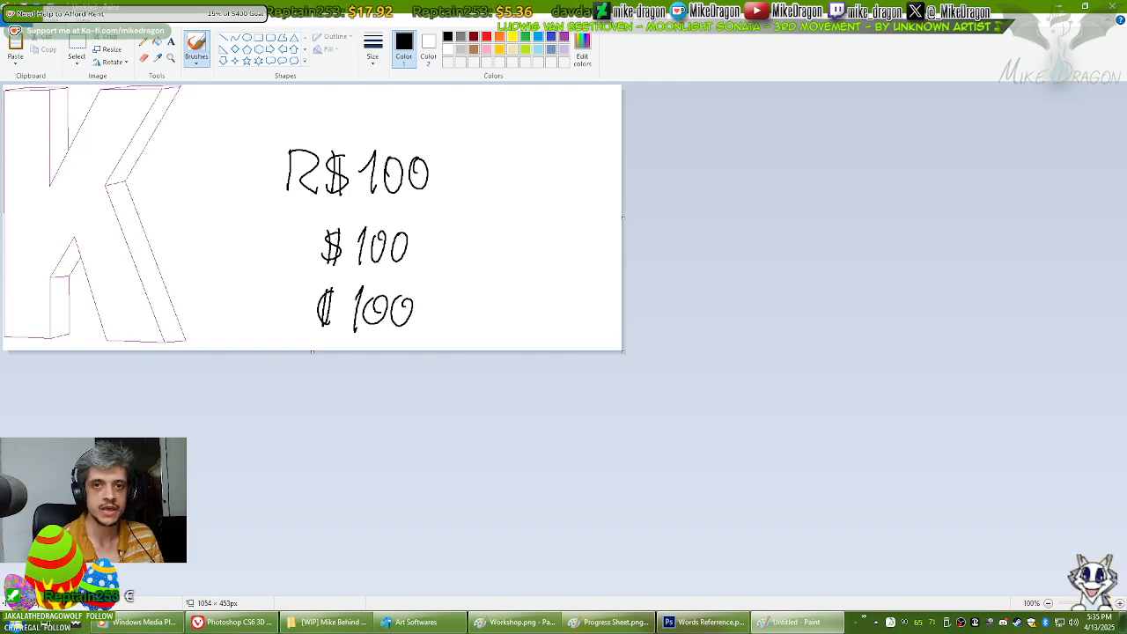
left_click(1114, 7)
left_click(634, 313)
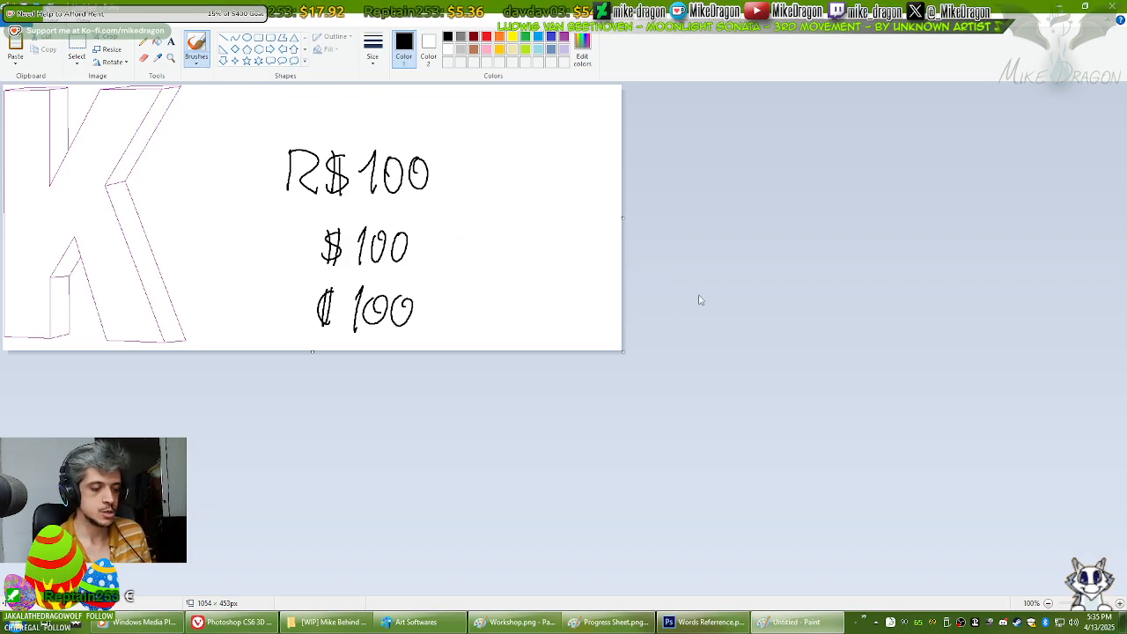
Step: Undo all the handwritten currency amounts beside the K outline
key("ctrl+z")
key("ctrl+z")
key("ctrl+z")
key("ctrl+z")
key("ctrl+z")
key("ctrl+z")
key("ctrl+z")
key("ctrl+z")
key("ctrl+z")
key("ctrl+z")
key("ctrl+z")
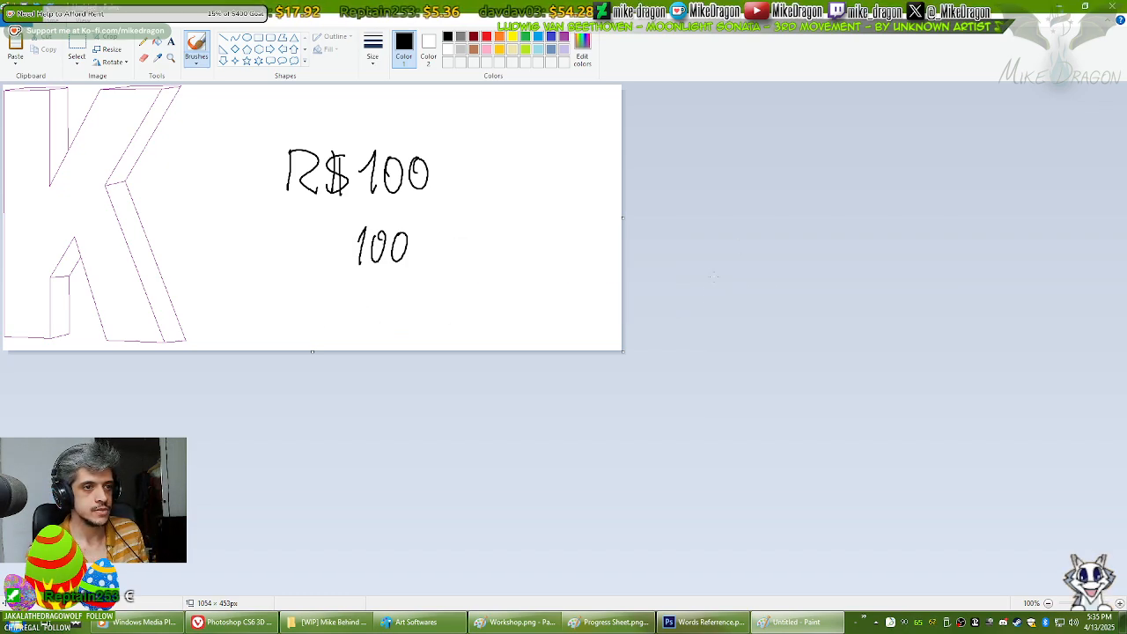
key("ctrl+z")
key("ctrl+z")
key("ctrl+z")
key("ctrl+z")
key("ctrl+z")
key("ctrl+z")
key("ctrl+z")
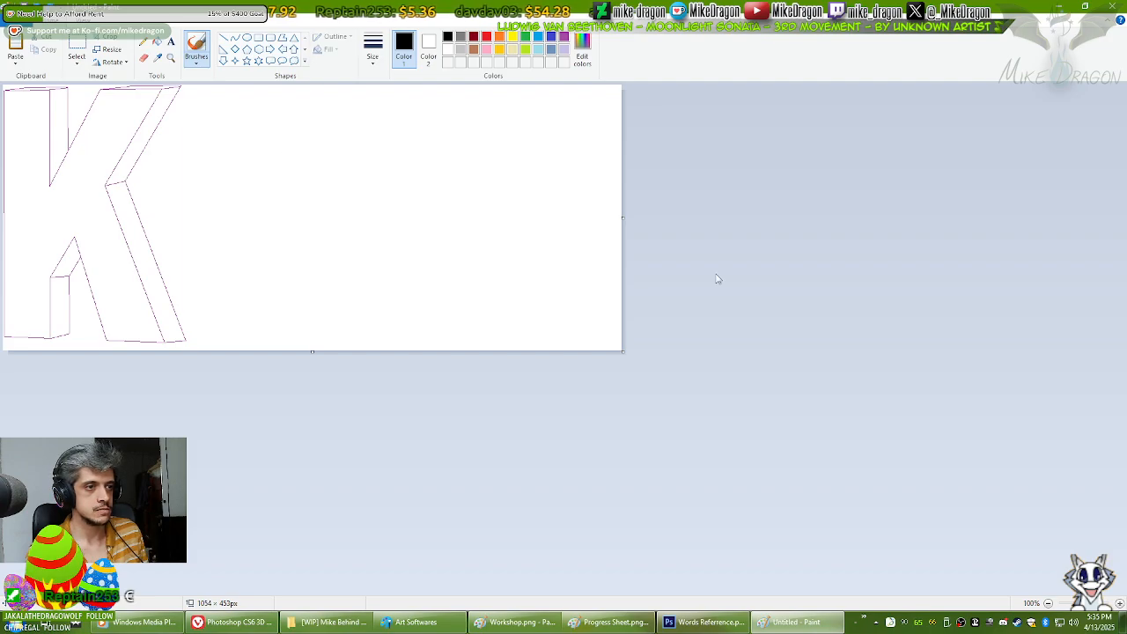
Step: Switch back to Photoshop and paste pixel copies of the KOFI and COMMISSIONS text as separate layers centred on the canvas
left_click(797, 623)
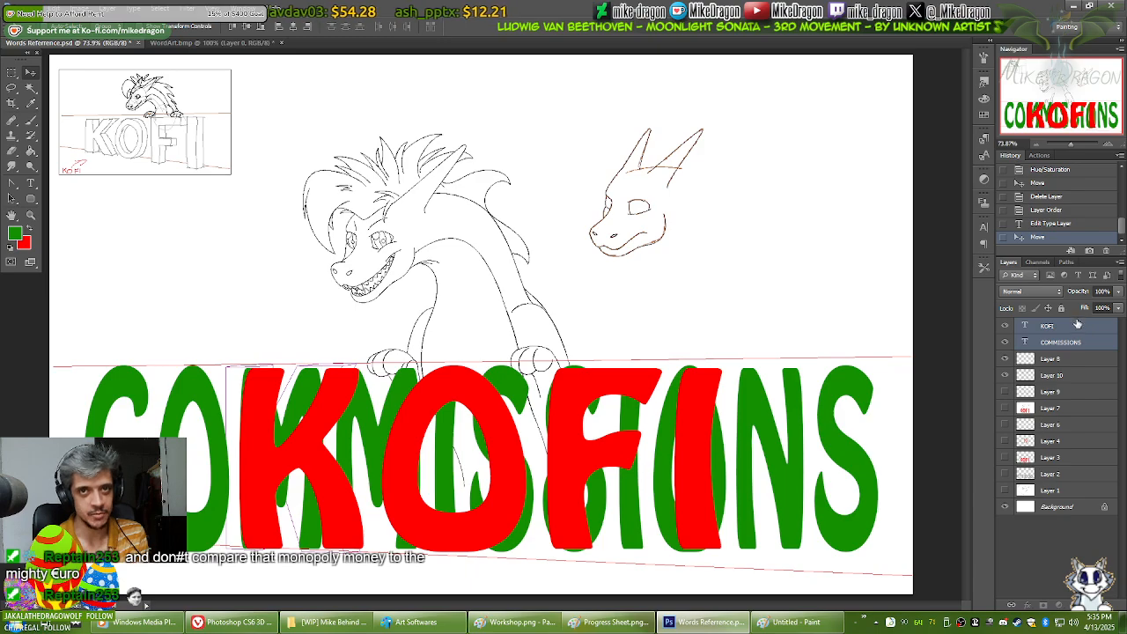
left_click(1052, 345, "ctrl")
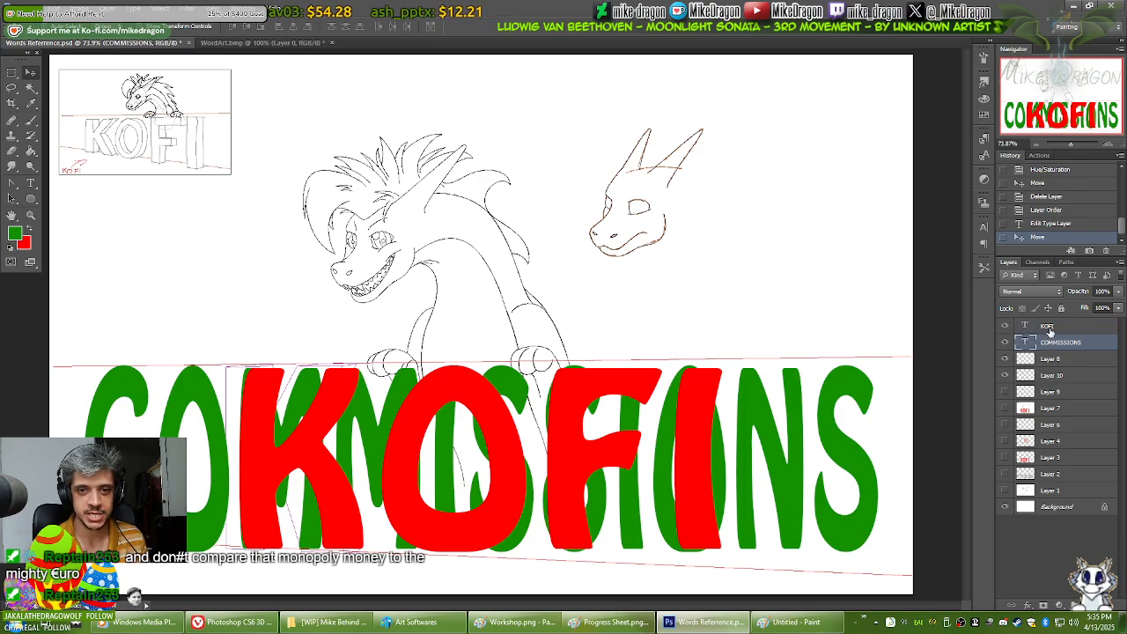
key("ctrl+a")
key("ctrl+v")
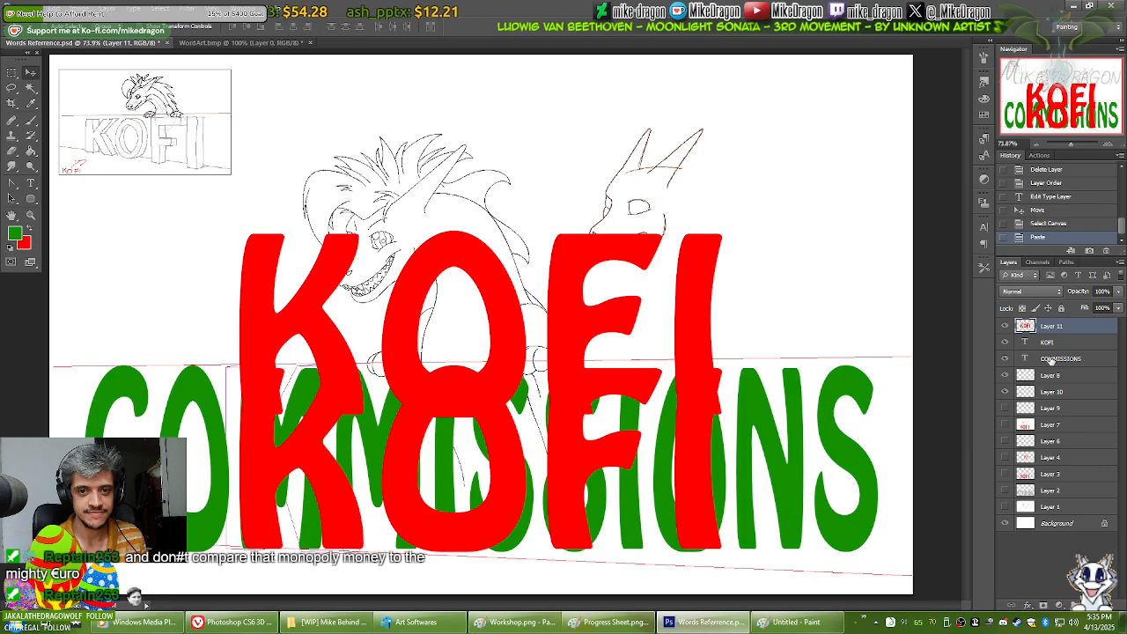
left_click(1052, 360)
key("ctrl+a")
key("ctrl+v")
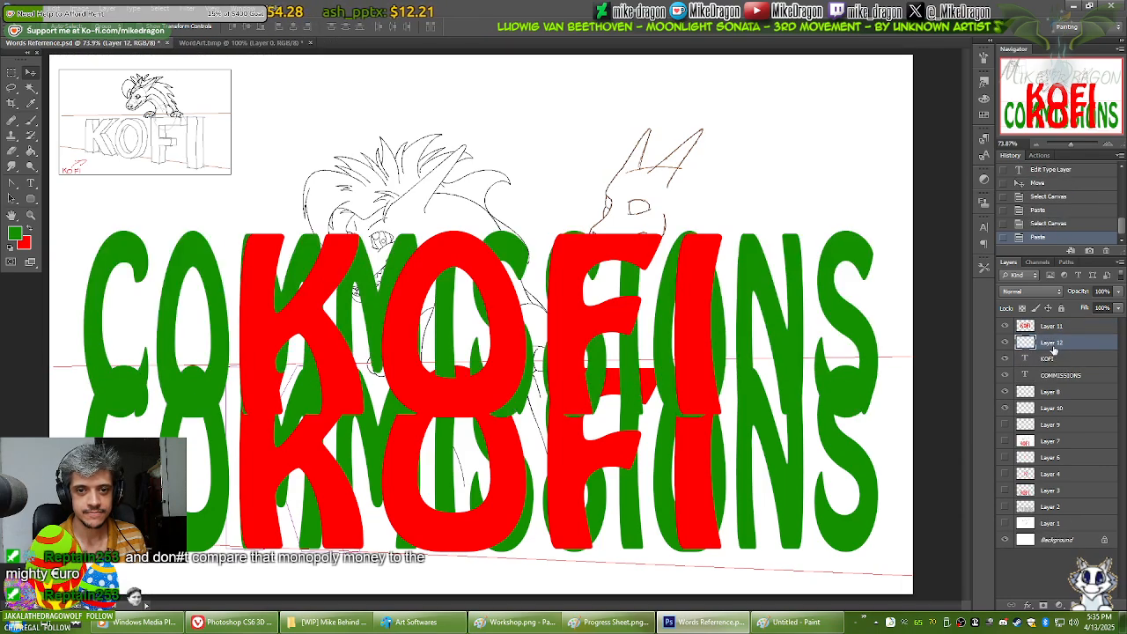
Step: Hide both original text layers and move the two pixel copies together down between the perspective lines
left_click(1054, 328, "shift")
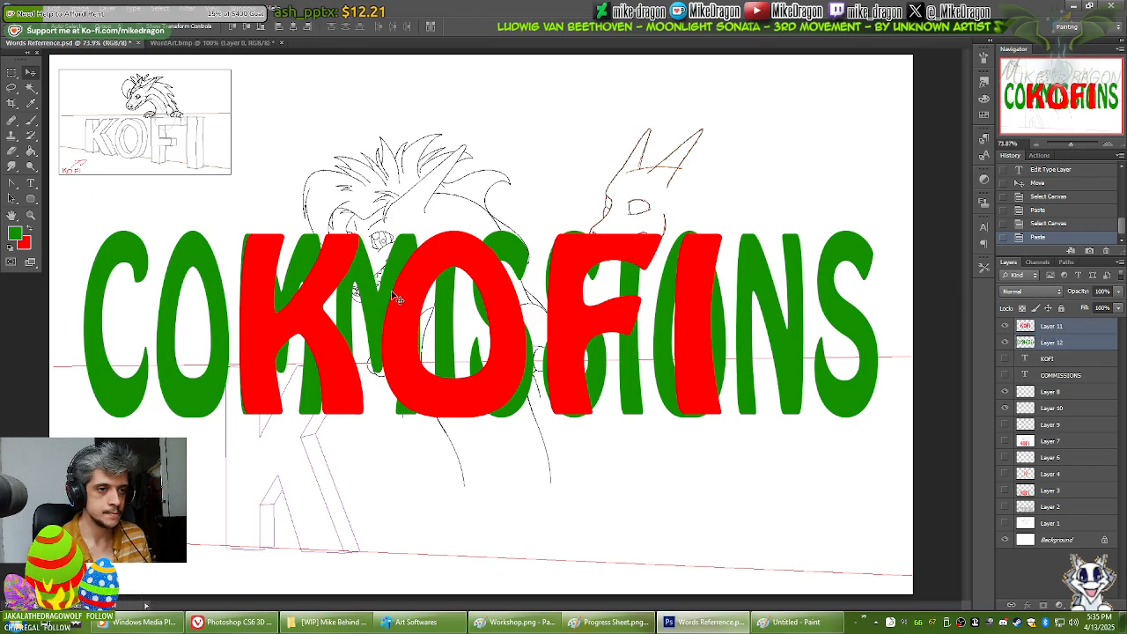
left_click_drag(400, 330, 414, 464)
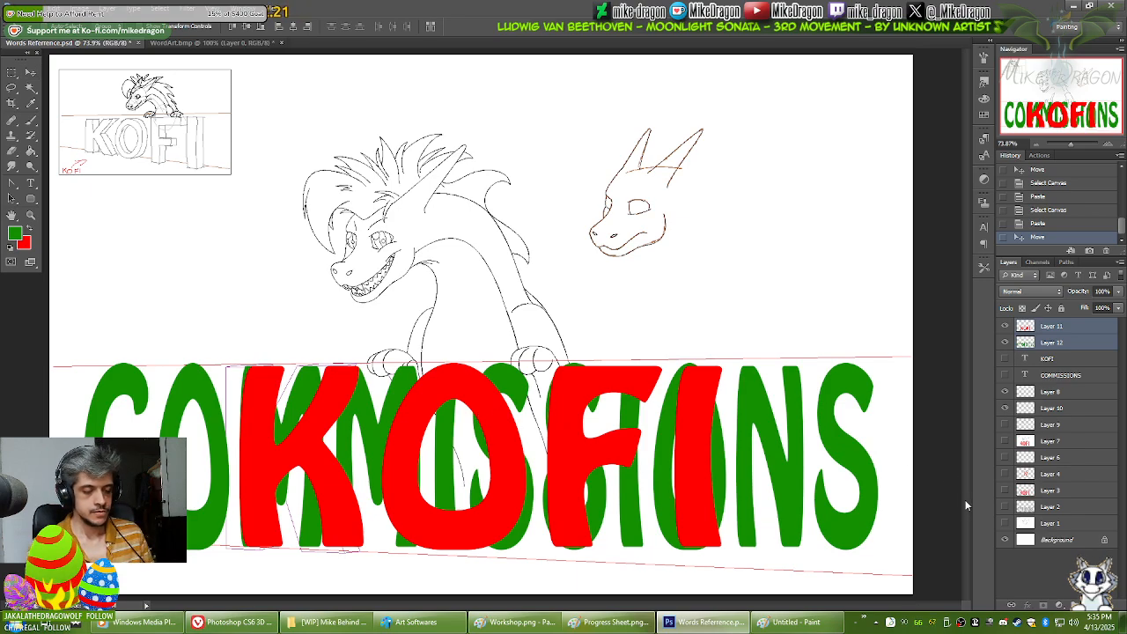
key("ctrl+t")
right_click(862, 440)
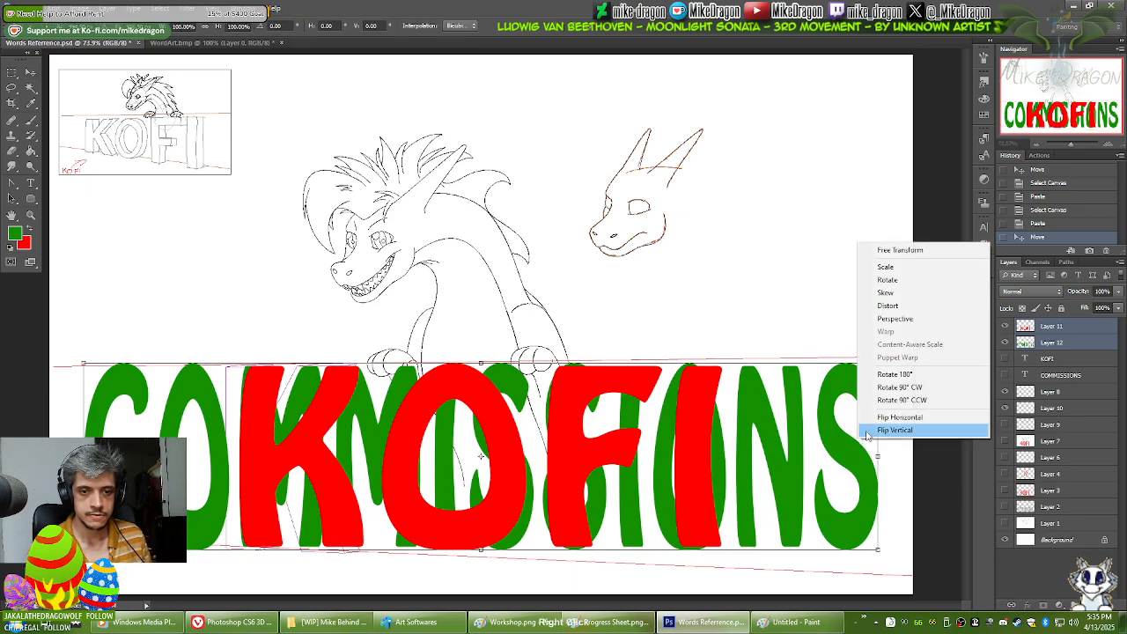
left_click(923, 322)
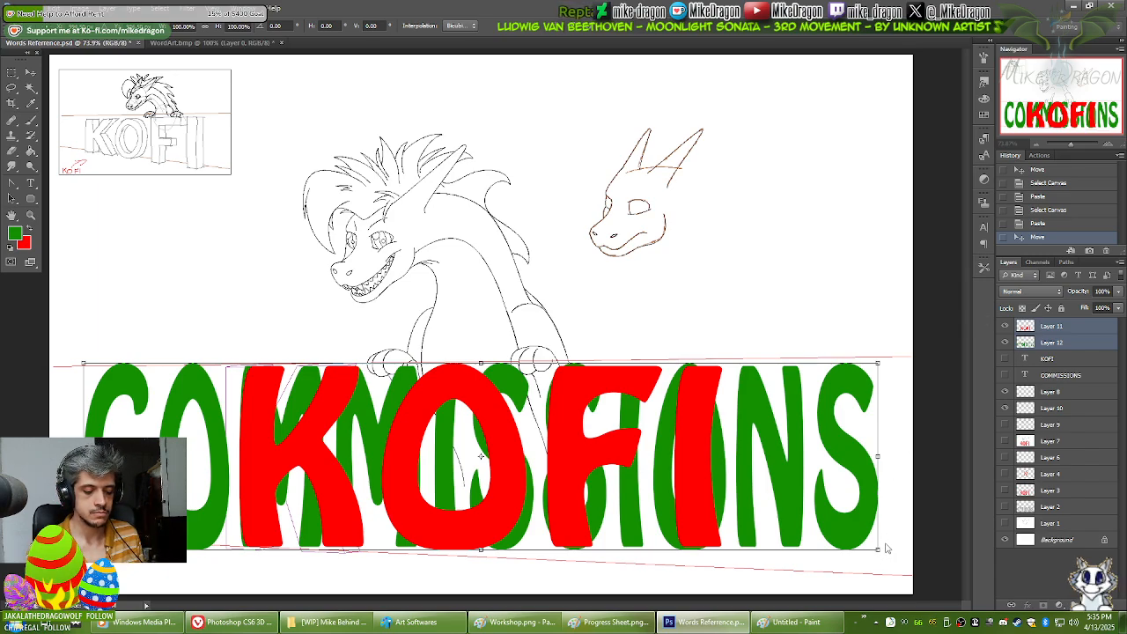
left_click_drag(880, 550, 878, 573)
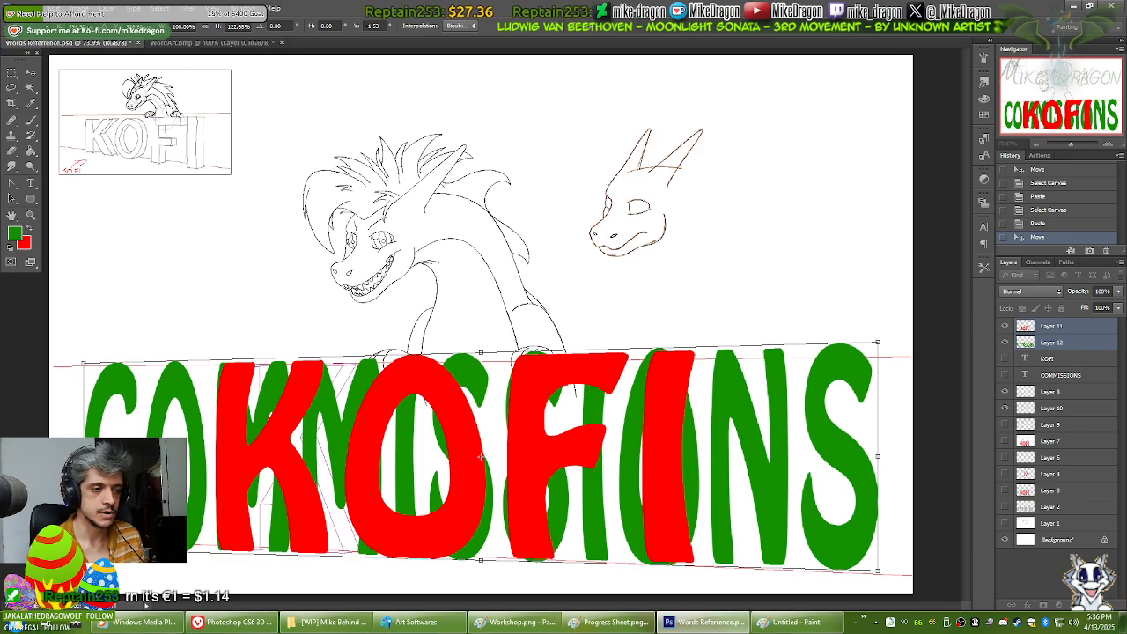
left_click_drag(84, 362, 83, 372)
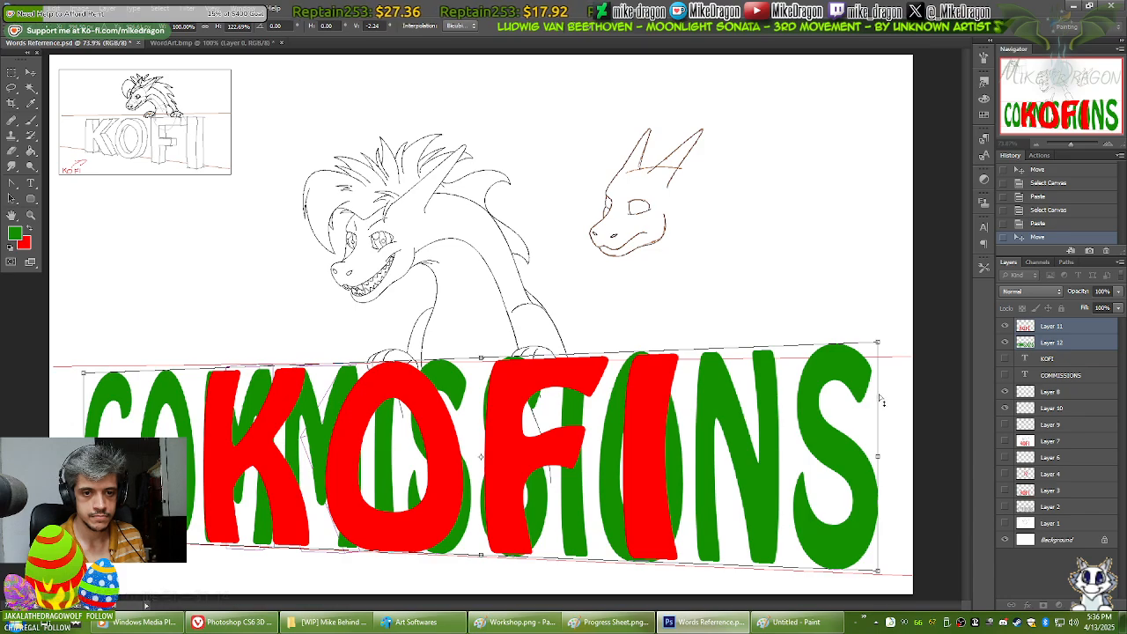
left_click_drag(884, 399, 882, 401)
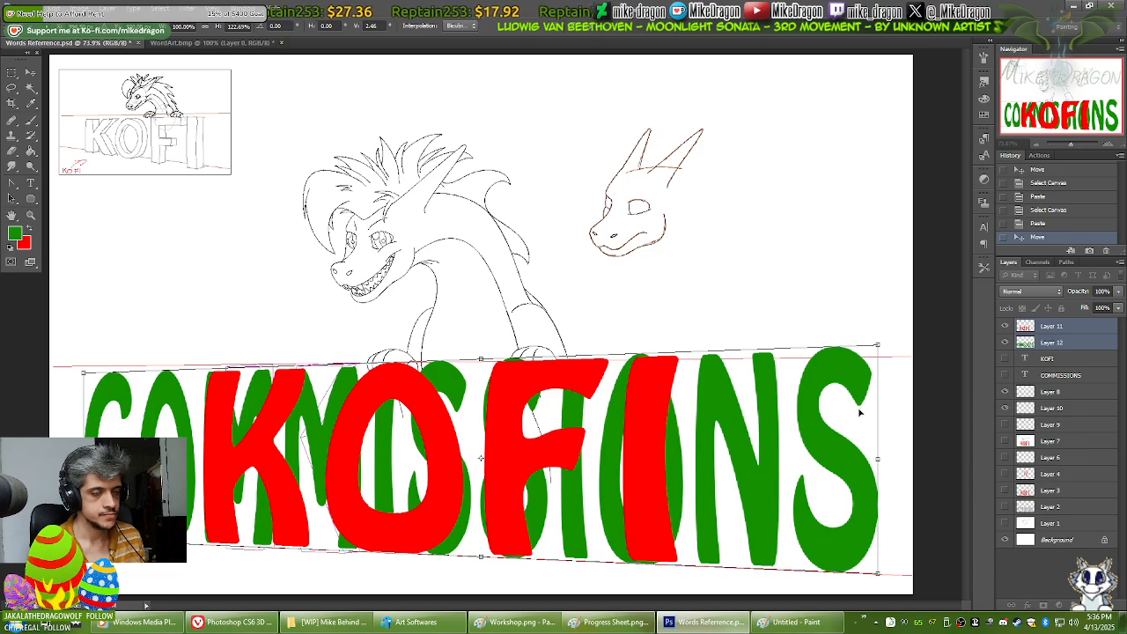
right_click(849, 392)
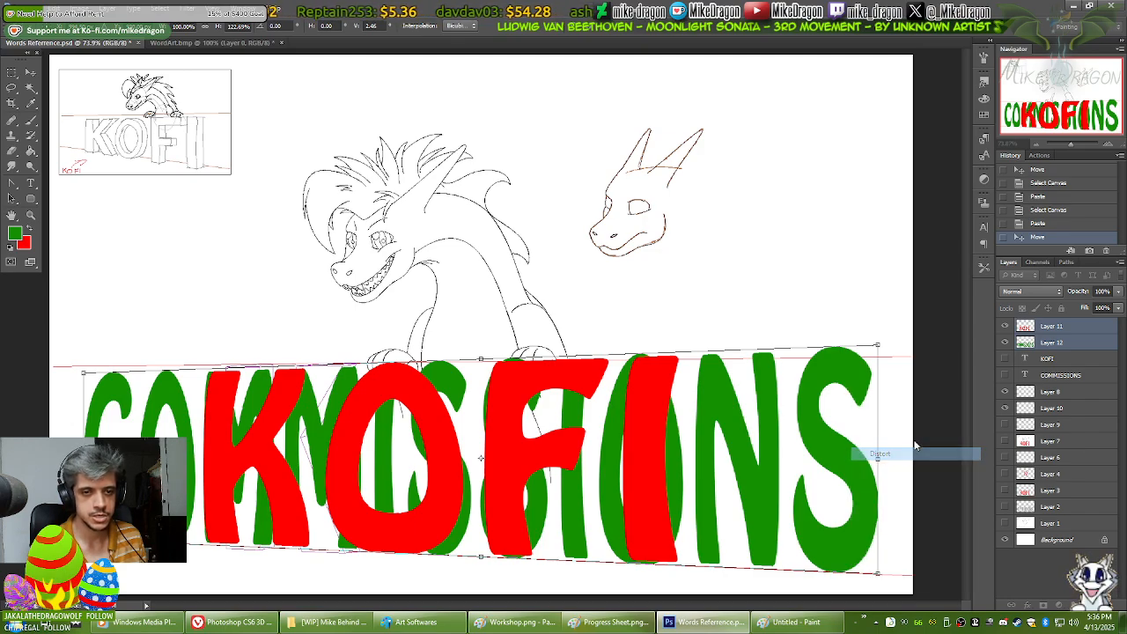
left_click(900, 454)
left_click_drag(879, 347, 879, 357)
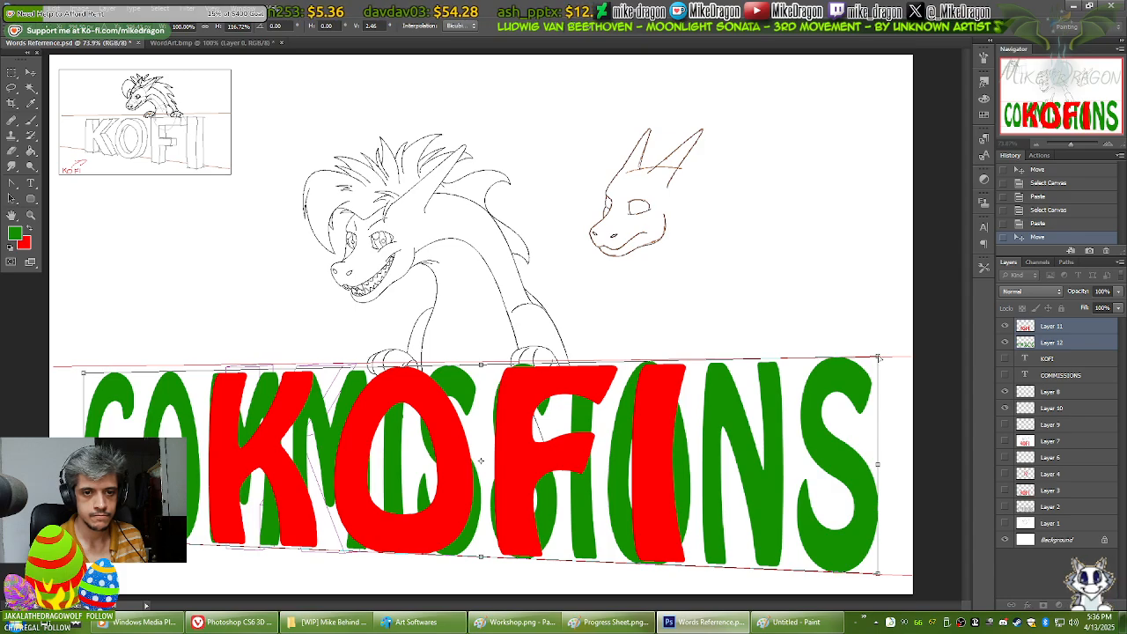
left_click_drag(879, 359, 878, 360)
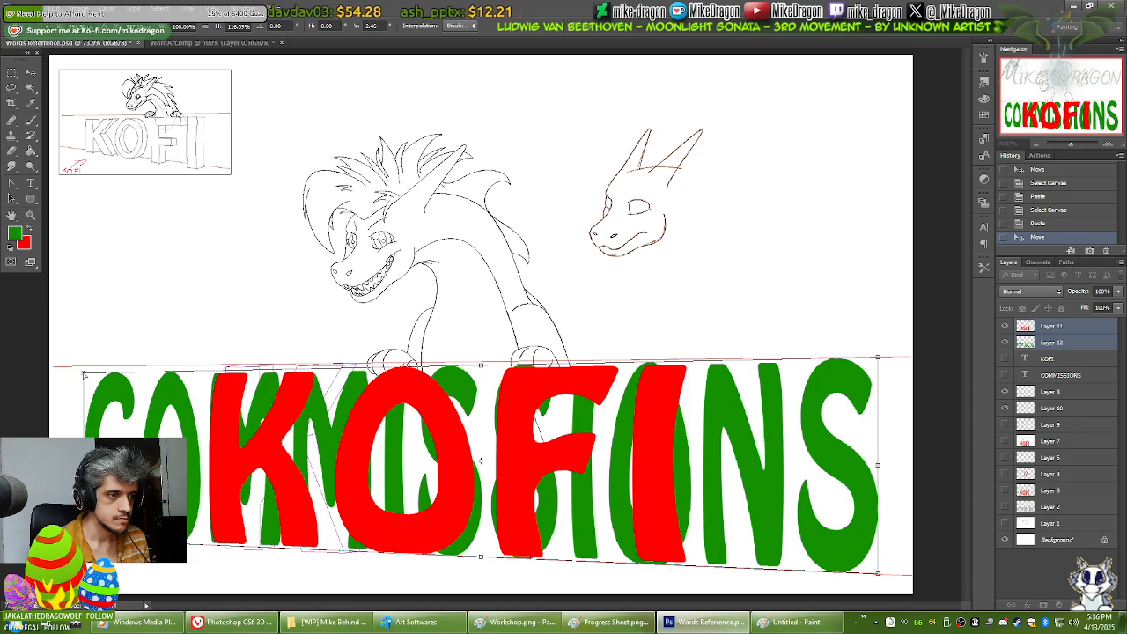
left_click_drag(84, 374, 84, 369)
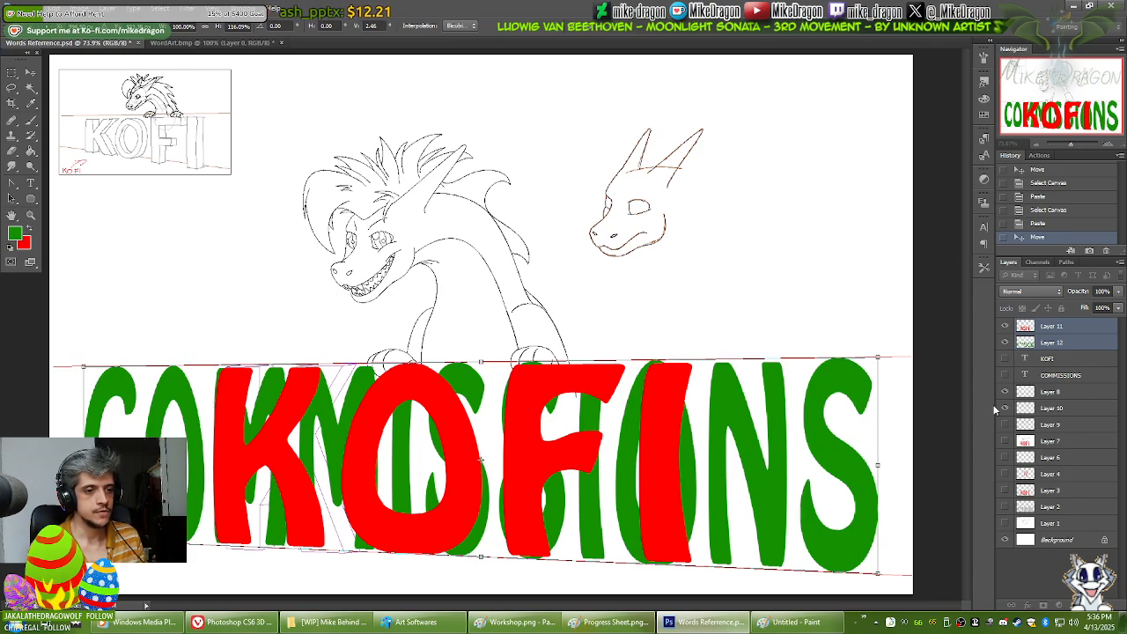
key("Escape")
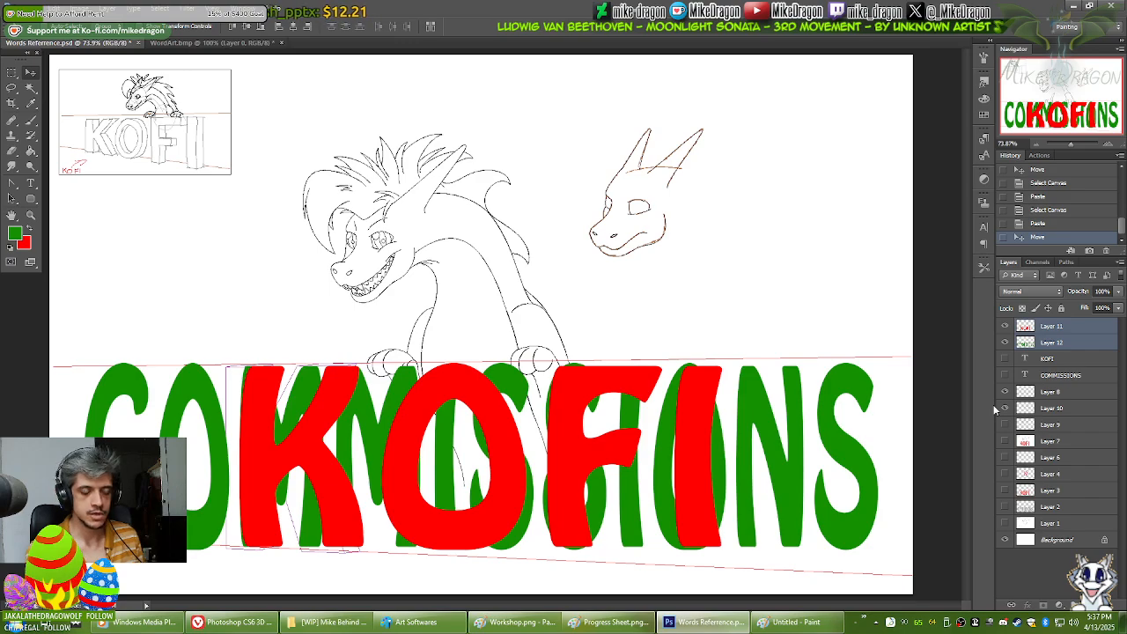
Step: Apply a perspective transform to both lettering copies, enlarging the S end and skewing both side edges to follow the upper red line
key("ctrl+t")
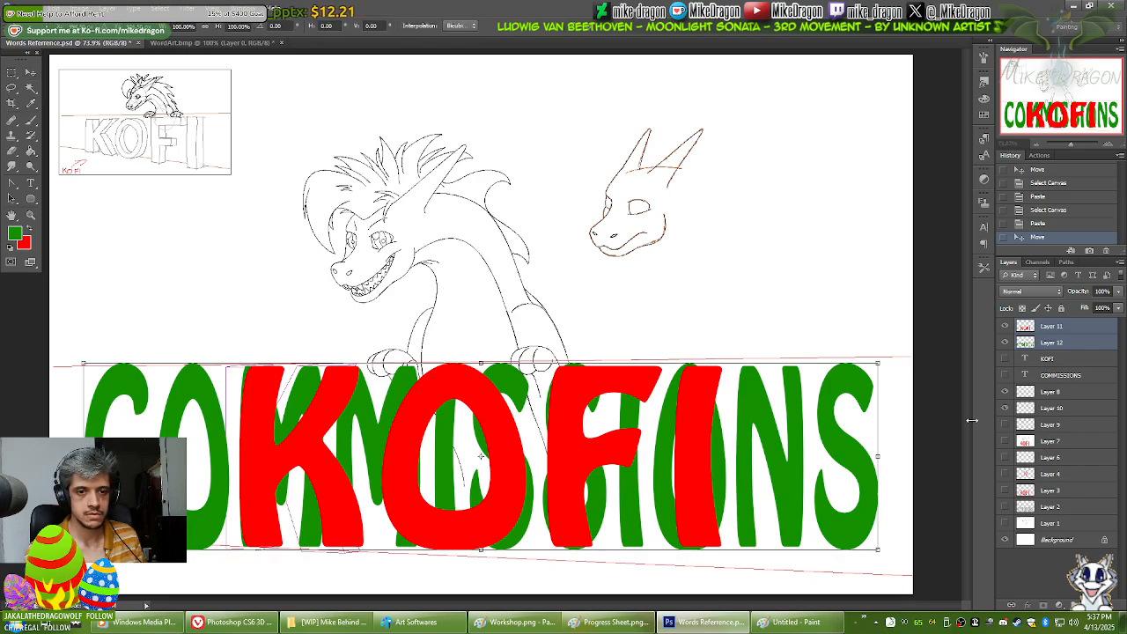
right_click(868, 511)
left_click(900, 380)
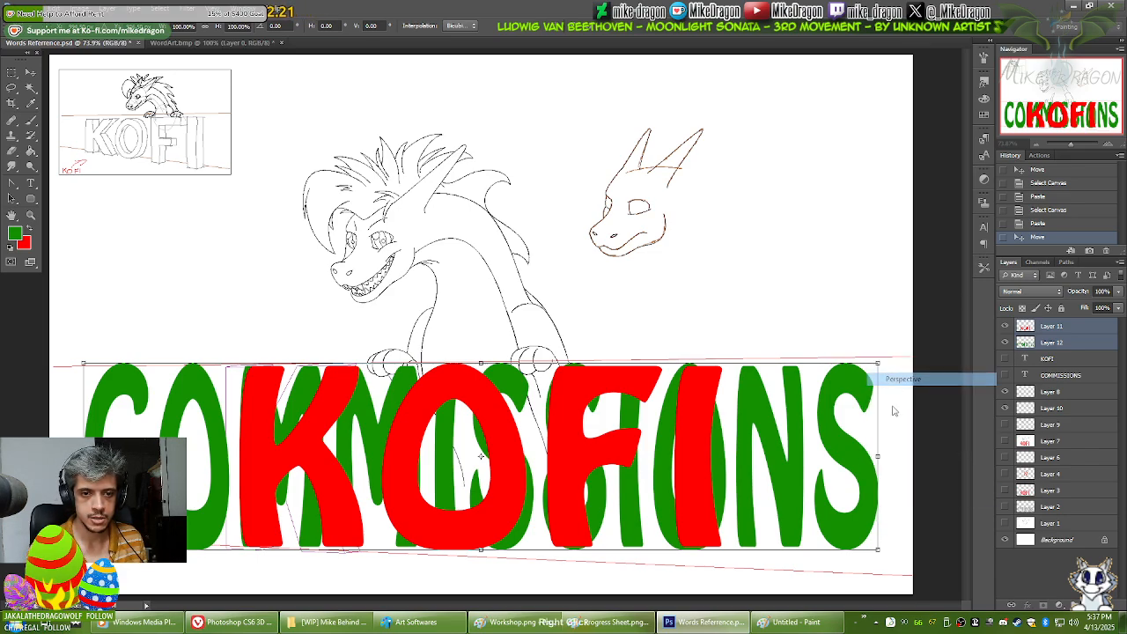
left_click_drag(877, 552, 879, 573)
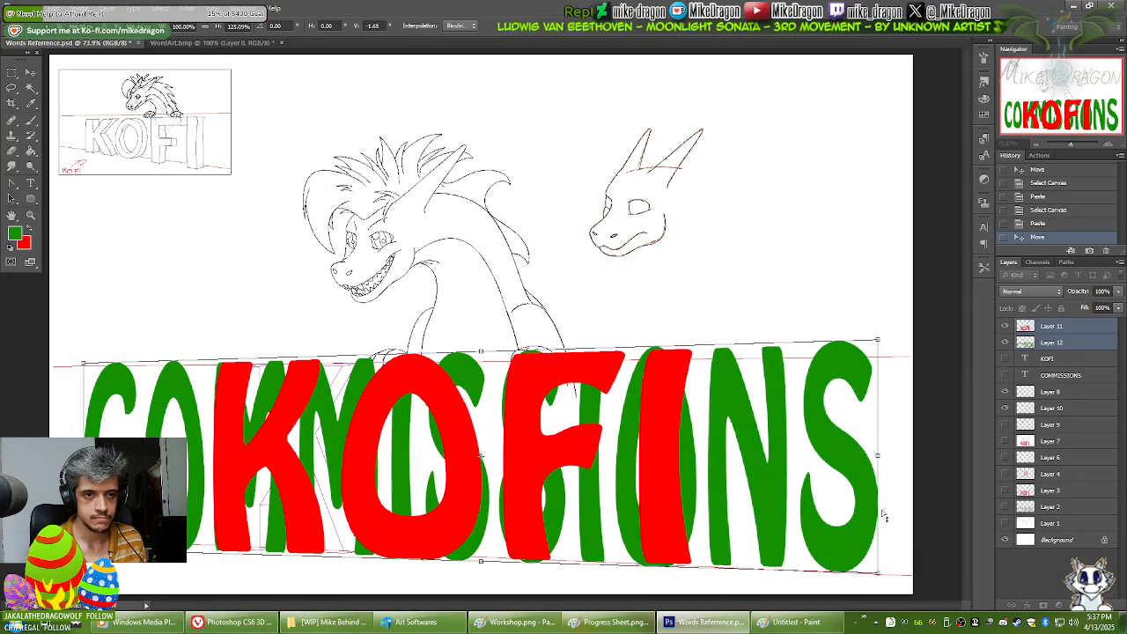
left_click_drag(884, 518, 888, 533)
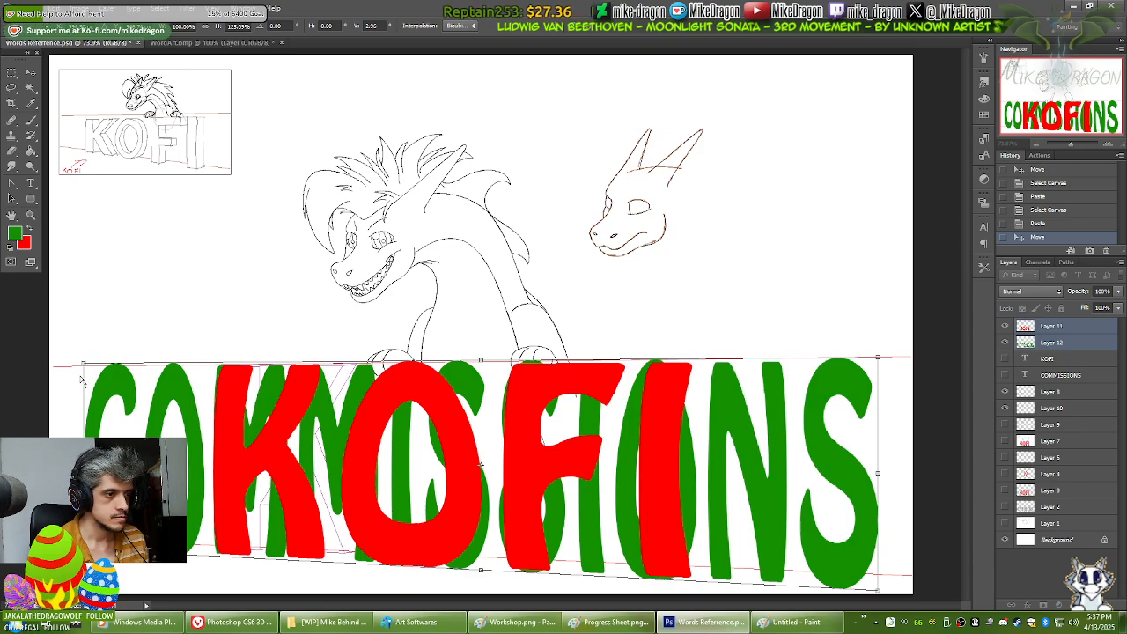
left_click_drag(83, 385, 77, 386)
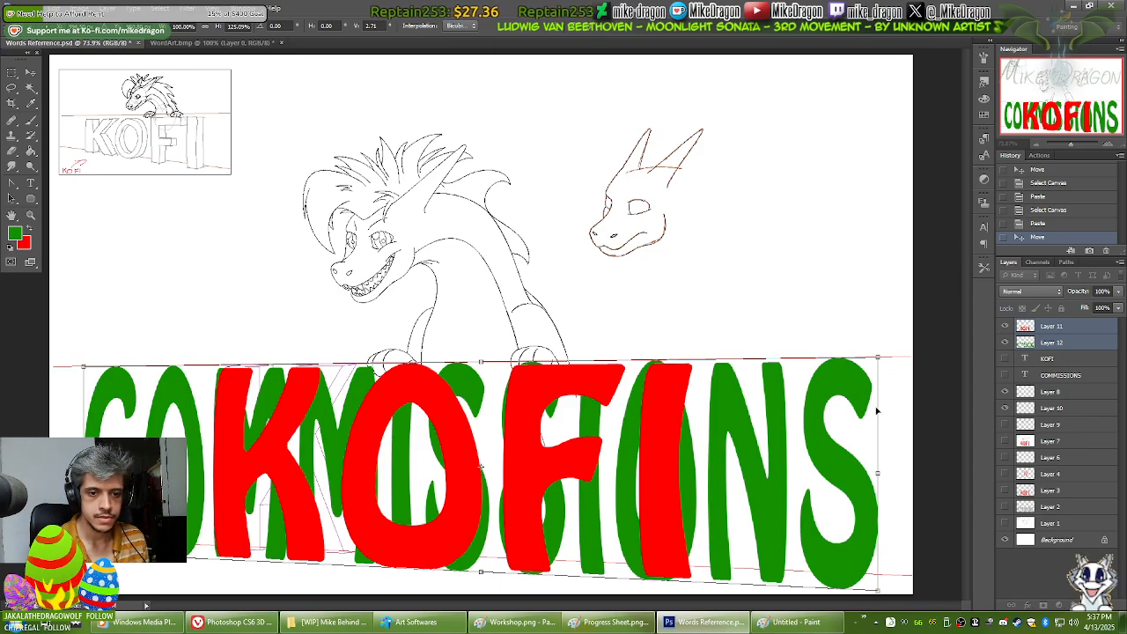
Step: Scale both lettering copies down in height from the lower edge so they meet the lower red perspective line
right_click(849, 455)
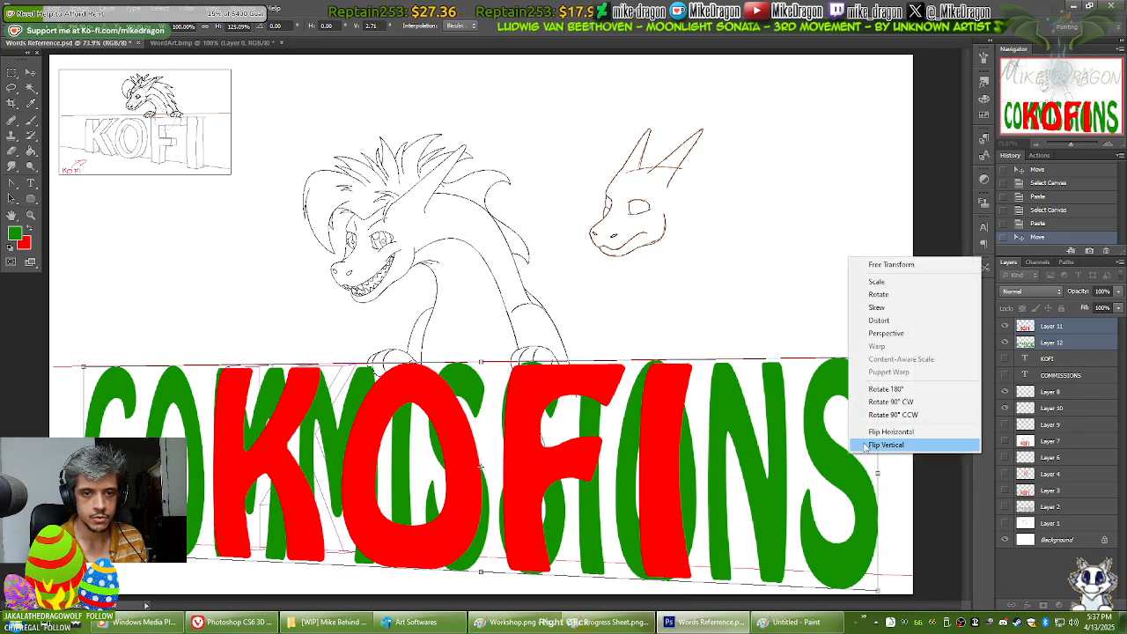
left_click(901, 267)
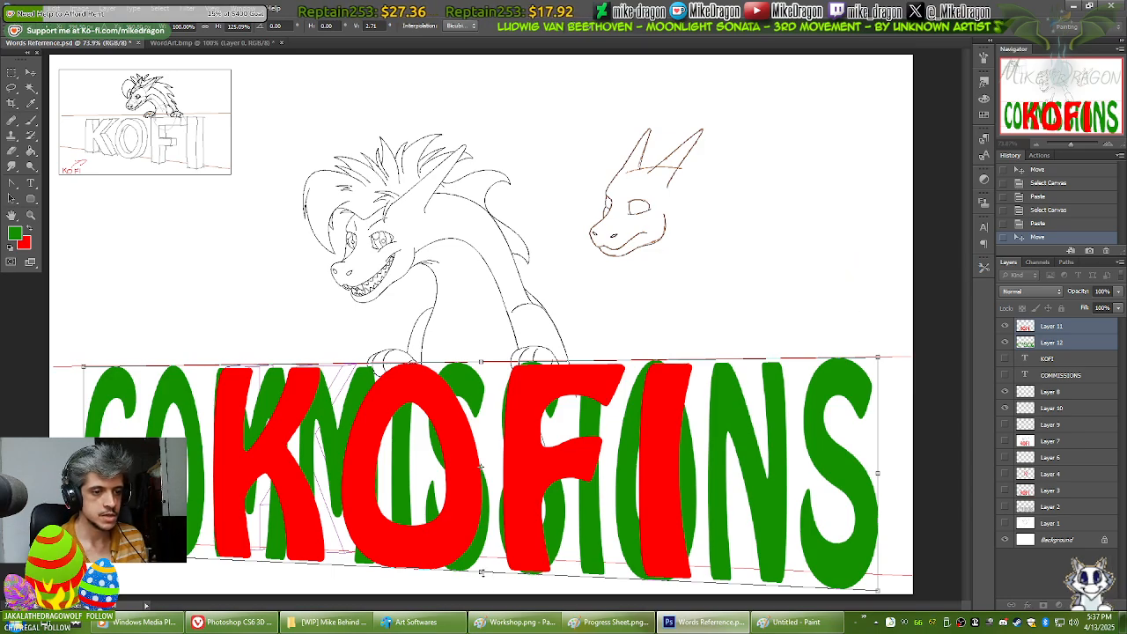
left_click_drag(480, 570, 481, 556)
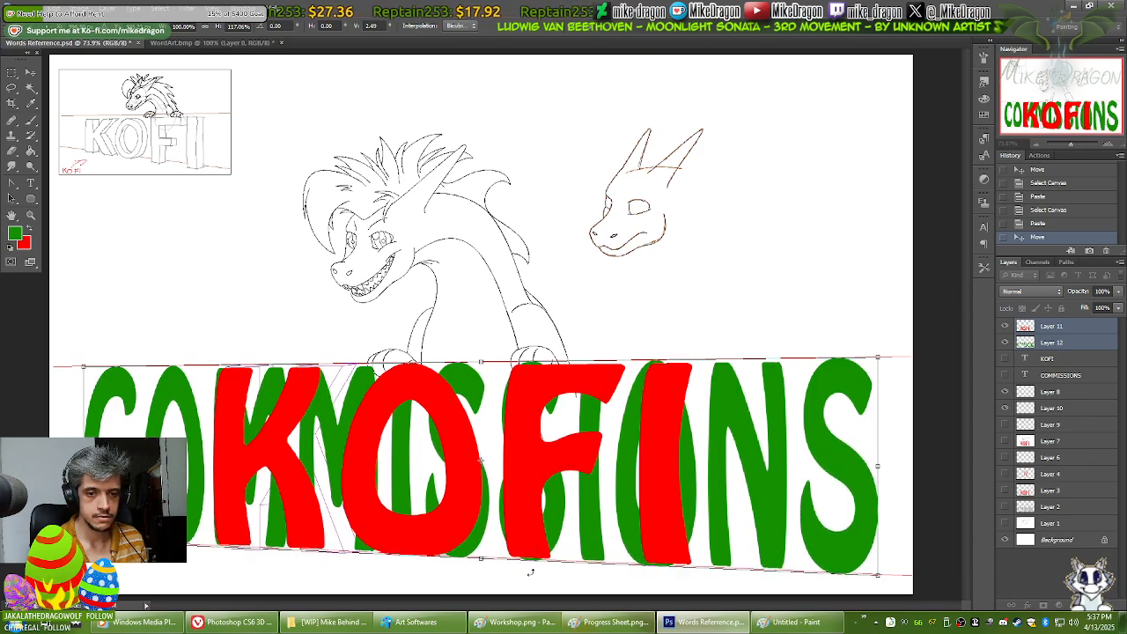
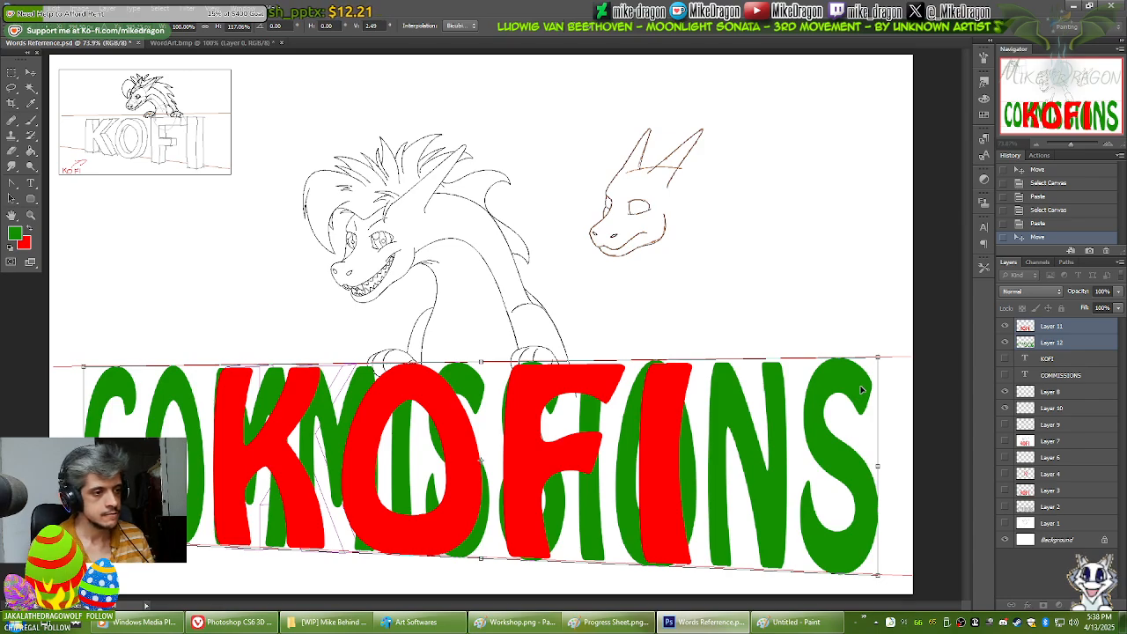
Step: Distort both upper corners of the combined lettering slightly outward along the upper red line and apply the transform
right_click(864, 380)
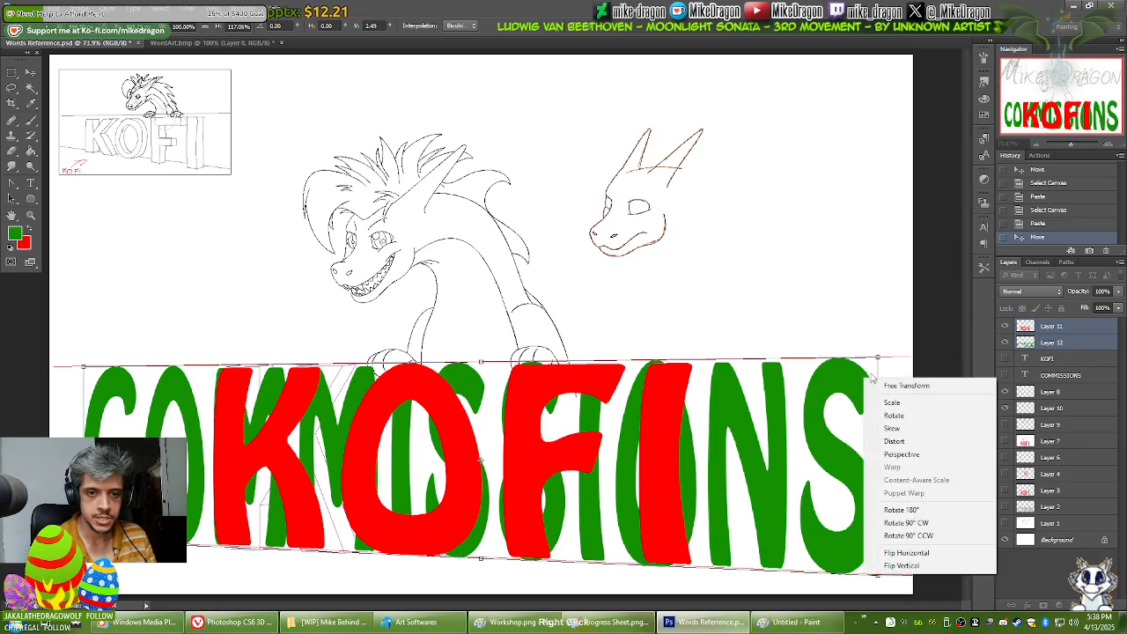
left_click(895, 441)
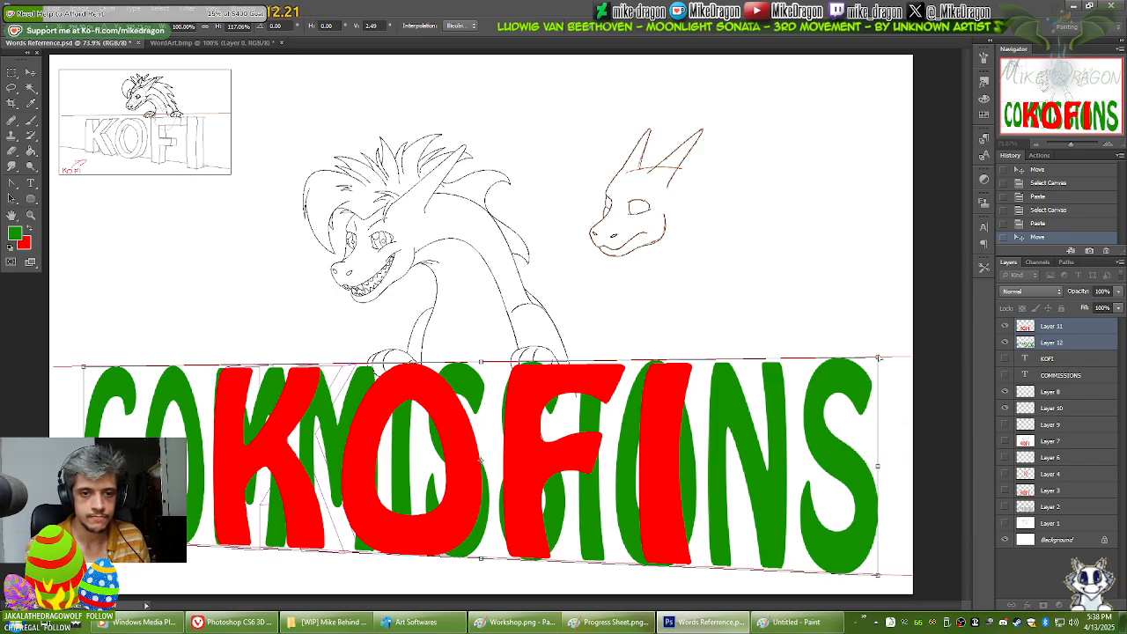
left_click_drag(878, 358, 883, 358)
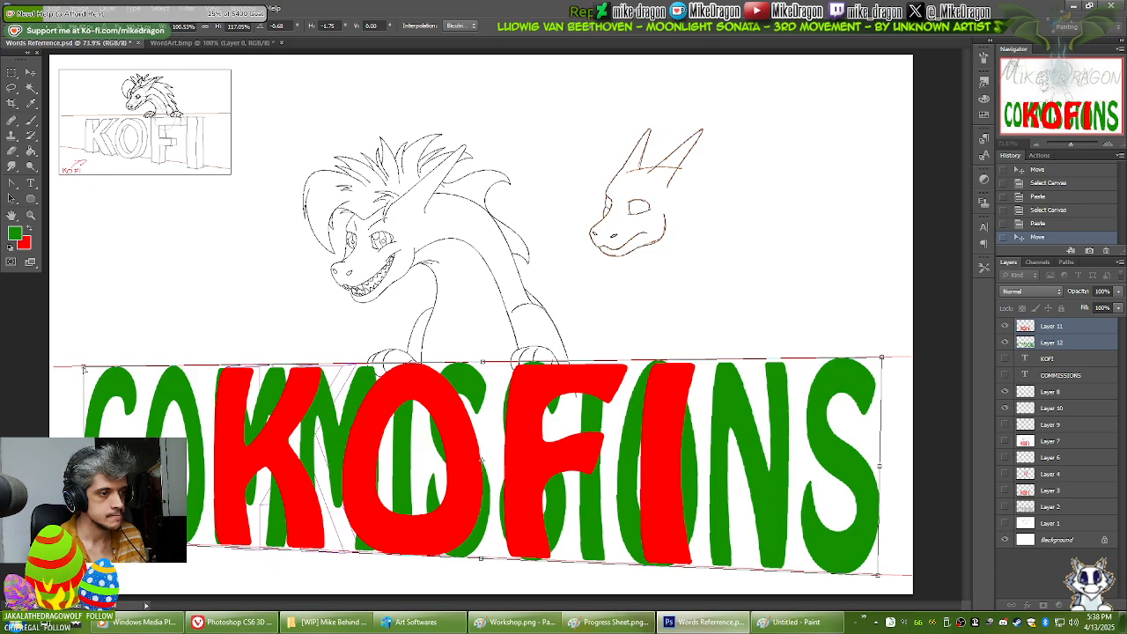
left_click_drag(83, 368, 80, 370)
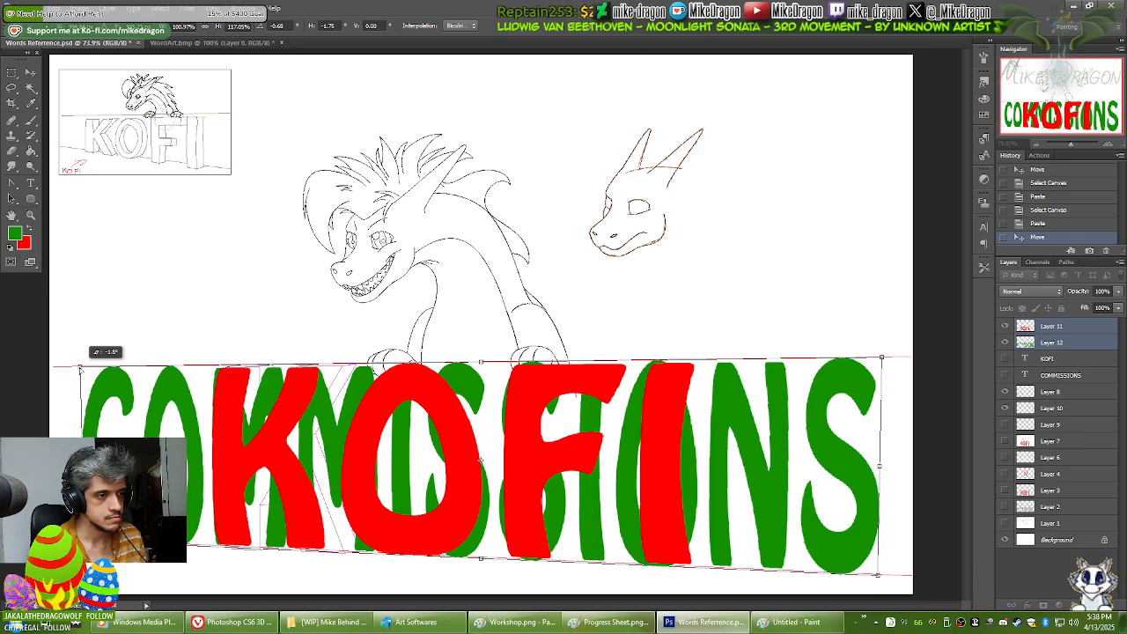
left_click_drag(80, 371, 82, 370)
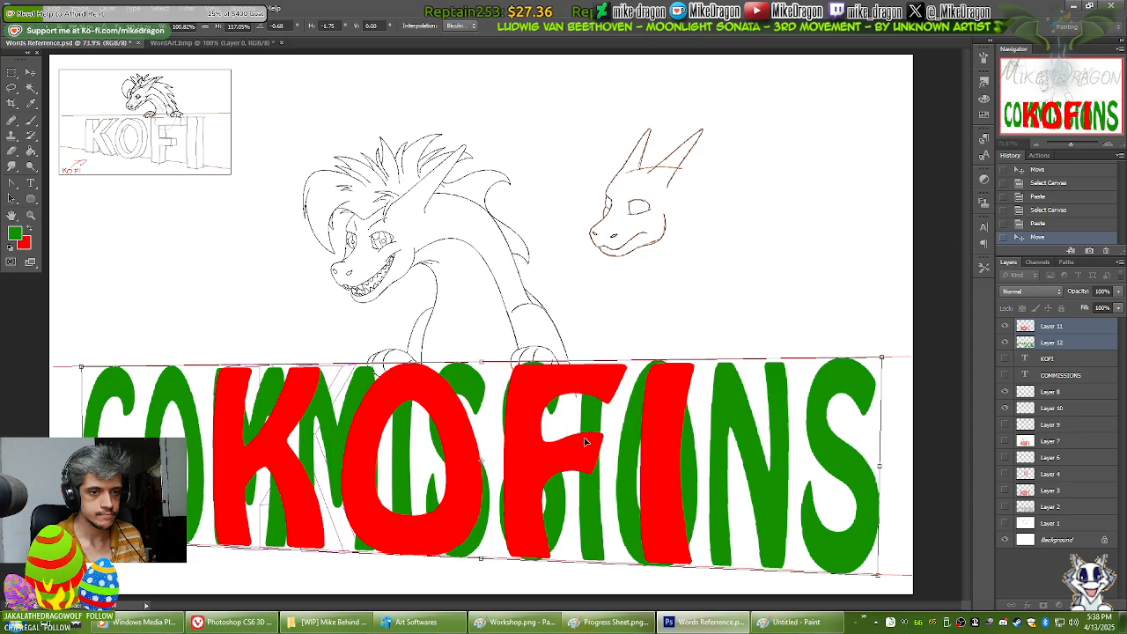
key("Return")
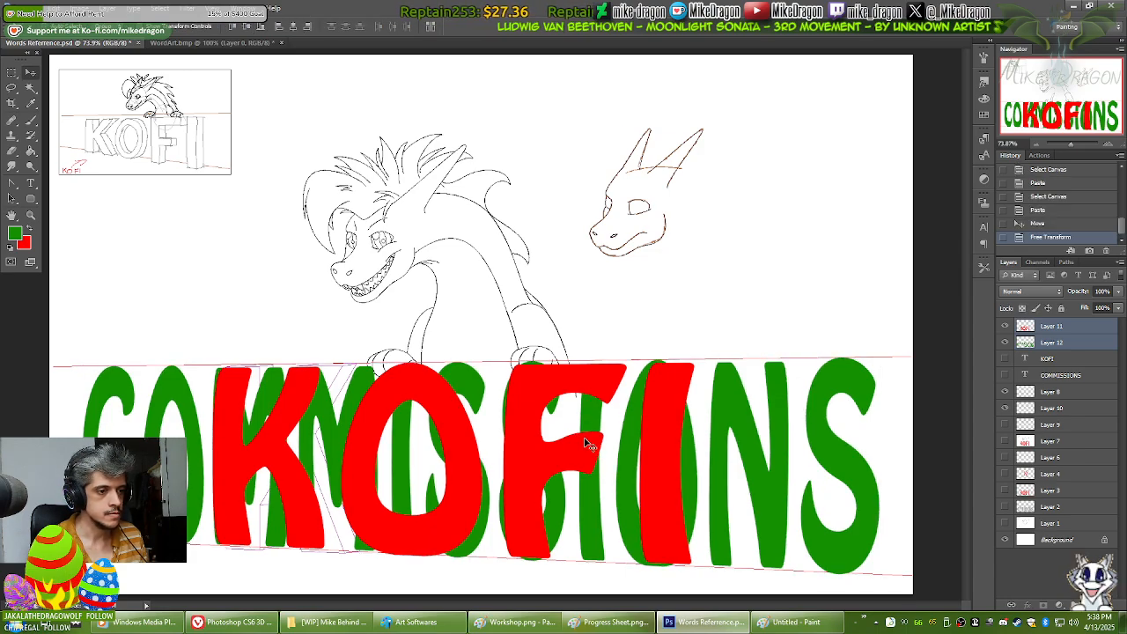
Step: Select only the red KOFI copy and use a perspective transform to adjust its corners towards the two red lines
left_click(1049, 331)
key("ctrl+t")
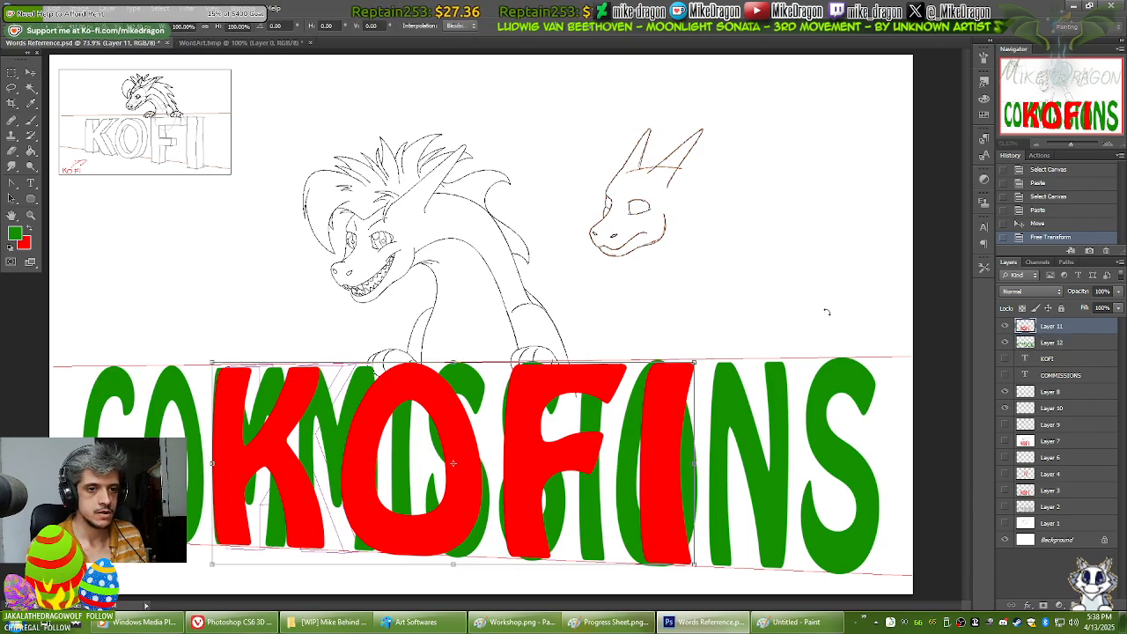
right_click(676, 388)
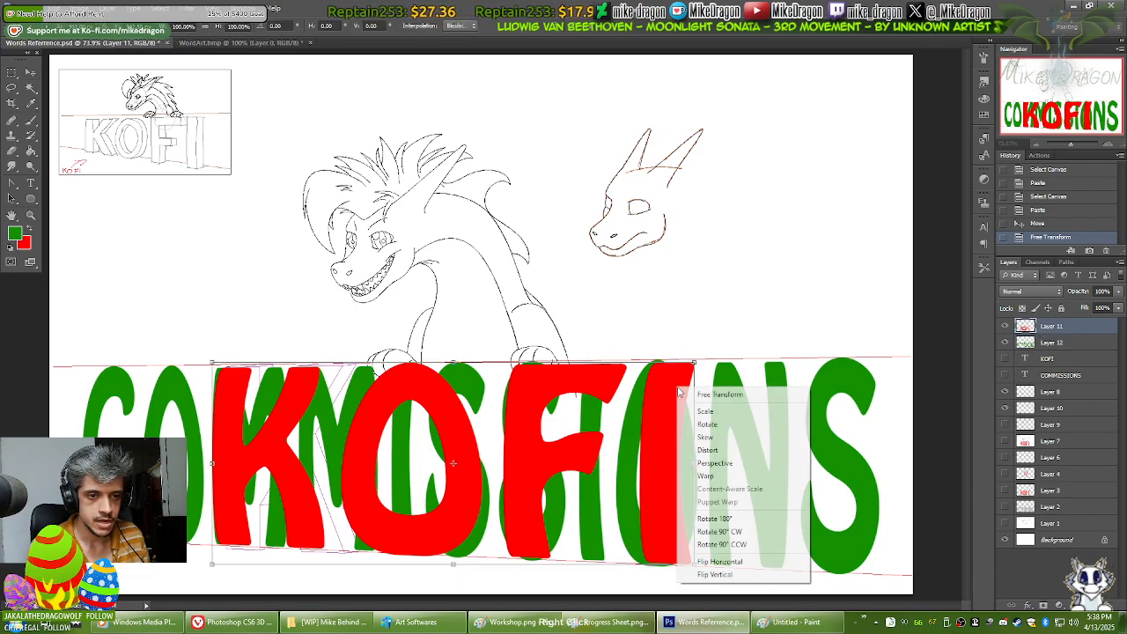
left_click(726, 467)
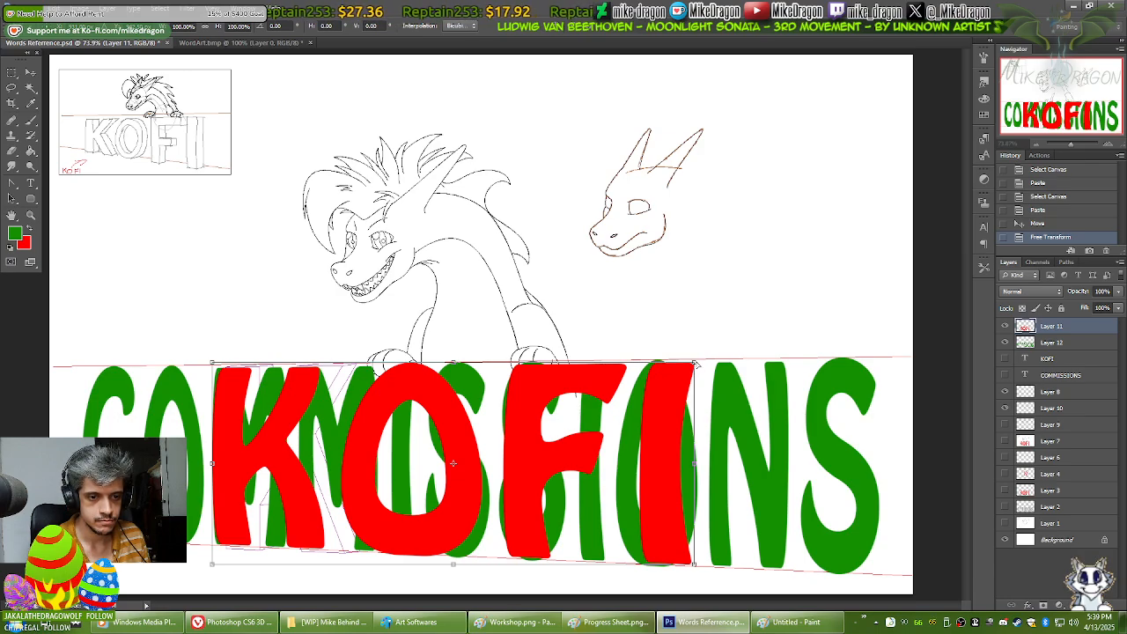
left_click_drag(695, 363, 698, 357)
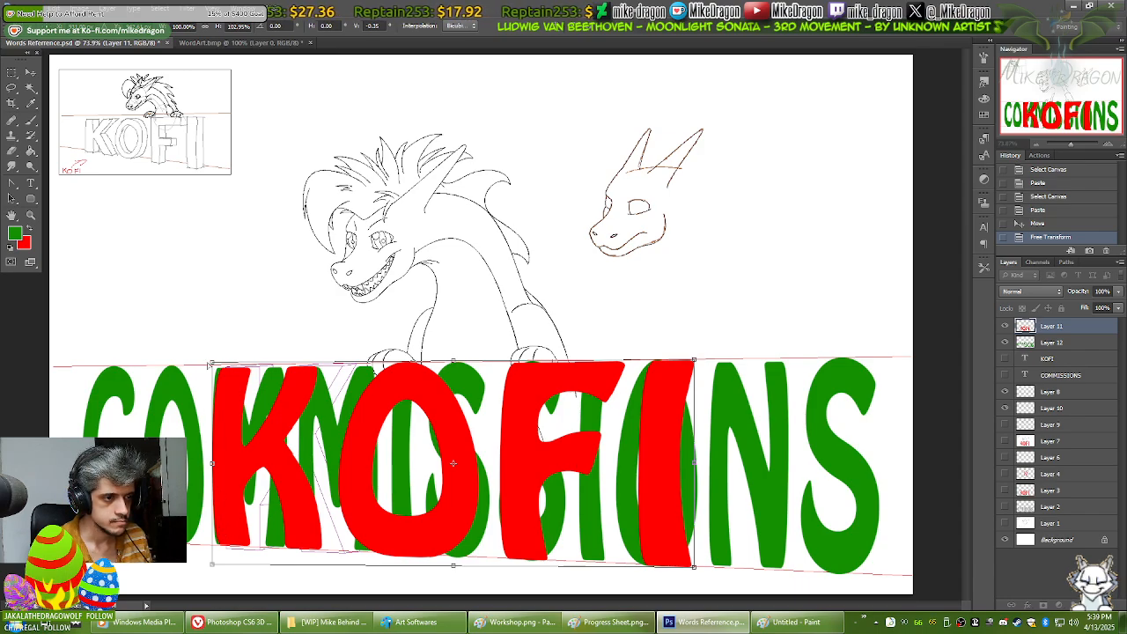
left_click_drag(212, 362, 215, 363)
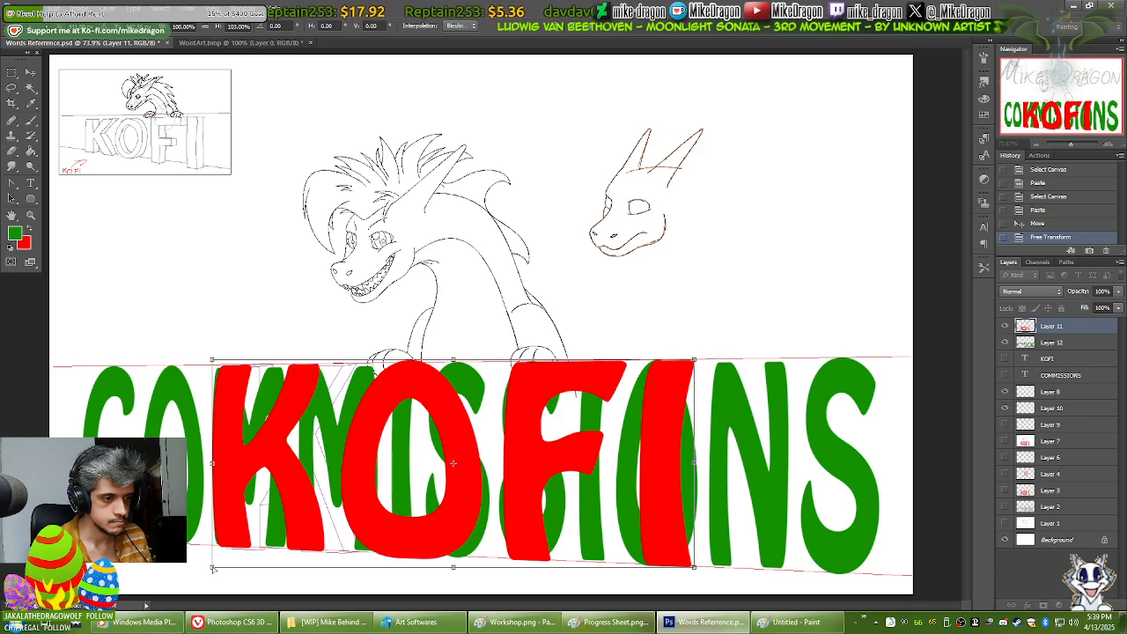
left_click_drag(213, 568, 212, 536)
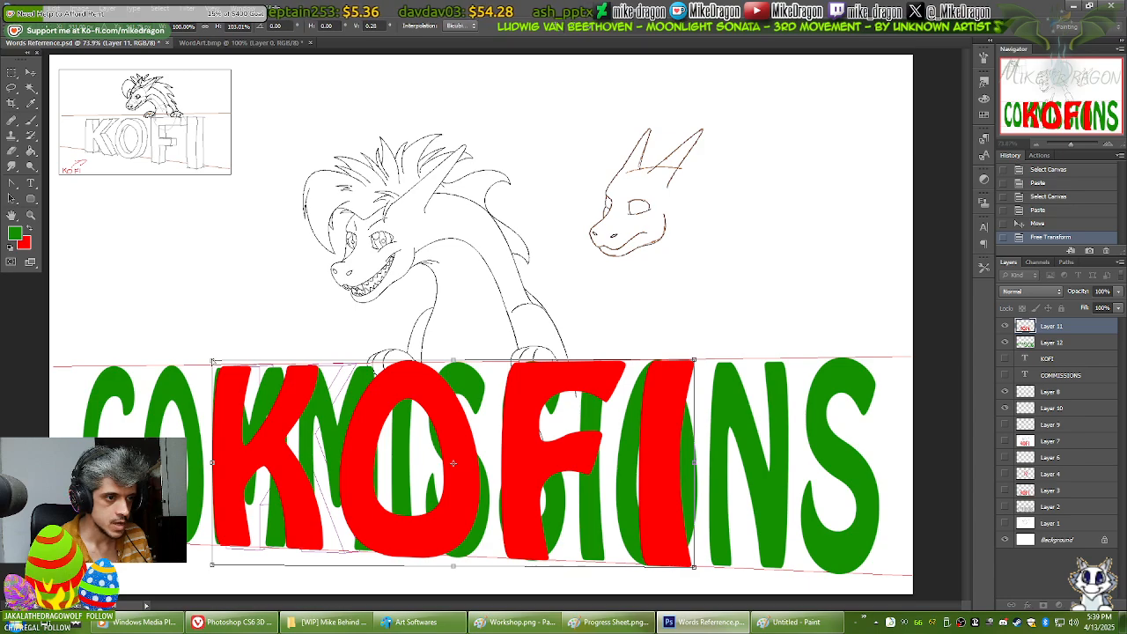
left_click_drag(212, 361, 212, 360)
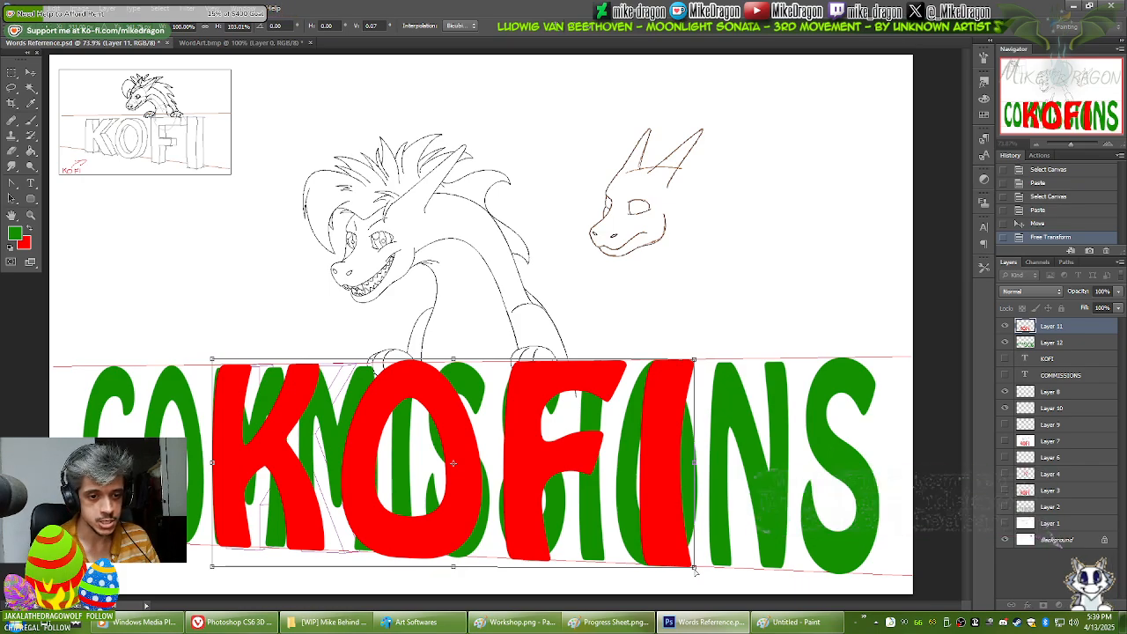
left_click_drag(694, 569, 694, 570)
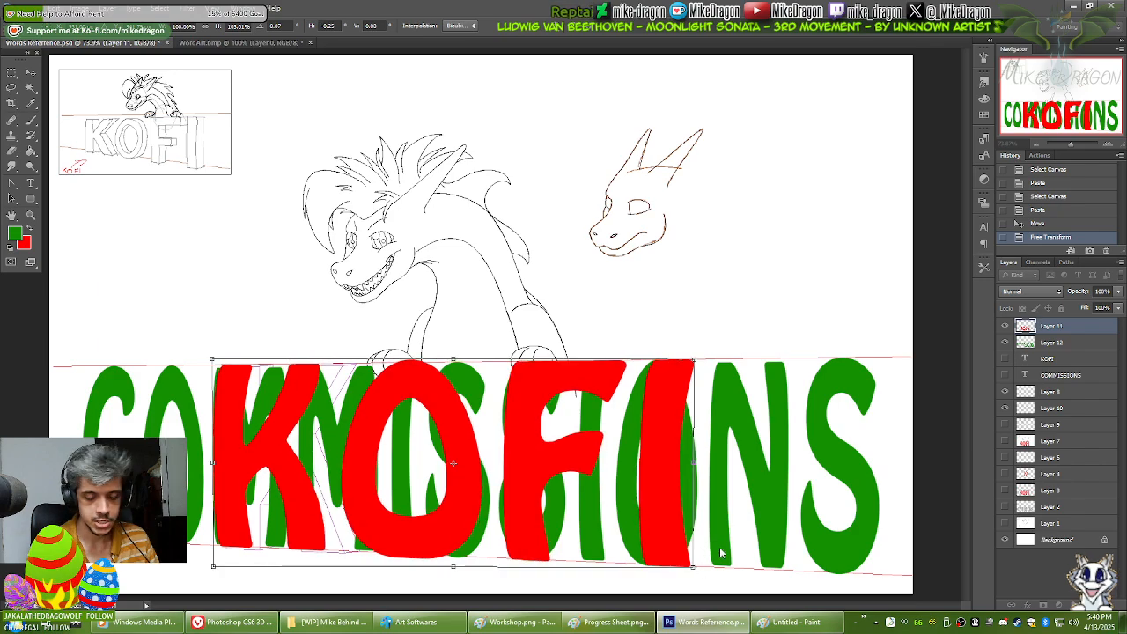
Step: Fine-tune the upper and lower corners beside the red letter I so that end of KOFI meets both perspective lines
scroll(729, 504, "up", 5)
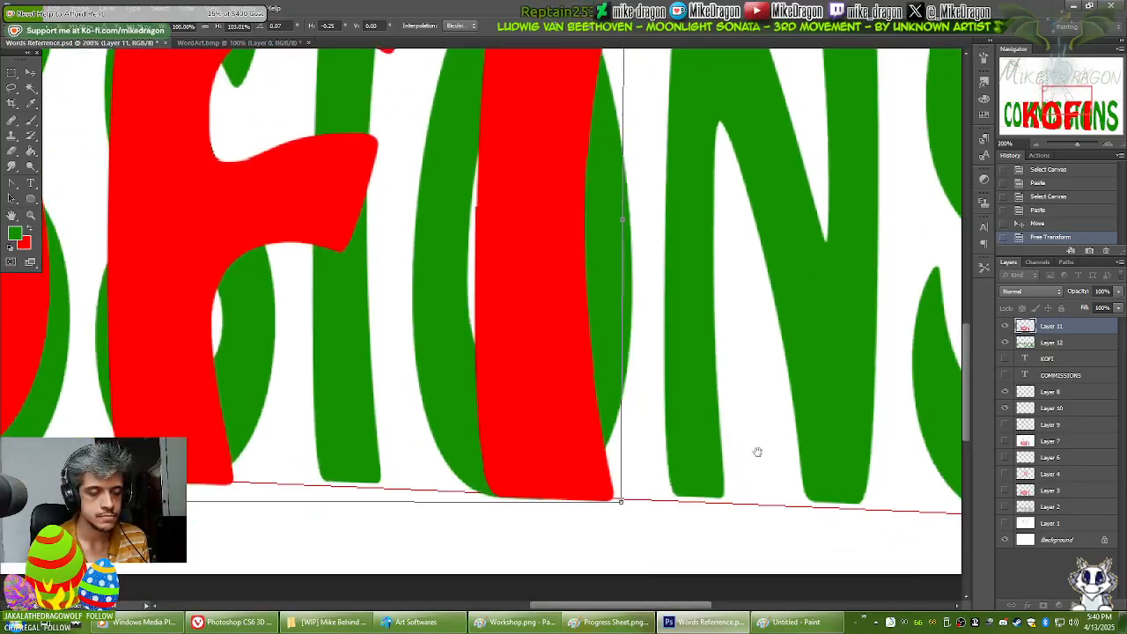
left_click_drag(767, 483, 785, 548)
left_click_drag(665, 451, 674, 505)
mouse_move(606, 515)
left_mouse_down()
mouse_move(607, 495)
mouse_move(608, 514)
left_mouse_up()
left_click_drag(702, 320, 698, 508)
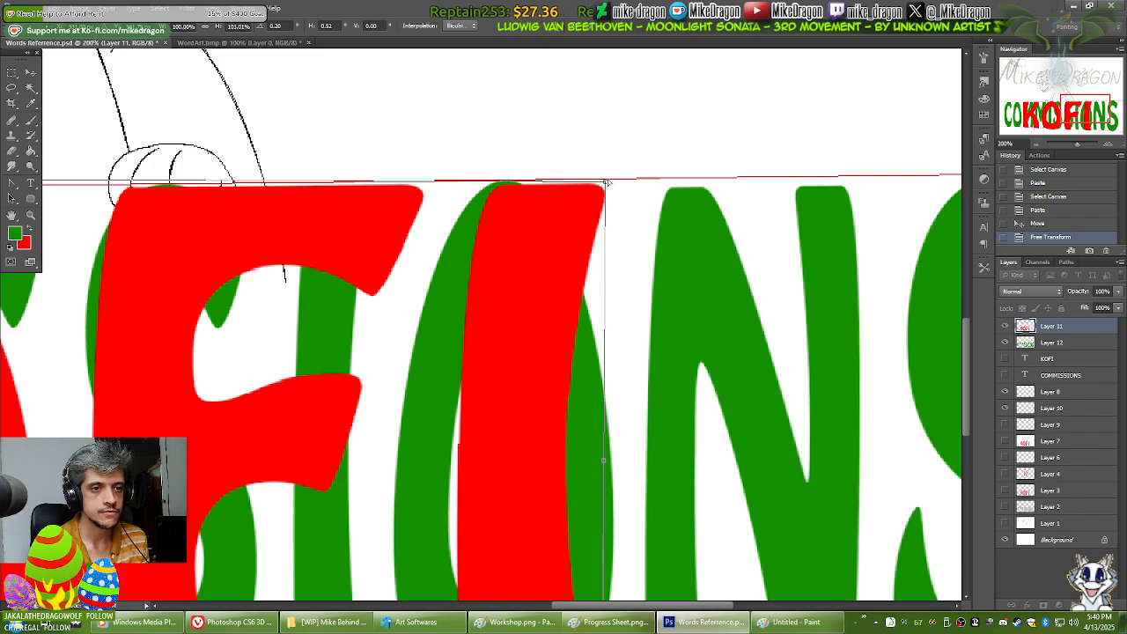
left_click_drag(605, 182, 606, 181)
scroll(583, 403, "down", 5)
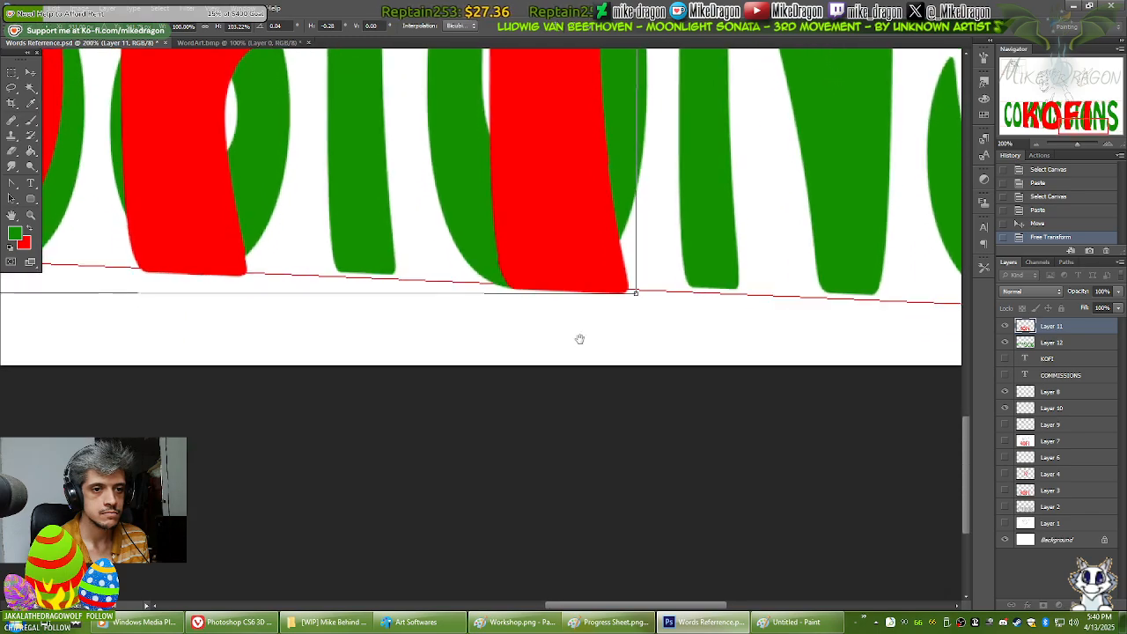
left_click_drag(573, 352, 574, 417)
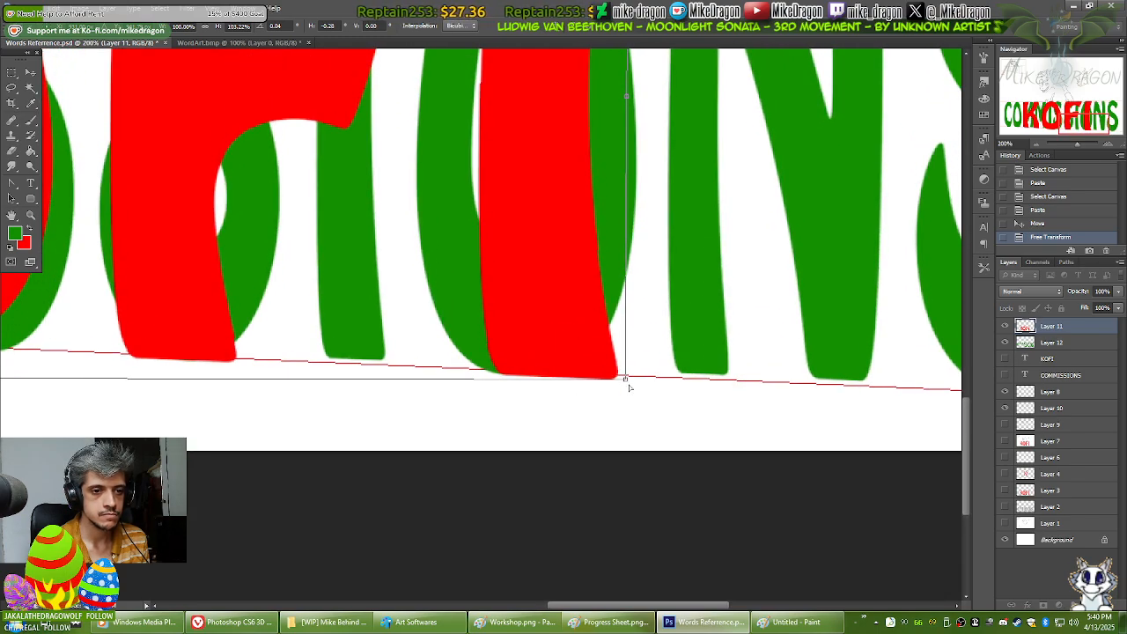
left_click_drag(626, 380, 626, 376)
Step: Nudge the edge beside the red I and check the remaining KOFI letters against the perspective lines
left_click_drag(693, 227, 675, 356)
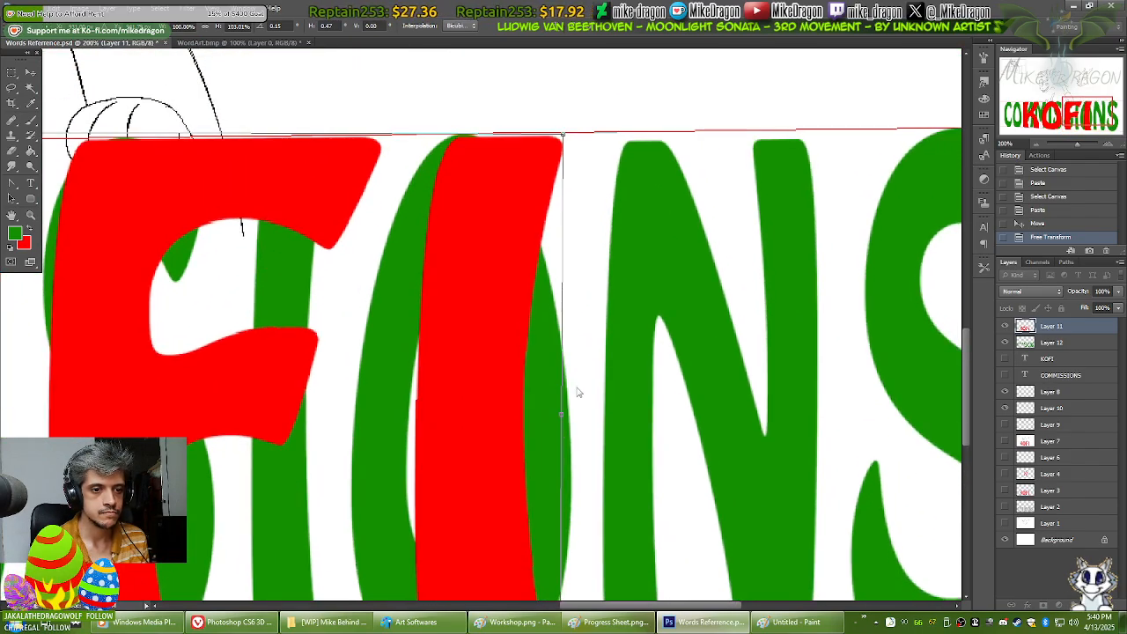
left_click_drag(563, 389, 563, 386)
left_click_drag(627, 477, 728, 290)
left_click_drag(326, 204, 654, 334)
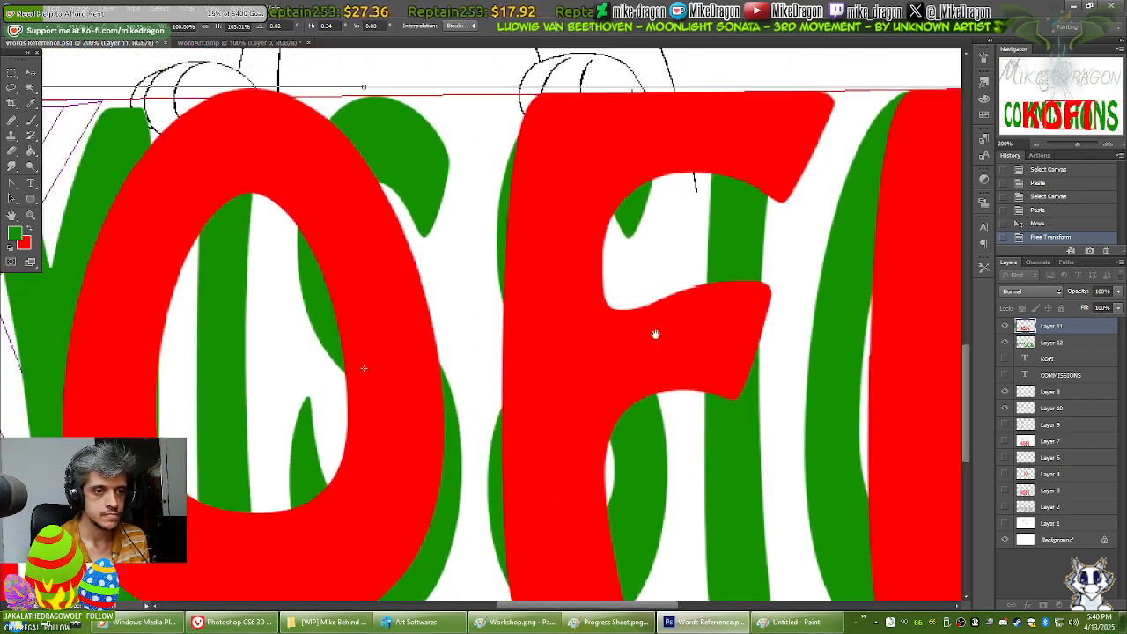
left_click_drag(199, 268, 639, 312)
left_click_drag(367, 312, 582, 204)
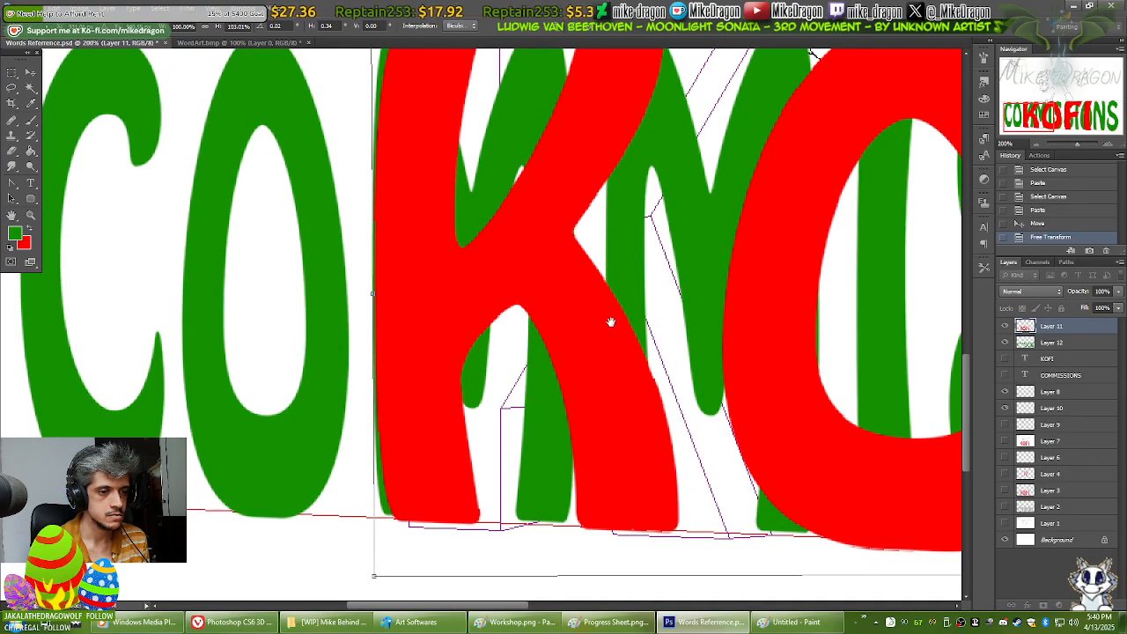
key("ctrl+0")
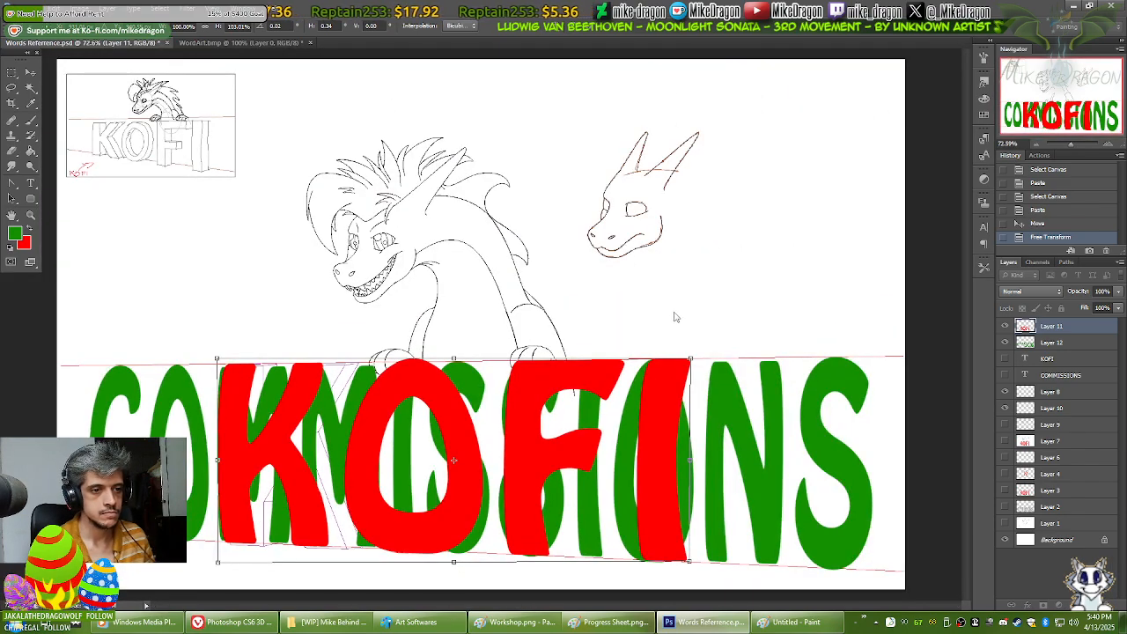
Step: Adjust the upper corner beside the red I so the top of that letter meets the upper red perspective line
right_click(673, 386)
left_click(707, 452)
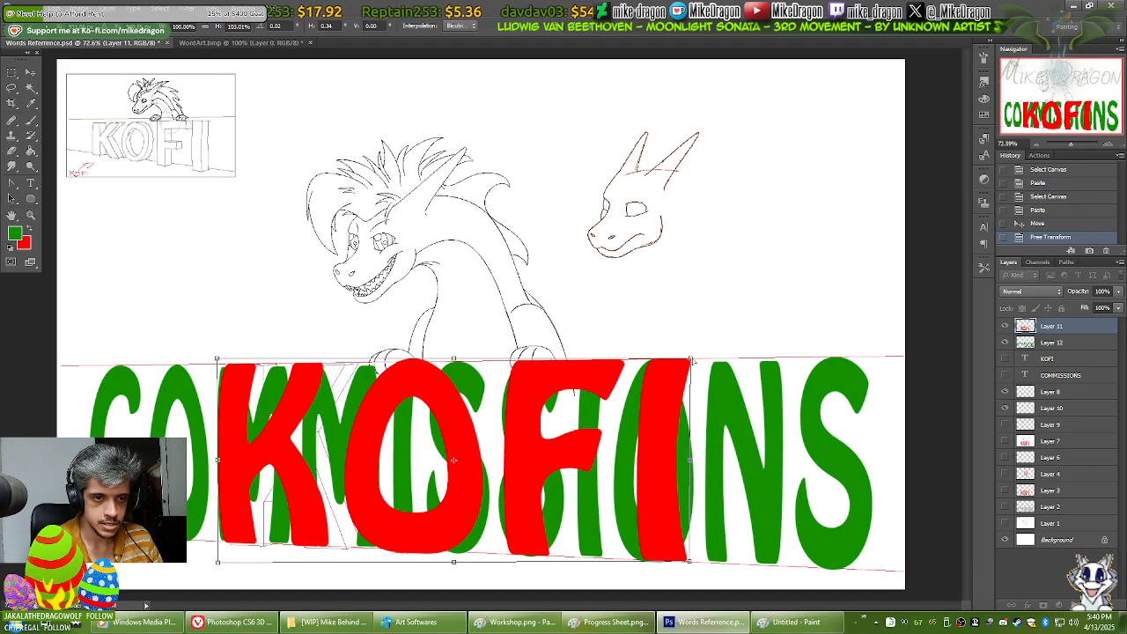
left_click_drag(692, 359, 694, 357)
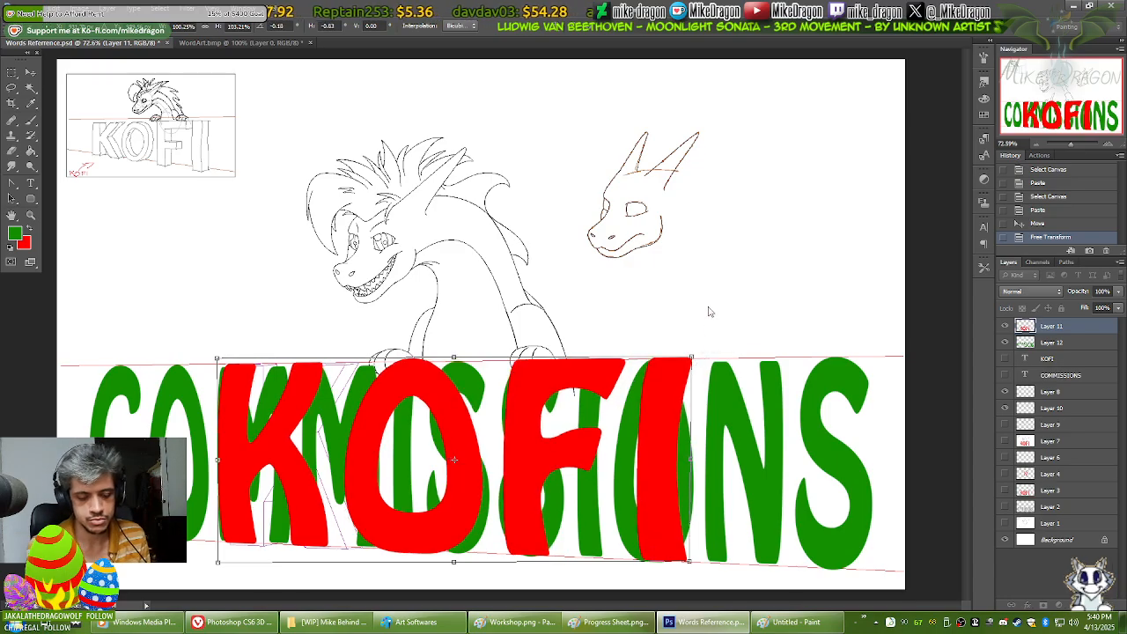
key("ctrl+plus")
key("ctrl+plus")
key("ctrl+plus")
left_click_drag(908, 503, 179, 316)
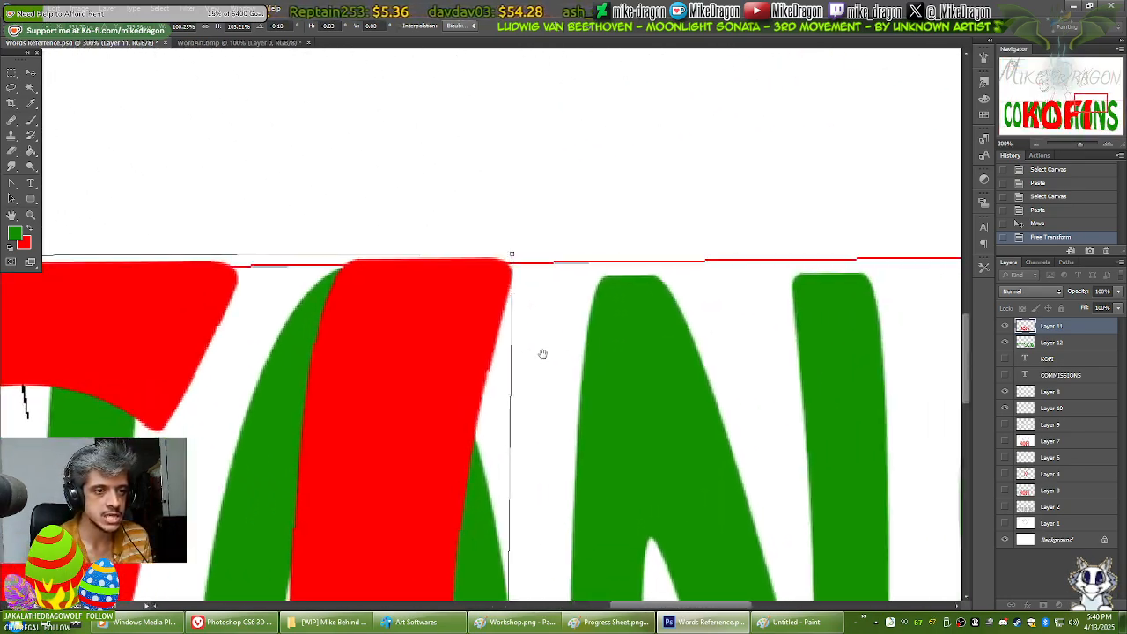
left_click_drag(541, 355, 473, 366)
left_click_drag(442, 268, 447, 277)
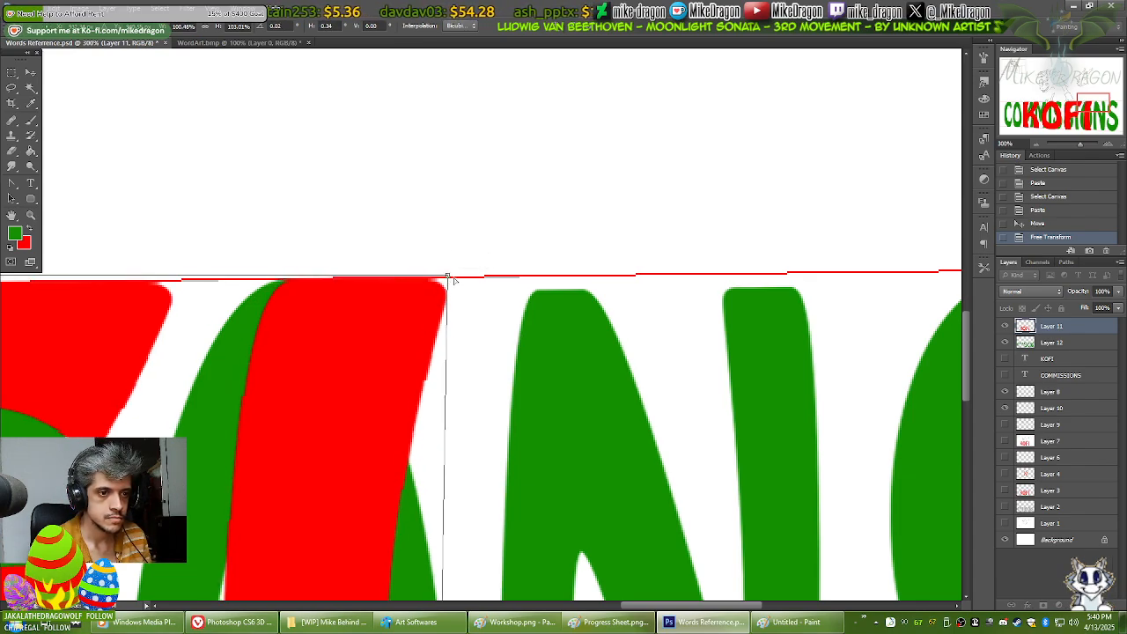
Step: Pull the upper corner beside the red K slightly outward along the upper perspective line and apply the transform
left_click_drag(455, 491, 527, 189)
left_click_drag(430, 537, 490, 262)
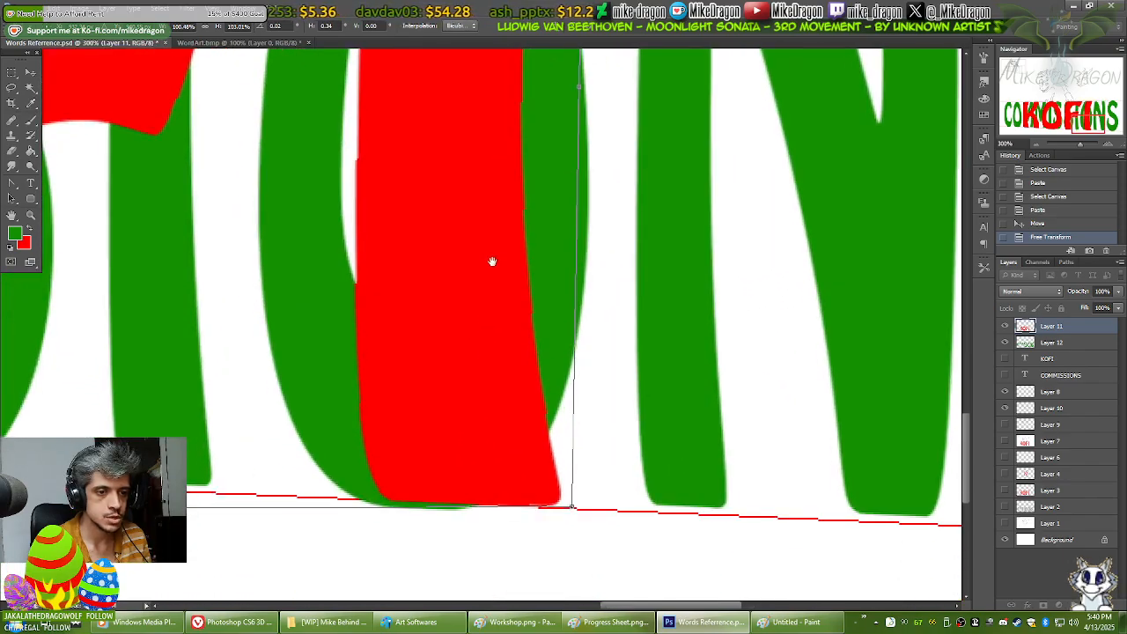
left_click_drag(229, 148, 515, 298)
left_click_drag(241, 196, 546, 329)
left_click_drag(167, 217, 573, 323)
left_click_drag(205, 233, 568, 306)
left_click_drag(291, 284, 555, 323)
left_click_drag(157, 247, 407, 271)
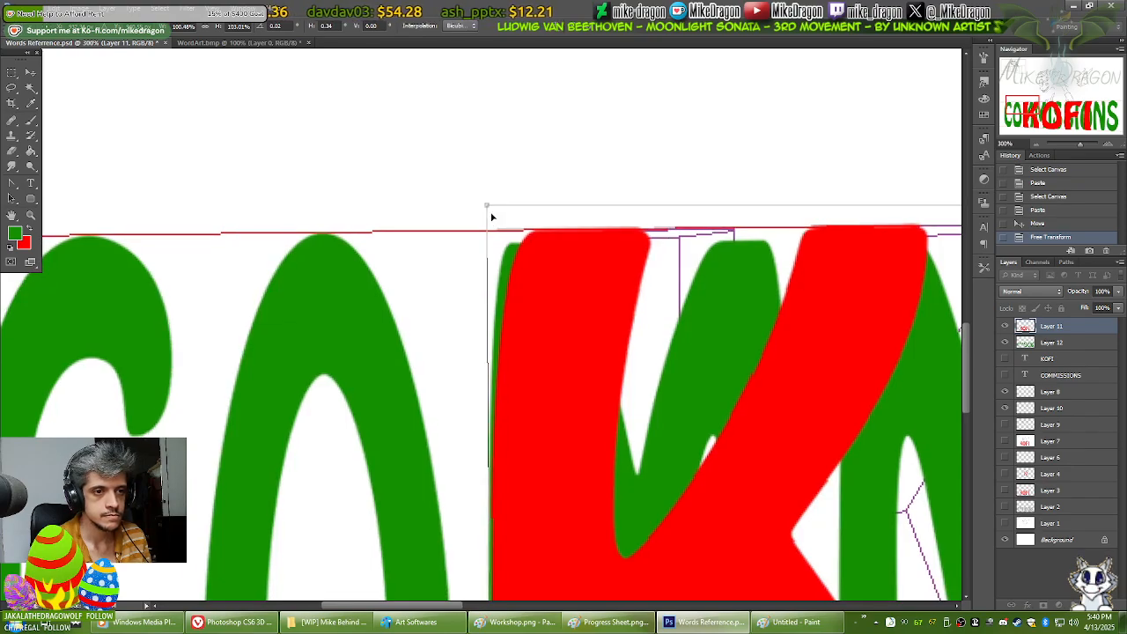
left_click_drag(486, 207, 476, 206)
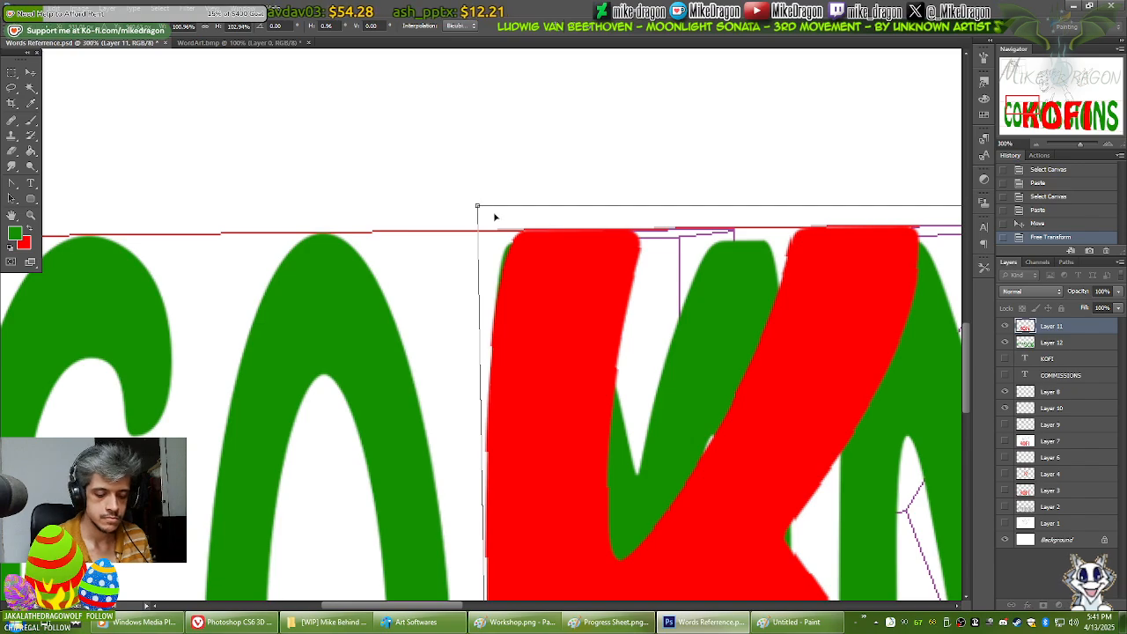
key("ctrl+0")
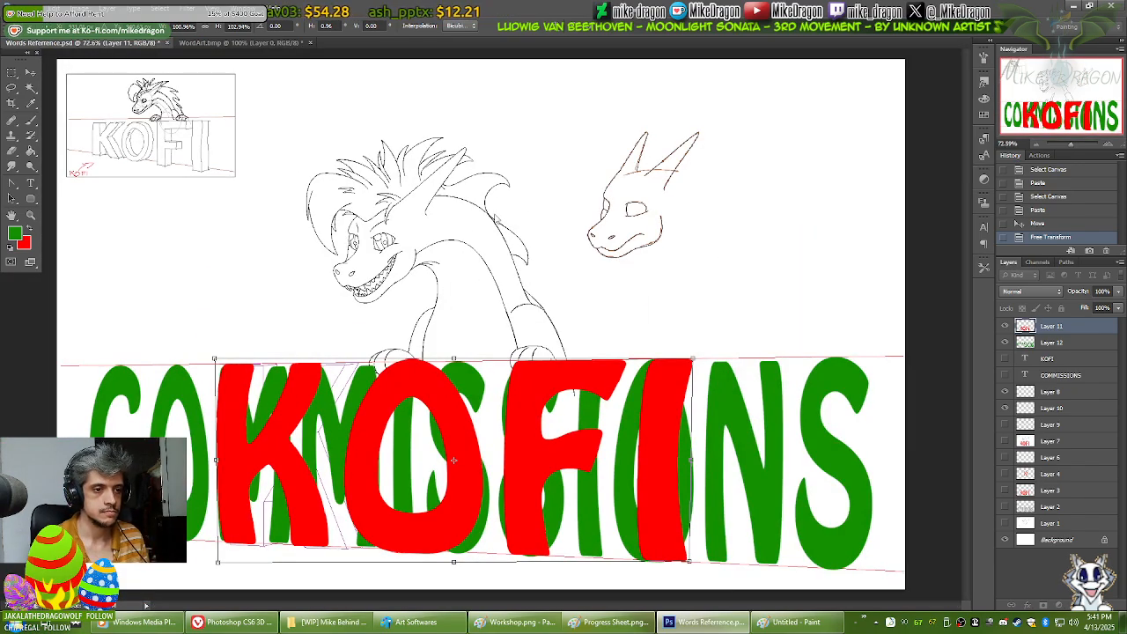
key("Return")
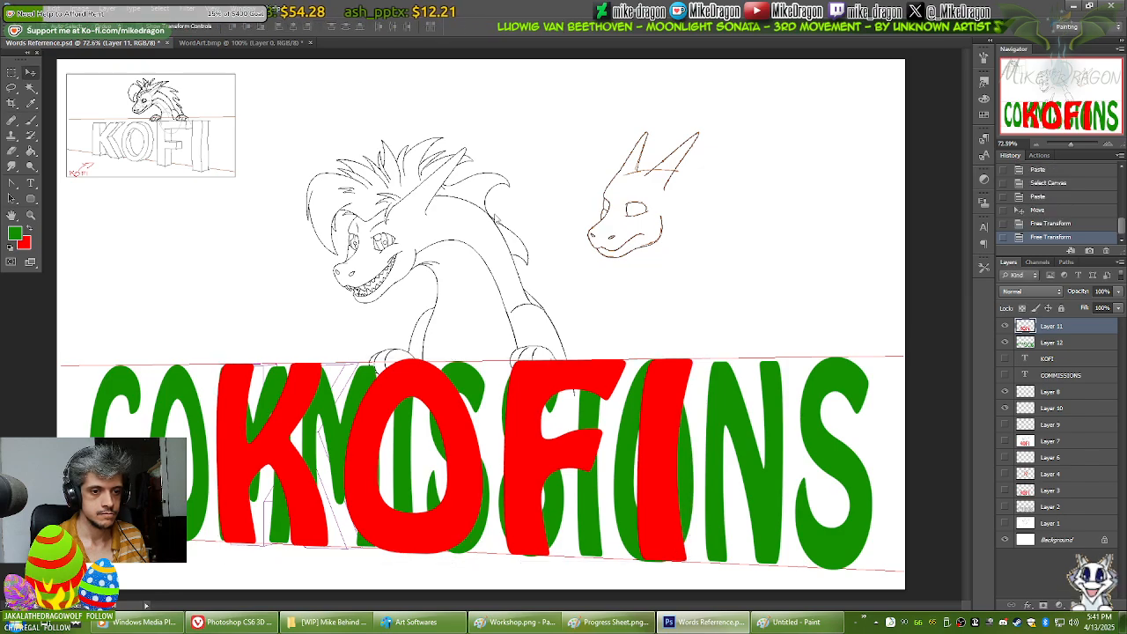
Step: Show the green COMMISSIONS and red KOFI lettering one at a time to examine each word's fit between the perspective lines
left_click(1006, 327)
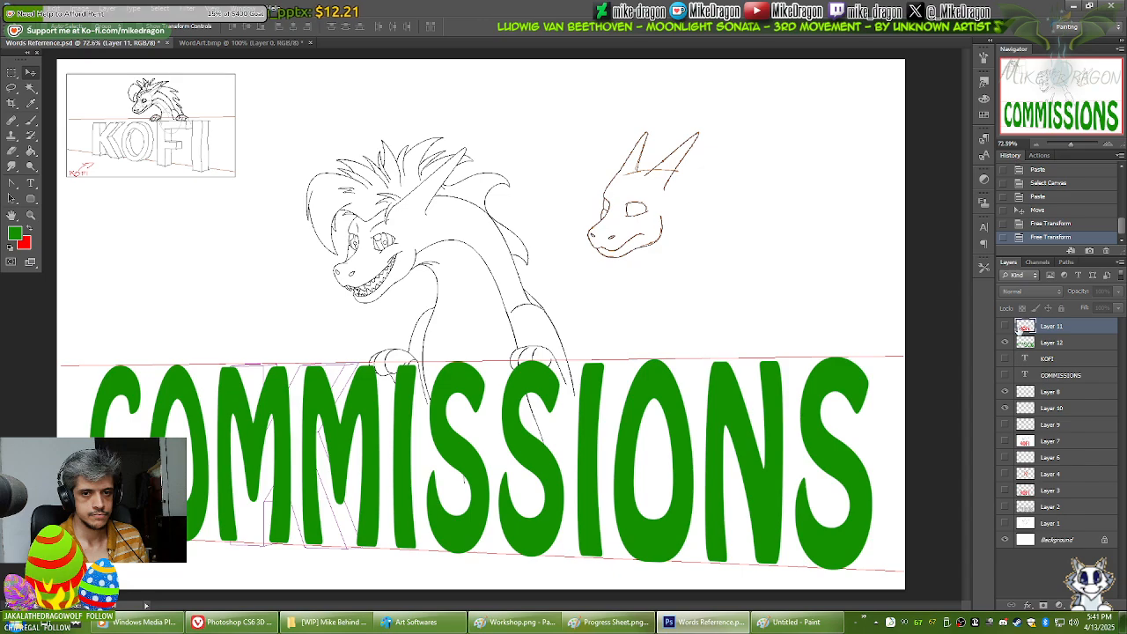
left_click(1005, 342)
left_click(1005, 327)
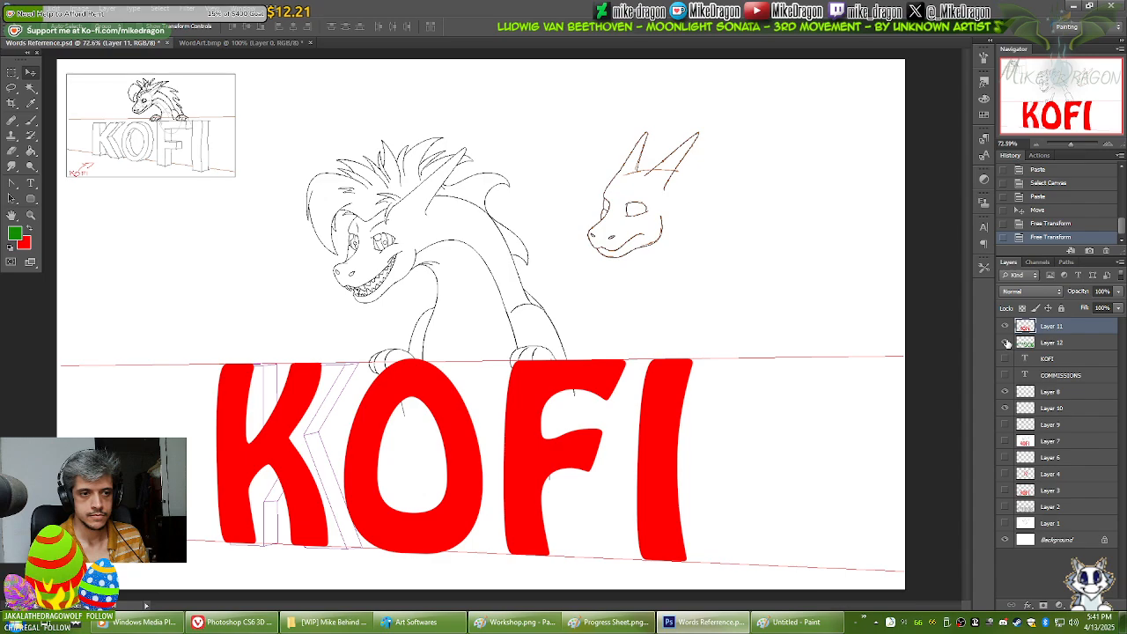
left_click(1005, 343)
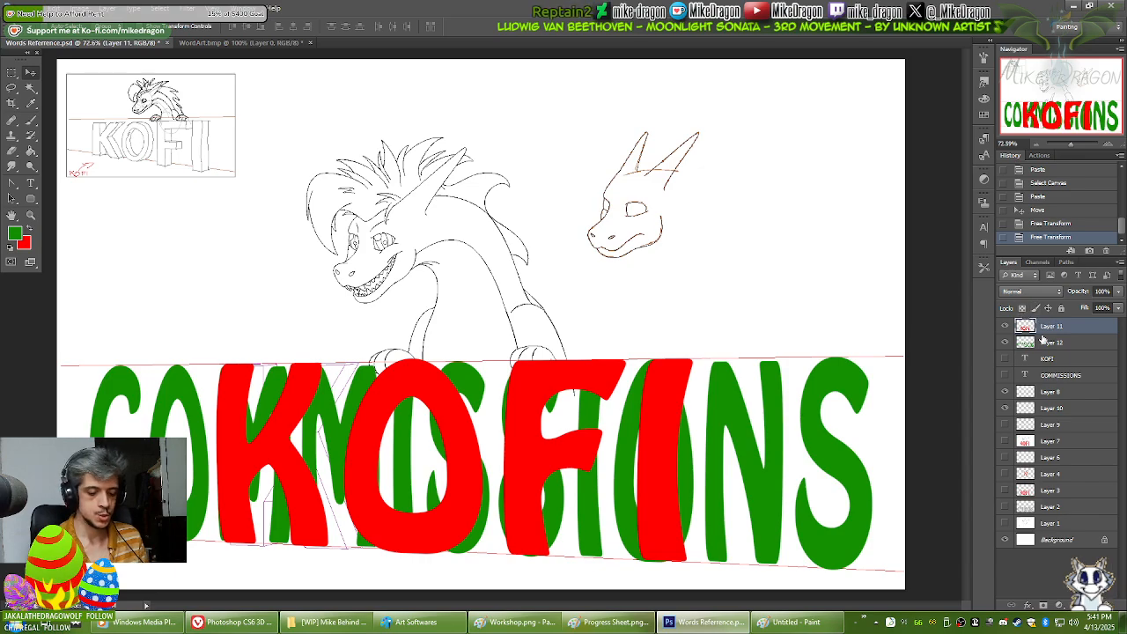
Step: Hide the green COMMISSIONS lettering and duplicate the red KOFI layer
key("ctrl+u")
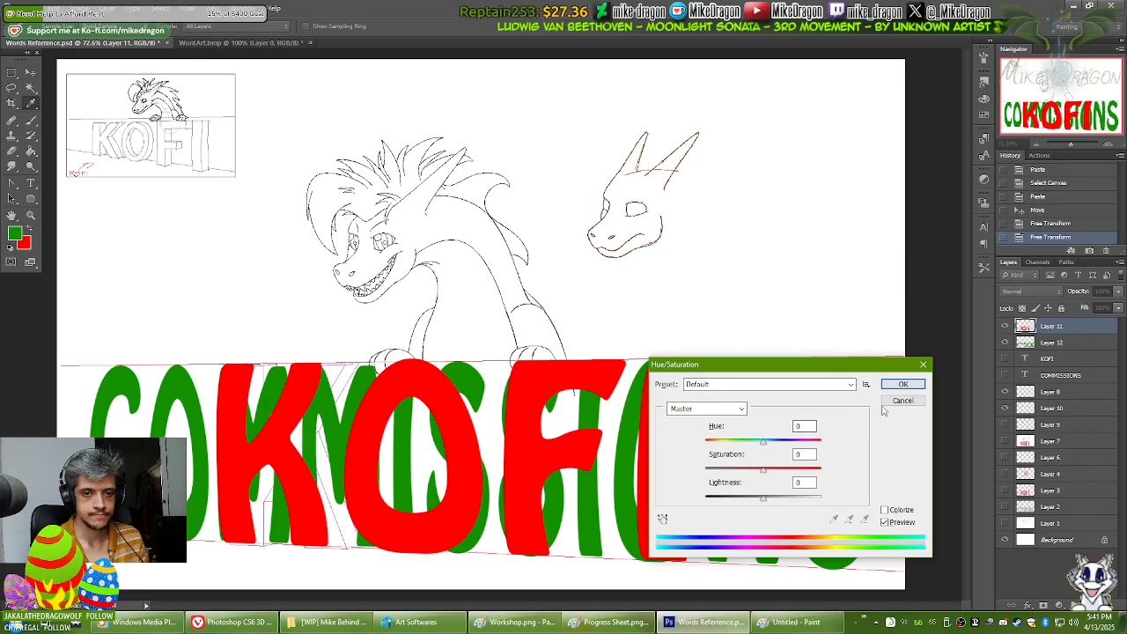
left_click(921, 400)
left_click(1006, 343)
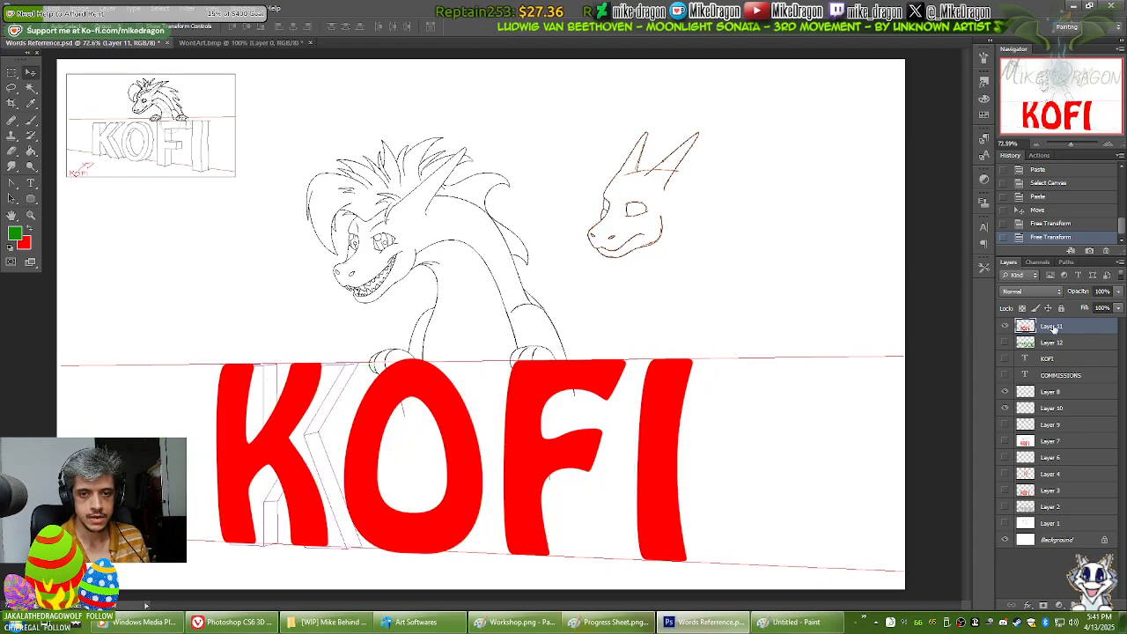
right_click(1048, 328)
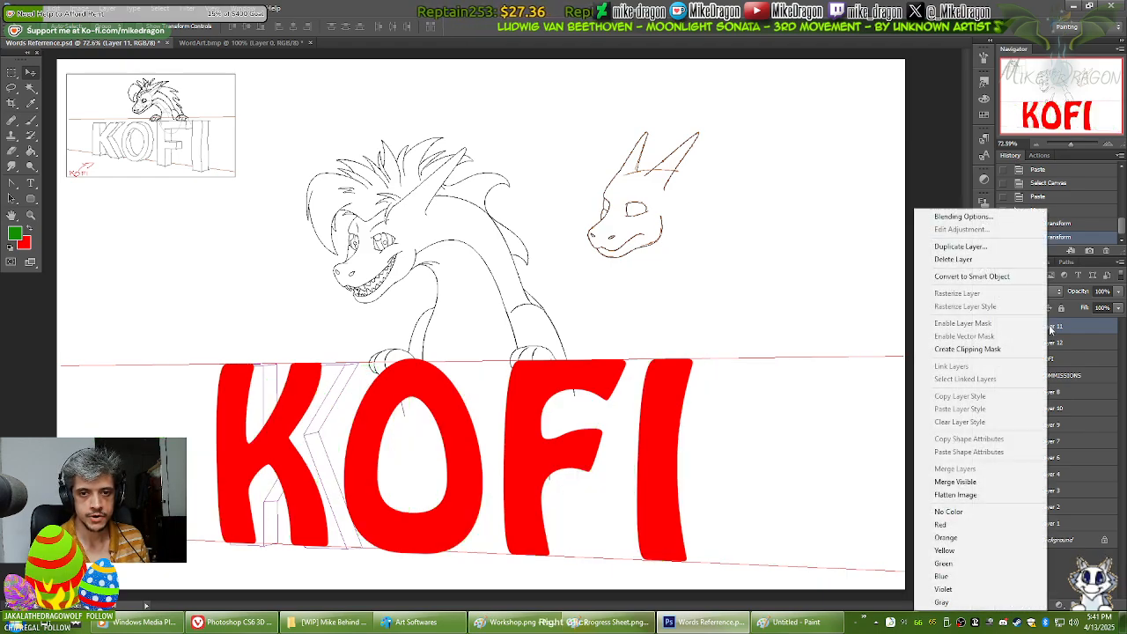
left_click(1019, 244)
key("Return")
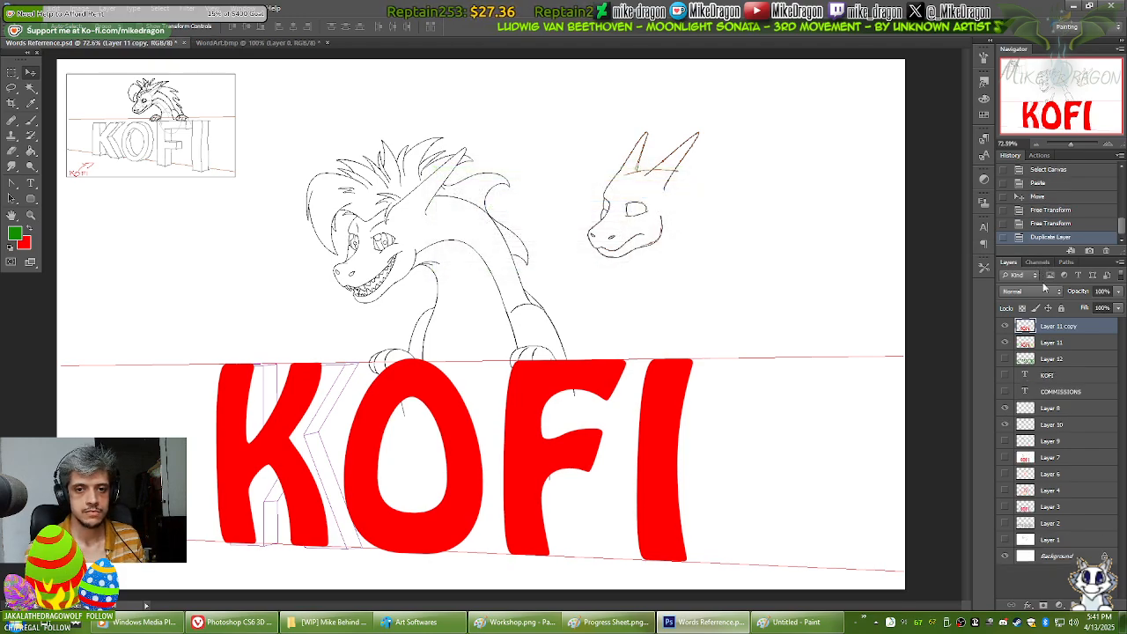
Step: Shift the hue of the duplicated KOFI lettering from red to magenta with Hue/Saturation
key("ctrl+u")
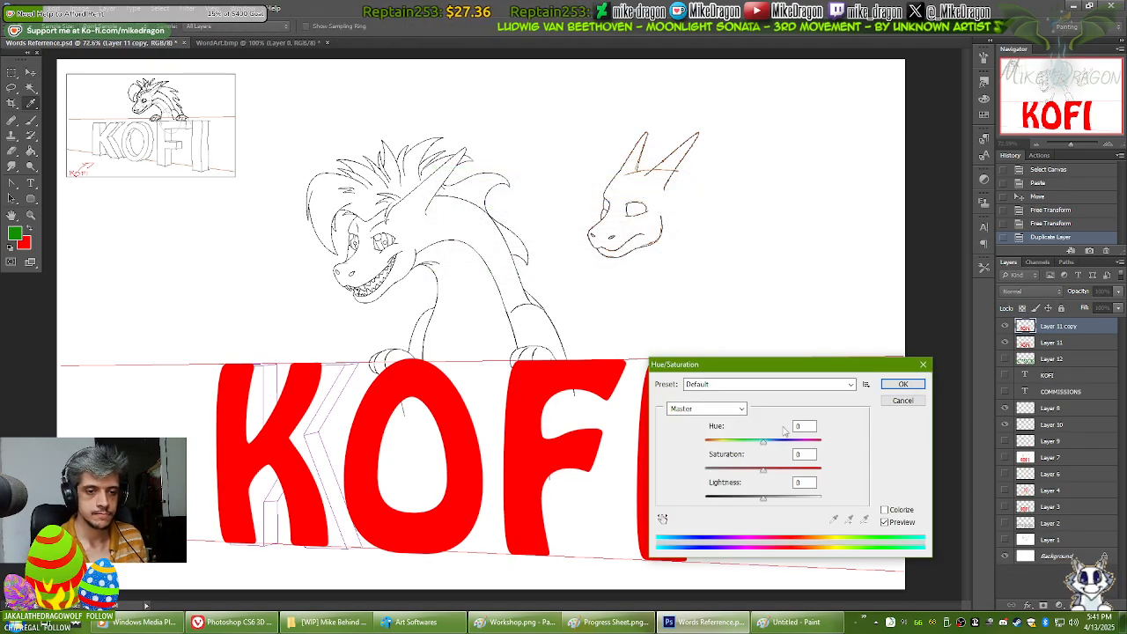
left_click_drag(764, 445, 734, 441)
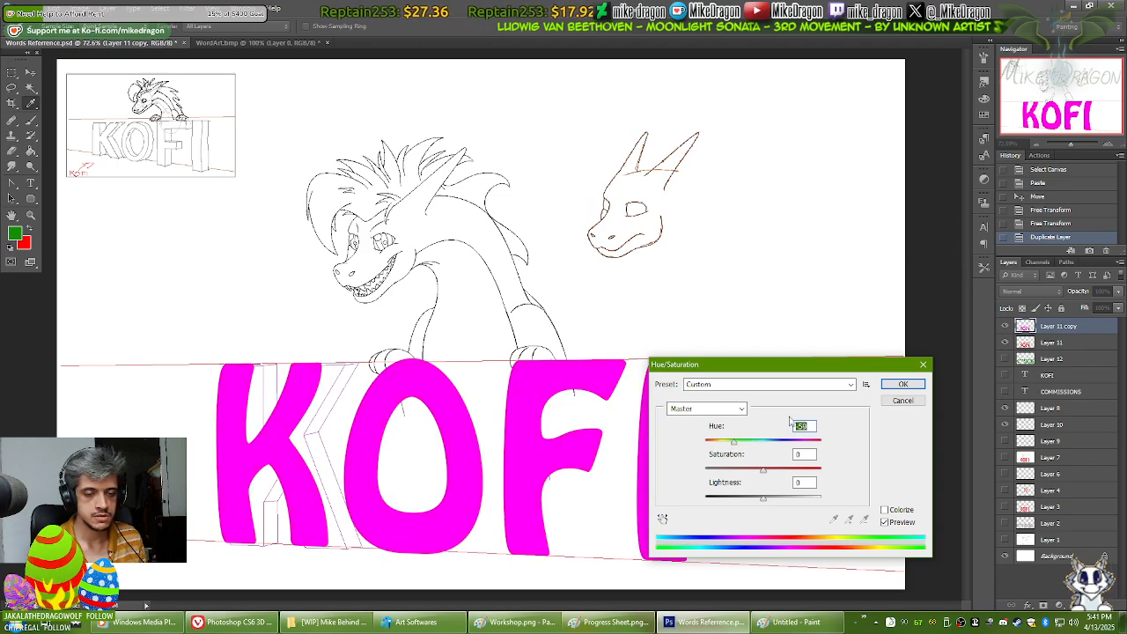
left_click(903, 384)
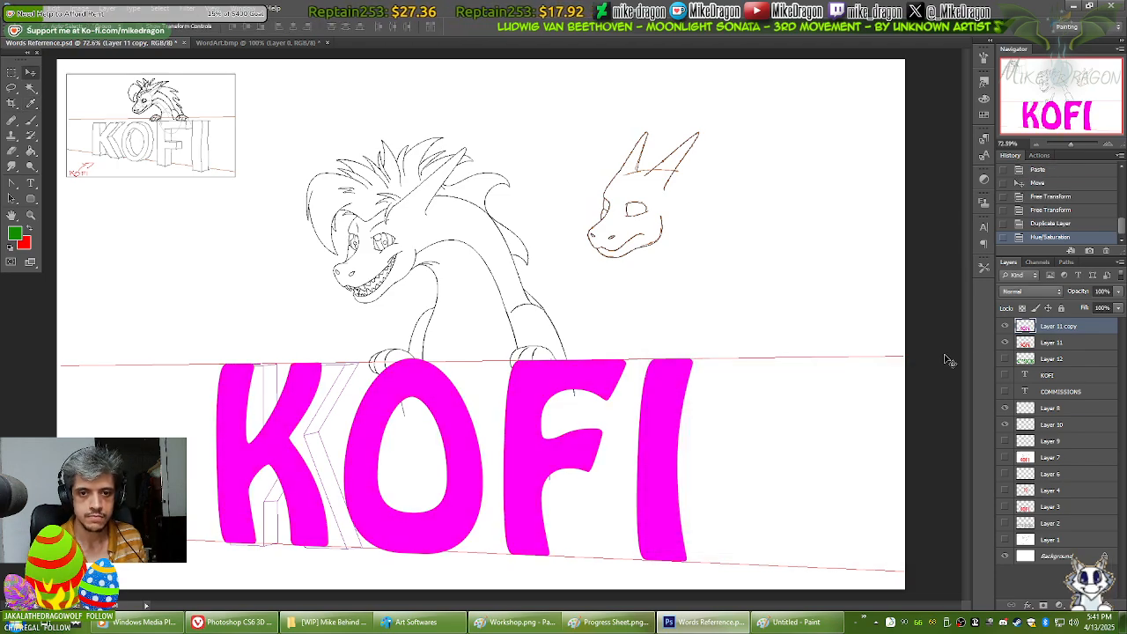
Step: Hide both KOFI layers, show the green COMMISSIONS lettering and duplicate its layer
left_click(1009, 346)
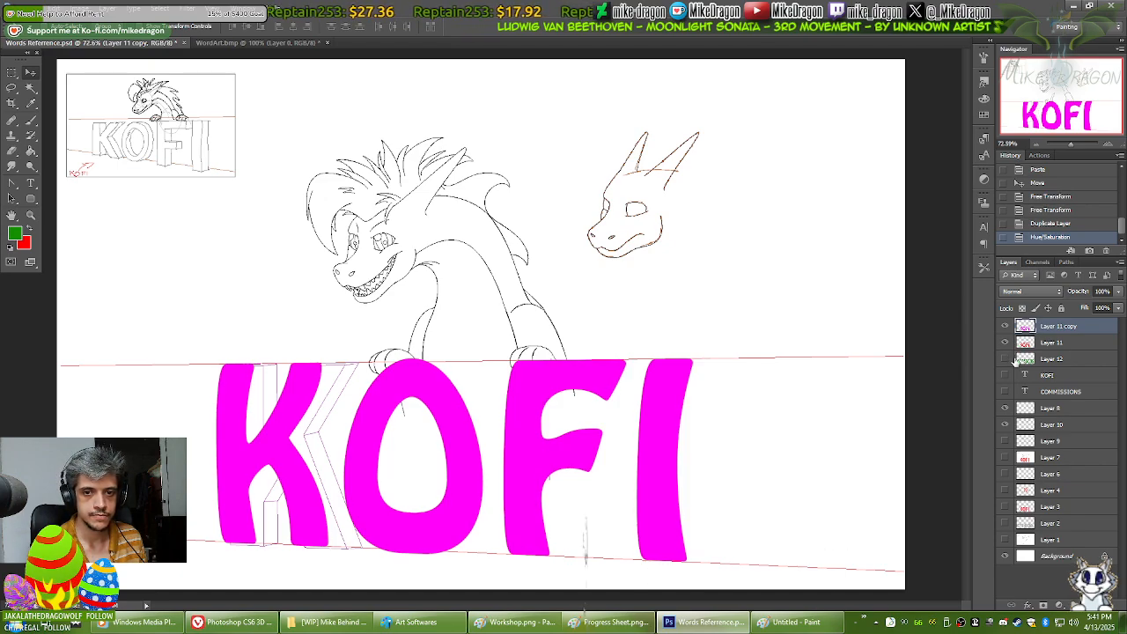
left_click_drag(1006, 343, 1005, 327)
left_click(1025, 359)
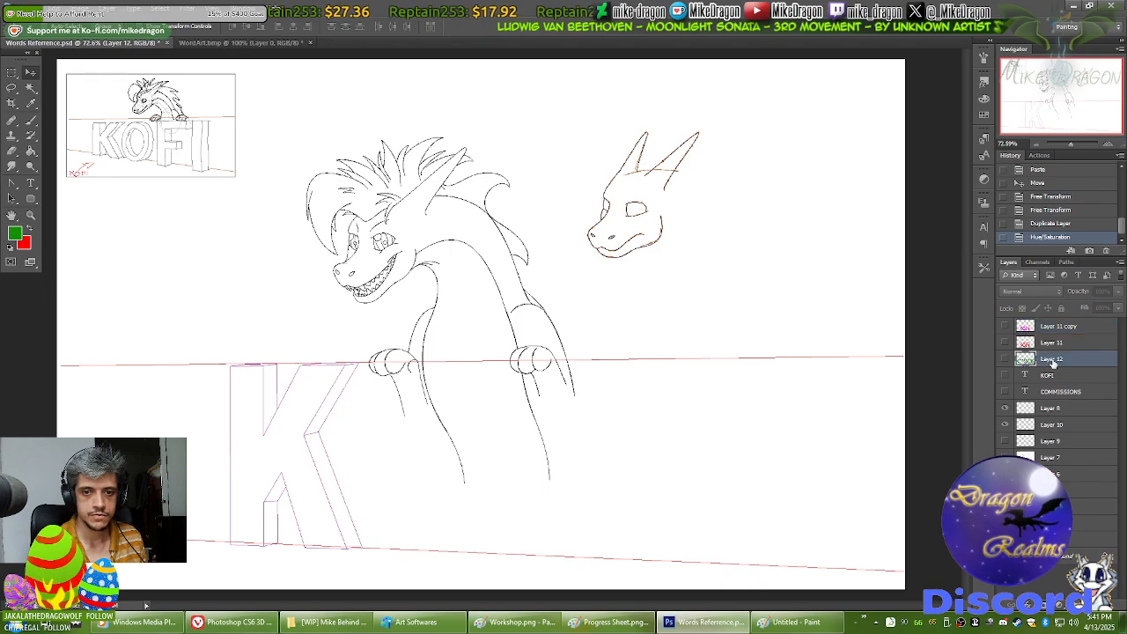
right_click(1057, 359)
key("Escape")
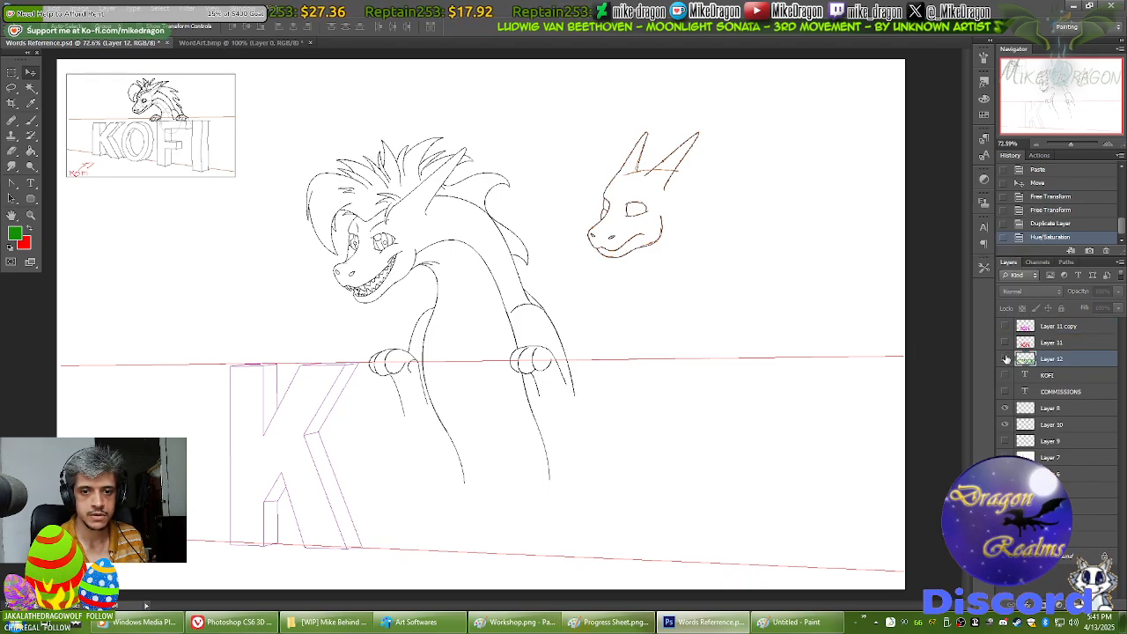
left_click(1005, 360)
right_click(1052, 361)
left_click(1011, 245)
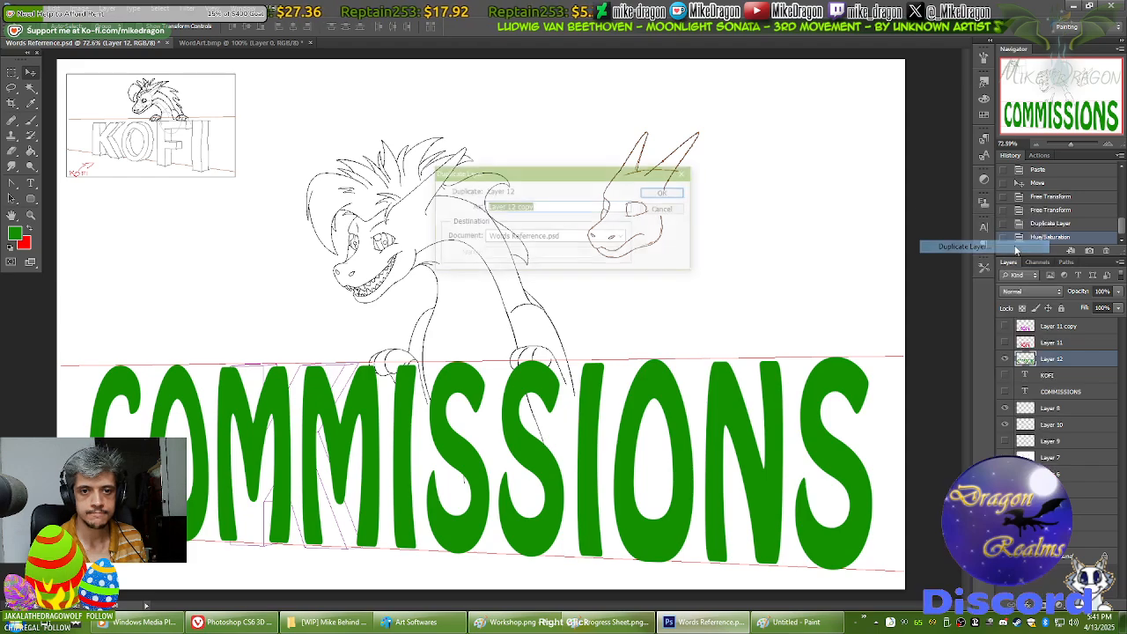
key("Return")
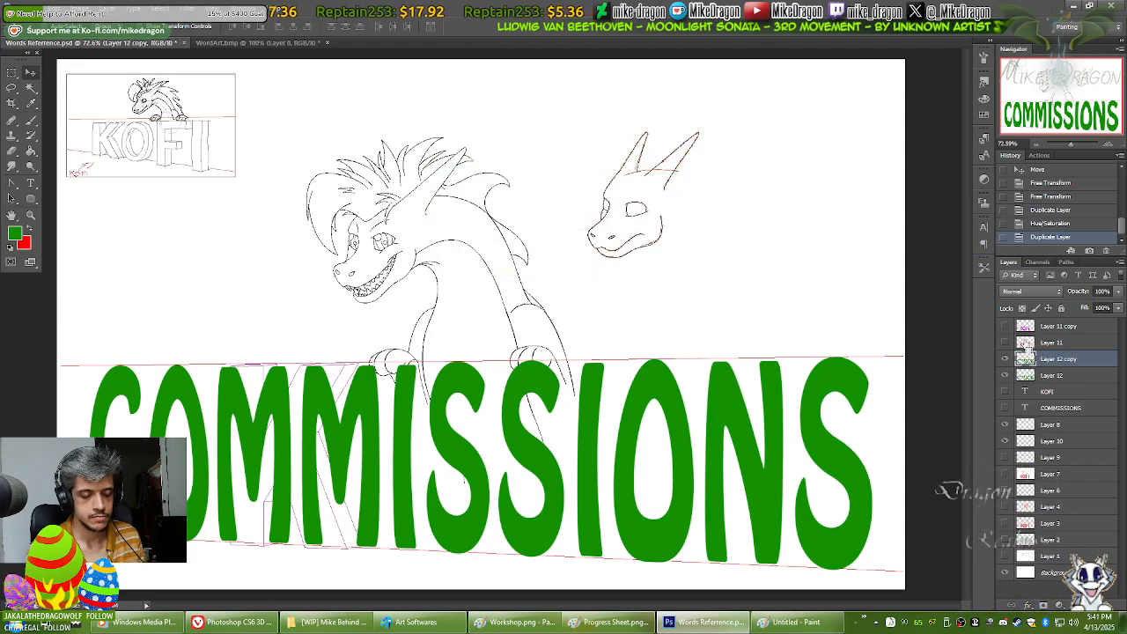
Step: Shift the hue of the duplicated COMMISSIONS lettering from green to olive brown with Hue/Saturation
key("ctrl+u")
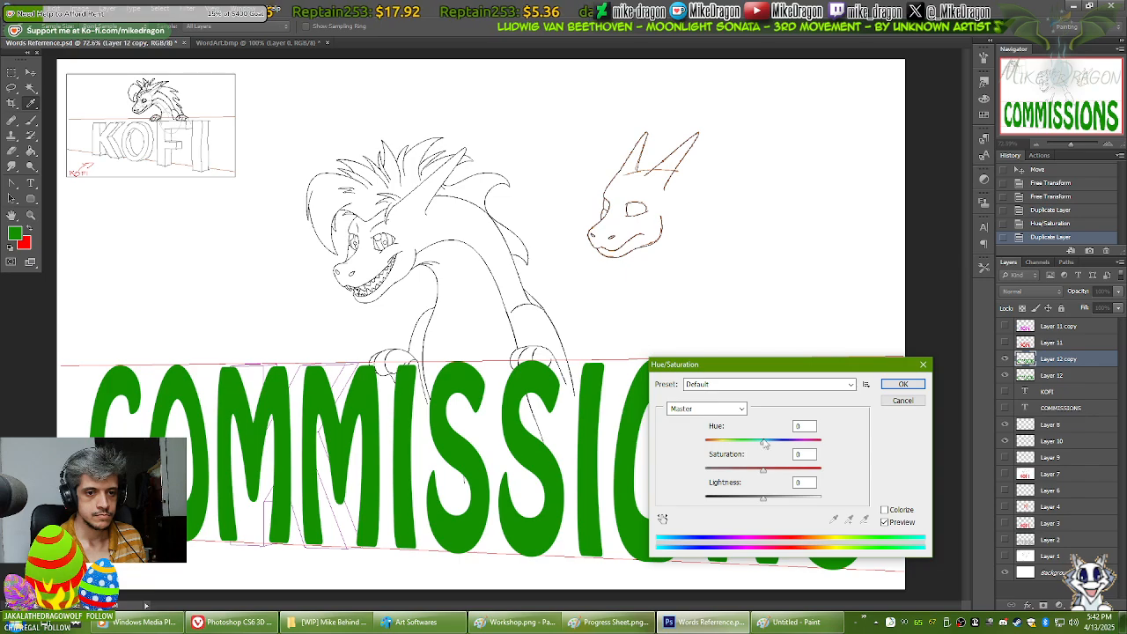
left_click_drag(764, 443, 733, 444)
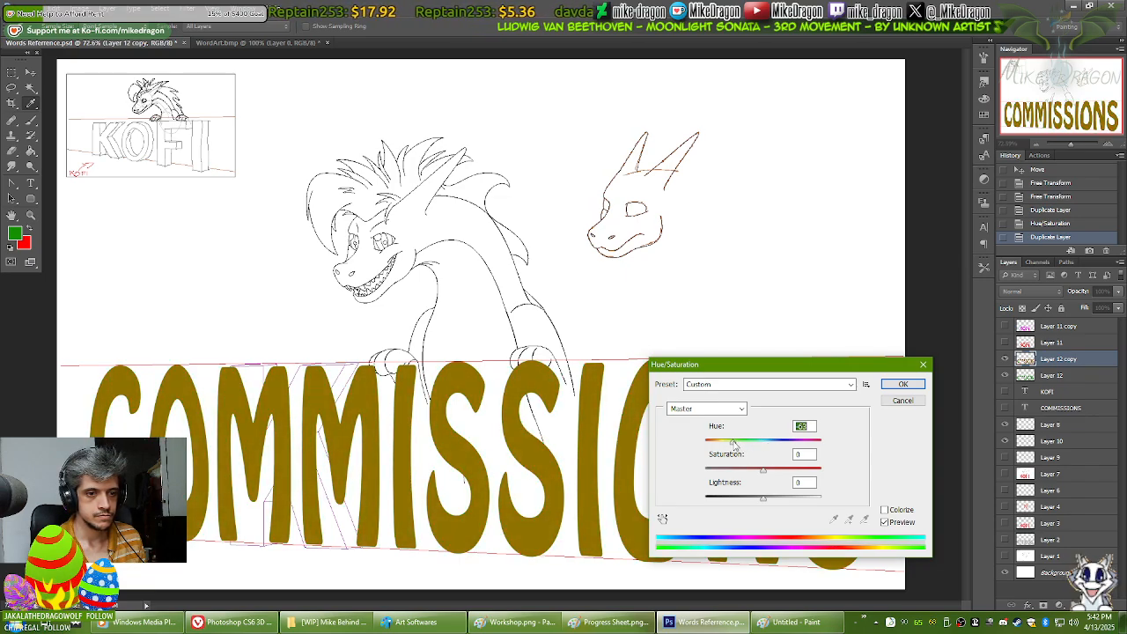
left_click(902, 384)
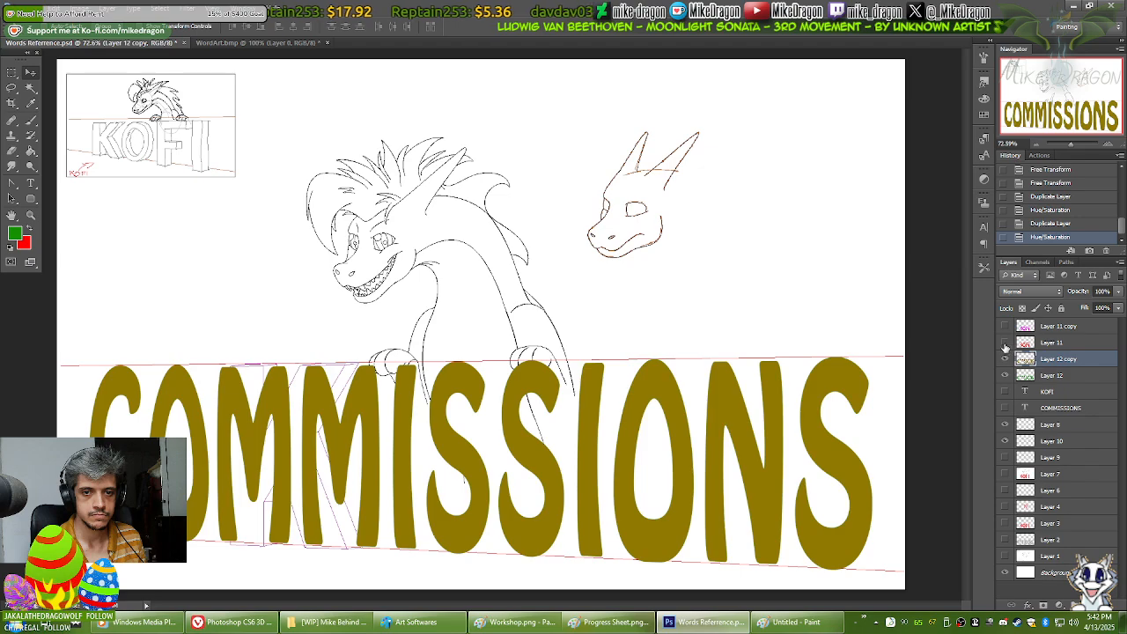
Step: Show both KOFI layers and move the magenta KOFI and olive COMMISSIONS copies together slightly left of their originals
left_click(1004, 326)
left_click(1005, 327)
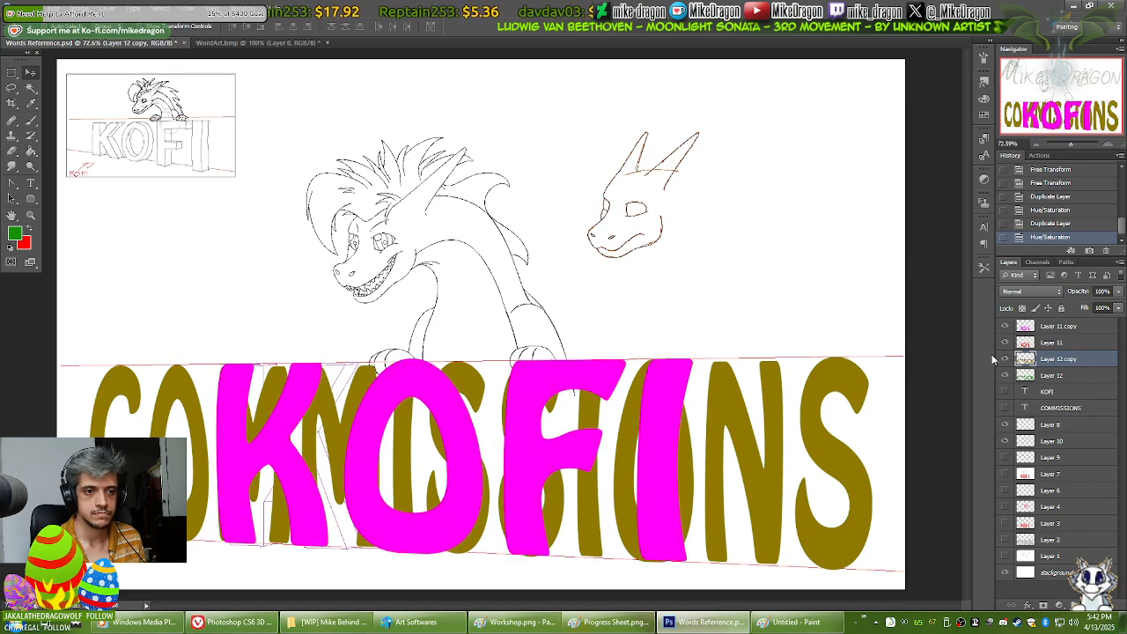
left_click(1050, 327, "ctrl")
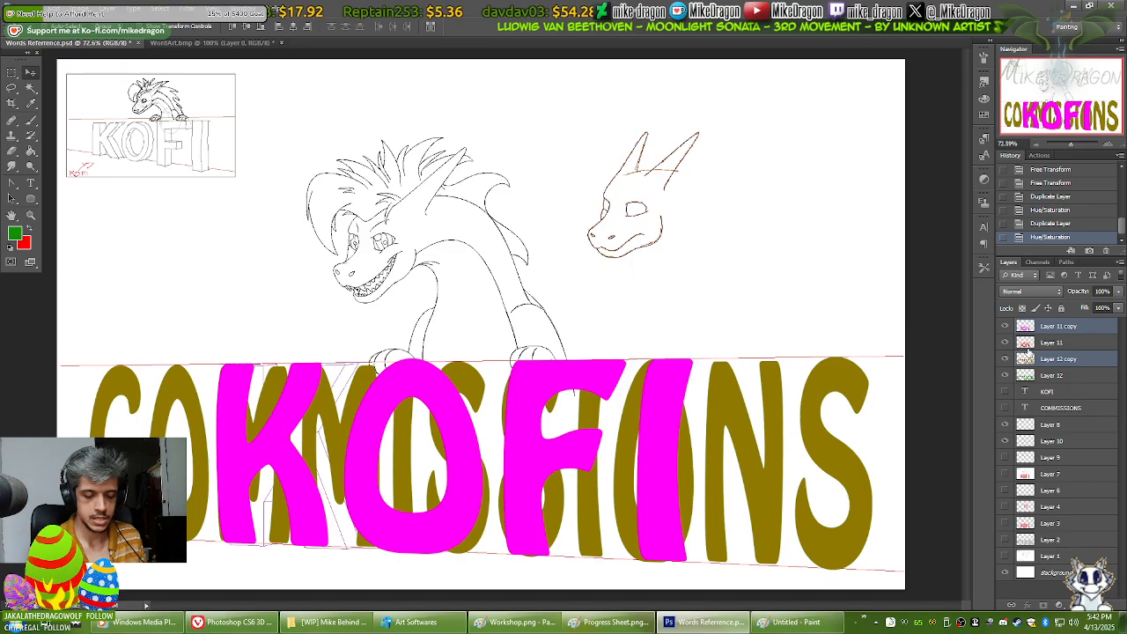
key("ctrl+plus")
left_click_drag(802, 460, 849, 393)
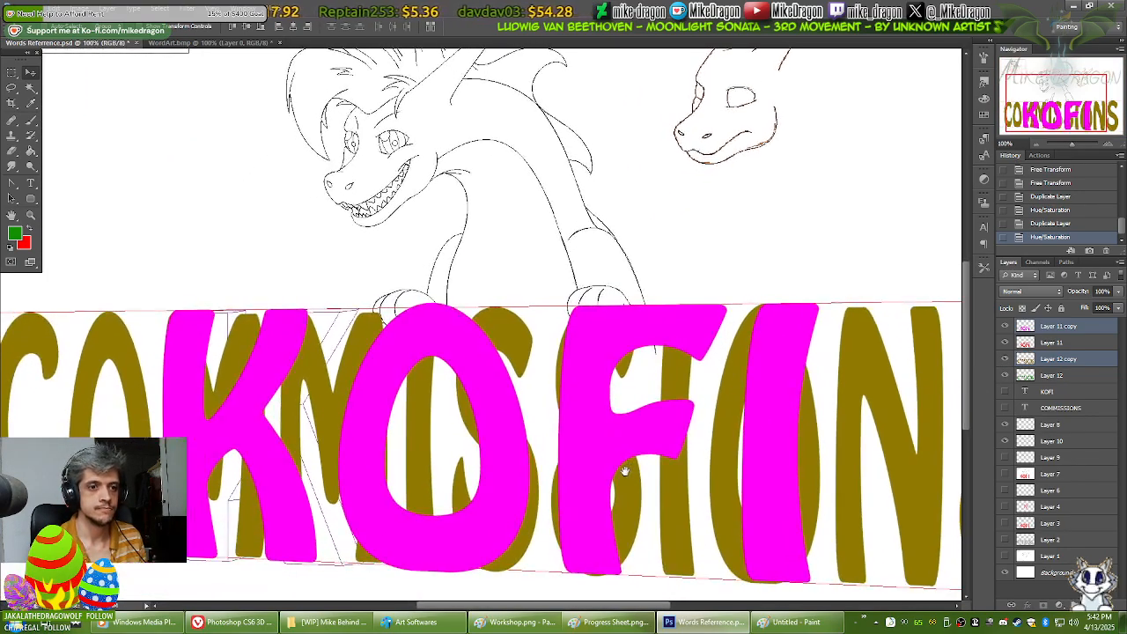
left_click_drag(625, 472, 623, 472)
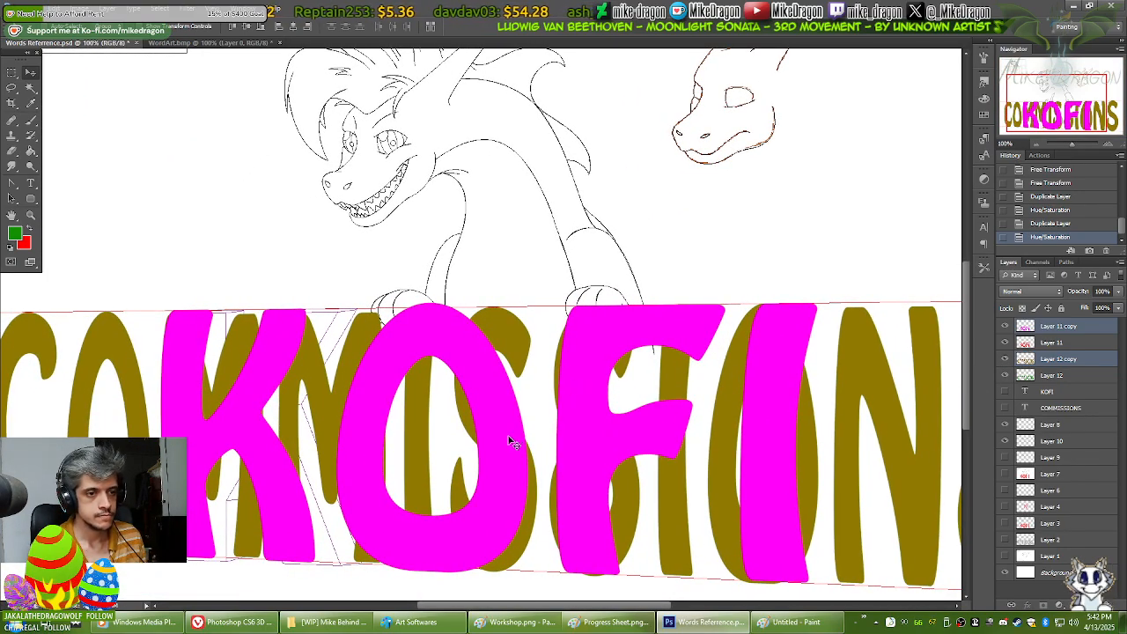
left_click_drag(509, 446, 486, 444)
Step: View the offset COMMISSIONS pair alone, and switch to showing only the magenta and red KOFI layers
key("ctrl+minus")
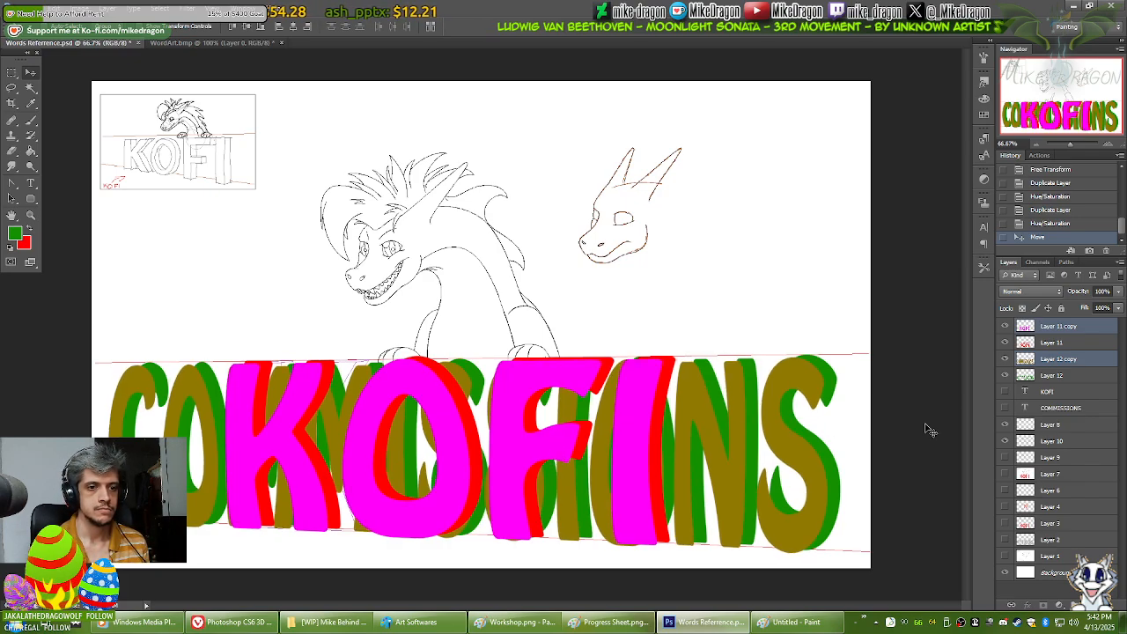
left_click_drag(1004, 343, 1004, 325)
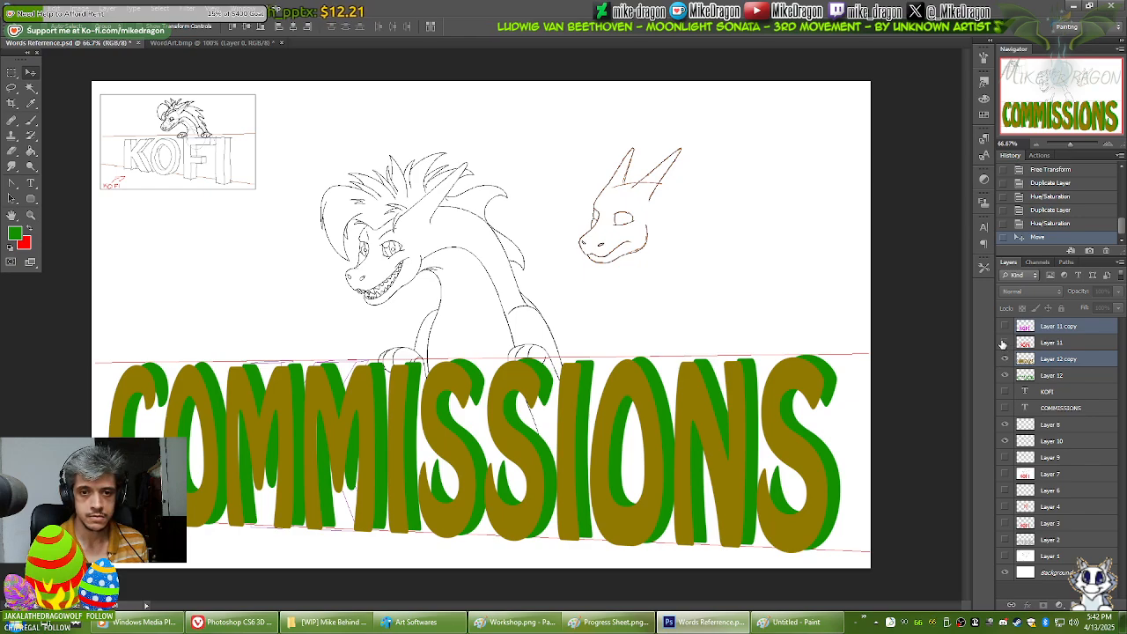
left_click_drag(1005, 359, 1005, 326)
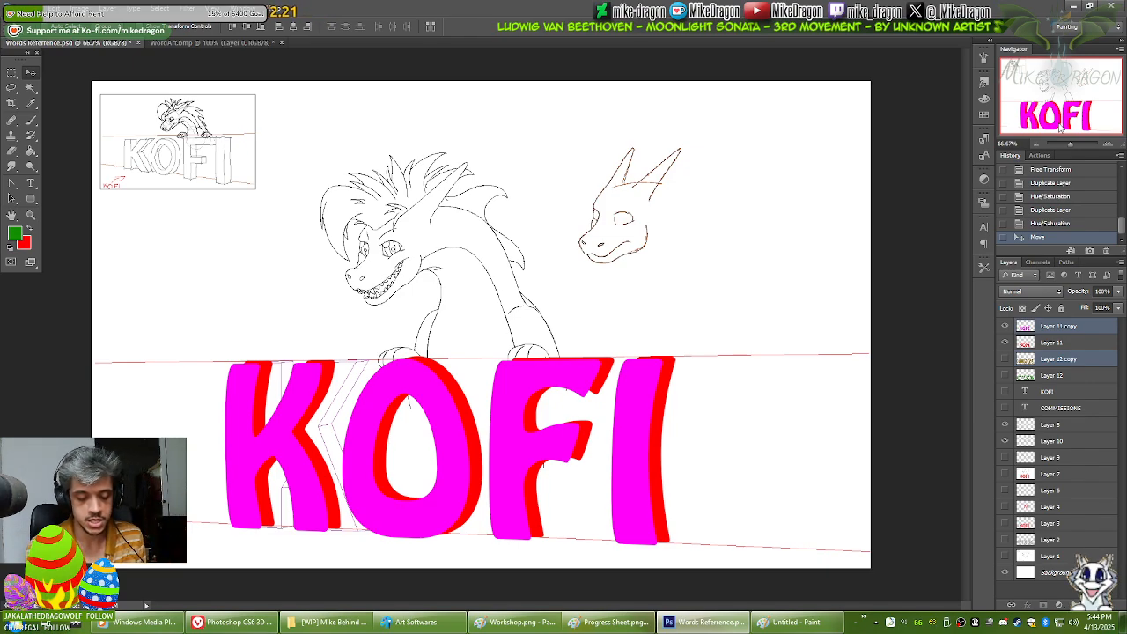
key("ctrl+plus")
key("ctrl+plus")
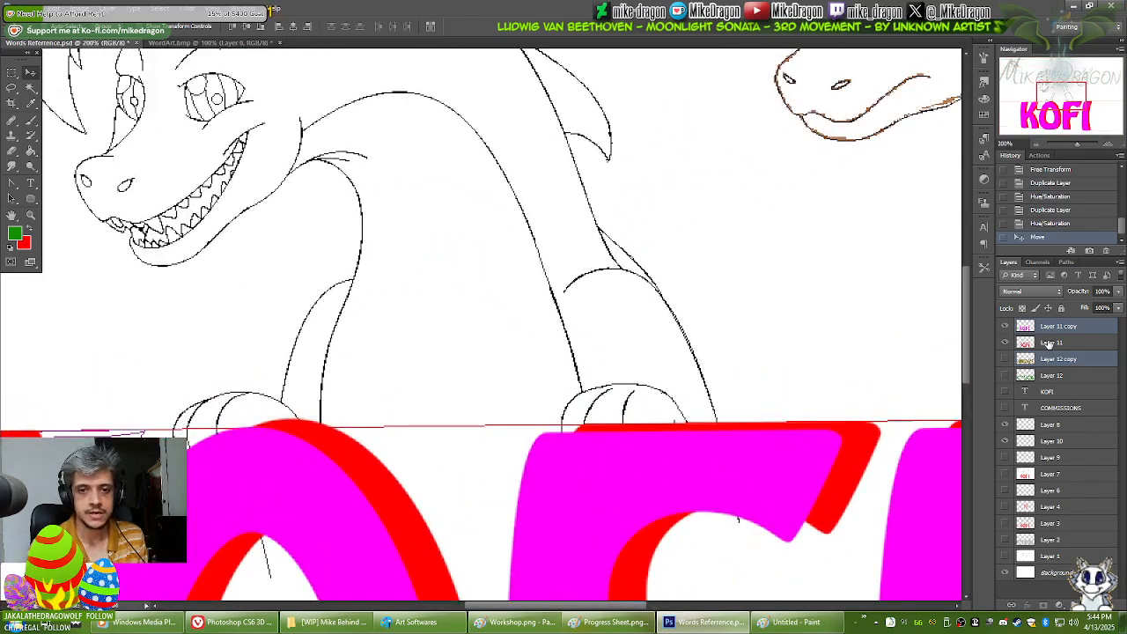
Step: Add a new empty layer between the magenta and red KOFI layers for connecting the letter corners
left_click(1050, 344)
key("ctrl+shift+alt+n")
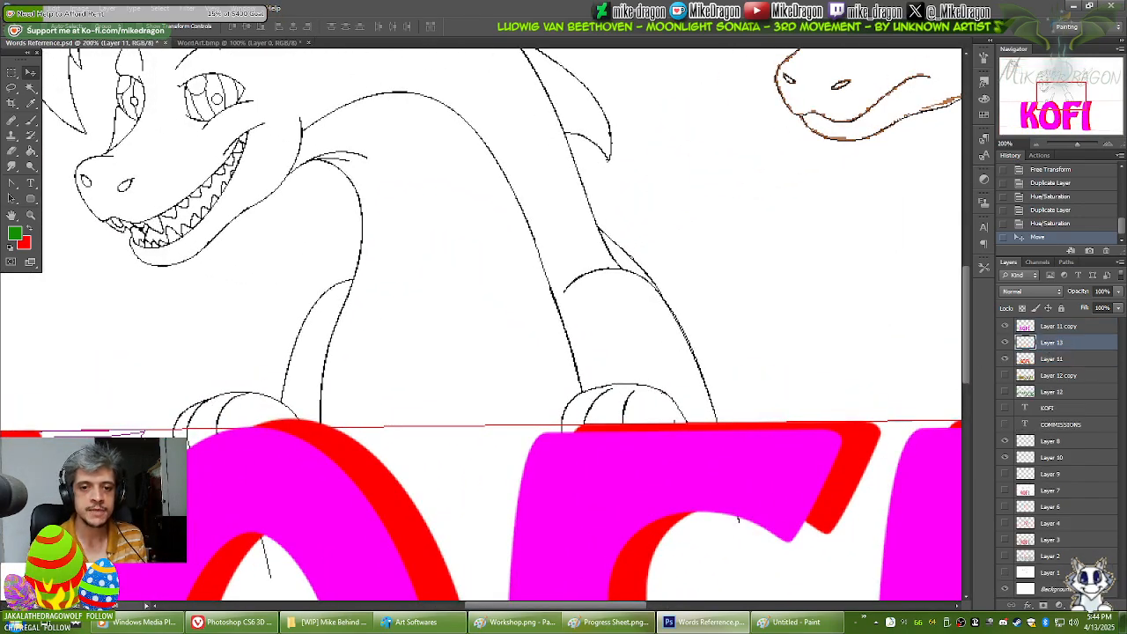
key("ctrl+plus")
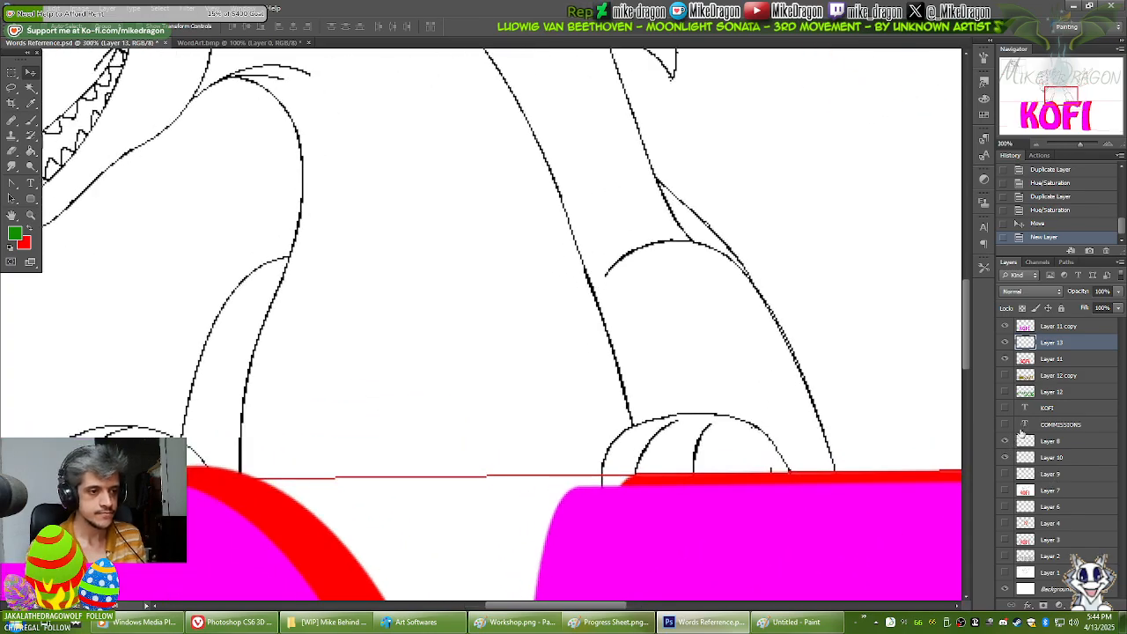
mouse_move(338, 429)
left_mouse_down()
mouse_move(649, 379)
mouse_move(810, 373)
left_mouse_up()
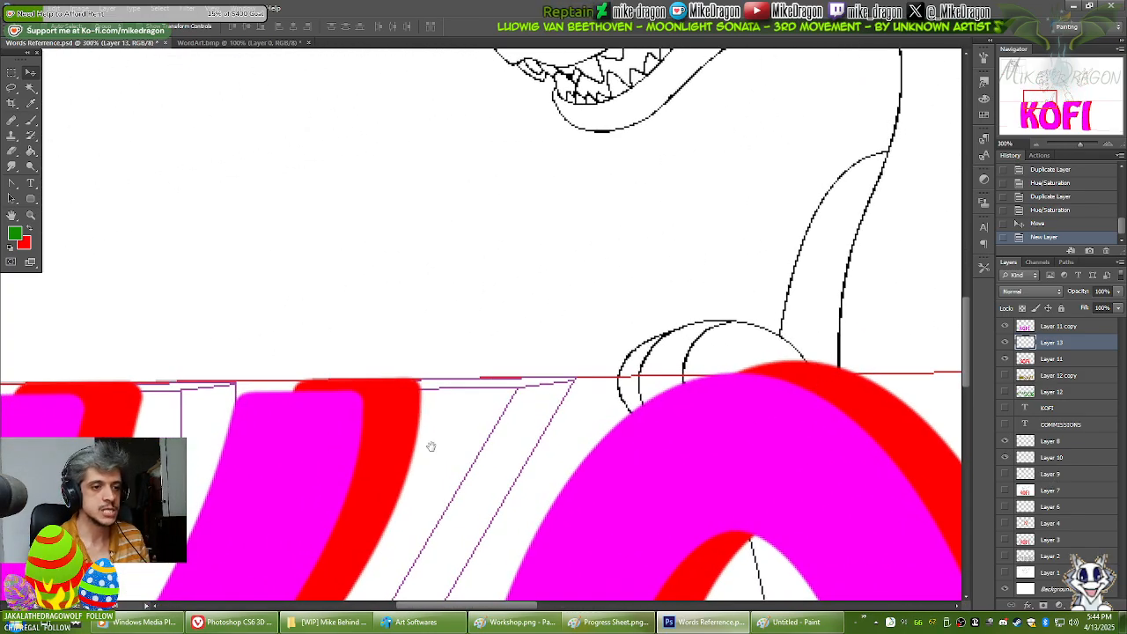
left_click_drag(431, 445, 704, 431)
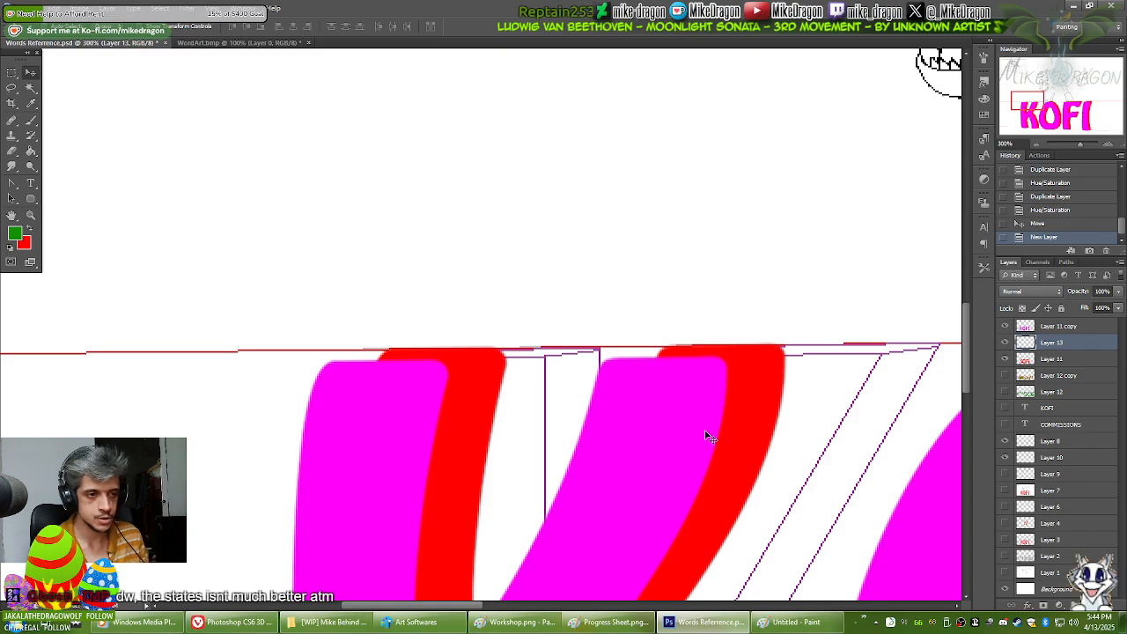
key("ctrl+plus")
key("ctrl+plus")
key("ctrl+plus")
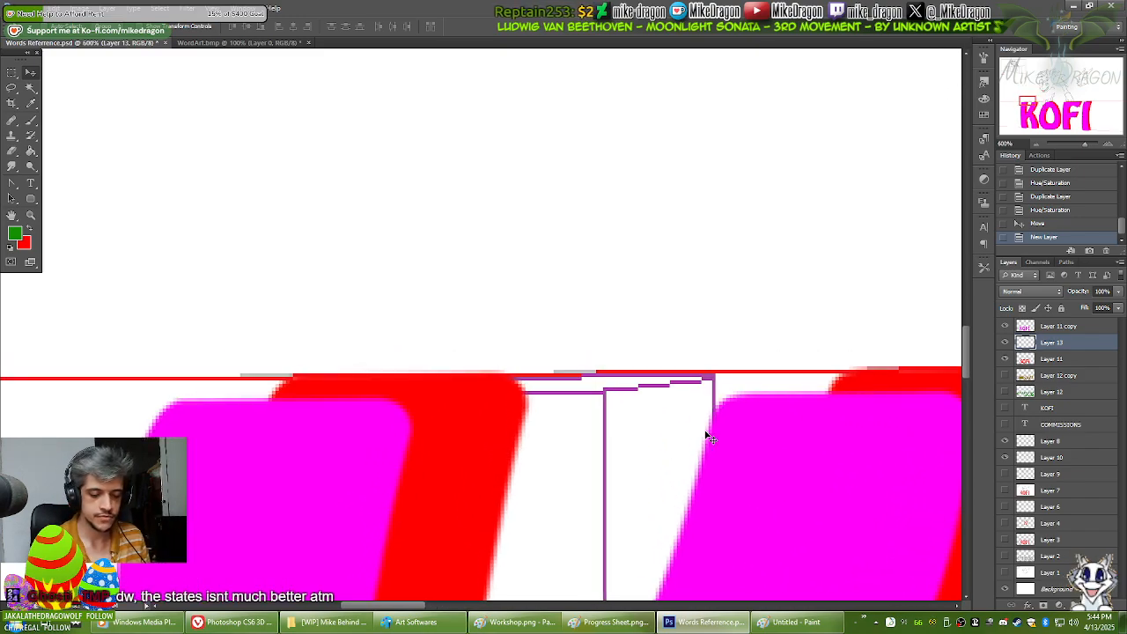
left_click_drag(443, 500, 755, 446)
Step: Choose the 13 px hard round brush at 100% hardness for painting at the K's upper edge
key("b")
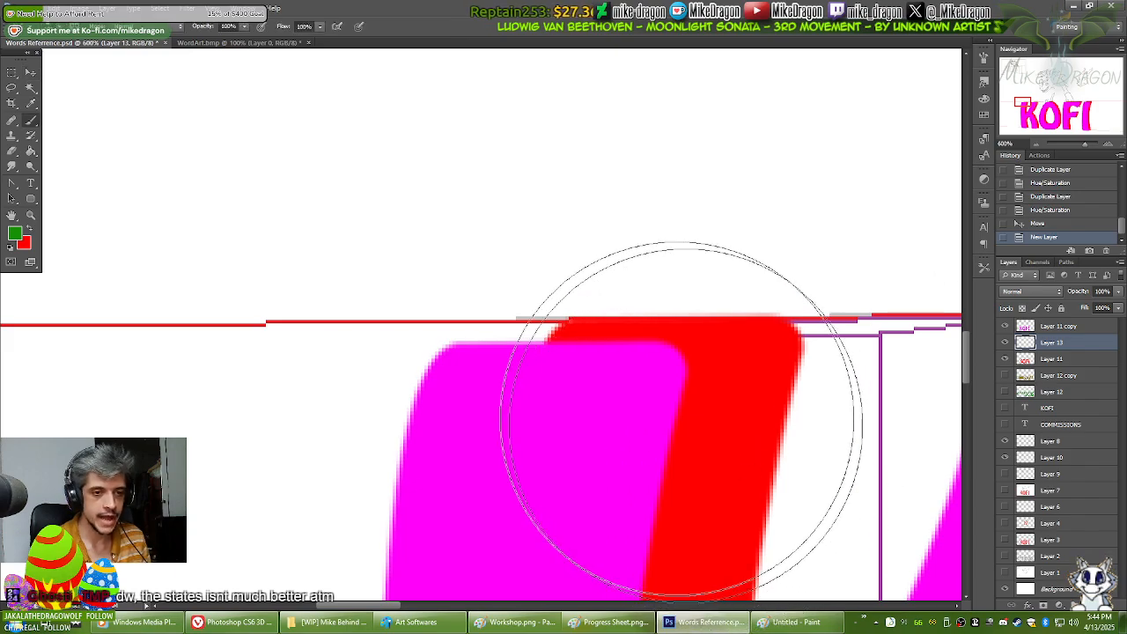
right_click(632, 337)
left_click(670, 227)
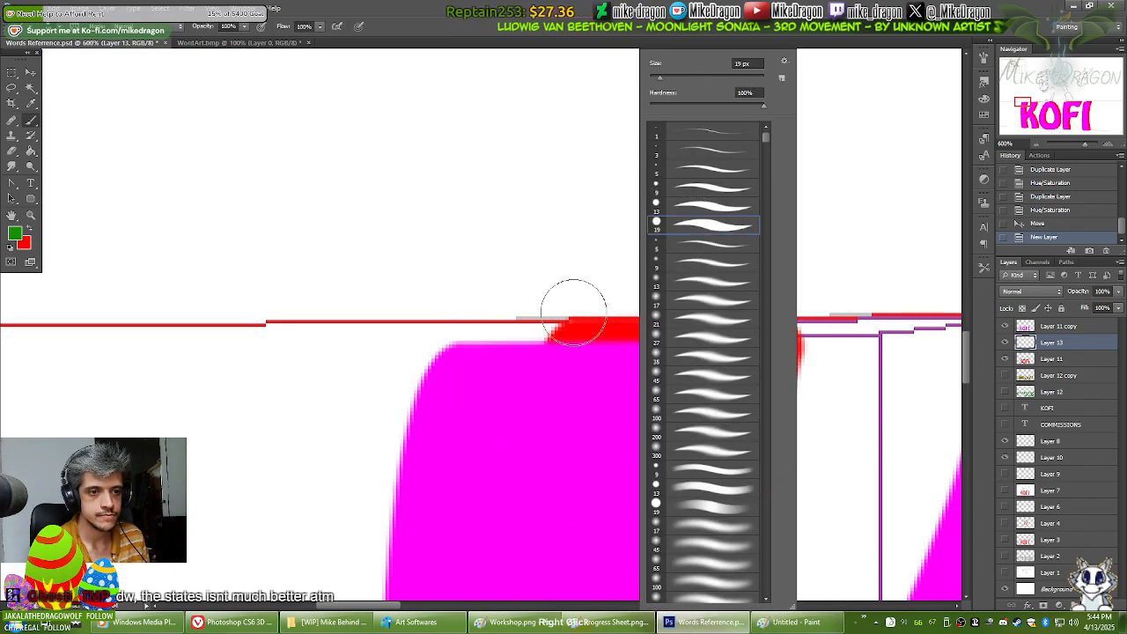
left_click(667, 209)
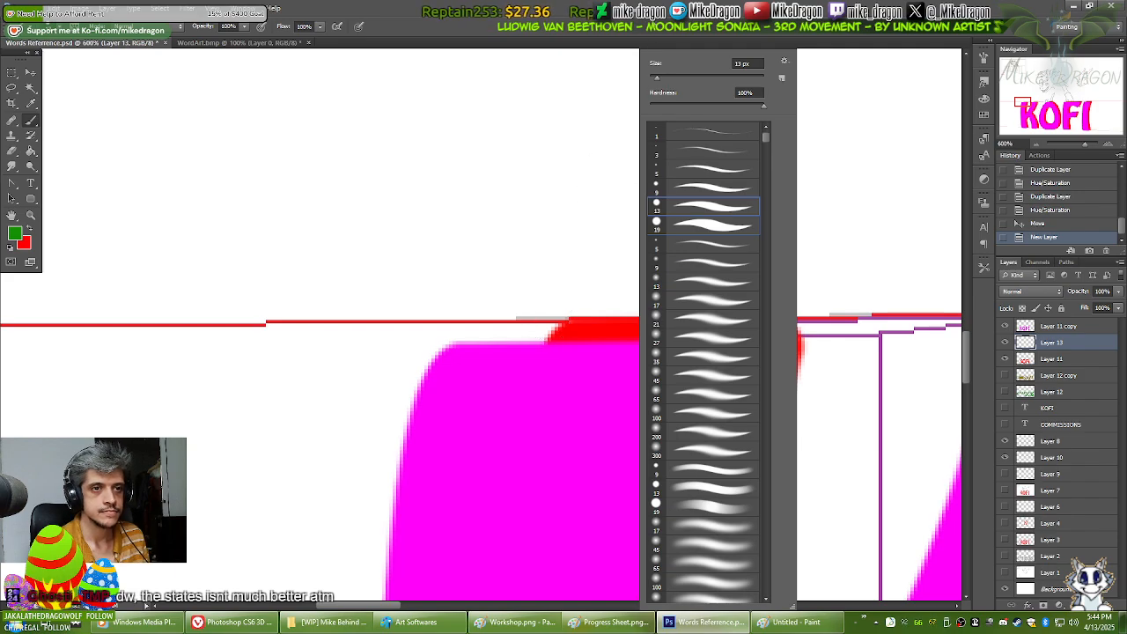
left_click(653, 37)
key("ctrl+plus")
left_click_drag(548, 426, 449, 405)
key("ctrl+plus")
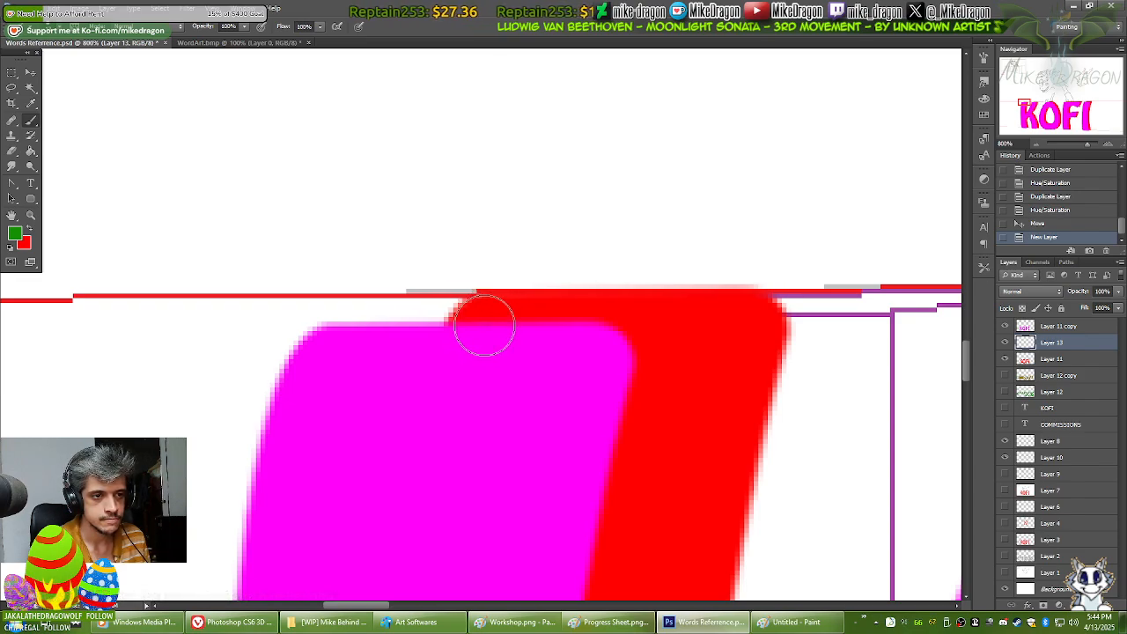
Step: Hide the red perspective line on Layer 10, keeping the purple letter outlines on Layer 8 shown
left_click(485, 326)
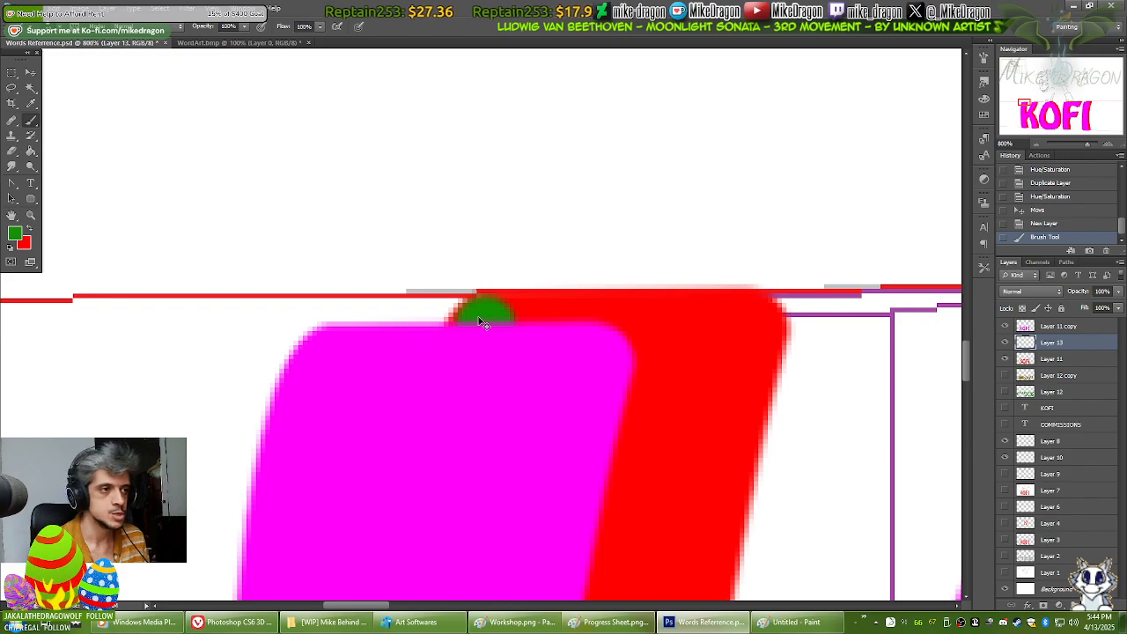
key("ctrl+z")
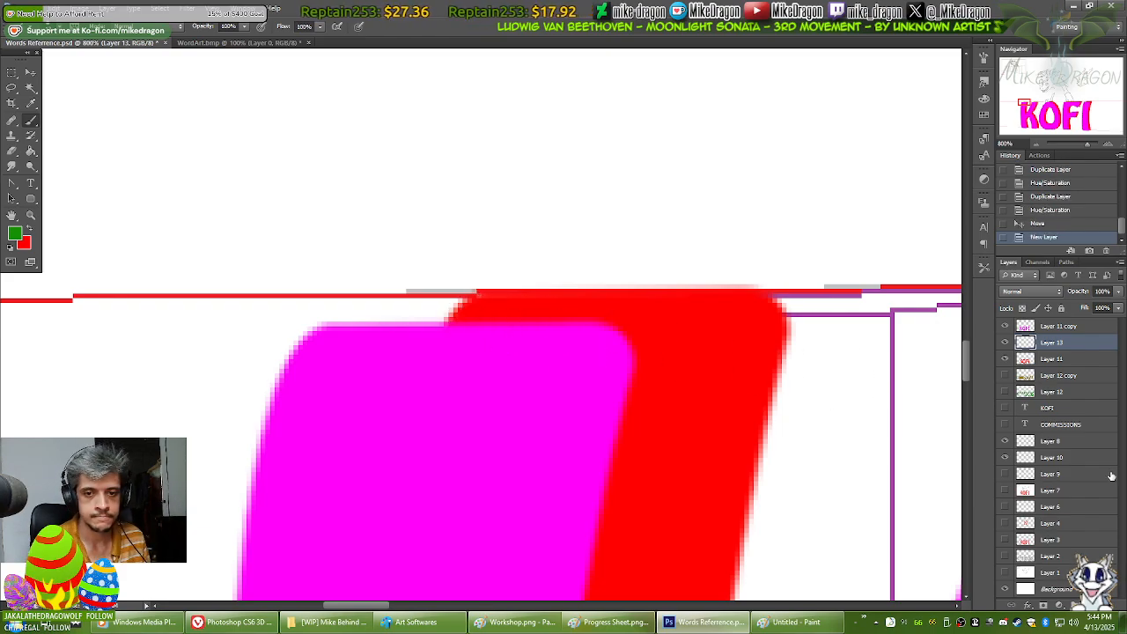
left_click(1004, 441)
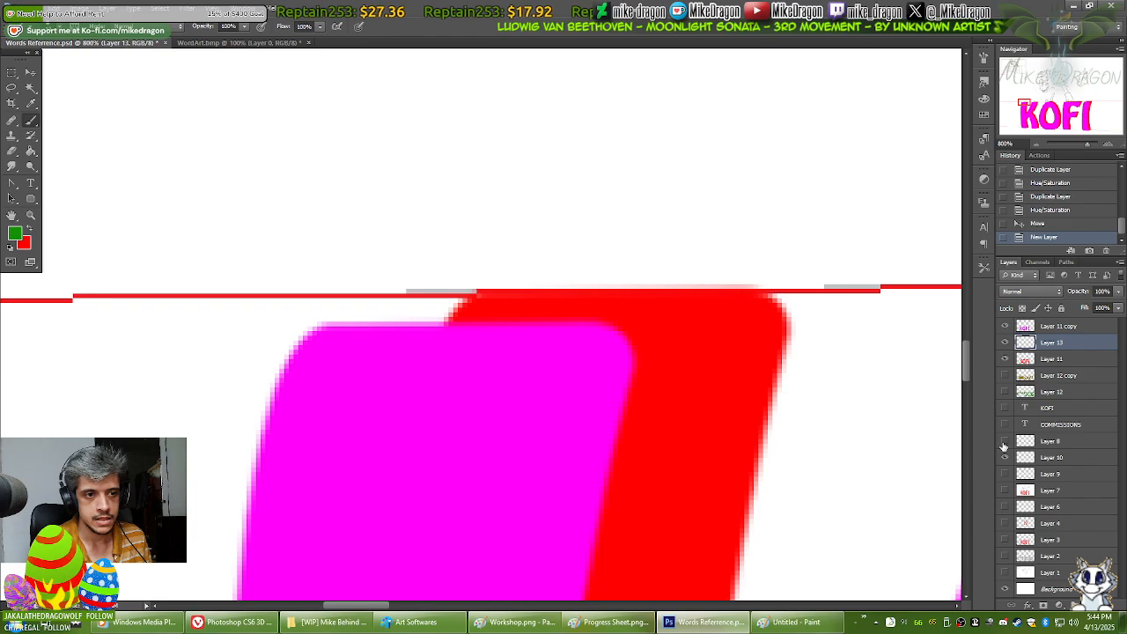
left_click(1004, 441)
left_click(1005, 458)
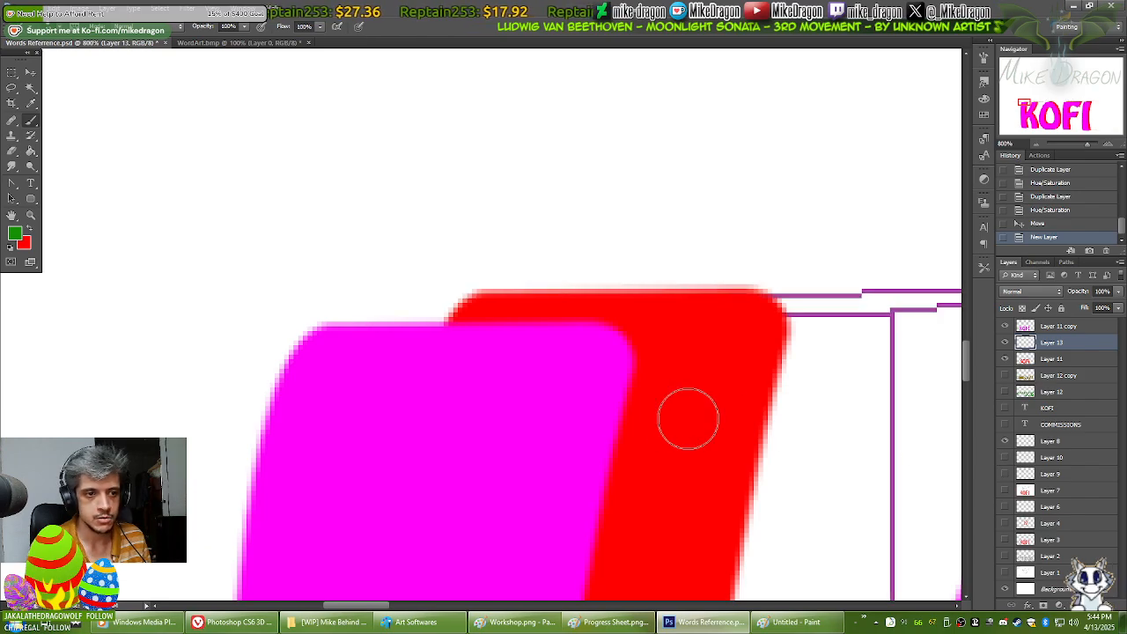
Step: Paint straight green strokes joining the magenta and red upper-left corners of the K's stem and its upper arm
left_click(481, 322)
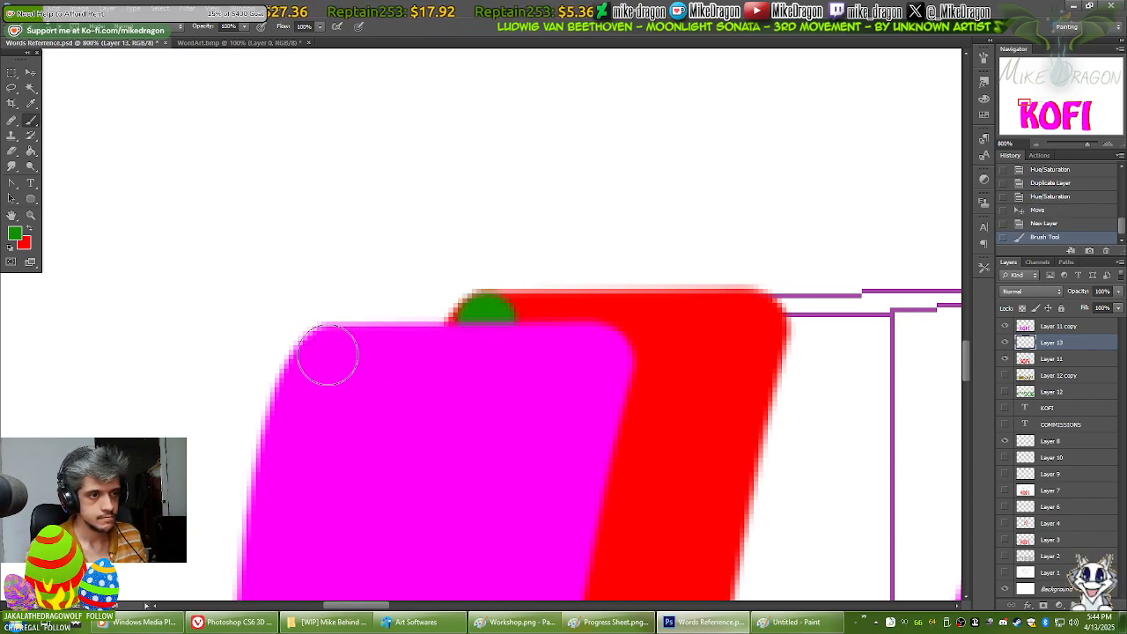
left_click(328, 355, "shift")
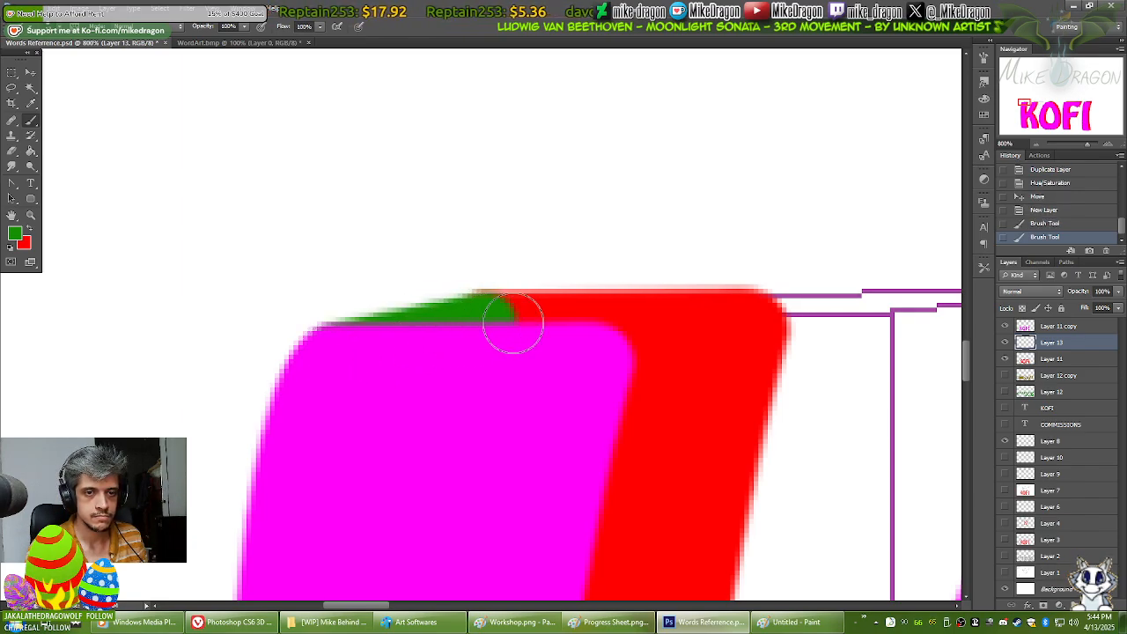
scroll(619, 370, "down", 5)
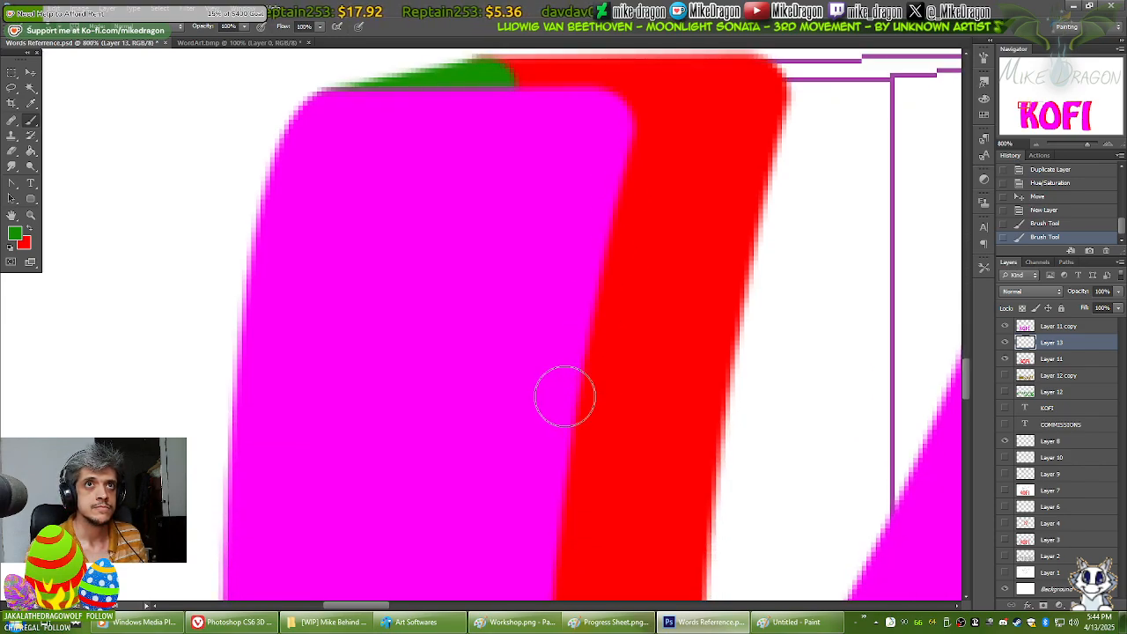
scroll(564, 397, "down", 10)
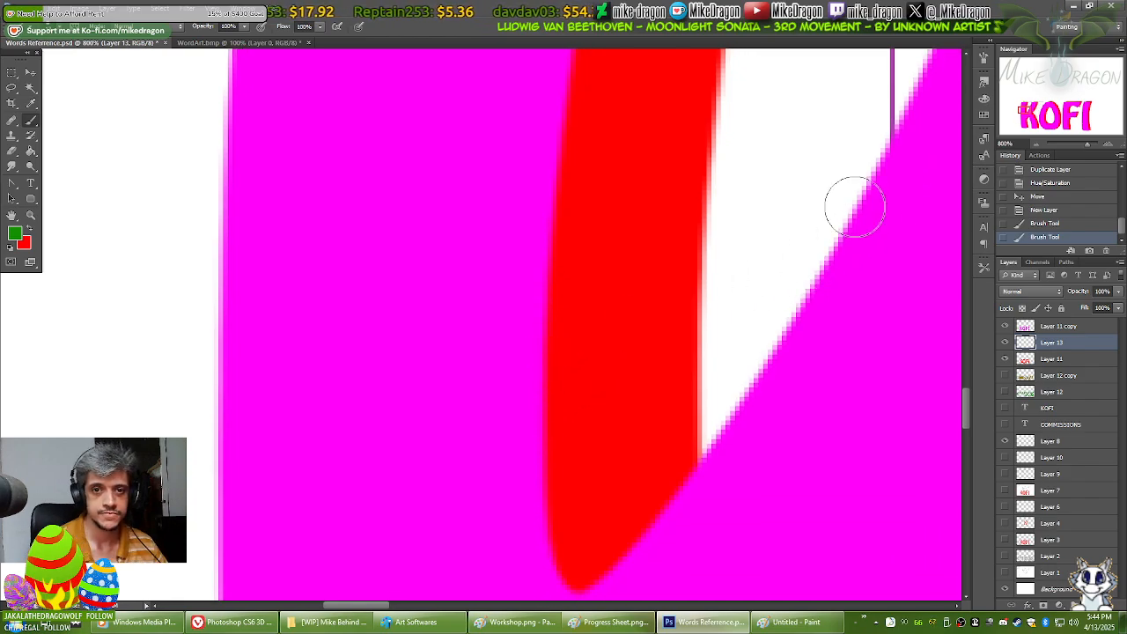
mouse_move(802, 170)
left_mouse_down()
mouse_move(579, 284)
mouse_move(561, 283)
left_mouse_up()
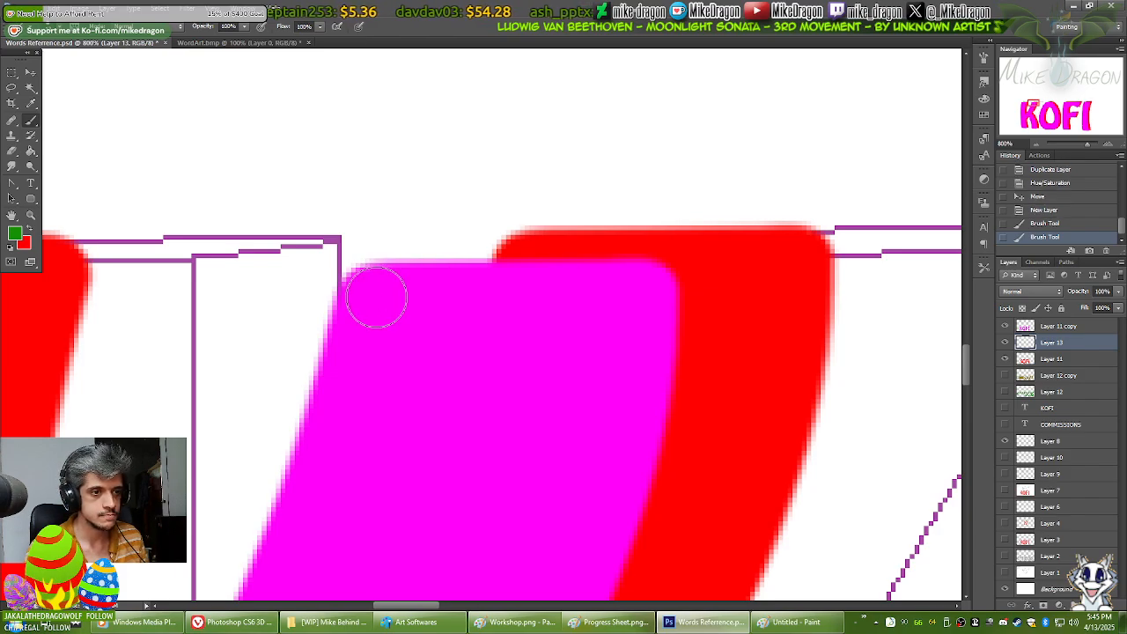
left_click(377, 296)
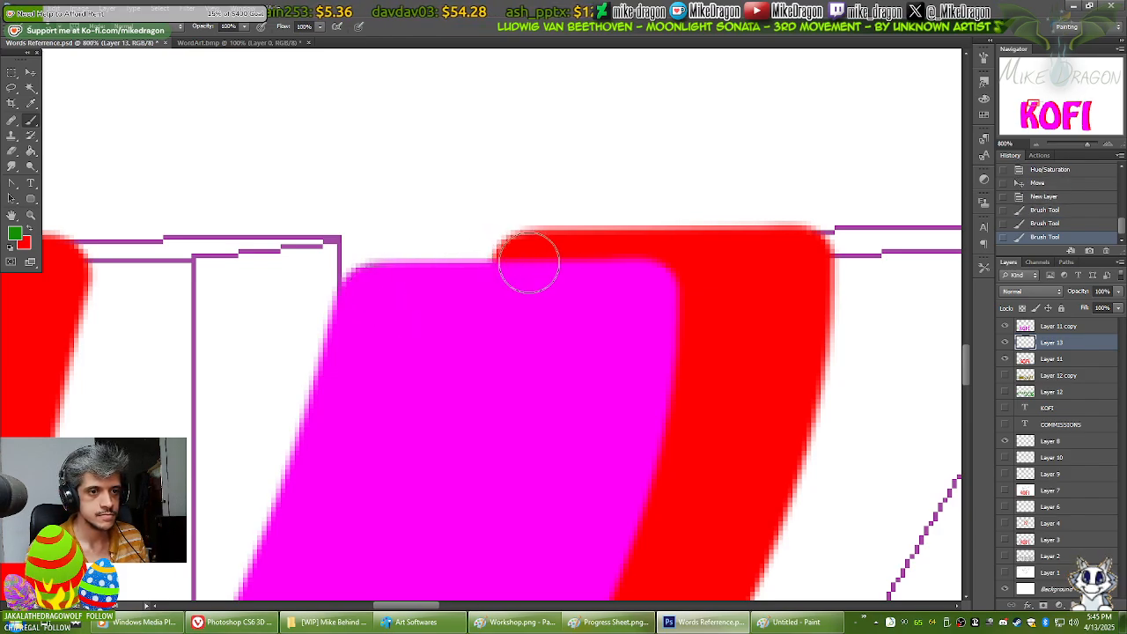
left_click(528, 263, "shift")
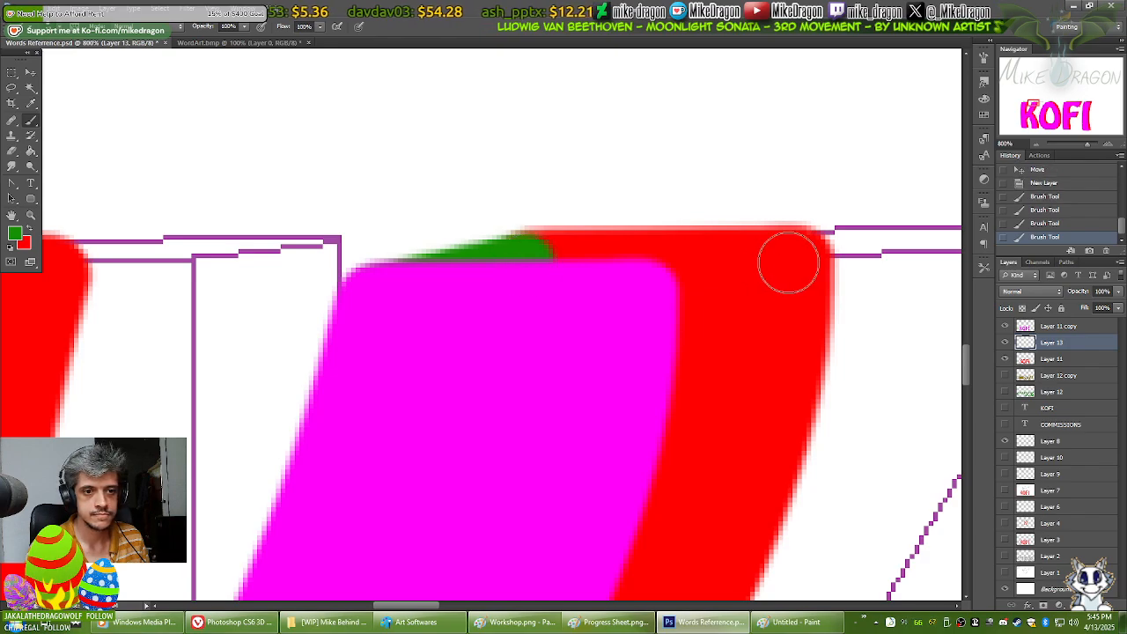
Step: Paint a straight green stroke joining the red and magenta lower-right corners of the K's diagonal leg
scroll(774, 261, "down", 10)
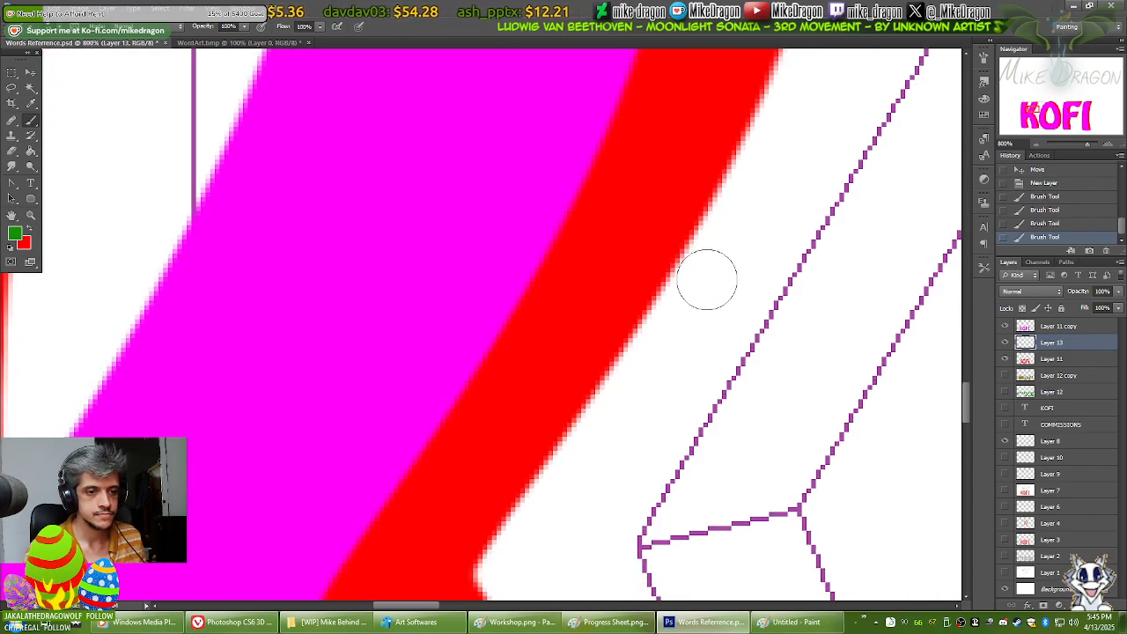
scroll(707, 280, "down", 10)
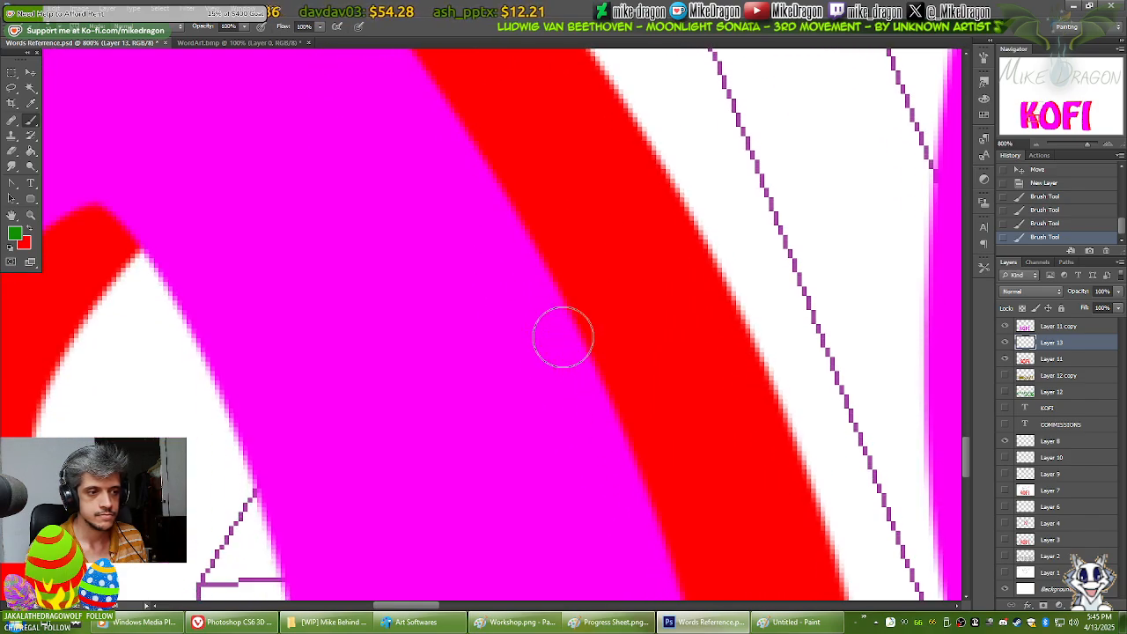
scroll(564, 337, "down", 10)
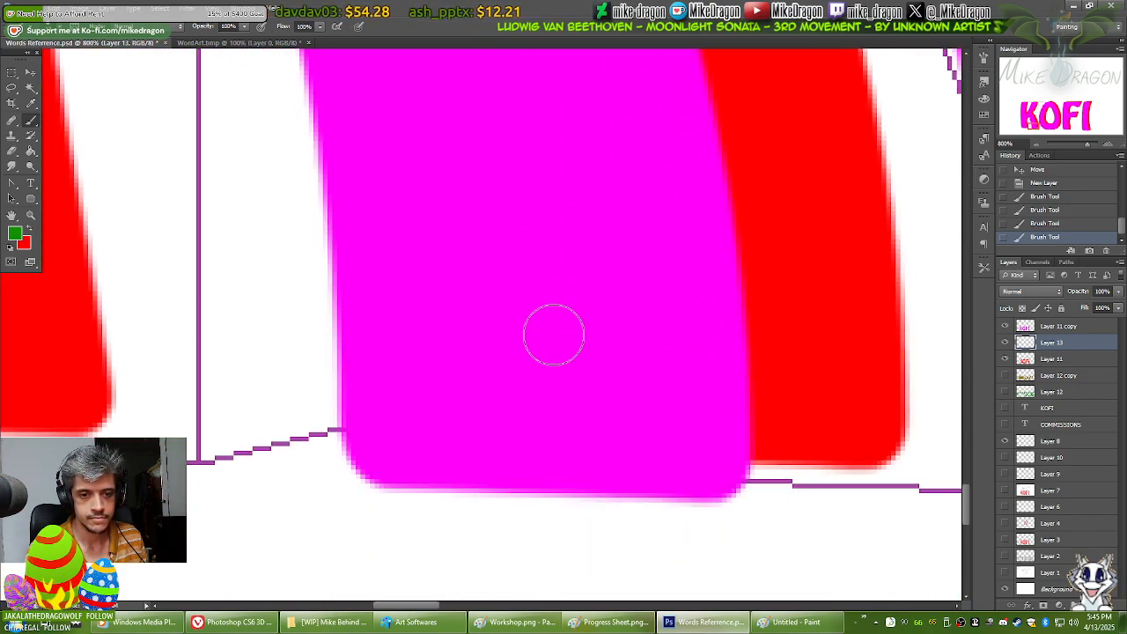
scroll(553, 334, "down", 2)
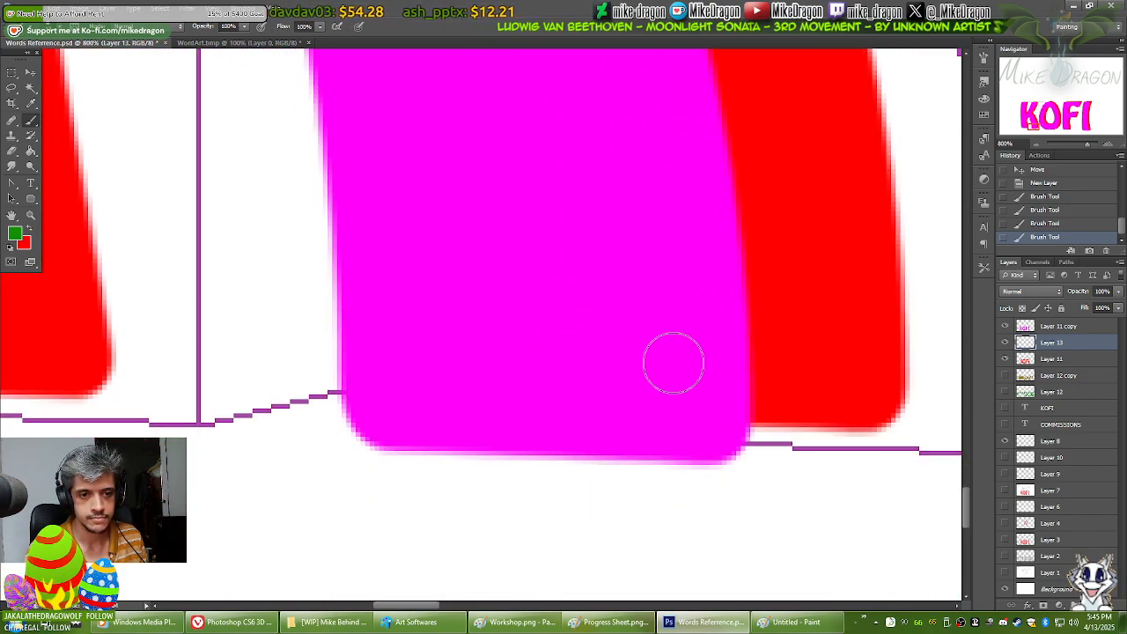
left_click(715, 431)
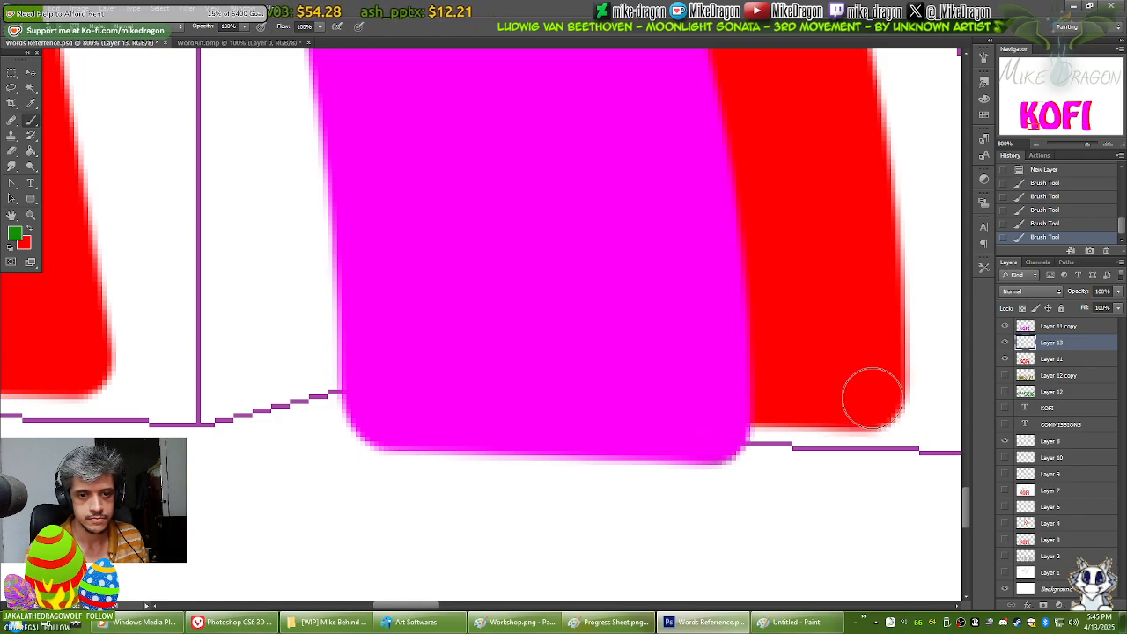
left_click_drag(871, 399, 870, 398)
key("ctrl+z")
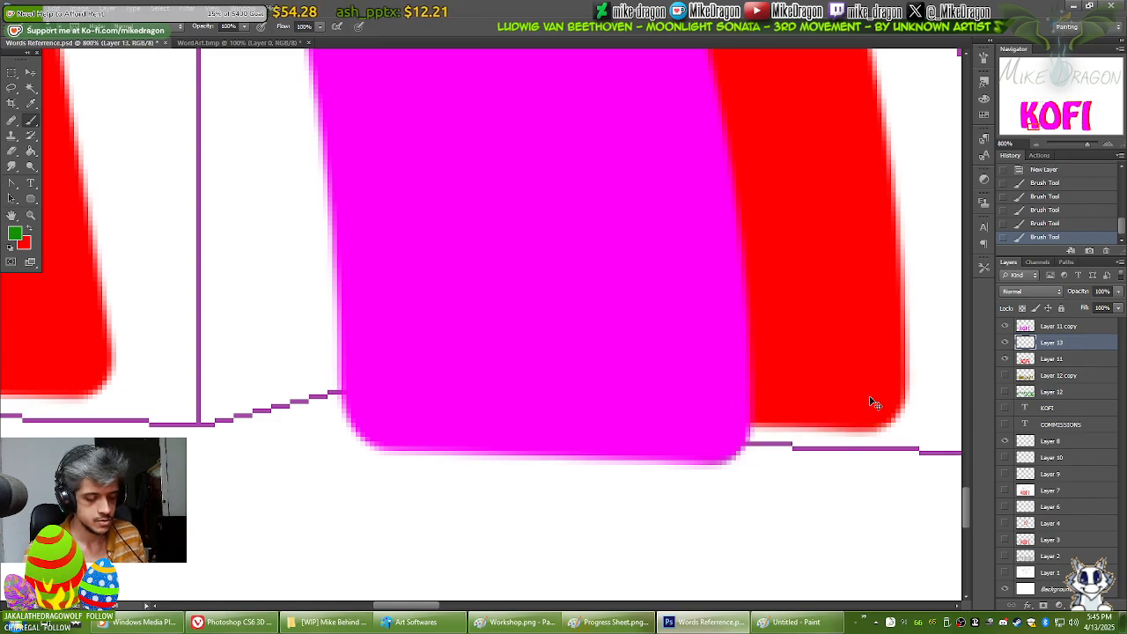
left_click(872, 400)
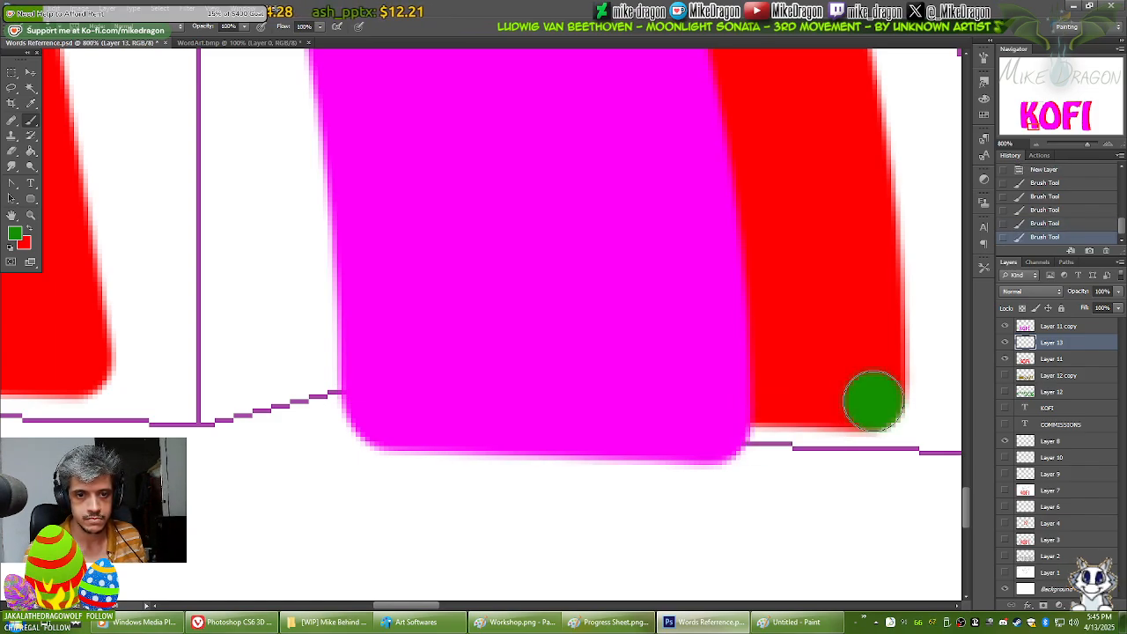
left_click(715, 432, "shift")
key("space")
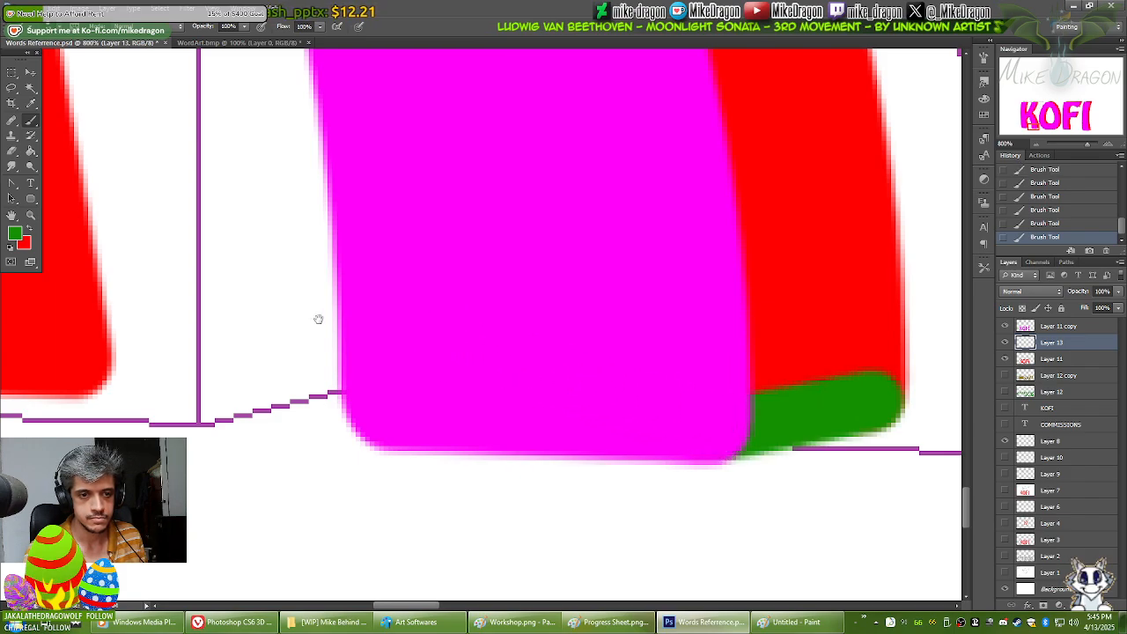
Step: Join the red and magenta lower-right corners of the K's vertical stem with a straight green stroke
left_click_drag(318, 320, 617, 360)
left_click_drag(540, 358, 224, 282)
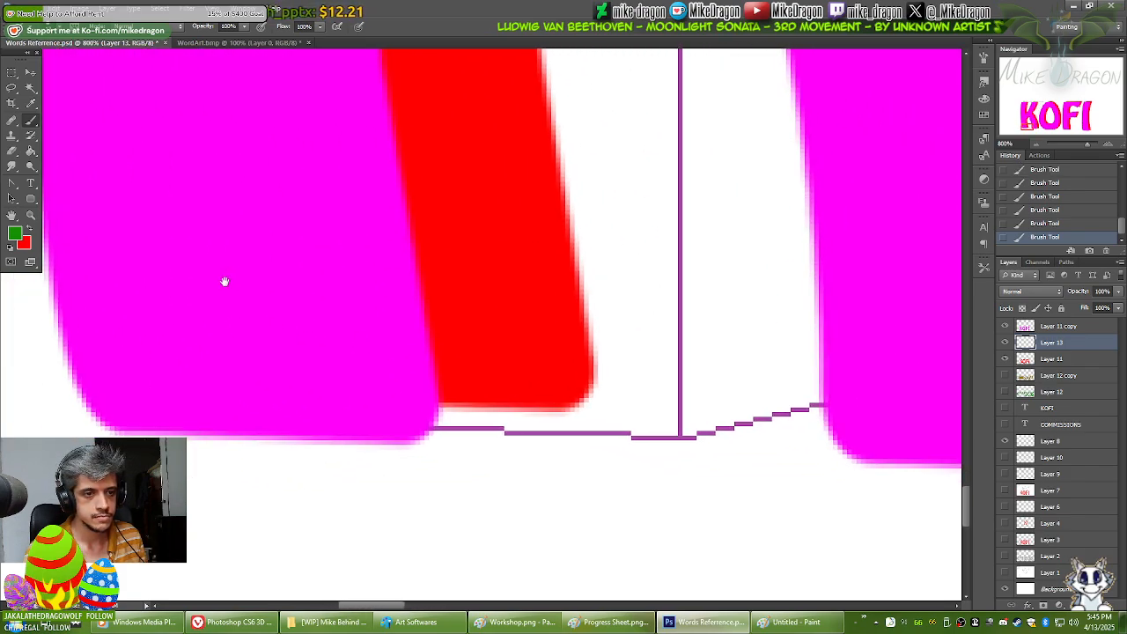
left_click(561, 380)
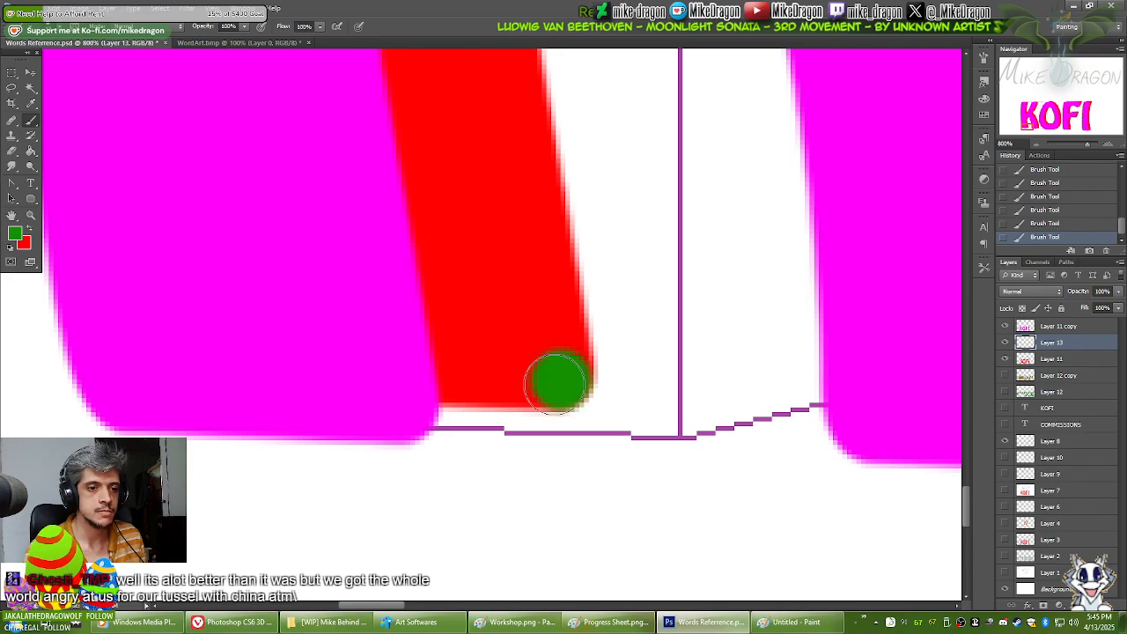
left_click(406, 411, "shift")
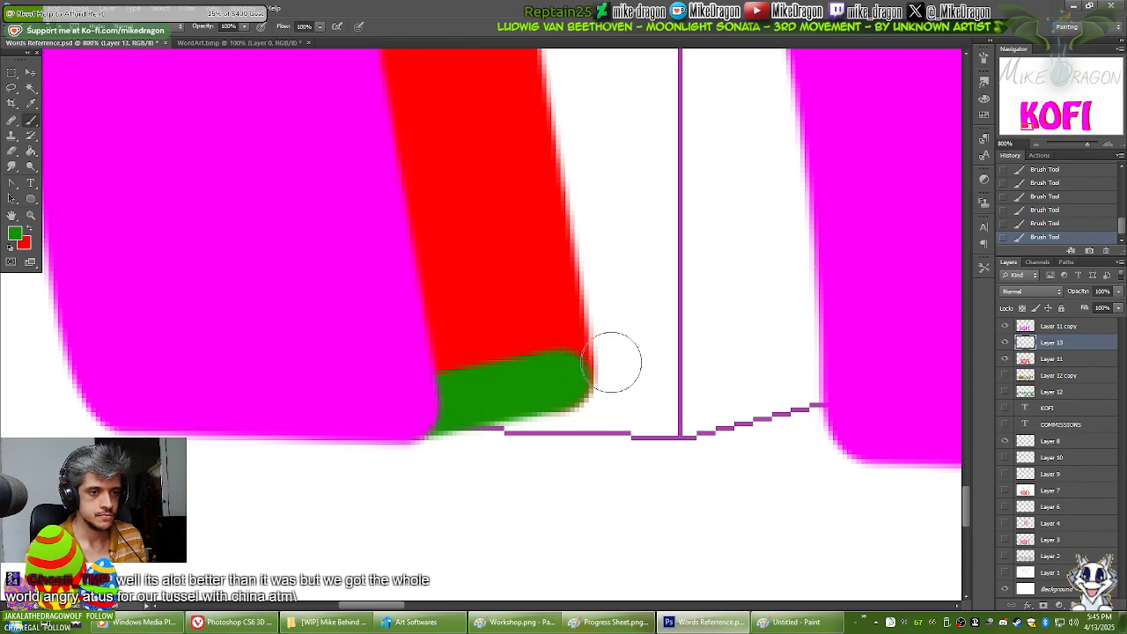
Step: Review the green connecting strokes at the base and top of the K against its purple outline
key("ctrl+minus")
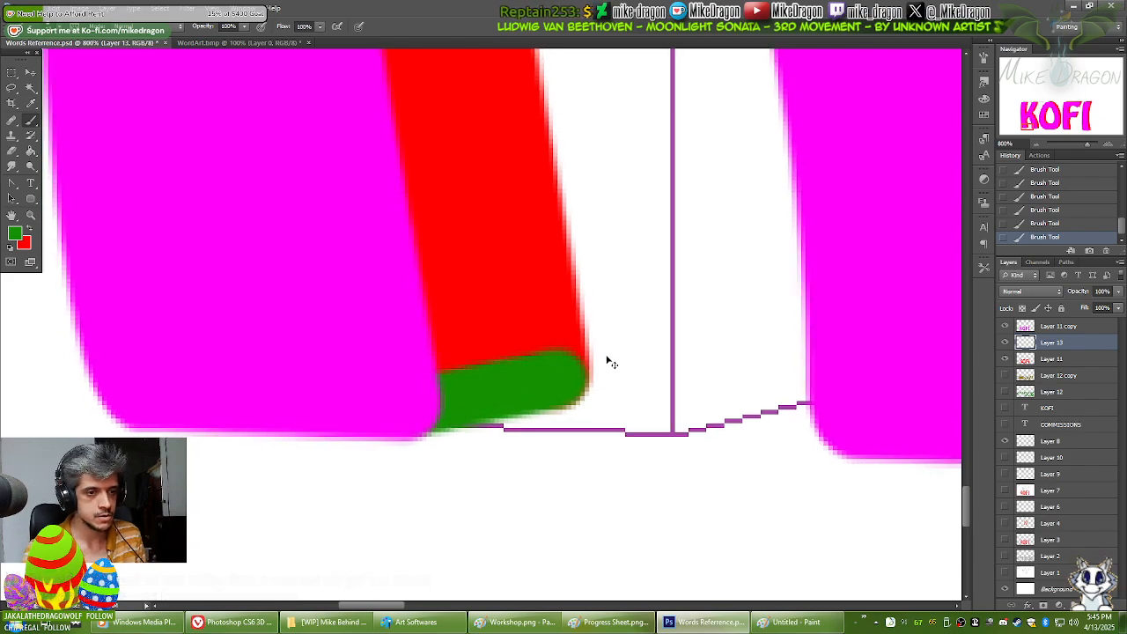
key("ctrl+minus")
key("ctrl+minus")
key("ctrl+minus")
key("ctrl+minus")
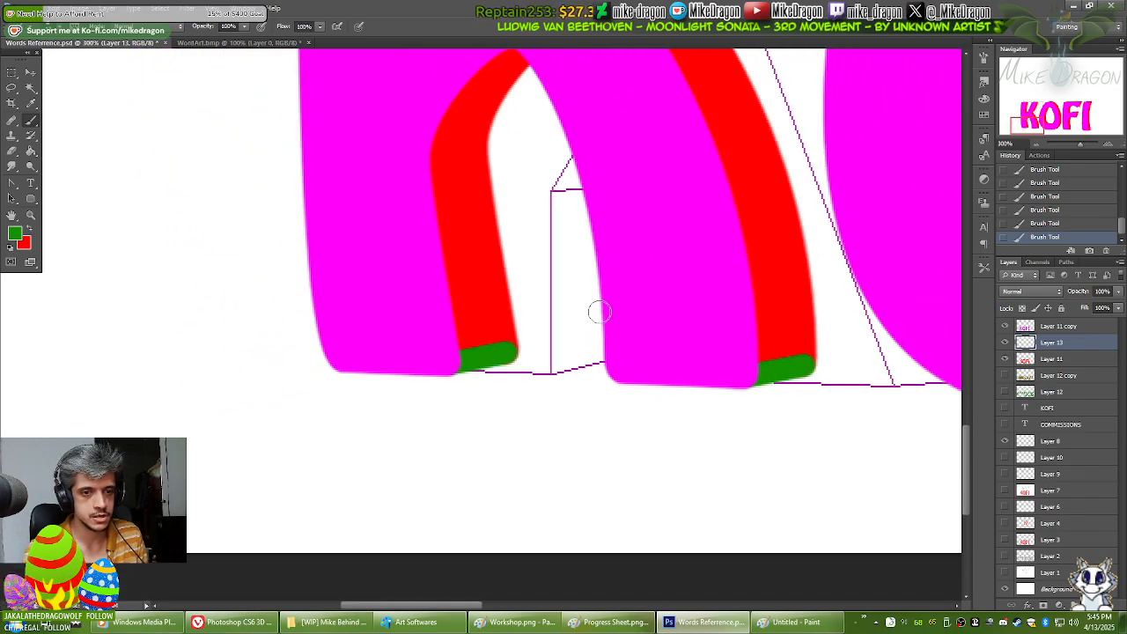
mouse_move(567, 166)
left_mouse_down()
mouse_move(554, 364)
mouse_move(536, 412)
left_mouse_up()
left_click_drag(569, 225, 538, 470)
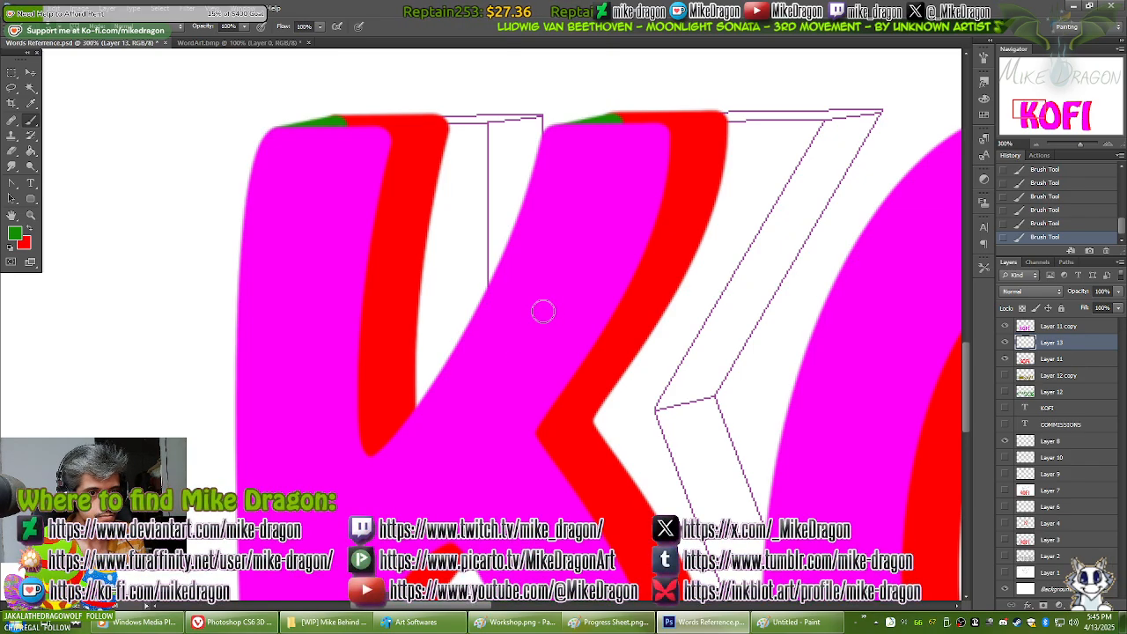
left_click_drag(541, 309, 518, 416)
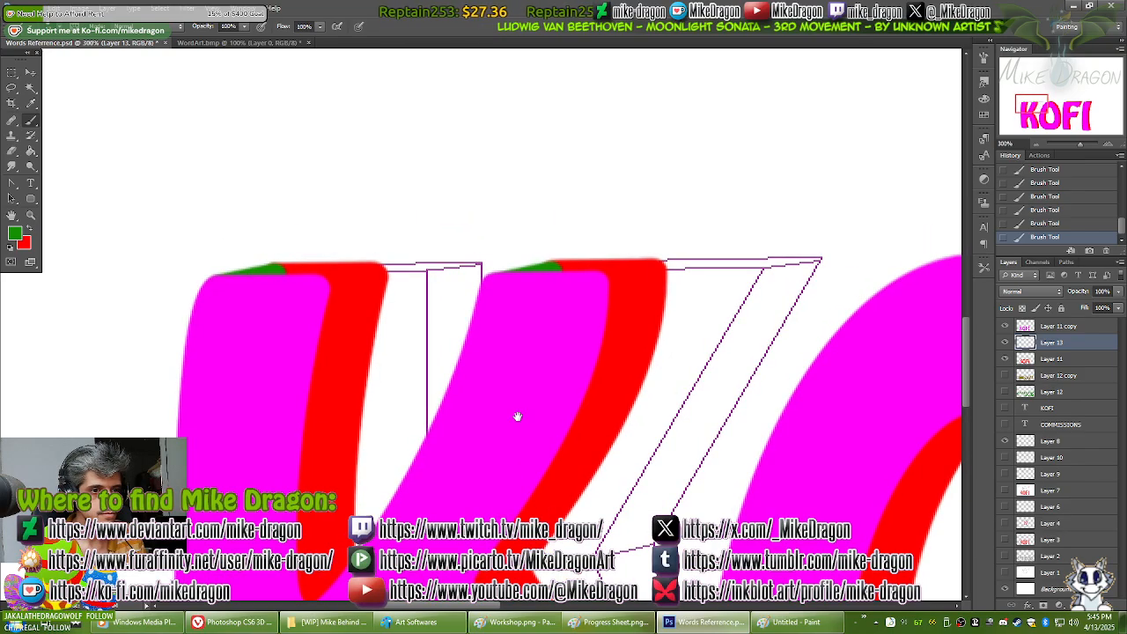
Step: Paint a straight green stroke joining the tops of the red and magenta O outlines
left_click_drag(488, 495, 495, 221)
left_click_drag(518, 431, 497, 251)
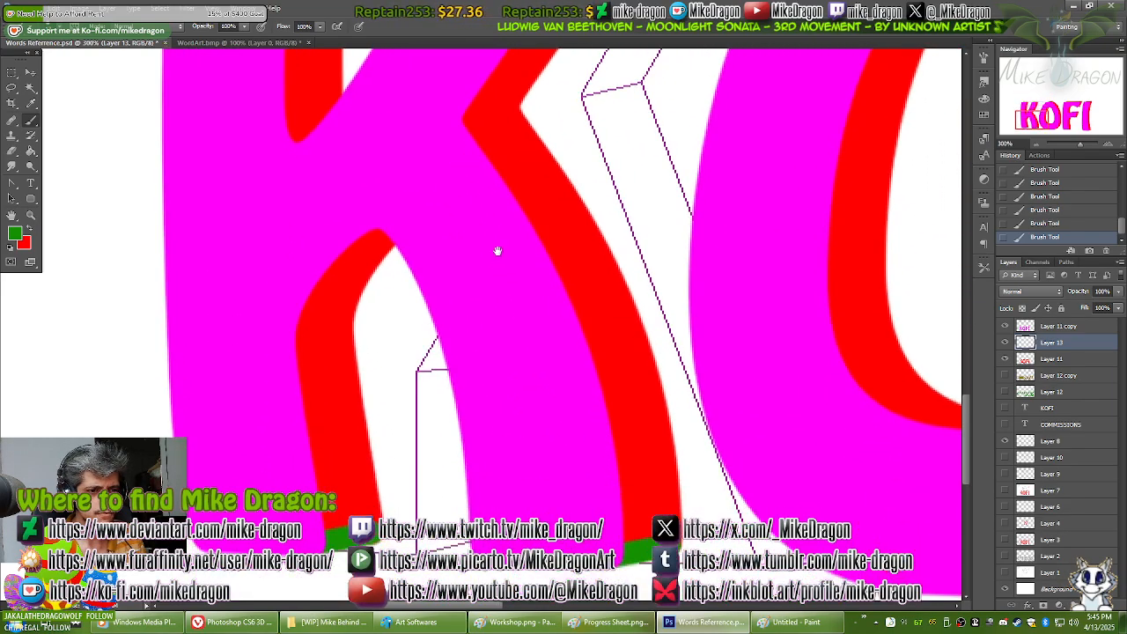
left_click_drag(583, 307, 196, 343)
mouse_move(408, 237)
left_mouse_down()
mouse_move(619, 314)
mouse_move(581, 347)
mouse_move(649, 372)
left_mouse_up()
key("ctrl+plus")
key("ctrl+plus")
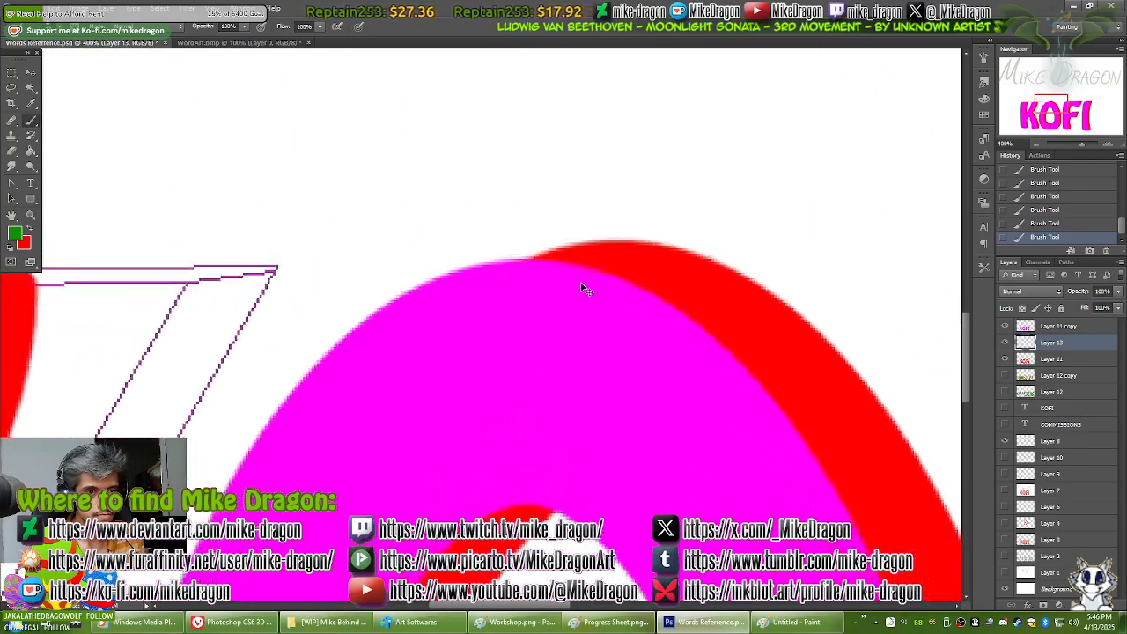
key("ctrl+plus")
key("ctrl+plus")
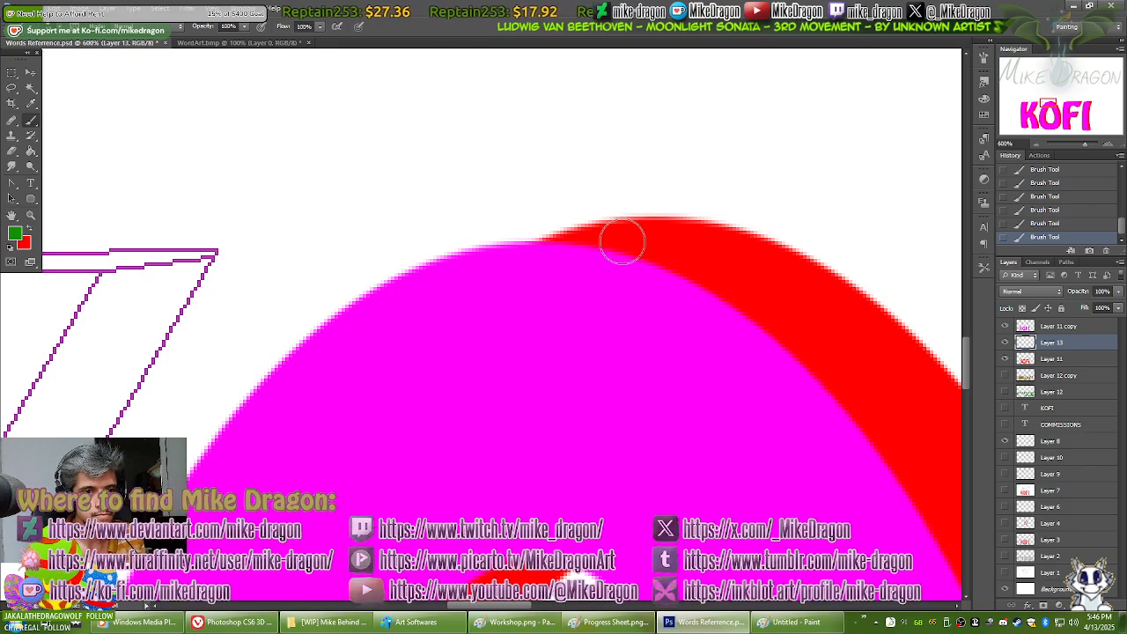
left_click(623, 239)
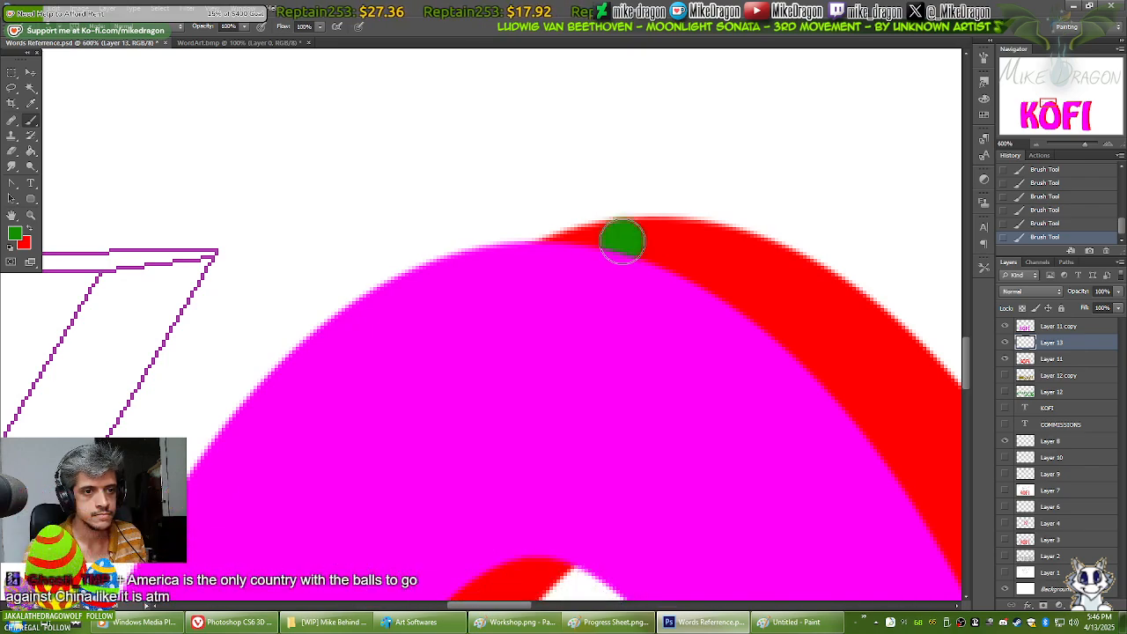
left_click(473, 275, "shift")
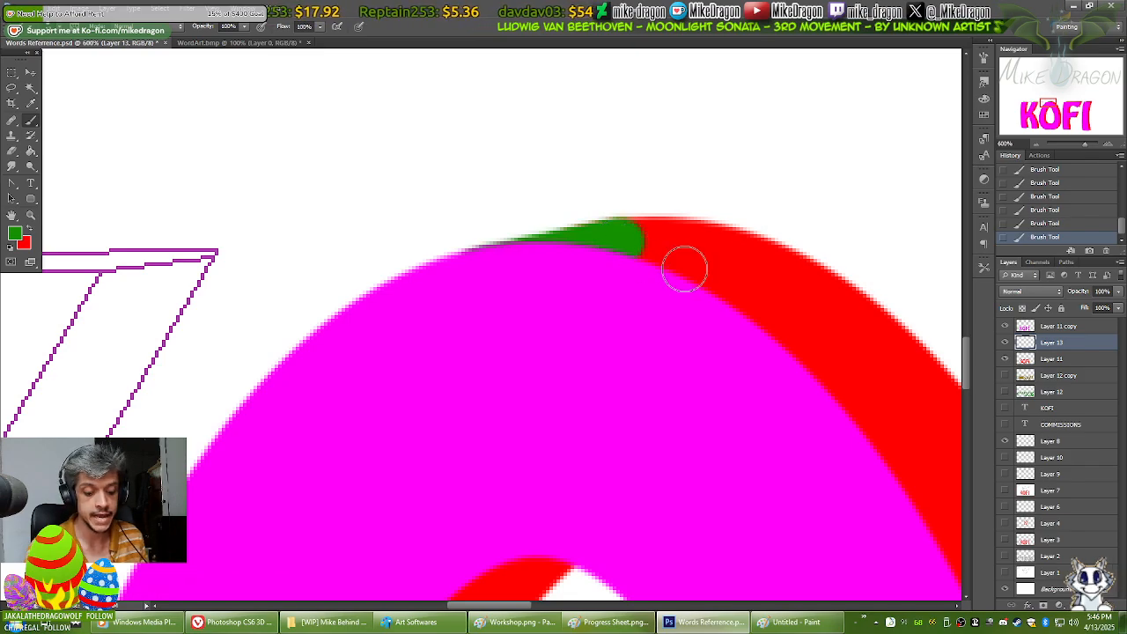
Step: Paint a straight green stroke joining the red and magenta upper-left corners of the F
left_click_drag(671, 412, 297, 383)
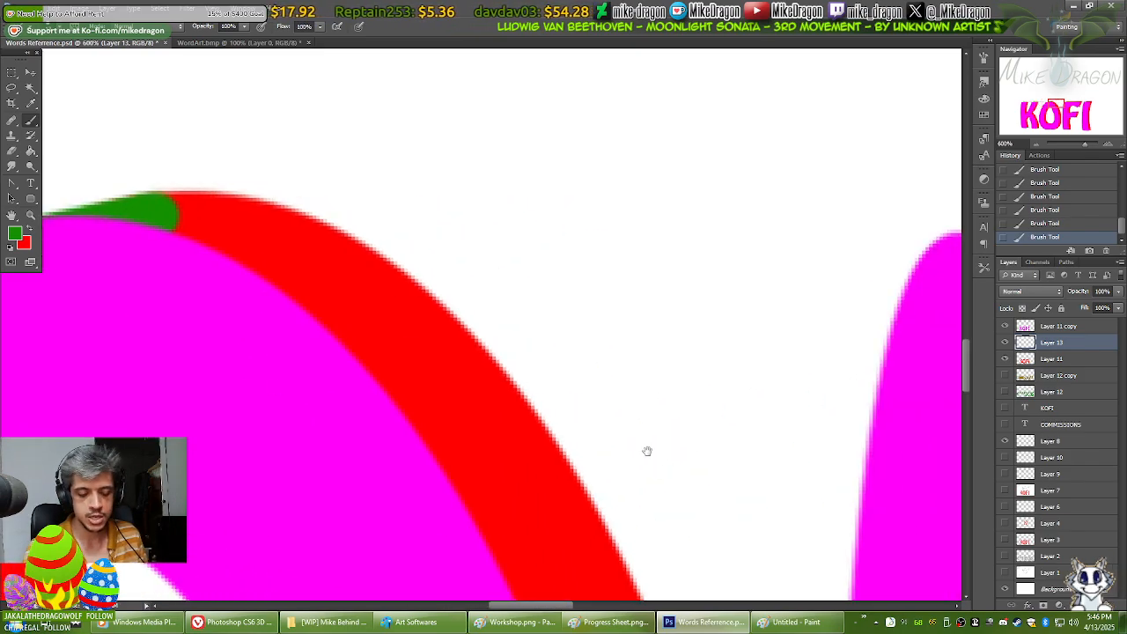
key("ctrl+minus")
key("ctrl+minus")
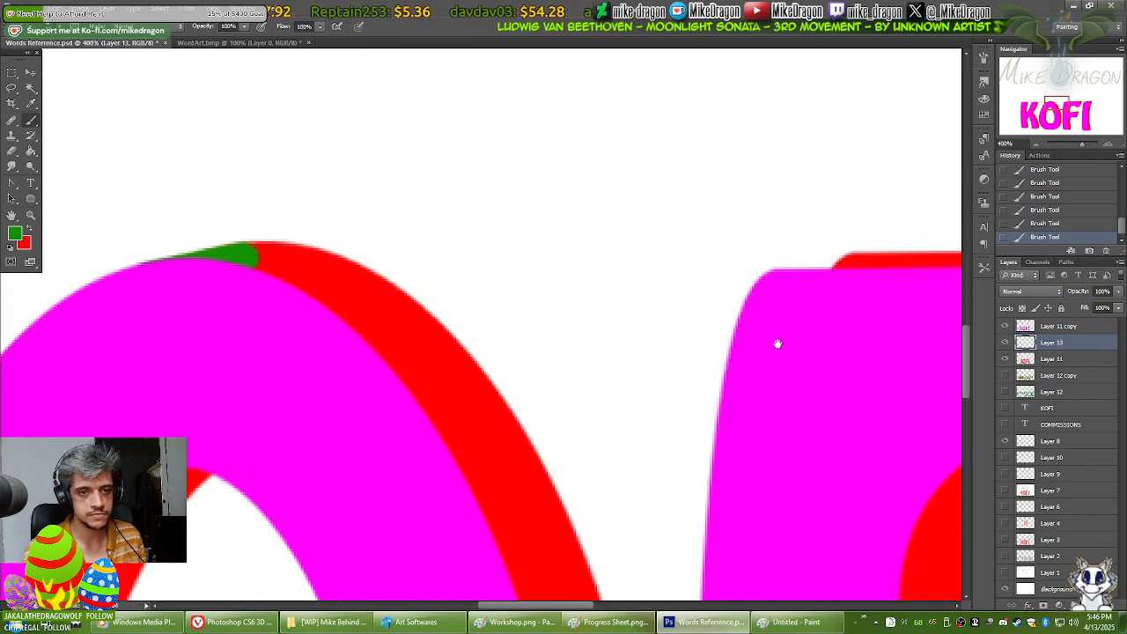
left_click_drag(777, 344, 448, 356)
key("ctrl+plus")
key("ctrl+plus")
key("ctrl+plus")
key("ctrl+plus")
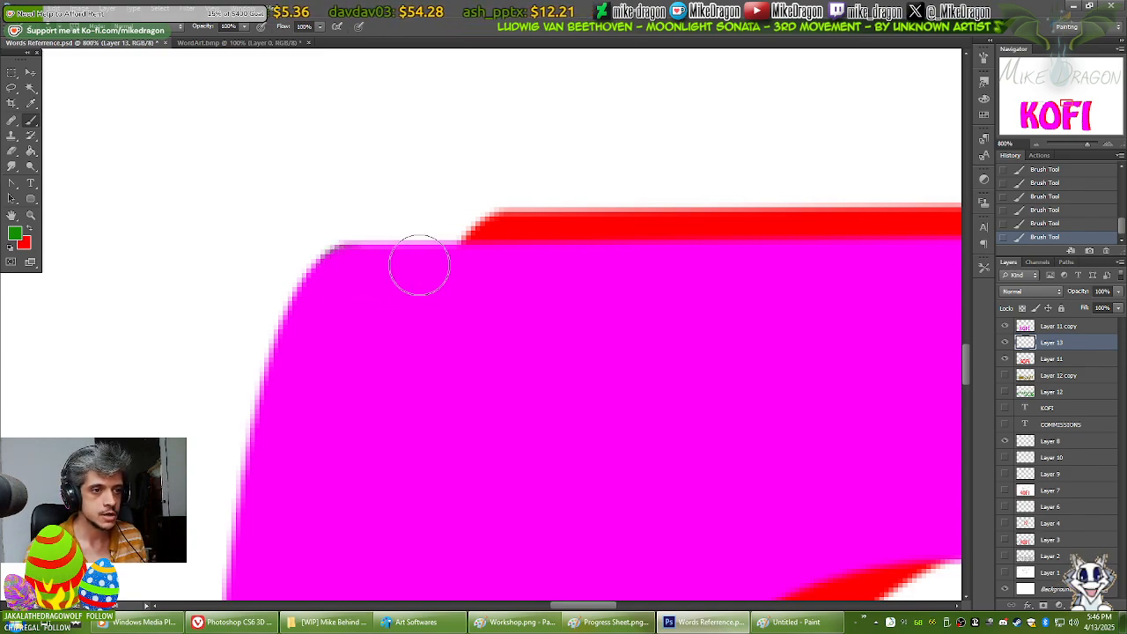
left_click(502, 242)
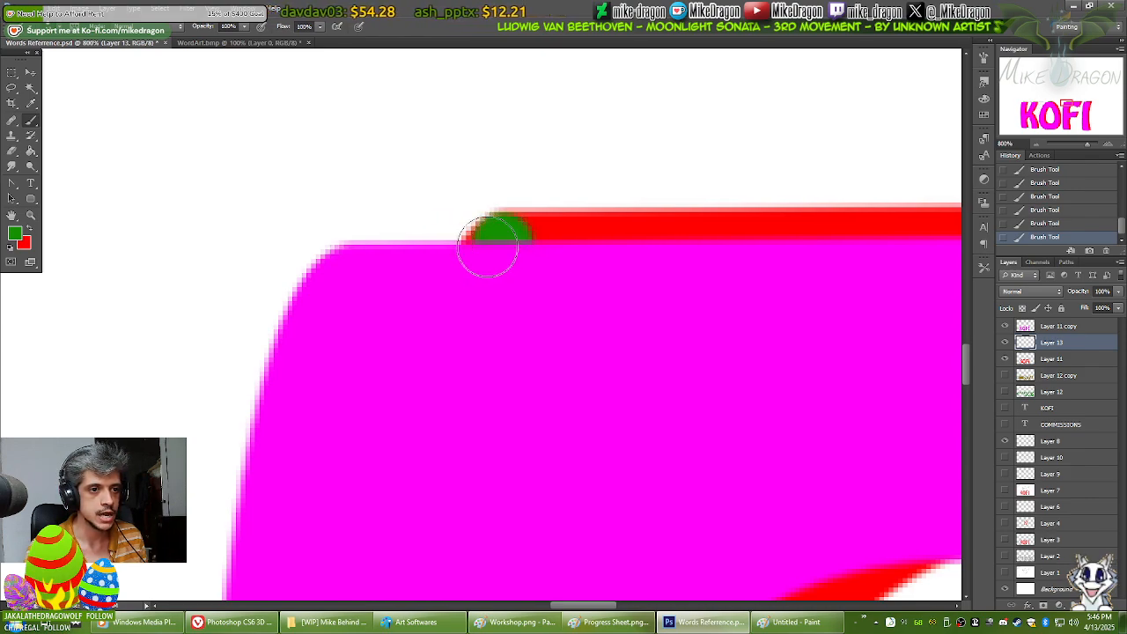
left_click(350, 274, "shift")
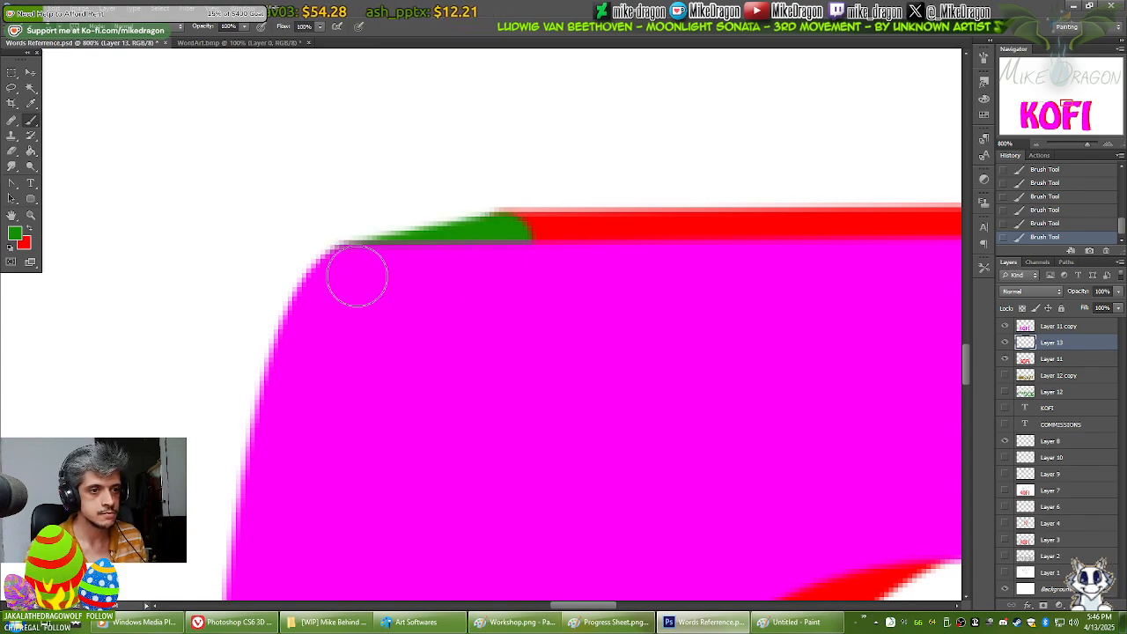
Step: Join the red and magenta lower tips of the F's top arm with a straight green stroke
left_click_drag(760, 345, 146, 354)
mouse_move(760, 375)
left_mouse_down()
mouse_move(212, 380)
mouse_move(461, 247)
left_mouse_up()
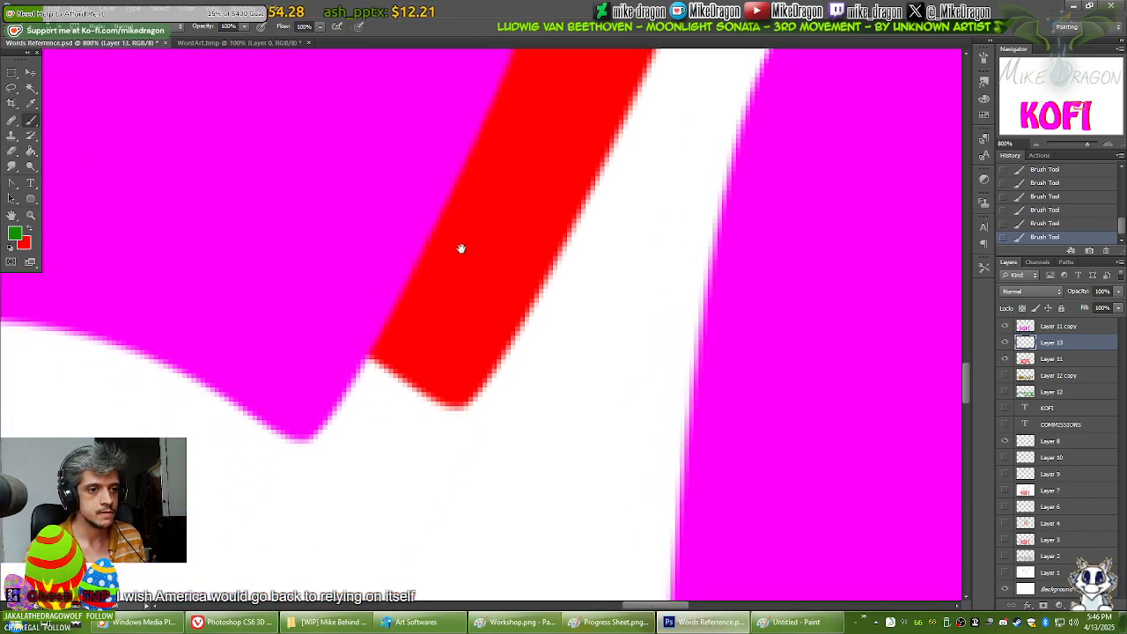
left_click(446, 373)
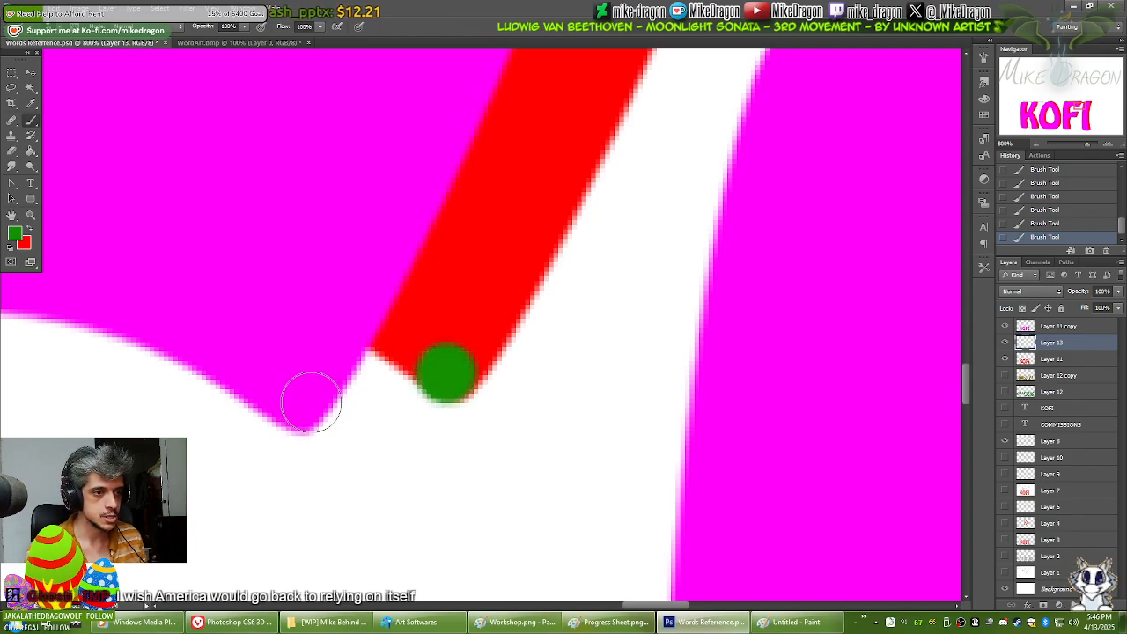
left_click(309, 404, "shift")
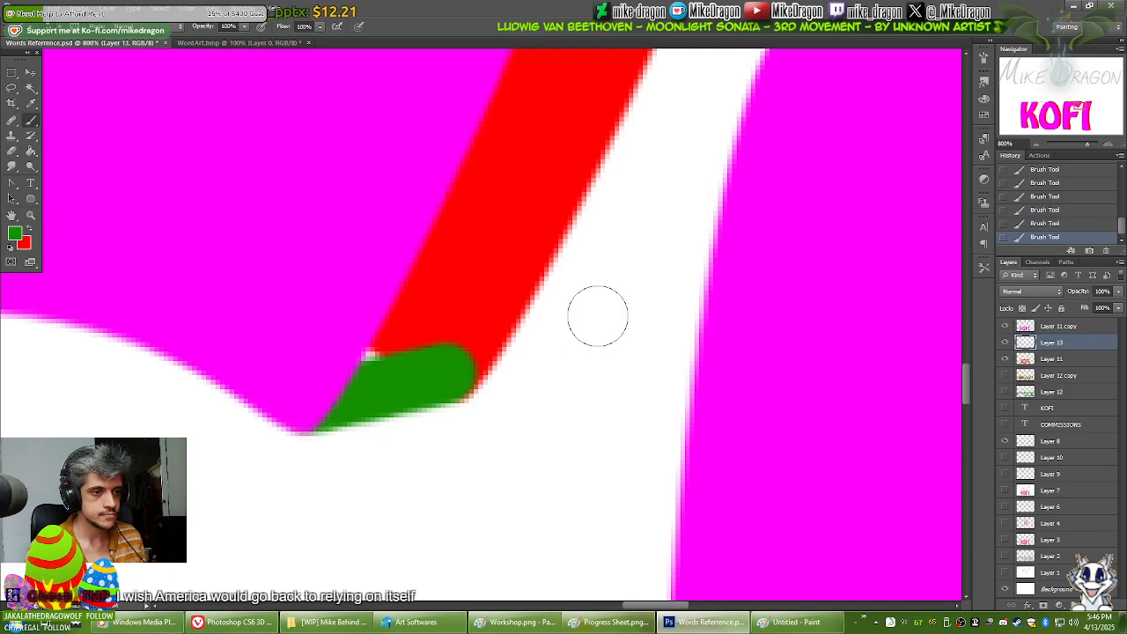
Step: Join the red and magenta lower-right tips of the F's middle arm with a straight green stroke
scroll(540, 294, "down", 3)
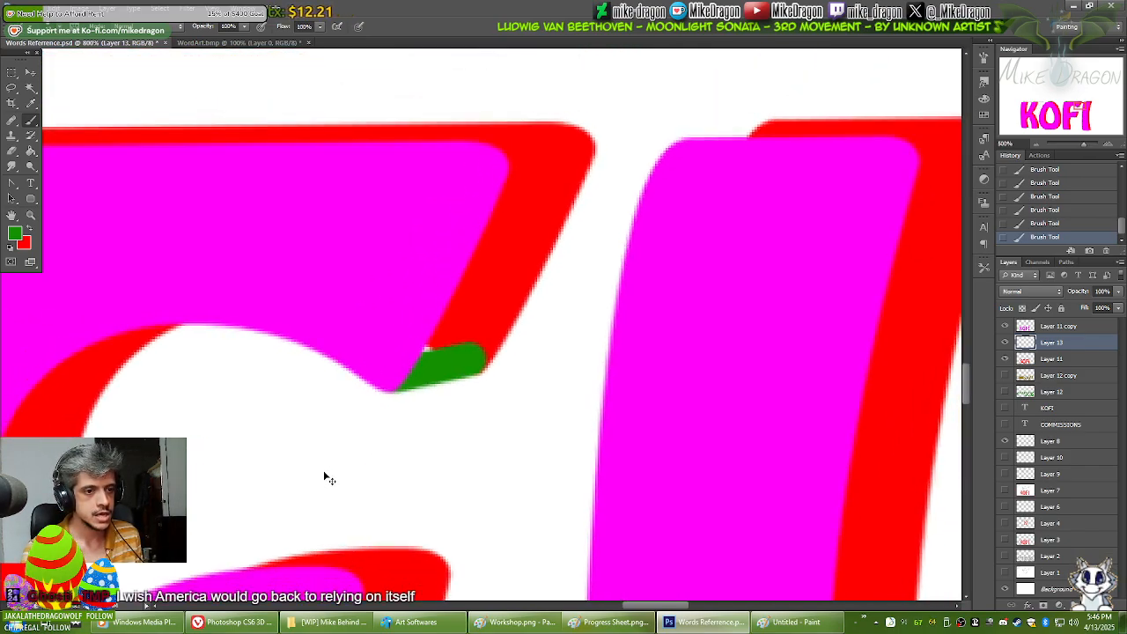
left_click_drag(359, 531, 441, 320)
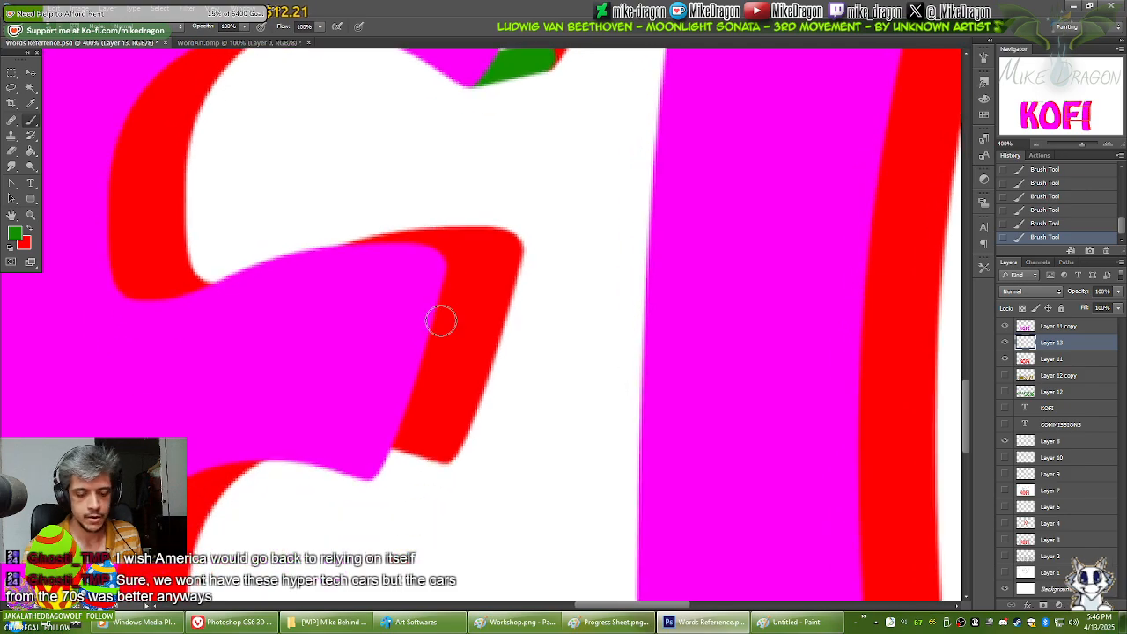
scroll(416, 489, "up", 1)
key("ctrl+plus")
left_click_drag(388, 513, 449, 350)
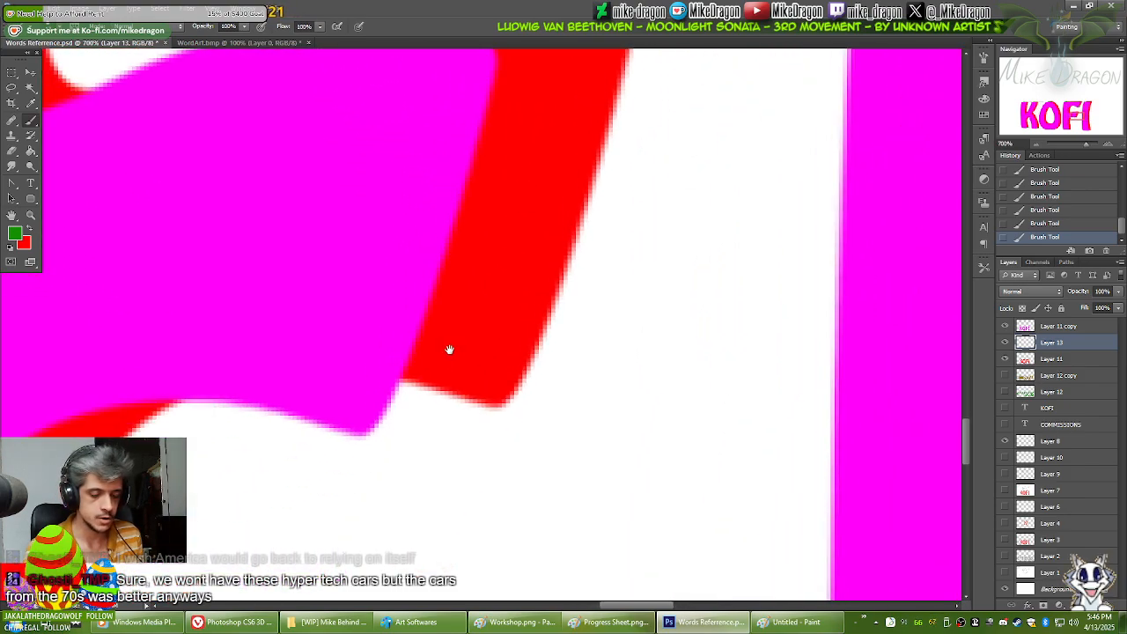
key("ctrl+plus")
key("ctrl+plus")
left_click_drag(498, 421, 500, 373)
left_click_drag(452, 417, 490, 408)
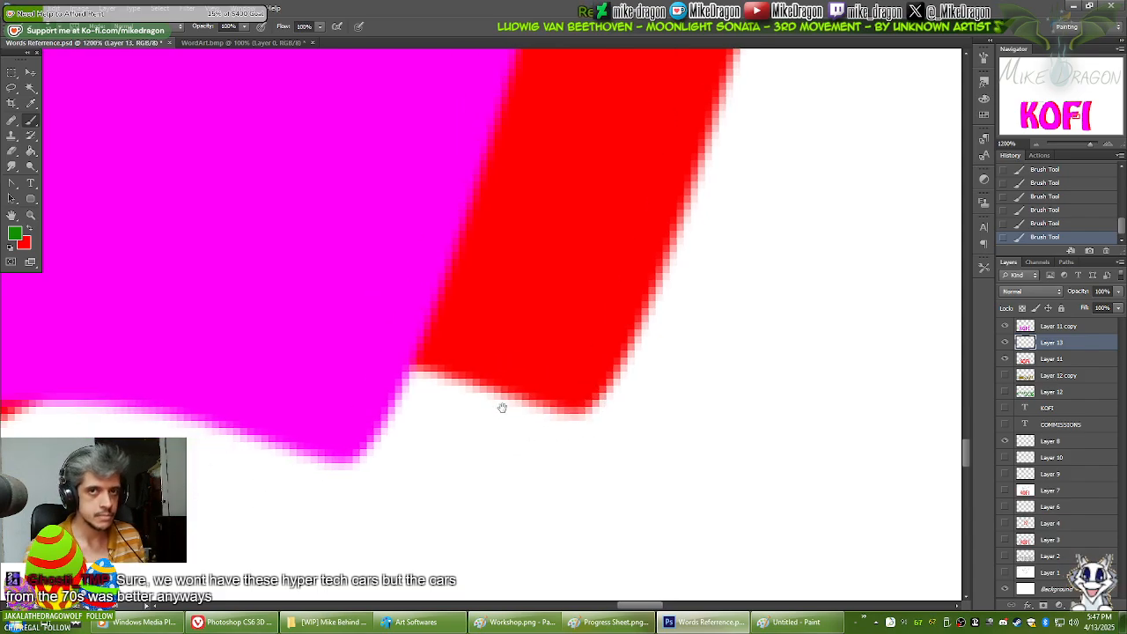
left_click(560, 373)
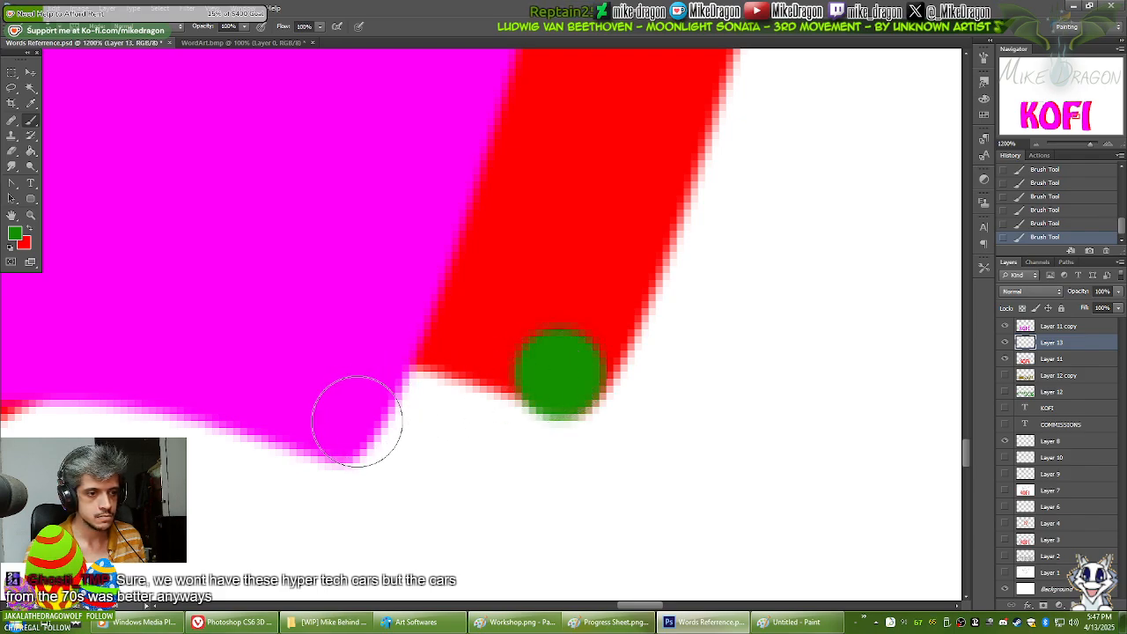
left_click(348, 419, "shift")
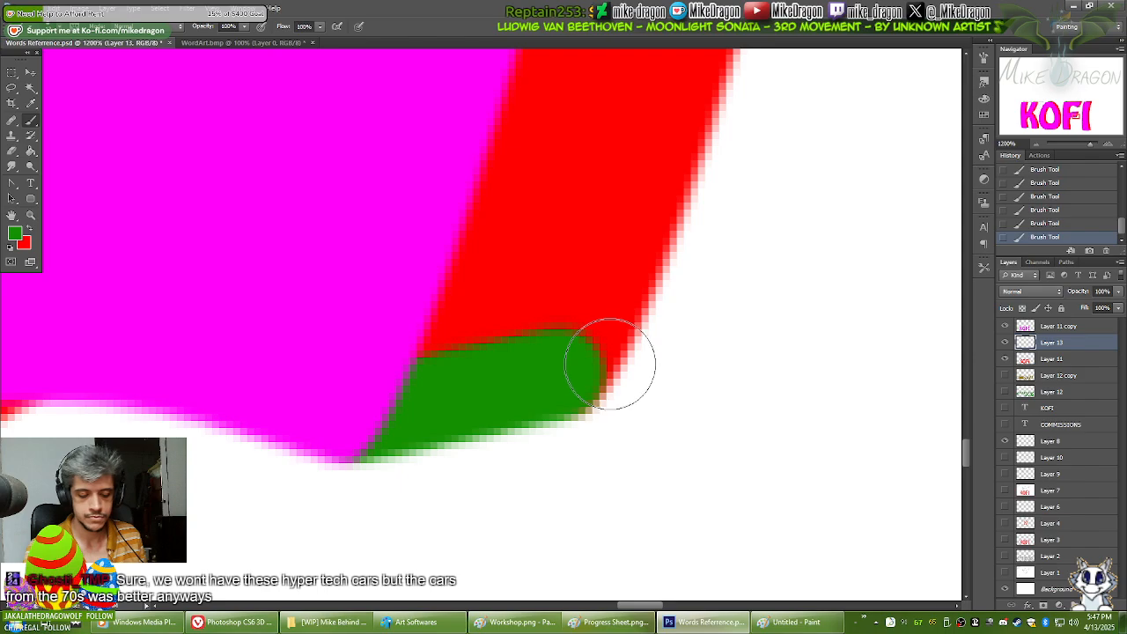
Step: Paint a straight green stroke joining the red and magenta lower-right corners of the F's stem
key("ctrl+minus")
key("ctrl+minus")
key("ctrl+minus")
left_click_drag(468, 466, 440, 177)
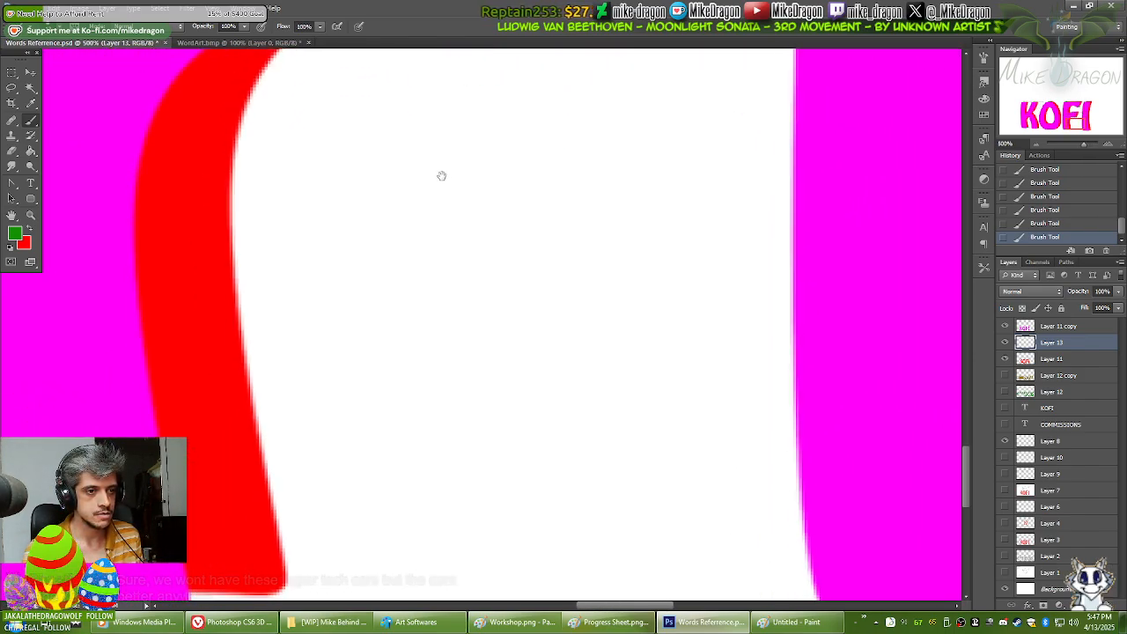
left_click_drag(538, 546, 730, 346)
key("ctrl+plus")
key("ctrl+plus")
key("ctrl+plus")
key("ctrl+plus")
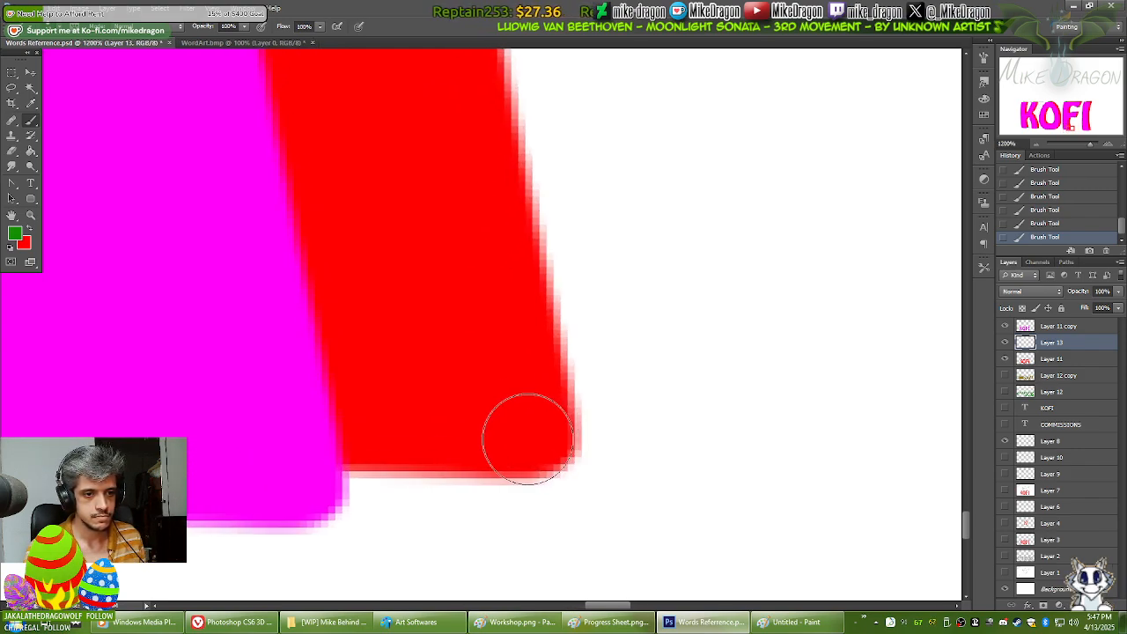
left_click(531, 438)
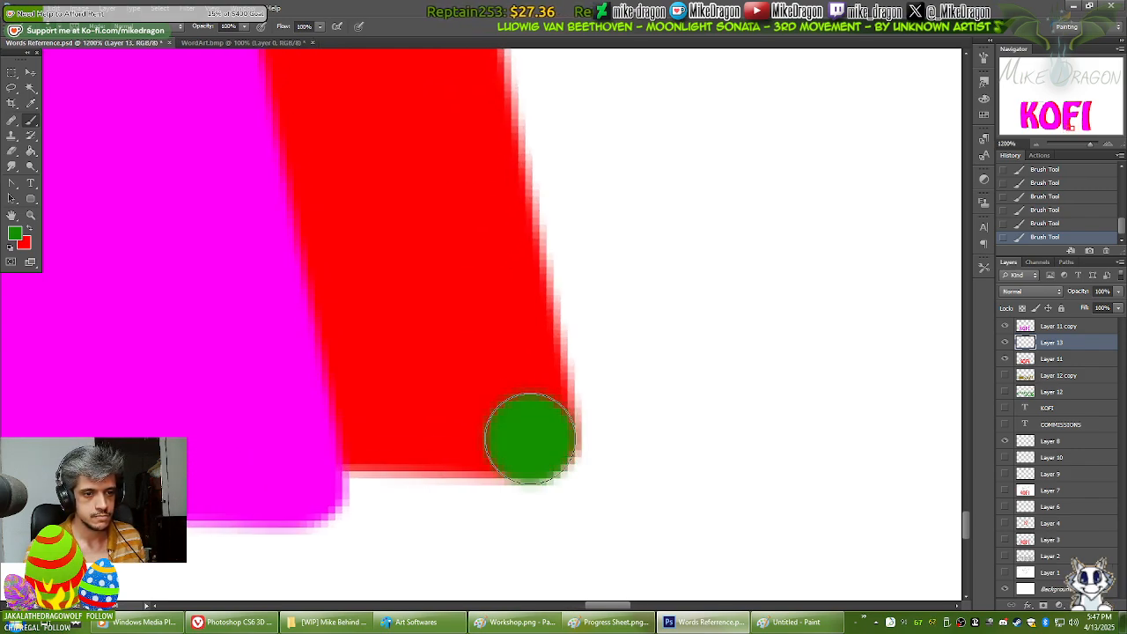
left_click(304, 478, "shift")
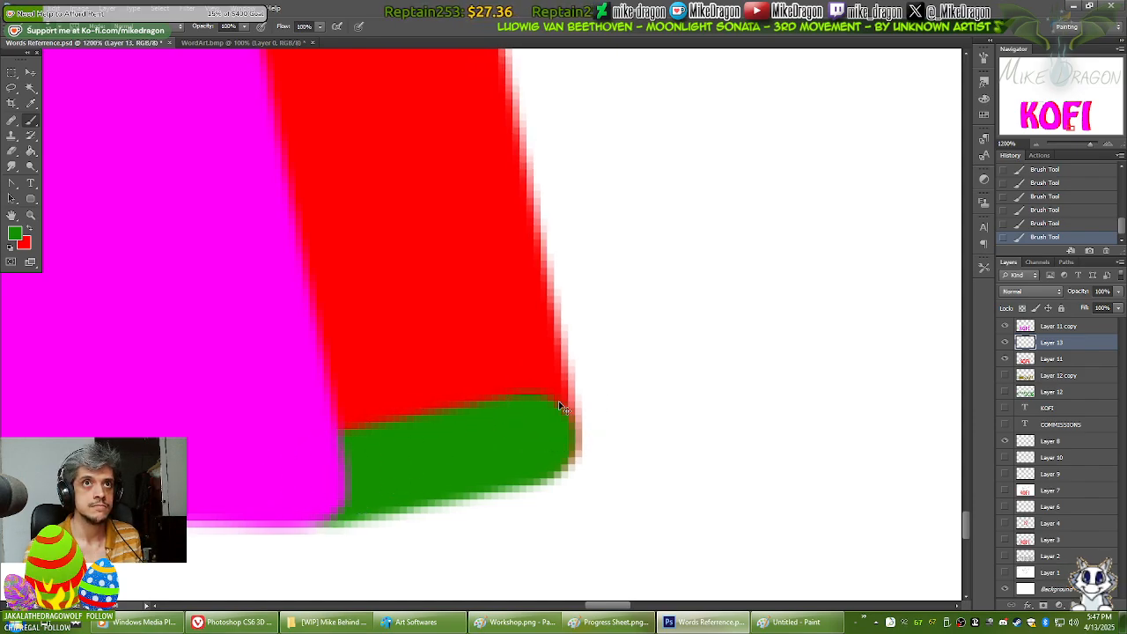
Step: Try a green connecting stroke between the magenta and red outlines at the O's lower-right curve
key("ctrl+minus")
key("ctrl+minus")
key("ctrl+minus")
key("ctrl+minus")
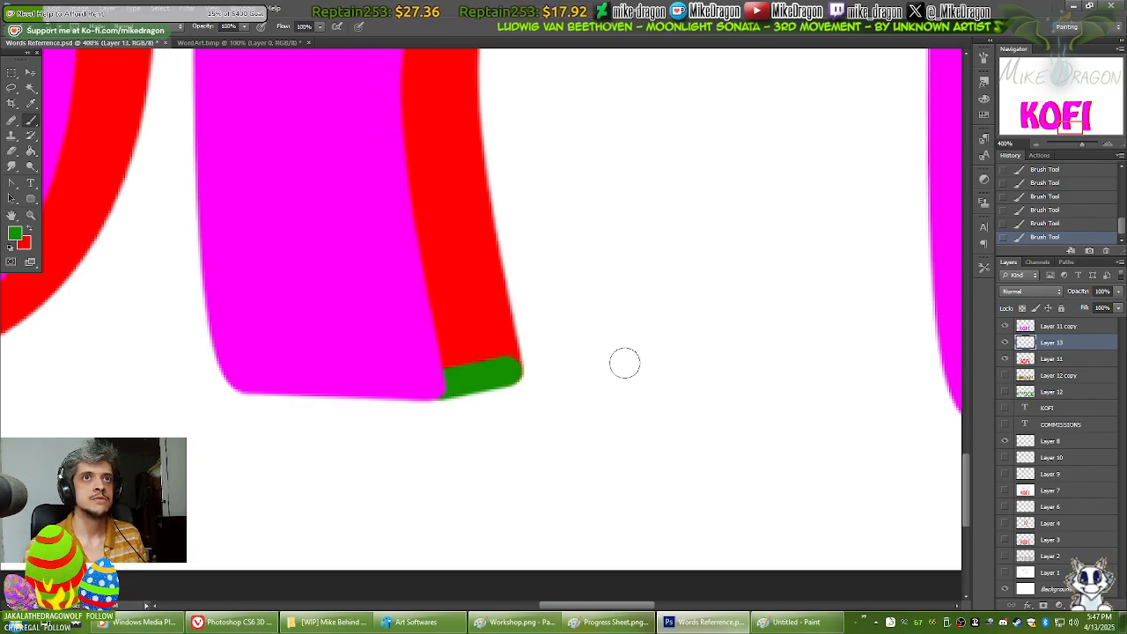
key("ctrl+minus")
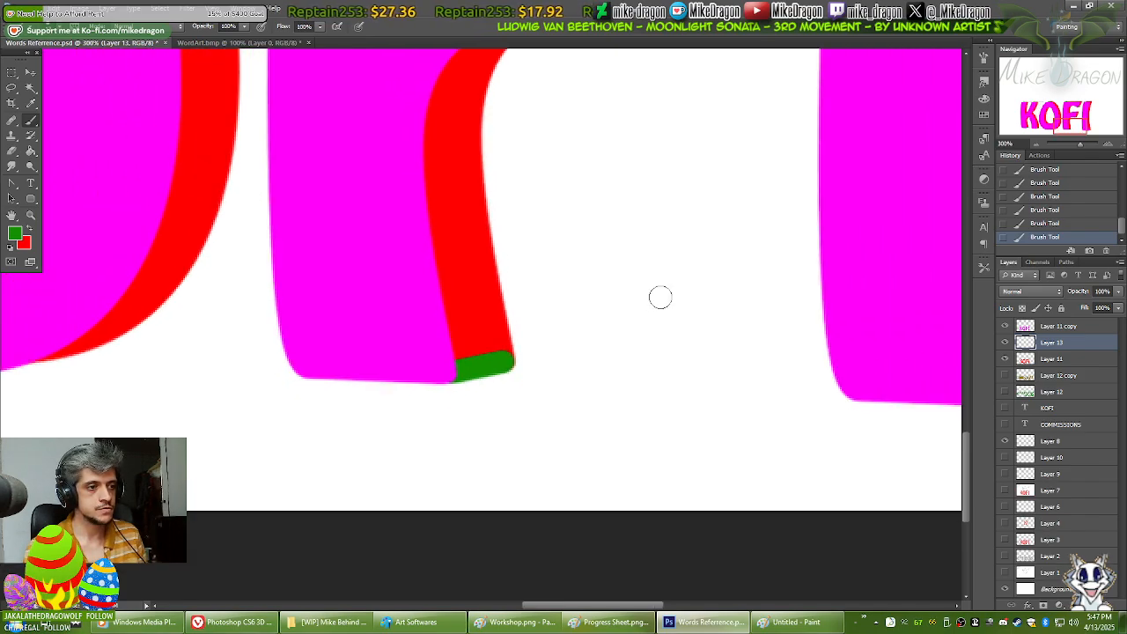
left_click_drag(528, 375, 774, 397)
left_click_drag(462, 409, 612, 481)
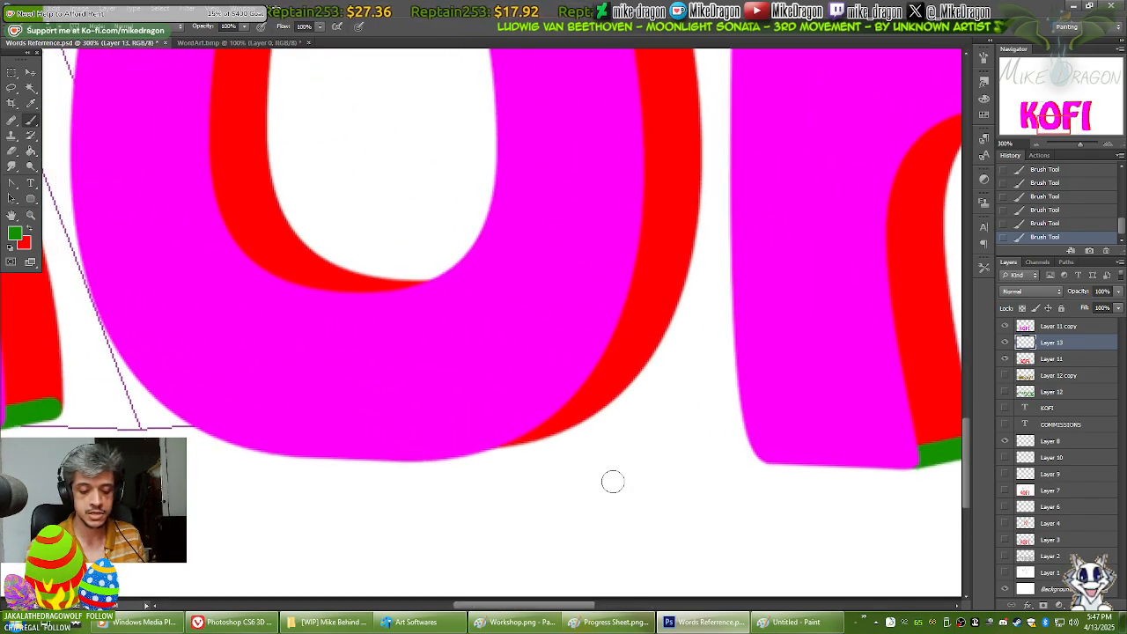
key("ctrl+plus")
key("ctrl+plus")
left_click_drag(549, 521, 591, 442)
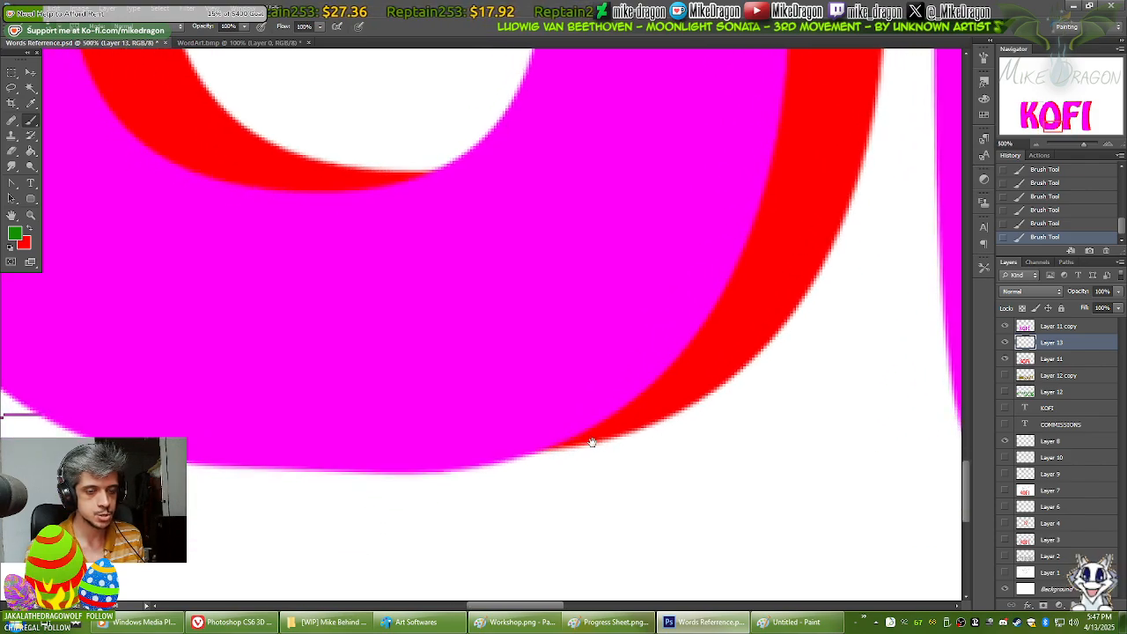
key("ctrl+plus")
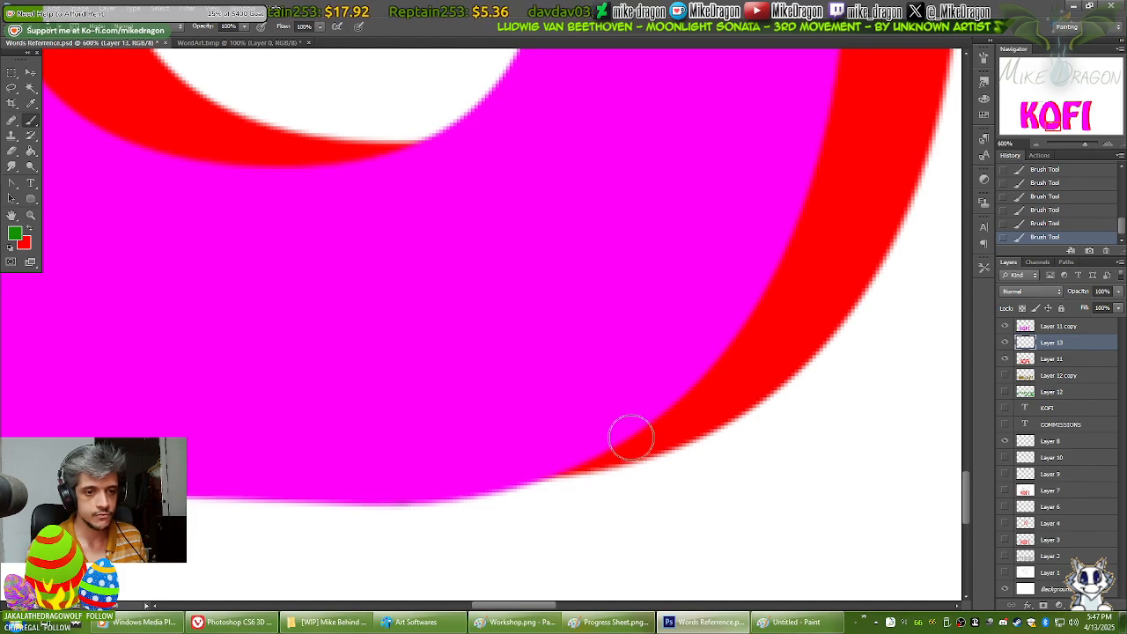
left_click_drag(564, 473, 631, 438)
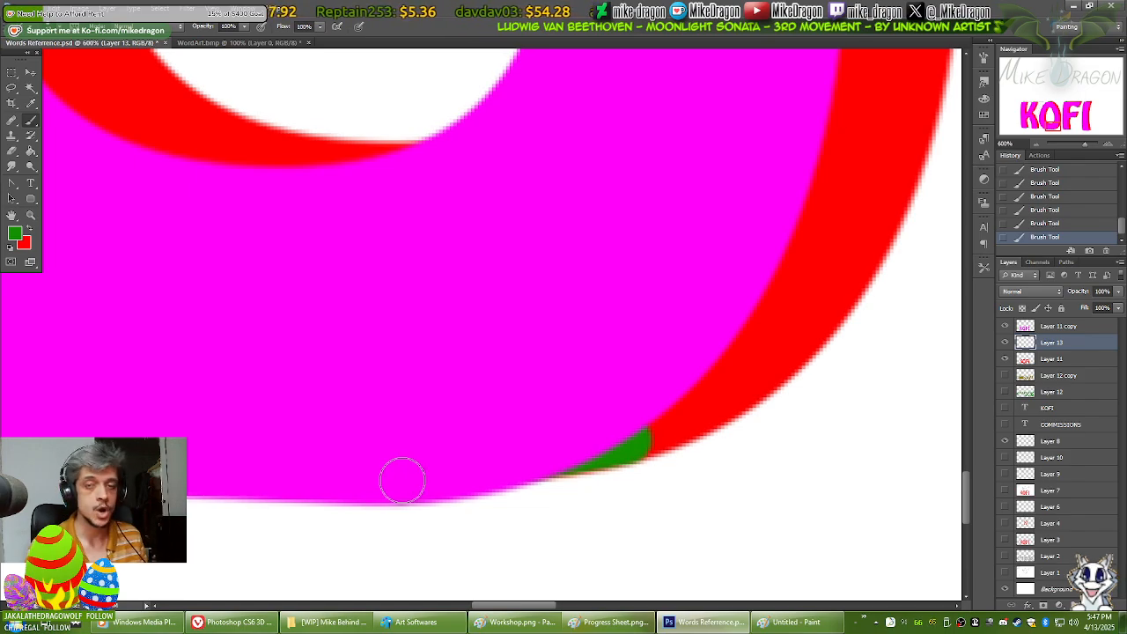
Step: Clear the green stroke at the O's base using a rectangular selection, leaving nothing selected
key("m")
mouse_move(309, 317)
left_mouse_down()
mouse_move(627, 493)
mouse_move(719, 486)
left_mouse_up()
key("Delete")
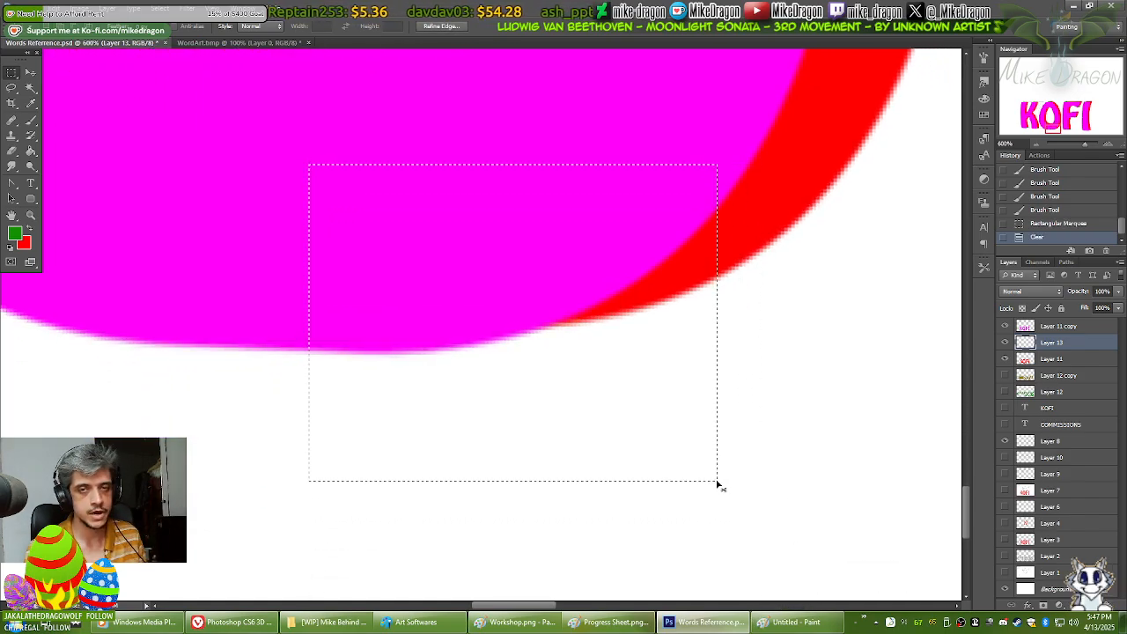
key("ctrl+d")
Step: Paint a straight green stroke joining the red and magenta undersides of the O and touch up its red end
key("b")
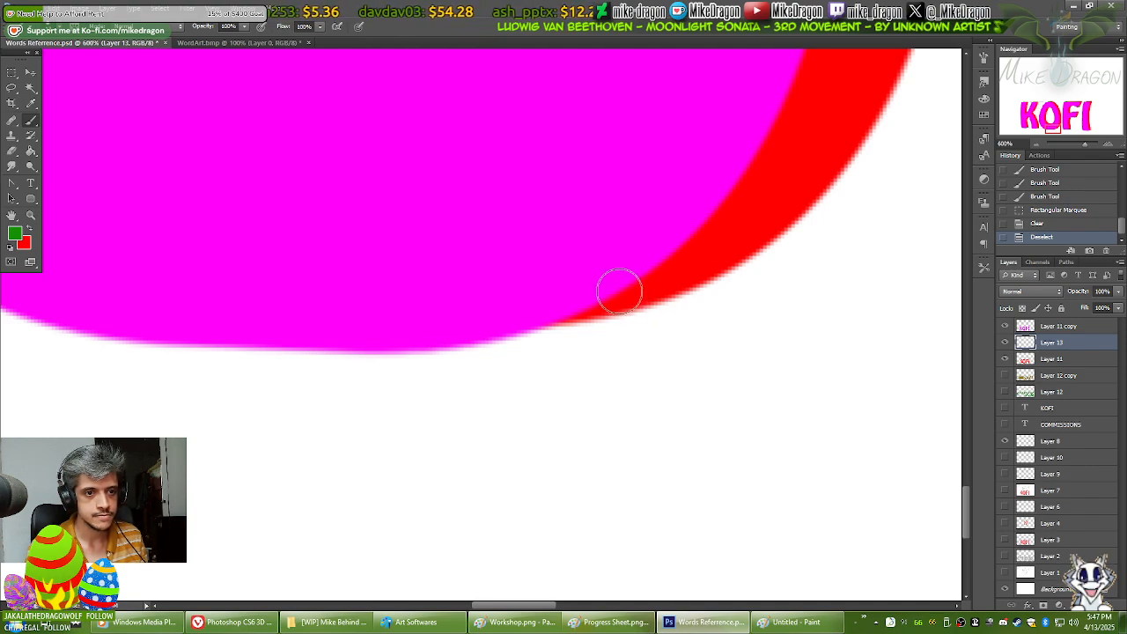
left_click(620, 291)
left_click(405, 328, "shift")
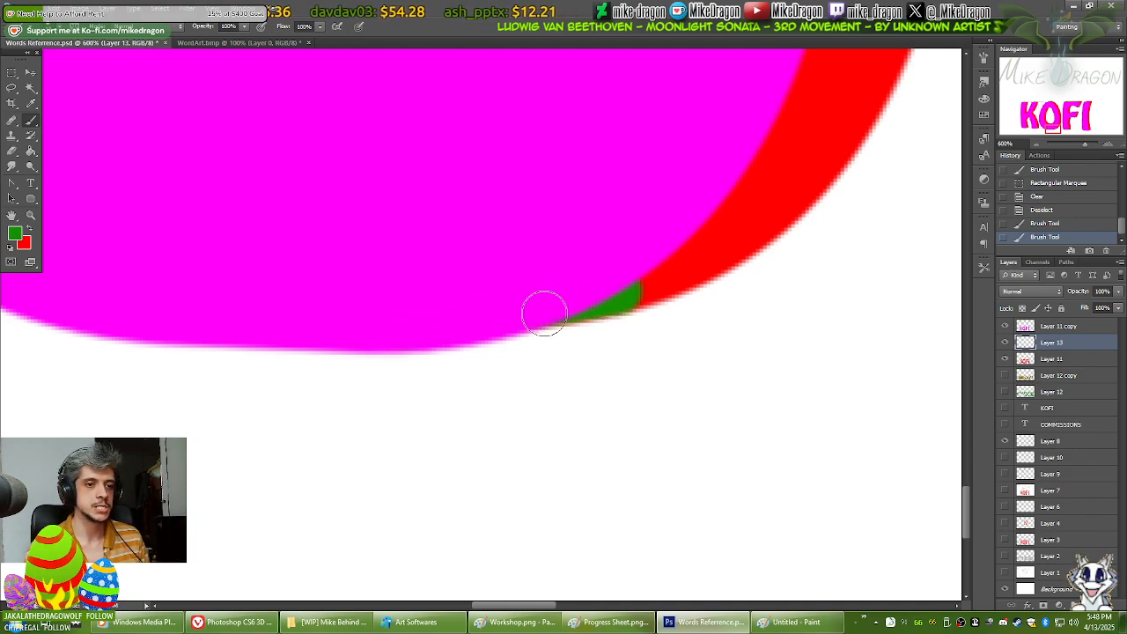
left_click(610, 295)
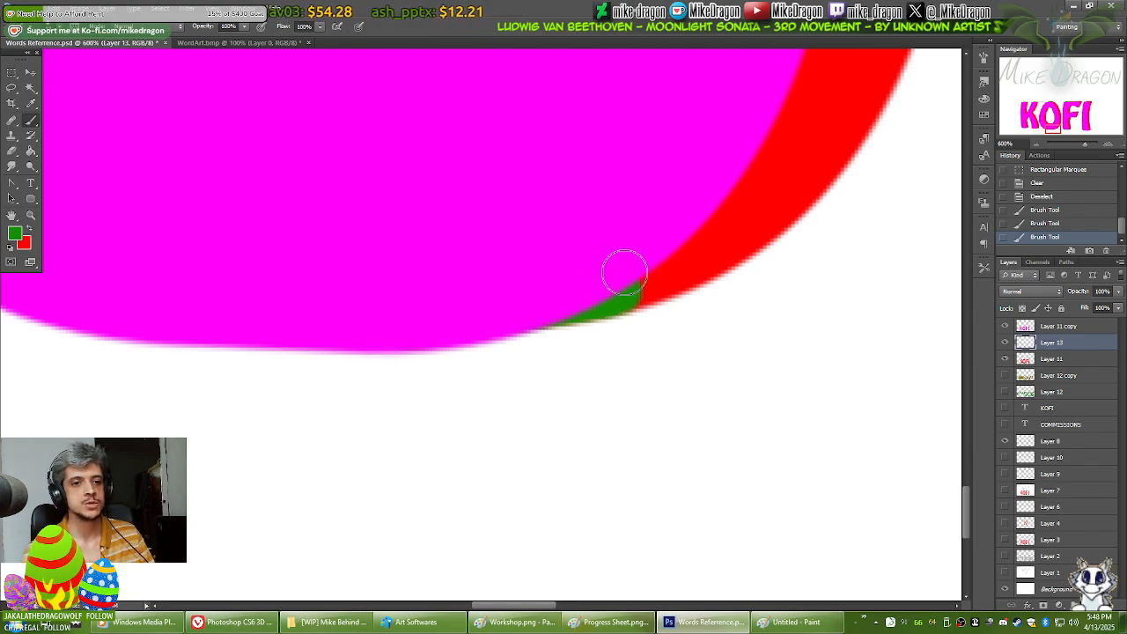
Step: Switch to Paint and widen the K drawing's canvas to about 878 px
left_click(795, 622)
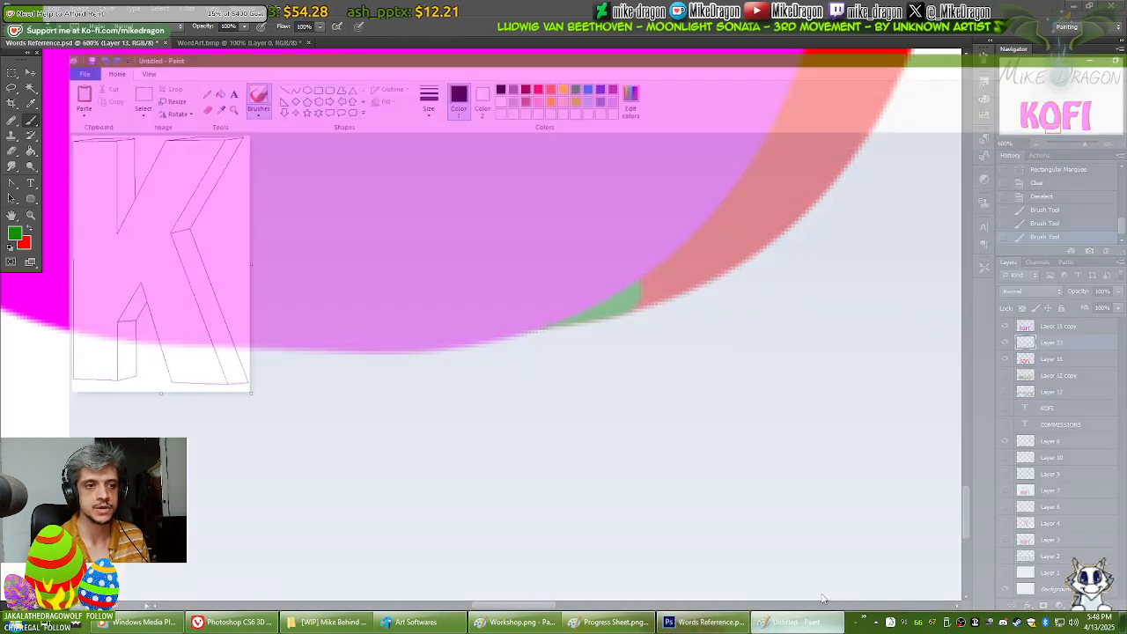
left_click_drag(275, 208, 519, 212)
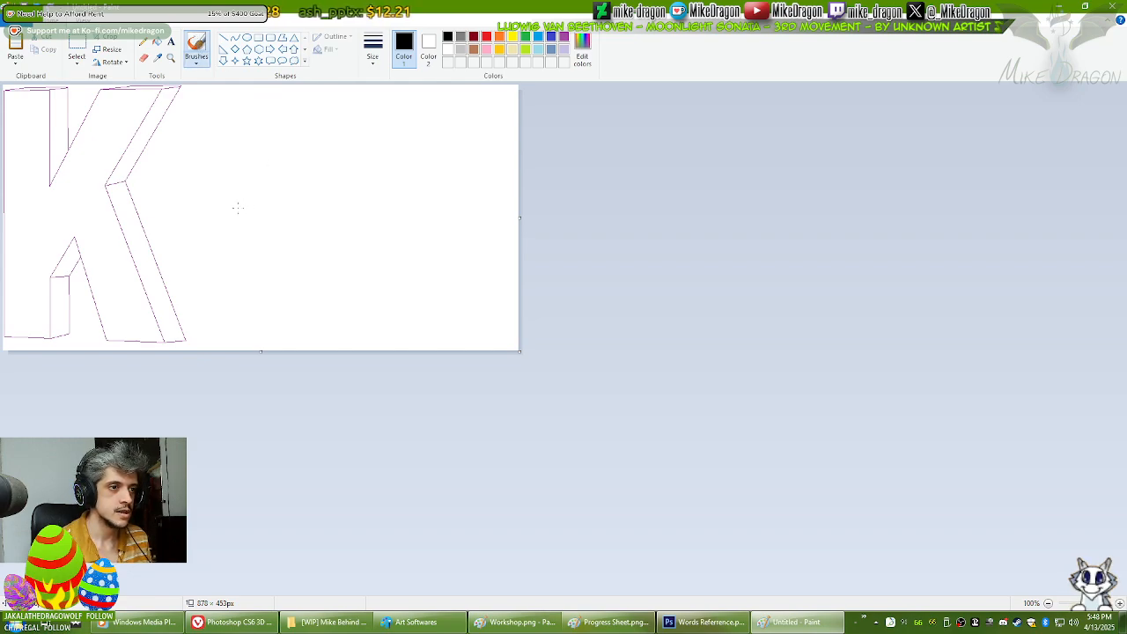
Step: Handwrite XING LING in black beside the K drawing and keep Paint open without saving
mouse_move(215, 182)
left_mouse_down()
mouse_move(240, 219)
mouse_move(220, 213)
left_mouse_up()
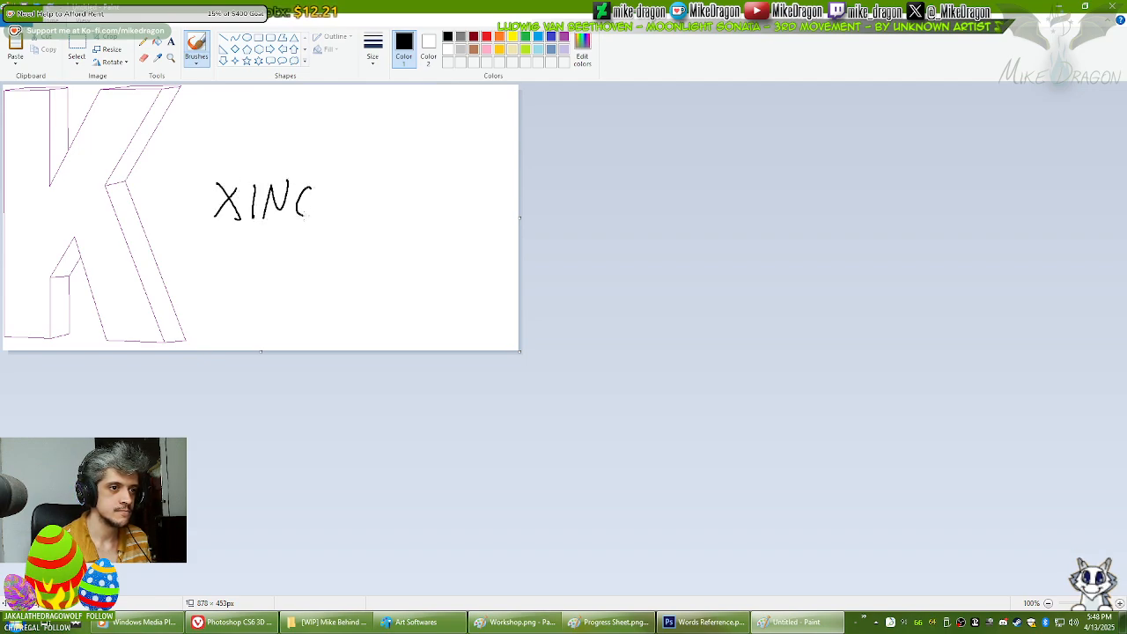
mouse_move(308, 216)
left_mouse_down()
mouse_move(358, 212)
mouse_move(384, 187)
mouse_move(406, 204)
left_mouse_up()
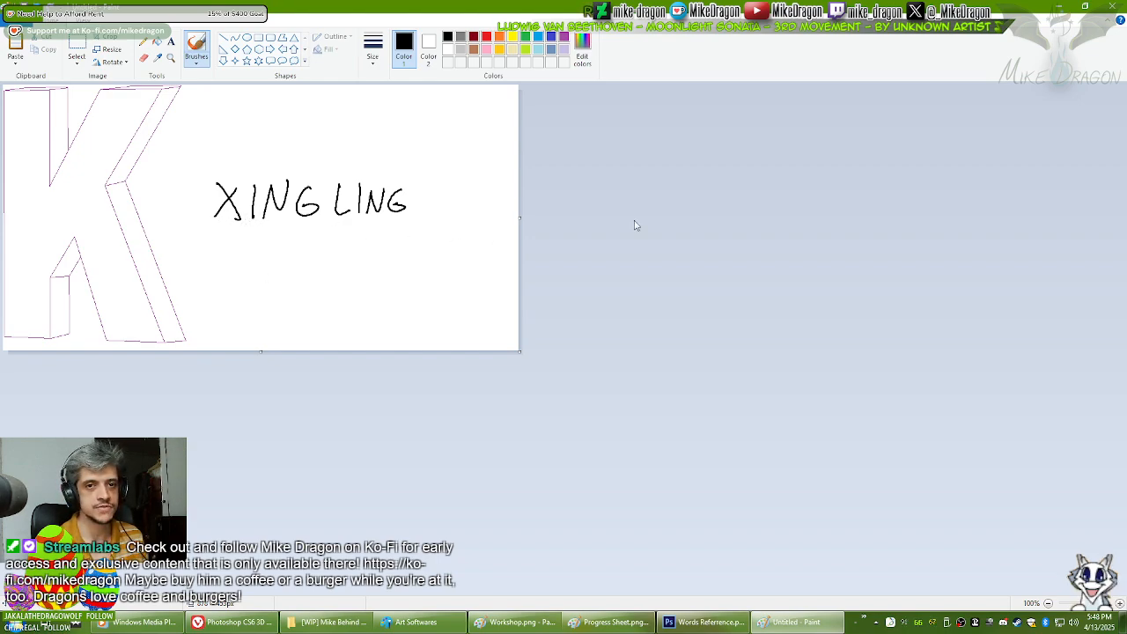
left_click(1112, 7)
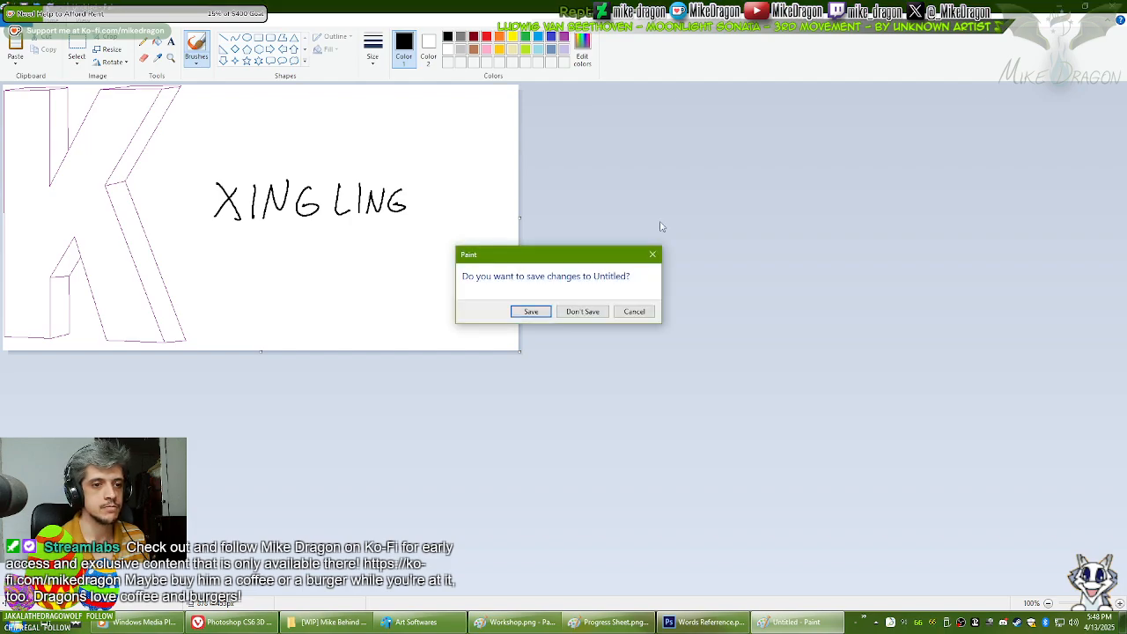
left_click(652, 312)
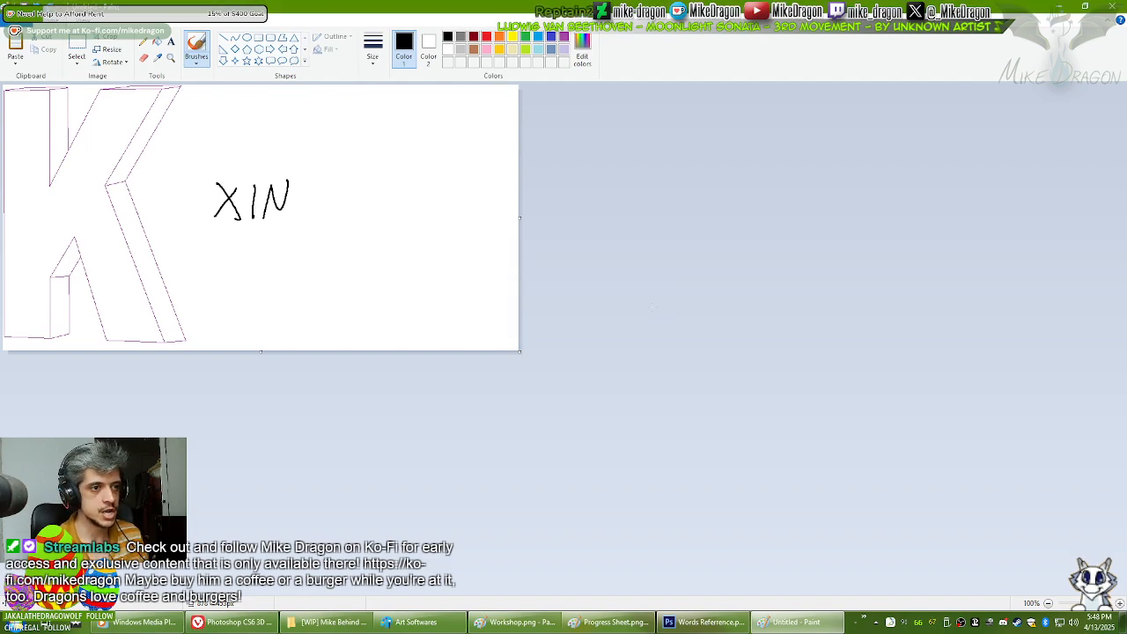
Step: Undo the handwritten lettering and the canvas widening, and switch back to the KOFI lettering in Photoshop
key("ctrl+z")
key("ctrl+z")
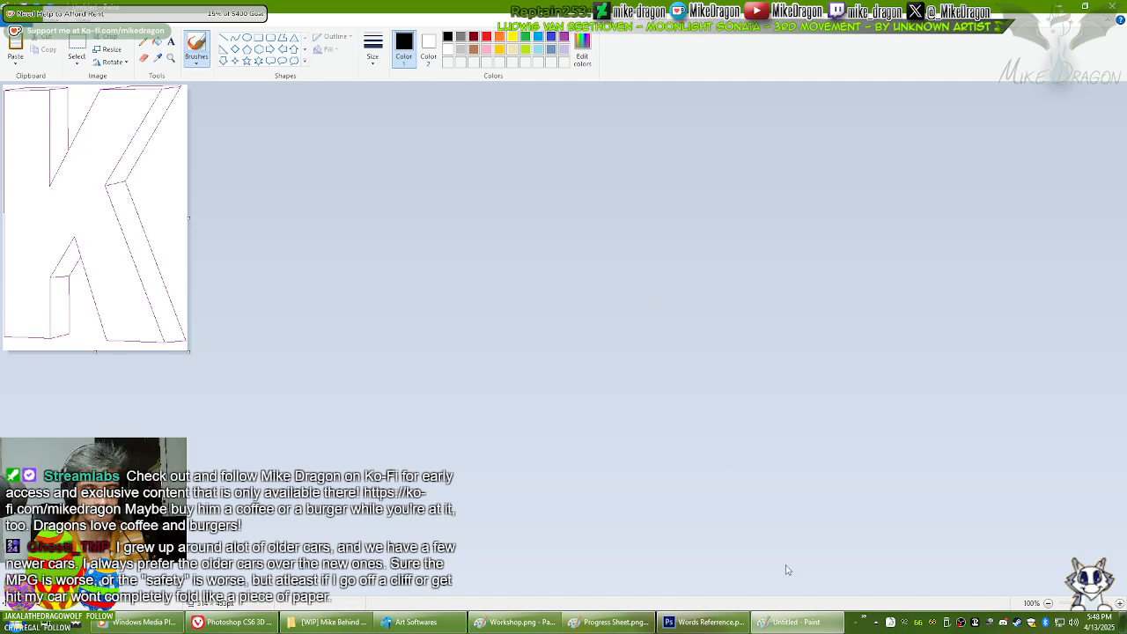
left_click(796, 624)
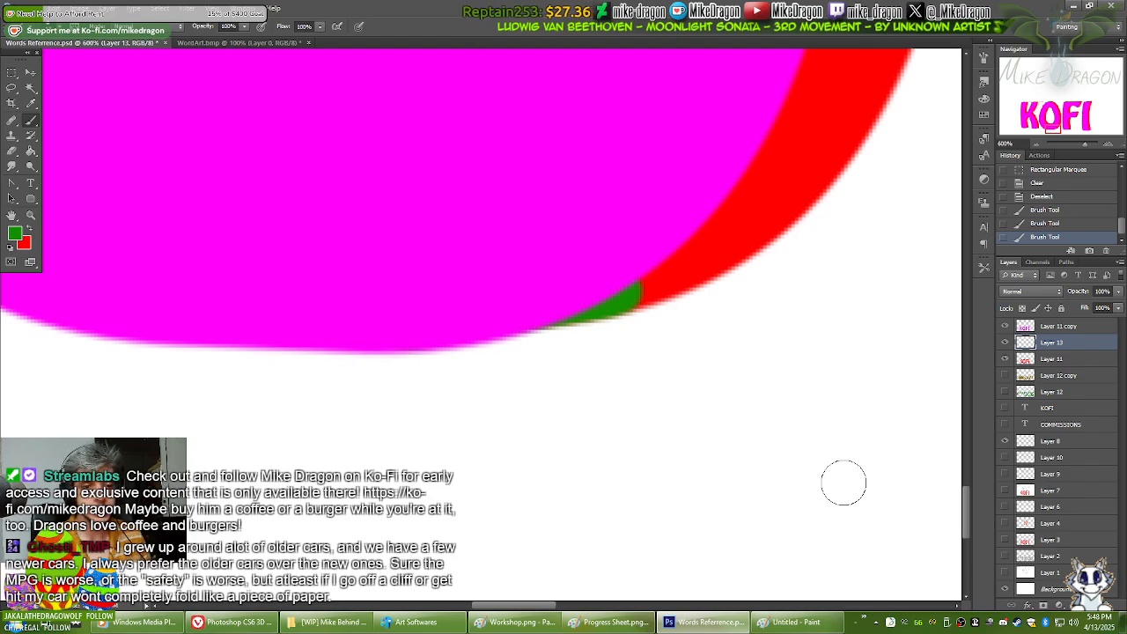
Step: Set the eraser to a hard round 19 px tip and erase any stray paint just beneath the O's base
key("ctrl+minus")
key("ctrl+minus")
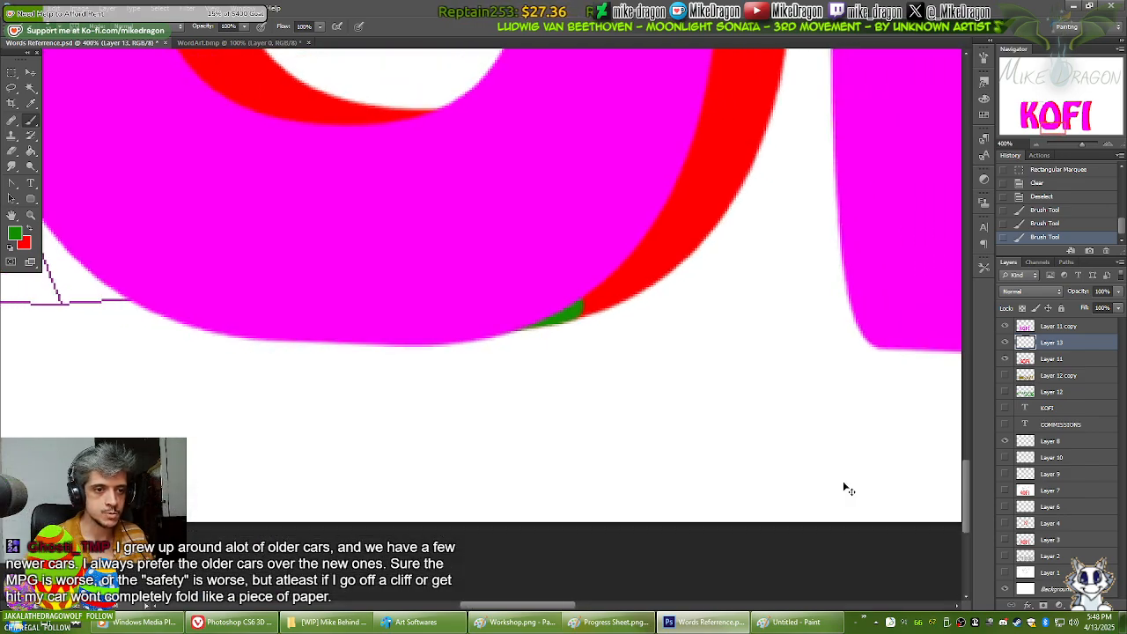
key("ctrl+minus")
key("ctrl+plus")
key("ctrl+plus")
key("ctrl+plus")
key("ctrl+plus")
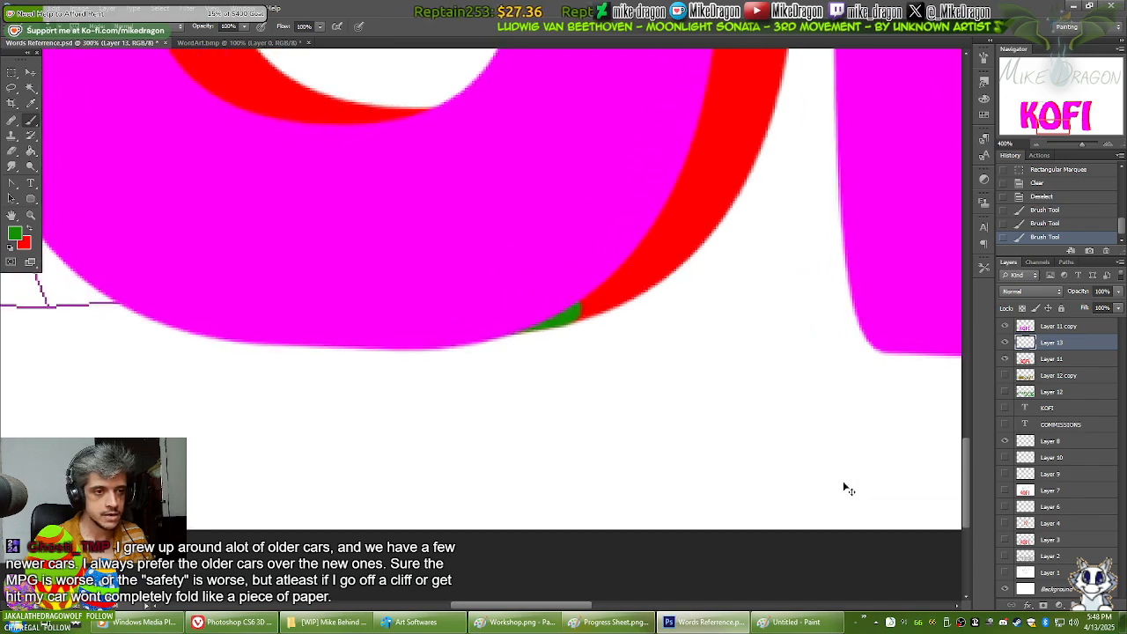
key("e")
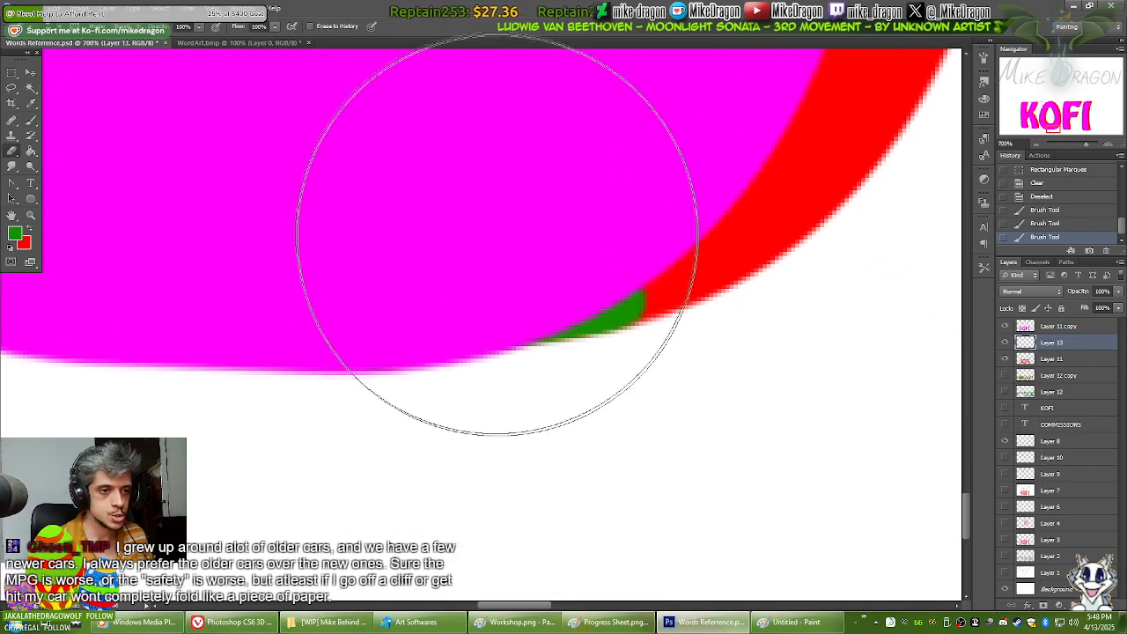
right_click(506, 288)
left_click(537, 230)
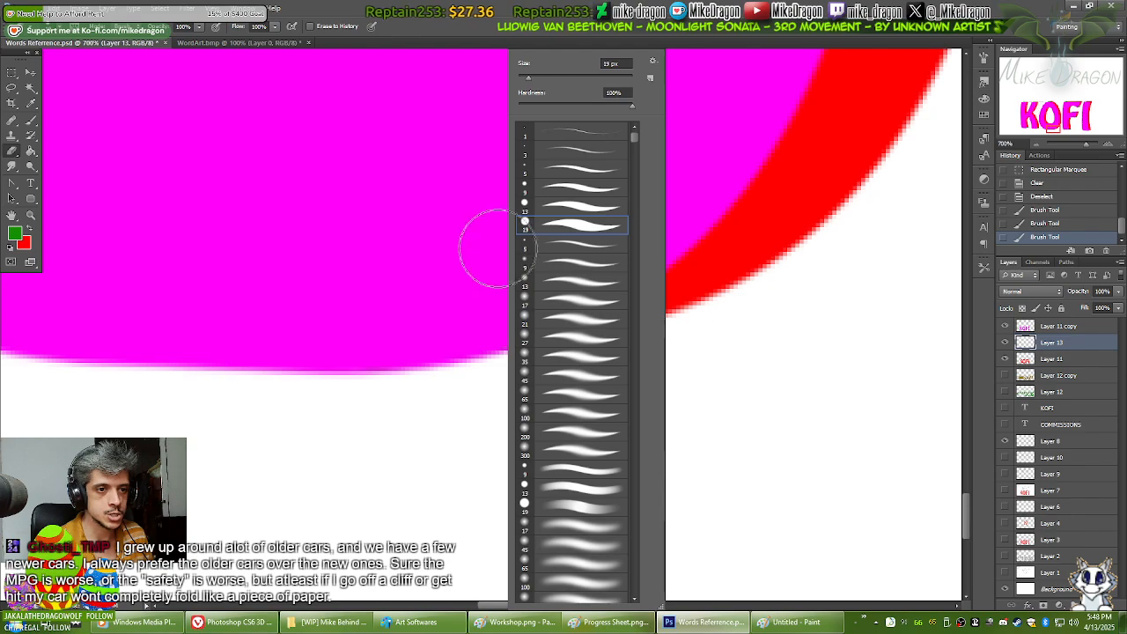
left_click(407, 415)
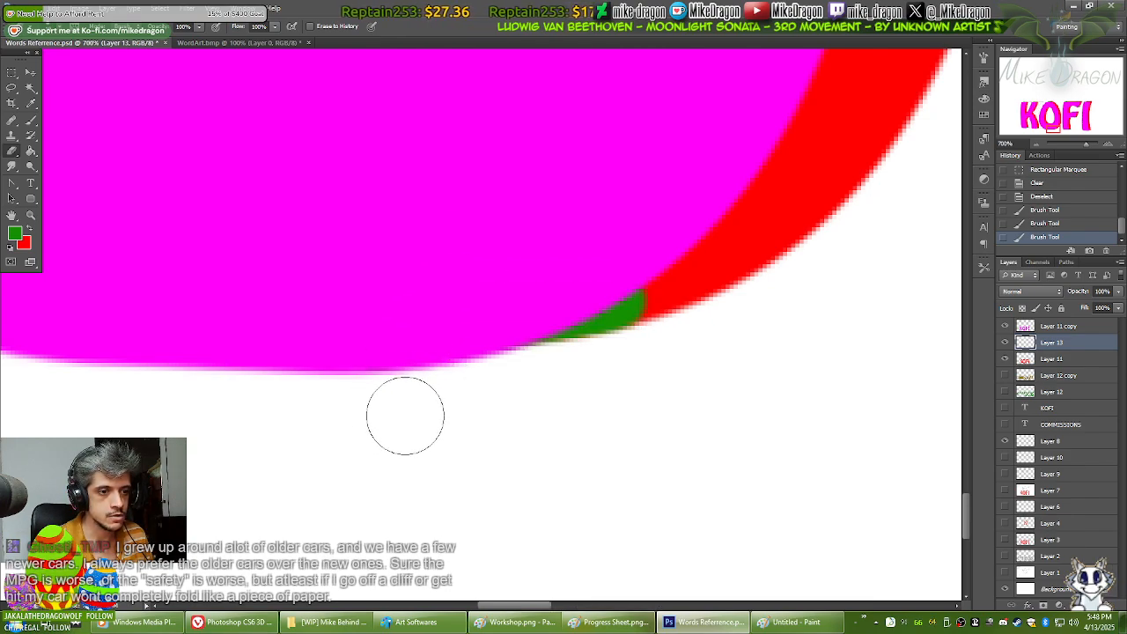
mouse_move(360, 413)
left_mouse_down()
mouse_move(395, 410)
mouse_move(367, 430)
left_mouse_up()
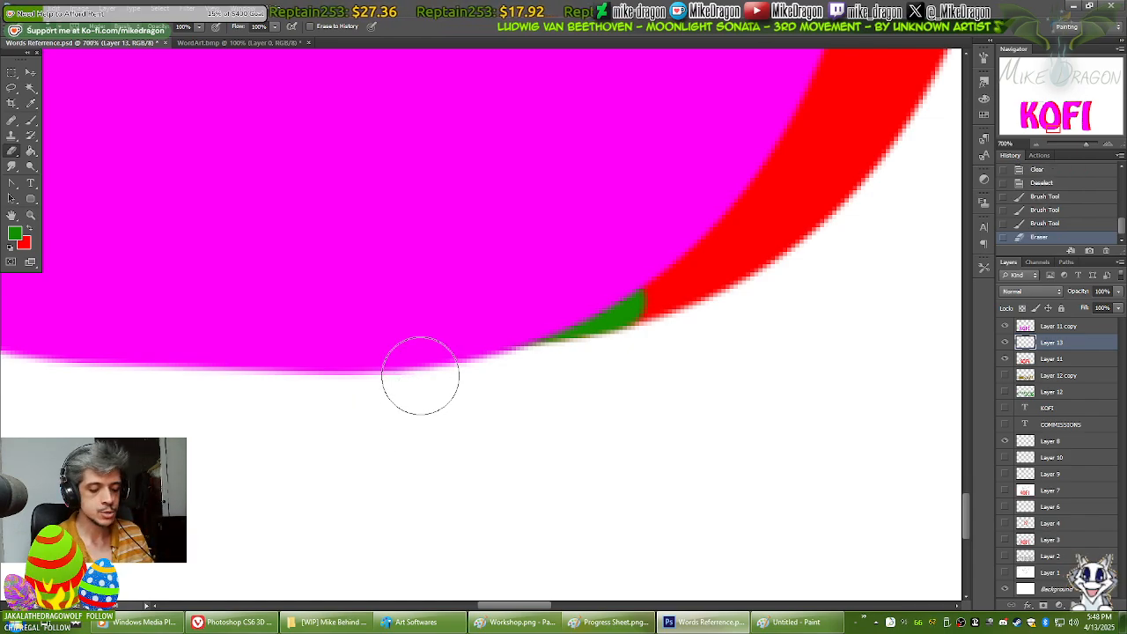
Step: Paint a straight green stroke joining the red and magenta lower-right corners of the I, and touch up its red end
scroll(420, 379, "down", 2)
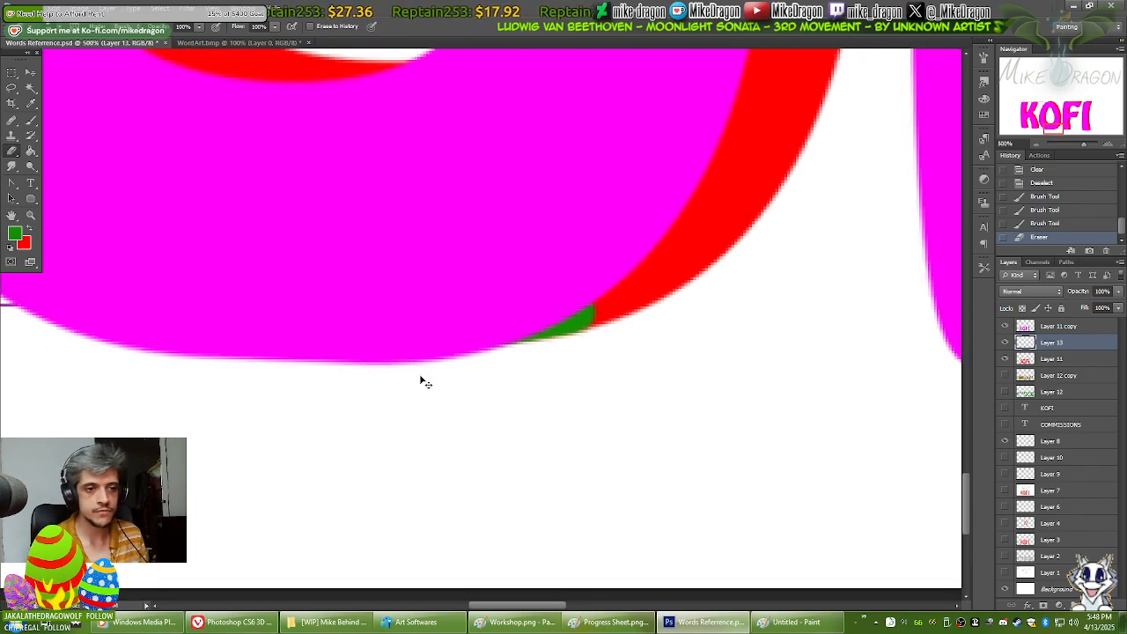
scroll(420, 380, "down", 3)
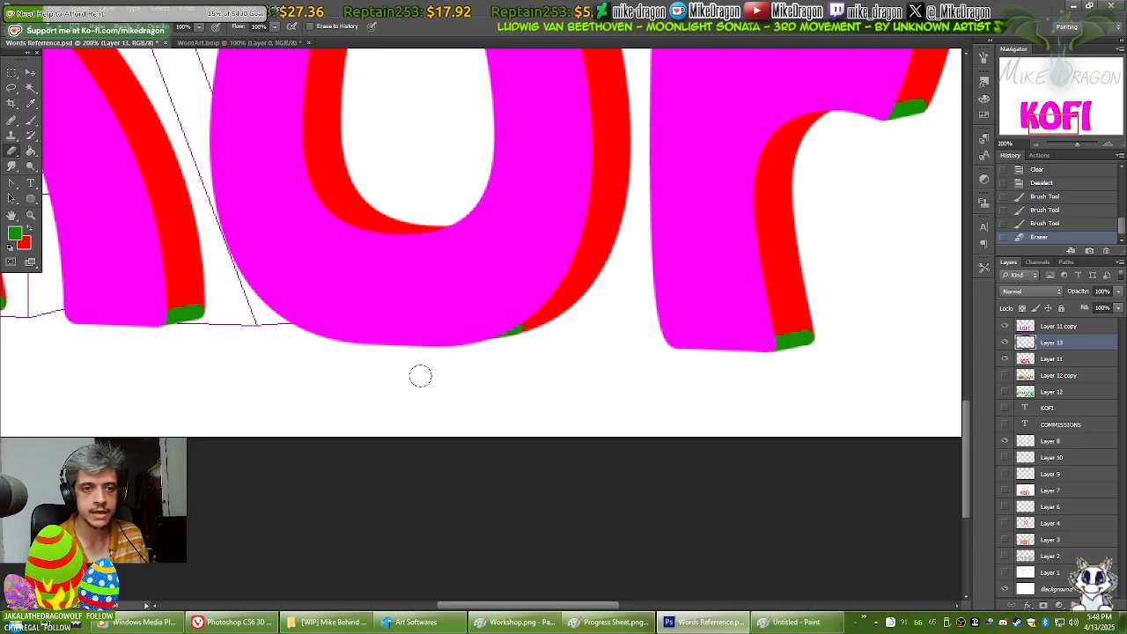
left_click_drag(822, 260, 432, 420)
left_click_drag(806, 495, 581, 355)
scroll(552, 456, "up", 2)
scroll(581, 335, "up", 2)
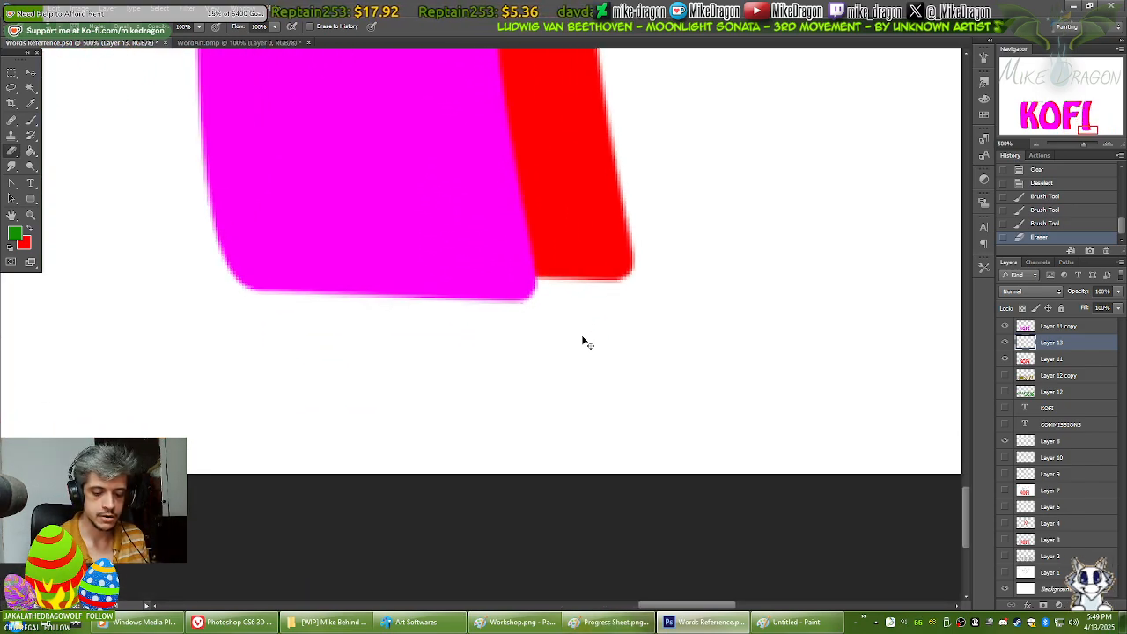
scroll(714, 385, "up", 4)
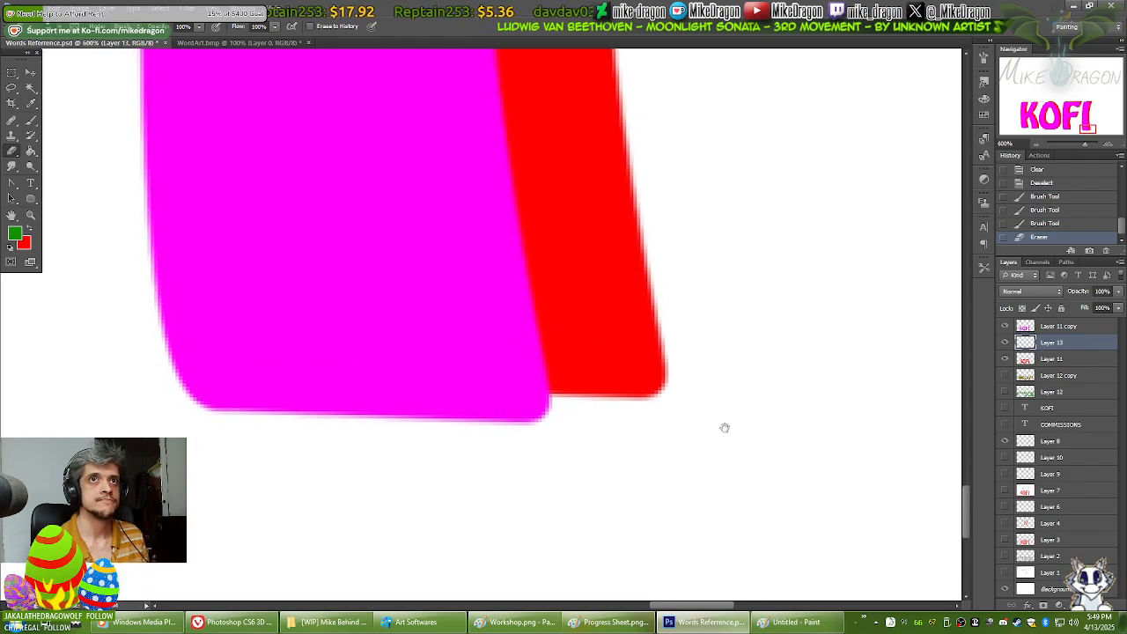
key("b")
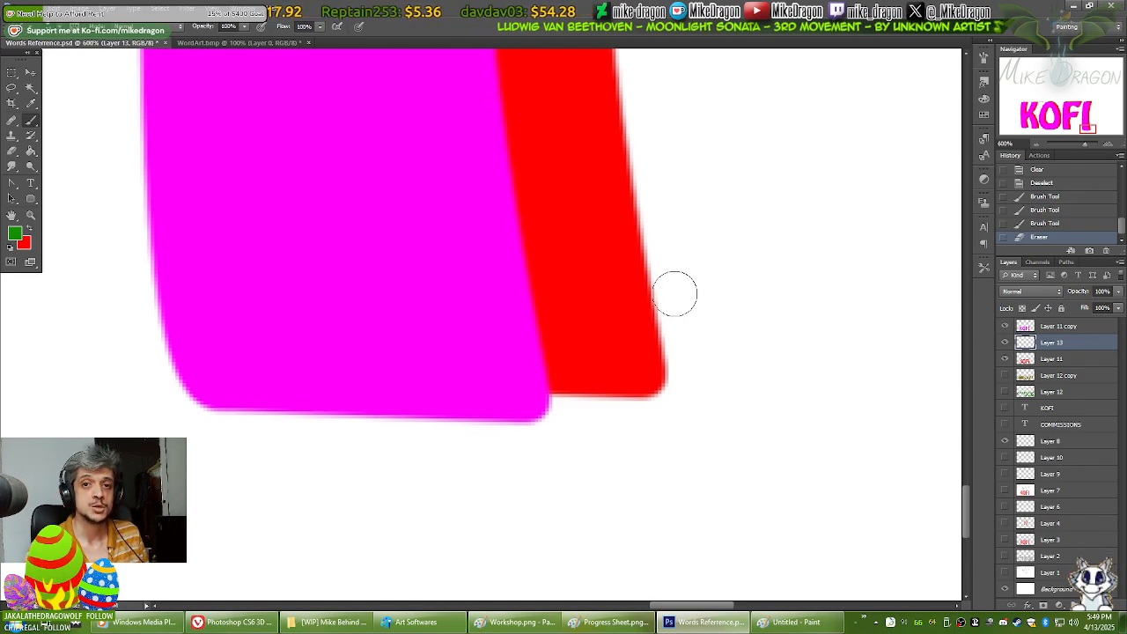
left_click(641, 379)
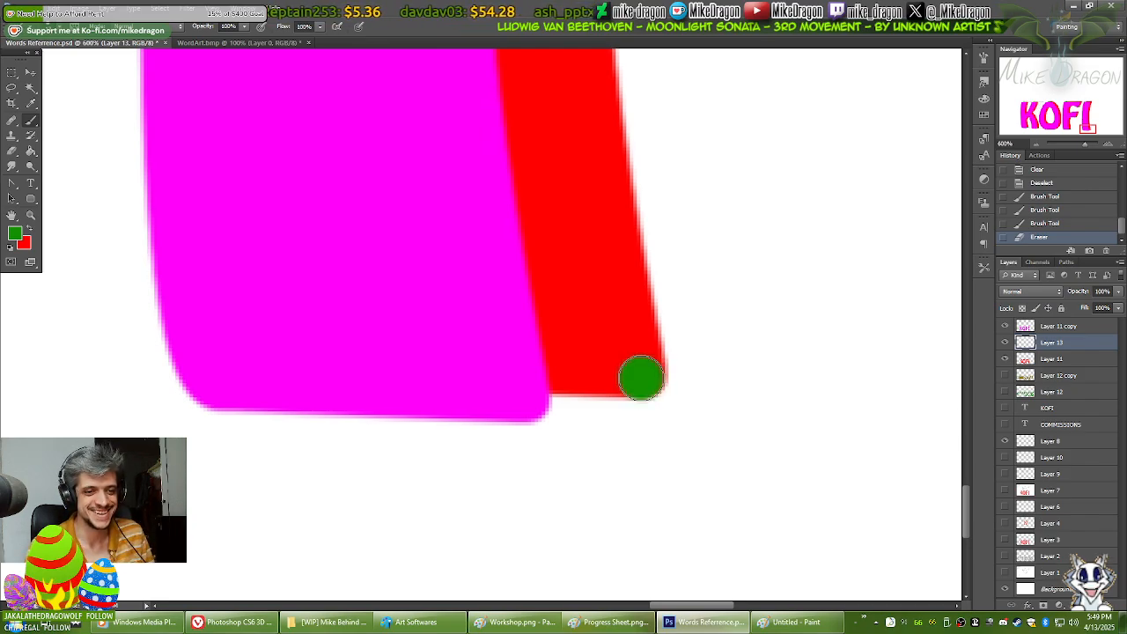
left_click(530, 400, "shift")
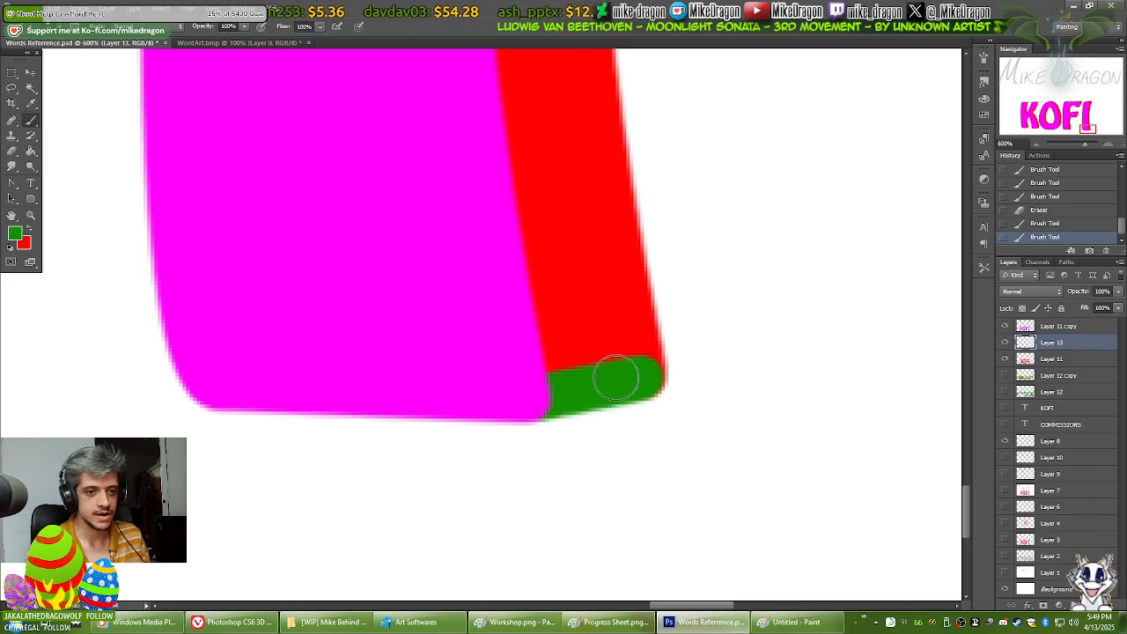
left_click_drag(644, 376, 607, 380)
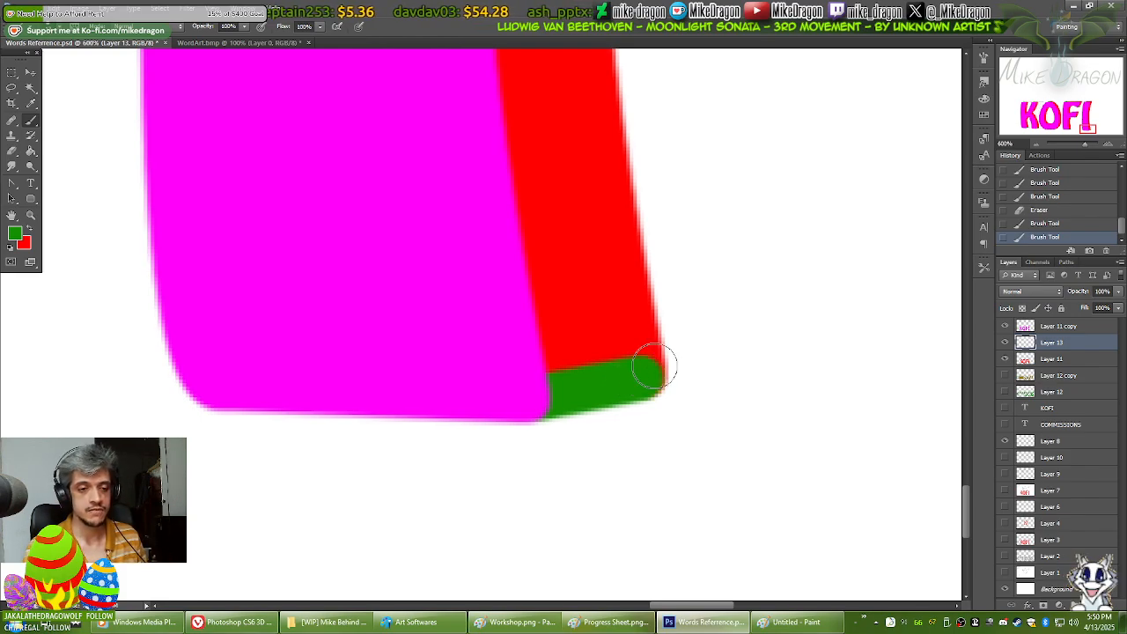
Step: Paint a straight green stroke along the upper edge of the F's middle arm, joining the magenta and red shapes
left_click_drag(778, 381, 233, 408)
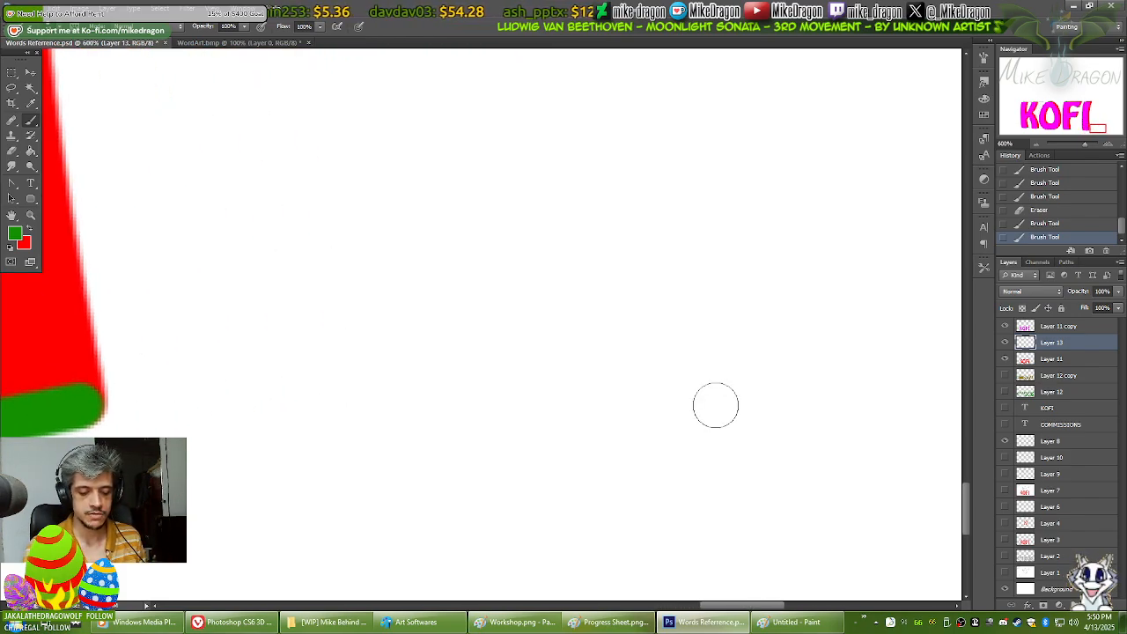
key("ctrl+minus")
key("ctrl+minus")
key("ctrl+minus")
key("ctrl+minus")
left_click_drag(475, 233, 654, 441)
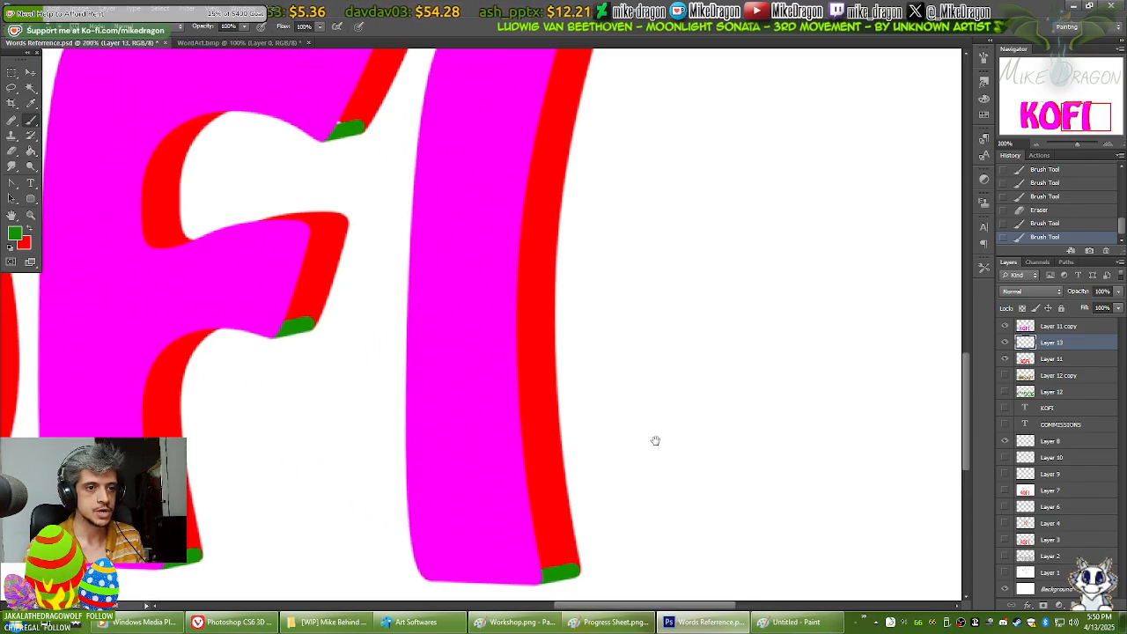
left_click_drag(589, 276, 621, 472)
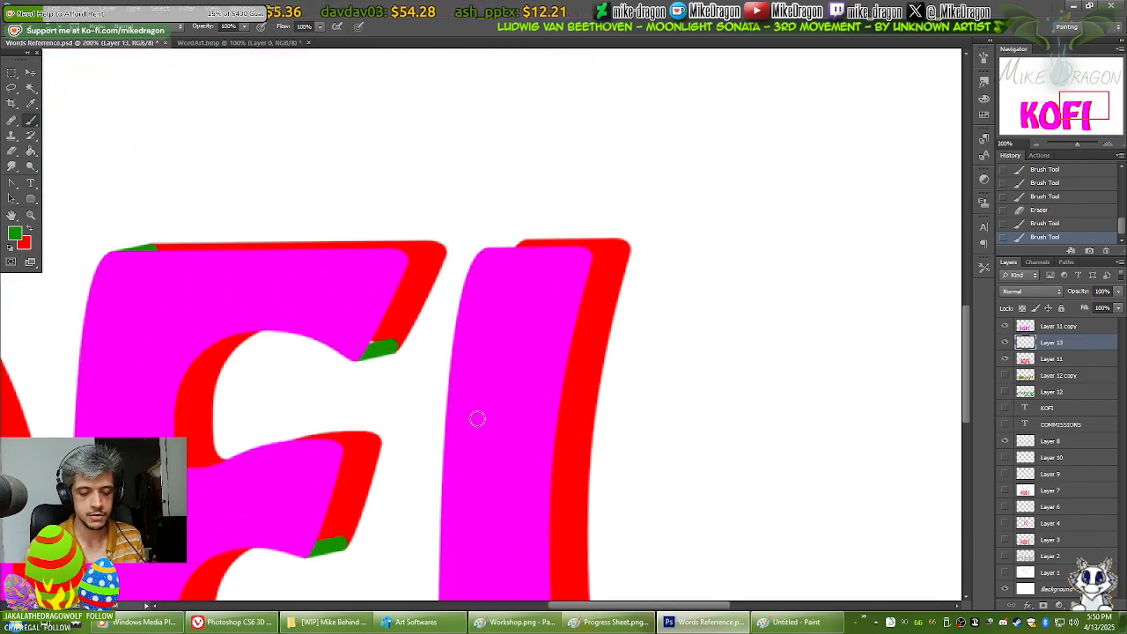
key("ctrl+minus")
left_click_drag(314, 478, 561, 445)
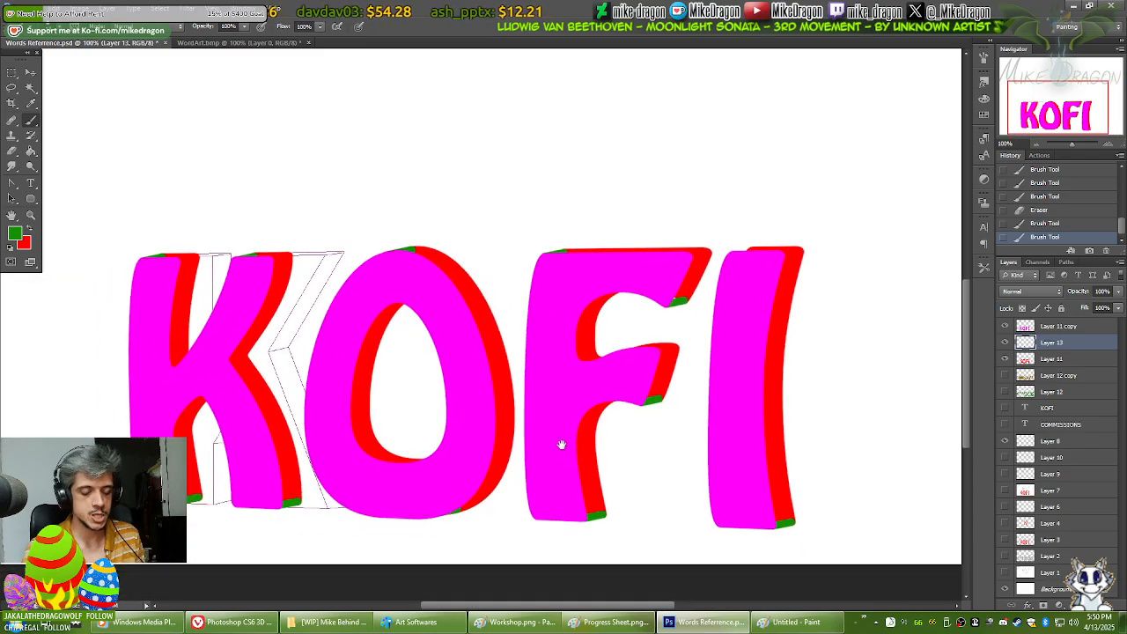
key("ctrl+plus")
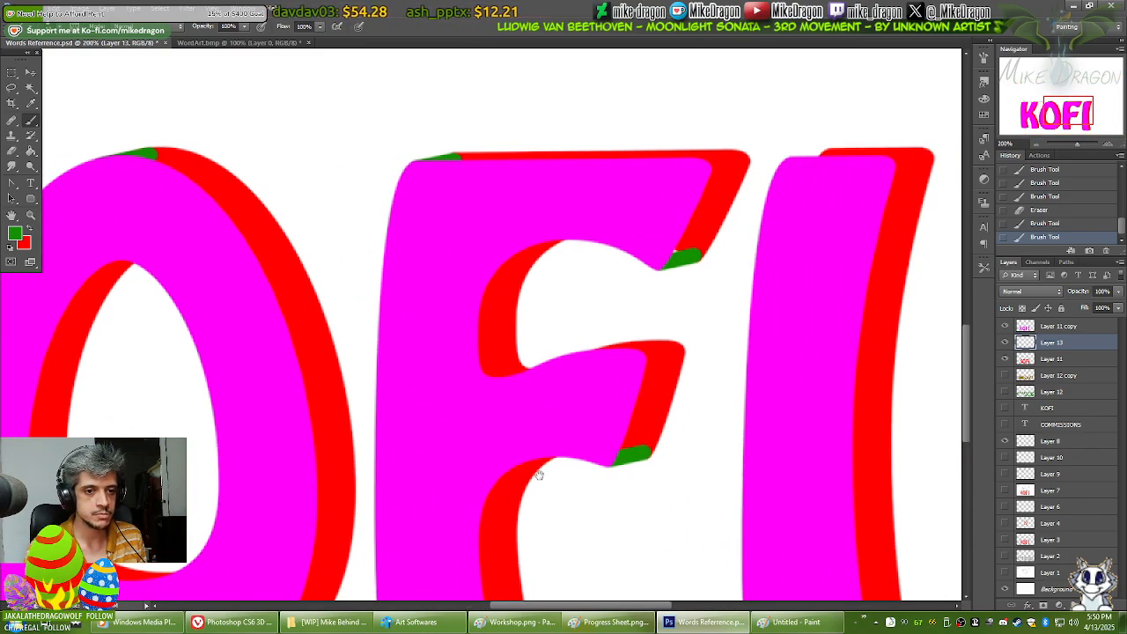
key("ctrl+plus")
key("ctrl+plus")
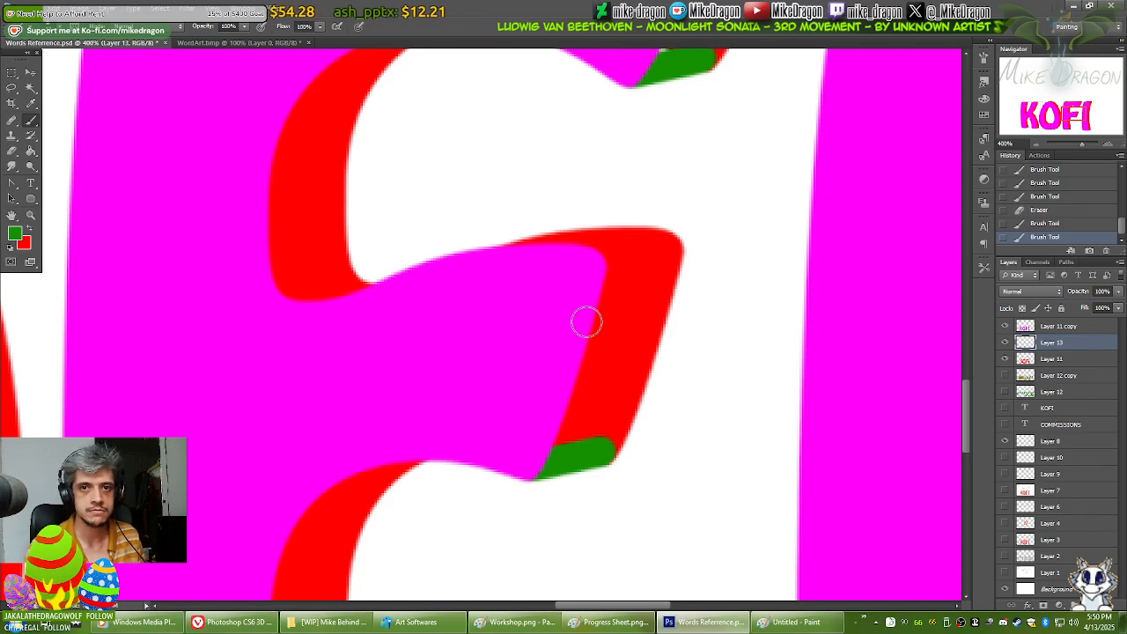
left_click(577, 241)
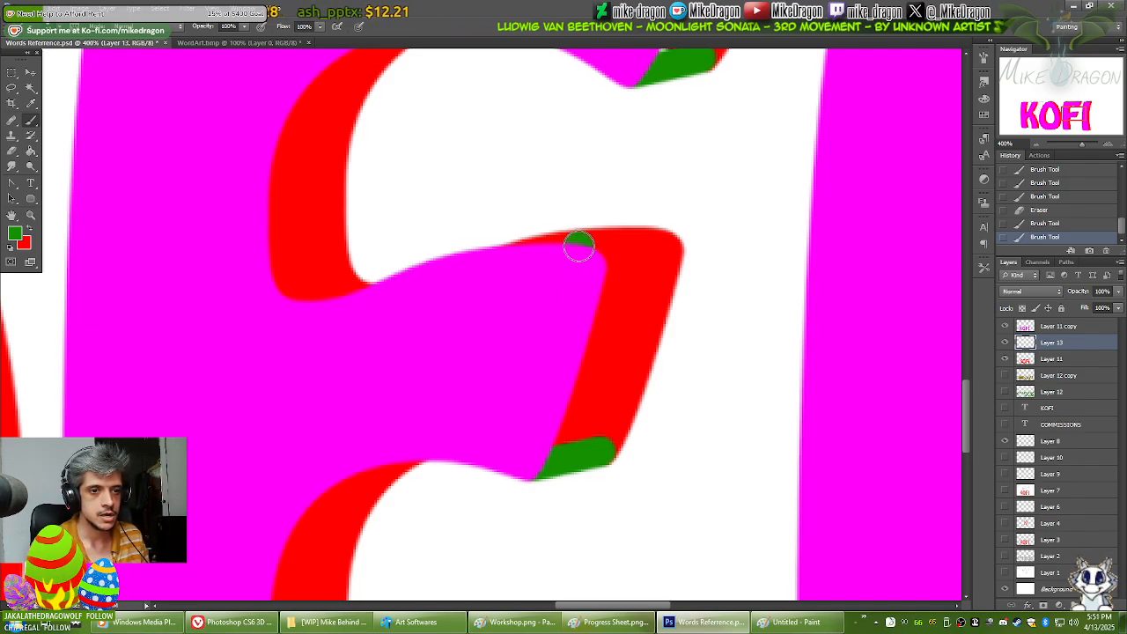
left_click(446, 271, "shift")
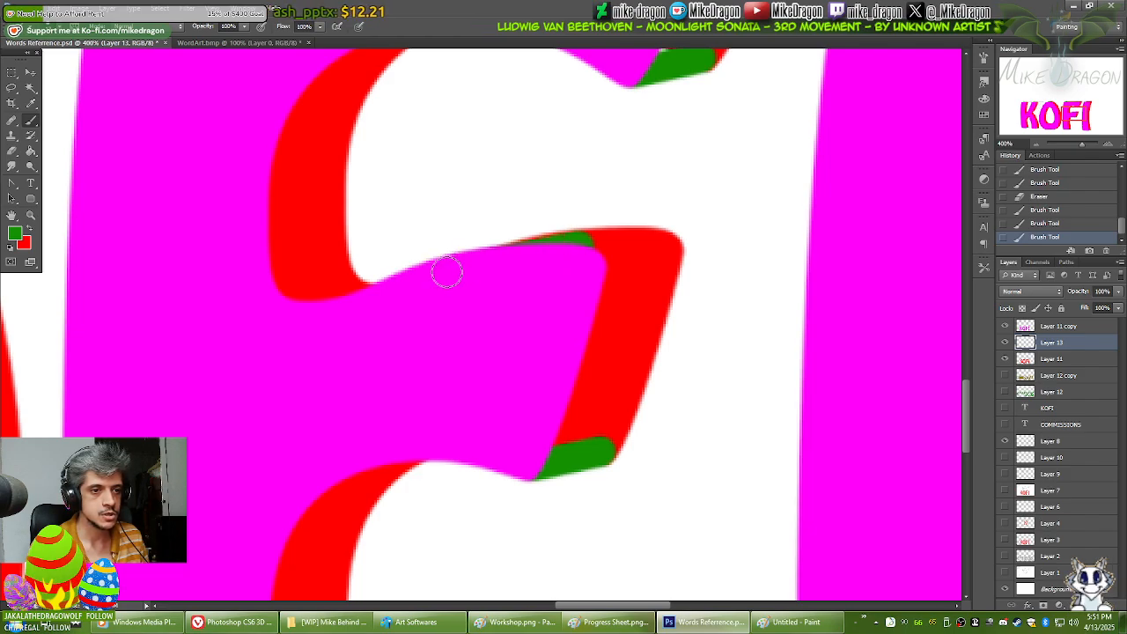
left_click(543, 248, "shift")
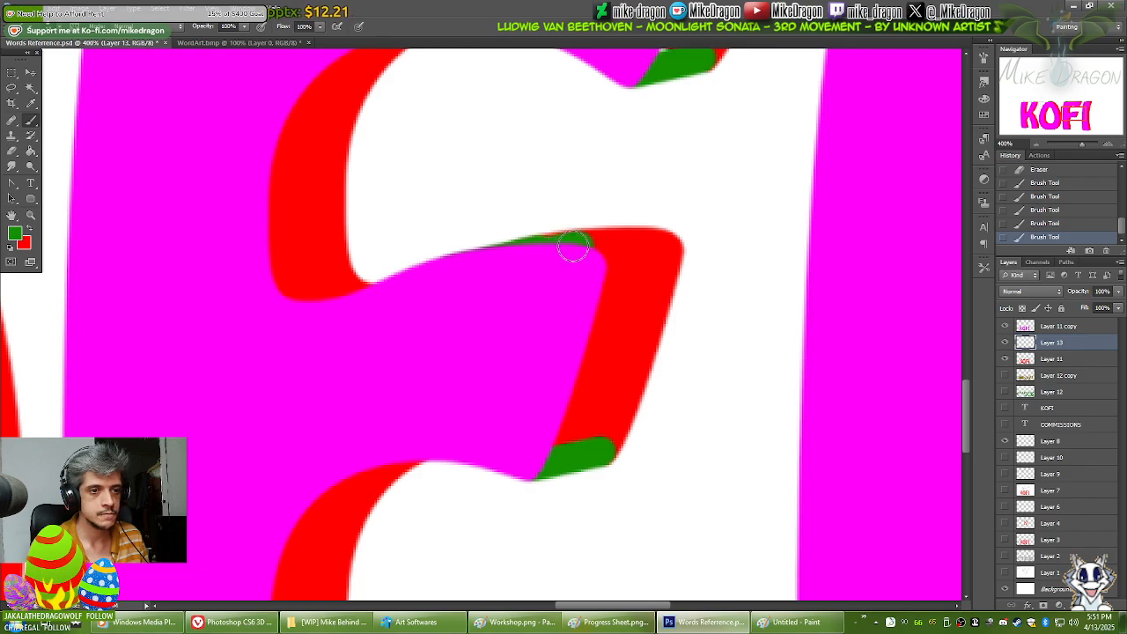
left_click(573, 247, "shift")
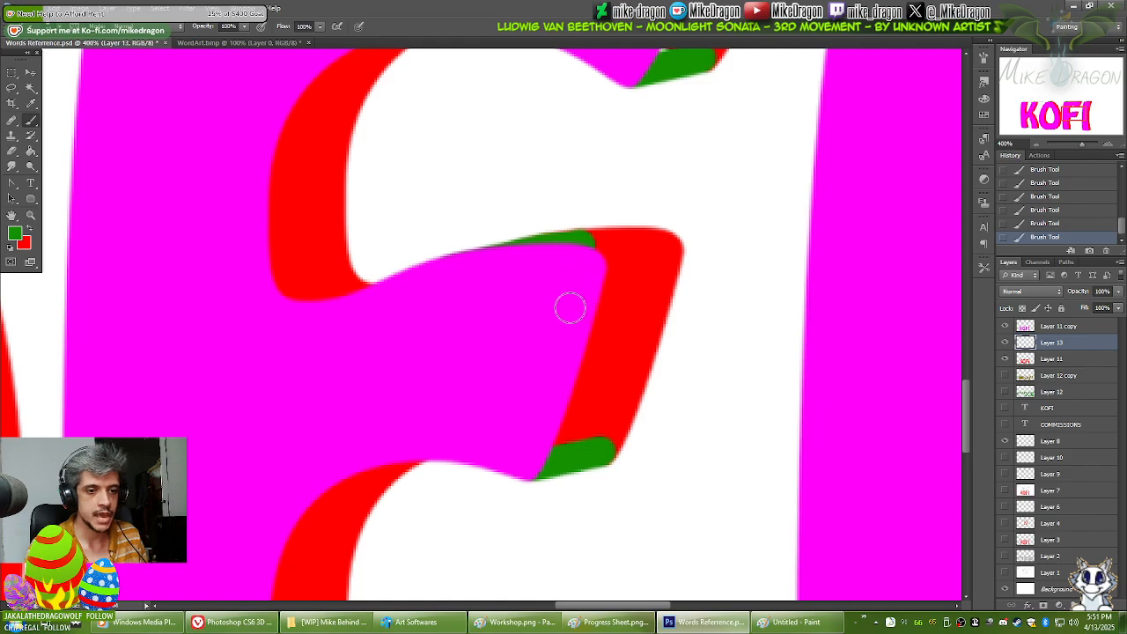
Step: Paint straight green strokes across the red ends of the F's middle and upper arms, and touch up the green at its top-left corner
left_click(598, 444, "shift")
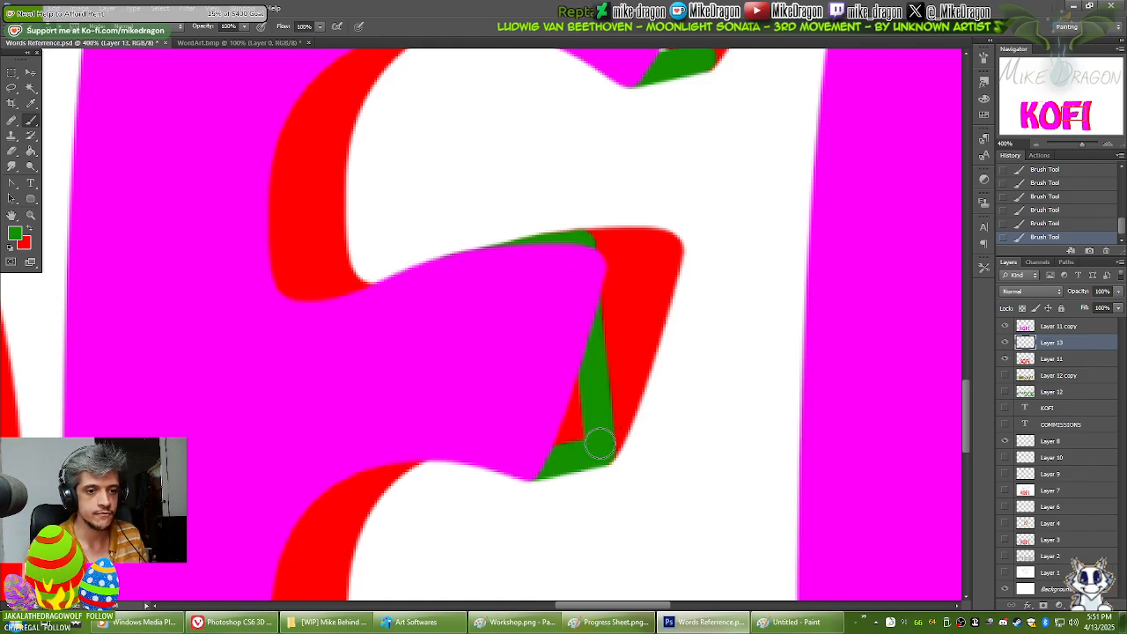
left_click(490, 431, "shift")
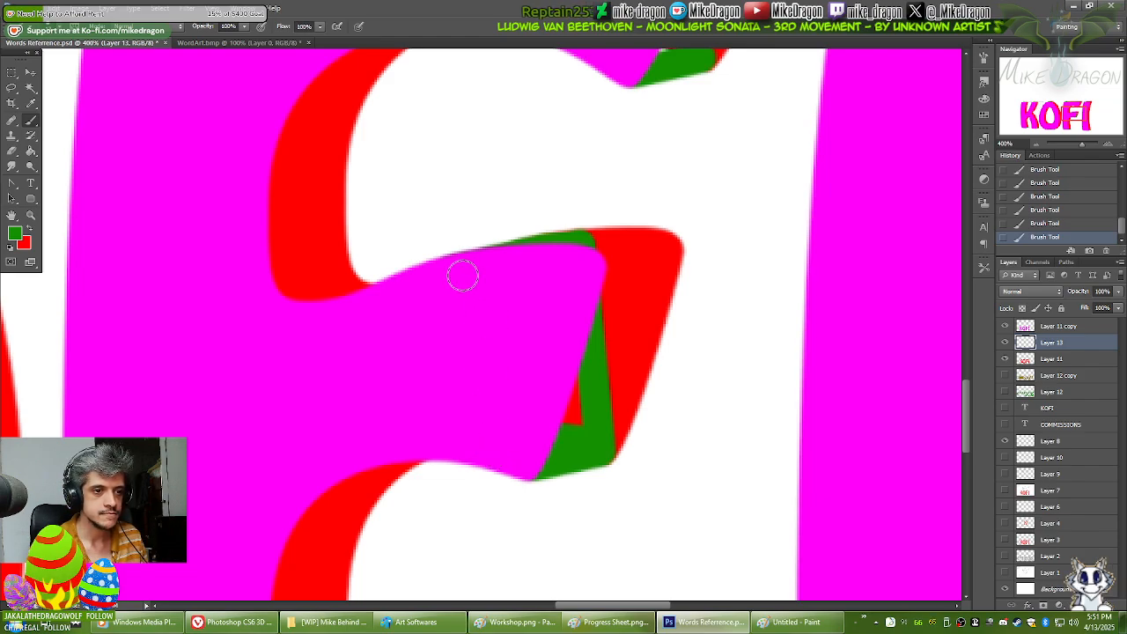
left_click_drag(645, 175, 624, 478)
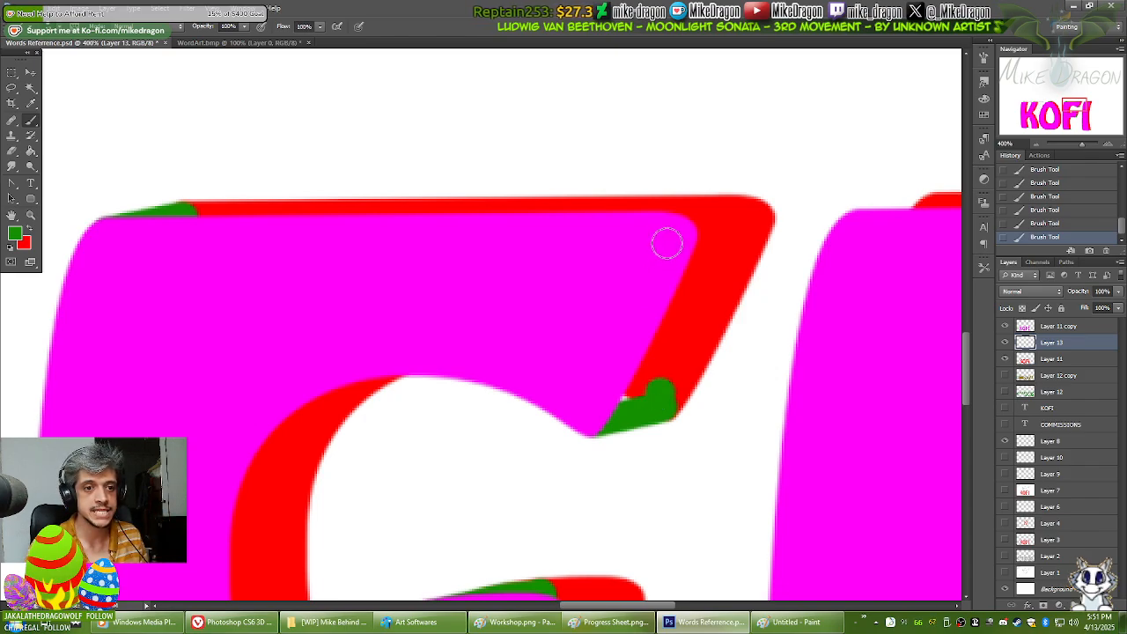
left_click(667, 283, "shift")
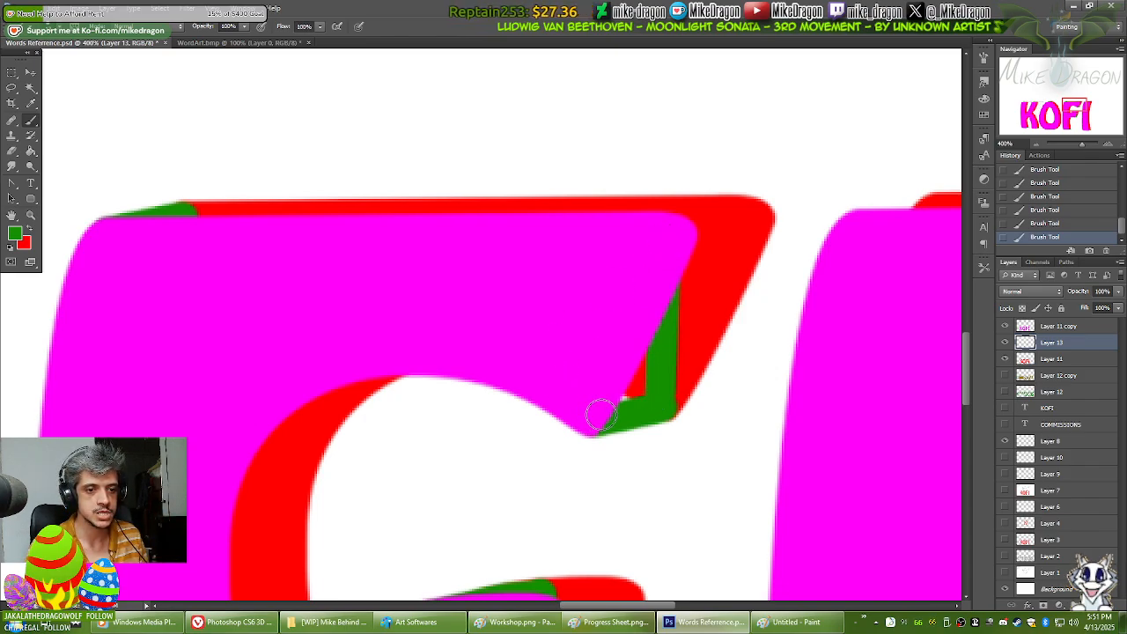
left_click(188, 221)
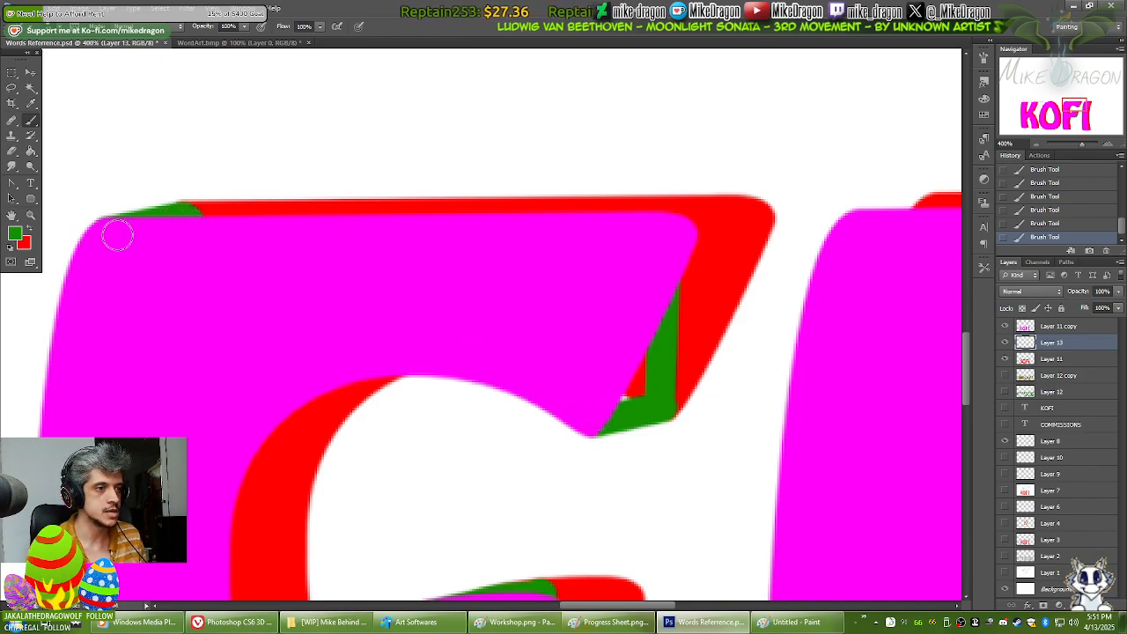
Step: Paint a diagonal green stroke across the red side at the base of the F's stem
left_click_drag(322, 499, 386, 138)
left_click_drag(317, 435, 448, 122)
left_click_drag(403, 420, 419, 207)
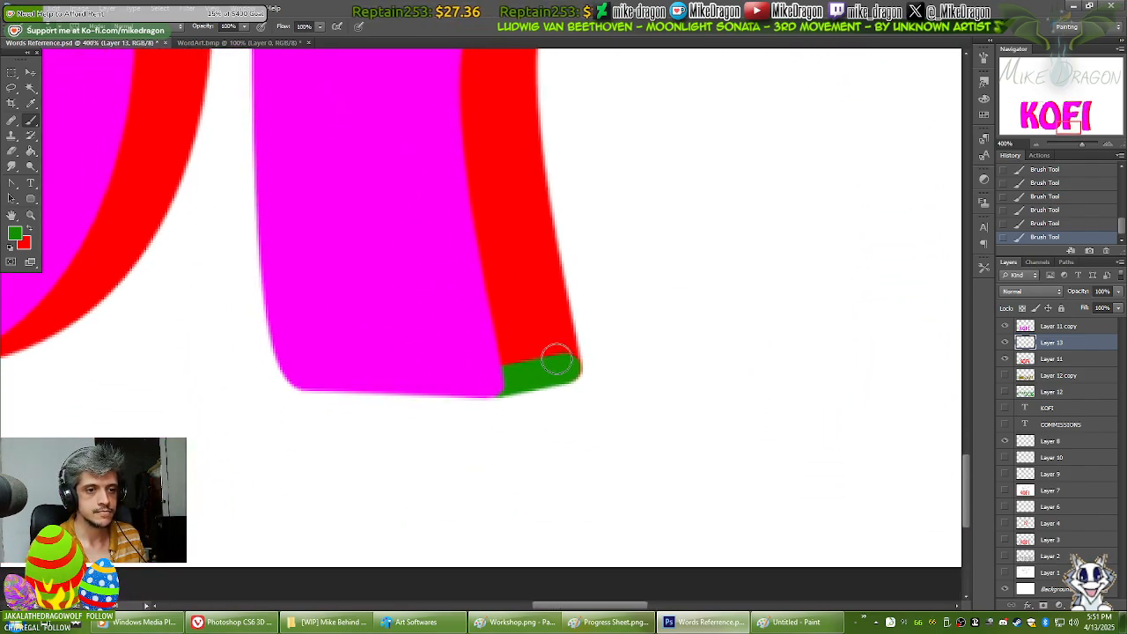
left_click_drag(561, 356, 486, 312)
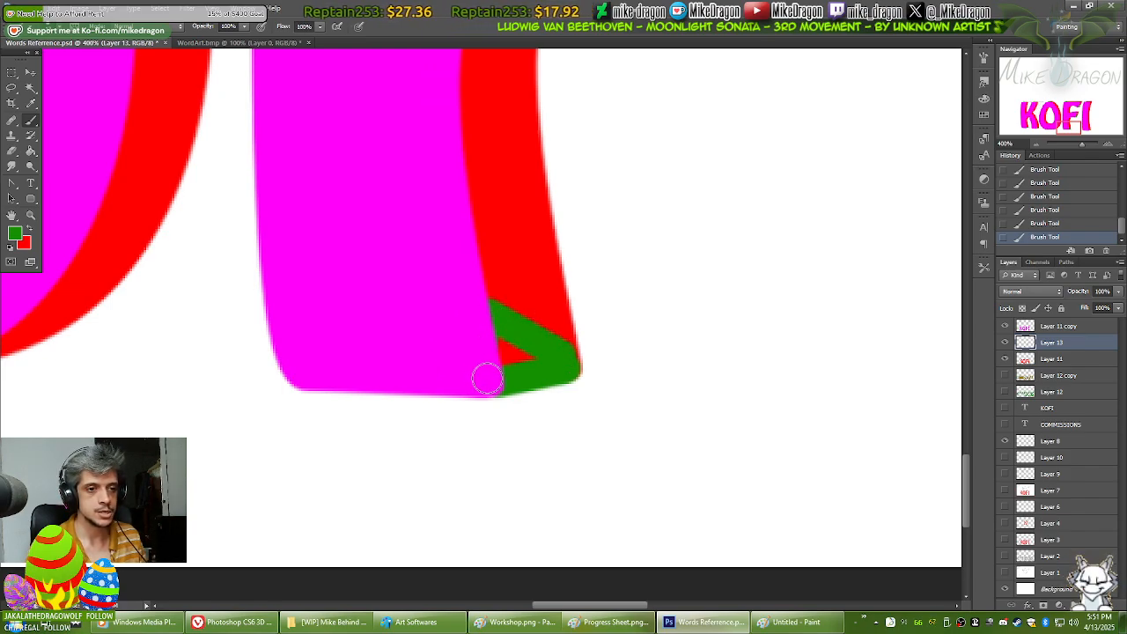
Step: Extend the green paint slightly further into the red edge at the O's base and at its top
left_click_drag(216, 327, 725, 360)
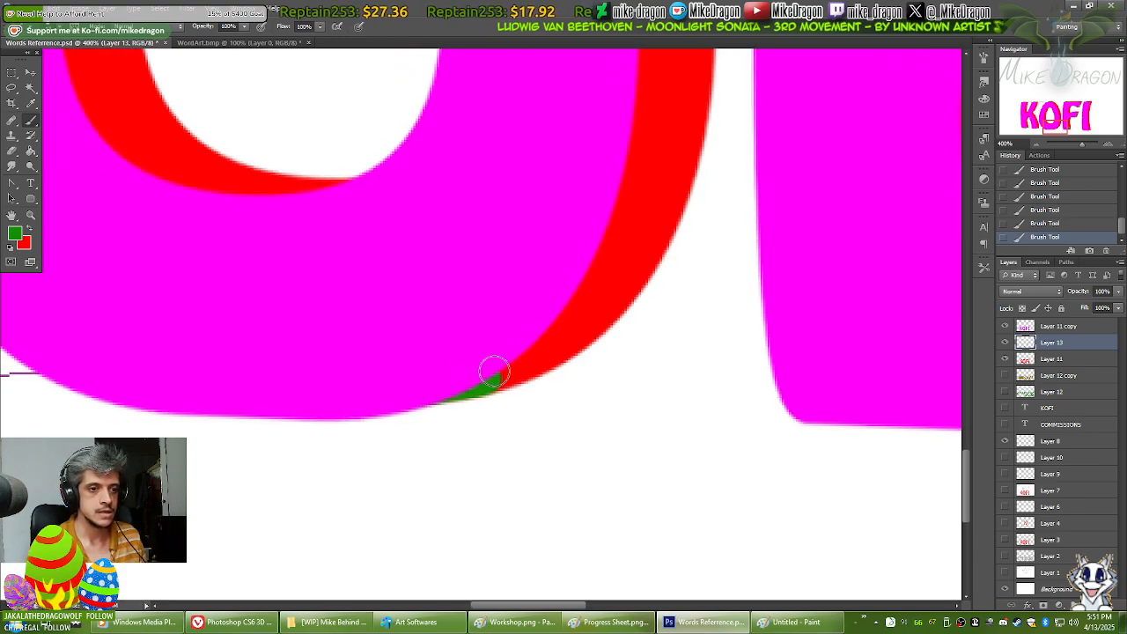
left_click_drag(493, 372, 502, 371)
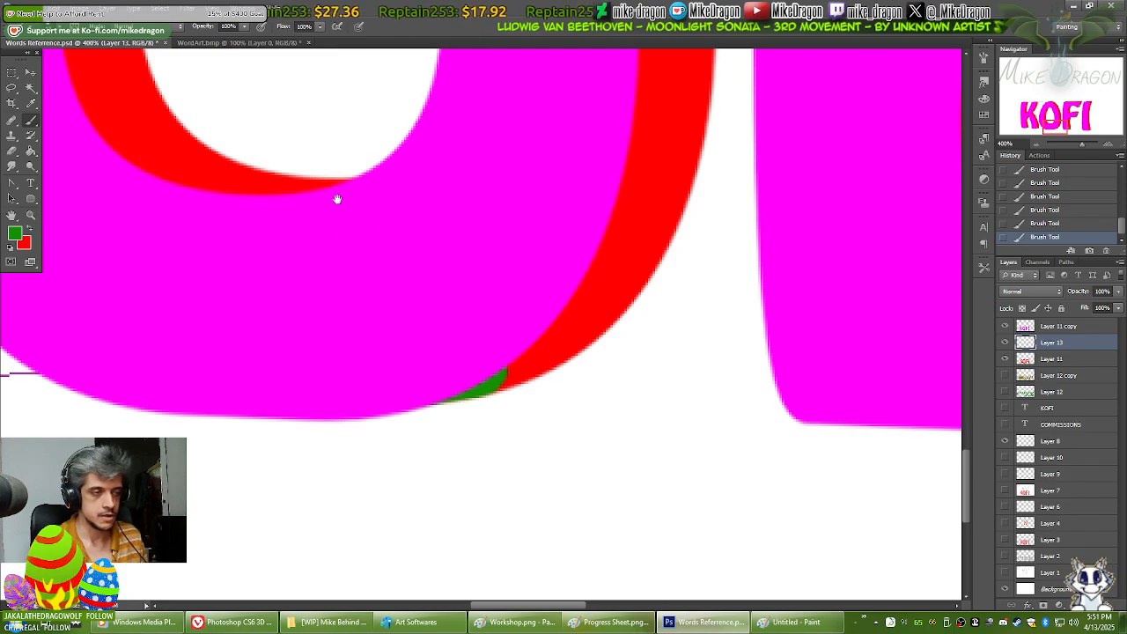
left_click_drag(338, 196, 476, 546)
mouse_move(343, 198)
left_mouse_down()
mouse_move(437, 337)
mouse_move(471, 586)
left_mouse_up()
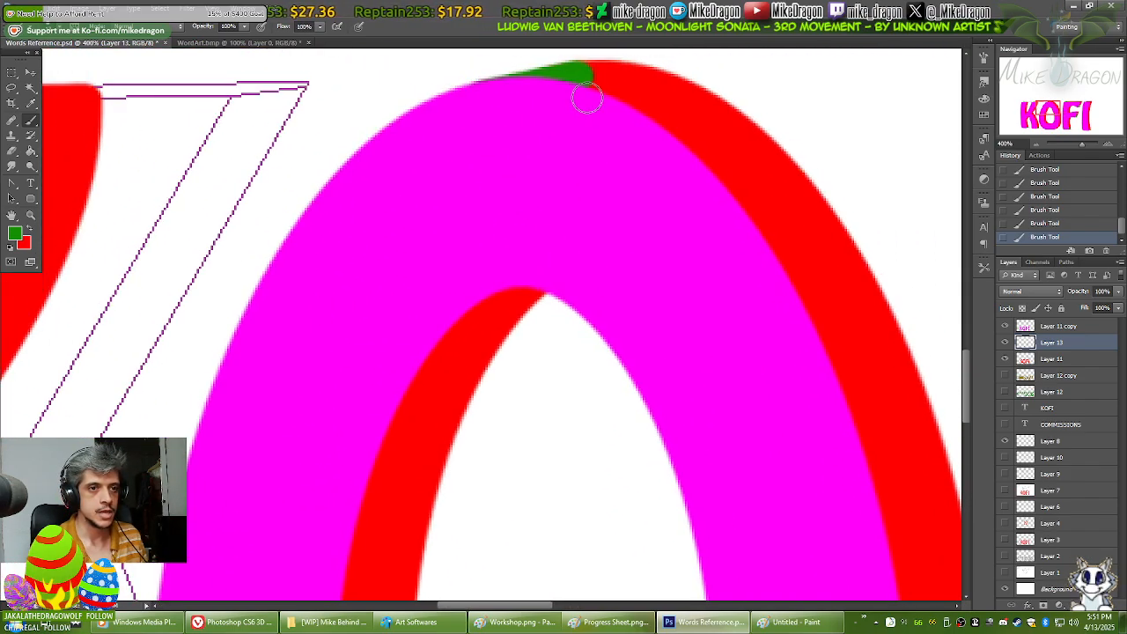
left_click_drag(588, 82, 590, 86)
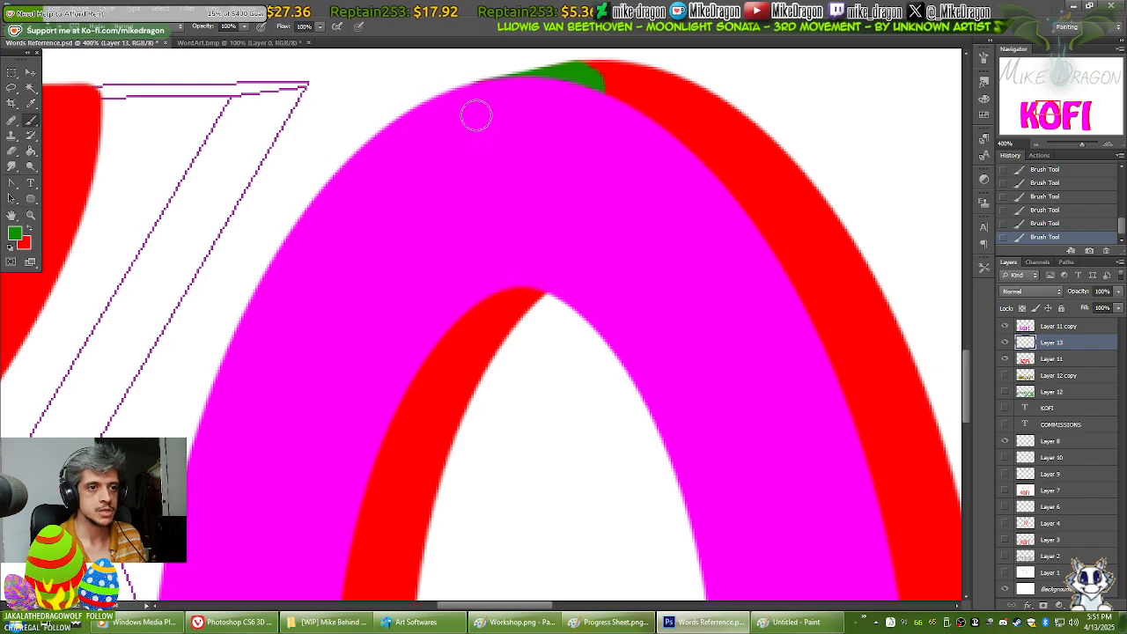
Step: Paint two straight green strokes forming a triangle on the red side at the base of the K's left leg
left_click_drag(242, 355, 503, 385)
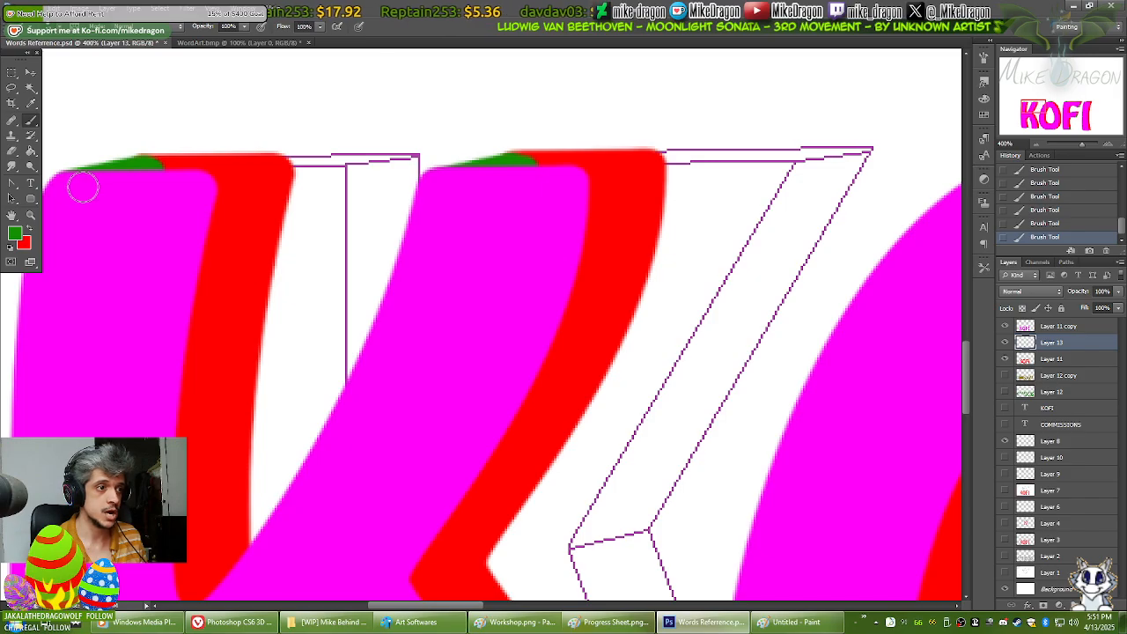
left_click_drag(332, 534, 393, 221)
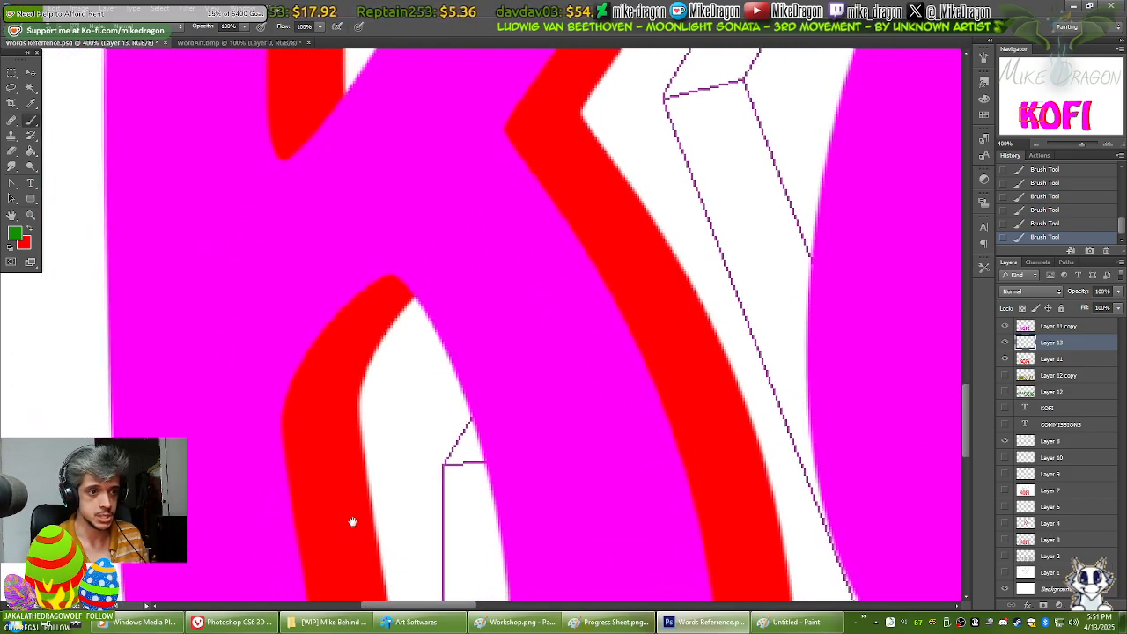
left_click_drag(352, 522, 297, 272)
left_click(318, 376)
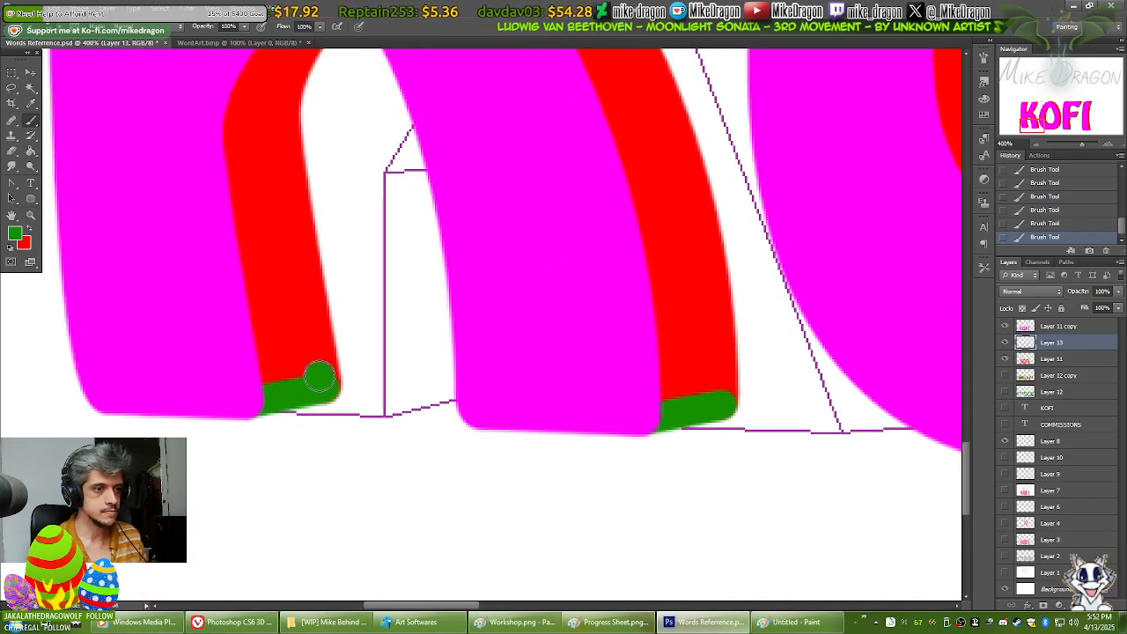
left_click(278, 324, "shift")
left_click(238, 397, "shift")
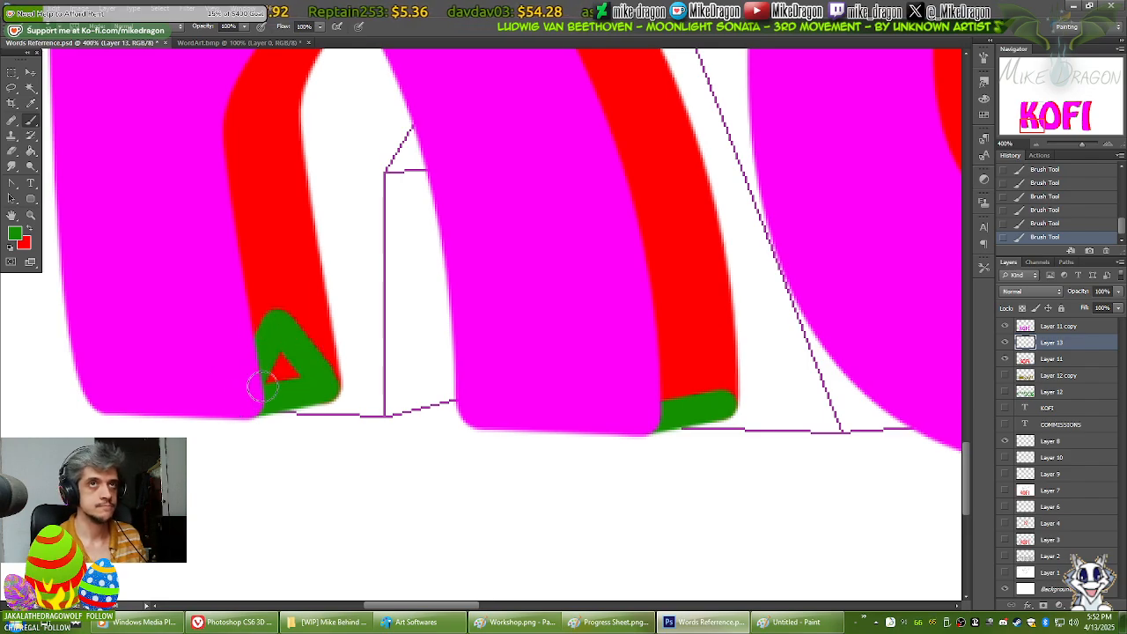
Step: Paint a green wedge on the red side of the K's right leg base and fill the red gap in the left leg's green triangle
left_click_drag(704, 244, 345, 367)
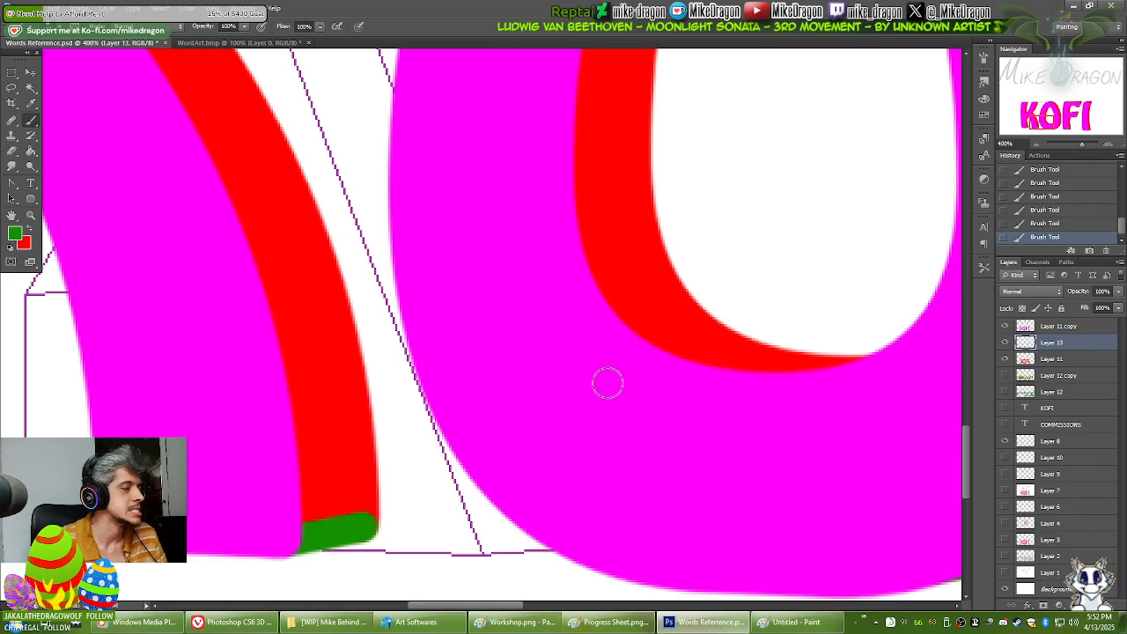
left_click_drag(746, 399, 755, 367)
mouse_move(359, 501)
left_mouse_down()
mouse_move(466, 494)
mouse_move(458, 470)
mouse_move(432, 460)
mouse_move(414, 480)
mouse_move(436, 482)
mouse_move(423, 483)
left_mouse_up()
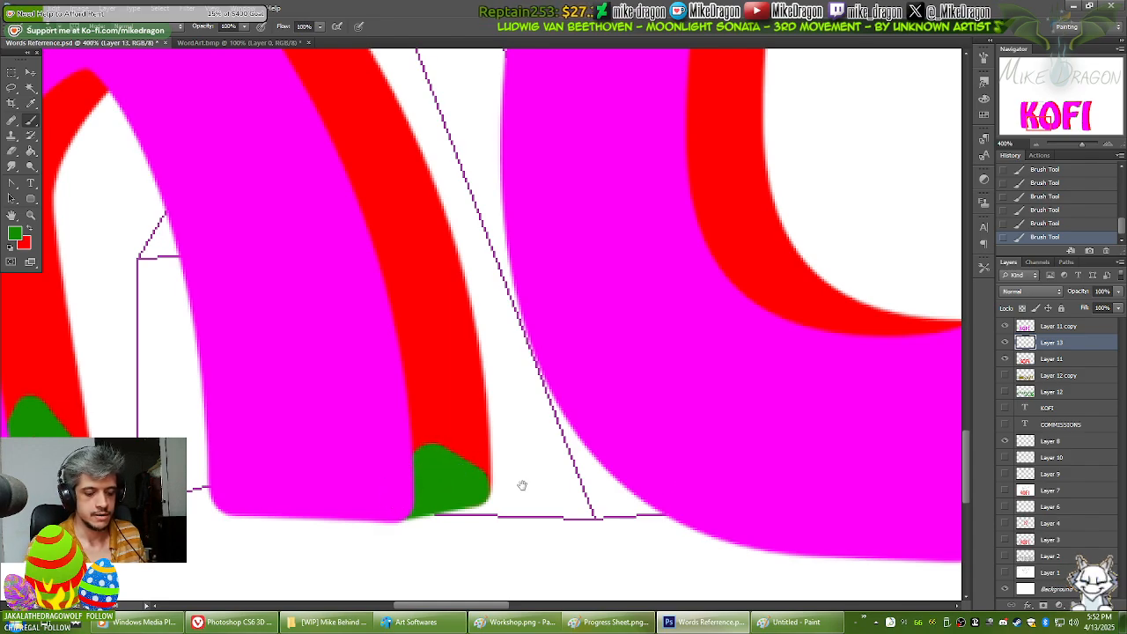
left_click_drag(741, 485, 790, 457)
left_click_drag(163, 483, 445, 486)
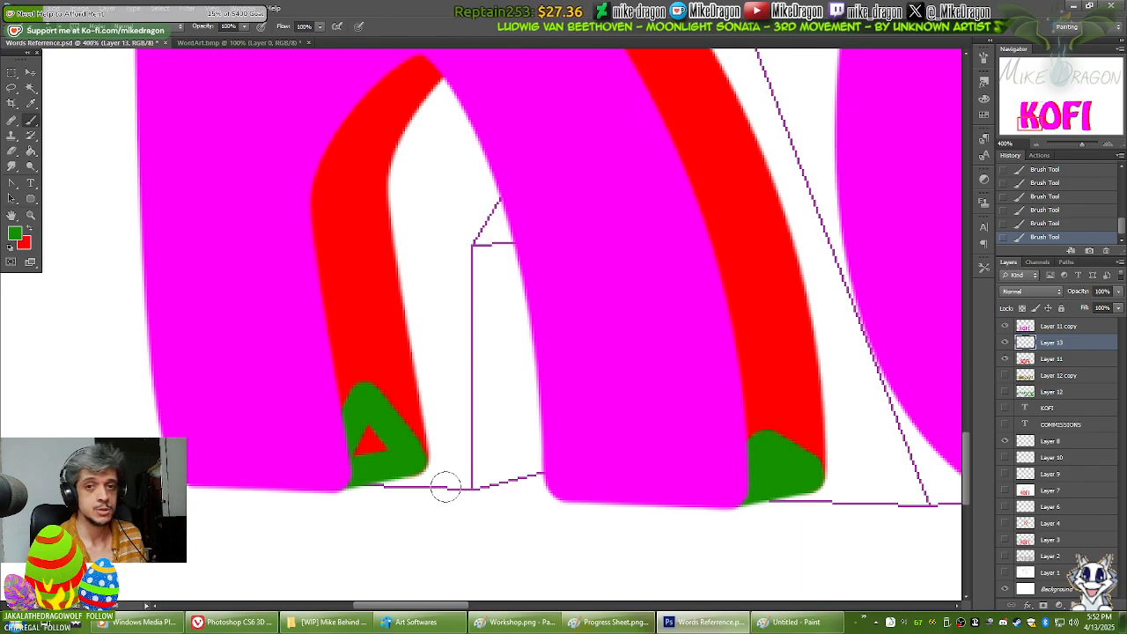
left_click_drag(398, 441, 373, 441)
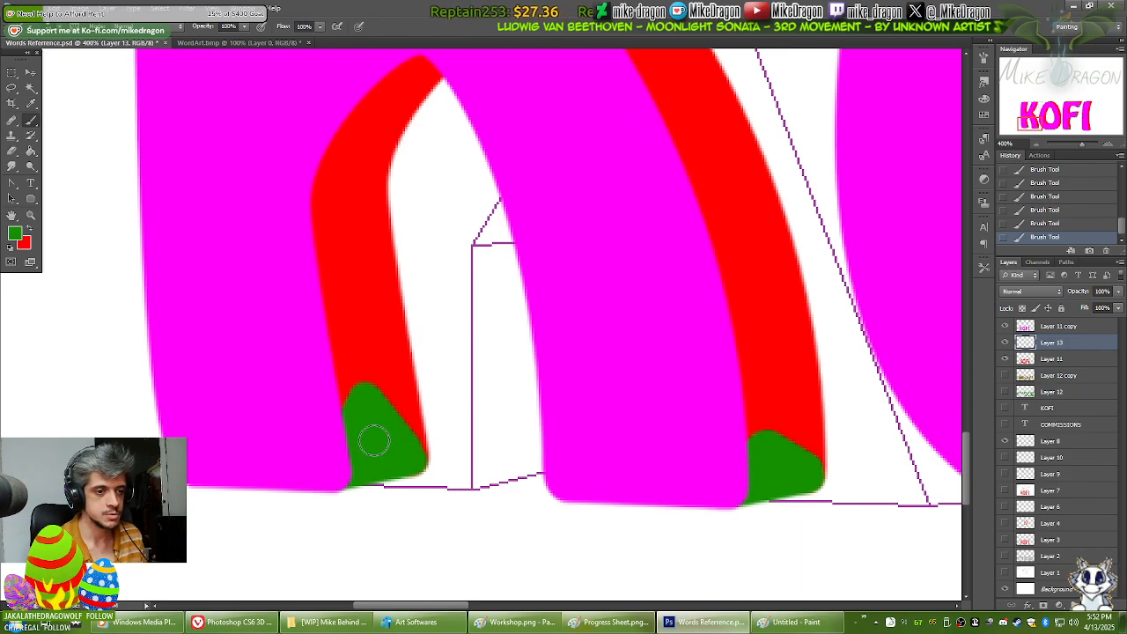
Step: Fill the red gaps inside the green corners at the ends of the F's middle and upper arms with green
left_click_drag(467, 163, 427, 537)
left_click_drag(563, 145, 628, 338)
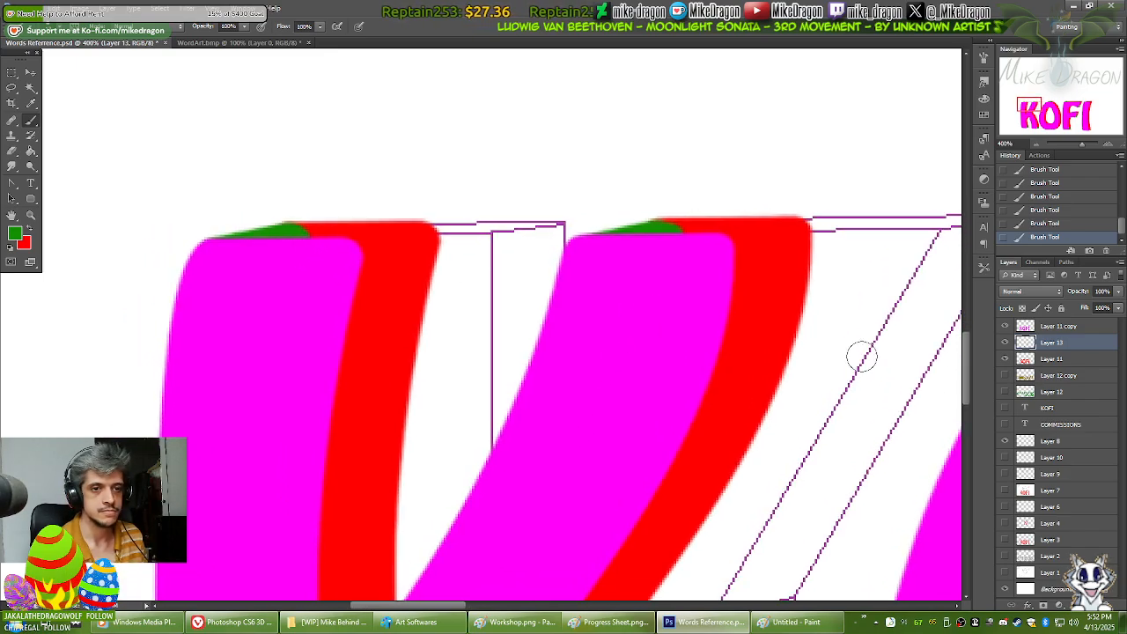
key("ctrl+minus")
key("ctrl+minus")
key("ctrl+minus")
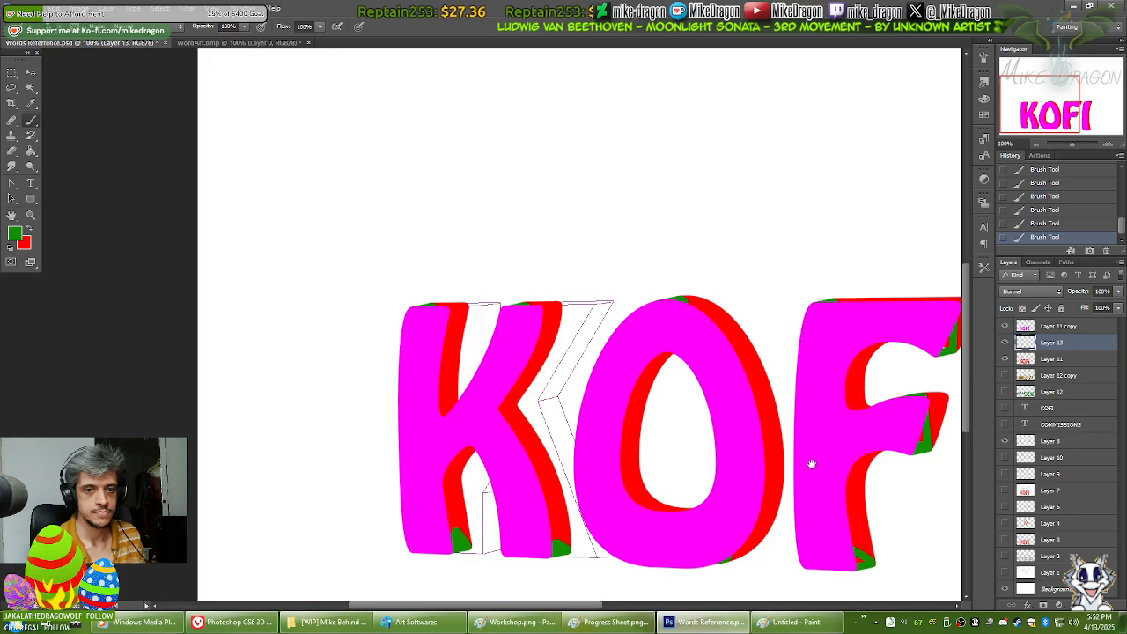
left_click_drag(810, 461, 472, 388)
key("ctrl+plus")
key("ctrl+plus")
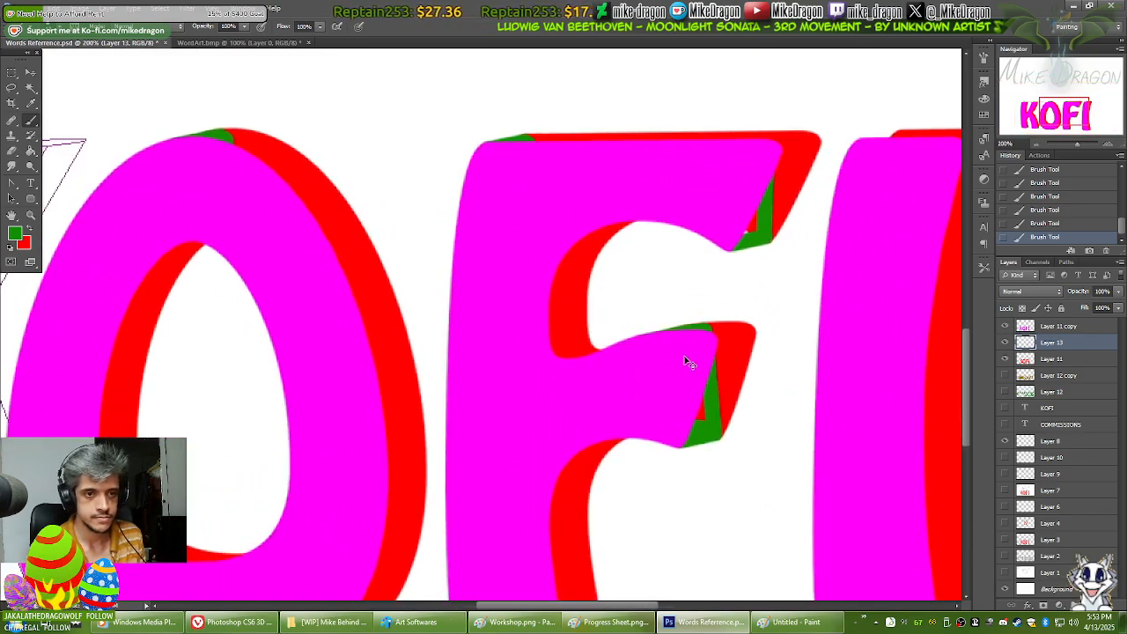
left_click_drag(814, 430, 817, 465)
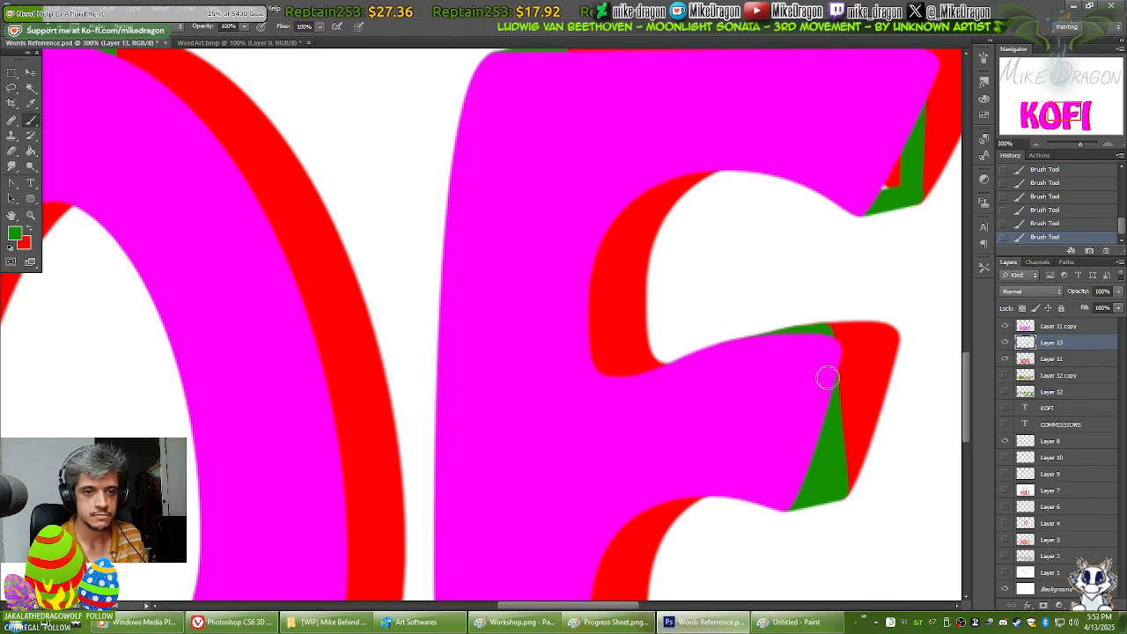
left_click_drag(828, 377, 591, 411)
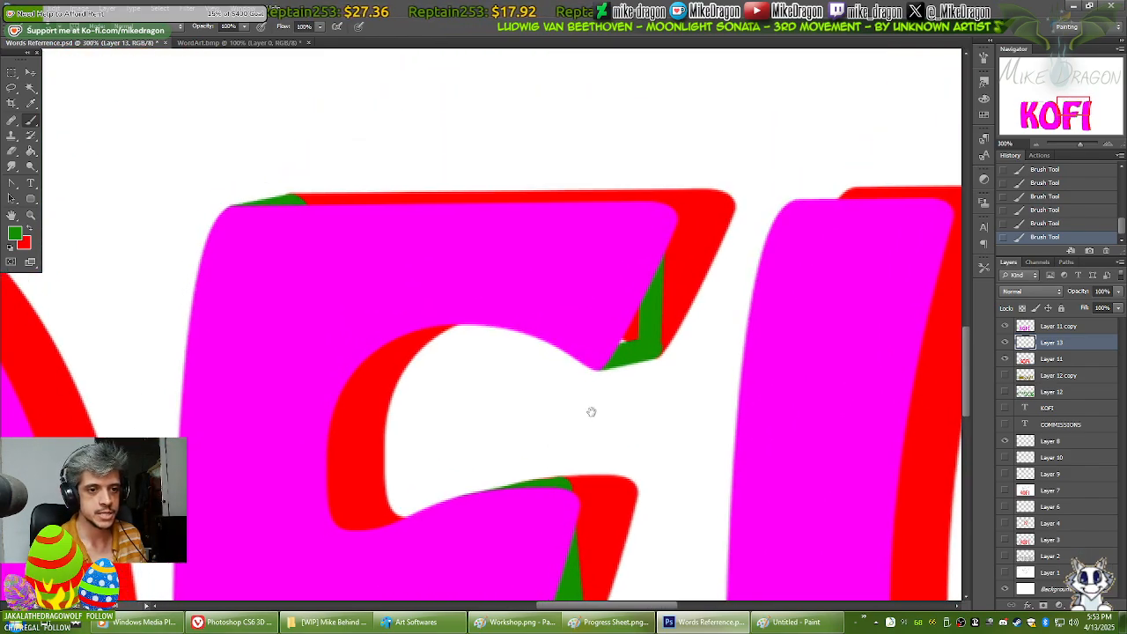
mouse_move(637, 273)
left_mouse_down()
mouse_move(641, 316)
mouse_move(624, 345)
mouse_move(620, 328)
left_mouse_up()
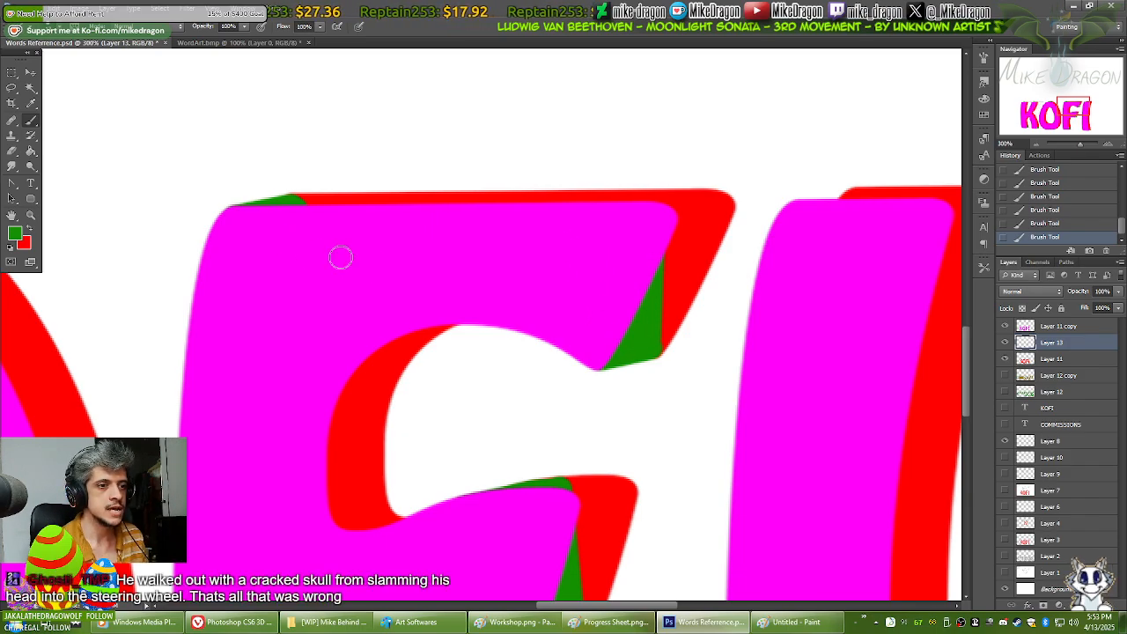
Step: Paint a straight green stroke joining the red and magenta upper-left corners of the I, and extend its red end slightly
left_click_drag(722, 494, 350, 466)
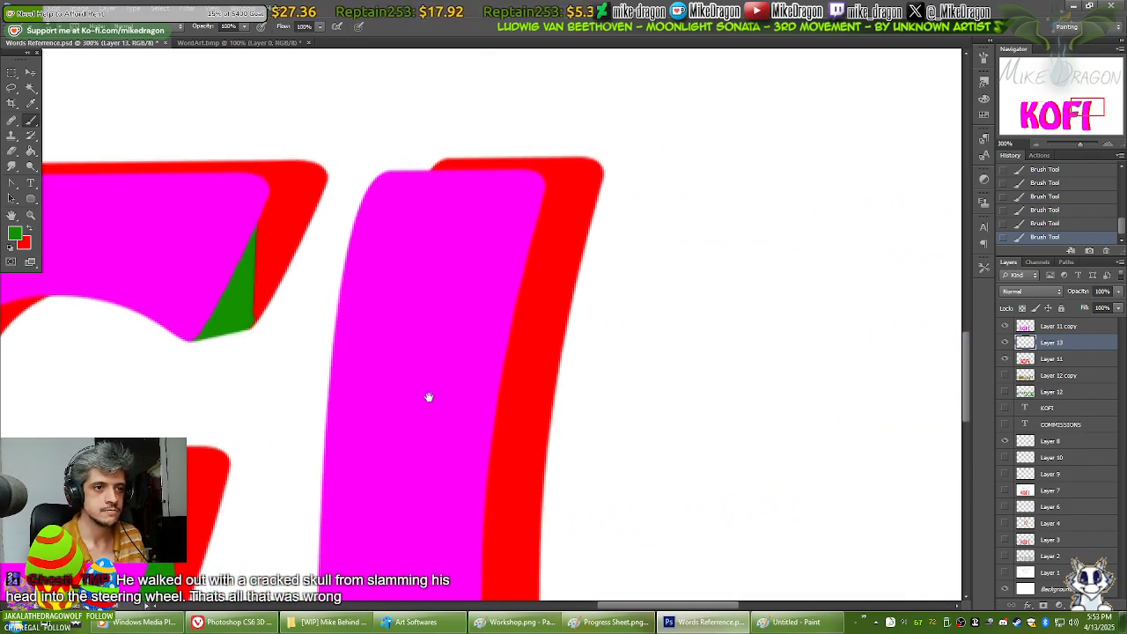
left_click_drag(428, 396, 660, 487)
key("ctrl+plus")
key("ctrl+plus")
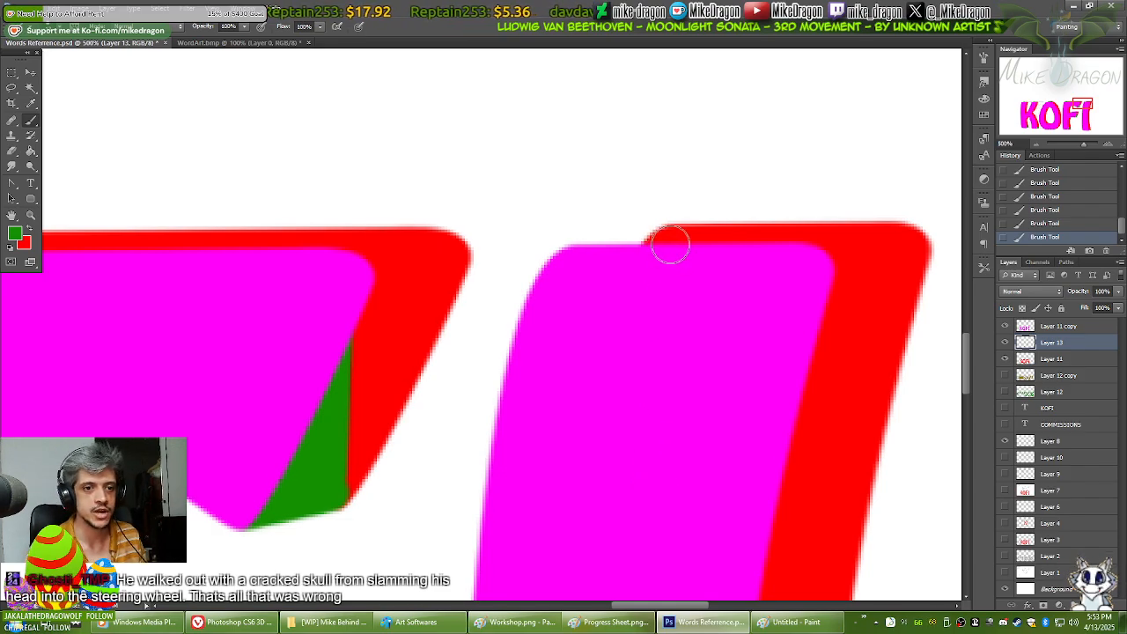
left_click(670, 246)
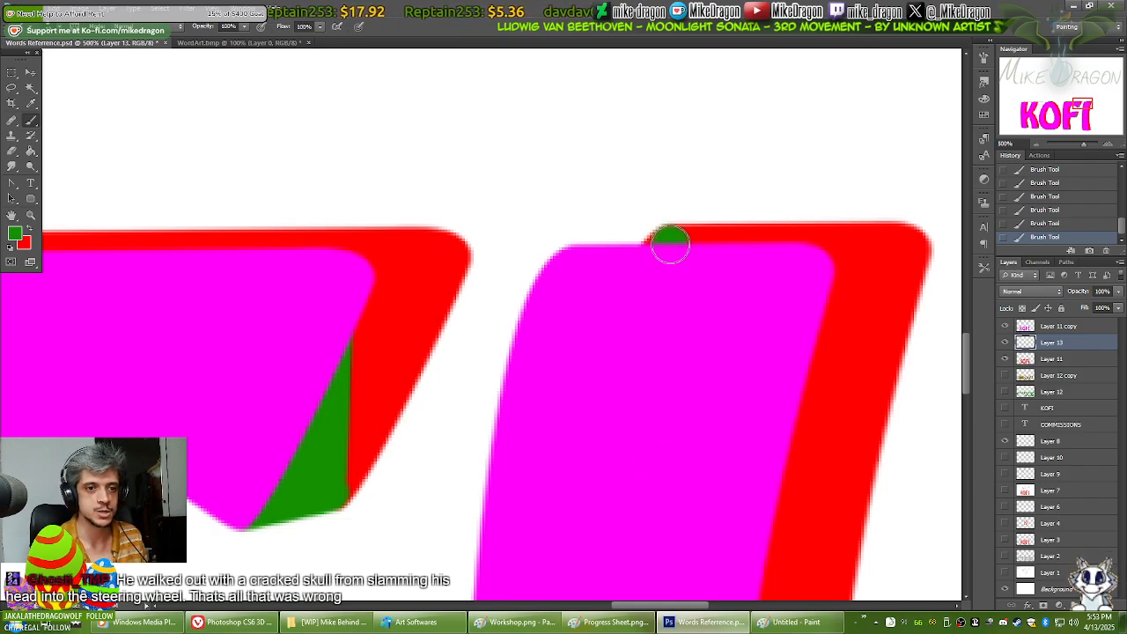
left_click(572, 263, "shift")
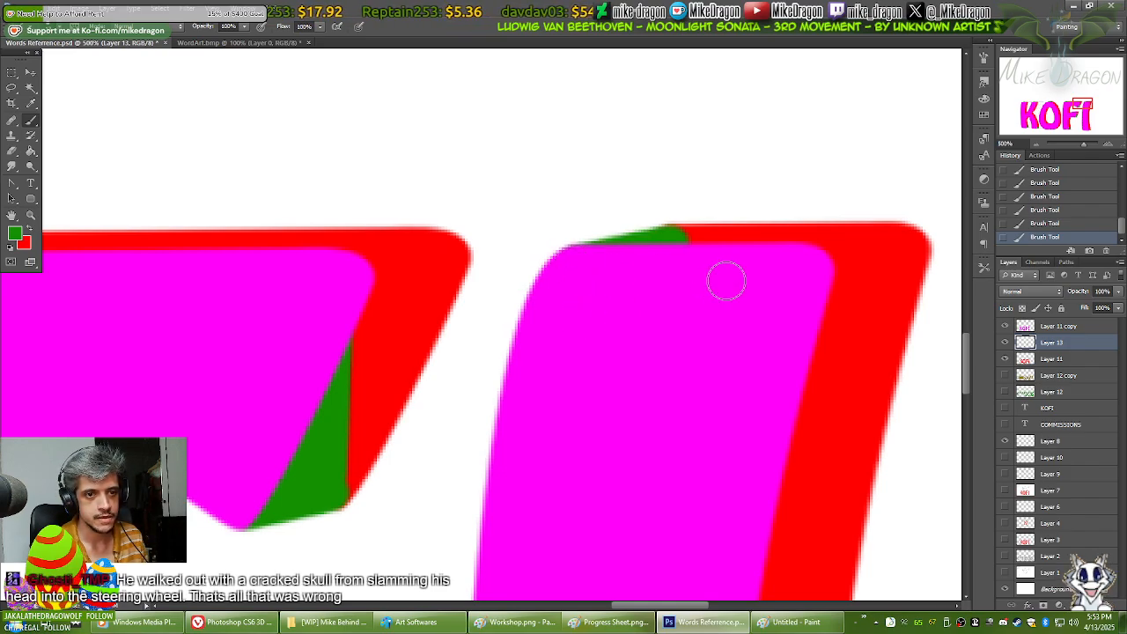
left_click(676, 244)
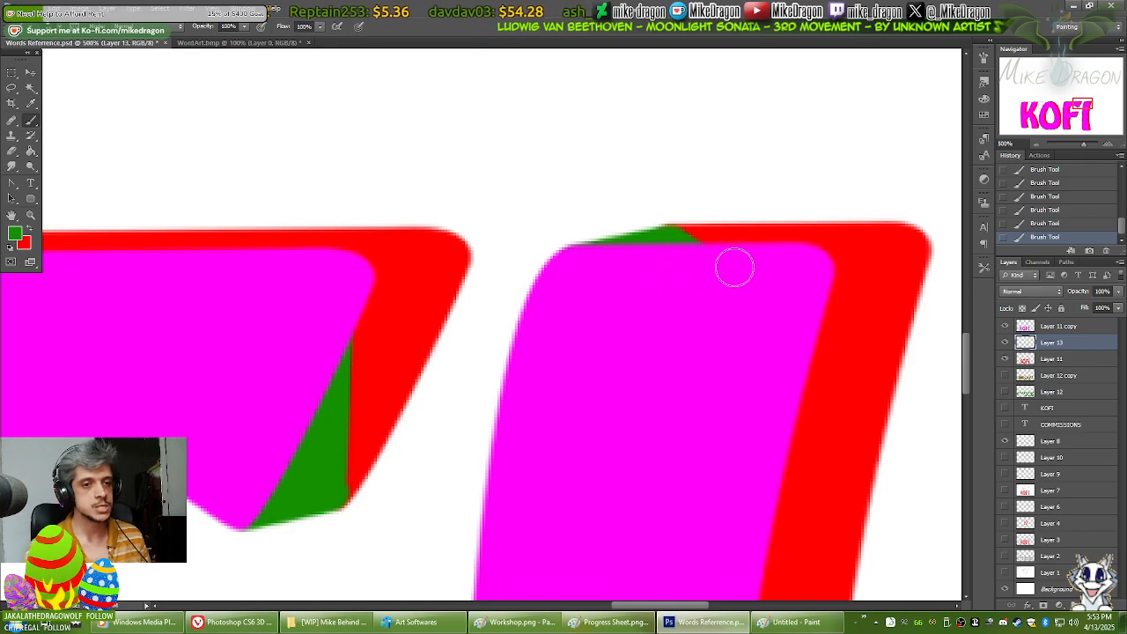
Step: Paint a green wedge on the red side at the base of the I
left_click_drag(677, 587, 654, 123)
left_click_drag(643, 588, 564, 128)
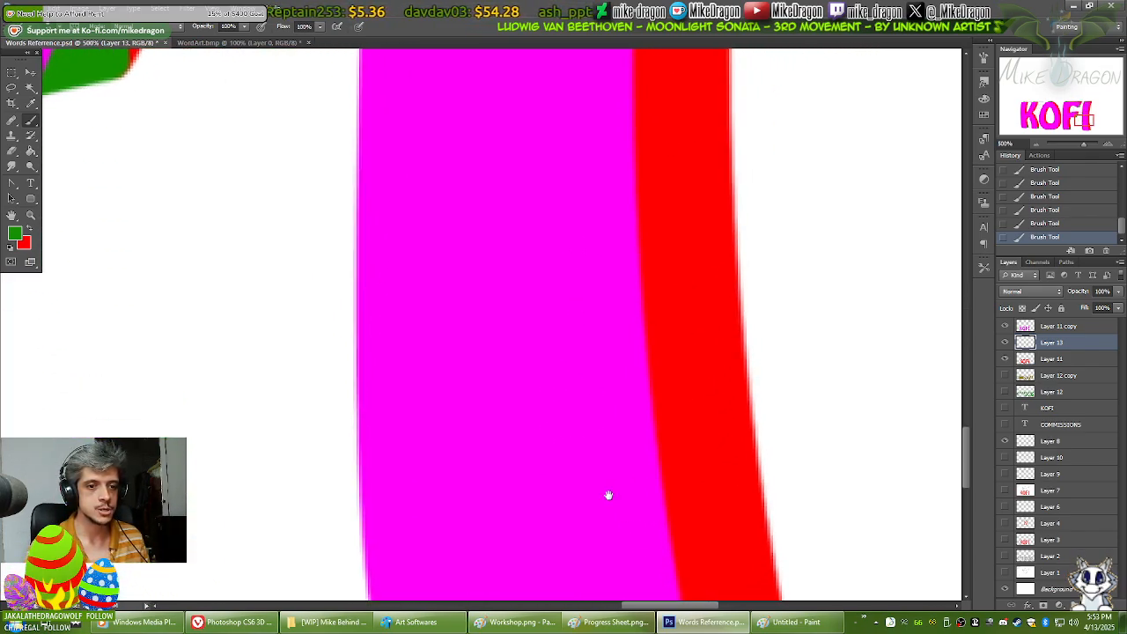
left_click_drag(629, 568, 489, 256)
mouse_move(589, 349)
left_mouse_down()
mouse_move(553, 302)
mouse_move(525, 308)
left_mouse_up()
mouse_move(505, 352)
left_mouse_down()
mouse_move(534, 320)
mouse_move(565, 326)
mouse_move(518, 340)
left_mouse_up()
Step: Review the green connections from the I's upper corner across the whole KOFI lettering for remaining gaps
left_click_drag(653, 165, 604, 445)
left_click_drag(586, 174, 565, 568)
left_click_drag(574, 145, 539, 520)
left_click_drag(582, 353, 579, 408)
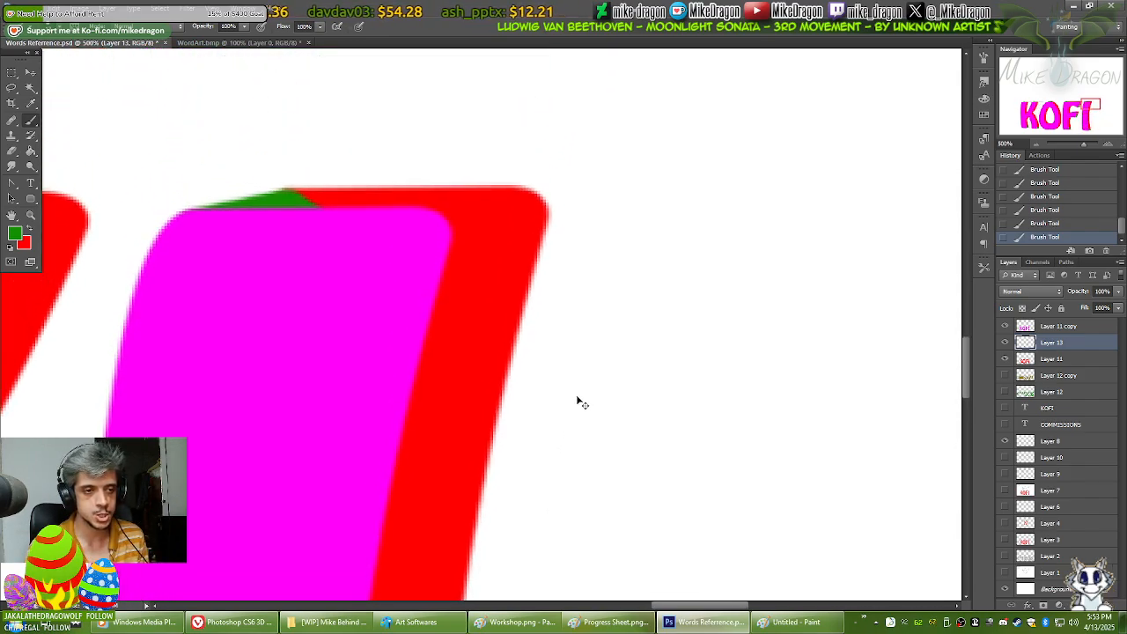
key("ctrl+minus")
key("ctrl+minus")
key("ctrl+minus")
left_click_drag(214, 516, 598, 382)
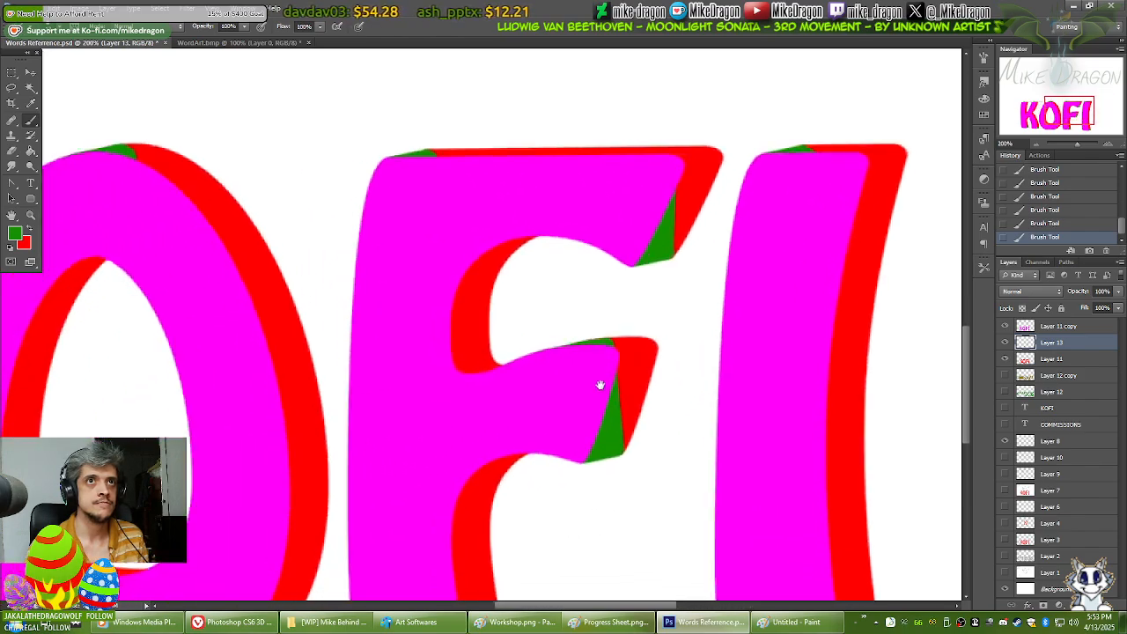
key("ctrl+minus")
key("ctrl+minus")
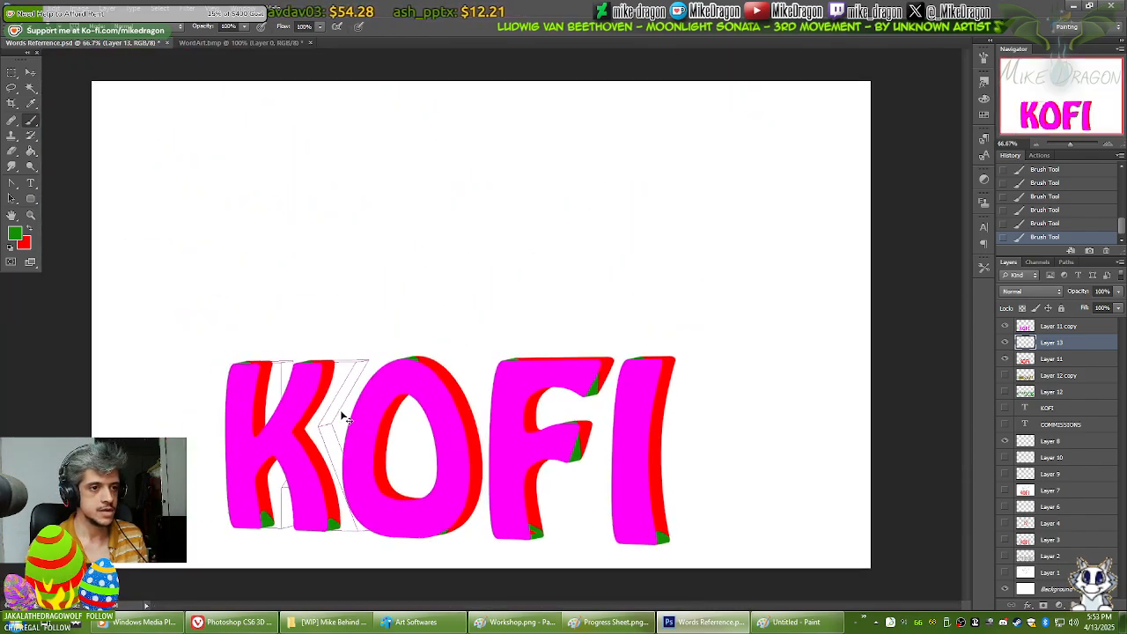
key("ctrl+plus")
left_click_drag(423, 540, 455, 385)
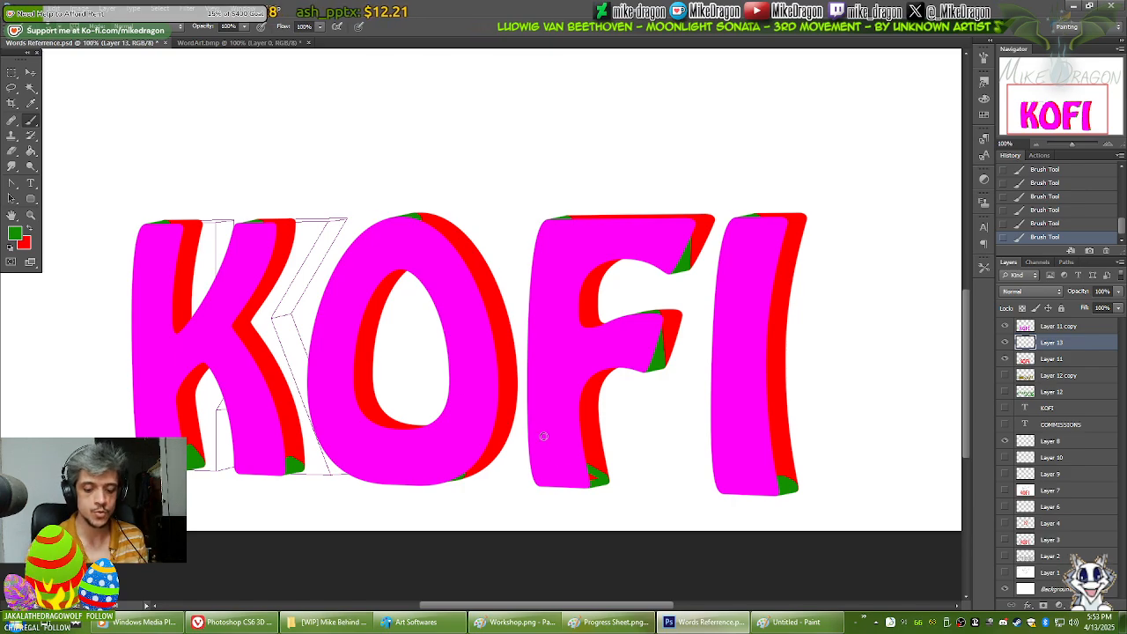
Step: Fill the remaining red gap inside the green corner at the base of the F's stem
key("ctrl+plus")
key("ctrl+plus")
key("ctrl+plus")
mouse_move(752, 556)
left_mouse_down()
mouse_move(635, 311)
mouse_move(592, 498)
mouse_move(599, 376)
mouse_move(573, 379)
left_mouse_up()
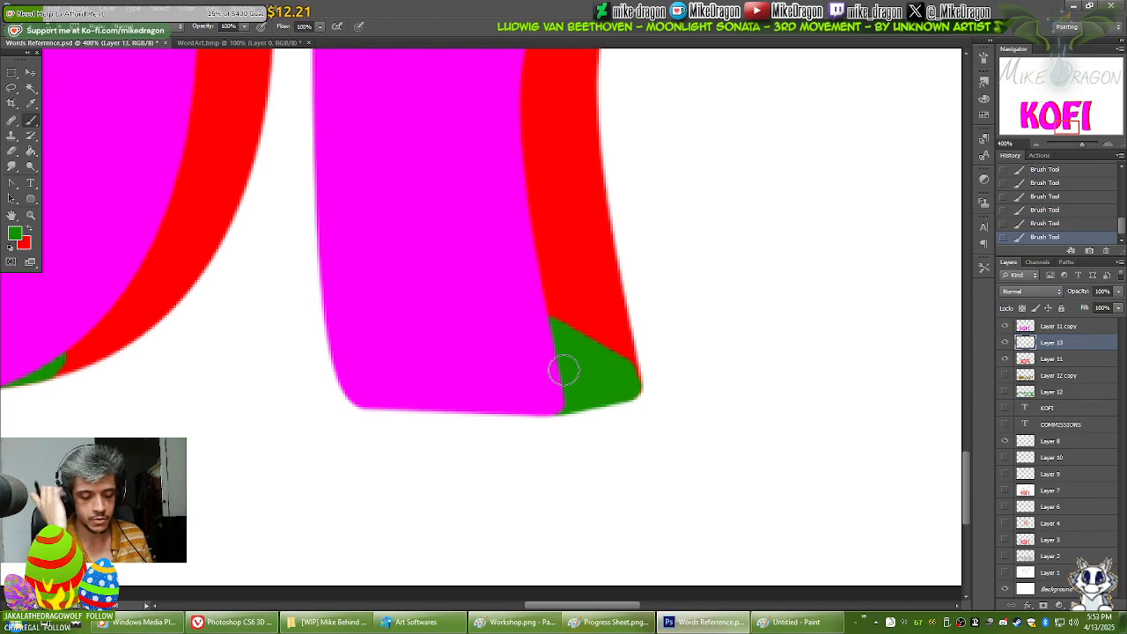
Step: Check the finished green corners on the F, O and K, and view the whole word again
scroll(562, 368, "down", 2)
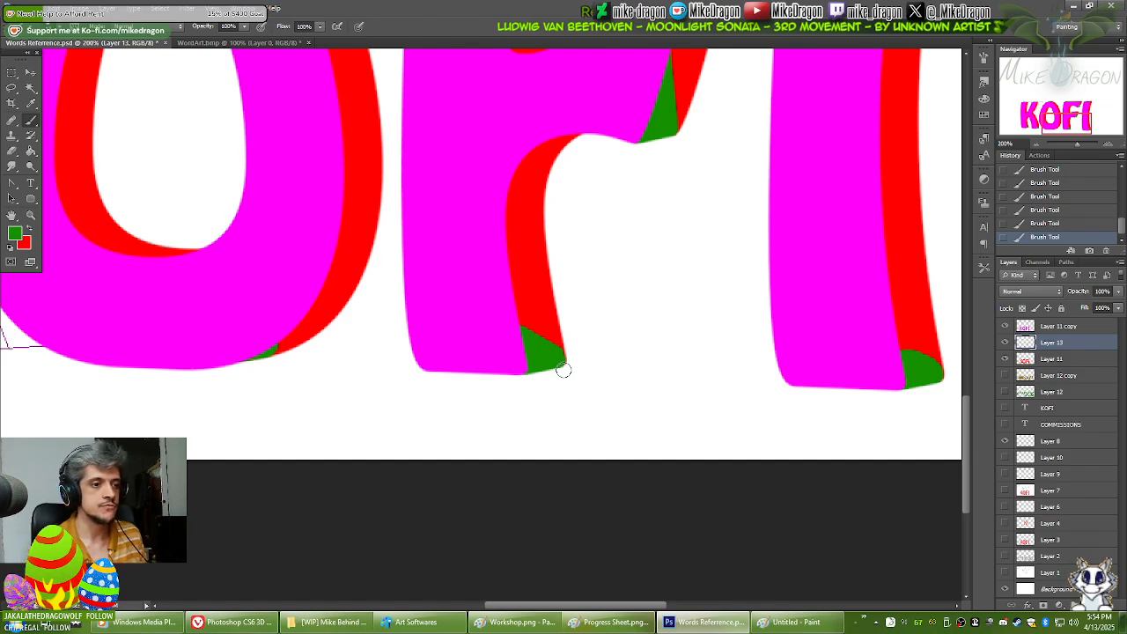
left_click_drag(344, 378, 657, 458)
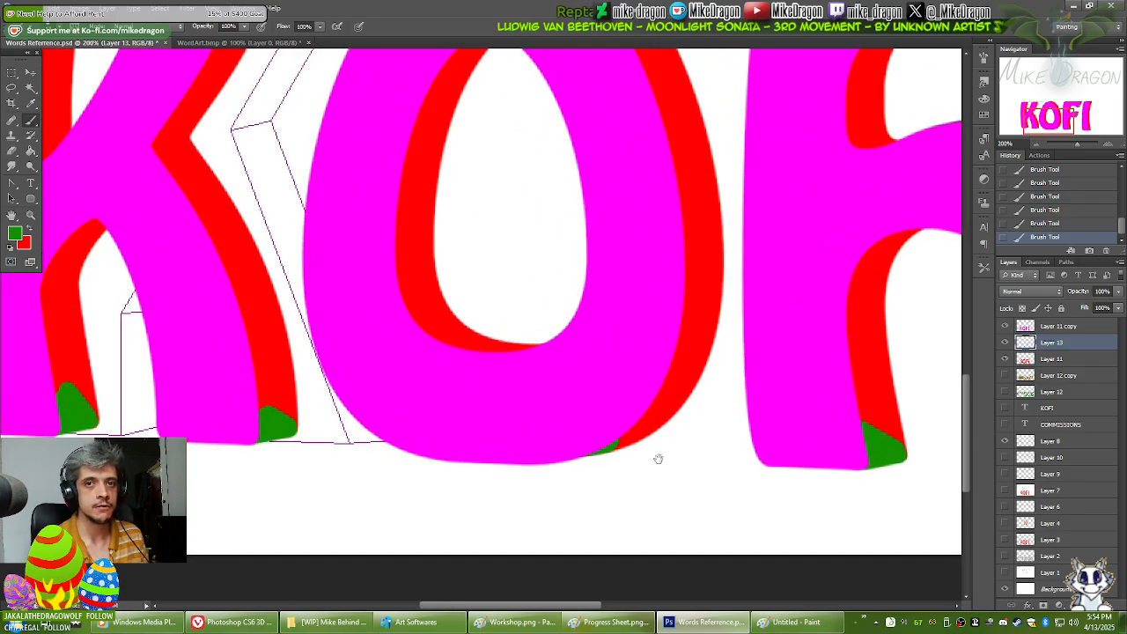
left_click_drag(394, 343, 596, 498)
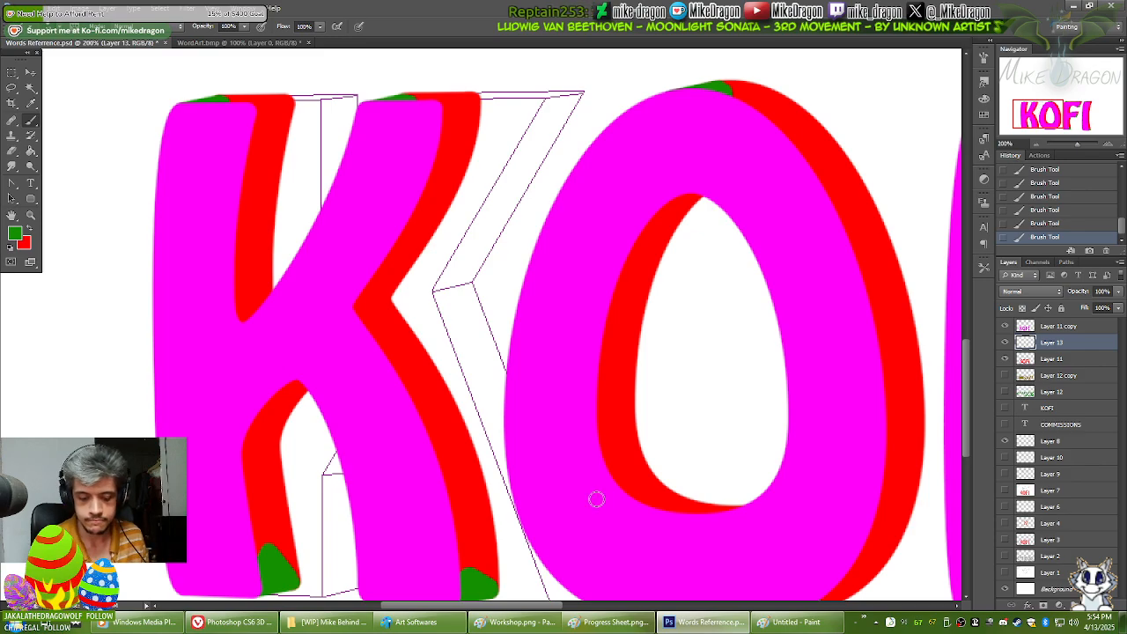
key("ctrl+minus")
left_click_drag(752, 474, 542, 509)
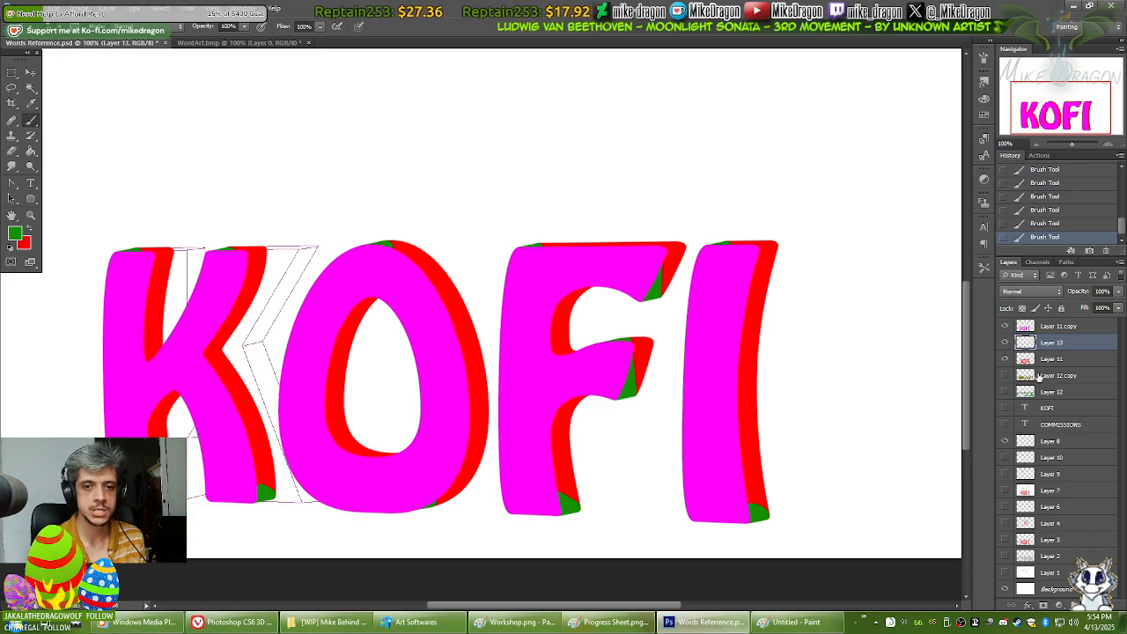
Step: Set up a larger hard round brush in the red sampled from the I, with Layer 13's transparent pixels locked
left_click(1006, 326)
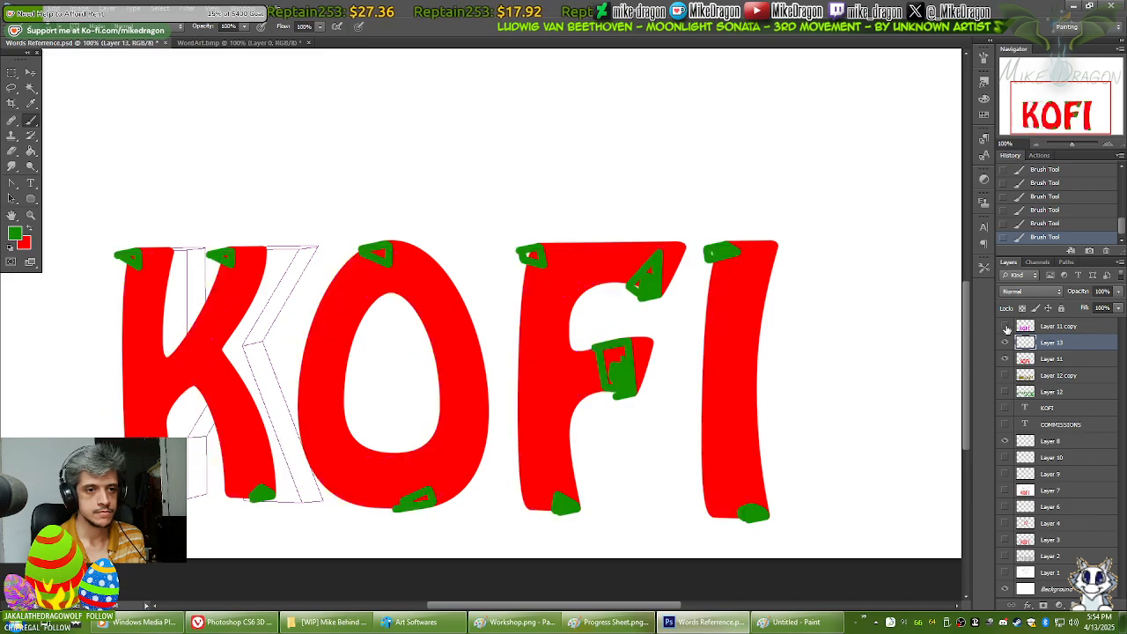
left_click(1005, 327)
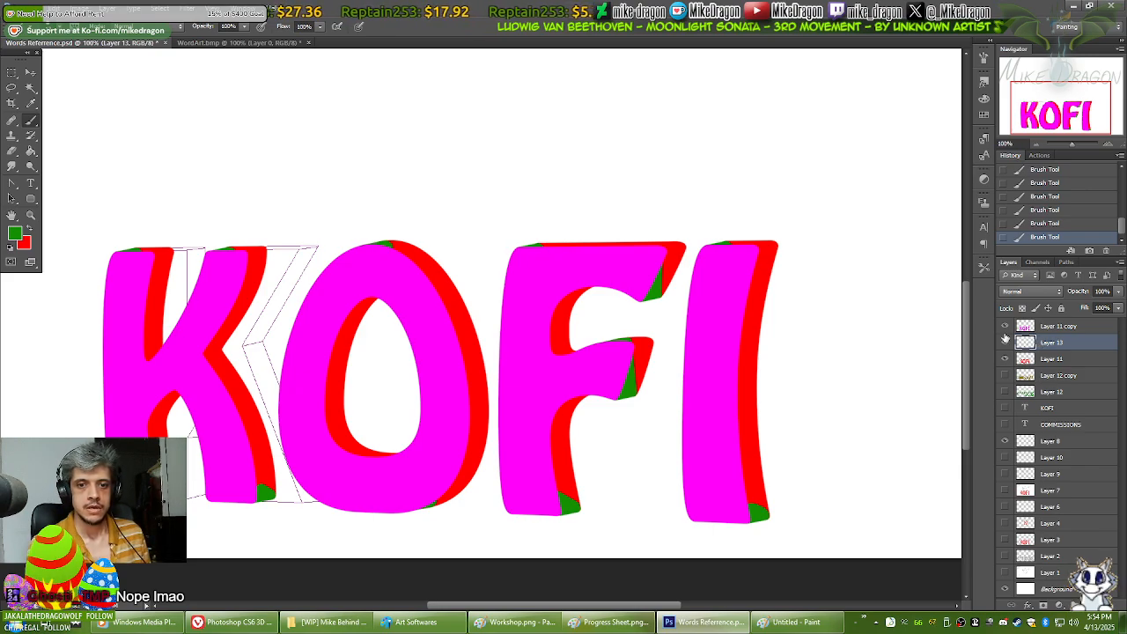
key("i")
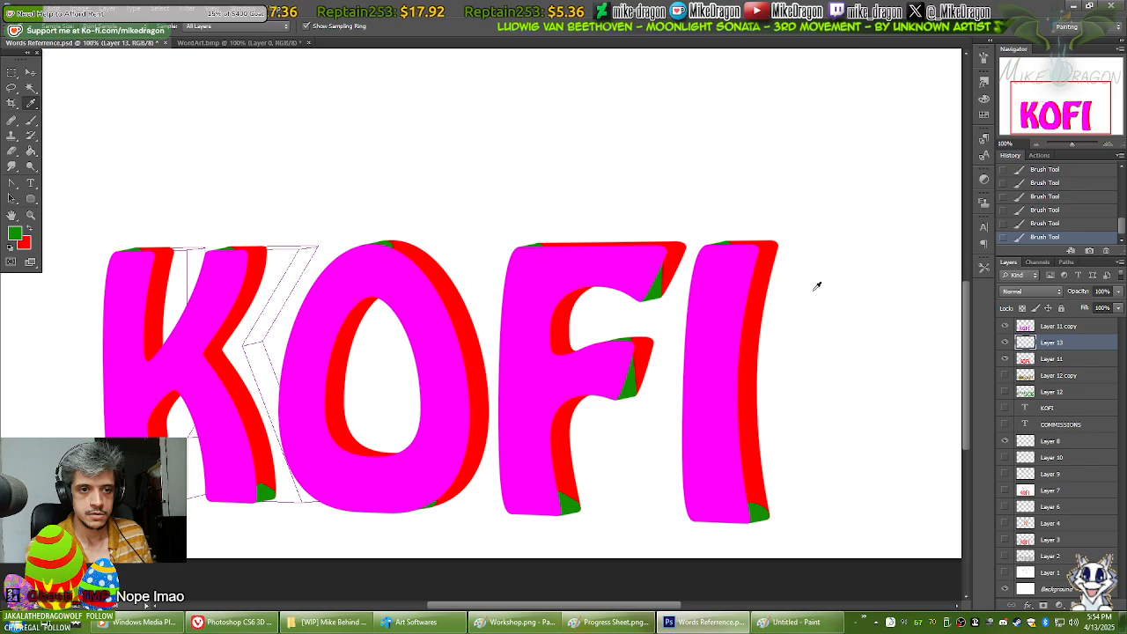
left_click(757, 299)
key("b")
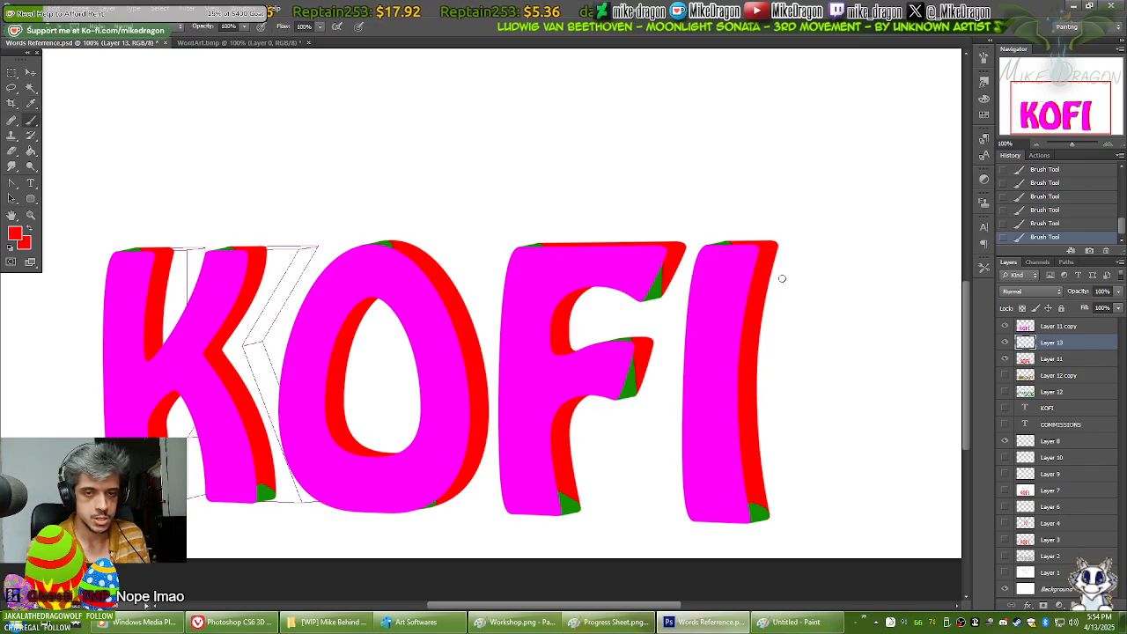
right_click(733, 310)
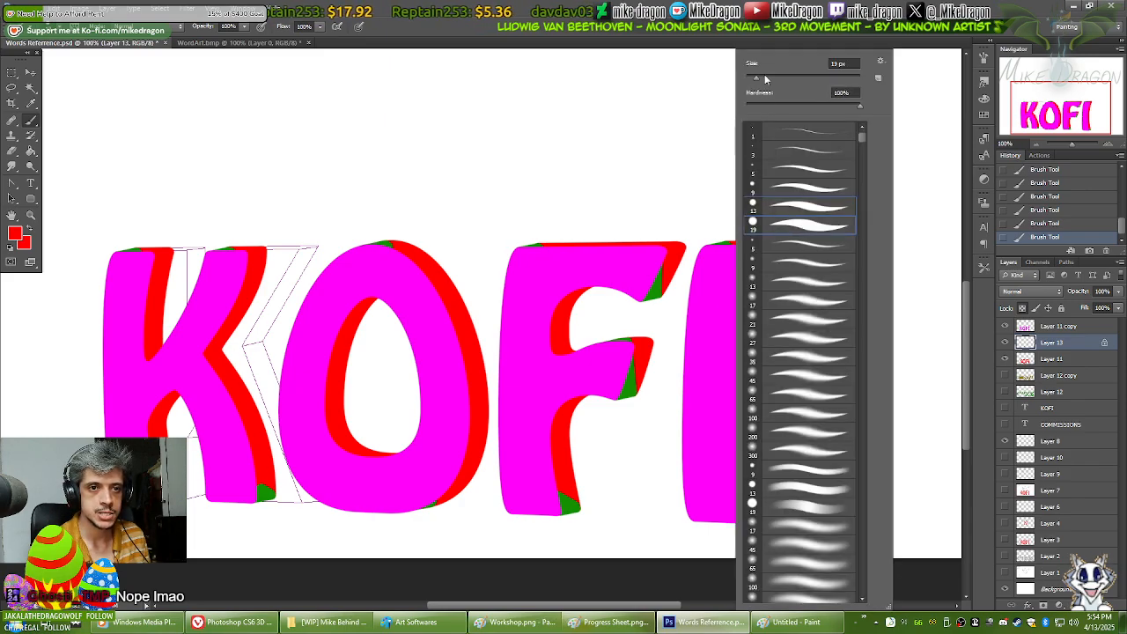
left_click(764, 222)
left_click_drag(790, 80, 799, 76)
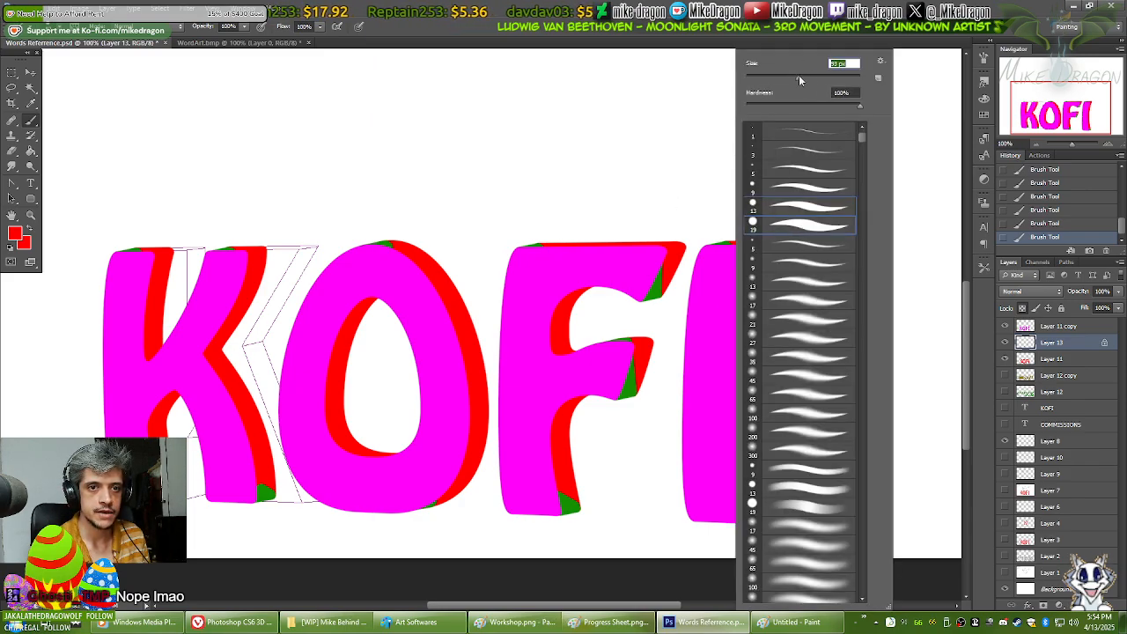
key("Return")
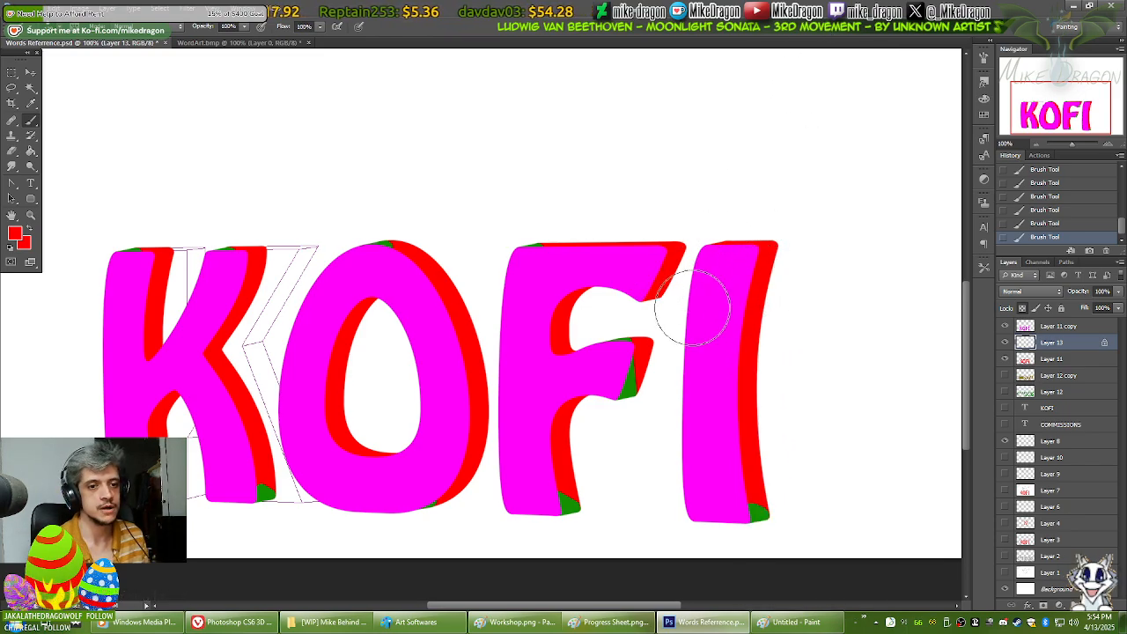
Step: Repaint the green connection wedges on the F, I, O and K in the same red as the depth sides
left_click_drag(650, 337, 643, 379)
left_click_drag(585, 480, 573, 502)
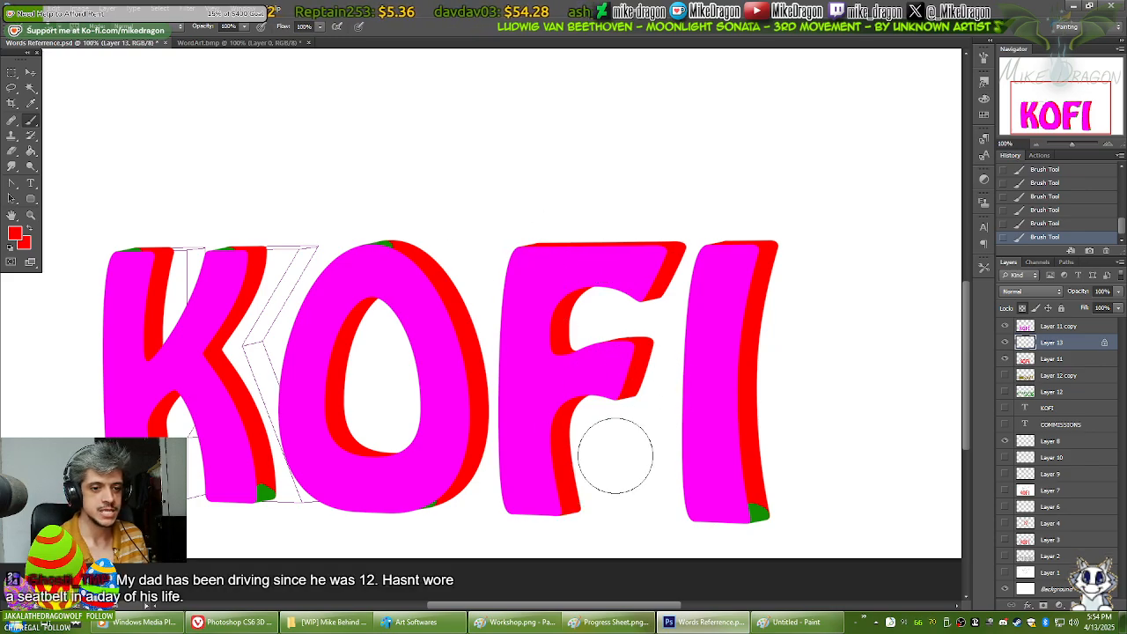
left_click_drag(717, 485, 804, 502)
left_click_drag(405, 269, 370, 273)
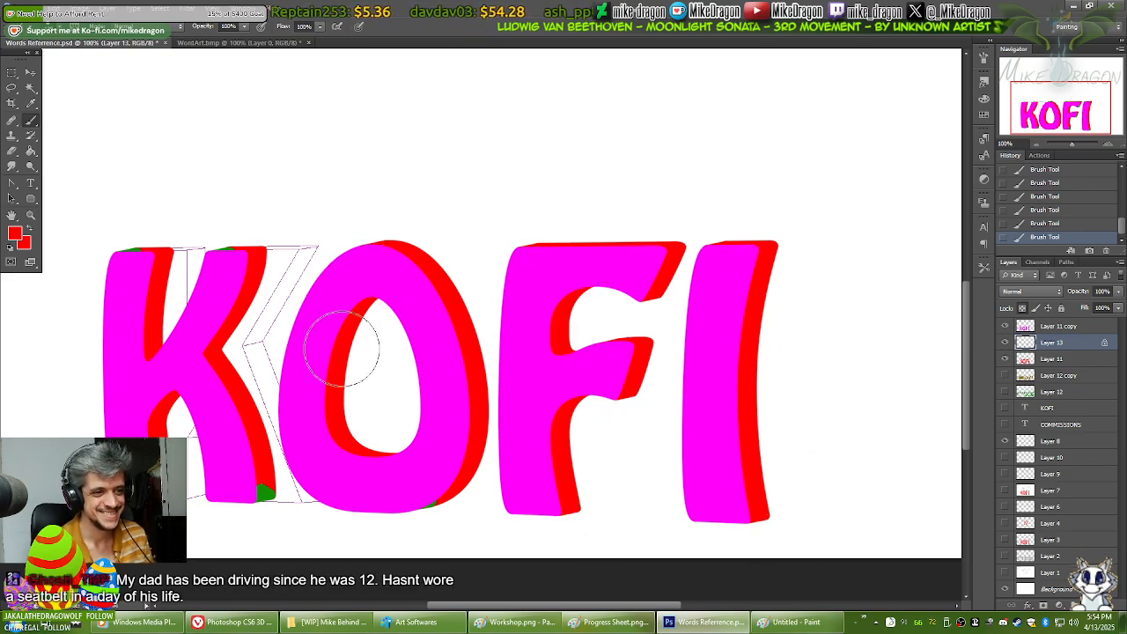
left_click_drag(287, 467, 280, 497)
left_click_drag(455, 512, 467, 504)
left_click_drag(263, 216, 137, 242)
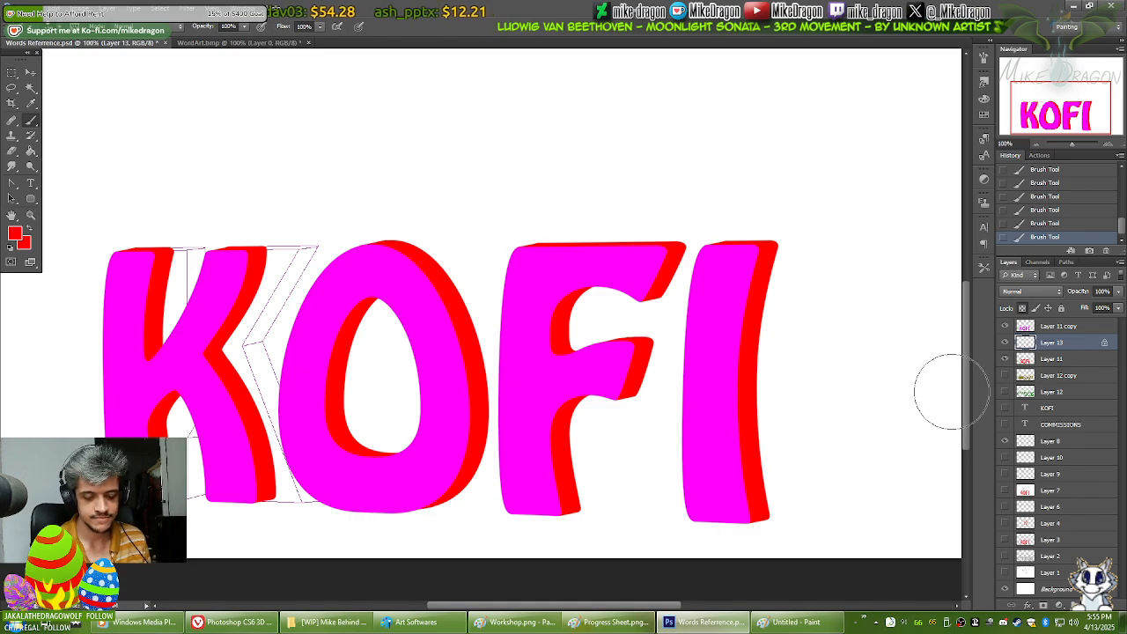
Step: Merge Layer 13 down into Layer 11 and check the merged red lettering with the magenta front hidden and shown
key("ctrl+0")
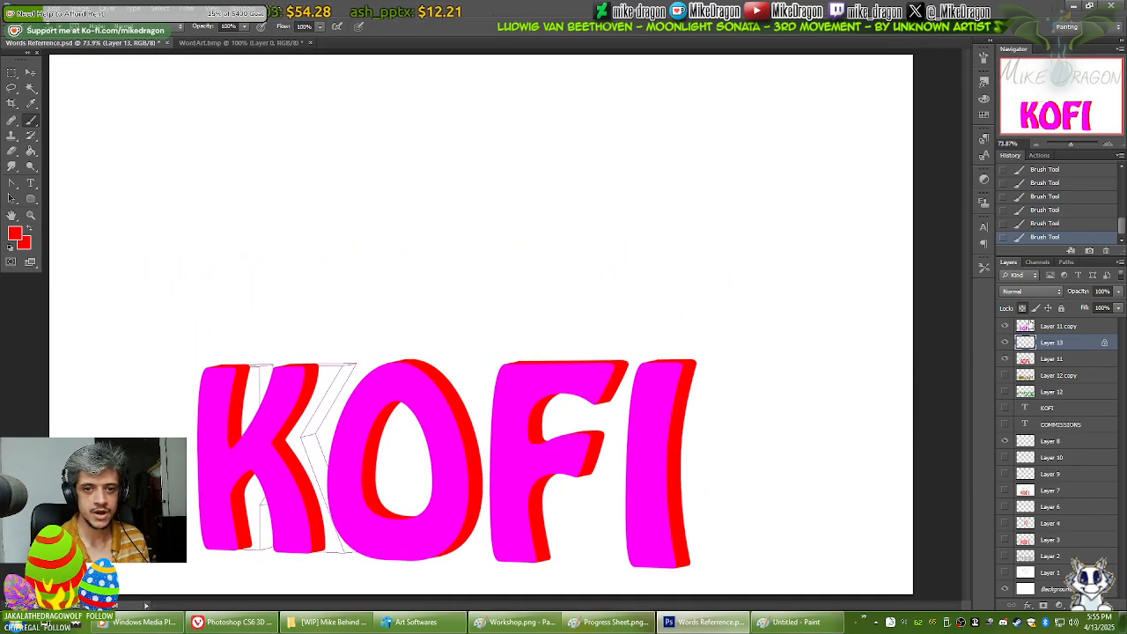
left_click(1006, 343)
left_click(1007, 343)
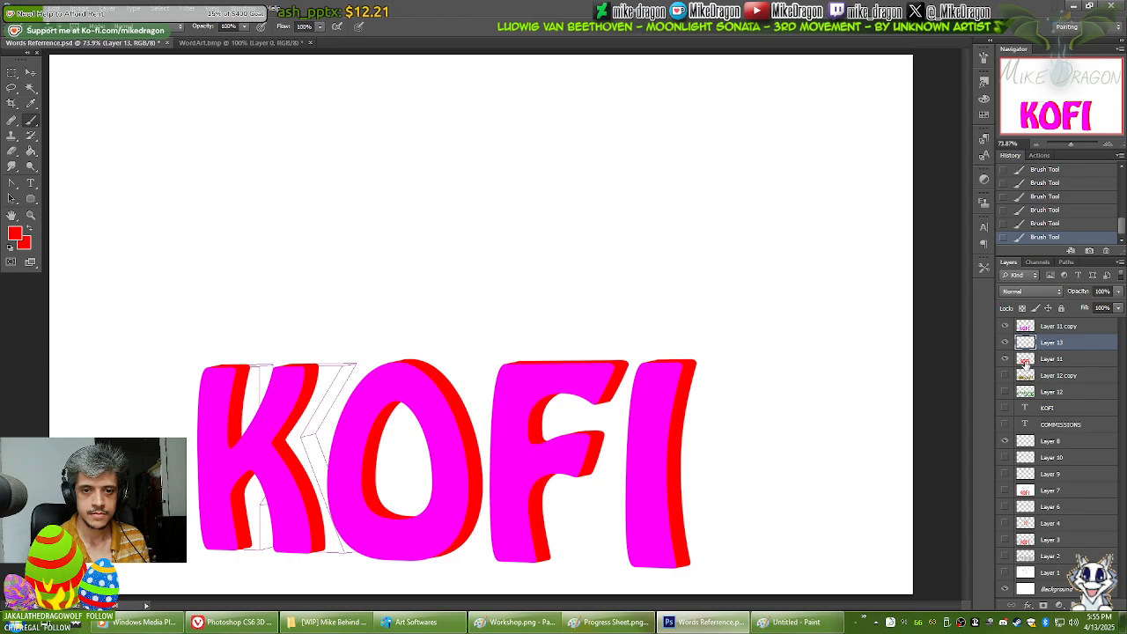
right_click(1051, 344)
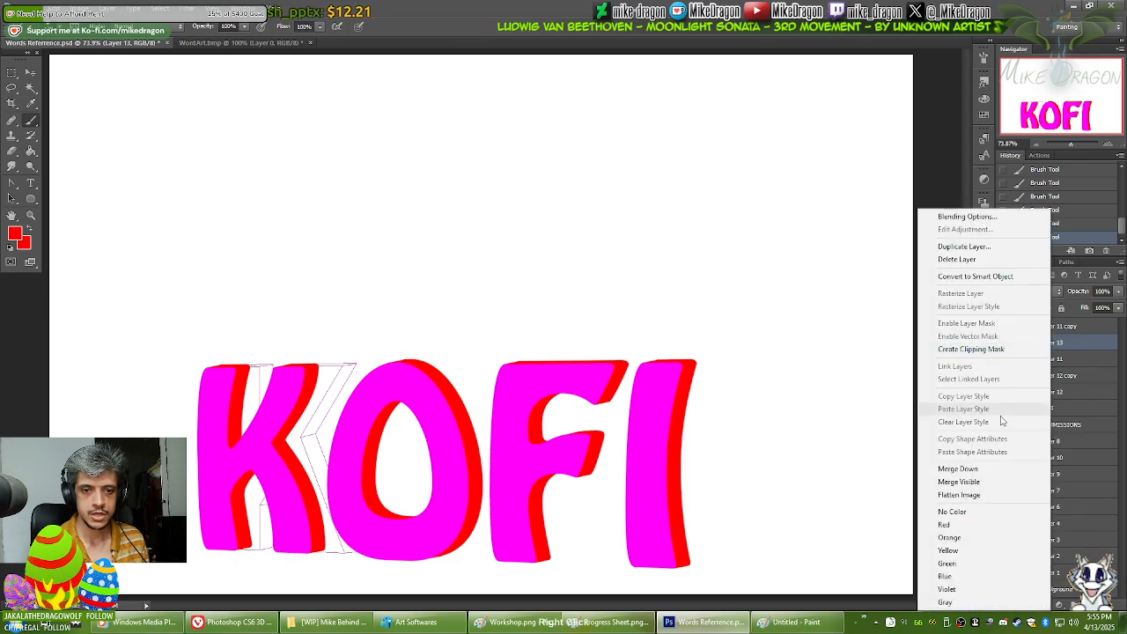
left_click(995, 468)
left_click(1009, 327)
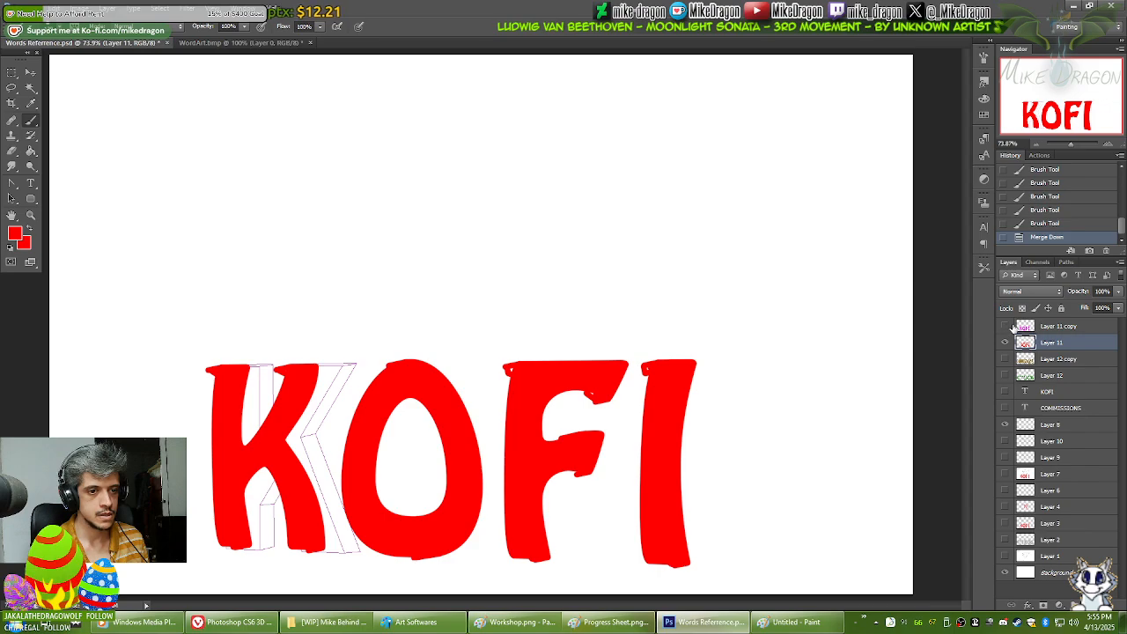
left_click(1009, 327)
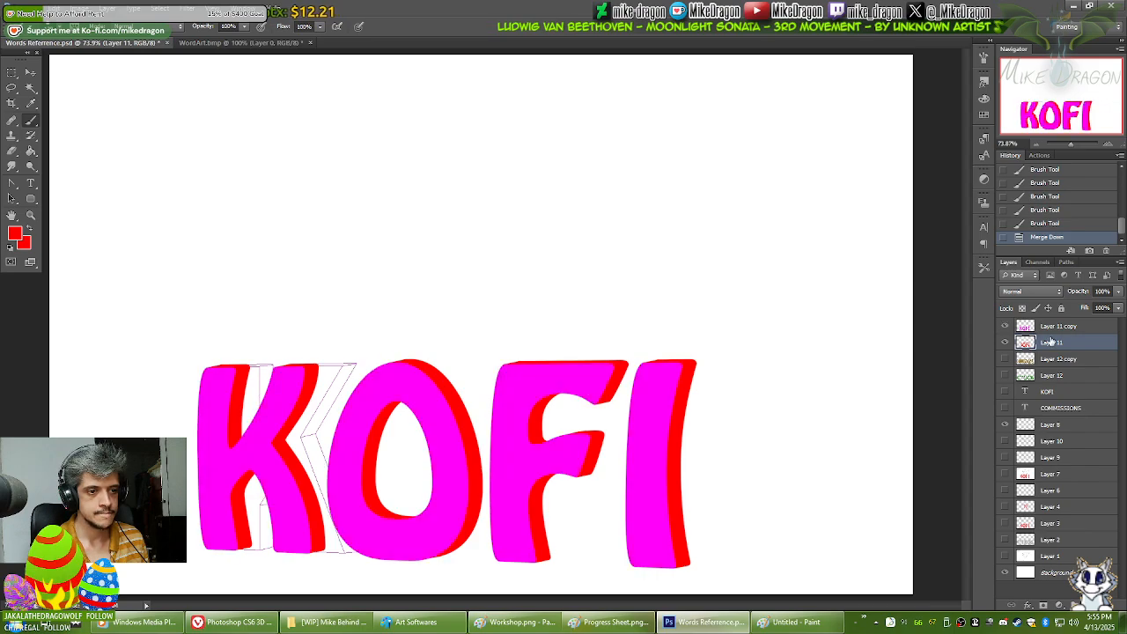
Step: Show the Layer 10 dragon sketch and open Mike Colors Set V2.psd from the Mike Colors Set folder
left_click(1006, 442)
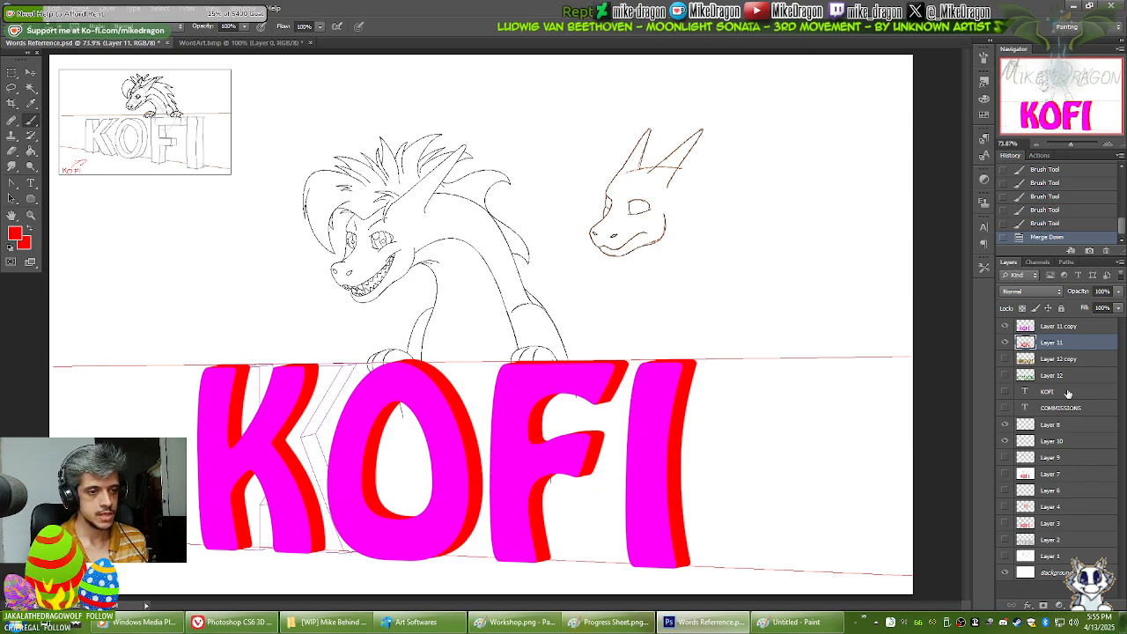
key("ctrl+o")
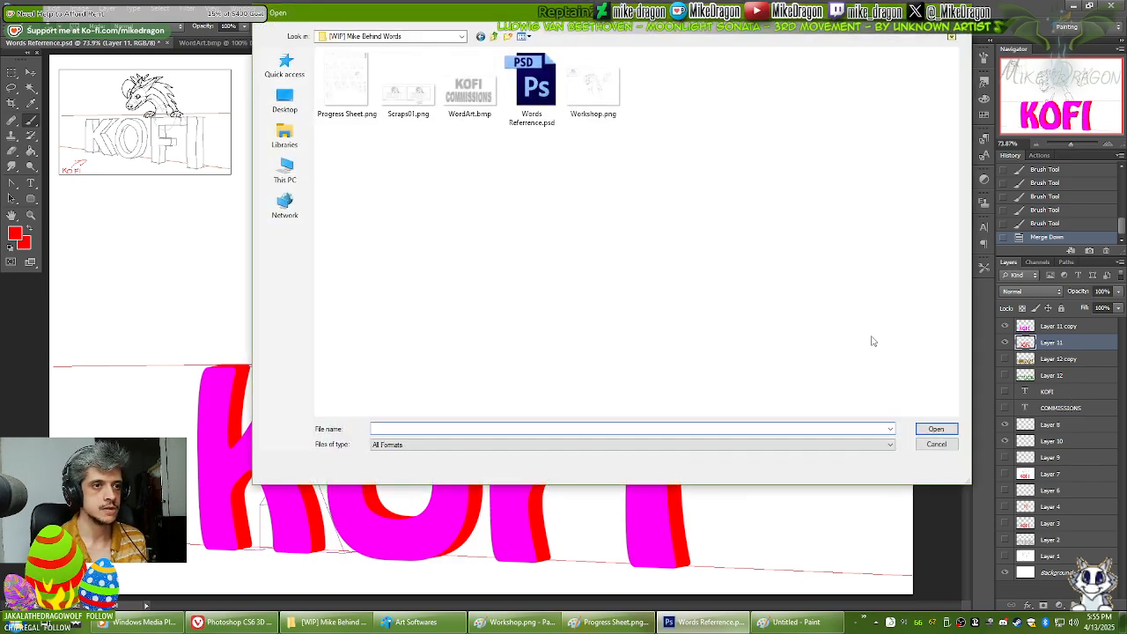
key("BackSpace")
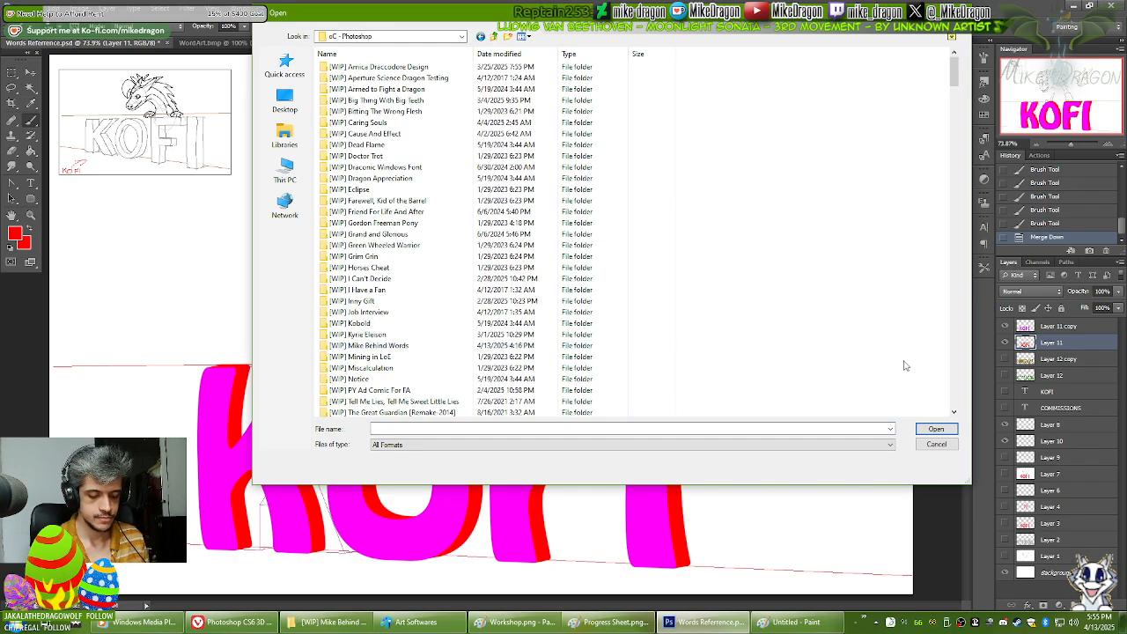
type("michael m")
key("Down")
key("Down")
key("Down")
key("Down")
key("Down")
key("Down")
key("Down")
key("Down")
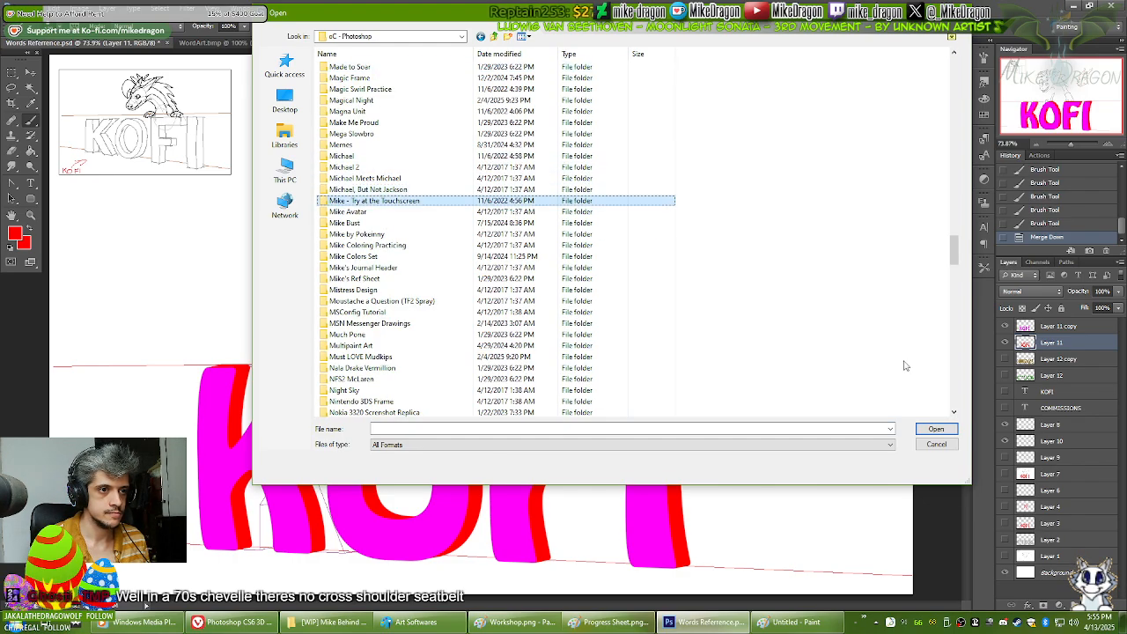
key("Up")
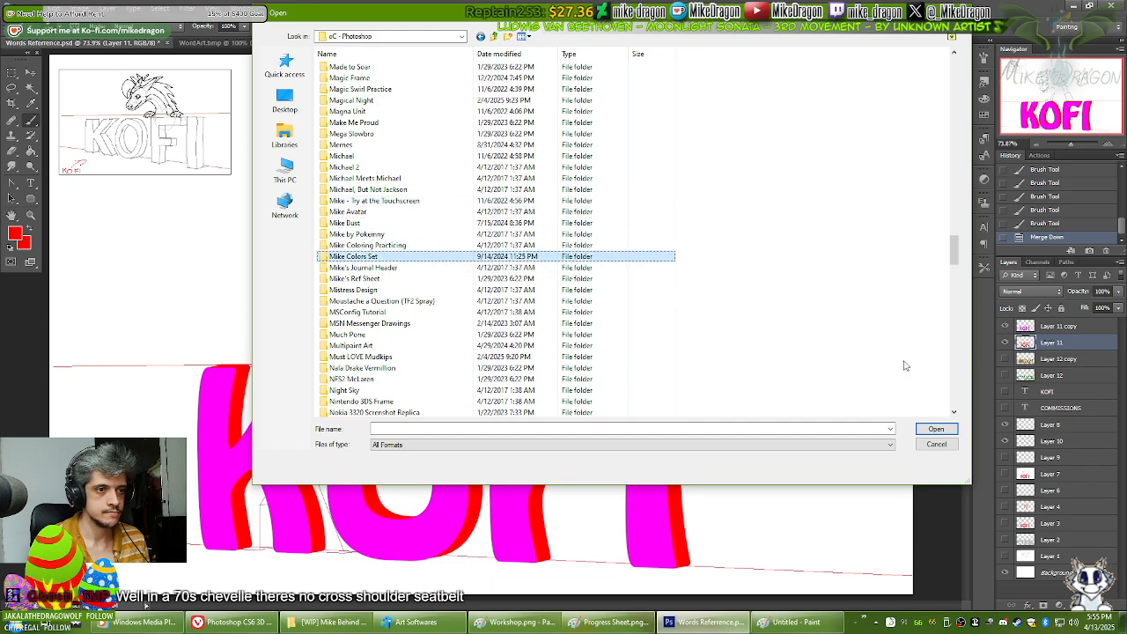
key("Return")
key("End")
key("Return")
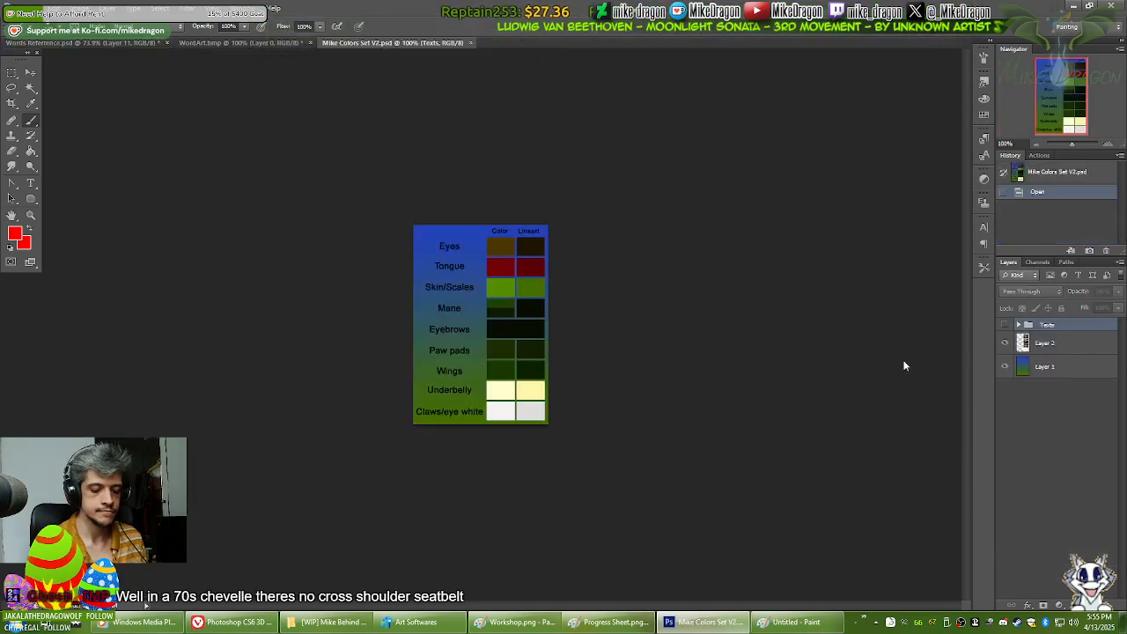
Step: Sample the Skin/Scales colour as foreground and its lineart green as background, and return to the Words Reference document
key("i")
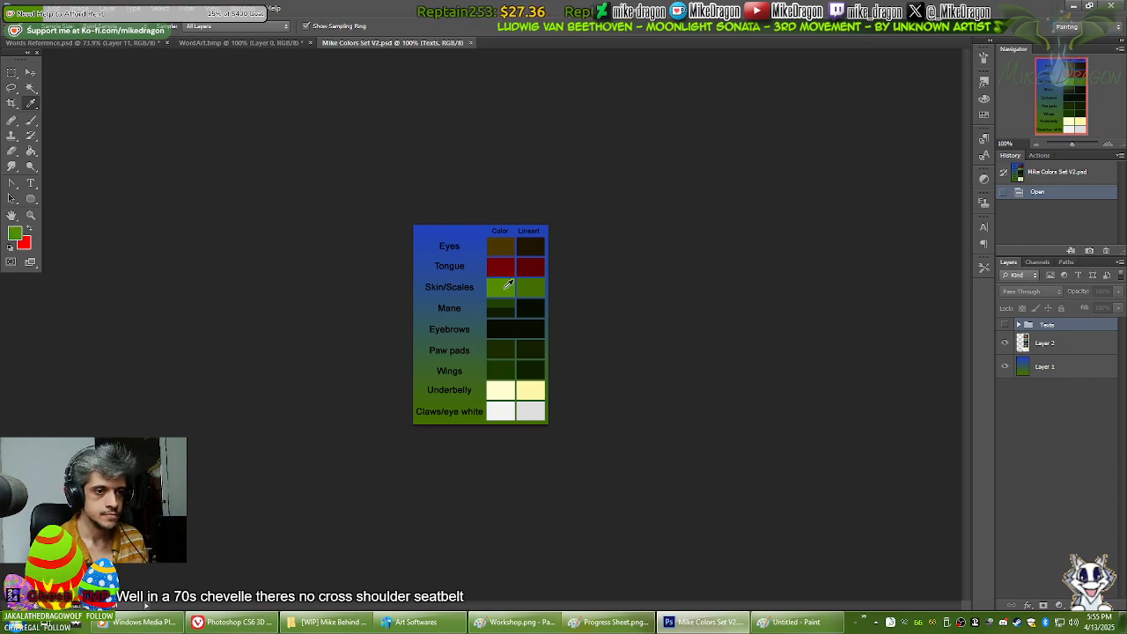
left_click(531, 287, "alt")
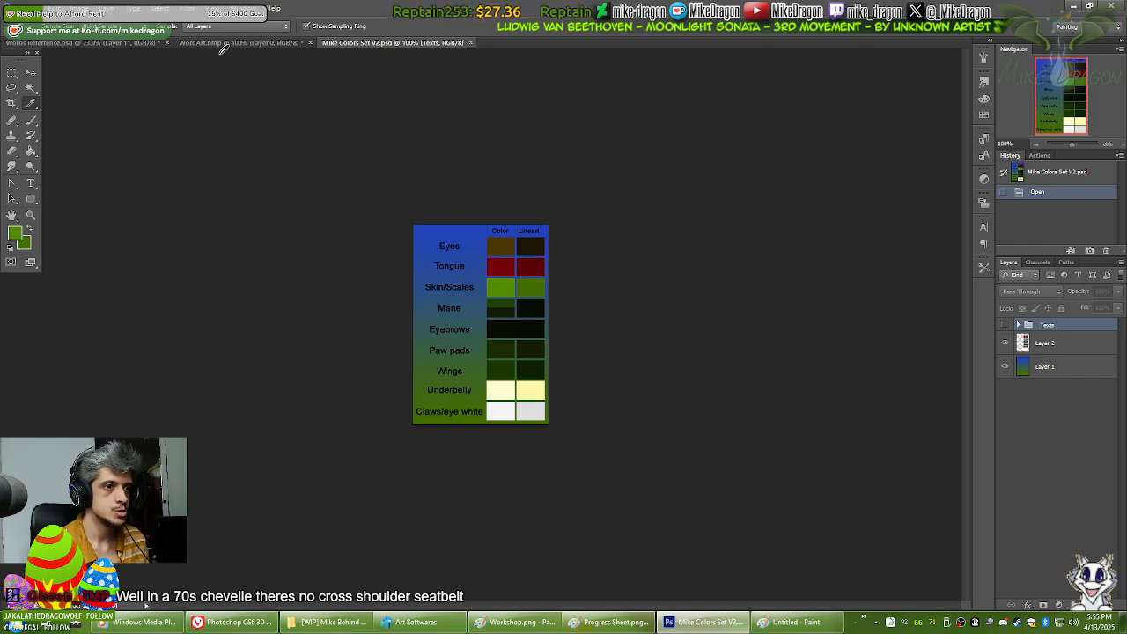
left_click(144, 41)
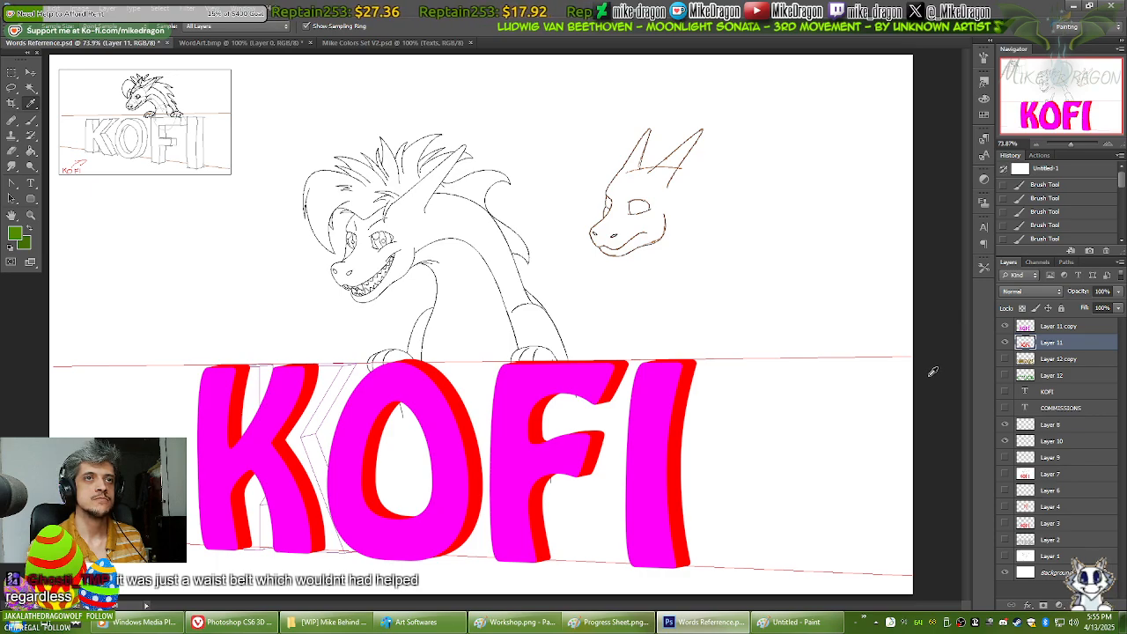
Step: Recolour the magenta KOFI front faces on Layer 11 copy with the lighter skin green, keeping transparent pixels locked
left_click(1043, 328)
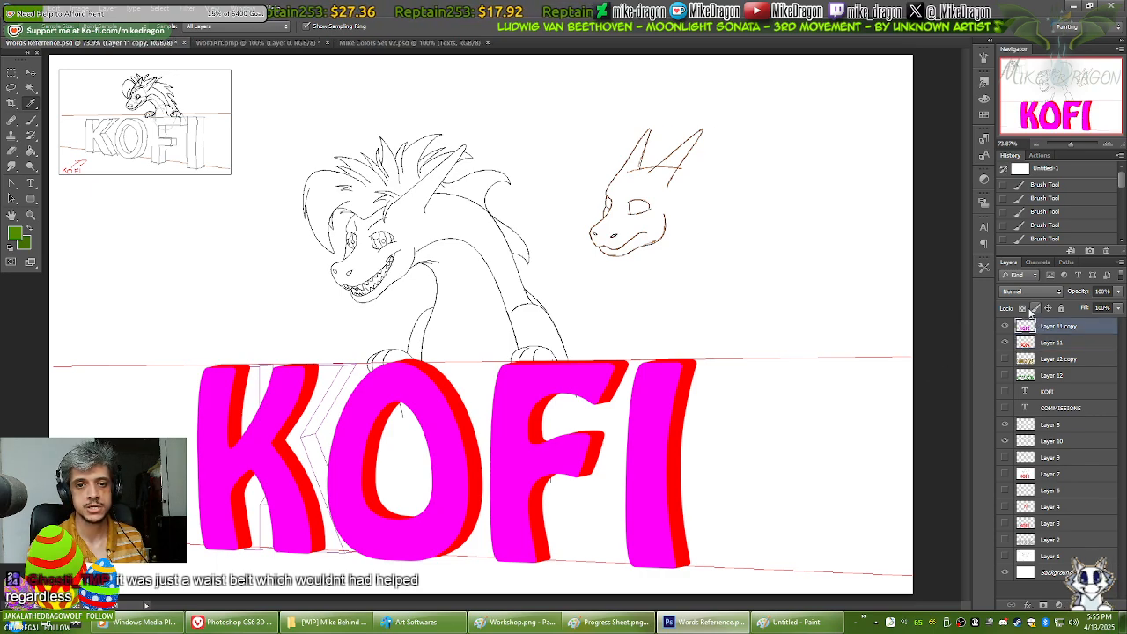
key("b")
mouse_move(678, 370)
left_mouse_down()
mouse_move(661, 378)
mouse_move(692, 360)
mouse_move(660, 378)
mouse_move(699, 362)
mouse_move(608, 396)
mouse_move(711, 423)
mouse_move(652, 528)
left_mouse_up()
mouse_move(631, 577)
left_mouse_down()
mouse_move(449, 575)
mouse_move(429, 544)
mouse_move(439, 505)
mouse_move(635, 381)
mouse_move(634, 359)
mouse_move(587, 343)
mouse_move(465, 359)
mouse_move(328, 398)
mouse_move(269, 439)
mouse_move(314, 425)
mouse_move(482, 420)
mouse_move(498, 438)
mouse_move(446, 482)
mouse_move(401, 548)
mouse_move(300, 573)
mouse_move(241, 539)
mouse_move(265, 506)
mouse_move(271, 465)
mouse_move(225, 379)
left_mouse_up()
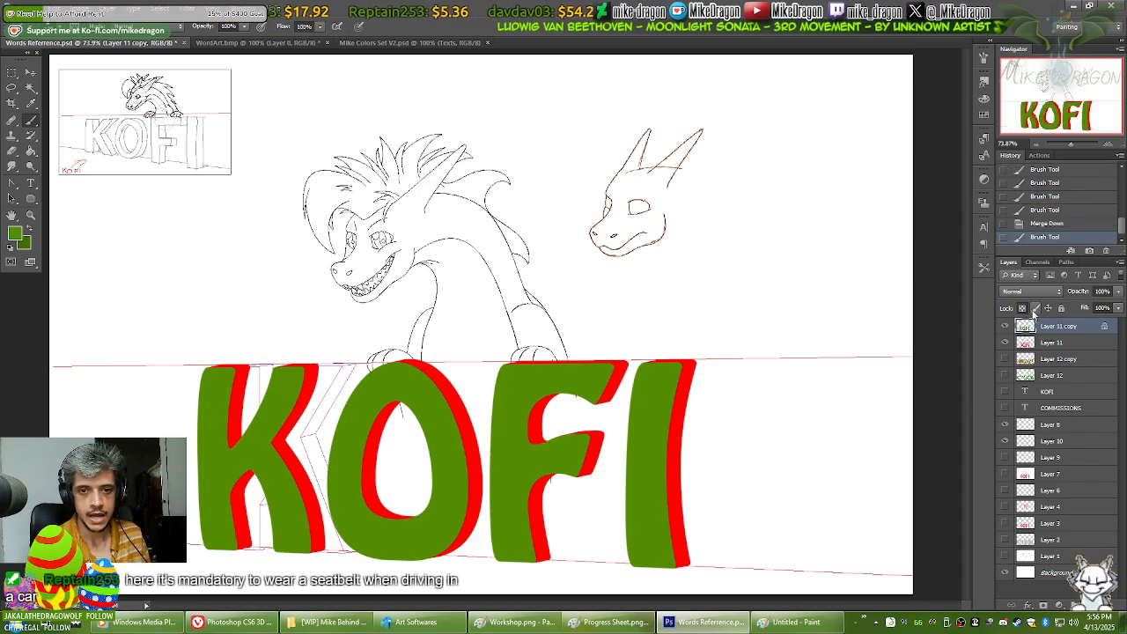
Step: Recolour the red depth sides on Layer 11 with the darker lineart green under a transparency lock, and unlock the layer
left_click(1045, 344)
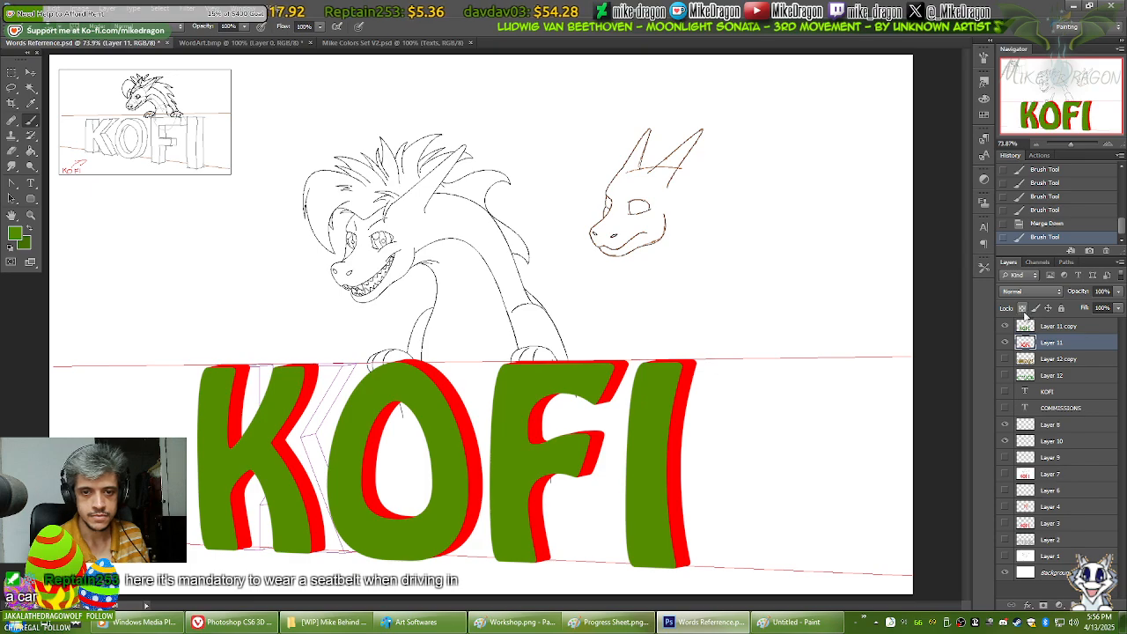
left_click(1022, 307)
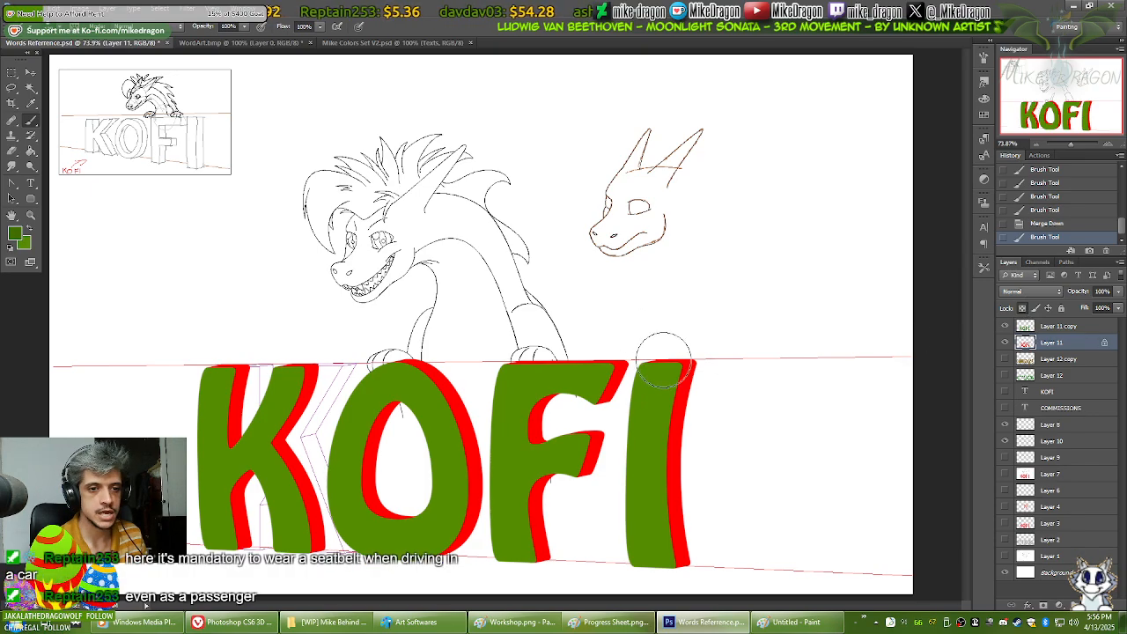
mouse_move(687, 365)
left_mouse_down()
mouse_move(652, 352)
mouse_move(606, 391)
mouse_move(726, 394)
mouse_move(711, 425)
mouse_move(564, 528)
mouse_move(576, 555)
mouse_move(750, 538)
mouse_move(617, 509)
mouse_move(402, 539)
mouse_move(371, 568)
mouse_move(380, 522)
mouse_move(606, 356)
mouse_move(648, 347)
mouse_move(454, 361)
mouse_move(348, 387)
mouse_move(283, 448)
mouse_move(308, 492)
mouse_move(408, 501)
mouse_move(229, 444)
mouse_move(226, 408)
mouse_move(202, 414)
mouse_move(274, 376)
mouse_move(201, 365)
left_mouse_up()
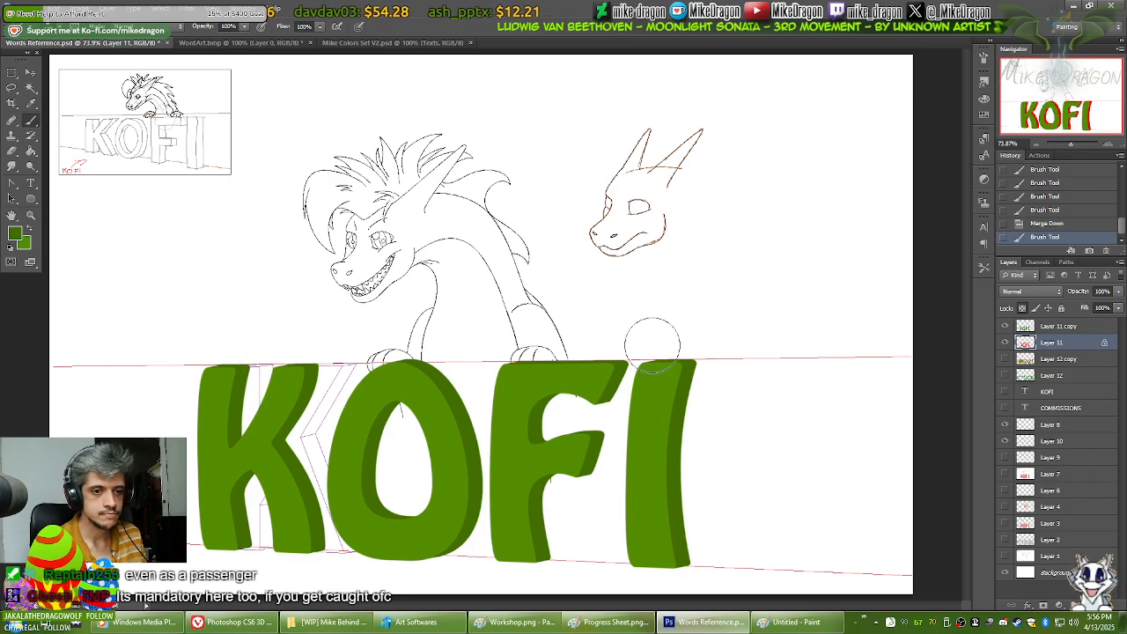
left_click(866, 466)
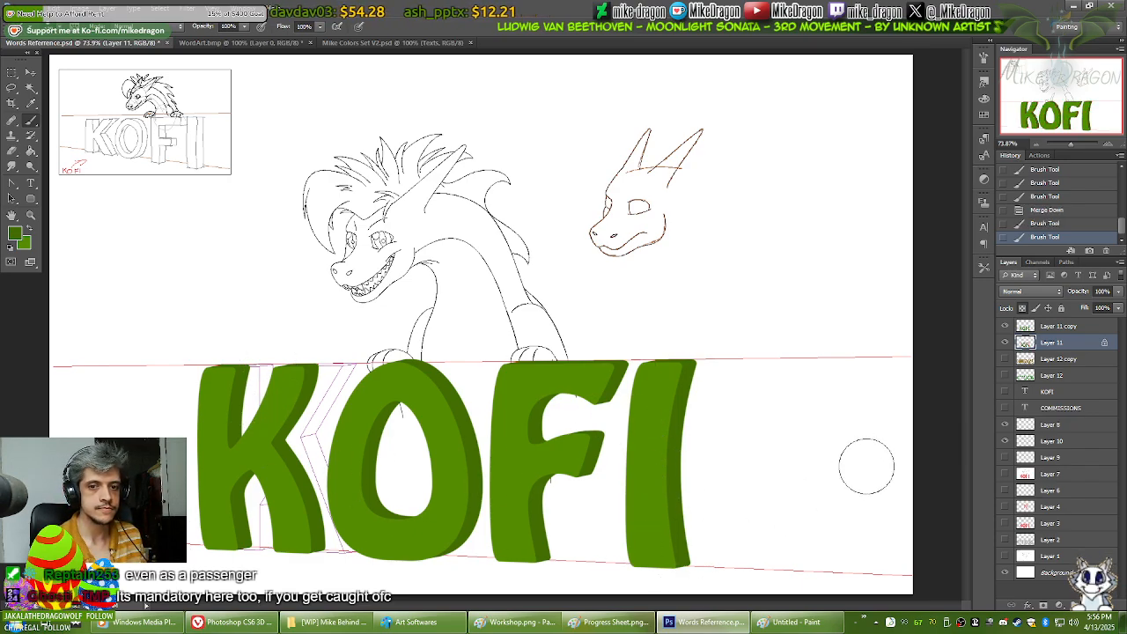
left_click(1022, 307)
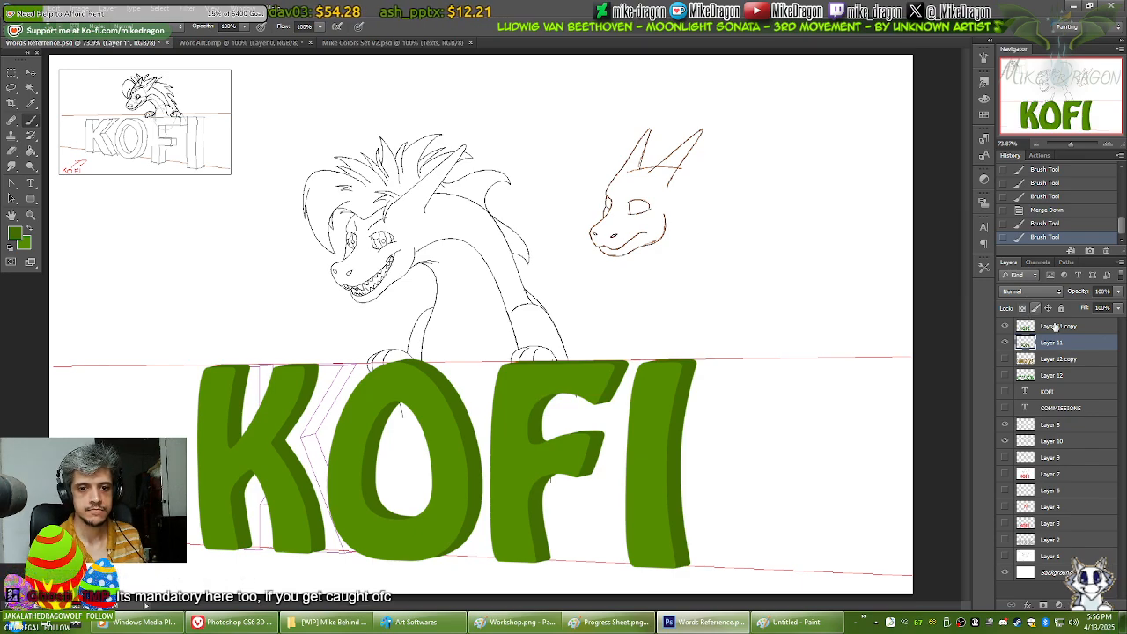
Step: Hide the Layer 8 construction guides, keep the Layer 10 dragon sketch visible, and select the KOFI text layer
left_click(1005, 442)
left_click(1006, 426)
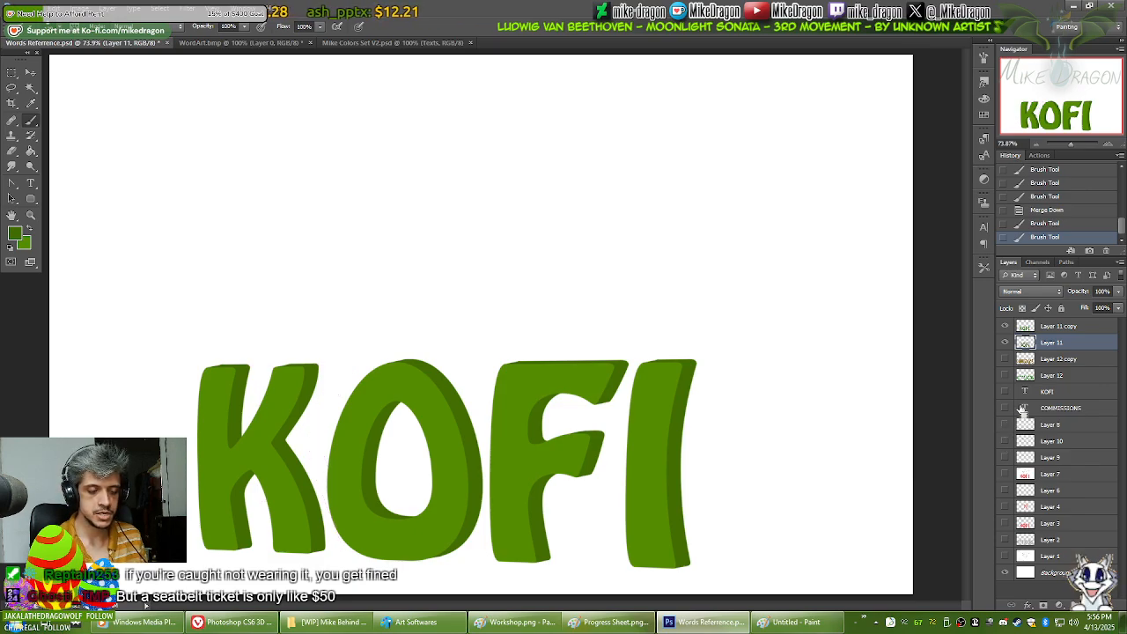
key("ctrl+minus")
key("ctrl+minus")
key("ctrl+plus")
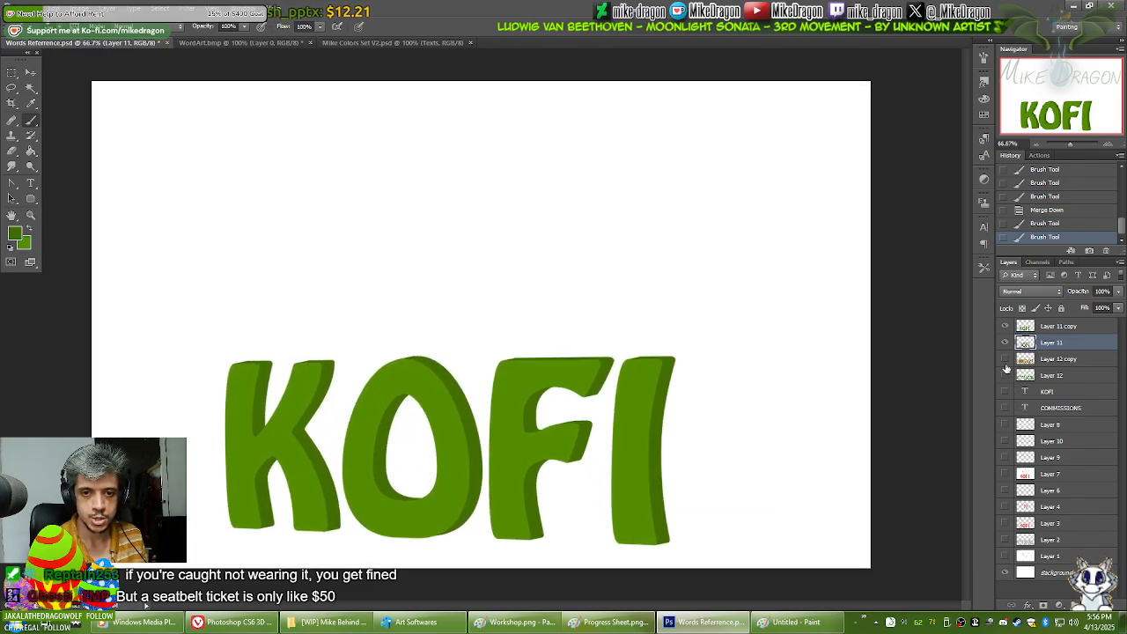
left_click(1006, 442)
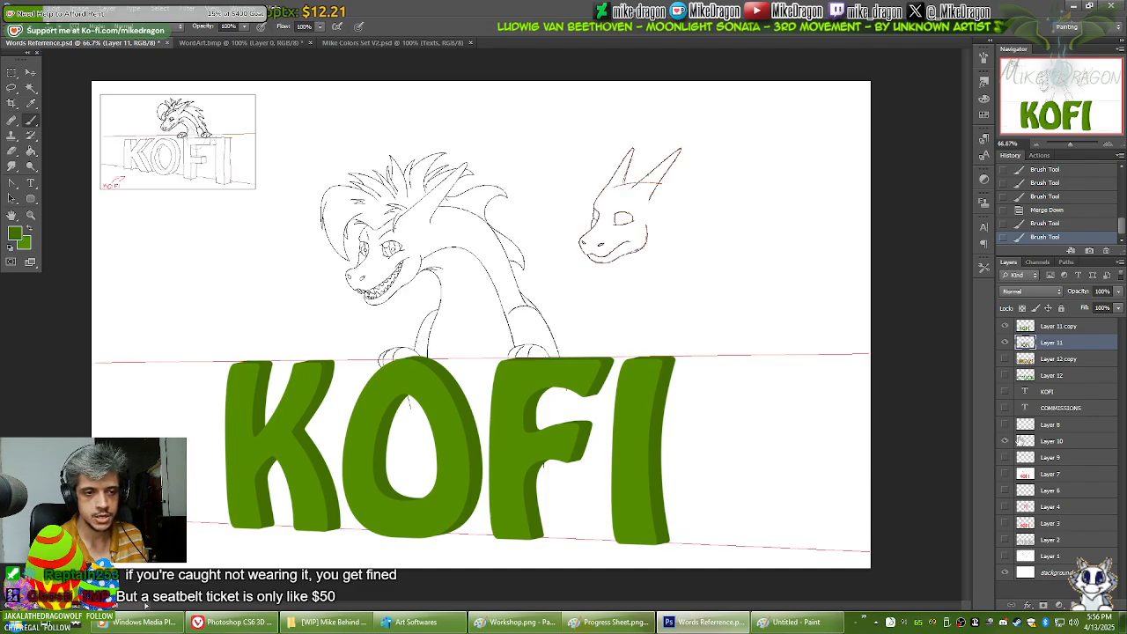
left_click(1046, 392)
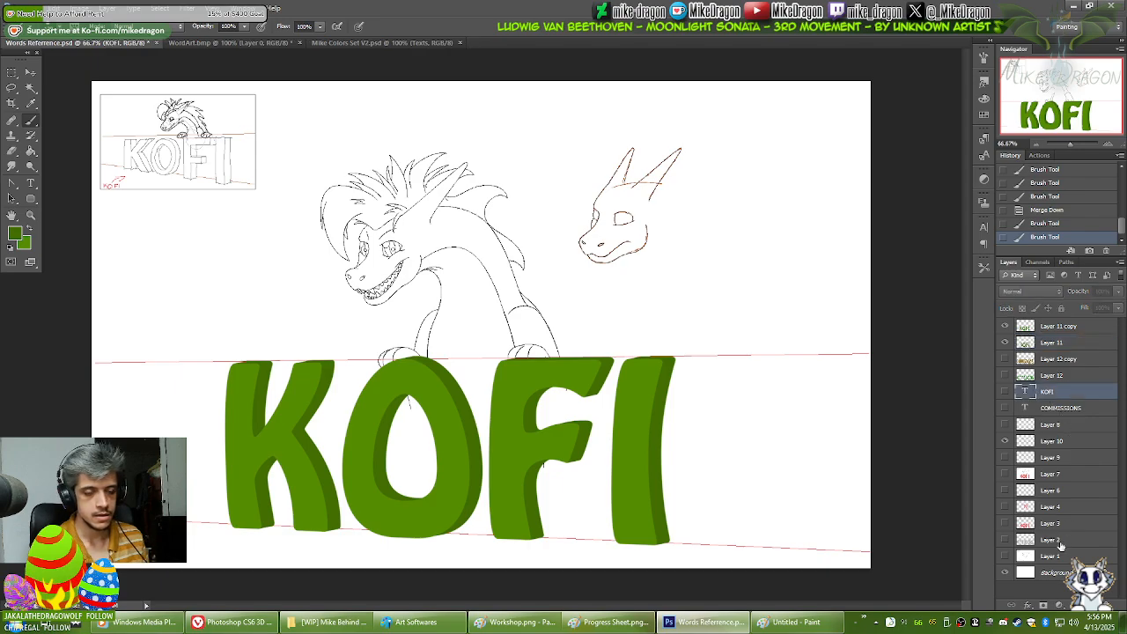
Step: Add a new layer above the KOFI text layer and draw a closed four-cornered Pen path along both red perspective lines, slightly past the canvas sides
left_click(1090, 607)
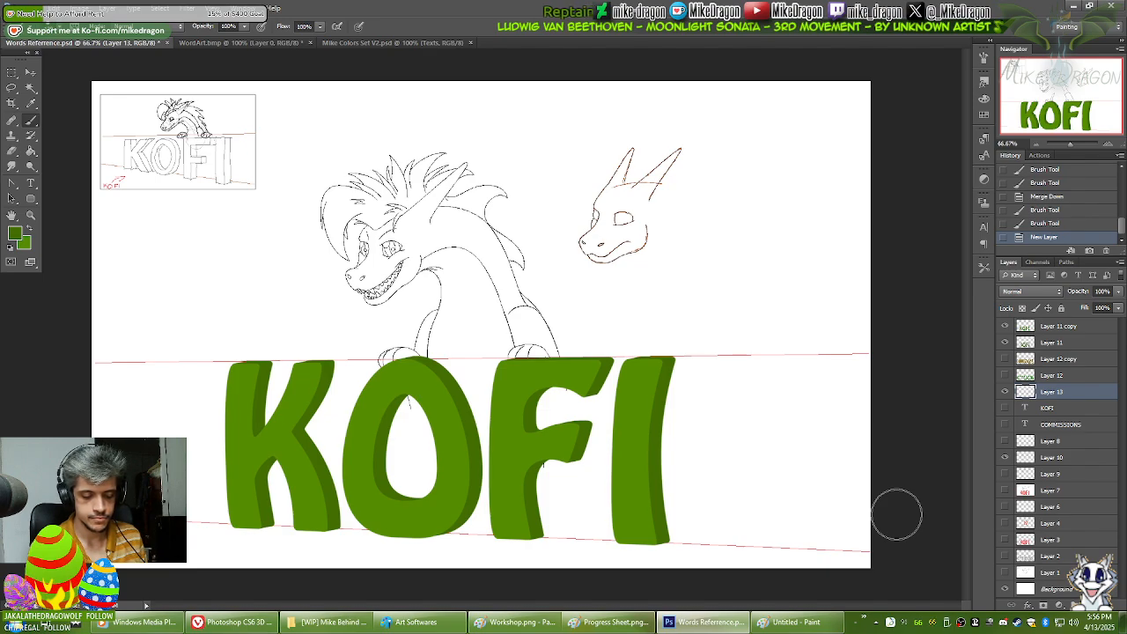
key("l")
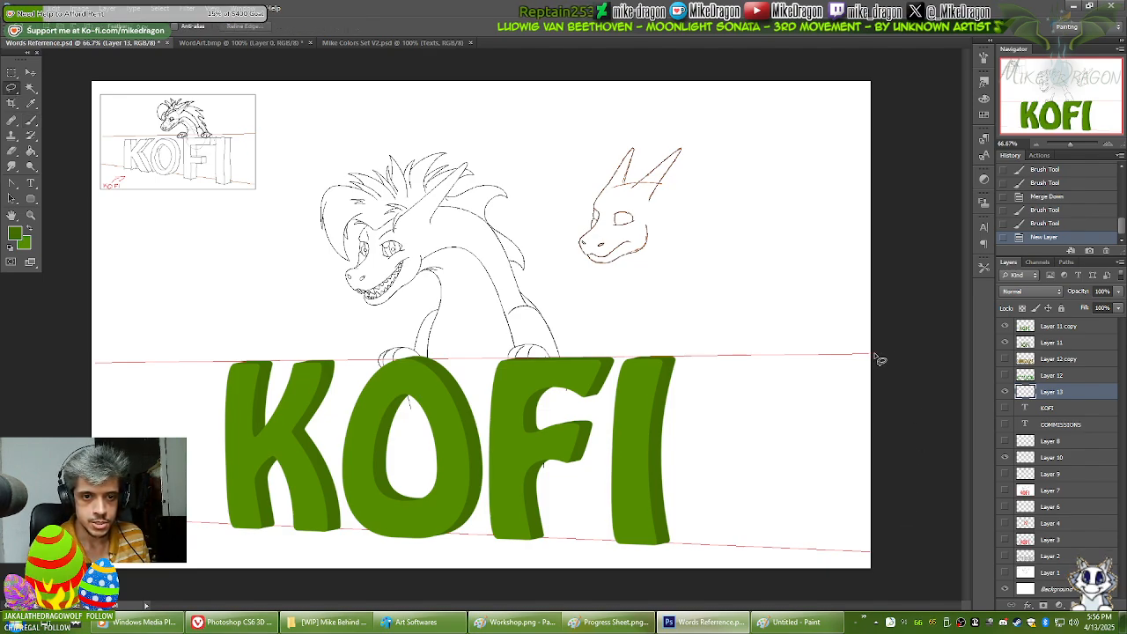
key("p")
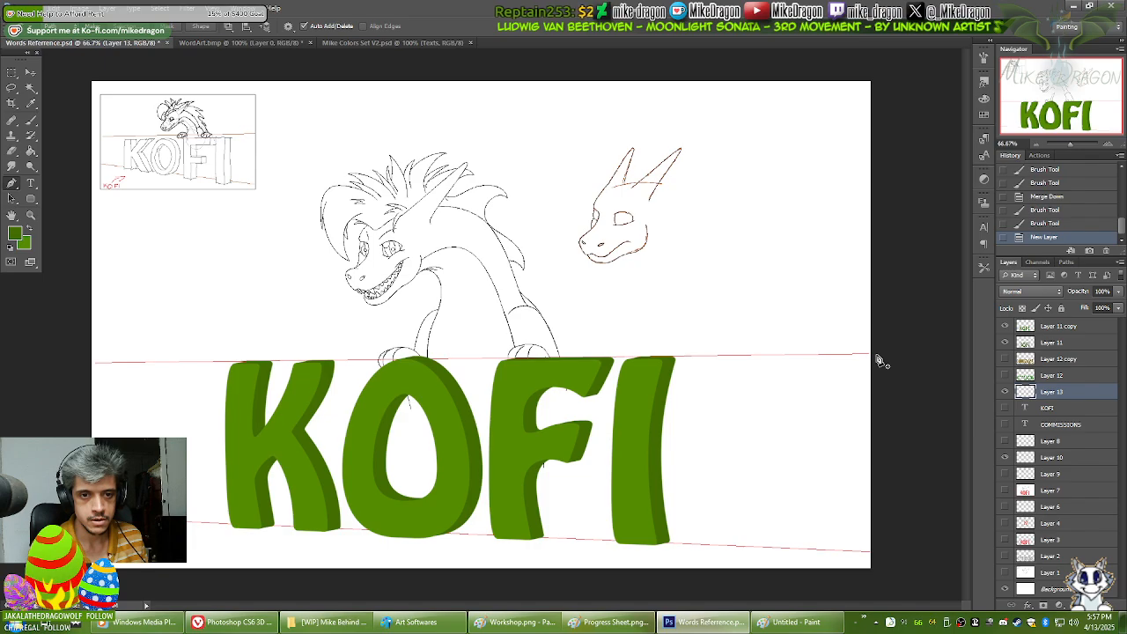
left_click(876, 354)
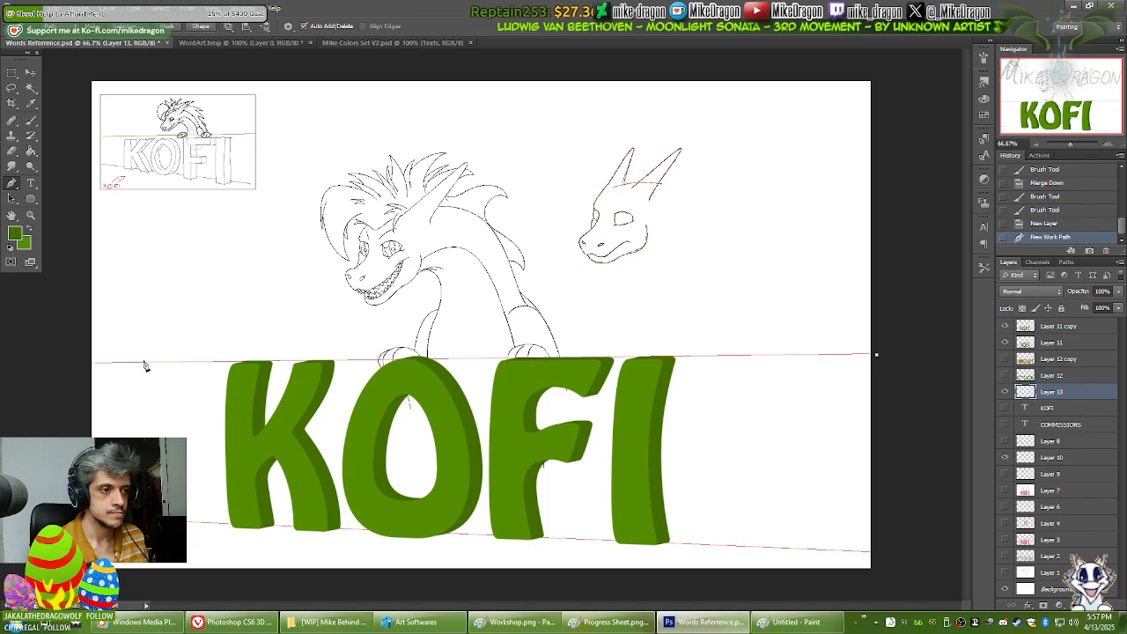
left_click(89, 363)
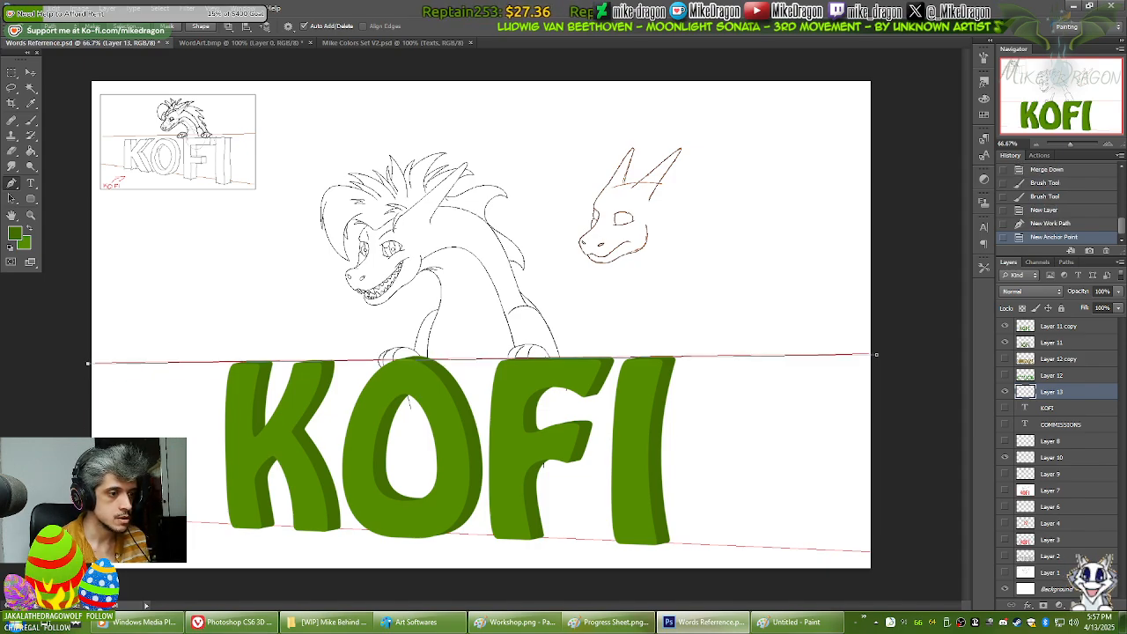
left_click(85, 518)
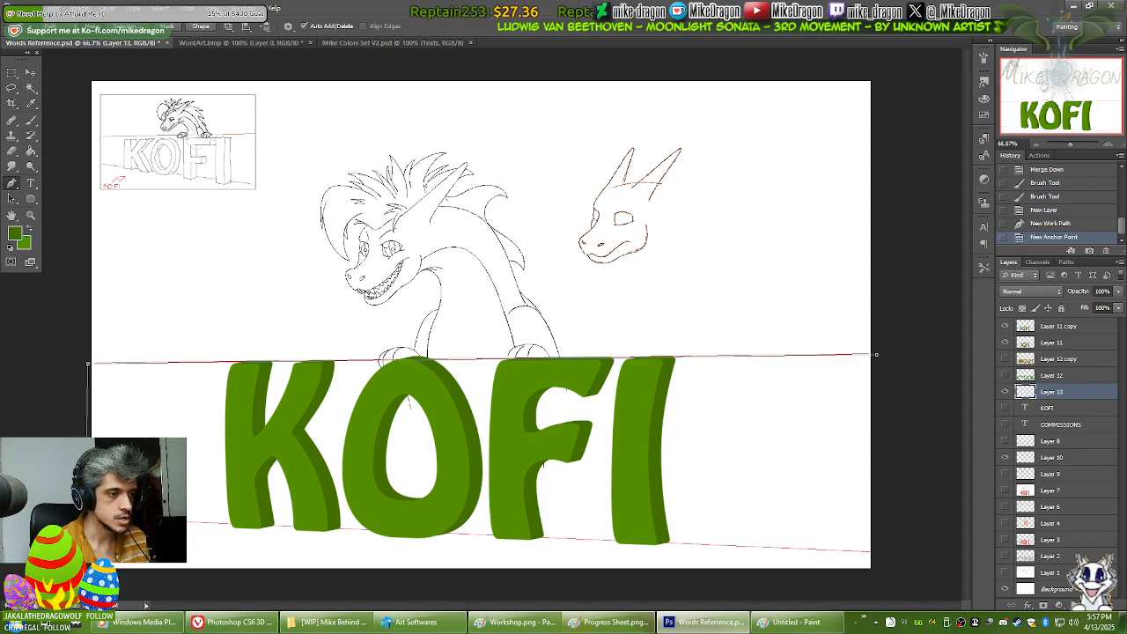
left_click(874, 552)
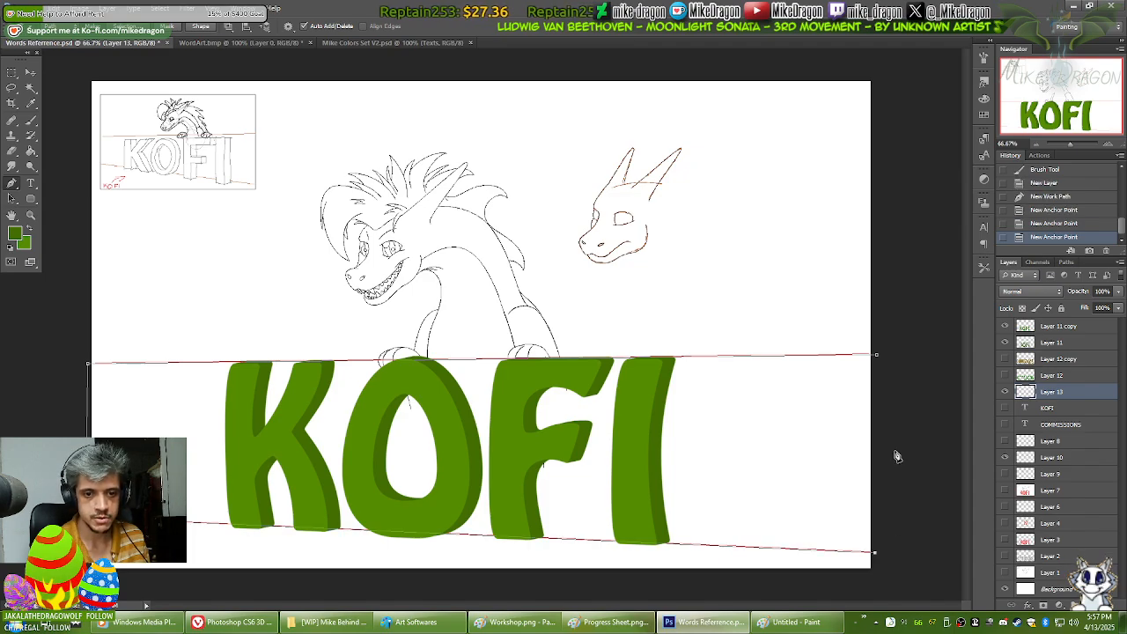
left_click(877, 357)
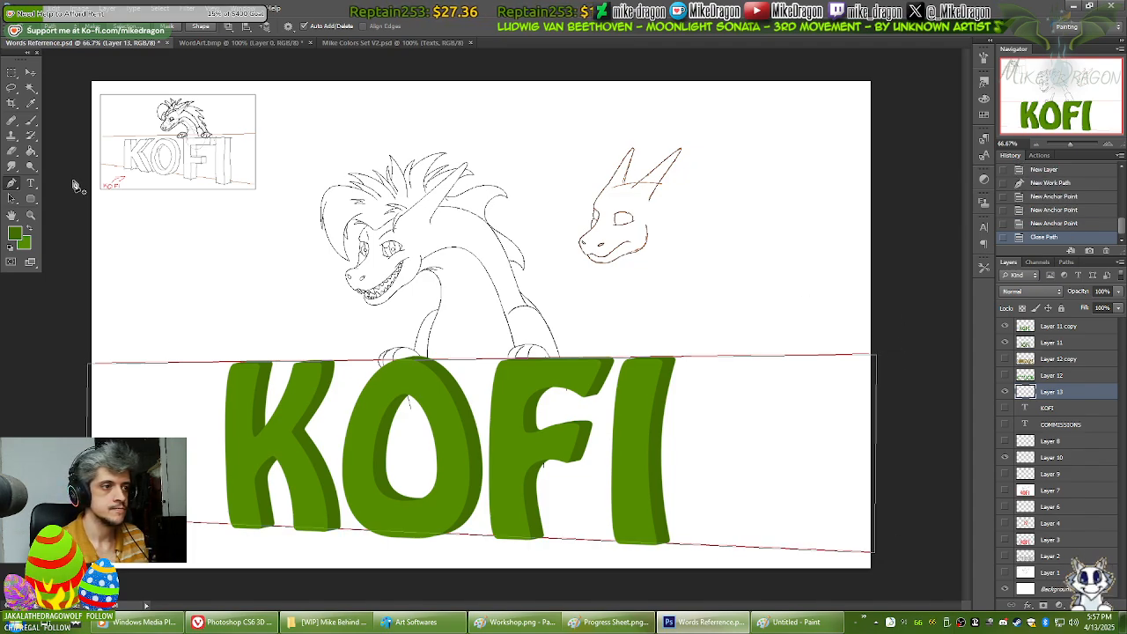
Step: Fine-tune the path's corner anchors with the Convert Point tool so its long edges align with the red perspective lines
right_click(14, 189)
left_click(40, 228)
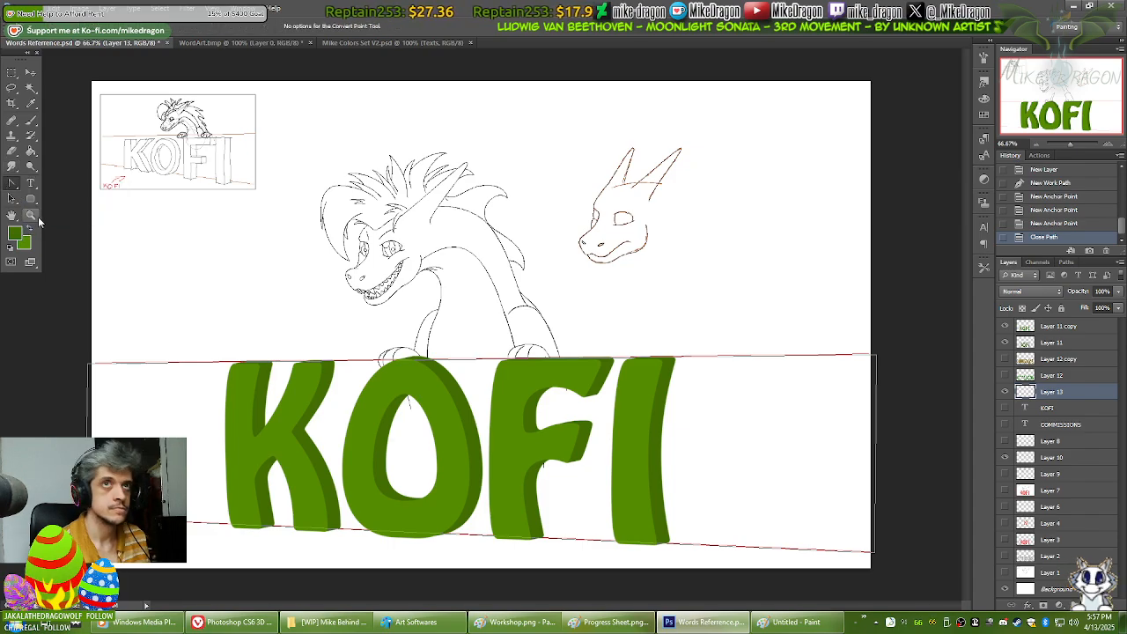
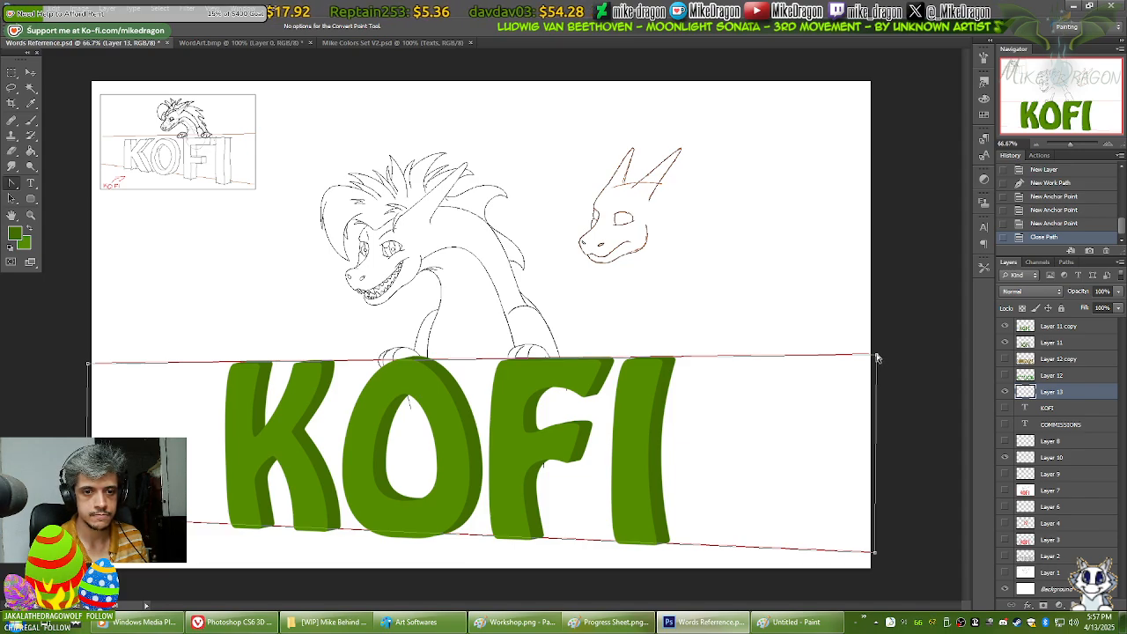
left_click_drag(877, 357, 873, 353)
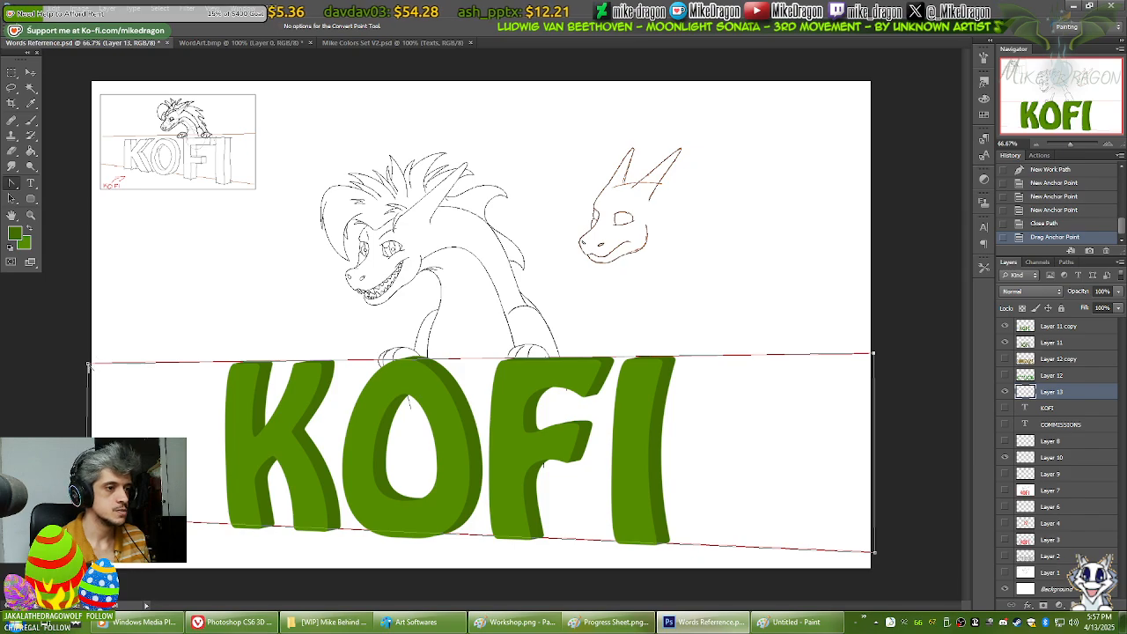
left_click_drag(87, 366, 89, 365)
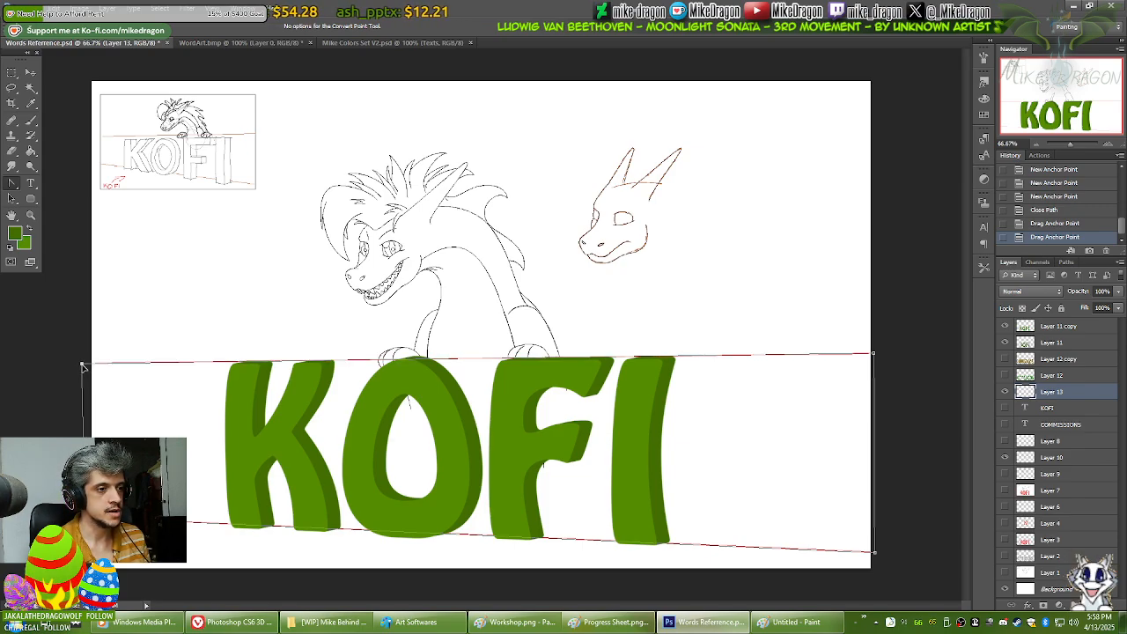
left_click_drag(83, 367, 88, 363)
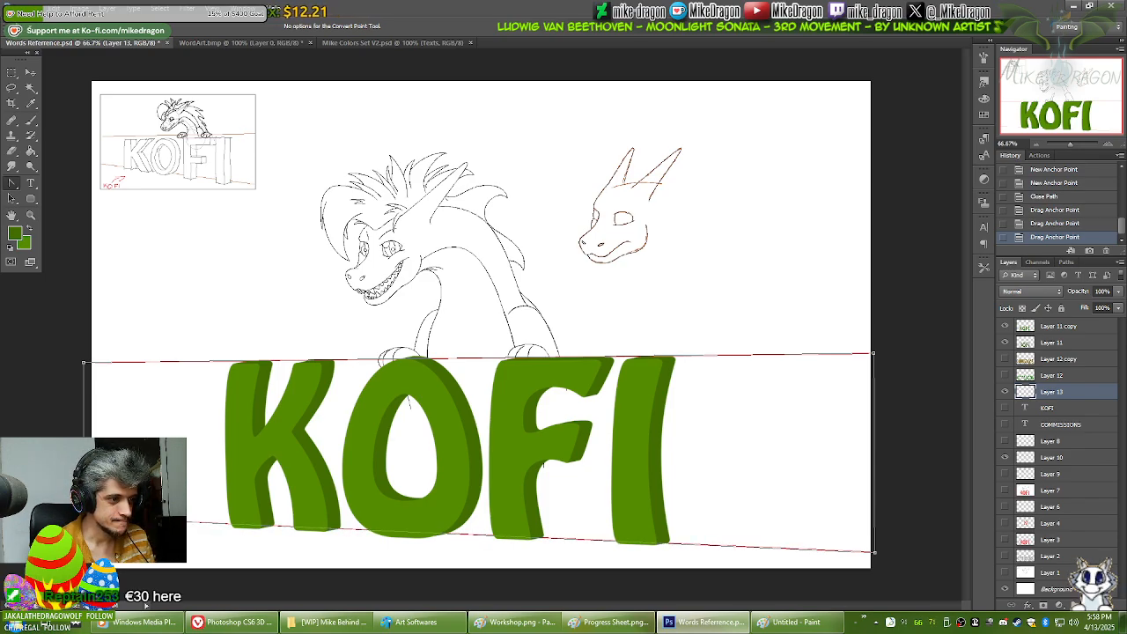
left_click_drag(86, 517, 85, 516)
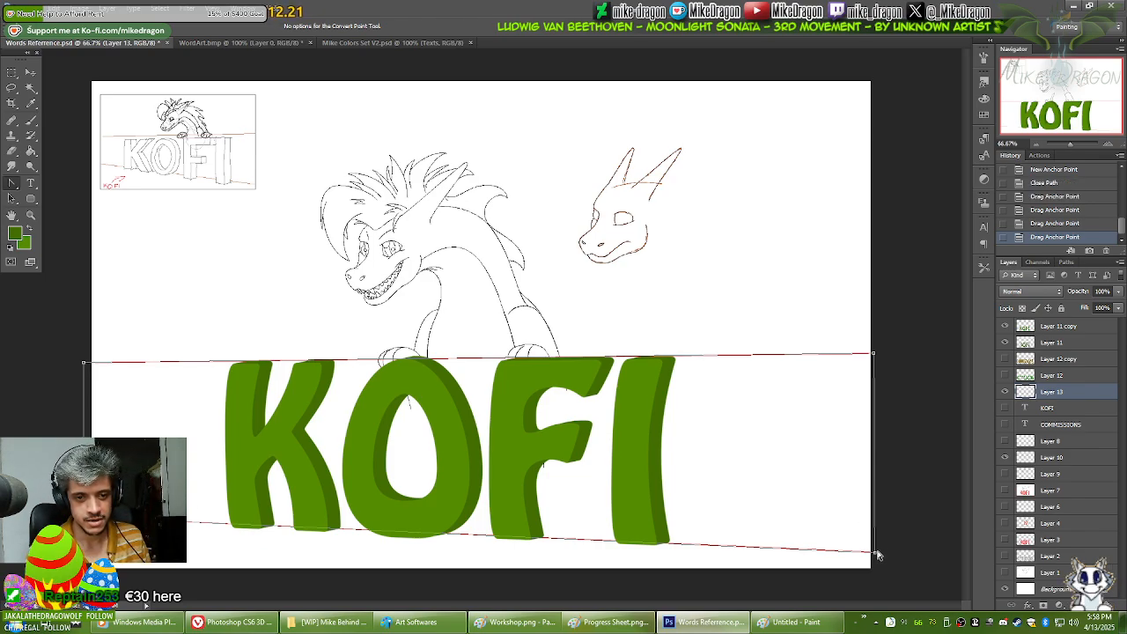
left_click_drag(876, 557, 877, 552)
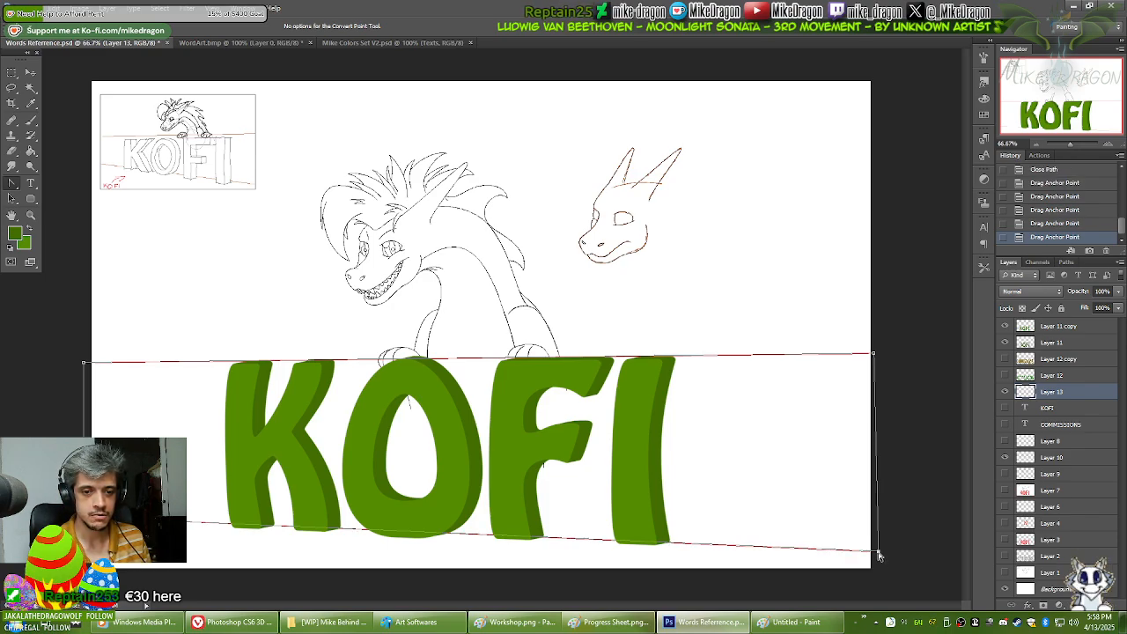
left_click_drag(878, 553, 879, 554)
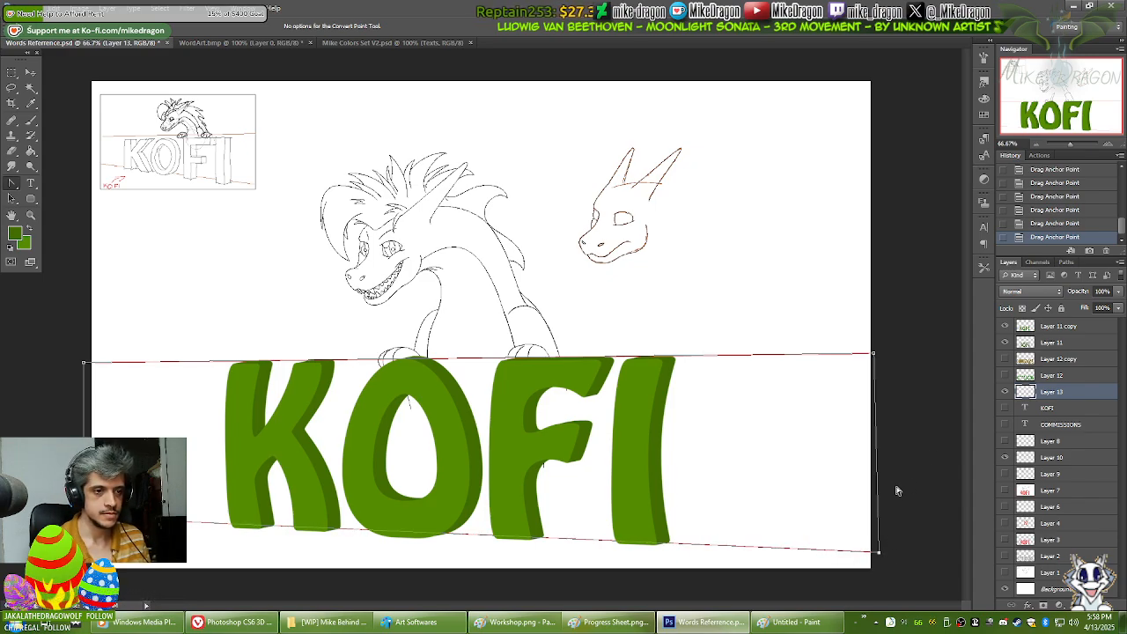
Step: Open the available path operations for the four-cornered outline around the KOFI lettering
right_click(795, 451)
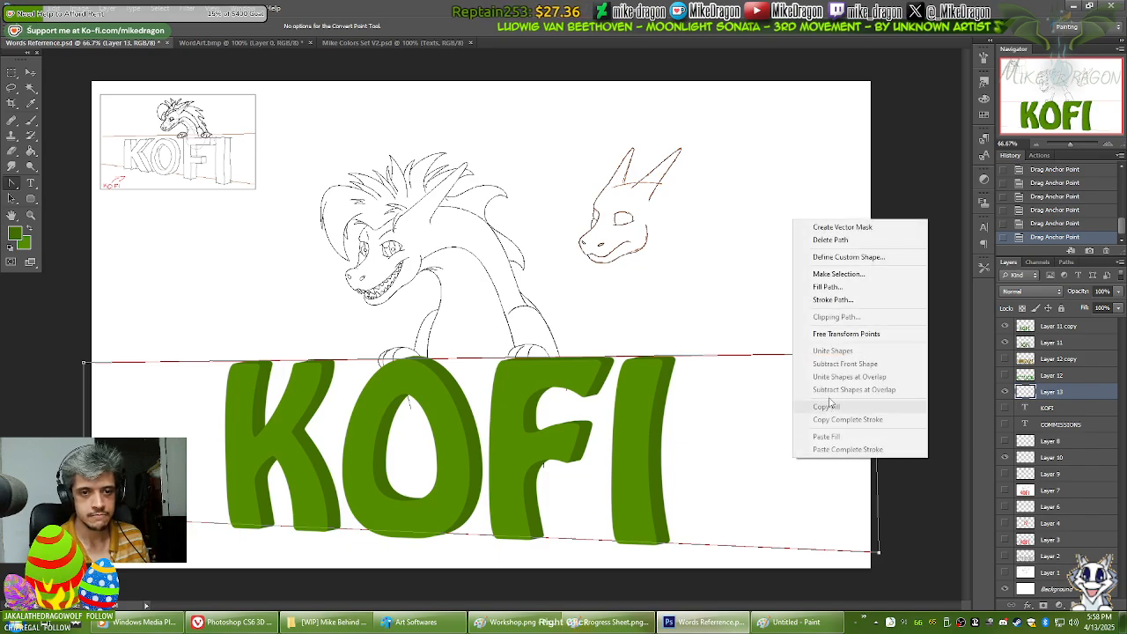
Step: Turn the path of the band behind the KOFI letters into a selection and set the foreground color to red
left_click(880, 281)
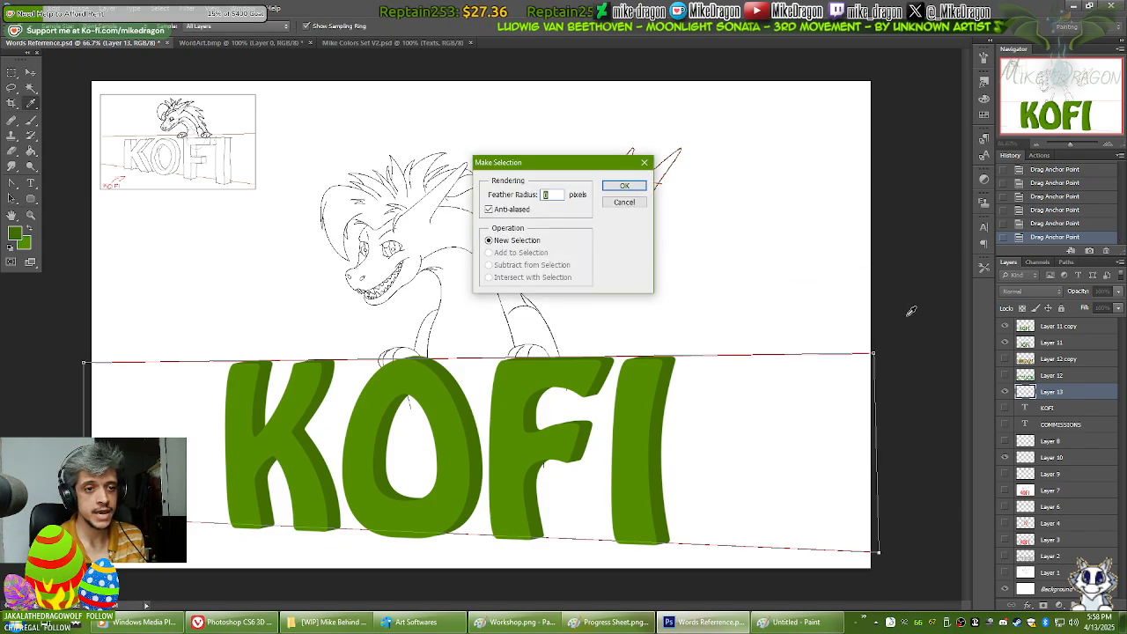
key("Return")
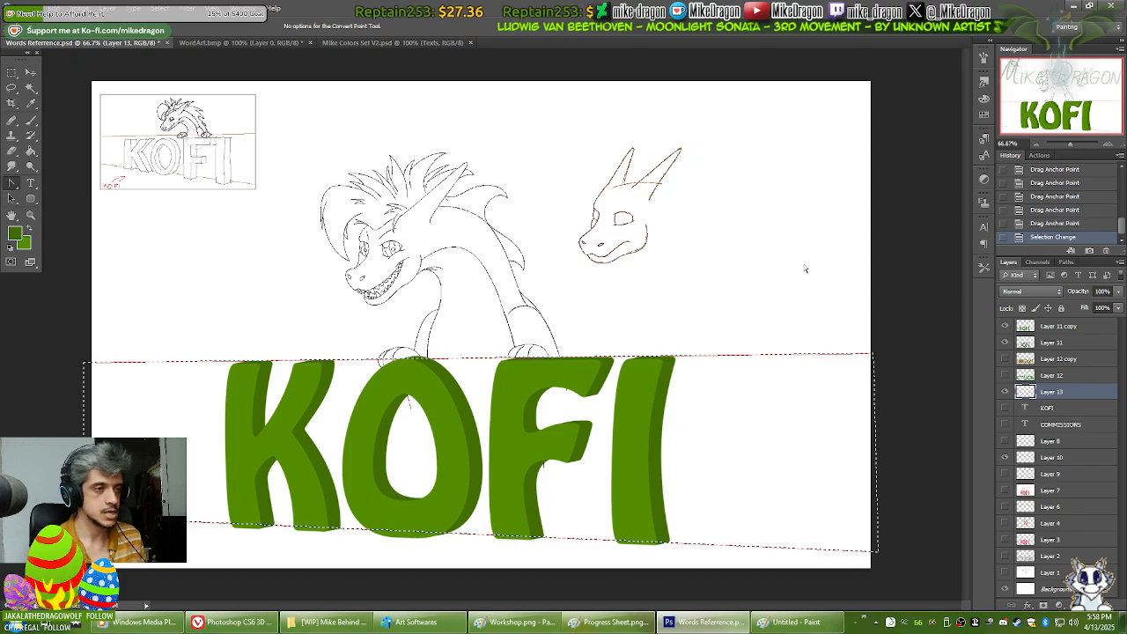
left_click(14, 232)
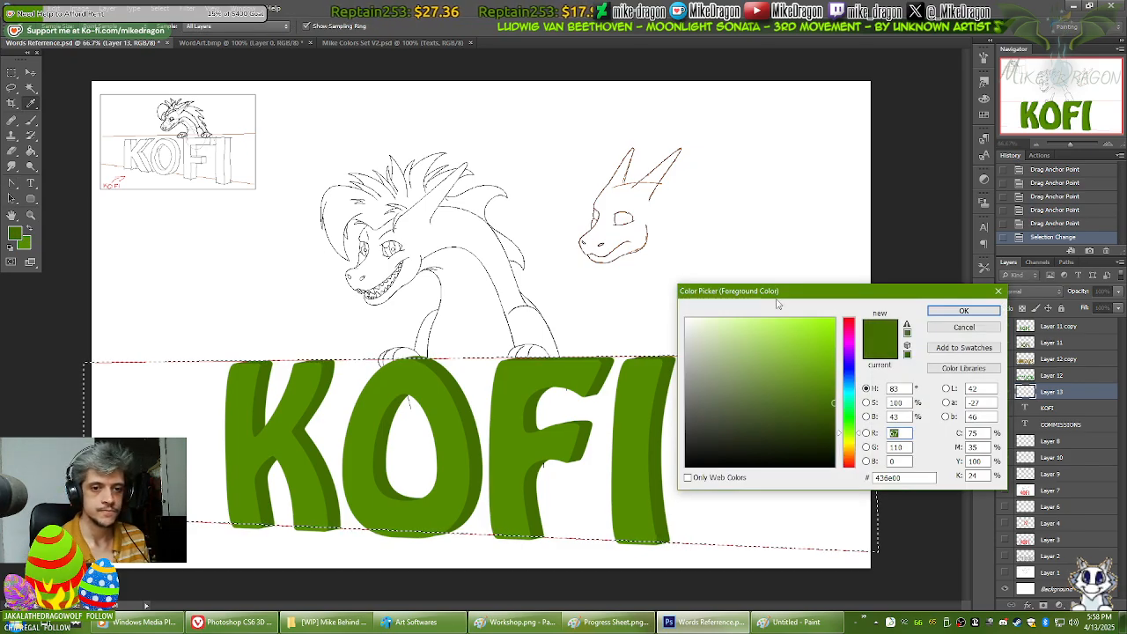
mouse_move(832, 402)
left_mouse_down()
mouse_move(835, 370)
mouse_move(834, 392)
left_mouse_up()
left_click_drag(849, 451, 849, 468)
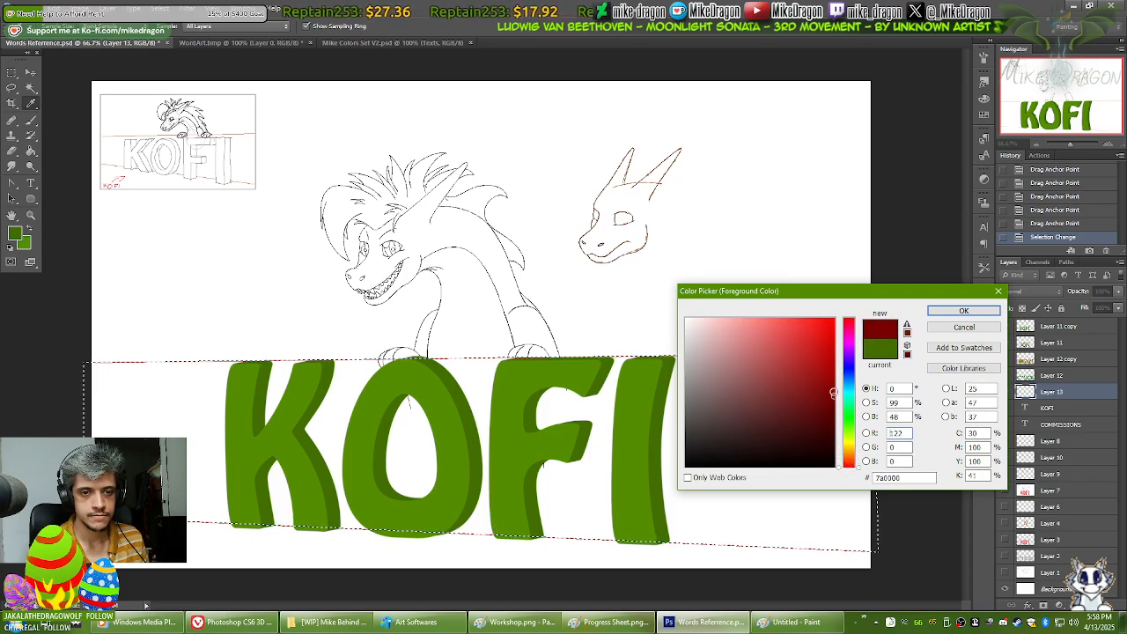
mouse_move(833, 393)
left_mouse_down()
mouse_move(841, 347)
mouse_move(820, 371)
left_mouse_up()
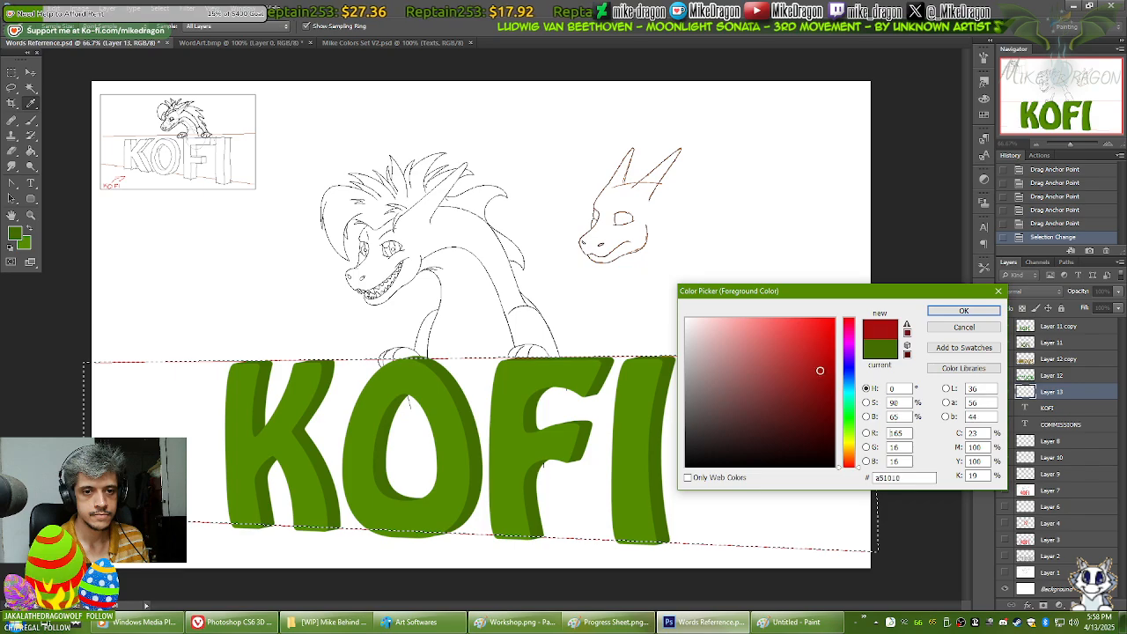
left_click(964, 311)
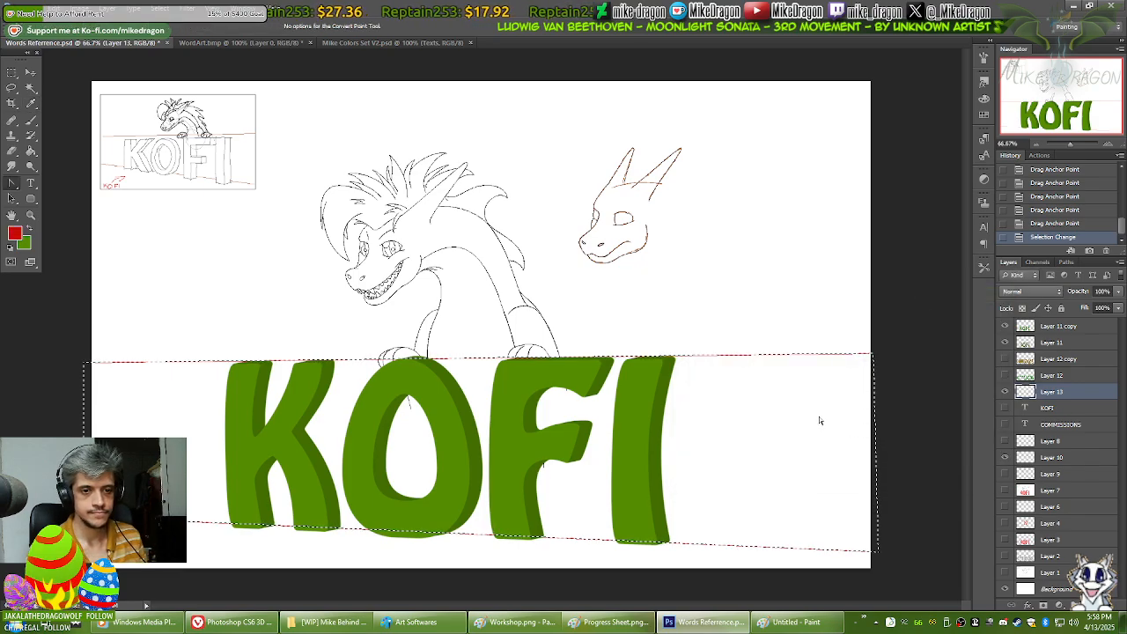
Step: Brush the selected band behind the letters solid red on Layer 13 and deselect it
key("b")
mouse_move(850, 378)
left_mouse_down()
mouse_move(811, 383)
mouse_move(821, 360)
mouse_move(769, 378)
mouse_move(752, 371)
mouse_move(793, 342)
mouse_move(712, 345)
mouse_move(345, 446)
mouse_move(296, 447)
mouse_move(374, 327)
mouse_move(270, 339)
mouse_move(130, 399)
mouse_move(74, 402)
mouse_move(116, 361)
mouse_move(166, 414)
mouse_move(213, 500)
mouse_move(501, 377)
mouse_move(542, 382)
mouse_move(490, 474)
mouse_move(457, 576)
mouse_move(485, 571)
mouse_move(531, 519)
mouse_move(710, 422)
mouse_move(848, 375)
mouse_move(888, 402)
mouse_move(880, 443)
mouse_move(898, 475)
mouse_move(864, 565)
mouse_move(892, 512)
mouse_move(866, 415)
left_mouse_up()
key("ctrl+d")
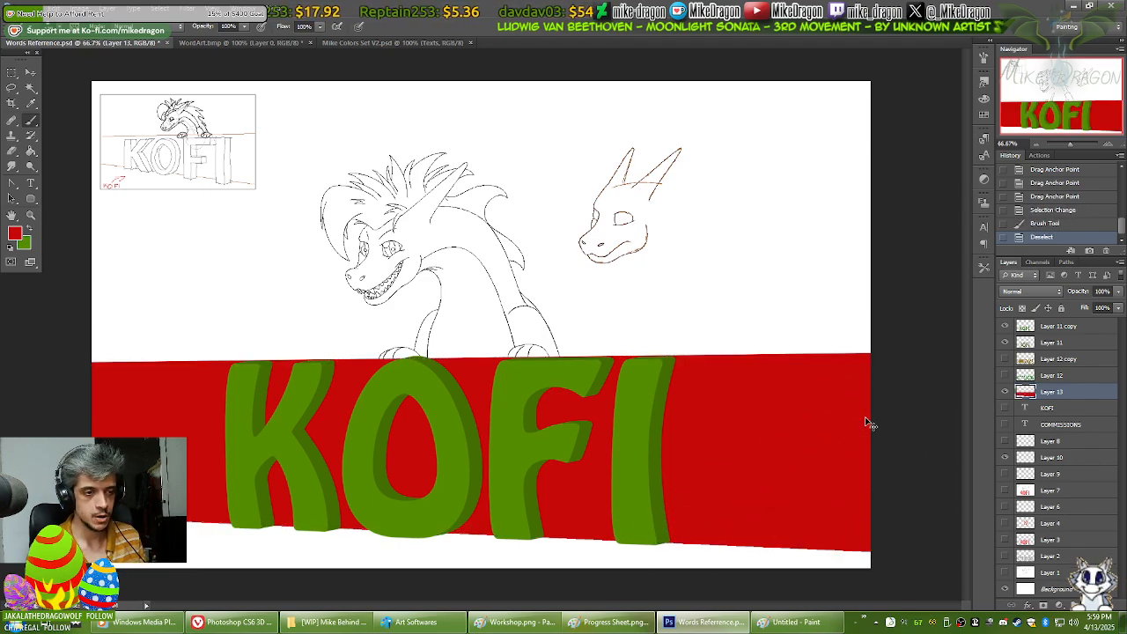
Step: Shift the band's hue from red to blue and set its saturation to +21 with Hue/Saturation
key("ctrl+u")
left_click_drag(762, 440, 775, 468)
left_click_drag(722, 440, 711, 446)
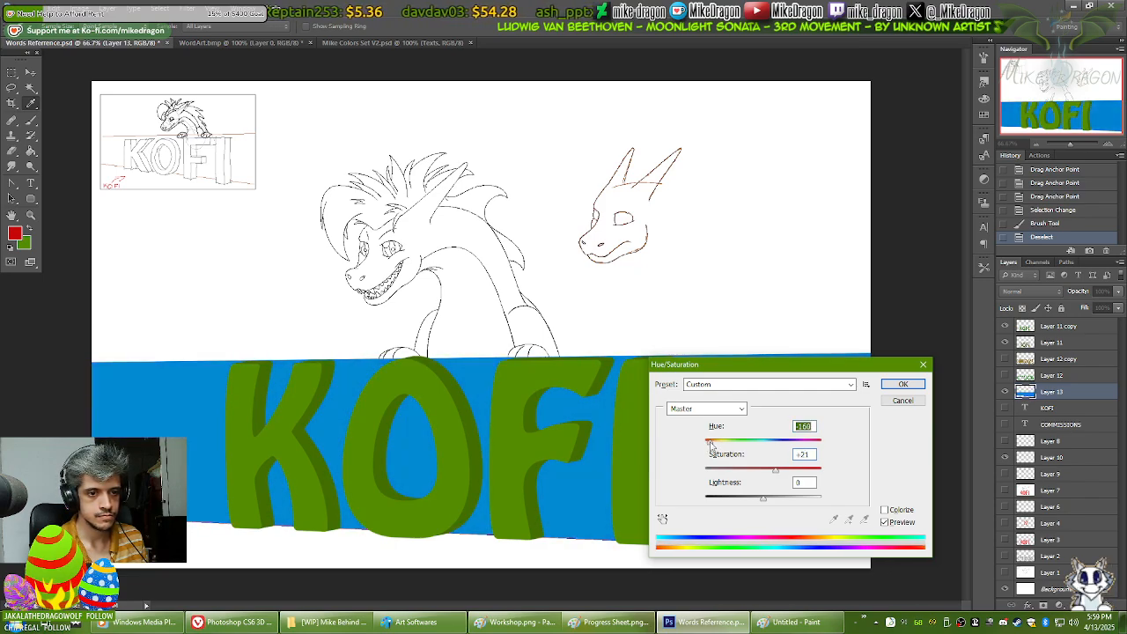
left_click(903, 385)
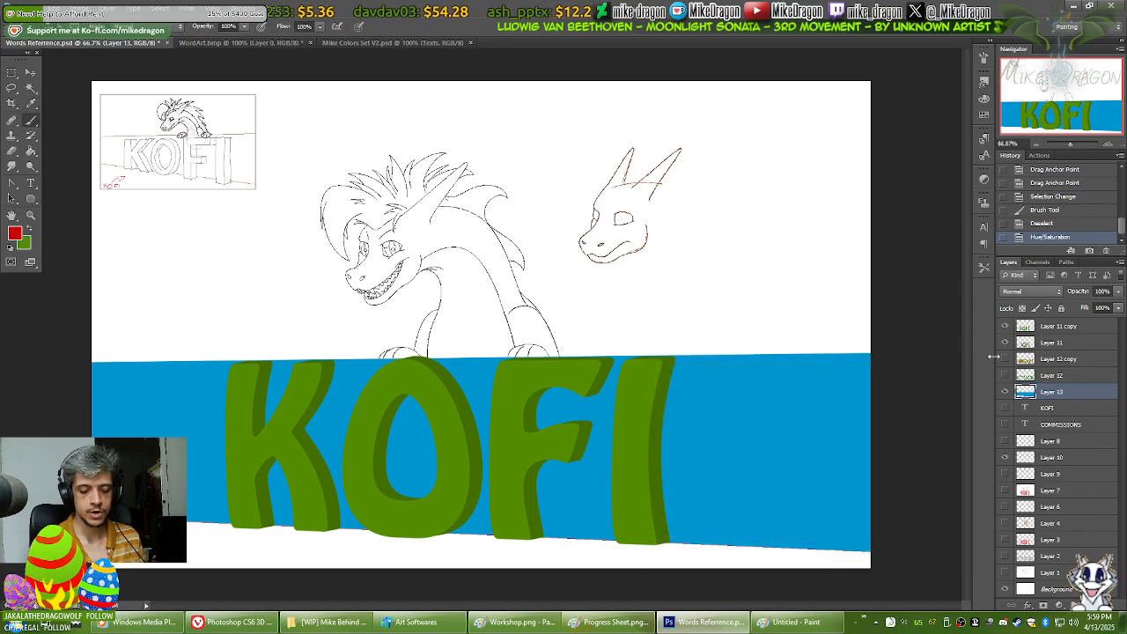
Step: Erase the top of the letter O on Layer 11 where it rises above the blue band beside the dragon's paw
key("ctrl+plus")
key("ctrl+plus")
key("ctrl+plus")
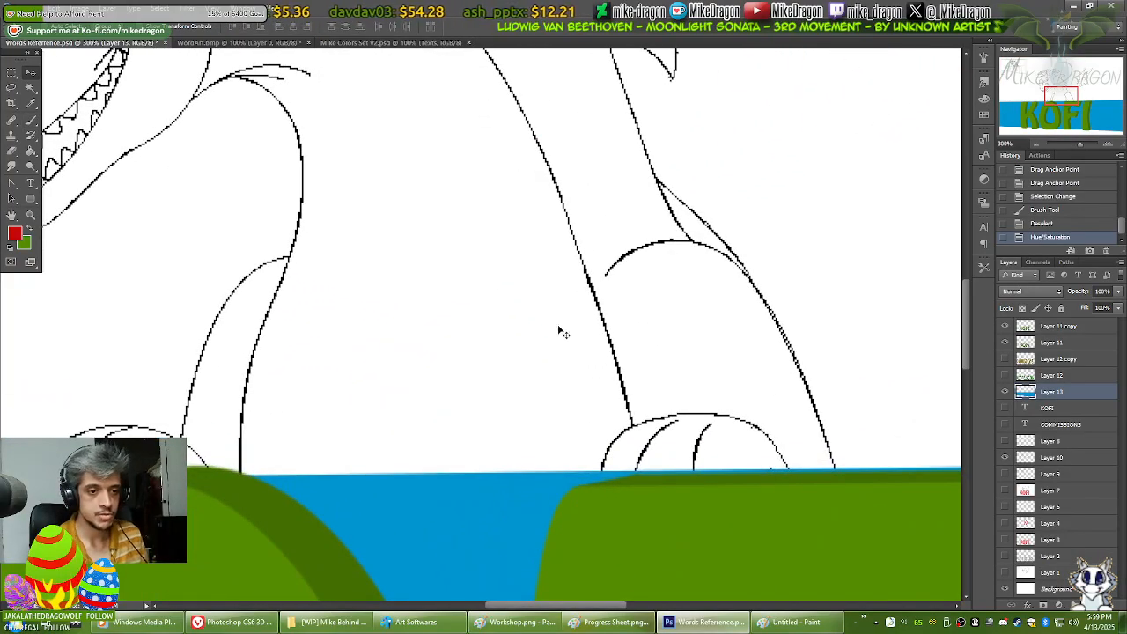
left_click_drag(627, 417, 874, 402)
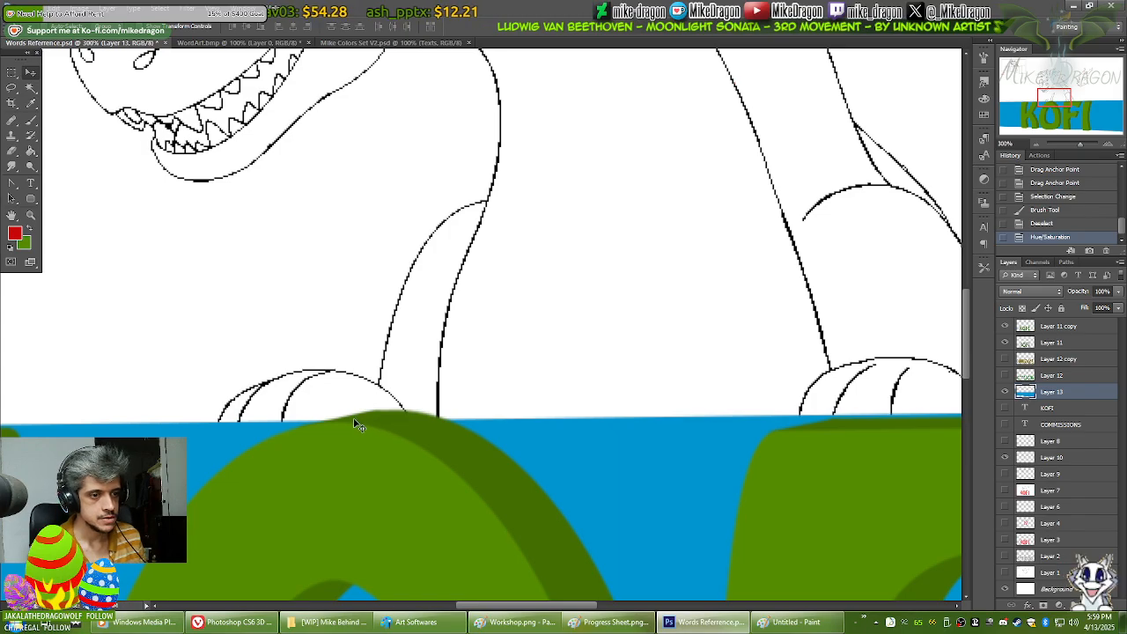
key("ctrl+minus")
key("ctrl+minus")
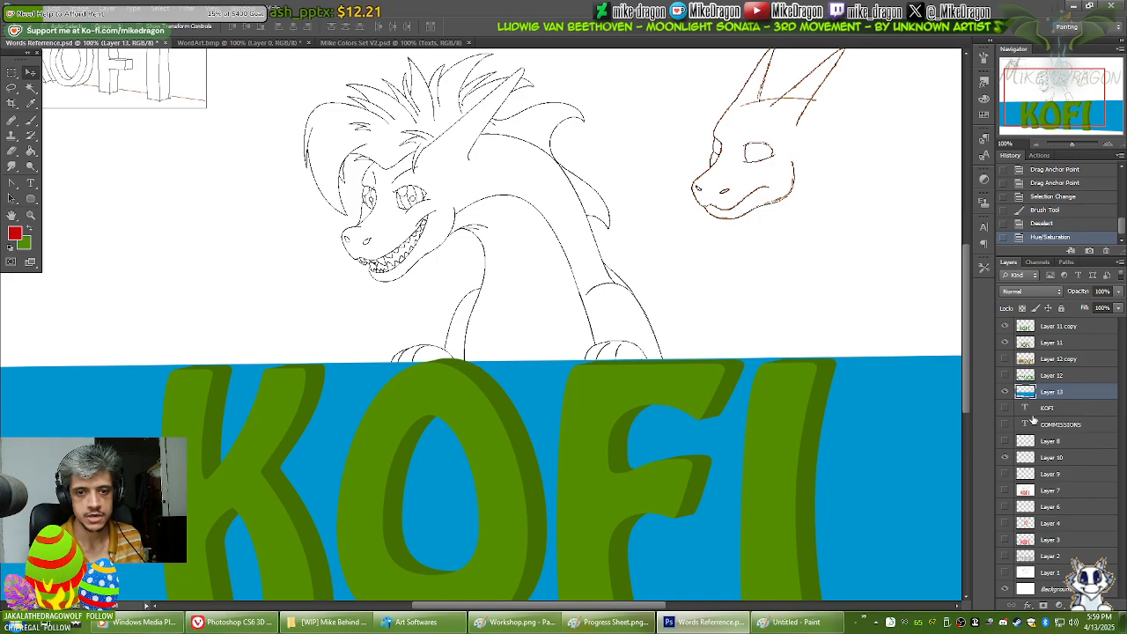
left_click(1047, 347)
scroll(397, 372, "up", 6)
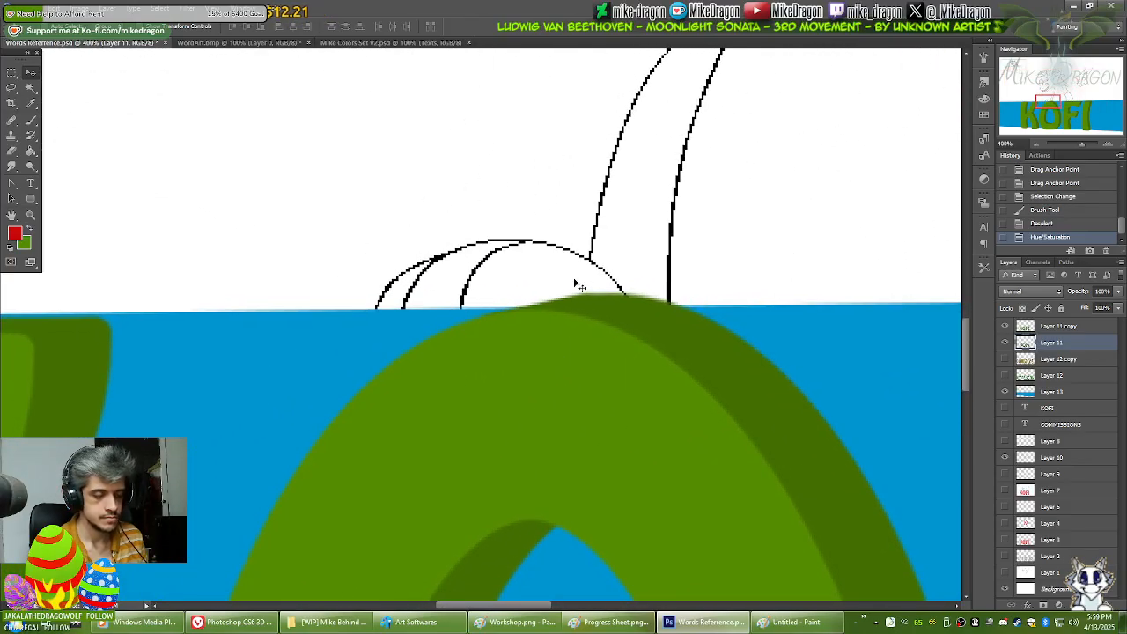
key("e")
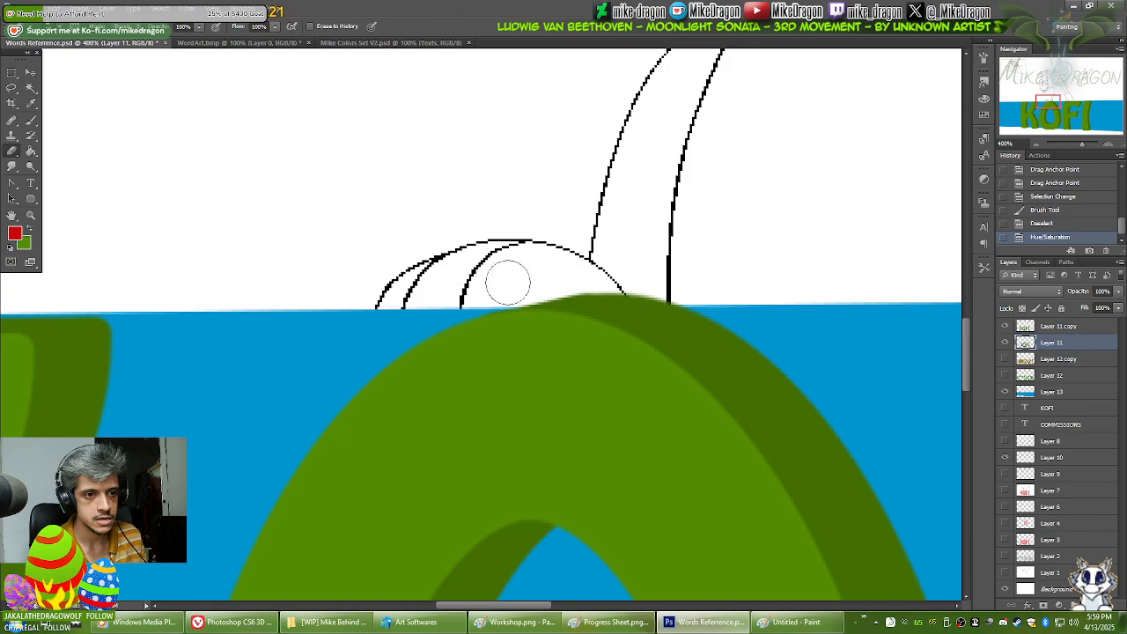
mouse_move(499, 286)
left_mouse_down()
mouse_move(573, 267)
mouse_move(647, 273)
mouse_move(491, 285)
mouse_move(624, 267)
mouse_move(682, 280)
mouse_move(616, 272)
mouse_move(537, 286)
mouse_move(603, 281)
left_mouse_up()
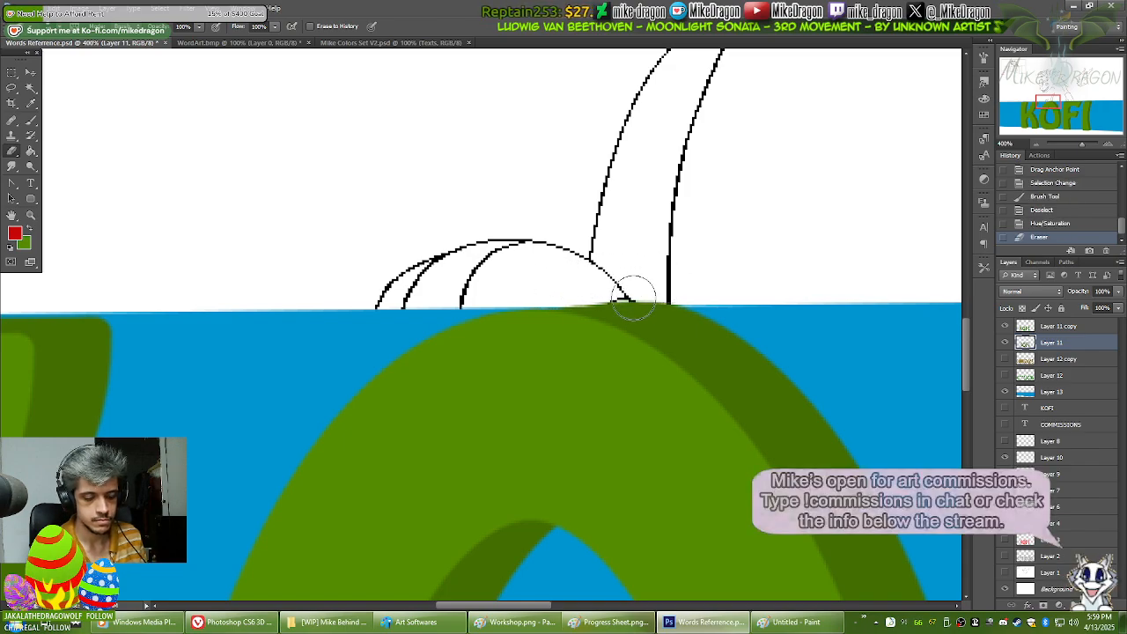
Step: Retouch the upper part of the letter O on Layer 11 with a small dark green brush
key("x")
key("b")
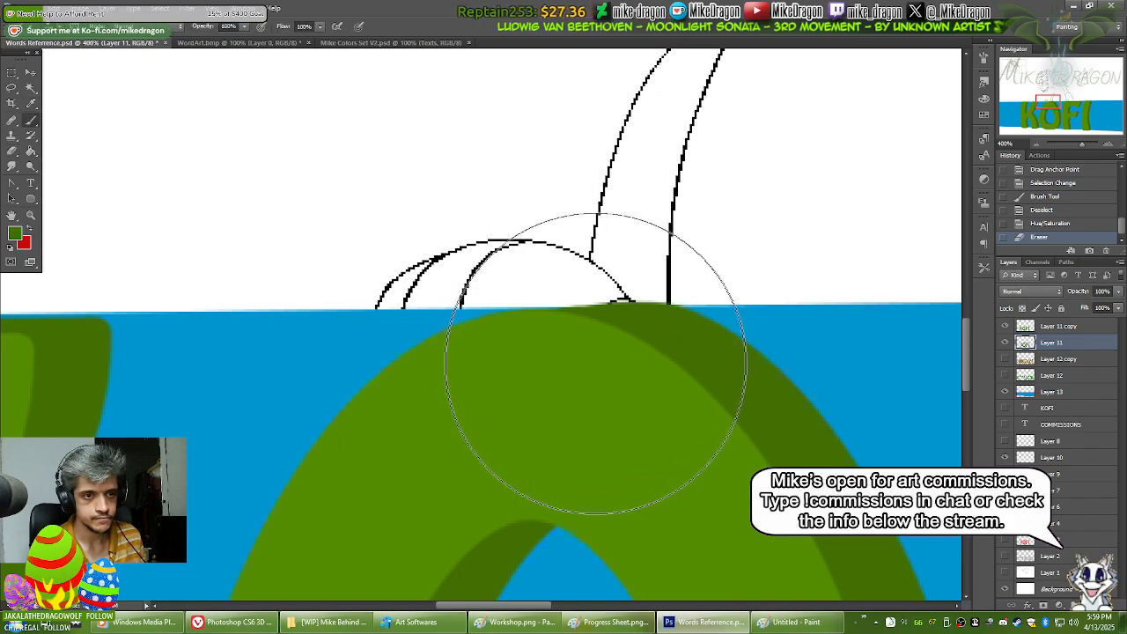
right_click(654, 307)
left_click(655, 230)
left_click(590, 339)
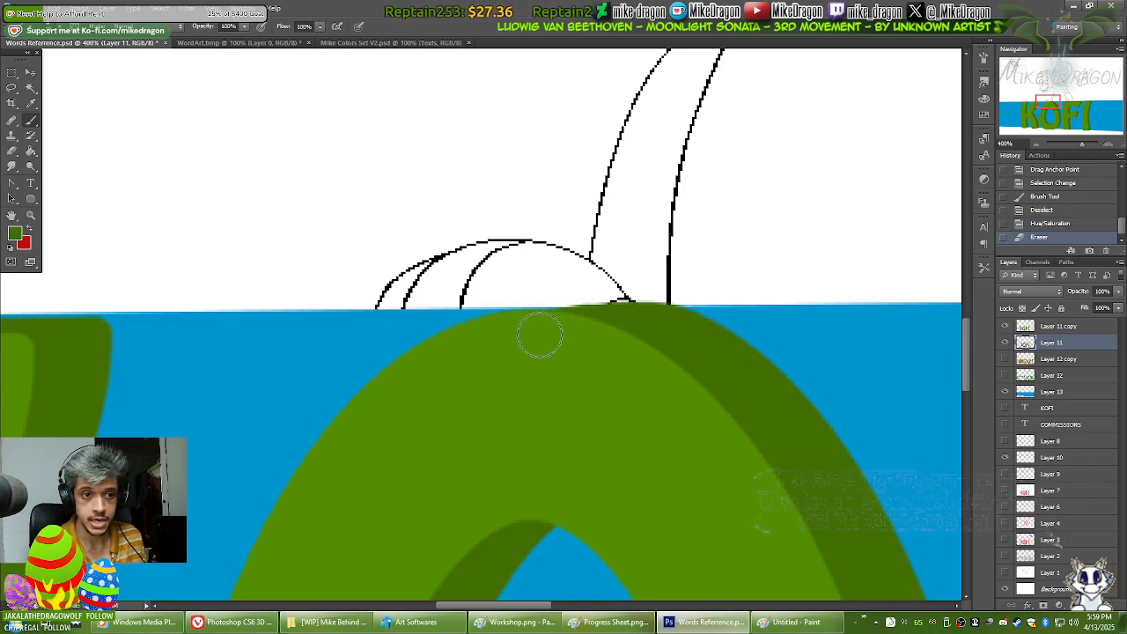
left_click_drag(529, 341, 590, 357)
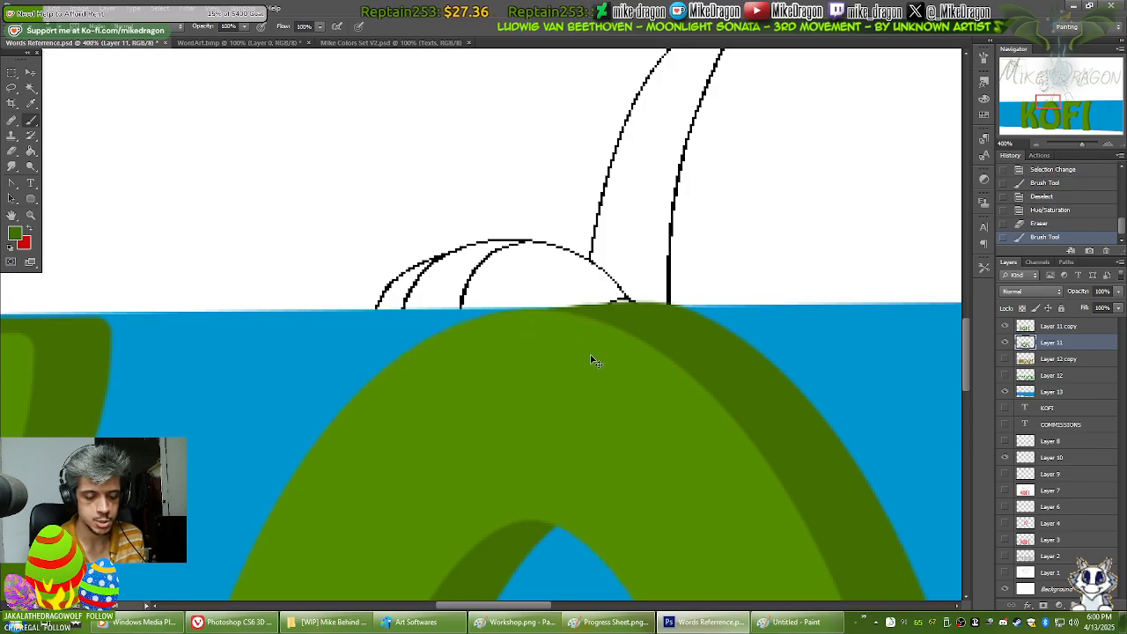
scroll(595, 361, "down", 4)
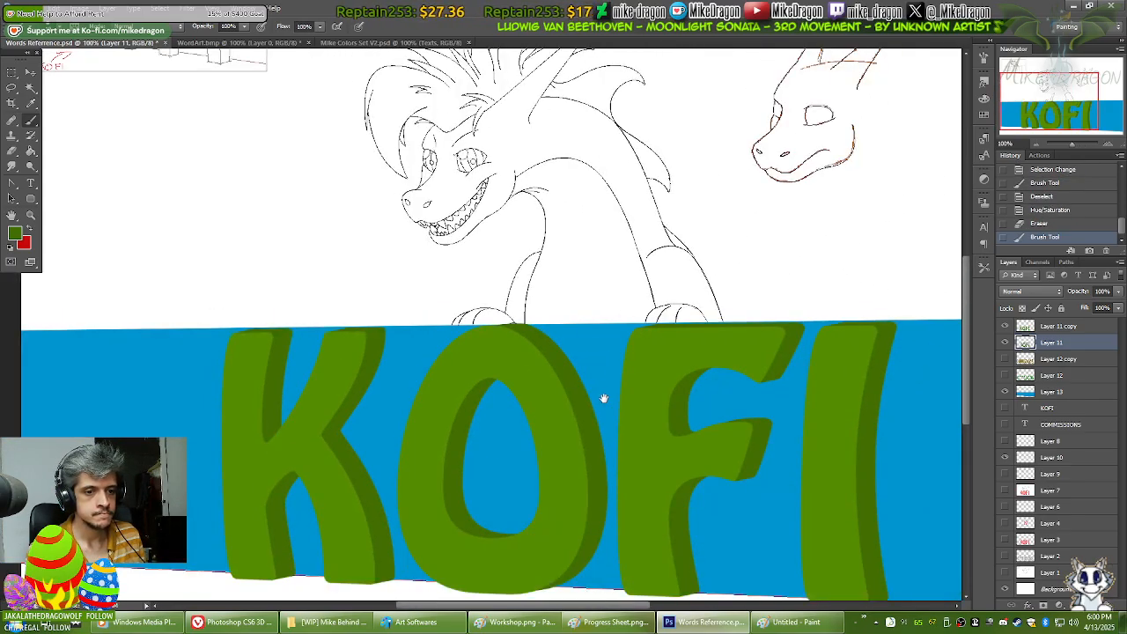
left_click_drag(603, 398, 541, 321)
scroll(542, 324, "down", 2)
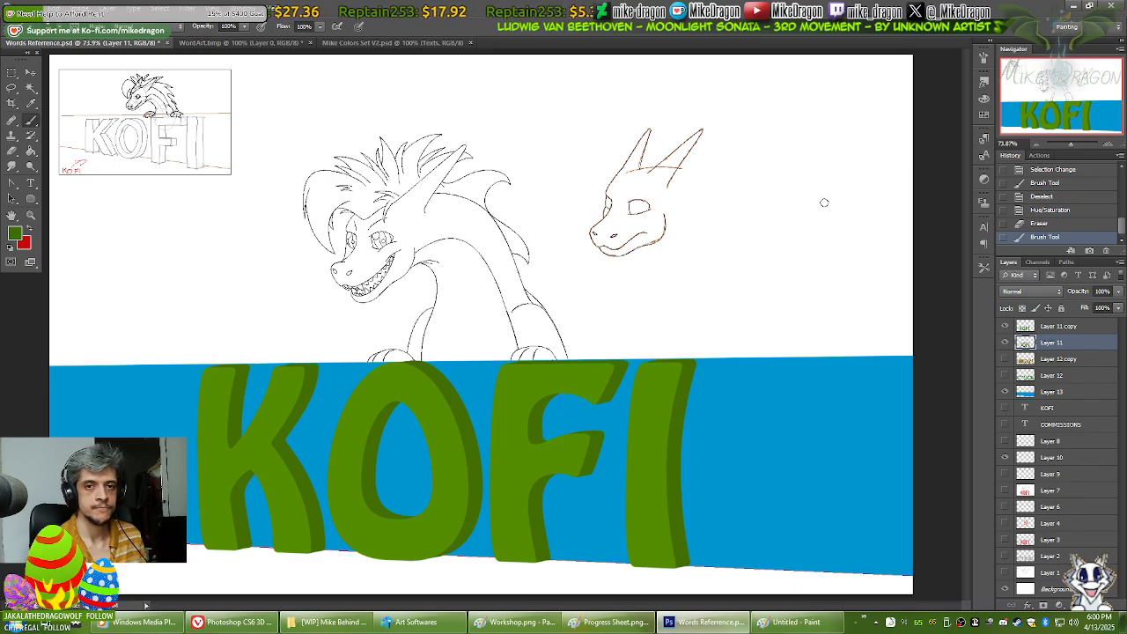
Step: Close Photoshop without saving the pending changes and close the Art Softwares folder window
left_click(1113, 9)
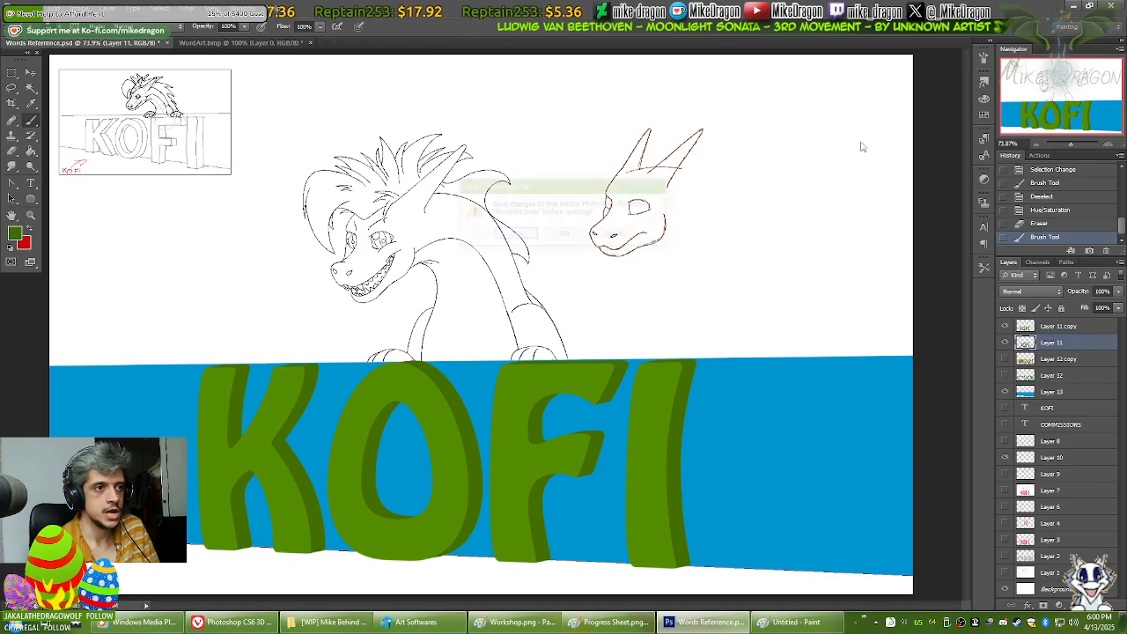
left_click(574, 239)
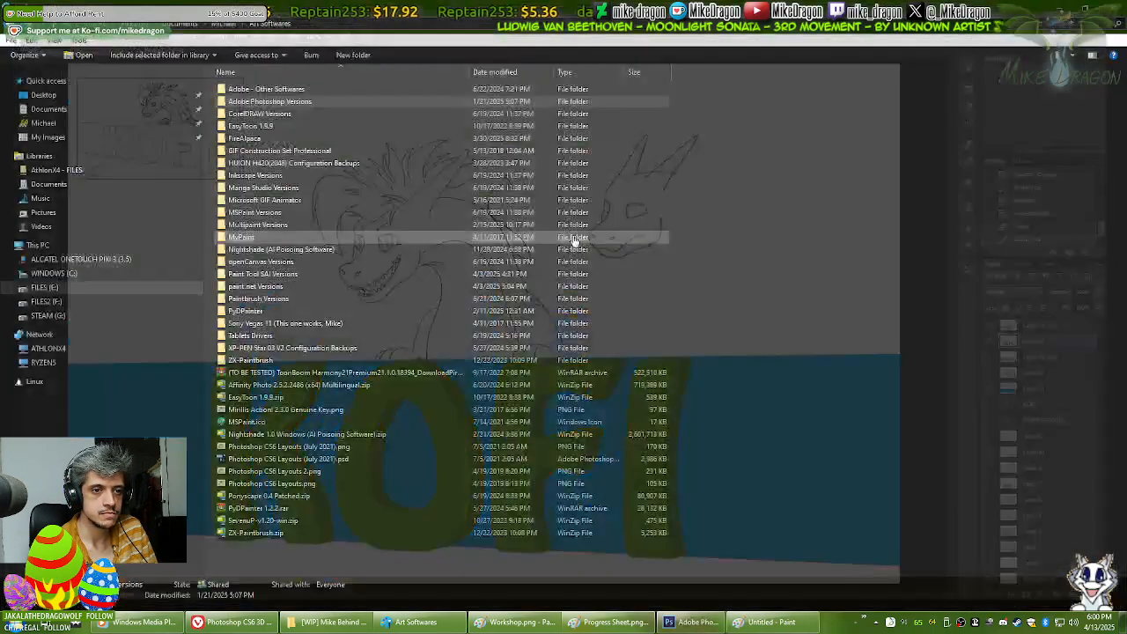
left_click(813, 210)
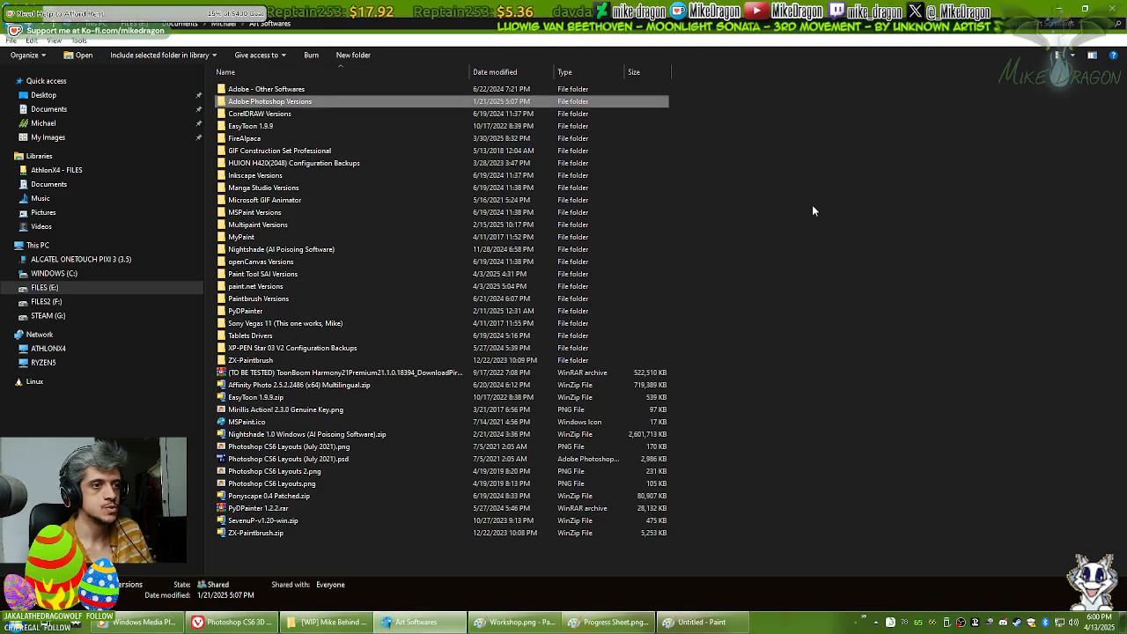
left_click(1115, 8)
Step: Close the untitled Paint drawing of the letter K without saving it
left_click(595, 621)
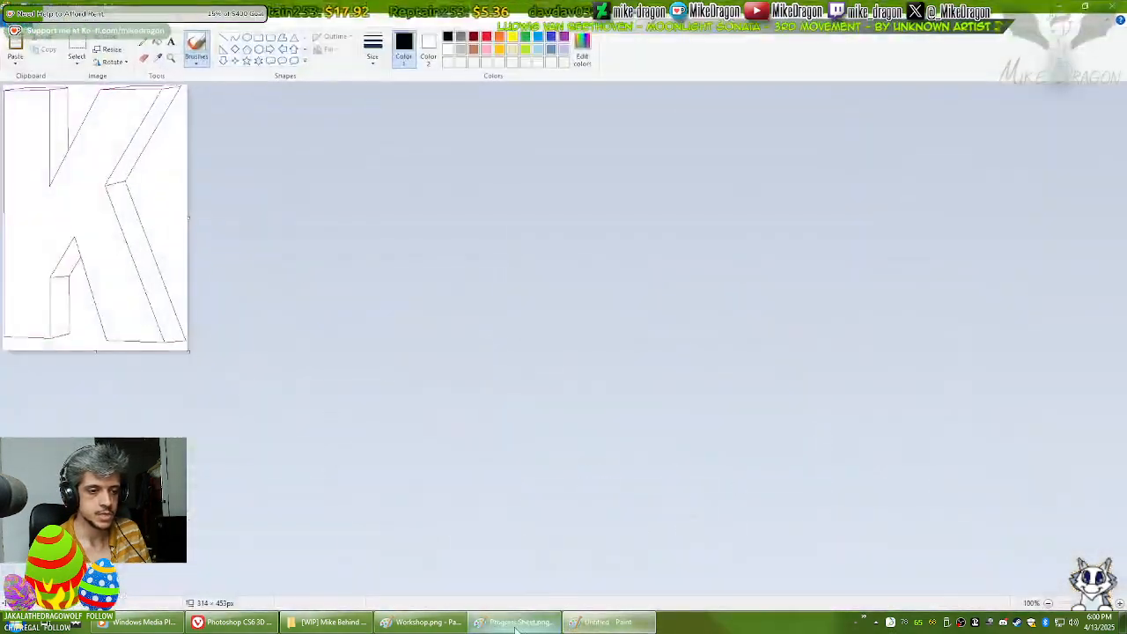
key("alt+F4")
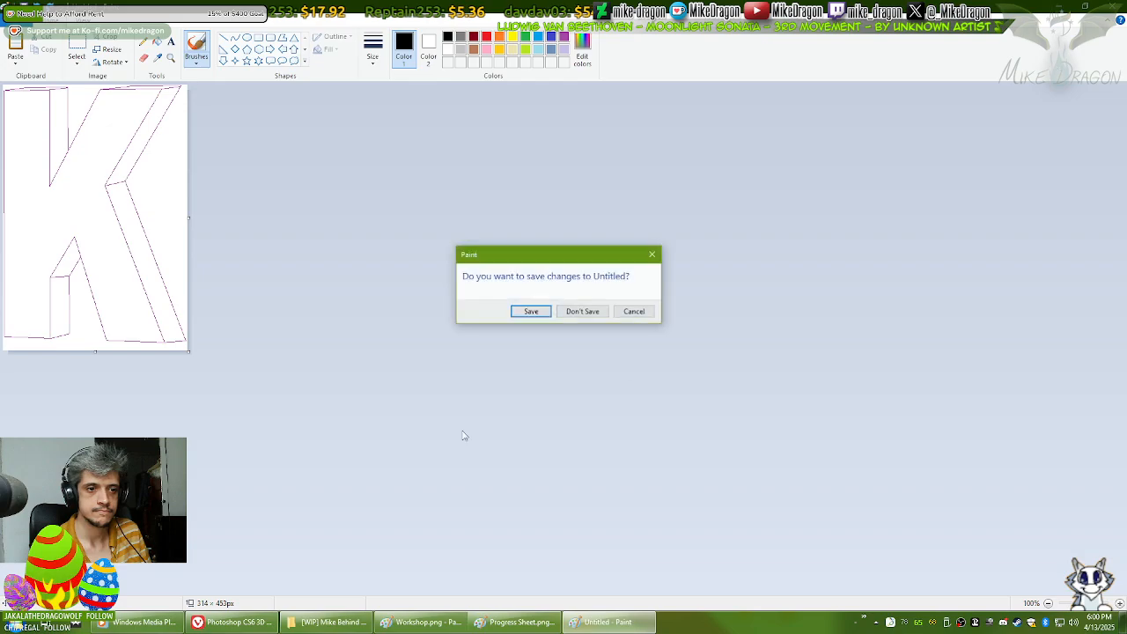
left_click(602, 315)
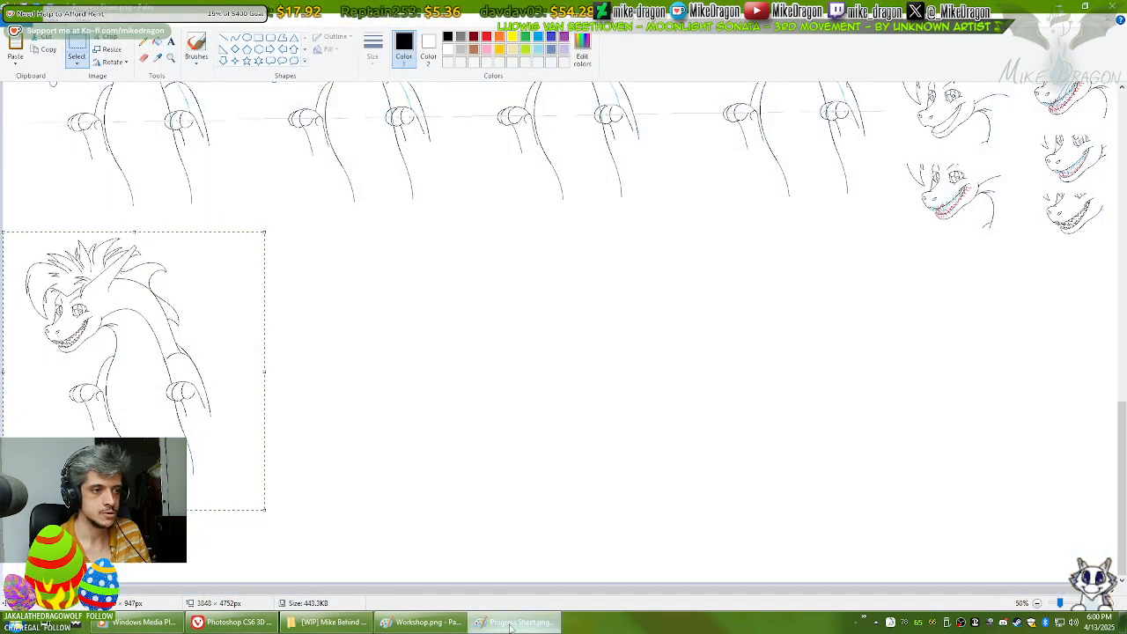
Step: Switch to Workshop.png in Paint and undo the edits back to the dragon sketch without the red KOFI letters
key("alt+Tab")
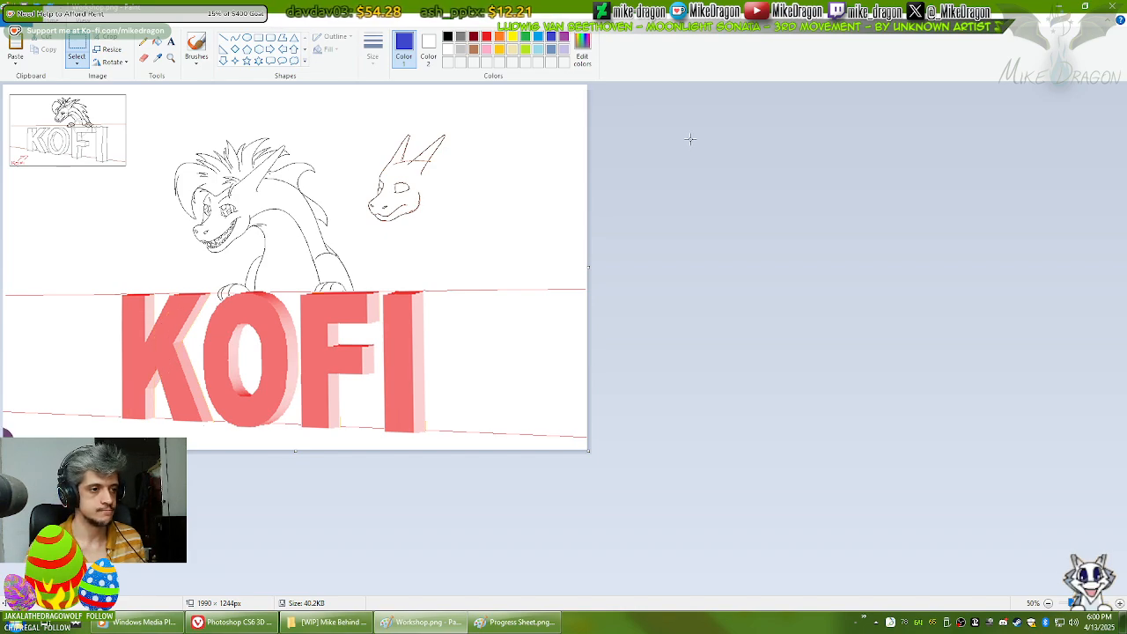
key("ctrl+z")
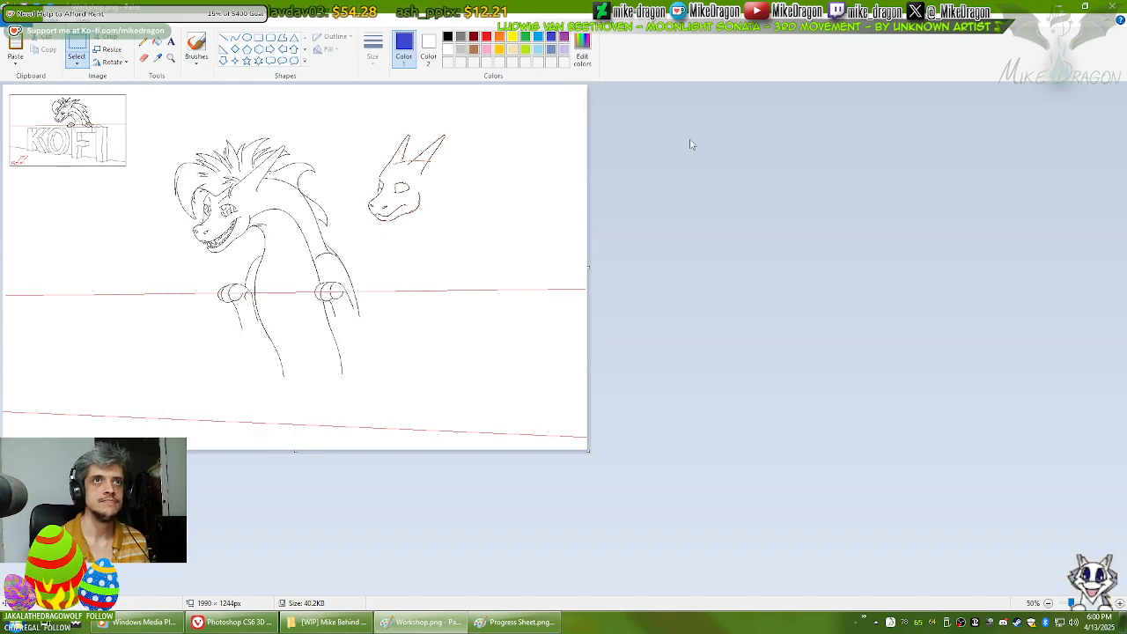
left_click(170, 58)
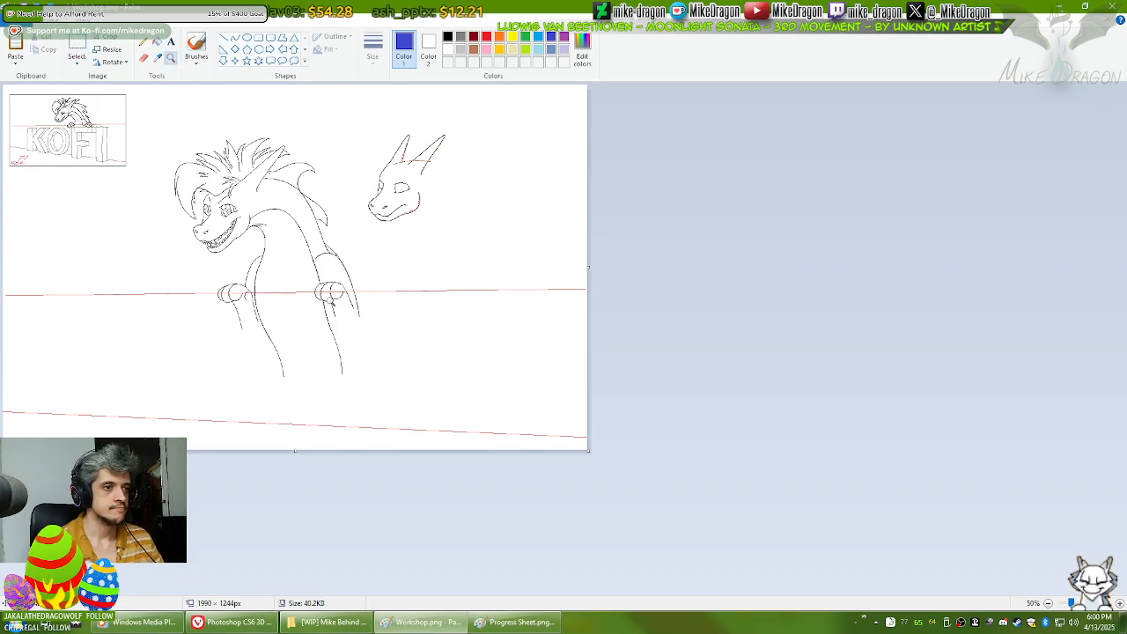
left_click(356, 334)
left_click_drag(1125, 333, 1125, 264)
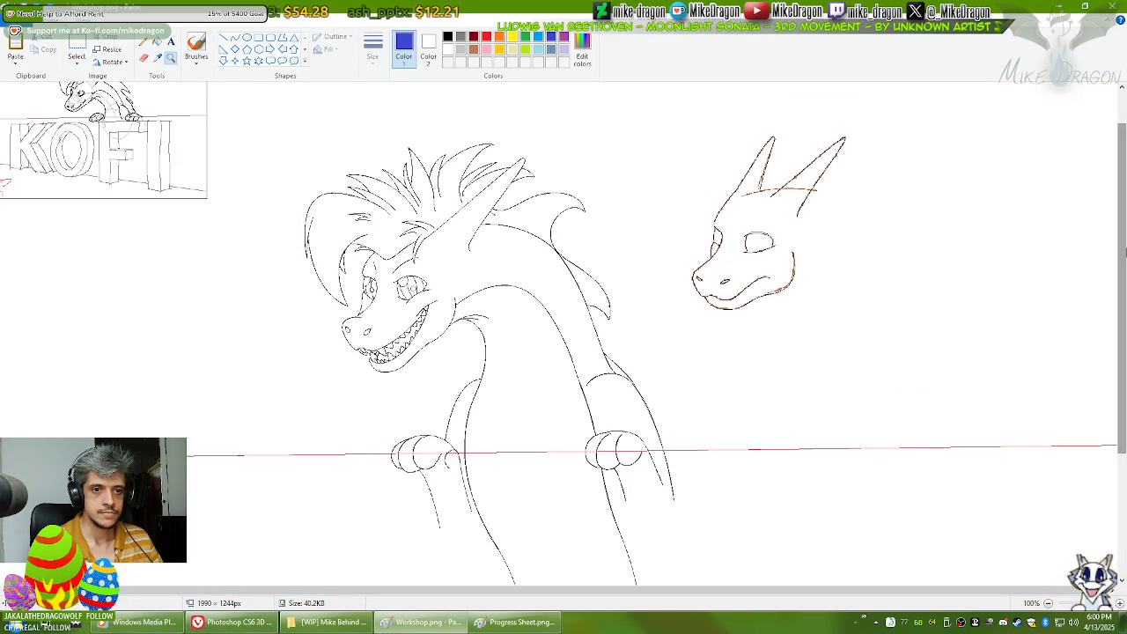
left_click(76, 44)
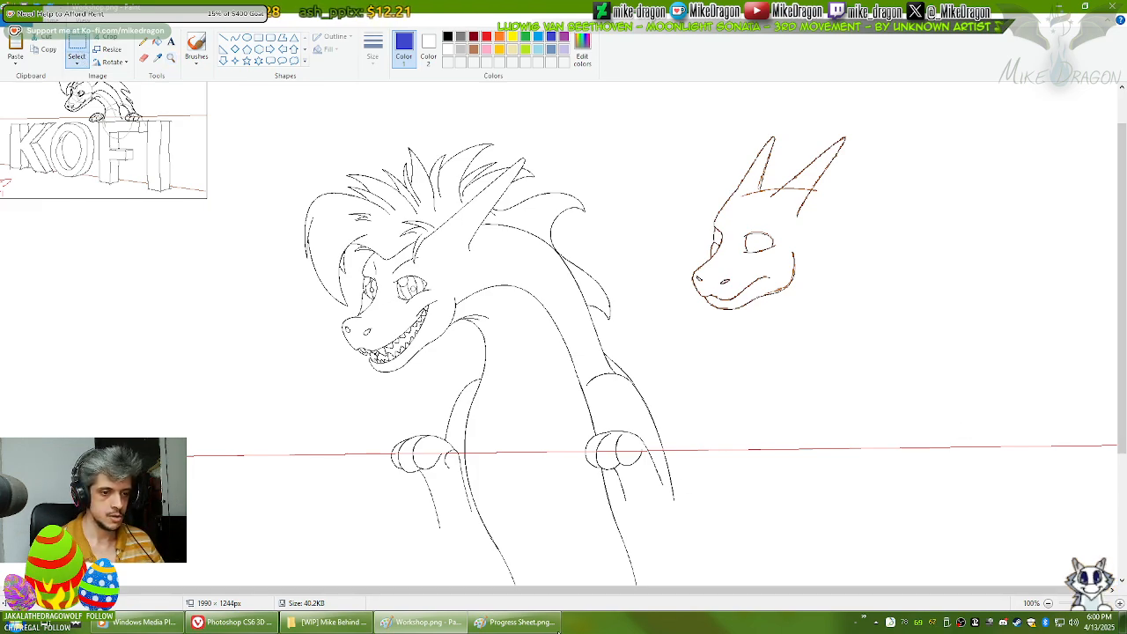
Step: Switch to the untitled Paint copy of the dragon sketch and delete the separate dragon head beside the main figure
left_click(557, 627)
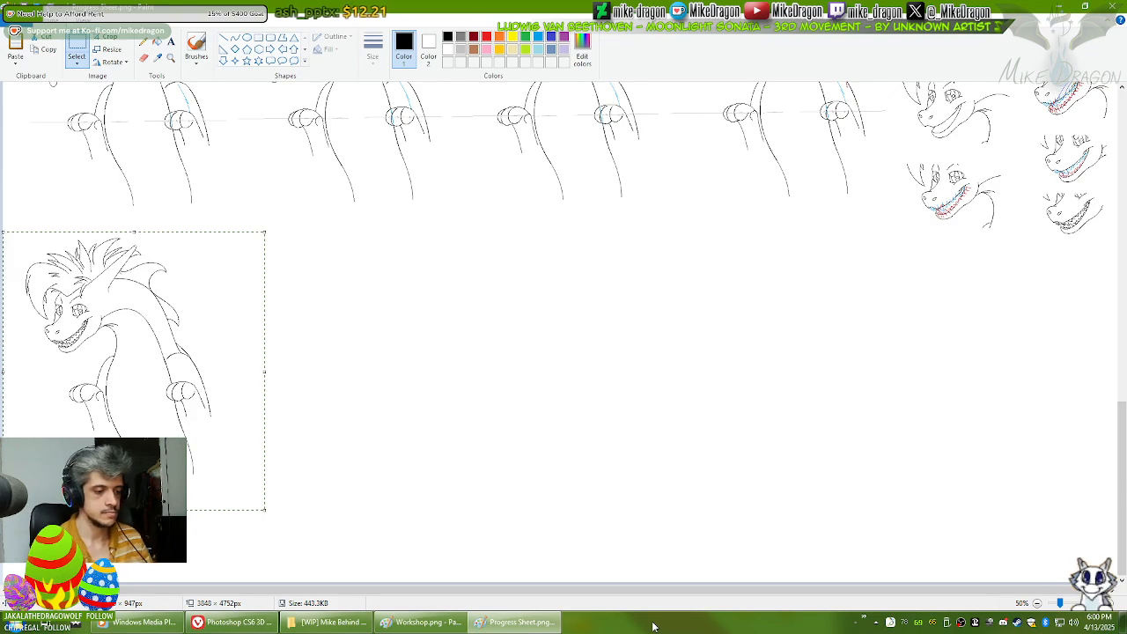
left_click(654, 625)
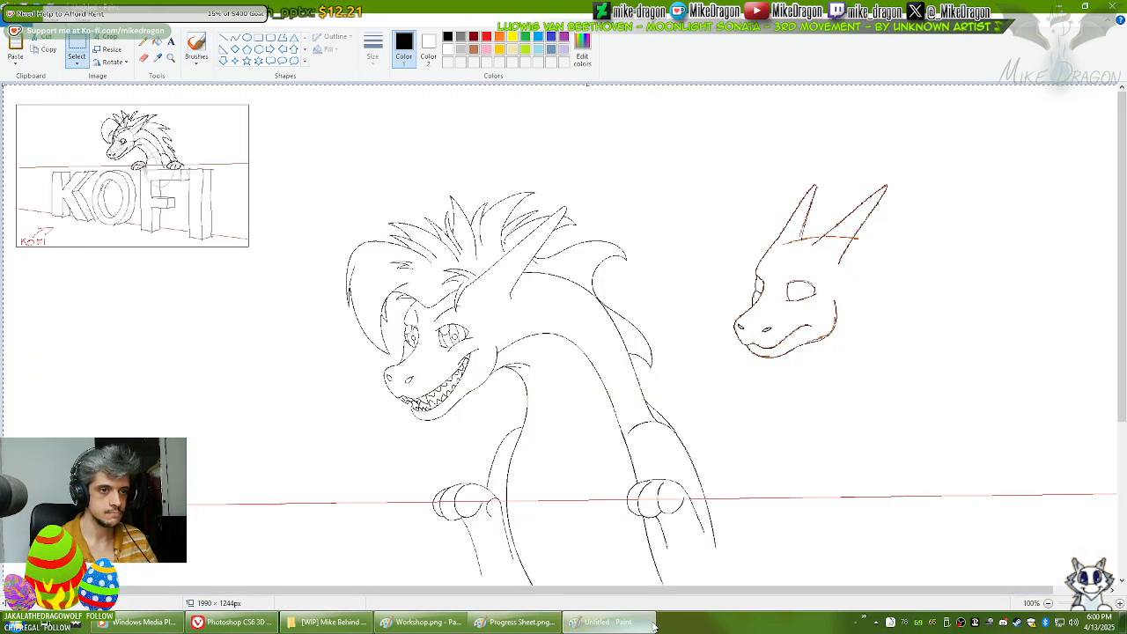
scroll(496, 327, "down", 1, "ctrl")
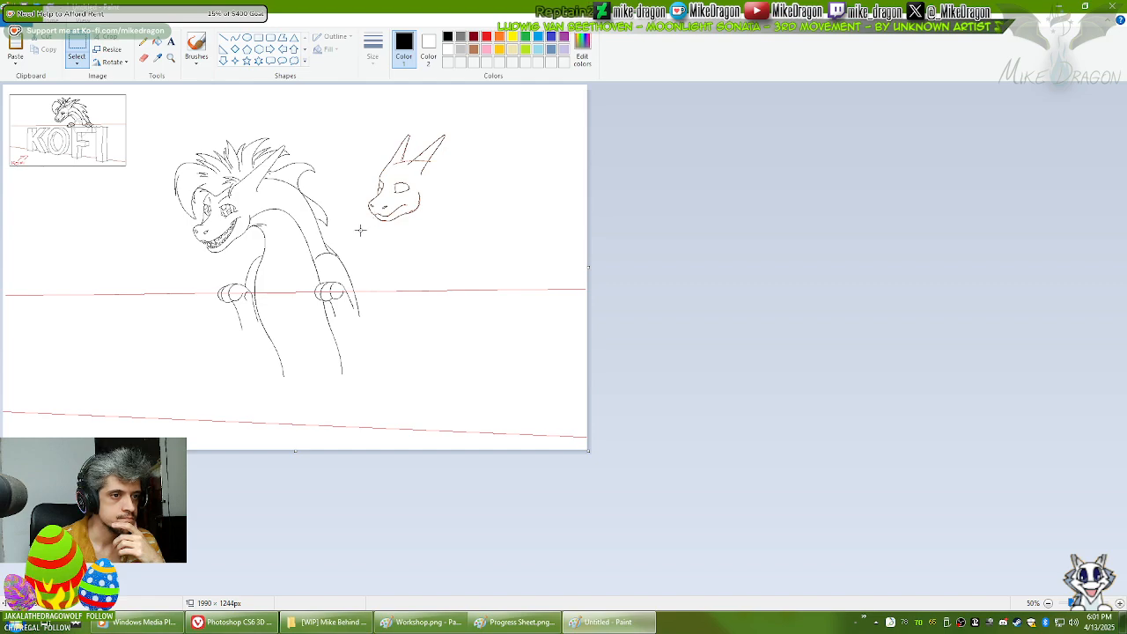
left_click_drag(491, 104, 491, 104)
key("Delete")
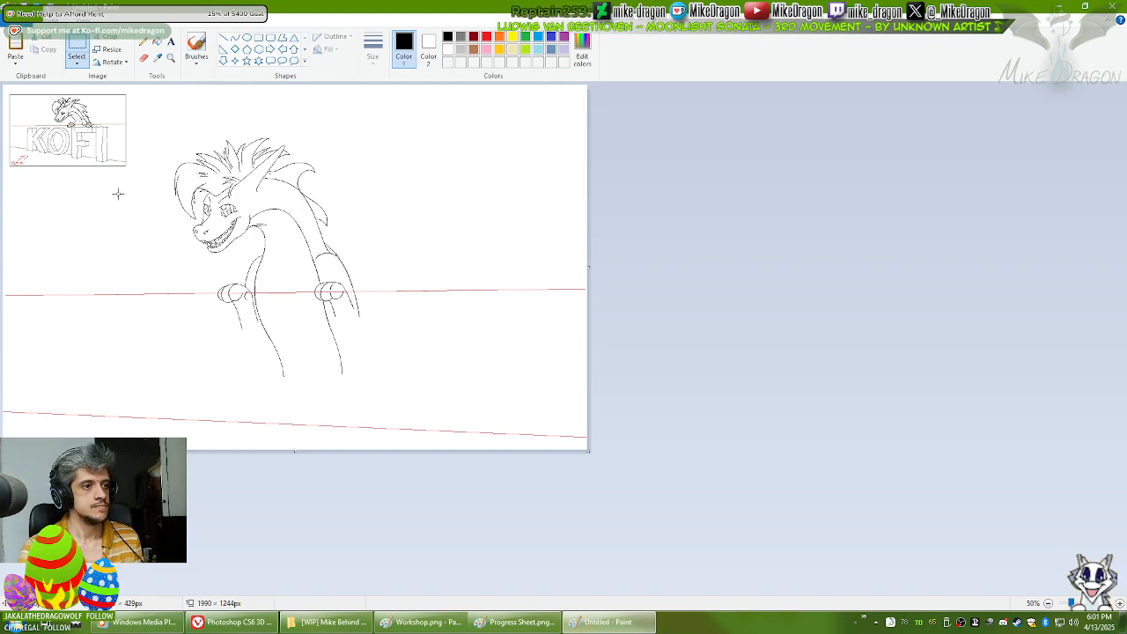
Step: Delete the small KOFI thumbnail sketch from the corner of the drawing
key("Delete")
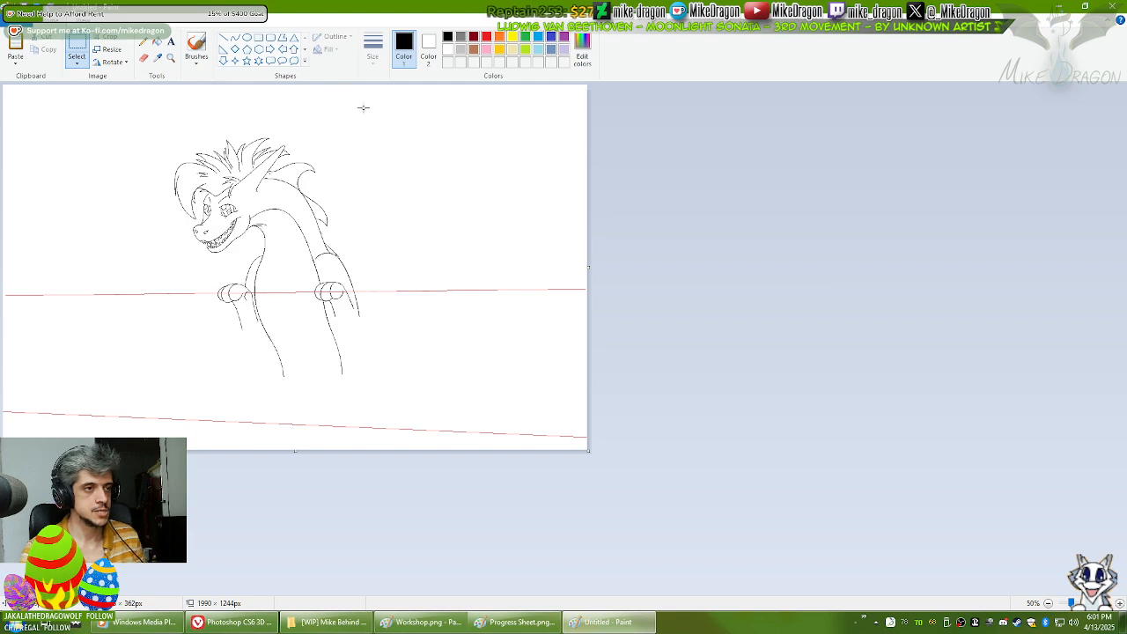
Step: Try to recolor the black lines of the dragon's head light gray with the color-replacing Eraser
left_click(175, 60)
left_click(301, 274)
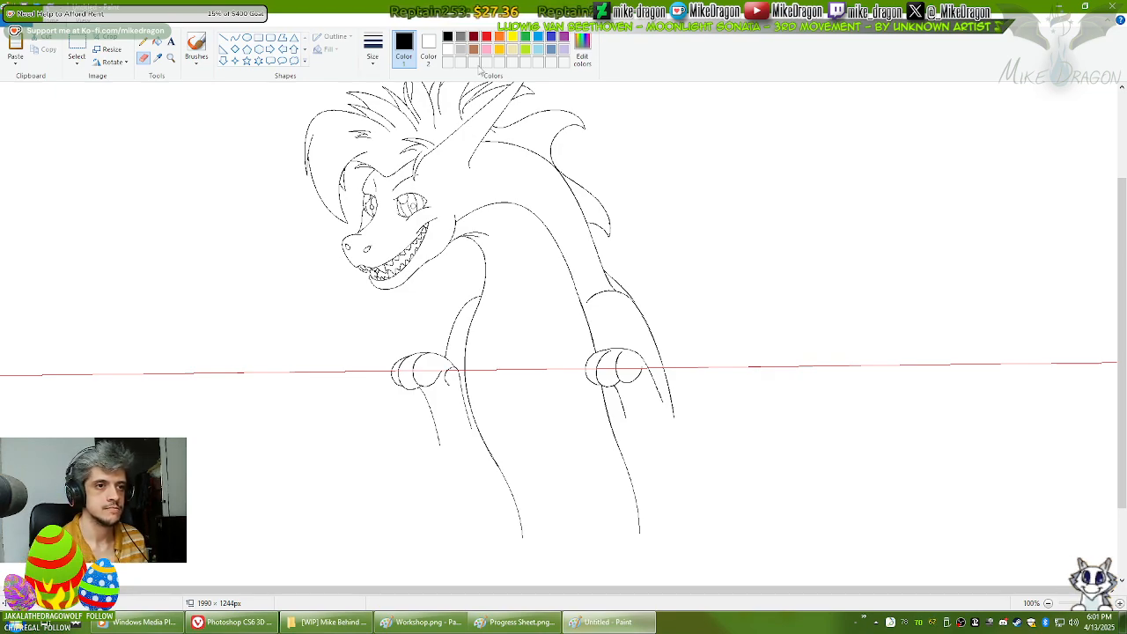
left_click(429, 45)
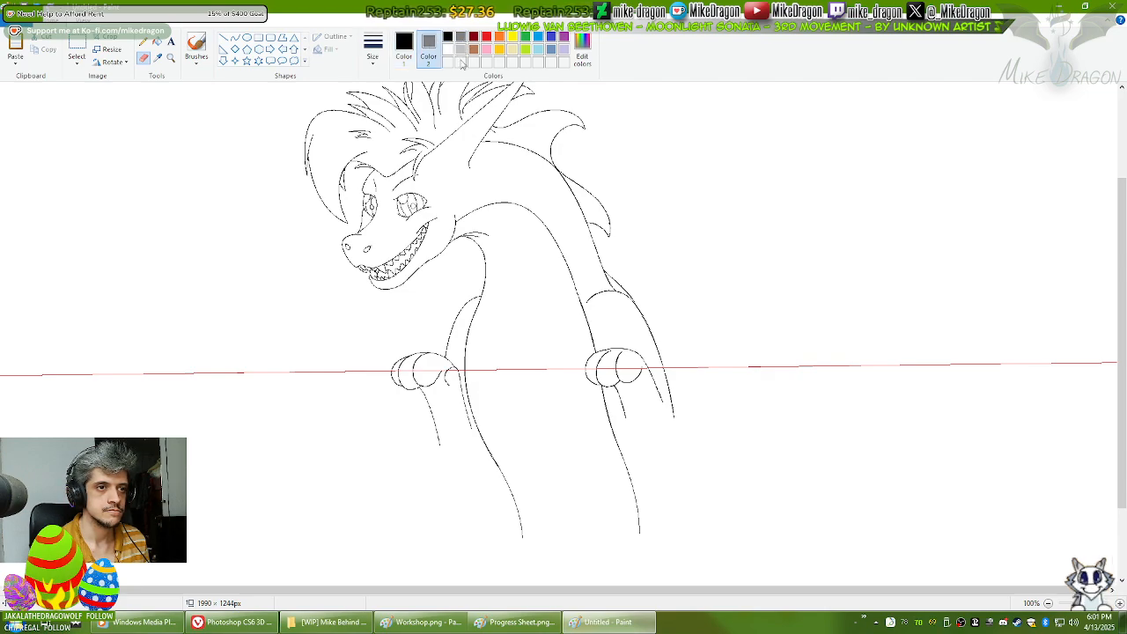
left_click(461, 49)
left_click(403, 46)
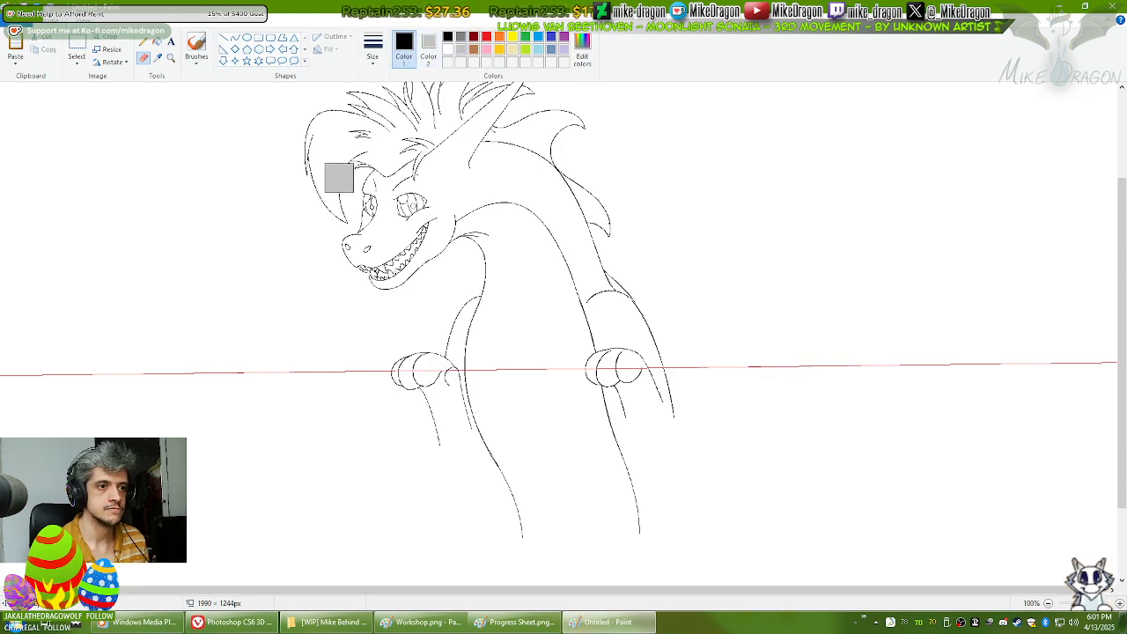
left_click_drag(1120, 271, 1120, 249)
mouse_move(505, 108)
left_mouse_down()
mouse_move(458, 123)
mouse_move(439, 181)
mouse_move(404, 212)
mouse_move(363, 191)
mouse_move(373, 171)
mouse_move(334, 229)
mouse_move(309, 173)
mouse_move(311, 182)
mouse_move(323, 169)
mouse_move(322, 206)
left_mouse_up()
key("ctrl+z")
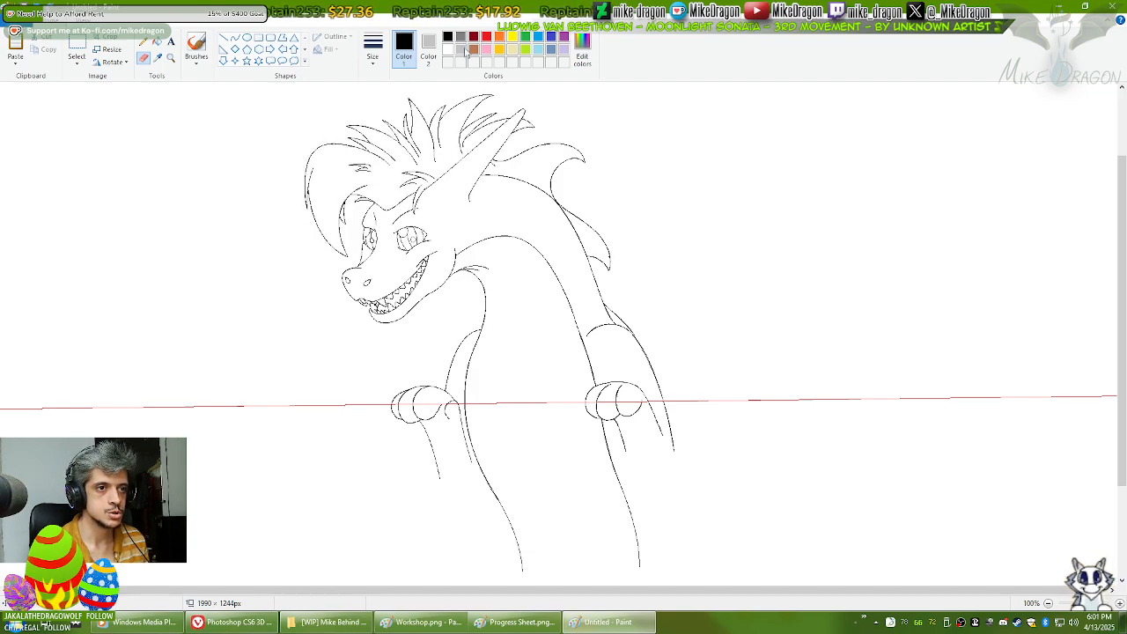
Step: Recolor all the dragon's black lines dark gray with the color-replacing Eraser
left_click(430, 51)
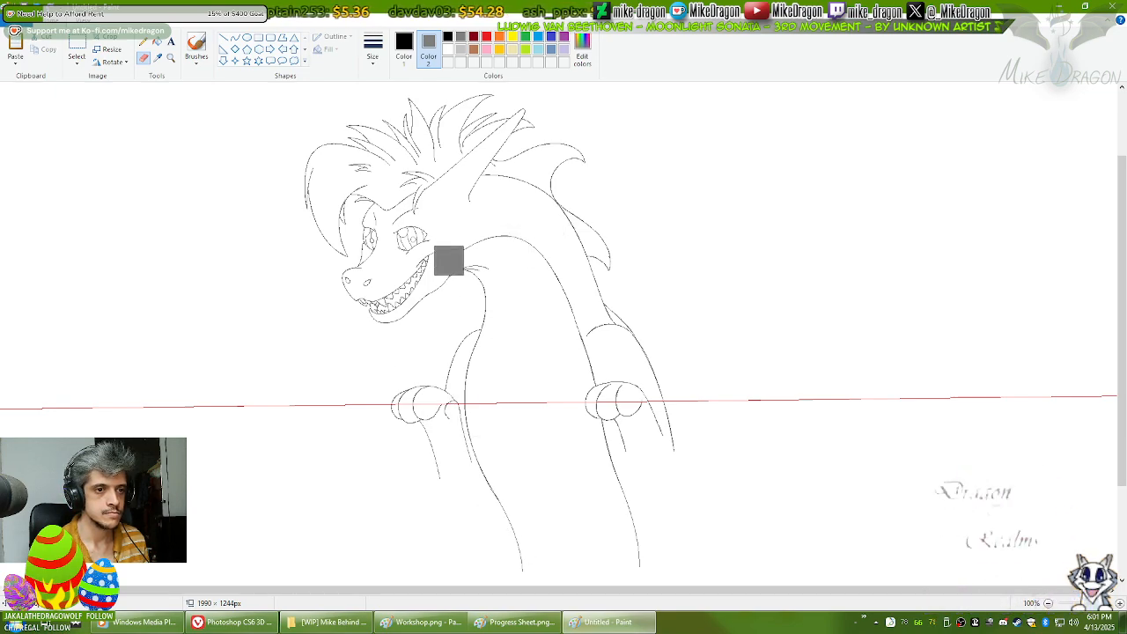
left_click(440, 344)
right_click(467, 308)
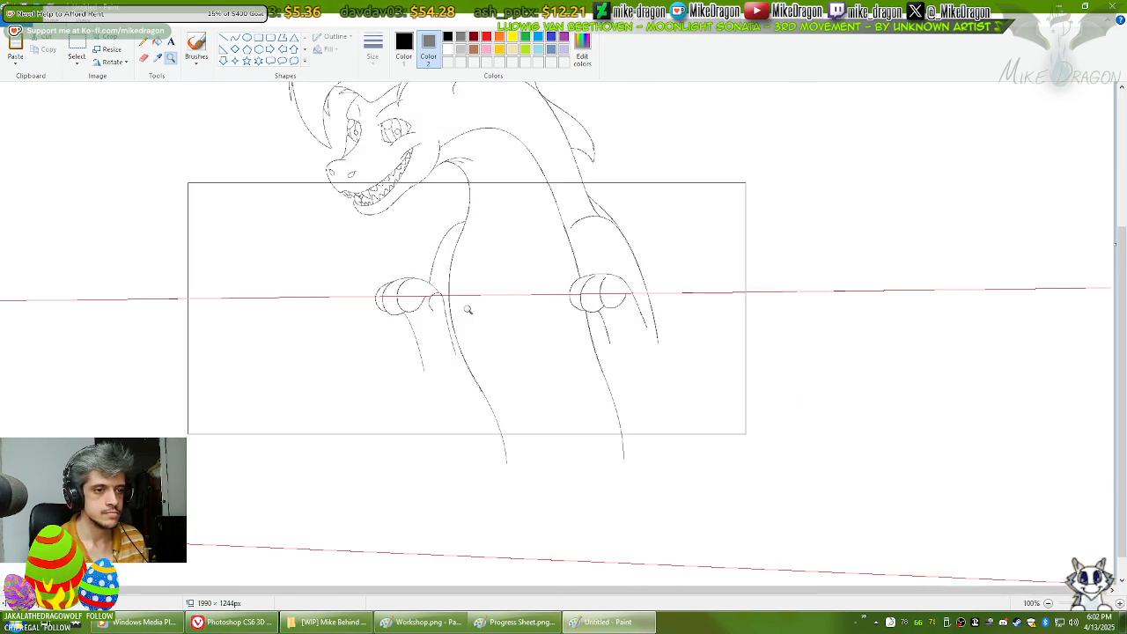
right_click(467, 309)
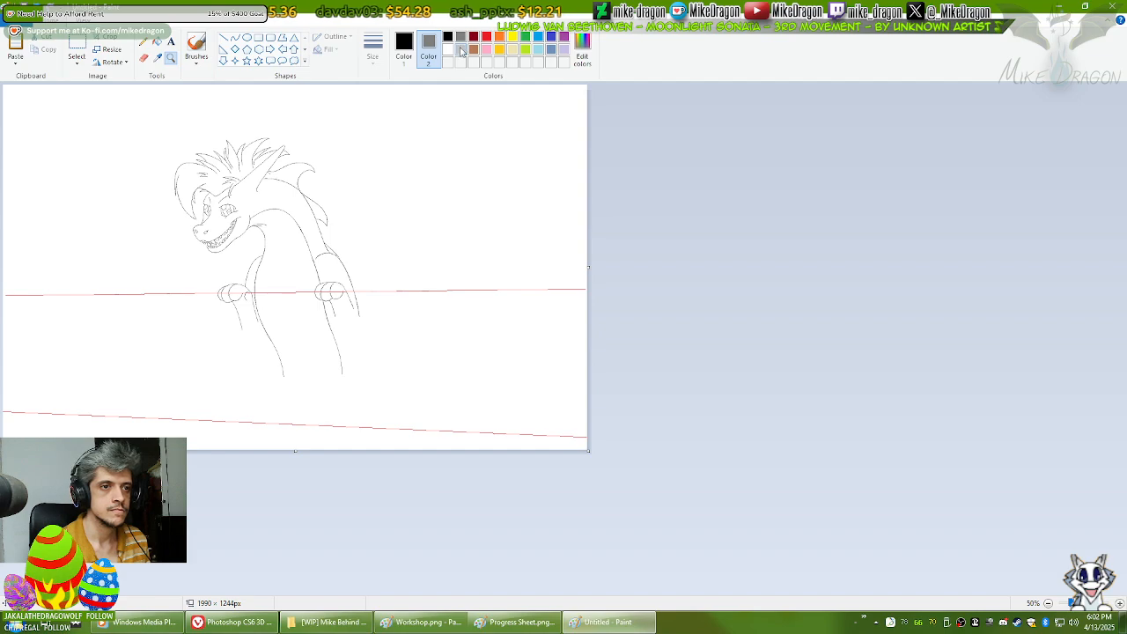
Step: Recolor both red guide lines across the drawing light gray with the color-replacing Eraser
left_click(405, 49)
left_click(487, 36)
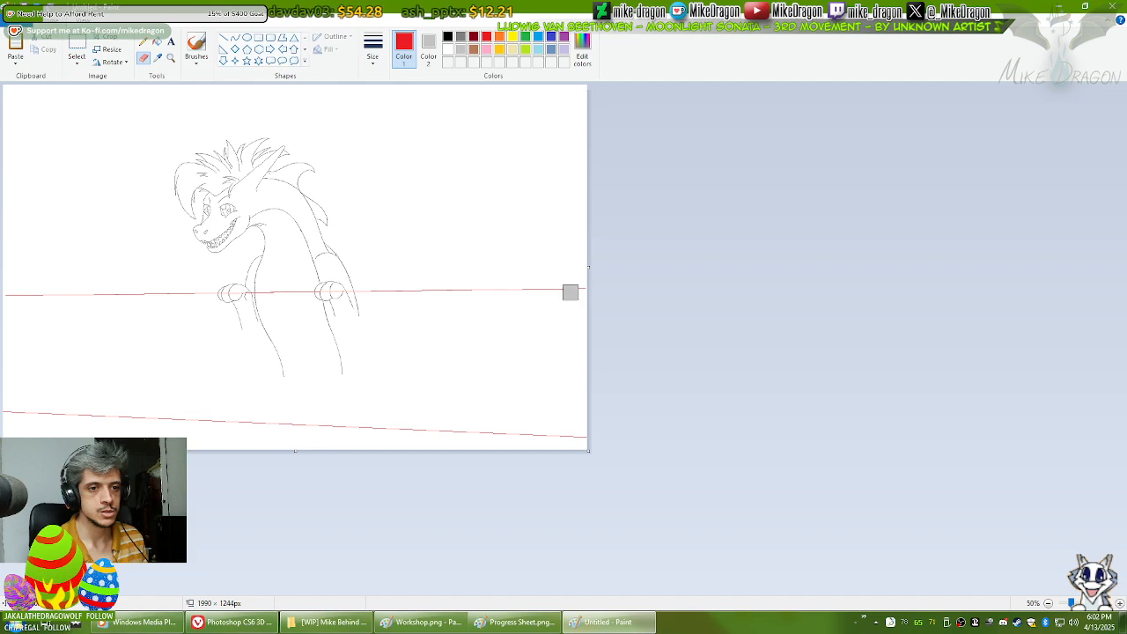
mouse_move(579, 294)
left_mouse_down()
mouse_move(394, 283)
mouse_move(326, 290)
mouse_move(402, 288)
mouse_move(180, 293)
mouse_move(289, 283)
mouse_move(14, 300)
left_mouse_up()
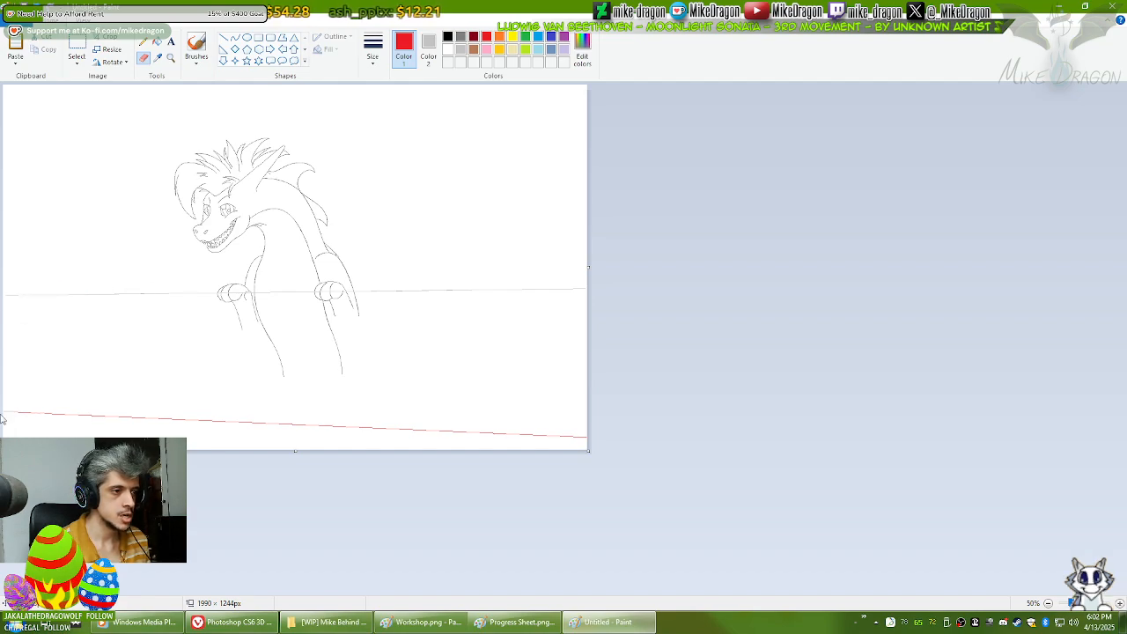
mouse_move(5, 414)
left_mouse_down()
mouse_move(53, 415)
mouse_move(35, 407)
left_mouse_up()
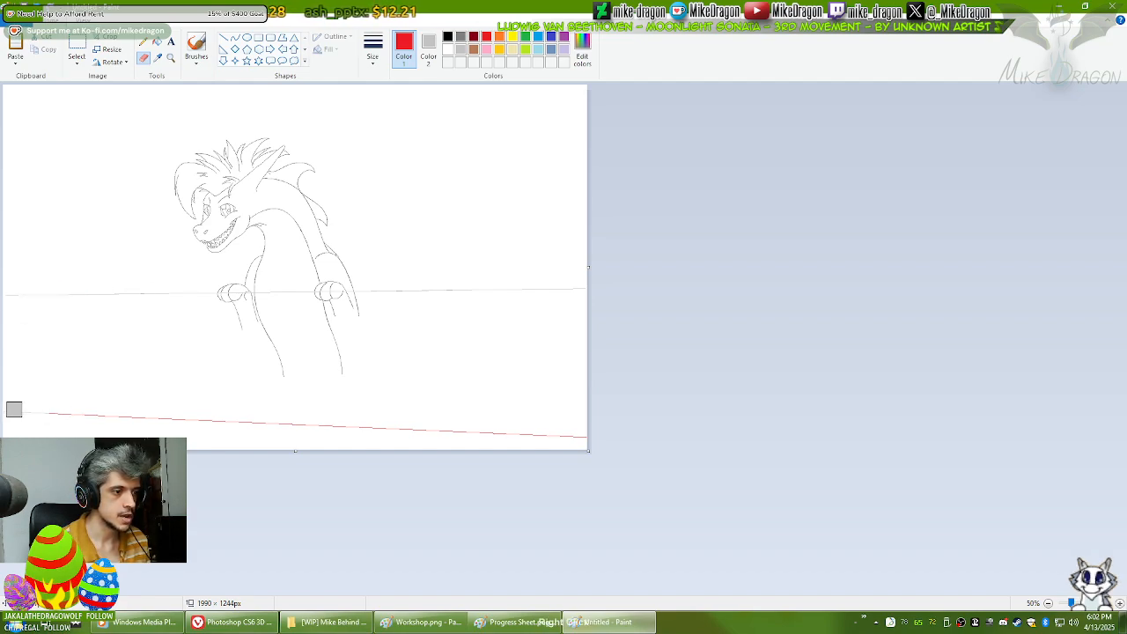
left_click_drag(162, 420, 536, 434)
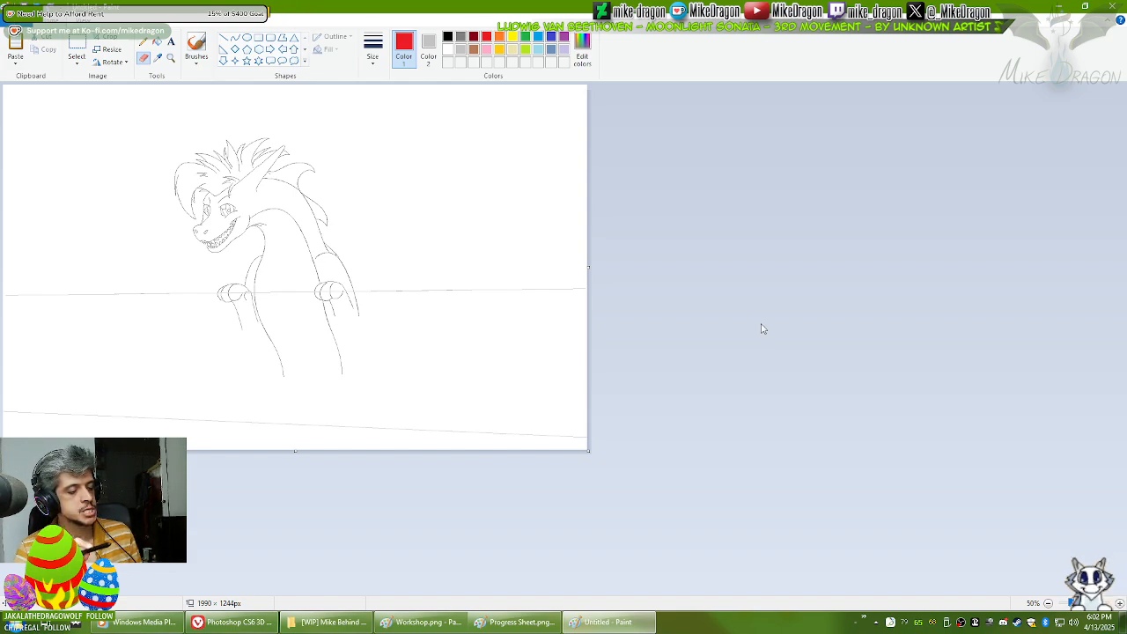
Step: Back in the Paint drawing, replace both light gray guide lines with white so only the dragon's lines are left
key("ctrl+a")
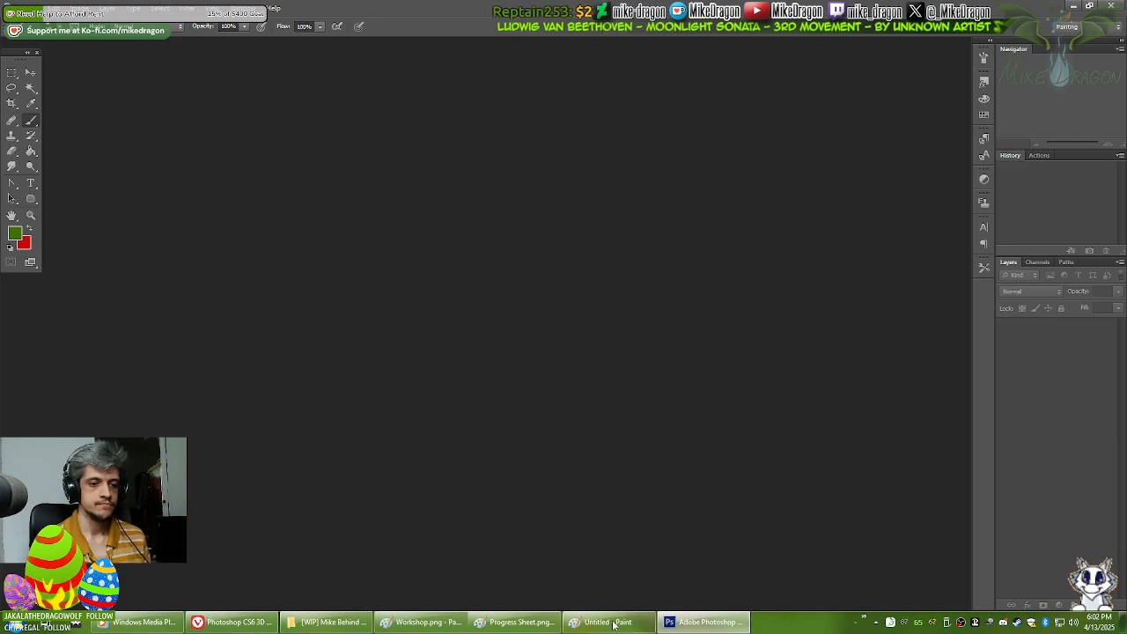
left_click(614, 624)
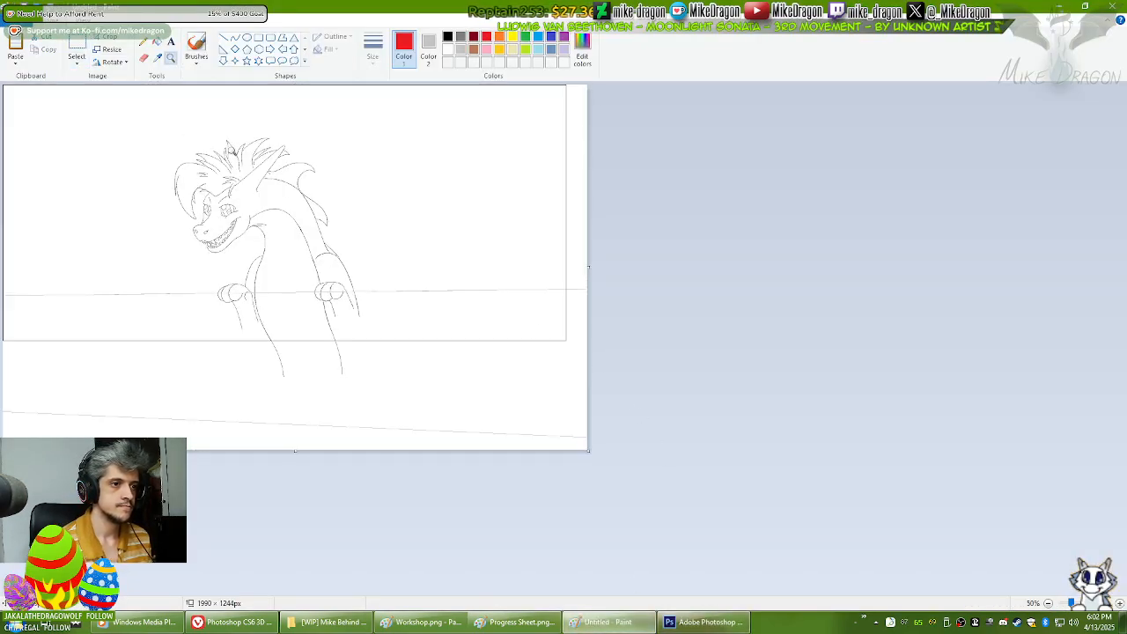
left_click(145, 58)
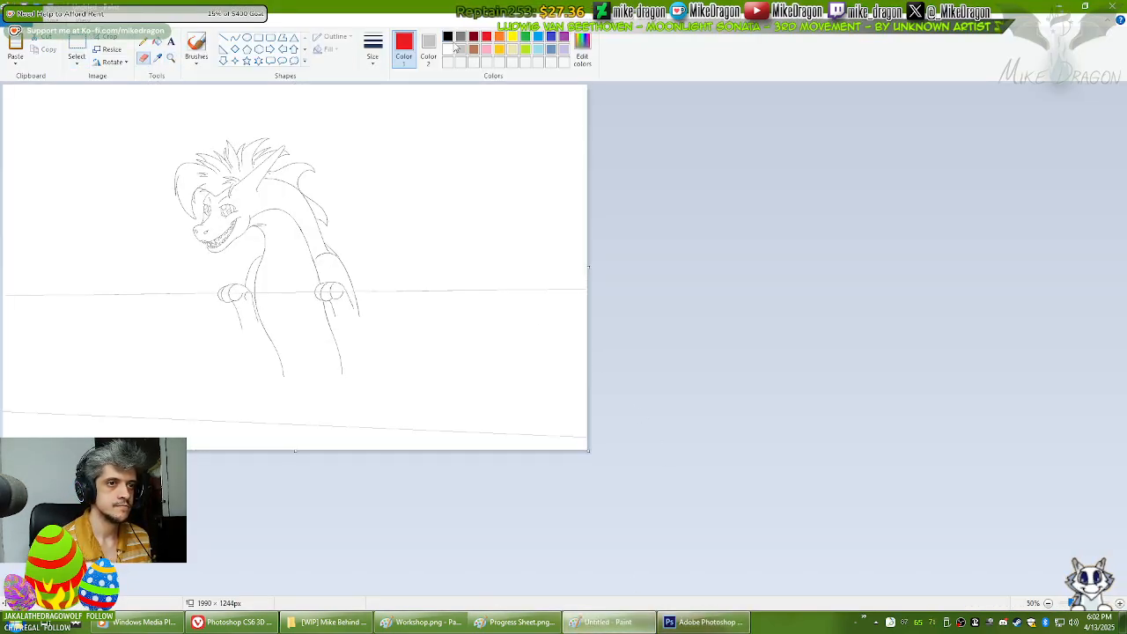
left_click(148, 58)
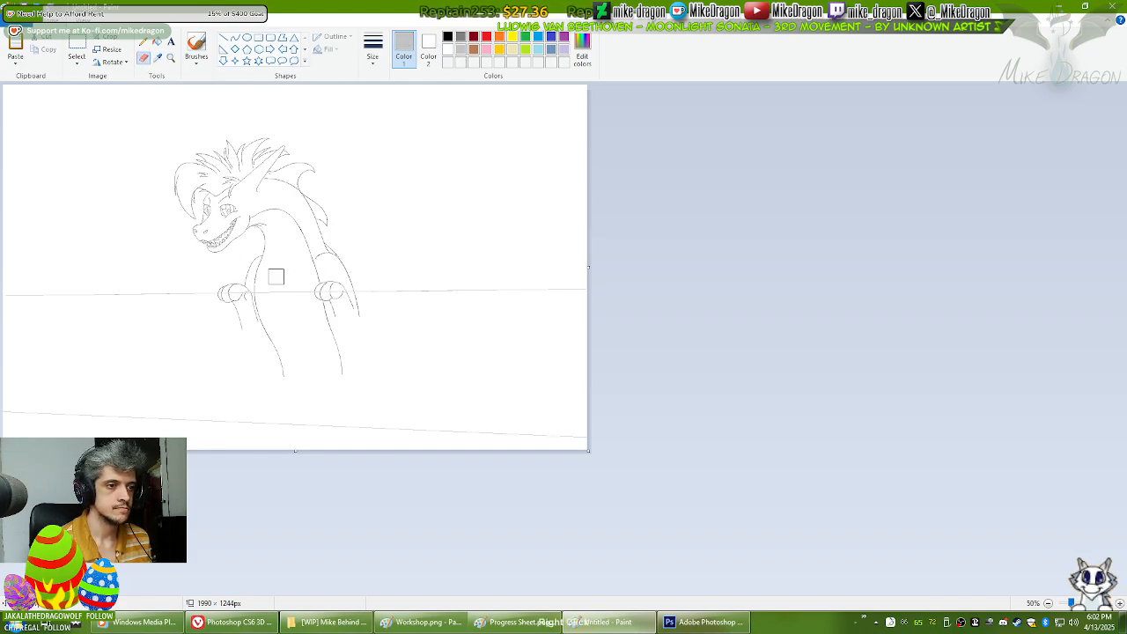
left_click_drag(270, 288, 11, 300)
left_click_drag(308, 297, 541, 287)
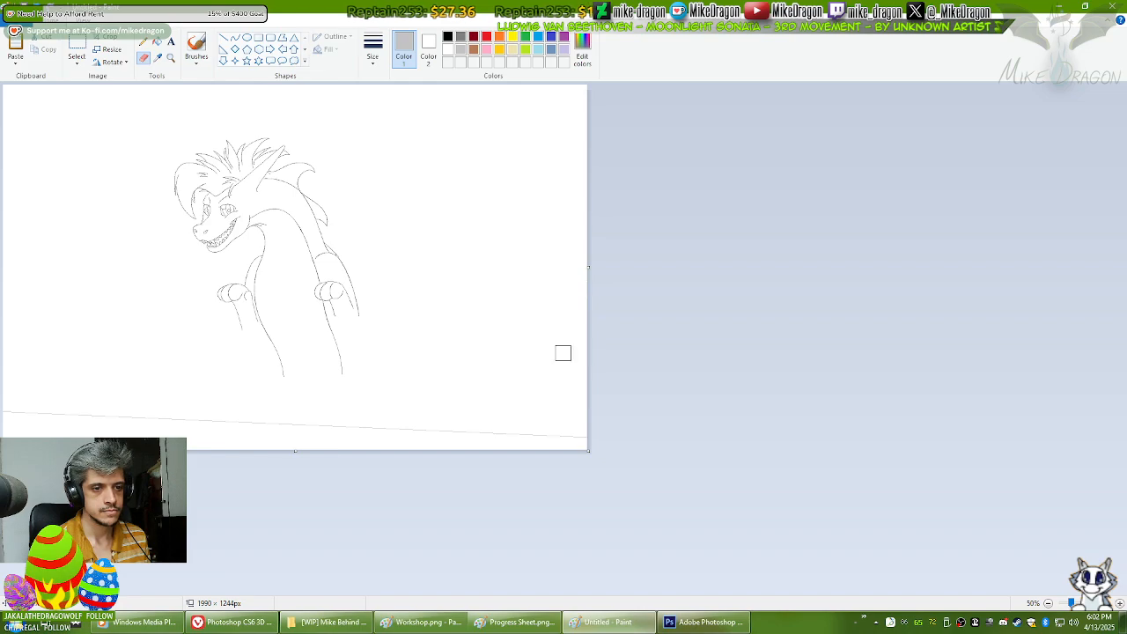
left_click_drag(549, 433, 8, 412)
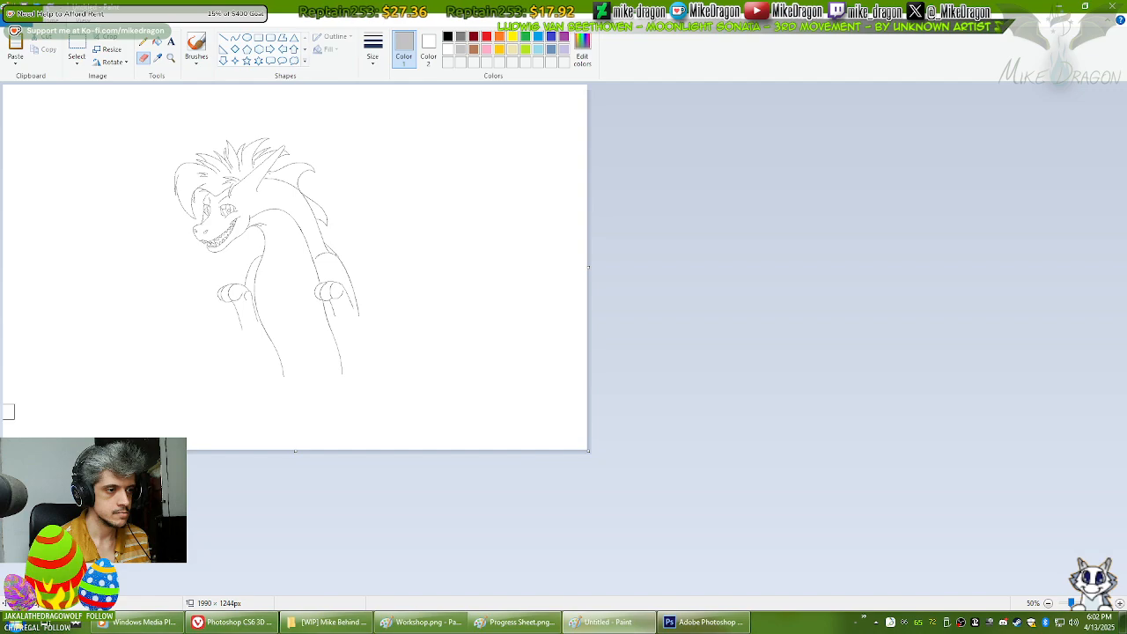
Step: Copy the whole dragon drawing from Paint and paste it into a new 1990 × 1244 pixel Photoshop document
key("ctrl+a")
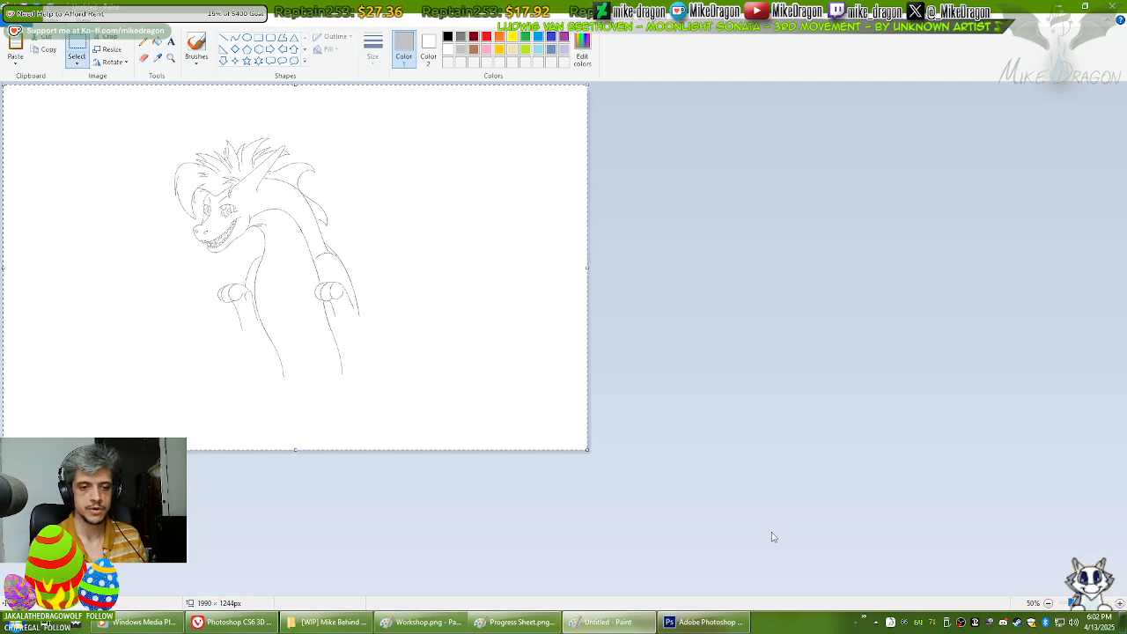
key("alt+Tab")
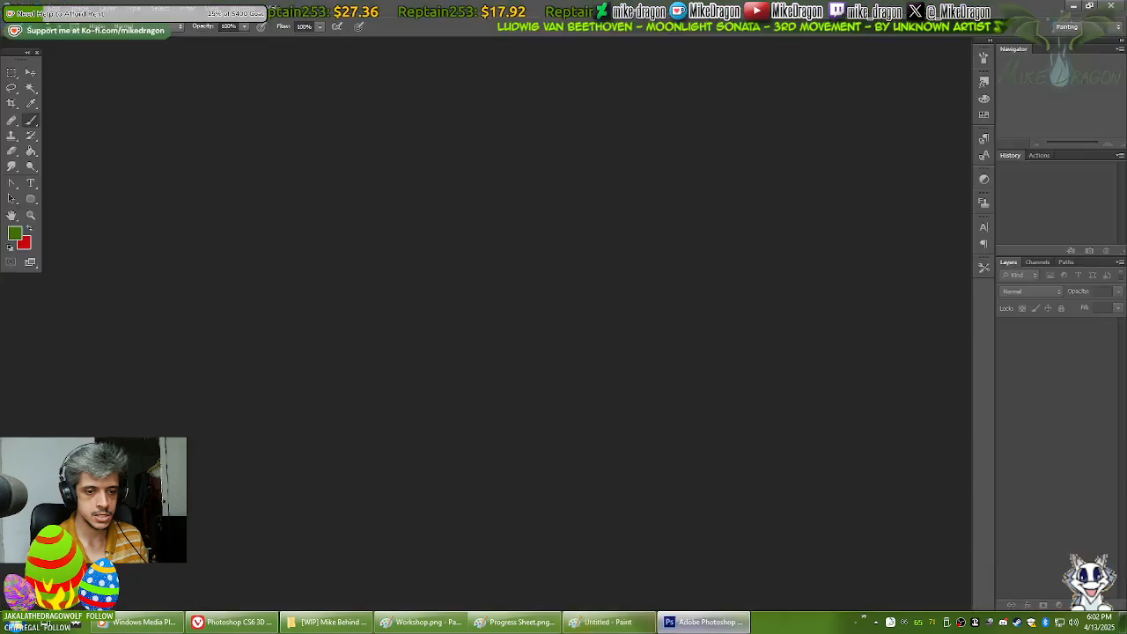
key("ctrl+n")
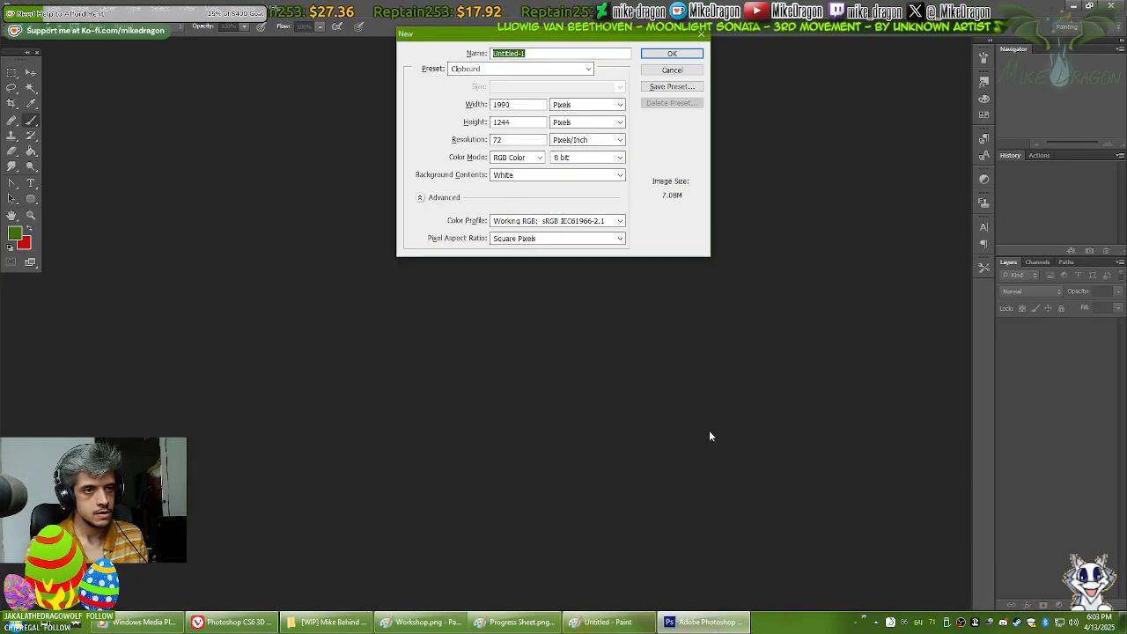
key("Return")
key("ctrl+v")
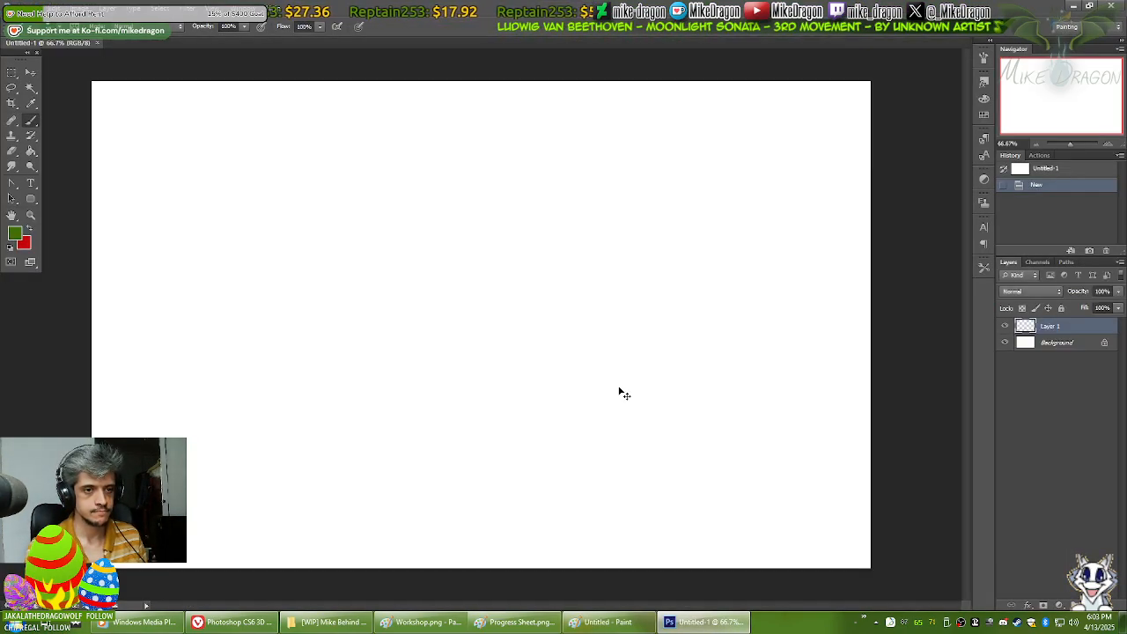
Step: Fill the Background layer with the green foreground color and make Layer 1 active again
left_click(1023, 344)
key("g")
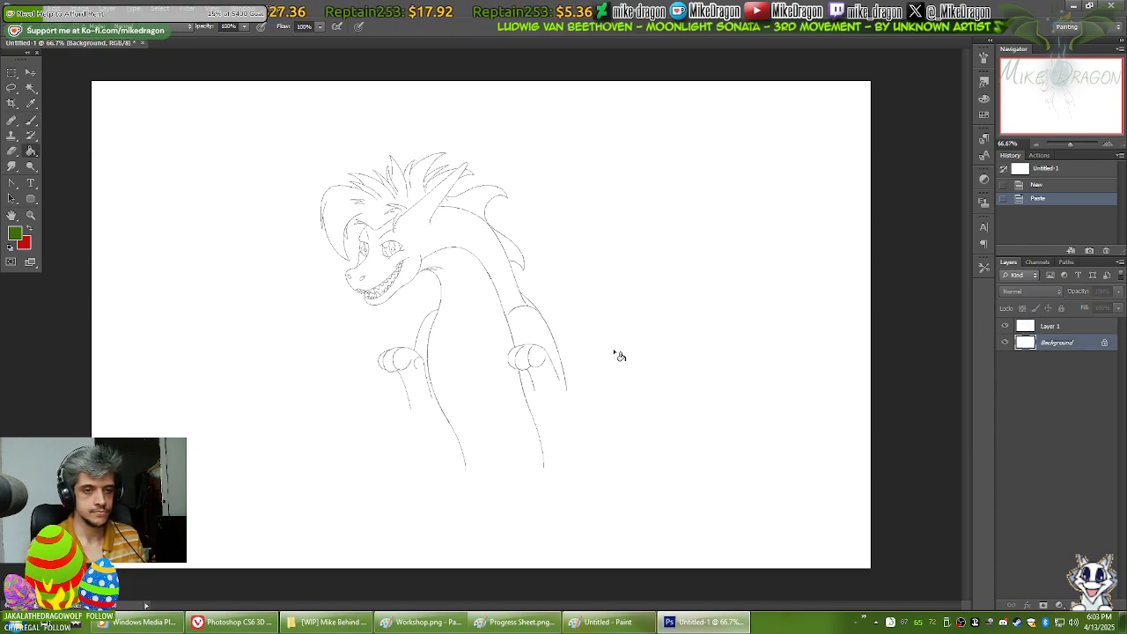
left_click(614, 352)
left_click(1037, 330)
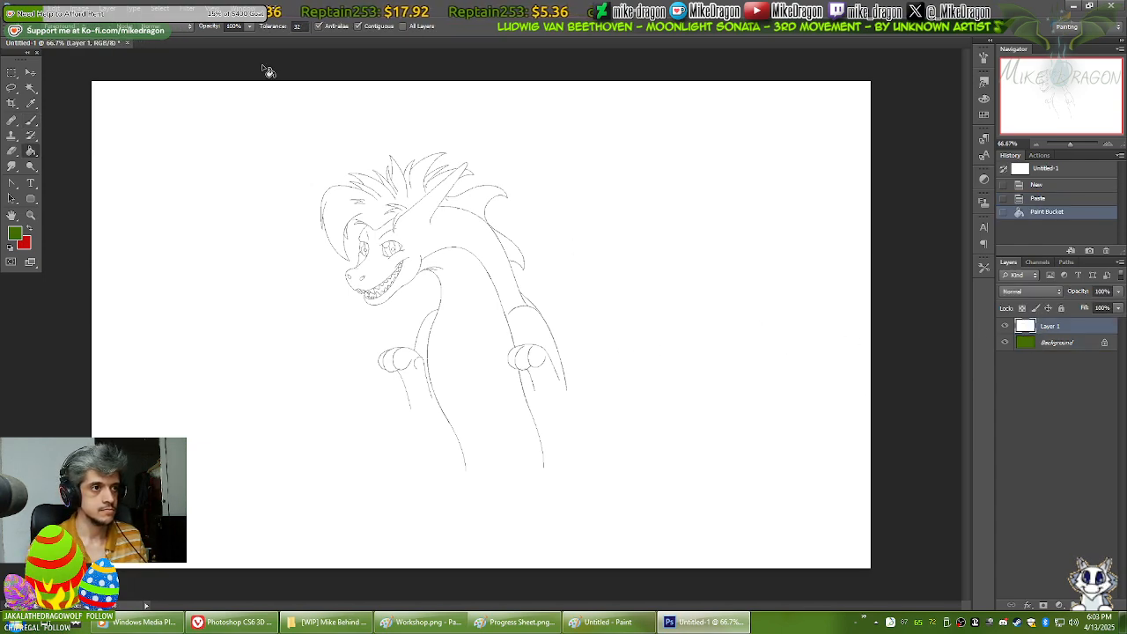
Step: Select the white areas of Layer 1 with Color Range, delete them, and deselect
left_click(164, 7)
left_click(179, 109)
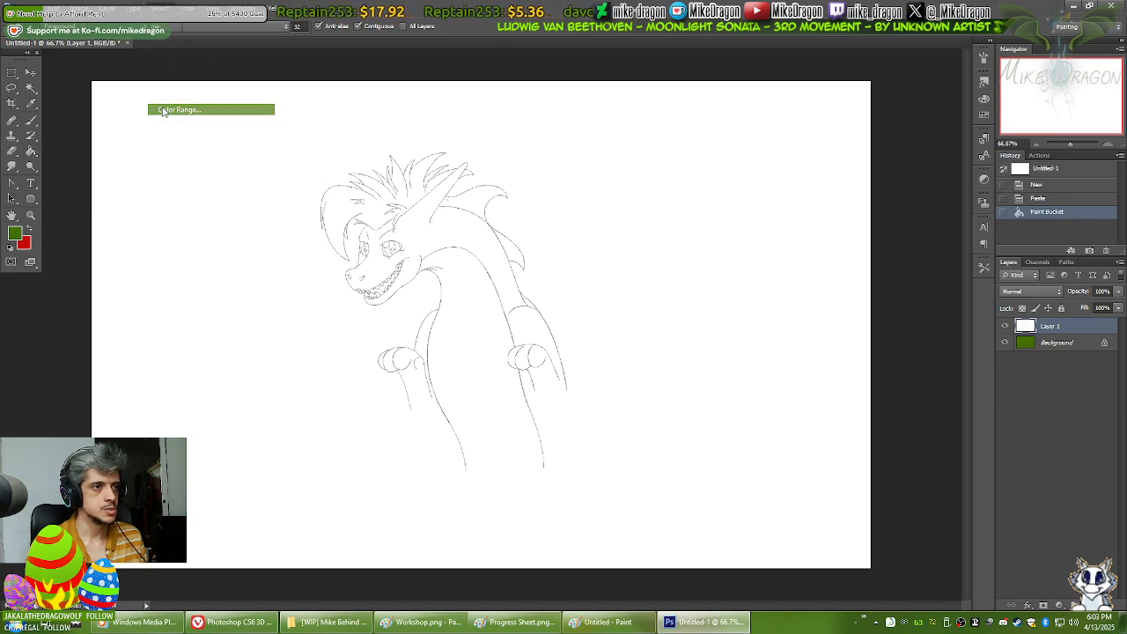
left_click(219, 210)
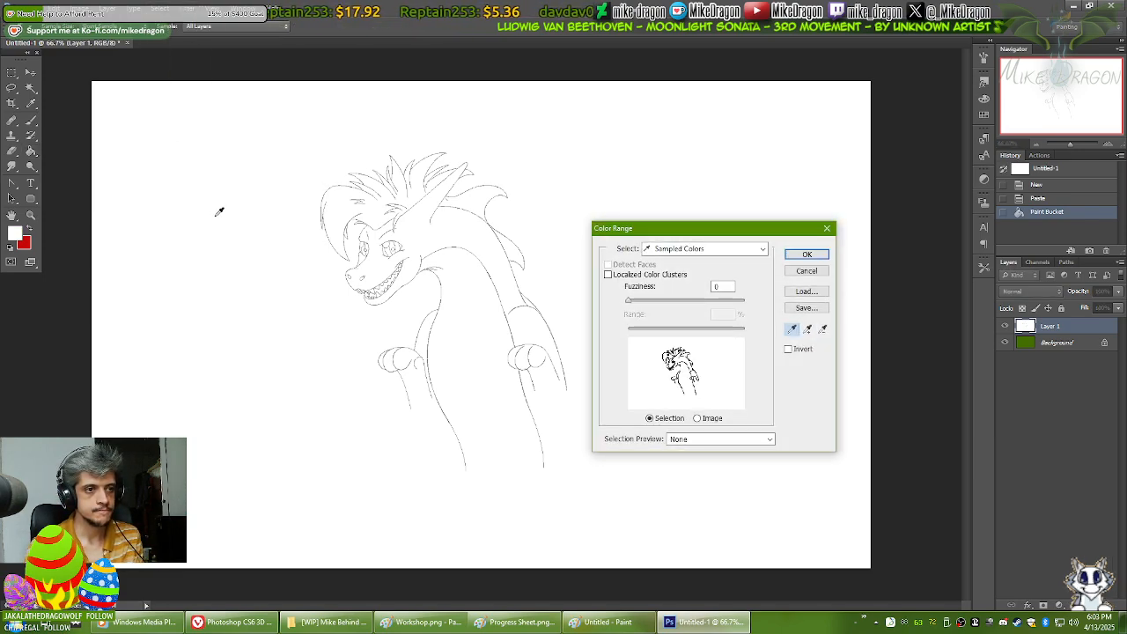
left_click(804, 256)
key("Delete")
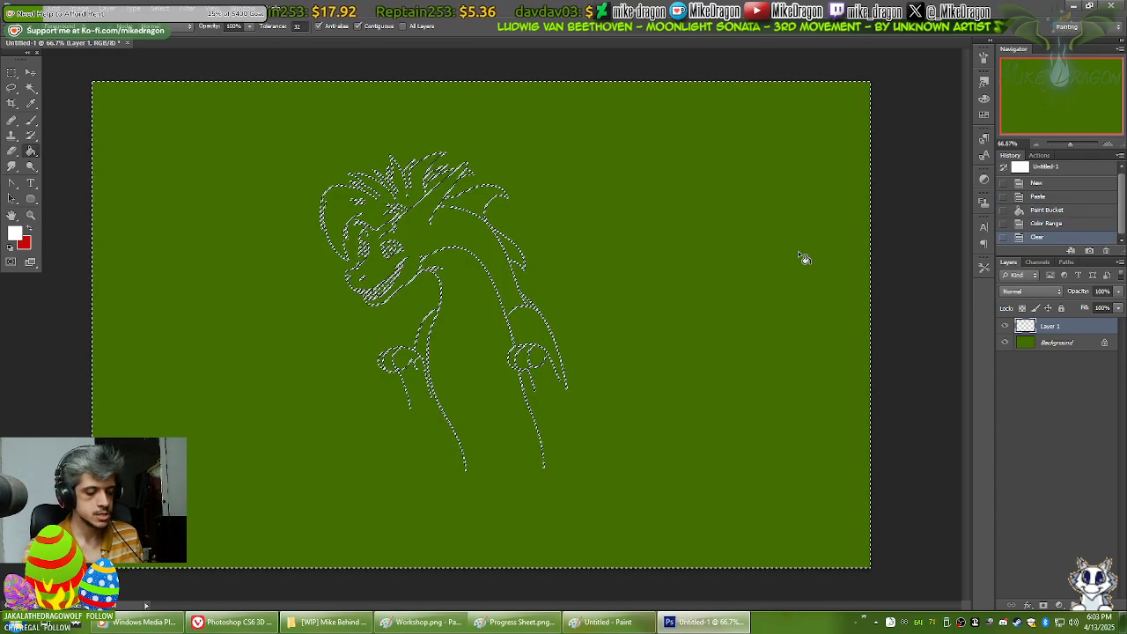
key("ctrl+d")
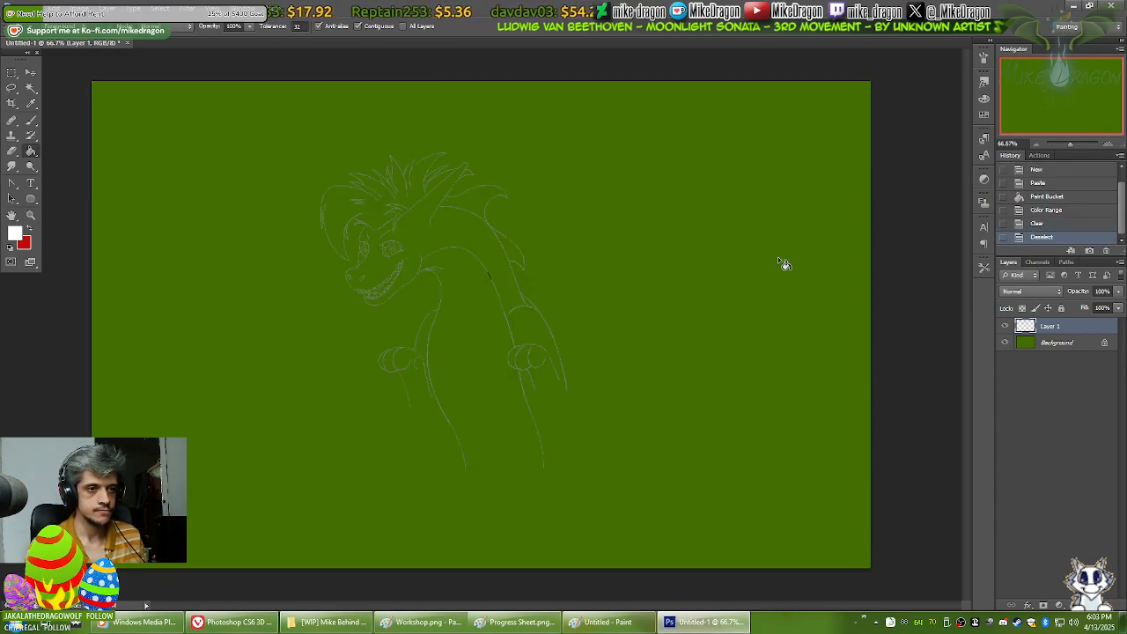
Step: Check the dragon linework up close, copy it, clear it from Layer 1, and paste it back onto that layer
key("ctrl+plus")
key("ctrl+plus")
key("ctrl+plus")
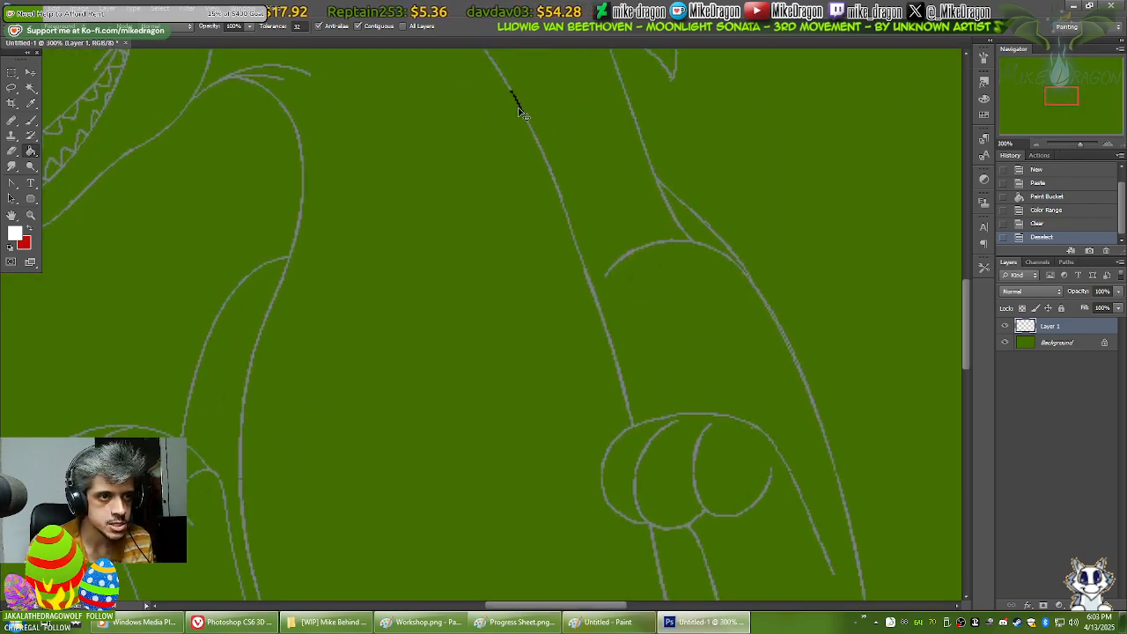
key("ctrl+0")
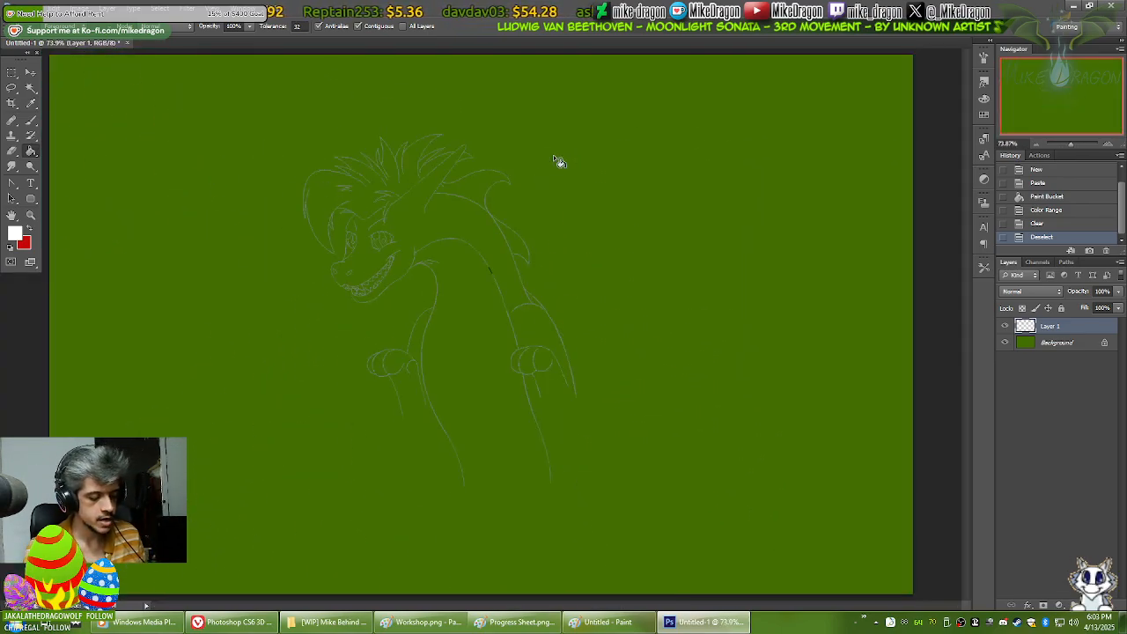
key("ctrl+a")
key("Delete")
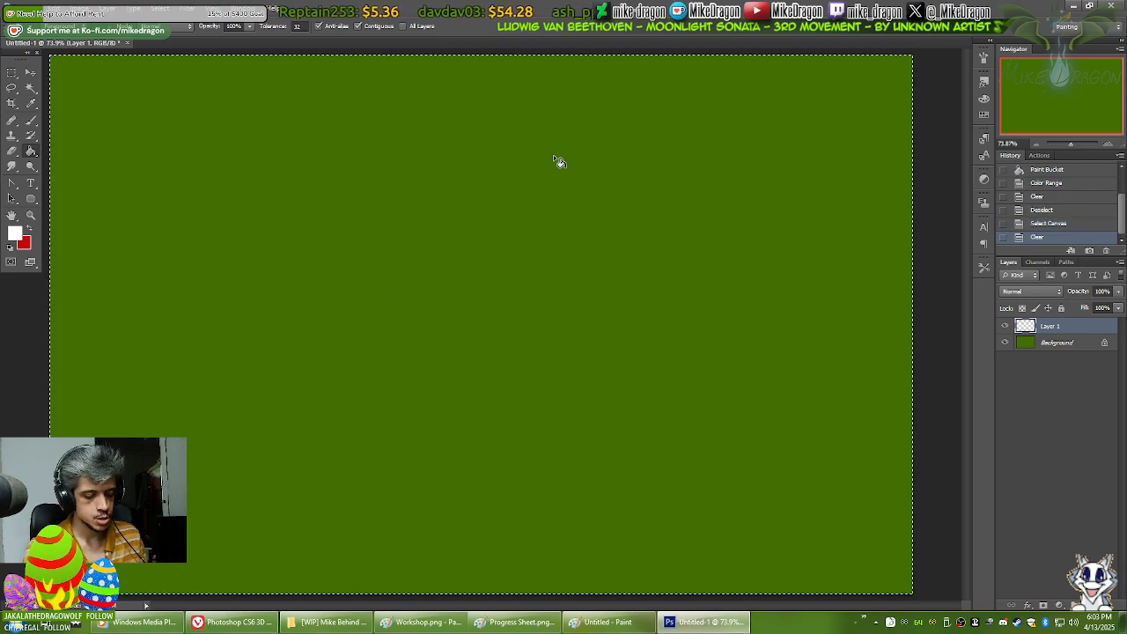
key("ctrl+d")
key("ctrl+v")
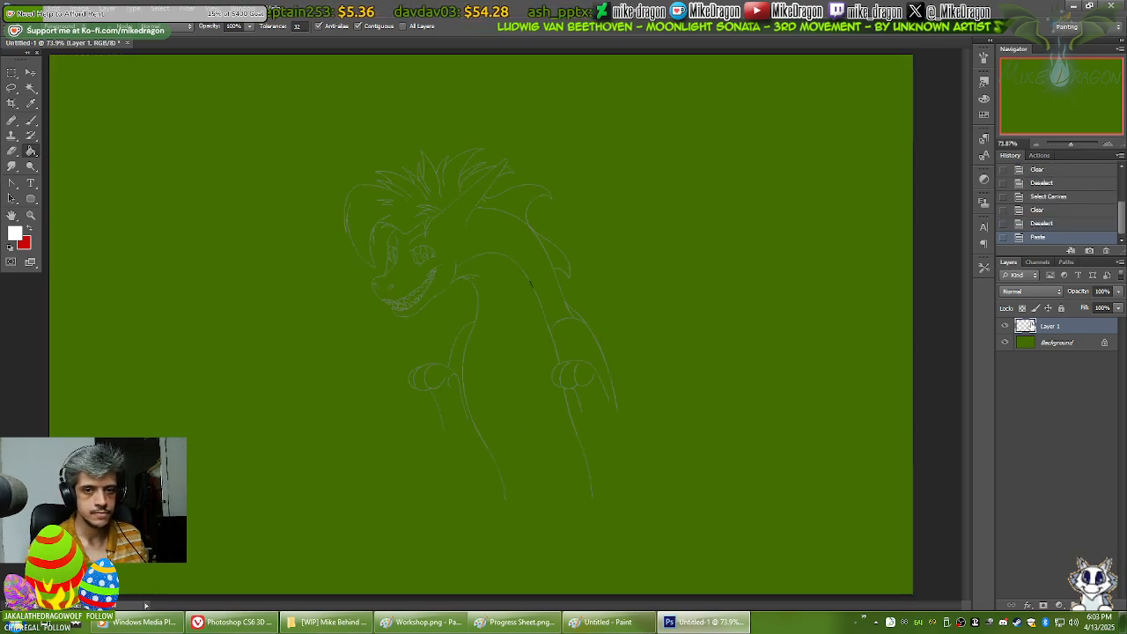
Step: Restore the guide lines in the Paint drawing, copy it whole, and paste it into Photoshop directly above the Background layer
left_click(604, 622)
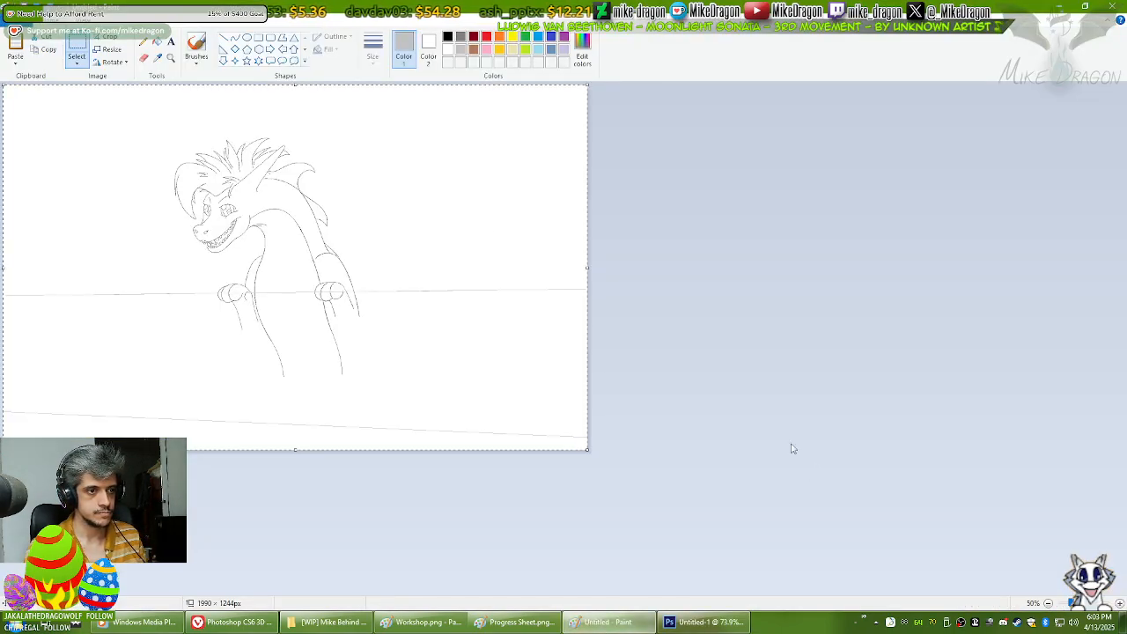
key("alt+Tab")
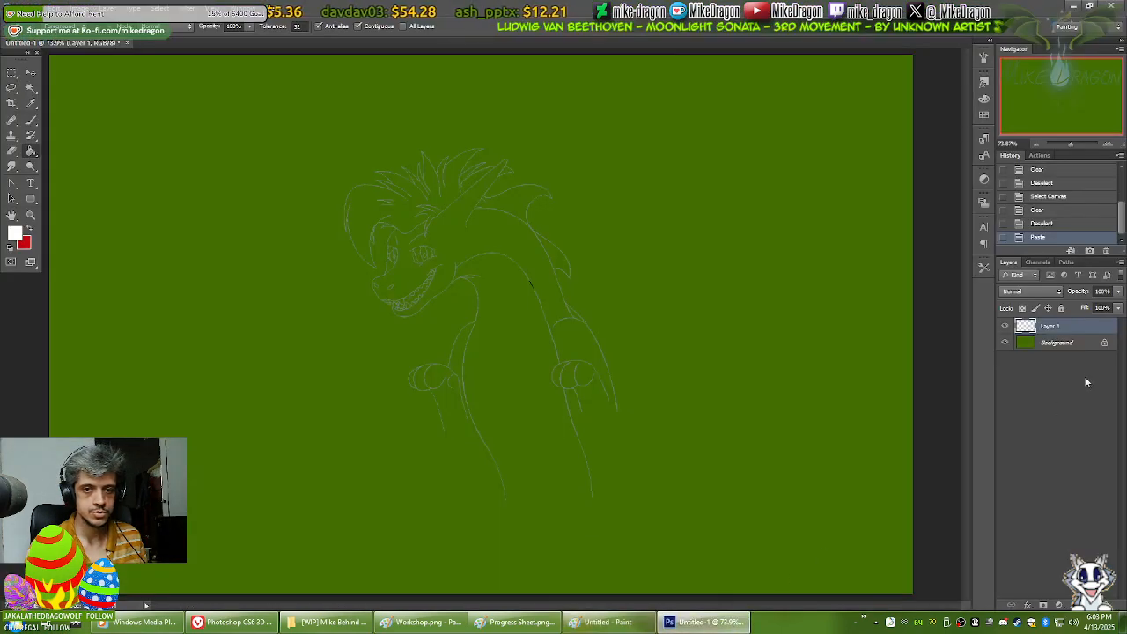
left_click(1055, 344)
key("ctrl+v")
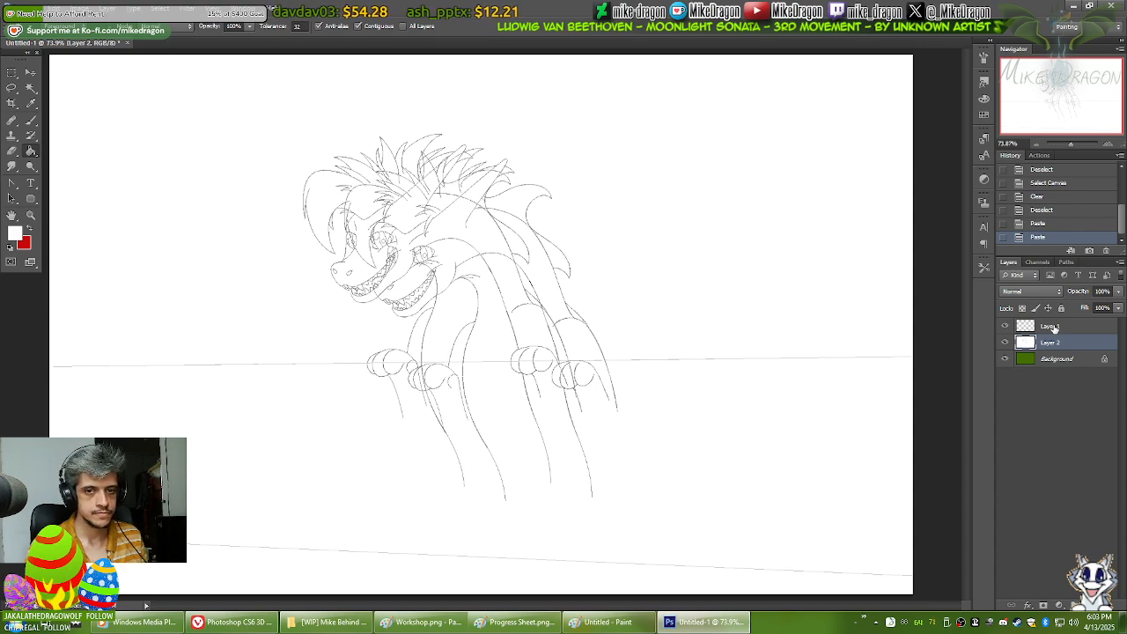
Step: Move the dragon linework on Layer 1 straight up until its paws rest on the horizontal guide line, checking the alignment up close
left_click(1050, 327)
key("v")
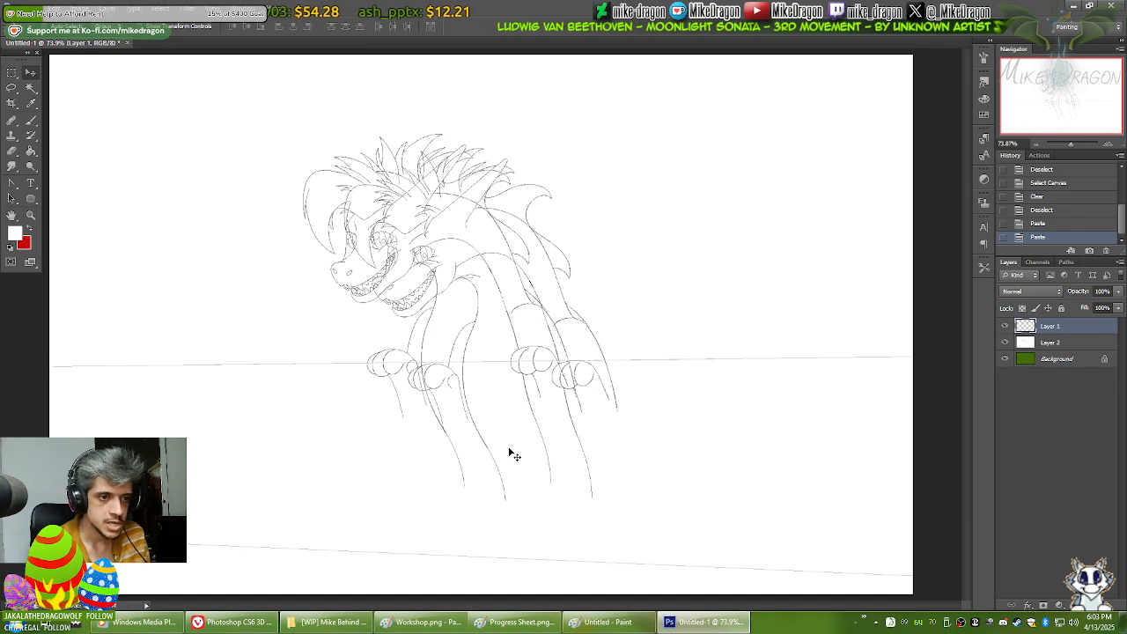
left_click_drag(509, 453, 512, 428)
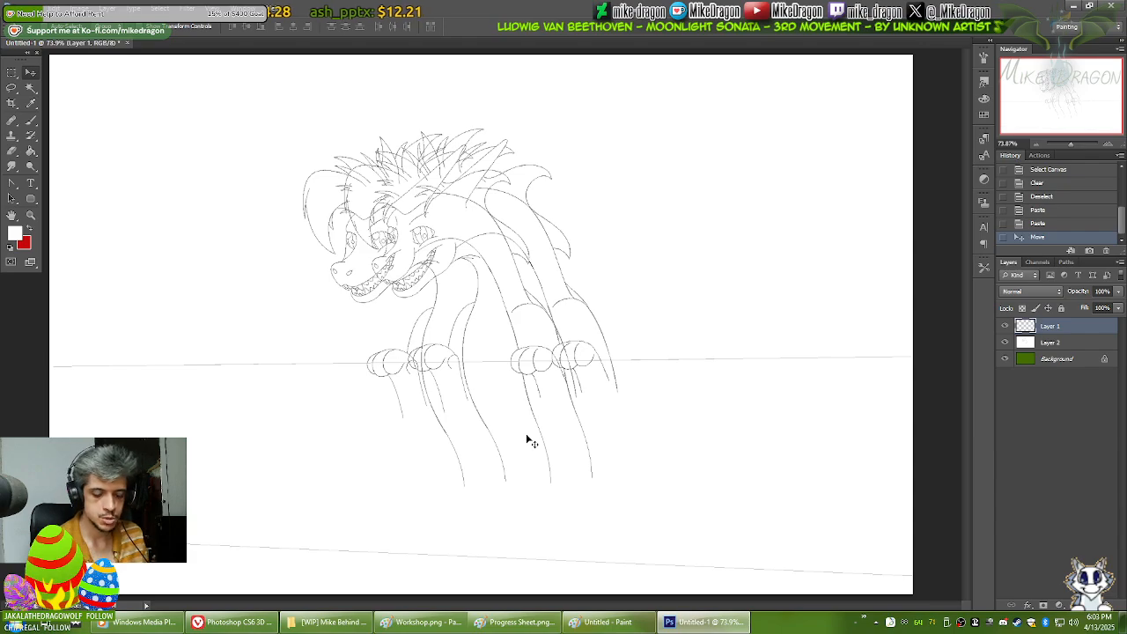
key("ctrl+plus")
key("ctrl+plus")
key("ctrl+plus")
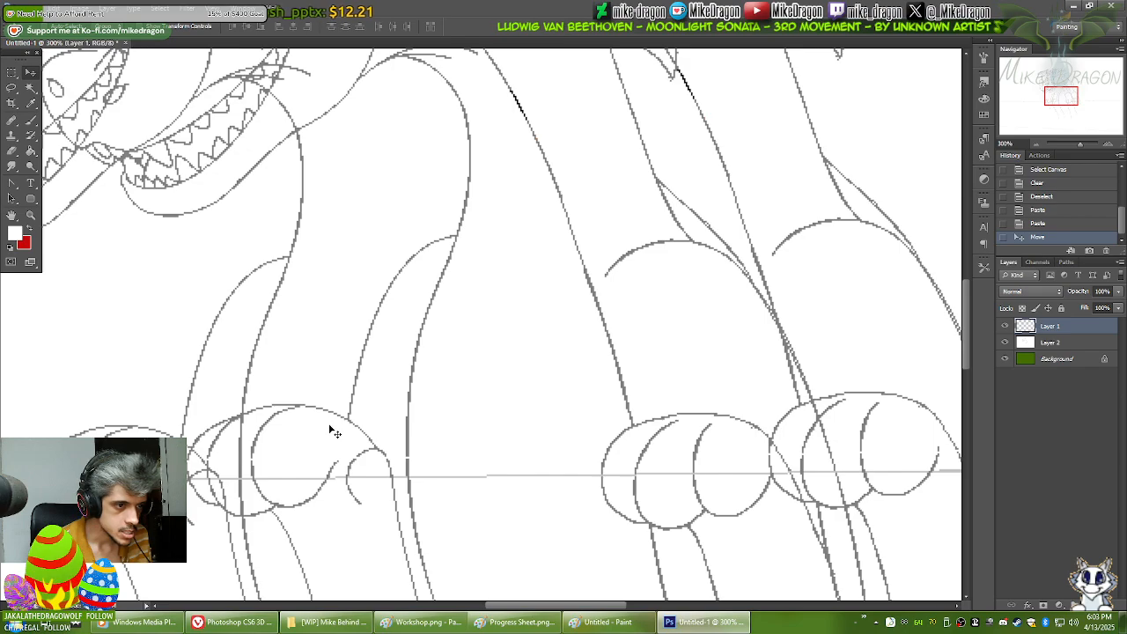
left_click_drag(331, 428, 333, 442)
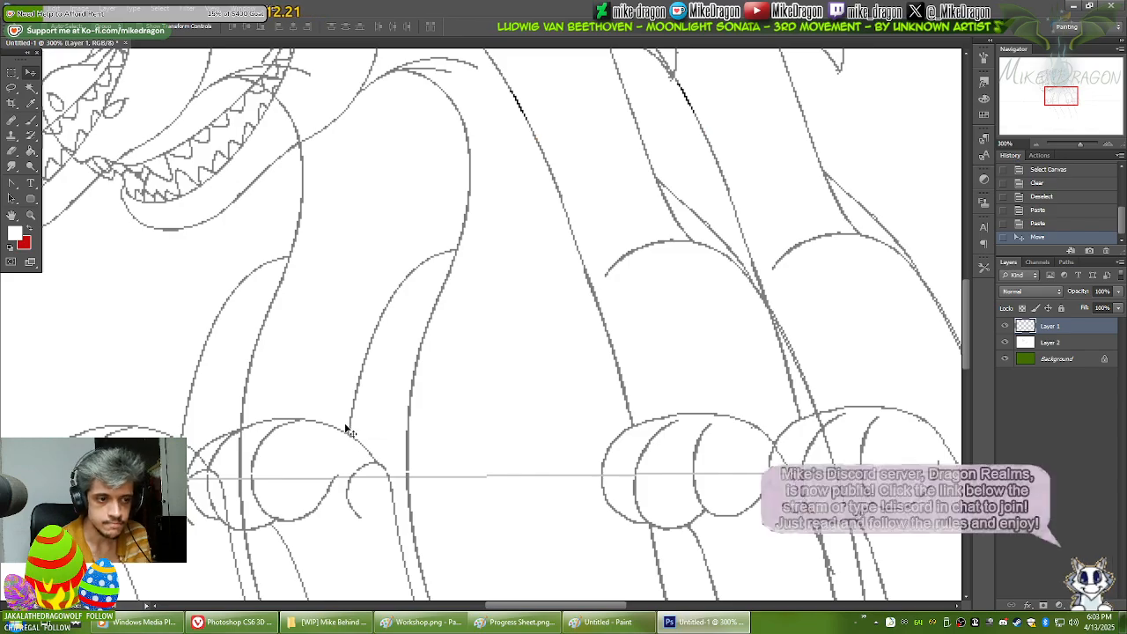
mouse_move(692, 558)
left_mouse_down()
mouse_move(475, 487)
mouse_move(432, 484)
left_mouse_up()
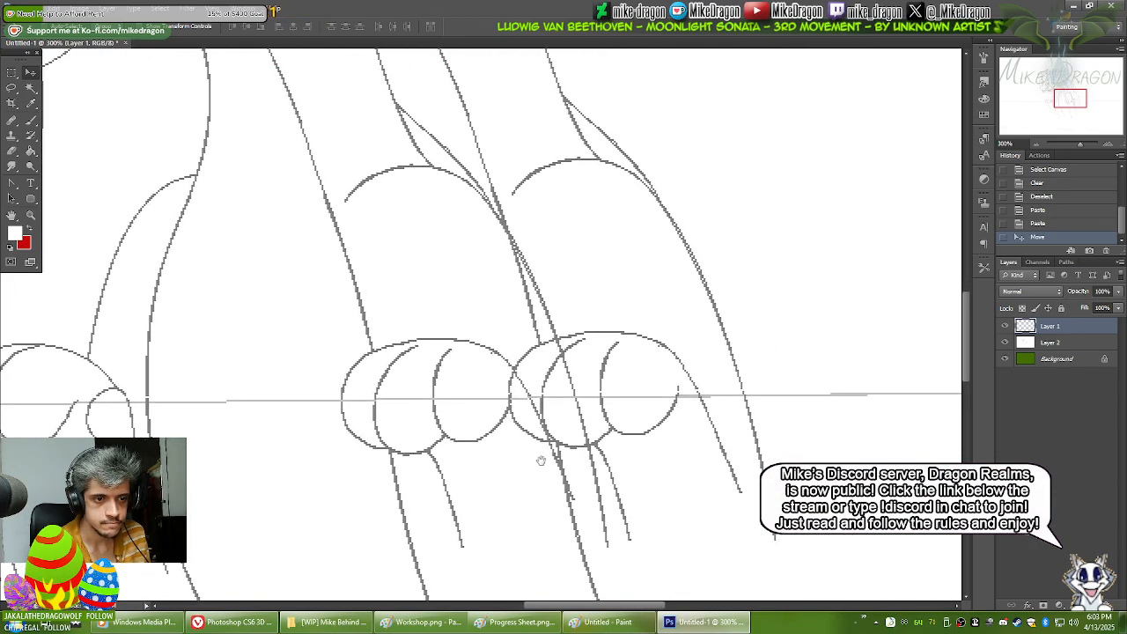
mouse_move(540, 460)
left_mouse_down()
mouse_move(426, 452)
mouse_move(596, 457)
left_mouse_up()
left_click_drag(343, 462, 480, 456)
left_click_drag(386, 448, 490, 449)
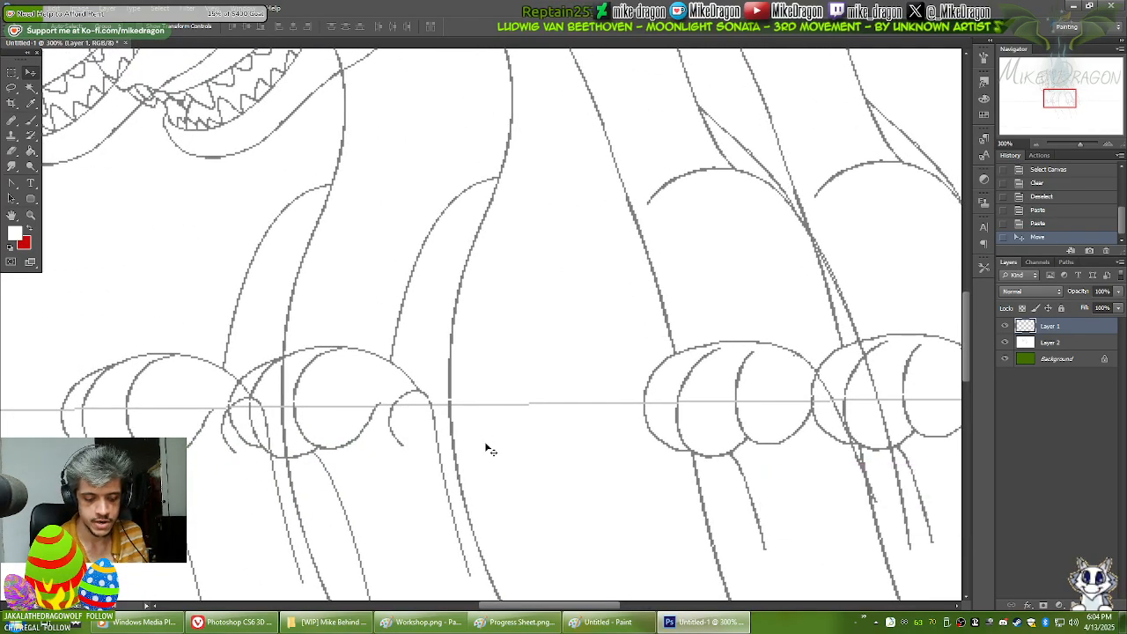
key("ctrl+minus")
key("ctrl+minus")
key("ctrl+minus")
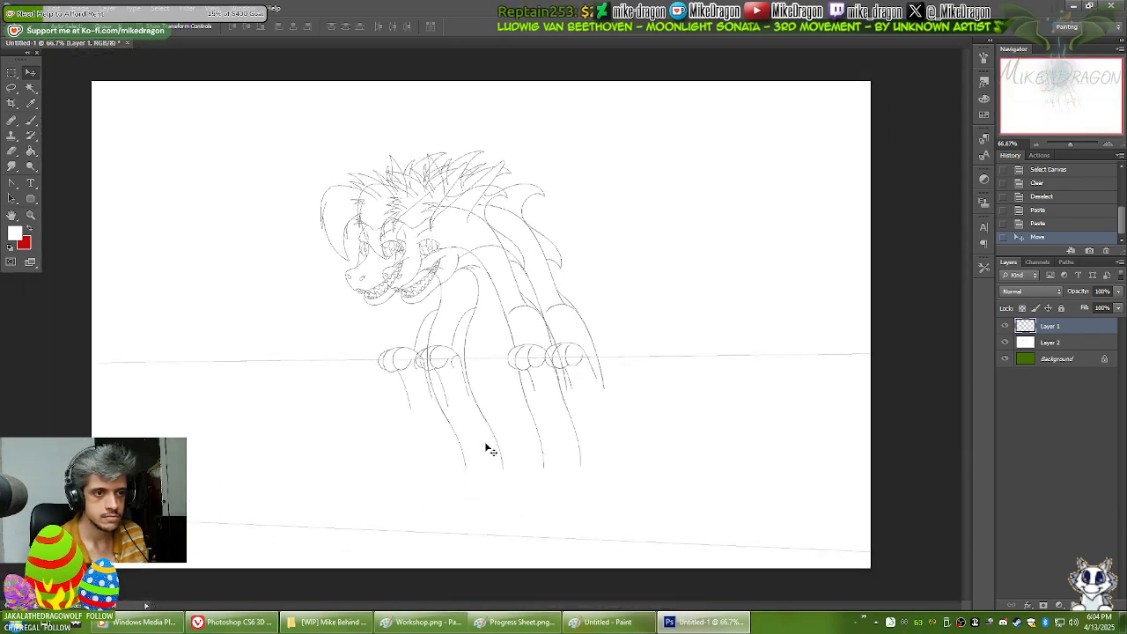
Step: Brush a red reference mark across the canvas's upper-right corner on Layer 1 and copy the layer
key("b")
key("x")
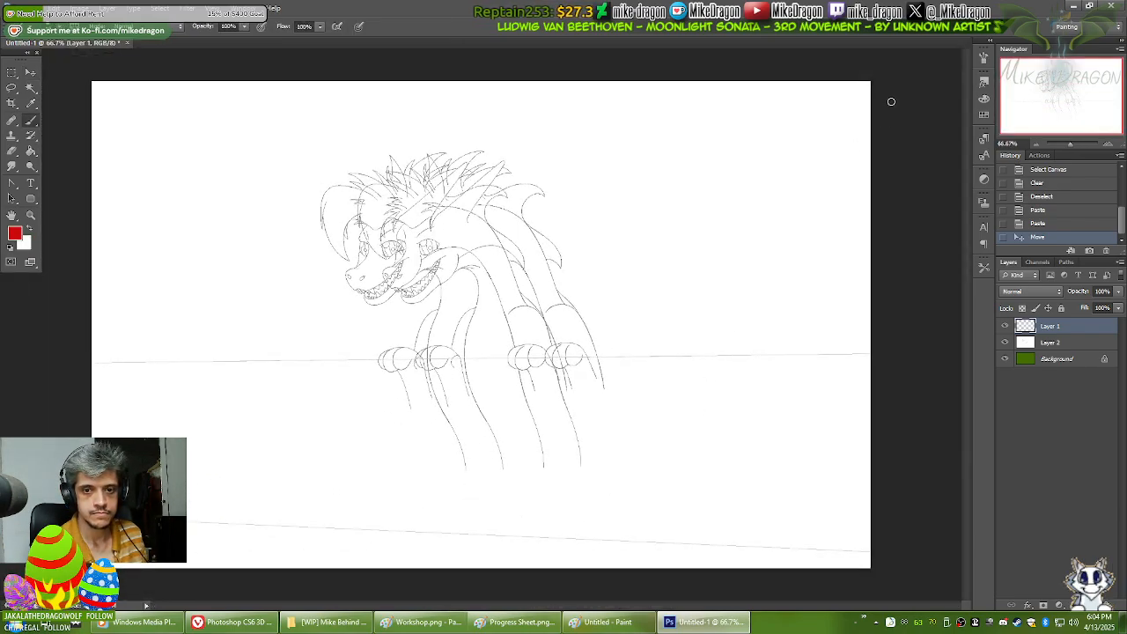
left_click_drag(850, 69, 872, 101)
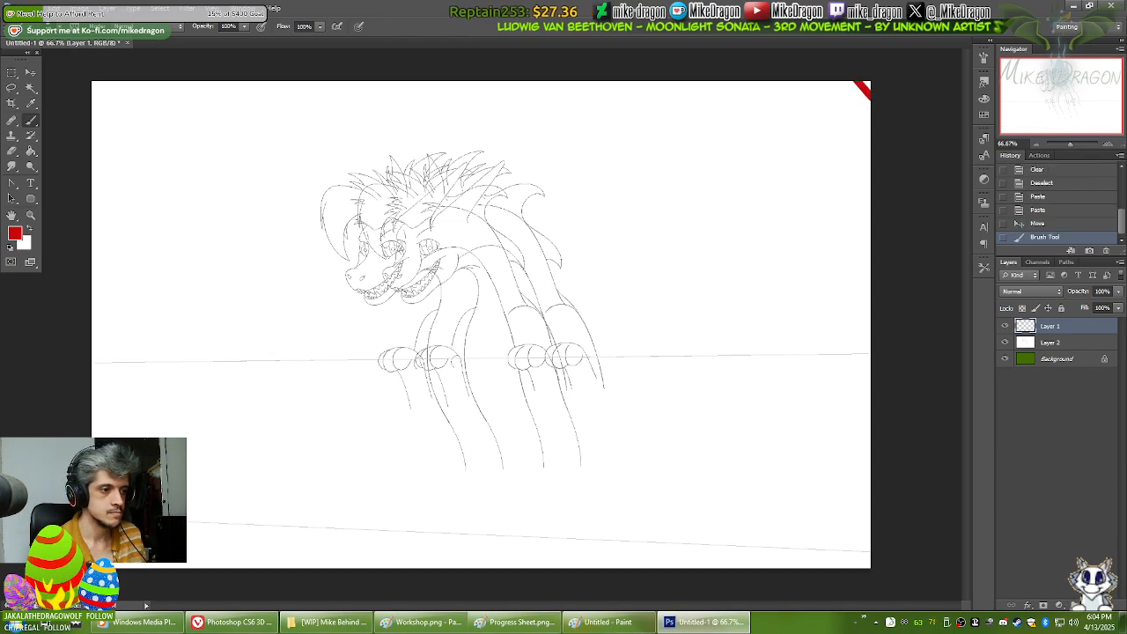
Step: Switch to the Paint drawing and recolor the gray dragon lines brown with the color-replacing eraser, leaving the guide lines alone
left_click(607, 622)
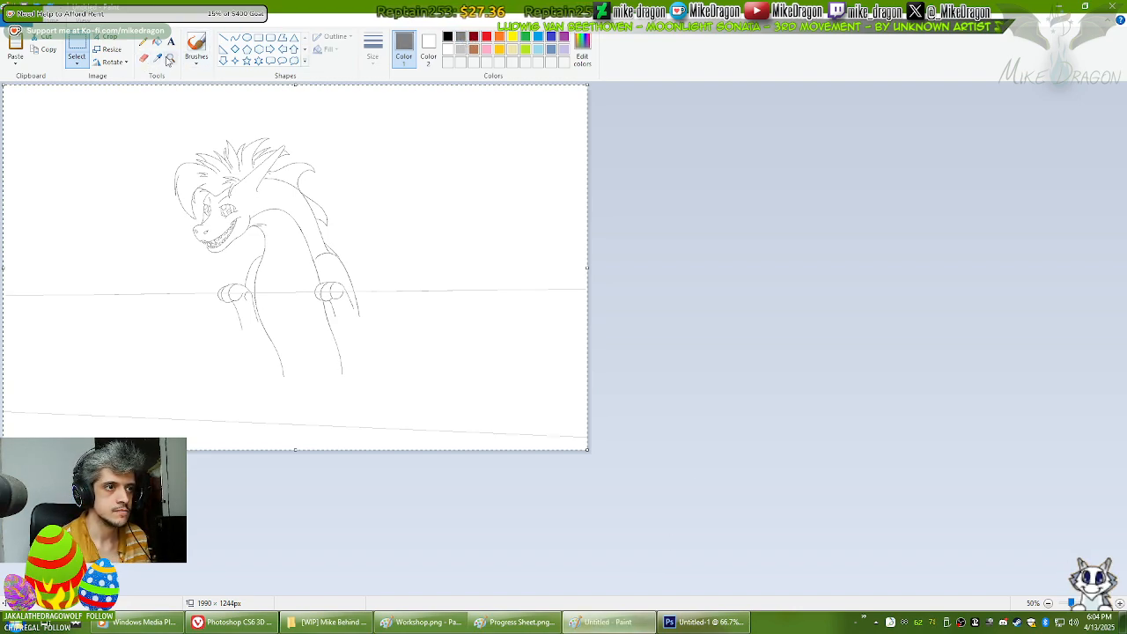
left_click(143, 58)
left_click(428, 54)
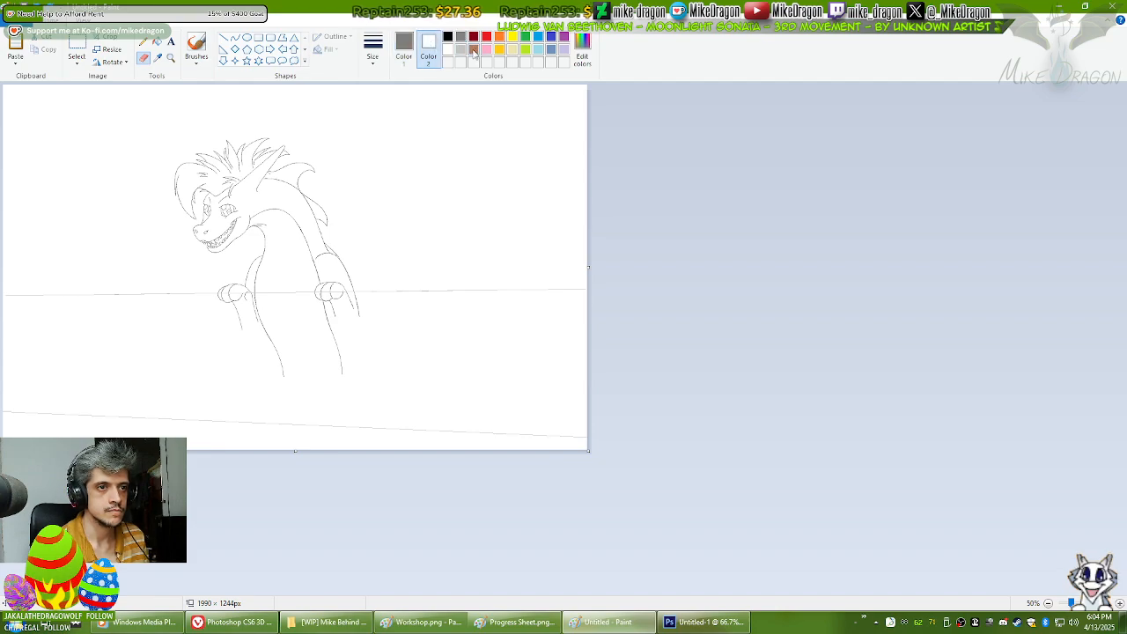
left_click(472, 50)
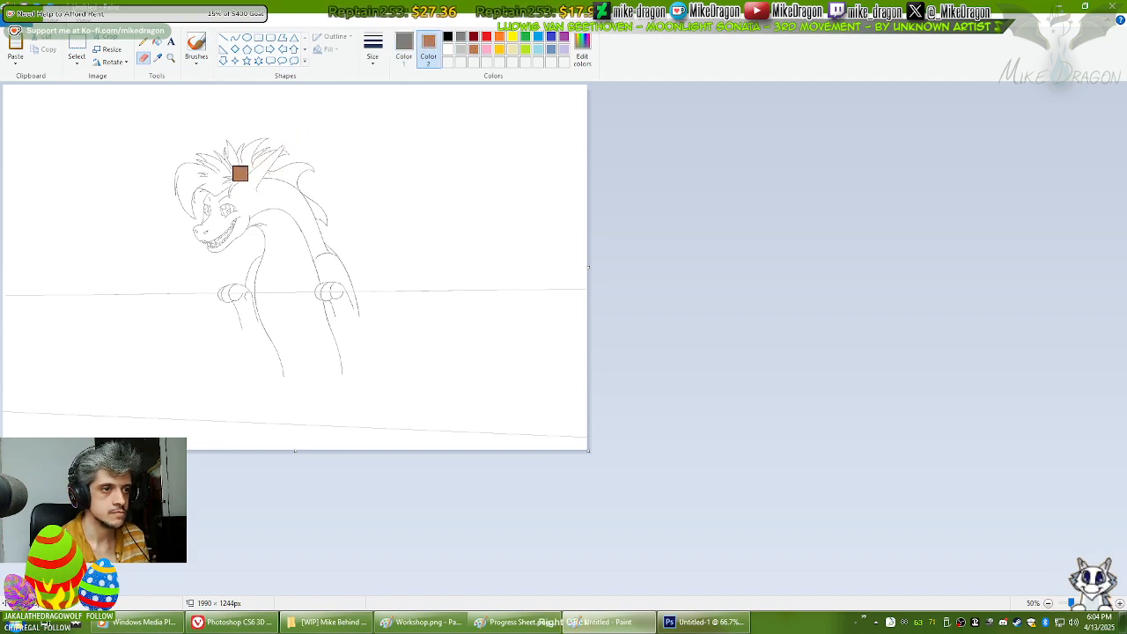
mouse_move(240, 173)
left_mouse_down()
mouse_move(231, 151)
mouse_move(193, 168)
mouse_move(219, 193)
mouse_move(220, 221)
mouse_move(254, 189)
mouse_move(266, 151)
mouse_move(303, 166)
mouse_move(315, 212)
mouse_move(263, 217)
mouse_move(241, 273)
mouse_move(221, 290)
mouse_move(250, 308)
mouse_move(252, 287)
mouse_move(277, 378)
mouse_move(325, 345)
mouse_move(329, 289)
mouse_move(320, 309)
mouse_move(345, 279)
mouse_move(312, 184)
mouse_move(275, 225)
mouse_move(288, 227)
mouse_move(245, 295)
mouse_move(221, 161)
mouse_move(202, 197)
mouse_move(277, 224)
mouse_move(322, 171)
mouse_move(330, 232)
mouse_move(300, 182)
mouse_move(319, 238)
mouse_move(330, 222)
left_mouse_up()
Step: Search Google in the browser for "Valor da multa por não usar cinto de segurança", read the answer, and return to Paint
left_click(236, 622)
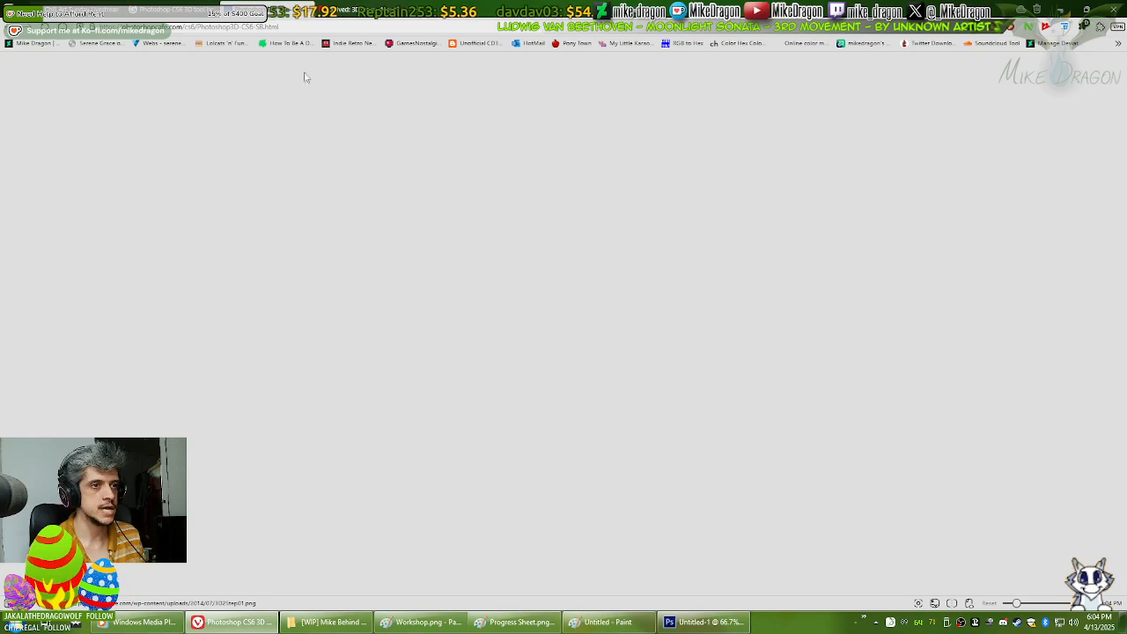
left_click(412, 14)
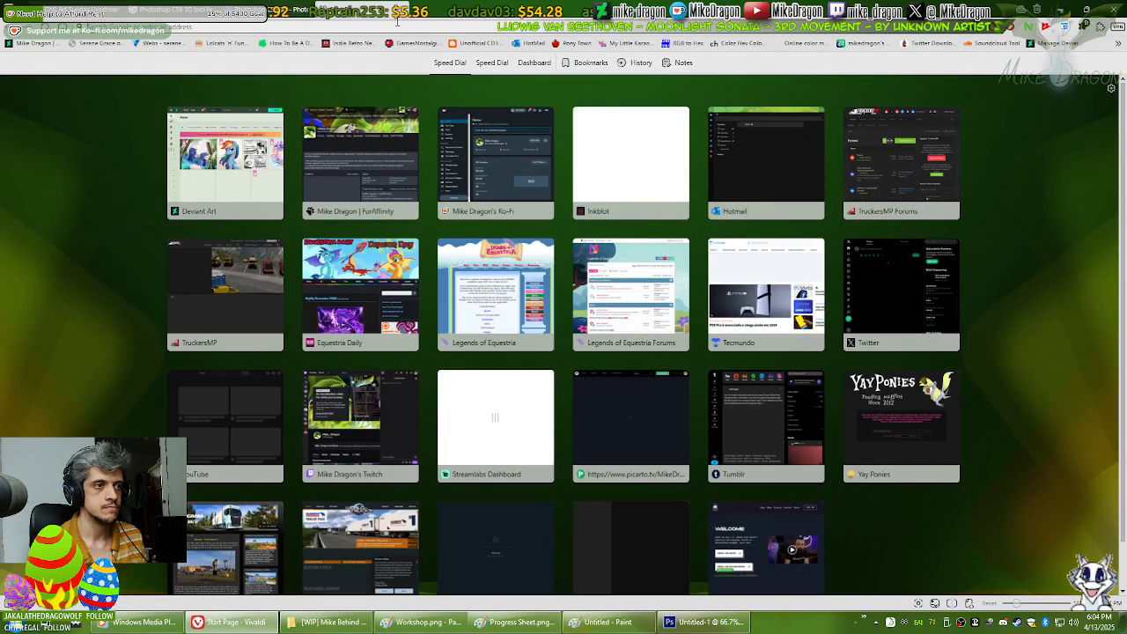
type("Valo")
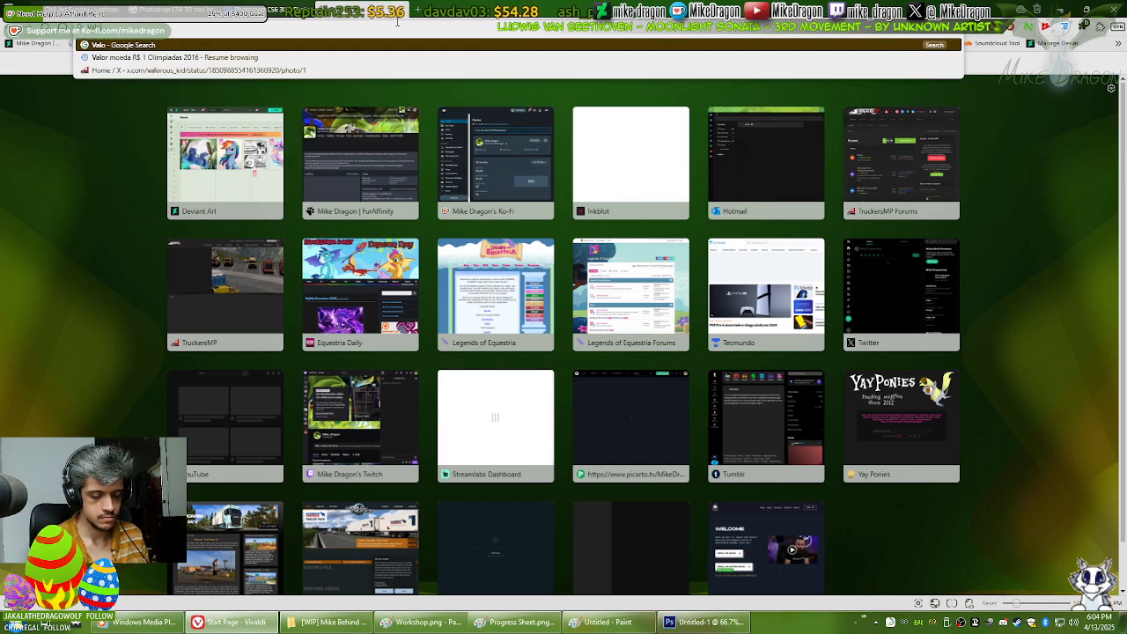
type("r da multa por n")
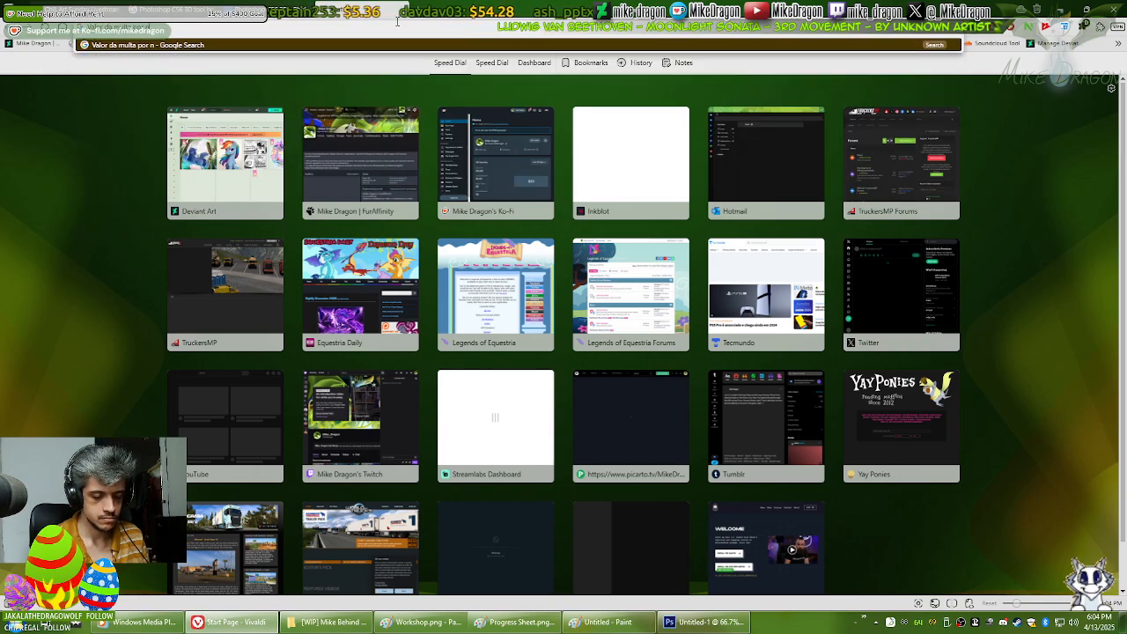
type("ão usar cinto de segurança")
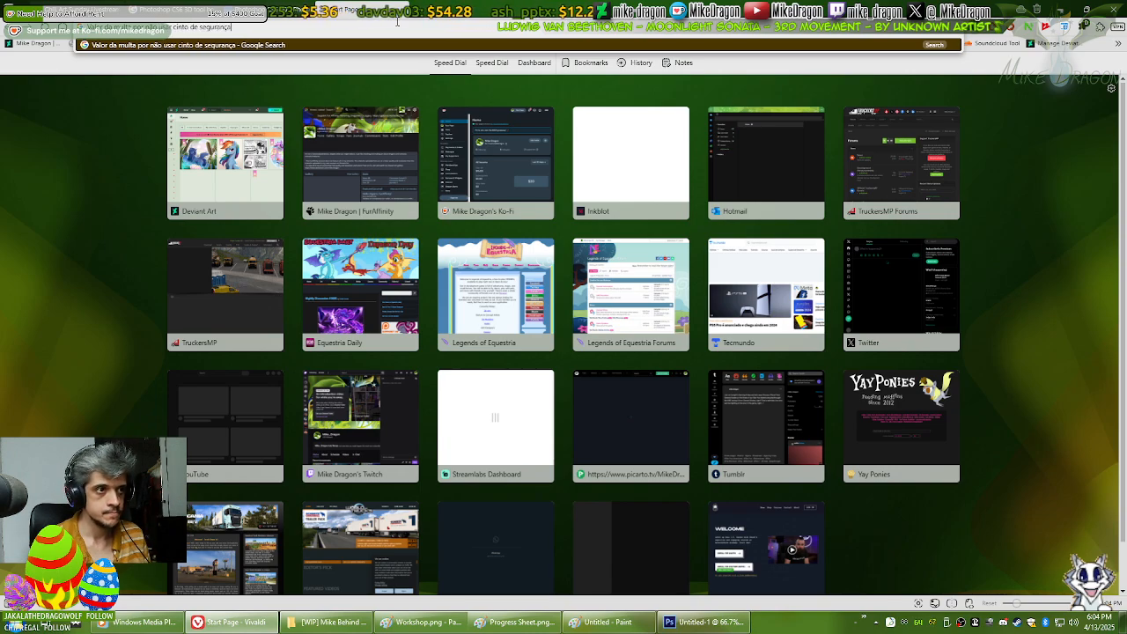
key("Return")
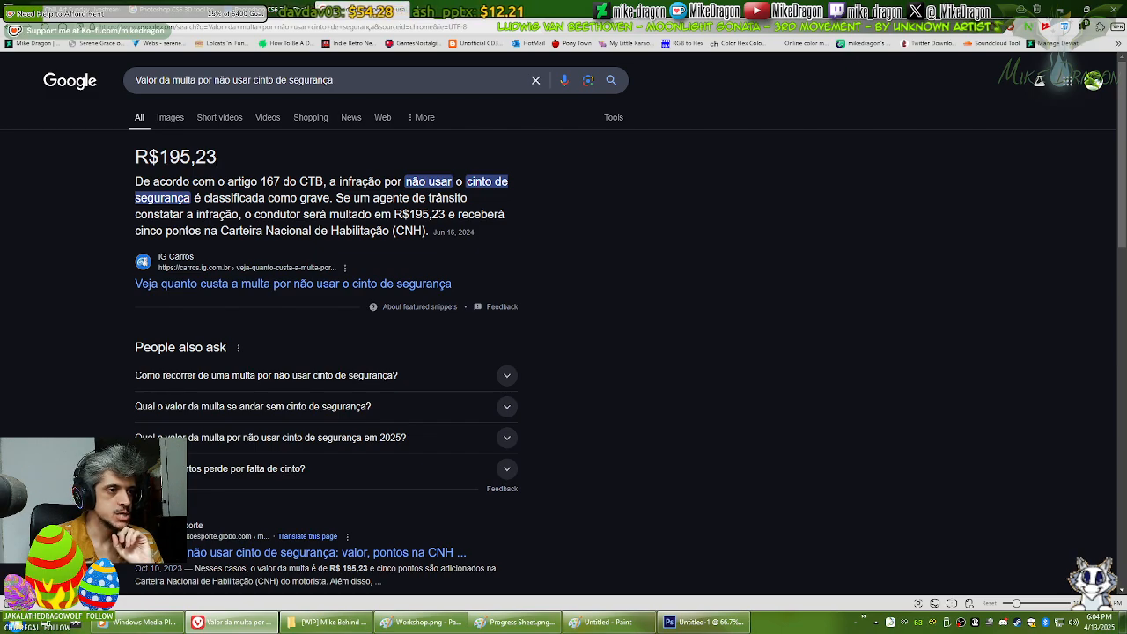
left_click_drag(160, 156, 223, 158)
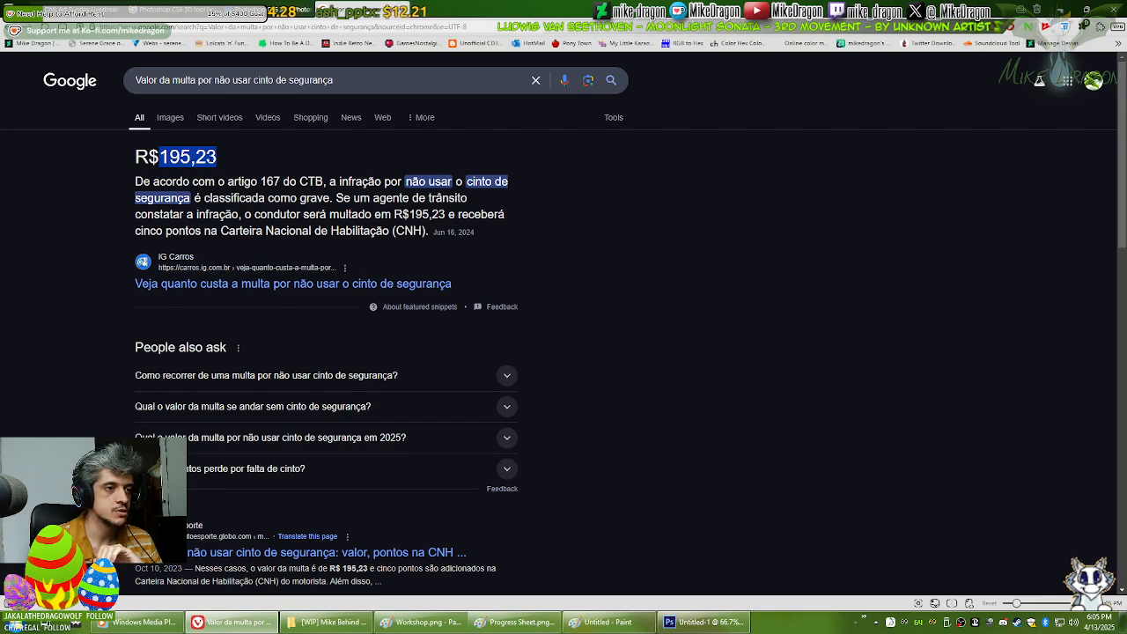
left_click(222, 158)
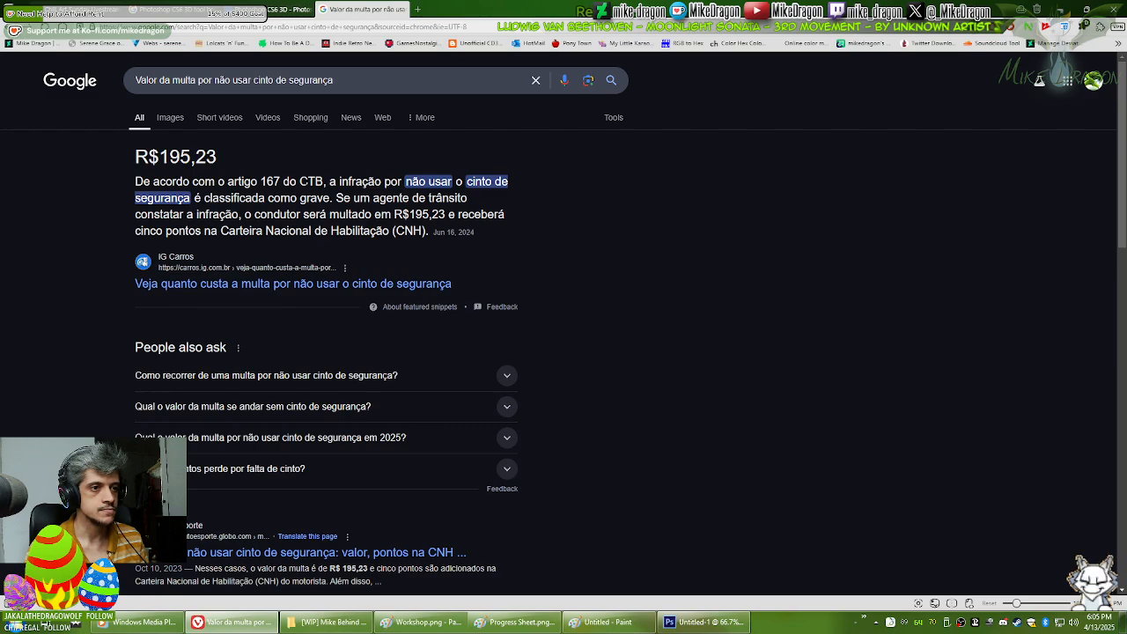
left_click_drag(299, 181, 323, 181)
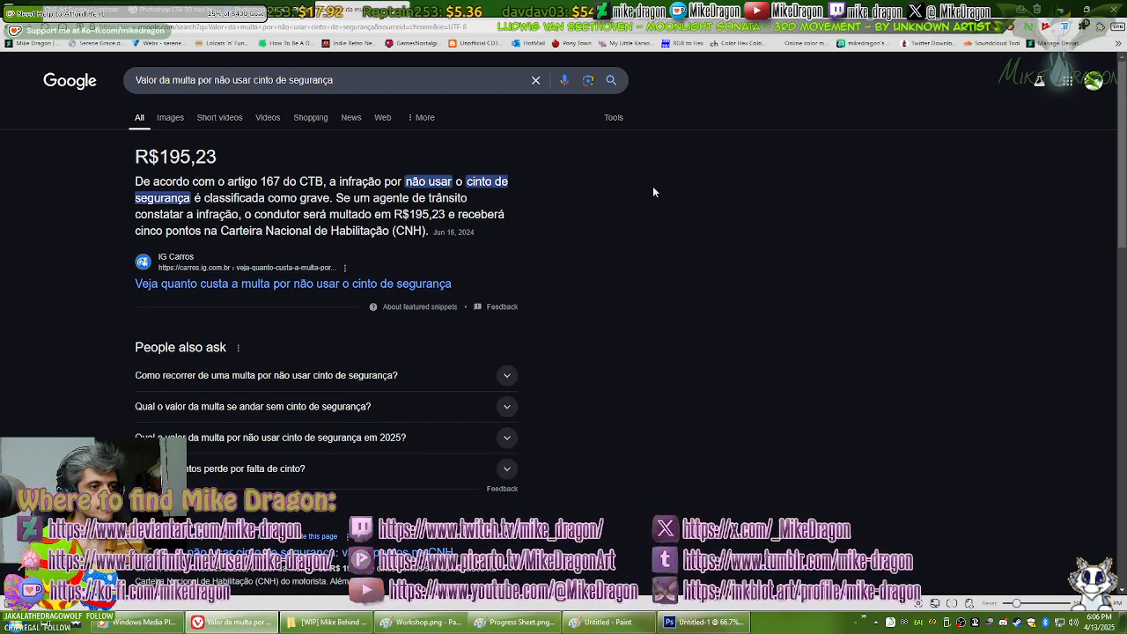
left_click(407, 16)
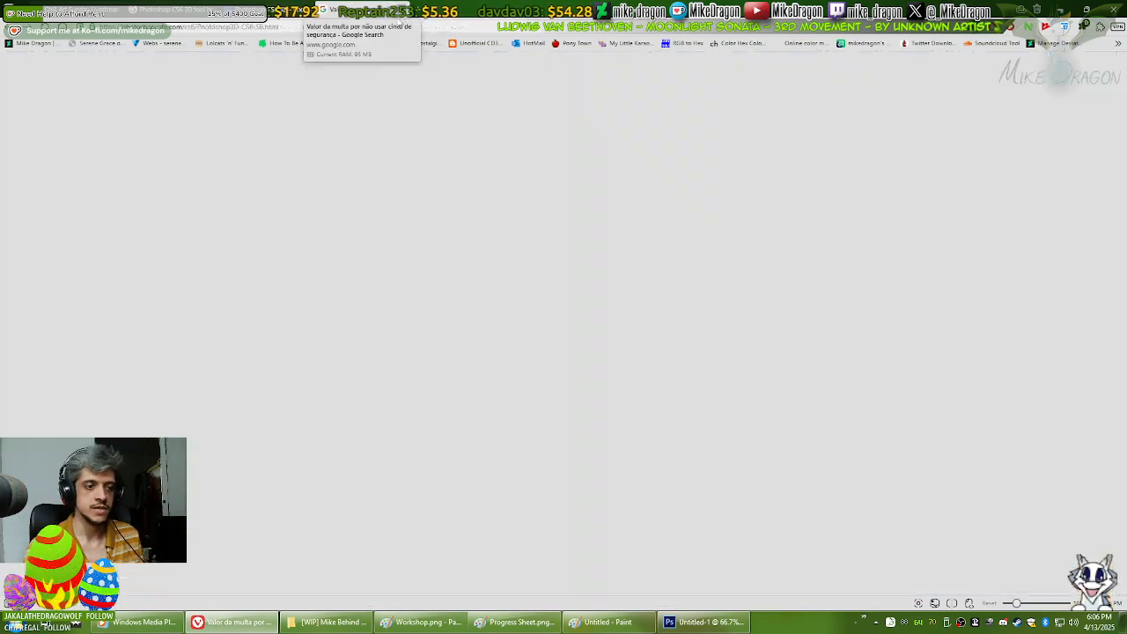
left_click(229, 624)
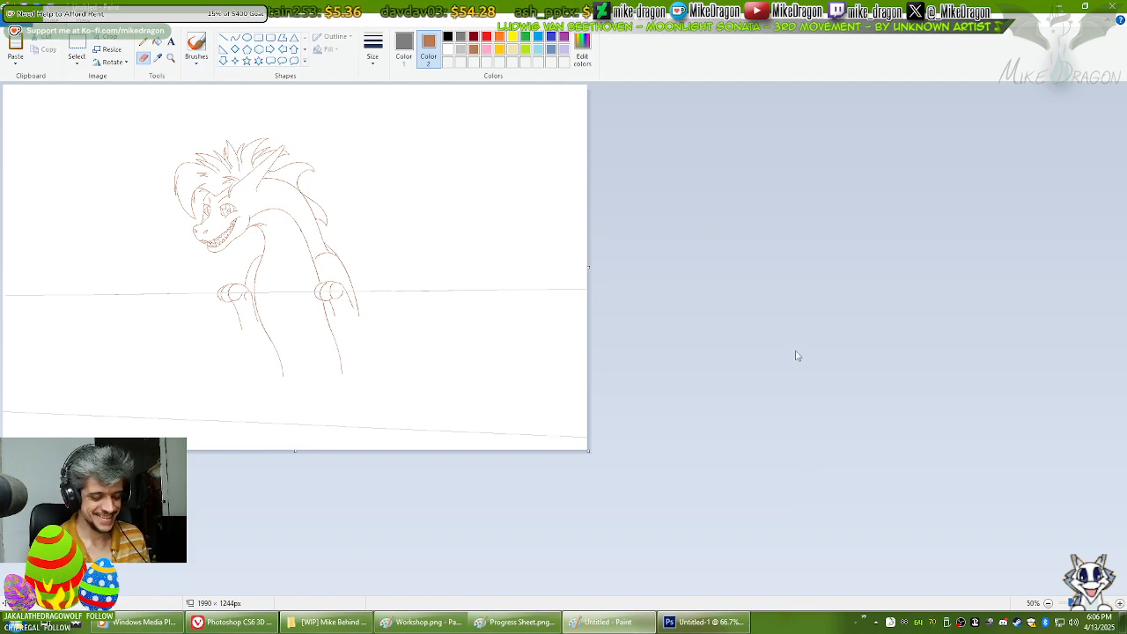
Step: Paste the copied dragon linework over the Paint drawing with Transparent selection enabled
key("ctrl+v")
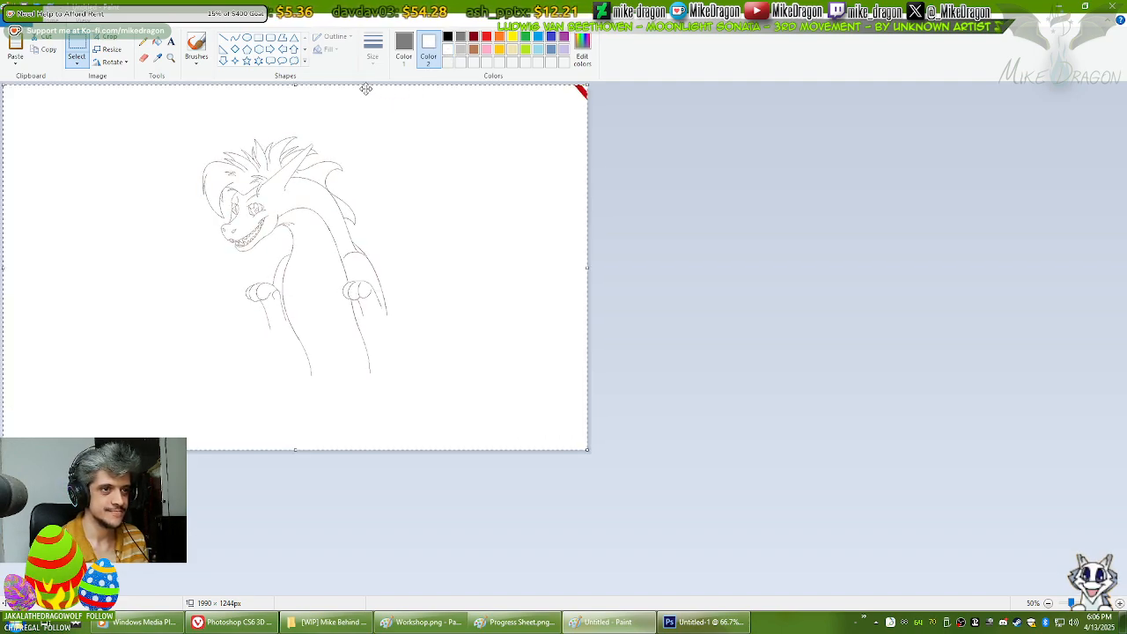
left_click(72, 67)
left_click(68, 168)
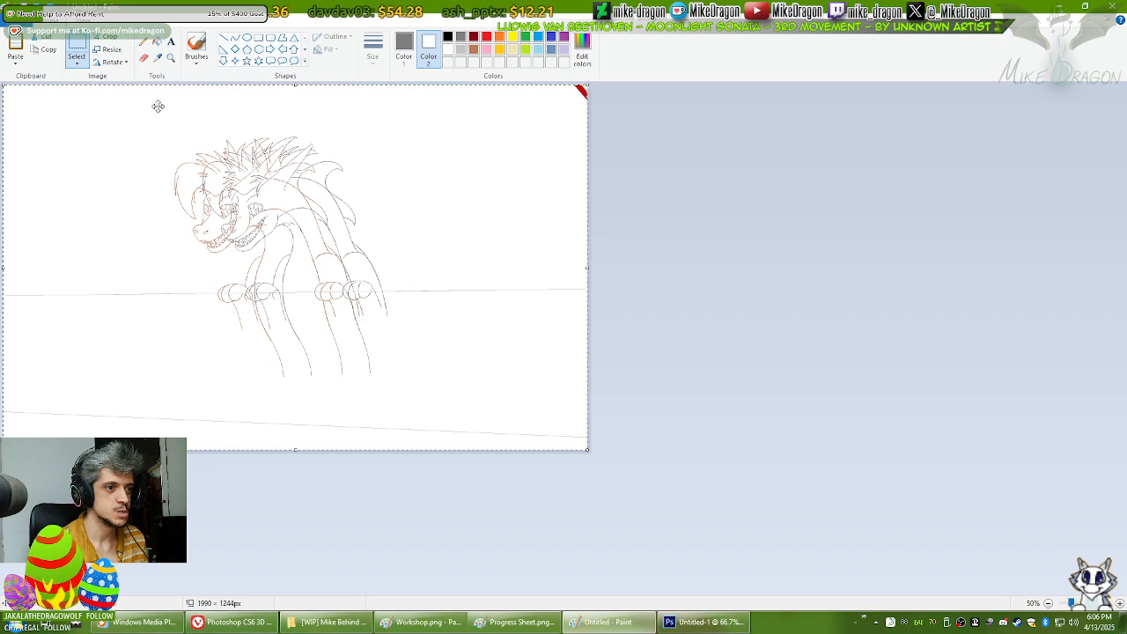
Step: Erase the old brown dragon lines by replacing brown with white, keeping the newly pasted gray linework and the guide lines
left_click(171, 58)
left_click(408, 272)
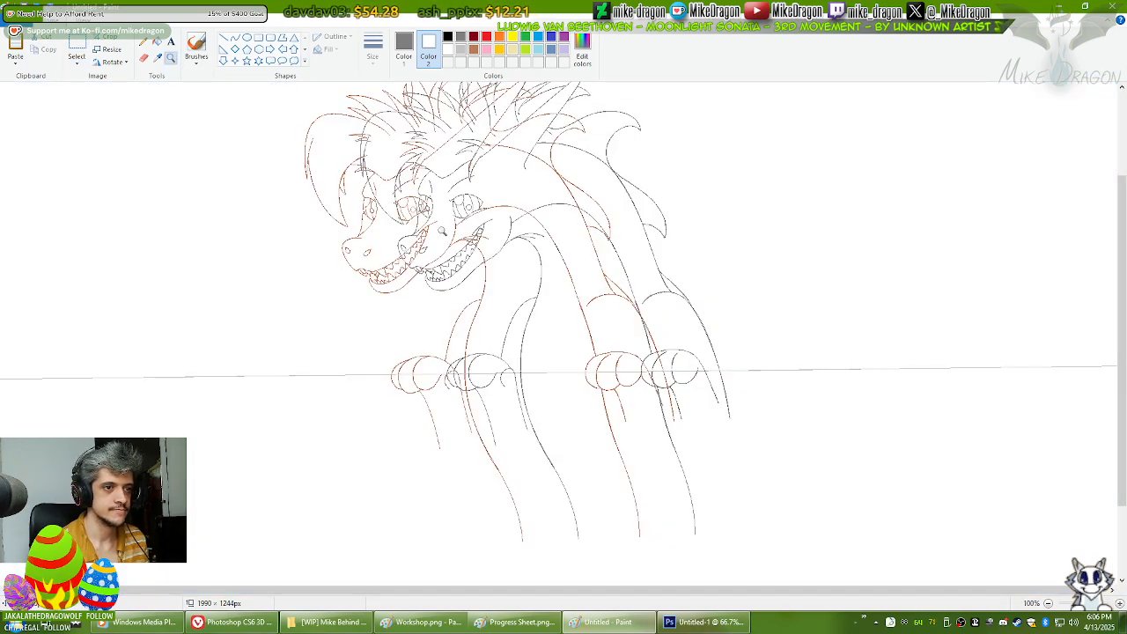
left_click(405, 55)
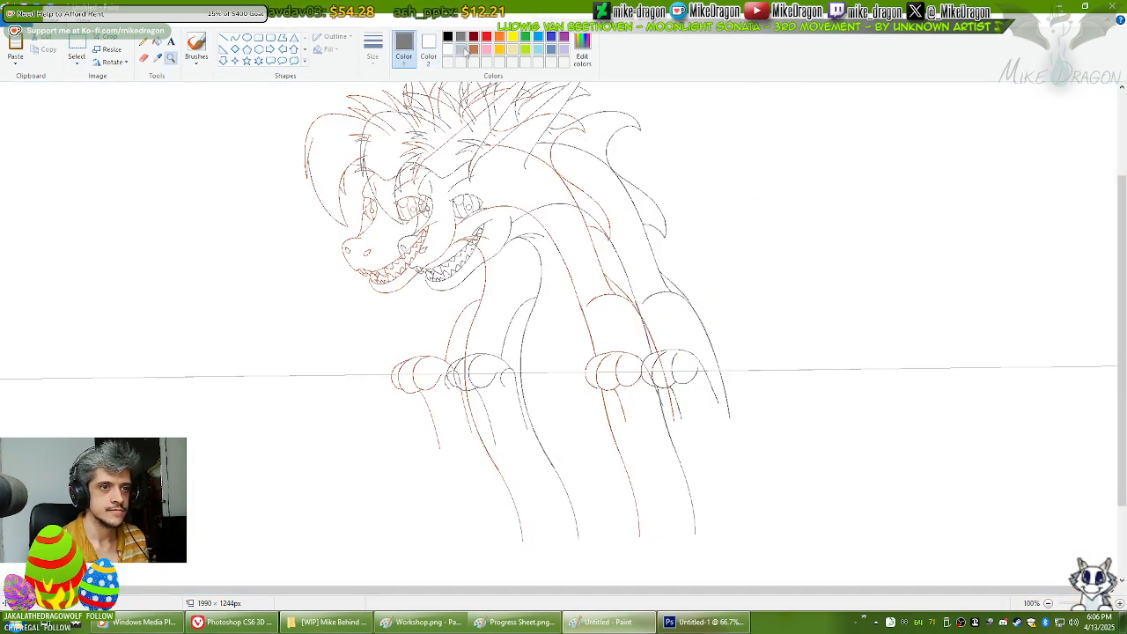
left_click(144, 58)
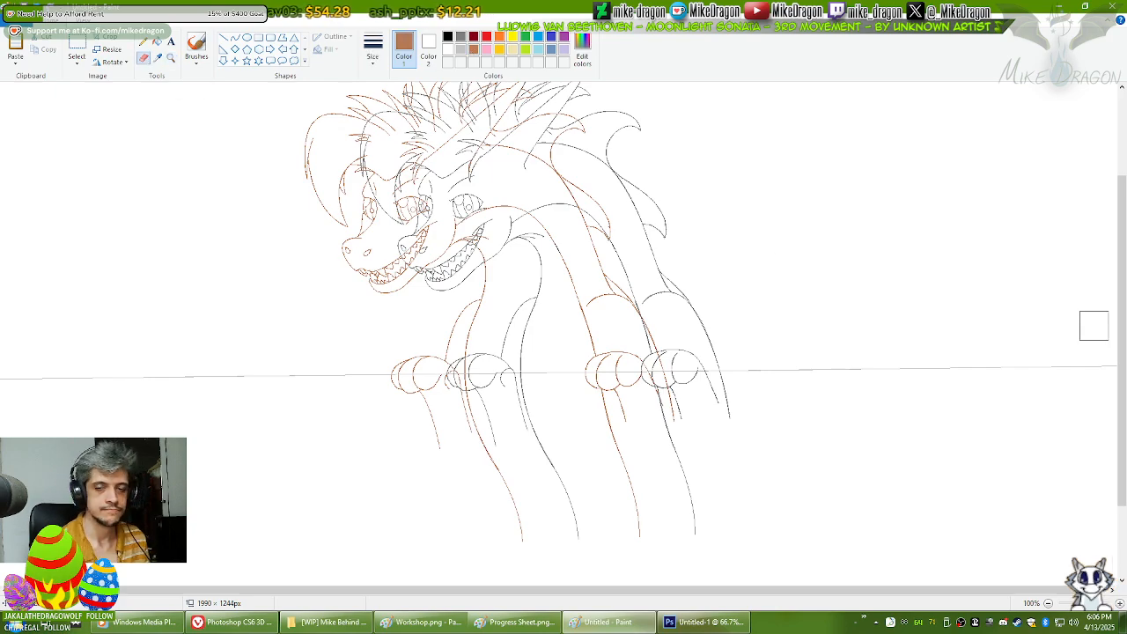
left_click_drag(1123, 368, 1123, 344)
mouse_move(592, 172)
left_mouse_down()
mouse_move(564, 195)
mouse_move(599, 219)
mouse_move(600, 237)
mouse_move(533, 181)
mouse_move(537, 162)
mouse_move(530, 184)
mouse_move(404, 146)
mouse_move(364, 178)
mouse_move(368, 205)
mouse_move(392, 210)
mouse_move(353, 174)
mouse_move(321, 162)
mouse_move(317, 173)
mouse_move(408, 234)
mouse_move(403, 242)
mouse_move(445, 236)
mouse_move(450, 270)
mouse_move(419, 346)
mouse_move(418, 390)
mouse_move(486, 340)
mouse_move(598, 293)
mouse_move(612, 306)
mouse_move(469, 408)
mouse_move(489, 326)
mouse_move(515, 396)
mouse_move(537, 358)
mouse_move(520, 347)
mouse_move(372, 434)
mouse_move(425, 404)
mouse_move(564, 375)
mouse_move(484, 436)
mouse_move(450, 484)
mouse_move(629, 420)
mouse_move(689, 414)
mouse_move(722, 422)
mouse_move(736, 444)
mouse_move(715, 468)
mouse_move(704, 528)
mouse_move(659, 562)
mouse_move(558, 577)
mouse_move(510, 567)
mouse_move(497, 512)
left_mouse_up()
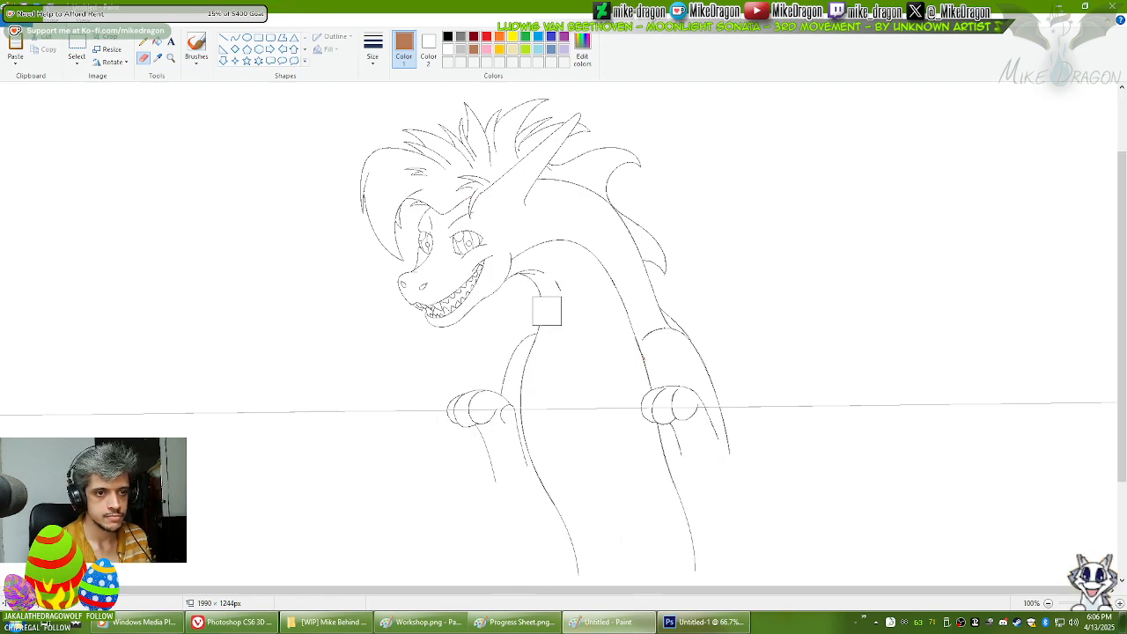
Step: Remove the stray black mark inside the dragon's neck, replace black in the linework with gray, and restore brown and white as colors
left_click(448, 37)
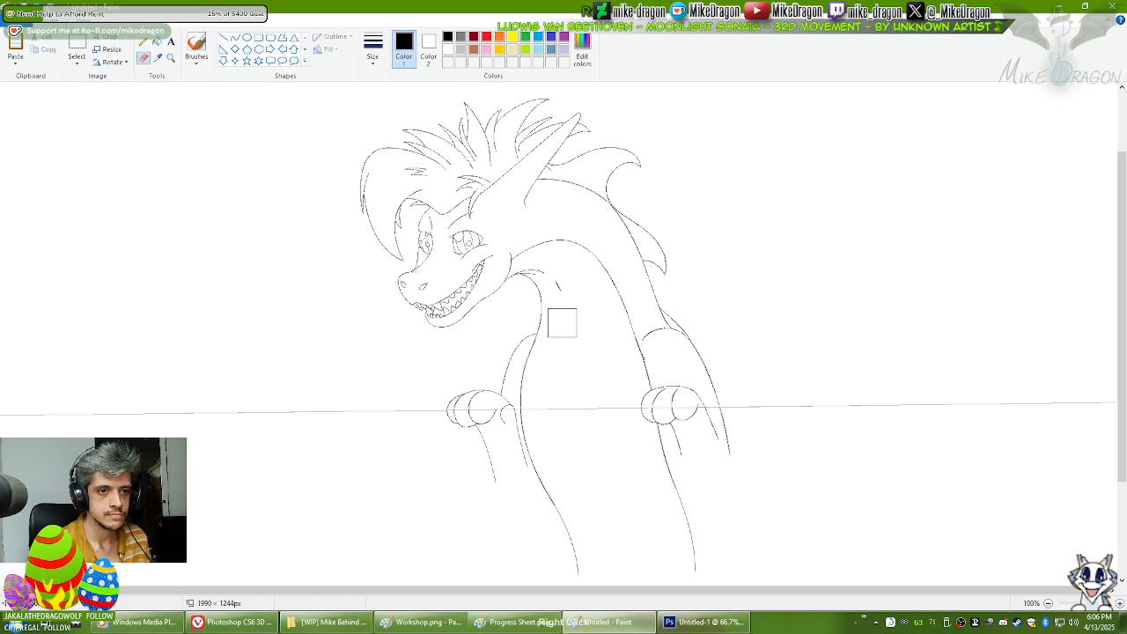
left_click(428, 48)
left_click(460, 36)
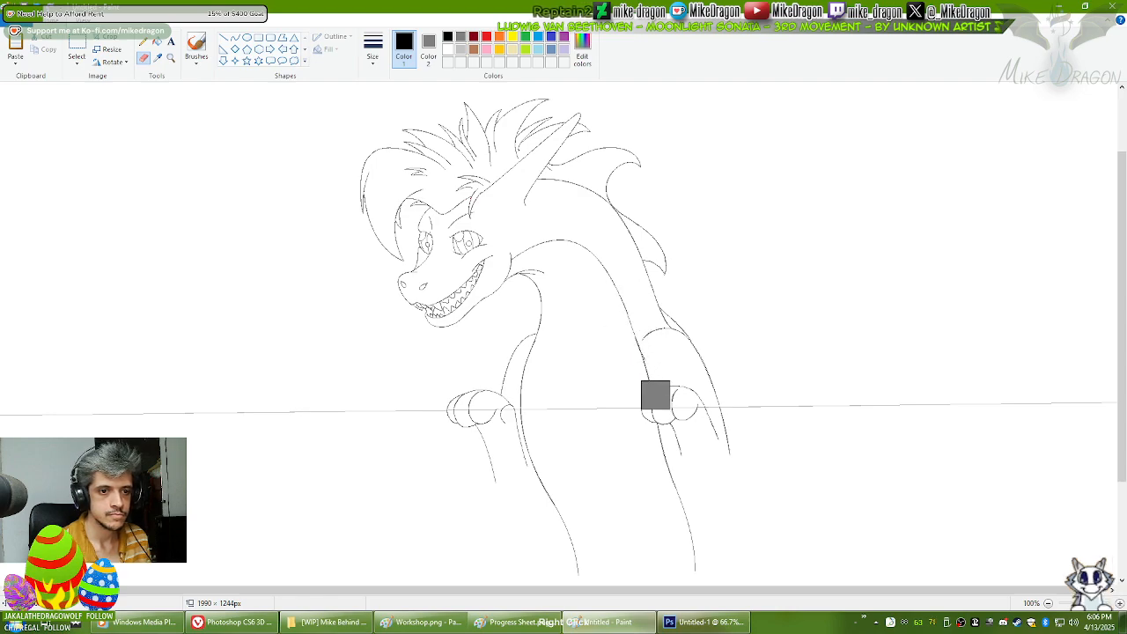
left_click(472, 48)
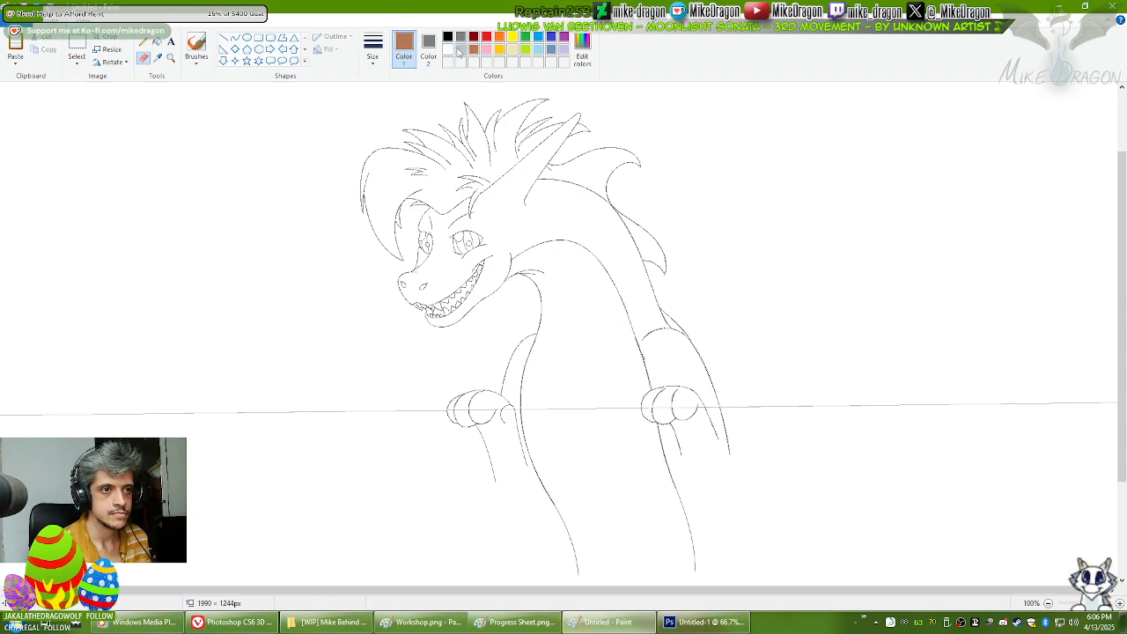
left_click(156, 57)
right_click(171, 103)
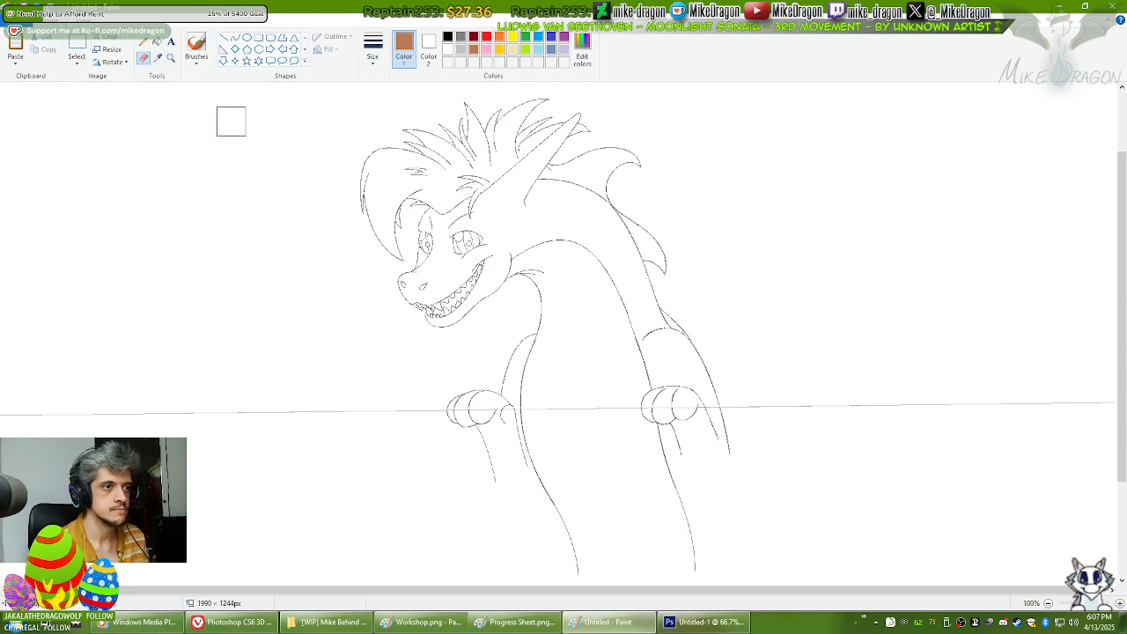
Step: Repair the gaps where the horizontal guide line crosses the dragon's paw and nearby body line, using the Pencil in gray
left_click(173, 61)
left_click(529, 377)
left_click(487, 369)
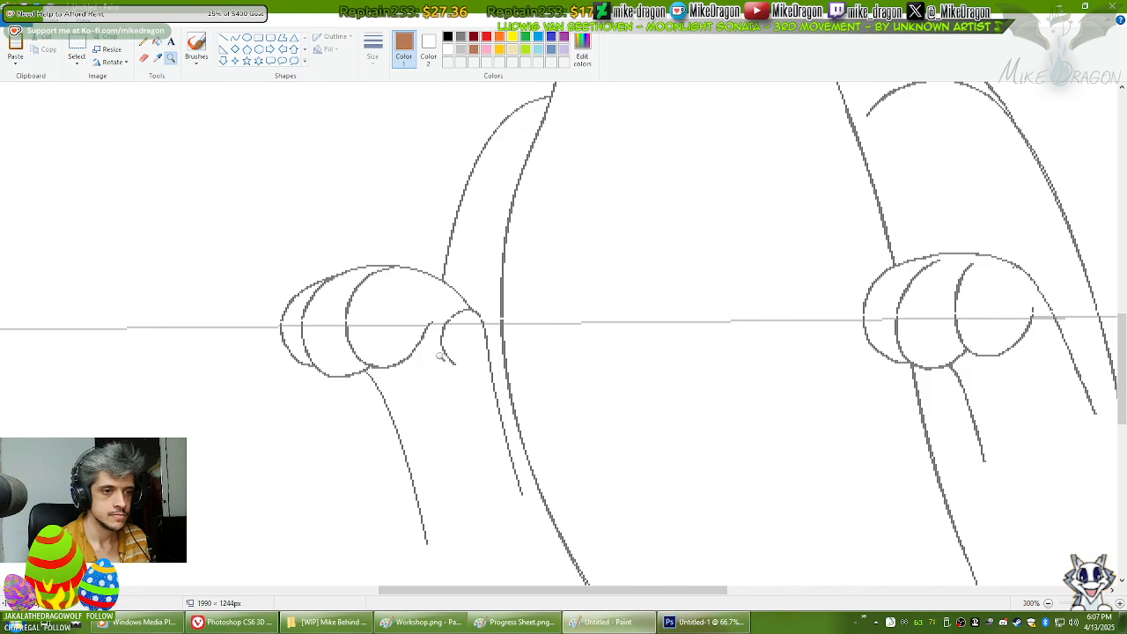
left_click(280, 273)
left_click(461, 50)
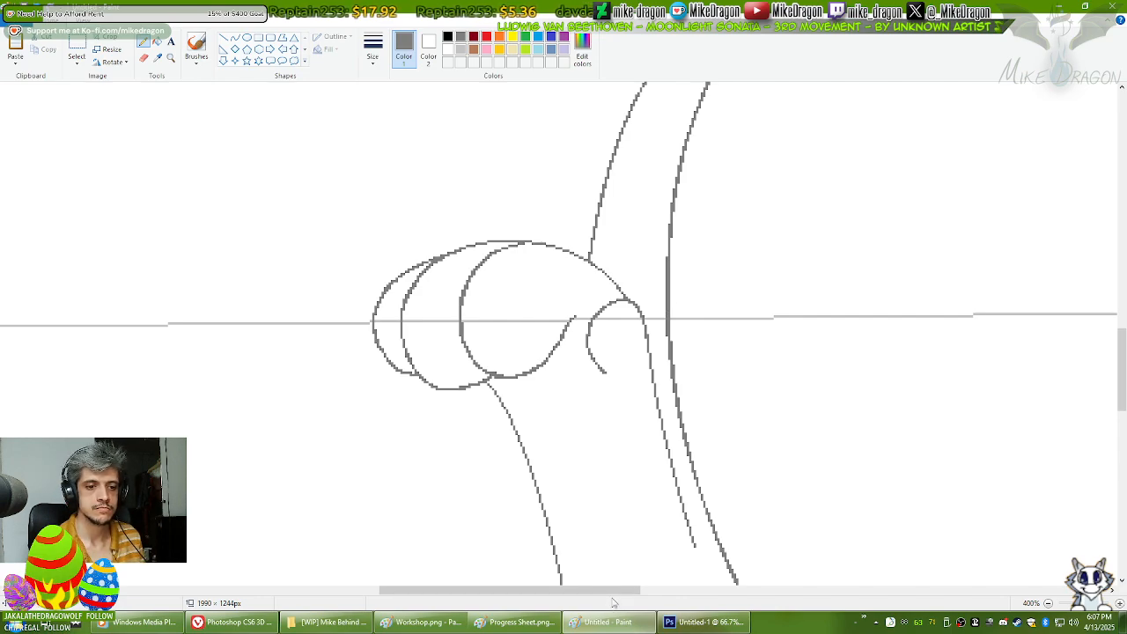
Step: Inspect the linework around both paws where the horizontal guide line crosses them, and the drawing as a whole
left_click_drag(614, 602, 762, 599)
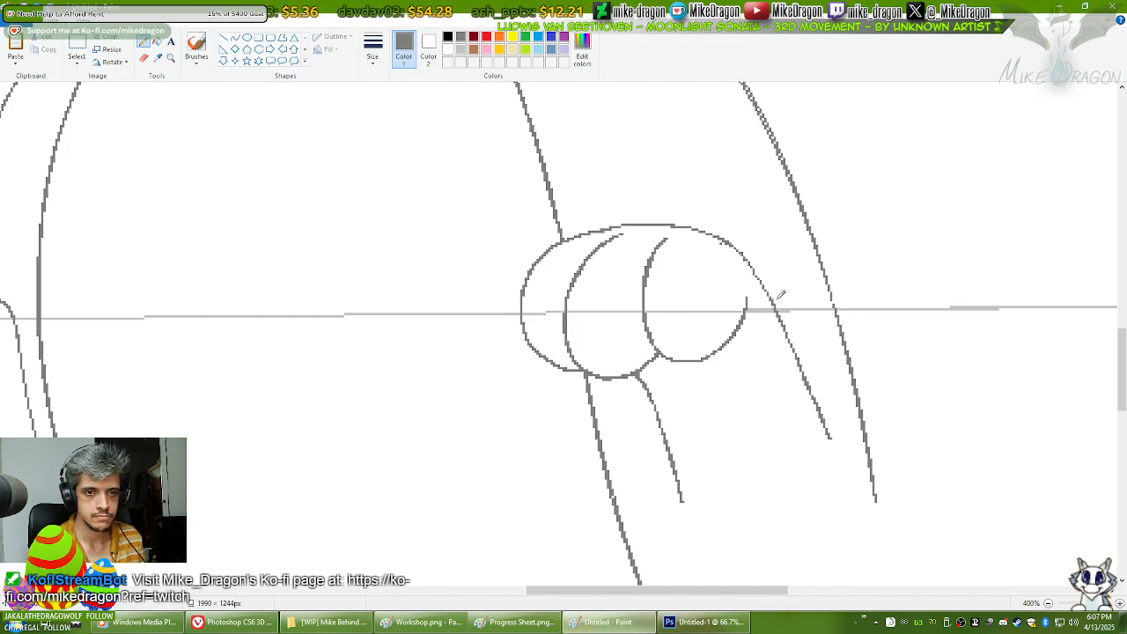
scroll(809, 273, "down", 2, "ctrl")
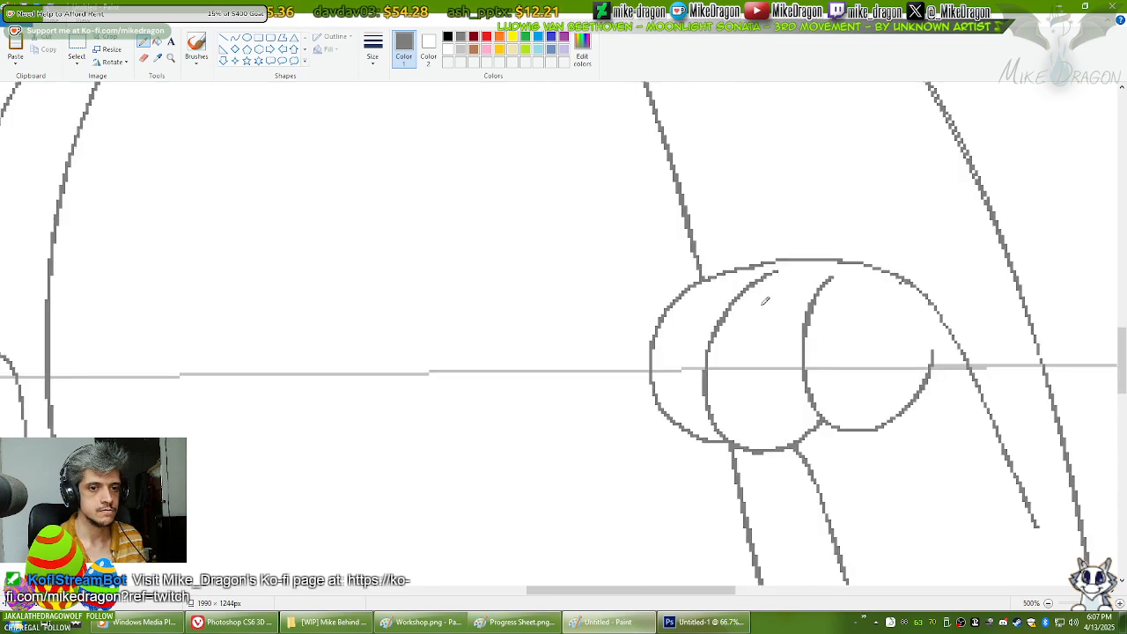
scroll(705, 308, "up", 2, "ctrl")
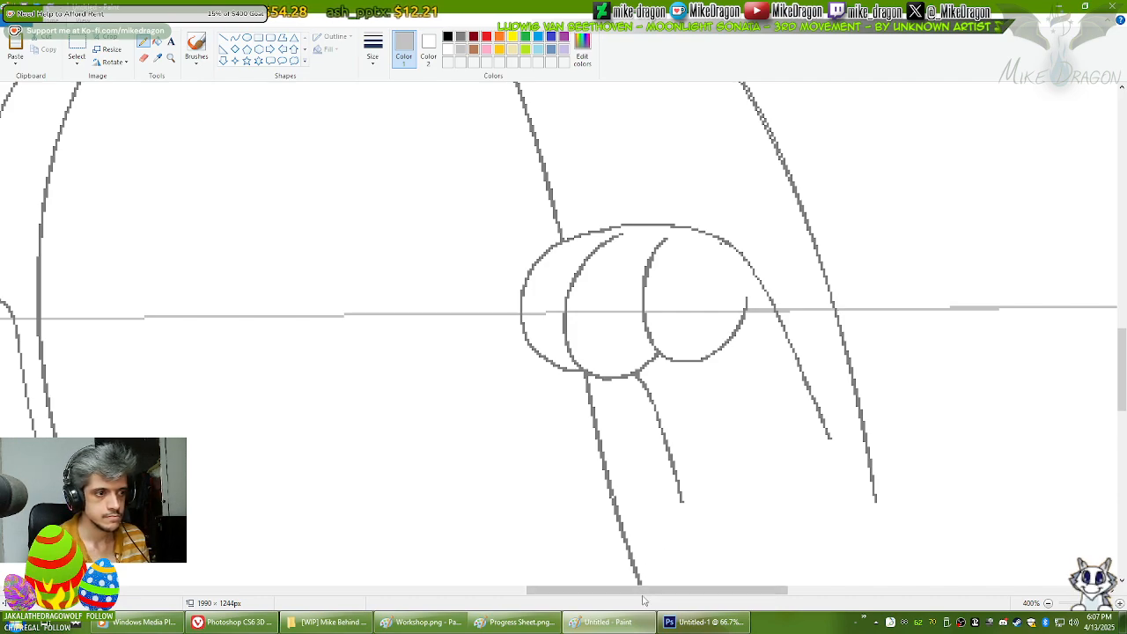
left_click_drag(537, 589, 449, 587)
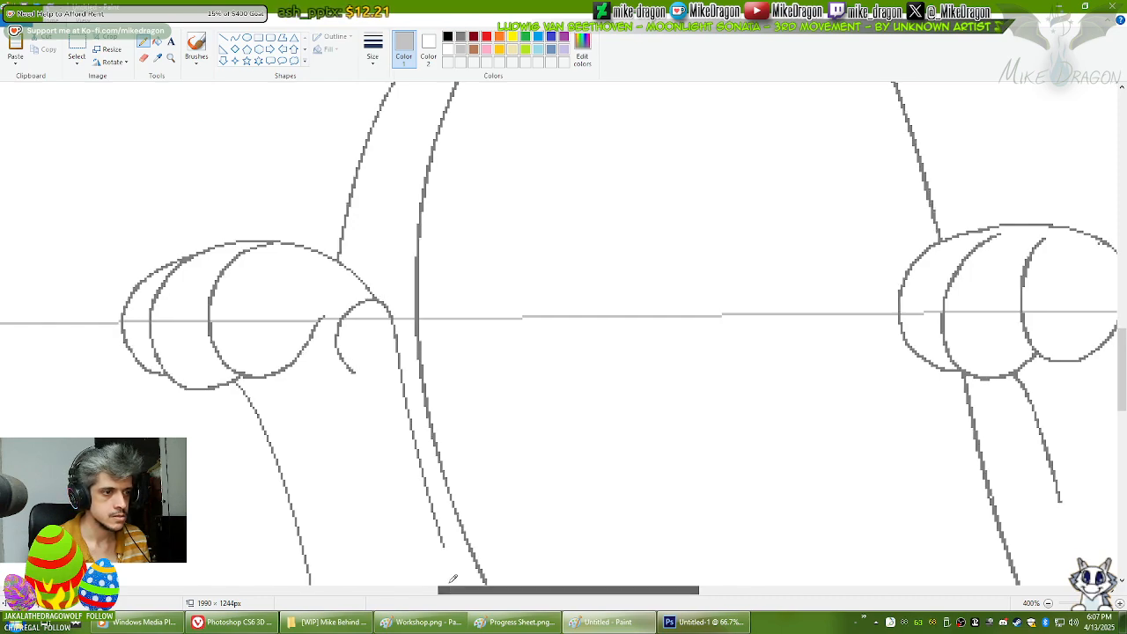
scroll(539, 372, "down", 4)
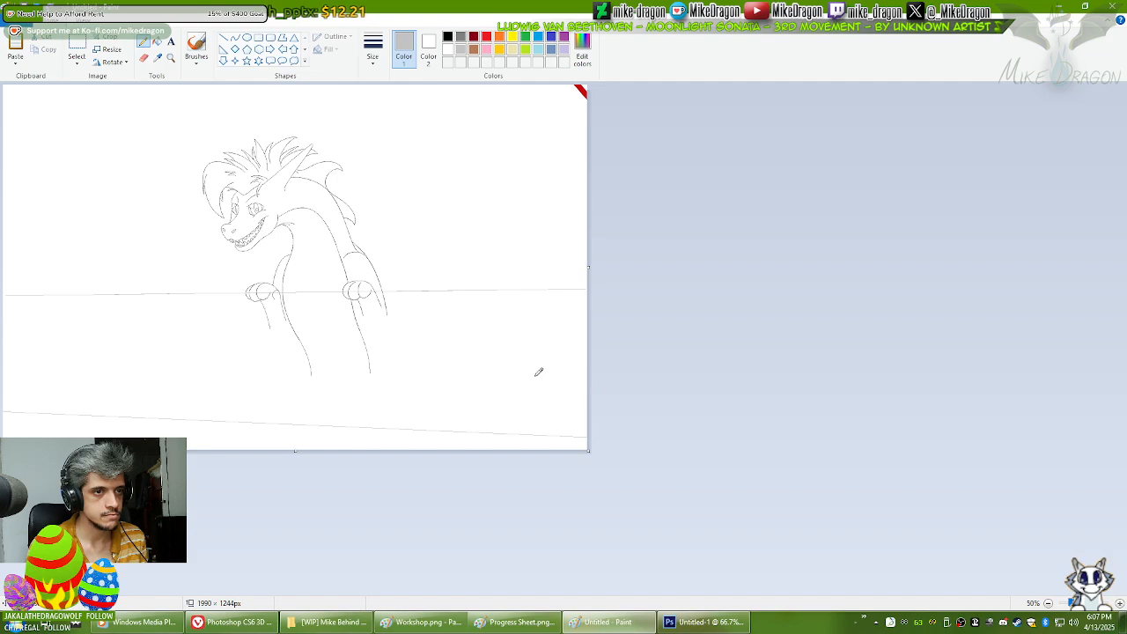
scroll(539, 372, "up", 3)
scroll(539, 371, "down", 3)
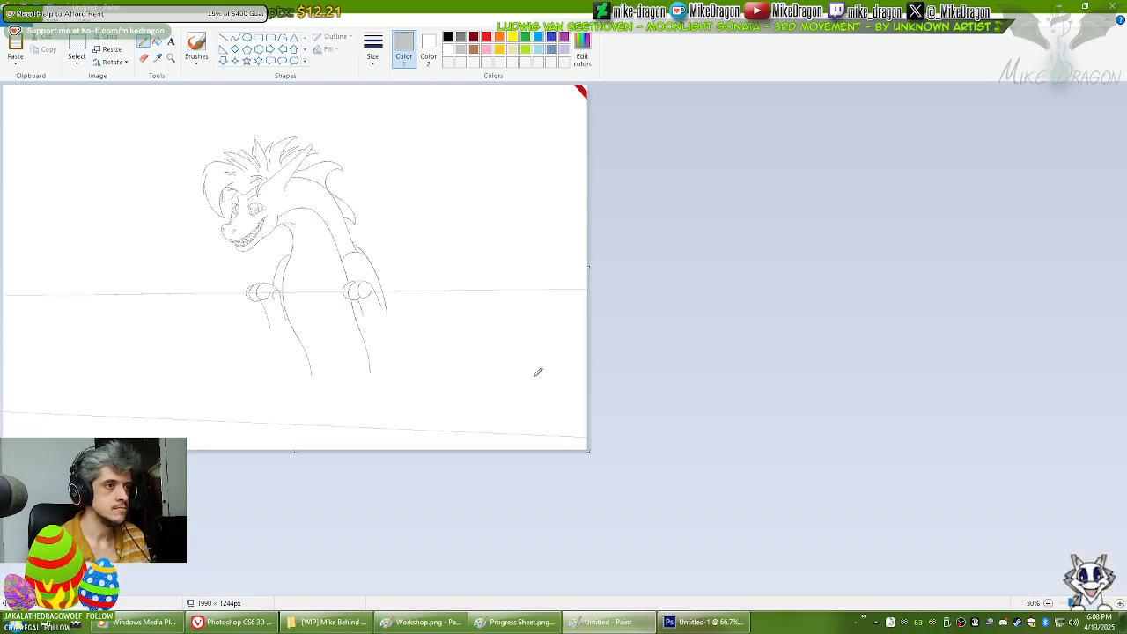
Step: Delete the red mark in the upper-right corner of the drawing and return to the Pencil
left_click(79, 40)
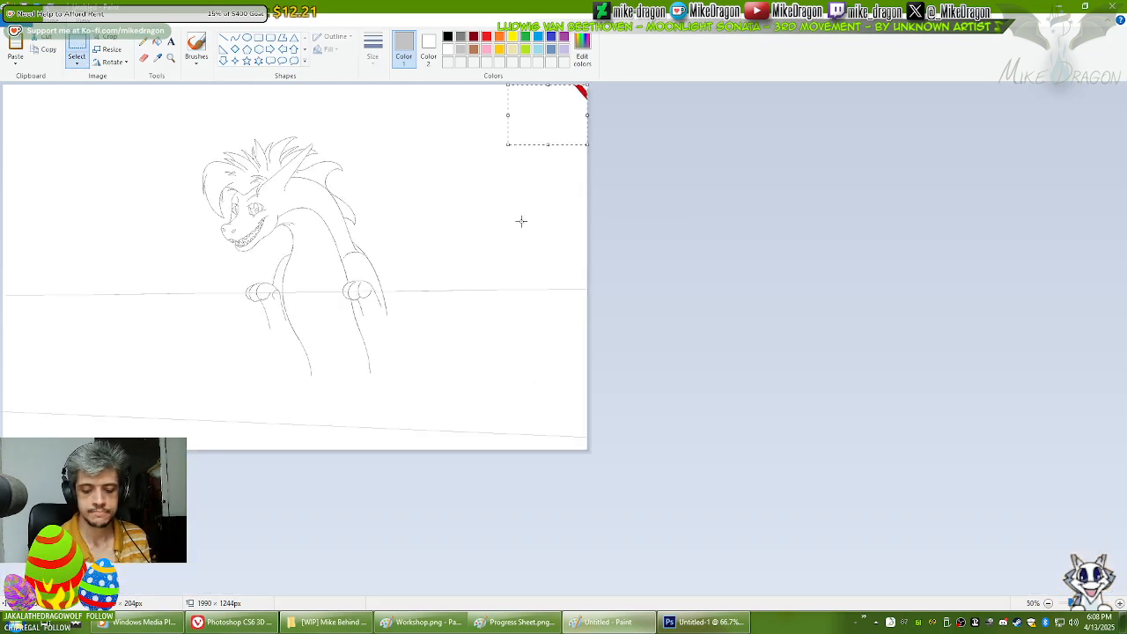
key("Delete")
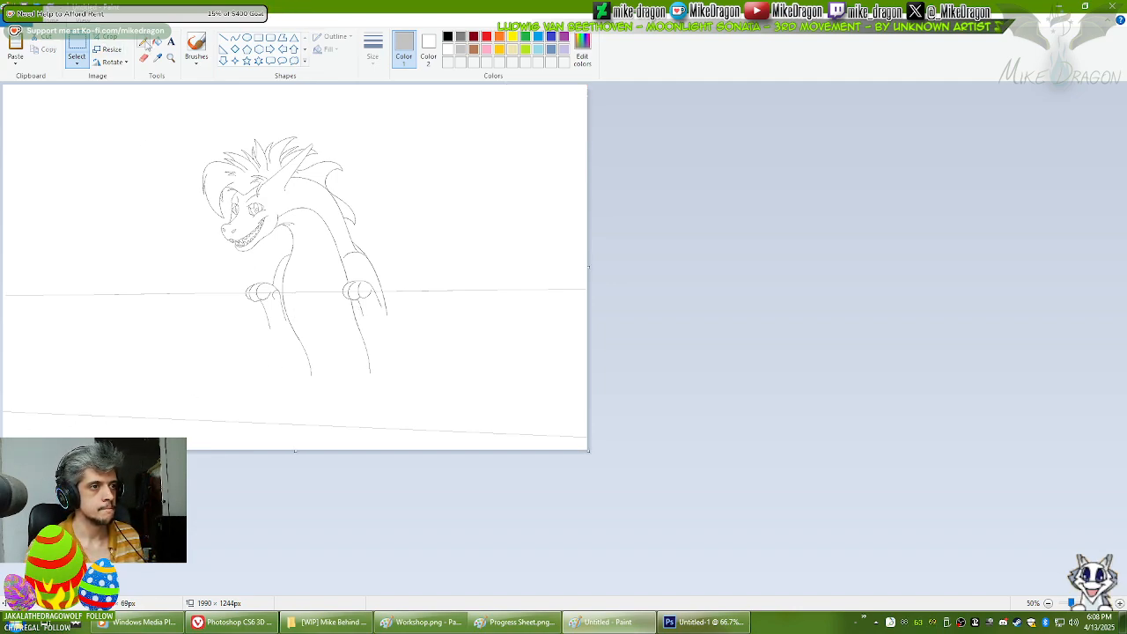
left_click(145, 42)
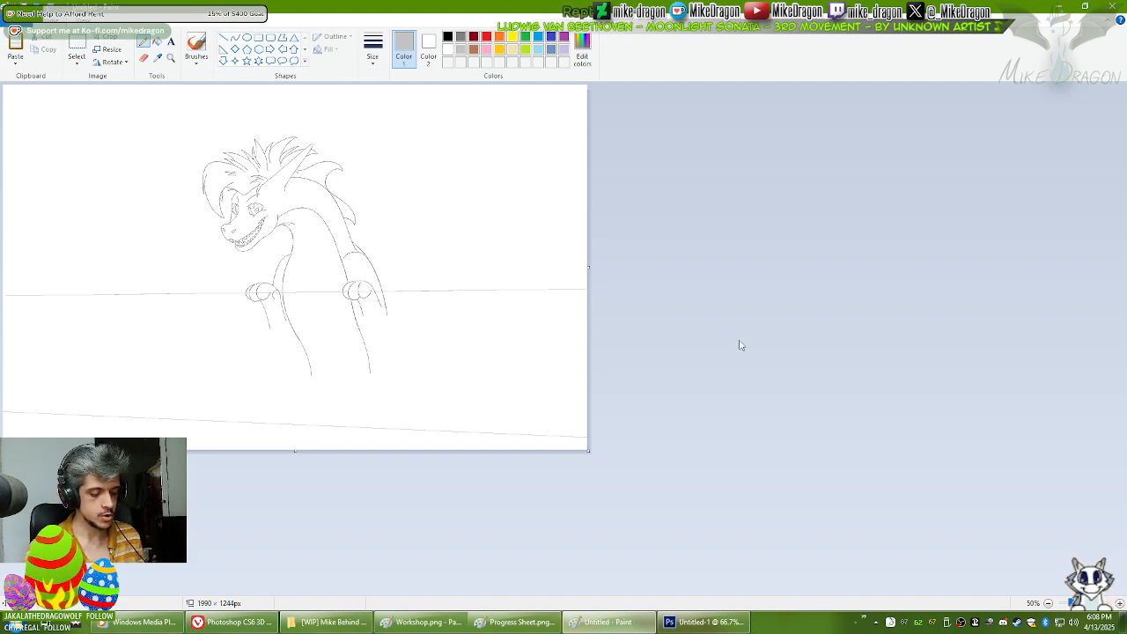
Step: Save the cleaned drawing as a PNG named General Sketch For Corel in the [WIP] Mike Behind Words folder
key("ctrl+s")
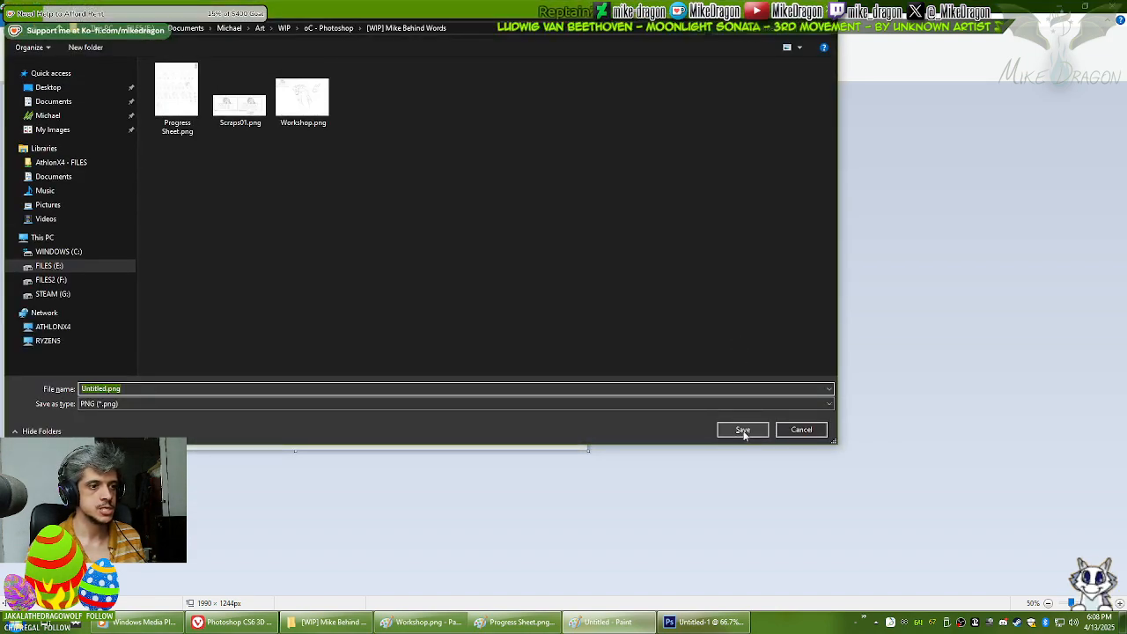
type("General Sketch For Corel")
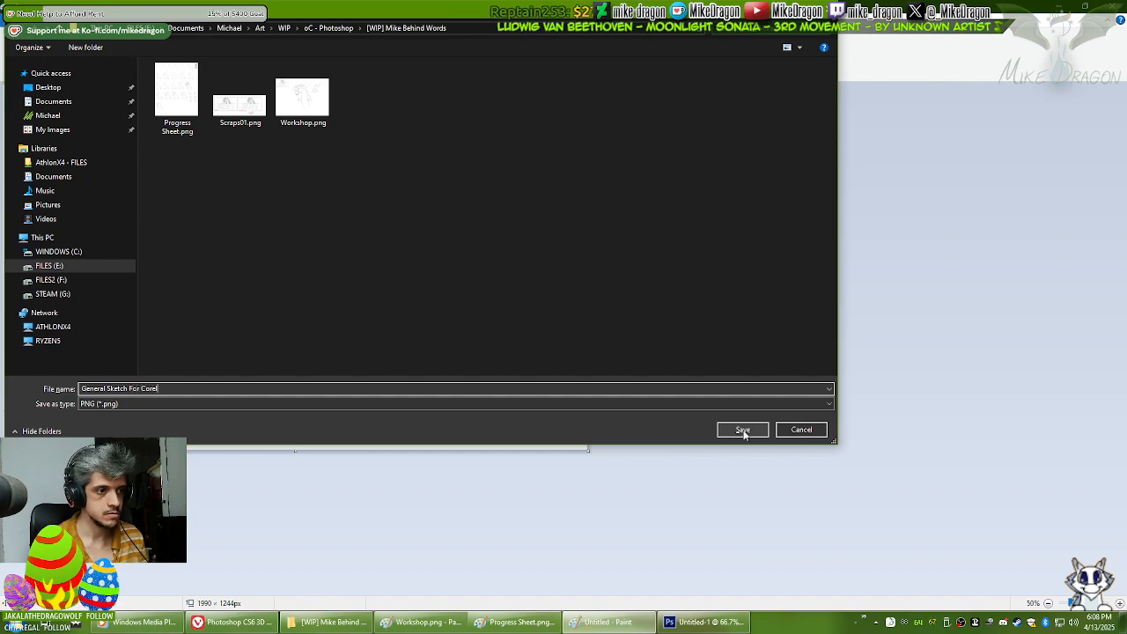
left_click(742, 430)
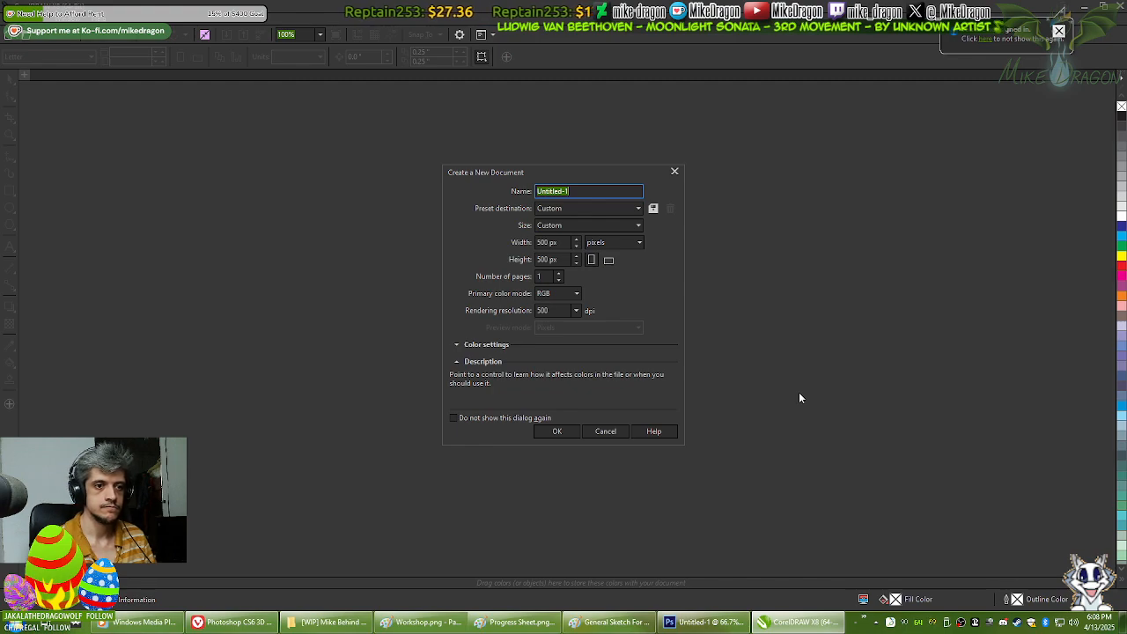
Step: In CorelDRAW, create a 500 × 500 px RGB document and import General Sketch For Corel.png from [WIP] Mike Behind Words, centered on the page
key("Return")
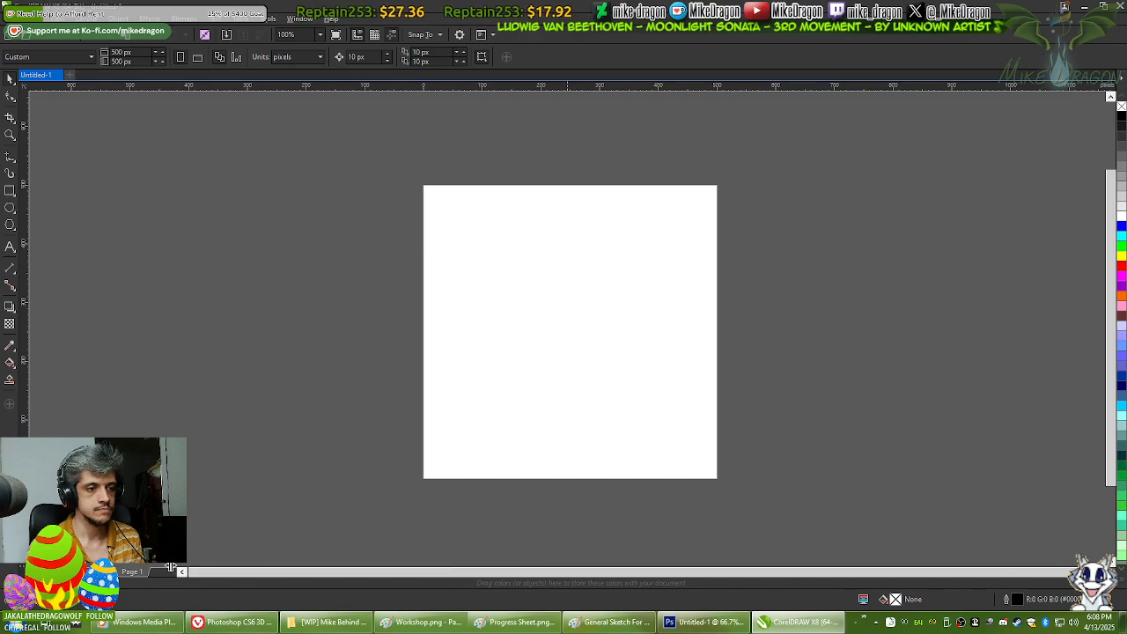
key("ctrl+i")
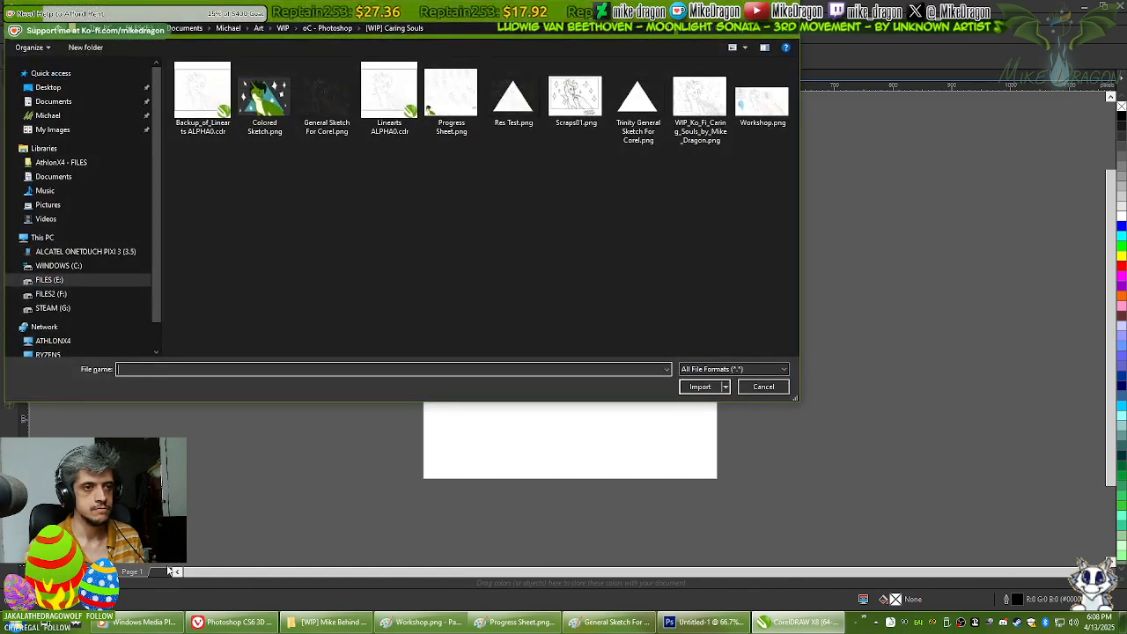
left_click(346, 618)
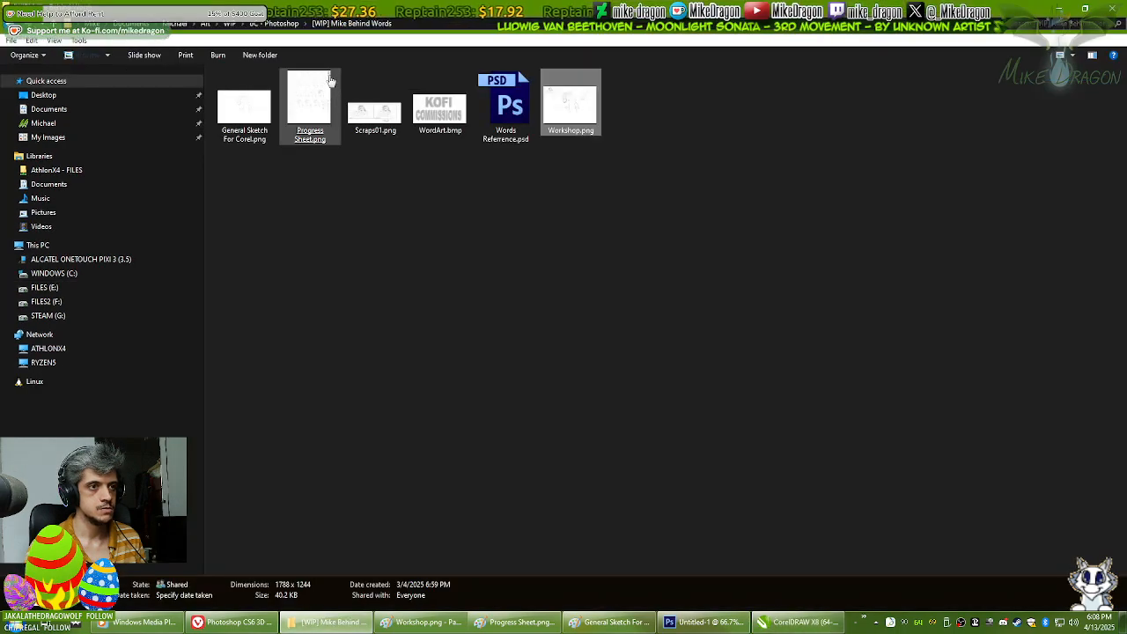
left_click(424, 26)
left_click(799, 621)
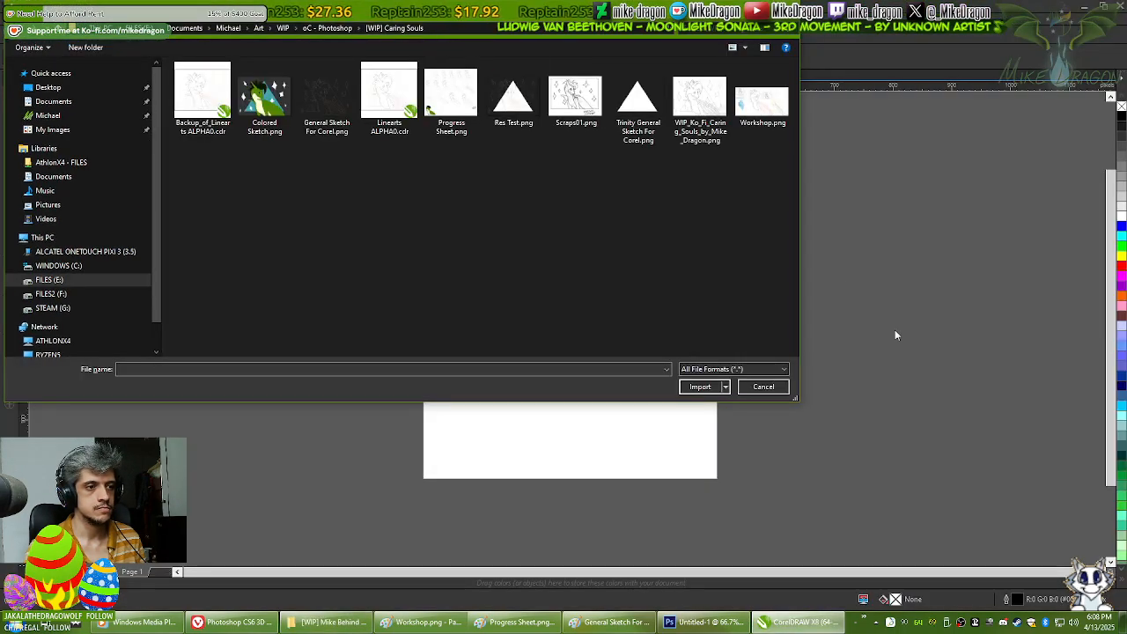
left_click(528, 370)
type("E:\\Documents\\Michael\\Art\\WIP\\oC - Photoshop\\[WIP] Mike Behind Words")
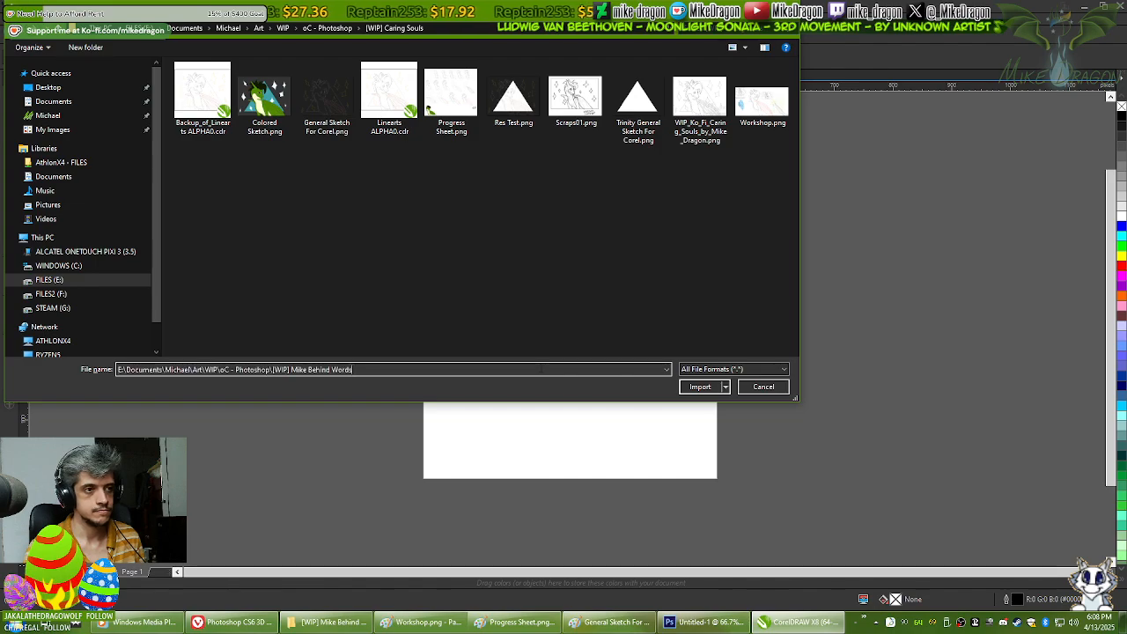
key("Return")
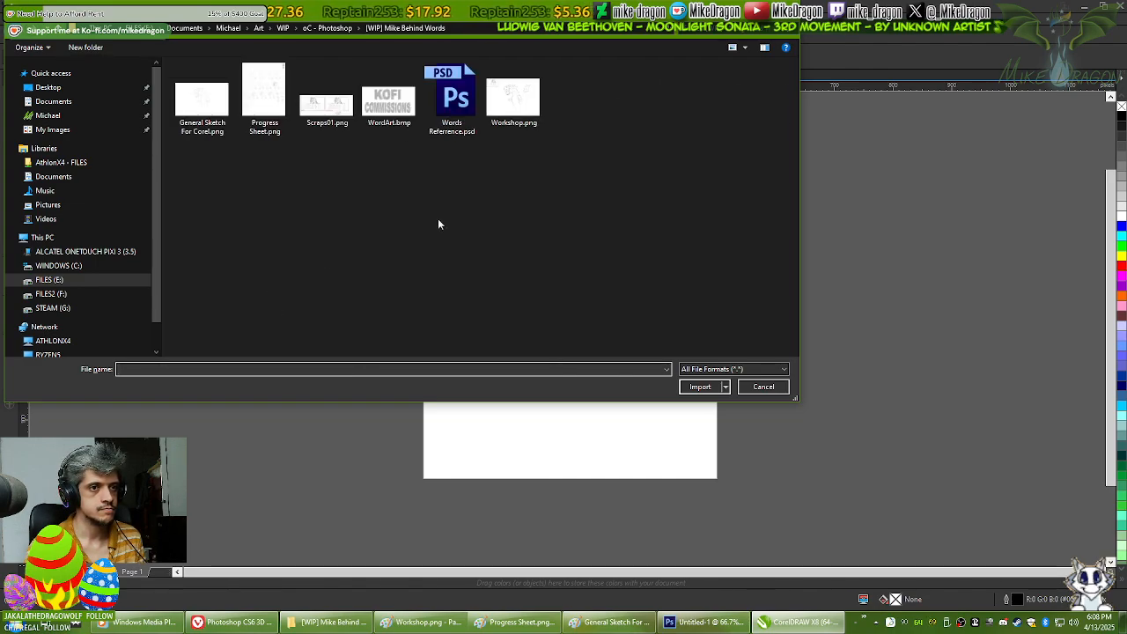
double_click(201, 105)
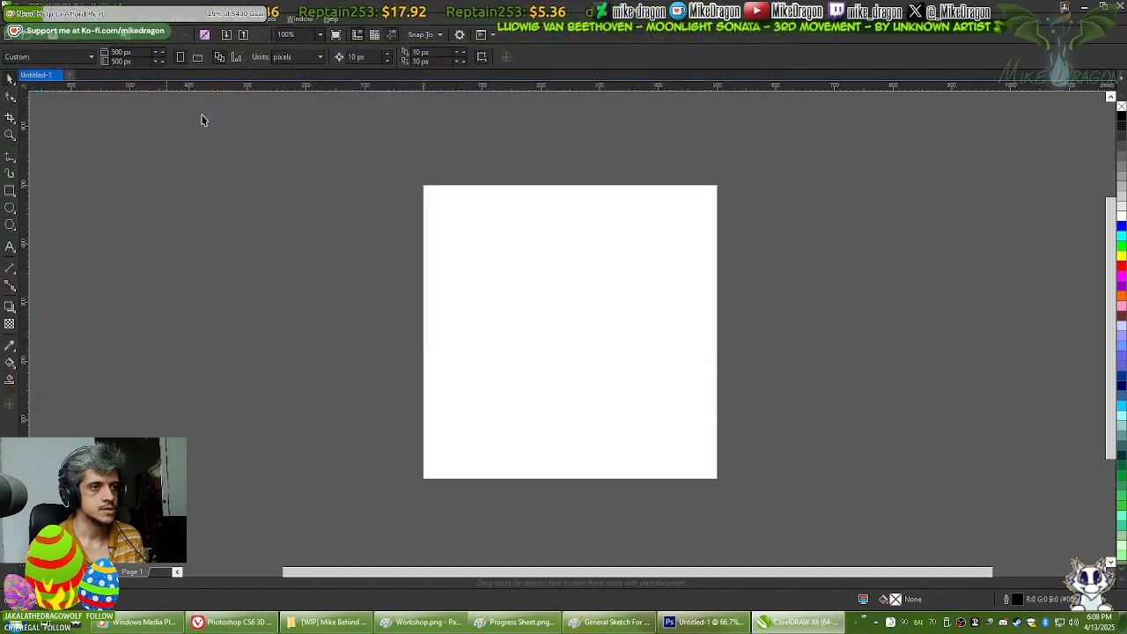
left_click(469, 265)
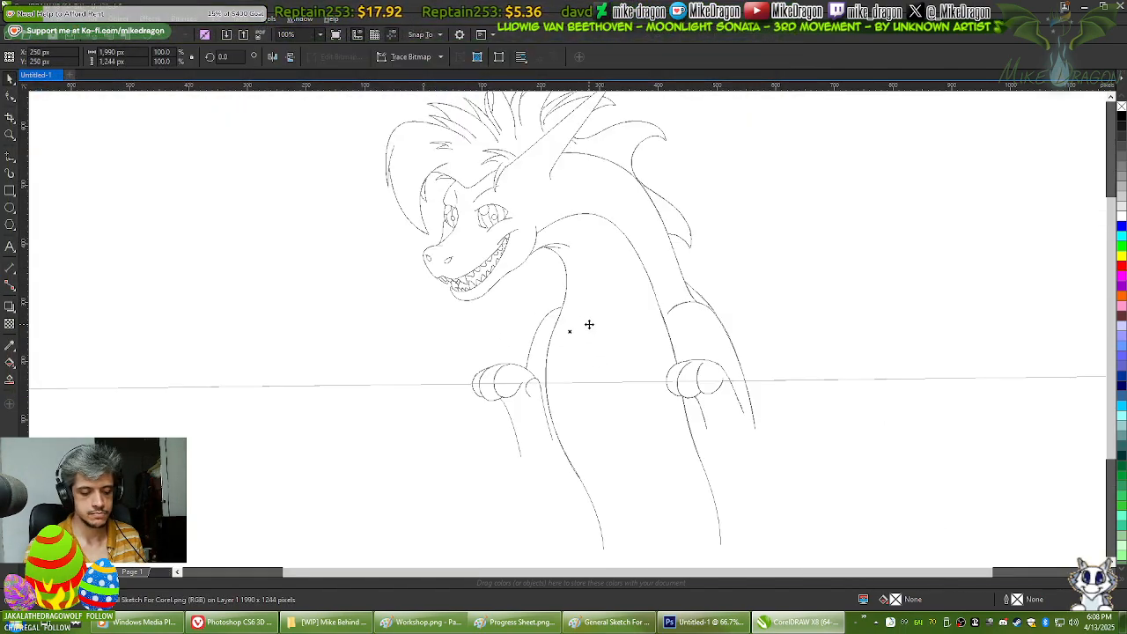
key("F4")
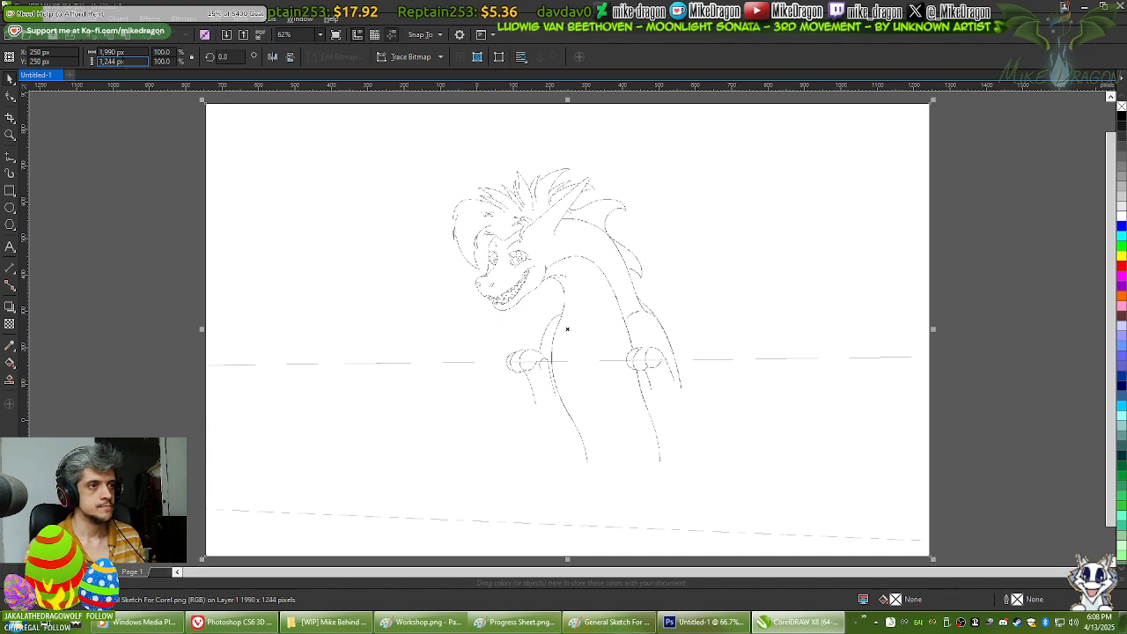
Step: Set the page size to 1990 × 1244 px to match the imported sketch
left_click(104, 123)
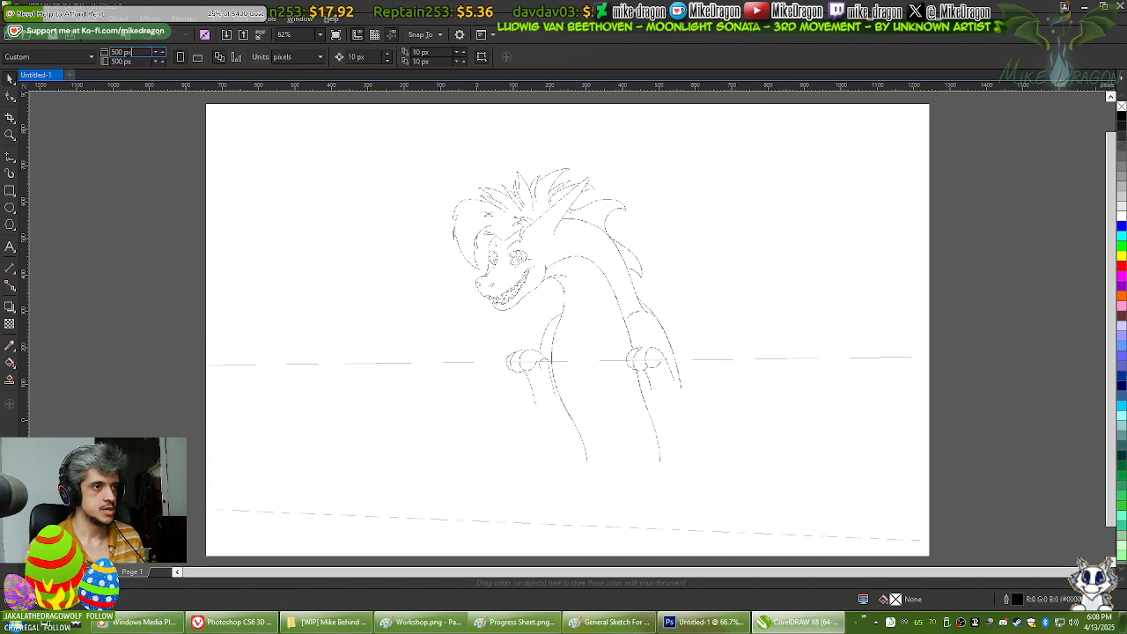
left_click(438, 209)
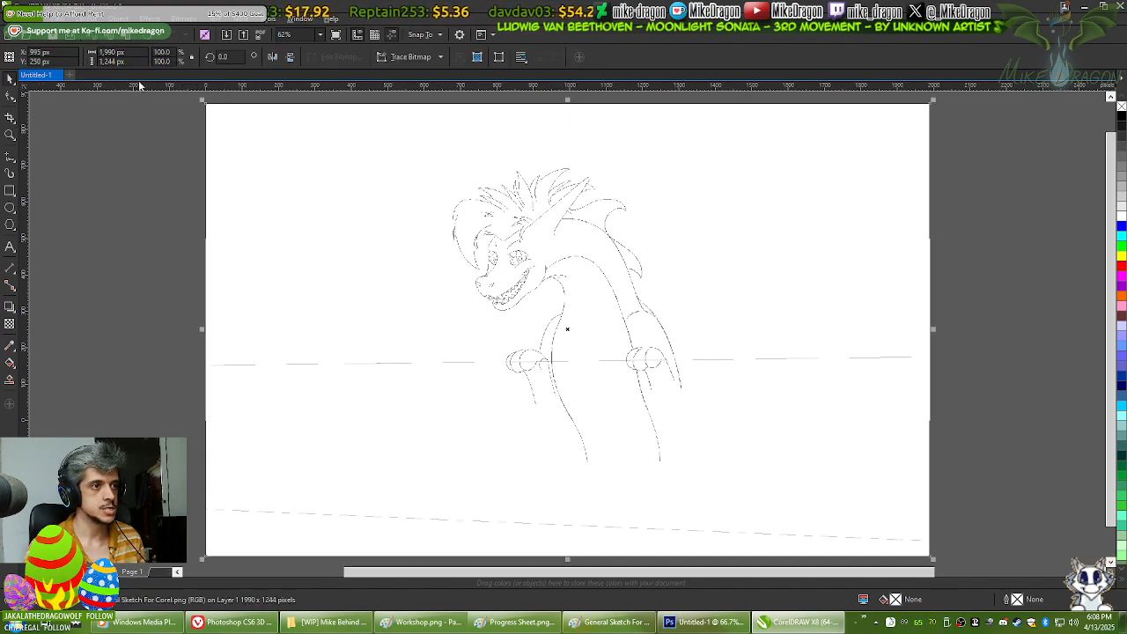
left_click(89, 187)
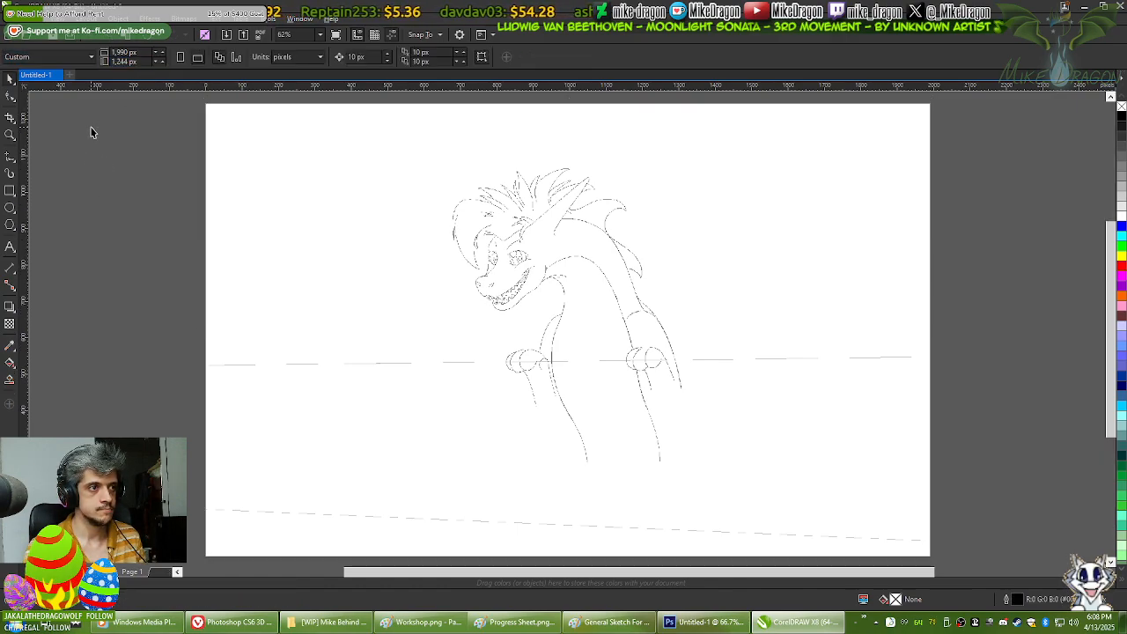
Step: Draw an unfilled rectangle outside the page and set its size to 1990 × 1244 px
left_click(13, 189)
left_click_drag(88, 141, 136, 199)
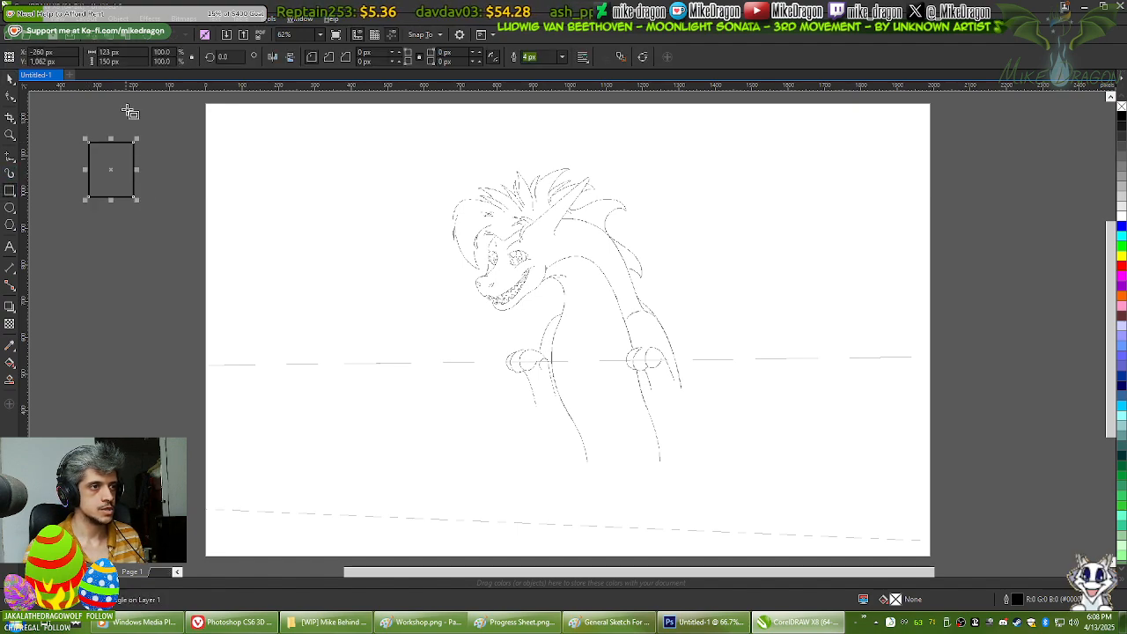
type("1244")
key("Return")
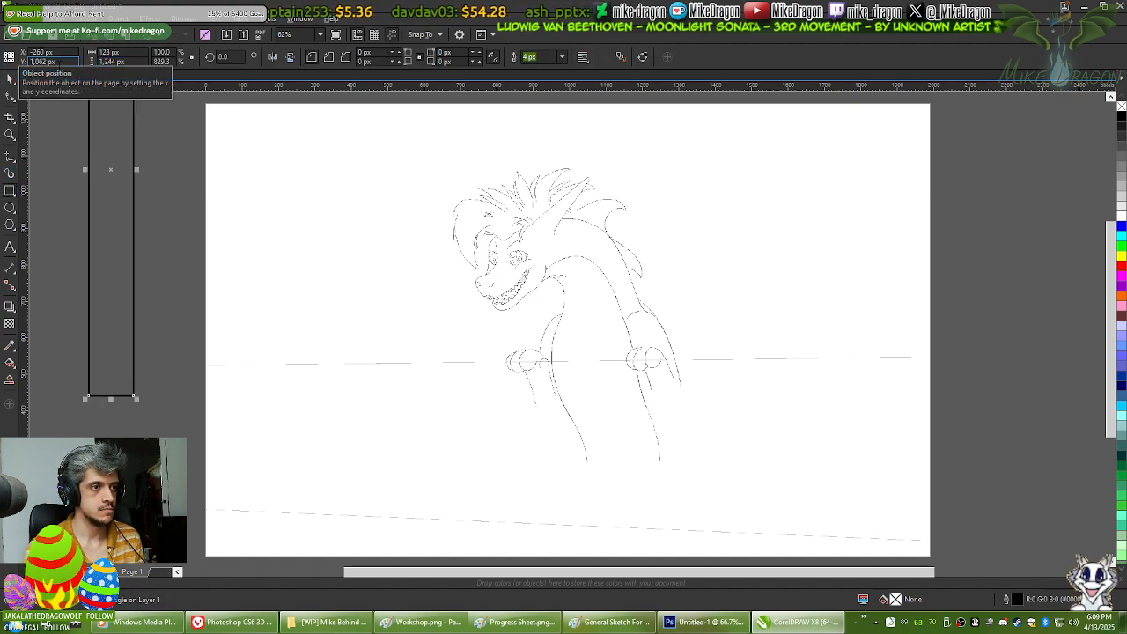
left_click(322, 146)
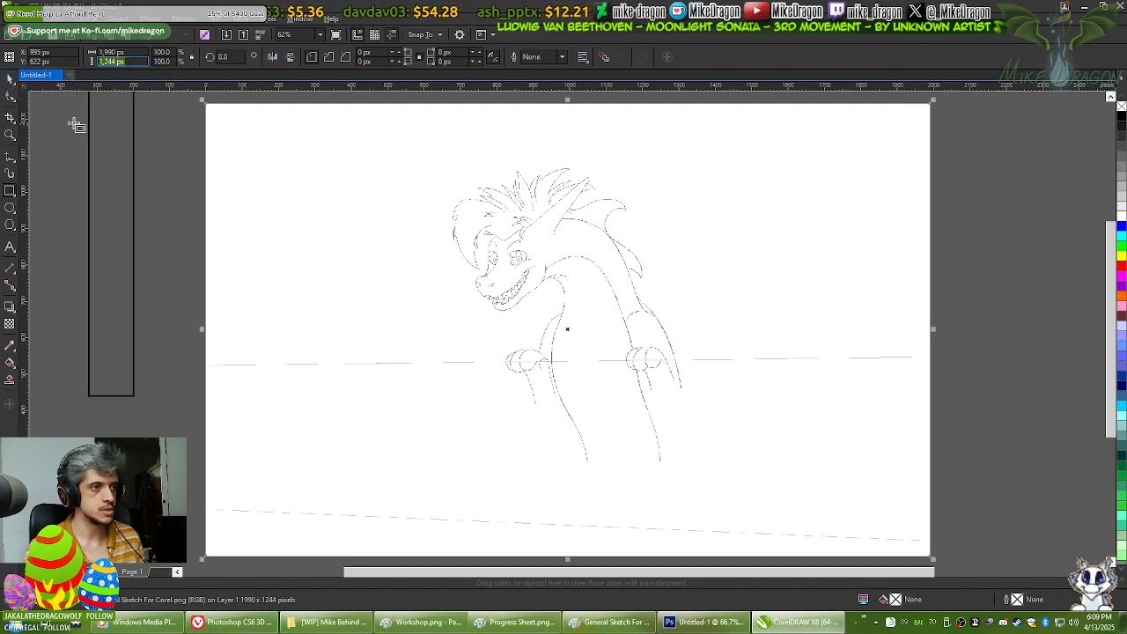
left_click_drag(132, 52, 57, 53)
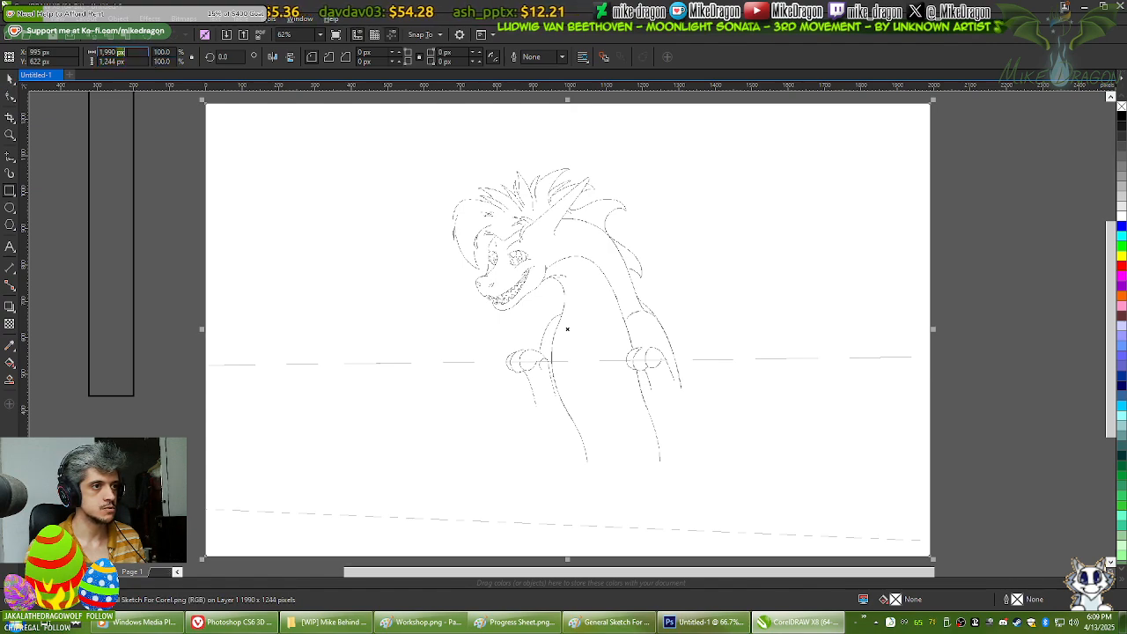
left_click(111, 123)
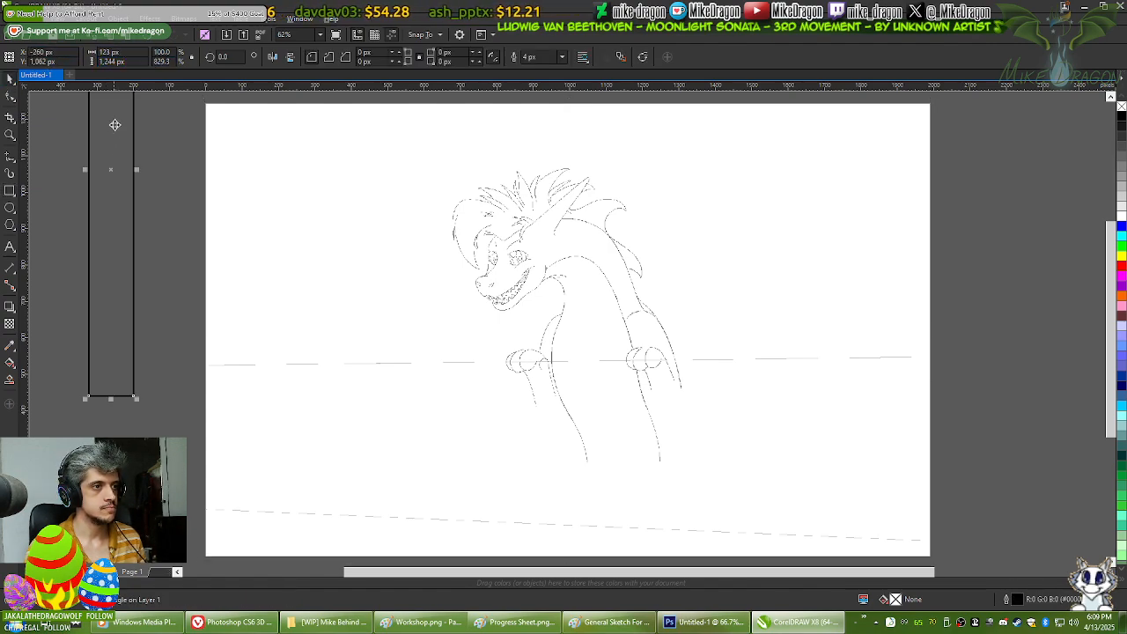
type("1990")
key("Return")
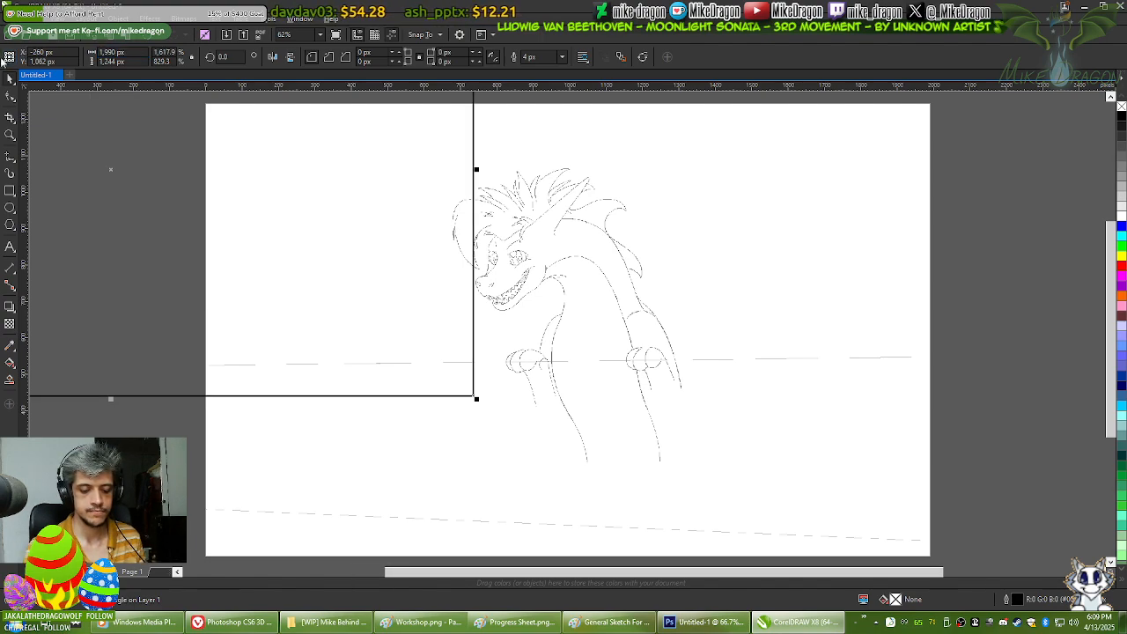
Step: Center the rectangle on the page, send it to the back behind the sketch, and deselect it
key("p")
key("shift+Page_Down")
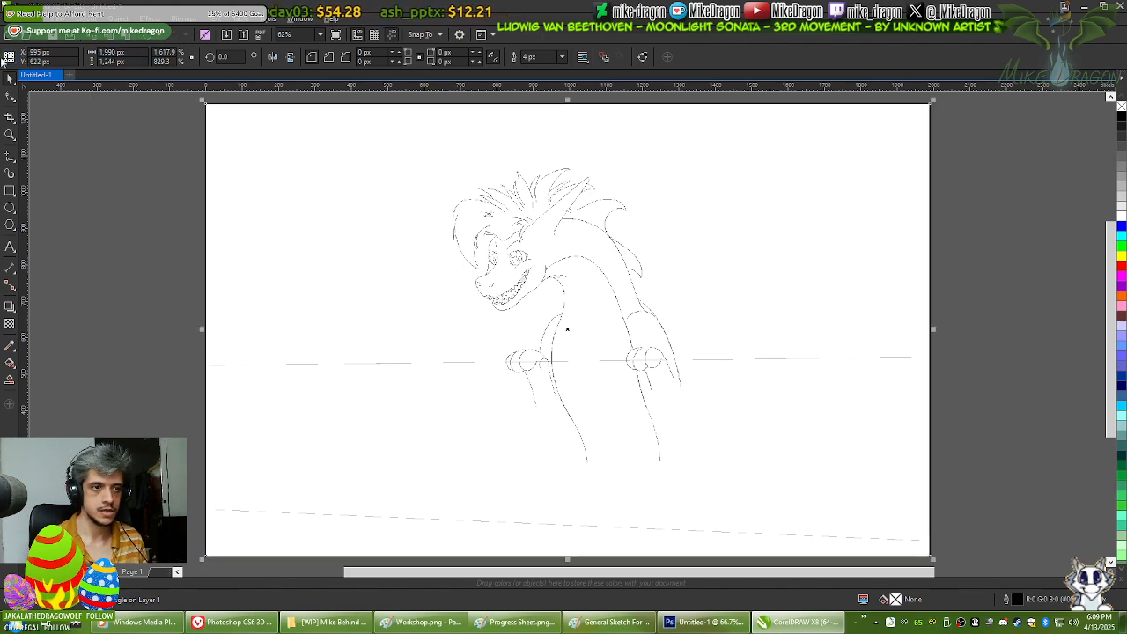
left_click(139, 214)
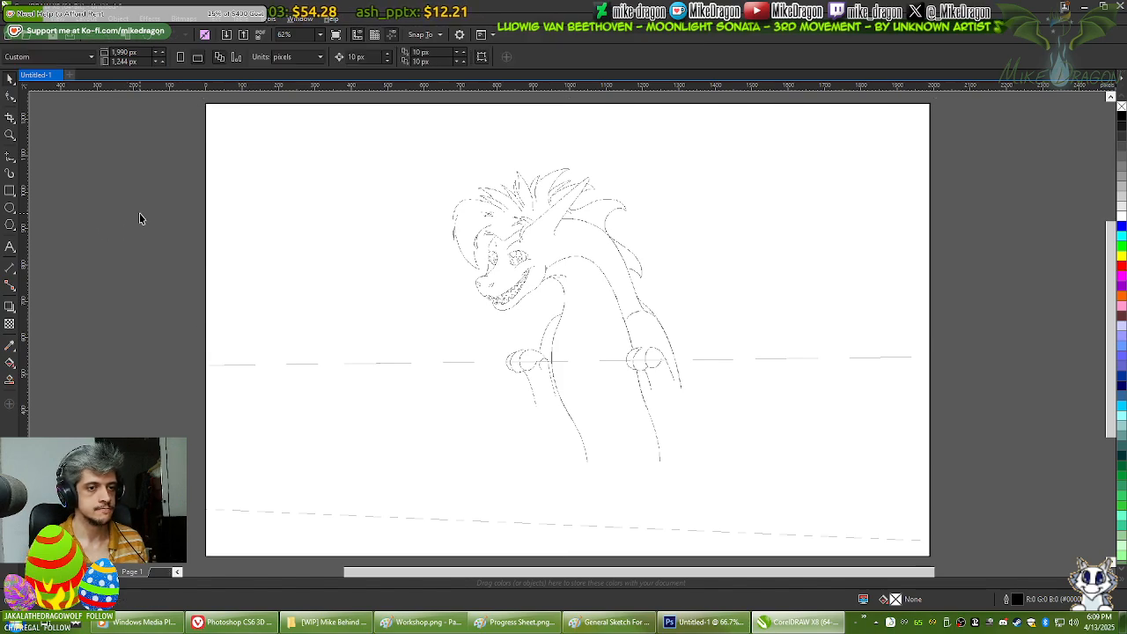
Step: Save the document as Linearts ALPHA0.cdr in the [WIP] Mike Behind Words folder
key("ctrl+s")
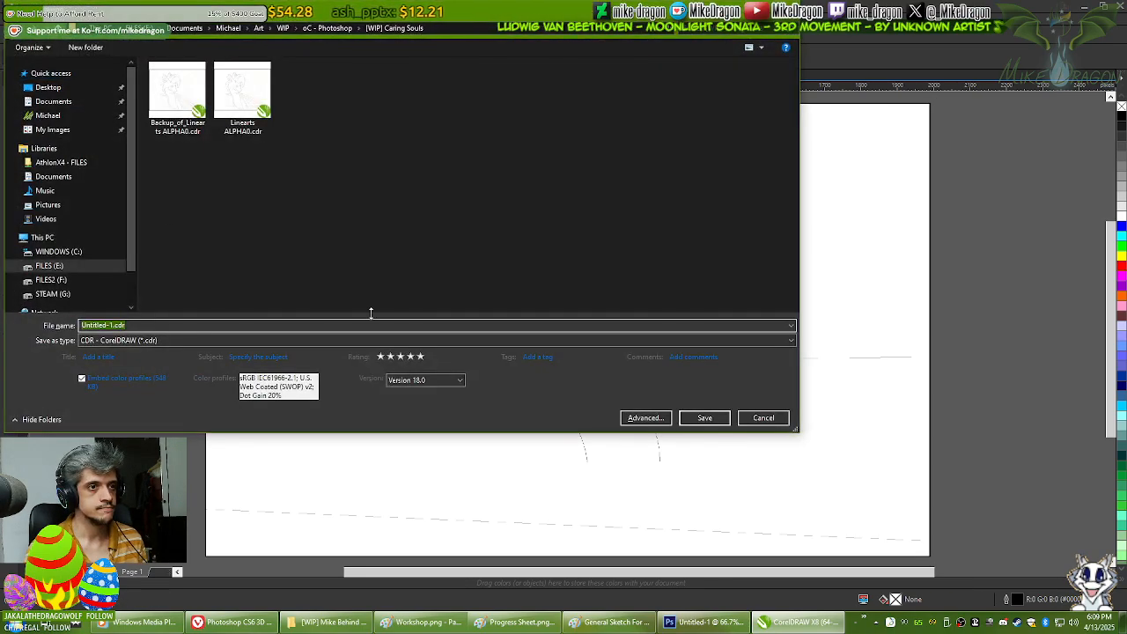
left_click(330, 27)
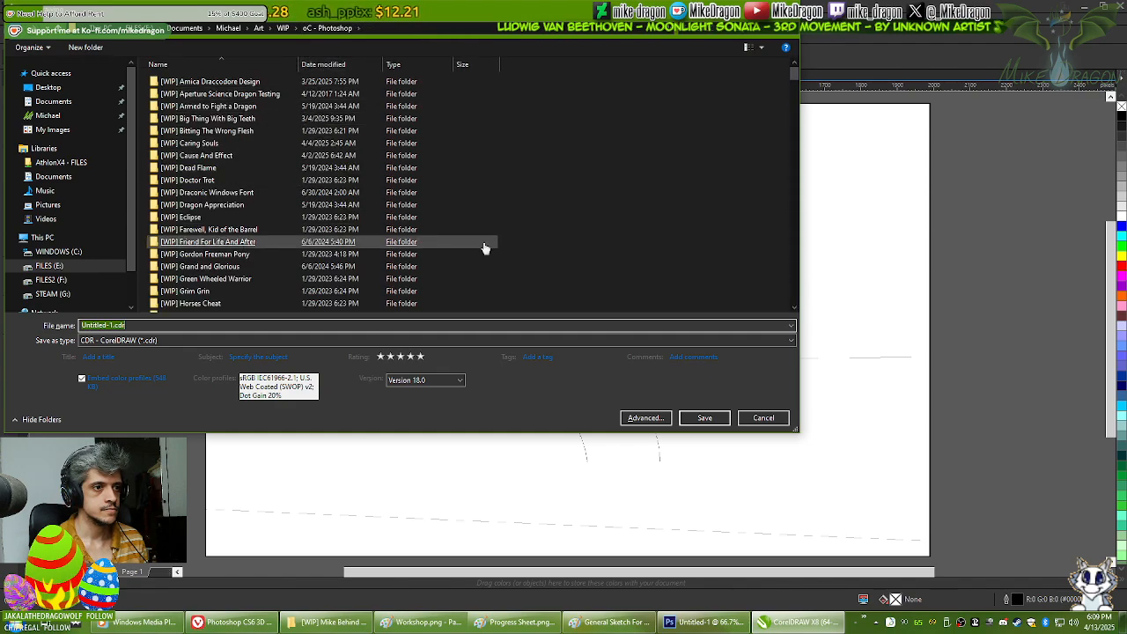
scroll(185, 182, "down", 3)
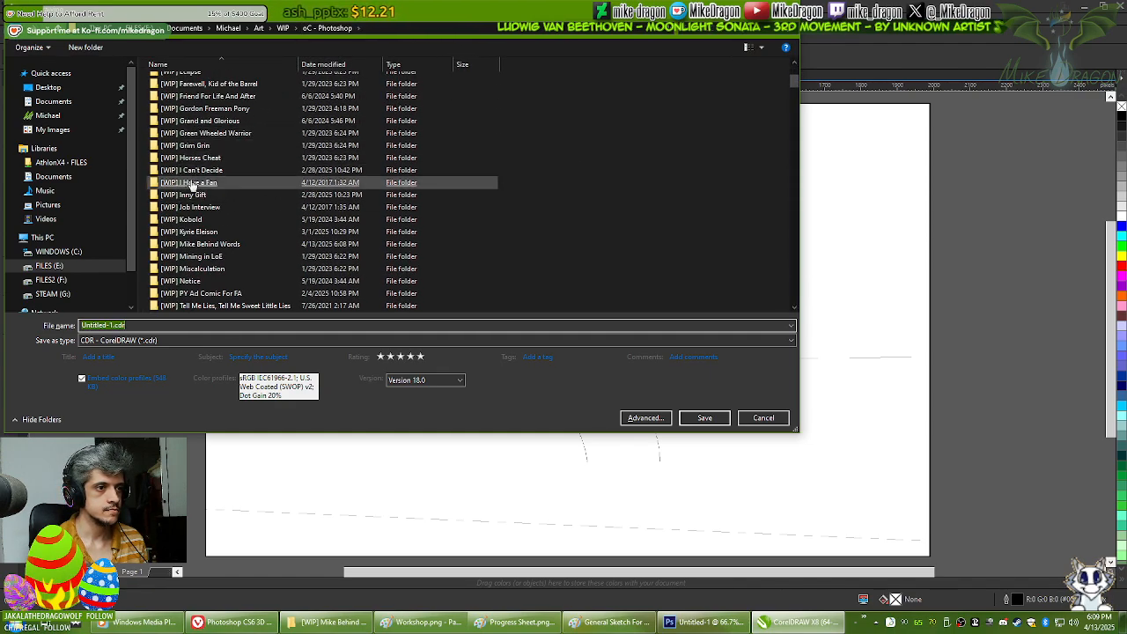
double_click(192, 247)
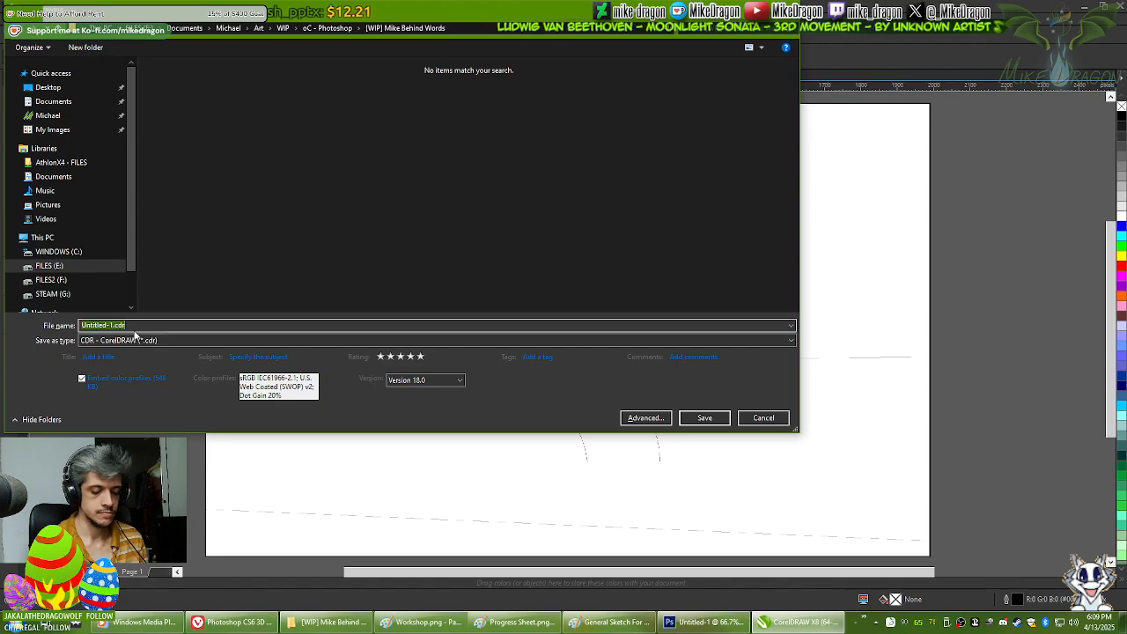
type("Linearts")
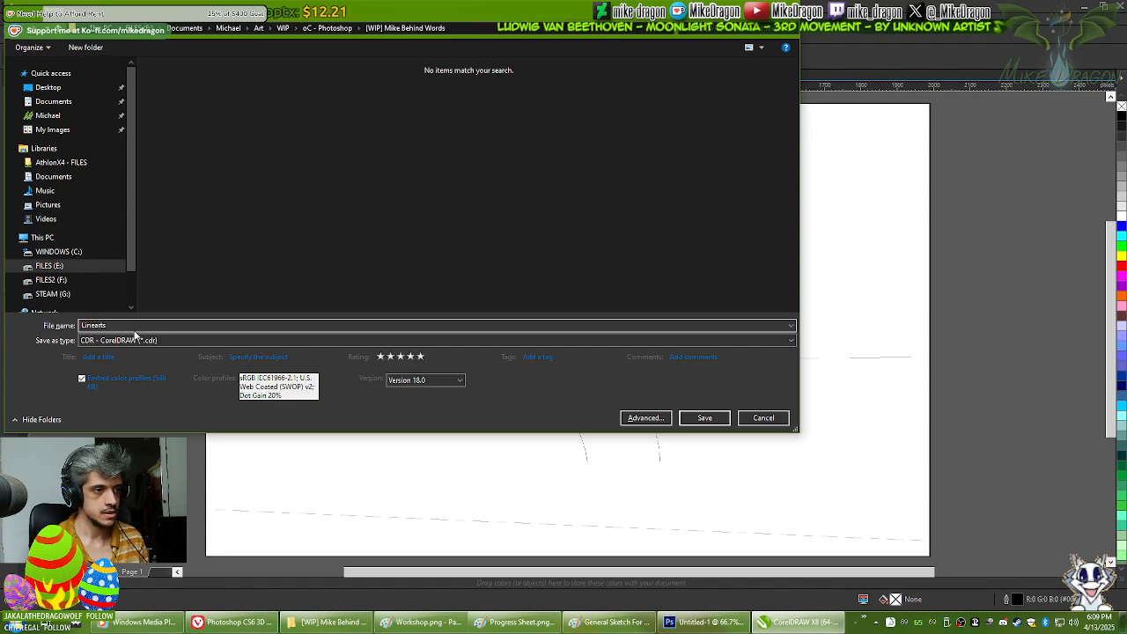
type(" WIP")
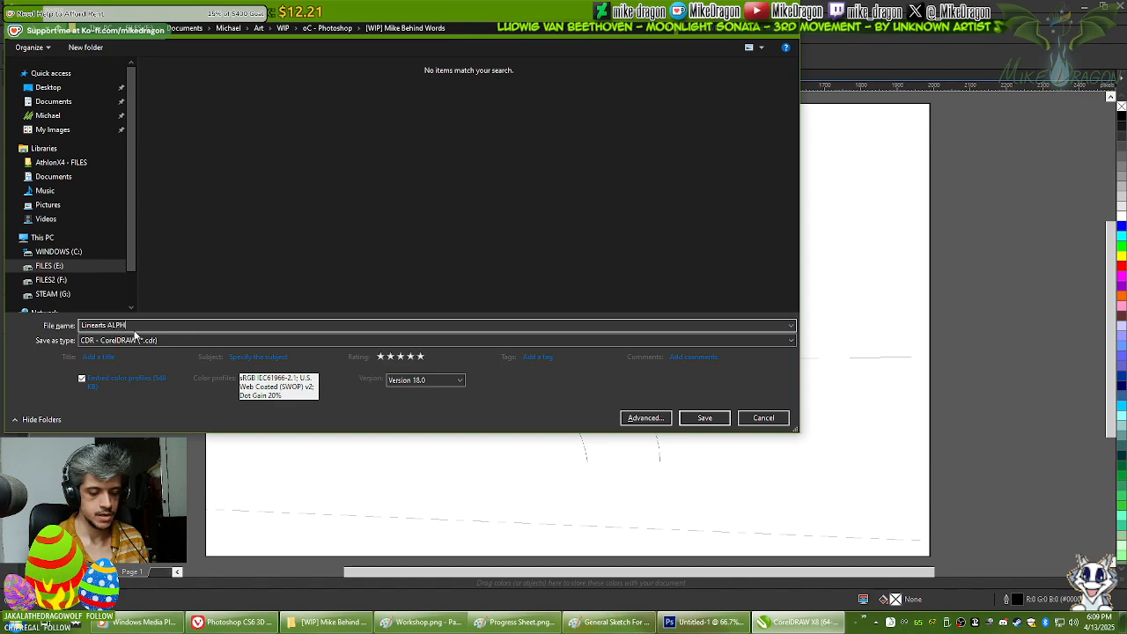
key("Return")
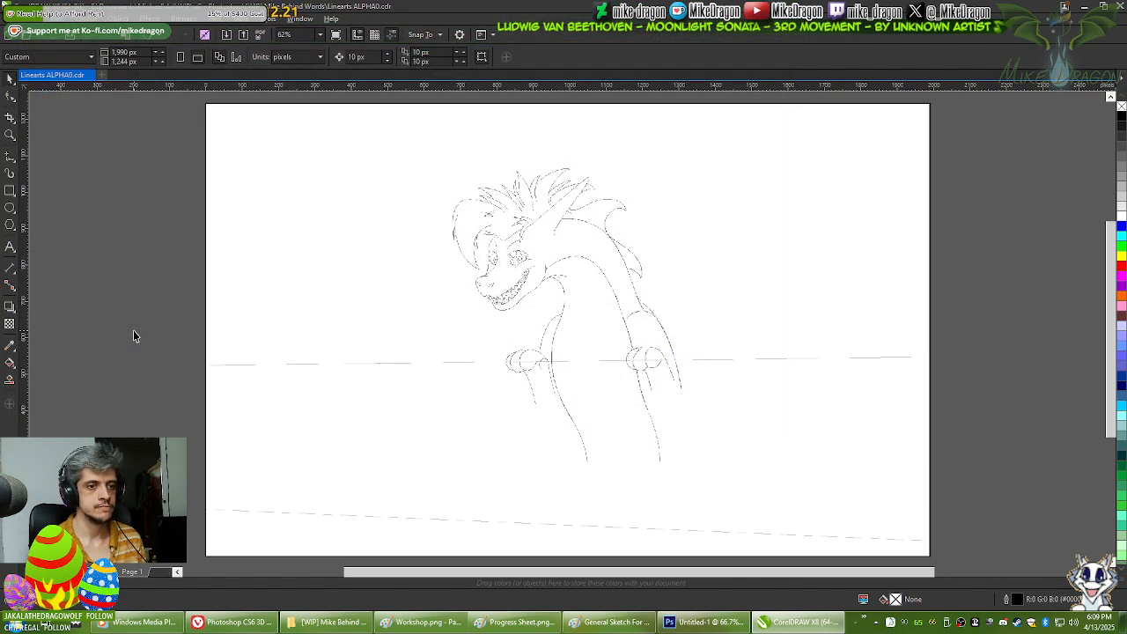
Step: Export the page as a PNG named REs Test in [WIP] Mike Behind Words at a resolution of 500
key("alt+f")
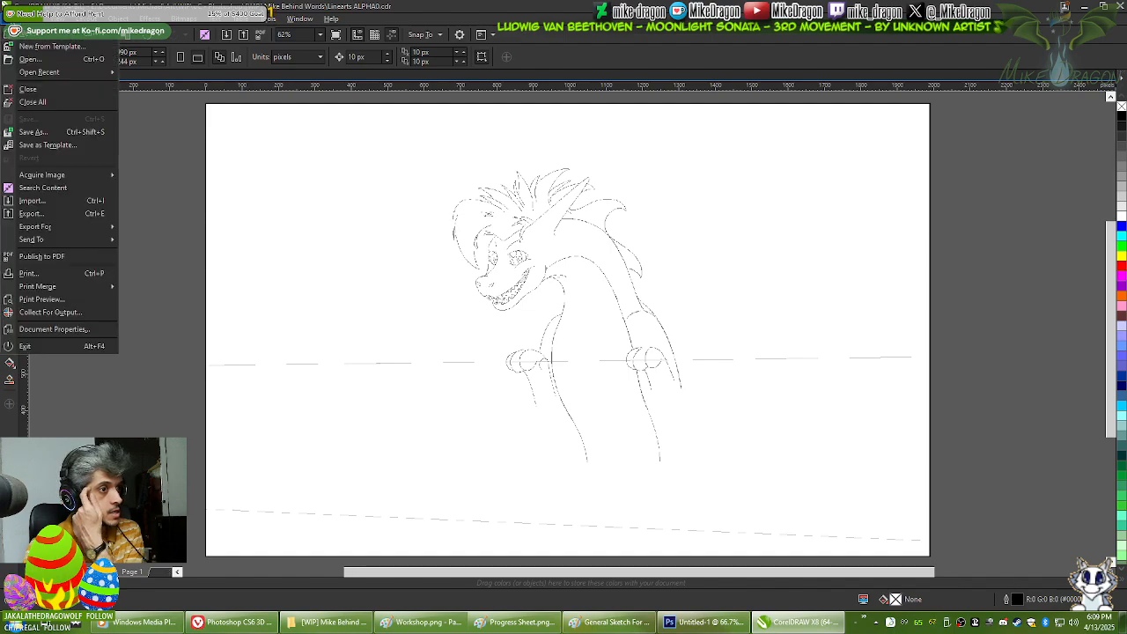
left_click(35, 213)
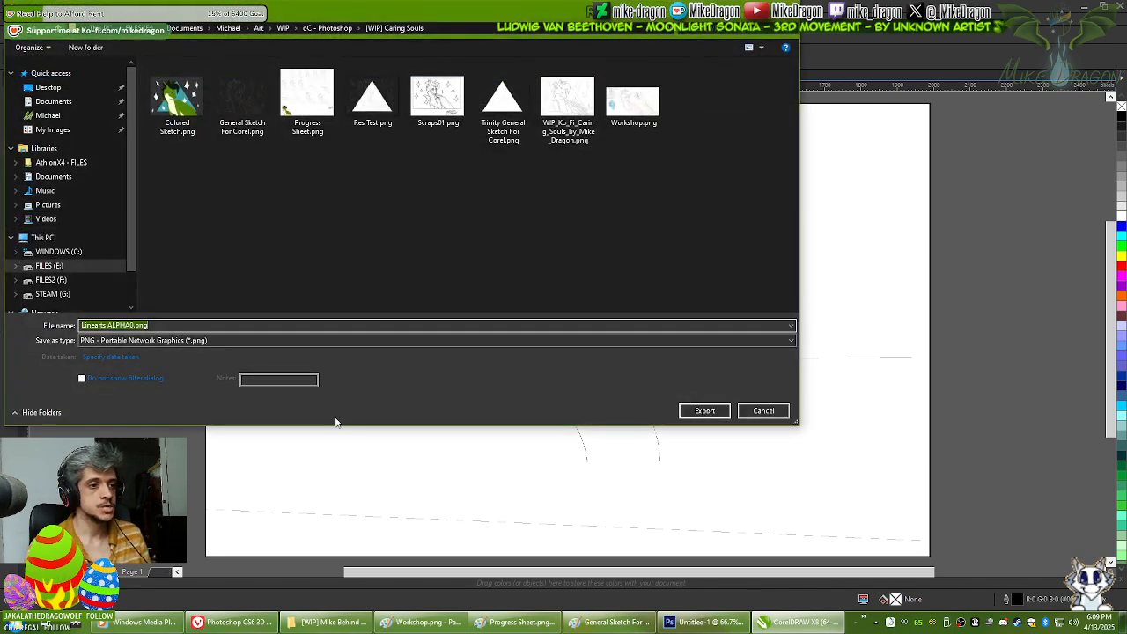
left_click(327, 28)
scroll(599, 212, "down", 4)
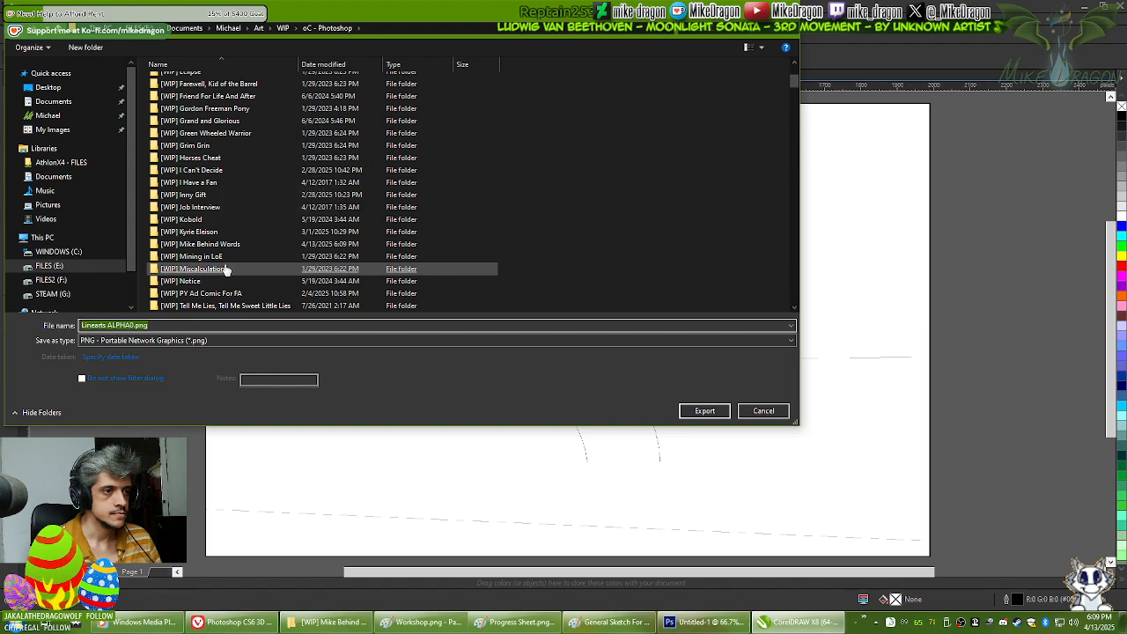
double_click(201, 244)
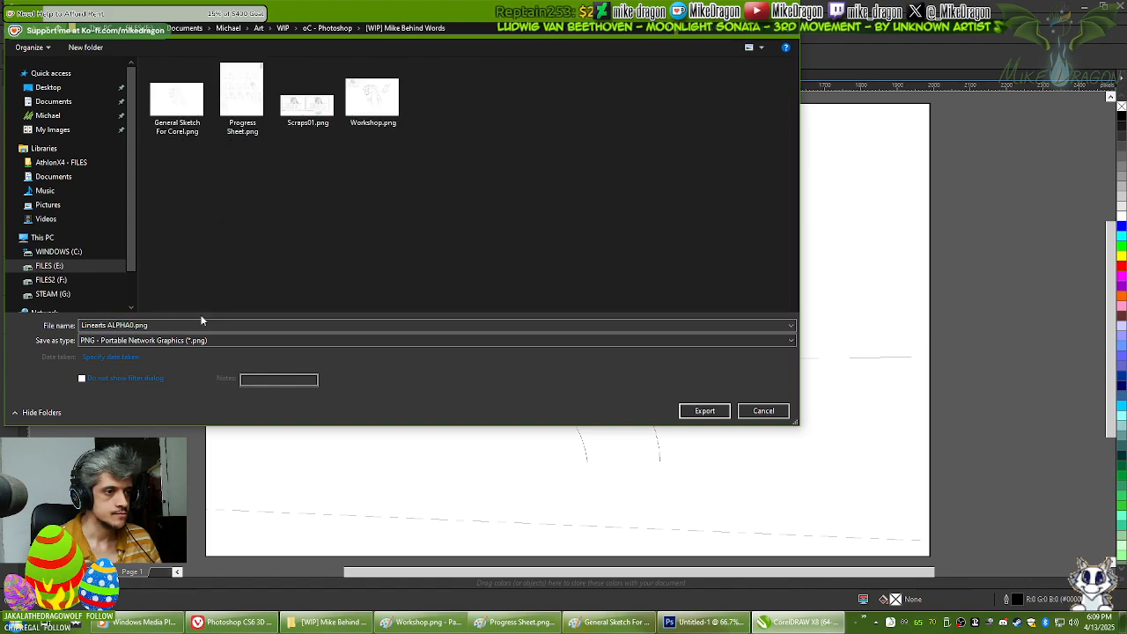
type("REs Test")
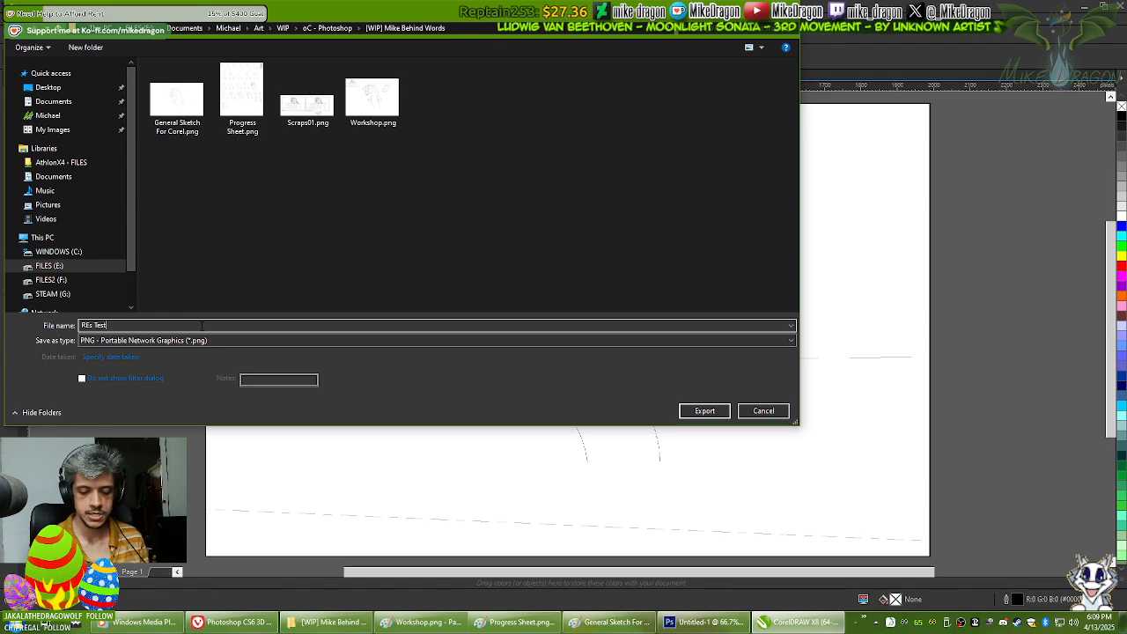
key("Return")
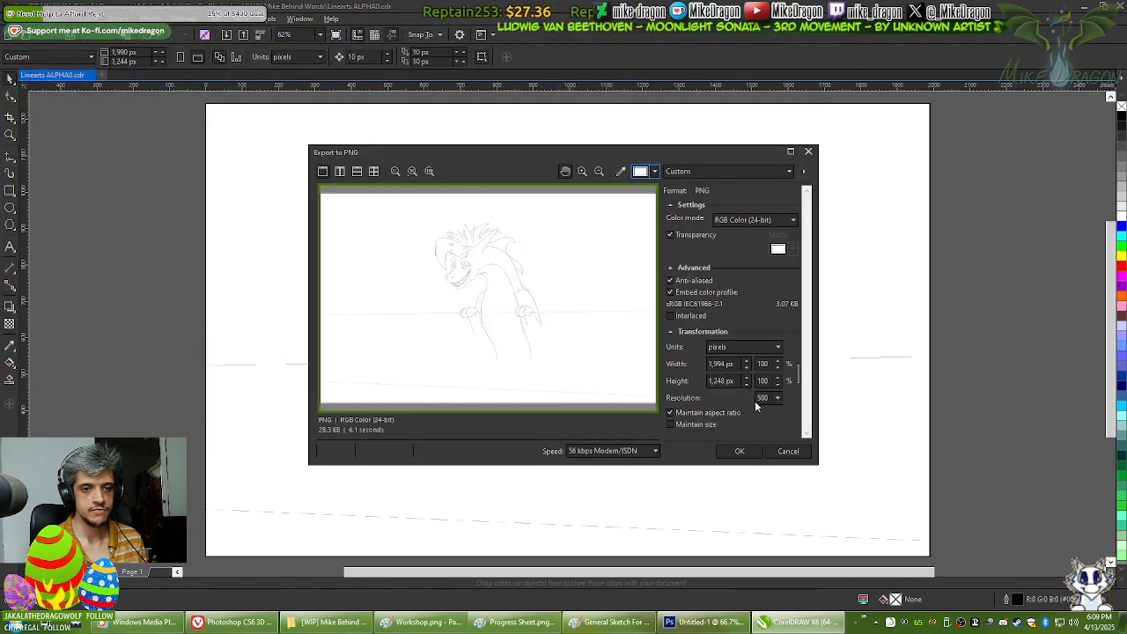
left_click(739, 452)
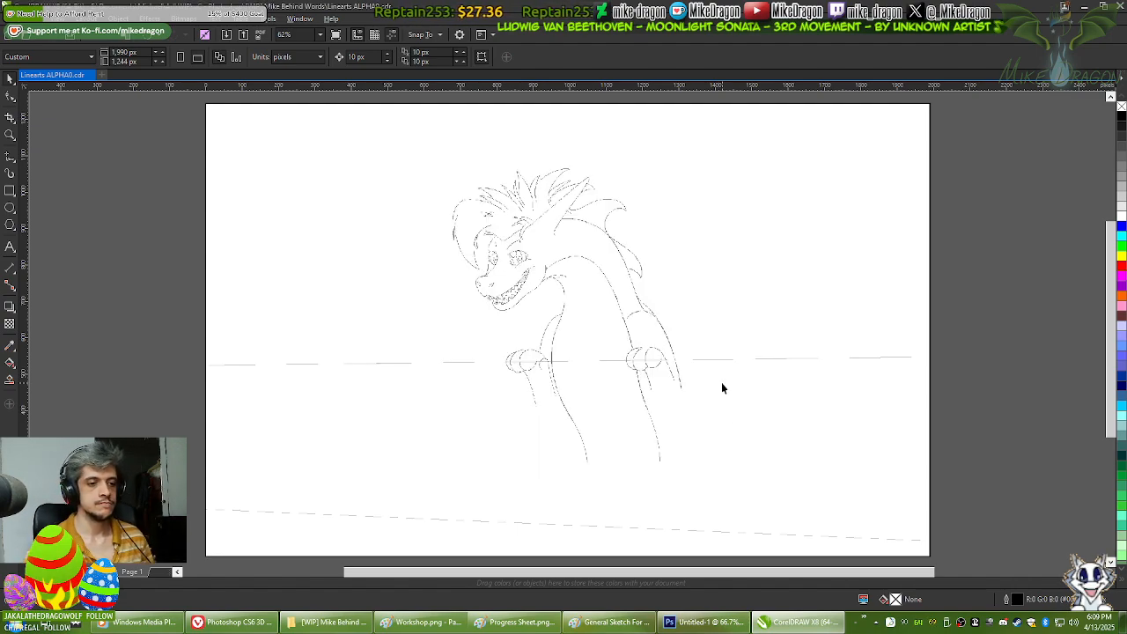
Step: In the [WIP] Mike Behind Words folder window, rename REs Test.png to Res Test.png
left_click(358, 625)
left_click(773, 319)
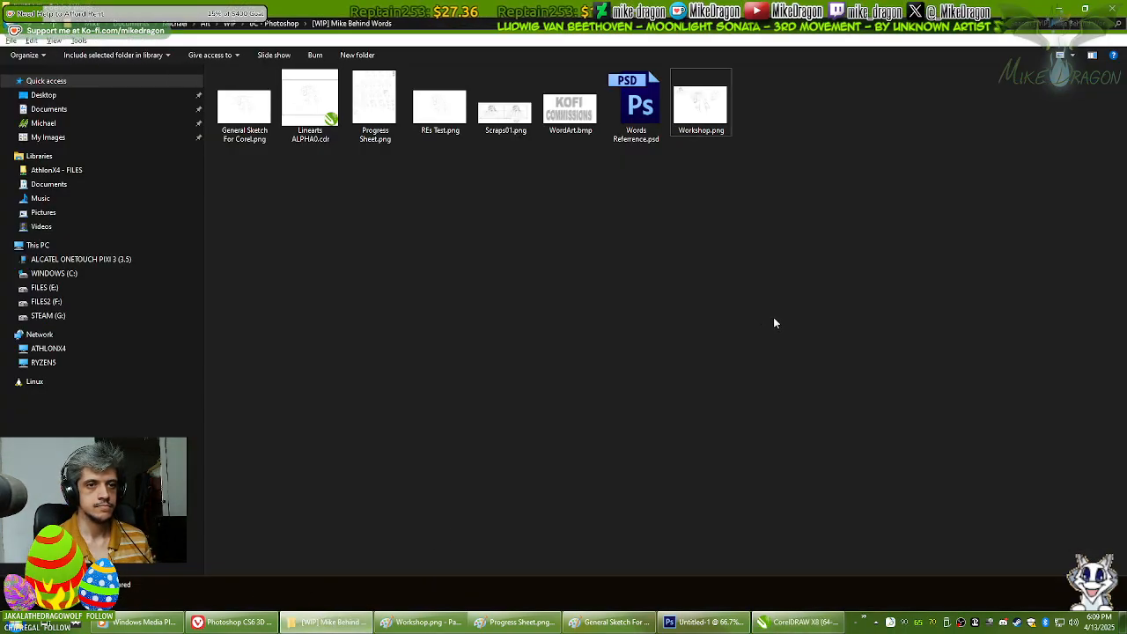
left_click(429, 132)
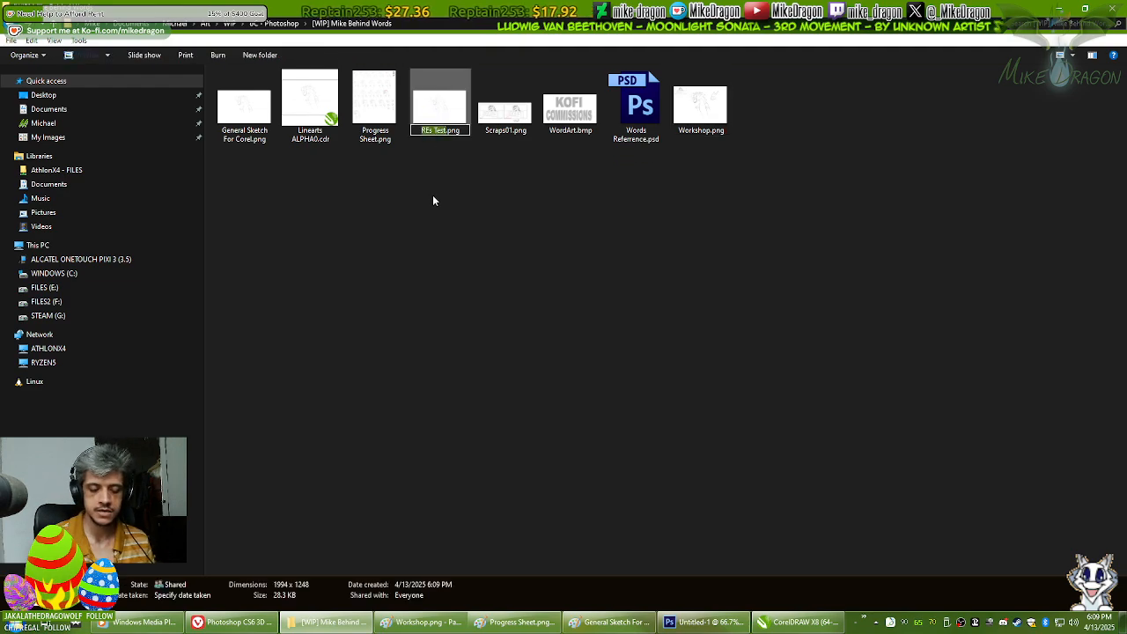
key("Left")
key("Right")
key("Delete")
key("Escape")
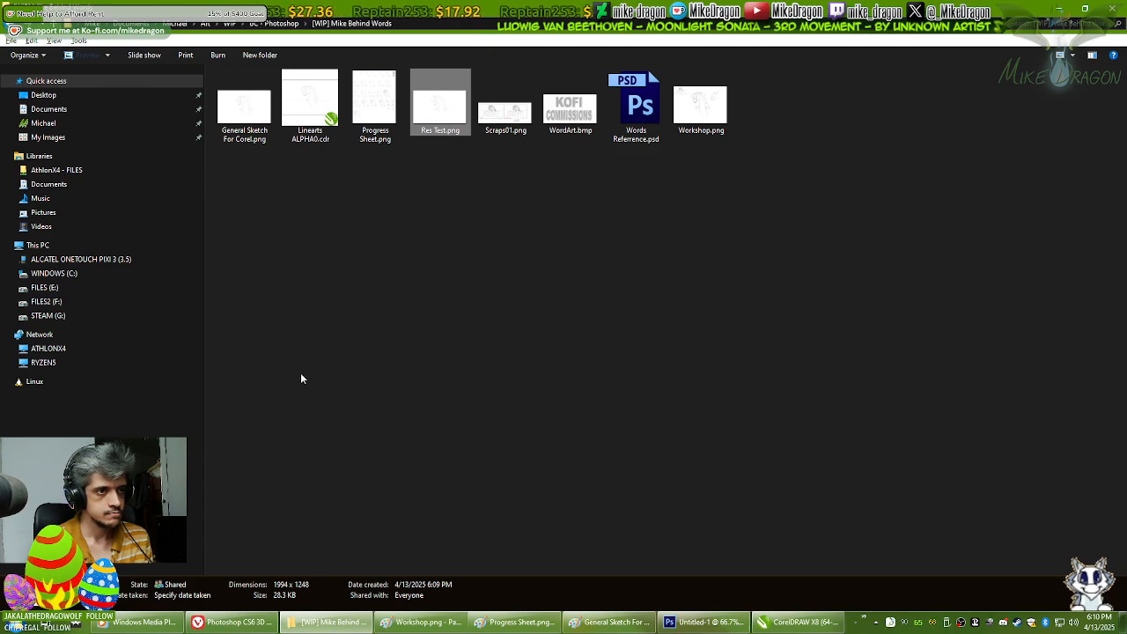
Step: Compare the pixel dimensions of General Sketch For Corel.png and Res Test.png
left_click(231, 123)
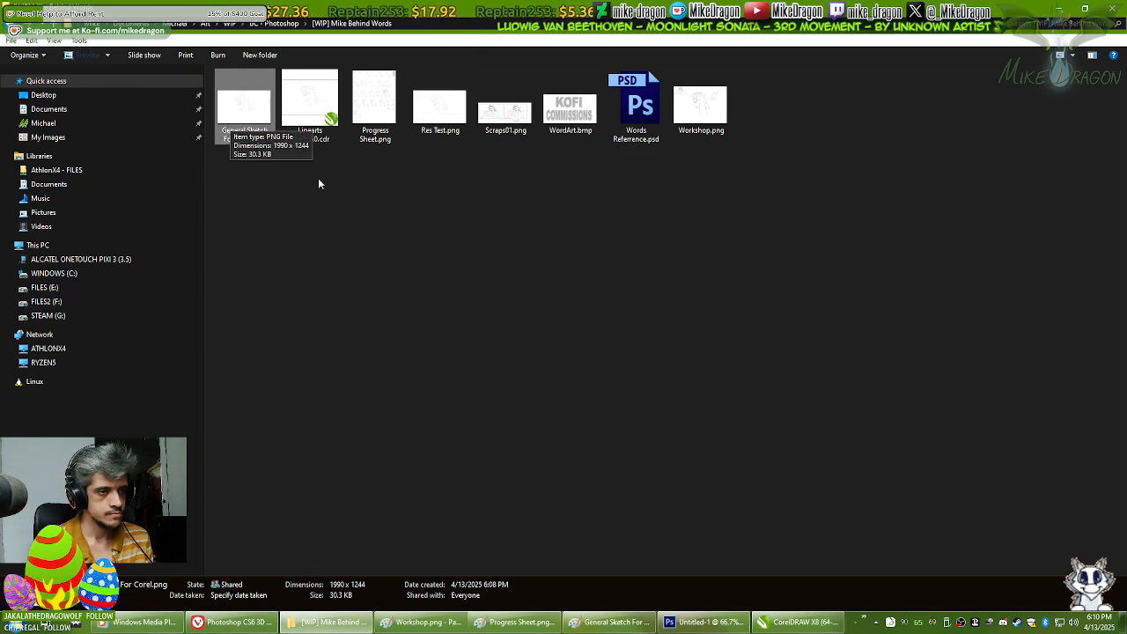
left_click(446, 110)
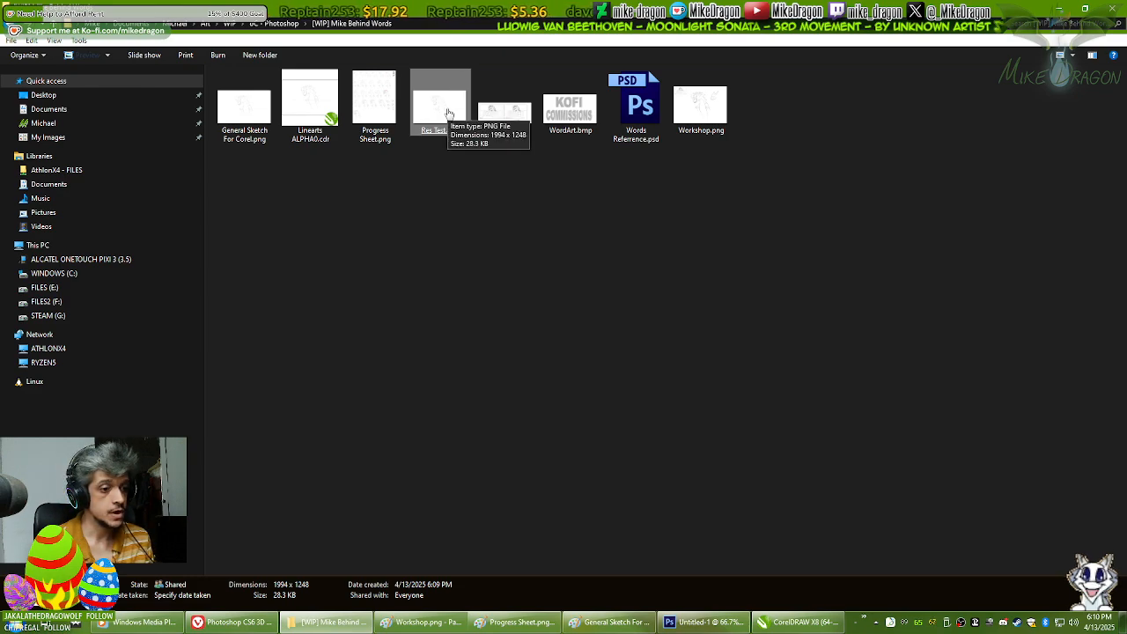
left_click(245, 128)
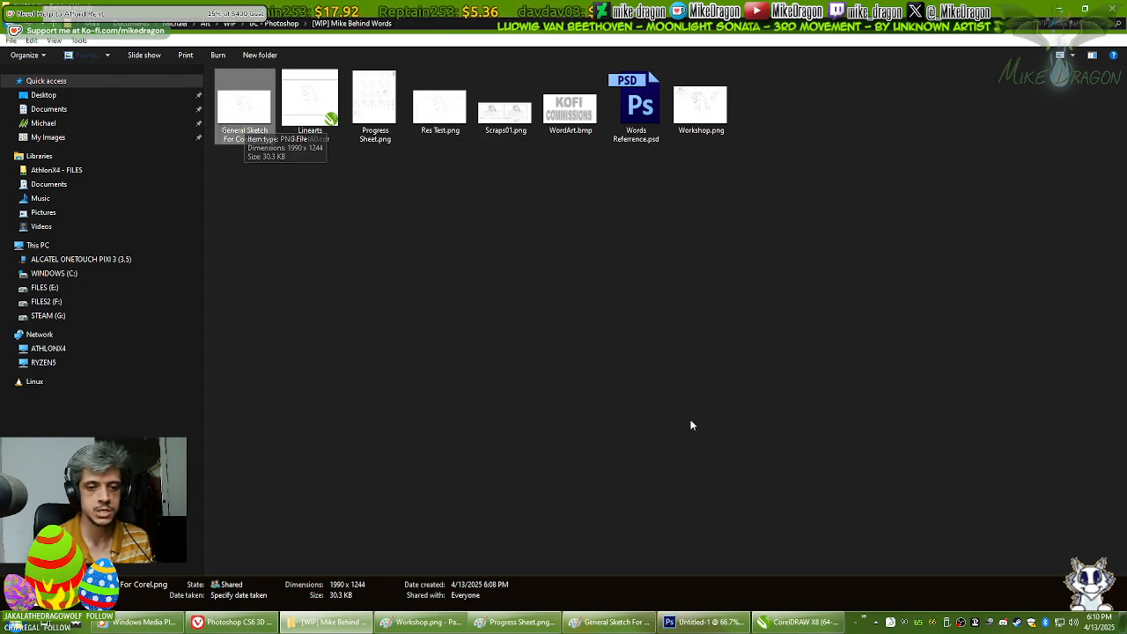
Step: Return to CorelDRAW and export the page over Res Test.png with the resolution set to 100
left_click(772, 622)
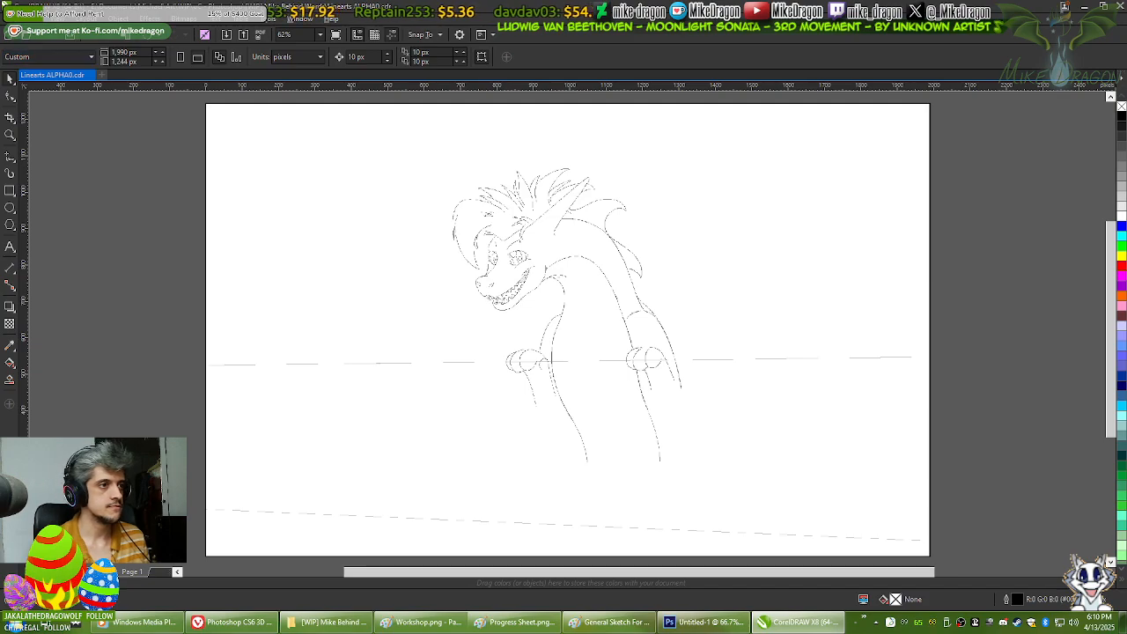
left_click(12, 21)
left_click(42, 214)
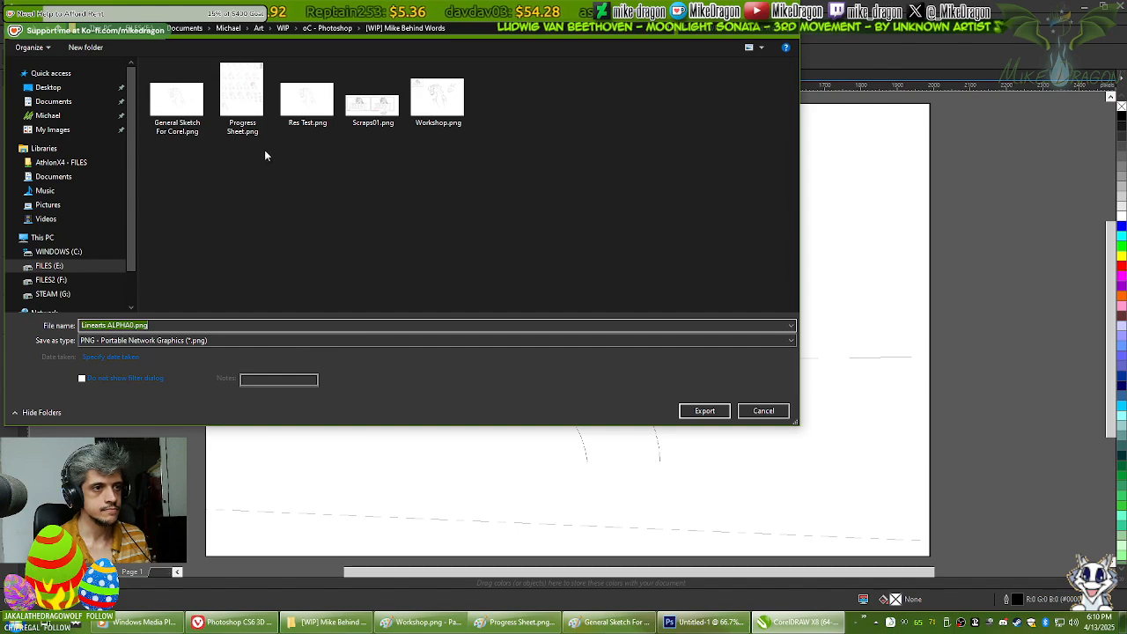
double_click(314, 113)
left_click(587, 310)
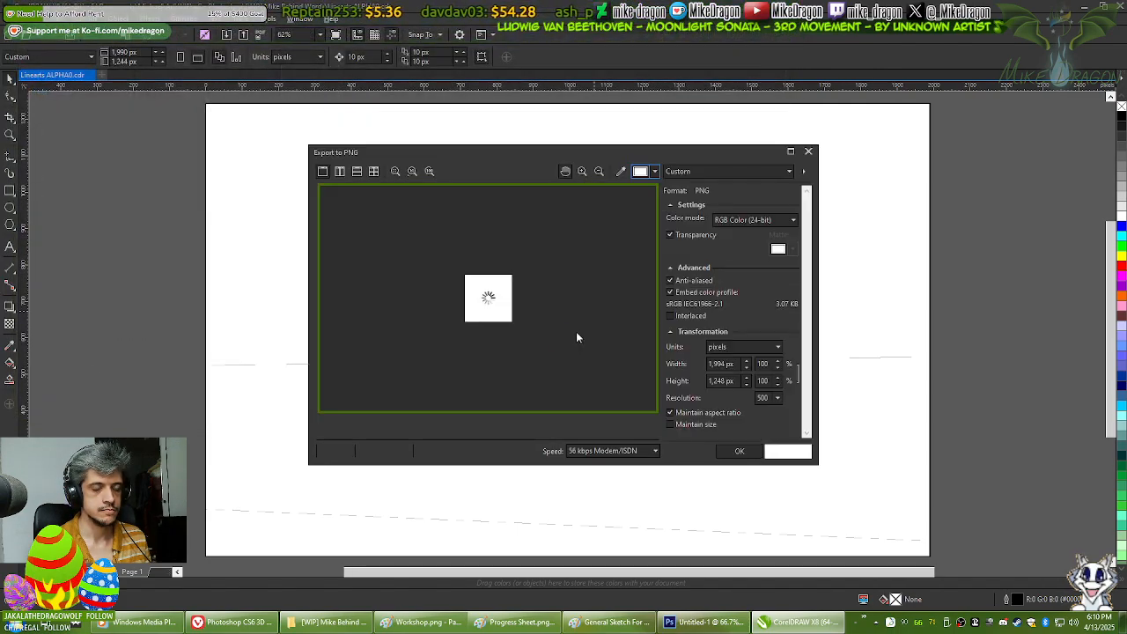
double_click(762, 397)
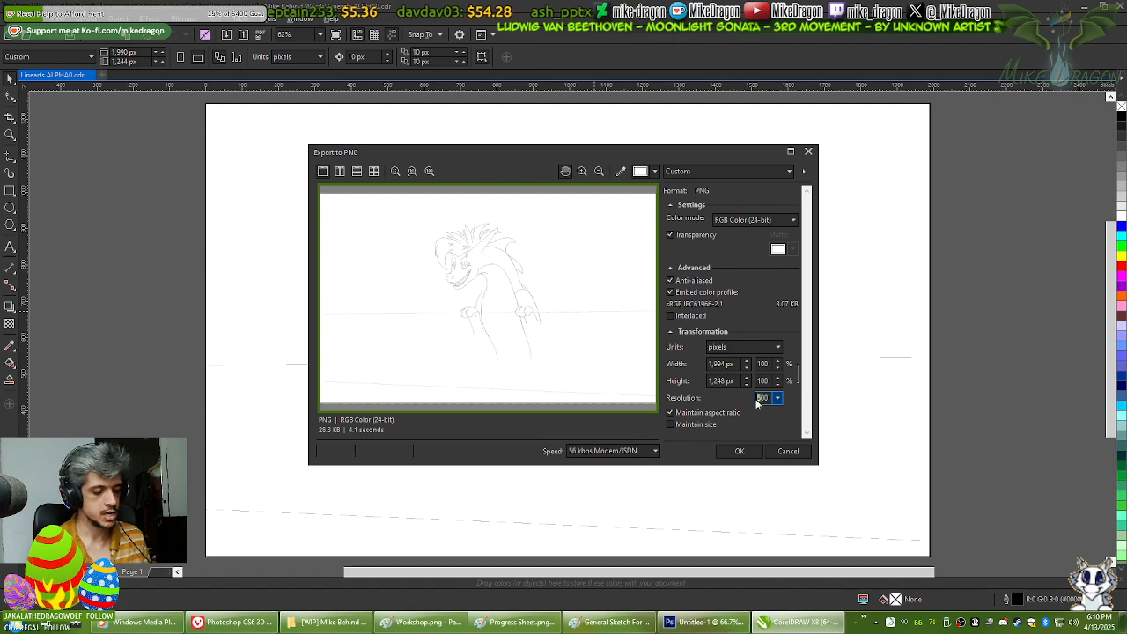
type("100")
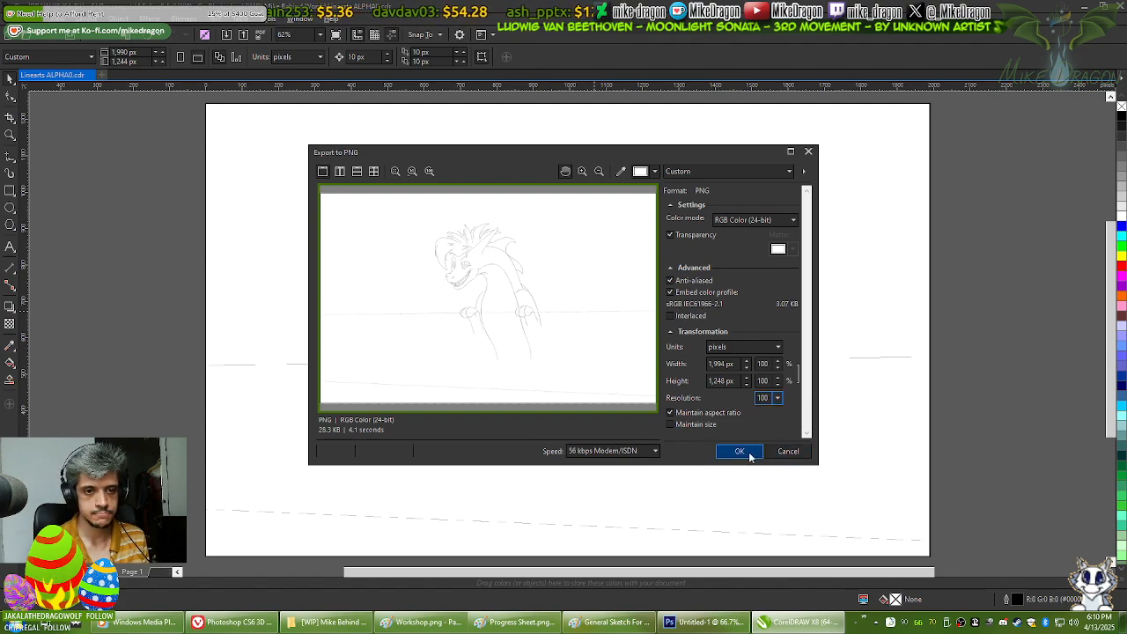
left_click(744, 453)
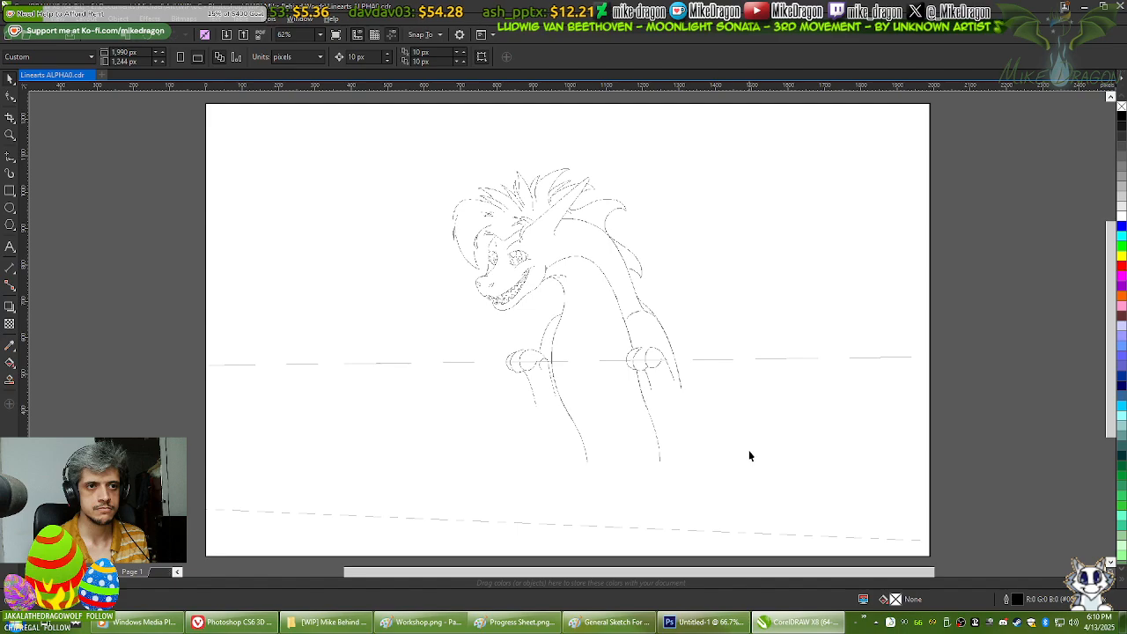
Step: Export the page over Res Test.png again at a higher resolution, producing a 3988 × 2496 px image
left_click(27, 33)
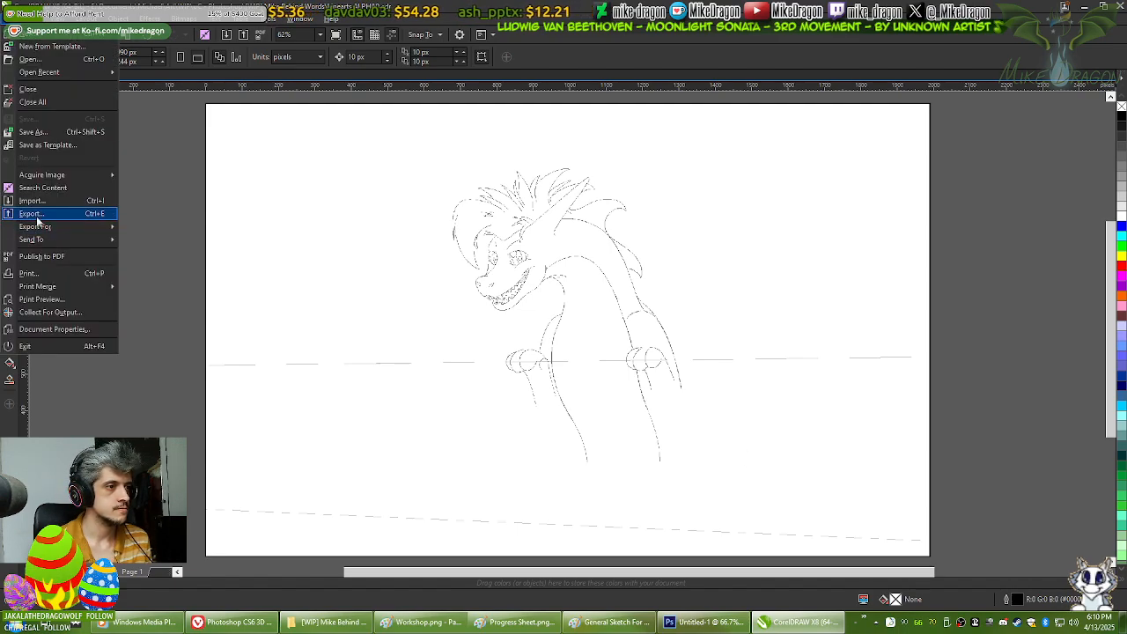
left_click(36, 214)
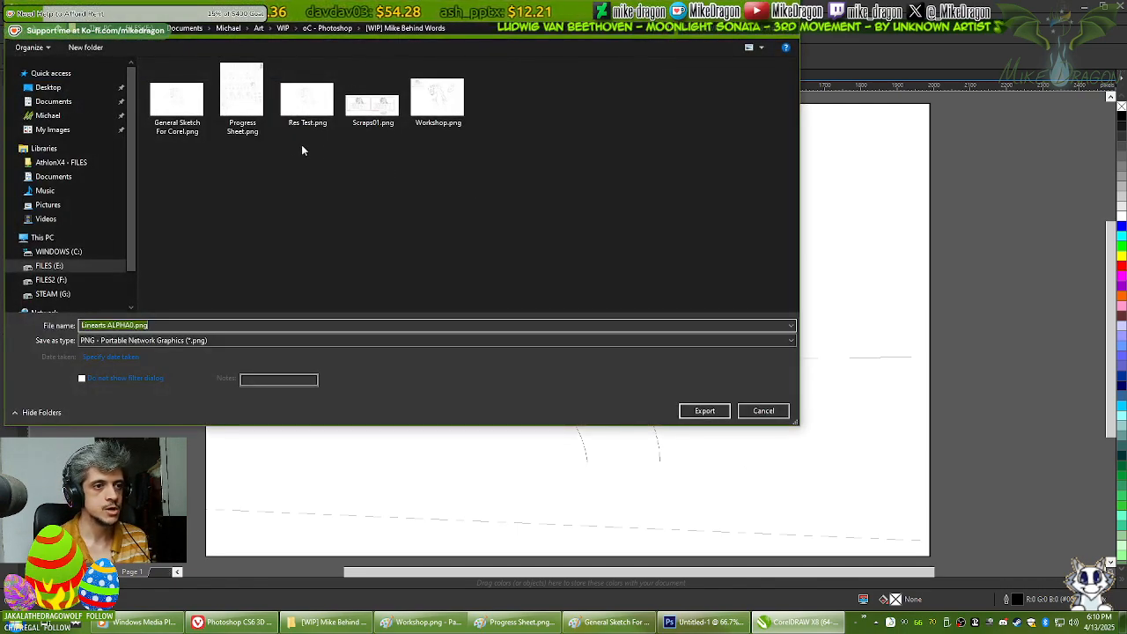
double_click(307, 102)
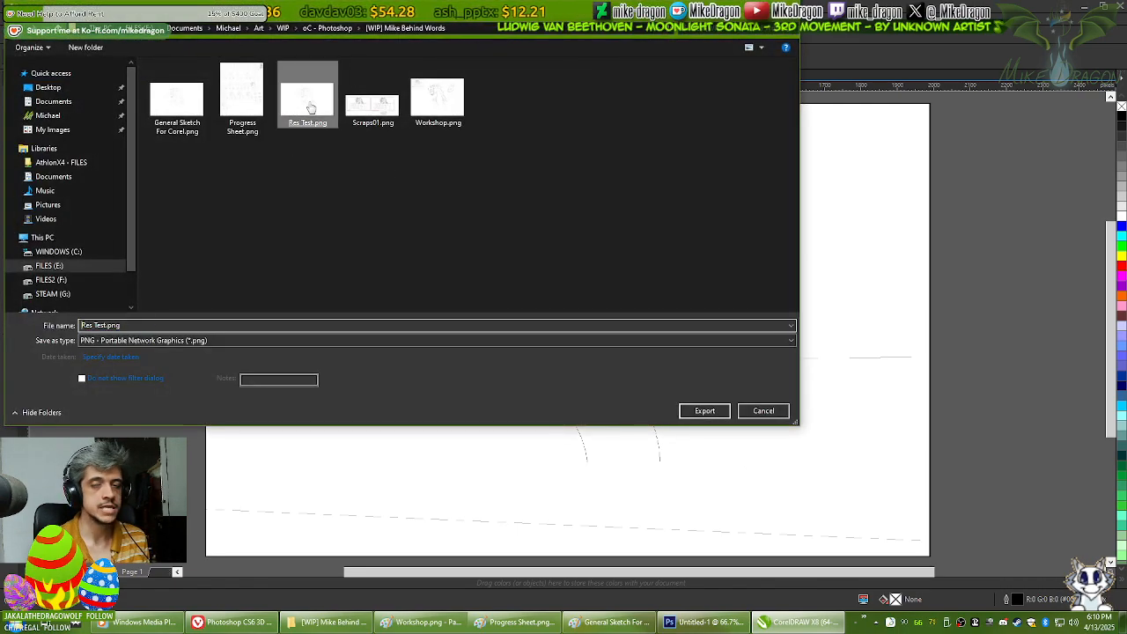
left_click(583, 323)
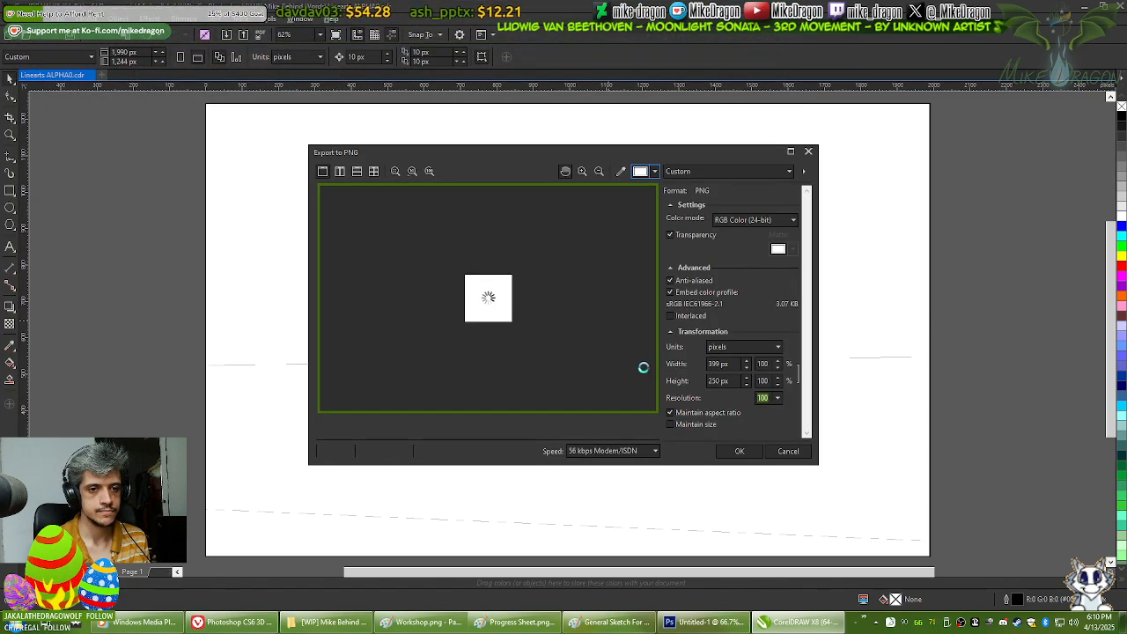
left_click(750, 449)
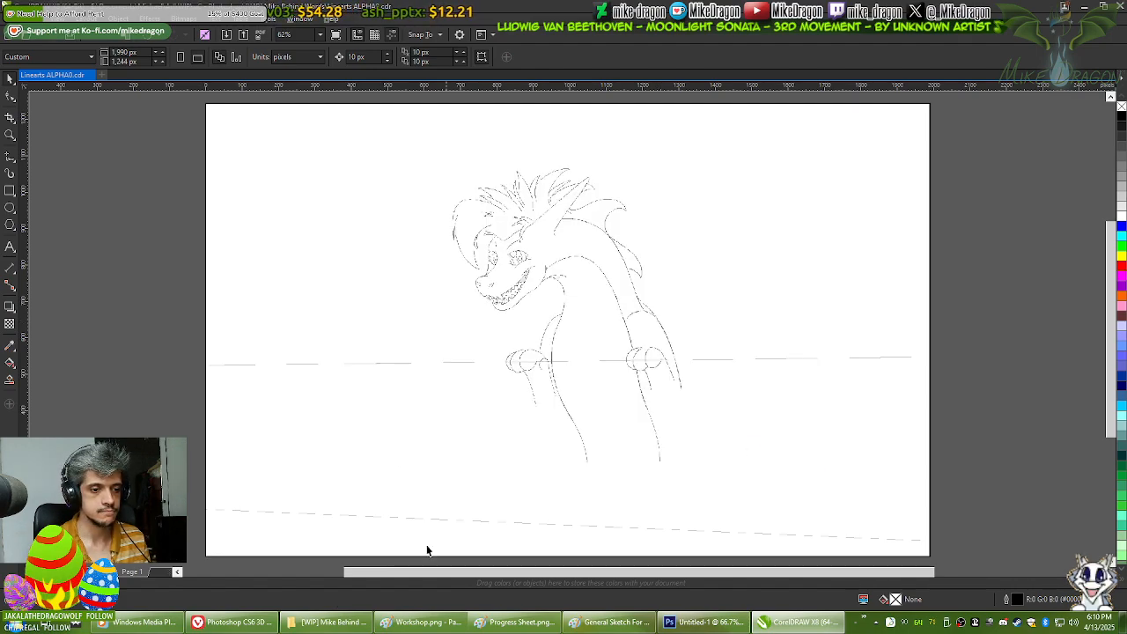
Step: In the project folder, check the dimensions of Res Test.png, inspect its lines at actual size in Windows Photo Viewer, and close it
left_click(326, 621)
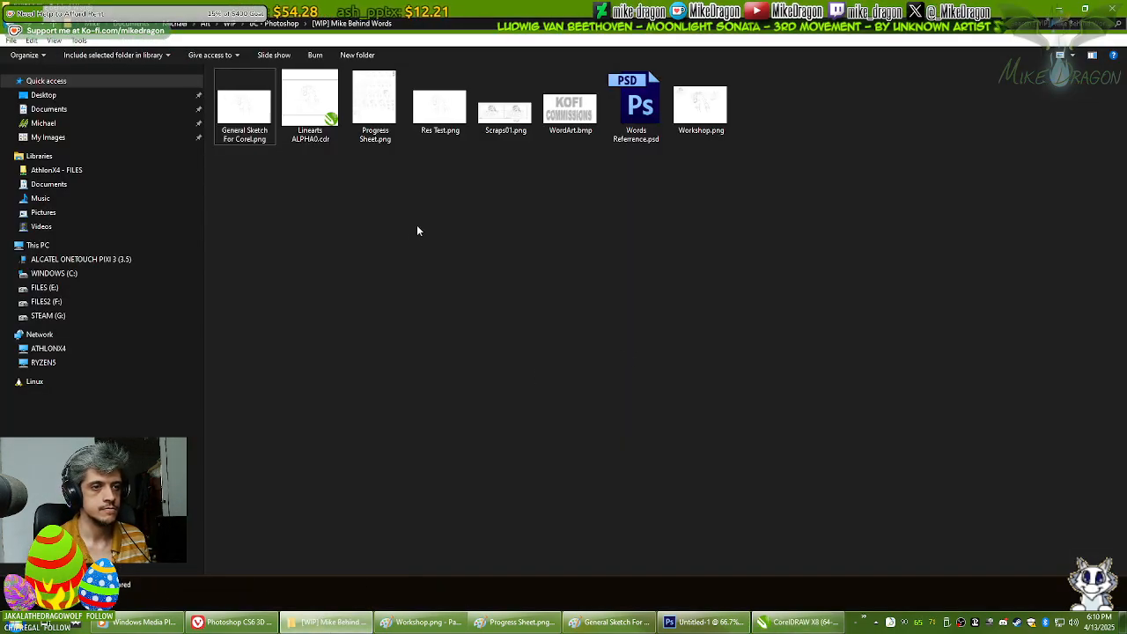
left_click(439, 120)
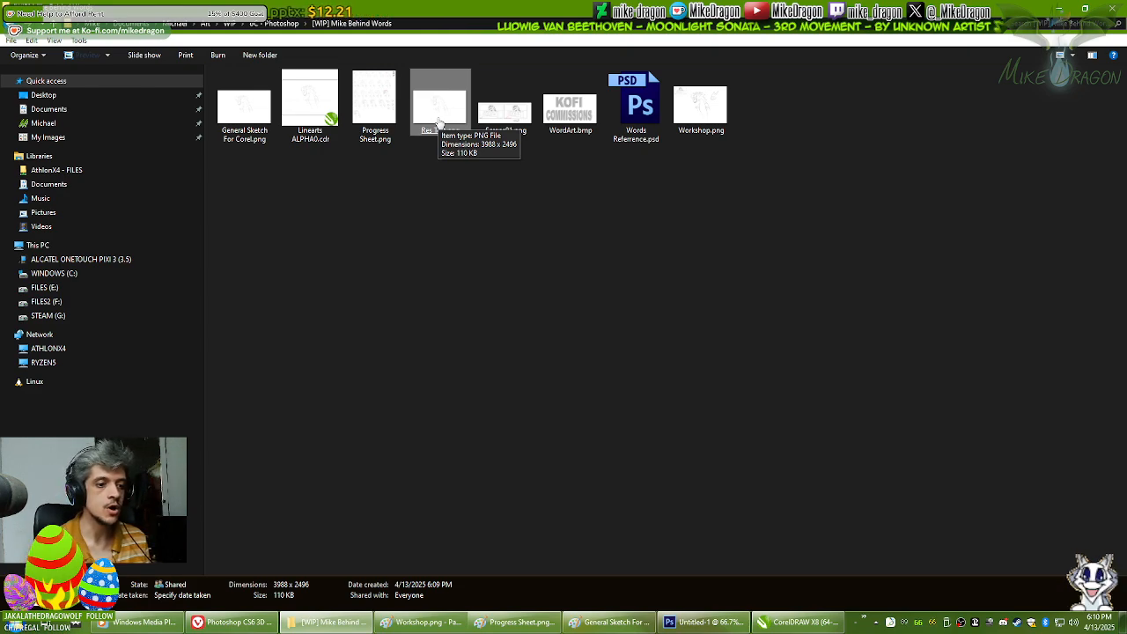
double_click(439, 122)
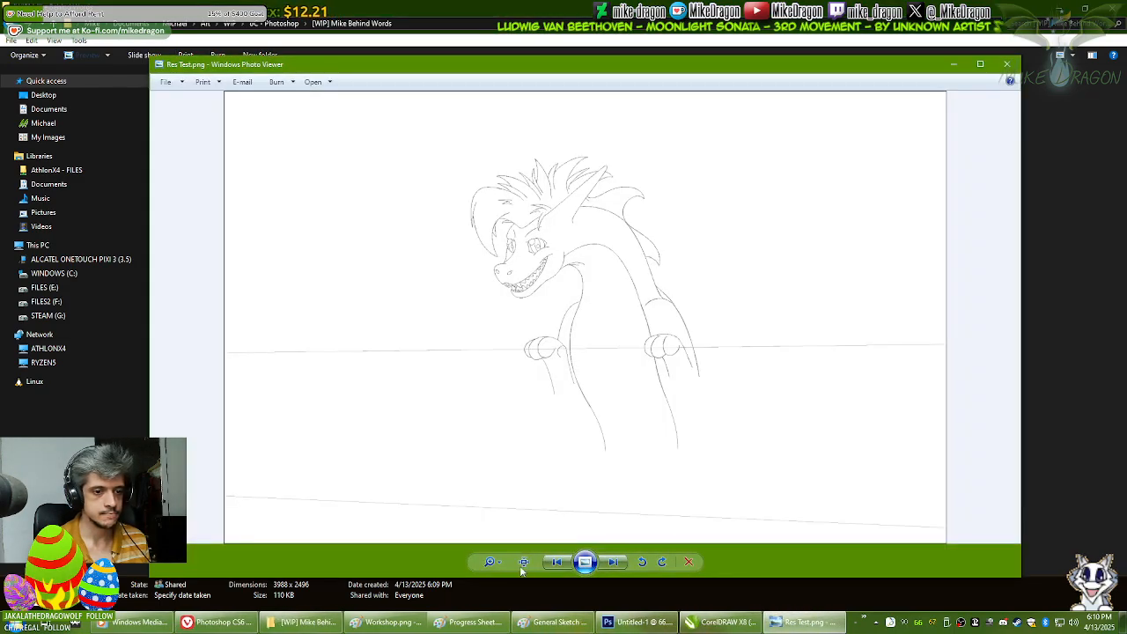
left_click(524, 562)
mouse_move(596, 212)
left_mouse_down()
mouse_move(675, 470)
mouse_move(596, 460)
mouse_move(781, 432)
mouse_move(666, 238)
left_mouse_up()
left_click(1006, 64)
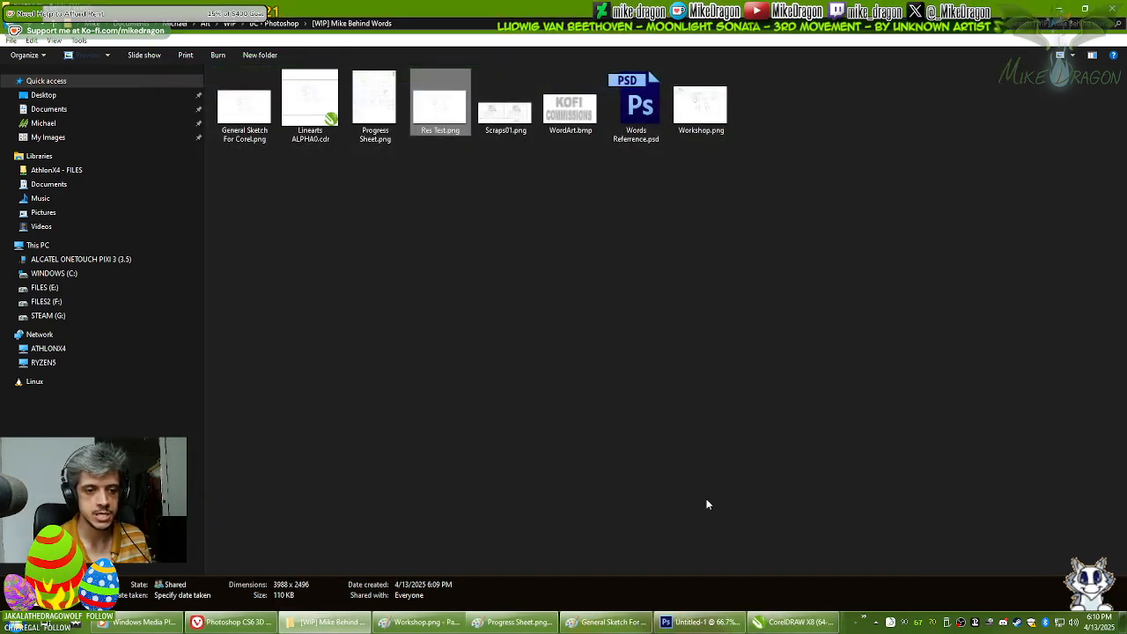
Step: Switch to Workshop.png in Paint and handwrite the black pencil note "EXPORT FROM COREL AT" beneath the framed KOFI thumbnail
left_click(427, 623)
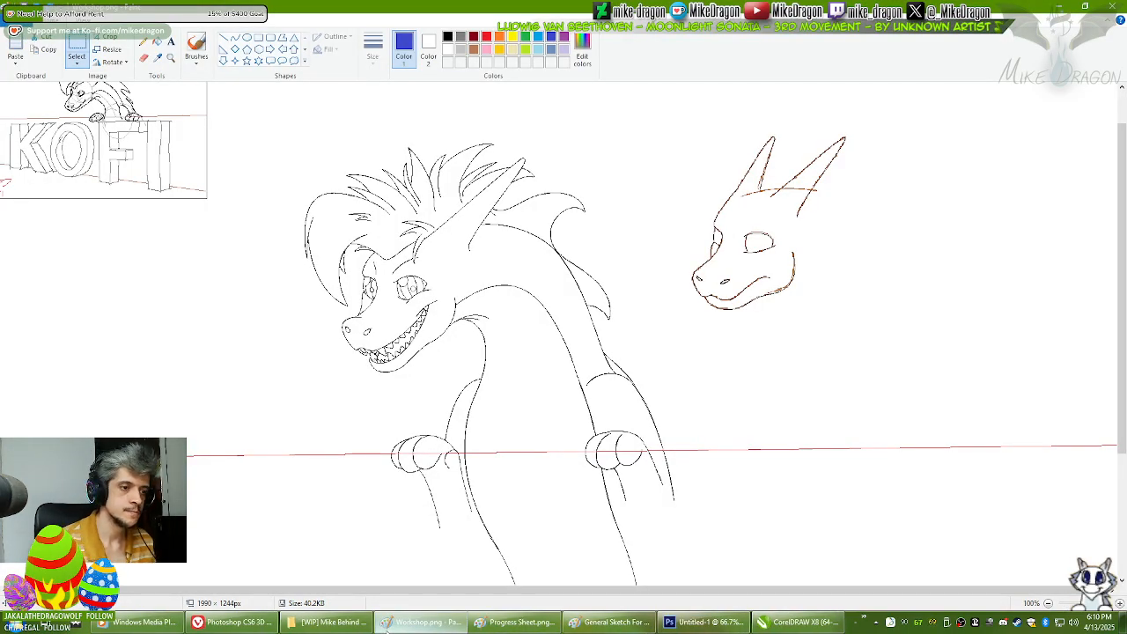
left_click_drag(167, 590, 115, 590)
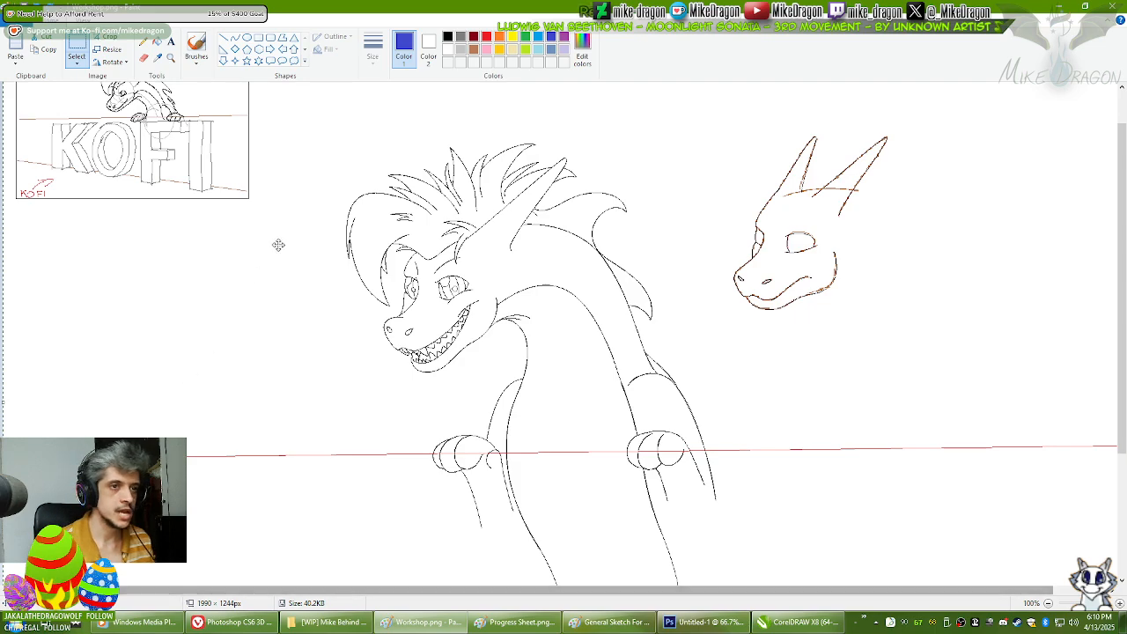
left_click(447, 37)
left_click(171, 57)
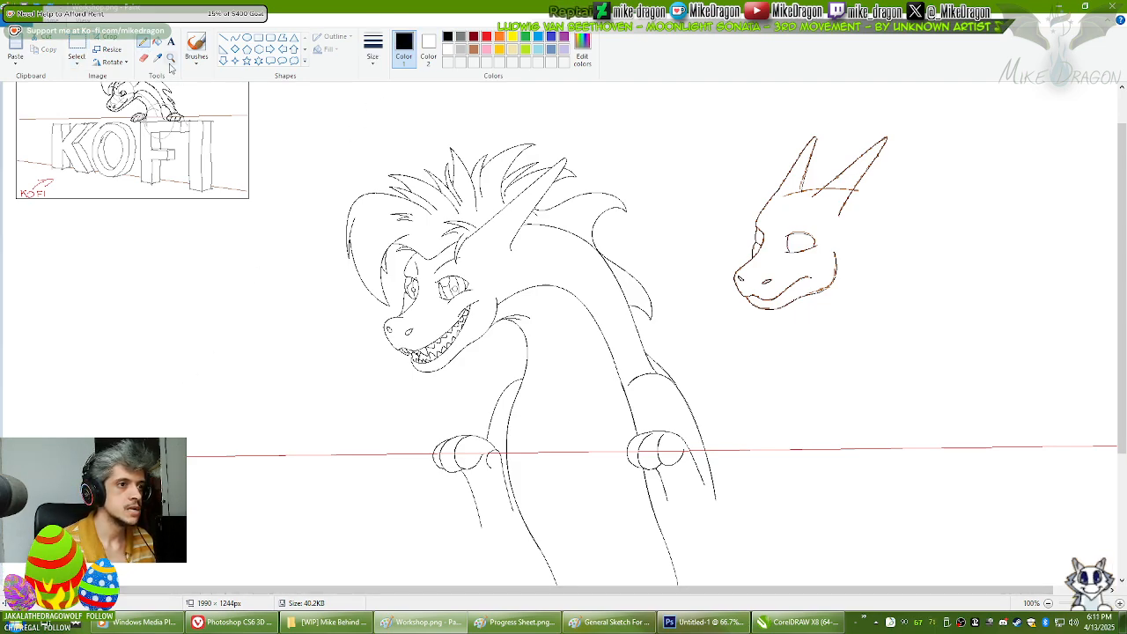
left_click(122, 230)
left_click(143, 42)
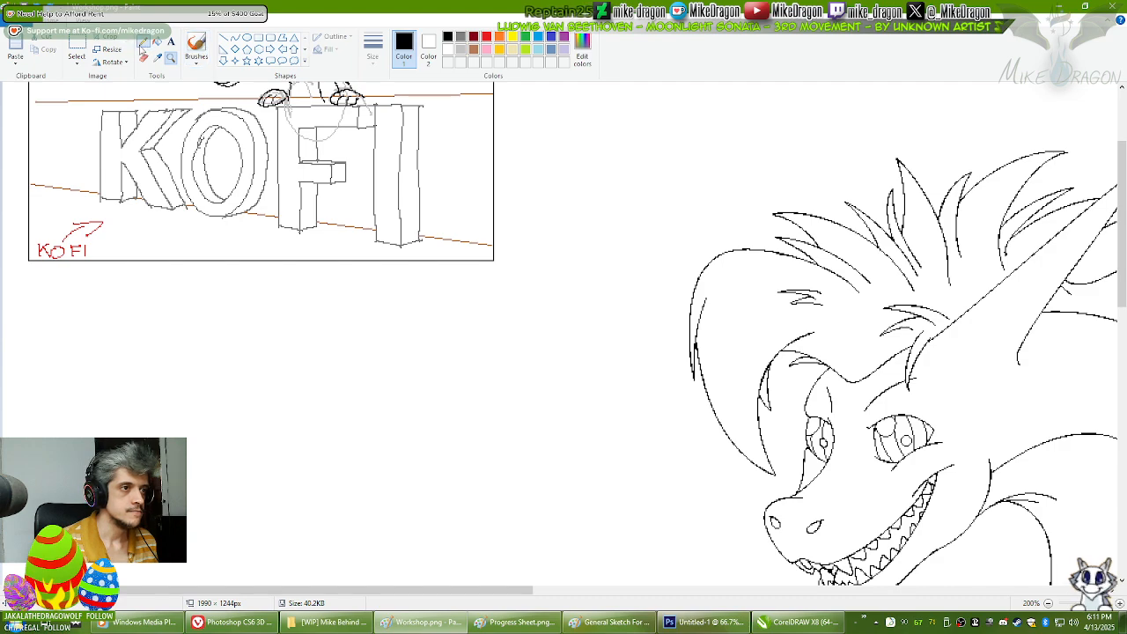
left_click_drag(45, 290, 52, 297)
left_click_drag(45, 290, 88, 298)
left_click_drag(105, 293, 139, 303)
mouse_move(139, 288)
left_mouse_down()
mouse_move(155, 287)
mouse_move(147, 303)
mouse_move(178, 292)
mouse_move(180, 302)
mouse_move(187, 287)
left_mouse_up()
left_click_drag(177, 294, 190, 301)
left_click_drag(190, 287, 293, 301)
mouse_move(293, 287)
left_mouse_down()
mouse_move(304, 302)
mouse_move(293, 301)
left_mouse_up()
key("ctrl+z")
key("ctrl+z")
left_click_drag(293, 287, 316, 299)
key("ctrl+z")
key("ctrl+z")
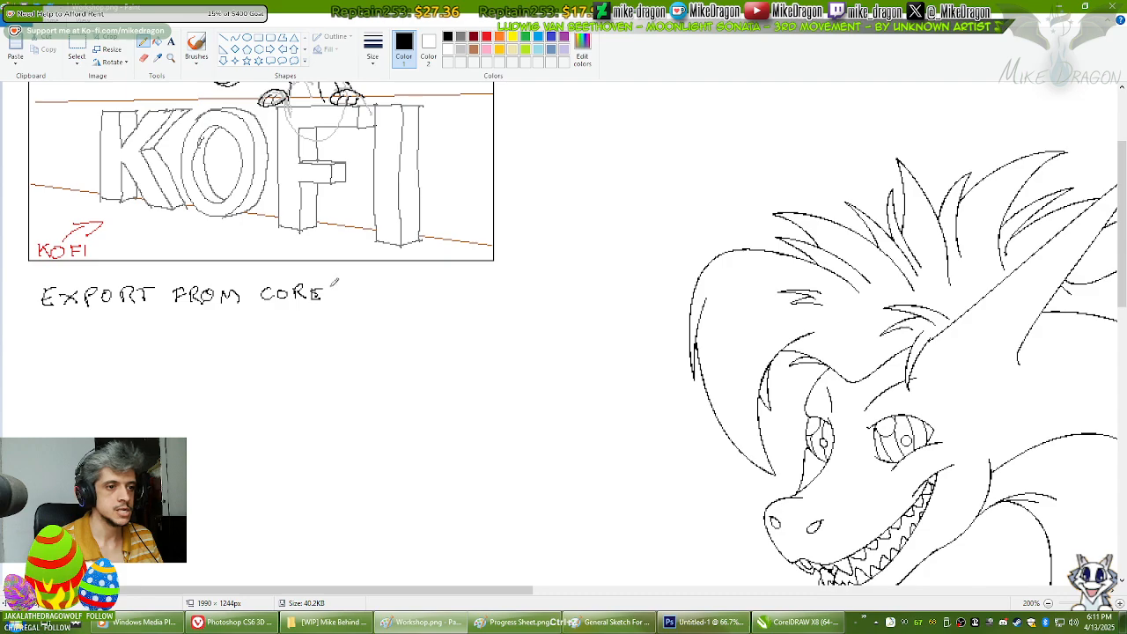
left_click_drag(312, 288, 323, 288)
mouse_move(312, 293)
left_mouse_down()
mouse_move(337, 300)
mouse_move(398, 284)
left_mouse_up()
Step: Try to continue the handwritten note with "1000 PIXELS" on the same line
mouse_move(390, 285)
left_mouse_down()
mouse_move(390, 299)
mouse_move(422, 298)
left_mouse_up()
left_click_drag(431, 285, 440, 286)
left_click_drag(460, 284, 470, 297)
mouse_move(471, 285)
left_mouse_down()
mouse_move(481, 297)
mouse_move(508, 292)
left_mouse_up()
left_click_drag(519, 274, 521, 278)
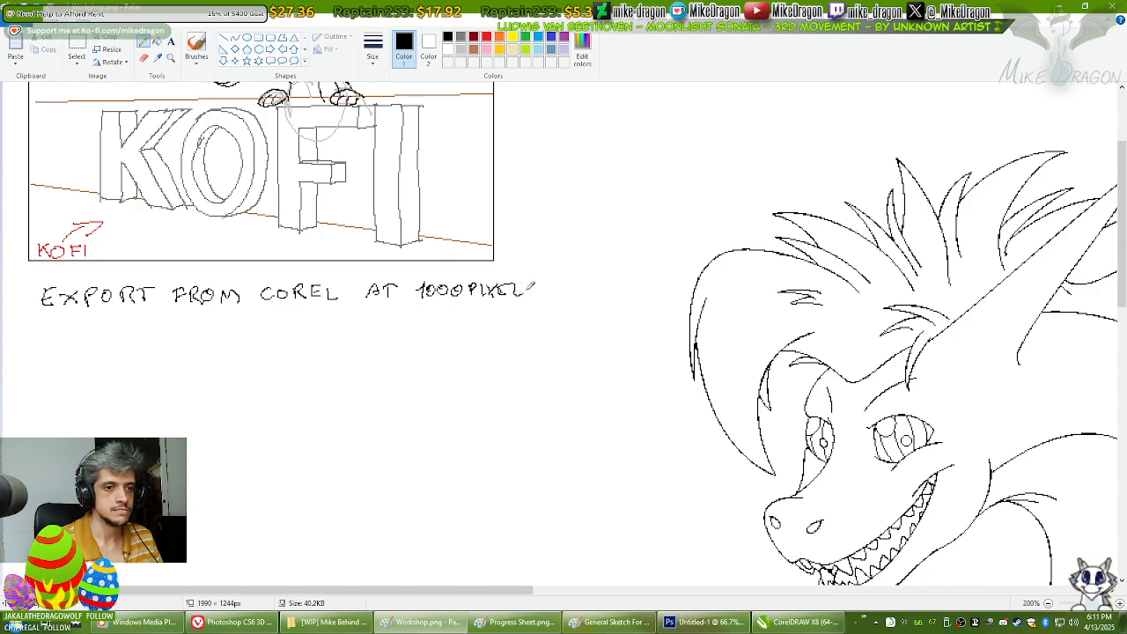
Step: Undo the pencil strokes back to the words "EXPORT FROM COREL AT"
key("ctrl+z")
key("ctrl+z")
key("ctrl+z")
key("ctrl+z")
key("ctrl+z")
key("ctrl+z")
key("ctrl+z")
key("ctrl+z")
key("ctrl+z")
key("ctrl+z")
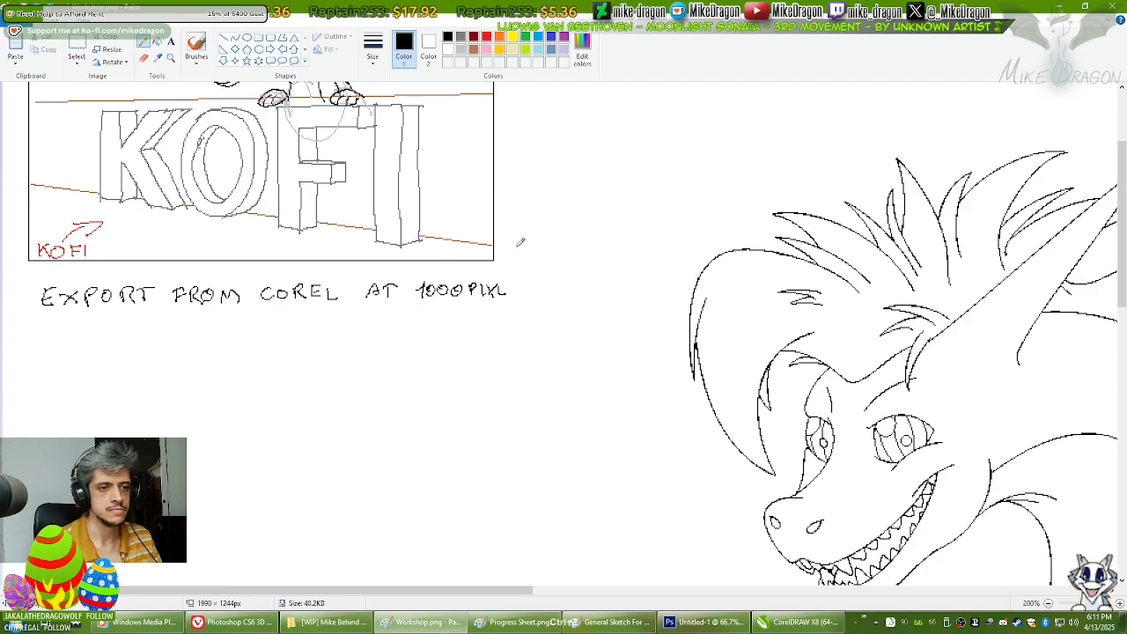
key("ctrl+z")
key("ctrl+z")
key("ctrl+z")
key("ctrl+z")
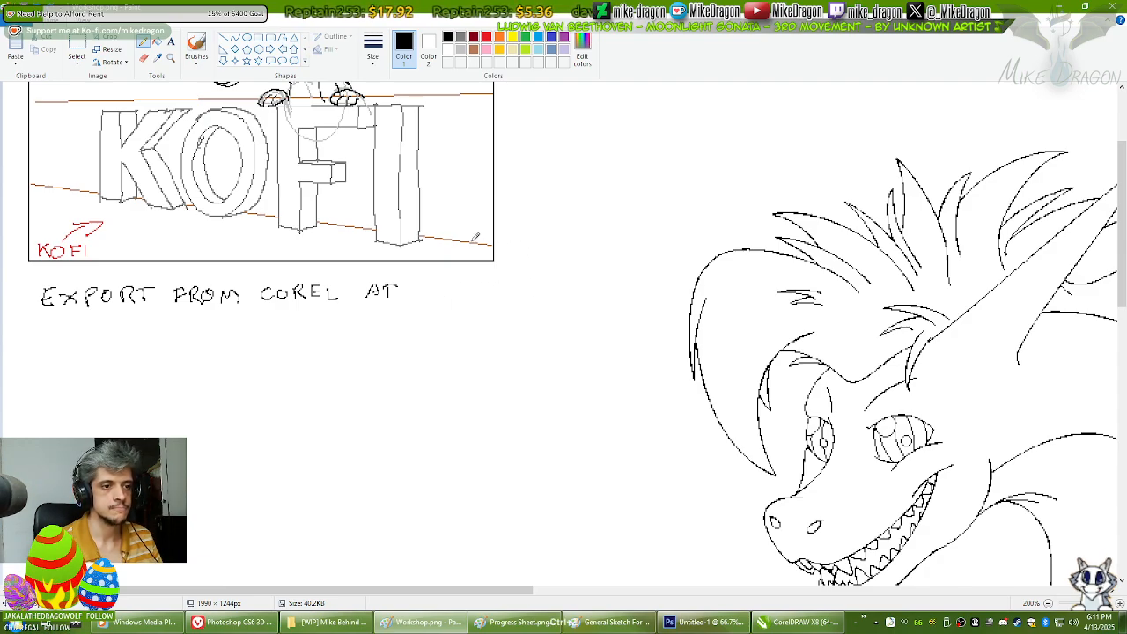
Step: Shift the handwritten note slightly to the right and write "1000 RESOLUTION" on a second line below it
left_click(77, 48)
left_click_drag(34, 267, 467, 341)
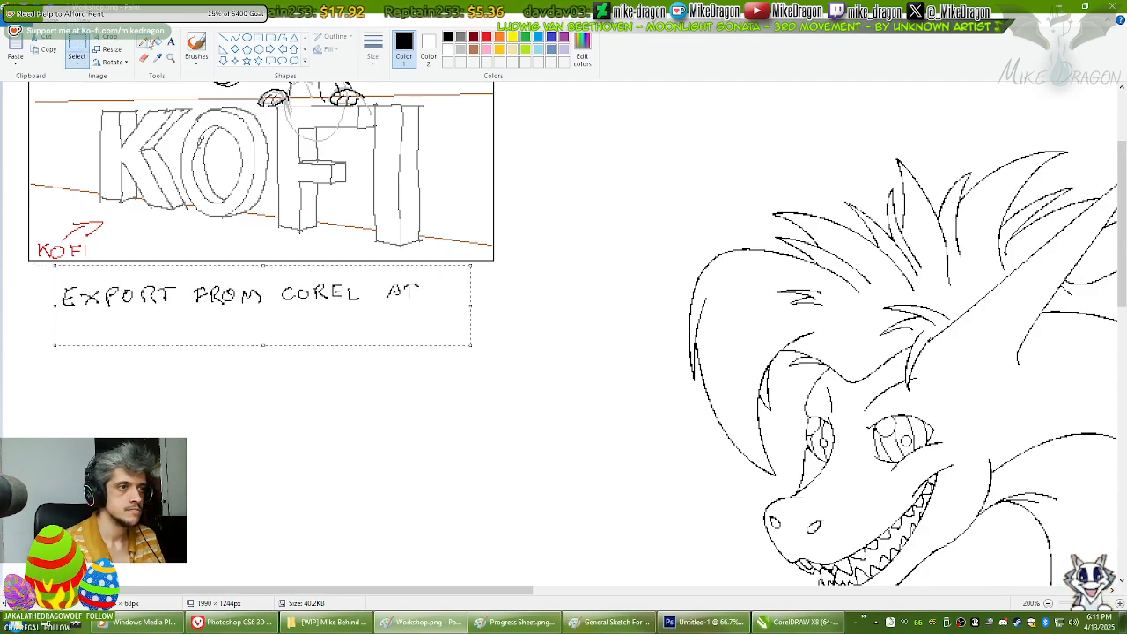
left_click(146, 41)
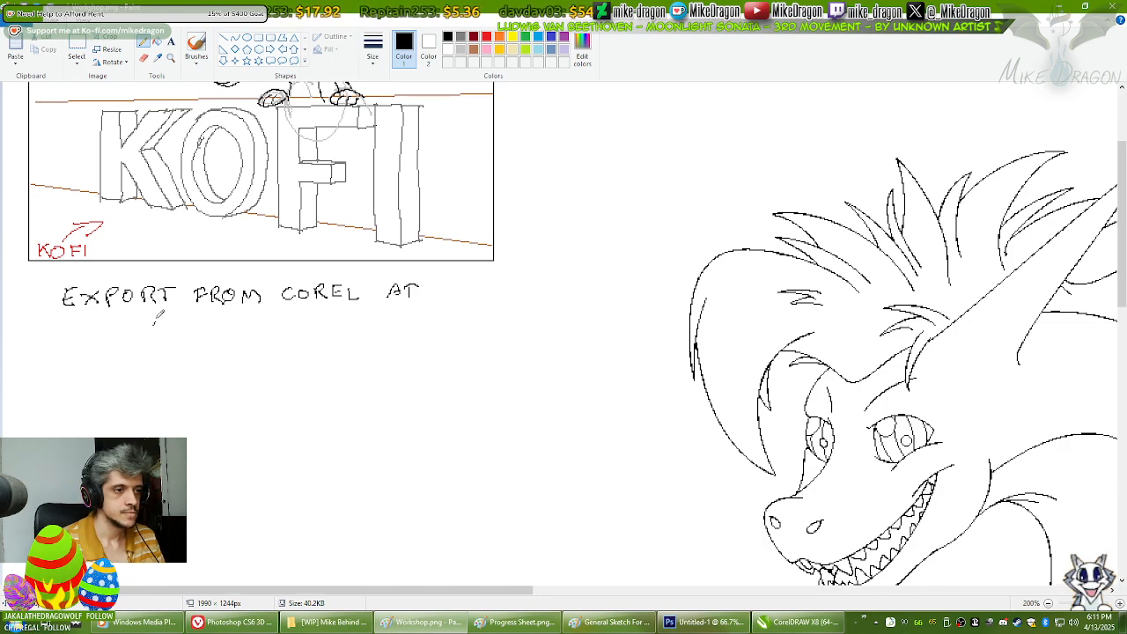
mouse_move(198, 323)
left_mouse_down()
mouse_move(232, 333)
mouse_move(256, 322)
left_mouse_up()
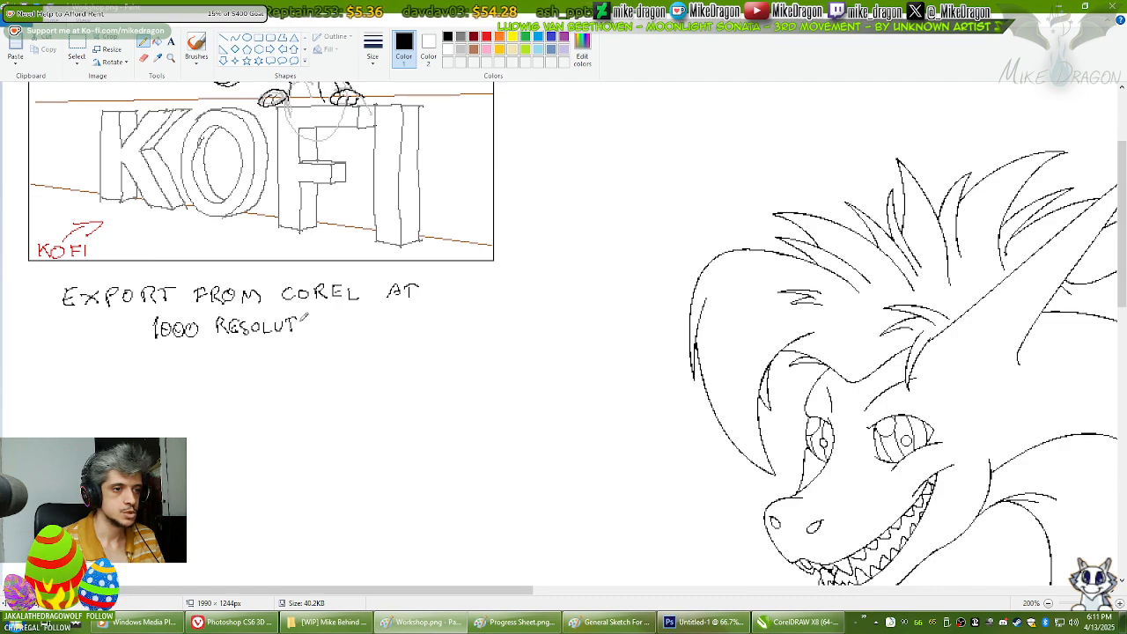
left_click_drag(315, 321, 342, 321)
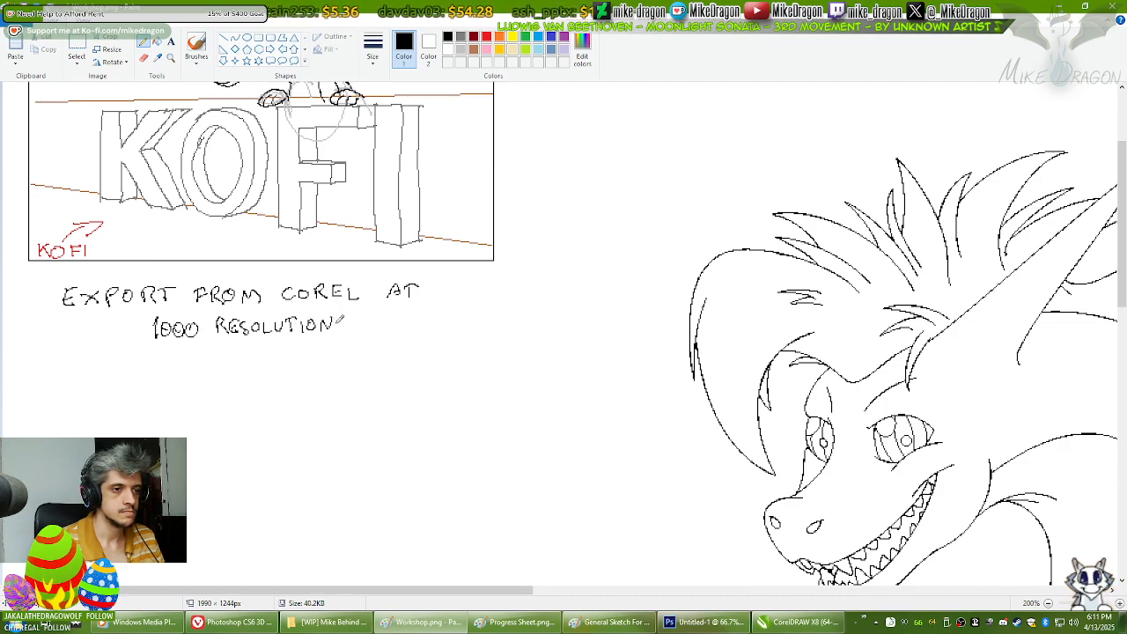
Step: Save Workshop.png and look over the dragon sketch on the canvas
key("ctrl+s")
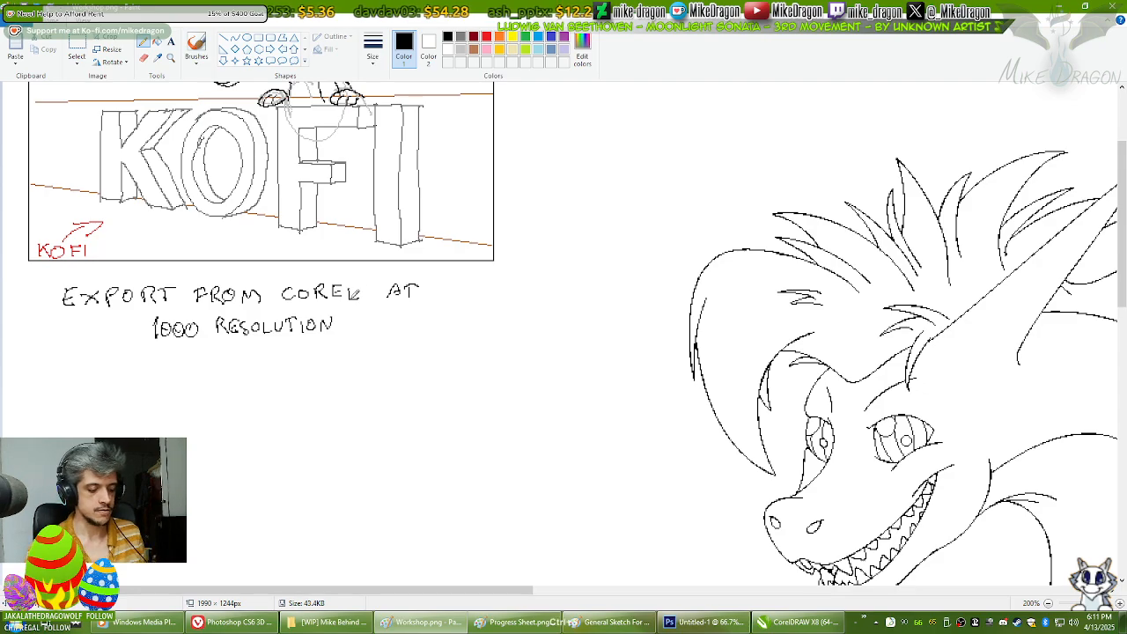
scroll(196, 378, "down", 2)
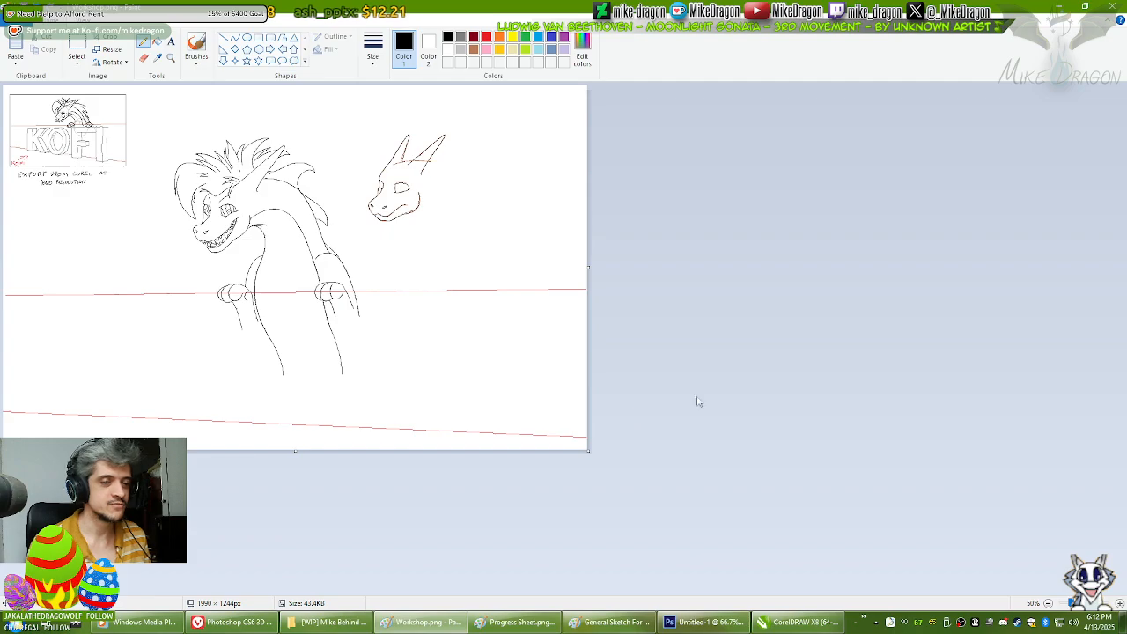
scroll(722, 384, "up", 1)
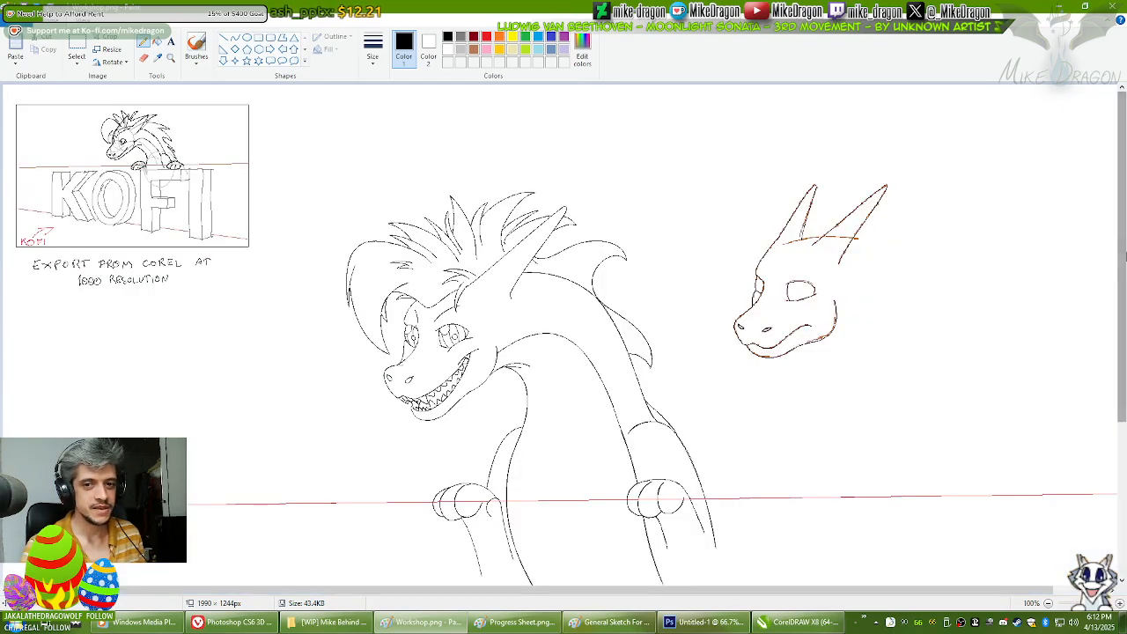
left_click_drag(1123, 255, 1125, 332)
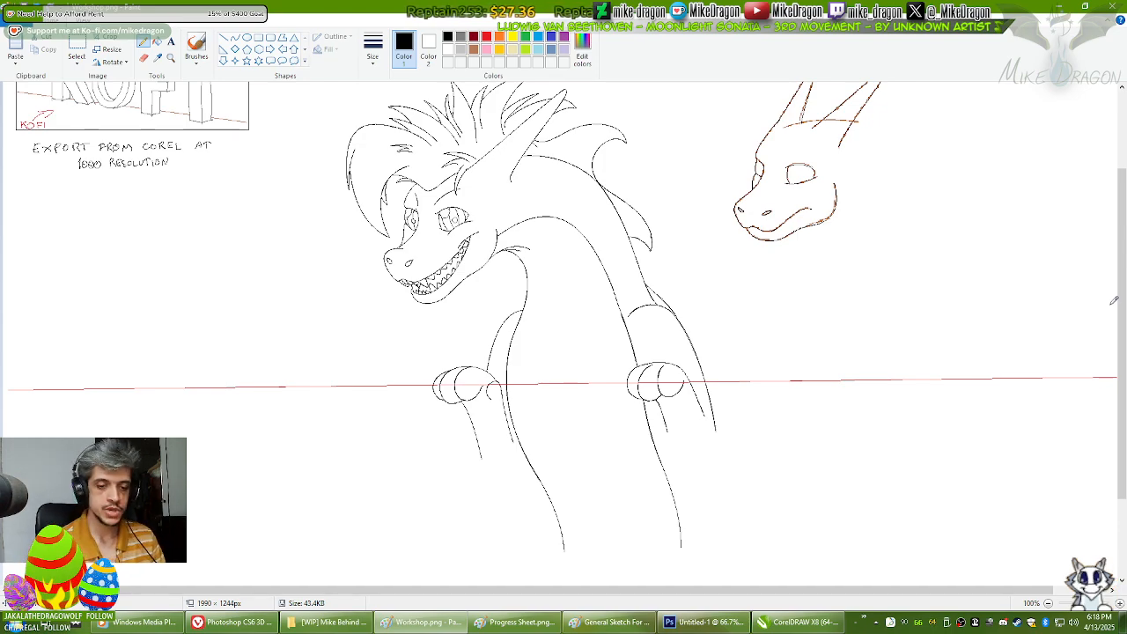
Step: Switch to CorelDRAW and, with the 2-Point Line tool active, set the default outline miter limit to 0.5 for Graphic objects
left_click(797, 622)
mouse_move(872, 573)
left_mouse_down()
mouse_move(863, 576)
mouse_move(891, 571)
left_mouse_up()
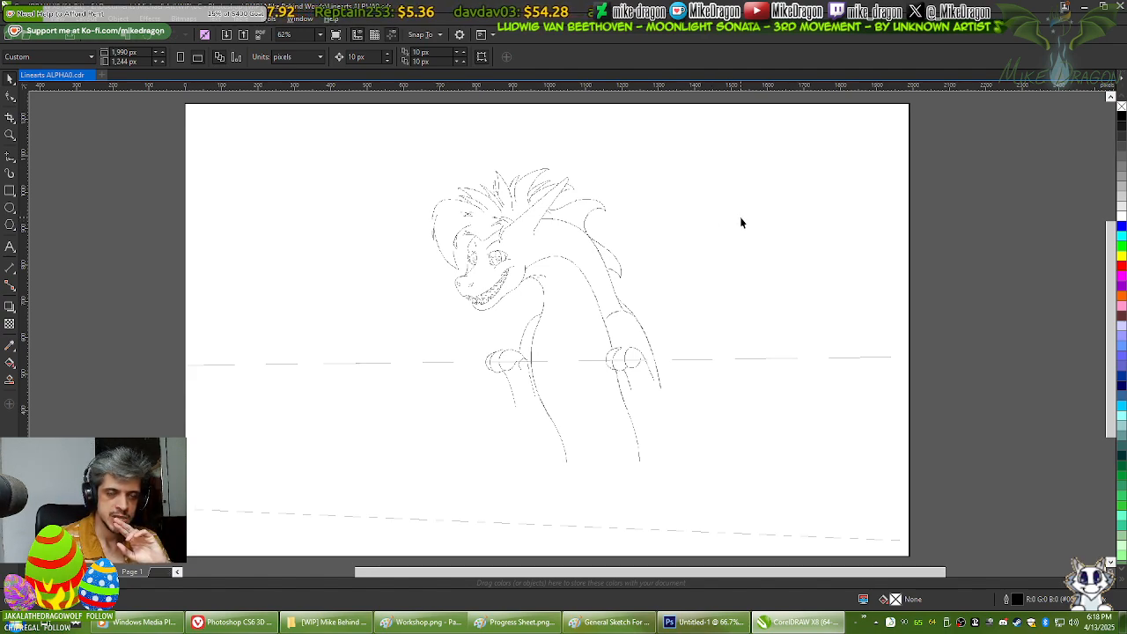
left_click(10, 156)
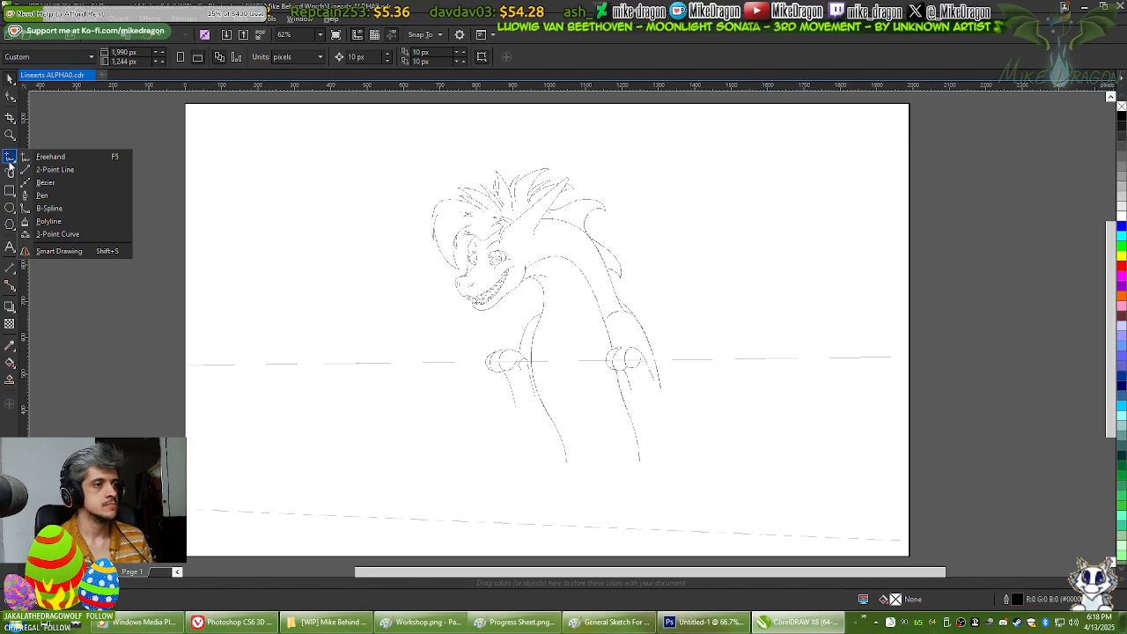
left_click(38, 170)
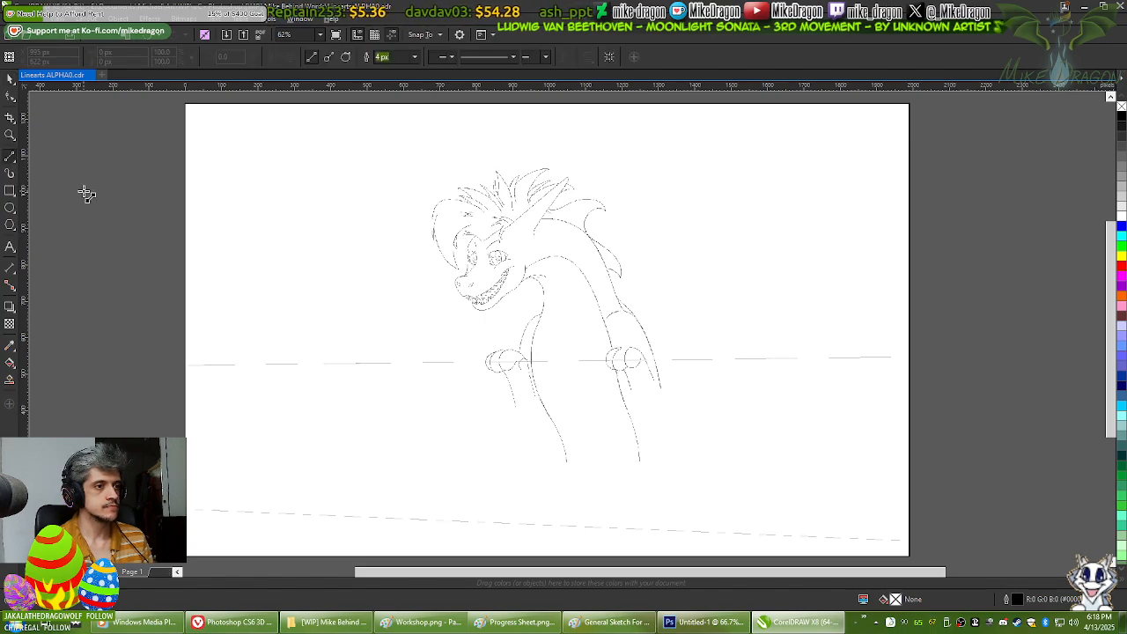
right_click(84, 191)
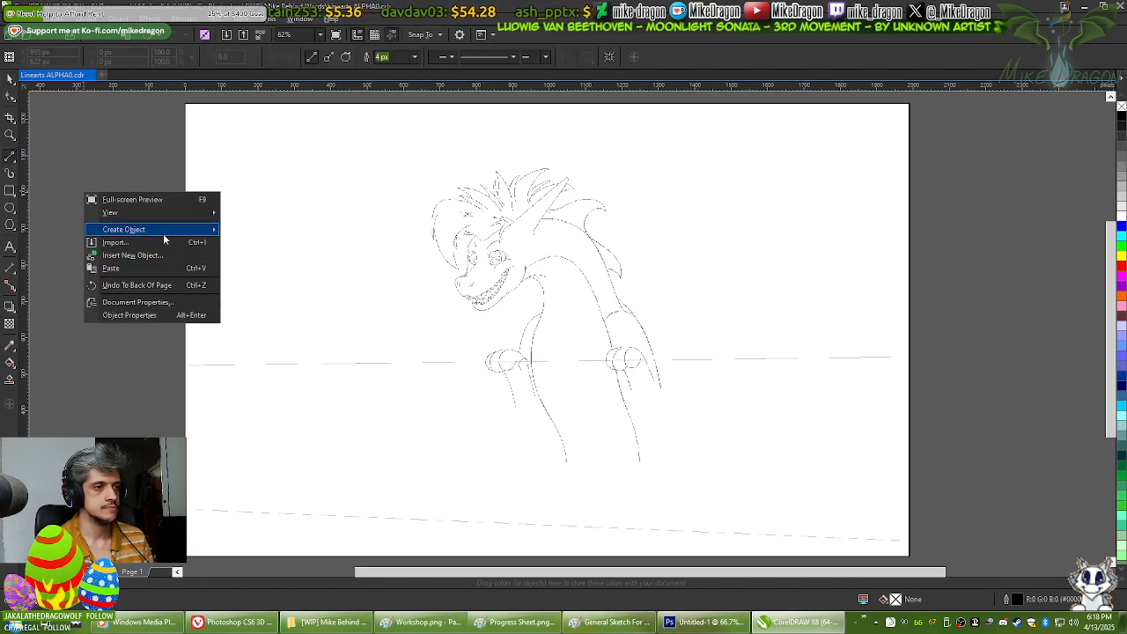
left_click(130, 316)
left_click(995, 176)
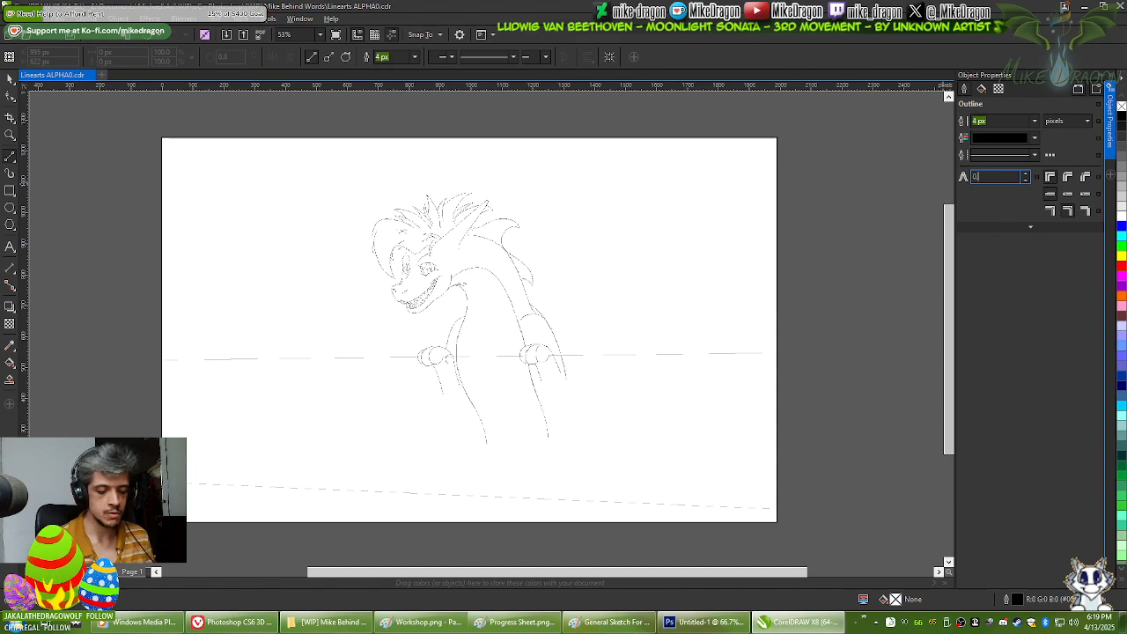
key("Return")
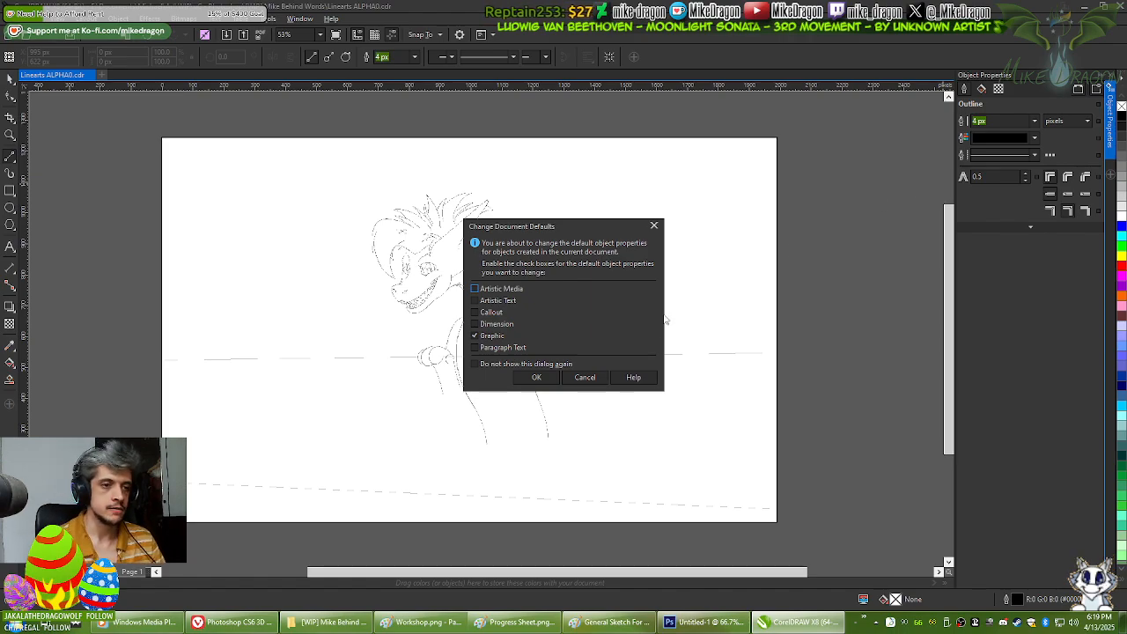
left_click(539, 381)
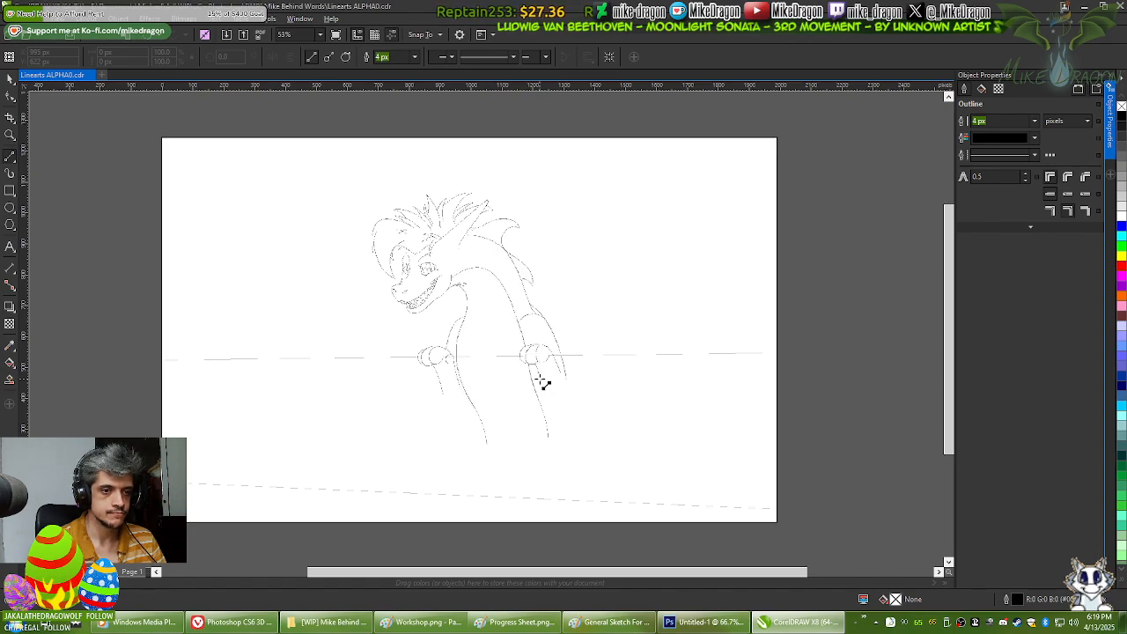
left_click(1092, 81)
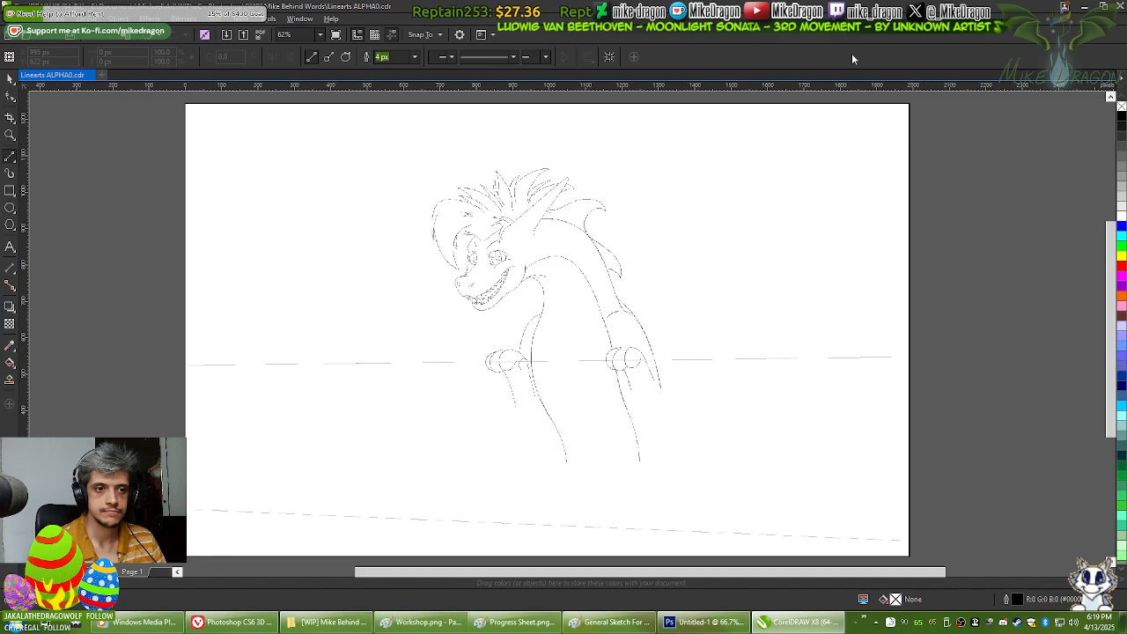
Step: Inspect the line art's pixels up close and change the document view mode to Enhanced
scroll(499, 266, "up", 10)
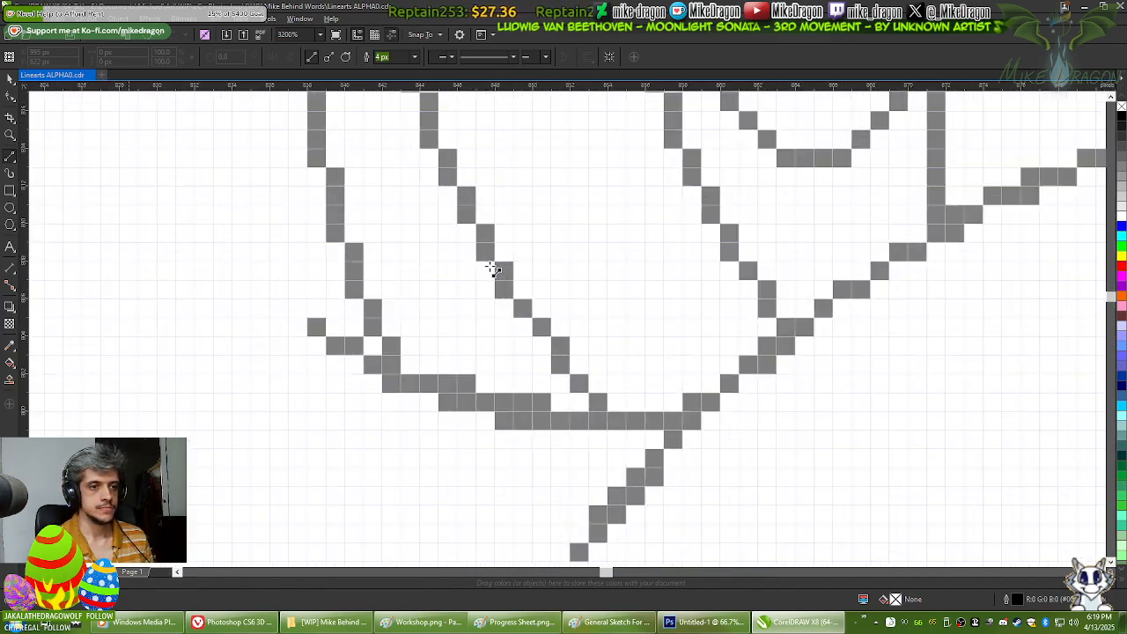
scroll(493, 270, "down", 2)
scroll(402, 352, "up", 2)
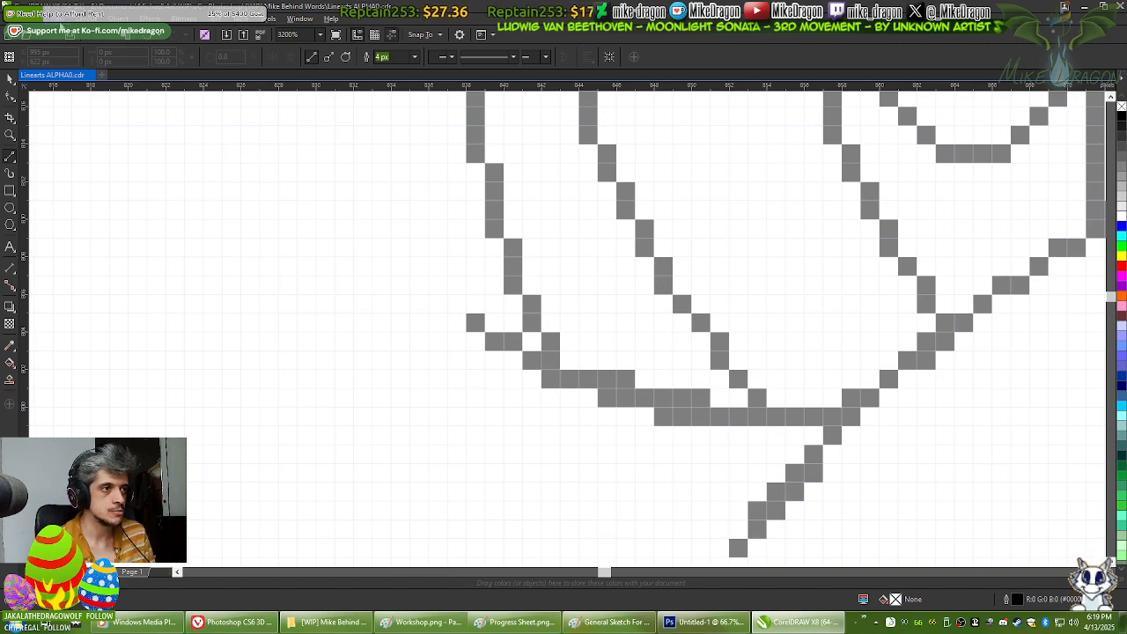
left_click(58, 18)
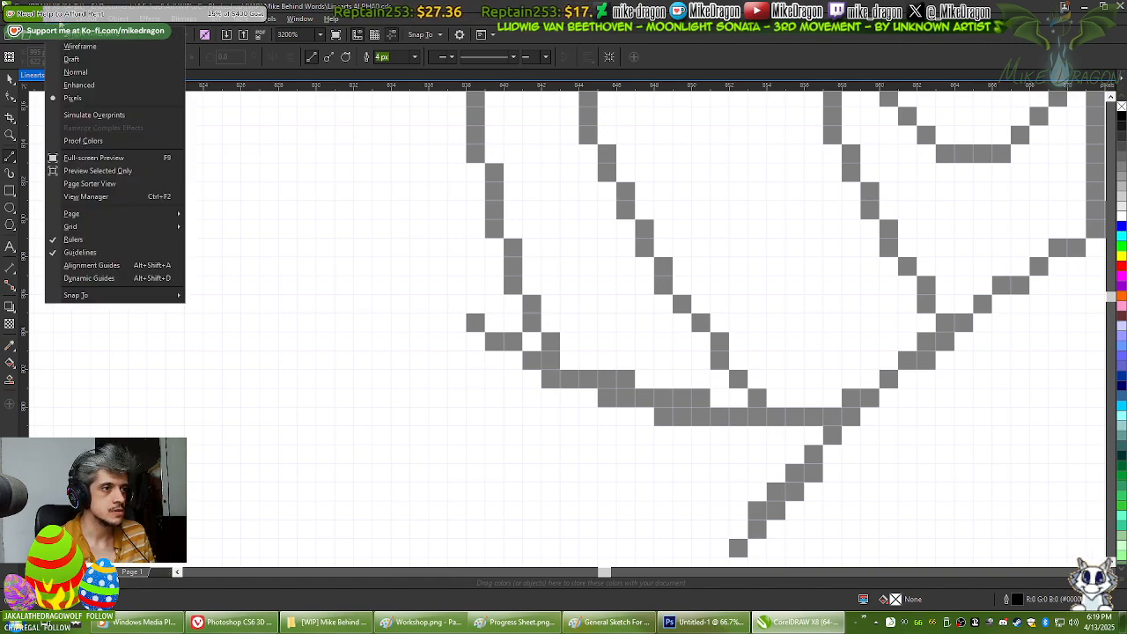
left_click(83, 88)
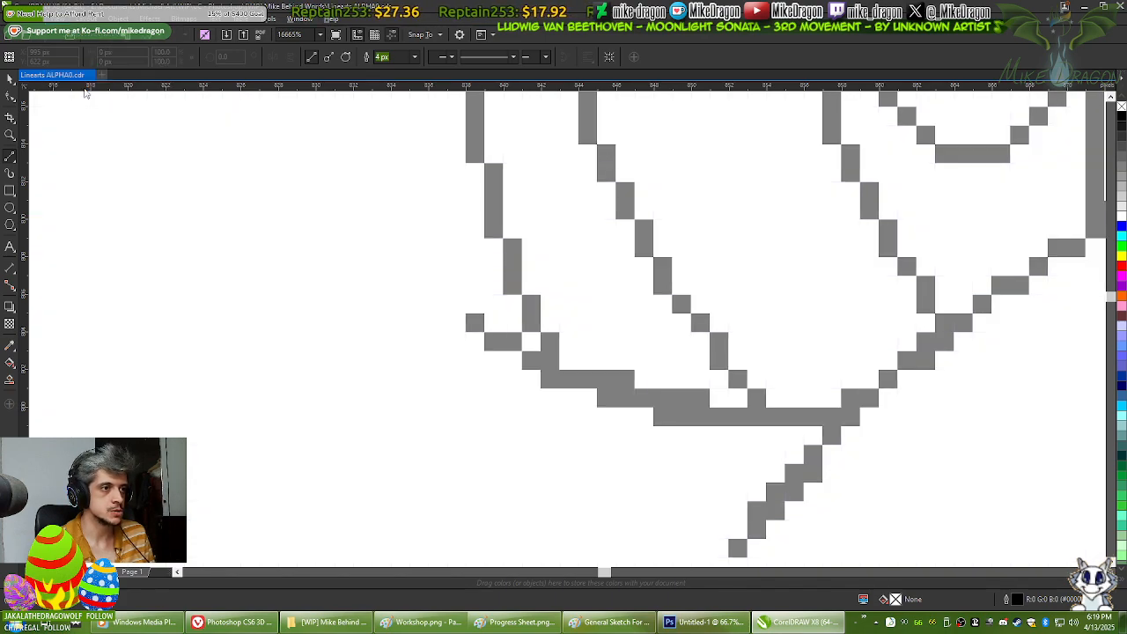
Step: Examine the General workspace options, including the available CorelDRAW start-up actions, and cancel out of the options
left_click(58, 19)
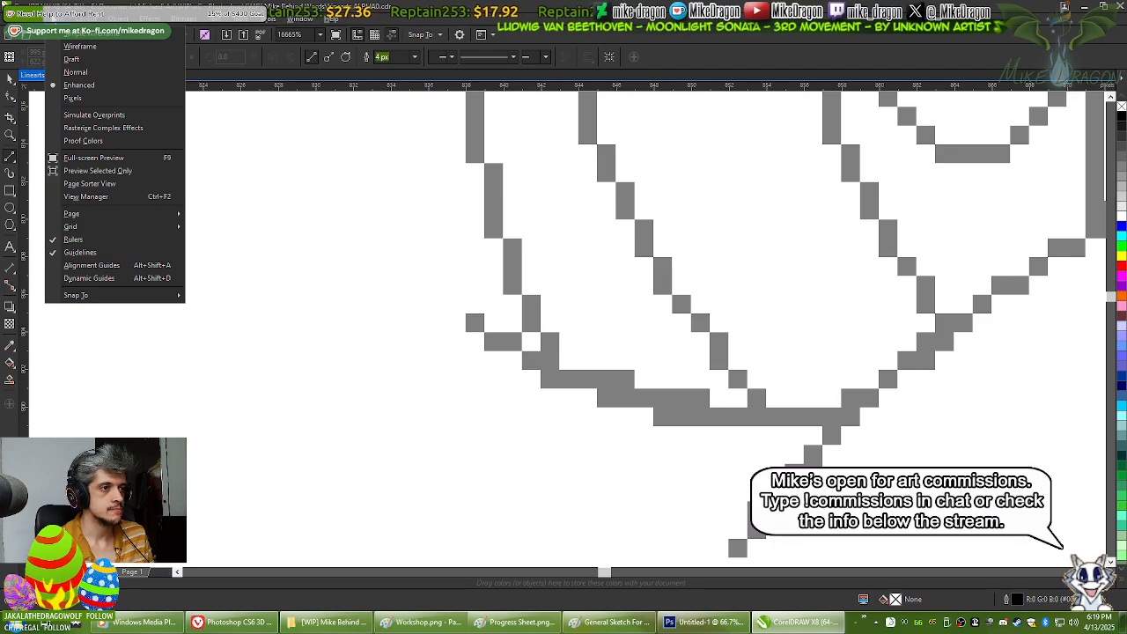
mouse_move(39, 22)
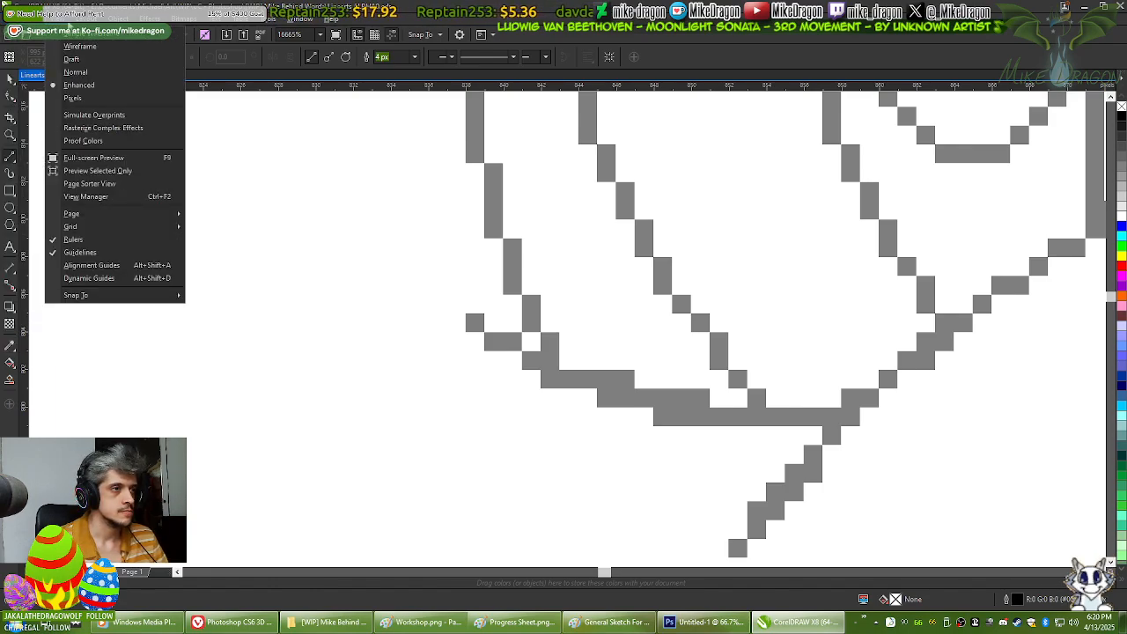
mouse_move(117, 19)
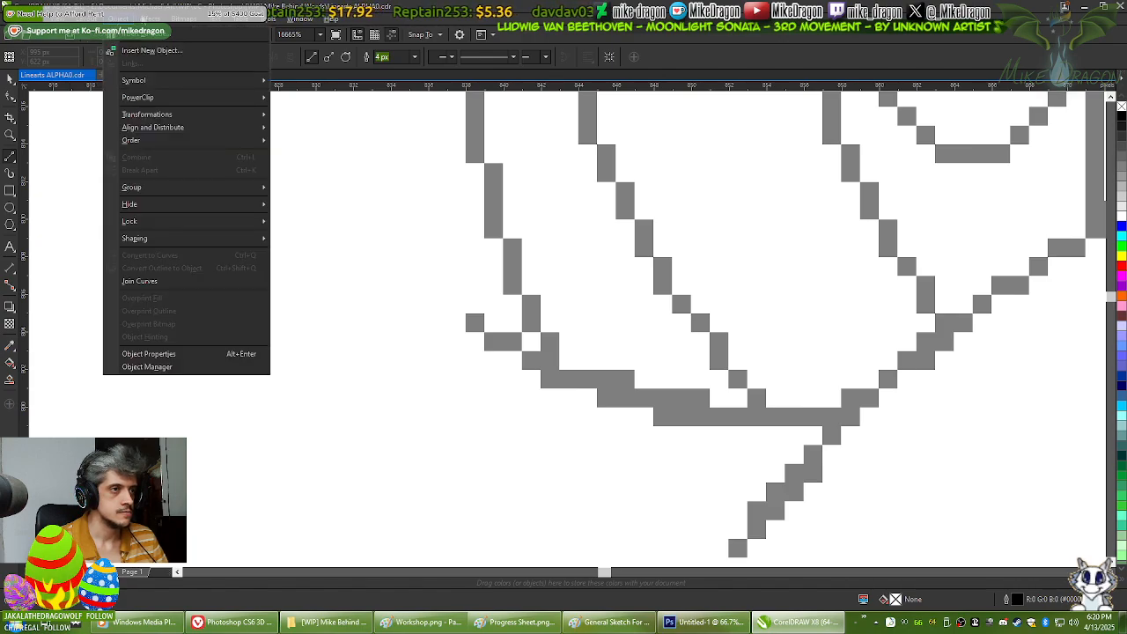
mouse_move(179, 20)
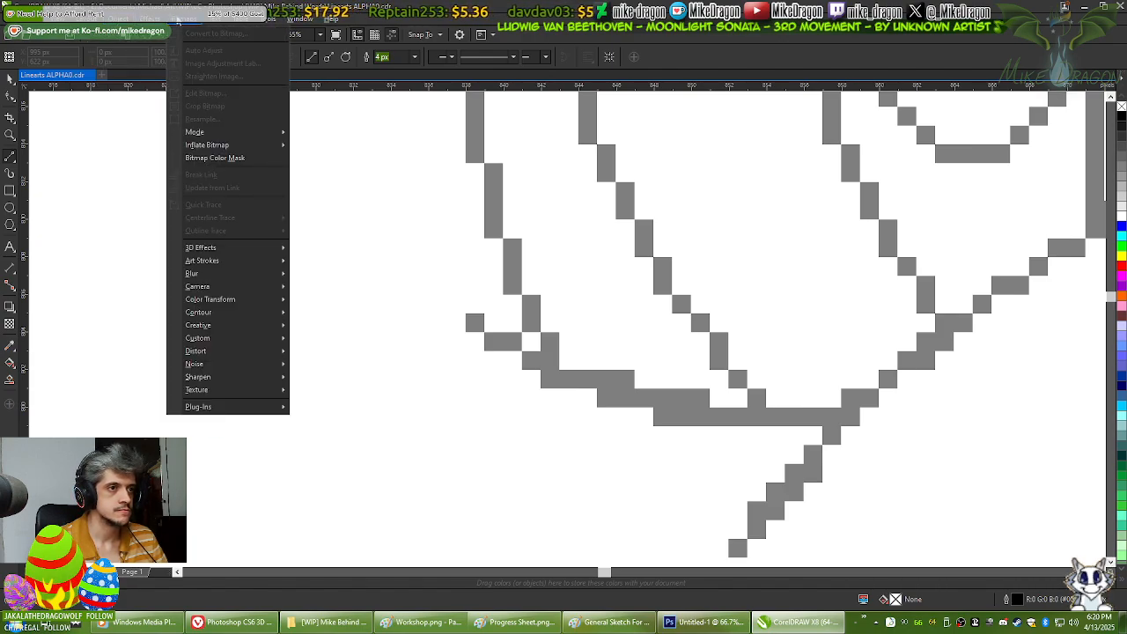
mouse_move(268, 20)
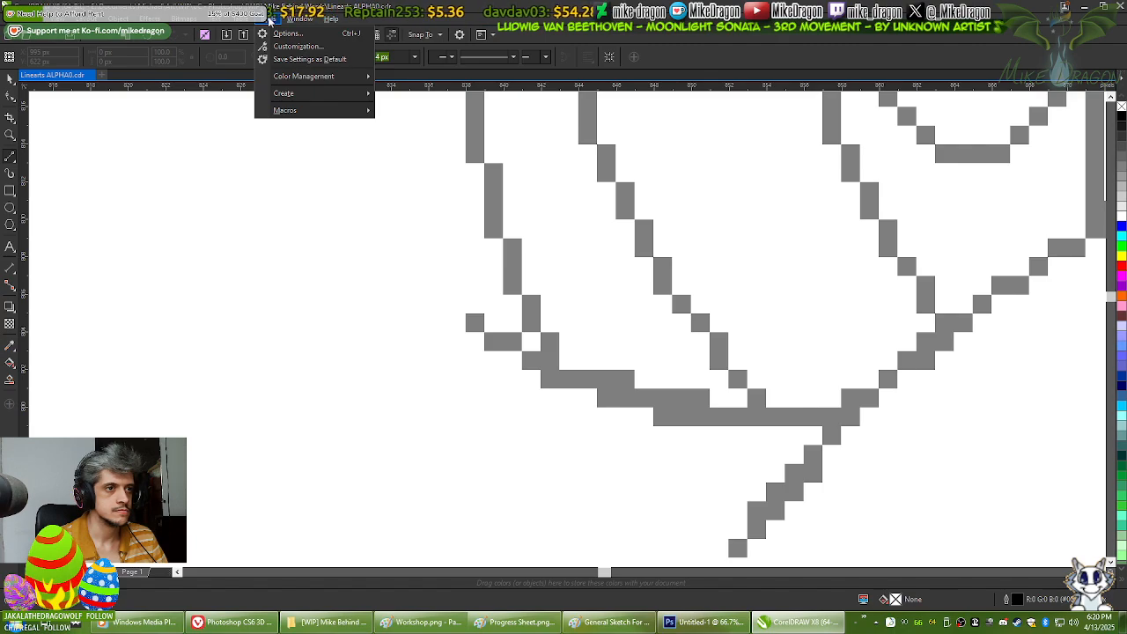
left_click(287, 33)
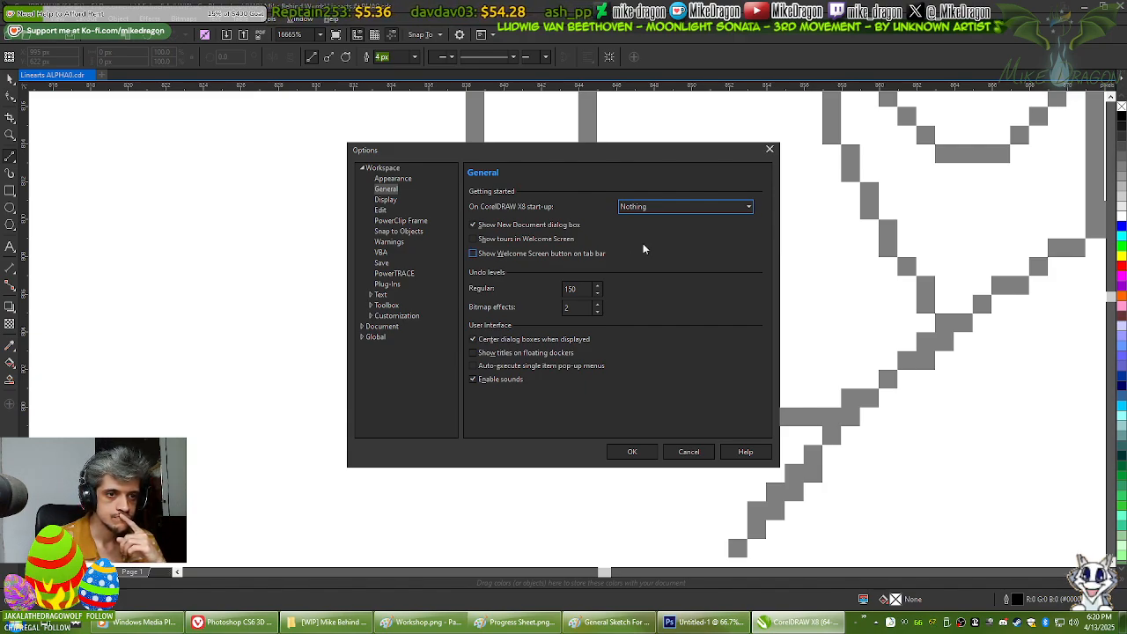
left_click(703, 208)
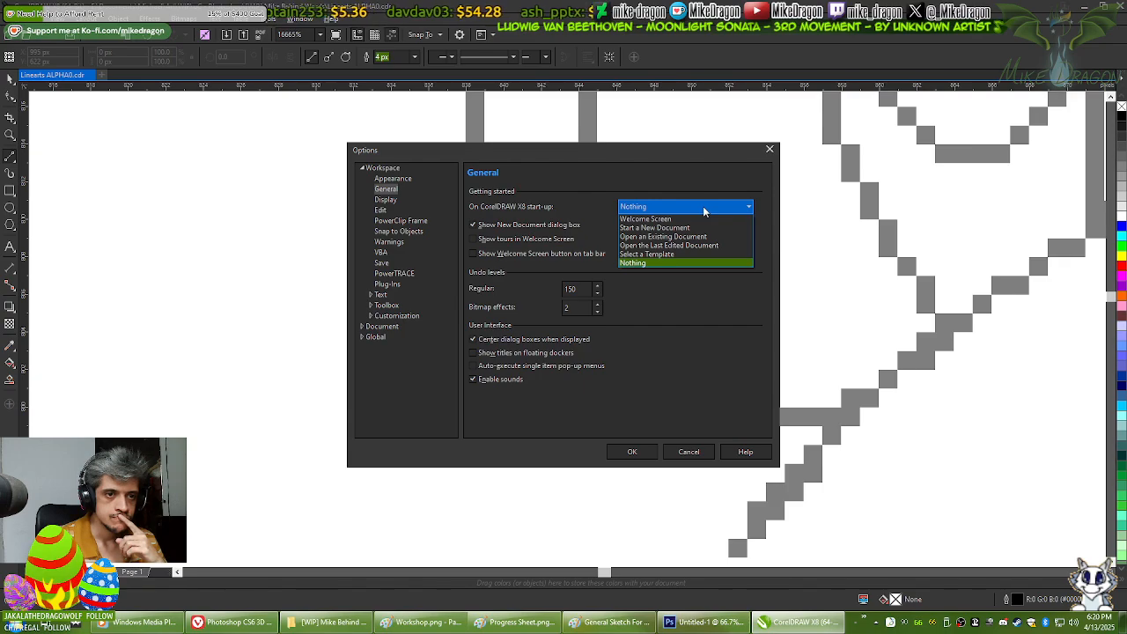
left_click(703, 206)
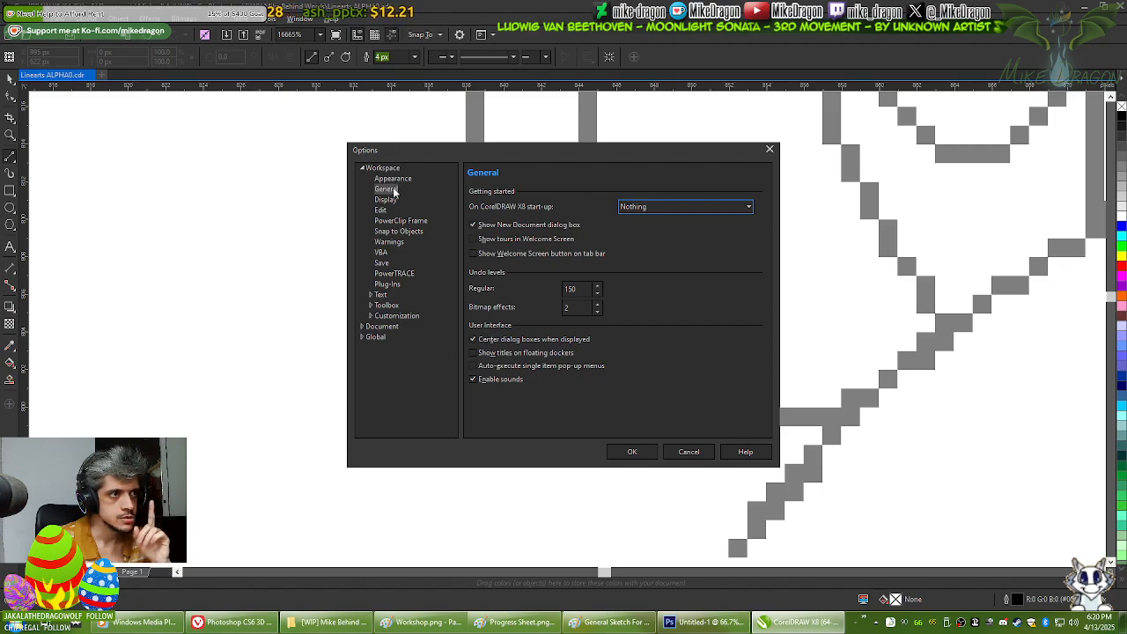
left_click(690, 452)
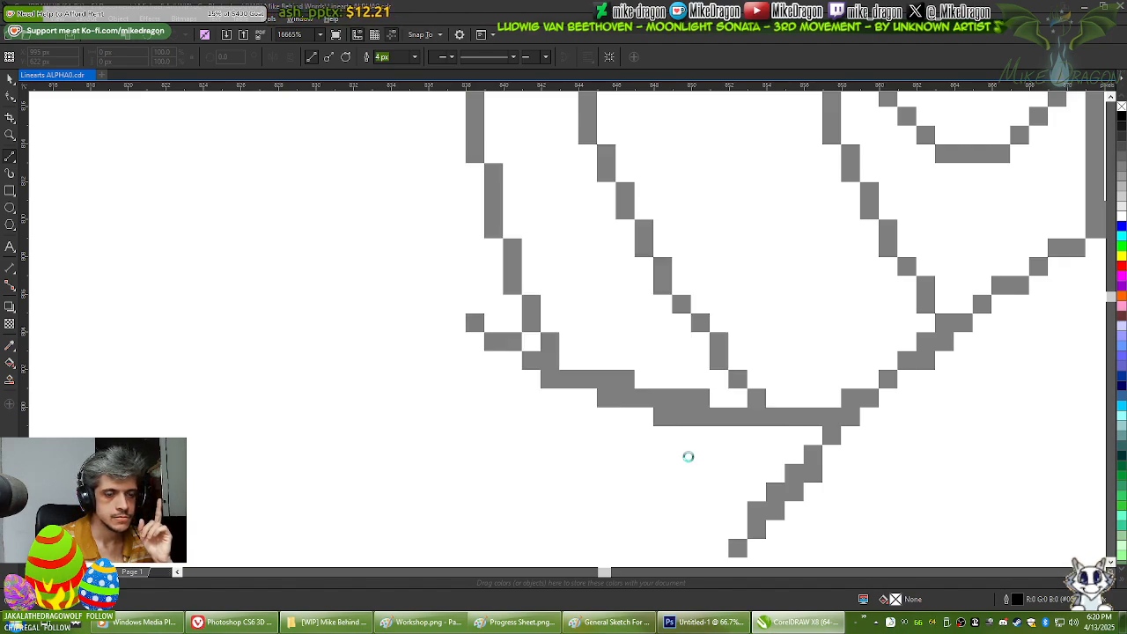
Step: Review the Workspace option pages for Display, Appearance, General, Edit, PowerClip Frame, Snap to Objects, Warnings, VBA, Save and PowerTRACE
left_click(53, 20)
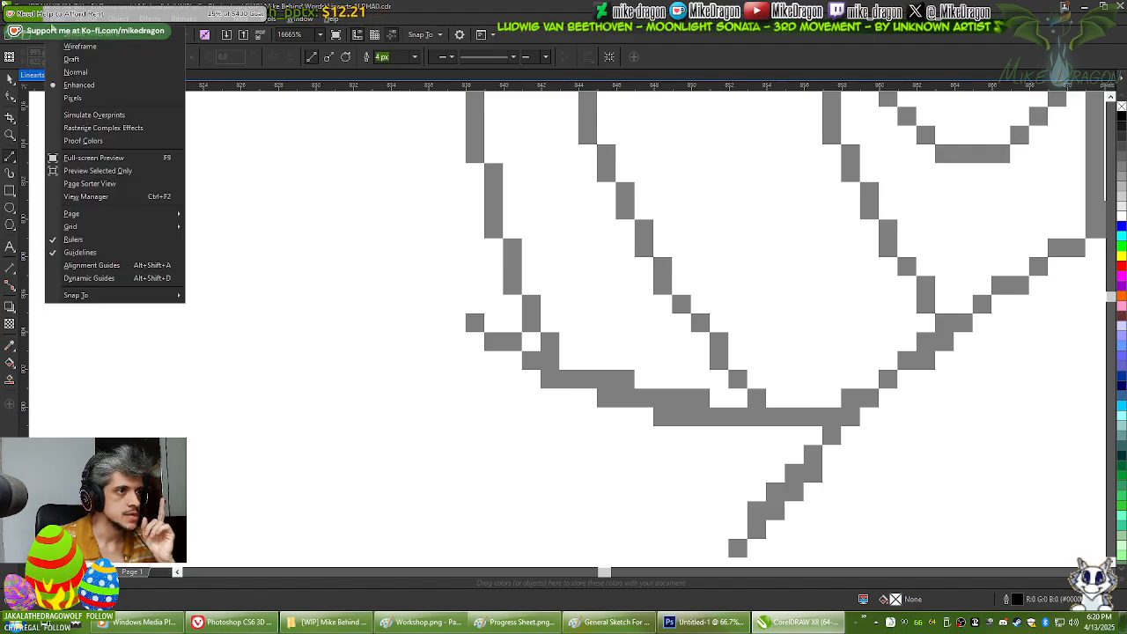
mouse_move(243, 19)
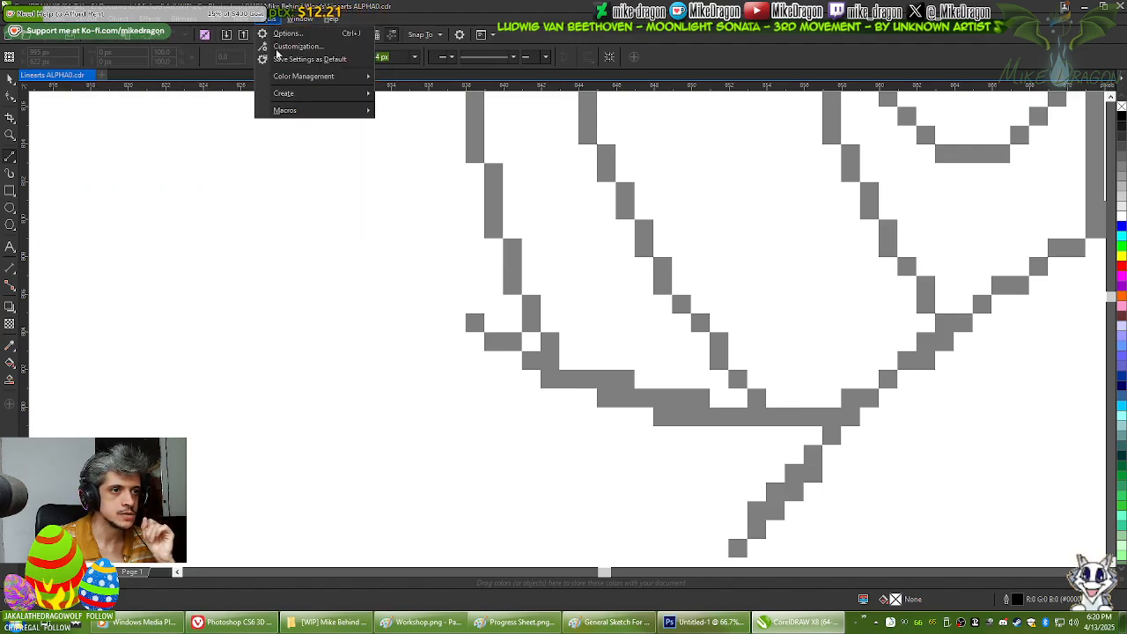
left_click(289, 33)
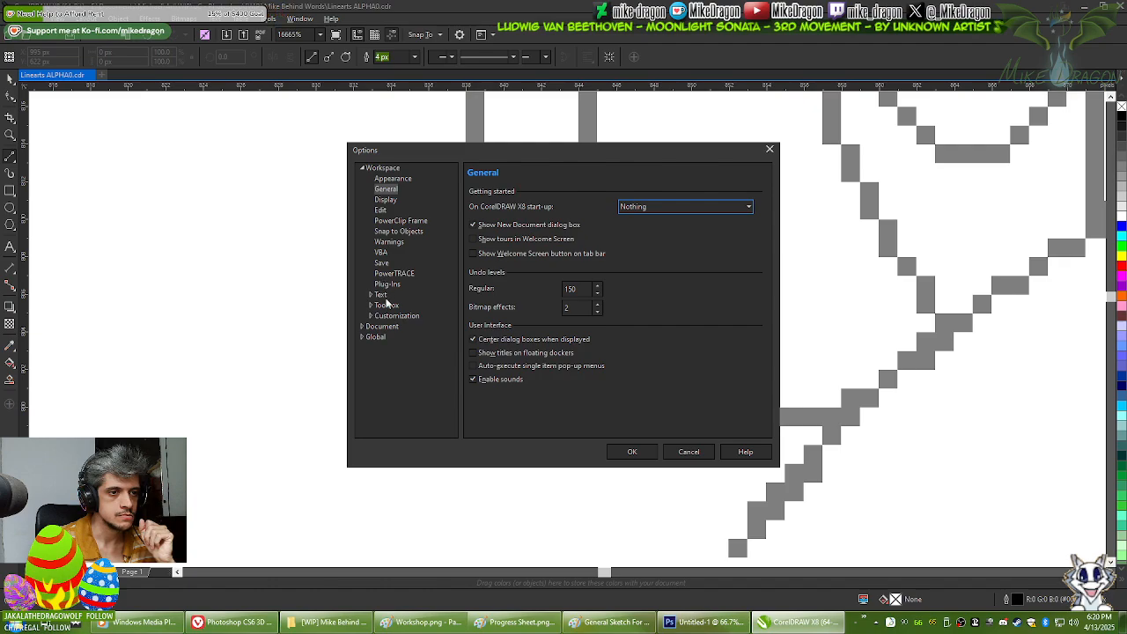
left_click(384, 201)
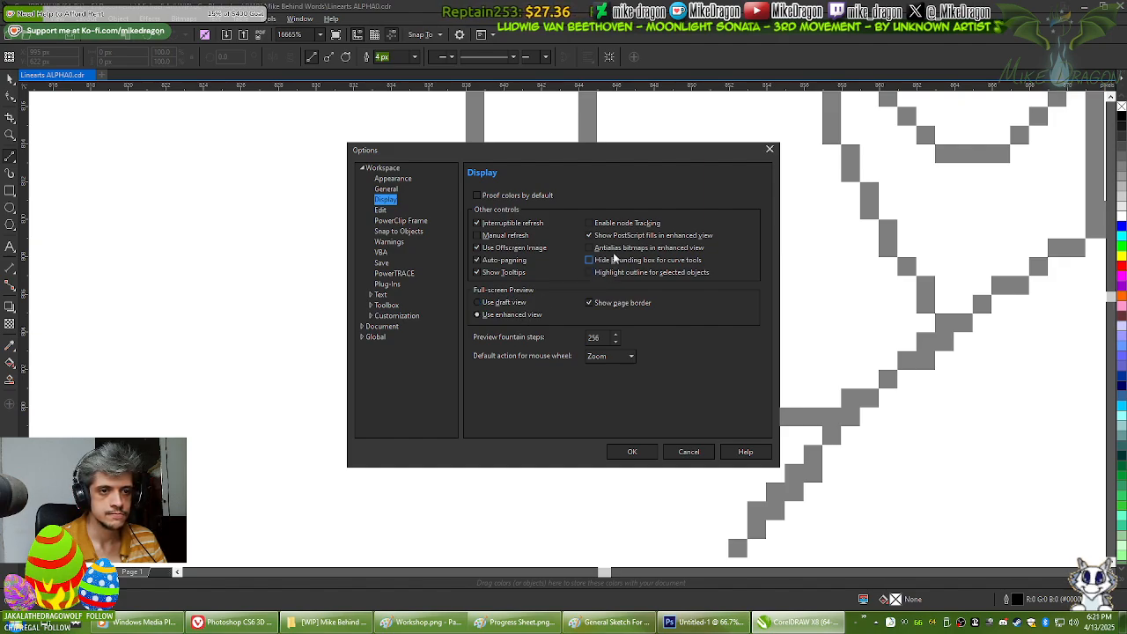
left_click(392, 180)
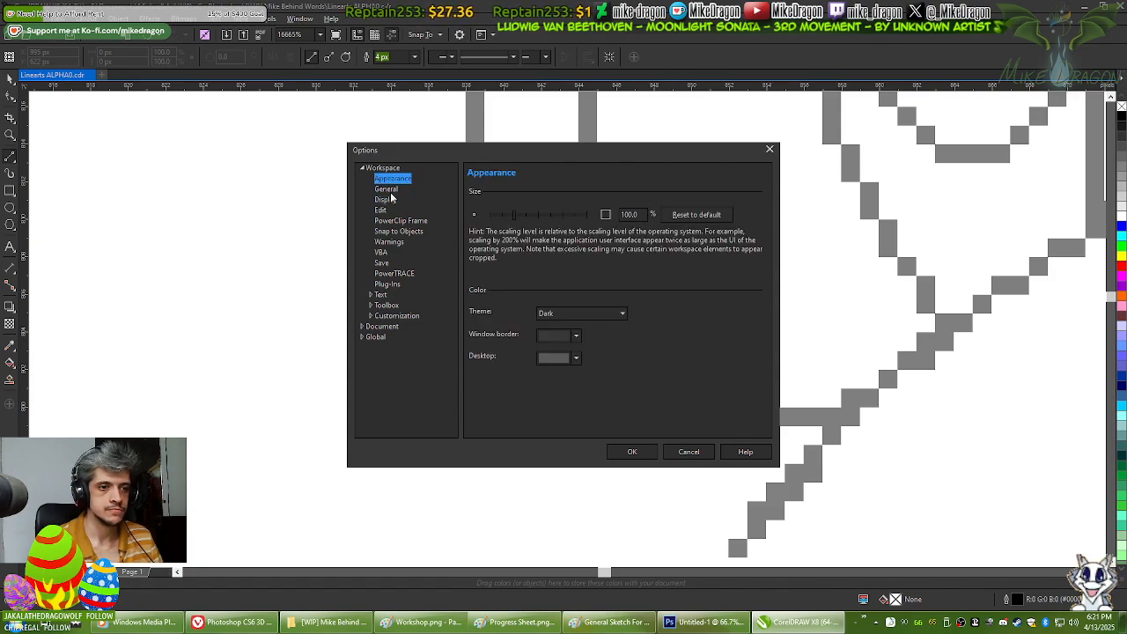
left_click(387, 190)
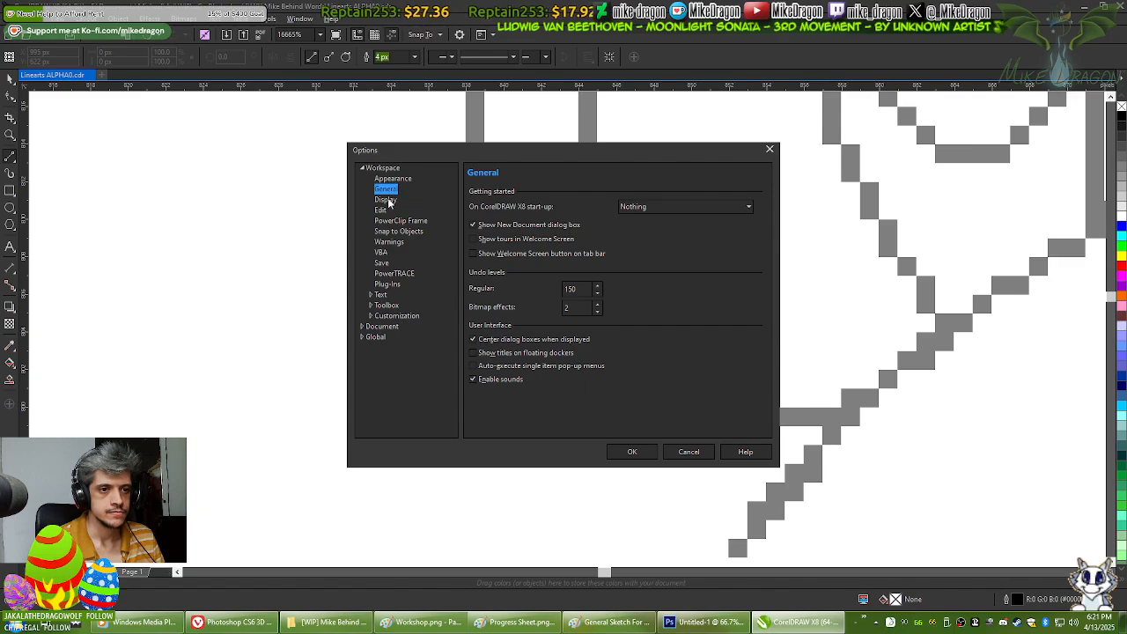
left_click(385, 201)
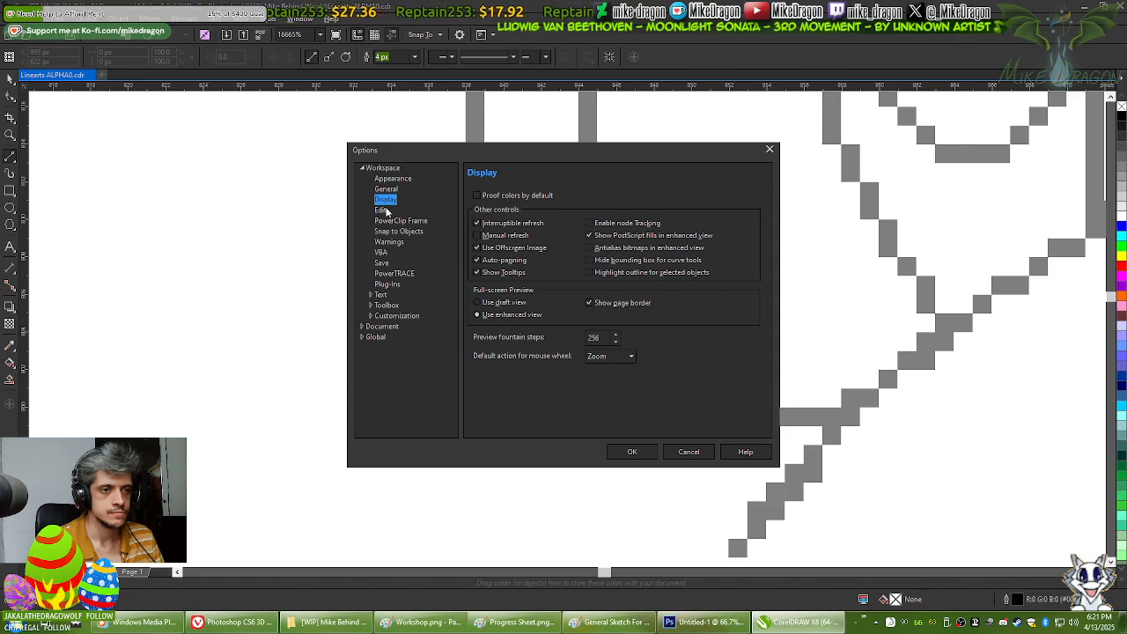
left_click(384, 211)
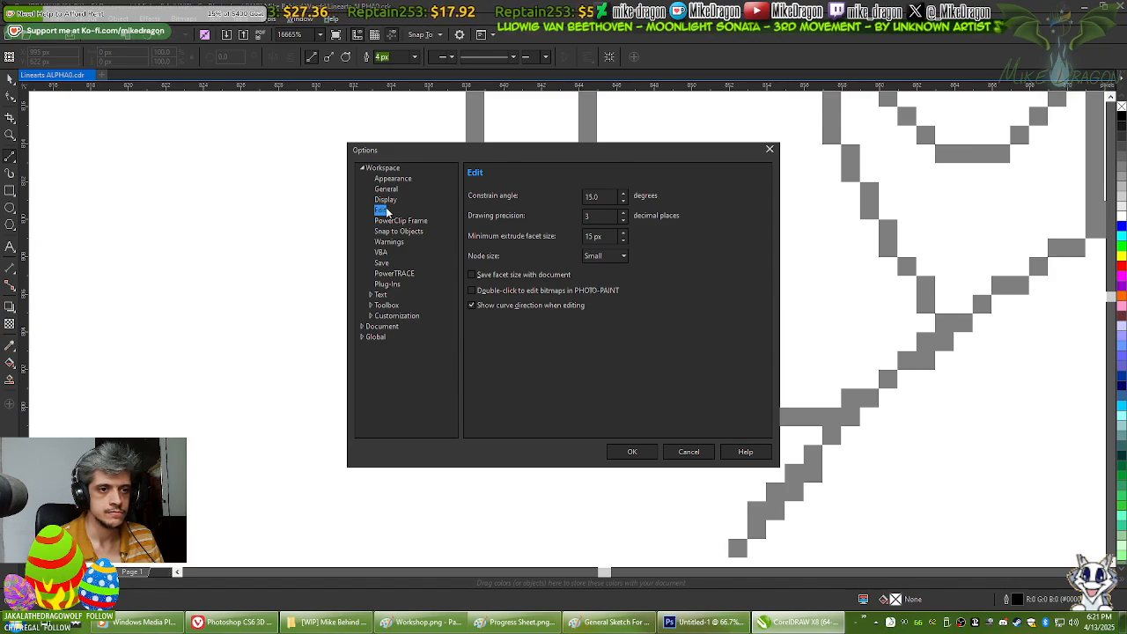
left_click(392, 221)
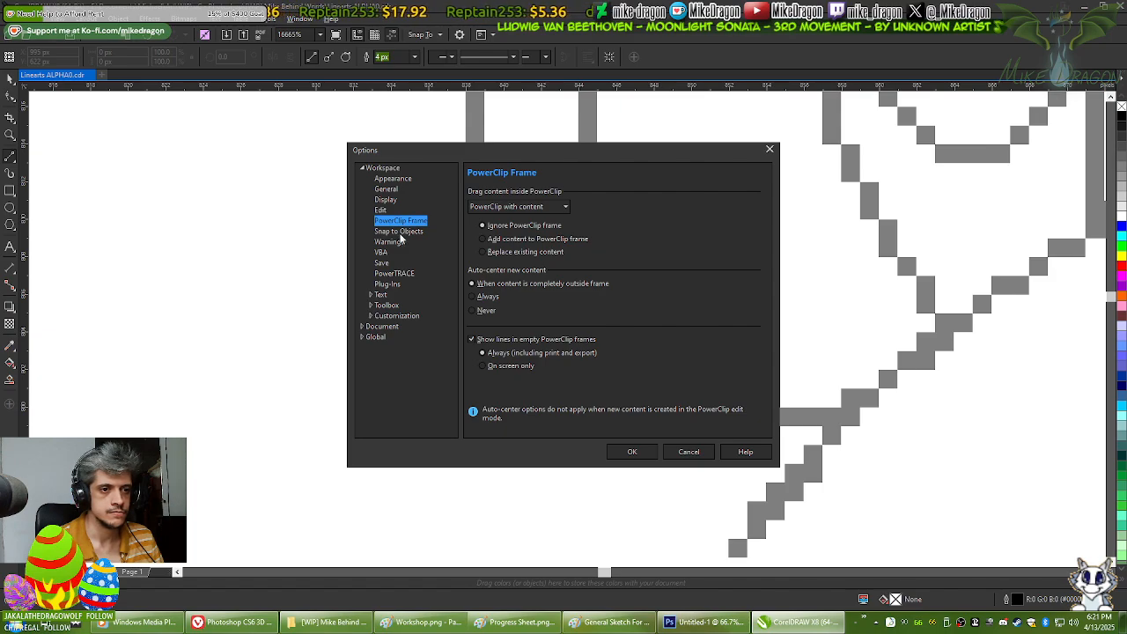
left_click(401, 233)
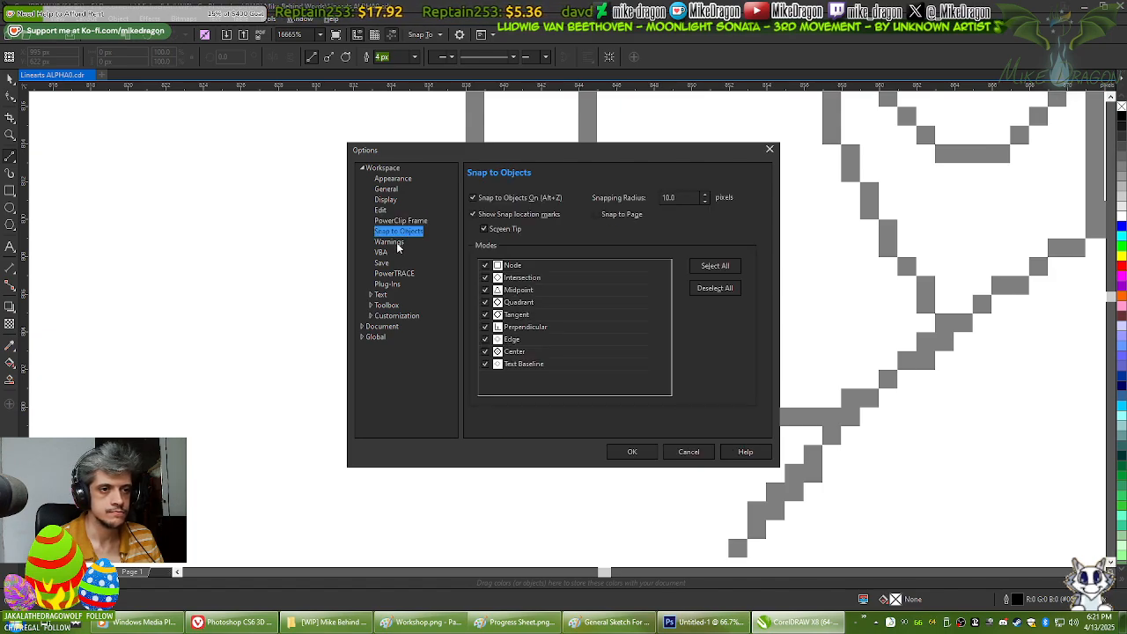
left_click(391, 242)
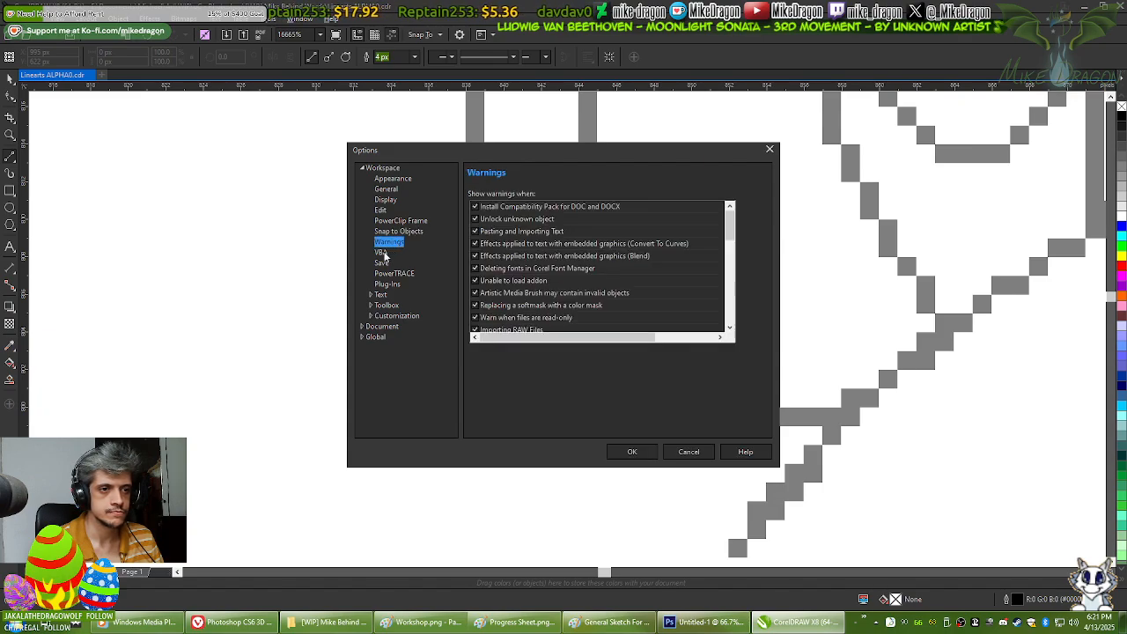
left_click(382, 253)
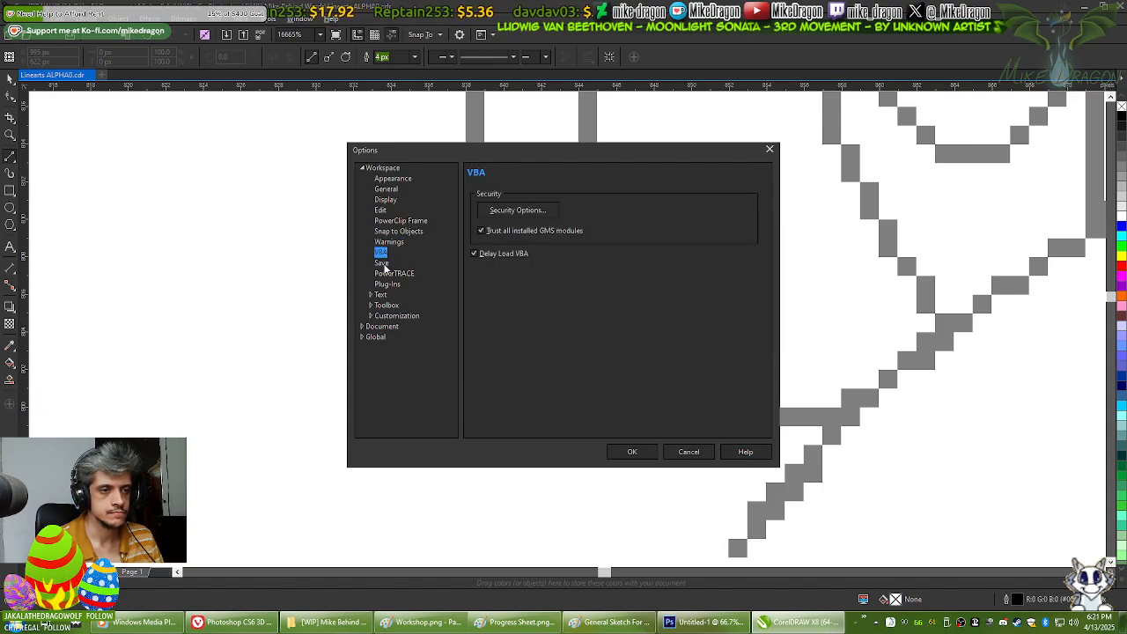
left_click(384, 263)
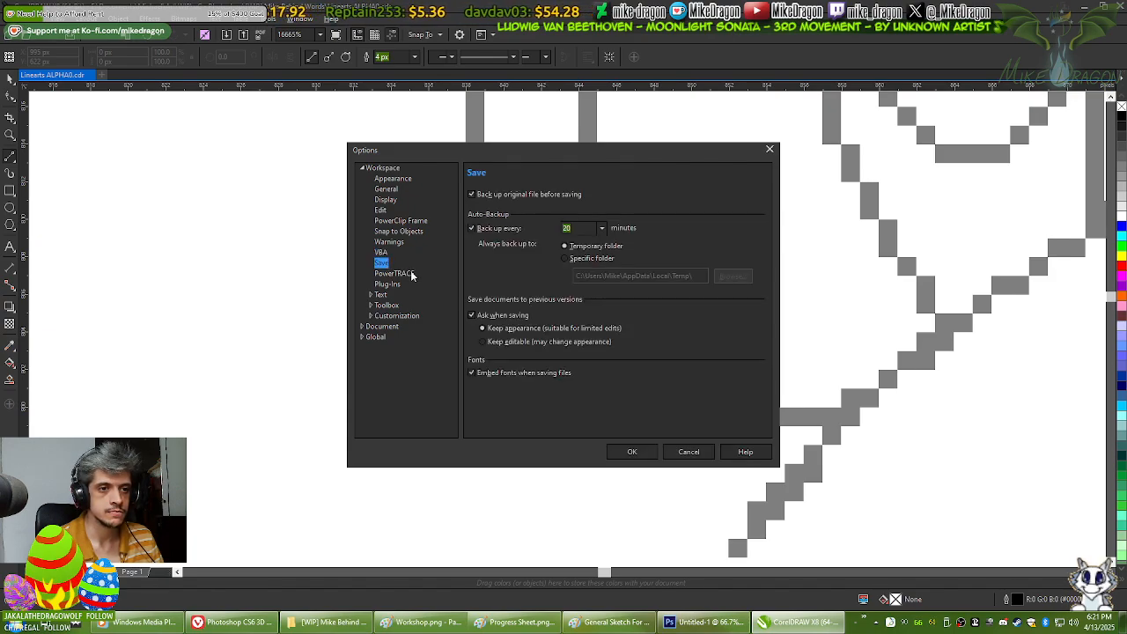
left_click(394, 274)
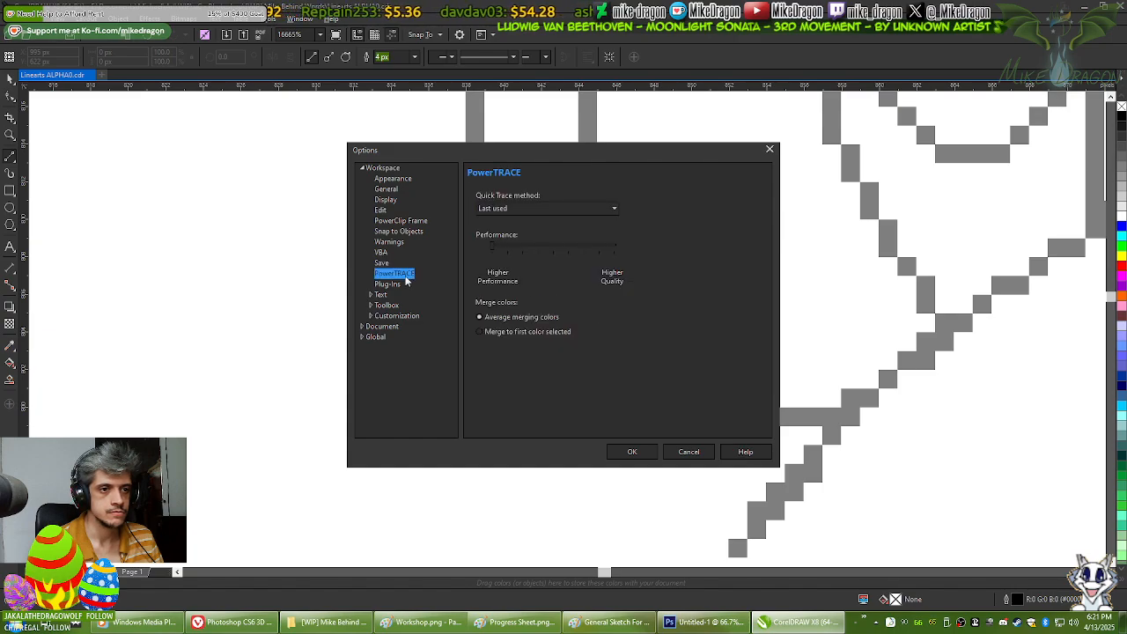
Step: Look through the entries of the Toolbox, Customization, Document and Global option categories and cancel out of the options
left_click(371, 305)
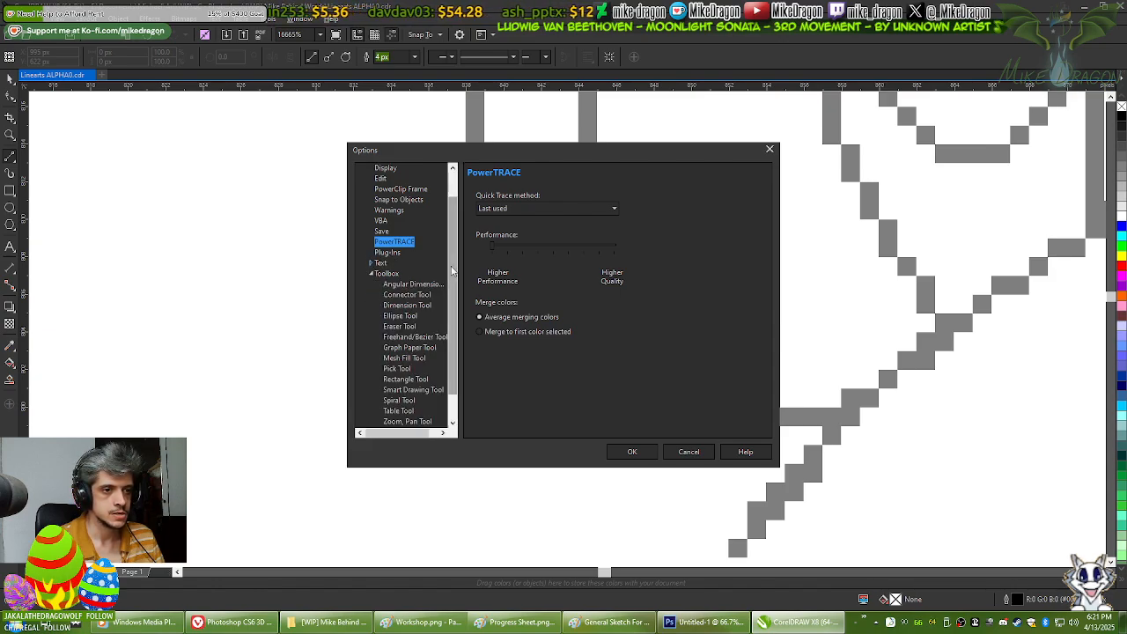
scroll(453, 282, "down", 1)
scroll(453, 286, "down", 1)
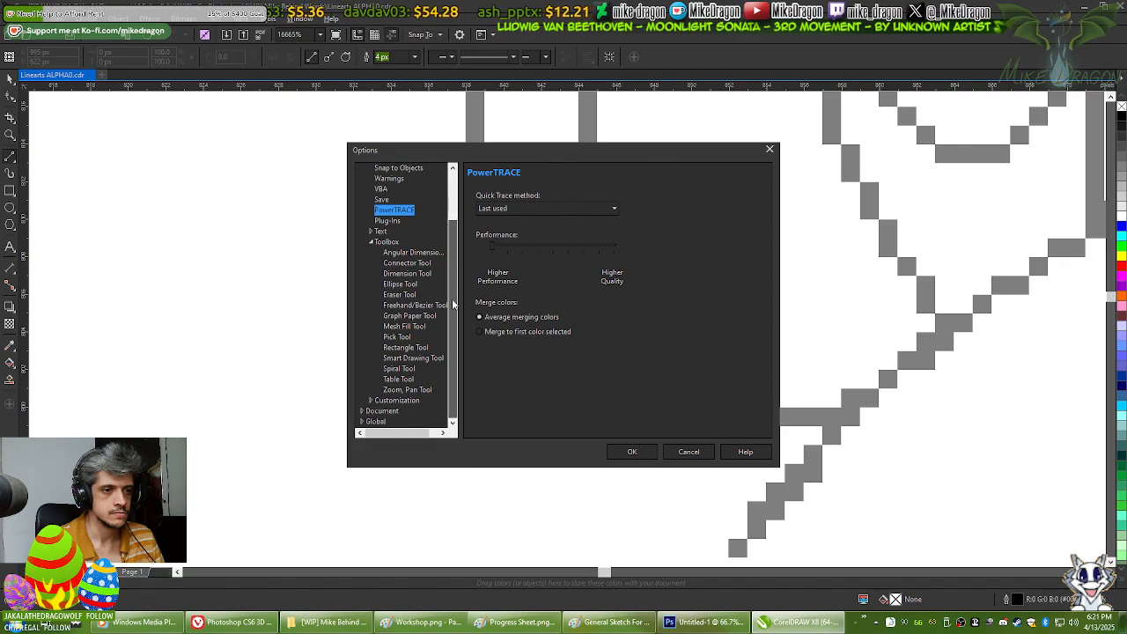
left_click(371, 400)
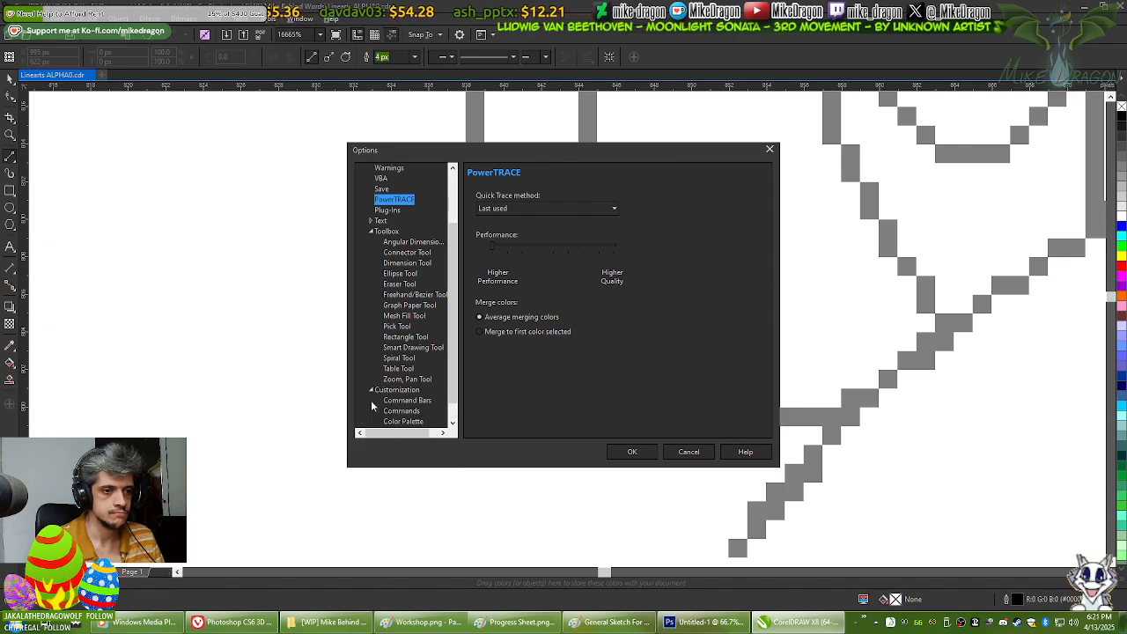
scroll(452, 361, "down", 1)
left_click(363, 410)
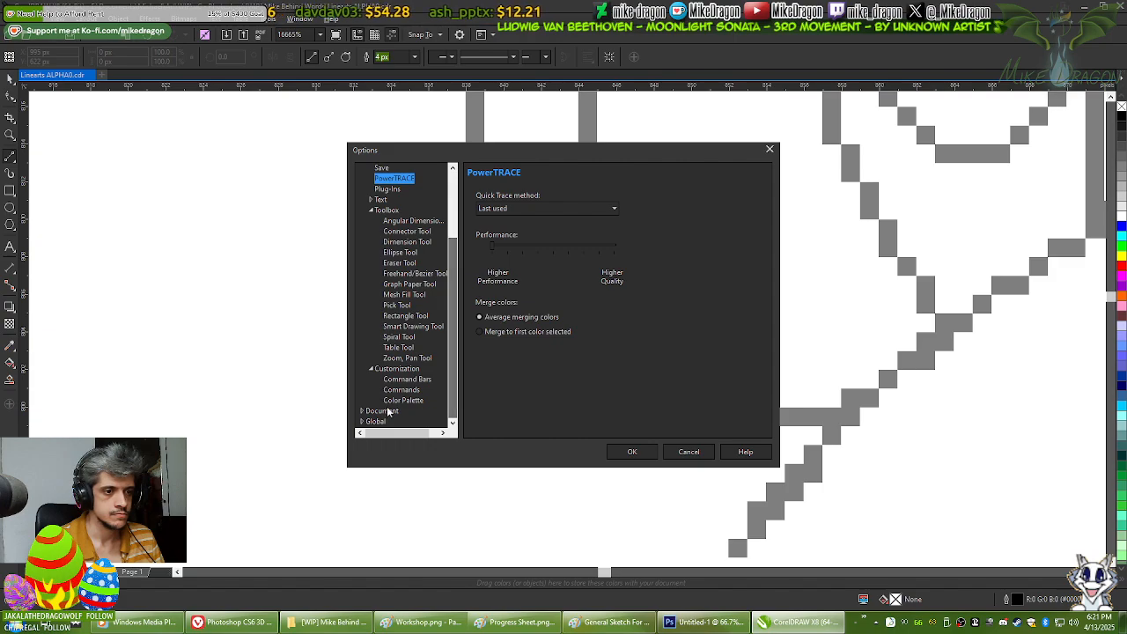
scroll(365, 410, "down", 3)
scroll(408, 386, "down", 1)
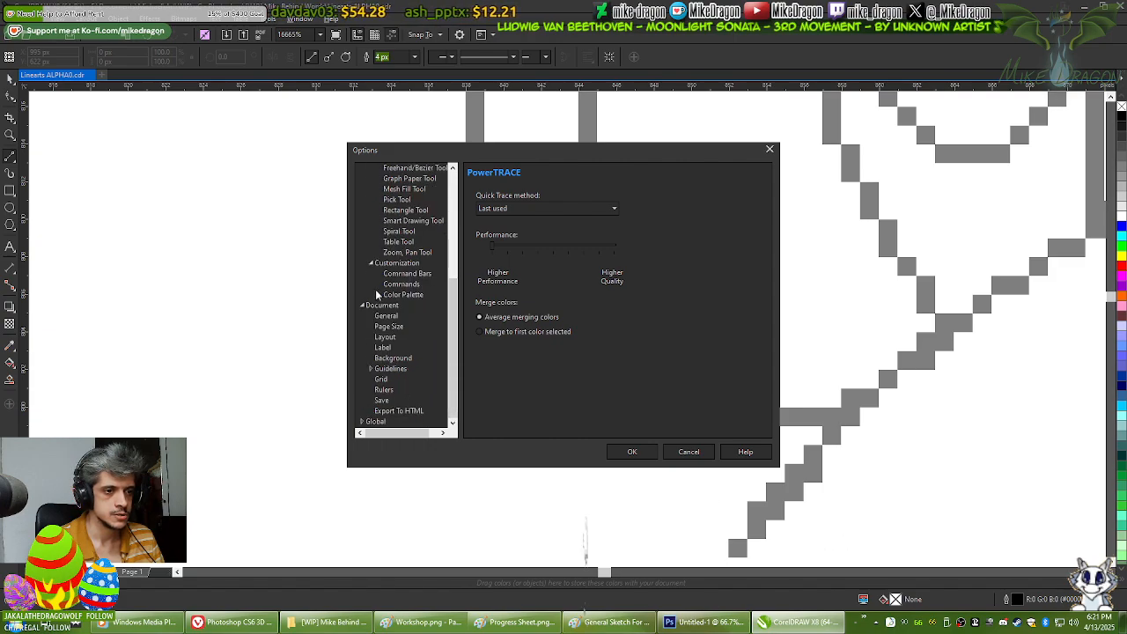
left_click(362, 421)
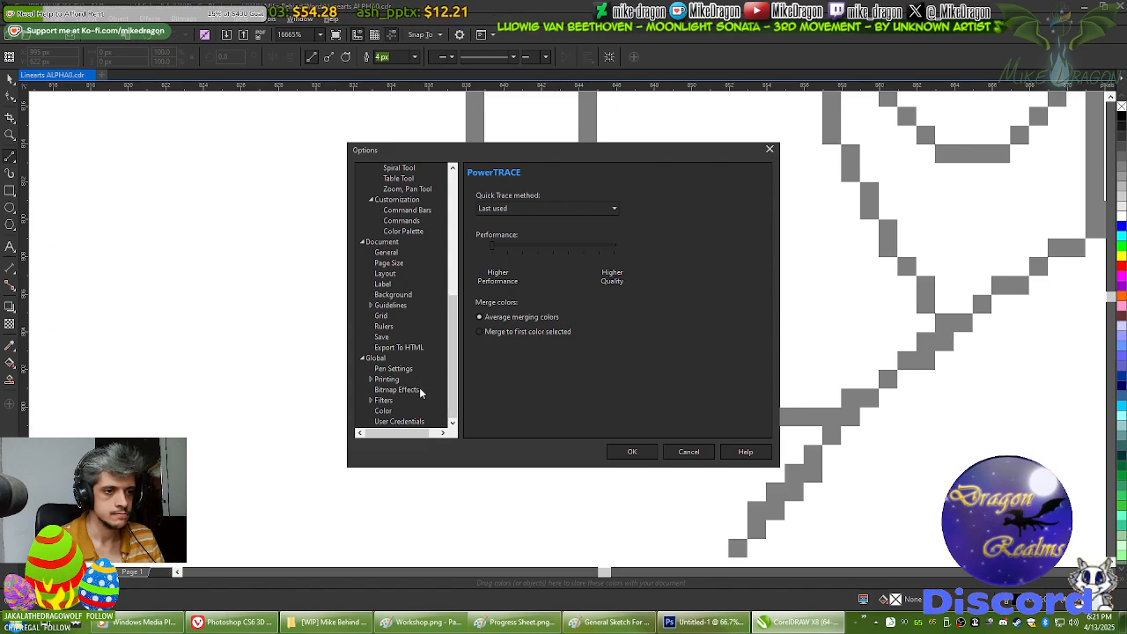
left_click(686, 452)
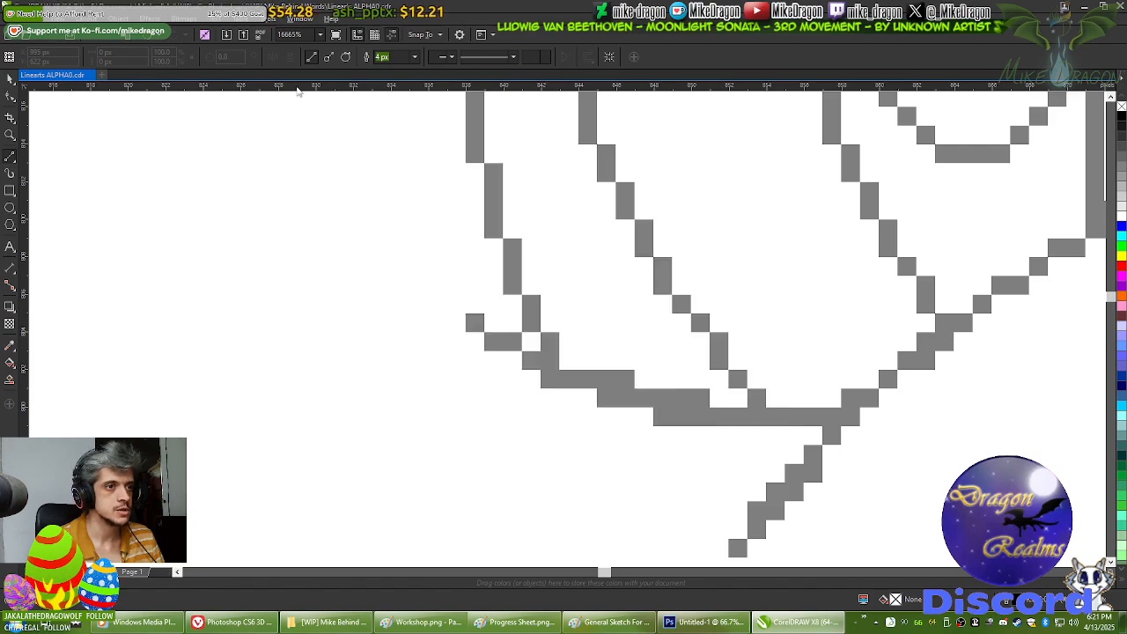
Step: Look over the Customization page of the workspace options and cancel out of it
left_click(269, 21)
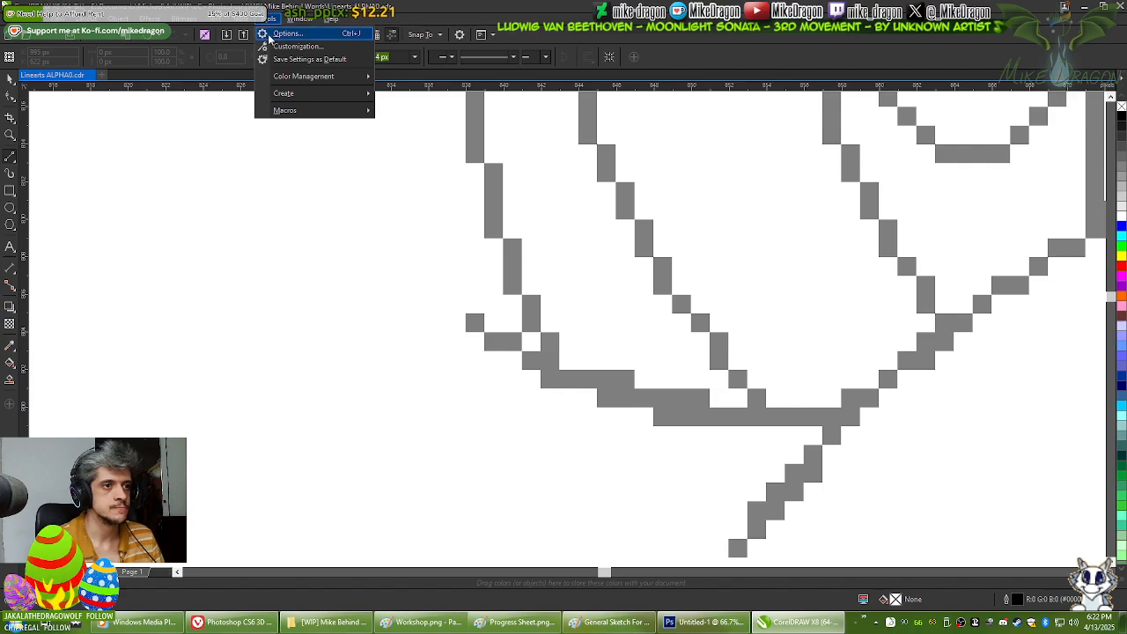
left_click(270, 46)
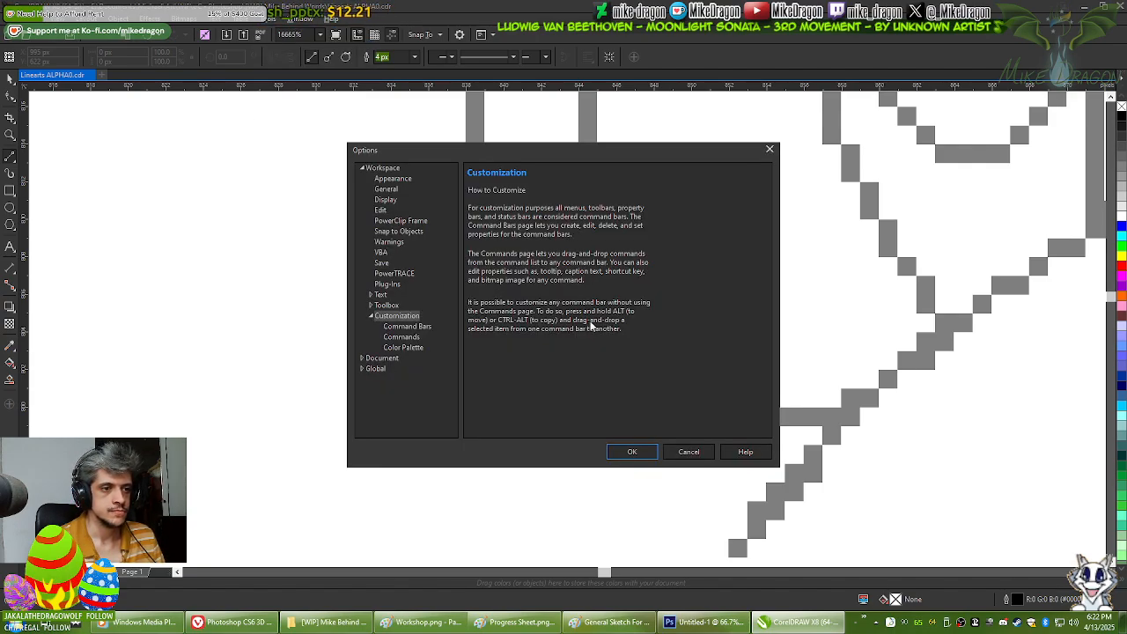
left_click(687, 454)
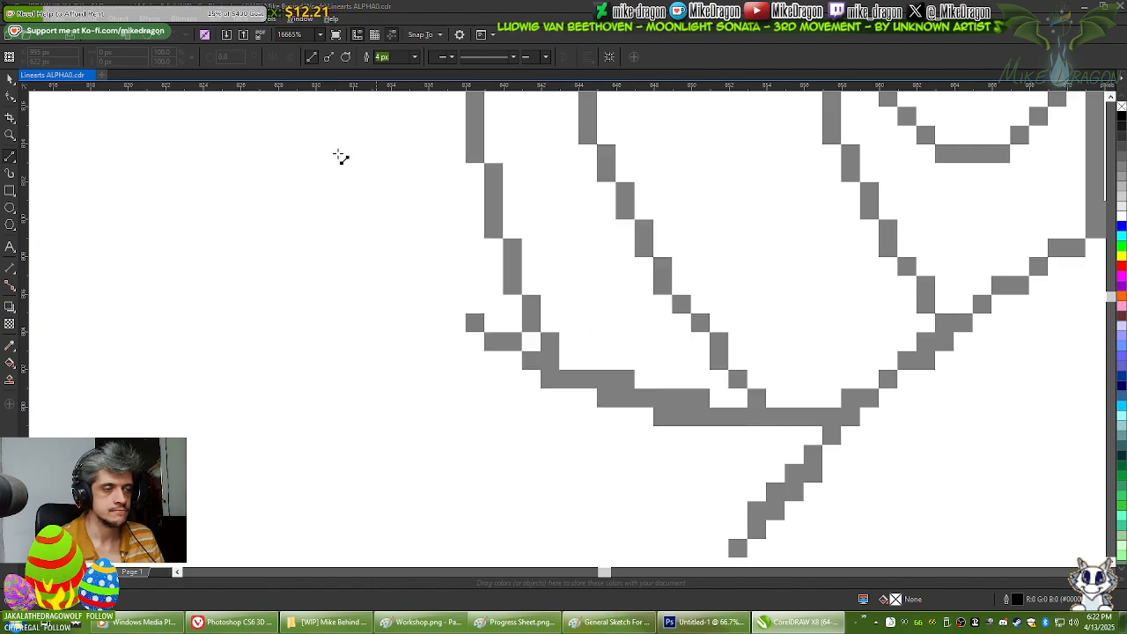
left_click(267, 19)
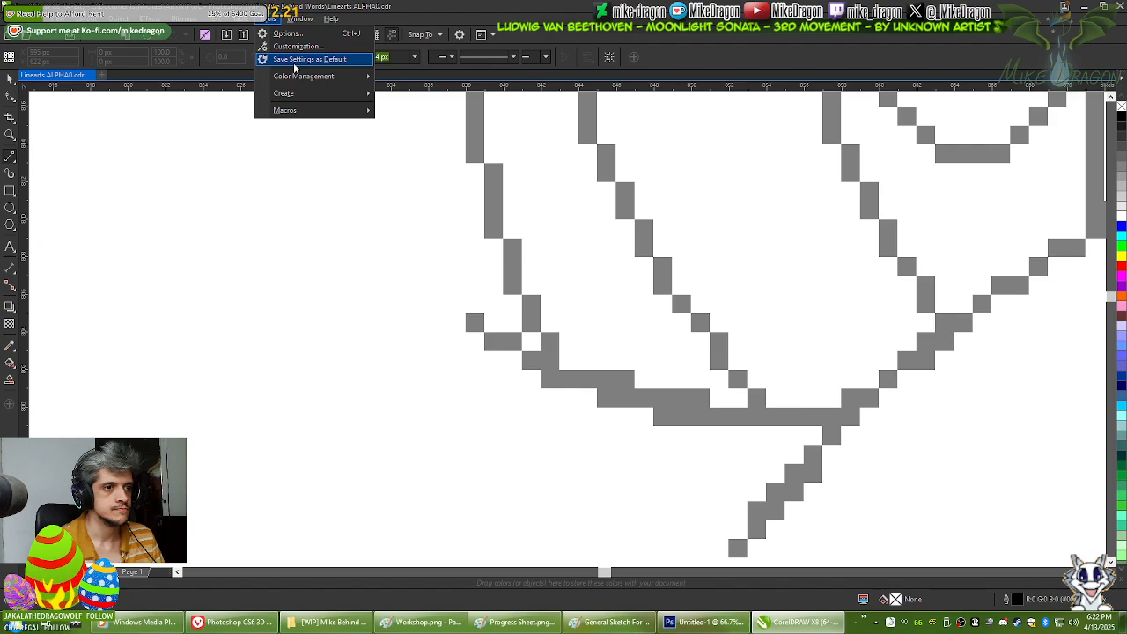
mouse_move(333, 95)
mouse_move(239, 18)
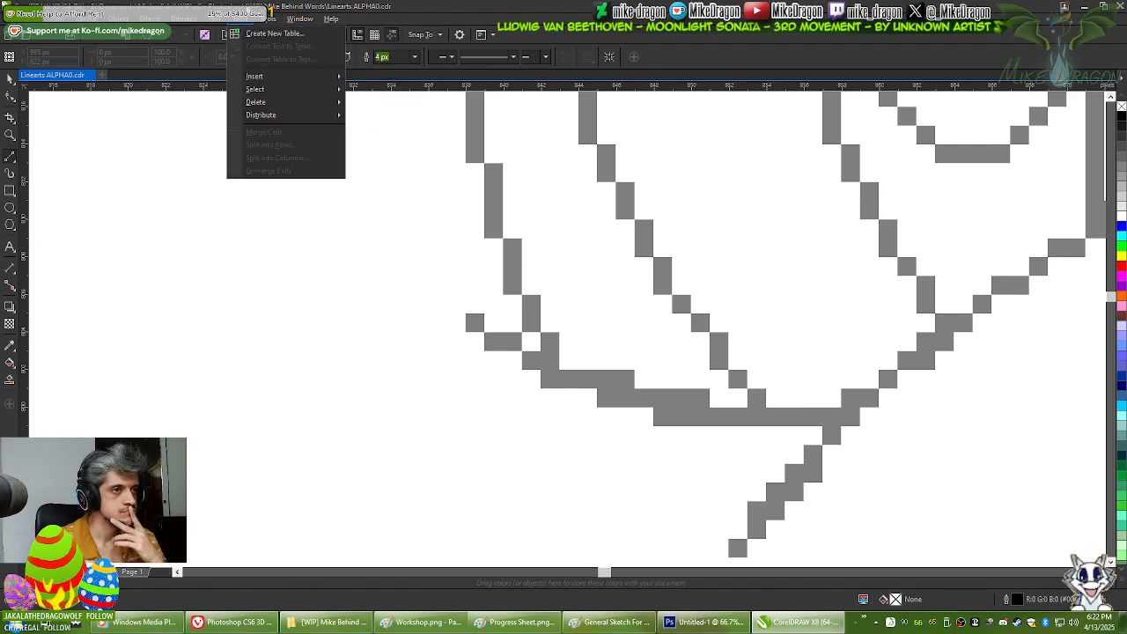
mouse_move(205, 22)
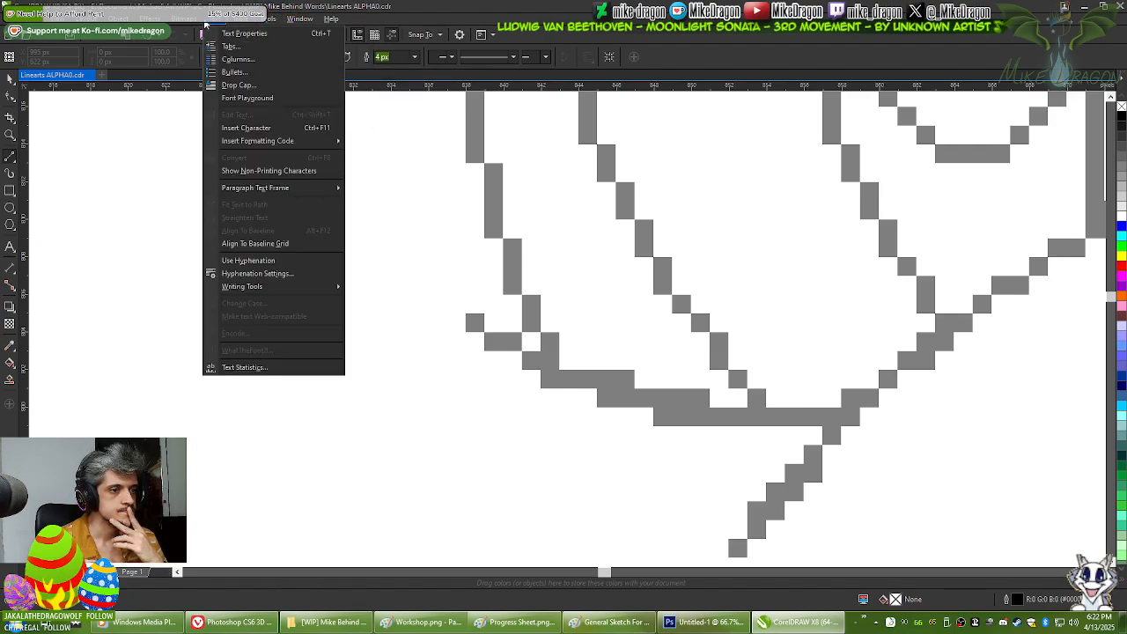
mouse_move(146, 23)
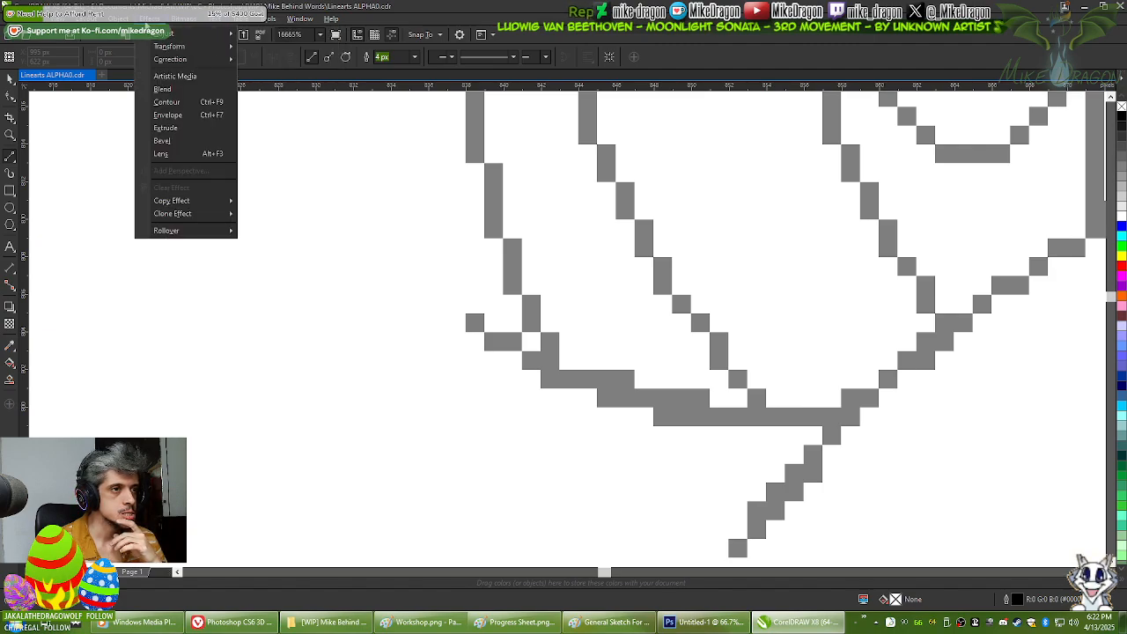
mouse_move(86, 19)
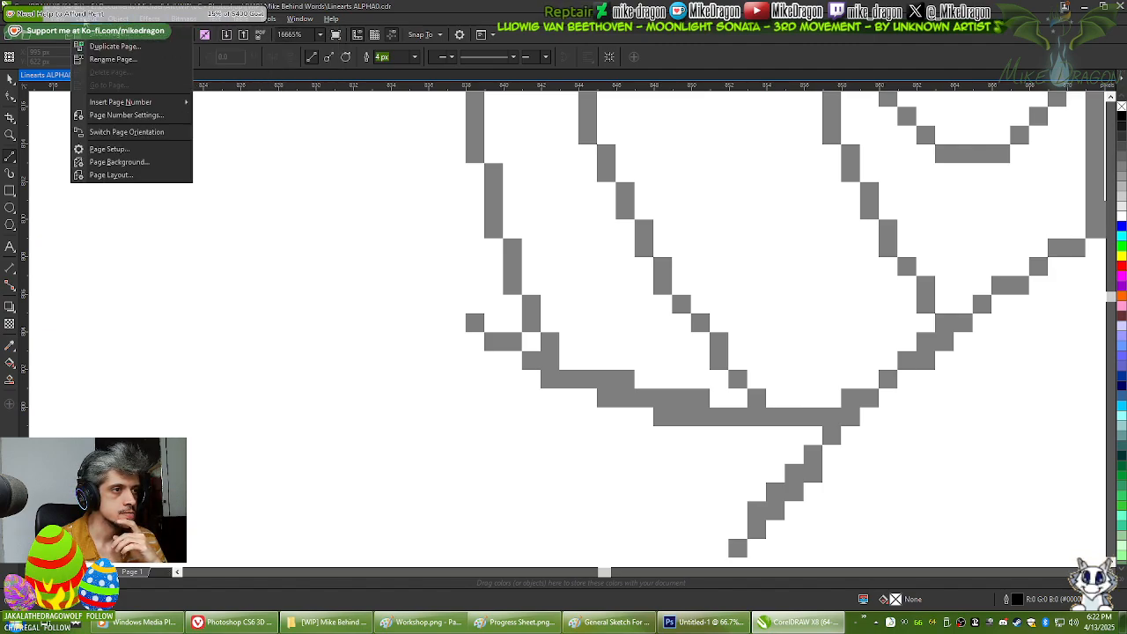
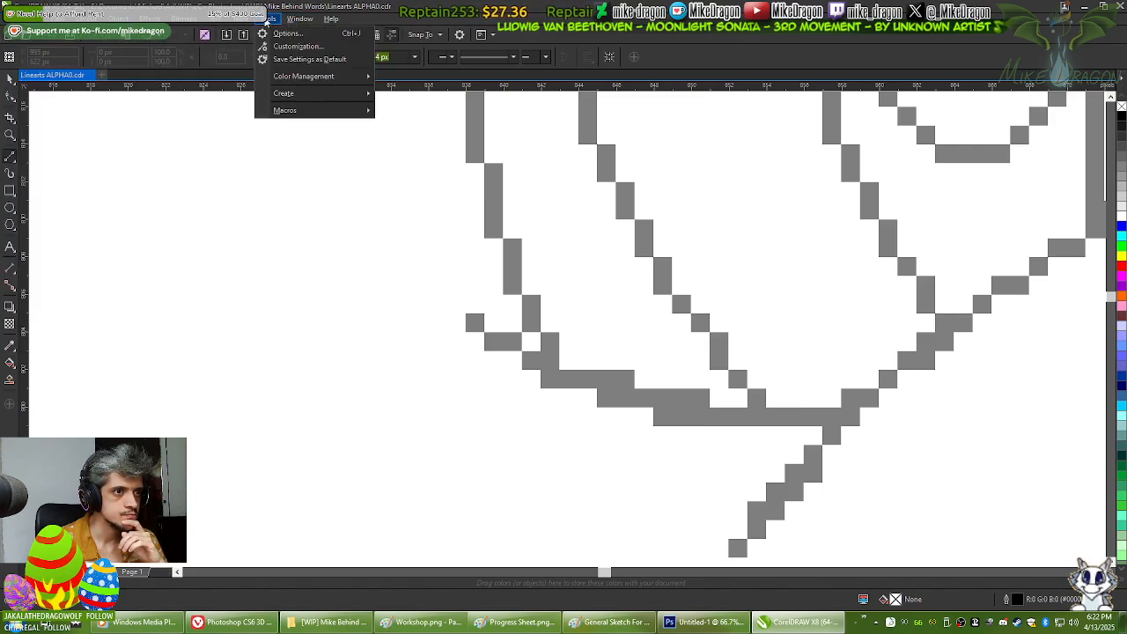
left_click(266, 19)
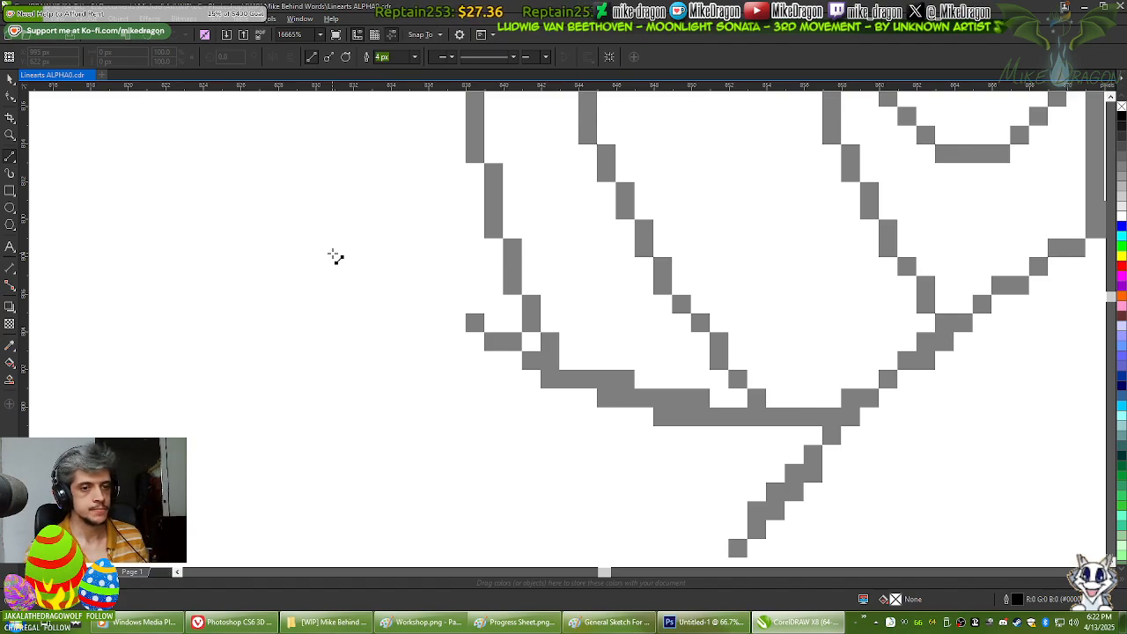
Step: Activate the line-drawing tool and inspect the sketch lines around the dragon's head, muzzle and neck at several zoom levels
scroll(335, 256, "down", 2)
scroll(333, 256, "down", 3)
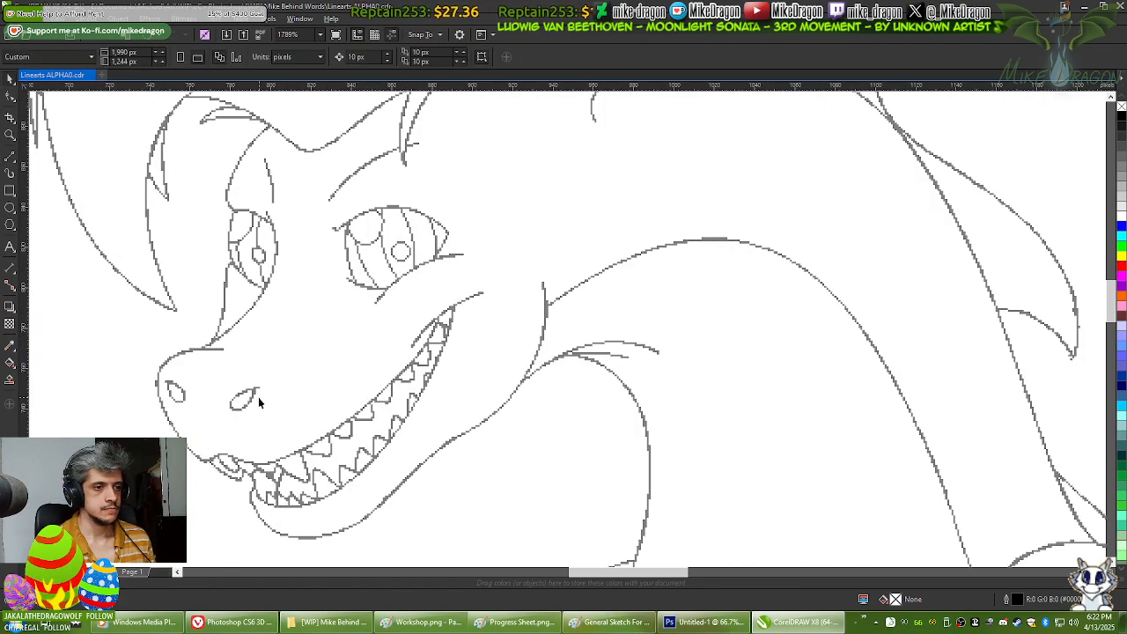
scroll(259, 398, "left", 3)
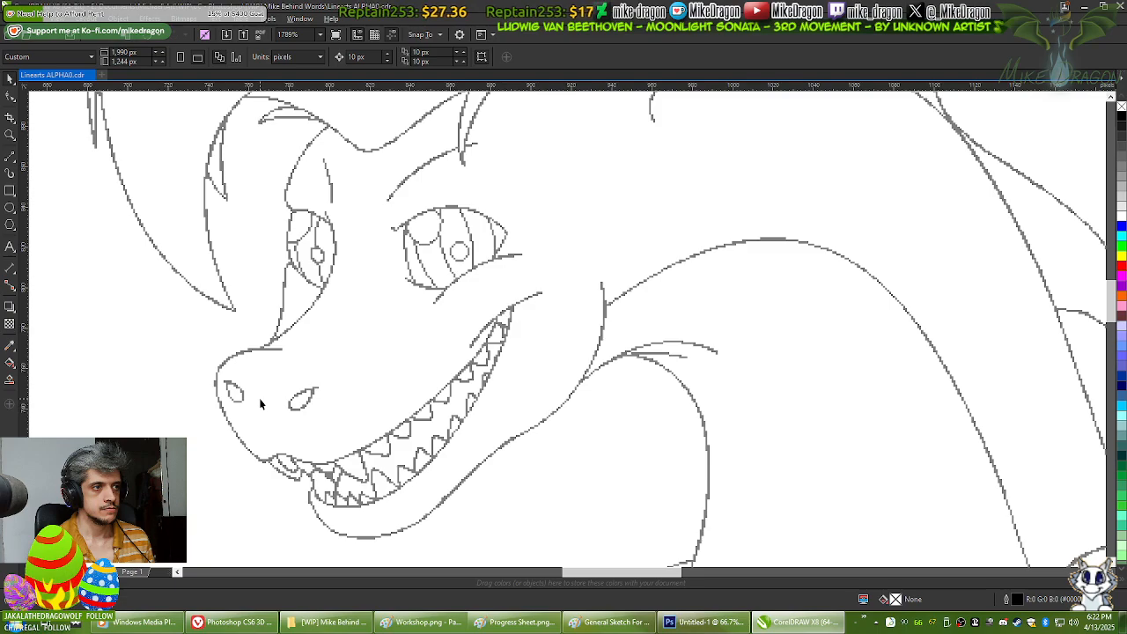
left_click(10, 157)
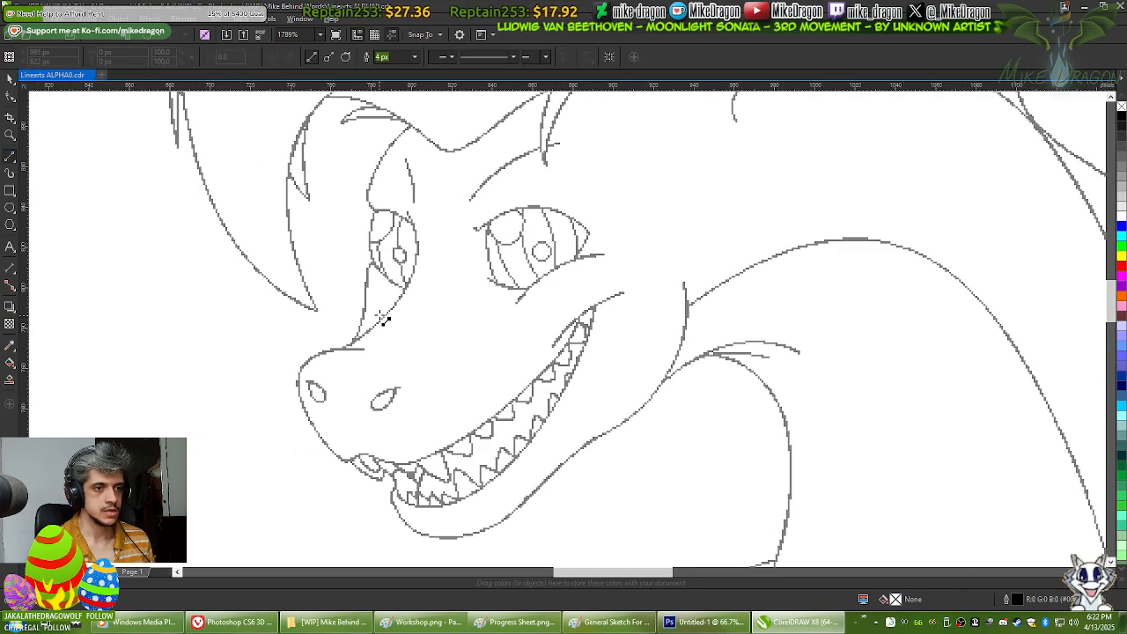
scroll(381, 318, "down", 3)
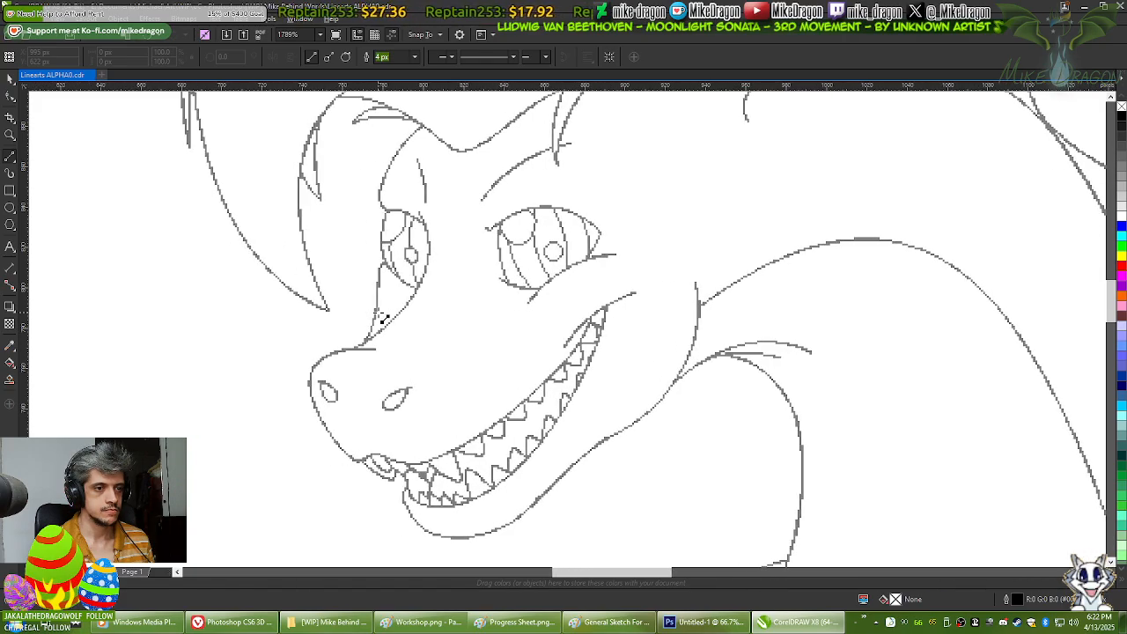
scroll(382, 318, "up", 4)
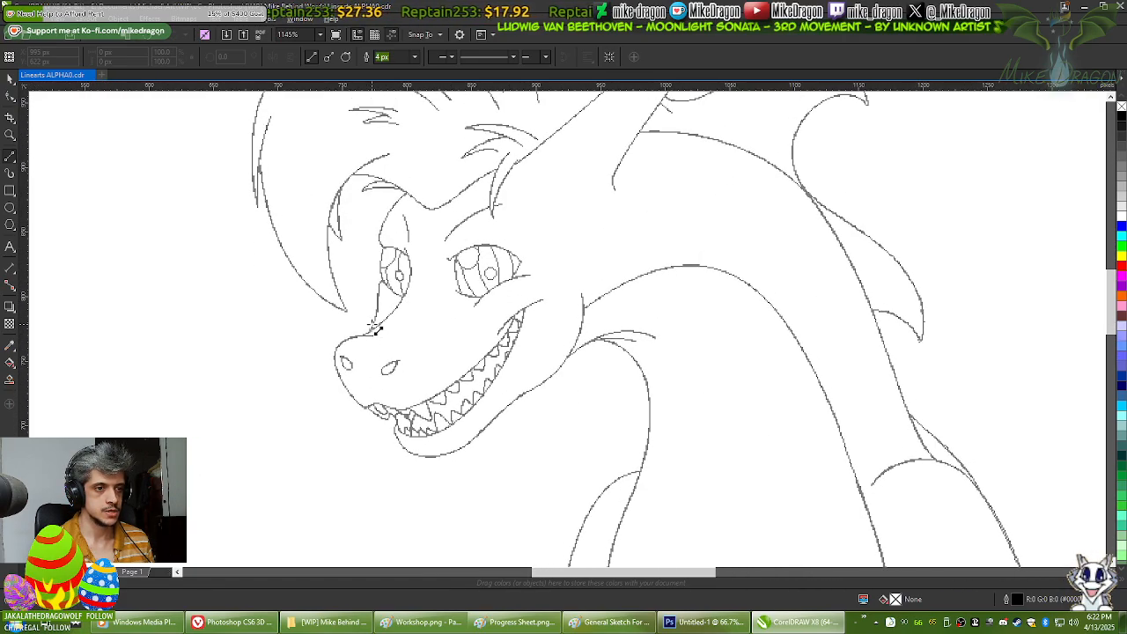
scroll(375, 328, "up", 1)
scroll(372, 326, "down", 1)
scroll(372, 326, "up", 1)
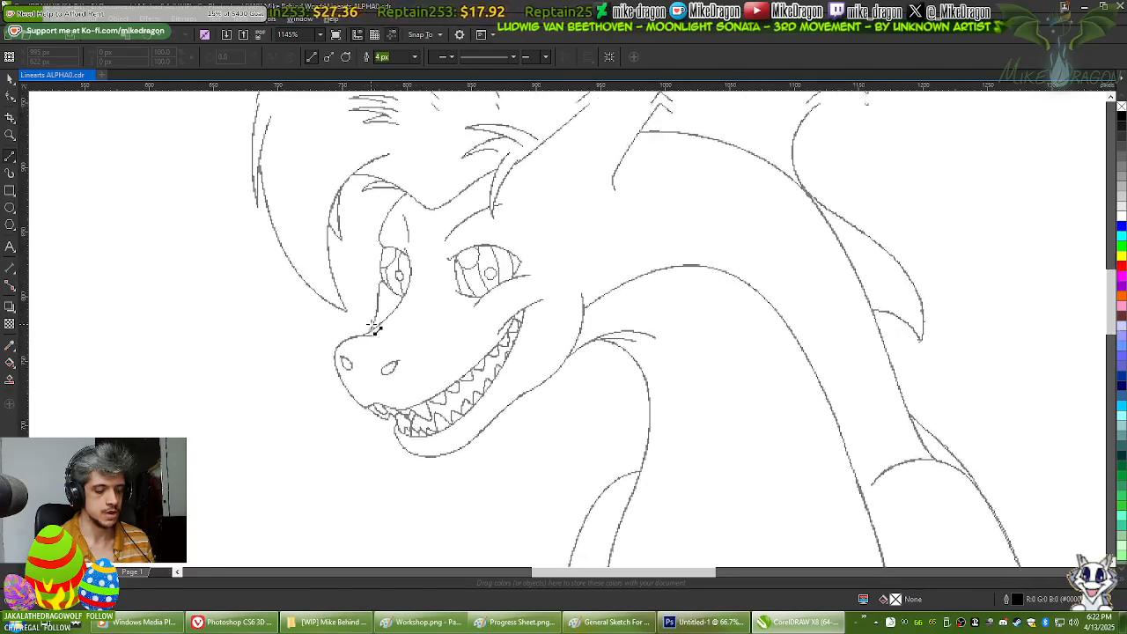
scroll(372, 326, "up", 2)
scroll(372, 326, "down", 2)
scroll(372, 326, "up", 2)
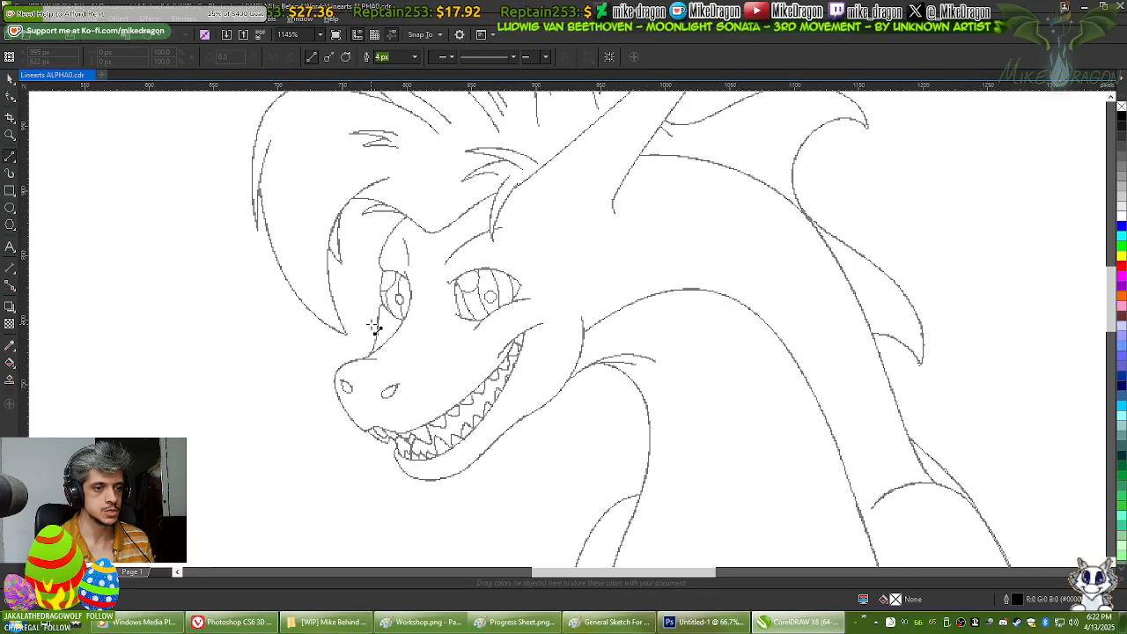
scroll(375, 327, "down", 2)
scroll(374, 327, "up", 1)
scroll(375, 327, "up", 1)
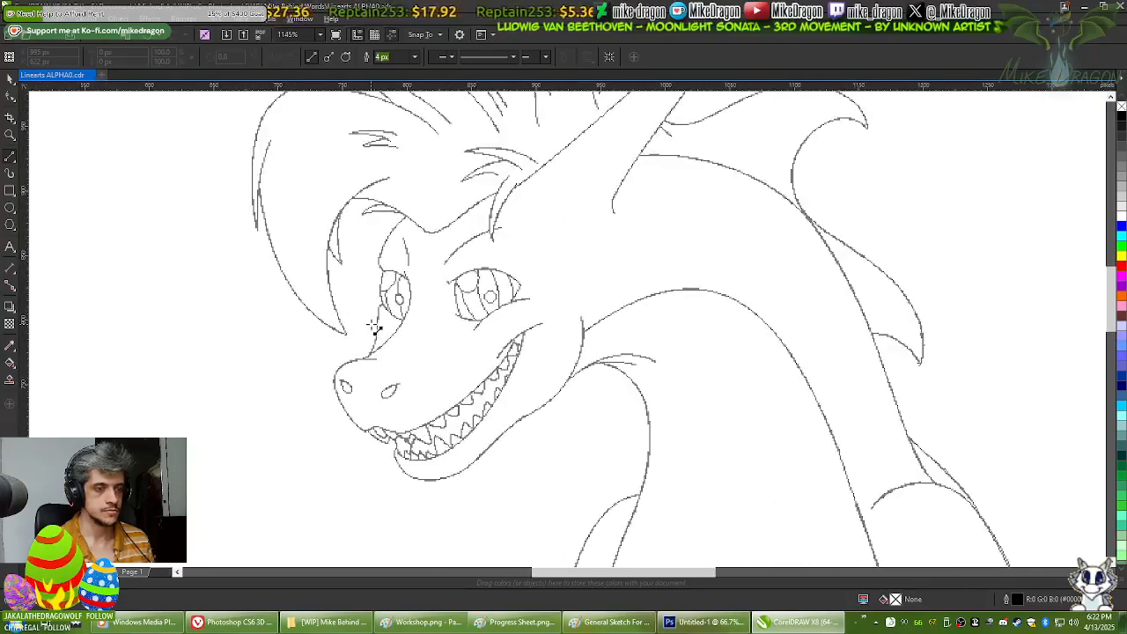
scroll(375, 327, "right", 1)
scroll(374, 328, "right", 1)
scroll(375, 327, "left", 1)
scroll(374, 328, "left", 2)
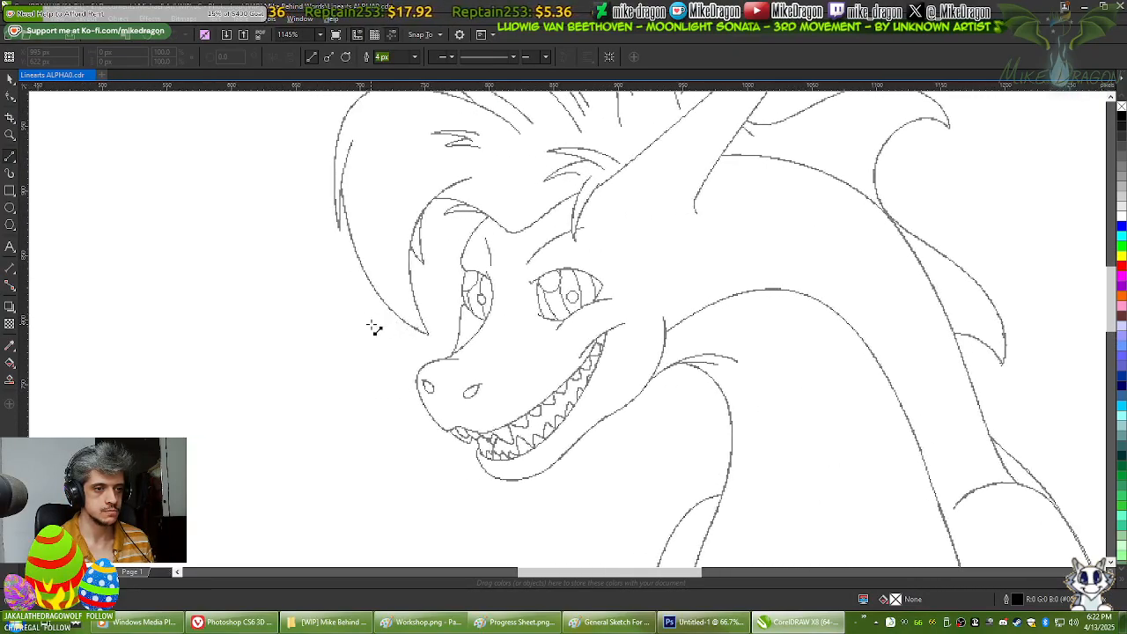
scroll(374, 327, "left", 1)
scroll(428, 320, "down", 2)
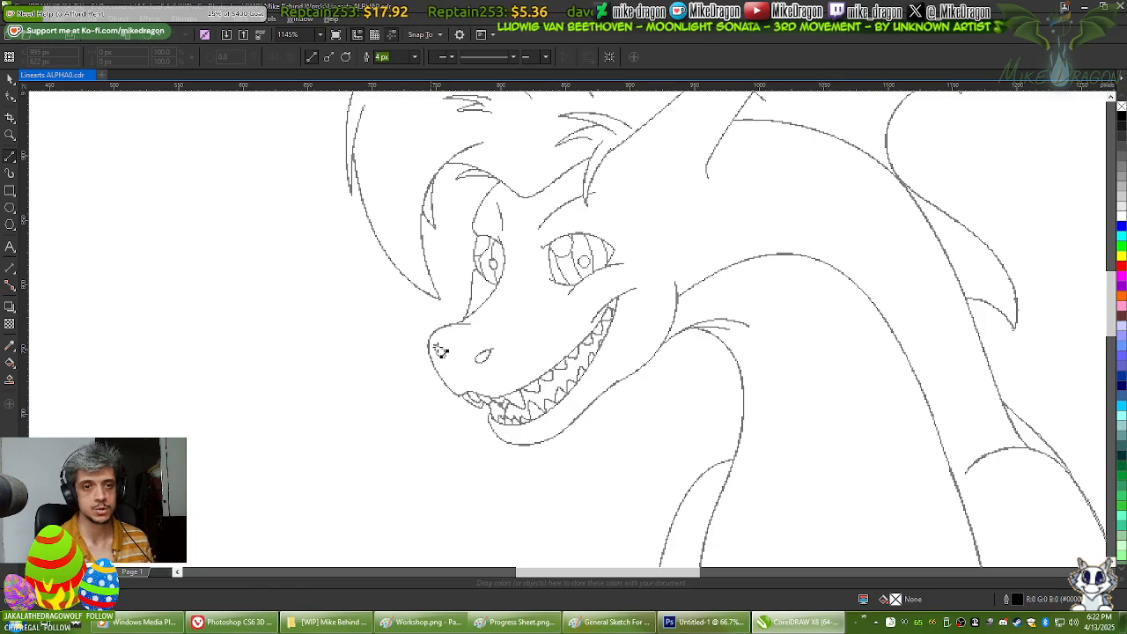
Step: Draw a connected 4 px polyline about 139 by 73 px from the snout's top around the nose and along the upper lip to the mouth corner
scroll(476, 375, "up", 3)
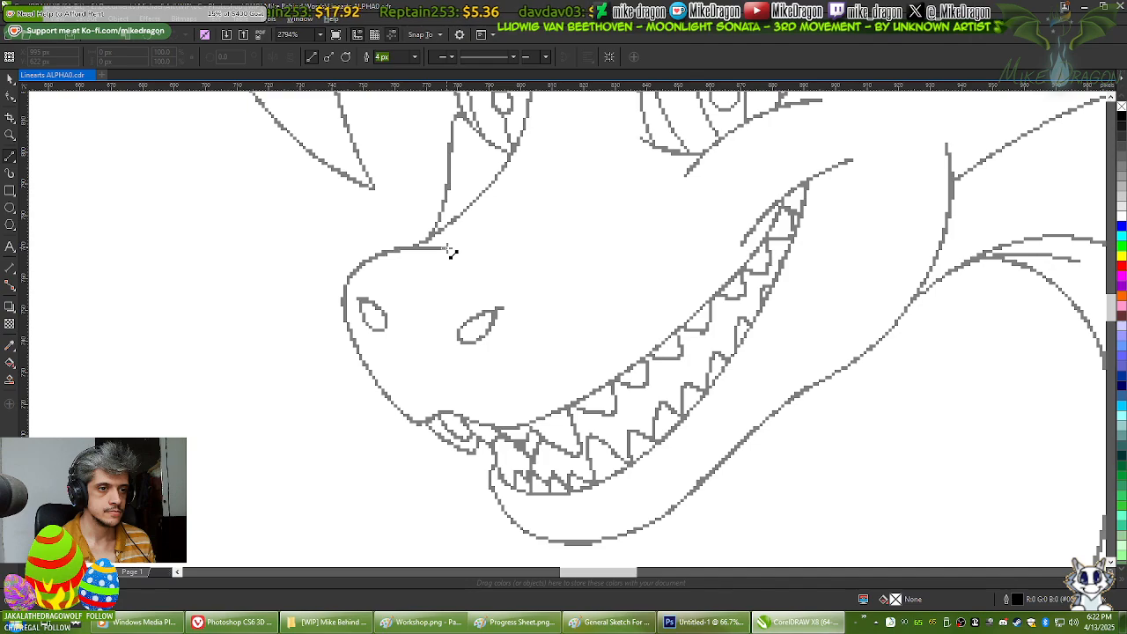
left_click(447, 250)
left_click(348, 322)
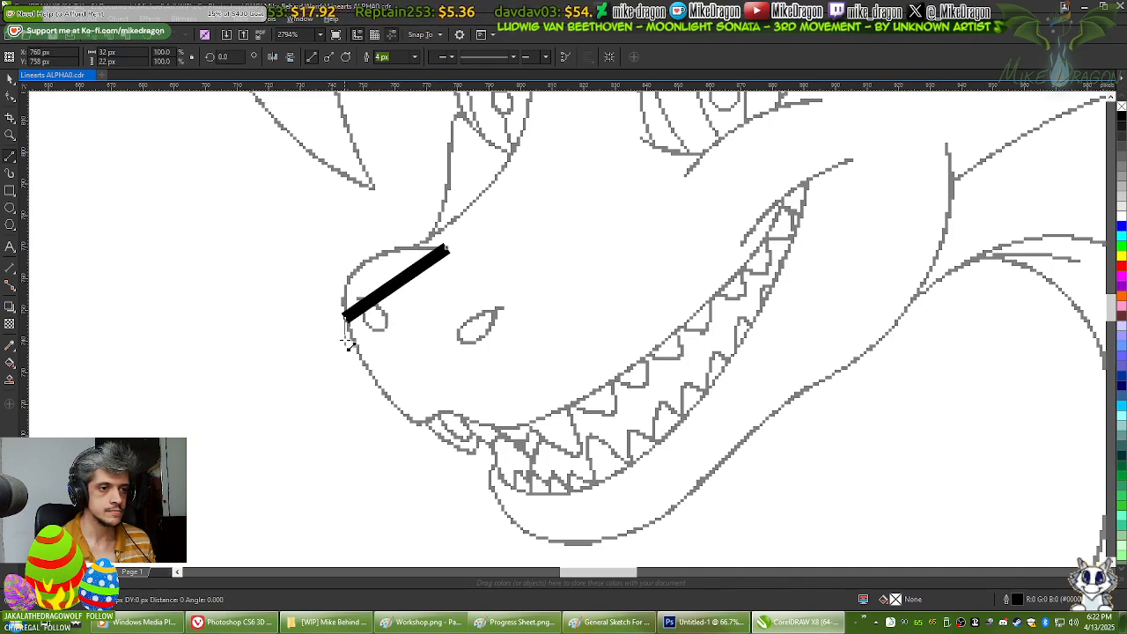
left_click(414, 423)
left_click(443, 412)
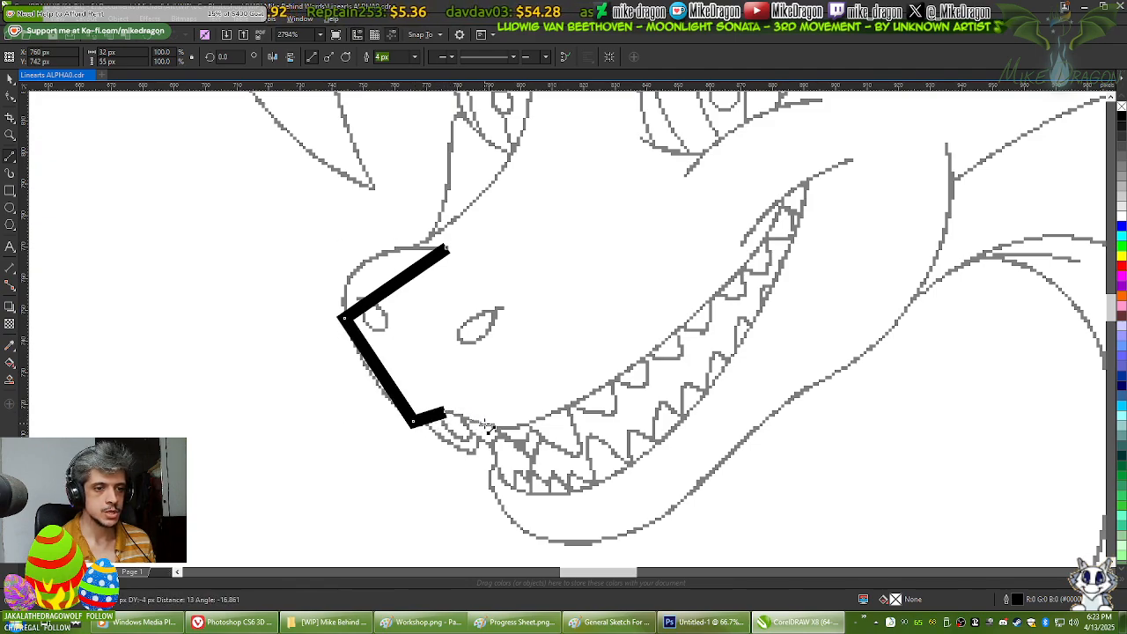
left_click(499, 428)
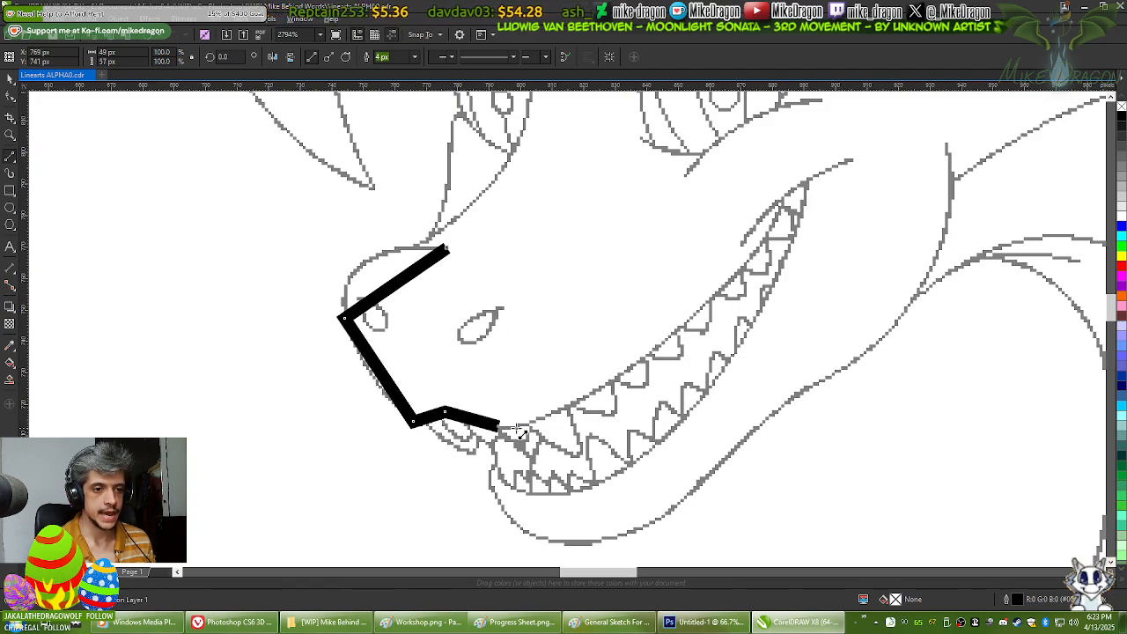
left_click(564, 411)
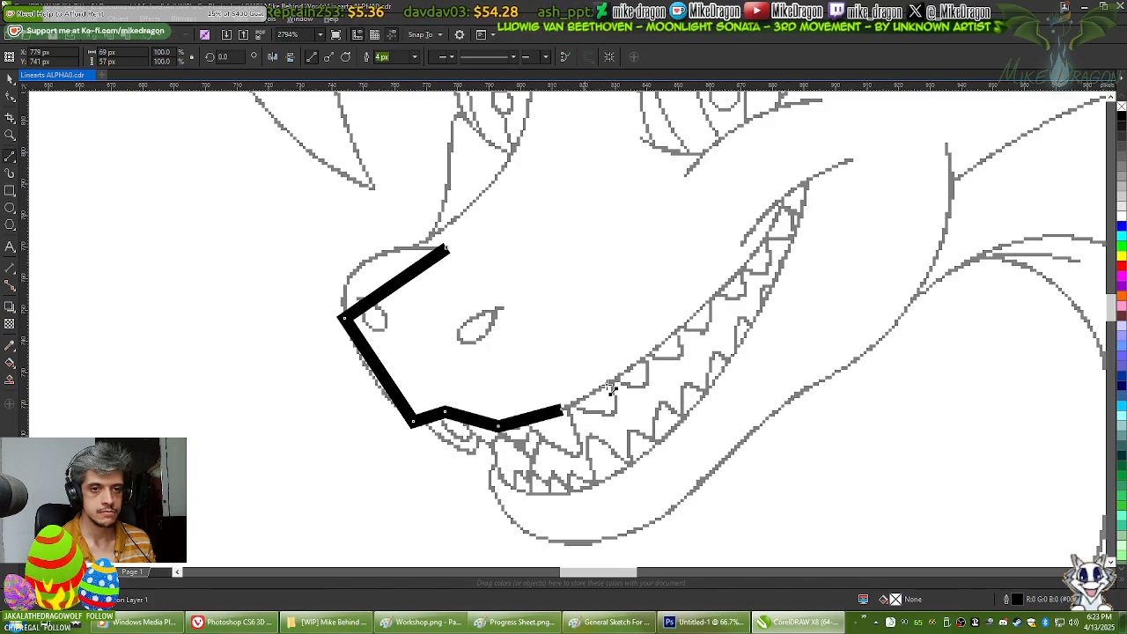
double_click(783, 200)
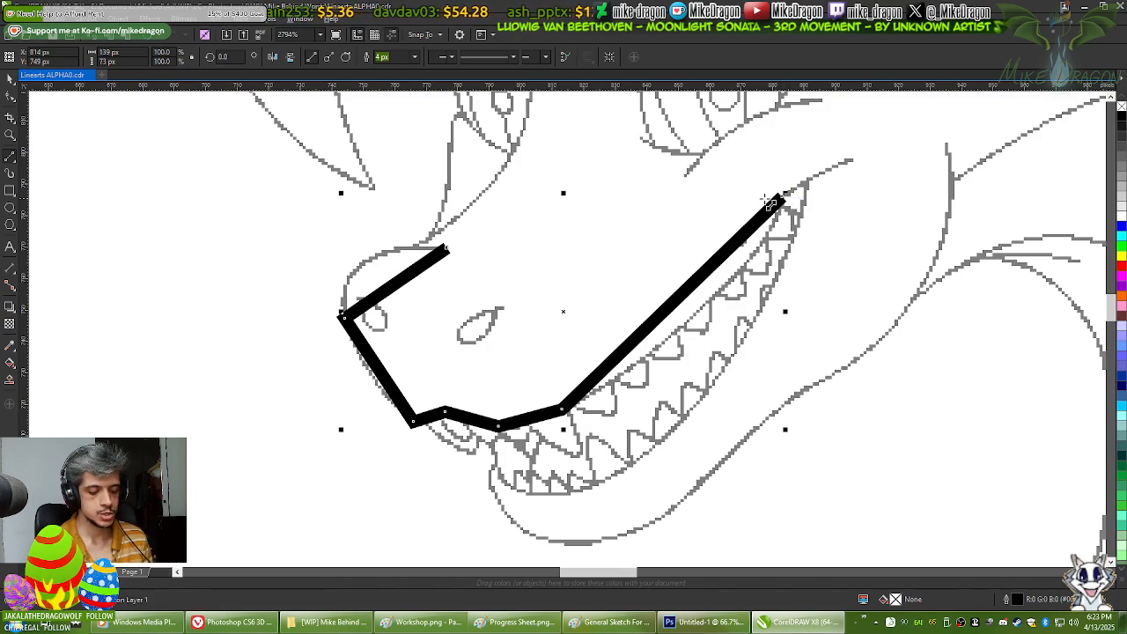
Step: Select all nodes of the snout polyline and convert its straight segments to curves
scroll(454, 255, "down", 2)
scroll(598, 203, "up", 2)
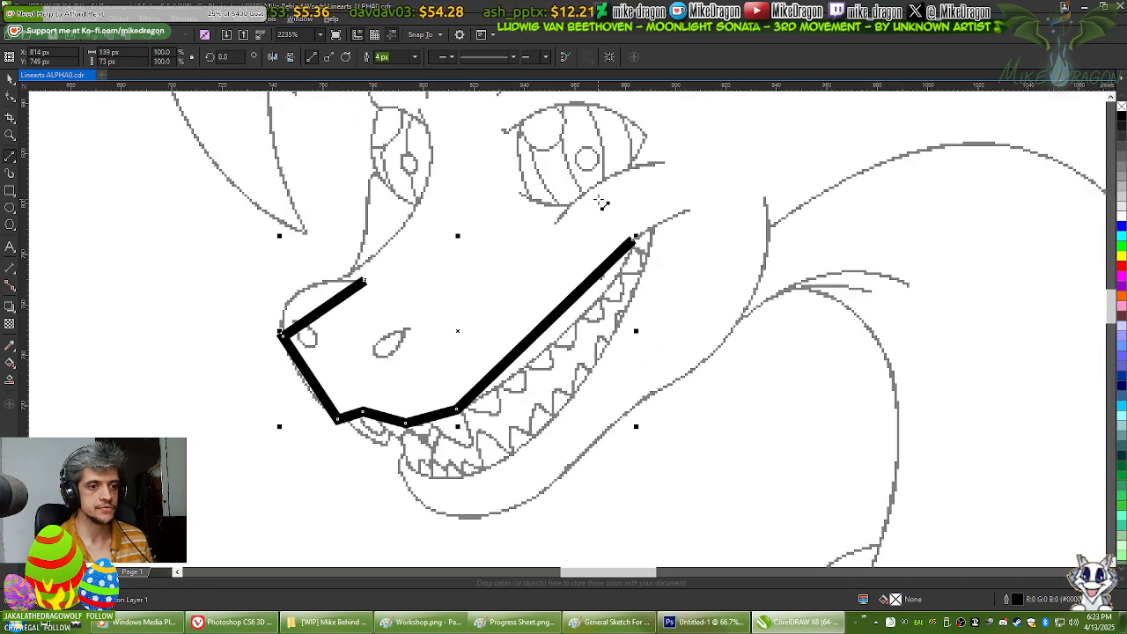
key("F10")
left_click_drag(683, 155, 137, 539)
right_click(320, 389)
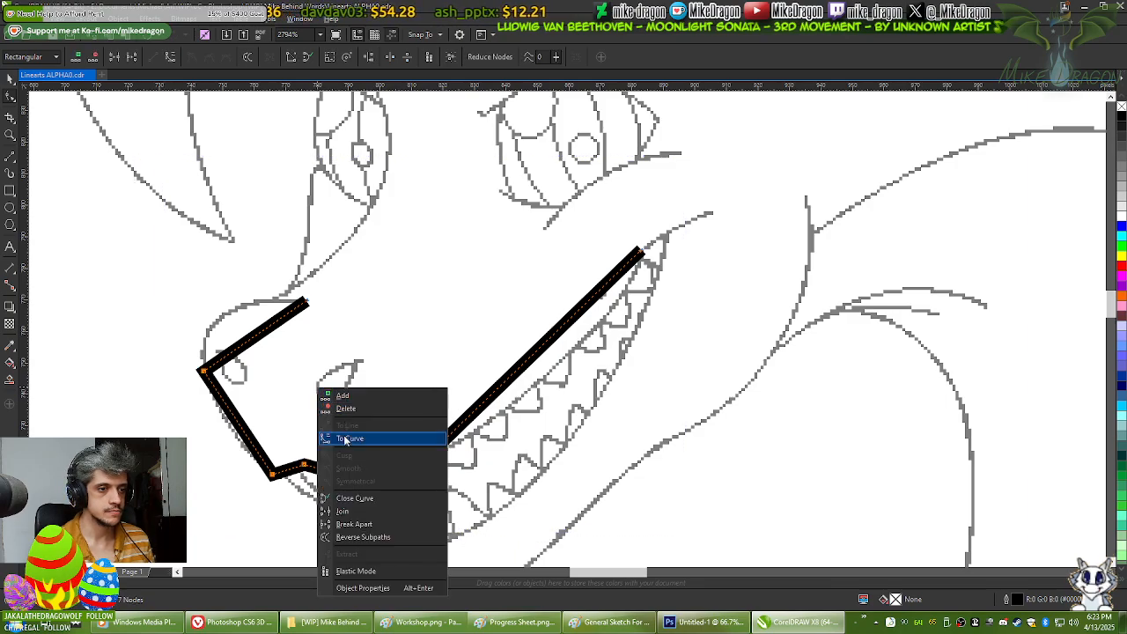
left_click(350, 438)
Step: Bend the snout-top and nose-front segments to follow the sketch, and adjust the nodes along the nose curve
left_click_drag(256, 335, 227, 322)
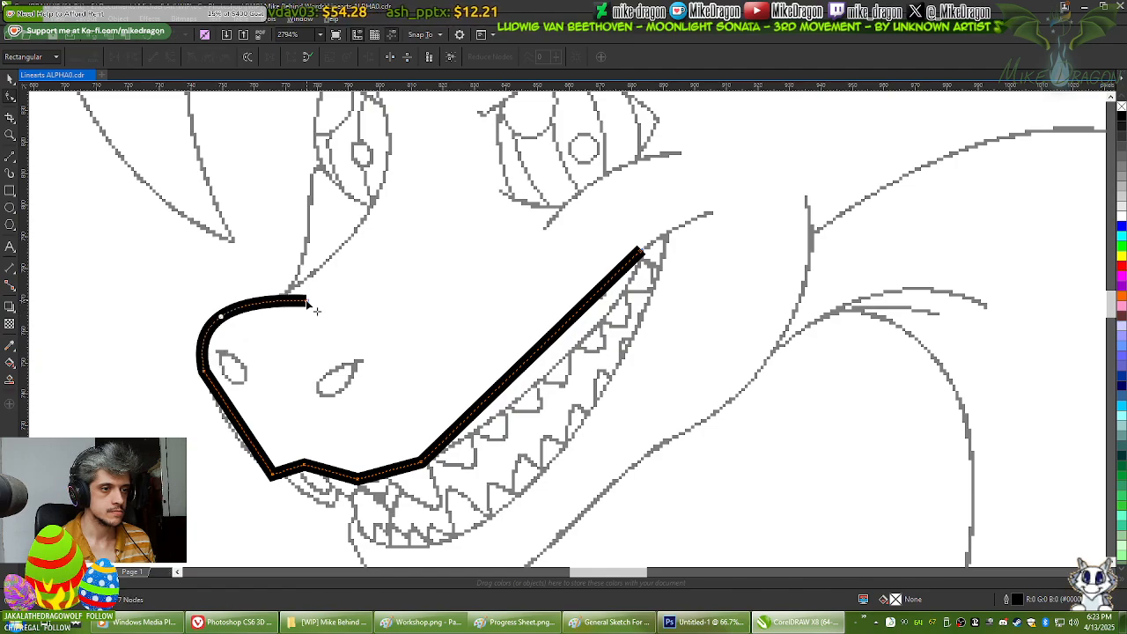
scroll(193, 508, "up", 1)
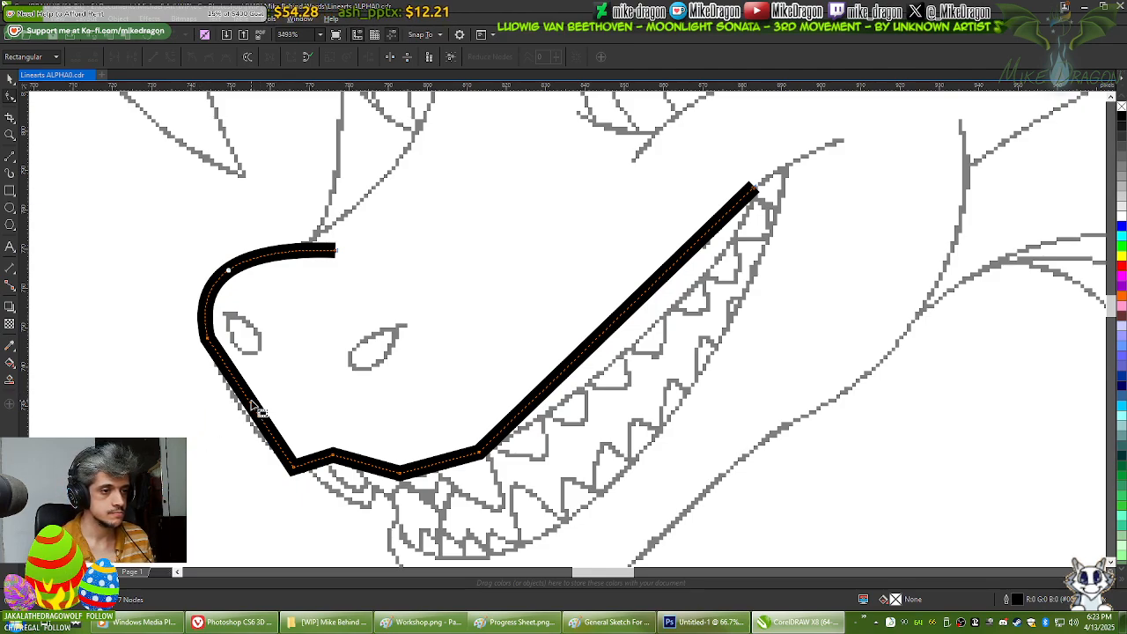
left_click_drag(252, 411, 251, 418)
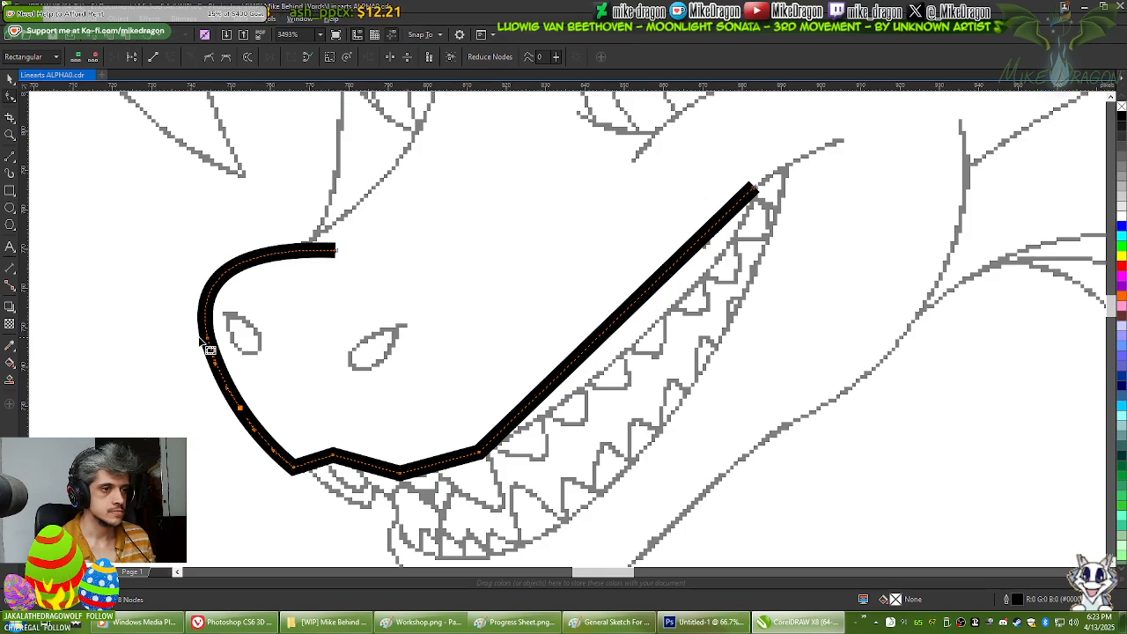
double_click(222, 276)
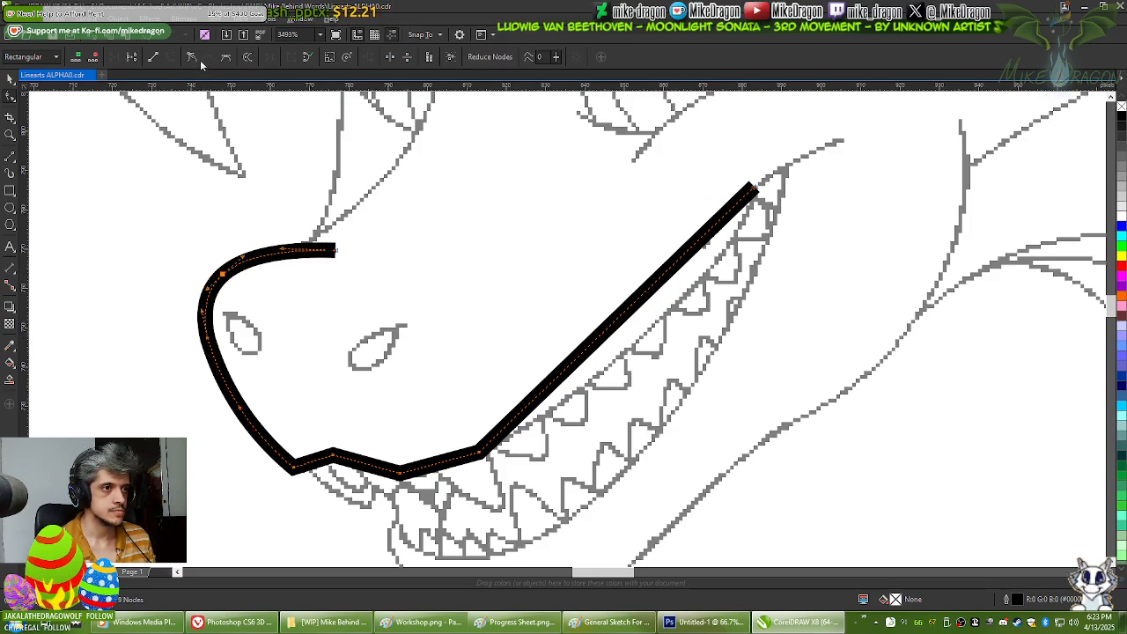
double_click(205, 341)
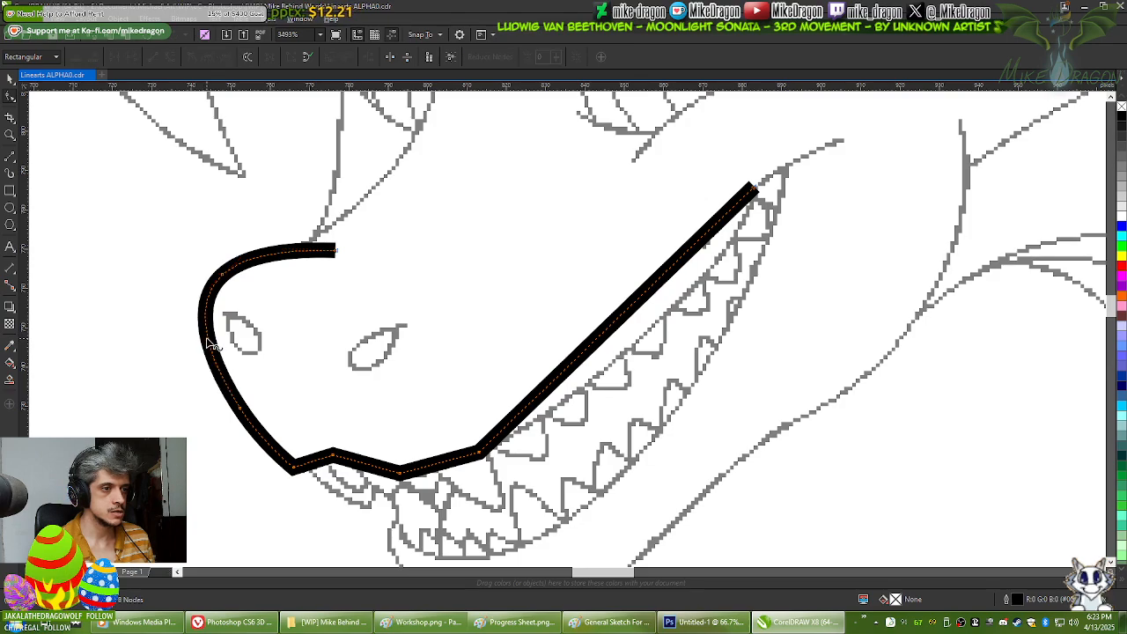
Step: Bend the short lip segment between the snout's lower corner and the lip notch downward to follow the sketch
scroll(558, 311, "down", 1)
scroll(558, 313, "down", 1)
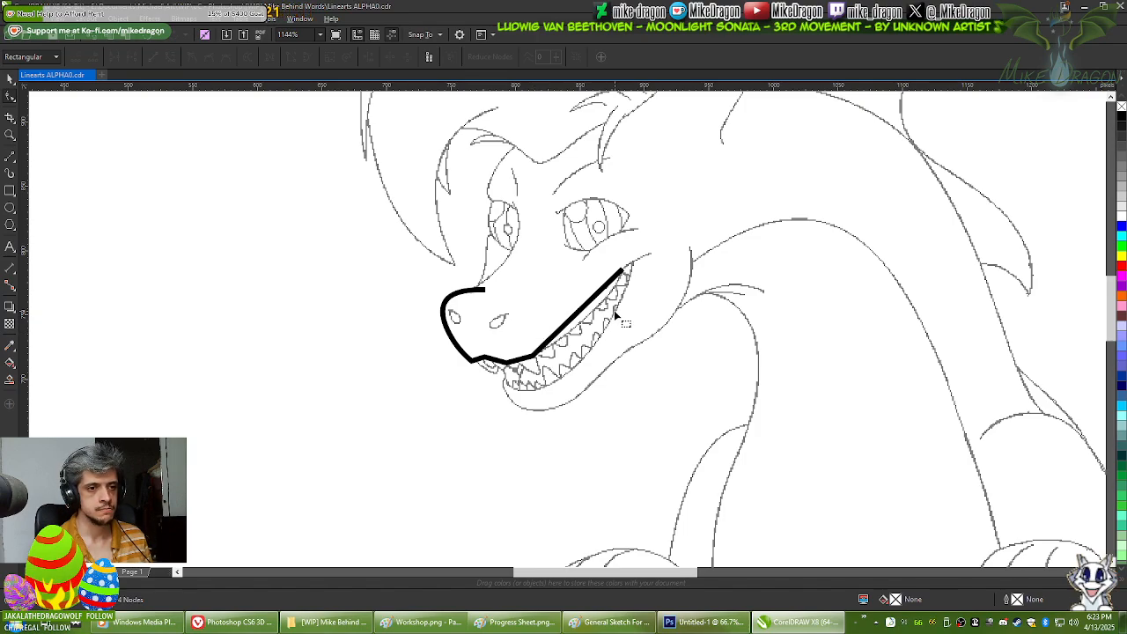
scroll(632, 332, "up", 1)
scroll(631, 332, "up", 1)
scroll(239, 435, "up", 2)
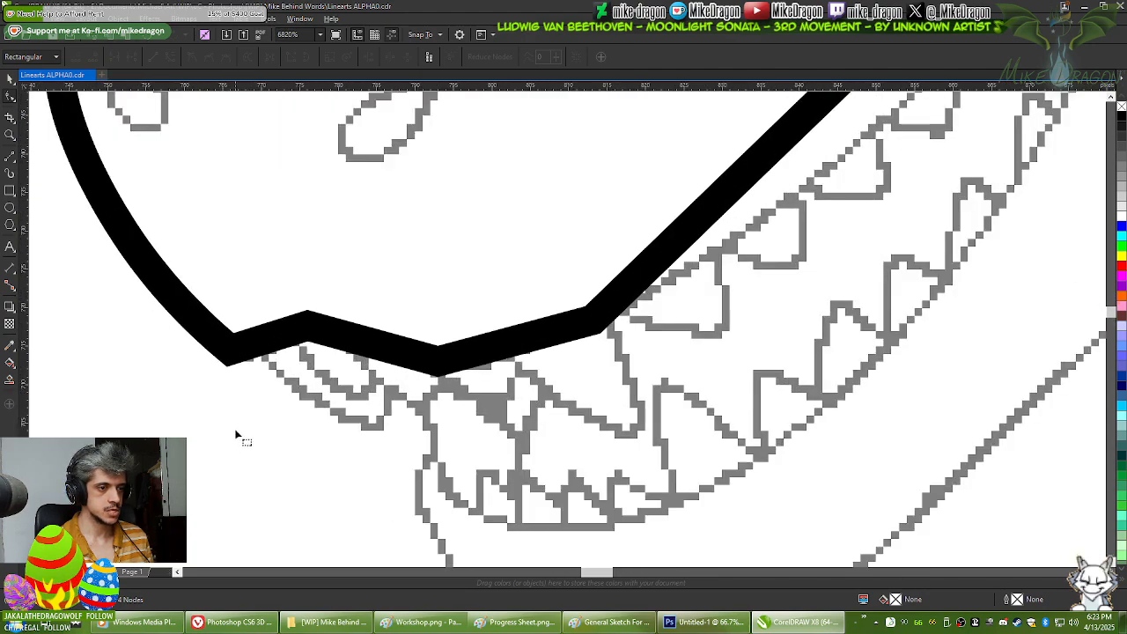
left_click(272, 344)
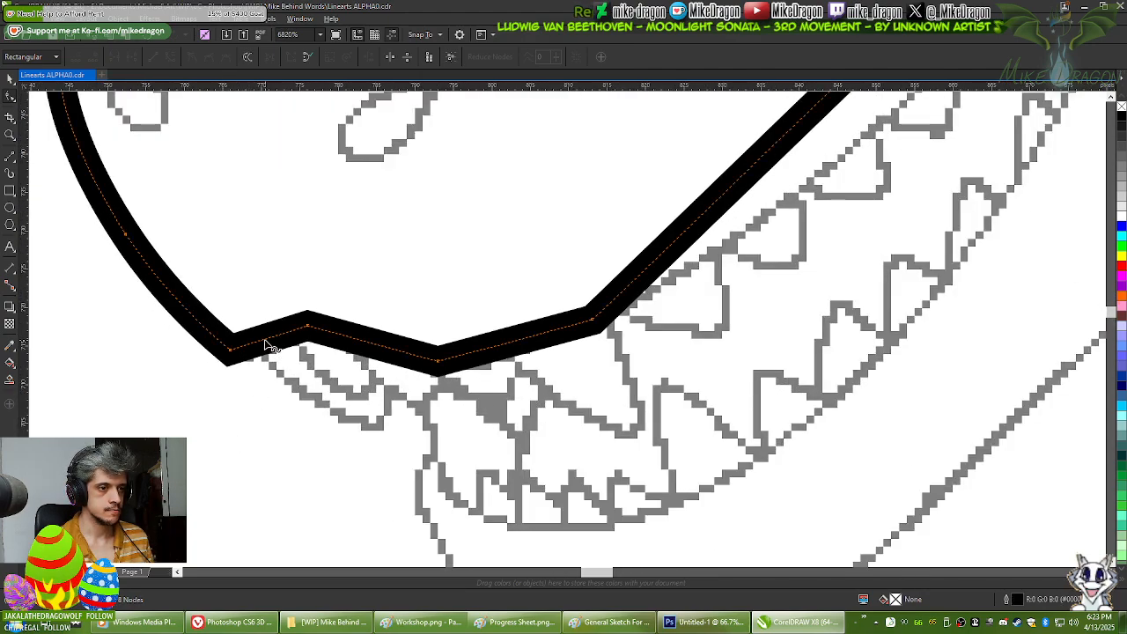
left_click(269, 346)
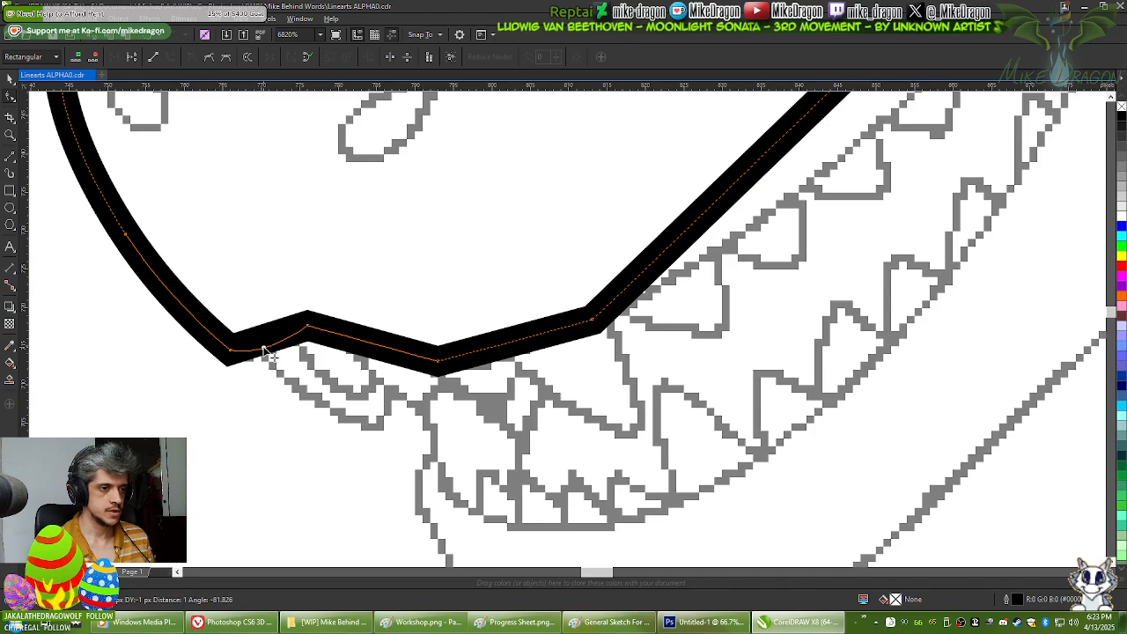
left_click_drag(264, 350, 319, 332)
left_click(307, 326)
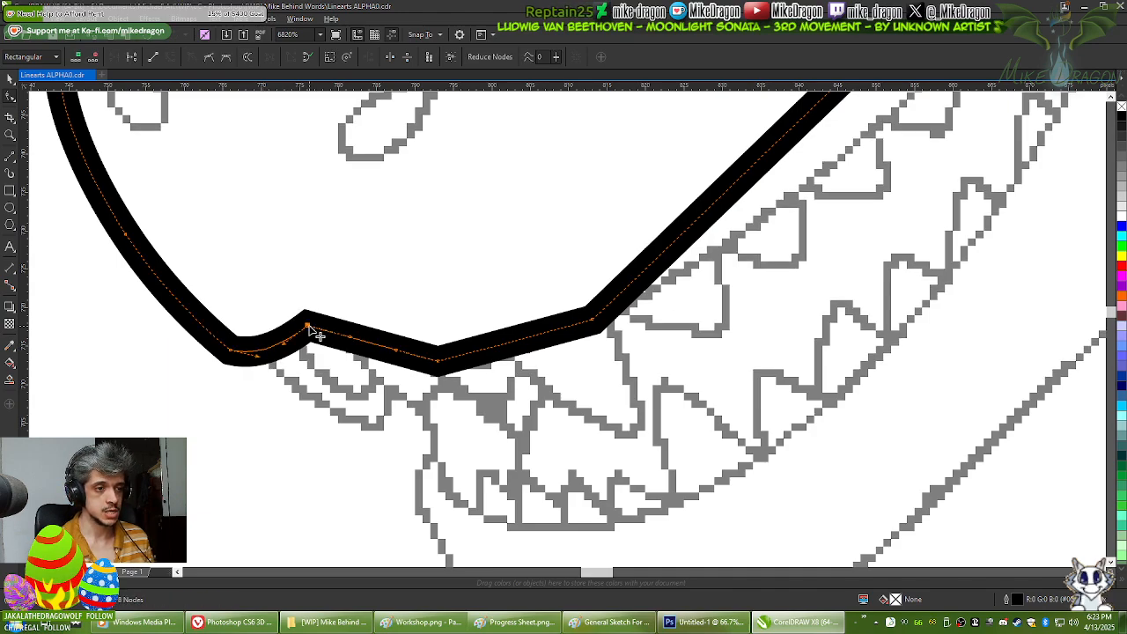
Step: Bend the two upper-lip segments behind the notch downward into one rounded curve over the front teeth
left_click(377, 353)
double_click(377, 353)
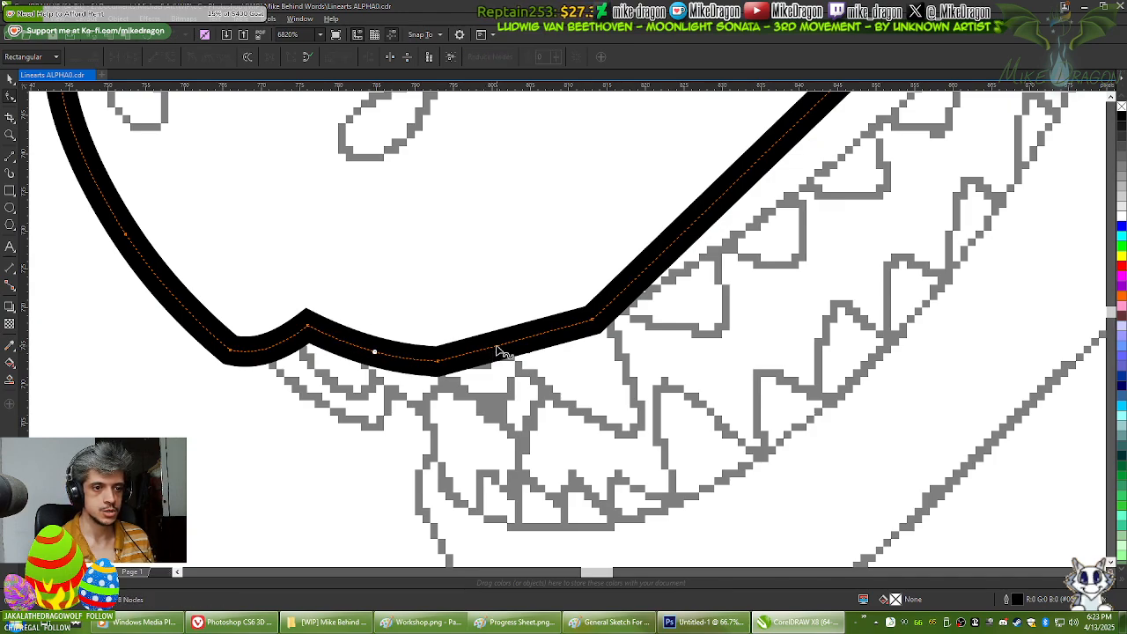
left_click(510, 357)
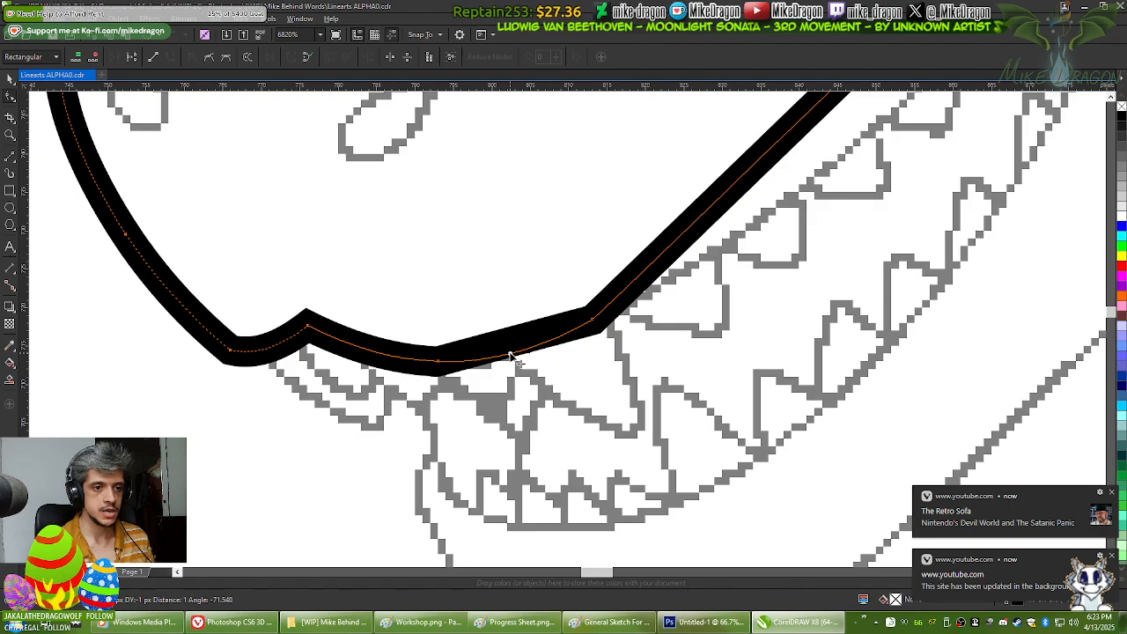
double_click(511, 356)
left_click(1111, 492)
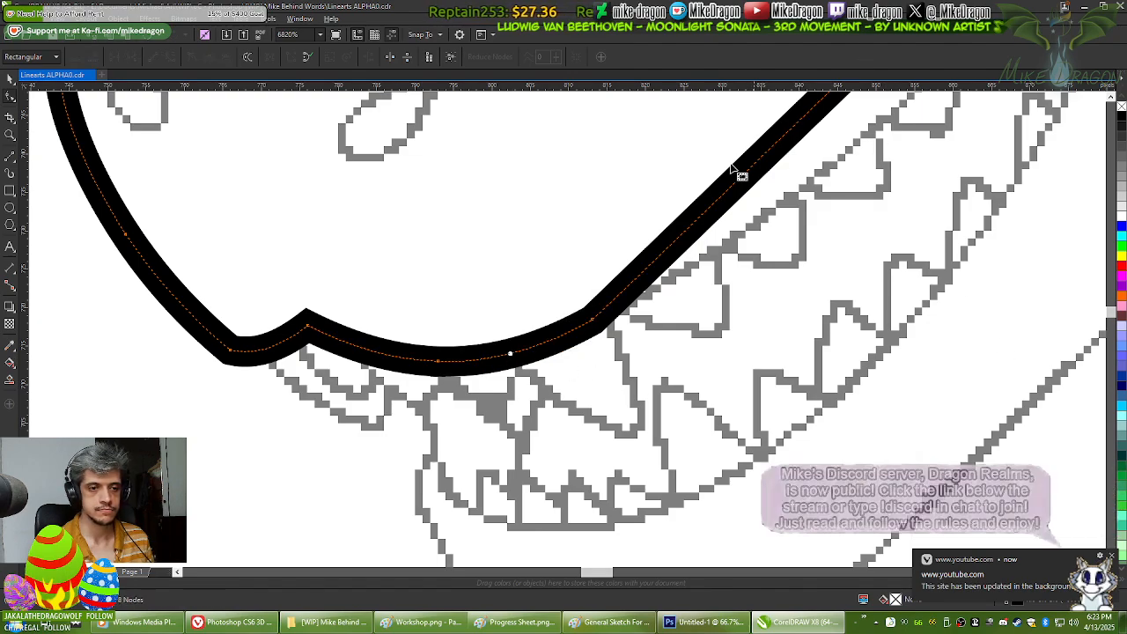
Step: Bend the long upper-lip segment down along the tooth line to the mouth corner and fine-tune its control handles
scroll(302, 424, "down", 3)
scroll(588, 230, "up", 1)
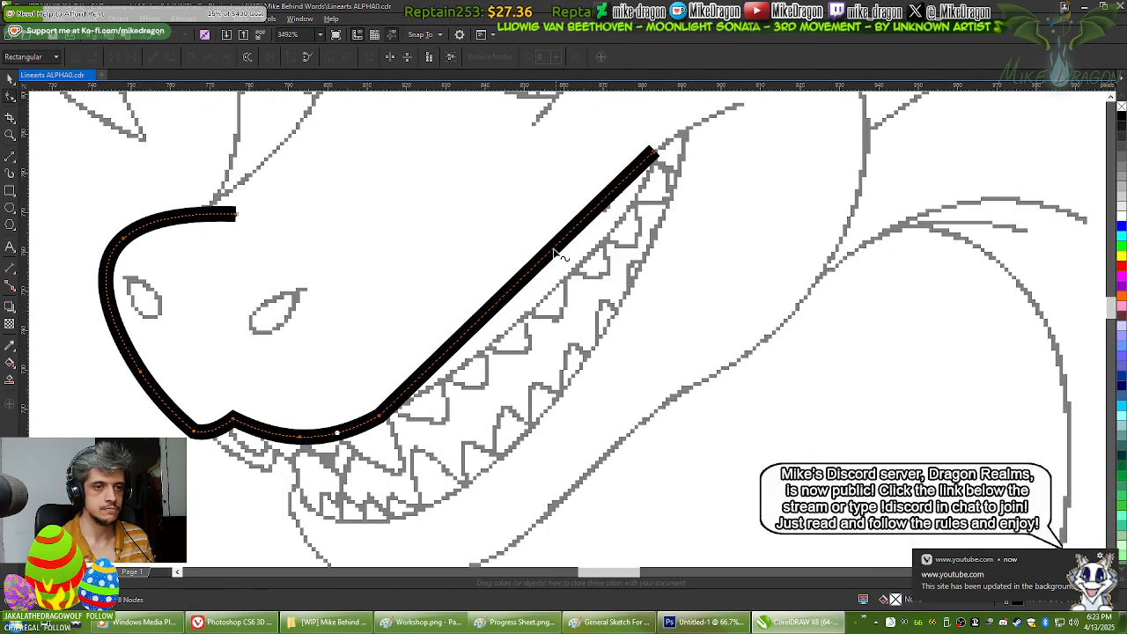
left_click_drag(558, 249, 574, 268)
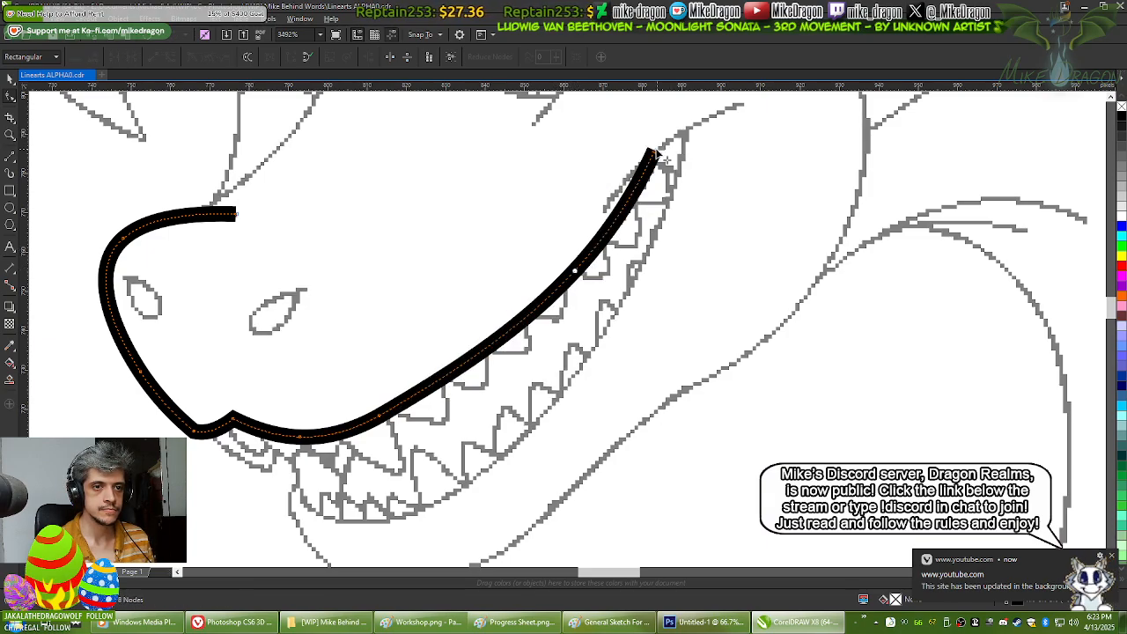
left_click(605, 236)
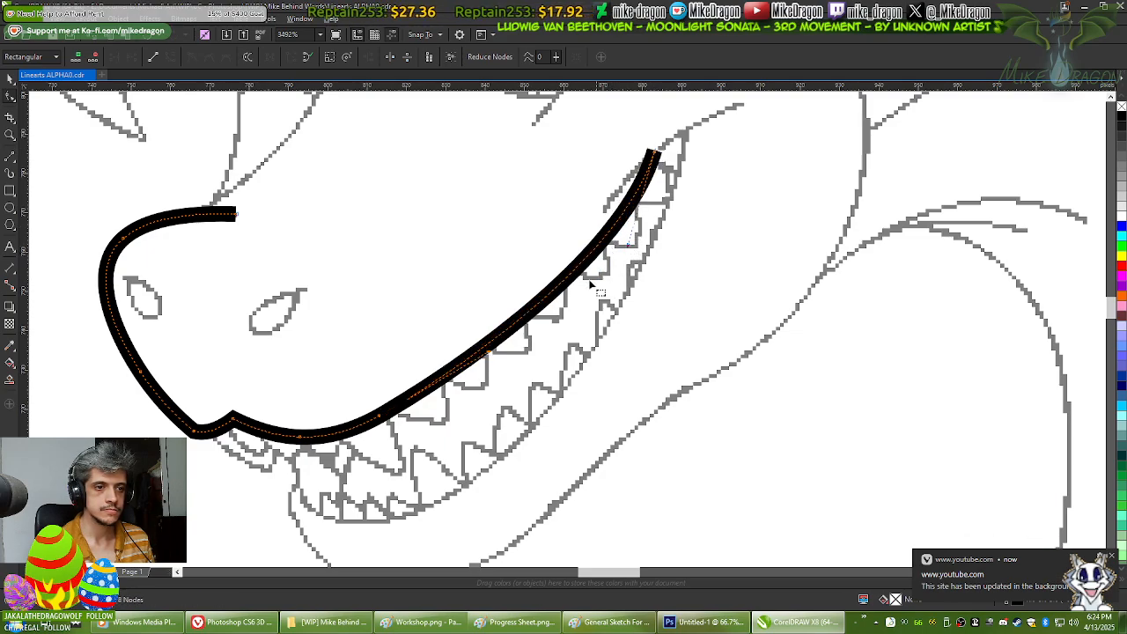
scroll(400, 420, "up", 3)
scroll(335, 449, "down", 1)
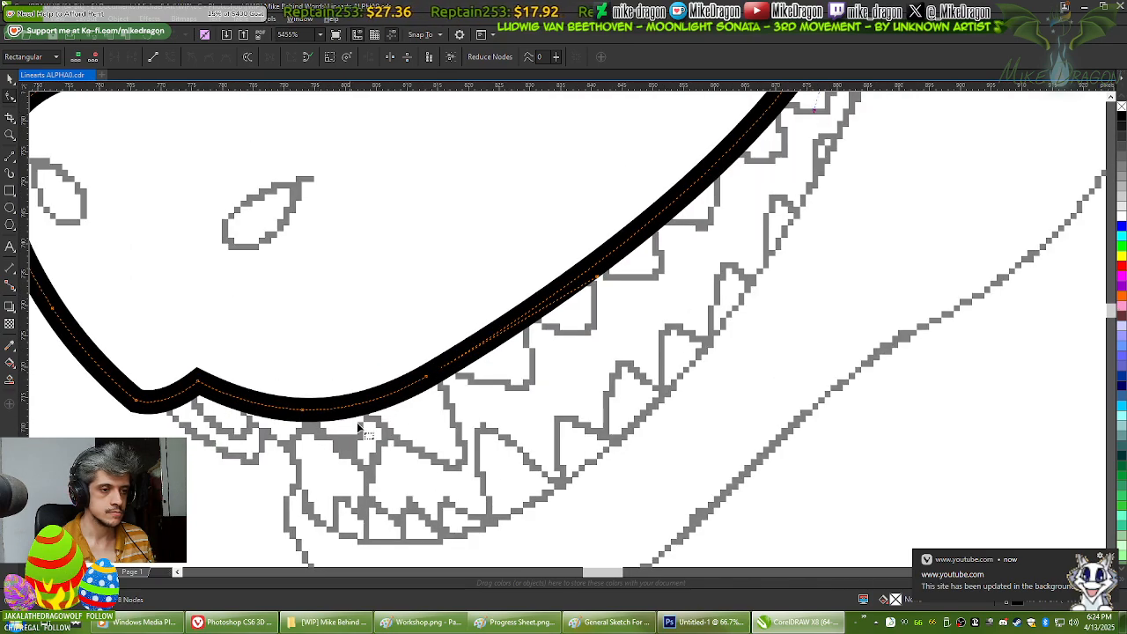
scroll(317, 460, "down", 3)
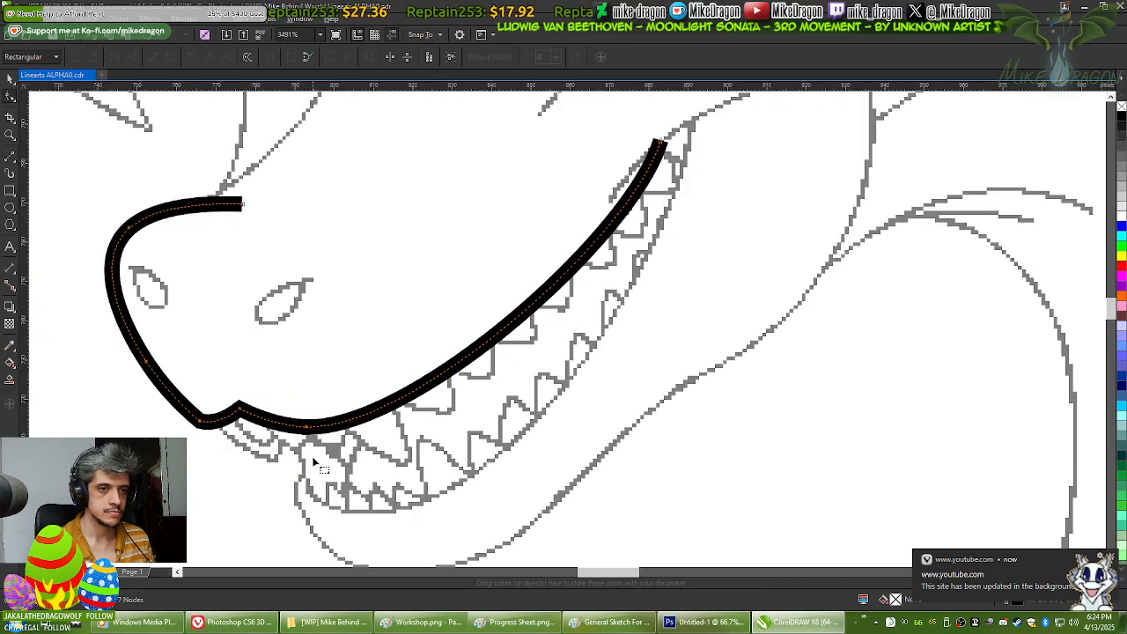
scroll(317, 460, "up", 1)
double_click(384, 406)
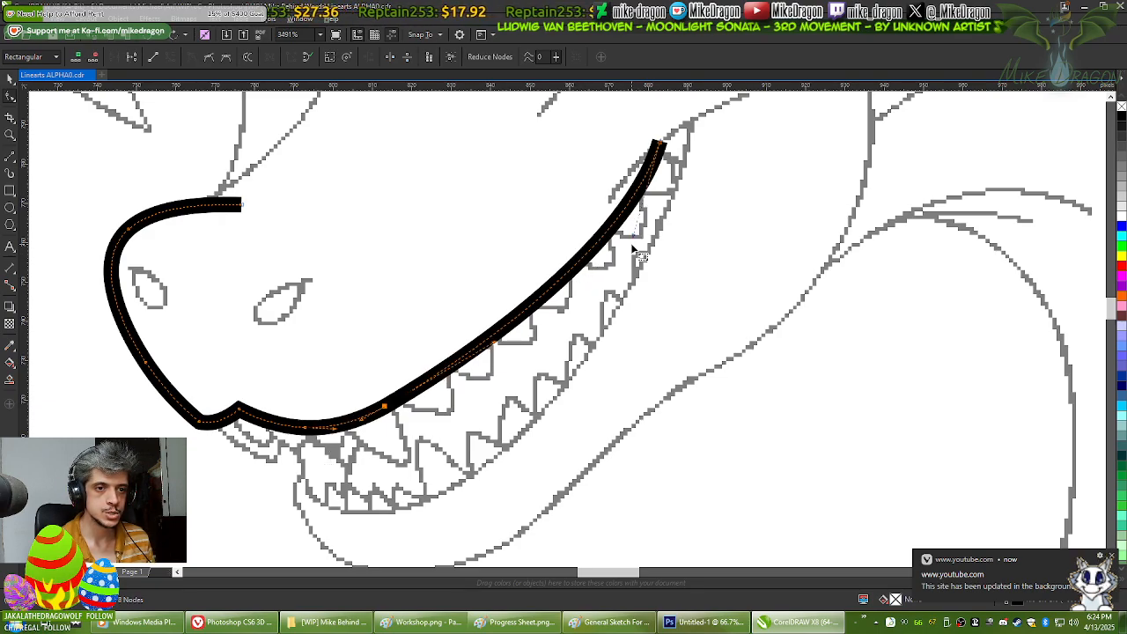
left_click_drag(634, 236, 643, 232)
scroll(450, 378, "up", 2)
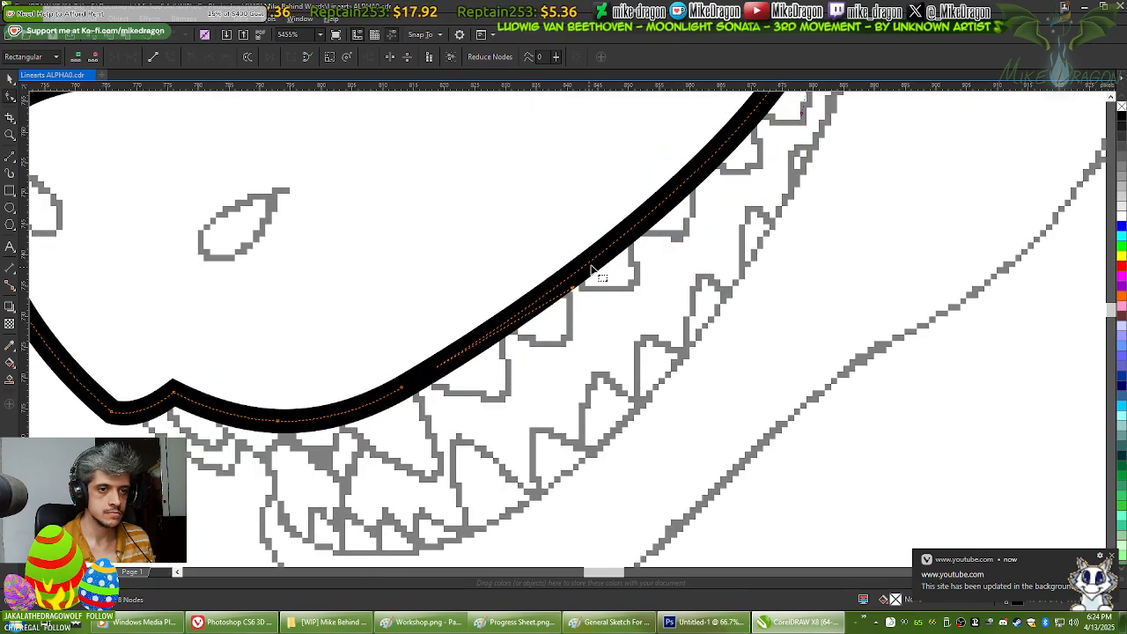
Step: Add a cusp node midway along the long upper-lip curve and delete the node above the front teeth
double_click(603, 255)
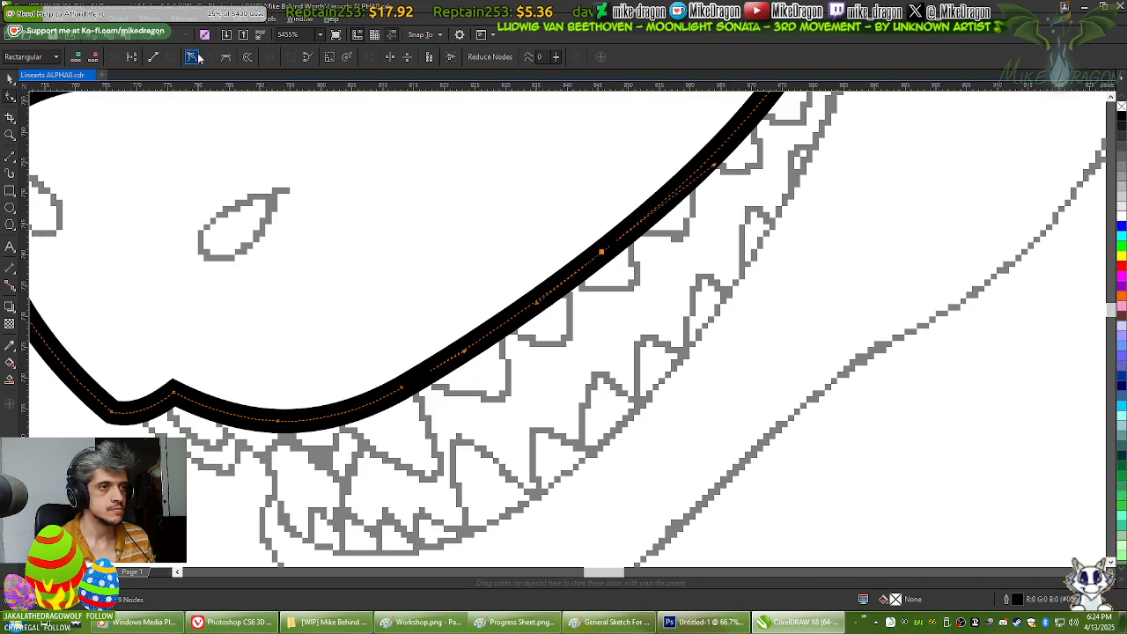
left_click(195, 56)
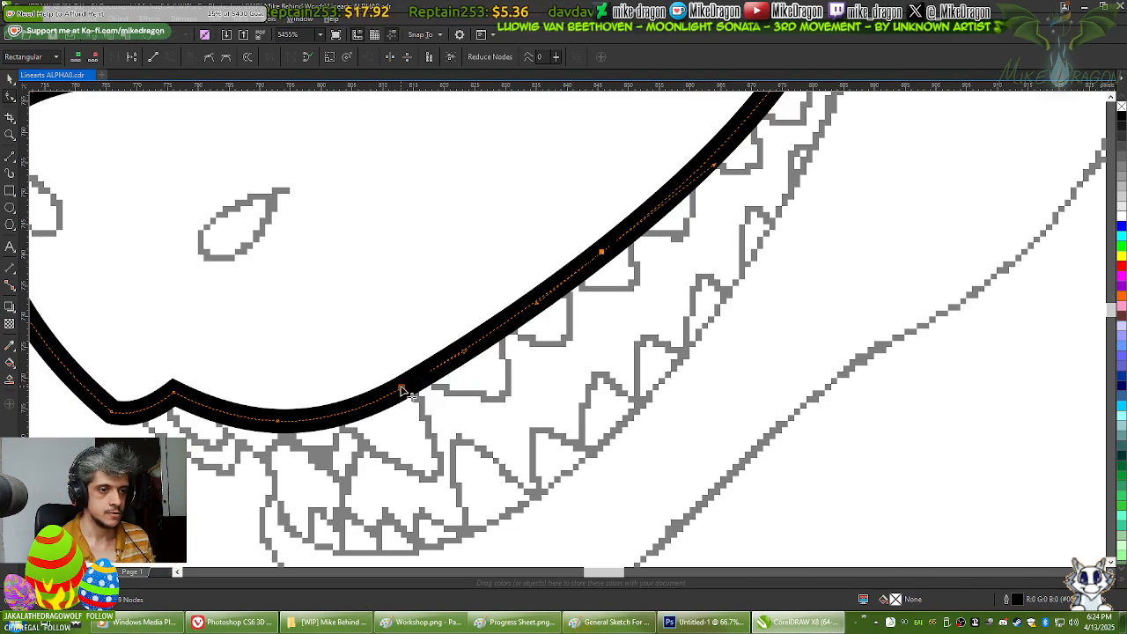
key("Delete")
scroll(747, 411, "down", 3)
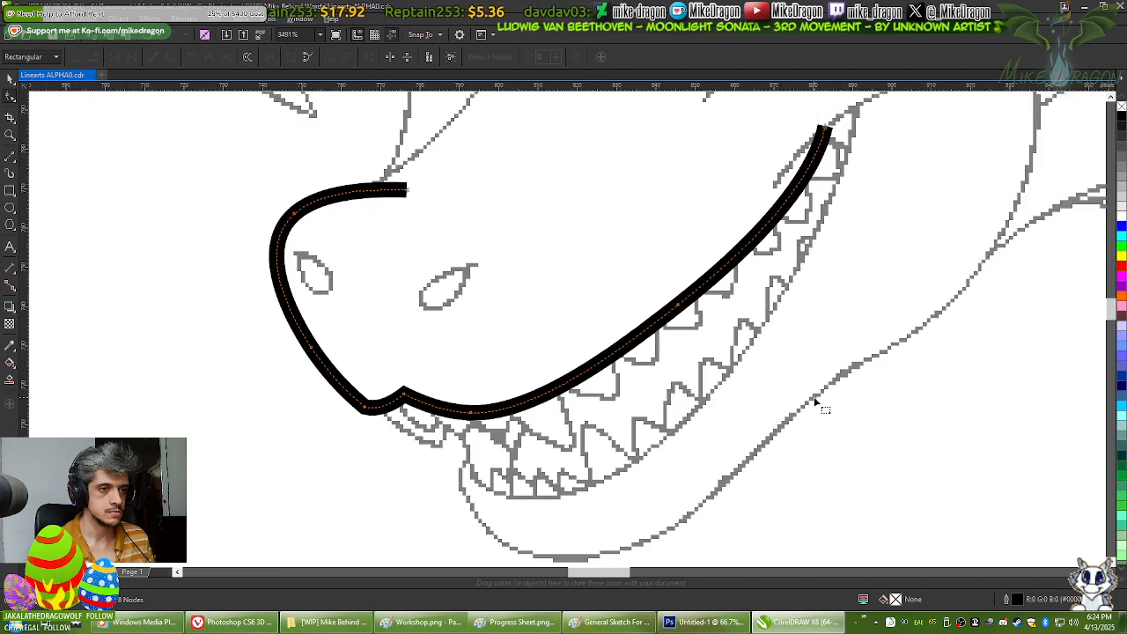
Step: Round the lip notch by adding a cusp node on each side, deleting its peak node and adjusting the handles
scroll(447, 444, "up", 6)
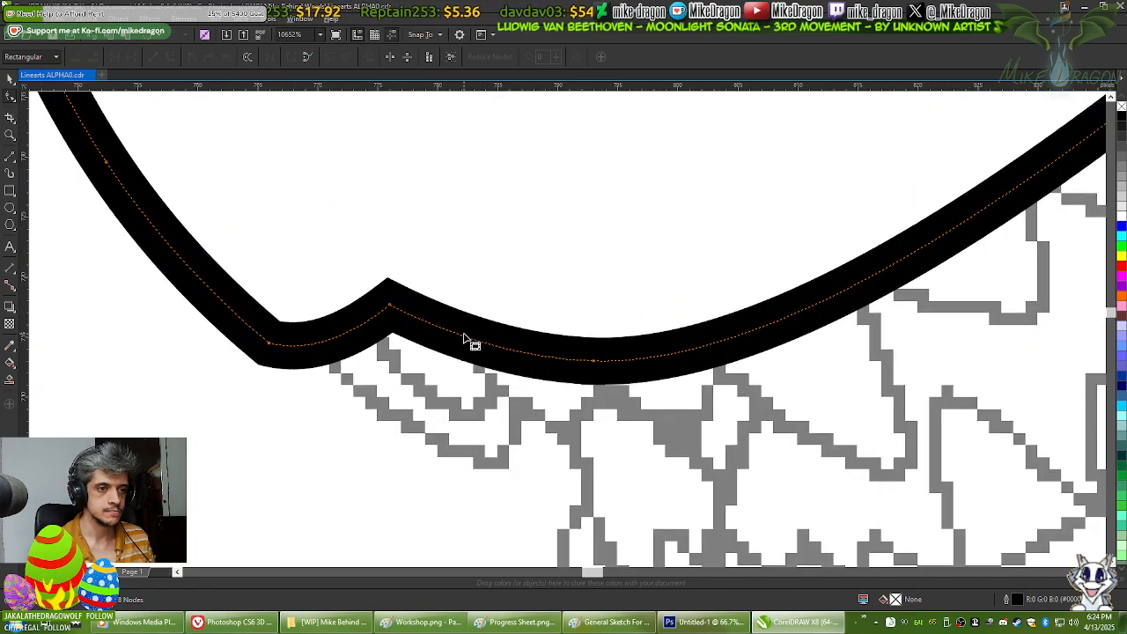
left_click(443, 319)
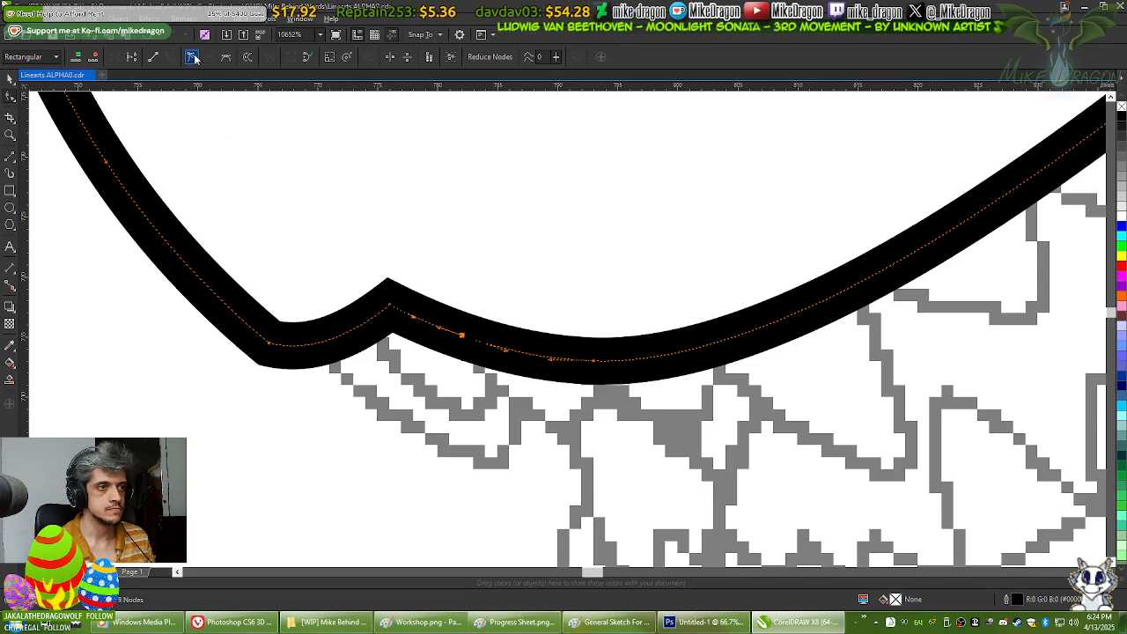
double_click(357, 332)
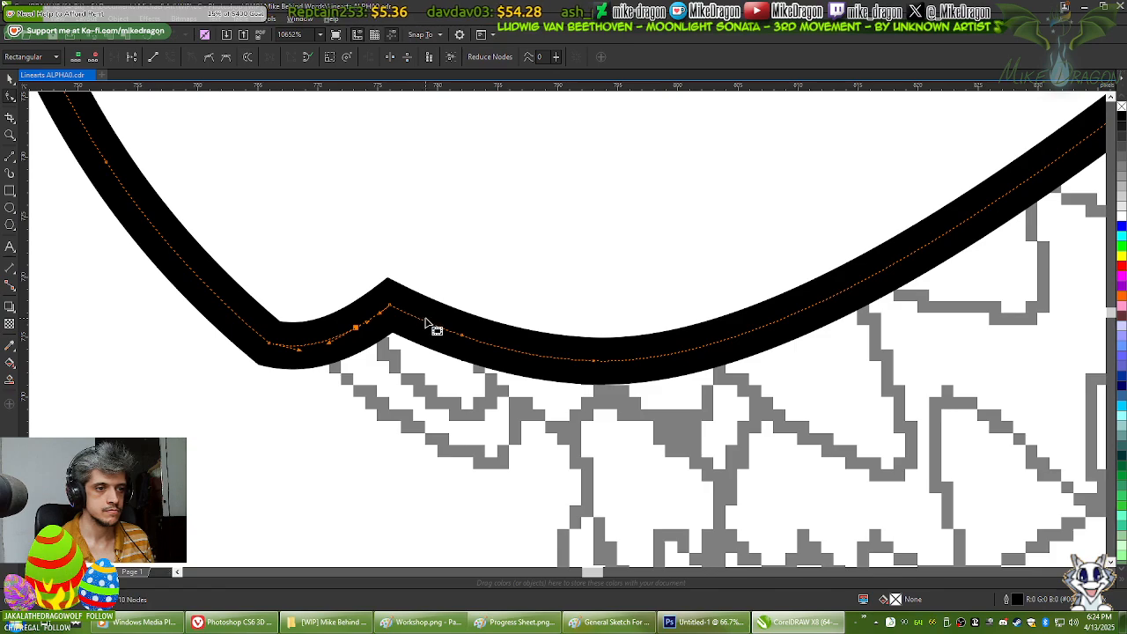
double_click(390, 308)
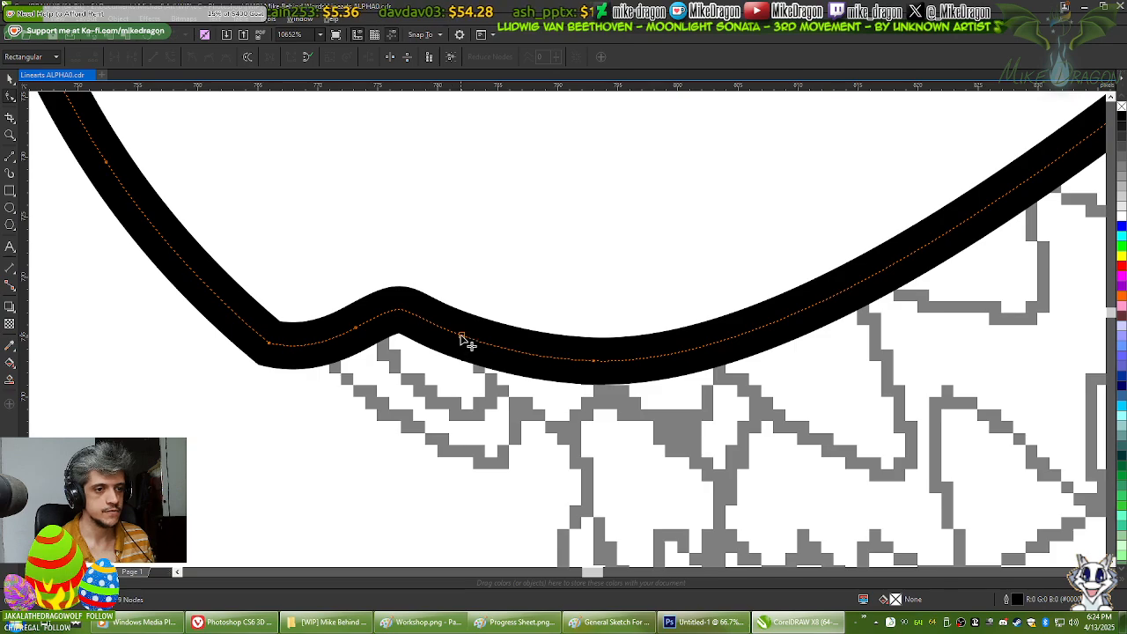
left_click(460, 338)
scroll(421, 282, "up", 3)
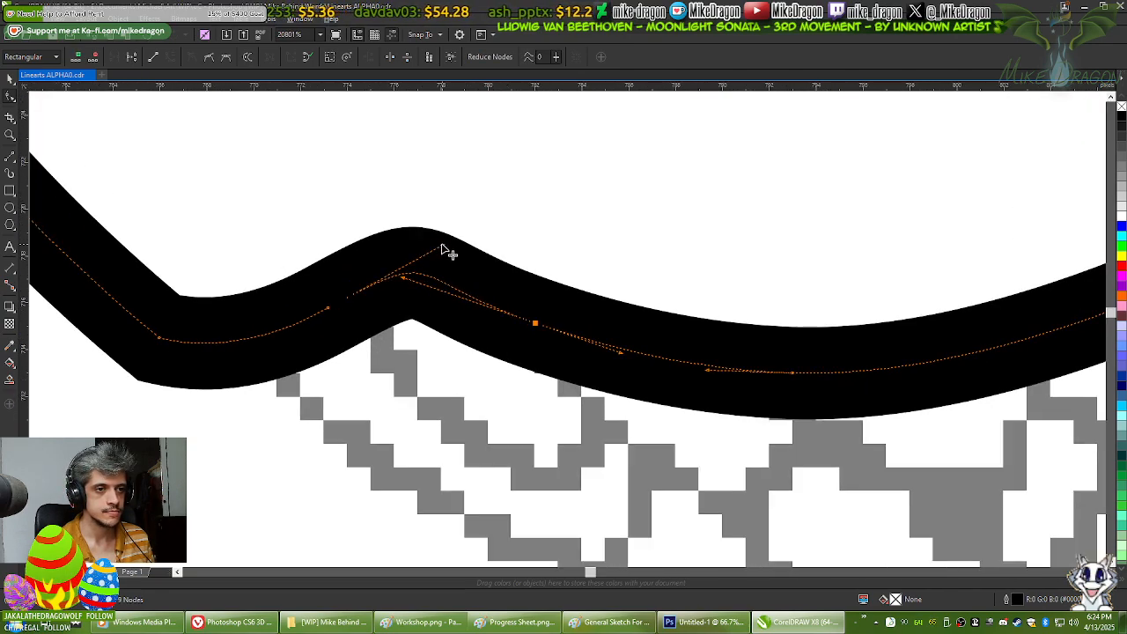
left_click_drag(441, 246, 402, 269)
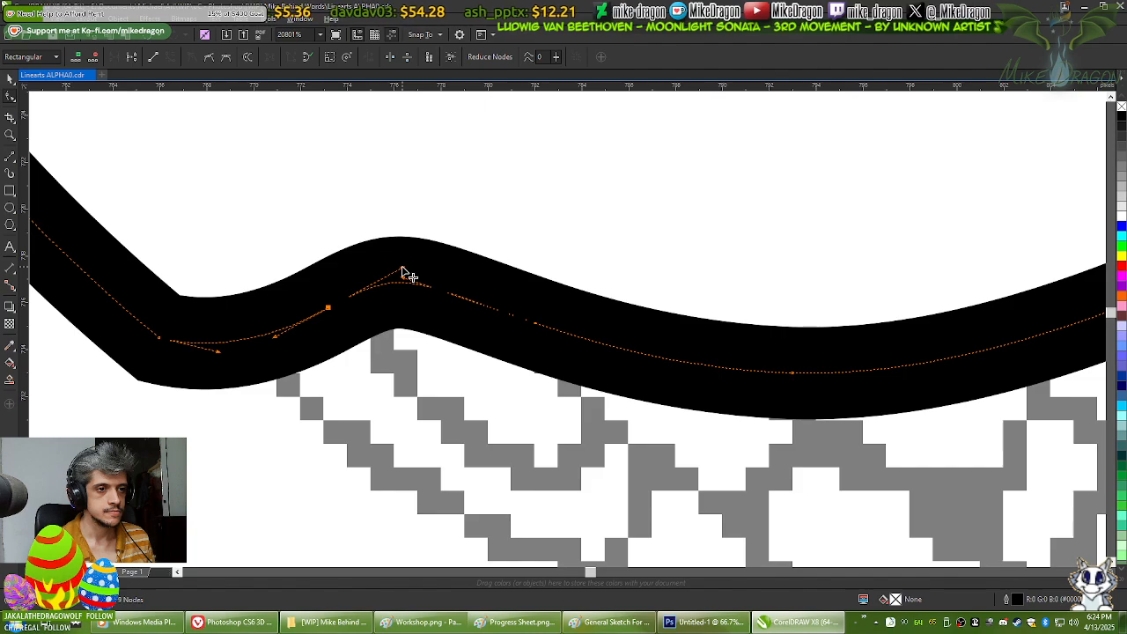
Step: Round the snout's lower corner by adding a cusp node on each side and deleting the corner node
scroll(749, 391, "down", 3)
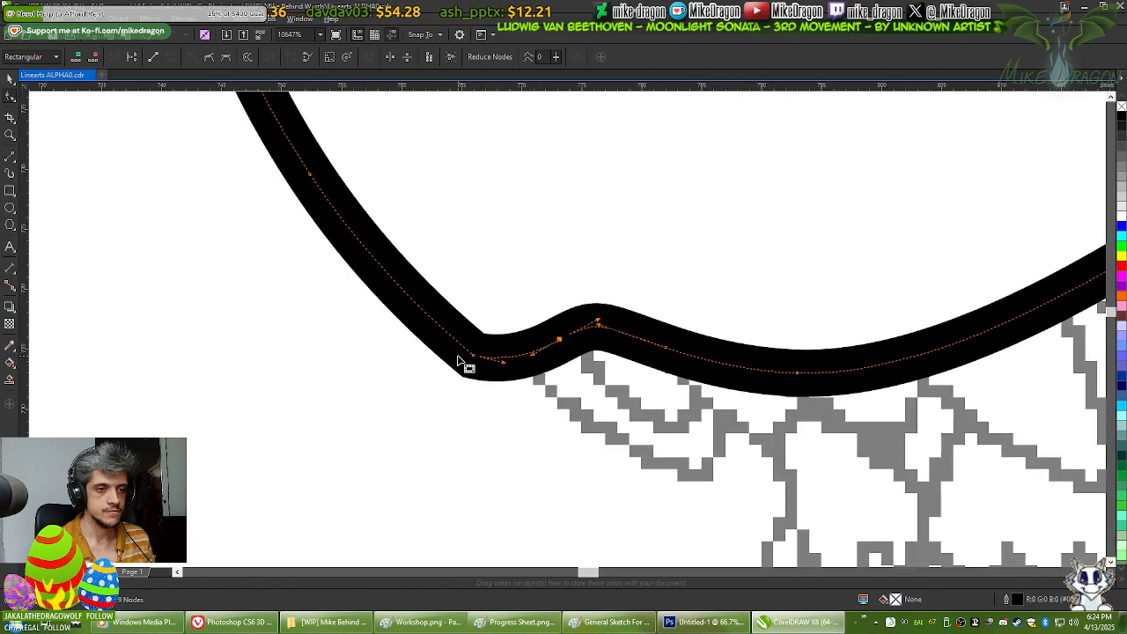
scroll(463, 362, "up", 2)
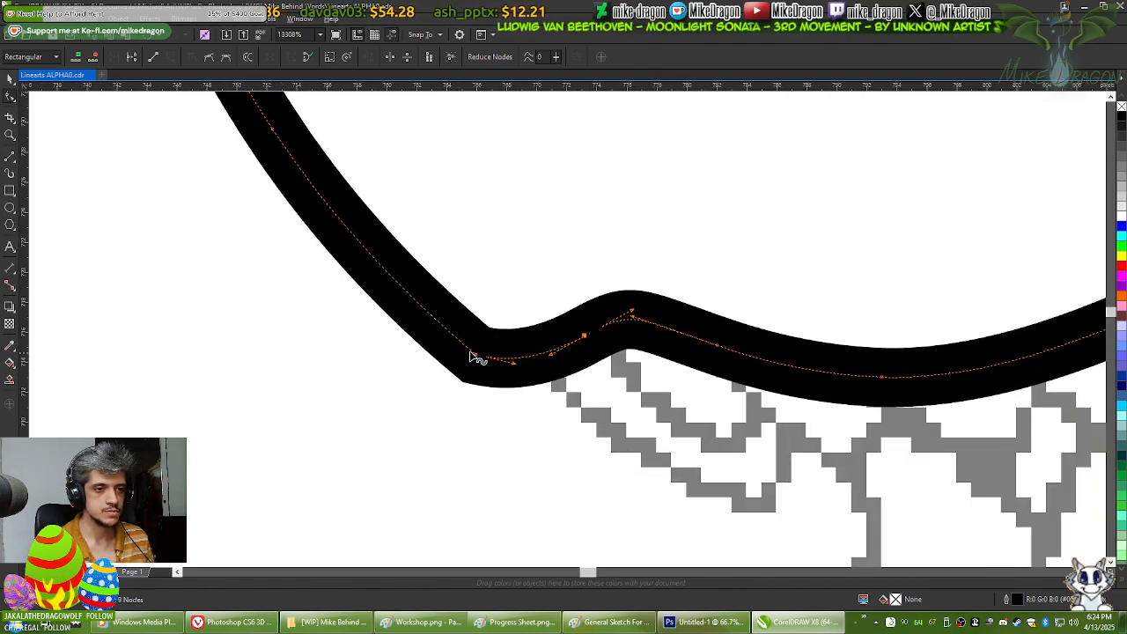
left_click(518, 358)
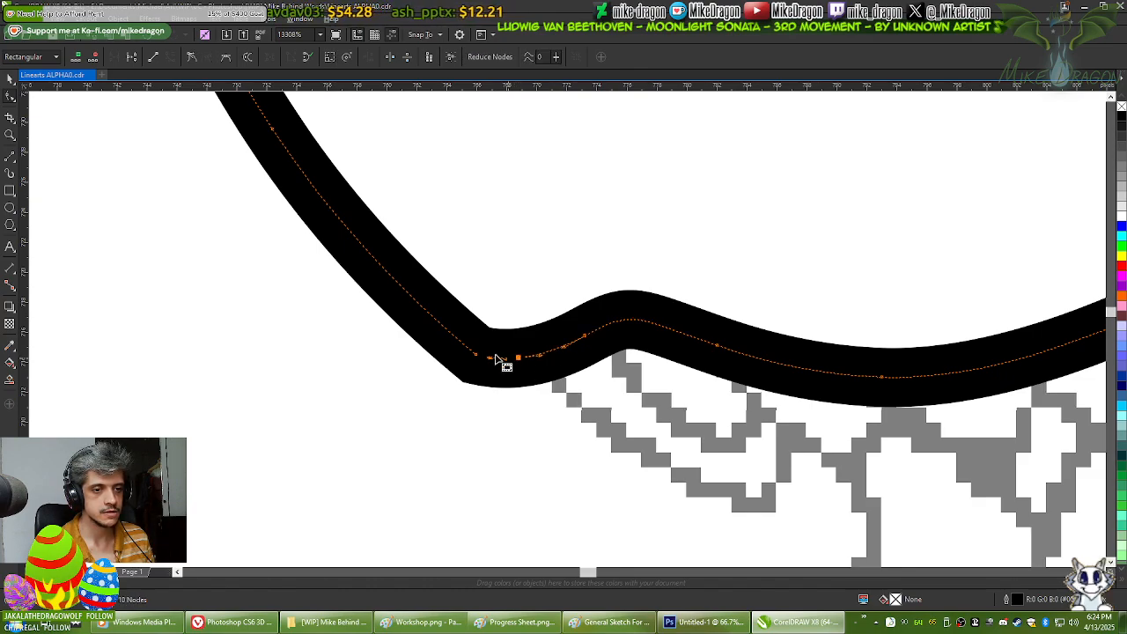
left_click(192, 57)
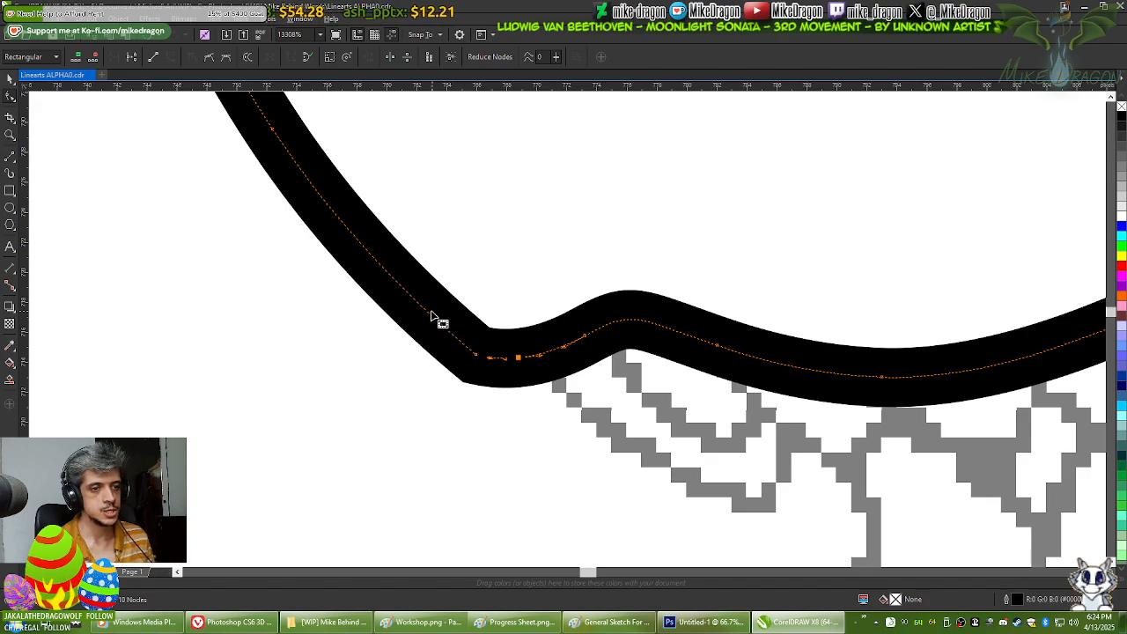
double_click(432, 317)
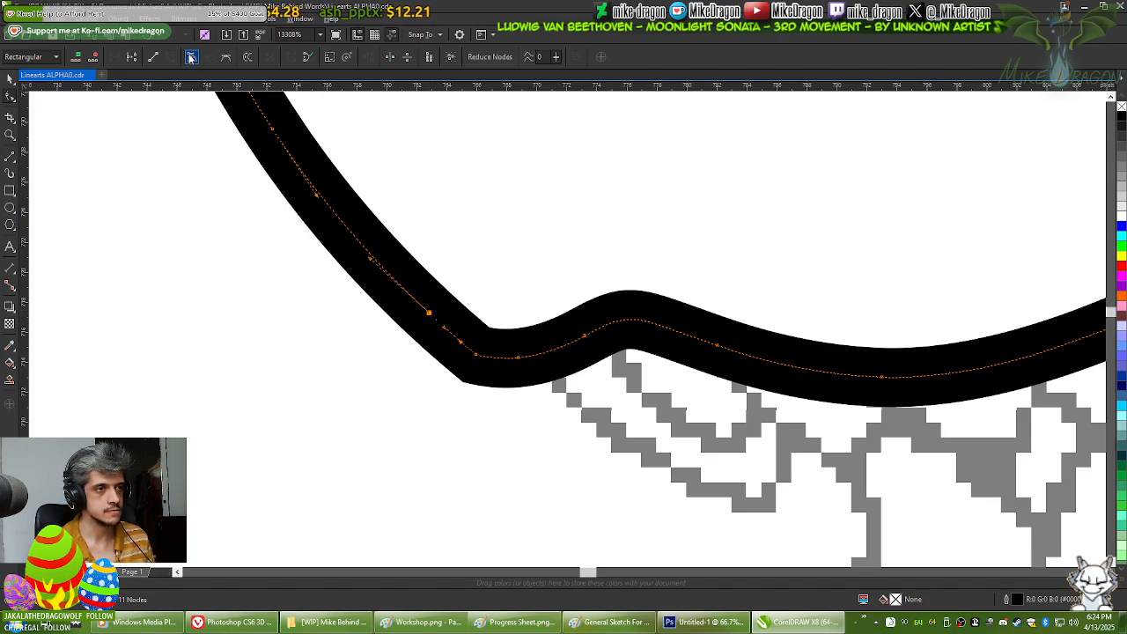
double_click(476, 357)
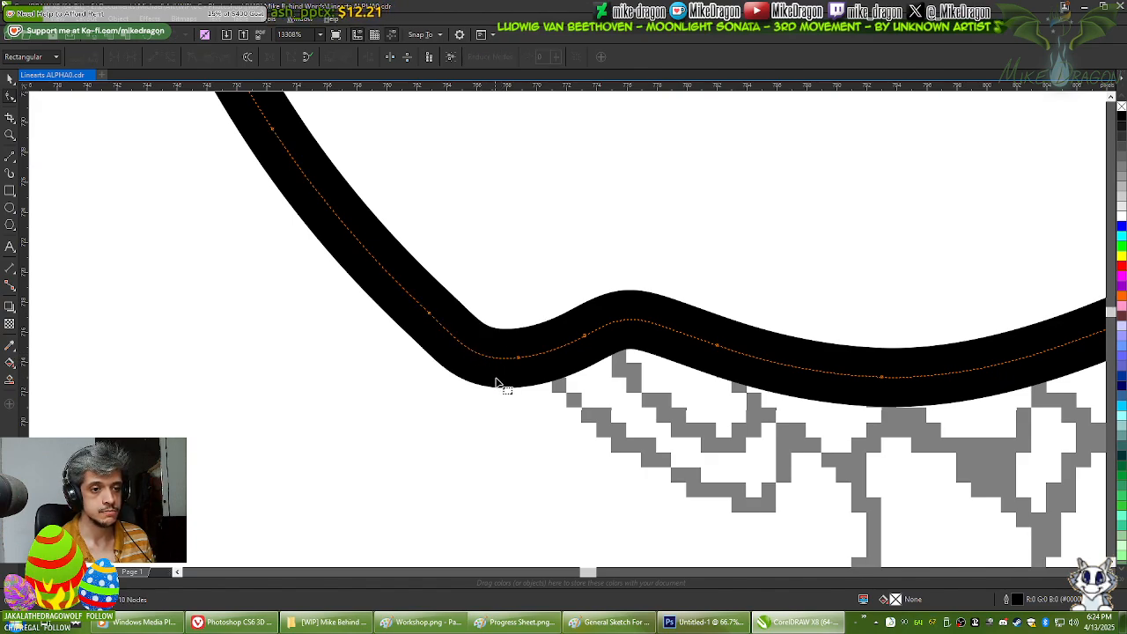
Step: Shorten the control handle at the snout's rounded lower corner for a softer curve, and deselect the outline
scroll(495, 385, "up", 2)
left_click(363, 255)
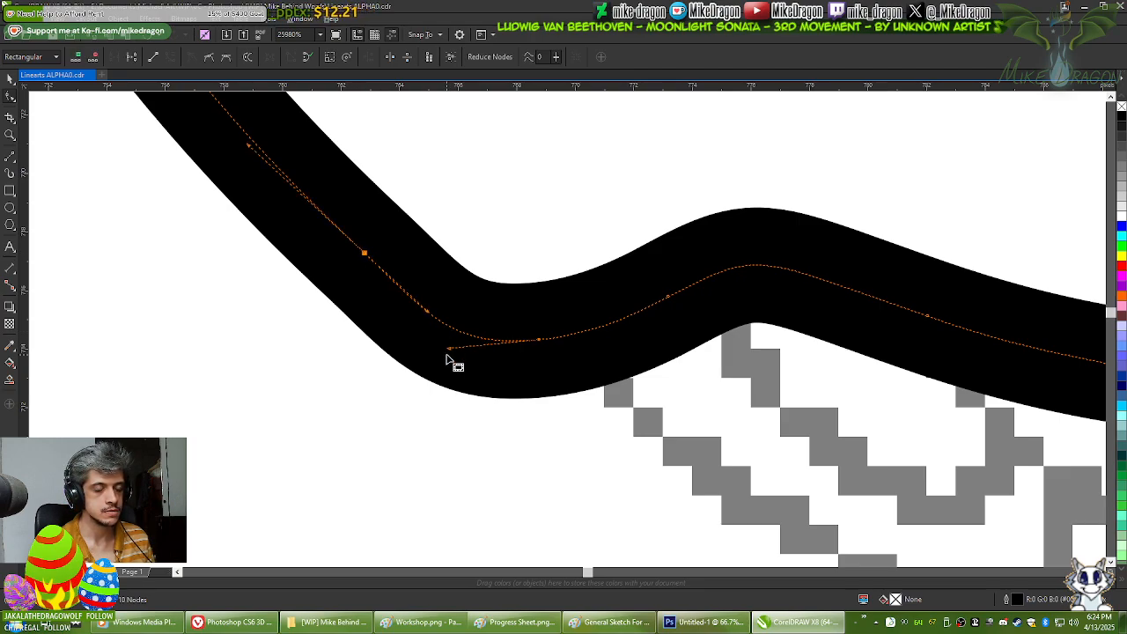
left_click_drag(450, 348, 471, 348)
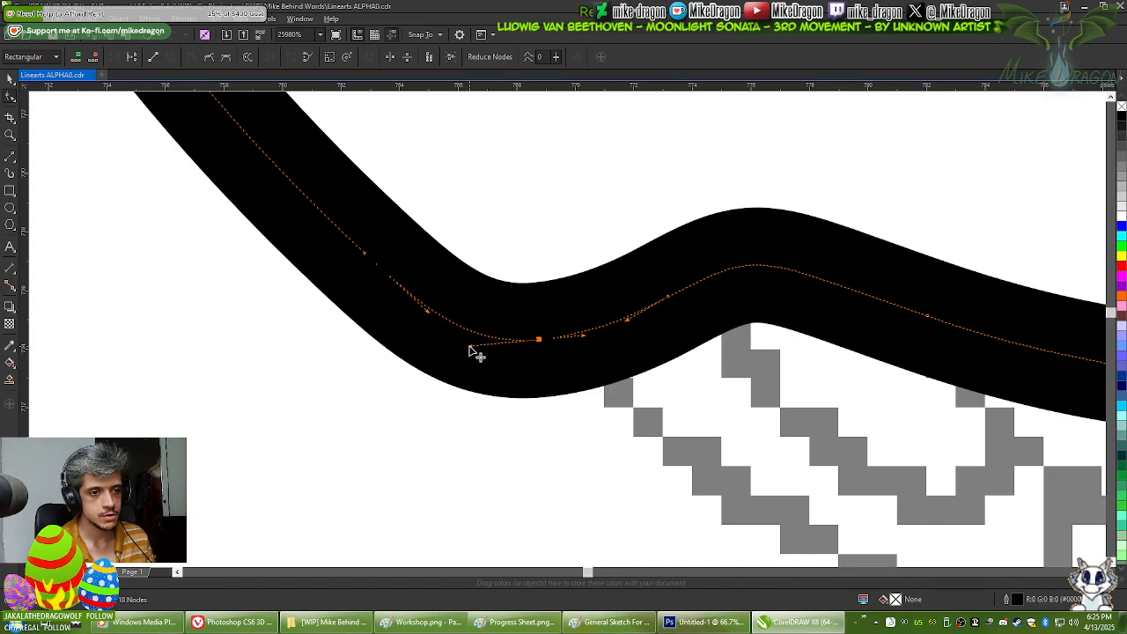
left_click_drag(469, 347, 484, 347)
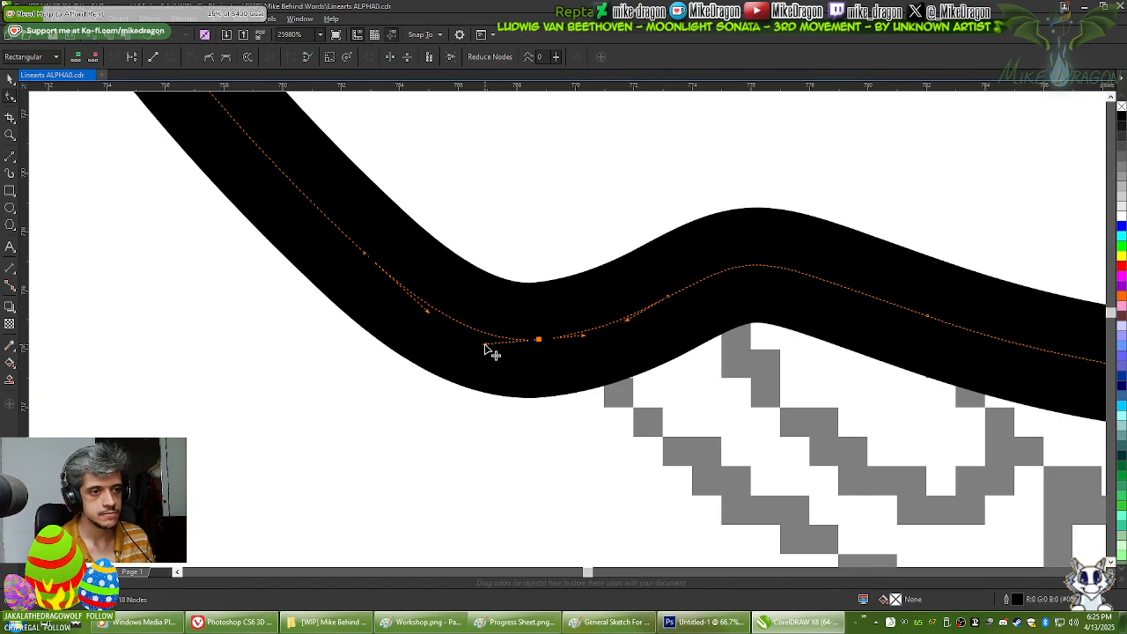
left_click(440, 446)
scroll(440, 446, "down", 6)
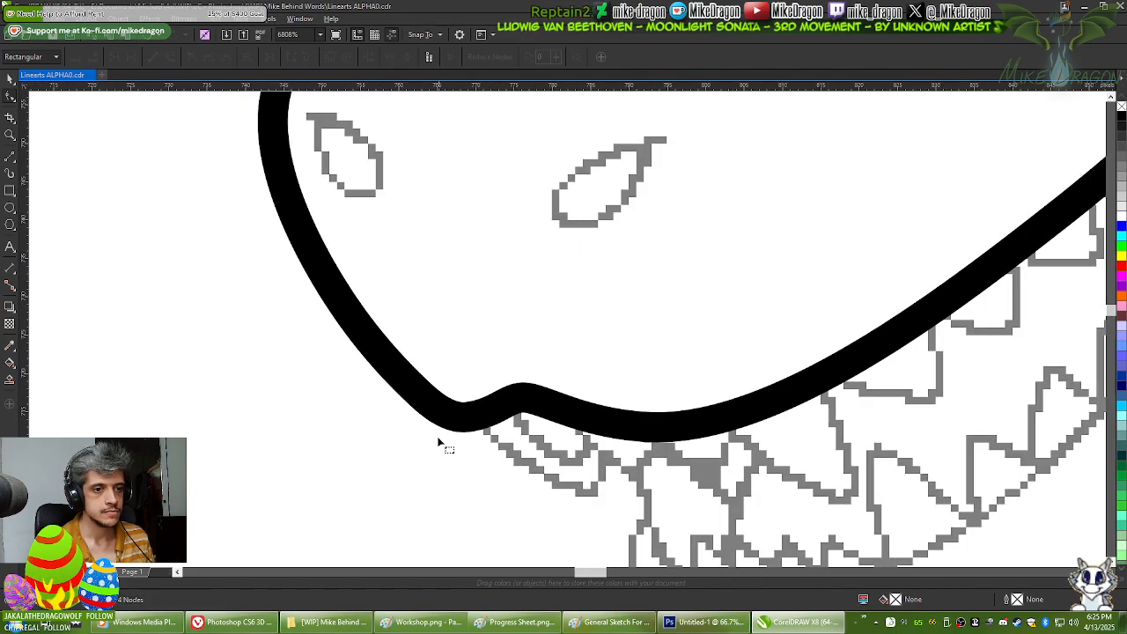
scroll(420, 308, "down", 1)
scroll(453, 415, "up", 1)
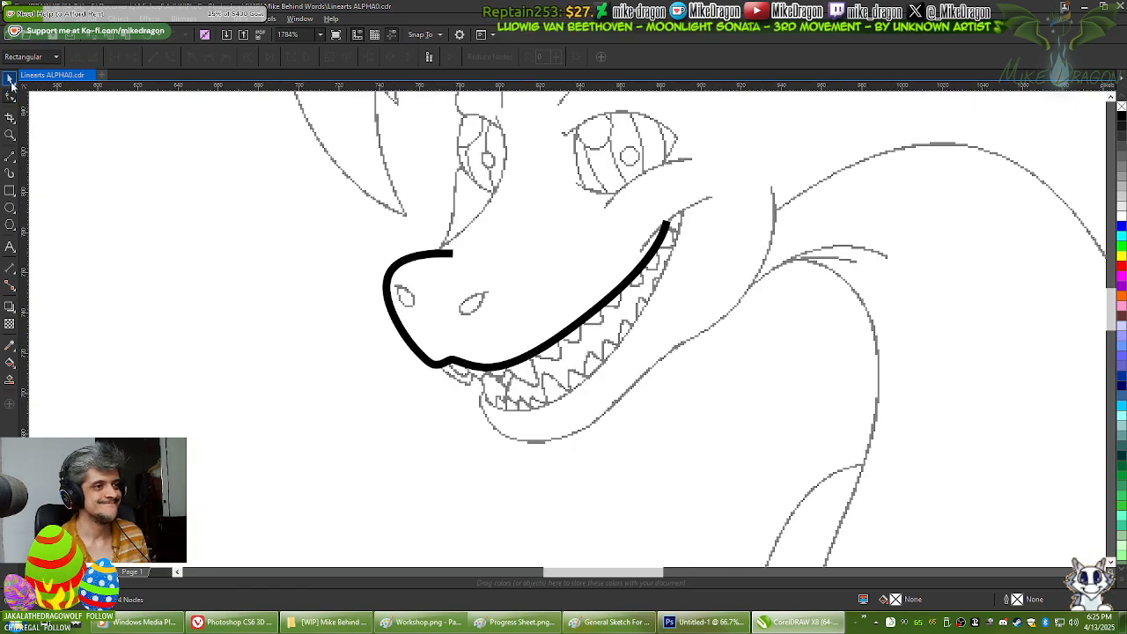
Step: Try a 5 px outline width on the snout and upper-lip curve, compare it at different scales, and undo the change
left_click(434, 345)
left_click(464, 365)
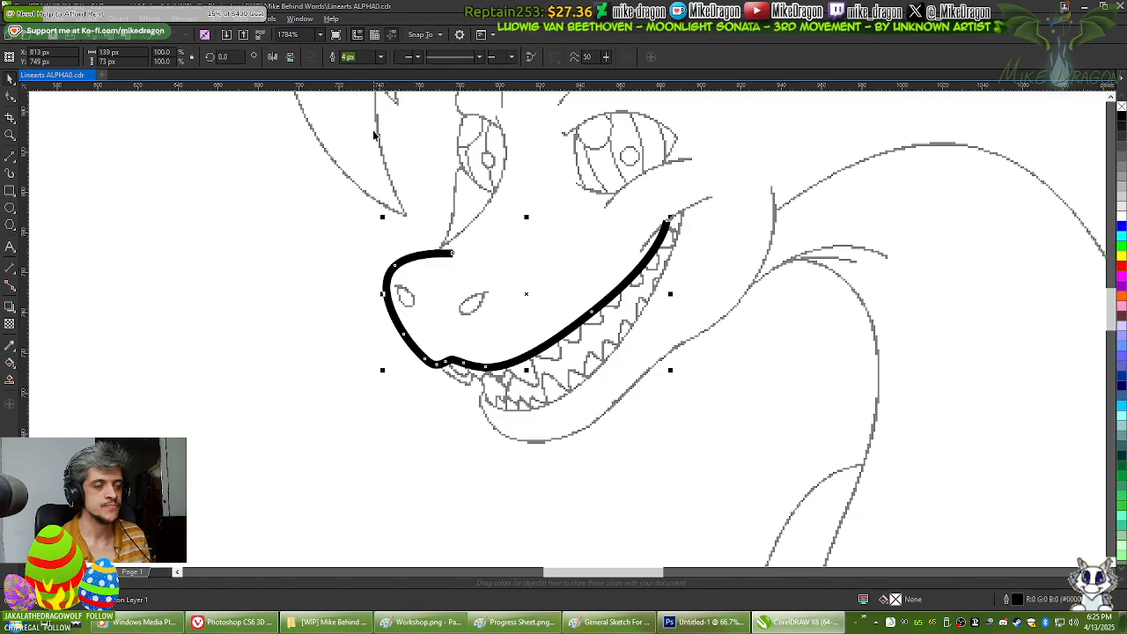
left_click(381, 56)
left_click(355, 128)
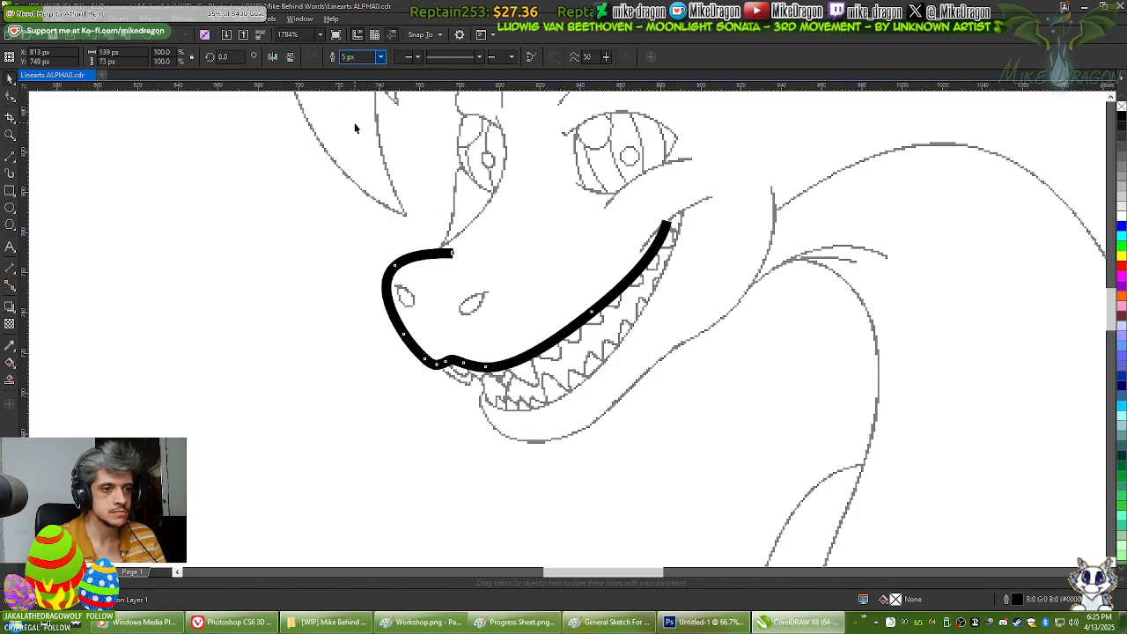
left_click(280, 262)
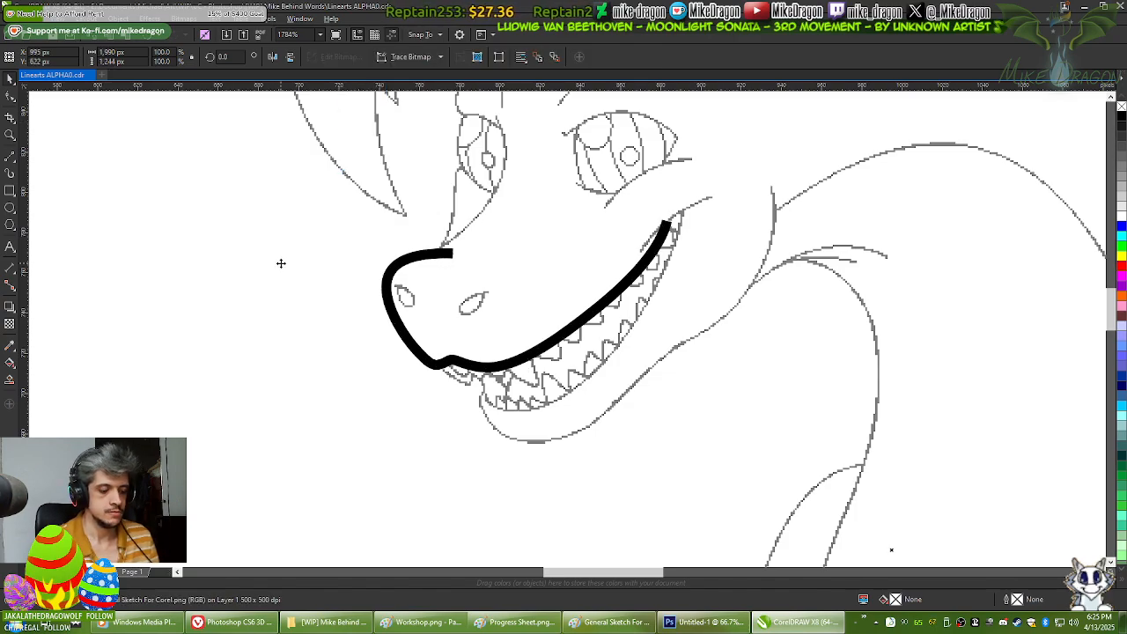
scroll(280, 263, "down", 3)
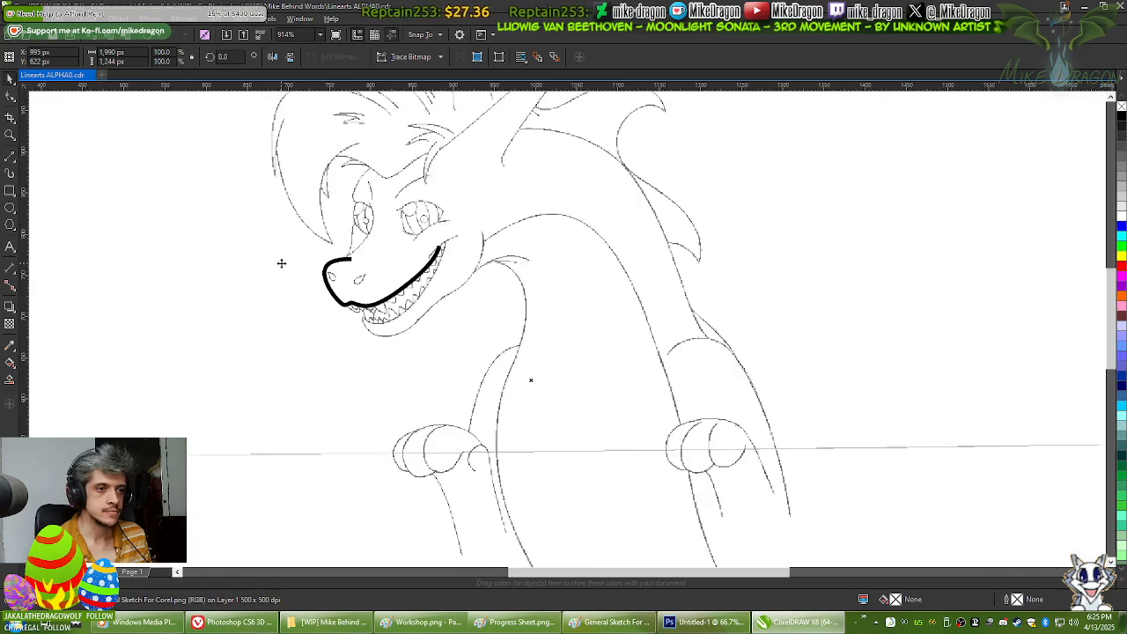
scroll(281, 262, "up", 3)
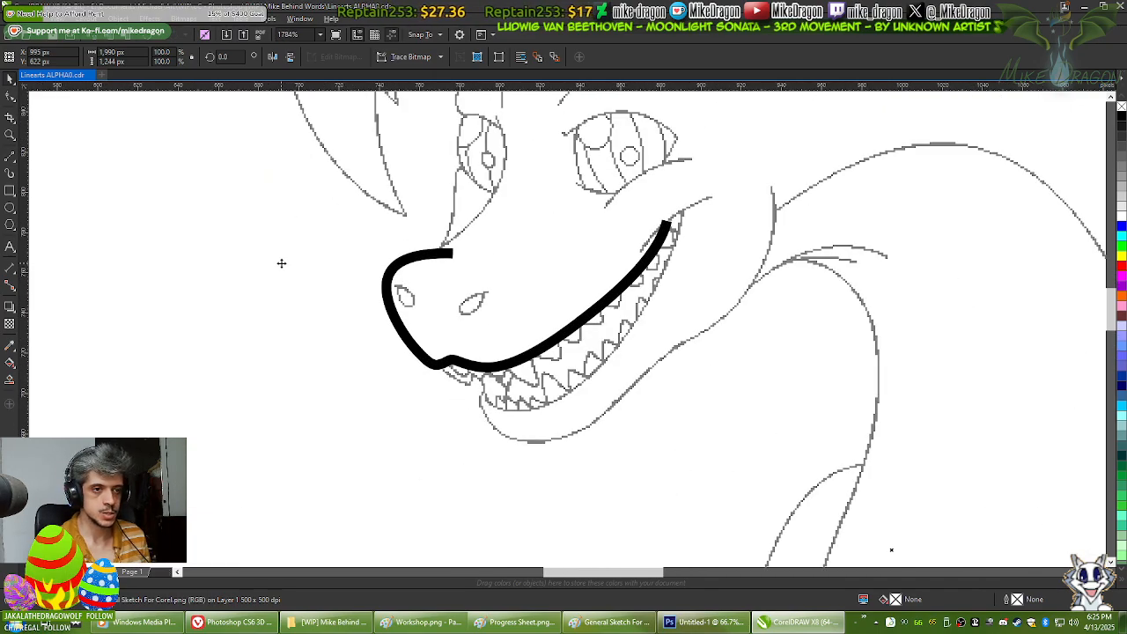
key("ctrl+z")
left_click(281, 264)
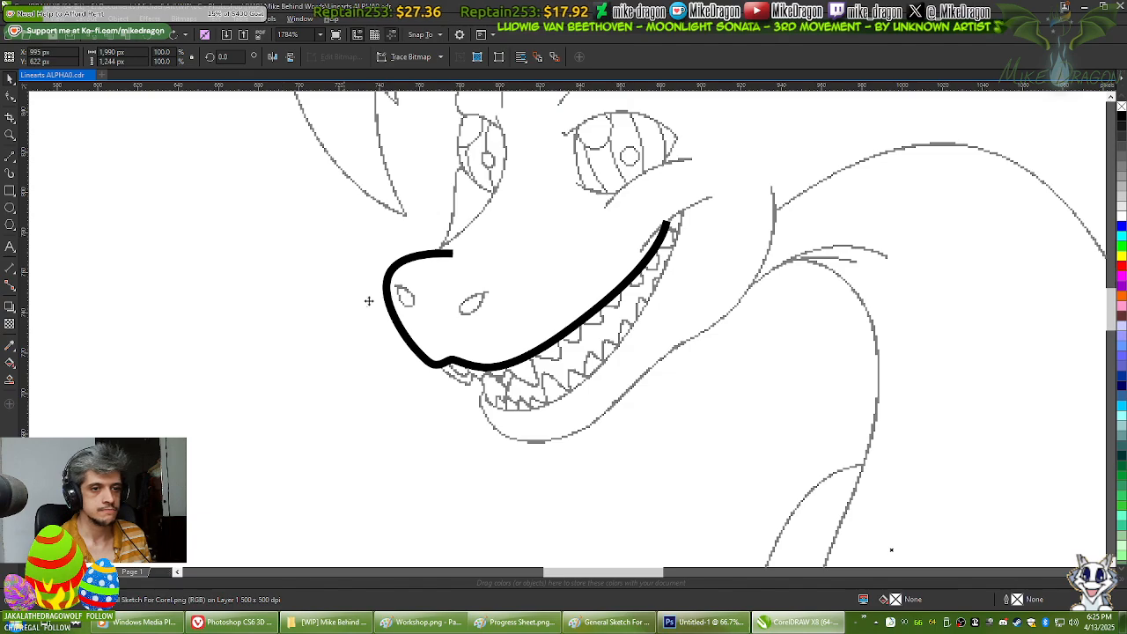
Step: Draw a straight 4 px line from the upper inner edge of the dragon's left-hand eye to the top of the snout outline
scroll(459, 120, "up", 2)
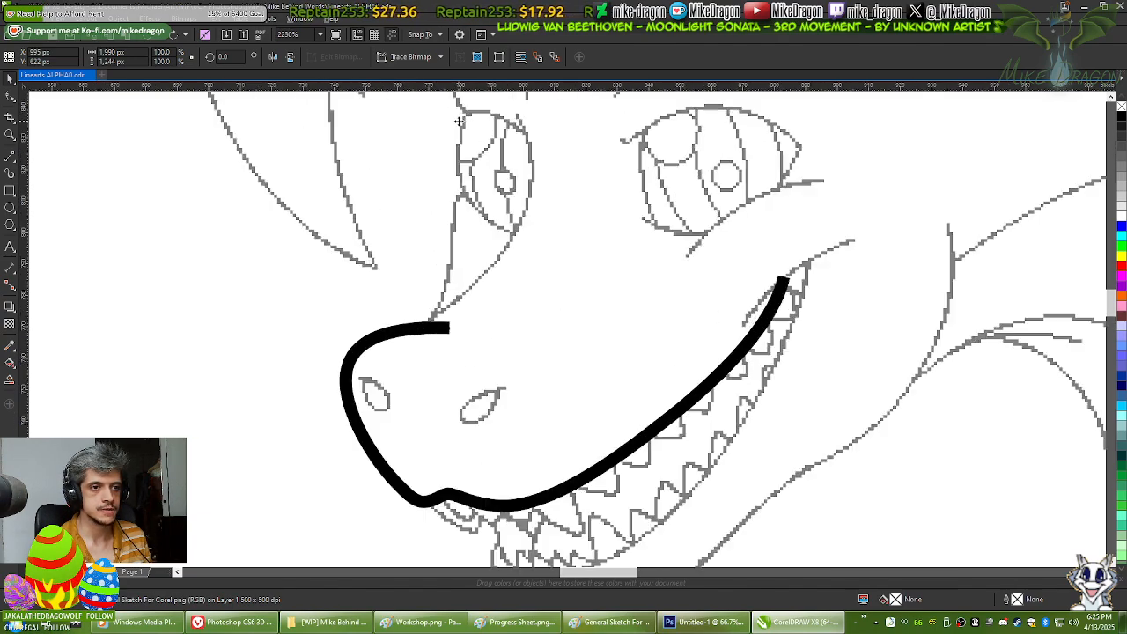
scroll(459, 120, "up", 1)
key("F5")
scroll(487, 297, "up", 1)
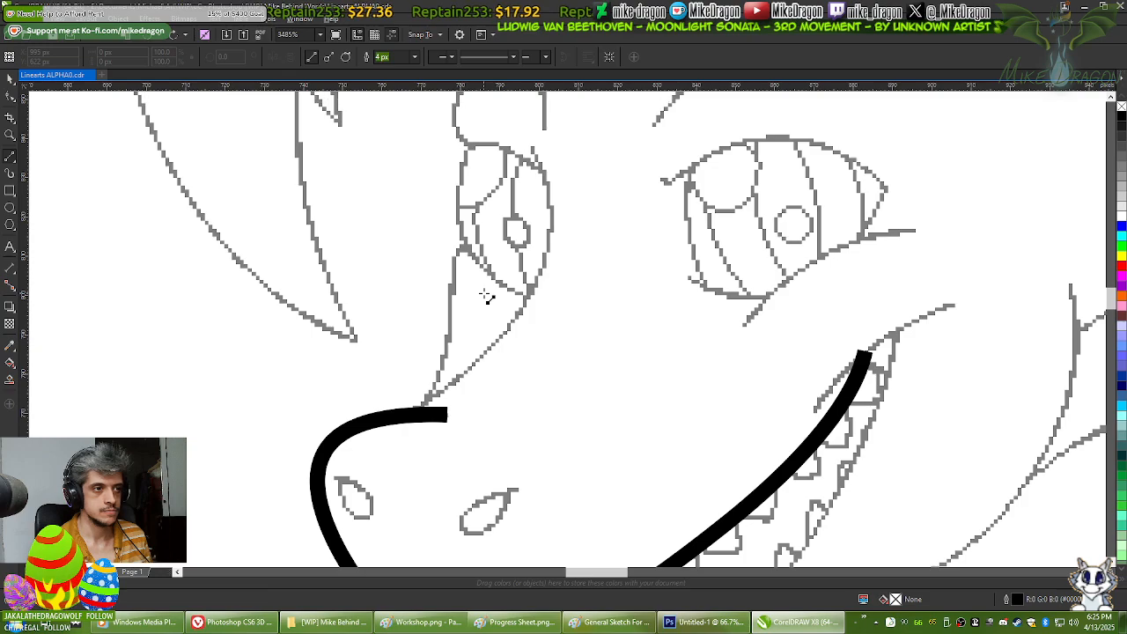
scroll(538, 231, "down", 1)
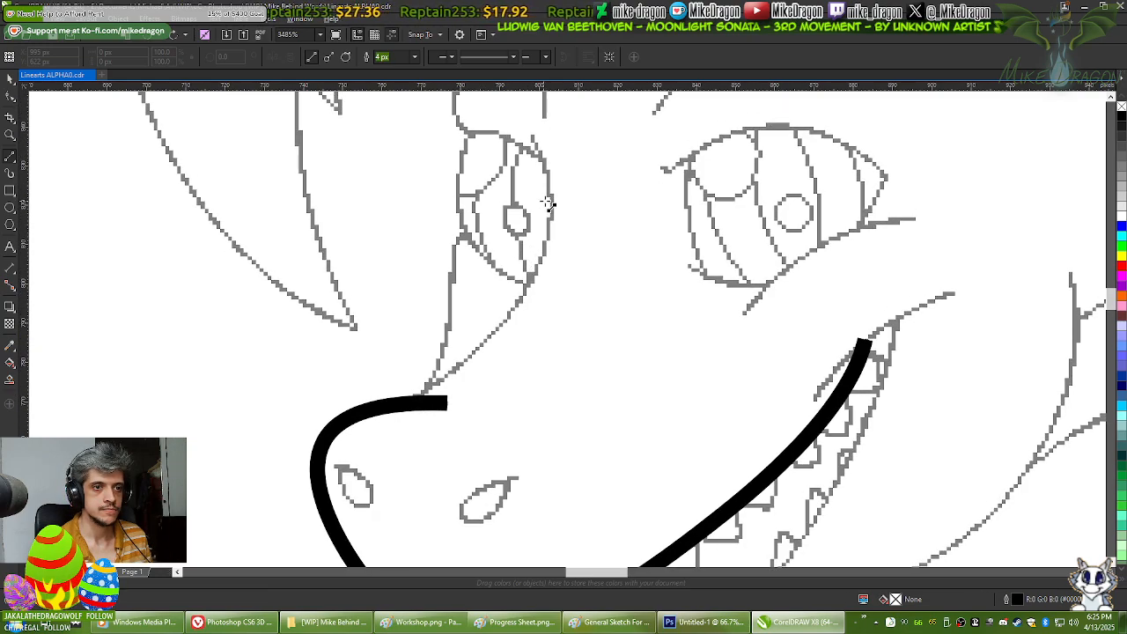
left_click(532, 139)
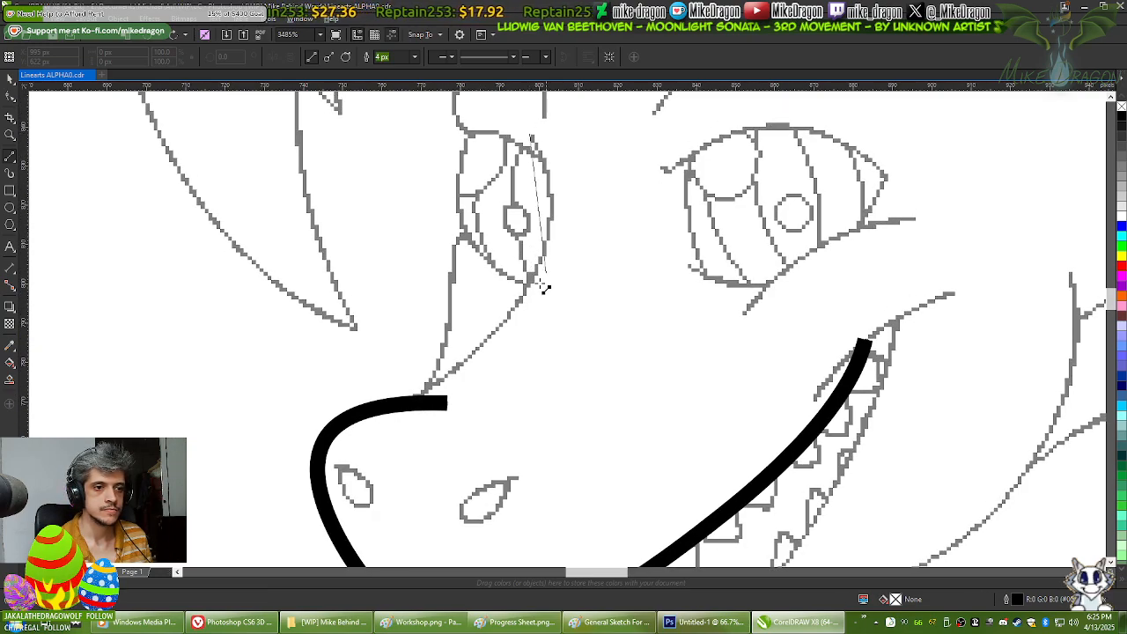
left_click(405, 404)
Step: Convert the line between the eye and snout to a curve and bend it outward along the sketched snout bridge
key("space")
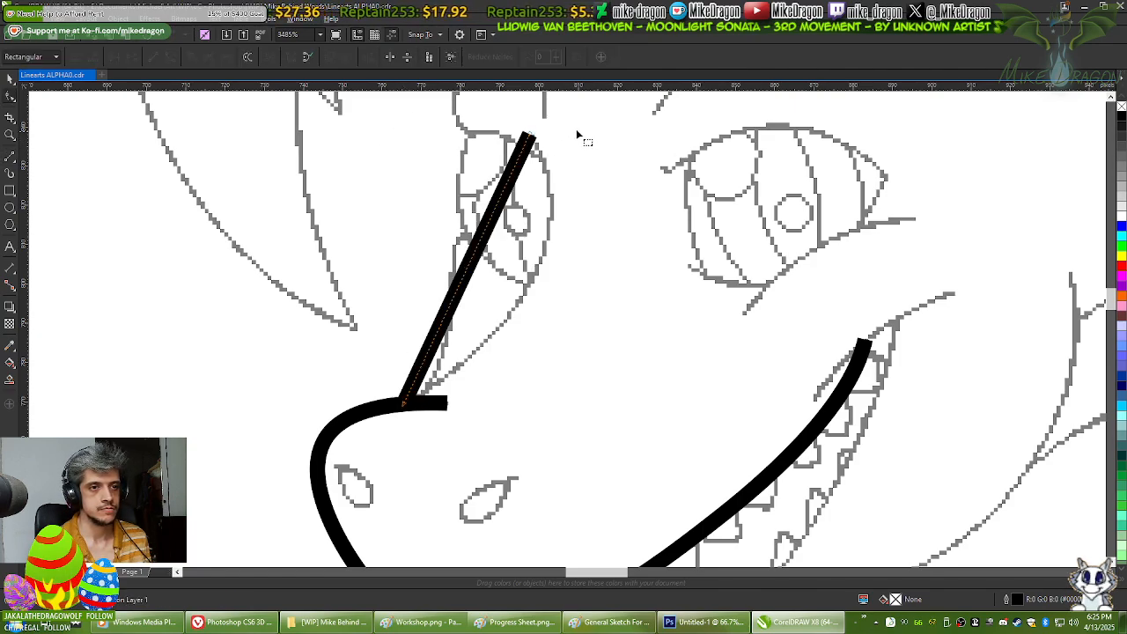
right_click(479, 227)
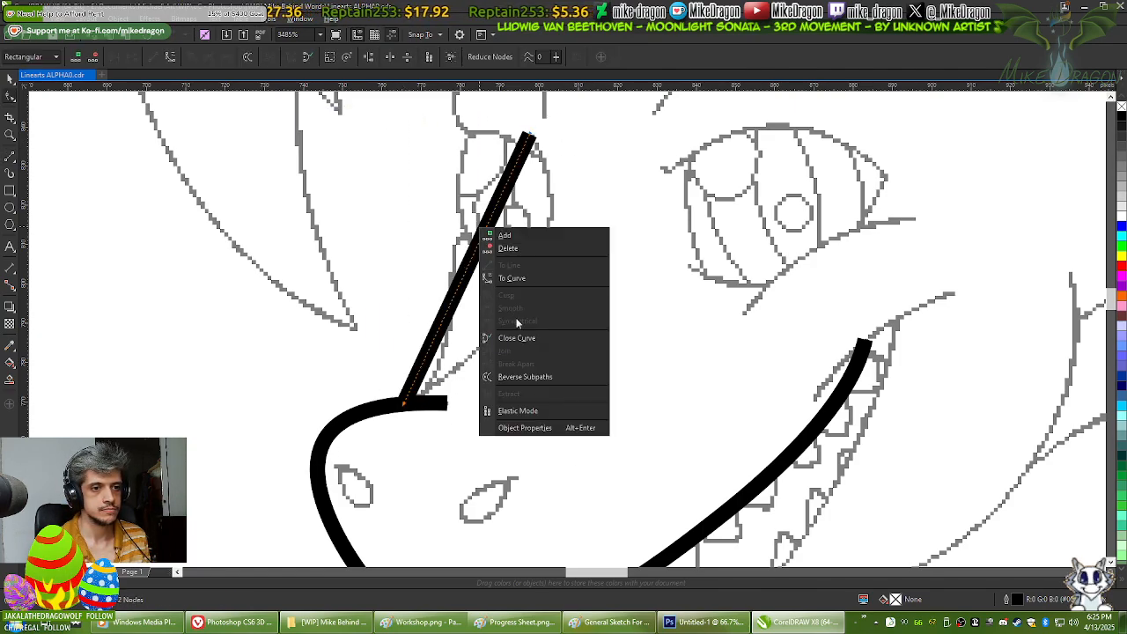
left_click(544, 278)
left_click(475, 265)
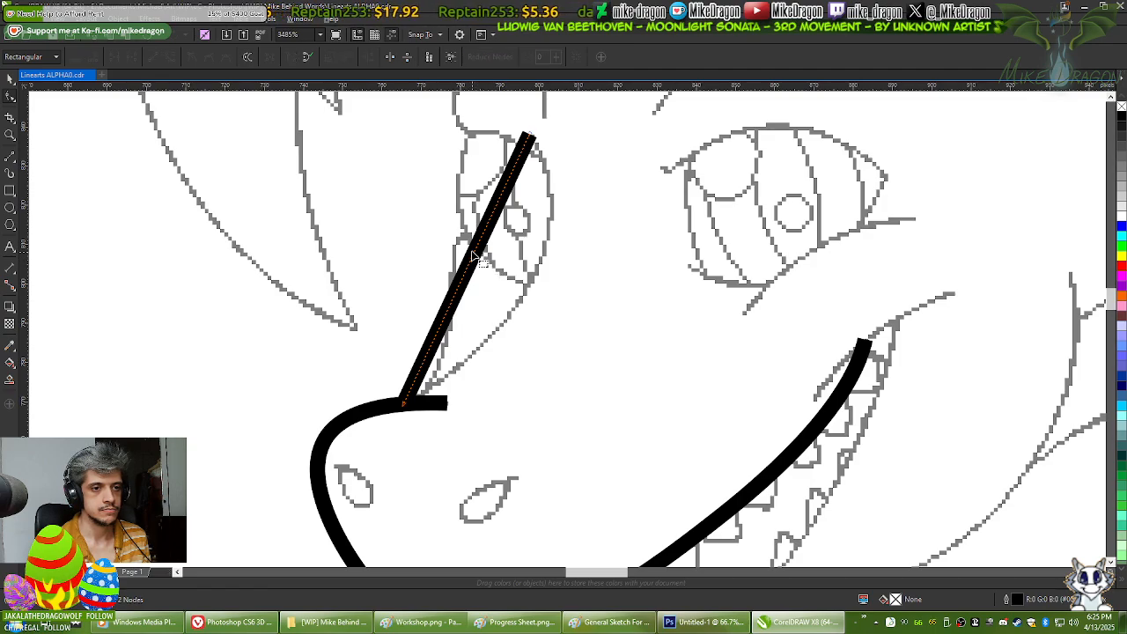
left_click_drag(481, 253, 545, 258)
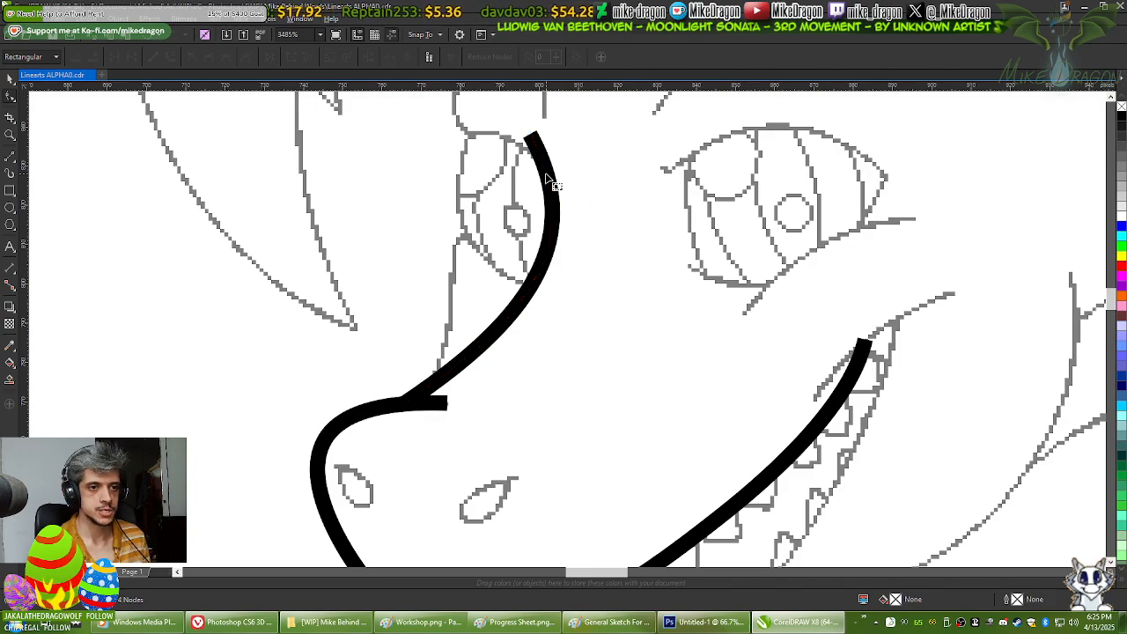
Step: Draw a closed two-point path between the ends of the cheek crease at the mouth corner, about 36 by 27 px
scroll(613, 198, "down", 2)
scroll(715, 304, "up", 1)
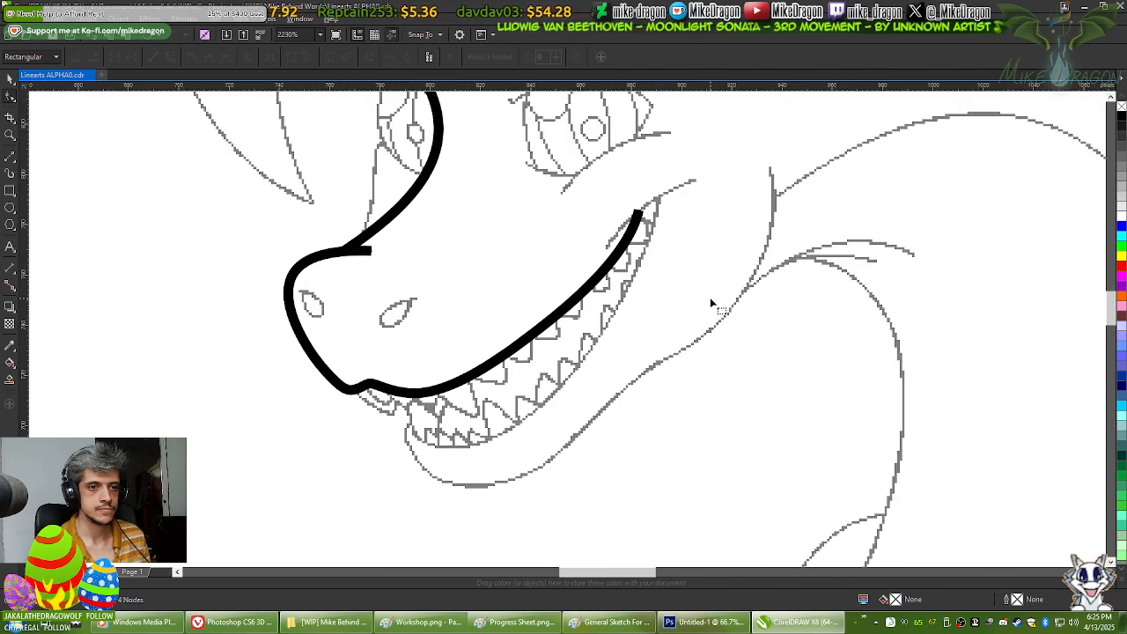
left_click(10, 155)
scroll(704, 217, "up", 2)
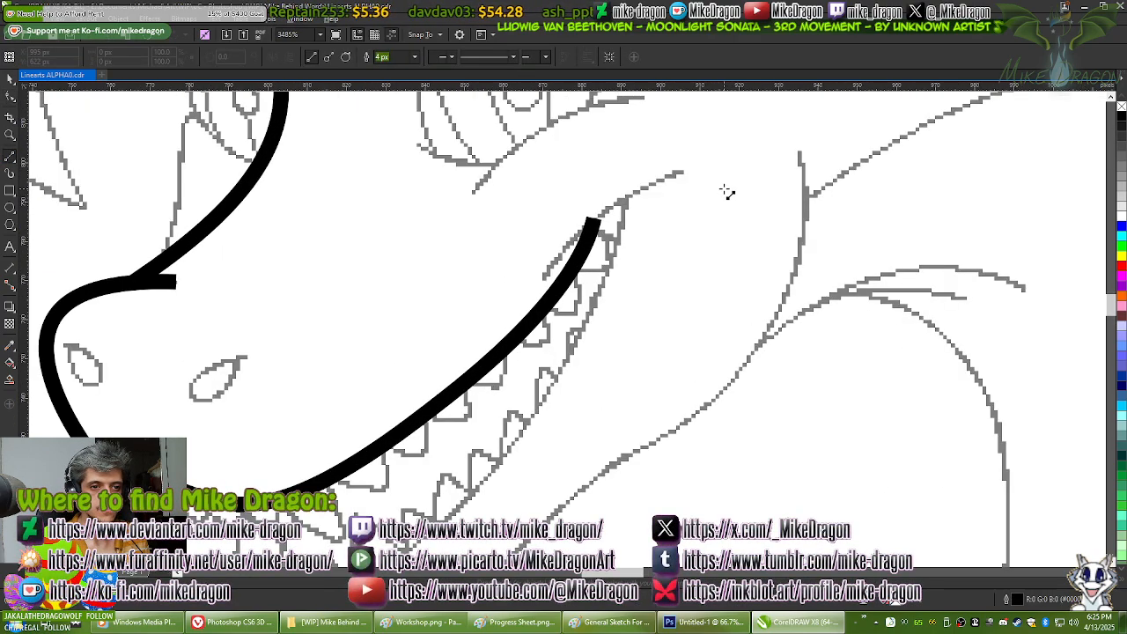
scroll(587, 220, "up", 2)
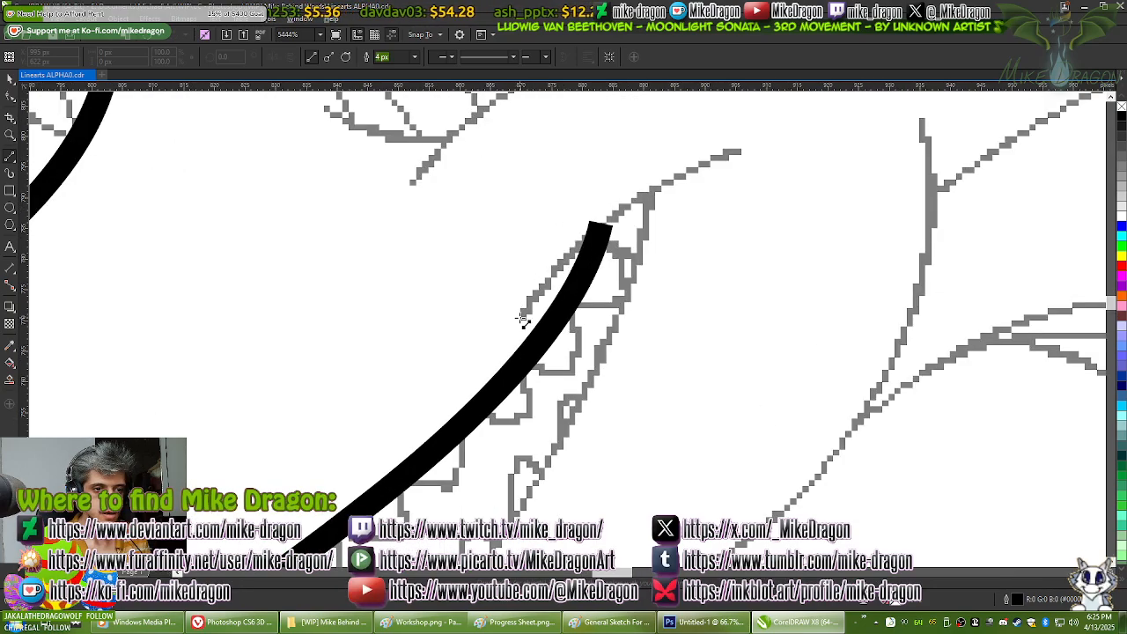
left_click(523, 315)
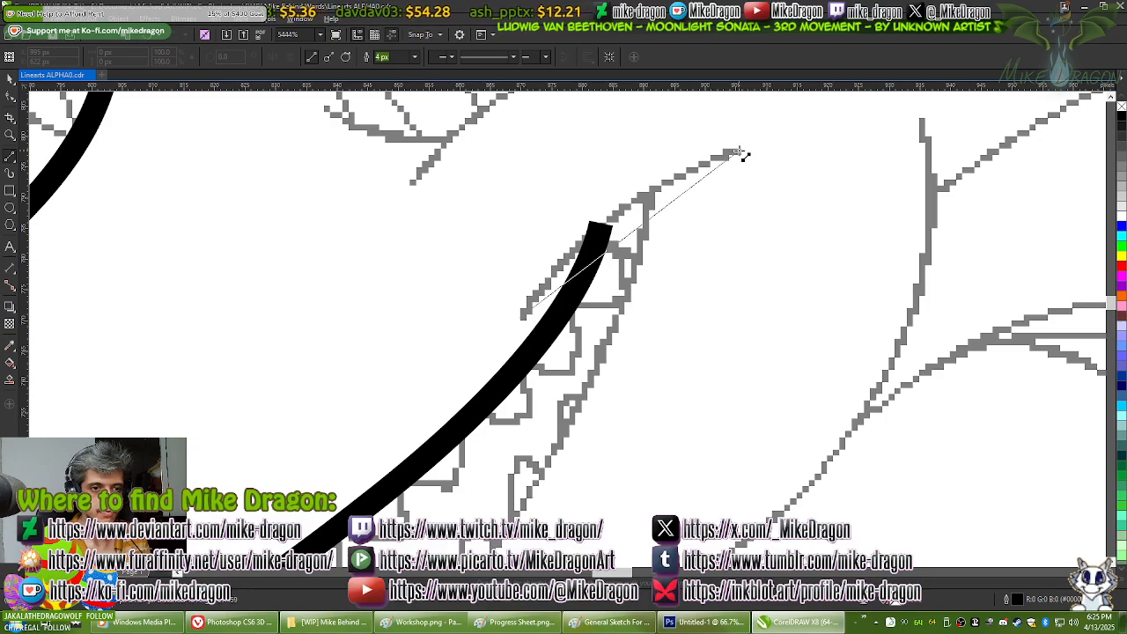
left_click(739, 154)
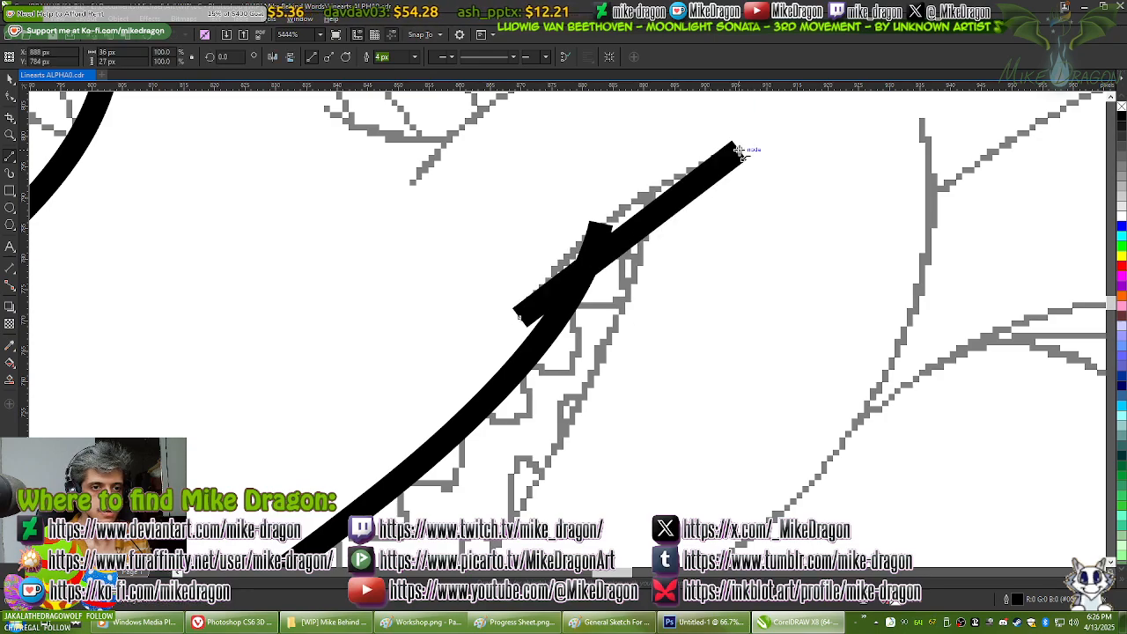
left_click(521, 319)
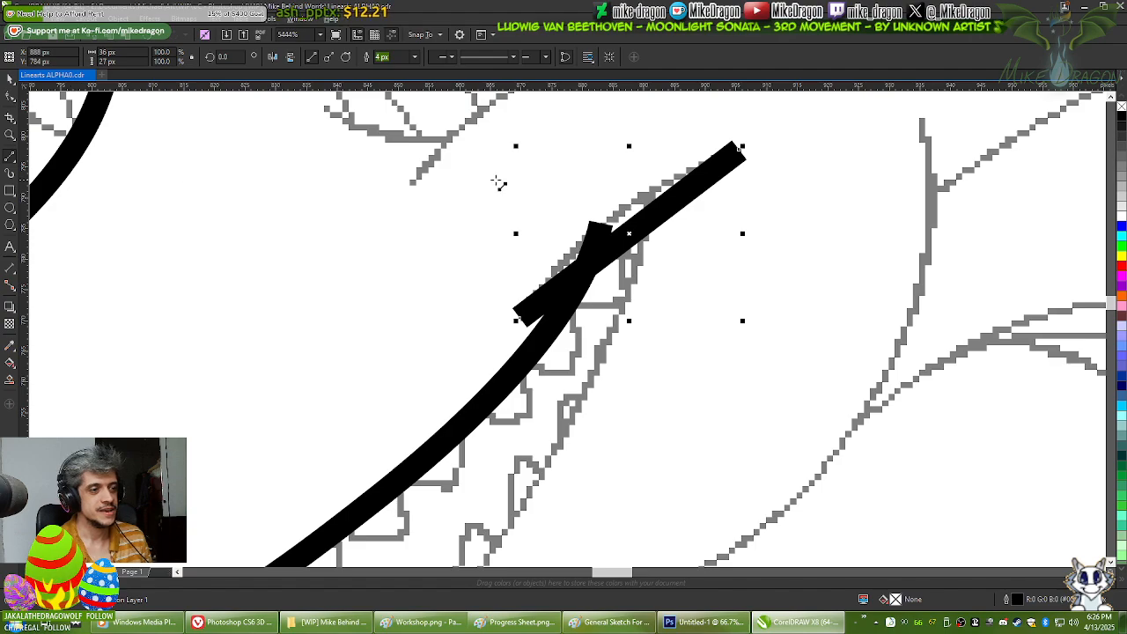
Step: Convert both segments of the cheek-crease path to curves and bend them upward into a crescent following the sketch
key("F10")
left_click_drag(761, 132, 485, 392)
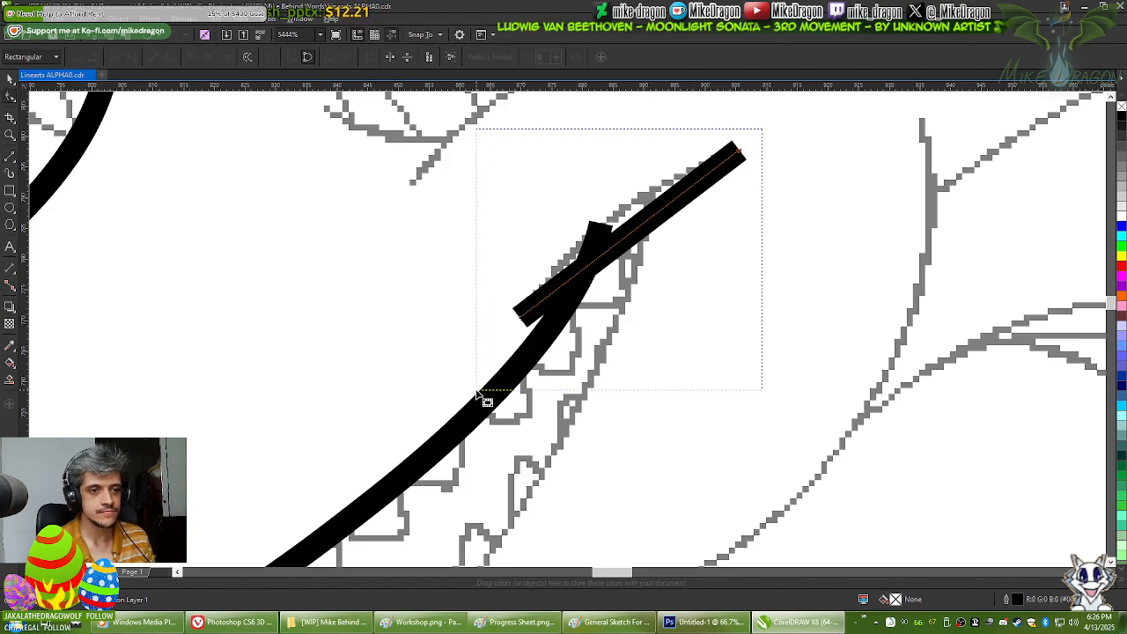
right_click(642, 261)
left_click(672, 309)
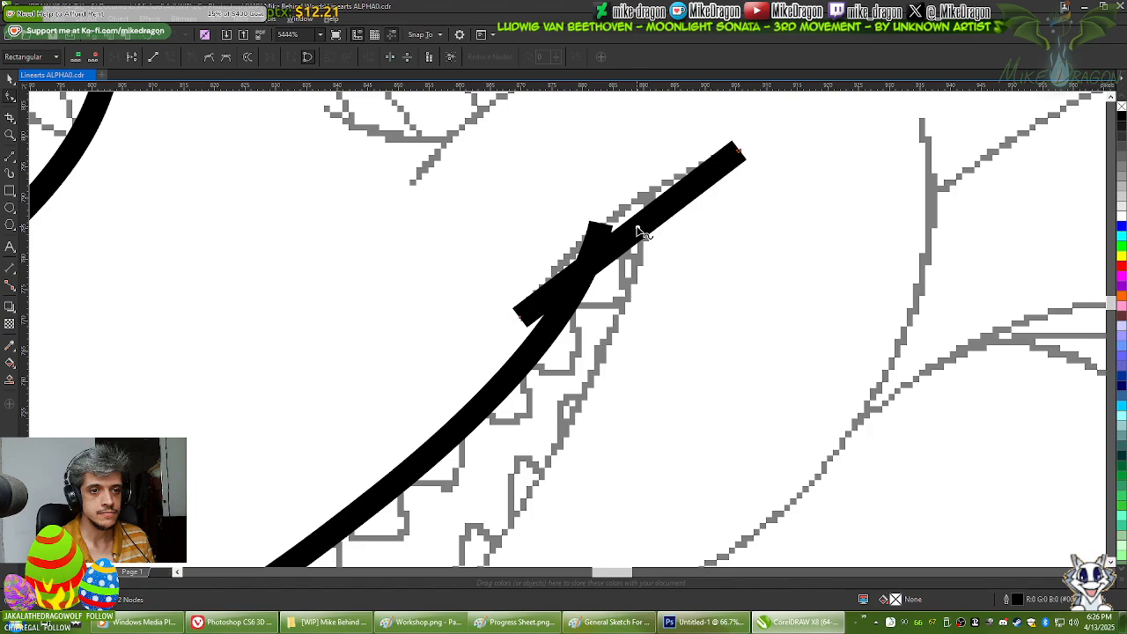
left_click_drag(642, 236, 608, 209)
left_click(740, 156)
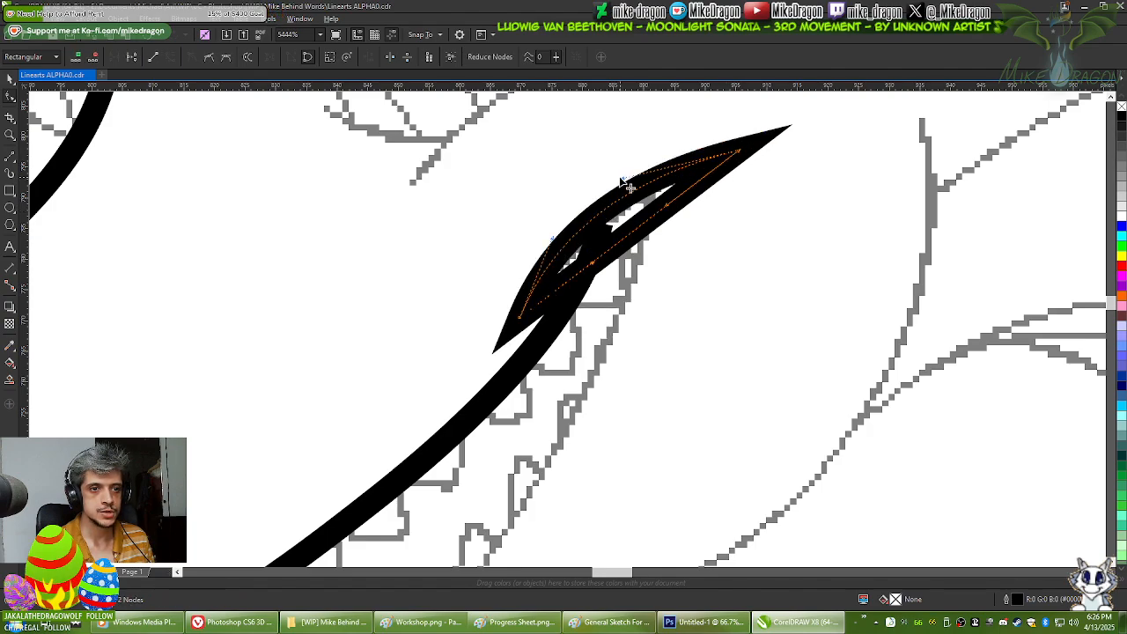
left_click(740, 156)
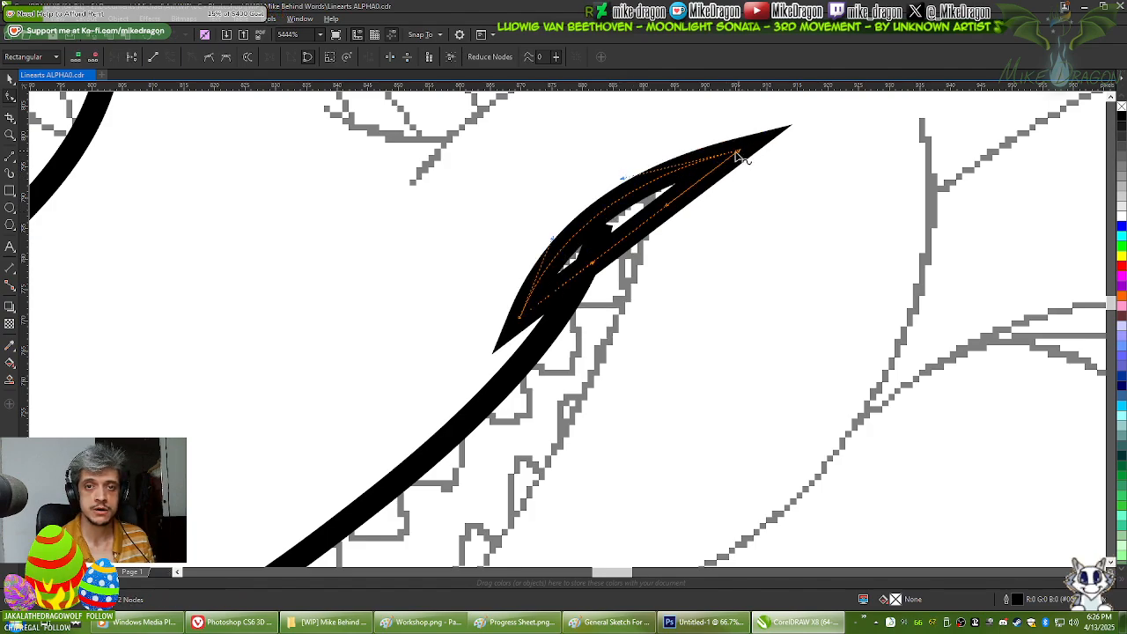
mouse_move(629, 181)
left_mouse_down()
mouse_move(647, 168)
mouse_move(652, 225)
mouse_move(623, 238)
mouse_move(611, 224)
left_mouse_up()
Step: Set the cheek-crease crescent's outline width to Hairline
key("space")
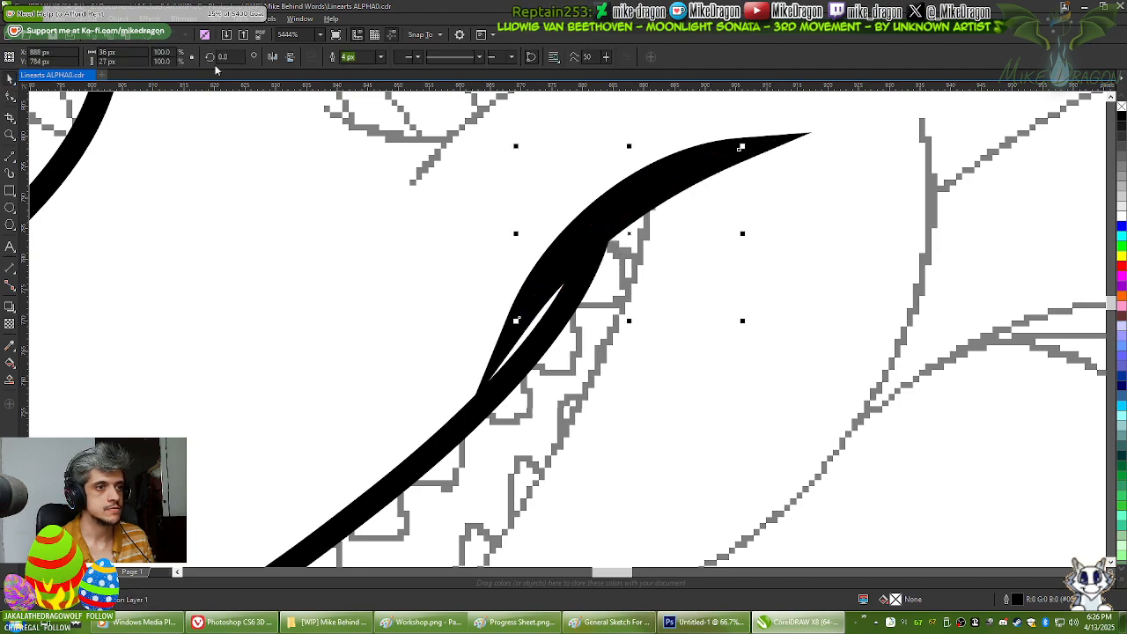
left_click(378, 57)
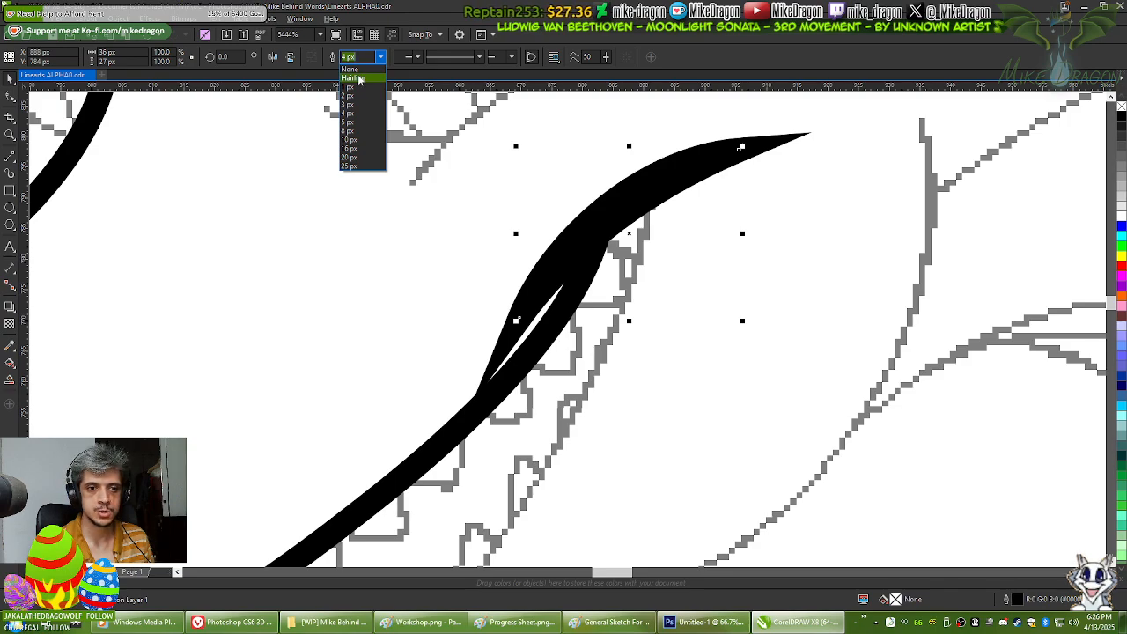
left_click(352, 79)
Step: Refine the crescent's upper arc by extending the control handles at its two end nodes
key("space")
left_click_drag(798, 119, 535, 319)
scroll(659, 185, "up", 2)
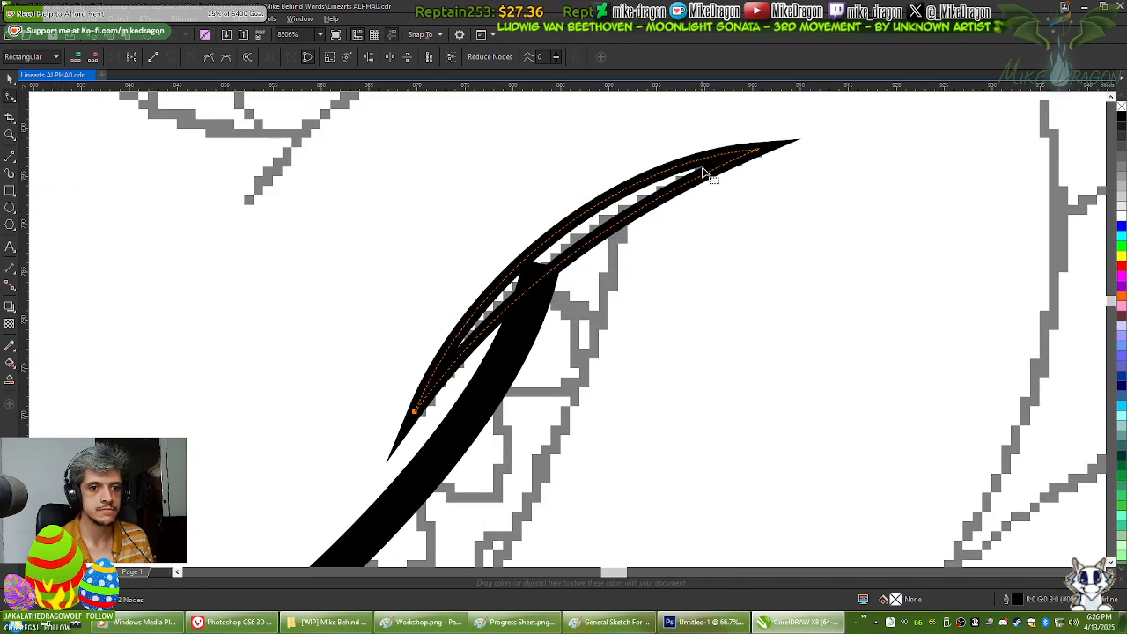
left_click(758, 154)
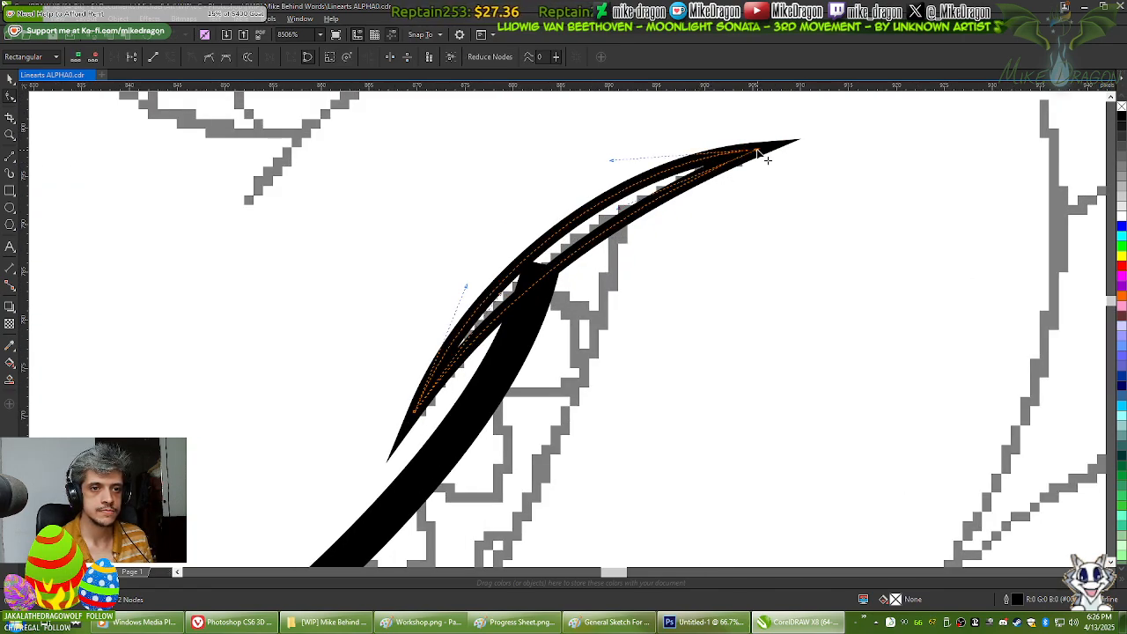
left_click_drag(614, 164, 588, 172)
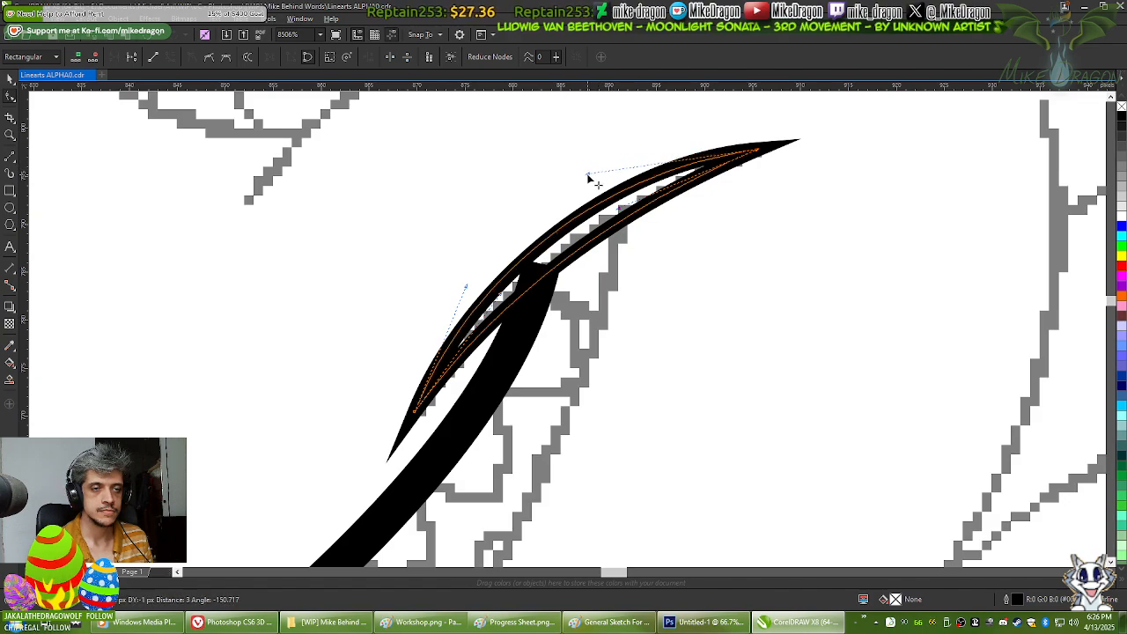
left_click_drag(466, 289, 465, 278)
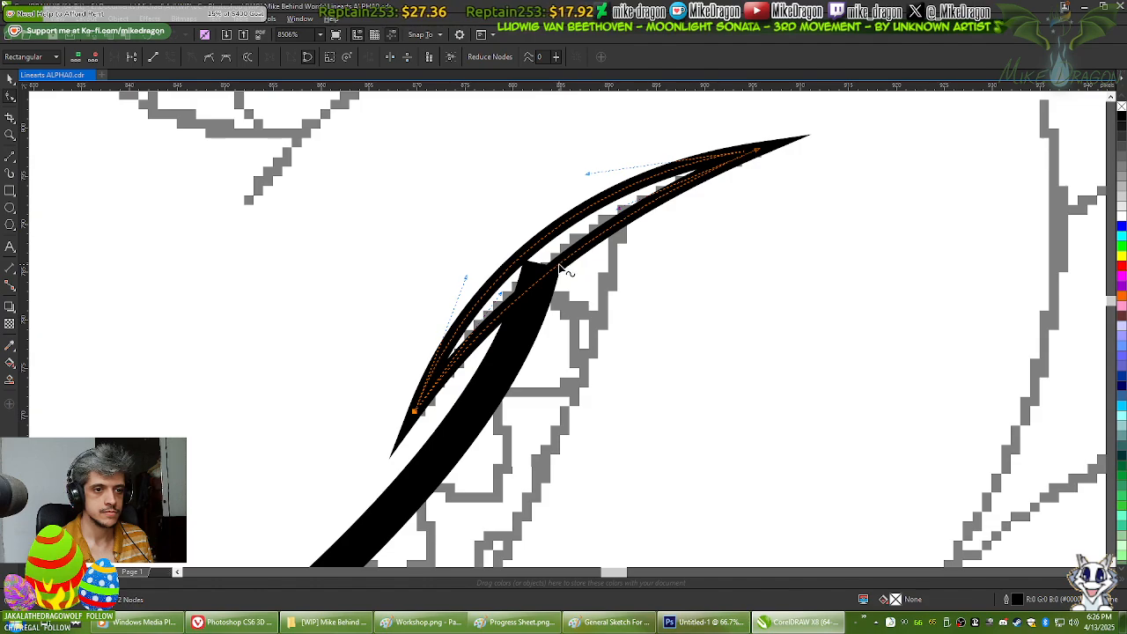
Step: Move both end nodes of the crescent inward and shorten the upper arc's control handle at the cheek end
left_click_drag(557, 265, 510, 278)
scroll(574, 260, "up", 3)
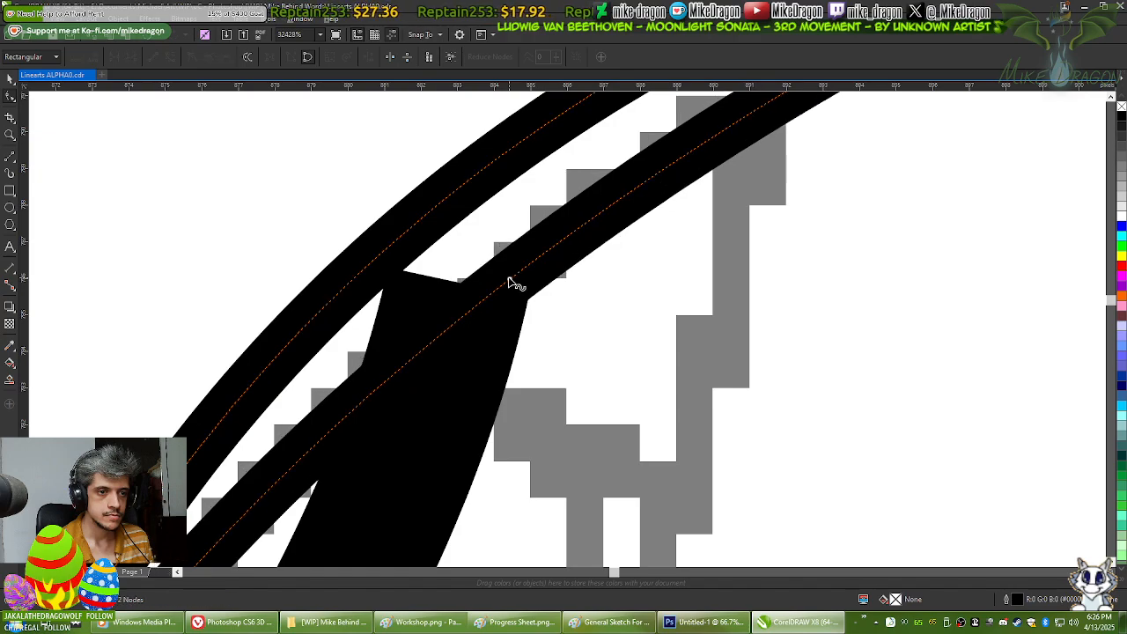
scroll(510, 278, "down", 2)
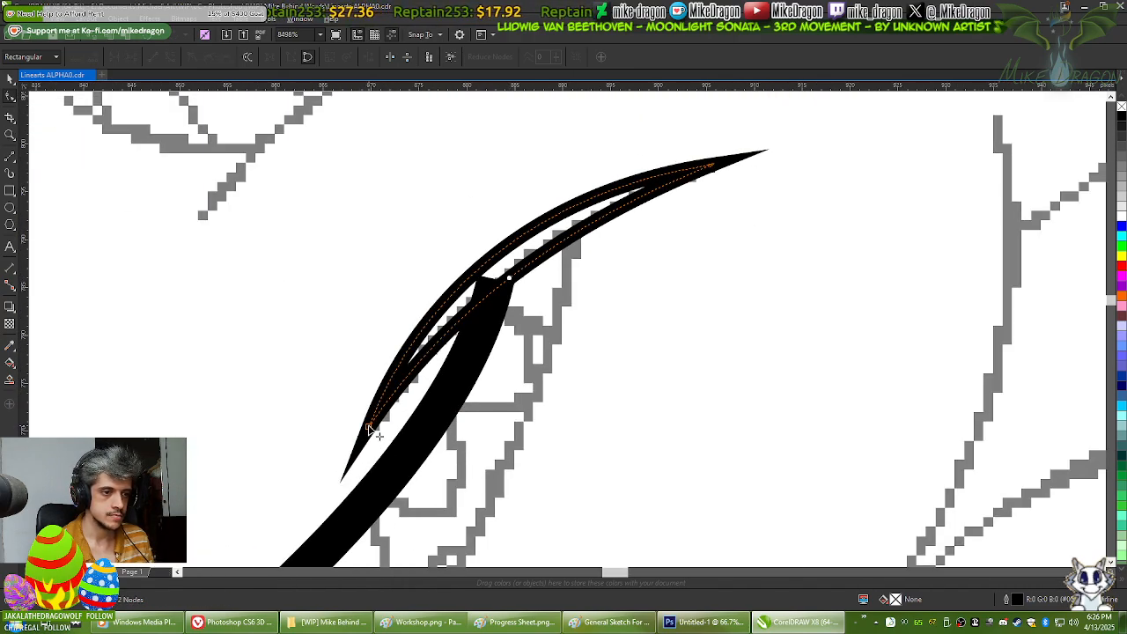
left_click_drag(370, 430, 382, 411)
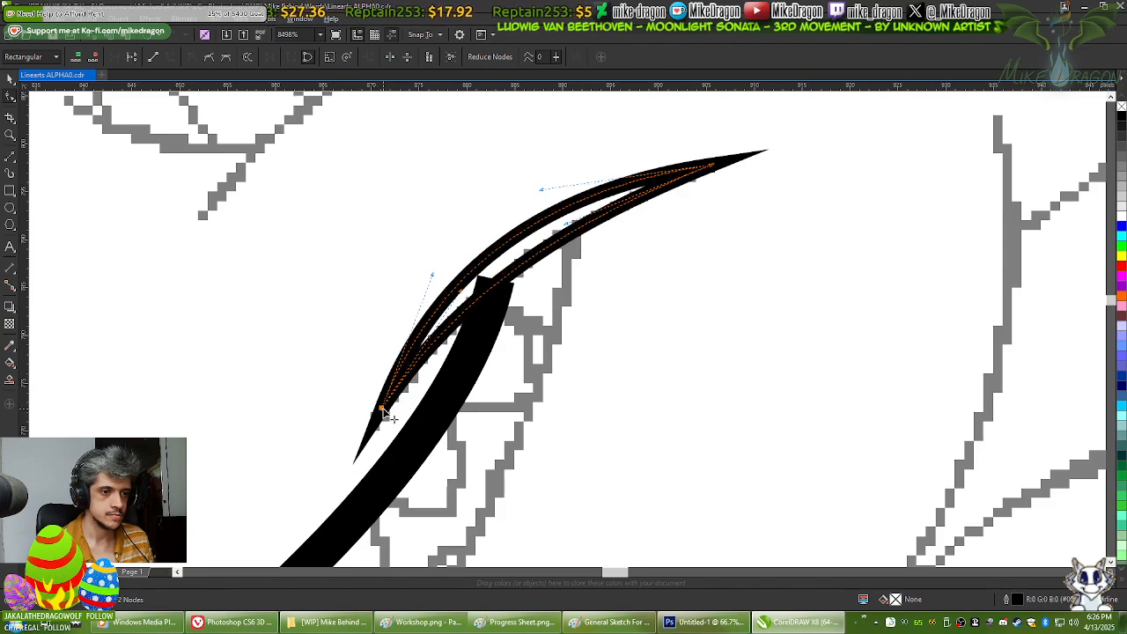
left_click_drag(720, 173, 692, 180)
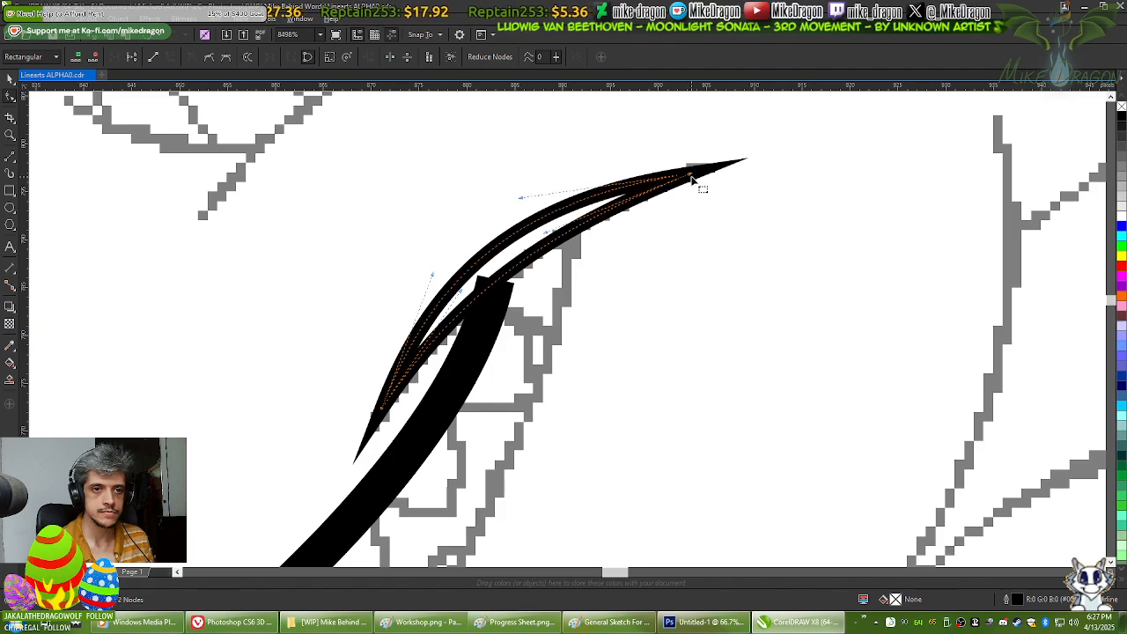
left_click_drag(520, 200, 543, 187)
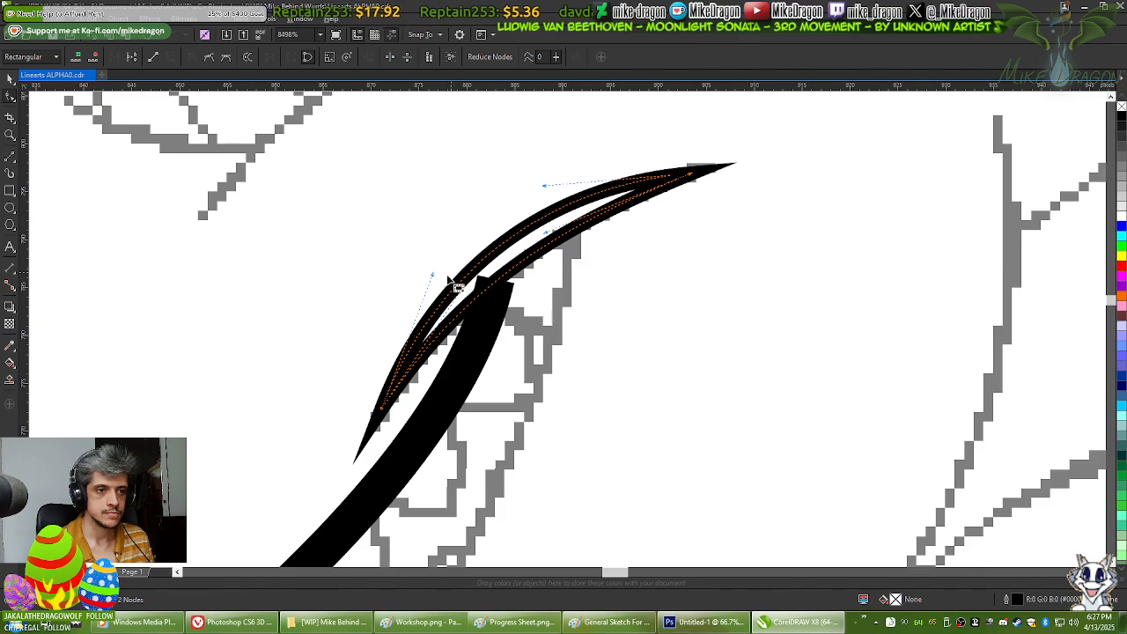
Step: Nudge the control handle at the cheek end of the crescent's upper arc to flatten the arc slightly
left_click_drag(433, 278, 426, 281)
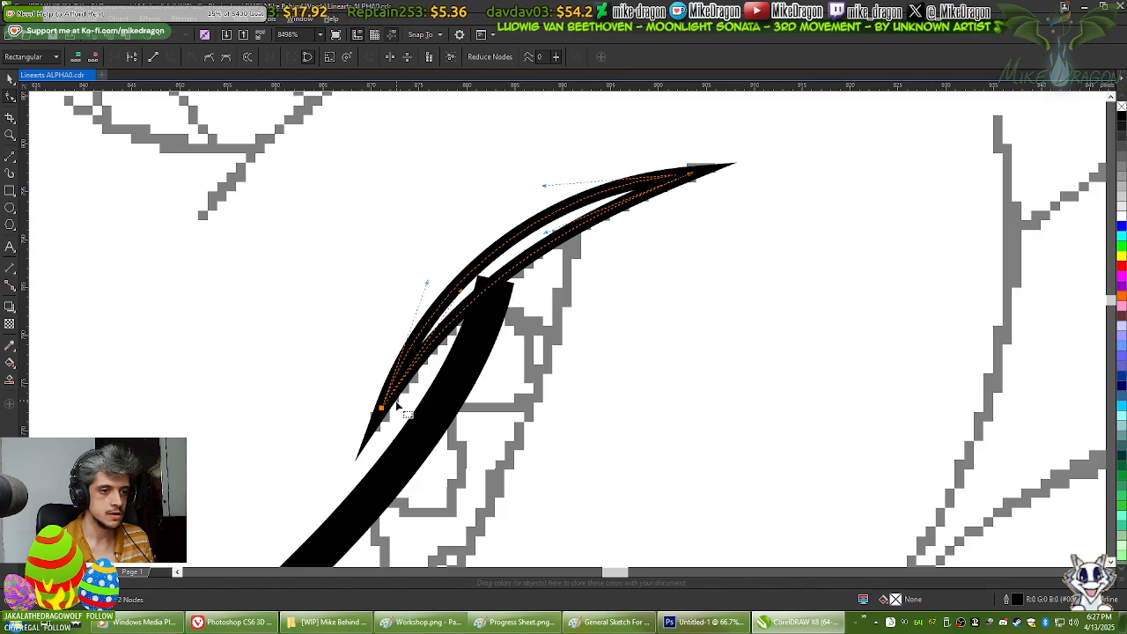
scroll(642, 226, "down", 5)
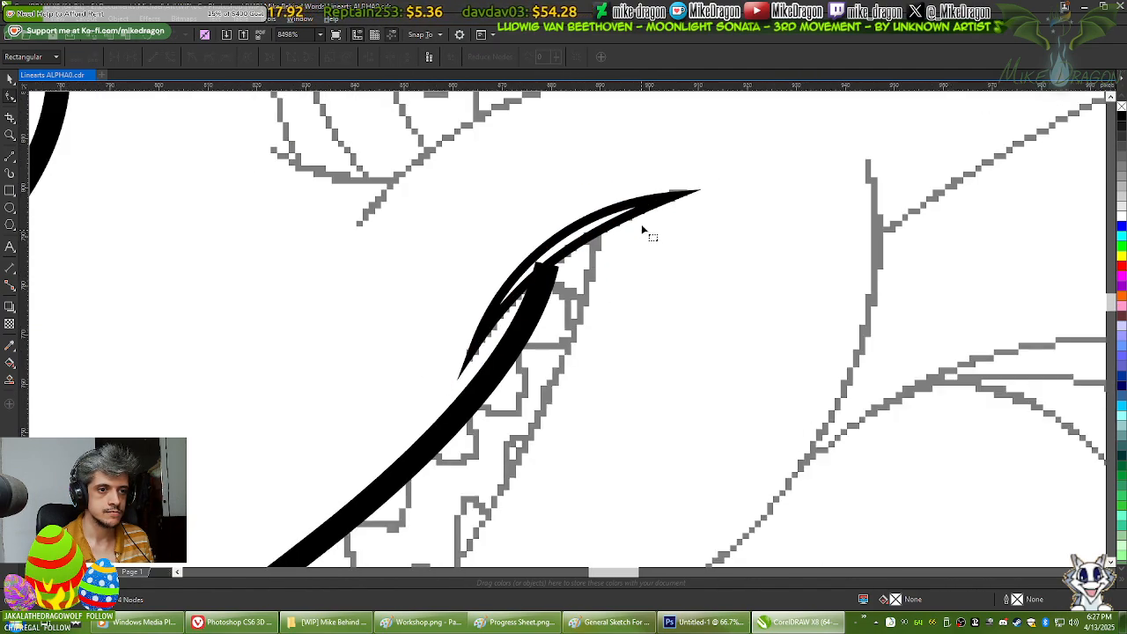
scroll(629, 208, "up", 6)
scroll(474, 467, "down", 3)
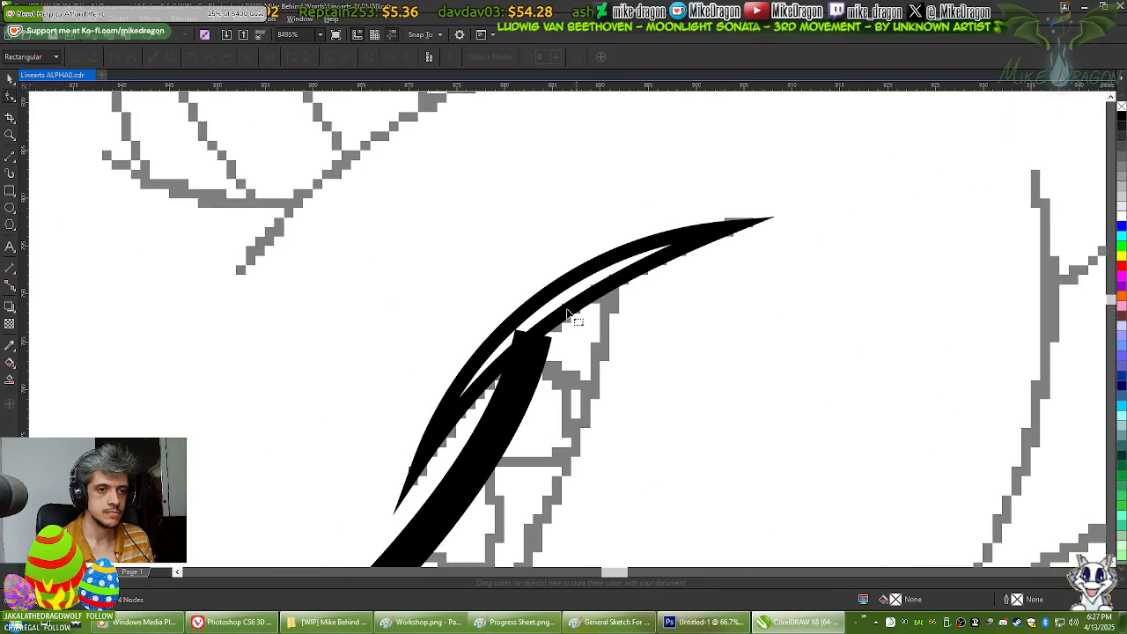
scroll(536, 411, "up", 3)
left_click(543, 282)
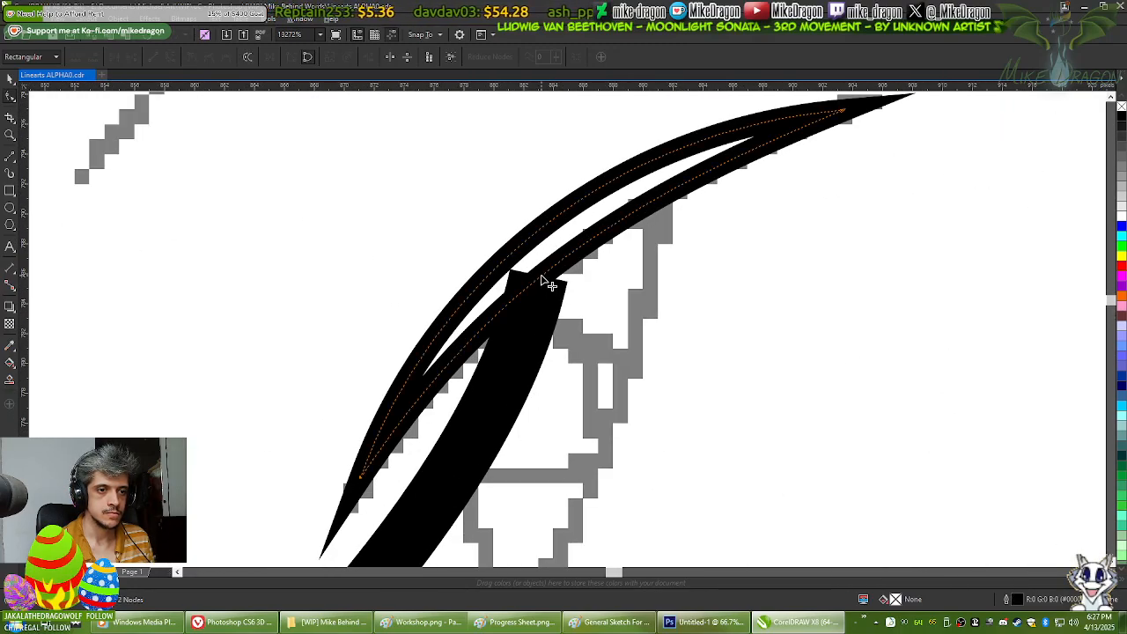
scroll(560, 264, "down", 1)
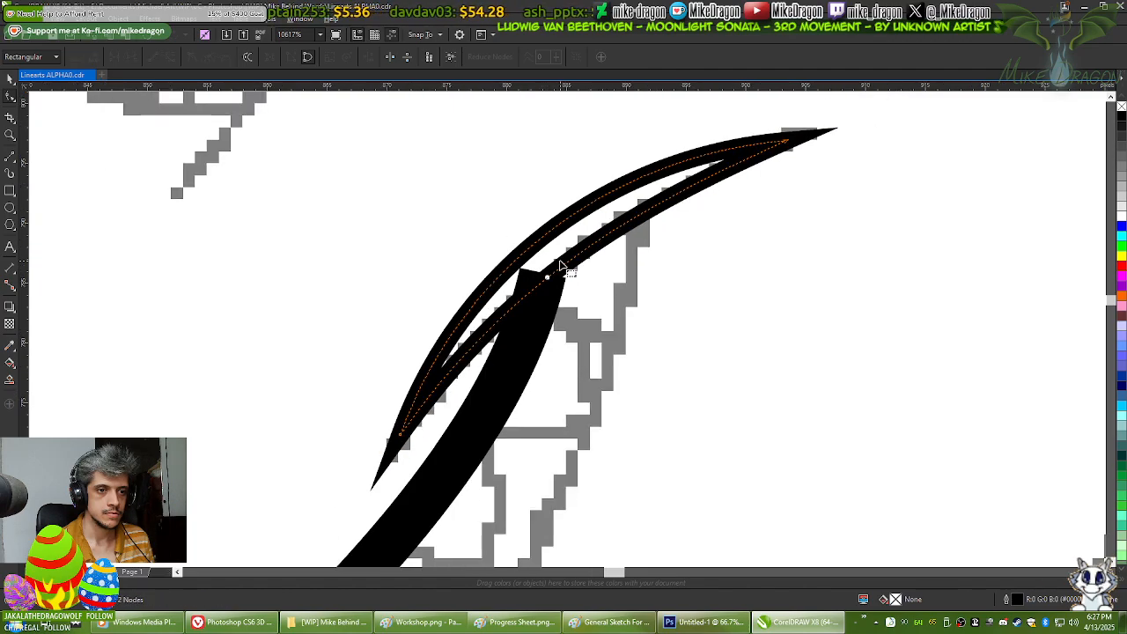
left_click(648, 281)
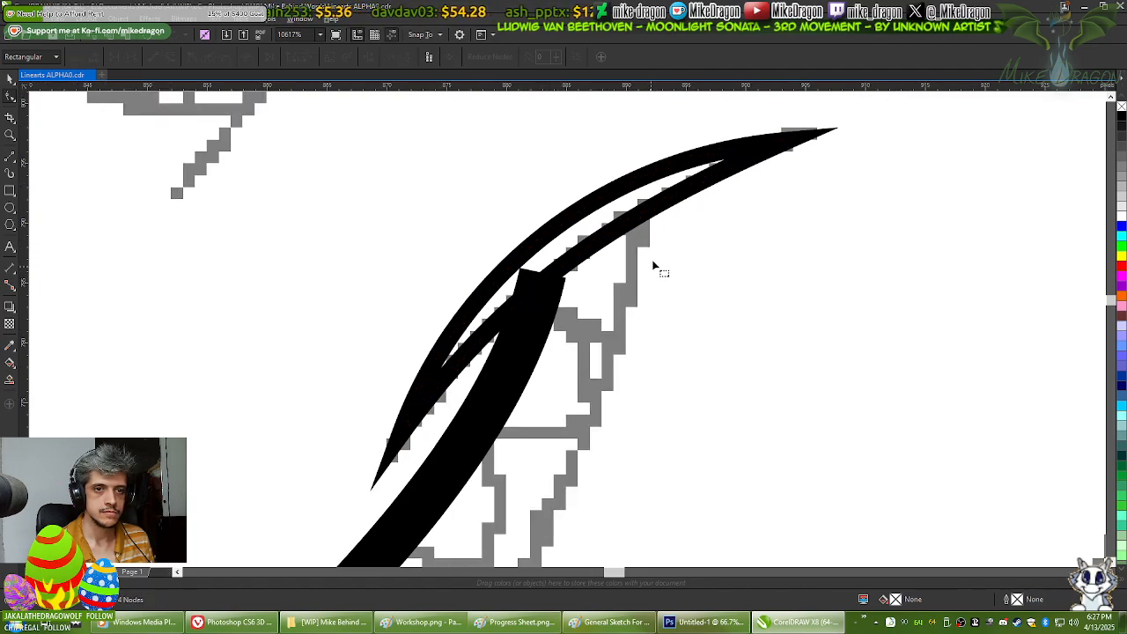
Step: Shorten the lower arc's control handle at the crescent's far tip and shift the upper arc's cheek-end handle towards the lower arc
left_click(658, 203)
left_click(787, 140)
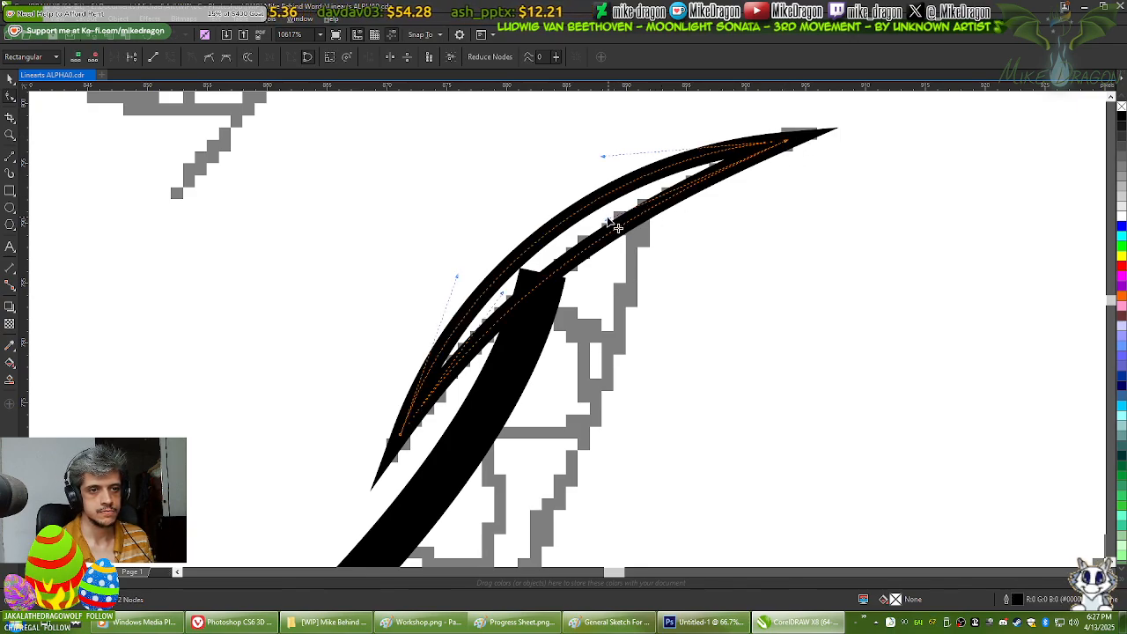
left_click_drag(607, 220, 631, 202)
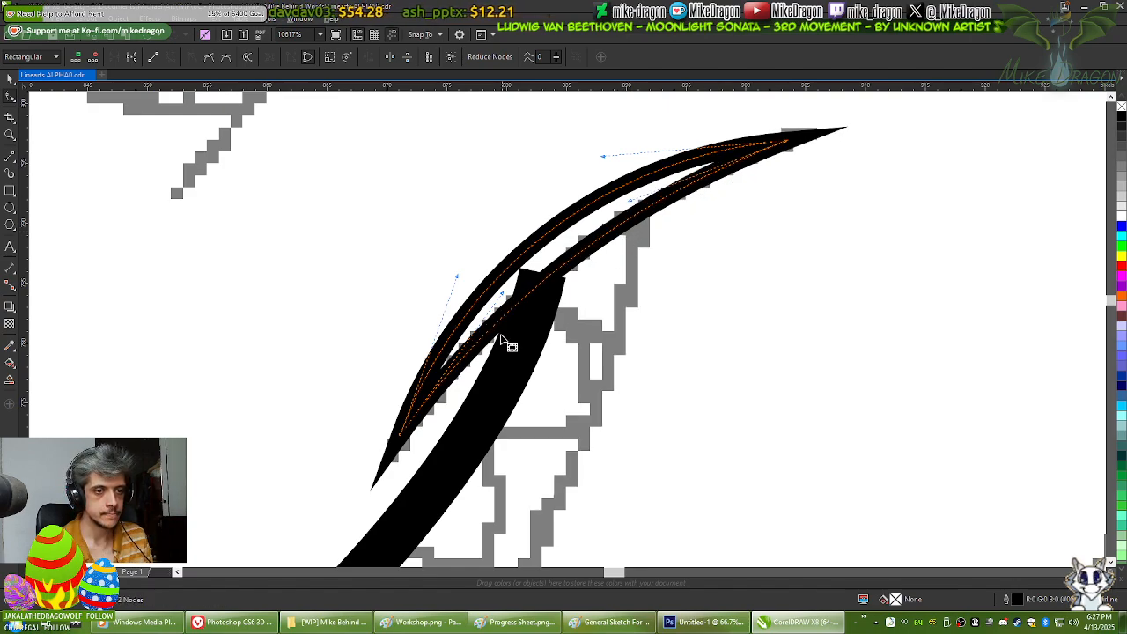
mouse_move(458, 280)
left_mouse_down()
mouse_move(453, 288)
mouse_move(468, 273)
left_mouse_up()
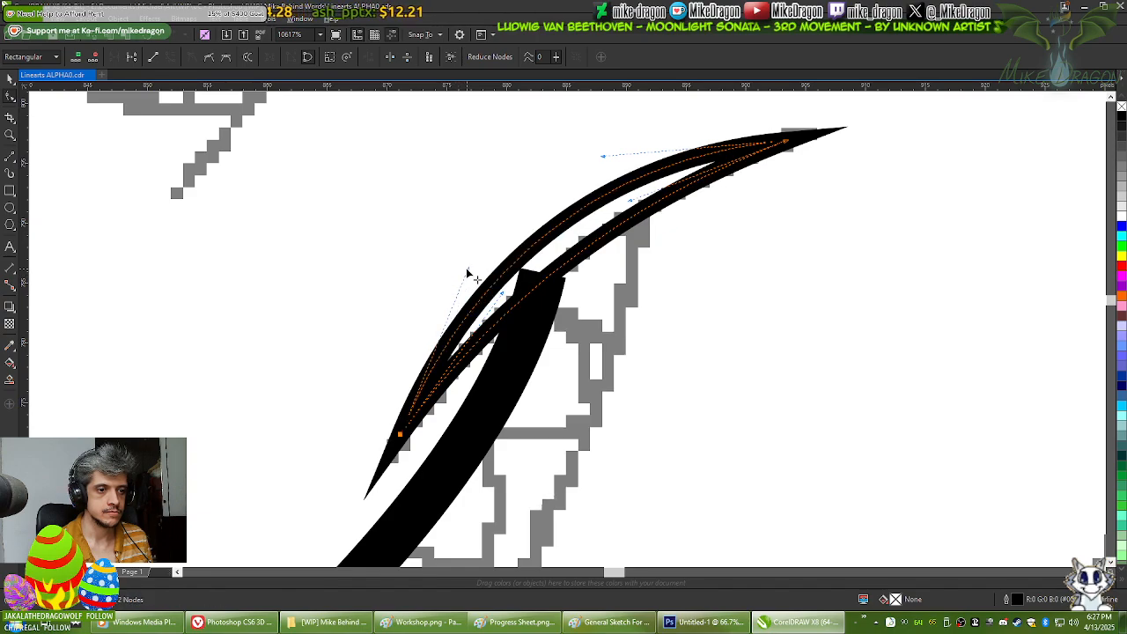
left_click(604, 292)
Step: Draw a short straight line about 5 px tall across the junction of the thick stroke and crescent, with a blue Hairline outline
scroll(556, 312, "up", 2)
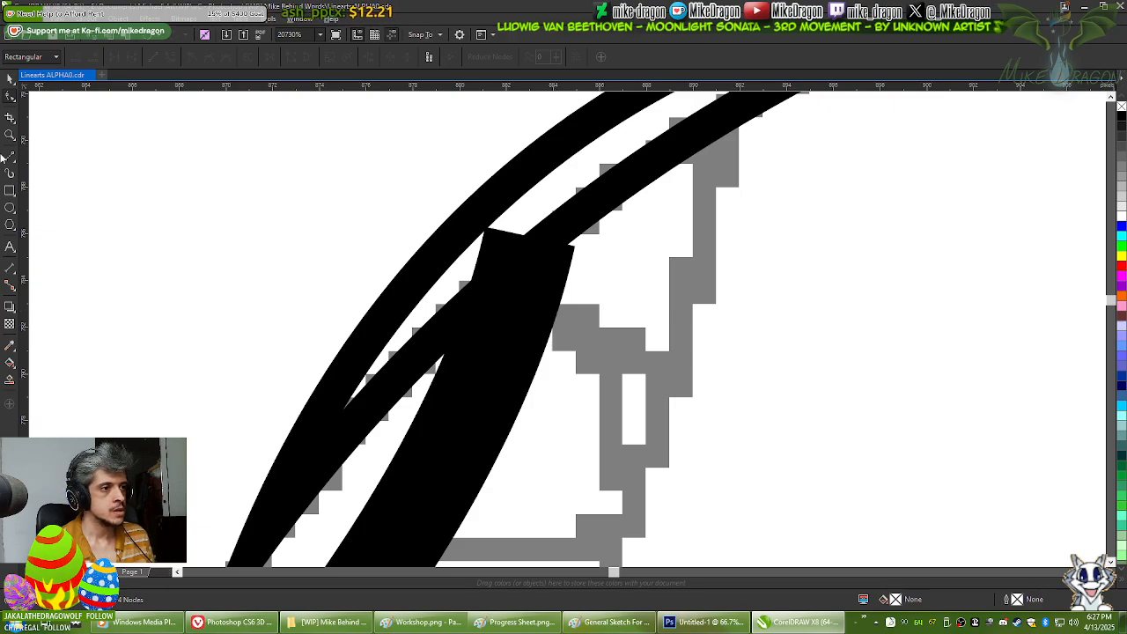
left_click(10, 157)
left_click(575, 183)
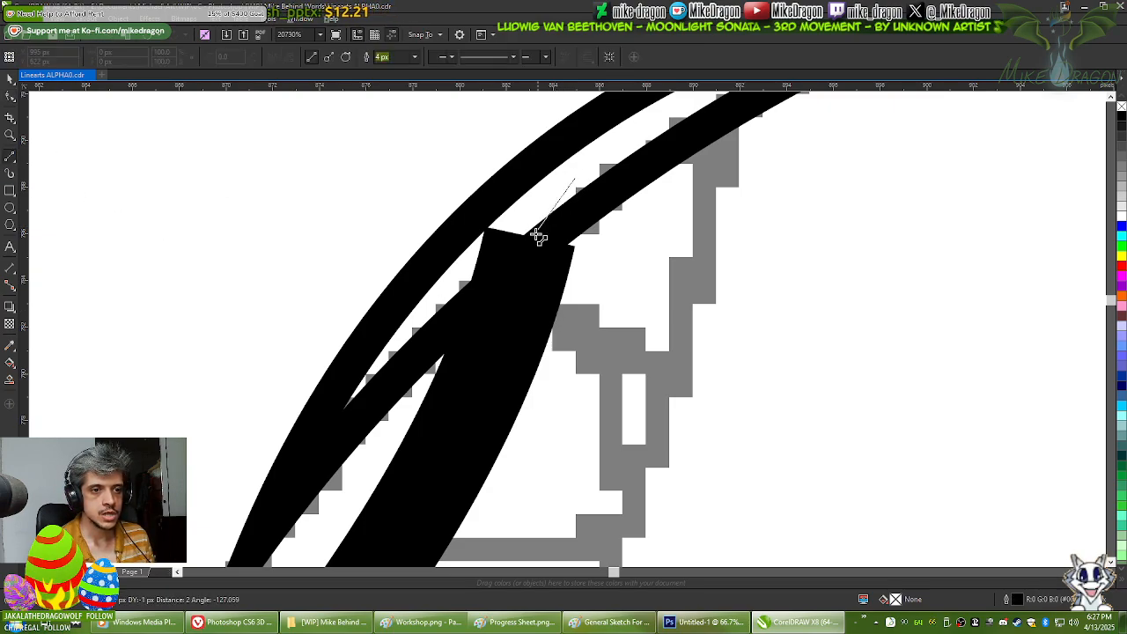
left_click(519, 299)
right_click(1121, 228)
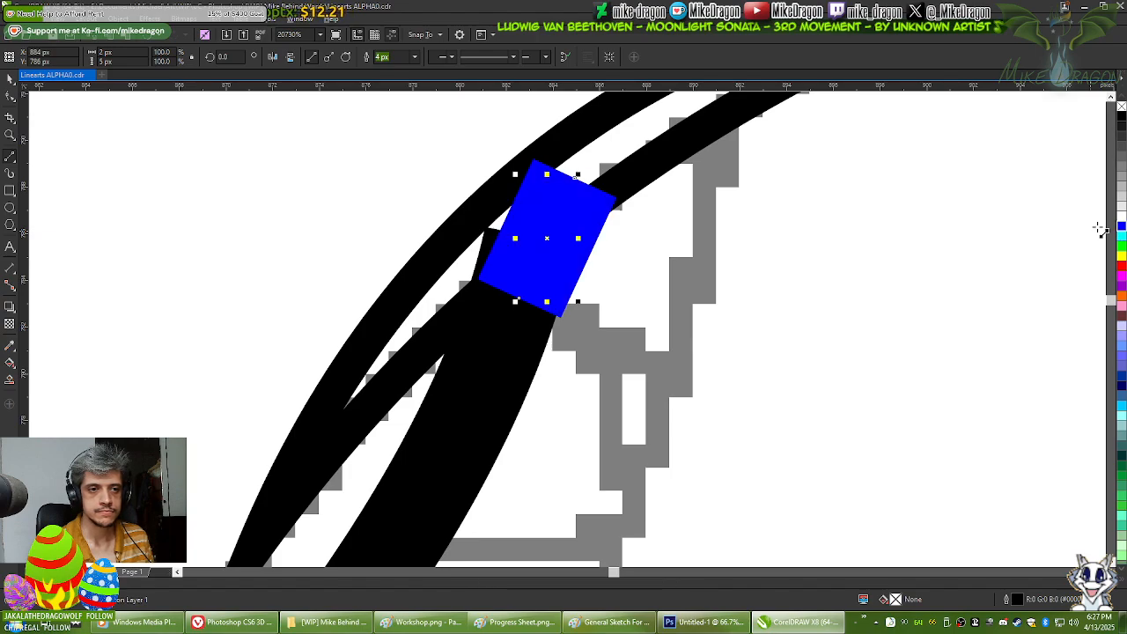
left_click(414, 56)
left_click(391, 110)
Step: Convert the blue line segment to a curve
key("F10")
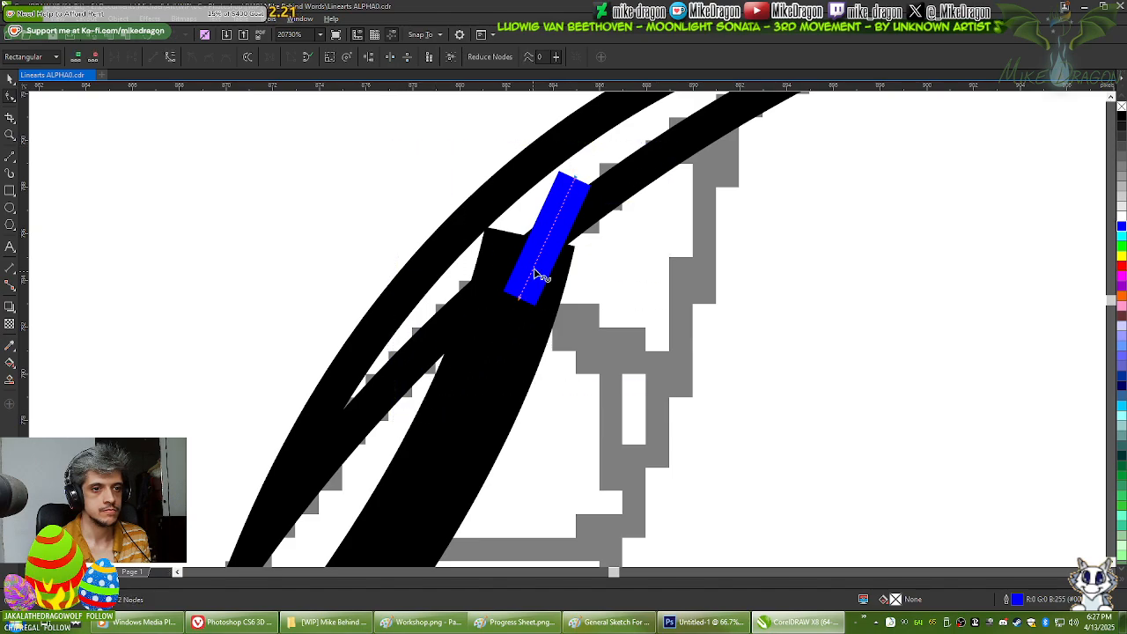
right_click(535, 270)
left_click(573, 320)
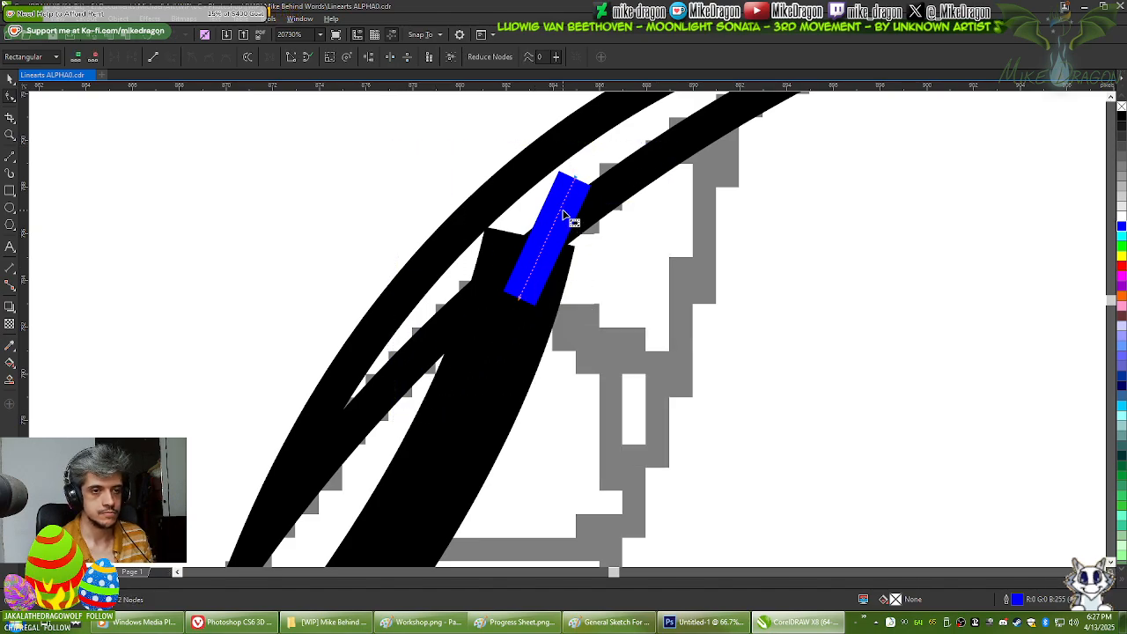
Step: Move the blue curve's ends onto the crescent's lower arc and near the thick stroke's right edge, bending its upper part along the arc
scroll(569, 220, "up", 4)
left_click(8, 79)
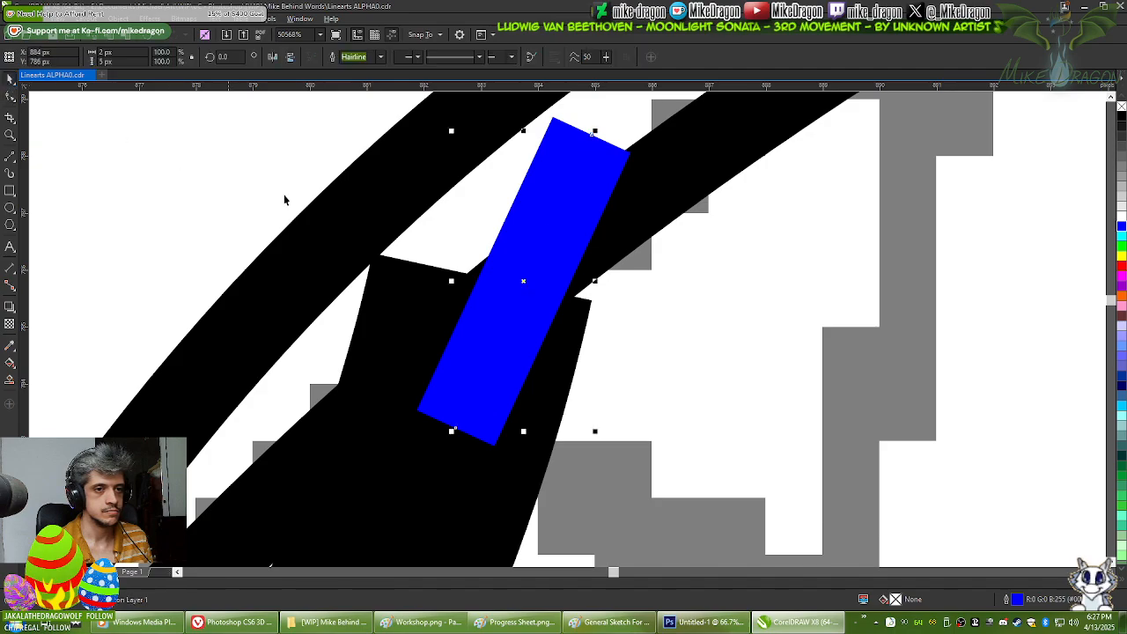
key("F10")
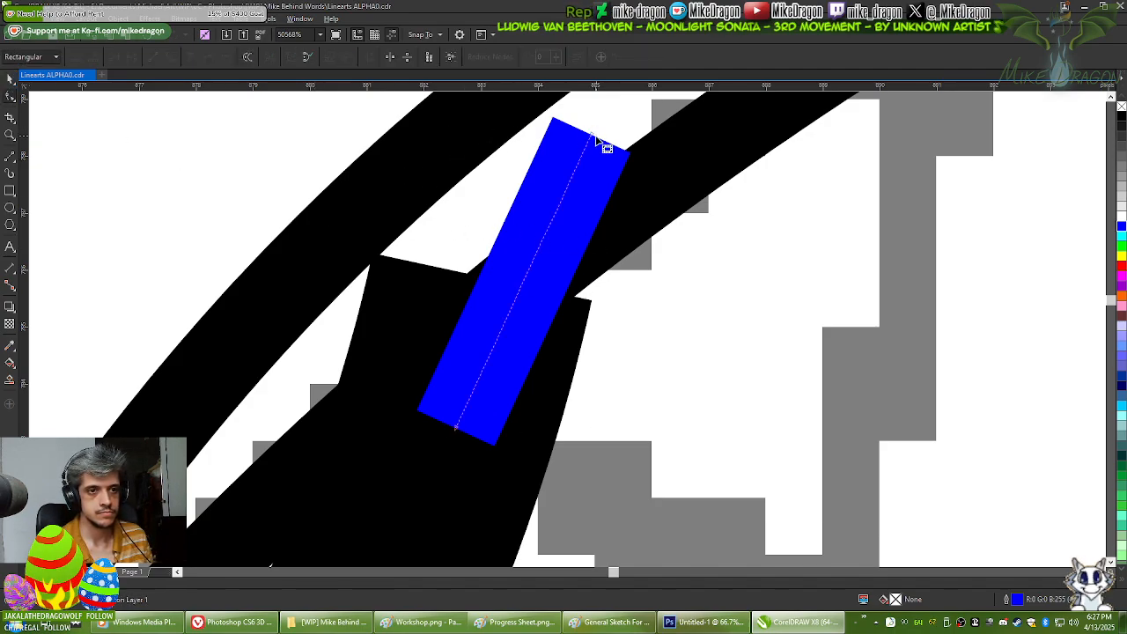
left_click_drag(604, 143, 645, 193)
left_click_drag(456, 438, 403, 546)
left_click_drag(603, 297, 556, 264)
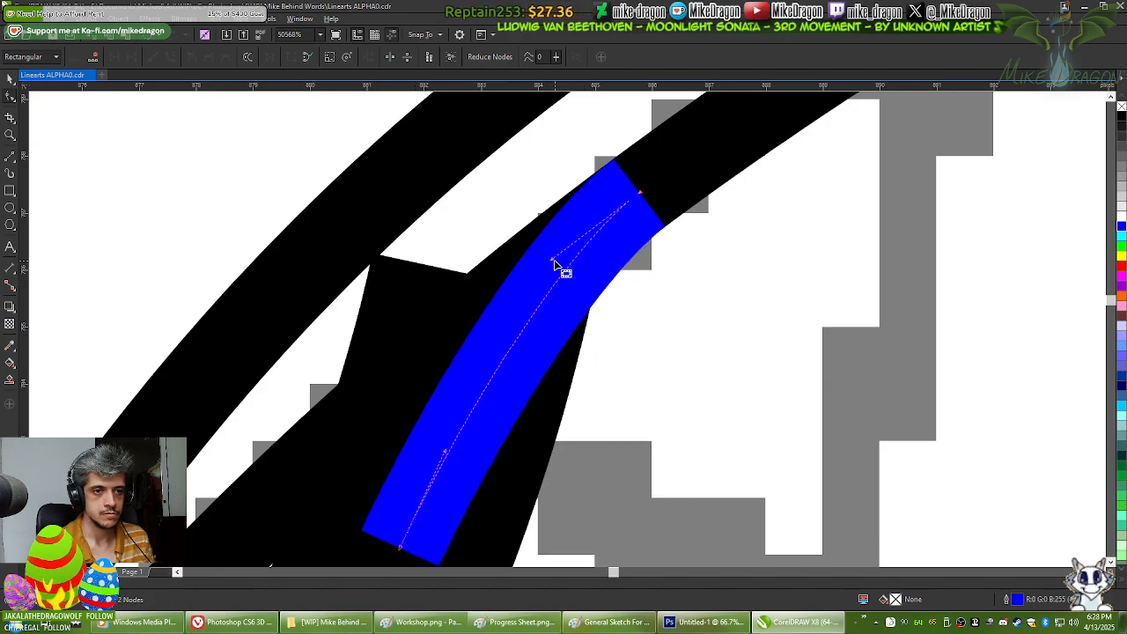
mouse_move(399, 550)
left_mouse_down()
mouse_move(468, 528)
mouse_move(486, 508)
left_mouse_up()
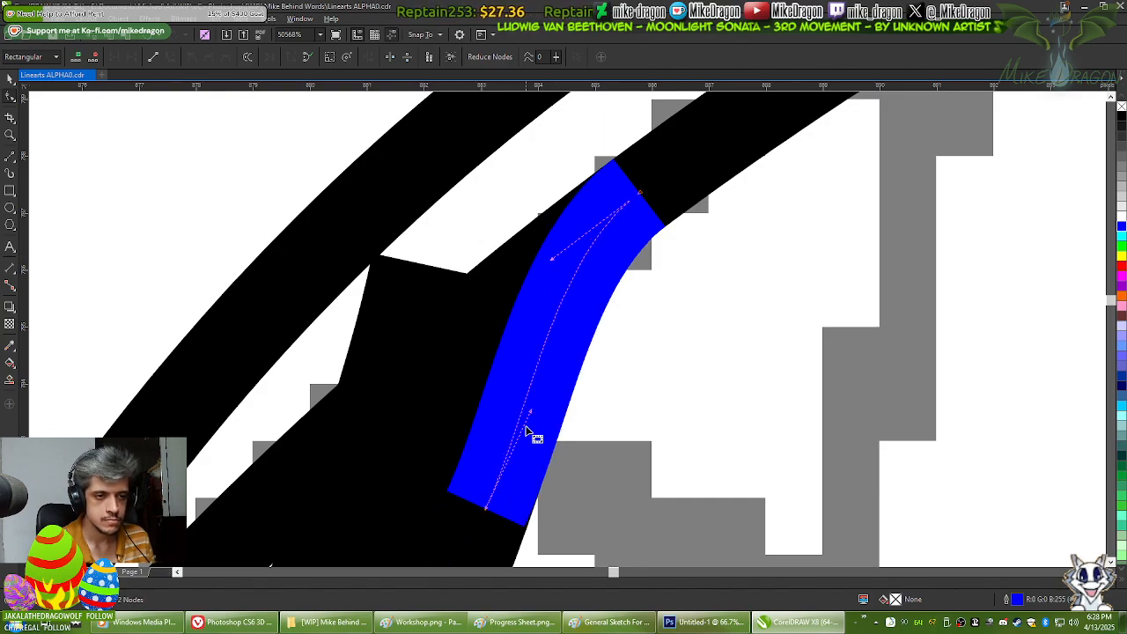
left_click_drag(556, 264, 526, 263)
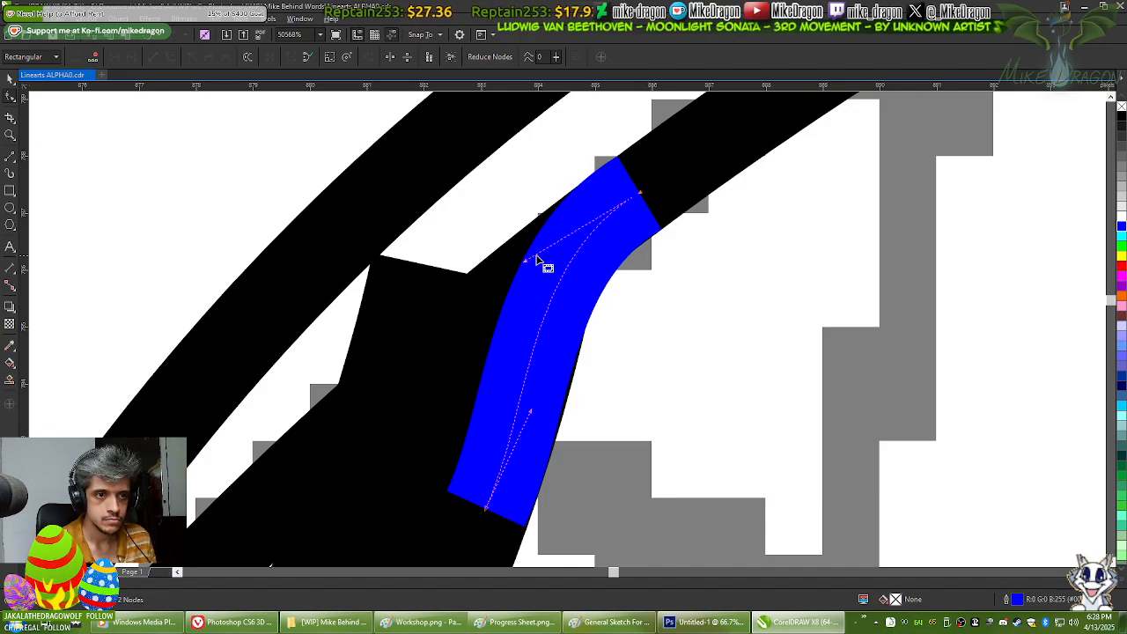
Step: Move the blue curve's upper end to just above the crescent's lower arc and adjust both handles to follow the thick stroke's right edge
mouse_move(528, 259)
left_mouse_down()
mouse_move(643, 262)
mouse_move(644, 196)
mouse_move(579, 188)
left_mouse_up()
left_click_drag(552, 294, 537, 359)
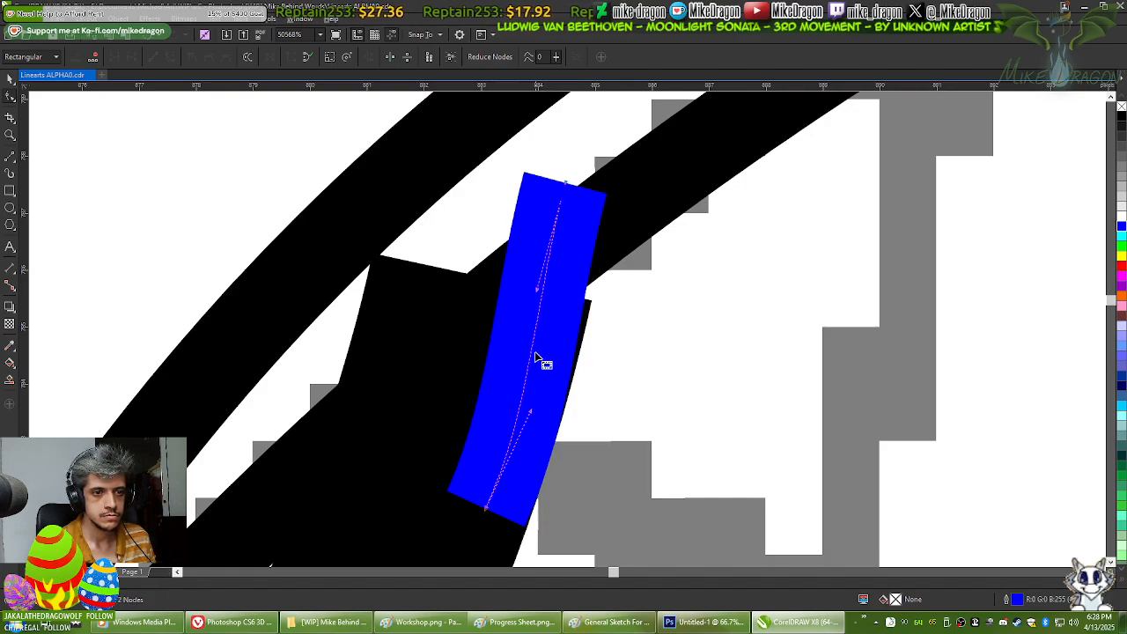
left_click_drag(537, 289, 550, 303)
mouse_move(581, 192)
left_mouse_down()
mouse_move(569, 189)
mouse_move(573, 168)
left_mouse_up()
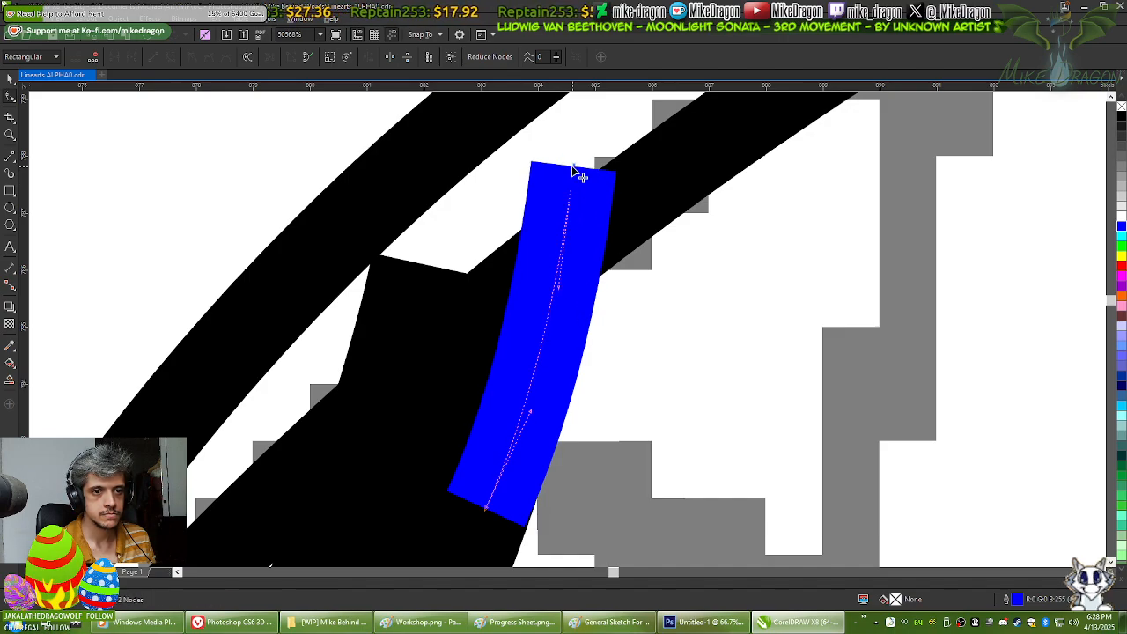
left_click_drag(530, 412, 534, 391)
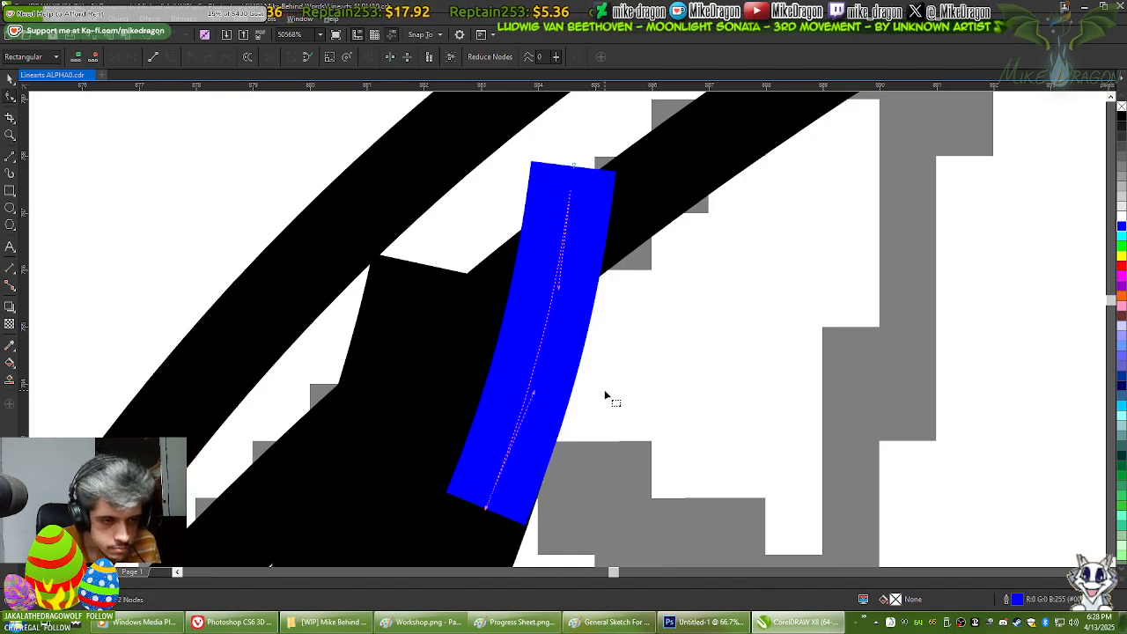
Step: Extend the blue path from its upper end with straight segments past the thick stroke's blunt end and back to its lower end
scroll(570, 376, "down", 2)
scroll(539, 225, "down", 1)
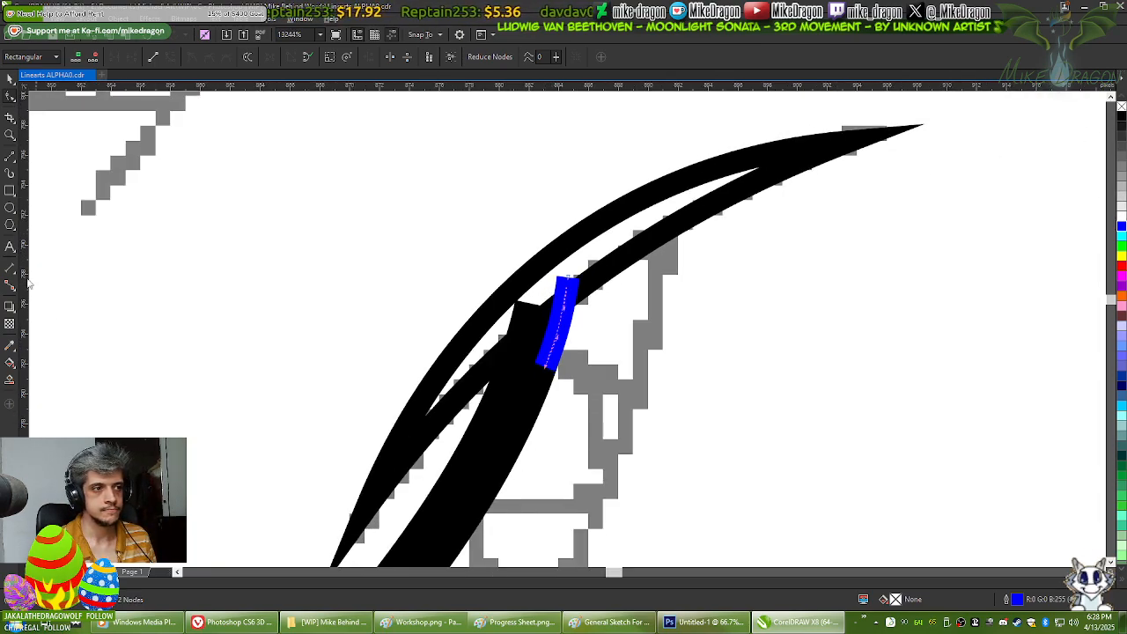
key("space")
scroll(528, 365, "up", 2)
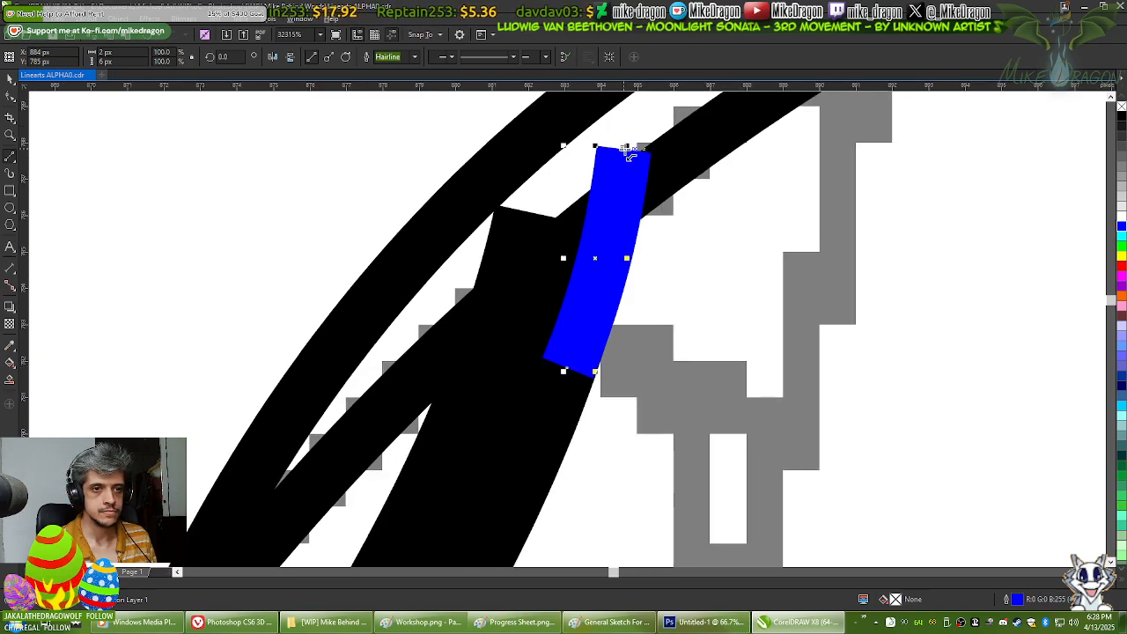
left_click(463, 275)
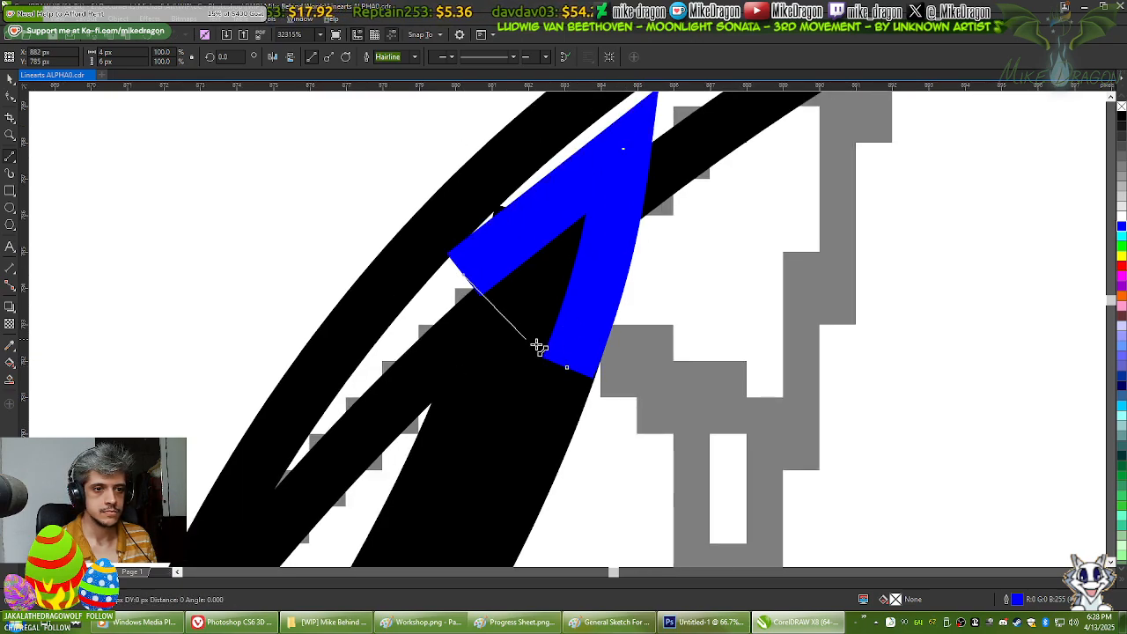
Step: Close the small triangular patch at the mouth corner and fill both it and the tapered crease shape with black
left_click(568, 368)
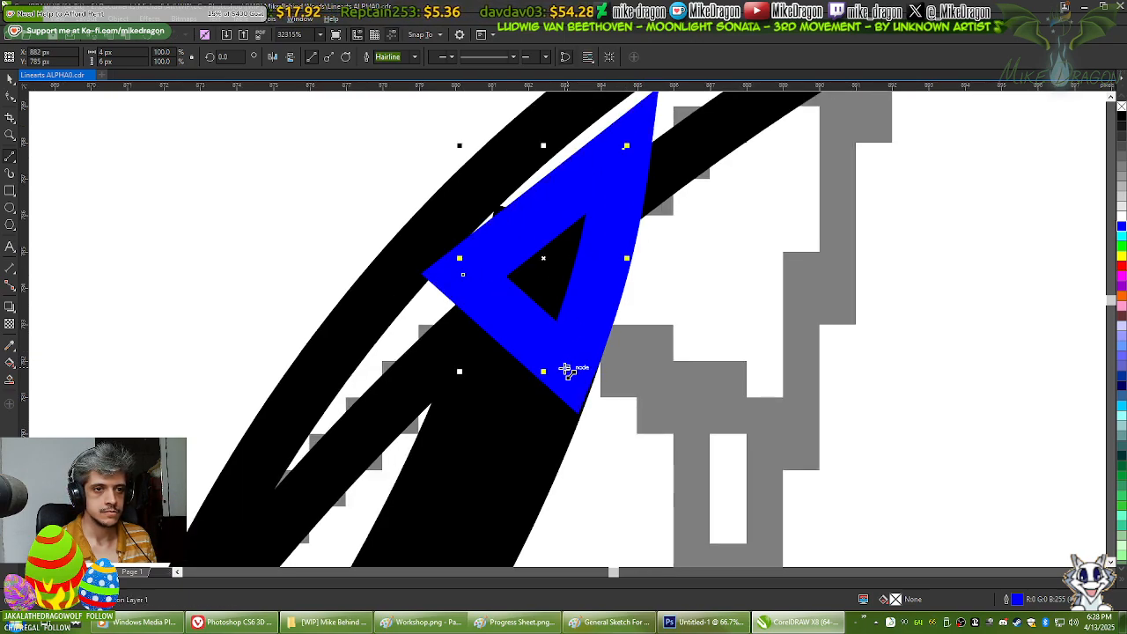
left_click(1122, 122)
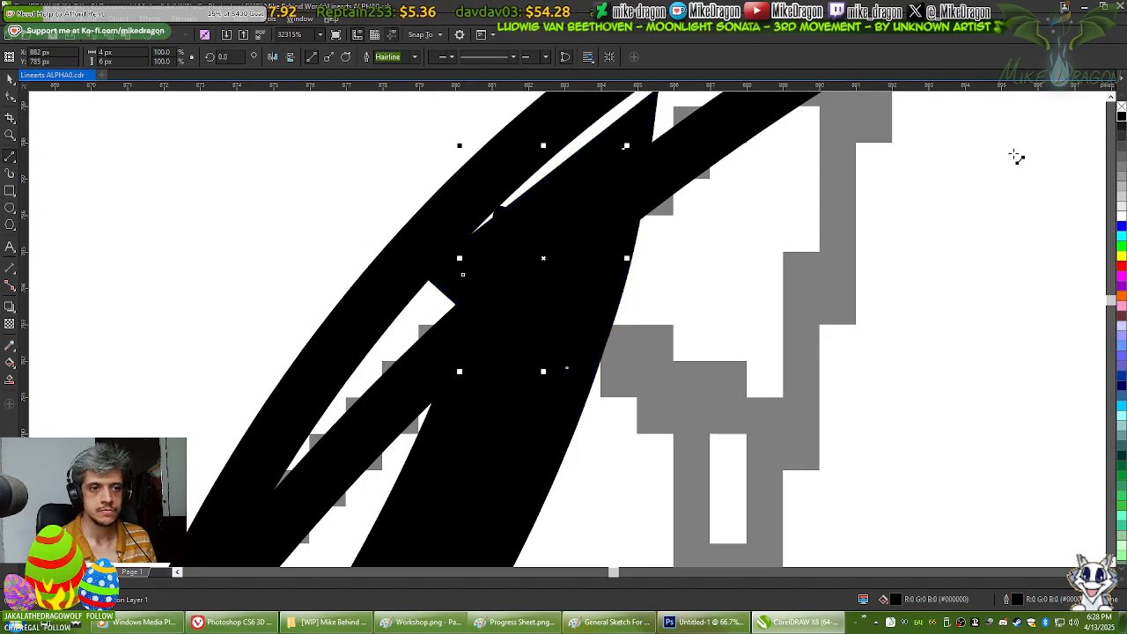
left_click(10, 78)
left_click(418, 315)
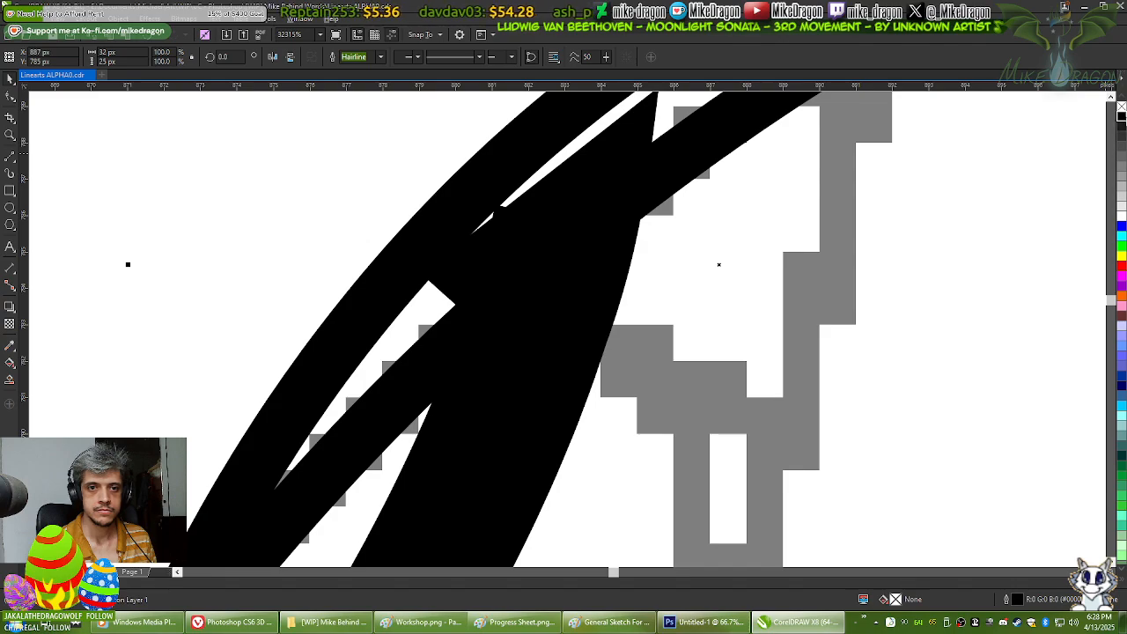
left_click(1122, 118)
left_click(867, 311)
Step: Draw a two-segment black line, about 97 by 99 px overall, from the mouth corner down to the front of the lower jaw
scroll(680, 300, "down", 4)
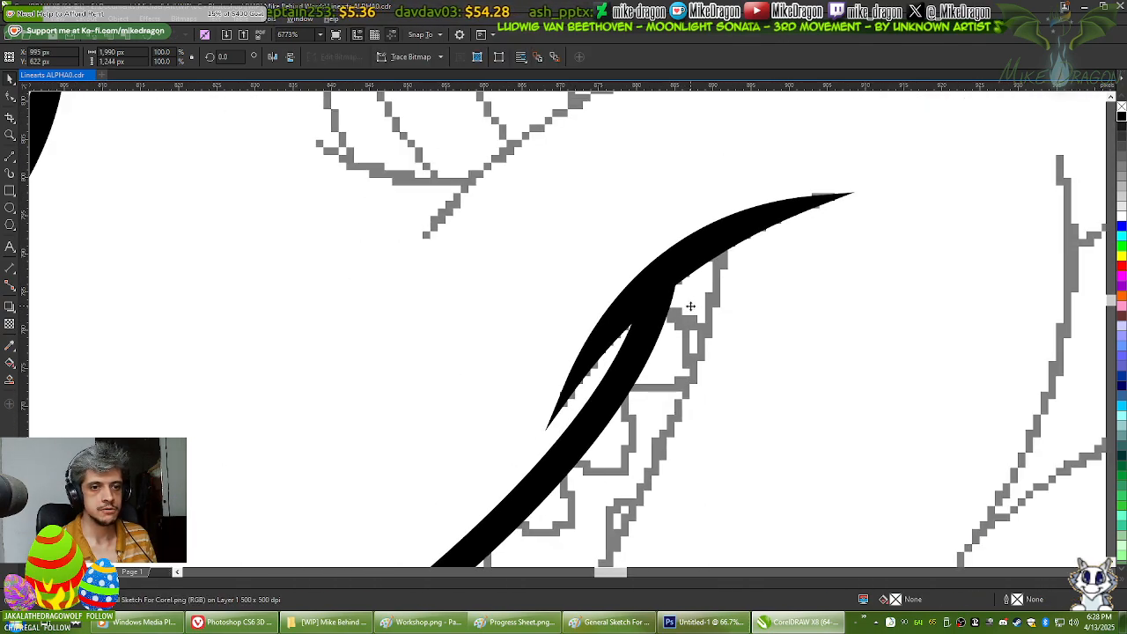
scroll(647, 253, "down", 4)
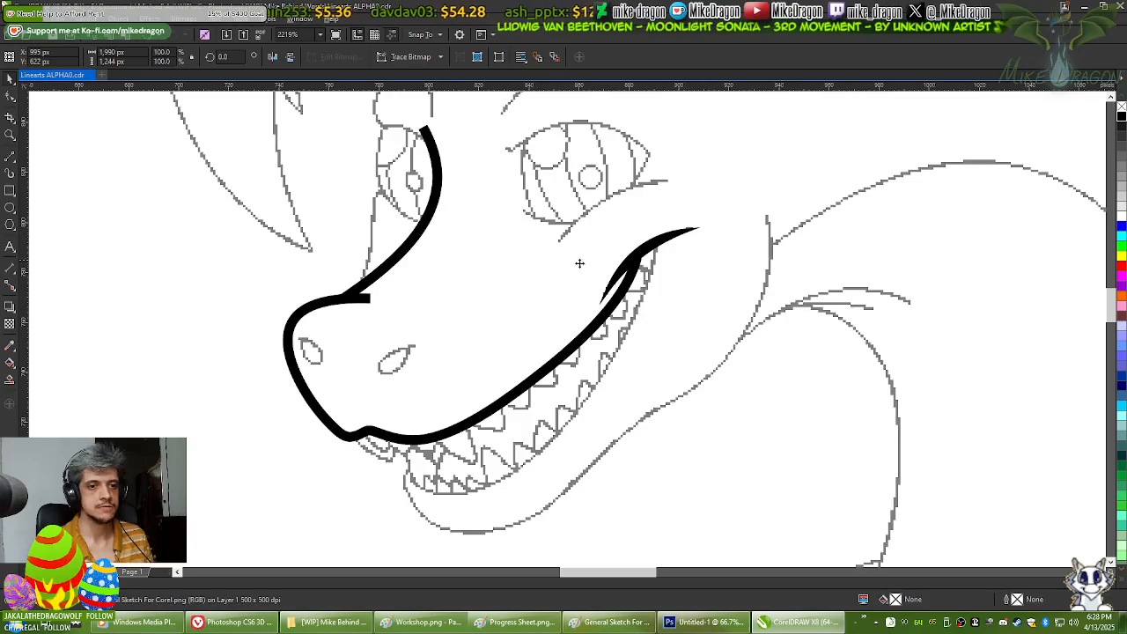
scroll(675, 259, "down", 1)
scroll(564, 287, "down", 3)
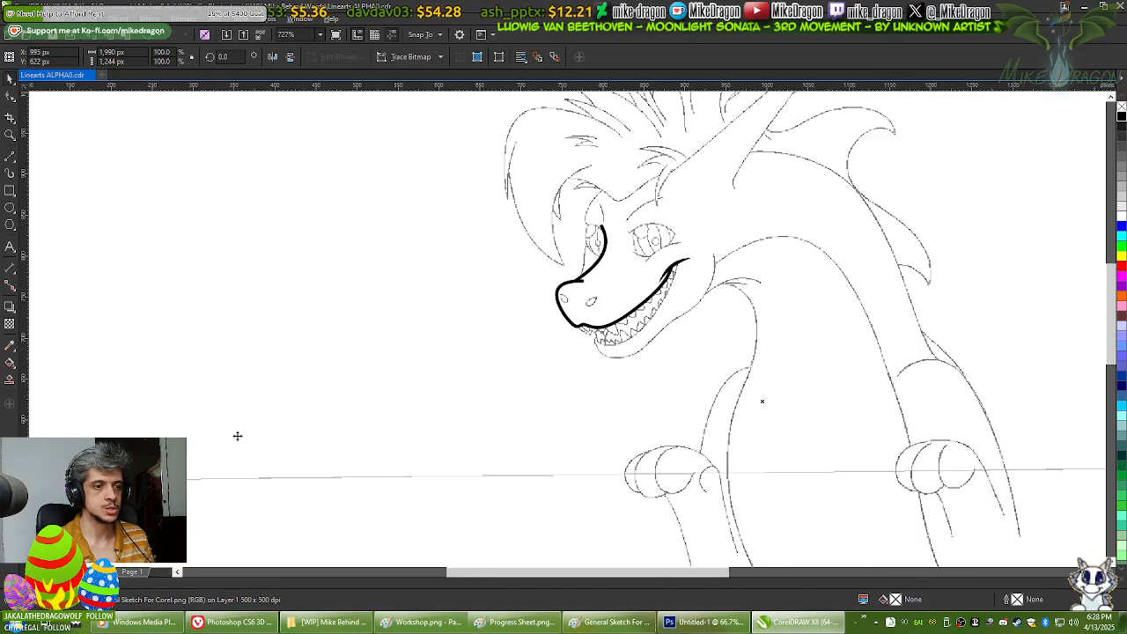
left_click(225, 394)
scroll(659, 369, "up", 4)
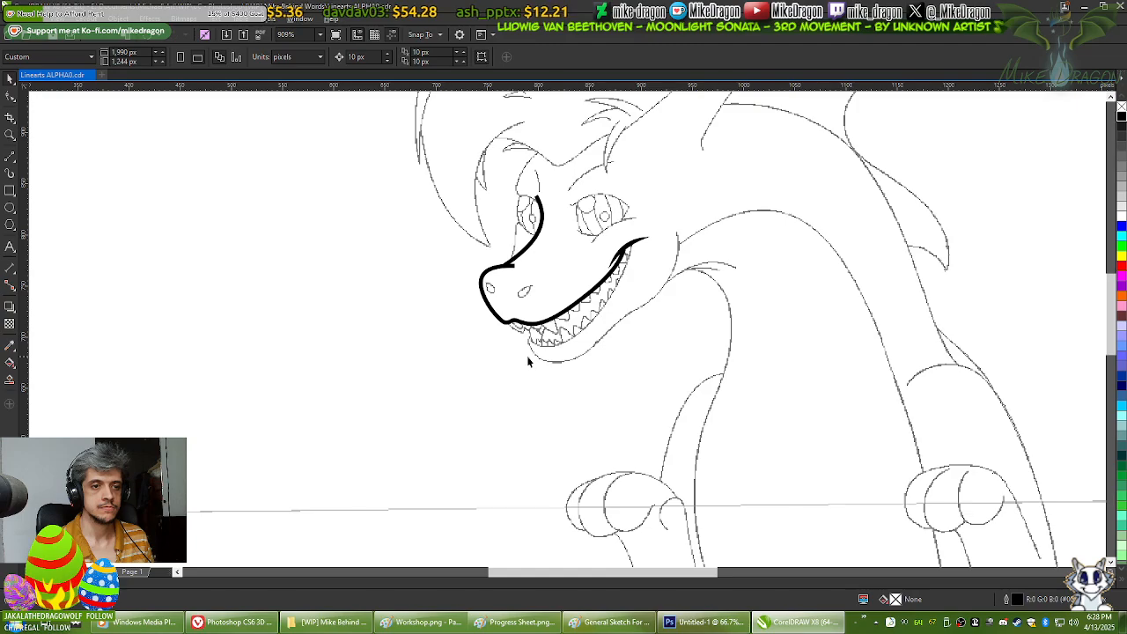
scroll(529, 357, "up", 2)
scroll(625, 222, "up", 3)
scroll(769, 145, "up", 2)
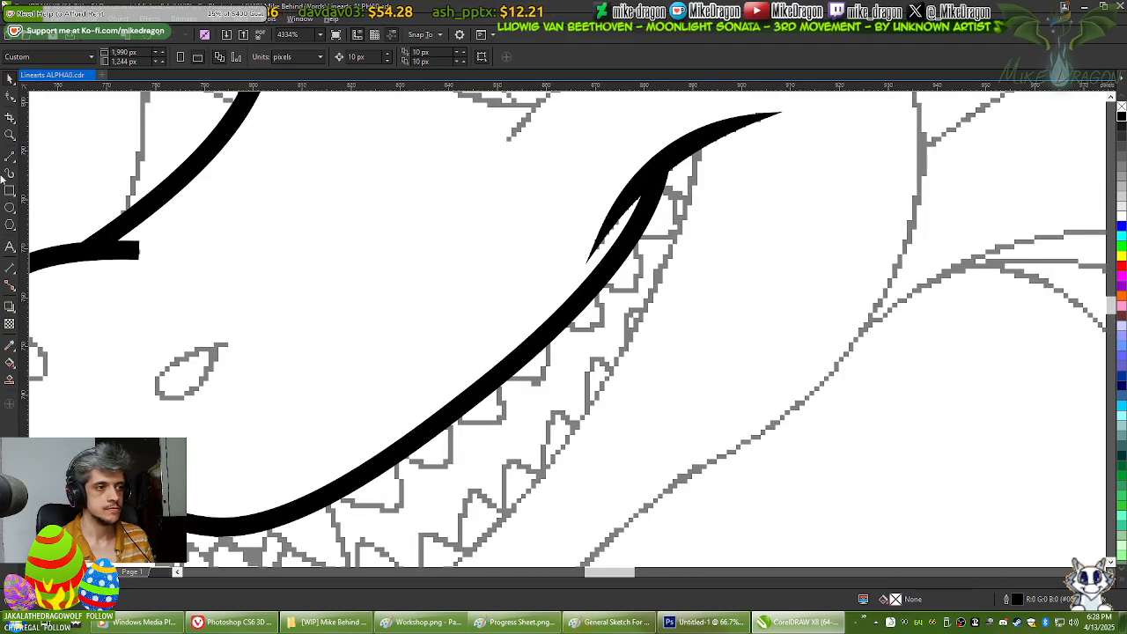
left_click(8, 157)
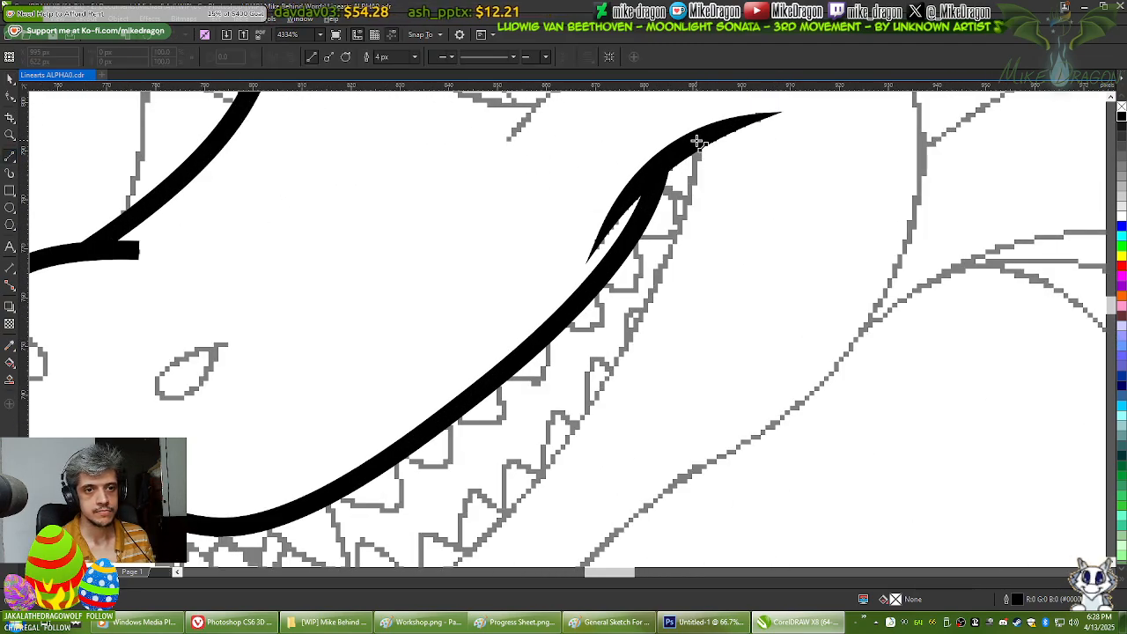
left_click(696, 145)
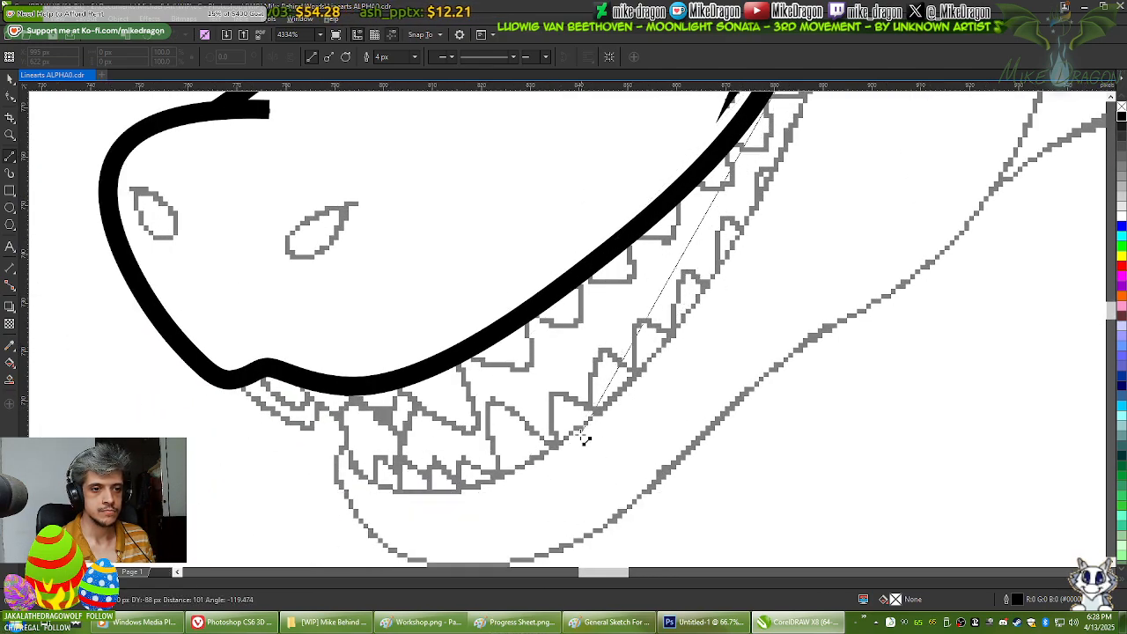
double_click(480, 488)
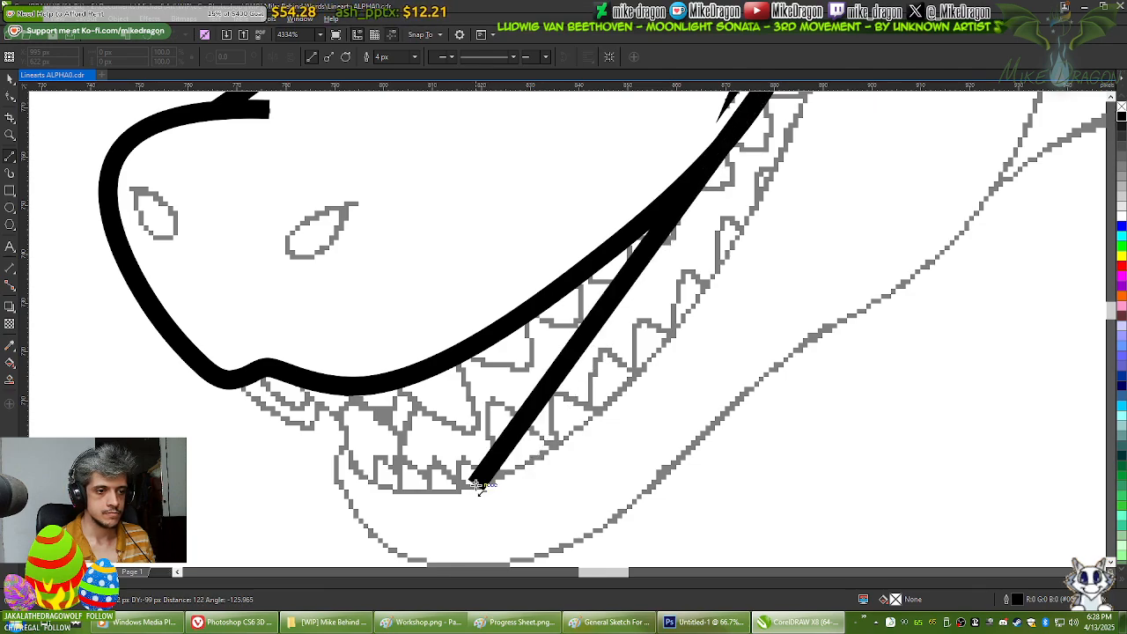
left_click(350, 465)
Step: Convert the new line's segments to curves and bend its long segment outward along the sketched base of the lower teeth
scroll(317, 498, "down", 2)
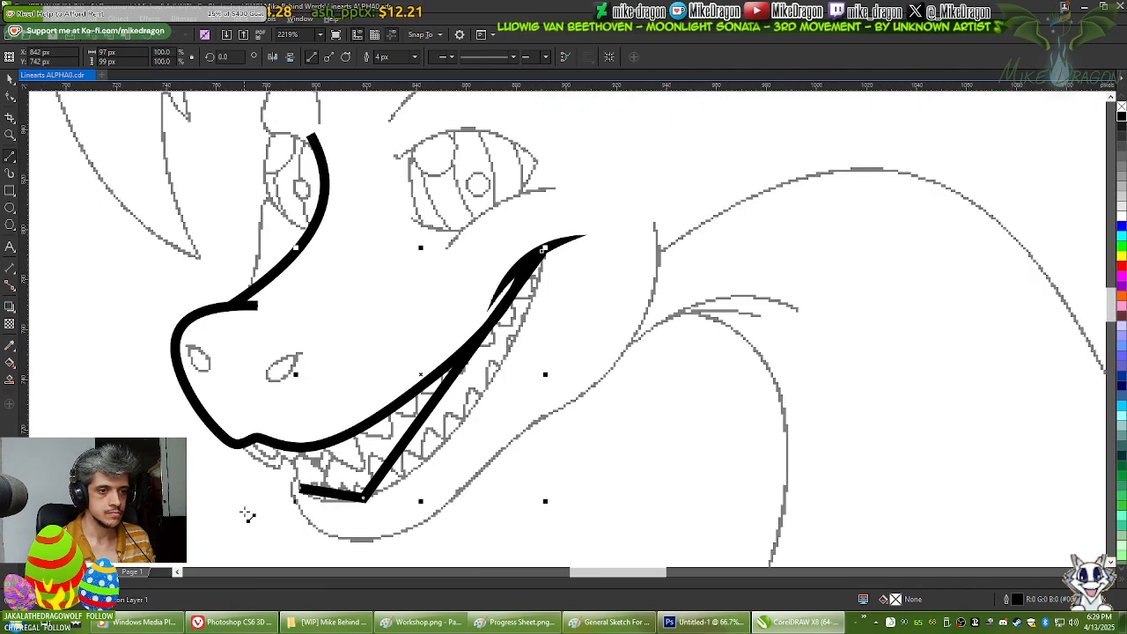
key("F10")
left_click_drag(625, 205, 255, 533)
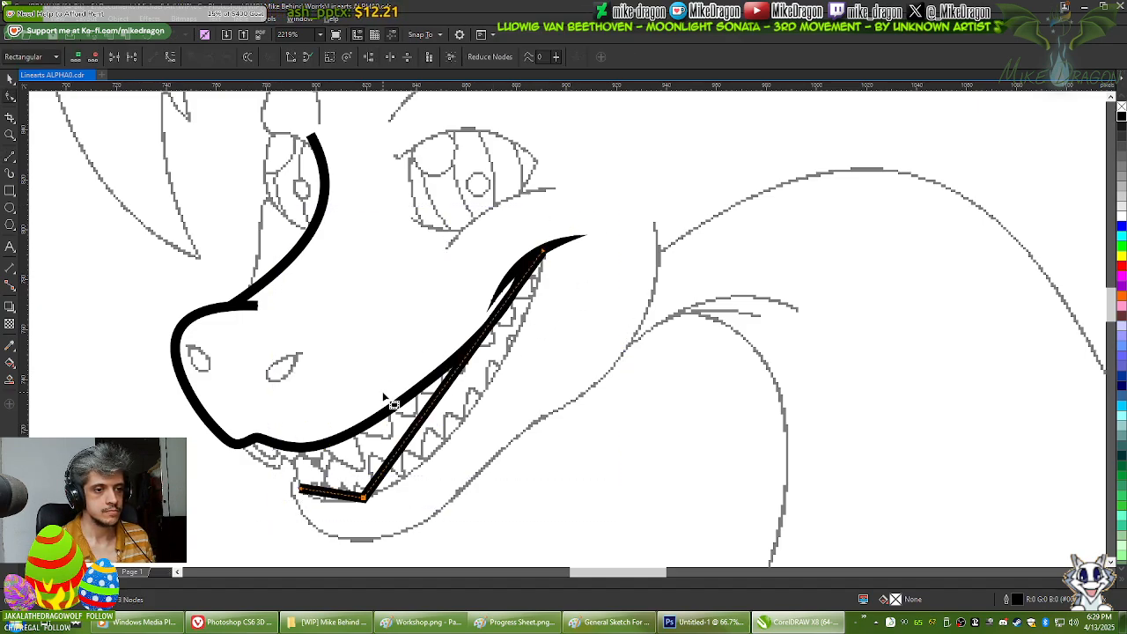
right_click(383, 394)
left_click(453, 442)
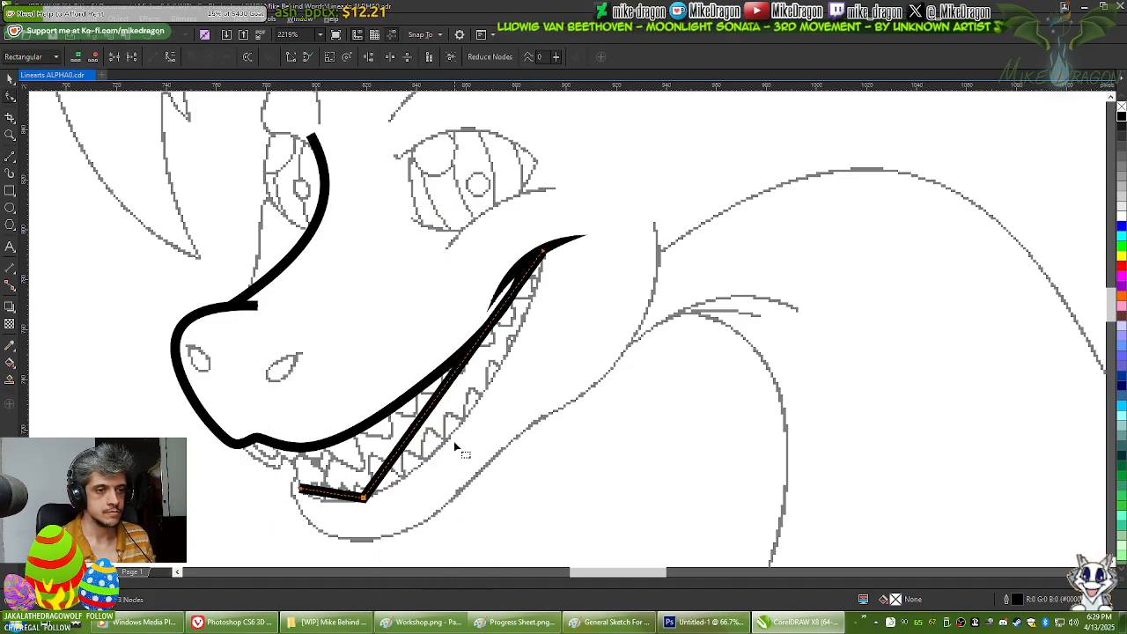
left_click(463, 382)
left_click_drag(487, 337, 519, 359)
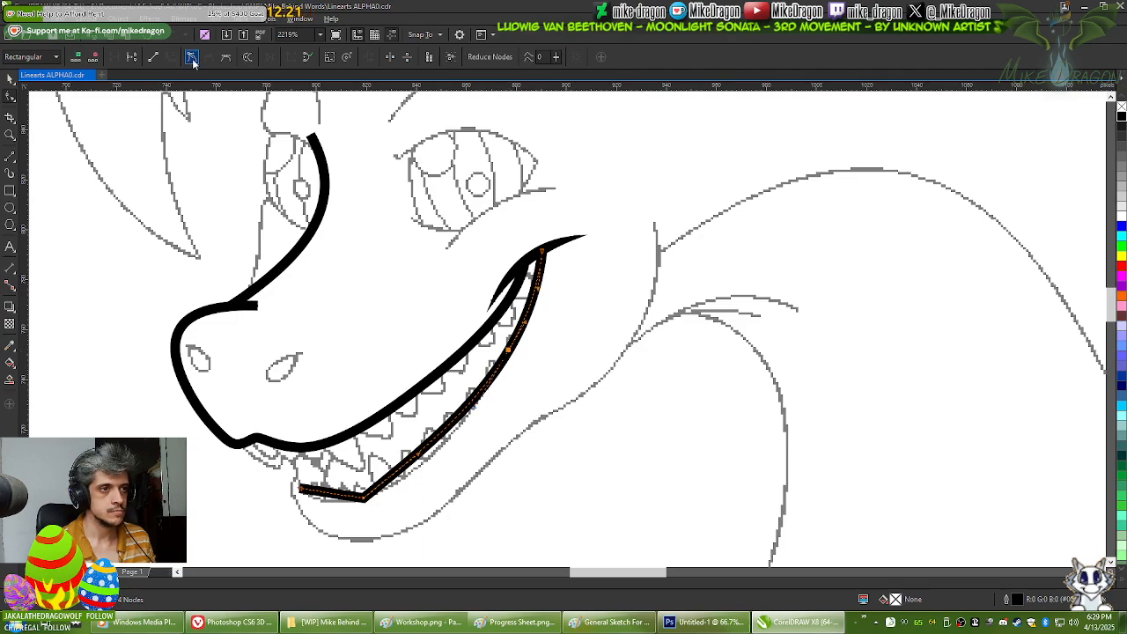
scroll(278, 443, "up", 3)
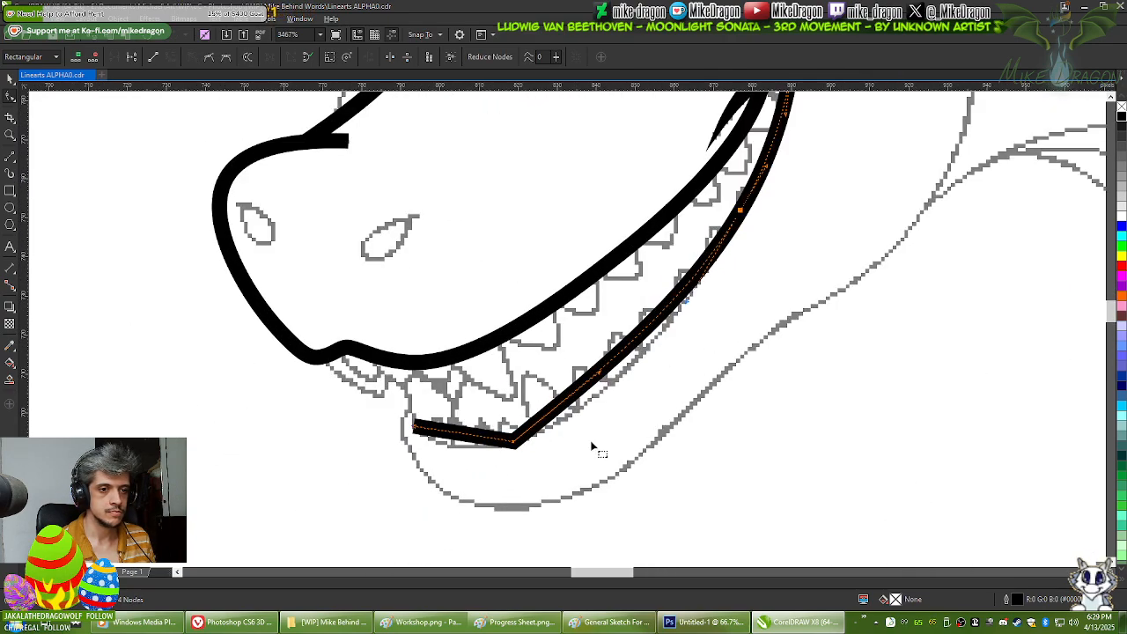
left_click_drag(607, 354, 604, 382)
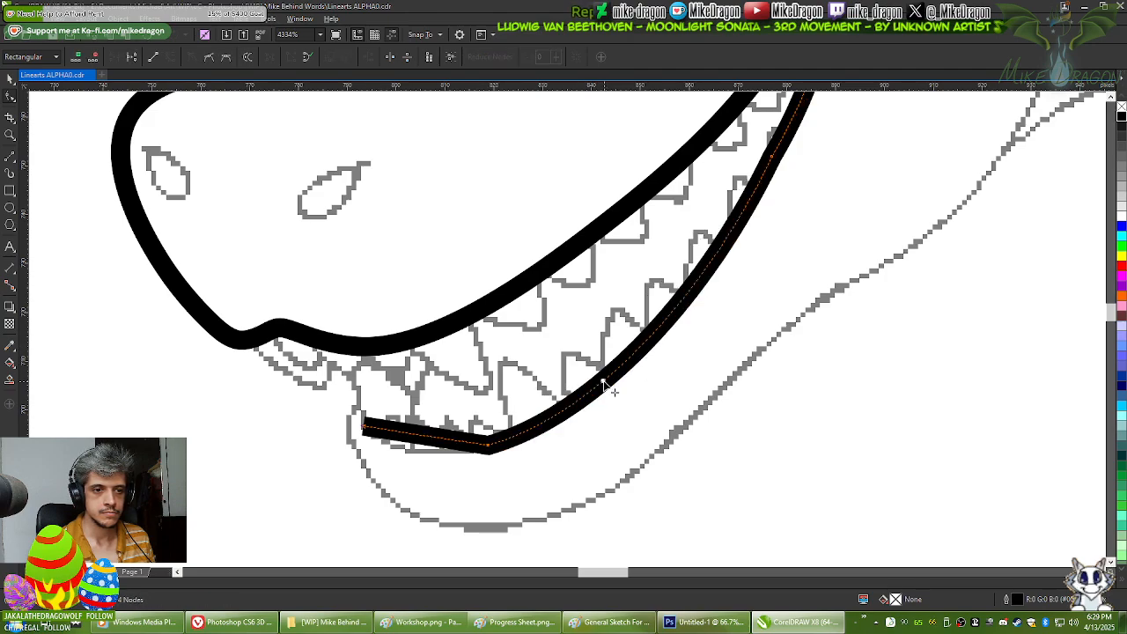
Step: Bend the short front segment down to the sketch and remove the corner node joining it to the long segment
scroll(431, 461, "up", 2)
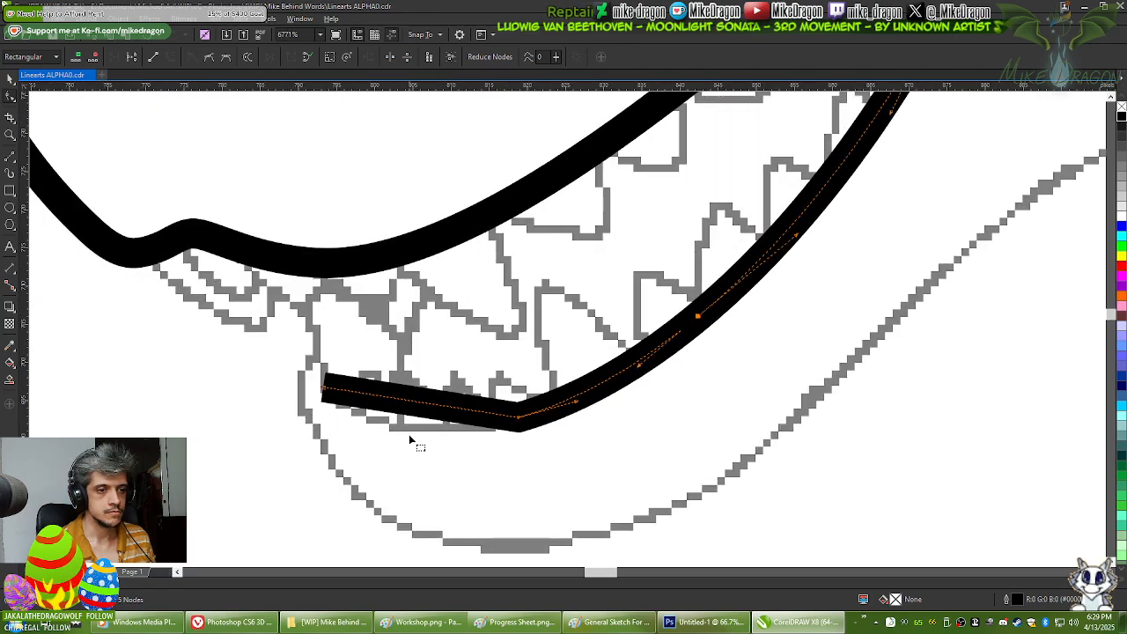
left_click_drag(415, 396, 393, 429)
left_click(398, 435)
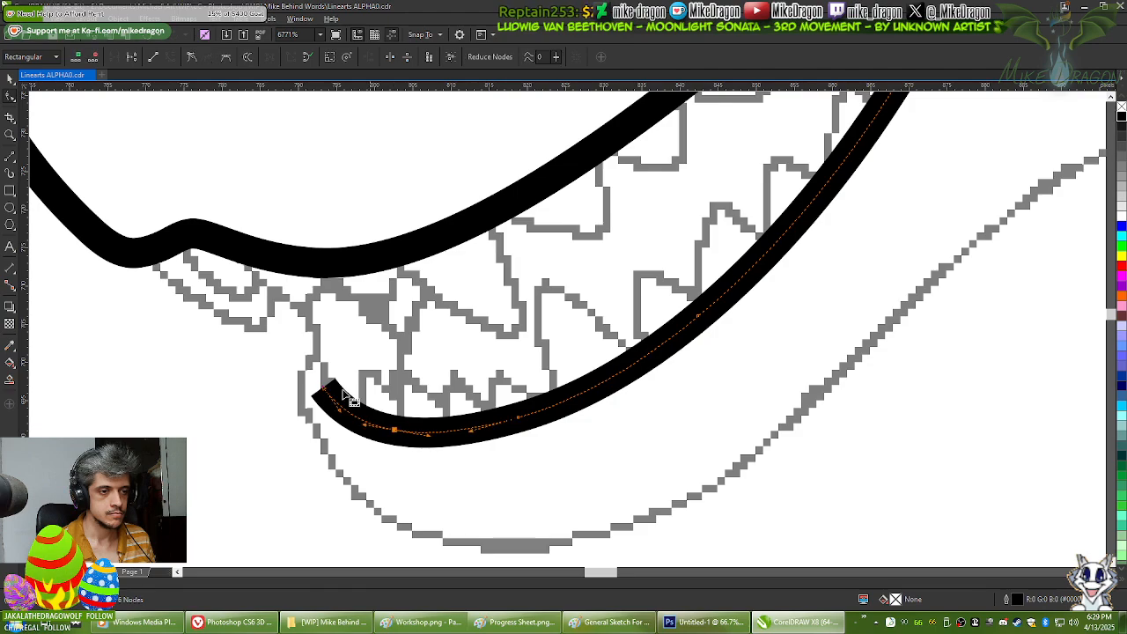
left_click(519, 424)
Step: Try removing the node midway along the lower part of the mouth curve, and undo the deletion
scroll(368, 508, "down", 1)
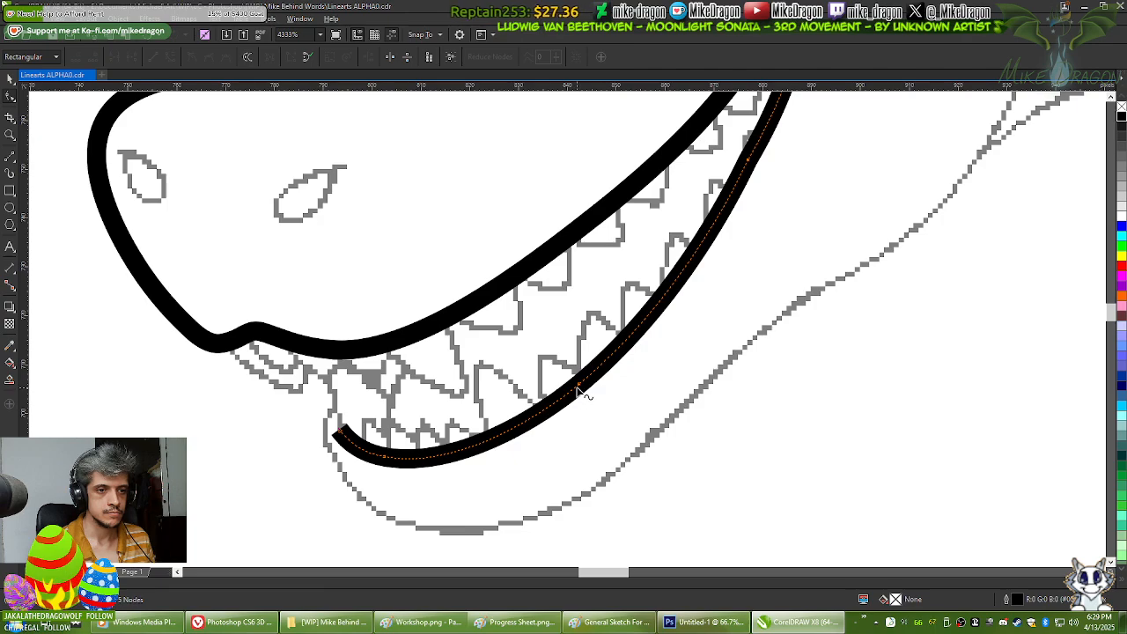
left_click(581, 388)
key("Delete")
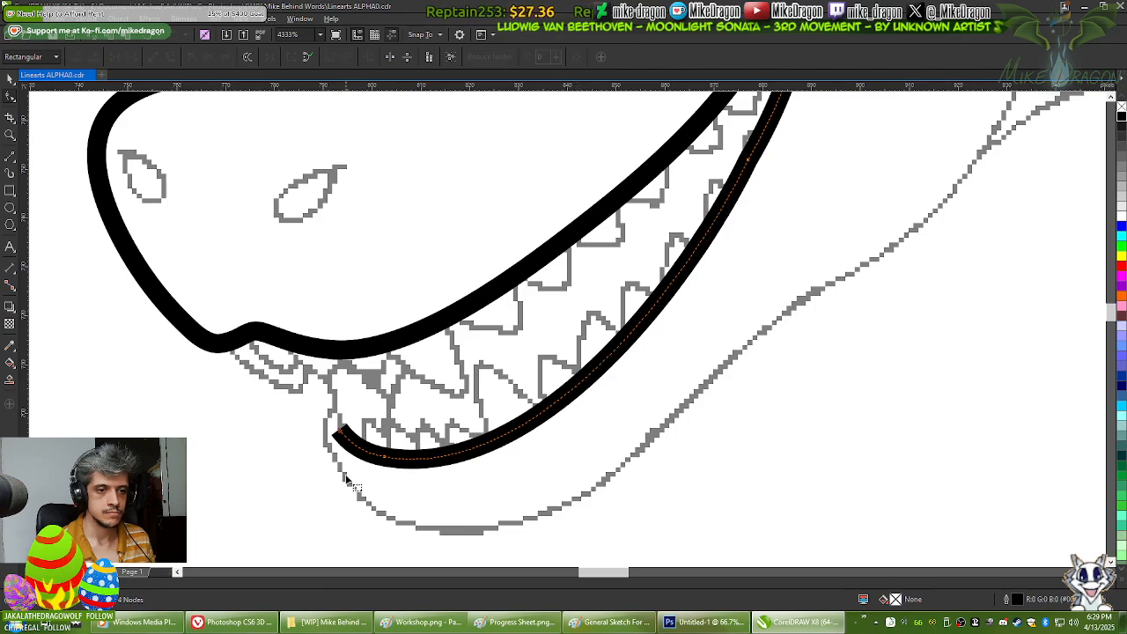
scroll(347, 481, "down", 1)
scroll(348, 481, "up", 1)
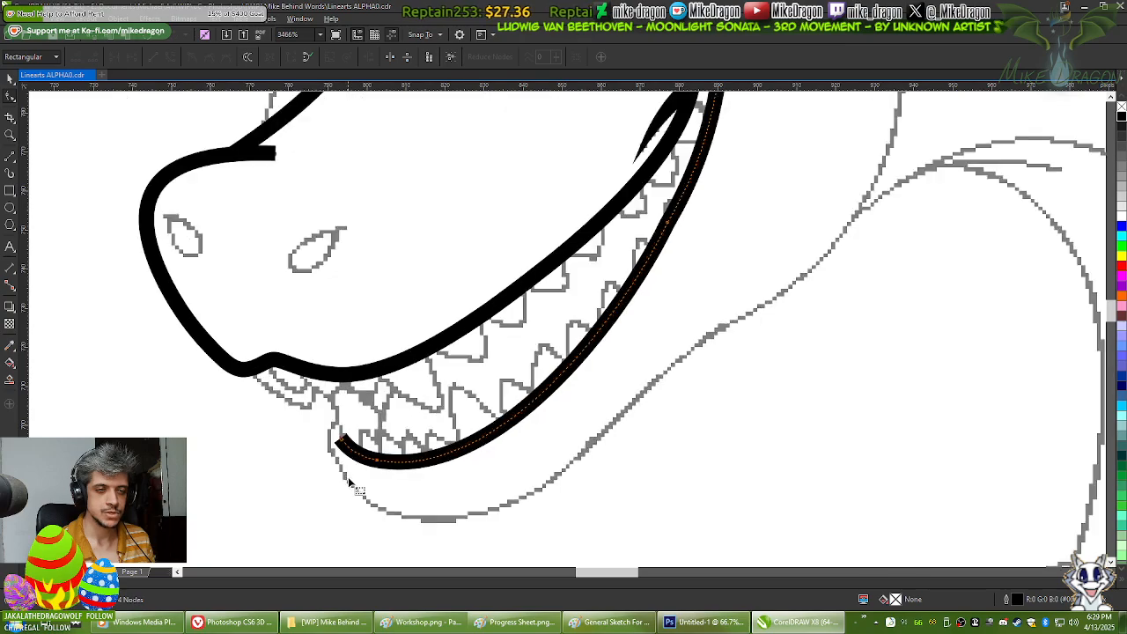
key("ctrl+z")
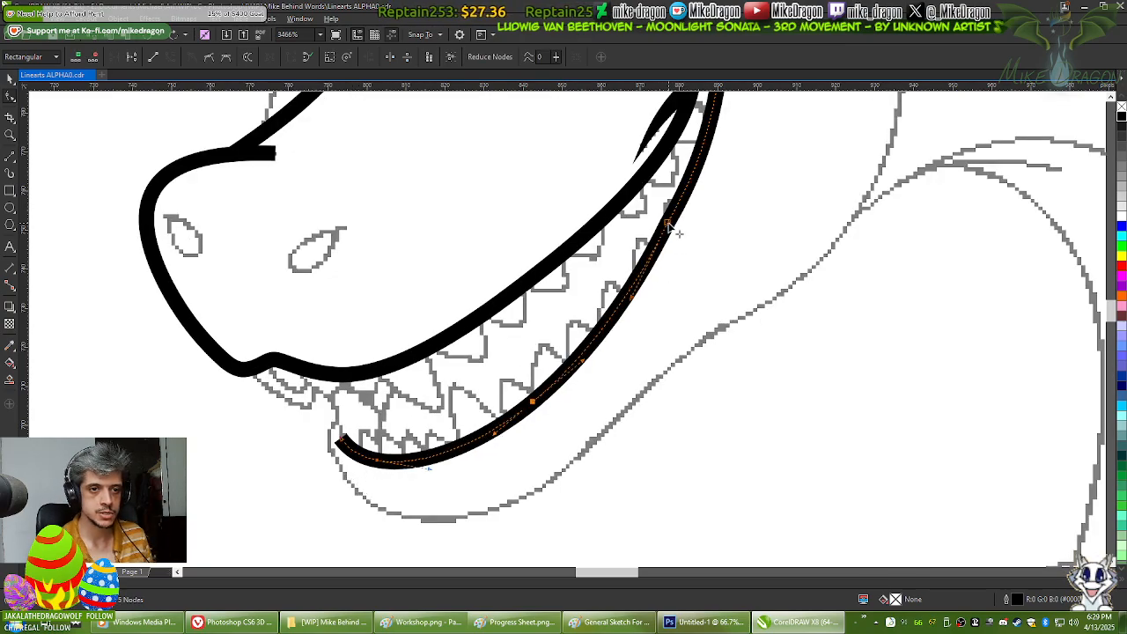
Step: Delete the upper intermediate node and the lower middle node from the lower mouth curve
key("Delete")
scroll(672, 361, "down", 2)
scroll(674, 344, "up", 2)
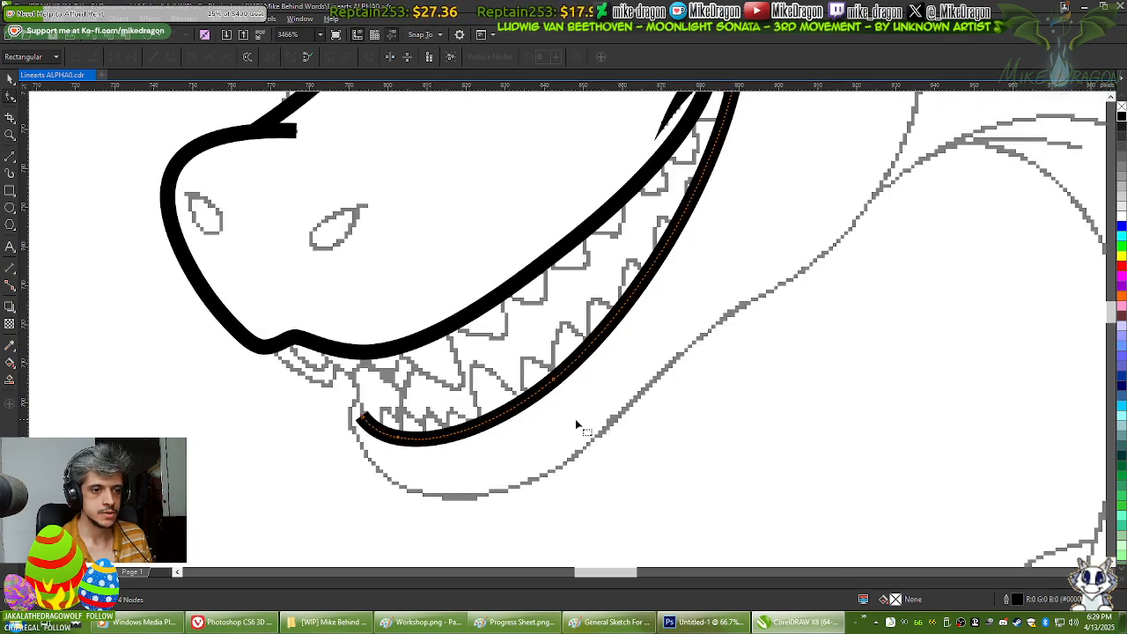
double_click(552, 380)
scroll(442, 477, "down", 2)
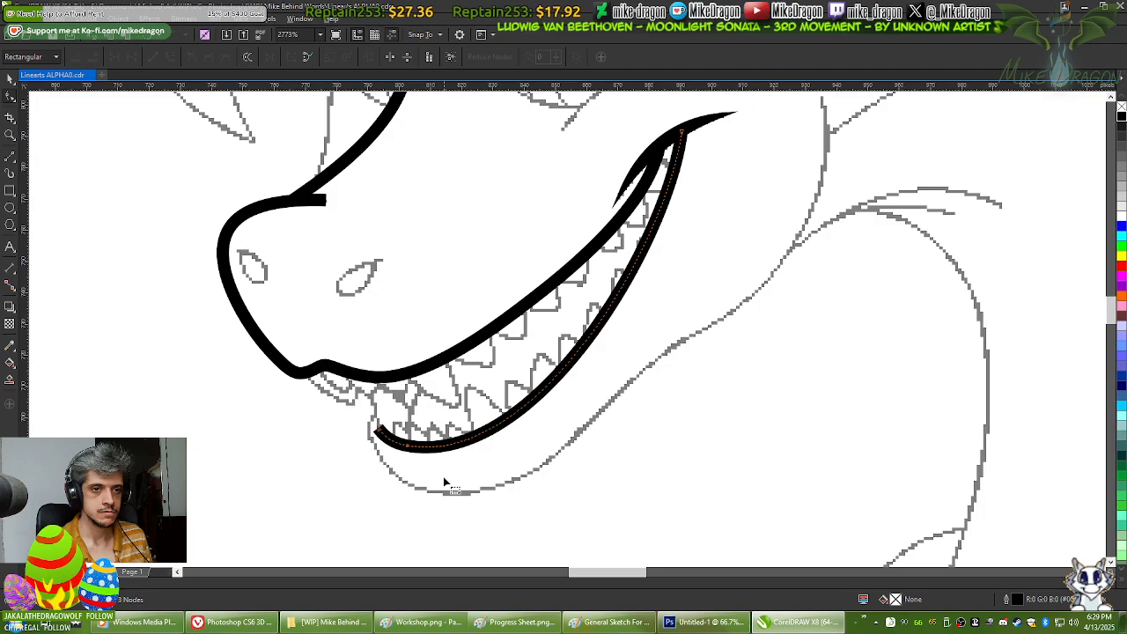
Step: Adjust the lower mouth curve's handles at the mouth corner and at the front node so it follows the sketch
scroll(462, 452, "up", 1)
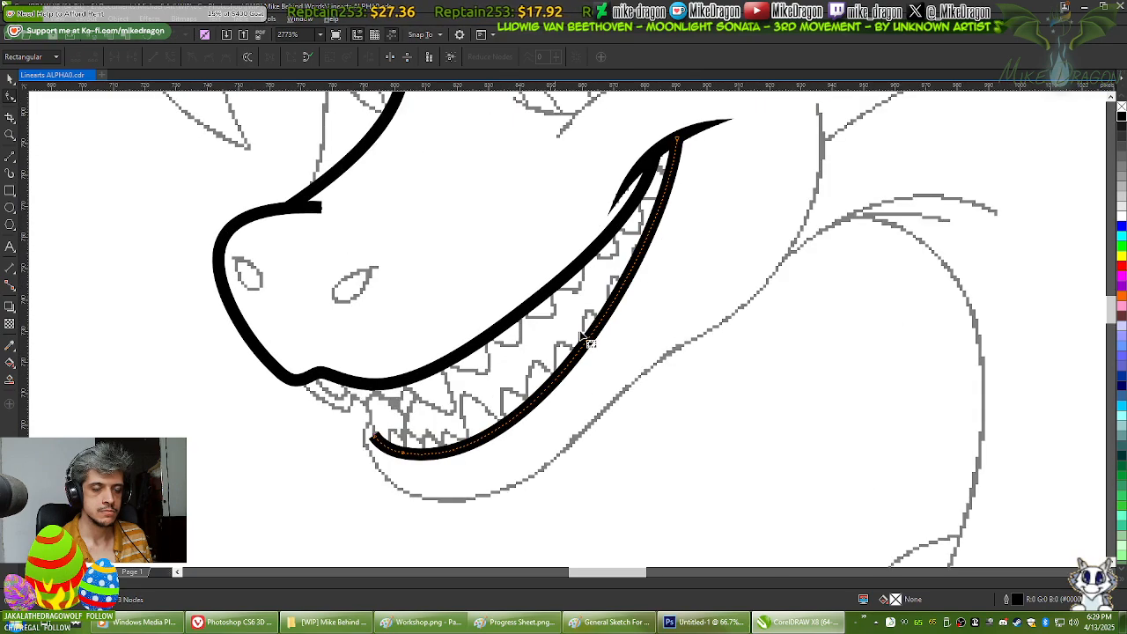
left_click(679, 142)
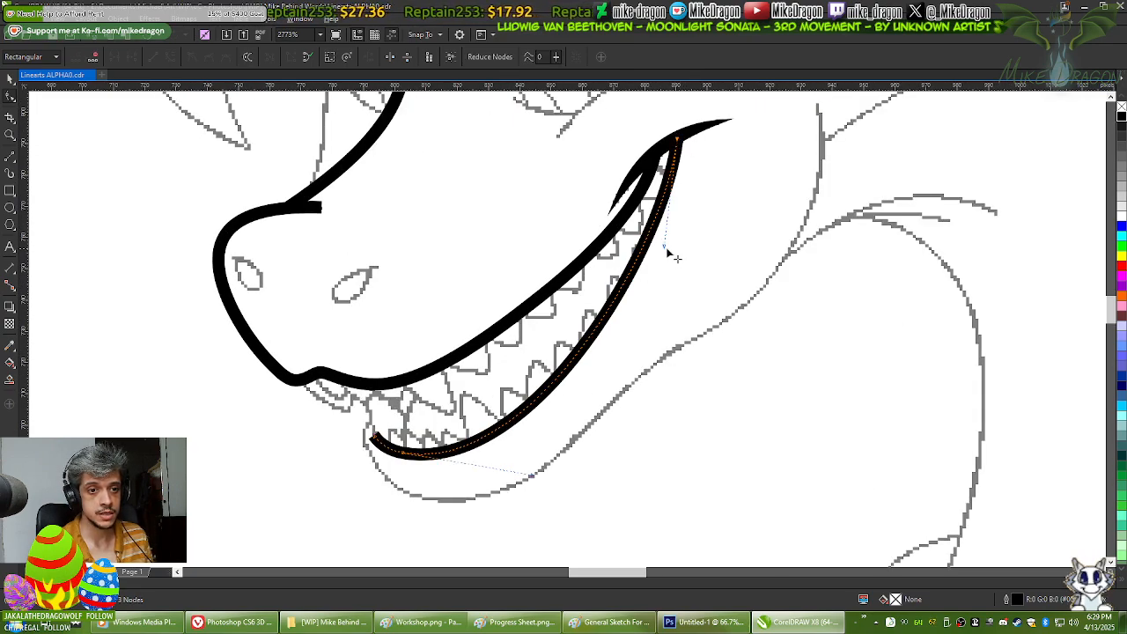
left_click_drag(666, 249, 683, 254)
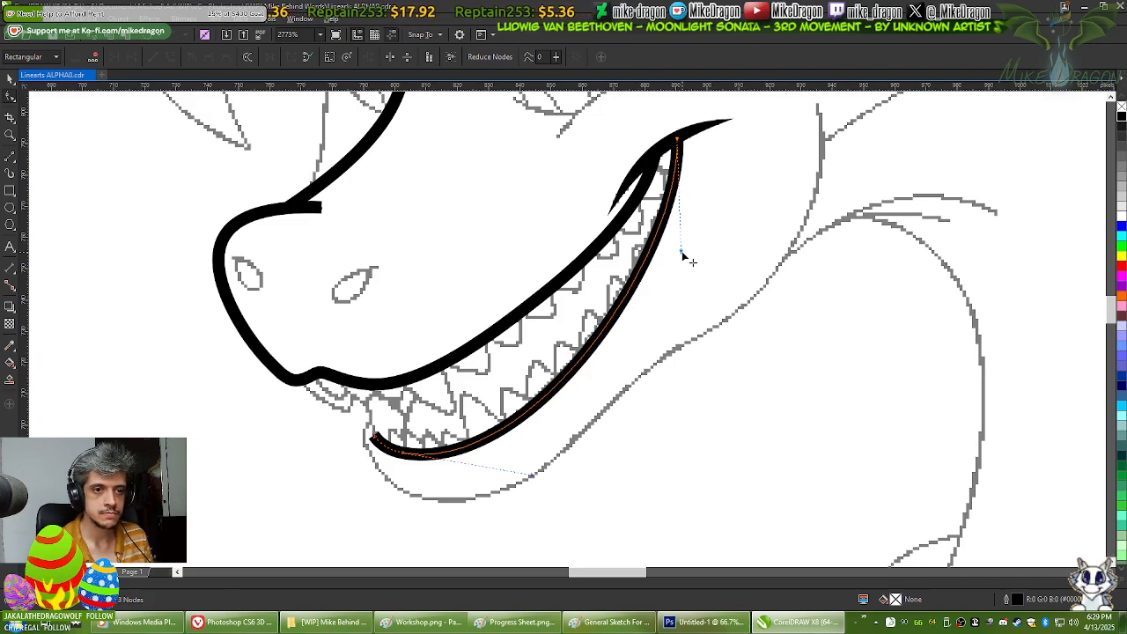
left_click_drag(685, 254, 689, 244)
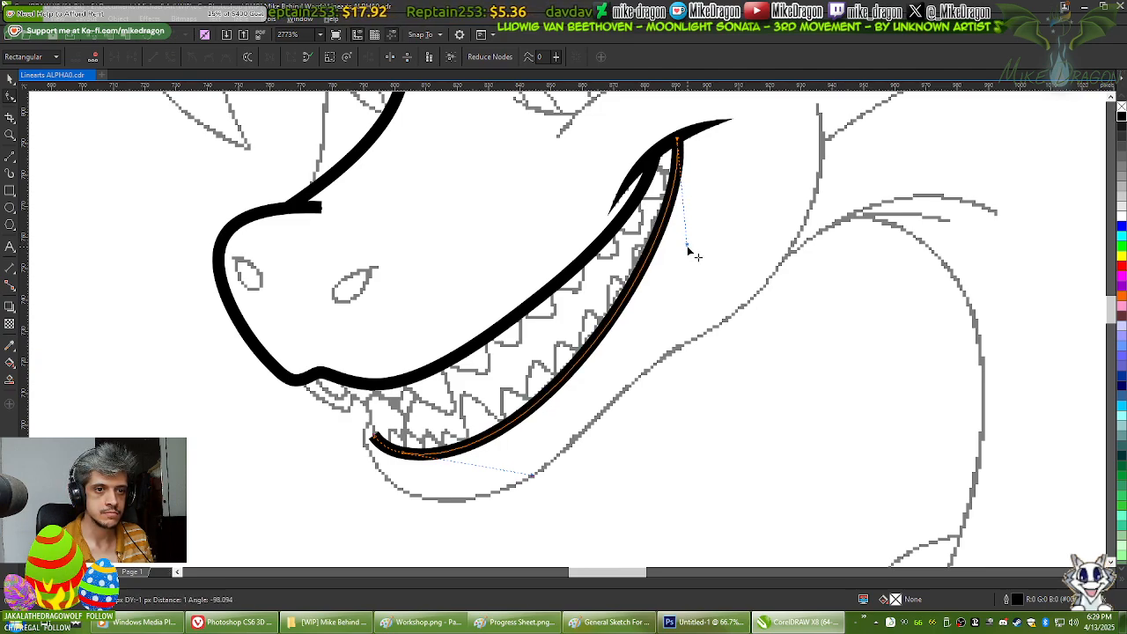
scroll(436, 484, "up", 2)
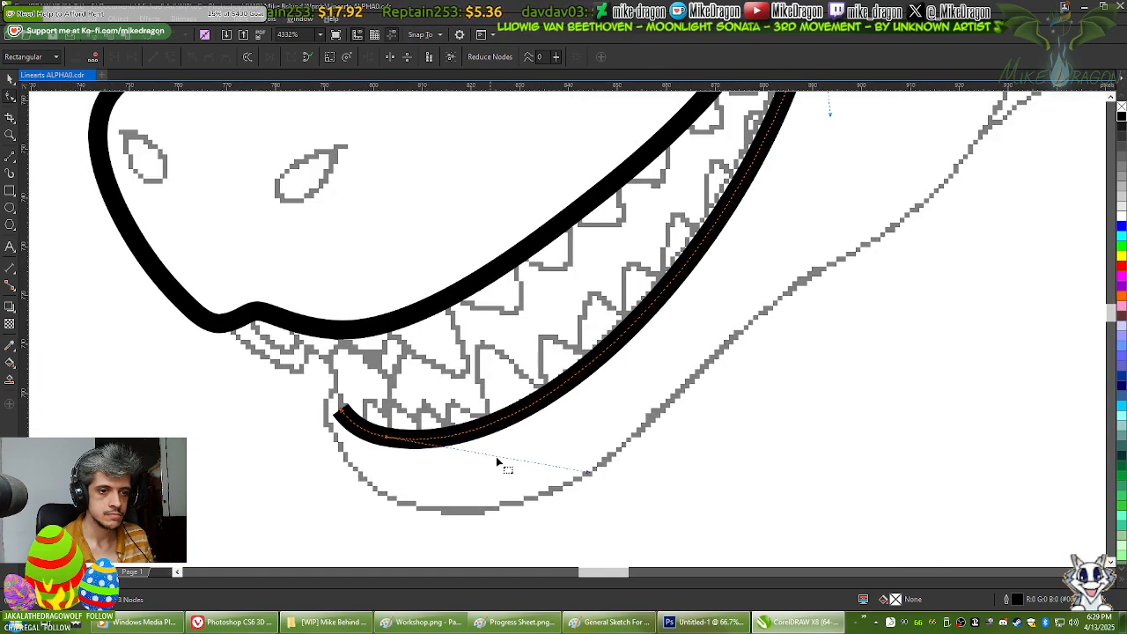
left_click_drag(588, 475, 564, 488)
Step: Add a node at the bottom of the lower mouth curve, just behind its front node
scroll(561, 490, "down", 2)
scroll(456, 517, "up", 4)
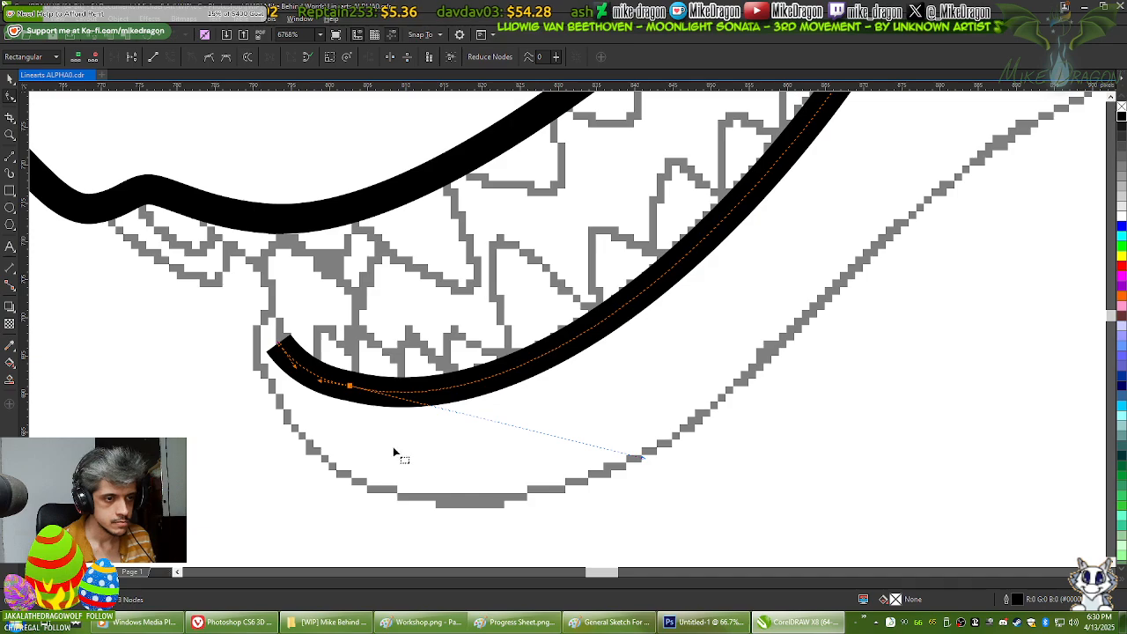
double_click(431, 395)
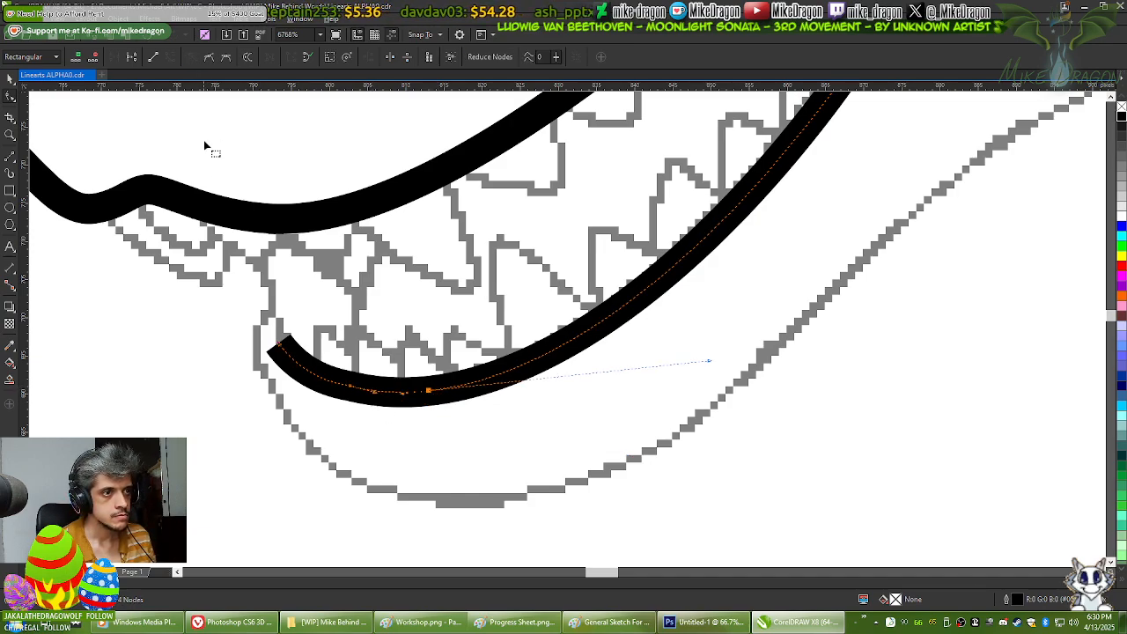
left_click(350, 388)
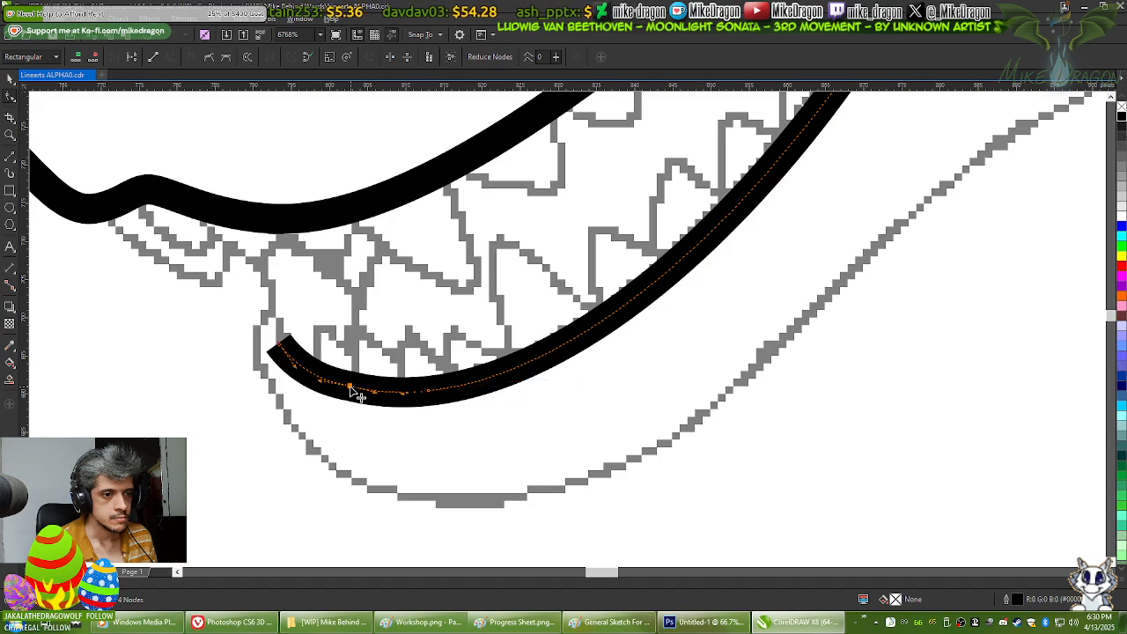
left_click(343, 448)
scroll(302, 500, "down", 4)
scroll(404, 423, "down", 3)
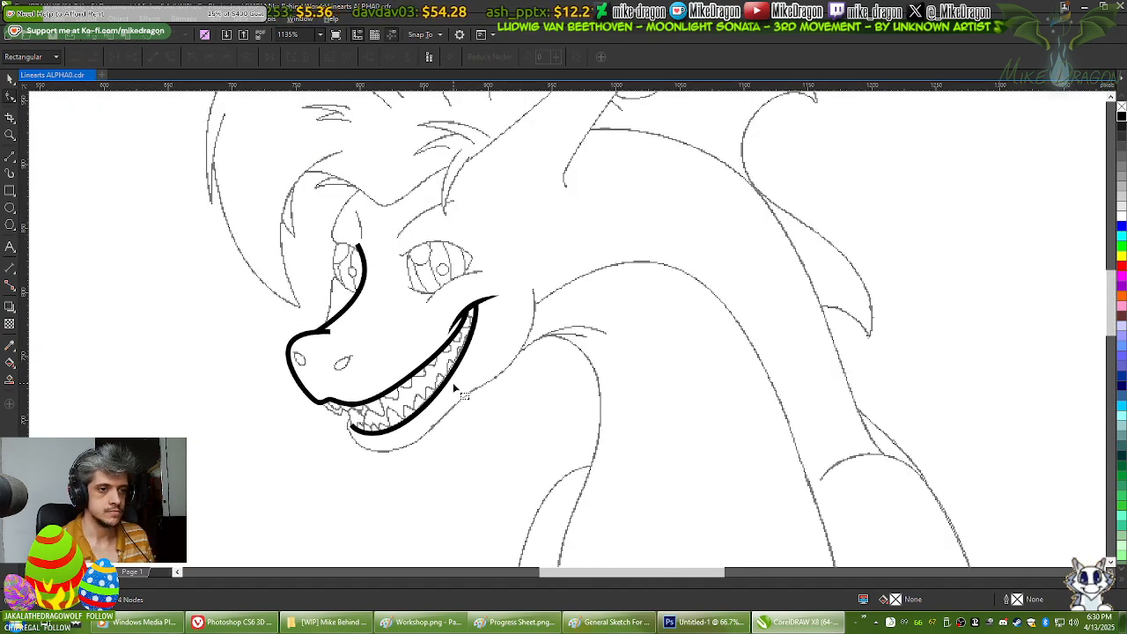
scroll(363, 467, "up", 2)
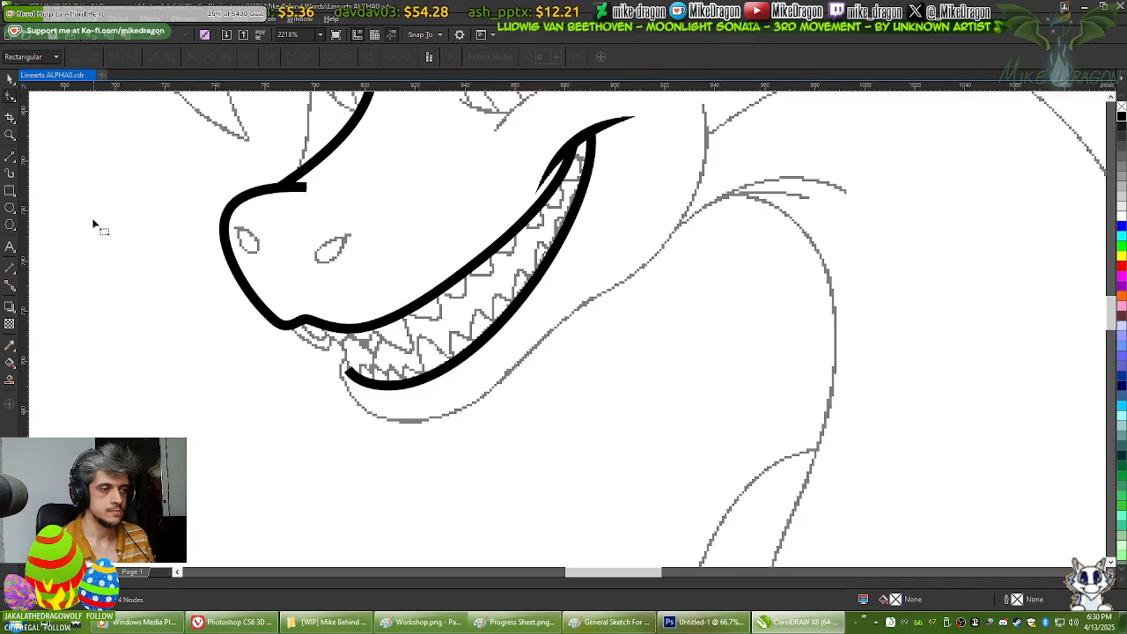
Step: Trace the lower jaw with connected 4 px straight segments from the cheek behind the mouth corner, around the chin, to the front lip
left_click(10, 156)
scroll(714, 112, "up", 1)
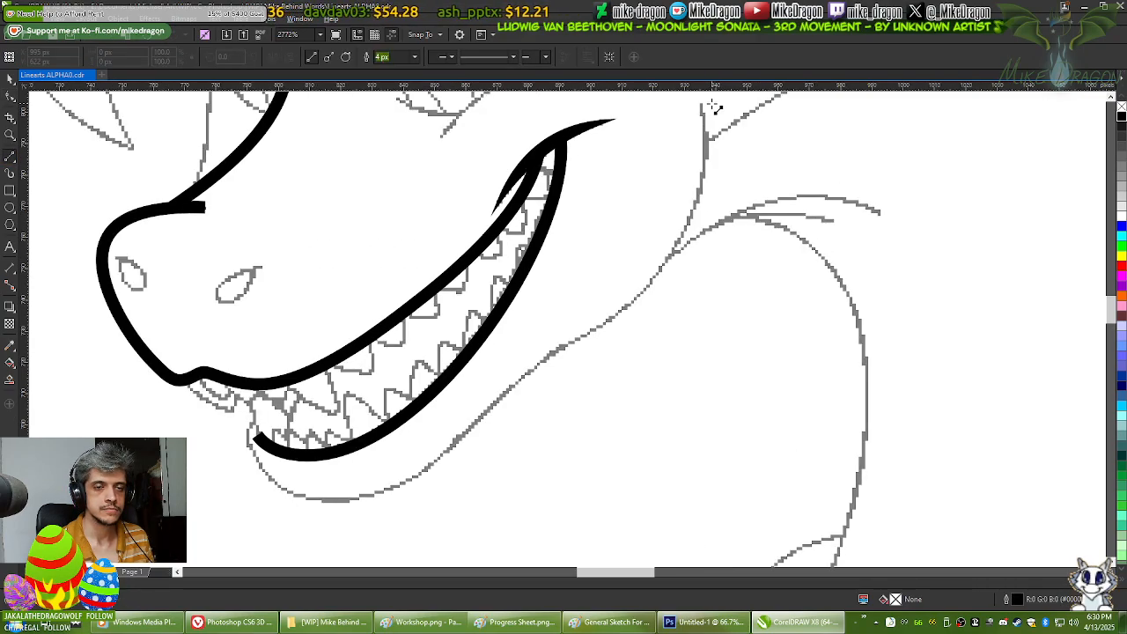
left_click(702, 106)
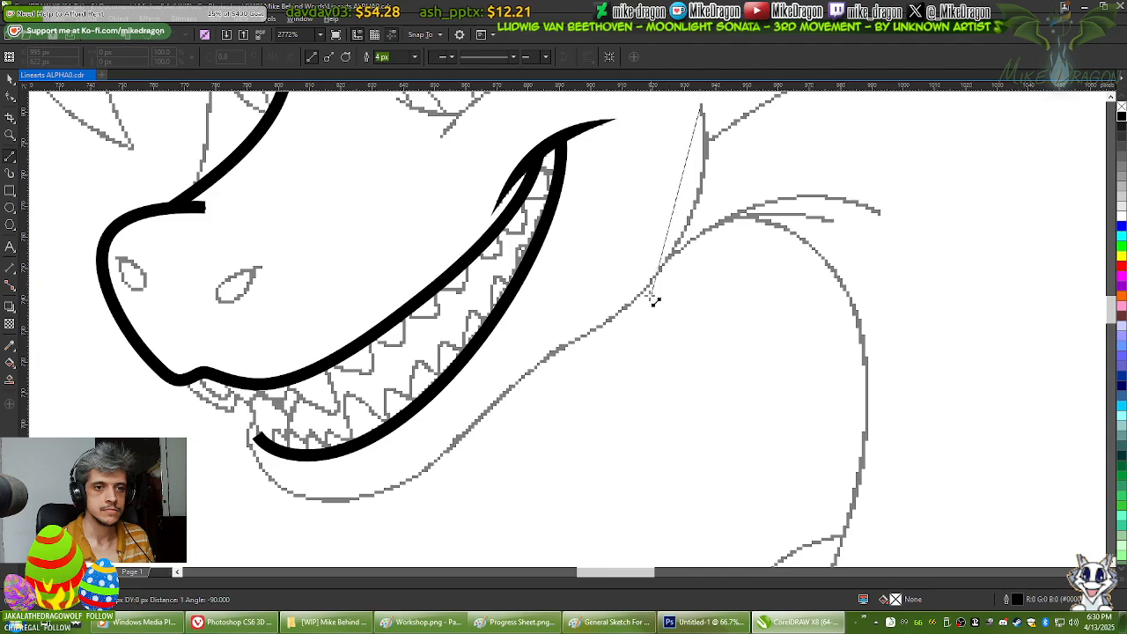
left_click(607, 327)
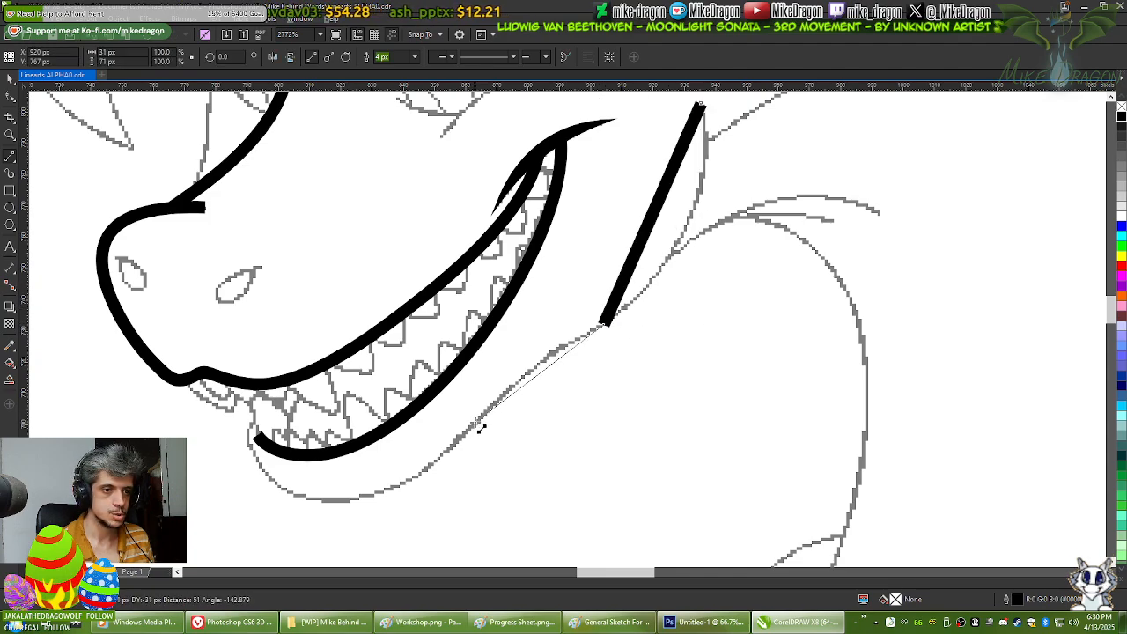
left_click(475, 427)
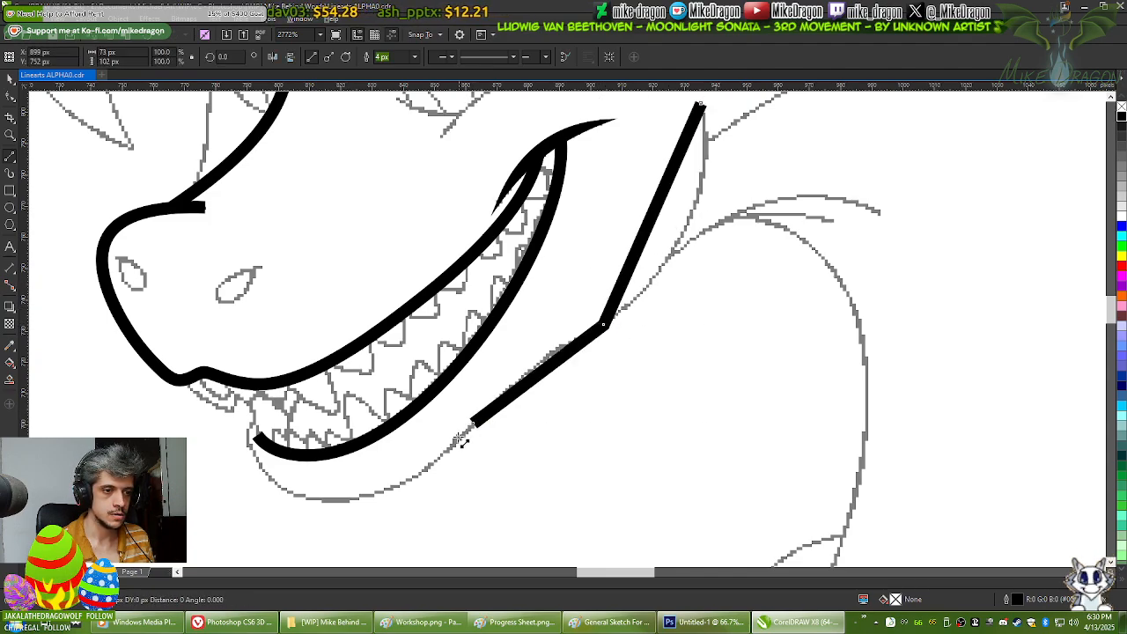
left_click(304, 499)
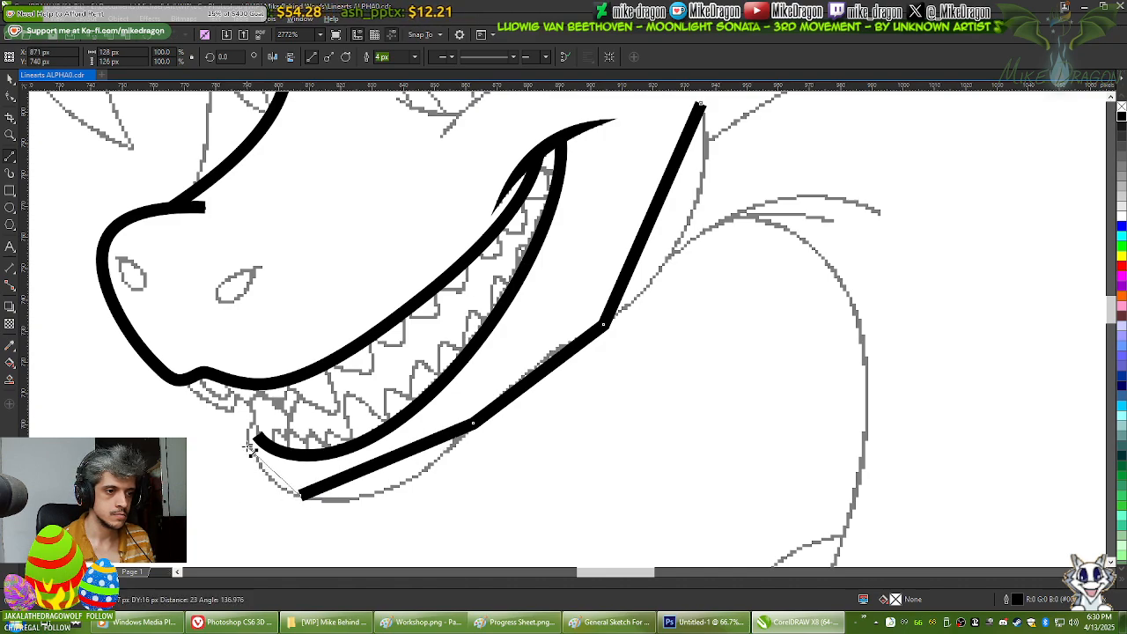
left_click(246, 453)
scroll(246, 453, "up", 2)
scroll(401, 458, "up", 3)
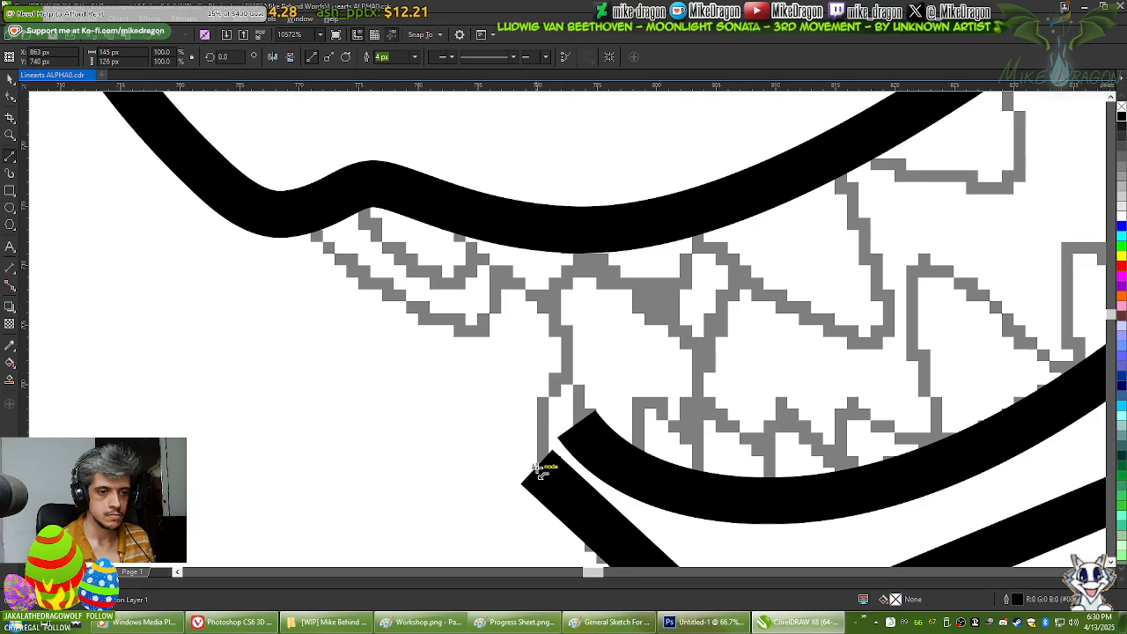
left_click(560, 374)
scroll(524, 367, "down", 3)
scroll(475, 493, "down", 1)
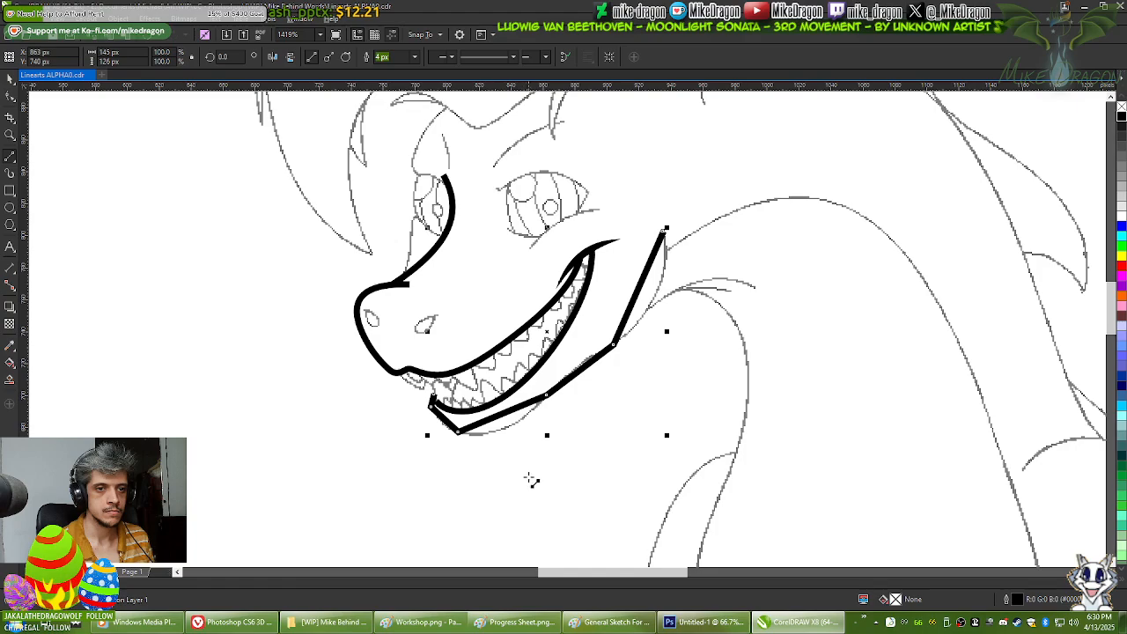
Step: Select all nodes of the jaw polyline and convert its straight segments to curves
key("F10")
left_click_drag(763, 174, 347, 498)
right_click(588, 300)
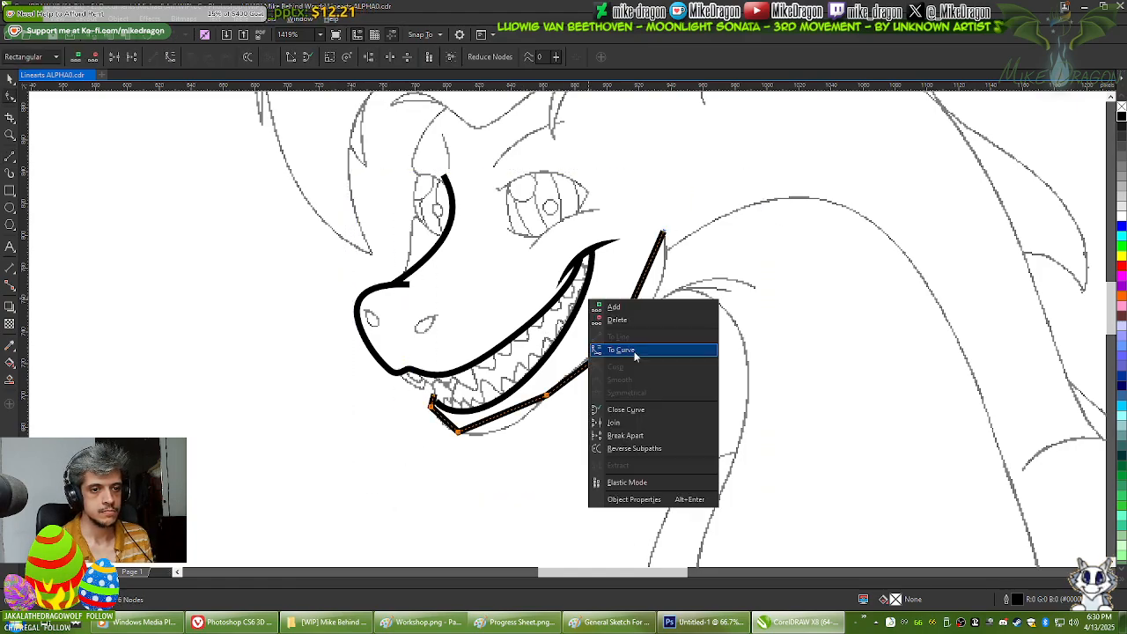
left_click(656, 351)
Step: Bend the cheek segment and the middle jaw segment to follow the sketch, adding a cusp node midway along each
scroll(566, 391, "up", 1)
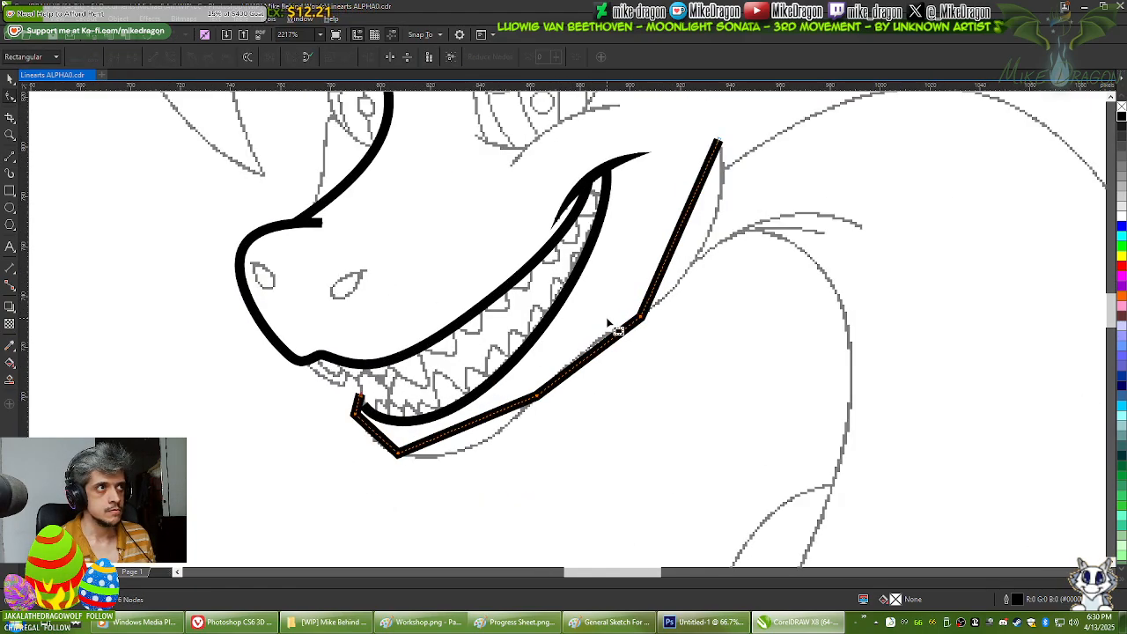
scroll(710, 195, "up", 1)
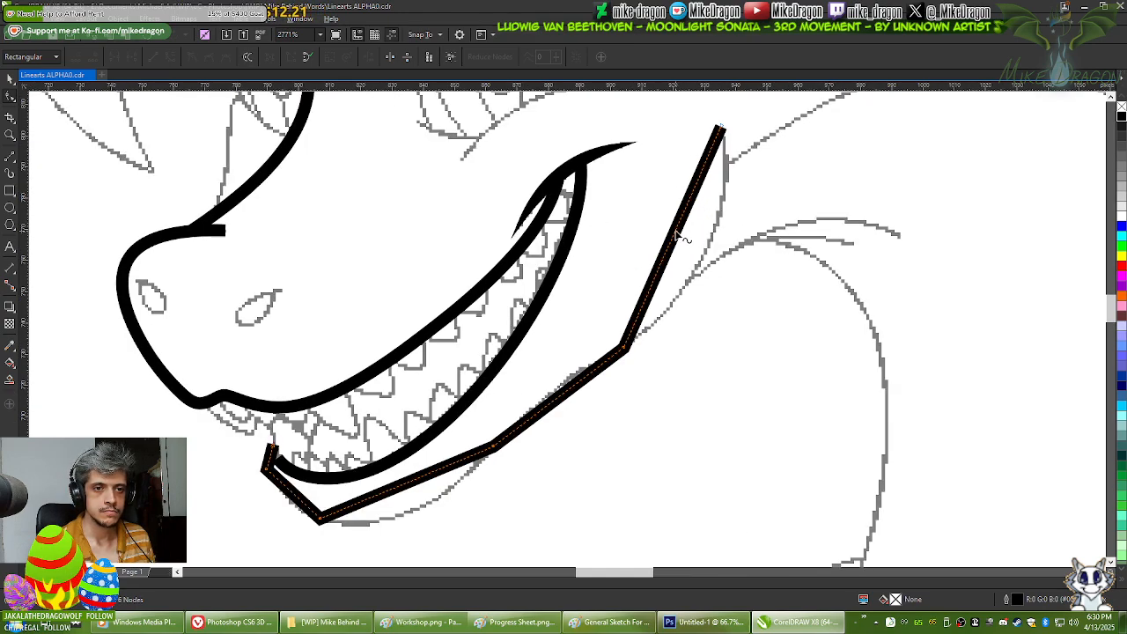
mouse_move(677, 235)
left_mouse_down()
mouse_move(713, 246)
mouse_move(711, 255)
mouse_move(711, 245)
left_mouse_up()
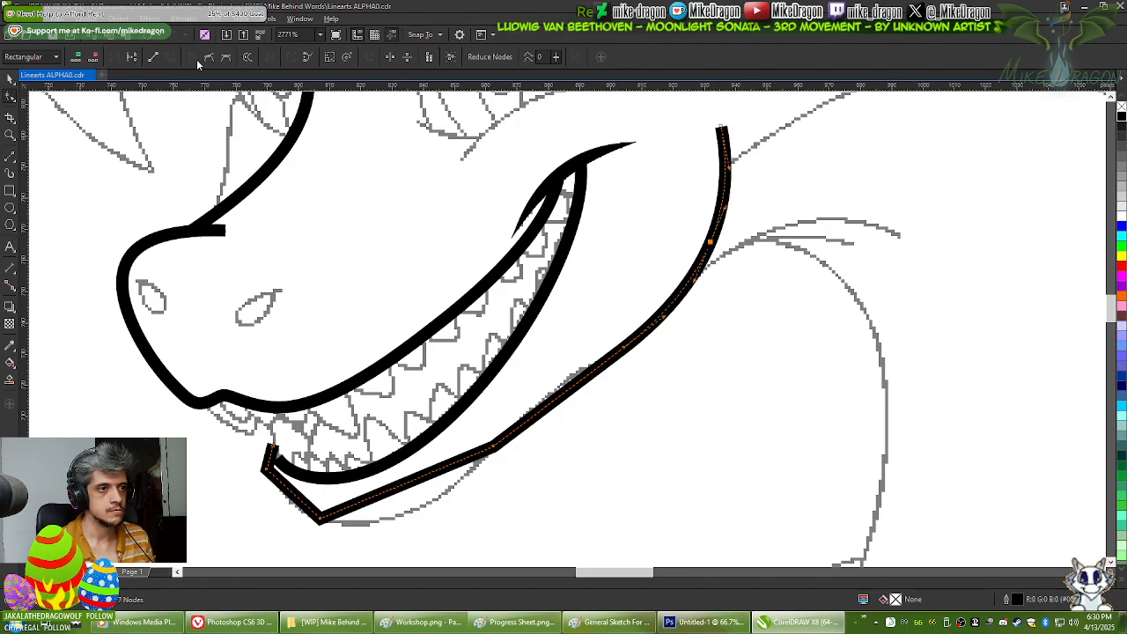
scroll(361, 510, "up", 1)
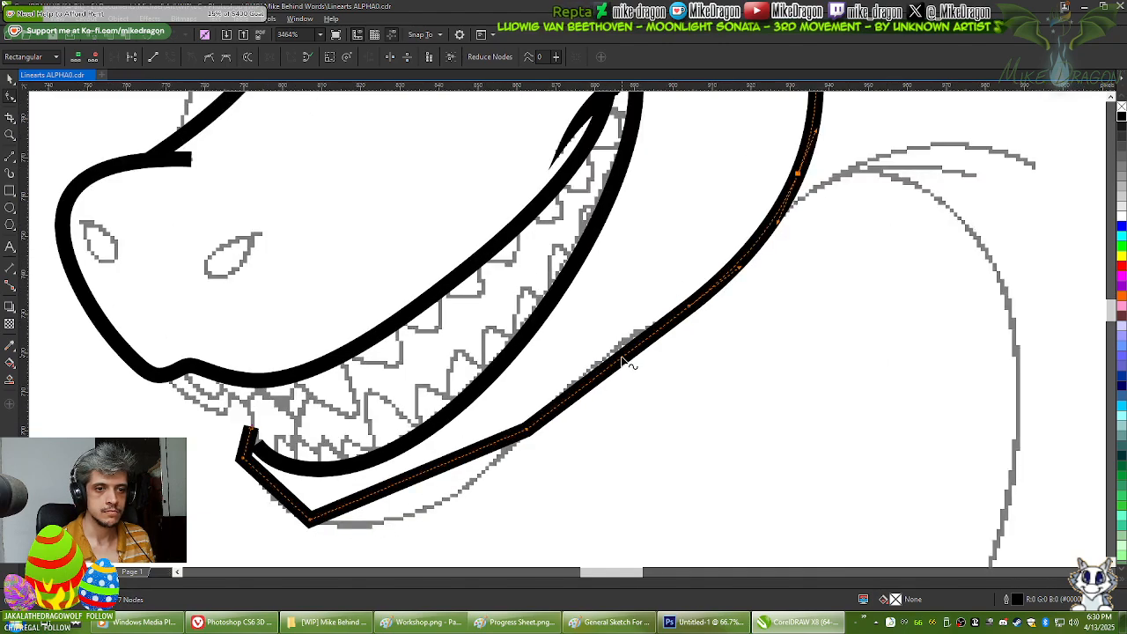
left_click_drag(623, 361, 614, 352)
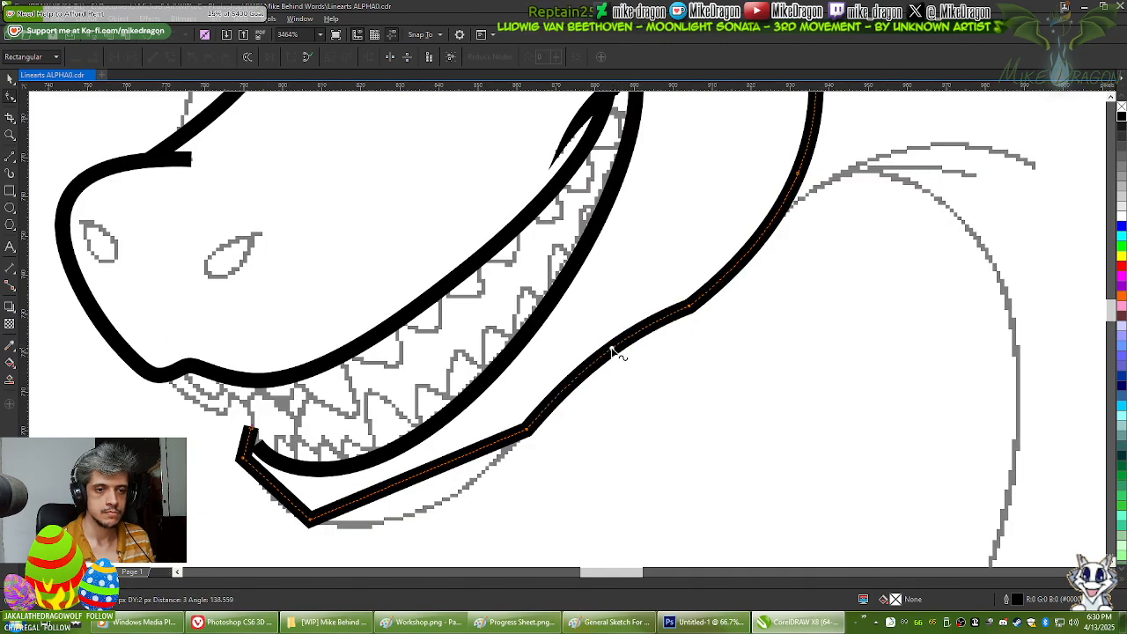
double_click(611, 350)
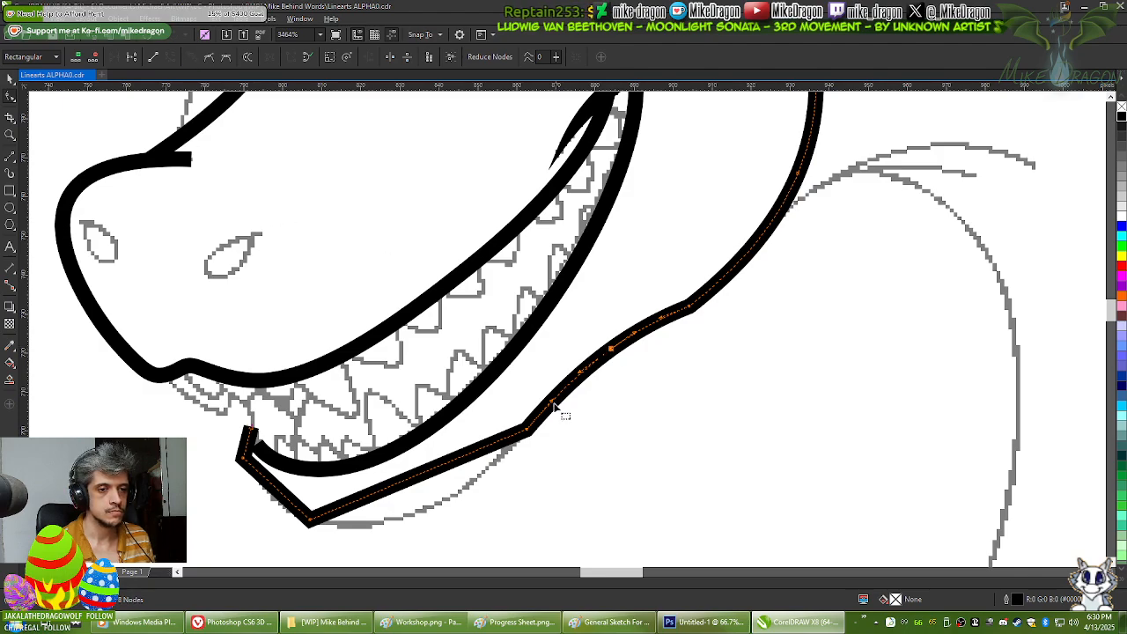
Step: Bend the segments under and in front of the chin to match the sketch, adding a cusp node midway along each
left_click_drag(418, 477, 423, 515)
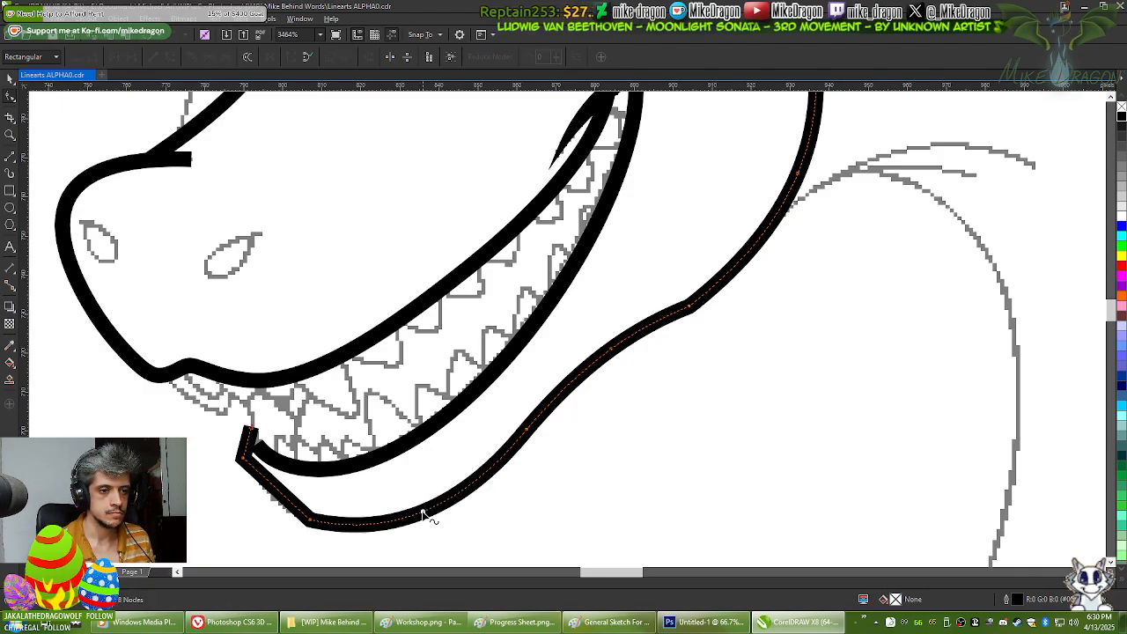
double_click(422, 512)
left_click(192, 58)
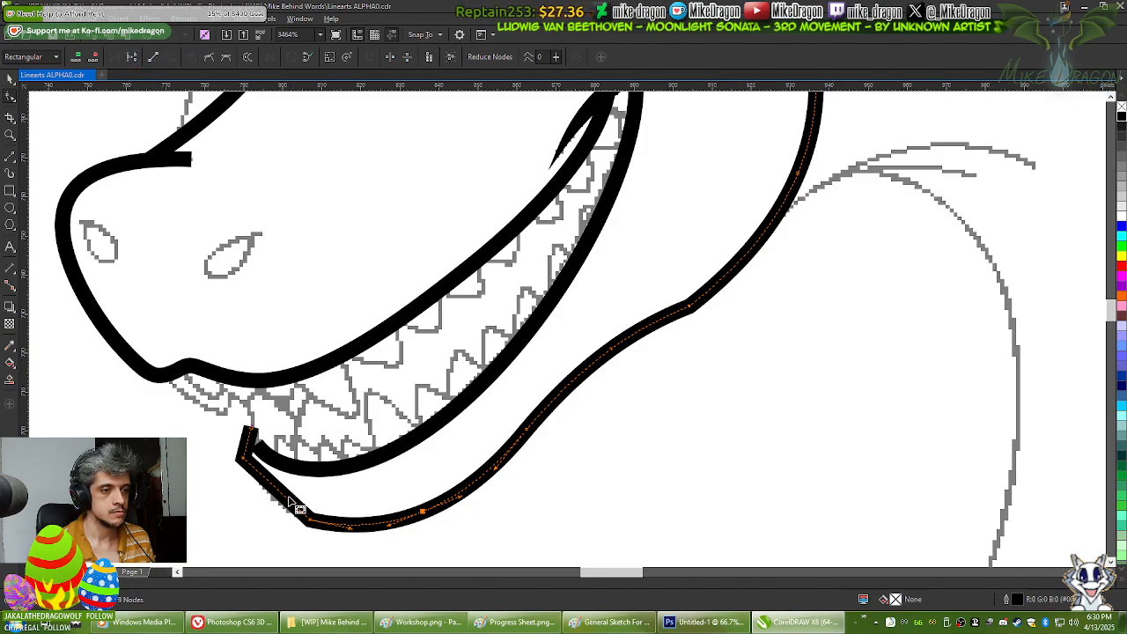
left_click_drag(276, 490, 277, 502)
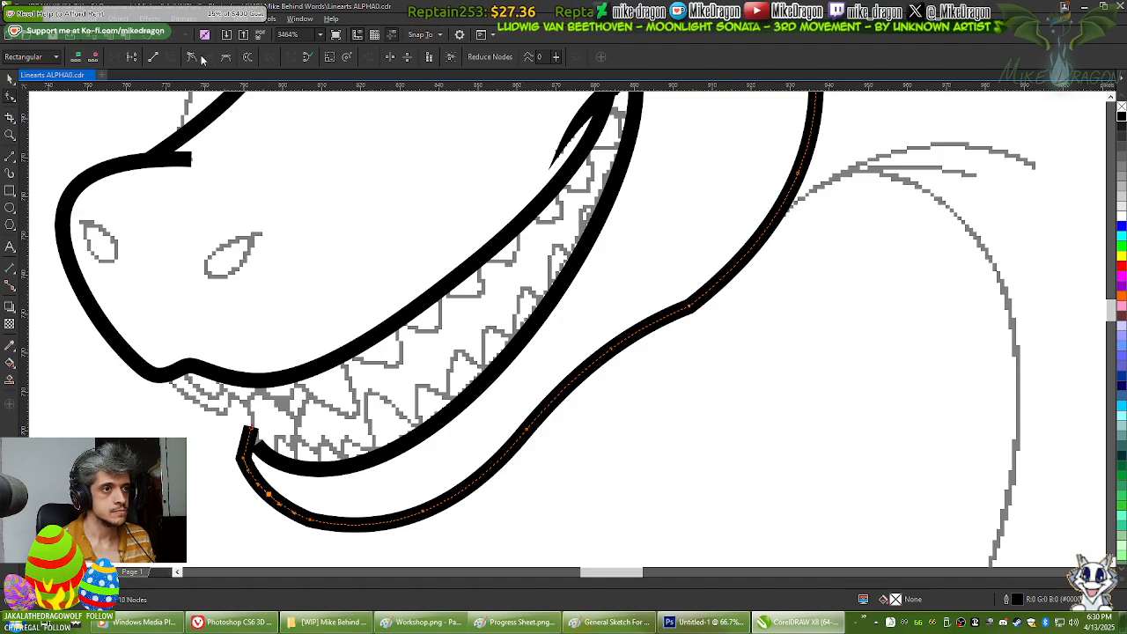
Step: Bow the short segment at the front lip outward and add a cusp node at its middle
scroll(194, 475, "up", 4)
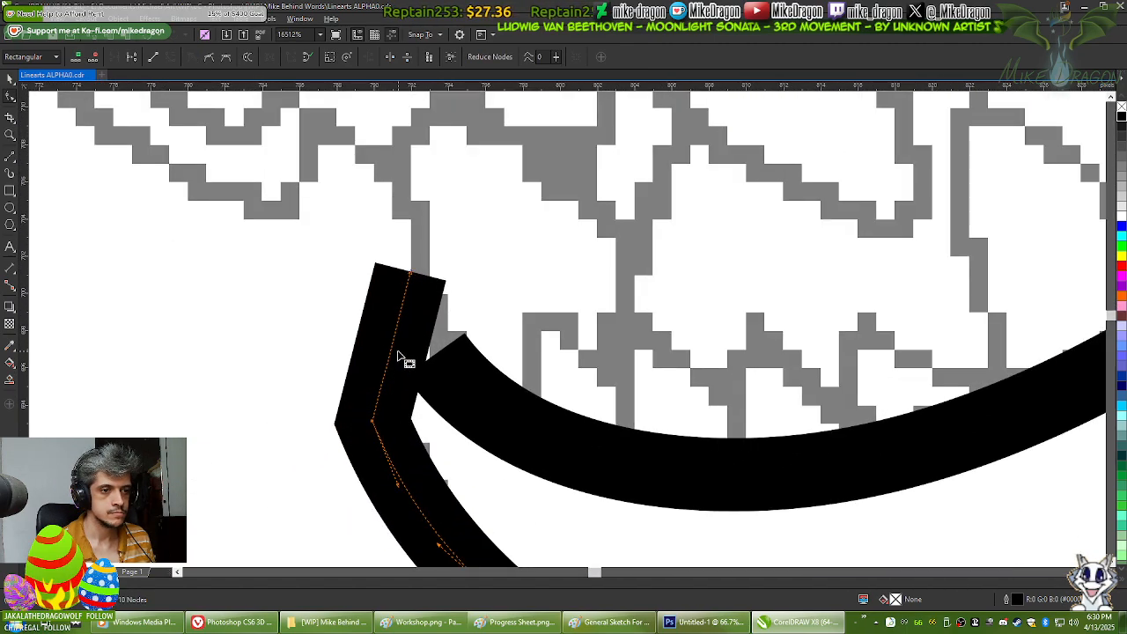
left_click_drag(390, 355, 369, 347)
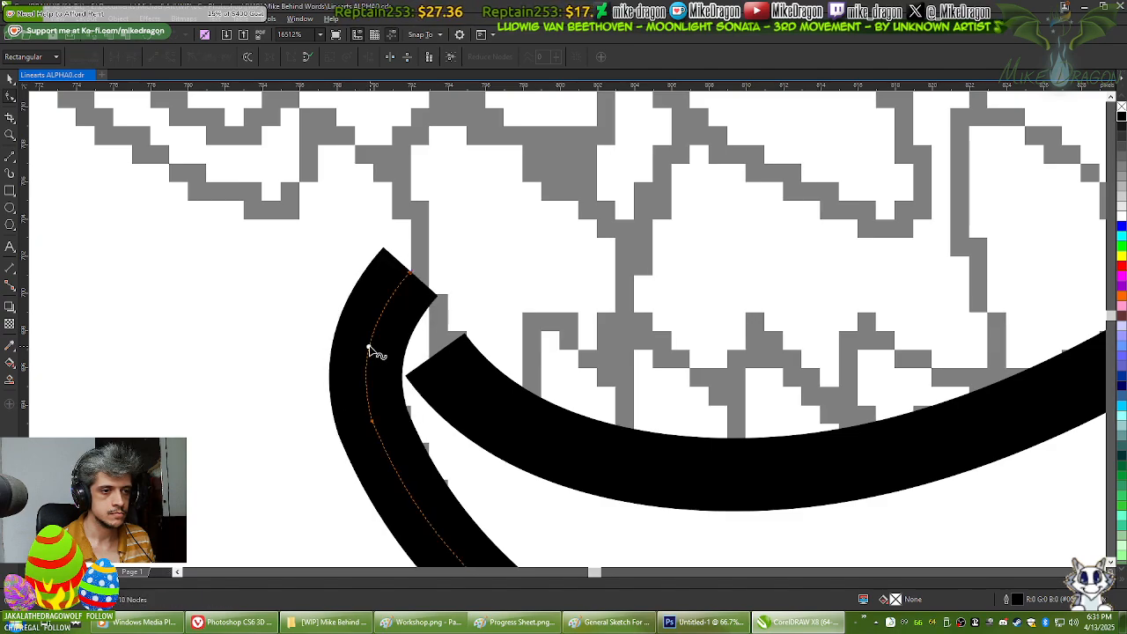
double_click(368, 352)
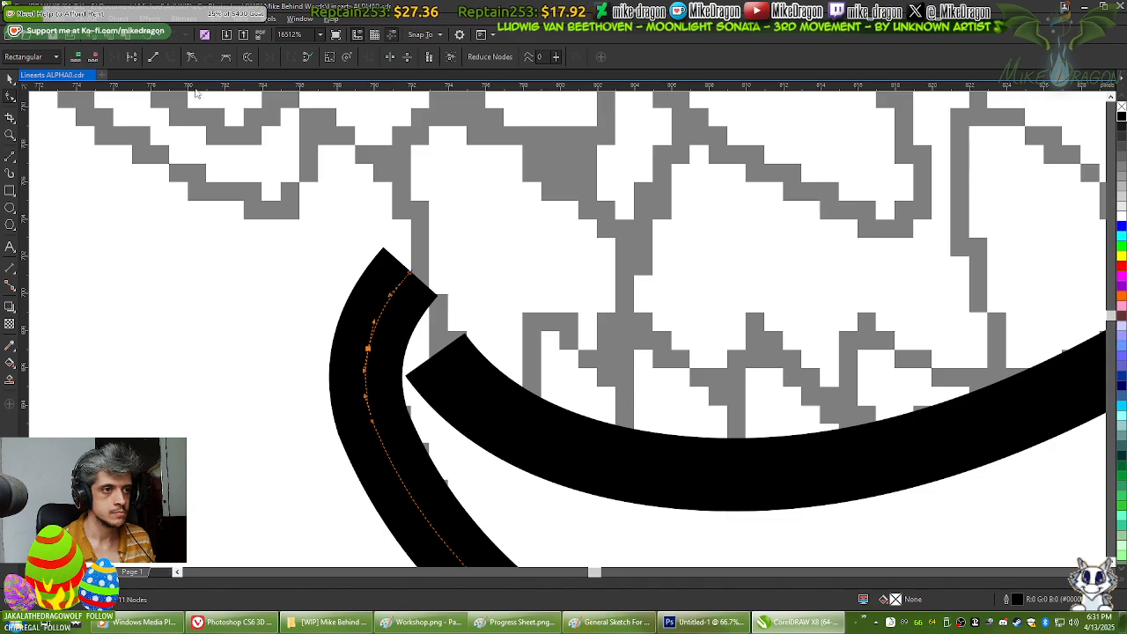
scroll(326, 130, "down", 10)
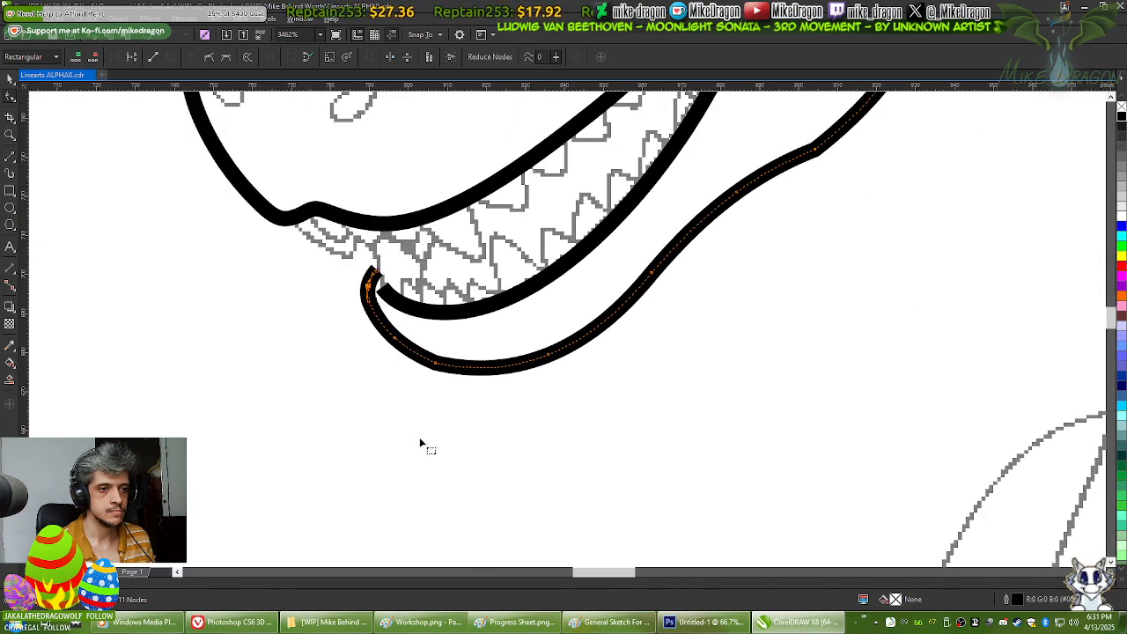
Step: Simplify the upper jaw curve by replacing its three nodes below the cheek with a single node on the bend
scroll(620, 373, "down", 3)
scroll(728, 186, "up", 3)
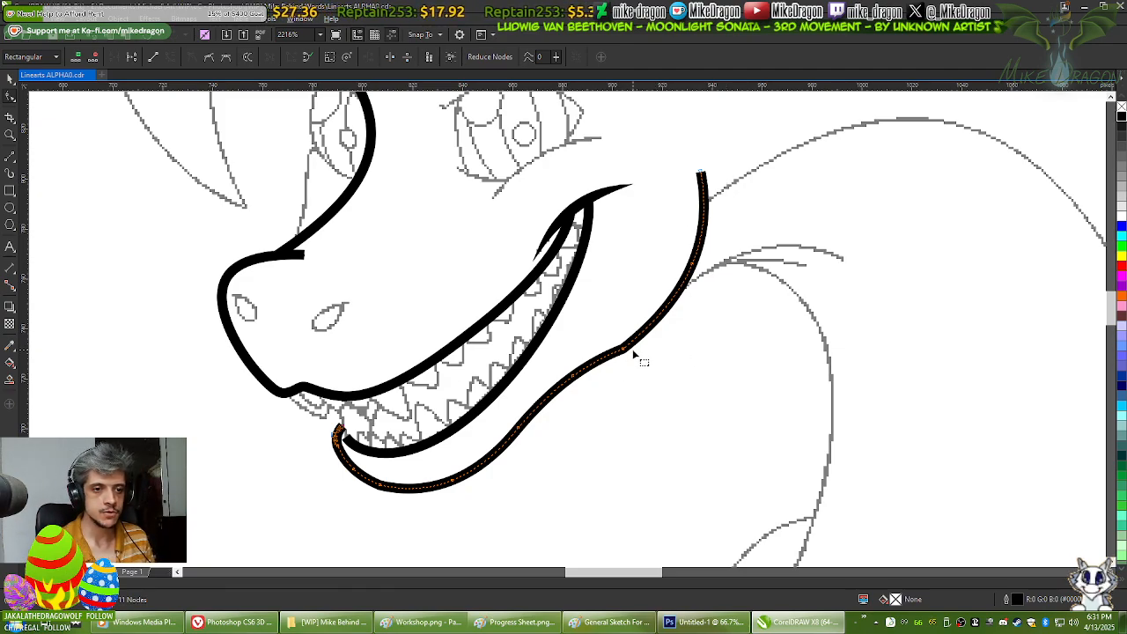
scroll(631, 355, "up", 1)
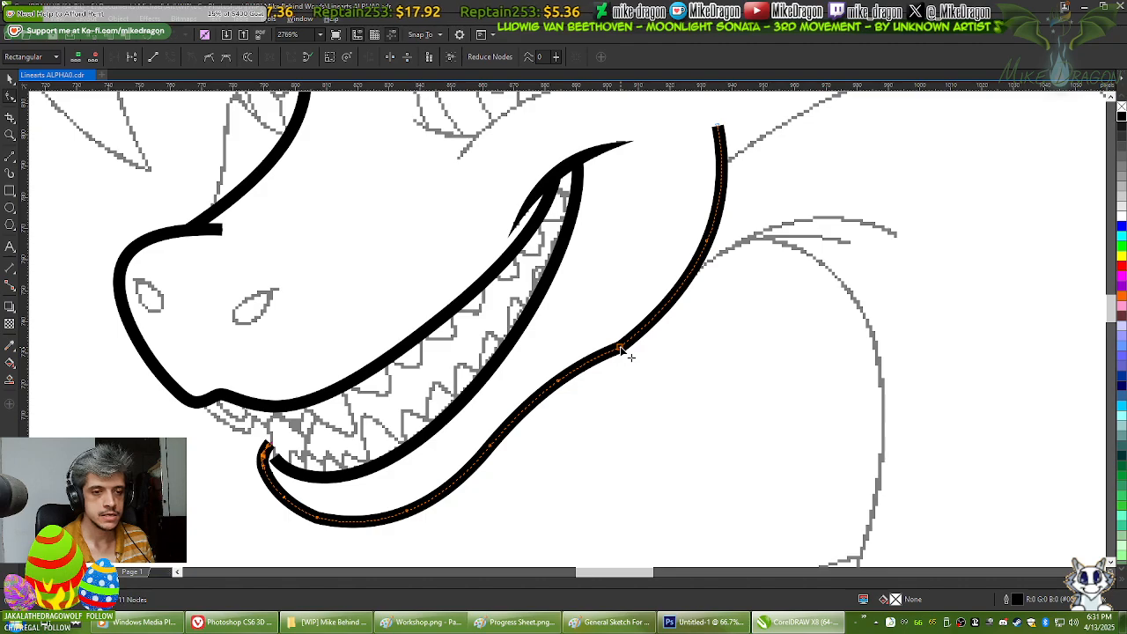
key("Delete")
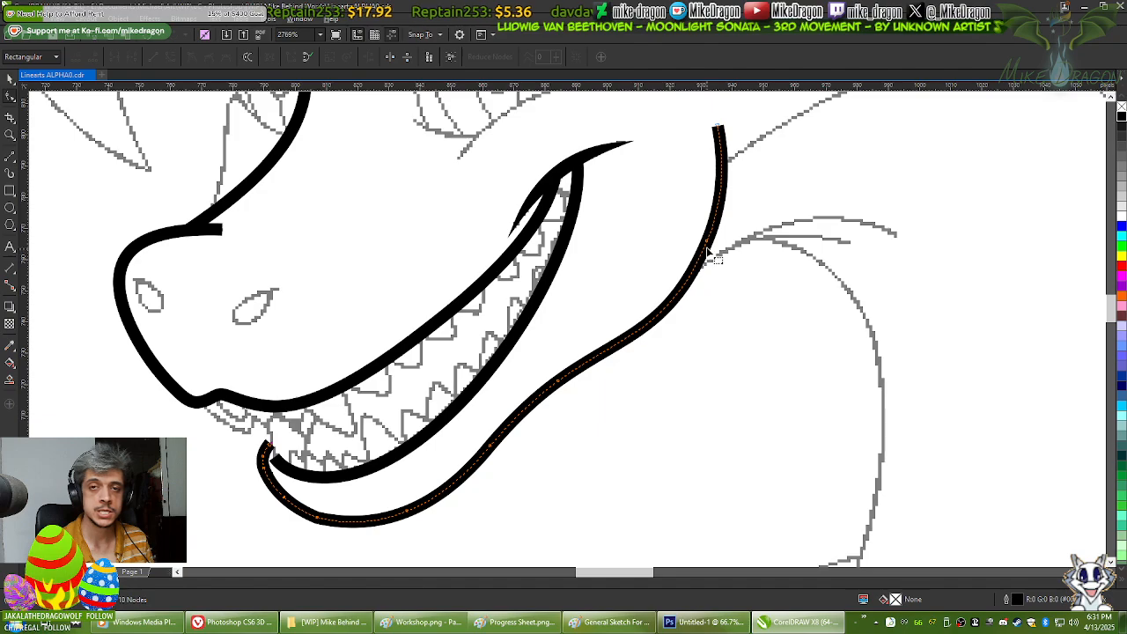
left_click(660, 317)
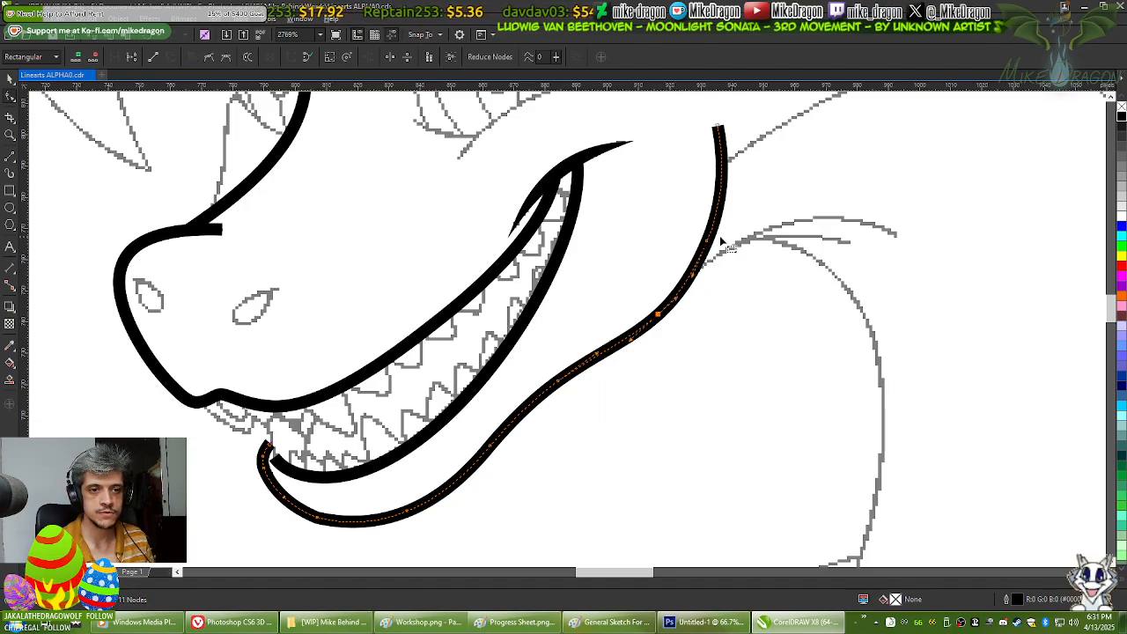
key("Delete")
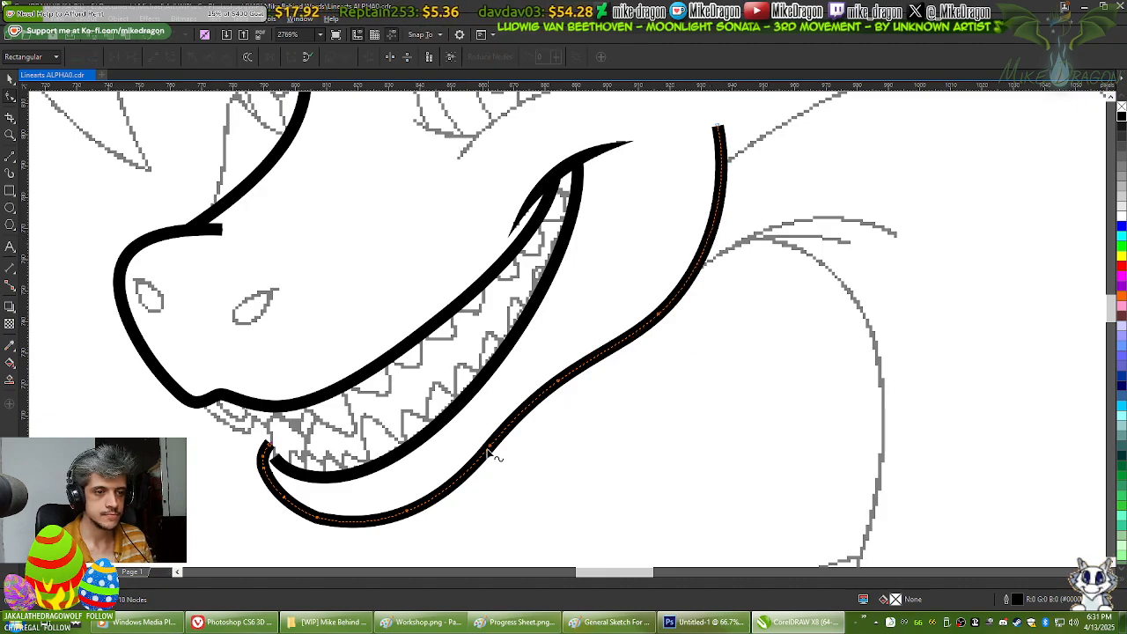
left_click(557, 381)
key("Delete")
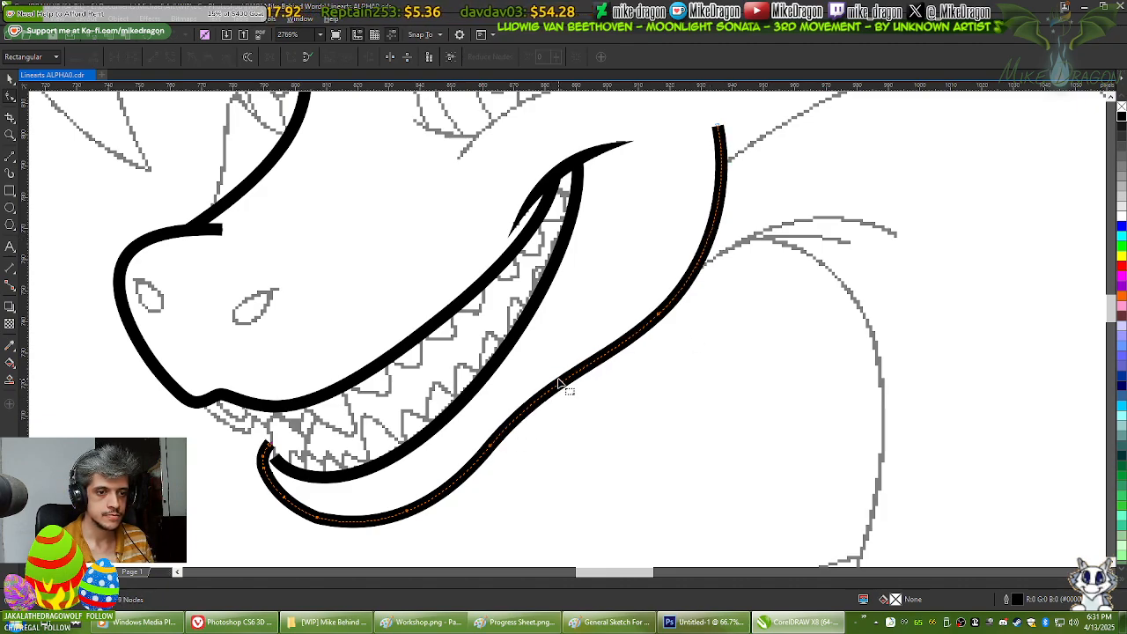
Step: Delete the two nodes between the bottom of the chin and the front lip on the jaw curve
left_click(616, 421)
left_click(437, 497)
scroll(360, 543, "up", 2)
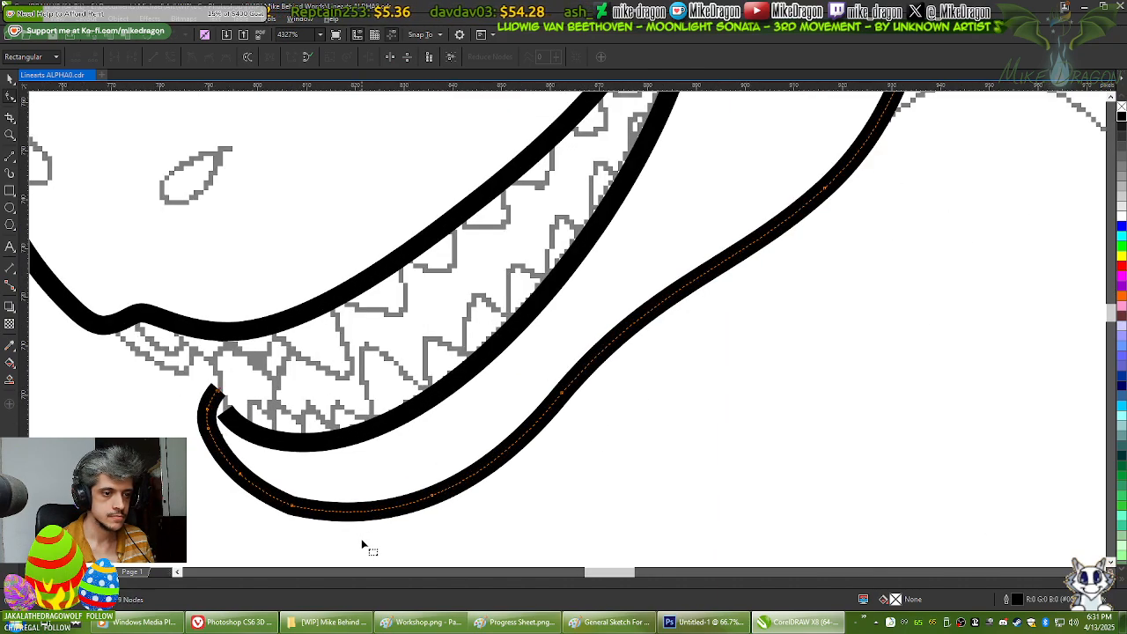
double_click(292, 507)
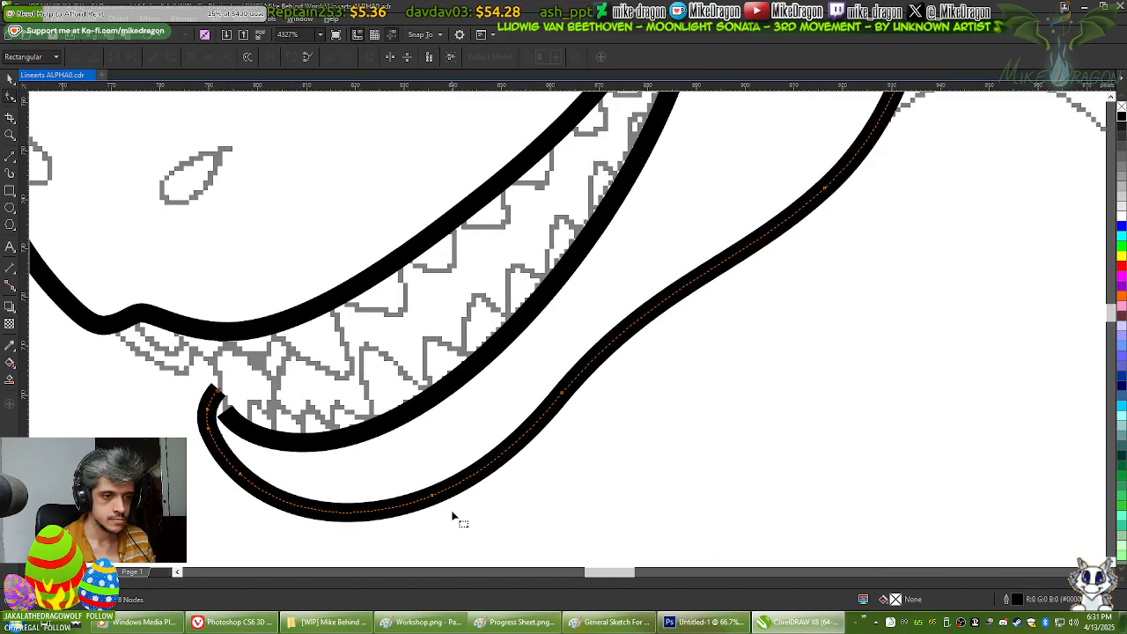
double_click(241, 475)
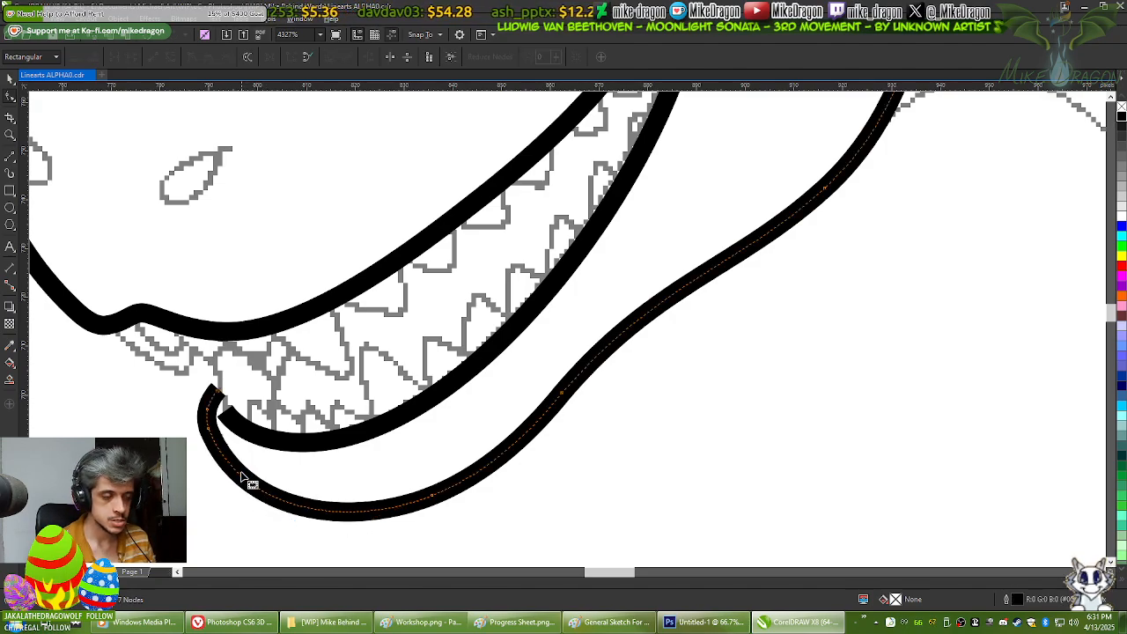
Step: Add a node at the lowest point of the chin and delete the neighbouring node behind it
left_click(432, 497)
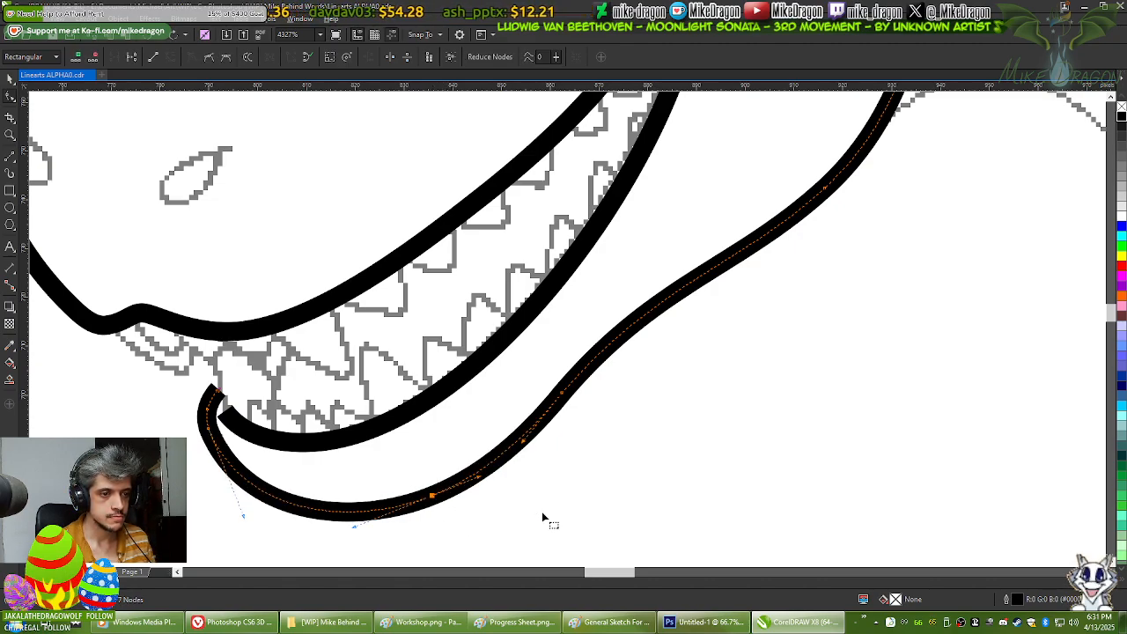
double_click(338, 510)
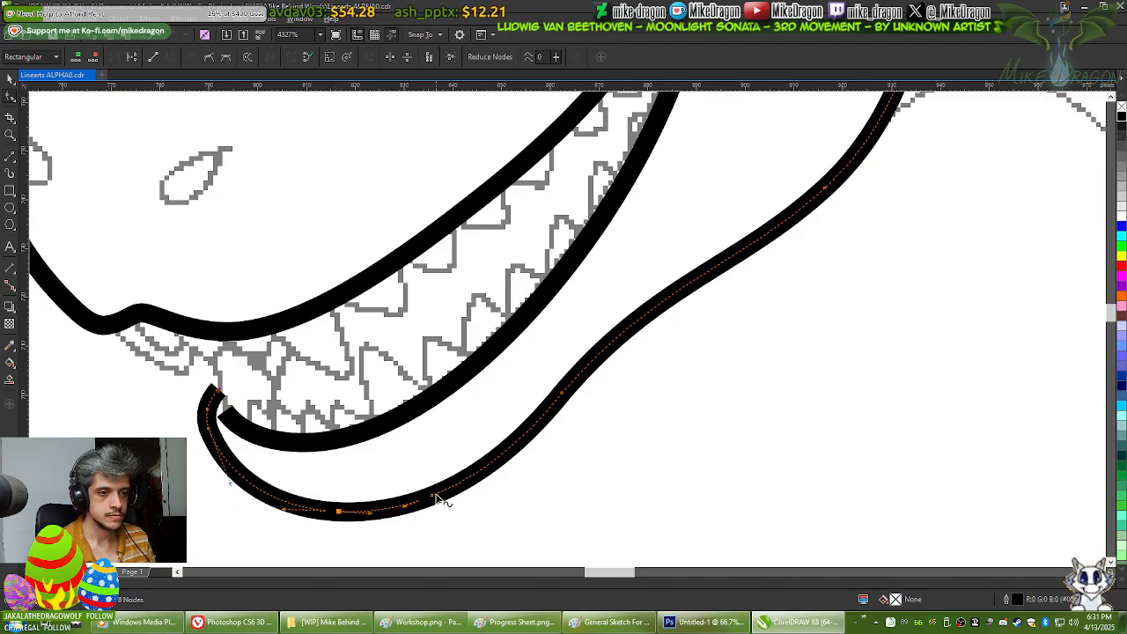
key("Delete")
scroll(428, 516, "down", 3)
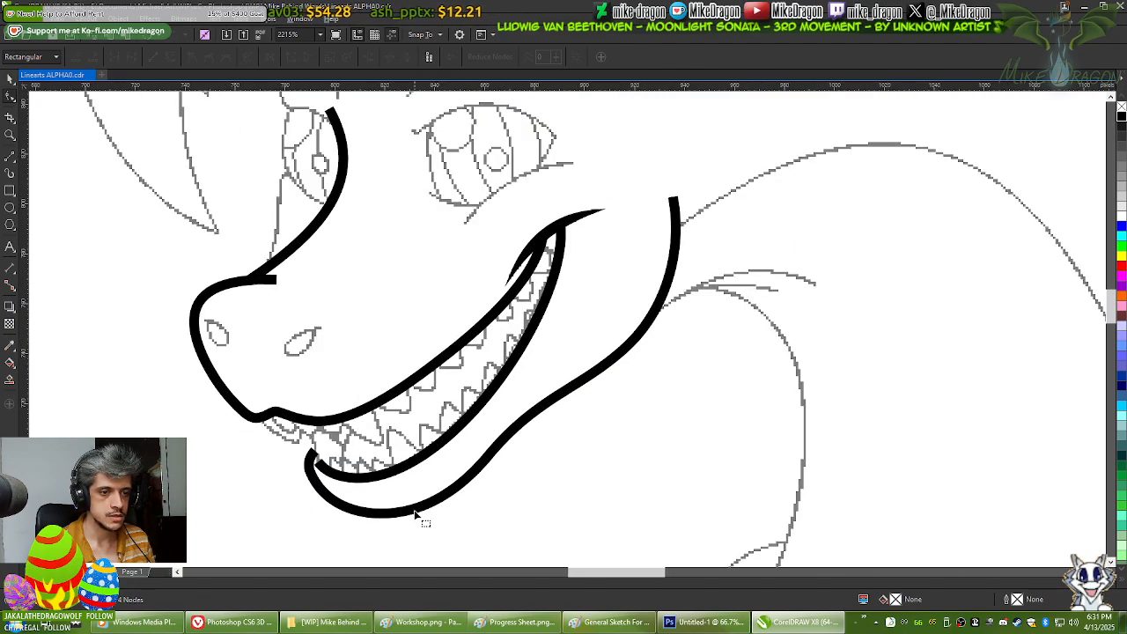
scroll(616, 370, "up", 3)
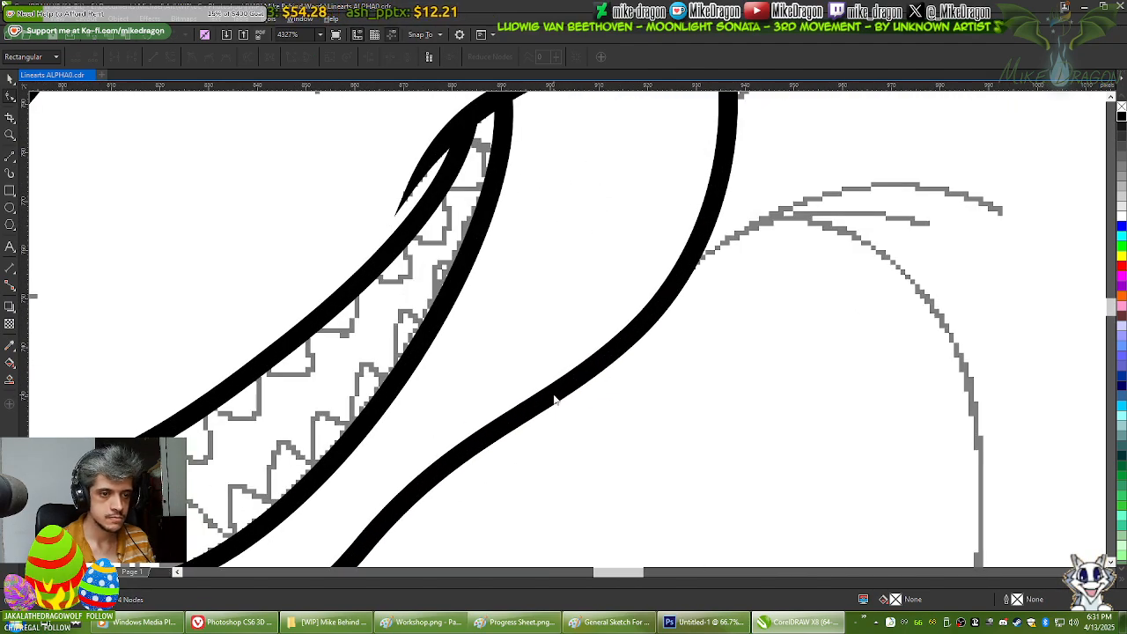
left_click(556, 390)
scroll(656, 411, "down", 3)
left_click(750, 329)
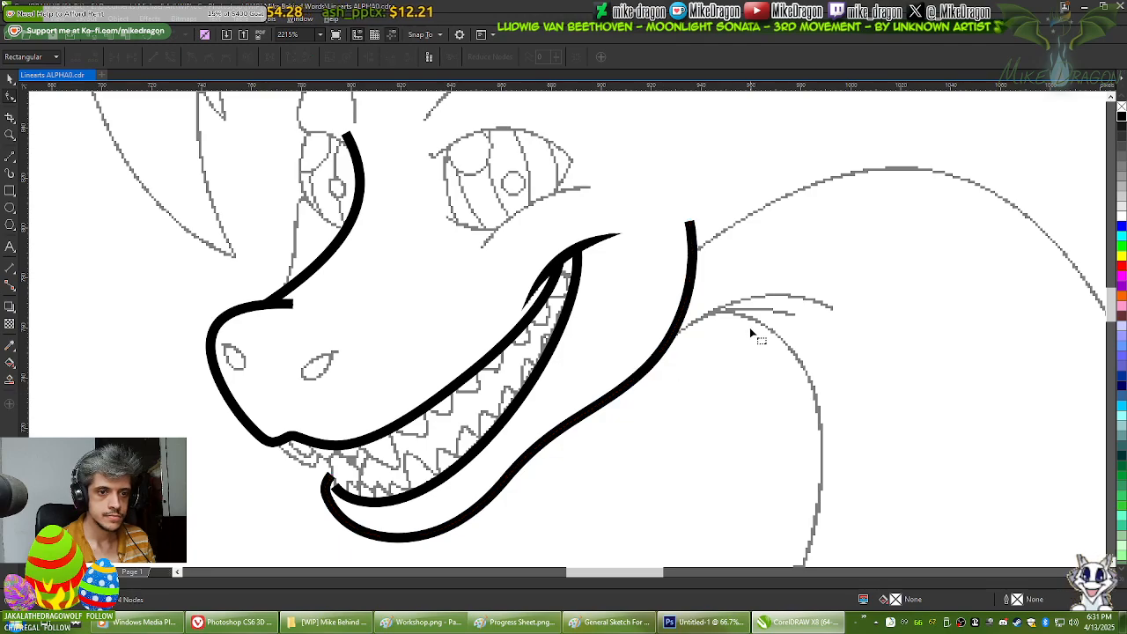
Step: Move the lower jaw curve aside to compare it with the sketch line beneath, and undo the move
scroll(727, 216, "down", 2)
scroll(793, 251, "up", 1)
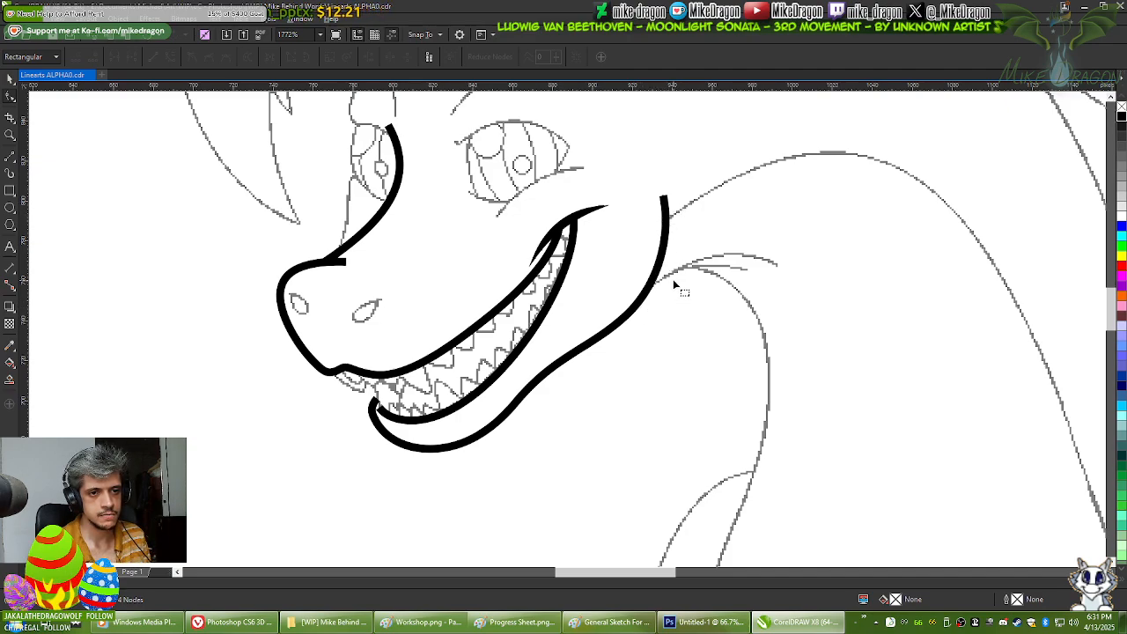
left_click(9, 76)
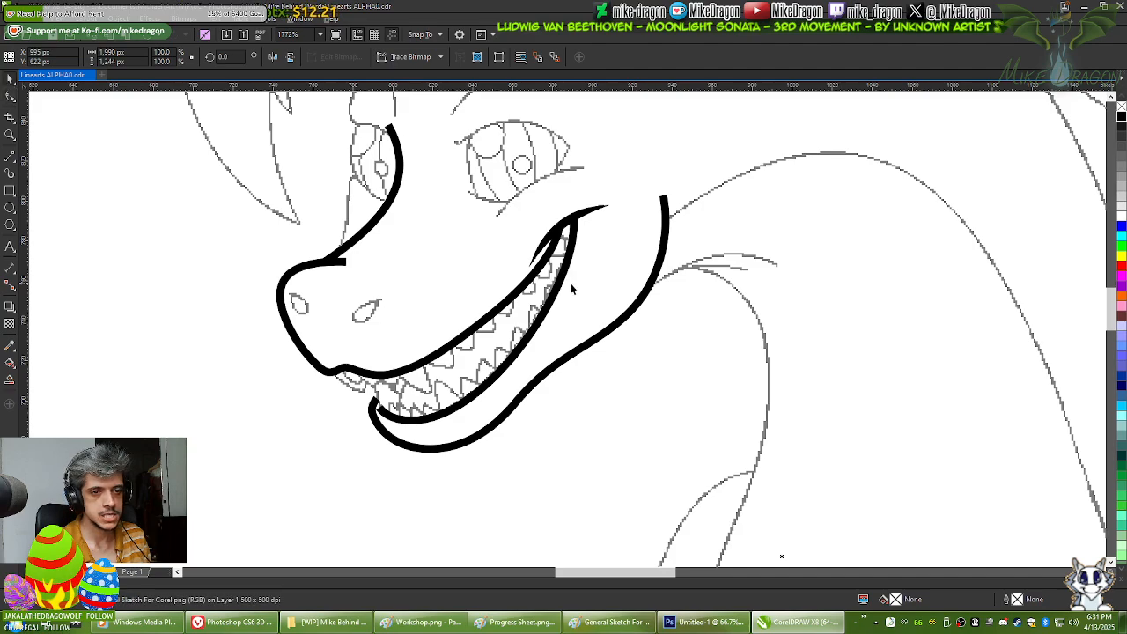
left_click_drag(597, 343, 644, 366)
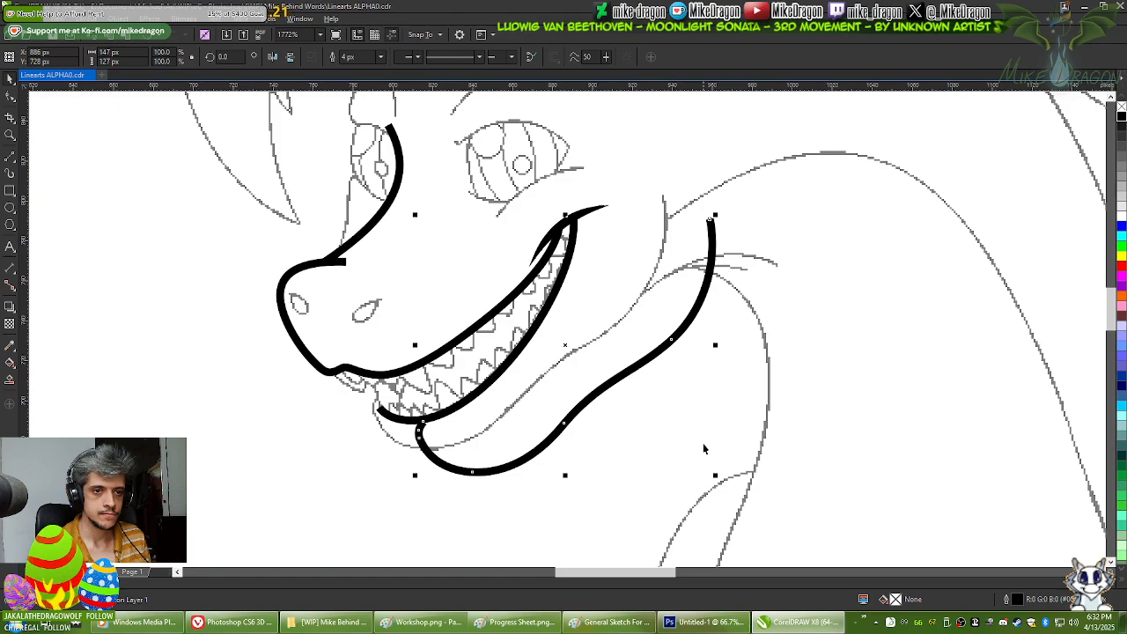
key("ctrl+z")
Step: Adjust the curvature of the jaw segment below the cheek and add a node where the throat line meets the jaw
scroll(701, 333, "up", 2)
key("F10")
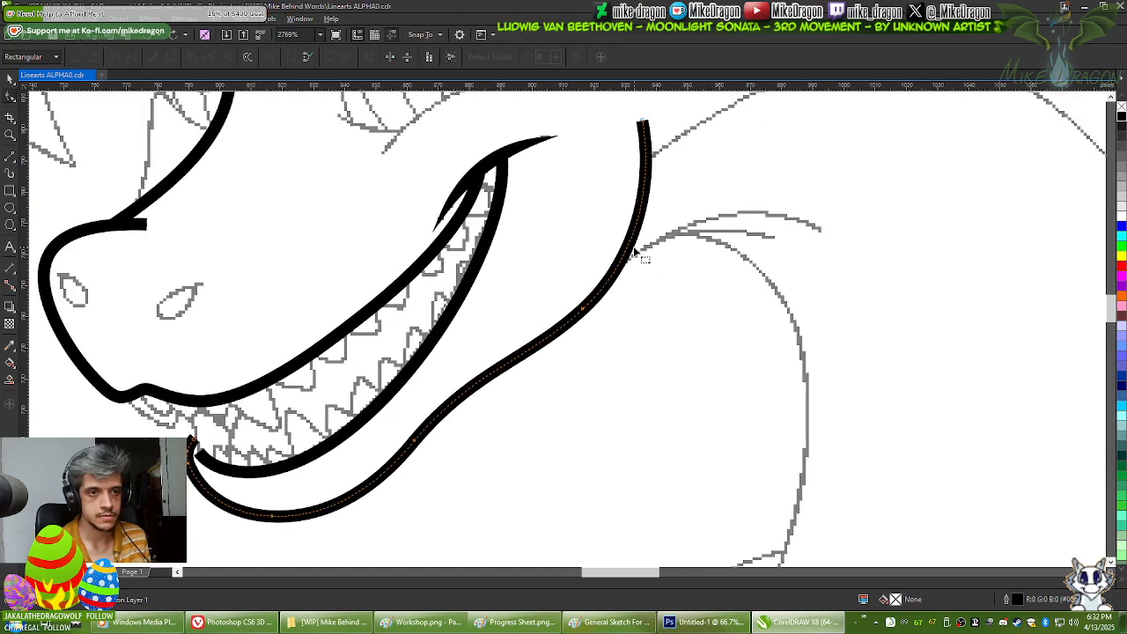
left_click(582, 312)
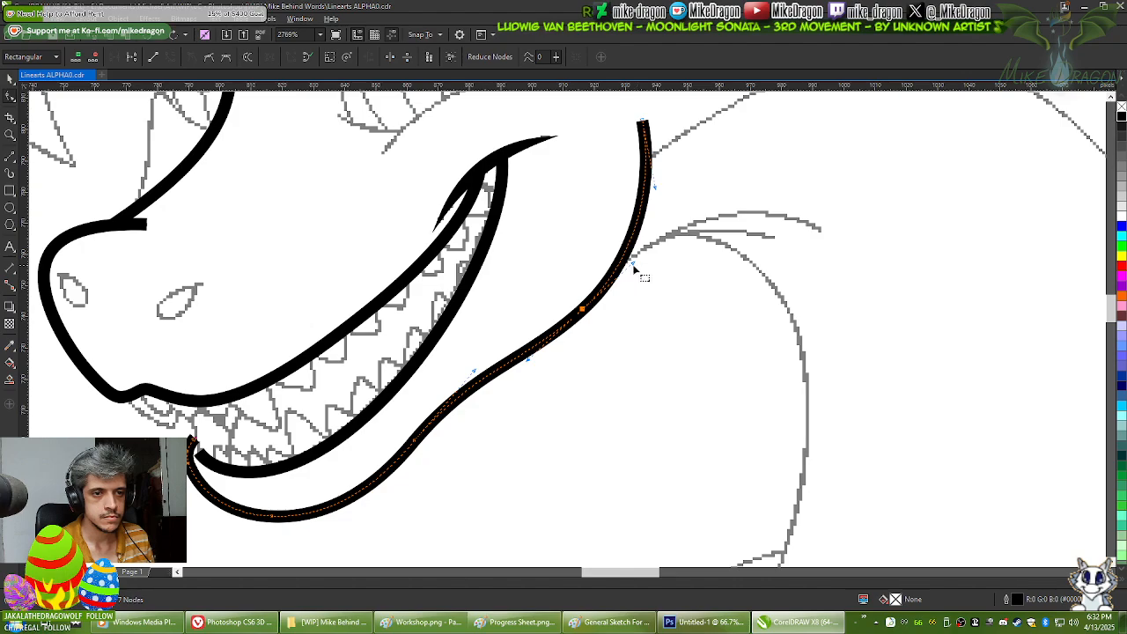
left_click_drag(632, 263, 642, 258)
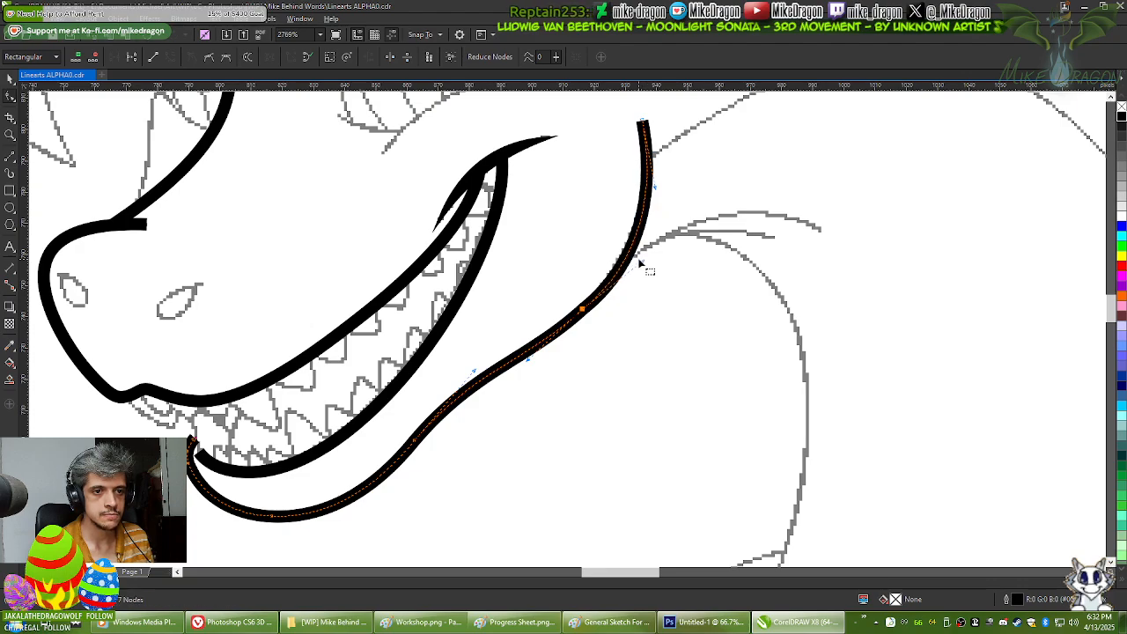
double_click(629, 251)
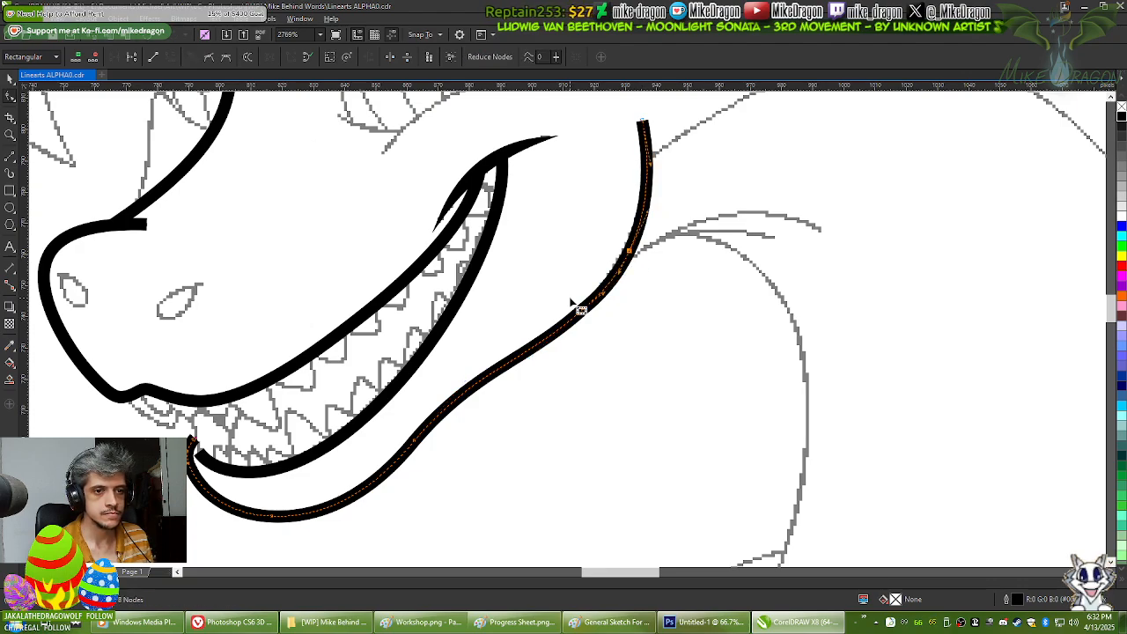
Step: Delete the jaw curve's node on the bend just below the throat junction
double_click(505, 365)
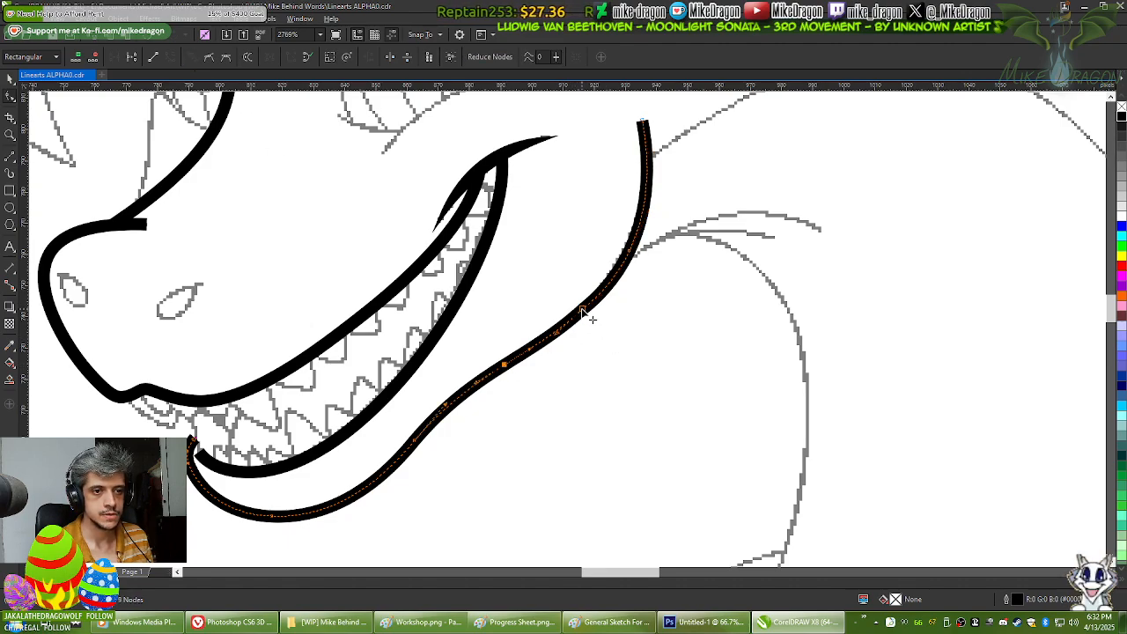
key("Delete")
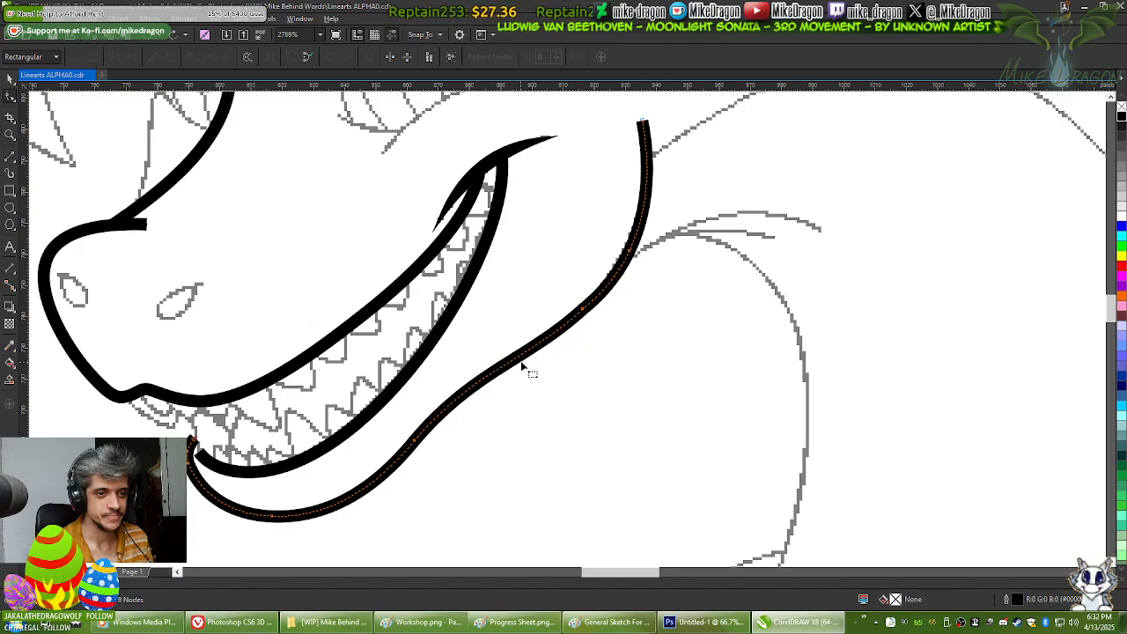
double_click(583, 309)
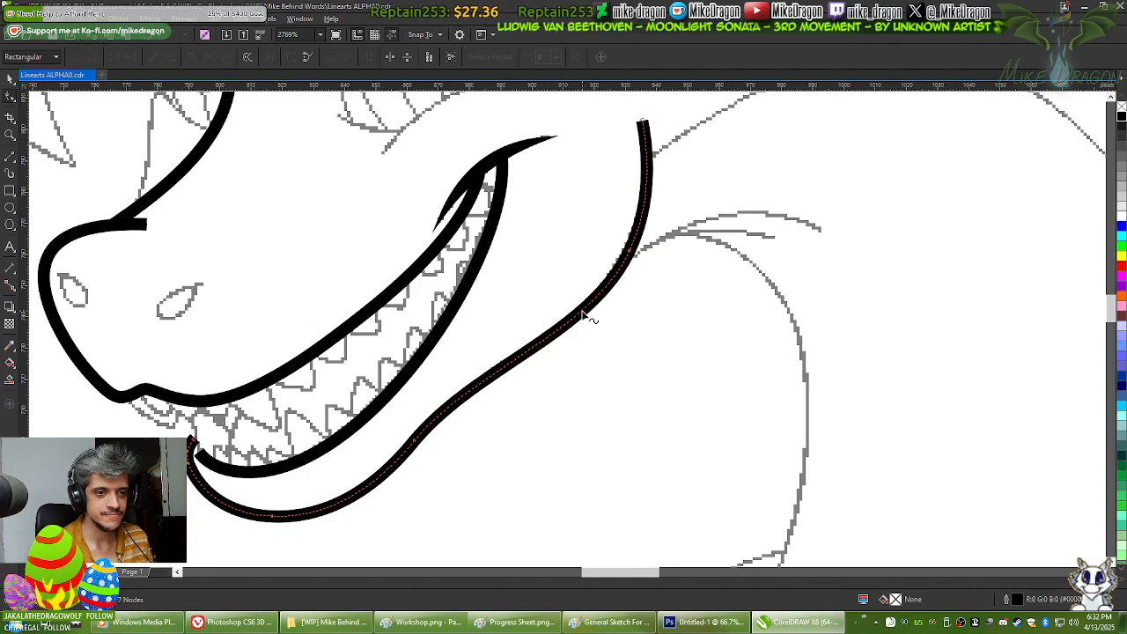
Step: Reshape the jaw segment between the chin and the throat junction by adjusting the curve handles at both of its ends
left_click(414, 442)
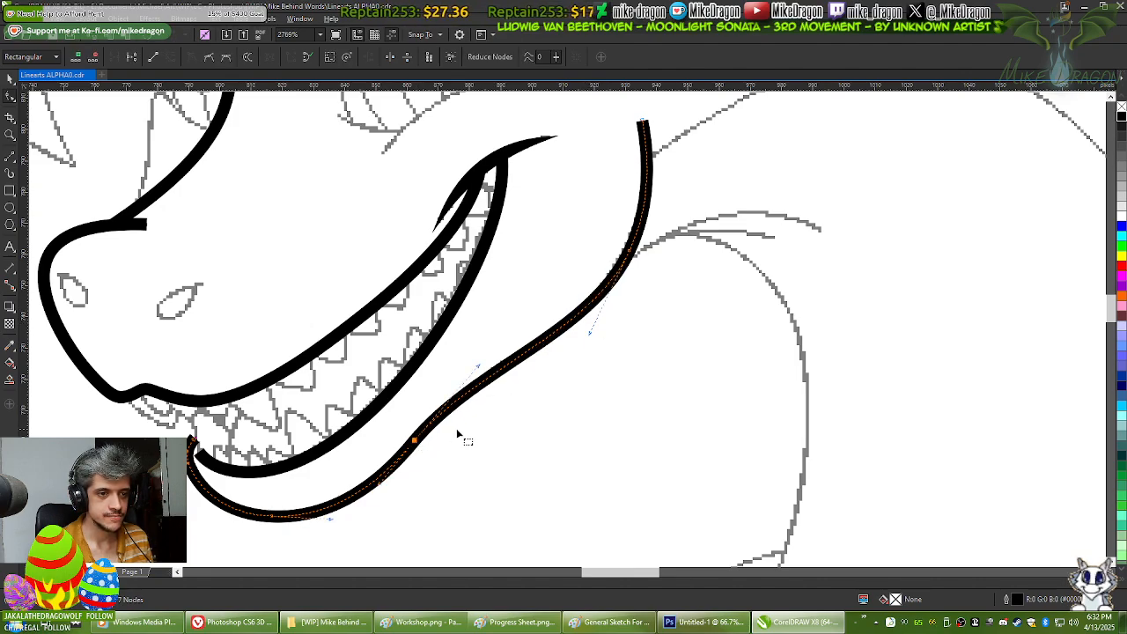
scroll(458, 432, "up", 1)
left_click_drag(496, 340, 524, 289)
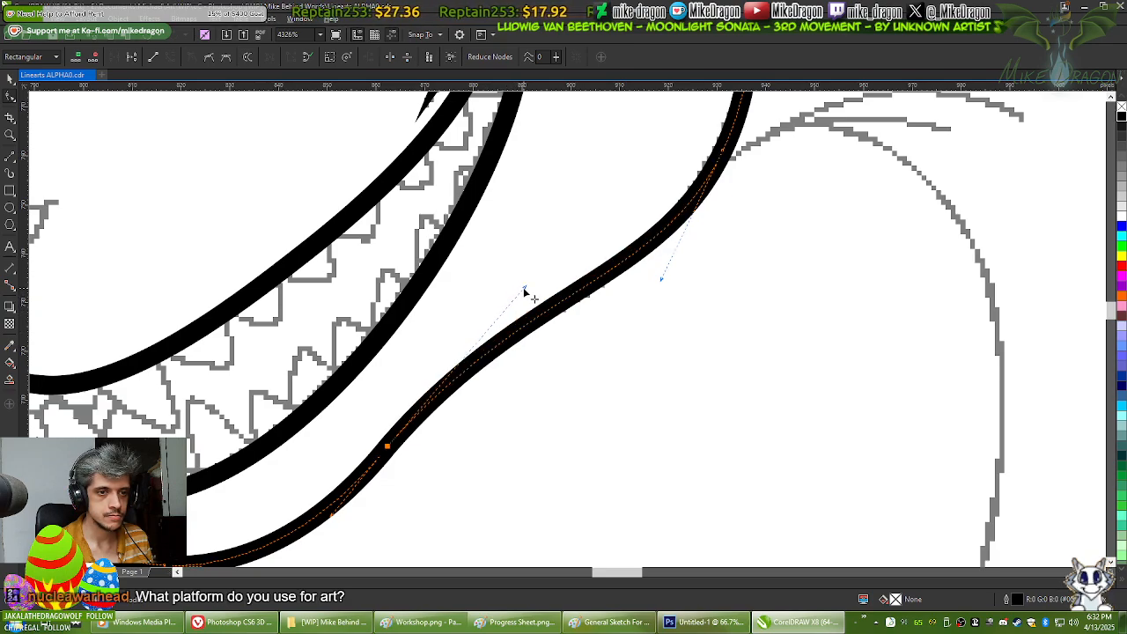
scroll(607, 453, "down", 1)
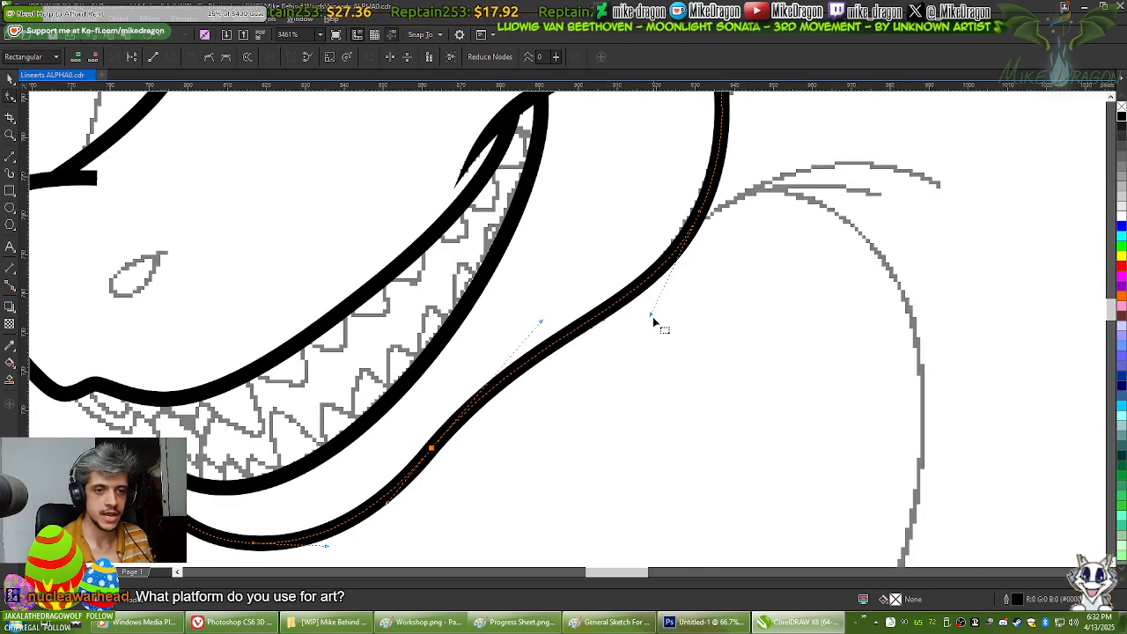
left_click_drag(651, 315, 633, 343)
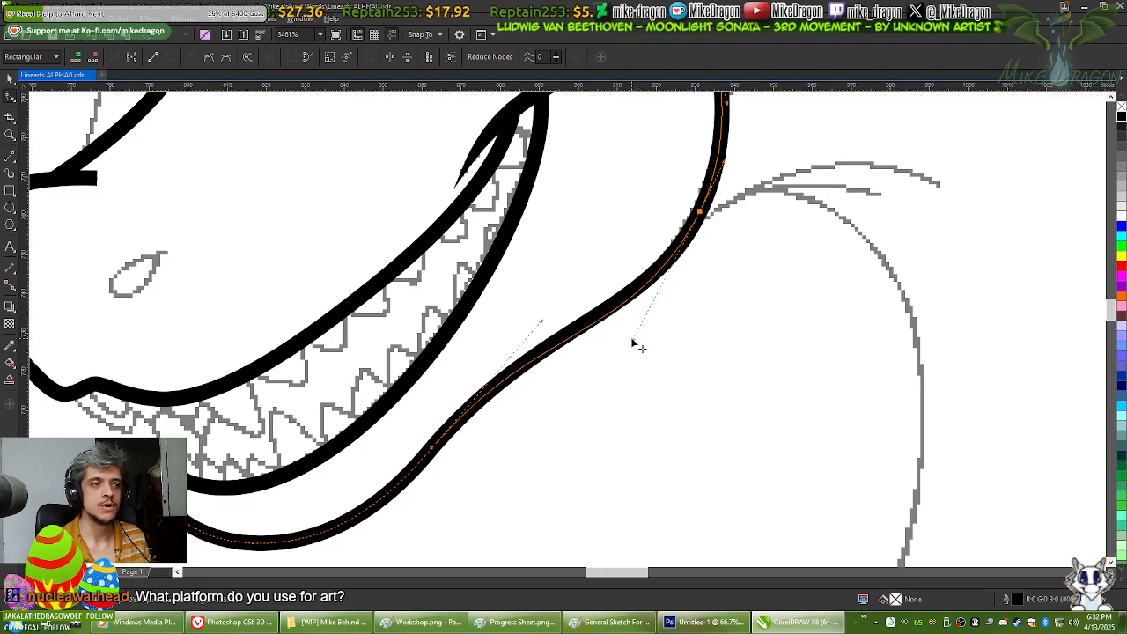
scroll(618, 451, "down", 4)
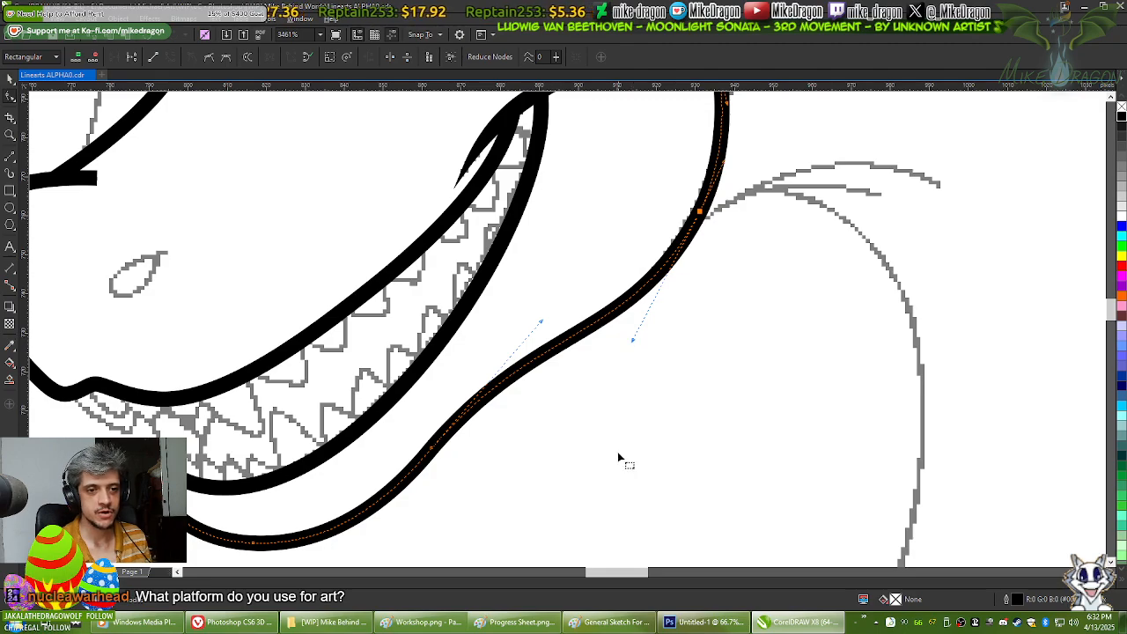
scroll(614, 451, "up", 3)
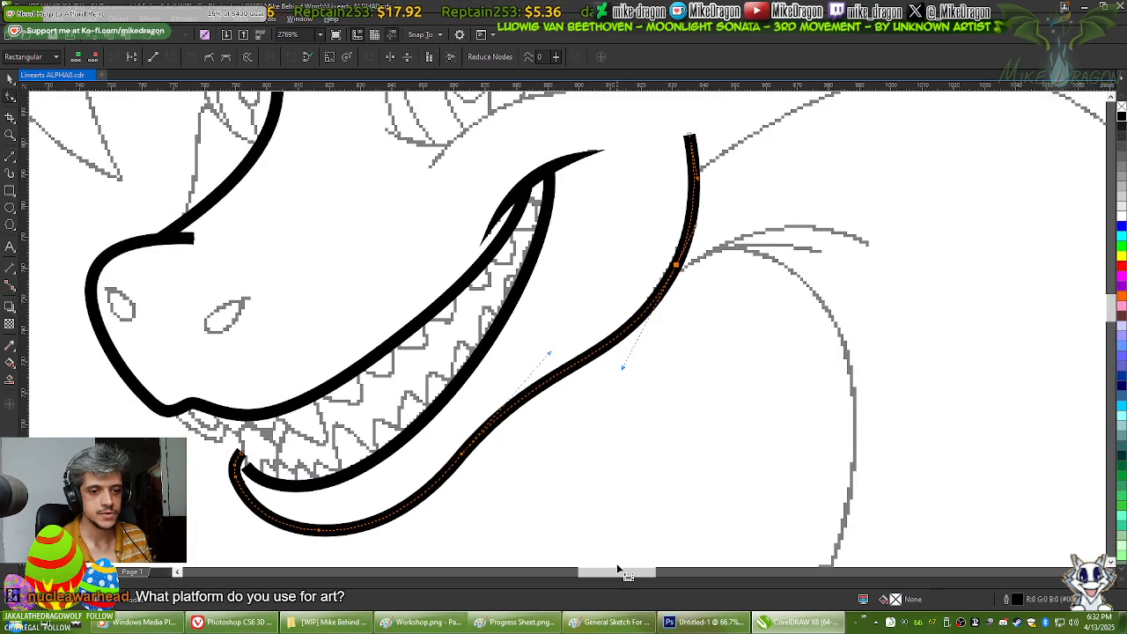
left_click_drag(628, 577, 629, 576)
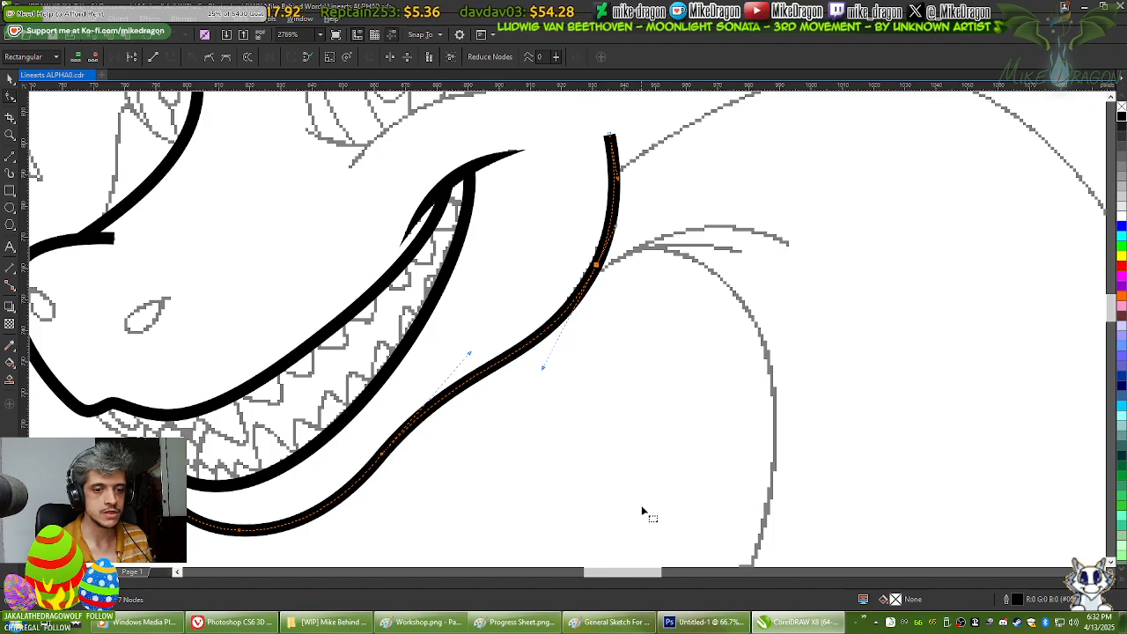
Step: Switch to Photoshop and close the Untitled-1 document without saving its changes
left_click(704, 621)
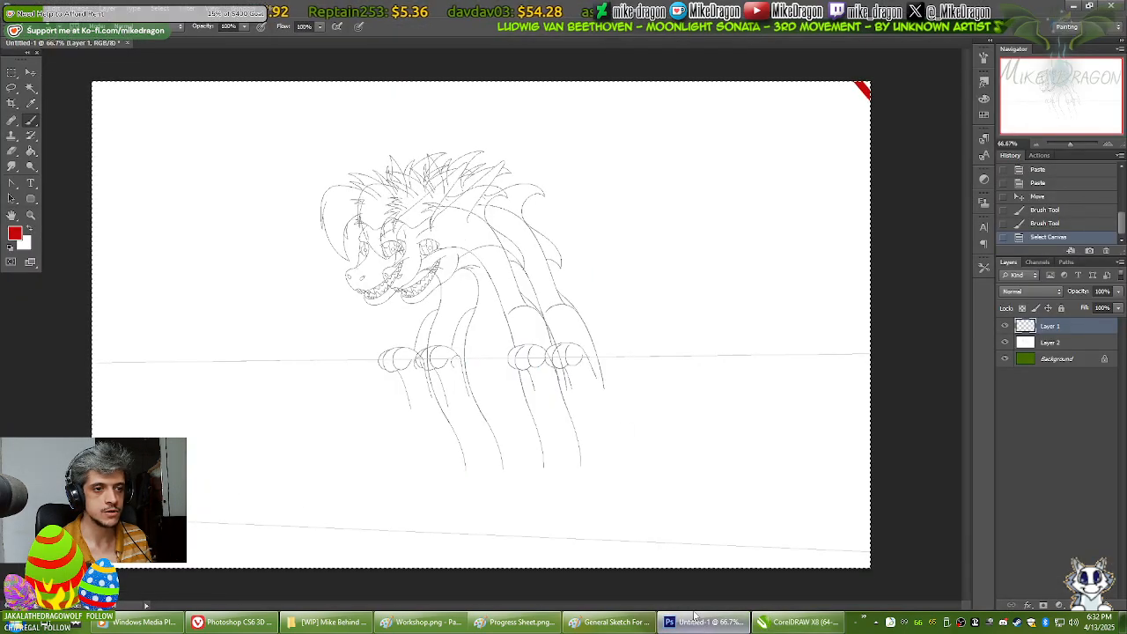
left_click(127, 43)
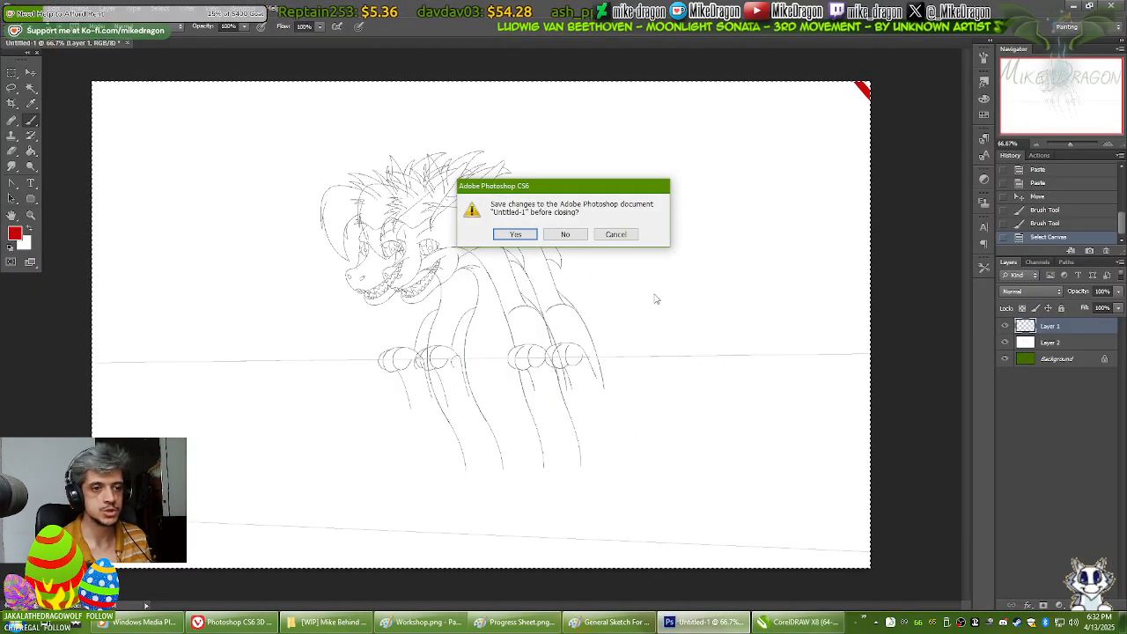
left_click(566, 236)
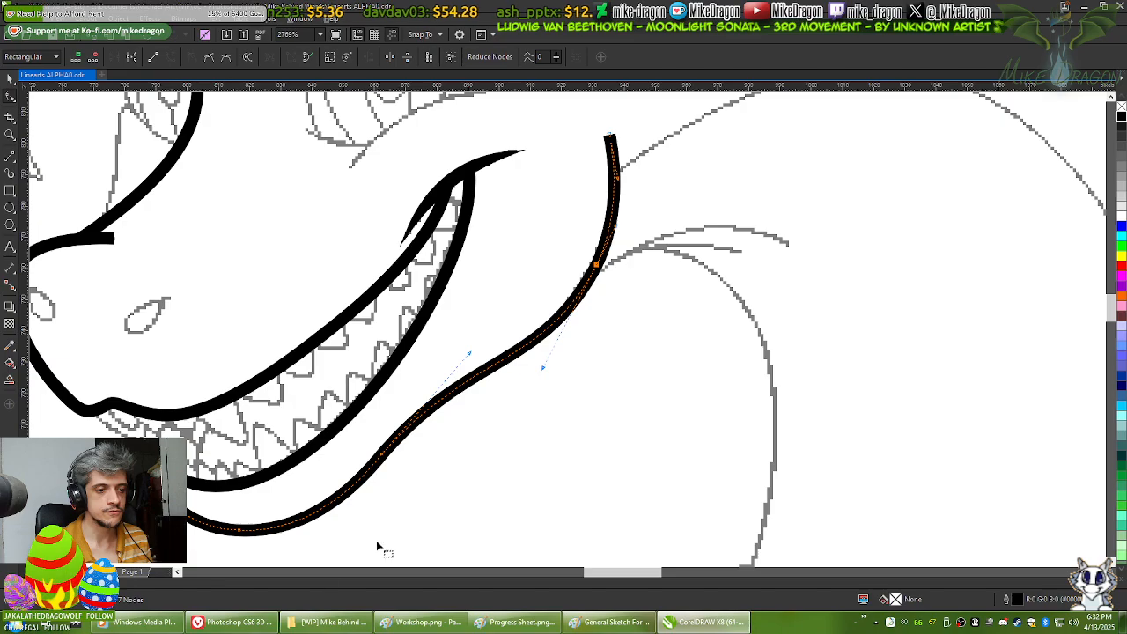
Step: View the artwork "YCH - Braveheart Does a Blep" on DeviantArt in the browser, close its page, and switch back to CorelDRAW
left_click(223, 621)
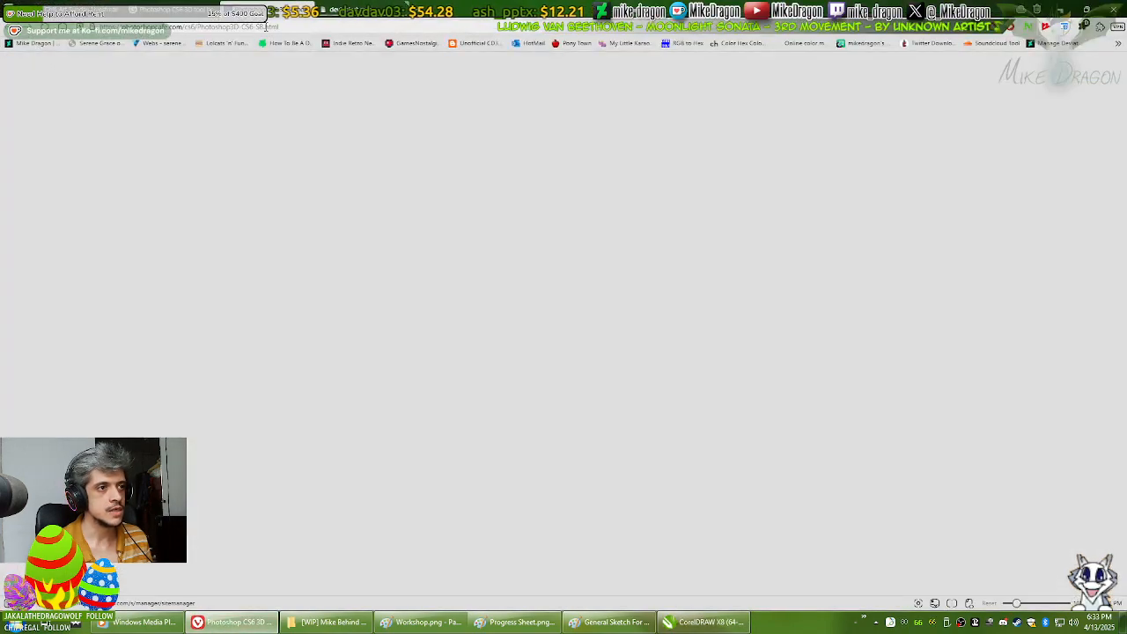
left_click(352, 13)
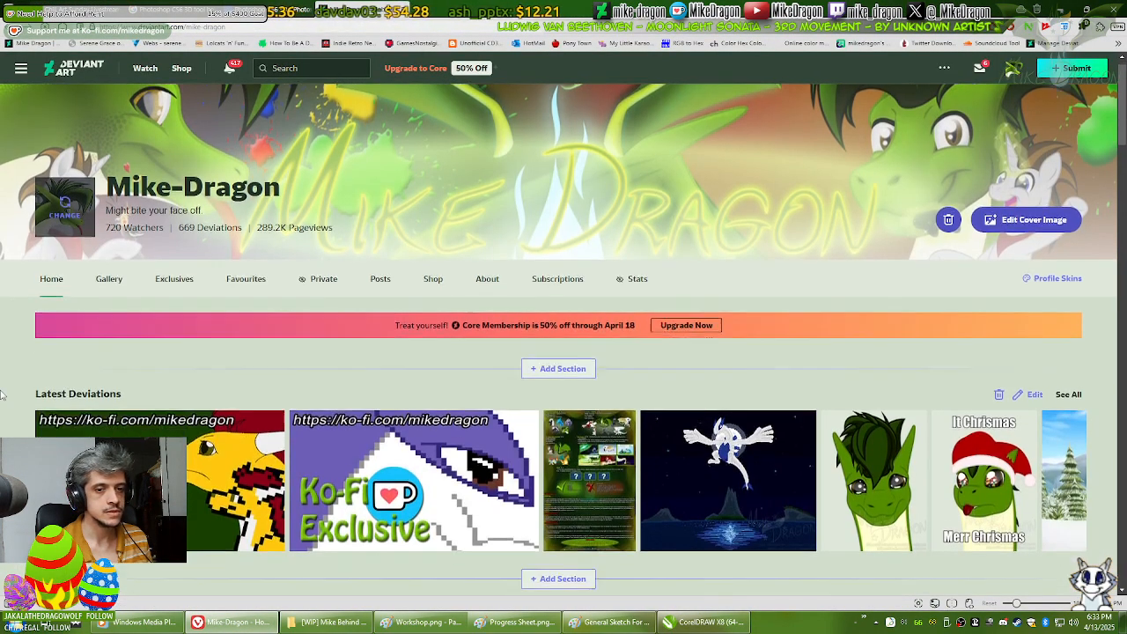
scroll(396, 425, "down", 6)
left_click(396, 425)
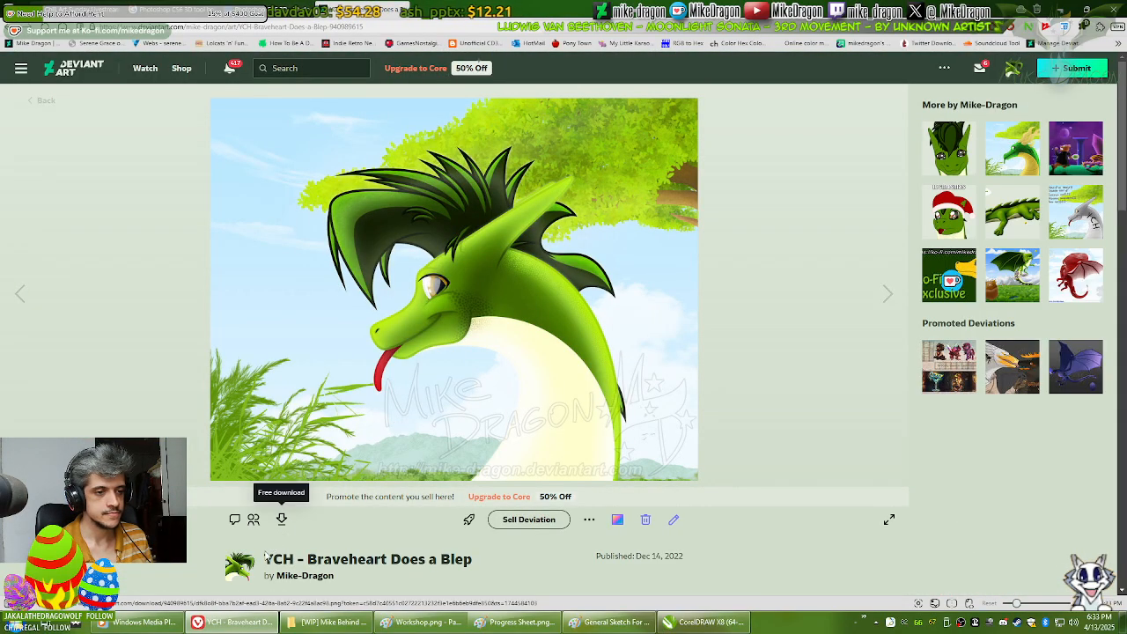
key("ctrl+w")
left_click(247, 623)
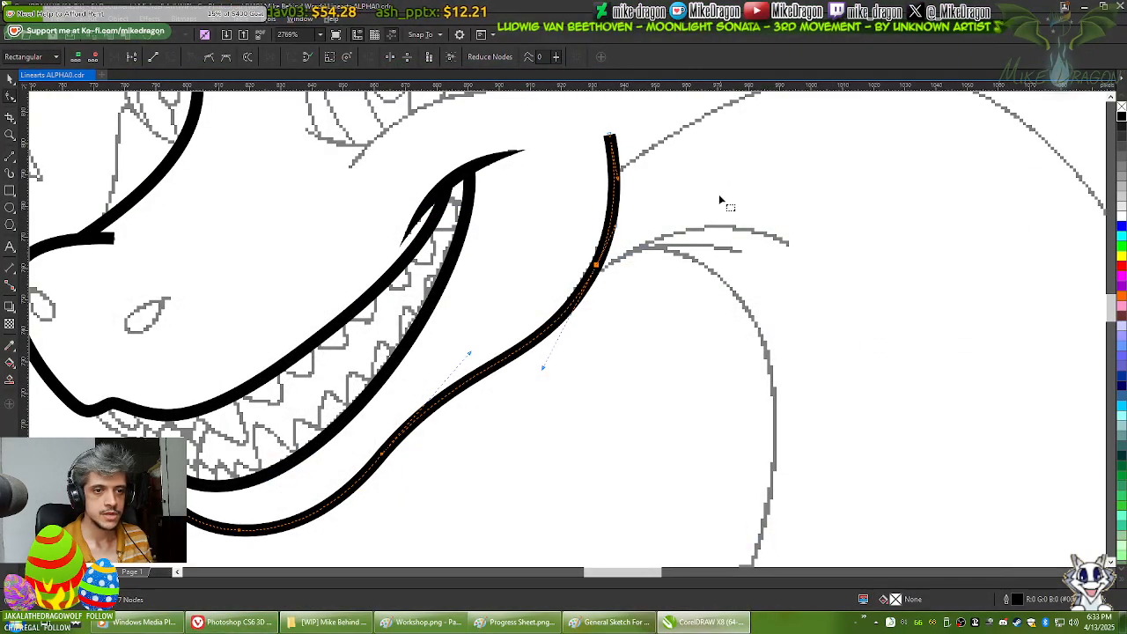
Step: Replace the jaw curve's node at the throat junction with a new node lower down on the bend
left_click(692, 206)
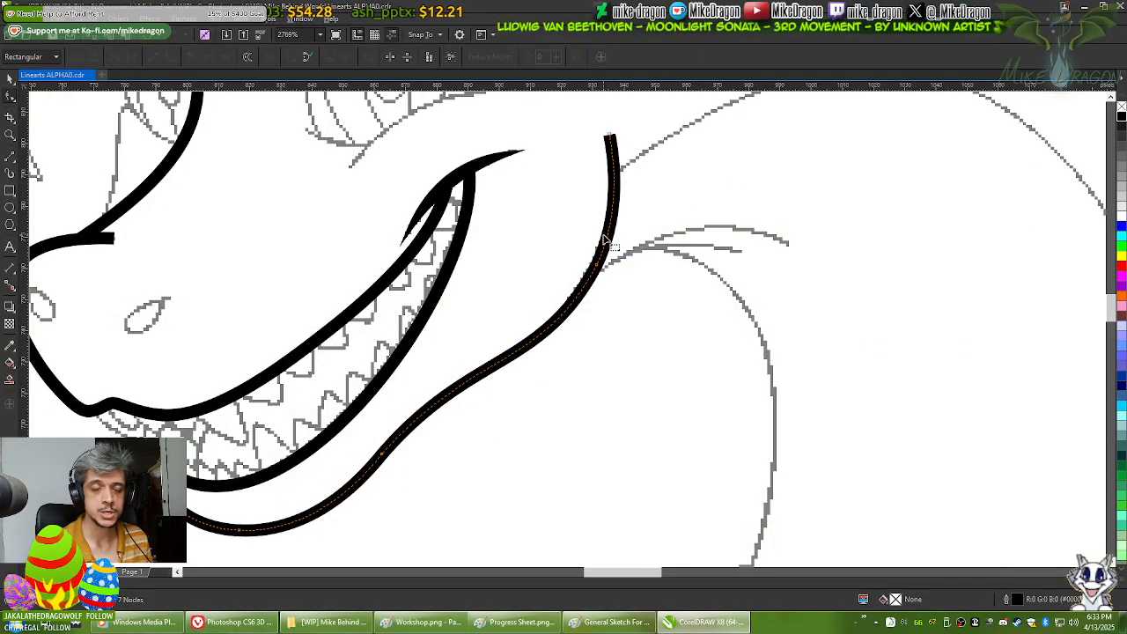
scroll(603, 276, "up", 1)
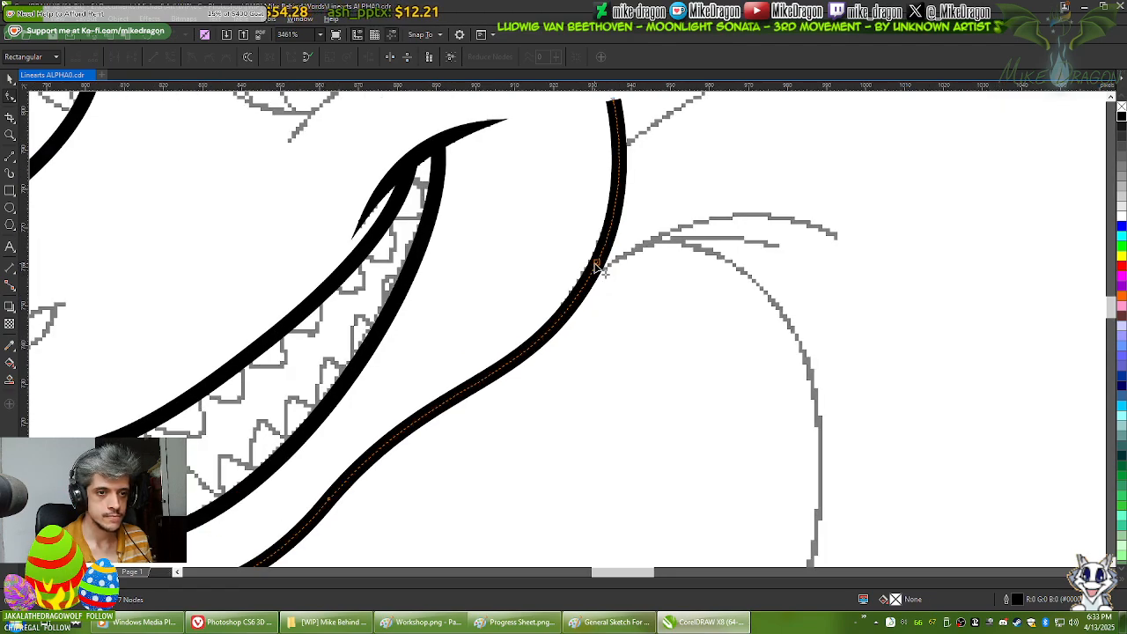
double_click(595, 266)
double_click(528, 347)
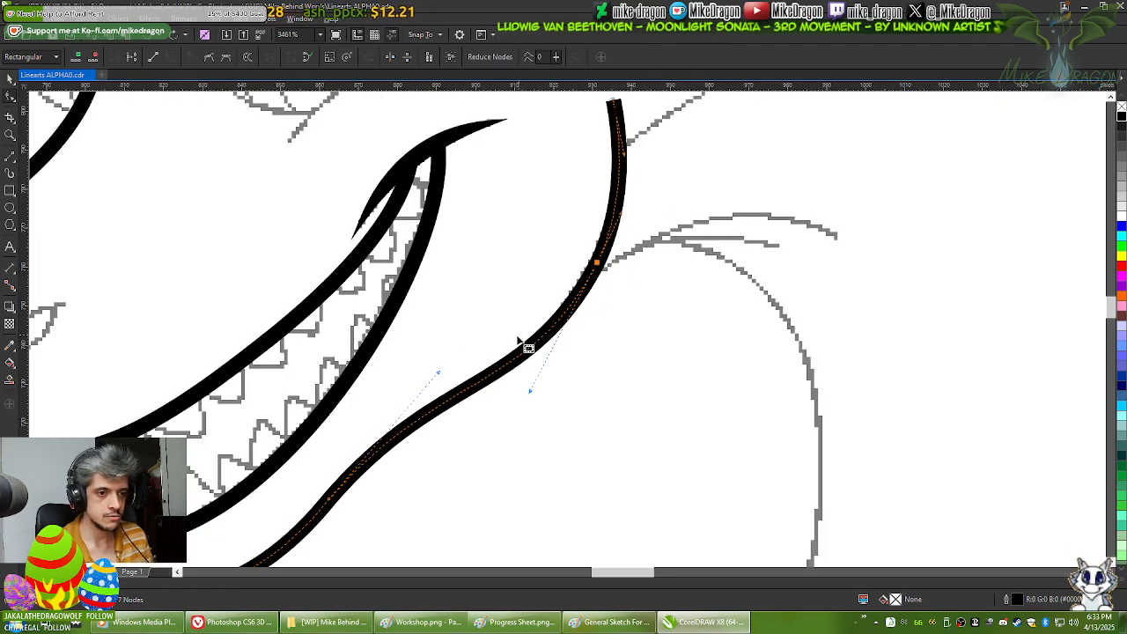
double_click(522, 361)
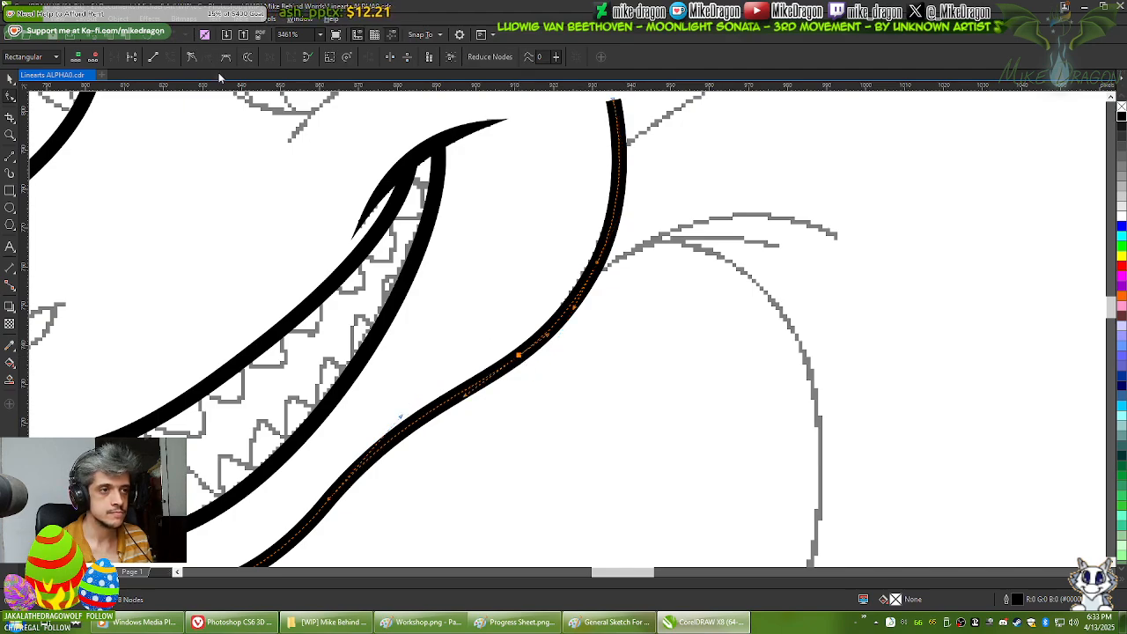
left_click(658, 202)
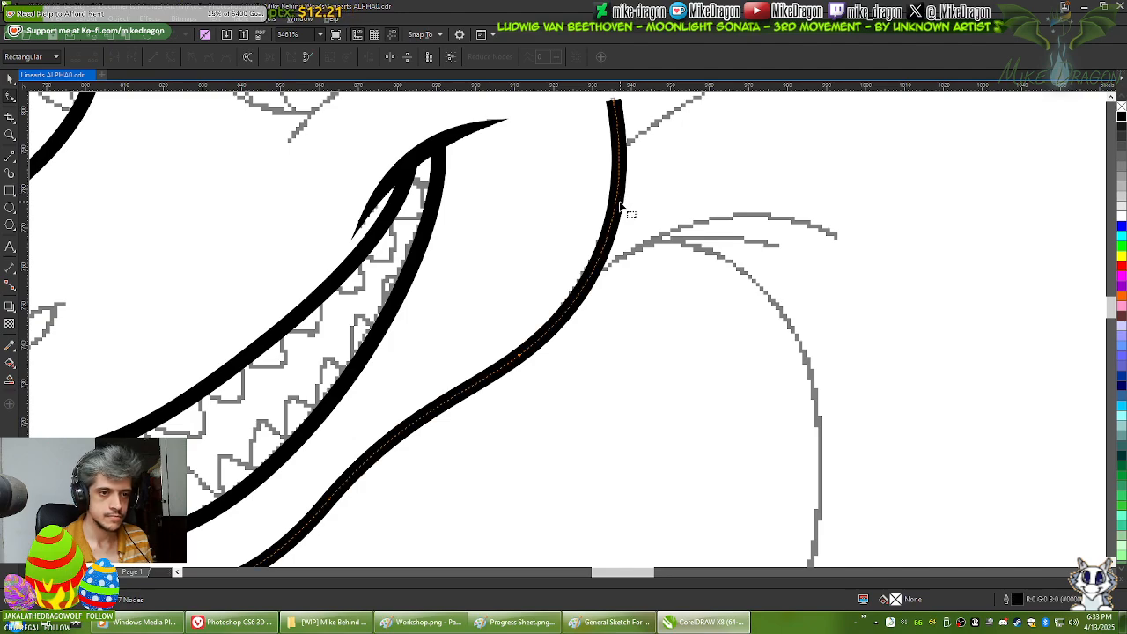
left_click(597, 275)
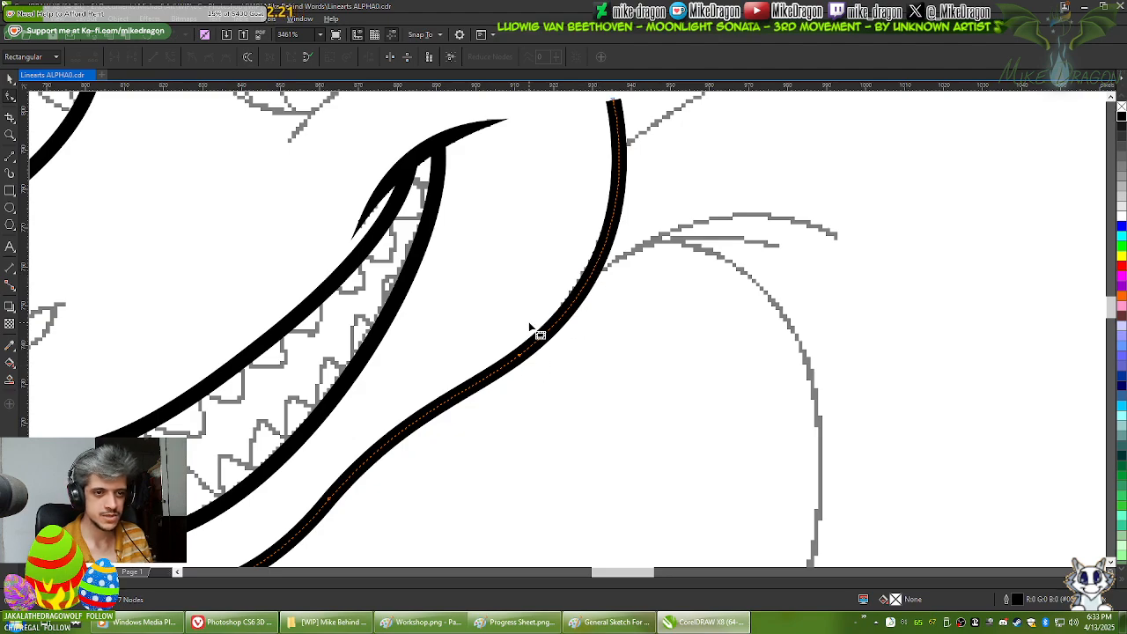
Step: Lengthen the curve handle of the jaw line's upper end node at the cheek and finish editing the curve
scroll(729, 236, "down", 1)
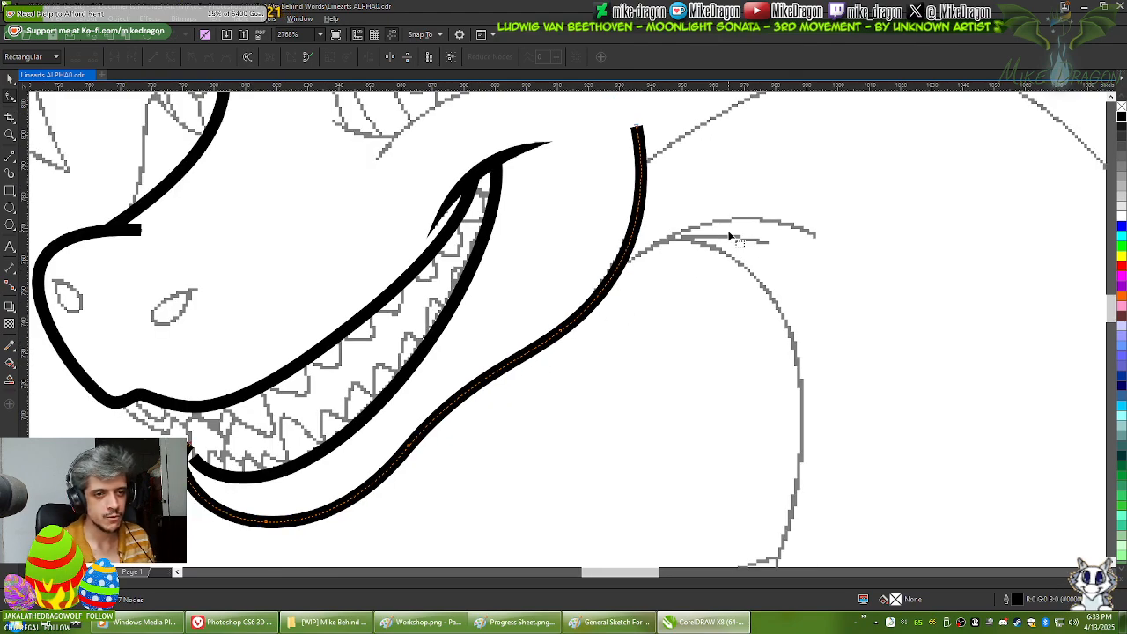
left_click(638, 129)
scroll(666, 226, "up", 2)
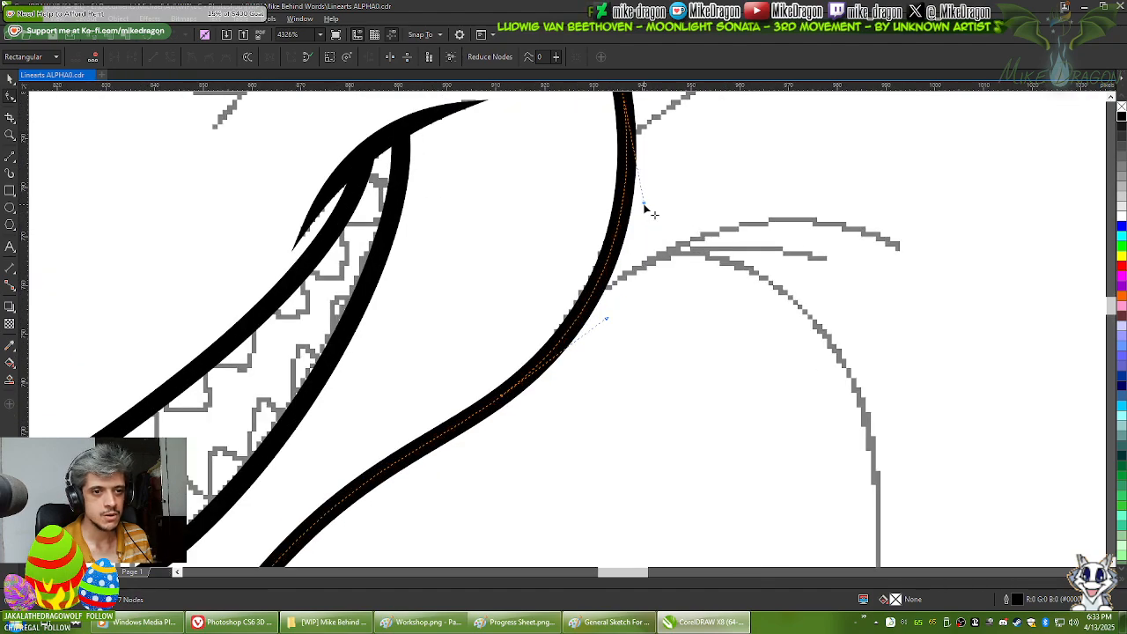
left_click_drag(644, 206, 642, 221)
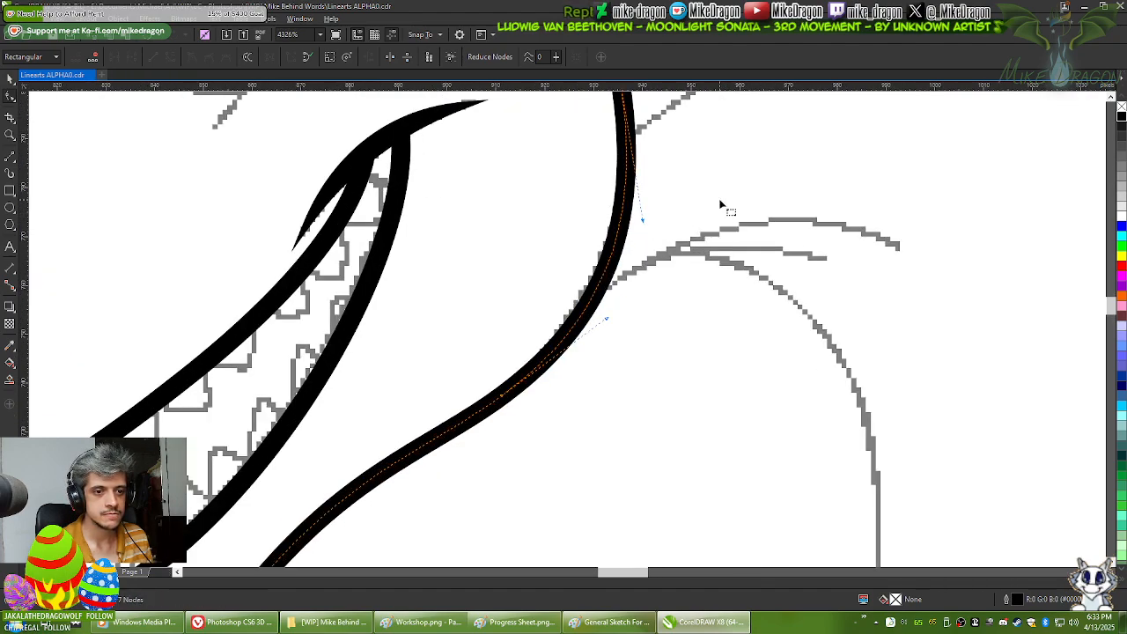
scroll(717, 208, "down", 3)
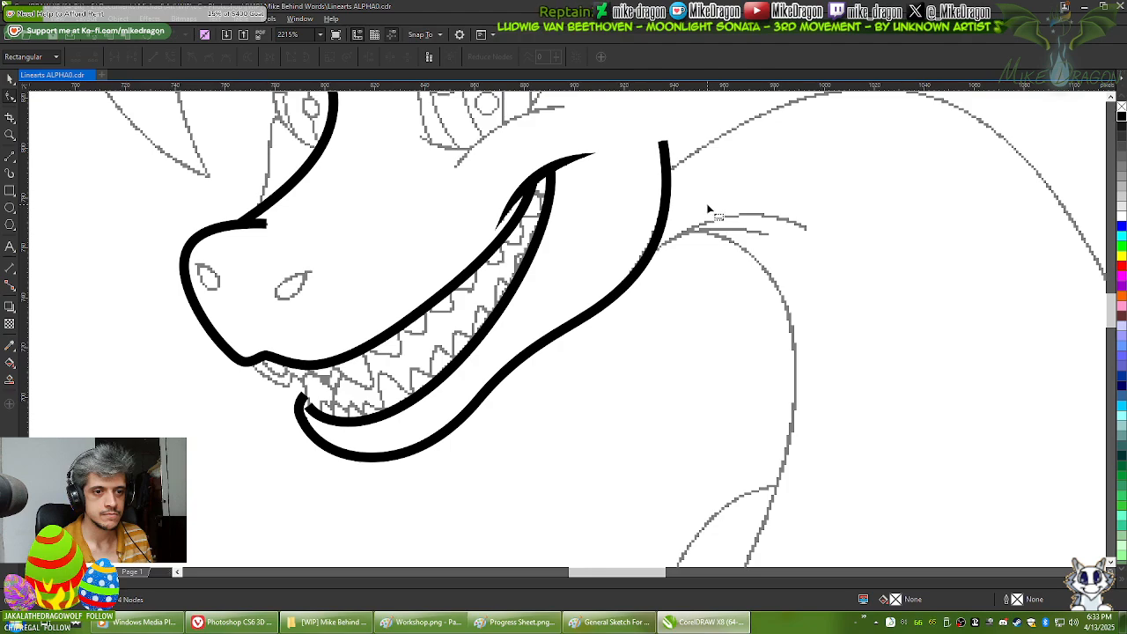
scroll(504, 196, "down", 2)
left_click(10, 81)
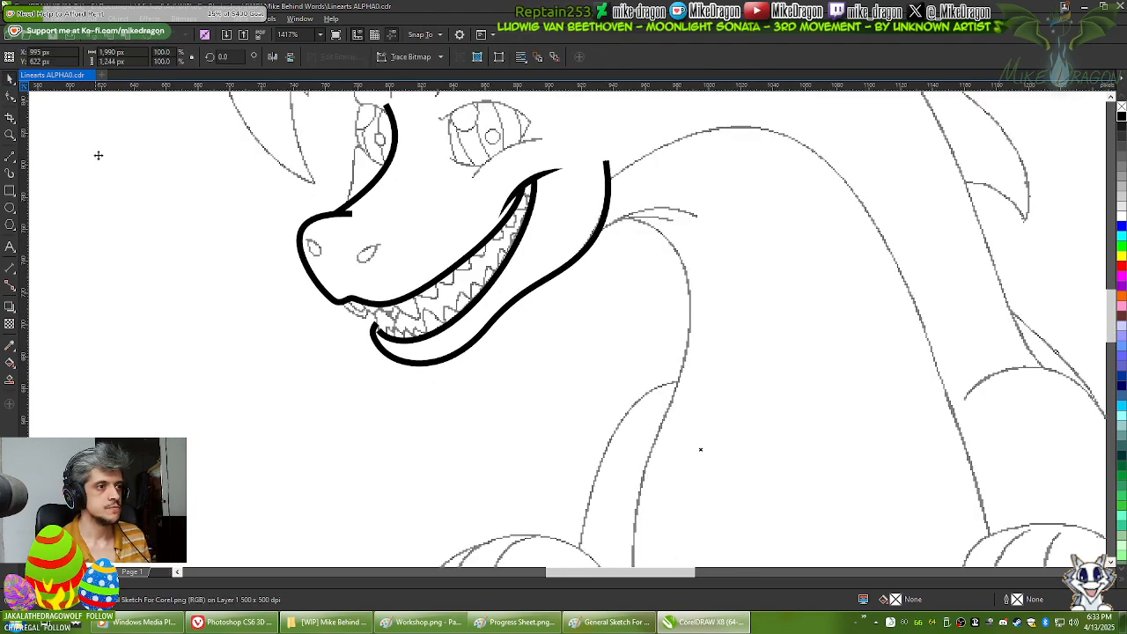
Step: Move the sketch image aside to check the inked snout, mouth and jaw lines alone, and undo the move
left_click_drag(132, 277, 220, 311)
left_click_drag(1002, 304, 952, 275)
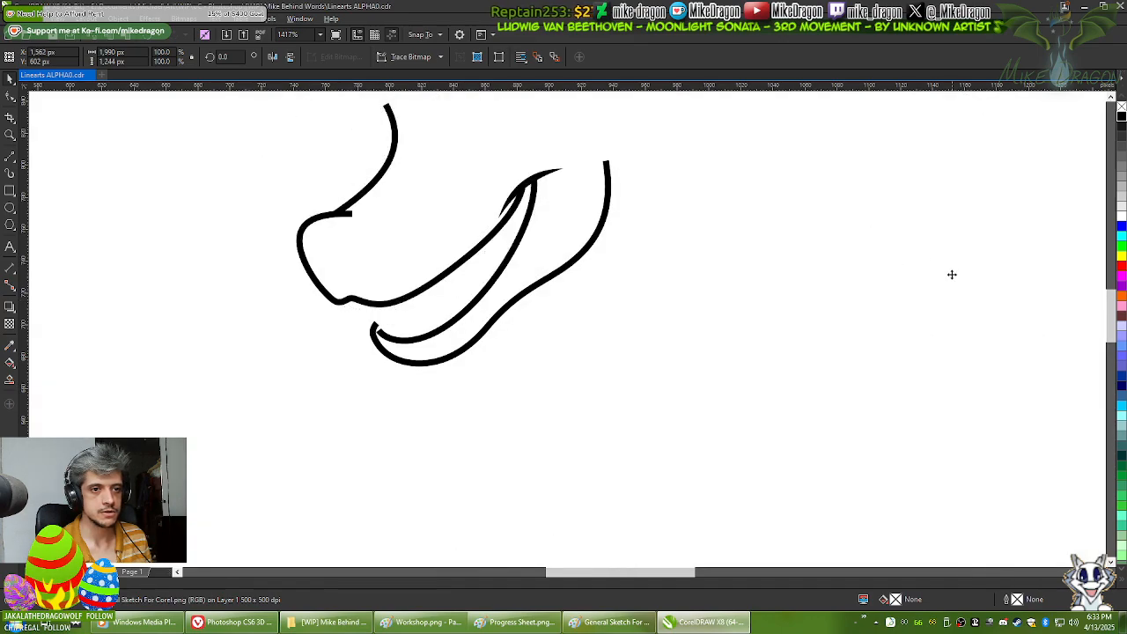
scroll(587, 133, "up", 3)
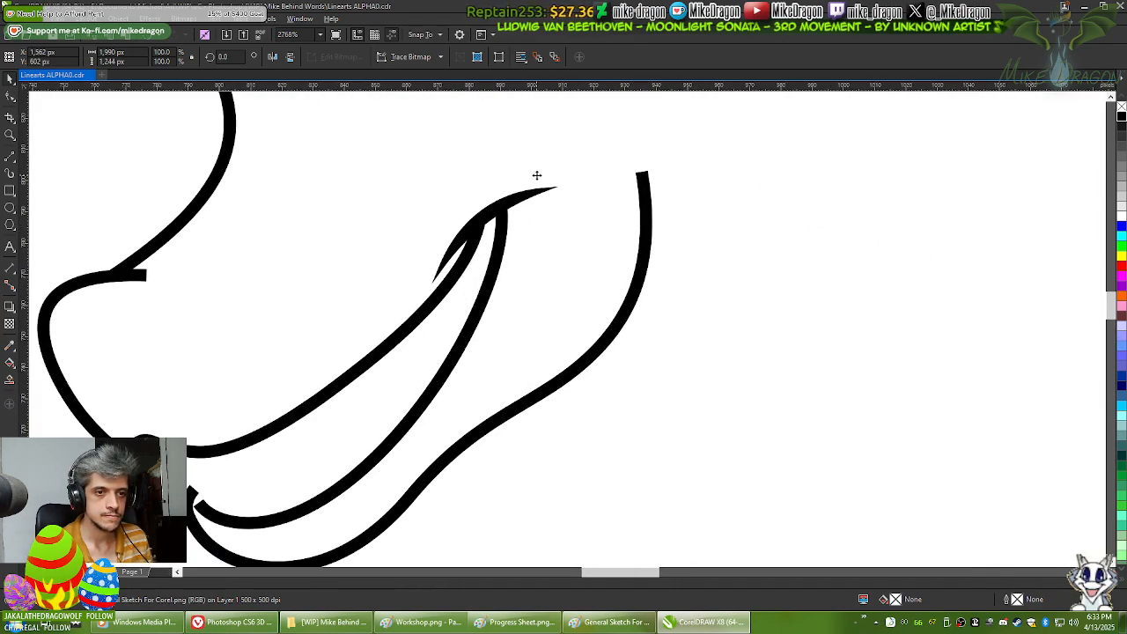
scroll(600, 175, "down", 1)
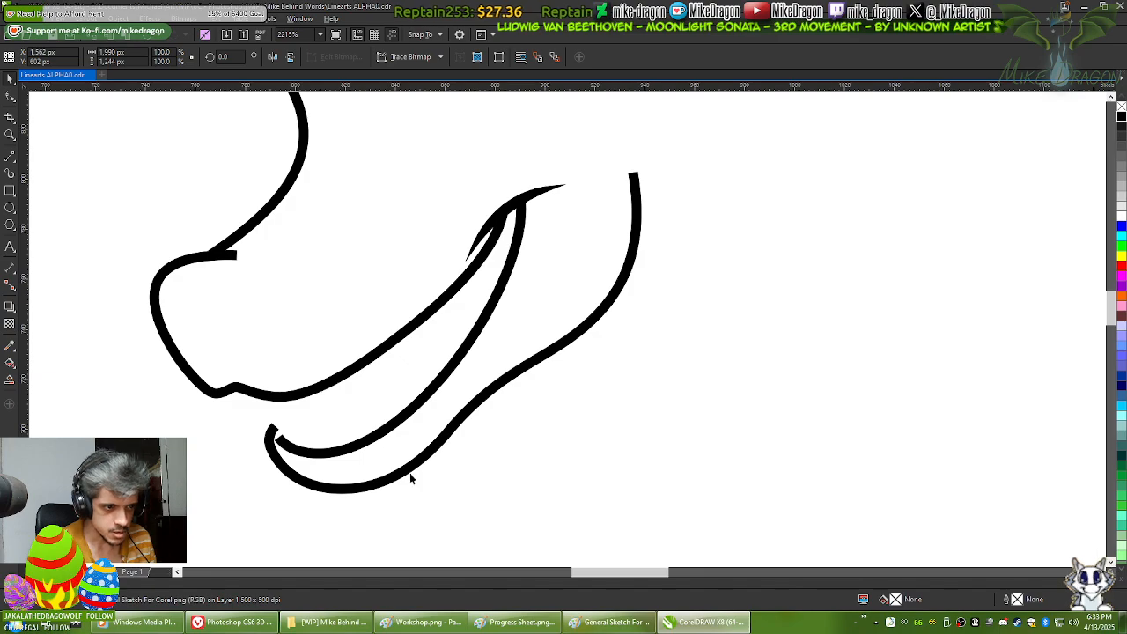
key("ctrl+z")
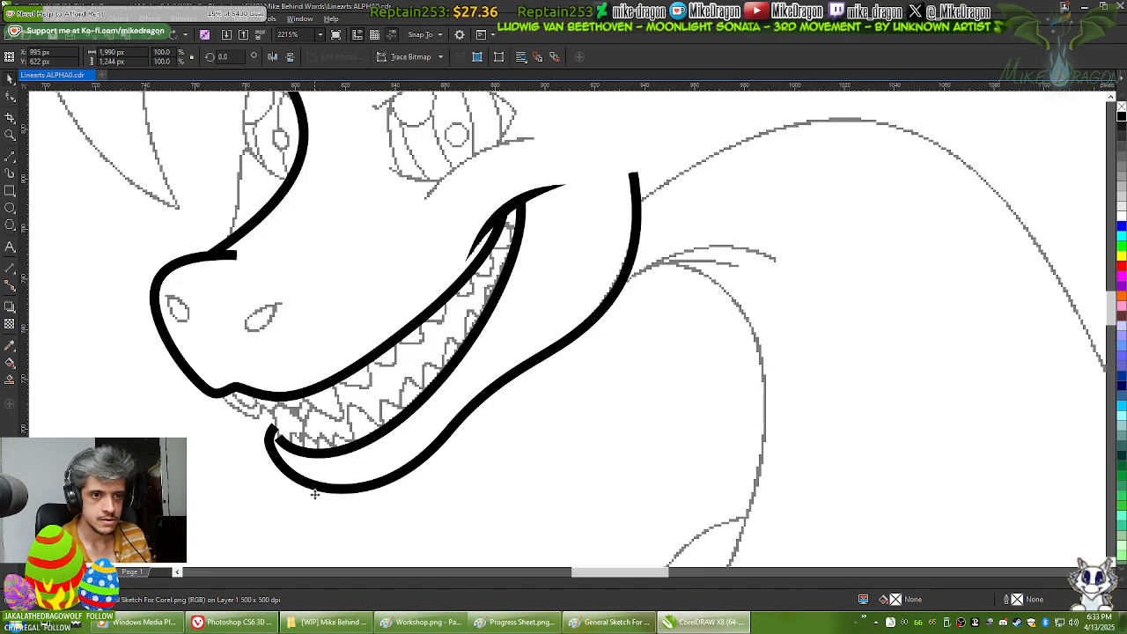
scroll(115, 160, "down", 5)
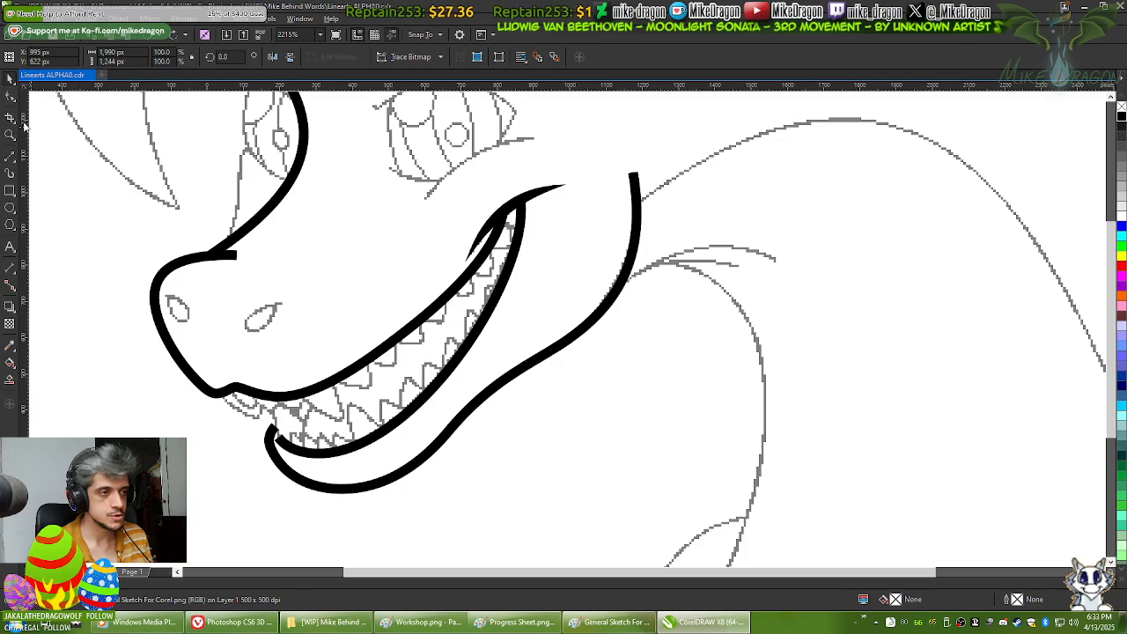
left_click(88, 156)
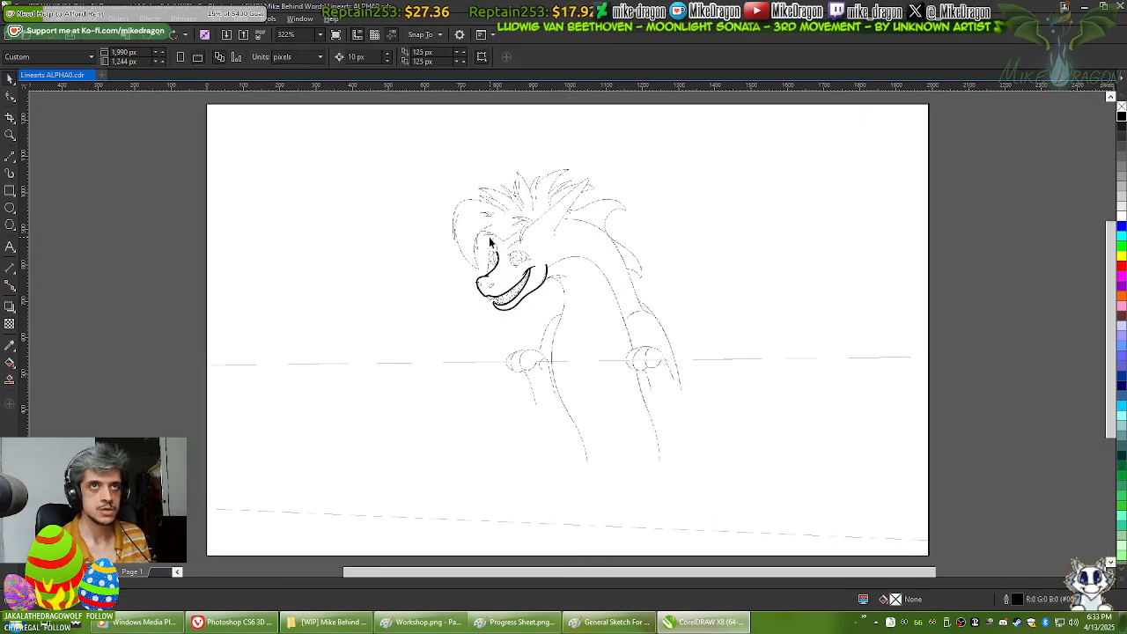
Step: Draw a straight two-segment closed line between both ends of the sketched crease under the dragon's near eye
scroll(525, 274, "up", 8)
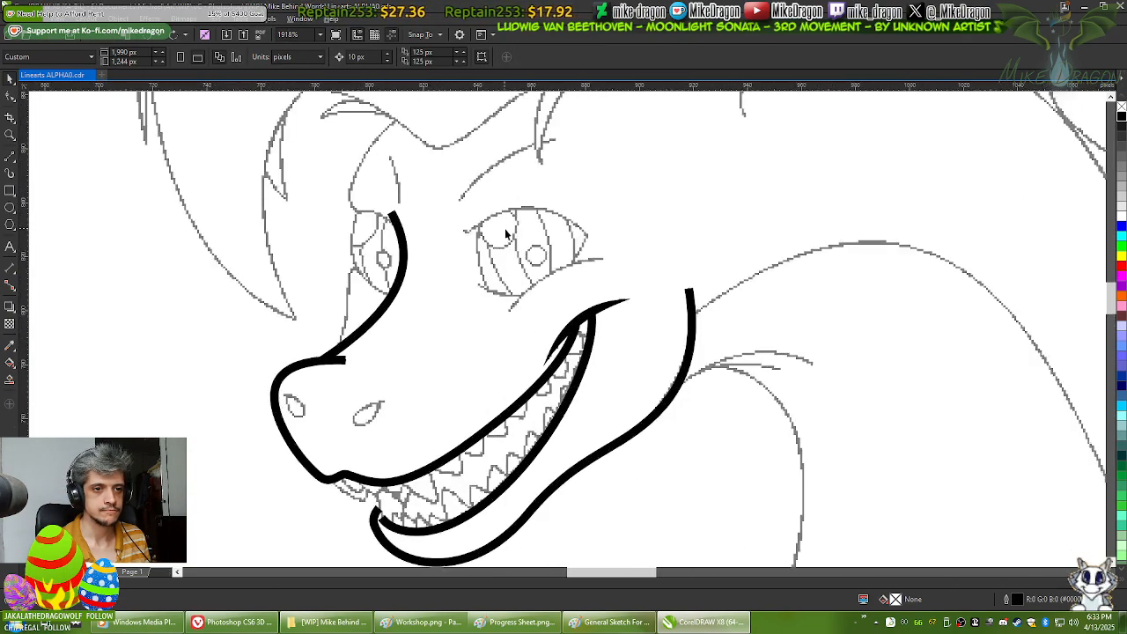
key("F5")
scroll(641, 303, "up", 1)
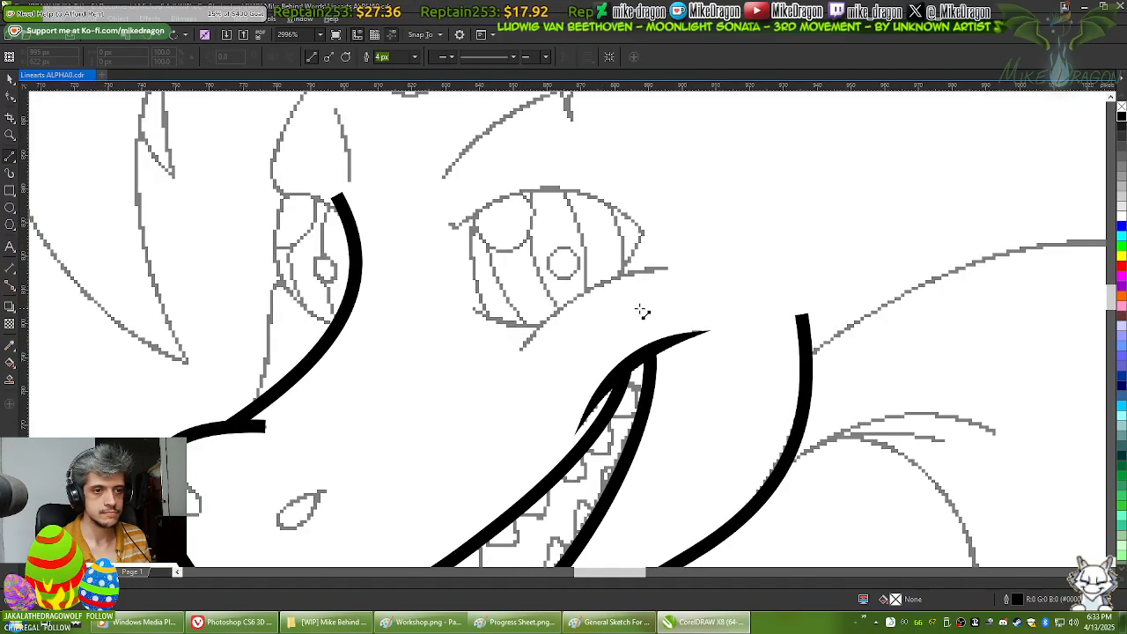
left_click(678, 257)
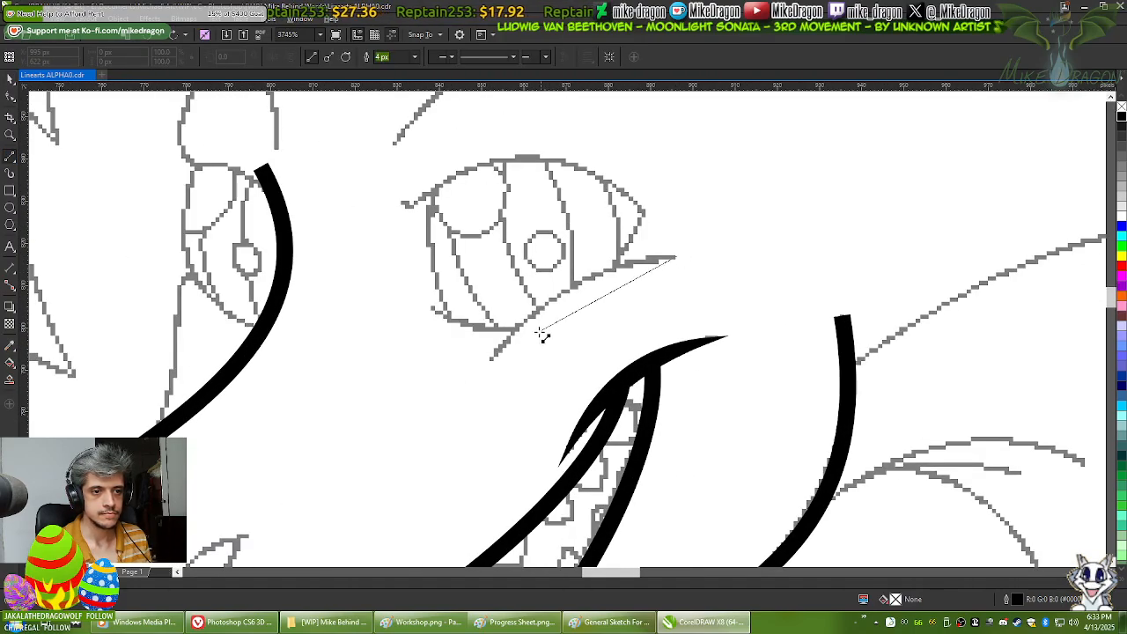
left_click(493, 360)
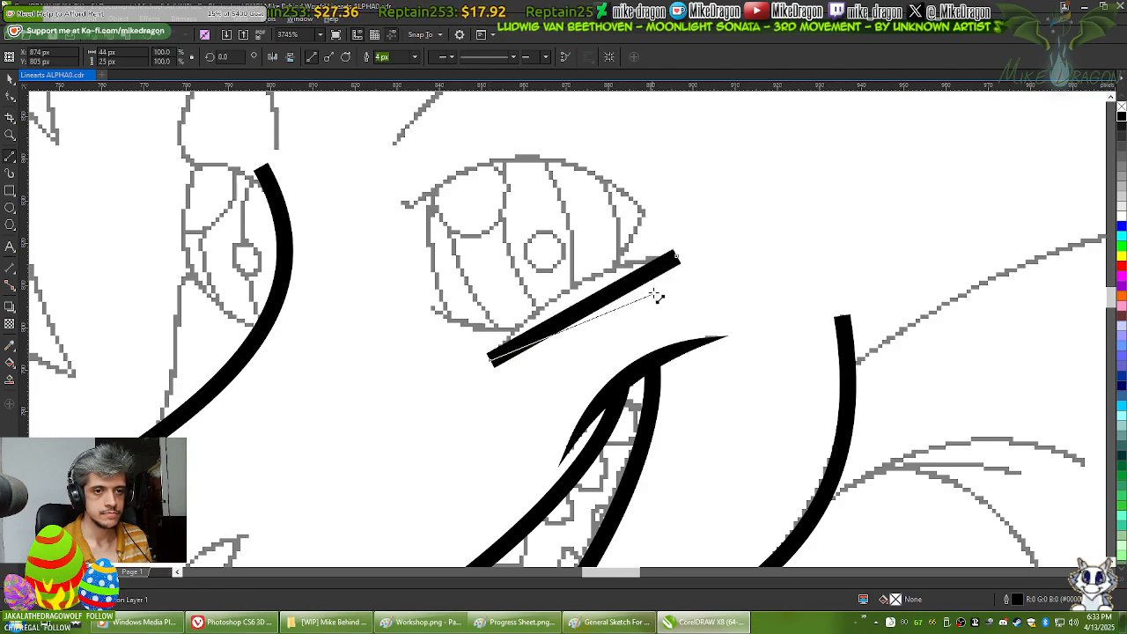
left_click(677, 256)
Step: Convert both segments of the under-eye line to curves and set its outline width to Hairline
key("F10")
left_click_drag(804, 180, 393, 460)
right_click(602, 251)
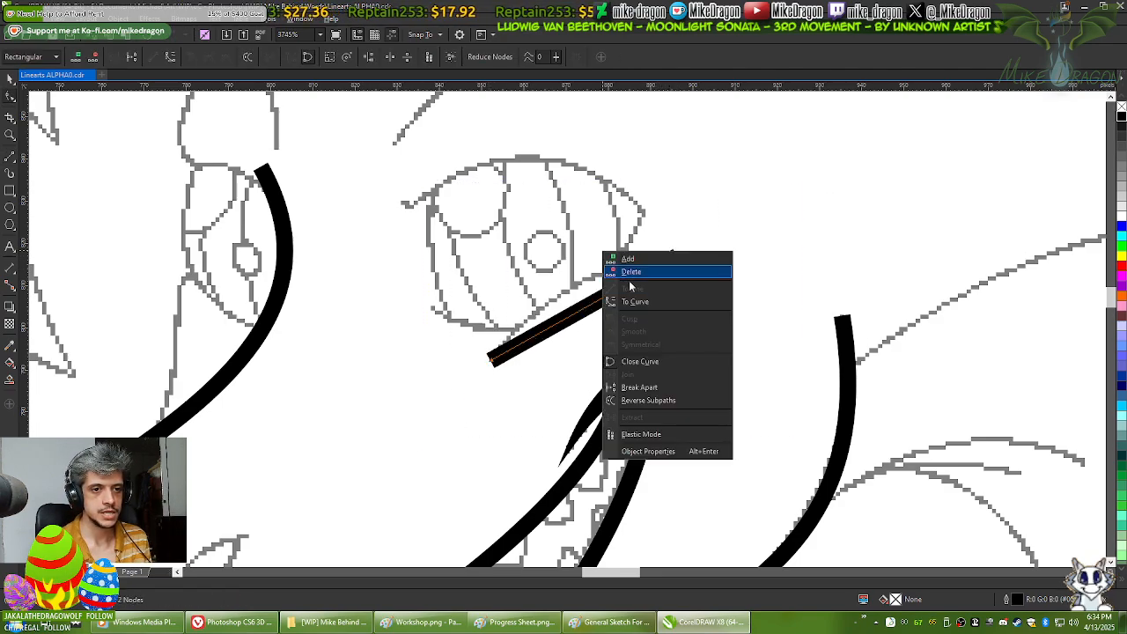
left_click(655, 302)
left_click(9, 78)
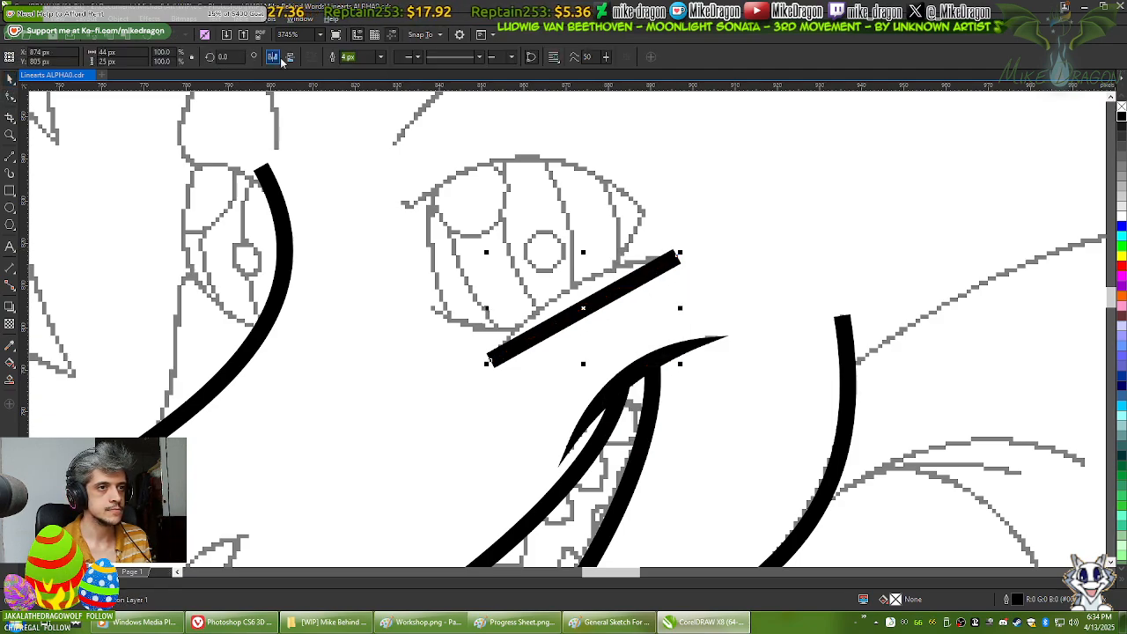
left_click(382, 57)
left_click(363, 85)
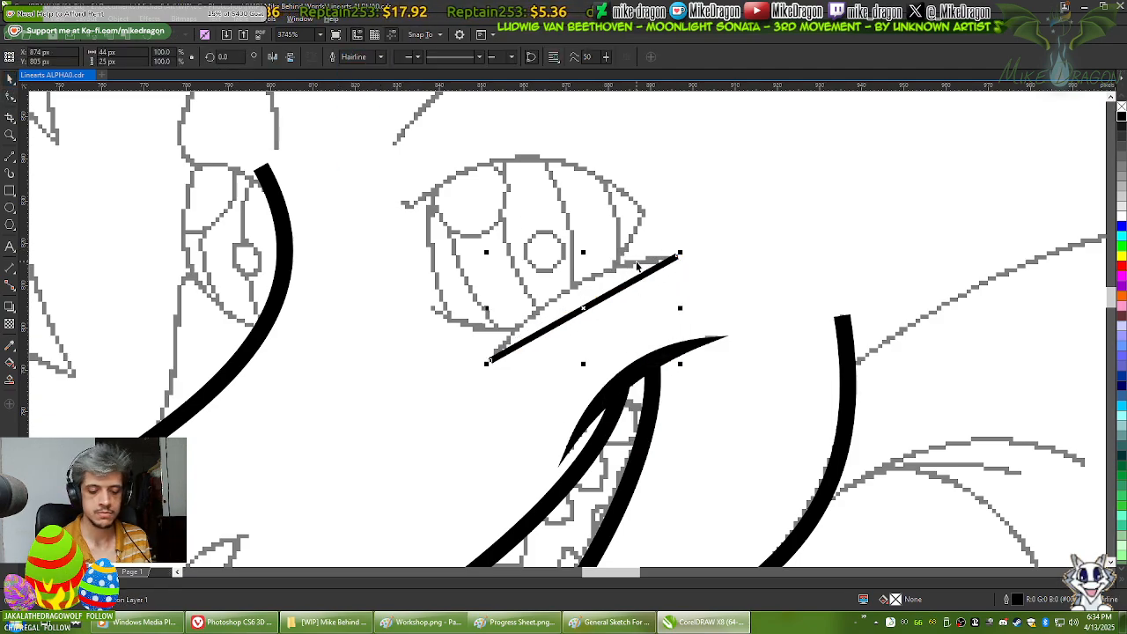
Step: Bend both edges of the under-eye shape upward into a thin crescent following the sketched crease
key("F10")
scroll(638, 291, "up", 2)
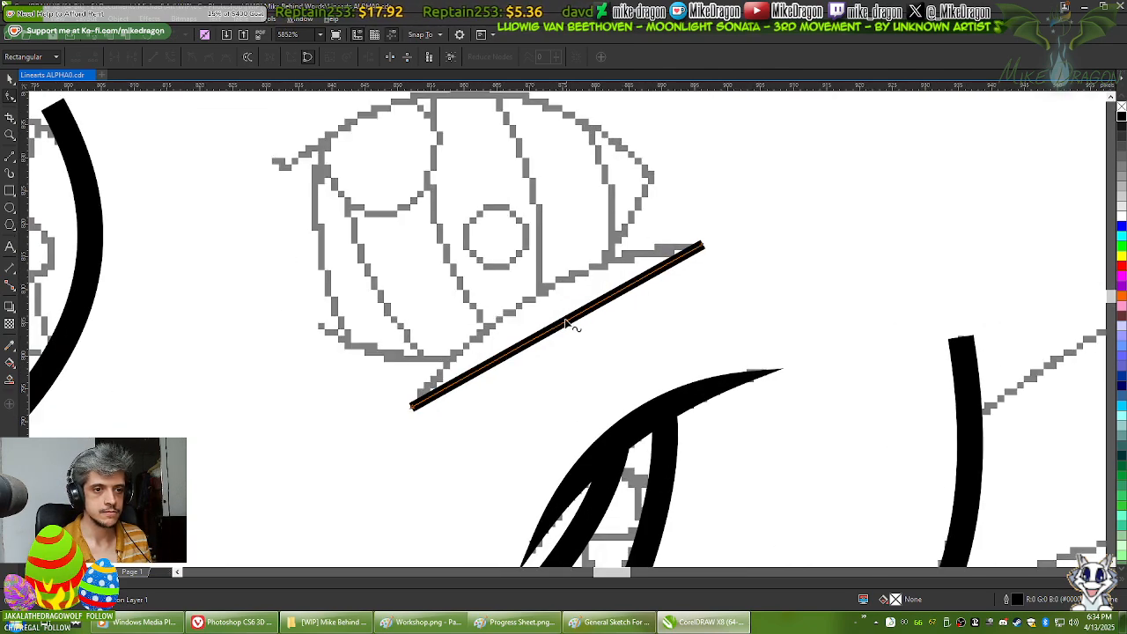
left_click_drag(557, 327, 543, 283)
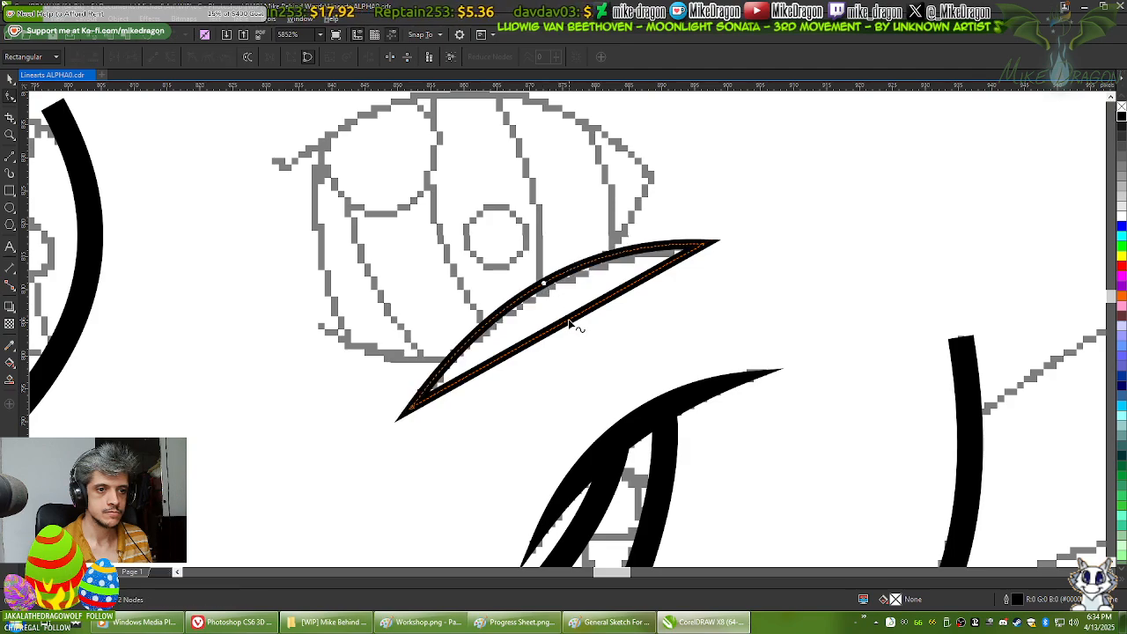
left_click_drag(569, 319, 554, 295)
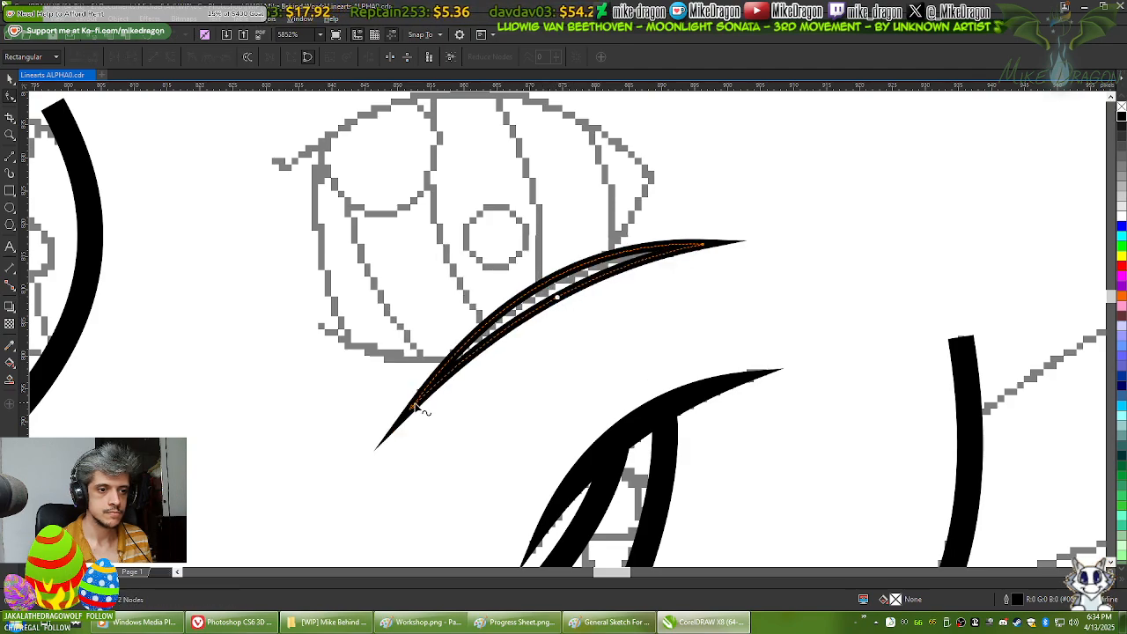
Step: Adjust the curve handles at both ends of the under-eye crescent's upper edge to refine its arc
left_click(411, 406)
scroll(445, 389, "up", 2)
left_click_drag(519, 238, 476, 269)
left_click_drag(679, 156, 695, 142)
scroll(401, 329, "down", 3)
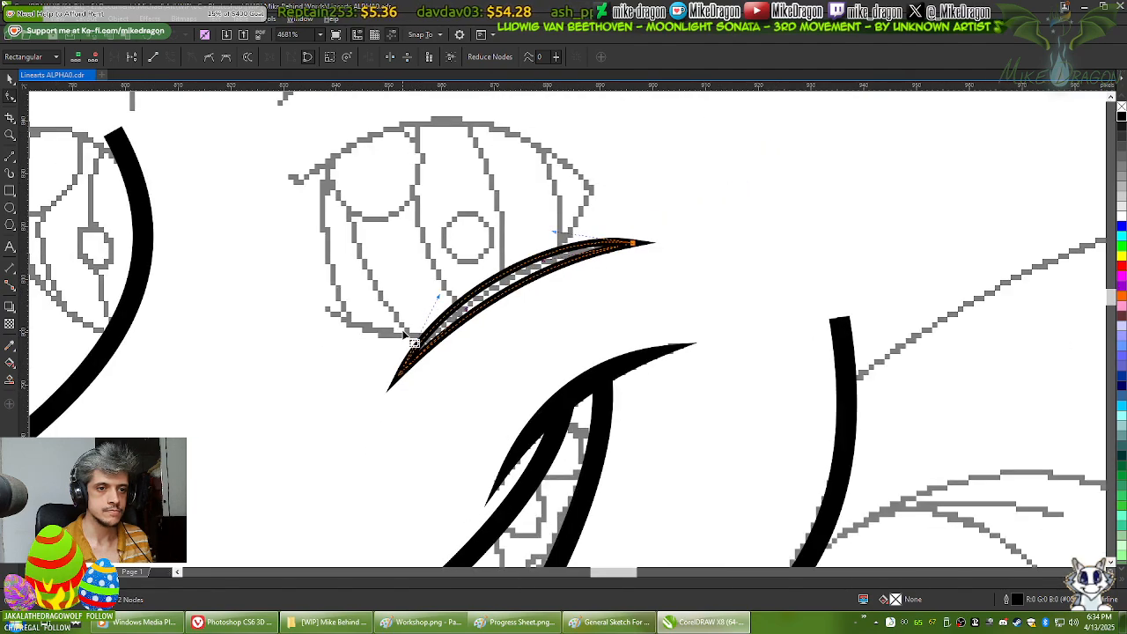
Step: Reposition both tips of the under-eye crescent and fine-tune its upper edge handles to match the sketch
scroll(401, 344, "up", 2)
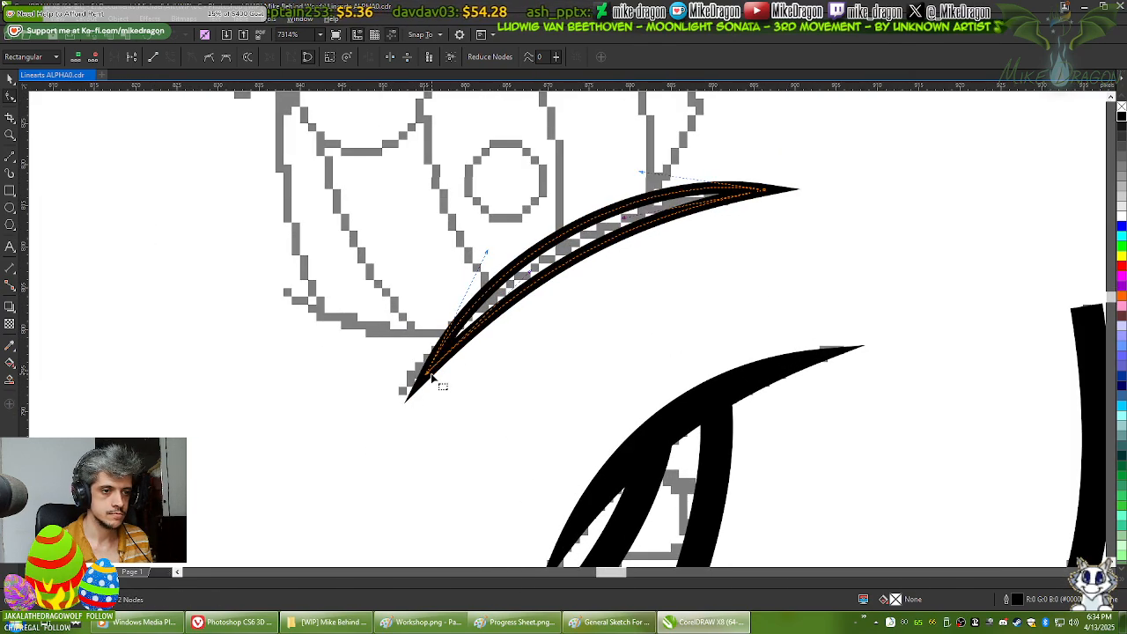
left_click_drag(428, 375, 410, 382)
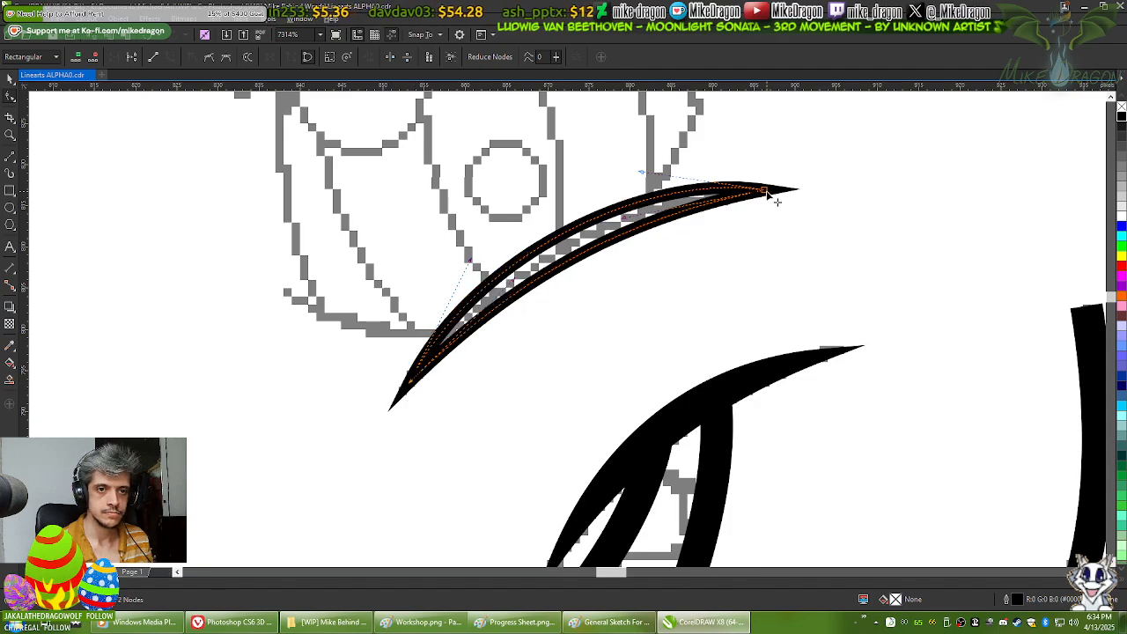
mouse_move(764, 190)
left_mouse_down()
mouse_move(732, 196)
mouse_move(745, 204)
mouse_move(743, 193)
left_mouse_up()
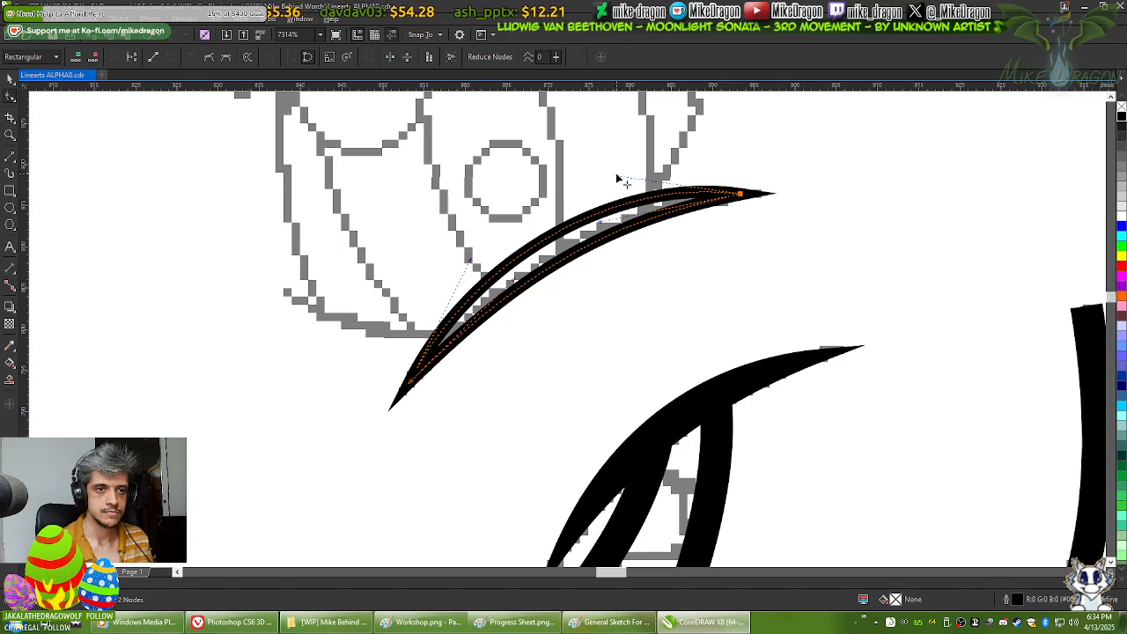
left_click_drag(619, 180, 621, 174)
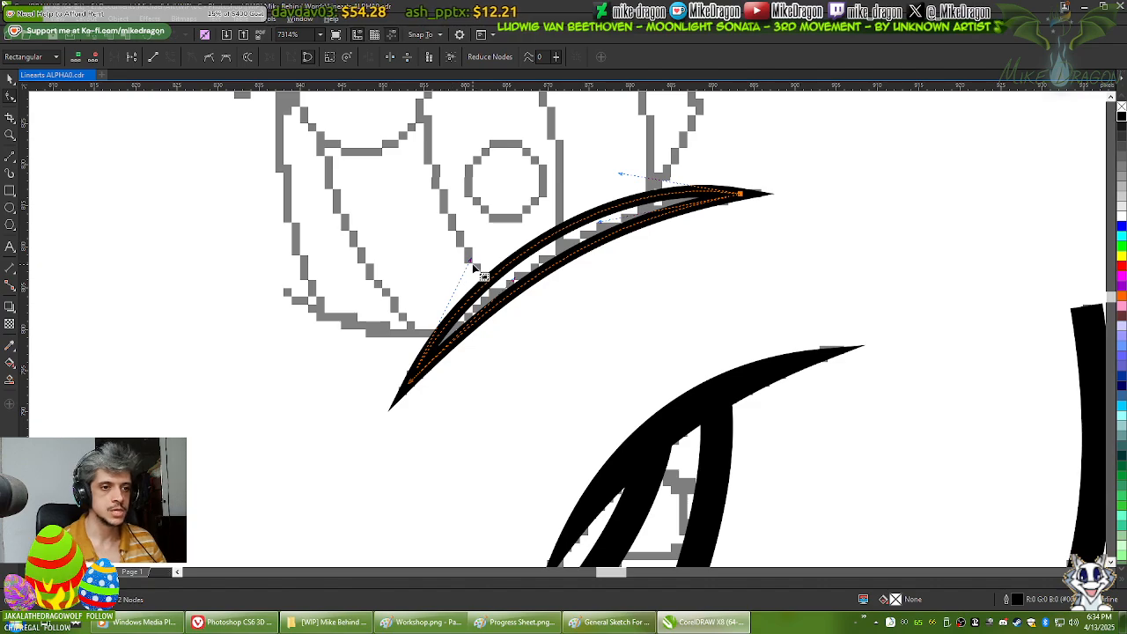
left_click_drag(476, 266, 483, 250)
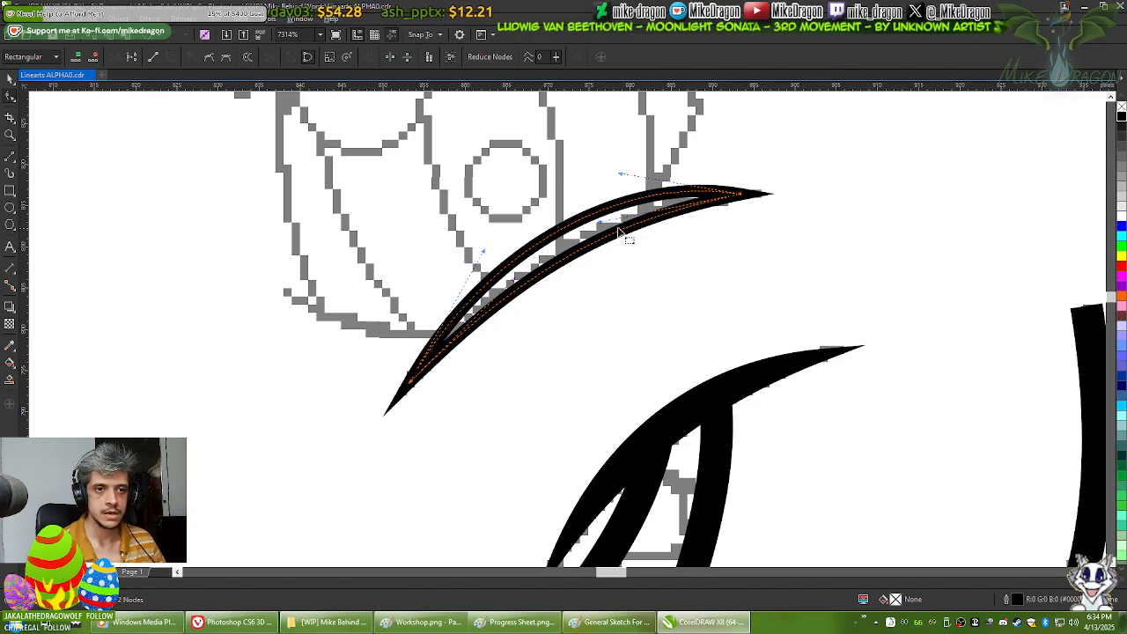
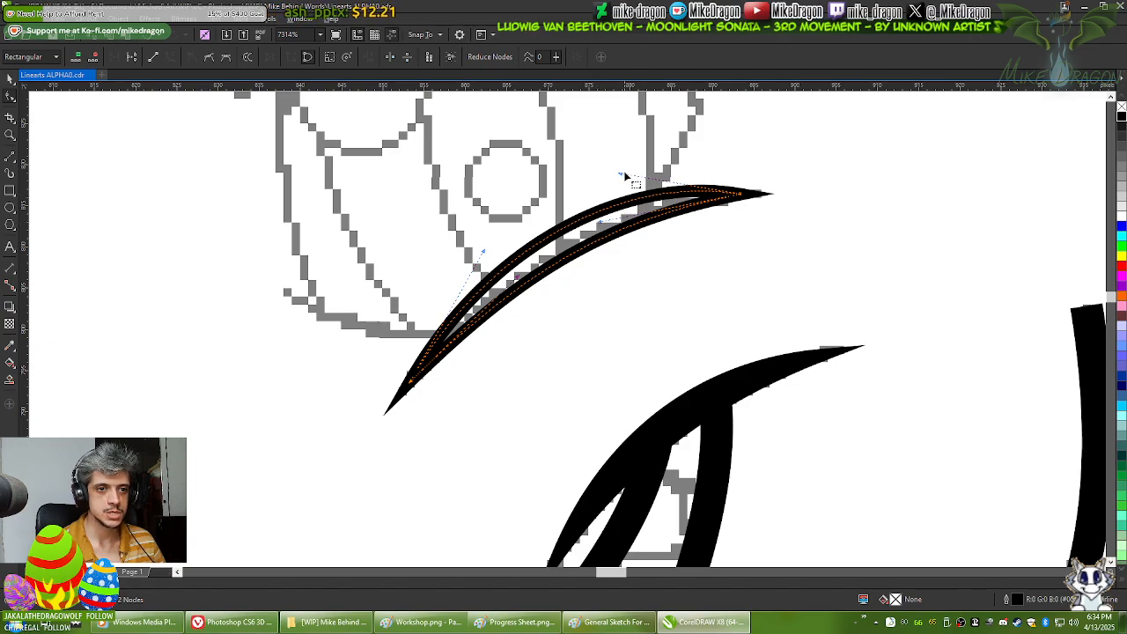
left_click_drag(739, 194, 749, 199)
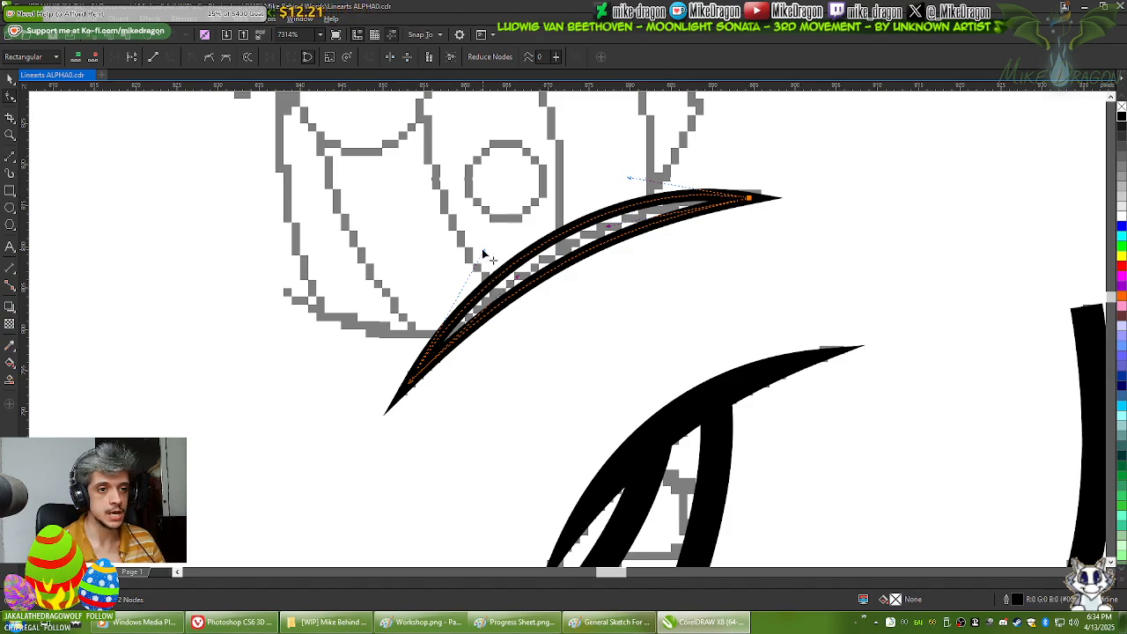
left_click_drag(482, 252, 476, 256)
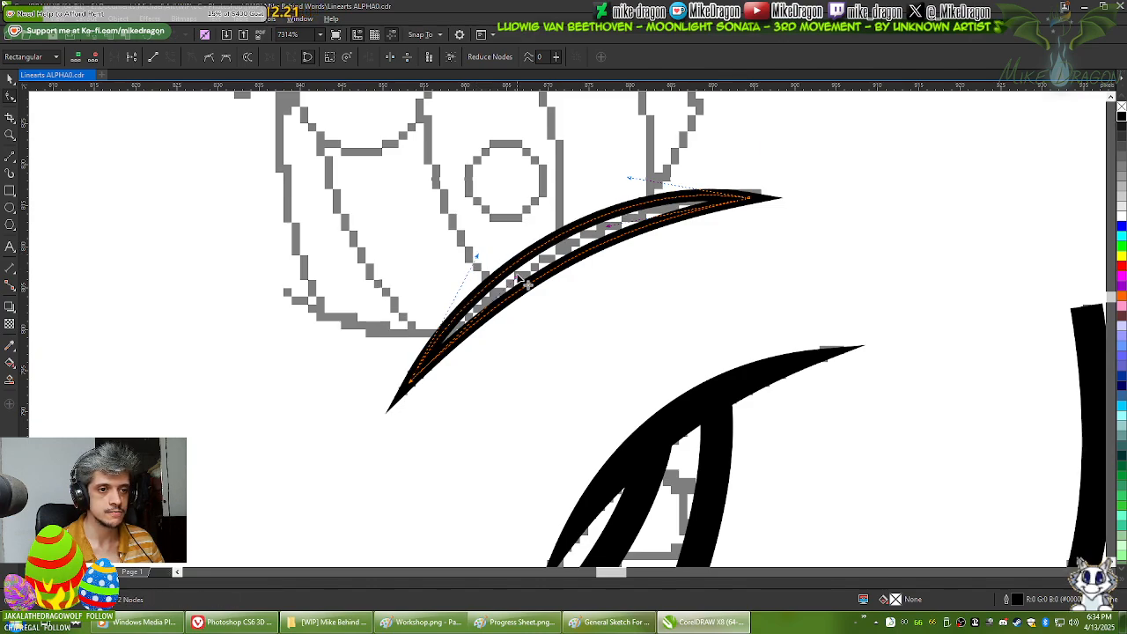
Step: Fill the under-eye crescent with black and clear the selection
left_click(656, 290)
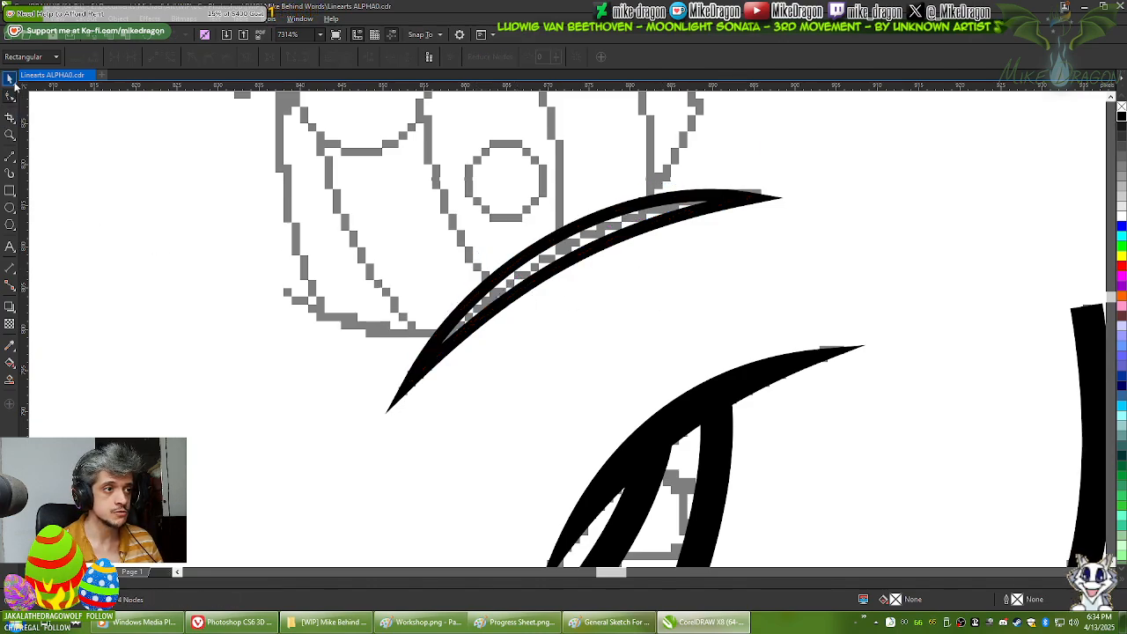
left_click(728, 207)
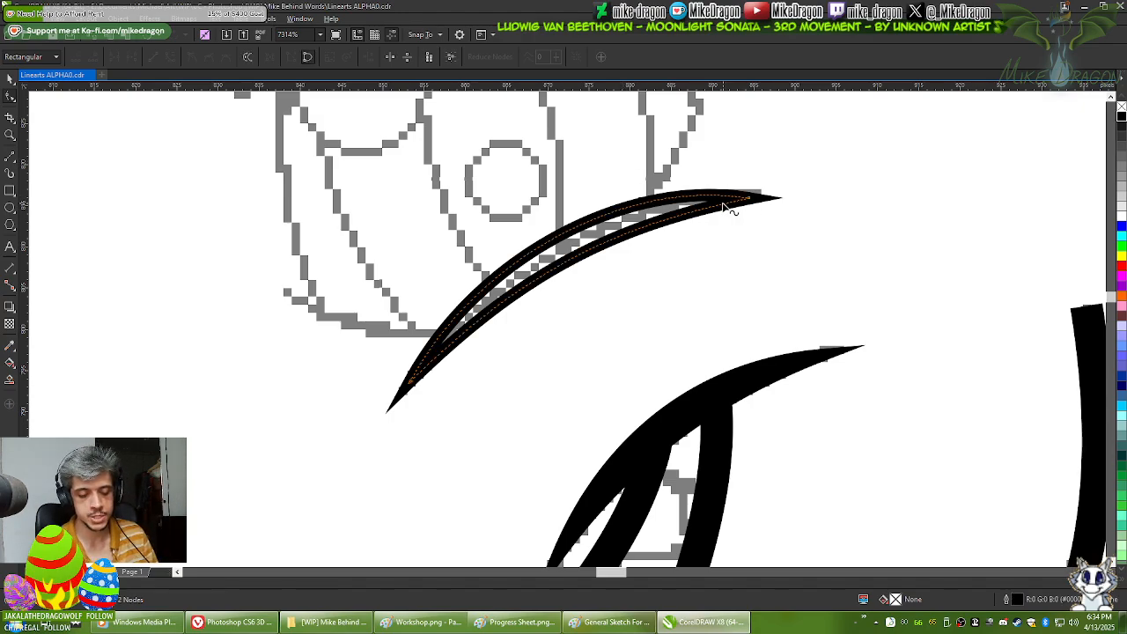
left_click(9, 79)
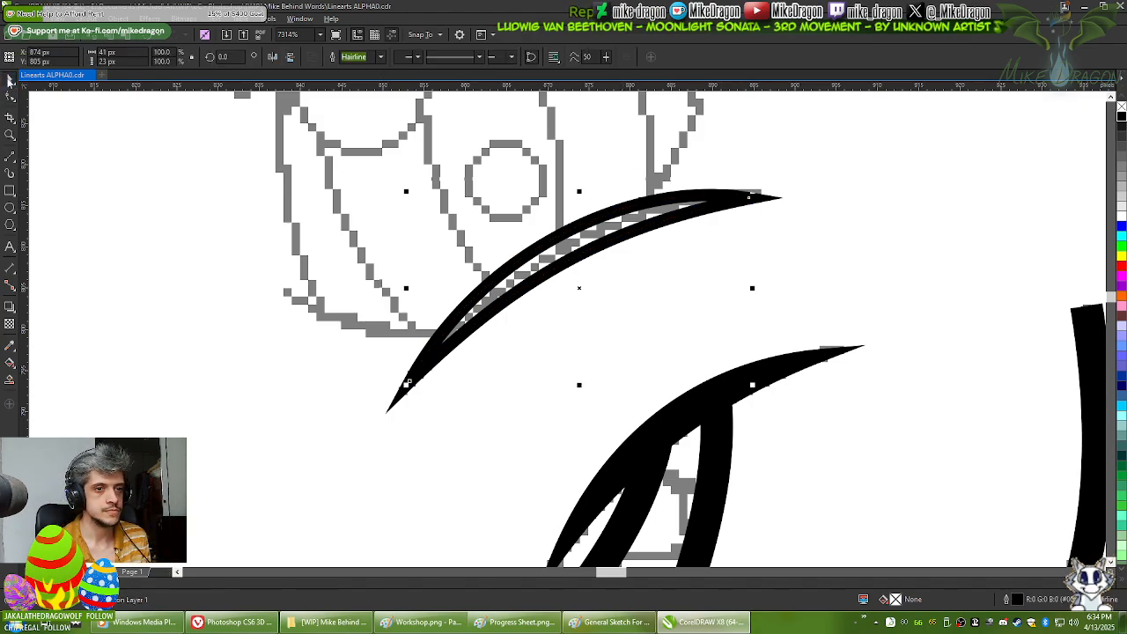
left_click(1122, 117)
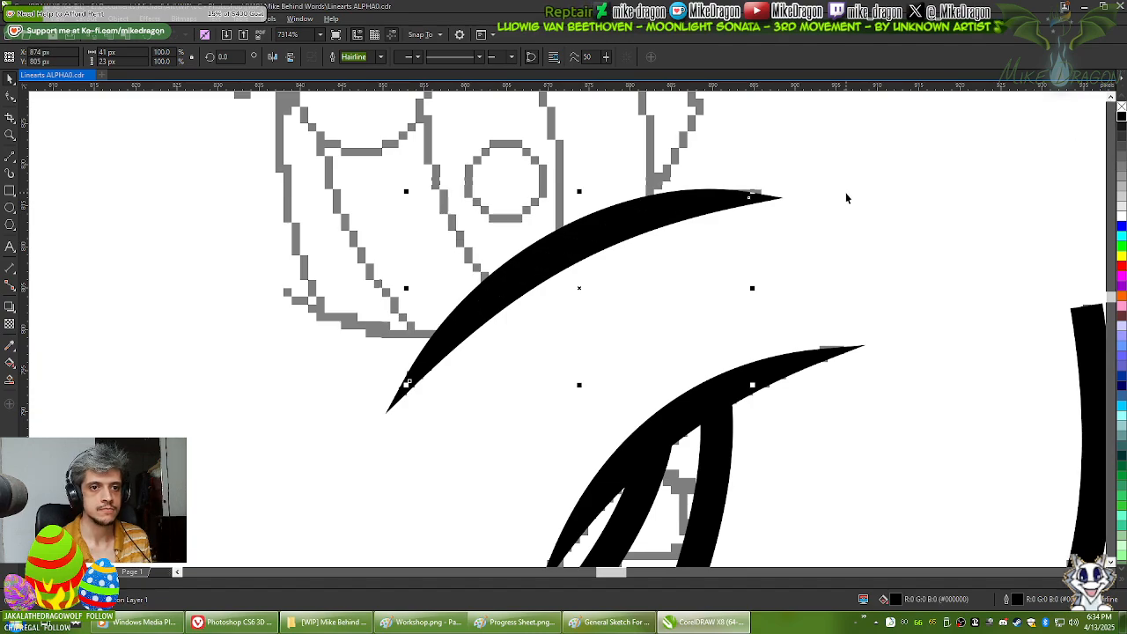
left_click(846, 194)
scroll(798, 187, "down", 5)
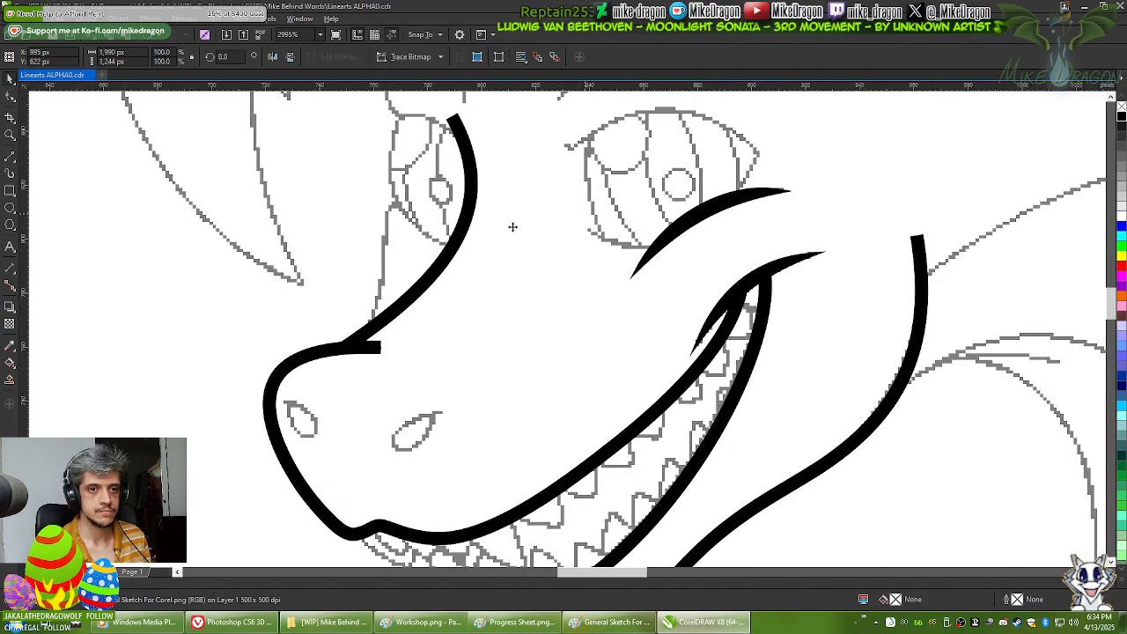
scroll(528, 199, "down", 2)
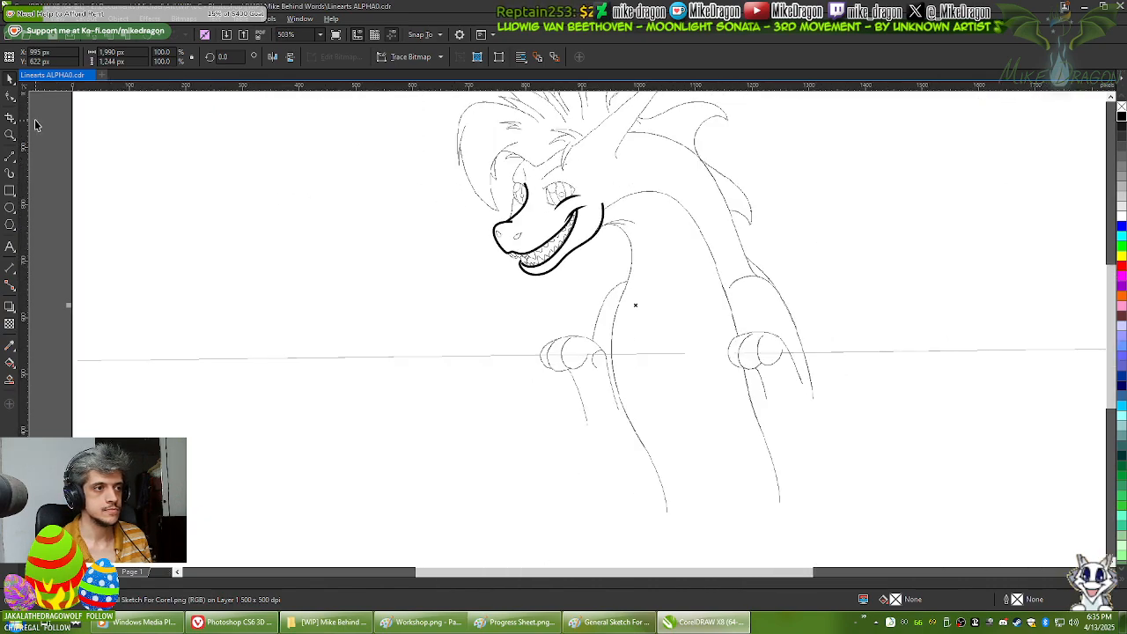
left_click(88, 139)
Step: Draw a 4 px two-segment line from the near eye's upper snout-side corner to its outer corner and back to the lower lid's end
scroll(577, 153, "up", 3)
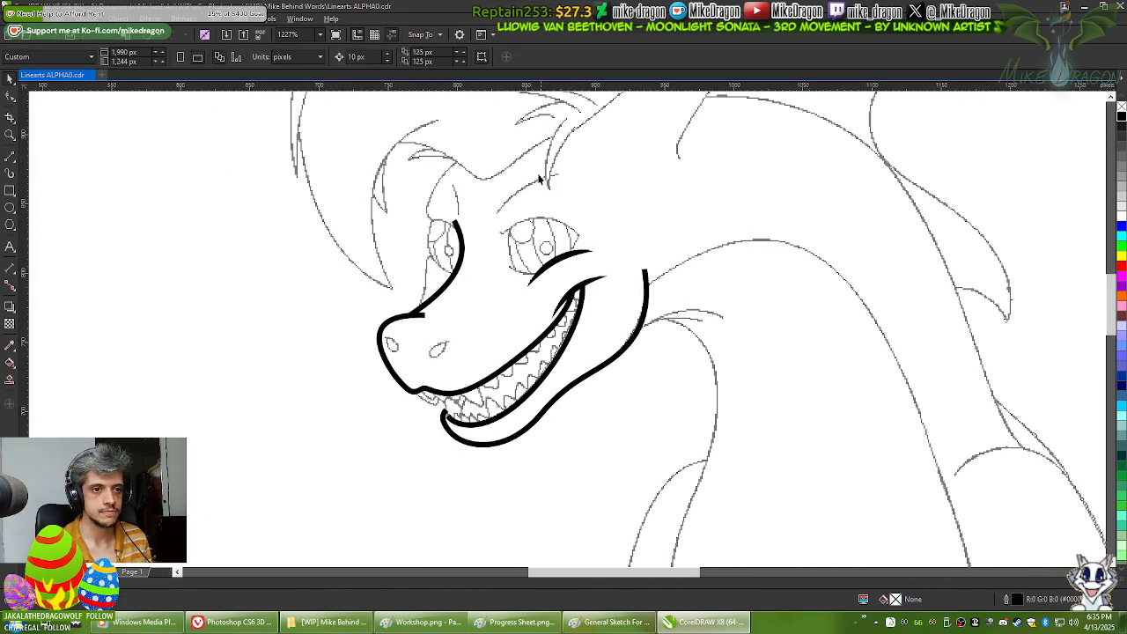
scroll(488, 227, "up", 3)
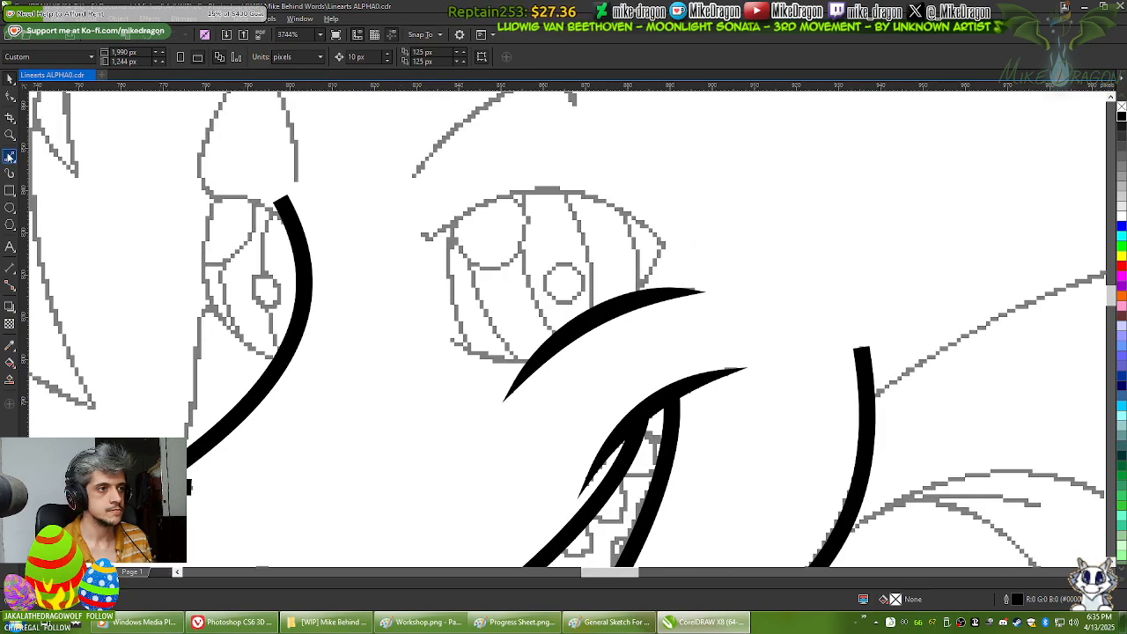
left_click(8, 156)
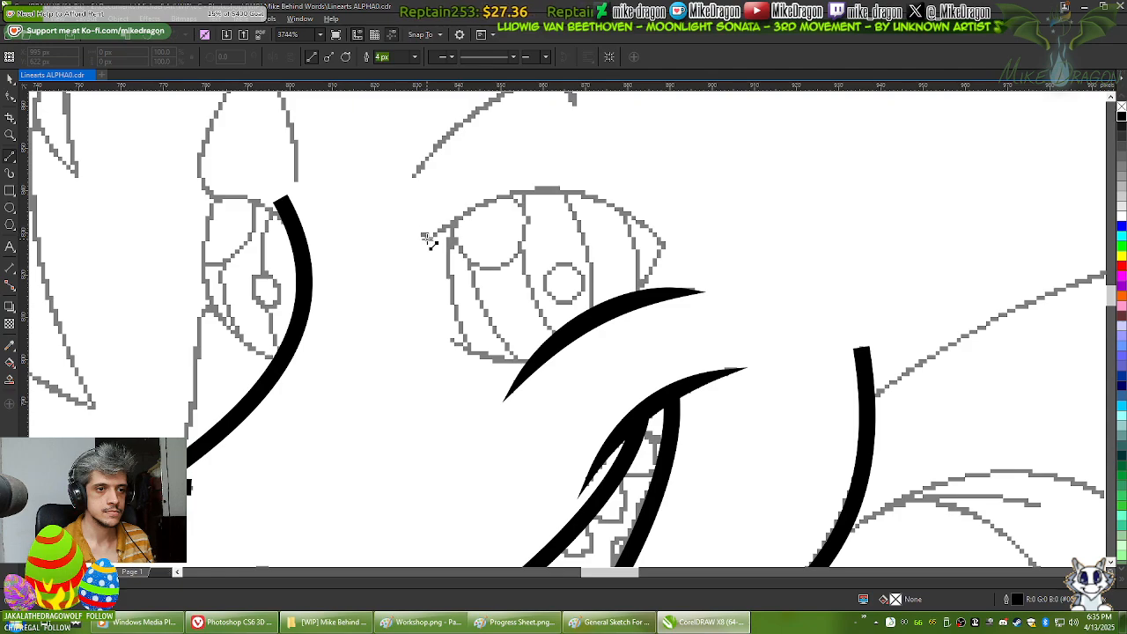
mouse_move(424, 236)
left_mouse_down()
mouse_move(603, 220)
mouse_move(663, 243)
left_mouse_up()
mouse_move(663, 243)
left_mouse_down()
mouse_move(650, 334)
mouse_move(475, 354)
mouse_move(454, 341)
left_mouse_up()
Step: Convert both segments to curves and bend them along the sketched upper and lower eyelids, adding a node at the upper lid's peak
key("F10")
left_click_drag(384, 169, 697, 404)
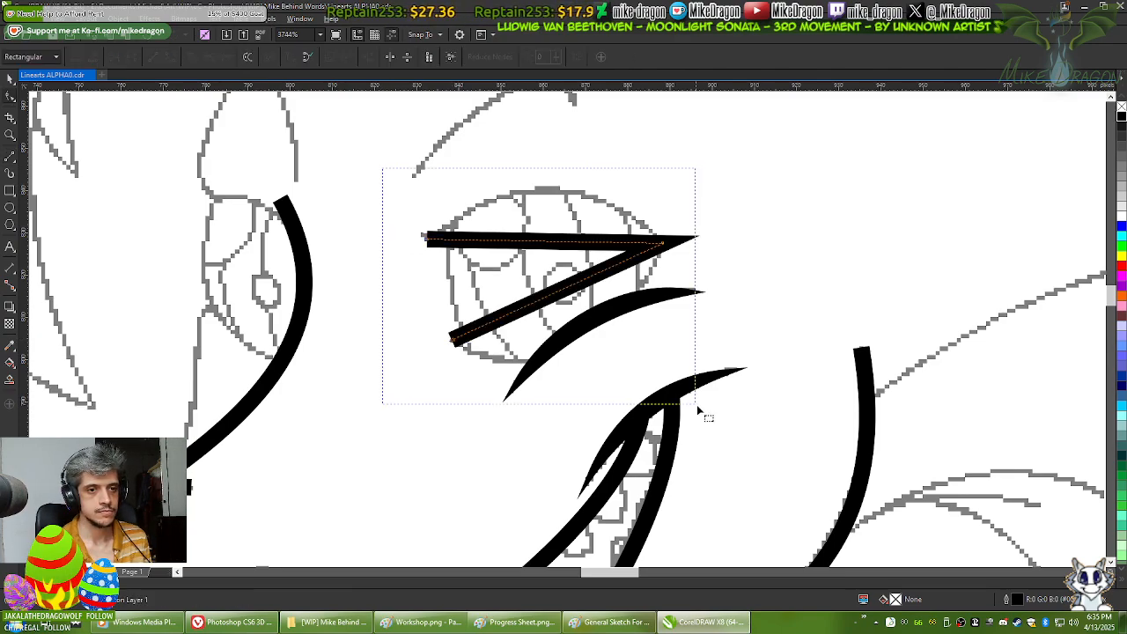
right_click(553, 253)
left_click(589, 306)
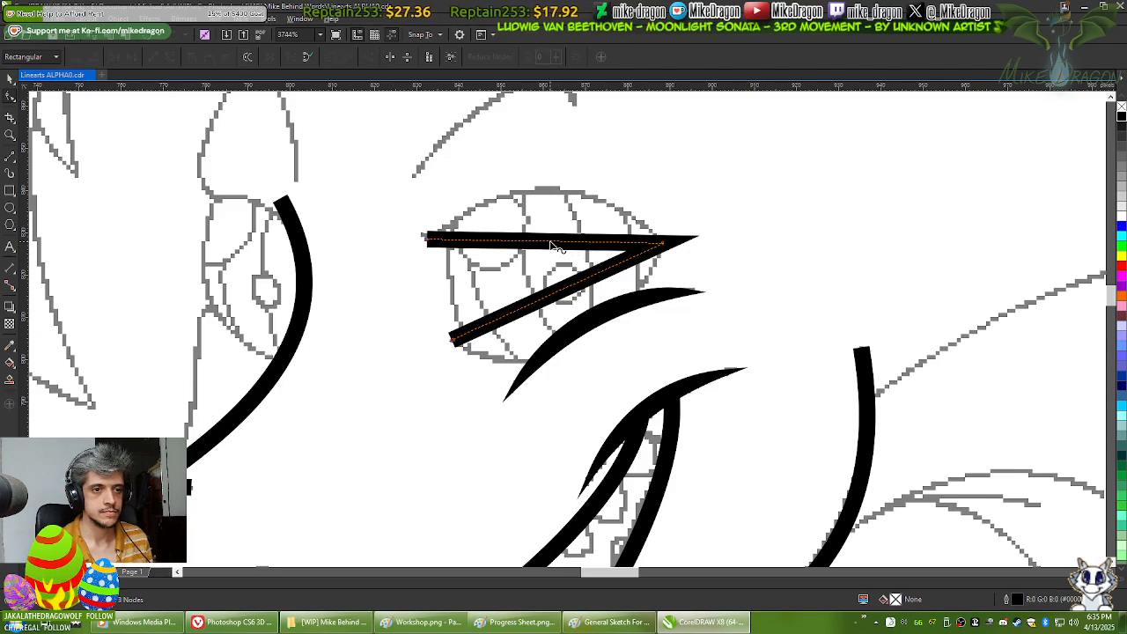
left_click_drag(551, 242, 547, 189)
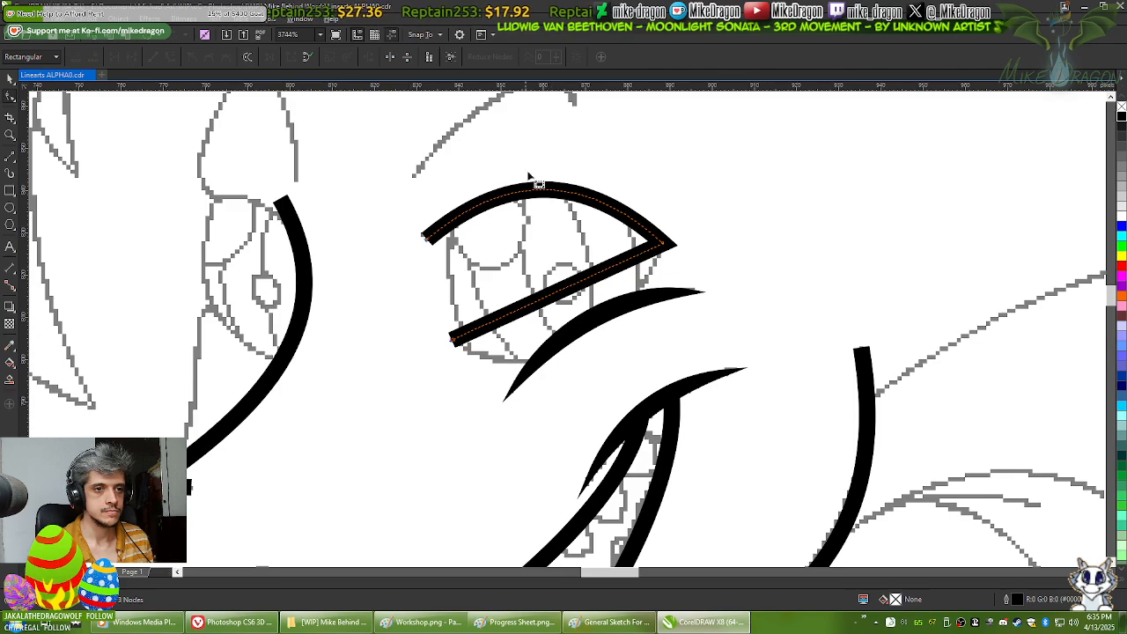
double_click(548, 190)
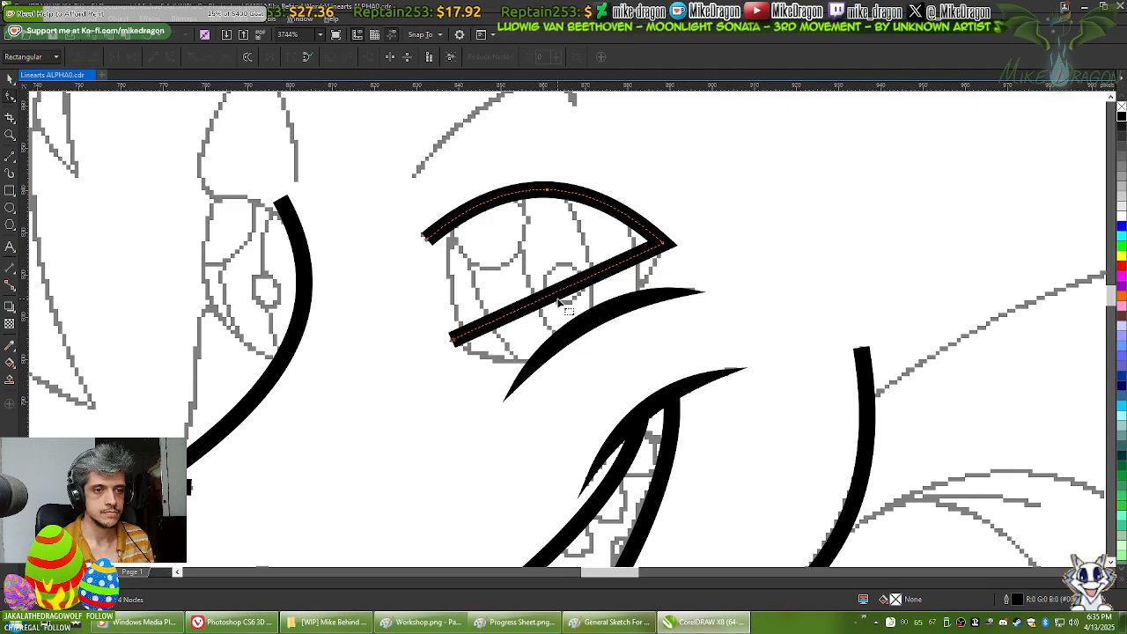
mouse_move(557, 294)
left_mouse_down()
mouse_move(579, 354)
mouse_move(571, 363)
left_mouse_up()
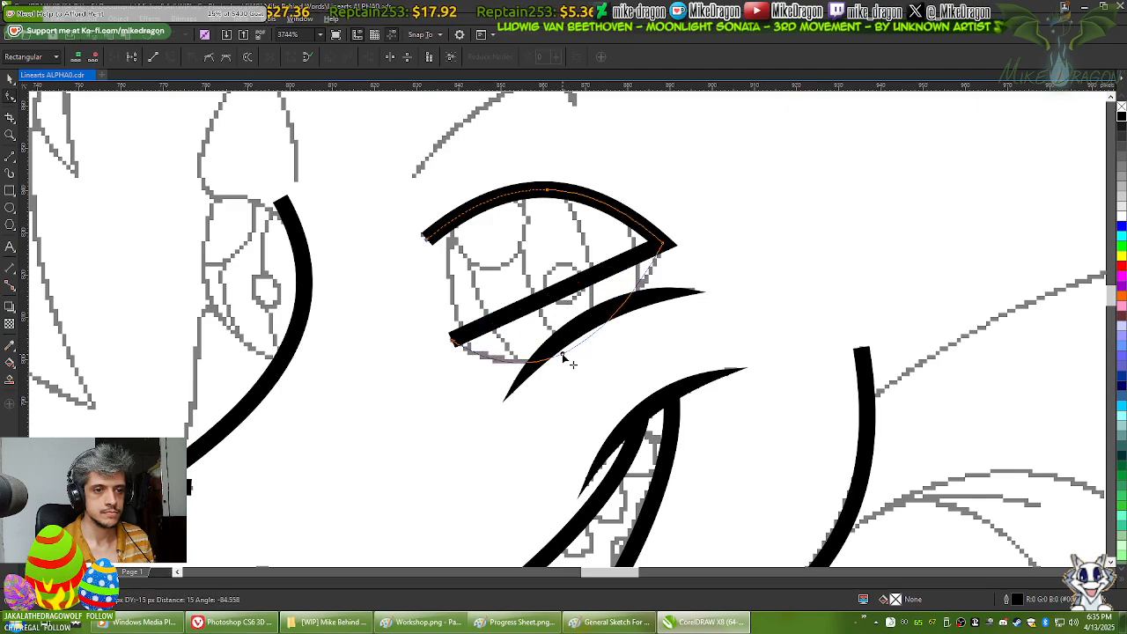
Step: Adjust the curve handles at both ends of the near eye's lower lid to match the sketched arc
left_click(664, 247)
scroll(622, 308, "up", 1)
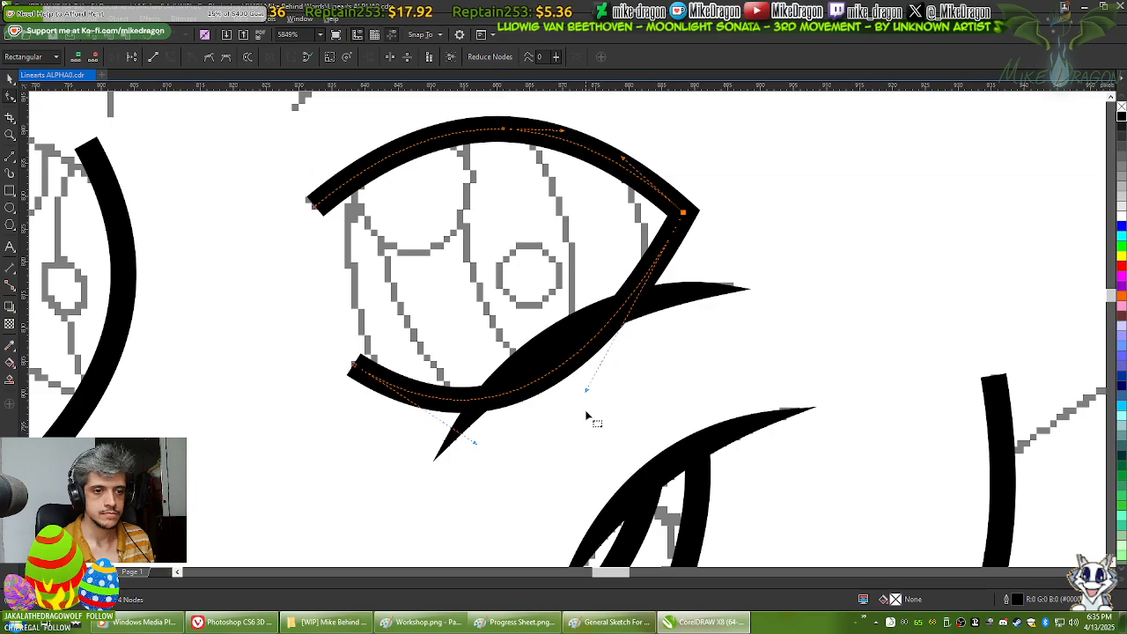
left_click_drag(587, 395, 611, 378)
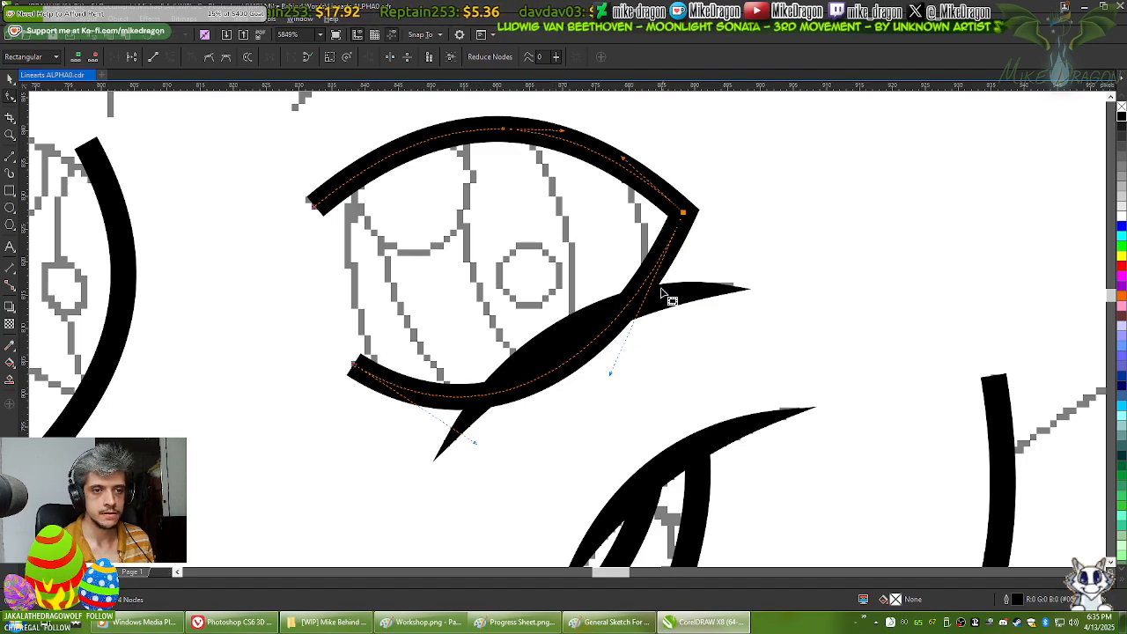
left_click_drag(473, 442, 473, 439)
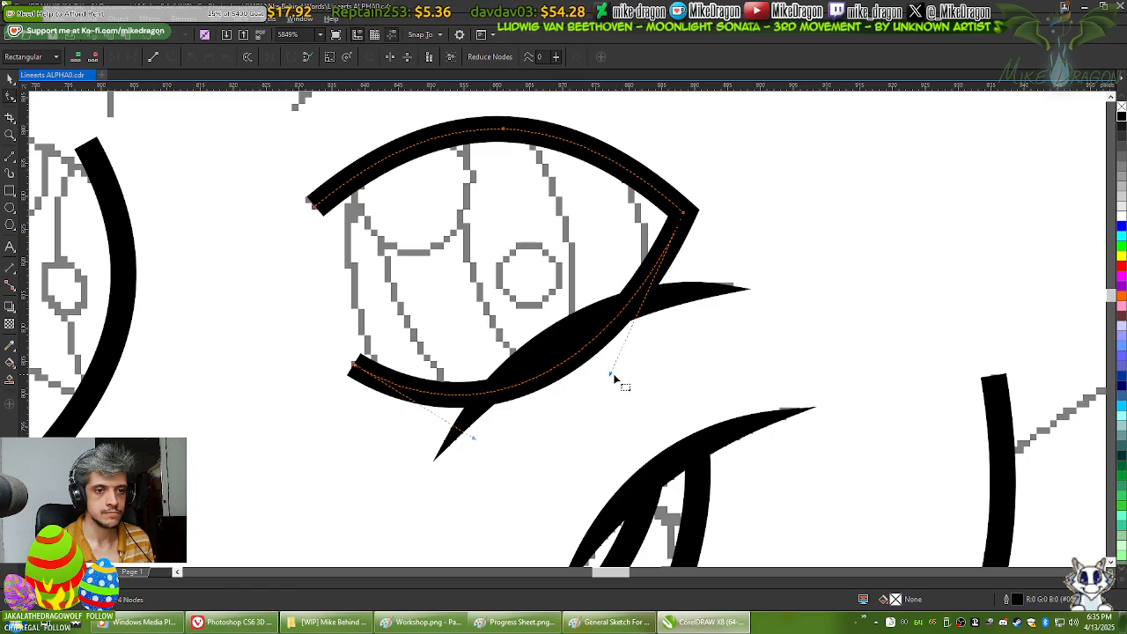
left_click_drag(611, 374, 619, 373)
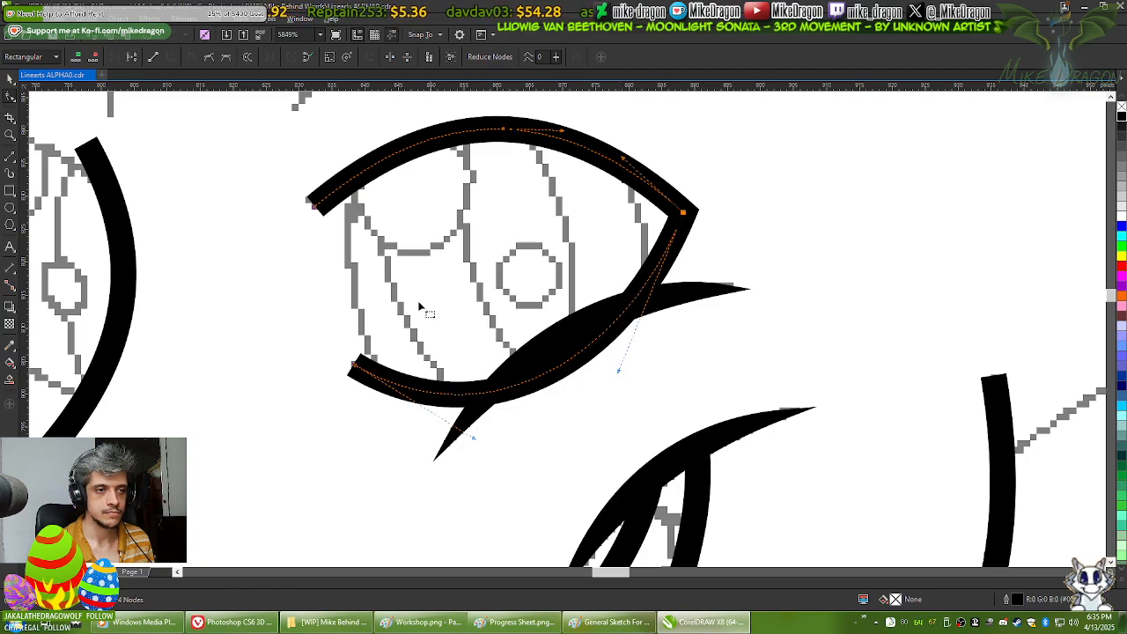
Step: Try to extend the upper lid's snout-side end with a short segment, and undo the addition
left_click(9, 156)
scroll(257, 195, "up", 3)
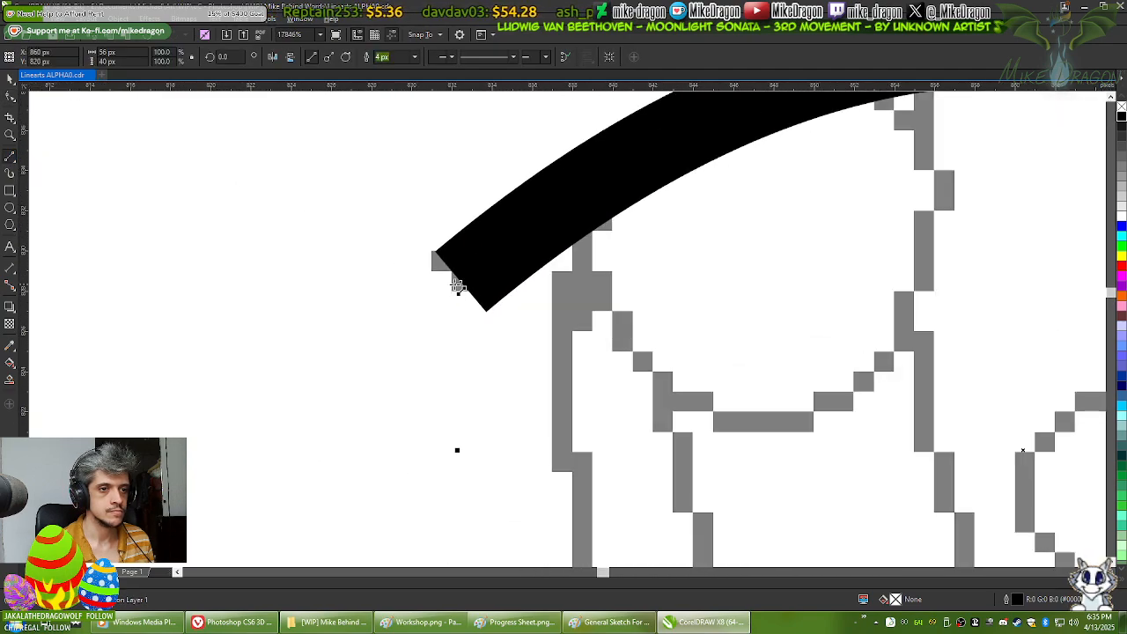
left_click_drag(432, 267, 433, 231)
scroll(330, 284, "down", 3)
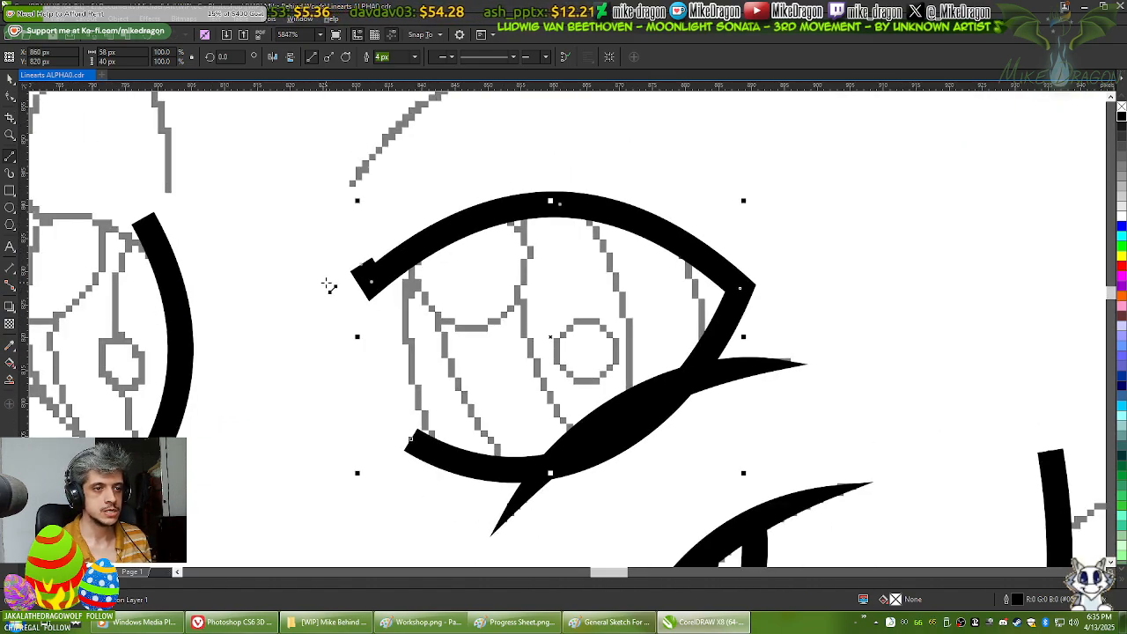
key("ctrl+z")
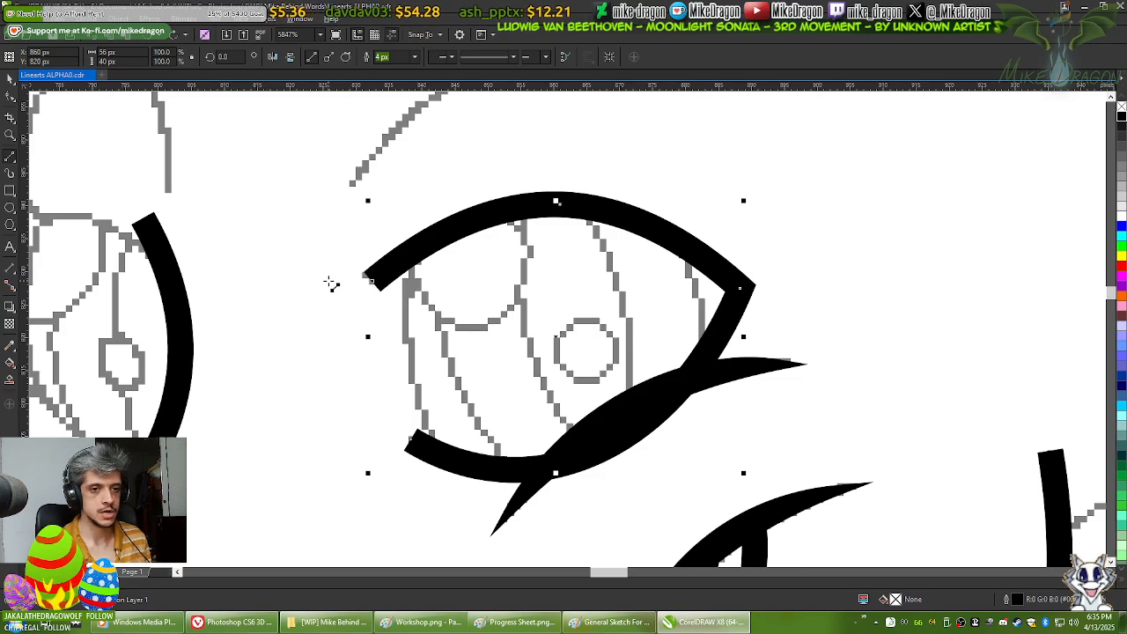
Step: Recolour the near eye's outline blue to distinguish it from the black crease, and make its nodes editable
scroll(374, 219, "down", 3)
scroll(416, 313, "up", 1)
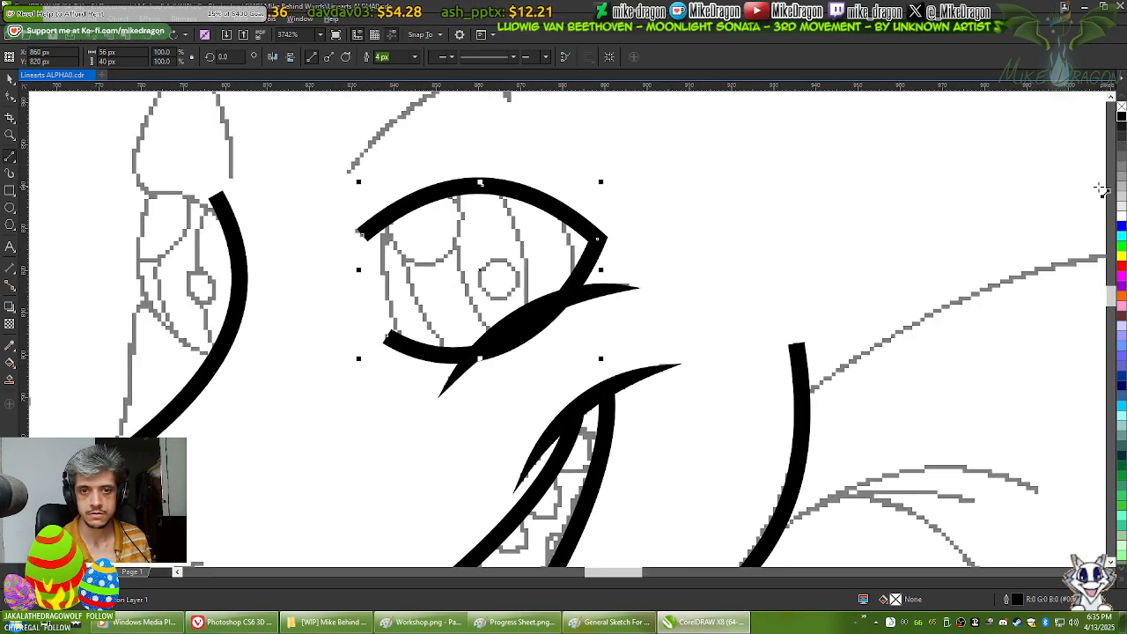
left_click(1120, 227)
scroll(569, 325, "up", 2)
key("F10")
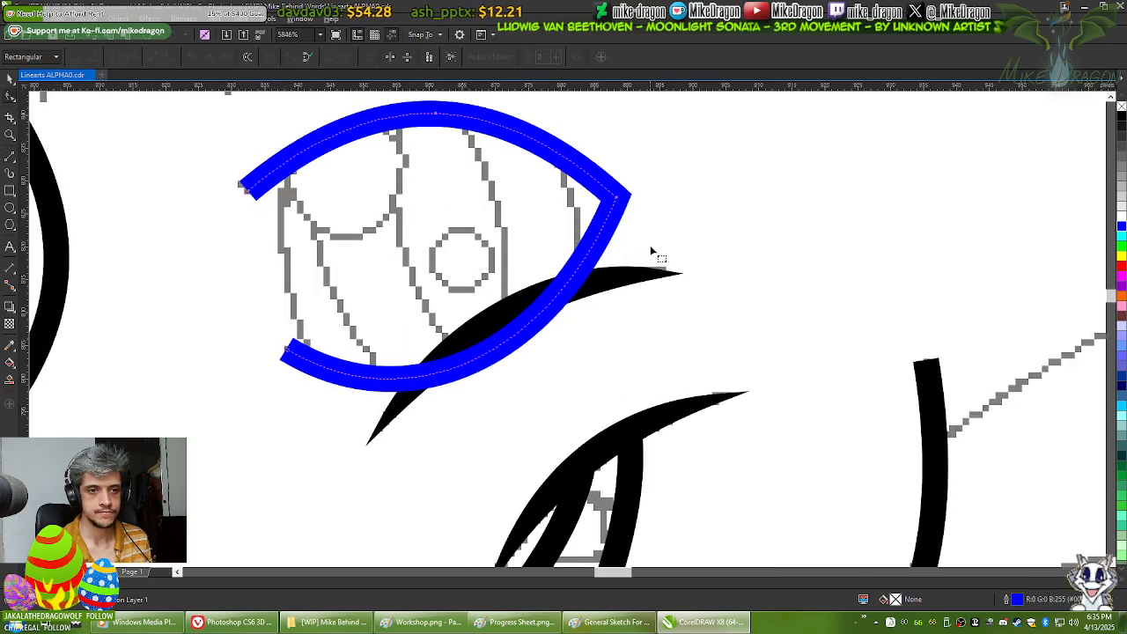
Step: Add a node where the lower lid meets the snout-side part of the under-eye crease and break the curve apart there
scroll(589, 277, "up", 4)
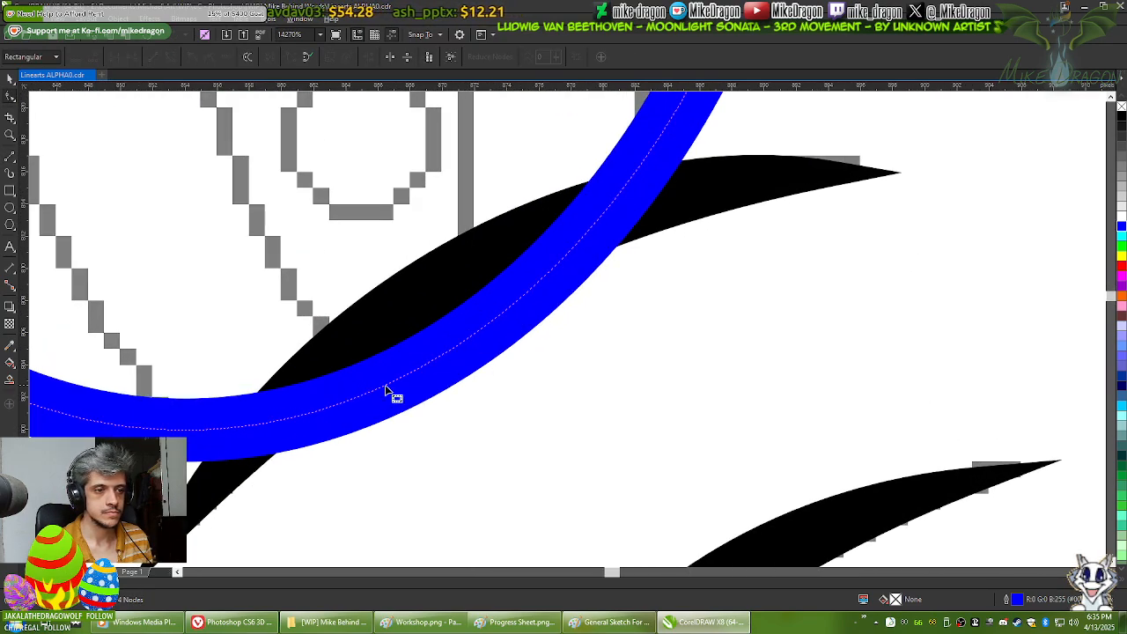
double_click(262, 424)
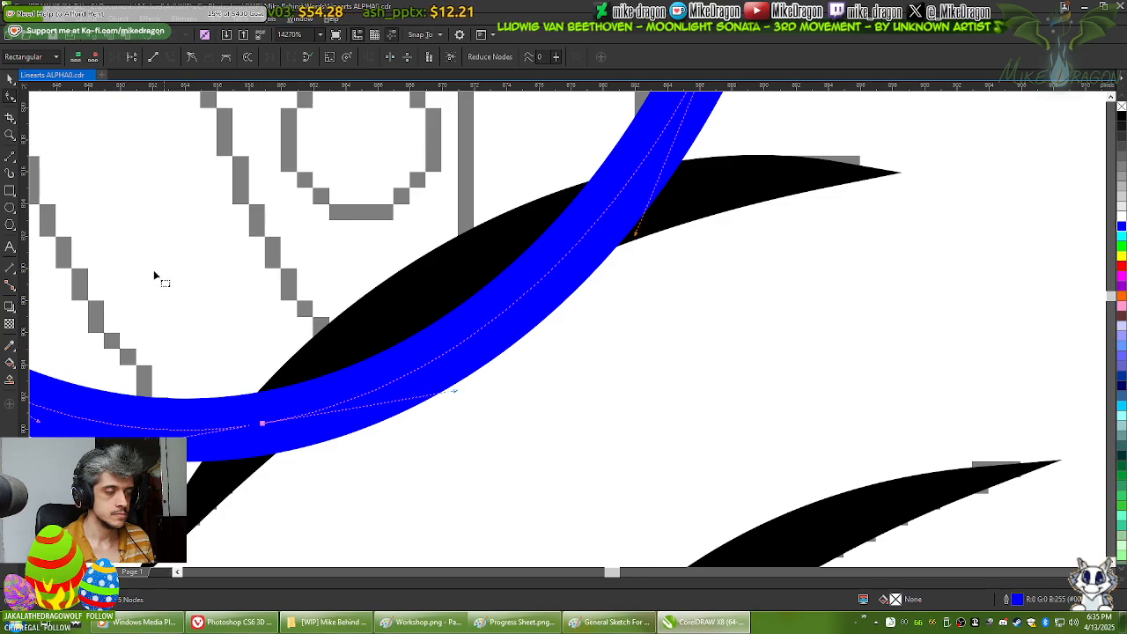
right_click(261, 425)
left_click(299, 353)
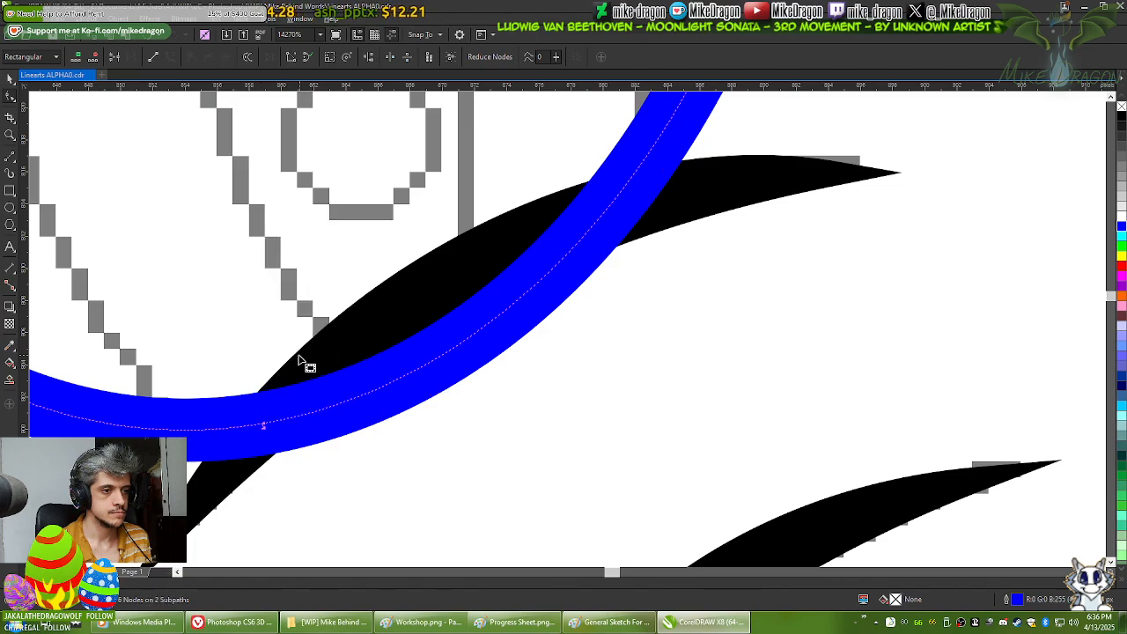
Step: Break the lower lid apart where it crosses the crease near the outer corner and delete the overlapping section between the breaks
scroll(380, 426, "down", 2)
scroll(535, 291, "up", 2)
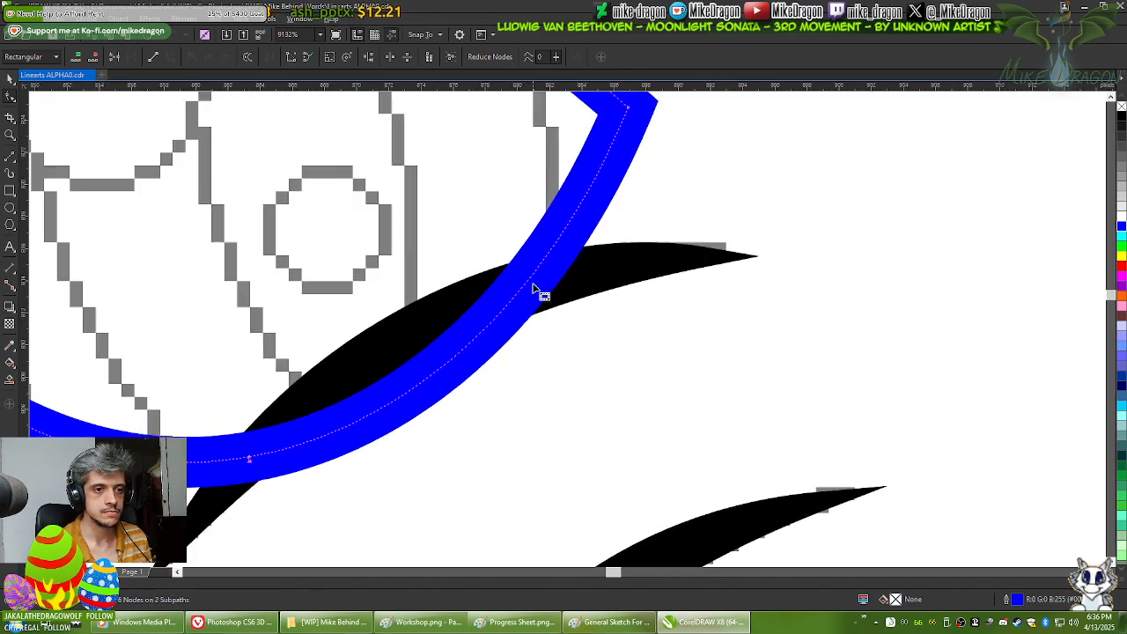
left_click(518, 290)
right_click(519, 293)
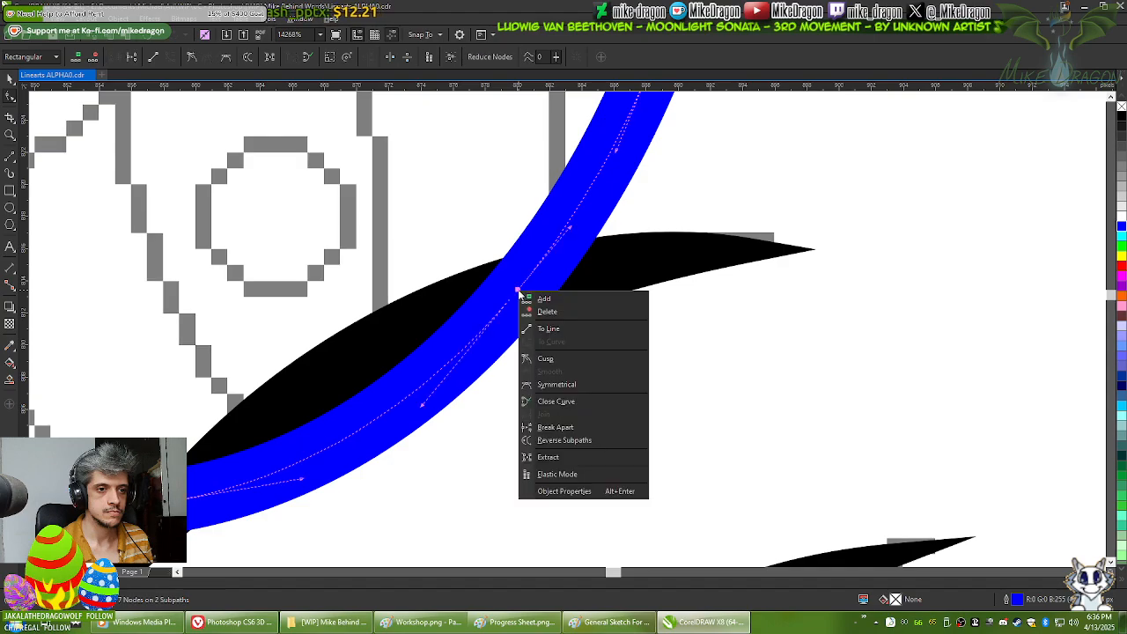
left_click(547, 429)
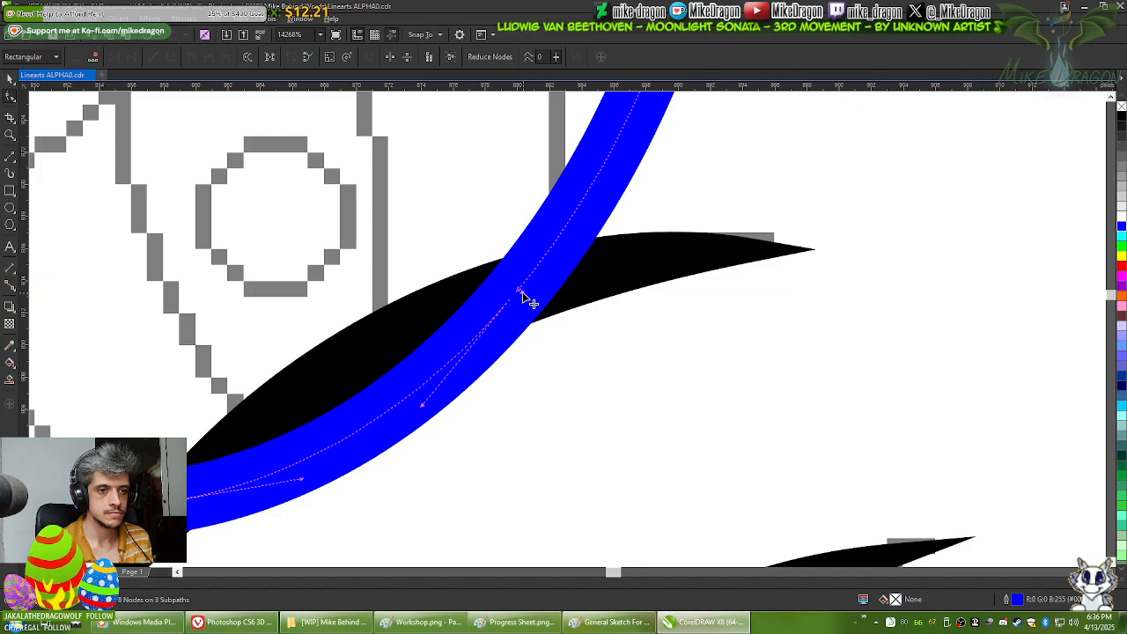
key("Delete")
Step: Recolour the near eye's outline black and clear the selection
scroll(742, 255, "down", 2)
scroll(1044, 199, "down", 1)
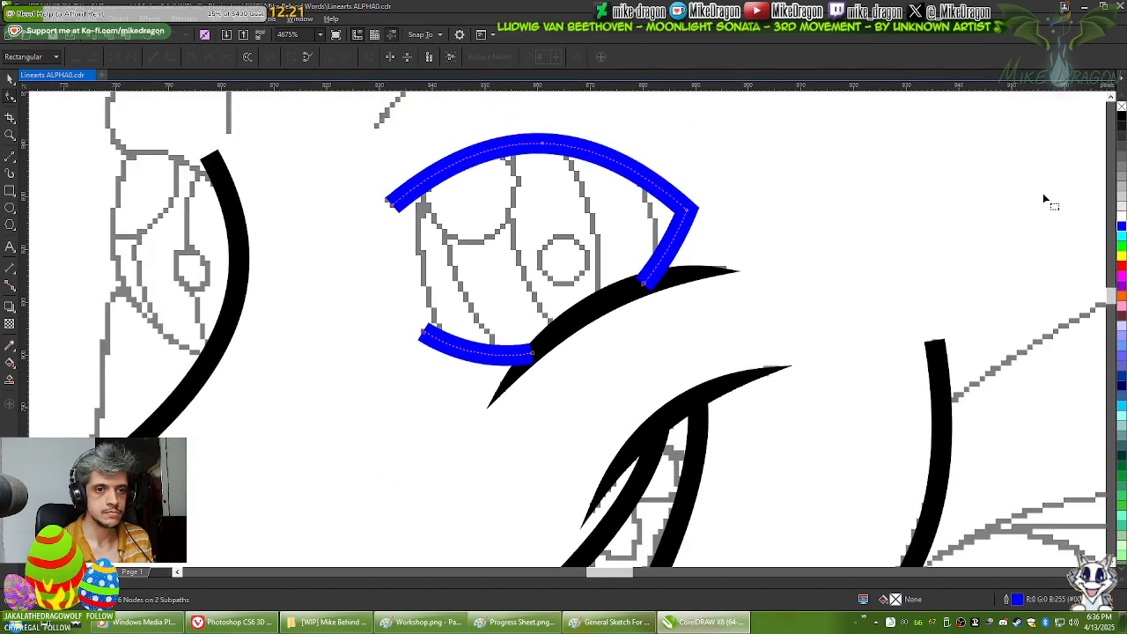
left_click(875, 182)
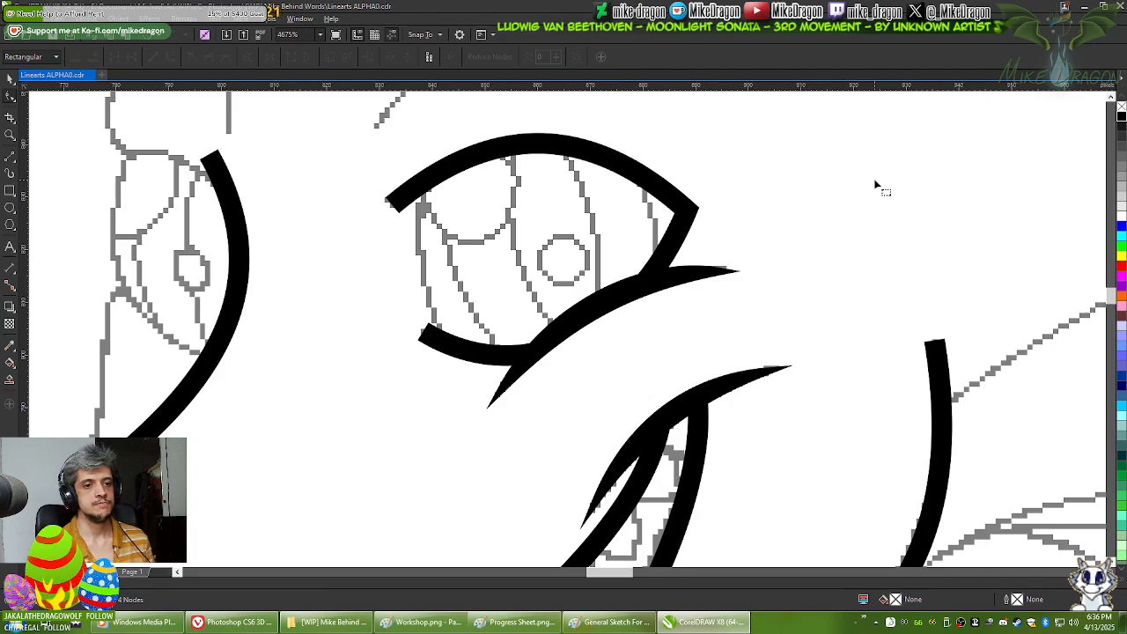
Step: Try to reposition the end node on the snout side of the near eye's lower lid, and undo the move
scroll(621, 313, "down", 2)
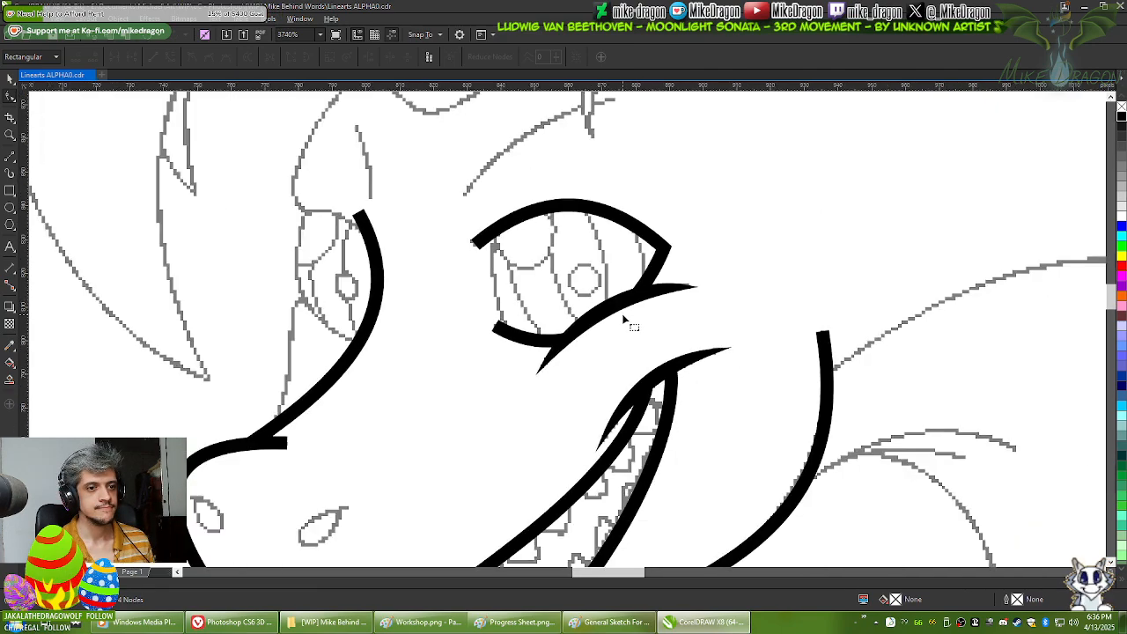
scroll(522, 284, "up", 2)
scroll(460, 352, "up", 3)
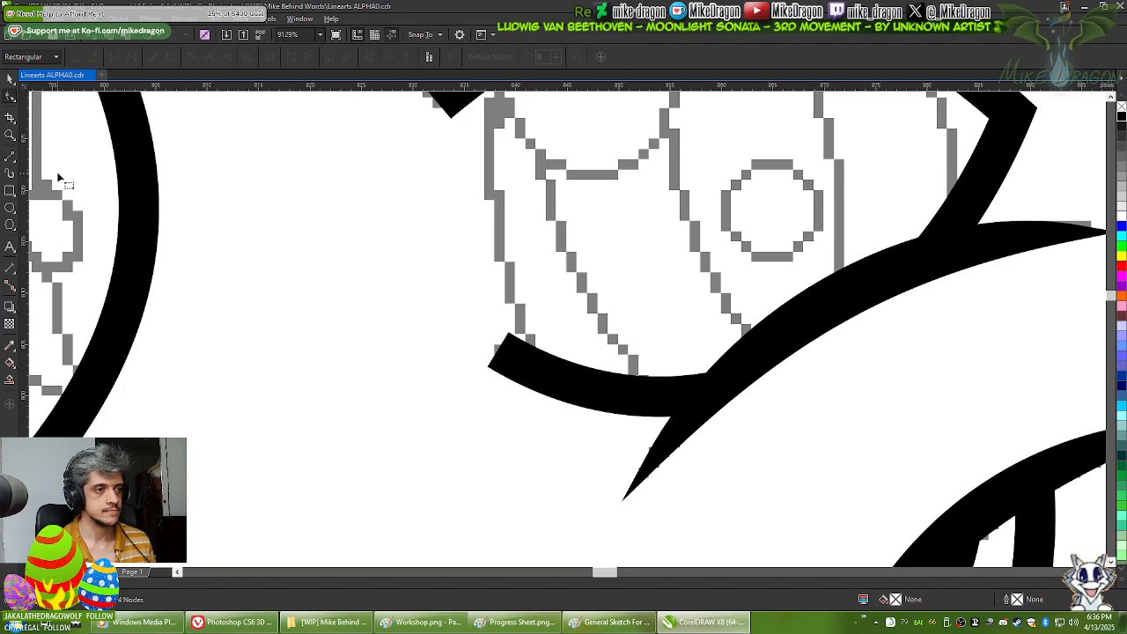
left_click(10, 157)
scroll(290, 445, "right", 2)
scroll(461, 402, "up", 3)
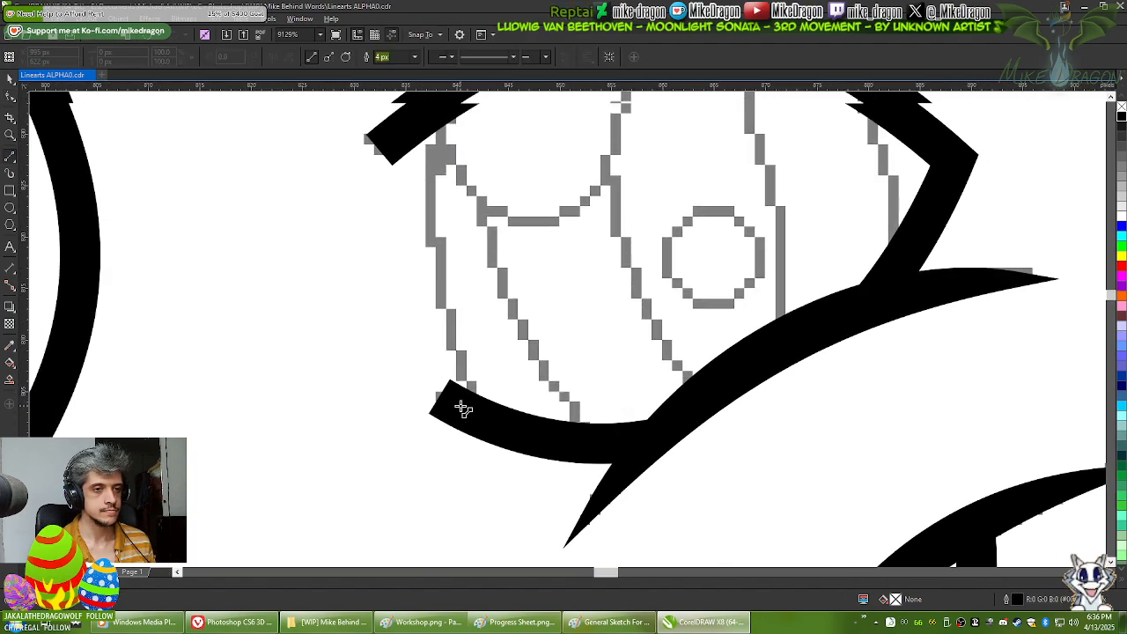
key("F10")
left_click(470, 453)
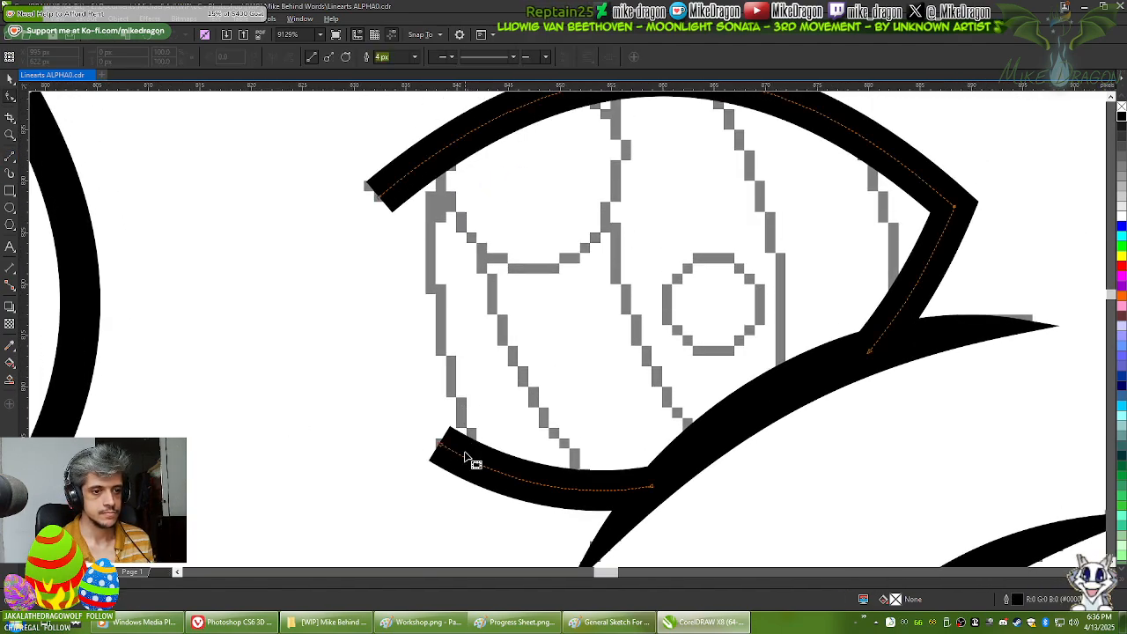
mouse_move(442, 446)
left_mouse_down()
mouse_move(431, 438)
mouse_move(449, 458)
left_mouse_up()
key("ctrl+z")
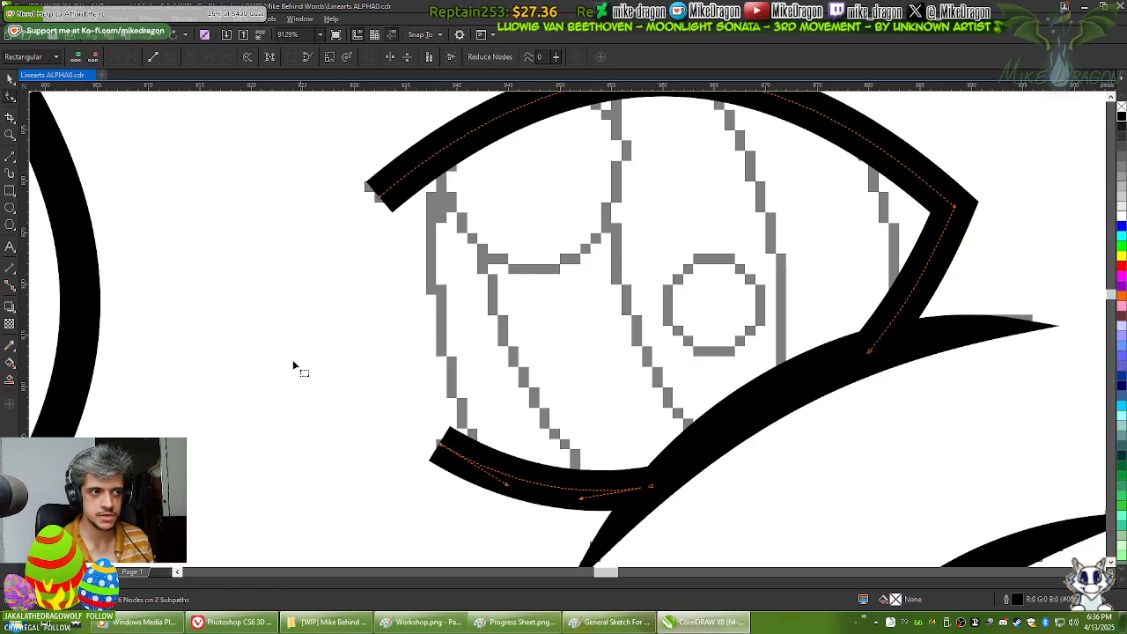
Step: Draw a straight 4 px line from the upper lid to the lower lid along the iris's snout-side edge
key("space")
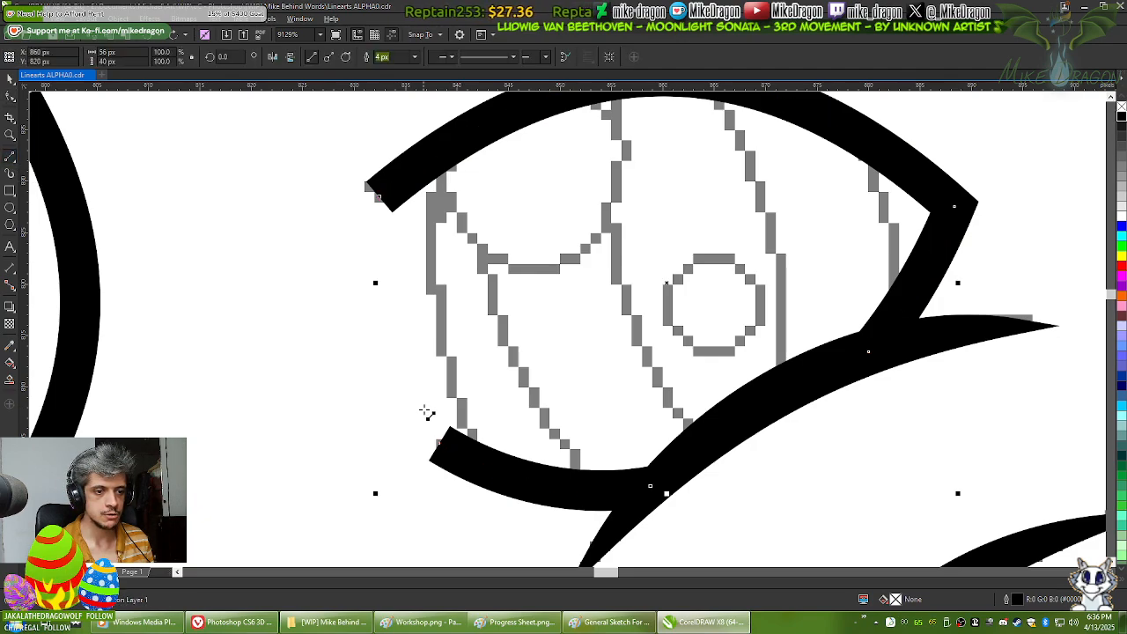
left_click(450, 145)
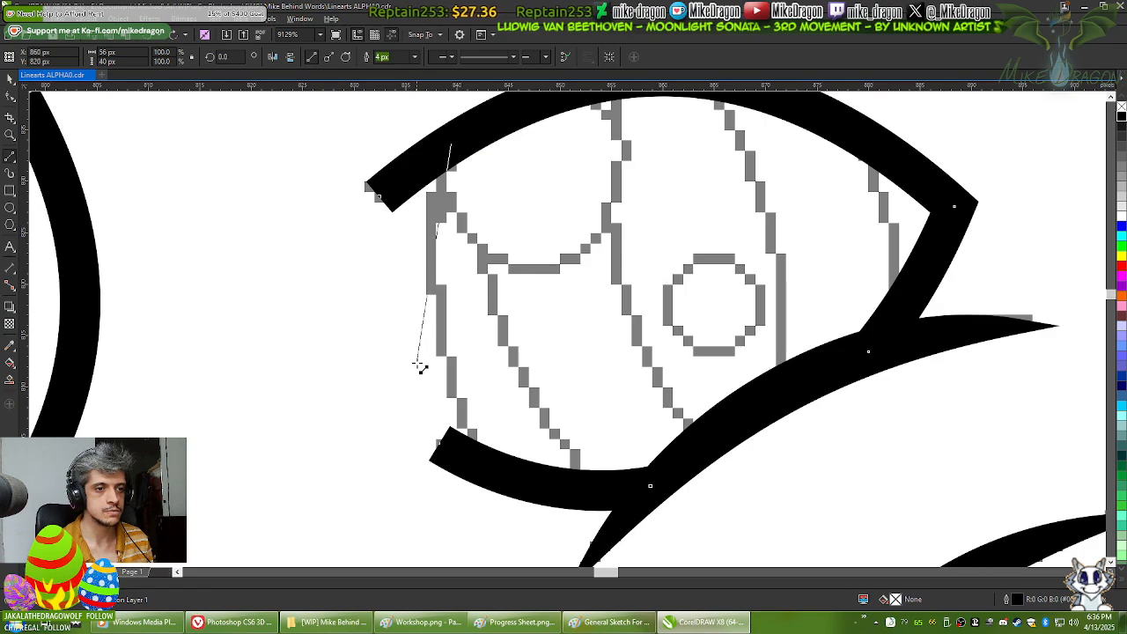
left_click(483, 468)
Step: Convert the iris edge line to a curve and bend it toward the snout to follow the sketched iris
key("F10")
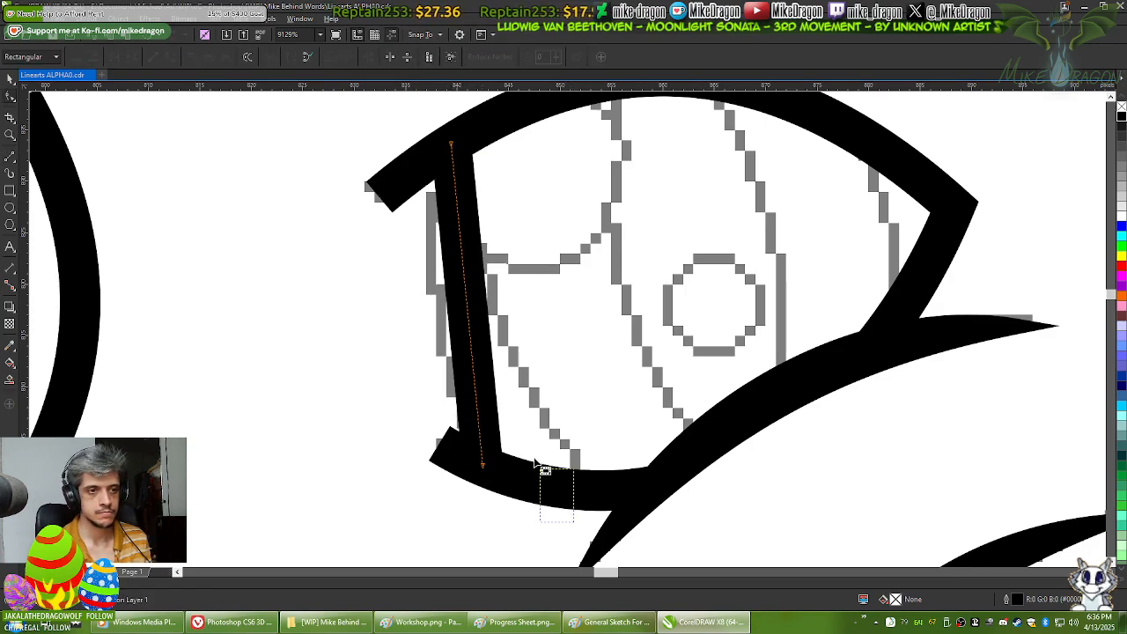
left_click_drag(576, 519, 420, 111)
right_click(415, 276)
left_click(467, 327)
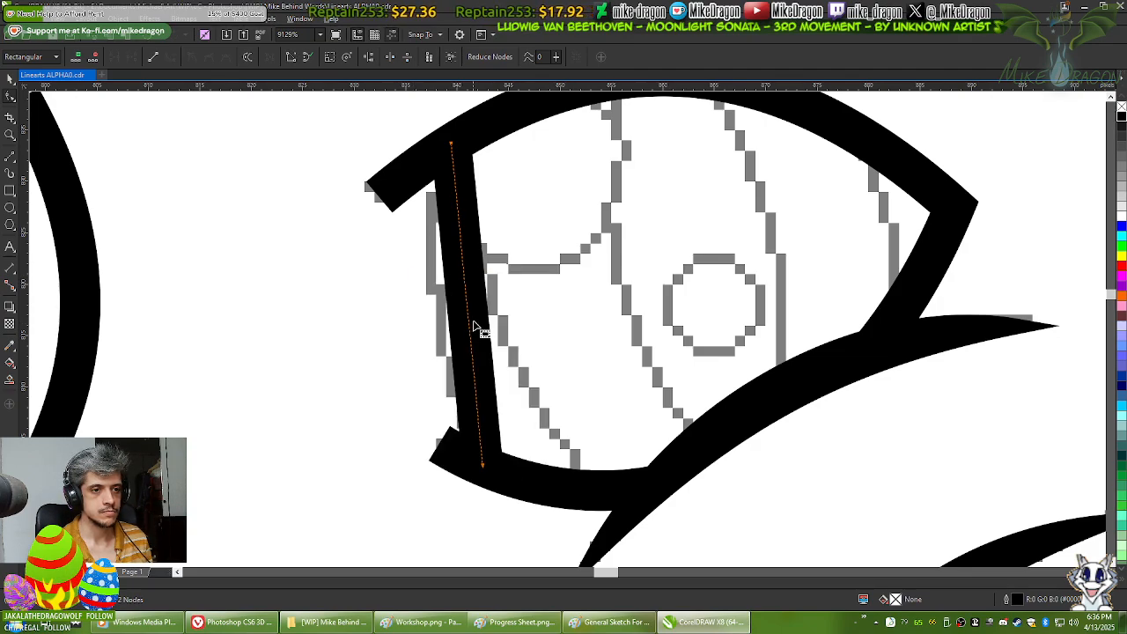
left_click_drag(469, 303, 435, 307)
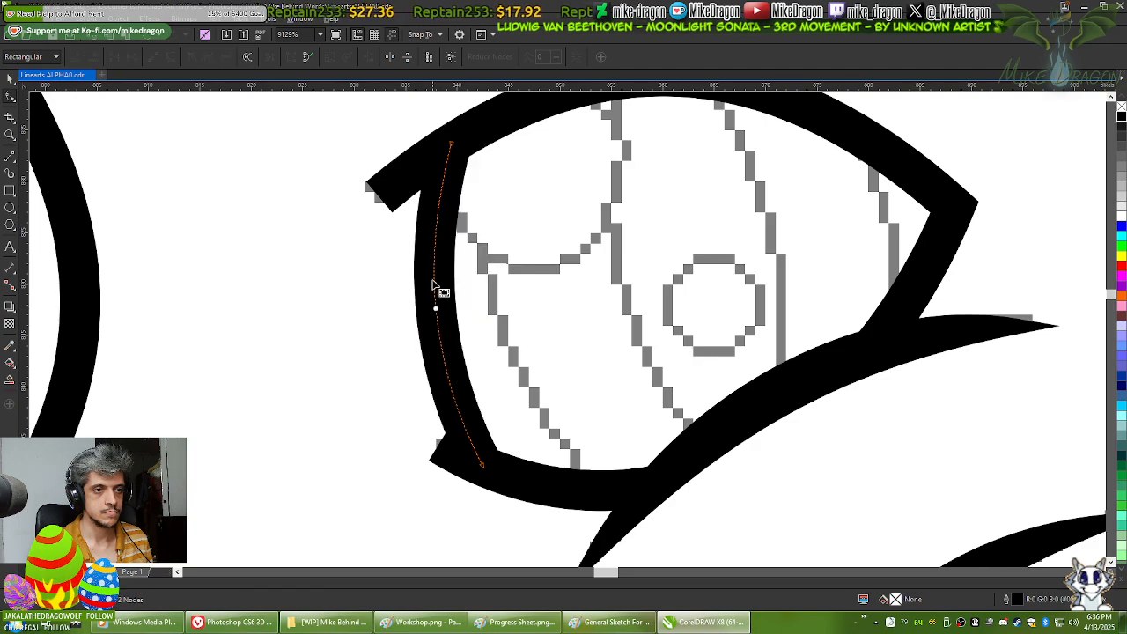
Step: Adjust the curve handles at both ends of the near eye's iris edge line to refine its bend, and deselect it
left_click(451, 145)
left_click_drag(421, 267, 430, 247)
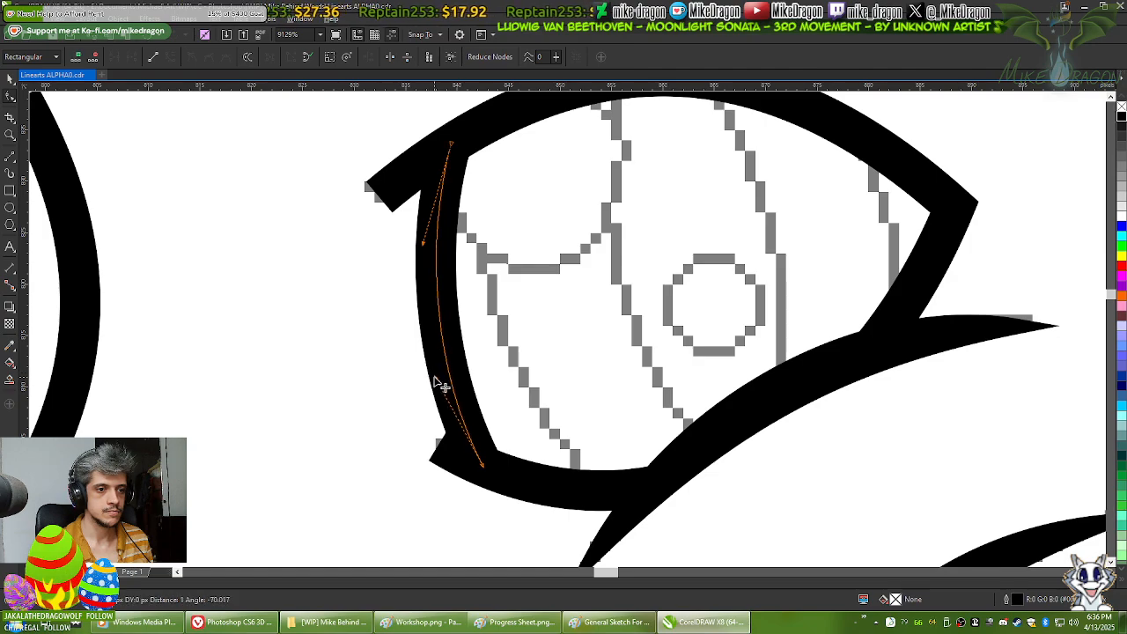
left_click_drag(437, 378, 443, 382)
left_click(362, 441)
Step: Draw a 4 px polyline, about 24 by 36 px, along the far eye's lower lid, around its outer corner and down the cheek to the snout
scroll(485, 520, "down", 2)
scroll(519, 197, "down", 3)
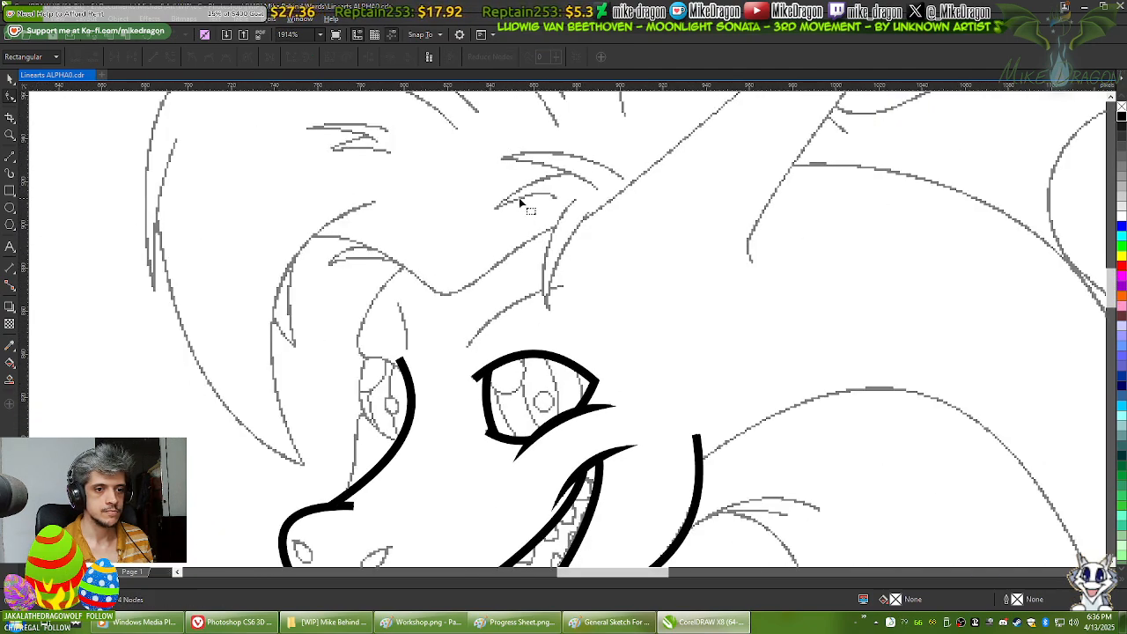
key("shift+F4")
left_click(10, 78)
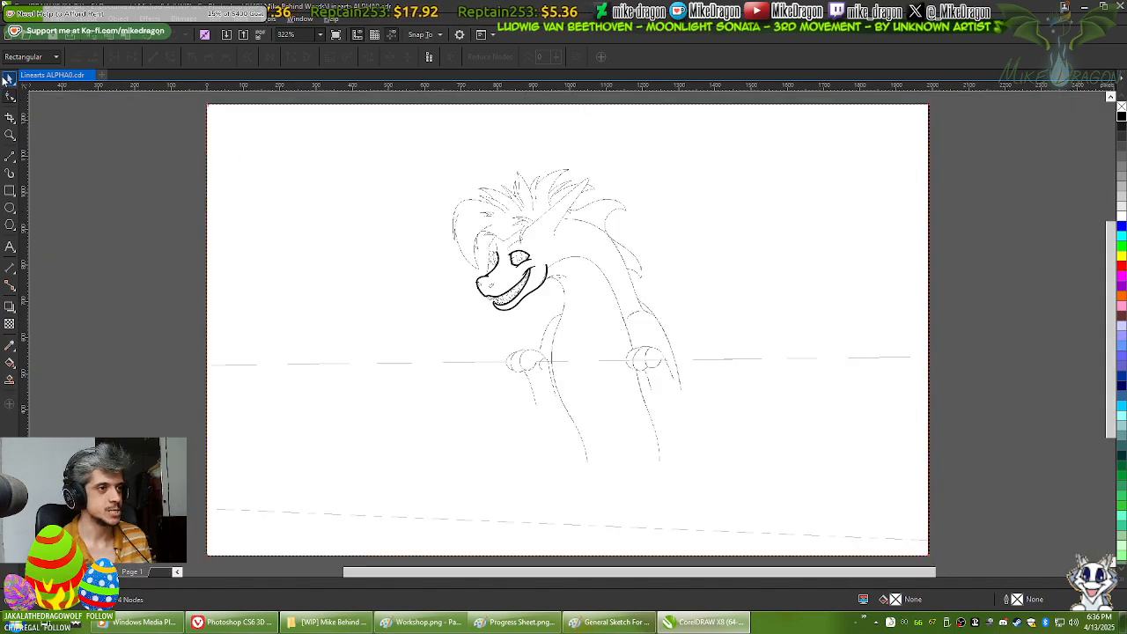
scroll(513, 257, "up", 5)
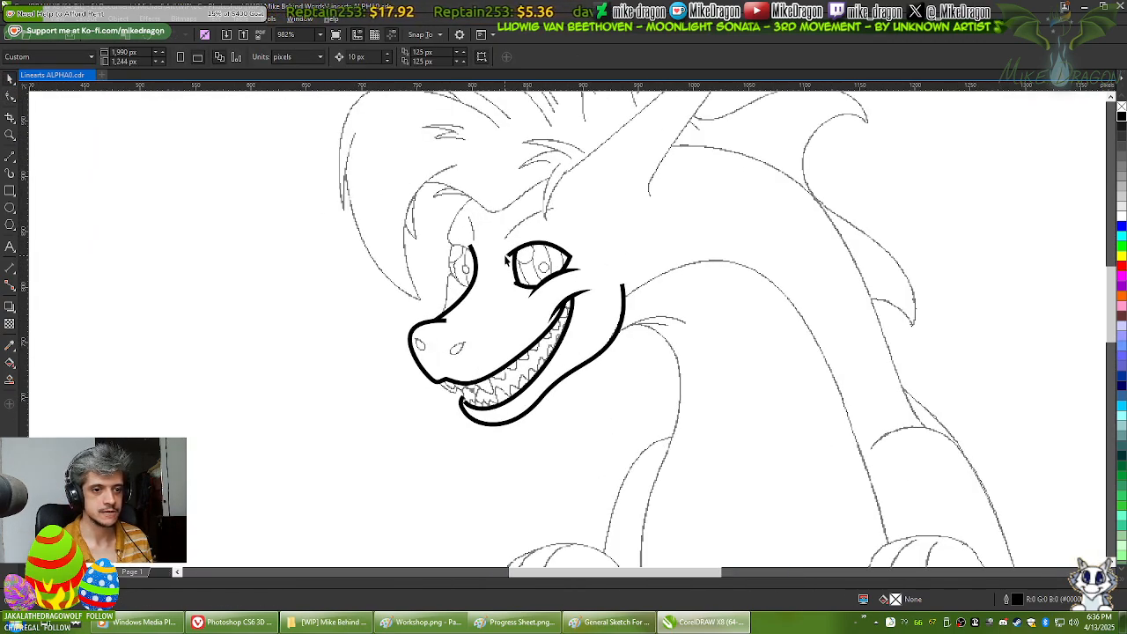
scroll(467, 174, "up", 1)
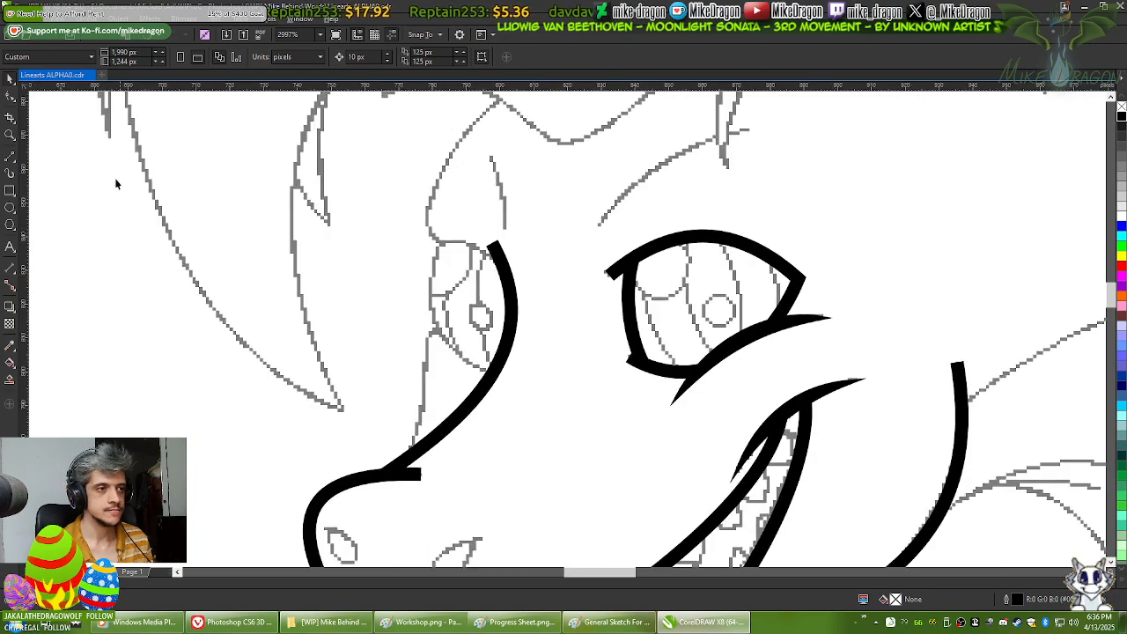
left_click(9, 156)
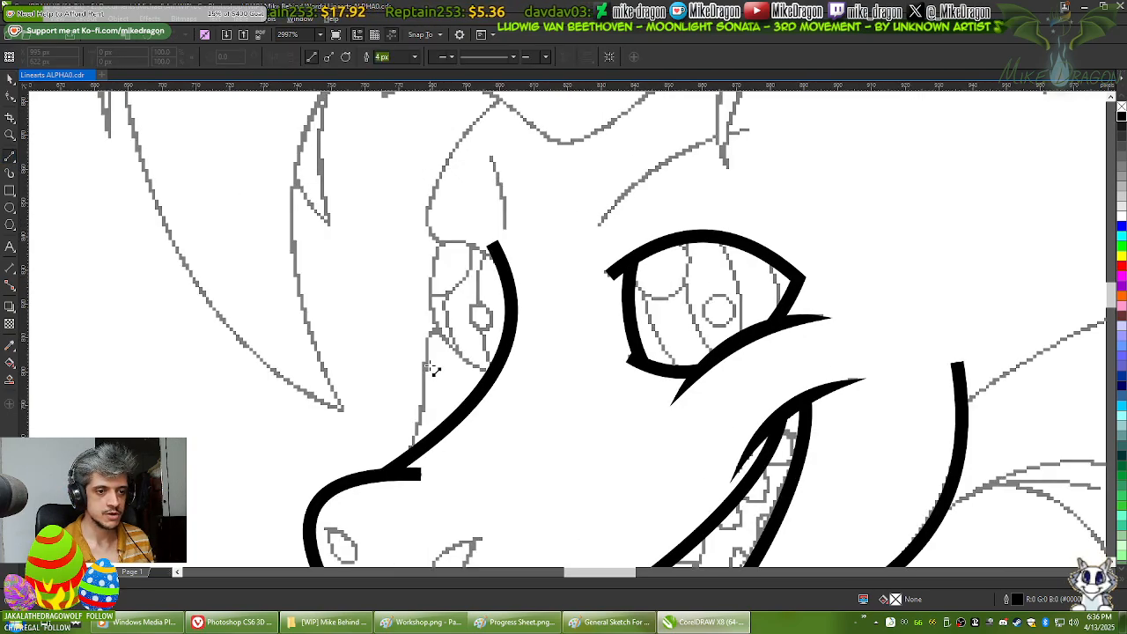
scroll(438, 386, "up", 1)
scroll(437, 386, "down", 1)
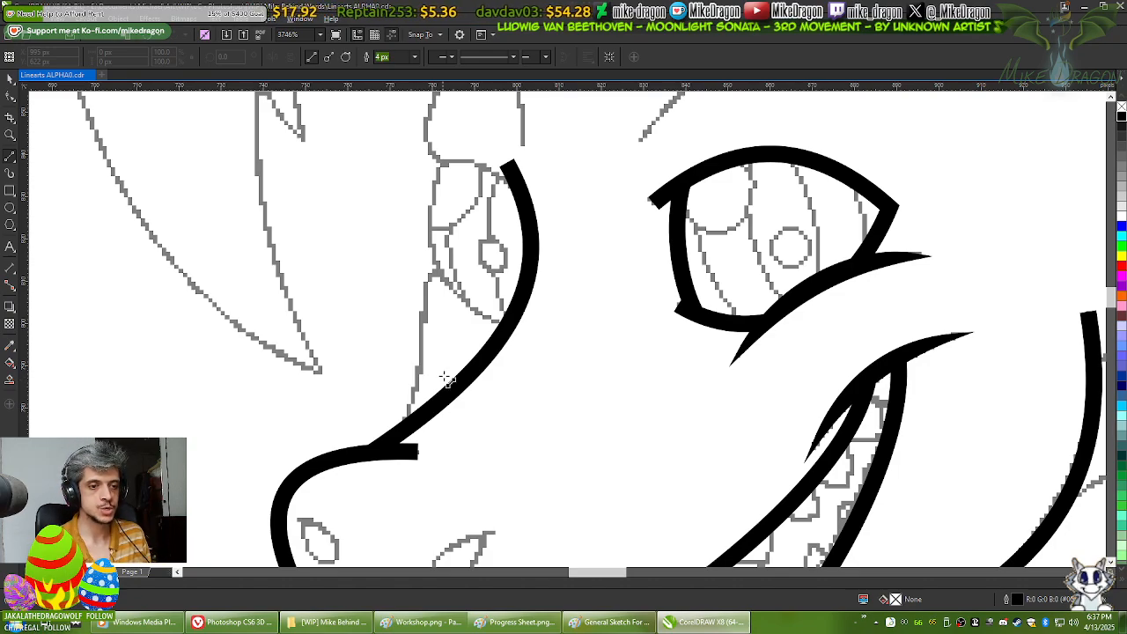
scroll(505, 327, "up", 1)
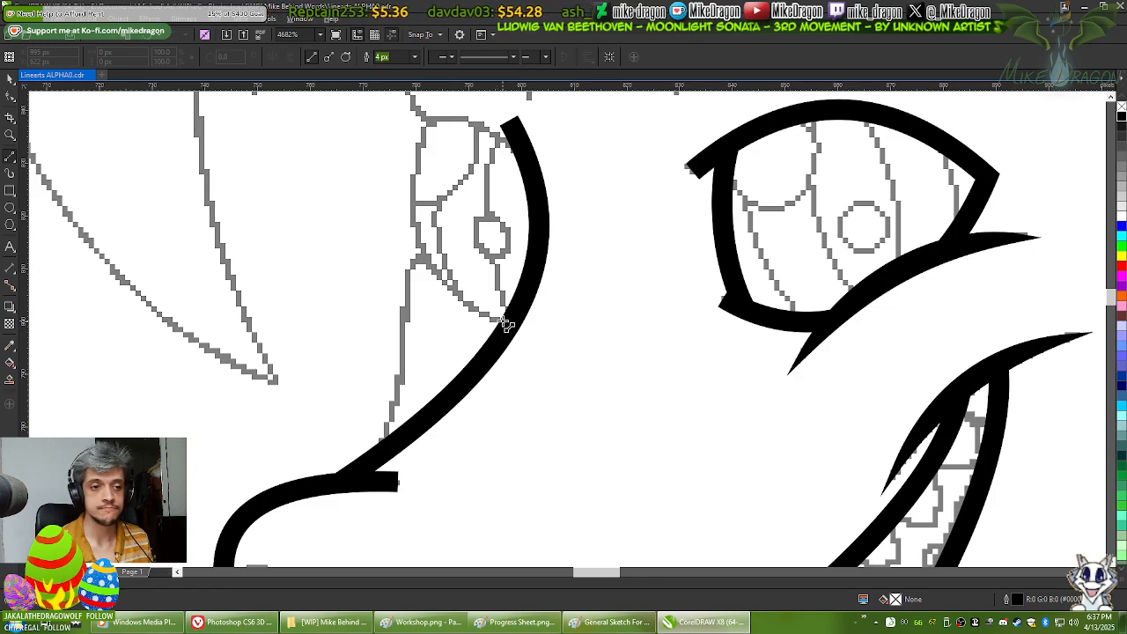
left_click(511, 322)
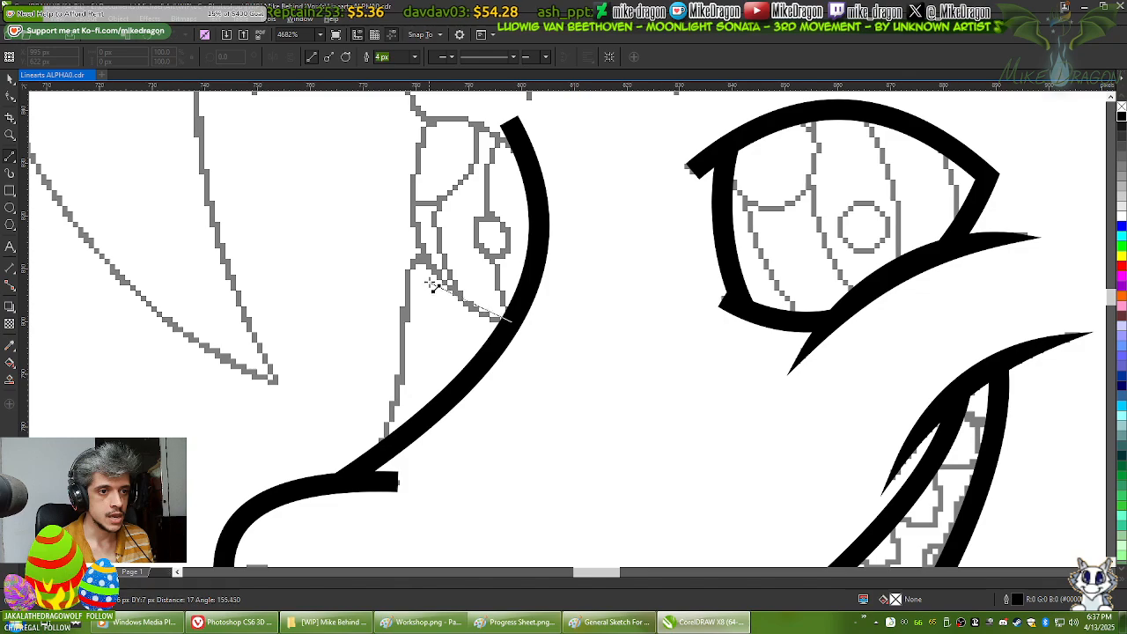
left_click(431, 263)
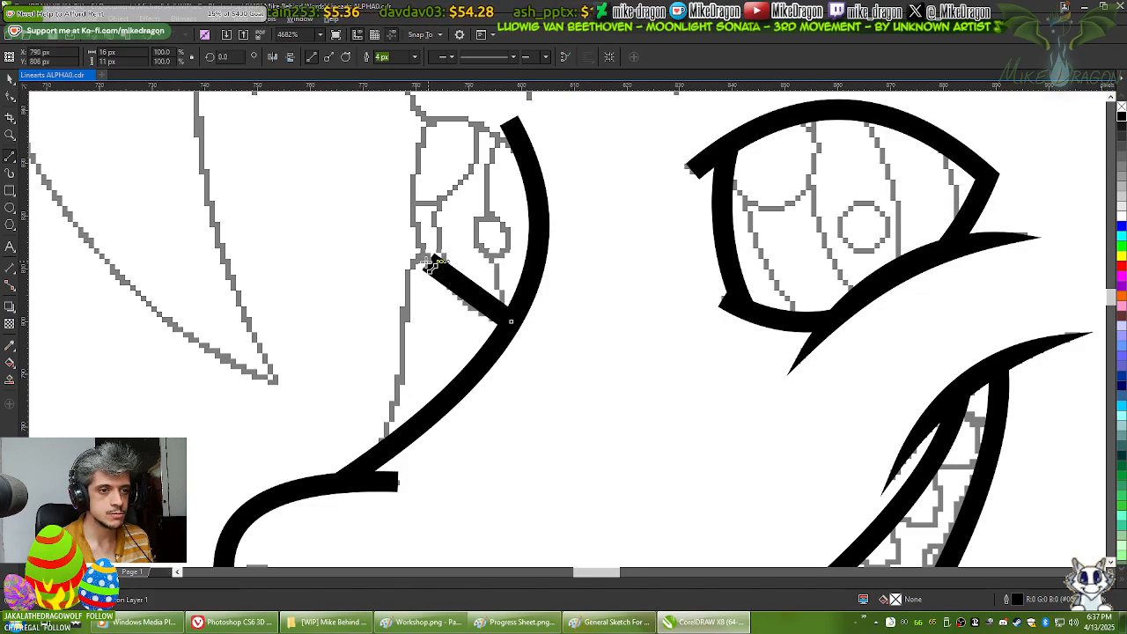
left_click(411, 275)
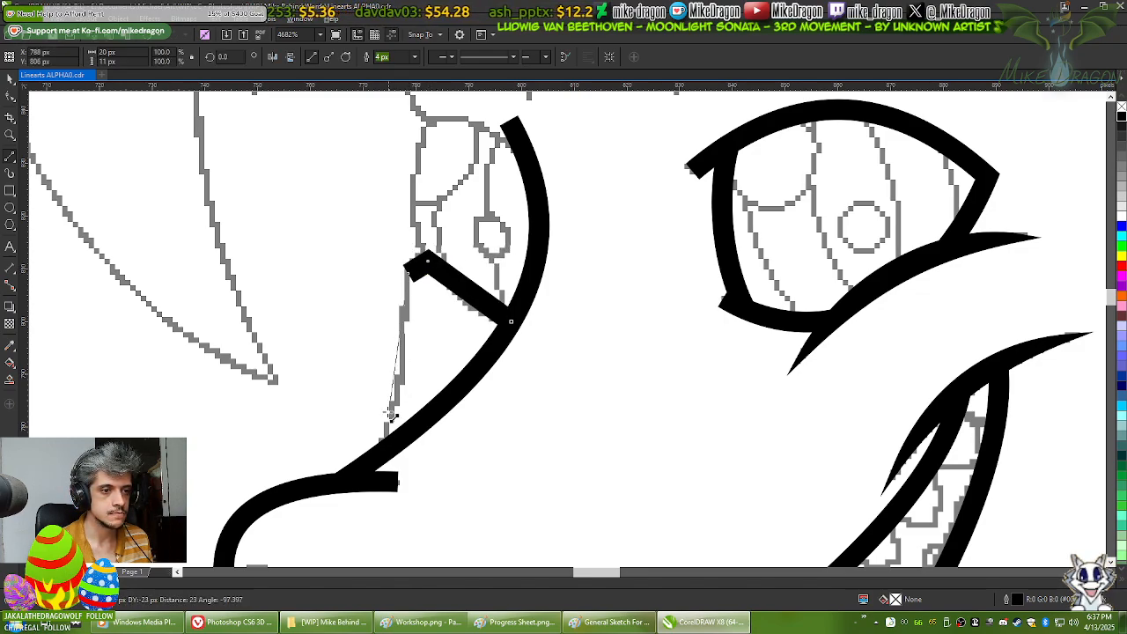
left_click(379, 452)
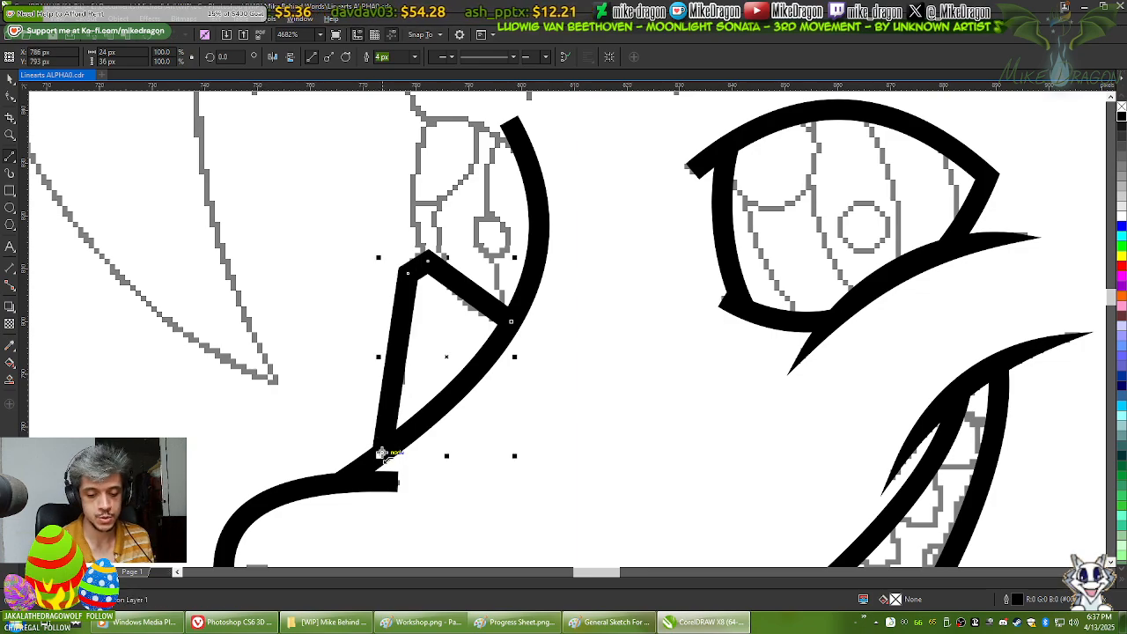
Step: Select all nodes of the far eye's new polyline and convert its straight segments to curves
key("space")
left_click_drag(333, 191, 579, 546)
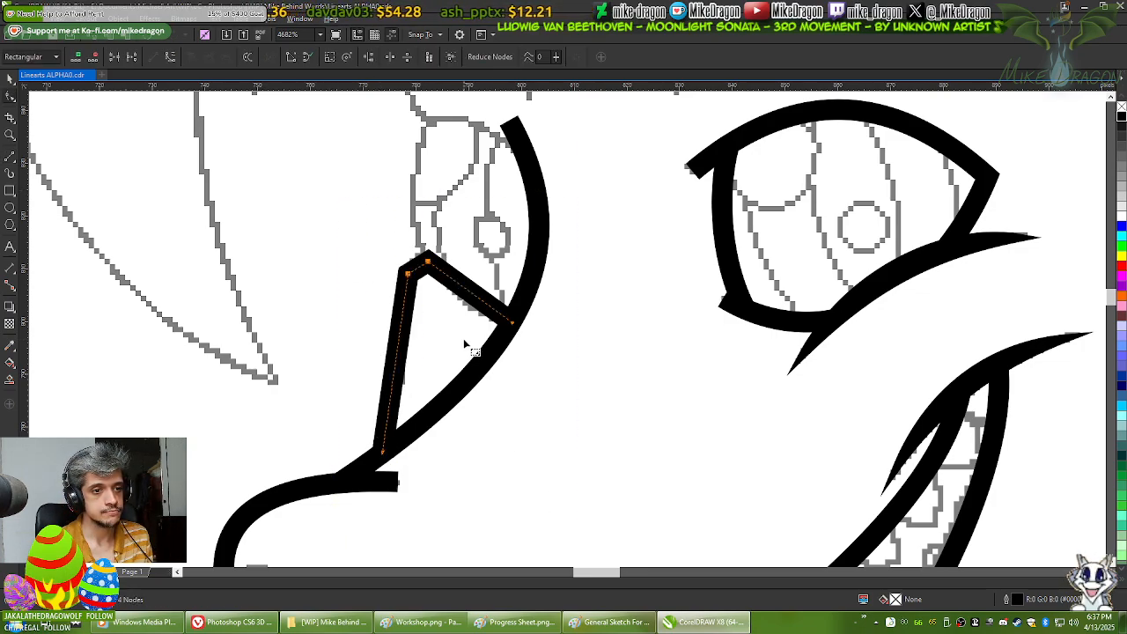
right_click(463, 340)
left_click(495, 391)
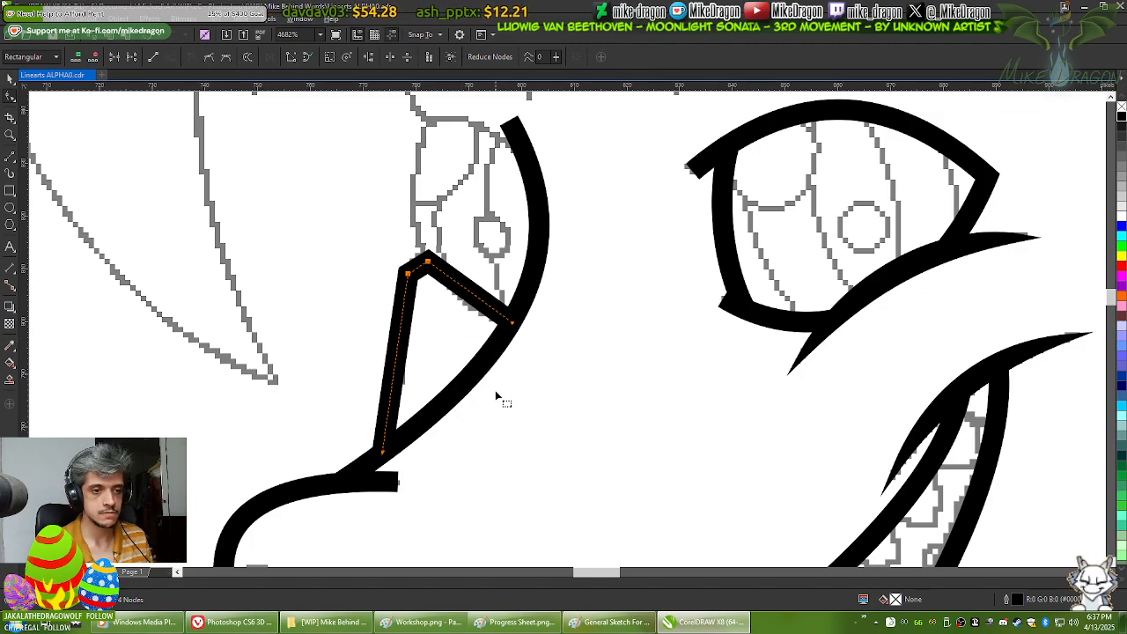
Step: Round the short segment at the far eye's outer corner and bend the lower lid segment downward to follow the sketch
scroll(412, 332, "up", 2)
scroll(425, 235, "up", 4)
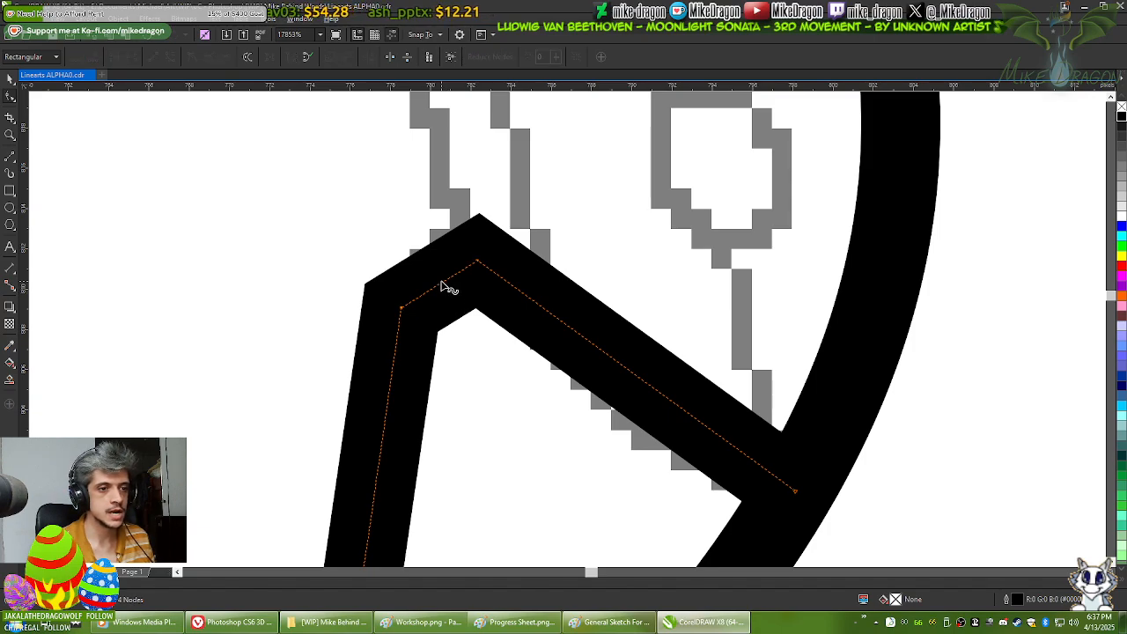
left_click_drag(443, 287, 431, 261)
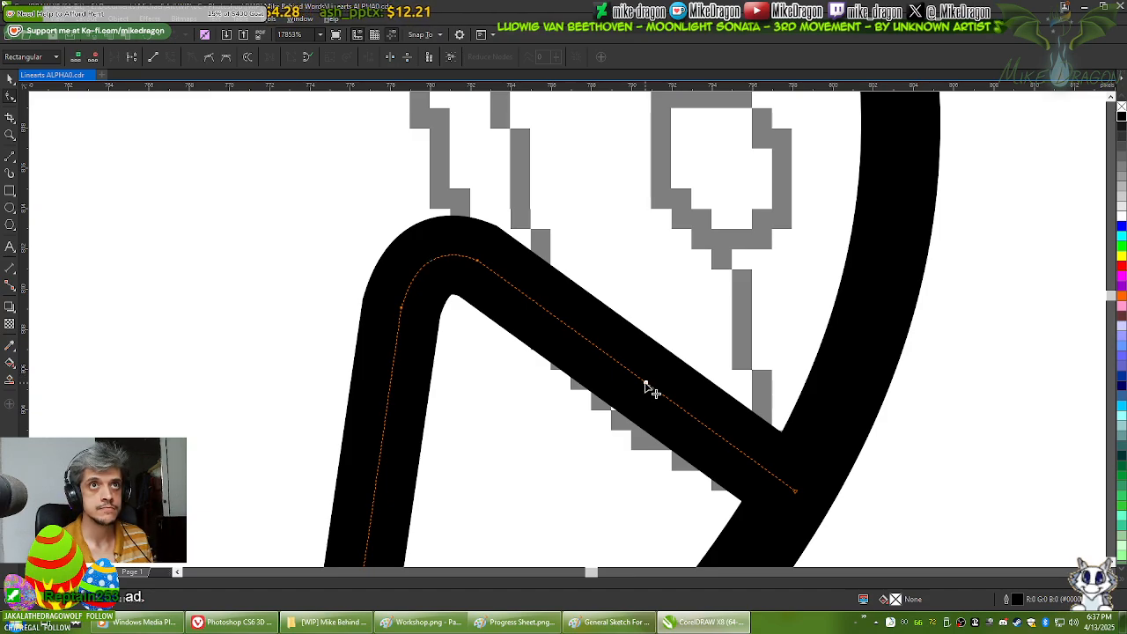
left_click_drag(650, 385, 630, 412)
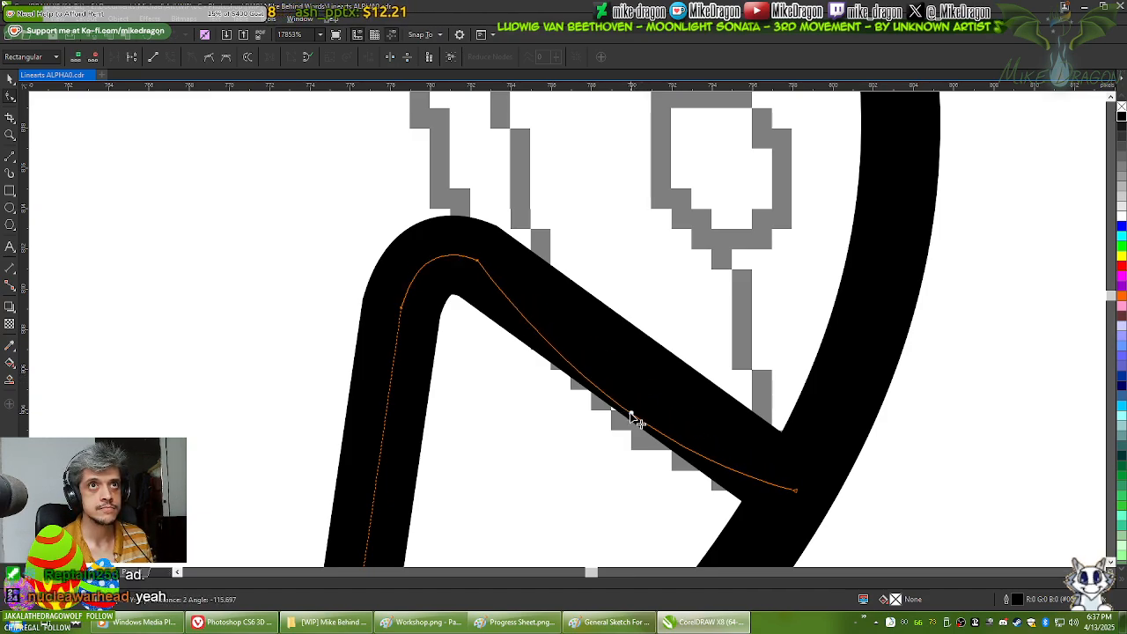
Step: Shape the far cheek segment into a gentle S-curve by adjusting the handles at its two ends
scroll(503, 308, "down", 3)
scroll(483, 304, "up", 2)
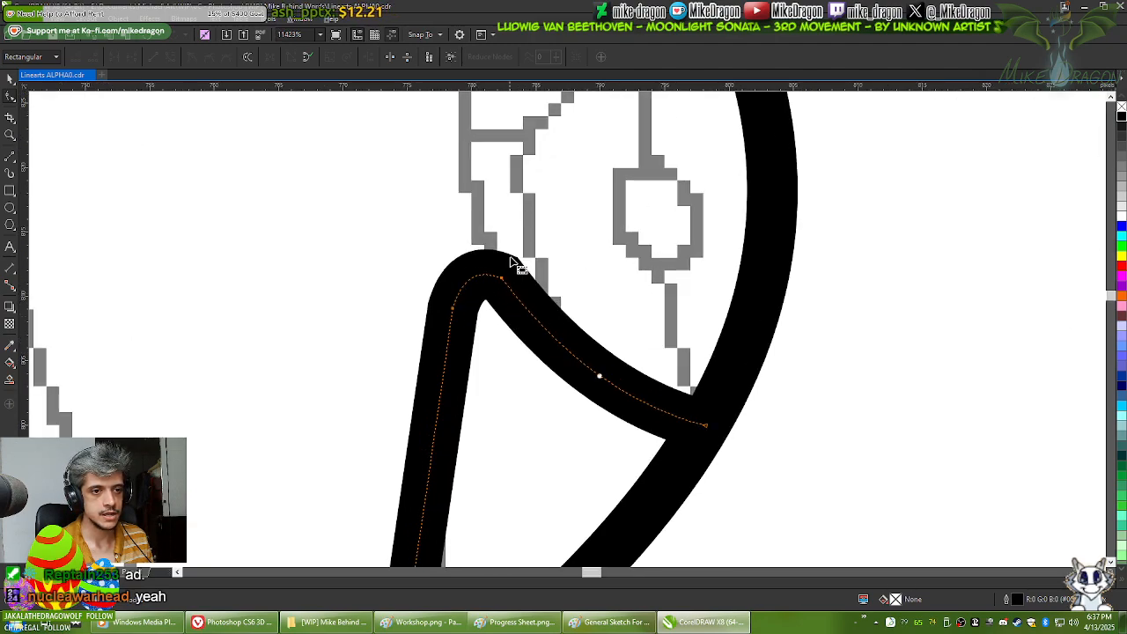
scroll(513, 263, "down", 3)
scroll(473, 380, "up", 2)
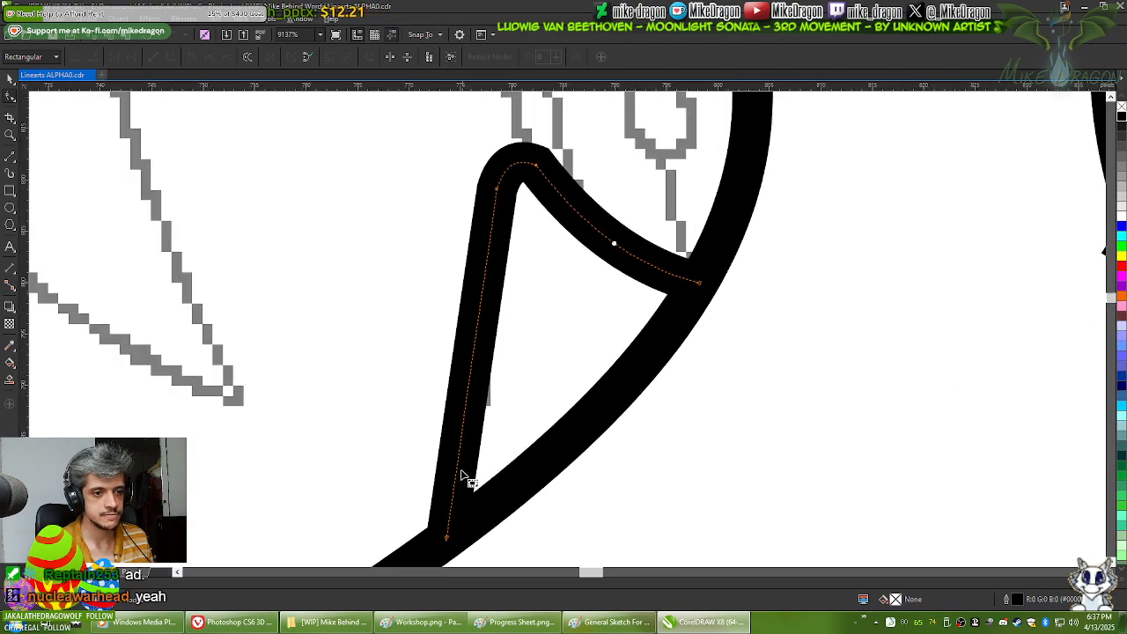
left_click(447, 539)
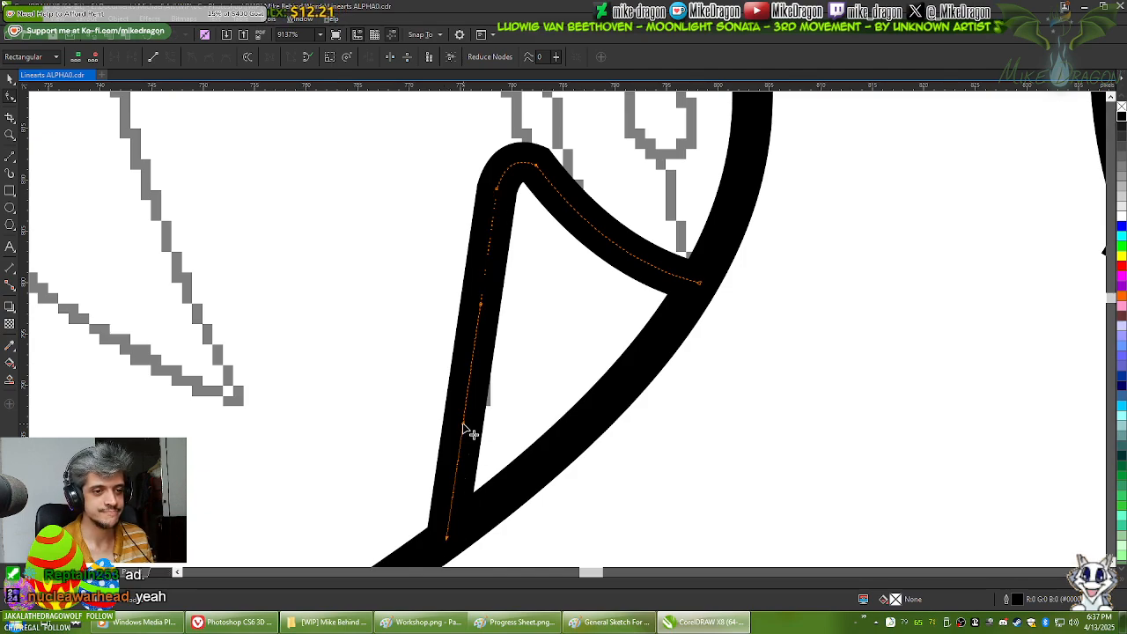
left_click_drag(463, 422, 475, 439)
left_click_drag(482, 305, 458, 336)
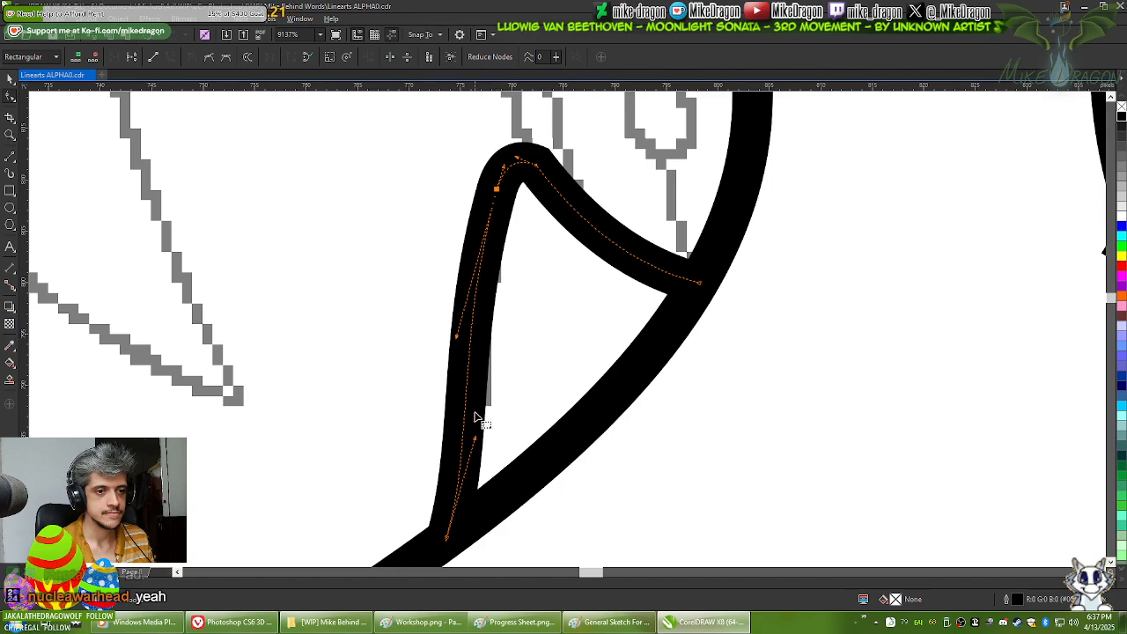
Step: Add a node on the far eye's lower lid just past the peak and delete the old corner node to smooth the bend
scroll(522, 198, "up", 2)
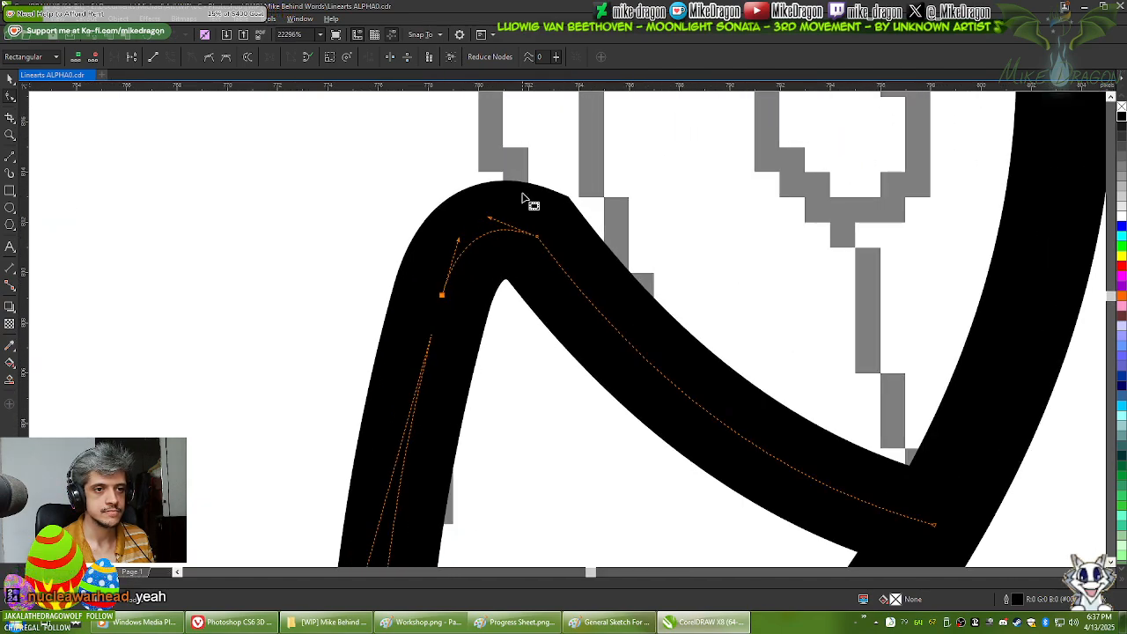
left_click(588, 302)
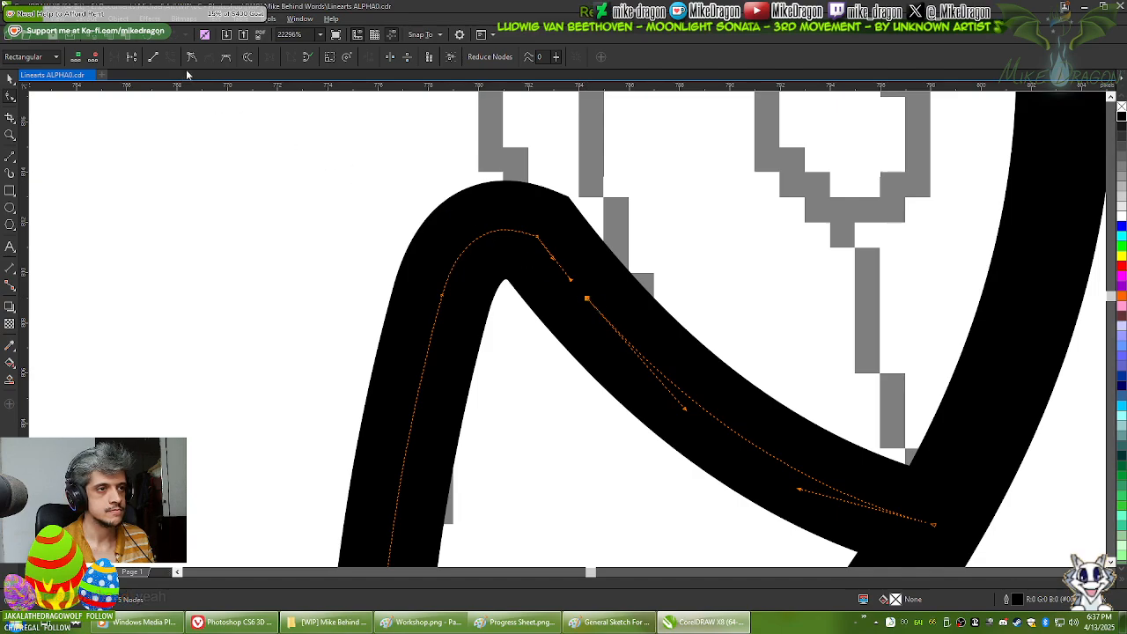
key("Delete")
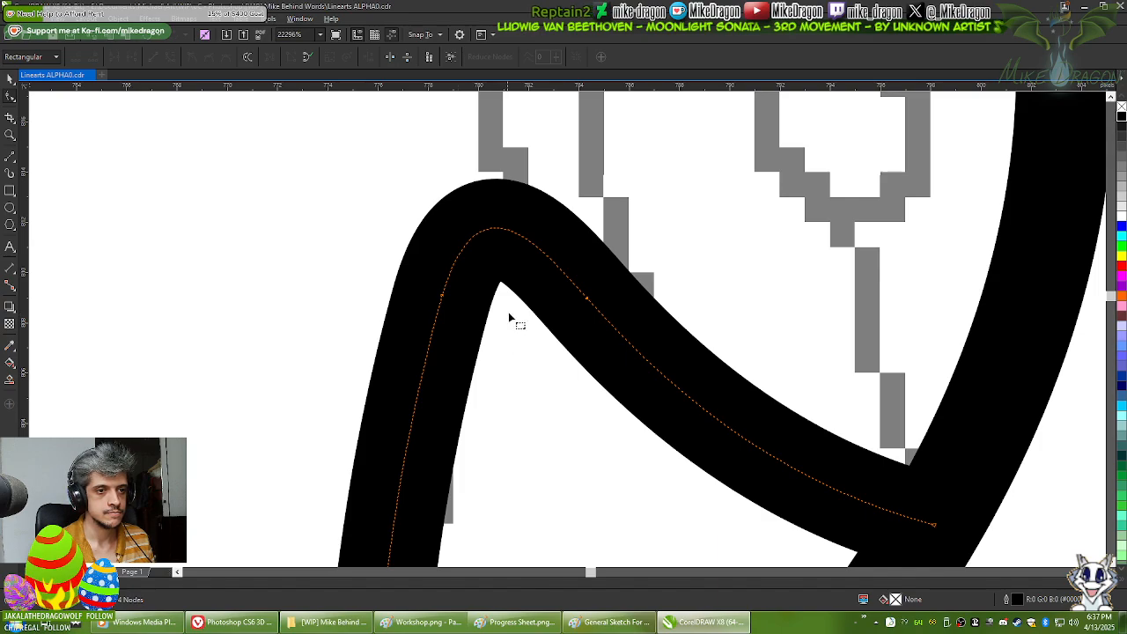
Step: Nudge the cheek line's lower end node along the snout outline and readjust the cheek segment's handles
scroll(508, 318, "down", 3)
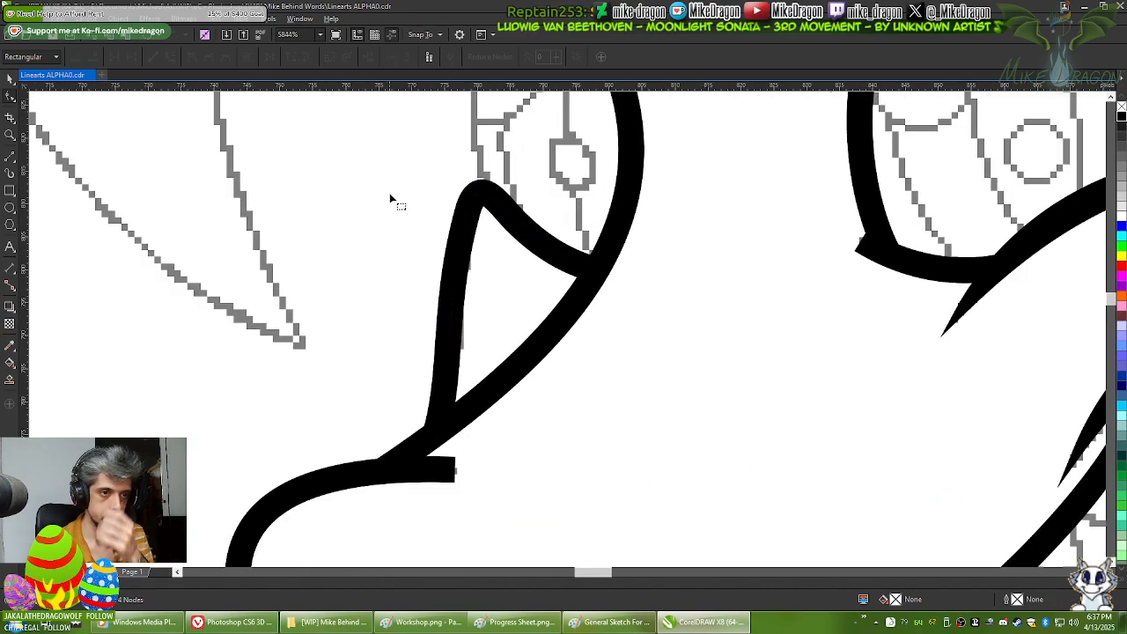
left_click(450, 285)
left_click(467, 211)
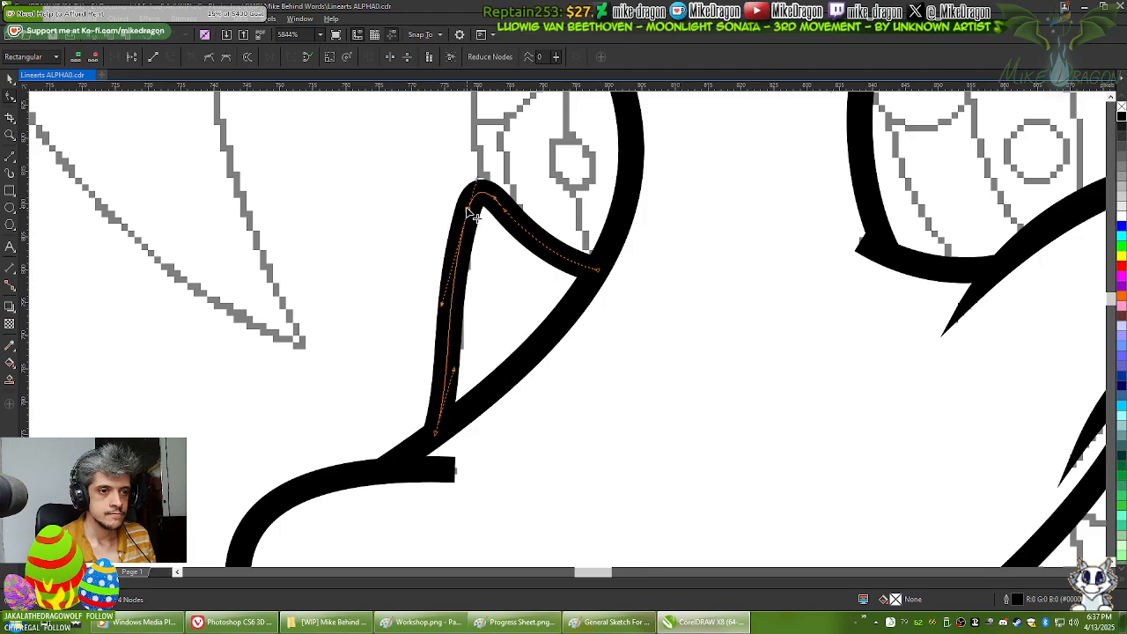
left_click_drag(457, 377, 447, 295)
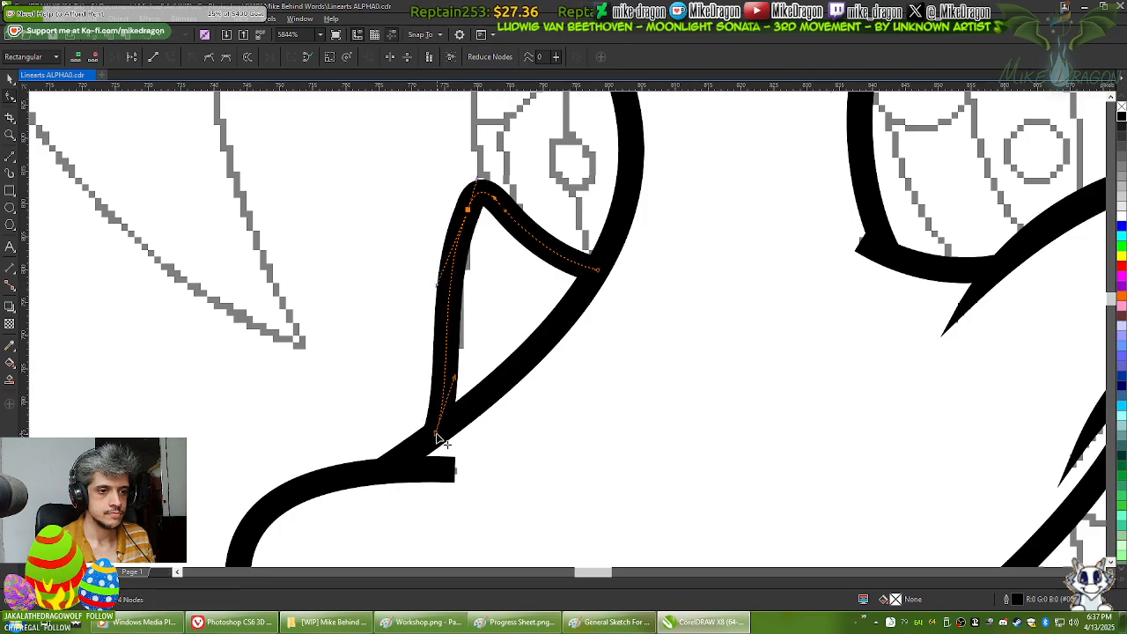
left_click_drag(436, 433, 433, 436)
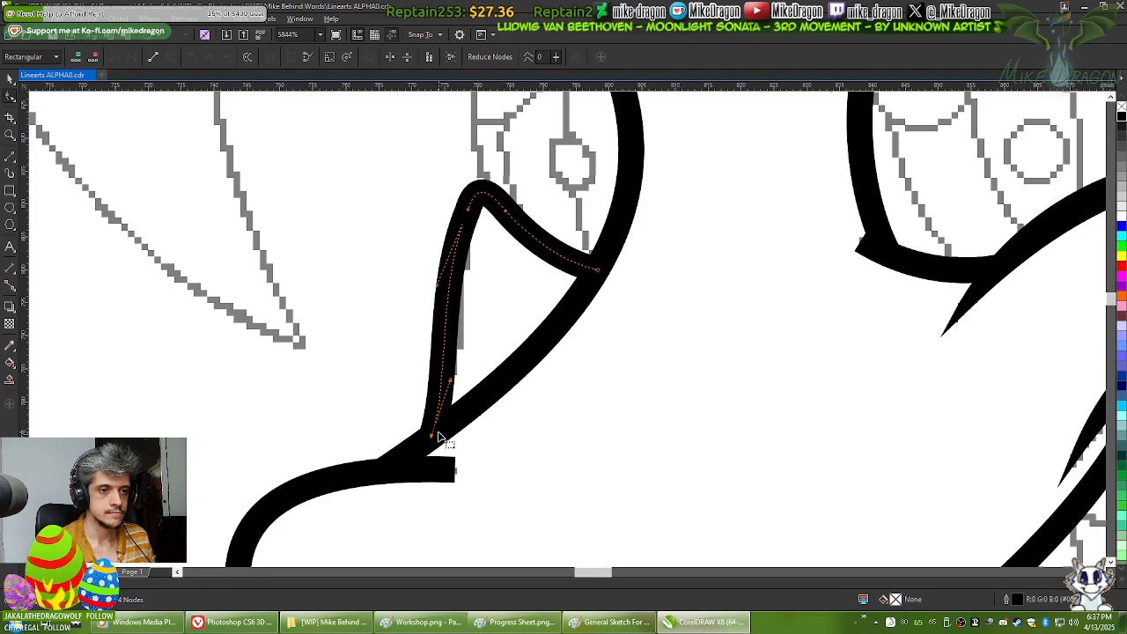
left_click_drag(451, 380, 455, 376)
scroll(456, 186, "up", 3)
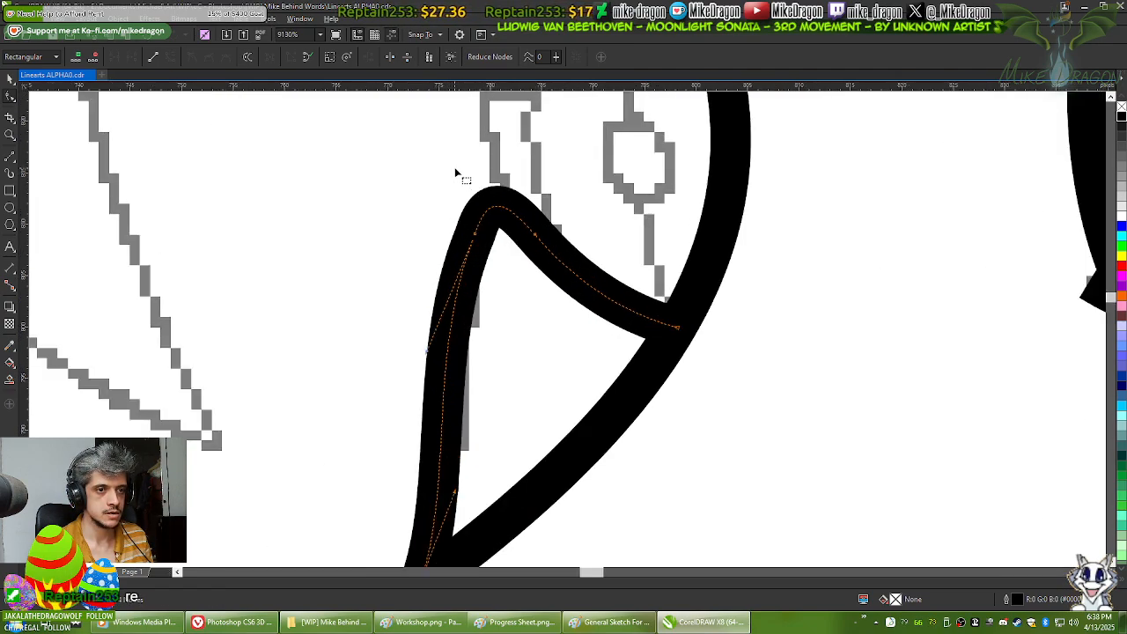
Step: Add a cusp node at the top of the cheek line's peak and delete the neighbouring node on the cheek side
left_click(518, 230)
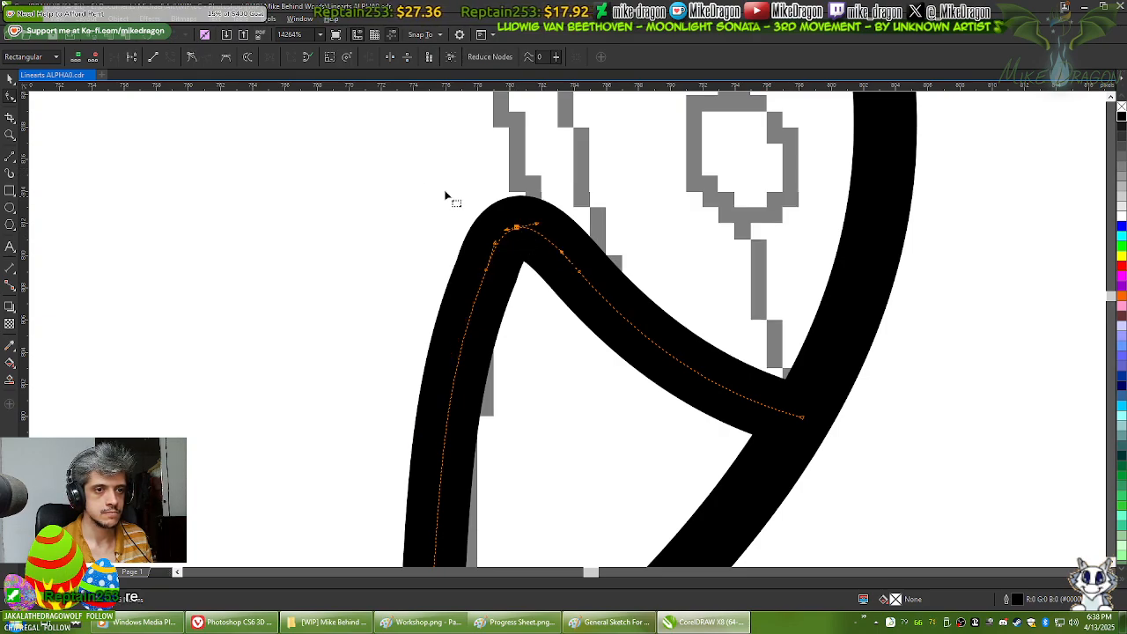
left_click(192, 57)
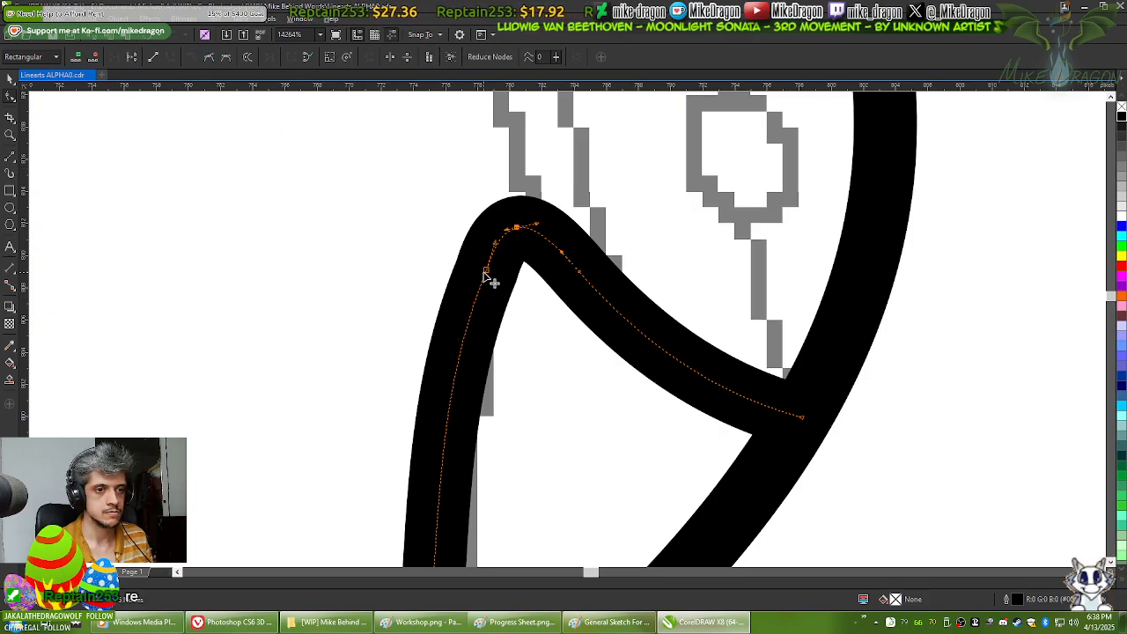
left_click(485, 276)
scroll(461, 176, "down", 2)
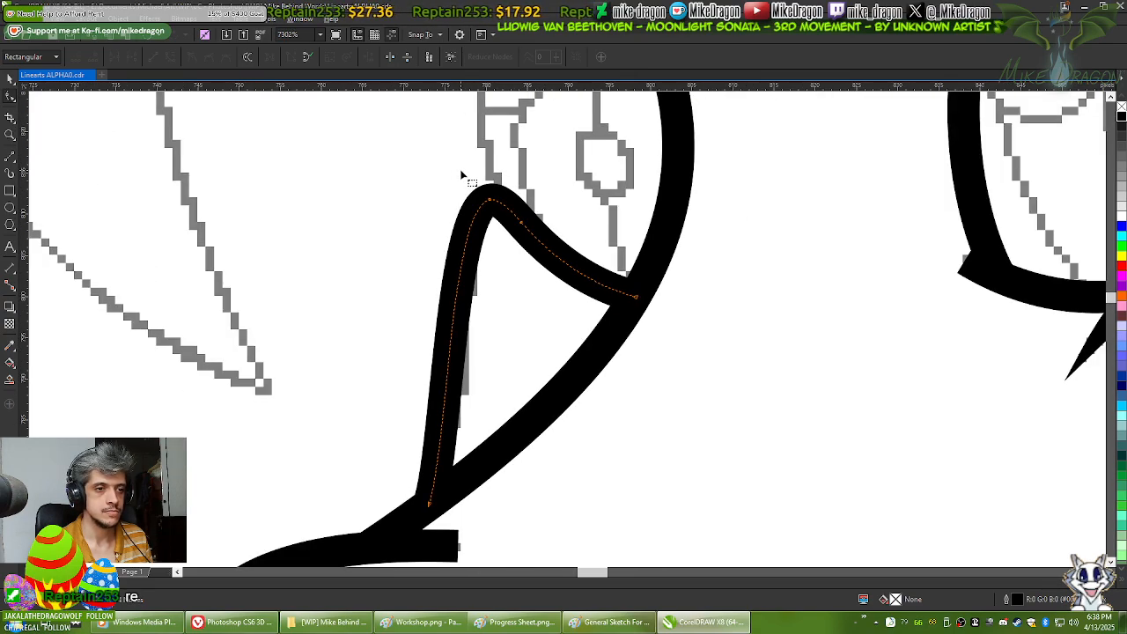
Step: Lengthen the cheek segment's handles at the peak and at the snout end to fit the sketched cheek, and clear the node selection
left_click(430, 503)
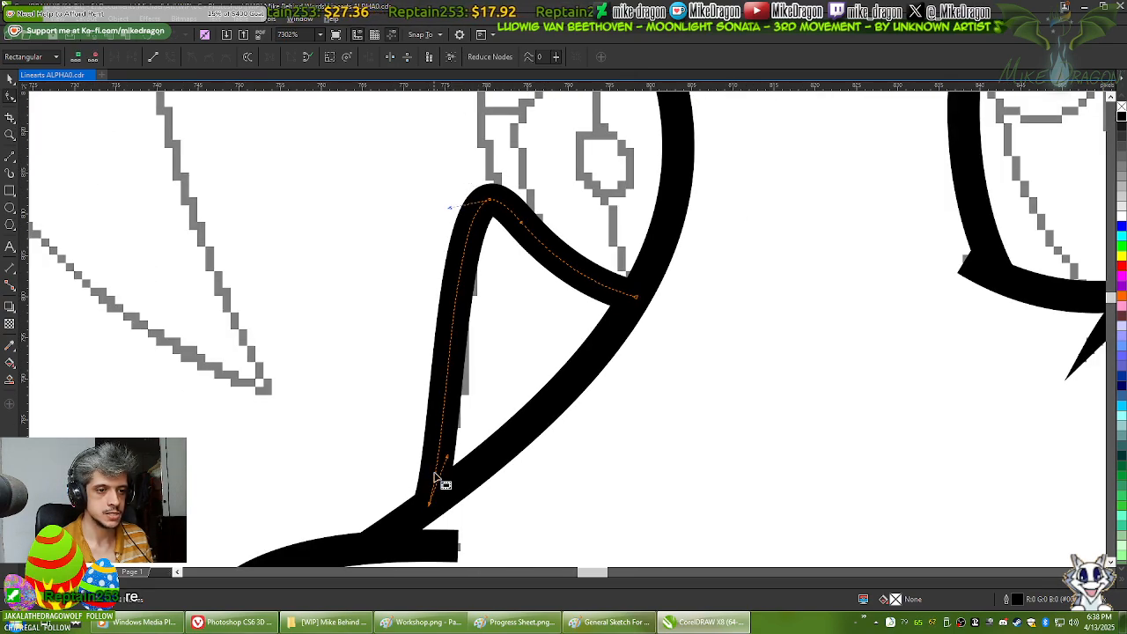
left_click_drag(450, 460, 459, 443)
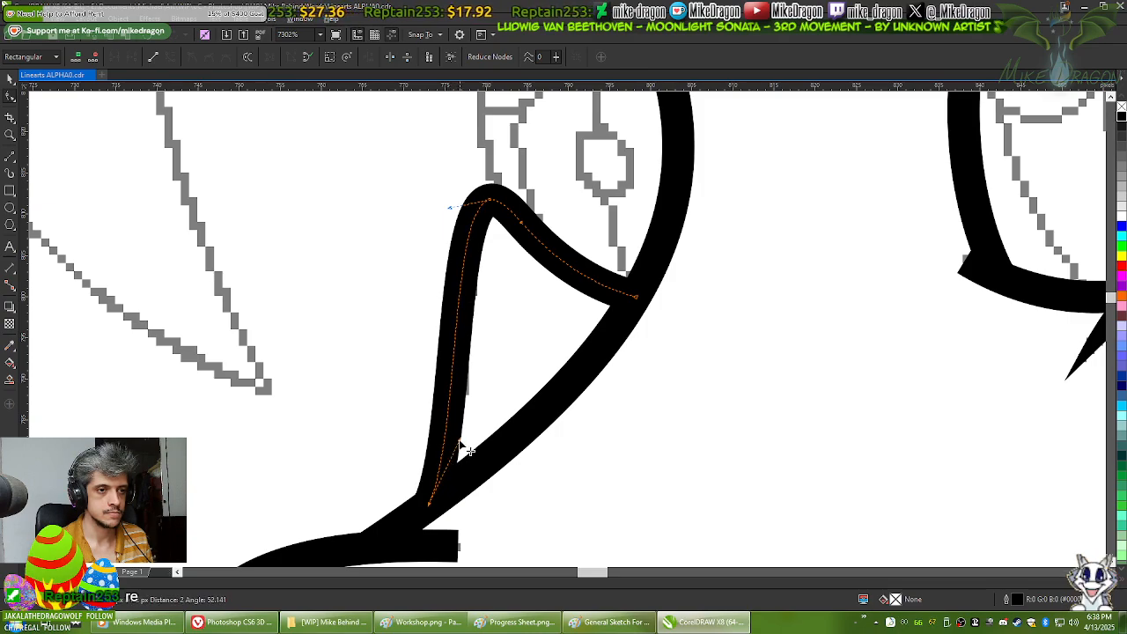
left_click_drag(450, 209, 436, 218)
left_click_drag(460, 442, 470, 426)
left_click(525, 312)
scroll(509, 223, "up", 3)
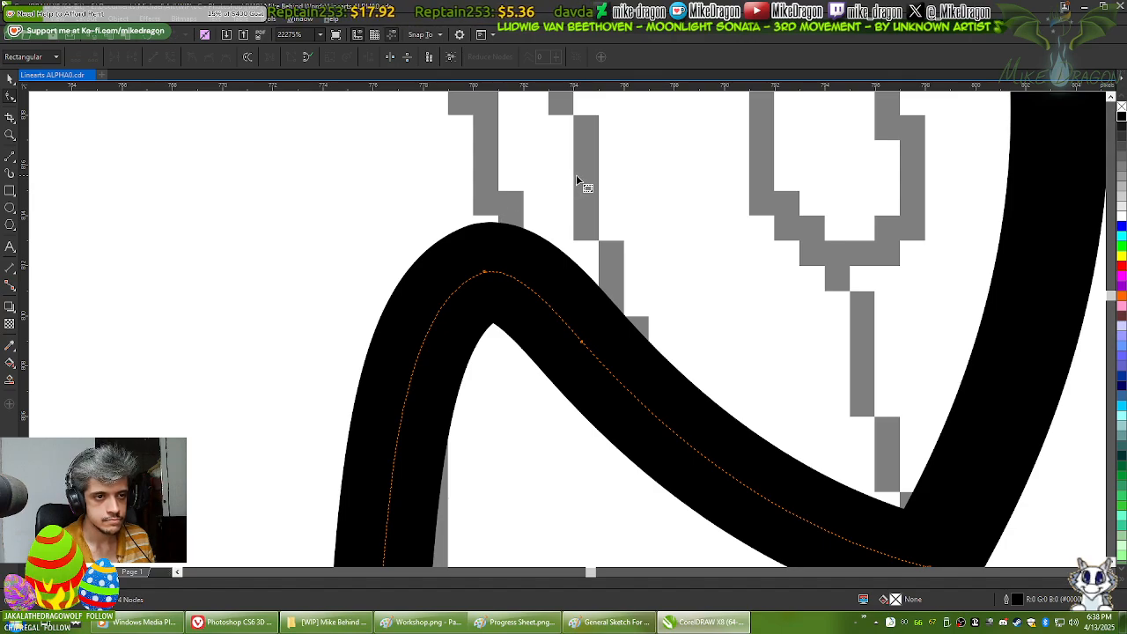
Step: Add a node on each side of the cheek line's peak and delete the old peak node between them
scroll(493, 206, "up", 2)
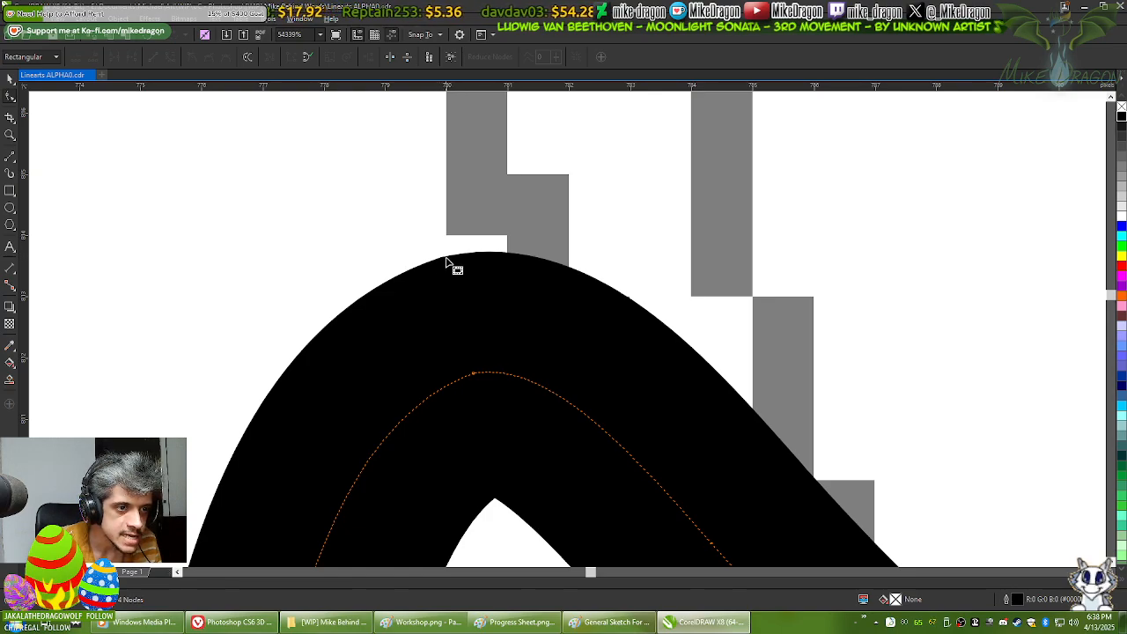
scroll(440, 264, "down", 2)
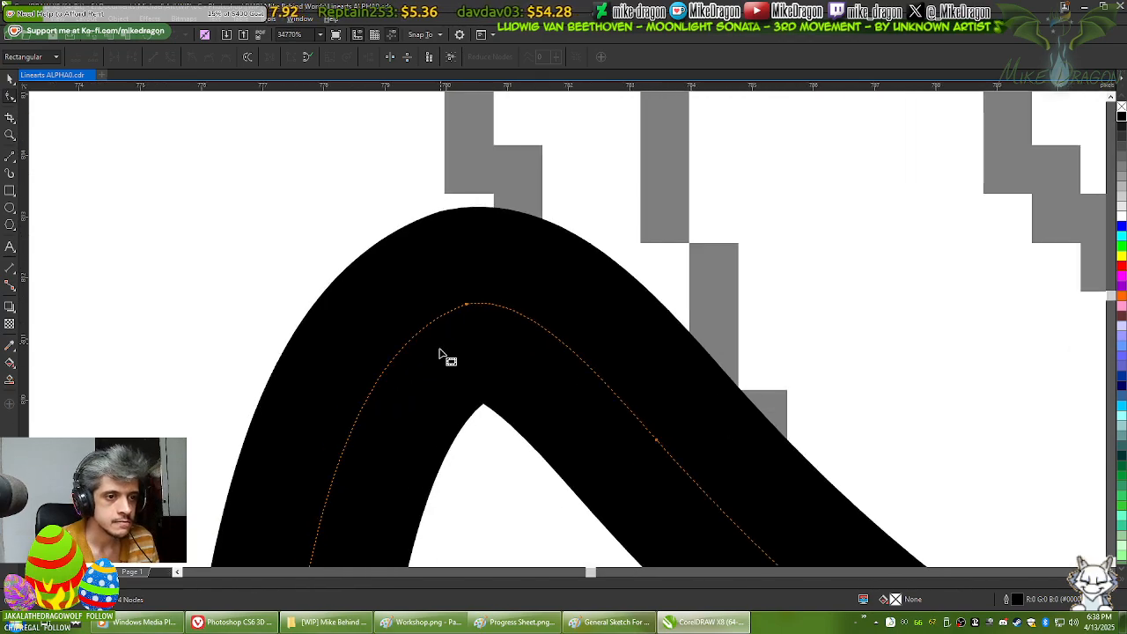
double_click(437, 312)
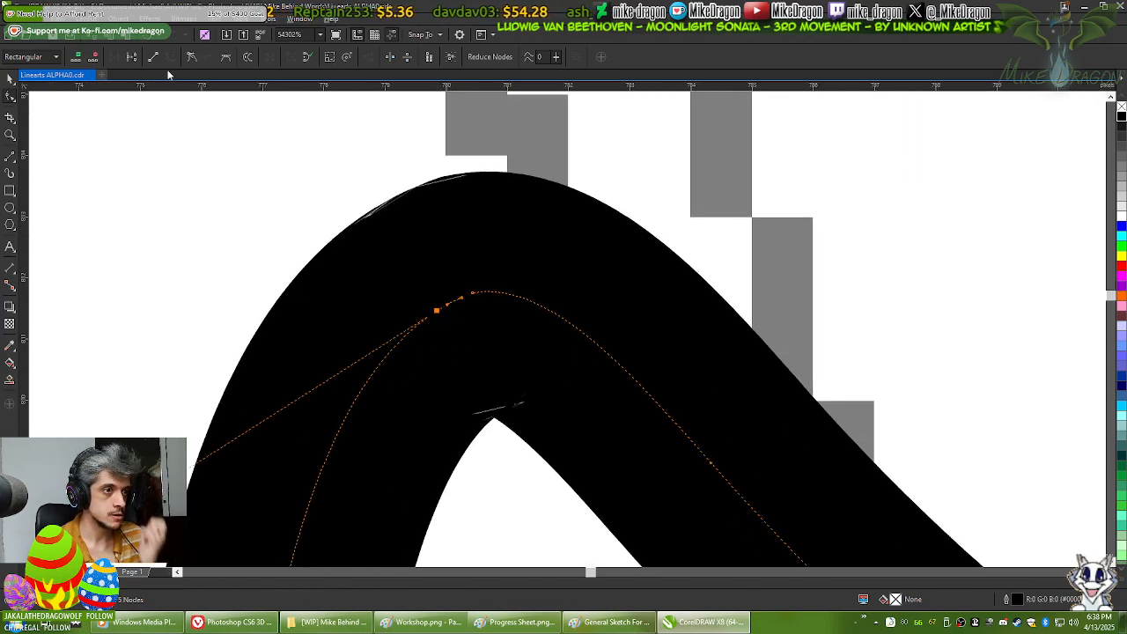
left_click(530, 304)
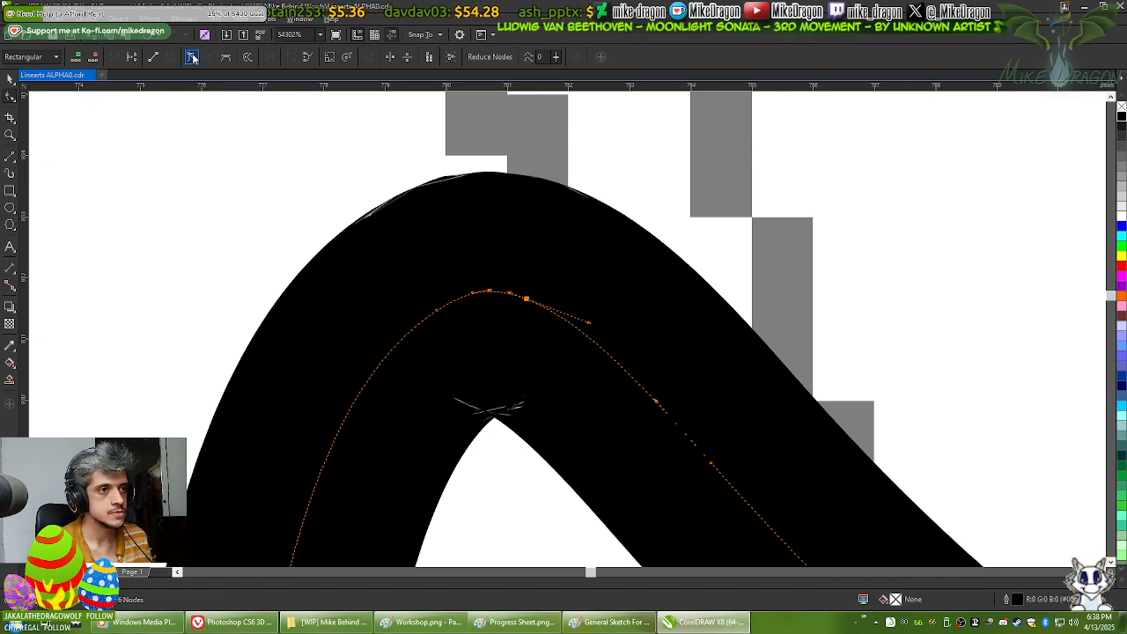
key("Delete")
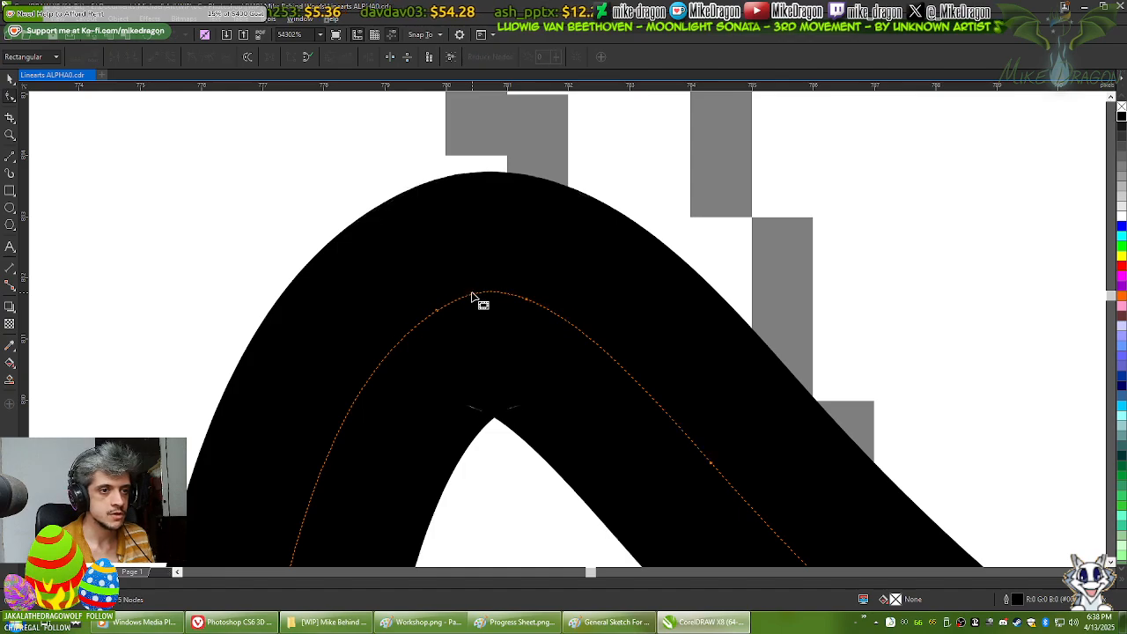
scroll(704, 196, "down", 2)
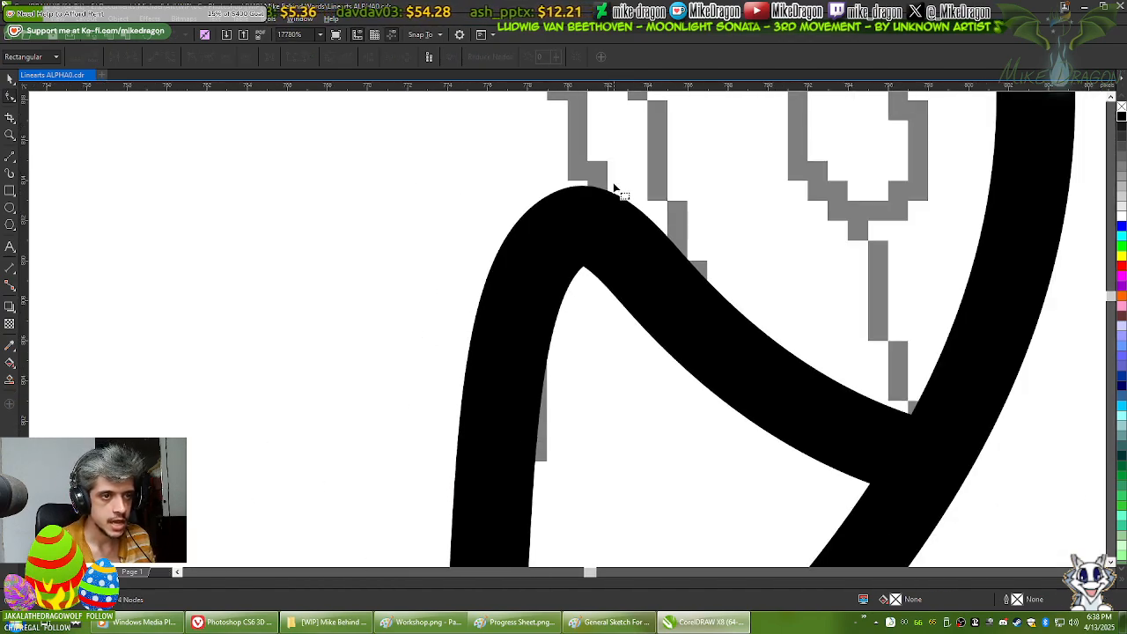
scroll(381, 200, "down", 2)
scroll(576, 449, "down", 4)
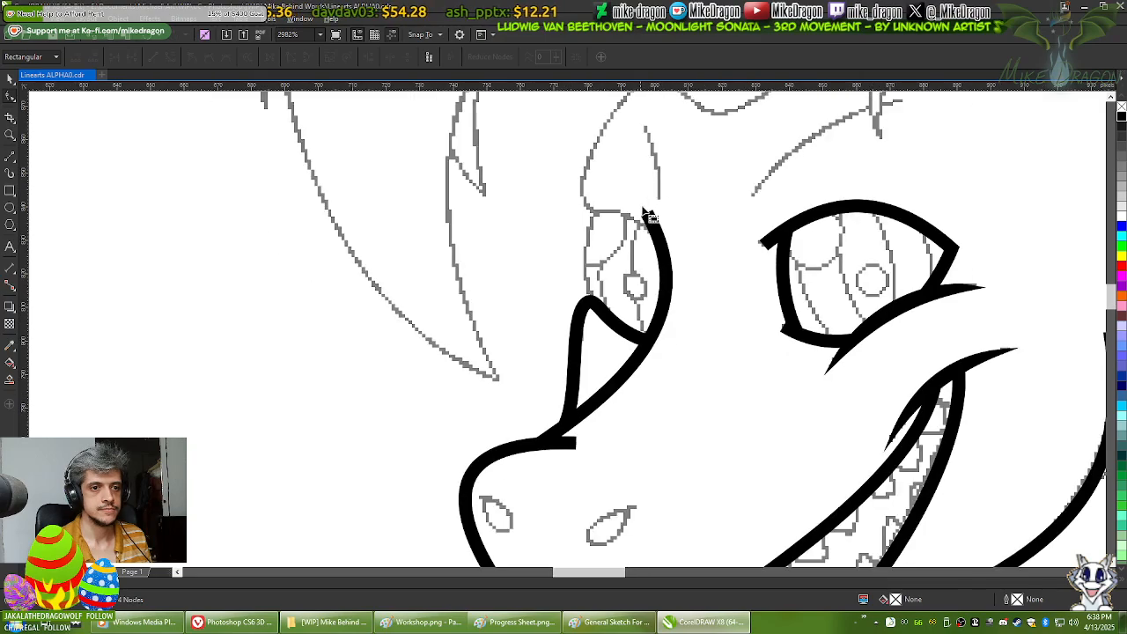
Step: Draw a four-point polyline about 23 by 50 px from the far eye's outline over its upper lid and up the brow to the forehead outline
scroll(674, 109, "up", 4)
left_click(9, 155)
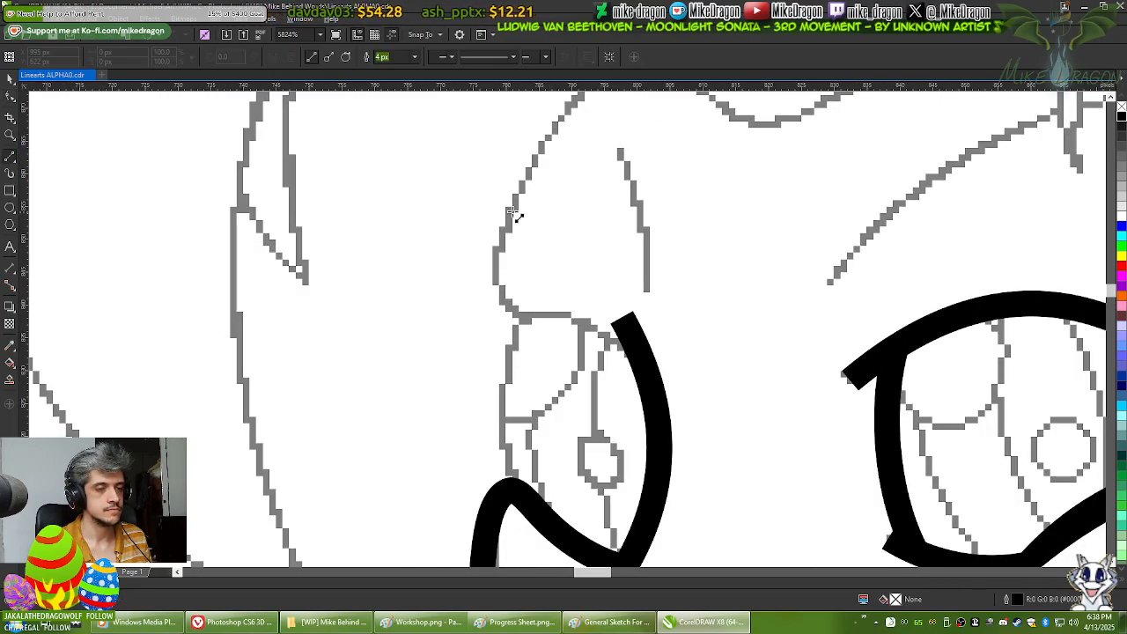
scroll(573, 293, "up", 1)
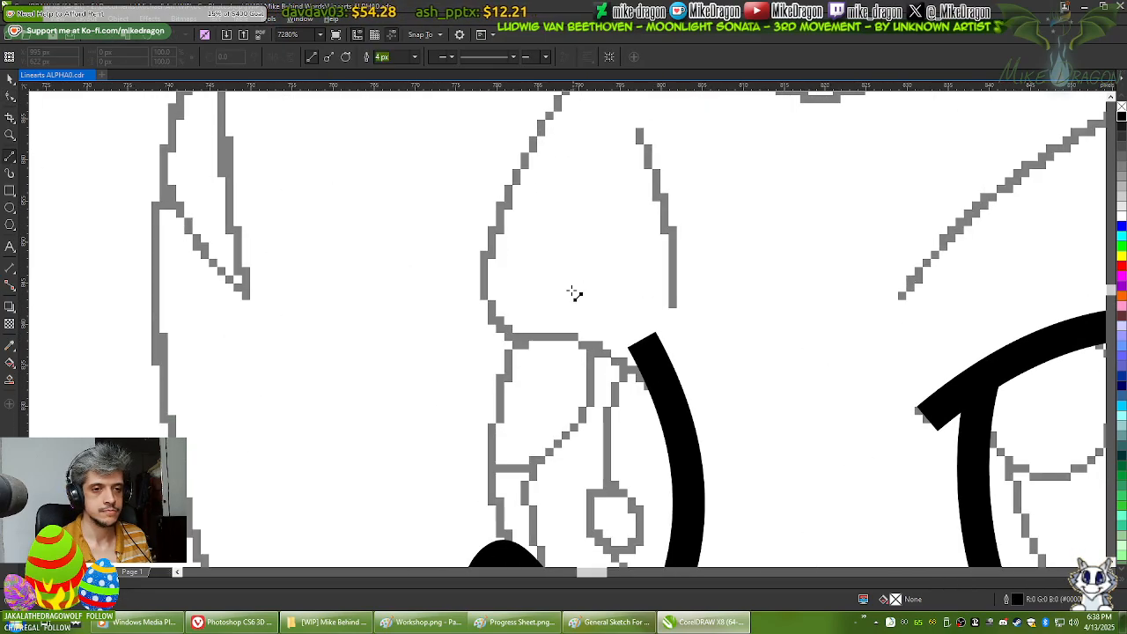
left_click(667, 397)
left_click(510, 335)
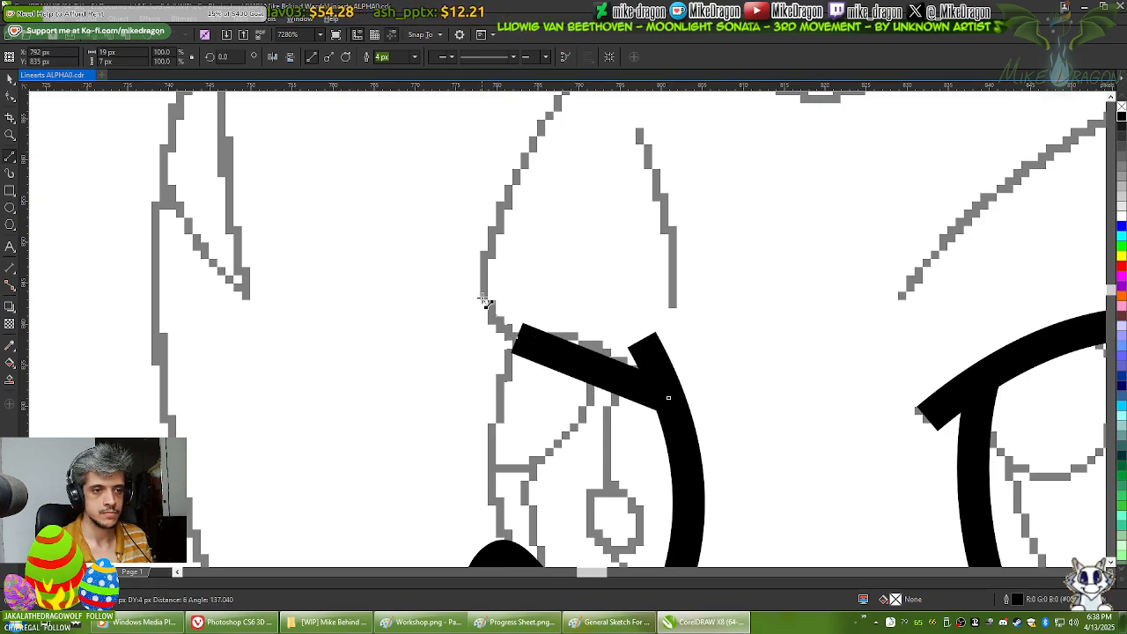
left_click(485, 264)
scroll(510, 247, "up", 3)
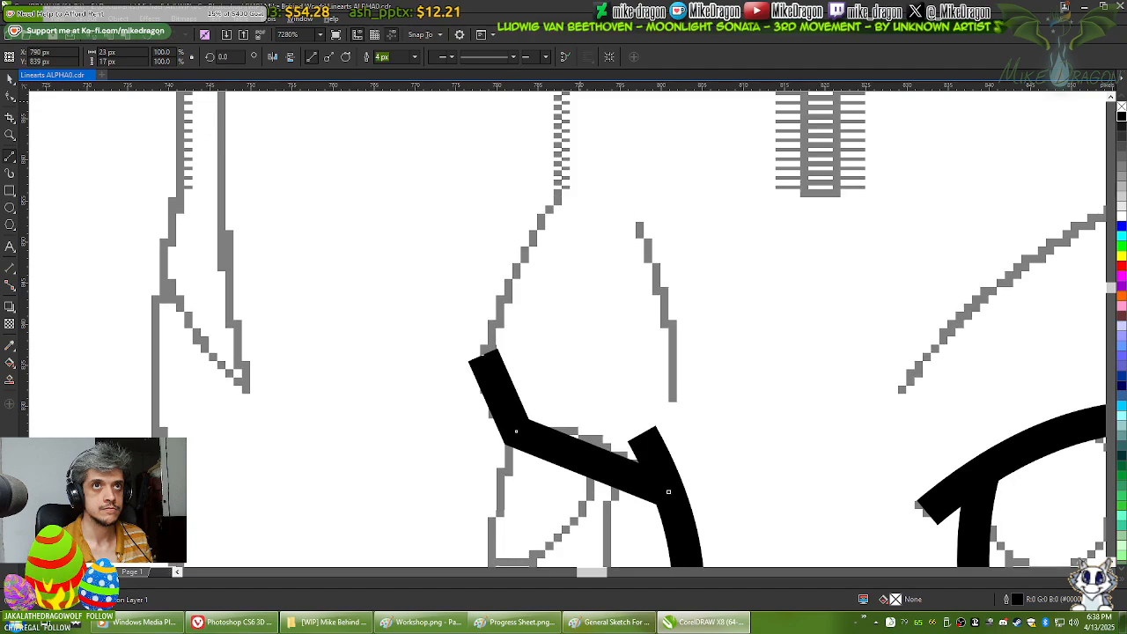
scroll(540, 214, "right", 1)
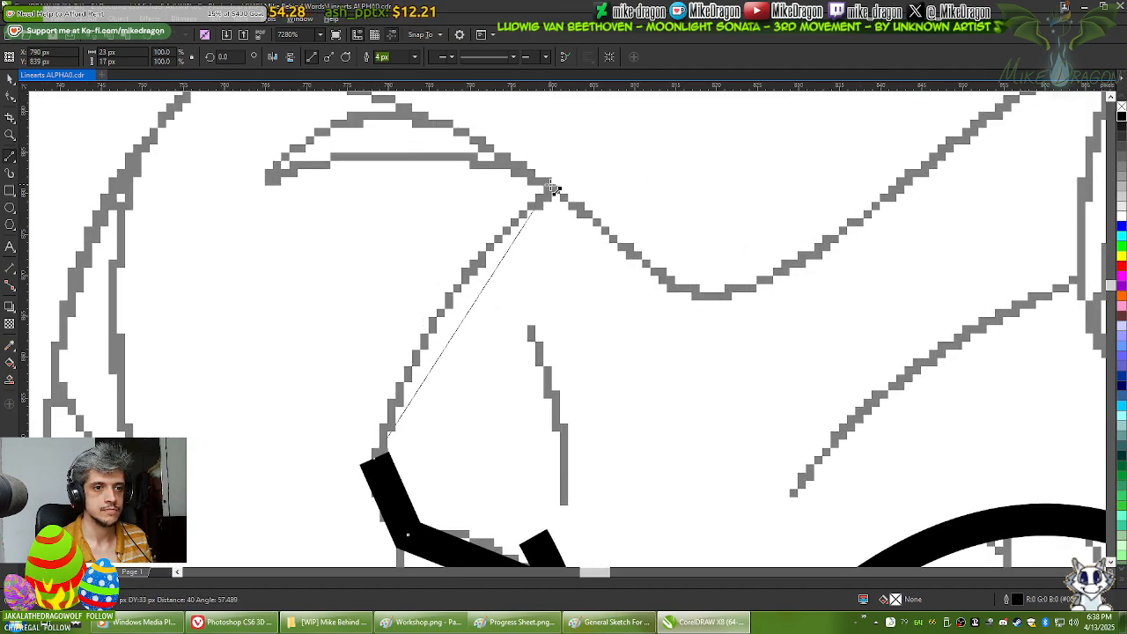
double_click(556, 187)
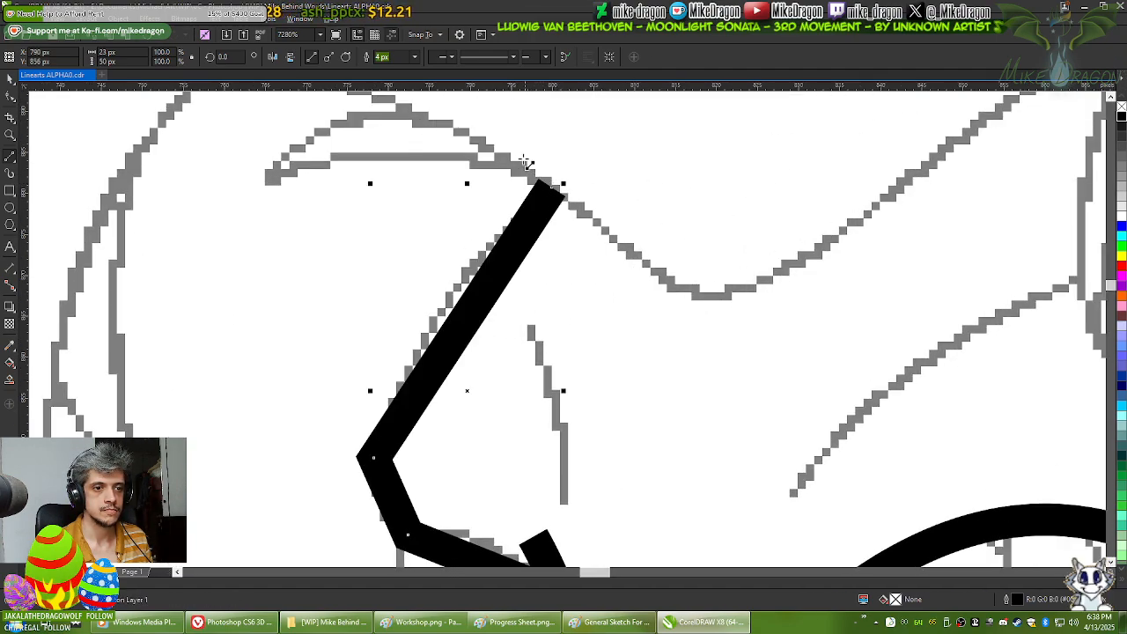
Step: Convert the new brow polyline's segments to curves and bend the long upper segment to follow the sketched brow
scroll(464, 141, "down", 2)
key("F10")
left_click_drag(378, 116, 528, 309)
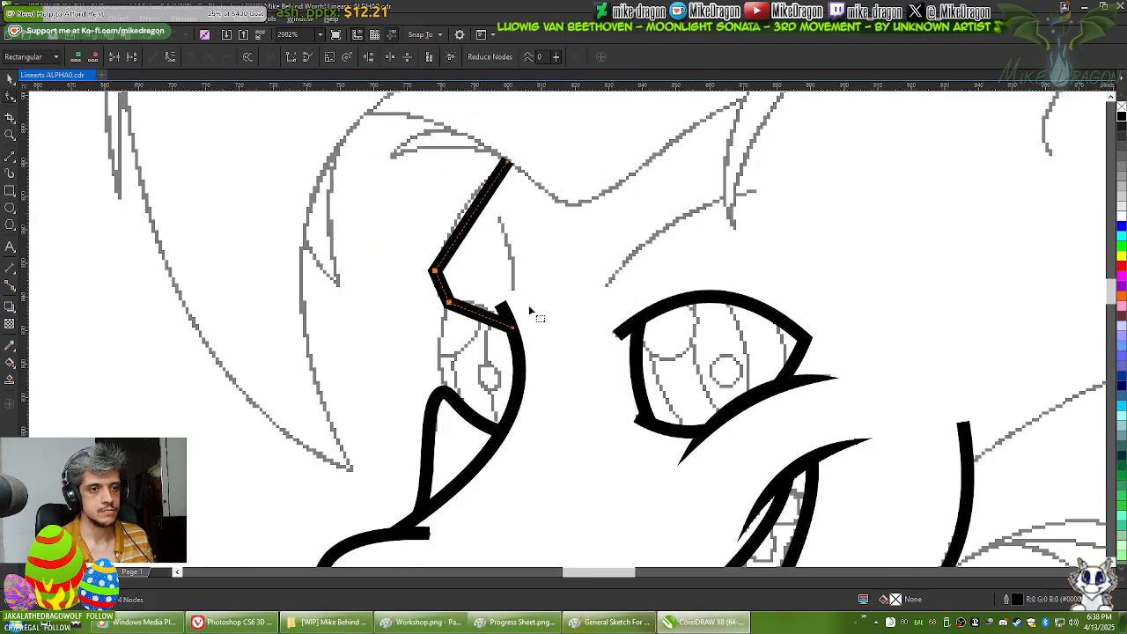
right_click(452, 260)
left_click(485, 311)
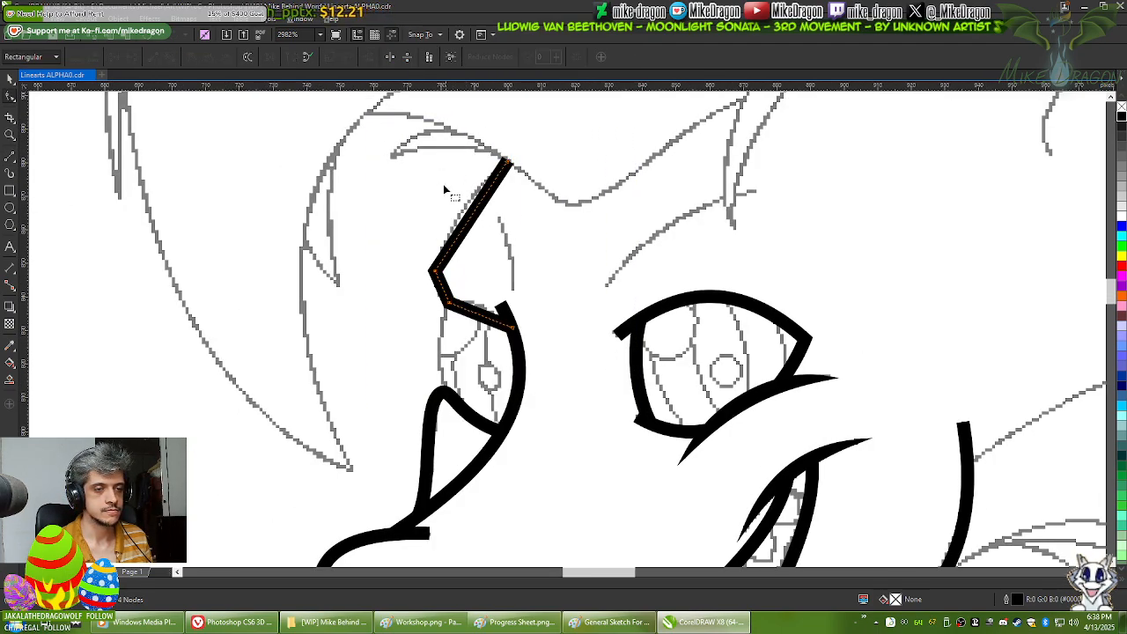
scroll(443, 184, "up", 2)
left_click_drag(494, 258, 477, 248)
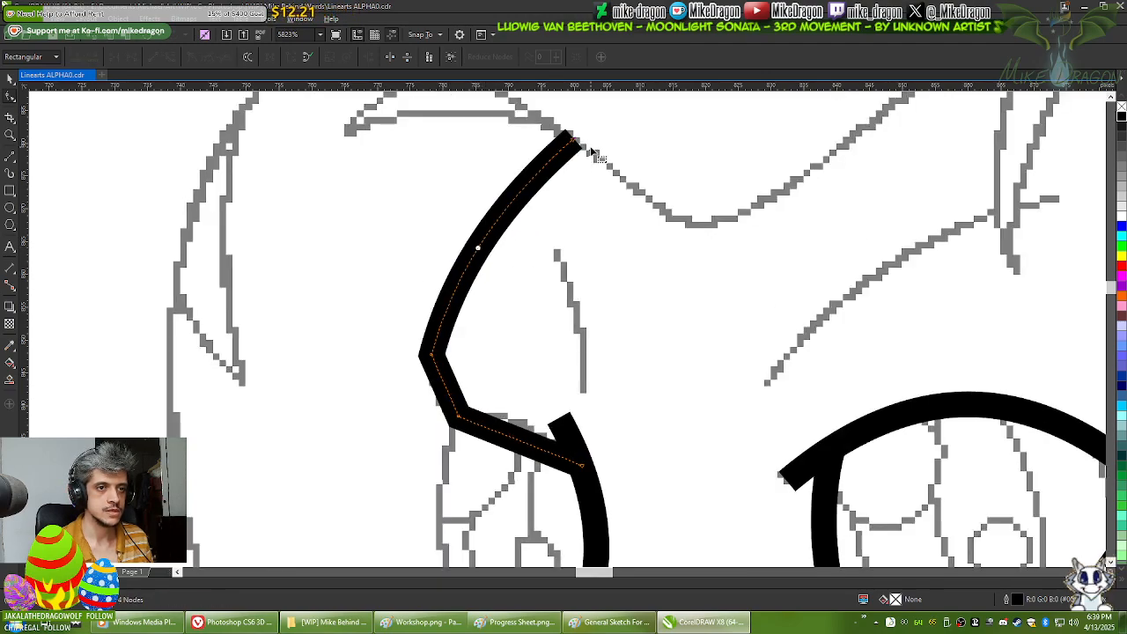
Step: Bend the upper-lid segment upward and round the short corner segment outward to match the sketch
scroll(520, 441, "up", 2)
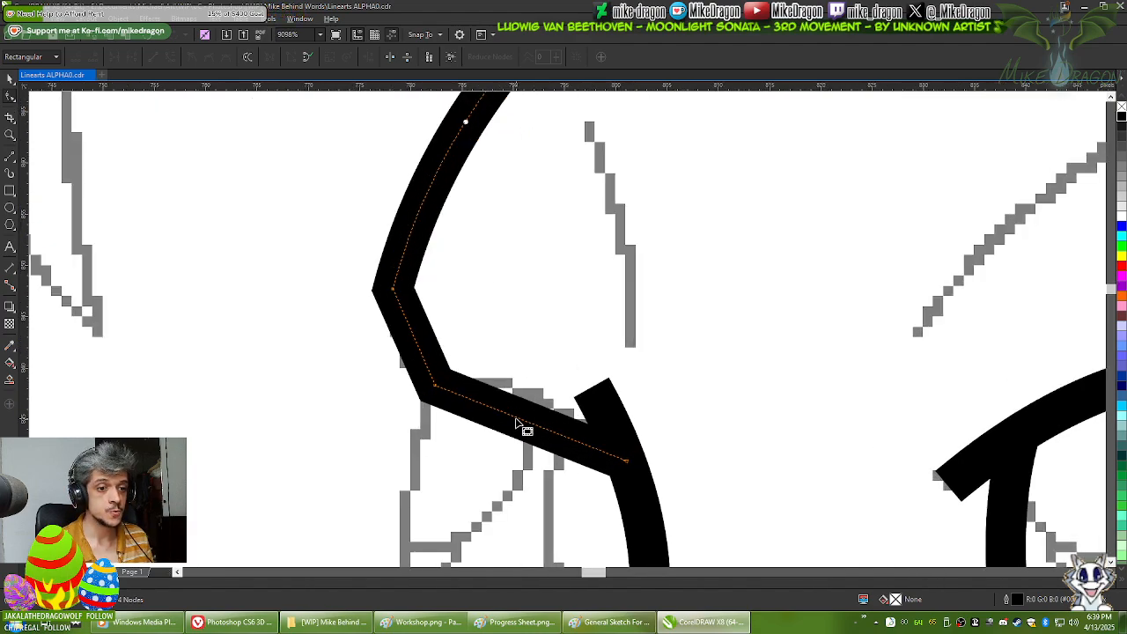
left_click_drag(518, 421, 525, 398)
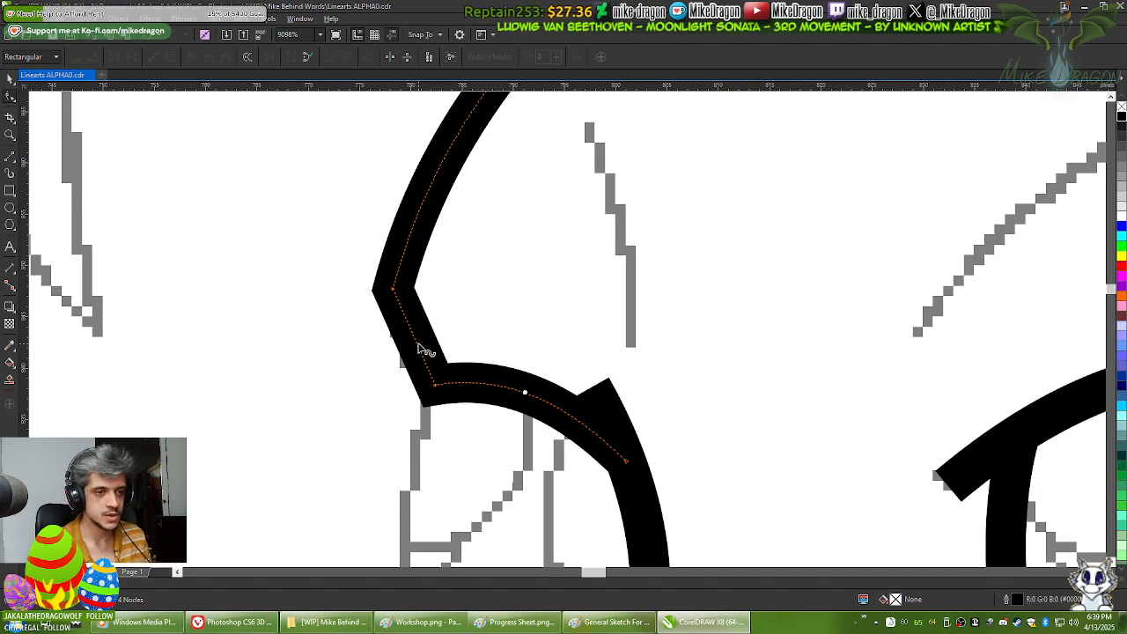
left_click_drag(419, 350, 402, 359)
scroll(362, 492, "down", 2)
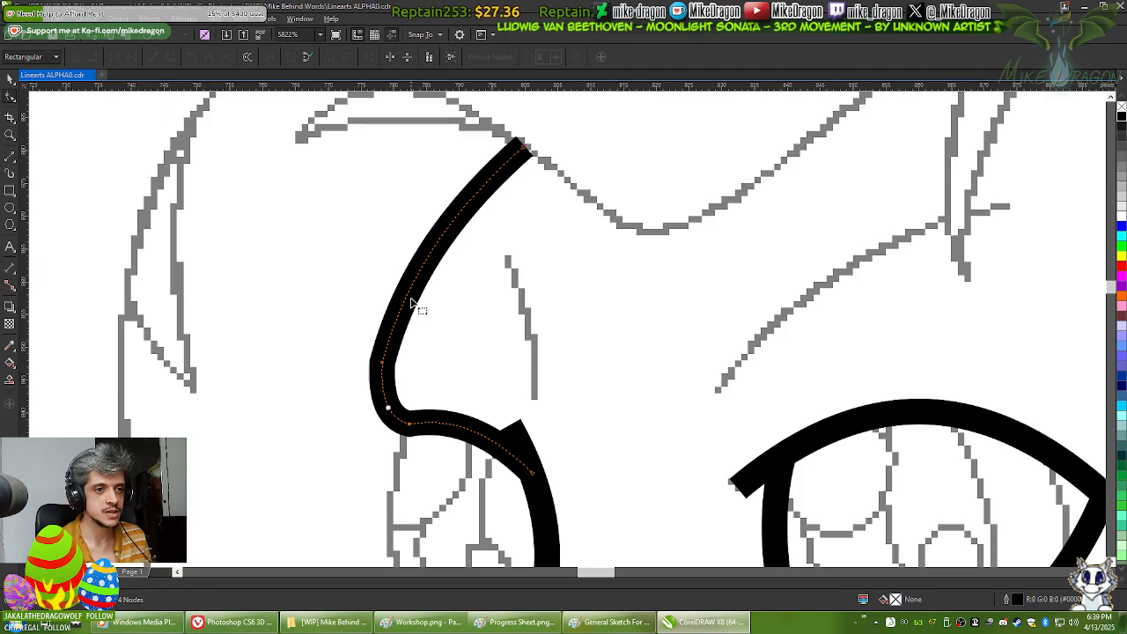
scroll(307, 380, "up", 1)
scroll(423, 450, "down", 2)
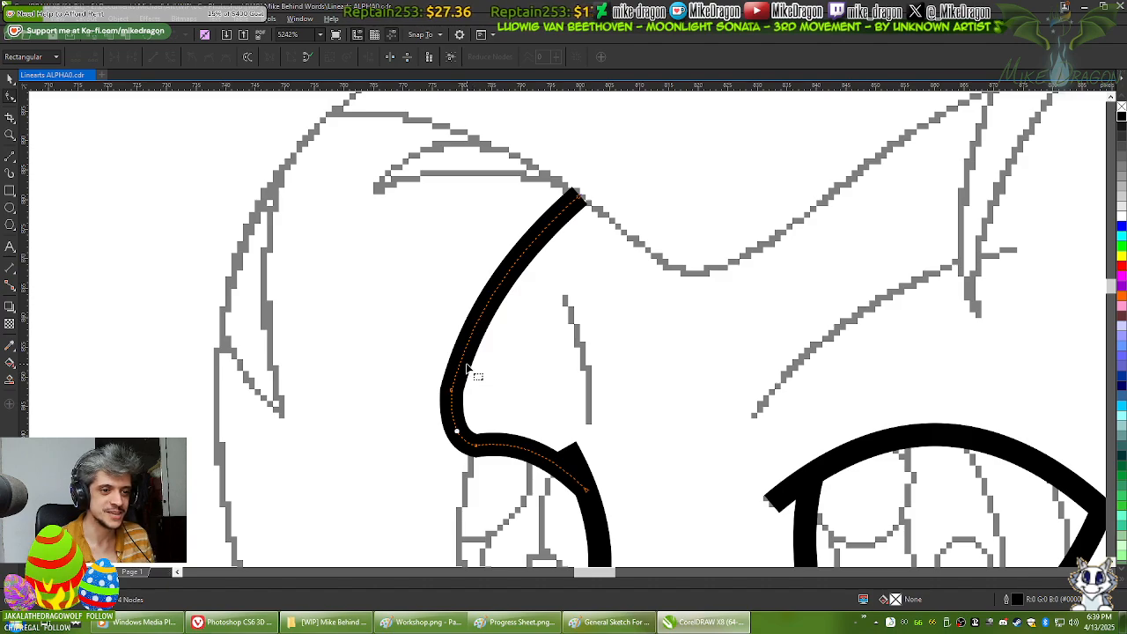
Step: Try removing the node at the brow line's outermost bend, and undo the removal
left_click_drag(455, 394, 450, 393)
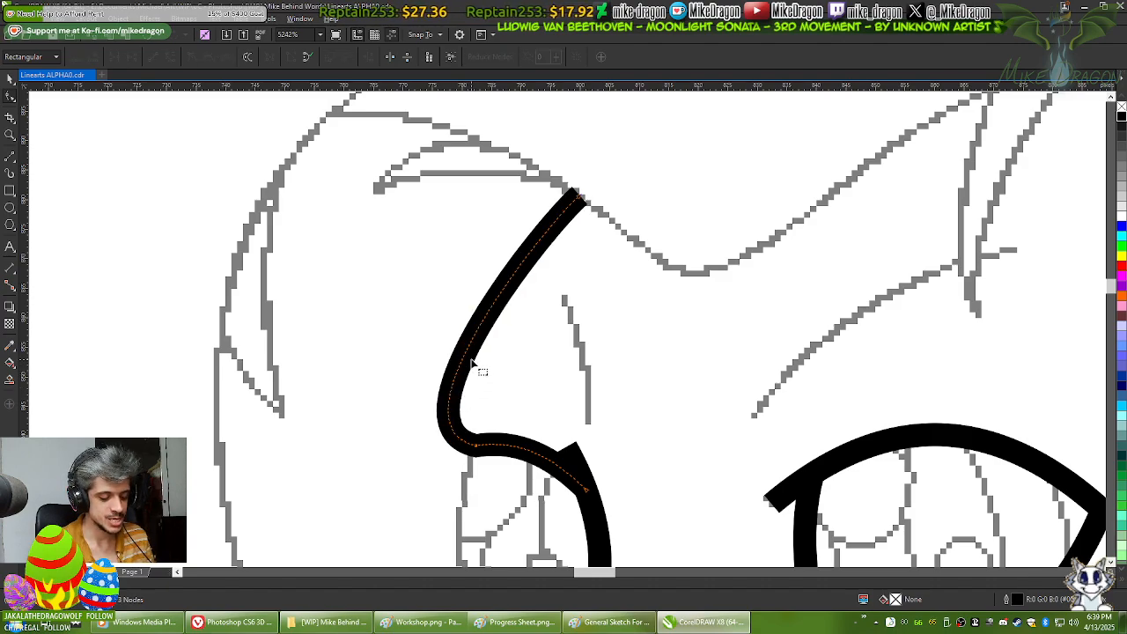
key("ctrl+z")
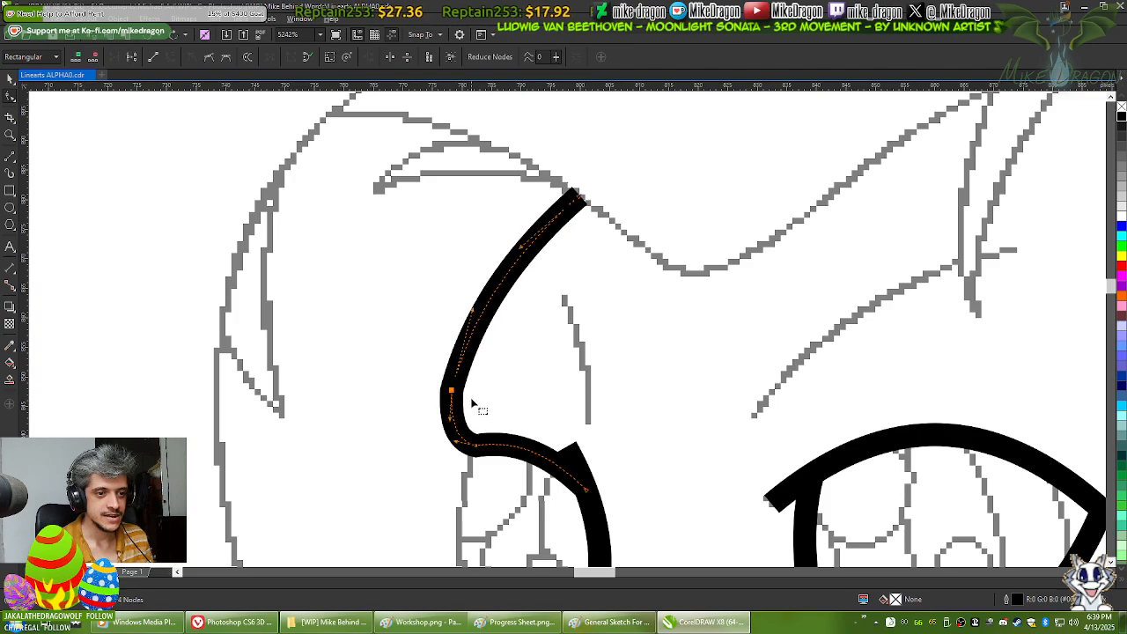
left_click(485, 361)
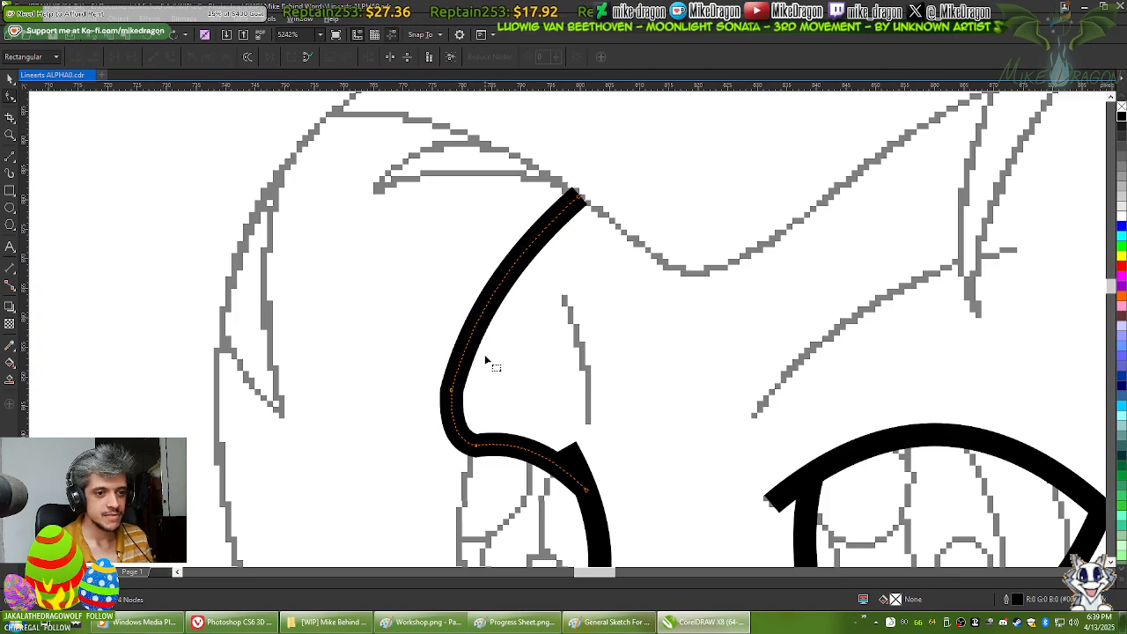
Step: Smooth the brow line's outer bend by adjusting the long segment's handles at the bend and at the forehead end
left_click(452, 394)
scroll(481, 320, "up", 2)
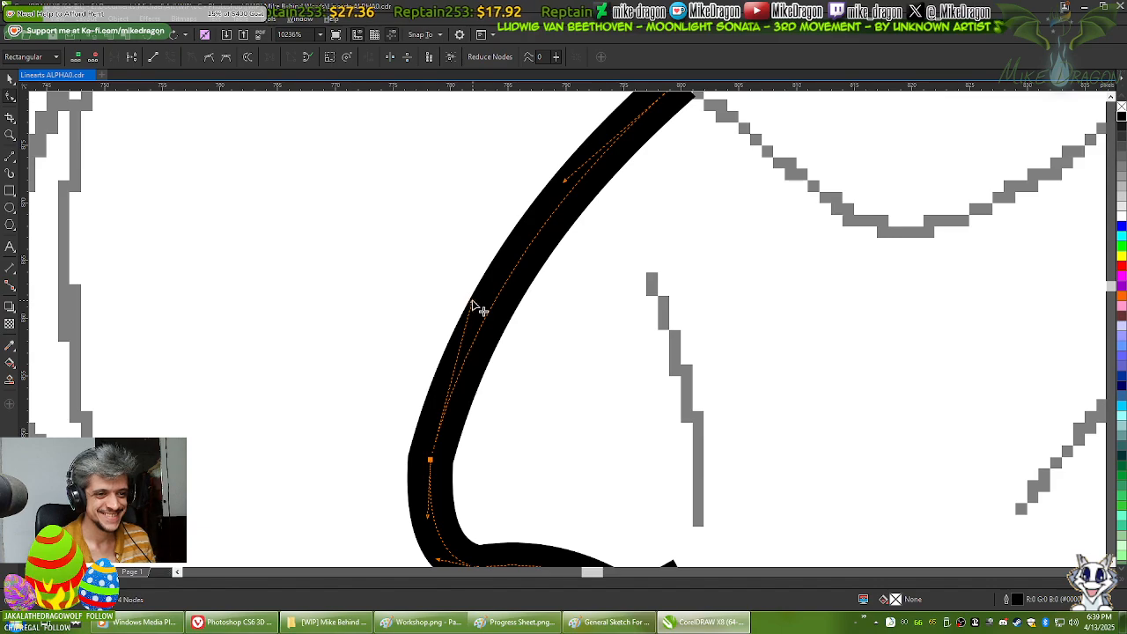
left_click_drag(475, 306, 445, 352)
scroll(410, 444, "down", 2)
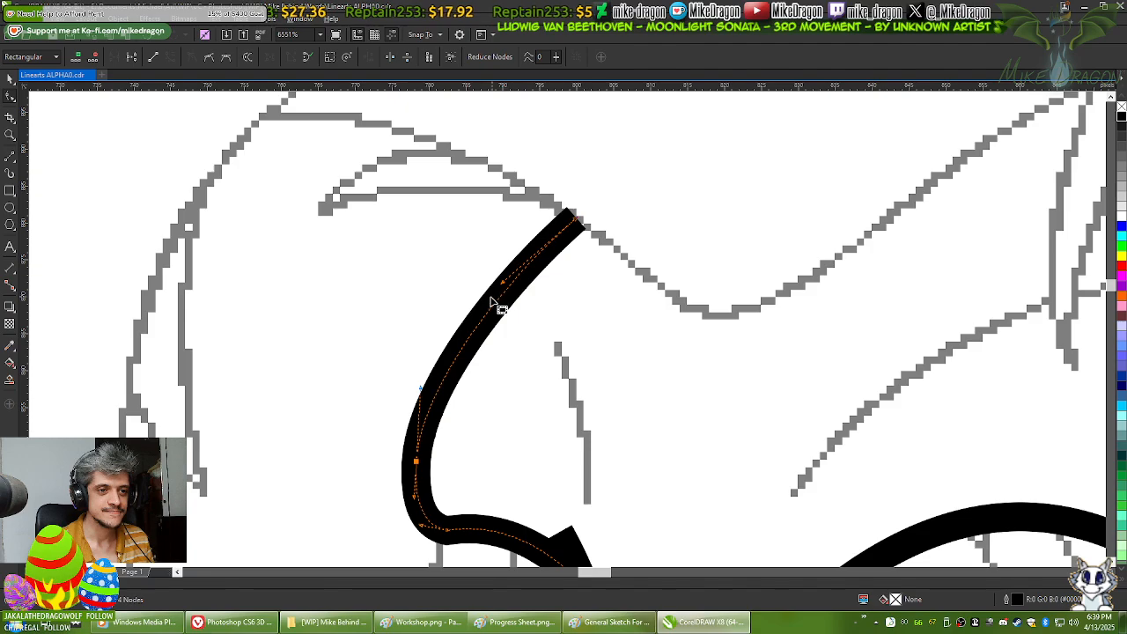
left_click(509, 269)
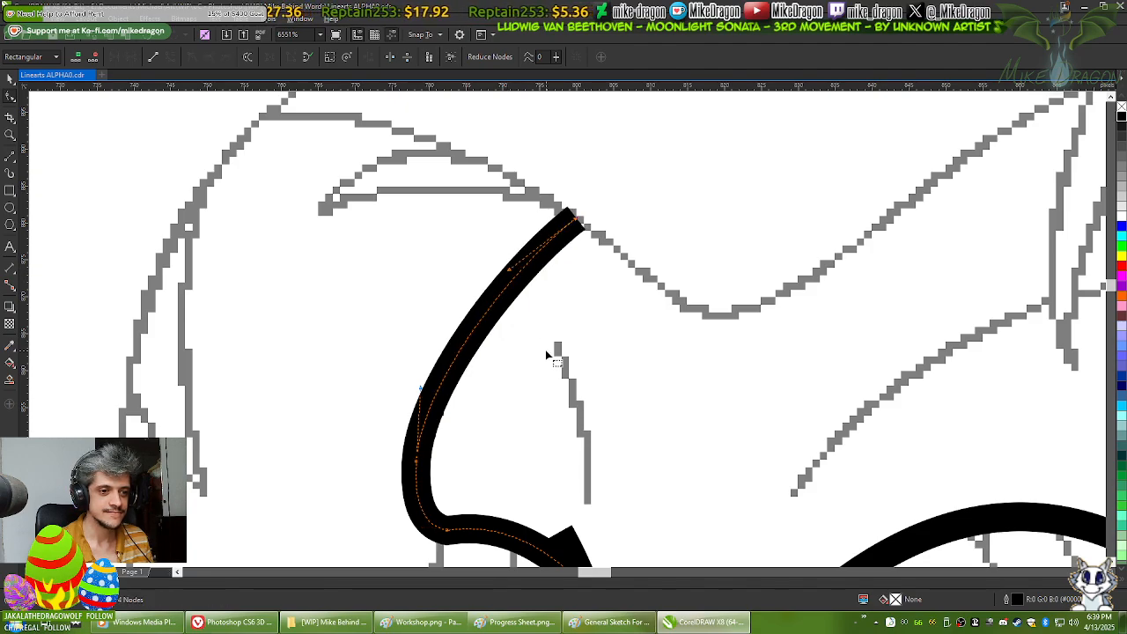
Step: Draw a straight line for the far eye's outer edge from the cheek line's peak up to the brow line's lower corner node
scroll(547, 356, "down", 3)
scroll(556, 376, "up", 4)
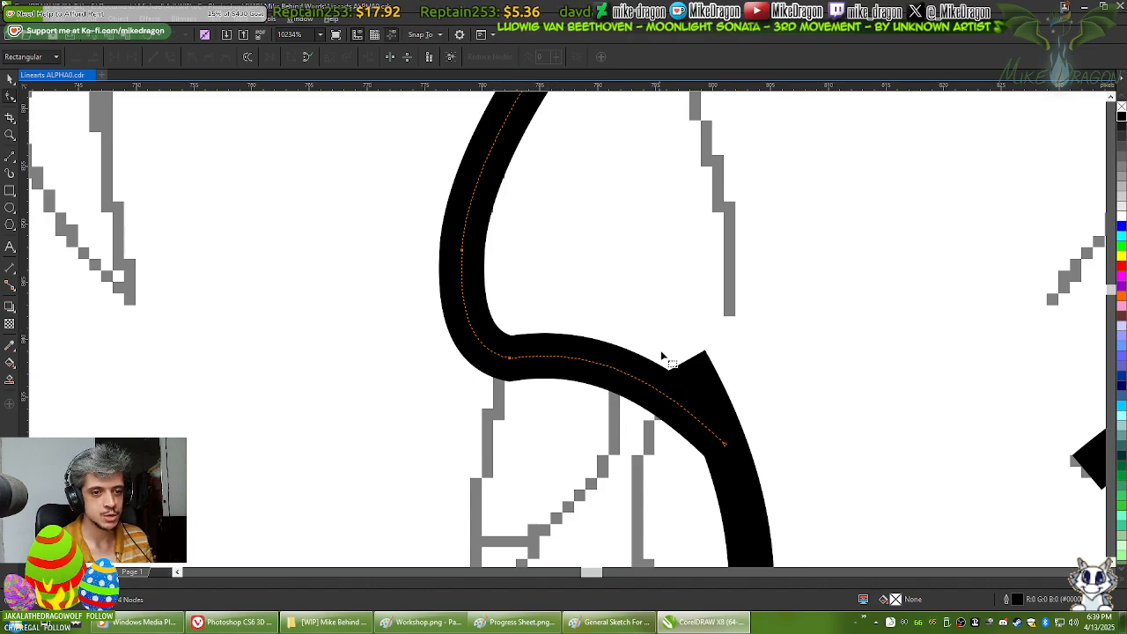
scroll(541, 336, "down", 2)
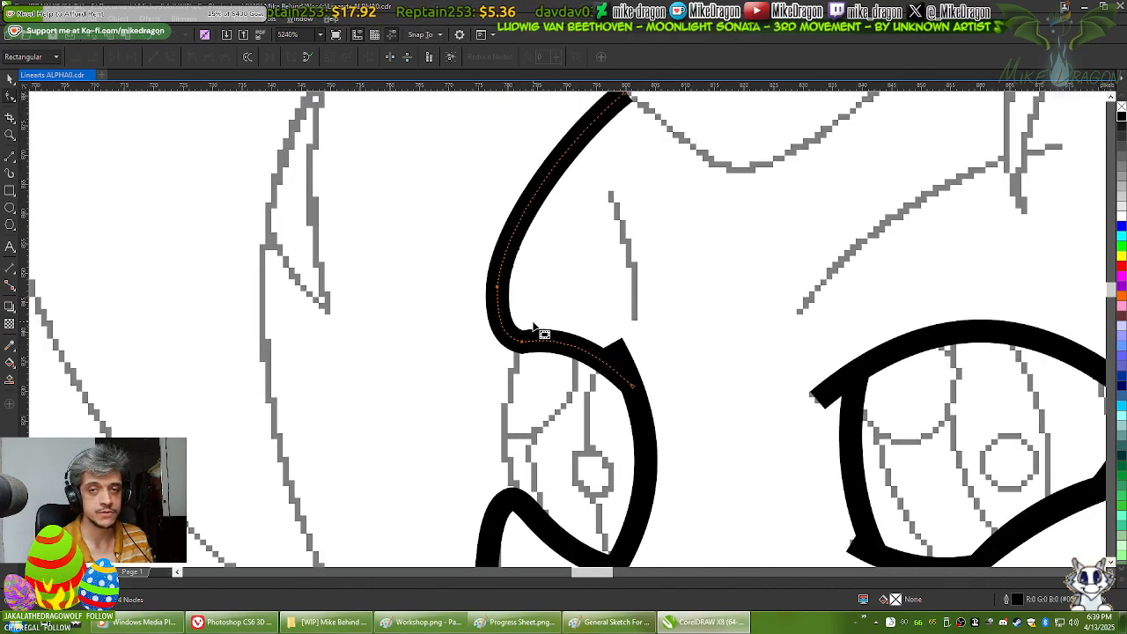
scroll(520, 335, "down", 2)
scroll(447, 345, "up", 3)
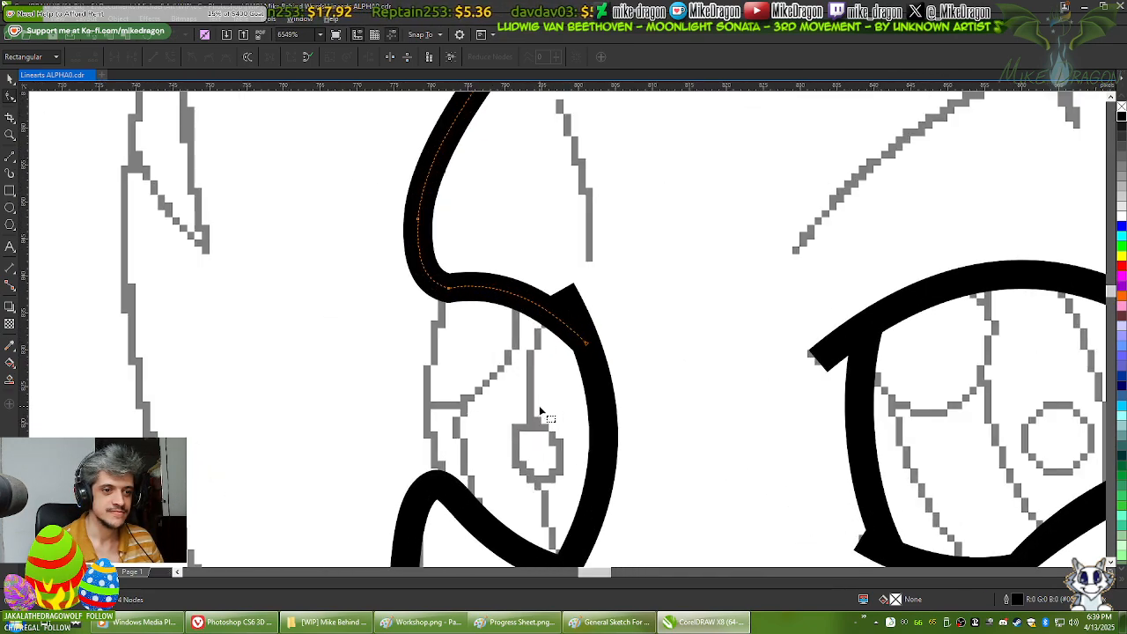
left_click(11, 157)
scroll(433, 449, "up", 1)
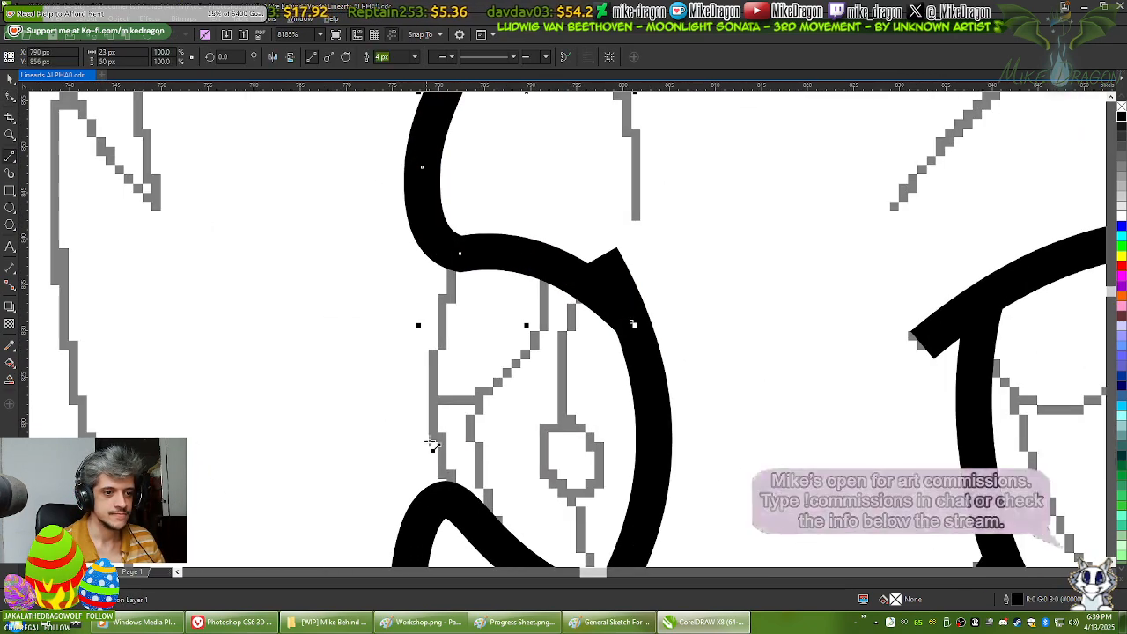
left_click(448, 498)
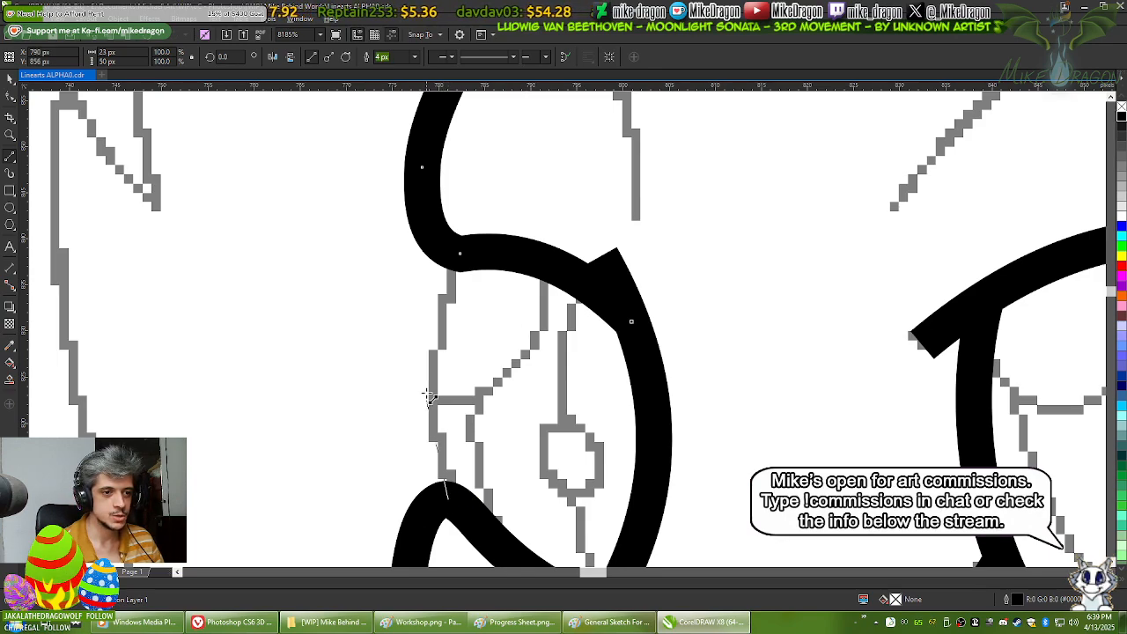
left_click(459, 254)
Step: Convert the far eye's straight outer-edge line to a curve and clear its node selection
key("F10")
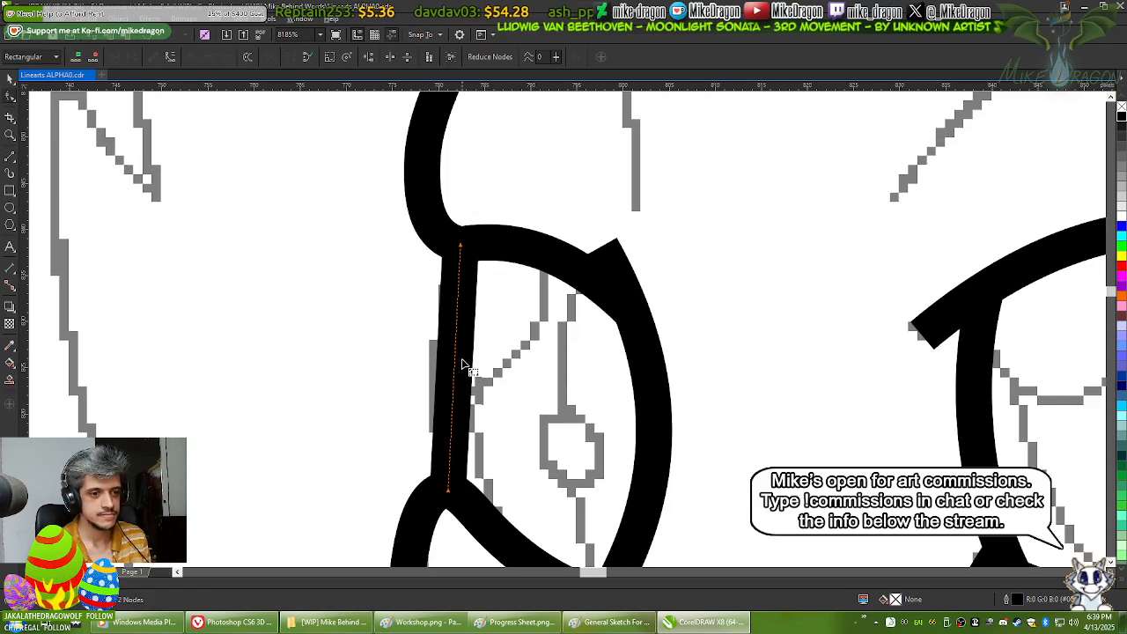
right_click(460, 361)
left_click(480, 412)
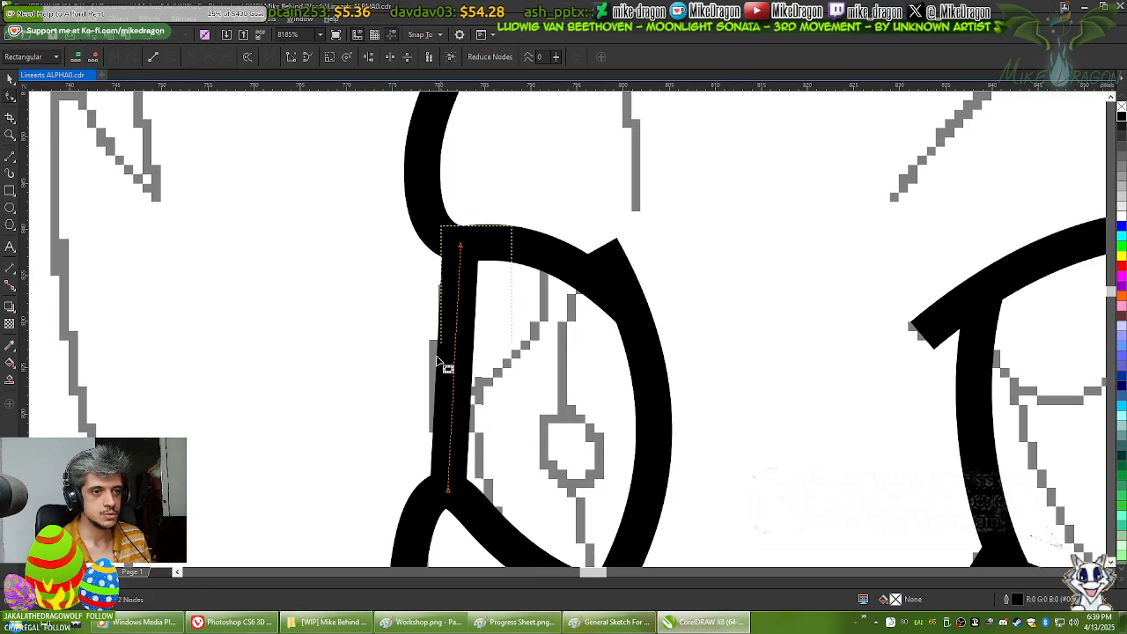
scroll(447, 364, "down", 1)
right_click(463, 366)
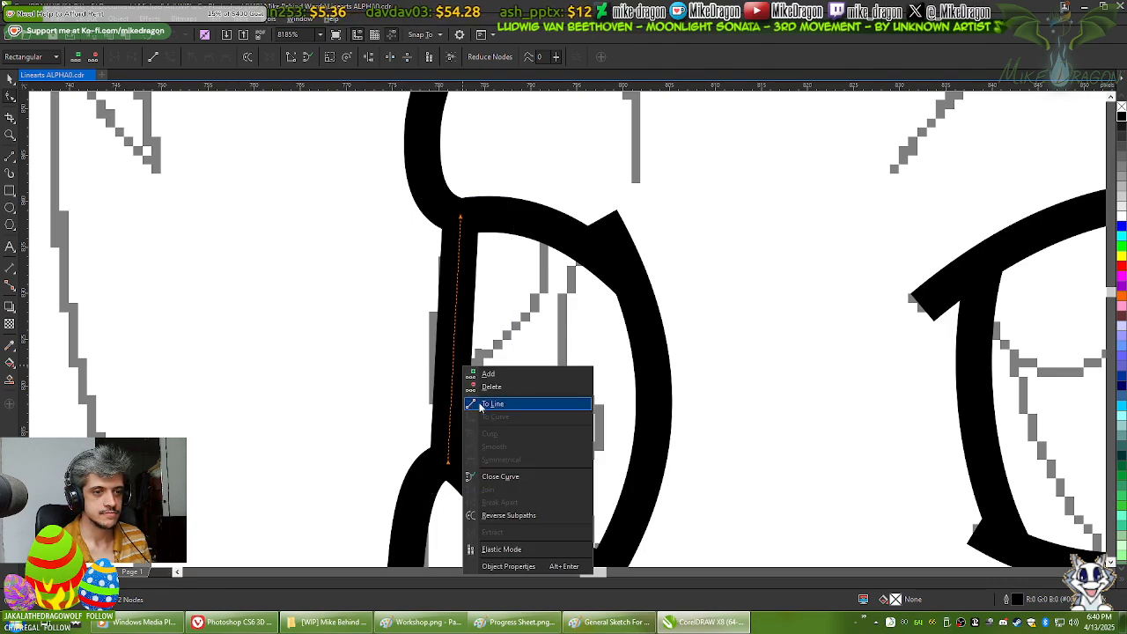
left_click(483, 323)
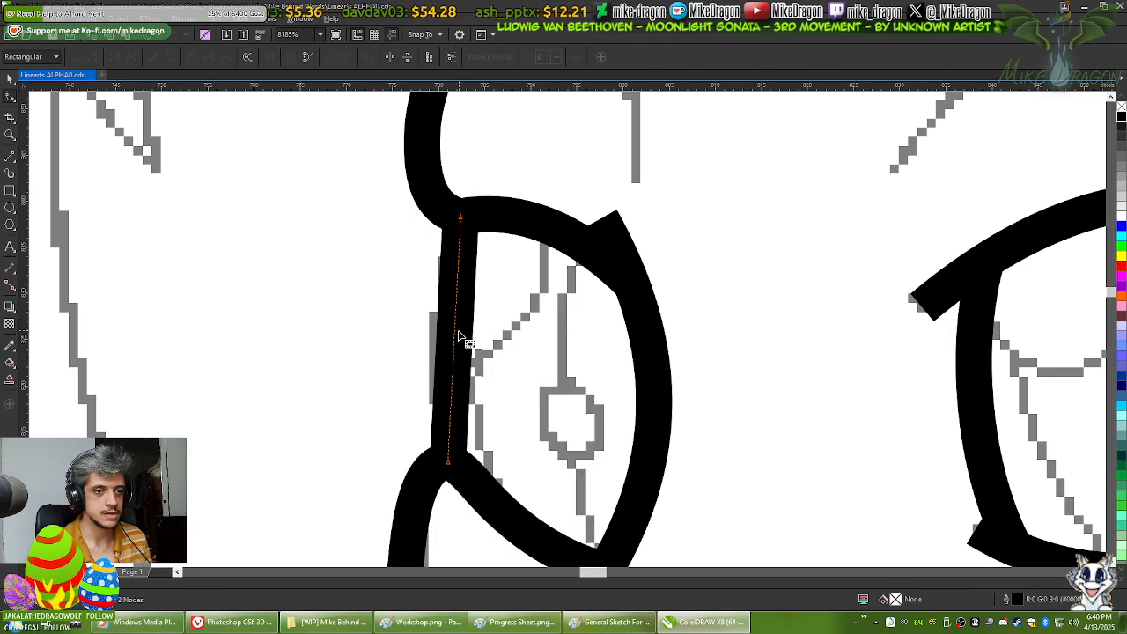
Step: Bend the far eye's outer-edge curve outward to follow the sketch, and deselect its nodes
left_click_drag(458, 344, 438, 345)
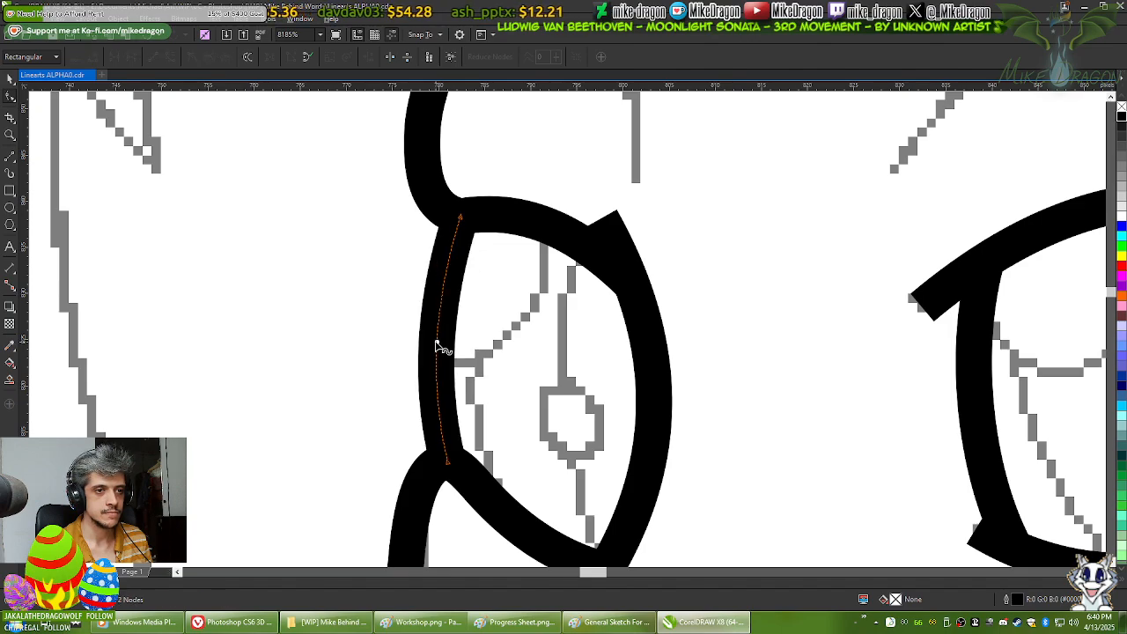
left_click(509, 297)
Step: Examine the inked face against the whole page and up close, checking the eyes, brows and muzzle
scroll(301, 261, "down", 5)
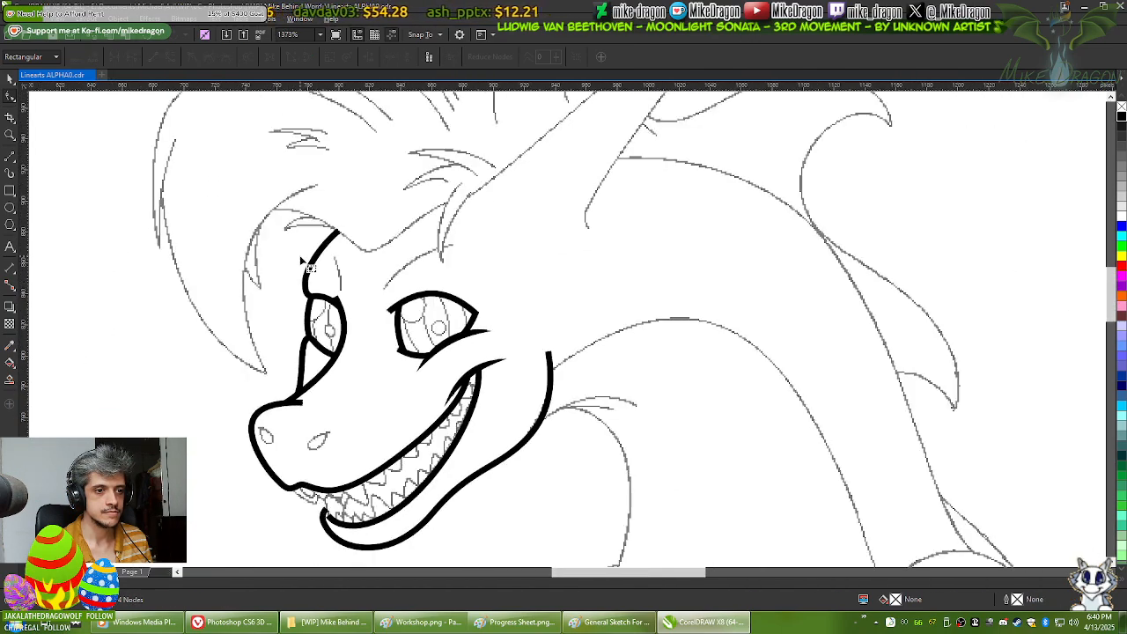
scroll(555, 151, "down", 1)
left_click(10, 79)
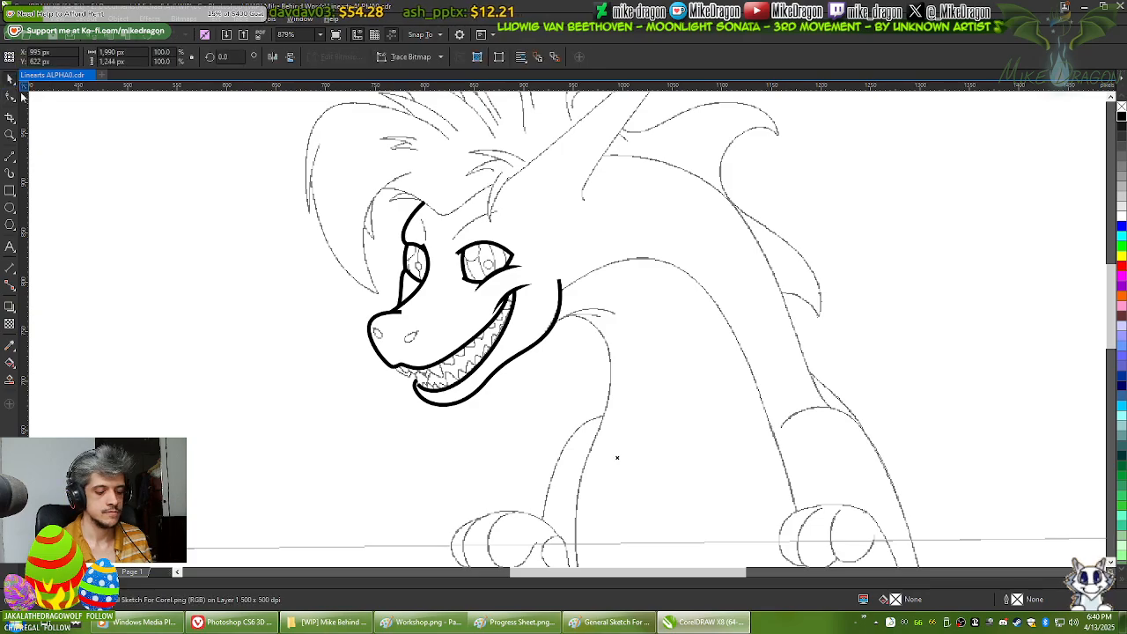
key("F4")
left_click(165, 282)
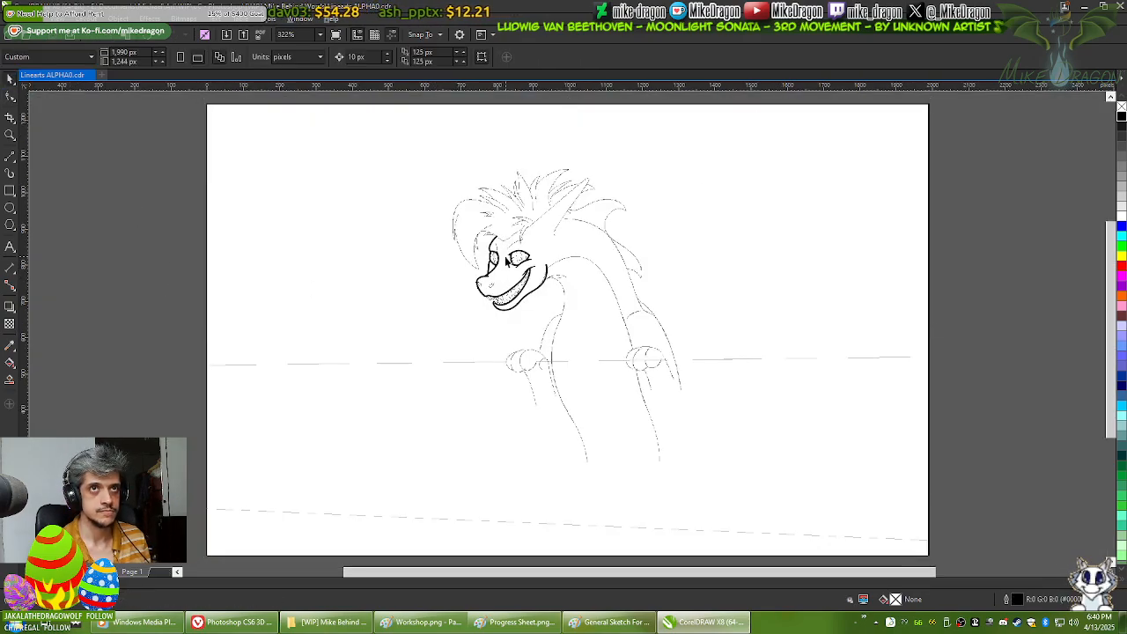
scroll(507, 261, "up", 2)
scroll(508, 260, "up", 2)
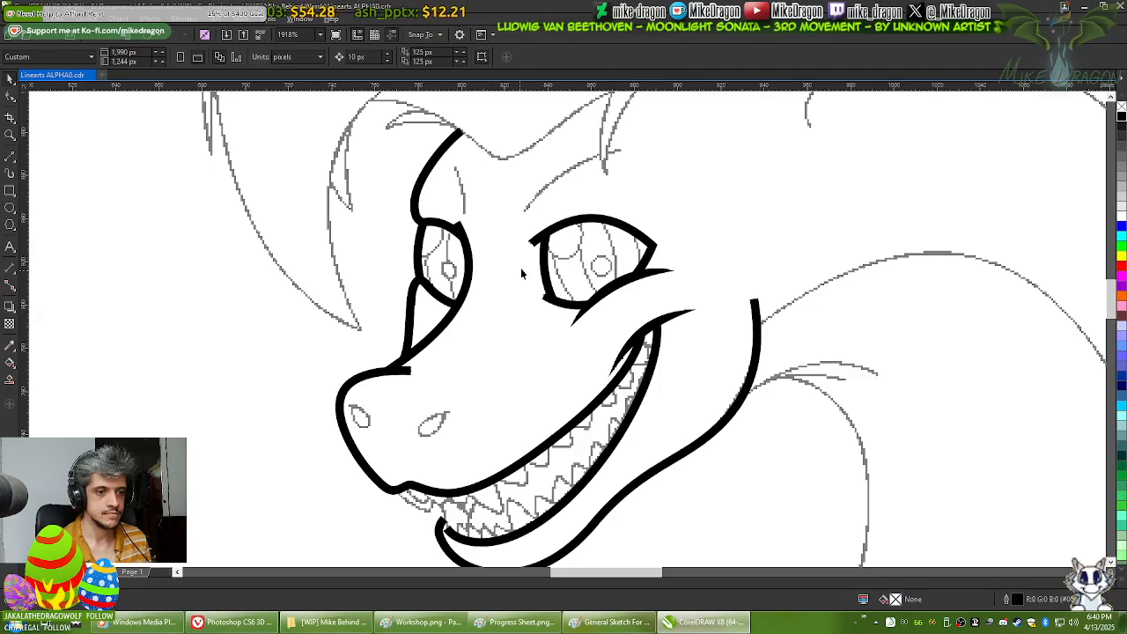
scroll(522, 274, "down", 1)
scroll(592, 299, "up", 1)
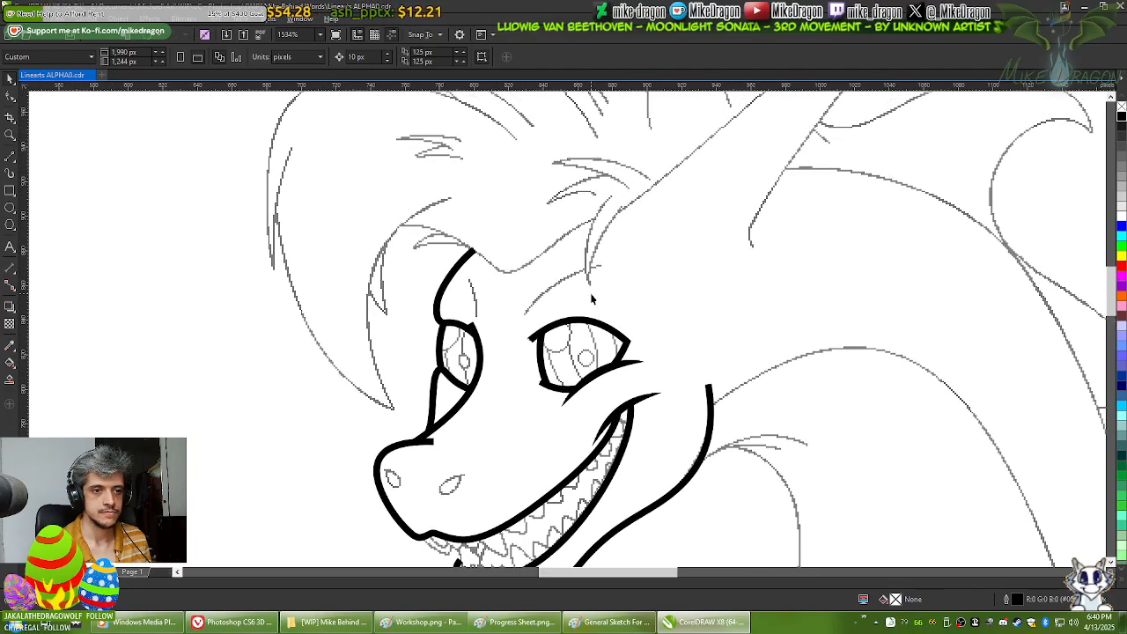
scroll(588, 287, "down", 1)
Step: Draw a closed two-segment straight line over the short crease above the far eye, and set its outline to Hairline
scroll(499, 270, "up", 5)
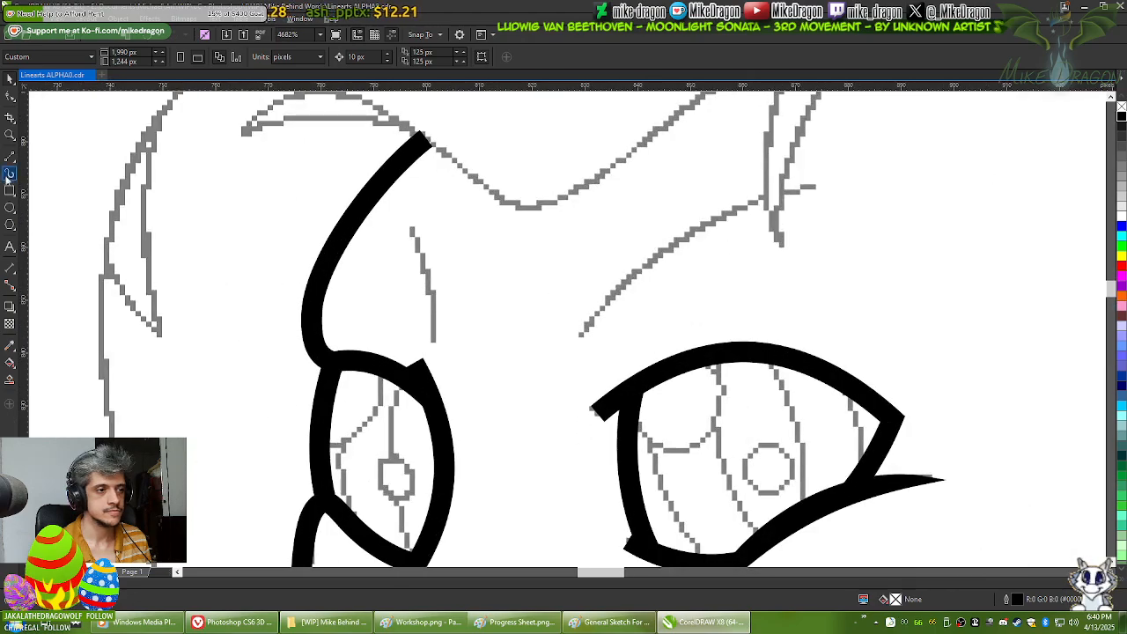
left_click(9, 156)
left_click(410, 226)
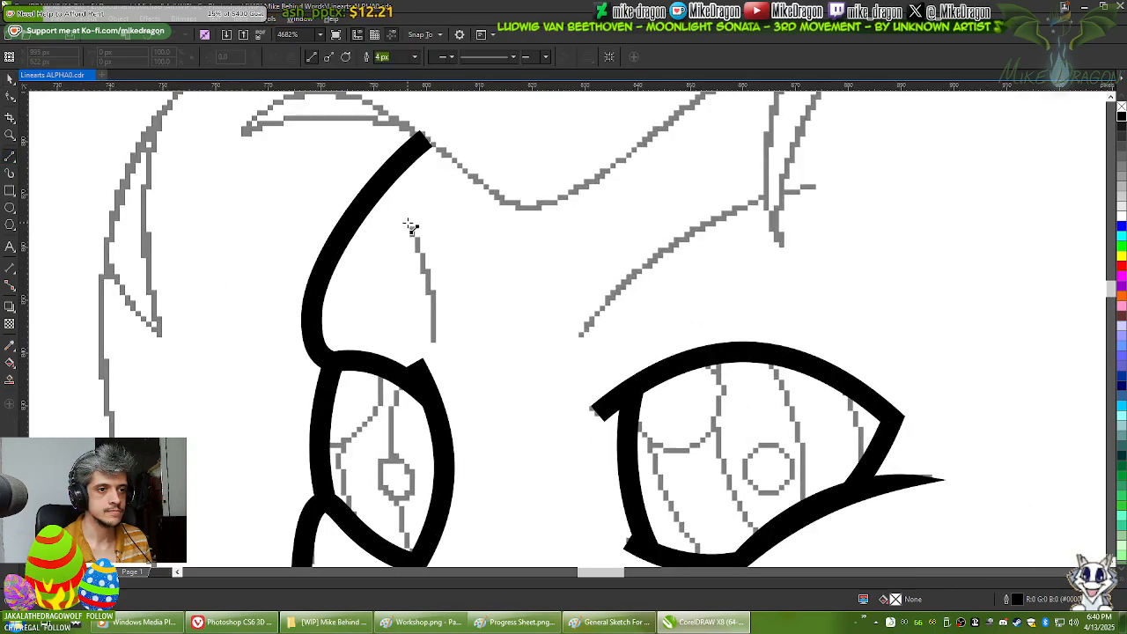
left_click(433, 338)
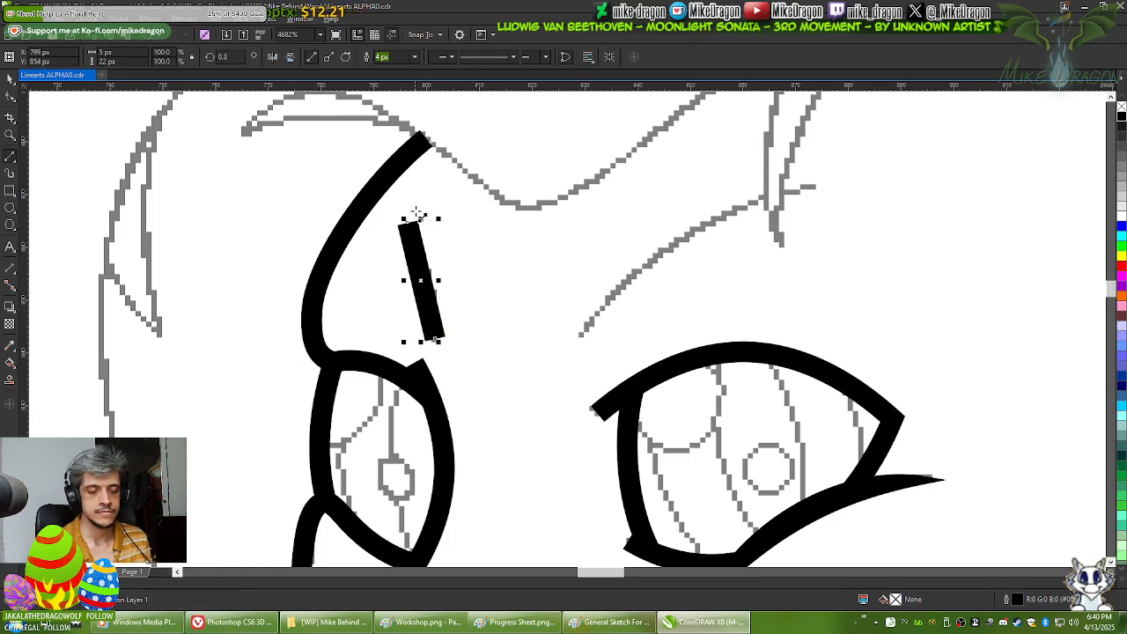
left_click(414, 56)
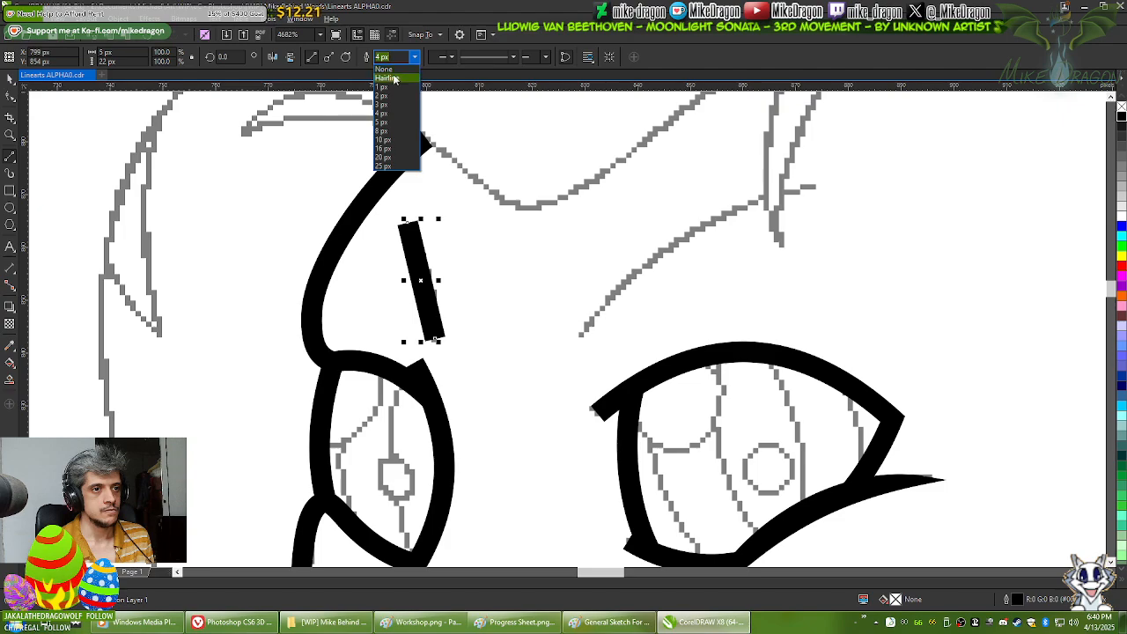
left_click(395, 71)
Step: Convert the far-eye crease's segments to curves and bow its sides to follow the sketch
key("F10")
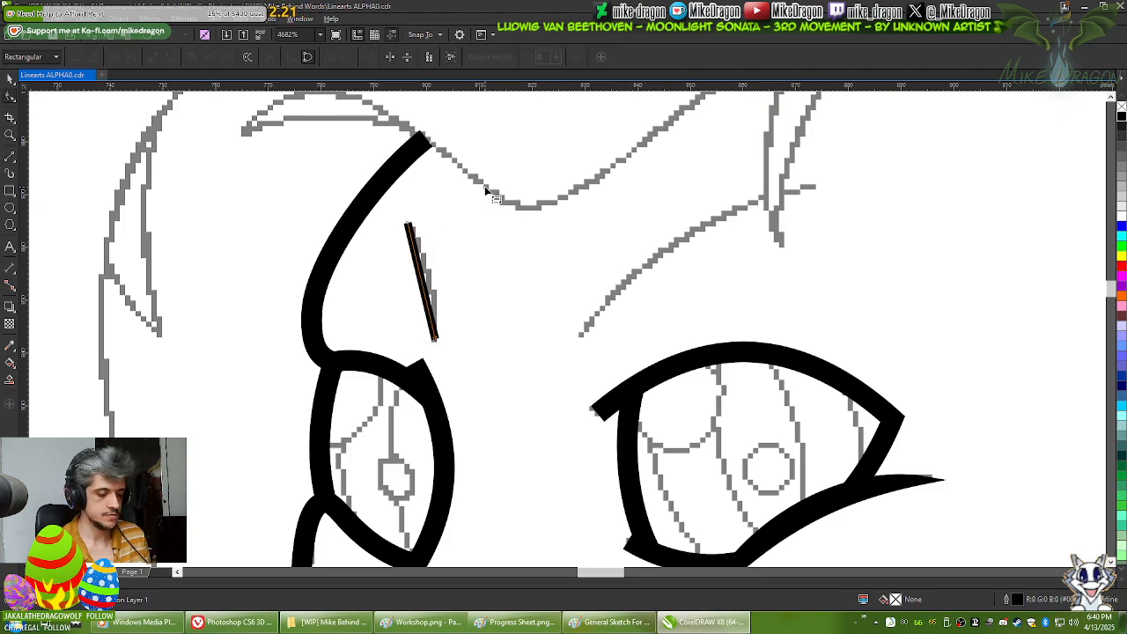
right_click(414, 280)
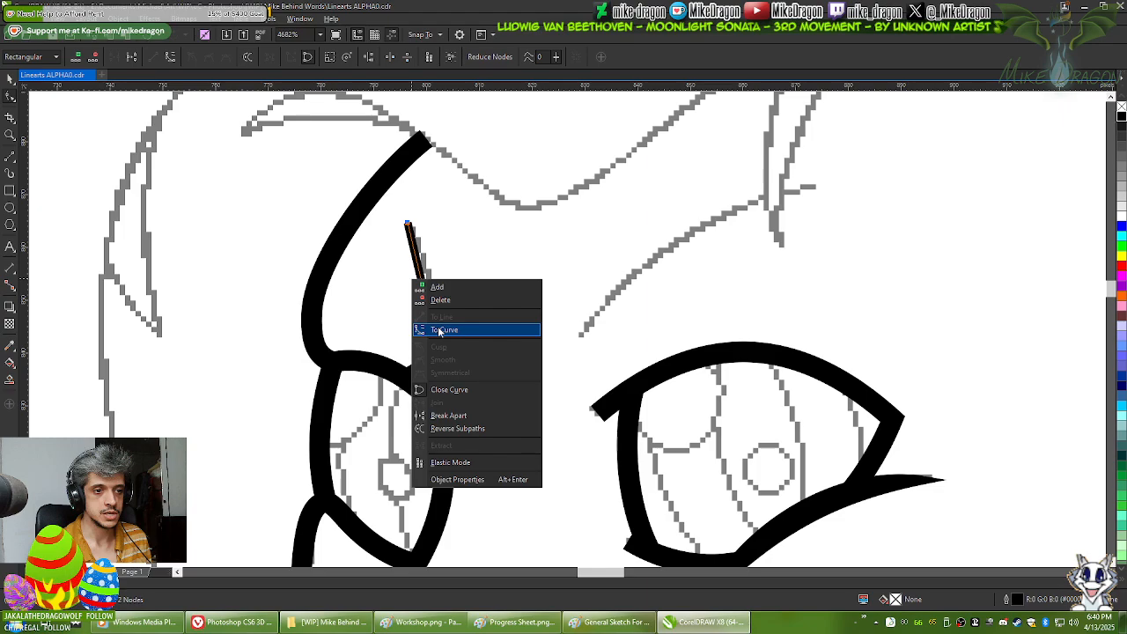
left_click(439, 331)
scroll(372, 309, "up", 3)
left_click(473, 255)
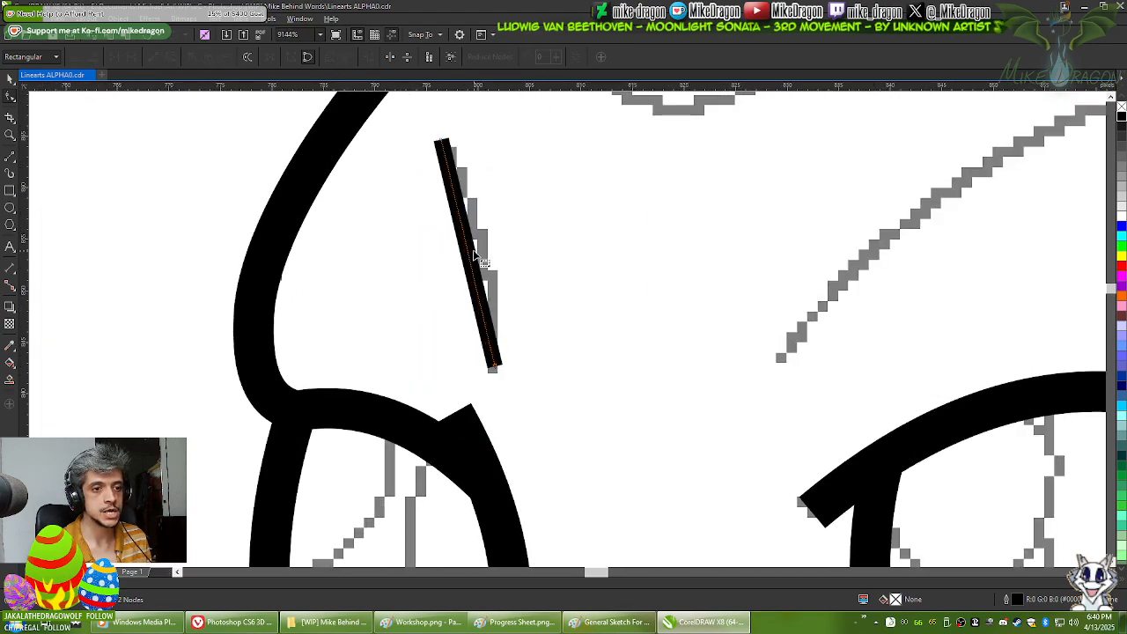
mouse_move(480, 255)
left_mouse_down()
mouse_move(469, 253)
mouse_move(495, 255)
mouse_move(479, 251)
left_mouse_up()
Step: Fill the far-eye crease shape with black and remove its outline
scroll(570, 264, "down", 1)
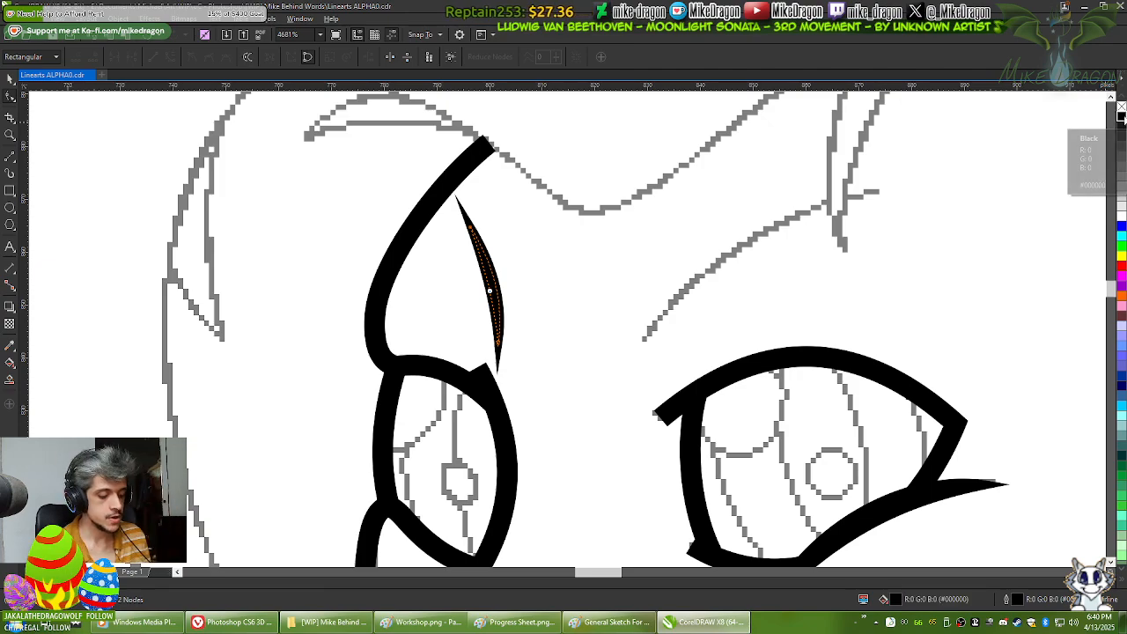
scroll(593, 245, "up", 1)
scroll(593, 245, "up", 1)
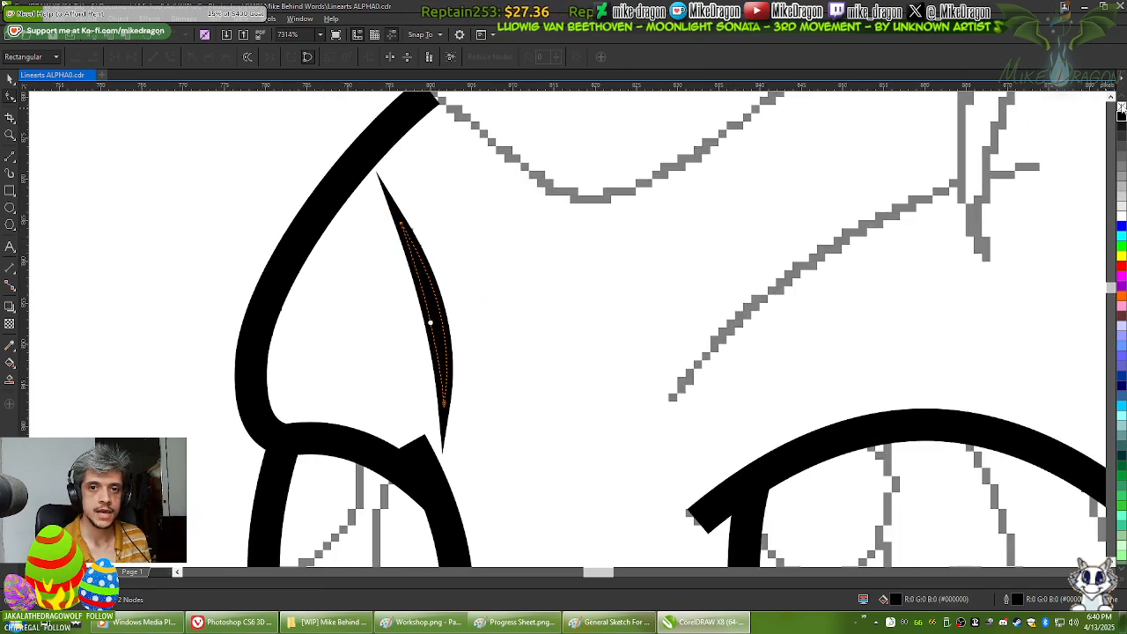
right_click(1121, 106)
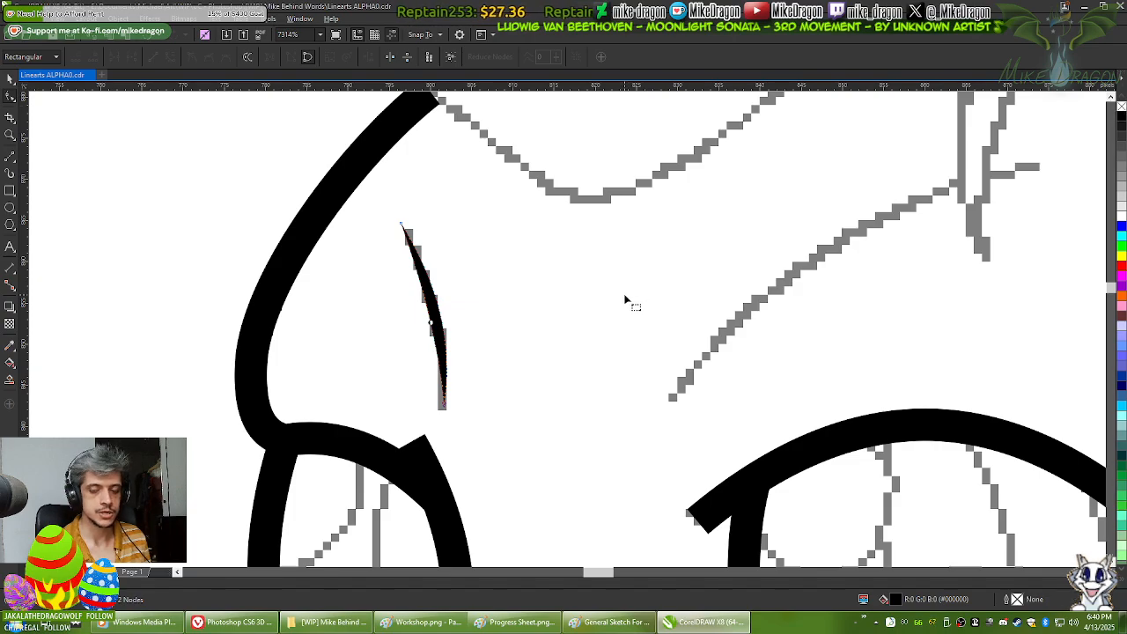
Step: Reposition the far-eye crease's end nodes so its tips match the ends of the sketched stroke
scroll(354, 370, "up", 1)
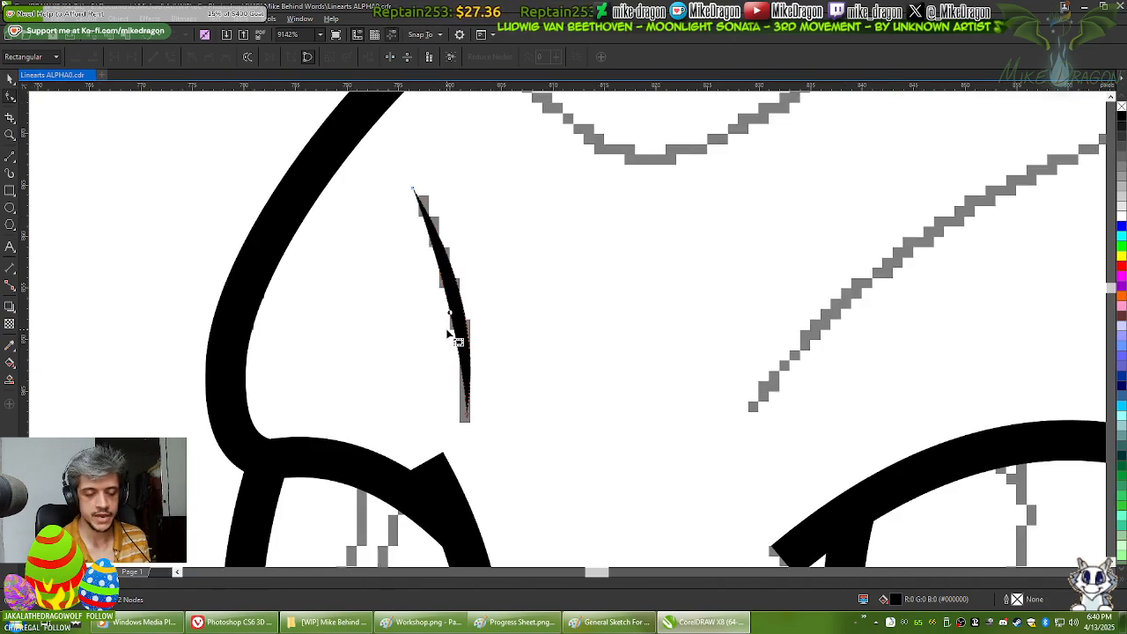
key("F10")
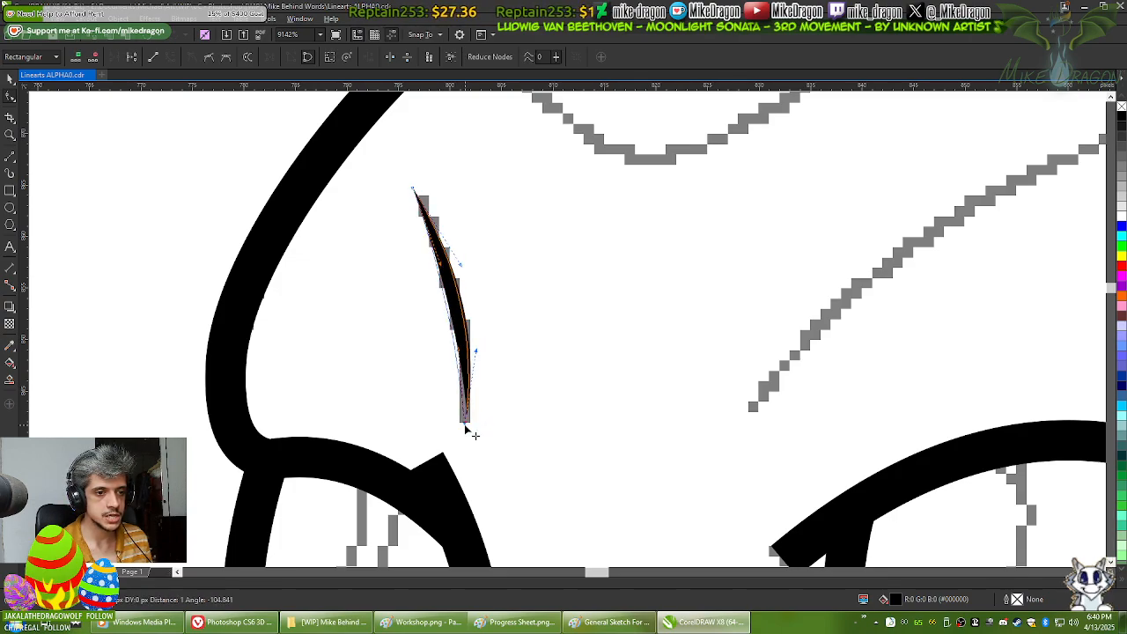
left_click_drag(421, 195, 426, 201)
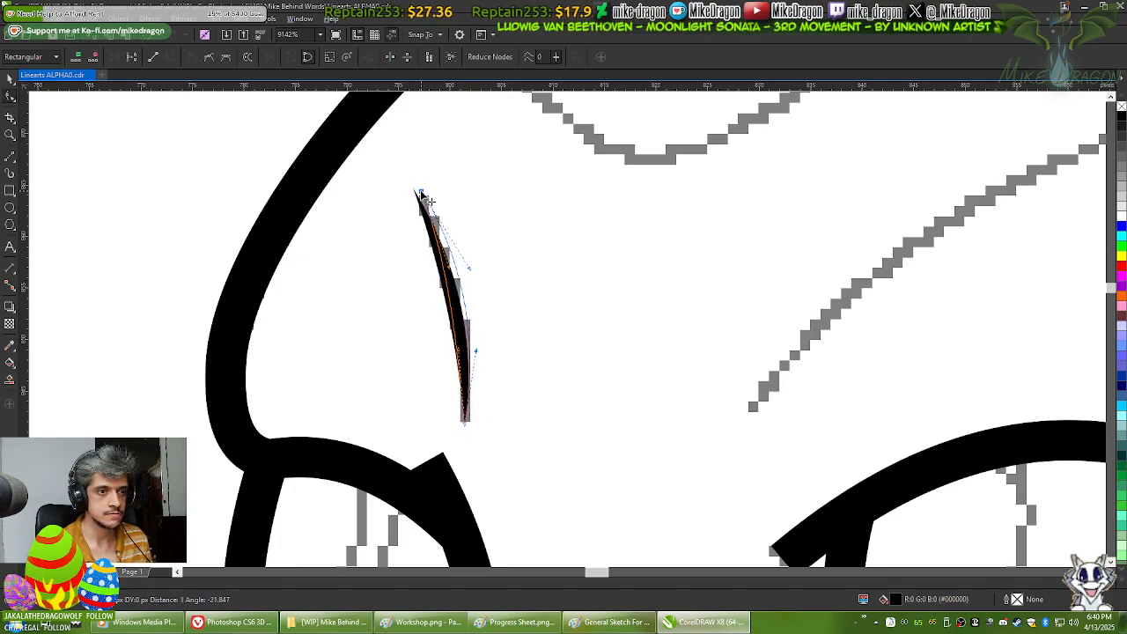
scroll(435, 255, "up", 1)
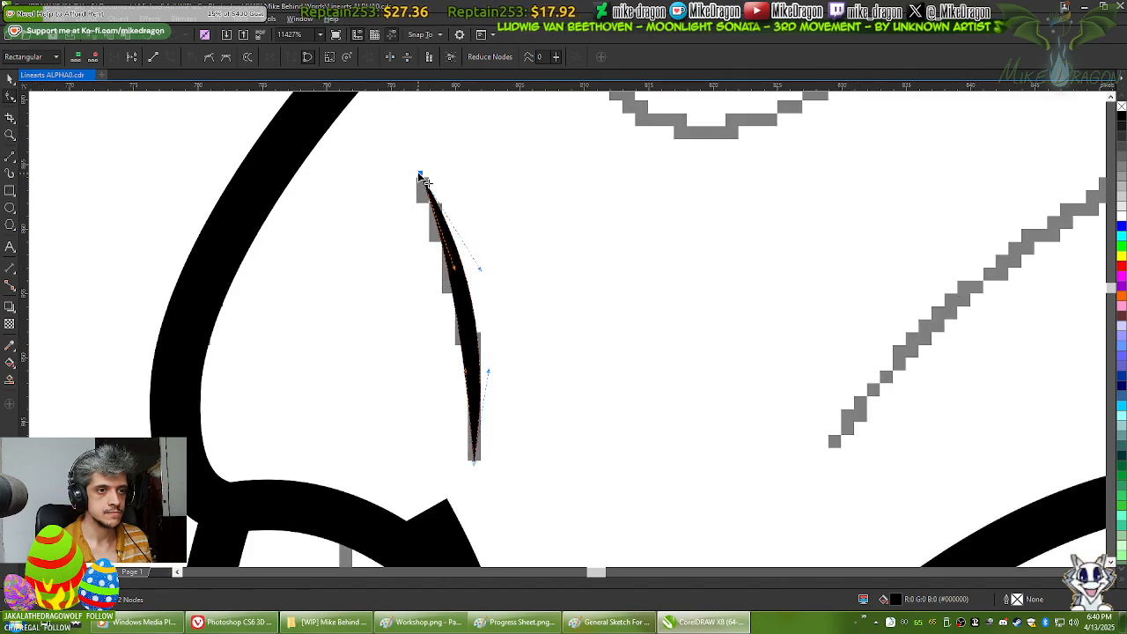
left_click_drag(421, 174, 412, 170)
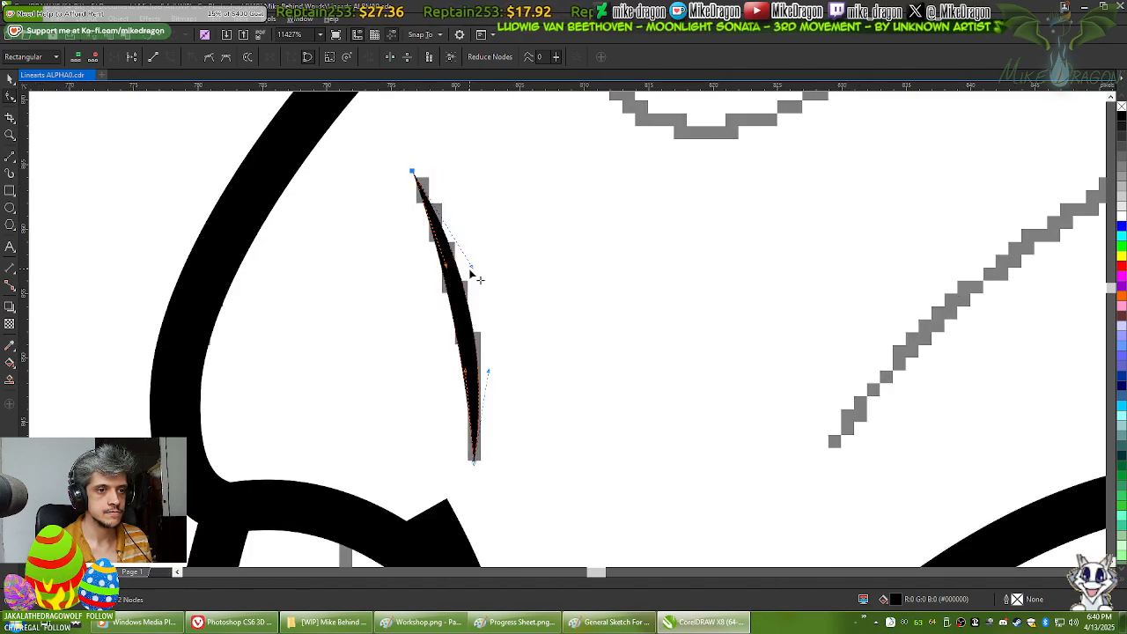
Step: Refine the far-eye crease's taper by adjusting both sides' curve handles and extending its lower tip, and deselect it
left_click_drag(473, 269, 480, 262)
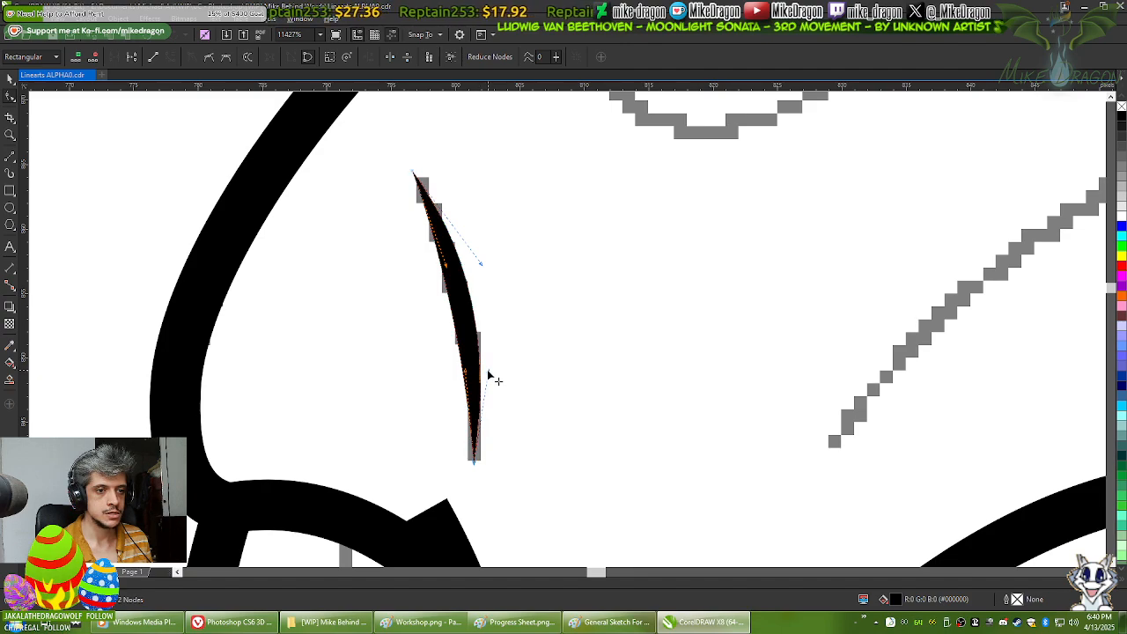
left_click_drag(487, 372, 491, 380)
left_click_drag(474, 459, 474, 470)
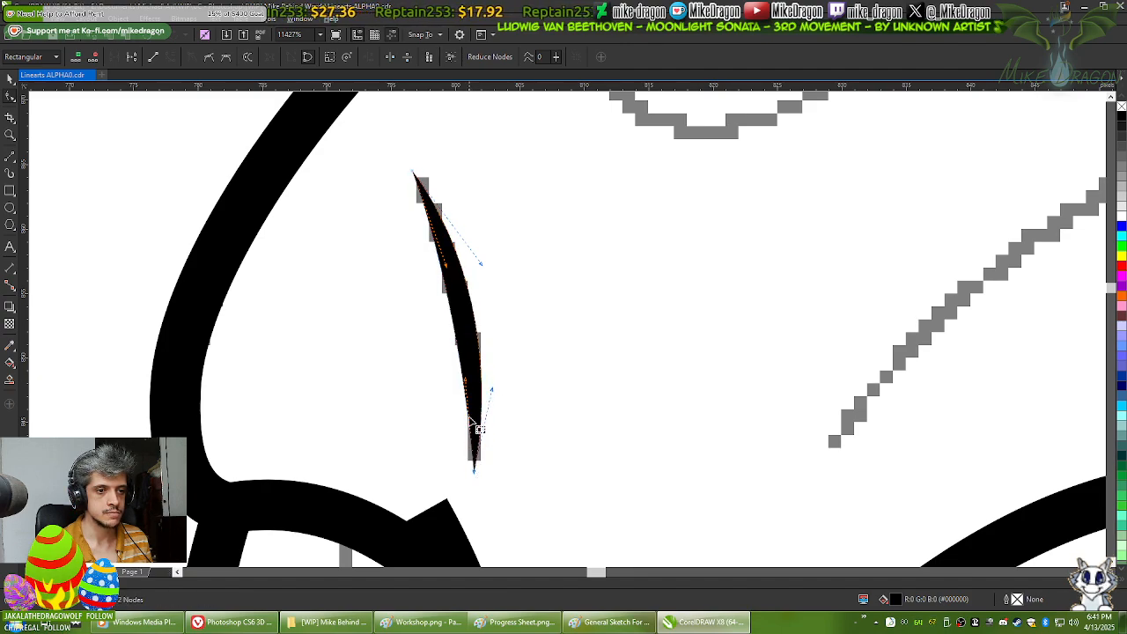
left_click_drag(465, 380, 467, 372)
left_click_drag(446, 265, 445, 258)
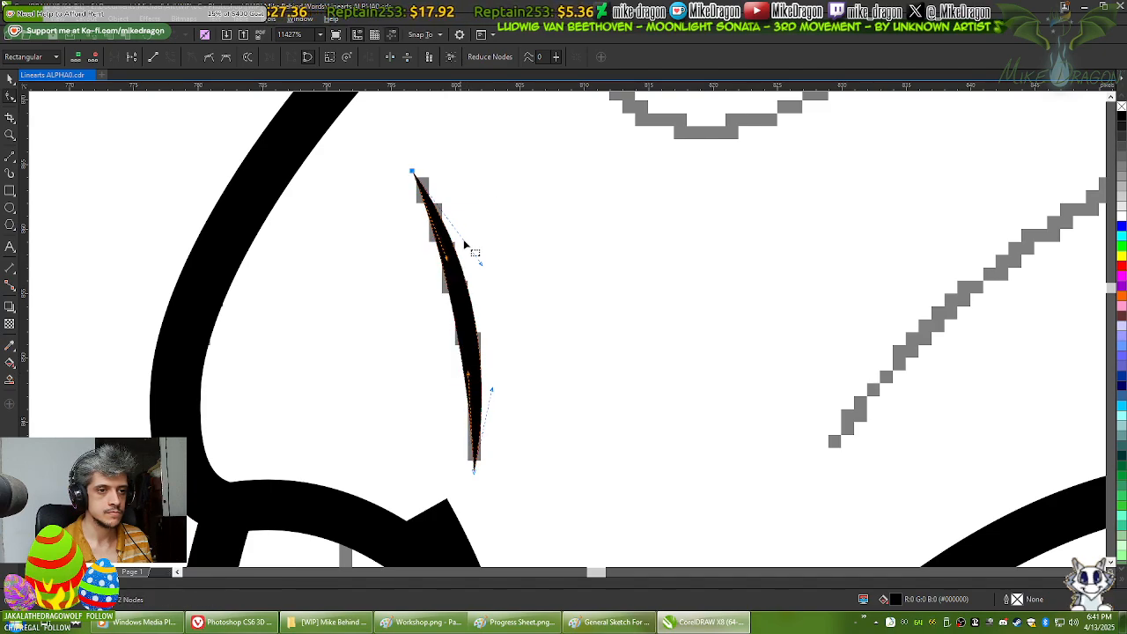
left_click(493, 189)
Step: Draw a closed two-segment 2-Point Line, about 45 by 29 px, along the near eye's brow stroke and set its outline to Hairline
scroll(132, 262, "down", 2)
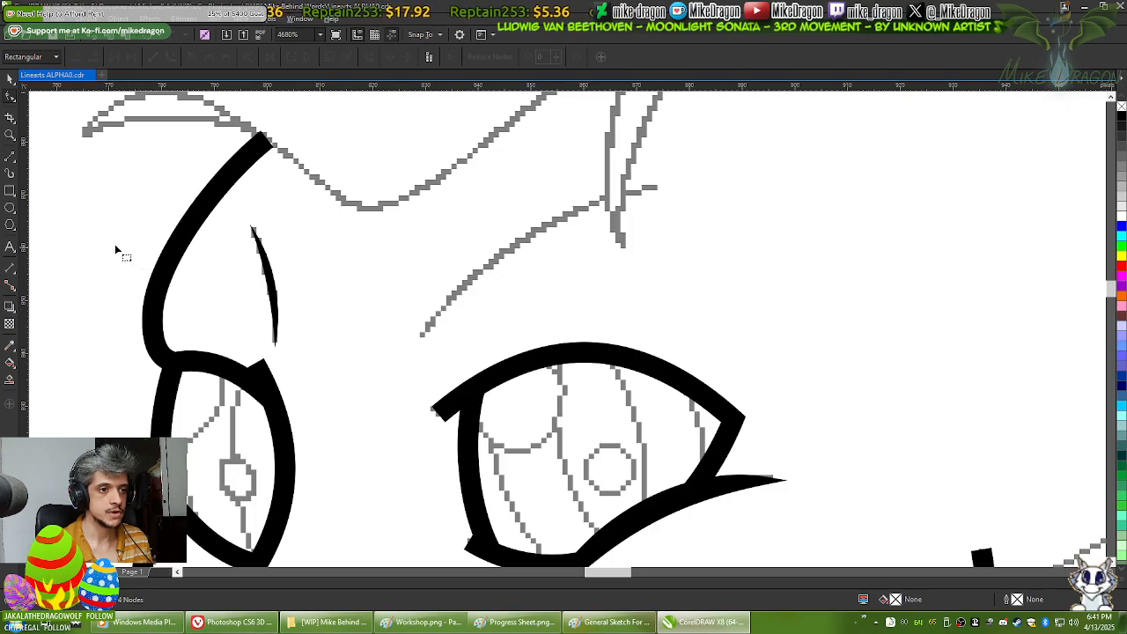
left_click(10, 157)
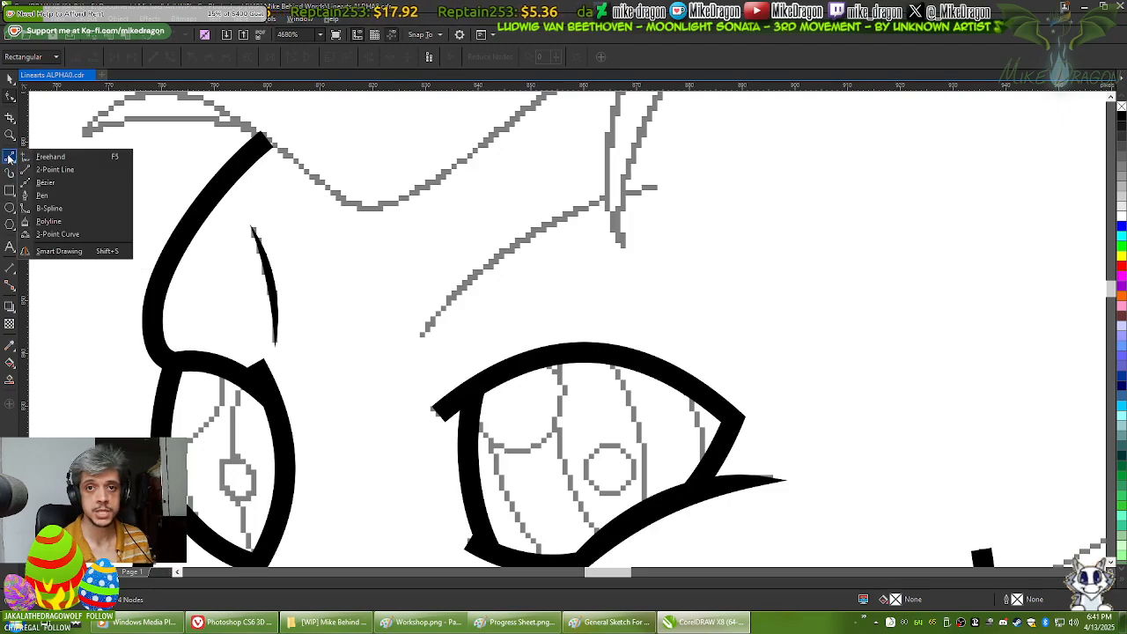
left_click(53, 169)
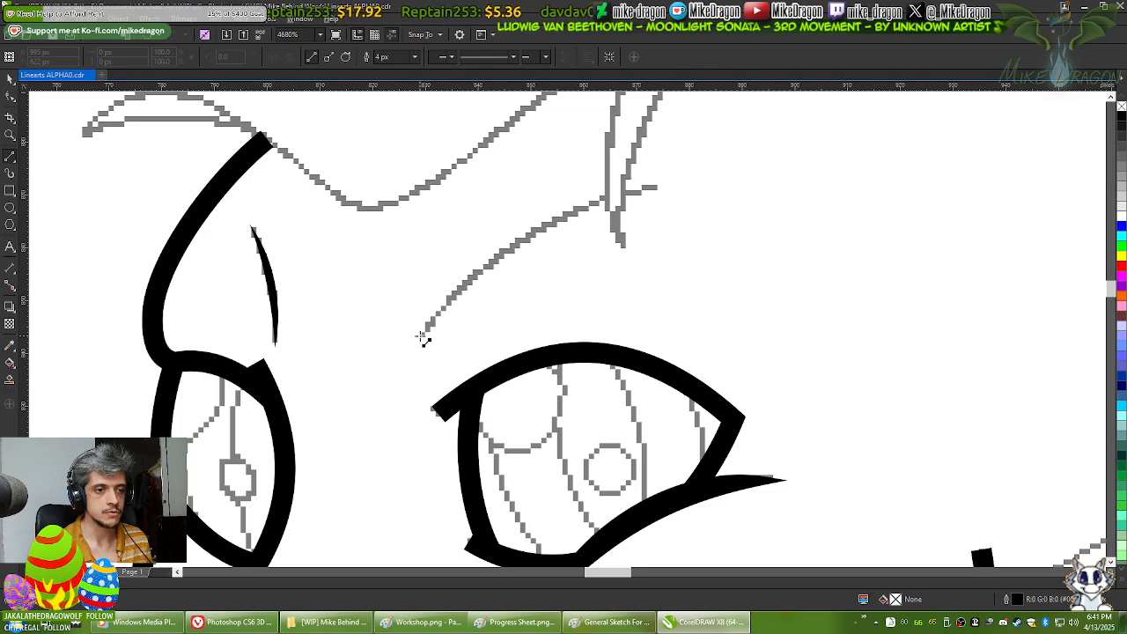
left_click_drag(424, 330, 659, 185)
left_click_drag(658, 185, 421, 336)
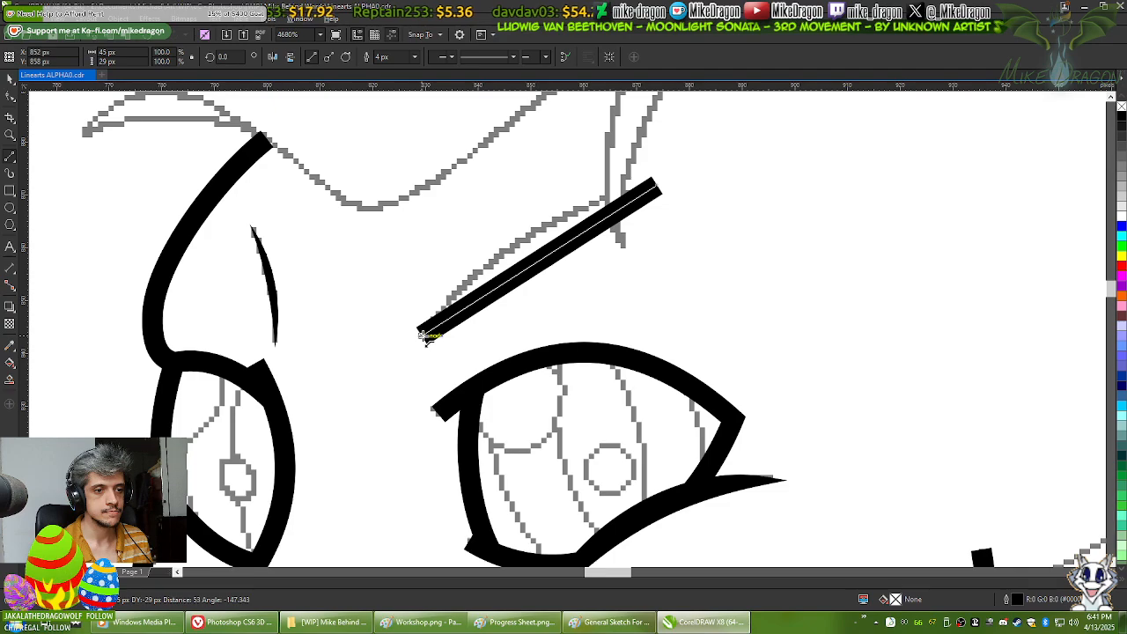
left_click(415, 57)
left_click(397, 76)
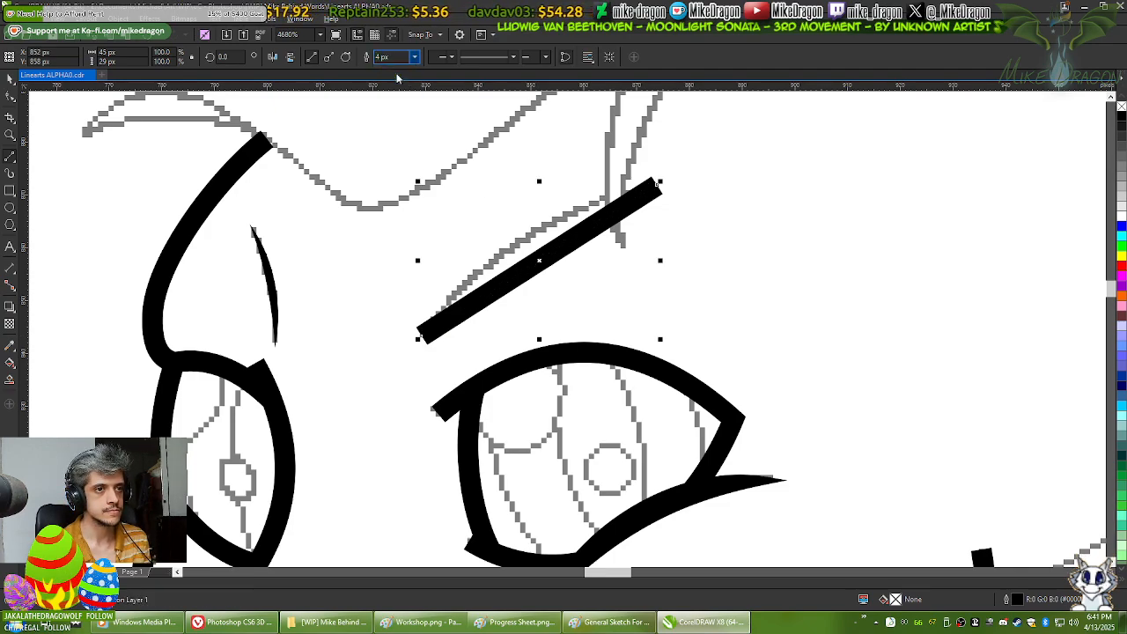
Step: Convert the near brow shape's segments to curves and bow the upper one up along the sketched stroke
key("F10")
right_click(560, 256)
left_click(566, 259)
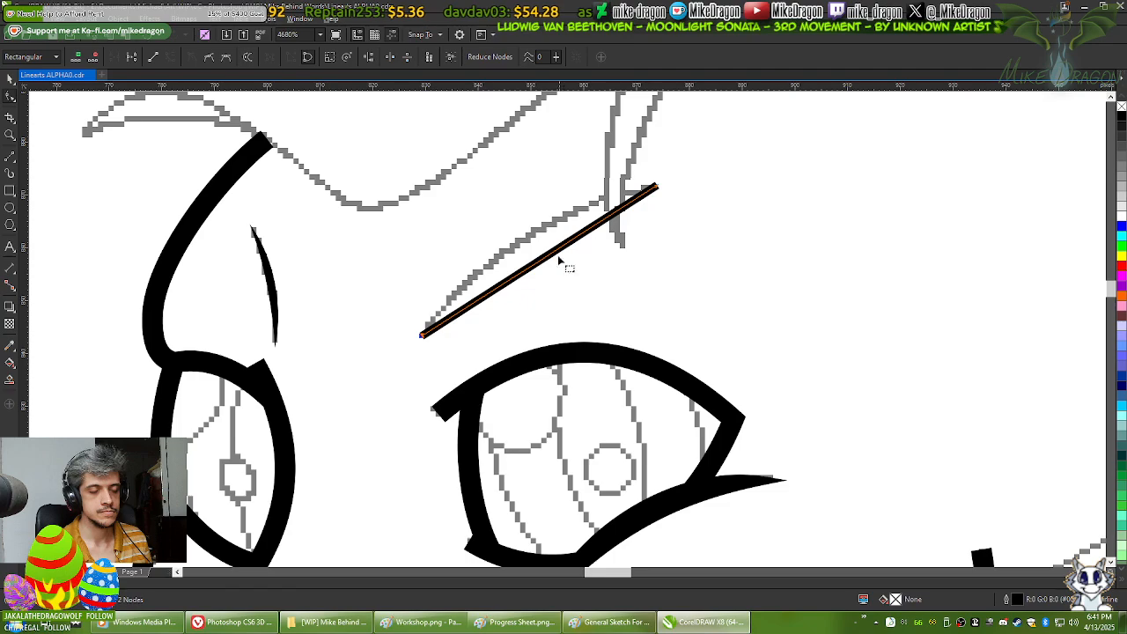
scroll(544, 225, "up", 1)
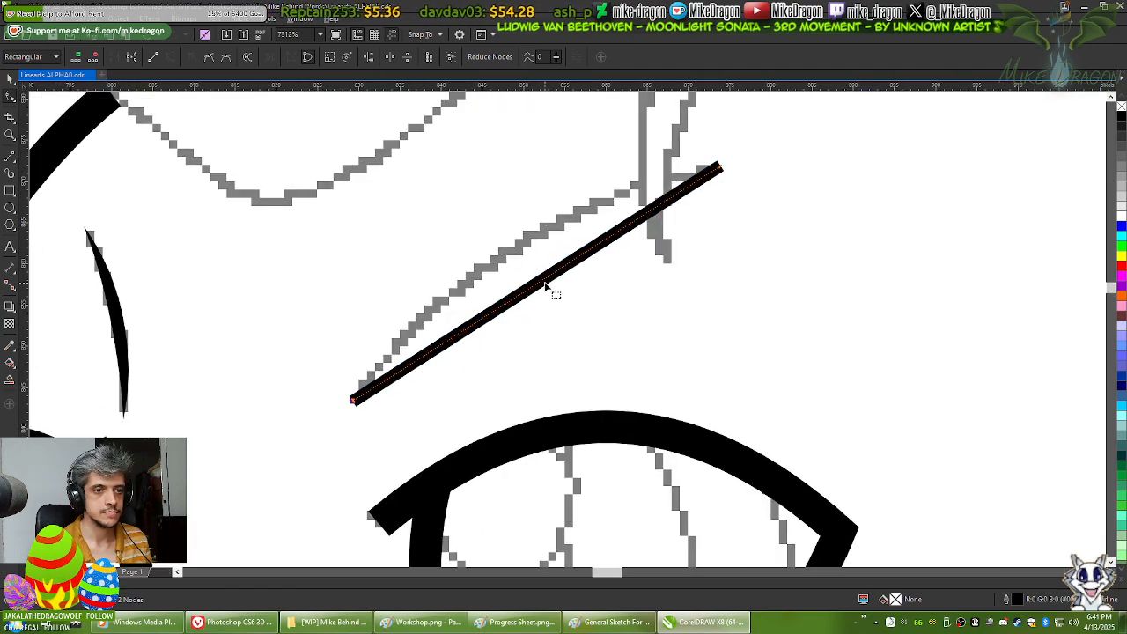
scroll(491, 284, "up", 1)
left_click_drag(544, 290, 478, 256)
Step: Adjust the near brow's upper-edge handle and bend its lower edge upward to form a thin tapered stroke over the sketch
scroll(496, 344, "down", 1)
scroll(497, 349, "down", 1)
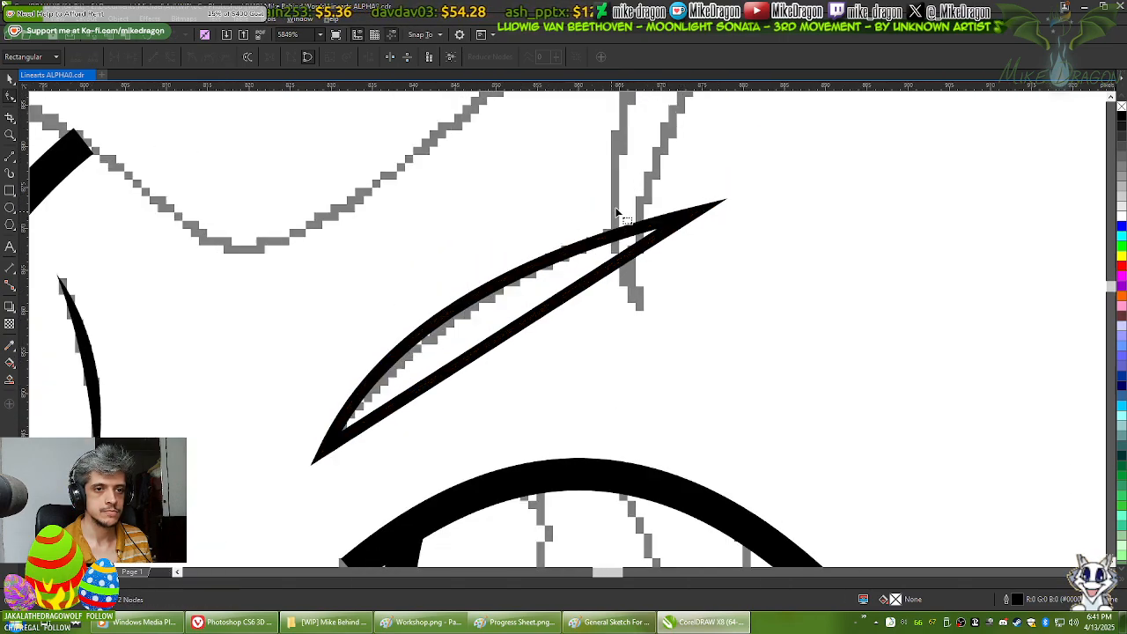
left_click(522, 263)
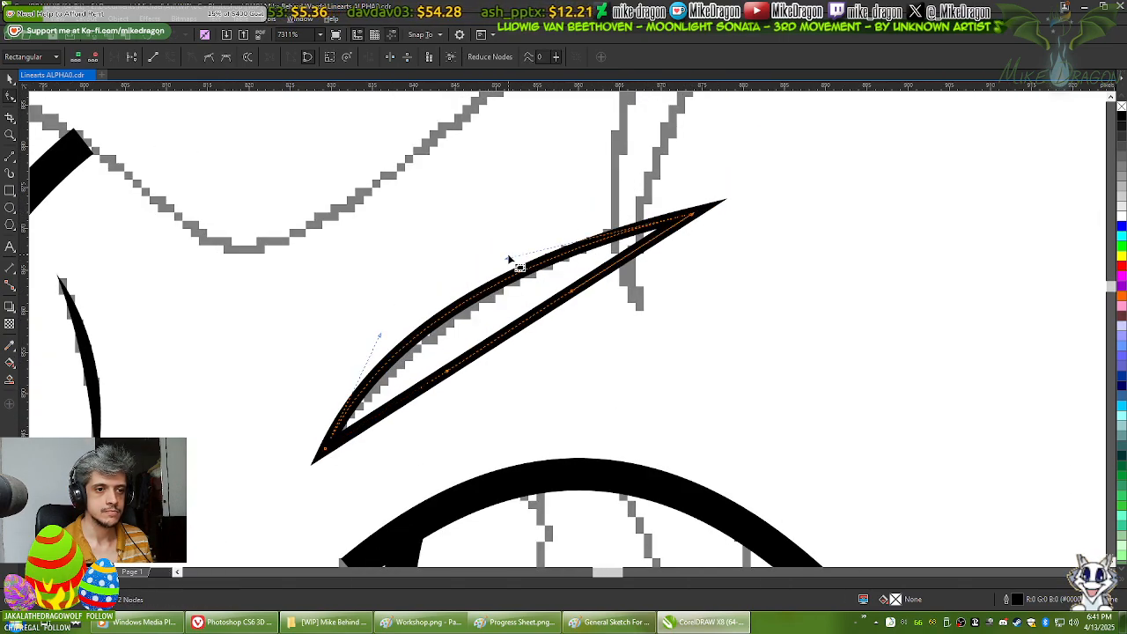
left_click_drag(509, 259, 545, 228)
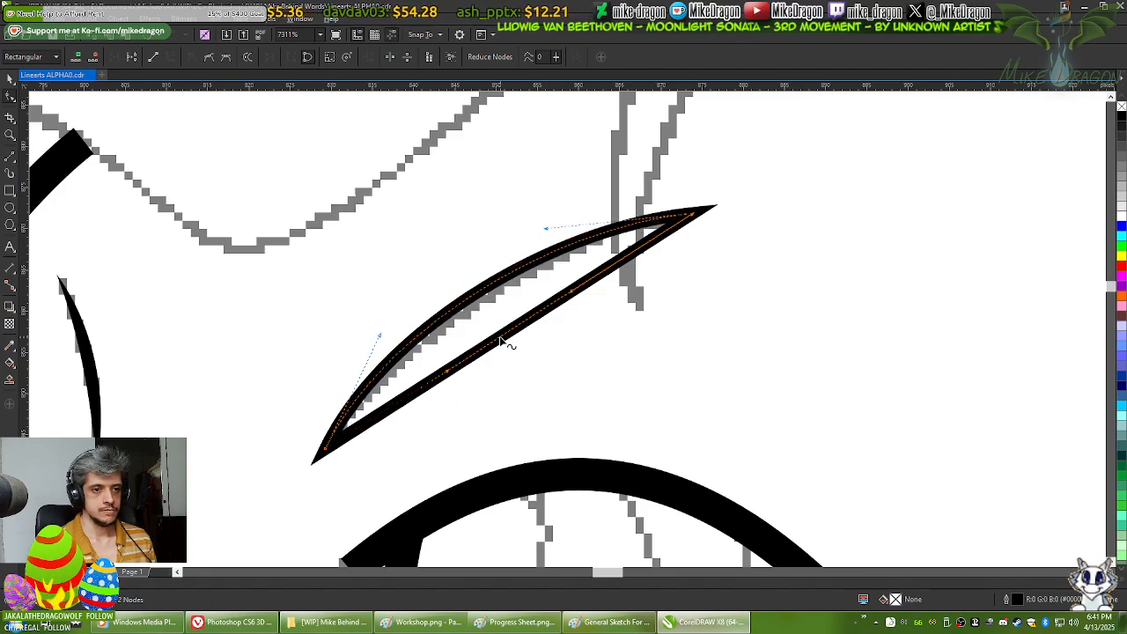
left_click_drag(500, 339, 480, 308)
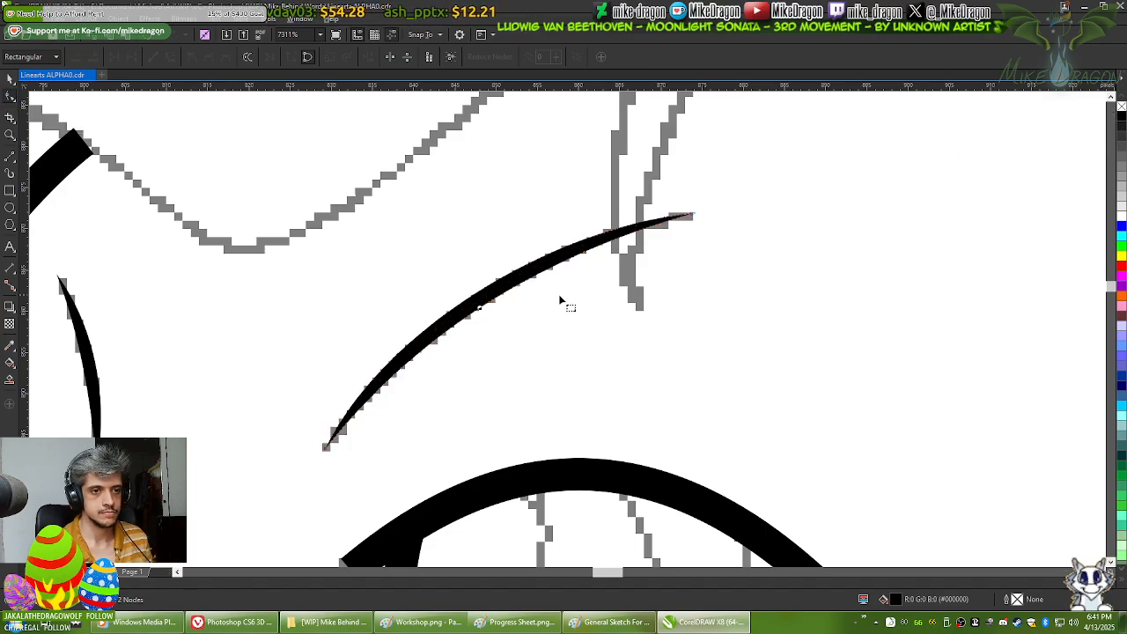
Step: Extend the near brow stroke's lower tip about 1 px down and left to the end of its sketch line, and deselect it
scroll(588, 211, "down", 2)
scroll(592, 204, "up", 2)
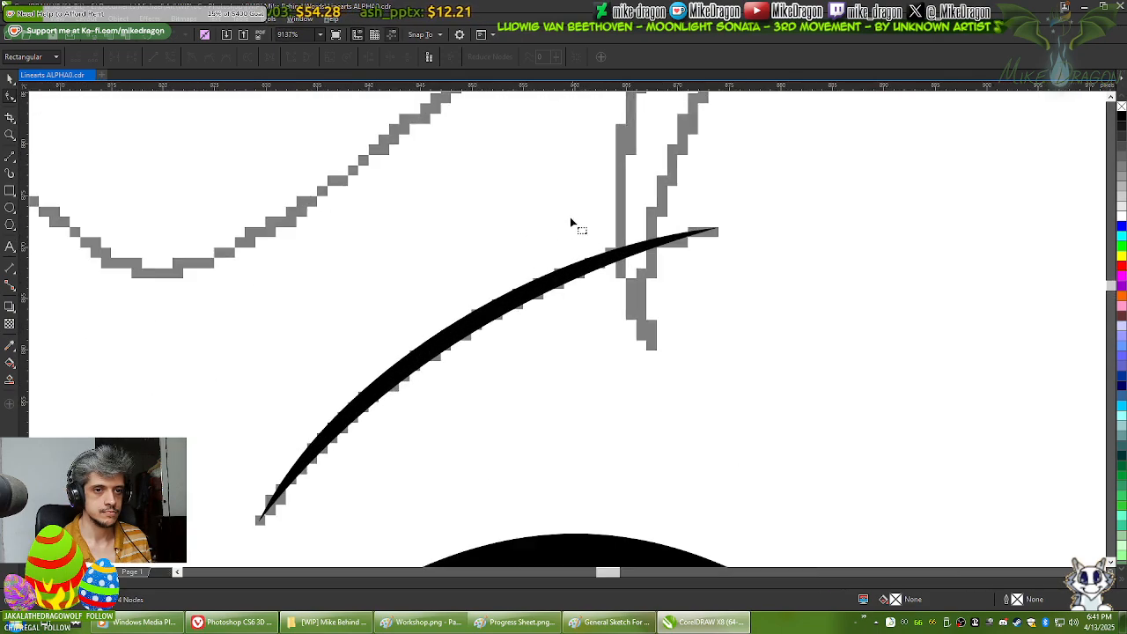
scroll(536, 238, "down", 2)
scroll(399, 387, "up", 2)
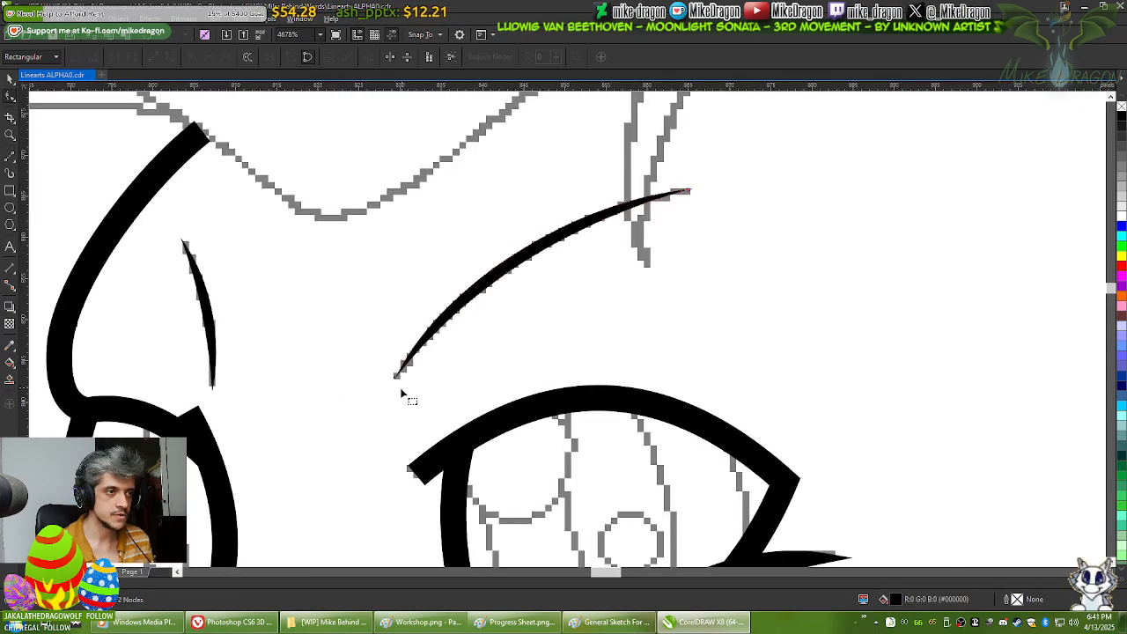
left_click(395, 370)
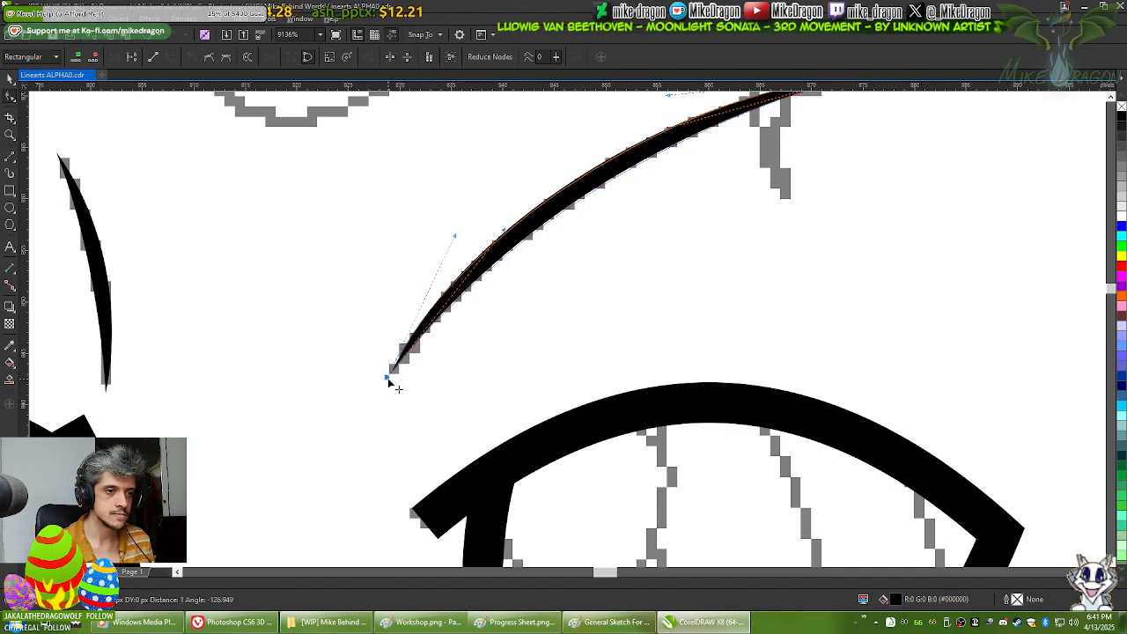
scroll(362, 399, "down", 1)
left_click(579, 291)
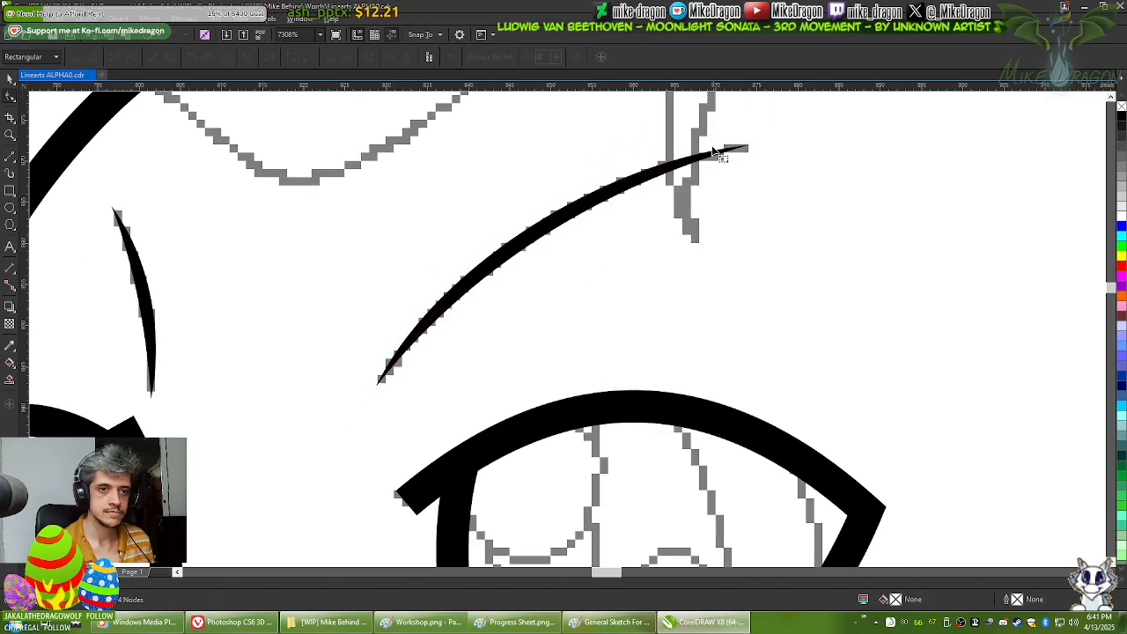
Step: Extend the near brow stroke's upper tip slightly outward, adjust both curve handles near it to refine the taper, and deselect the shape
left_click(691, 165)
scroll(735, 146, "up", 1)
left_click(749, 150)
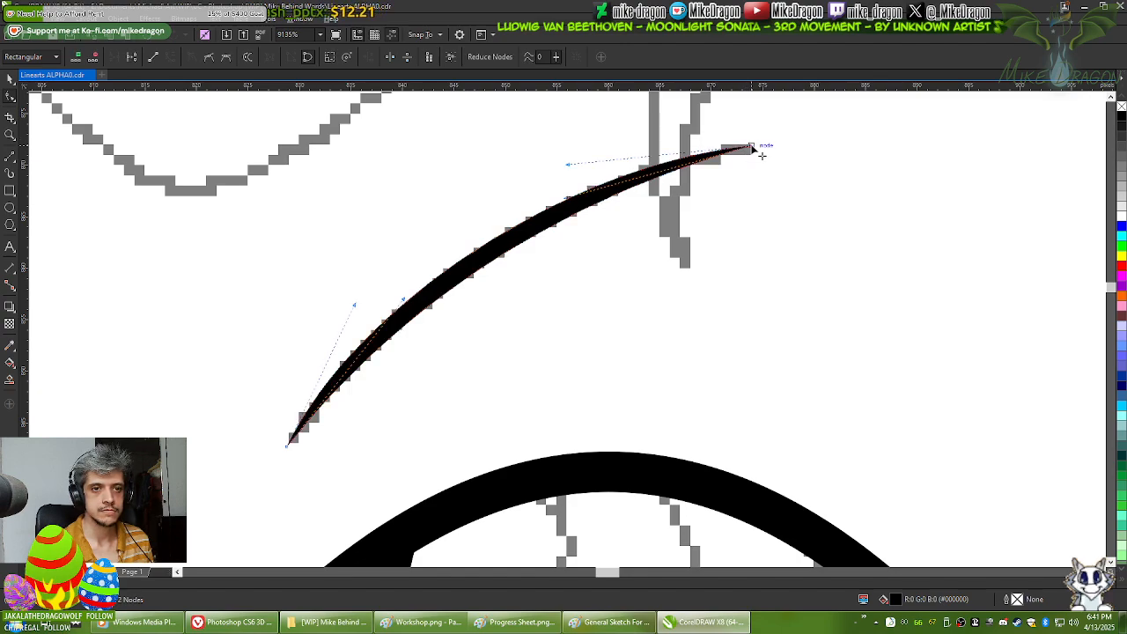
left_click_drag(579, 169, 573, 161)
left_click_drag(586, 202, 580, 201)
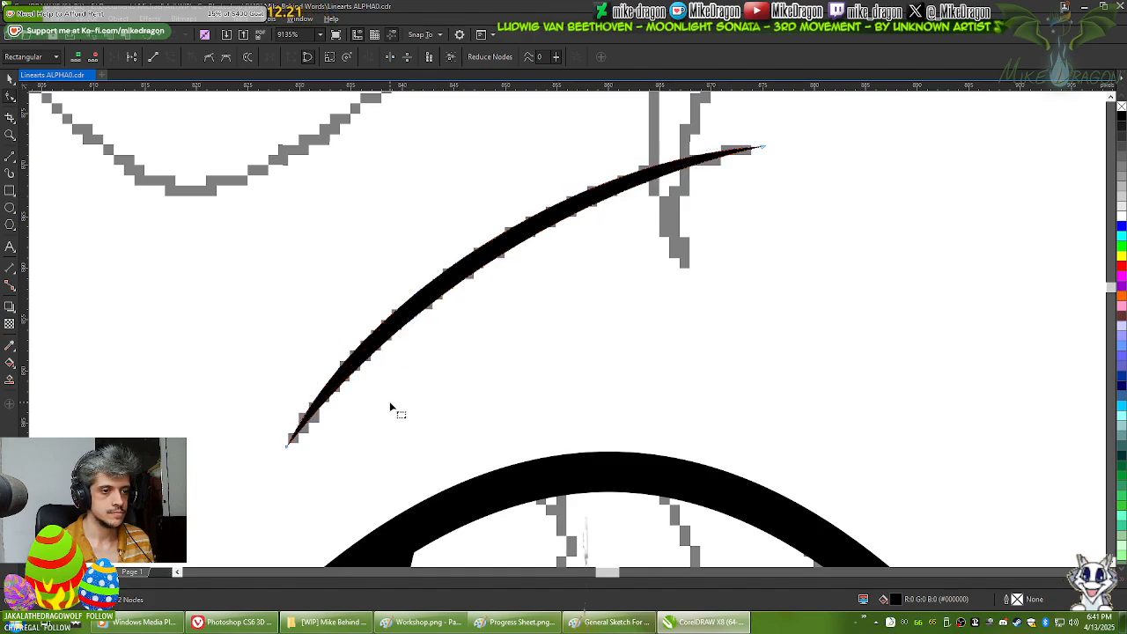
Step: Extend the near brow's lower tip a little further down, reshape both edges there with their curve handles, and deselect the shape
scroll(394, 409, "down", 4)
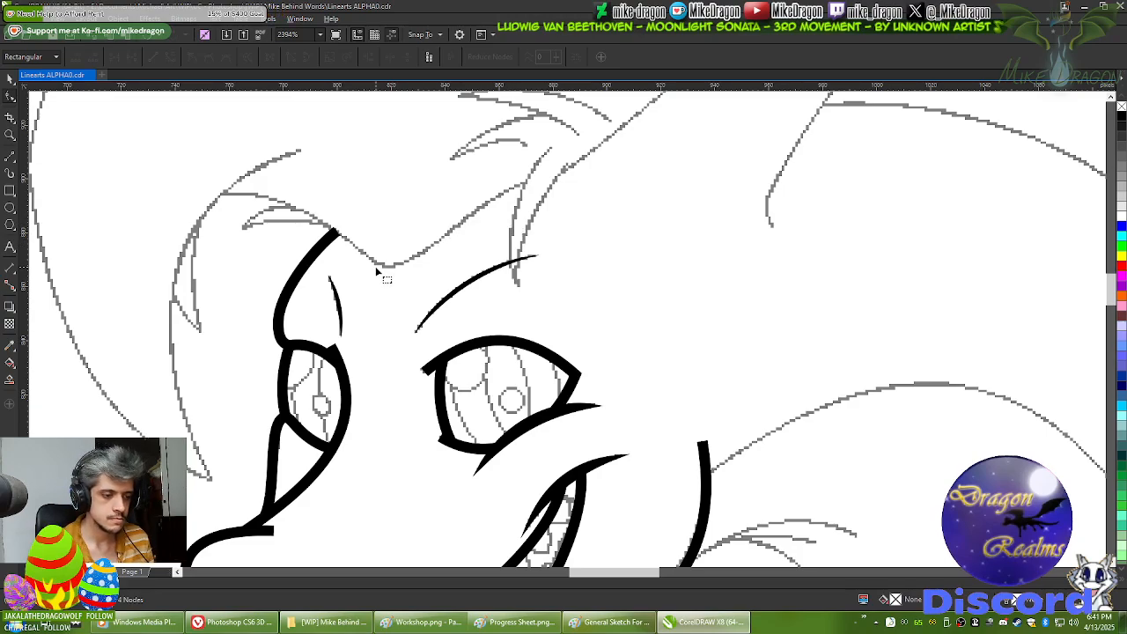
scroll(376, 273, "up", 3)
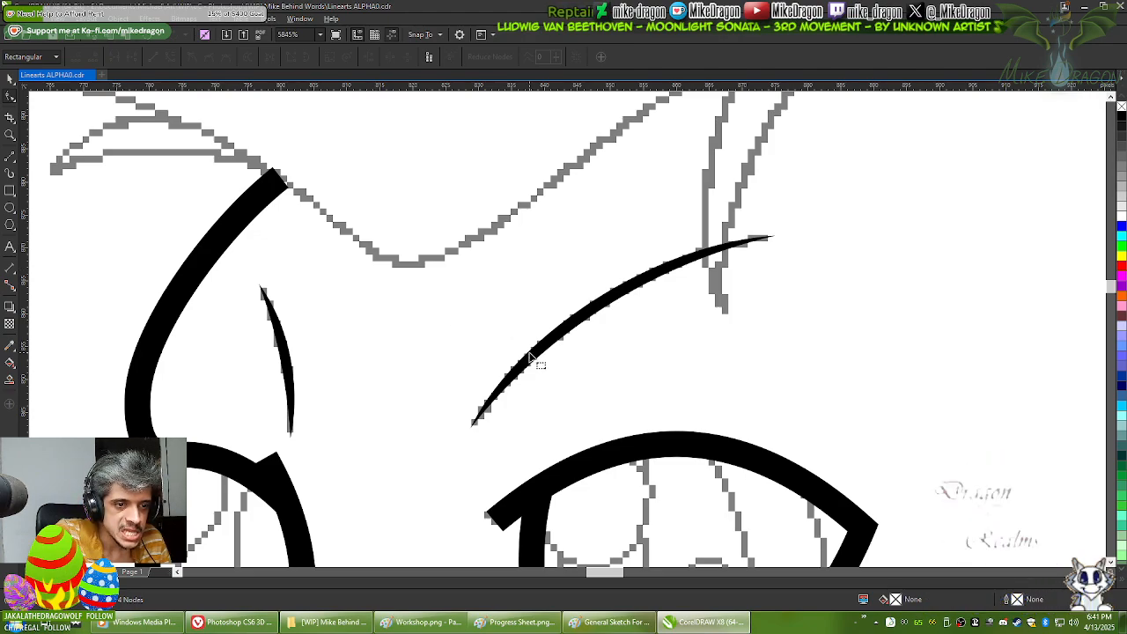
scroll(606, 377, "up", 2)
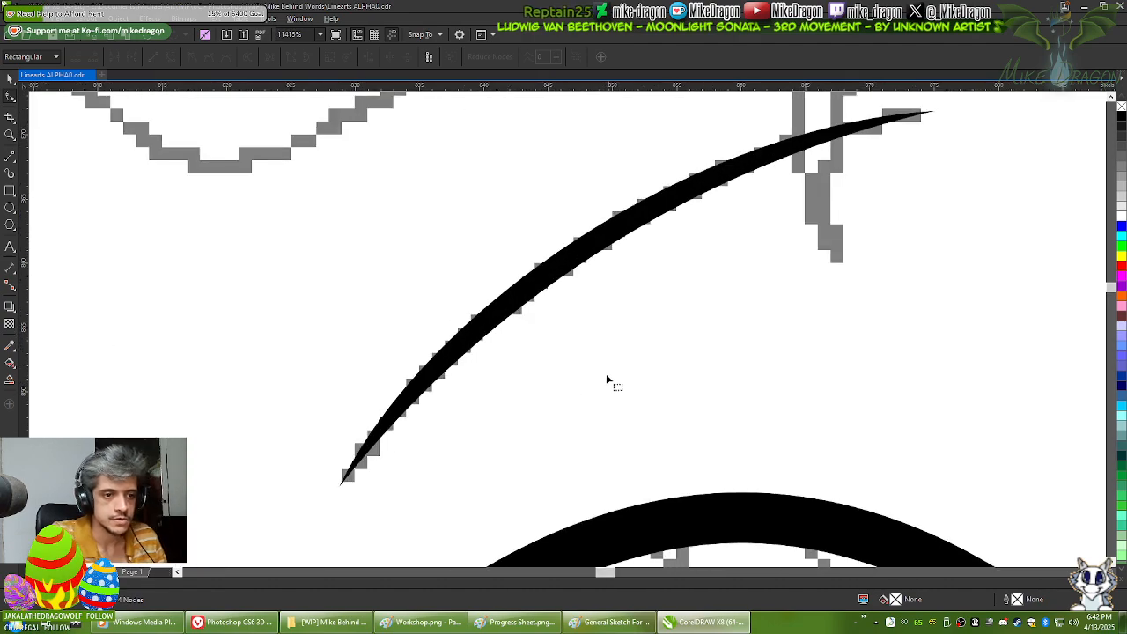
left_click(345, 482)
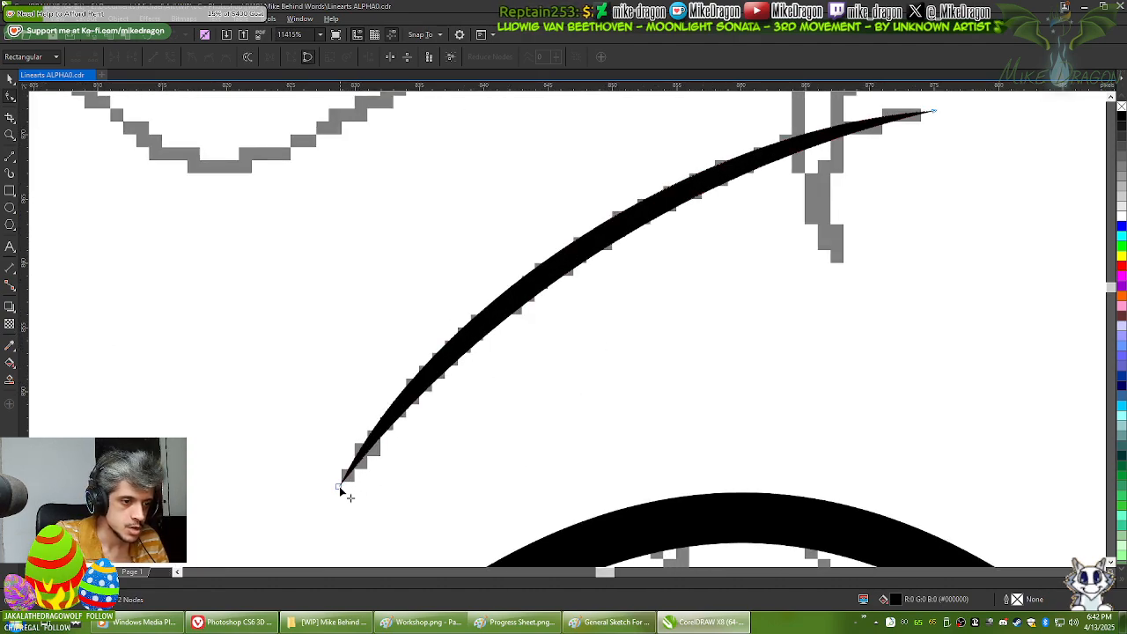
left_click_drag(340, 486, 339, 494)
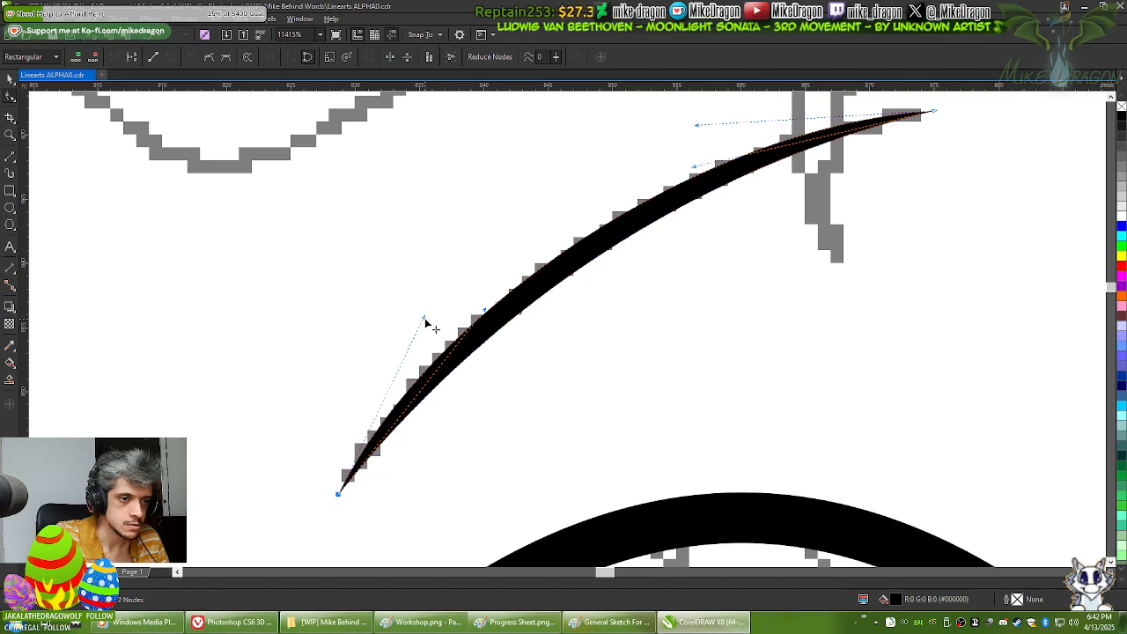
left_click_drag(426, 323, 418, 324)
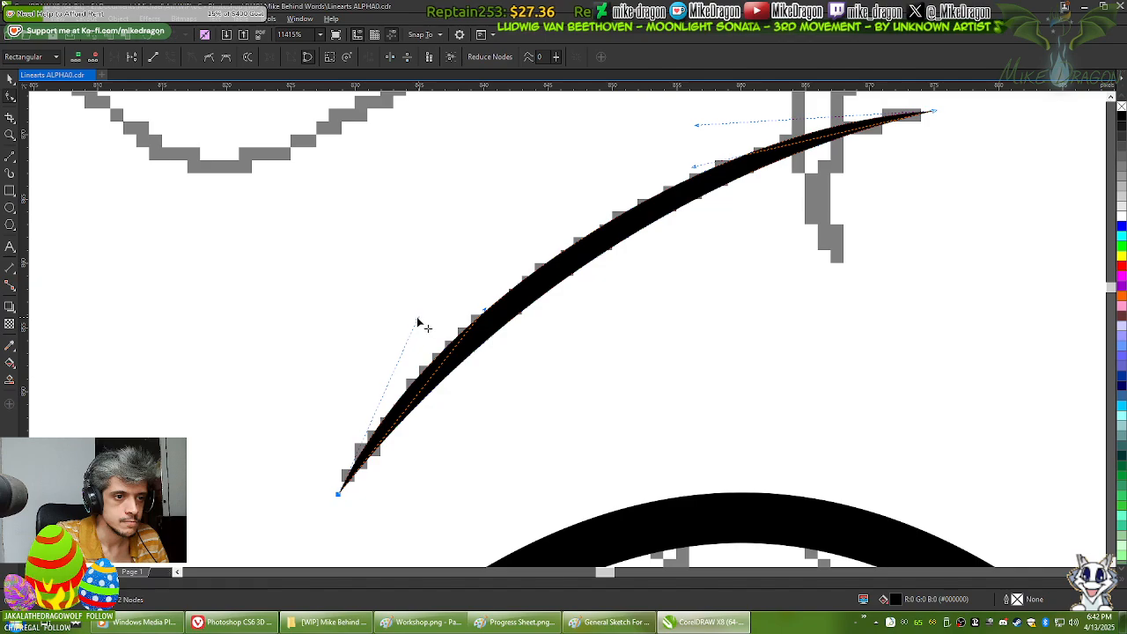
left_click_drag(420, 323, 418, 313)
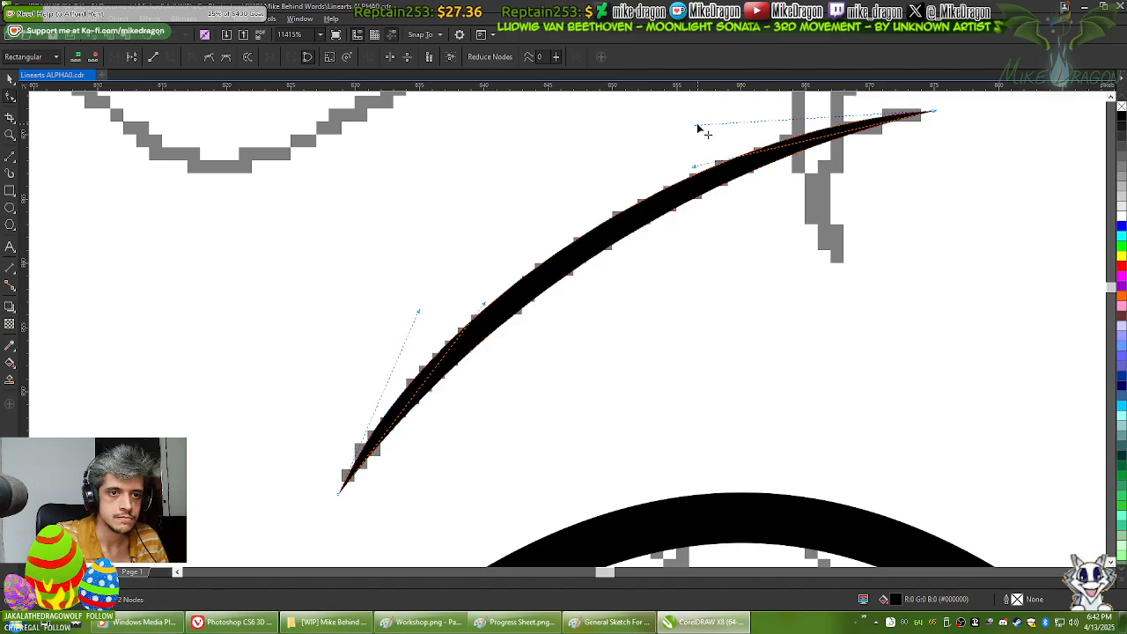
left_click(673, 280)
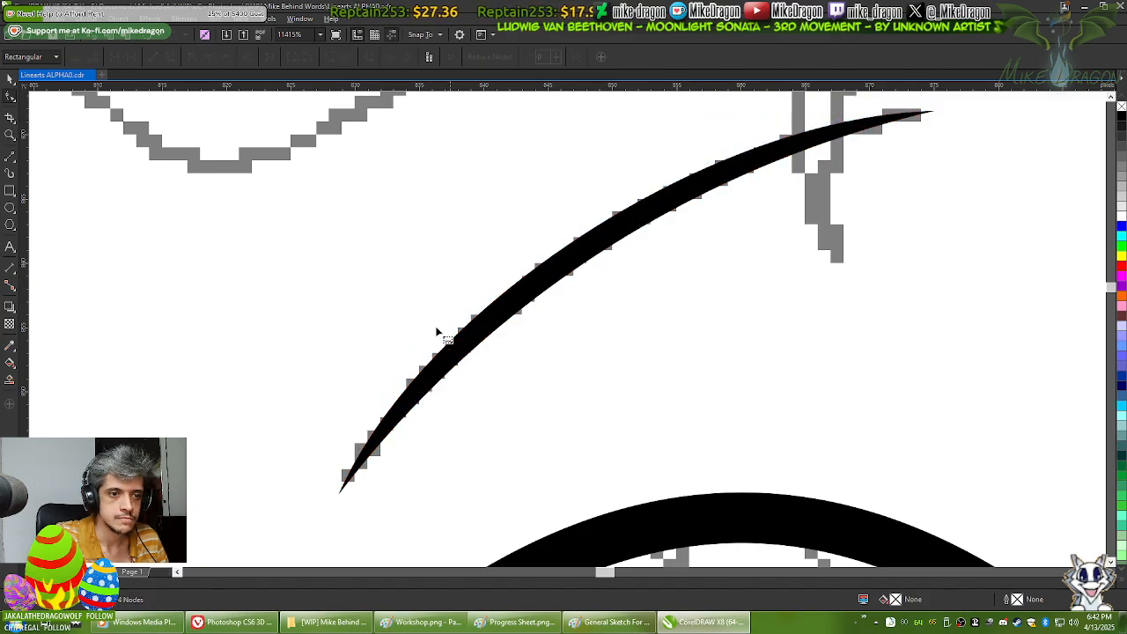
Step: Switch to the Pick tool and examine the inked eyes, brows, snout and mouth against the sketch, both close up and on the whole page
scroll(436, 331, "down", 2)
key("F4")
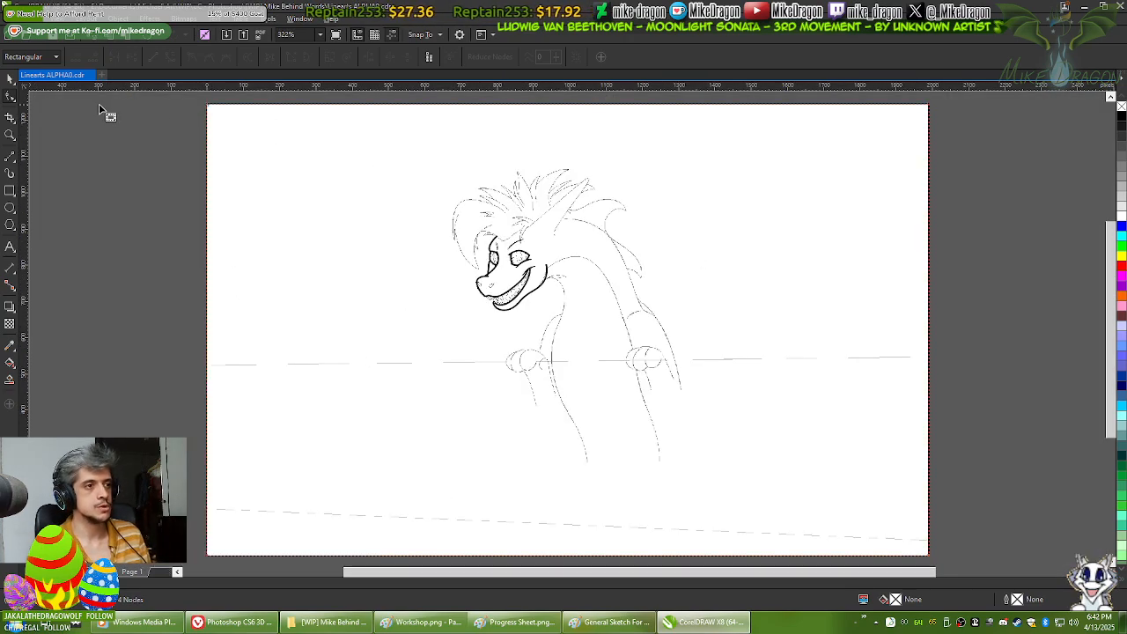
left_click(11, 80)
left_click(93, 207)
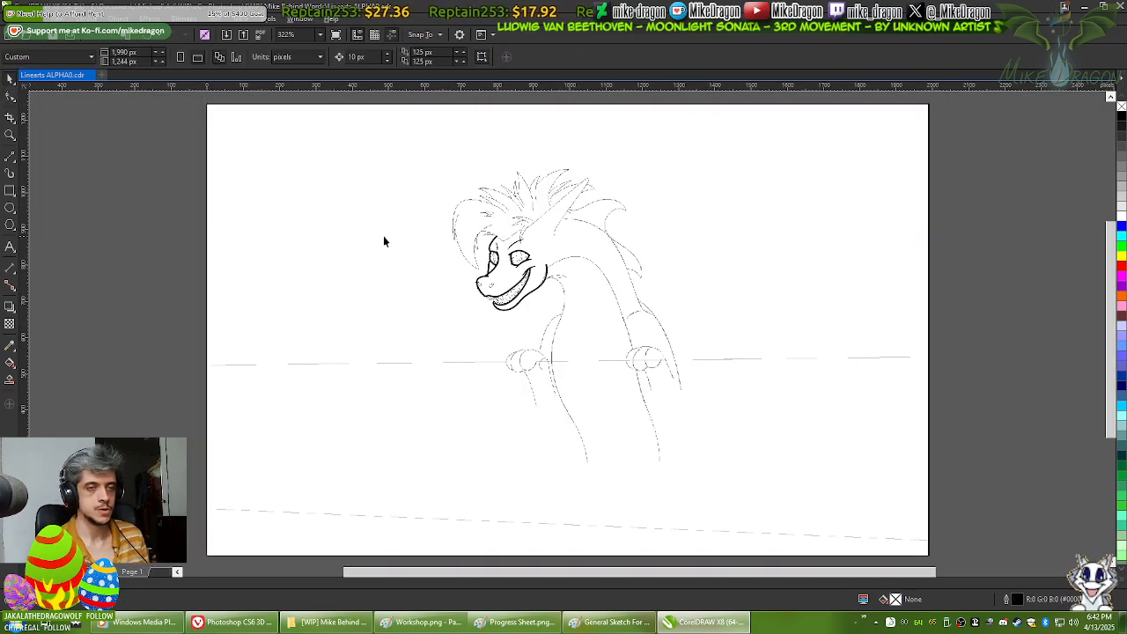
scroll(526, 266, "up", 2)
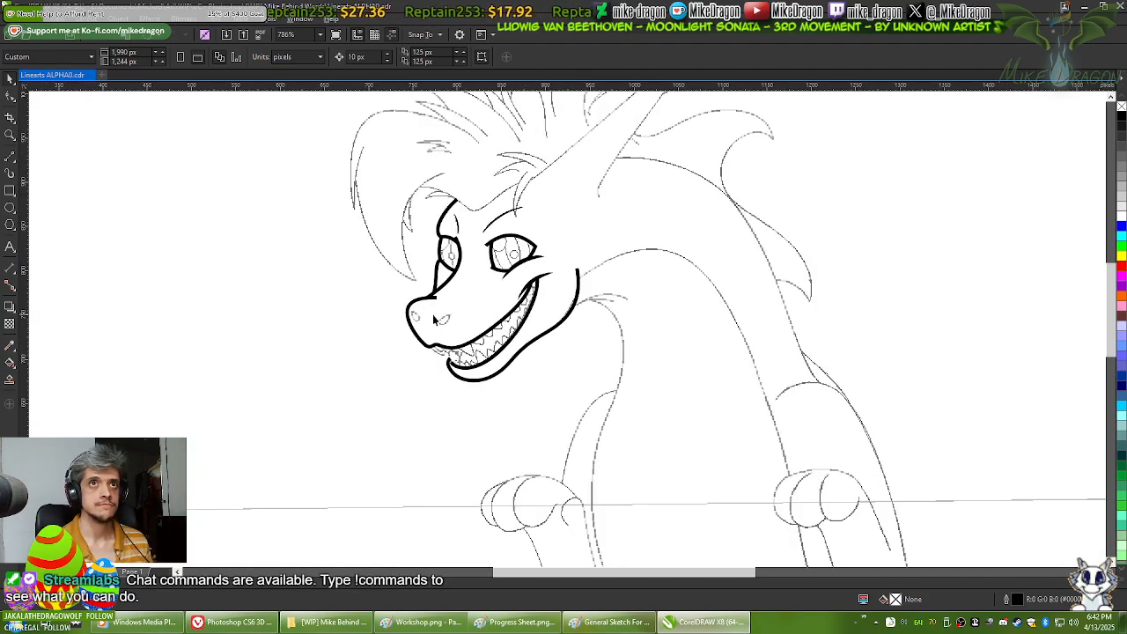
scroll(432, 318, "up", 2)
scroll(428, 347, "right", 5)
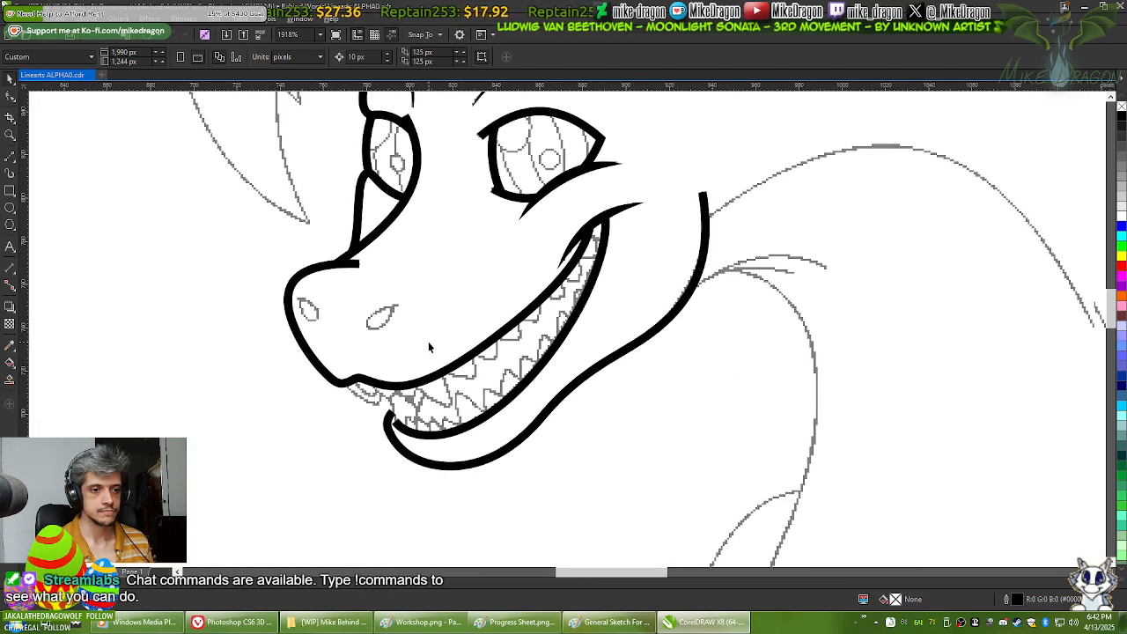
scroll(473, 352, "up", 3)
scroll(473, 353, "up", 4)
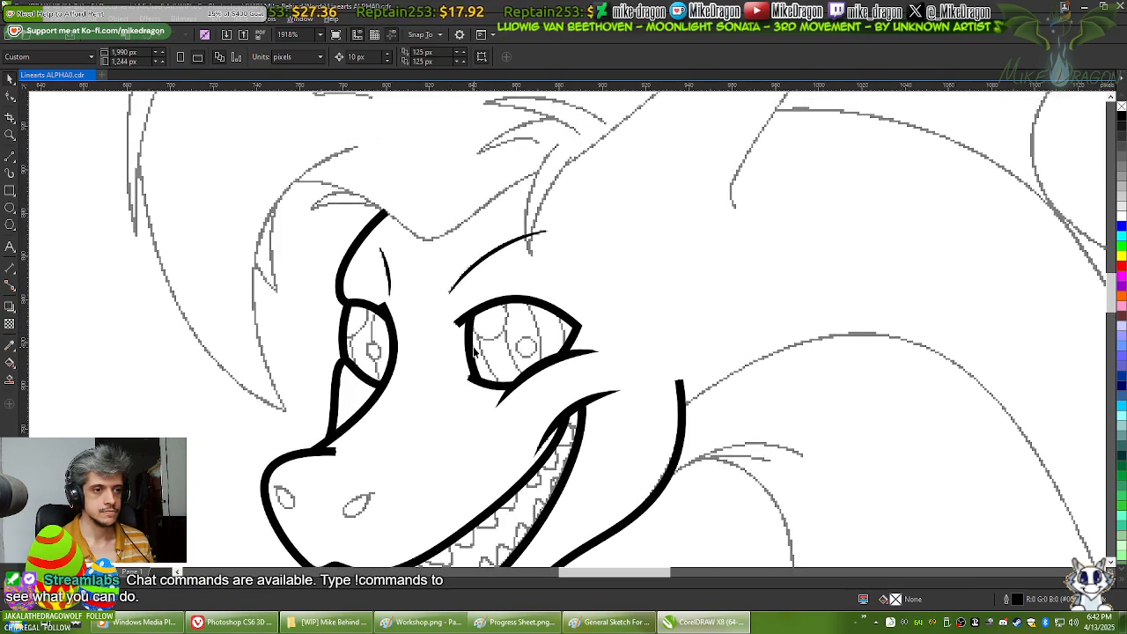
scroll(473, 352, "down", 2)
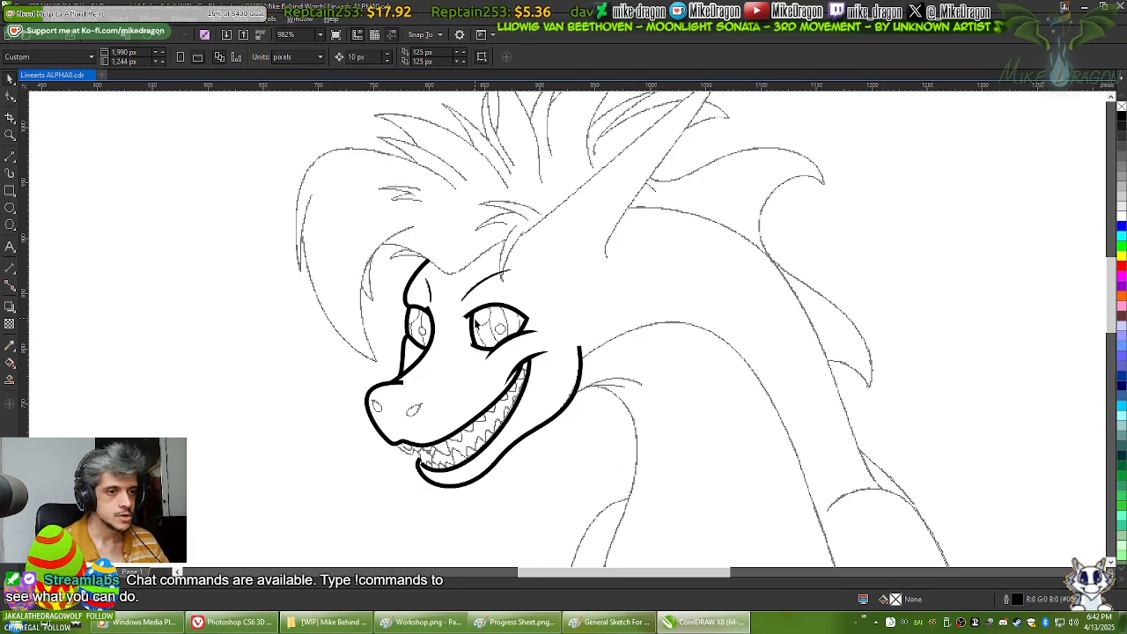
key("shift+F4")
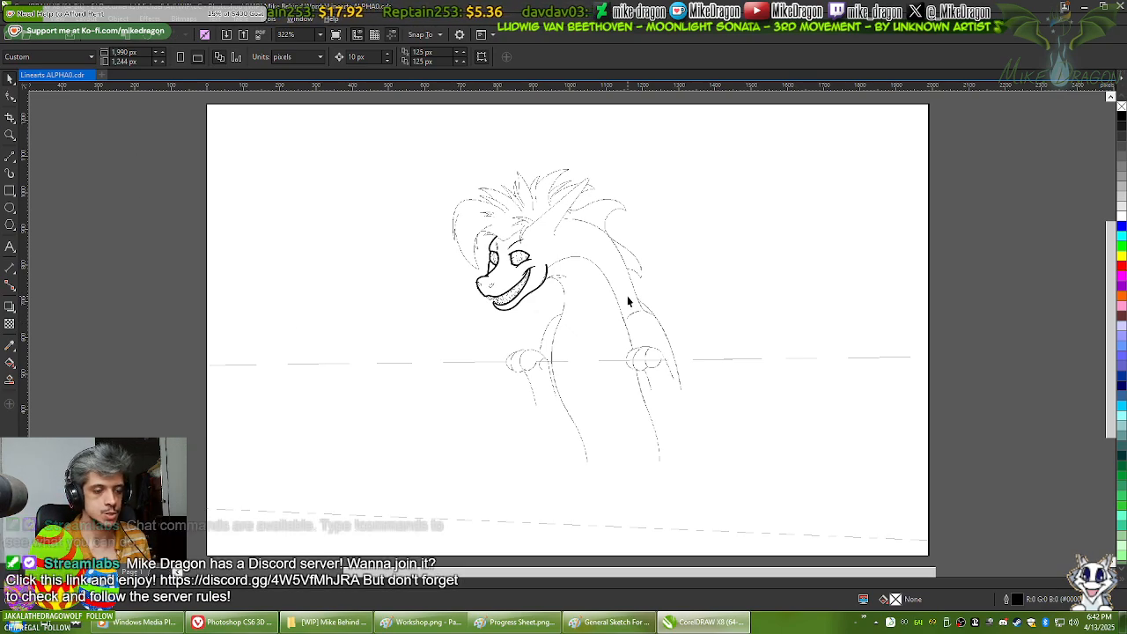
Step: Close CorelDRAW, switch to the Progress Sheet image in Paint, and choose a calligraphy brush
left_click(1120, 5)
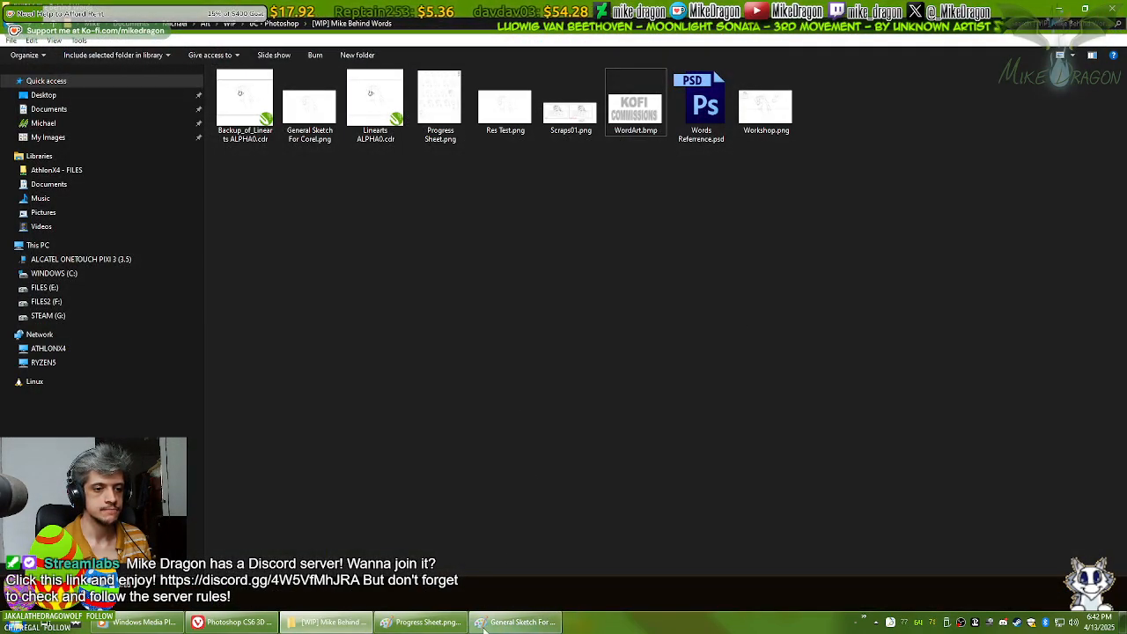
left_click(515, 623)
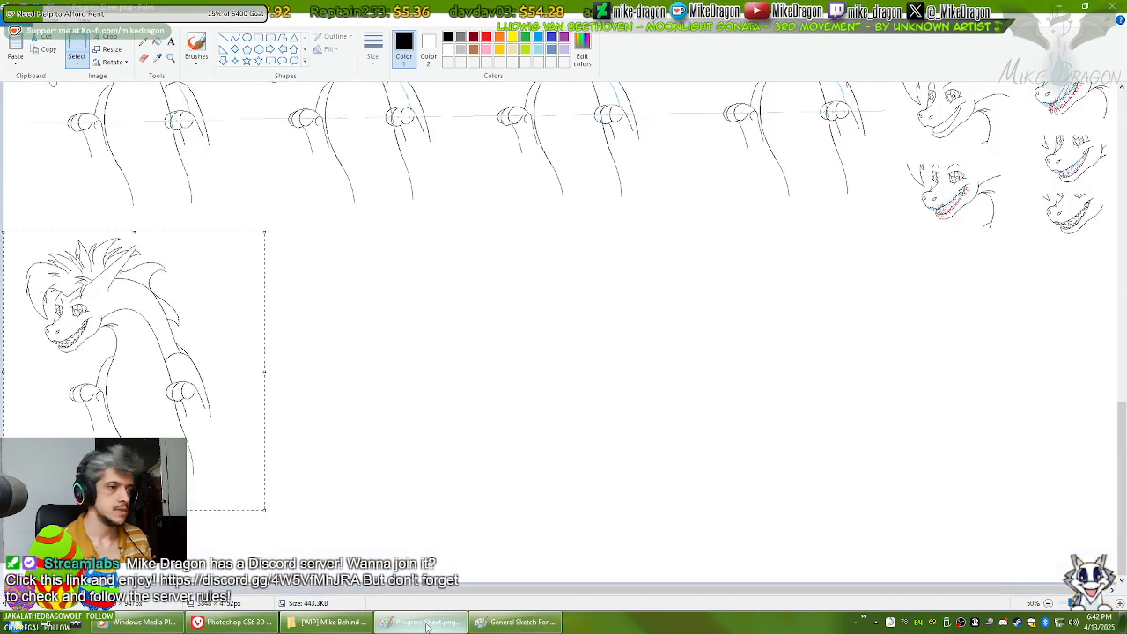
left_click(196, 49)
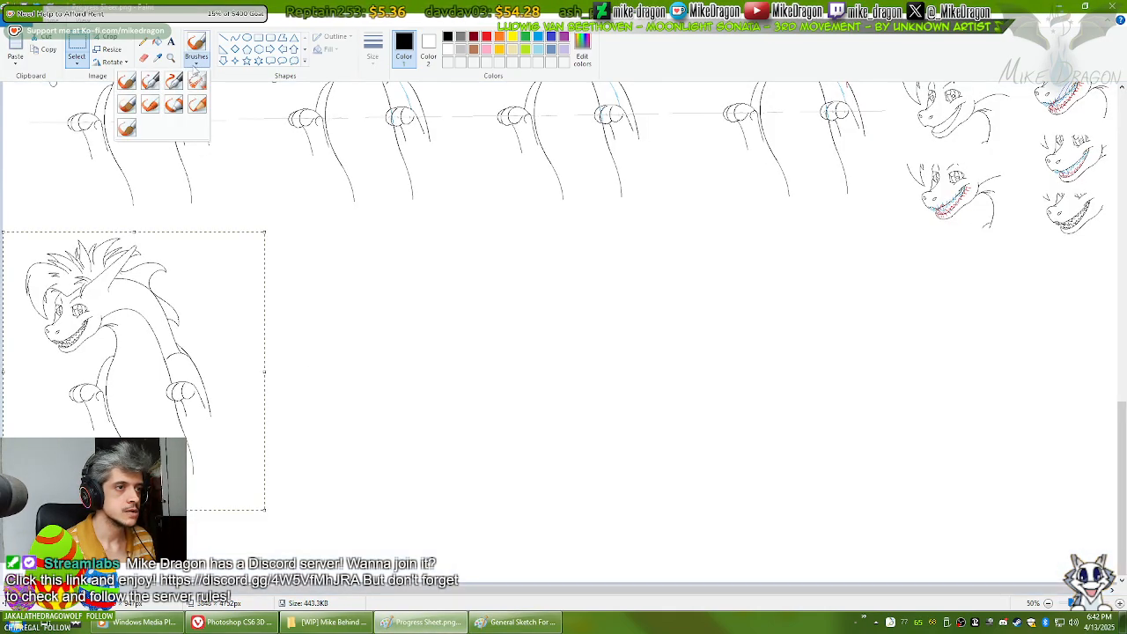
left_click(150, 81)
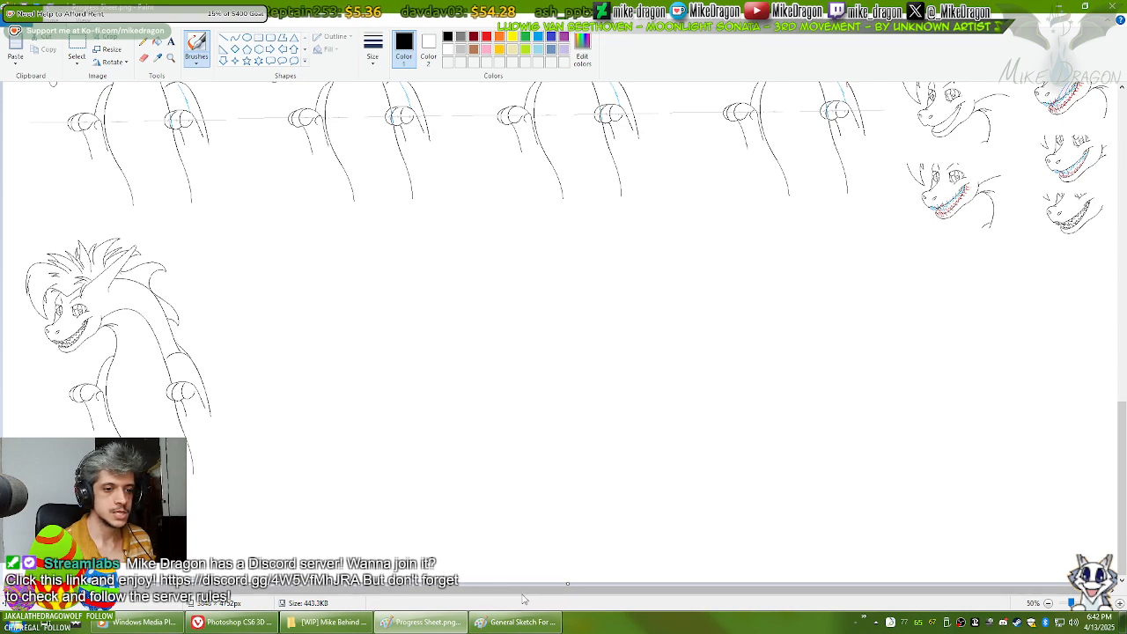
Step: Handwrite the date 04/13/25 in black calligraphy strokes, at 200% zoom, in the blank lower-right area of the progress sheet
left_click_drag(522, 592, 888, 608)
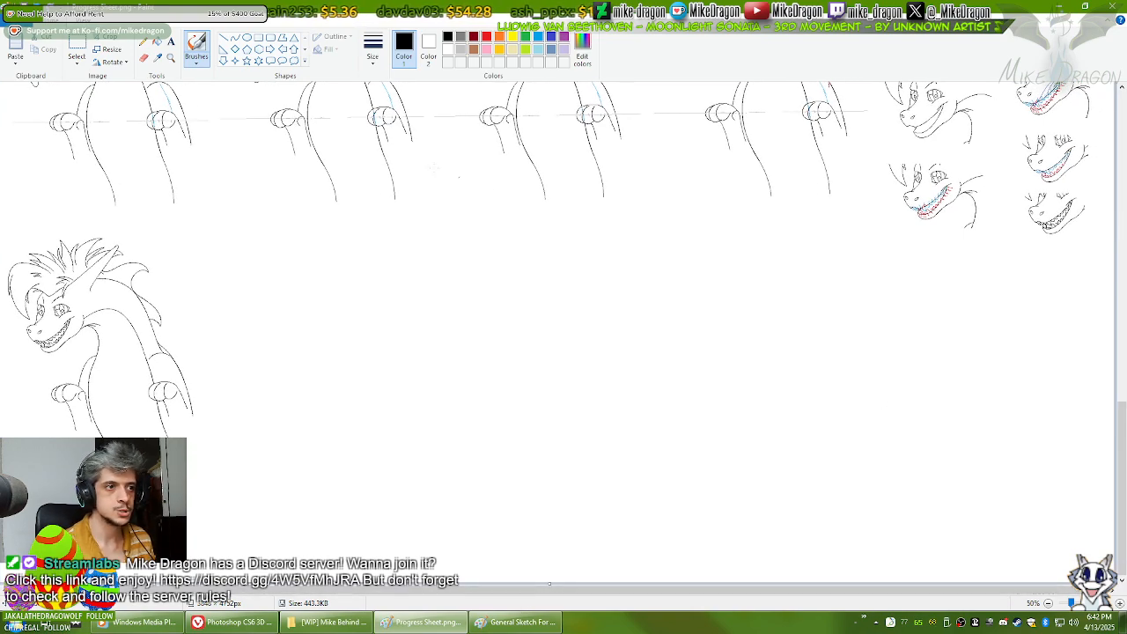
left_click(170, 58)
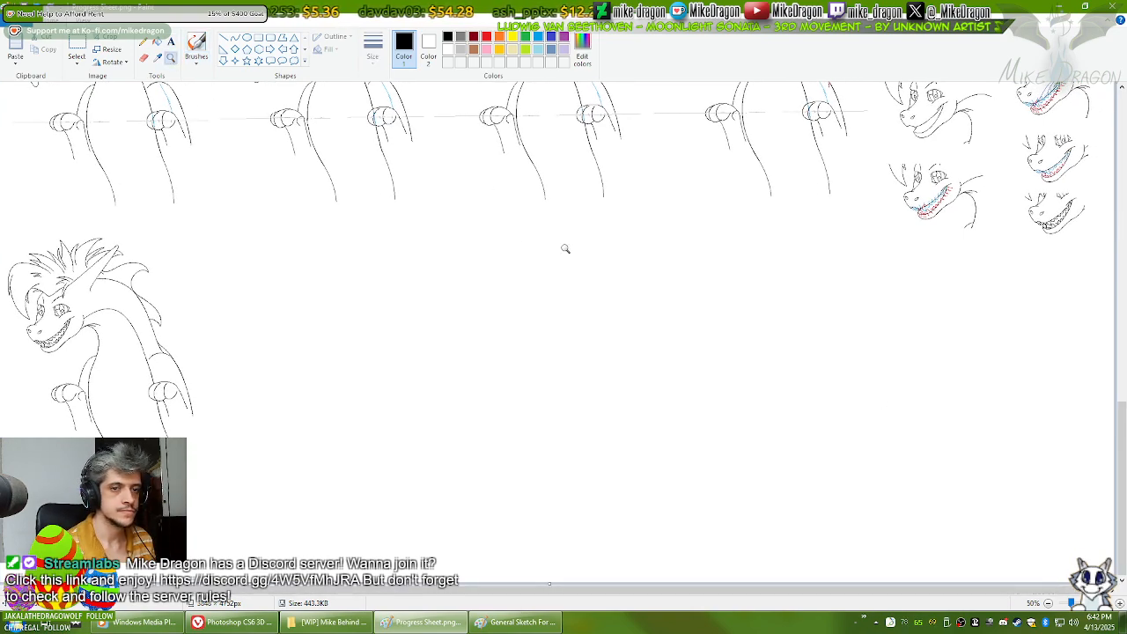
left_click(968, 319)
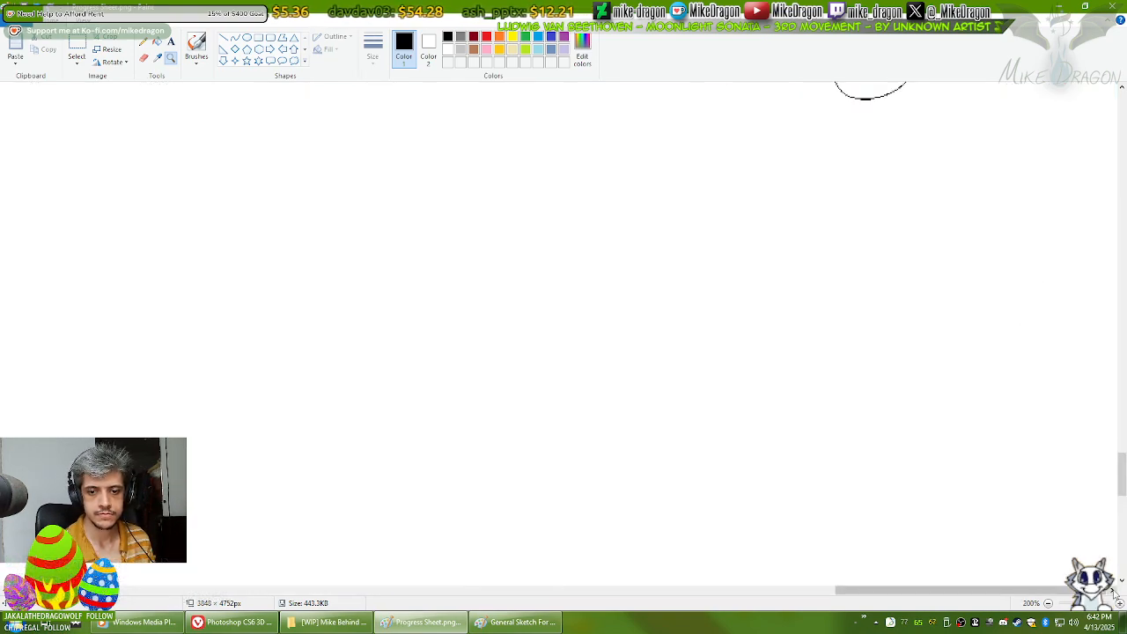
left_click(196, 48)
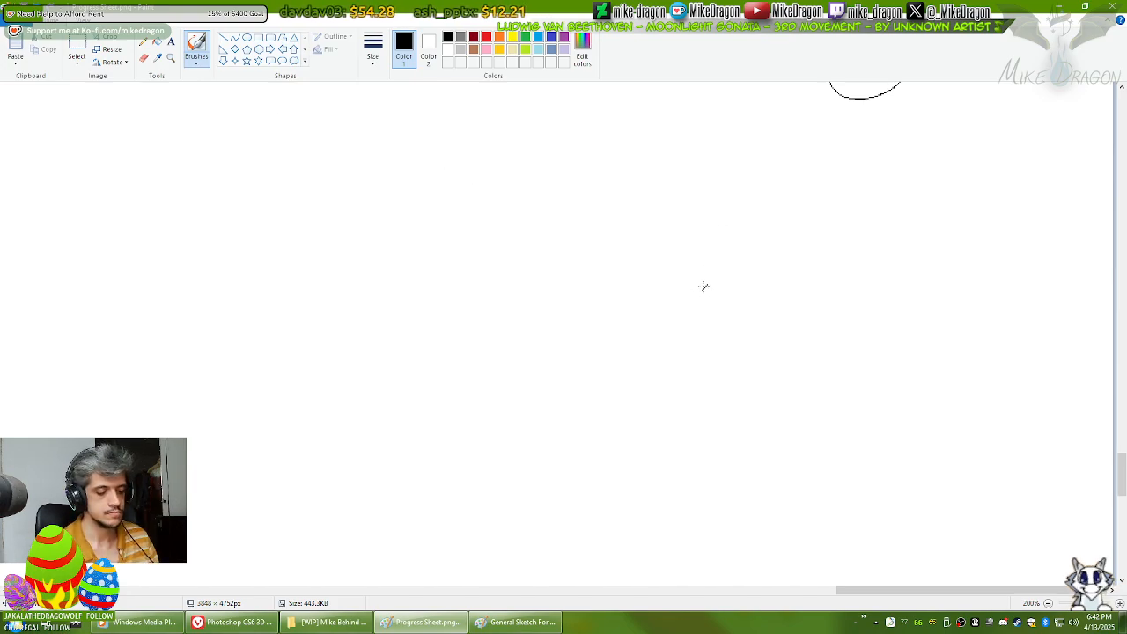
mouse_move(705, 280)
left_mouse_down()
mouse_move(691, 303)
mouse_move(704, 280)
mouse_move(743, 304)
left_mouse_up()
mouse_move(731, 315)
left_mouse_down()
mouse_move(728, 245)
mouse_move(752, 310)
left_mouse_up()
left_click_drag(786, 245, 779, 286)
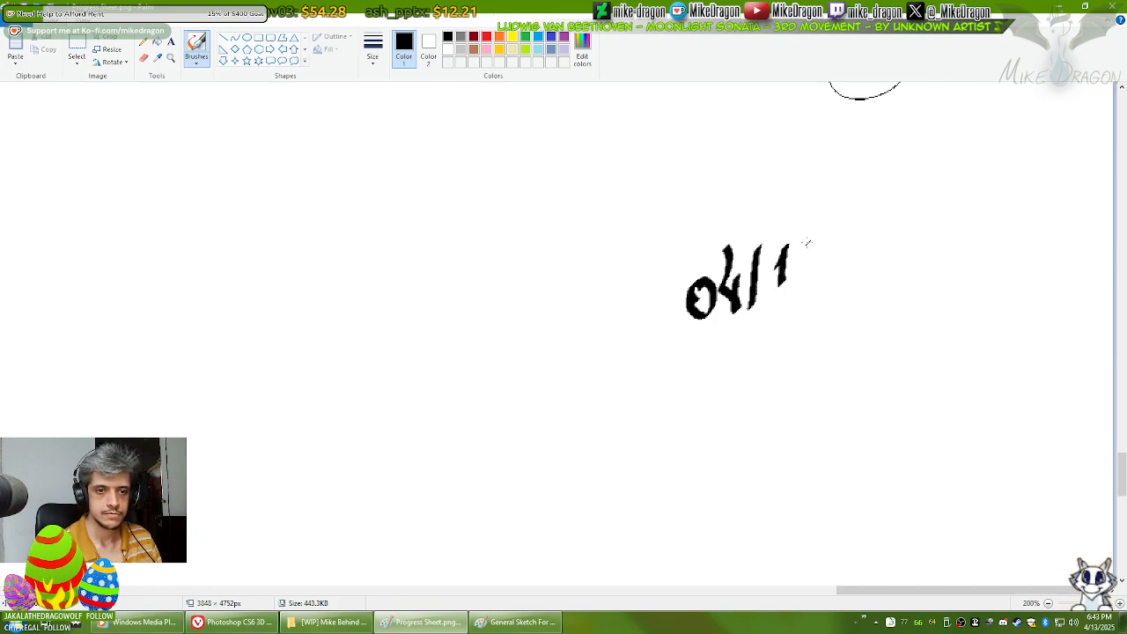
key("ctrl+z")
mouse_move(786, 244)
left_mouse_down()
mouse_move(779, 287)
mouse_move(810, 261)
mouse_move(795, 285)
left_mouse_up()
left_click_drag(841, 216, 825, 280)
left_click_drag(852, 223, 884, 254)
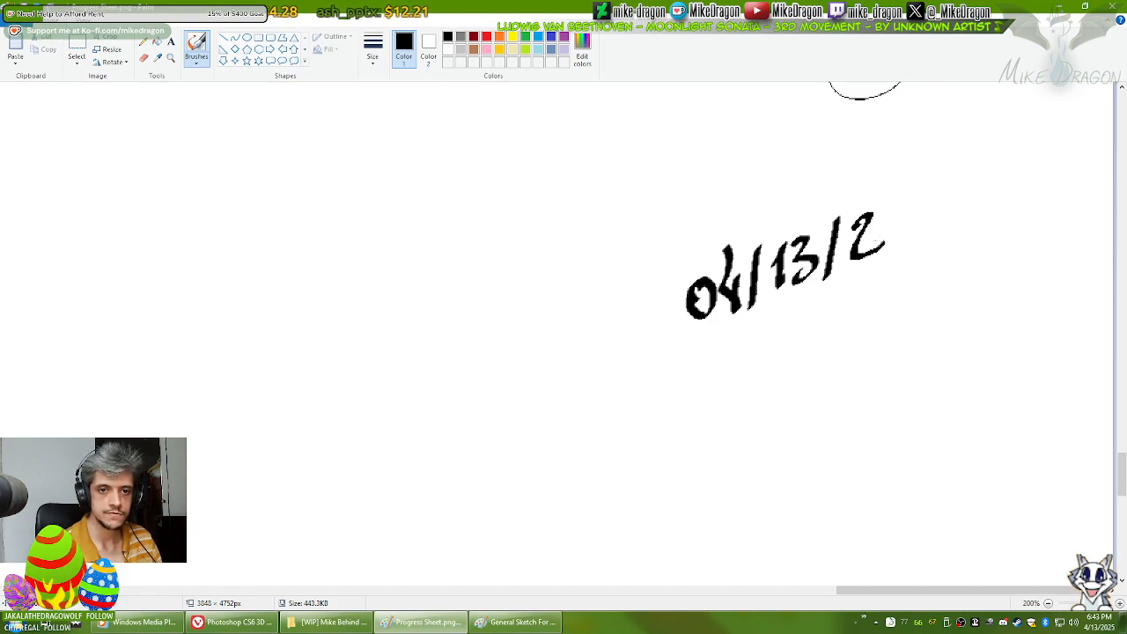
left_click_drag(902, 202, 888, 237)
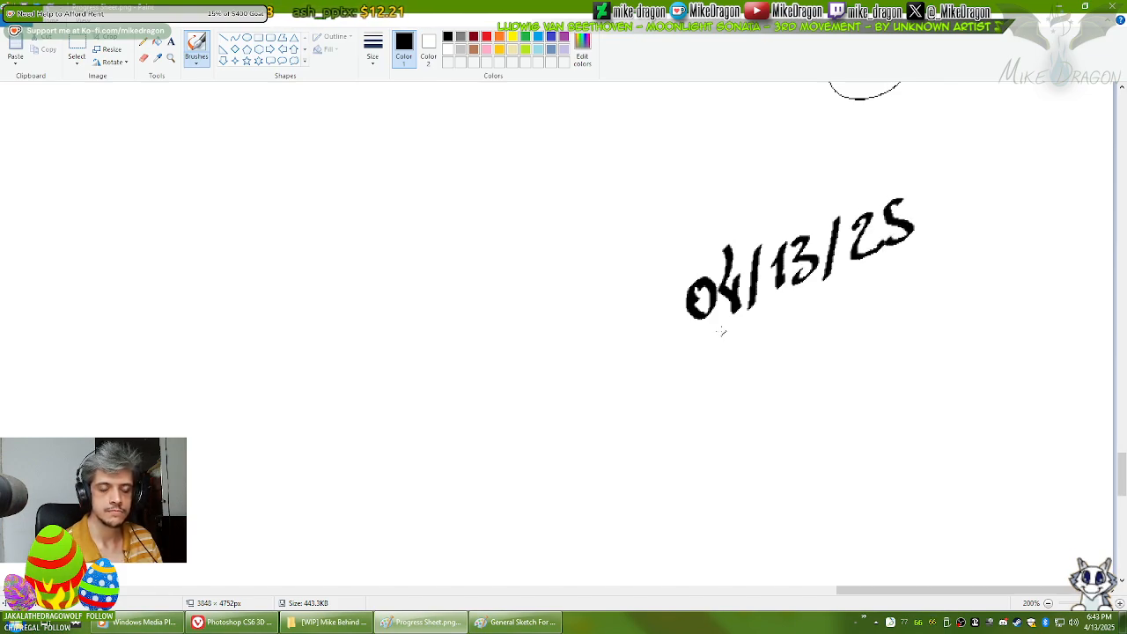
Step: Handwrite the word SUNDAY in black calligraphy strokes along the slant beneath the date
mouse_move(716, 338)
left_mouse_down()
mouse_move(707, 380)
mouse_move(757, 334)
mouse_move(780, 356)
mouse_move(789, 328)
left_mouse_up()
mouse_move(800, 319)
left_mouse_down()
mouse_move(802, 342)
mouse_move(843, 340)
mouse_move(838, 325)
left_mouse_up()
mouse_move(868, 284)
left_mouse_down()
mouse_move(850, 307)
mouse_move(867, 335)
left_mouse_up()
left_click_drag(848, 297, 863, 312)
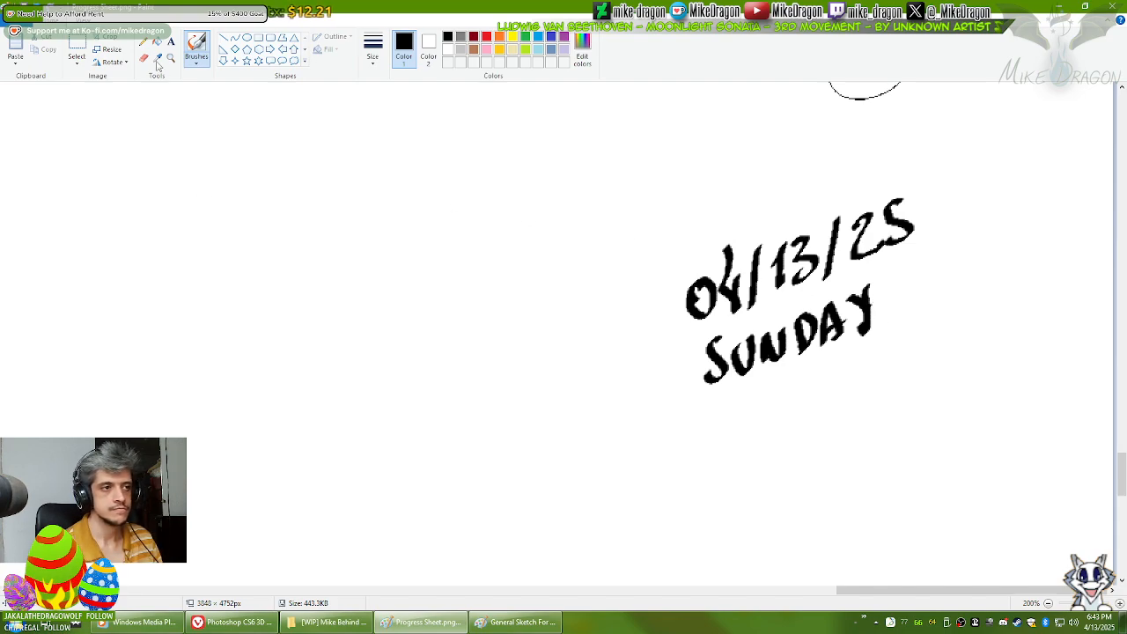
Step: Select the handwritten SUNDAY with a free-form selection and move it slightly up and right, closer beneath the date
left_click(77, 63)
left_click(67, 103)
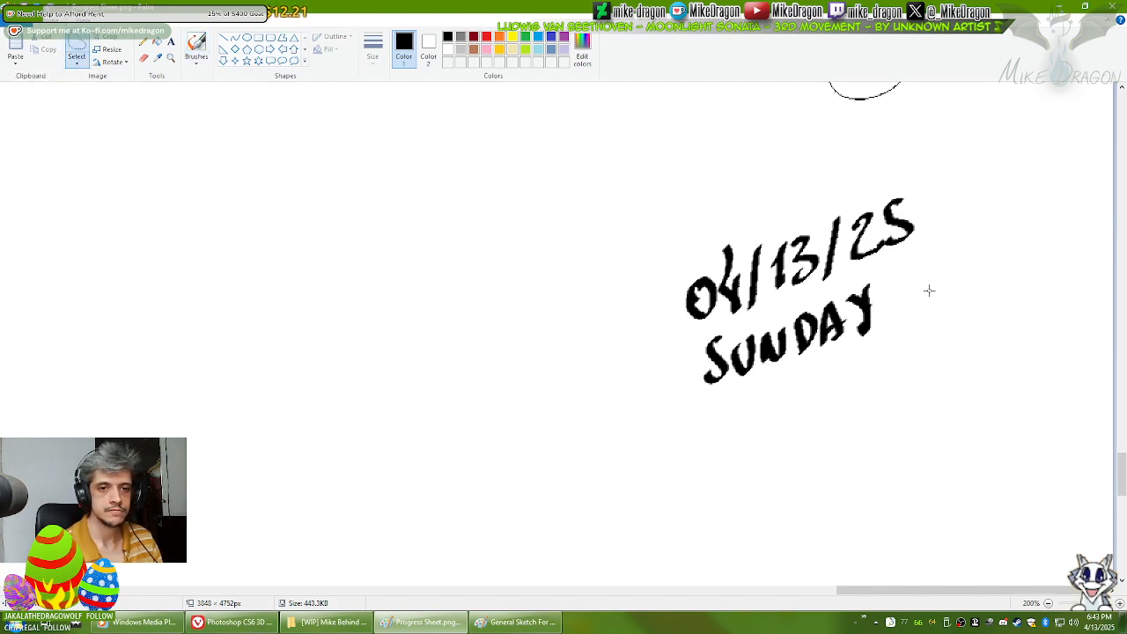
mouse_move(895, 269)
left_mouse_down()
mouse_move(681, 342)
mouse_move(734, 424)
mouse_move(917, 353)
left_mouse_up()
left_click_drag(780, 362, 810, 354)
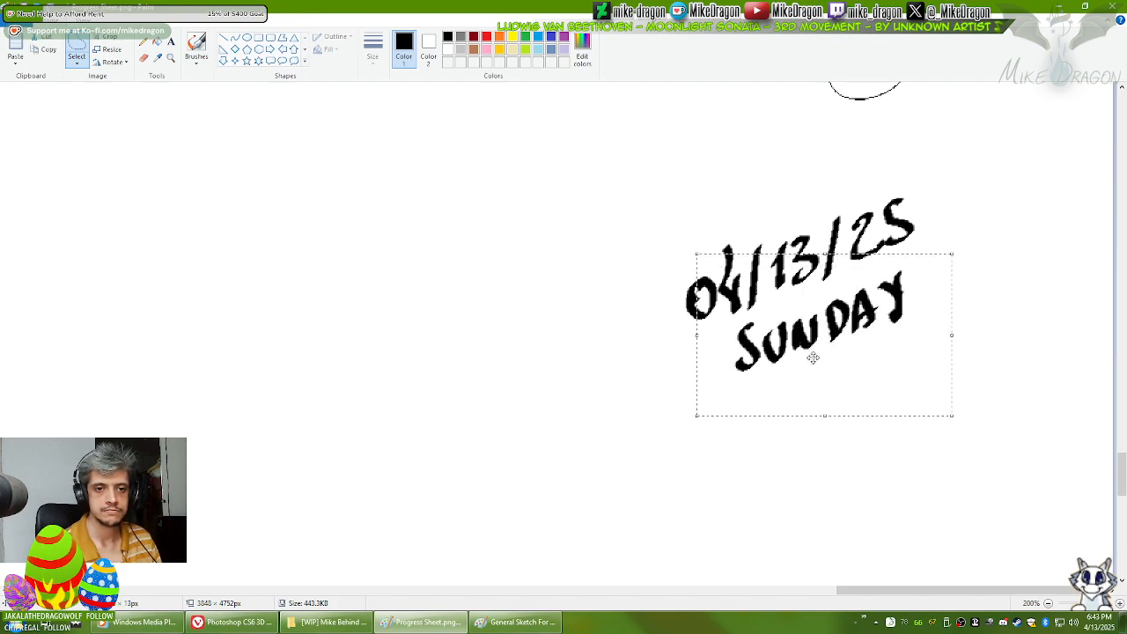
Step: Deselect the SUNDAY lettering and close the Progress Sheet and General Sketch images in Paint
left_click(467, 414)
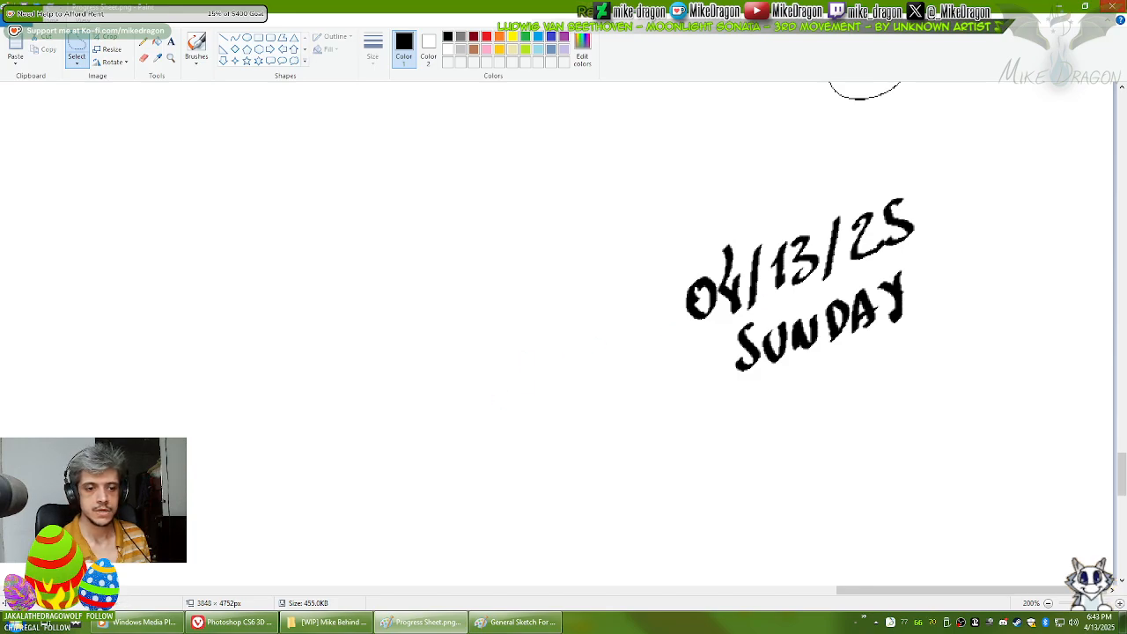
left_click(1113, 6)
left_click(1113, 6)
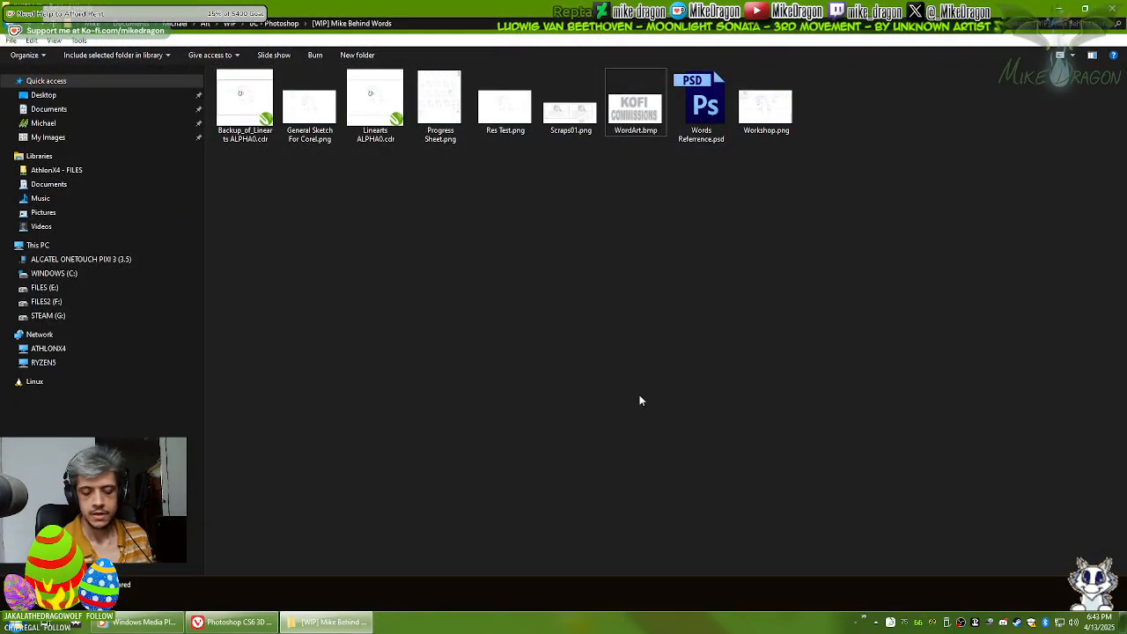
Step: Go up to the parent folder of work-in-progress projects, open [WIP] Caring Souls, and view Colored Sketch.png
key("BackSpace")
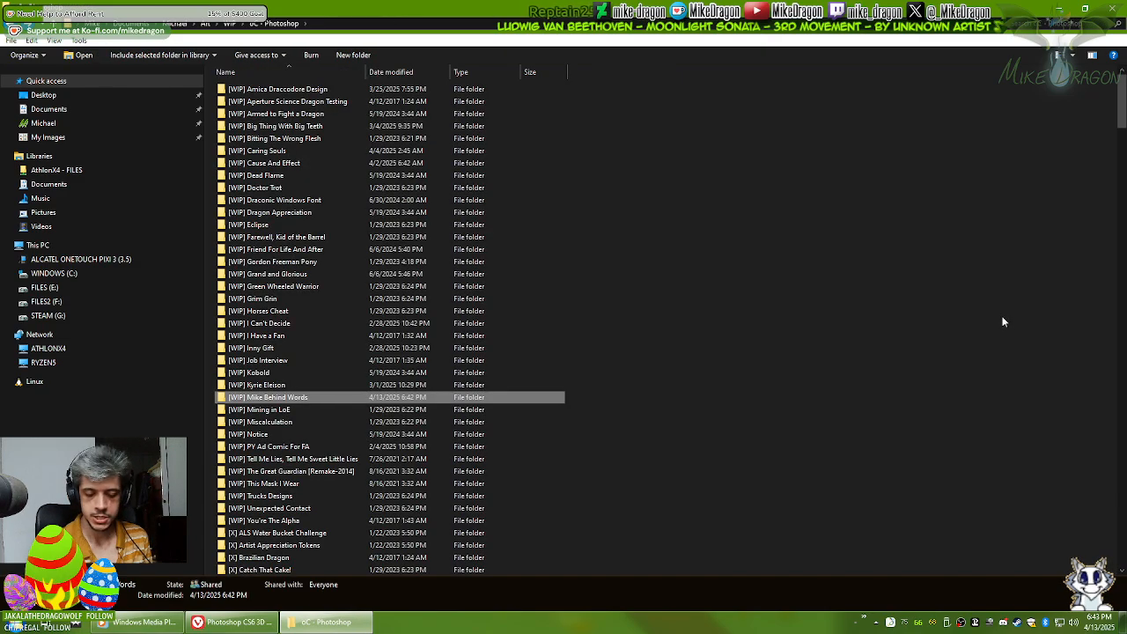
key("Home")
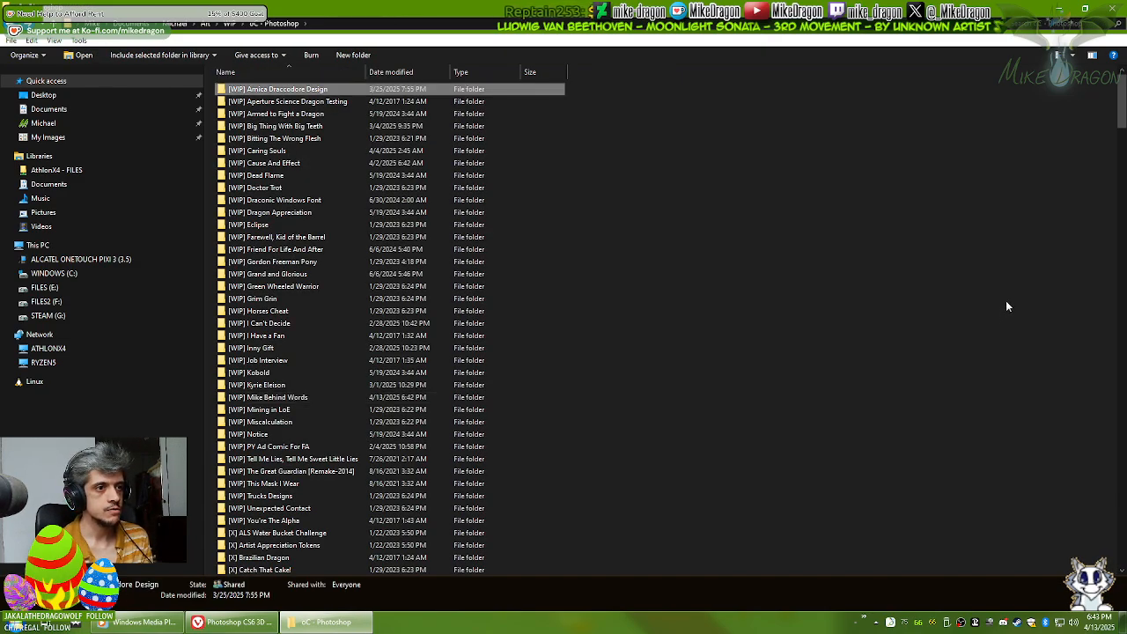
key("Down")
key("Down")
key("Down")
key("Down")
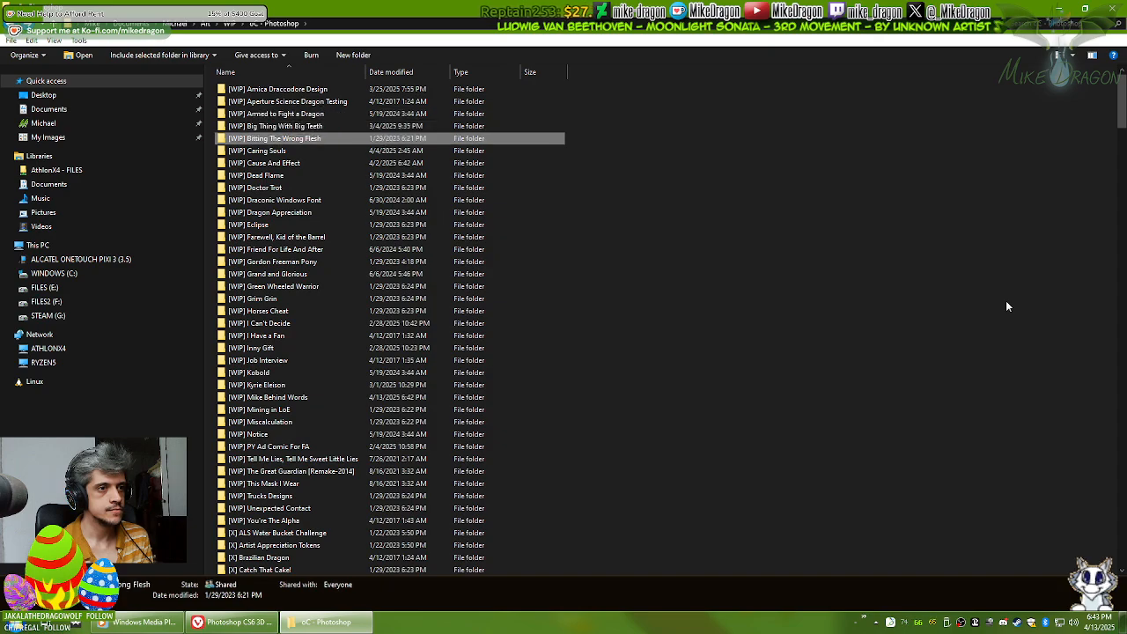
key("Up")
key("Up")
key("Up")
key("Up")
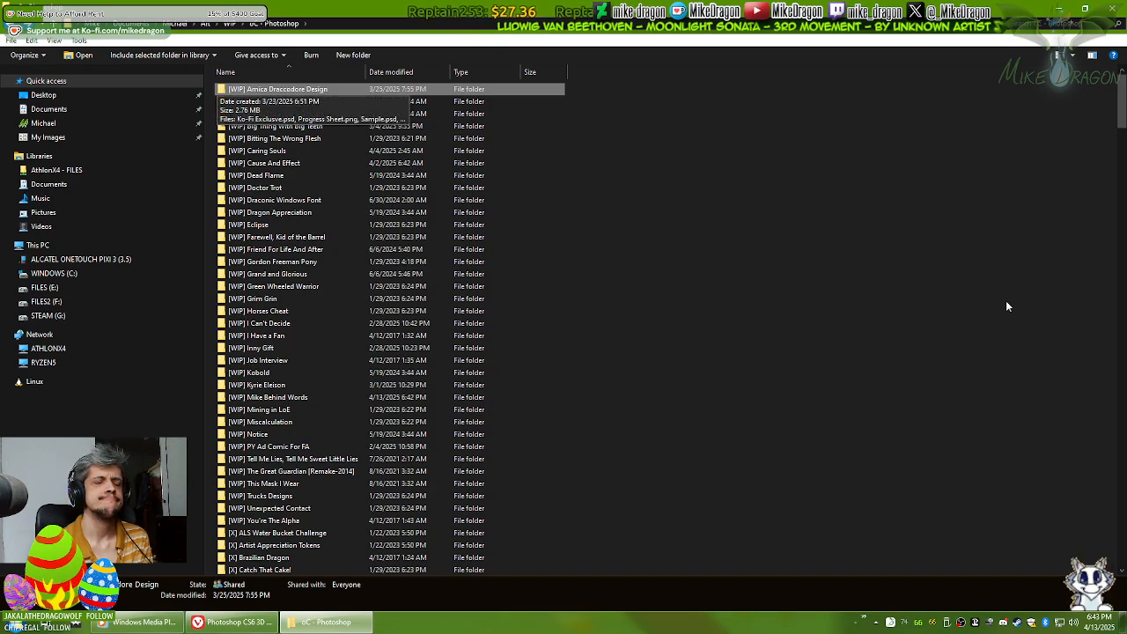
key("Down")
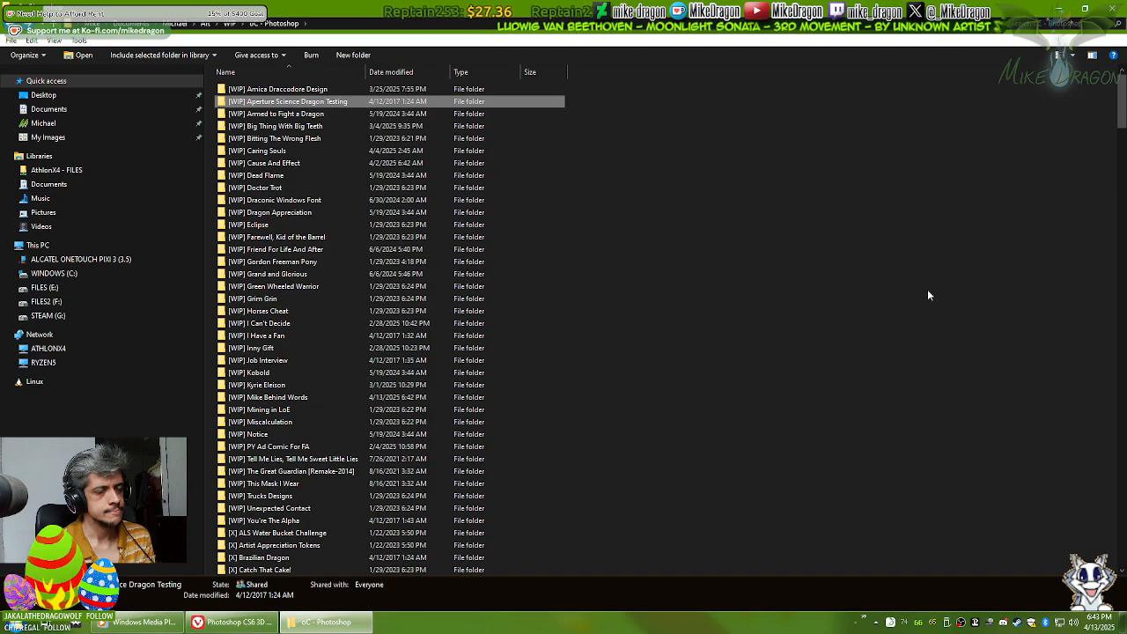
key("Down")
key("Down")
key("Down")
key("Down")
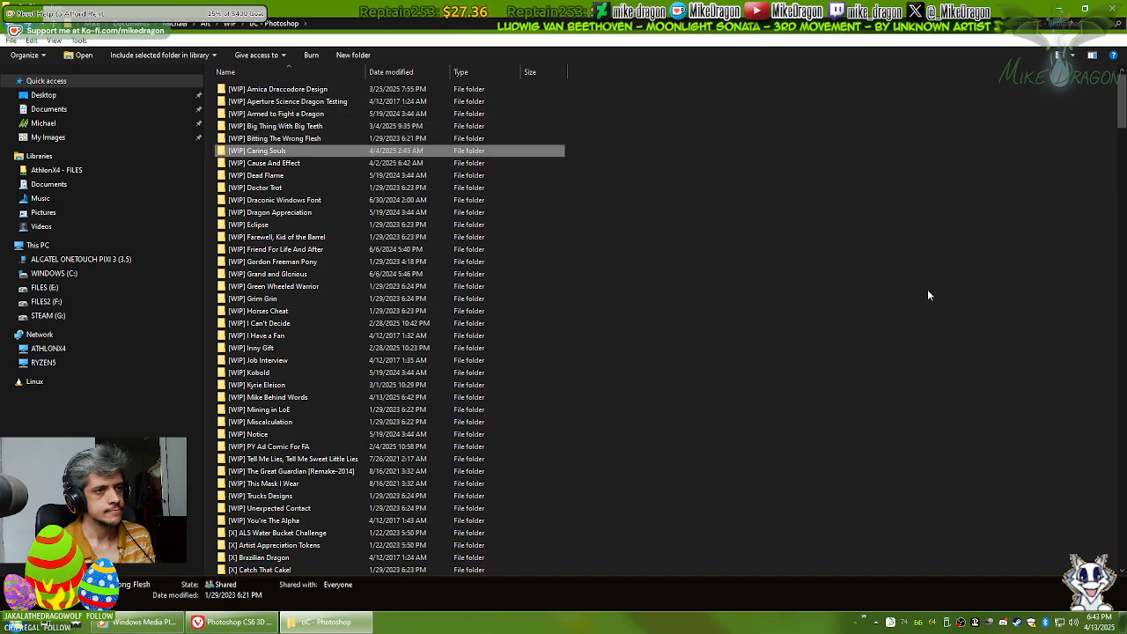
key("Return")
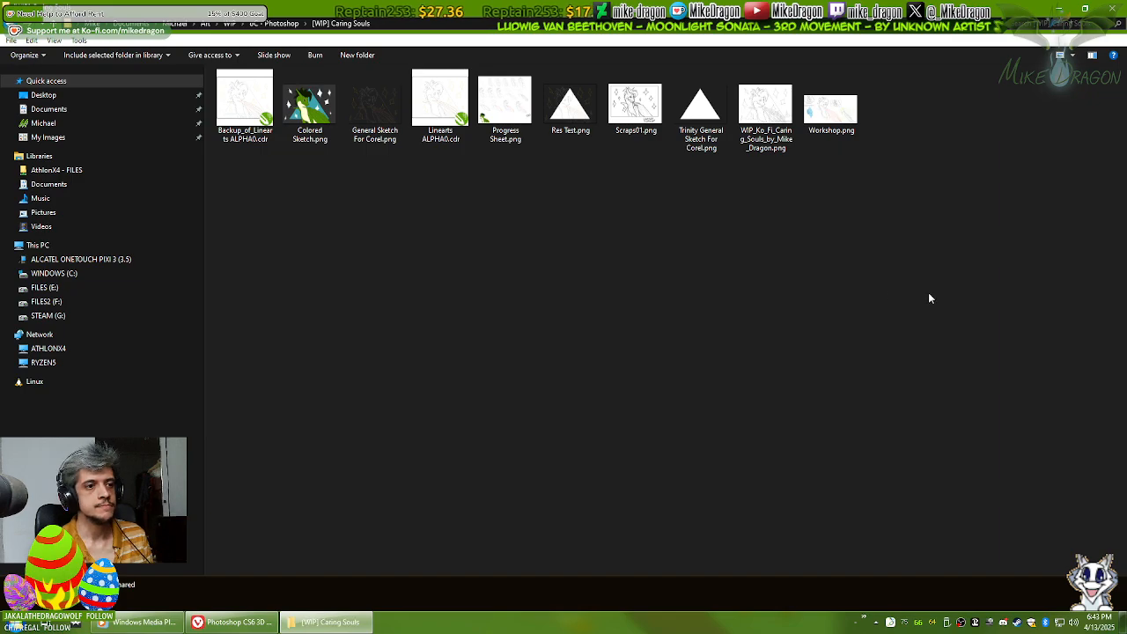
double_click(310, 144)
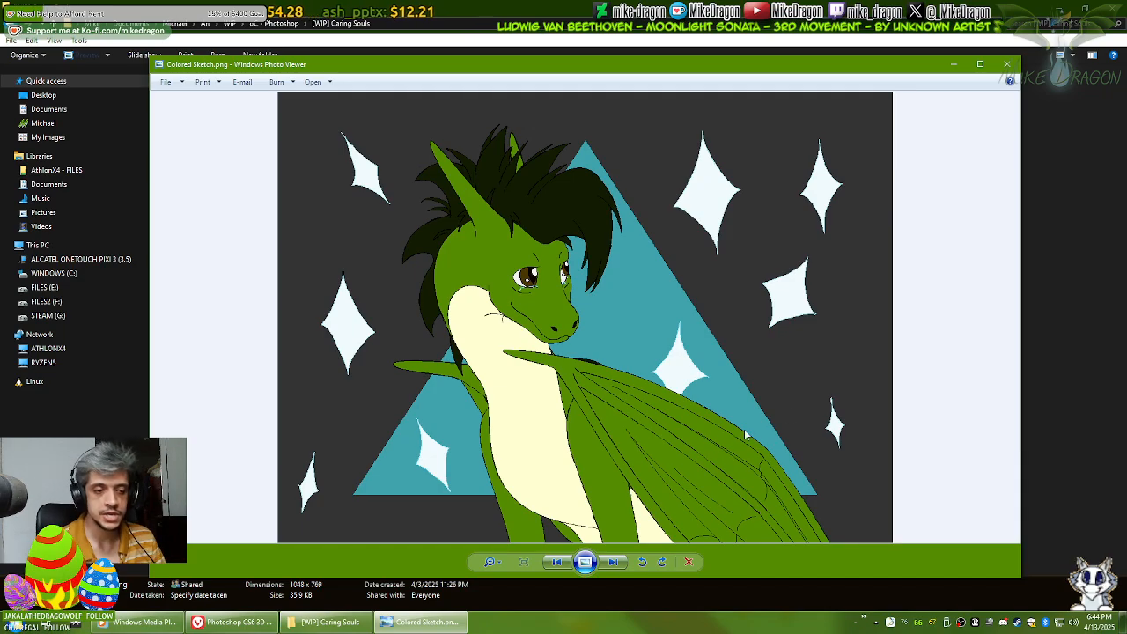
Step: Pause the music in Windows Media Player and bring up the Art - Caring Souls recording in Media Player Classic
left_click(423, 621)
left_click(308, 622)
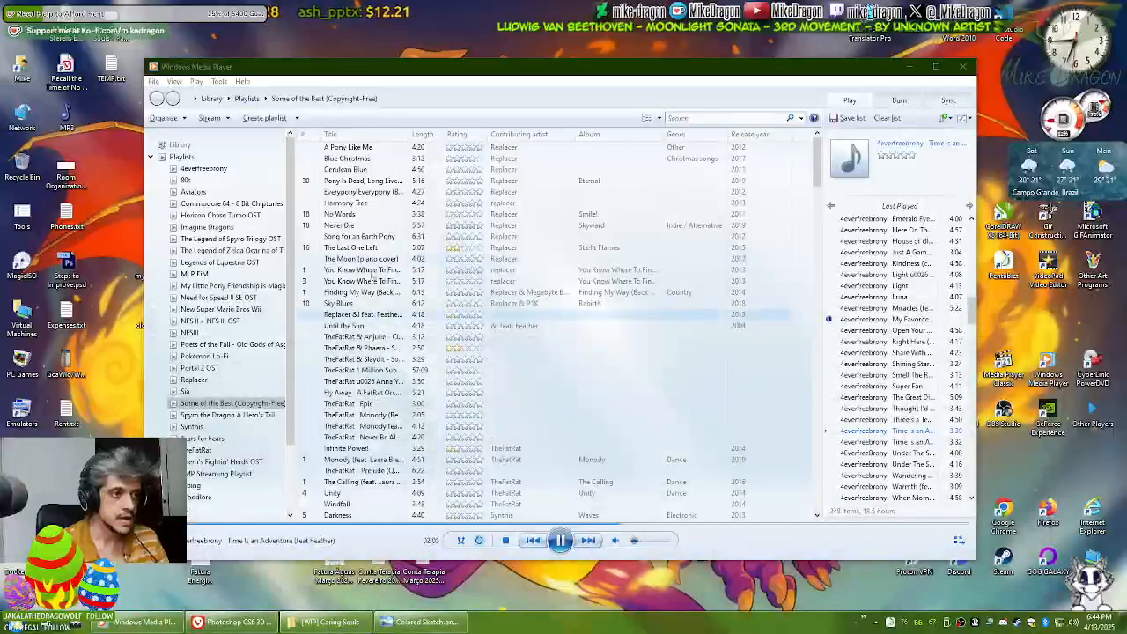
left_click(910, 68)
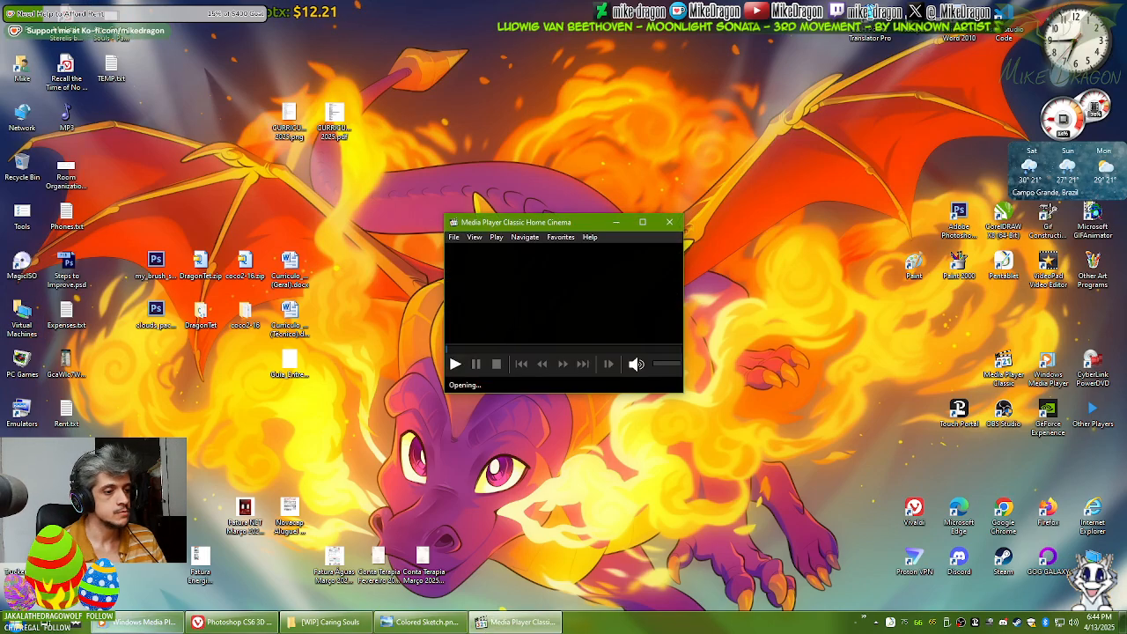
left_click(137, 622)
left_click(561, 542)
left_click(544, 622)
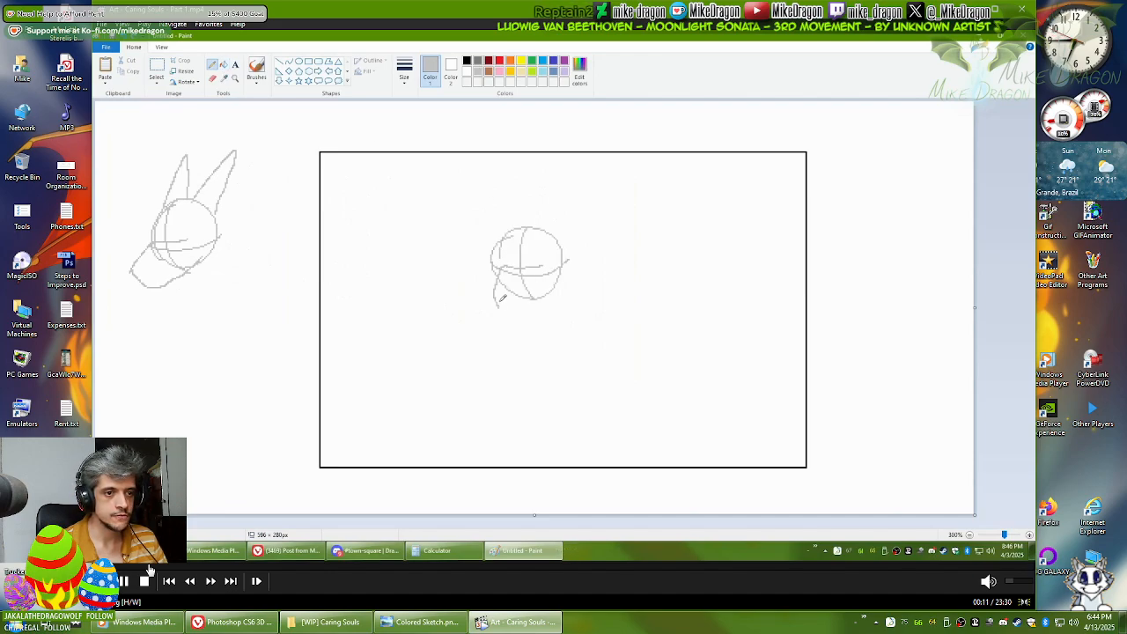
Step: Skim the Caring Souls recording from the early sketch to the coloring and line art parts near its end, and close the player
left_click(395, 568)
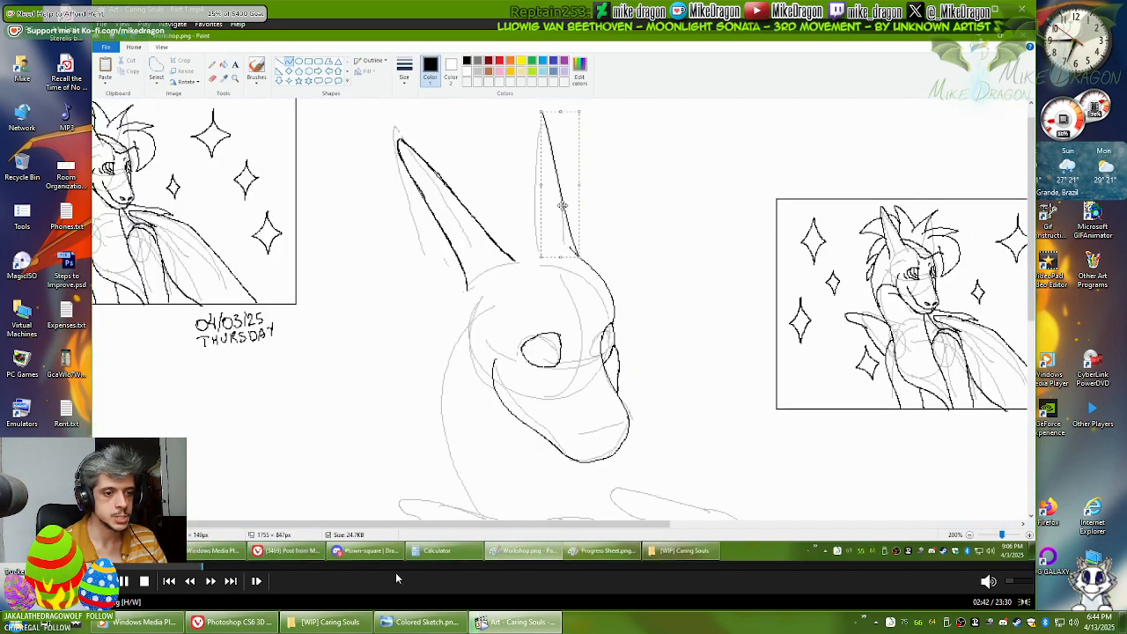
left_click(958, 567)
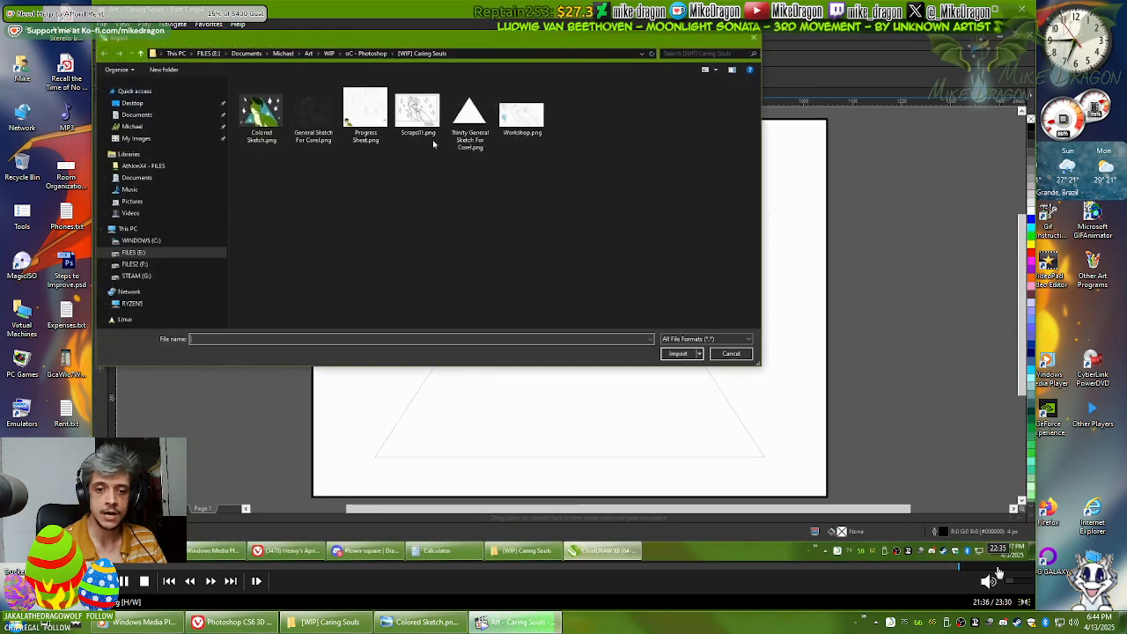
left_click(999, 573)
left_click(924, 573)
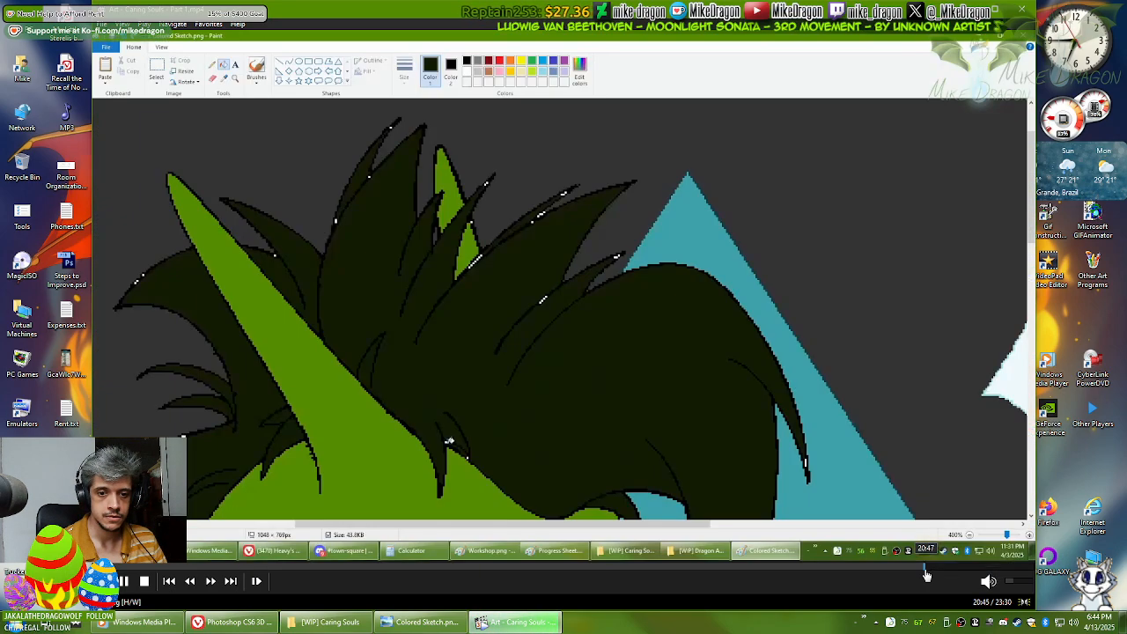
left_click(955, 573)
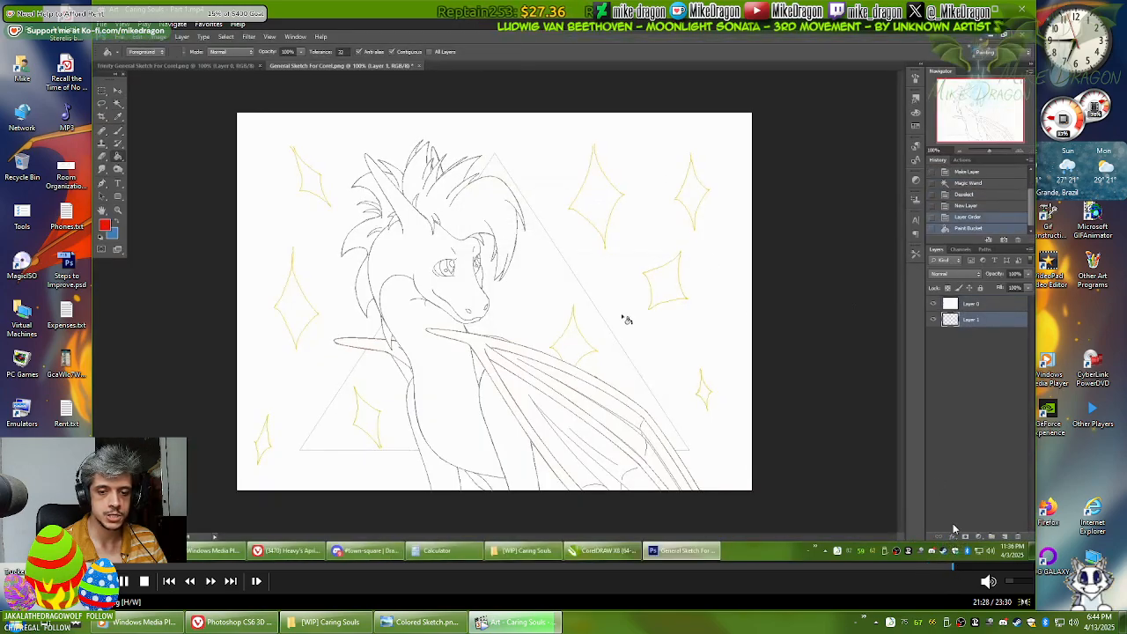
left_click(969, 570)
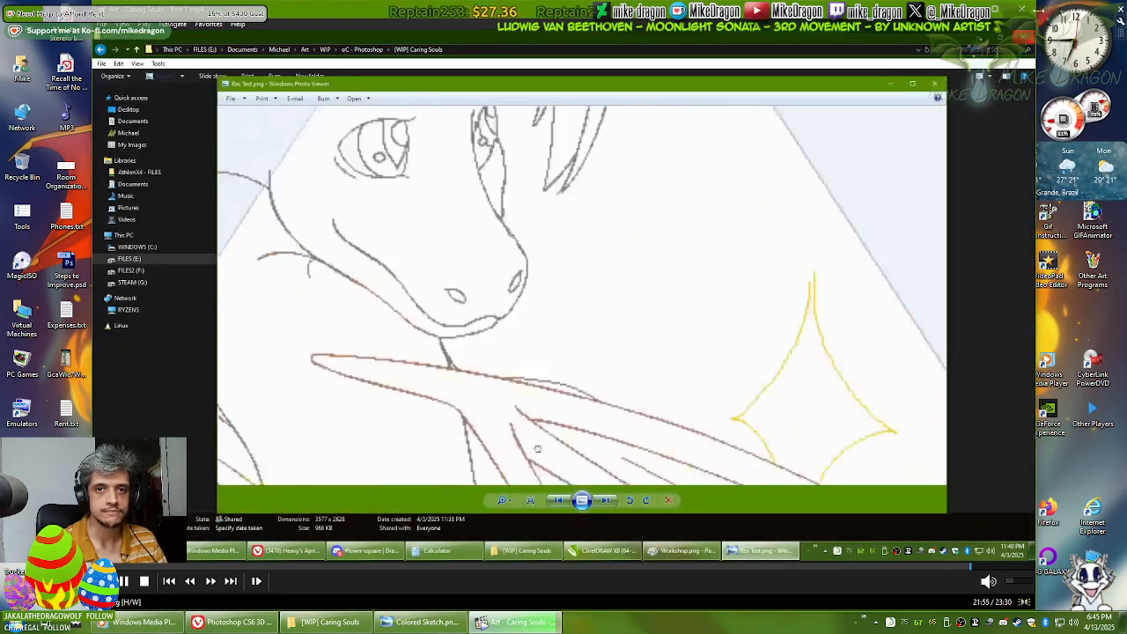
left_click(1022, 9)
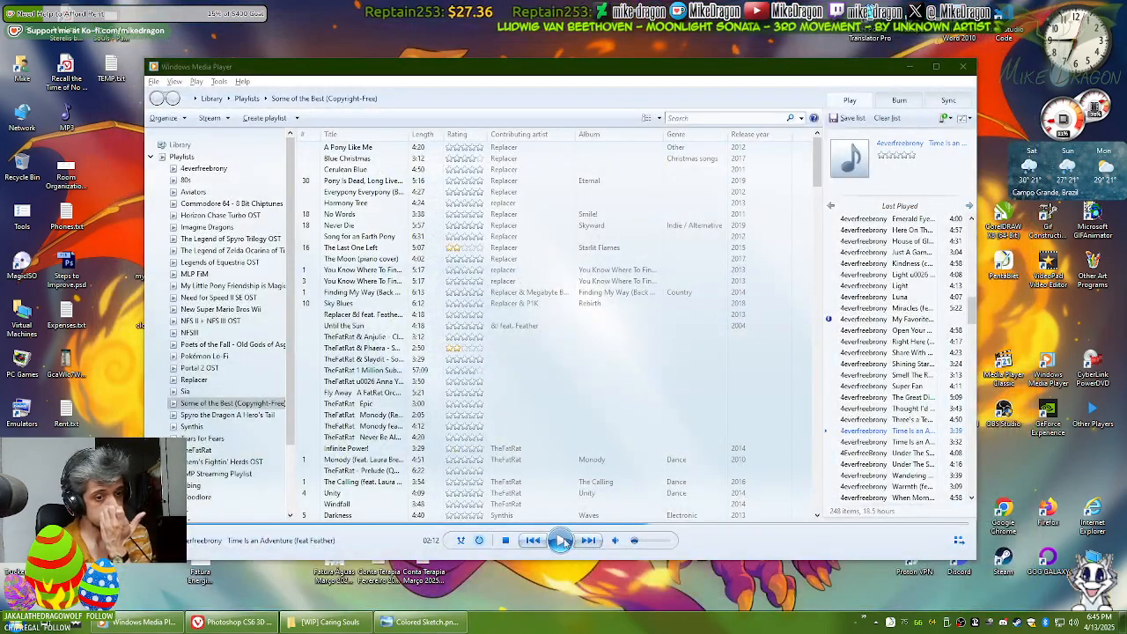
Step: View Colored Sketch.png from the Caring Souls folder again and return to the folder
left_click(407, 627)
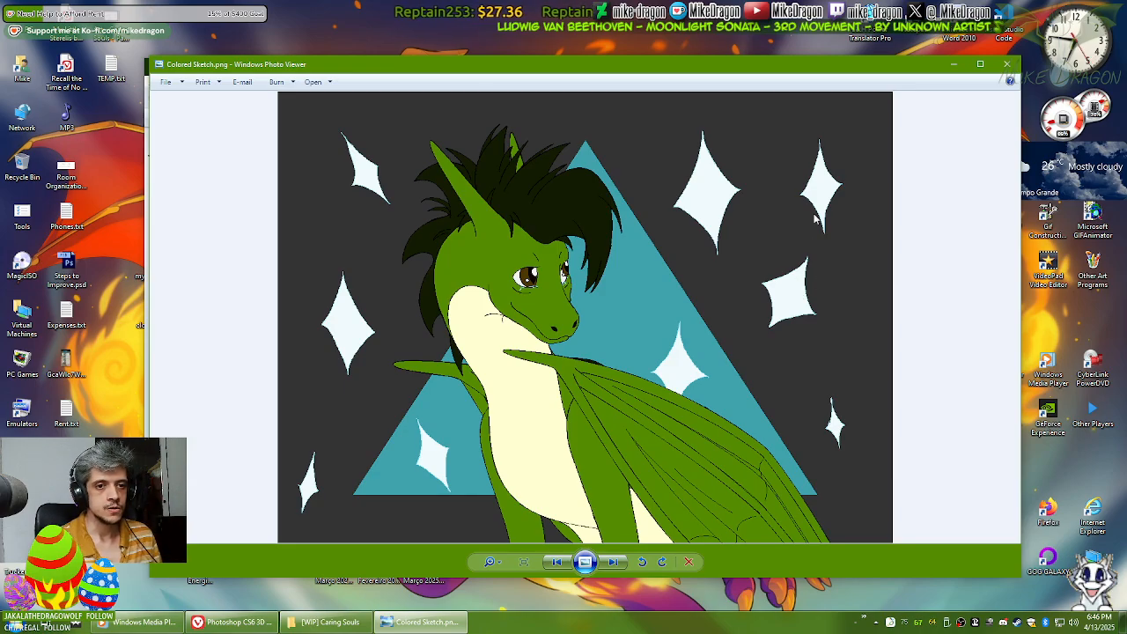
key("Escape")
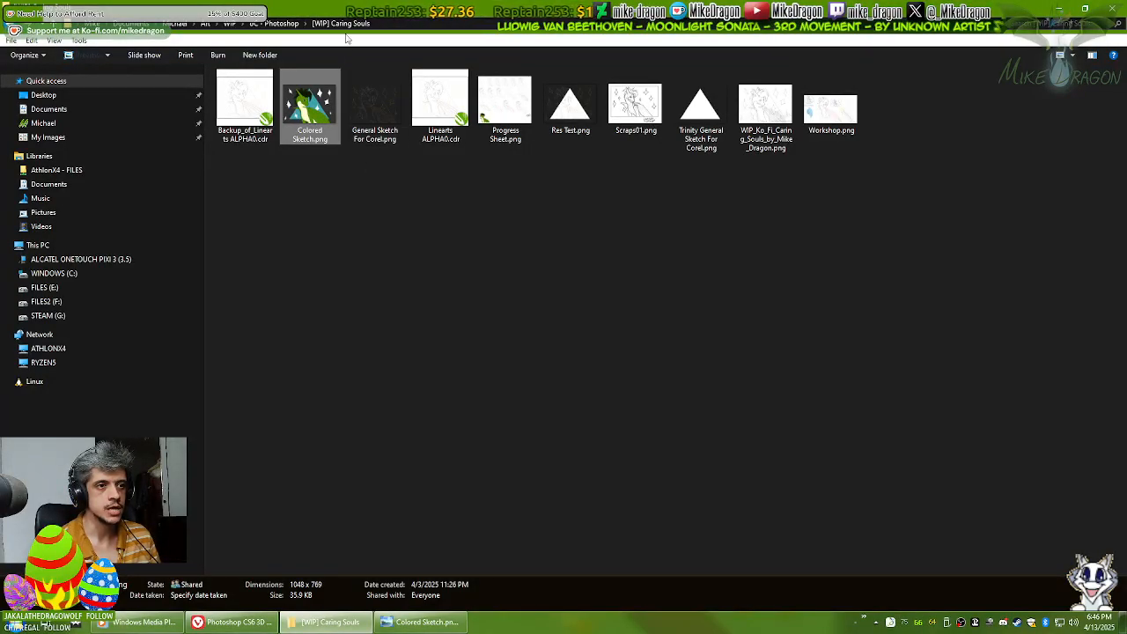
key("Return")
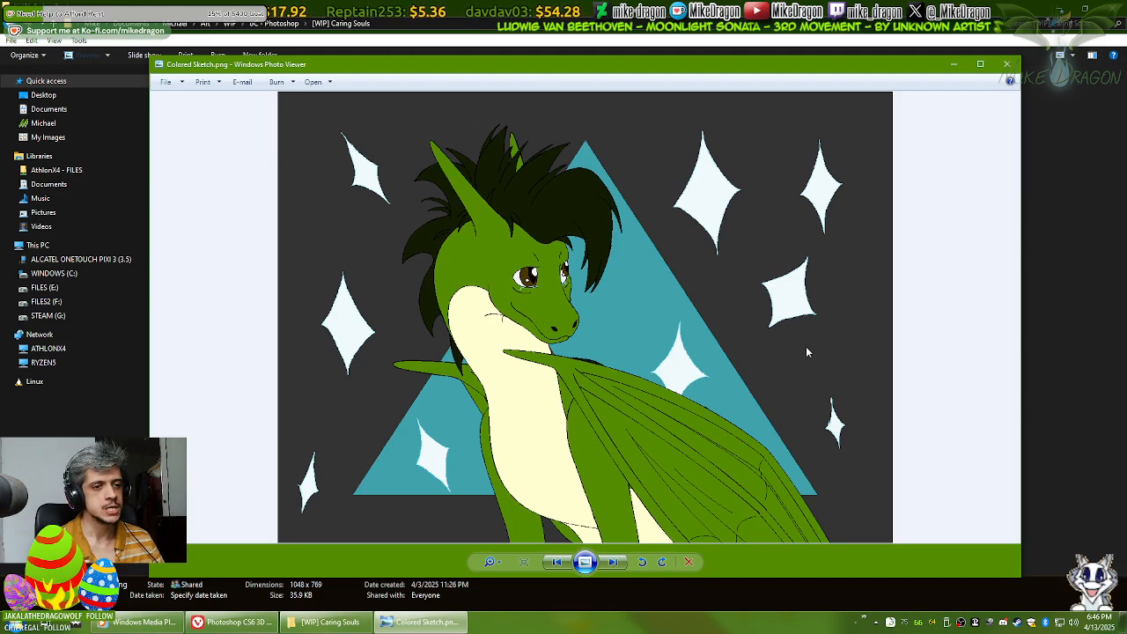
key("alt+F4")
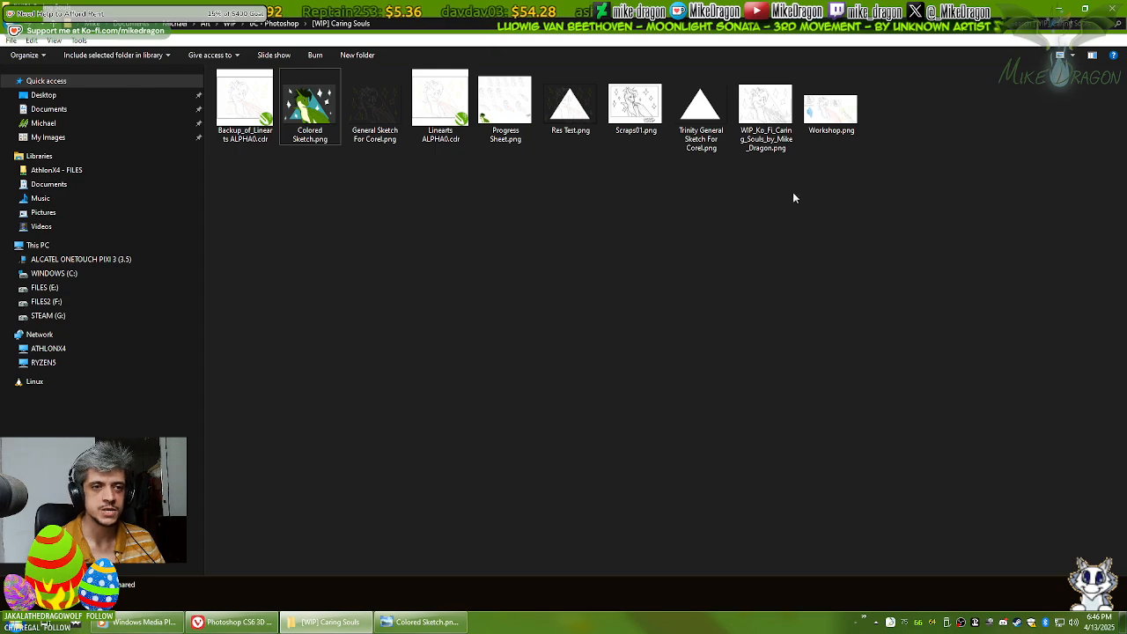
Step: View Scraps01.png, check its handwritten date 04/03/25 against the April 2025 calendar, and close the image
double_click(634, 105)
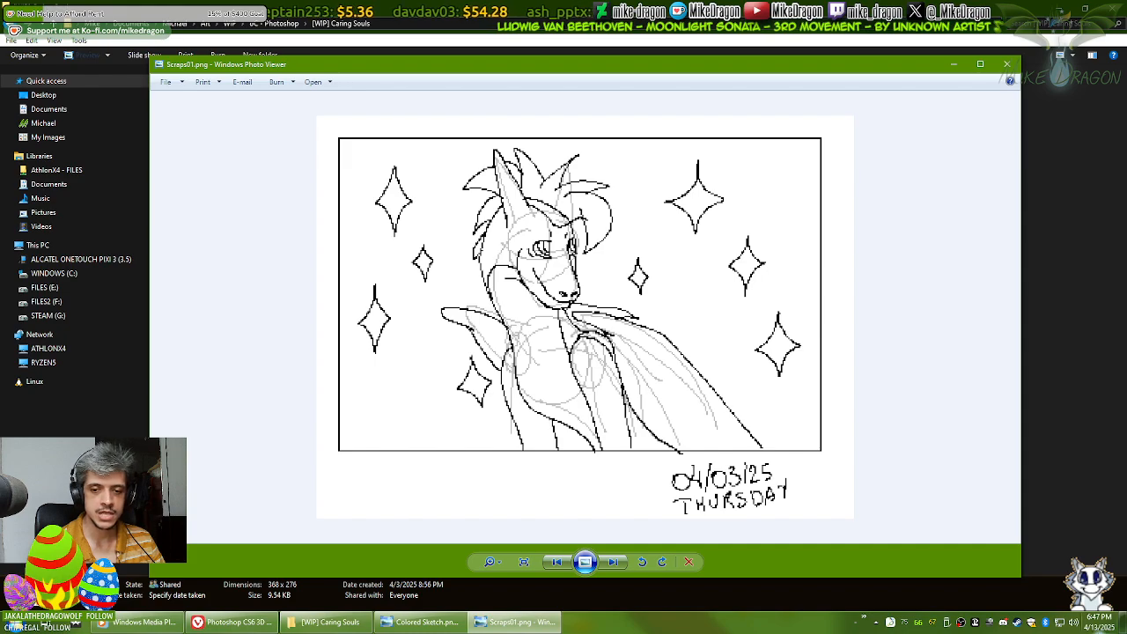
left_click(1102, 621)
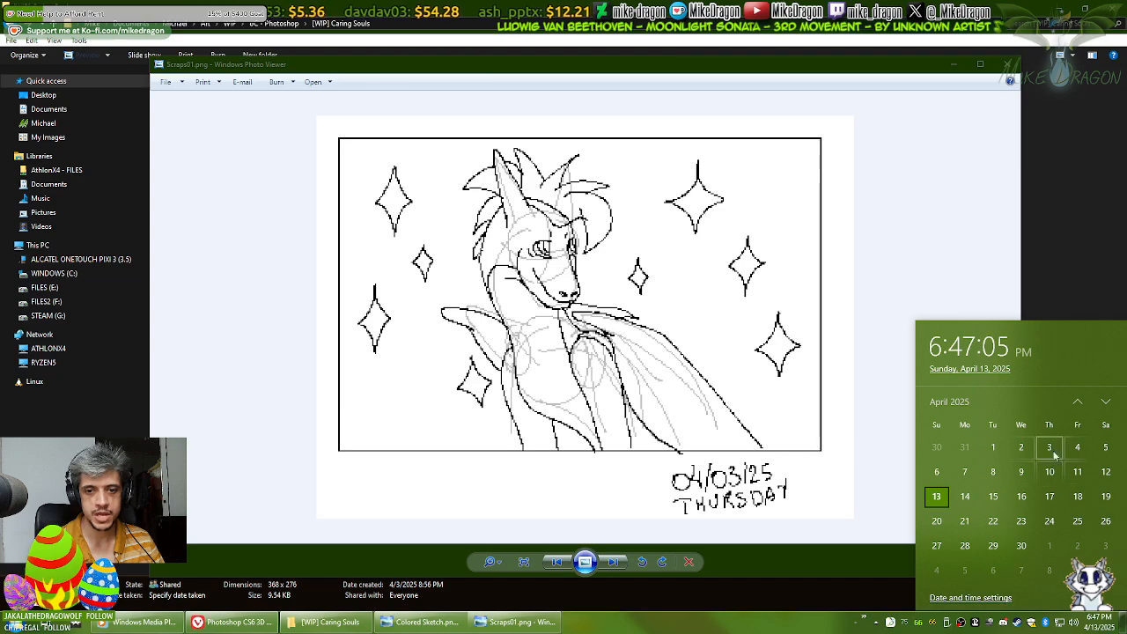
left_click(975, 85)
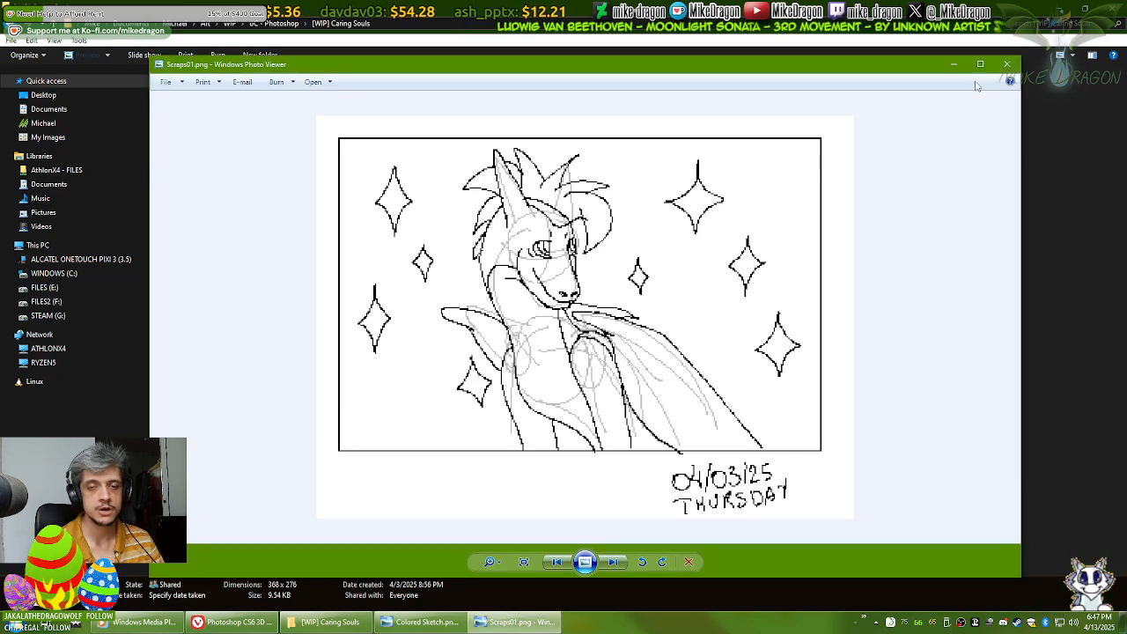
left_click(1007, 64)
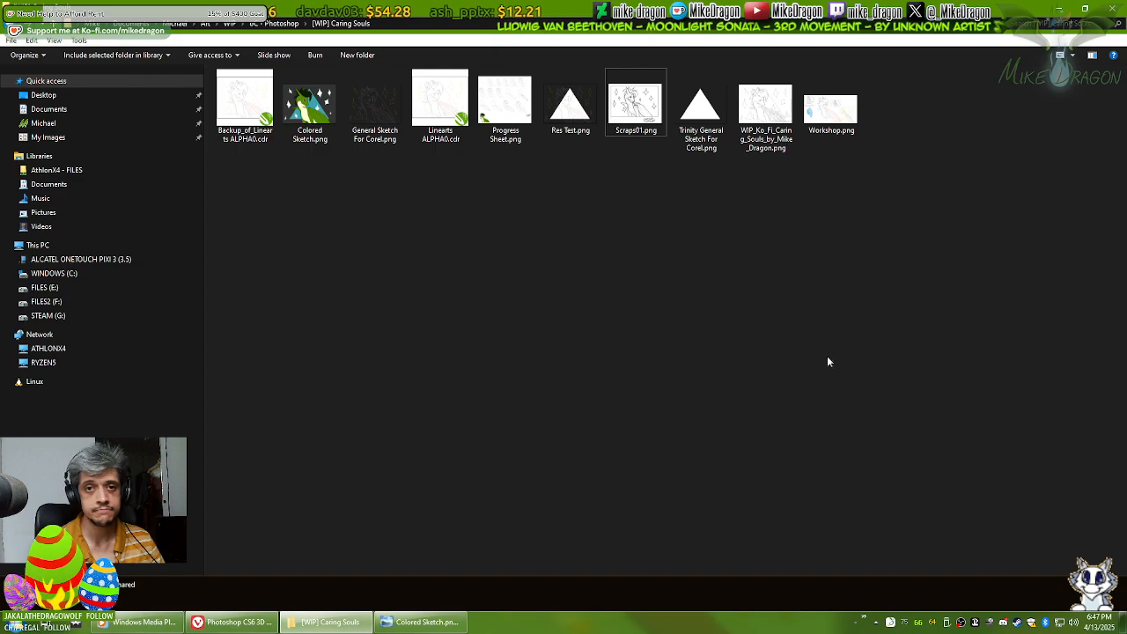
Step: Minimize the folder, close Colored Sketch.png, and open the artist's FurAffinity page from Vivaldi's Speed Dial
left_click(1059, 9)
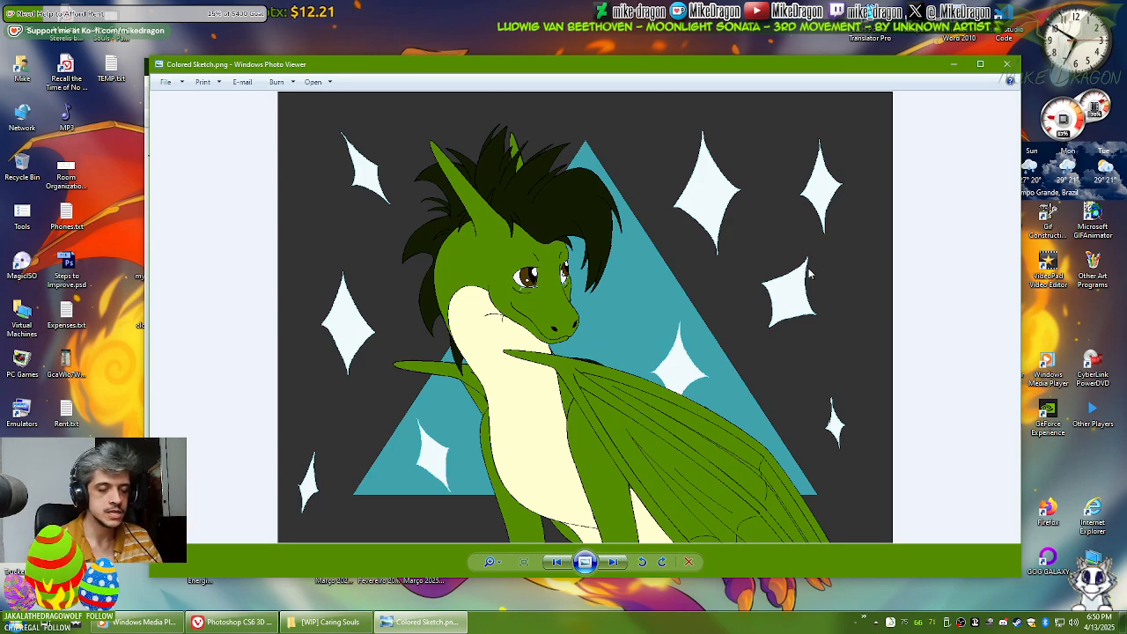
left_click(1010, 64)
left_click(263, 629)
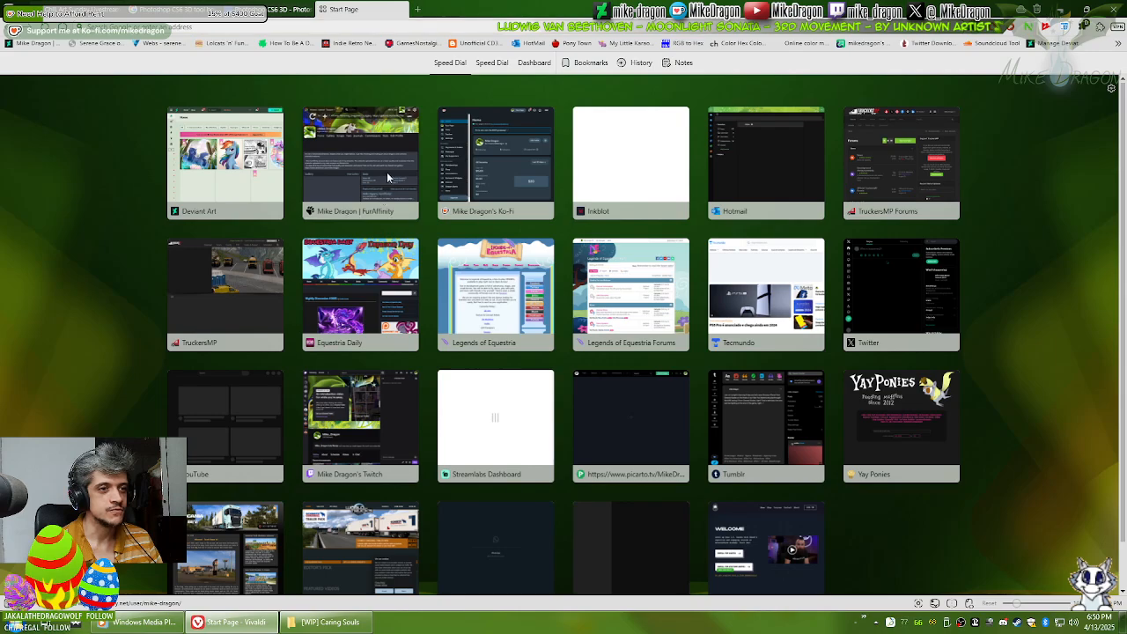
left_click(386, 174)
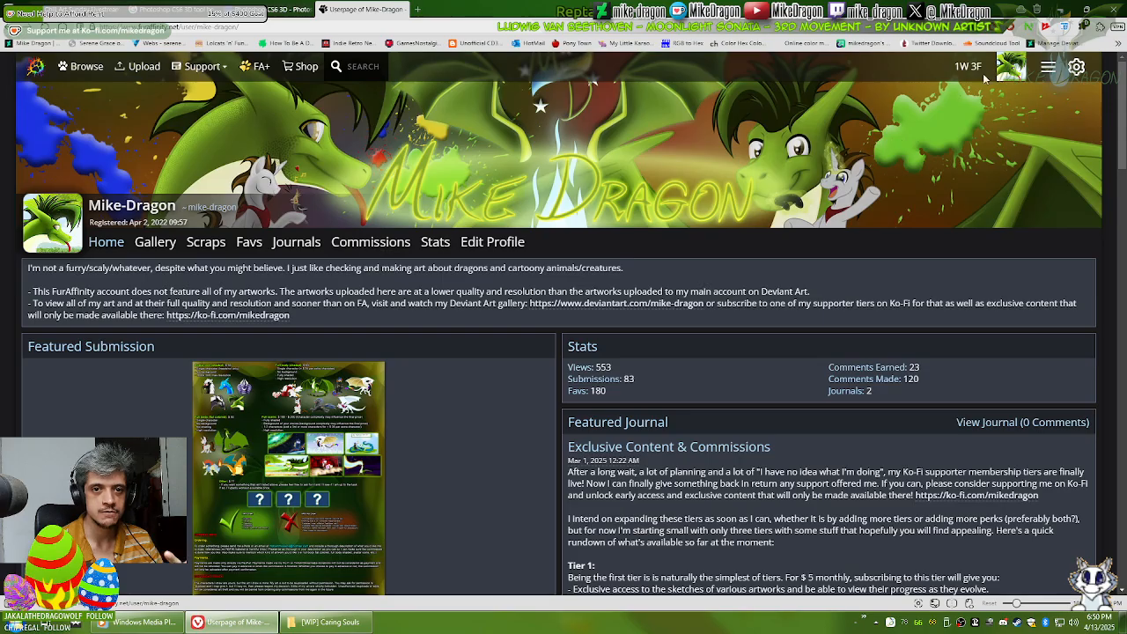
Step: Look through the FurAffinity page's journal, gallery, favorites and contact information, and close its tab
scroll(1124, 194, "down", 1)
scroll(1124, 194, "down", 5)
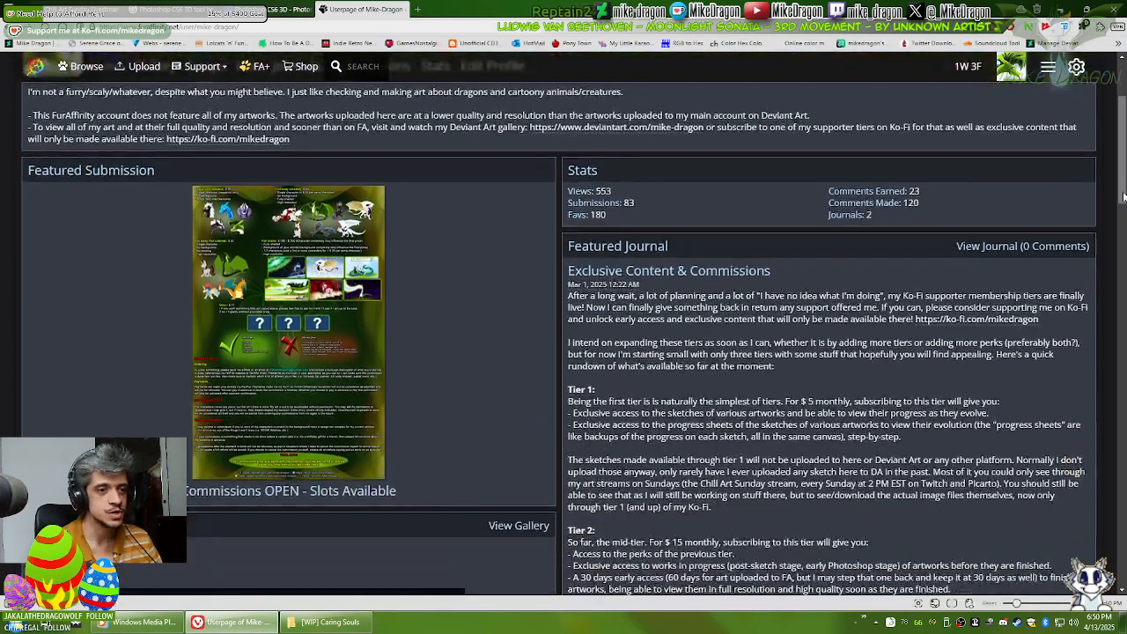
scroll(1120, 203, "down", 2)
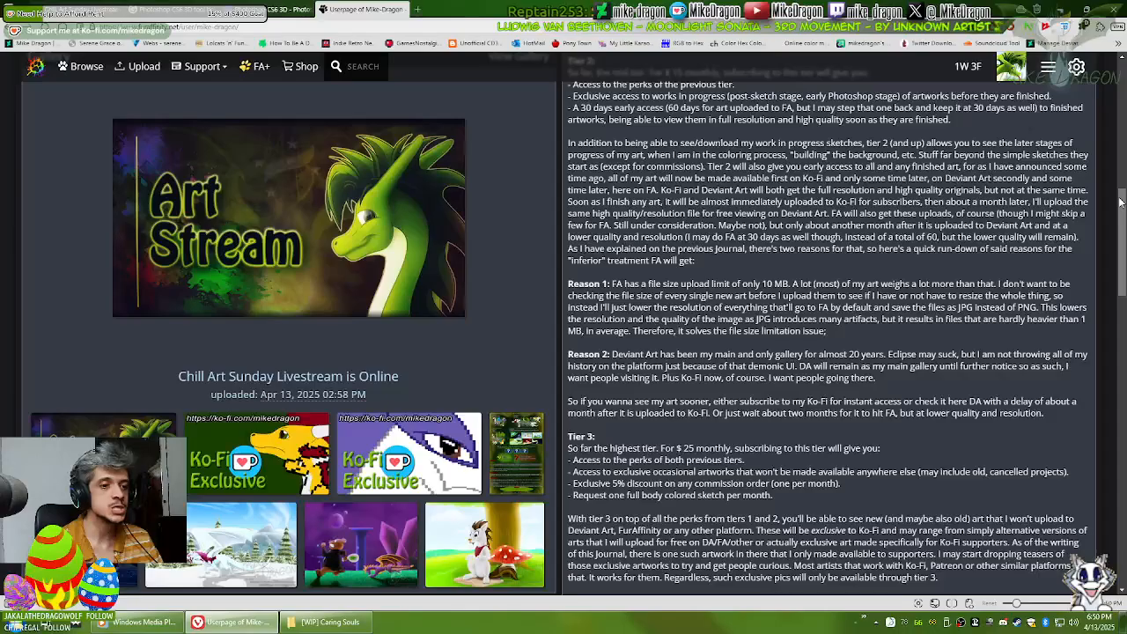
scroll(1120, 203, "down", 1)
scroll(1120, 202, "down", 6)
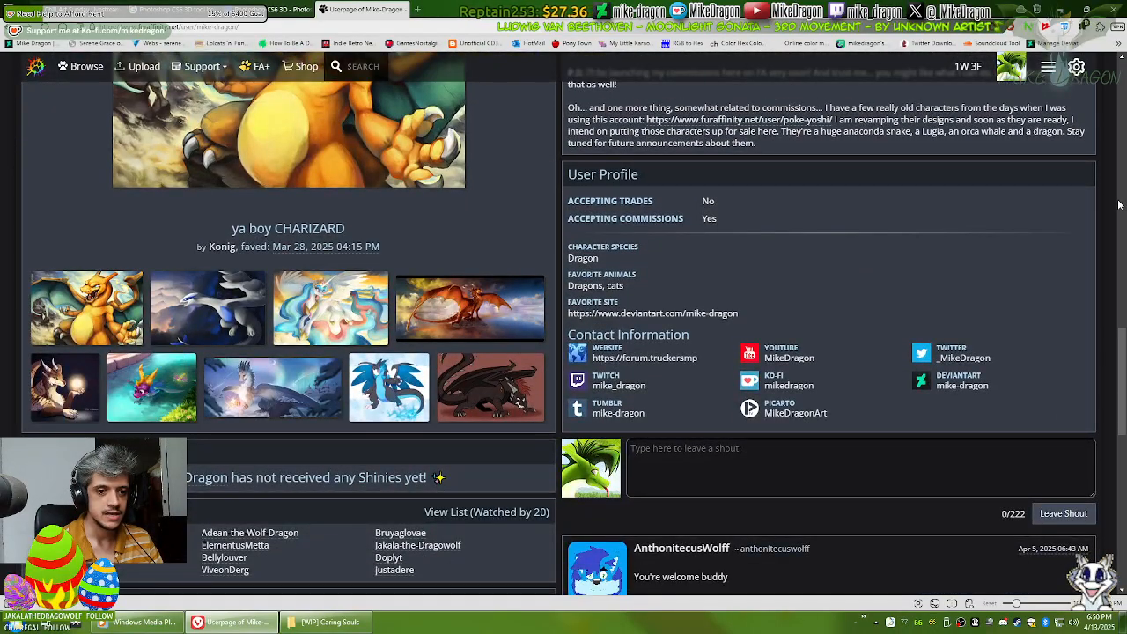
scroll(1118, 204, "up", 8)
scroll(1118, 205, "up", 7)
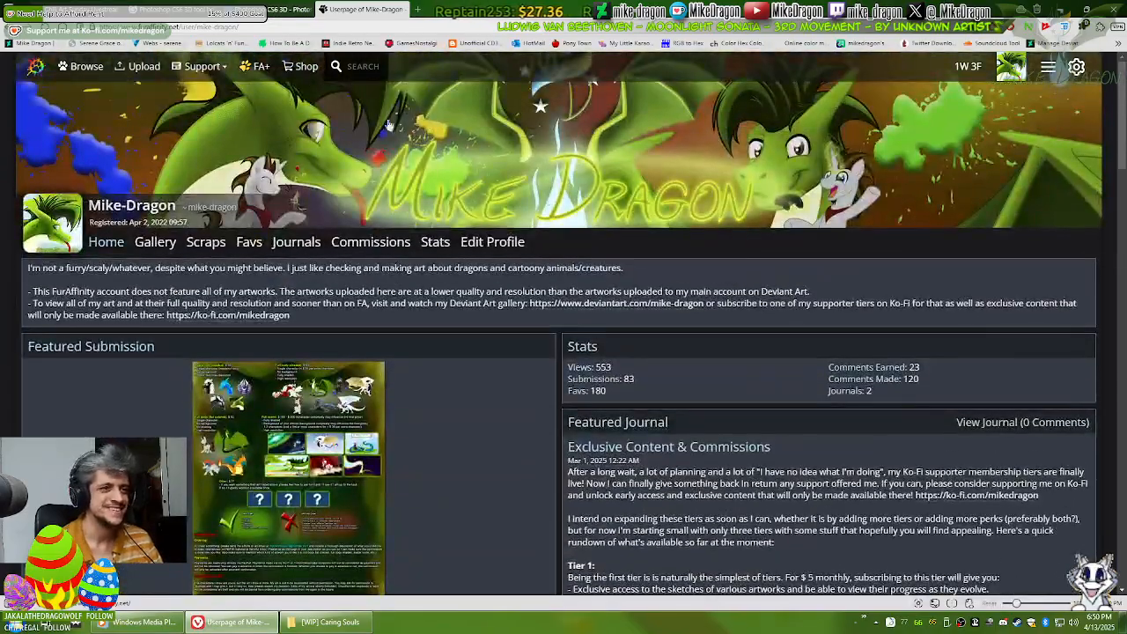
left_click(400, 9)
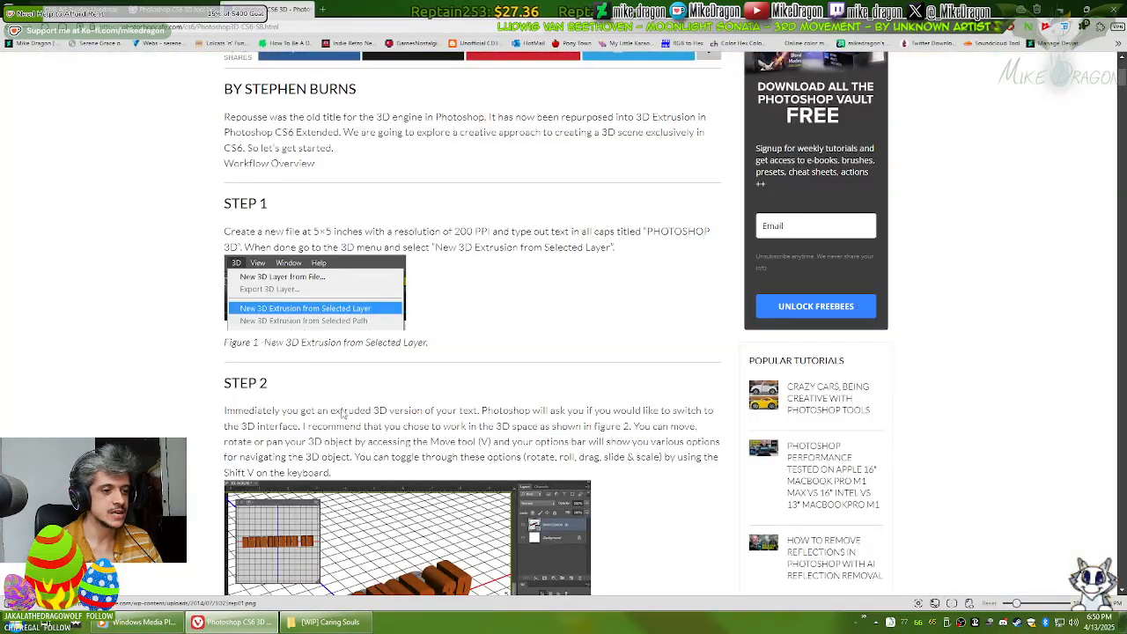
Step: Show the Chill Art Sunday Livestream page on DeviantArt, and minimize the browser and Windows Media Player to reveal the desktop
left_click(236, 622)
left_click(239, 627)
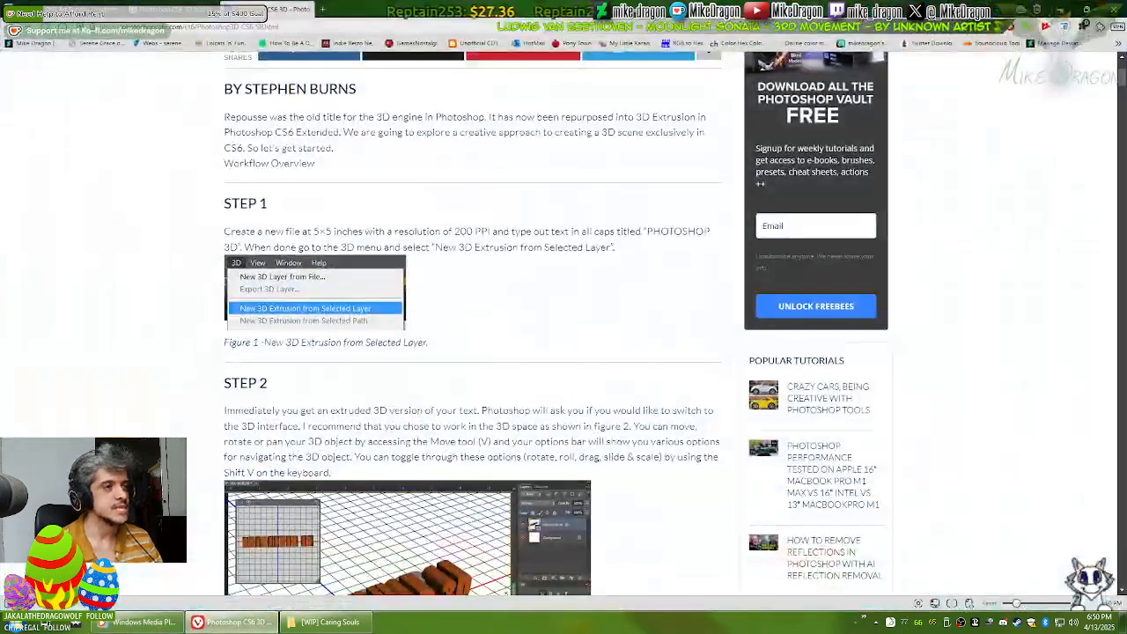
left_click(83, 10)
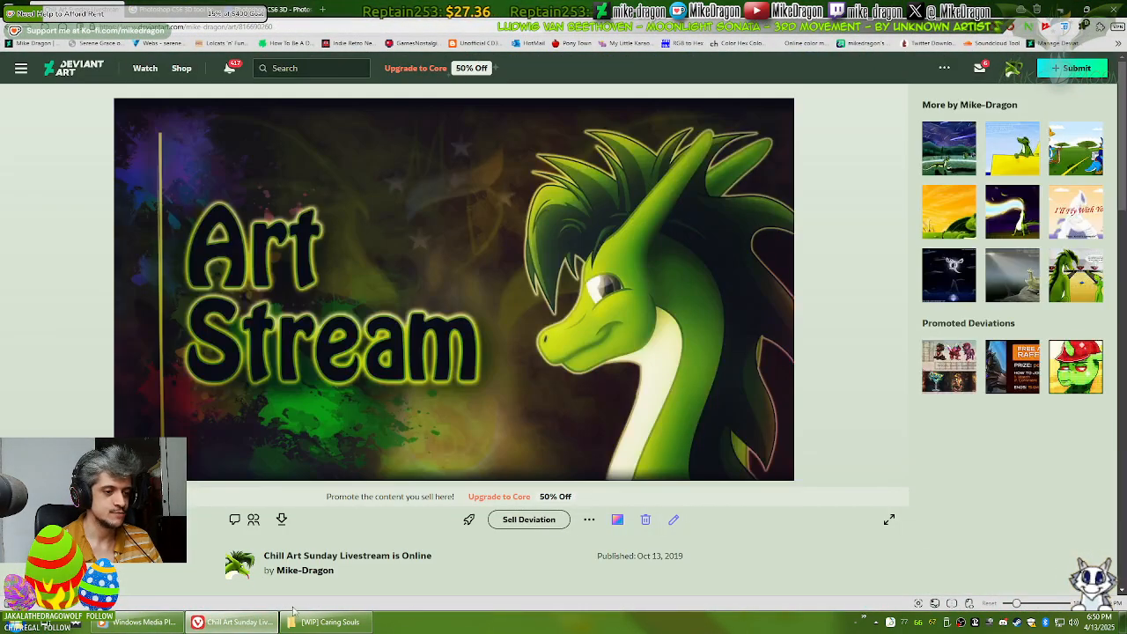
left_click(221, 628)
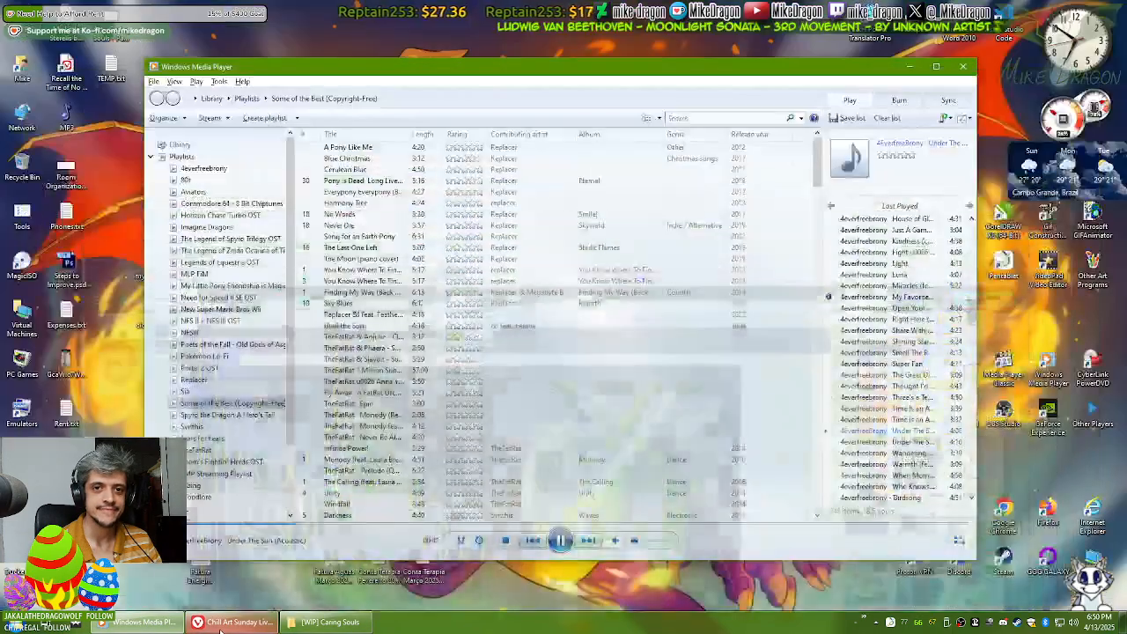
left_click(912, 68)
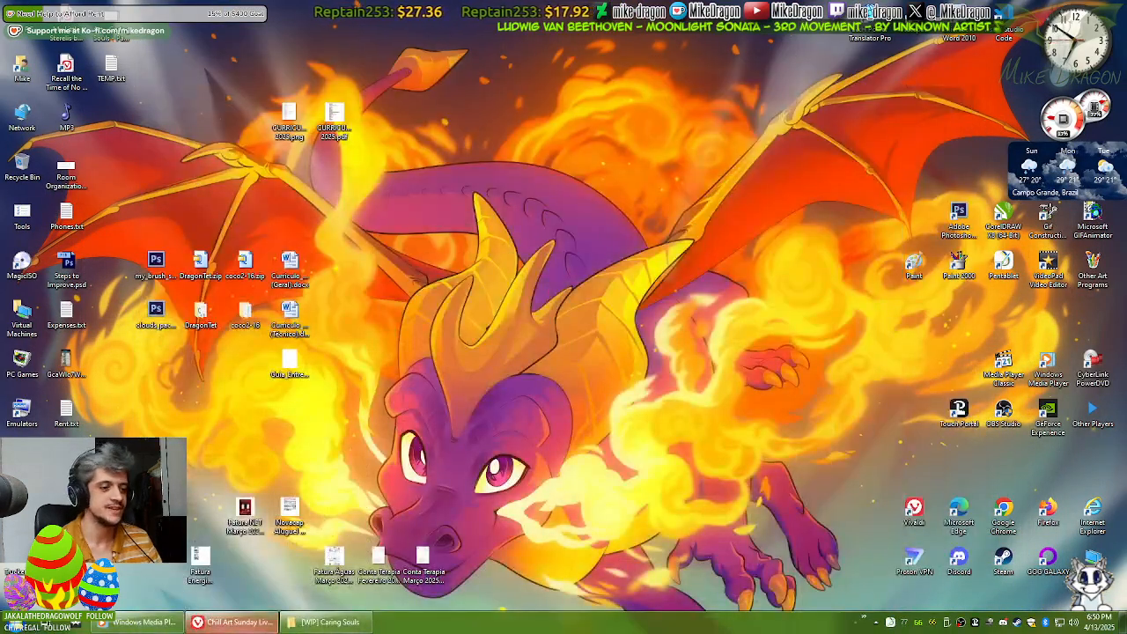
Step: View Colored Sketch.png from the Caring Souls folder once more, and close both the image and the folder
left_click(236, 623)
left_click(338, 624)
double_click(337, 130)
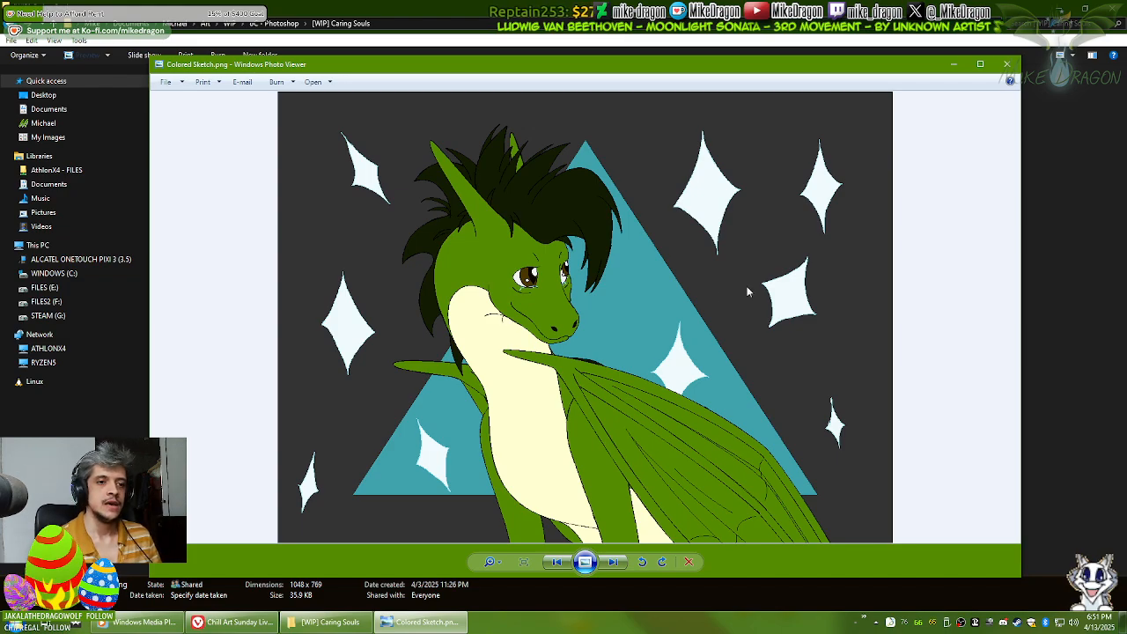
left_click(1006, 64)
left_click_drag(474, 244, 565, 326)
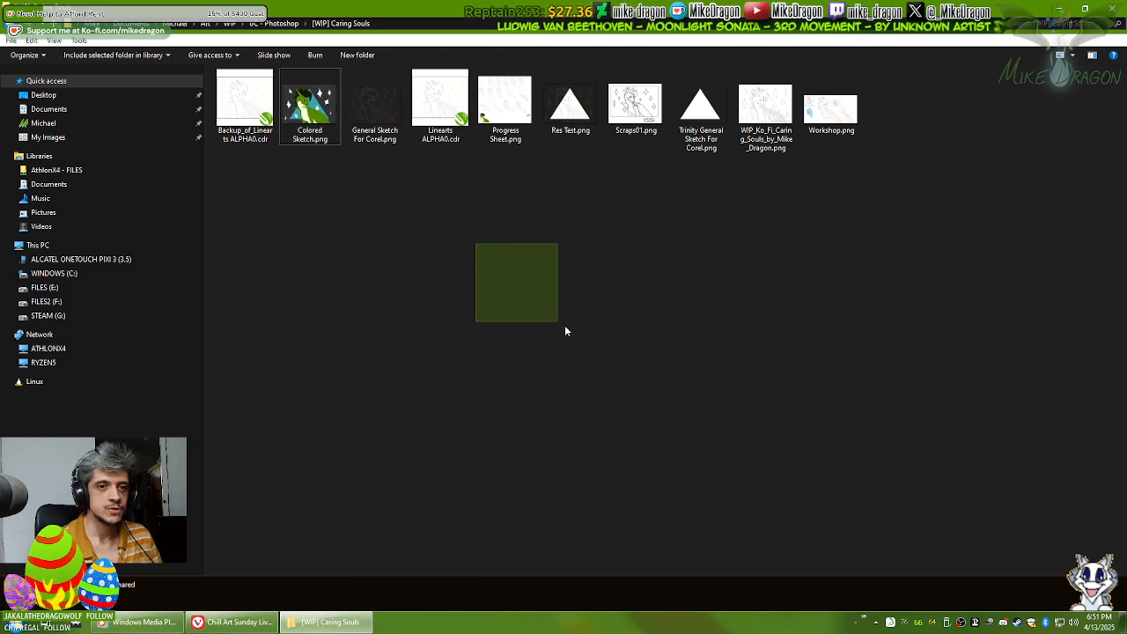
left_click(1113, 8)
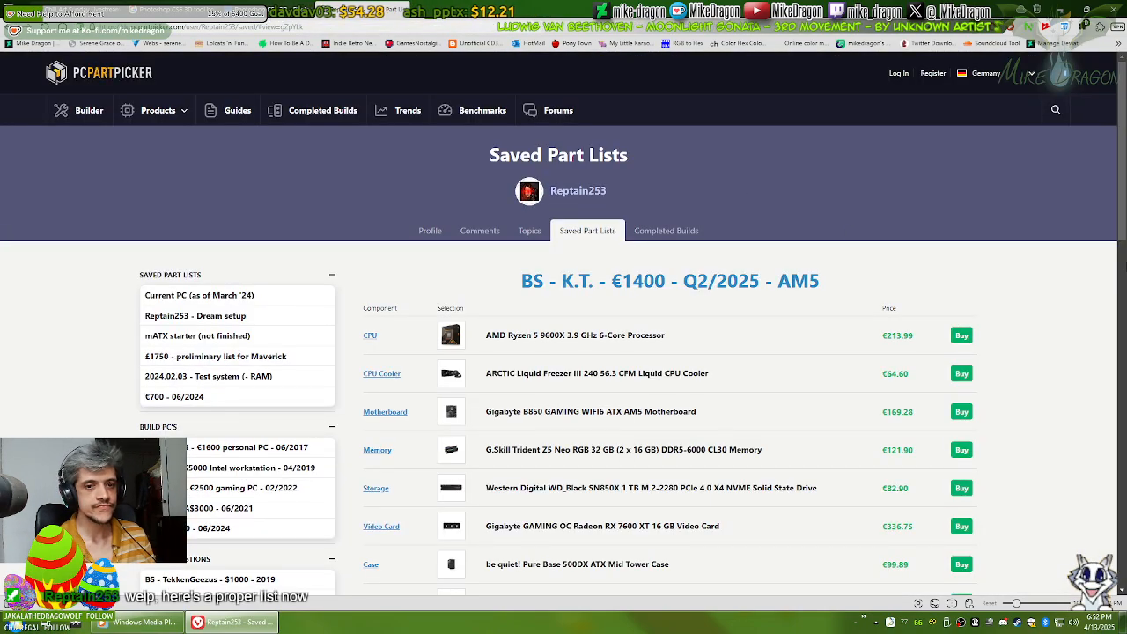
Step: Review the €1400 Q2/2025 AM5 part list on PCPartPicker, highlight its Gigabyte Radeon RX 7600 XT video card, and close the tab
scroll(1094, 345, "down", 3)
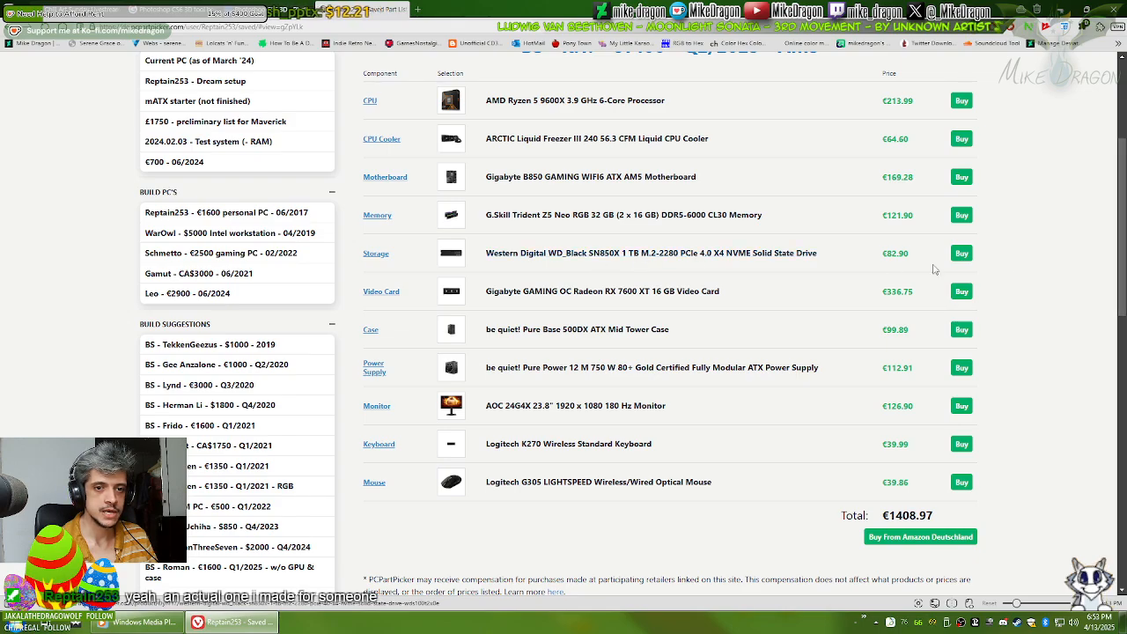
scroll(567, 310, "down", 1)
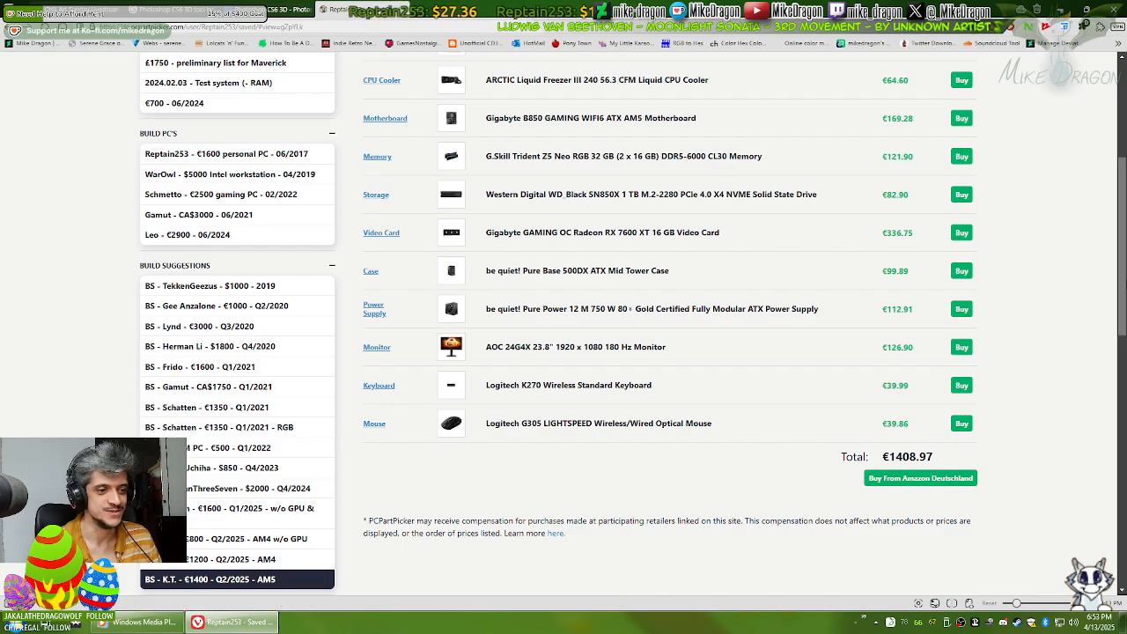
scroll(494, 177, "up", 1)
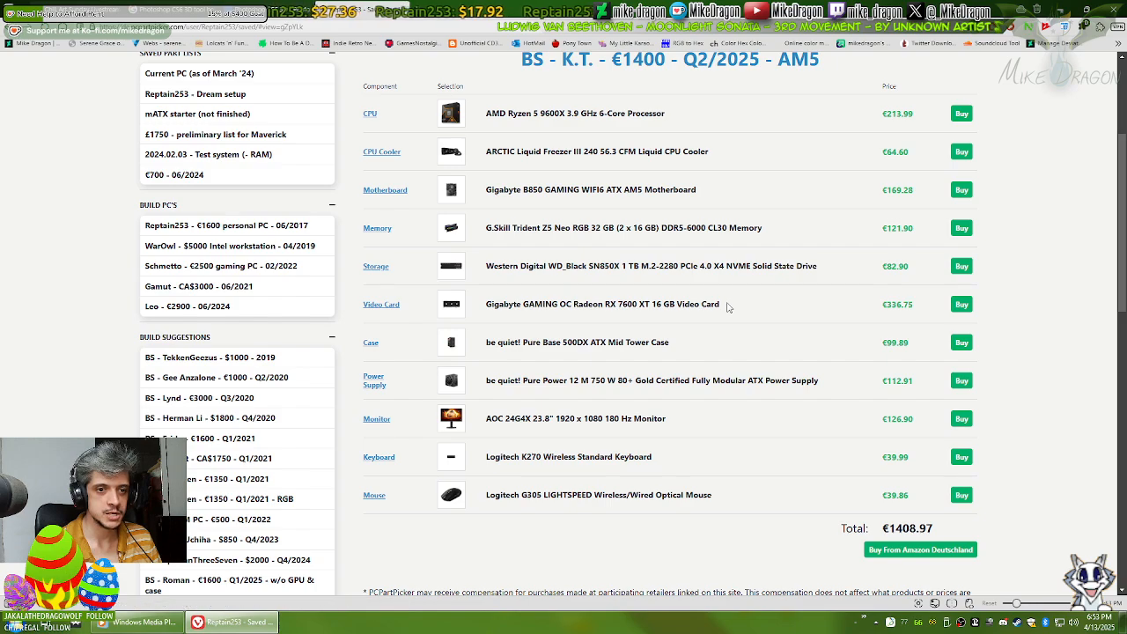
left_click_drag(730, 305, 475, 304)
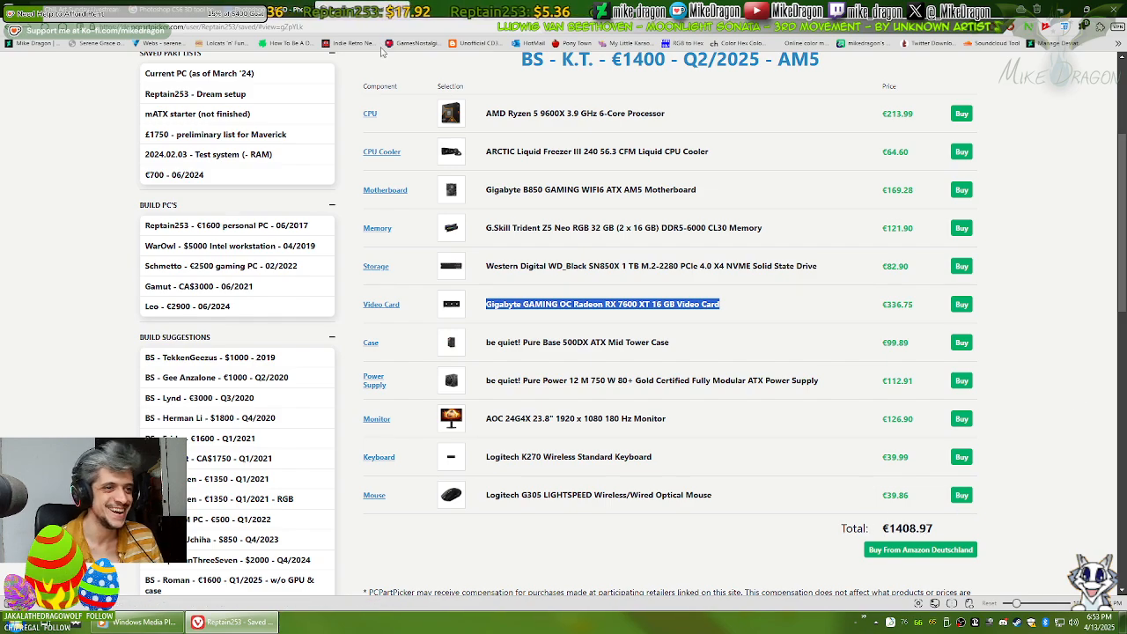
left_click(403, 13)
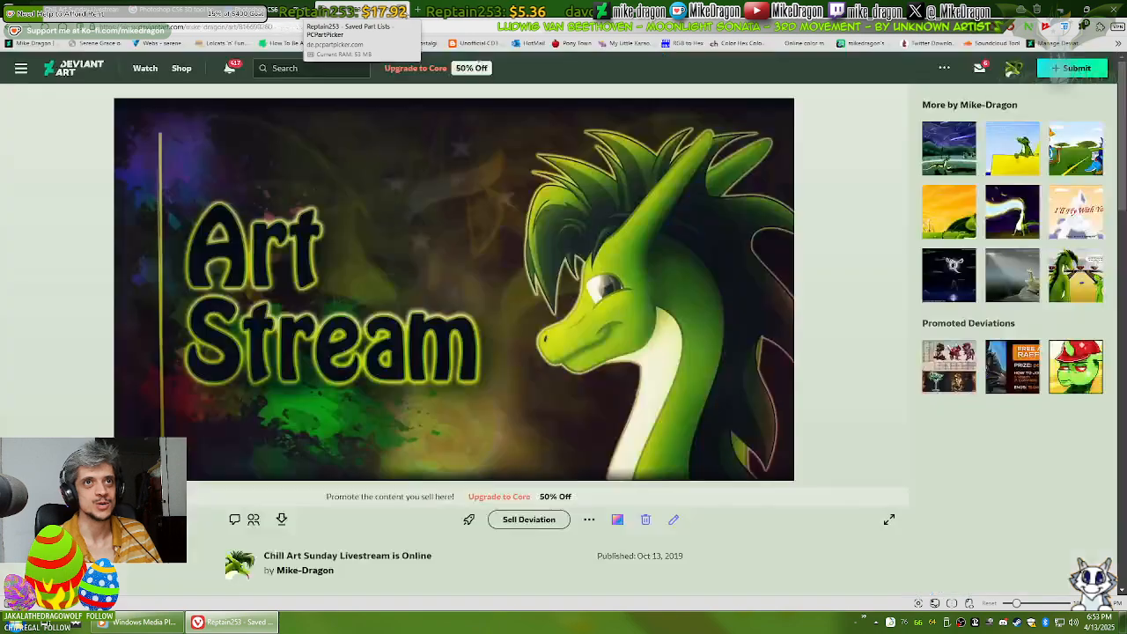